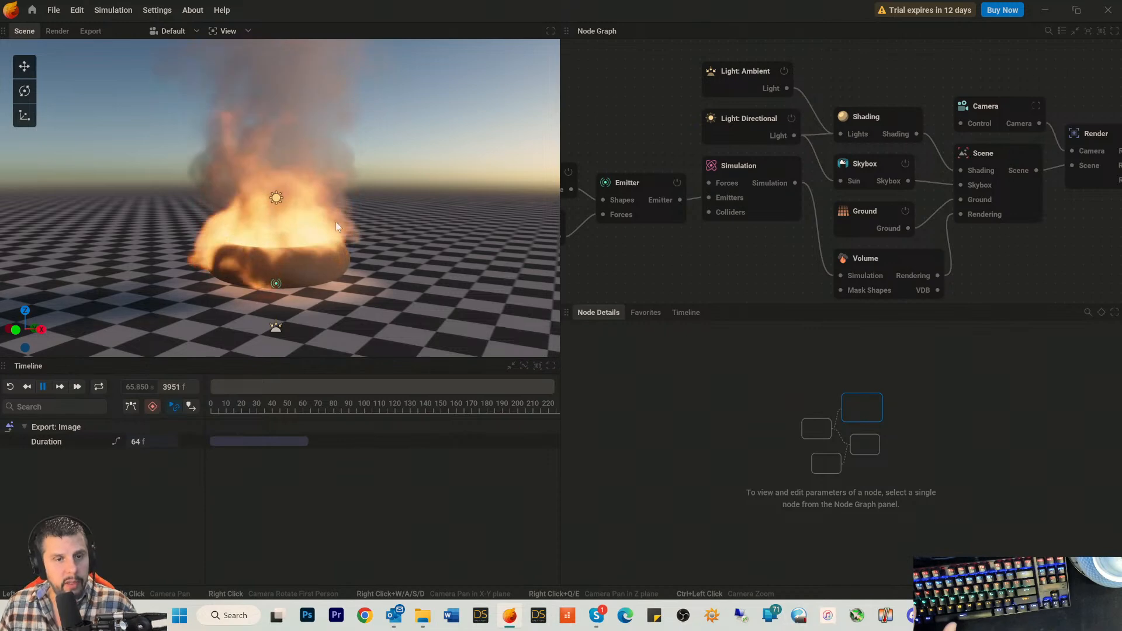
Restart the simulation and examine the burning torus from several angles along with the nodes feeding the emitter.
mouse_move(303, 246)
left_mouse_down()
mouse_move(295, 350)
mouse_move(292, 200)
mouse_move(304, 246)
left_mouse_up()
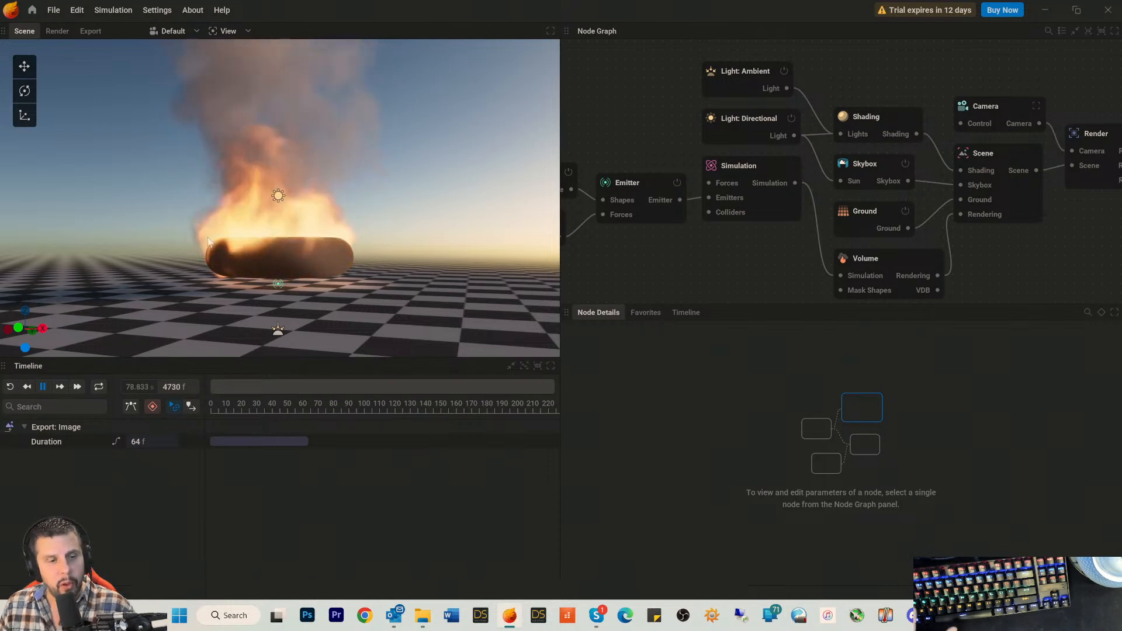
left_click(10, 386)
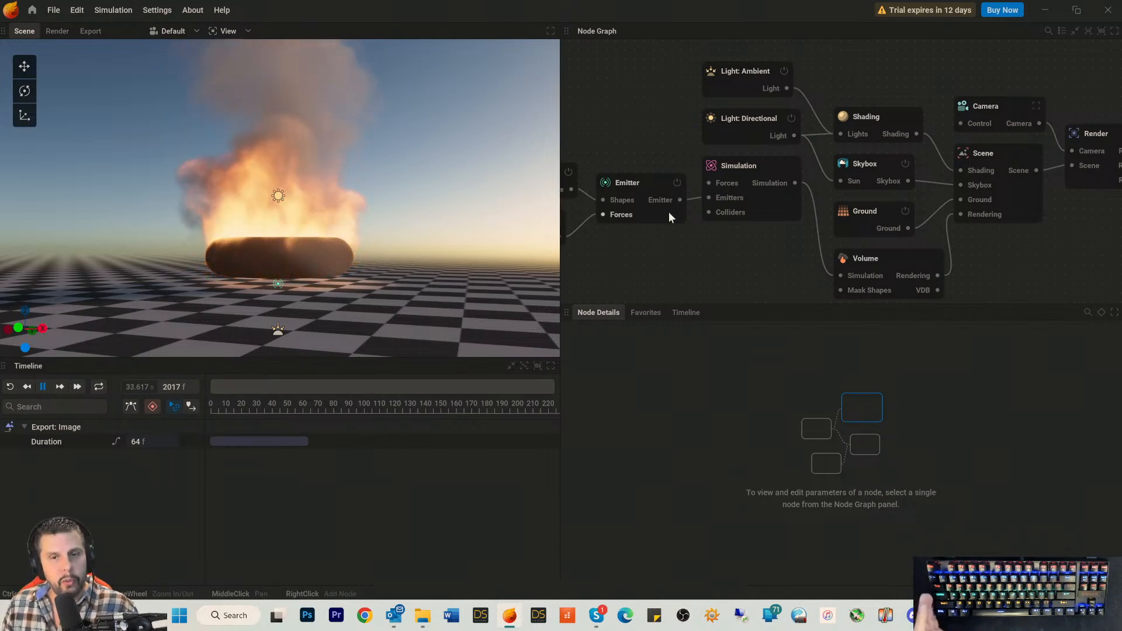
middle_click_drag(638, 245, 734, 215)
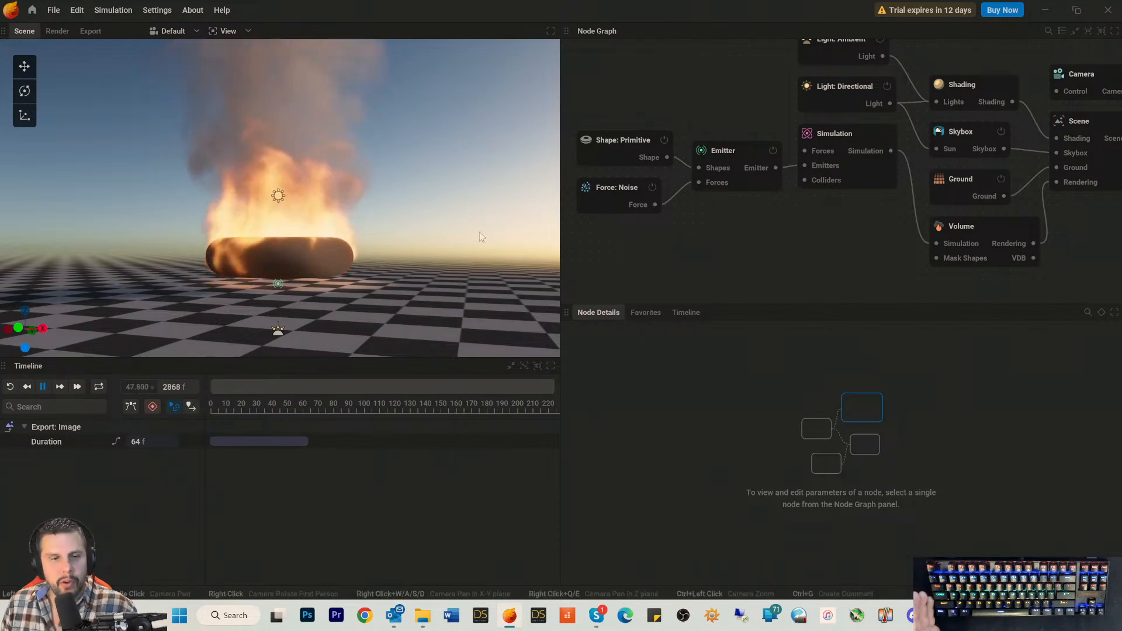
left_click_drag(301, 255, 317, 215)
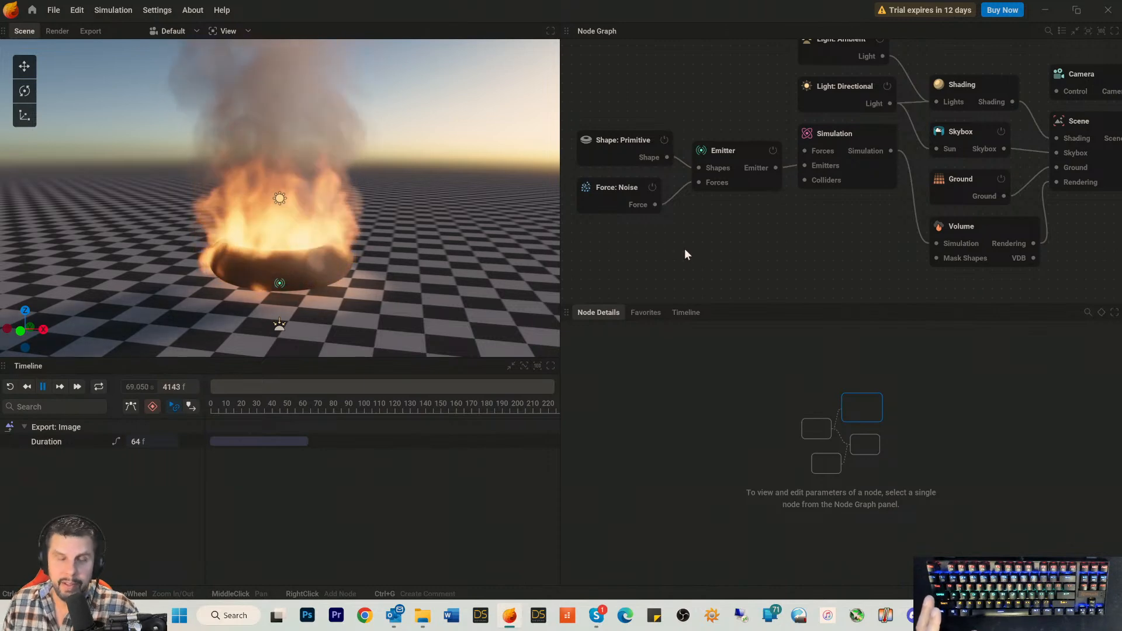
left_click_drag(271, 268, 278, 234)
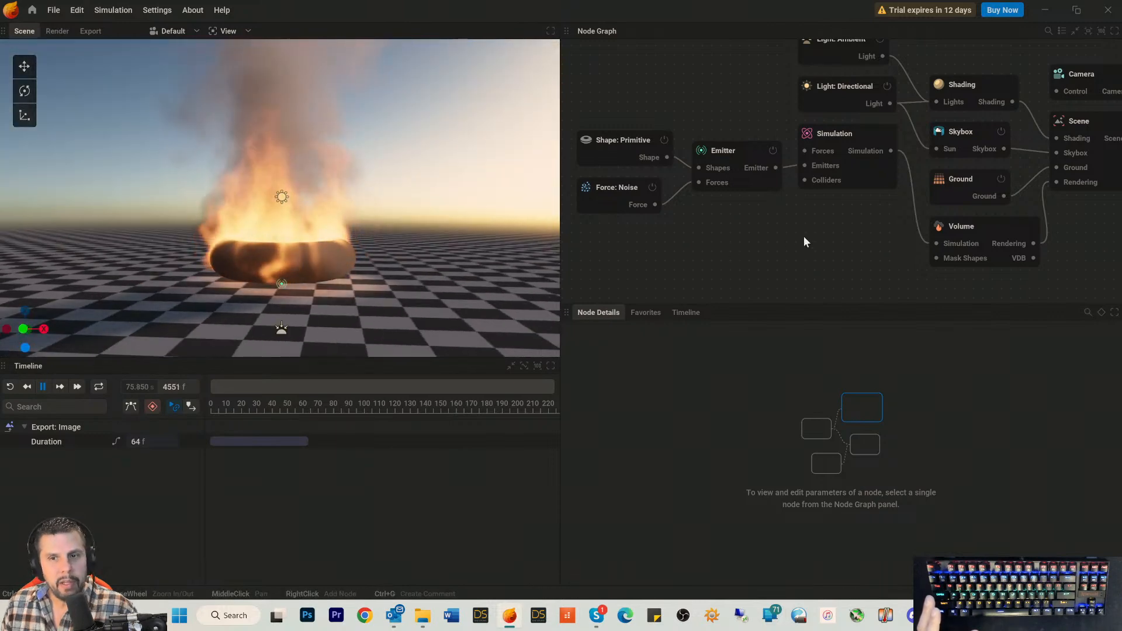
mouse_move(835, 238)
middle_mouse_down()
mouse_move(433, 251)
mouse_move(837, 234)
middle_mouse_up()
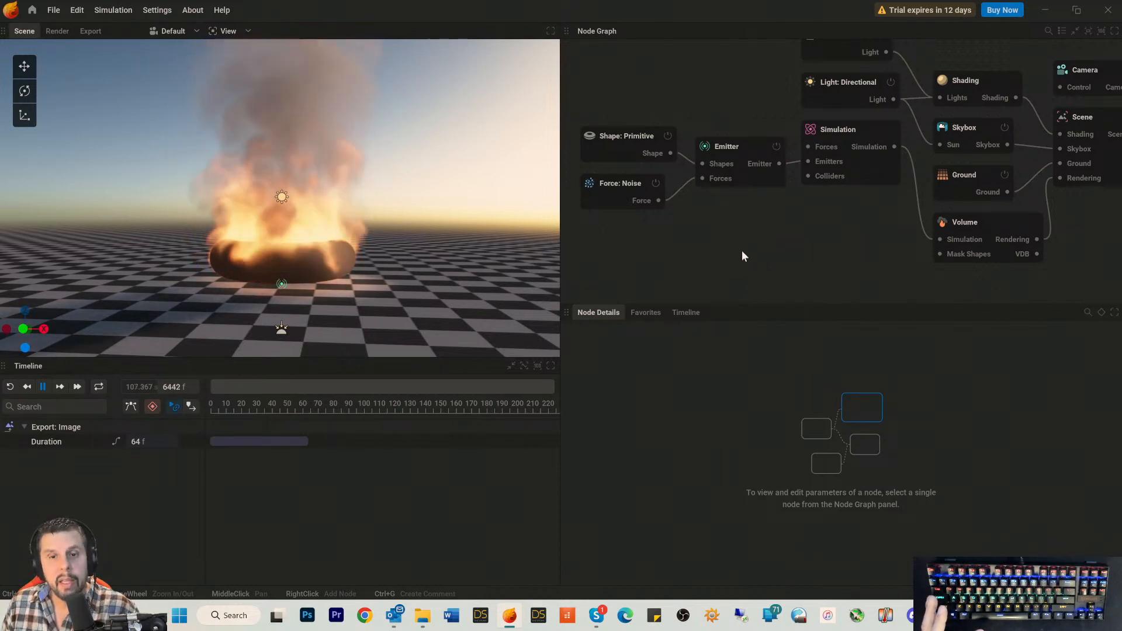
left_click_drag(278, 264, 392, 345)
mouse_move(292, 327)
left_mouse_down()
mouse_move(292, 181)
mouse_move(292, 281)
mouse_move(293, 236)
mouse_move(292, 251)
left_mouse_up()
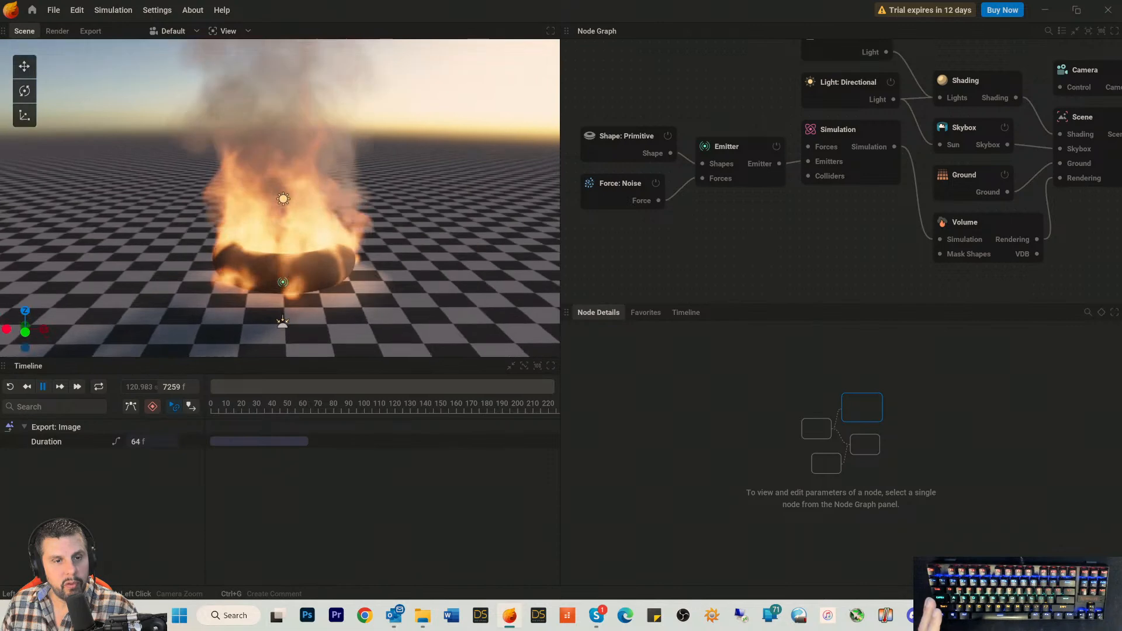
Change the emitter's primitive shape type to Sphere.
left_click(618, 141)
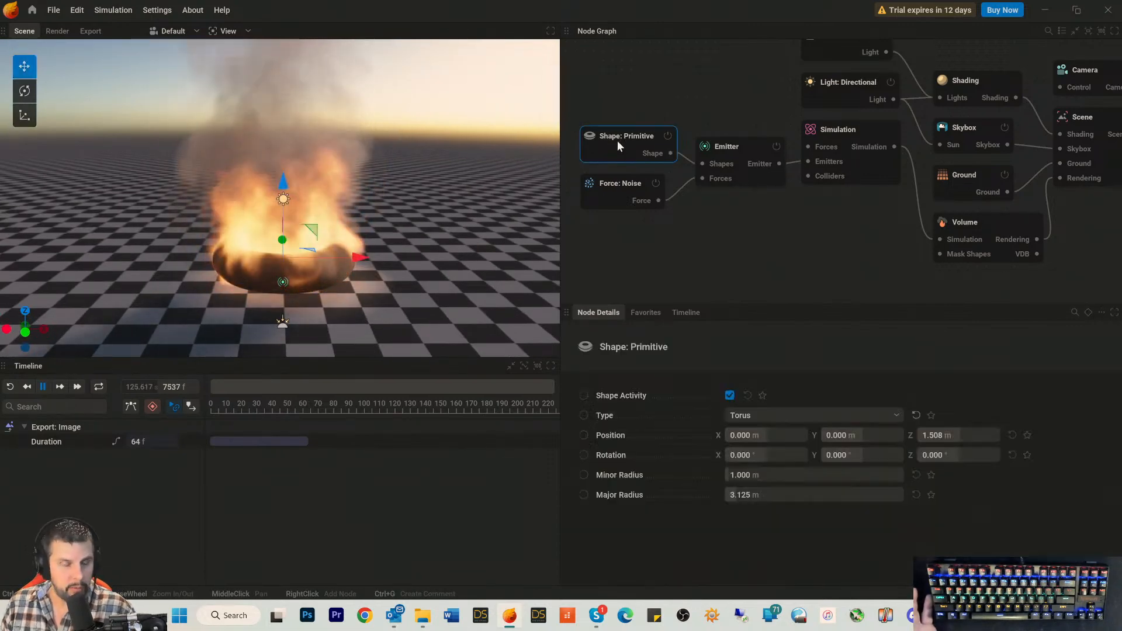
left_click(761, 416)
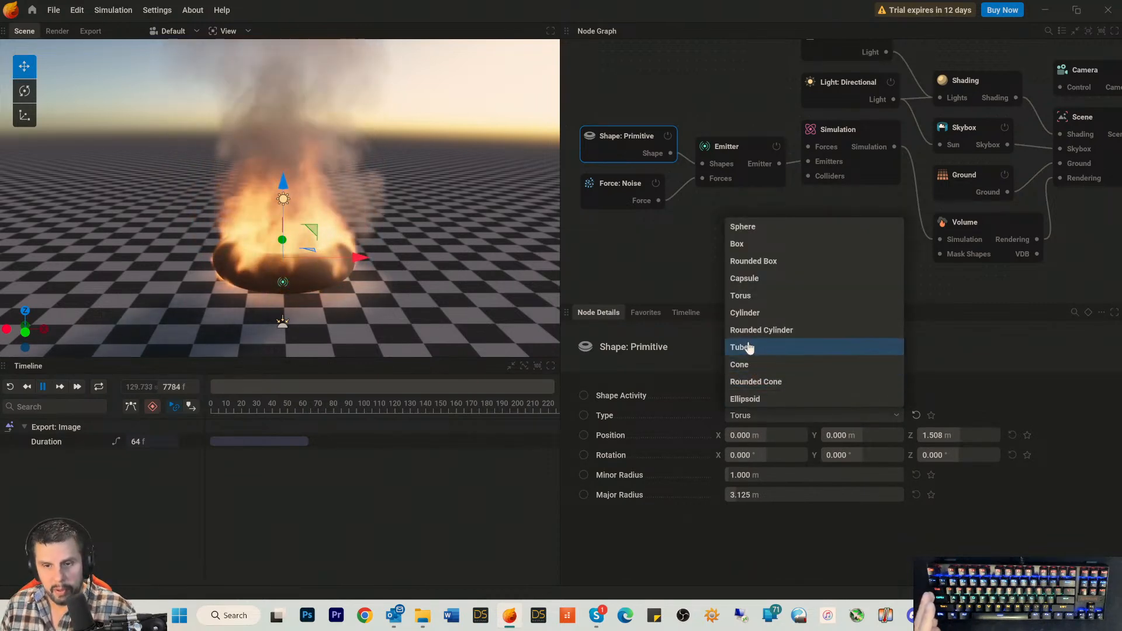
left_click(750, 226)
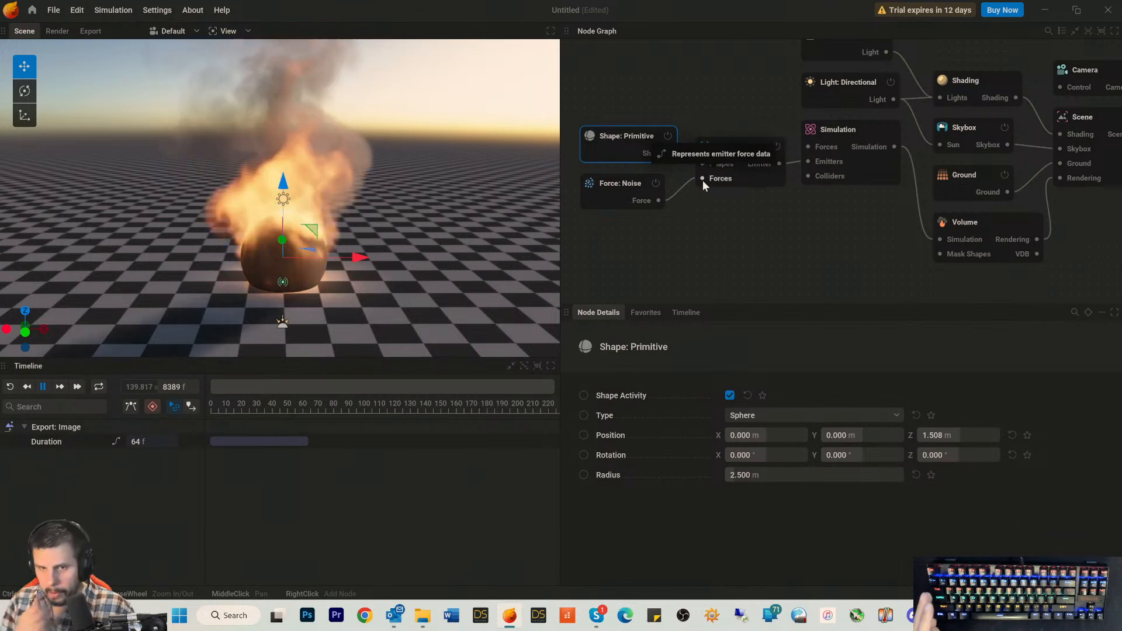
Add a Force: Point node connected to the emitter's Forces input.
left_click_drag(703, 178, 658, 261)
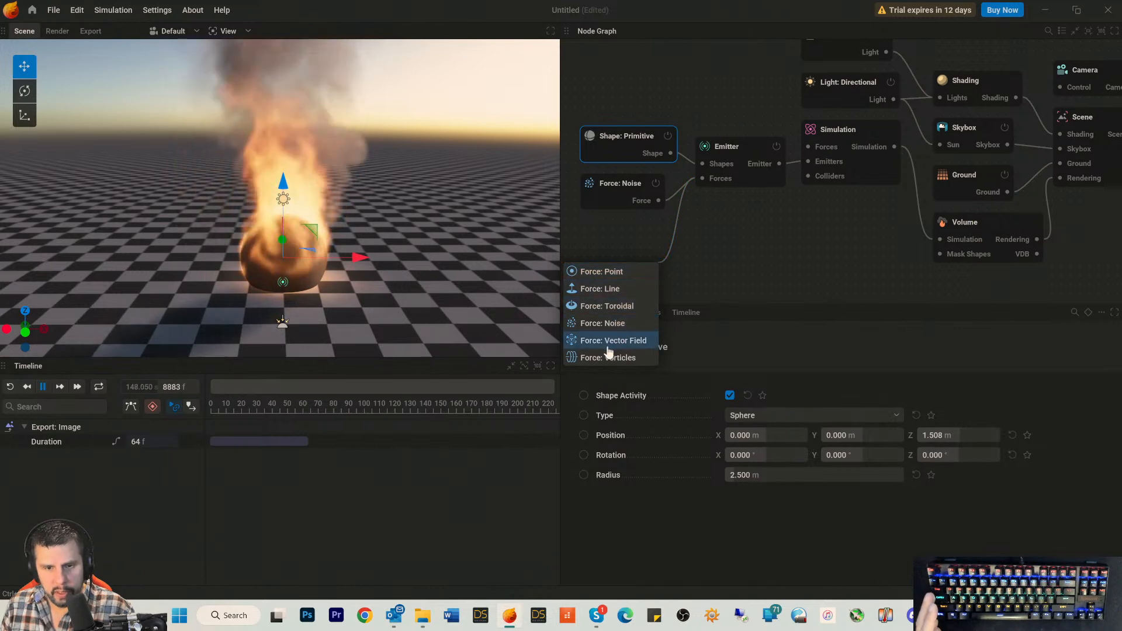
left_click(609, 272)
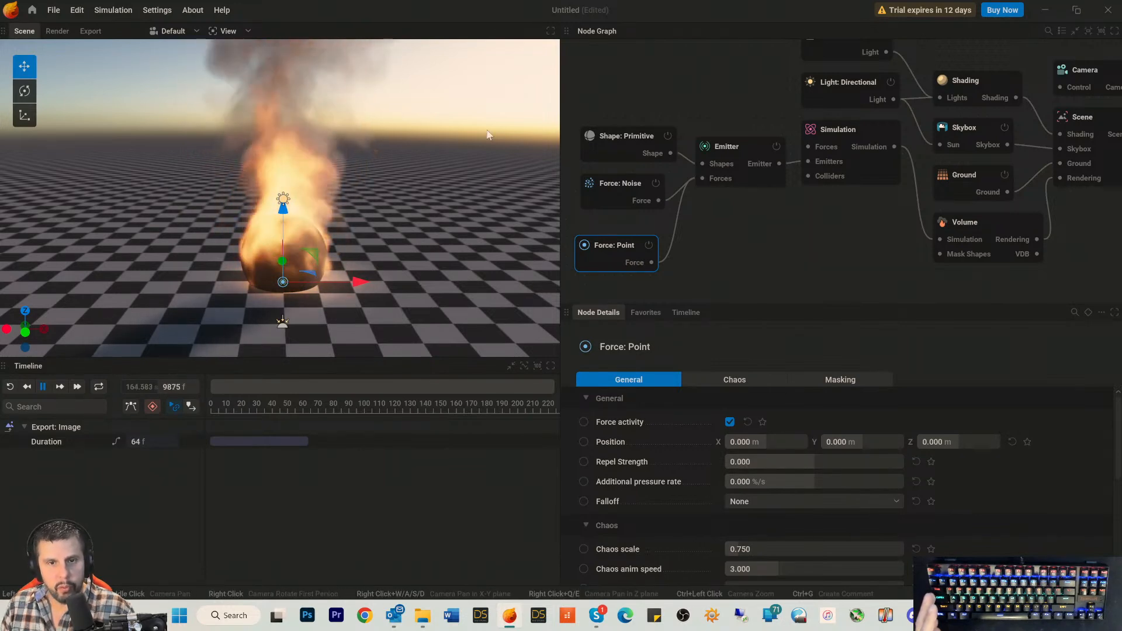
middle_click_drag(379, 229, 357, 152)
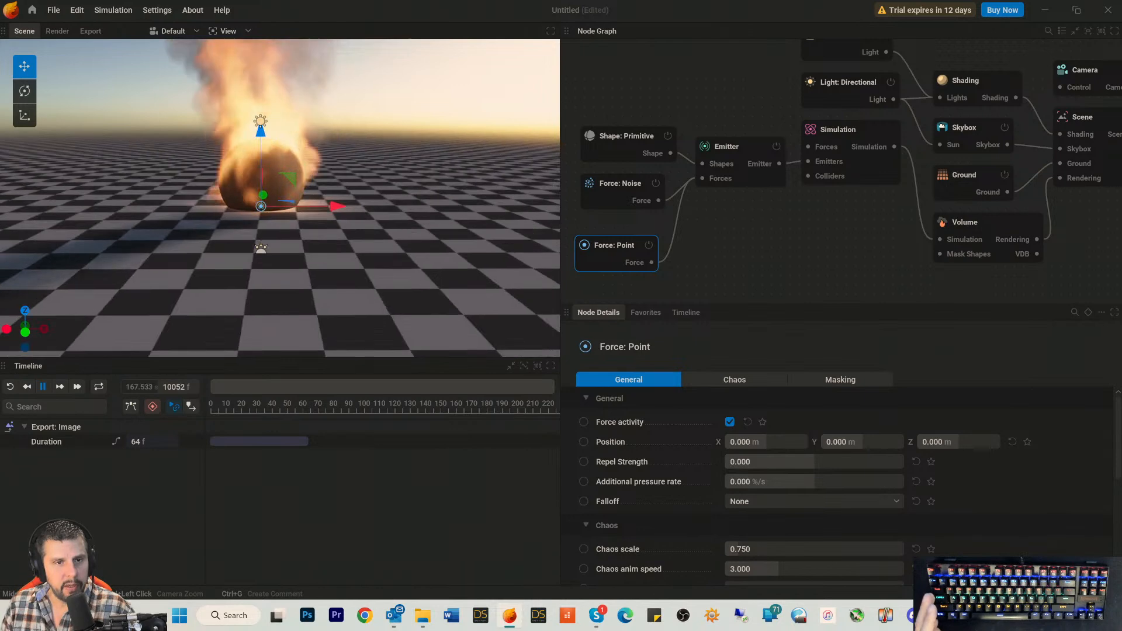
middle_click_drag(365, 208, 366, 233)
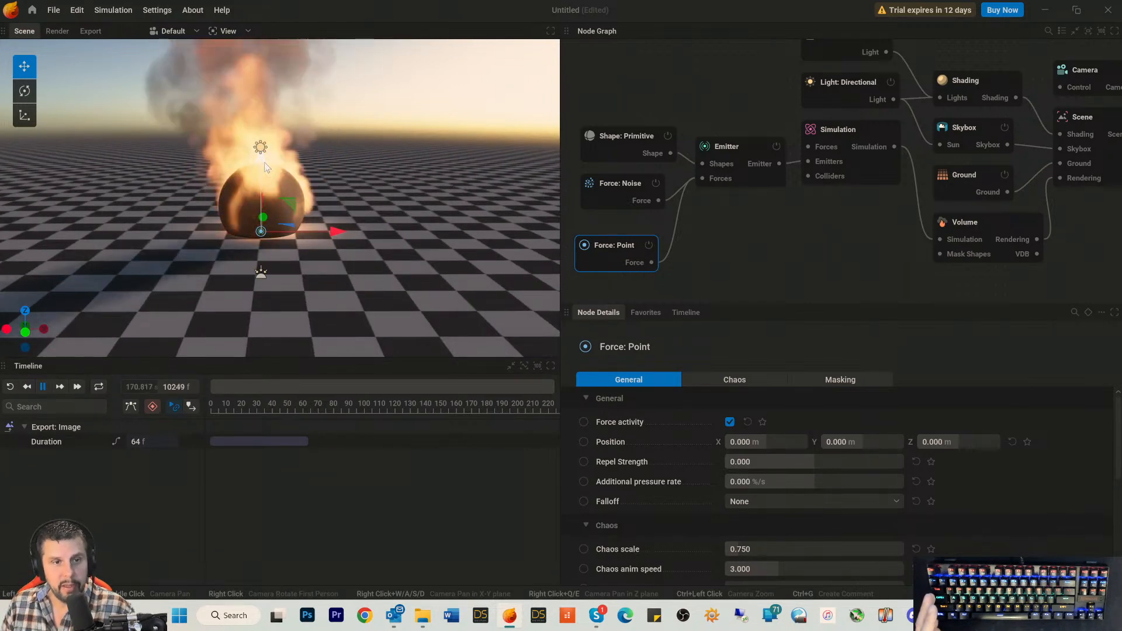
left_click(258, 161)
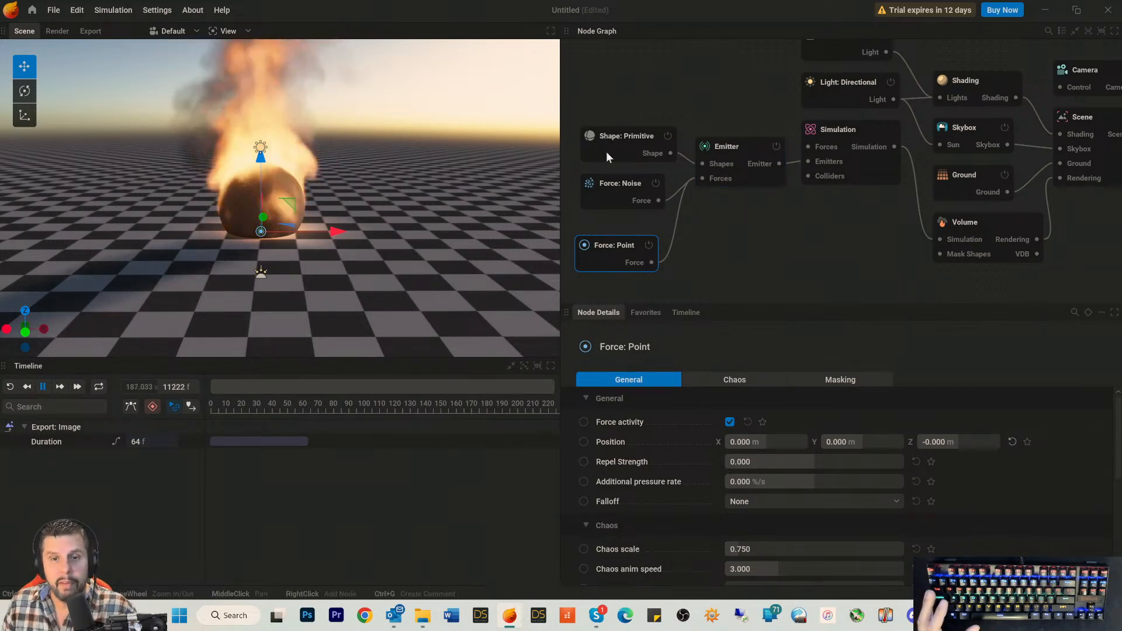
Raise the primitive sphere above the ground to a Z position of about 3.69 m.
left_click(615, 136)
left_click_drag(259, 136, 260, 69)
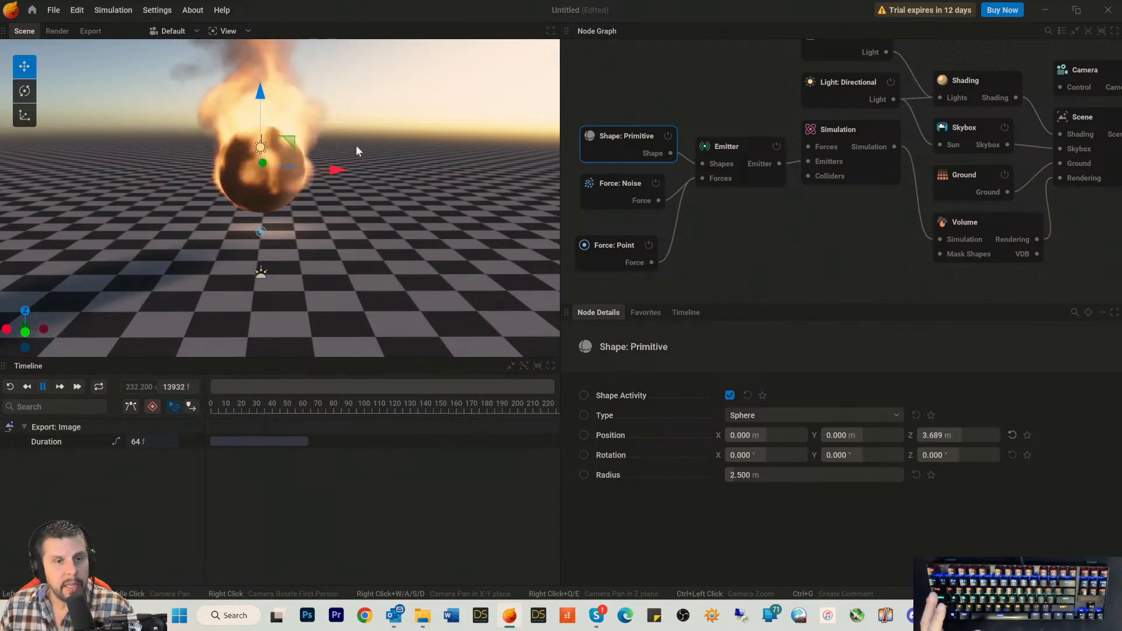
middle_click_drag(358, 151, 395, 185)
middle_click_drag(345, 242, 325, 245)
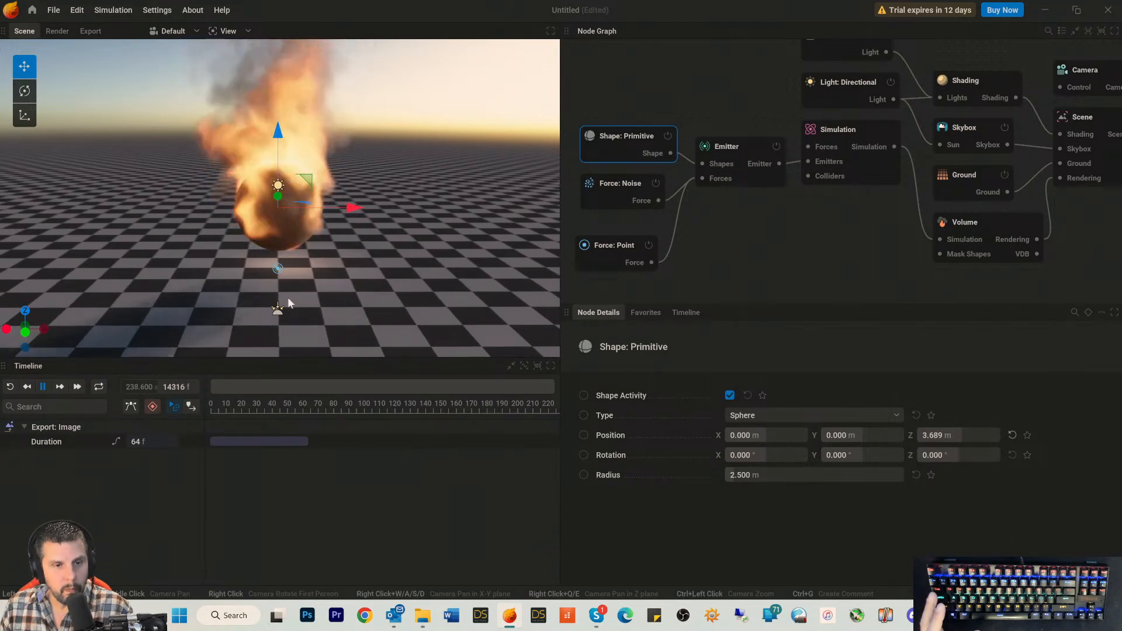
Raise the point force to about 3.86 m in Z so it sits at the sphere's centre.
left_click(613, 250)
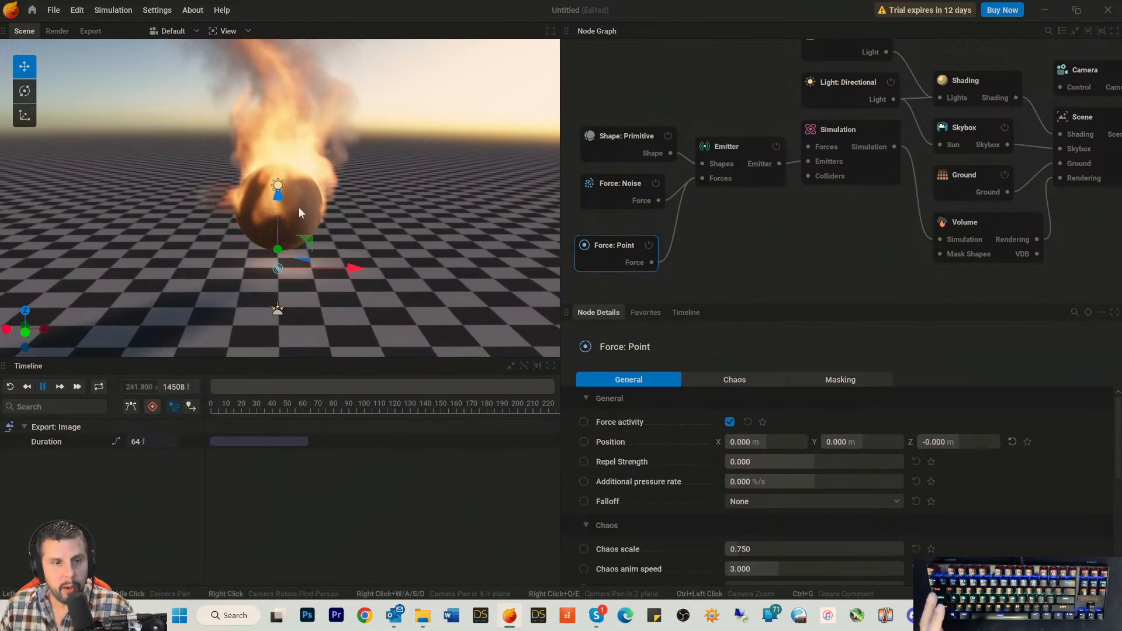
left_click_drag(278, 195, 289, 134)
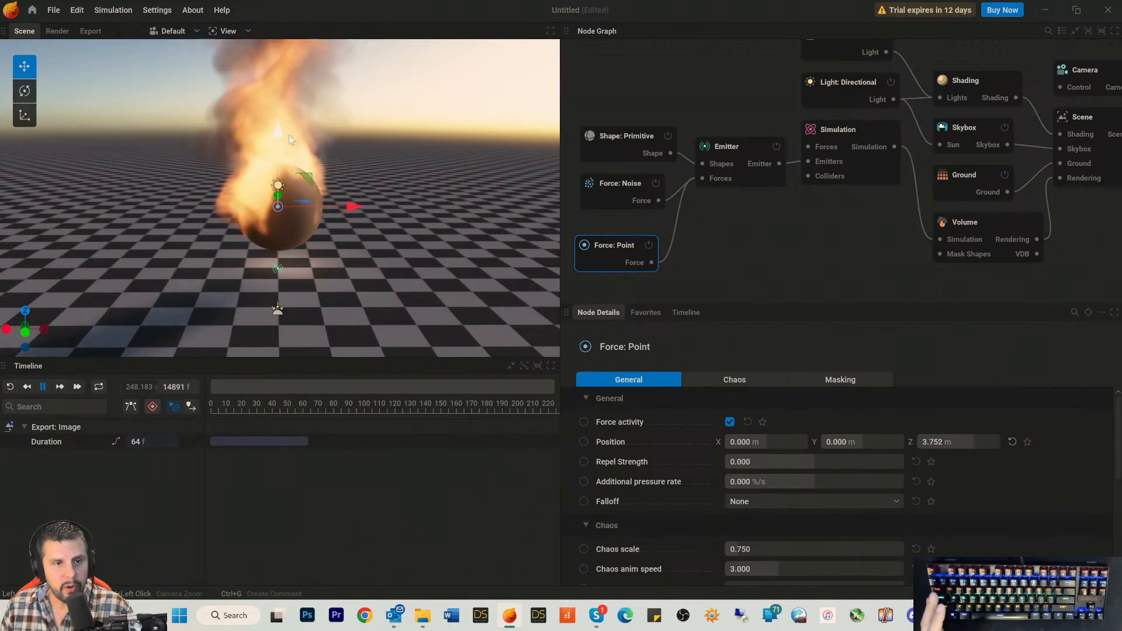
mouse_move(411, 152)
middle_mouse_down()
mouse_move(333, 312)
mouse_move(404, 245)
mouse_move(423, 203)
mouse_move(416, 161)
middle_mouse_up()
mouse_move(417, 162)
left_mouse_down()
mouse_move(400, 263)
mouse_move(485, 257)
mouse_move(494, 269)
mouse_move(406, 272)
mouse_move(409, 281)
mouse_move(441, 216)
mouse_move(409, 159)
left_mouse_up()
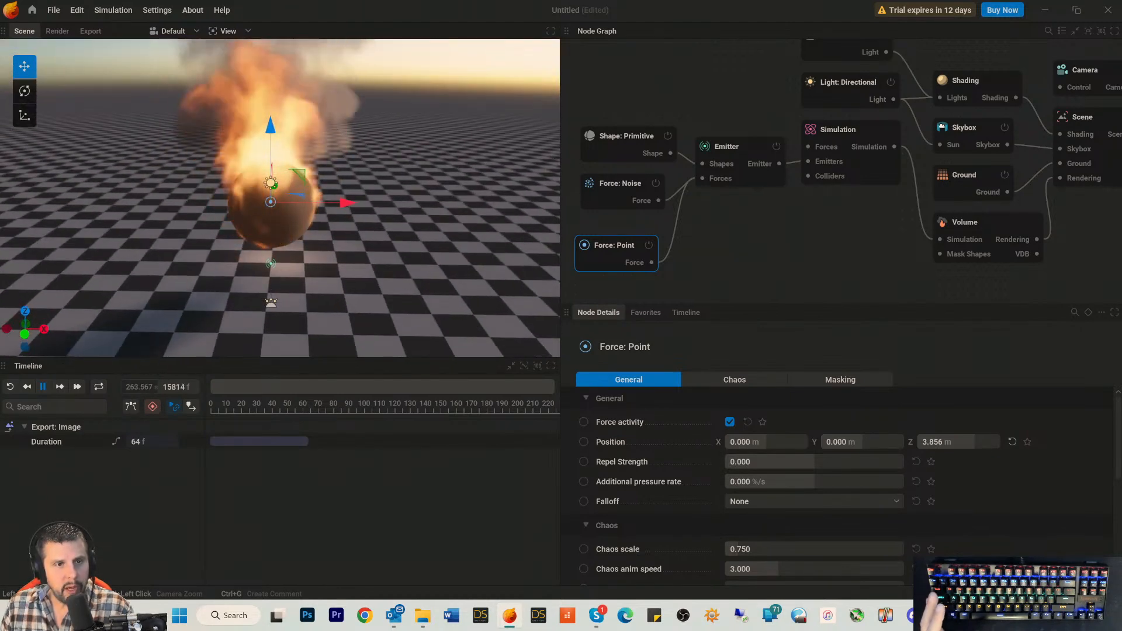
left_click_drag(411, 150, 424, 173)
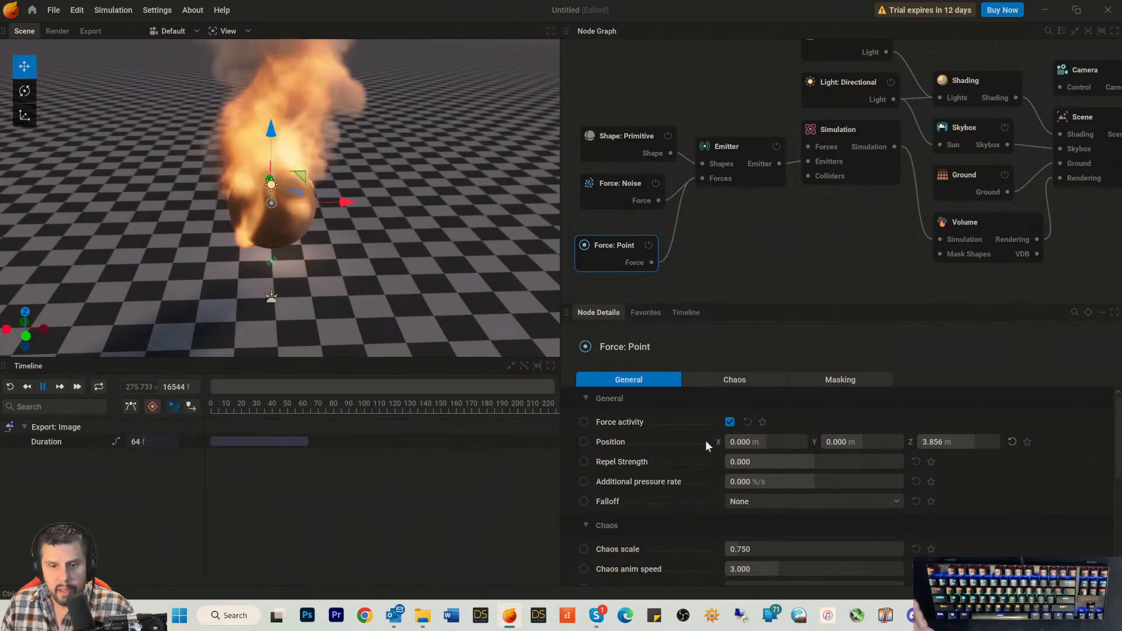
Set the gravity multiplier in the Simulation node's force settings to 0%.
scroll(760, 485, "down", 3)
scroll(751, 433, "up", 2)
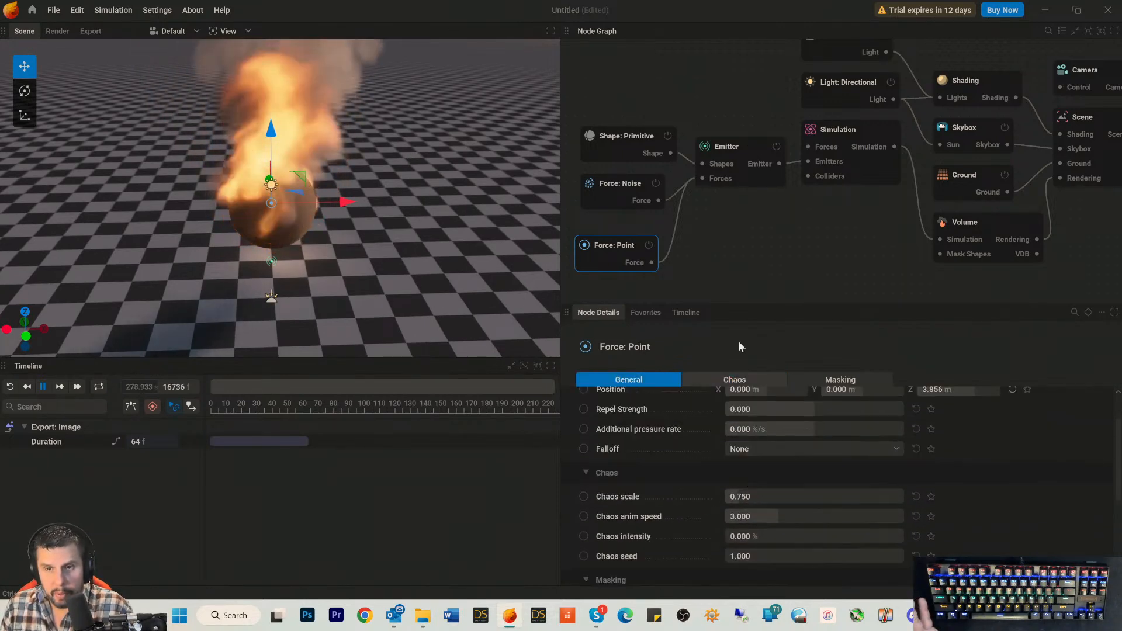
left_click(738, 180)
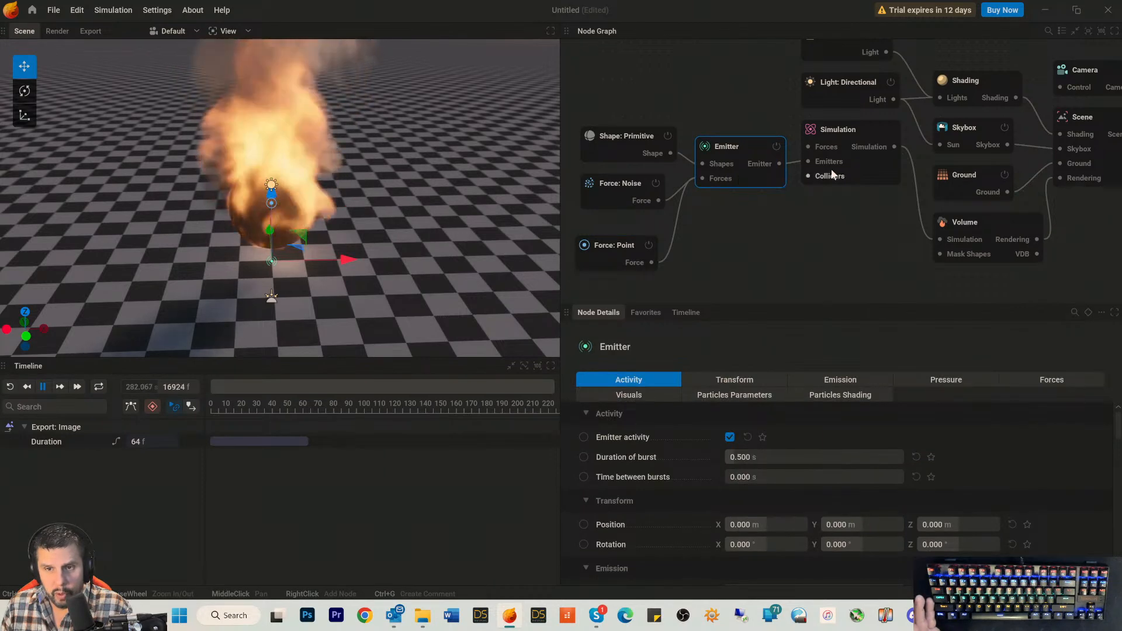
left_click(855, 170)
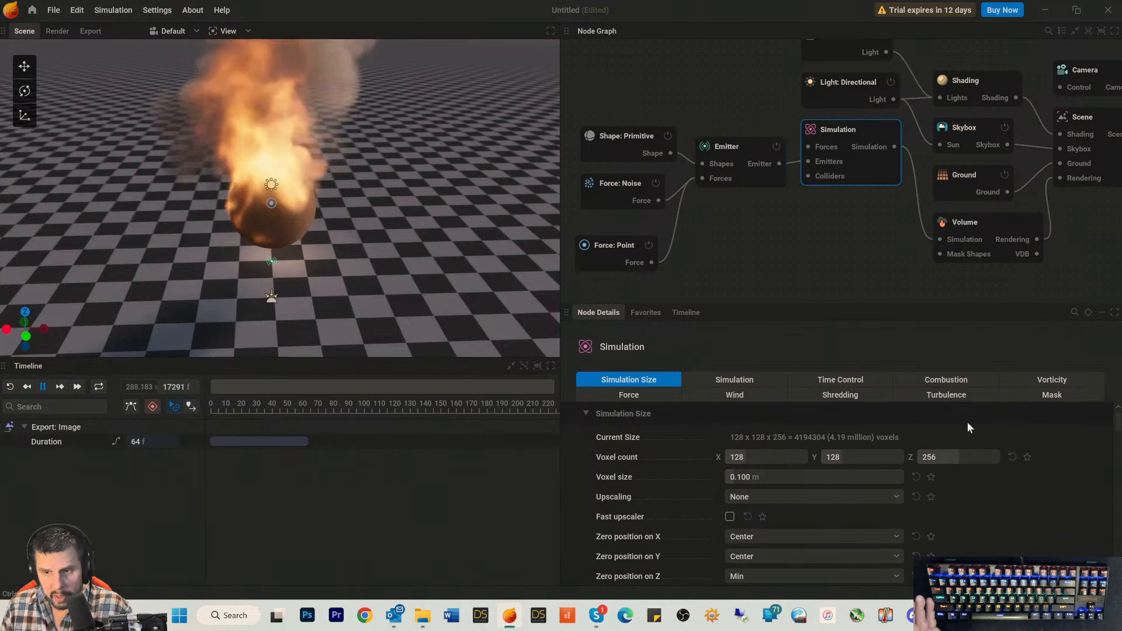
left_click(636, 397)
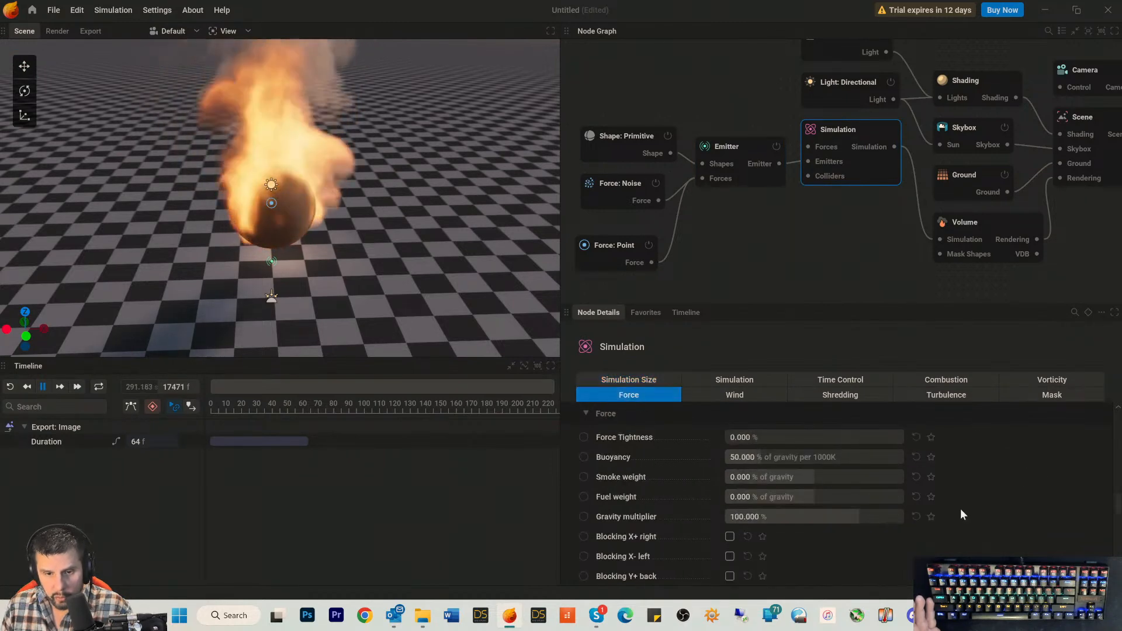
double_click(771, 518)
type("0")
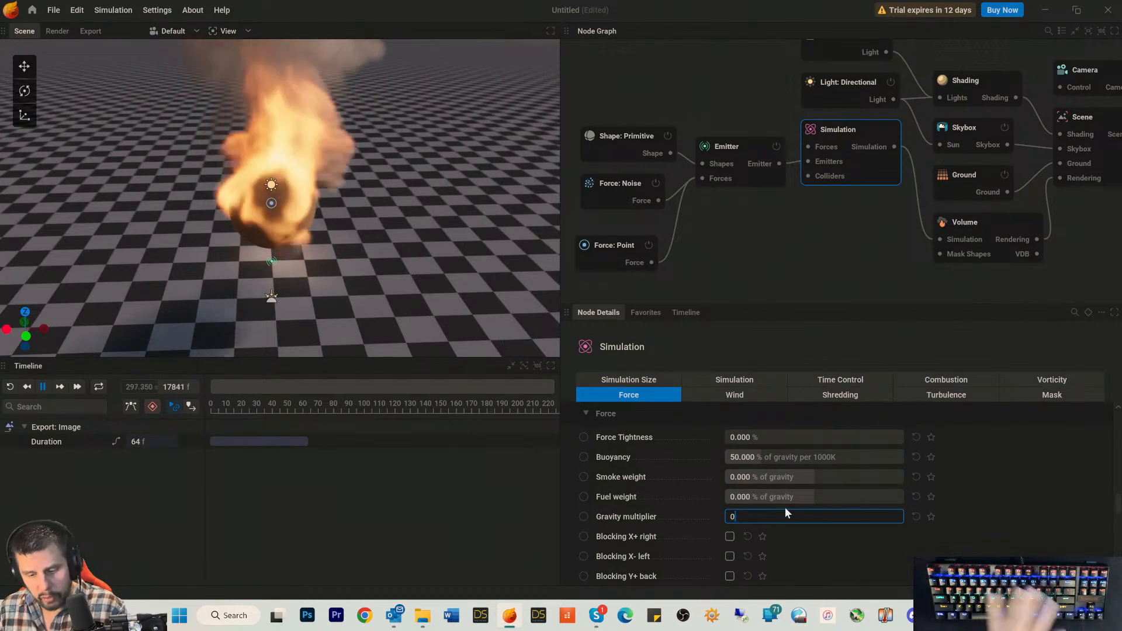
key("Return")
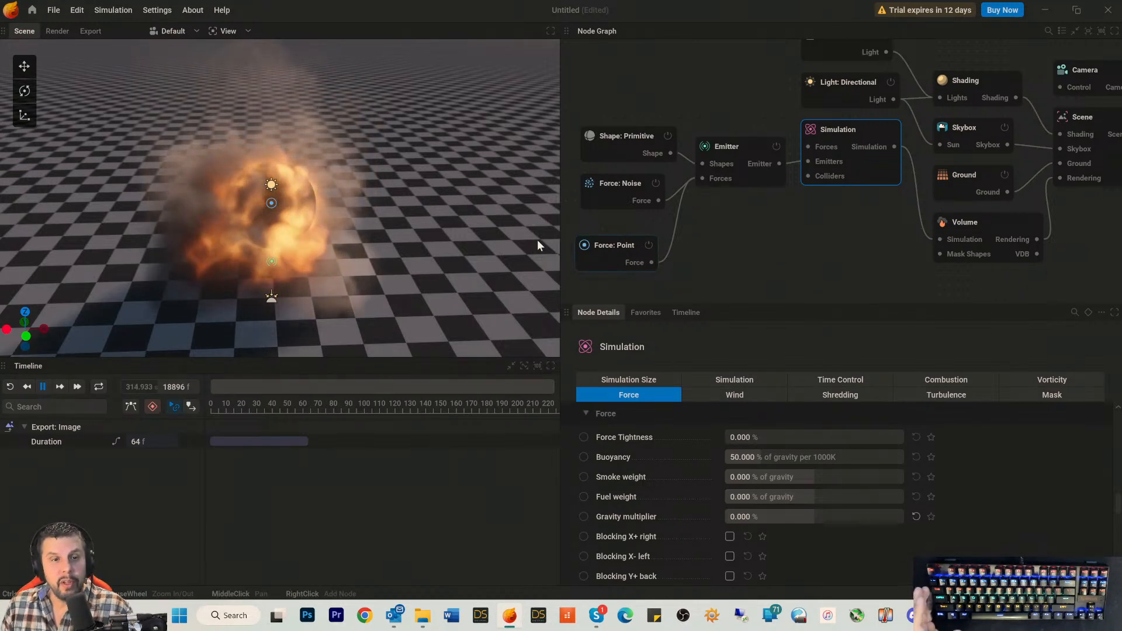
Increase the point force's repel strength to about 1.173.
left_click_drag(382, 173, 371, 286)
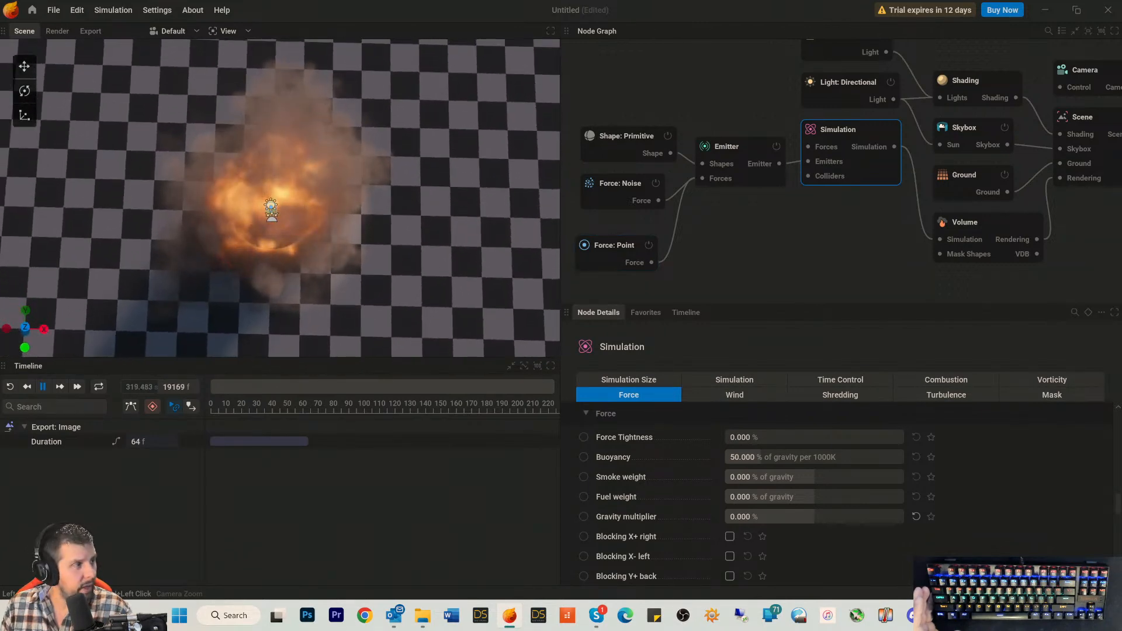
left_click_drag(416, 183, 403, 116)
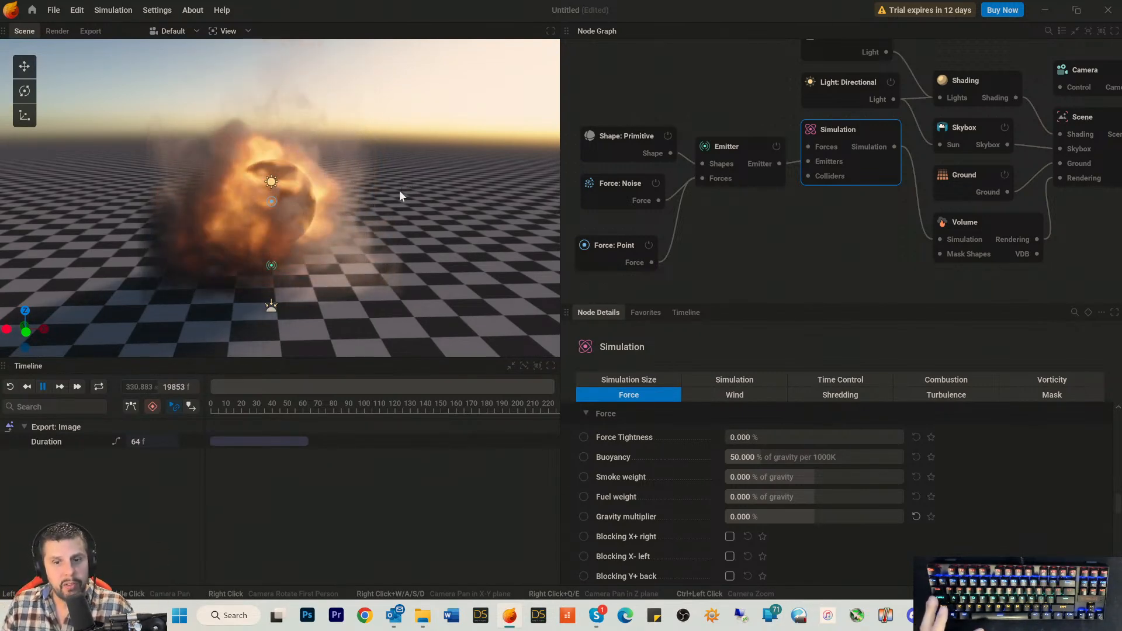
left_click(607, 247)
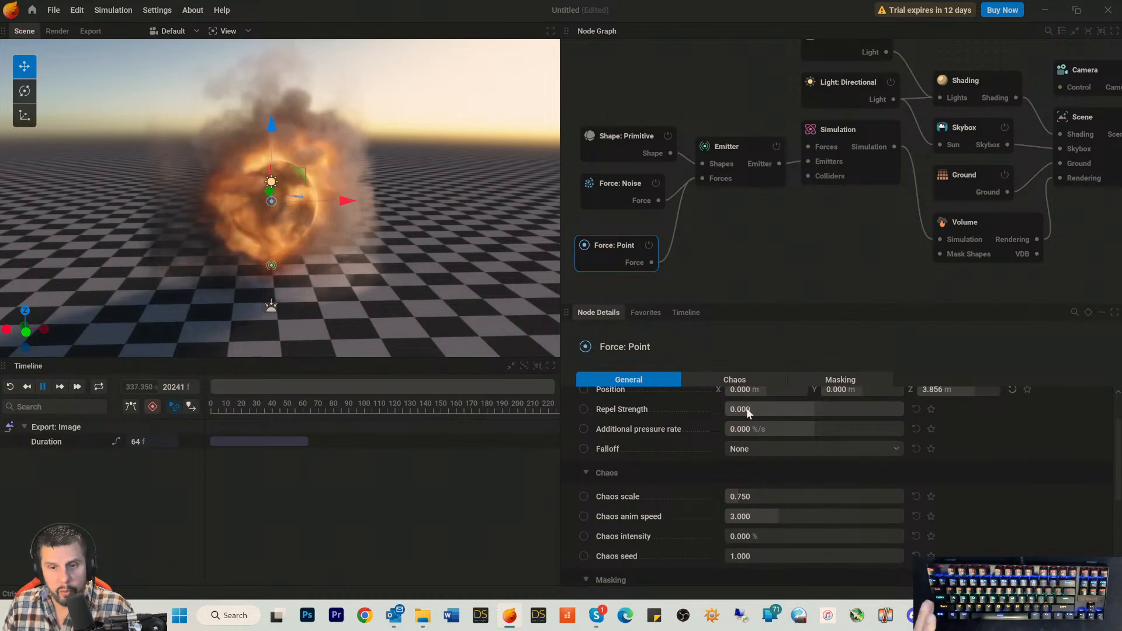
scroll(695, 426, "up", 1)
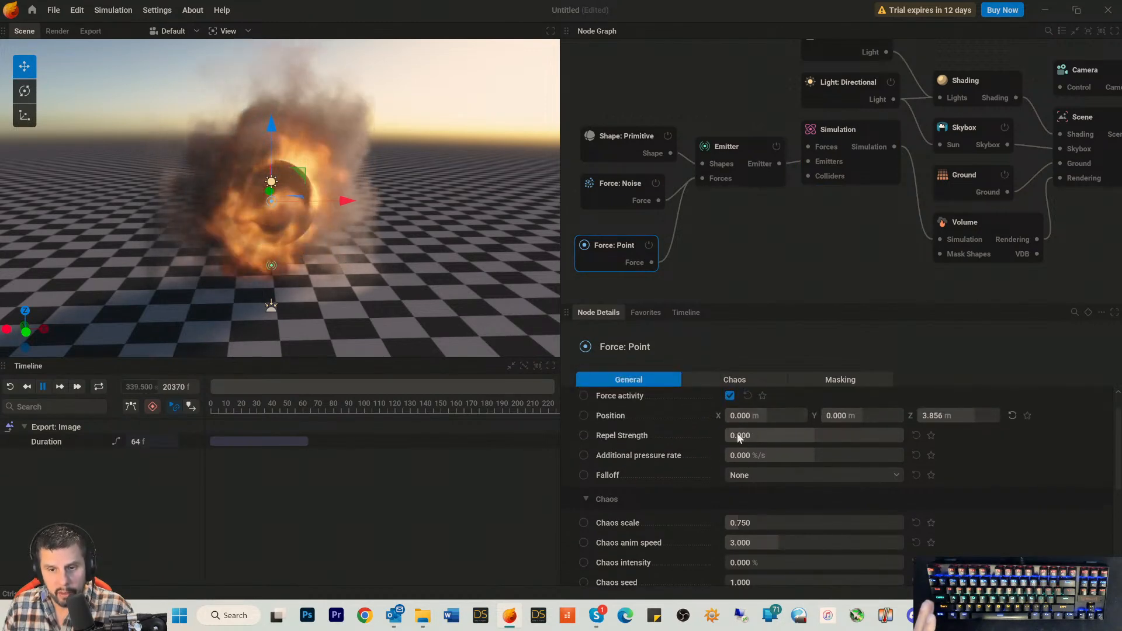
left_click_drag(741, 433, 751, 433)
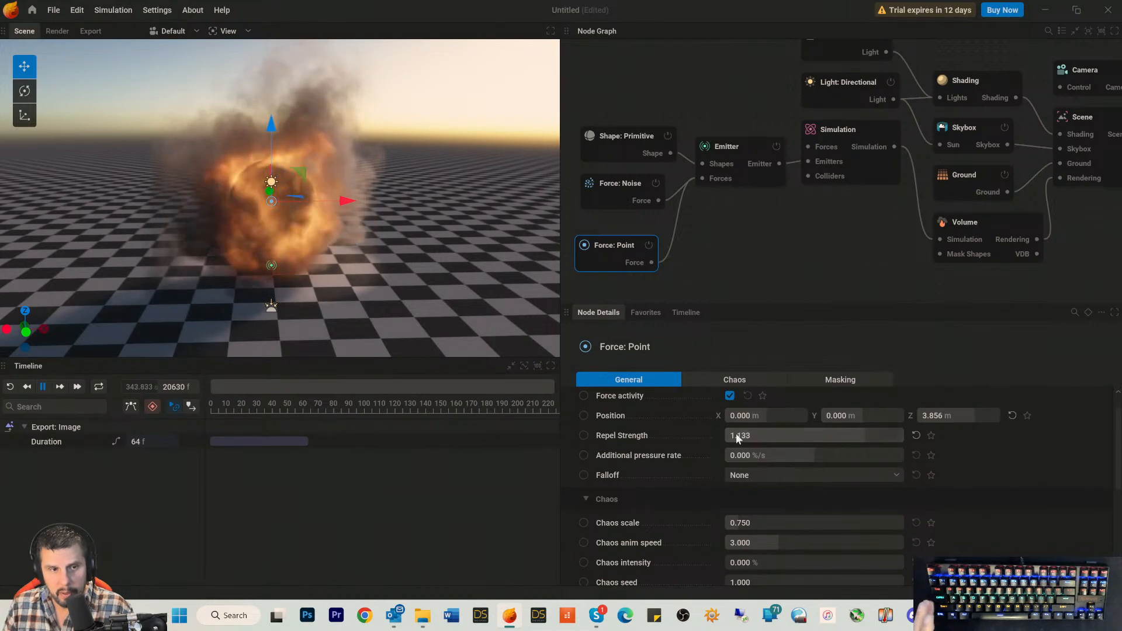
left_click_drag(735, 433, 903, 433)
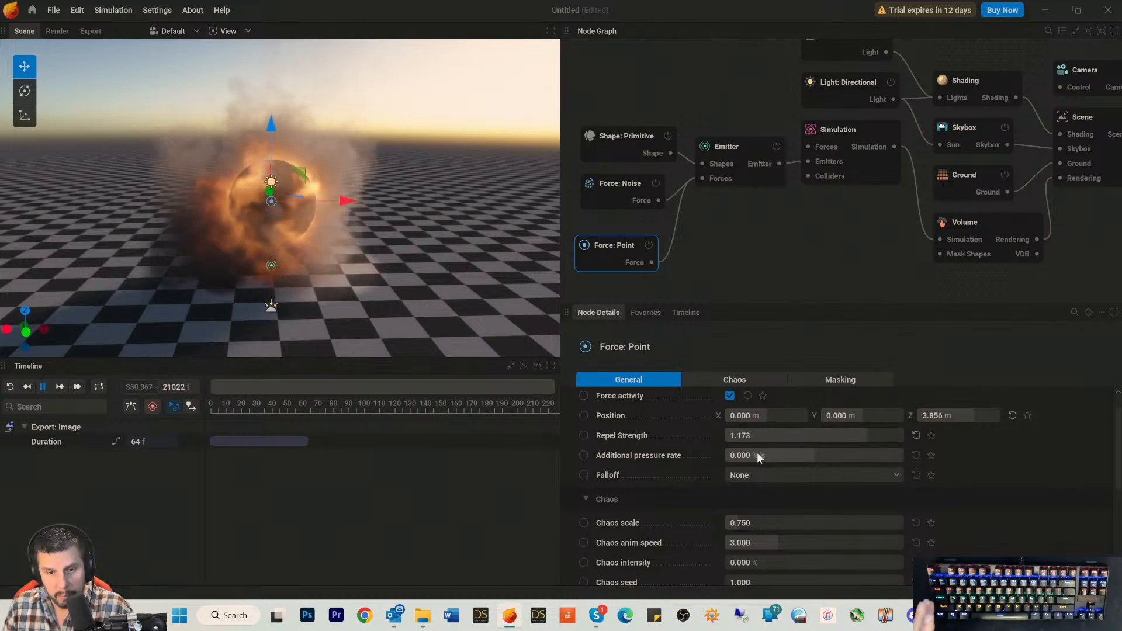
scroll(756, 458, "down", 1)
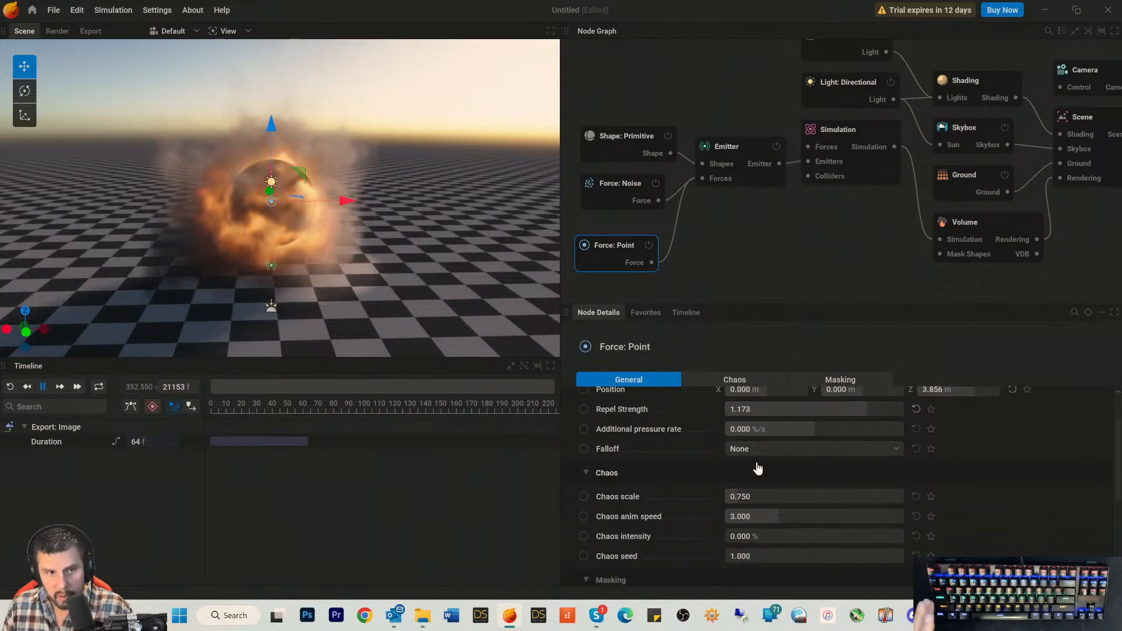
left_click_drag(453, 164, 453, 196)
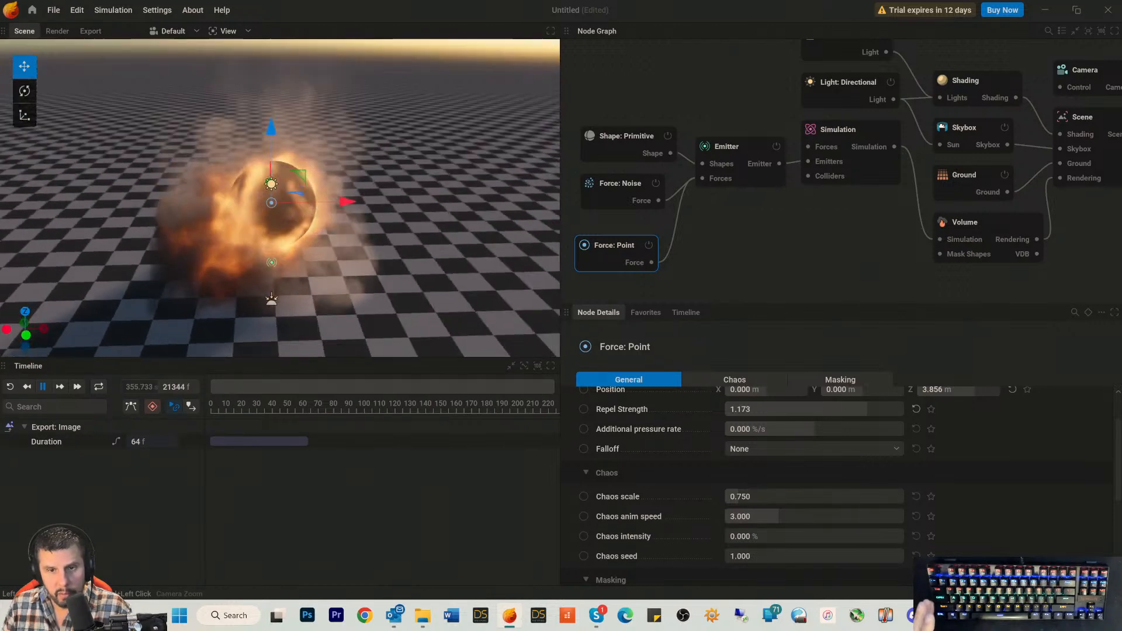
Test the point force by disabling and re-enabling it, and by moving it about 5.5 m along X and back to the sphere's centre.
left_click(648, 245)
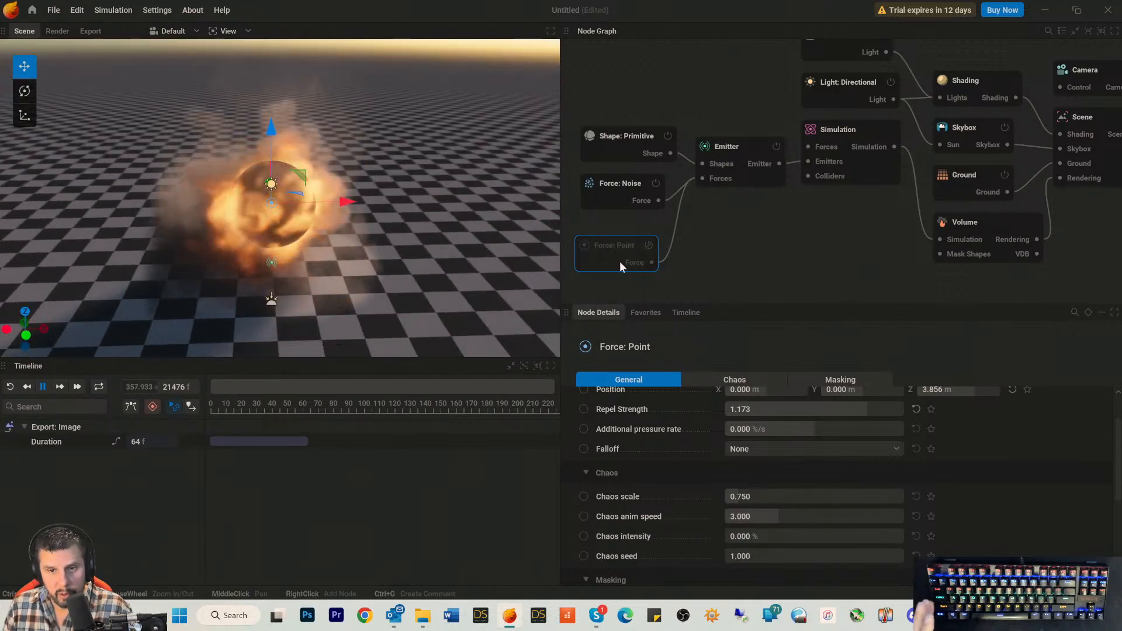
left_click(649, 245)
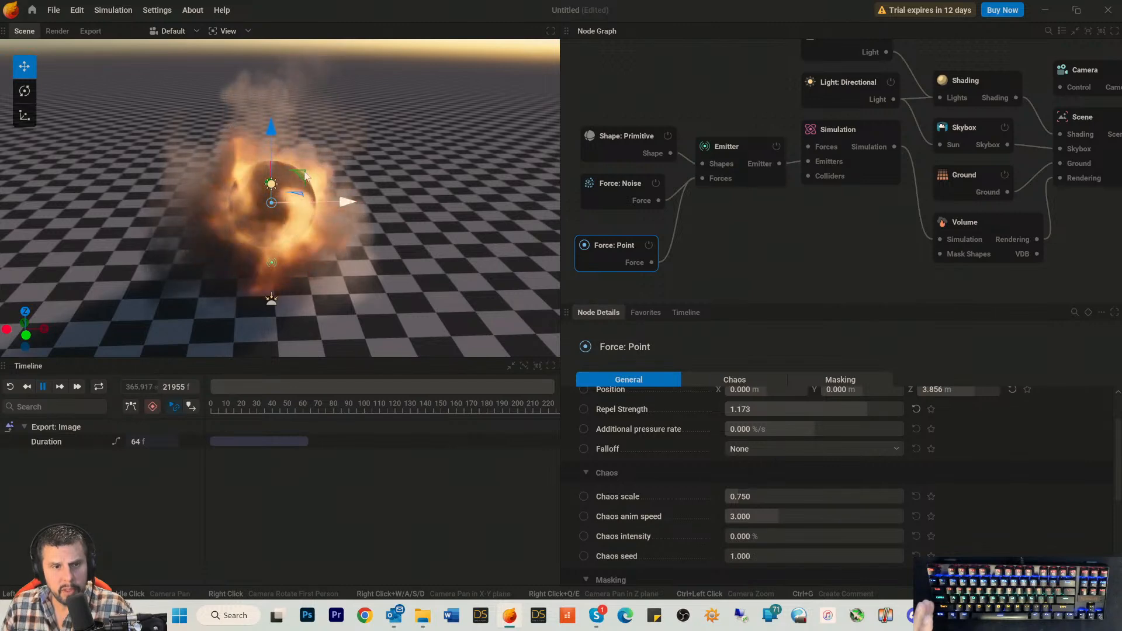
mouse_move(270, 124)
left_mouse_down()
mouse_move(280, 71)
mouse_move(279, 201)
mouse_move(282, 129)
left_mouse_up()
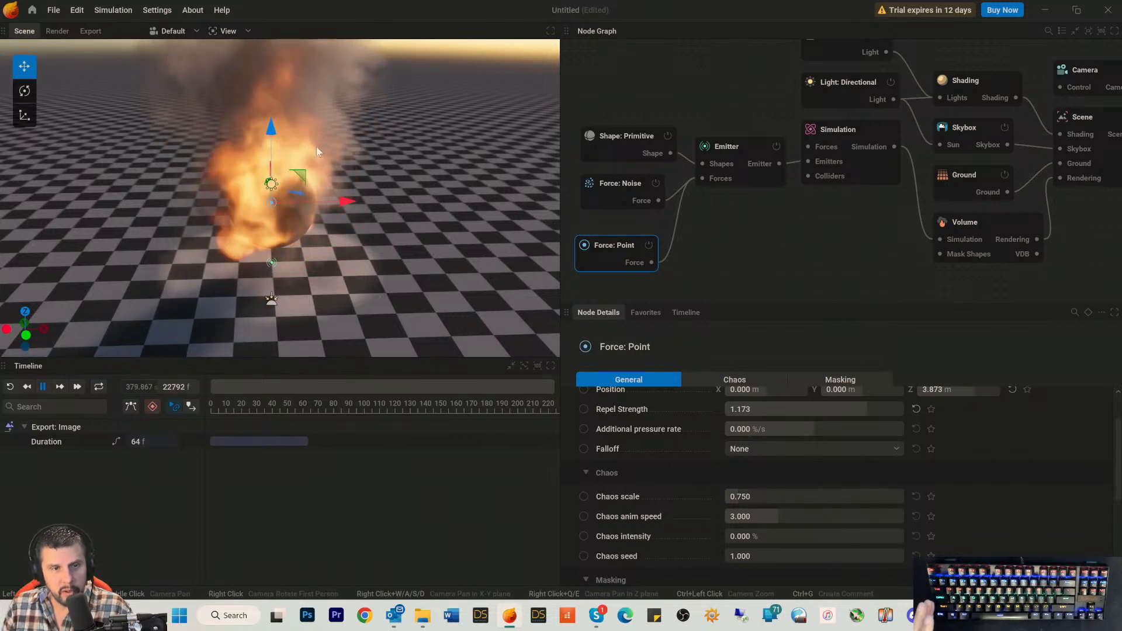
left_click_drag(346, 201, 438, 201)
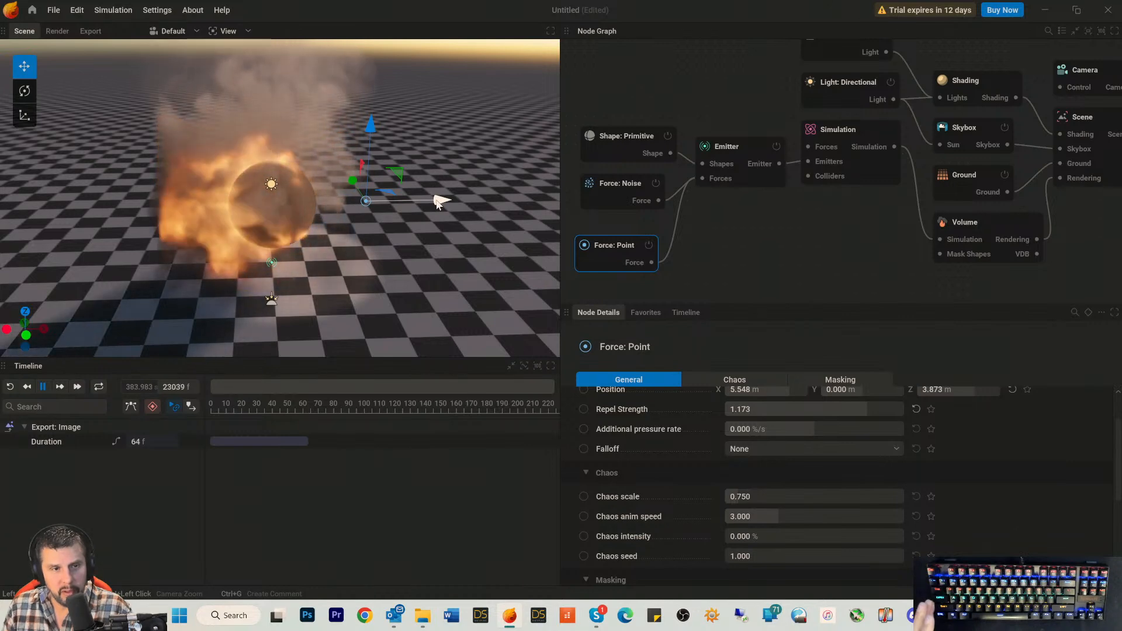
left_click_drag(438, 201, 345, 205)
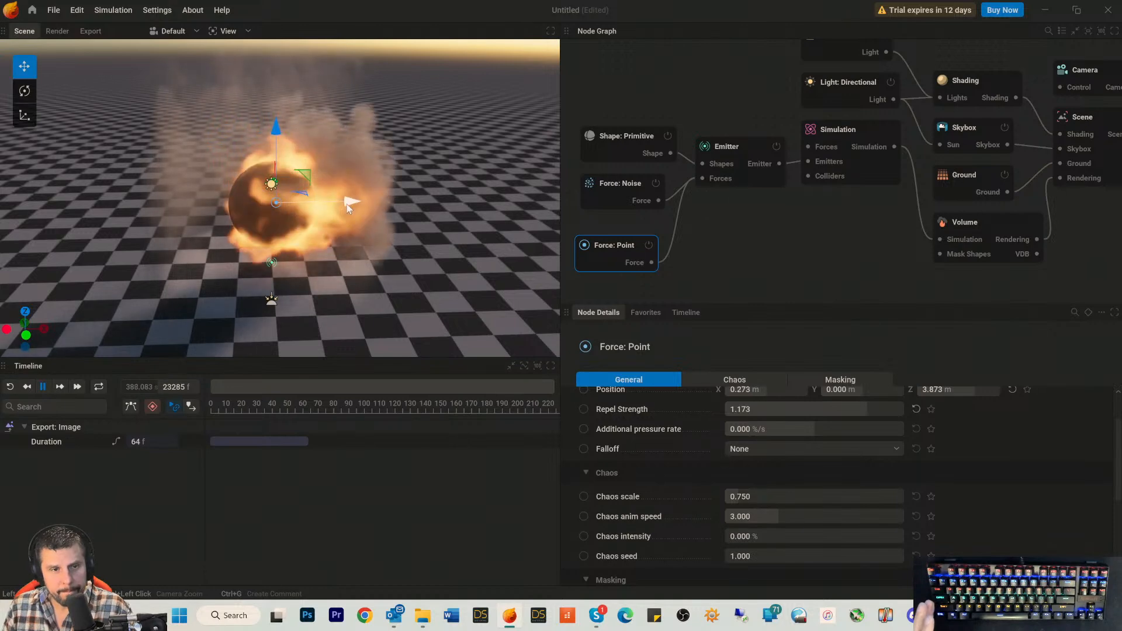
Try the Rounded Box and Ellipsoid types for the emitter's primitive shape.
left_click(615, 145)
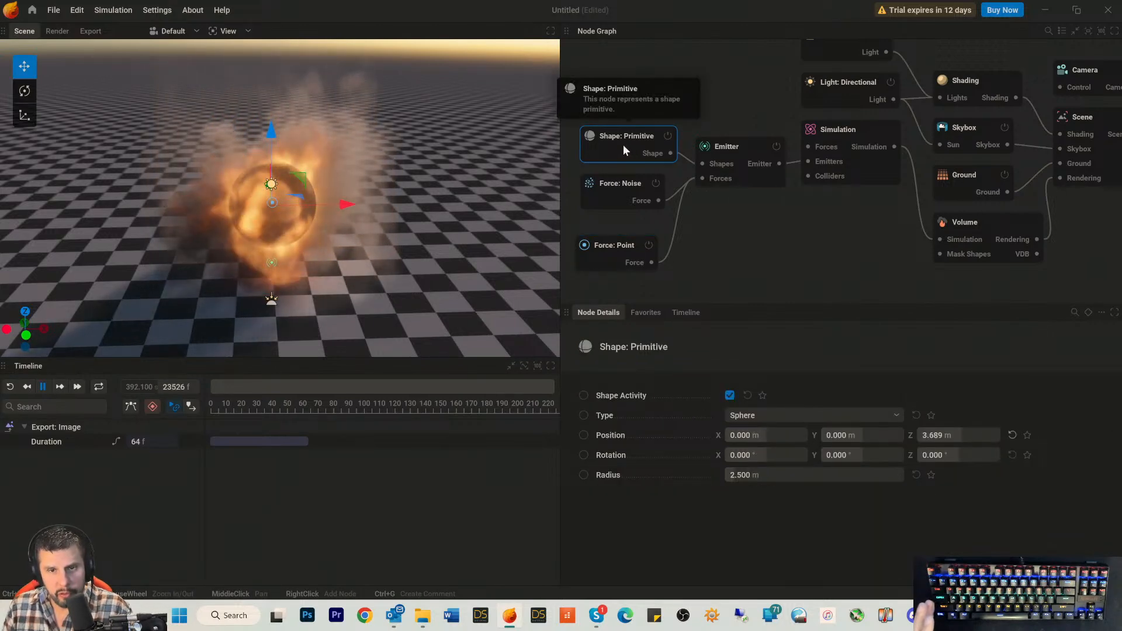
left_click(766, 416)
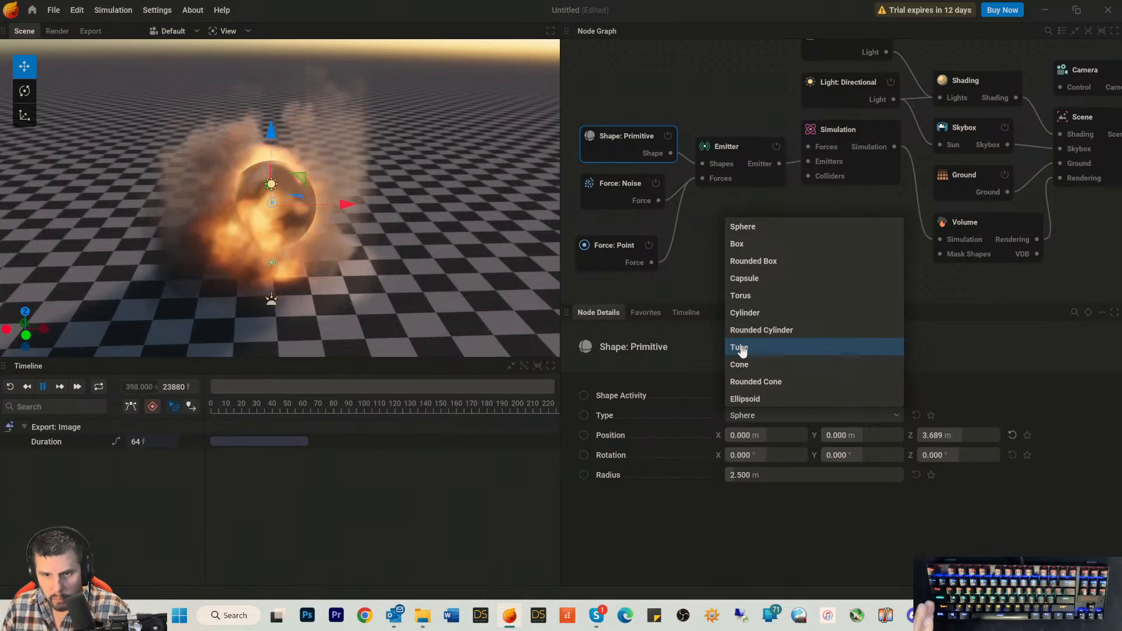
left_click(753, 263)
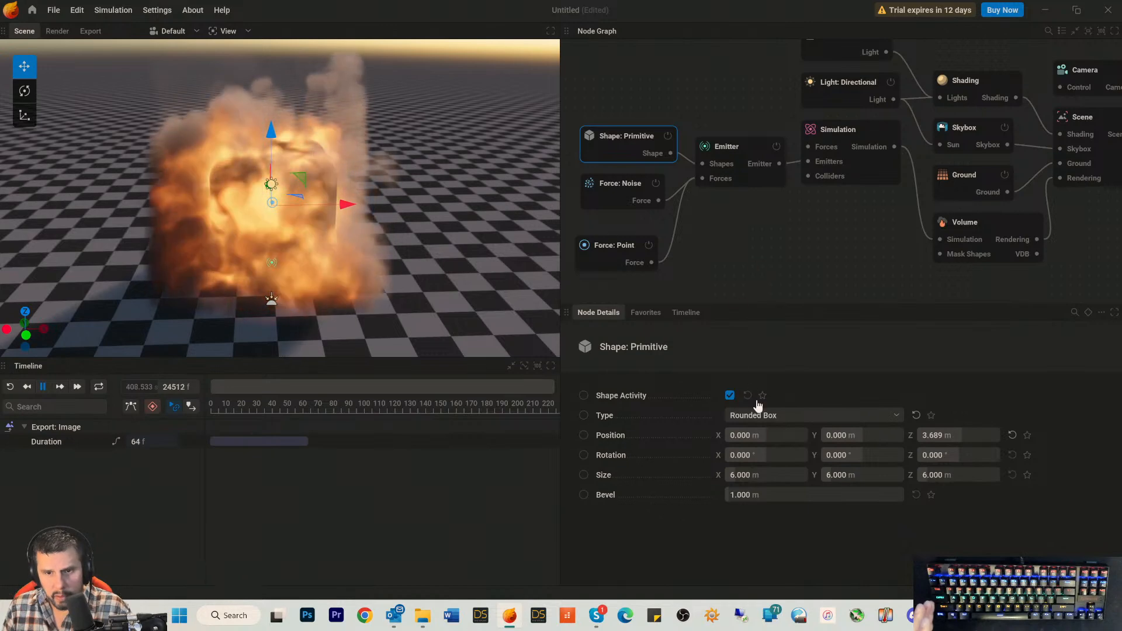
left_click(757, 415)
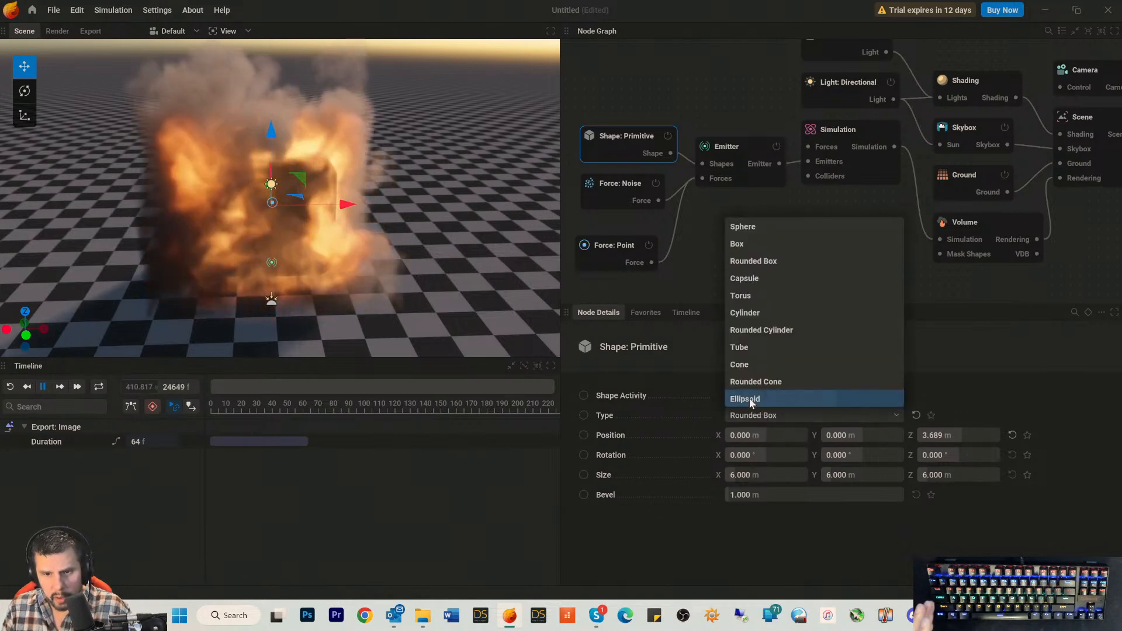
left_click(746, 399)
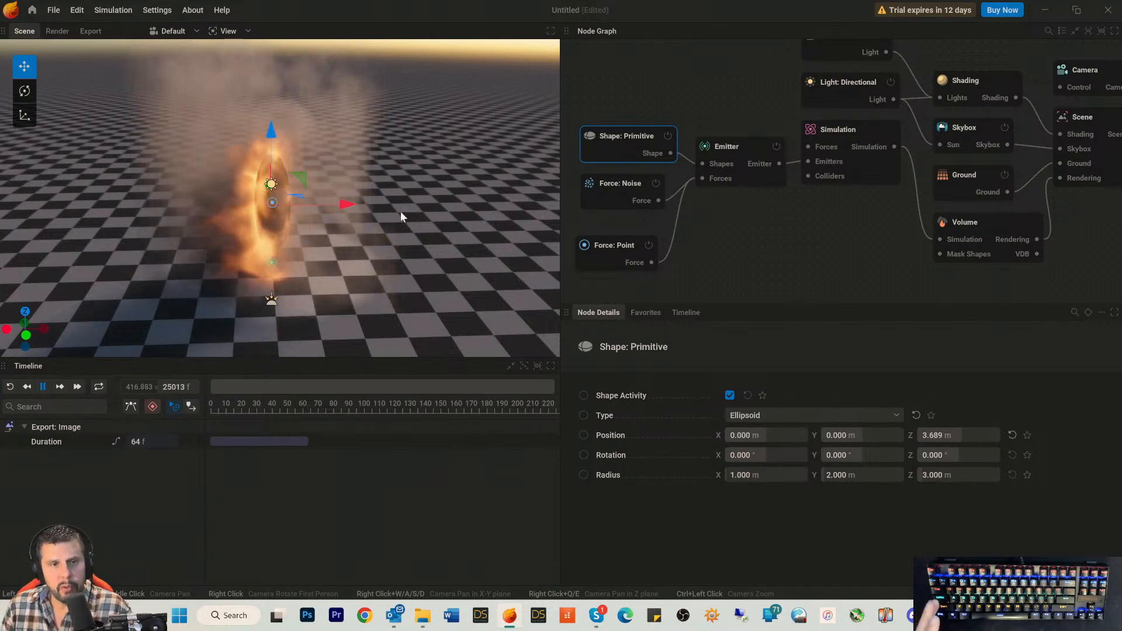
Change the primitive shape's type to Torus.
left_click(766, 418)
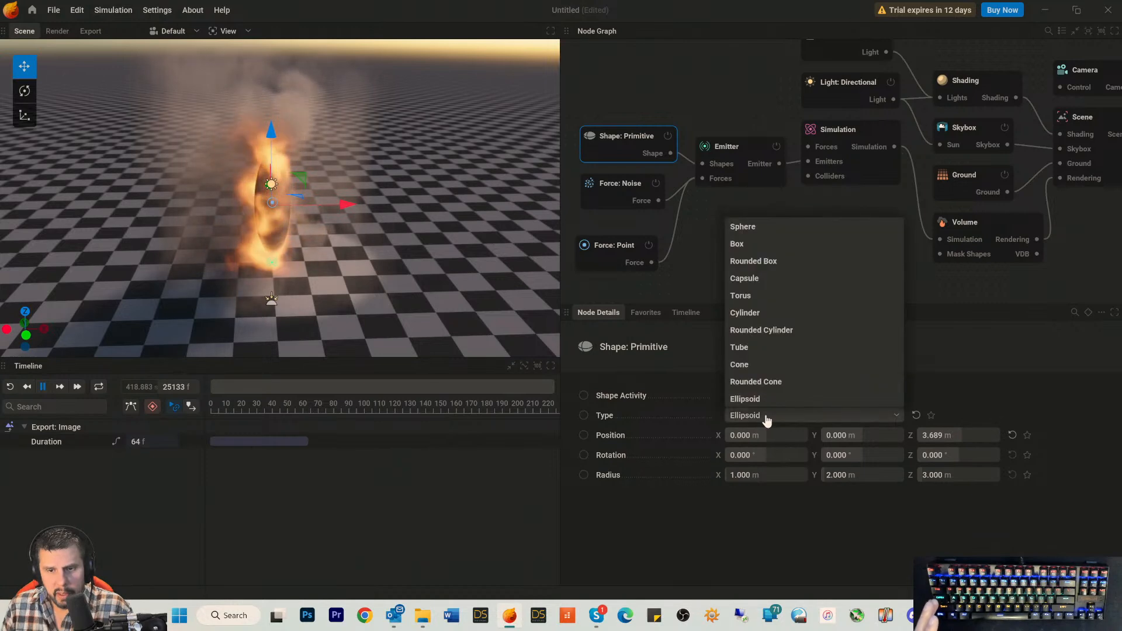
left_click(740, 295)
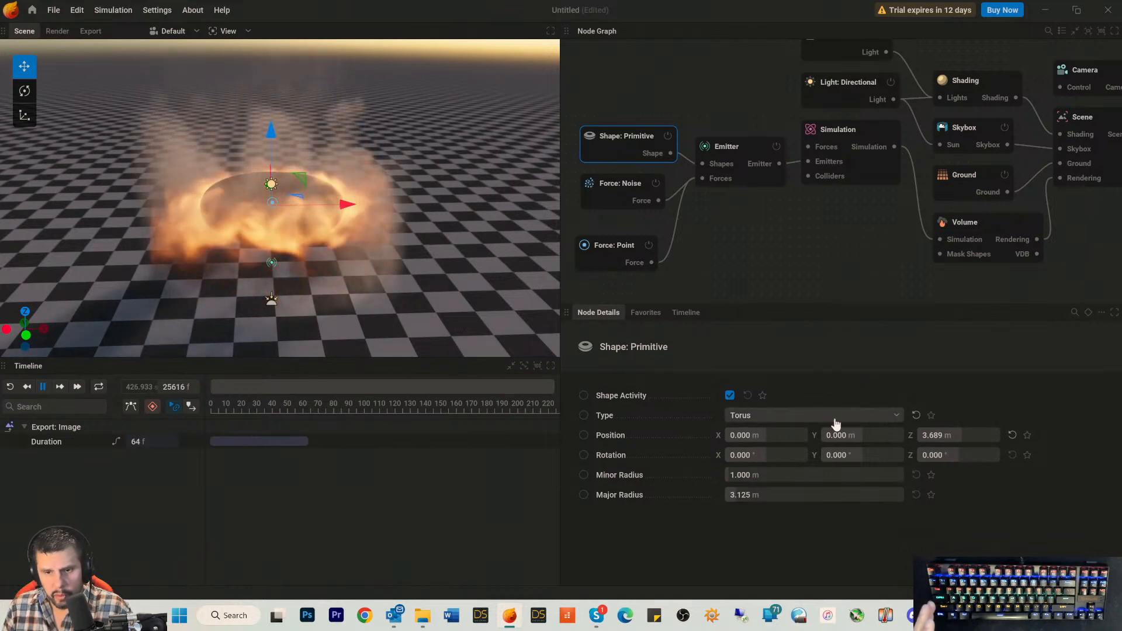
Raise the point force's additional pressure rate to about 16.667 %/s.
left_click(596, 255)
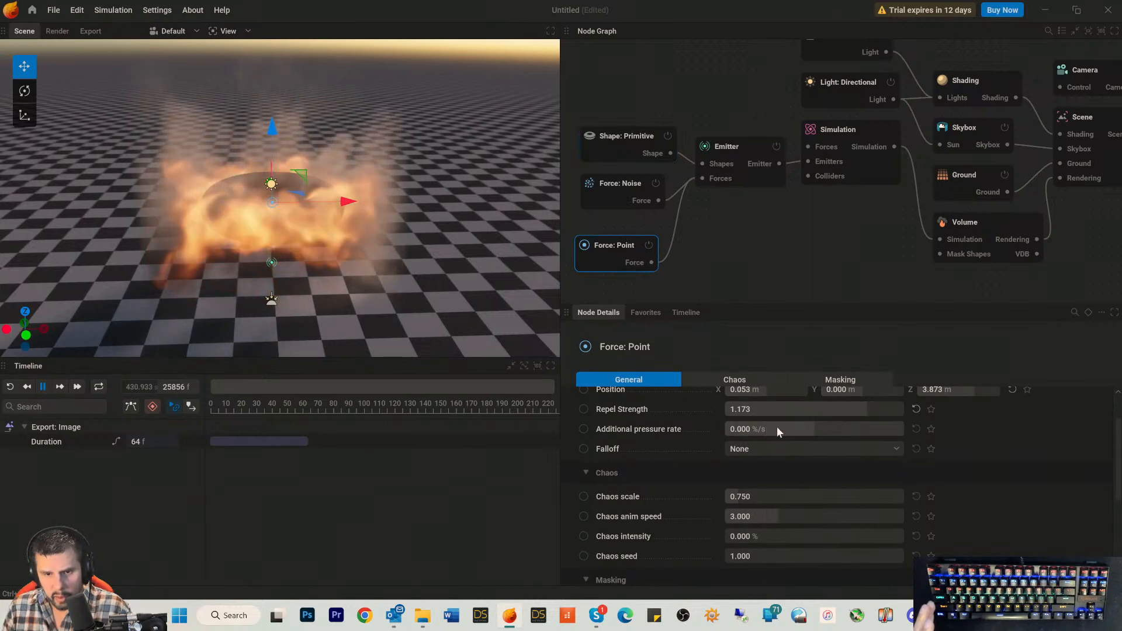
mouse_move(814, 428)
left_mouse_down()
mouse_move(839, 428)
mouse_move(816, 429)
mouse_move(829, 429)
left_mouse_up()
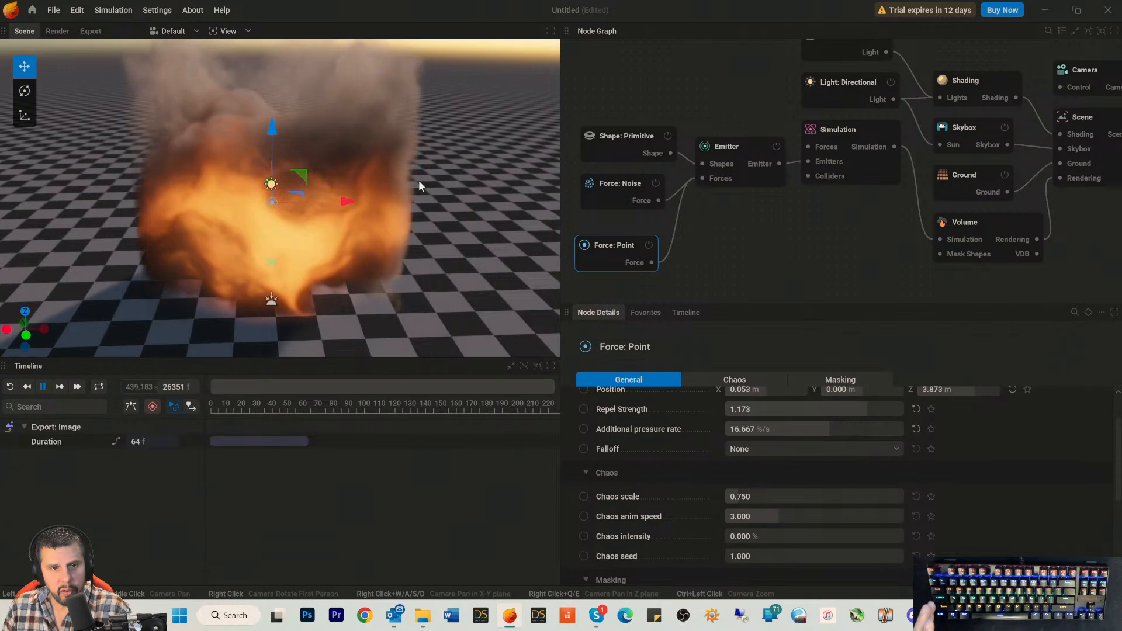
left_click(853, 167)
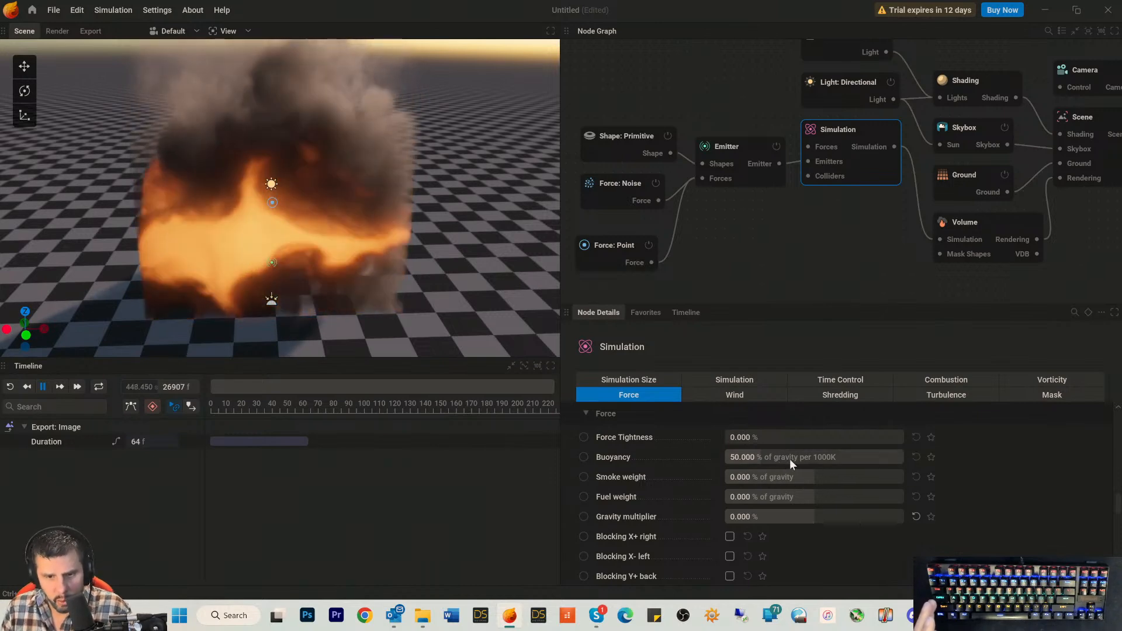
scroll(790, 485, "up", 3)
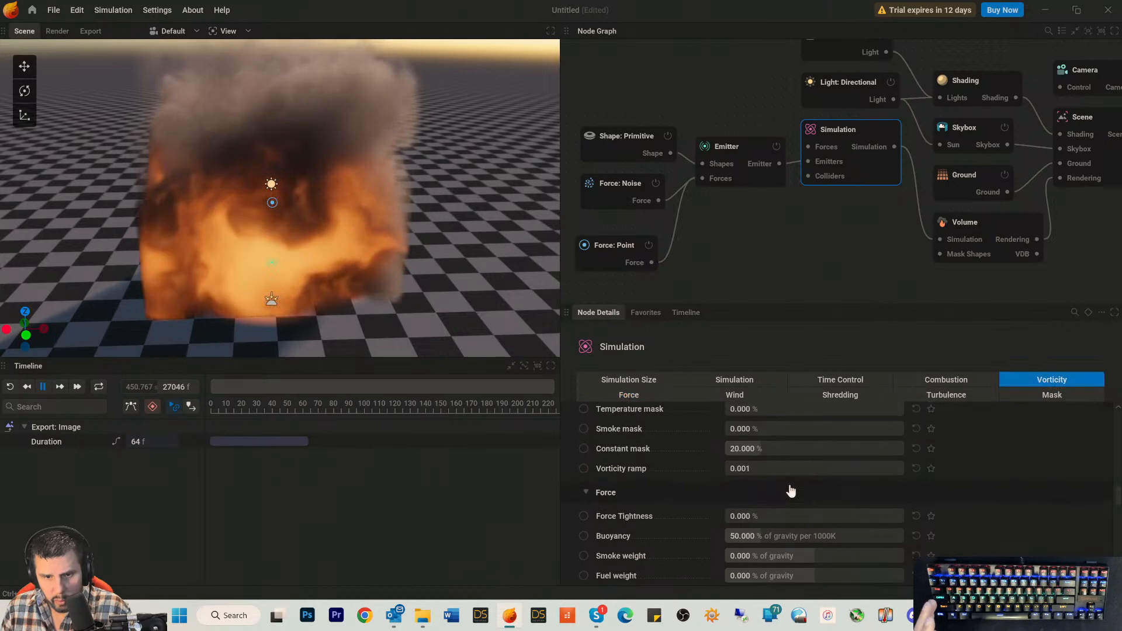
scroll(786, 480, "up", 1)
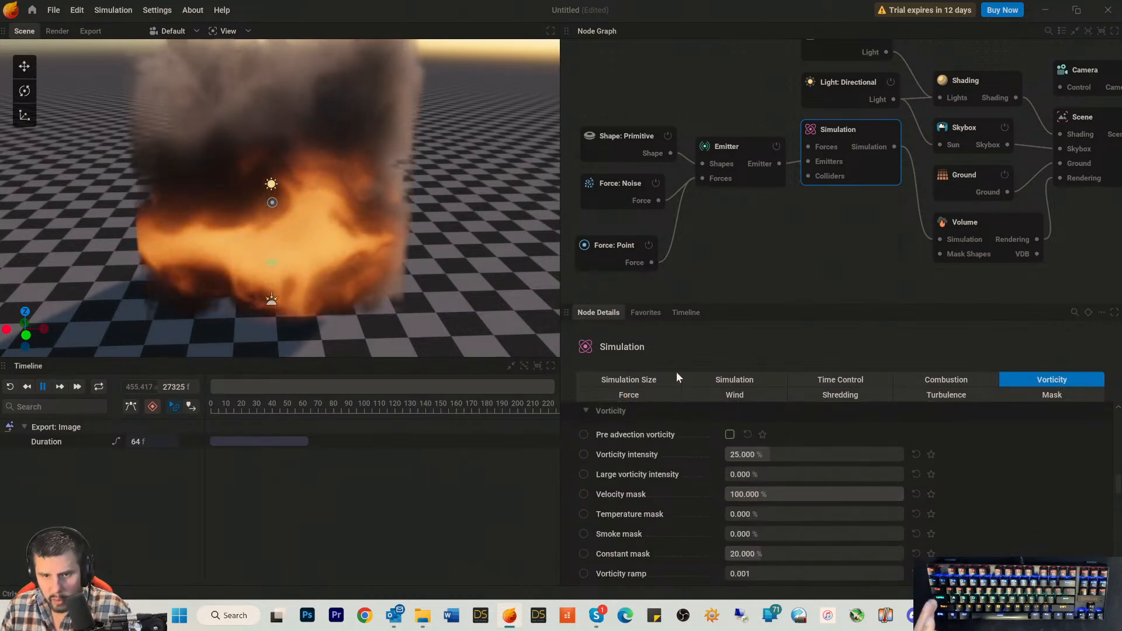
left_click(704, 381)
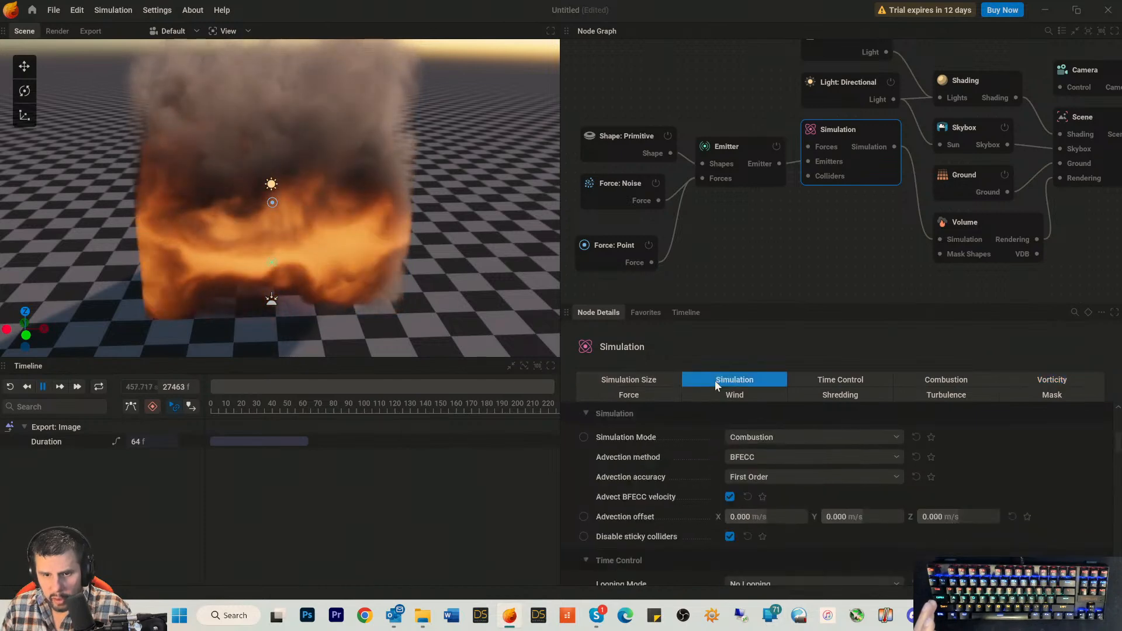
left_click(654, 381)
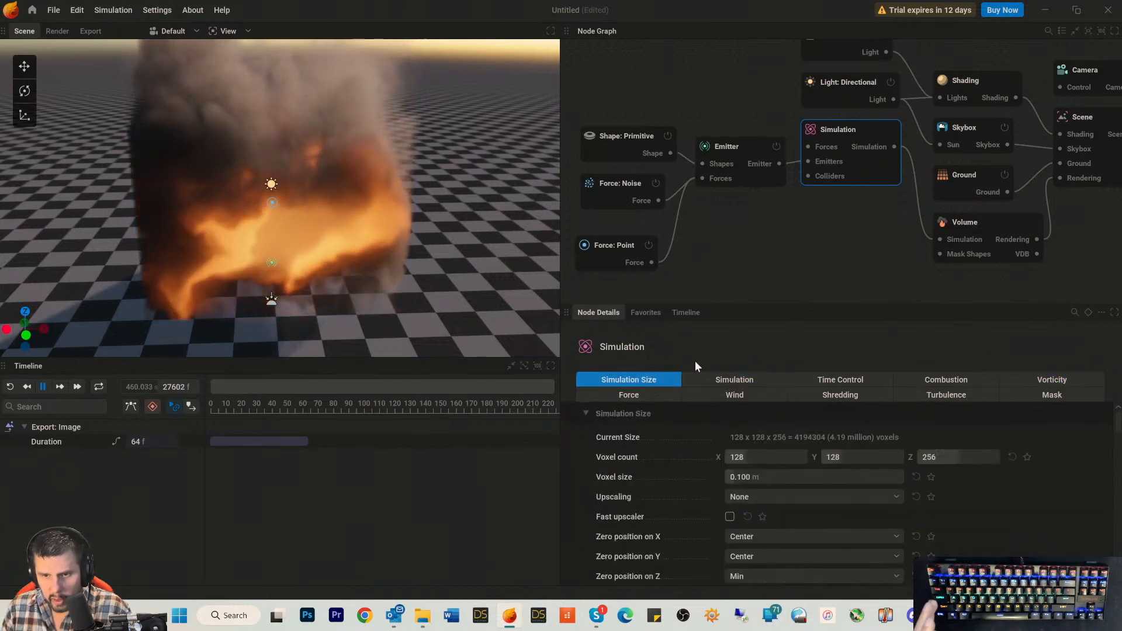
Set the fuel rate in the Emitter node's emission settings to 0 %/s.
left_click(744, 165)
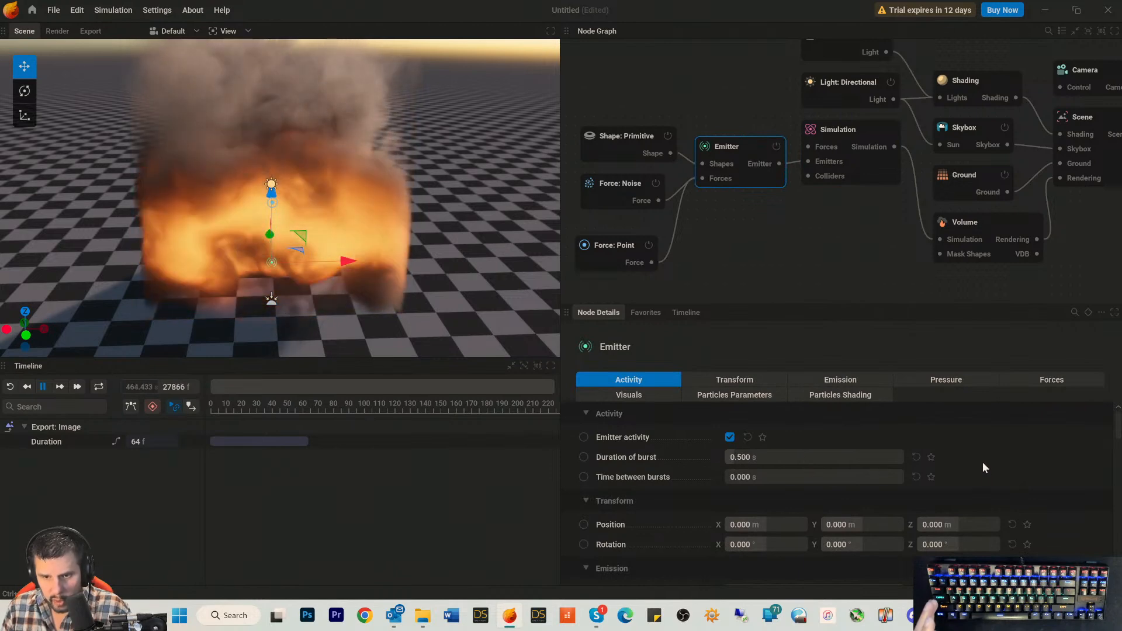
left_click(836, 378)
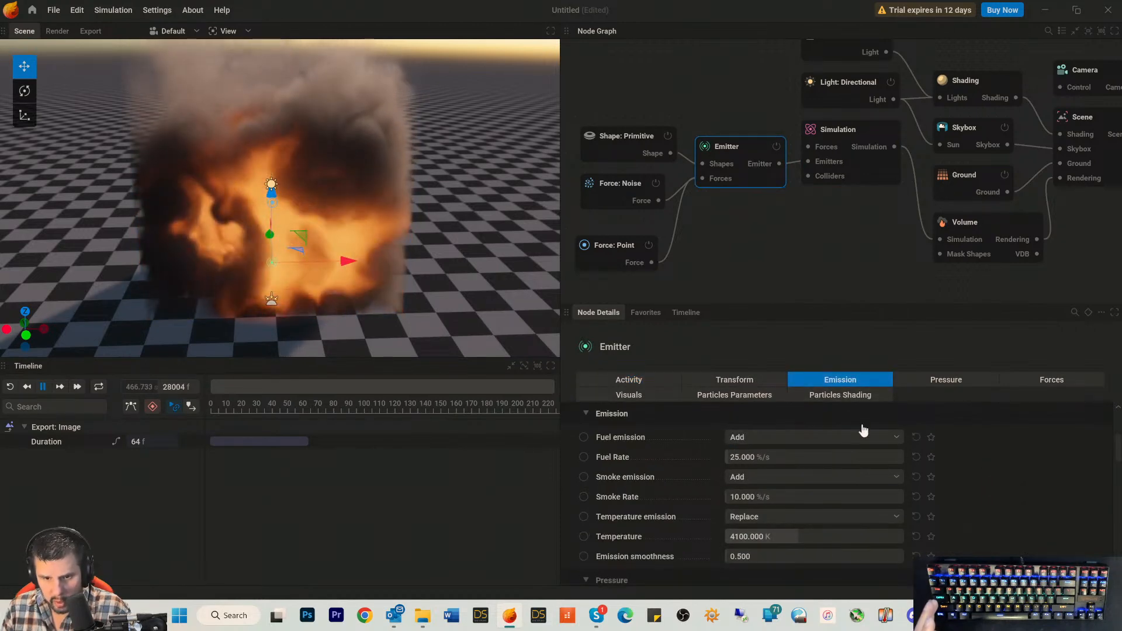
left_click_drag(749, 458, 716, 458)
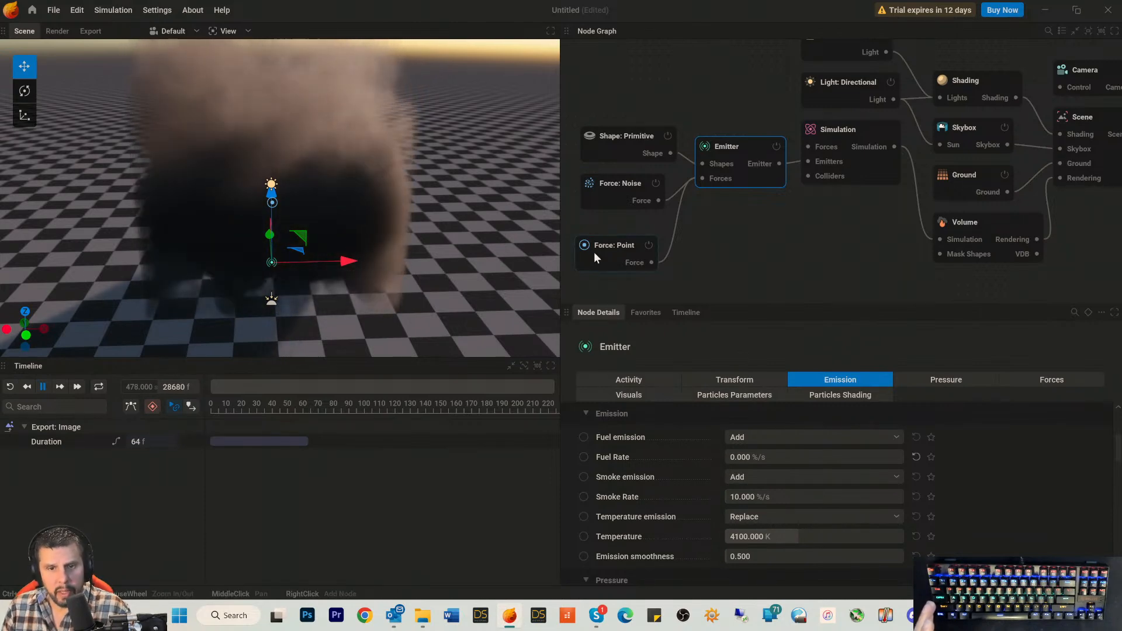
Lower the point force's additional pressure rate to about 1.333 %/s.
left_click(618, 247)
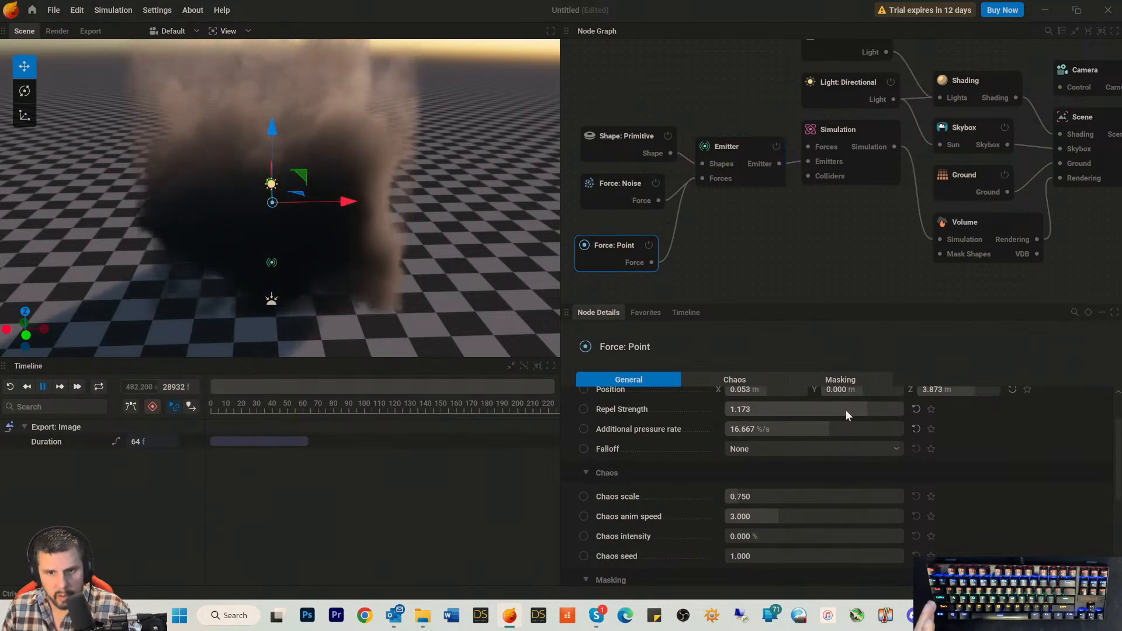
mouse_move(829, 426)
left_mouse_down()
mouse_move(798, 427)
mouse_move(816, 427)
left_mouse_up()
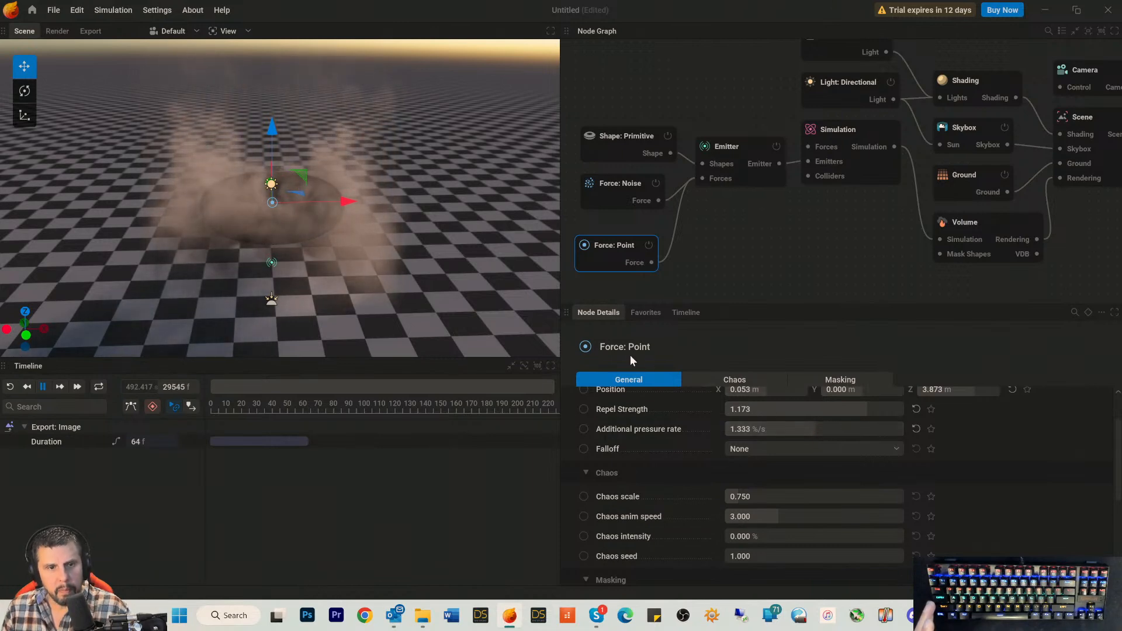
Show the simulation's bounding box and set the Simulation node's X voxel count to 300.
key("b")
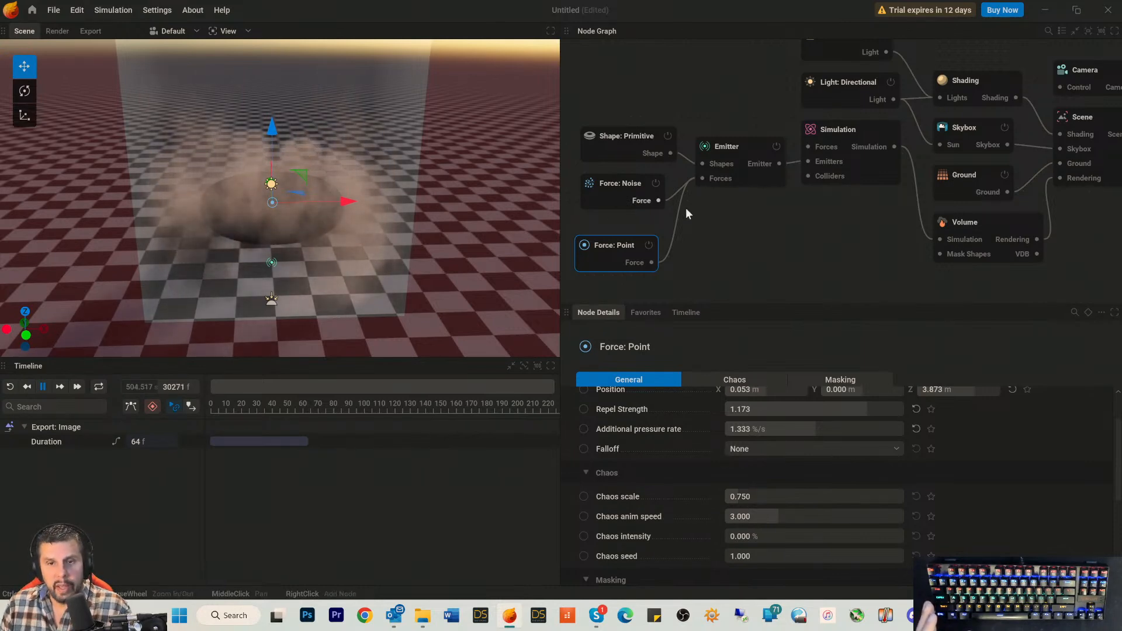
left_click(838, 155)
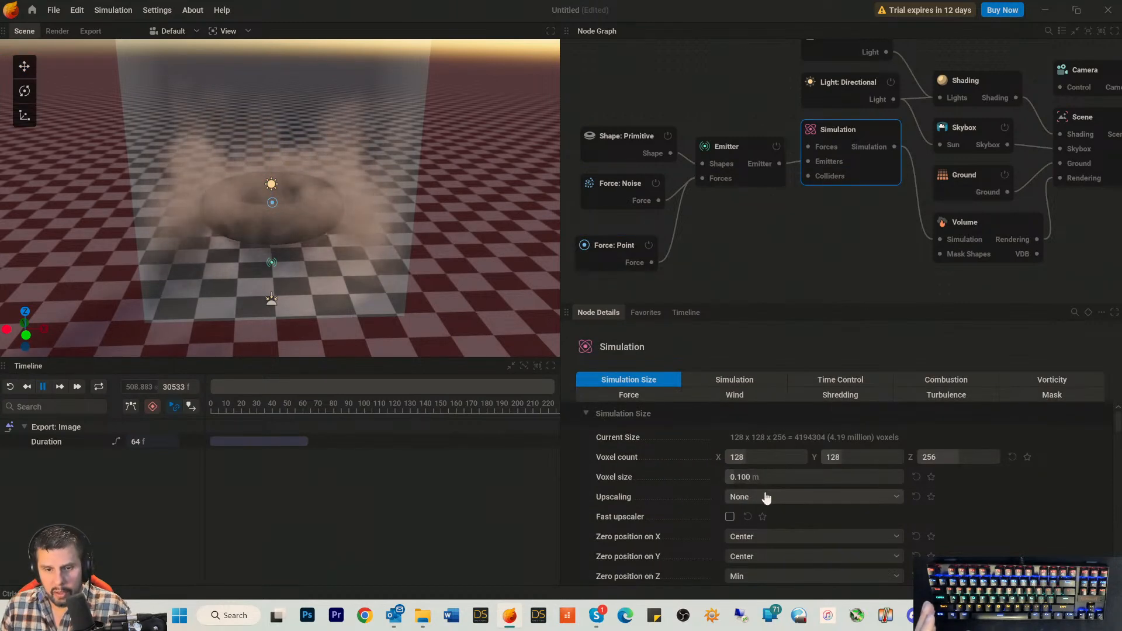
left_click(772, 457)
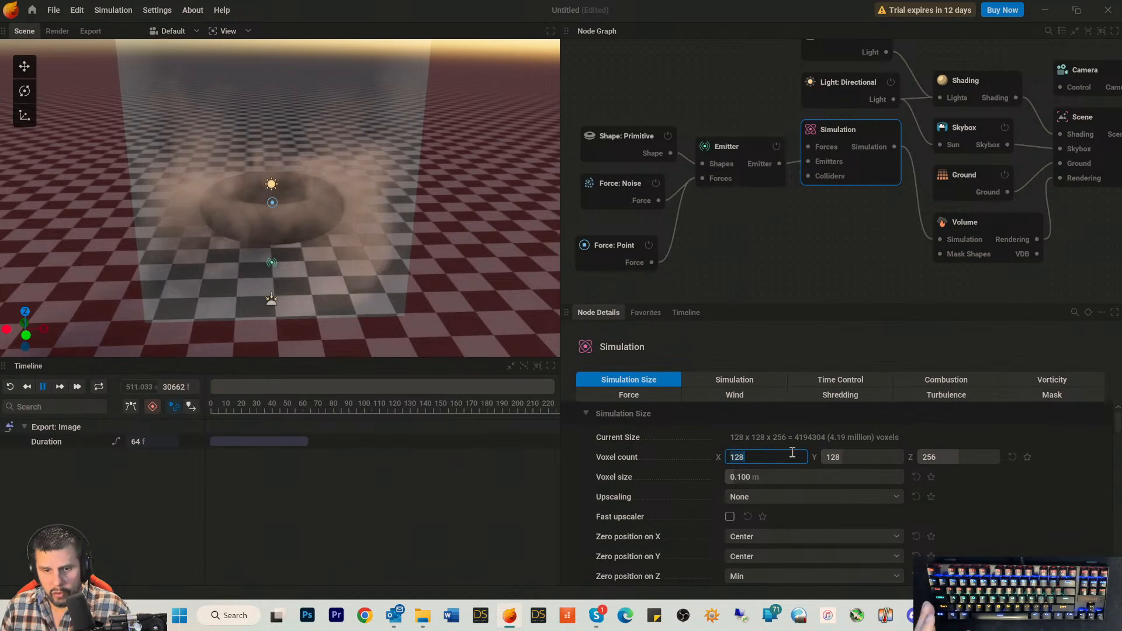
left_click(1009, 501)
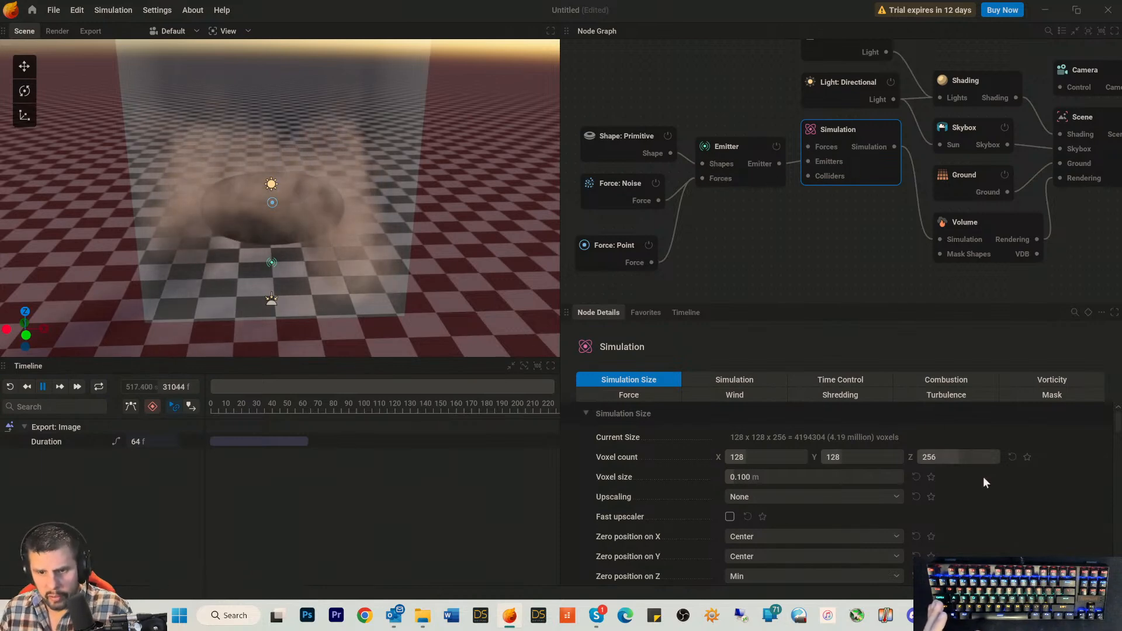
left_click(759, 456)
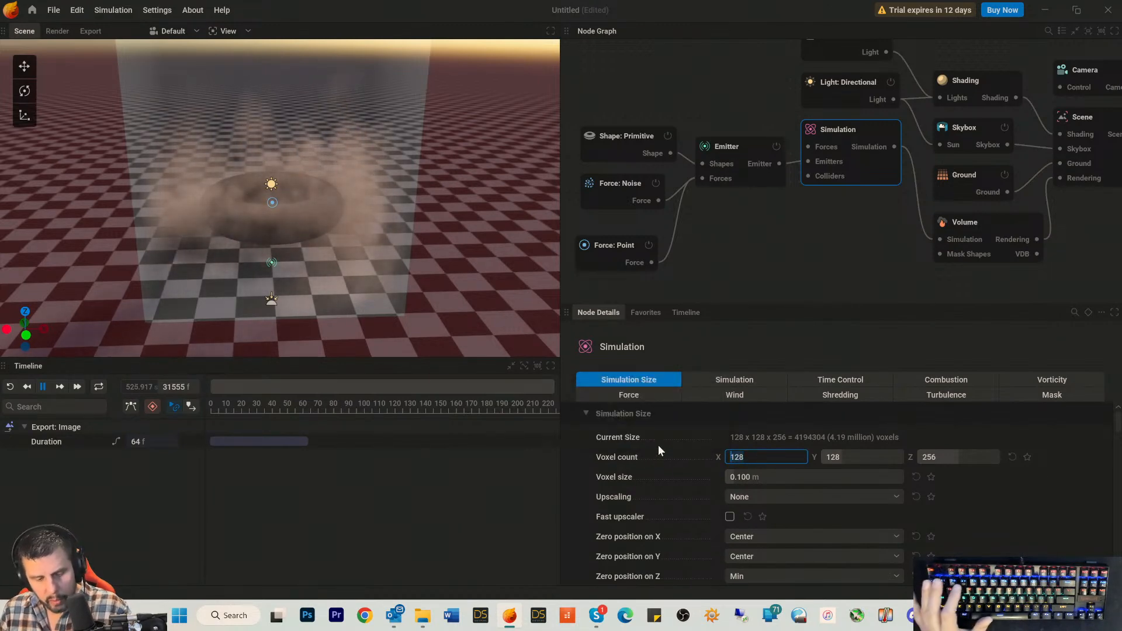
type("300")
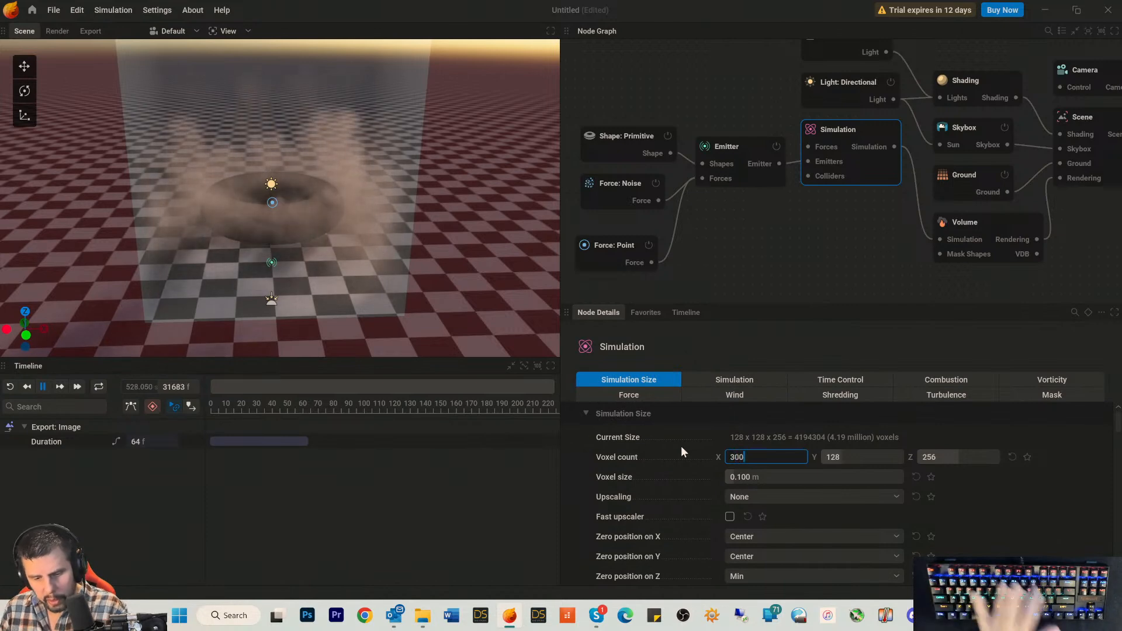
key("Return")
Set the simulation's Y voxel count to 300 and apply the new resolution.
left_click(863, 457)
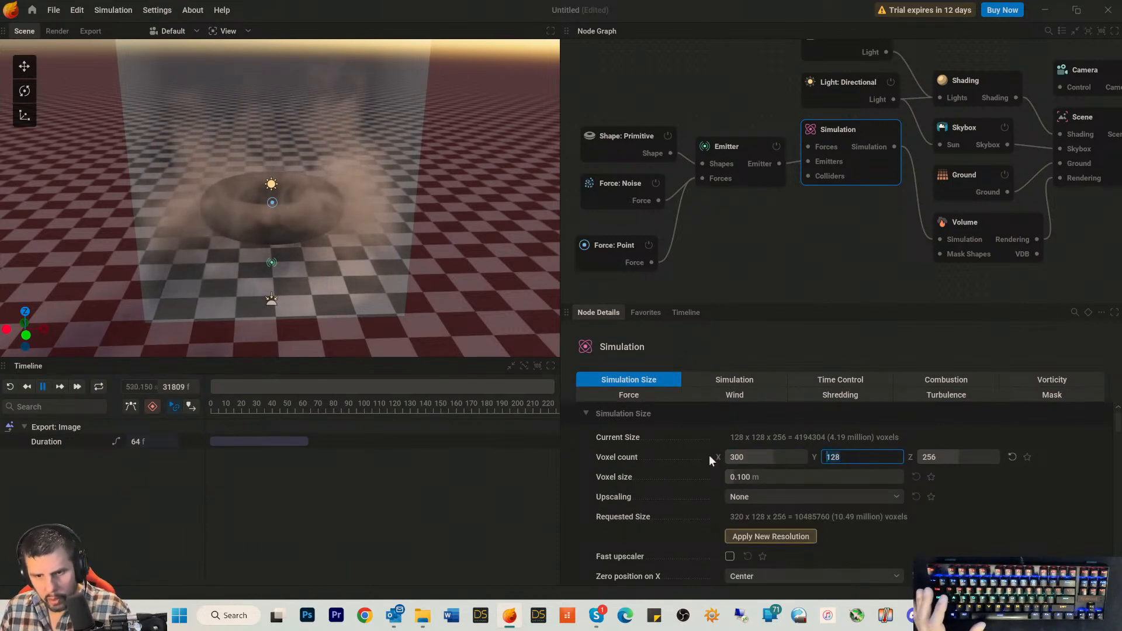
type("3090")
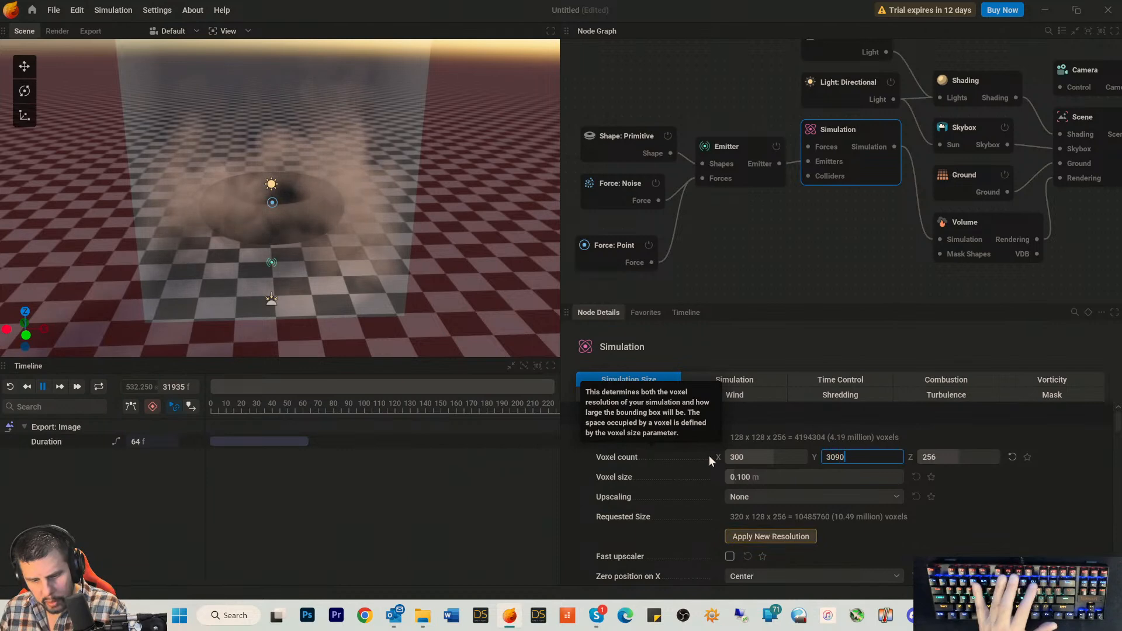
key("BackSpace")
key("BackSpace")
type("0")
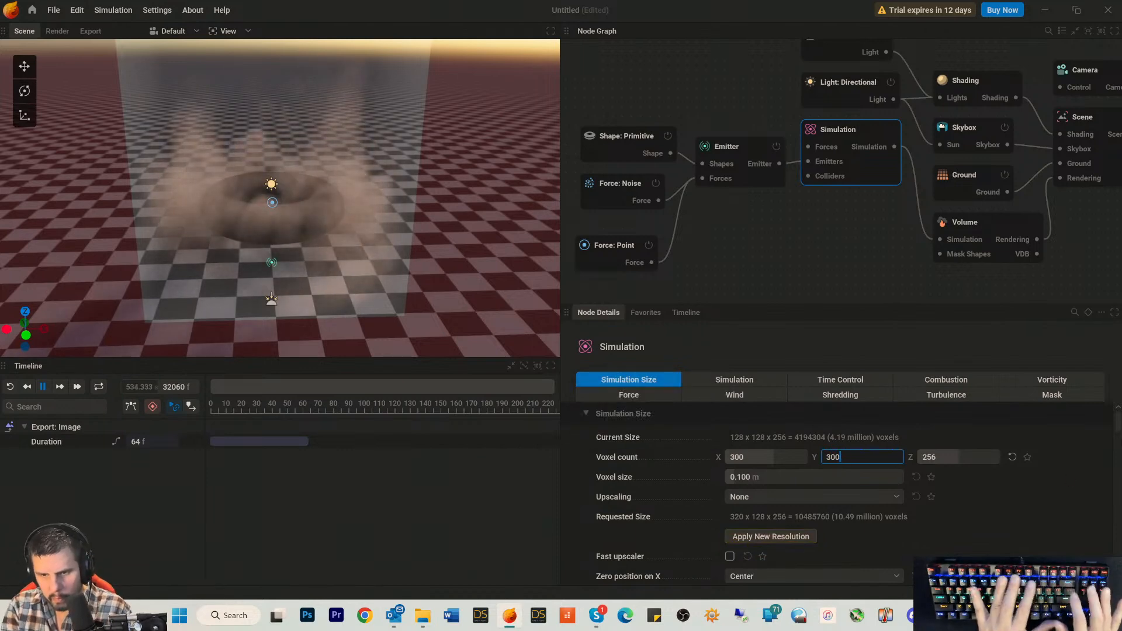
key("Return")
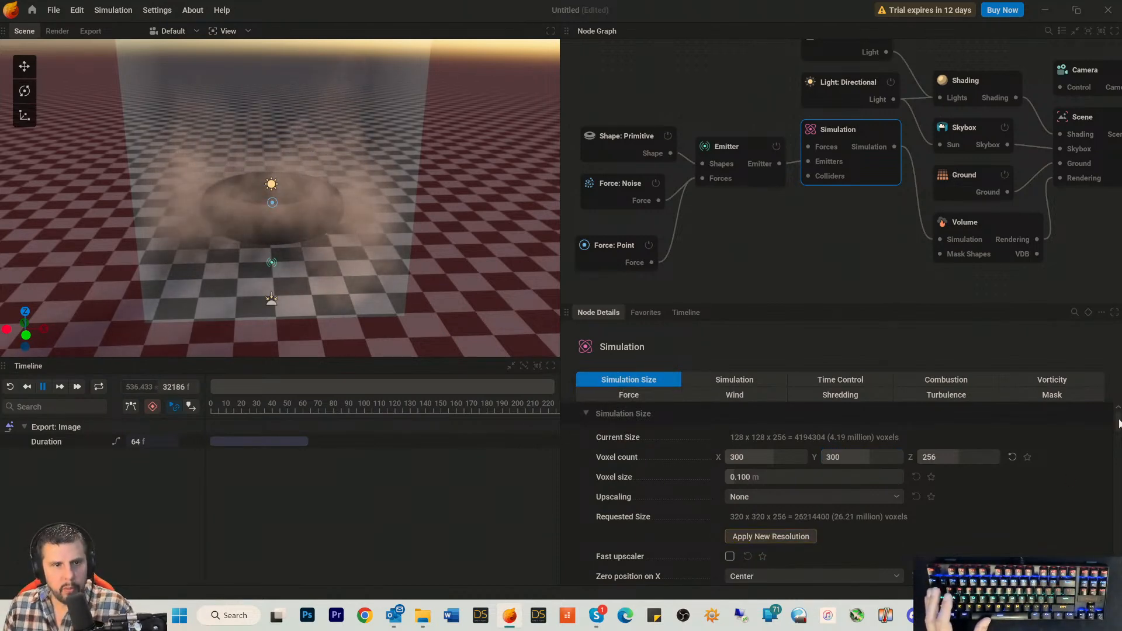
left_click(766, 536)
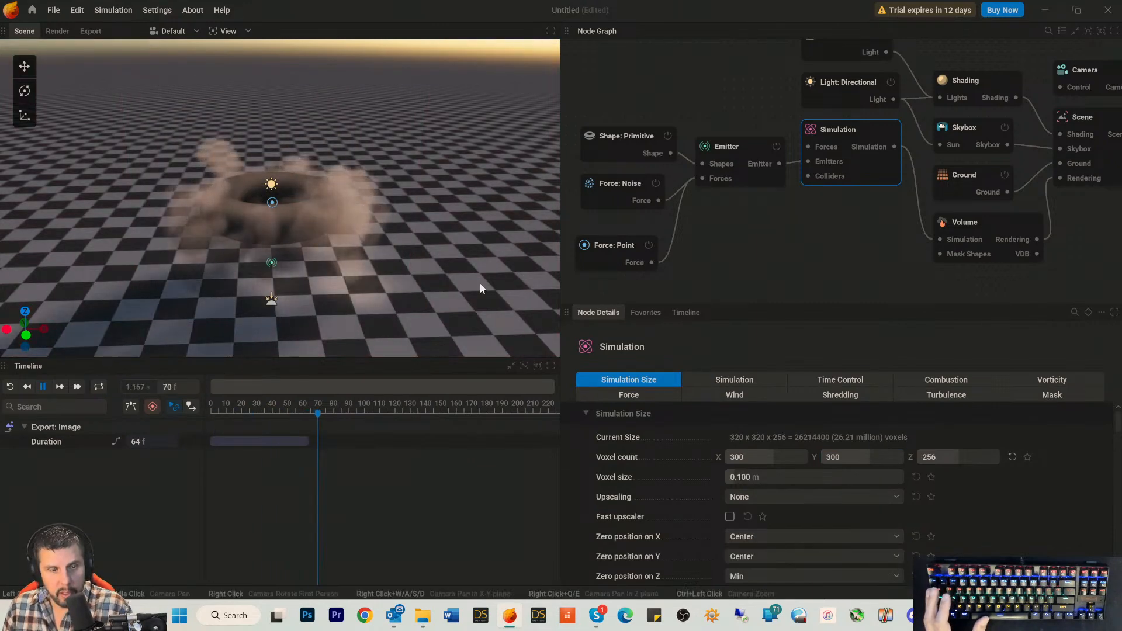
Examine the enlarged simulation's bounding box and the smoke's spread from several distances and angles, including from below the ground.
scroll(397, 277, "up", 4)
scroll(398, 277, "down", 7)
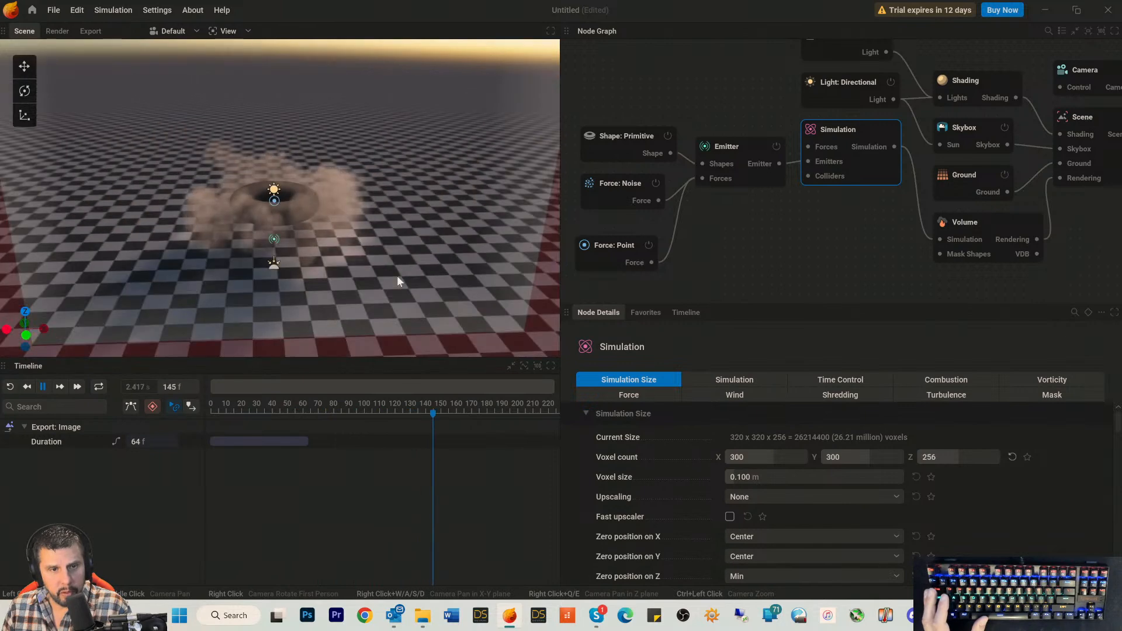
scroll(397, 277, "down", 3)
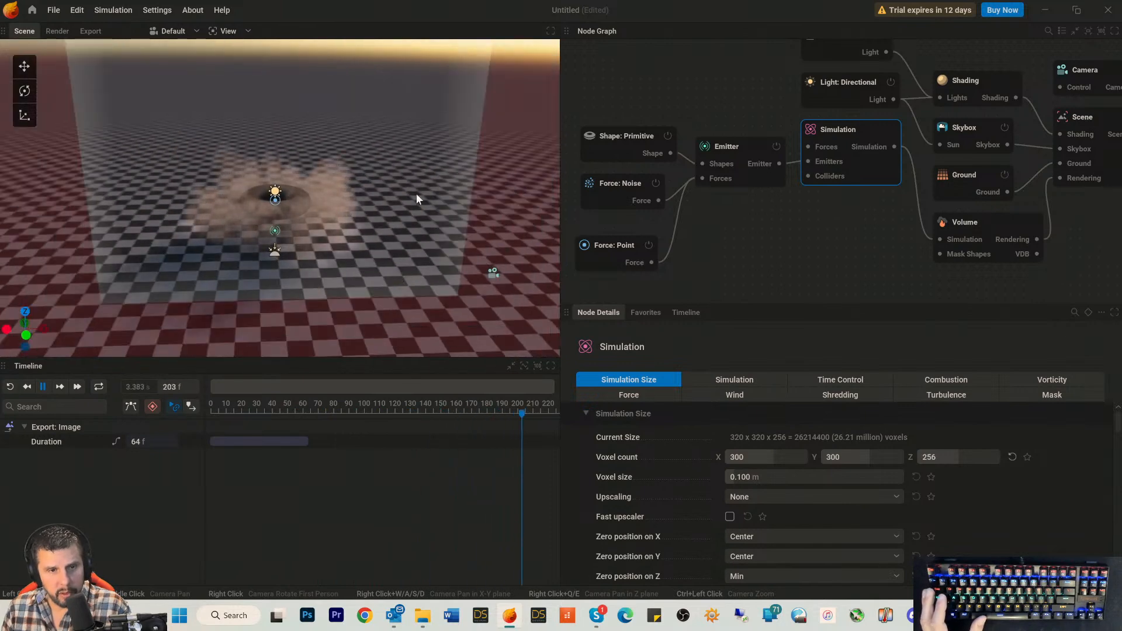
left_click_drag(431, 188, 412, 189)
left_click_drag(460, 300, 496, 296)
left_click_drag(427, 201, 405, 204)
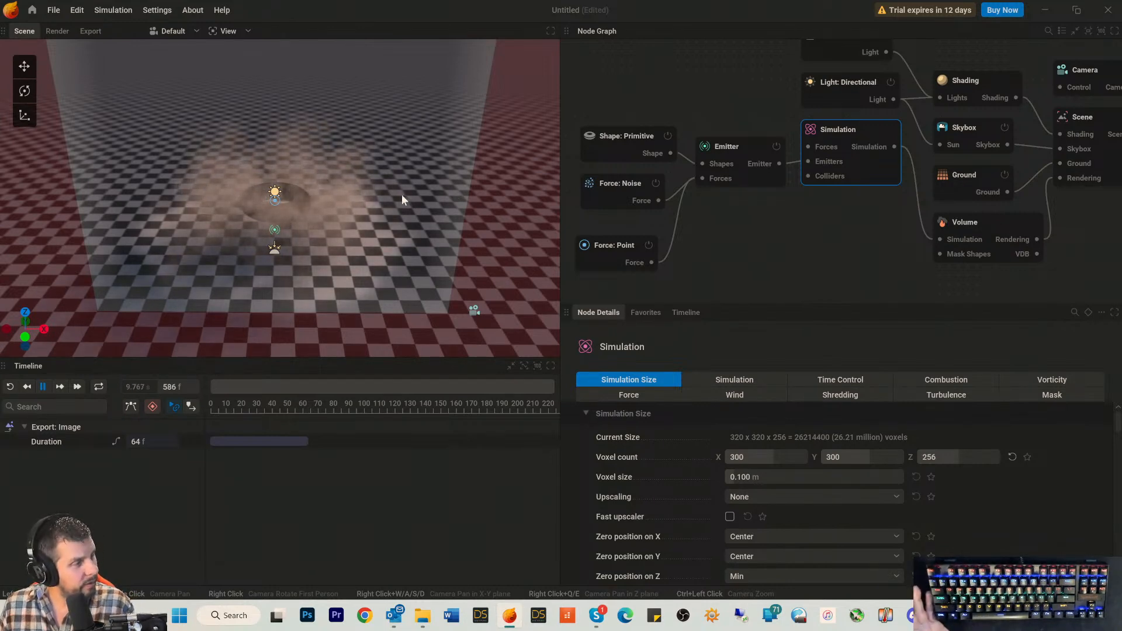
left_click_drag(327, 187, 328, 123)
left_click_drag(367, 185, 219, 121)
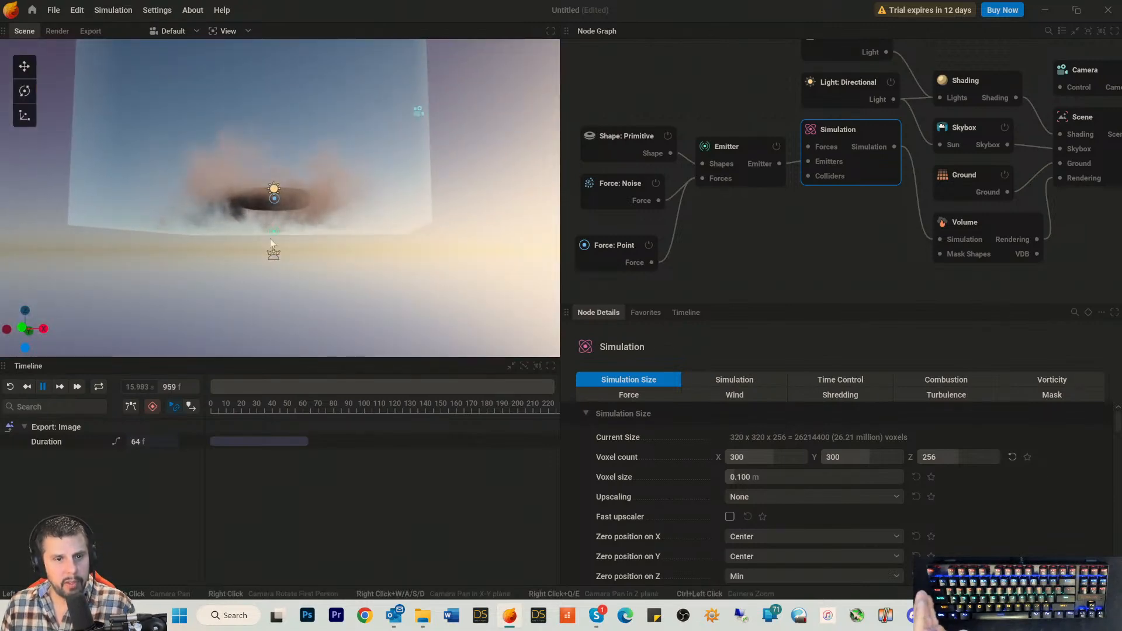
left_click_drag(482, 189, 480, 223)
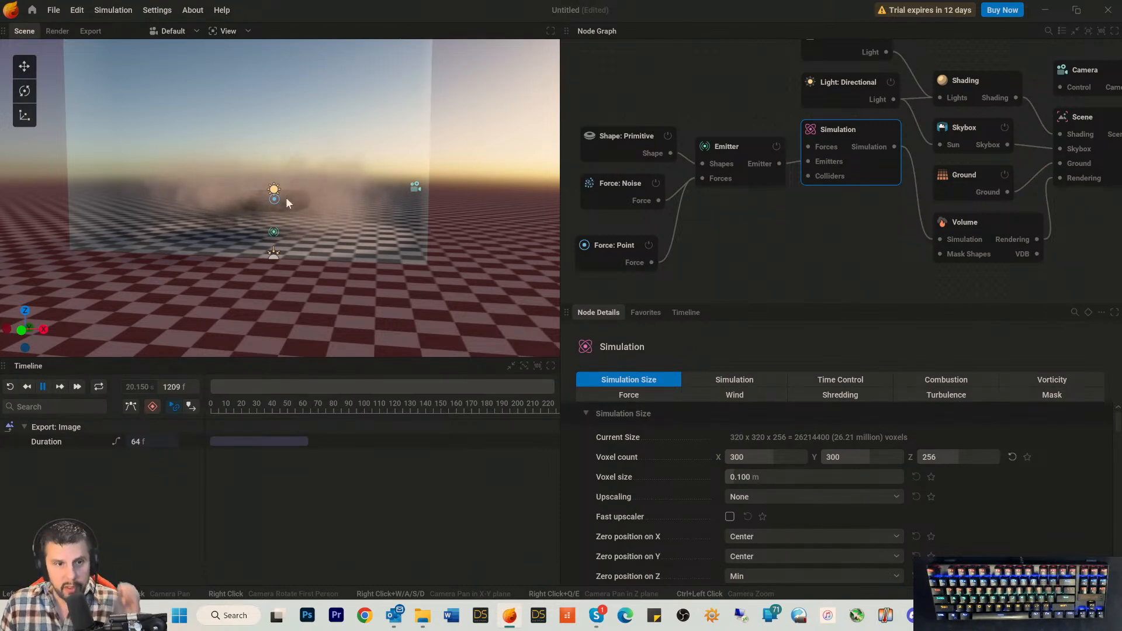
Rotate the torus emitter shape upright by setting its Y rotation to 90°.
left_click(611, 151)
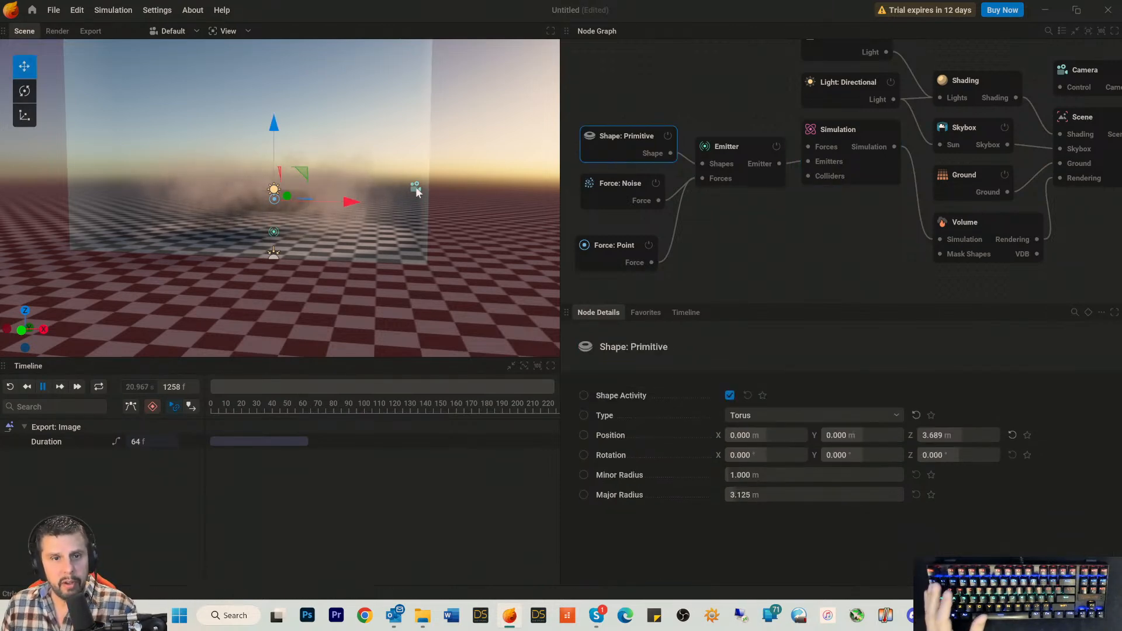
left_click(24, 90)
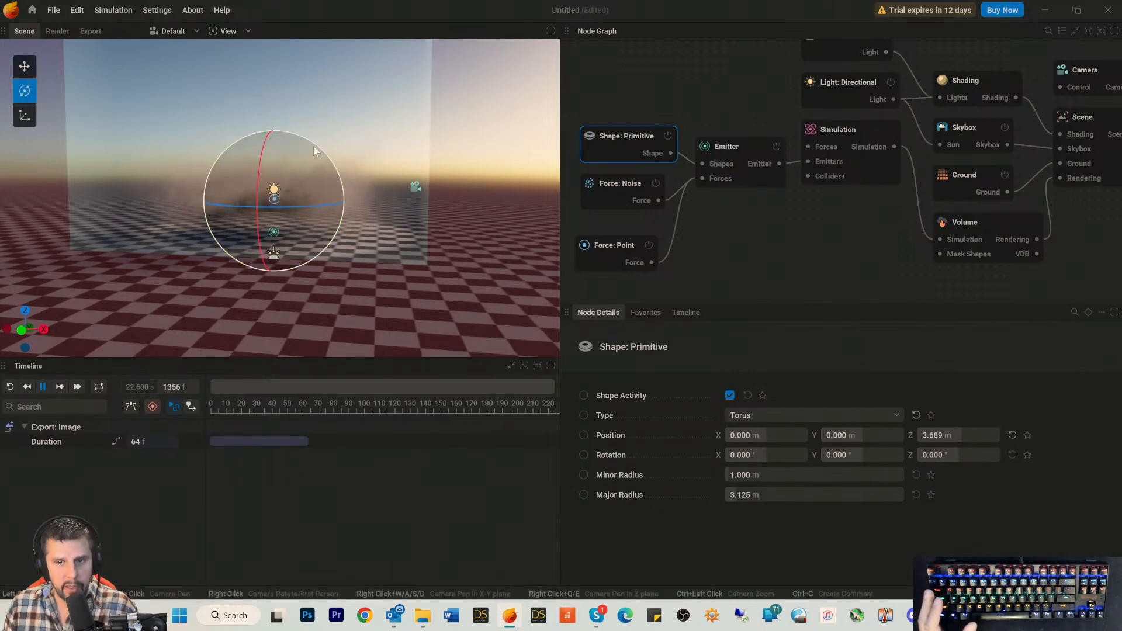
left_click_drag(313, 146, 331, 229)
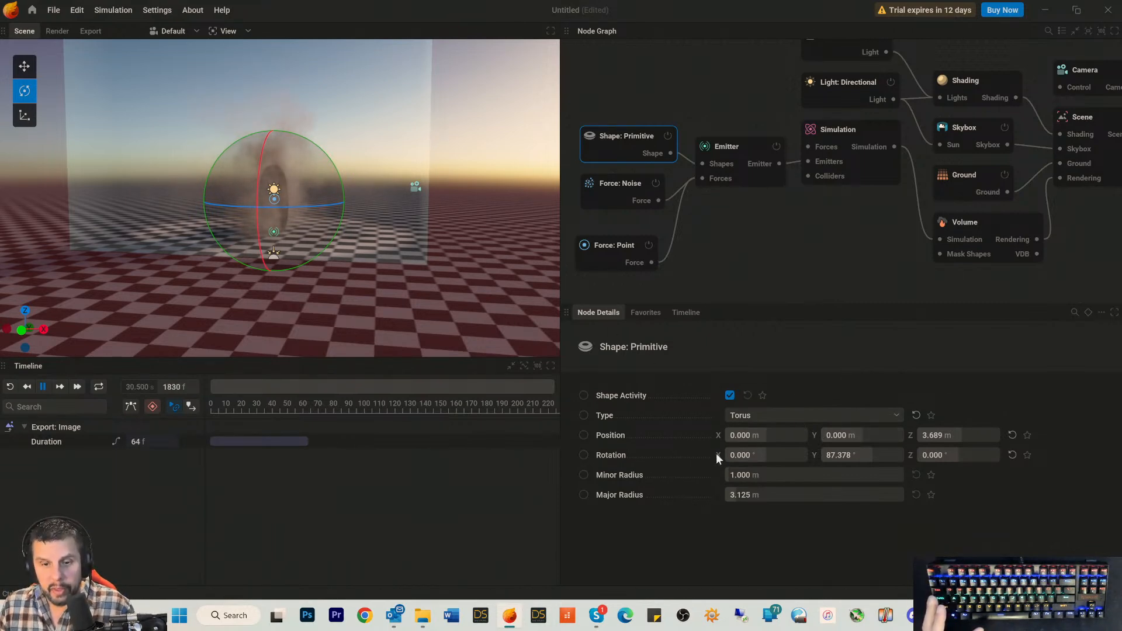
left_click(860, 454)
type("90")
key("Return")
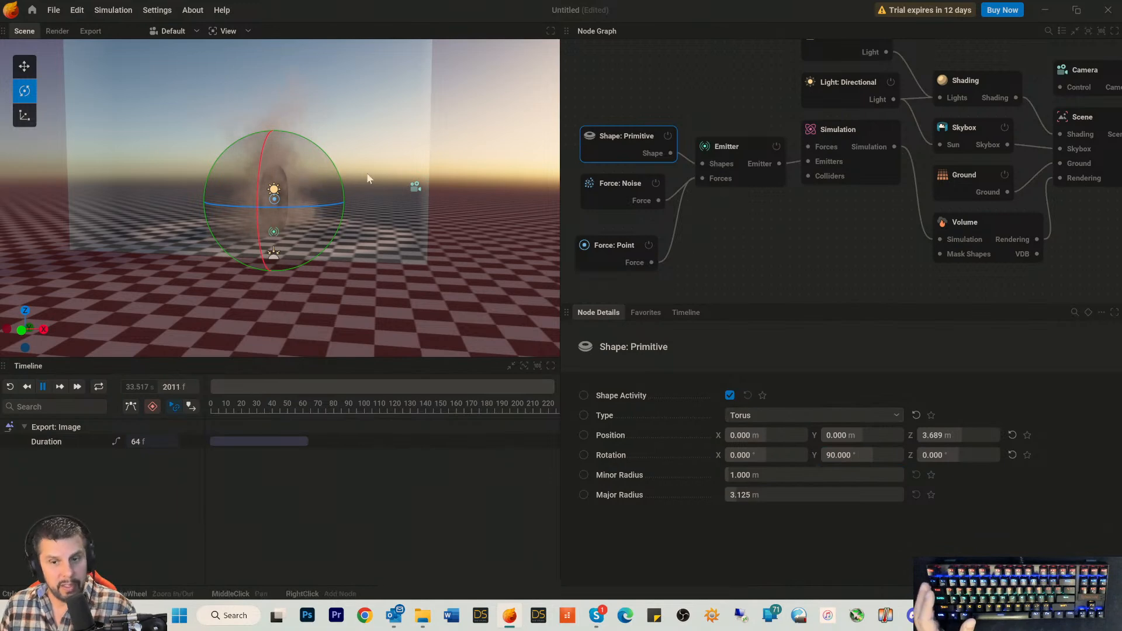
Raise the upright torus shape vertically to a Z position of about 10.949 m.
left_click(24, 66)
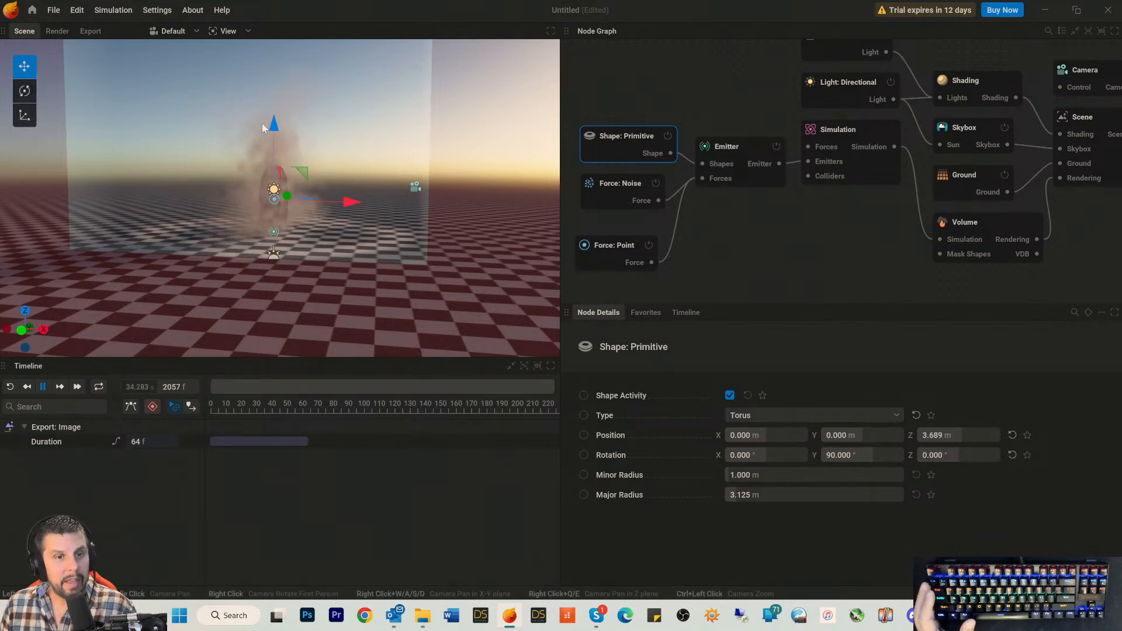
left_click_drag(273, 129, 274, 68)
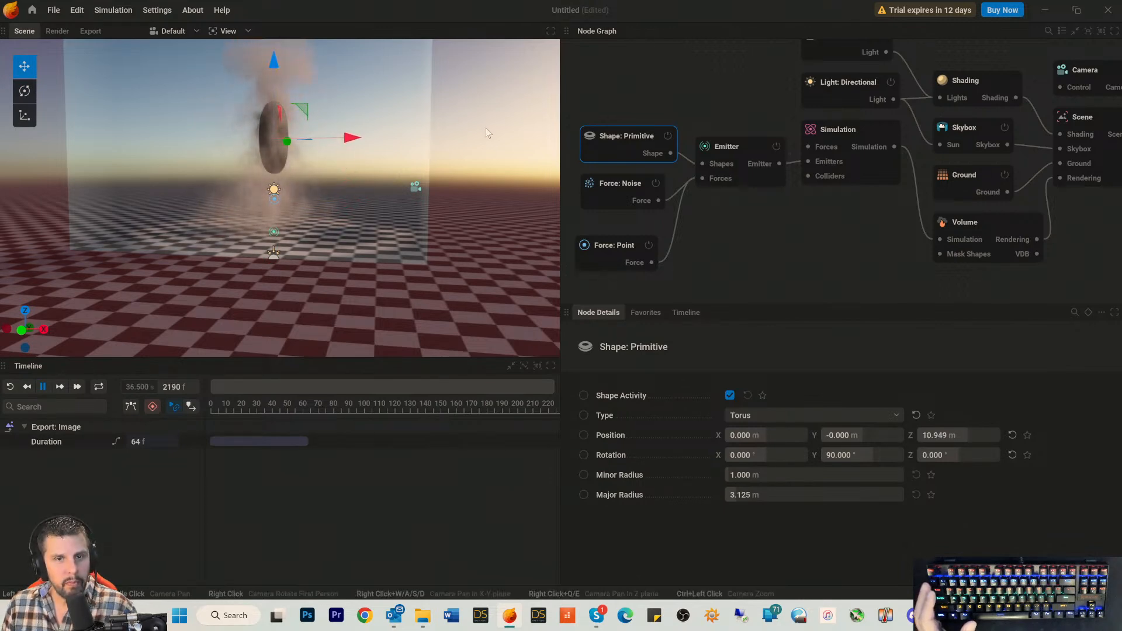
middle_click_drag(489, 122, 493, 183)
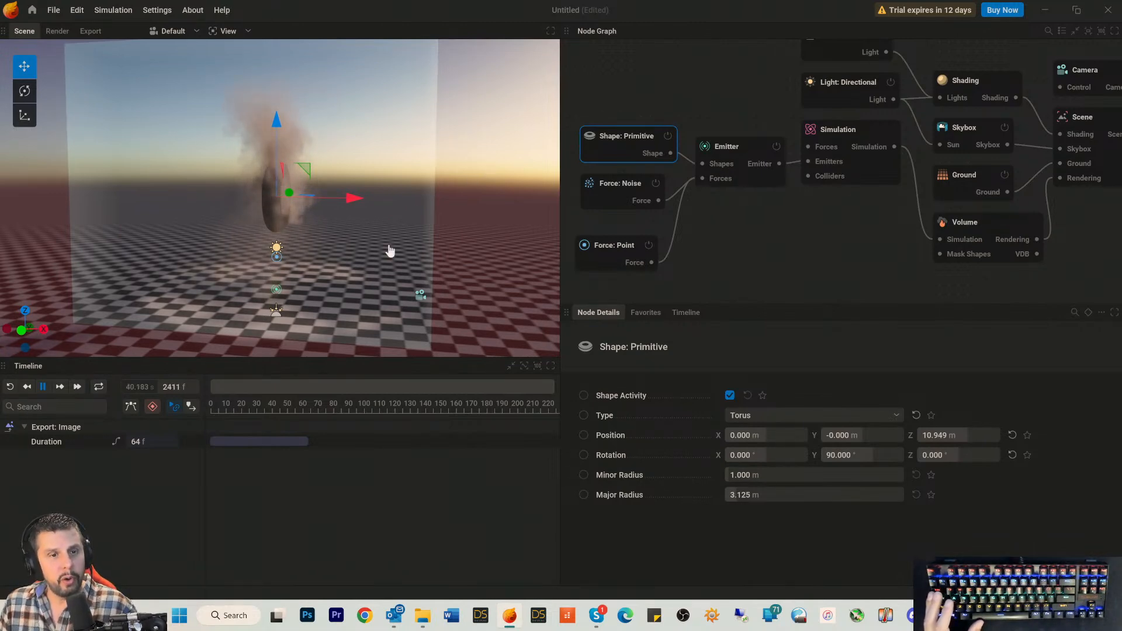
mouse_move(461, 206)
middle_mouse_down()
mouse_move(474, 207)
mouse_move(460, 205)
middle_mouse_up()
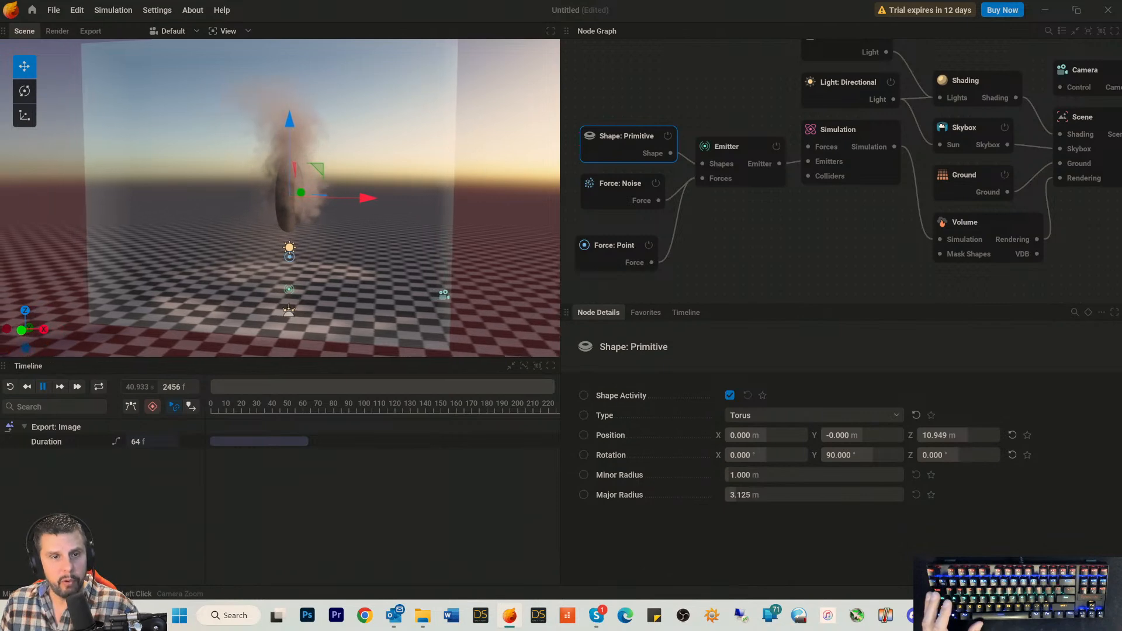
left_click_drag(485, 202, 494, 210)
Raise the point force to a Z position of about 10.771 m so it sits at the torus centre.
left_click(600, 247)
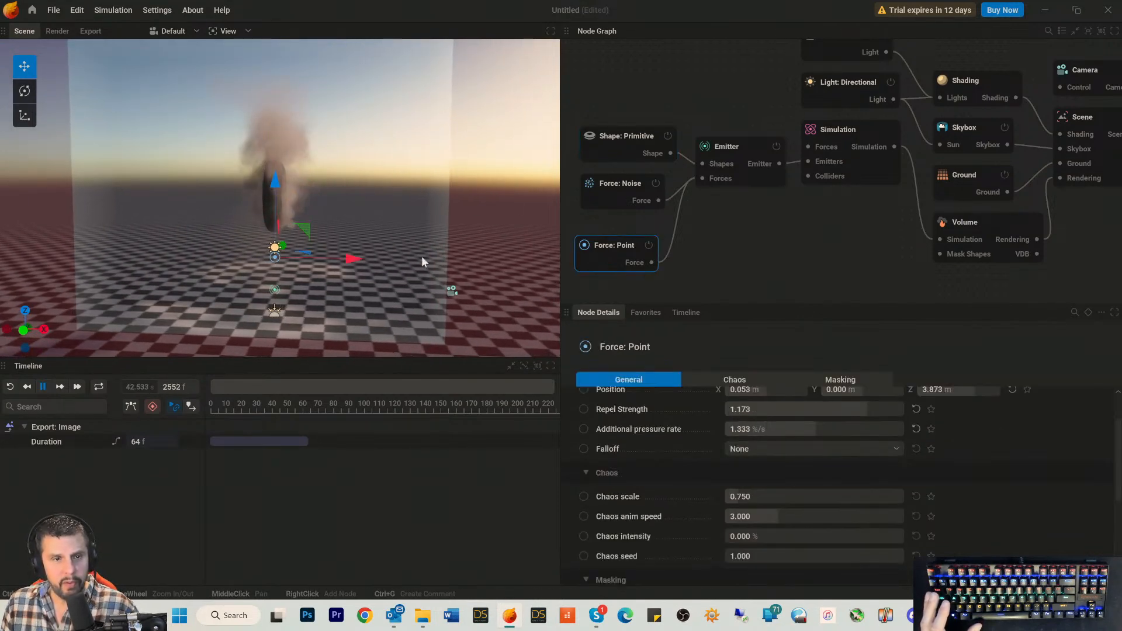
left_click_drag(278, 188, 288, 119)
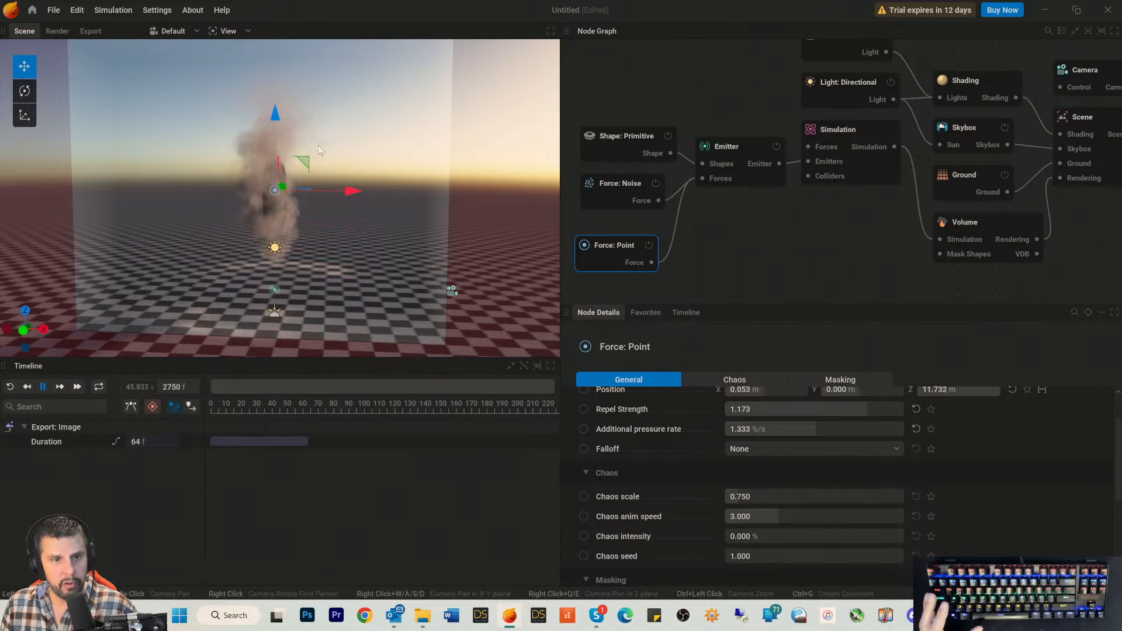
left_click_drag(222, 245, 335, 218)
left_click_drag(287, 122, 285, 126)
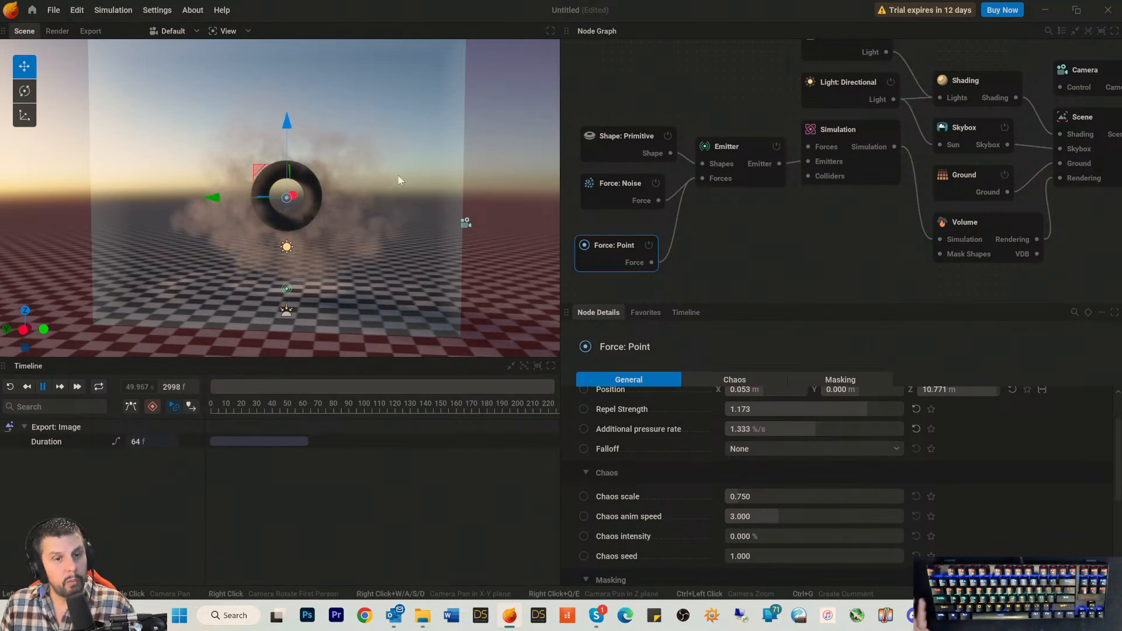
left_click_drag(410, 187, 271, 198)
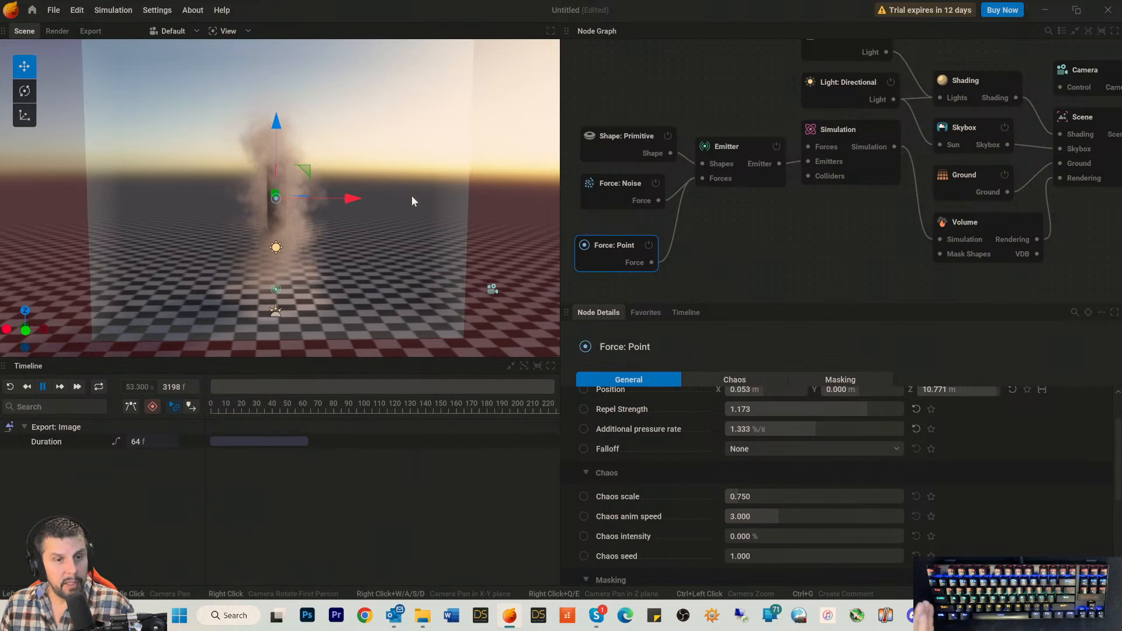
Duplicate the torus Shape: Primitive node, place the copy above the original and connect its Shape output to the Emitter's Shapes input.
left_click(623, 148)
right_click(623, 150)
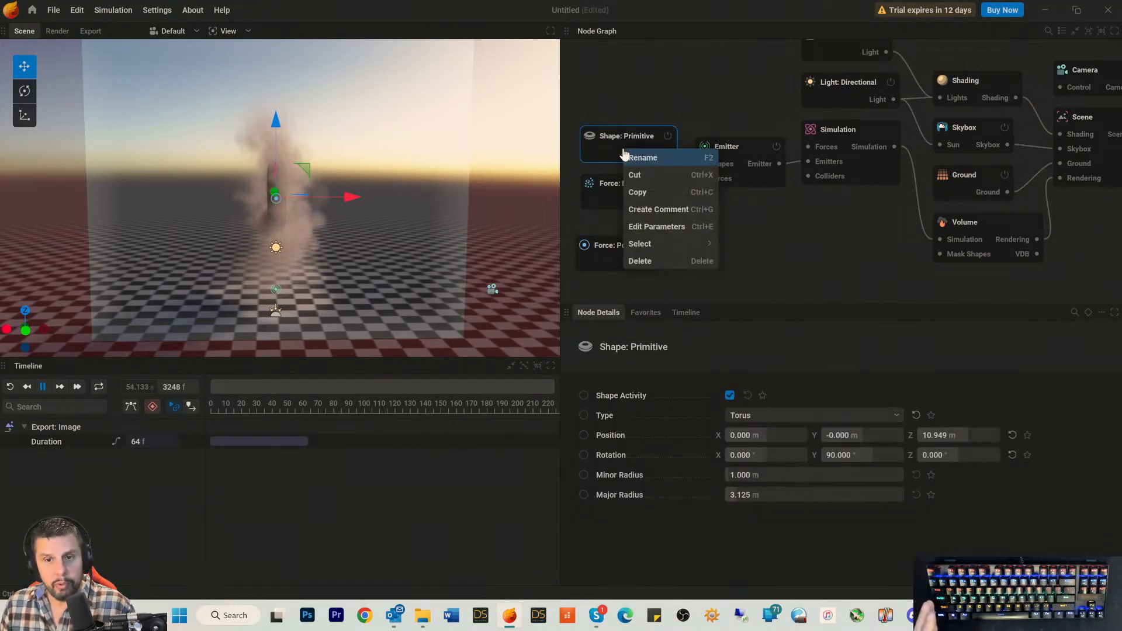
left_click(631, 191)
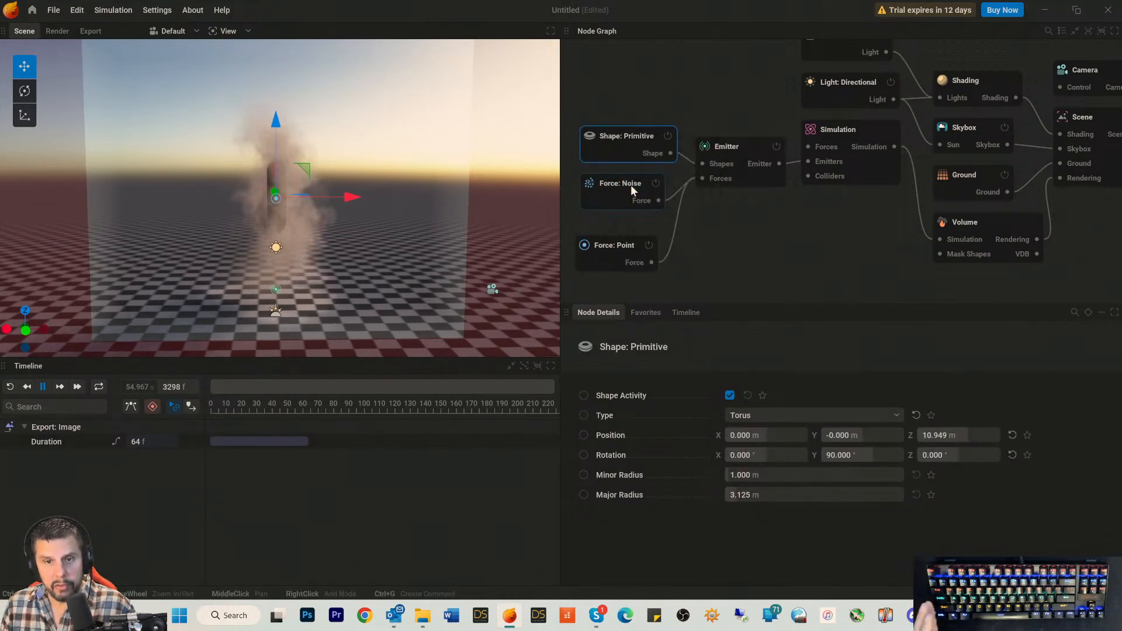
right_click(623, 153)
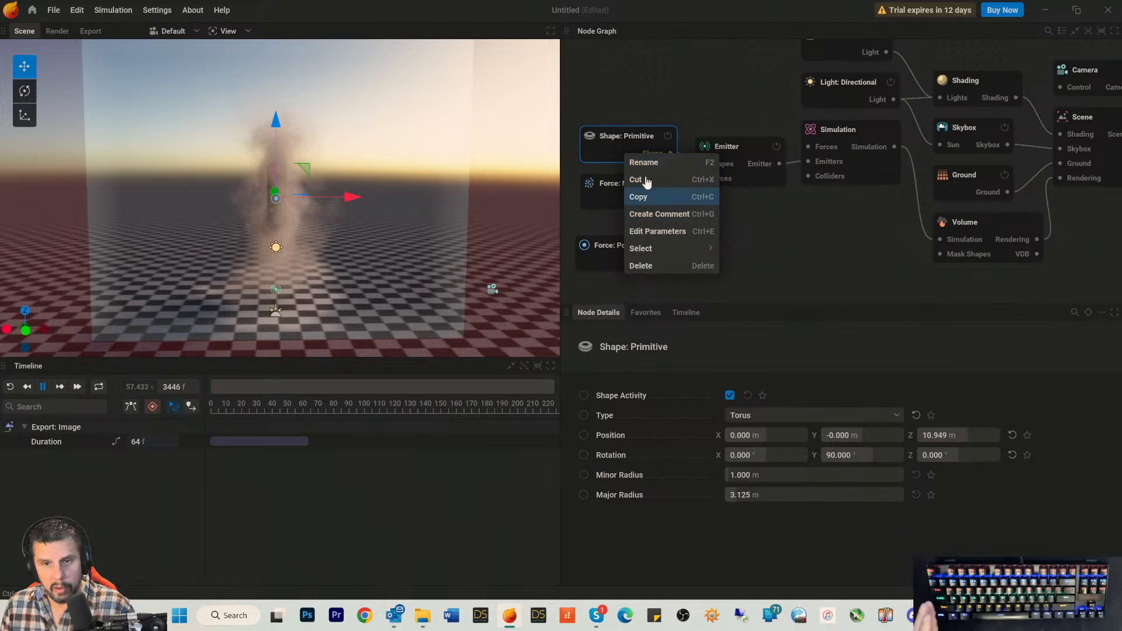
left_click(624, 143)
right_click(622, 87)
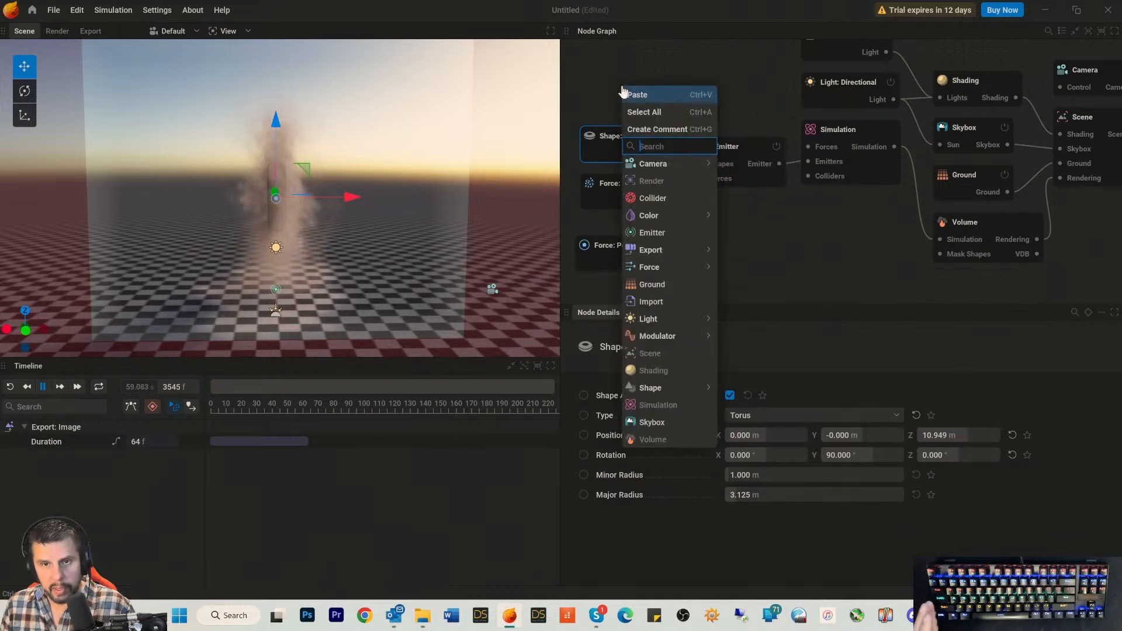
left_click(638, 94)
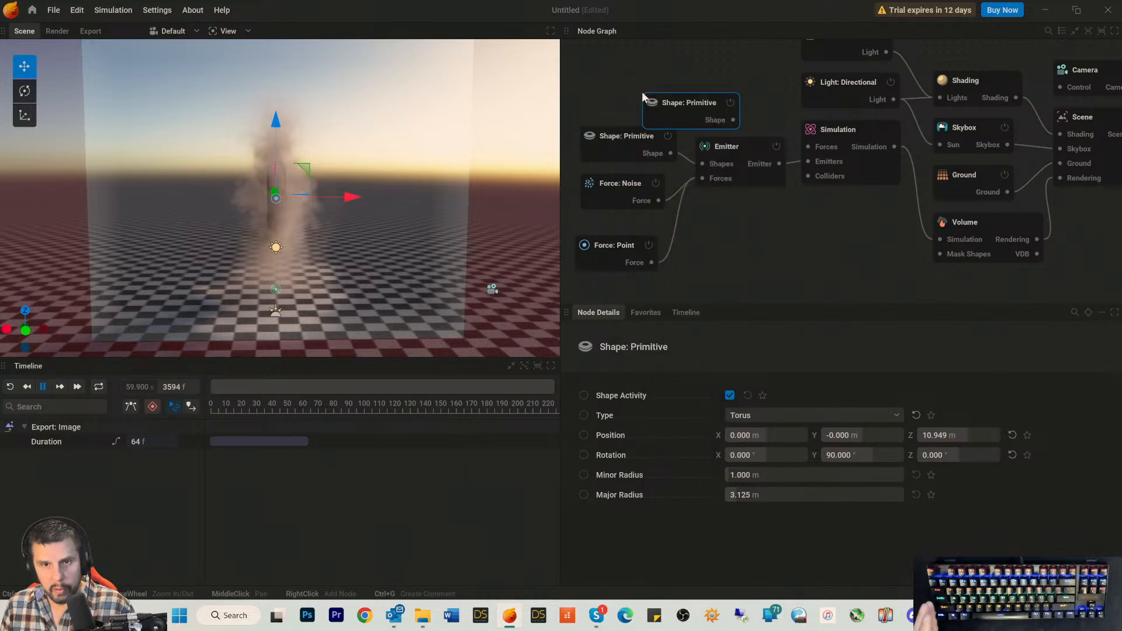
left_click_drag(665, 107, 604, 75)
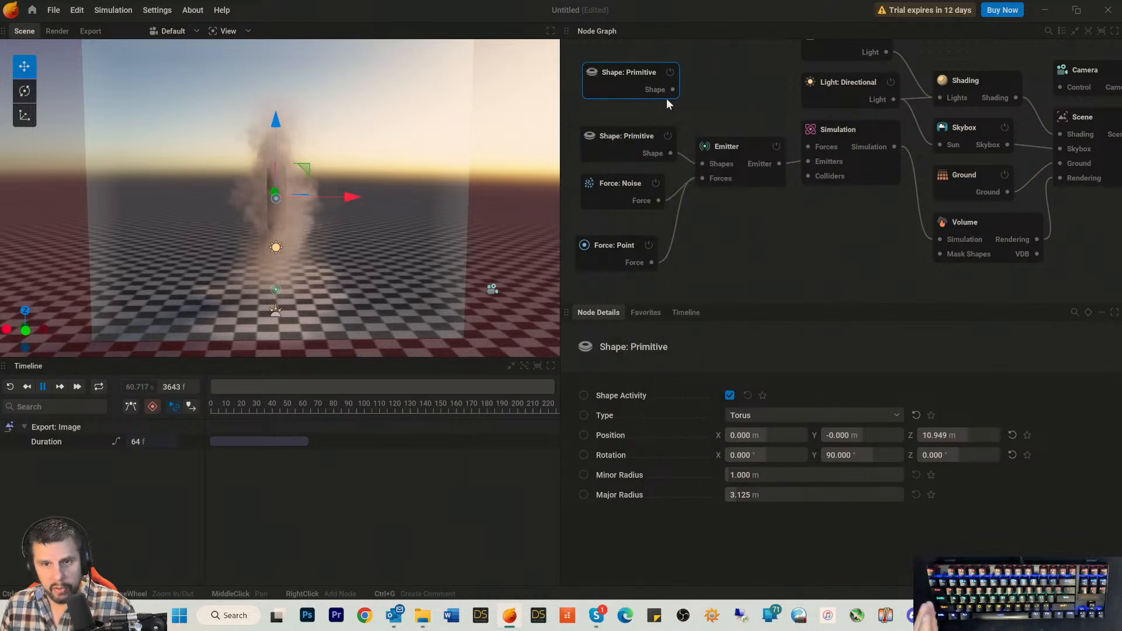
left_click_drag(672, 89, 696, 166)
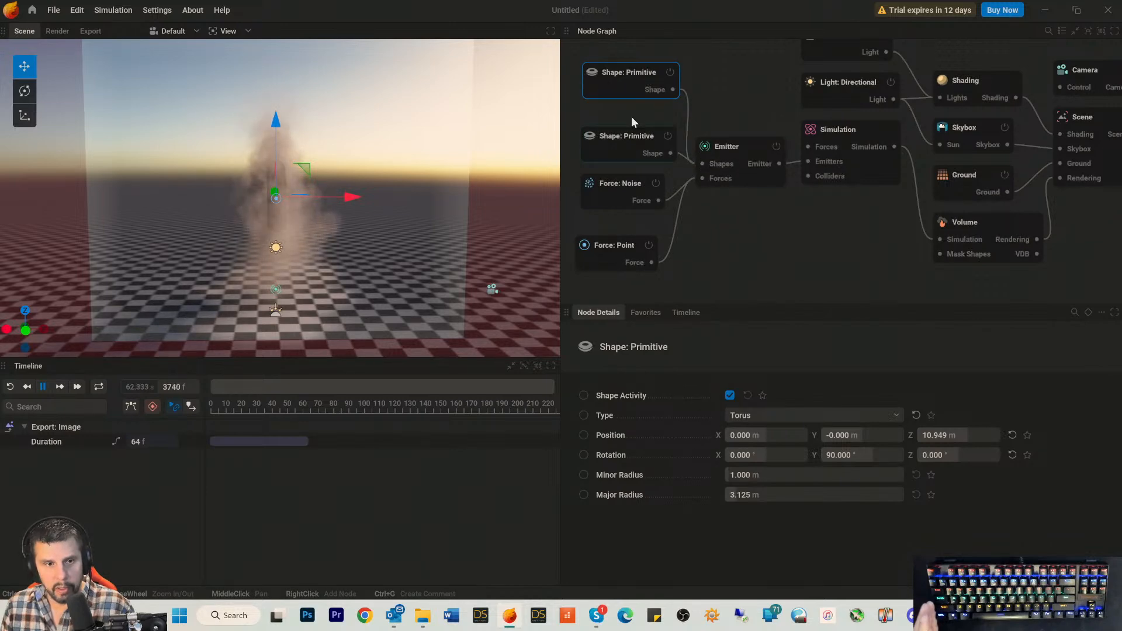
Turn the duplicated torus crosswise to the original by setting its X rotation to -90°.
left_click(25, 98)
left_click_drag(285, 203, 397, 189)
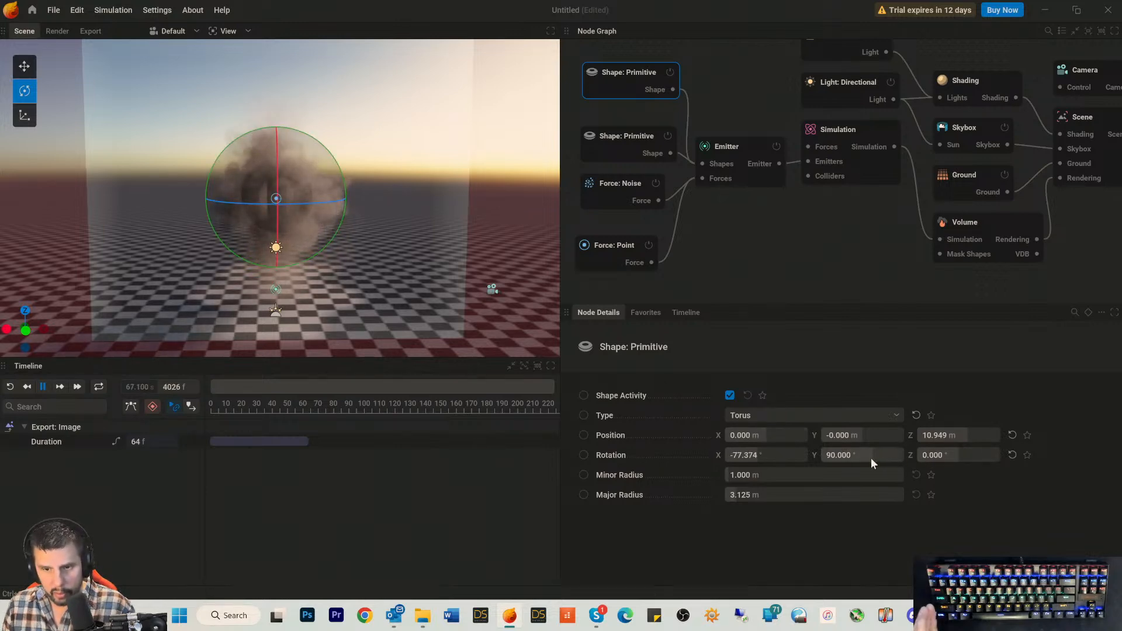
left_click(772, 456)
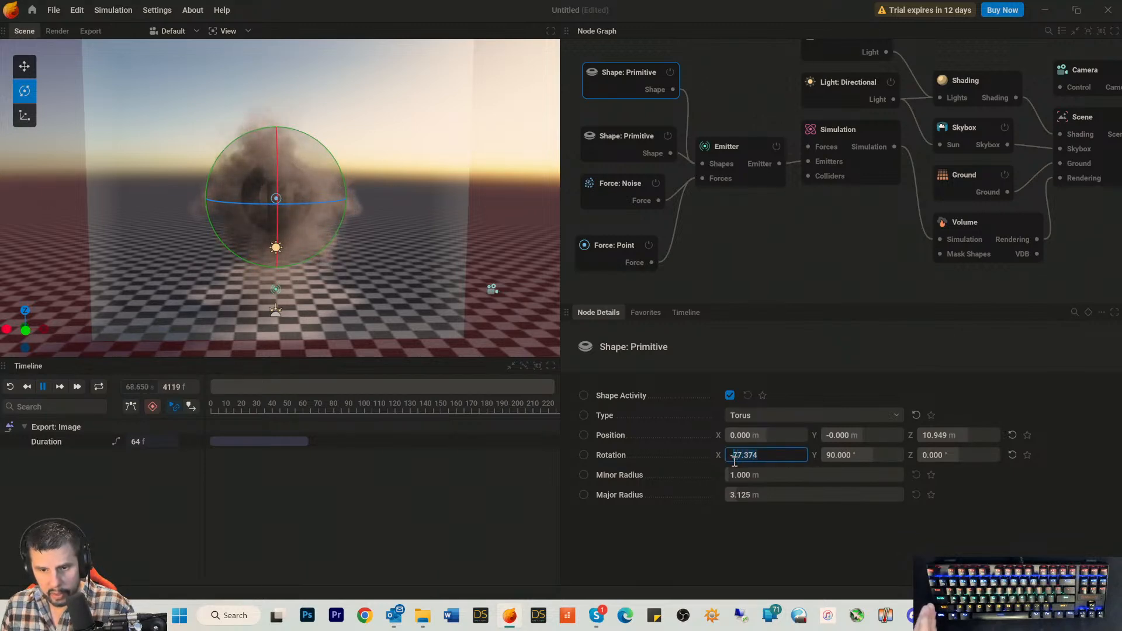
type("-90")
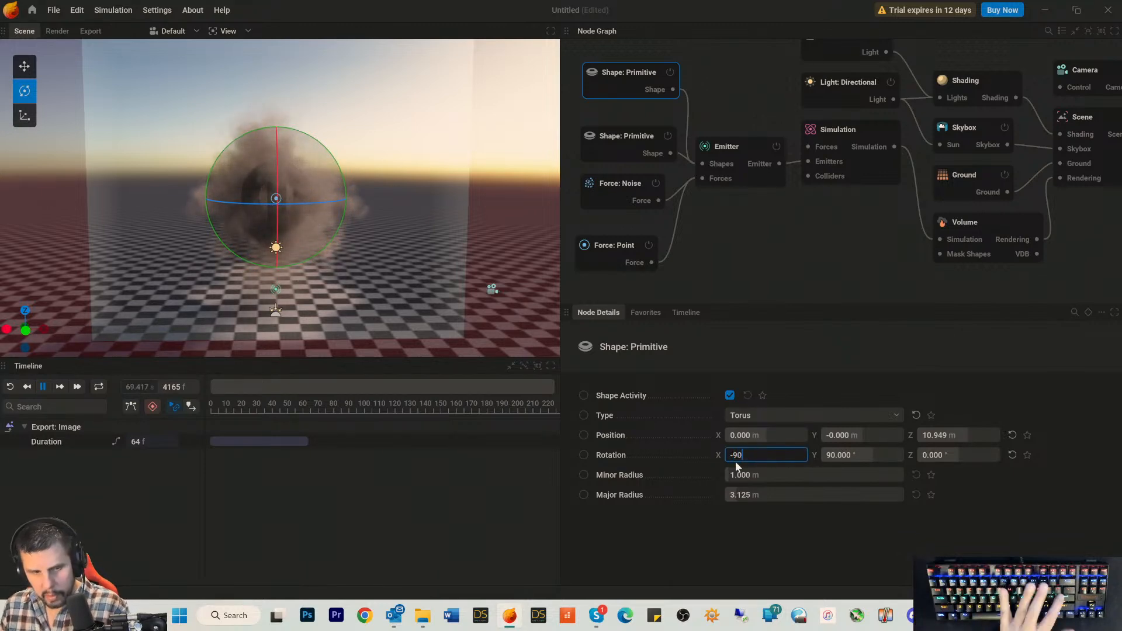
key("Return")
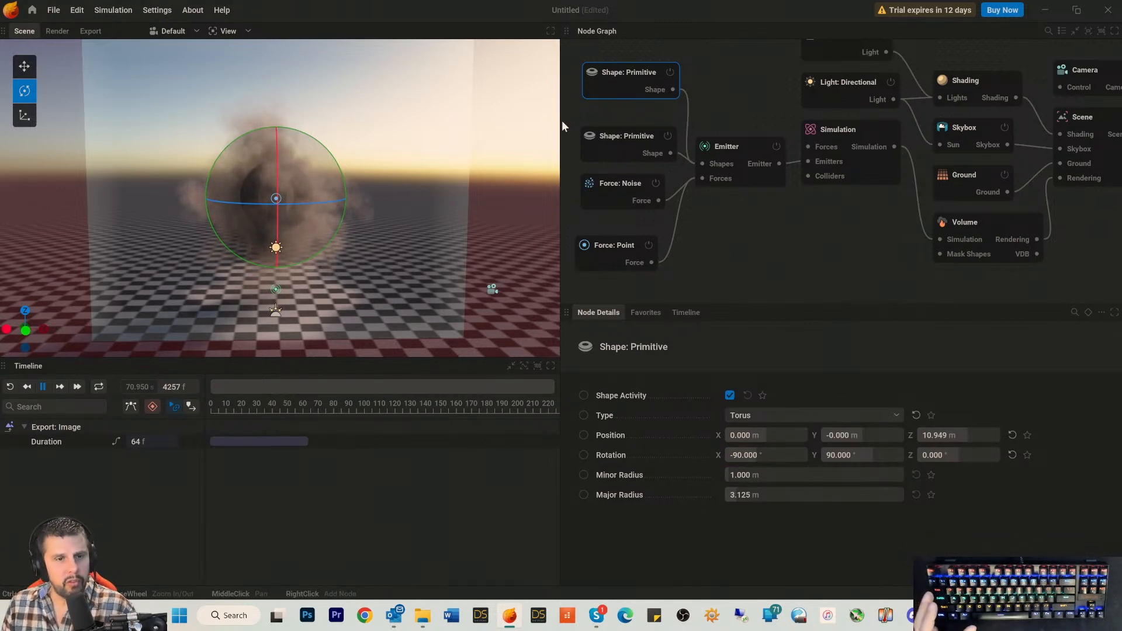
left_click_drag(427, 141, 250, 112)
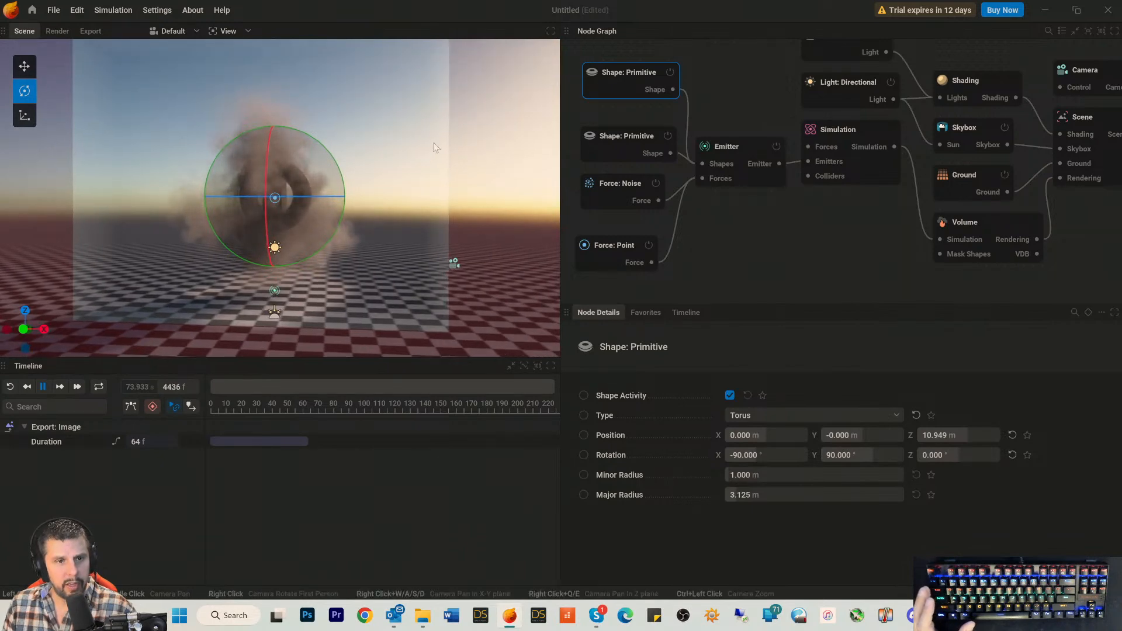
left_click(606, 252)
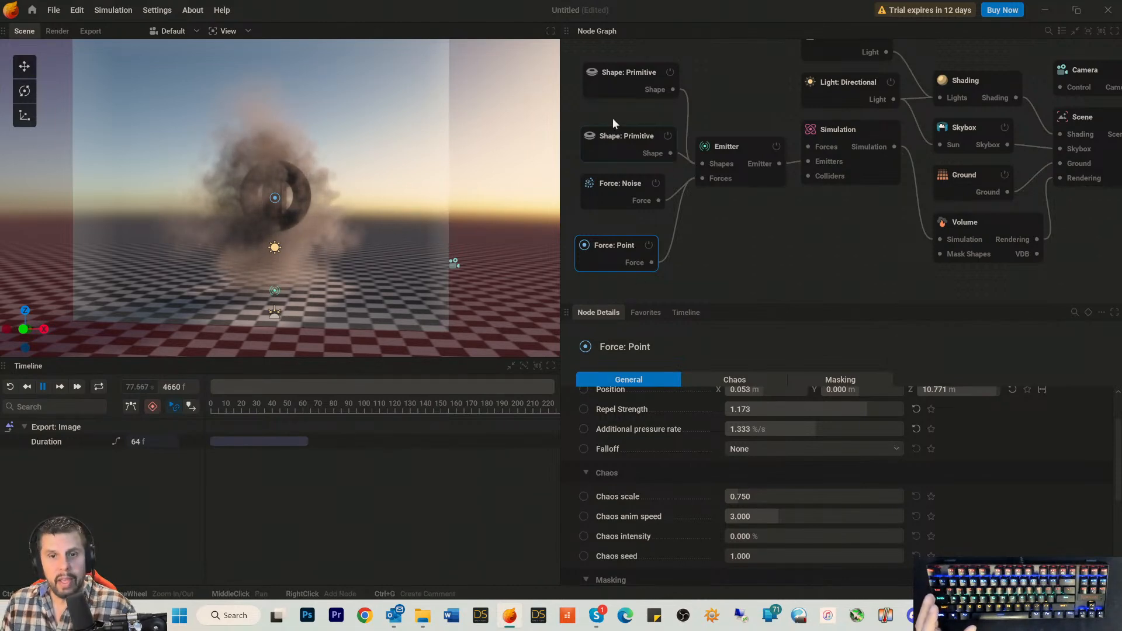
left_click(622, 89)
left_click(616, 149, "shift")
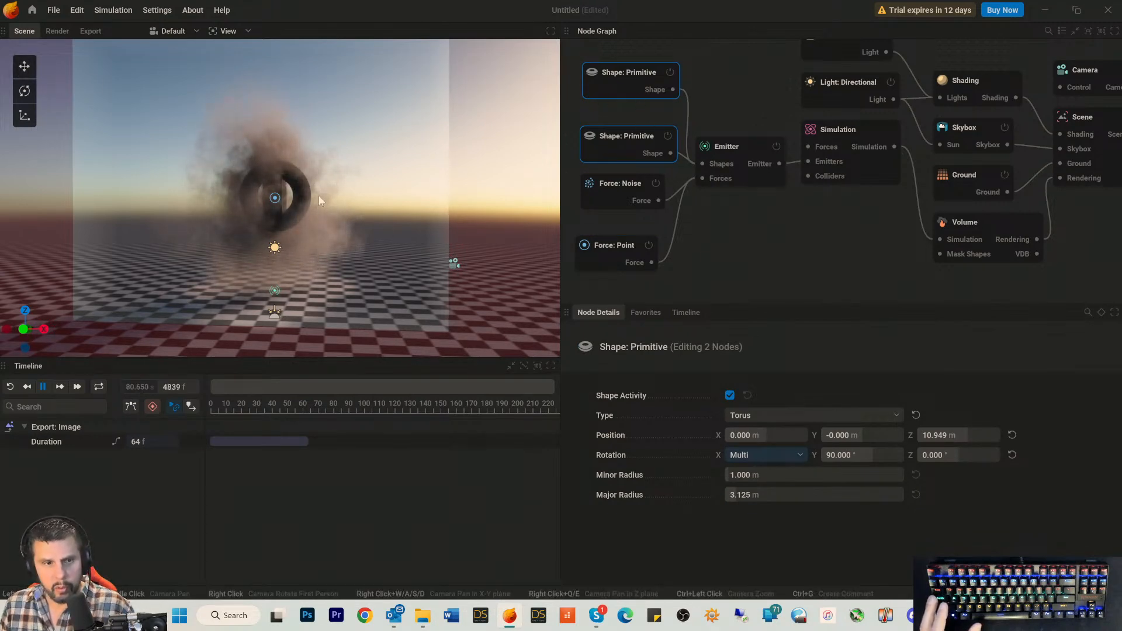
left_click_drag(487, 139, 508, 159)
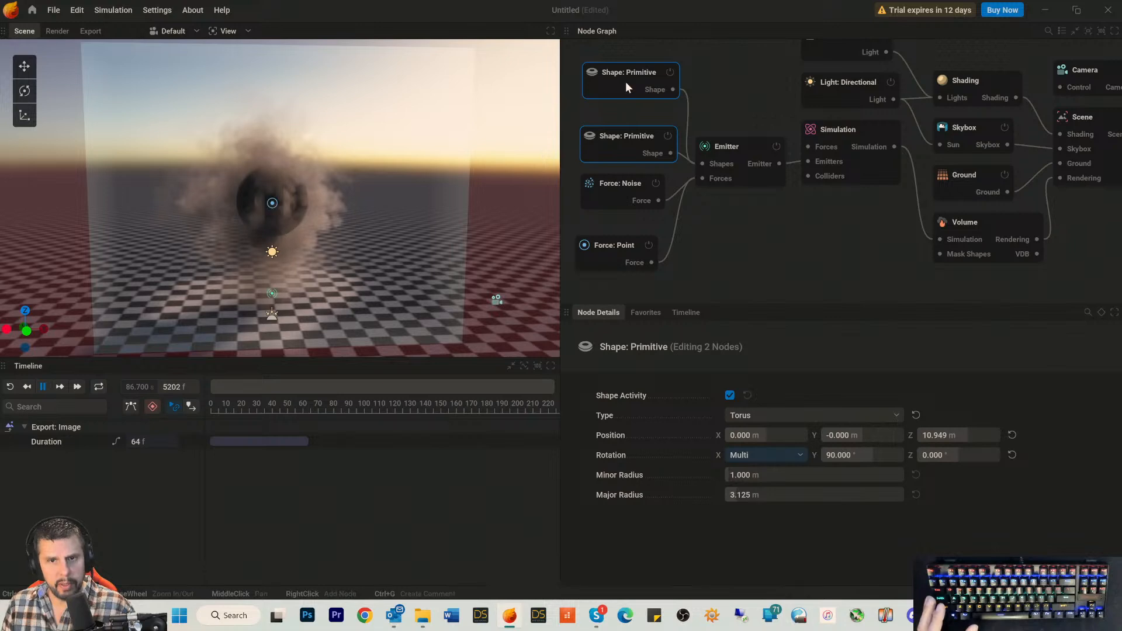
left_click(772, 94)
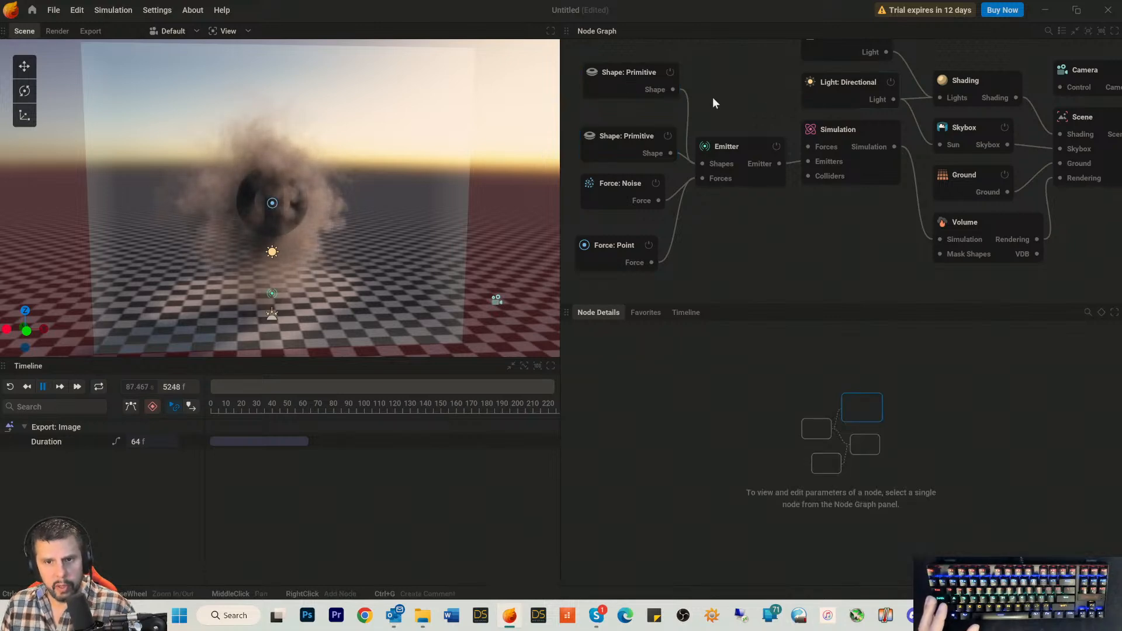
Set the duplicated torus shape's Z position to 12 m.
left_click(620, 83)
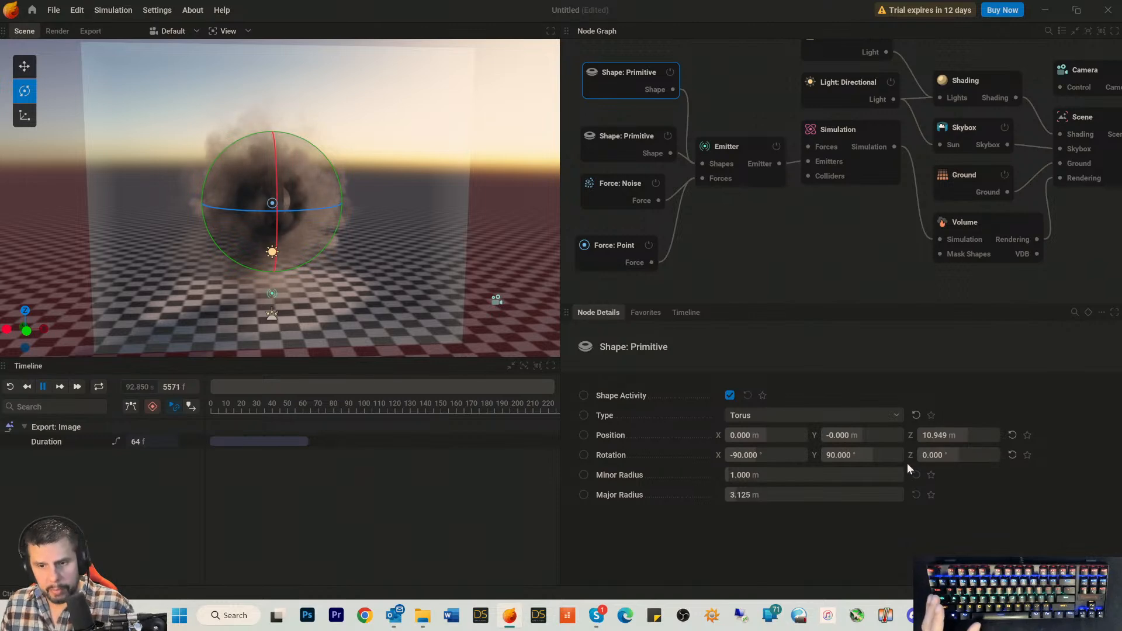
left_click(950, 435)
key("BackSpace")
key("BackSpace")
key("BackSpace")
key("BackSpace")
key("BackSpace")
key("BackSpace")
type("12")
key("Return")
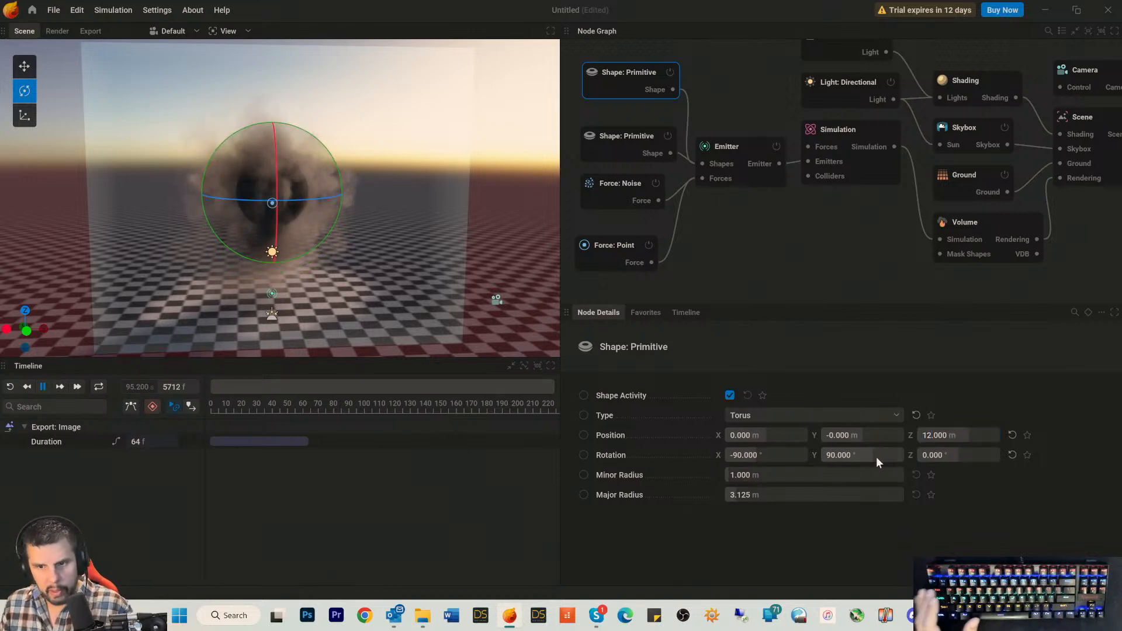
Set the original torus shape's Z position to 12 m.
left_click(639, 156)
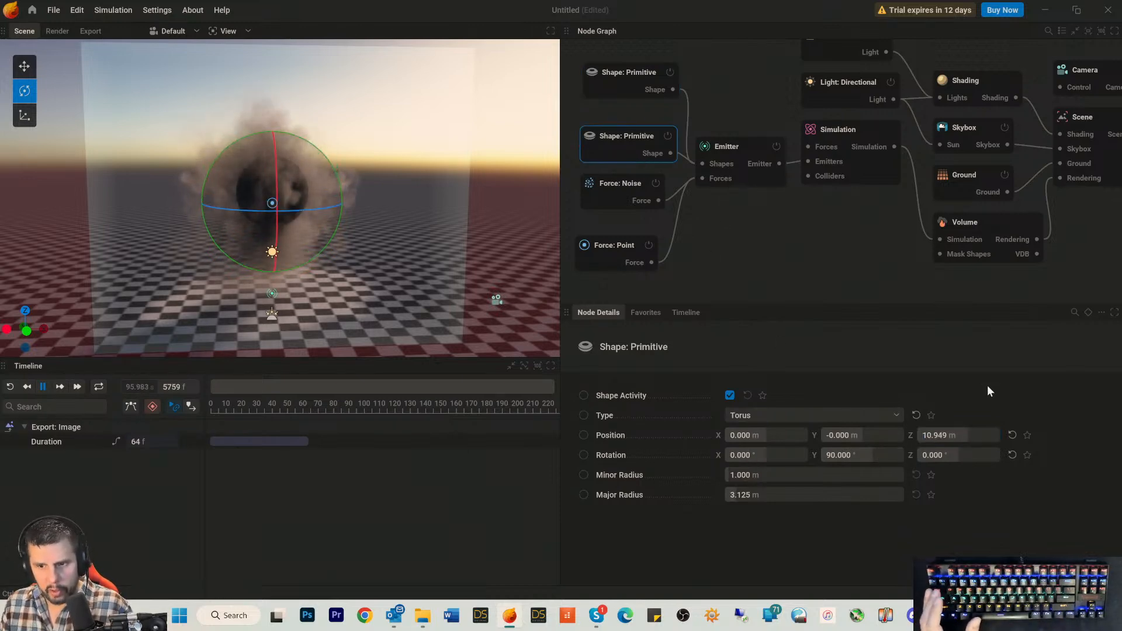
left_click(962, 435)
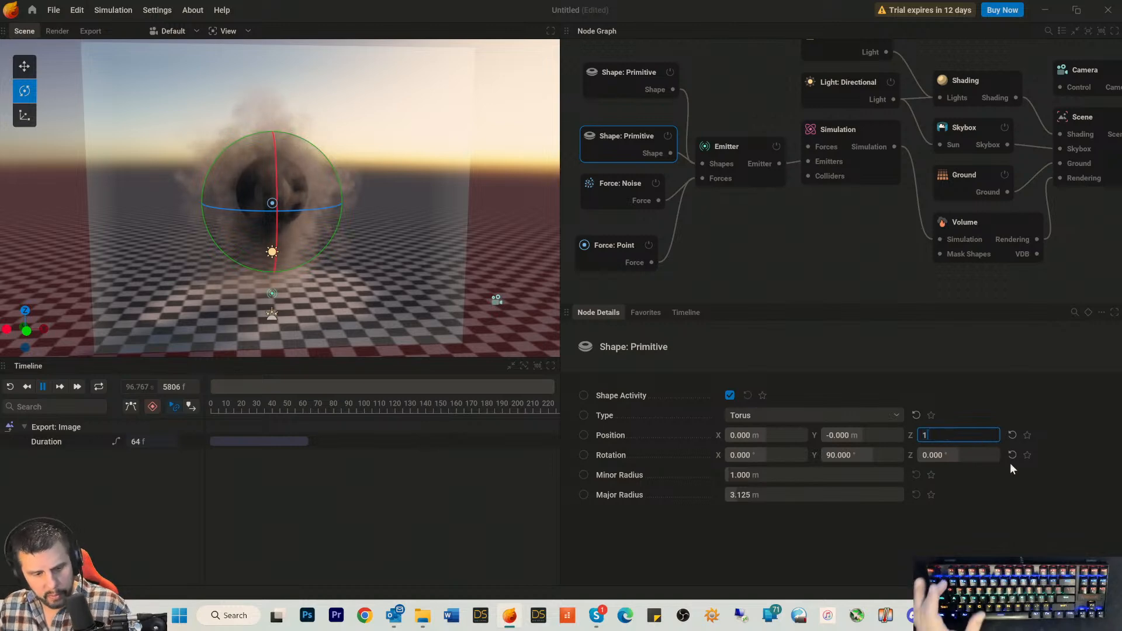
key("BackSpace")
key("BackSpace")
key("BackSpace")
key("BackSpace")
key("BackSpace")
key("BackSpace")
type("12")
key("Return")
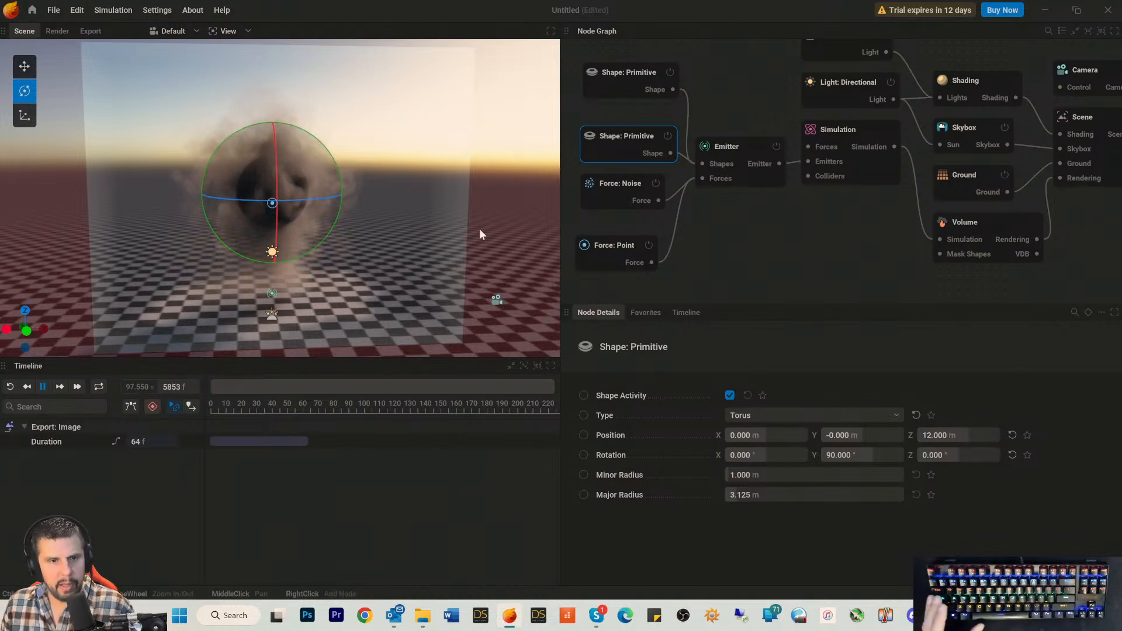
Raise the original torus shape to a Z position of 14 m.
mouse_move(351, 222)
left_mouse_down()
mouse_move(313, 140)
mouse_move(317, 204)
mouse_move(336, 224)
left_mouse_up()
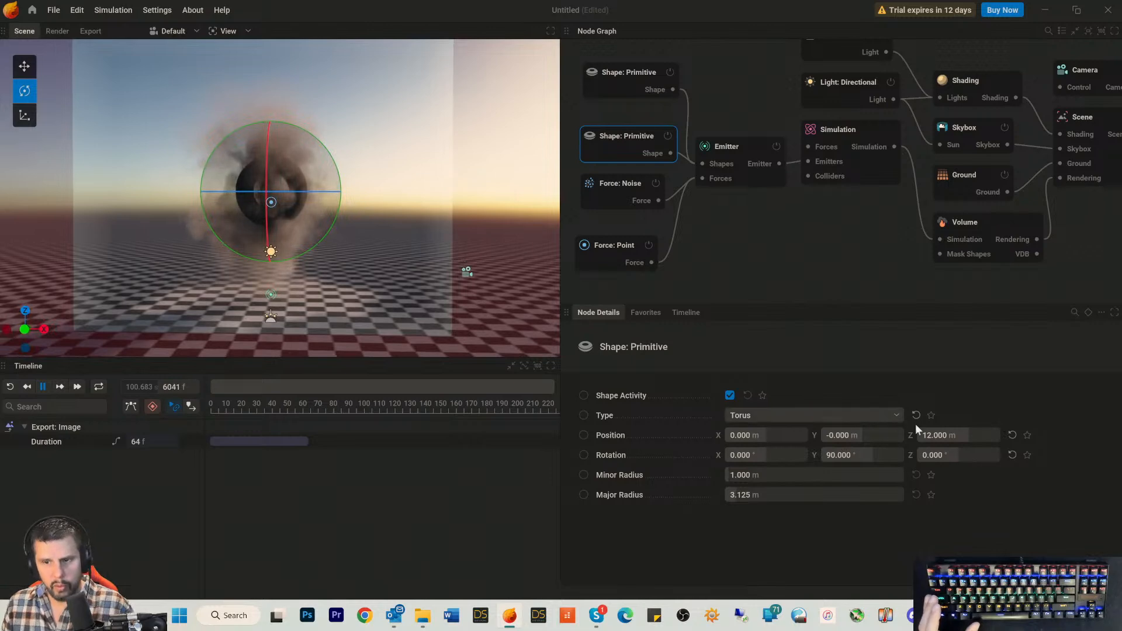
left_click(938, 435)
type("14")
key("Return")
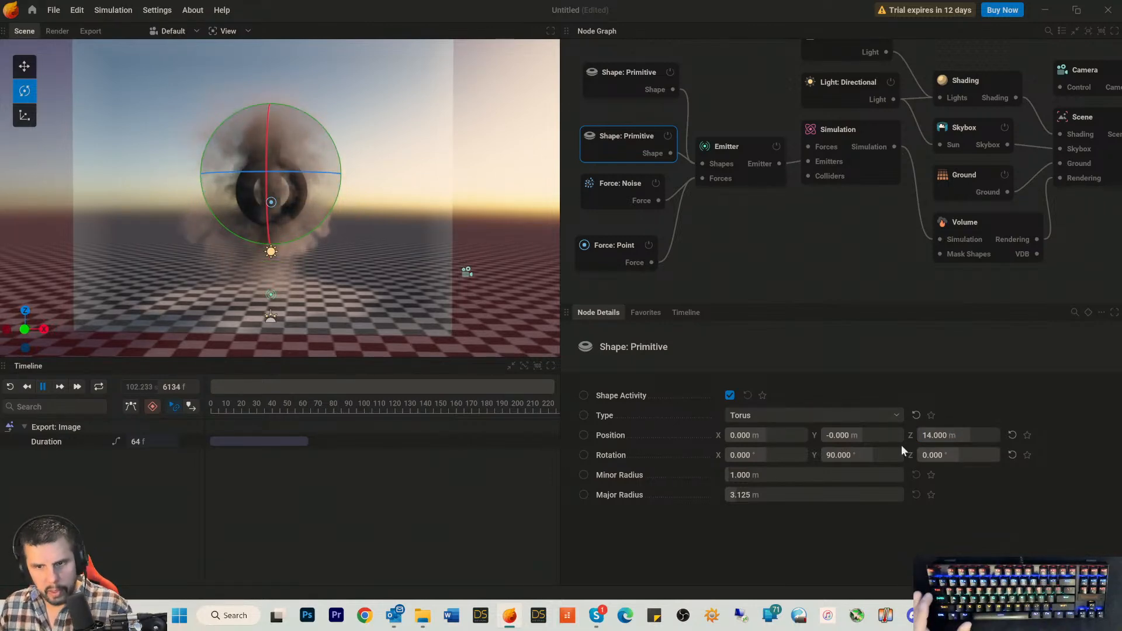
Match the duplicated torus shape to the original by setting its Z position to 14 m.
left_click(625, 92)
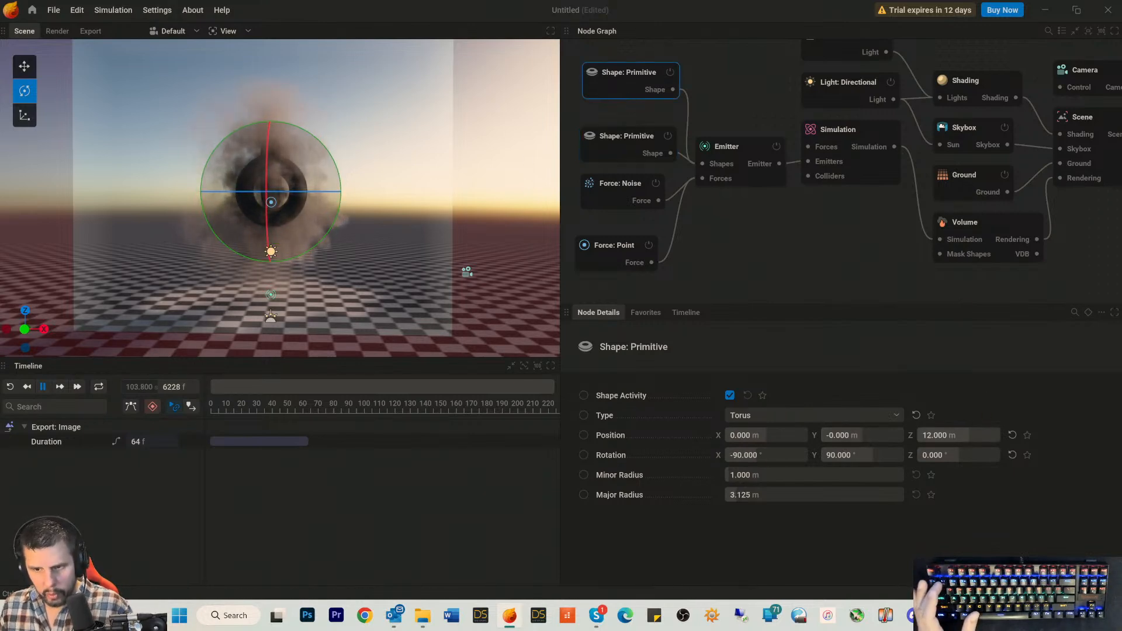
left_click(965, 435)
key("ctrl+a")
type("14")
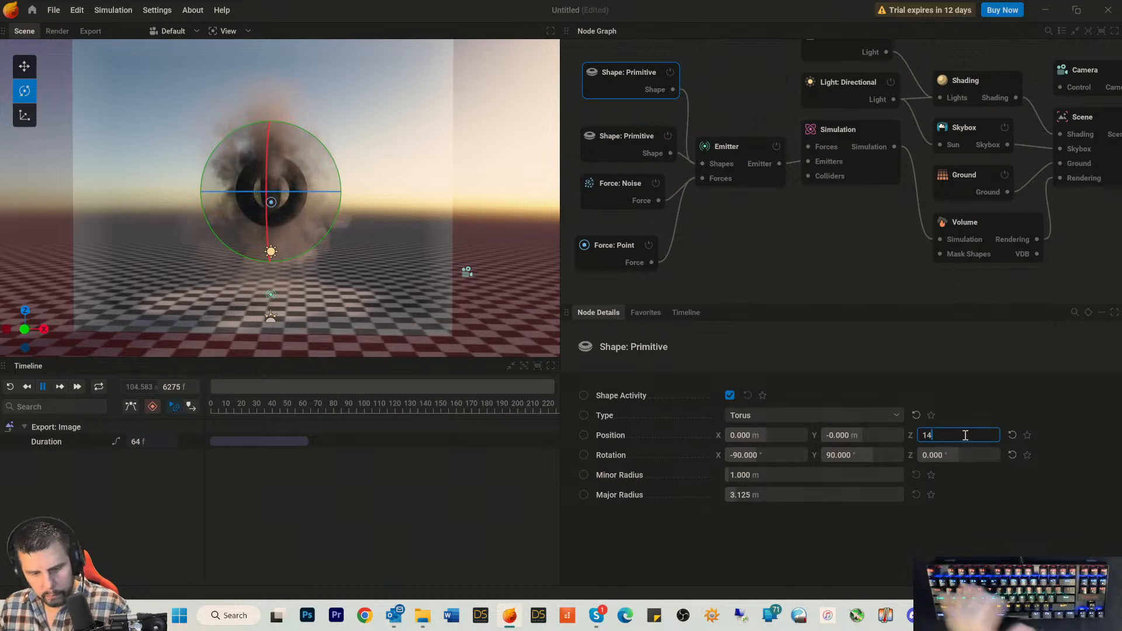
key("Return")
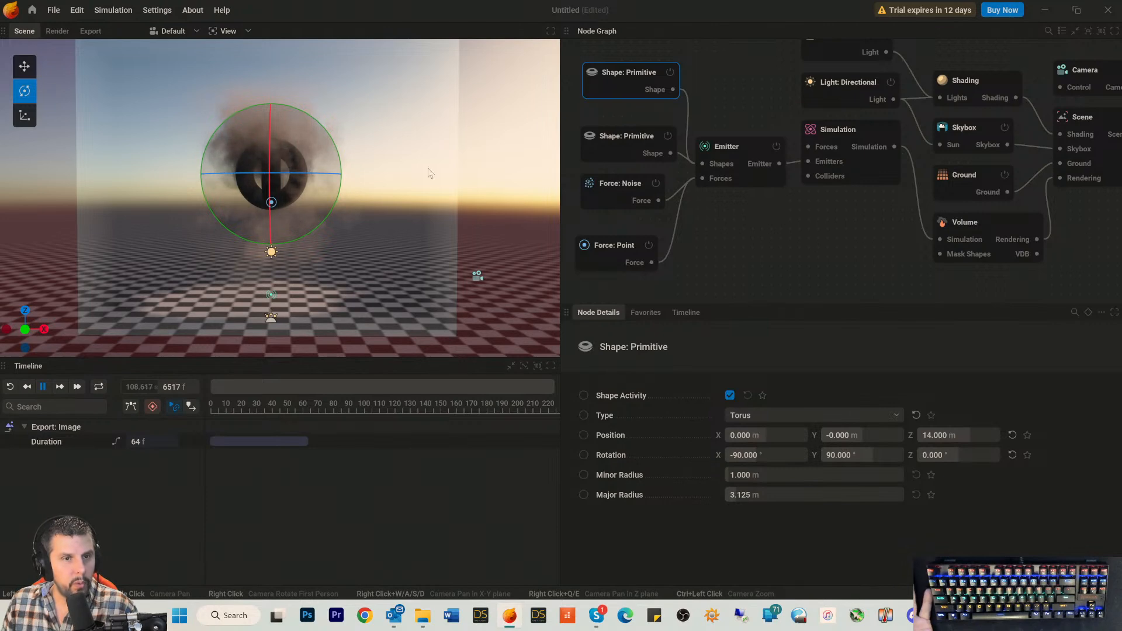
Center the point force in the raised torus shapes by setting its Z position to 14 m.
left_click(603, 256)
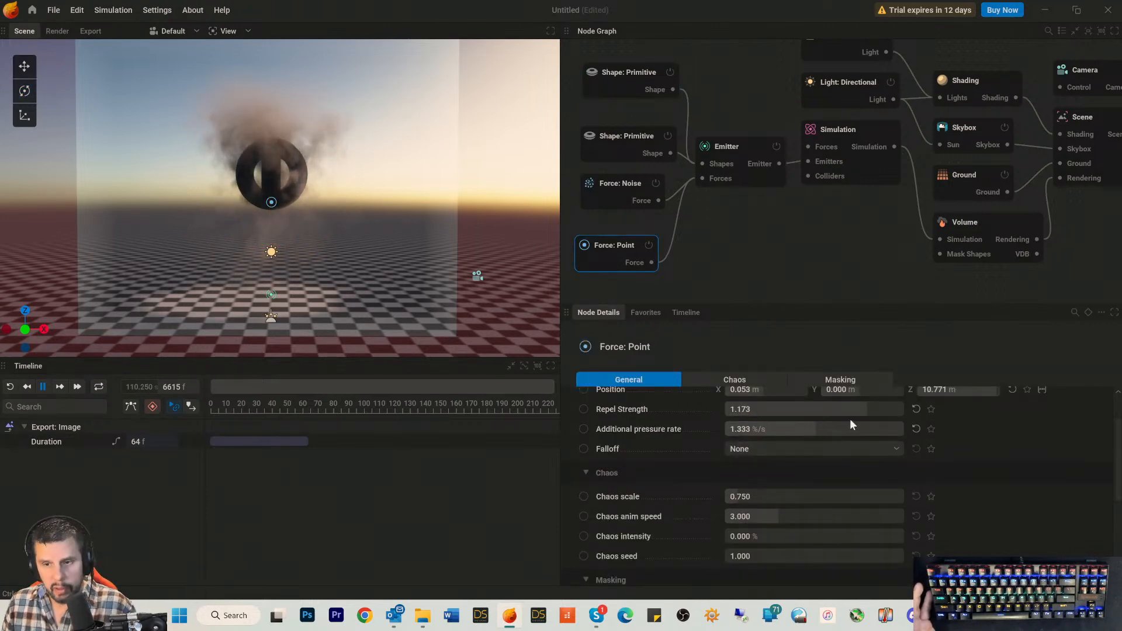
scroll(906, 399, "up", 2)
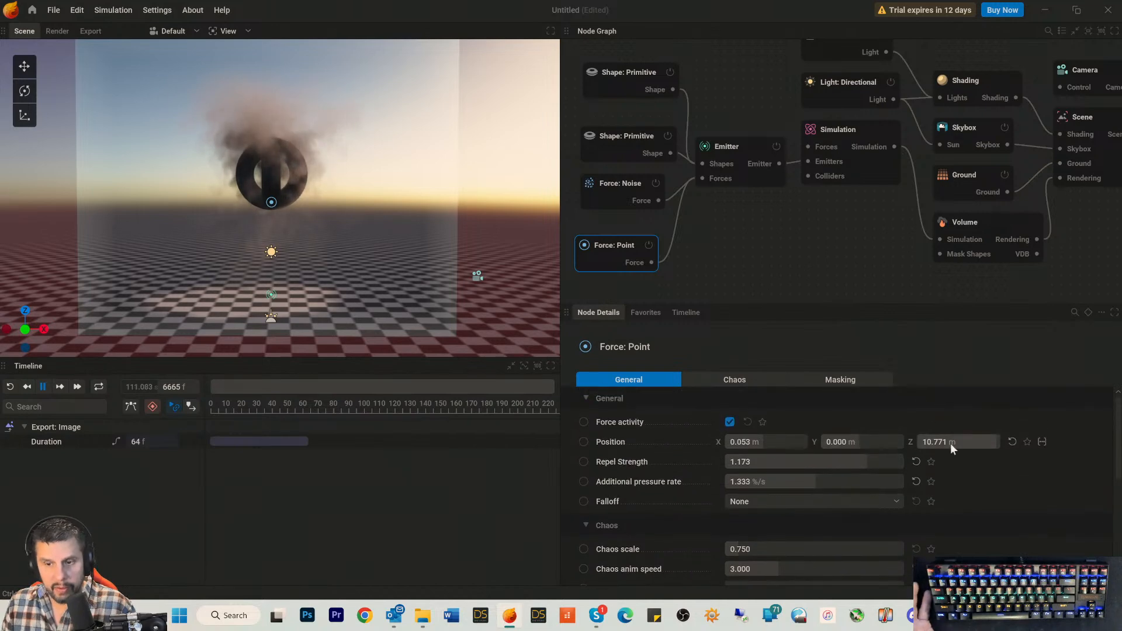
left_click(950, 442)
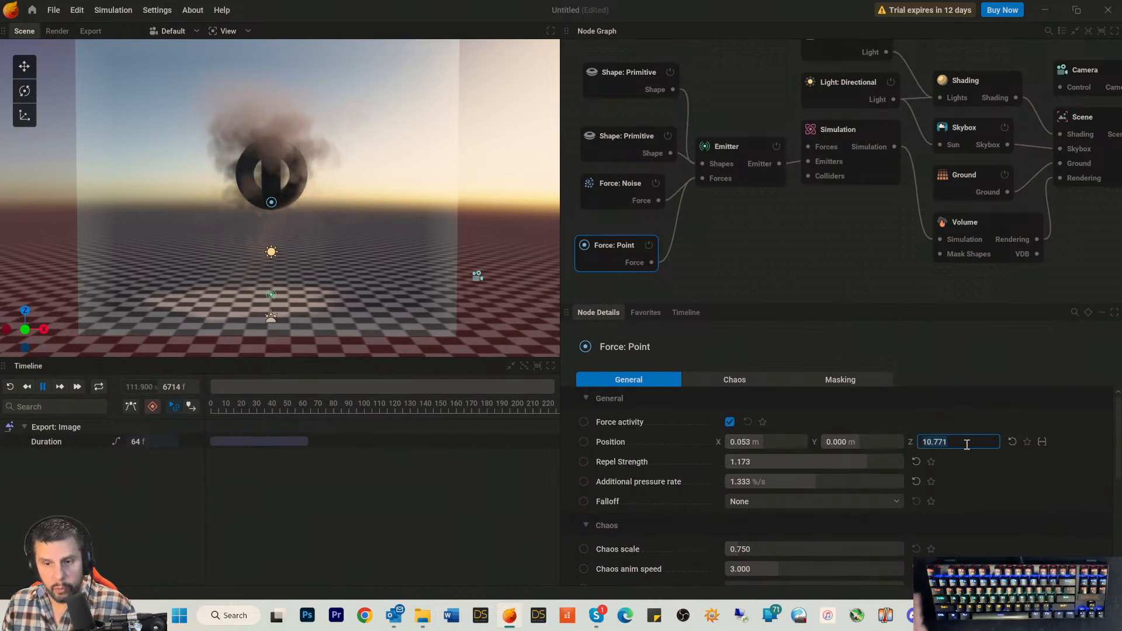
type("14")
key("Return")
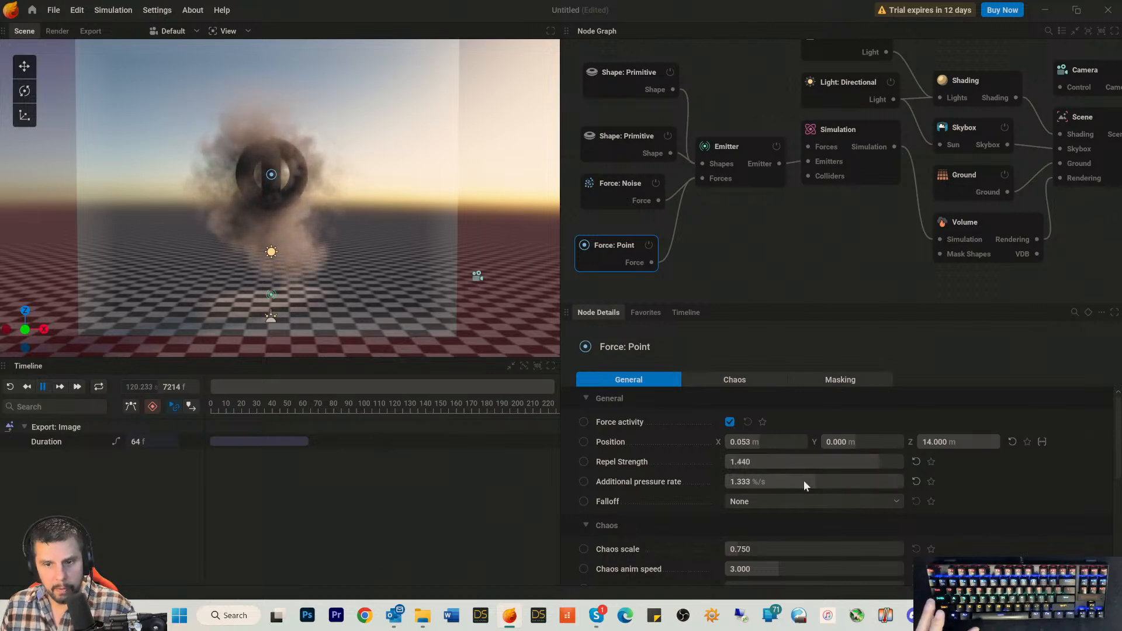
Try additional pressure rates of 12 %/s and 8 %/s on the point force.
left_click_drag(803, 481, 807, 482)
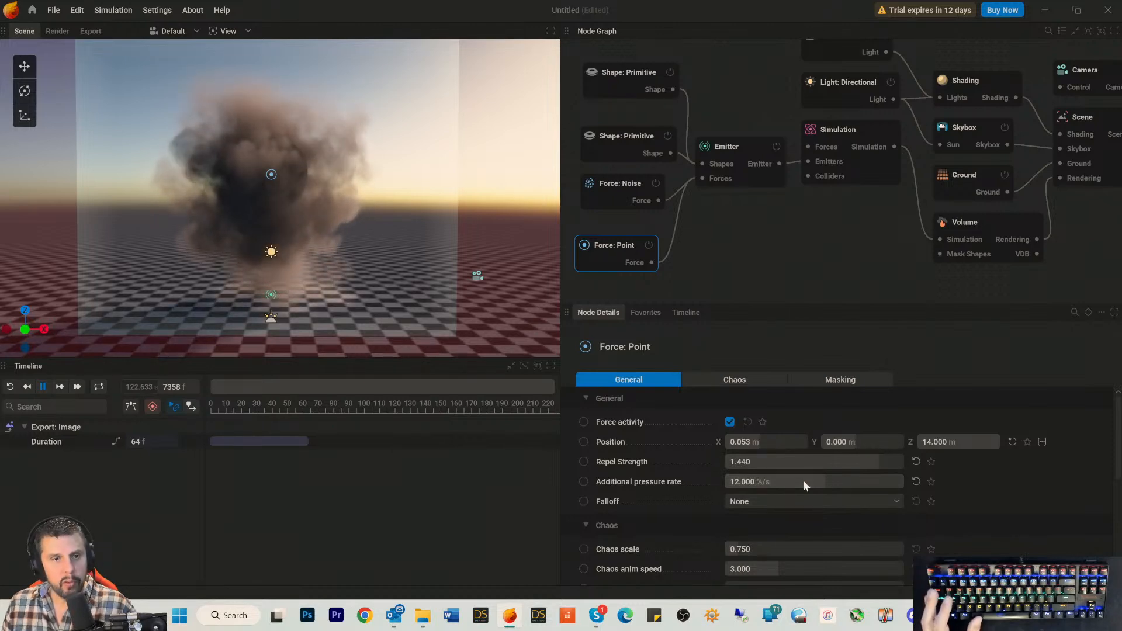
key("space")
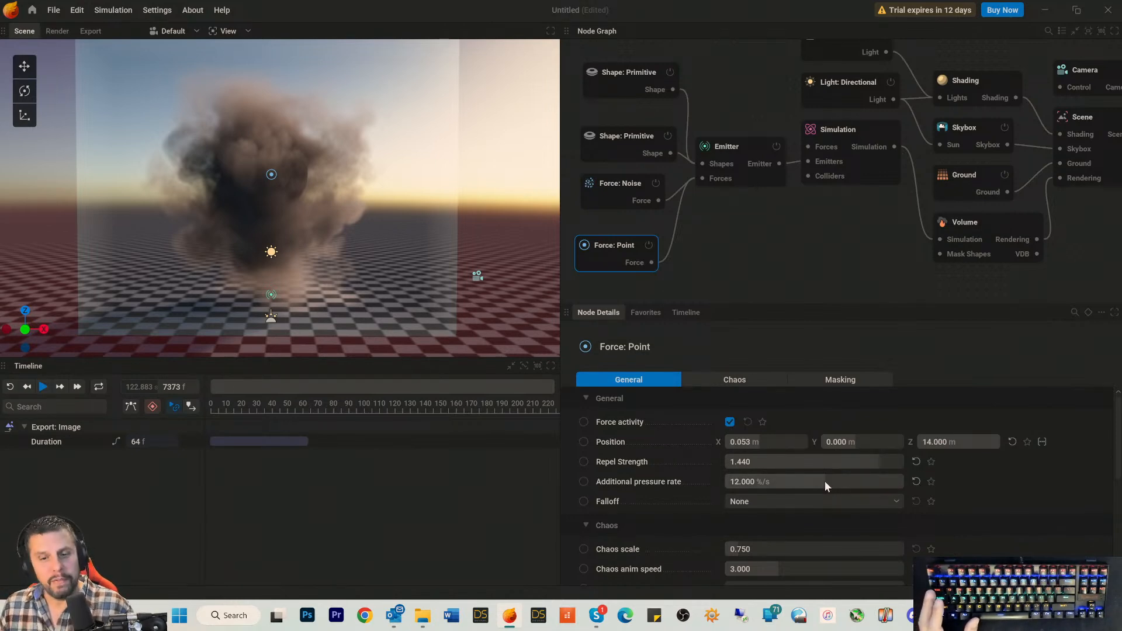
left_click_drag(823, 482, 823, 482)
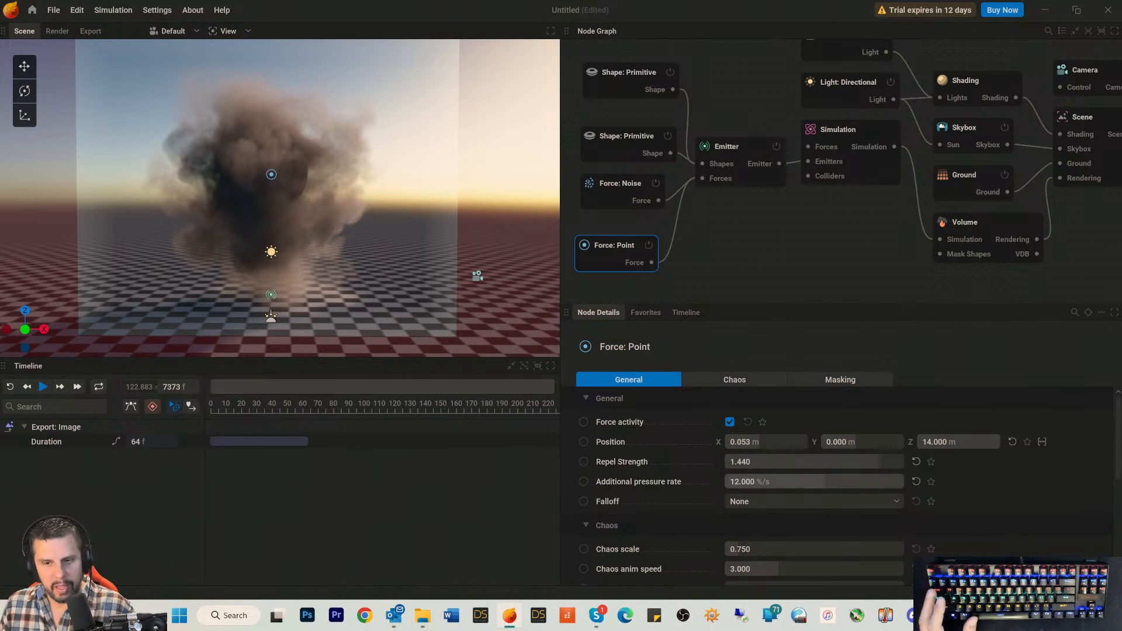
key("space")
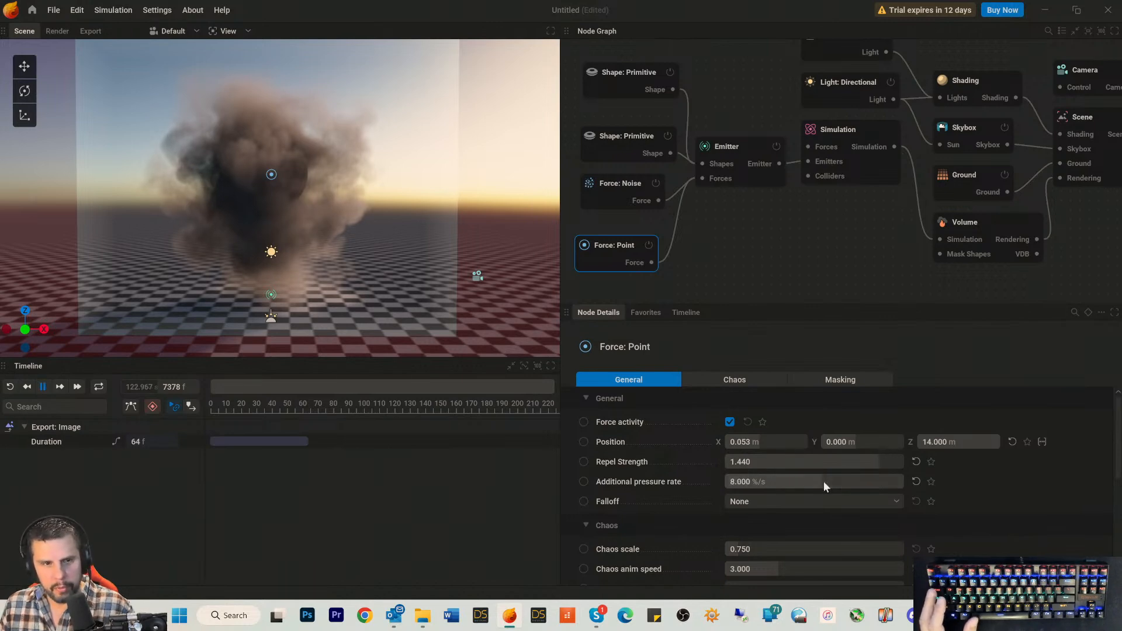
Replay the simulation from the start and examine how the smoke spreads around the point force.
left_click(9, 387)
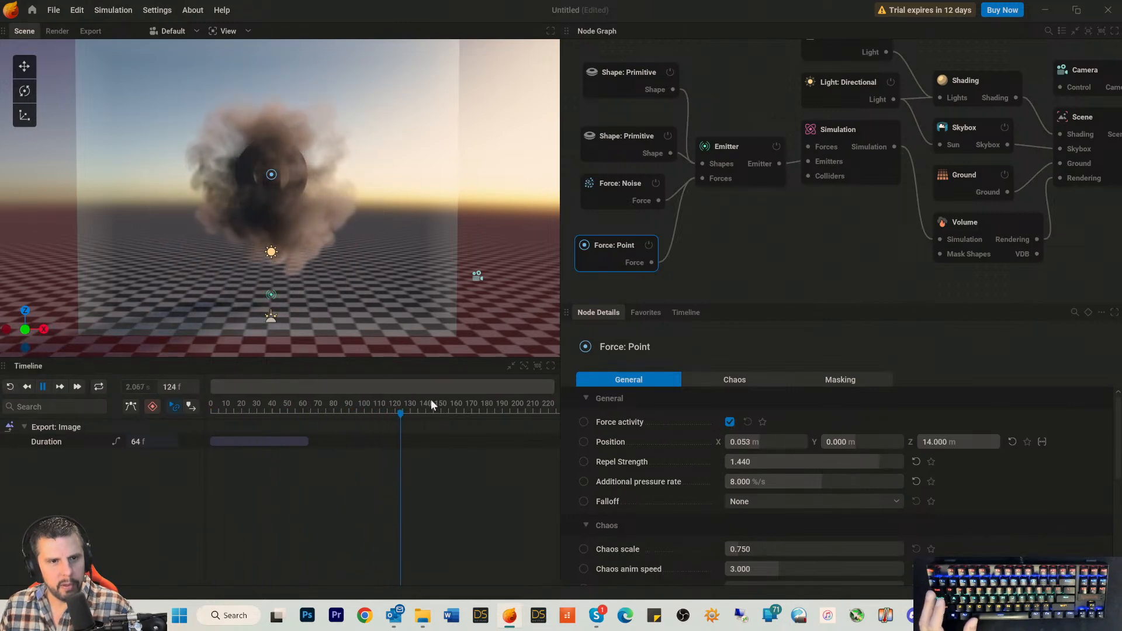
key("space")
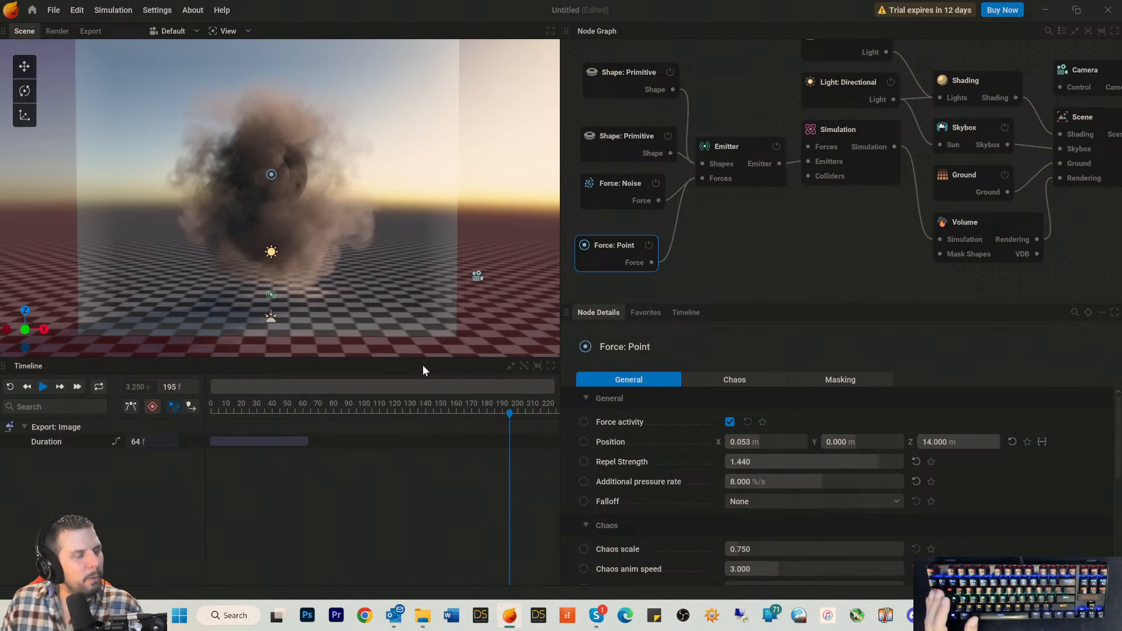
key("space")
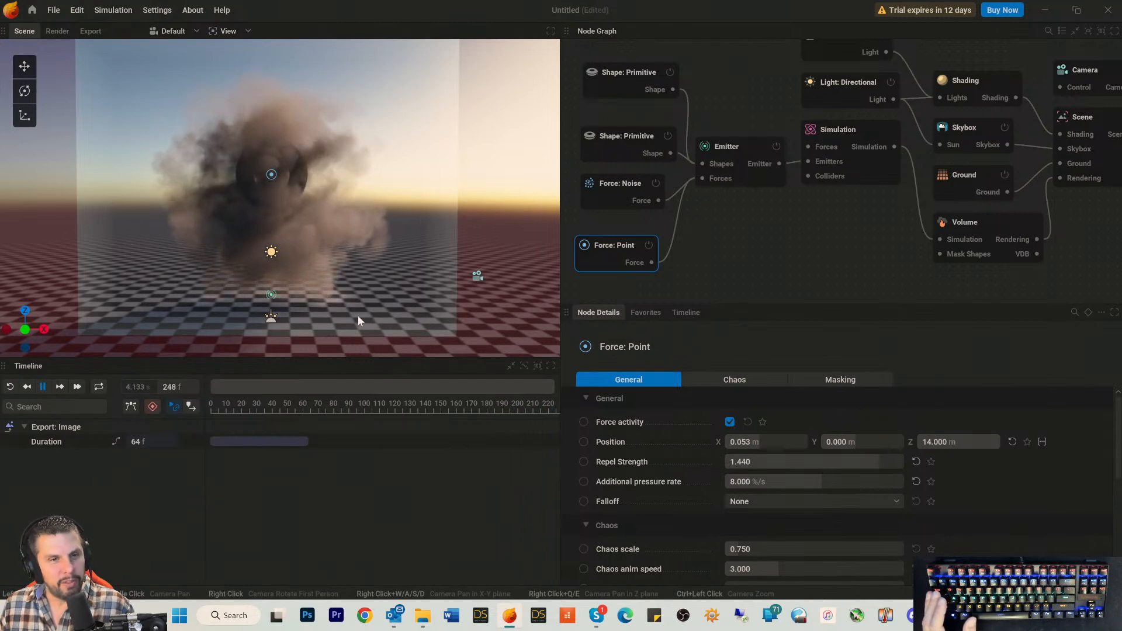
Return the point force's additional pressure rate to 1.333 %/s and replay the simulation from the start, viewing the smoke from another side.
key("space")
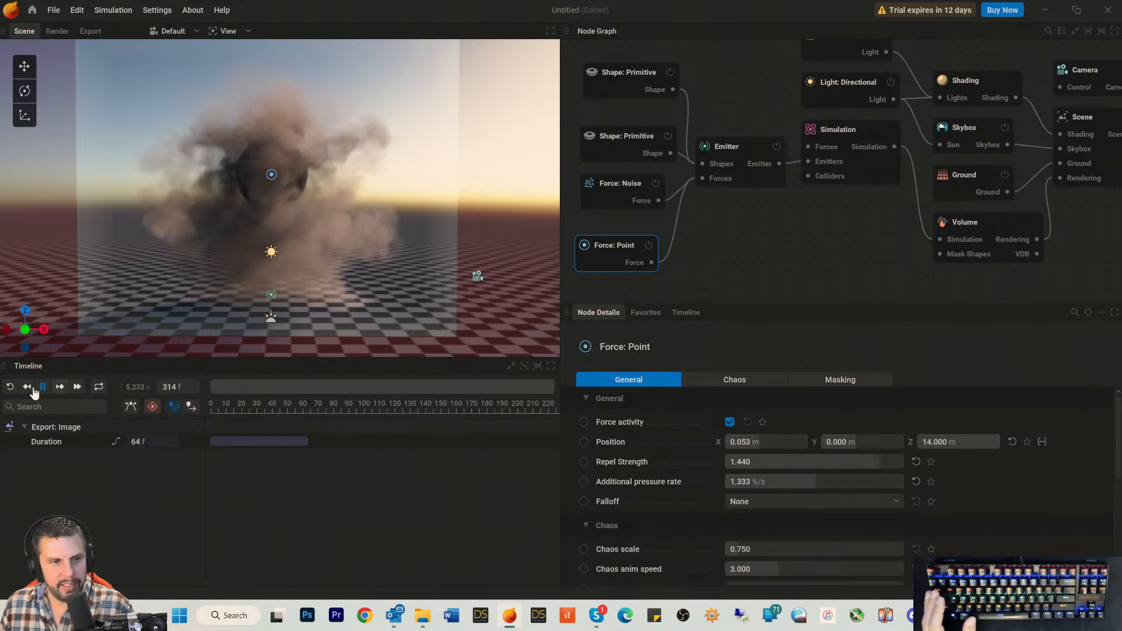
left_click(10, 386)
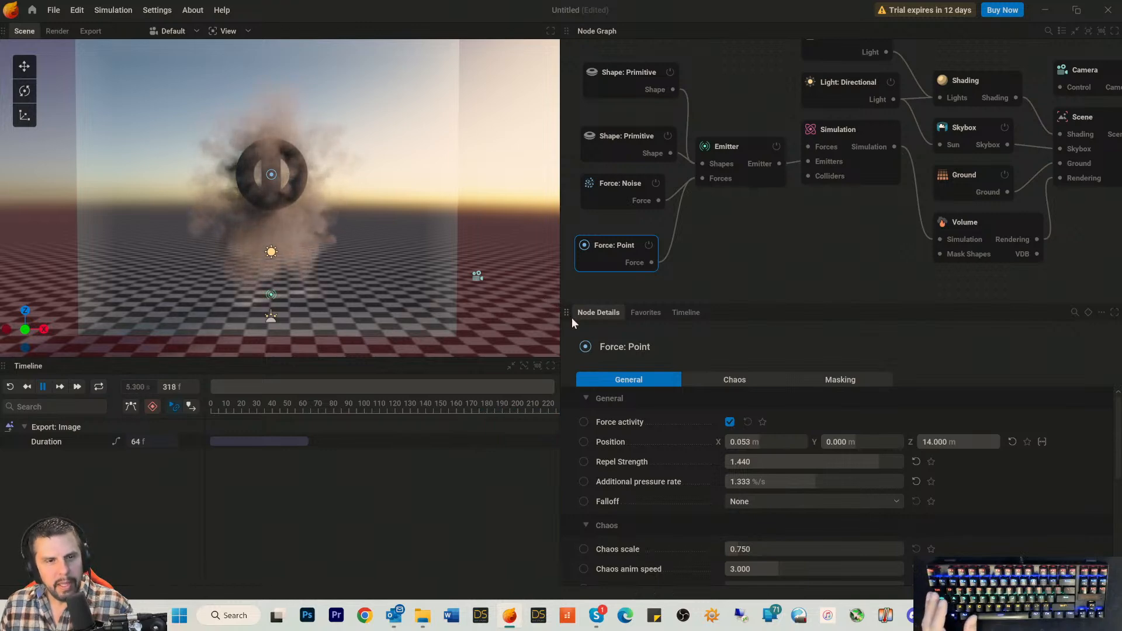
key("space")
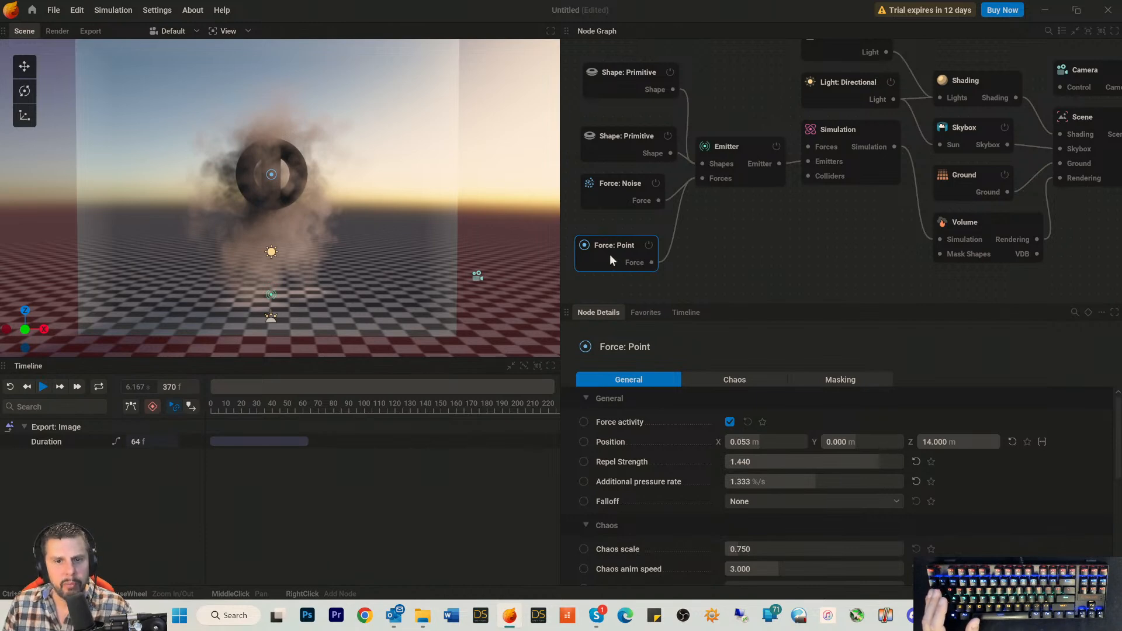
left_click_drag(416, 203, 561, 220)
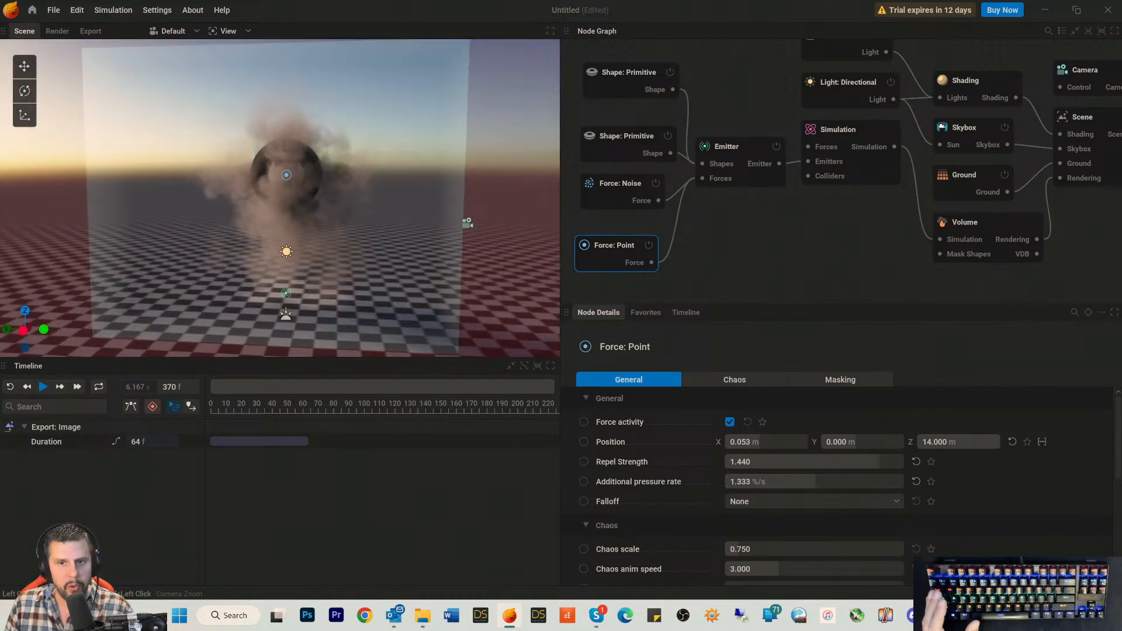
Set the Simulation node's buoyancy to 0 in its force settings.
left_click(853, 162)
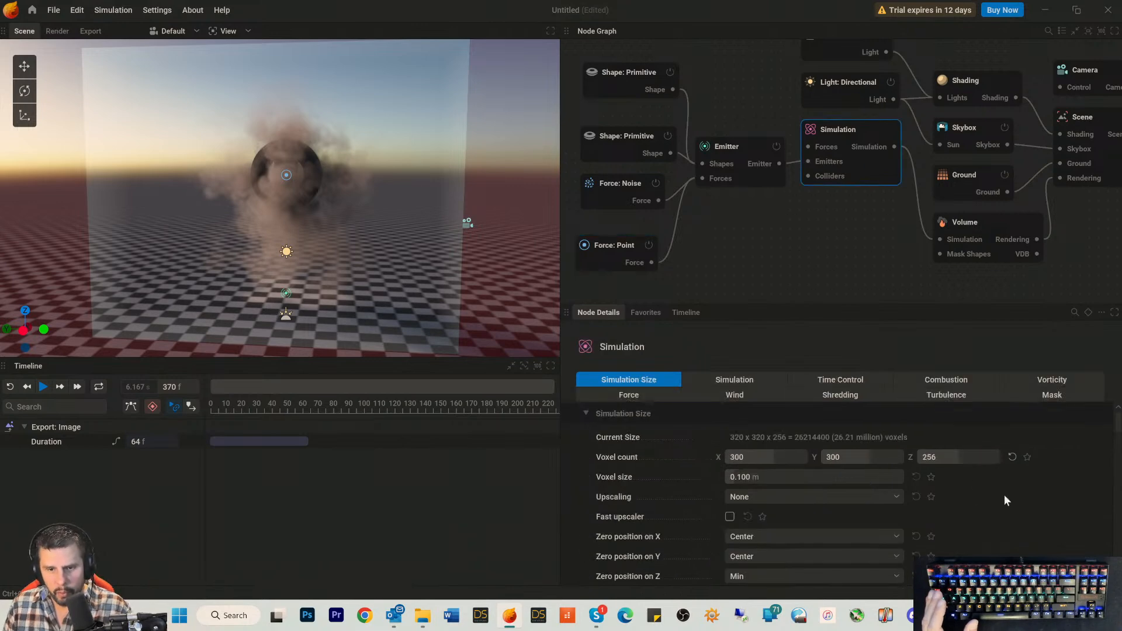
left_click(642, 396)
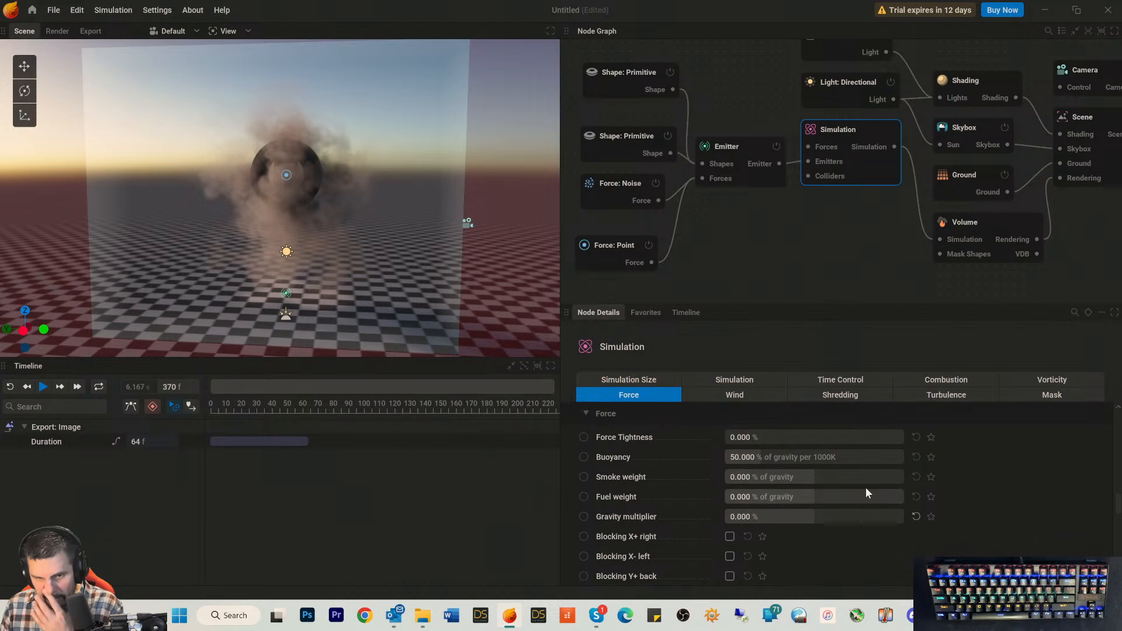
left_click(759, 459)
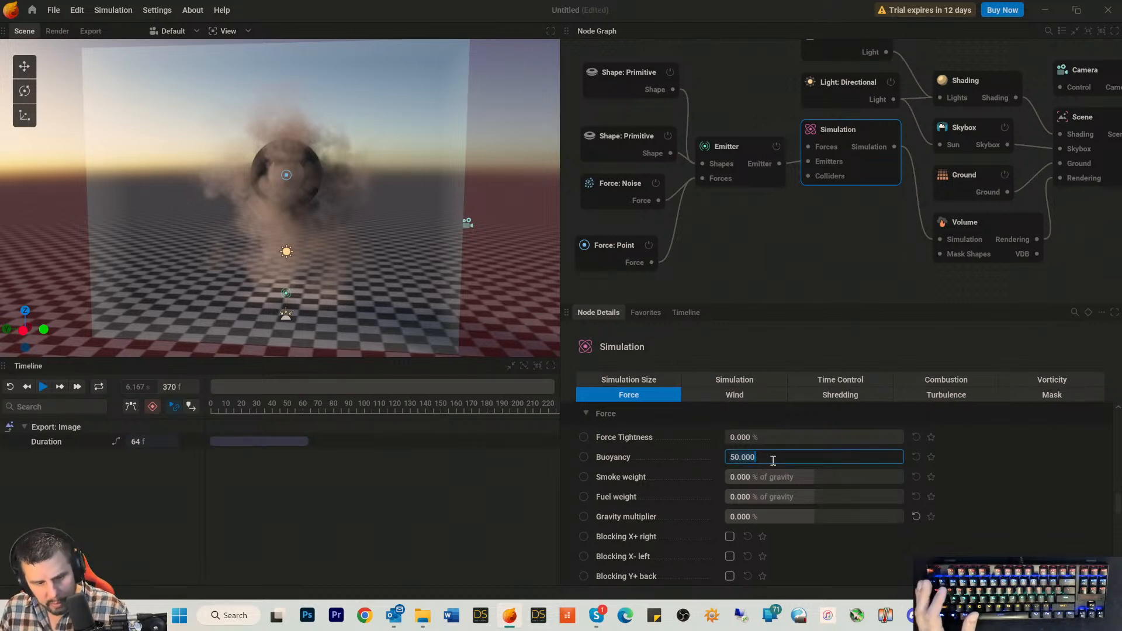
type("0")
key("Return")
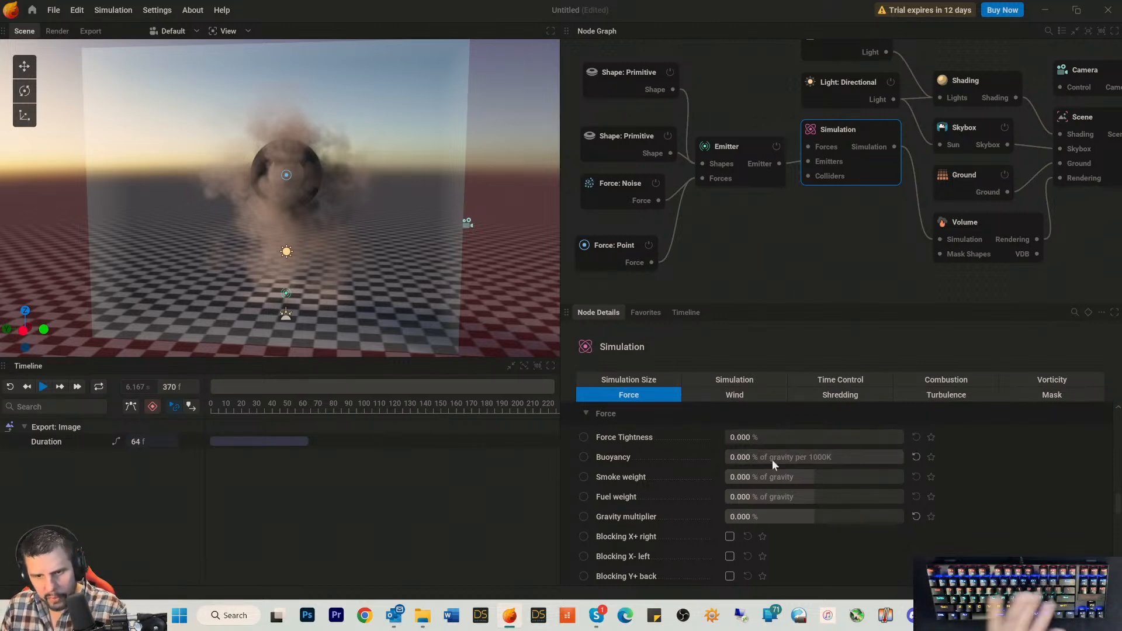
Replay the simulation from the start, examining the smoke's movement from several angles and the Simulation node's boundary blocking options.
left_click(9, 387)
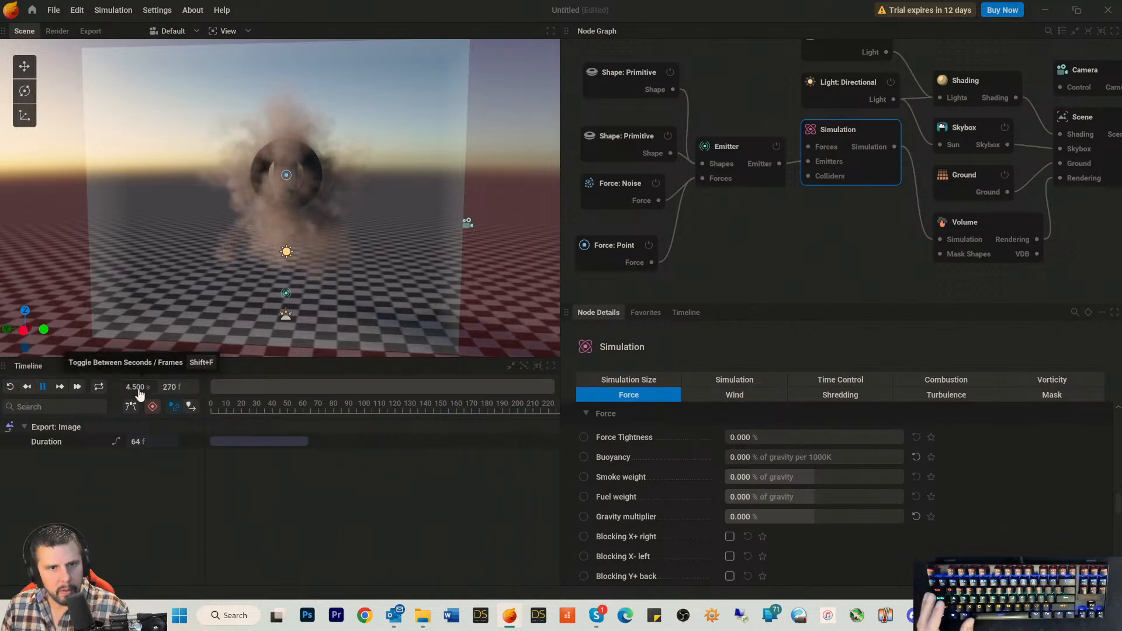
left_click_drag(389, 233, 389, 187)
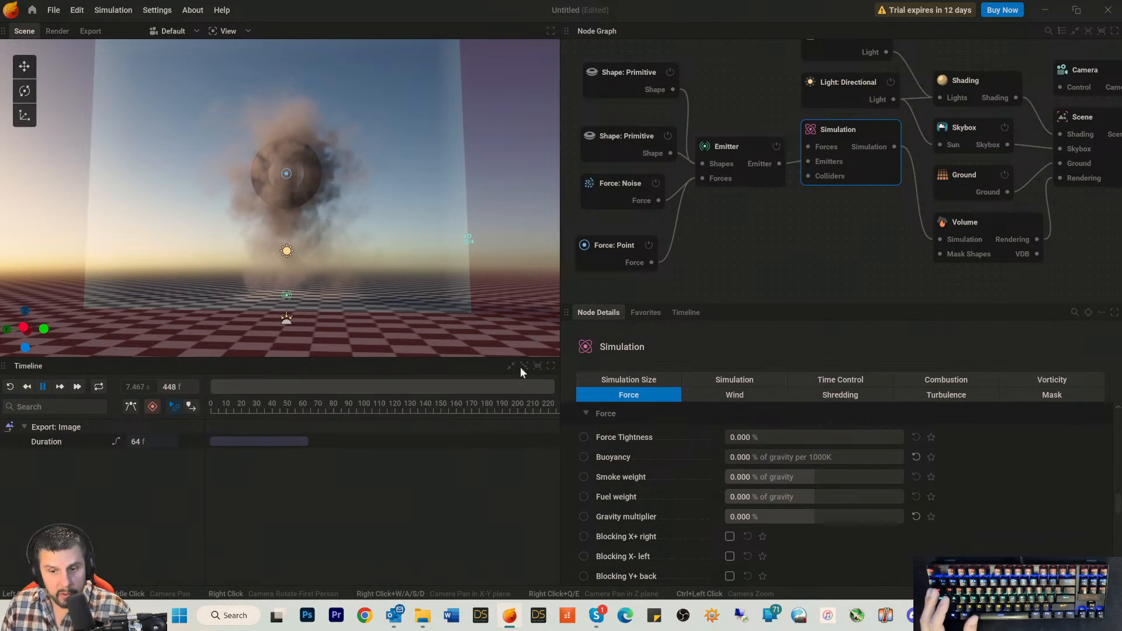
scroll(807, 497, "down", 1)
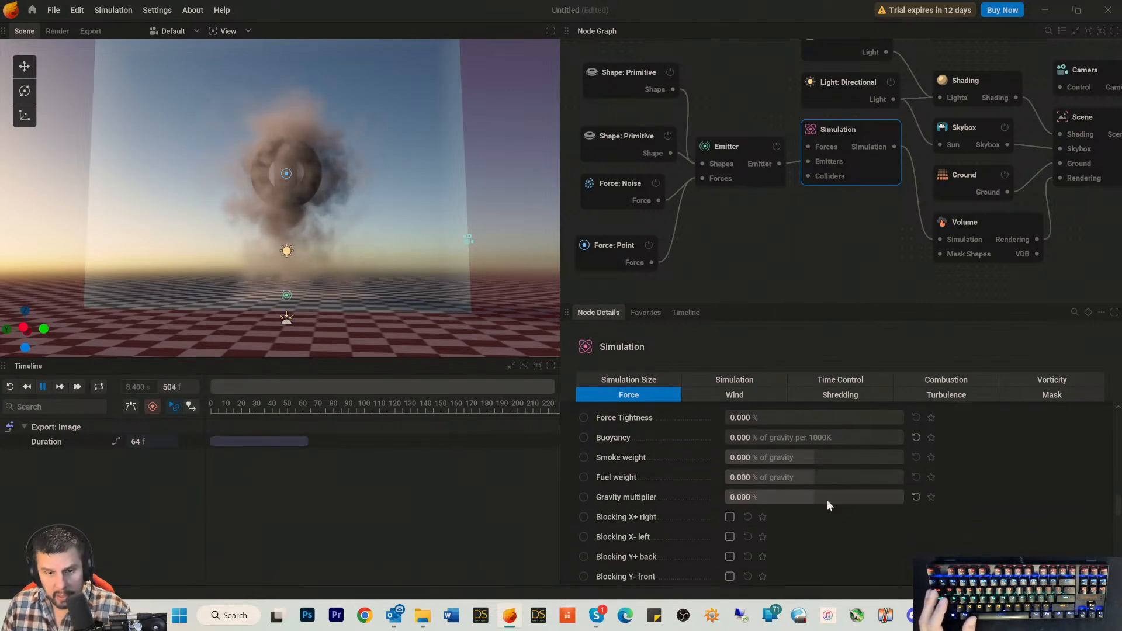
scroll(851, 523, "down", 2)
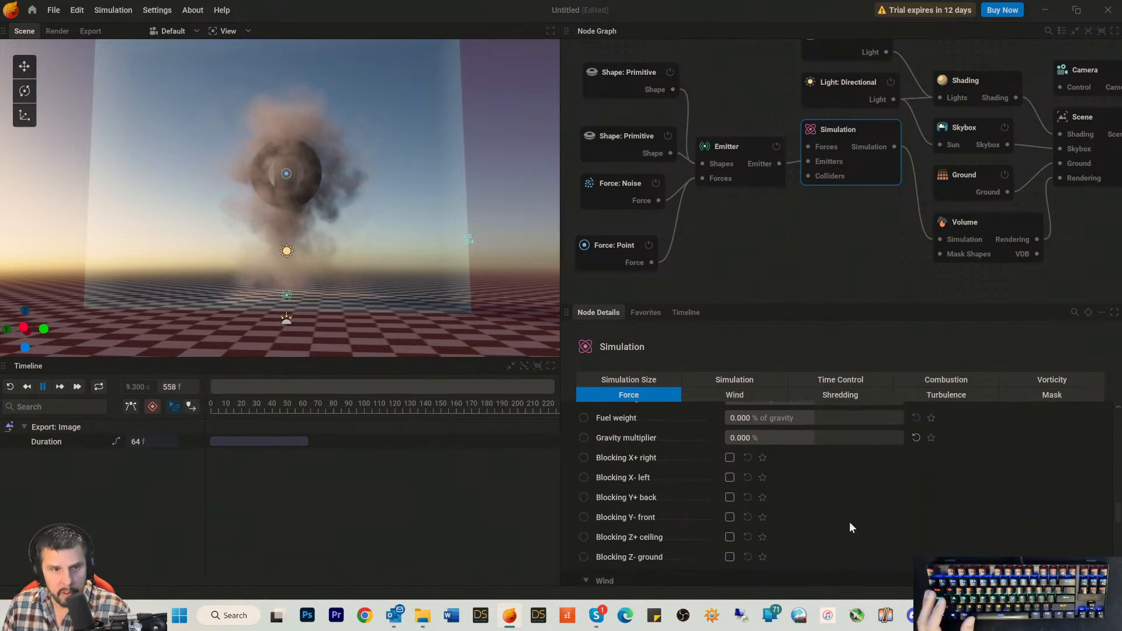
scroll(356, 251, "up", 3)
scroll(357, 251, "down", 2)
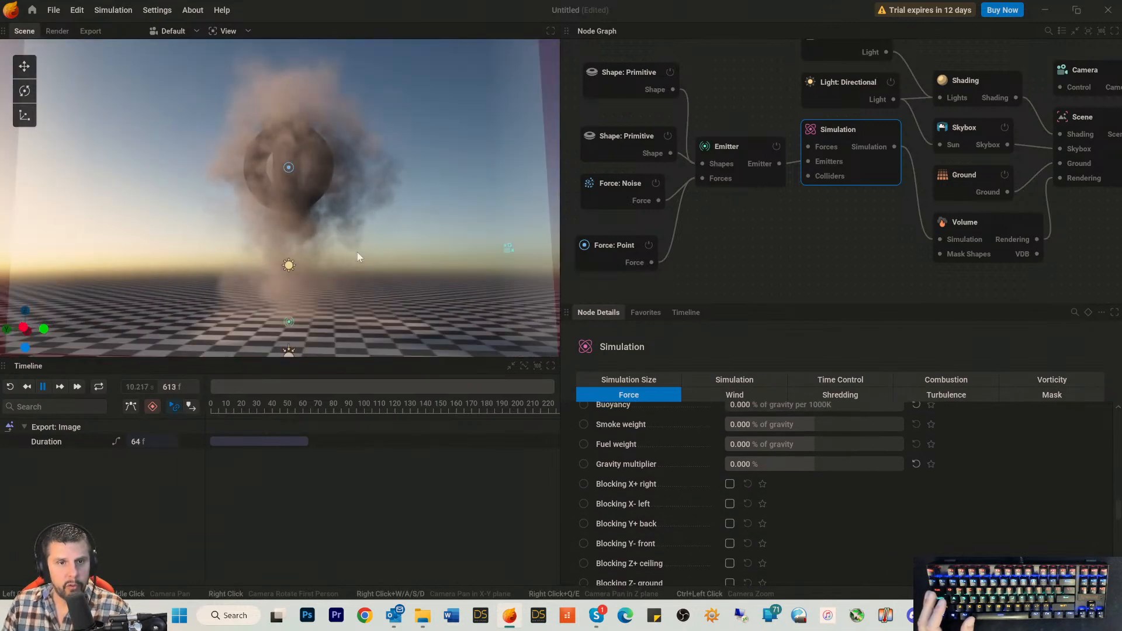
scroll(357, 253, "down", 4)
mouse_move(360, 178)
left_mouse_down()
mouse_move(356, 251)
mouse_move(353, 206)
mouse_move(541, 212)
mouse_move(610, 169)
mouse_move(692, 201)
mouse_move(741, 195)
mouse_move(634, 212)
mouse_move(360, 173)
left_mouse_up()
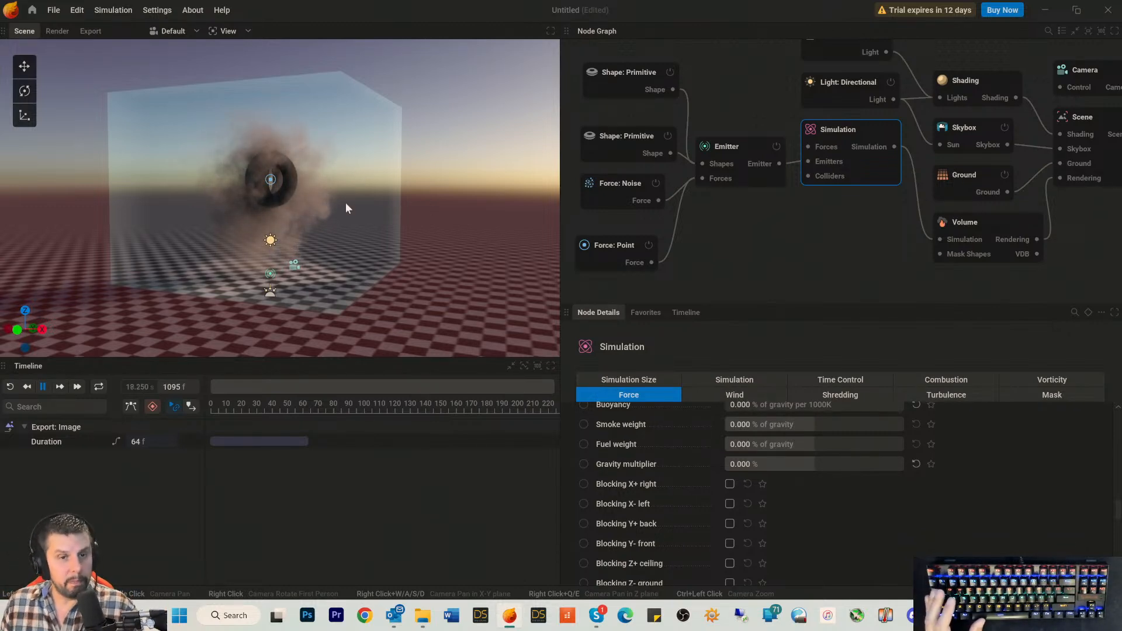
left_click_drag(280, 222, 328, 222)
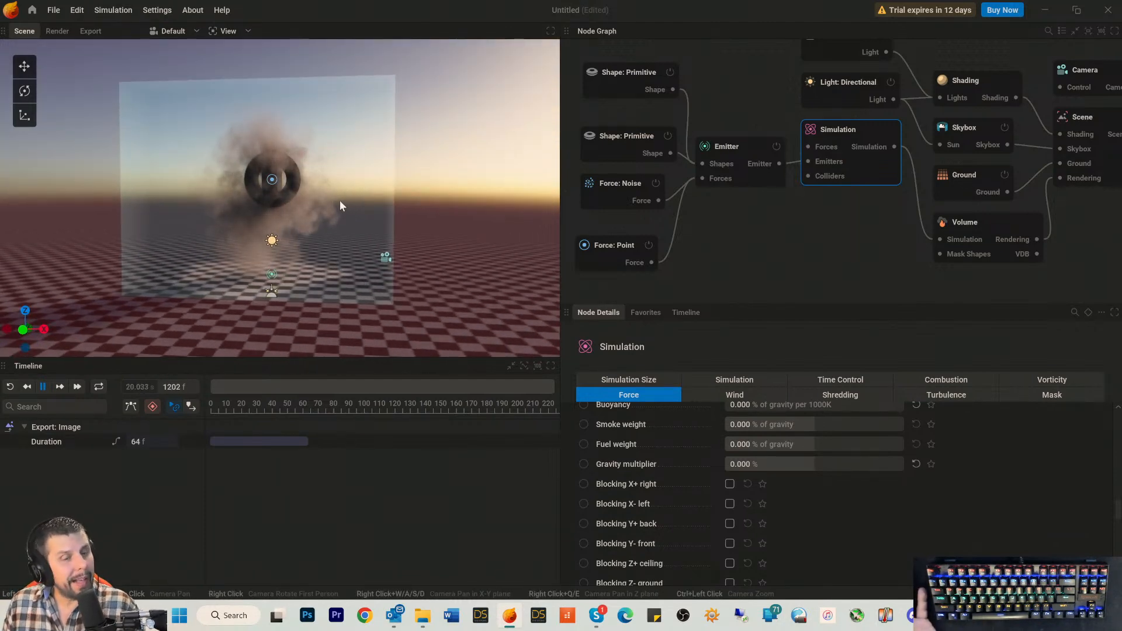
scroll(801, 535, "down", 1)
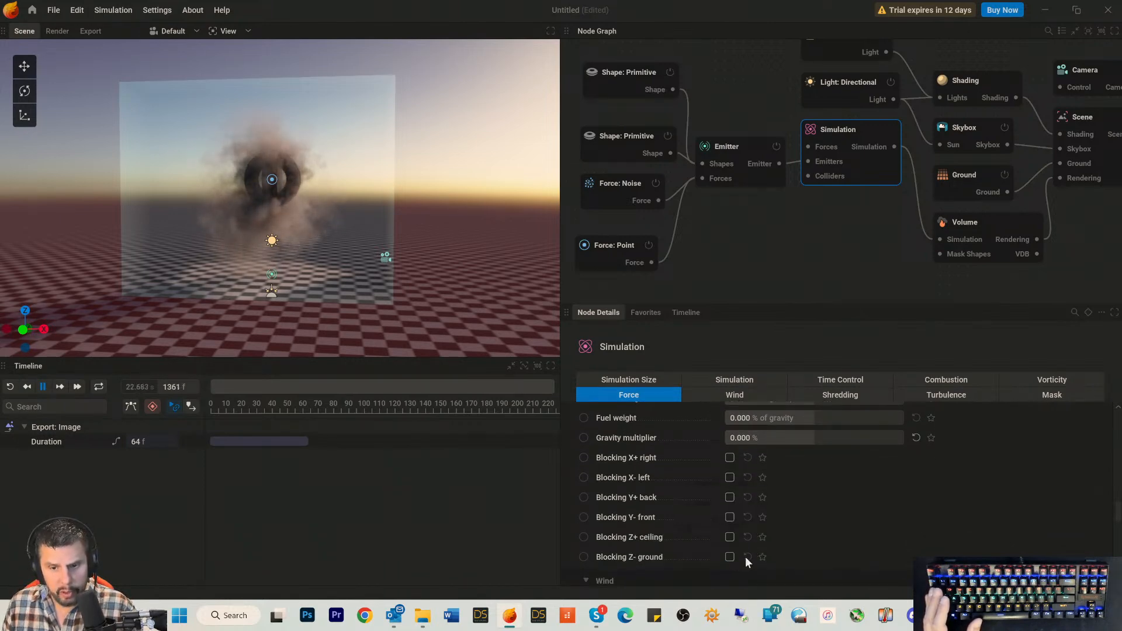
Examine the Simulation node's boundary blocking, wind, shredding, turbulence, mask and force settings while the smoke plays.
scroll(791, 524, "down", 2)
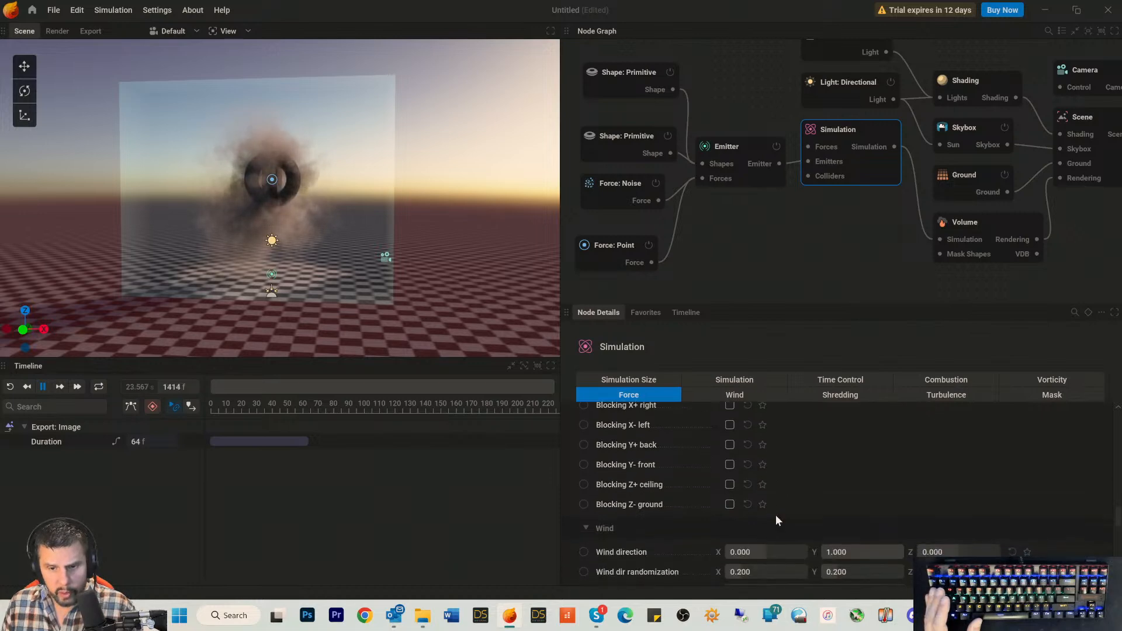
scroll(777, 512, "down", 1)
scroll(779, 502, "up", 2)
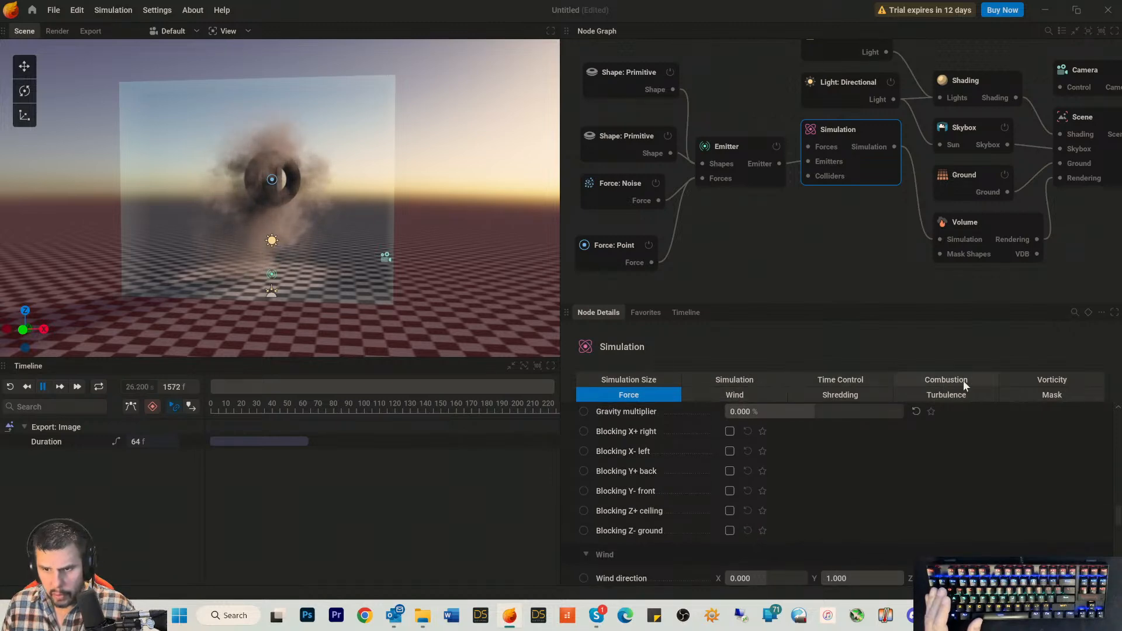
left_click(1047, 396)
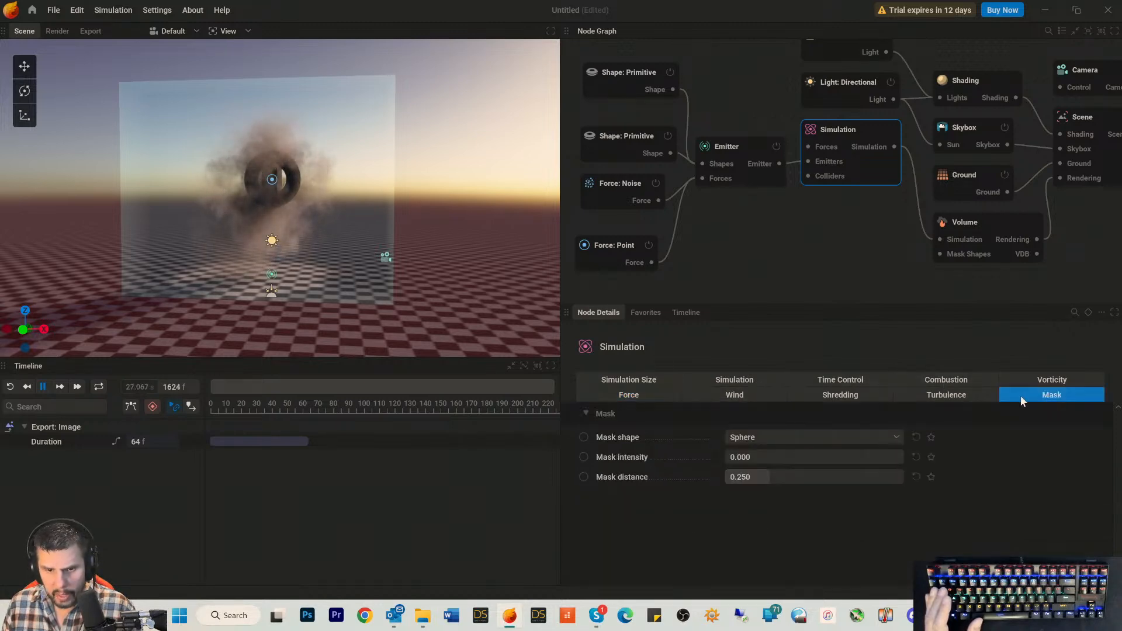
left_click(962, 395)
left_click(857, 396)
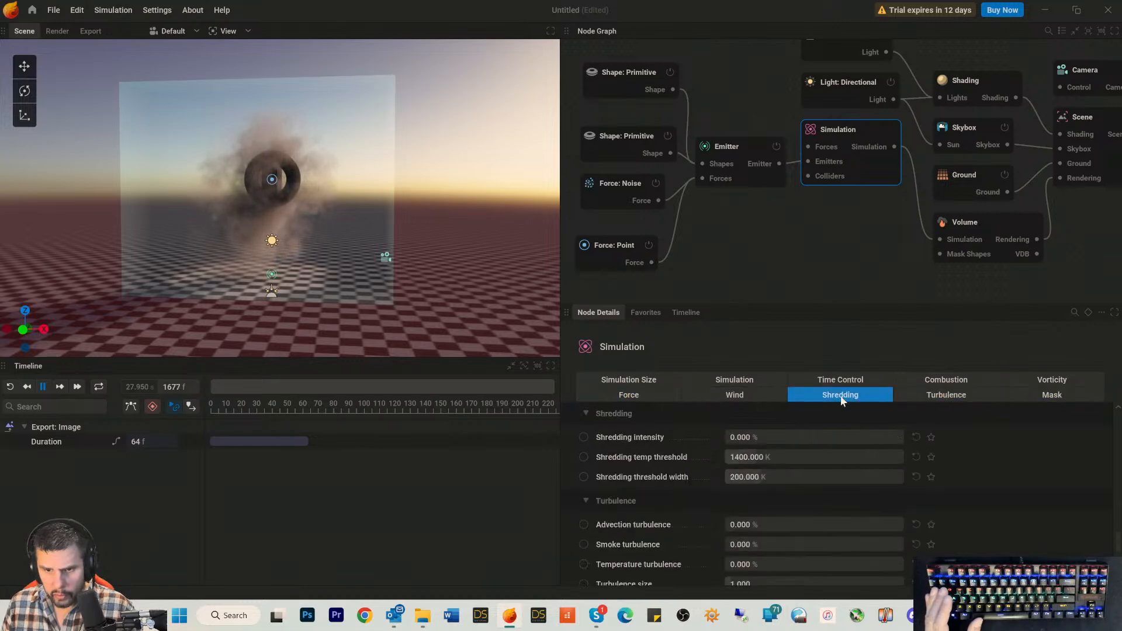
scroll(949, 486, "down", 2)
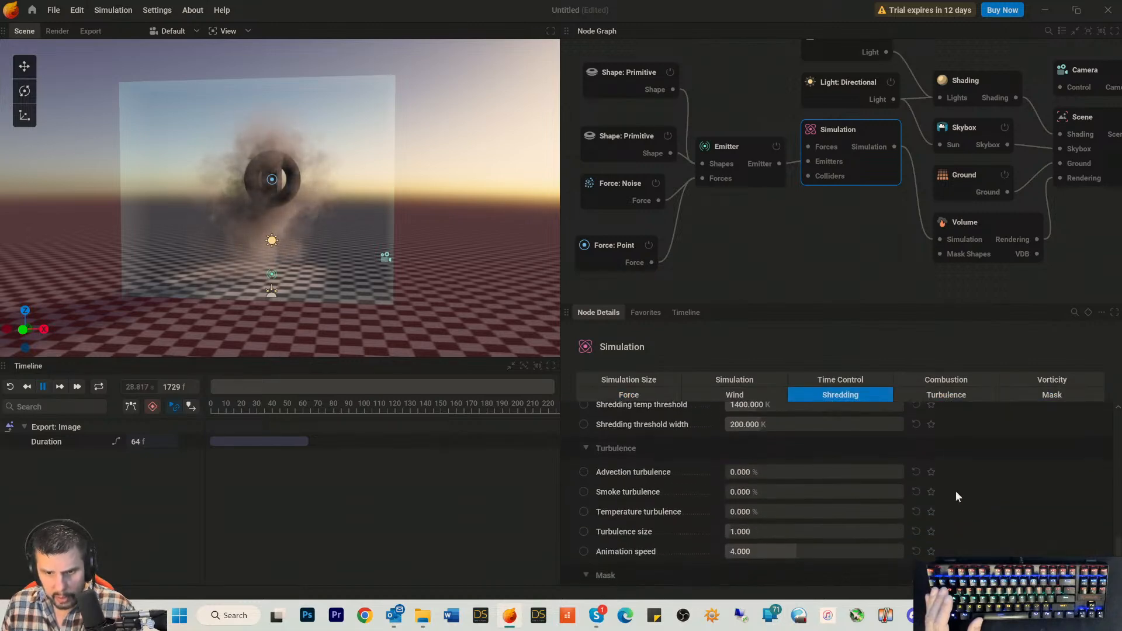
scroll(956, 493, "down", 5)
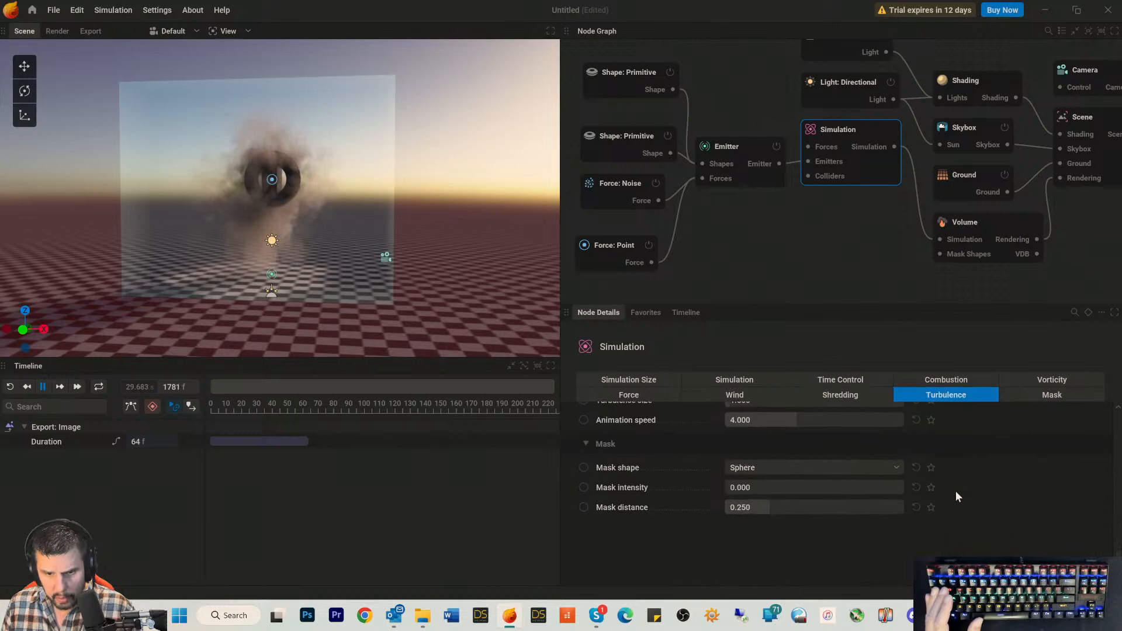
scroll(957, 496, "up", 6)
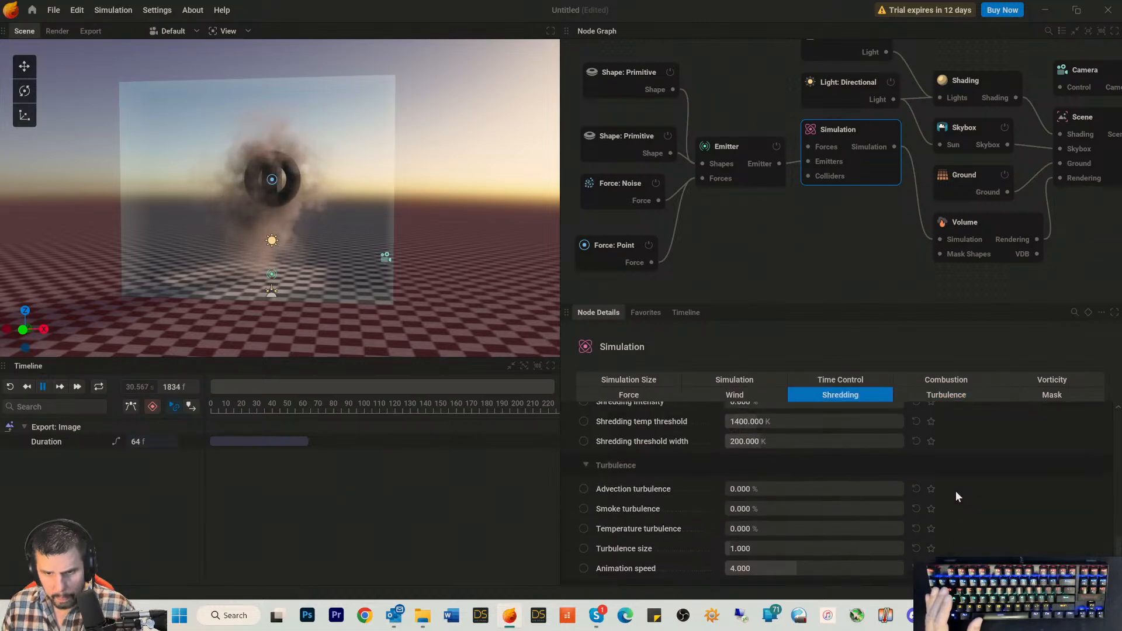
scroll(956, 496, "up", 3)
scroll(957, 496, "up", 2)
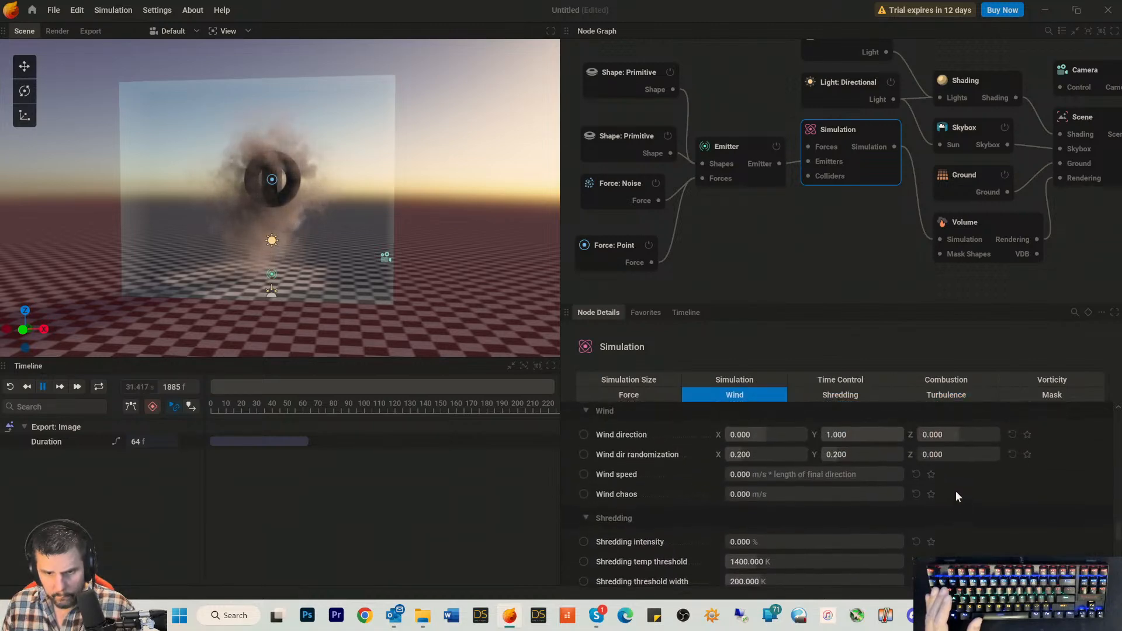
scroll(957, 496, "up", 1)
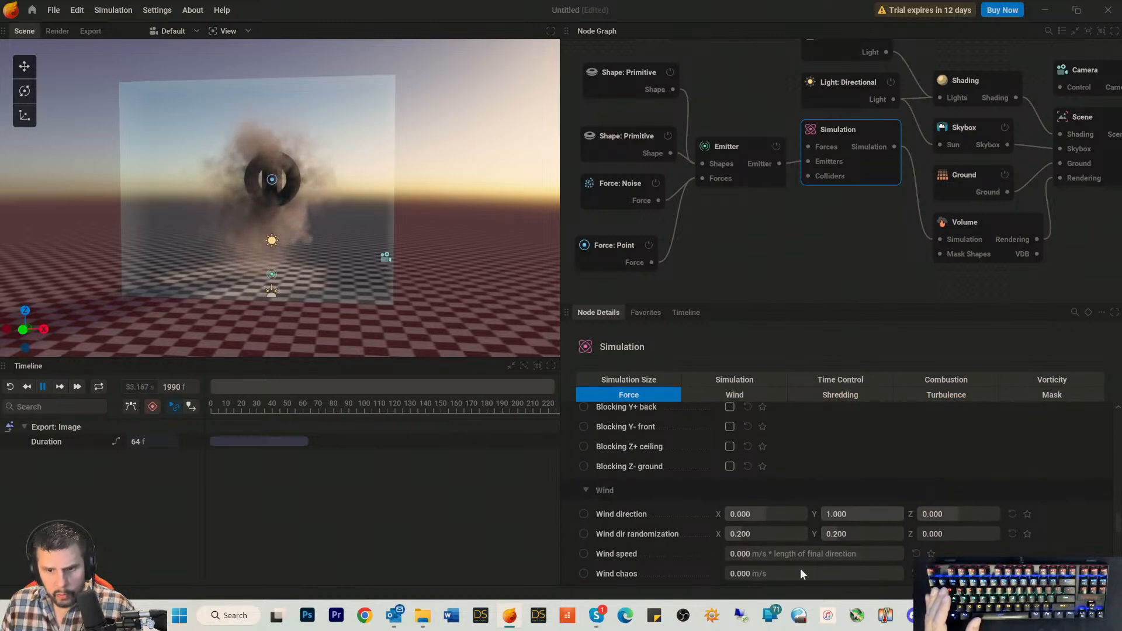
mouse_move(738, 576)
left_mouse_down()
mouse_move(775, 574)
mouse_move(737, 574)
left_mouse_up()
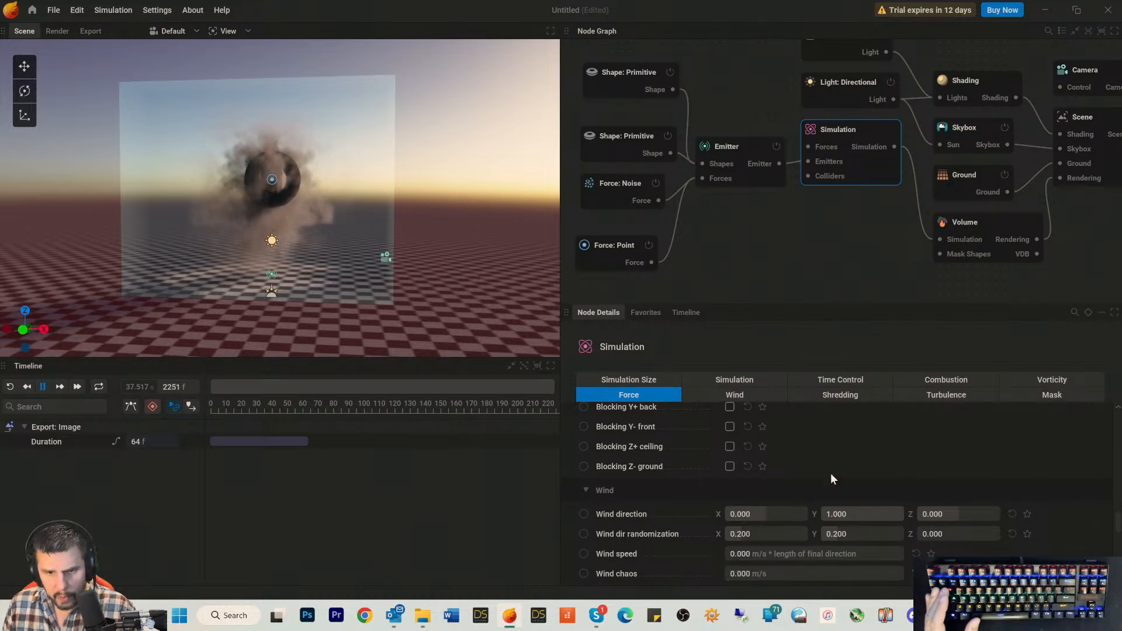
scroll(833, 479, "up", 2)
scroll(831, 476, "up", 4)
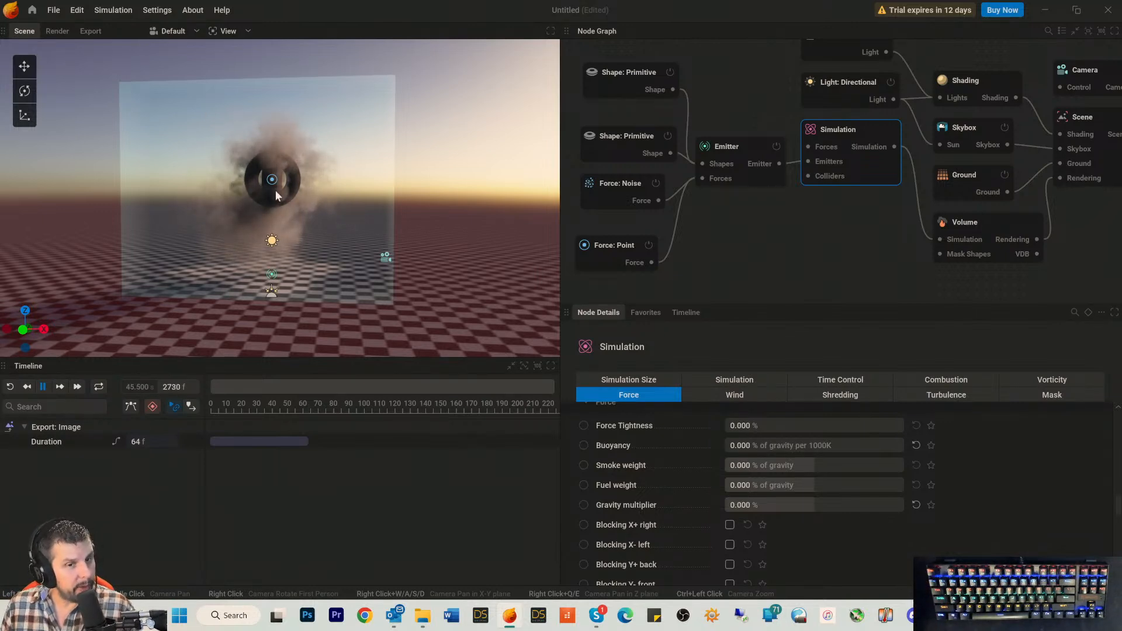
Set the Simulation node's upscaling to X2 and pause the smoke simulation at frame 241.
left_click_drag(251, 234, 218, 229)
left_click_drag(329, 189, 325, 208)
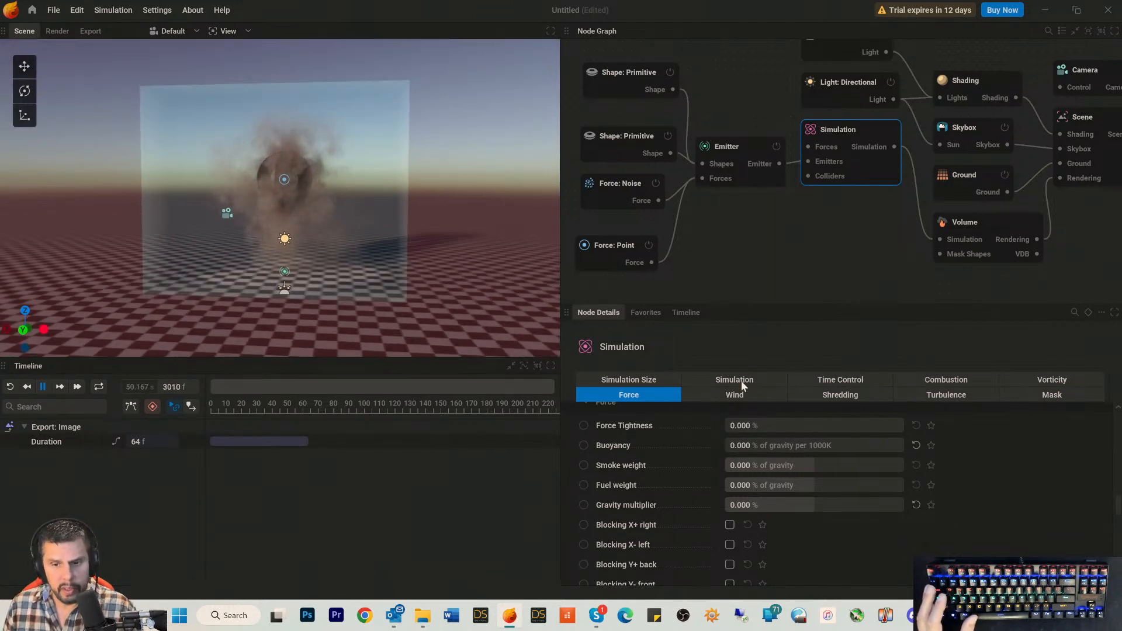
left_click(675, 380)
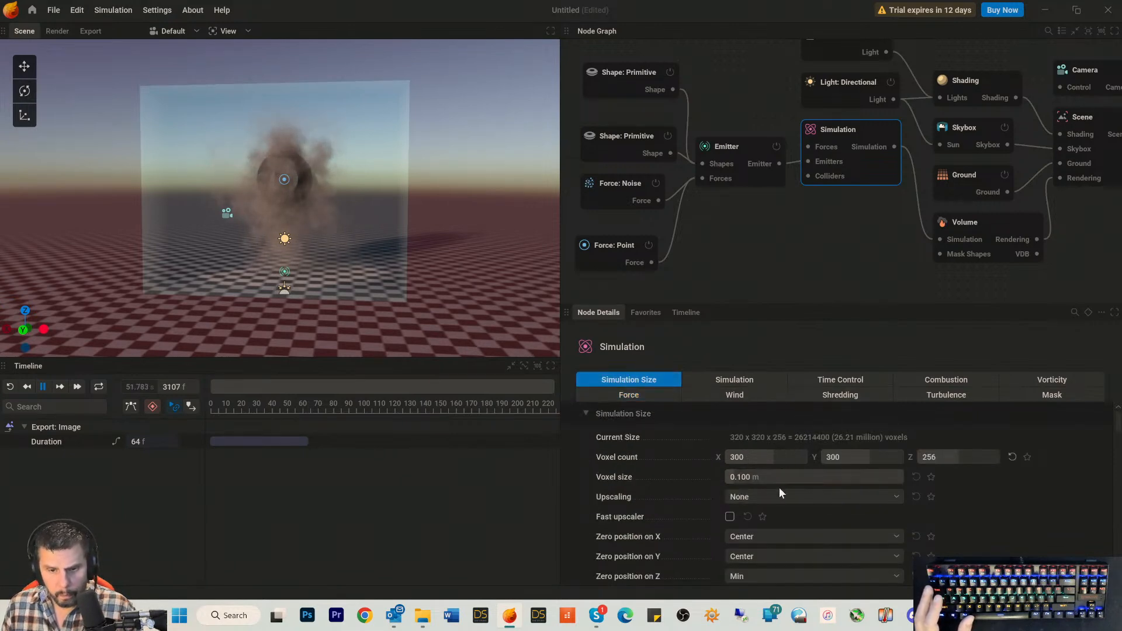
left_click(777, 501)
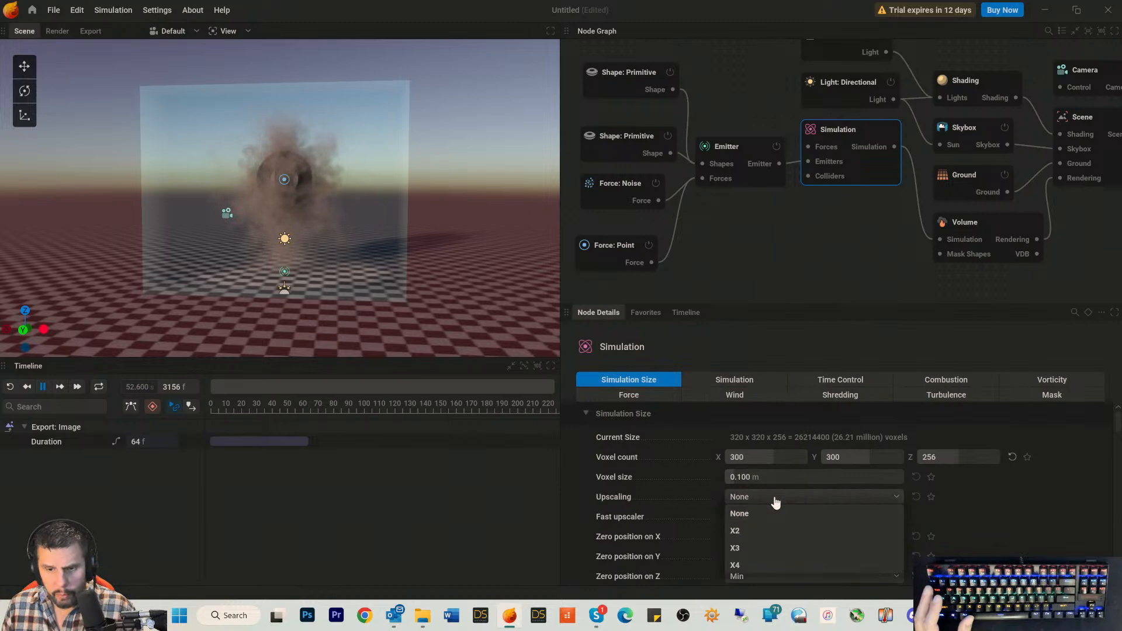
left_click(752, 535)
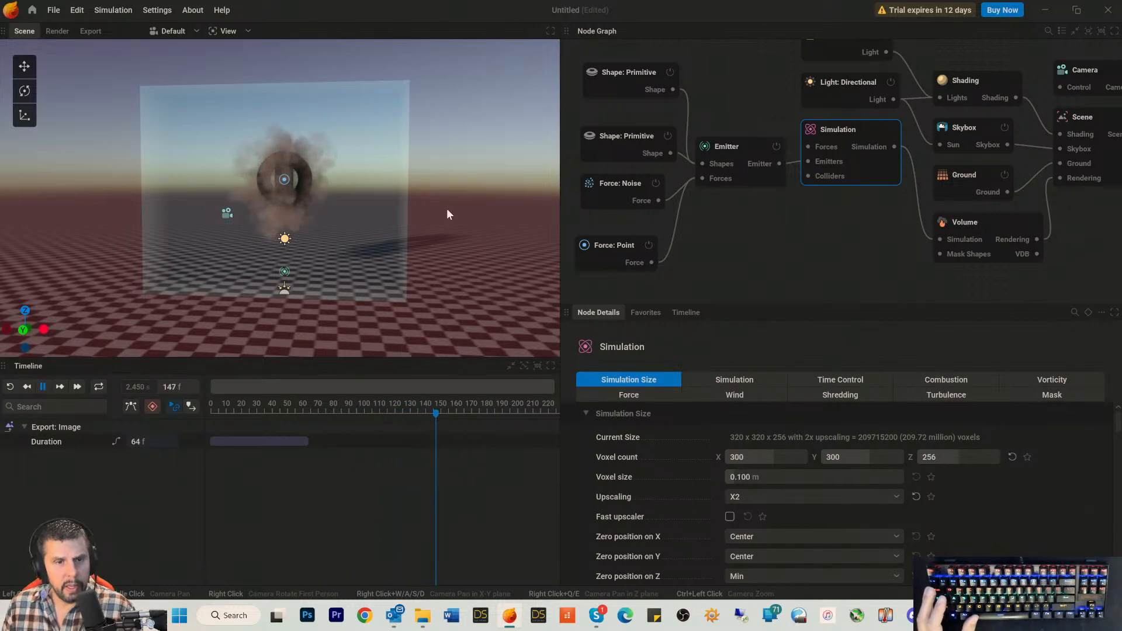
left_click_drag(447, 214, 724, 219)
key("space")
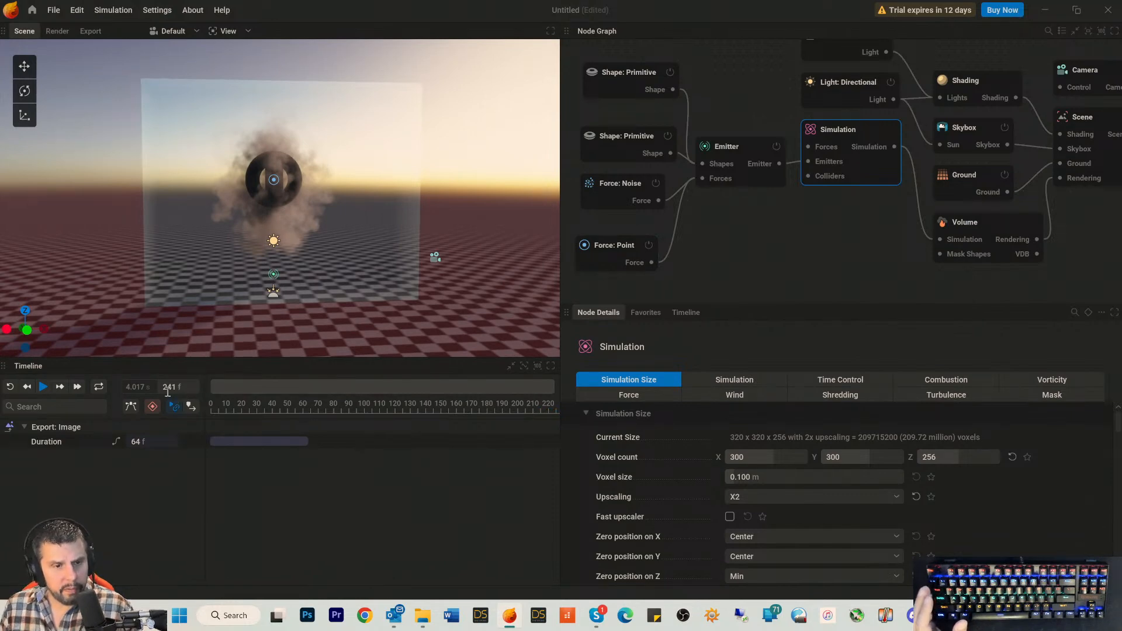
Add an Export: VDB node connected to the Volume node's VDB output.
left_click(874, 266)
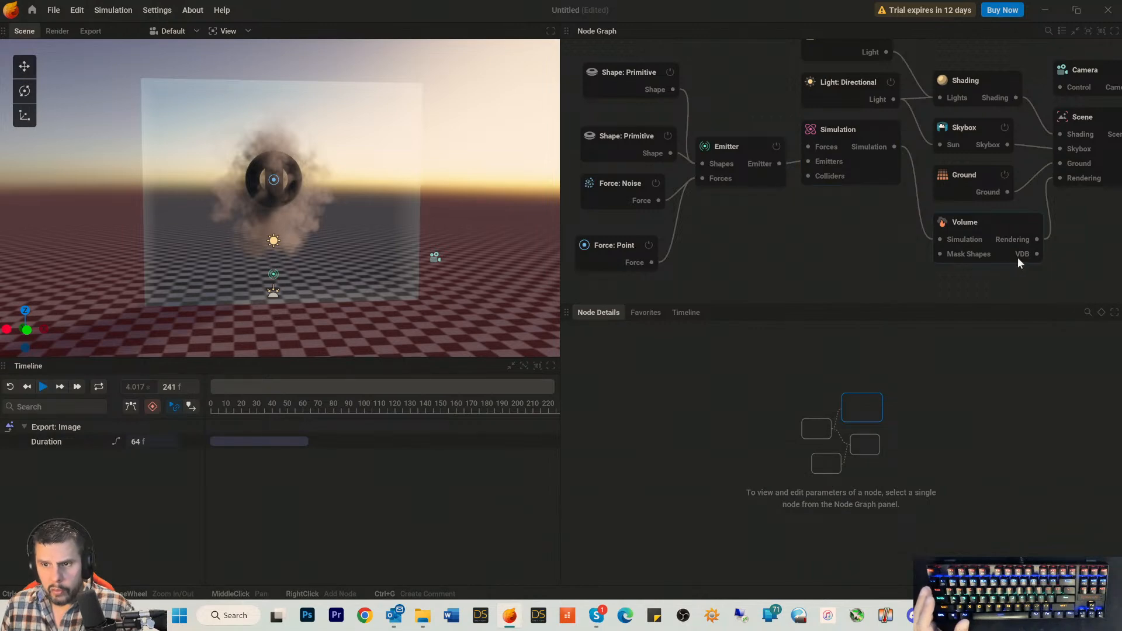
left_click_drag(1035, 254, 1091, 274)
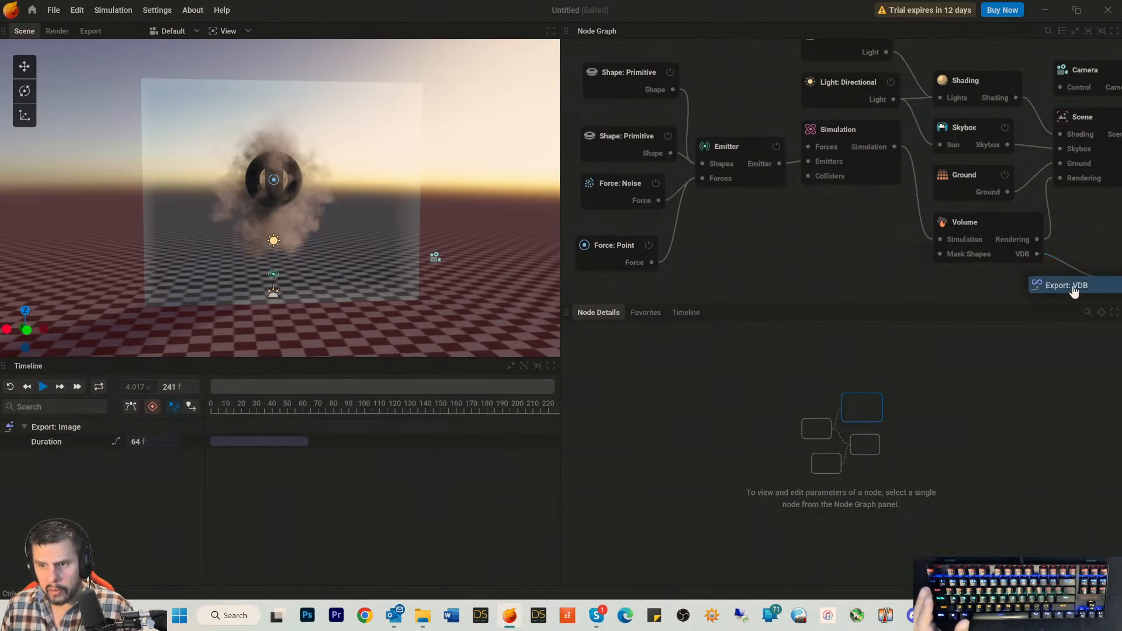
left_click(1071, 285)
middle_click_drag(990, 275, 723, 251)
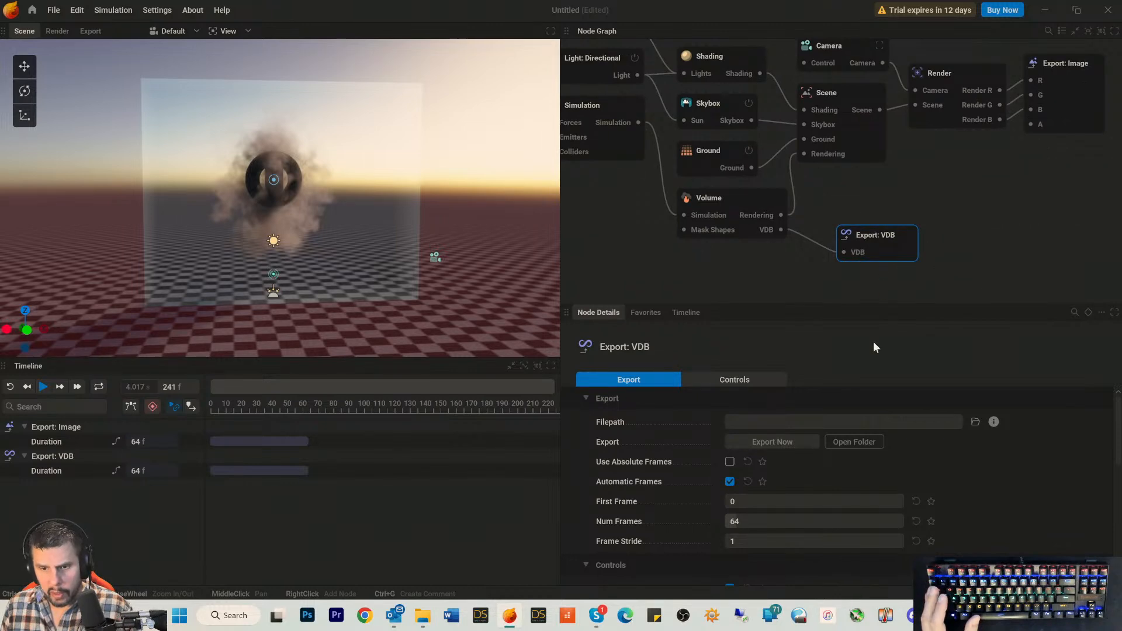
Set the VDB export's file path to a file named Pouf in the EmberGen VDBs folder.
left_click(975, 422)
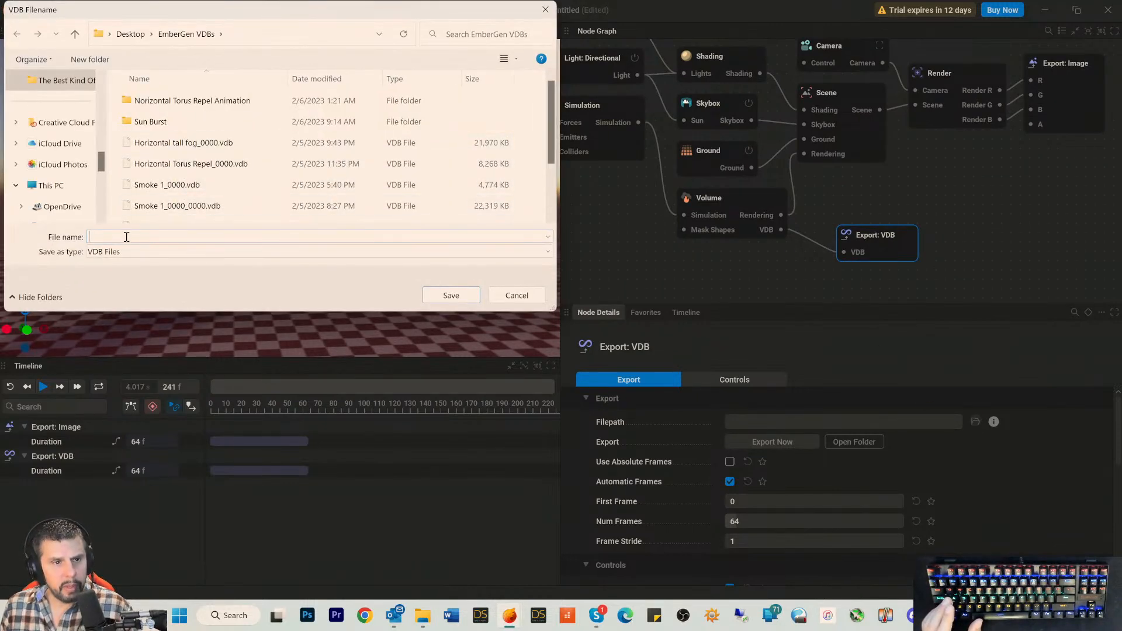
type("P")
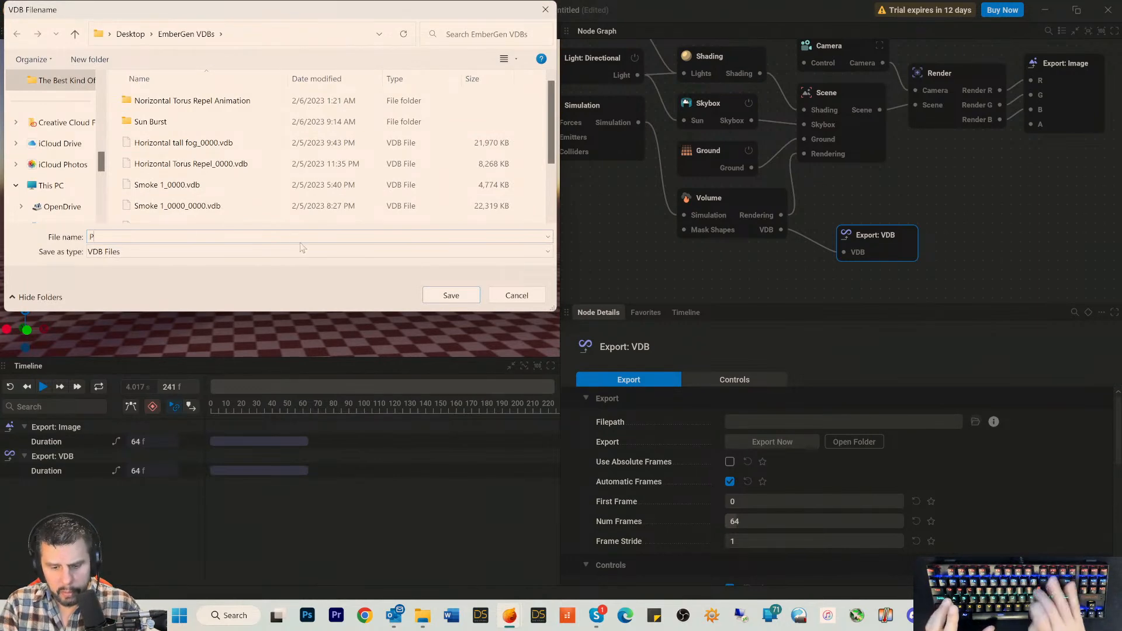
type("oud")
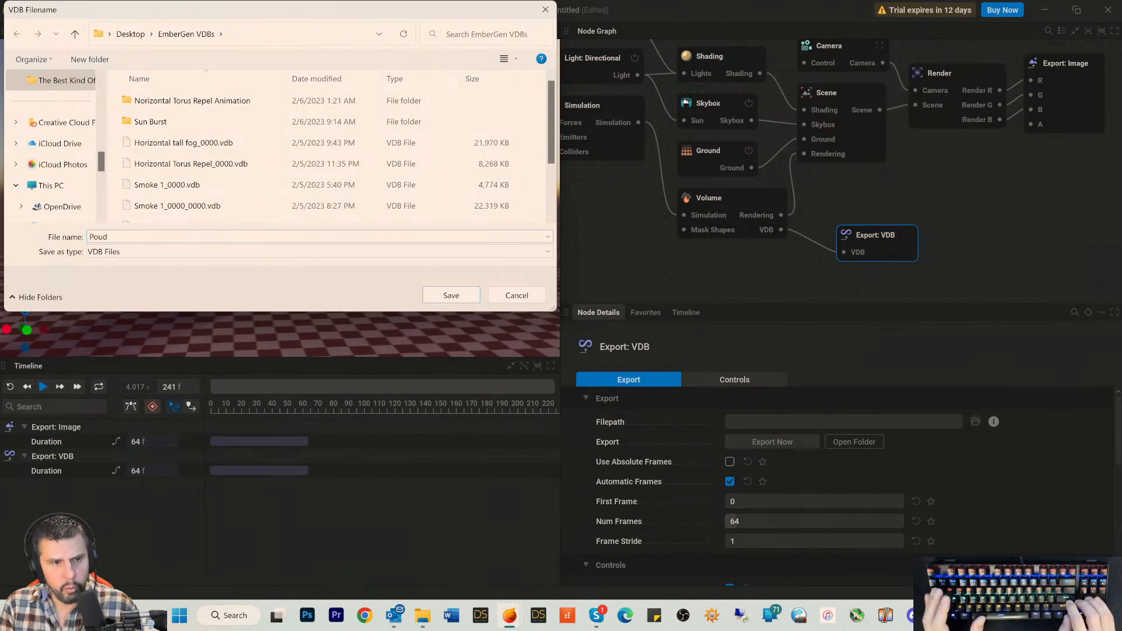
key("BackSpace")
type("f")
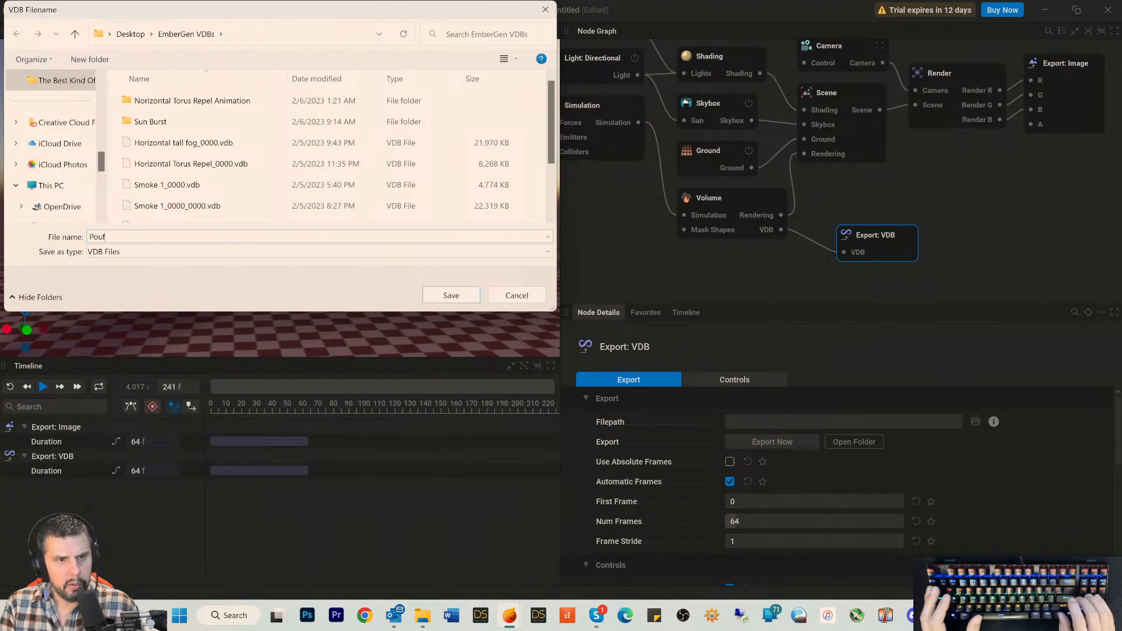
key("Return")
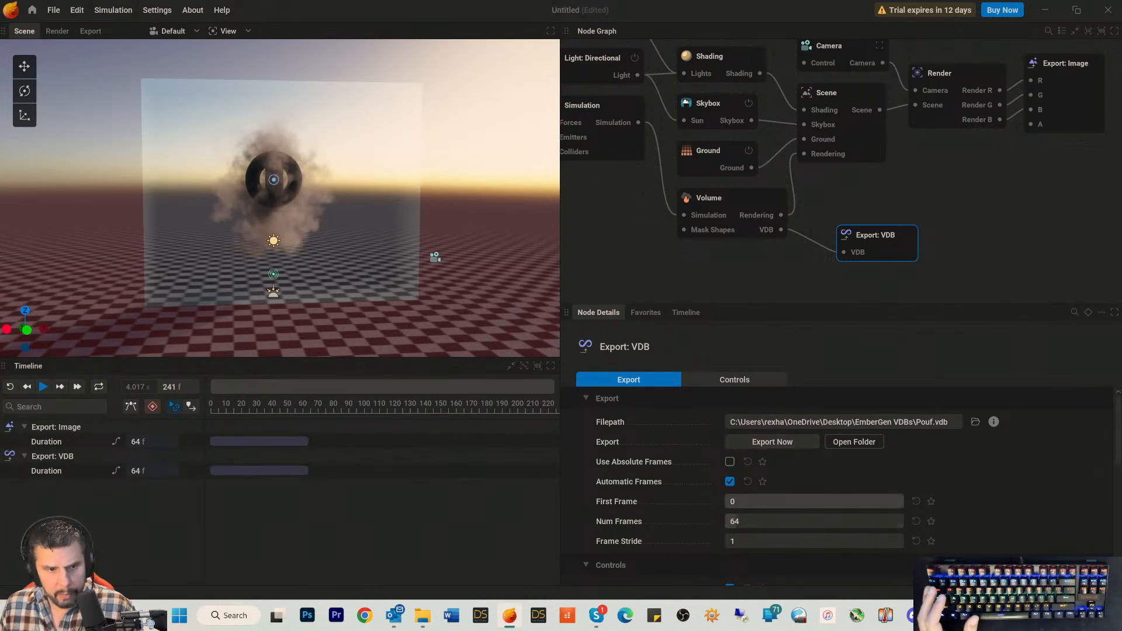
Set the VDB export's first frame to 241 and its number of frames to 1.
left_click(756, 502)
type("241")
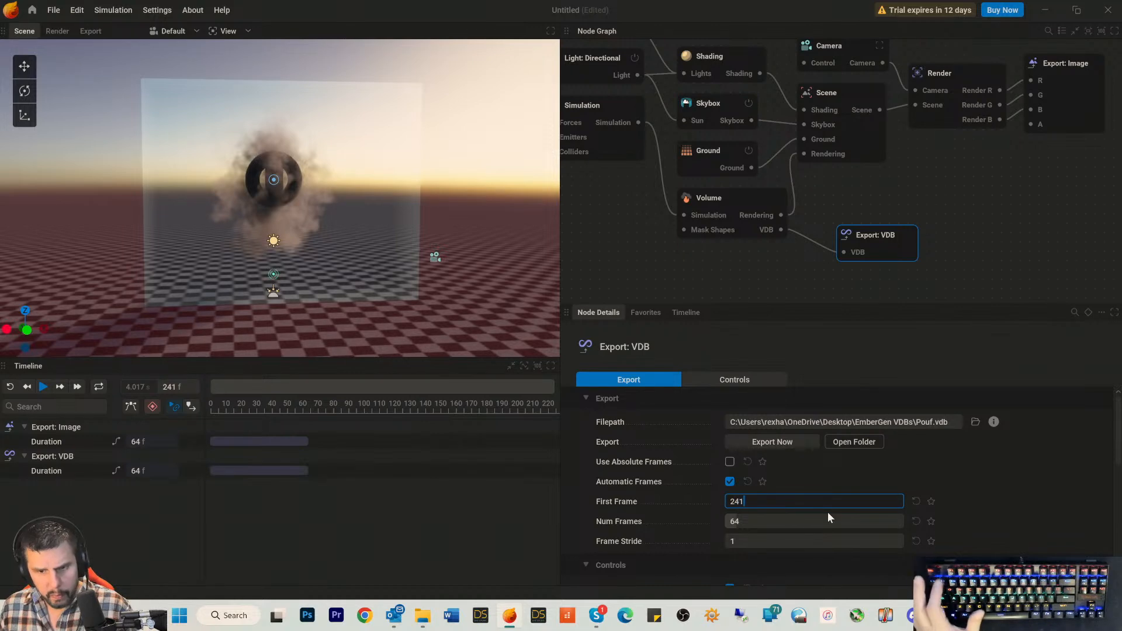
key("Return")
left_click(764, 521)
type("1")
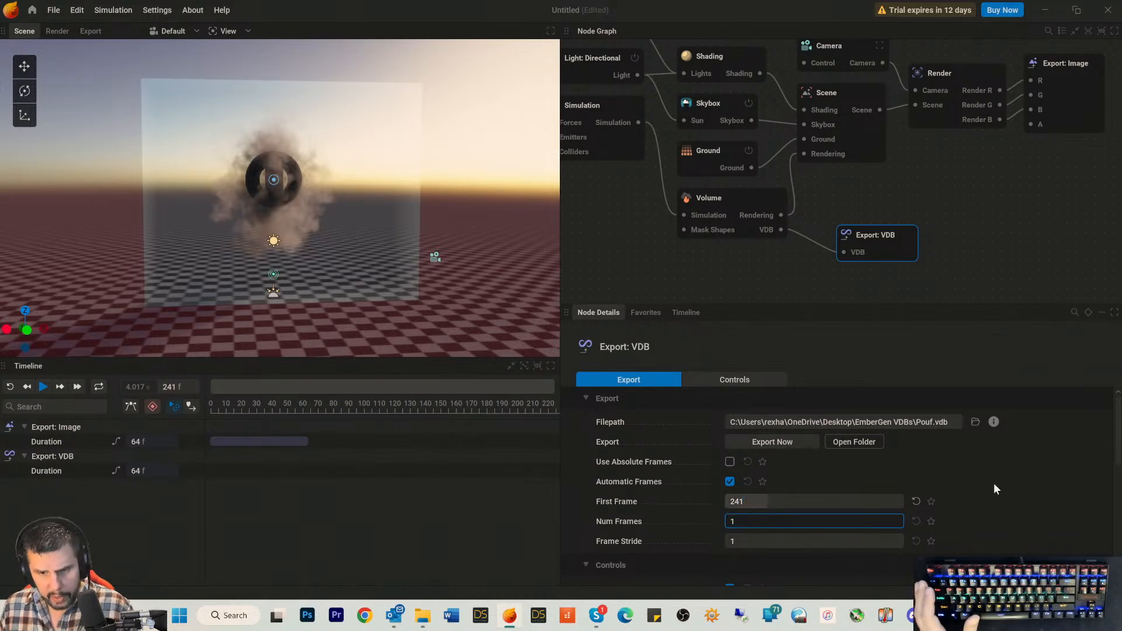
key("Return")
Set the VDB export's coordinate system to Y Up Left Handed.
scroll(1004, 470, "down", 3)
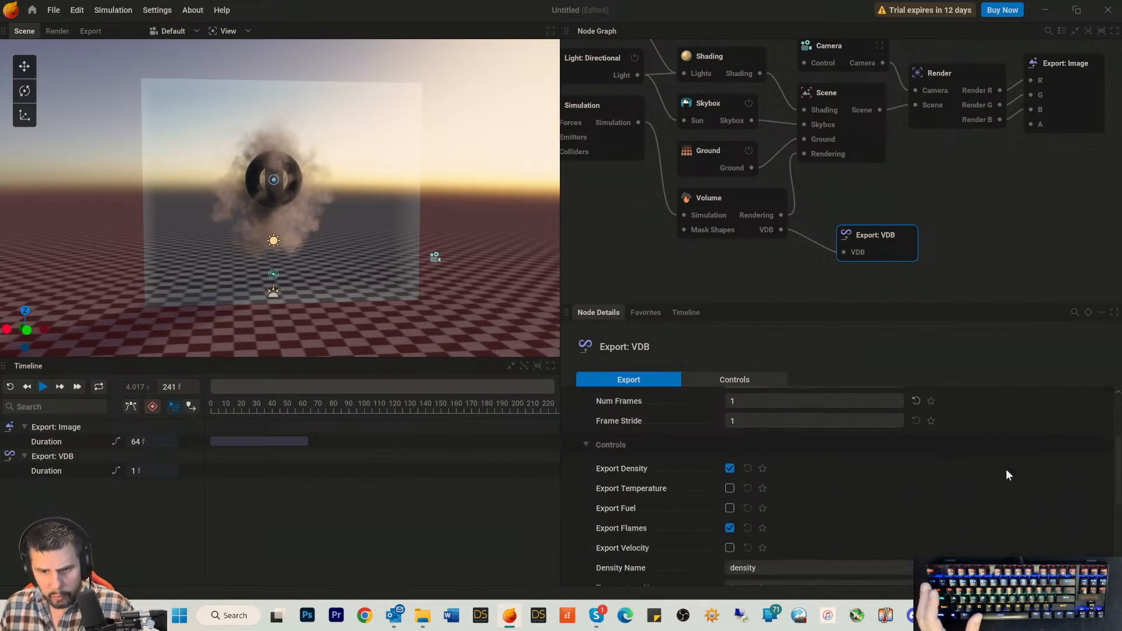
scroll(1005, 468, "down", 5)
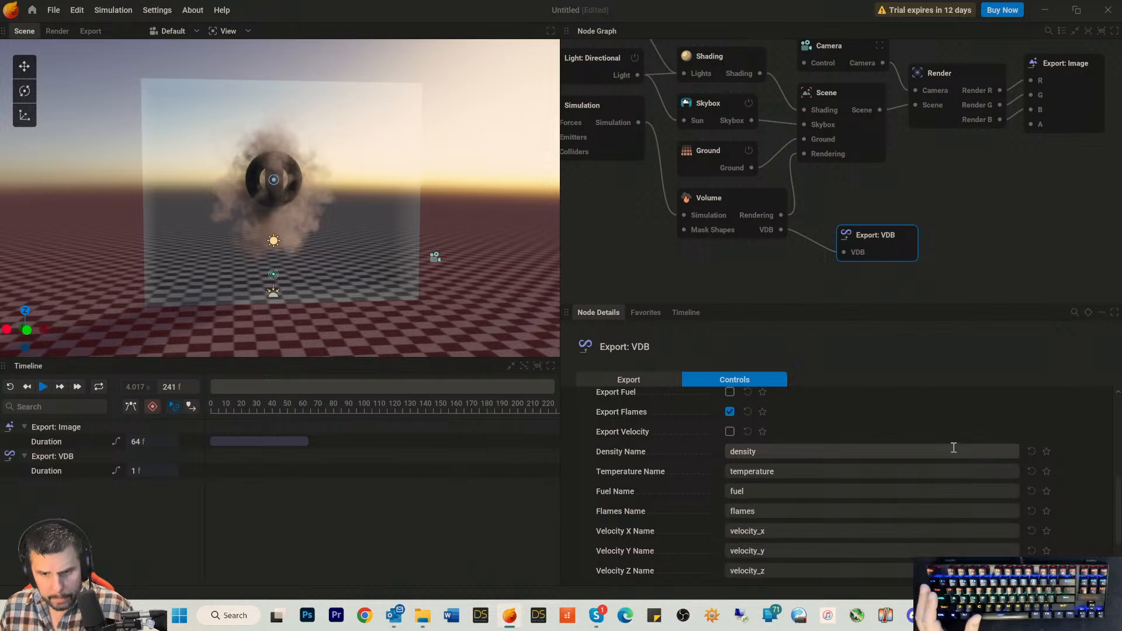
scroll(958, 453, "down", 4)
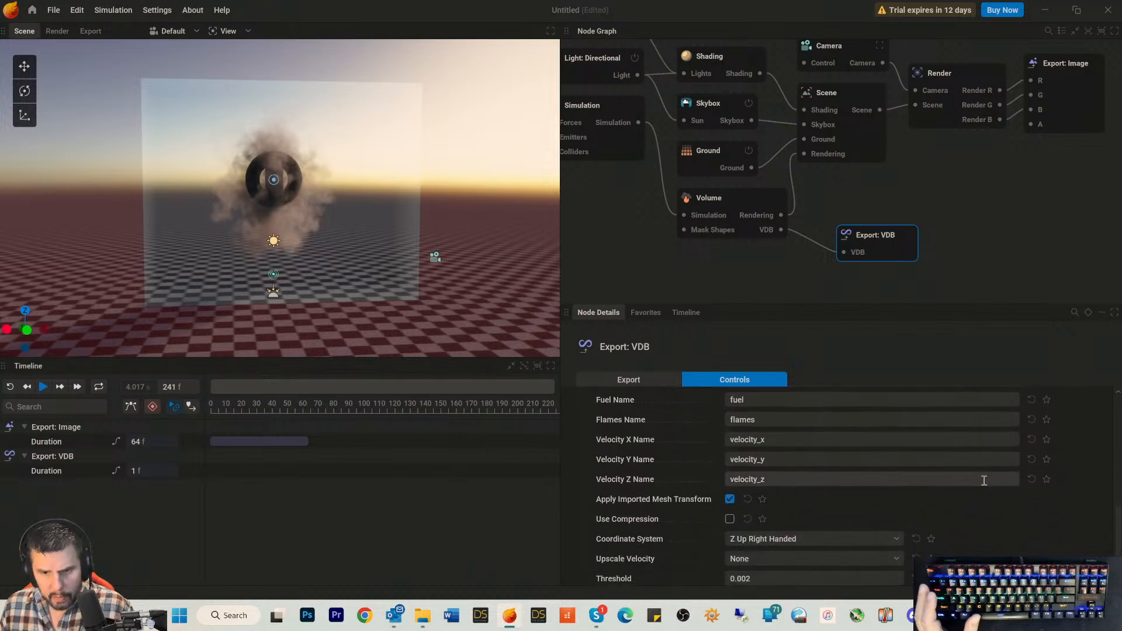
left_click(896, 538)
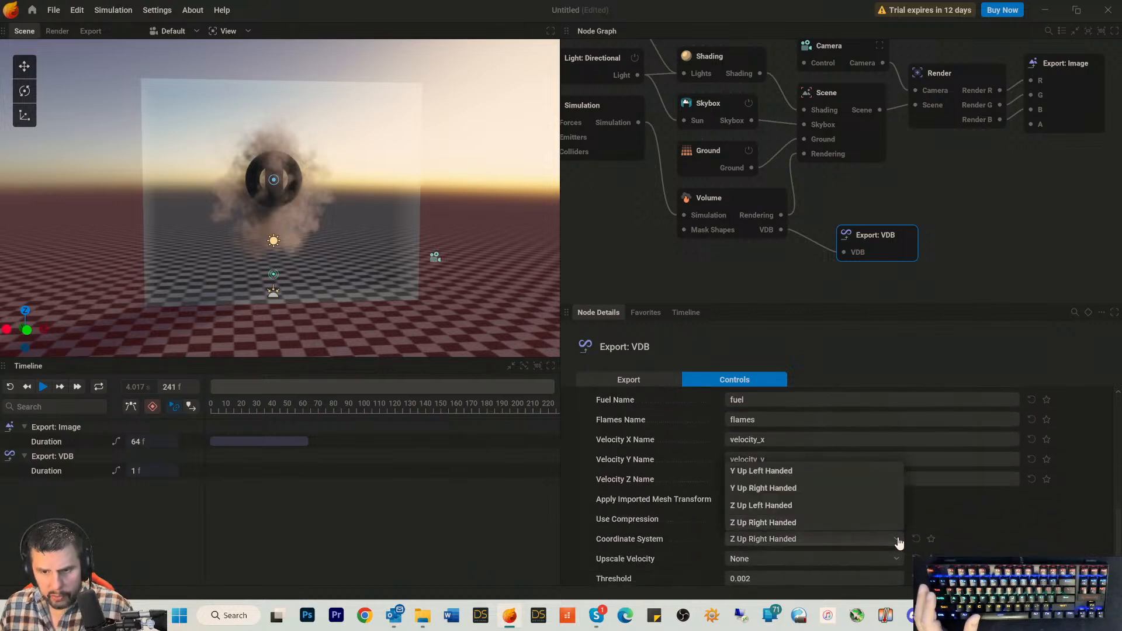
left_click(771, 471)
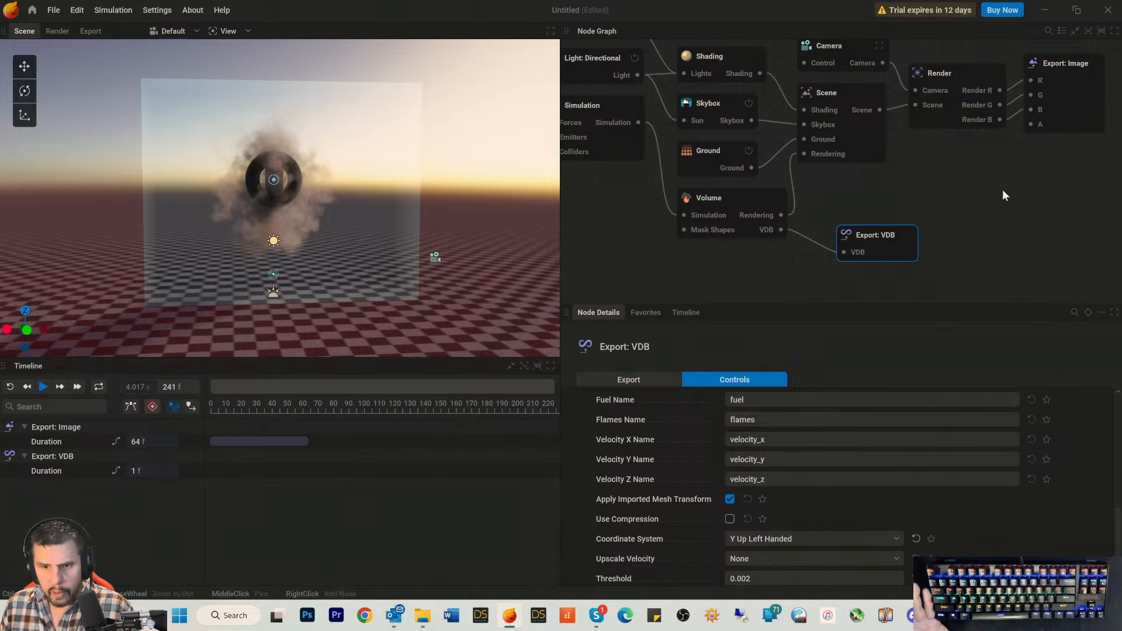
Export the smoke as a VDB file and switch to DAZ Studio.
scroll(1089, 526, "up", 6)
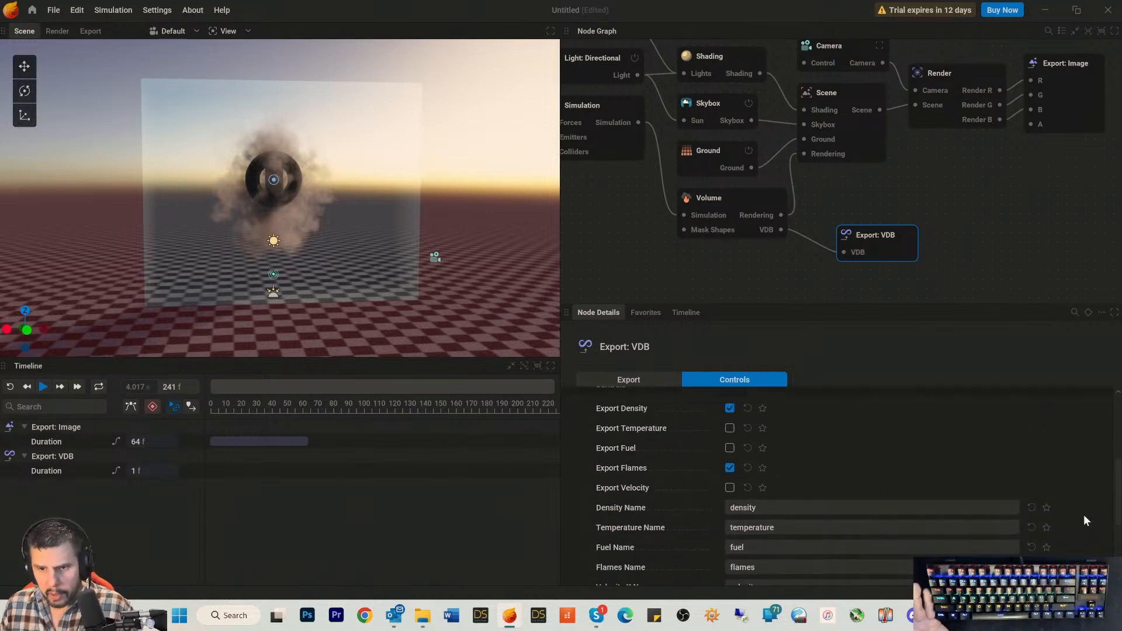
scroll(1083, 514, "up", 3)
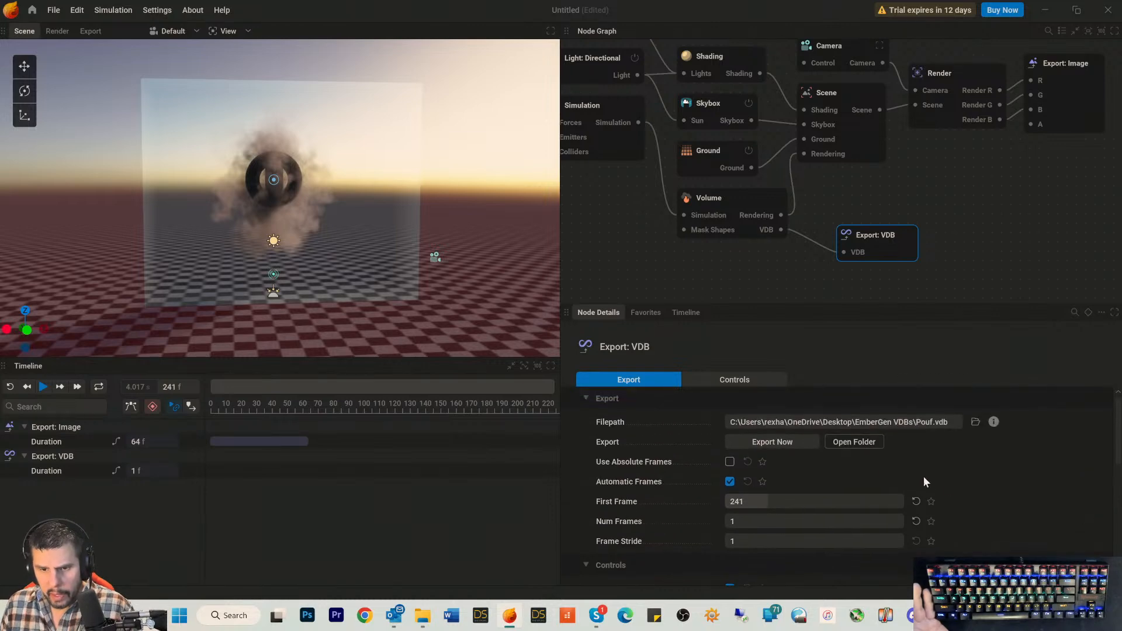
left_click(772, 442)
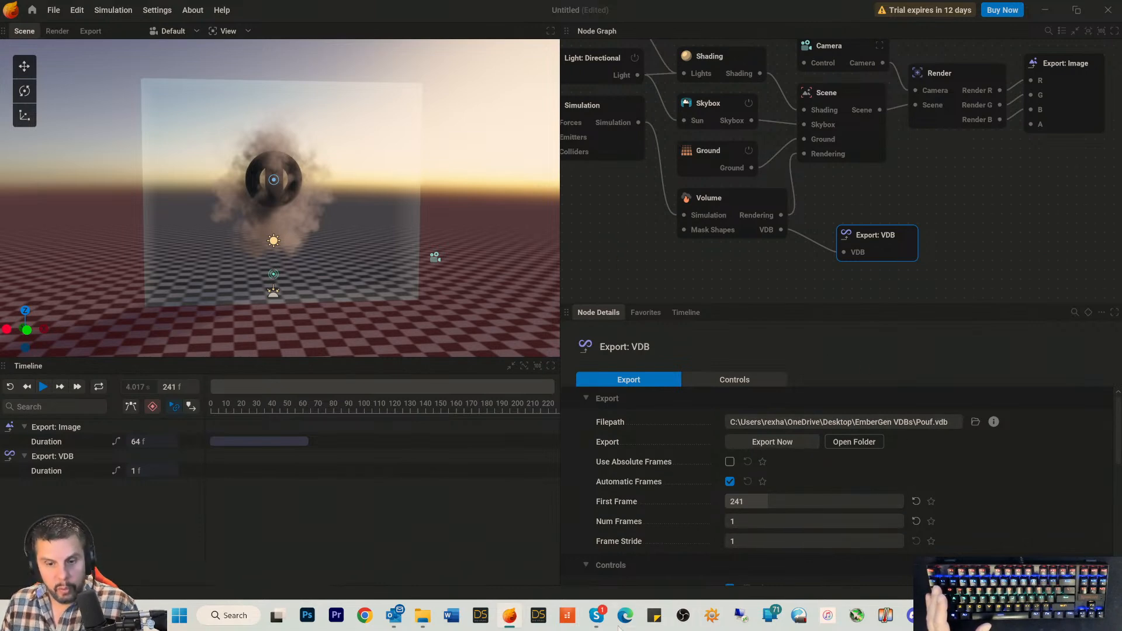
left_click(535, 618)
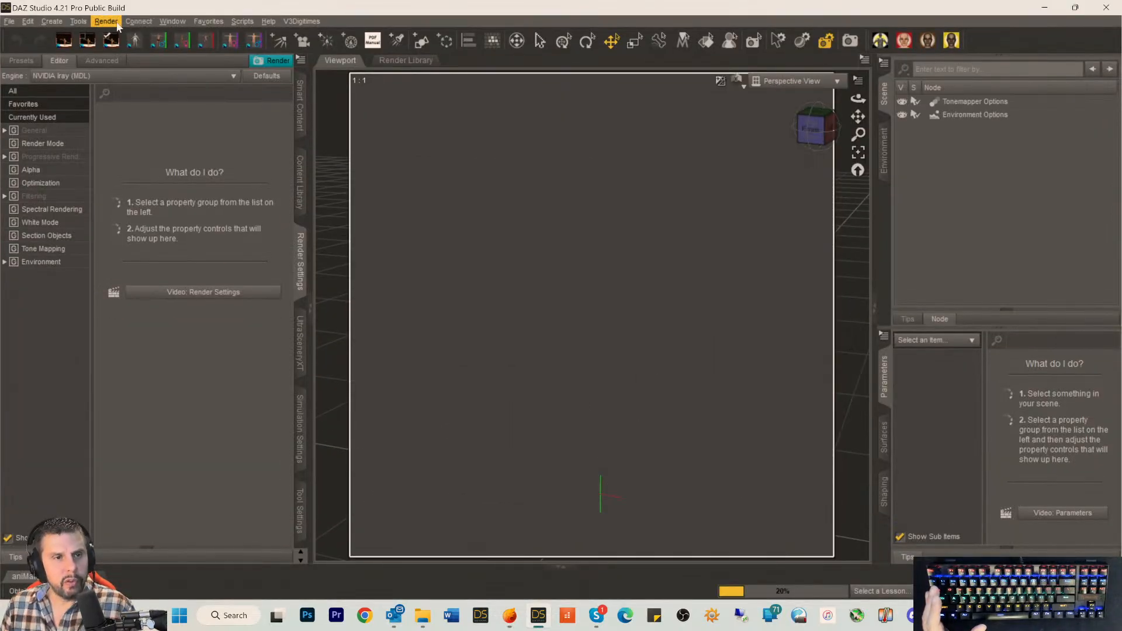
Create a cube primitive 0.001 m in size with 10 divisions, its origin at the object center and primary axis Z Positive.
left_click(417, 47)
left_click(552, 257)
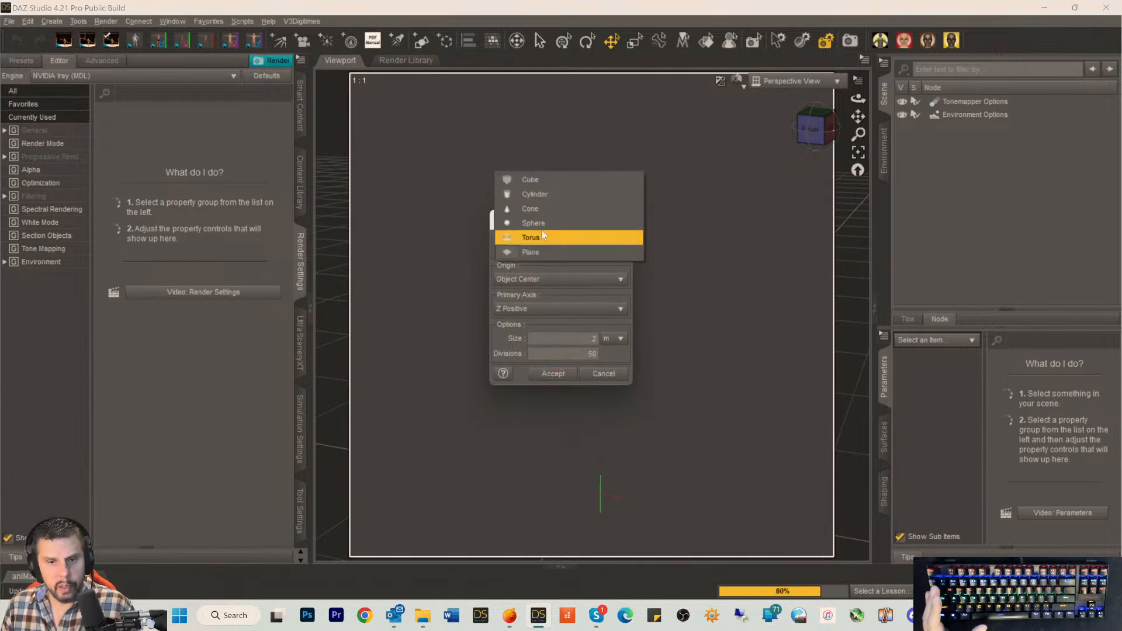
left_click(535, 180)
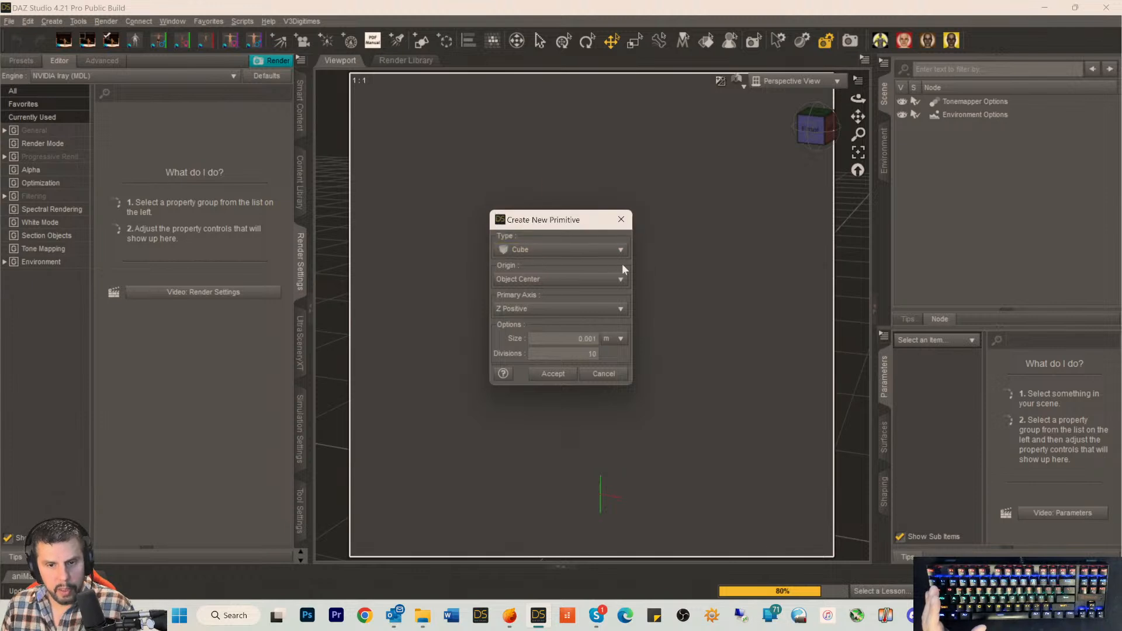
left_click(553, 373)
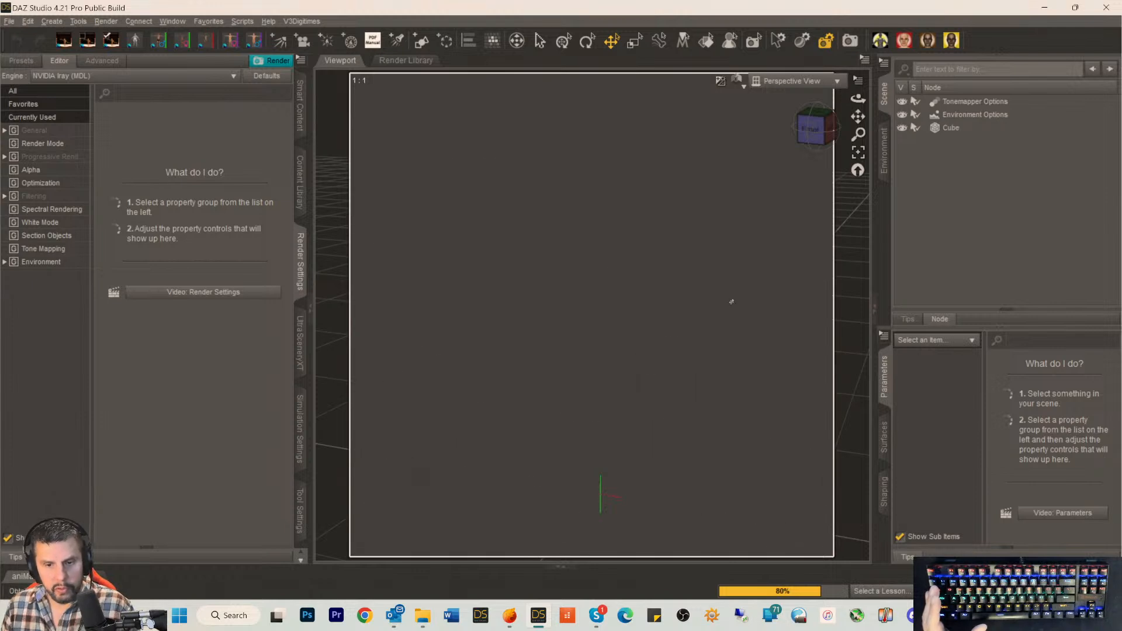
Select the cube and frame its location closely from the front in the perspective view.
left_click(817, 139)
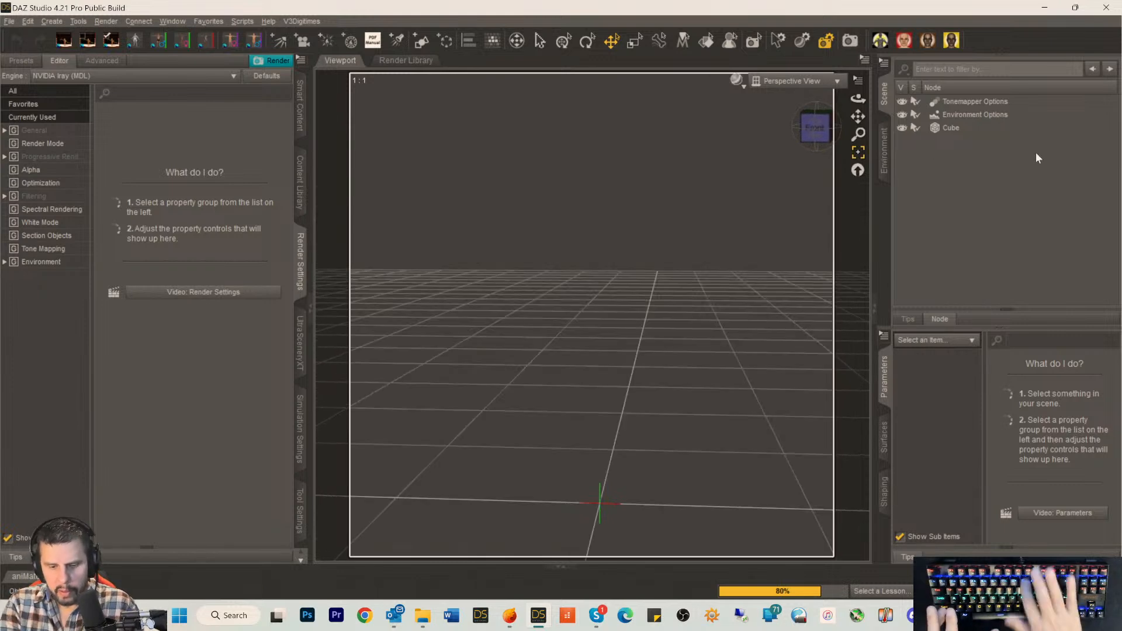
left_click(933, 128)
scroll(807, 266, "down", 2)
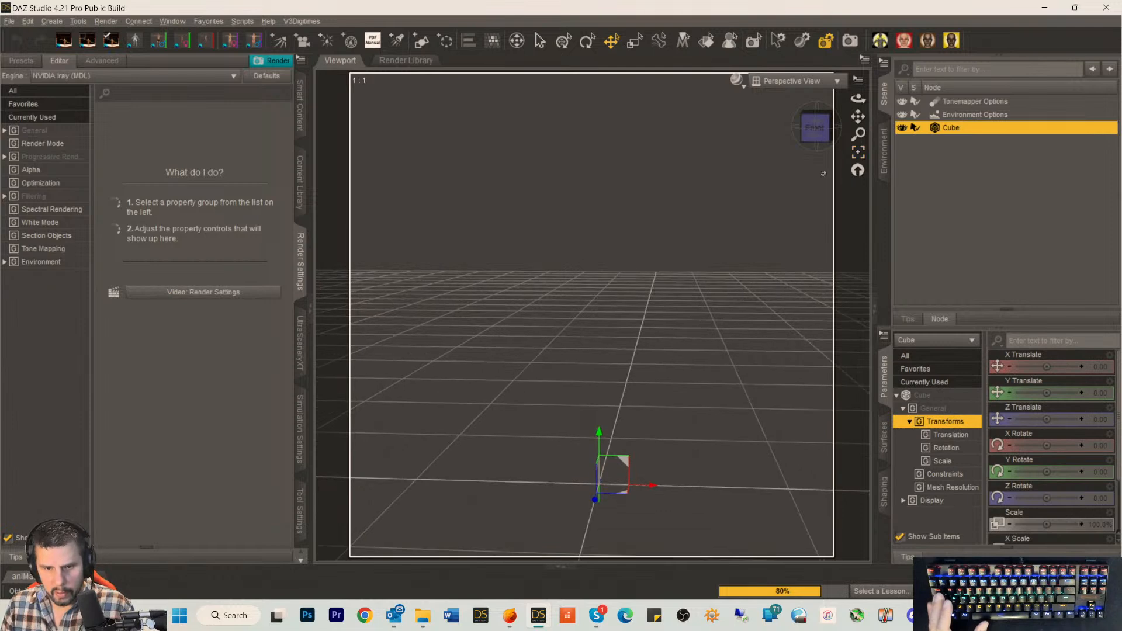
left_click_drag(815, 128, 823, 123)
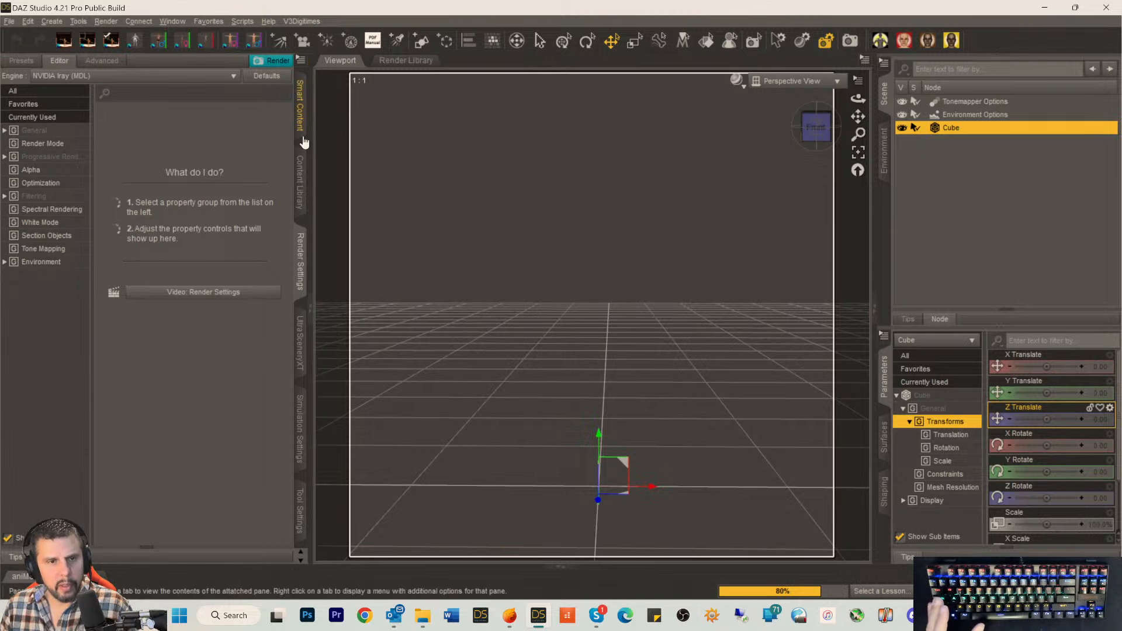
scroll(675, 397, "up", 5)
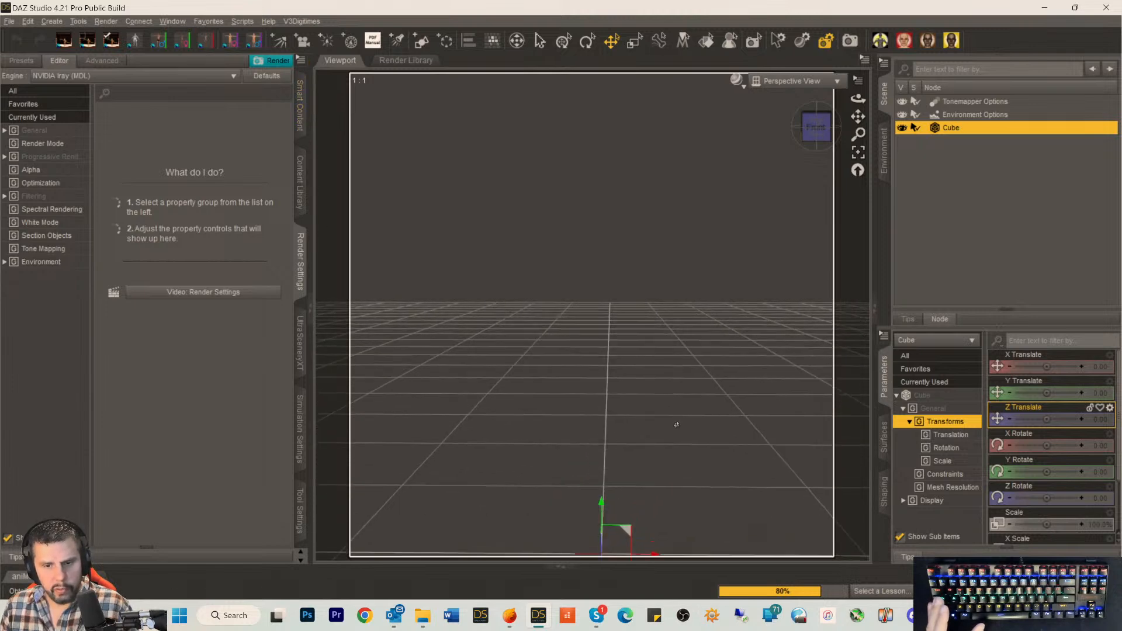
left_click_drag(857, 116, 847, 46)
scroll(783, 371, "up", 6)
scroll(724, 366, "up", 4)
left_click_drag(863, 118, 864, 65)
scroll(770, 291, "up", 3)
scroll(769, 292, "down", 3)
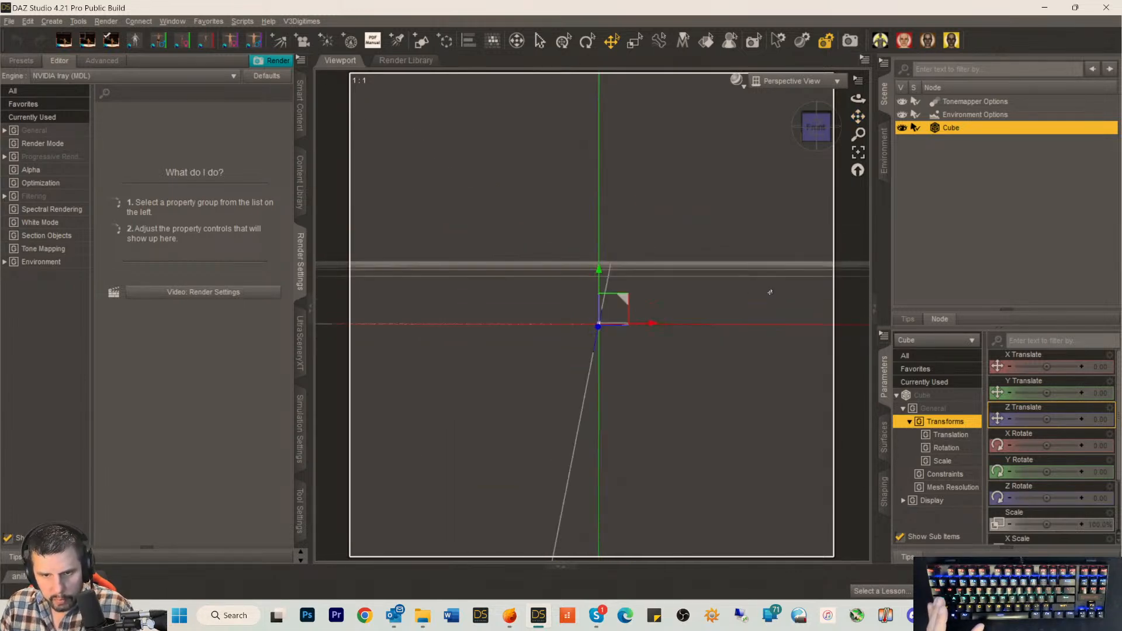
left_click_drag(814, 131, 820, 132)
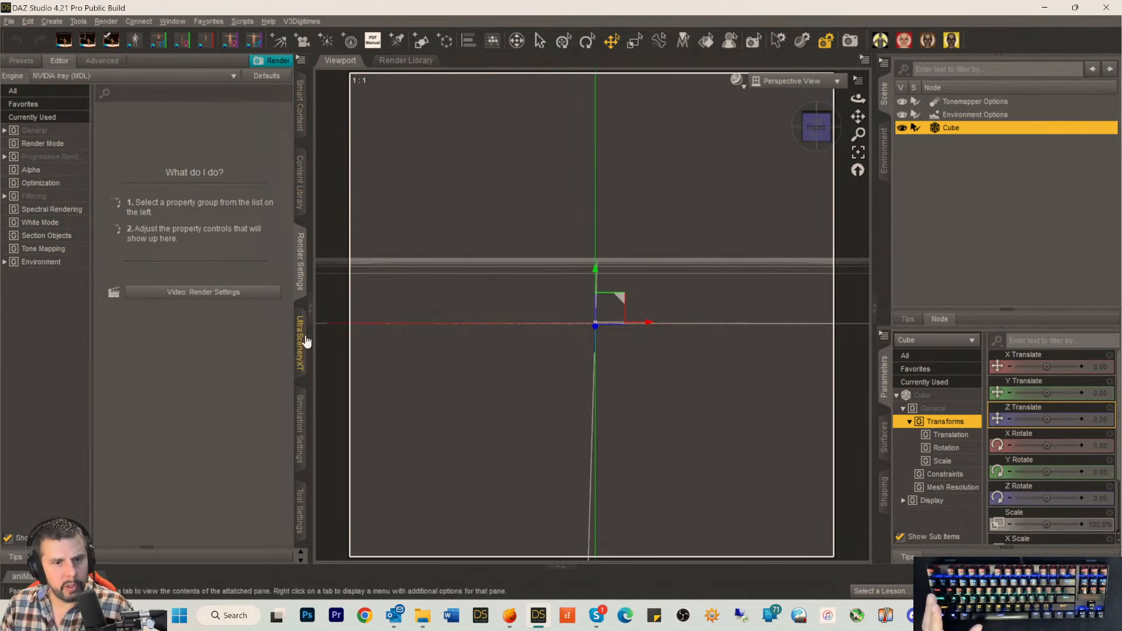
Apply the Simple OpenVDB MDL Volume shader from the RexRed Surfaces category to the cube's surface.
left_click(299, 108)
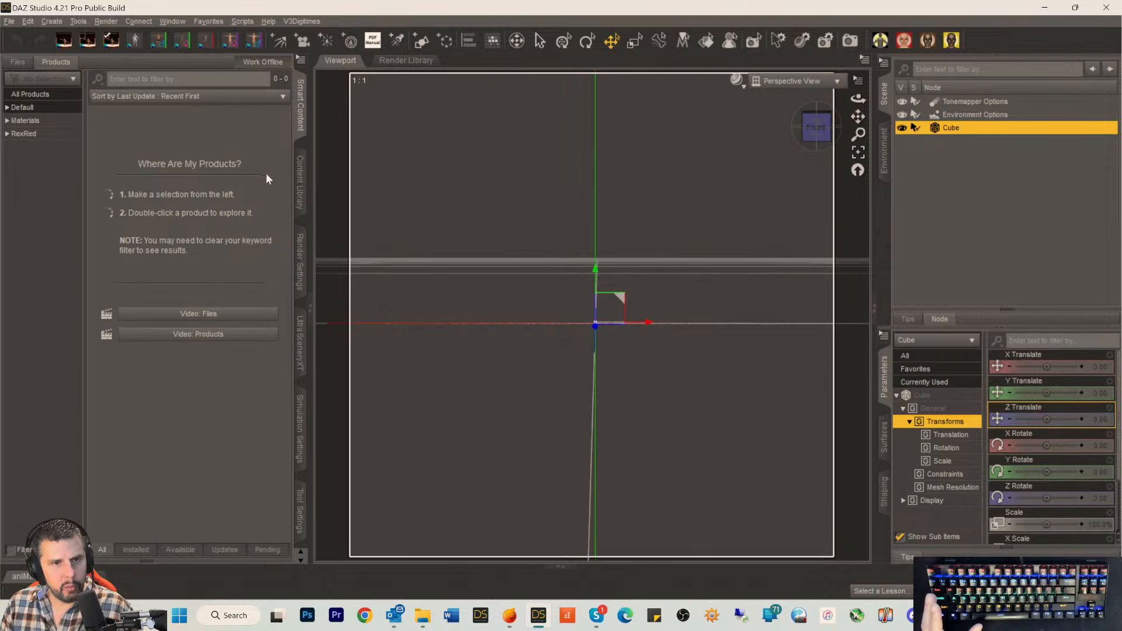
left_click(299, 187)
left_click(22, 227)
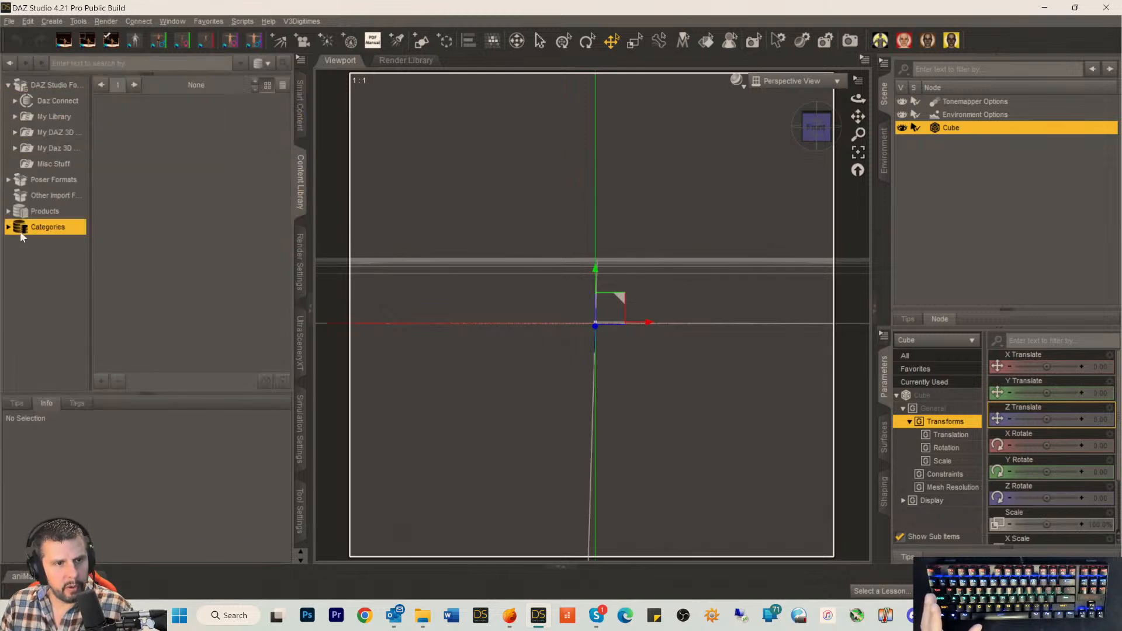
left_click(8, 228)
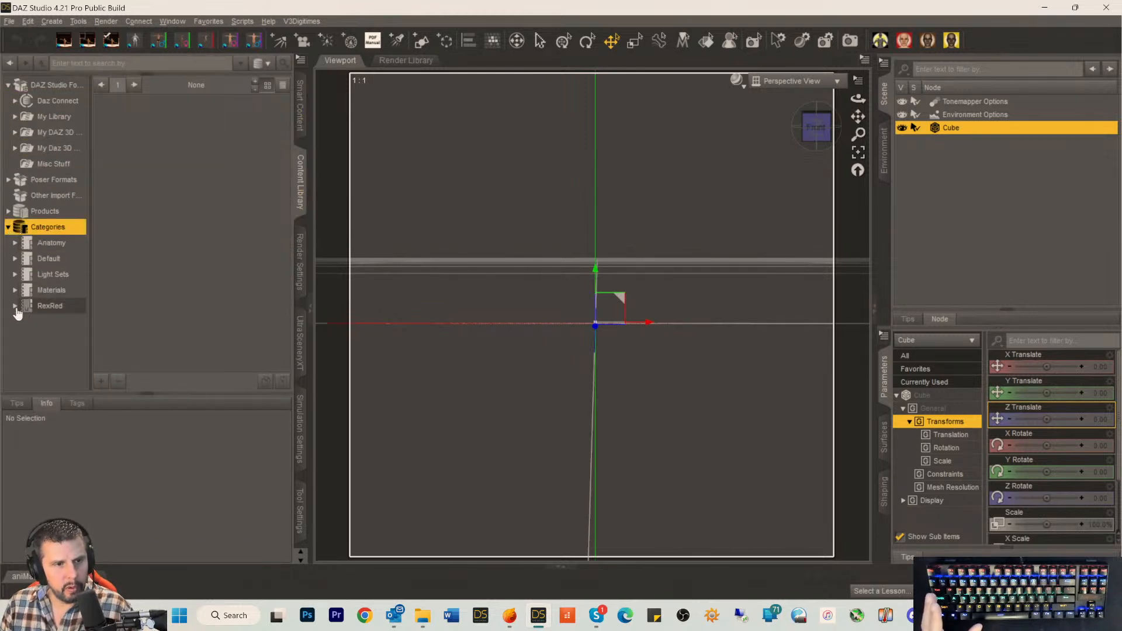
left_click(15, 306)
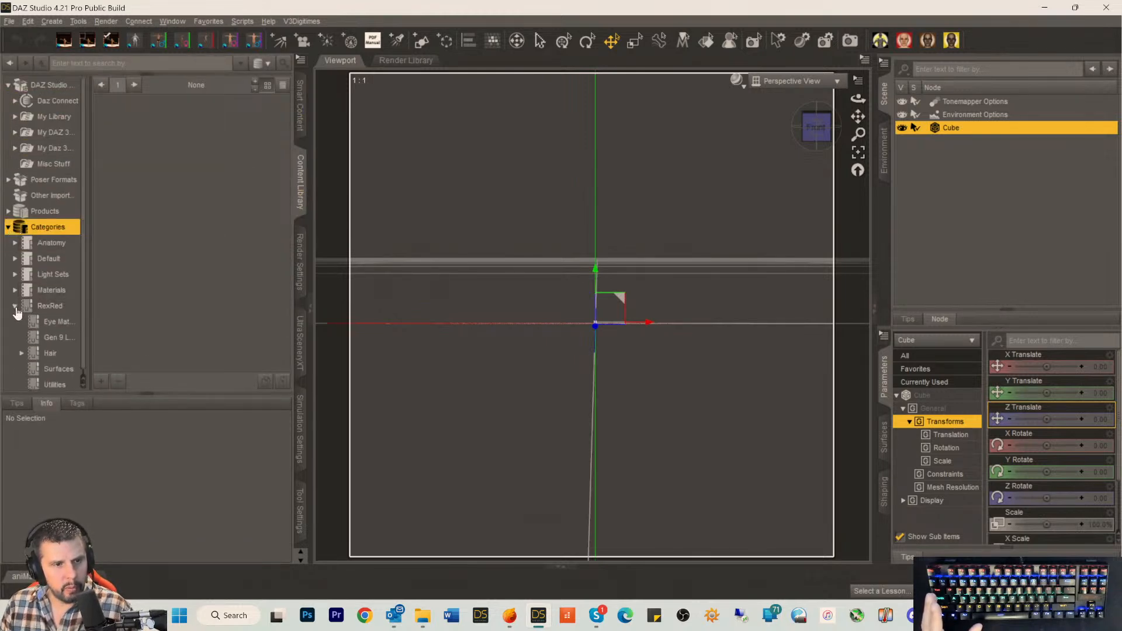
left_click(58, 365)
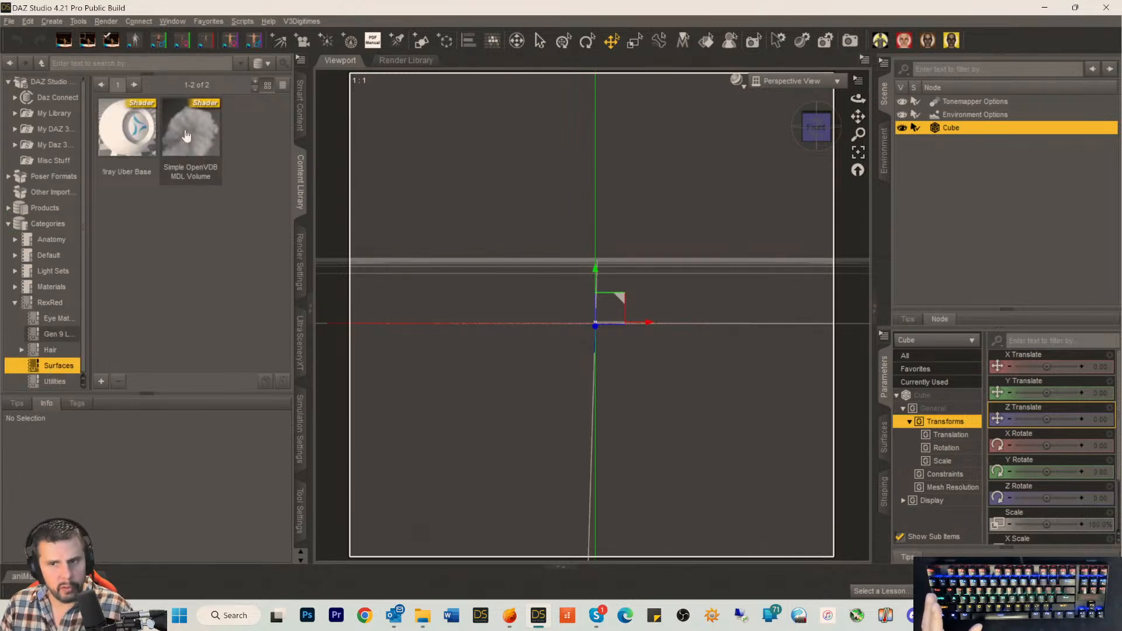
left_click(919, 394)
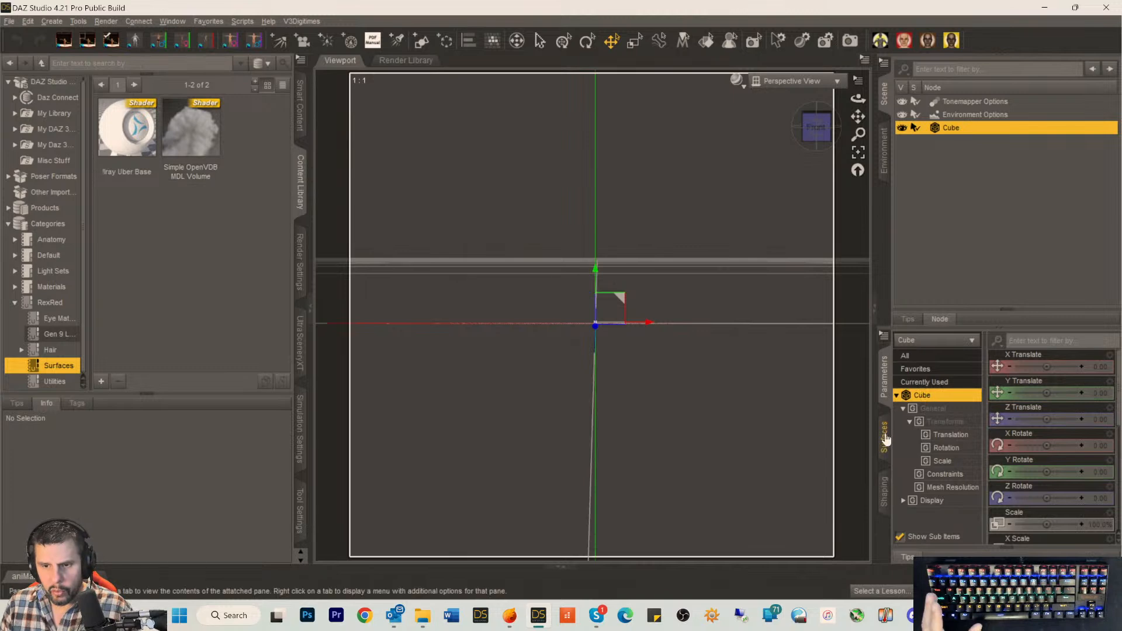
left_click(885, 437)
left_click(926, 406)
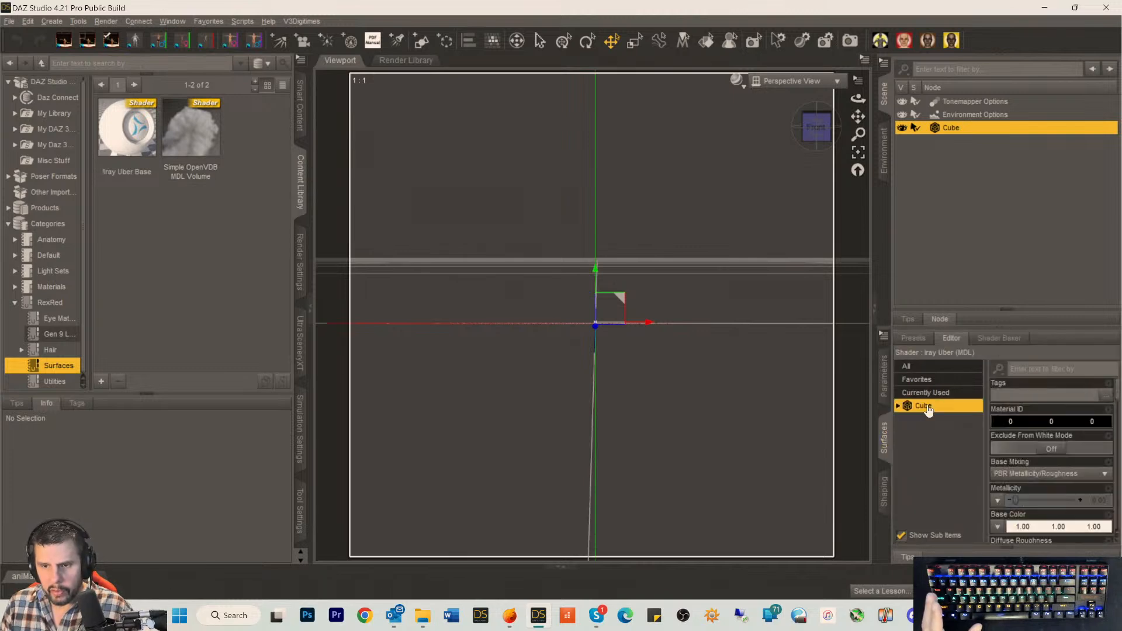
double_click(192, 132)
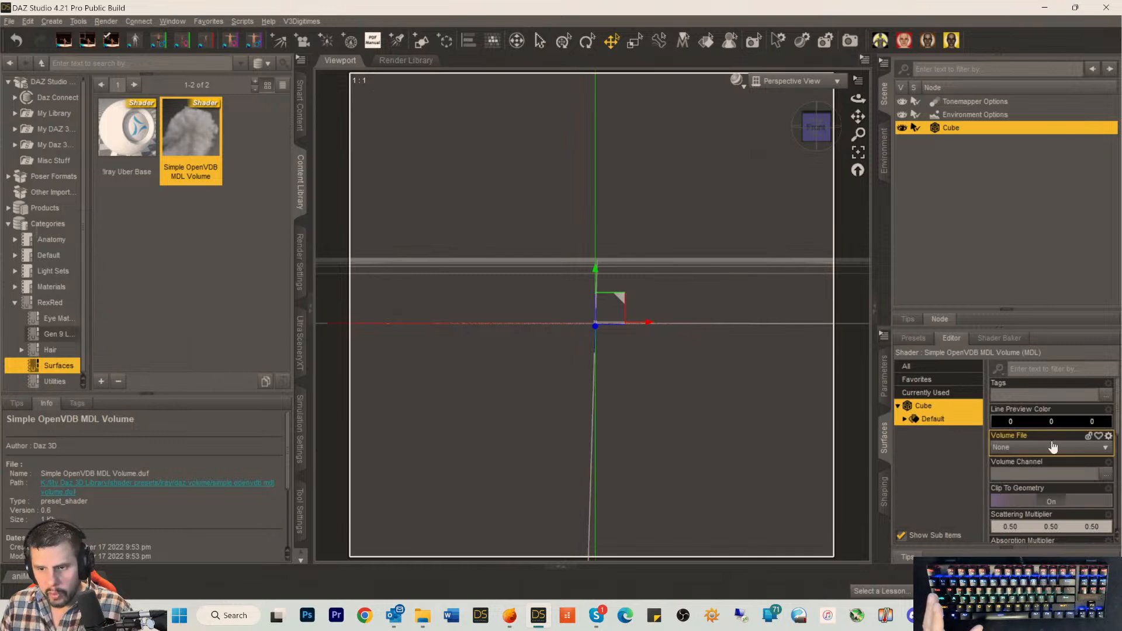
Load Pouf_0000.vdb from the EmberGen VDBs folder as the cube shader's volume file.
left_click(1107, 447)
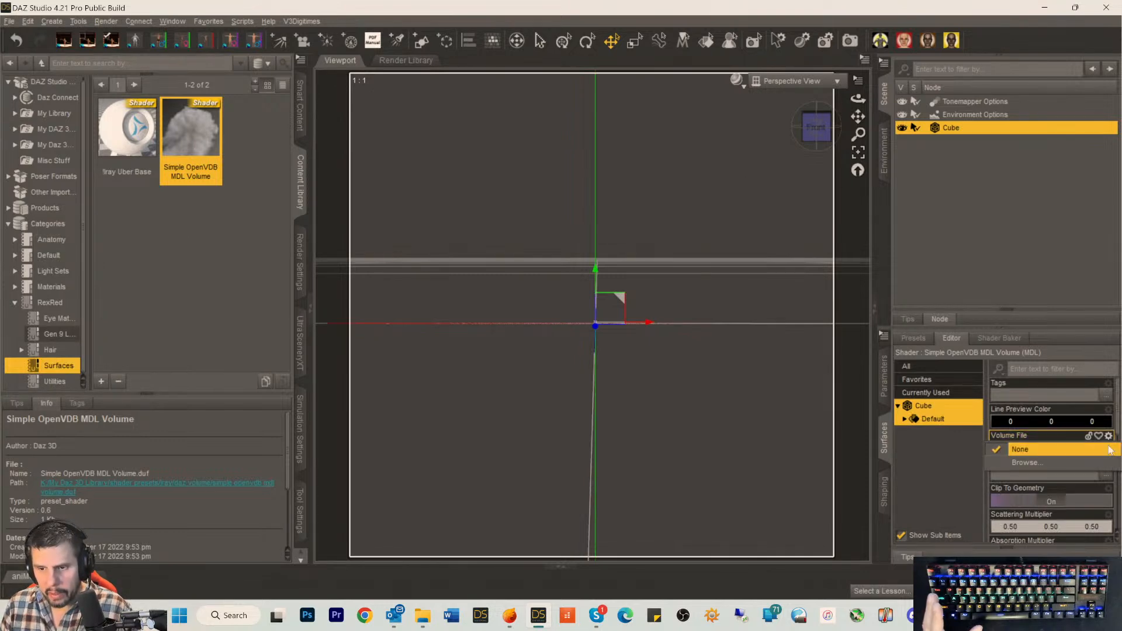
left_click(1022, 462)
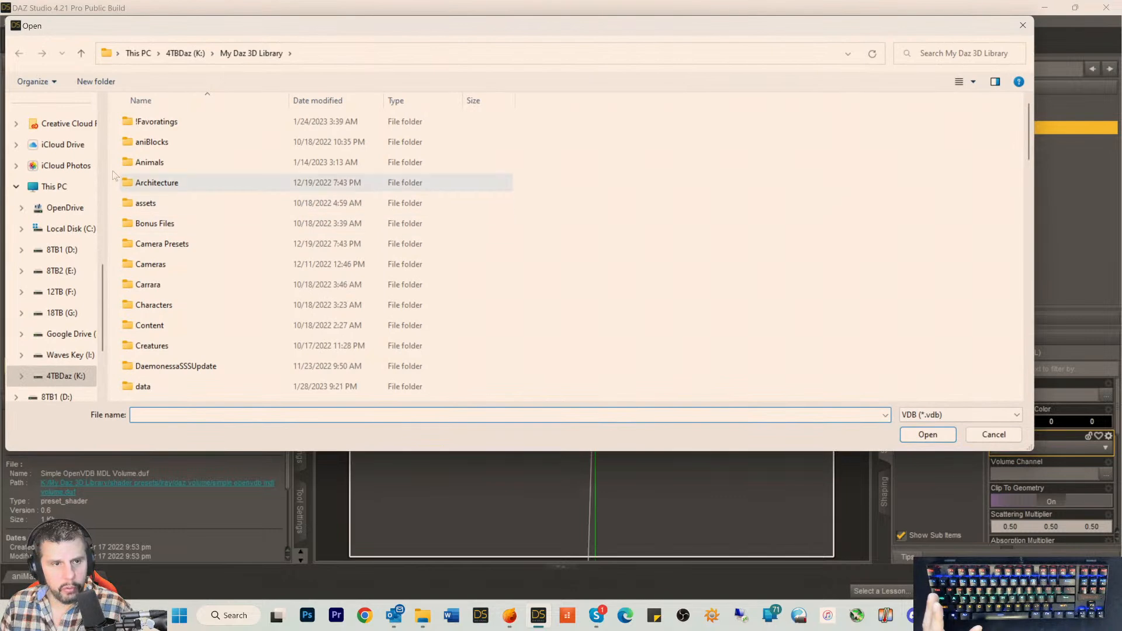
scroll(85, 215, "up", 3)
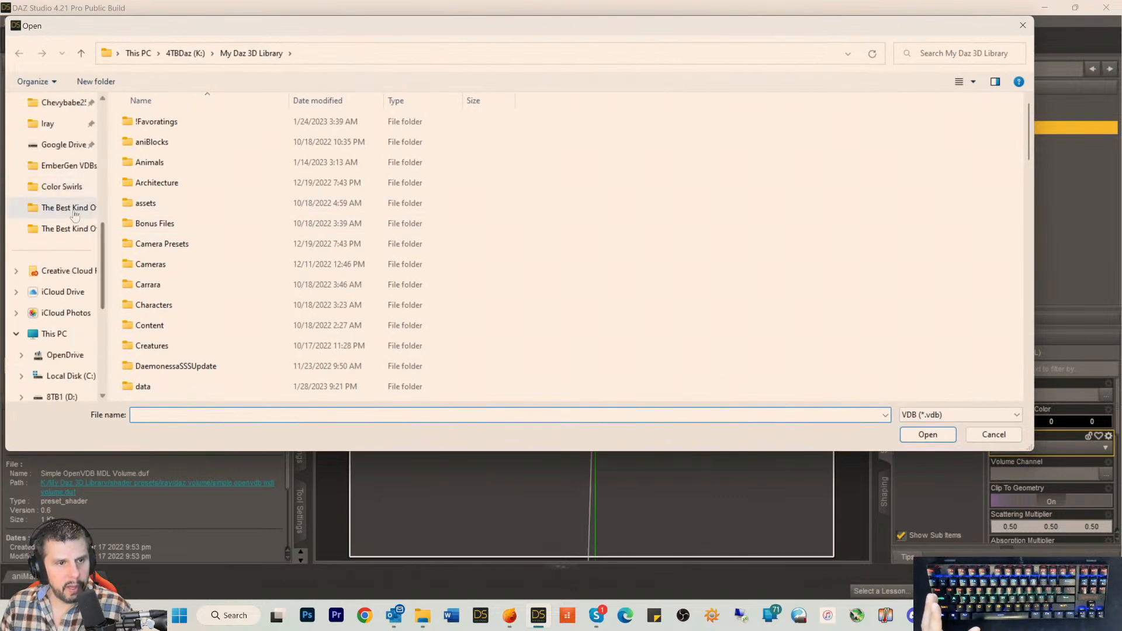
left_click(64, 166)
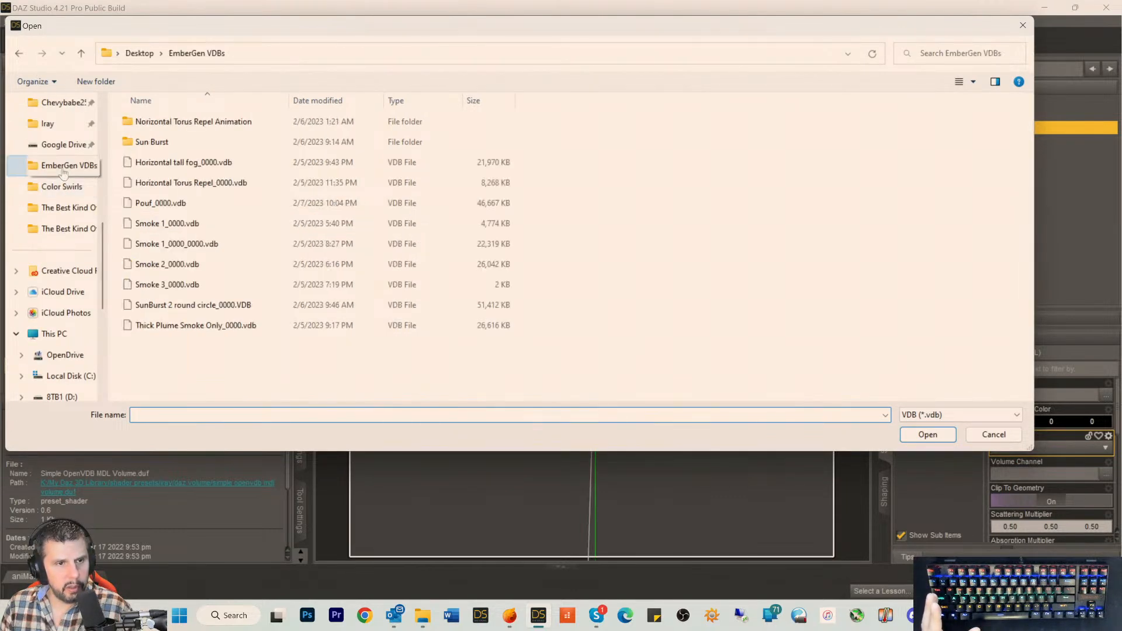
double_click(165, 202)
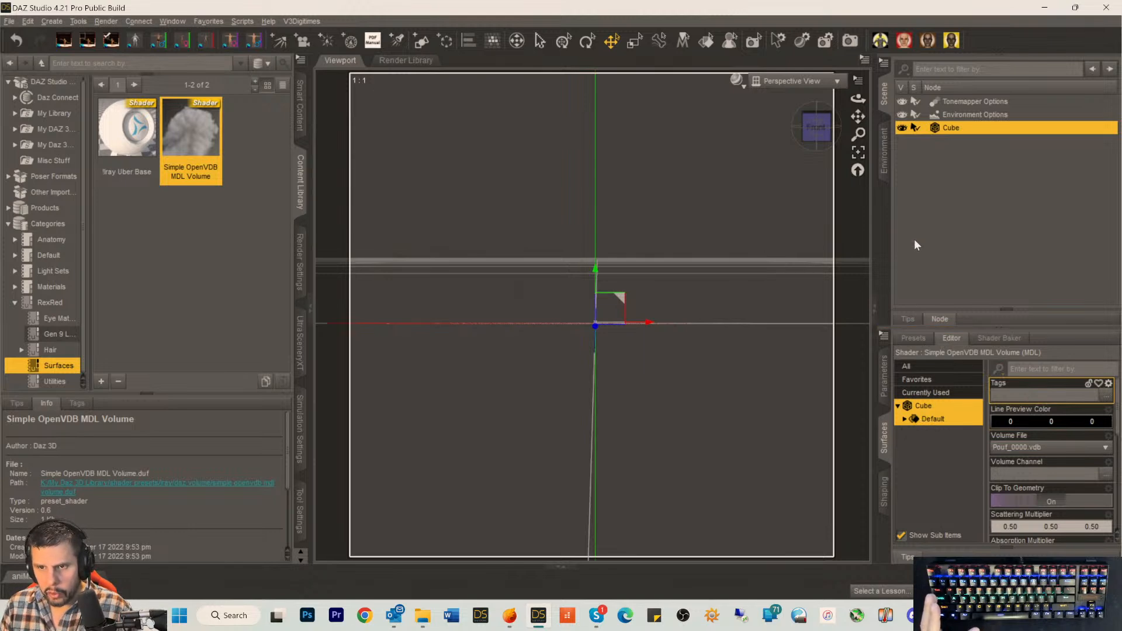
Scale the cube up to about 4768% and raise it to about 2.52 on the Y axis.
left_click(888, 383)
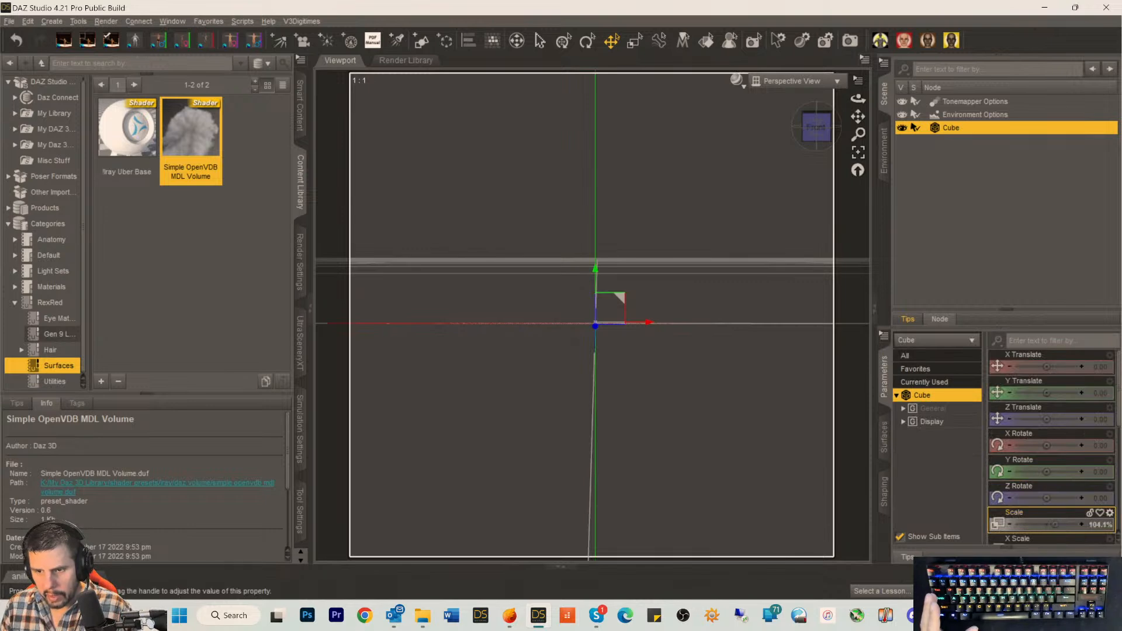
left_click_drag(1068, 524, 1080, 524)
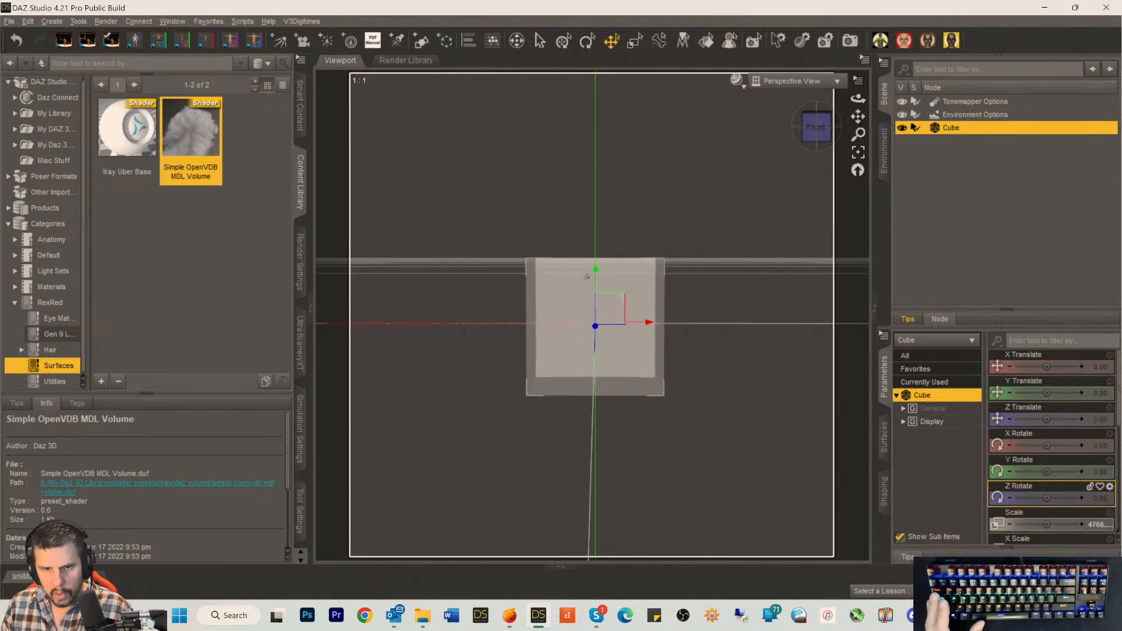
left_click_drag(592, 282, 612, 205)
Switch the viewport to the Iray preview and reframe the cube in the perspective view.
key("ctrl+0")
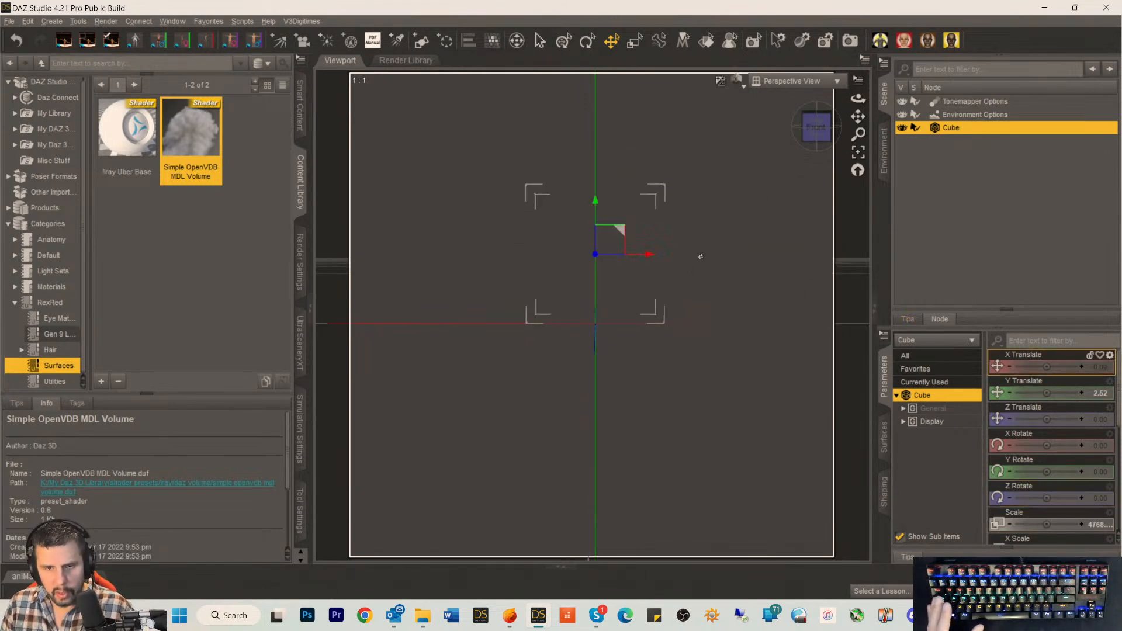
left_click_drag(858, 99, 836, 169)
mouse_move(801, 129)
left_mouse_down()
mouse_move(847, 191)
mouse_move(845, 124)
mouse_move(810, 137)
mouse_move(820, 137)
left_mouse_up()
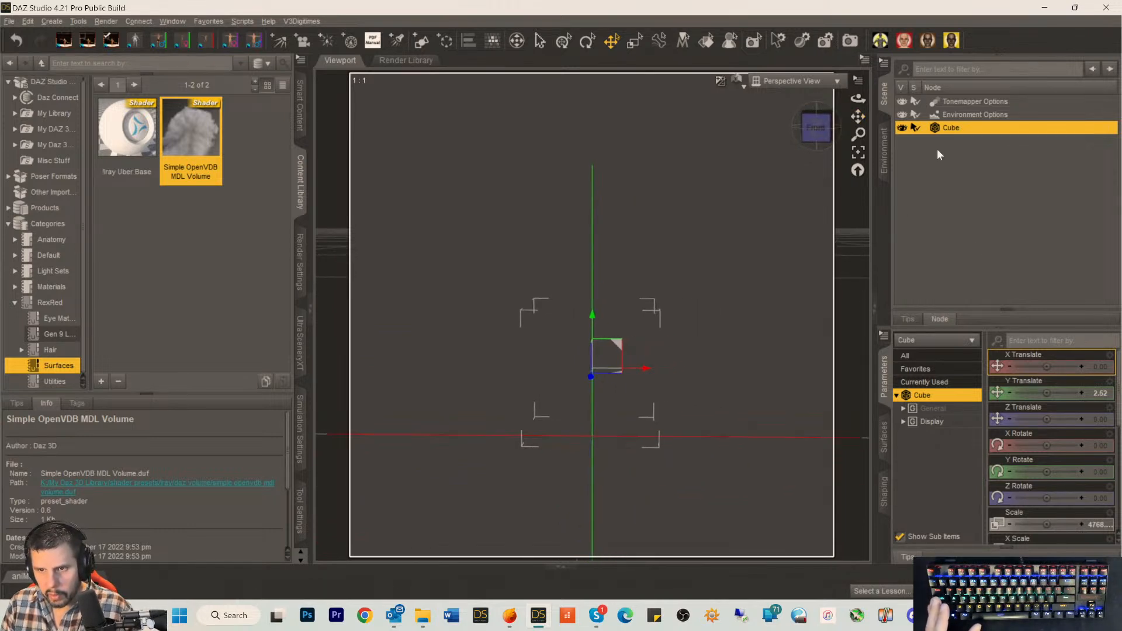
Set the Density Multiplier of the cube's volume shader to 200 and check its scattering and absorption multipliers.
left_click(884, 437)
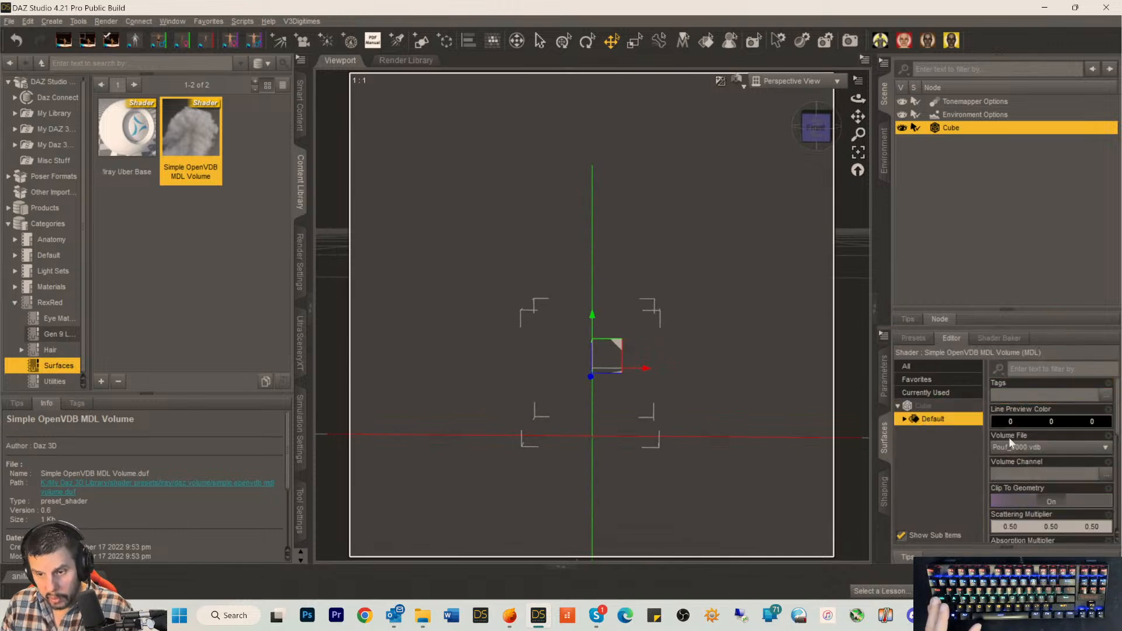
scroll(1080, 461, "down", 3)
scroll(1092, 461, "down", 3)
scroll(1102, 483, "down", 3)
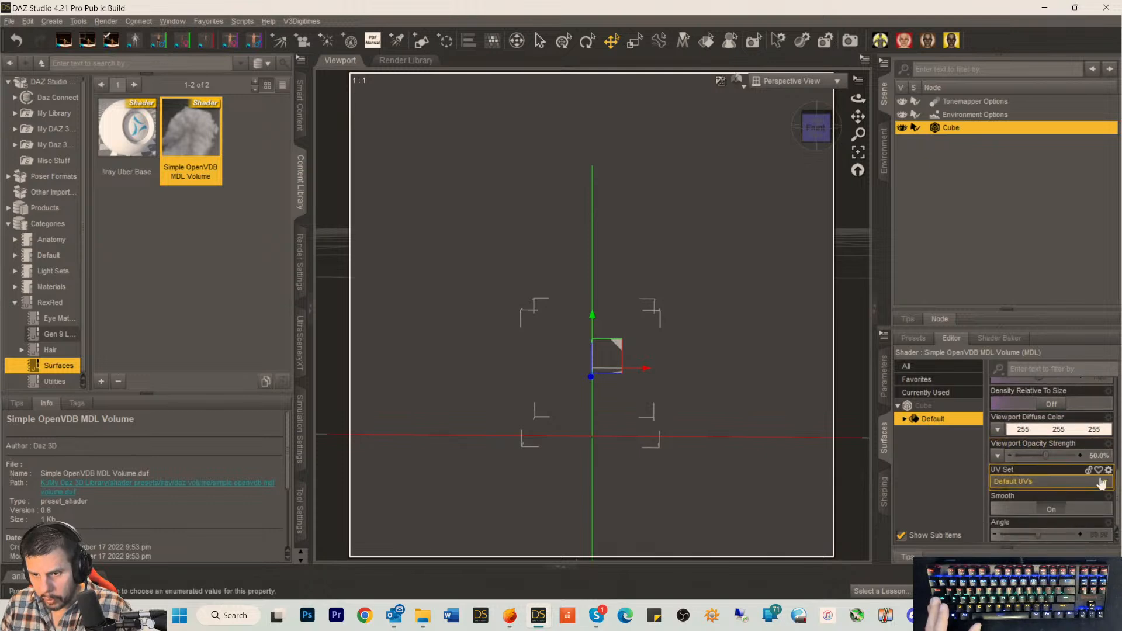
scroll(1101, 483, "up", 6)
scroll(1101, 482, "up", 2)
scroll(1100, 467, "down", 5)
scroll(1098, 460, "up", 2)
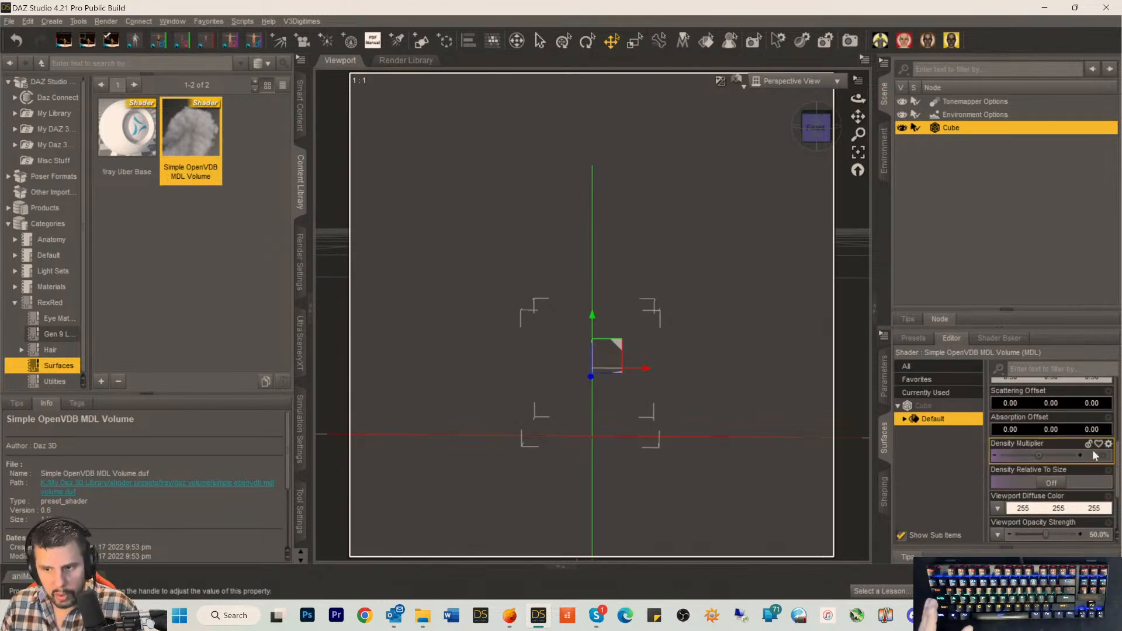
left_click(1094, 454)
type("20")
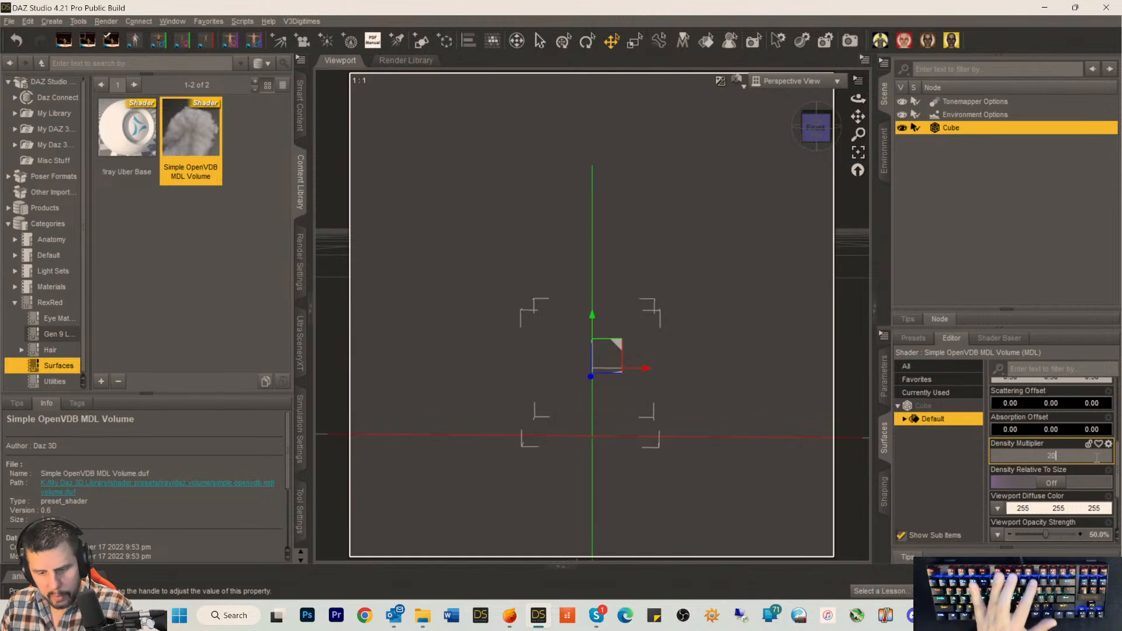
type("0")
key("Return")
mouse_move(805, 139)
left_mouse_down()
mouse_move(785, 156)
mouse_move(848, 149)
mouse_move(816, 145)
left_mouse_up()
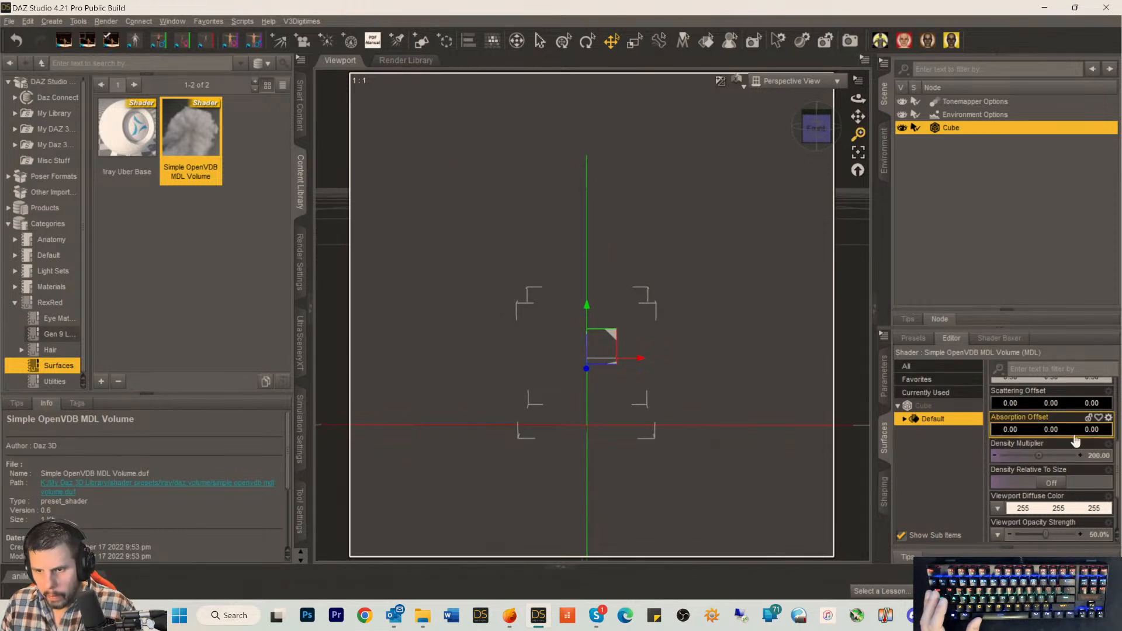
scroll(1101, 463, "up", 5)
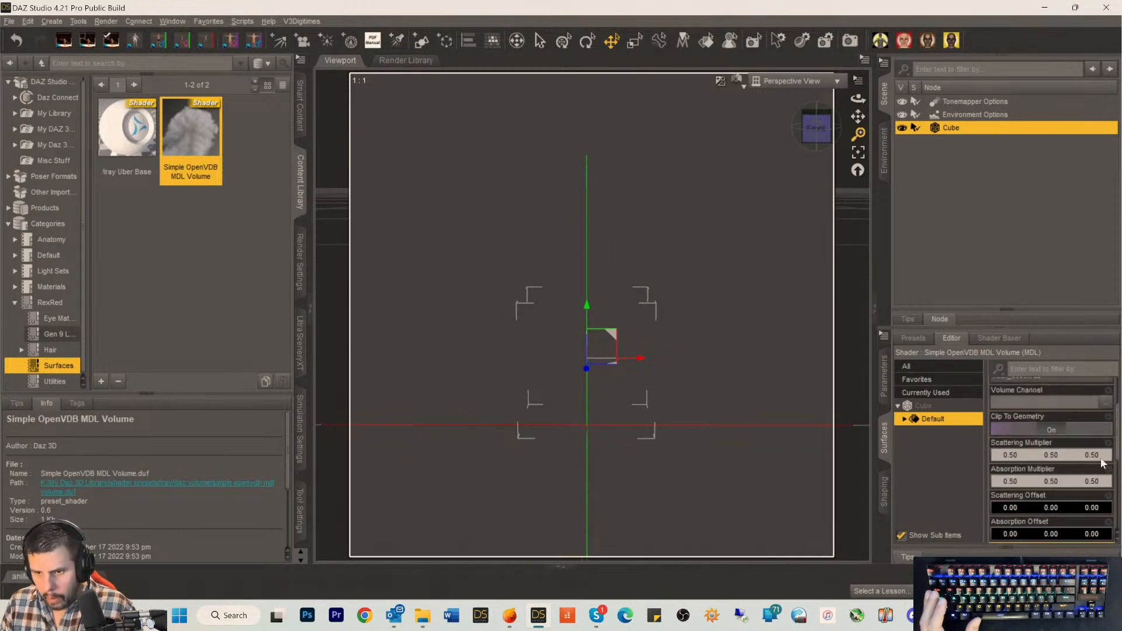
scroll(1101, 462, "down", 3)
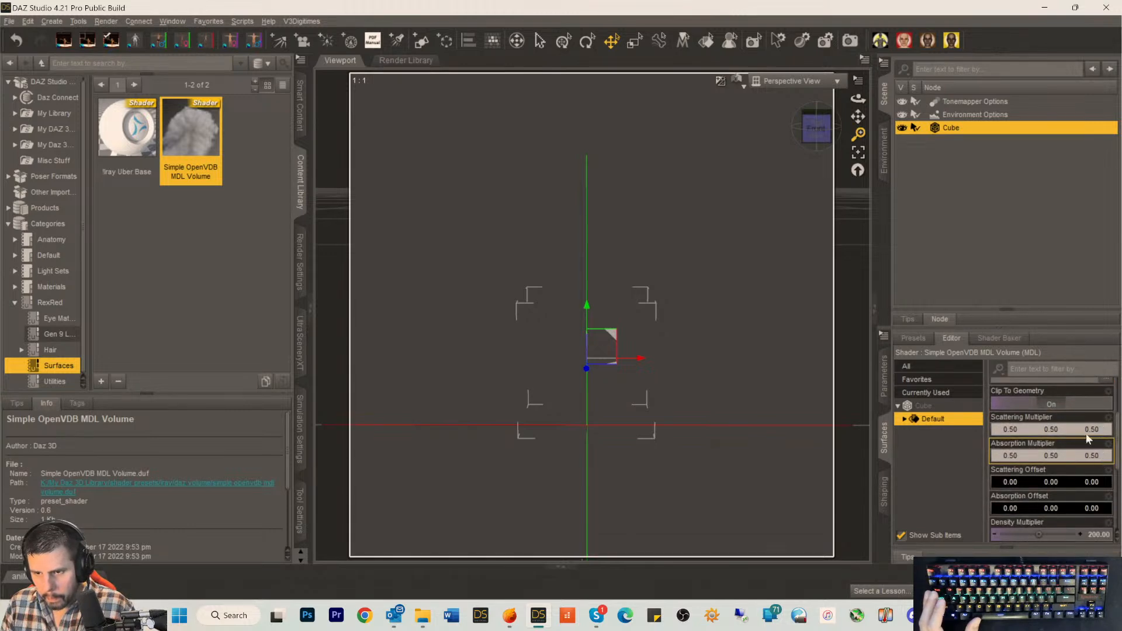
Turn on Draw Dome in the Environment Options and tilt the perspective view slightly around the cube.
left_click(958, 116)
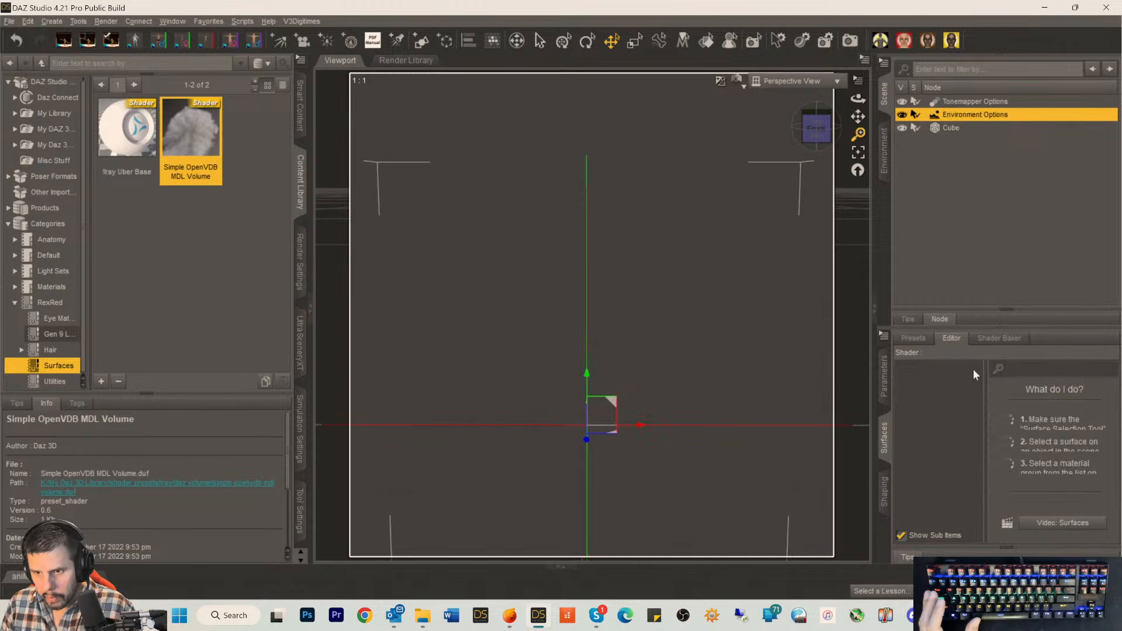
left_click(884, 377)
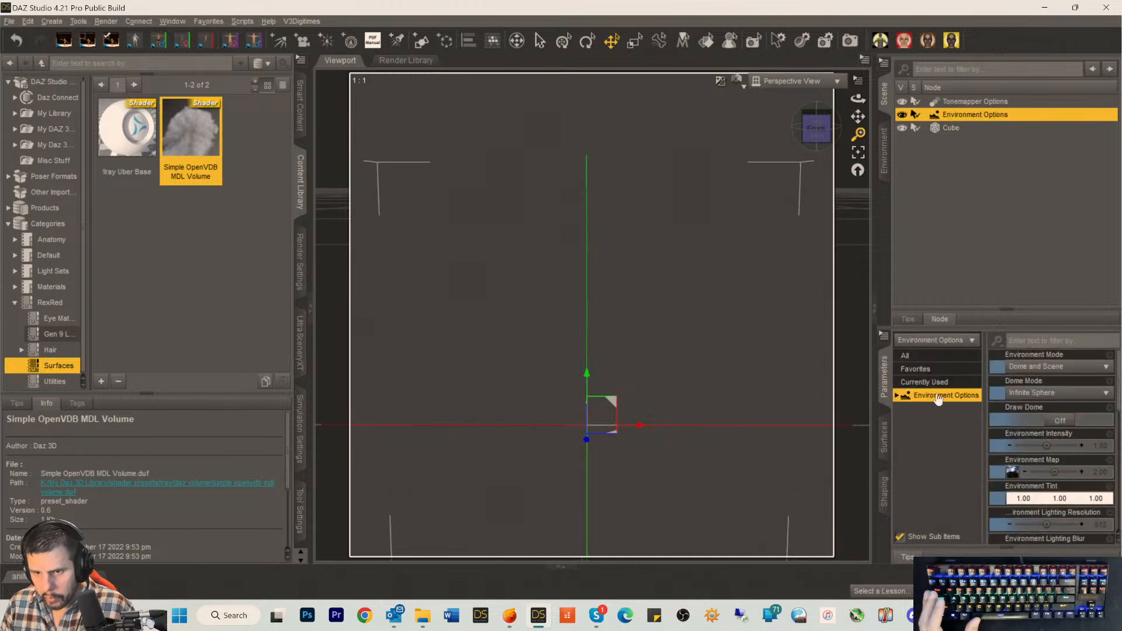
left_click(1060, 420)
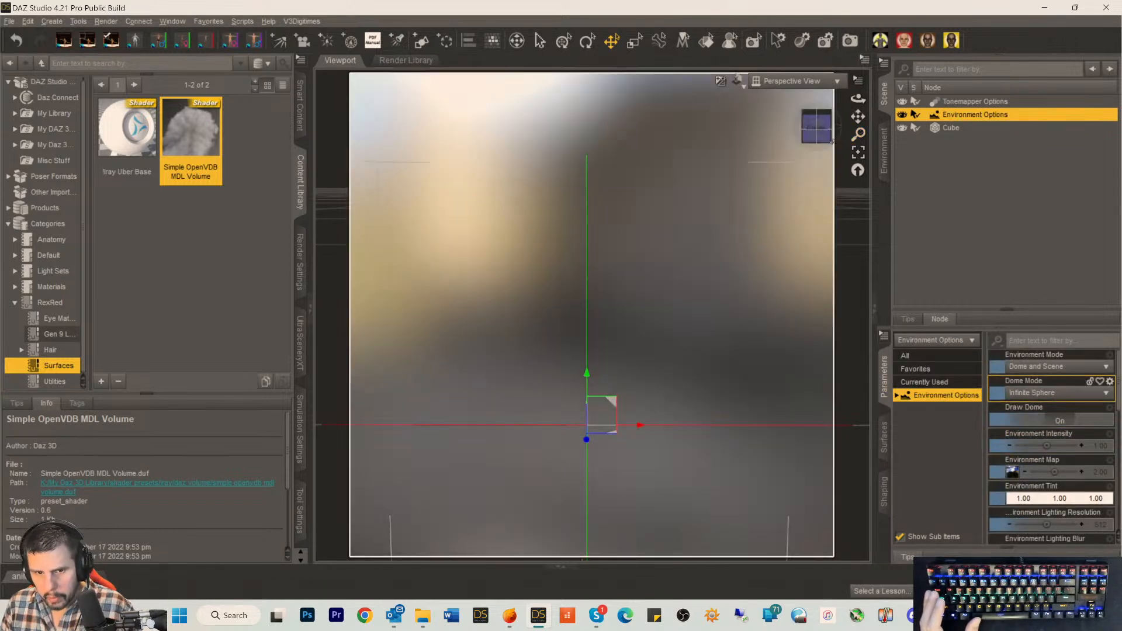
mouse_move(825, 127)
left_mouse_down()
mouse_move(780, 149)
mouse_move(816, 136)
left_mouse_up()
scroll(703, 360, "down", 5)
scroll(651, 403, "up", 3)
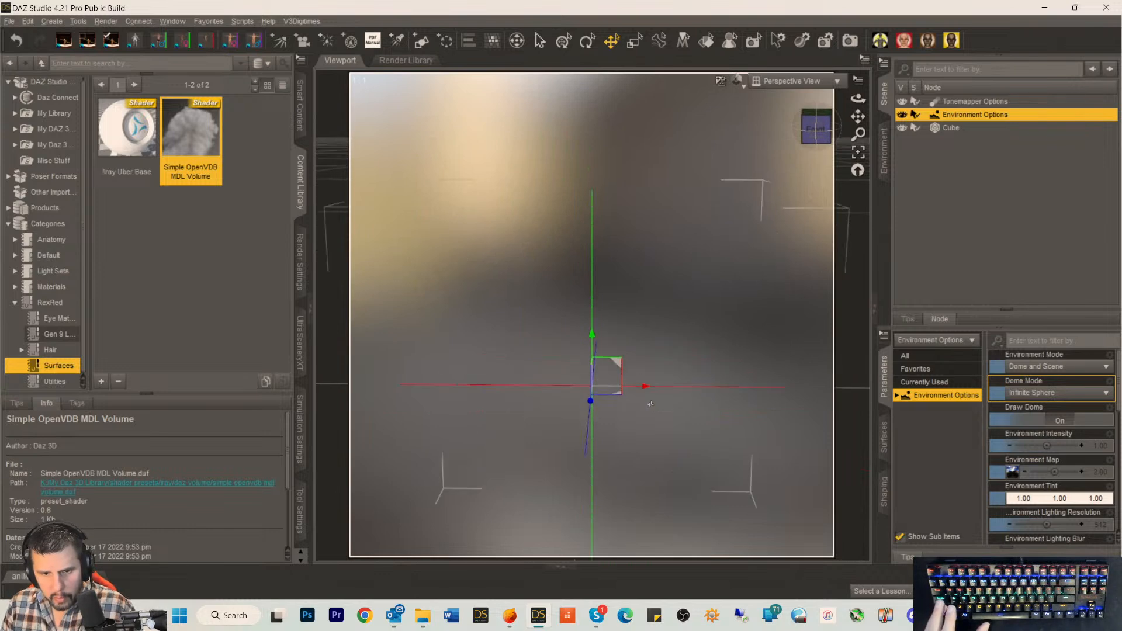
scroll(650, 404, "down", 1)
scroll(650, 403, "up", 3)
scroll(651, 404, "down", 3)
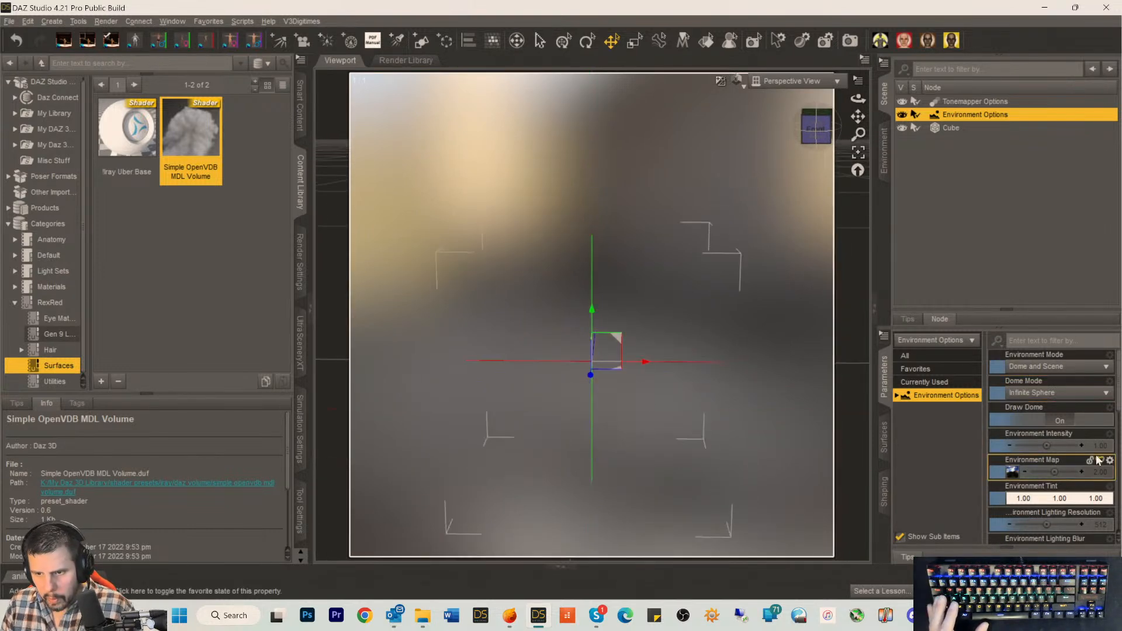
Set the Environment Intensity to 2 and look through the remaining environment and dome settings.
left_click(1099, 445)
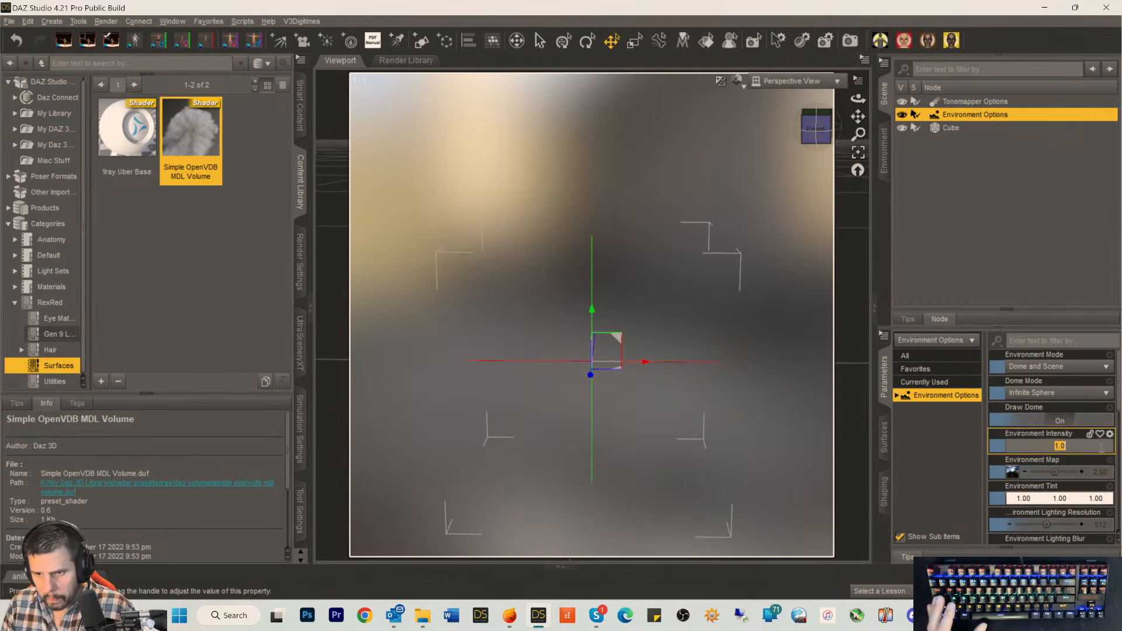
type("2")
key("Return")
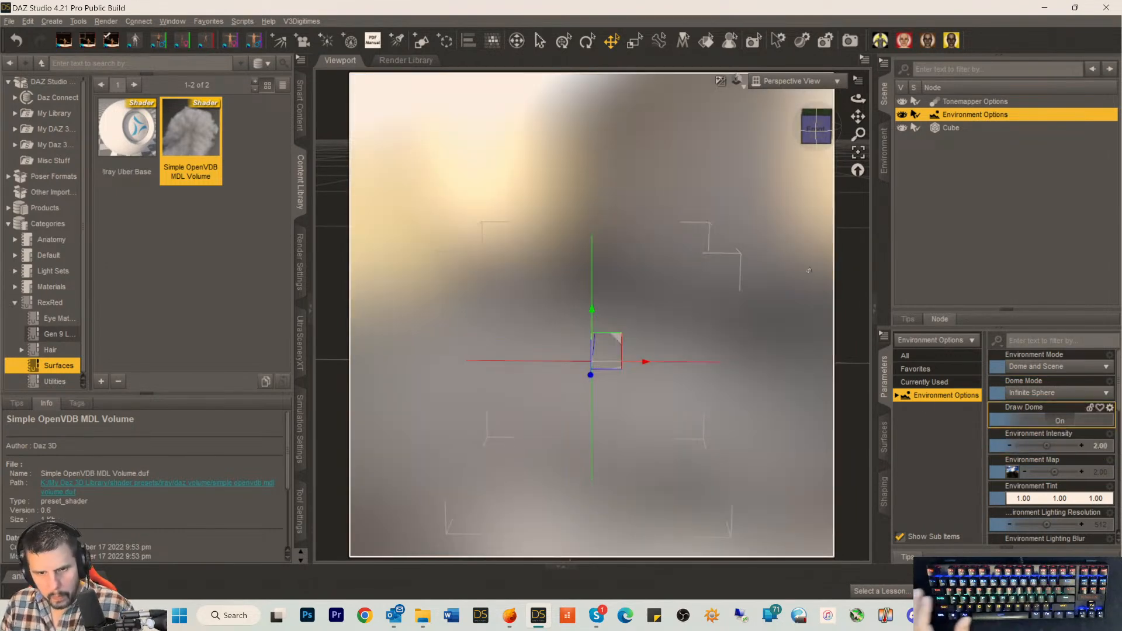
left_click_drag(816, 129, 840, 133)
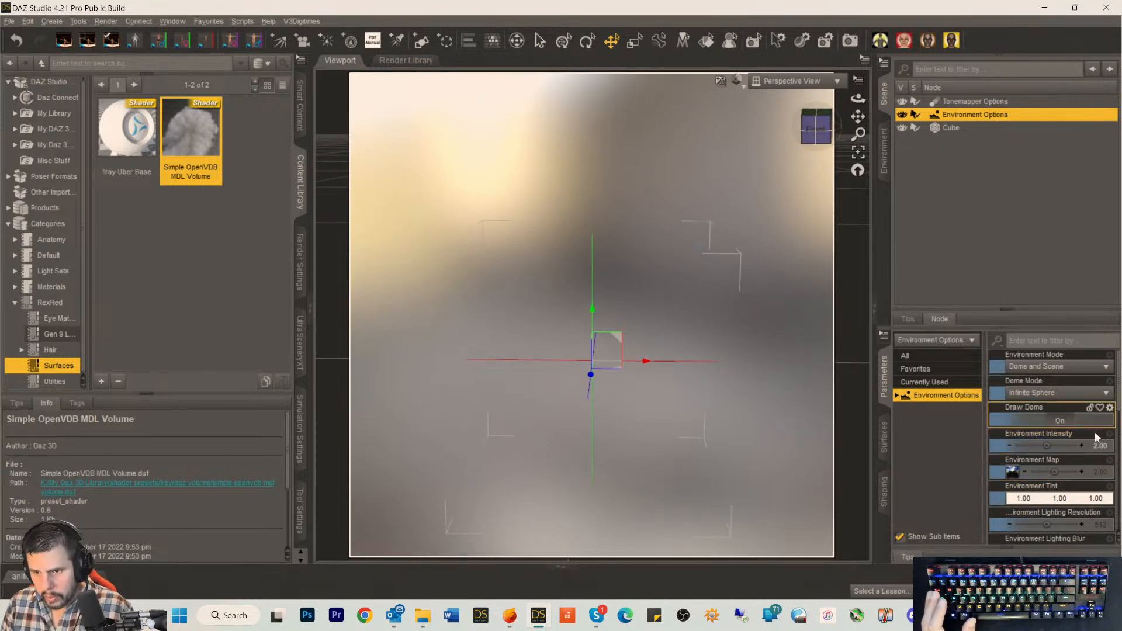
scroll(1086, 455, "down", 2)
scroll(1088, 459, "up", 2)
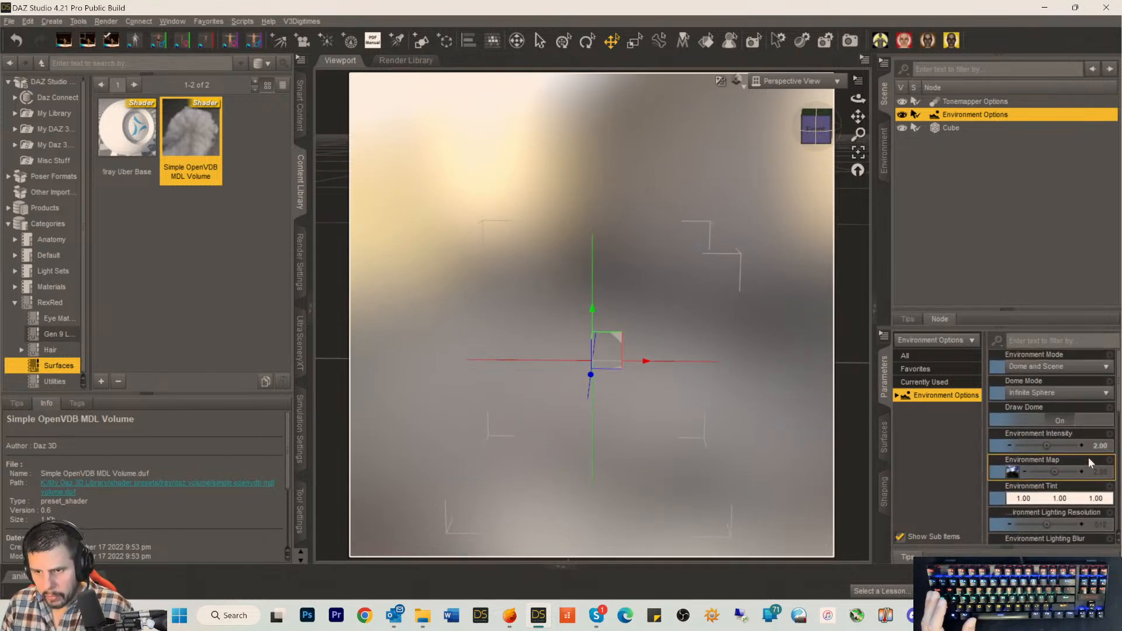
scroll(1106, 441, "down", 7)
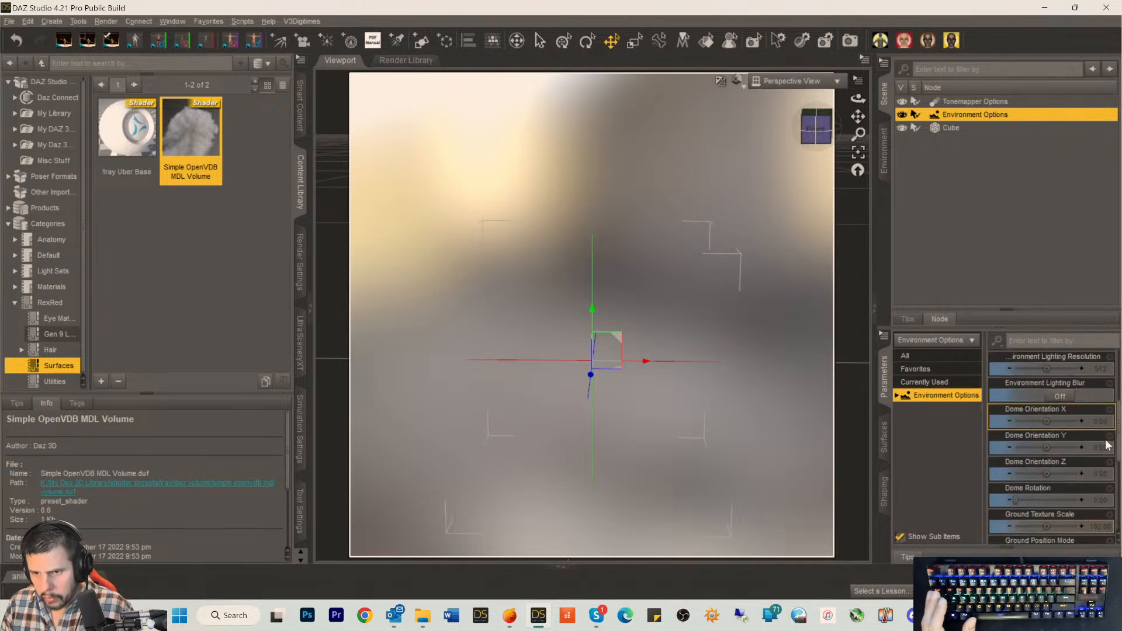
Load Smoke 1_0000_0000.vdb from the EmberGen VDBs folder as the cube shader's volume file and orbit the view to inspect it.
left_click(948, 128)
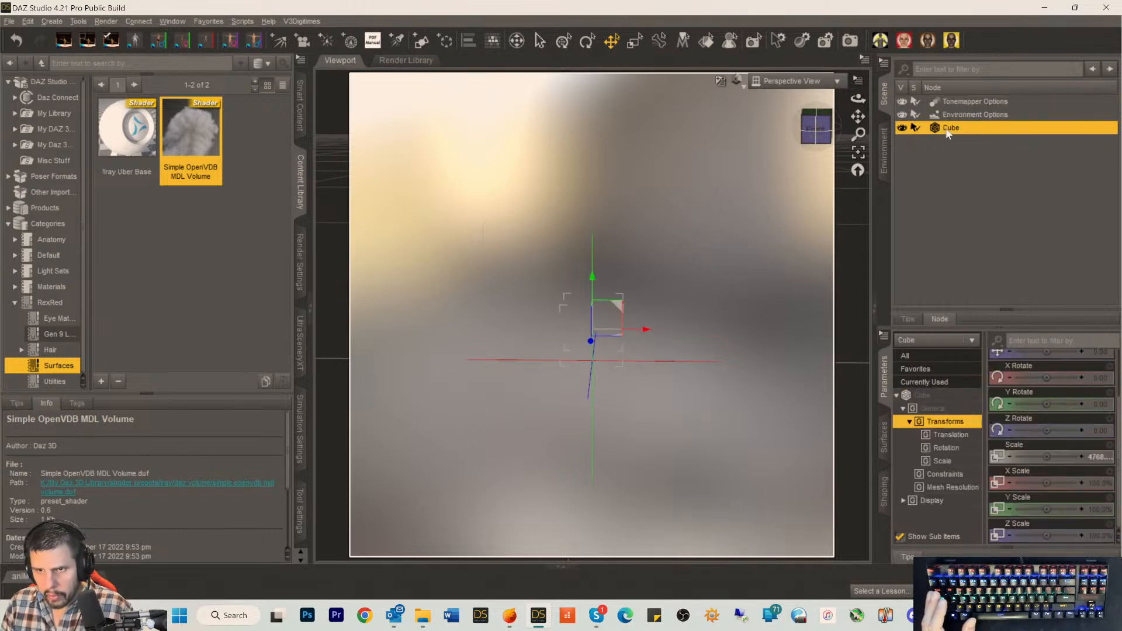
left_click(883, 436)
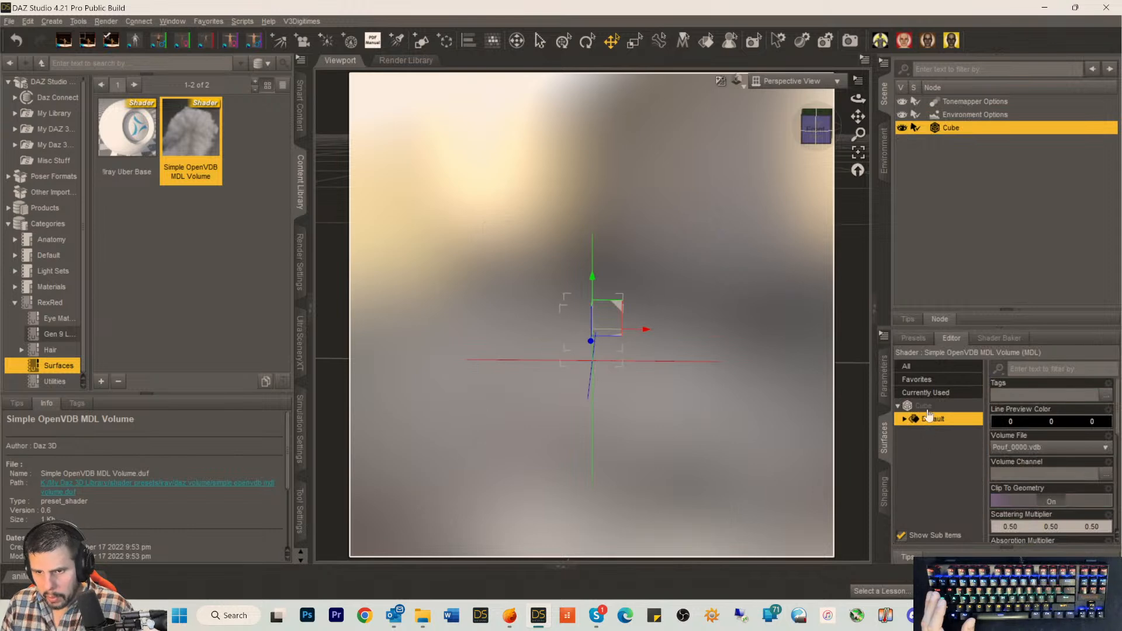
left_click(1106, 448)
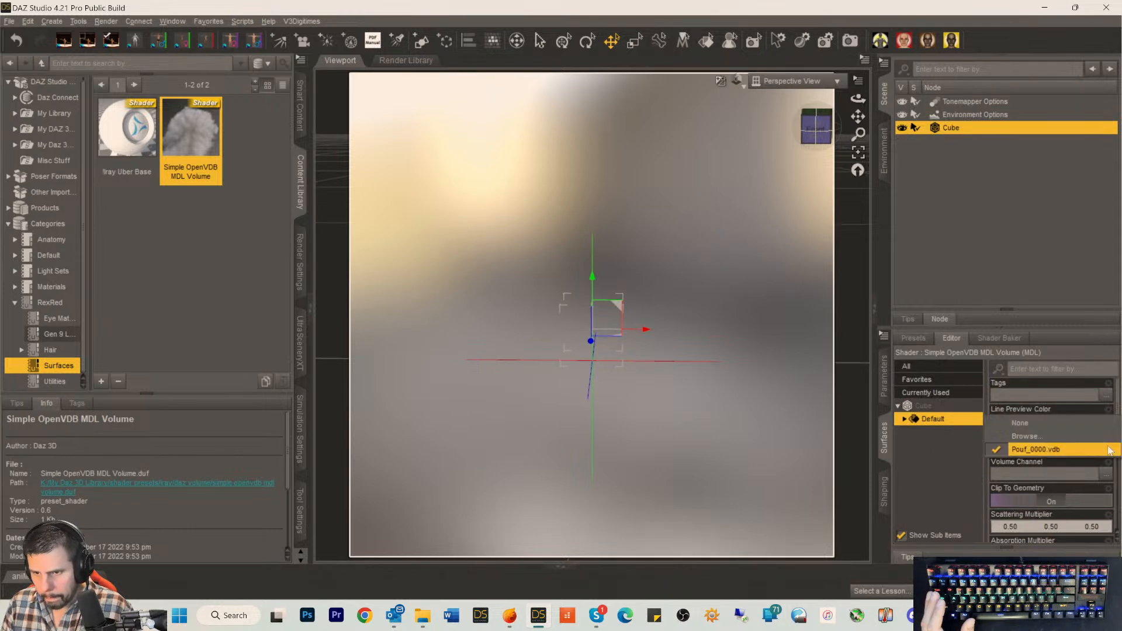
left_click(1013, 437)
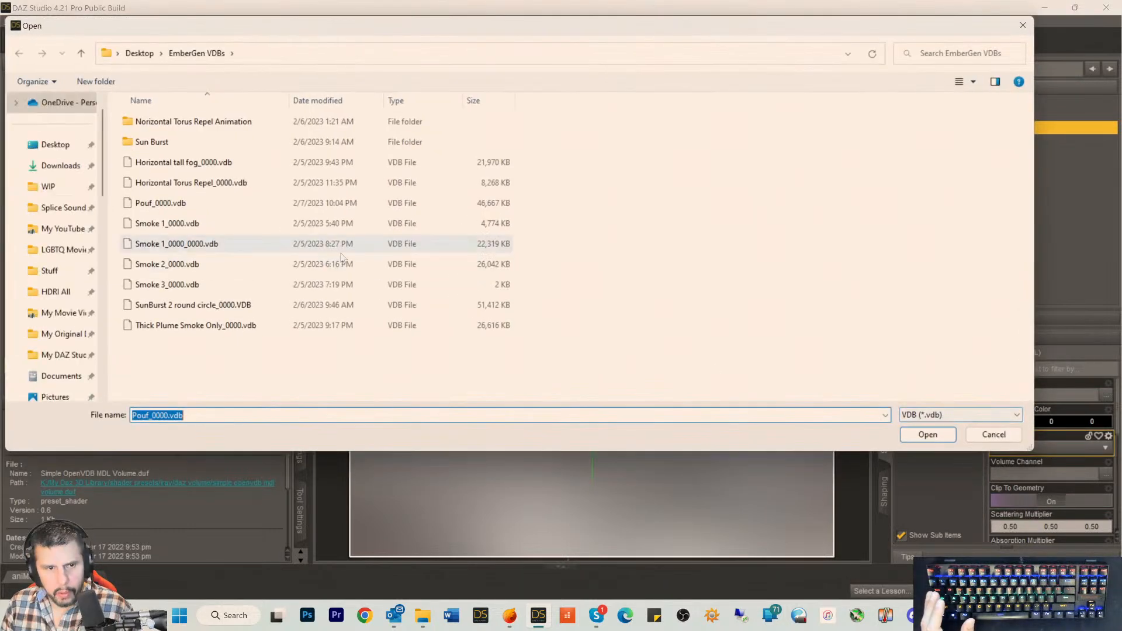
double_click(193, 244)
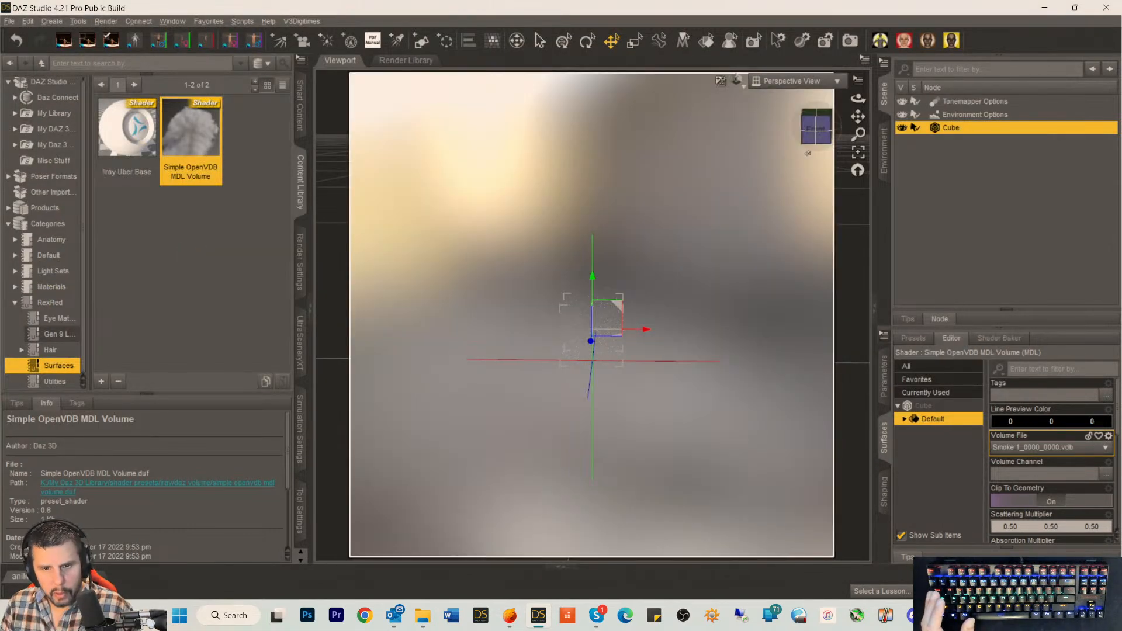
left_click_drag(825, 134, 792, 124)
left_click(806, 126)
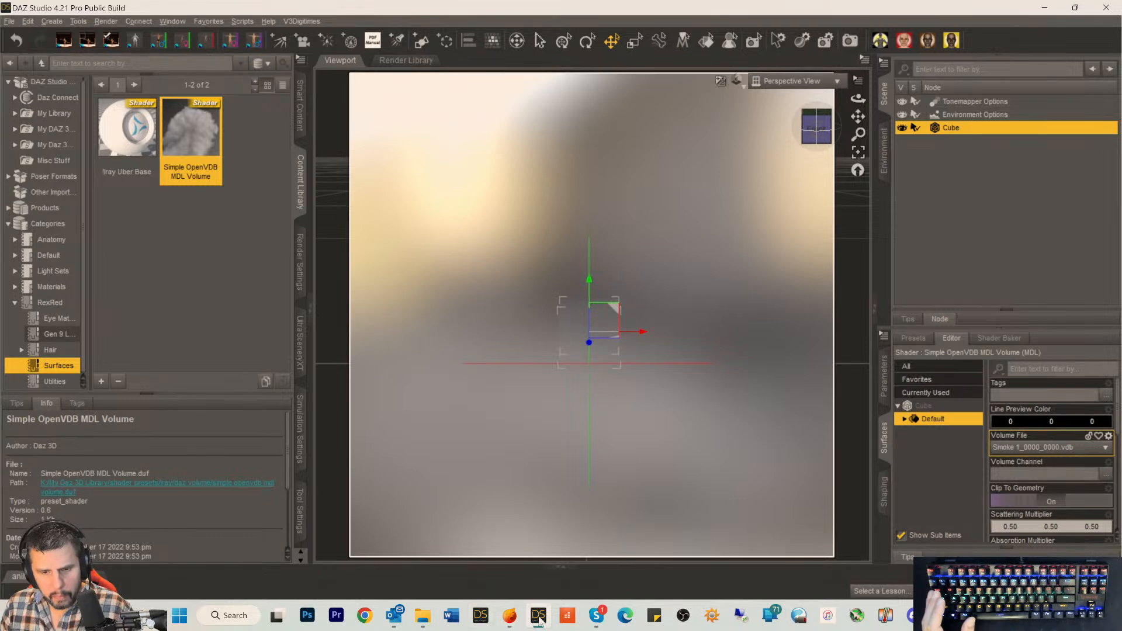
Switch to EmberGen and turn off Export Flames on the Export: VDB node, leaving only Export Density enabled.
left_click(510, 617)
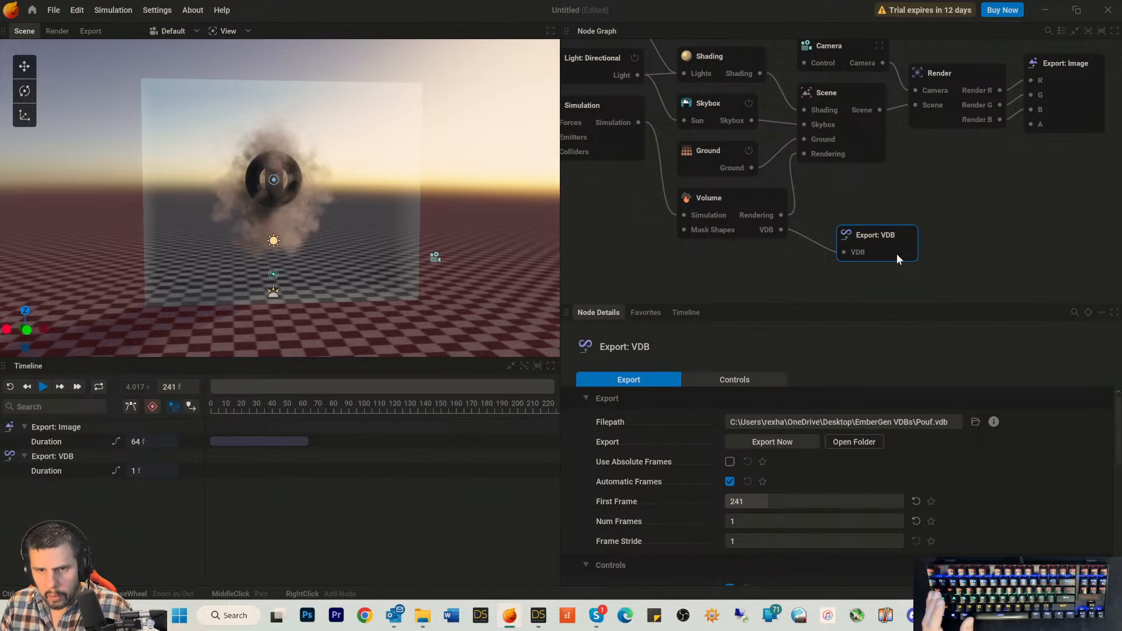
scroll(993, 473, "down", 2)
scroll(999, 480, "down", 2)
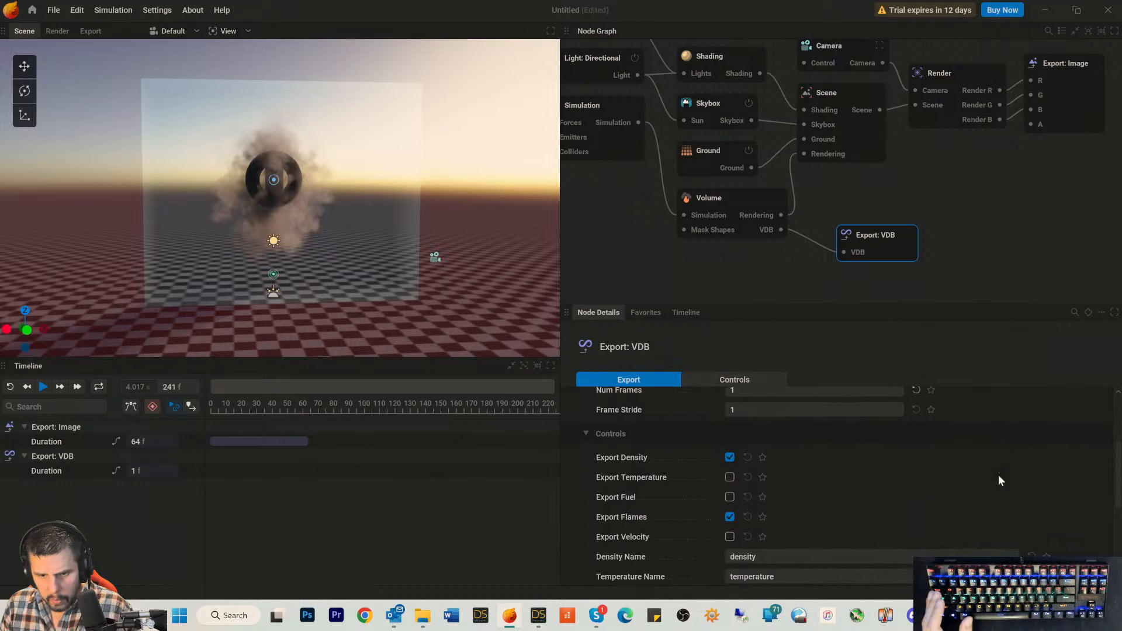
scroll(999, 480, "down", 1)
scroll(998, 475, "up", 1)
scroll(910, 485, "down", 3)
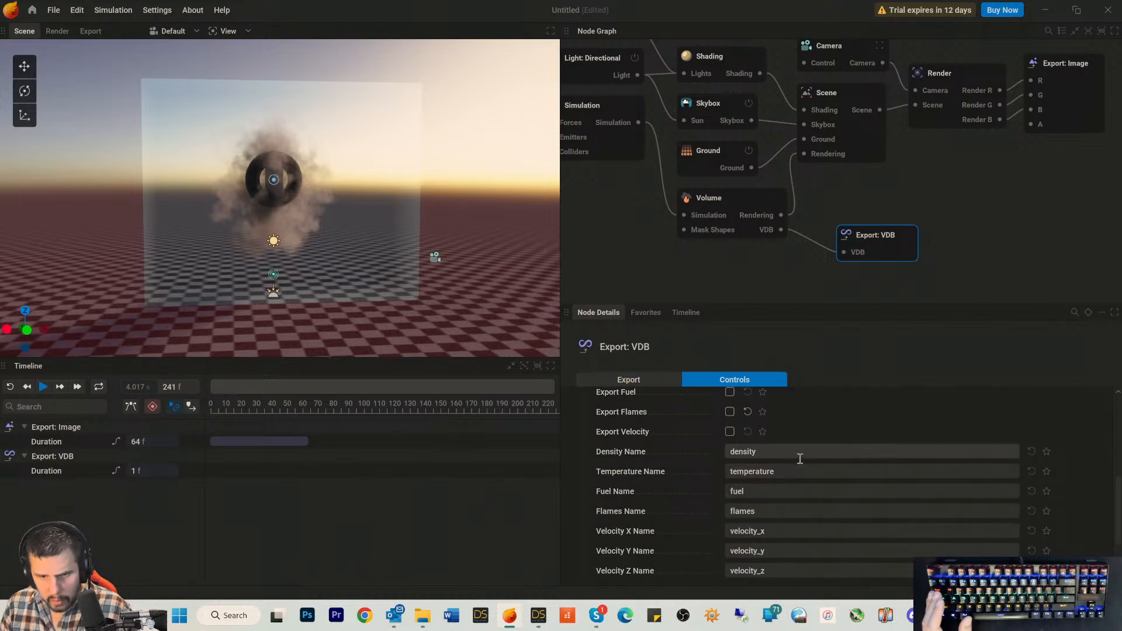
Review the Export: VDB node's channel names, compression, coordinate system and threshold settings.
scroll(806, 473, "down", 2)
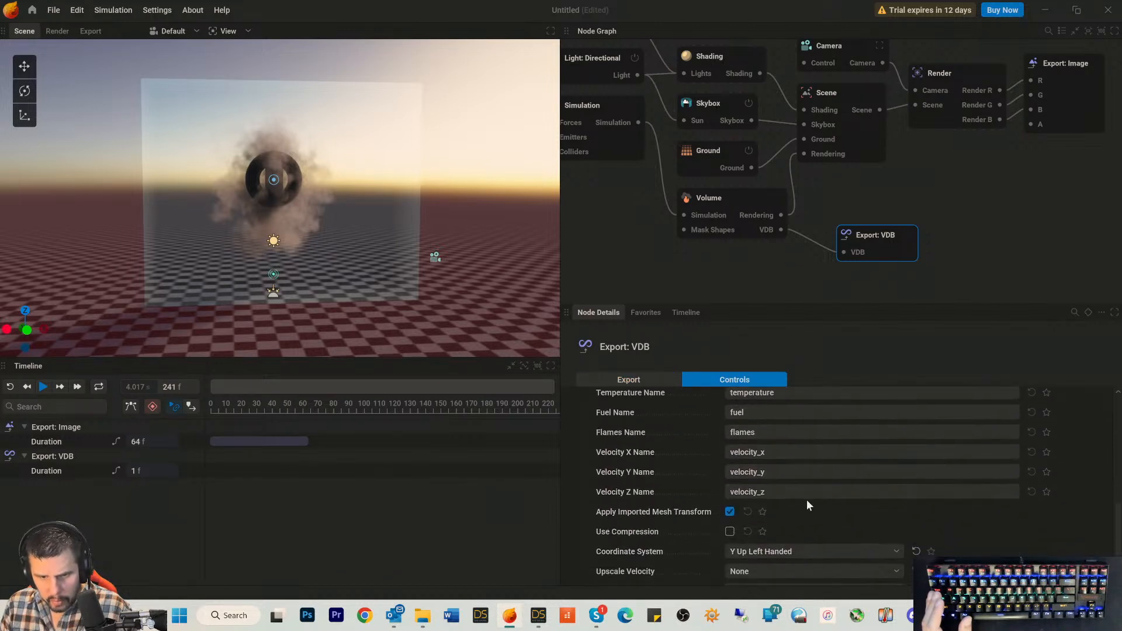
scroll(835, 529, "down", 1)
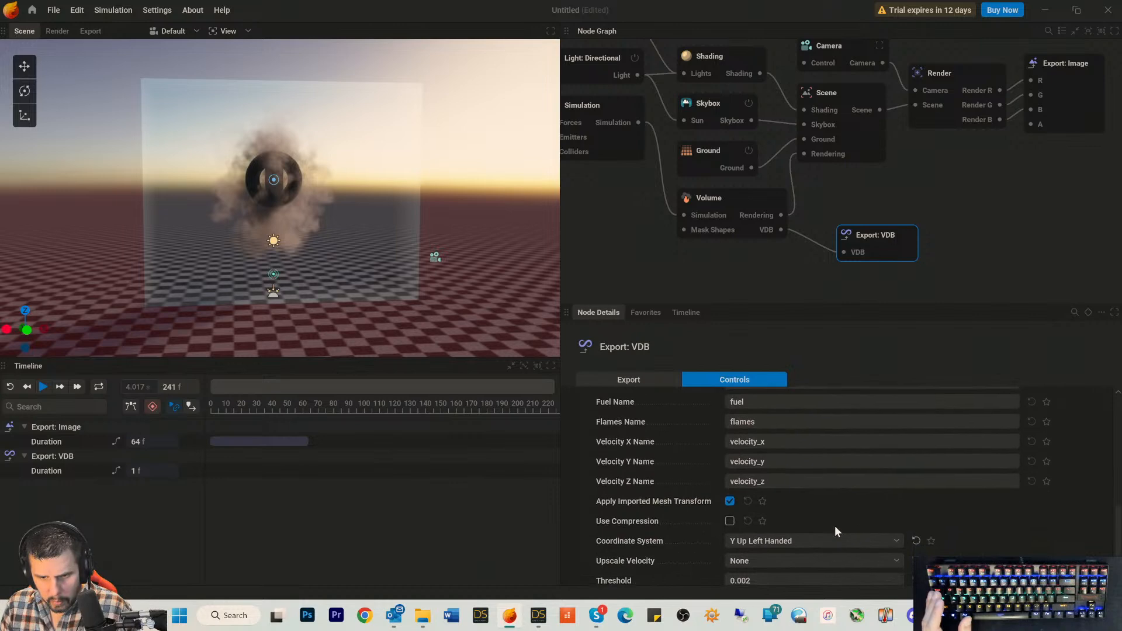
scroll(836, 532, "up", 6)
scroll(834, 505, "up", 3)
scroll(834, 495, "down", 7)
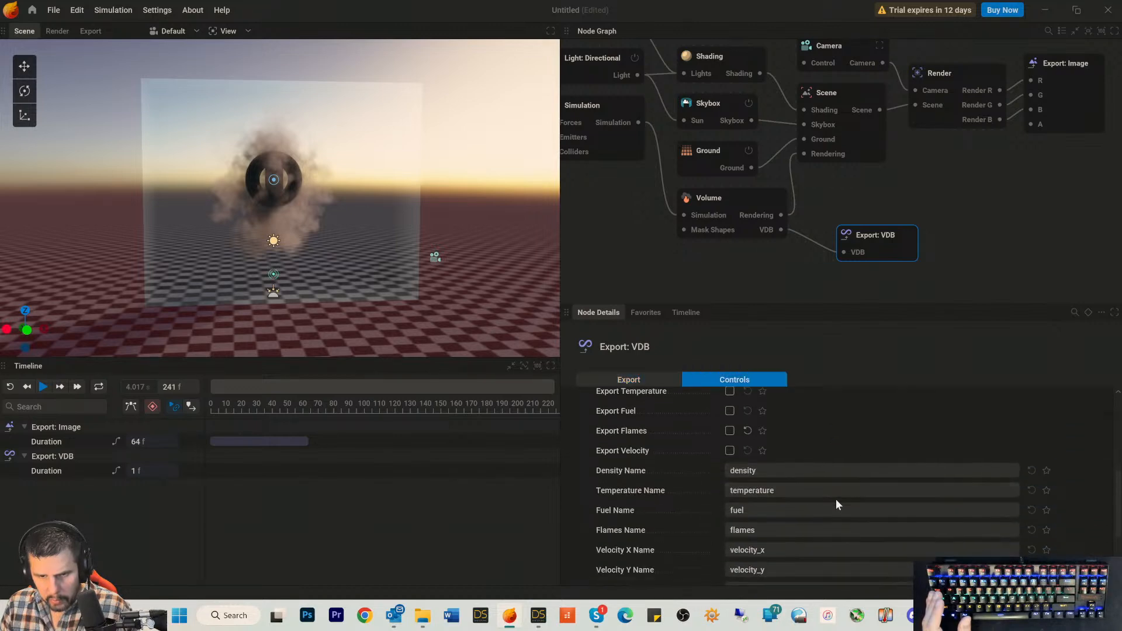
scroll(835, 503, "down", 3)
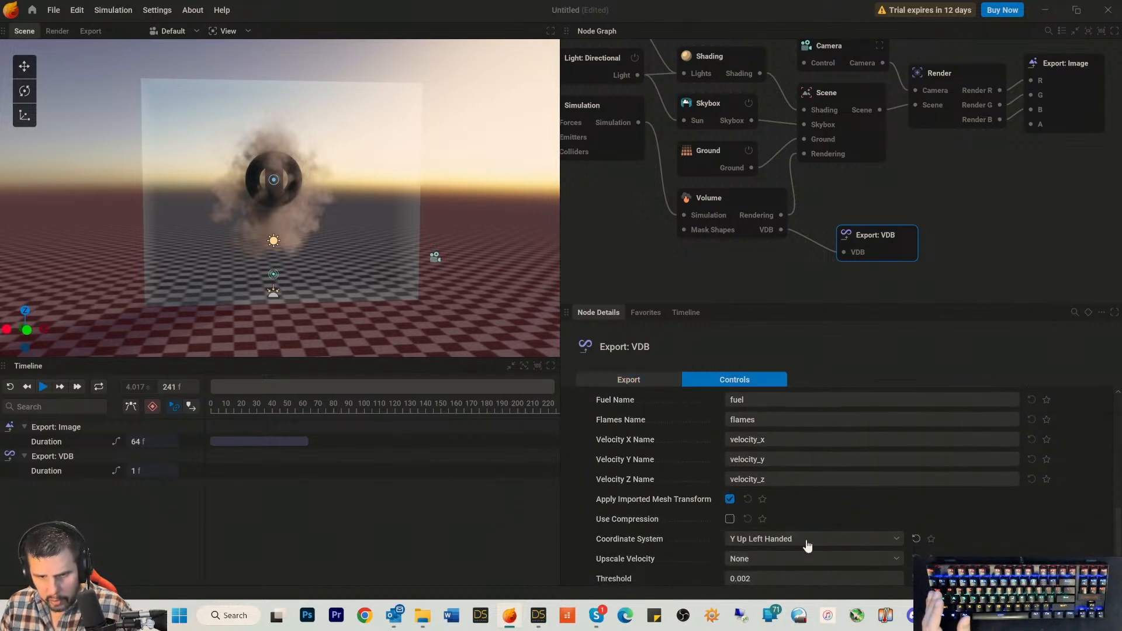
scroll(811, 508, "up", 3)
scroll(815, 508, "up", 3)
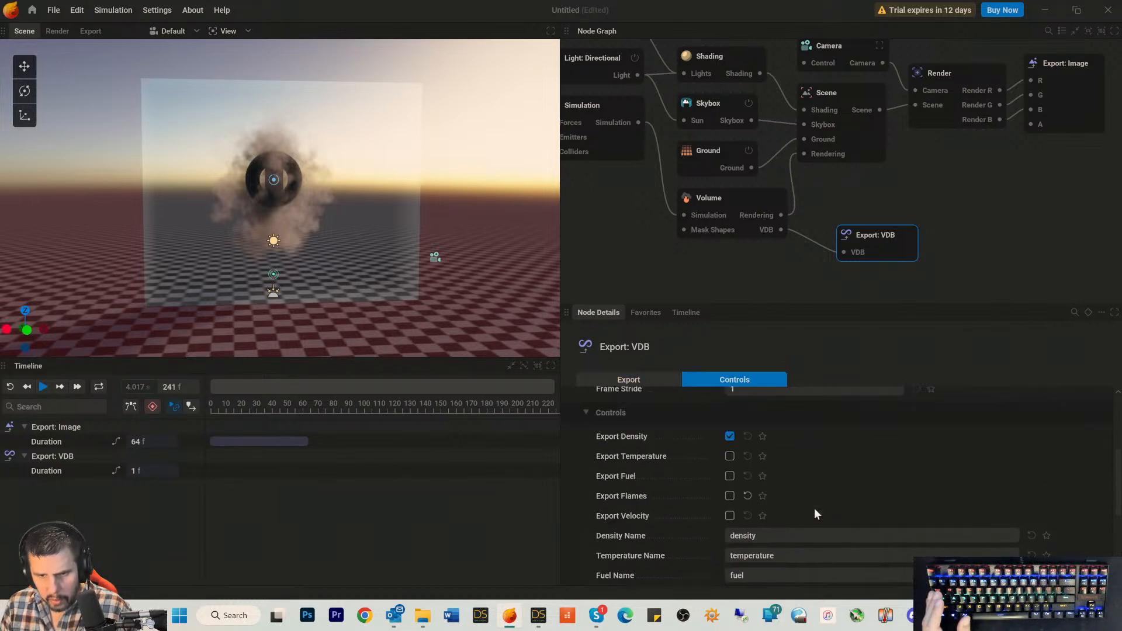
Export frame 241 again as a single-frame VDB to Pouf.vdb, overwriting the existing file.
scroll(814, 506, "up", 2)
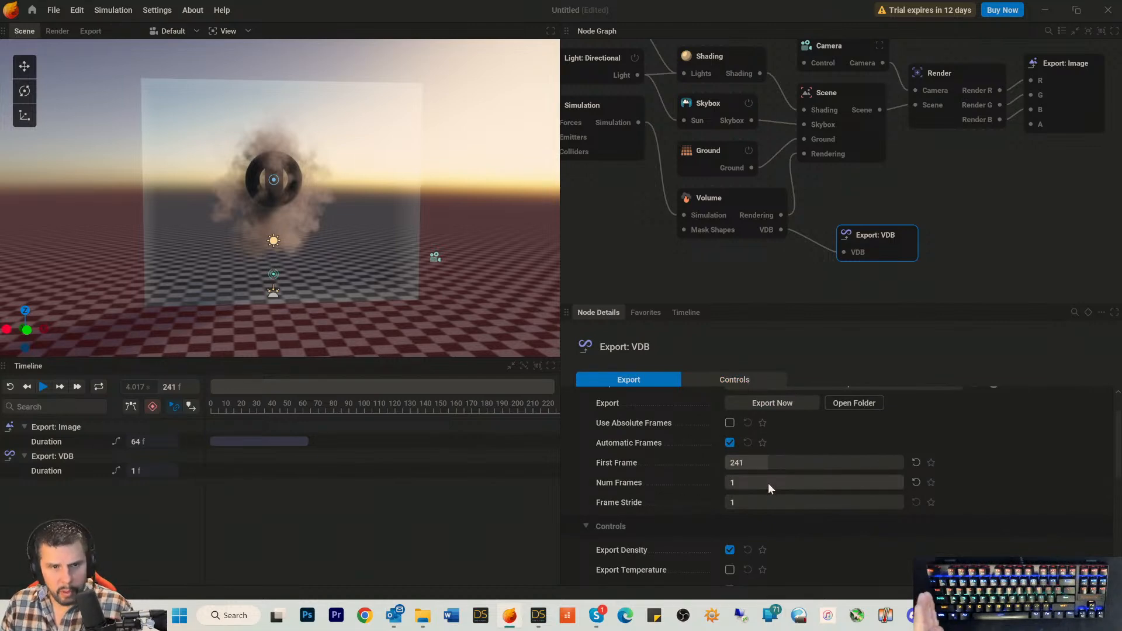
scroll(793, 447, "up", 1)
left_click(782, 446)
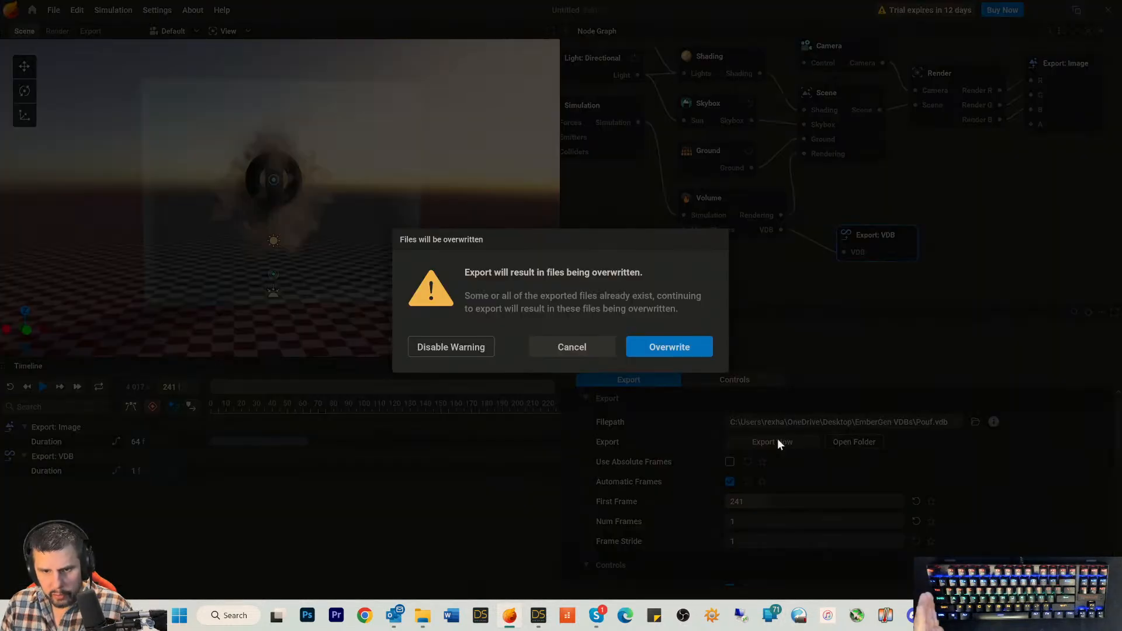
left_click(651, 346)
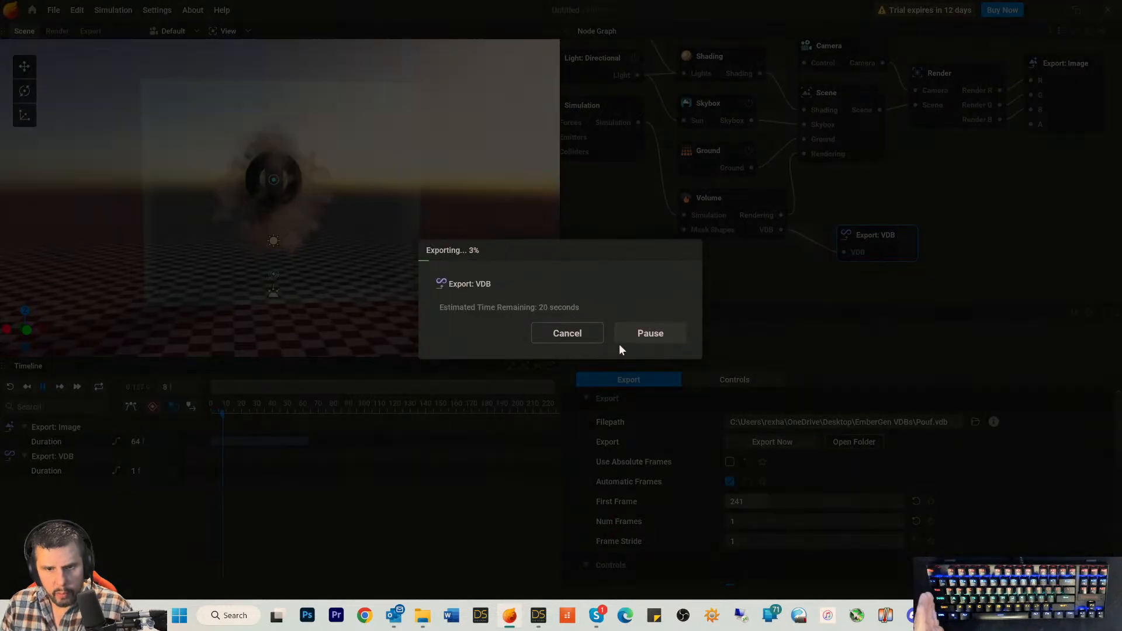
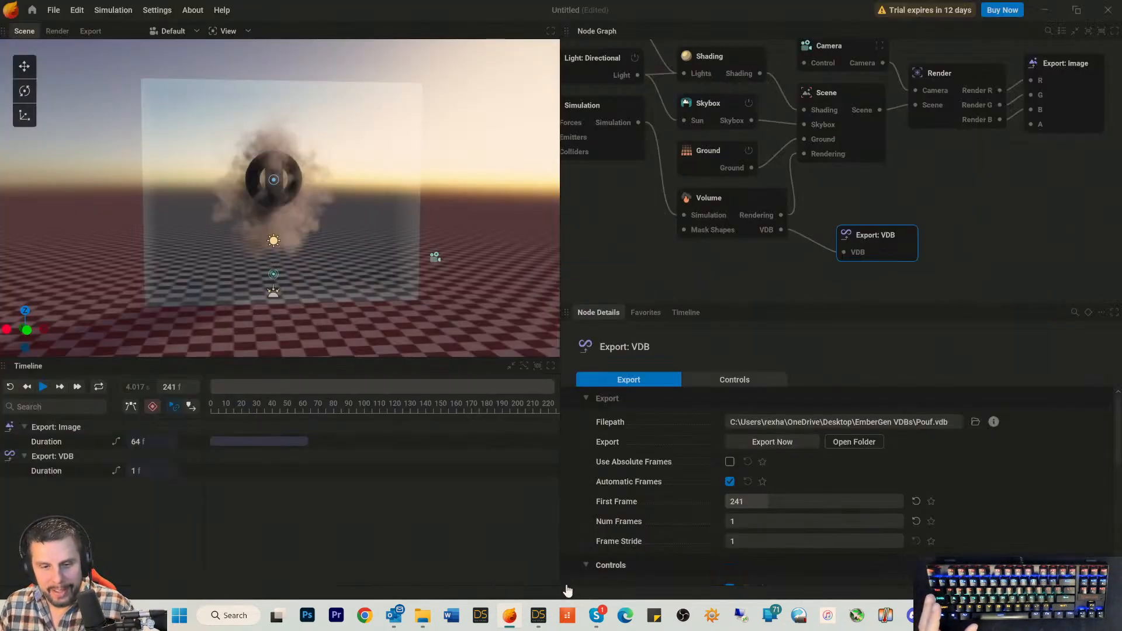
Switch back to DAZ Studio and delete the cube from the scene.
left_click(538, 615)
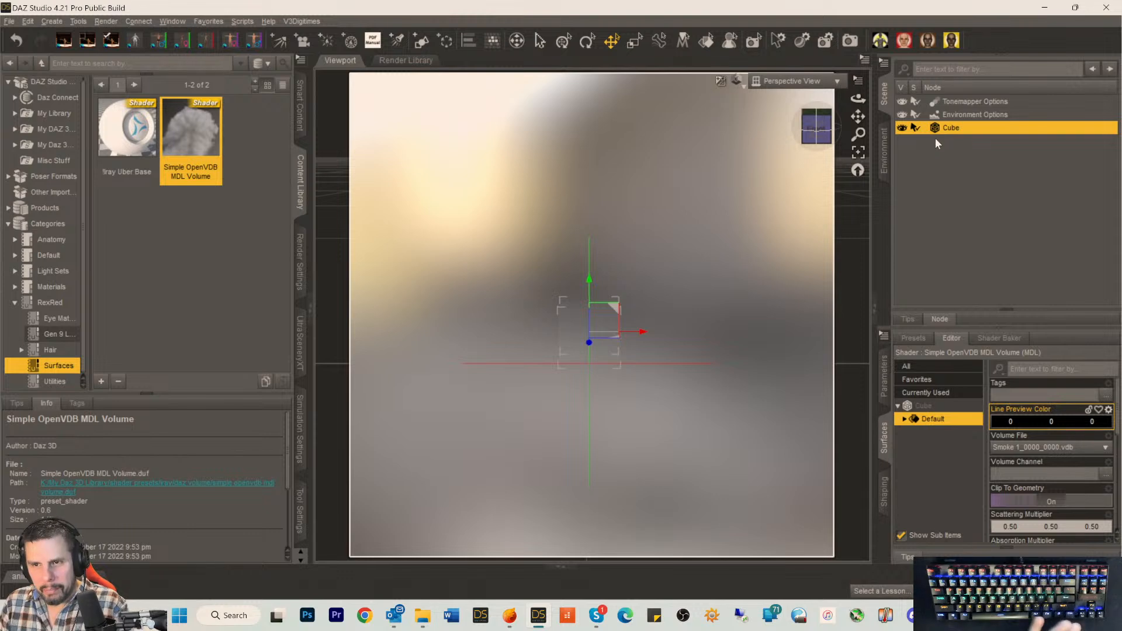
key("Delete")
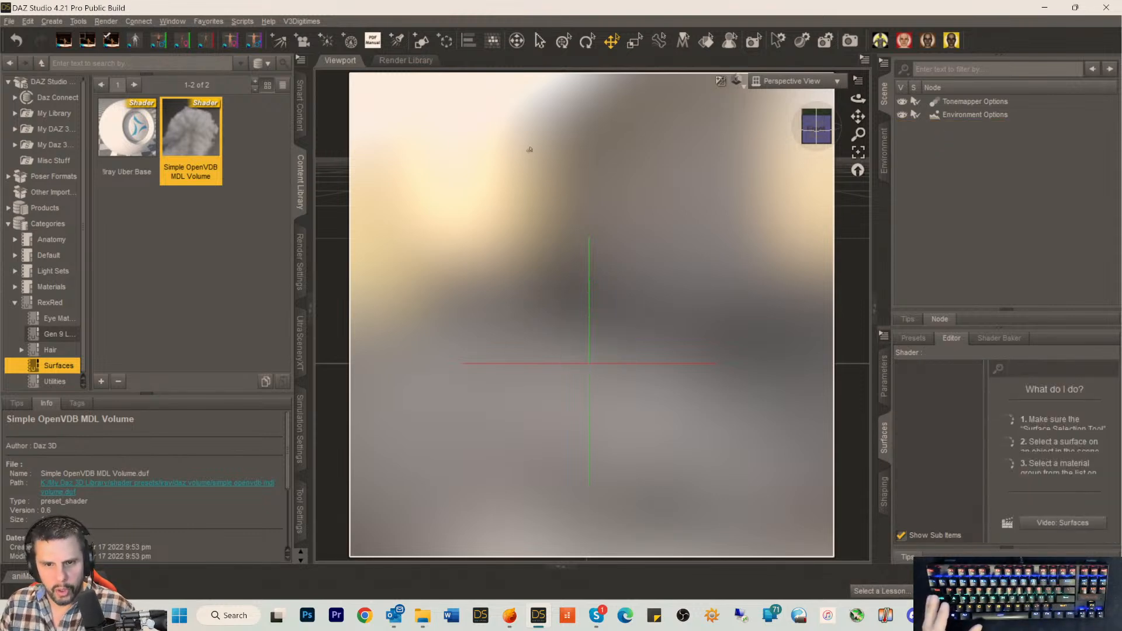
left_click(883, 97)
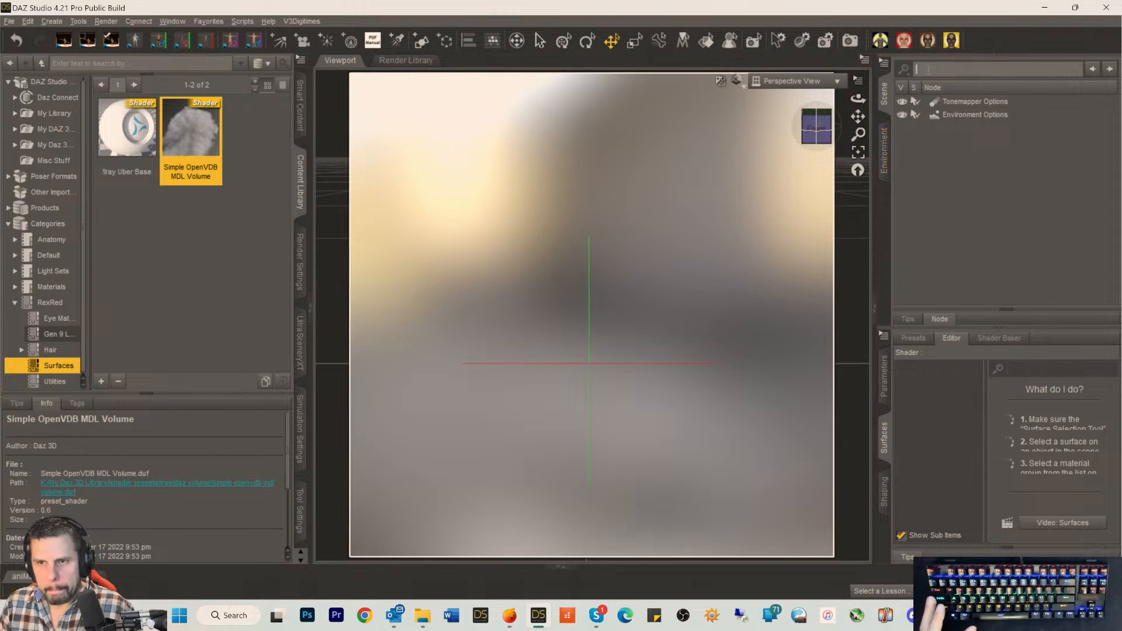
Set the environment type to Backdrop and make its background colour black (0, 0, 0).
left_click(938, 117)
left_click(884, 152)
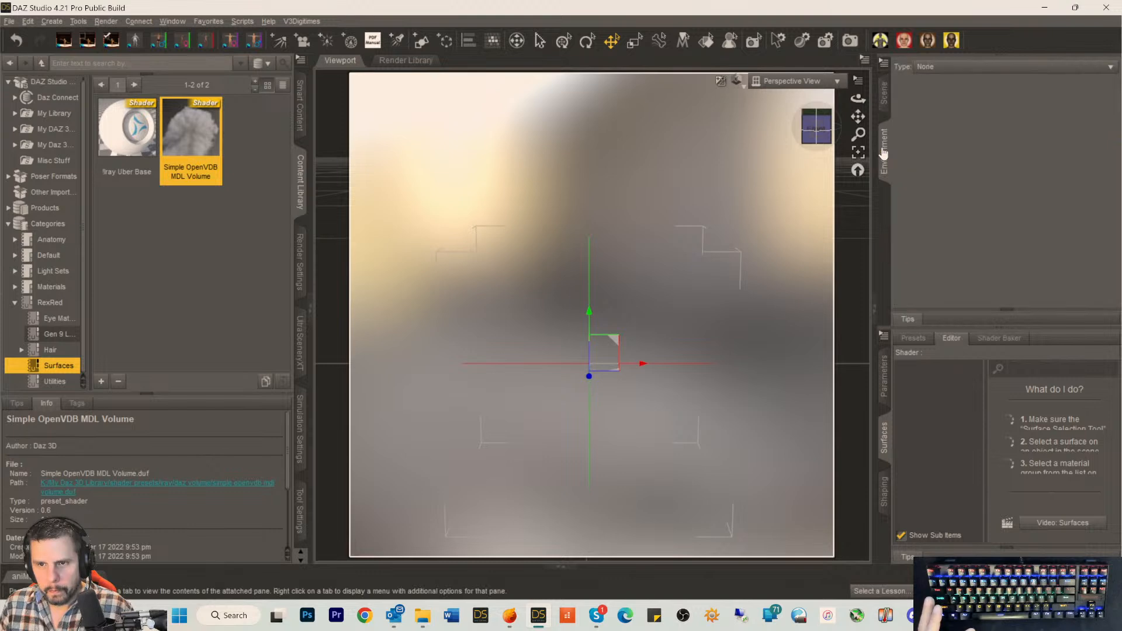
left_click(935, 67)
left_click(924, 96)
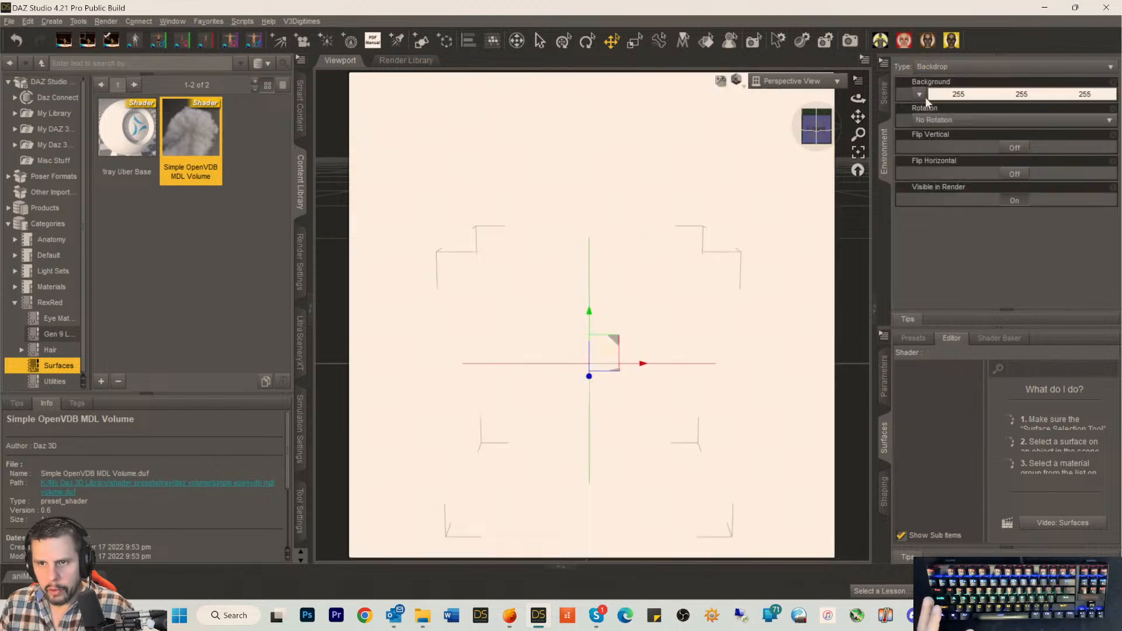
left_click(926, 97)
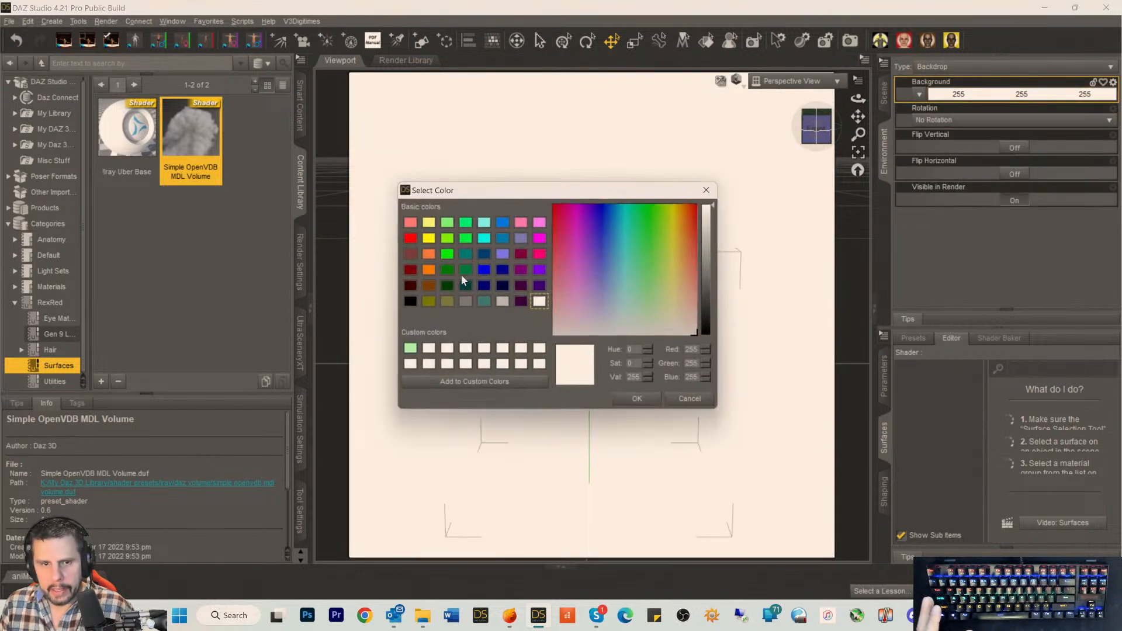
left_click(410, 301)
left_click(625, 398)
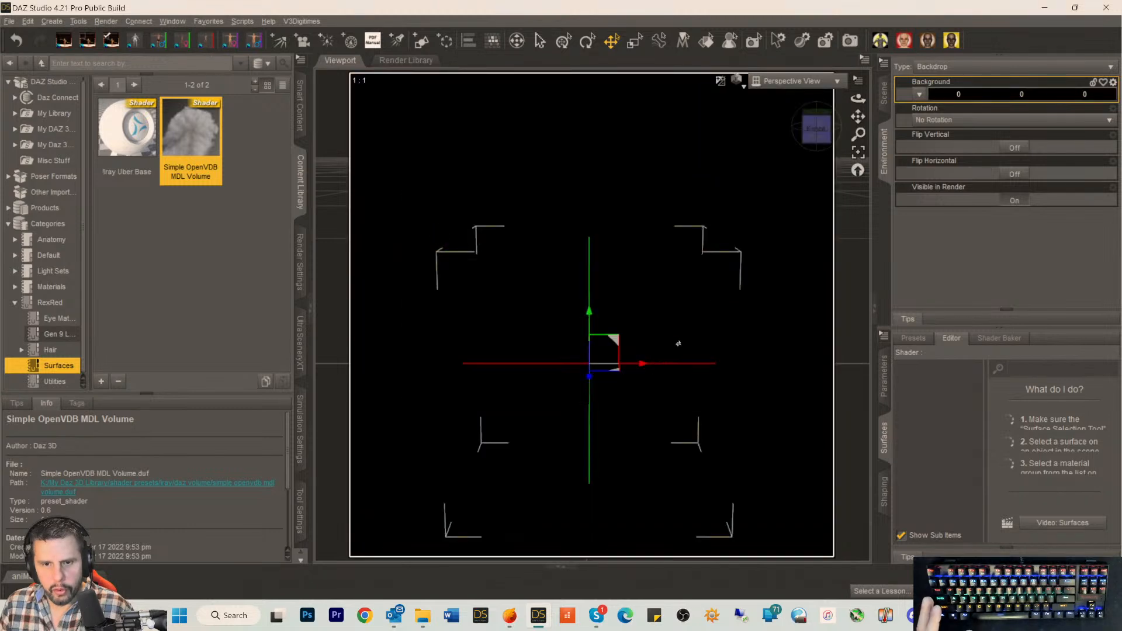
Create a new spotlight in the scene.
left_click_drag(828, 135, 828, 129)
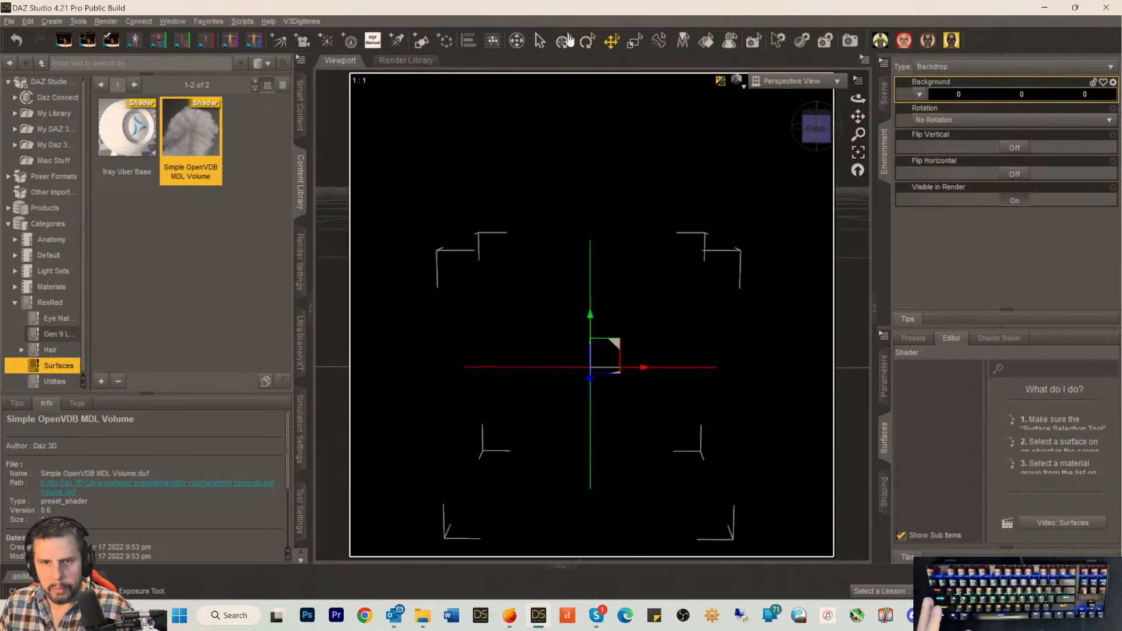
left_click(393, 42)
left_click(576, 336)
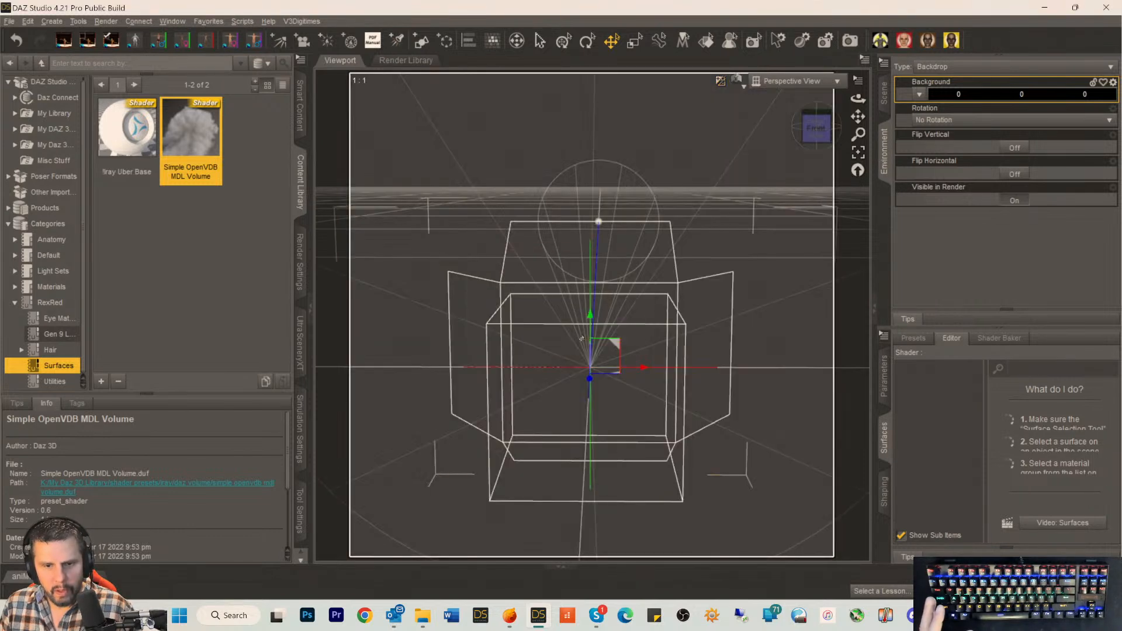
Look through the SpotLight and reposition it so it faces the scene centre from above the floor grid.
left_click(794, 81)
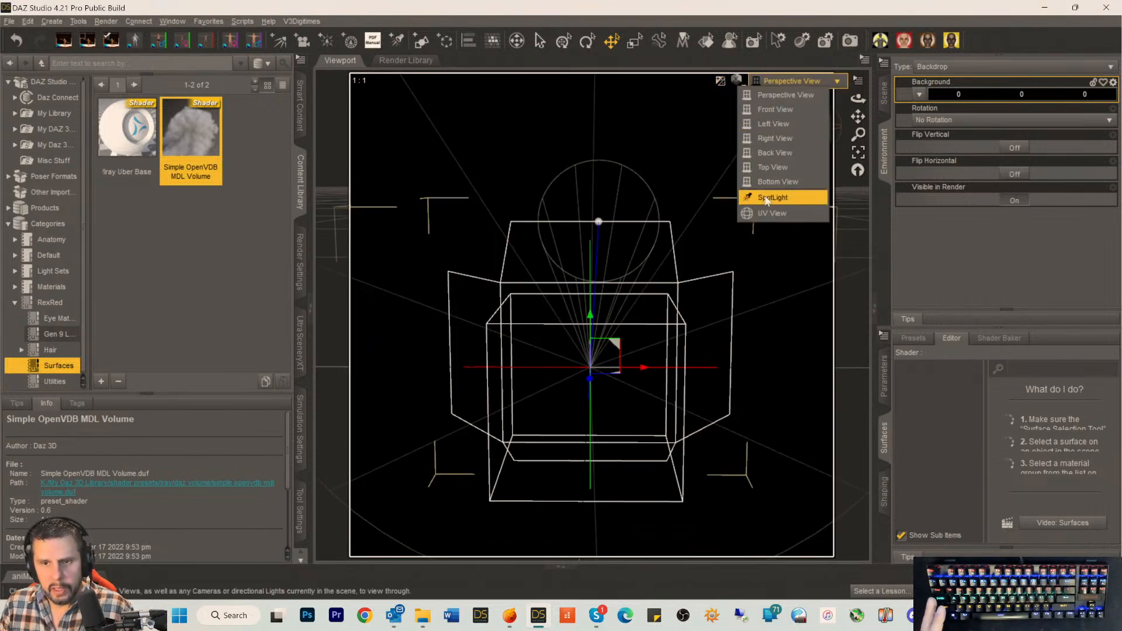
left_click(765, 197)
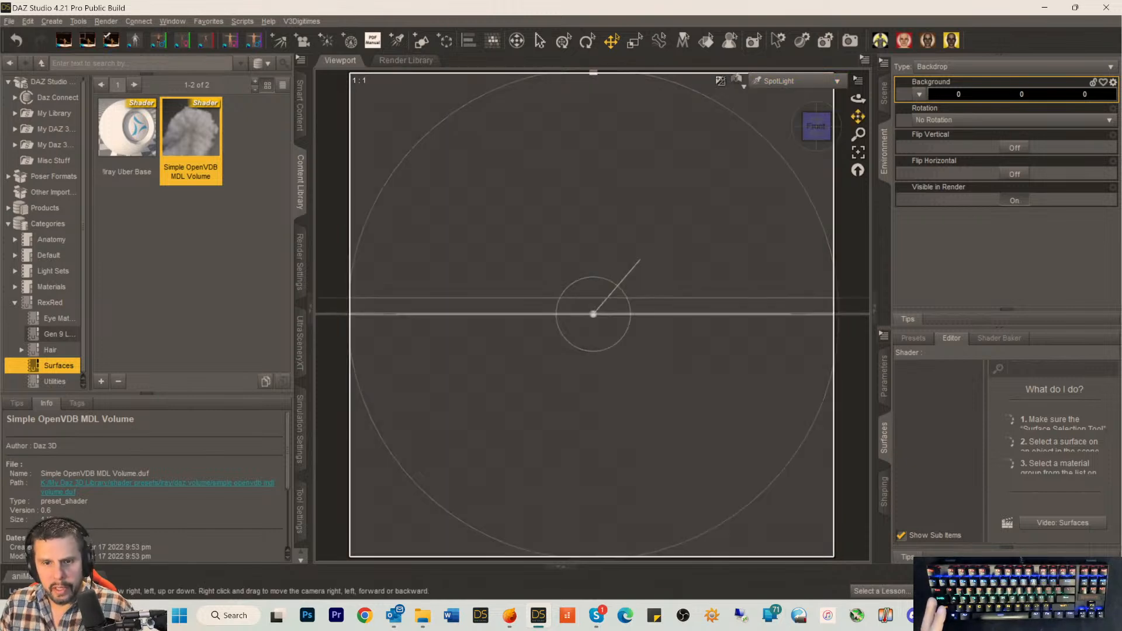
left_click_drag(857, 116, 766, 175)
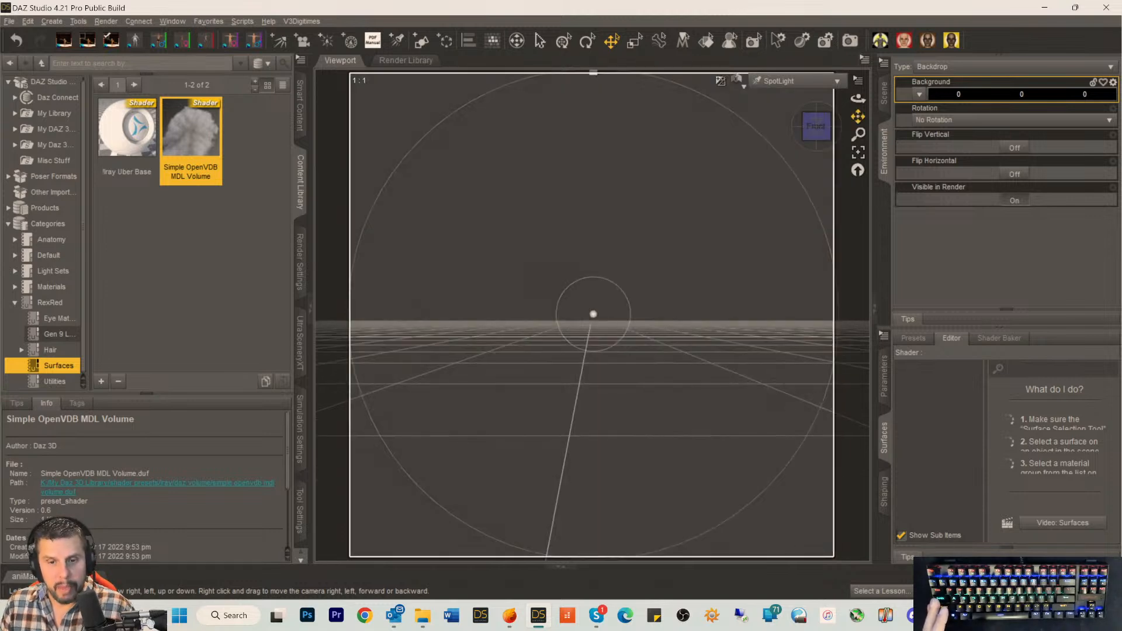
left_click_drag(858, 116, 858, 107)
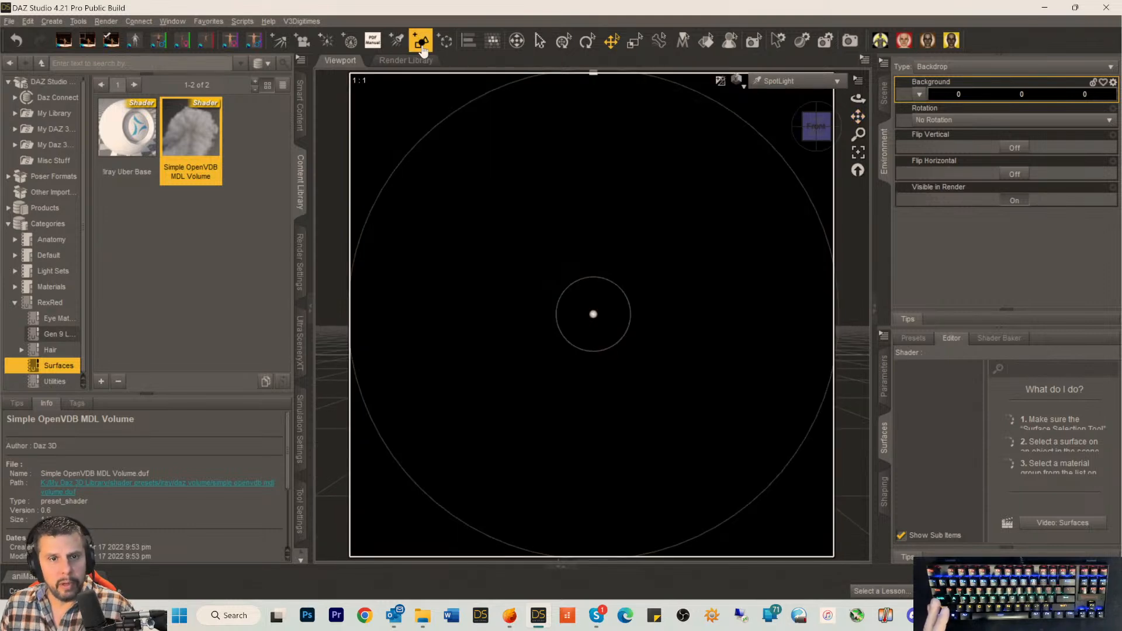
Create a cube primitive with a size of 0.1 m and 10 divisions.
left_click(421, 42)
left_click(533, 249)
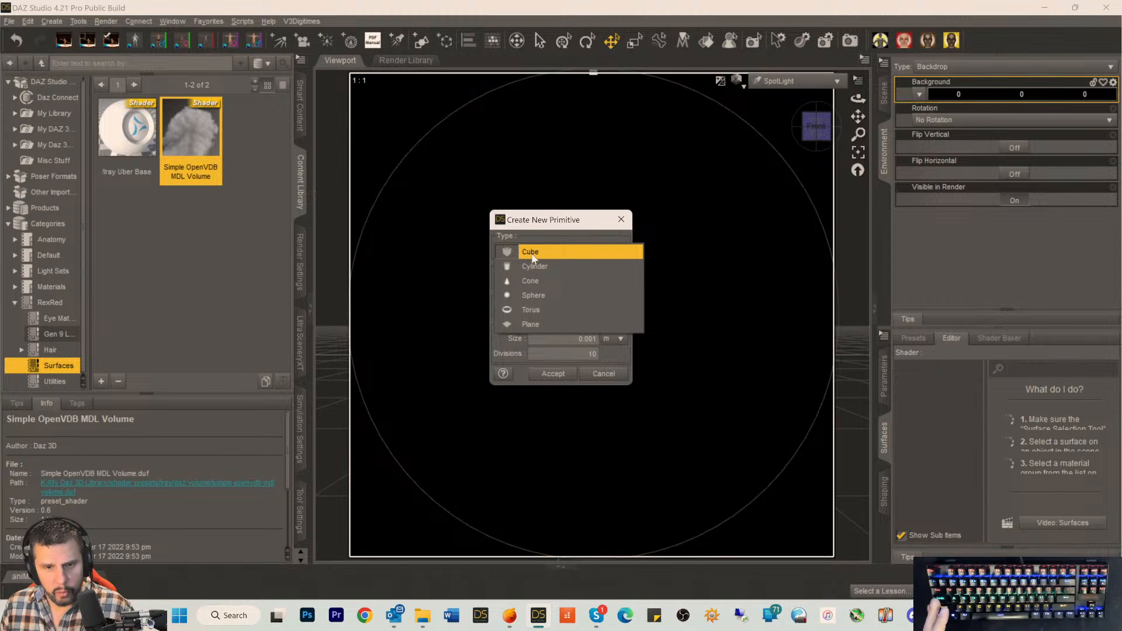
left_click(541, 233)
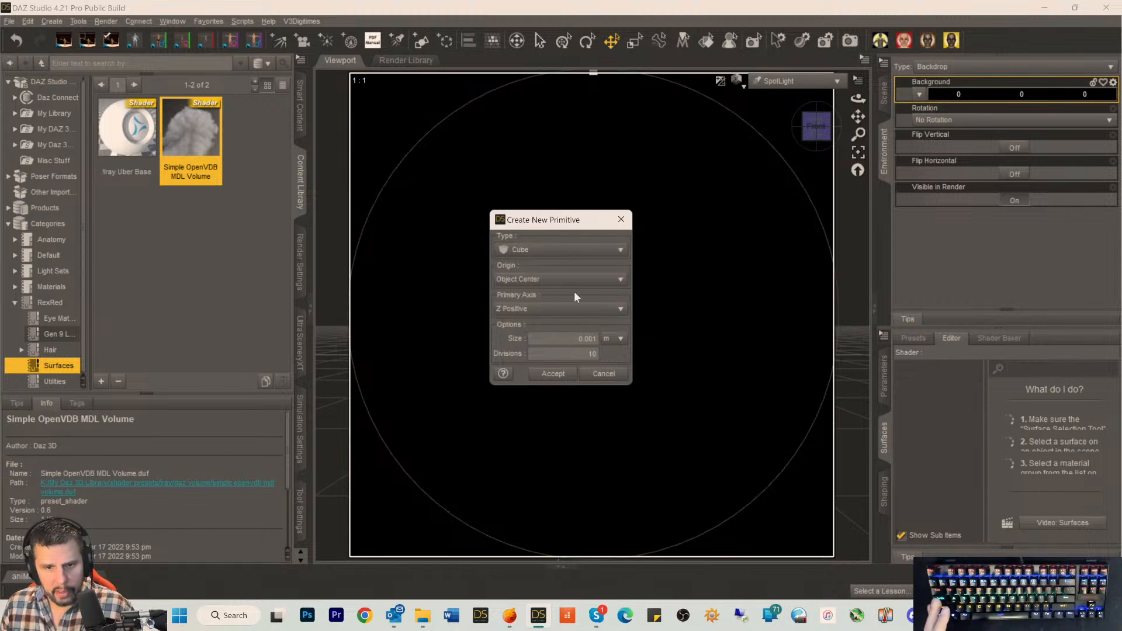
double_click(586, 339)
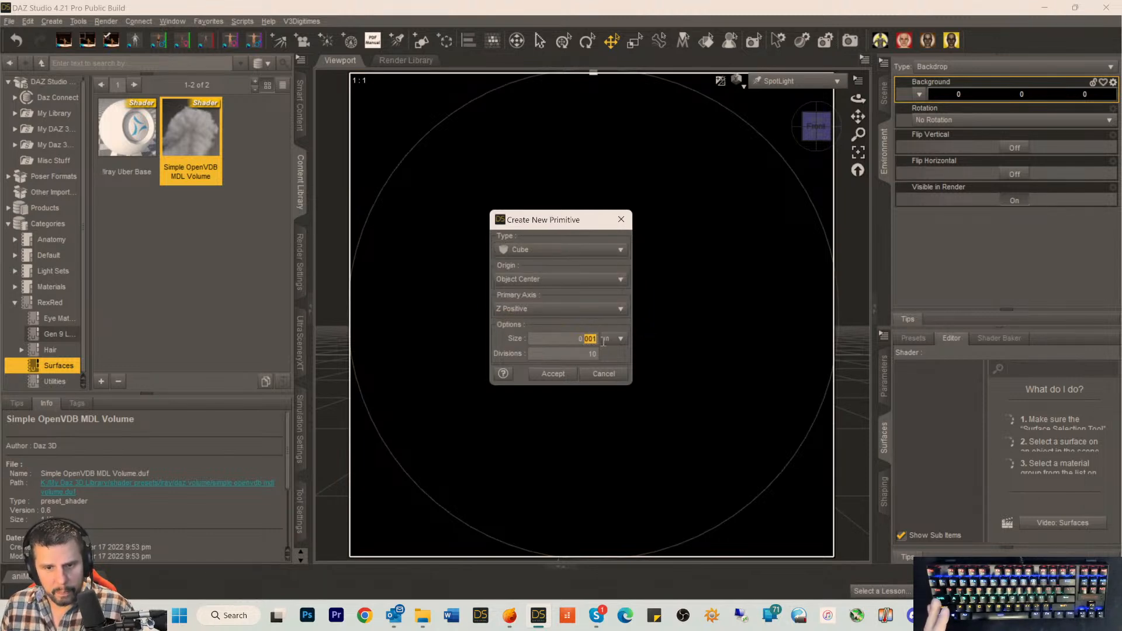
type("1")
key("Return")
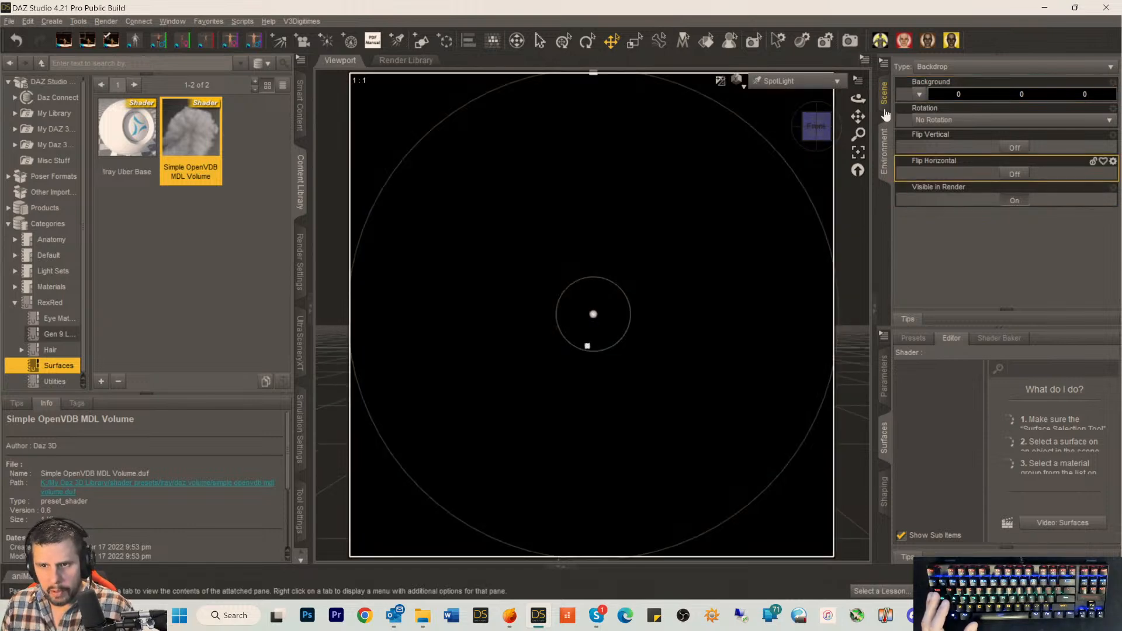
Delete the 0.1 m cube from the scene.
left_click(885, 109)
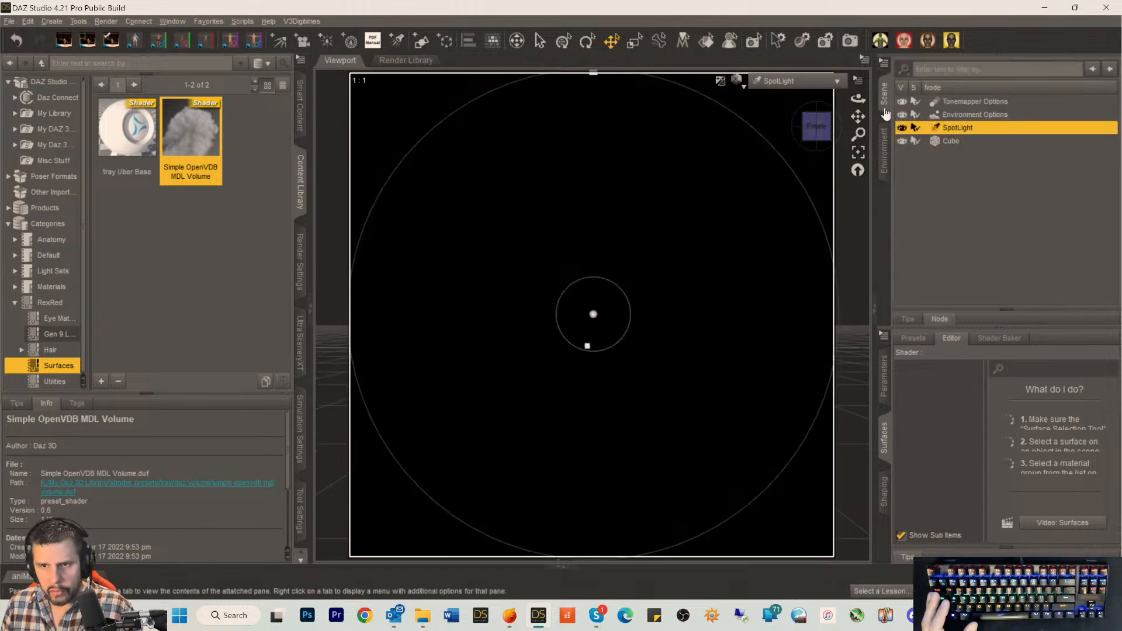
left_click(941, 141)
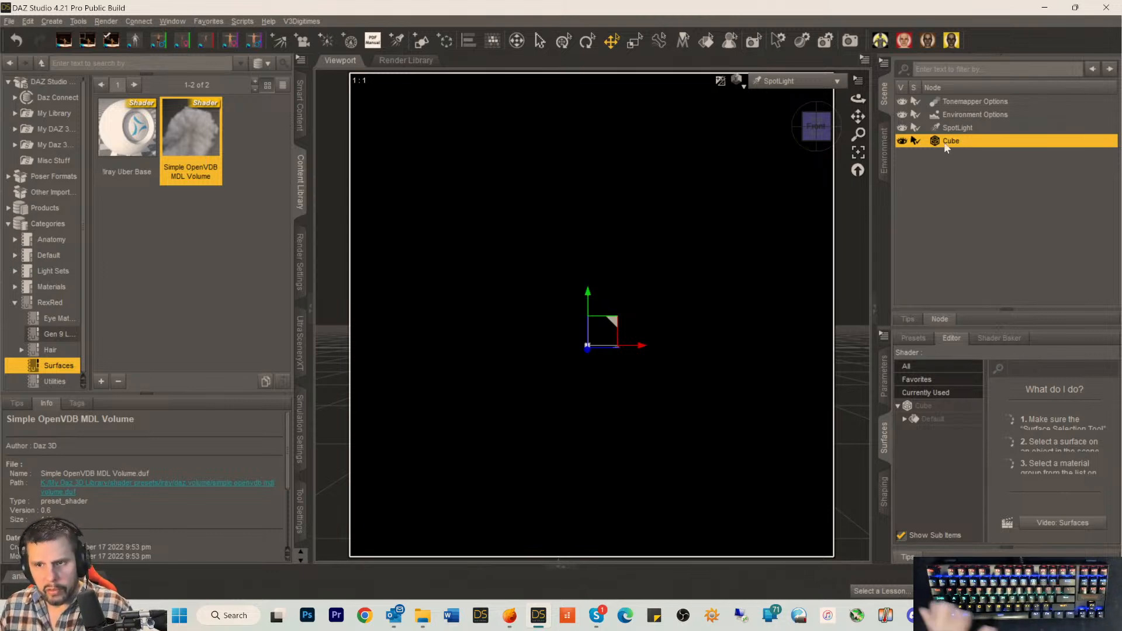
key("Delete")
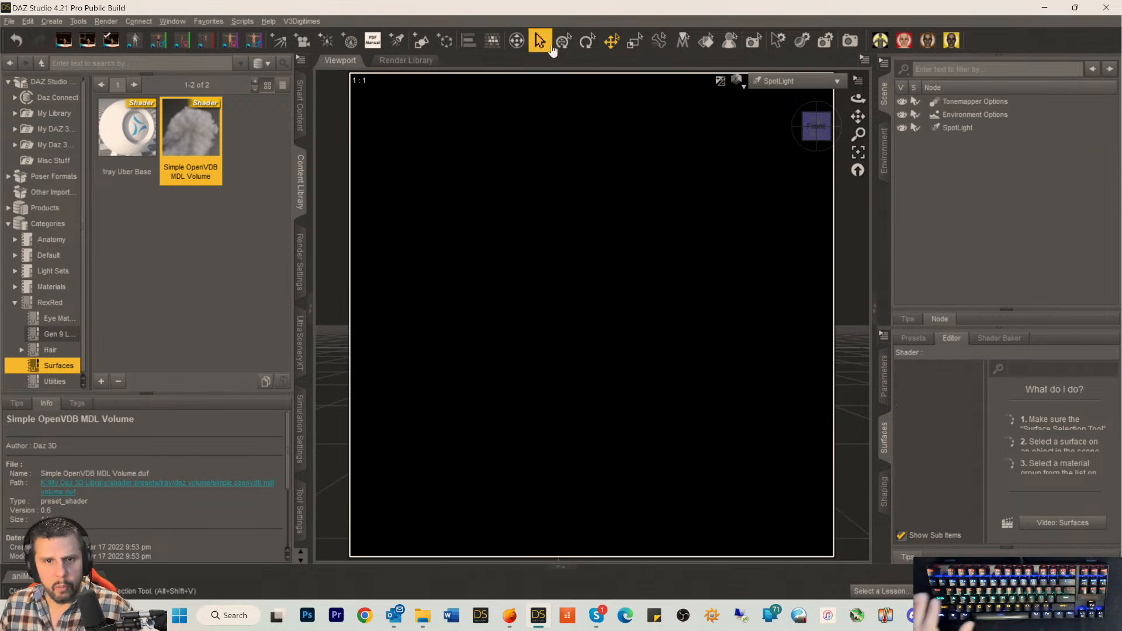
Create a cube primitive with a size of 1 m and 10 divisions.
left_click(563, 41)
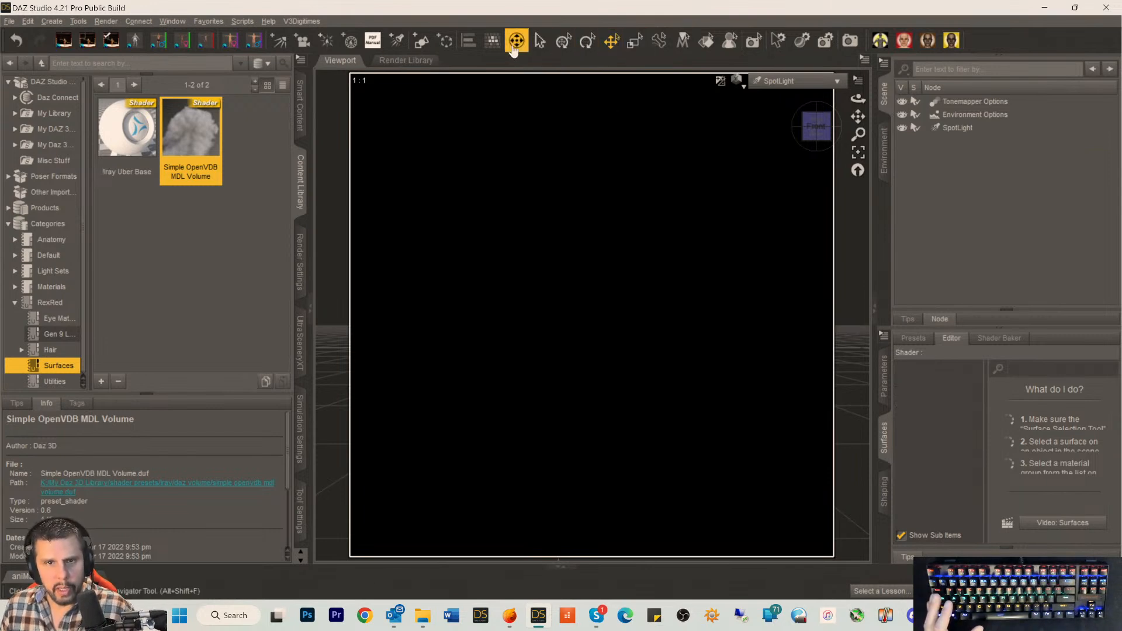
left_click(420, 41)
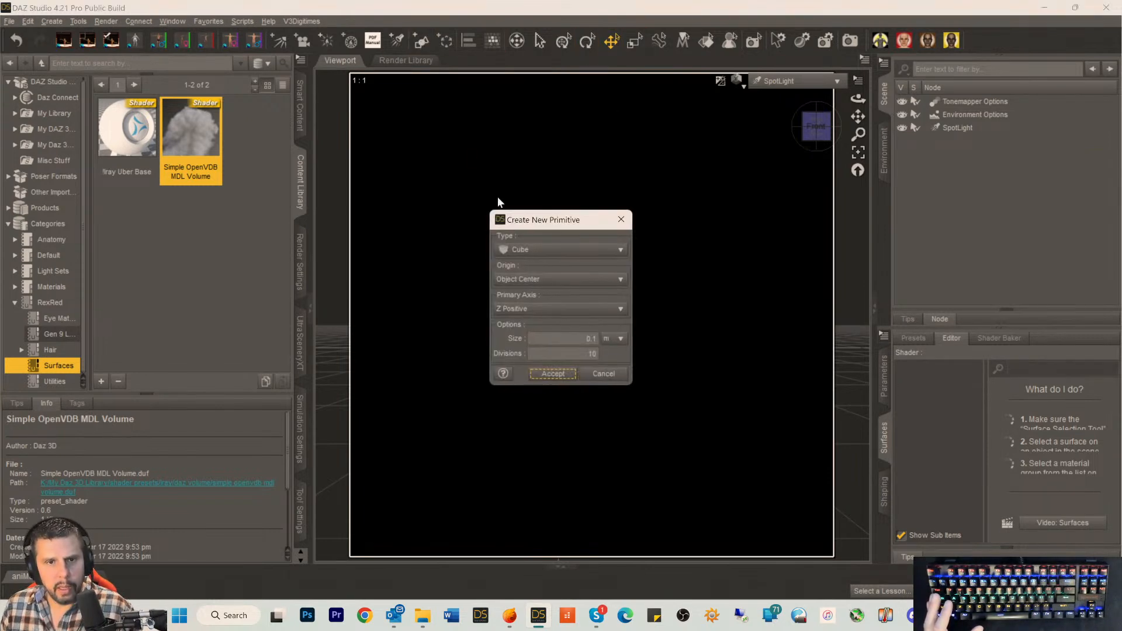
left_click(577, 339)
type("1")
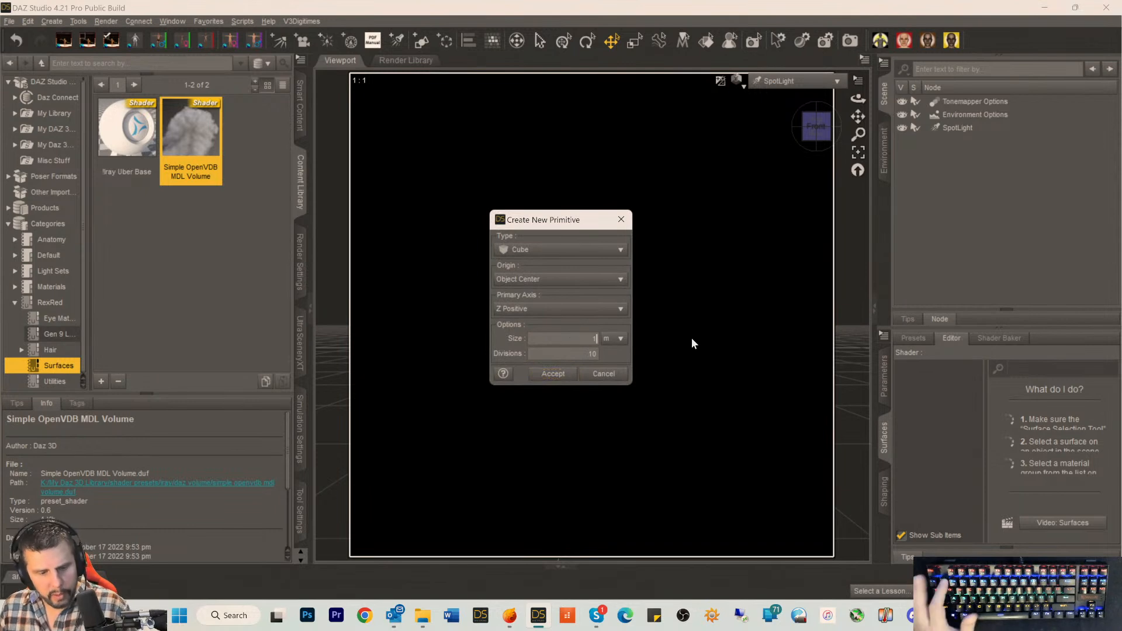
key("Return")
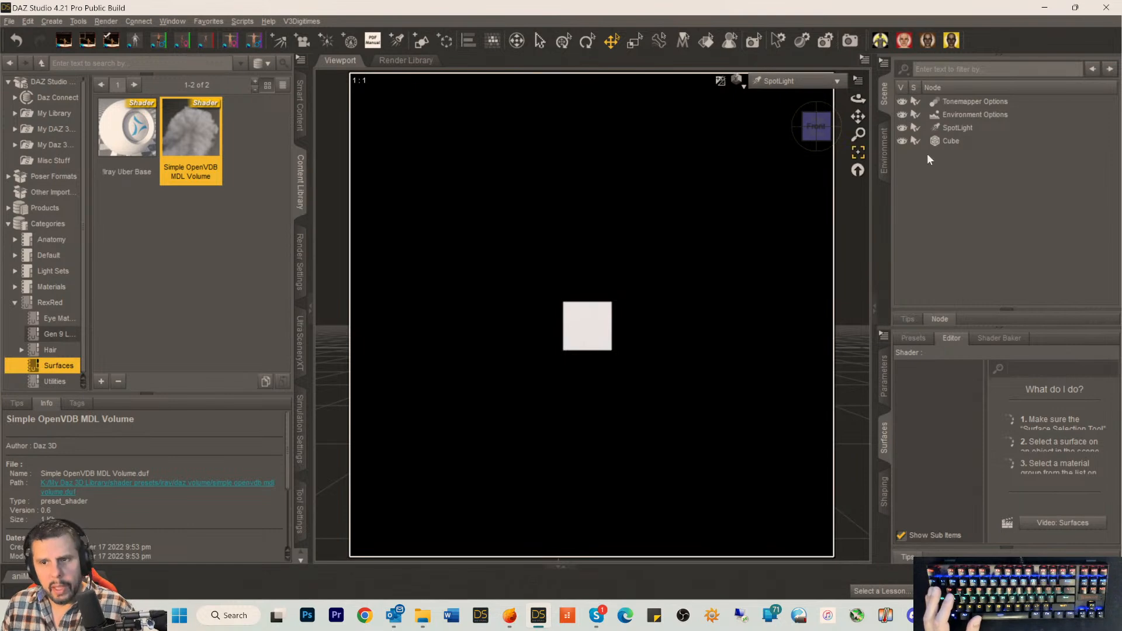
Delete the 1 m cube from the scene.
left_click(949, 141)
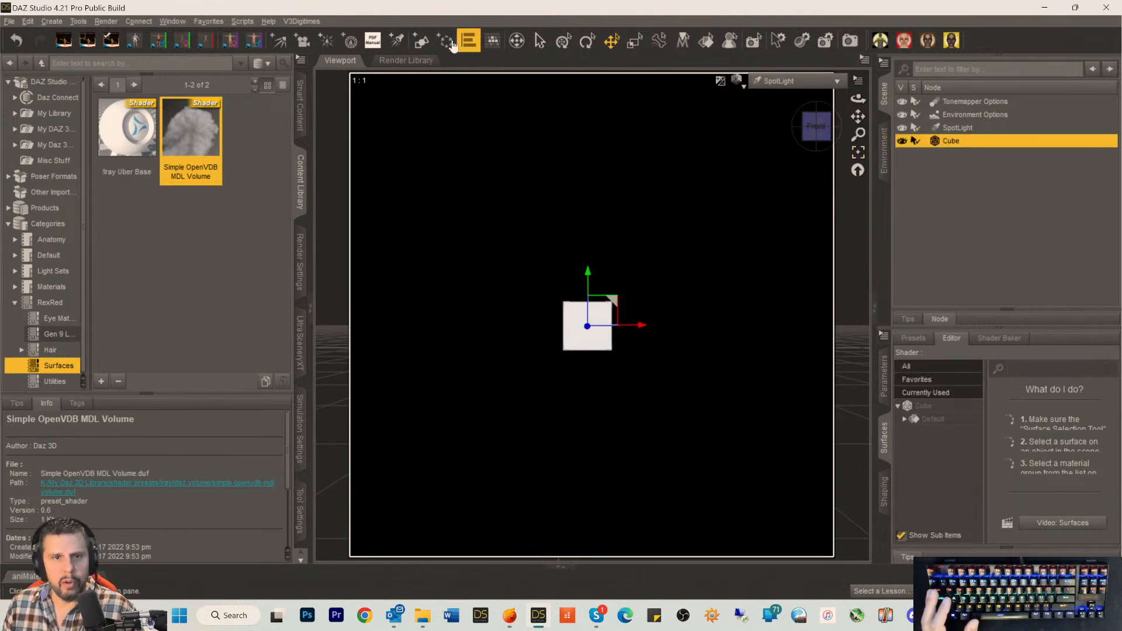
left_click(421, 41)
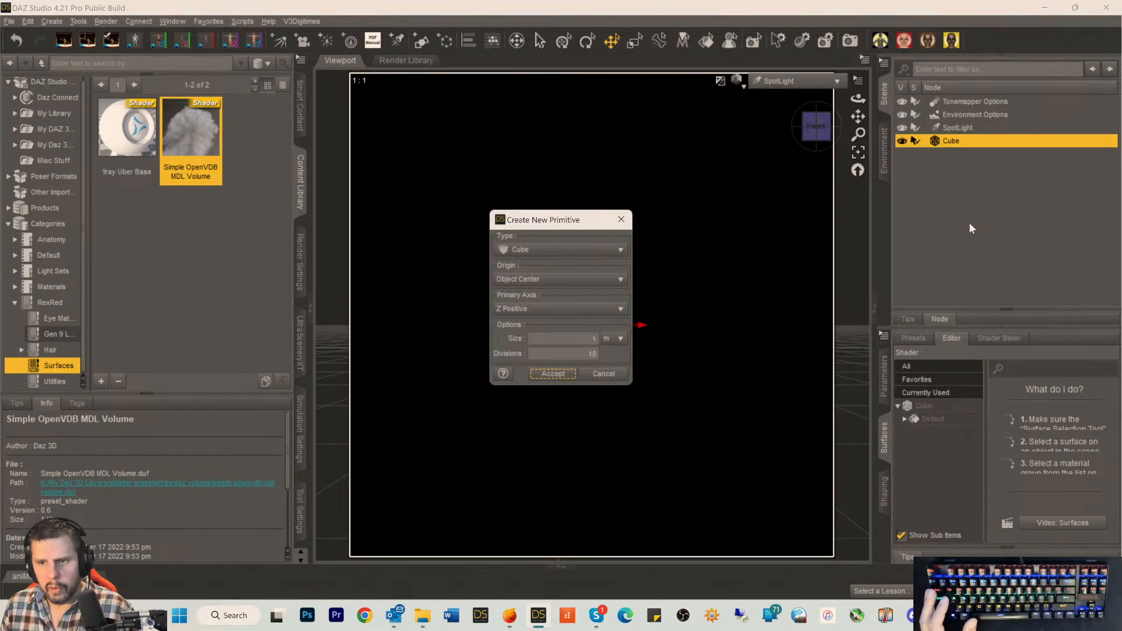
left_click(604, 375)
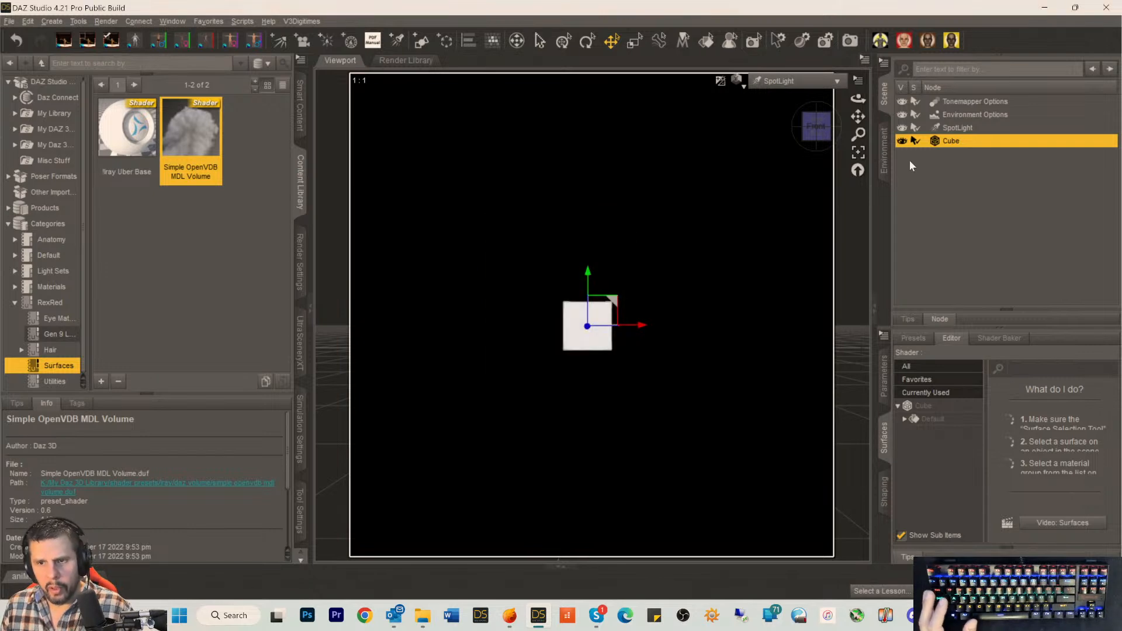
key("Delete")
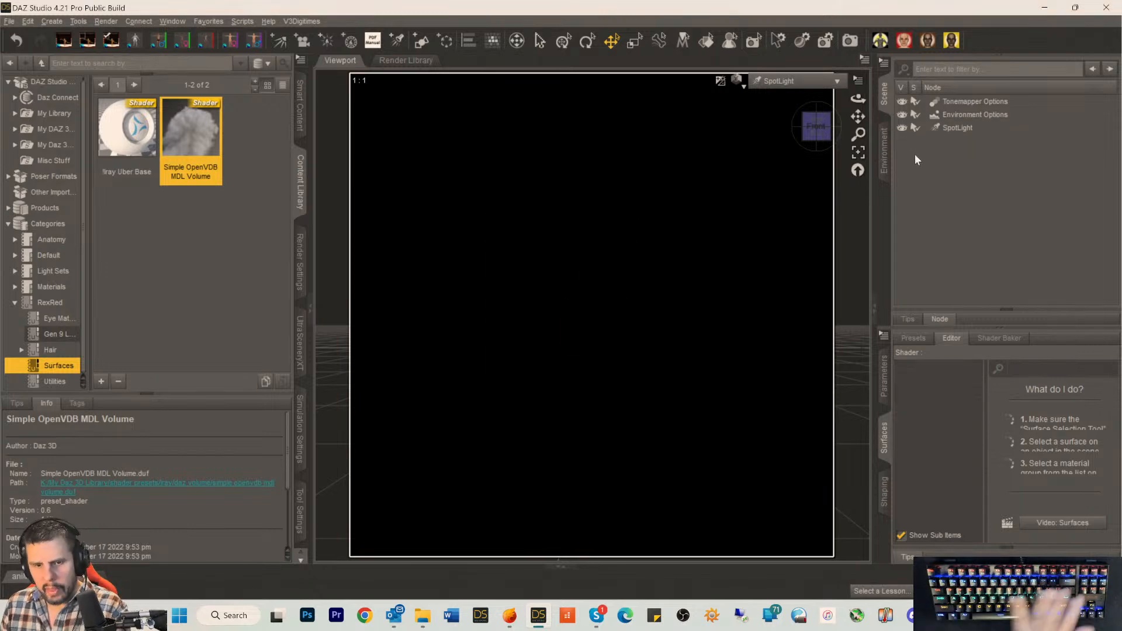
Try a cube primitive with a size of 5 m, and delete it from the scene.
left_click(421, 41)
left_click(593, 339)
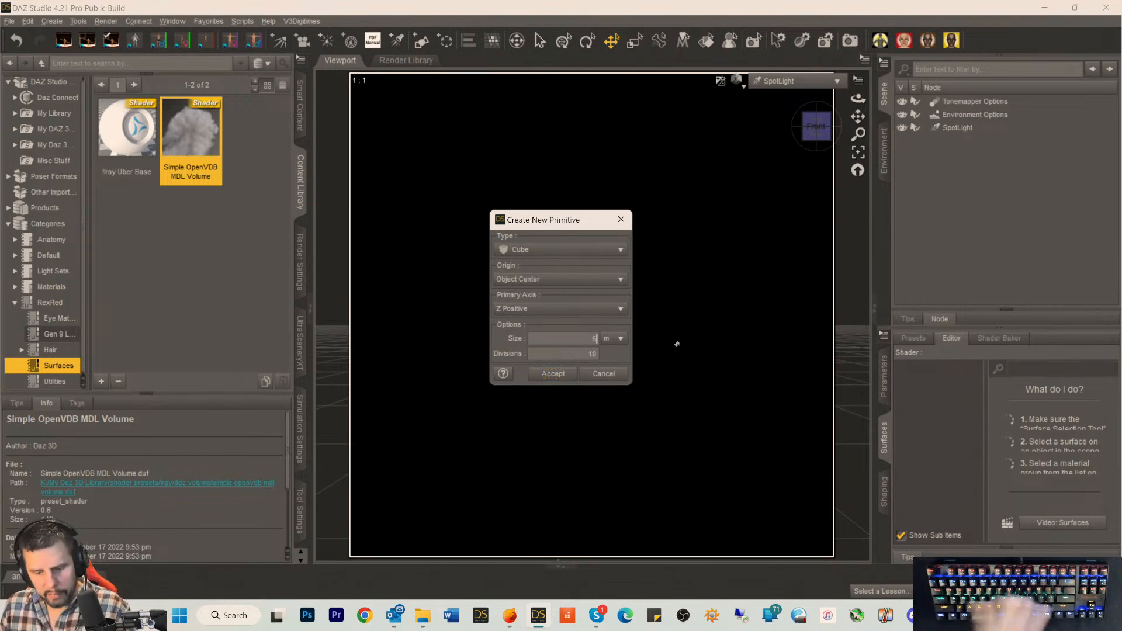
key("Return")
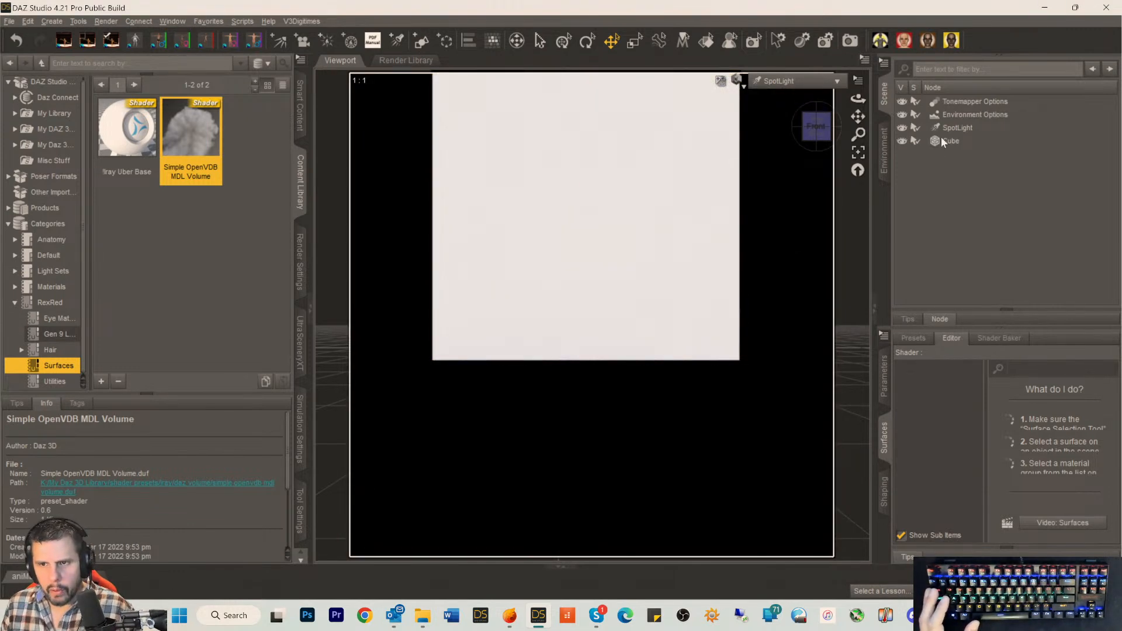
left_click(944, 140)
key("Delete")
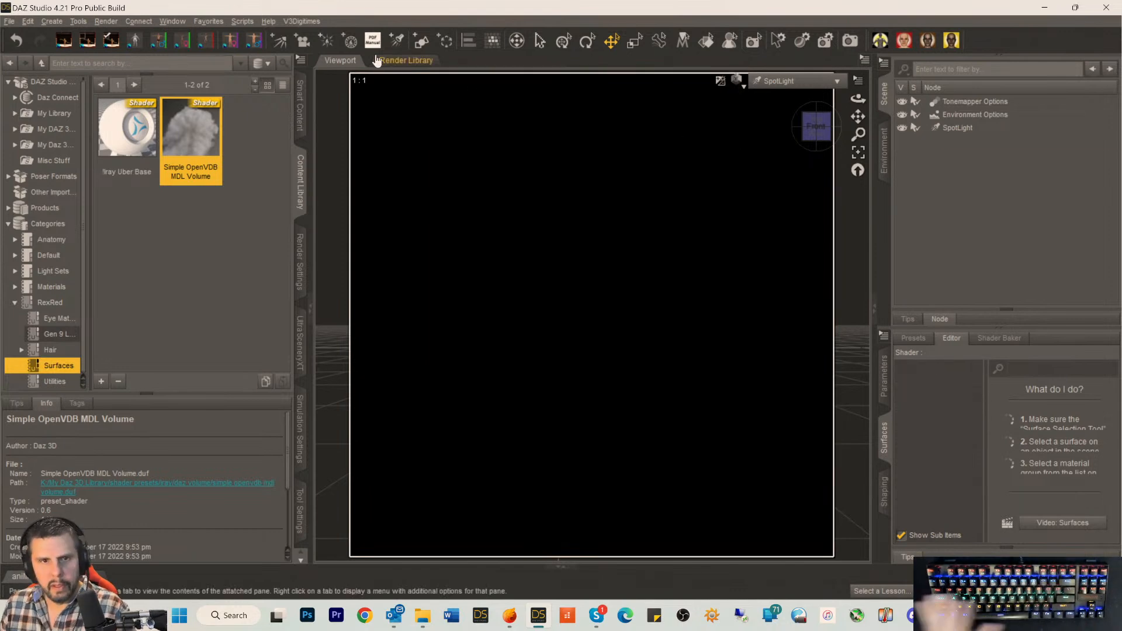
Create a cube primitive with a size of 0.5 m and 10 divisions.
left_click(421, 40)
left_click_drag(575, 341, 609, 346)
type(".5")
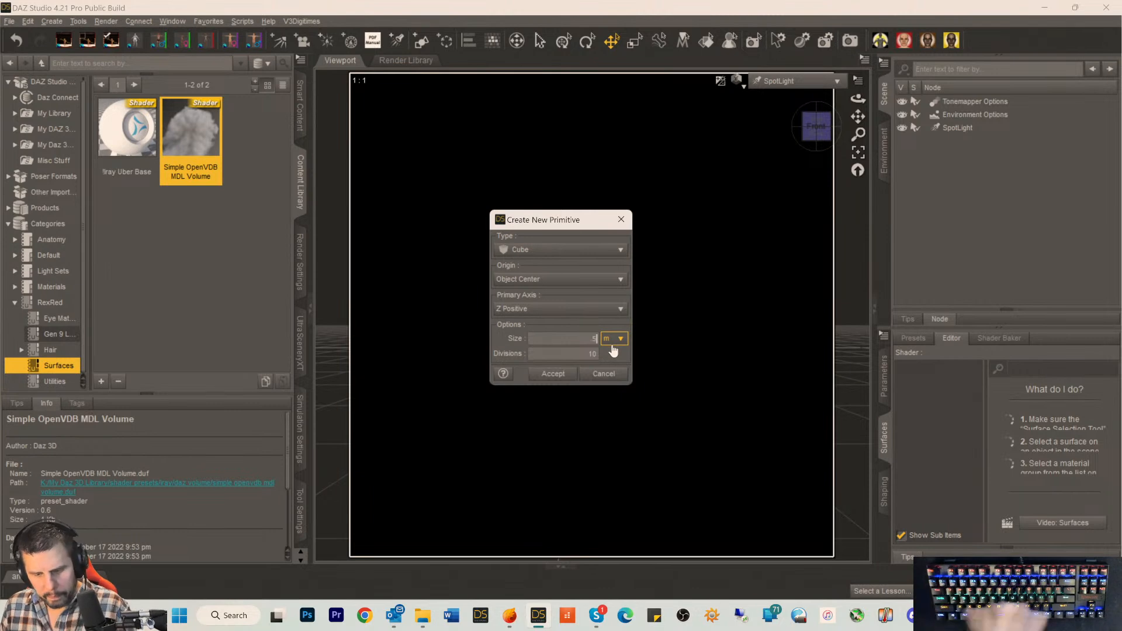
key("Return")
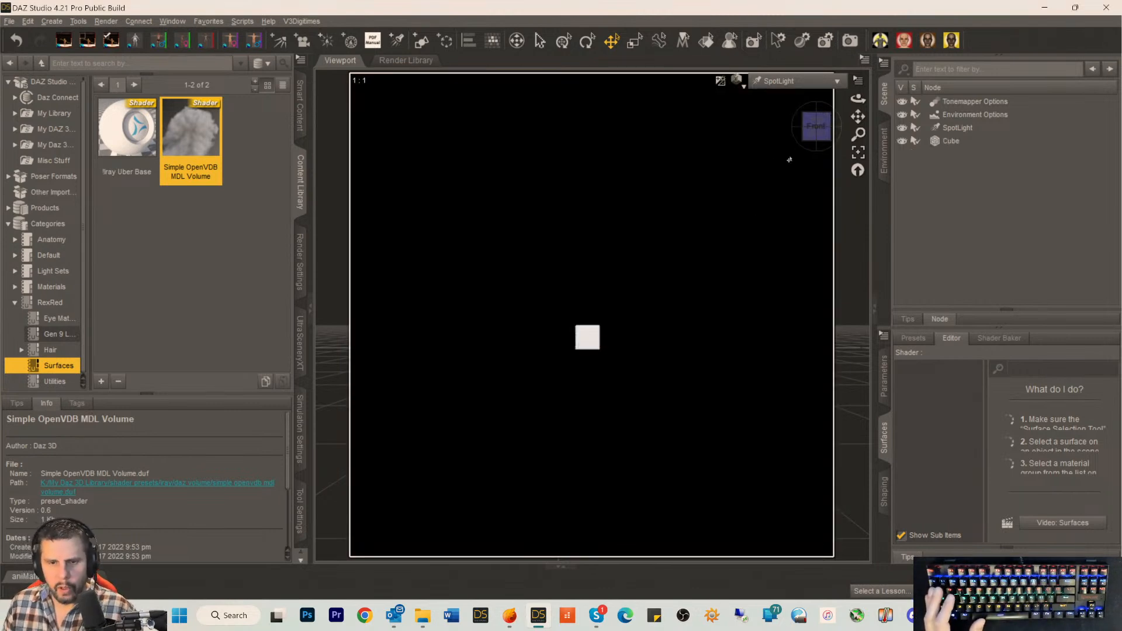
Apply the Simple OpenVDB MDL Volume shader to the new cube.
left_click(939, 142)
left_click(934, 407)
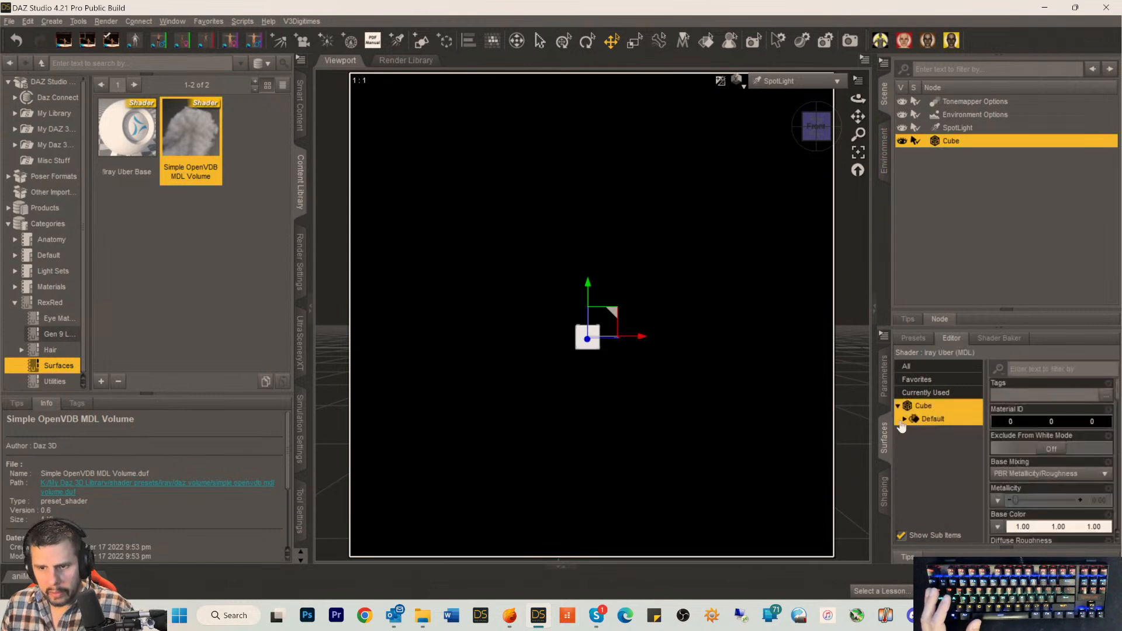
left_click(883, 376)
left_click(923, 396)
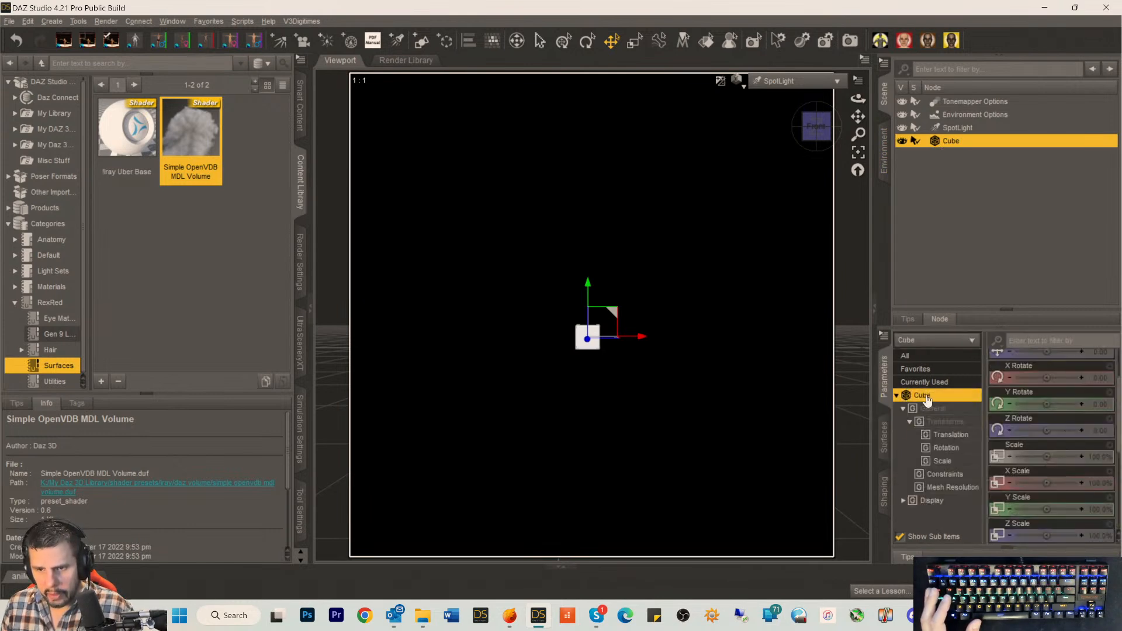
double_click(192, 136)
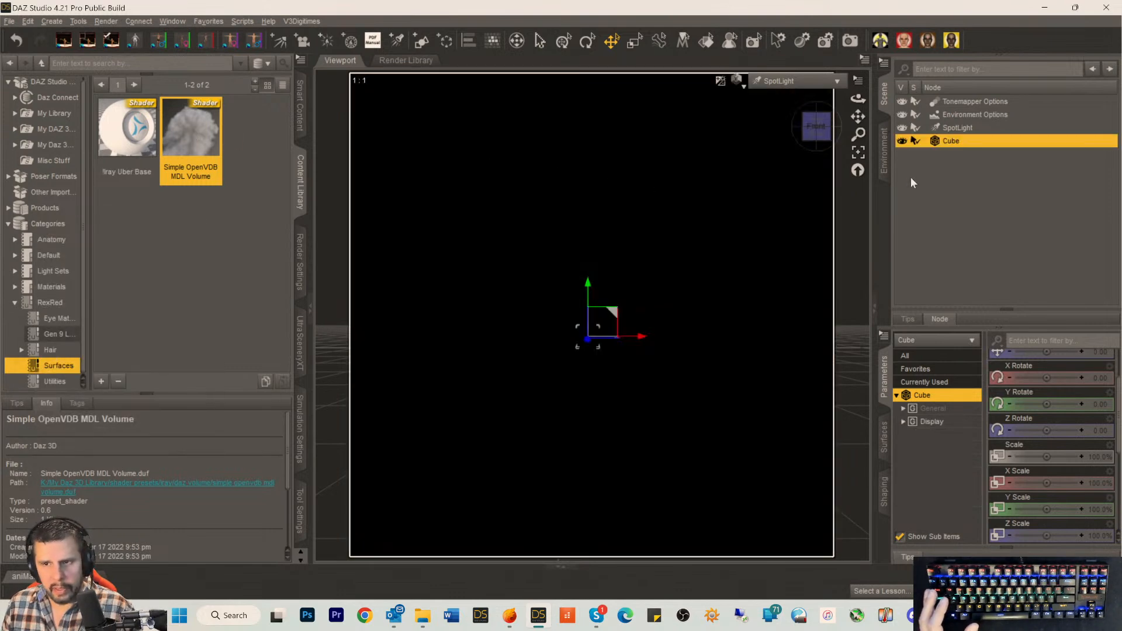
Load Pouf_0000.vdb from the EmberGen VDBs desktop folder as the volume file of the cube's shader.
left_click(884, 437)
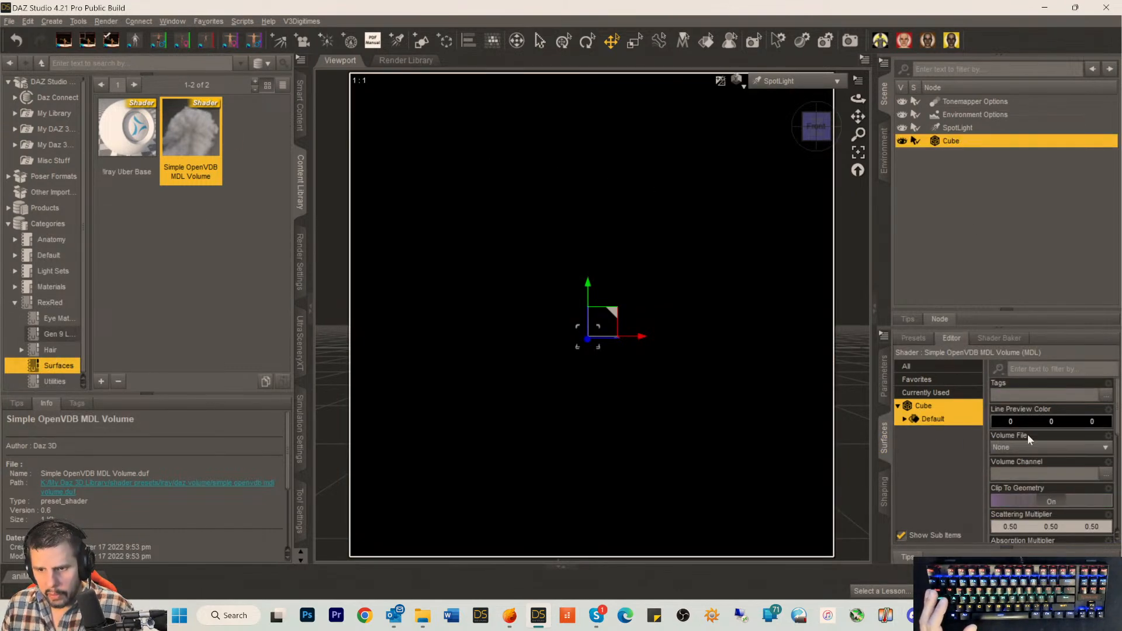
left_click(1099, 448)
left_click(1036, 462)
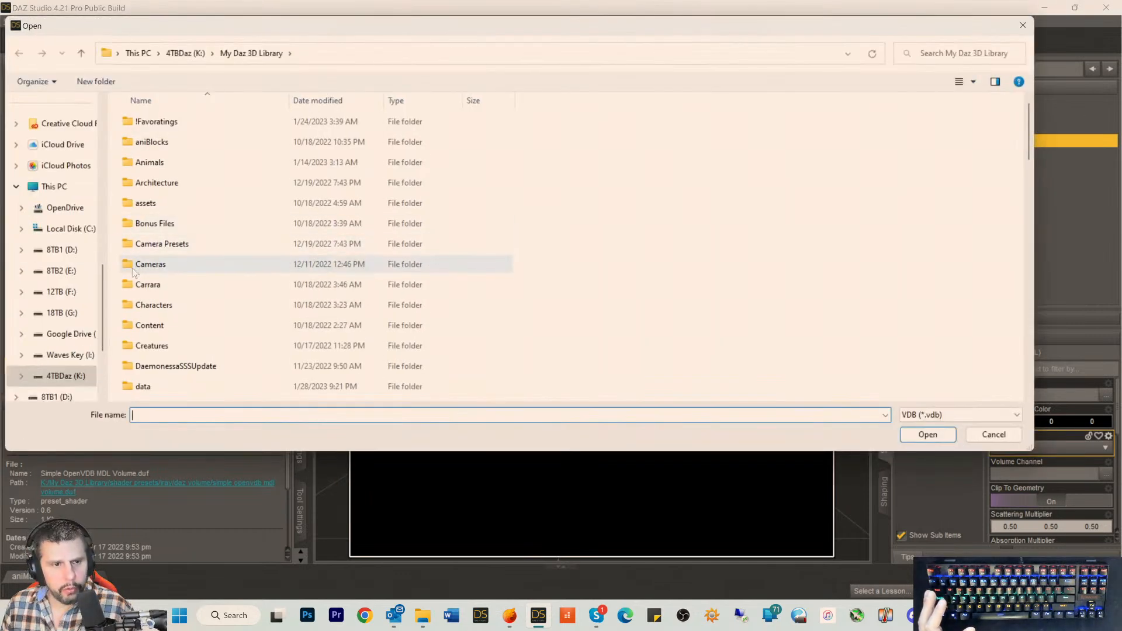
scroll(81, 193, "up", 3)
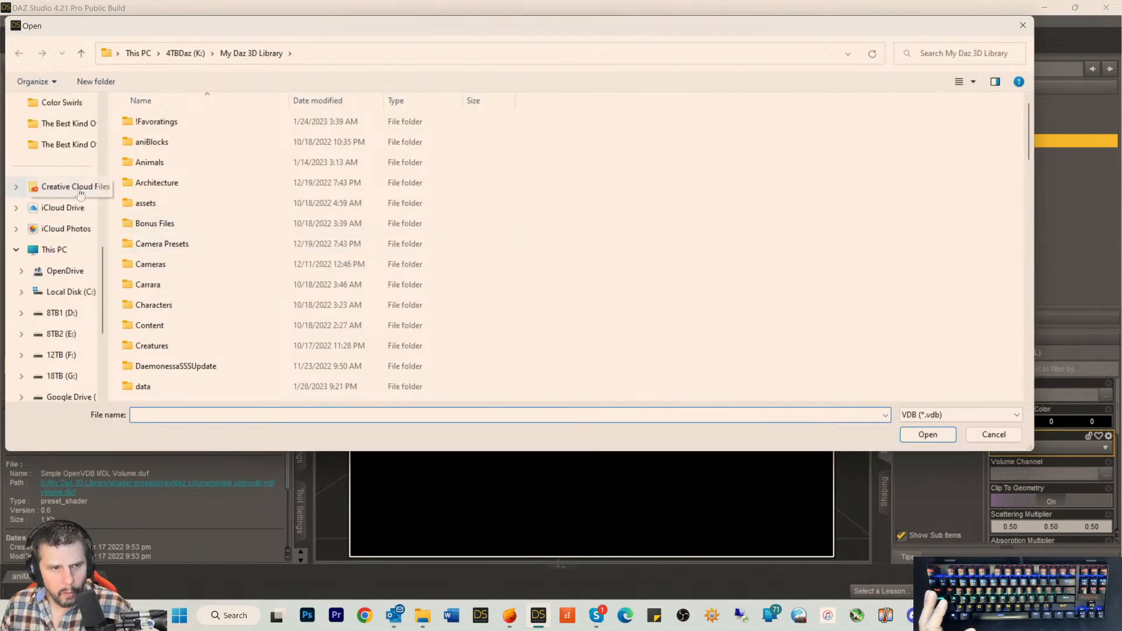
scroll(81, 192, "up", 1)
left_click(64, 166)
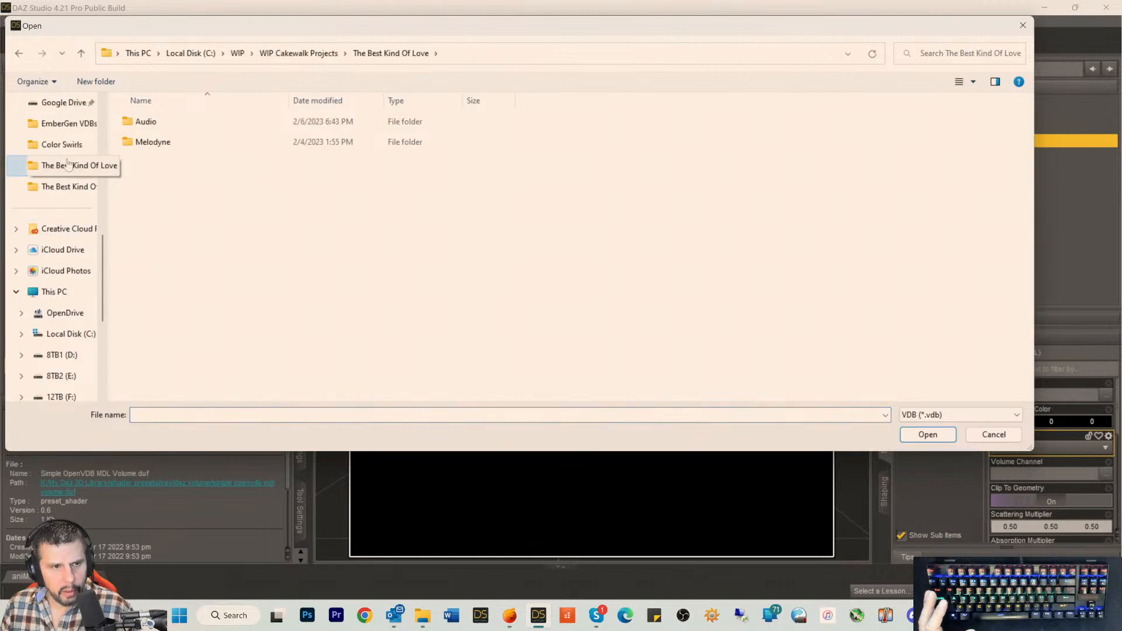
left_click(60, 127)
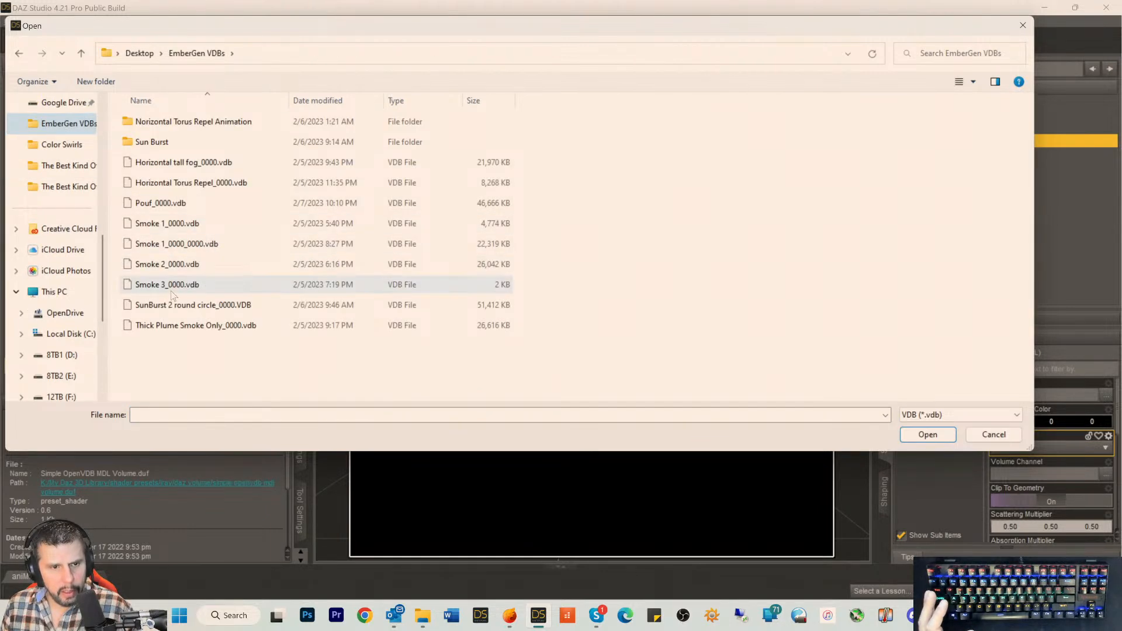
double_click(150, 203)
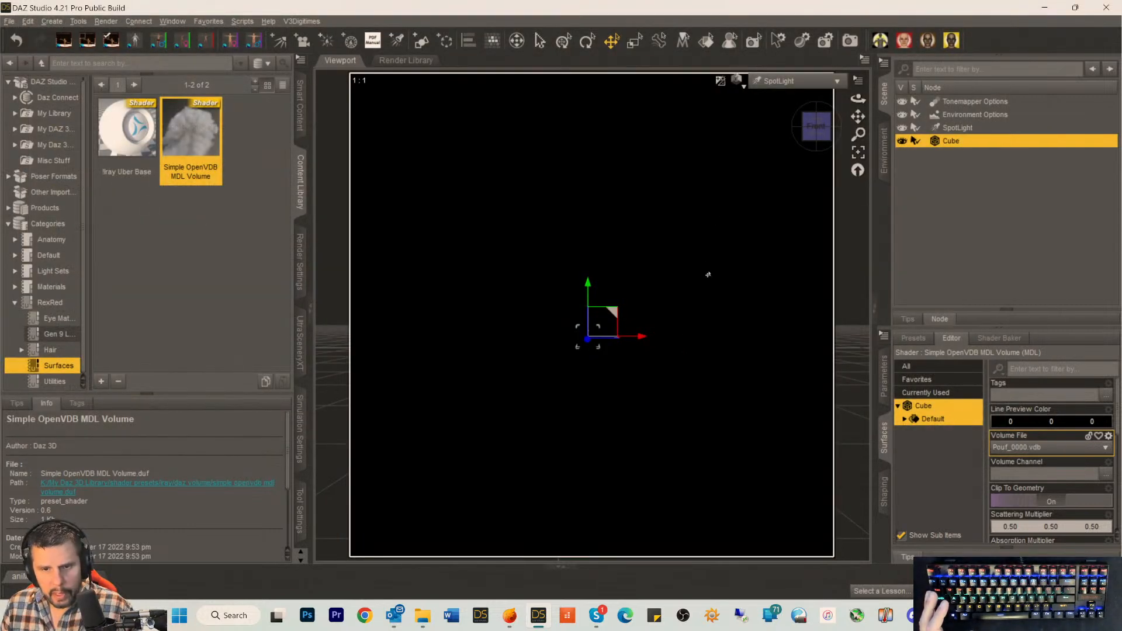
Set the cube's overall scale to 800%.
scroll(705, 327, "up", 8)
scroll(705, 327, "up", 6)
scroll(705, 327, "up", 1)
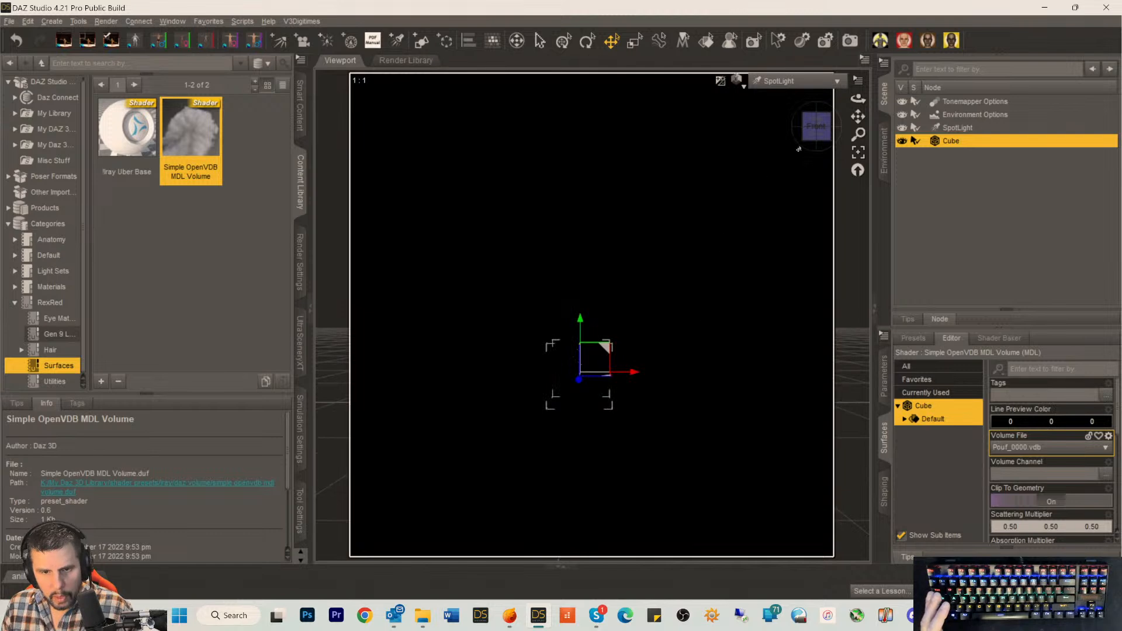
left_click_drag(819, 132, 821, 131)
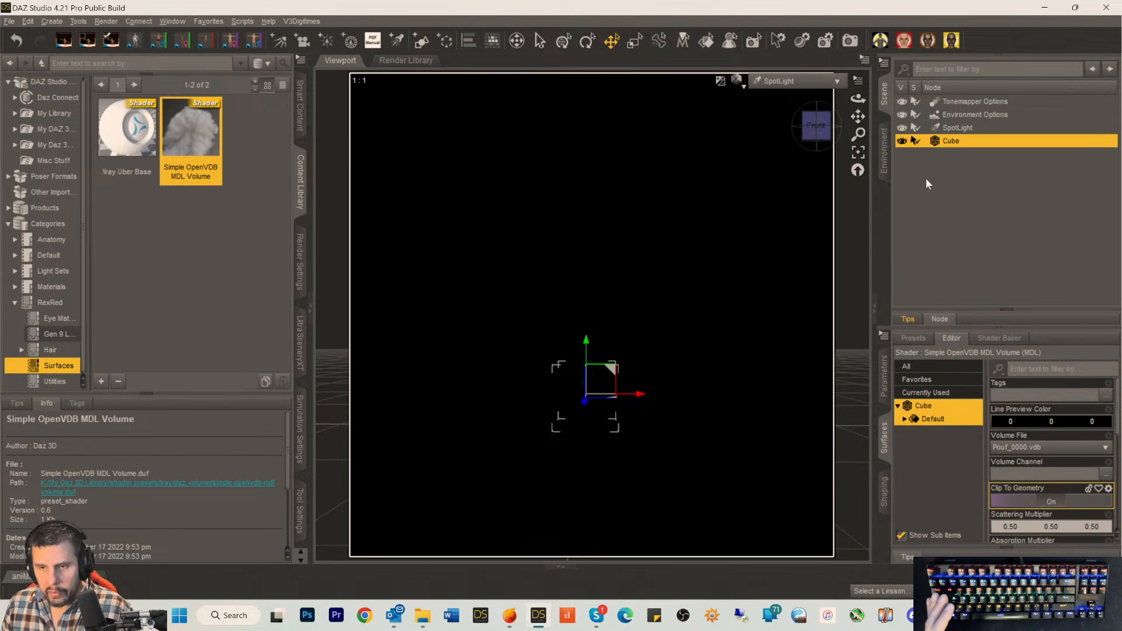
left_click(883, 377)
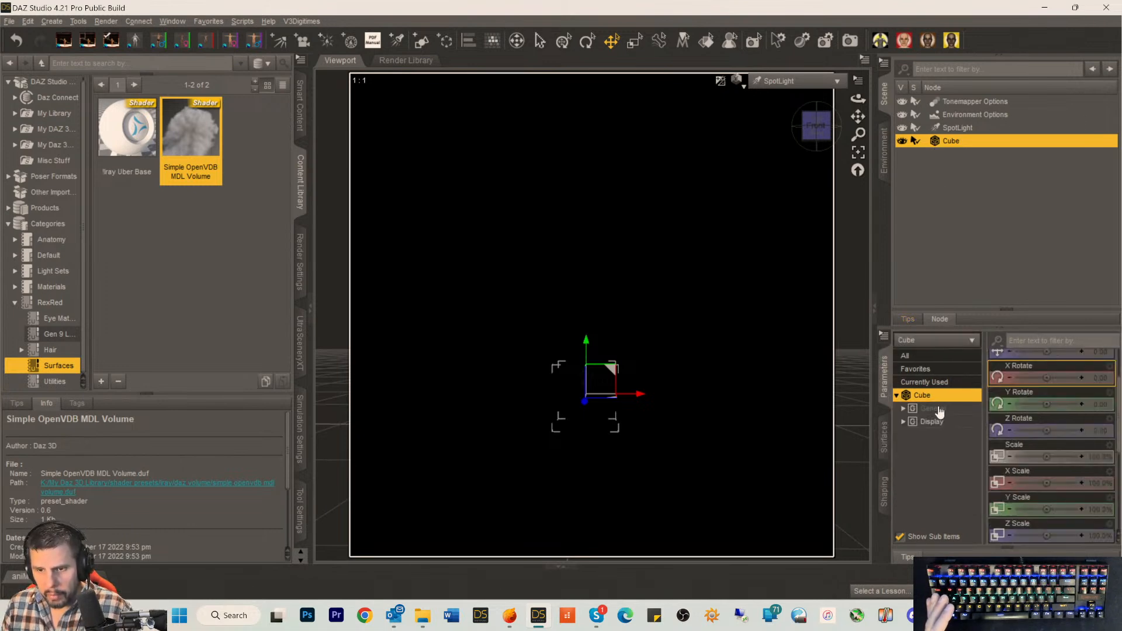
left_click(884, 444)
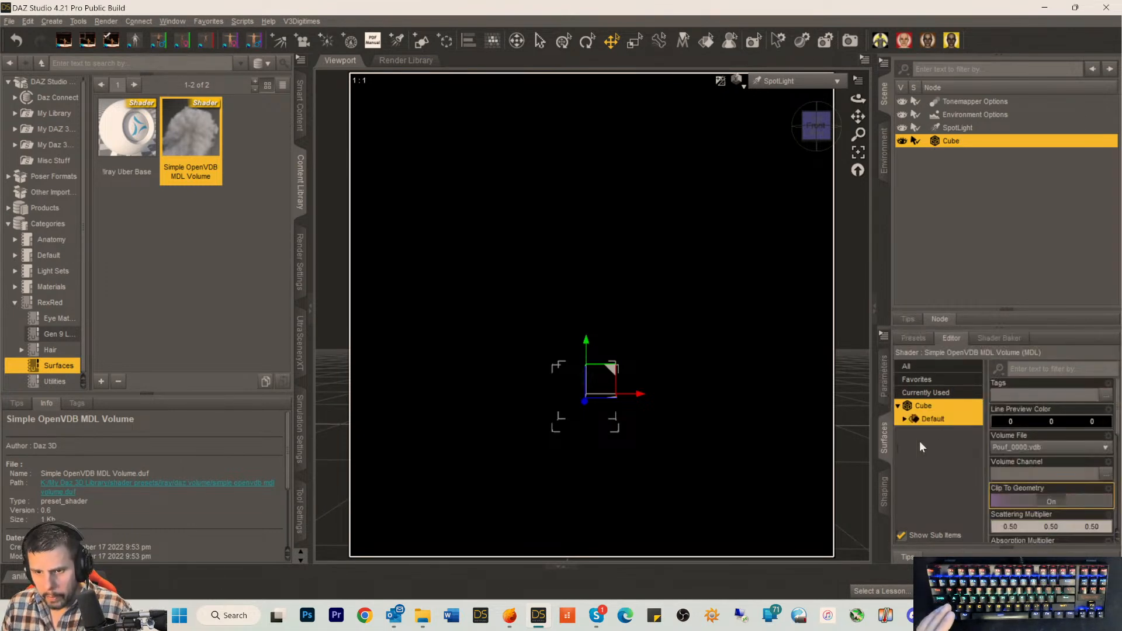
left_click(884, 377)
scroll(1078, 447, "down", 4)
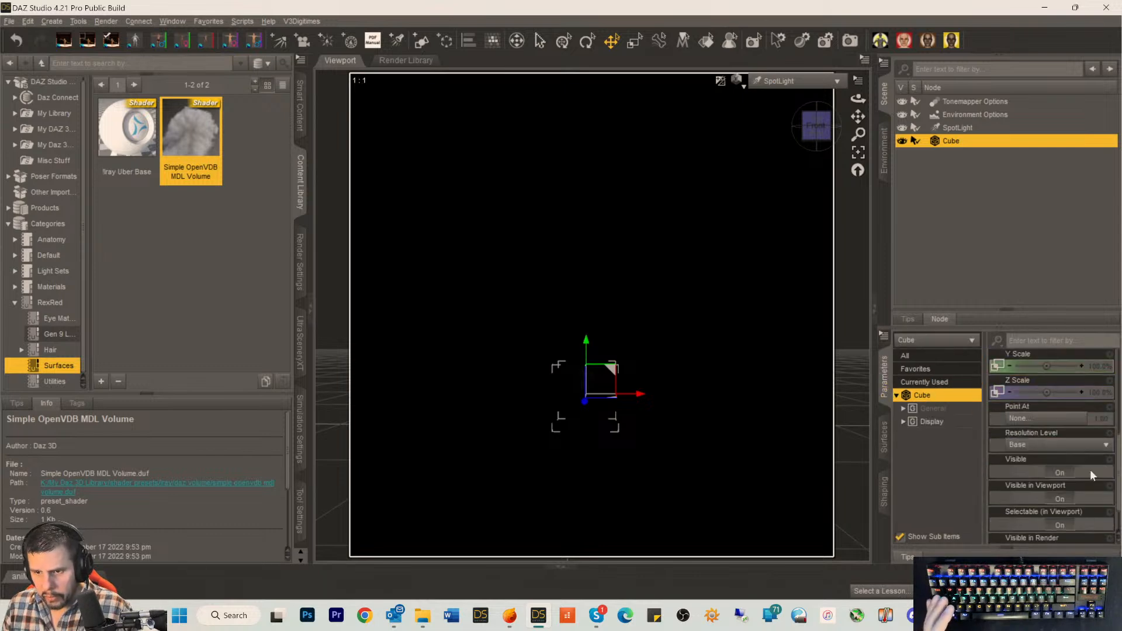
scroll(1094, 443, "up", 5)
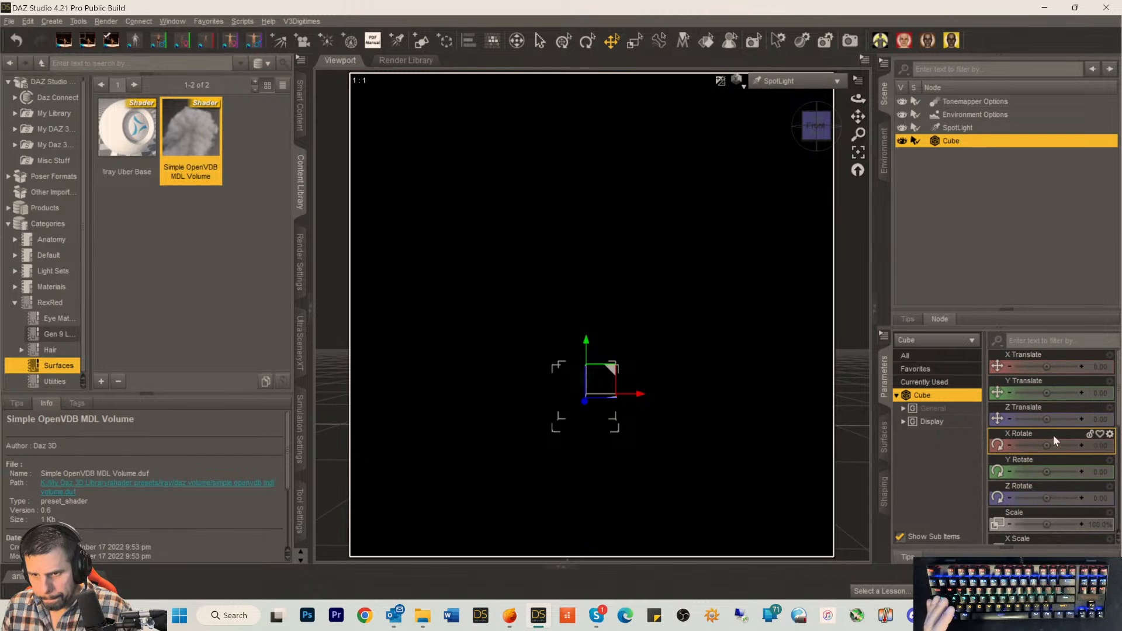
left_click(1096, 525)
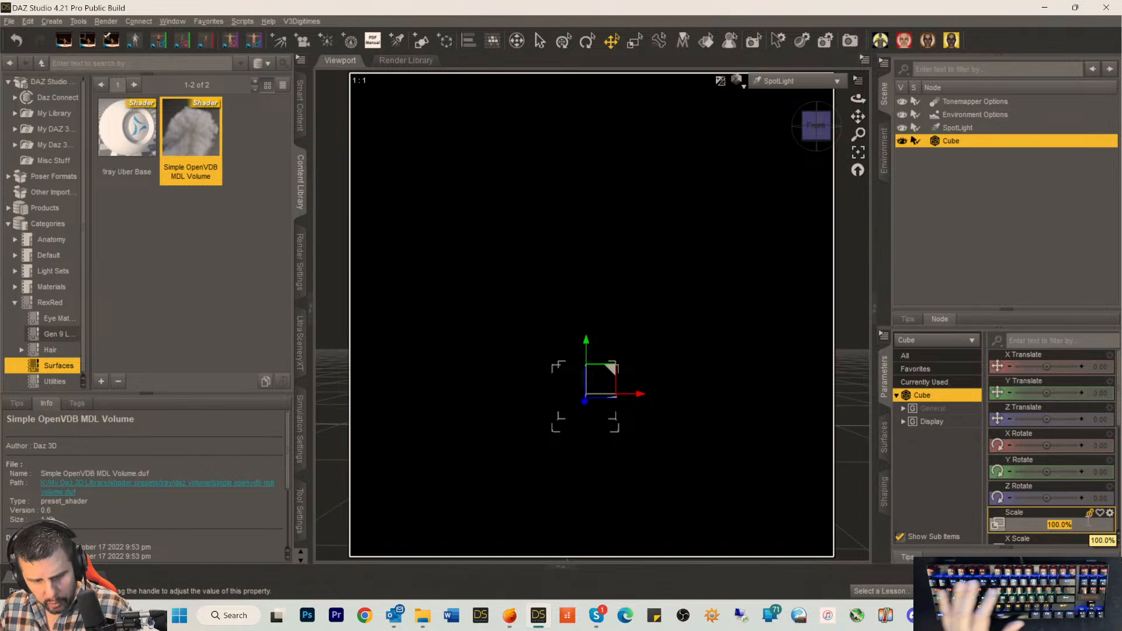
type("800")
key("Return")
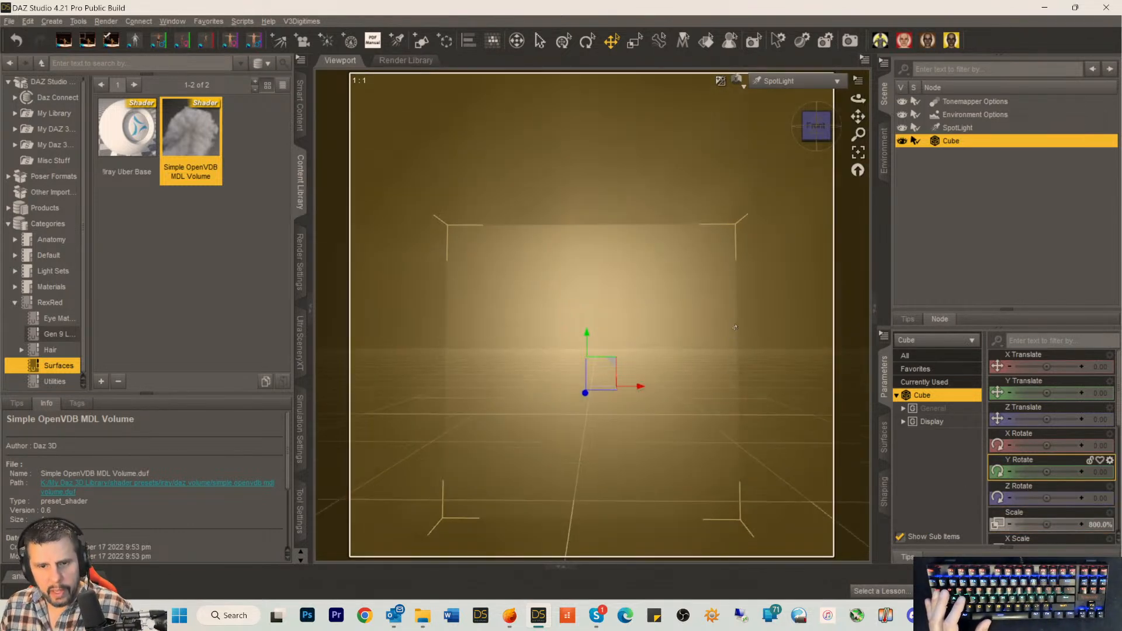
Set the Scattering Multiplier of the cube's volume shader to pure red (1.00, 0.00, 0.00).
scroll(782, 294, "down", 3)
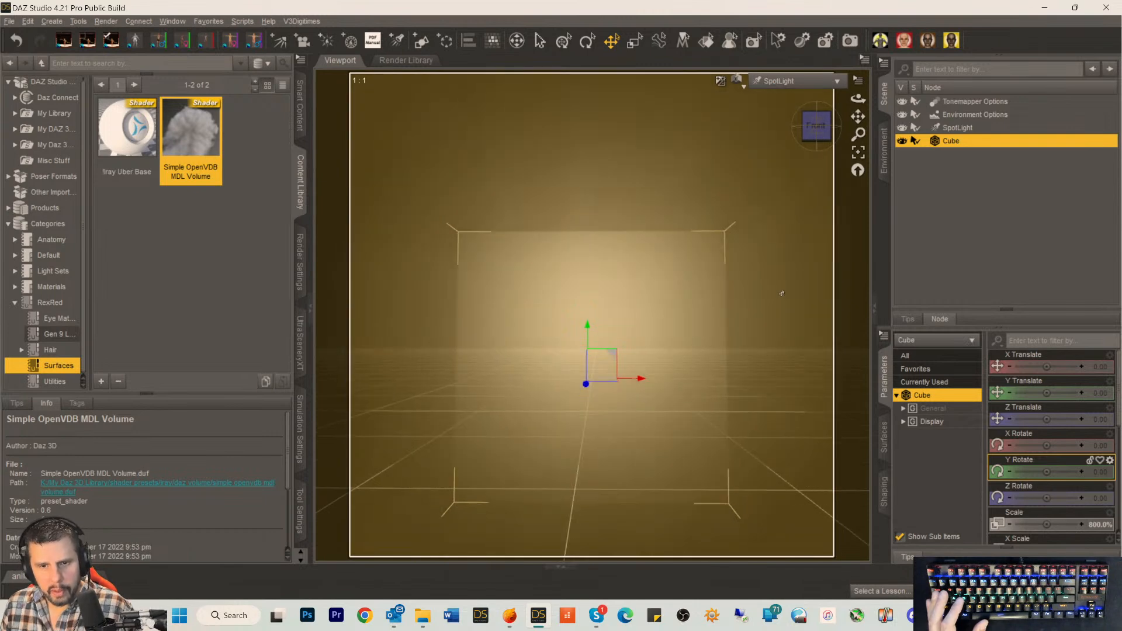
scroll(781, 293, "down", 8)
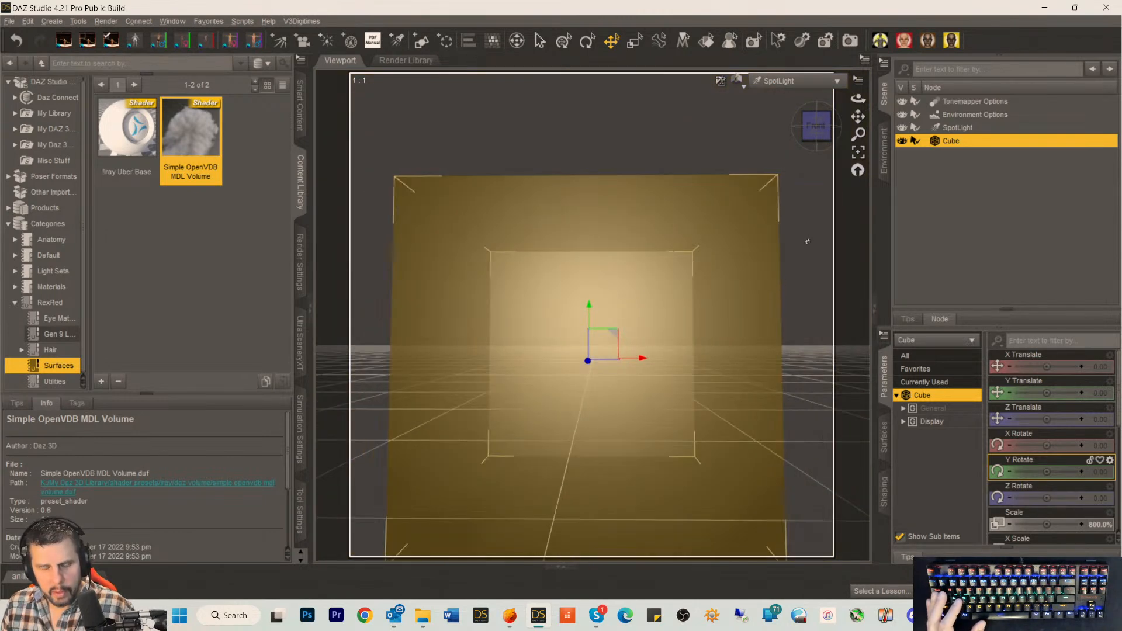
scroll(800, 252, "down", 2)
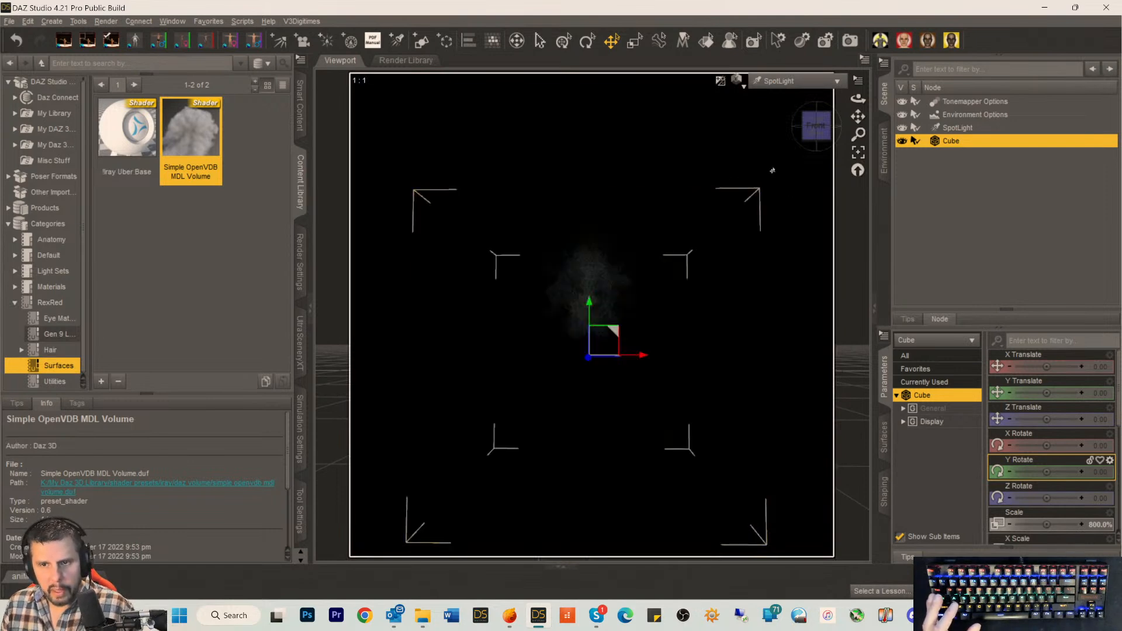
left_click(816, 125)
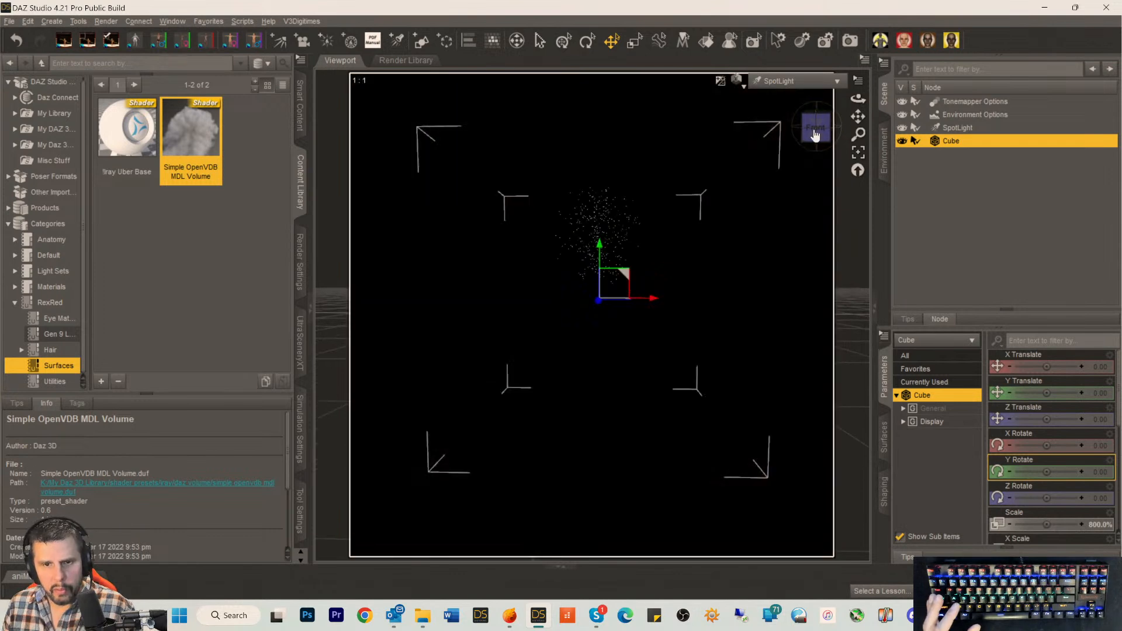
left_click(814, 128)
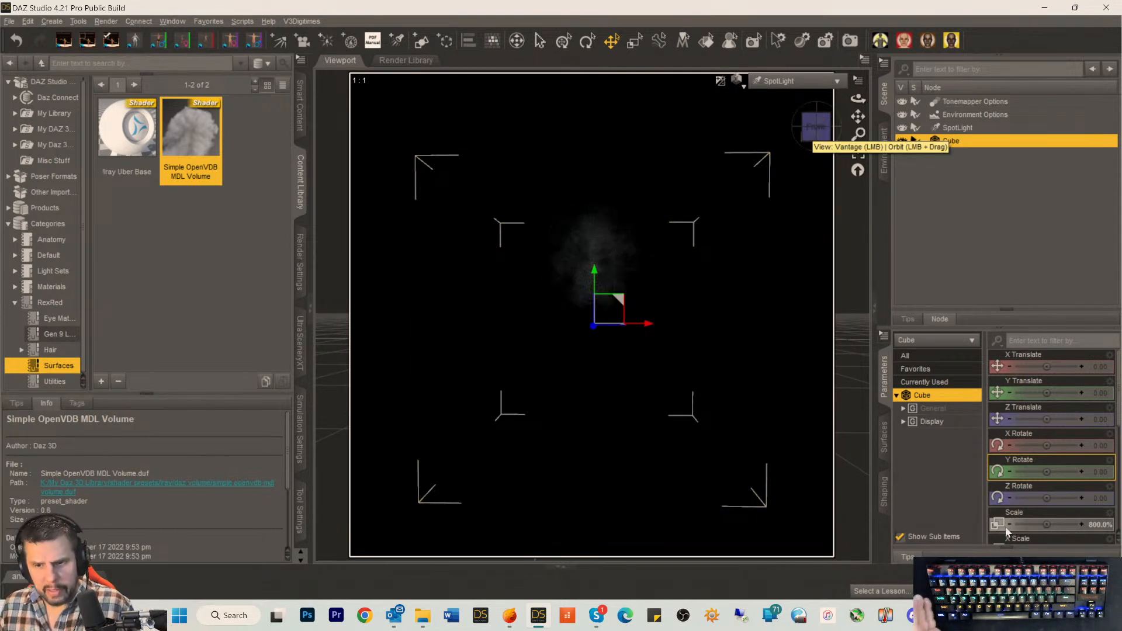
left_click(884, 440)
left_click(924, 409)
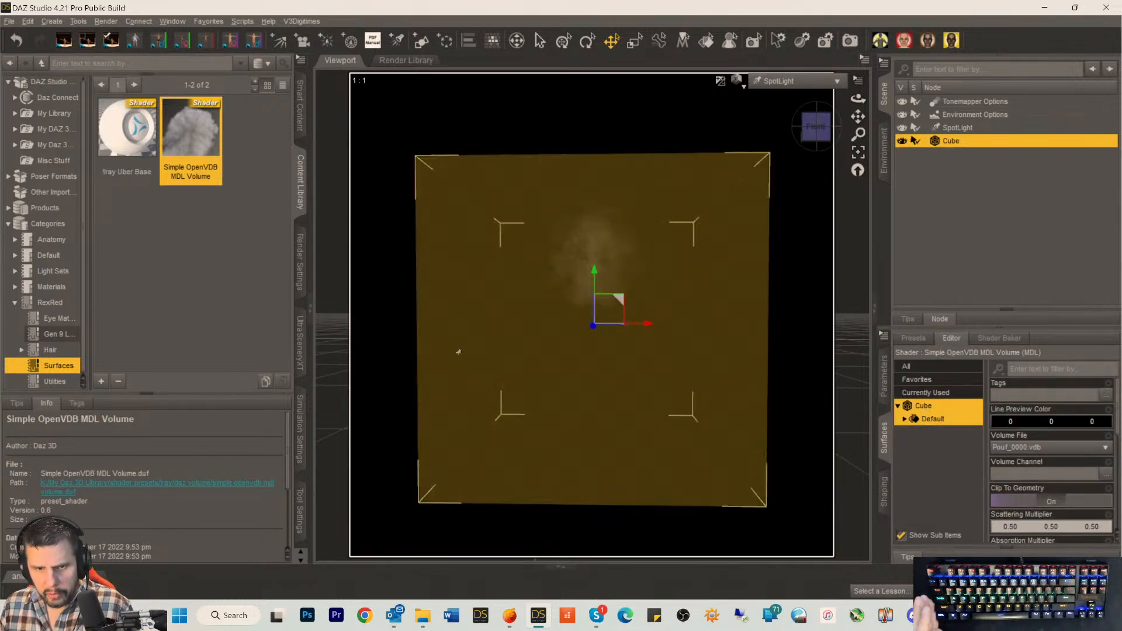
scroll(1084, 529, "down", 5)
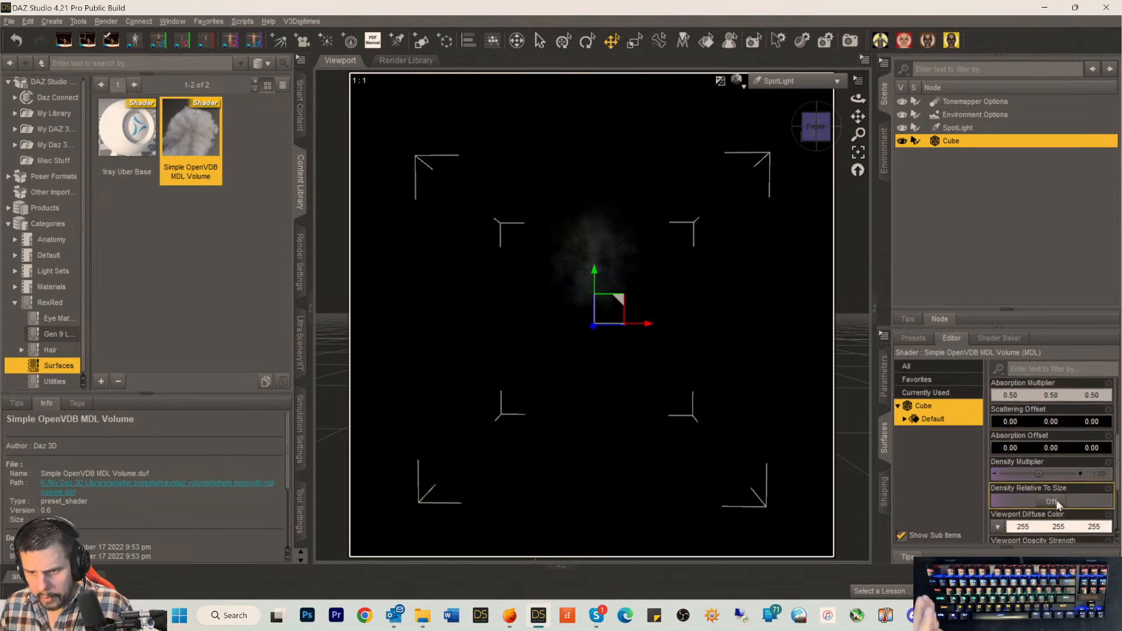
scroll(1054, 480, "up", 1)
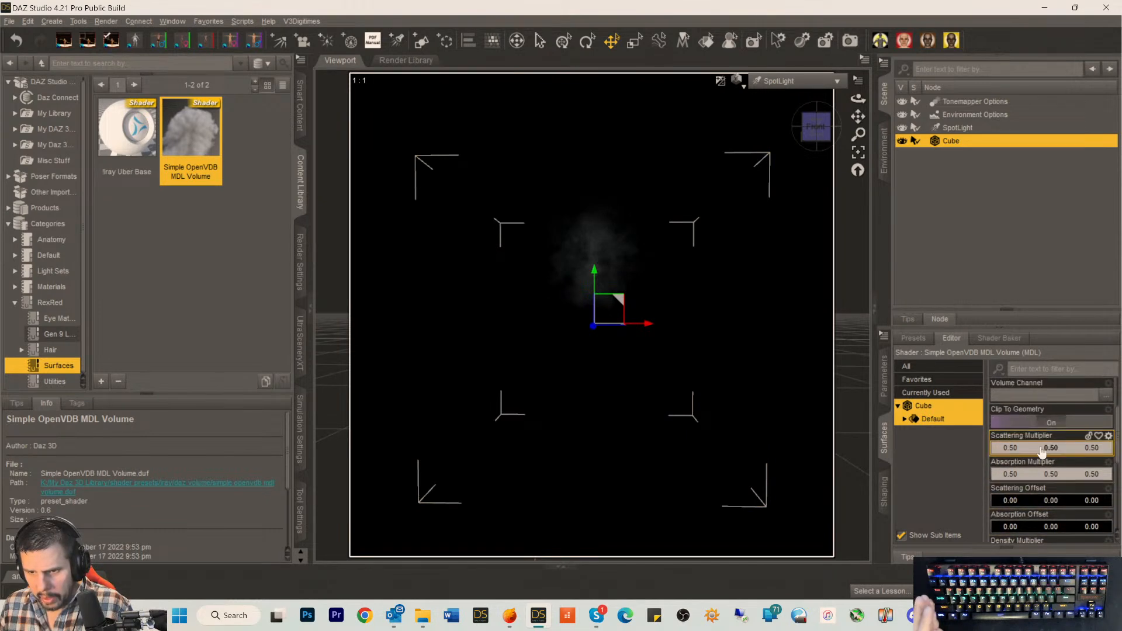
left_click(1012, 446)
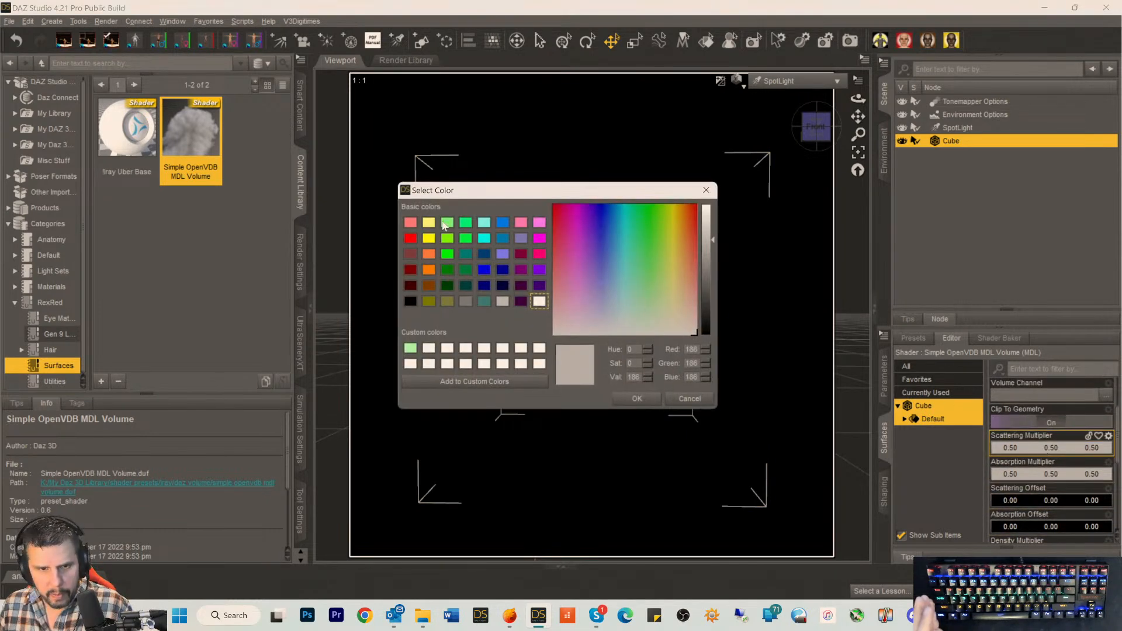
left_click(409, 238)
left_click(637, 398)
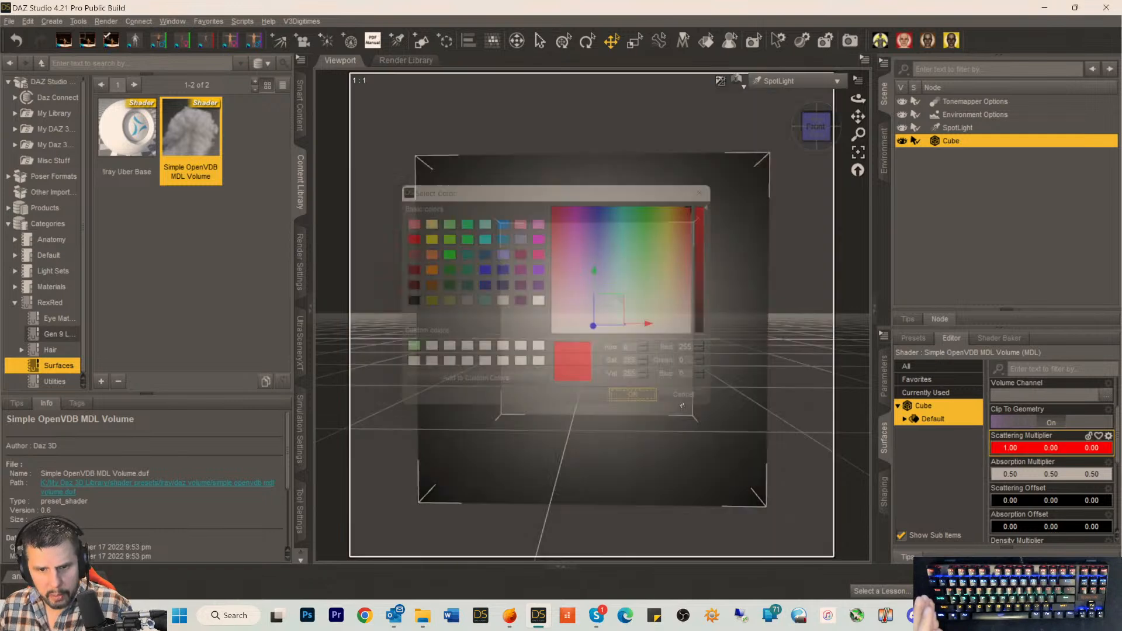
Raise the spotlight's Luminous Flux to 251500 lumens.
left_click(957, 128)
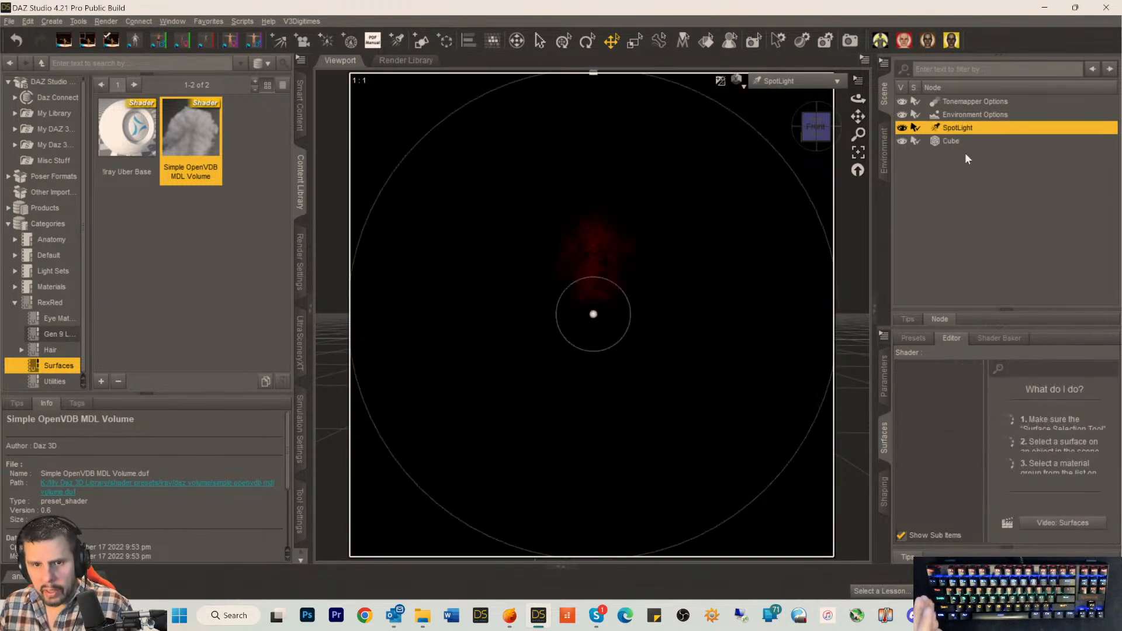
left_click(883, 377)
scroll(1098, 508, "down", 10)
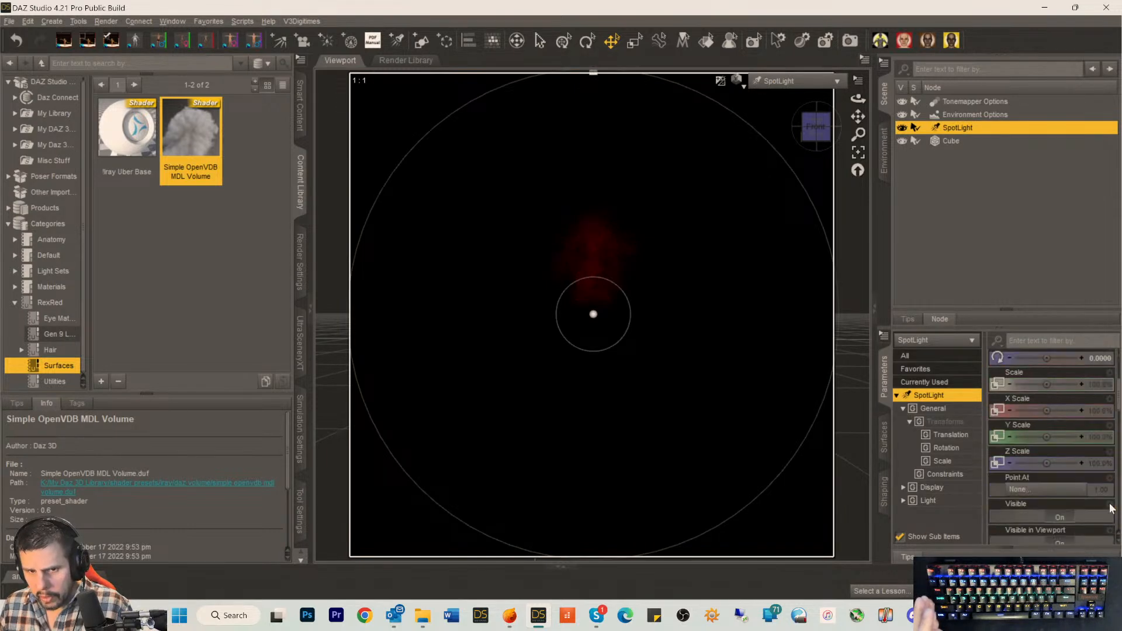
scroll(1110, 518, "down", 5)
scroll(1110, 519, "down", 5)
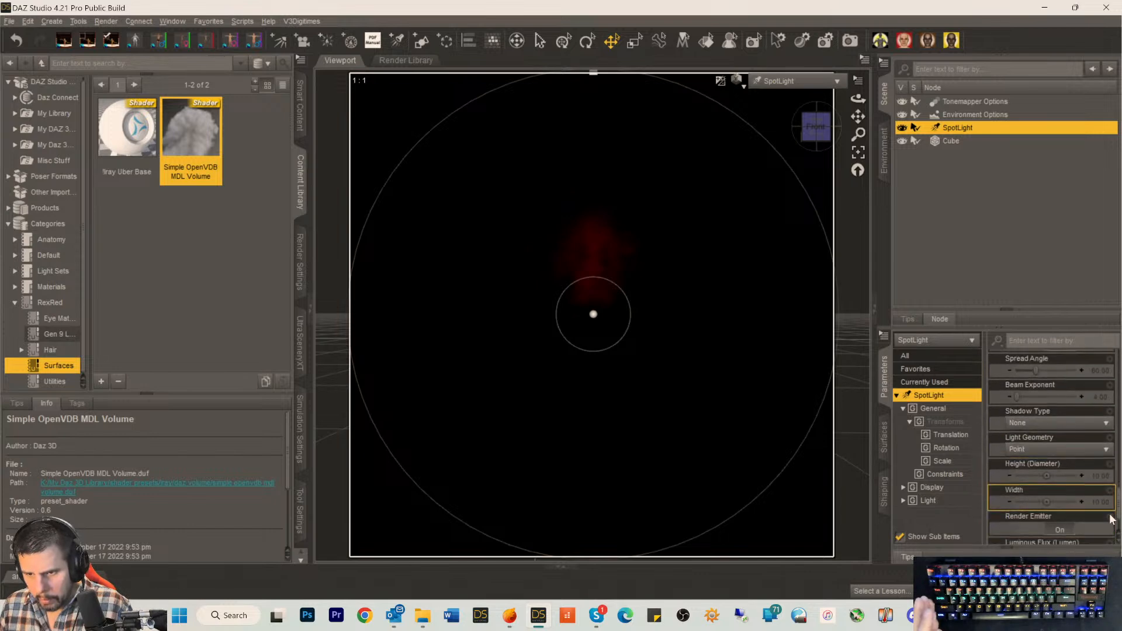
left_click(1106, 513)
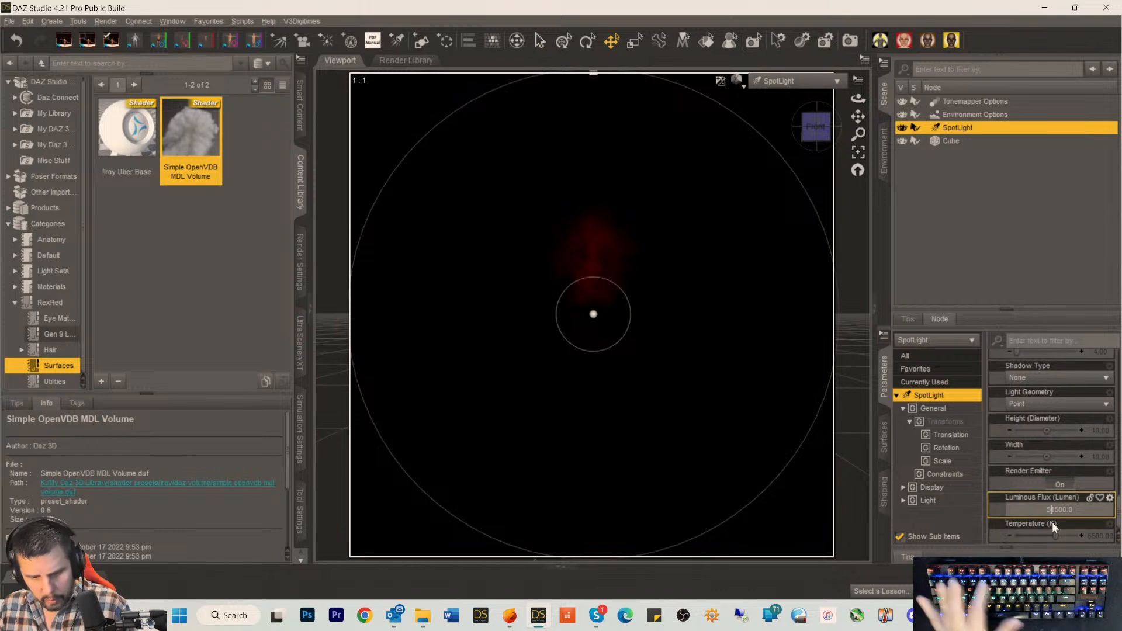
type("5")
key("Return")
left_click(1070, 511)
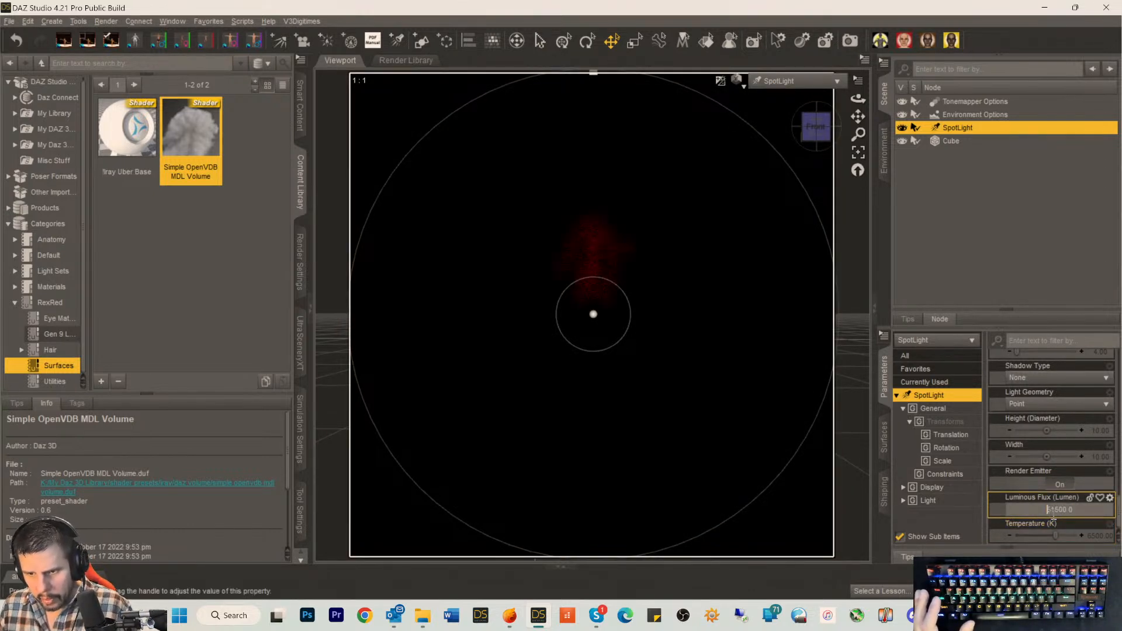
type("2")
key("Return")
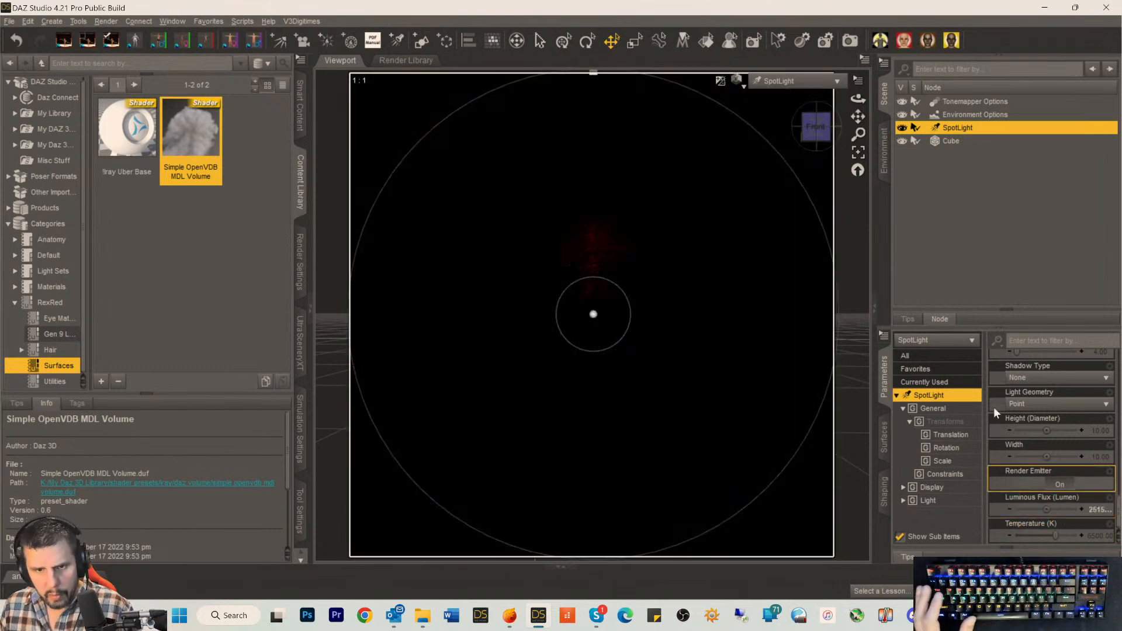
Try larger overall scales for the cube, first 1200% and then 1900%.
mouse_move(864, 114)
left_mouse_down()
mouse_move(865, 141)
mouse_move(866, 110)
left_mouse_up()
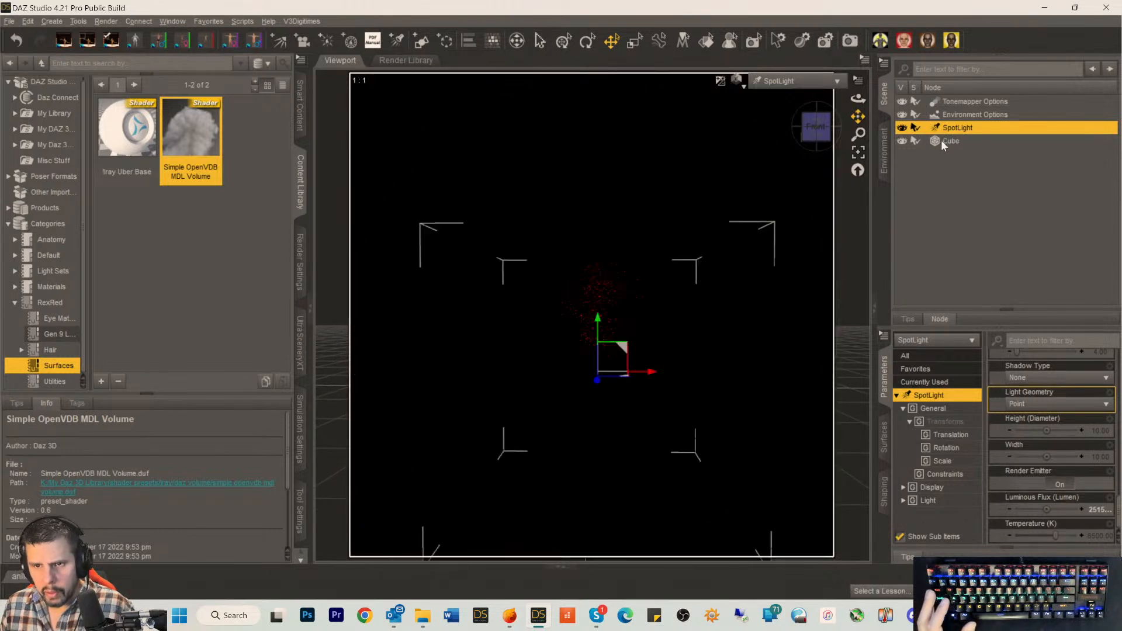
left_click(941, 141)
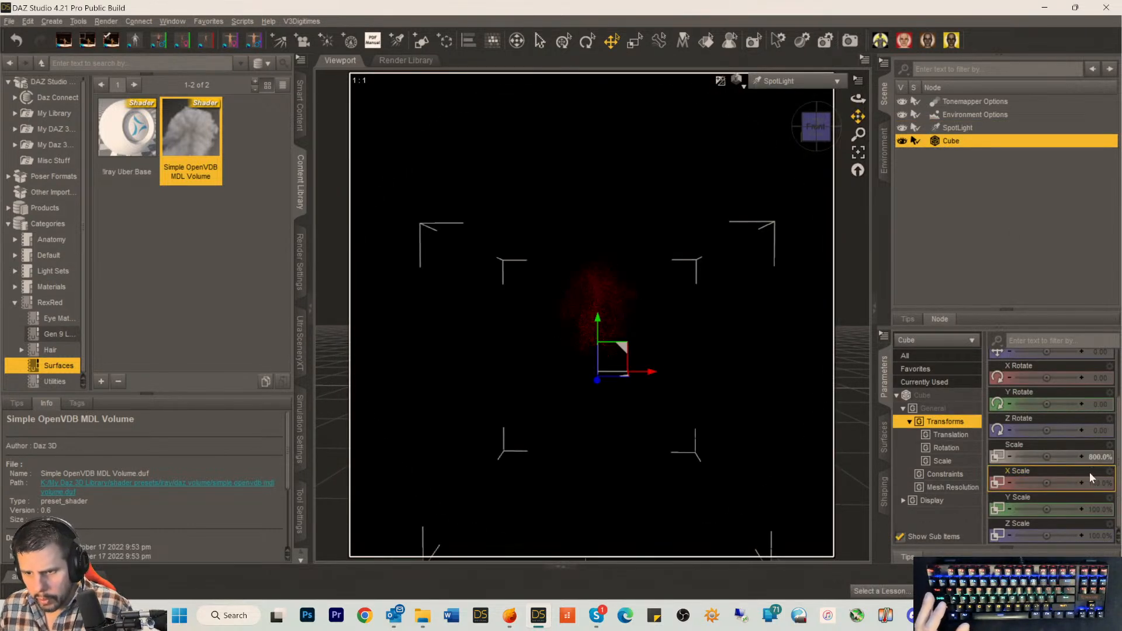
left_click_drag(1045, 456, 1065, 455)
left_click(1091, 457)
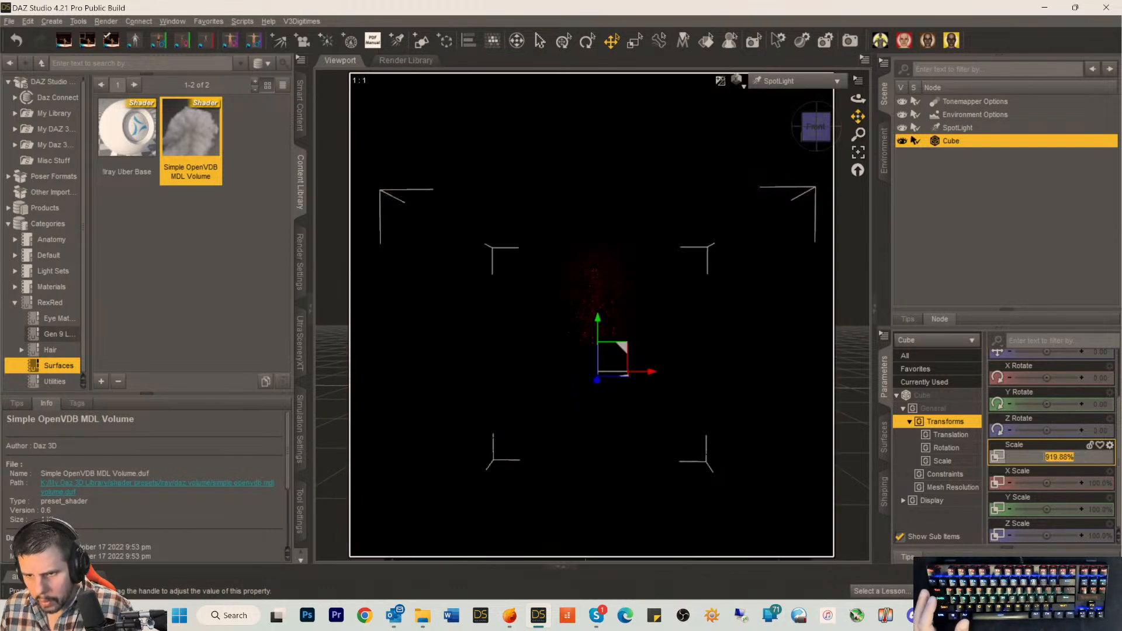
type("1200")
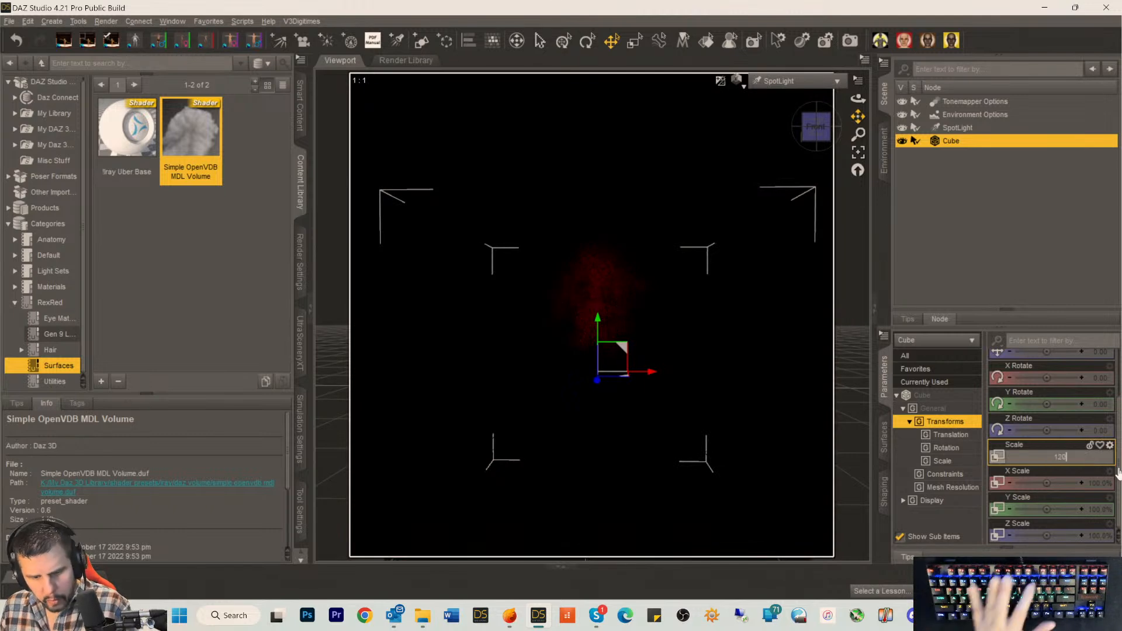
key("Return")
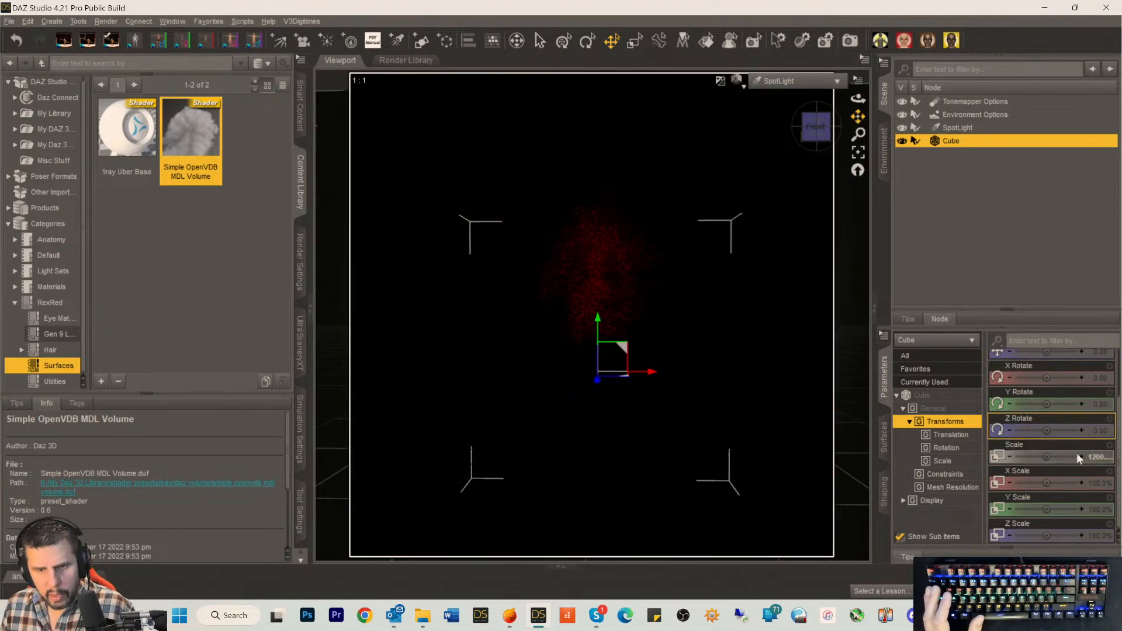
left_click(1098, 459)
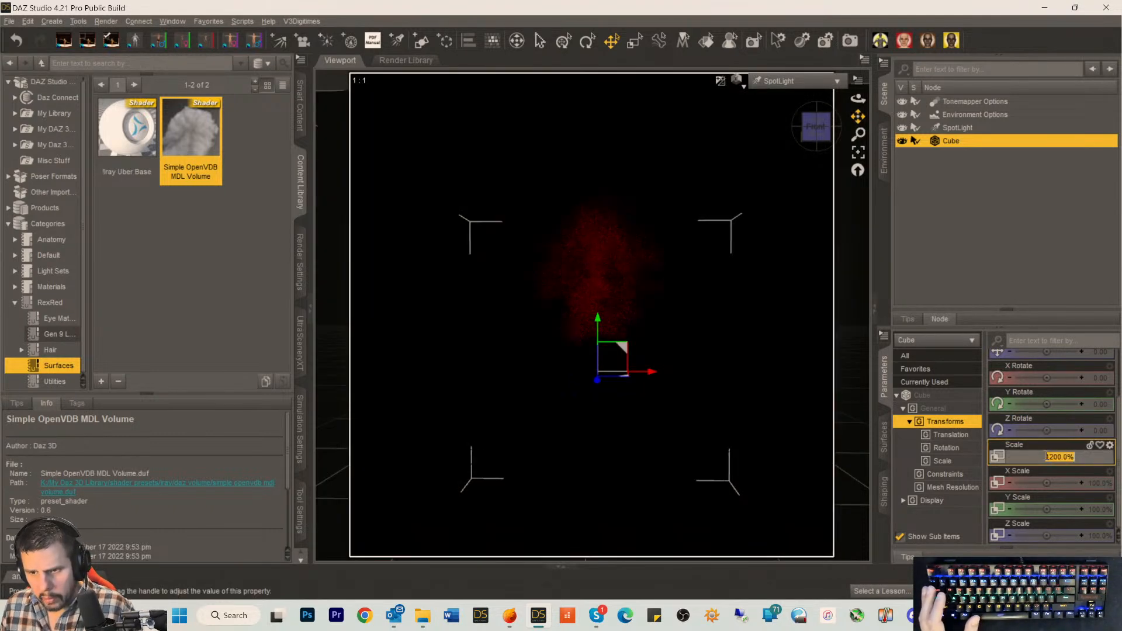
key("BackSpace")
type("9")
key("Return")
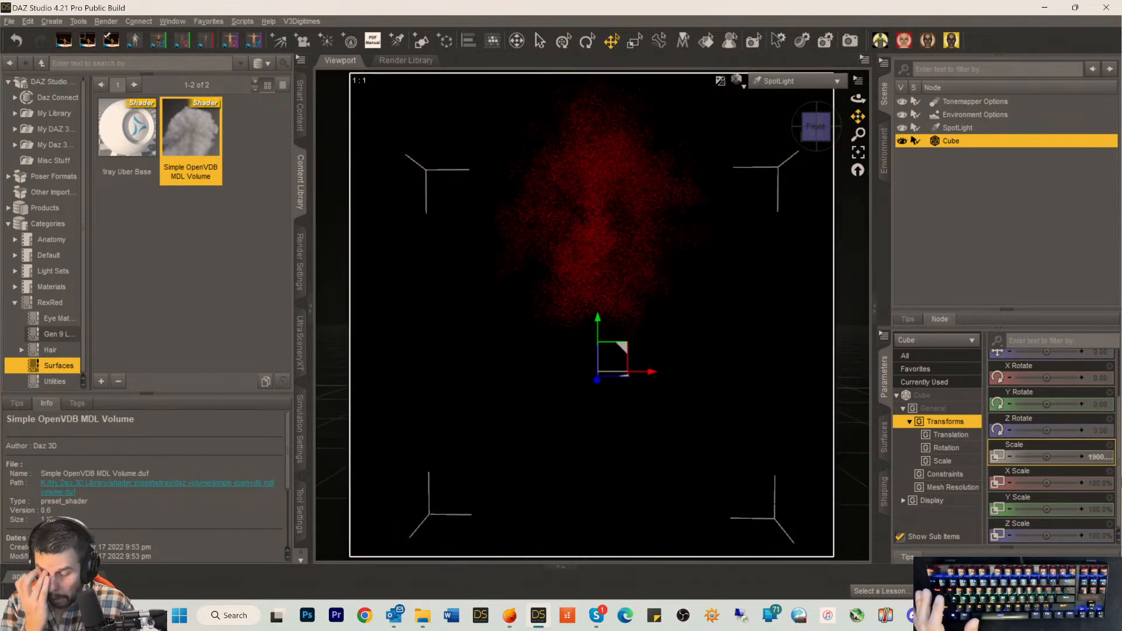
Set the cube's overall scale to 2500%.
left_click(1097, 459)
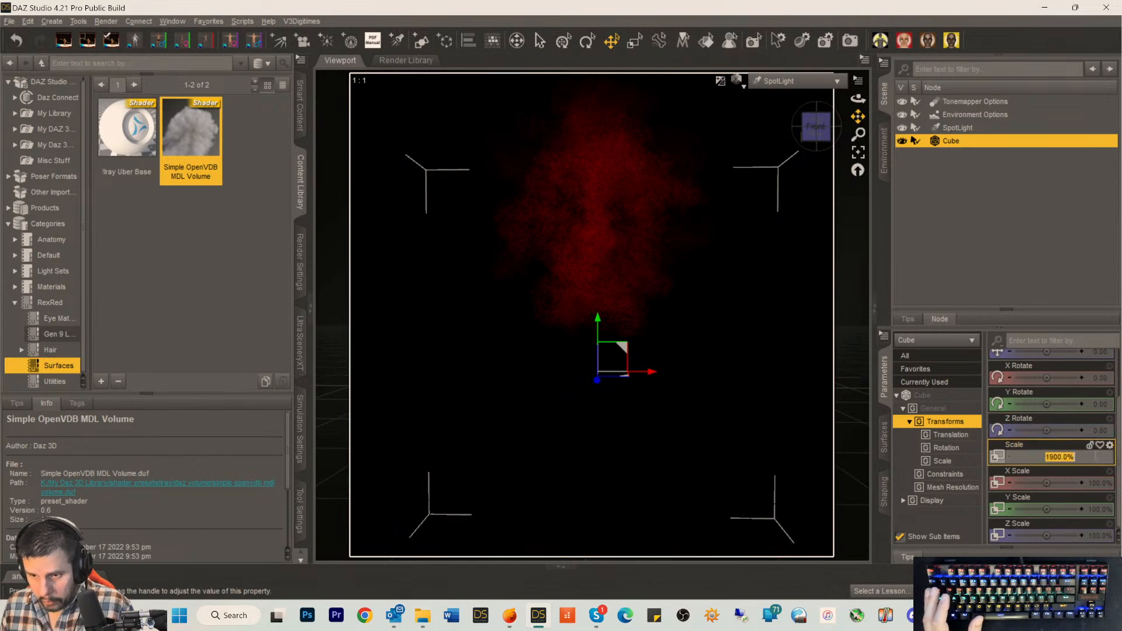
type("2500")
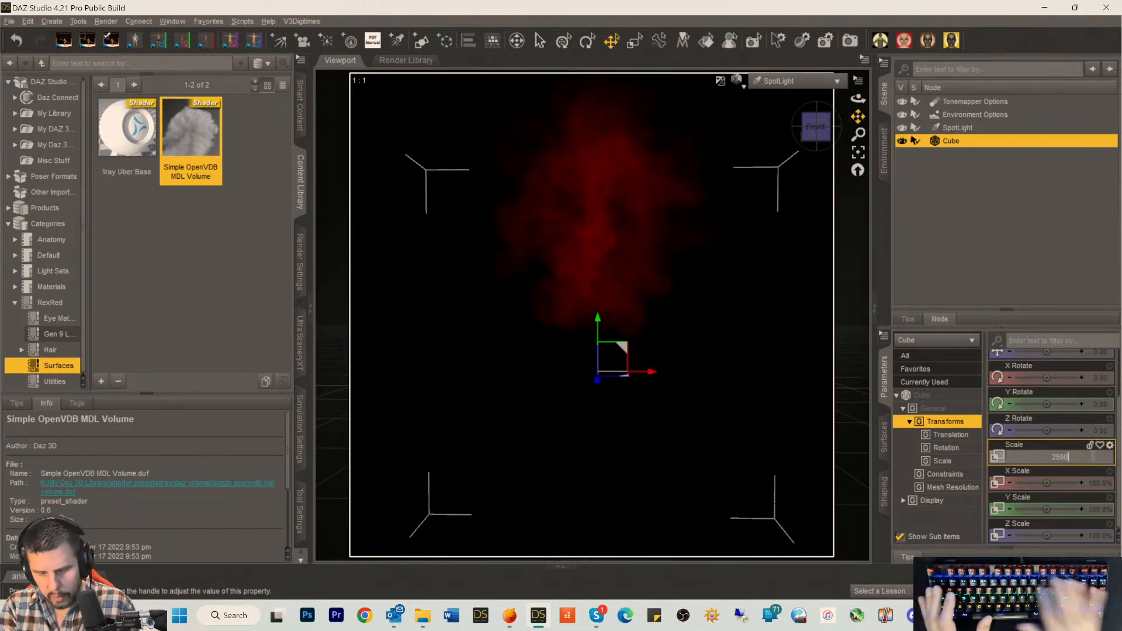
key("Return")
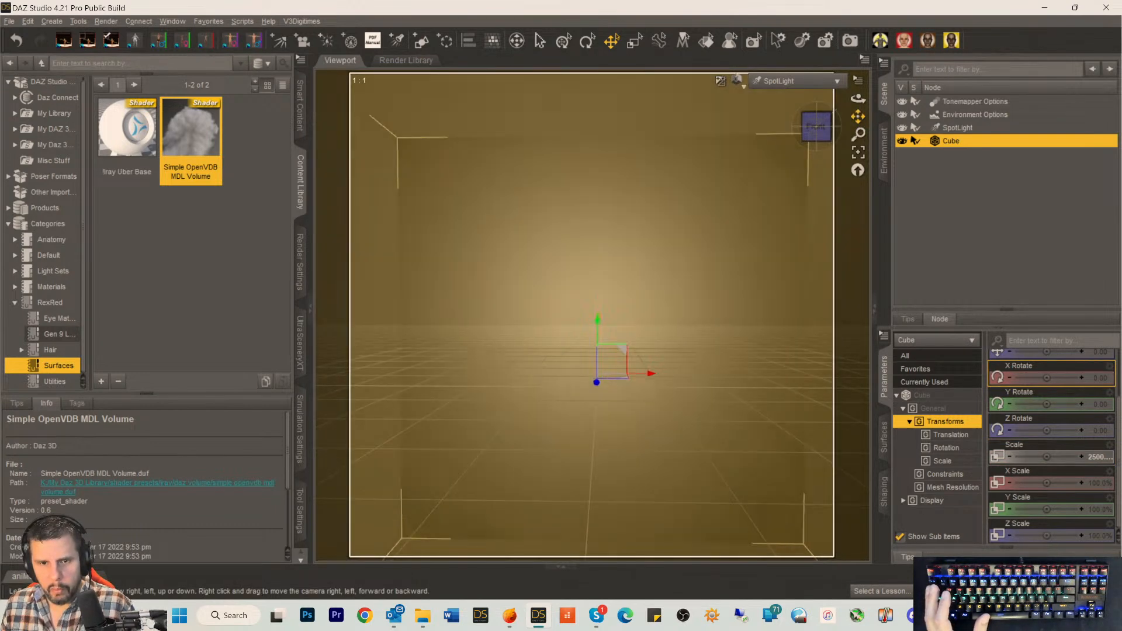
left_click_drag(857, 116, 858, 155)
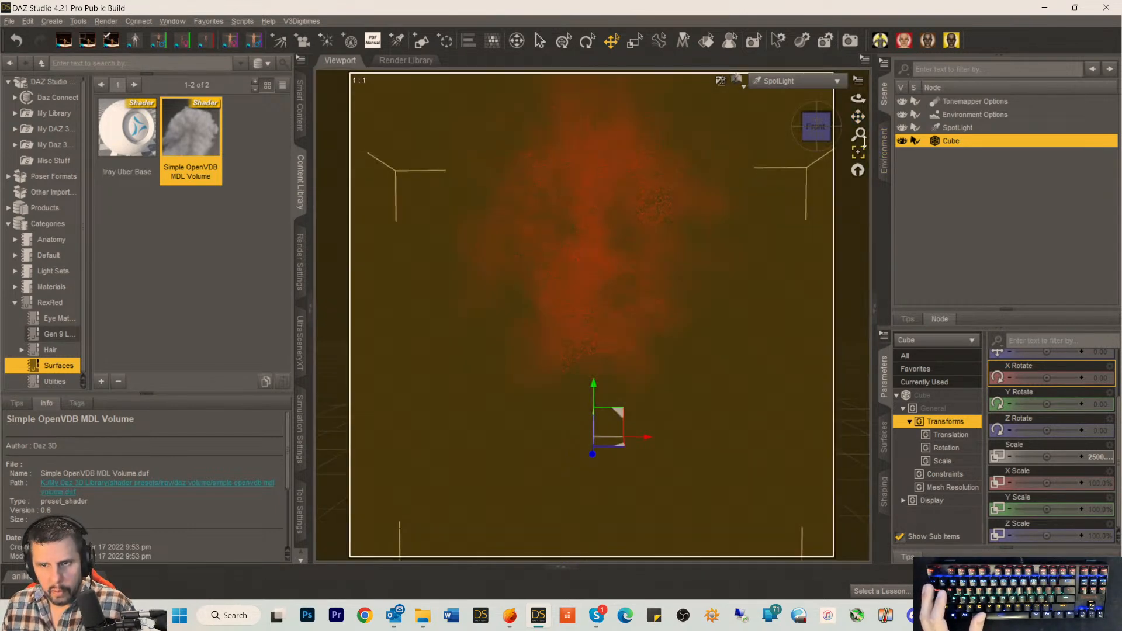
Centre the smoke cloud in the spotlight view and save the scene as Pouf with the default save options.
left_click_drag(857, 117, 858, 137)
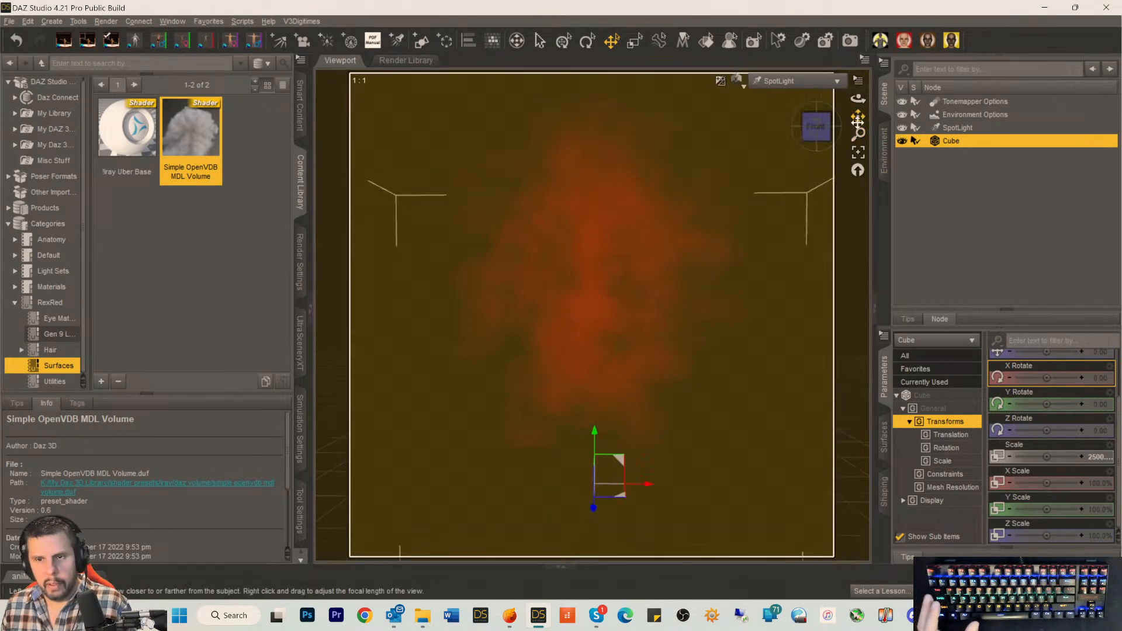
left_click_drag(857, 121, 858, 132)
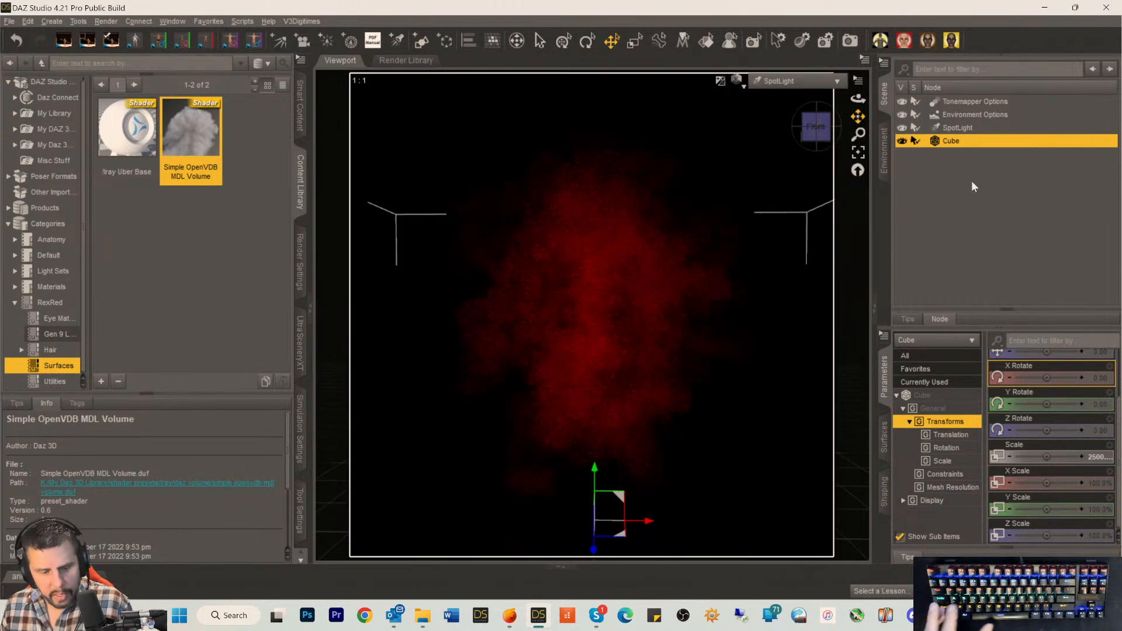
key("ctrl+s")
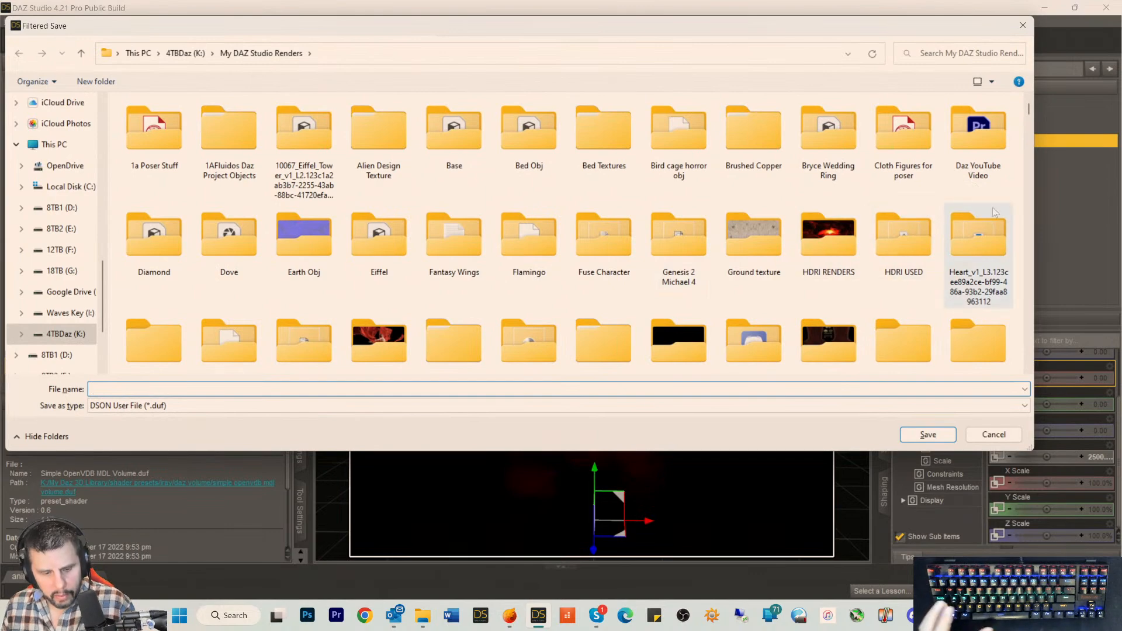
type("Pouf")
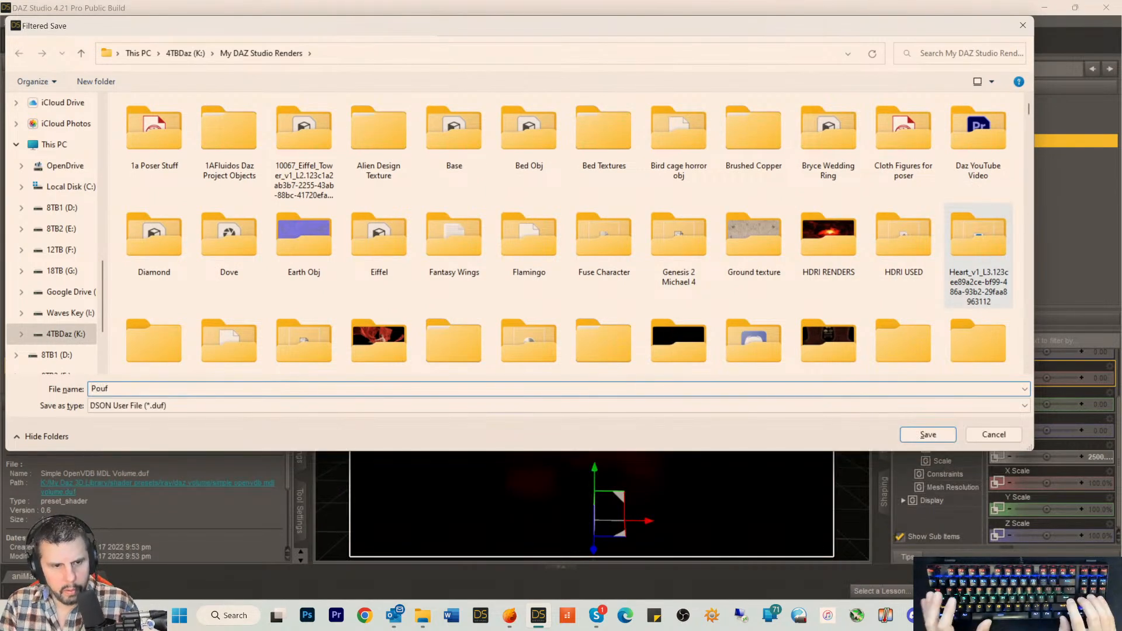
key("Return")
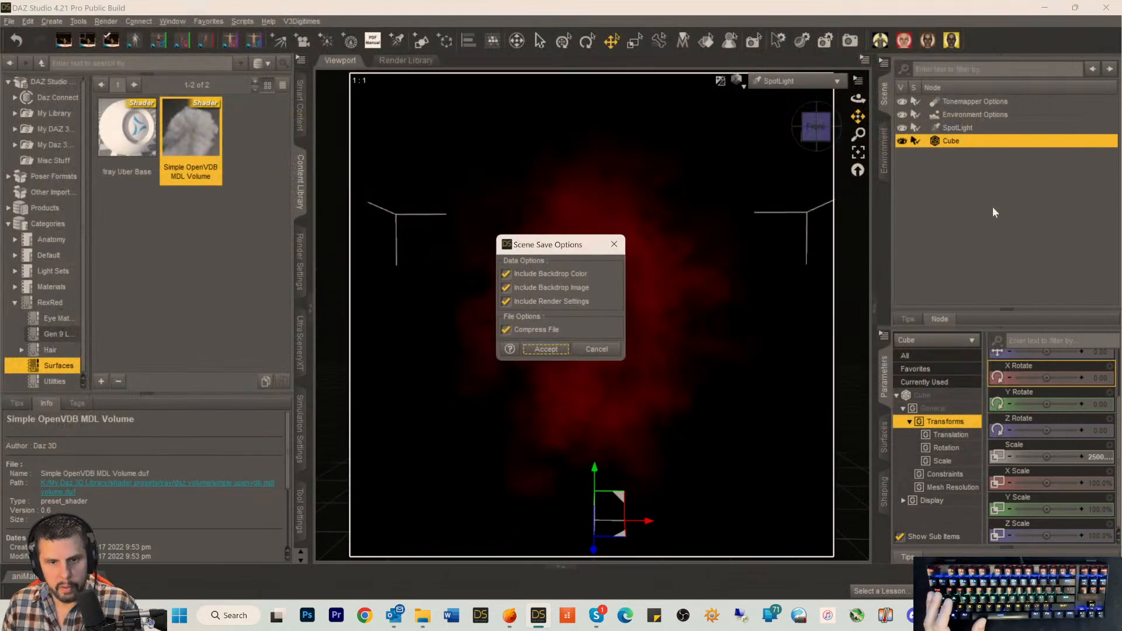
left_click(534, 350)
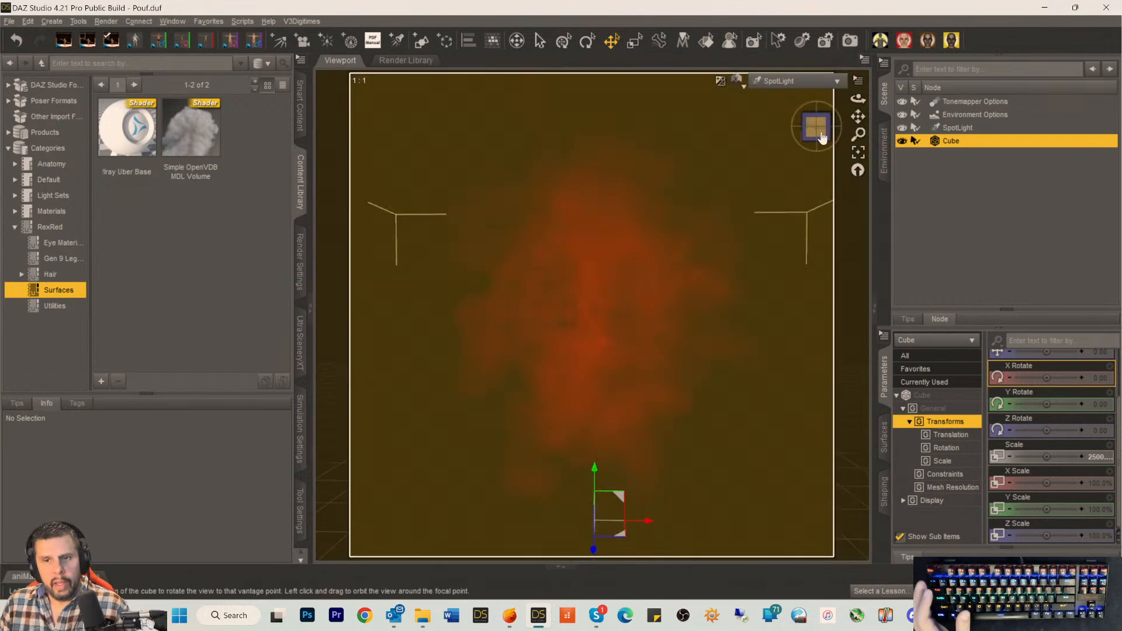
Swing the spotlight view around to a slight side angle and recentre the smoke cloud in the frame.
left_click_drag(819, 133, 844, 134)
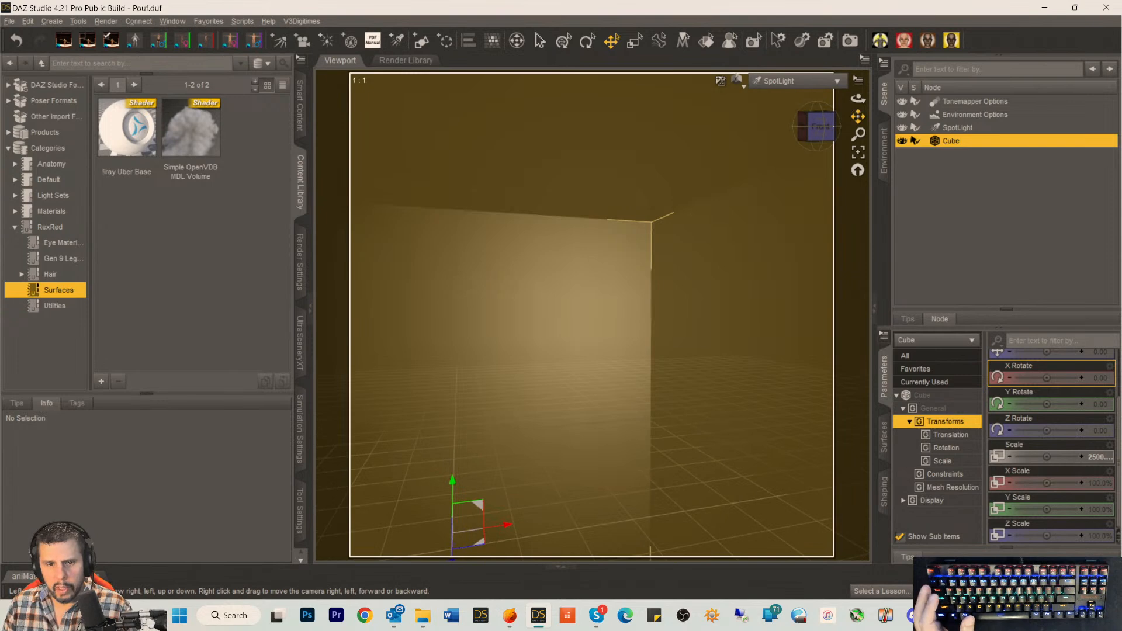
left_click_drag(857, 116, 915, 92)
left_click_drag(854, 120, 950, 112)
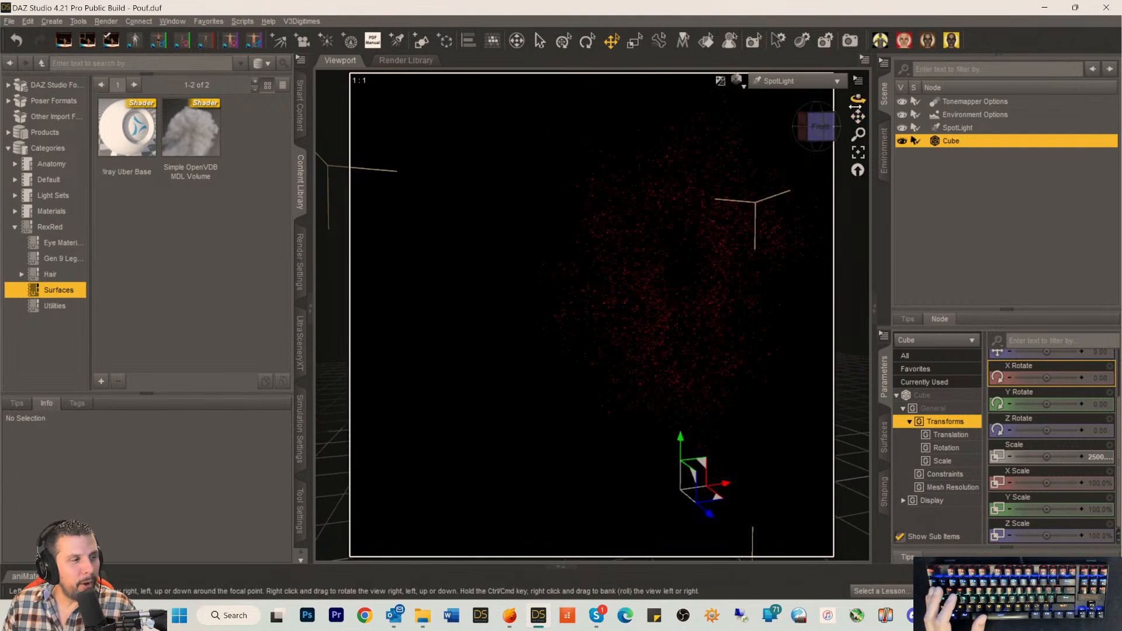
mouse_move(858, 117)
left_mouse_down()
mouse_move(829, 138)
mouse_move(859, 115)
mouse_move(827, 117)
mouse_move(860, 116)
left_mouse_up()
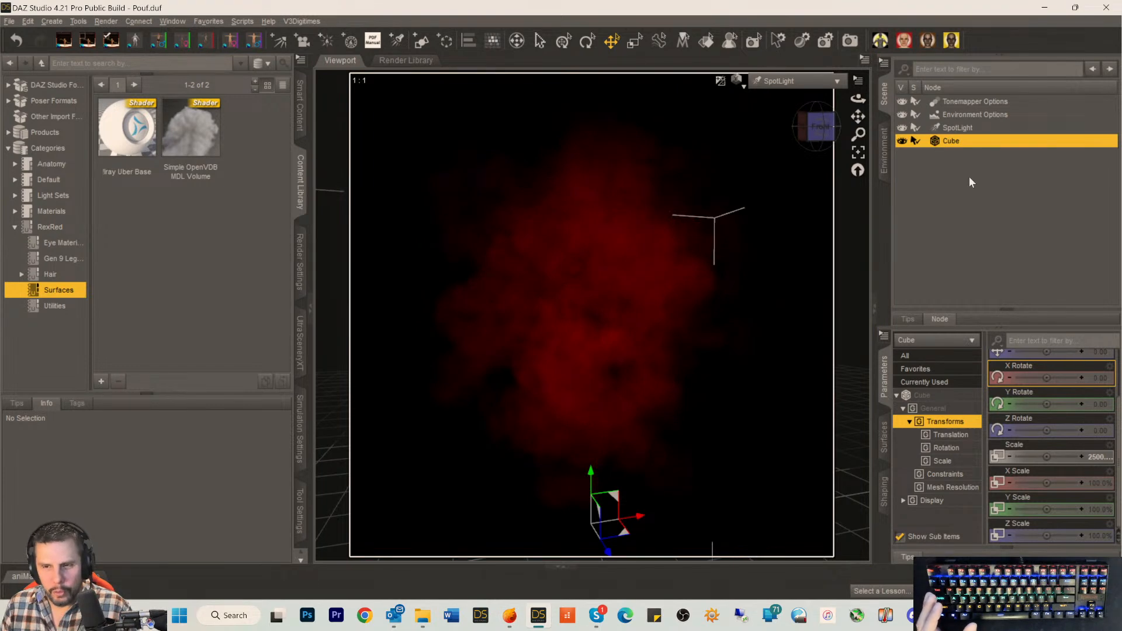
Set the Scattering Multiplier of the cube's volume shader to white (1.00, 1.00, 1.00).
left_click(884, 439)
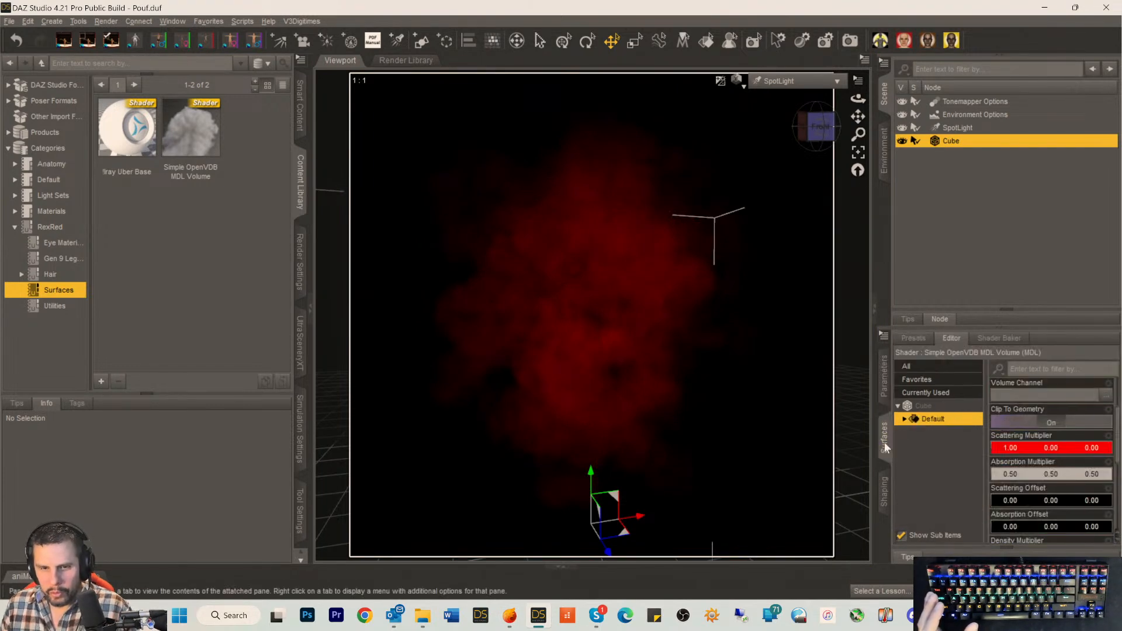
left_click(1027, 450)
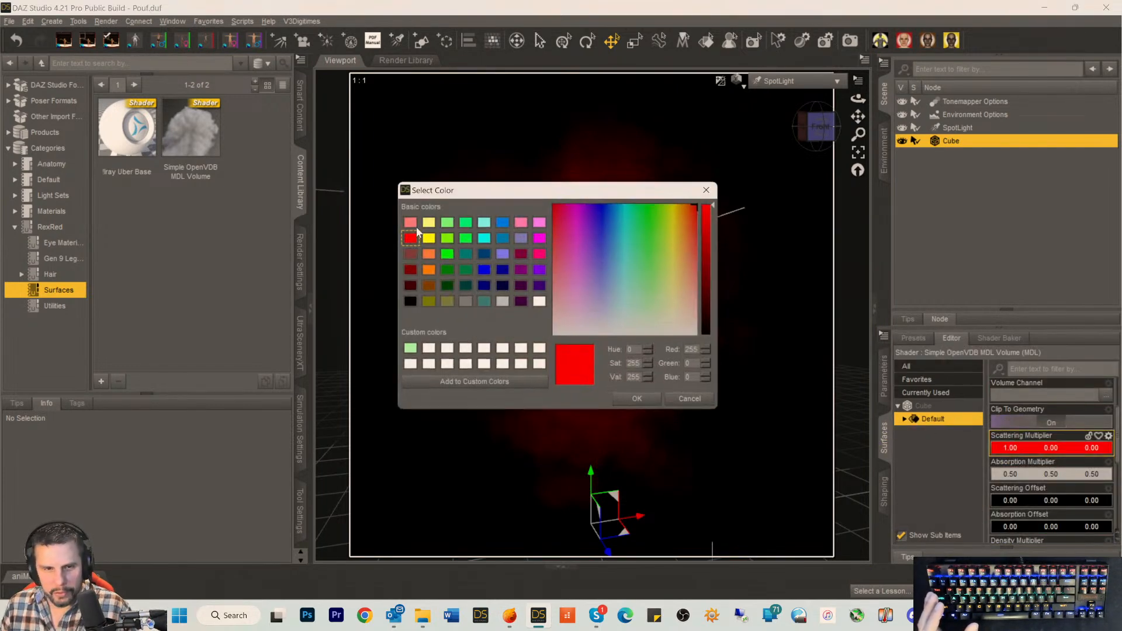
left_click(538, 301)
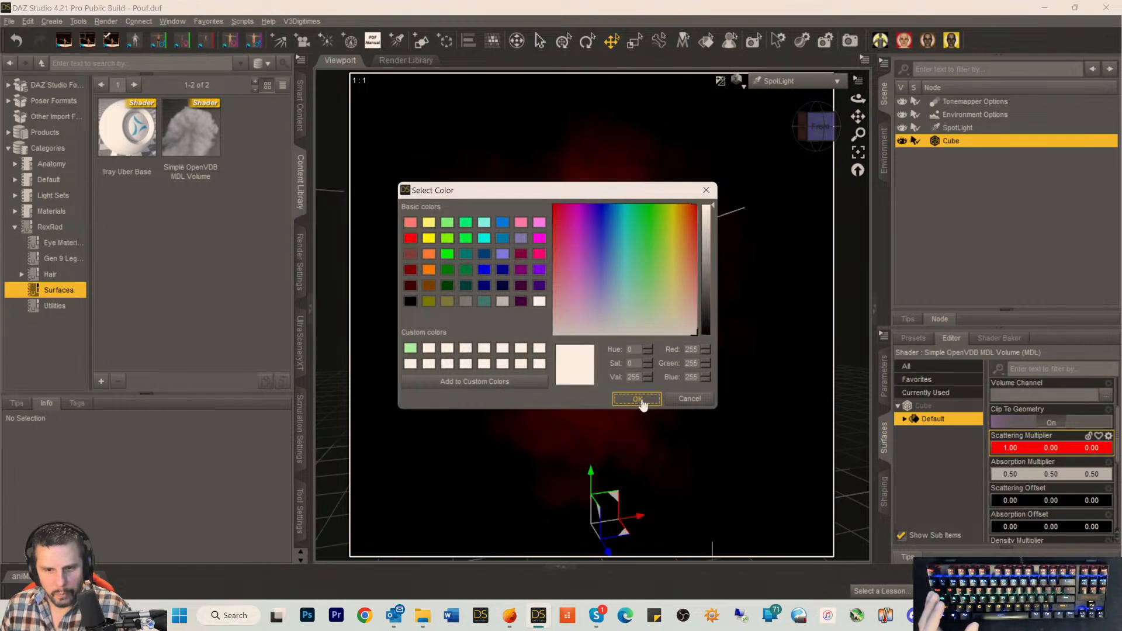
left_click(638, 399)
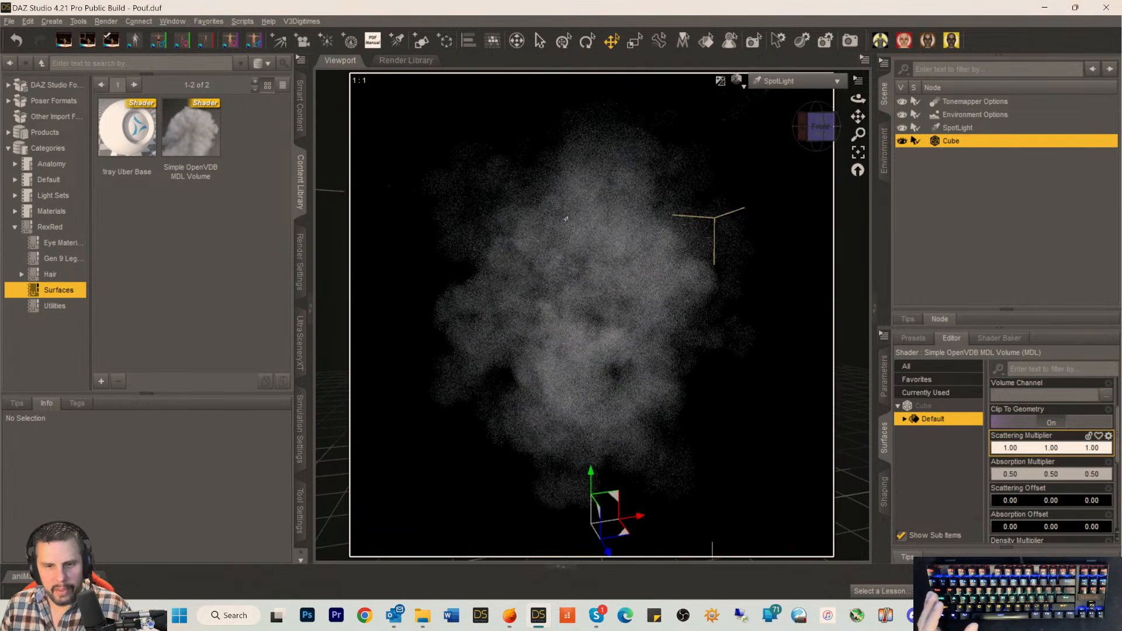
Create a point light with default settings and raise it to the middle of the smoke cloud.
left_click(328, 43)
left_click(578, 337)
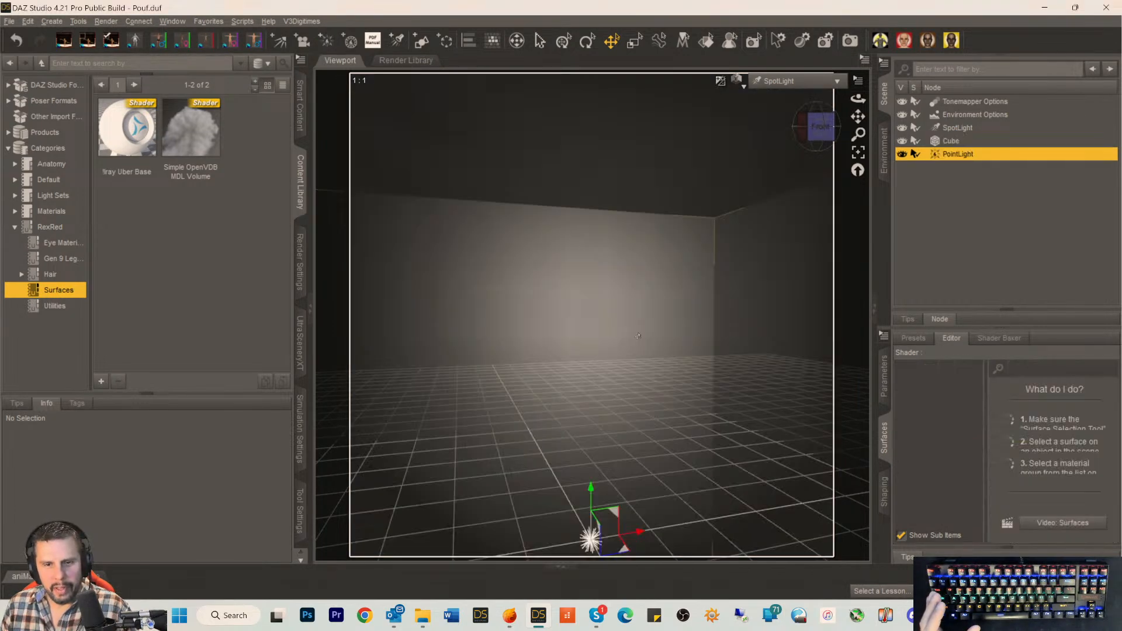
left_click_drag(589, 490, 590, 243)
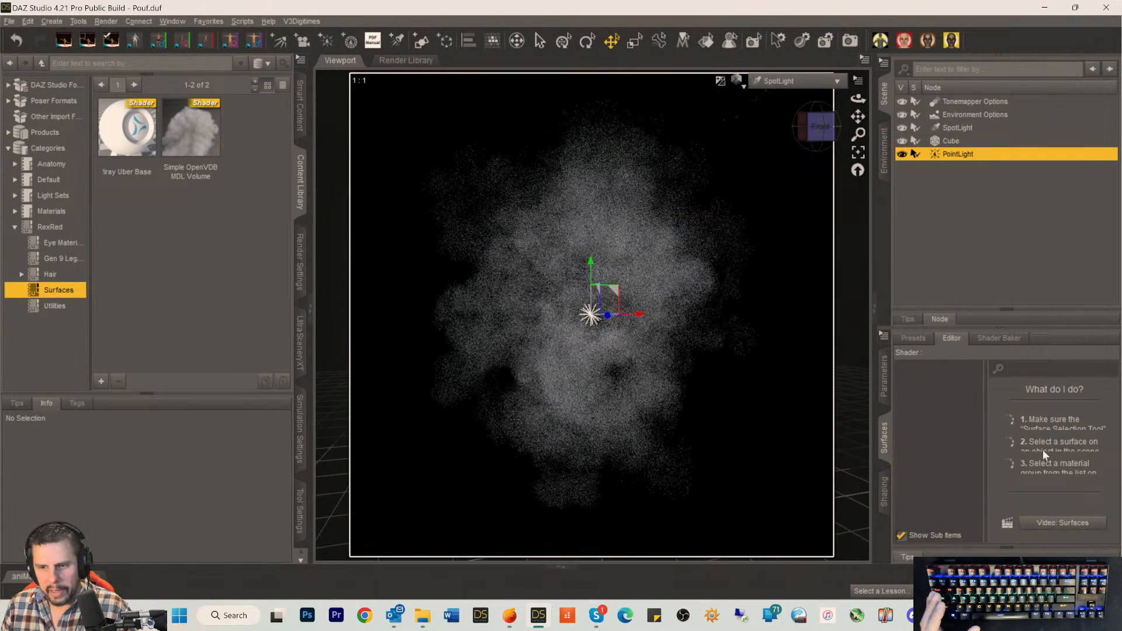
Set the point light's Color to pure blue (0, 0, 255).
left_click(883, 385)
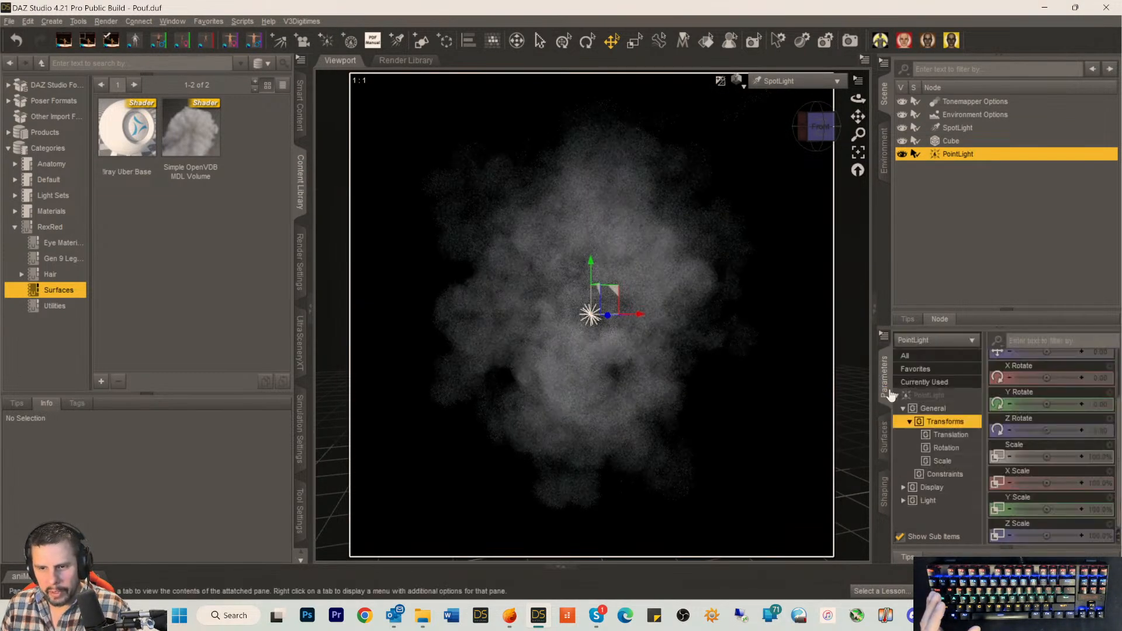
left_click(926, 396)
scroll(1057, 441, "down", 10)
scroll(1099, 492, "up", 3)
left_click(1043, 484)
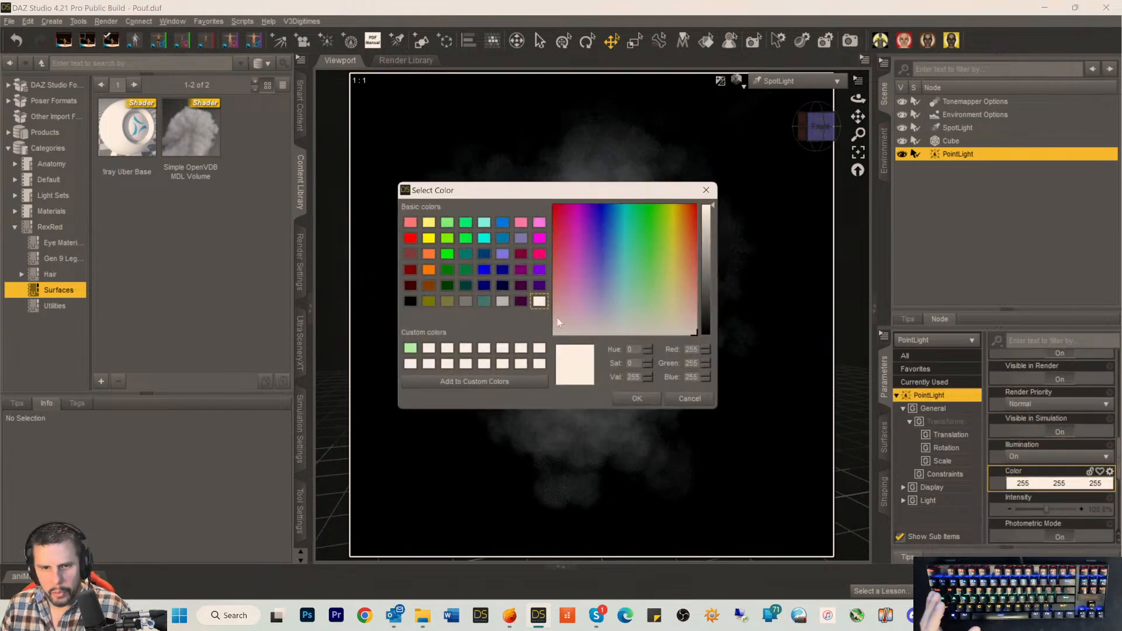
left_click(483, 272)
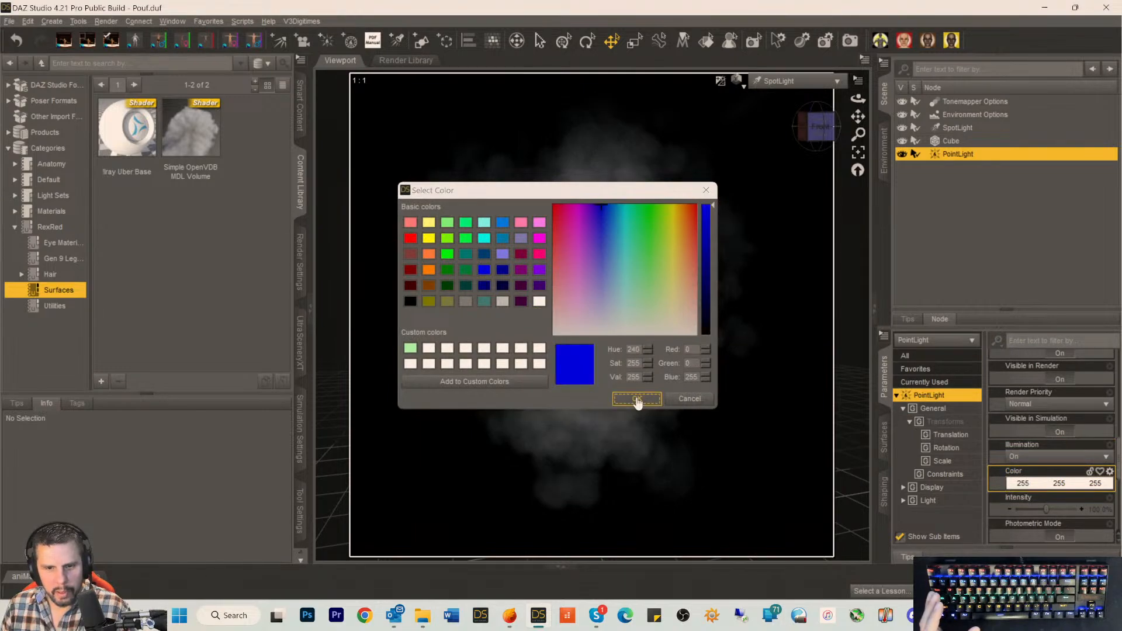
left_click(637, 399)
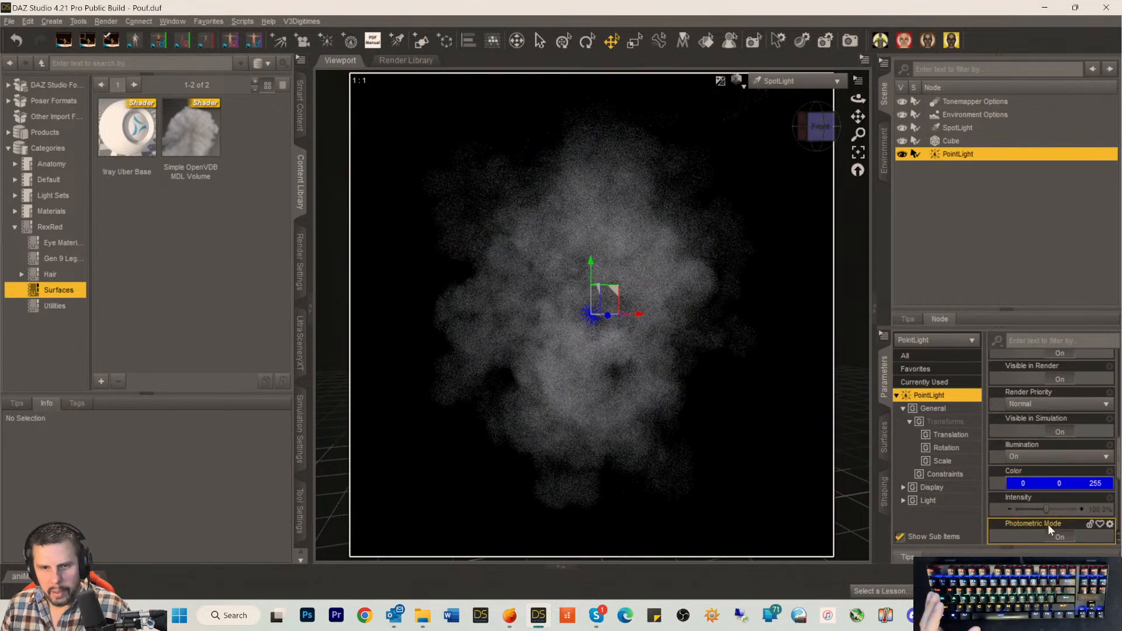
Try a Luminous Flux of 91600 lumens for the blue point light.
scroll(1093, 508, "down", 5)
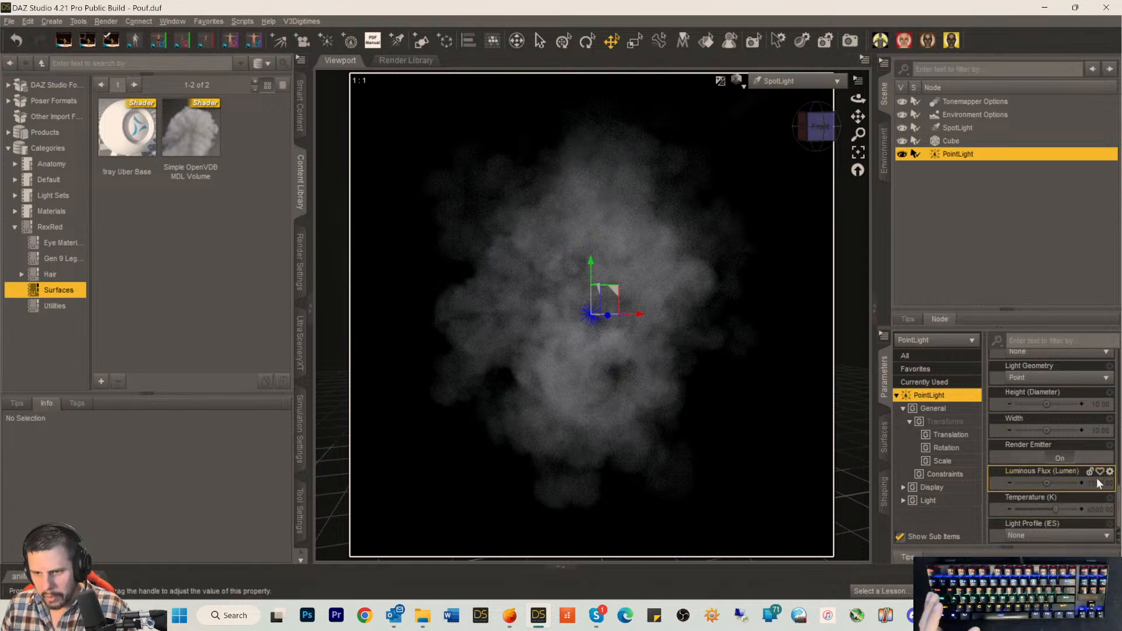
left_click(1084, 484)
left_click(1092, 485)
left_click(1042, 490)
type("9")
key("Return")
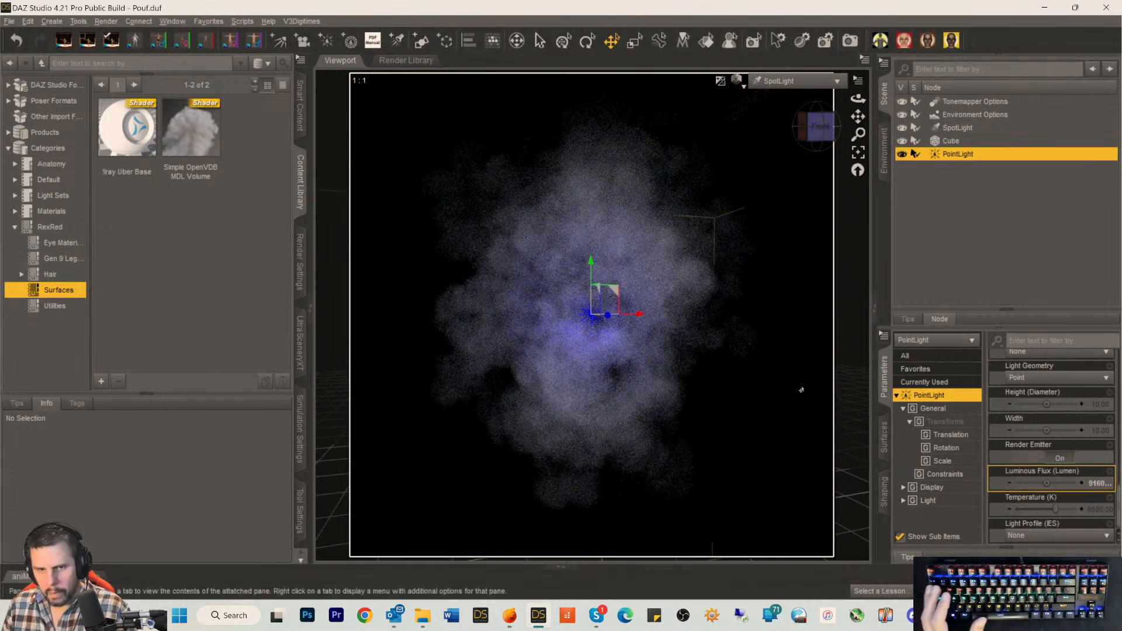
Lower the blue point light to the base of the smoke cloud and set its Luminous Flux to 991600 lumens.
left_click_drag(590, 260, 603, 399)
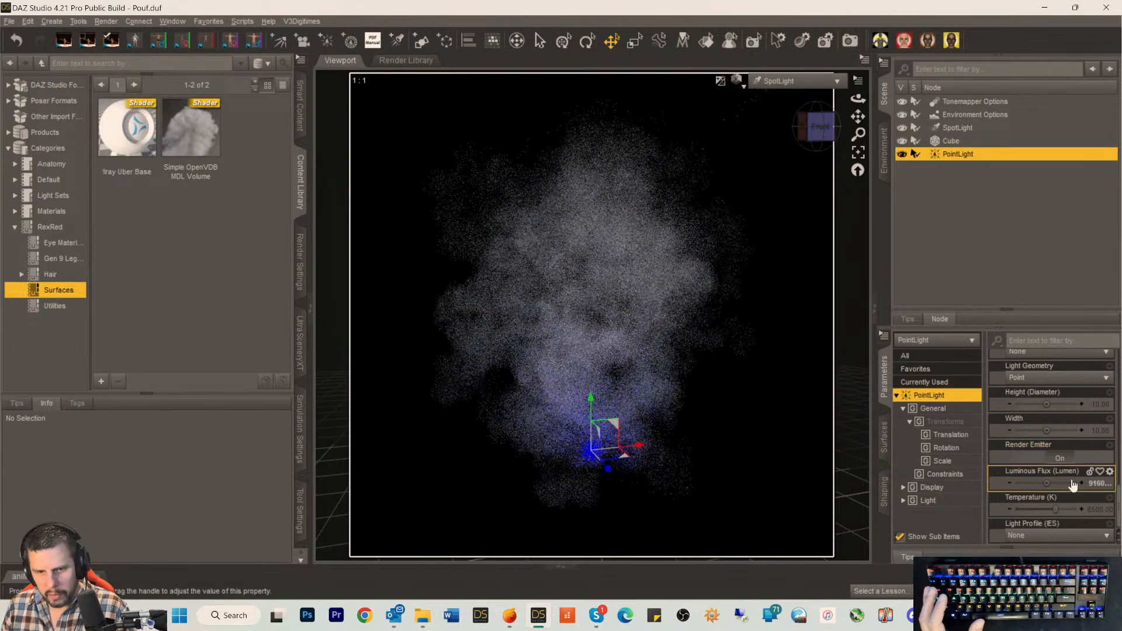
left_click(1087, 483)
type("9")
key("Return")
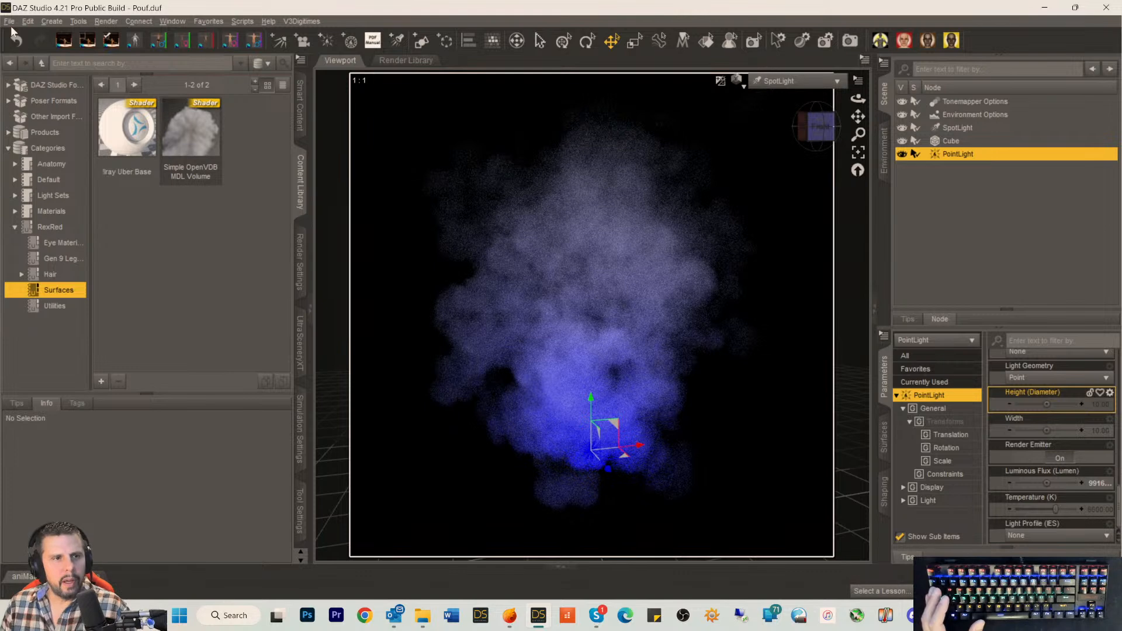
Duplicate the blue point light and move the selected one up and over to the left side of the cloud.
left_click(27, 21)
mouse_move(40, 111)
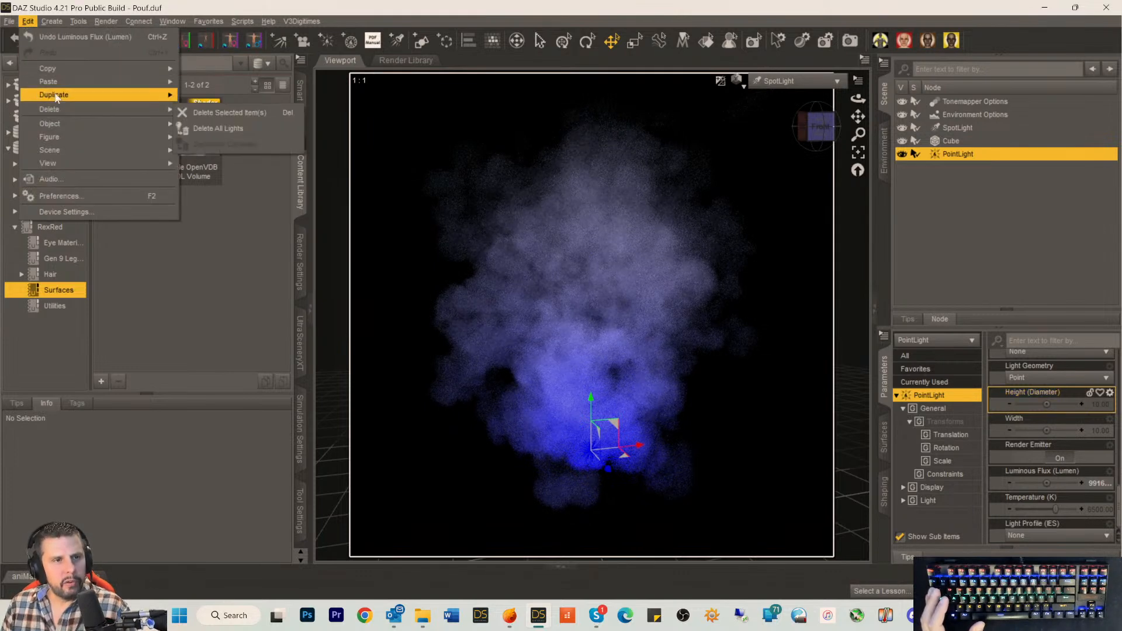
mouse_move(58, 96)
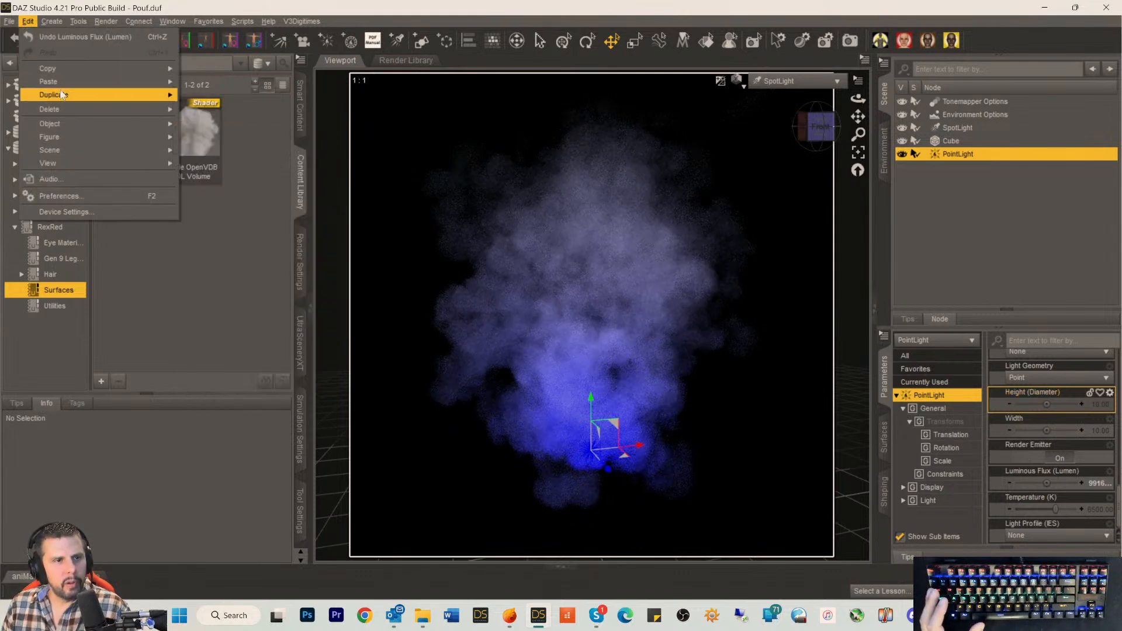
left_click(213, 110)
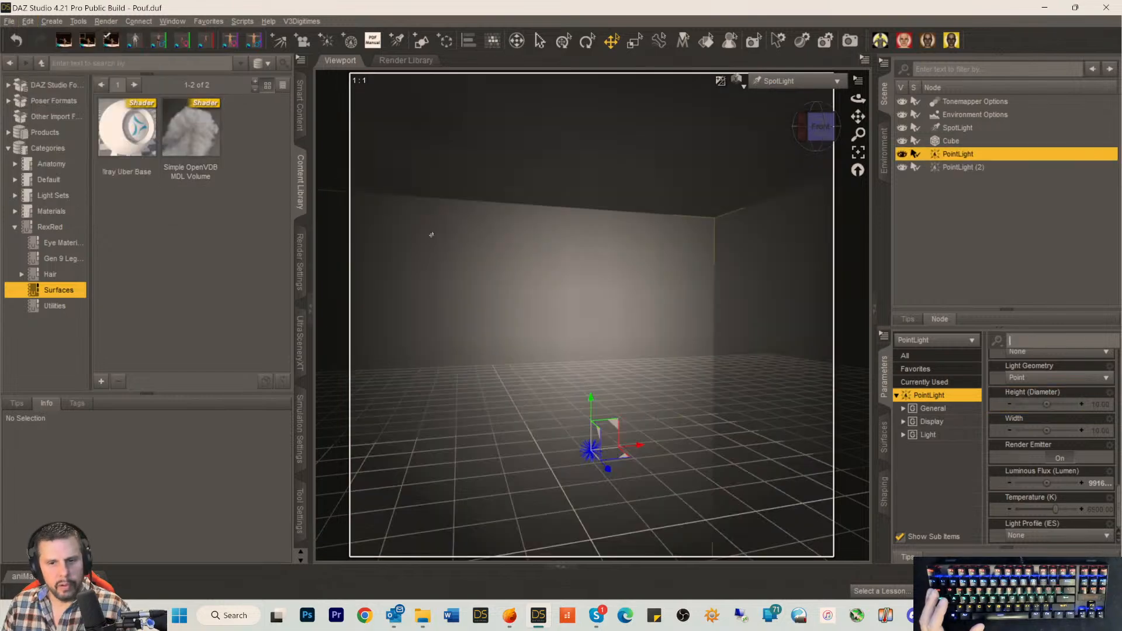
left_click_drag(589, 399, 589, 276)
mouse_move(639, 341)
left_mouse_down()
mouse_move(535, 350)
mouse_move(555, 349)
left_mouse_up()
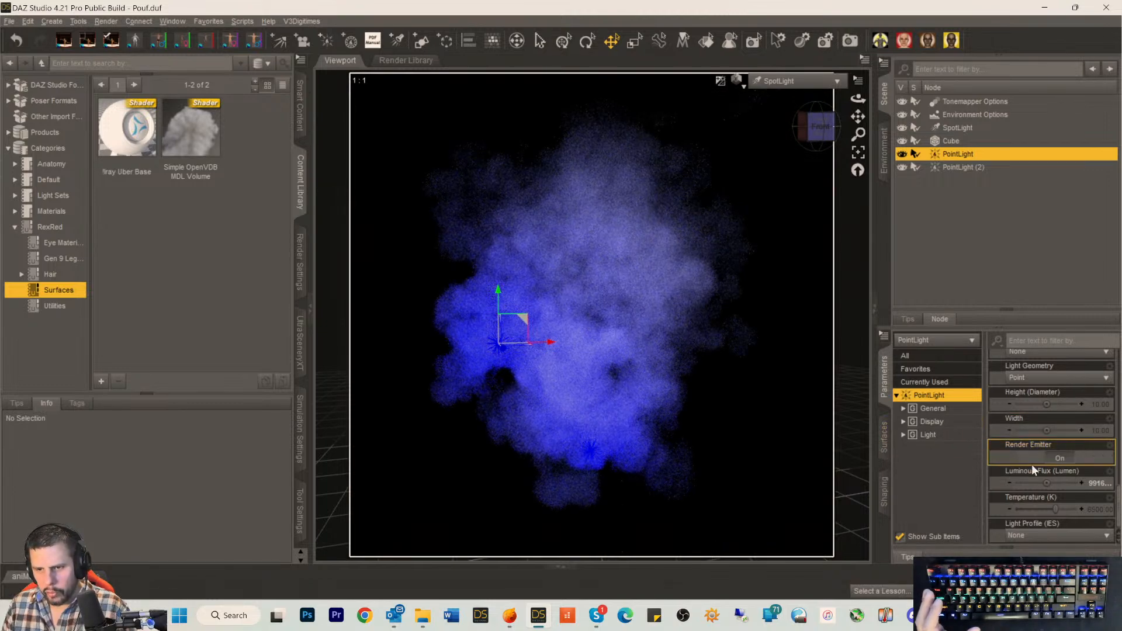
Set the left point light's Color to pure green (0, 255, 0) and raise the light slightly.
scroll(1035, 478, "up", 3)
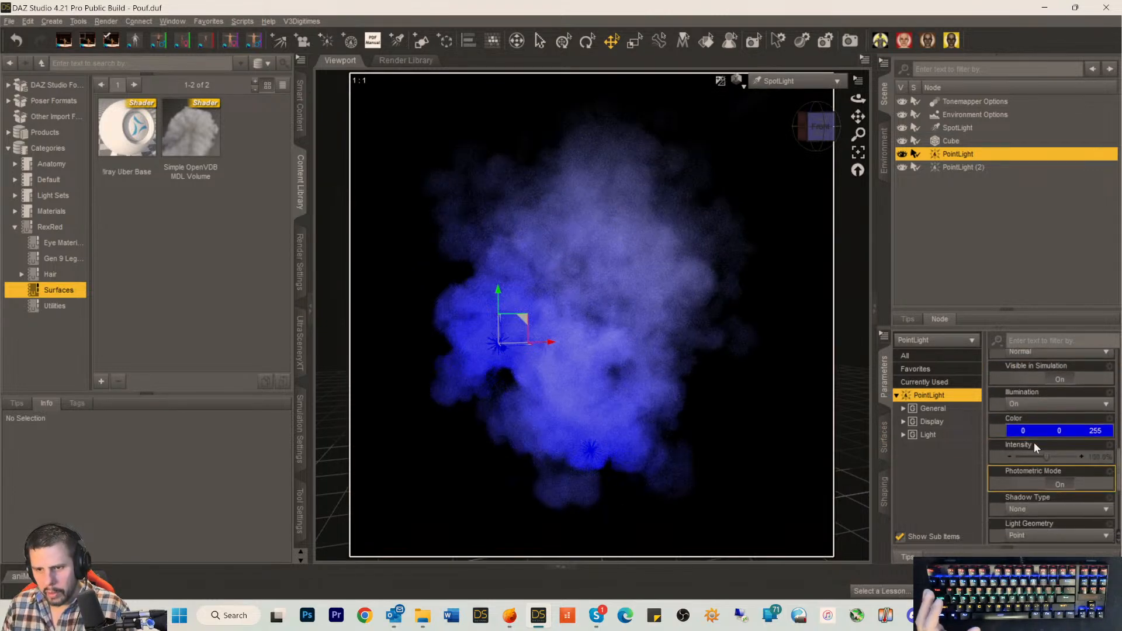
left_click(1034, 431)
left_click(448, 254)
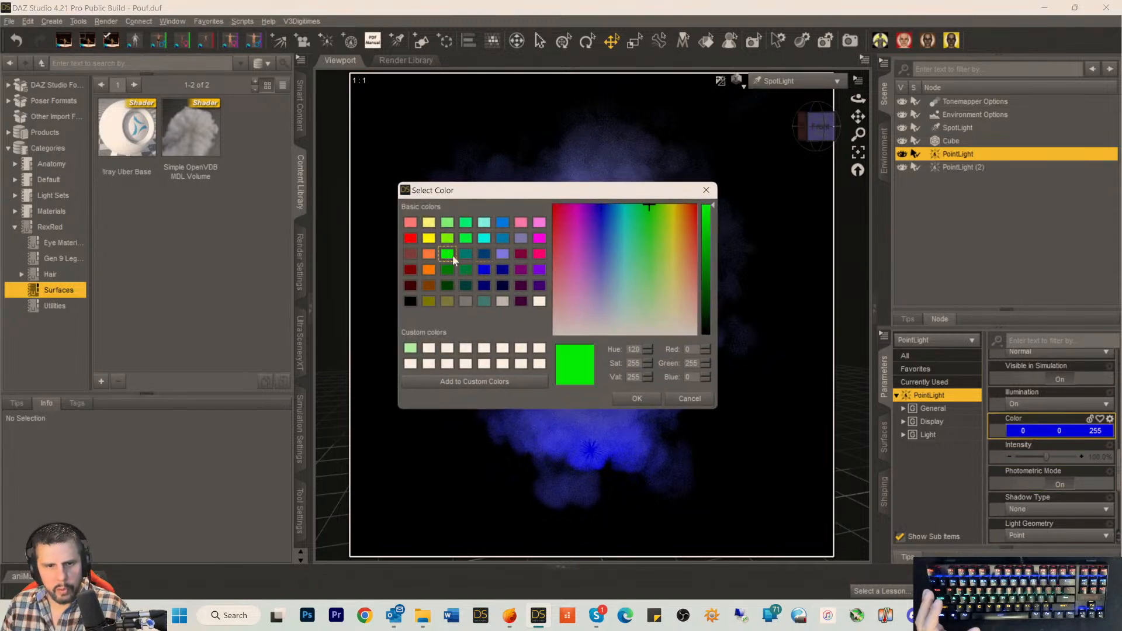
left_click(636, 401)
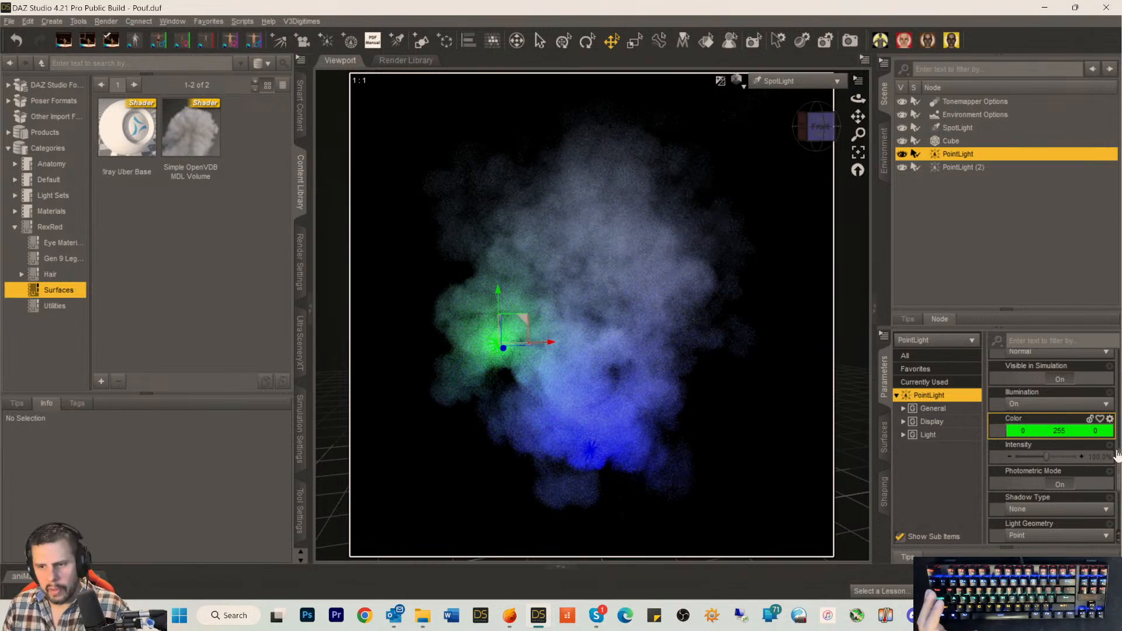
left_click_drag(497, 292, 497, 279)
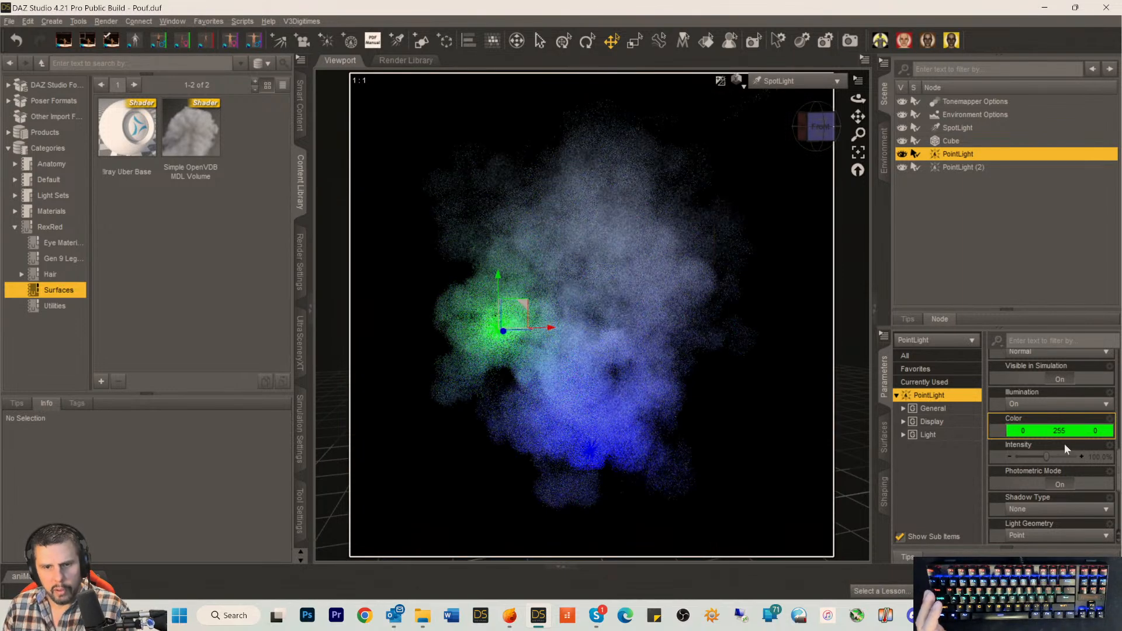
Set the green point light's Luminous Flux to 491600 lumens.
scroll(1029, 472, "down", 3)
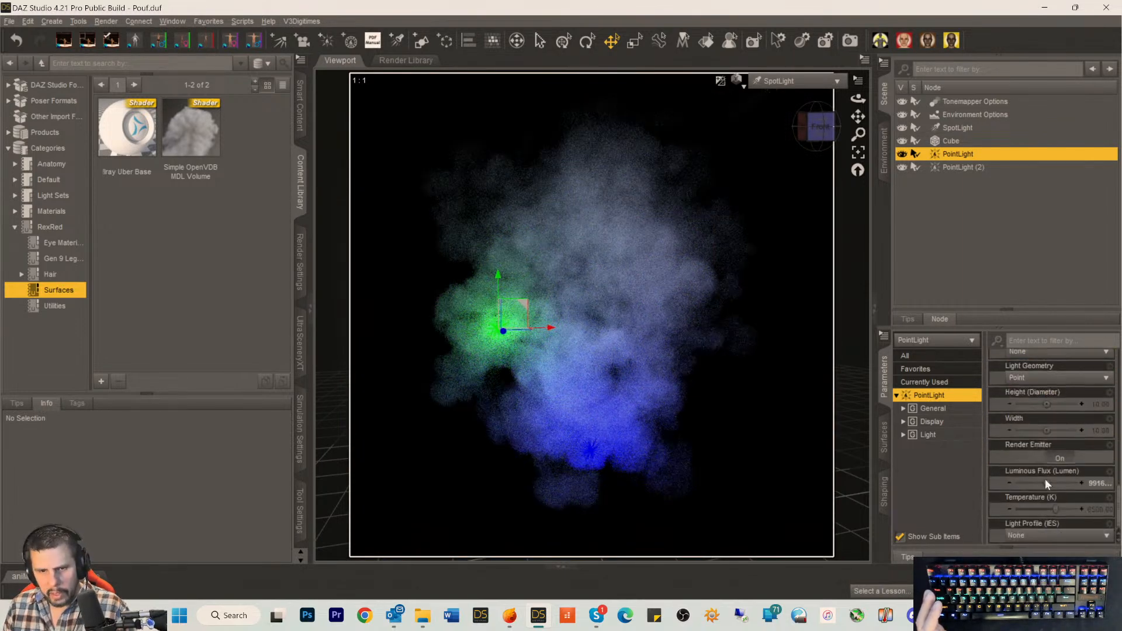
left_click(1098, 483)
key("Delete")
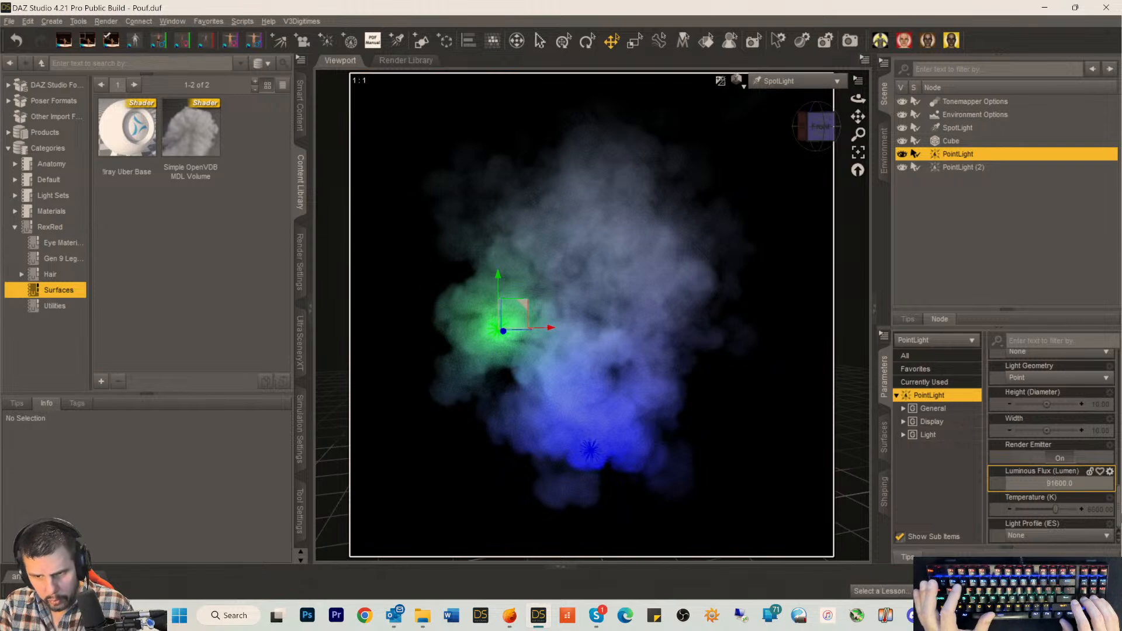
type("4")
key("Return")
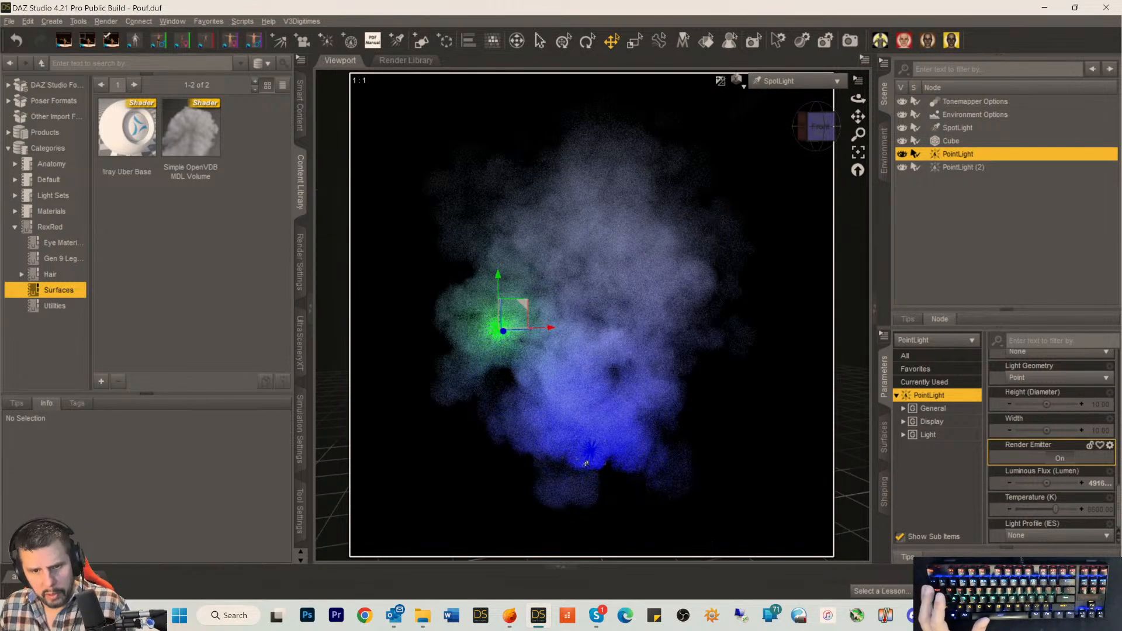
Raise the blue point light to a Y Translate of about 194 and display its full set of parameters.
left_click(593, 453)
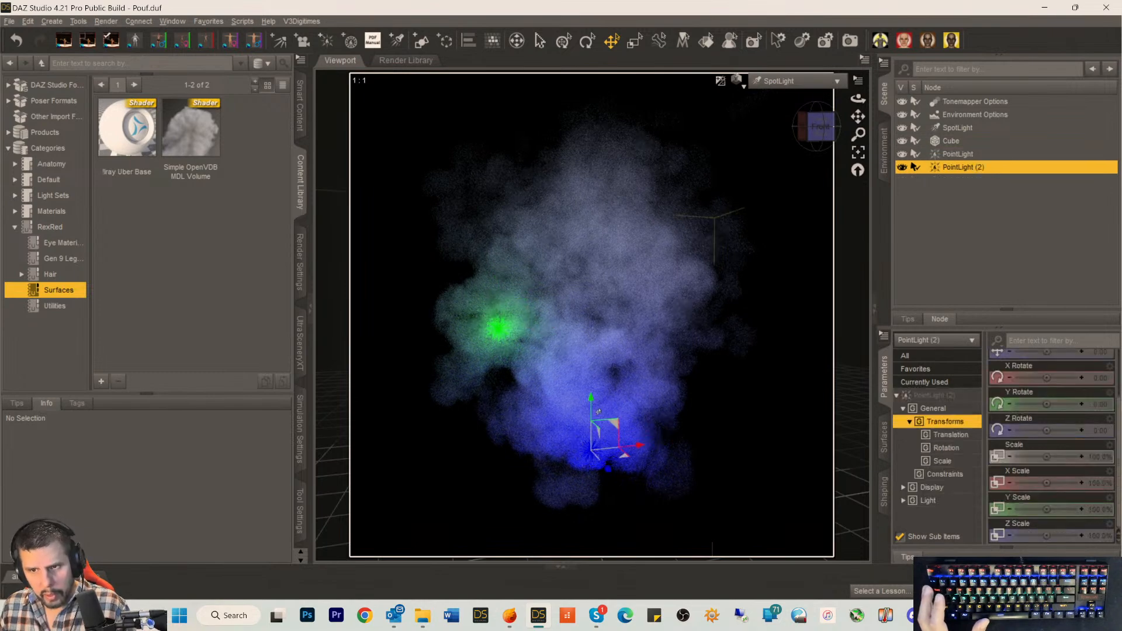
left_click_drag(591, 398, 592, 360)
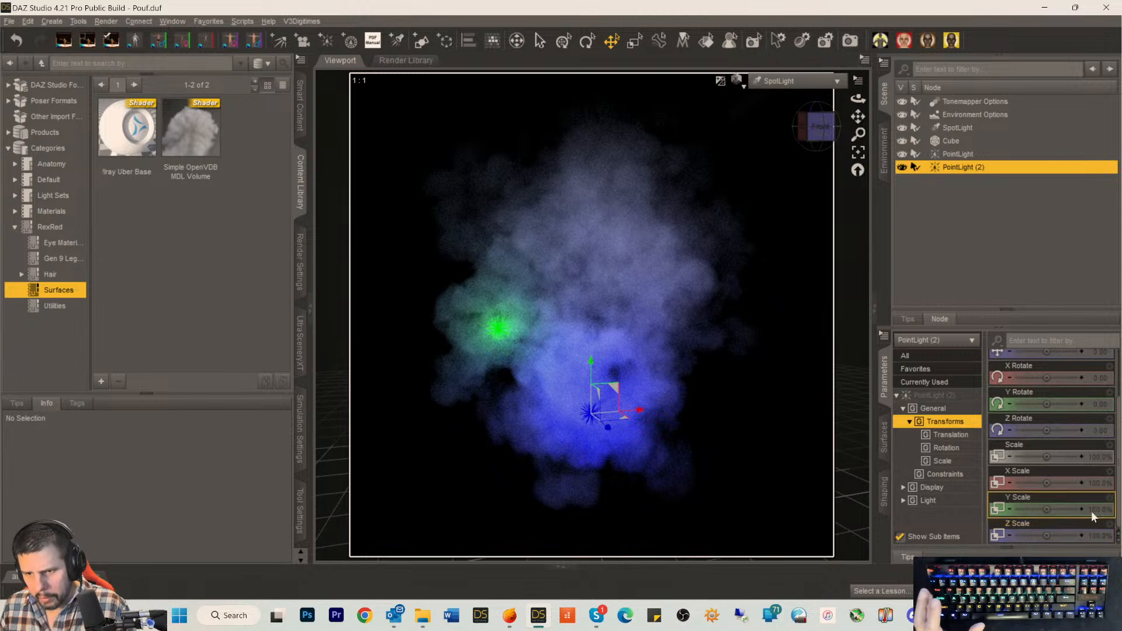
scroll(1090, 508, "up", 2)
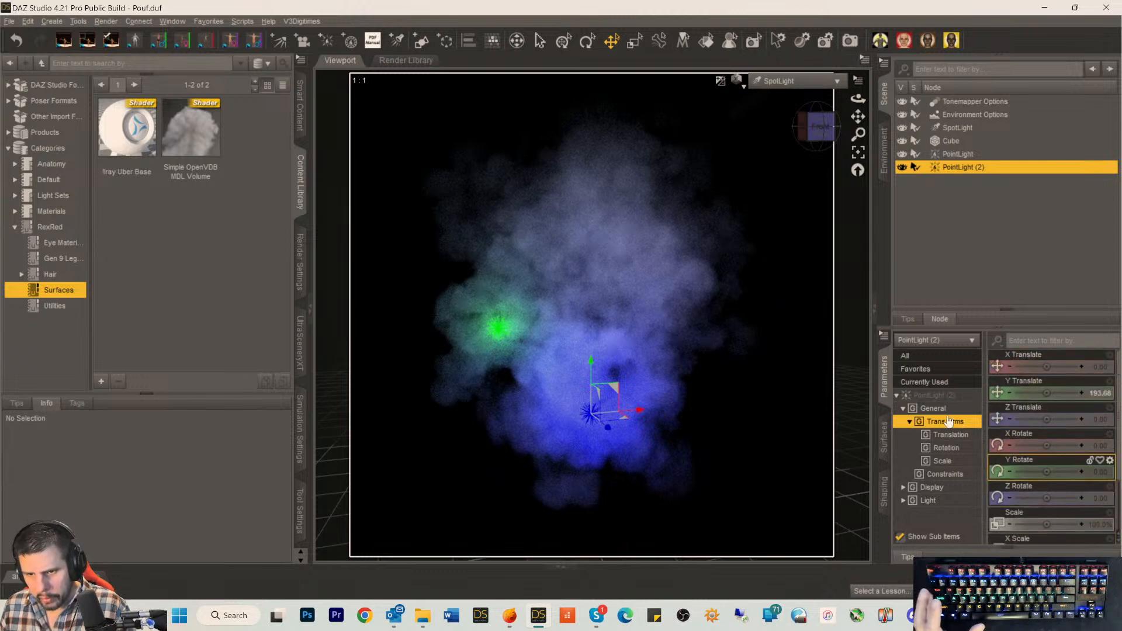
left_click(928, 396)
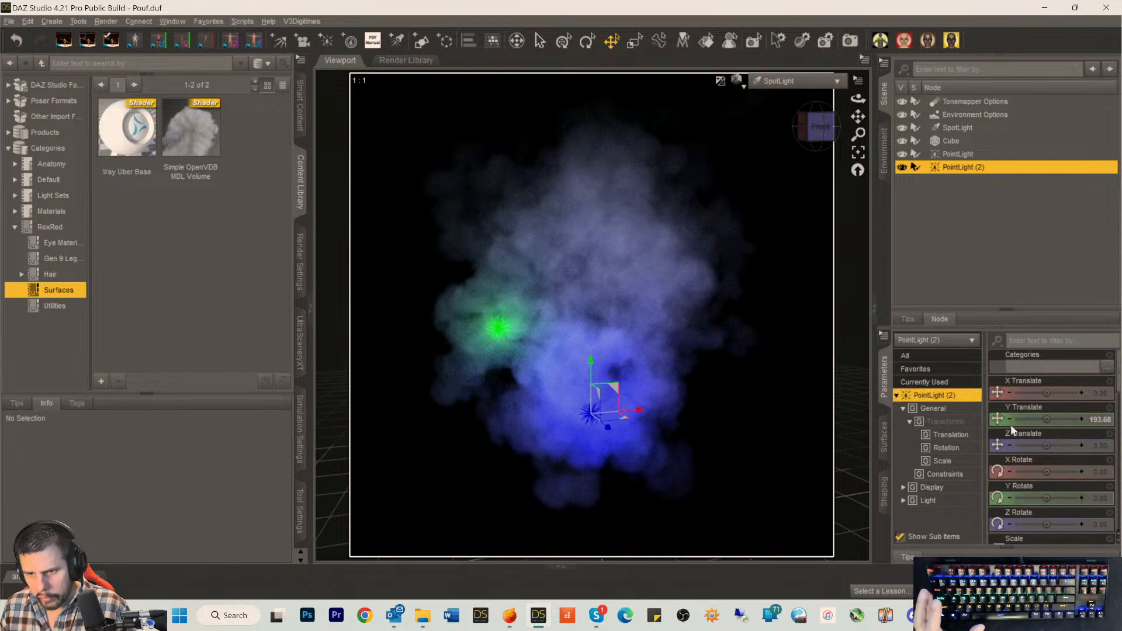
Raise the luminous flux of the blue PointLight (2) to about 4,991,700 lumens.
scroll(1062, 473, "down", 3)
scroll(1088, 512, "down", 6)
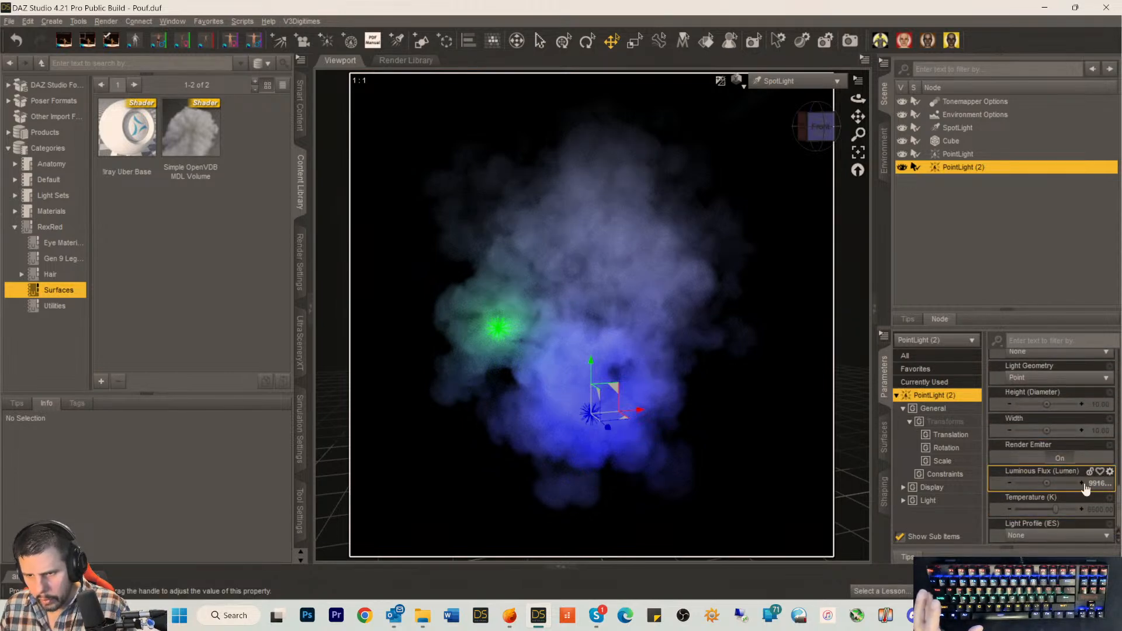
left_click(1093, 483)
type("4")
key("Return")
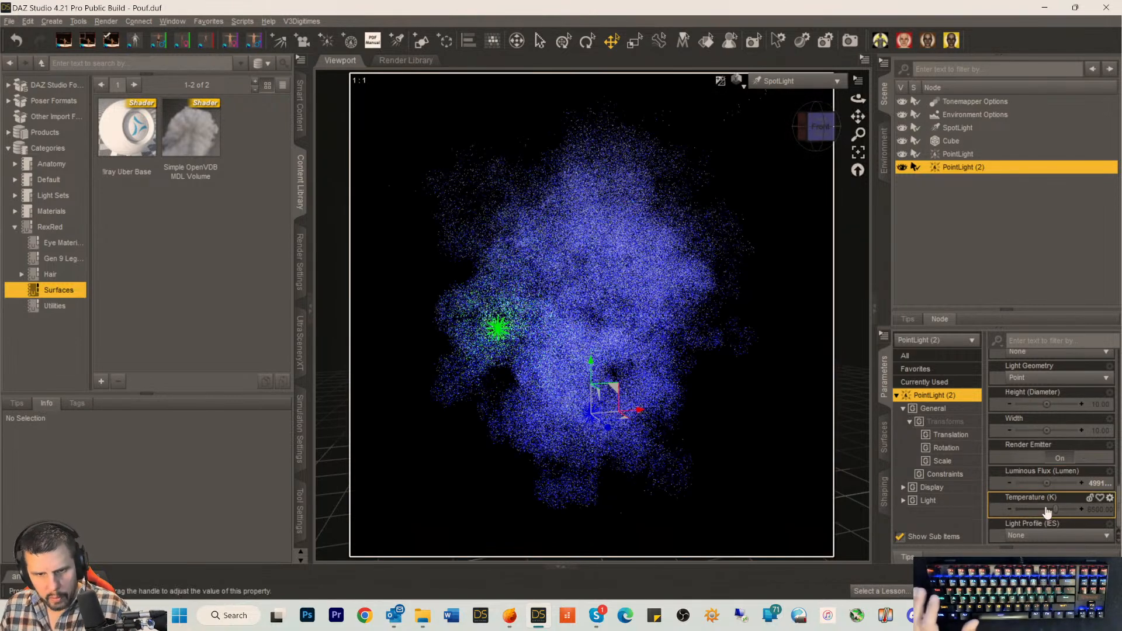
scroll(1033, 402, "up", 1)
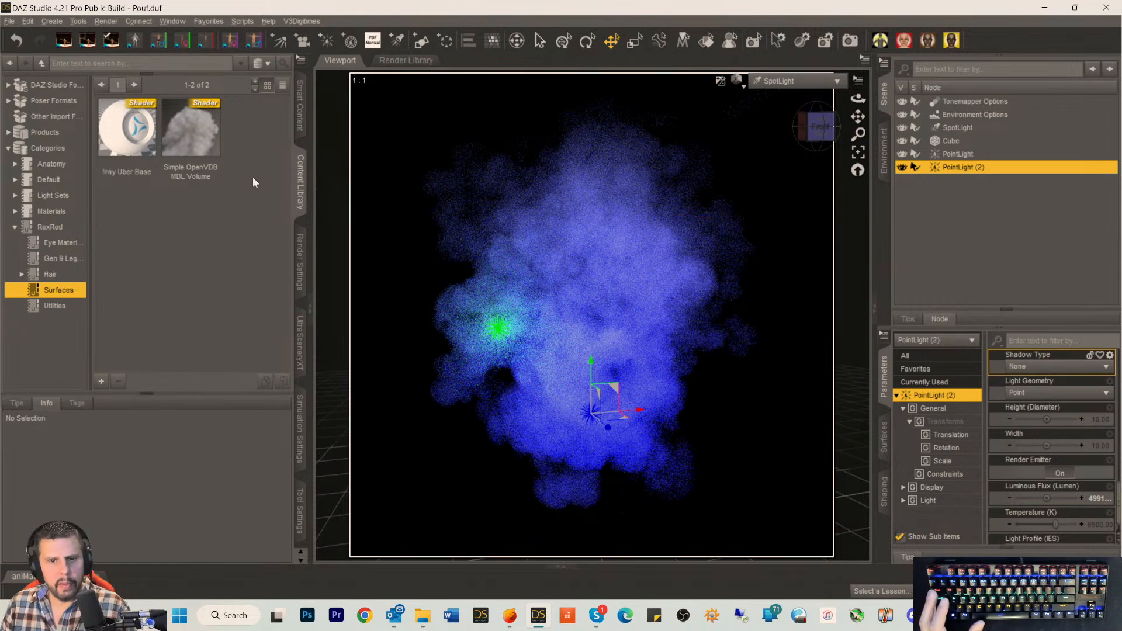
Duplicate the blue point light and move PointLight (2) up and right to the cloud's right side.
left_click(28, 21)
mouse_move(52, 103)
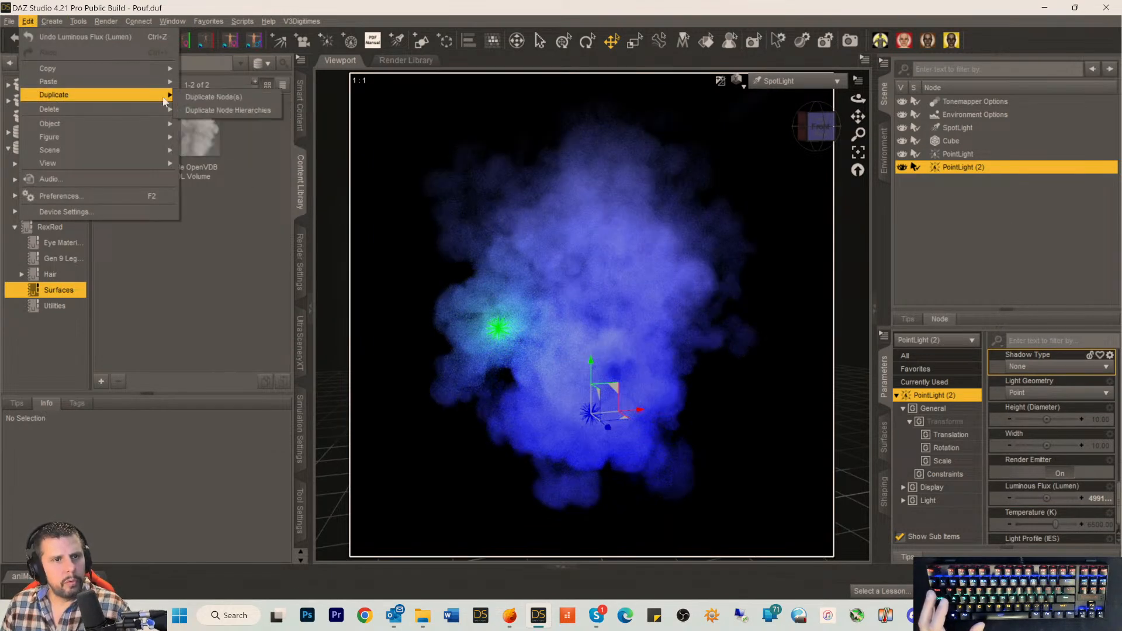
left_click(210, 94)
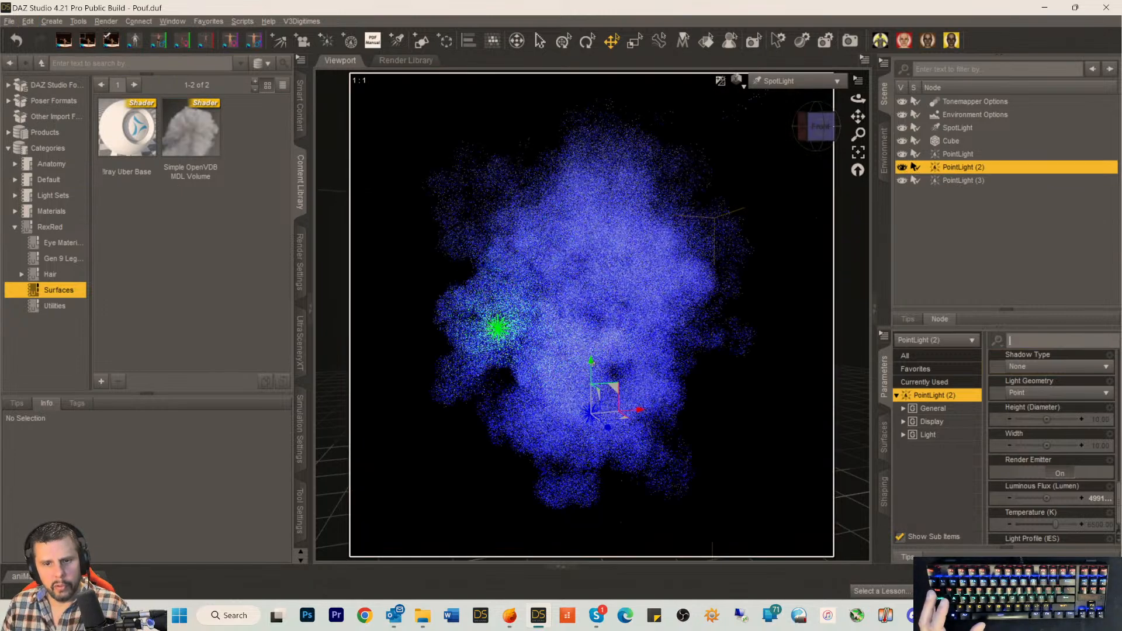
left_click_drag(591, 362, 587, 280)
left_click_drag(633, 326, 699, 323)
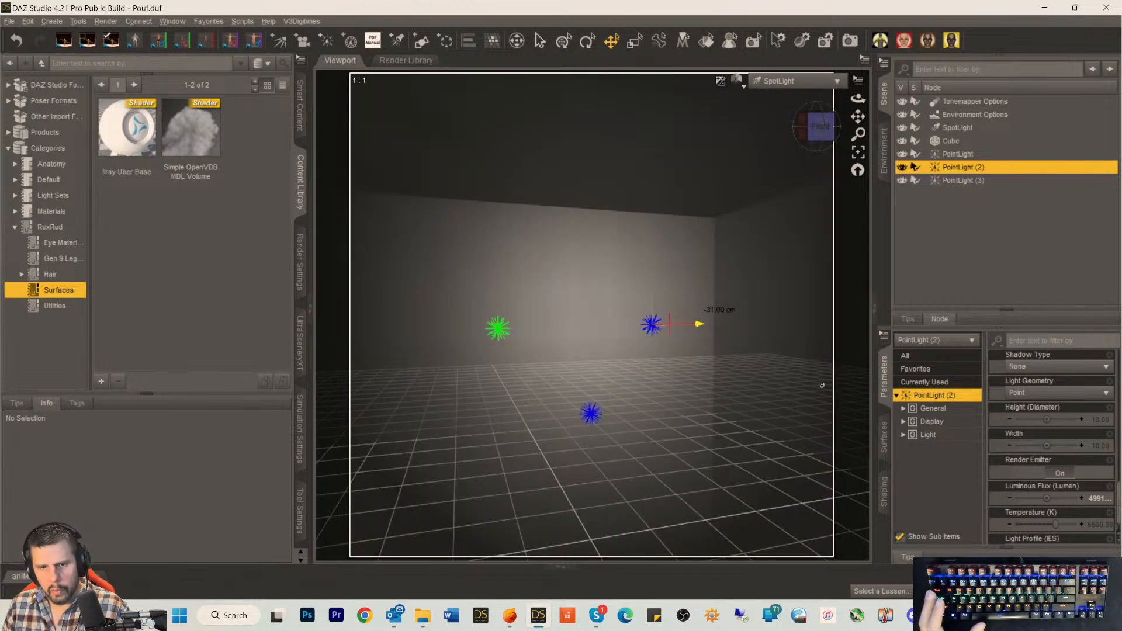
Change the color of PointLight (2), at the cloud's right side, to pure red (255, 0, 0).
scroll(1045, 477, "up", 5)
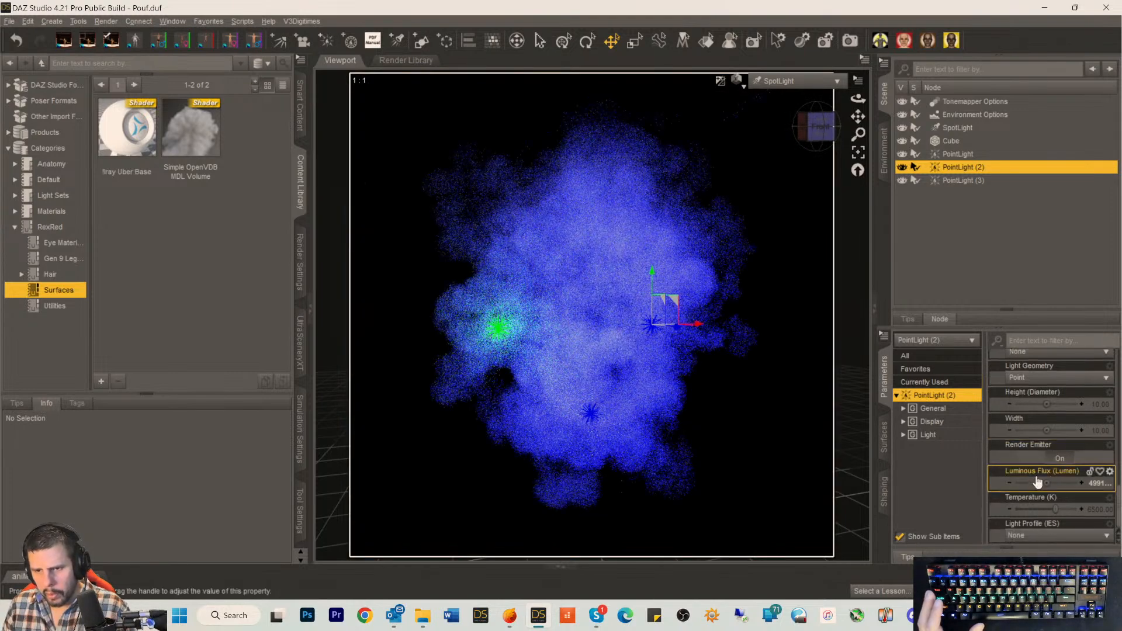
scroll(1036, 474, "down", 3)
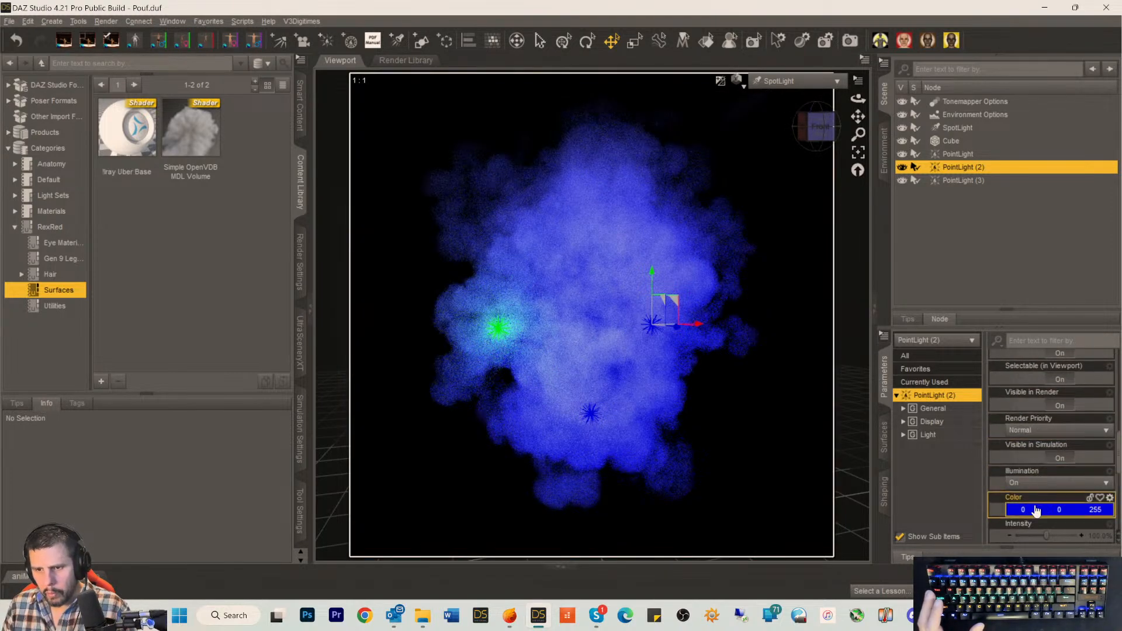
left_click(1031, 509)
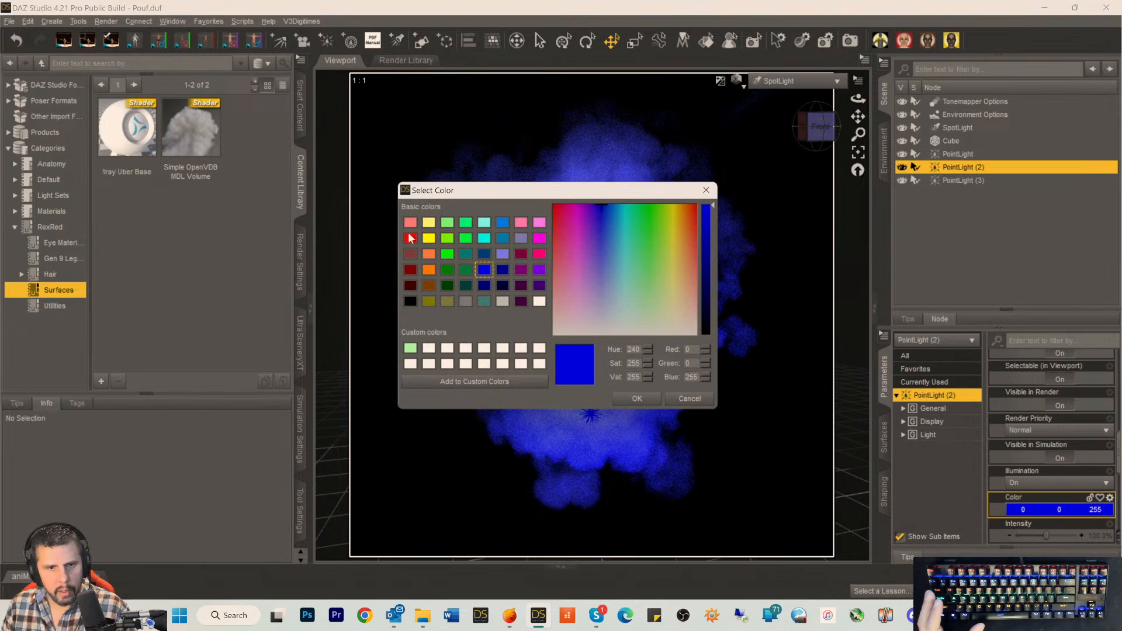
left_click(411, 237)
left_click(637, 399)
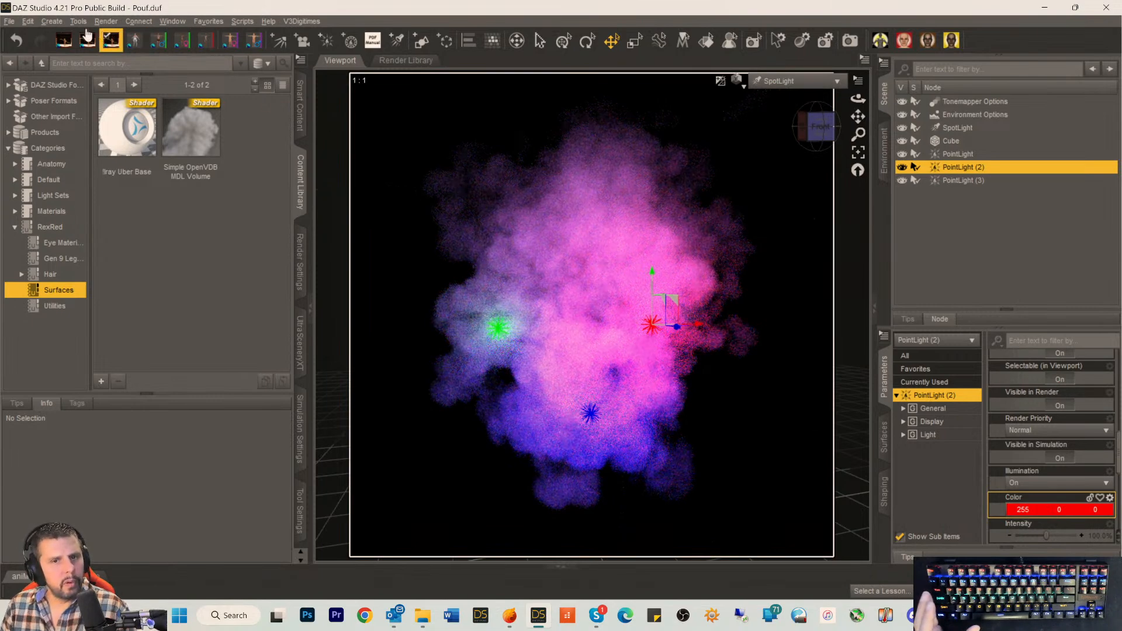
Duplicate the red point light and move PointLight (2) up and left toward the cloud's upper middle.
left_click(28, 21)
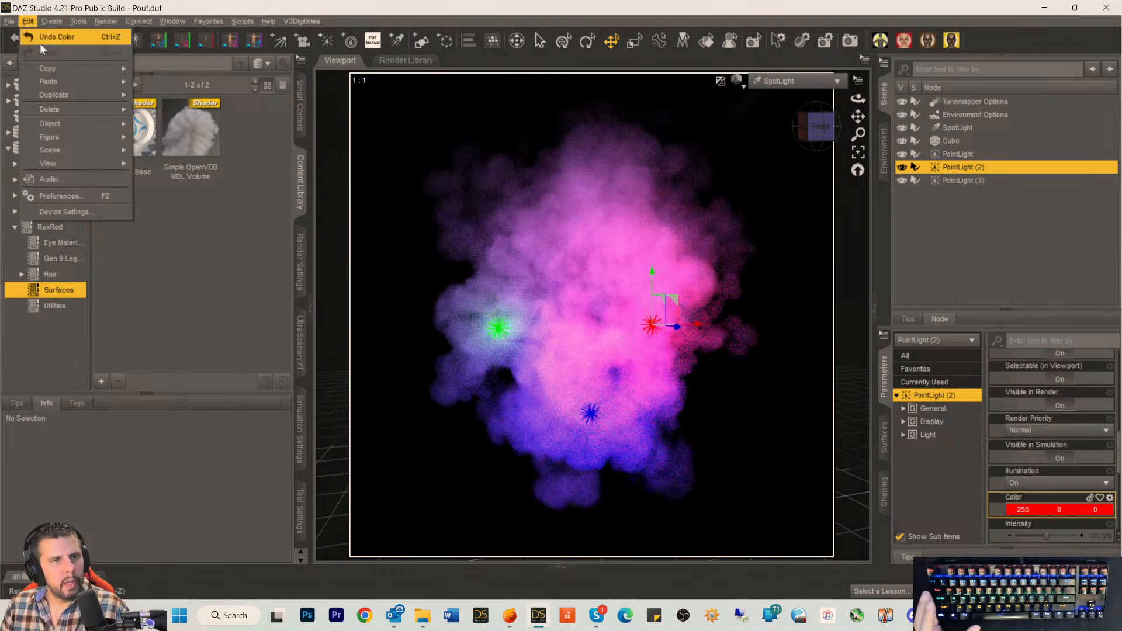
mouse_move(66, 97)
left_click(166, 97)
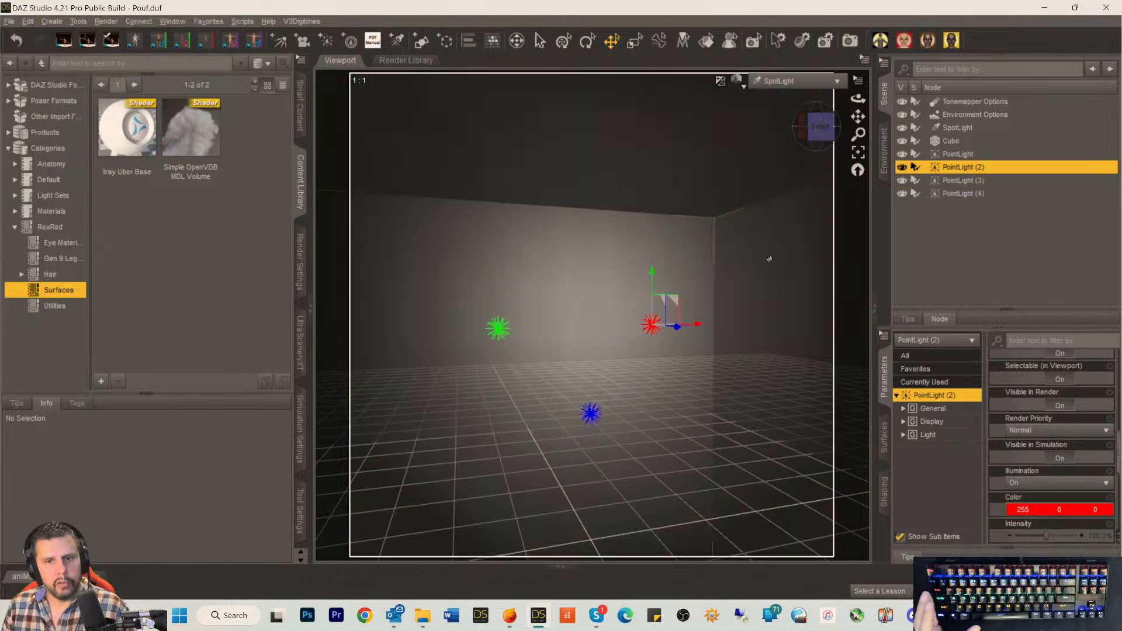
mouse_move(655, 269)
left_mouse_down()
mouse_move(633, 171)
mouse_move(634, 194)
left_mouse_up()
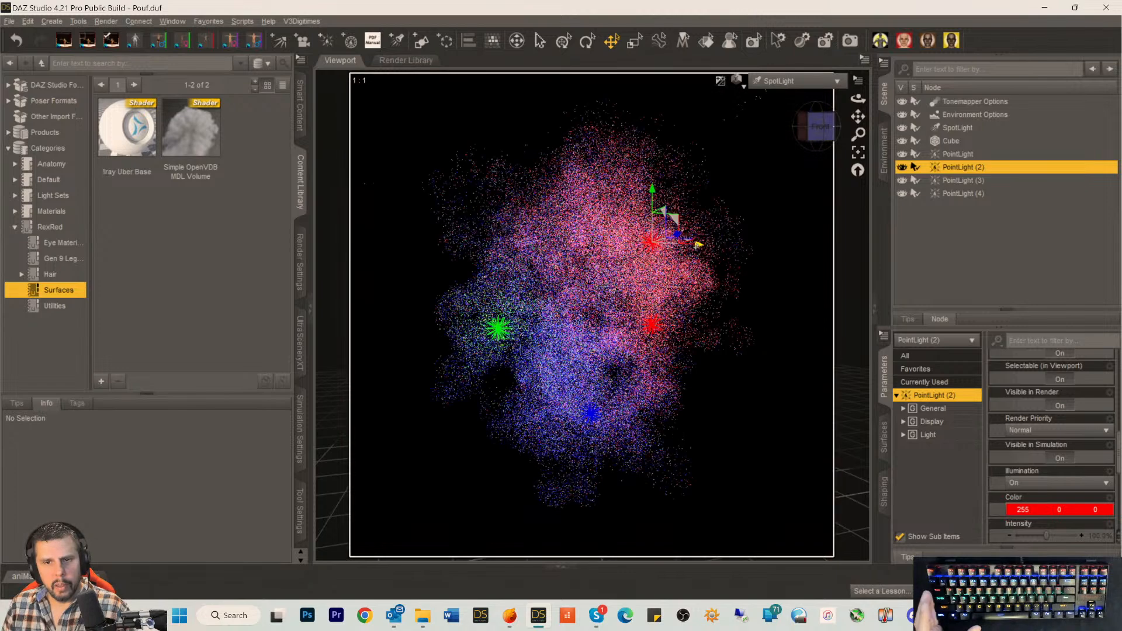
left_click_drag(693, 240, 624, 247)
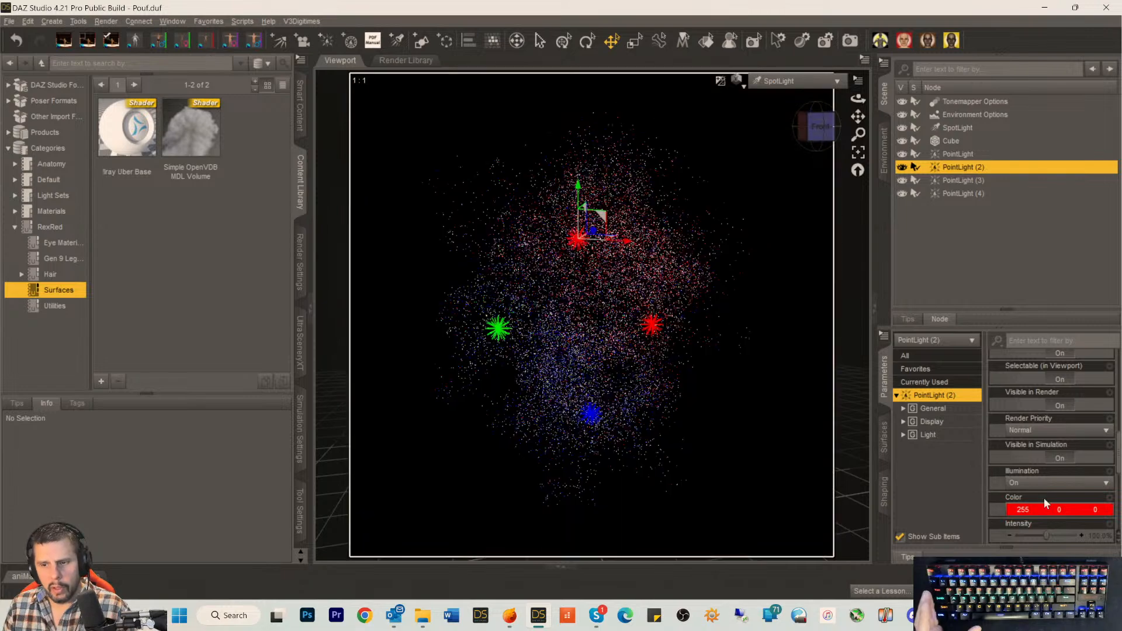
Change the color of PointLight (2), in the upper part of the cloud, to yellow (255, 255, 0).
left_click(1046, 510)
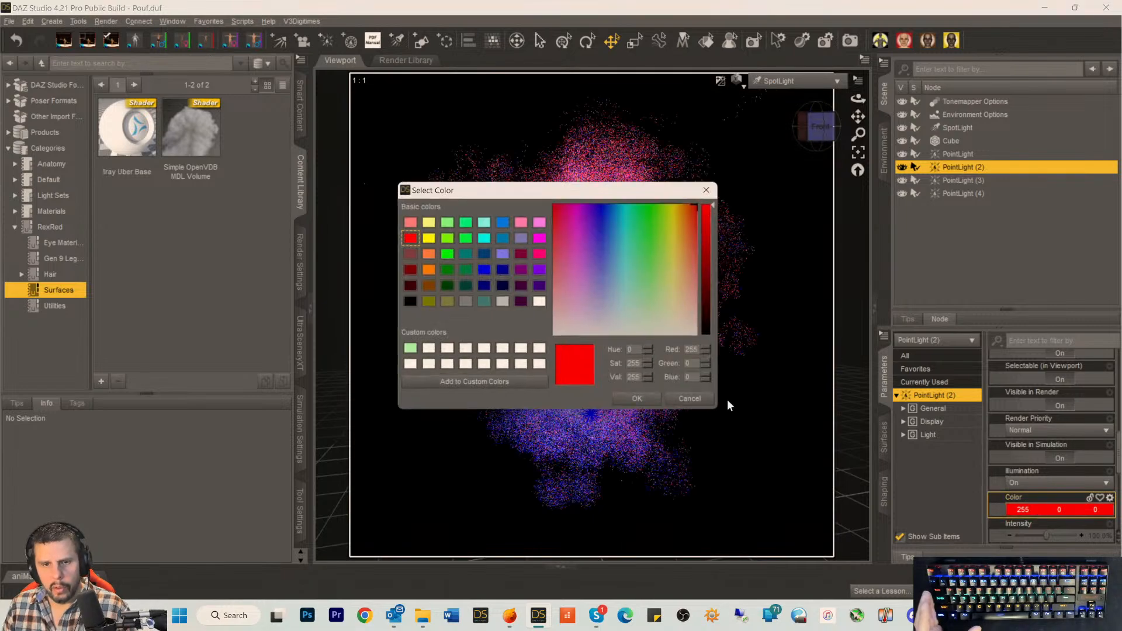
left_click(429, 239)
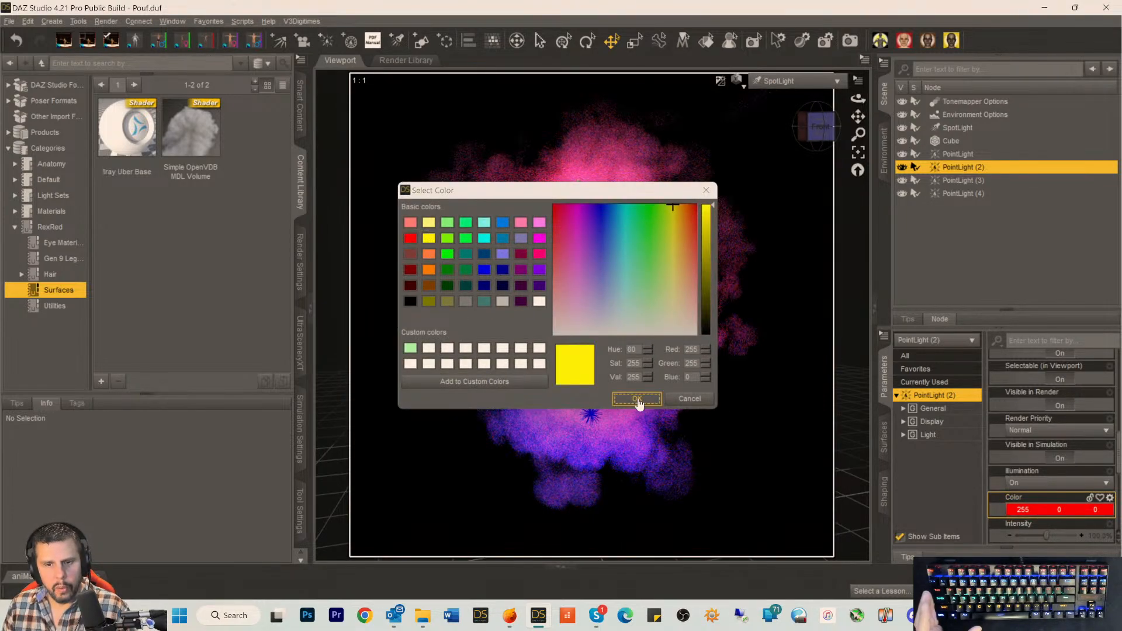
left_click(638, 400)
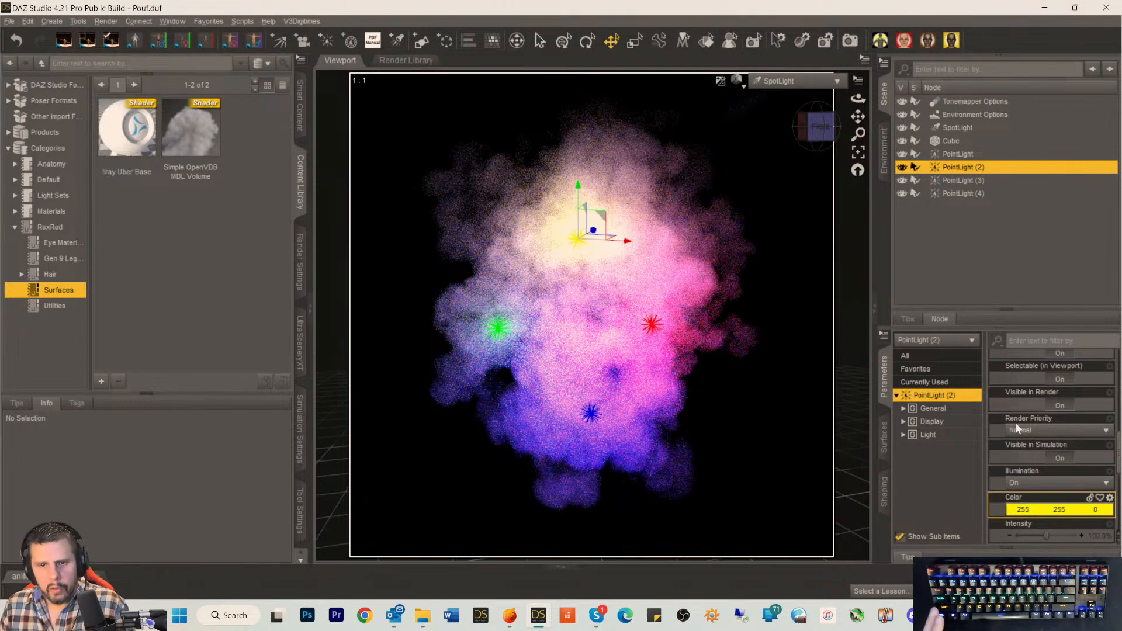
Lower the yellow point light's luminous flux to a value beginning with 4917.
scroll(1081, 506, "down", 1)
scroll(1081, 506, "down", 4)
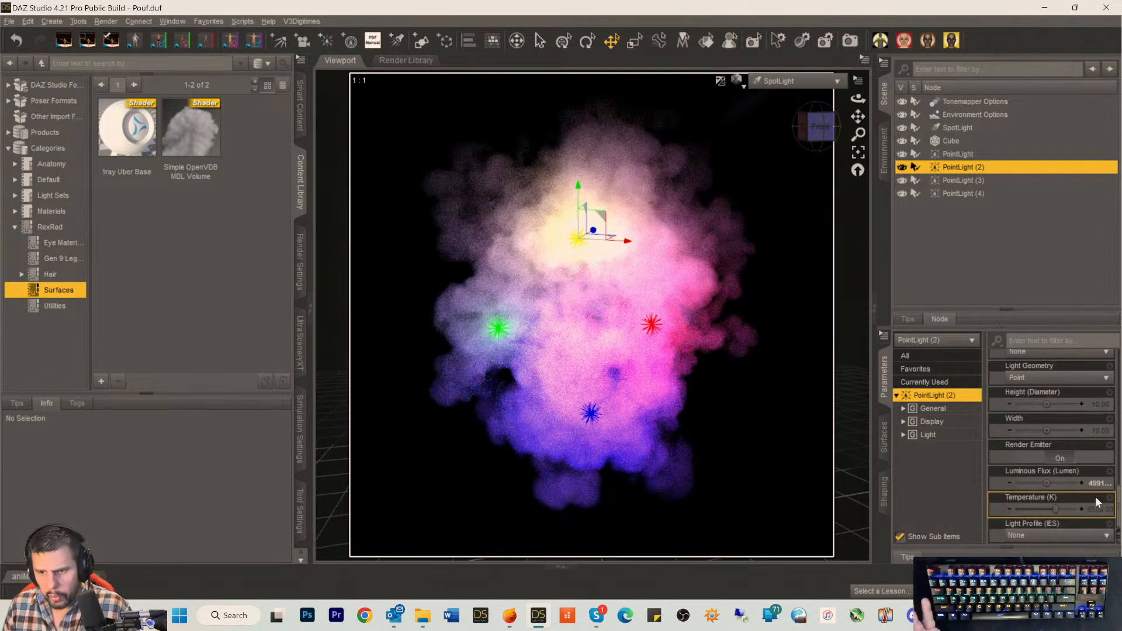
left_click(1050, 483)
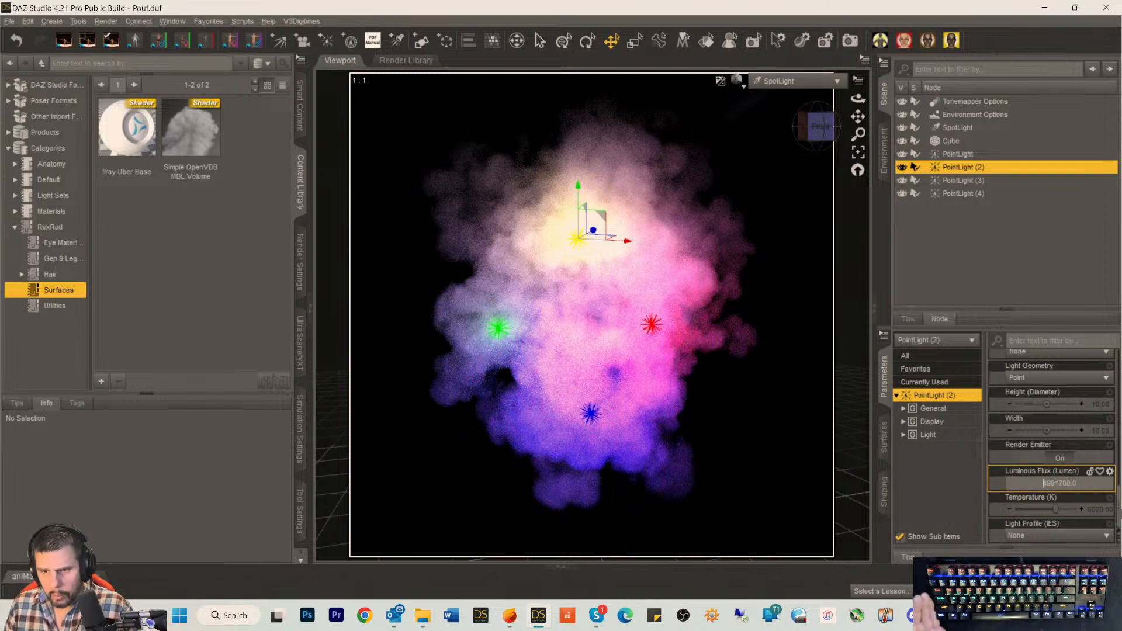
type("4917")
key("Return")
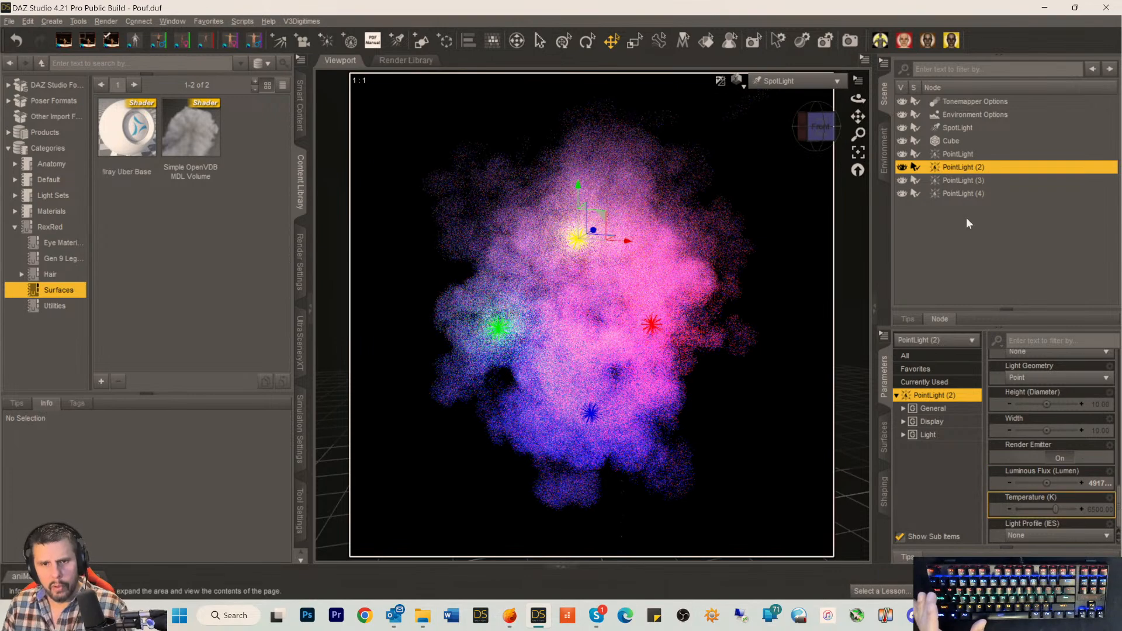
Reposition the yellow point light to the upper center of the cloud, with a Y Translate of about 505.
left_click(786, 223)
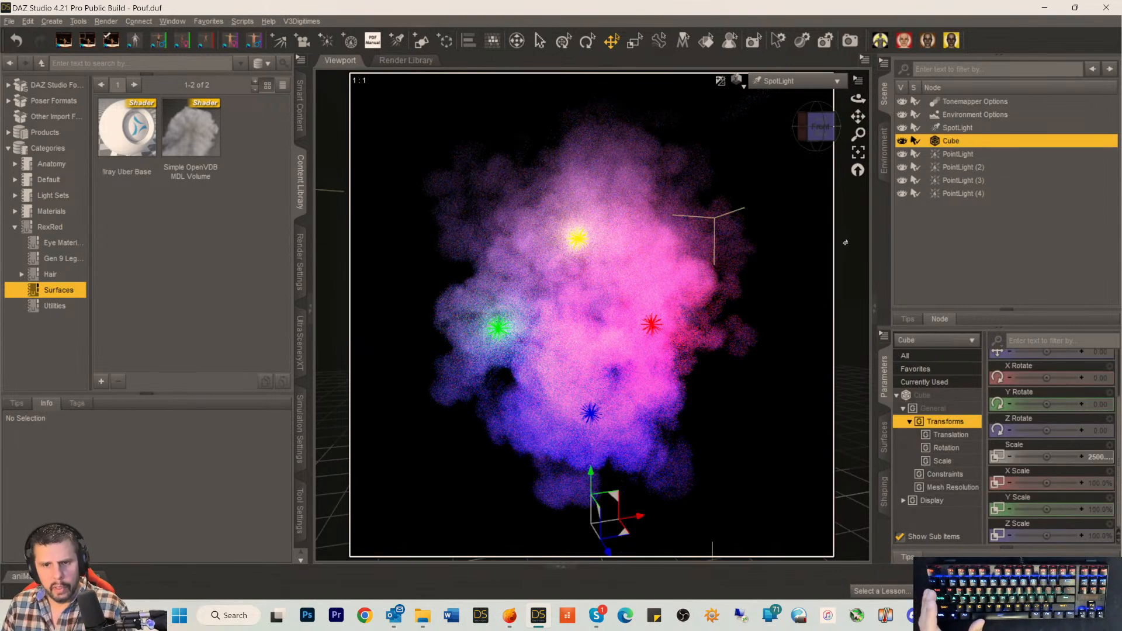
left_click(578, 241)
left_click_drag(625, 243, 706, 242)
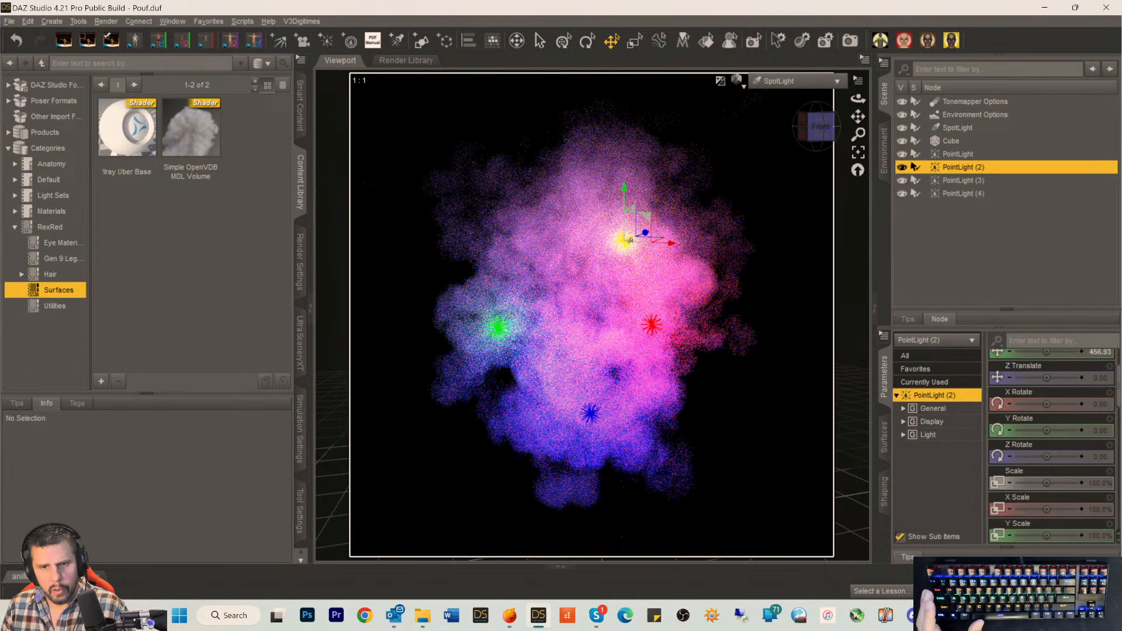
left_click_drag(670, 244, 610, 220)
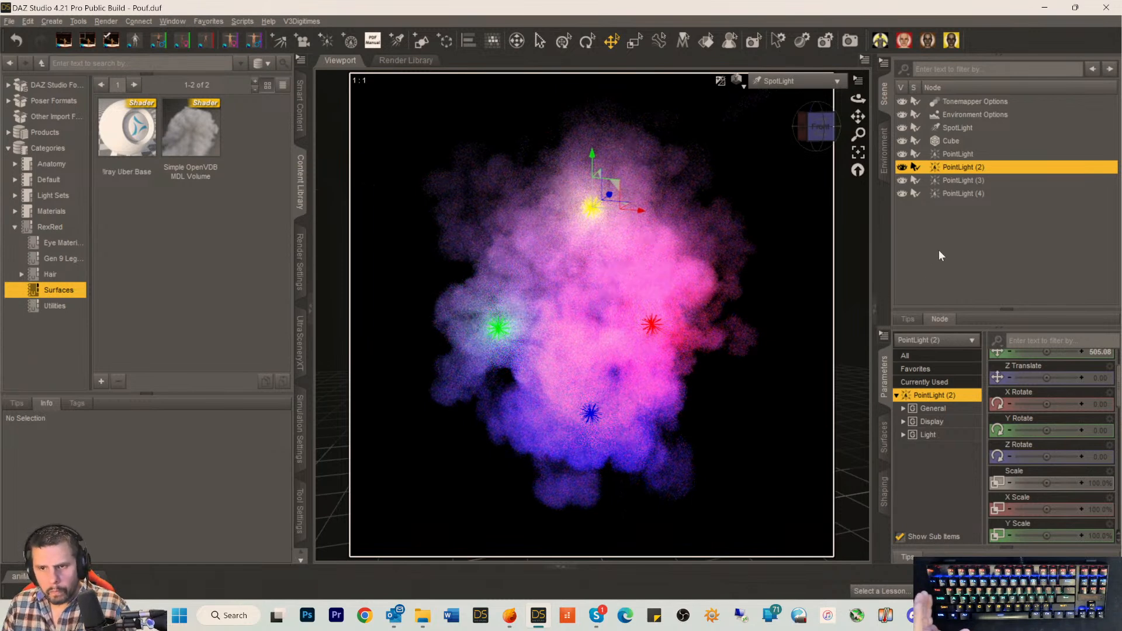
Select all four point lights and turn off Visible in Viewport under PointLight (2)'s display properties.
left_click(957, 154)
left_click(951, 193, "shift")
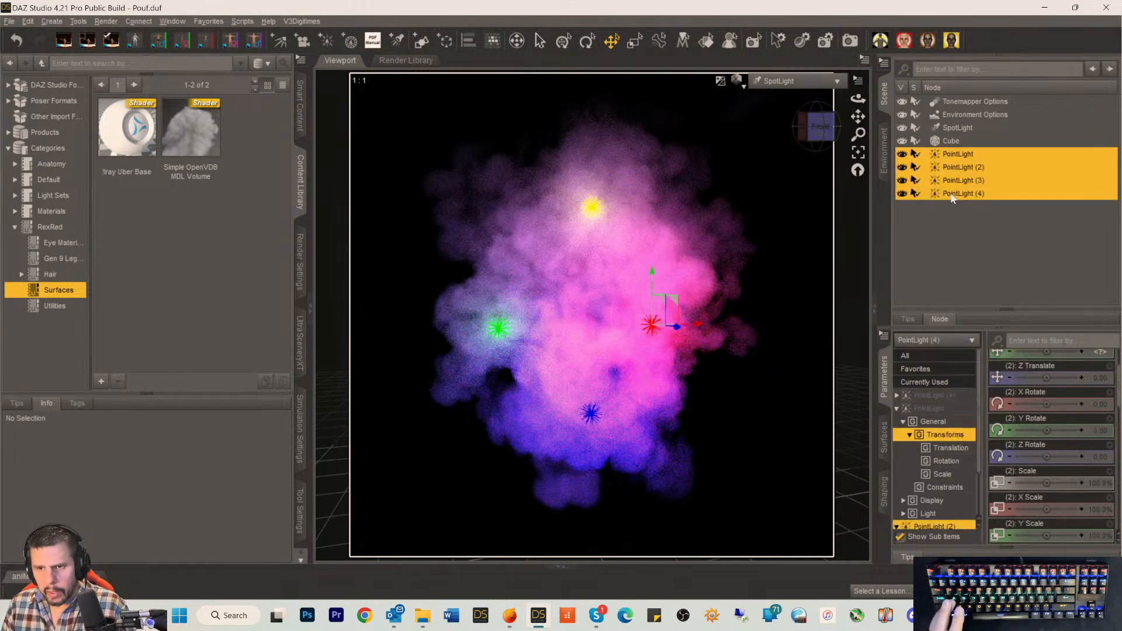
scroll(935, 444, "down", 3)
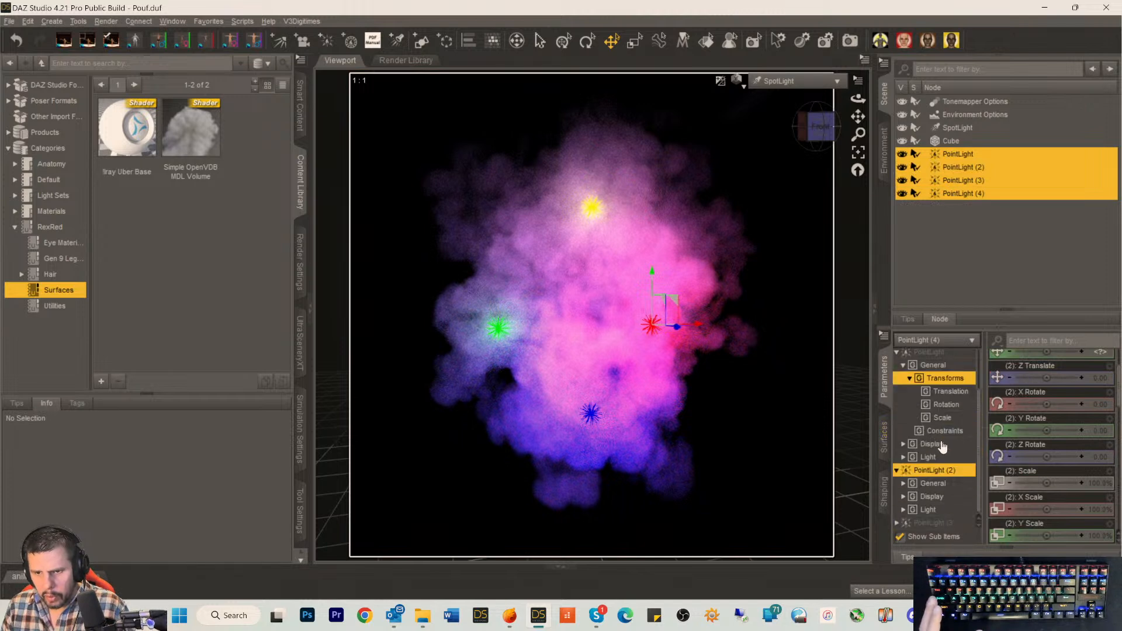
left_click(930, 497)
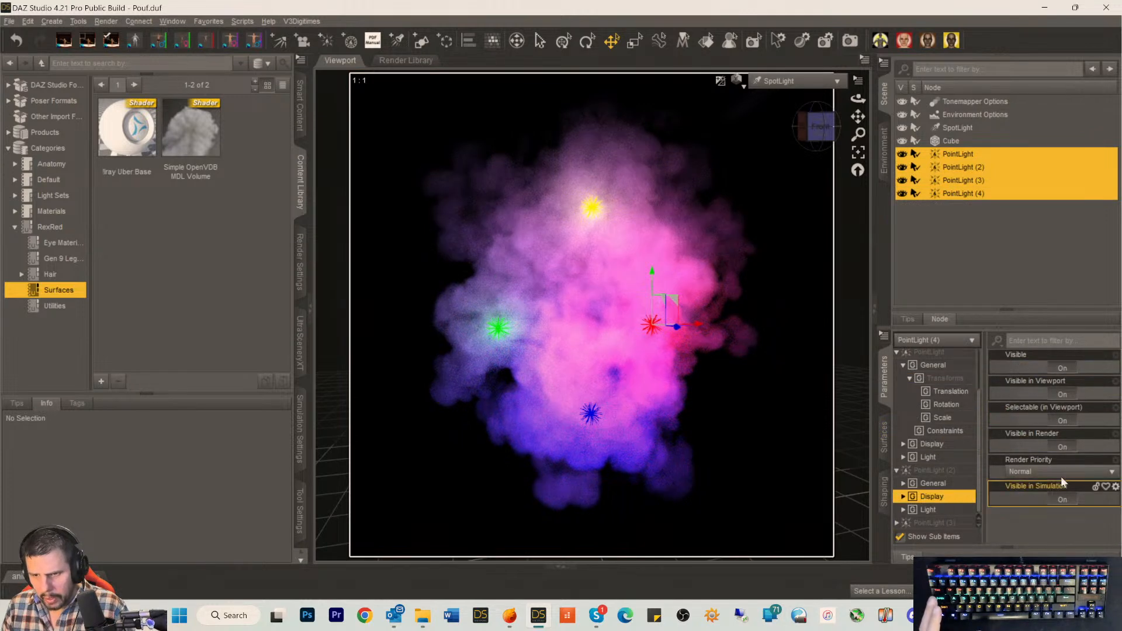
left_click(1062, 394)
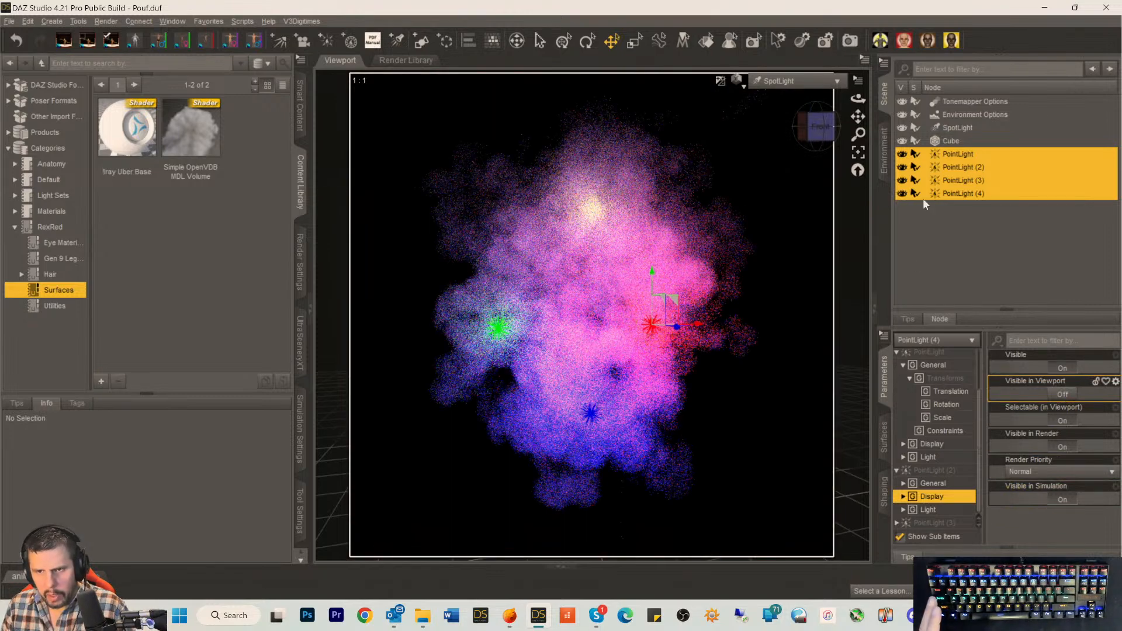
Turn off Visible in Viewport individually for PointLight, PointLight (3) and PointLight (4), and clear the selection.
left_click(943, 168)
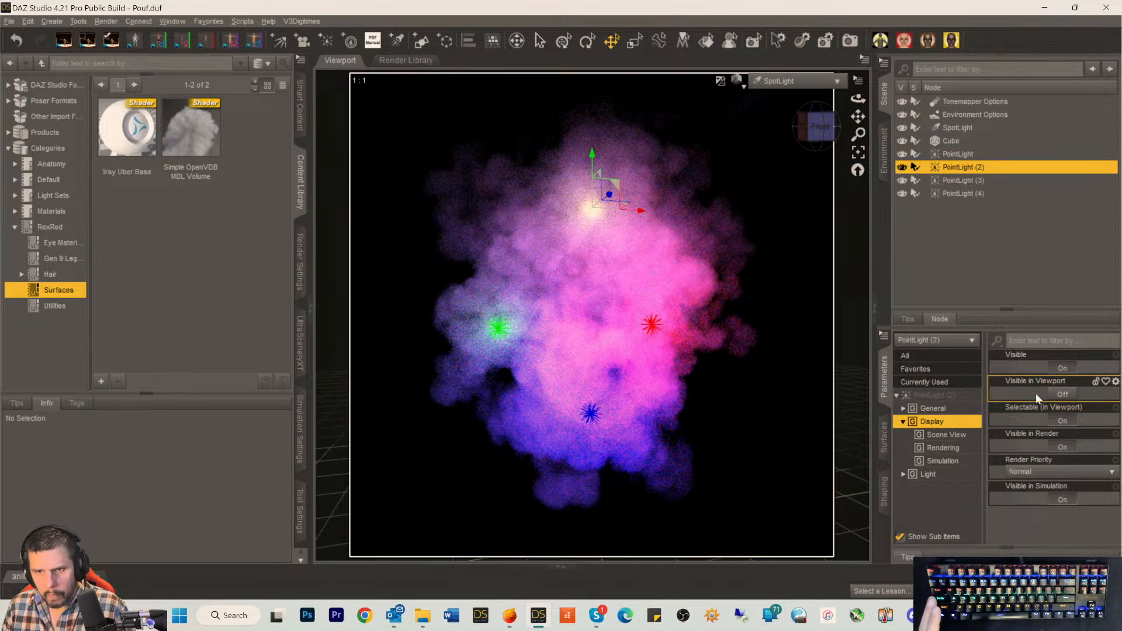
left_click(957, 153)
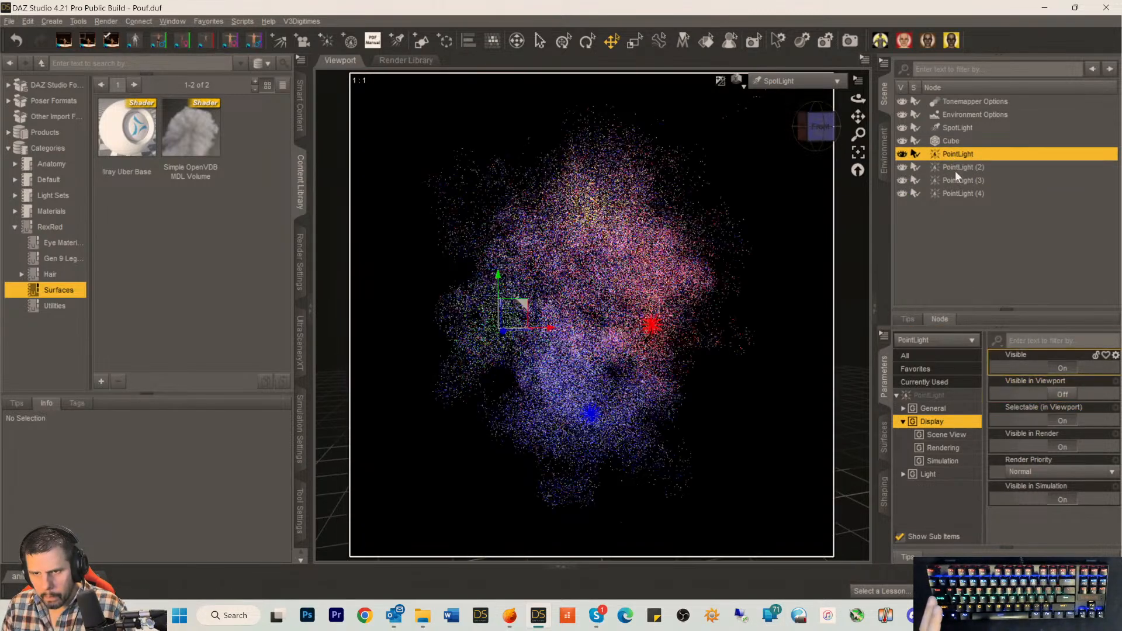
left_click(958, 180)
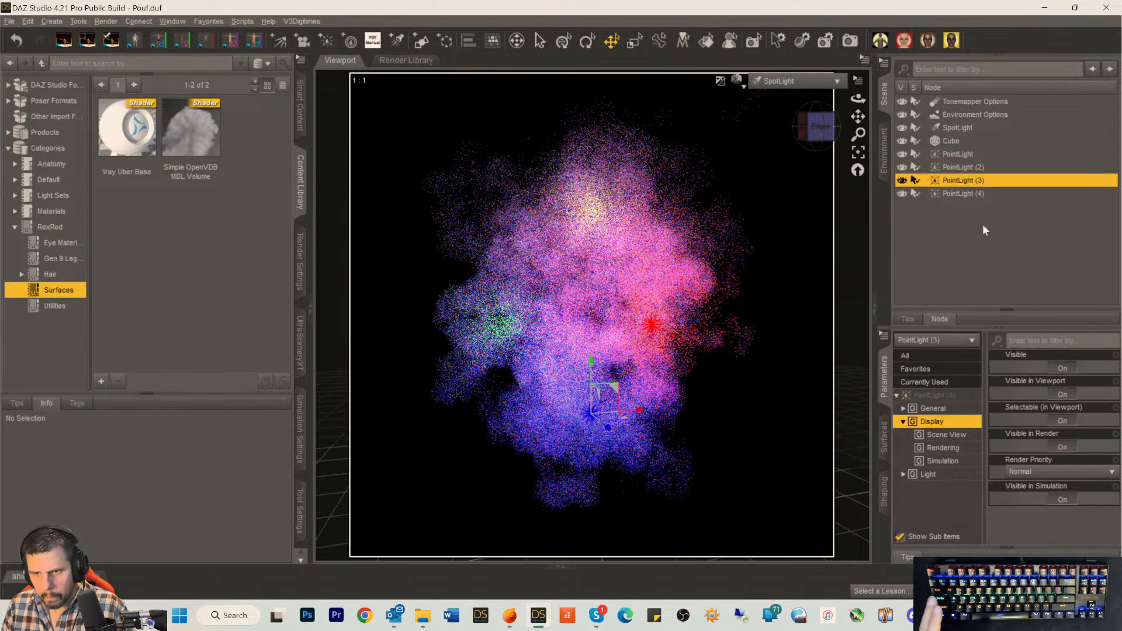
left_click(953, 194)
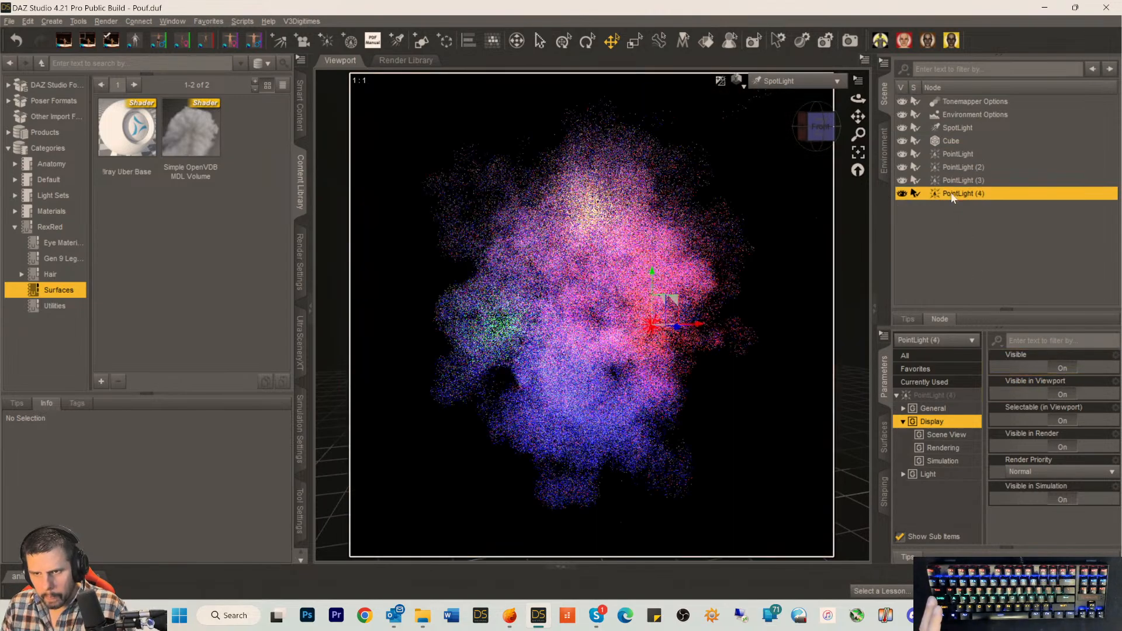
left_click(1060, 393)
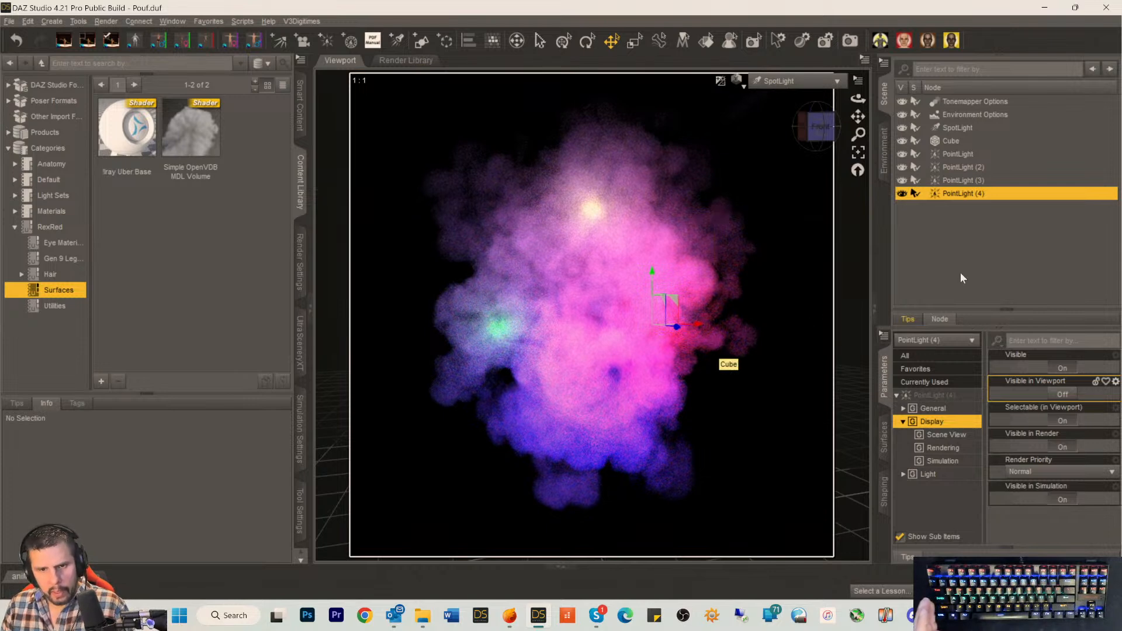
left_click(978, 265)
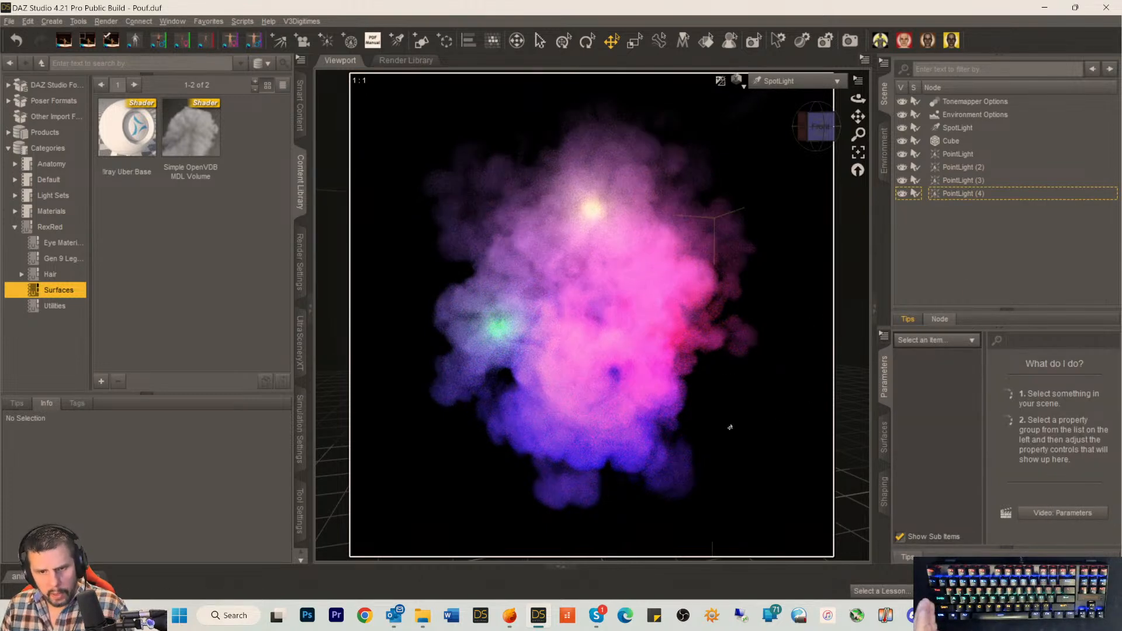
Turn the SpotLight view to face the cloud straight from the front and pan to recenter the cloud.
left_click(819, 126)
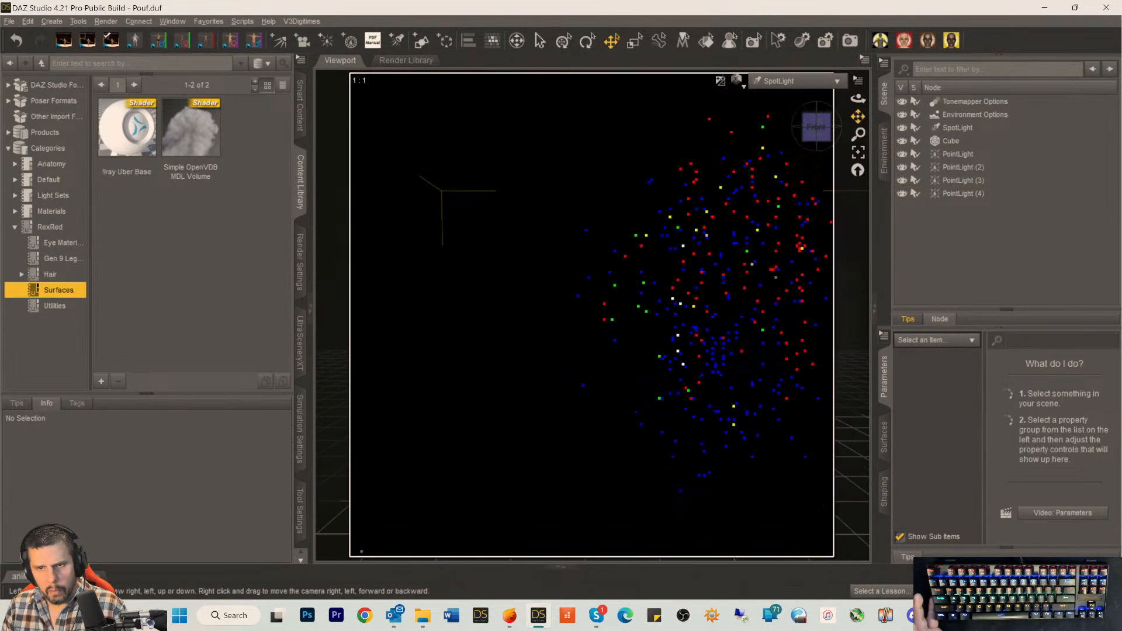
left_click_drag(858, 117, 819, 113)
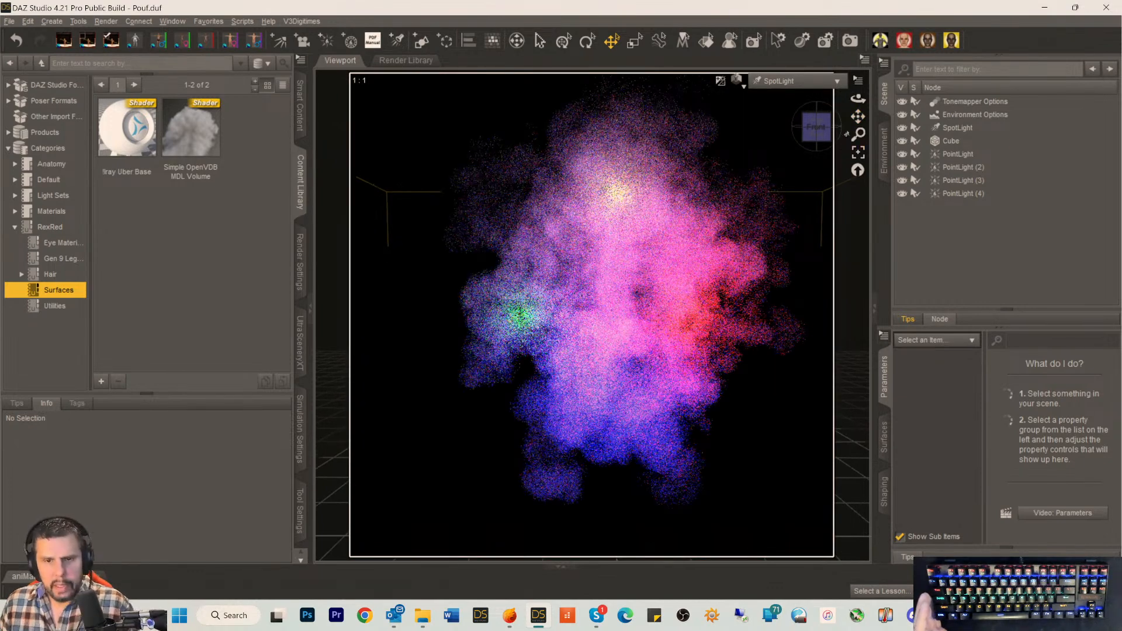
Raise the Luminous Flux of the red light, PointLight (4), to 9991700 lumens.
left_click_drag(857, 116, 839, 122)
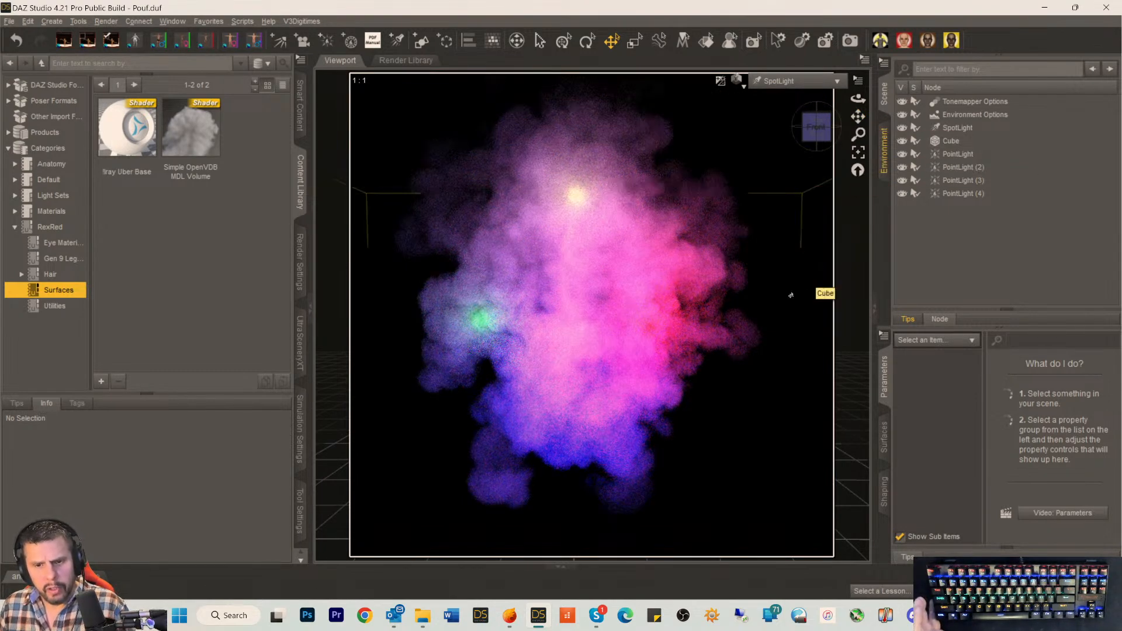
left_click(956, 167)
left_click(953, 181)
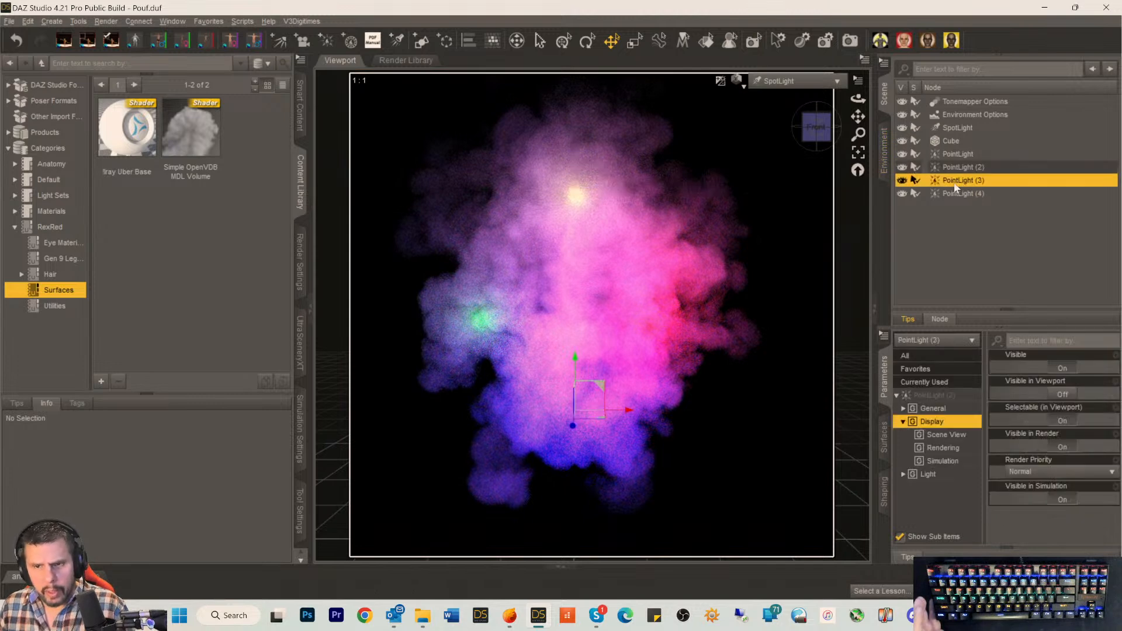
left_click(953, 193)
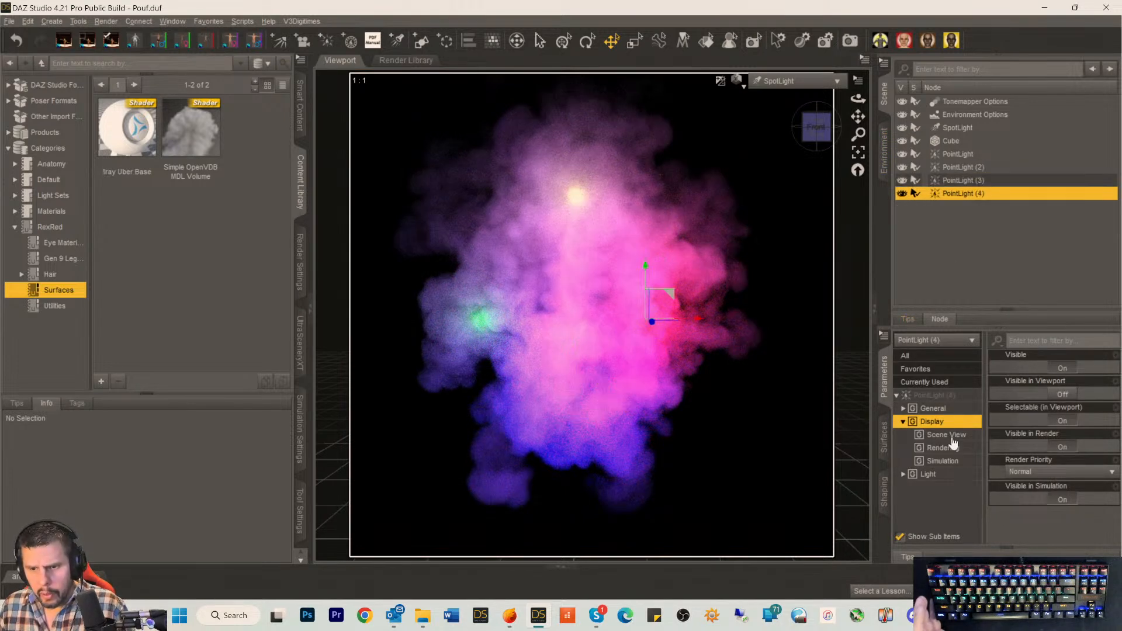
left_click(941, 397)
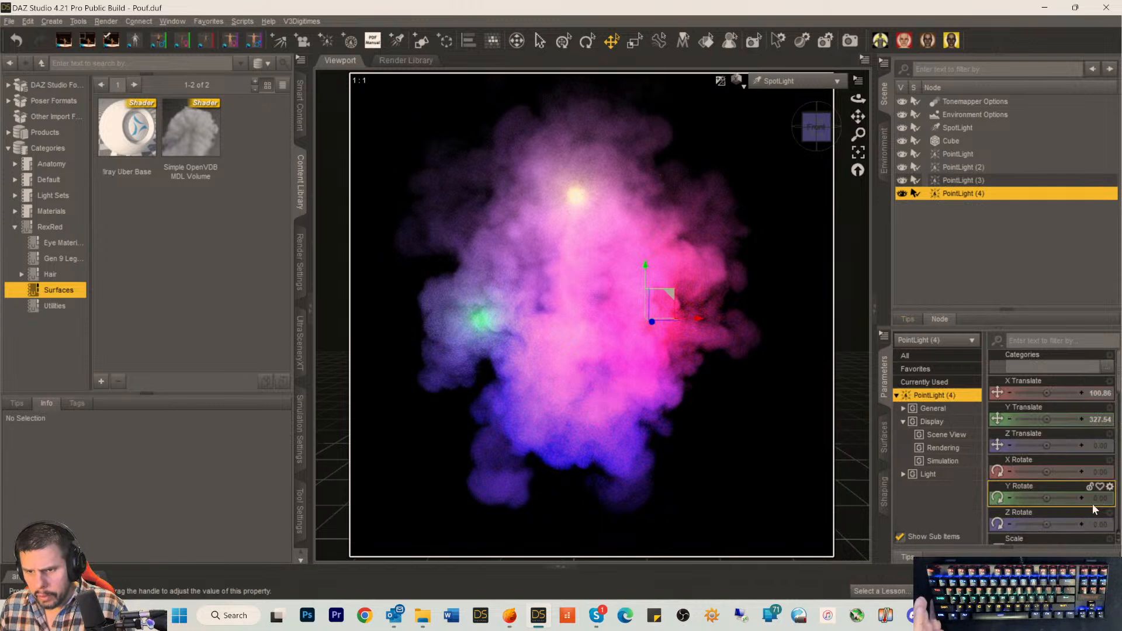
scroll(1094, 509, "down", 10)
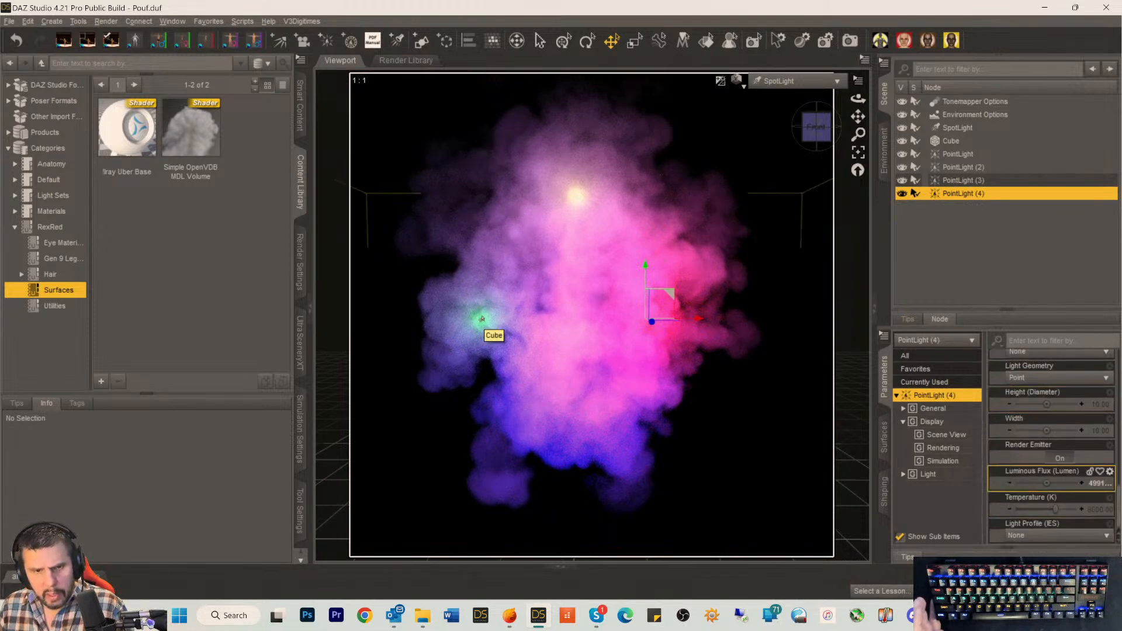
left_click(1096, 484)
left_click(1076, 485)
key("BackSpace")
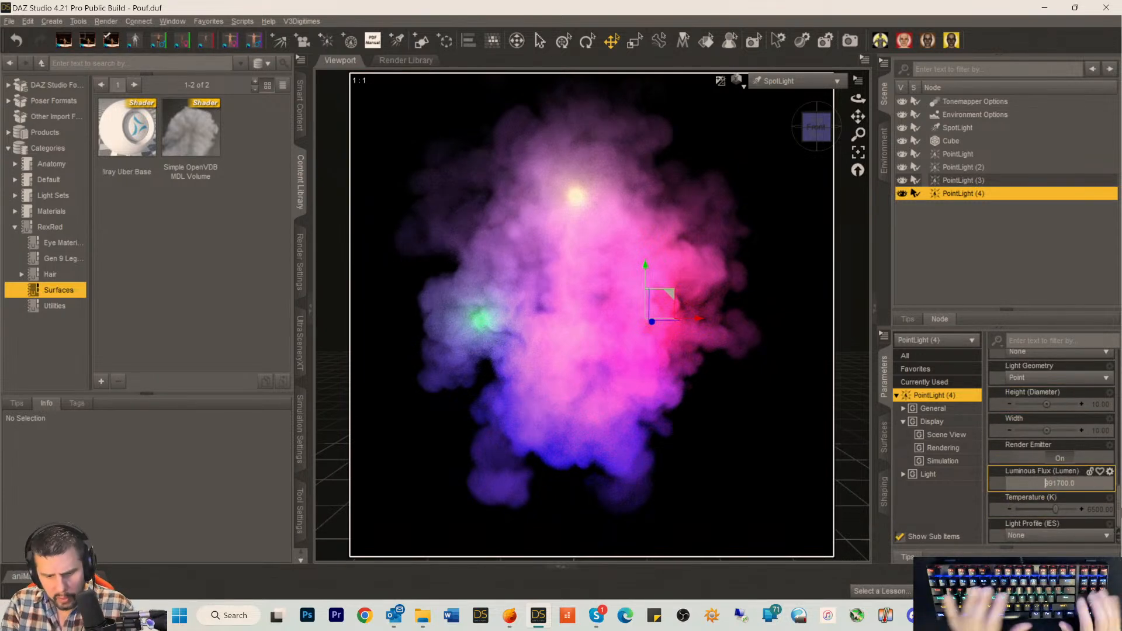
type("9")
key("Return")
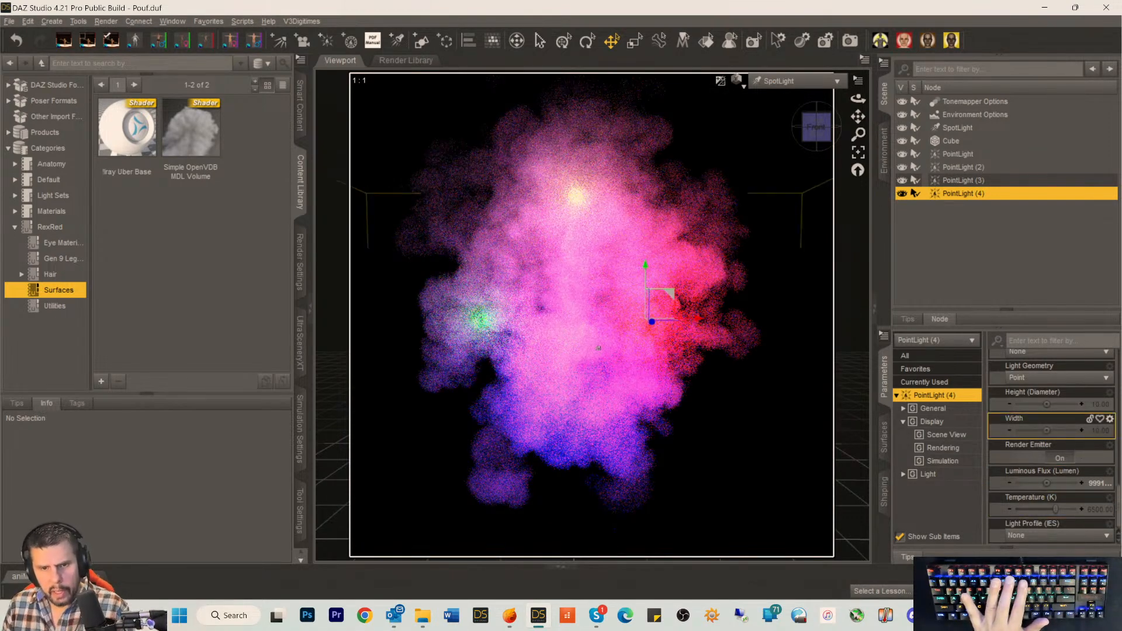
Darken the color of PointLight (2) to a muted yellow of 196, 199, 0.
left_click(948, 169)
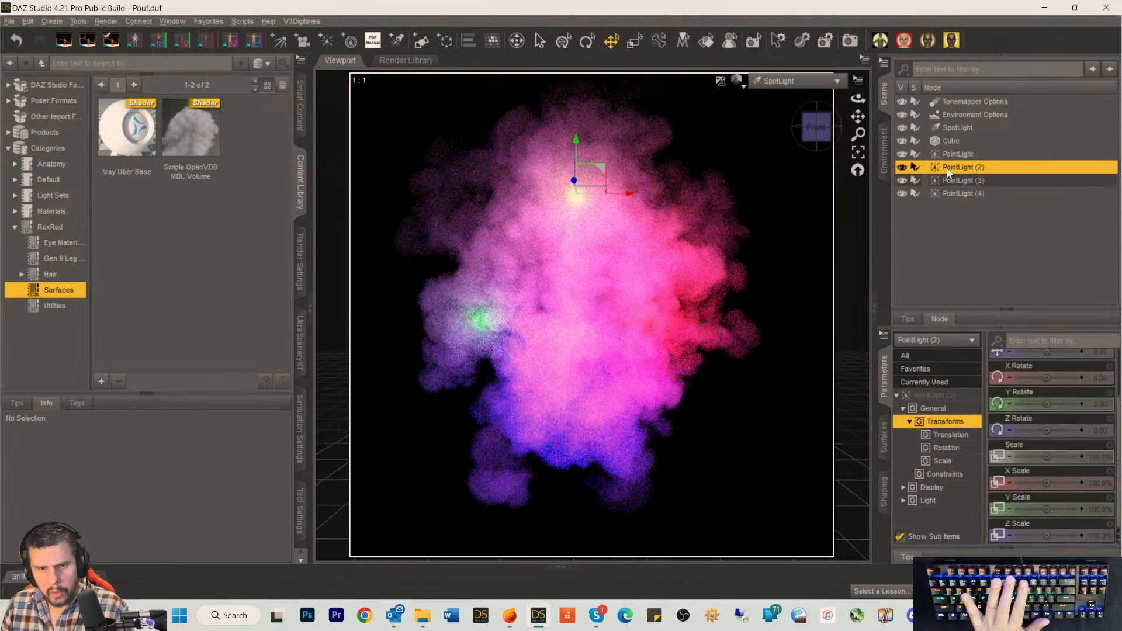
left_click(932, 411)
left_click(938, 398)
scroll(1026, 466, "down", 8)
scroll(1048, 483, "down", 6)
left_click(1058, 404)
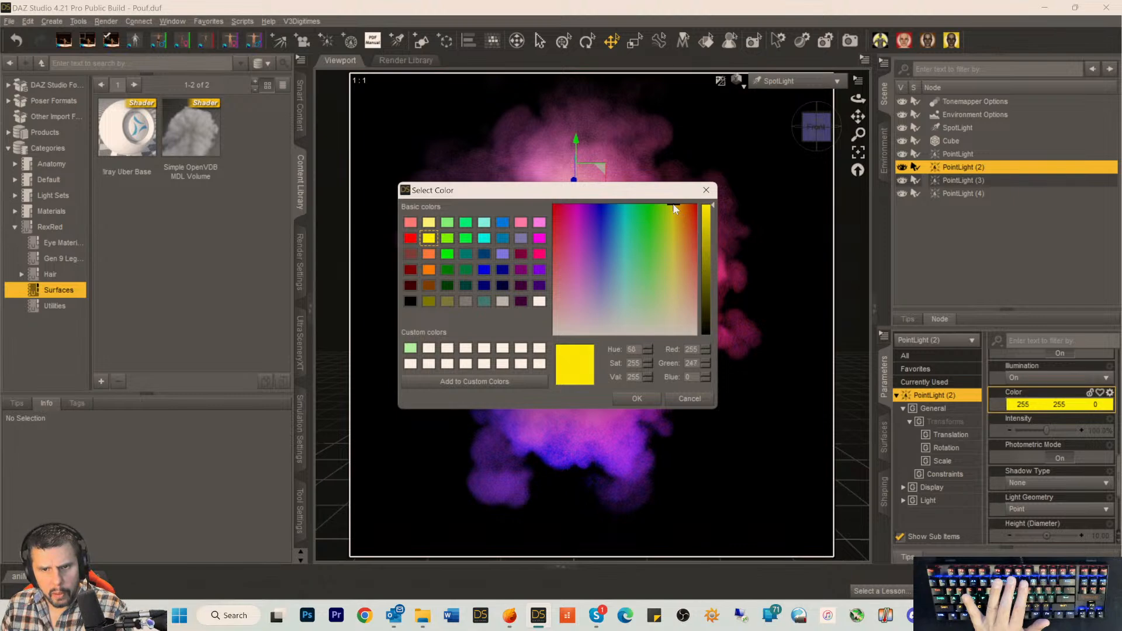
left_click_drag(704, 226, 708, 233)
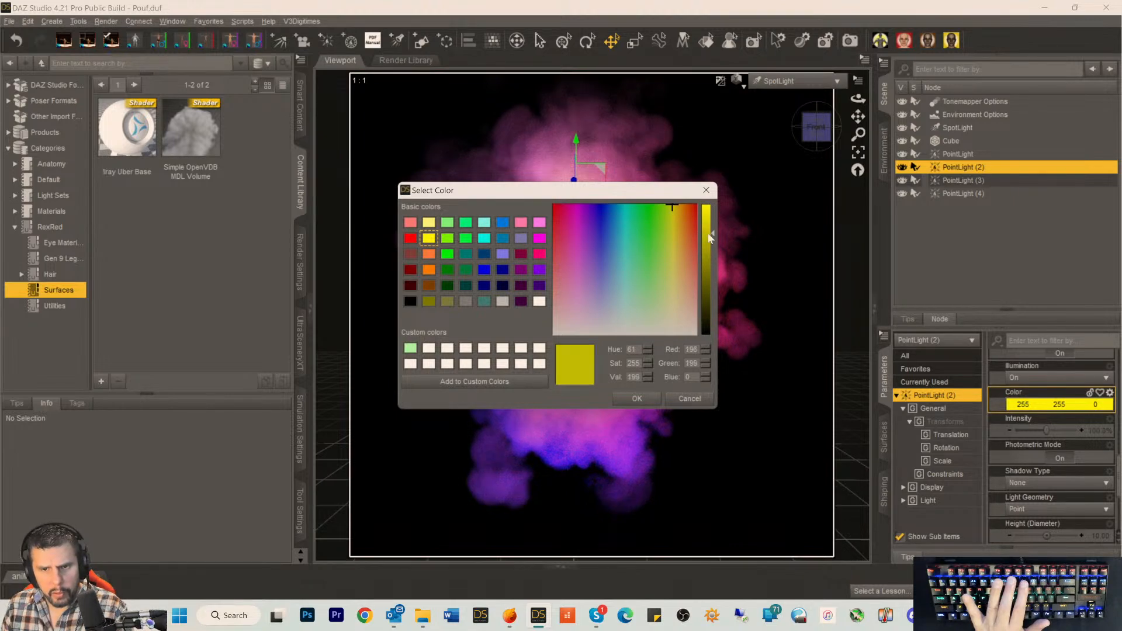
left_click(637, 398)
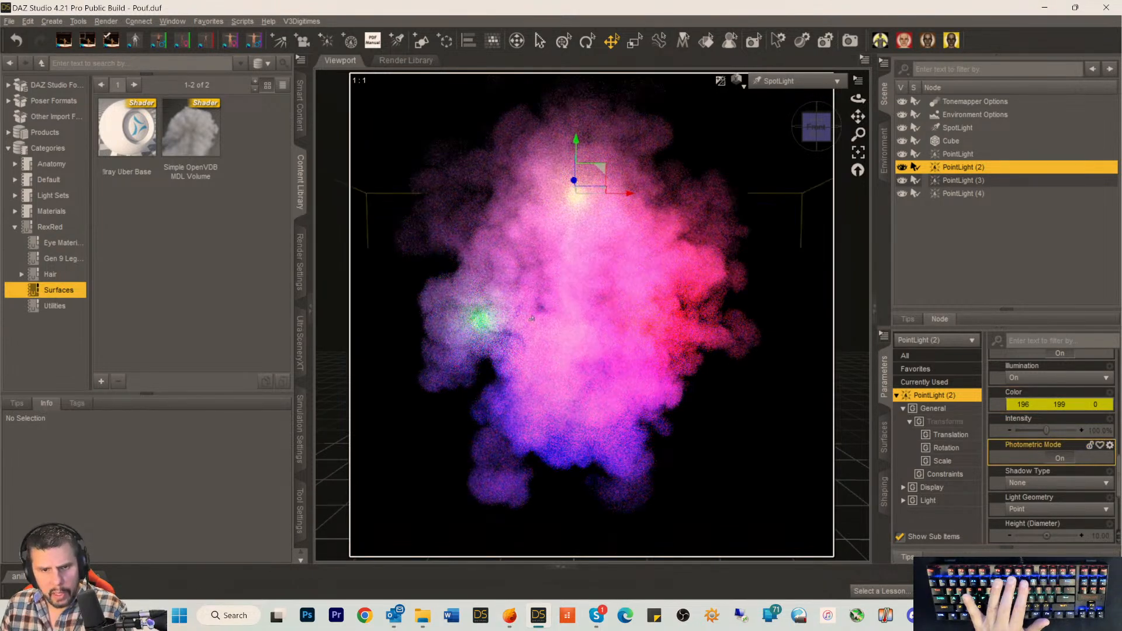
Change the color of the green PointLight to a darker green of 0, 128, 0.
left_click(949, 182)
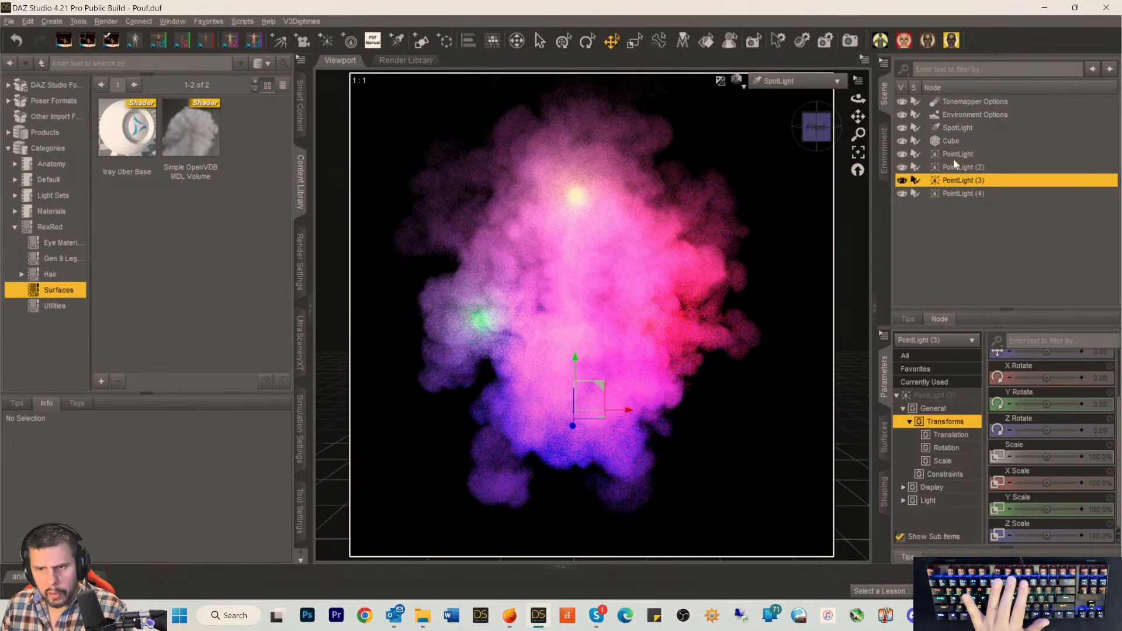
left_click(953, 155)
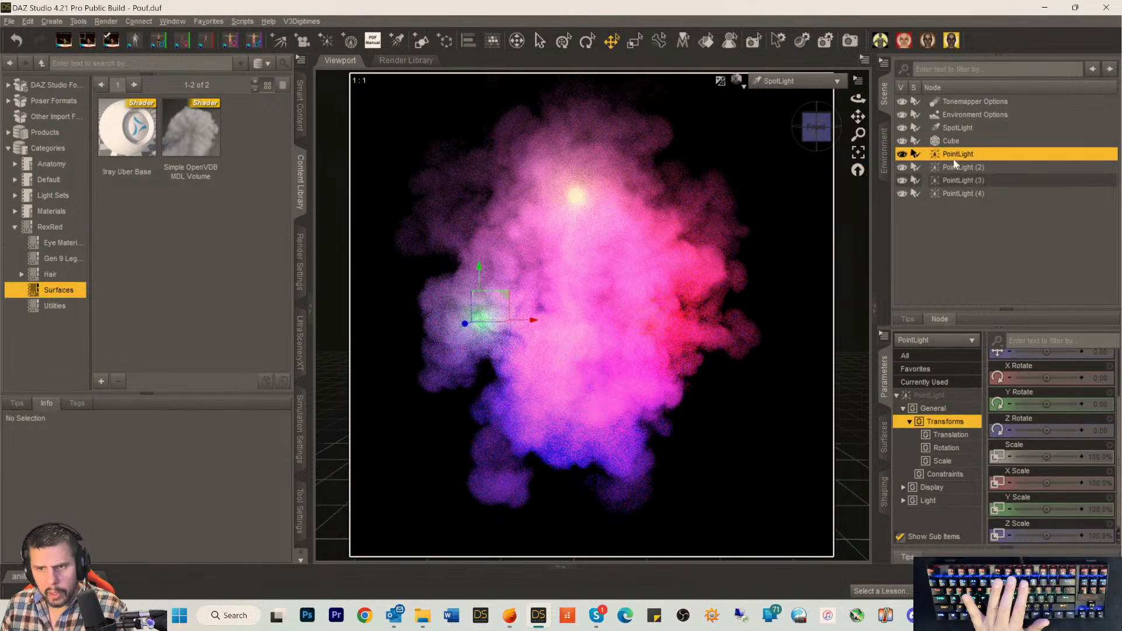
left_click(929, 395)
scroll(1049, 471, "down", 5)
scroll(1050, 472, "up", 3)
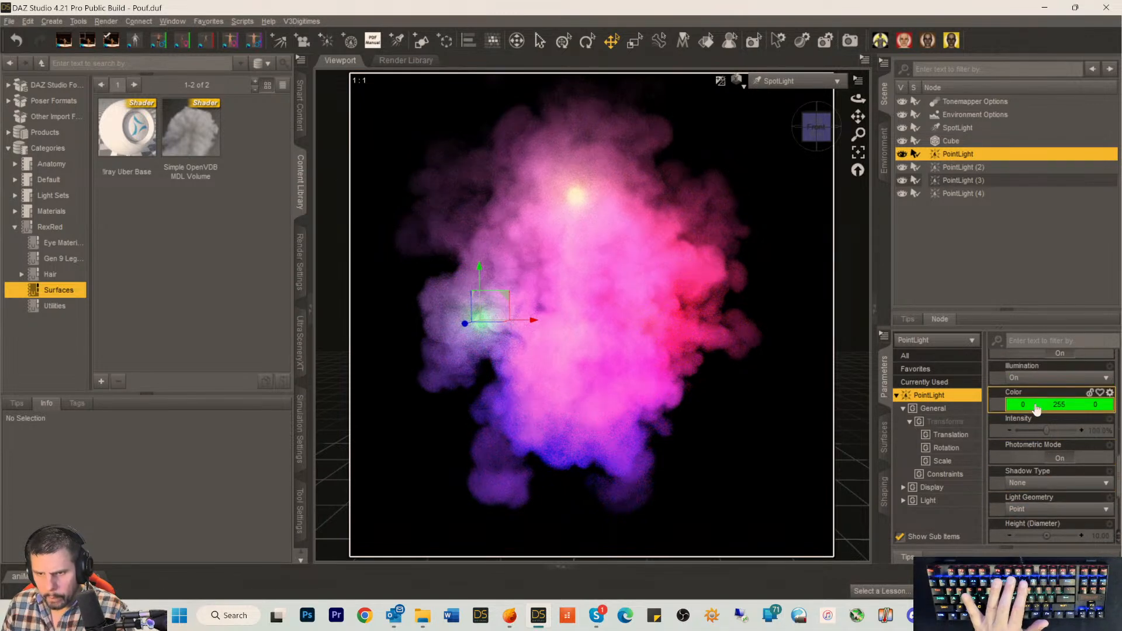
scroll(1037, 409, "down", 3)
scroll(1038, 421, "up", 5)
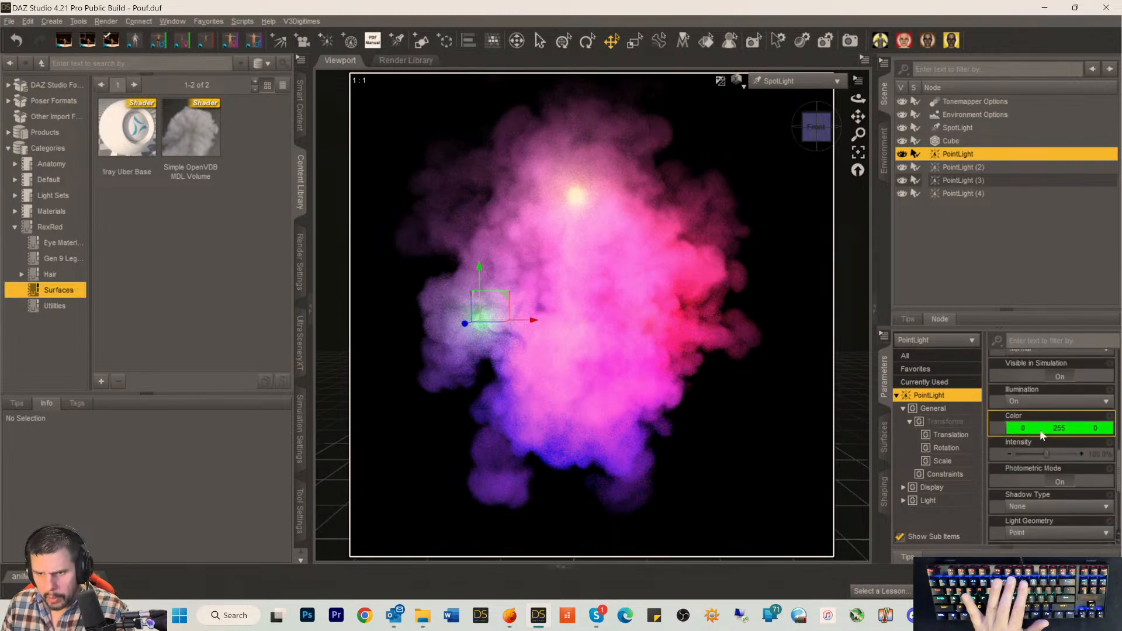
left_click(1036, 429)
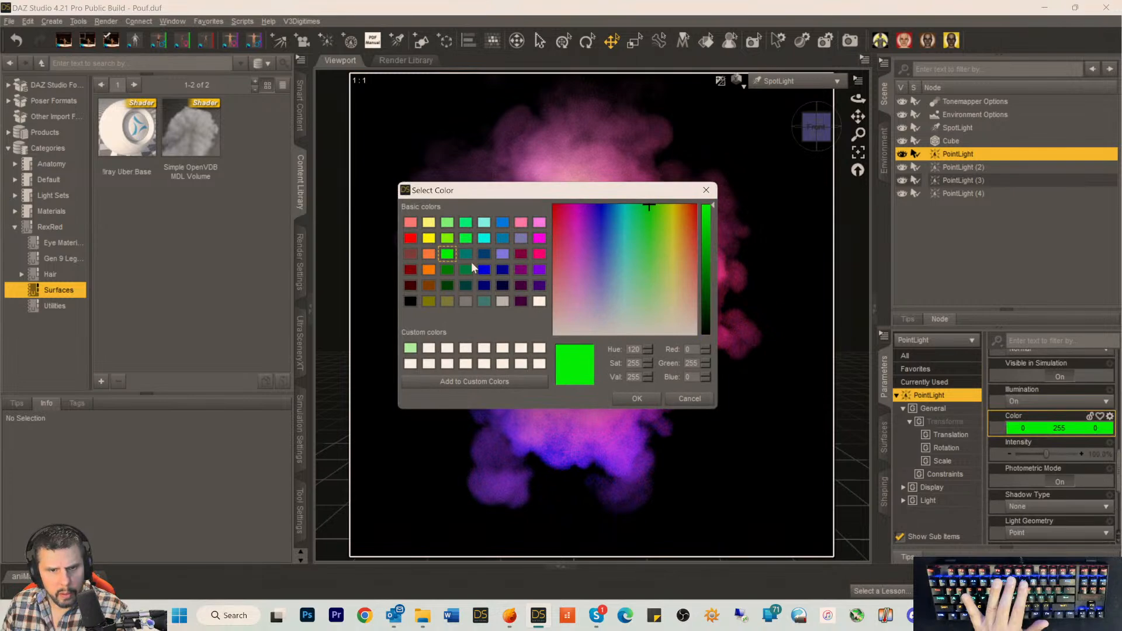
left_click(448, 269)
left_click(634, 398)
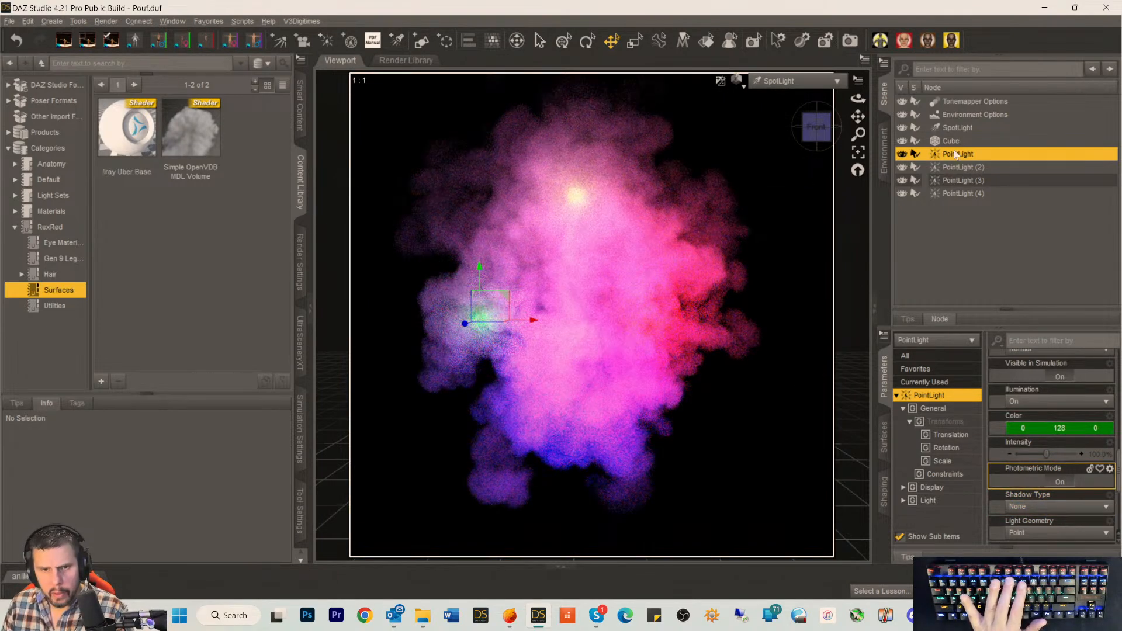
Change the color of PointLight (2) to the basic orange swatch of 255, 128, 64.
left_click(947, 167)
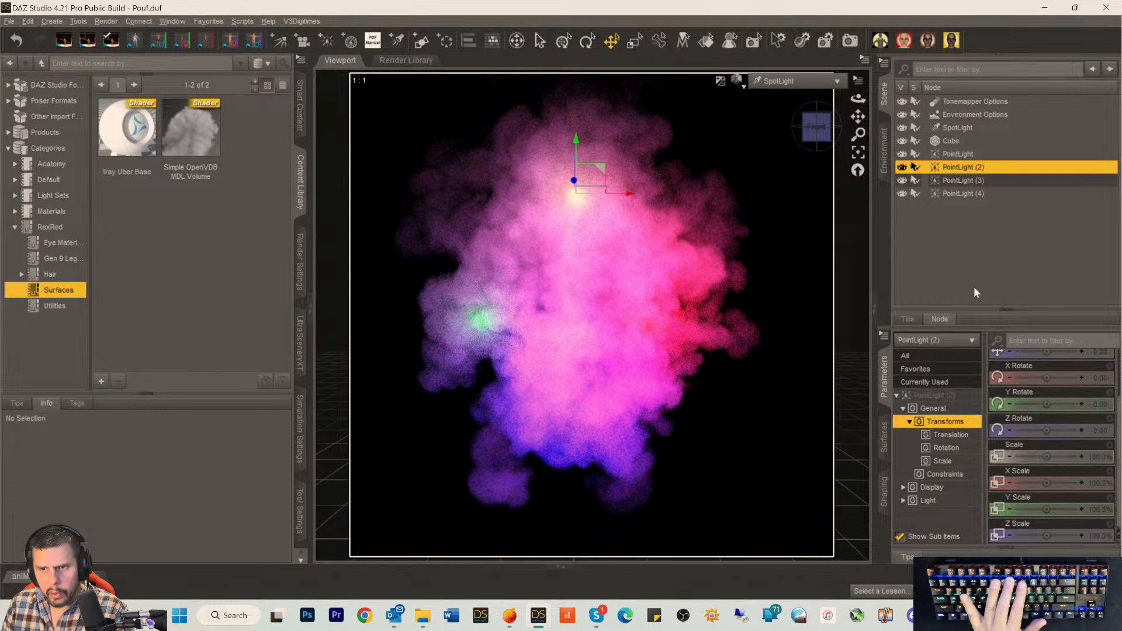
left_click(934, 396)
scroll(1026, 460, "down", 6)
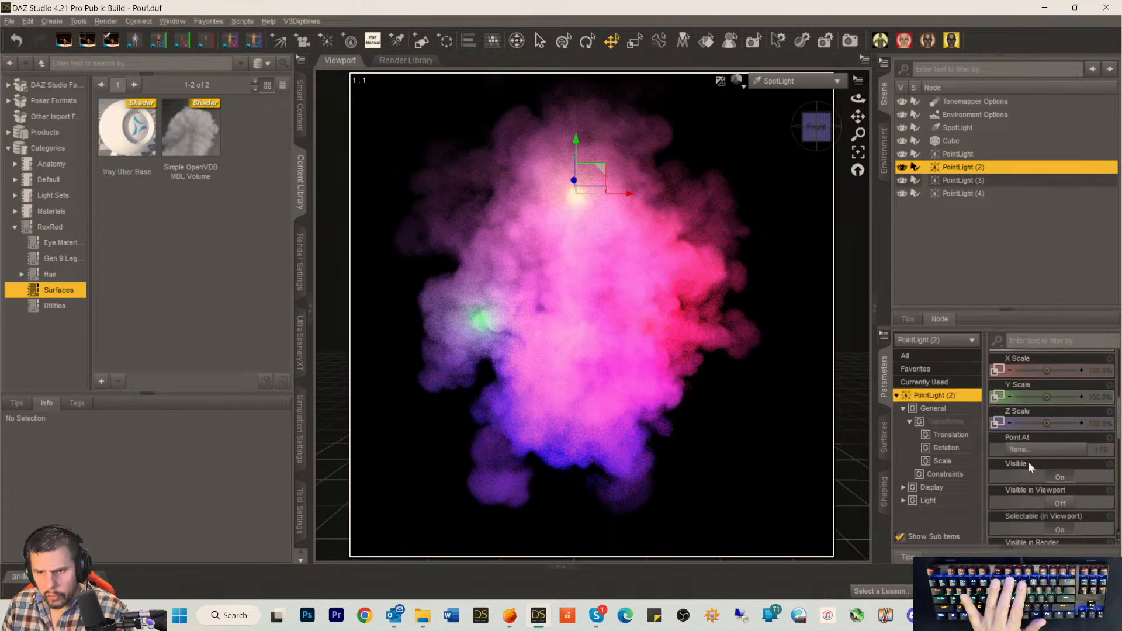
scroll(1031, 465, "down", 8)
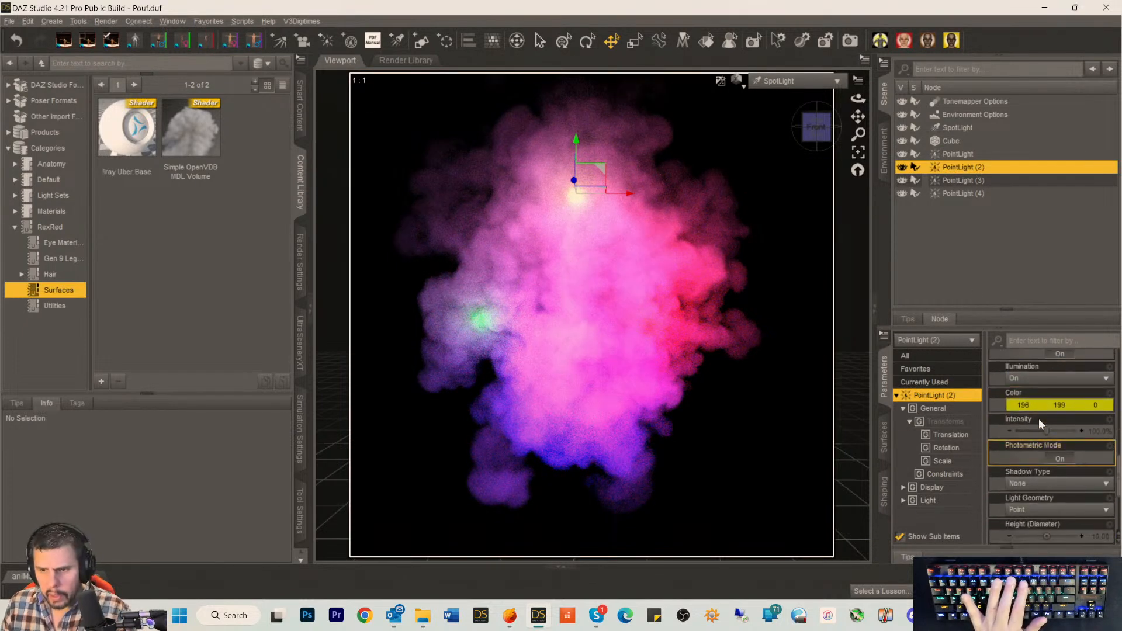
left_click(1038, 405)
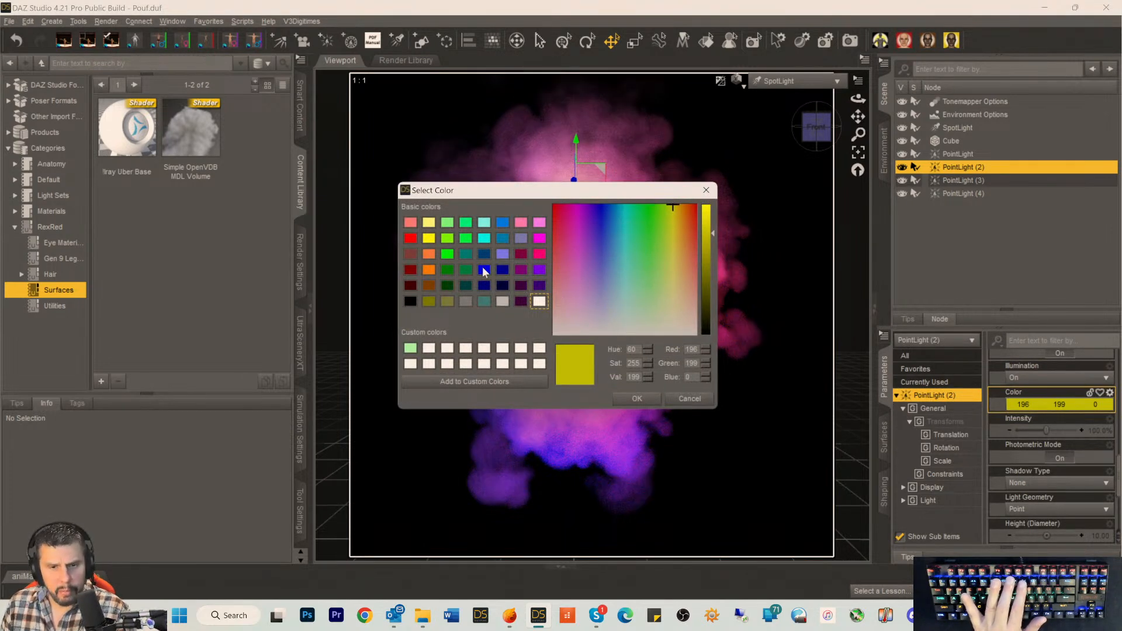
left_click(428, 254)
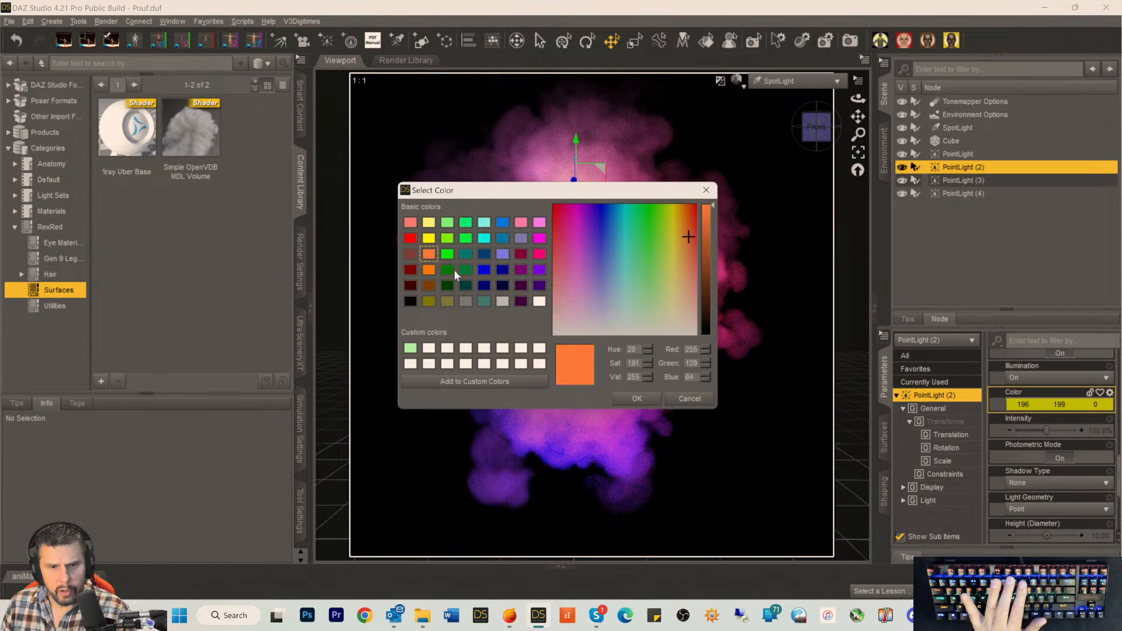
left_click(631, 396)
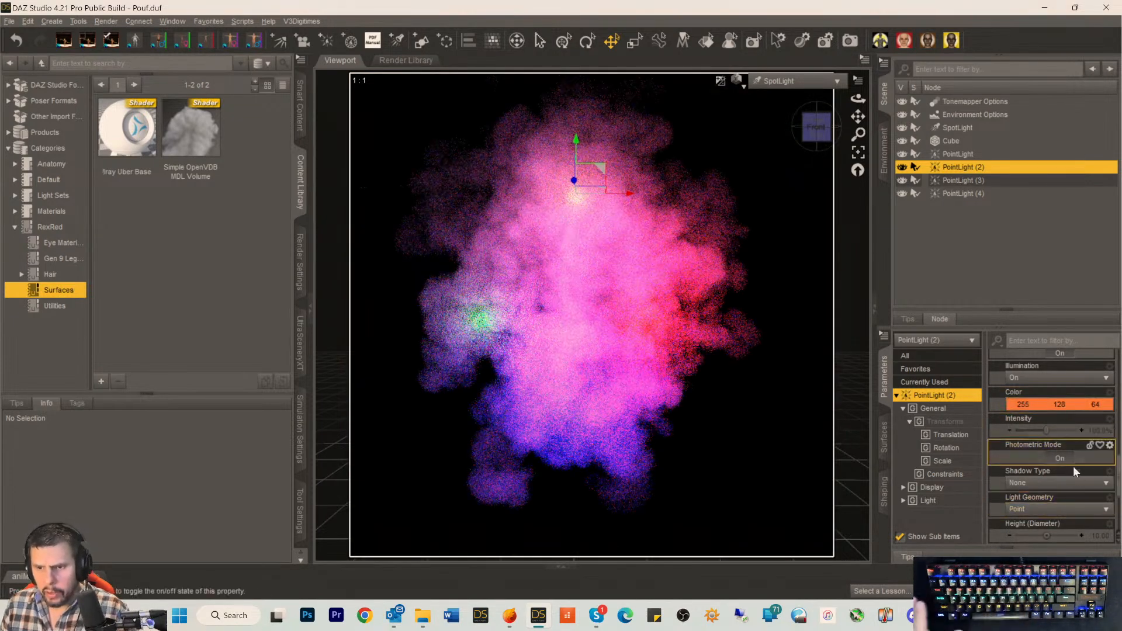
Try a Luminous Flux of 5491700 lumens on PointLight (2).
scroll(1078, 487, "down", 5)
left_click(1082, 485)
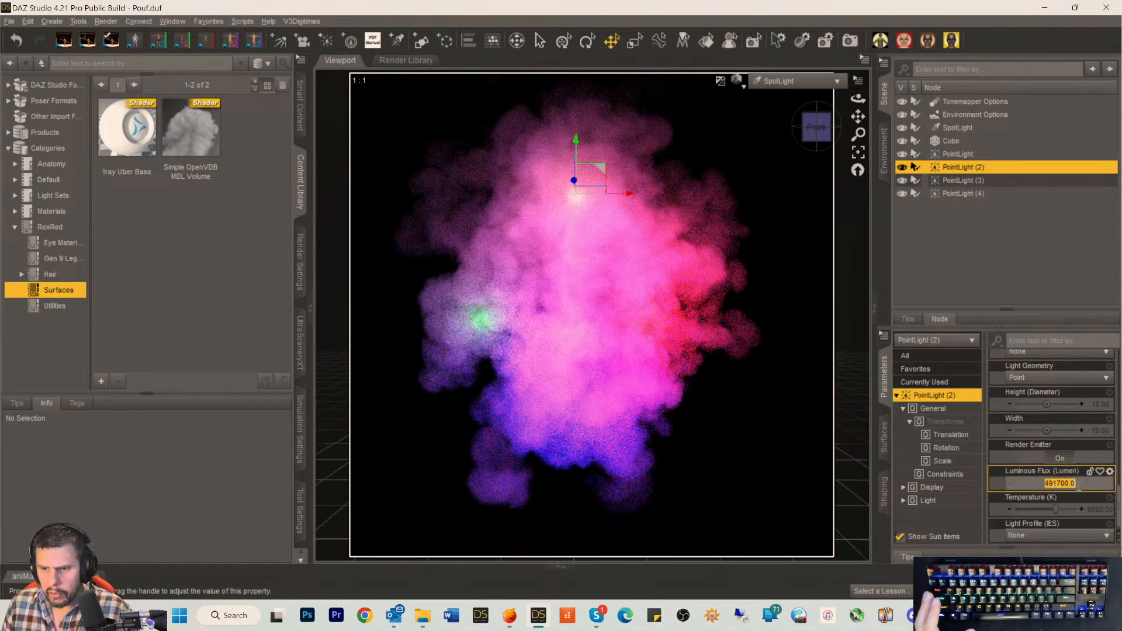
left_click(1047, 484)
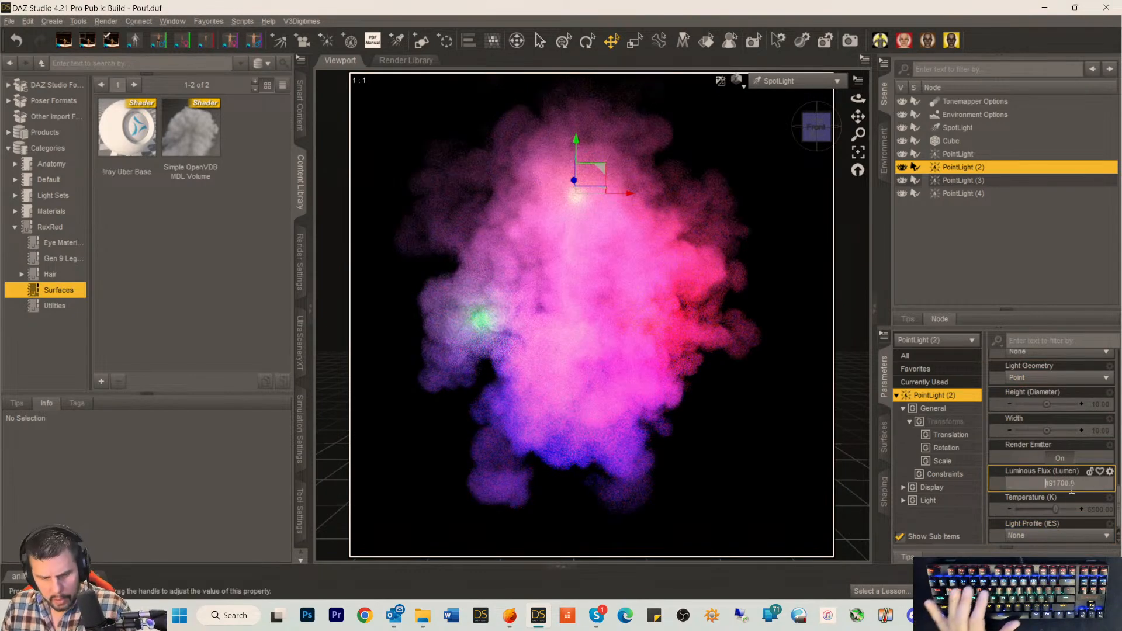
type("5")
key("Return")
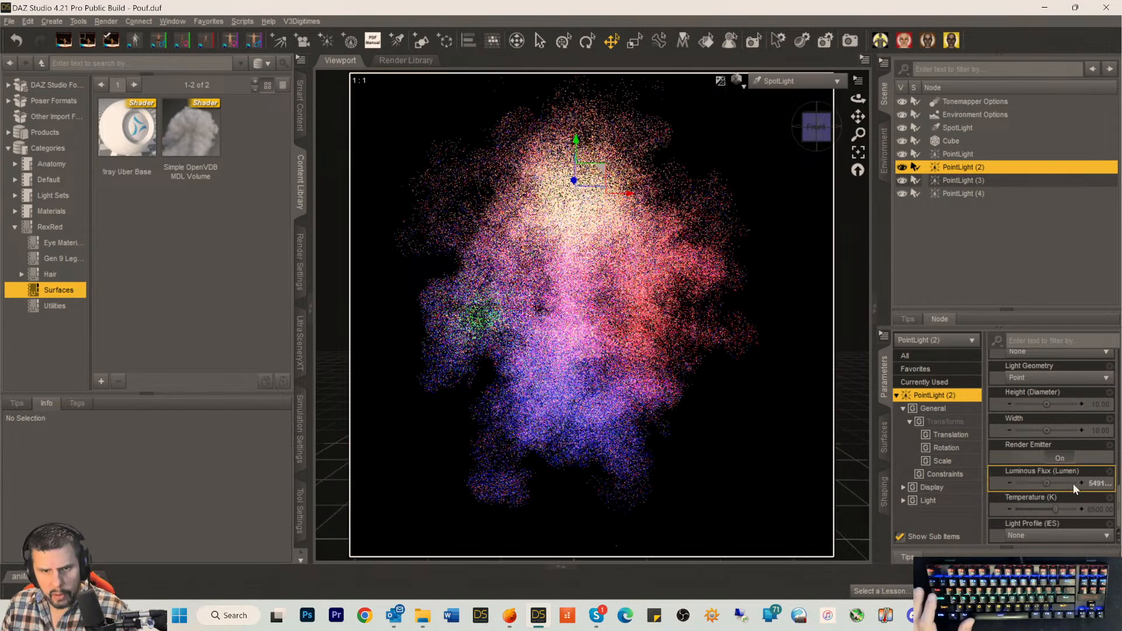
Set the Luminous Flux of PointLight (2) to 991700 lumens and clear the selection.
left_click(1104, 485)
left_click(1032, 482)
key("Delete")
type("9")
key("Return")
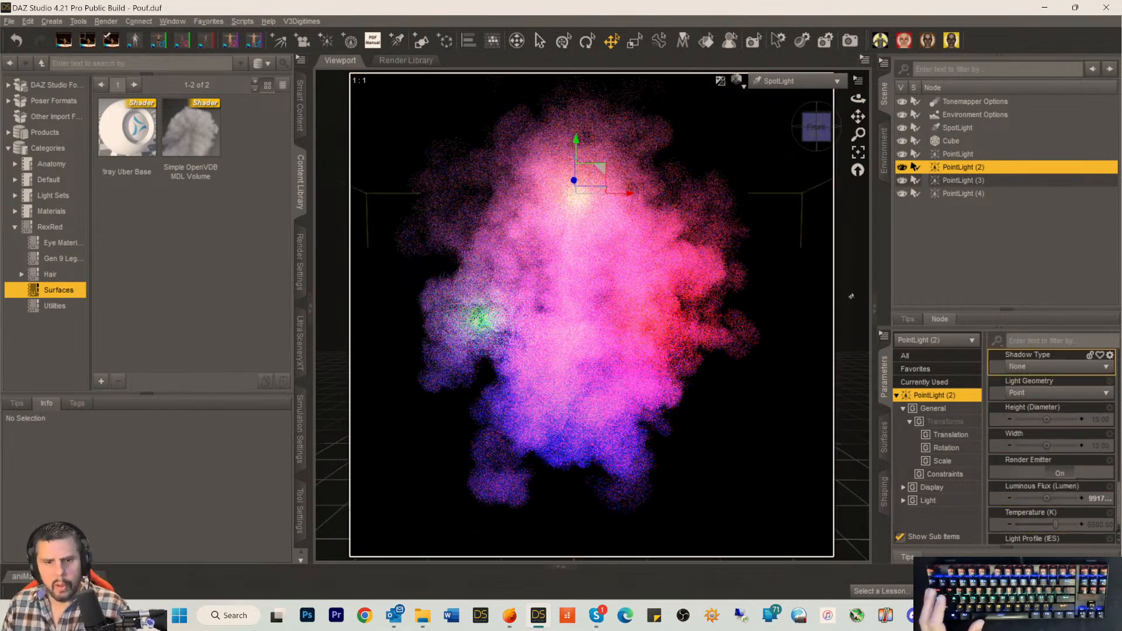
left_click(932, 275)
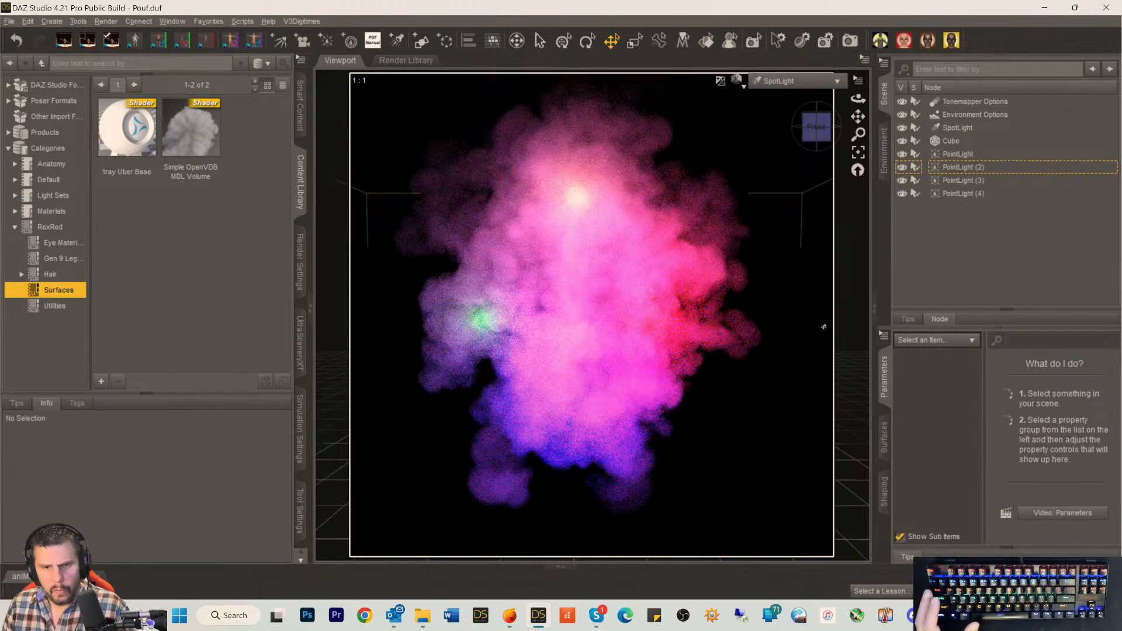
Turn the SpotLight view slightly around the cloud and look through the Default product categories in Smart Content.
left_click_drag(812, 122, 850, 116)
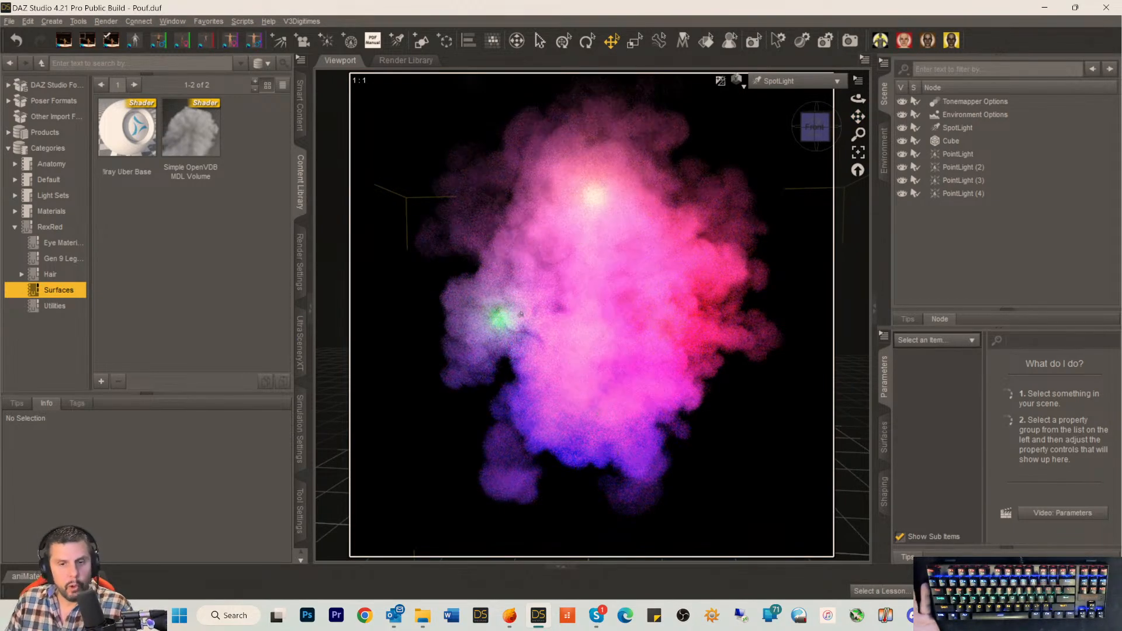
left_click(301, 117)
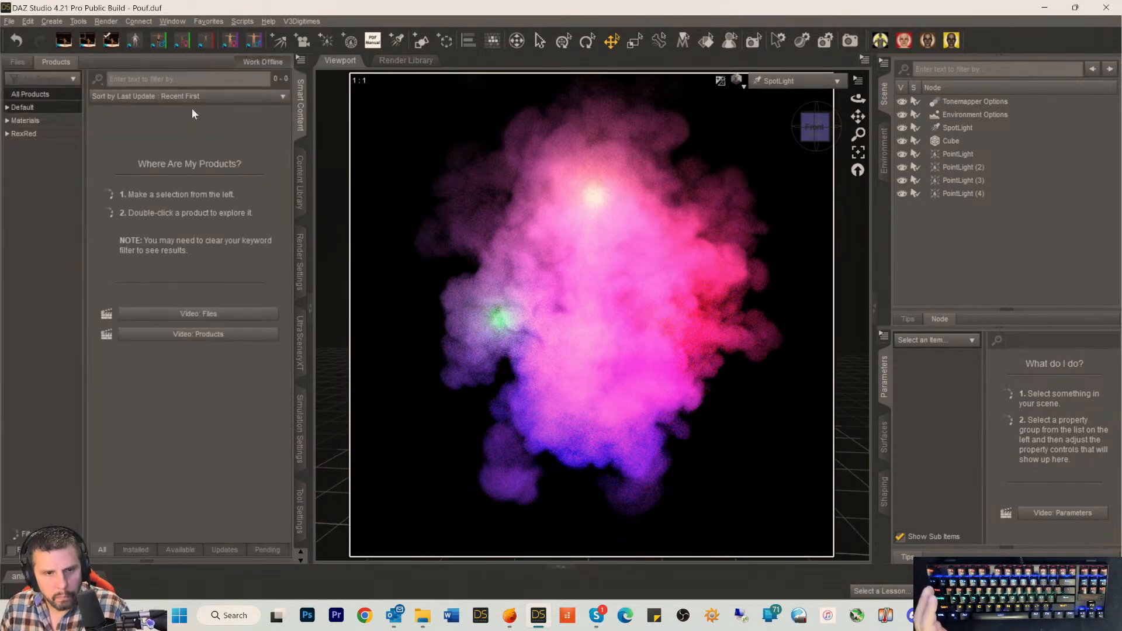
left_click(7, 110)
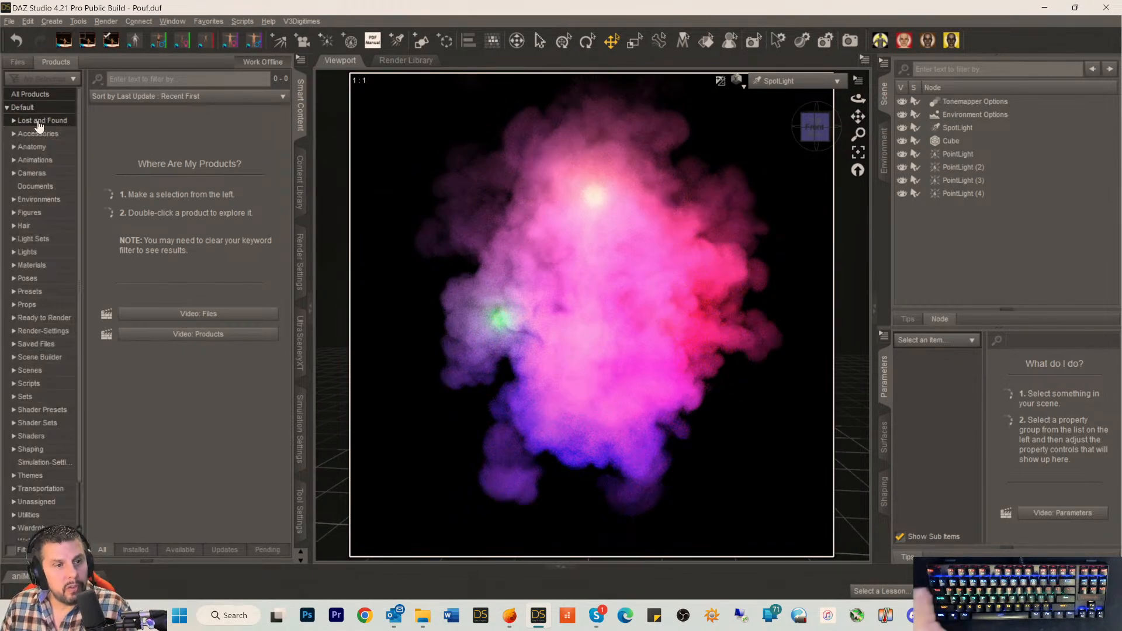
Switch to EmberGen, begin saving the project under a new name, and create a Pouf folder inside EmberGen VDBs.
left_click(508, 617)
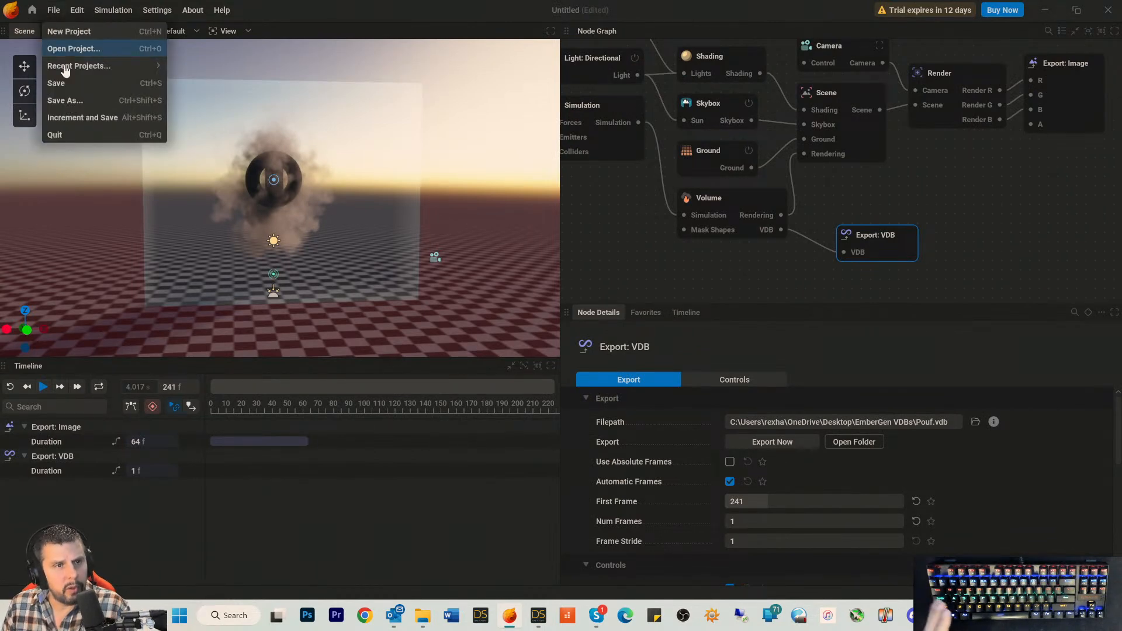
left_click(56, 103)
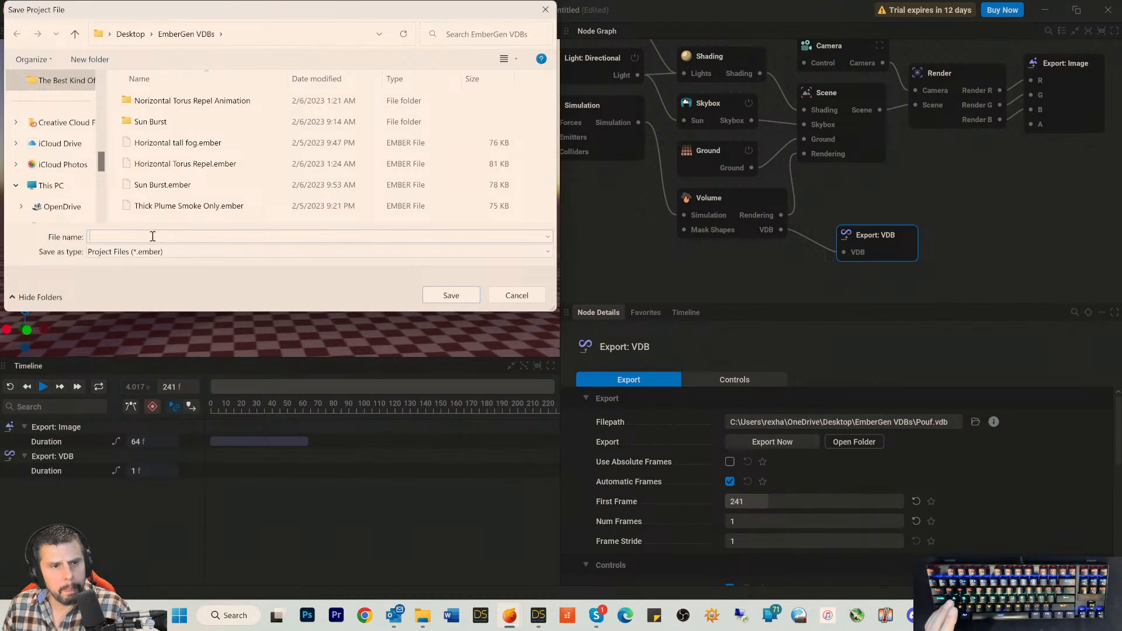
left_click(93, 59)
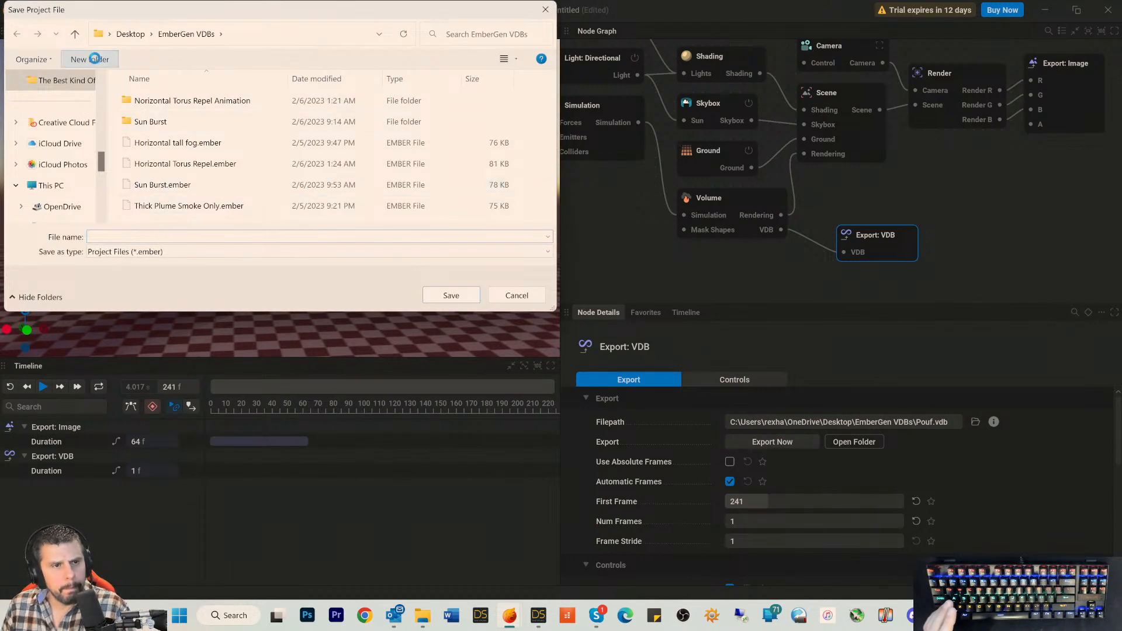
type("Pouf")
key("Return")
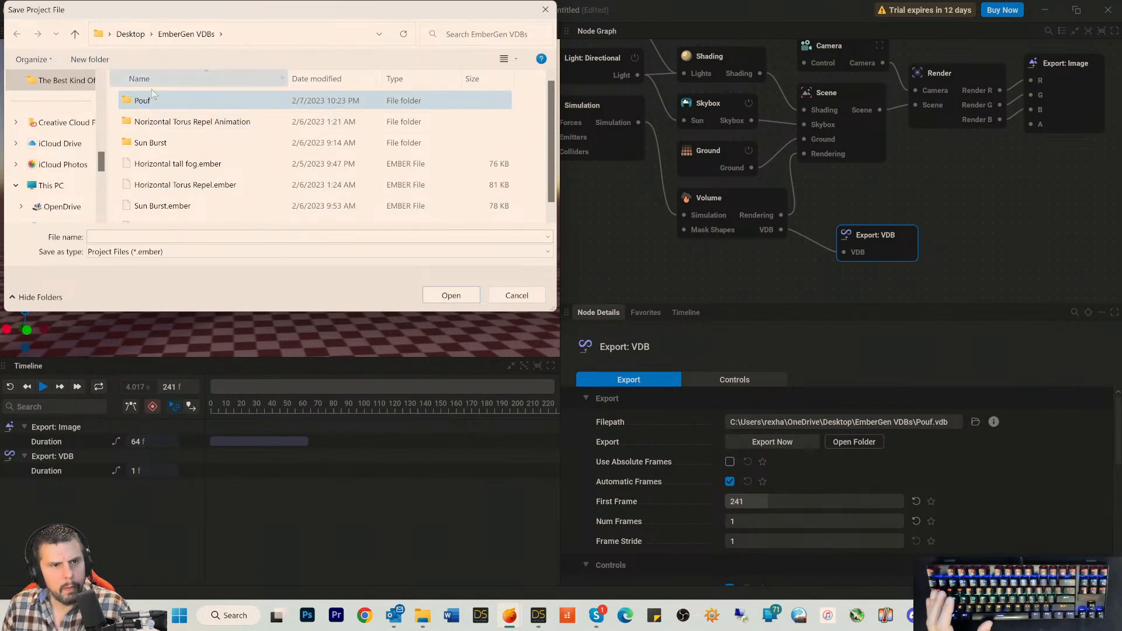
Save the EmberGen project as Pouf inside the new Pouf folder and return to DAZ Studio.
double_click(142, 100)
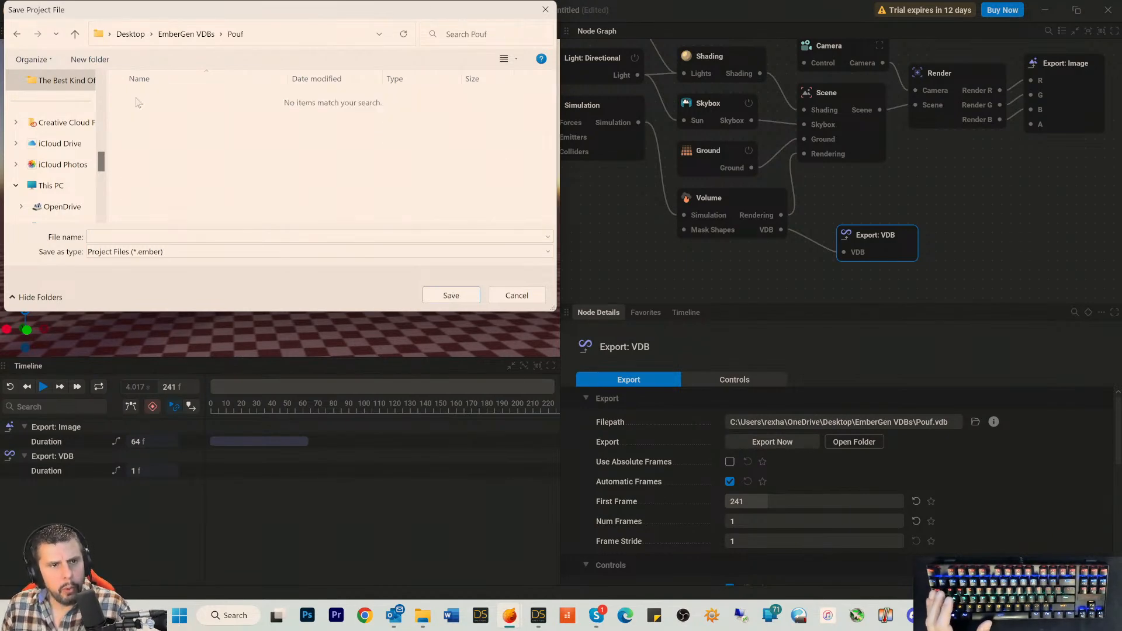
left_click(104, 238)
type("Pouf")
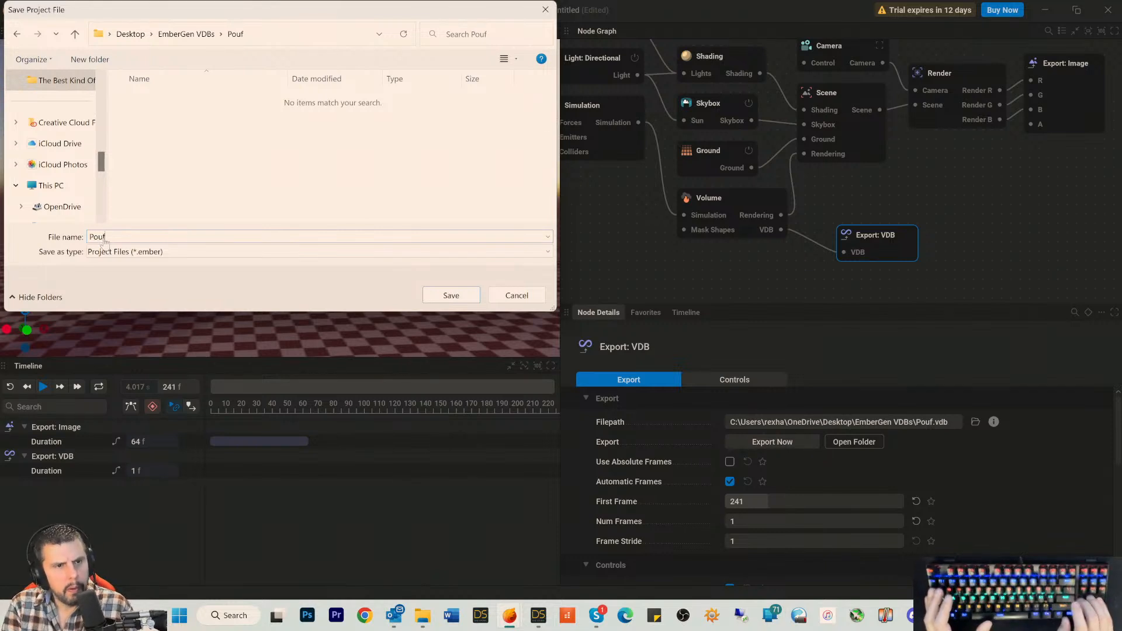
key("Return")
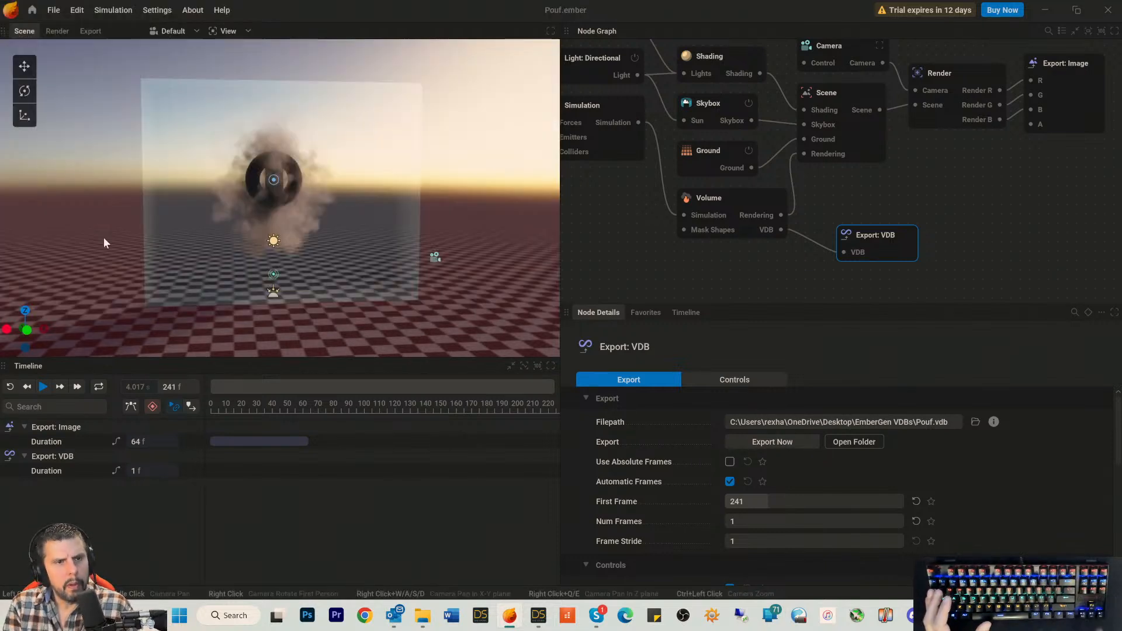
left_click(1114, 18)
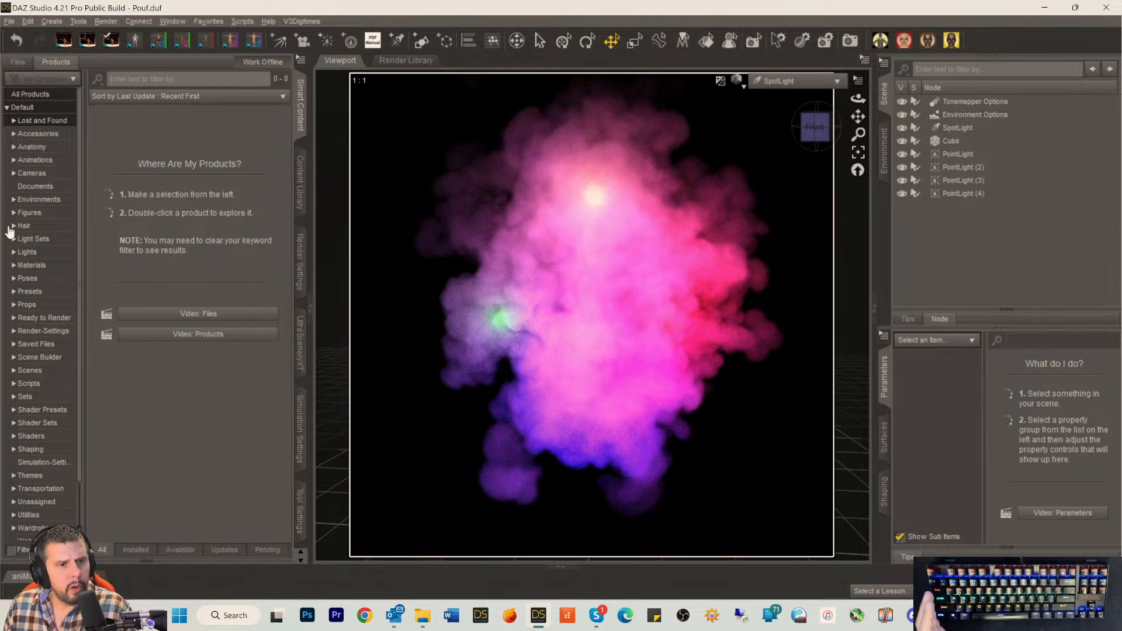
Add the saved 1A Gen 8.1 Figure from the LOCAL USER product to the scene and hide the SpotLight.
left_click(34, 108)
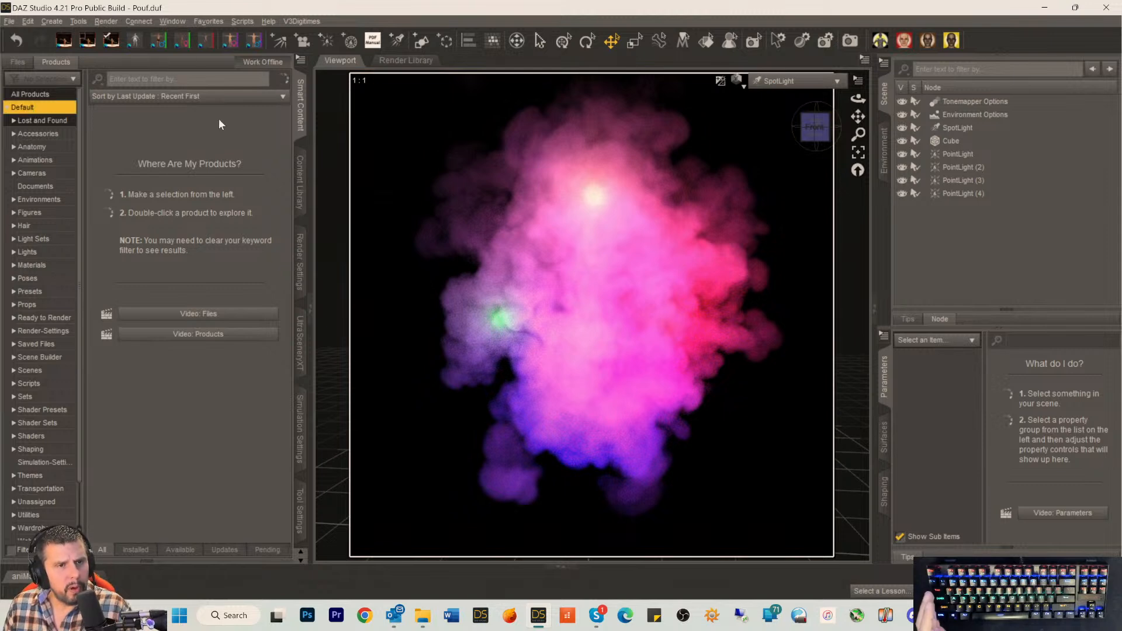
left_click(26, 345)
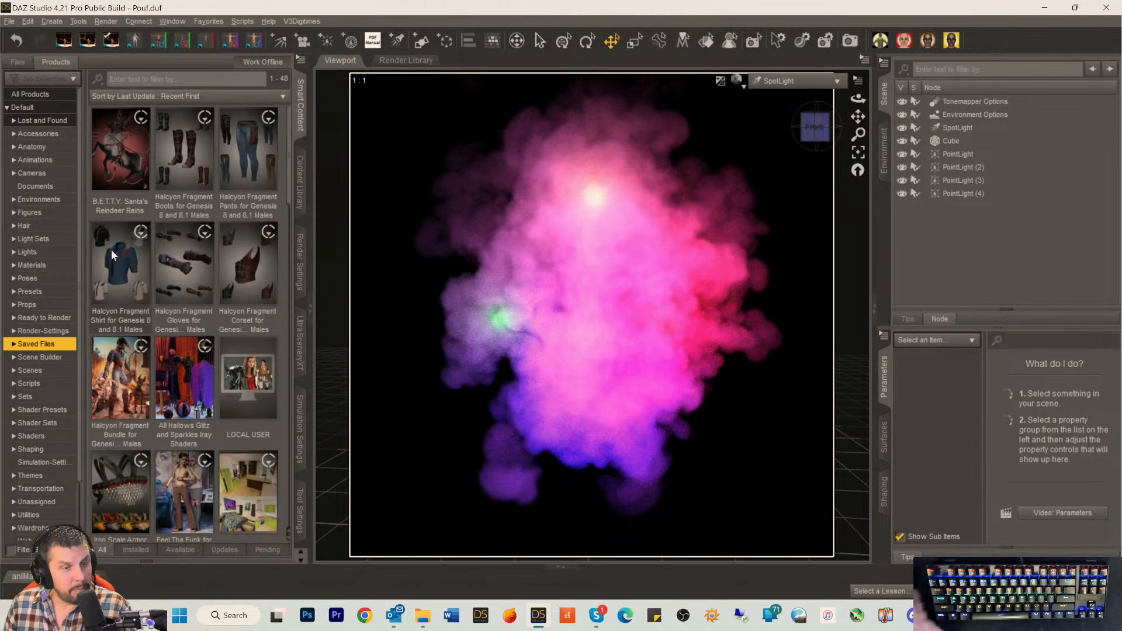
double_click(230, 367)
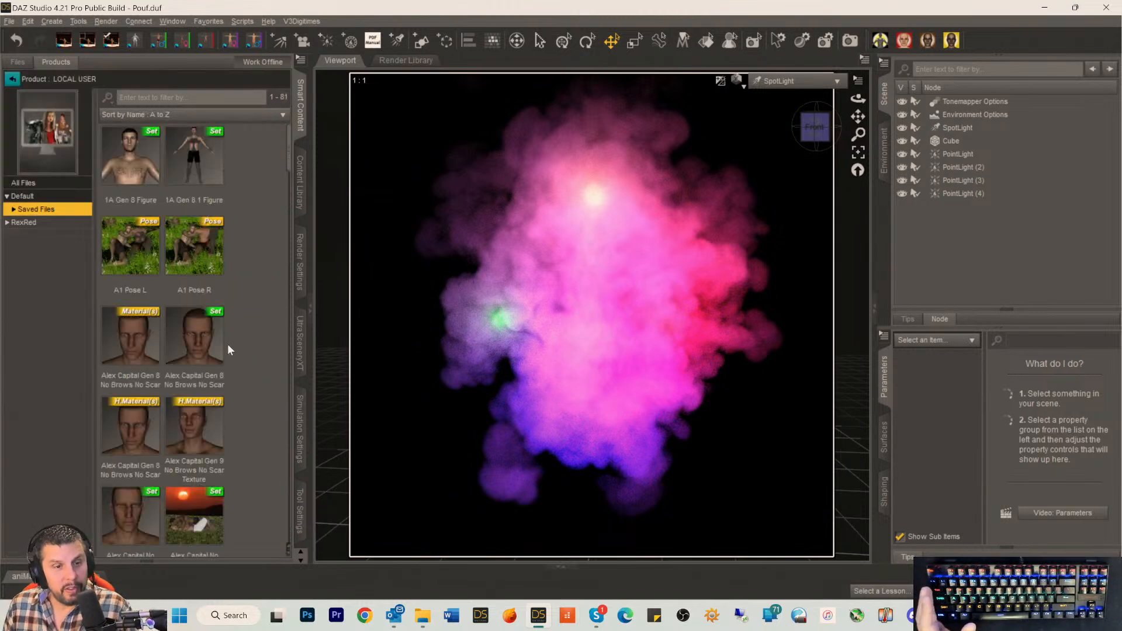
double_click(191, 157)
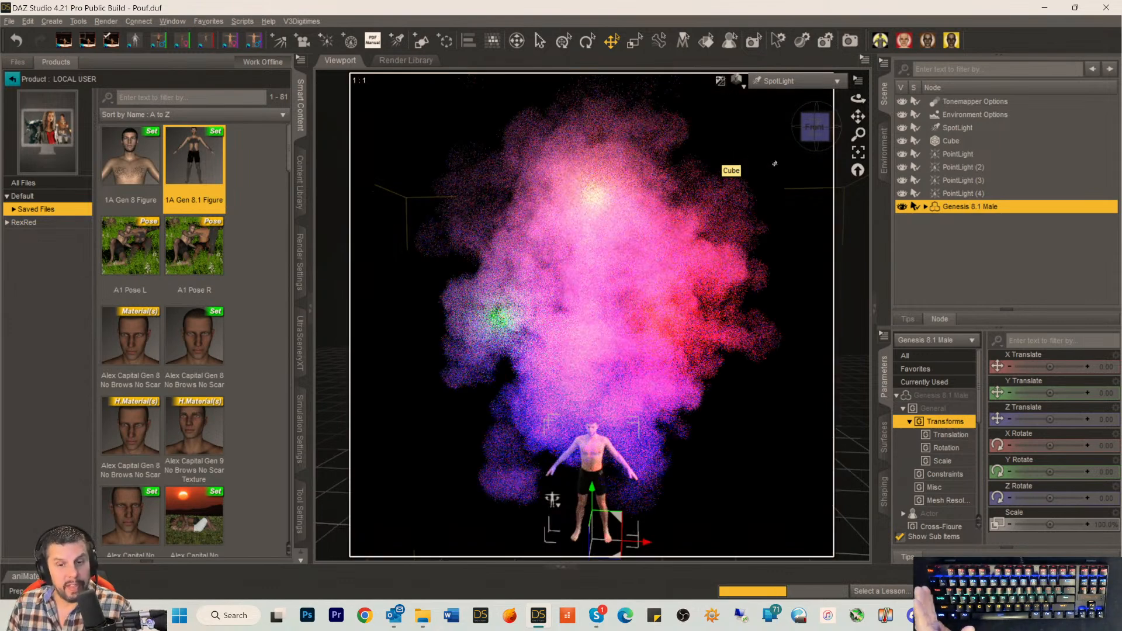
left_click(952, 128)
left_click(901, 127)
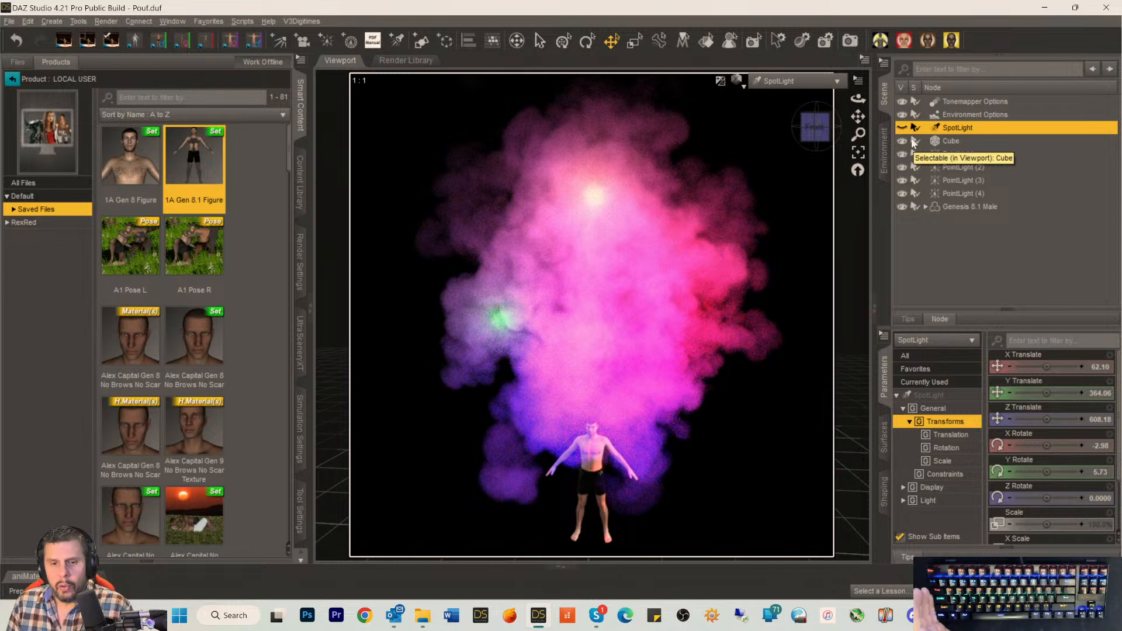
Select the Cube and reframe the SpotLight view closer on the full Genesis 8.1 Male figure, keeping the current scene open.
left_click(952, 141)
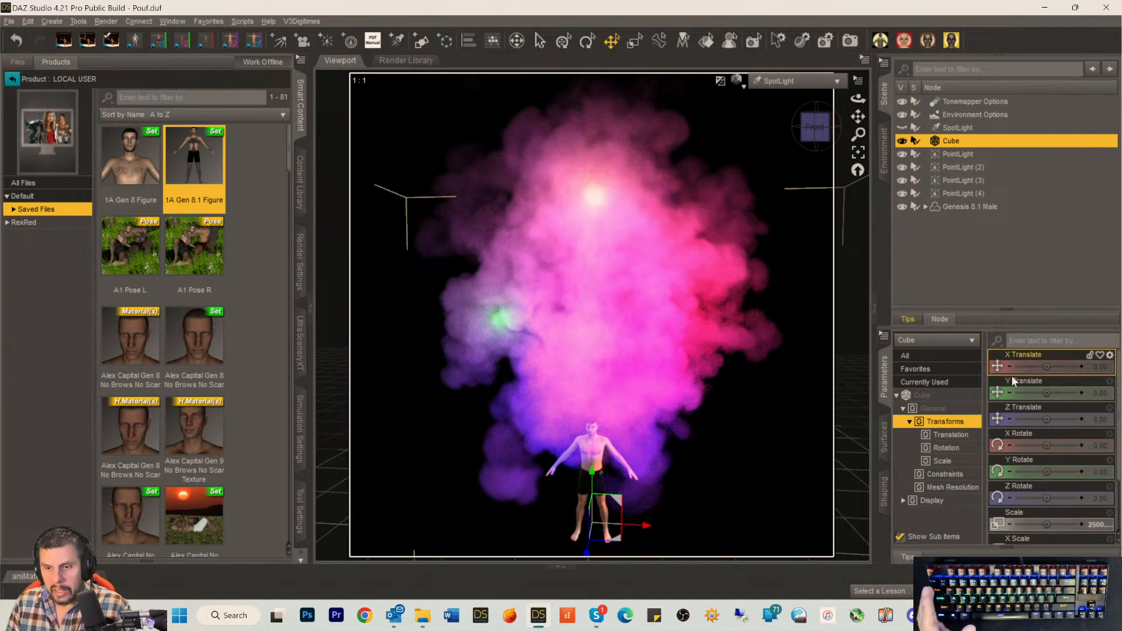
left_click(817, 130)
left_click_drag(817, 131, 817, 119)
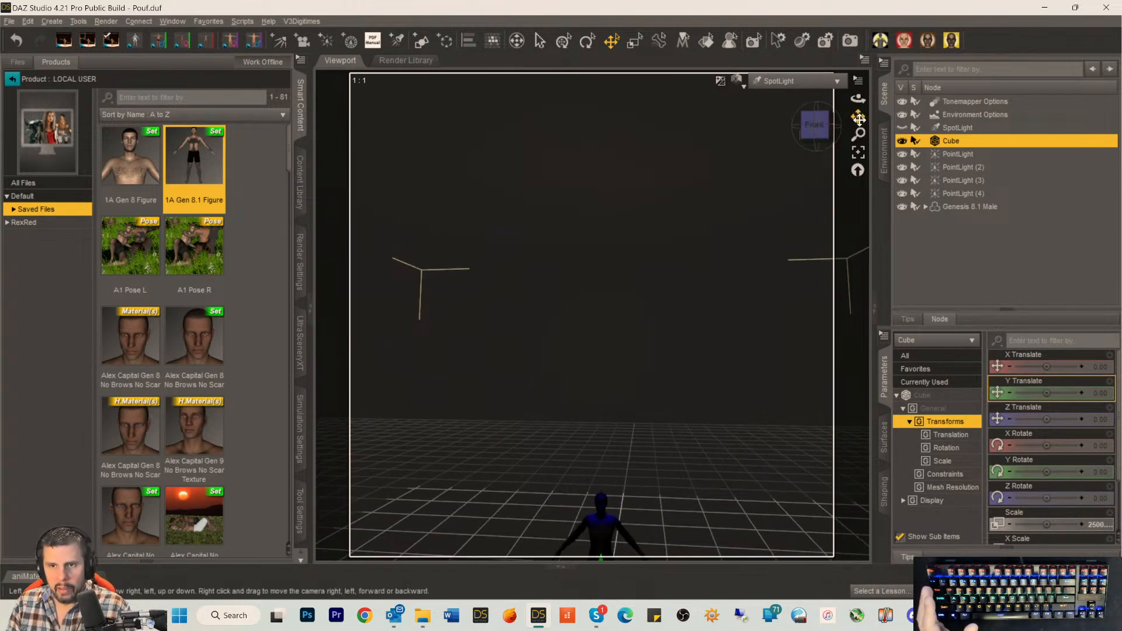
key("ctrl+n")
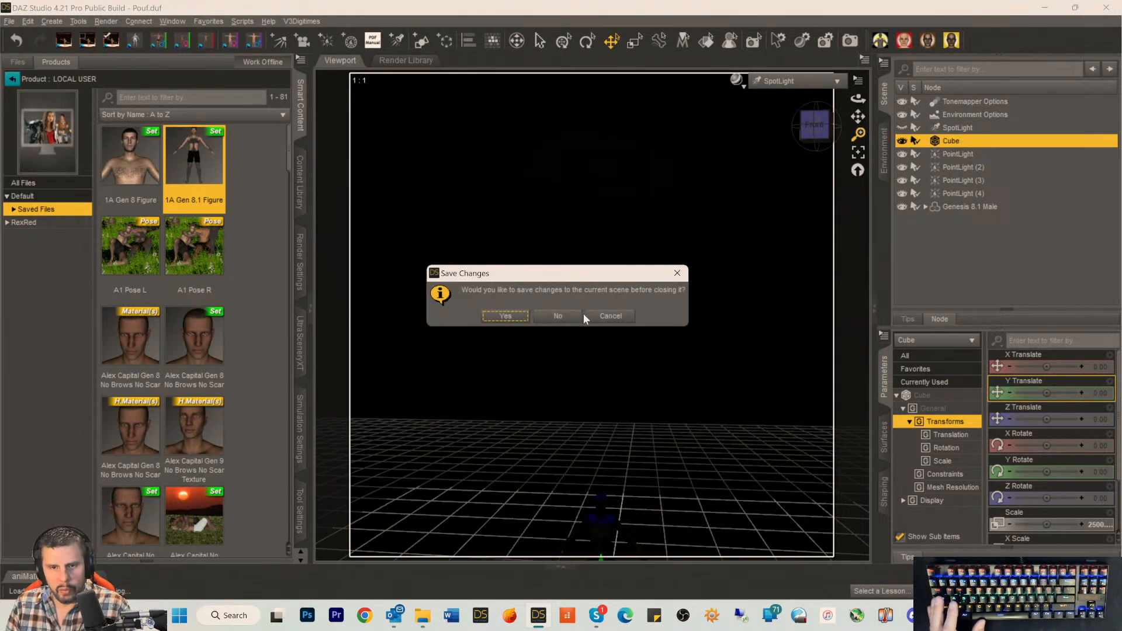
left_click(607, 316)
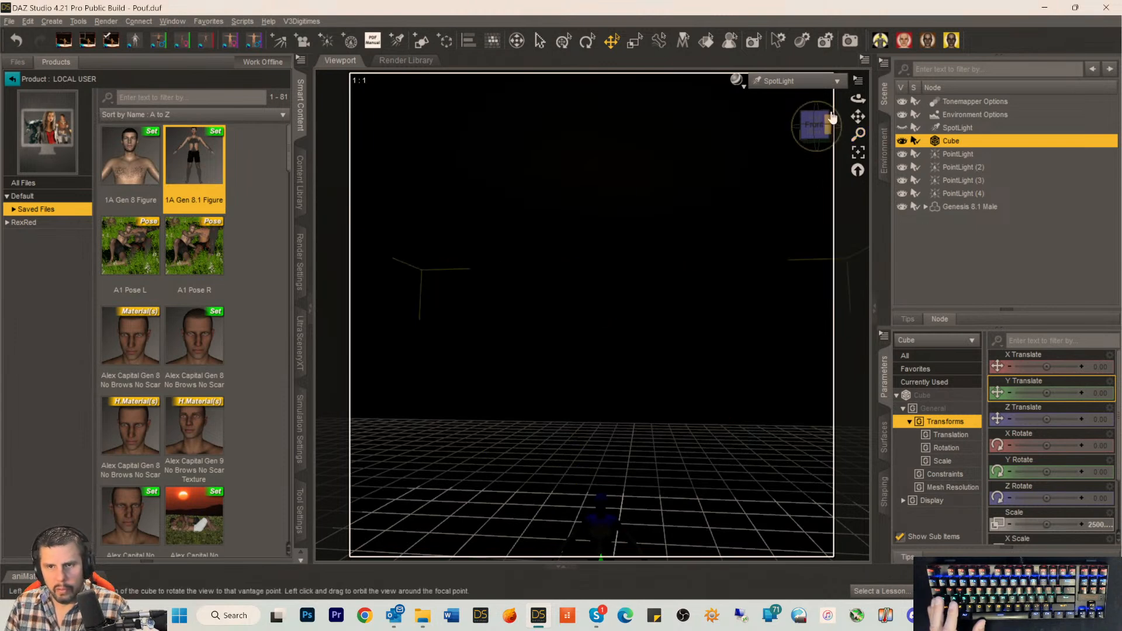
left_click_drag(858, 116, 860, 74)
mouse_move(858, 116)
left_mouse_down()
mouse_move(869, 116)
mouse_move(846, 117)
left_mouse_up()
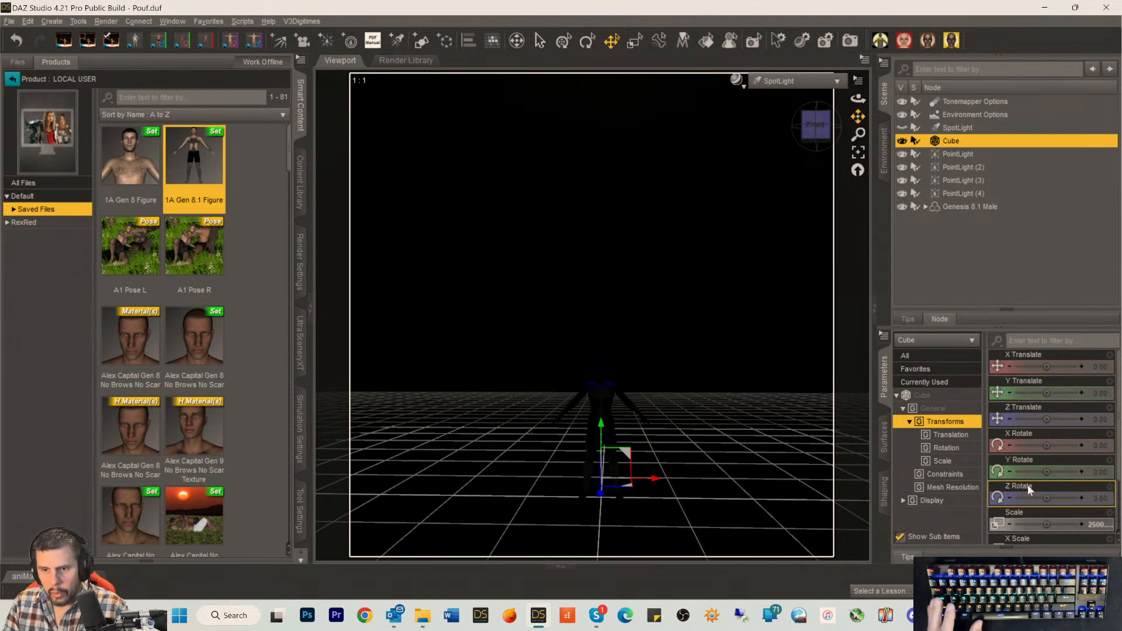
Try a Scale of 1000% on the Cube that holds the smoke cloud.
left_click(1096, 525)
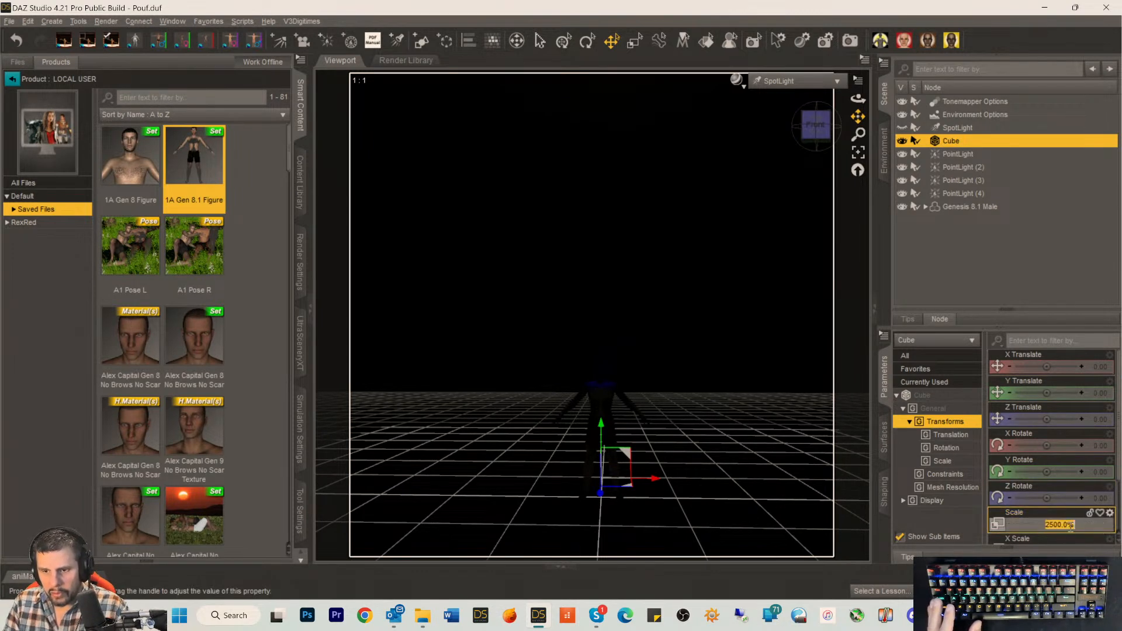
left_click(1046, 525)
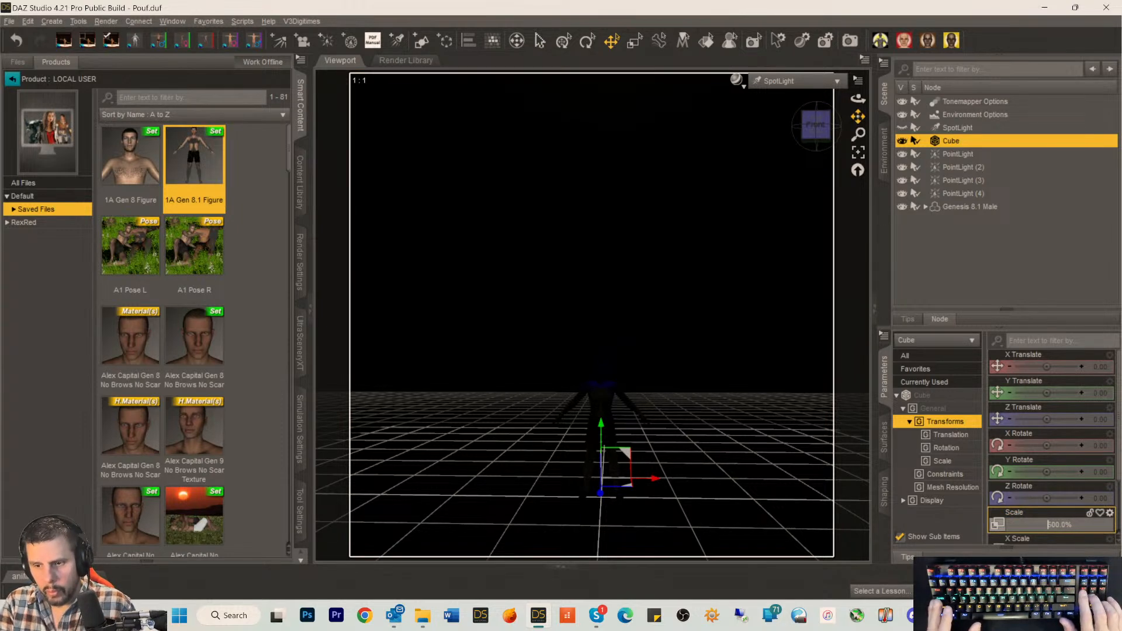
key("Delete")
key("Delete")
key("Delete")
key("Delete")
key("Delete")
type("1999")
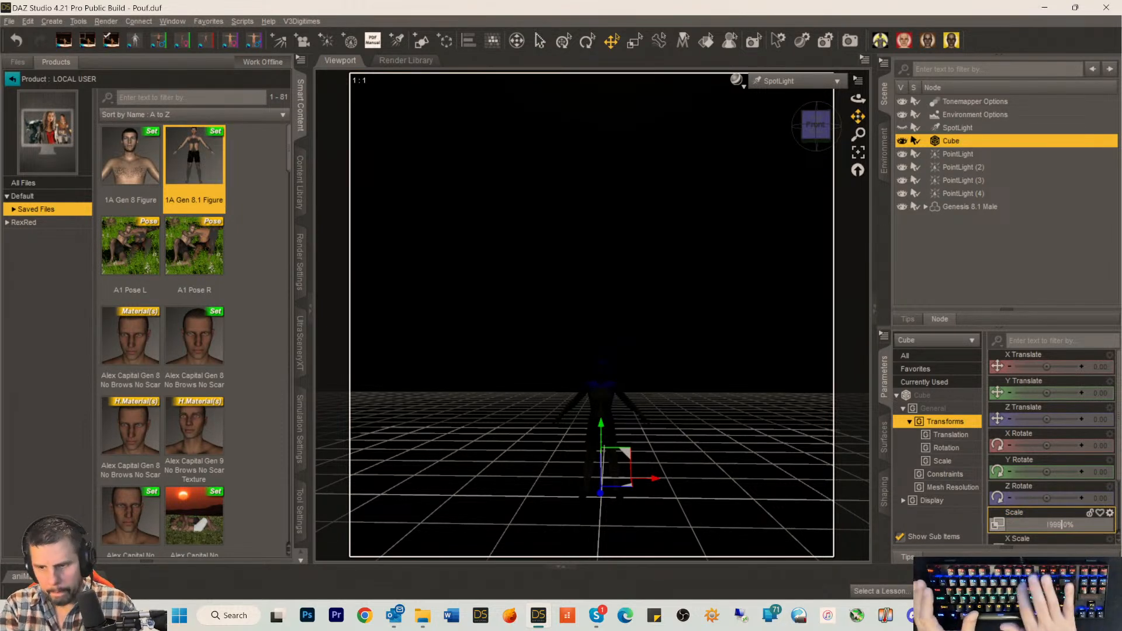
key("Left")
key("Left")
key("Left")
key("Delete")
key("Delete")
key("Delete")
type("000")
key("Return")
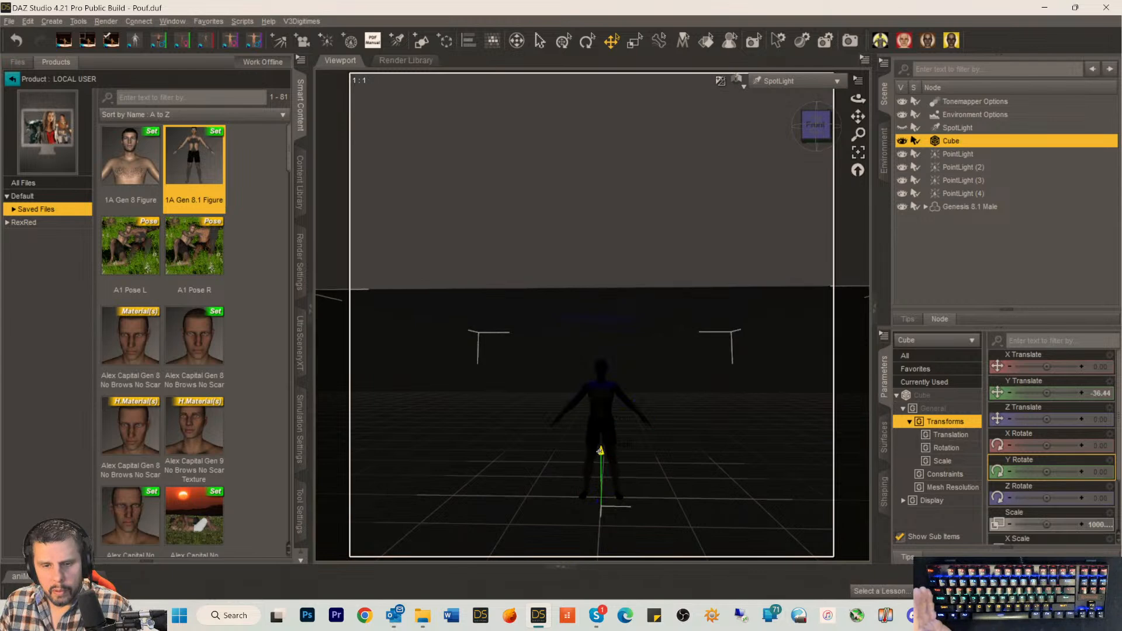
Move the Cube down to Y Translate -36.44 and back to Z Translate -80.55, and set its Scale to 1300%.
left_click_drag(595, 454, 597, 482)
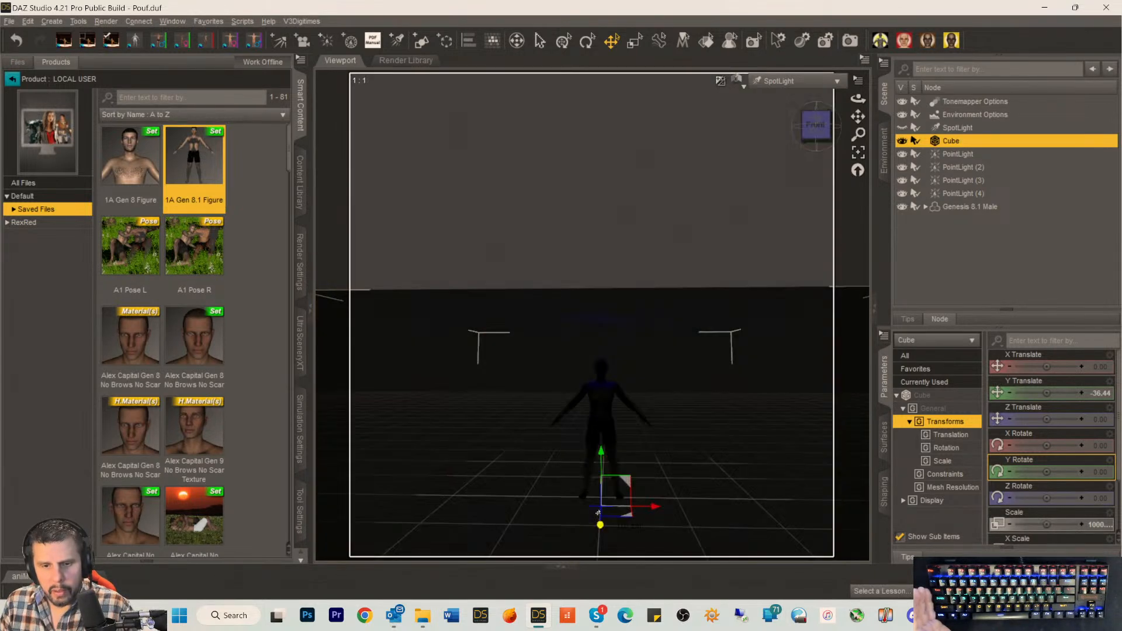
left_click_drag(600, 506, 601, 526)
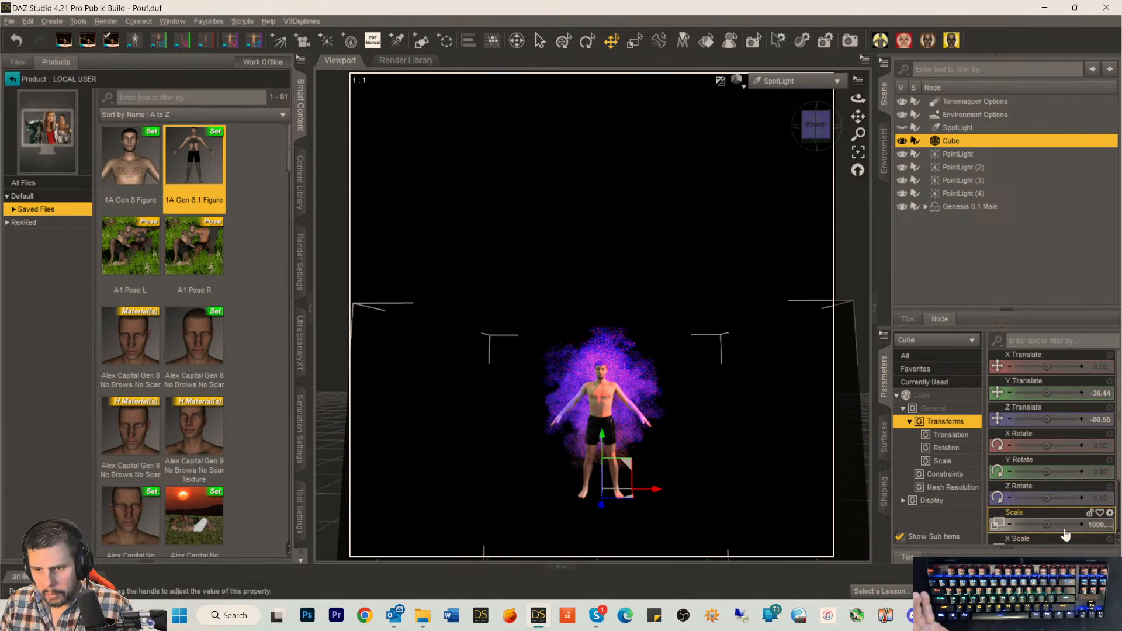
left_click(1095, 526)
type("1300")
key("Return")
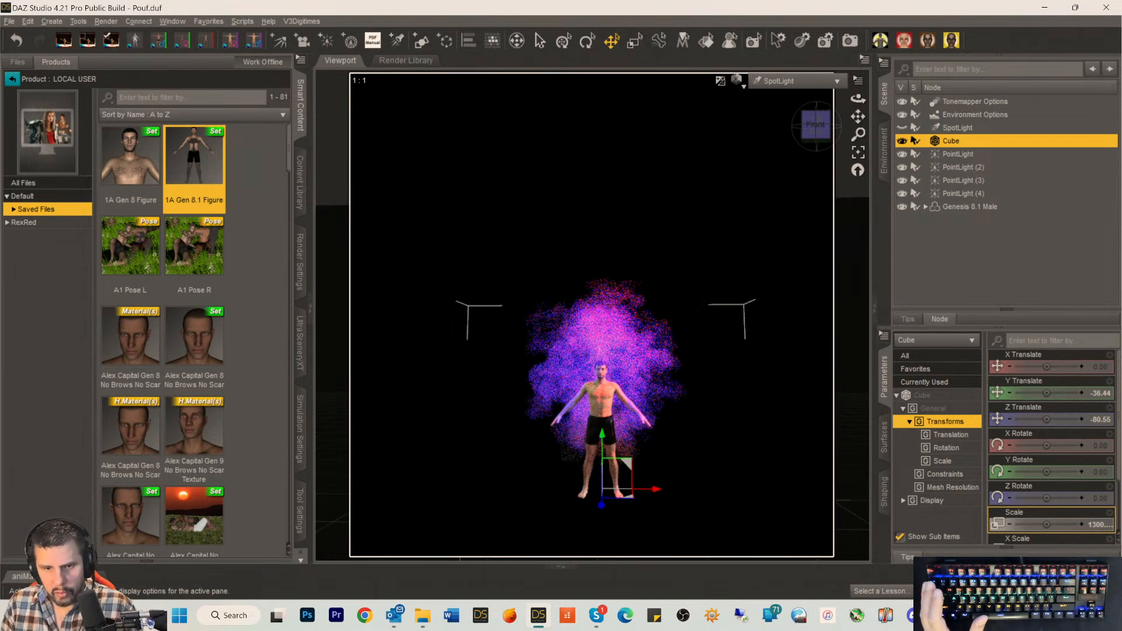
Set the Cube's Scale to 1800% and lower it to Y Translate -108.66.
left_click(1071, 525)
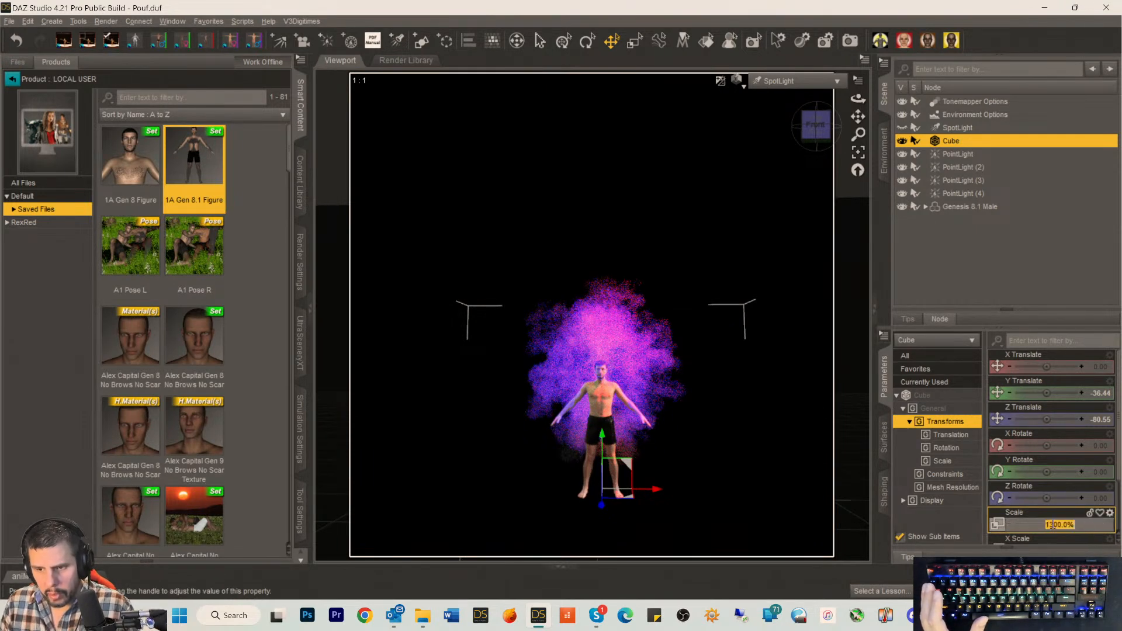
type("100")
key("Return")
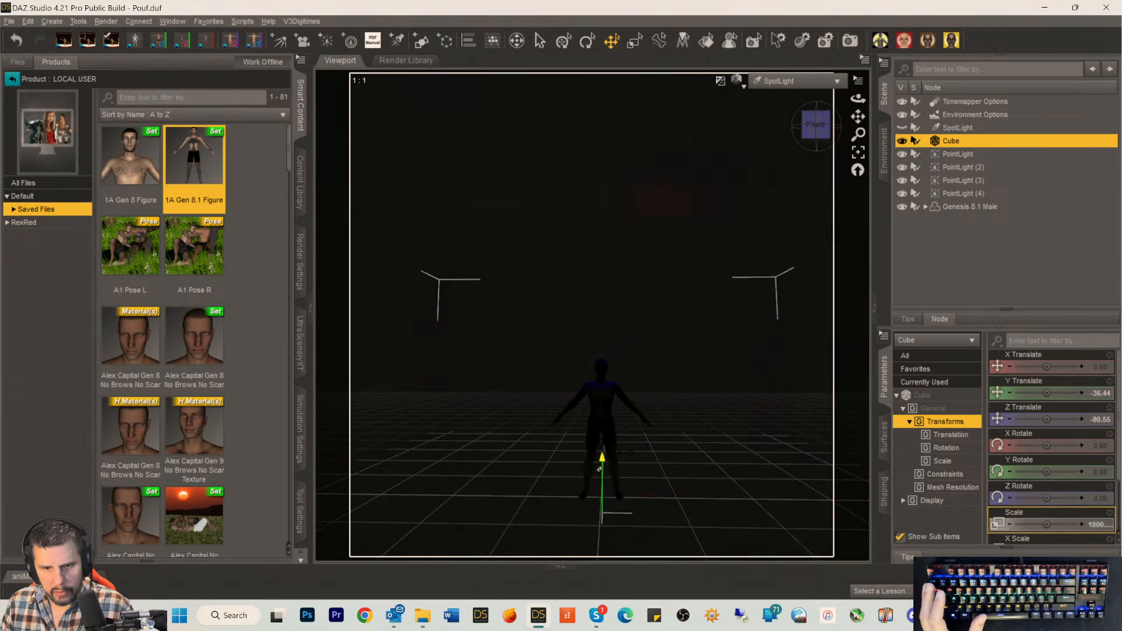
left_click_drag(599, 468, 600, 487)
Try a Z Rotate of -7.26 on the Cube and undo the rotation.
left_click(942, 155)
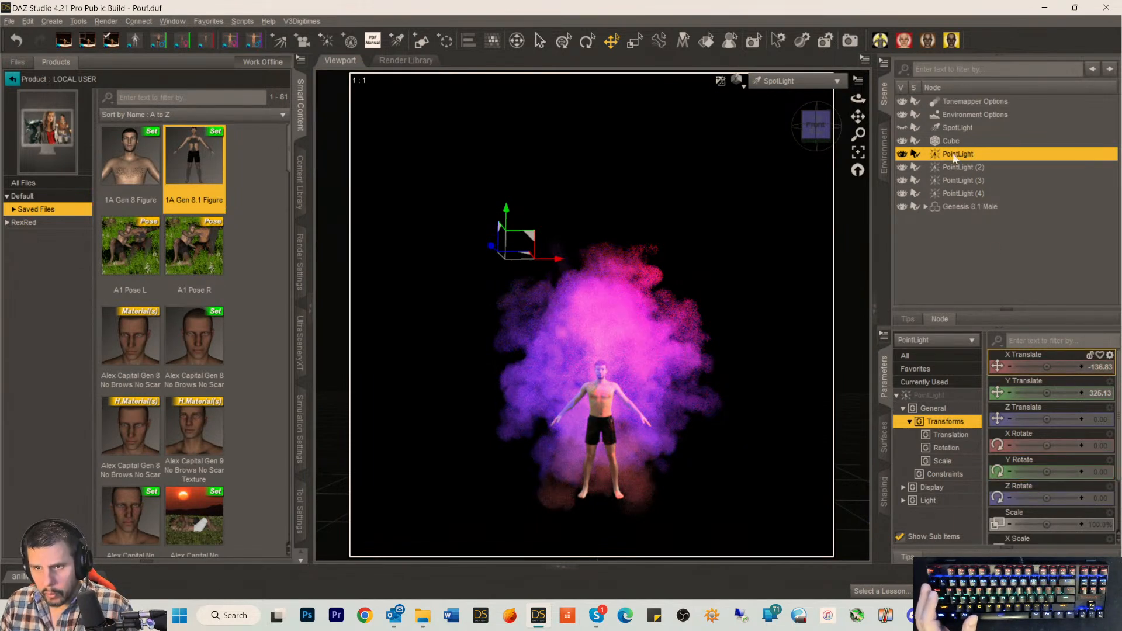
left_click(950, 142)
left_click_drag(1045, 497, 1037, 498)
left_click(30, 23)
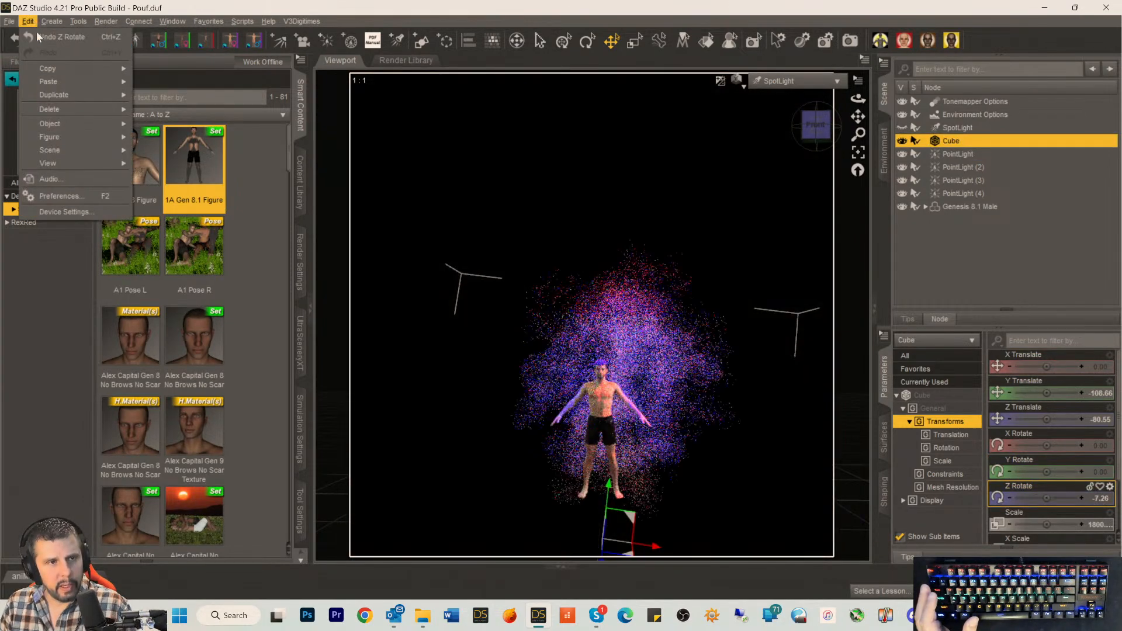
left_click(62, 37)
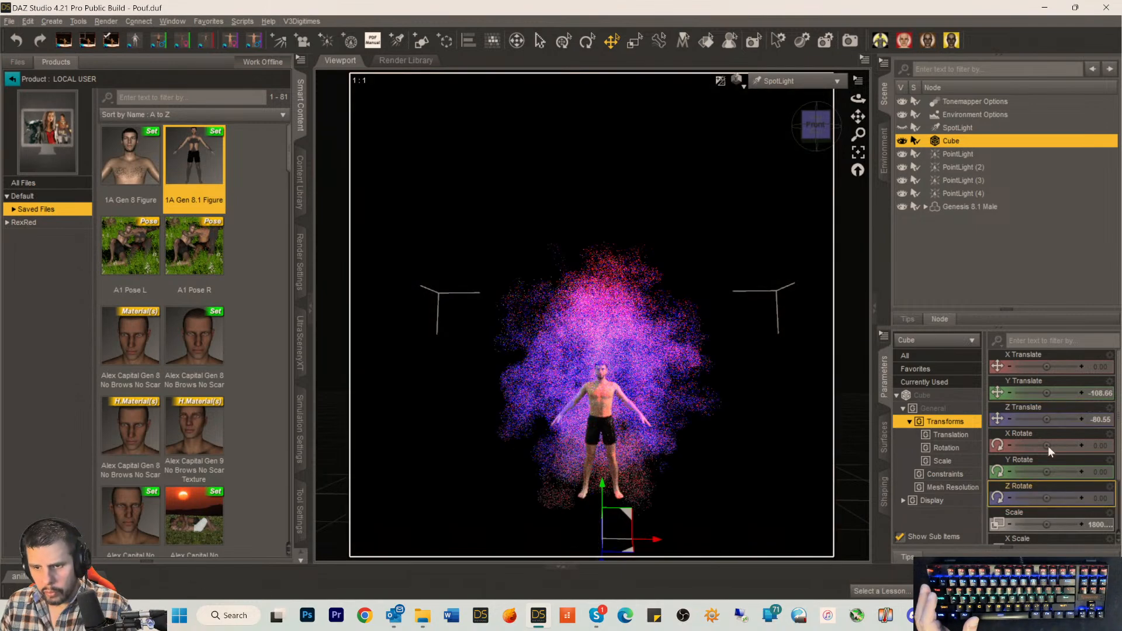
Push the Cube farther behind the figure to Z Translate -180.84.
left_click_drag(1045, 418, 1040, 419)
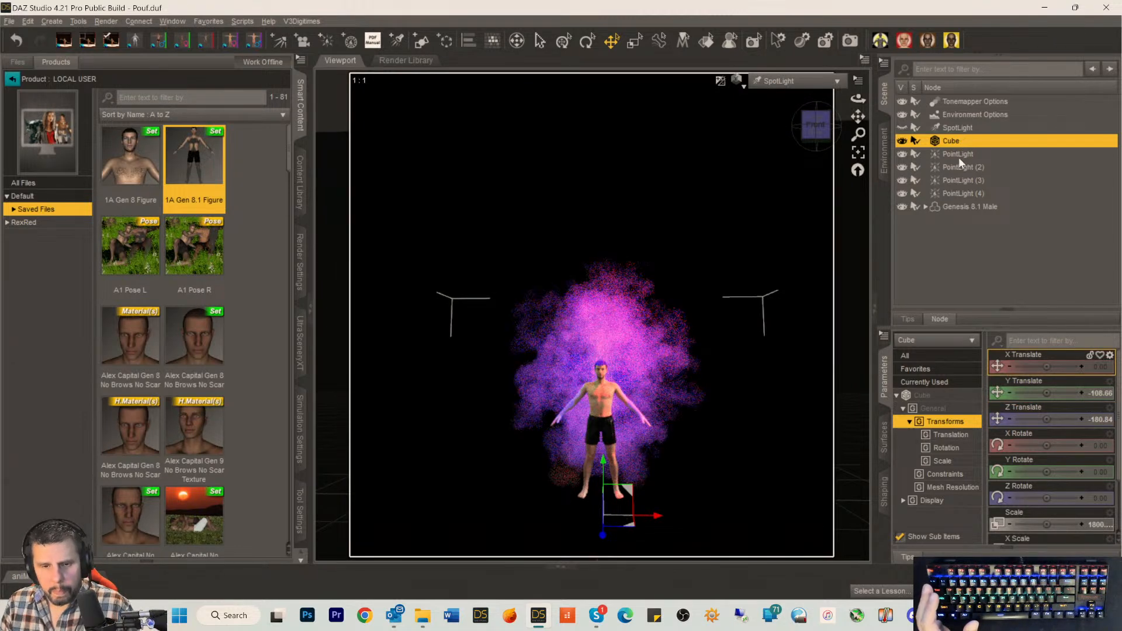
Lower PointLight to Y Translate 137.25 and shift it inward to sit beside the figure's chest within the smaller cloud.
left_click(957, 153)
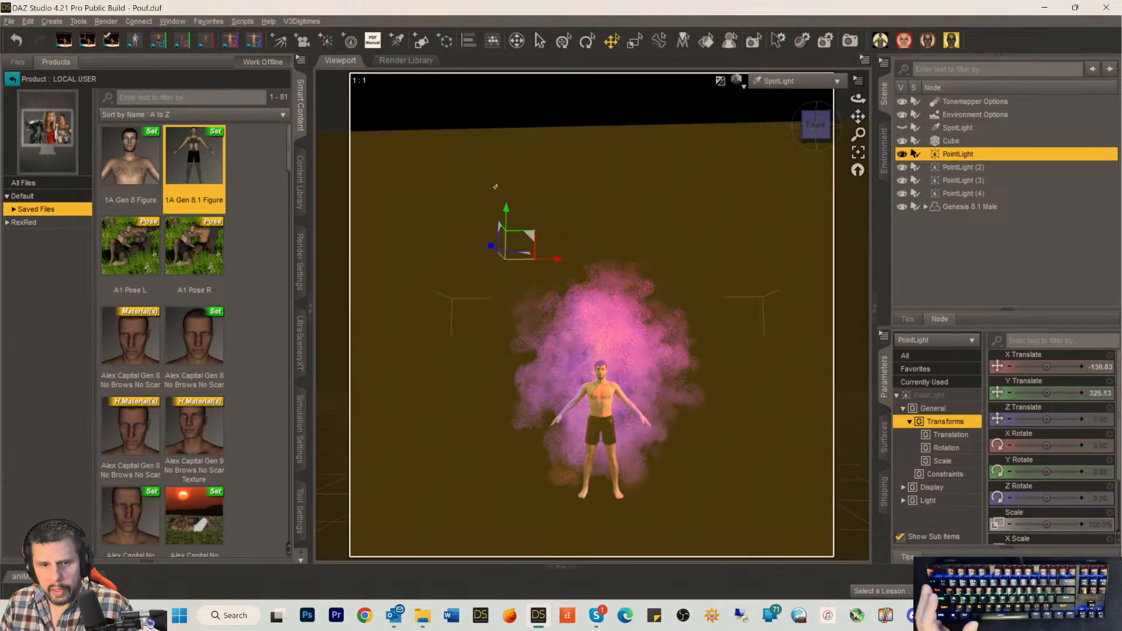
left_click_drag(500, 203, 500, 320)
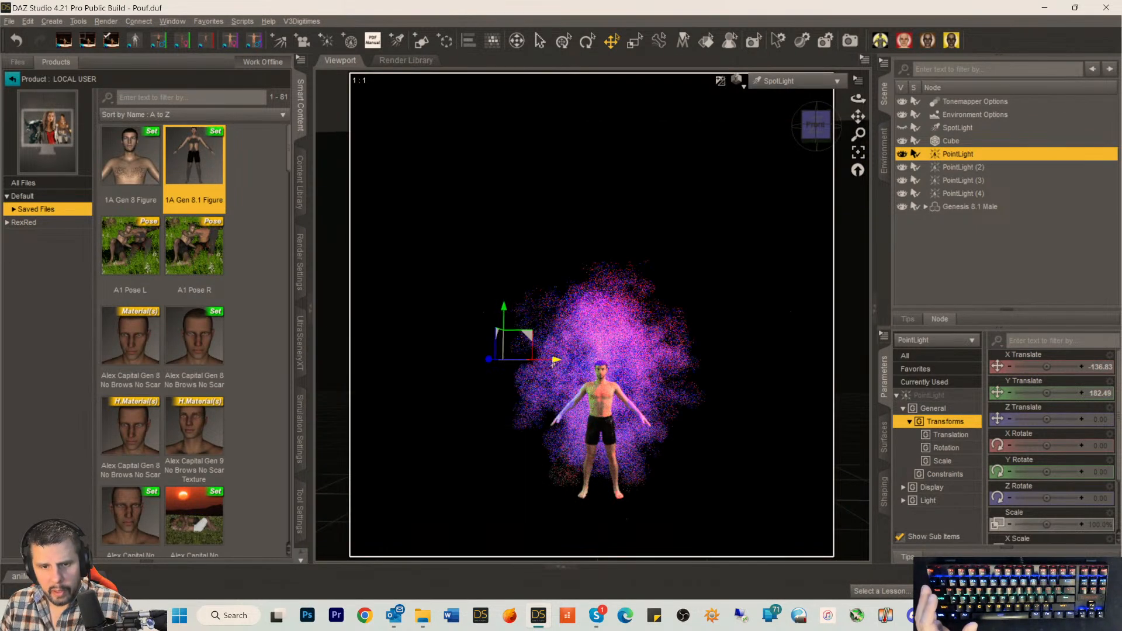
left_click_drag(555, 360, 584, 375)
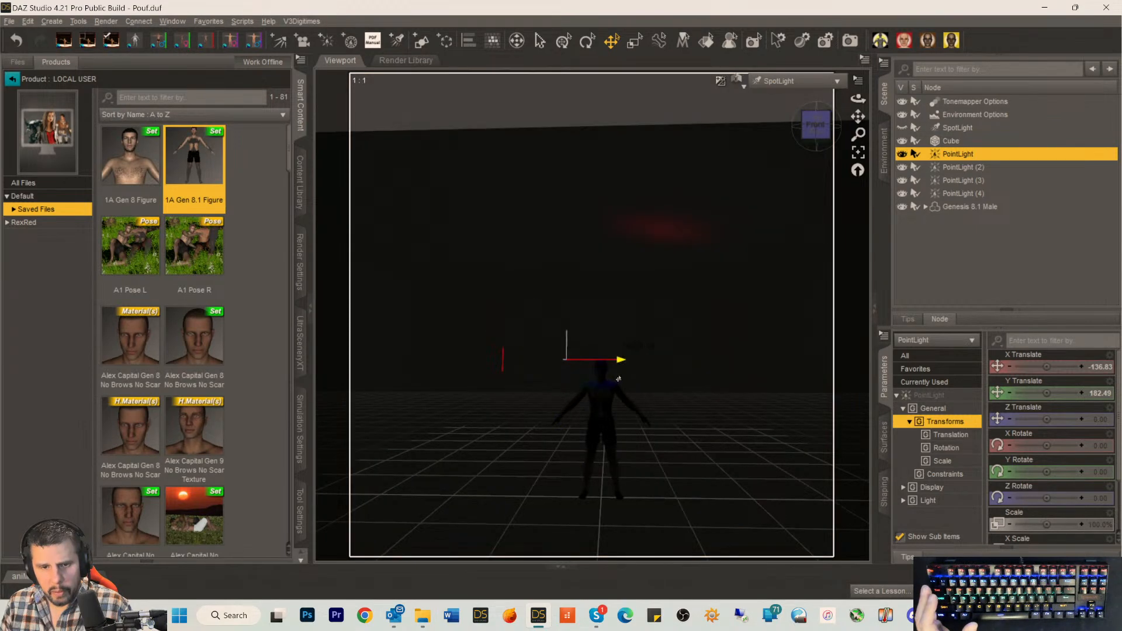
left_click_drag(666, 364, 664, 364)
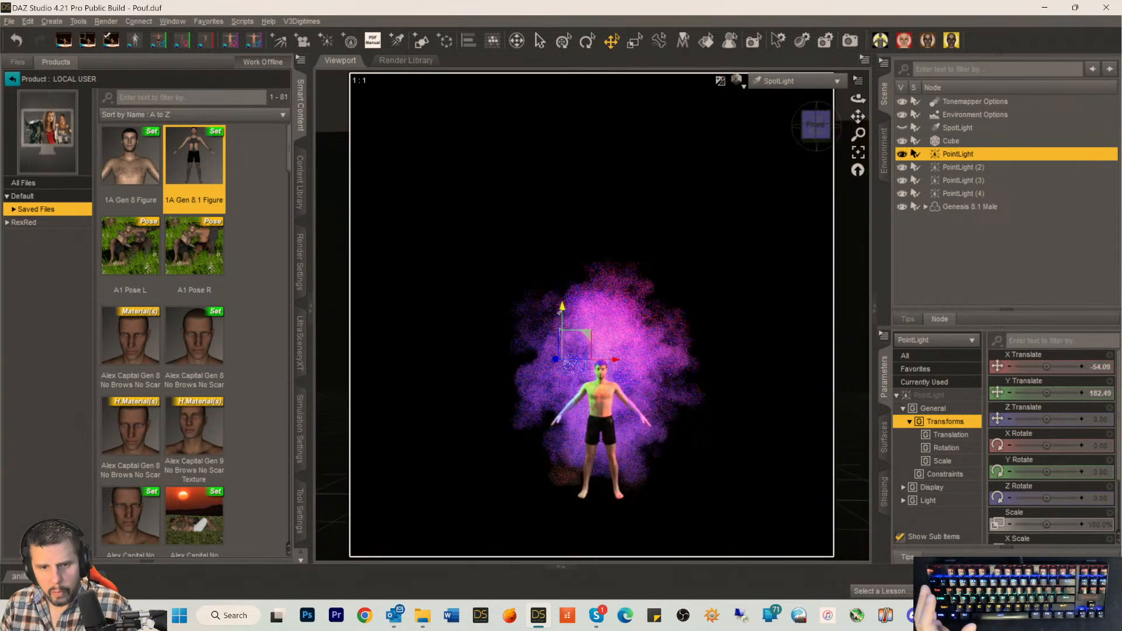
left_click_drag(559, 311, 552, 345)
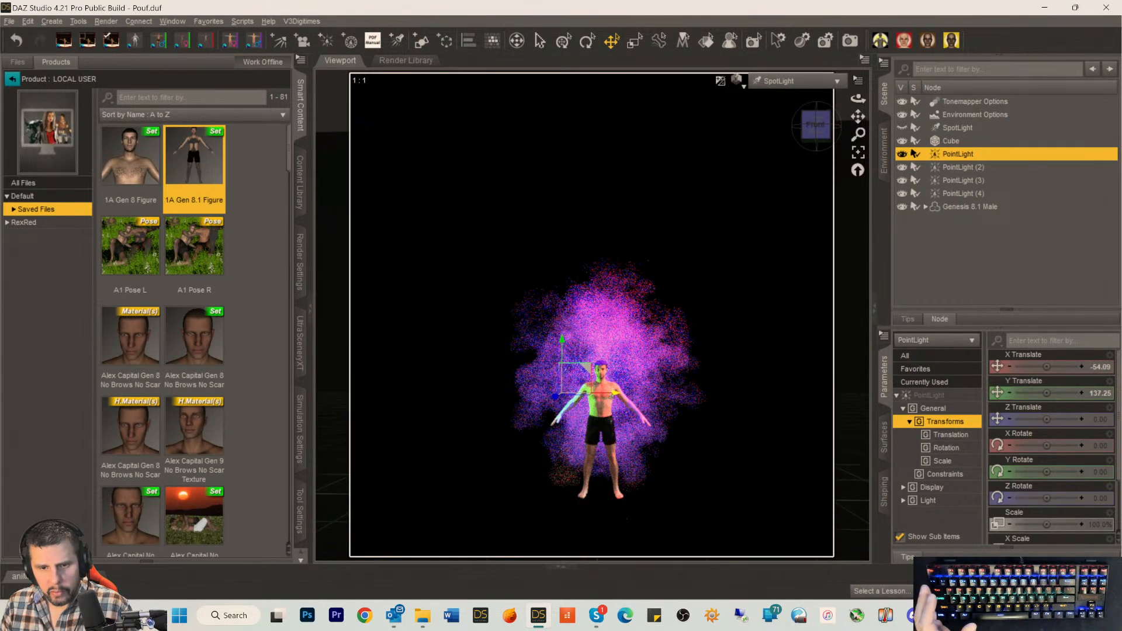
left_click_drag(611, 396, 604, 398)
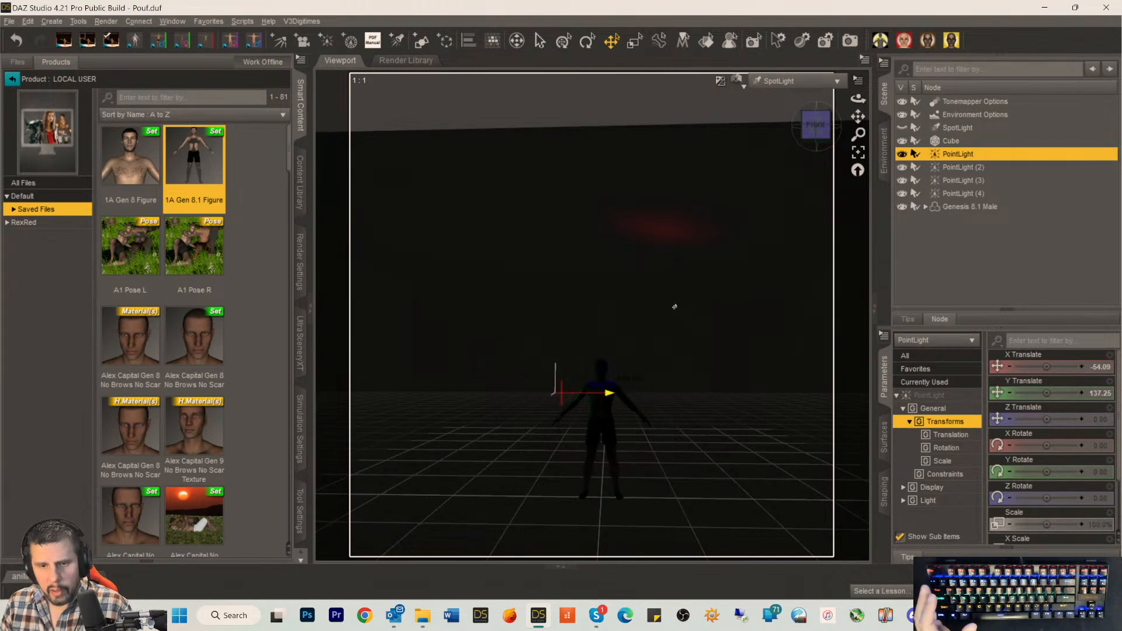
Lower PointLight (2) to Y Translate 215.15 so it sits inside the cloud just above the figure's head.
left_click(970, 167)
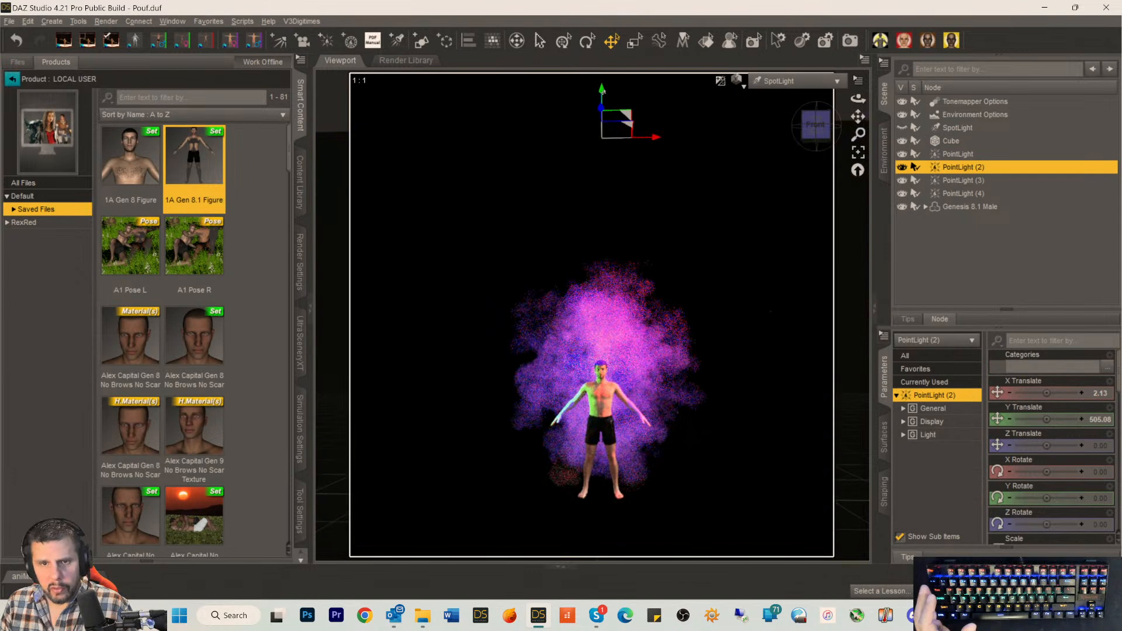
left_click_drag(601, 93, 599, 286)
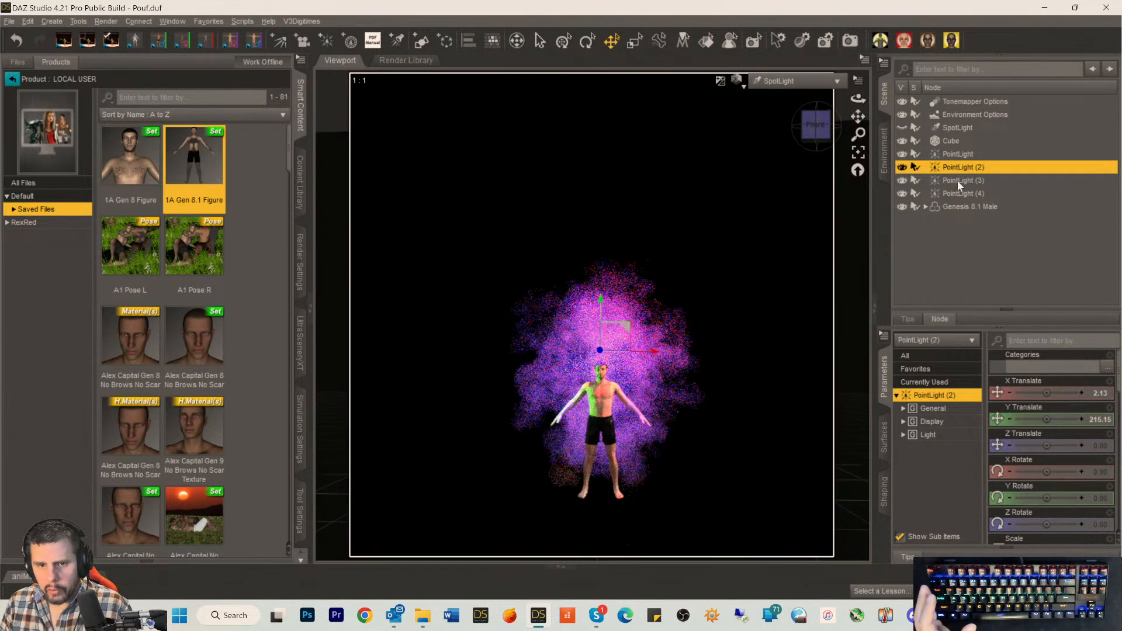
Lower PointLight (3) to Y Translate 69.82, and move PointLight (4) into the cloud at X Translate 40.32, Y Translate 164.35.
left_click(957, 180)
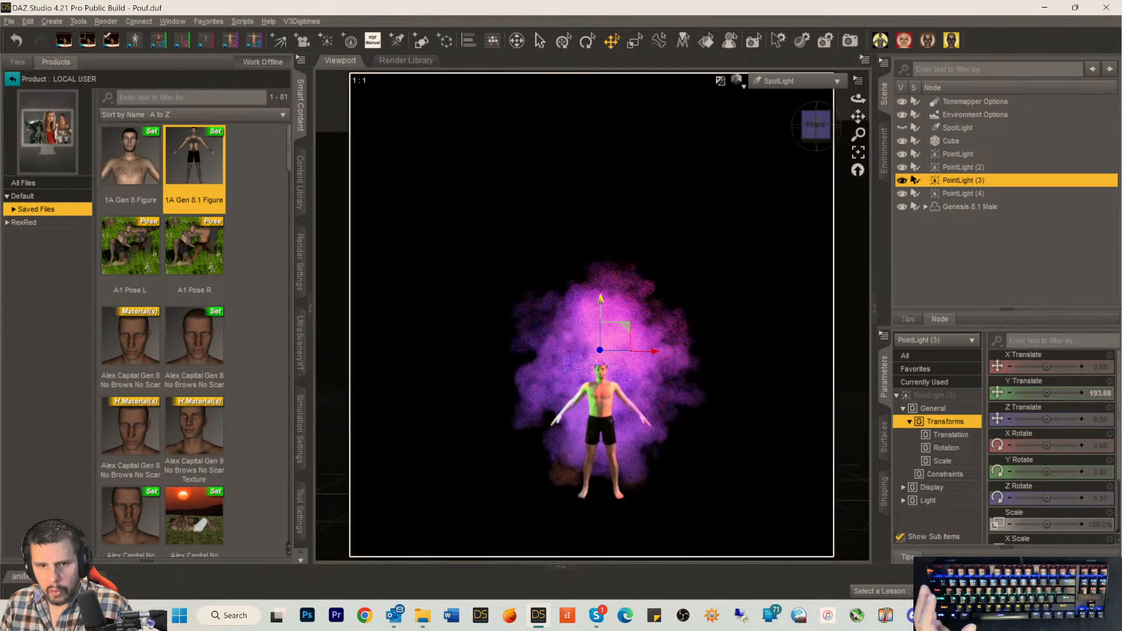
left_click_drag(601, 299, 594, 391)
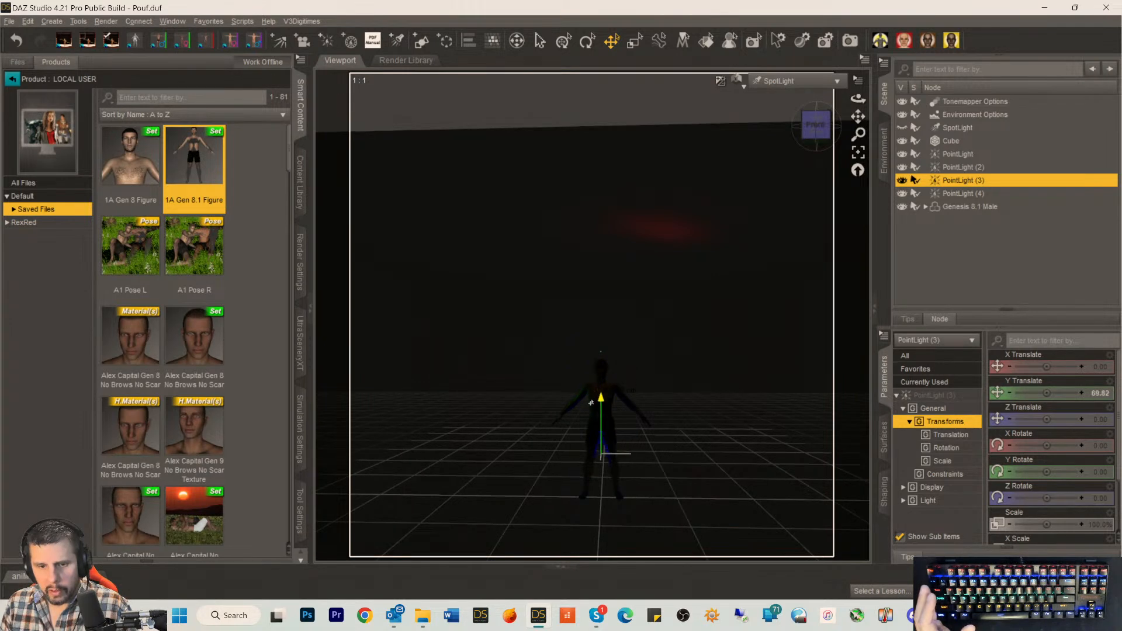
left_click(946, 196)
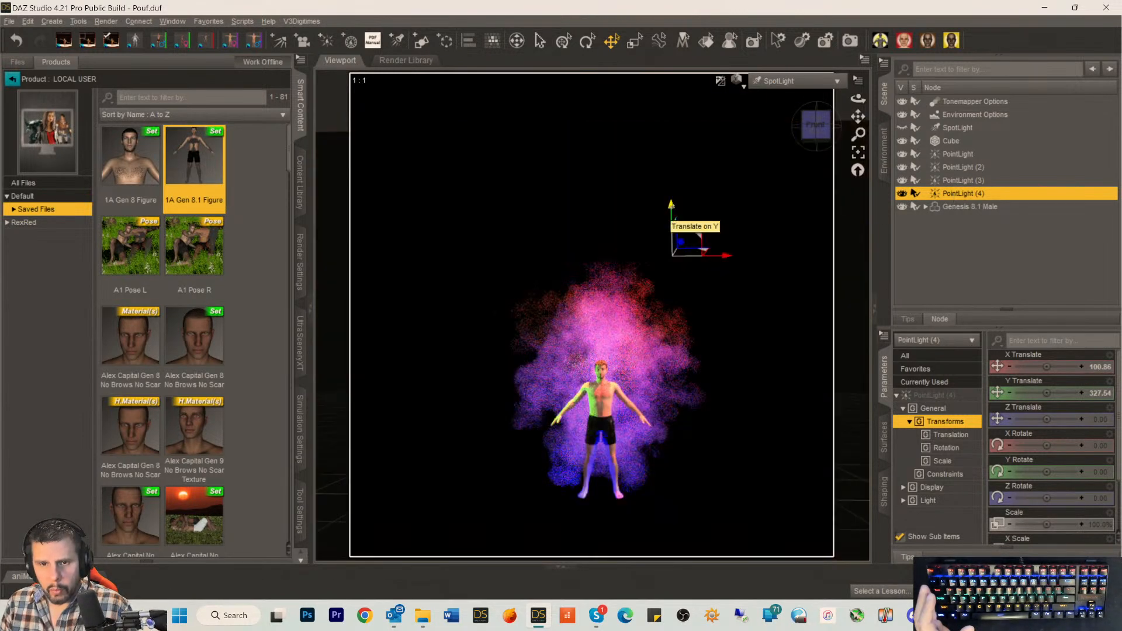
left_click(663, 225)
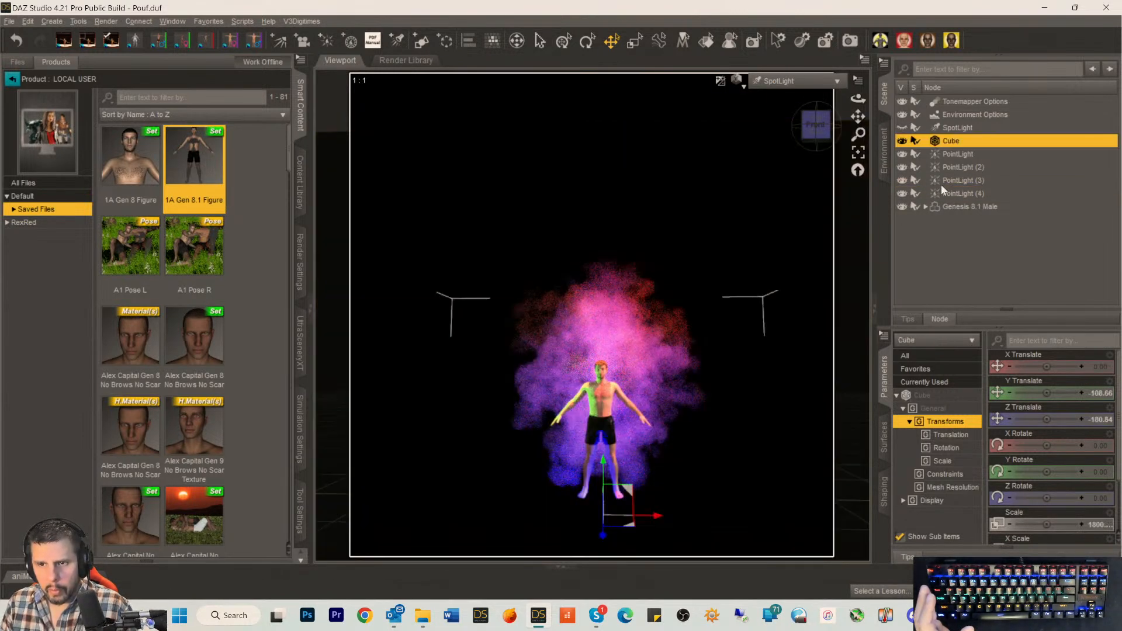
left_click(946, 193)
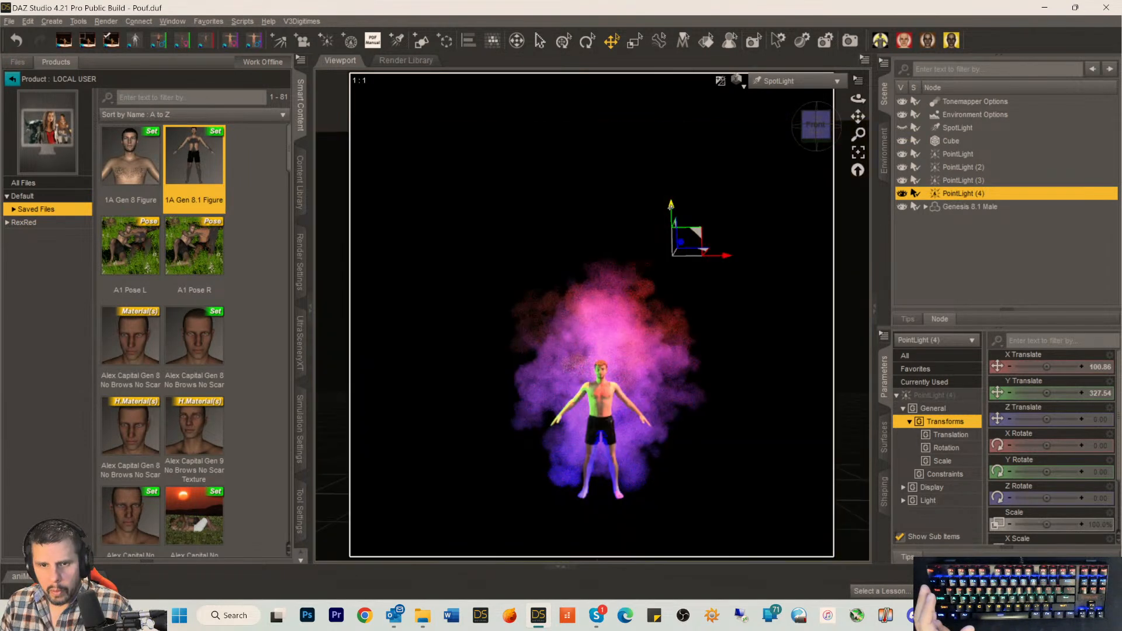
left_click_drag(669, 207, 665, 229)
left_click_drag(660, 286, 656, 323)
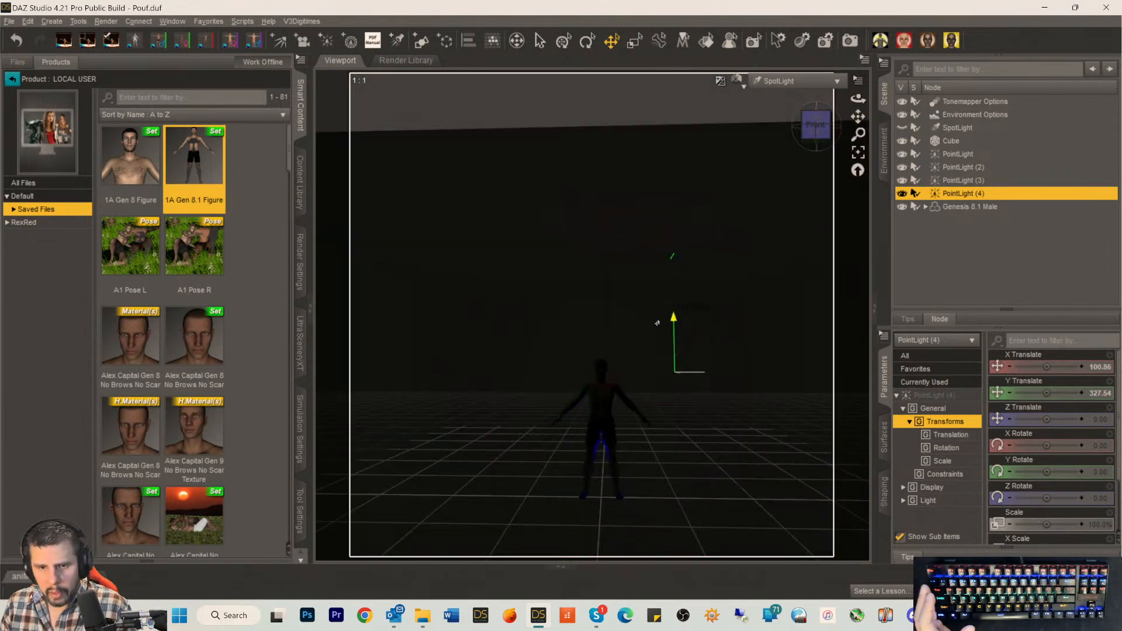
left_click_drag(718, 377, 681, 381)
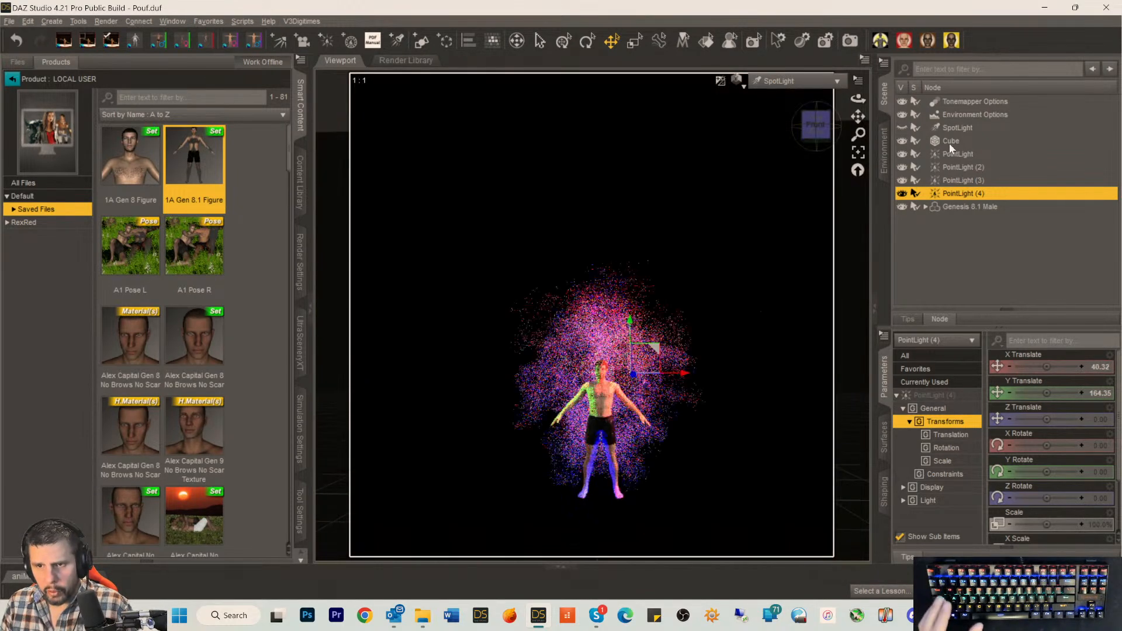
Group PointLight through PointLight (4) into a new group labelled Point Lights.
left_click(953, 154)
left_click(959, 193, "shift")
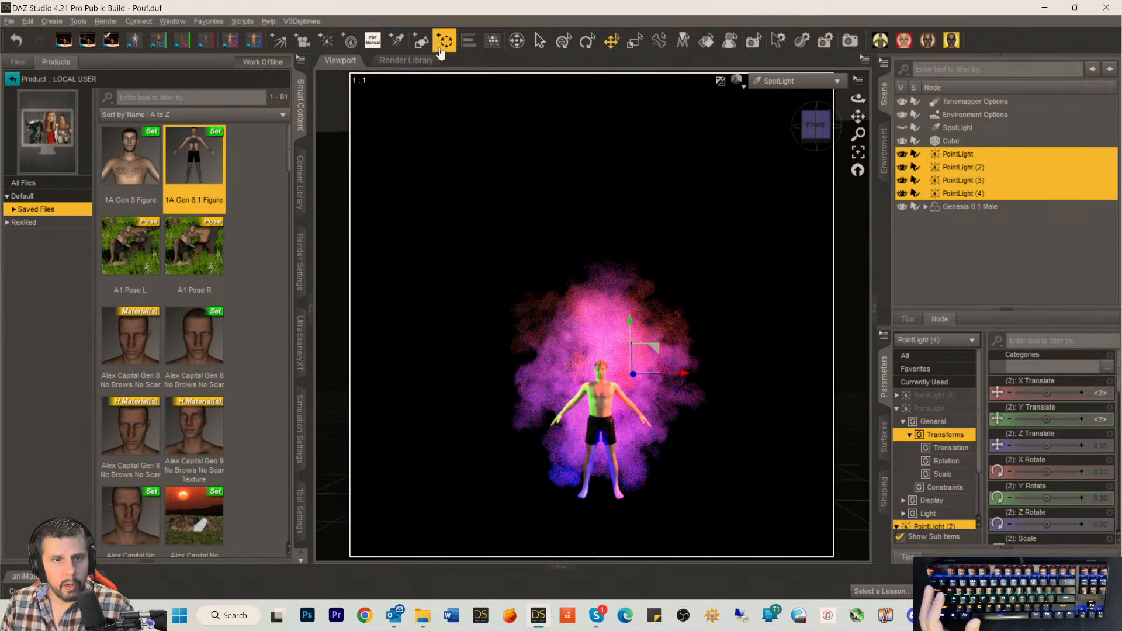
left_click(445, 40)
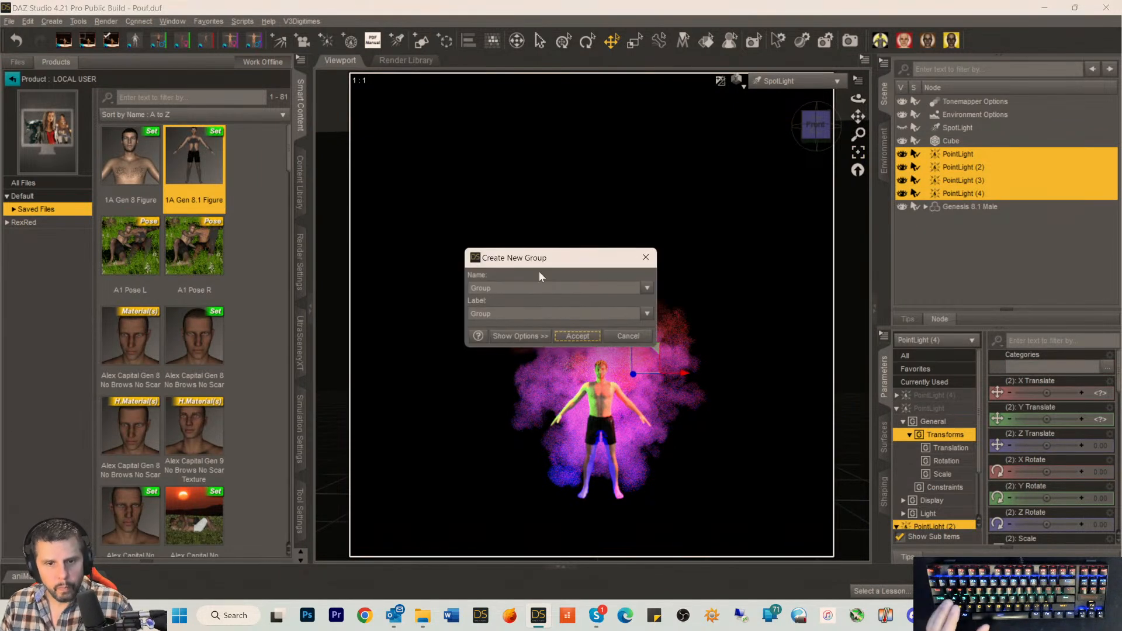
left_click_drag(508, 313, 345, 287)
type("Po")
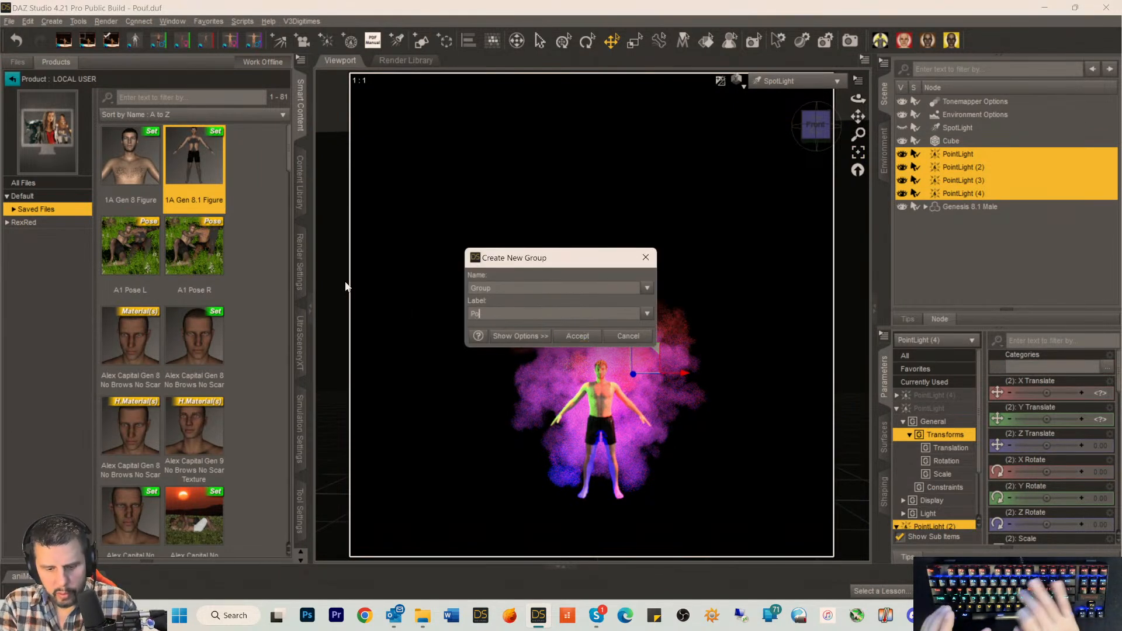
type("int Lights")
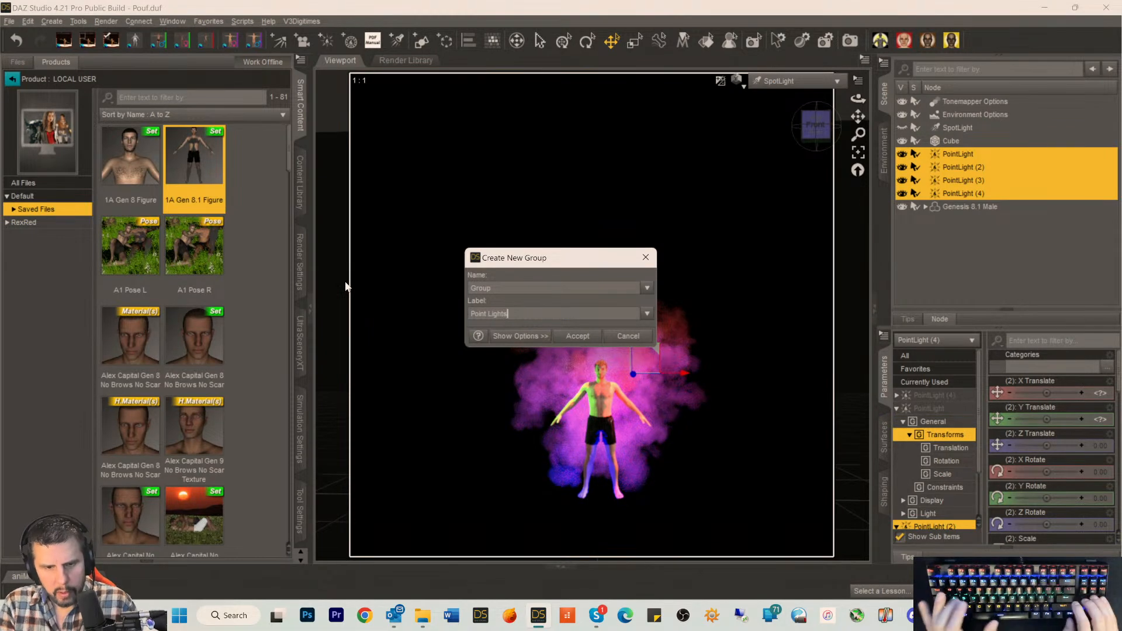
key("Return")
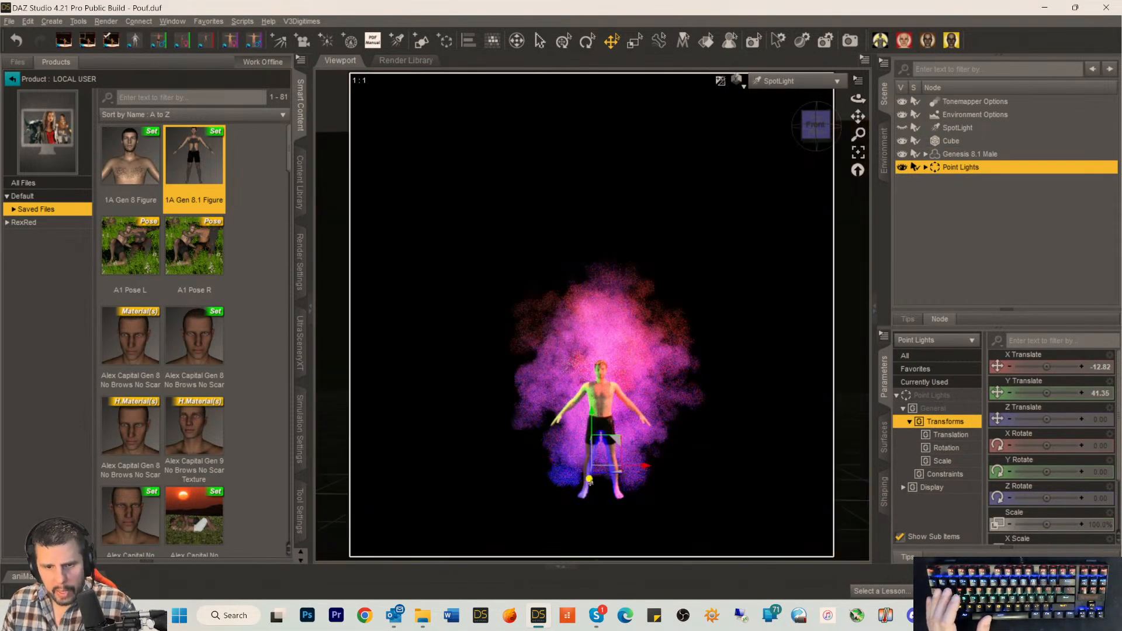
Move the Point Lights group behind the figure to Z Translate -103.62.
left_click_drag(589, 480, 592, 465)
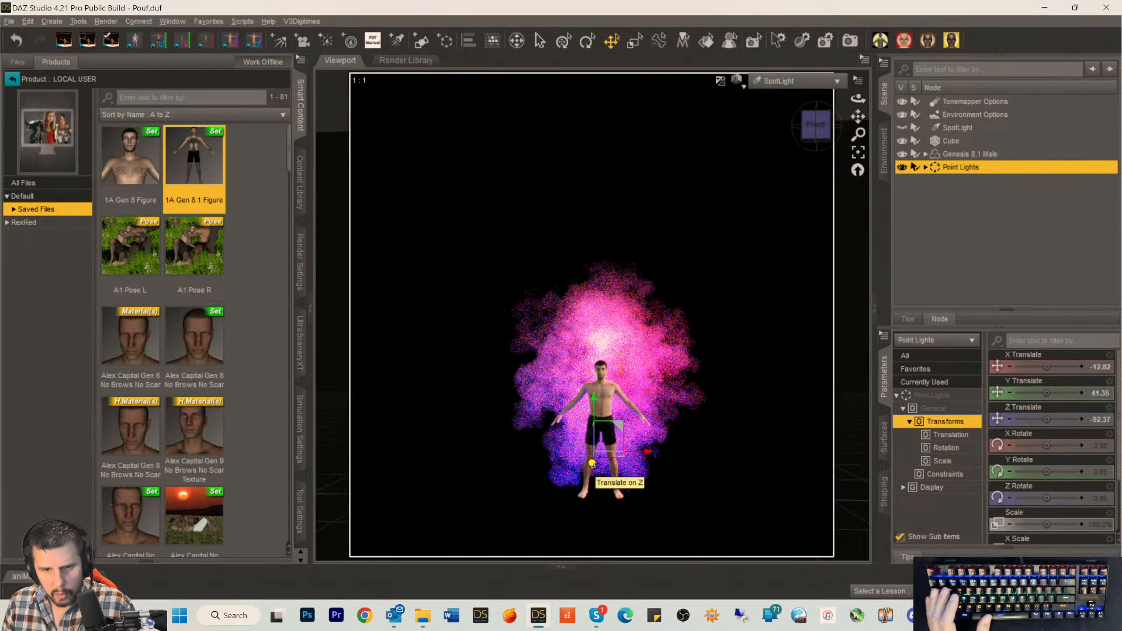
mouse_move(592, 465)
left_mouse_down()
mouse_move(595, 446)
mouse_move(595, 460)
left_mouse_up()
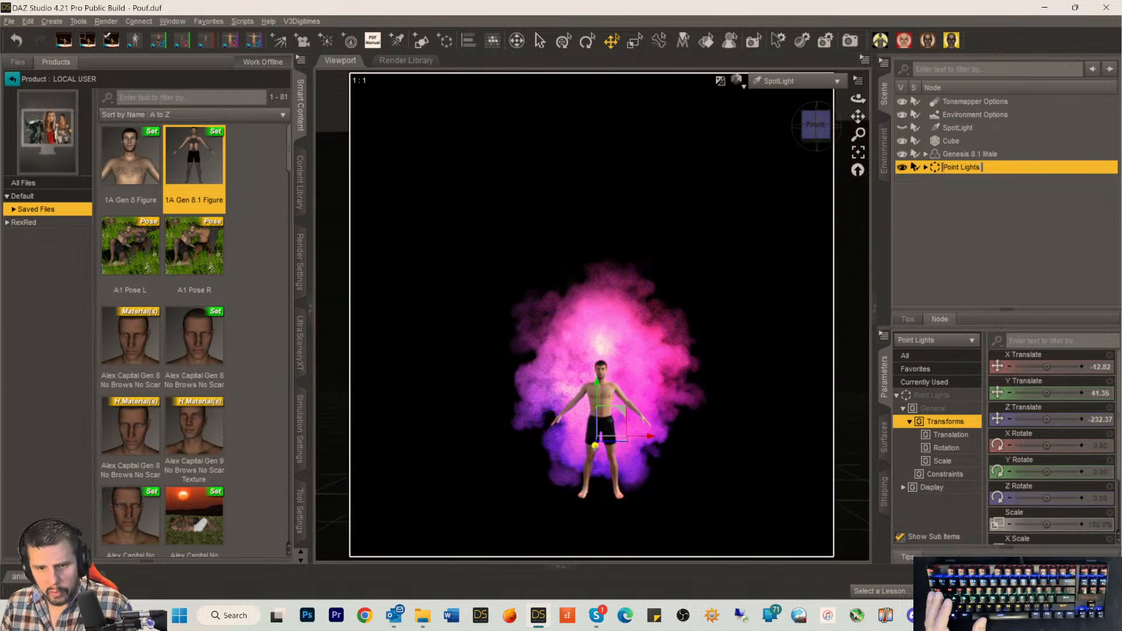
key("ctrl+9")
left_click_drag(593, 455, 589, 461)
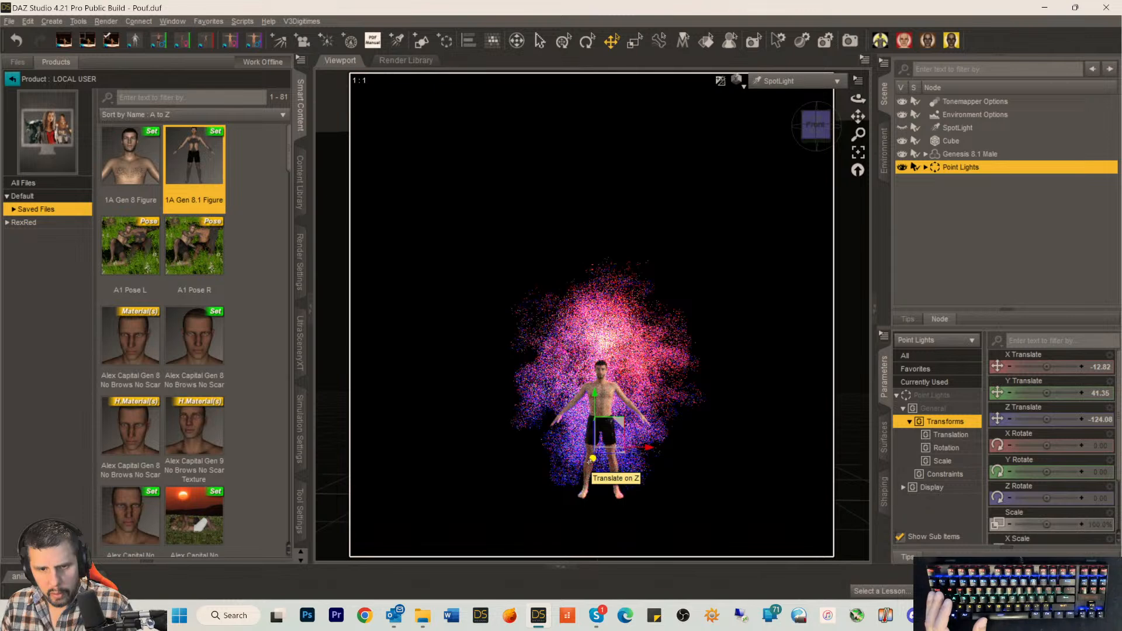
left_click_drag(589, 462, 588, 465)
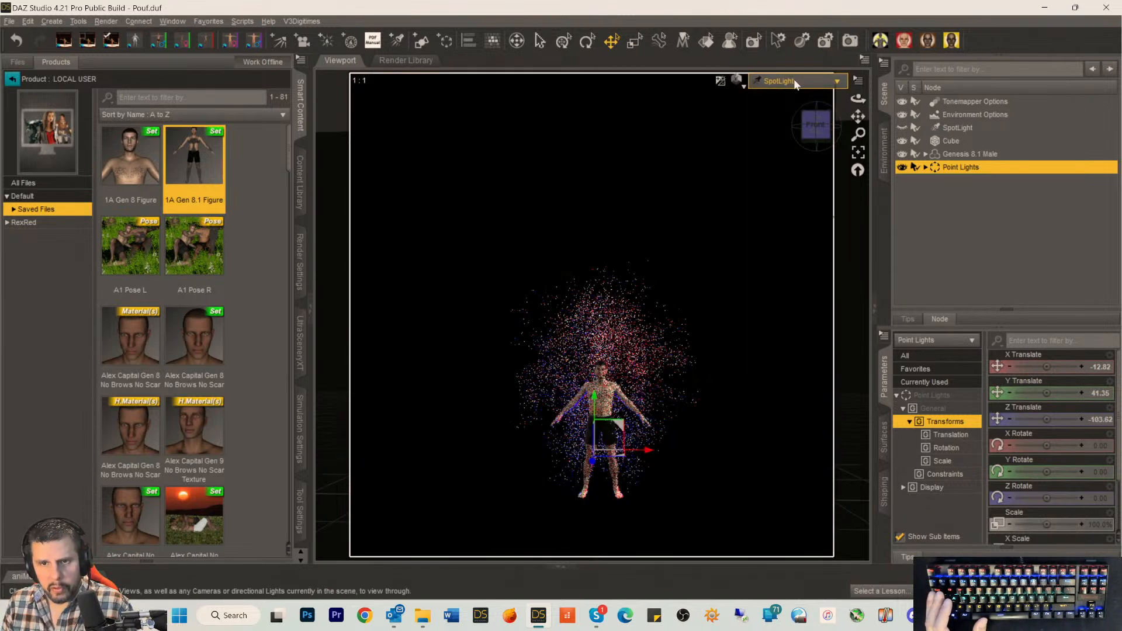
Switch to the Perspective View and frame the whole figure and cloud from the front.
left_click(794, 85)
left_click(860, 12)
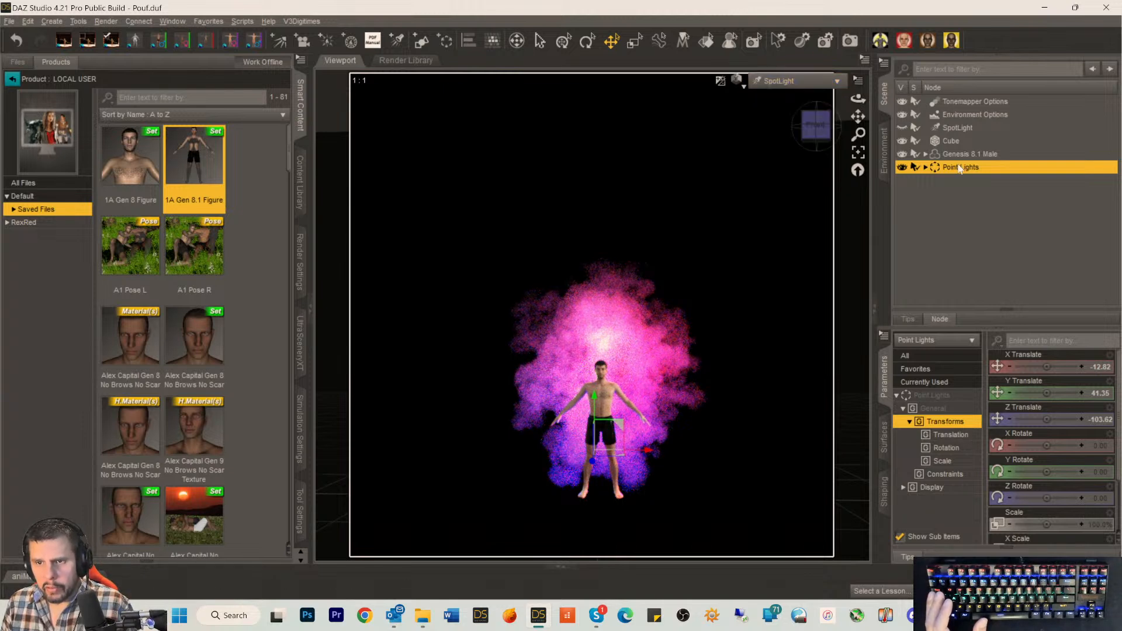
left_click(781, 82)
left_click(778, 100)
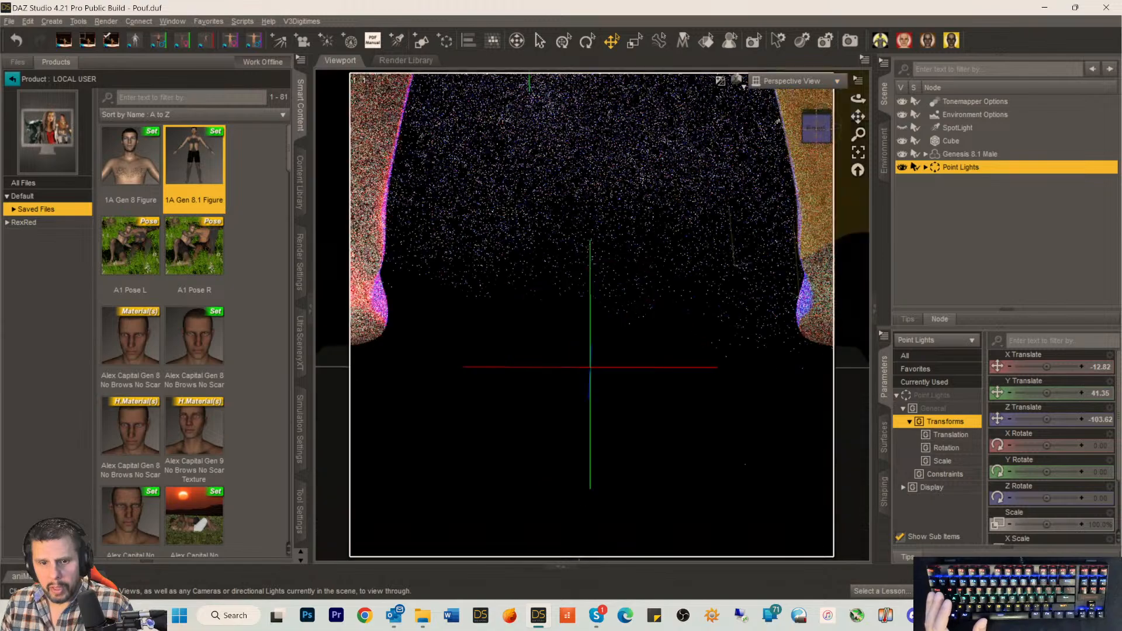
scroll(759, 213, "down", 3)
left_click(669, 362)
left_click(817, 140)
scroll(769, 163, "down", 5)
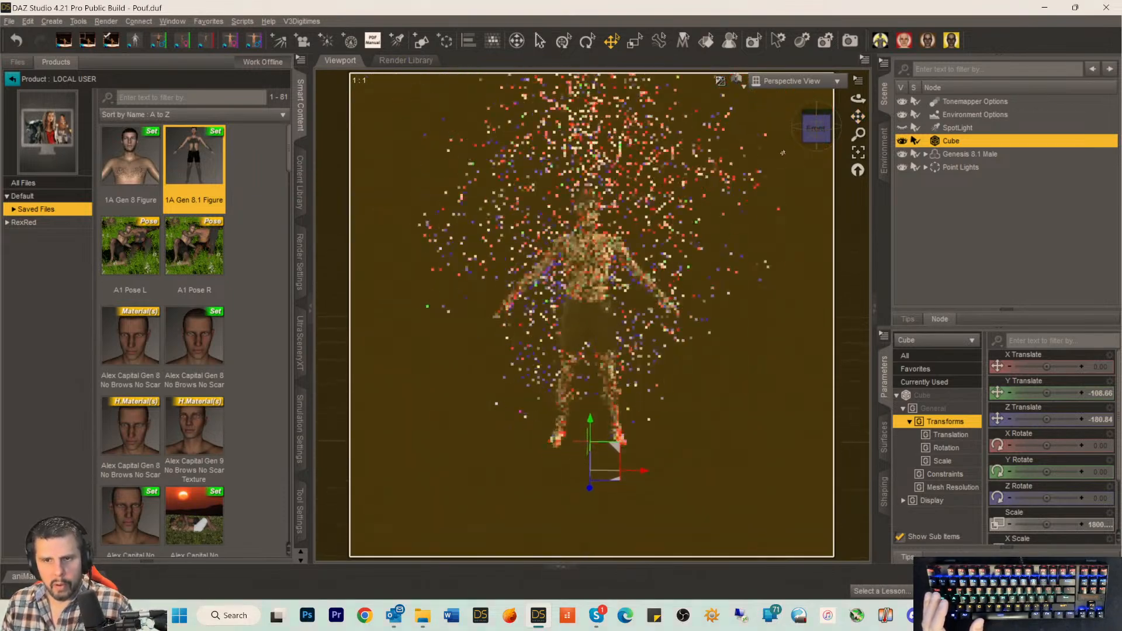
left_click(817, 131)
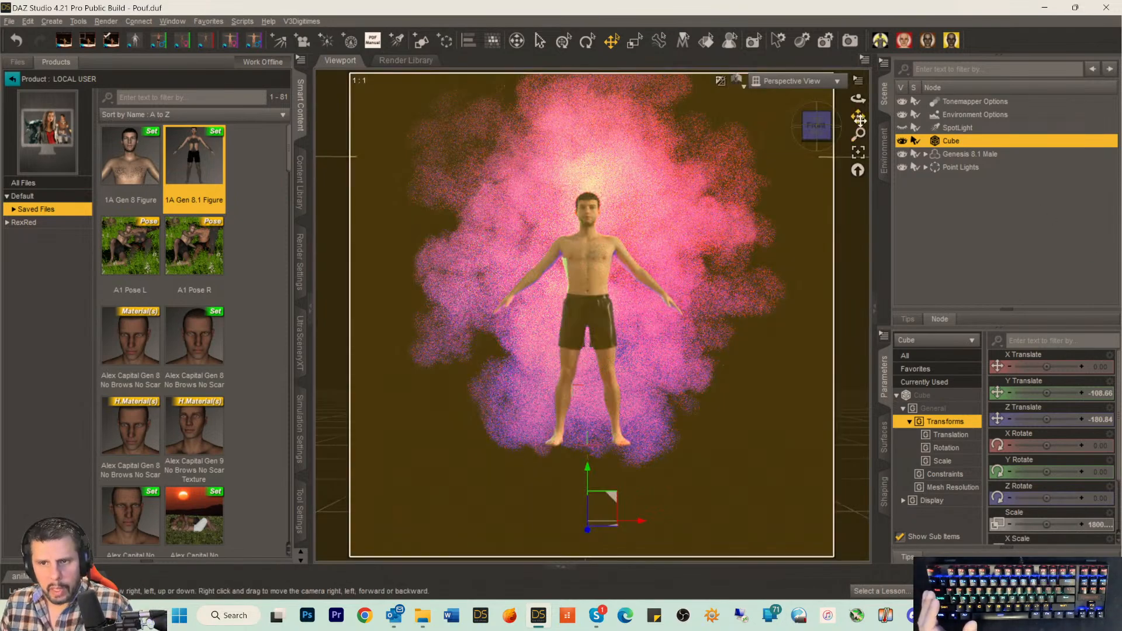
left_click_drag(858, 118, 853, 174)
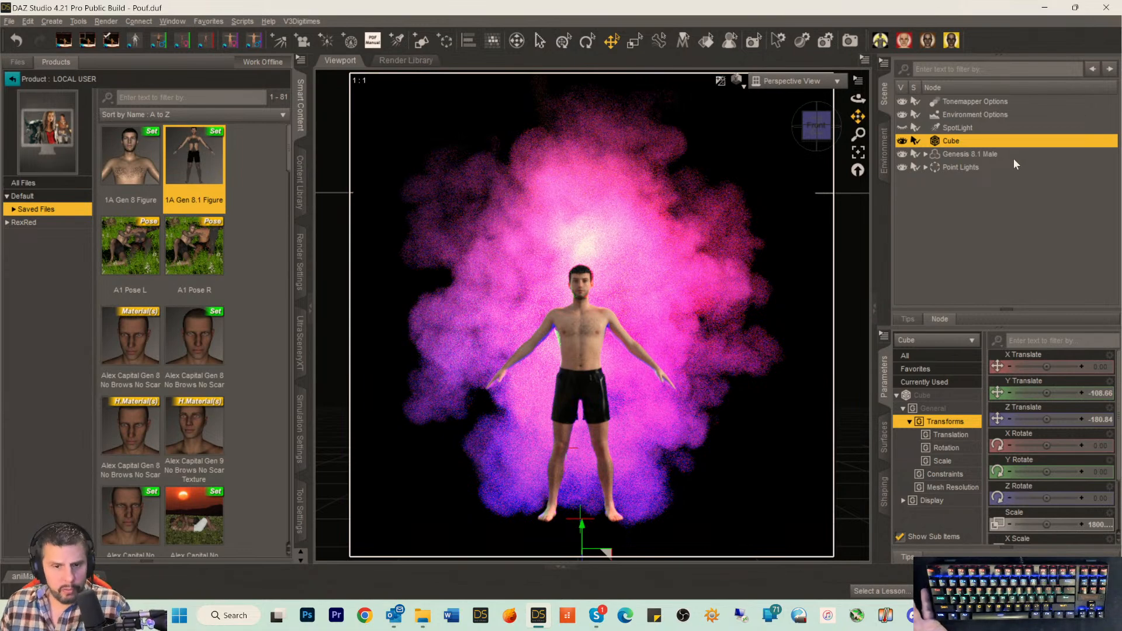
Expand the Point Lights group and set the first PointLight's Luminous Flux to 9000 lumens.
left_click(952, 167)
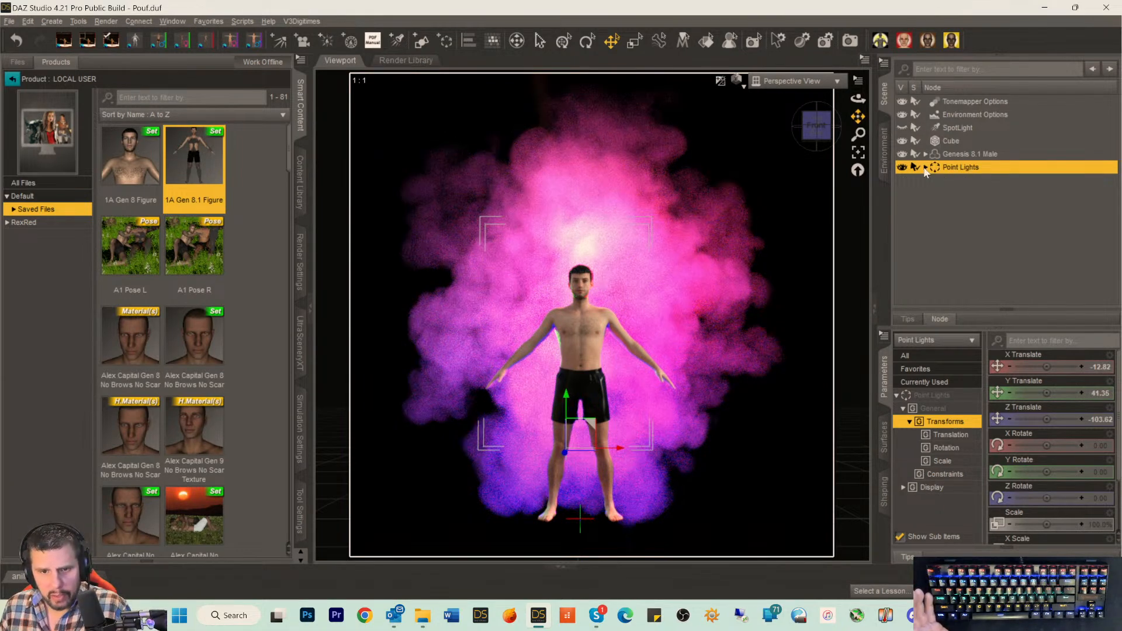
left_click(925, 167)
left_click(958, 180)
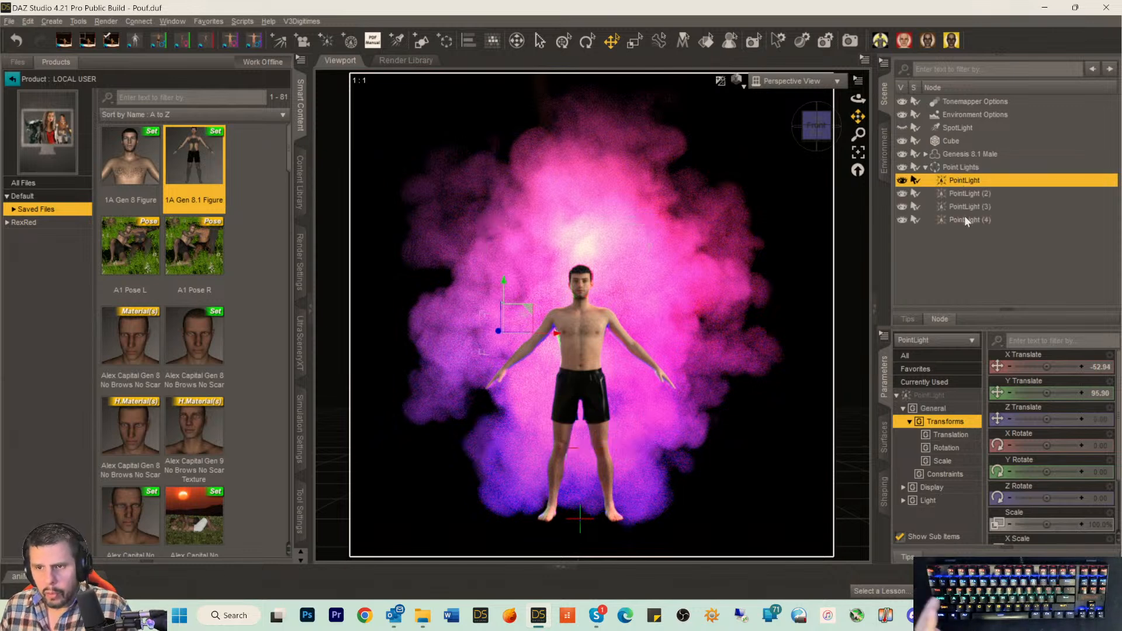
left_click(937, 396)
scroll(1087, 468, "down", 5)
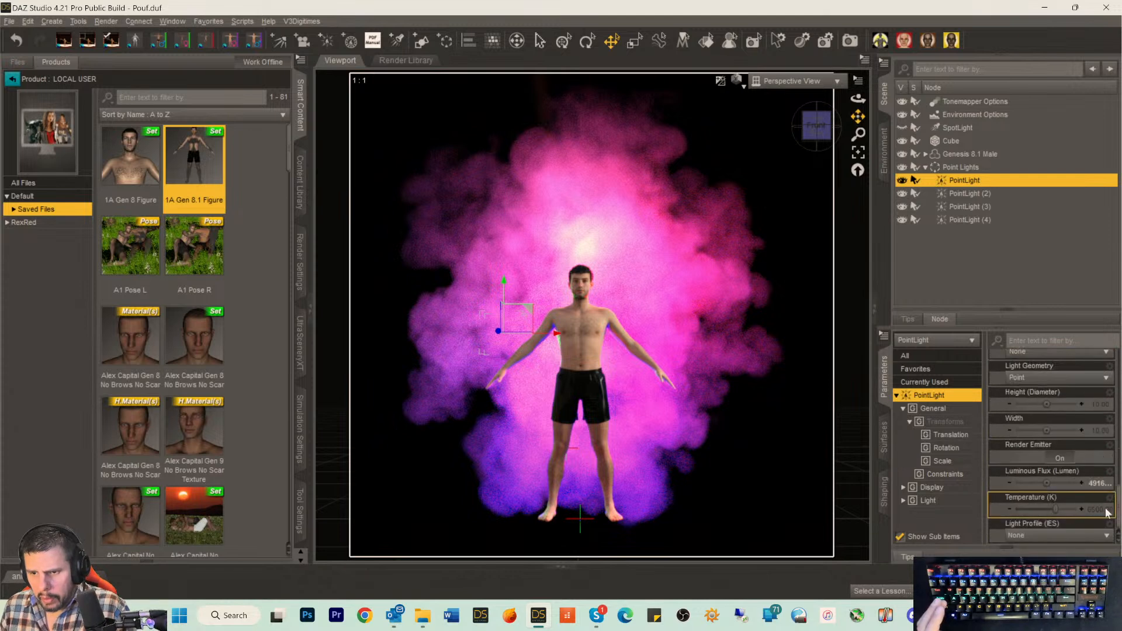
left_click(1101, 487)
left_click_drag(1044, 483, 1047, 483)
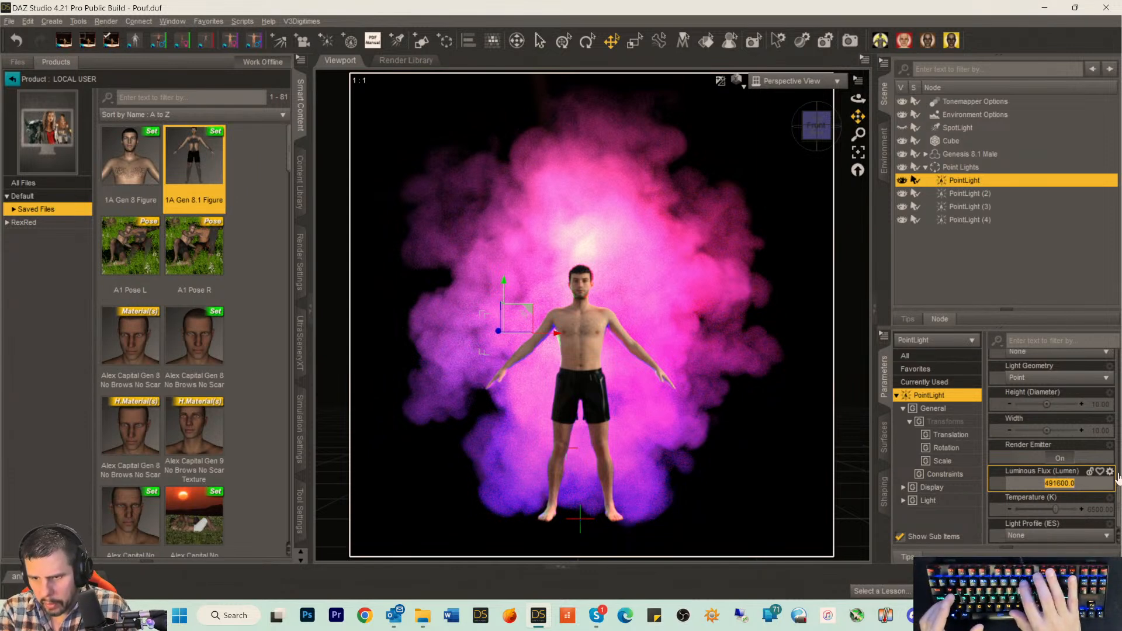
type("9000")
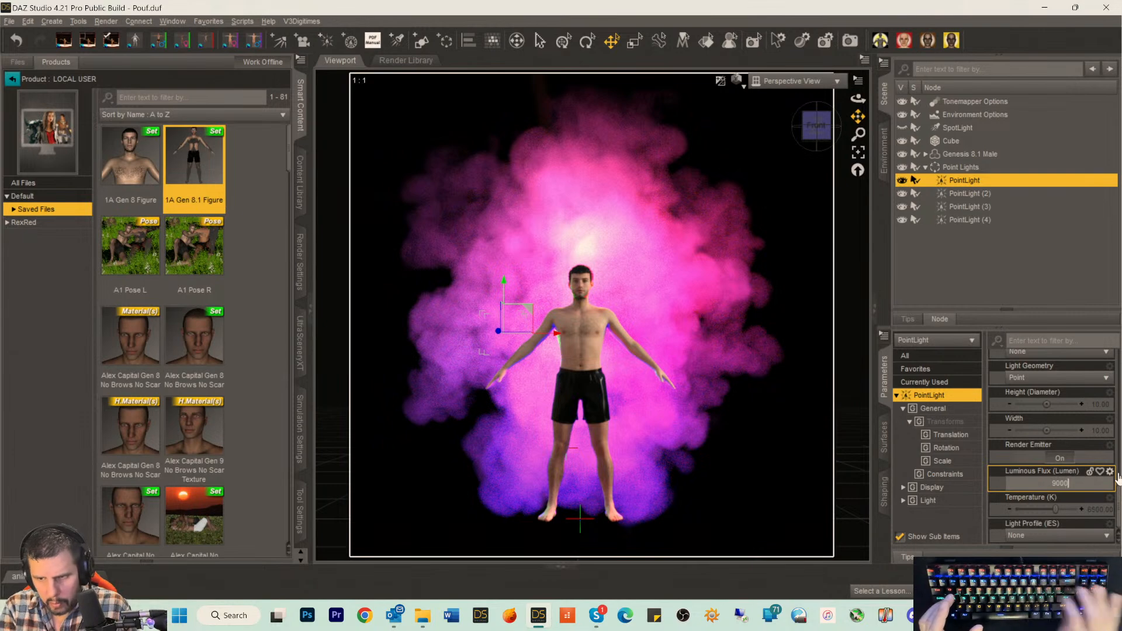
key("Return")
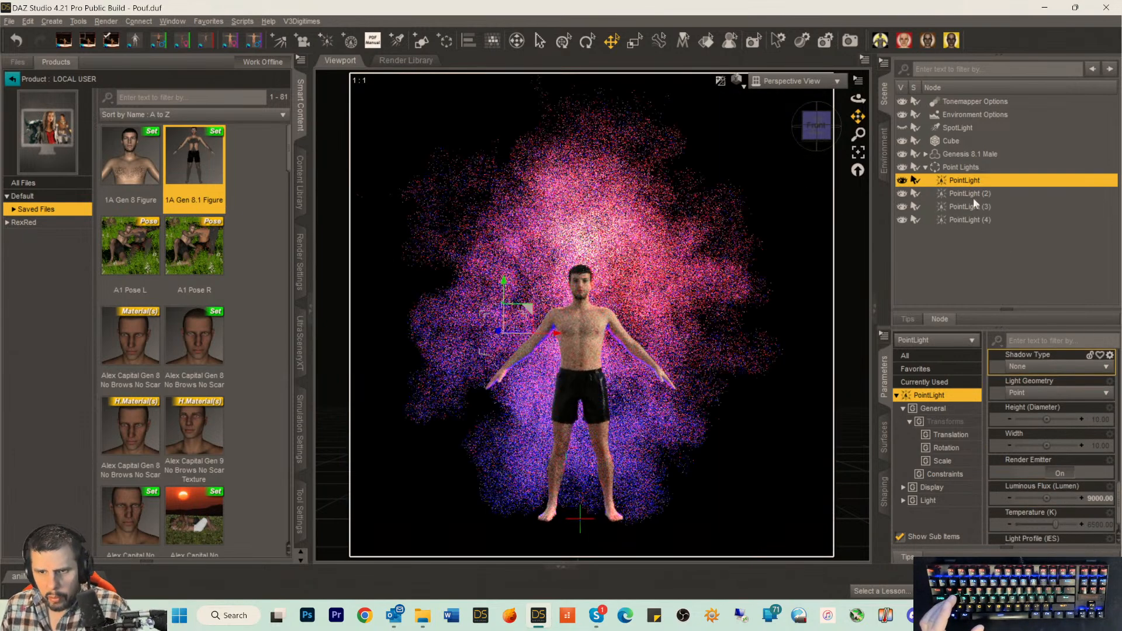
Set the Luminous Flux of PointLight (2) to 9000 lumens.
left_click(969, 193)
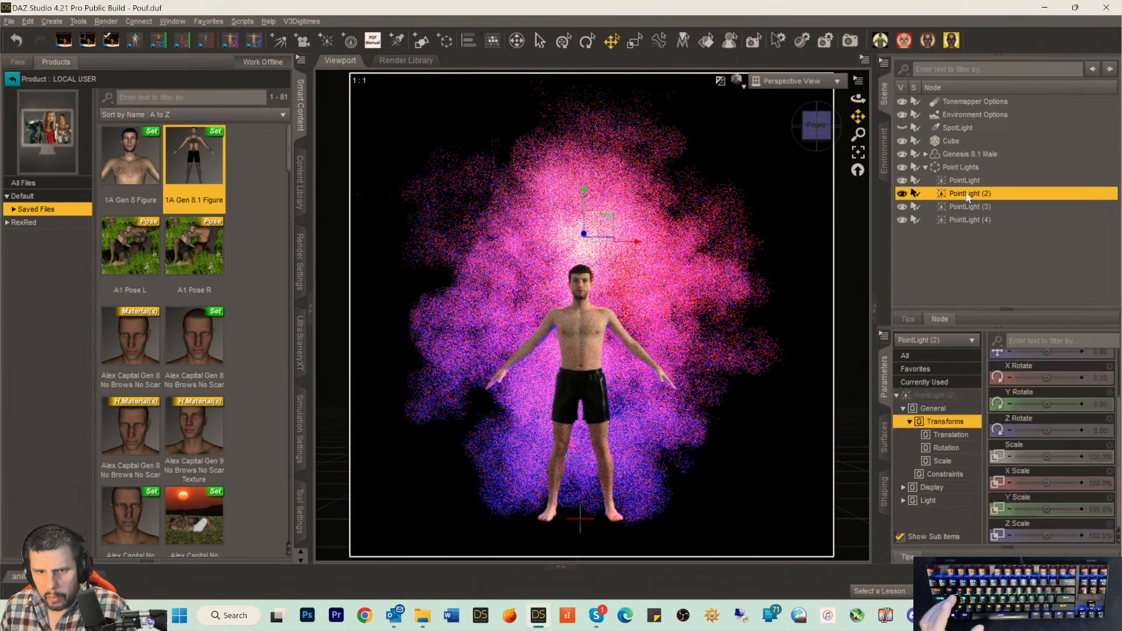
left_click(940, 396)
scroll(1101, 517, "down", 5)
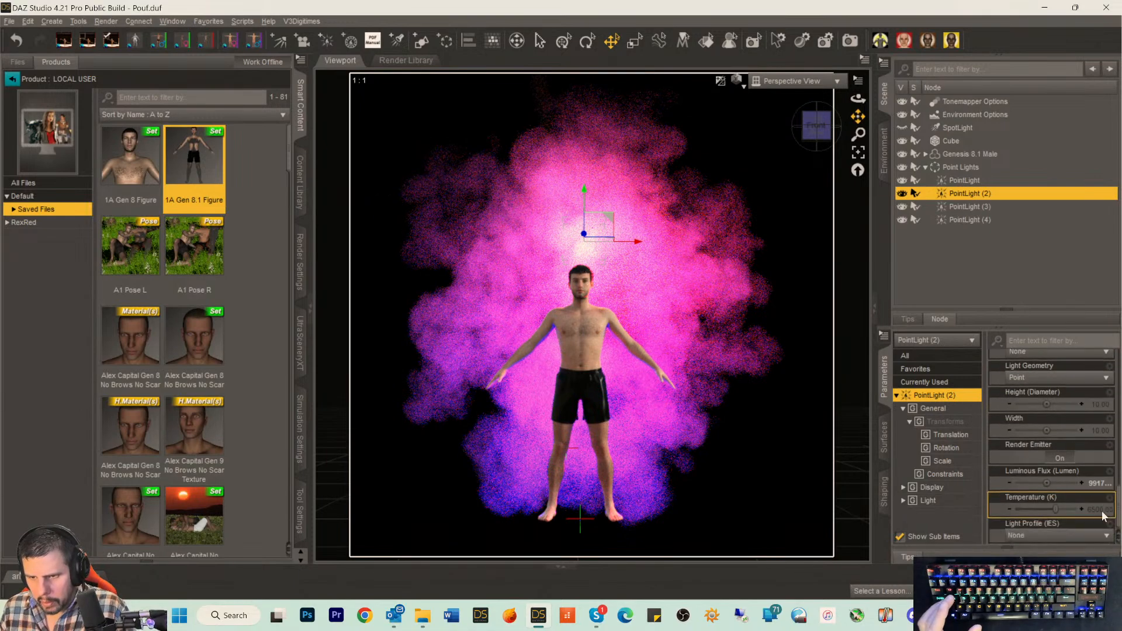
left_click(1108, 485)
type("9000")
key("Return")
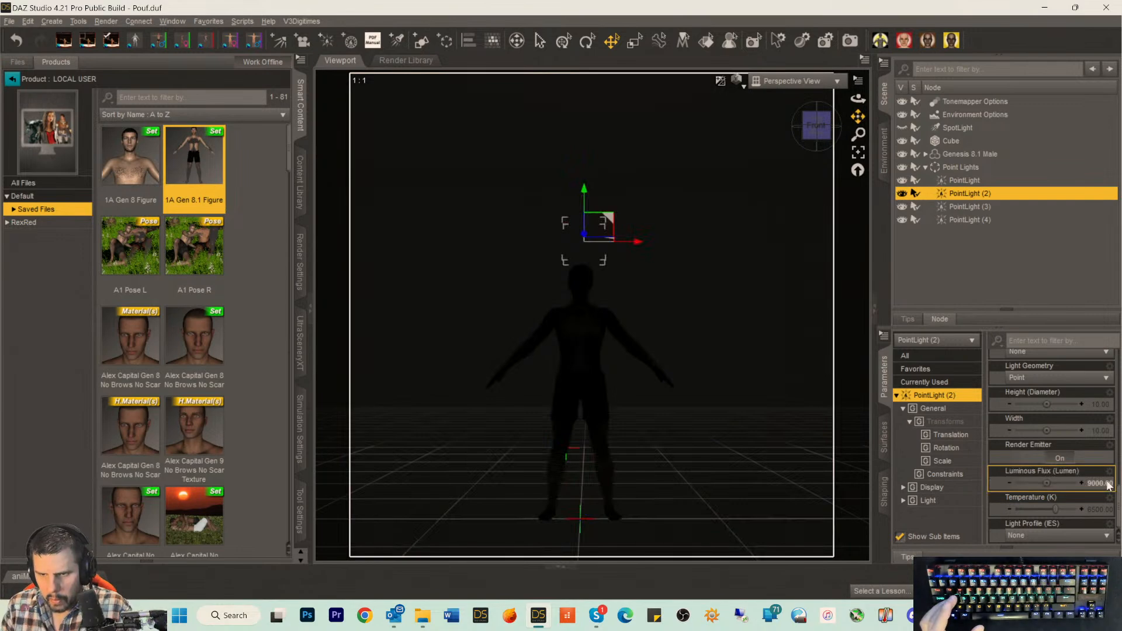
Set the Luminous Flux of PointLight (3) to 9000 lumens.
left_click(964, 208)
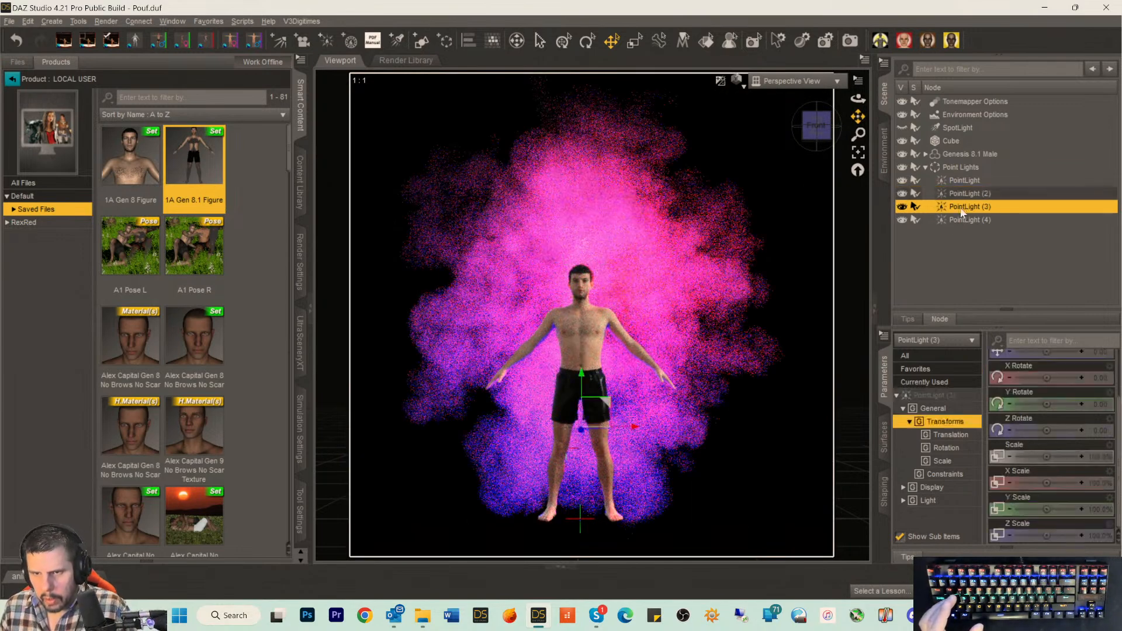
left_click(957, 398)
scroll(1071, 475, "down", 5)
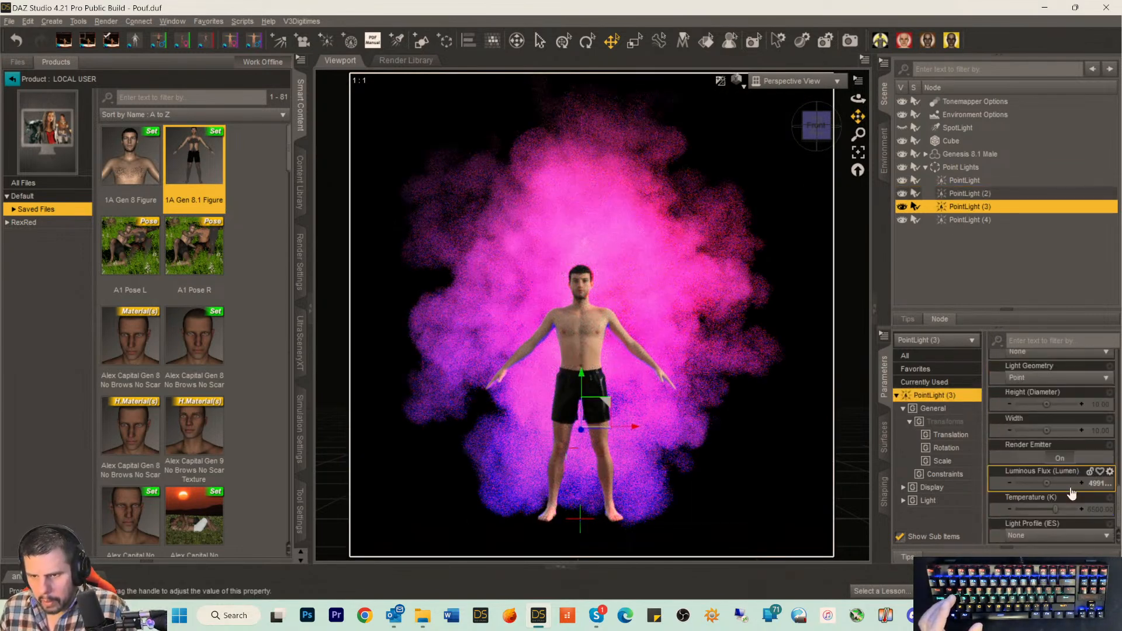
left_click(1095, 483)
type("9000")
key("Return")
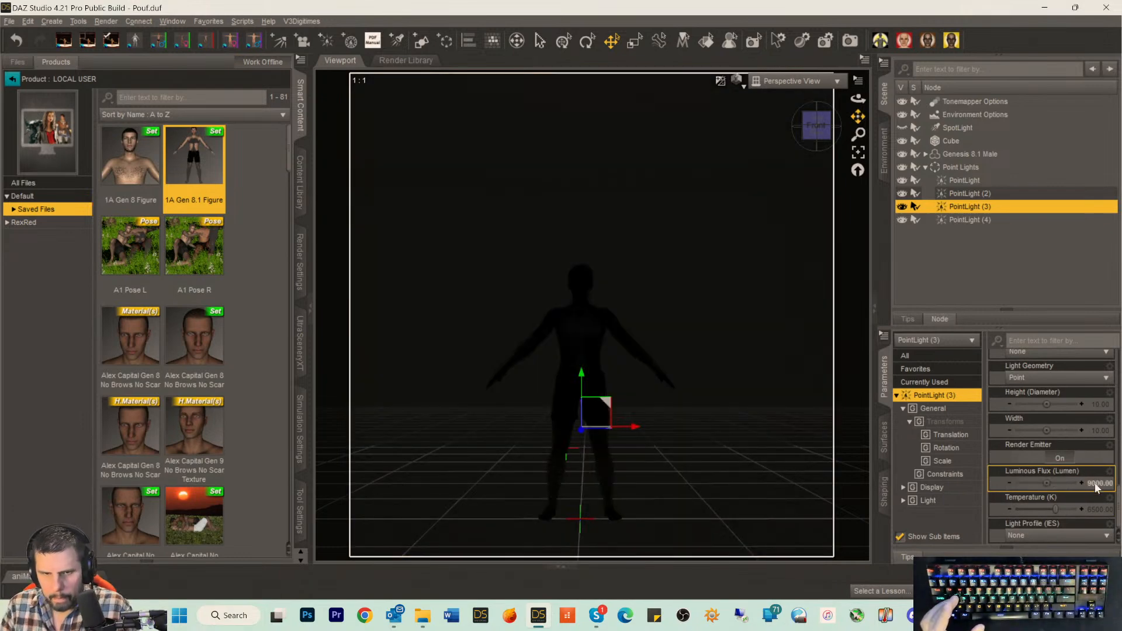
Set PointLight (4)'s Luminous Flux to 9000 lumens and move the light outward from the figure along the X axis.
left_click(962, 219)
left_click(937, 395)
scroll(1093, 450, "down", 5)
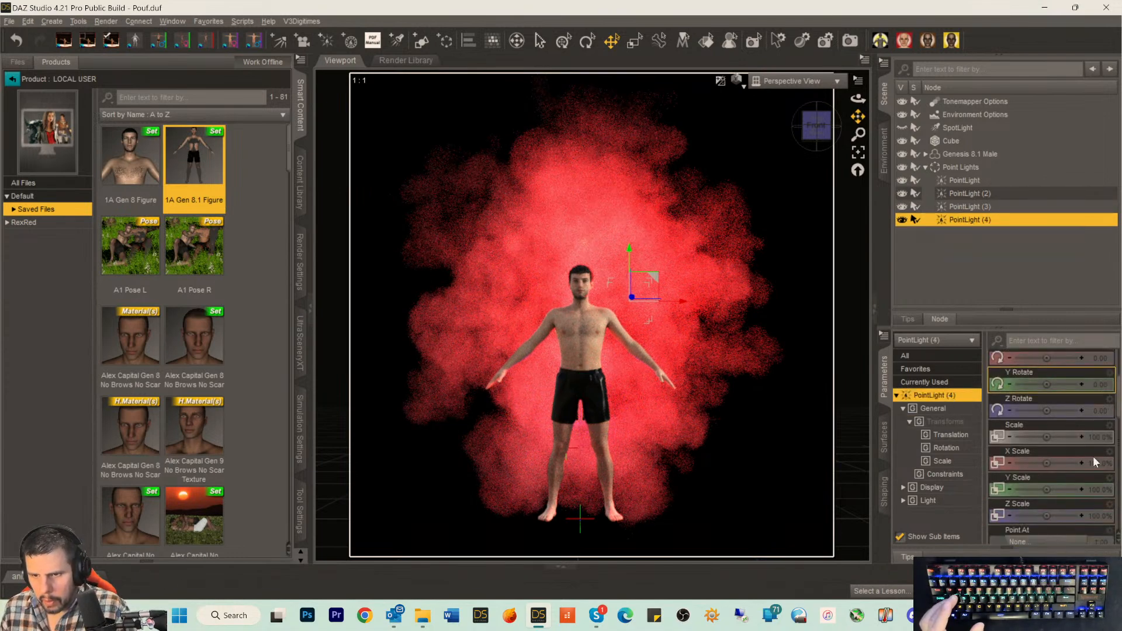
scroll(1106, 502, "down", 5)
left_click(1100, 485)
type("9000")
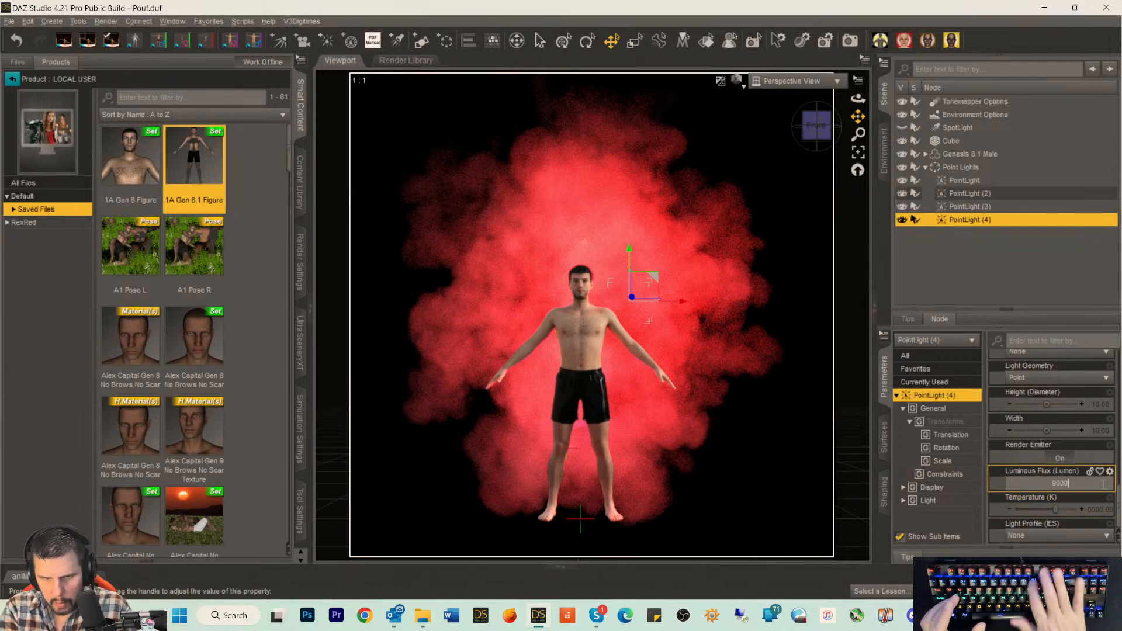
key("Return")
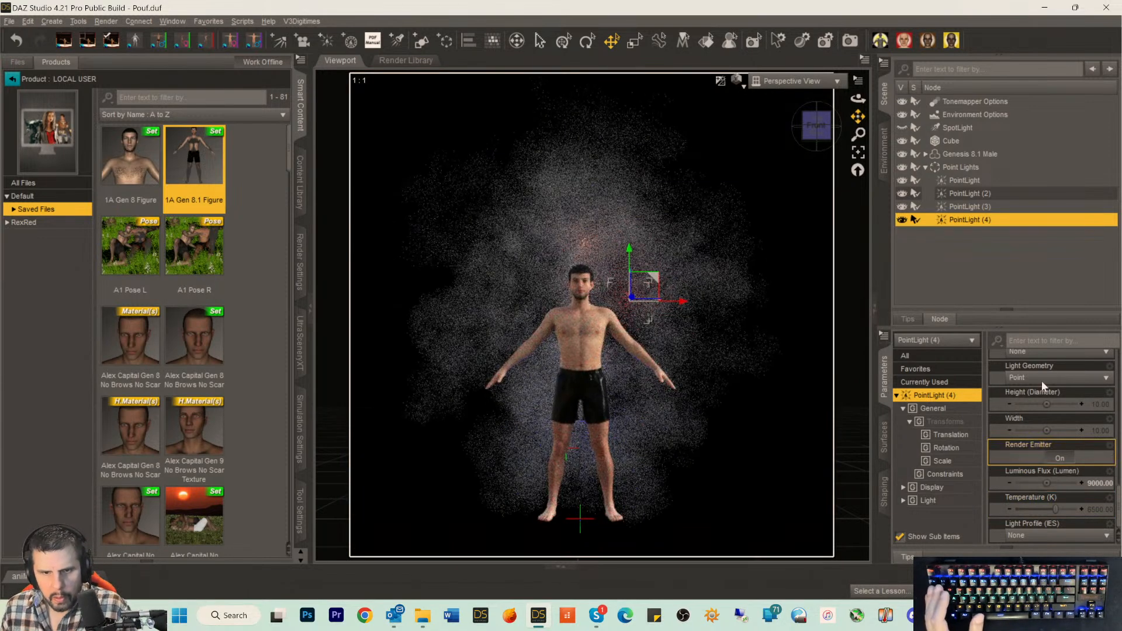
scroll(1041, 384, "up", 1)
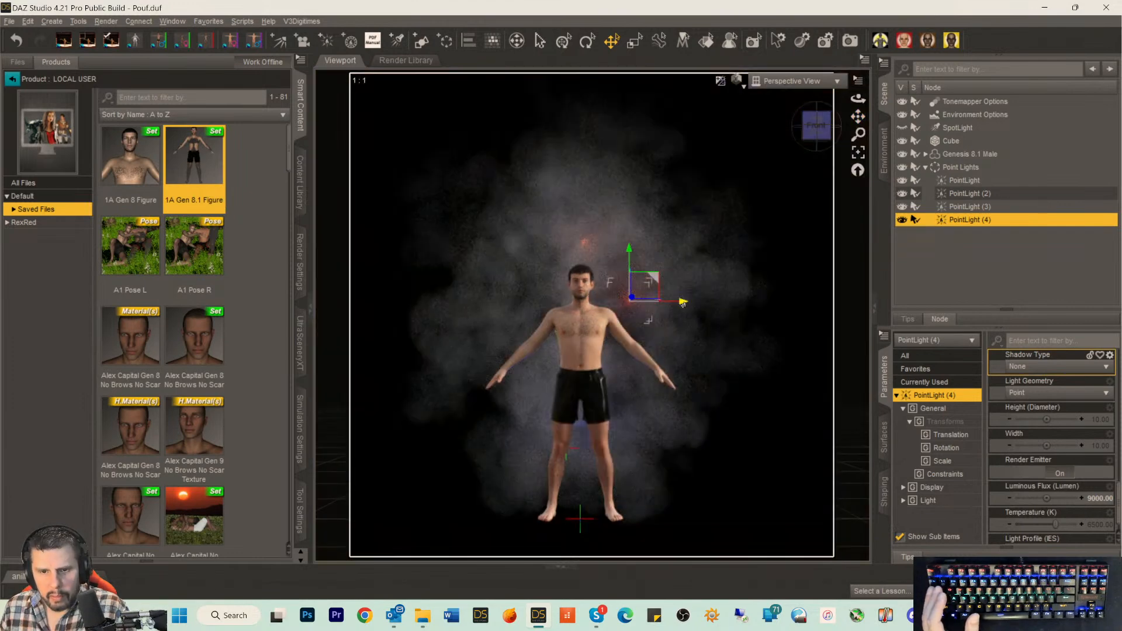
left_click_drag(686, 302, 712, 302)
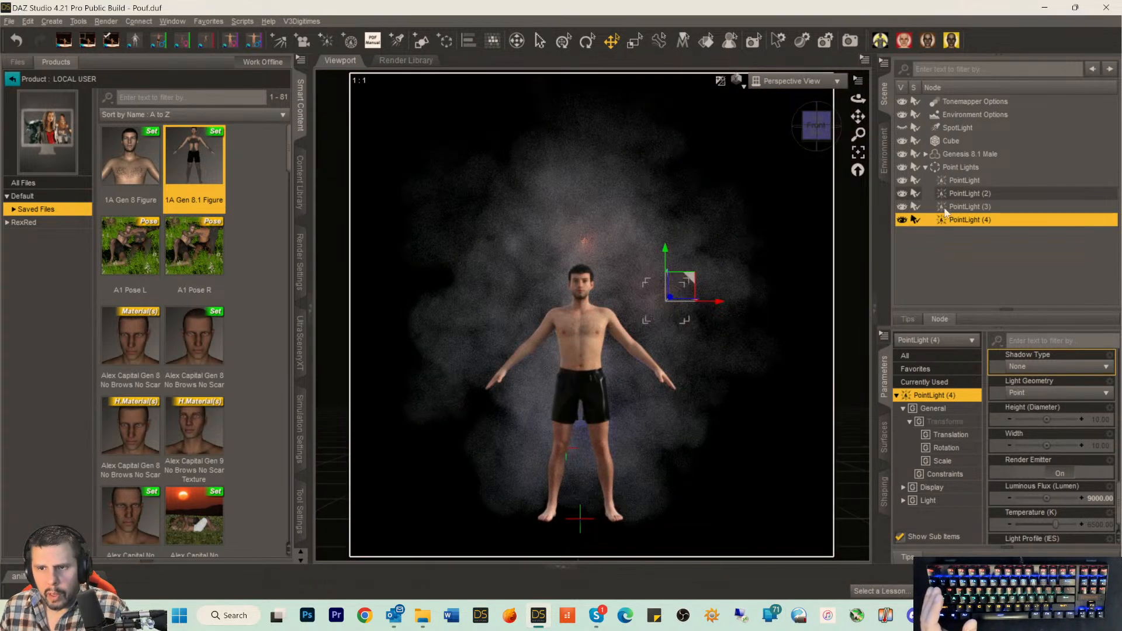
Select the point lights and the Cube one after another to inspect where each sits in the cloud.
left_click(946, 208)
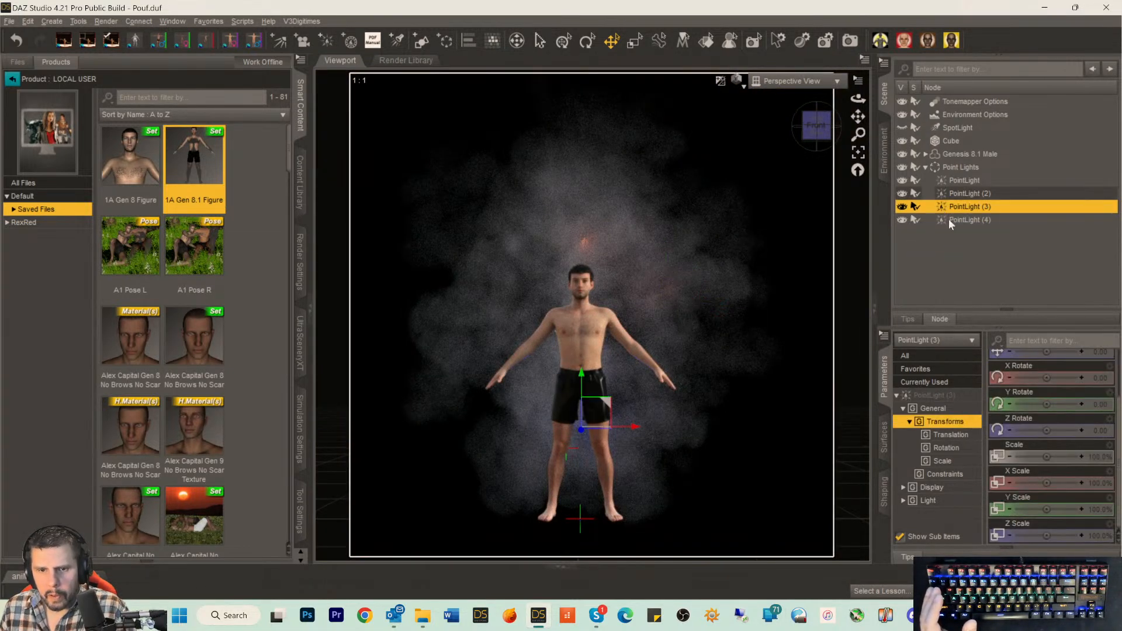
left_click(953, 220)
left_click(949, 194)
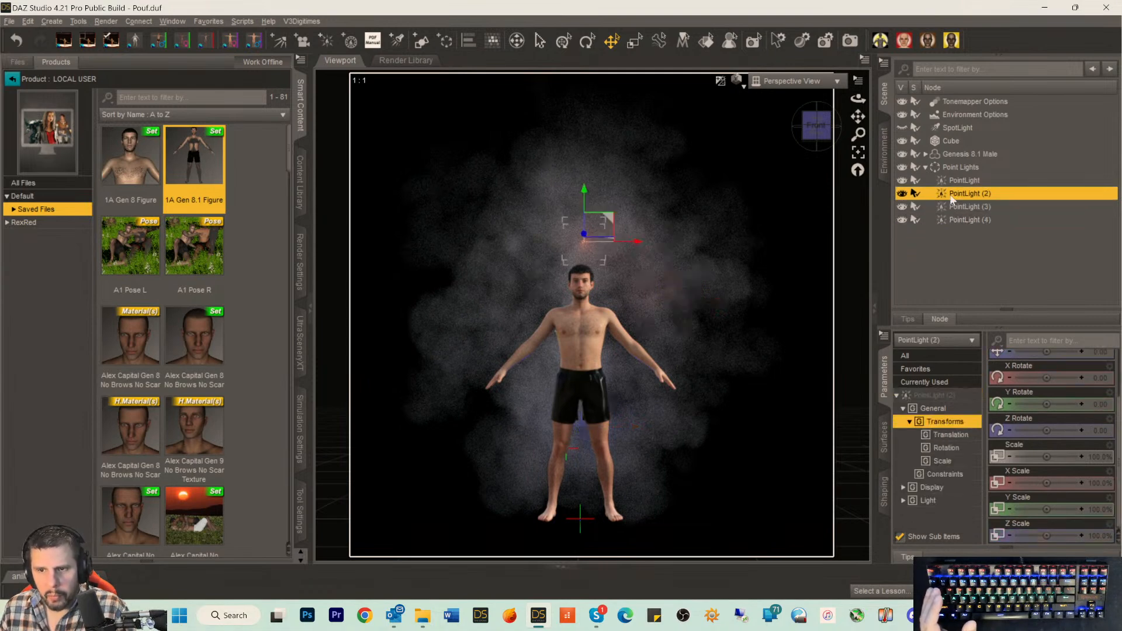
left_click(957, 182)
left_click(950, 140)
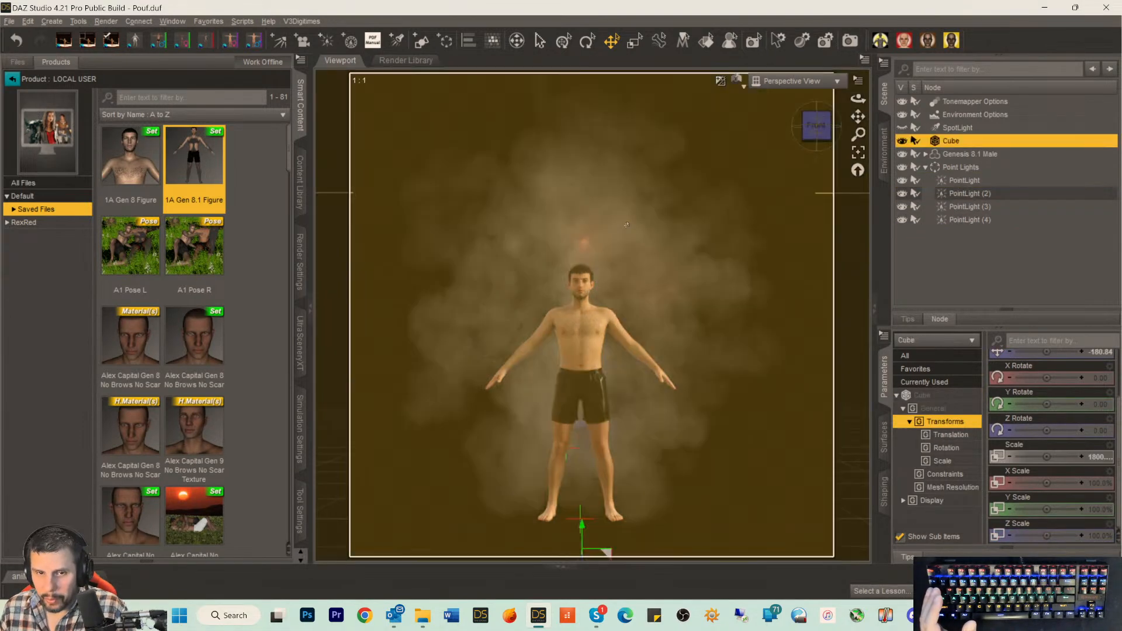
left_click(955, 181)
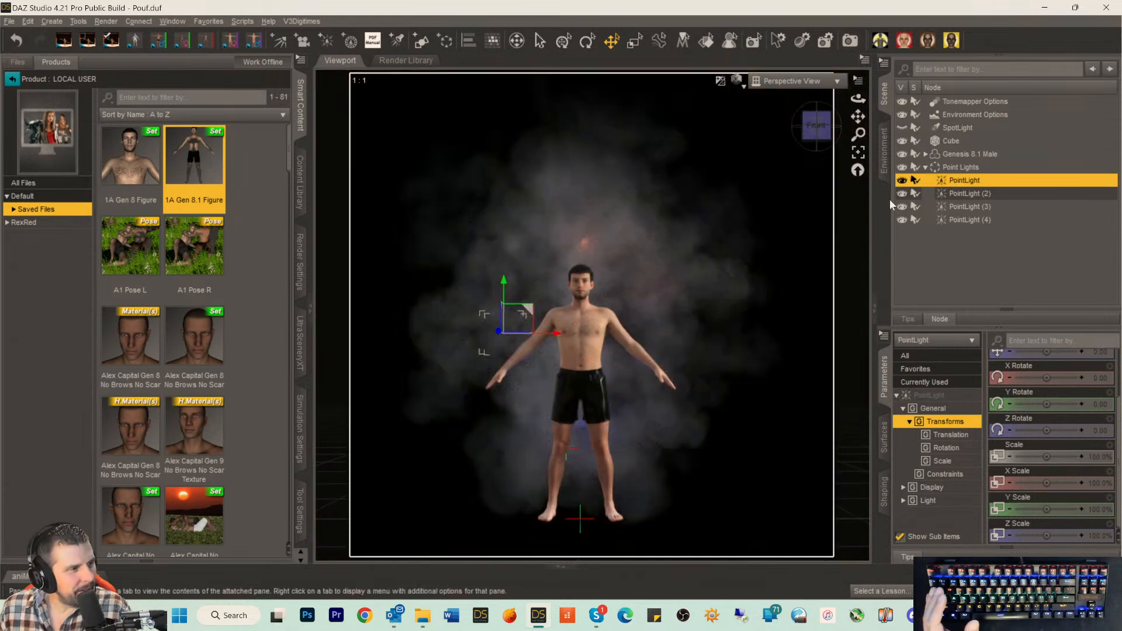
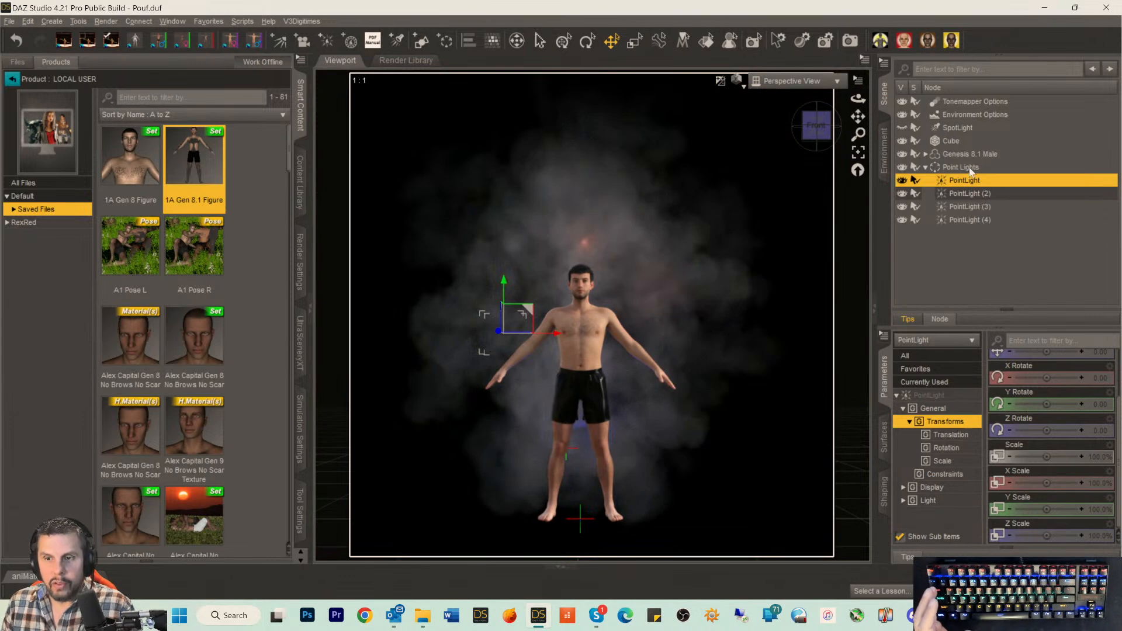
Hide the Point Lights group and create a new camera that copies the active Perspective View.
left_click(946, 167)
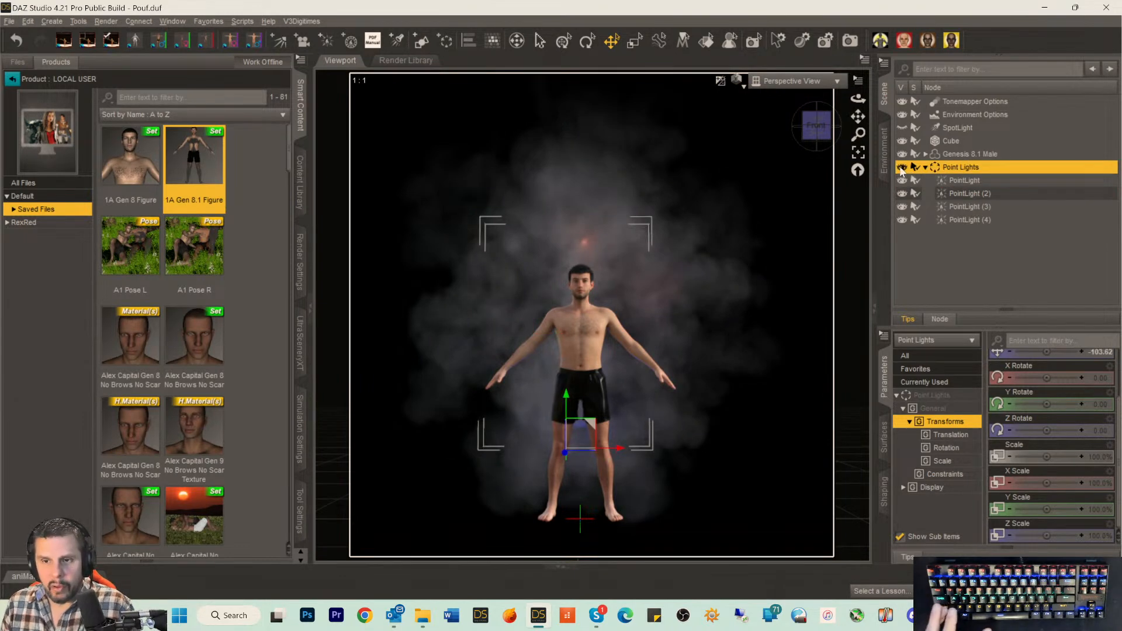
left_click(902, 167)
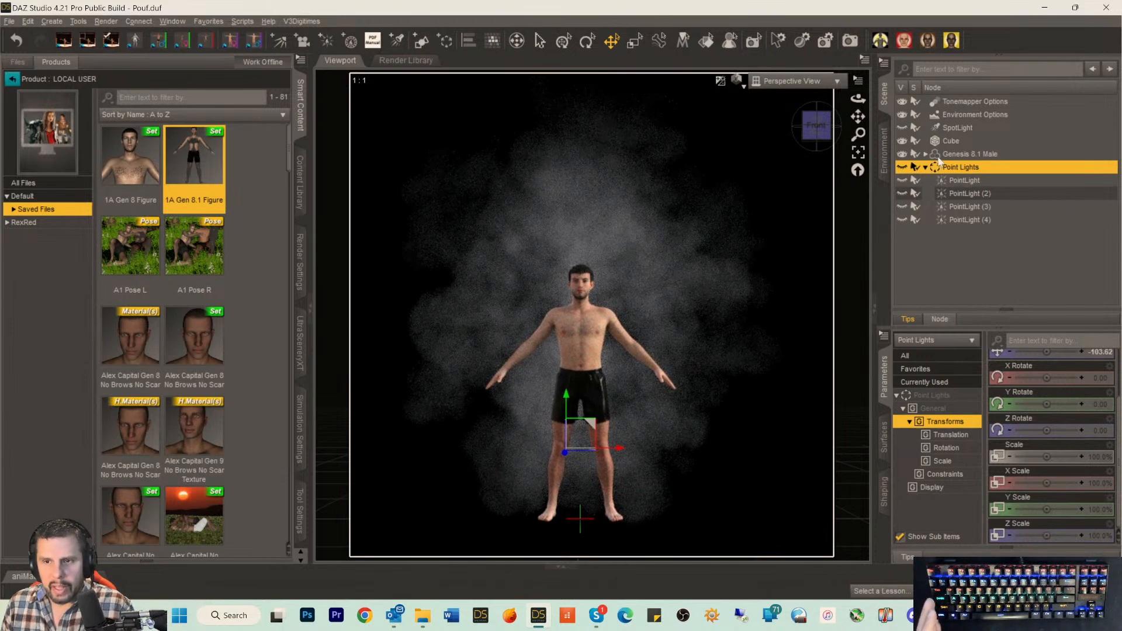
left_click(955, 126)
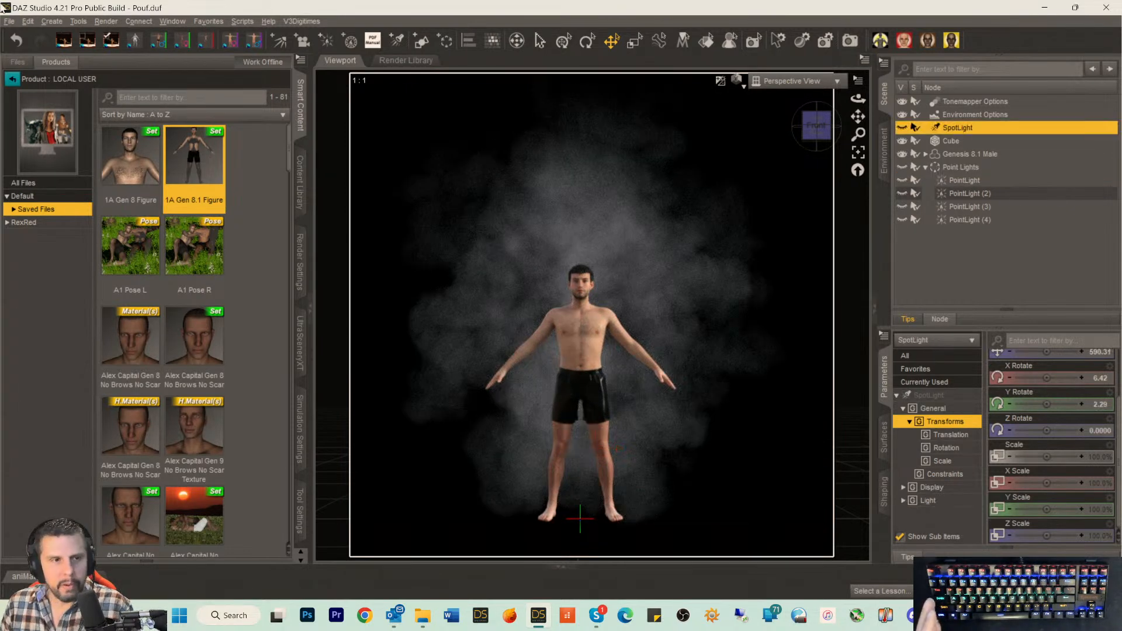
left_click(51, 21)
left_click(73, 35)
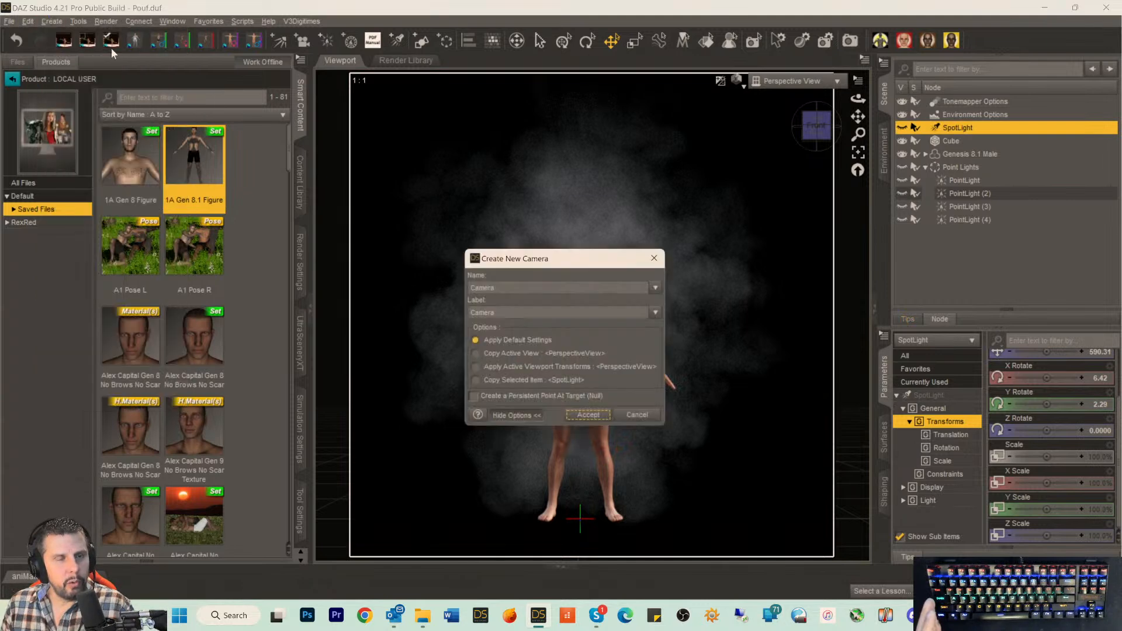
left_click(476, 356)
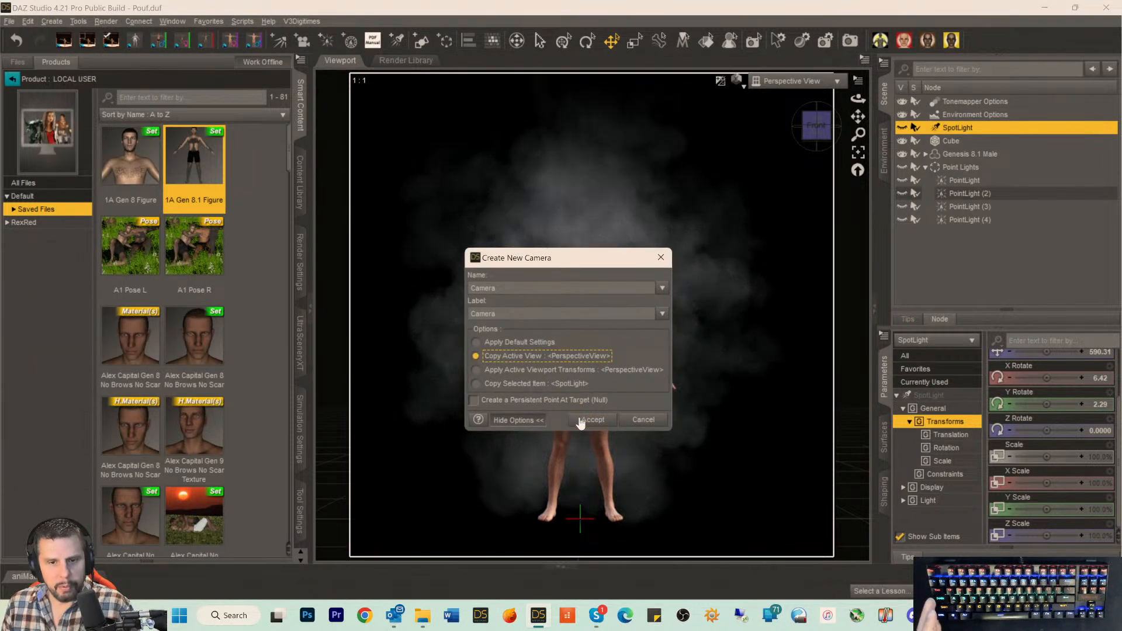
left_click(584, 420)
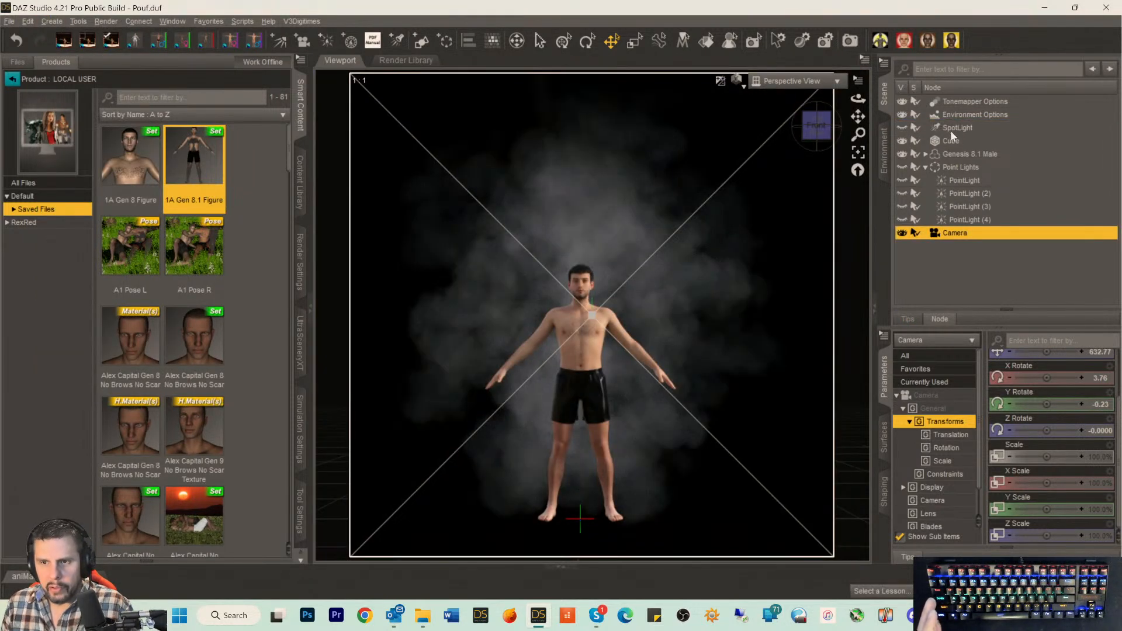
Set the Environment Mode to Scene Only and make the Point Lights group visible again.
left_click(952, 129)
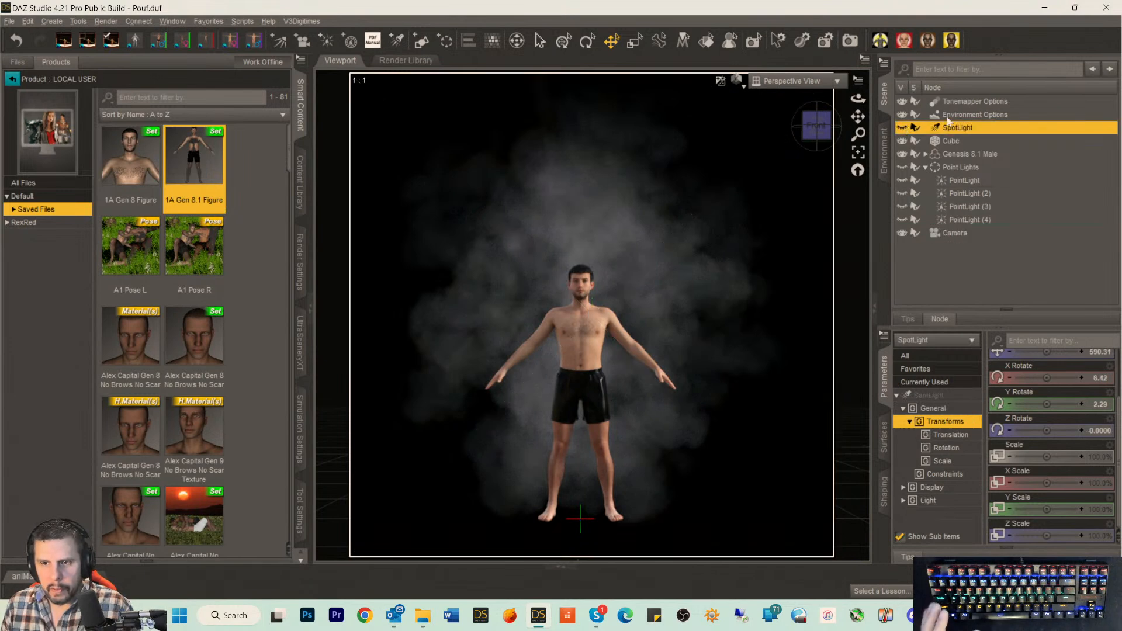
left_click(947, 116)
scroll(1063, 409, "up", 2)
left_click(1059, 421)
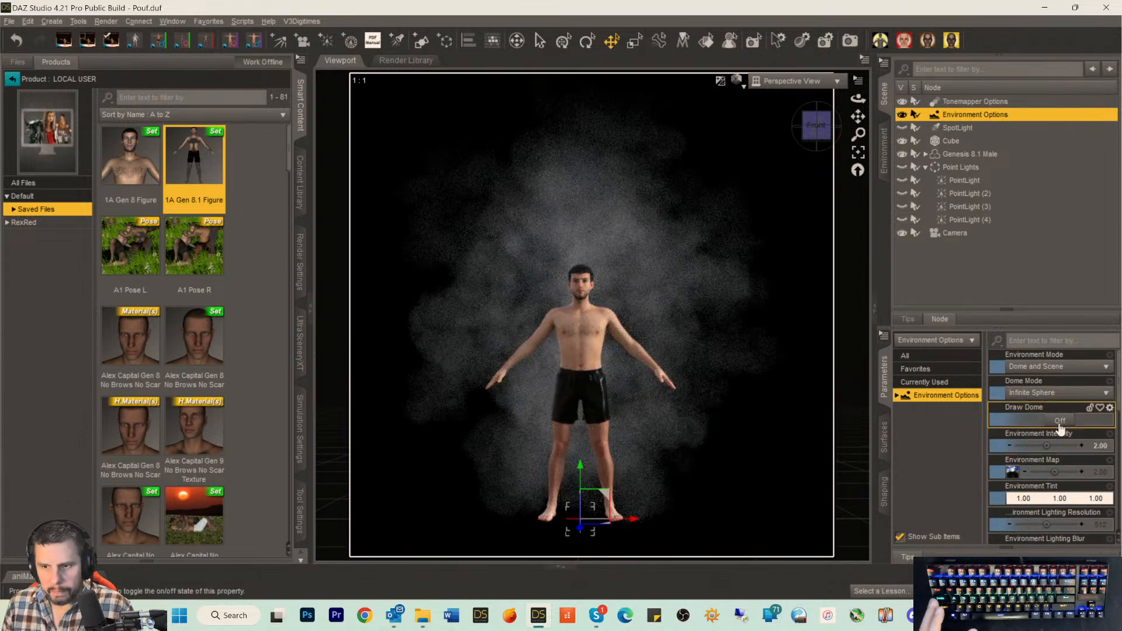
left_click(1039, 366)
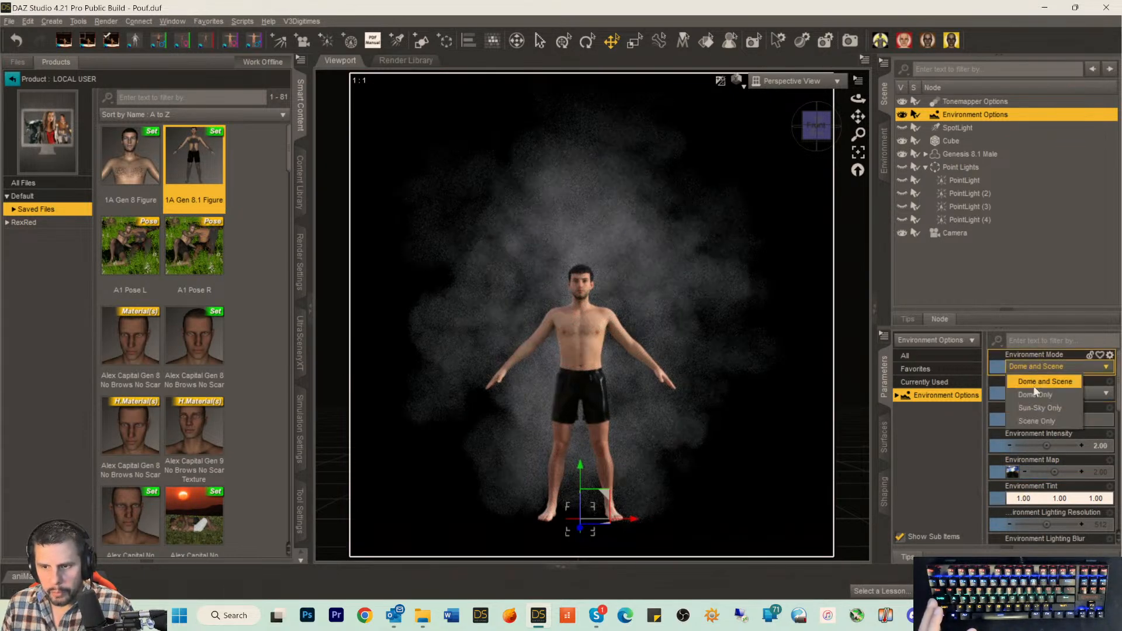
left_click(1033, 421)
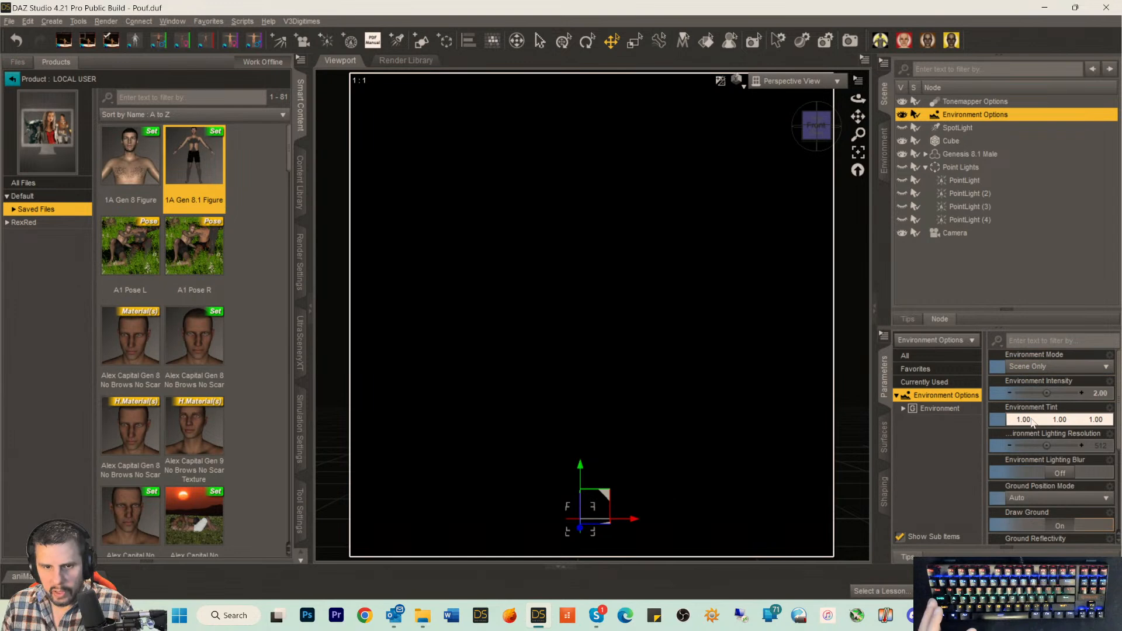
left_click(952, 167)
left_click(902, 167)
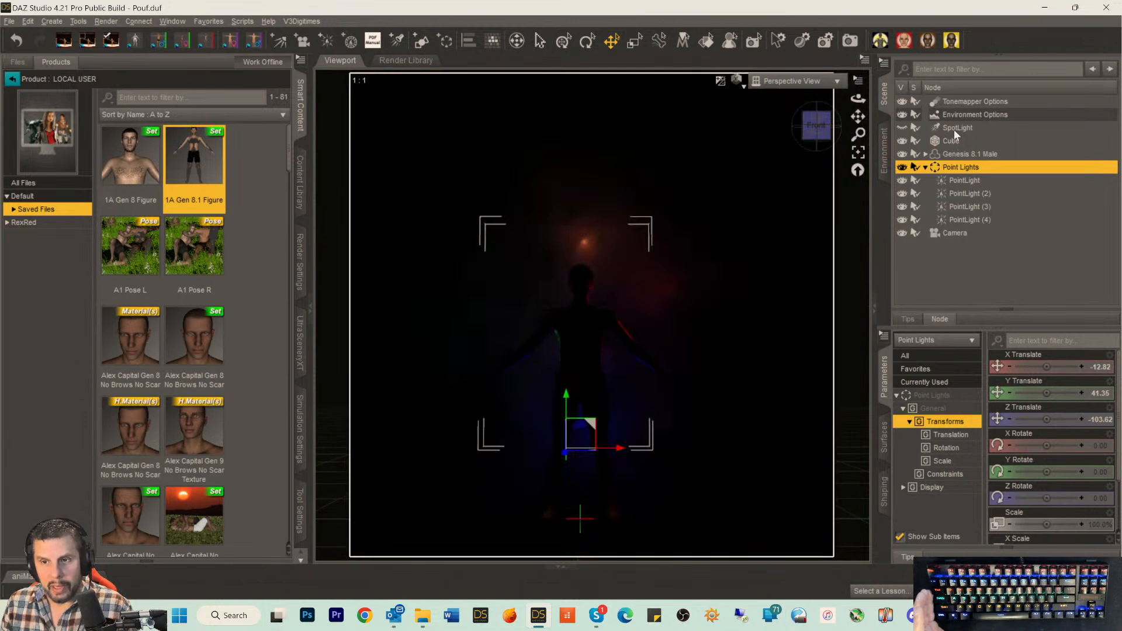
Show the SpotLight and, through its own view, reposition it to about Y 260, Z 190, tilted down about 28 degrees at the figure.
left_click(955, 128)
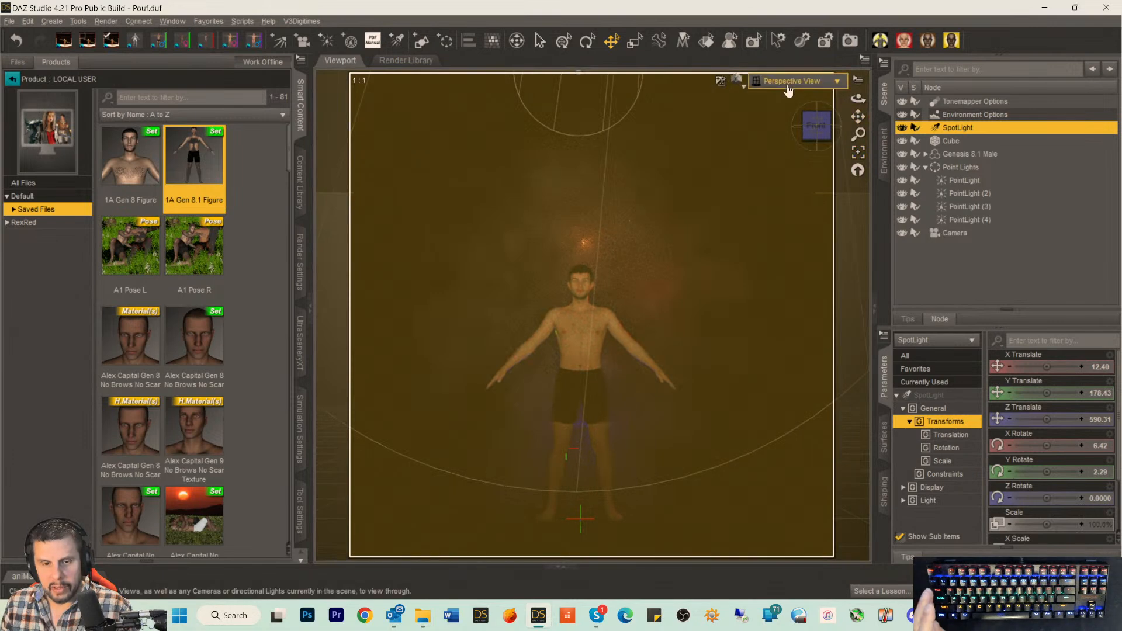
left_click(787, 83)
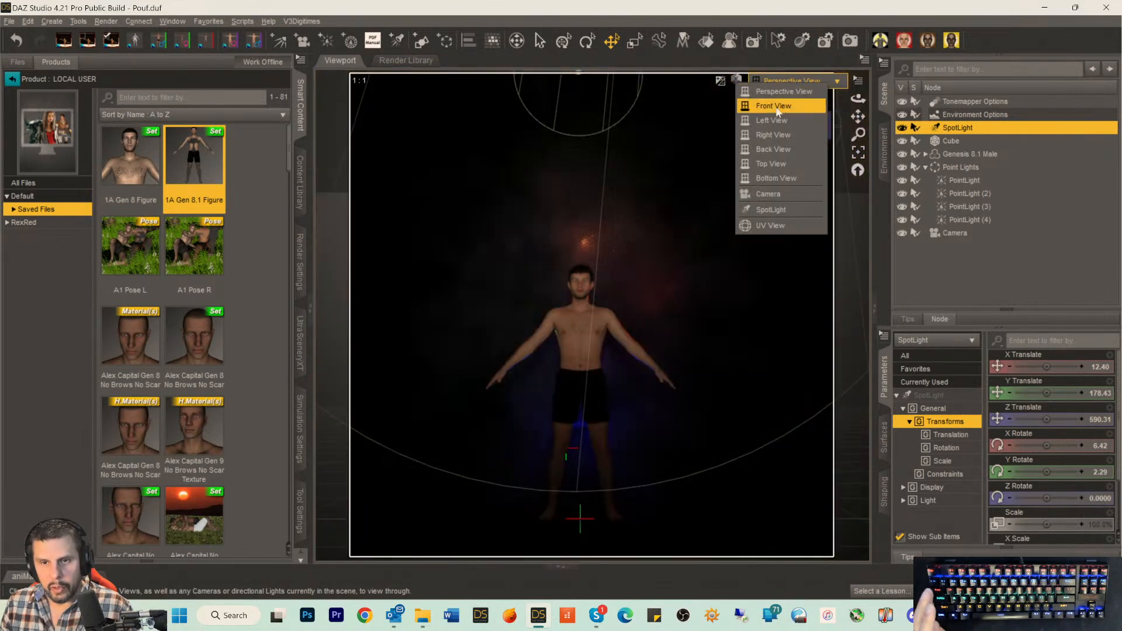
left_click(769, 210)
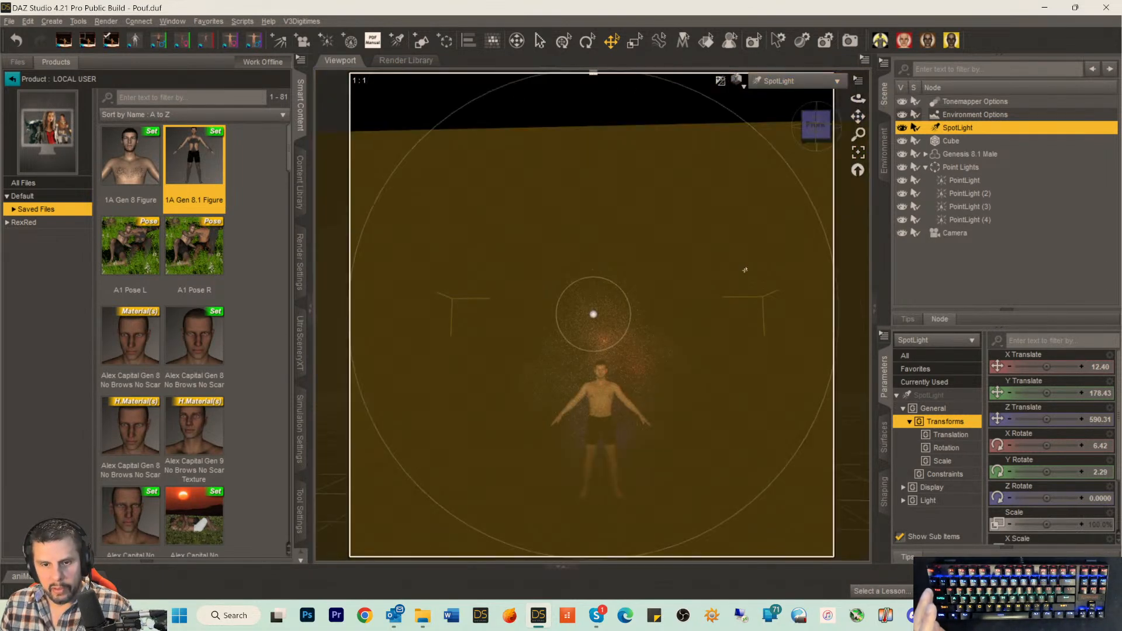
scroll(743, 234, "up", 4)
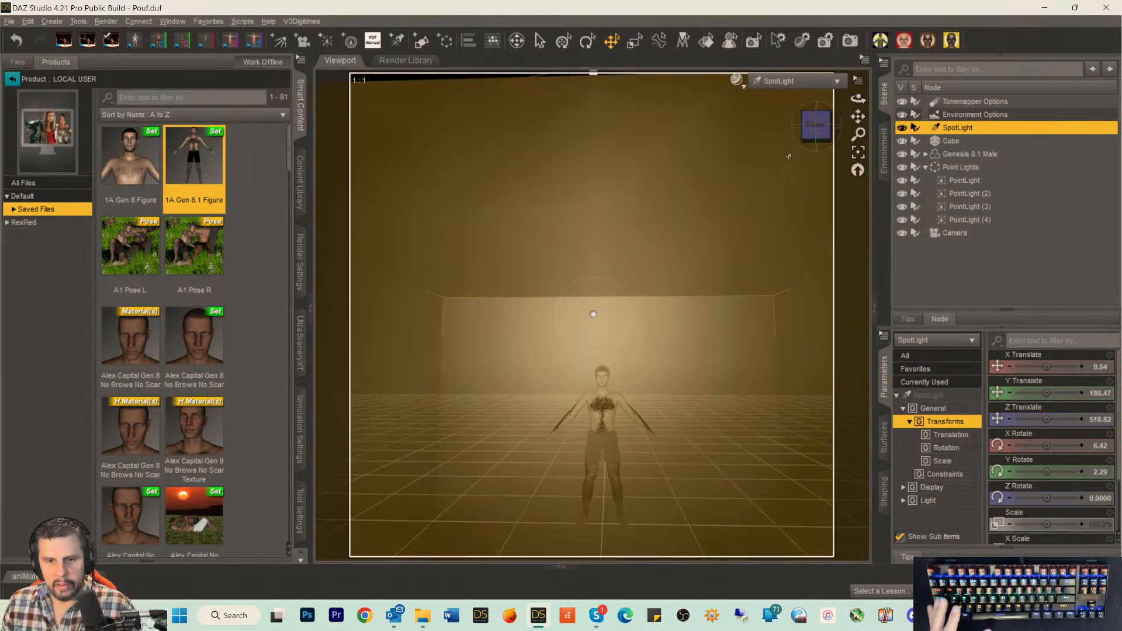
left_click_drag(812, 129, 781, 225)
scroll(783, 223, "up", 10)
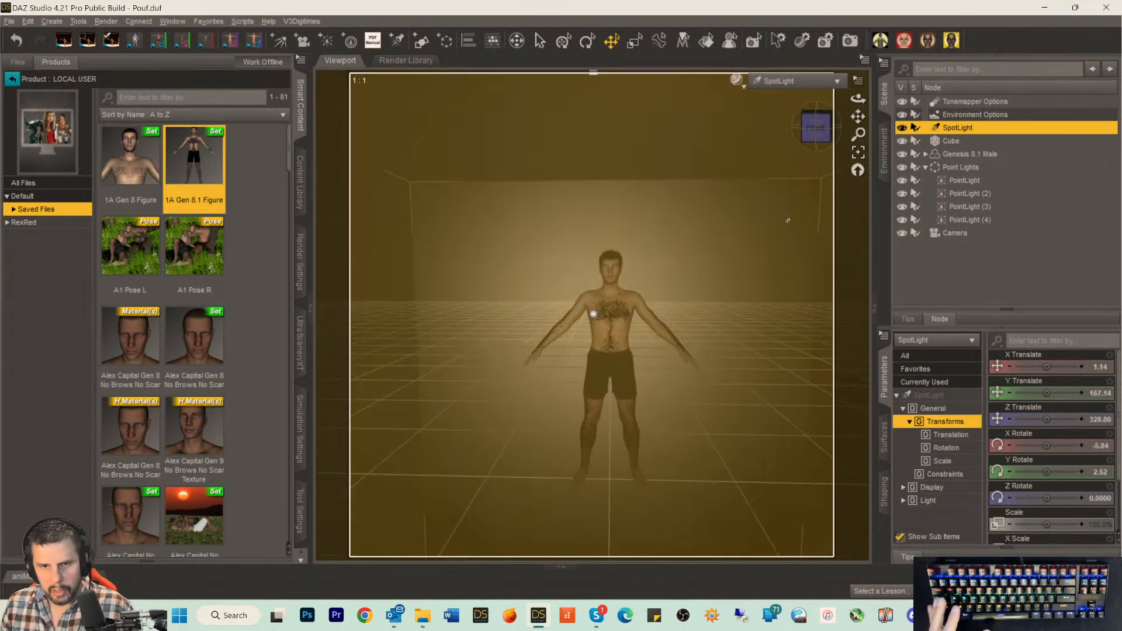
scroll(792, 219, "up", 1)
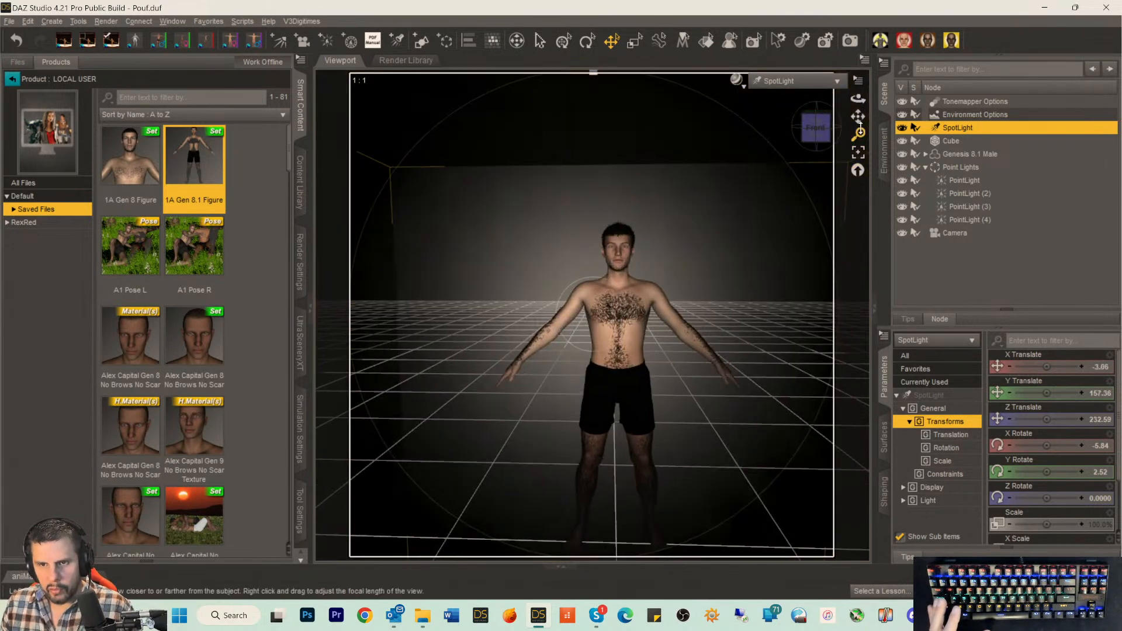
left_click_drag(858, 117, 804, 250)
left_click_drag(858, 117, 855, 217)
View the scene through the new Camera and check the SpotLight's Luminous Flux setting.
left_click(794, 82)
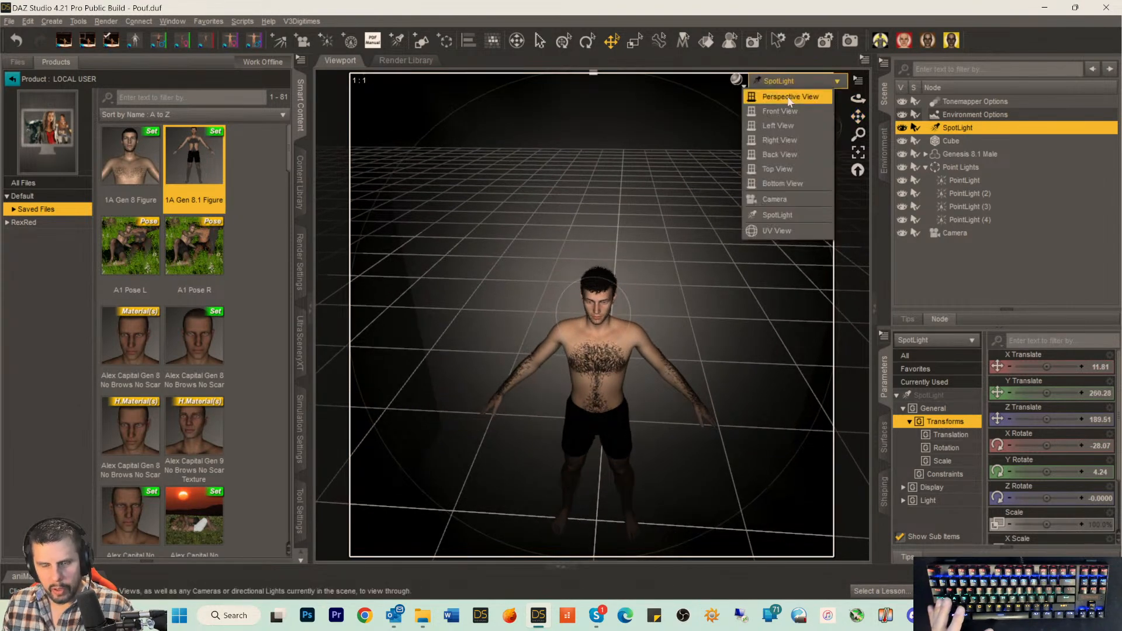
left_click(774, 202)
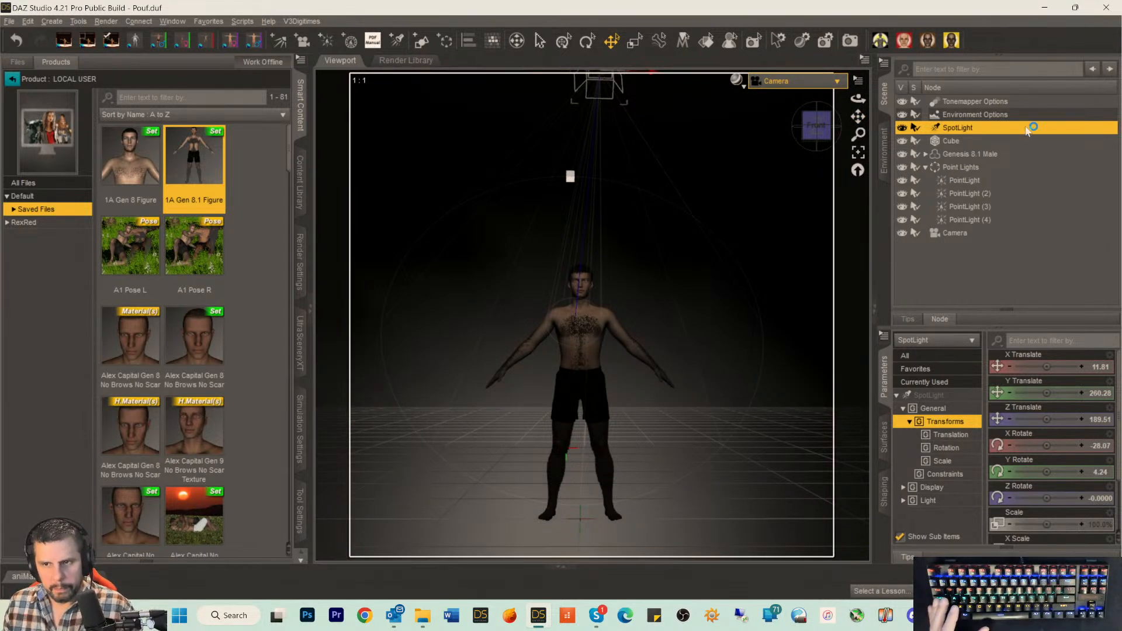
left_click(1026, 128)
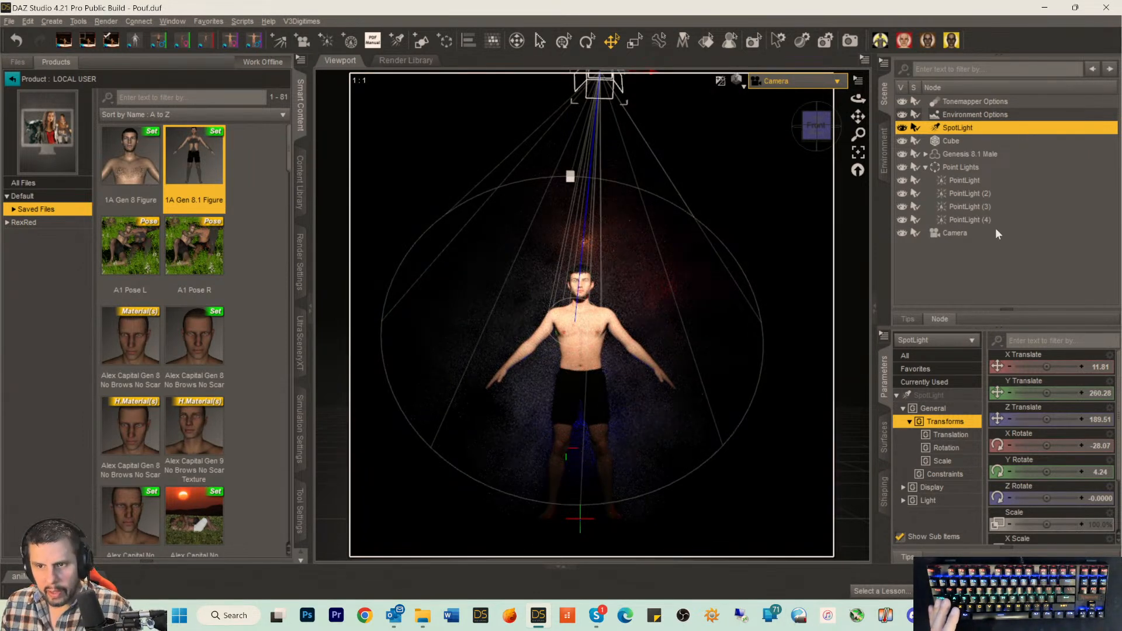
left_click(941, 399)
scroll(1091, 461, "down", 5)
scroll(1093, 457, "down", 5)
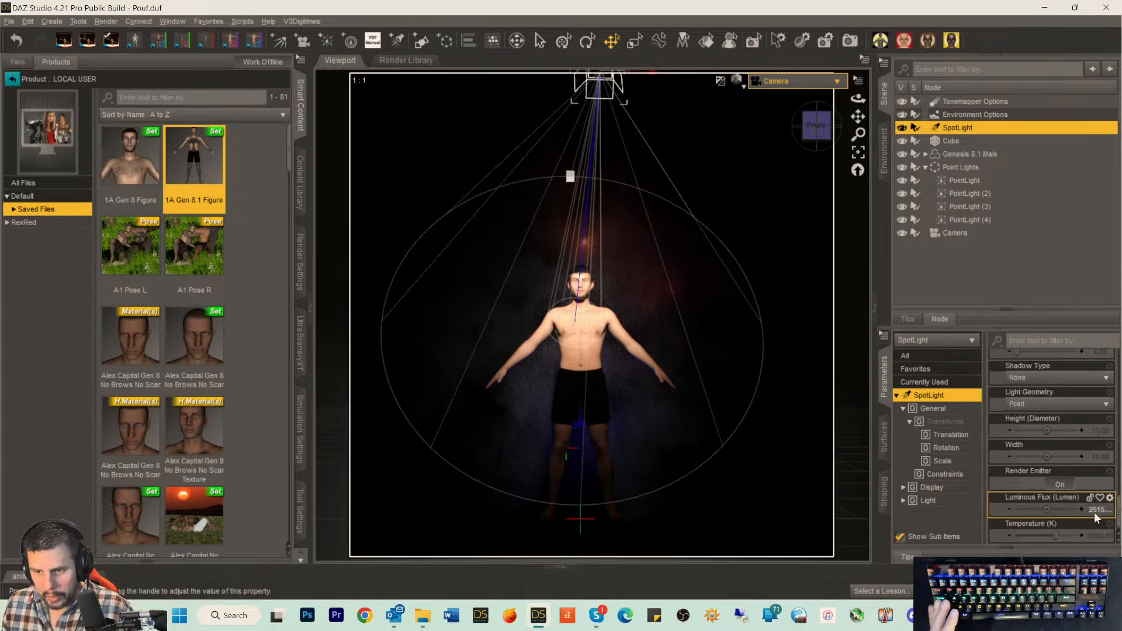
scroll(1045, 374, "up", 1)
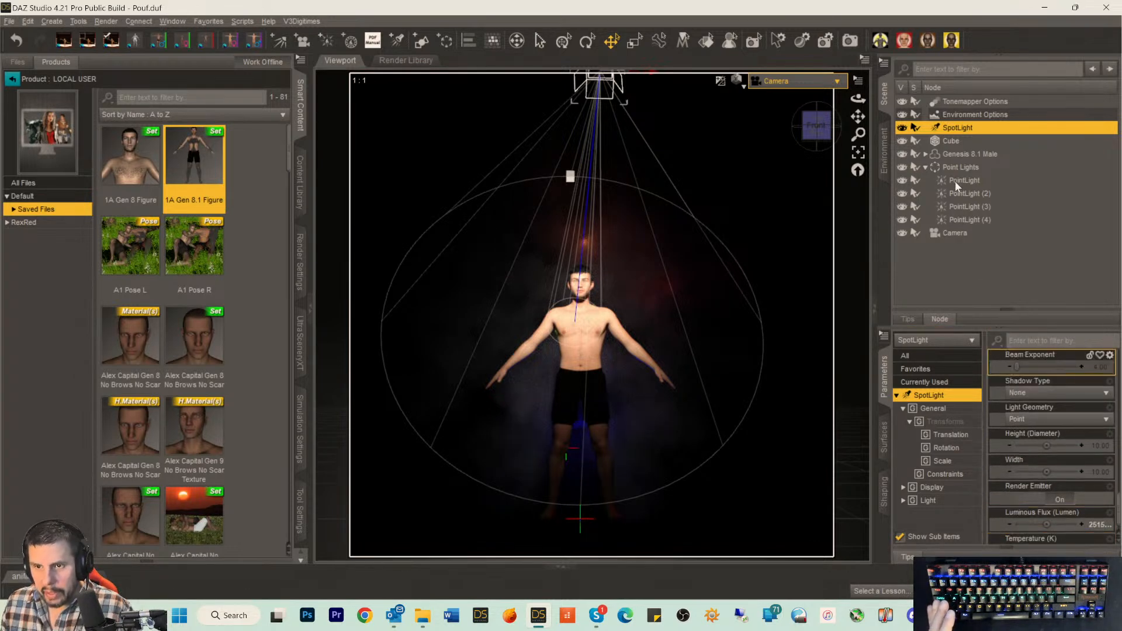
Parent the Point Lights group to the Cube, collapse the Cube's hierarchy and select the Cube.
left_click_drag(943, 167, 944, 144)
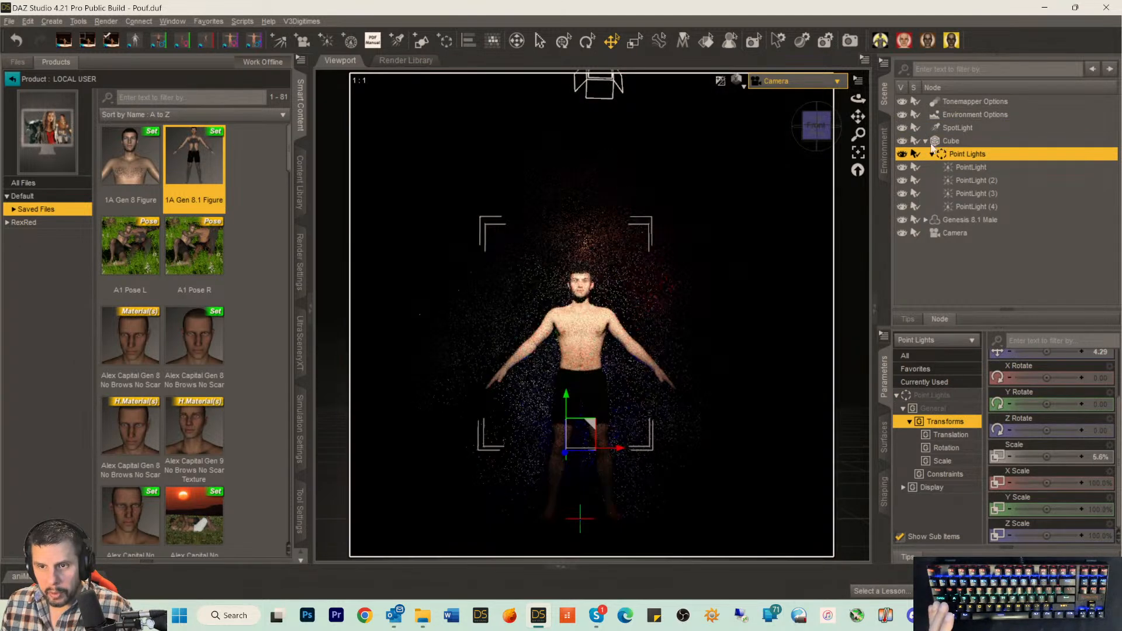
left_click(925, 141)
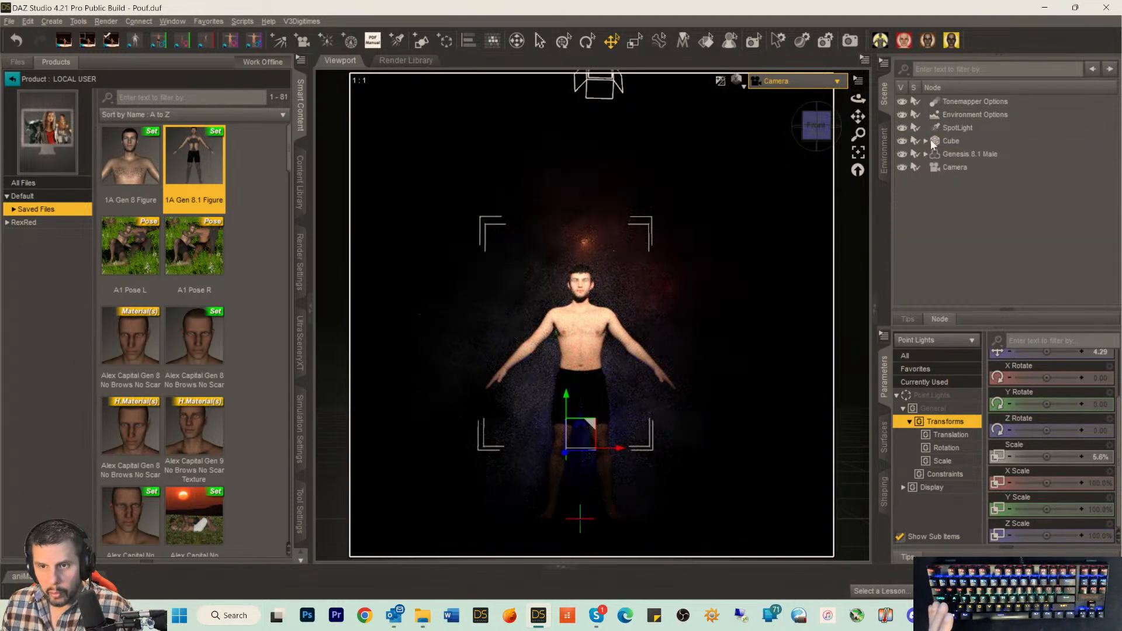
left_click(933, 140)
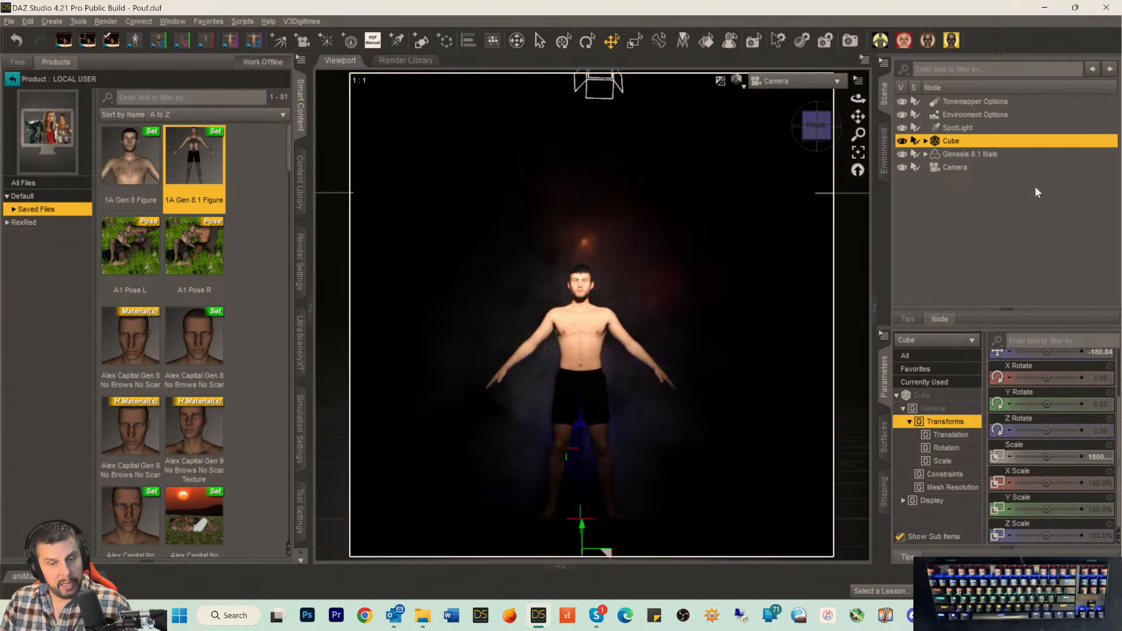
Lower the SpotLight's Luminous Flux and set its Temperature to about 4421 K.
scroll(1078, 434, "up", 1)
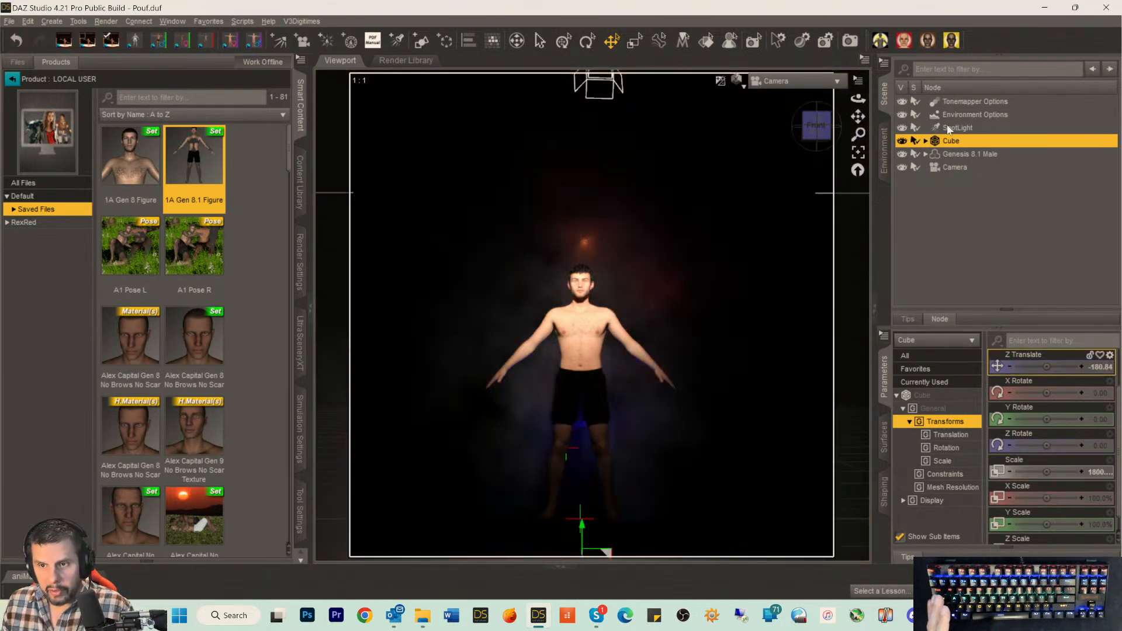
left_click(947, 128)
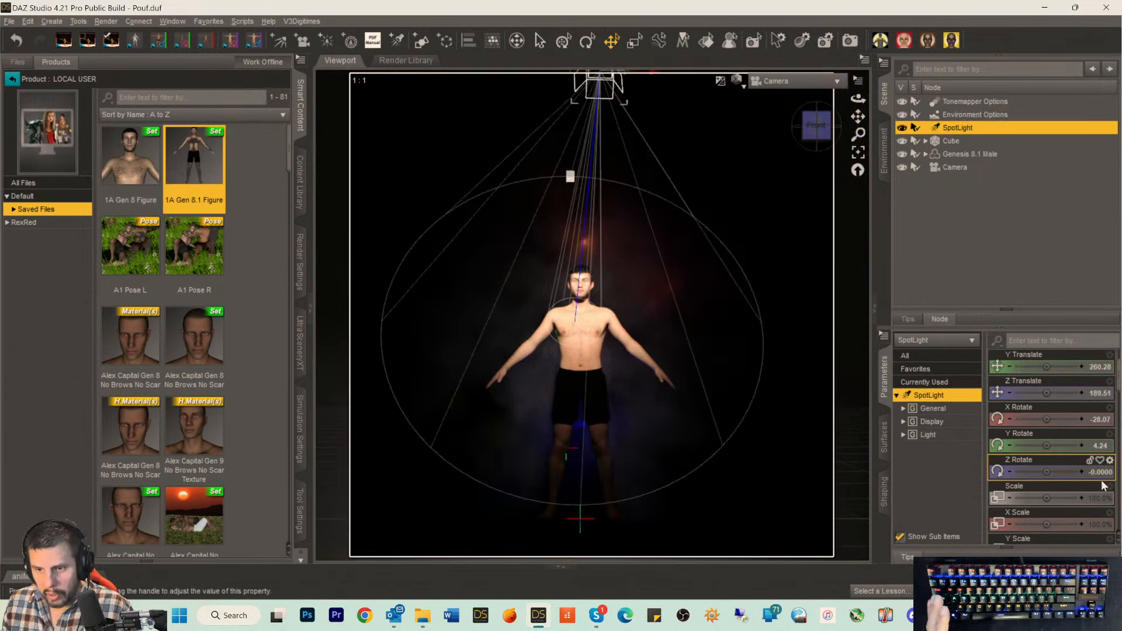
scroll(1106, 504, "down", 5)
scroll(1106, 504, "down", 4)
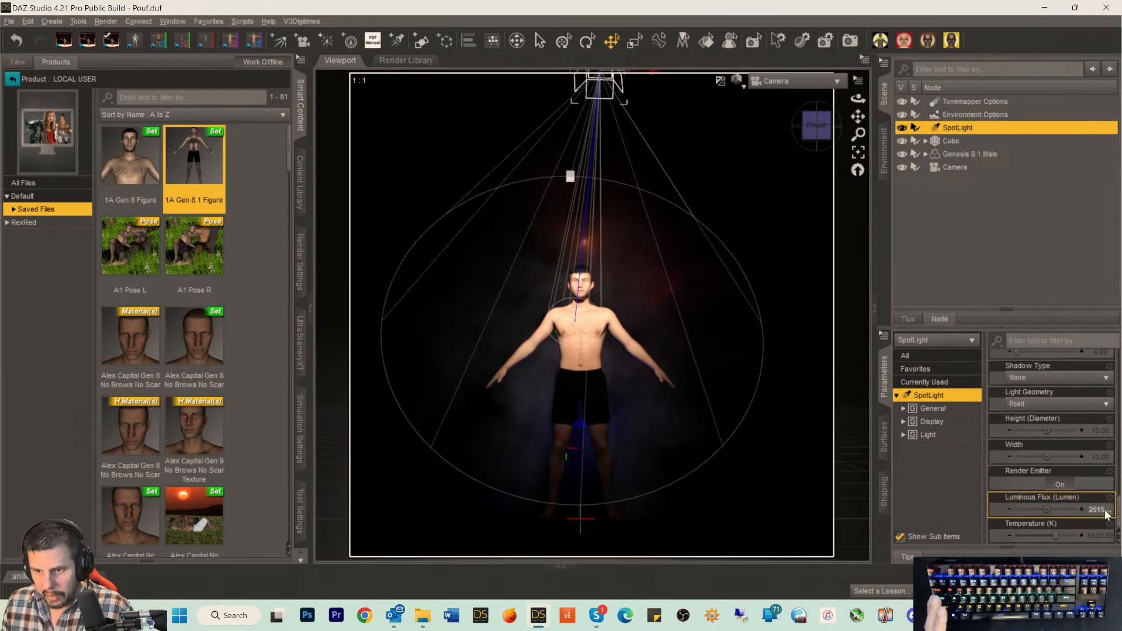
left_click(1098, 510)
key("Delete")
key("Delete")
type("2")
key("Return")
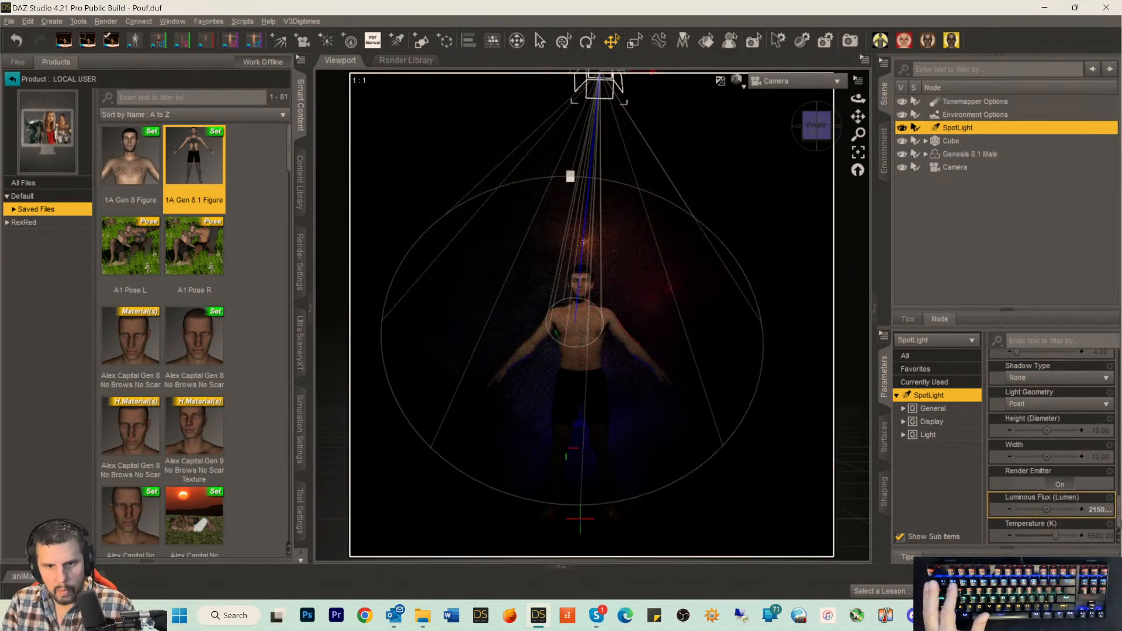
left_click(1042, 536)
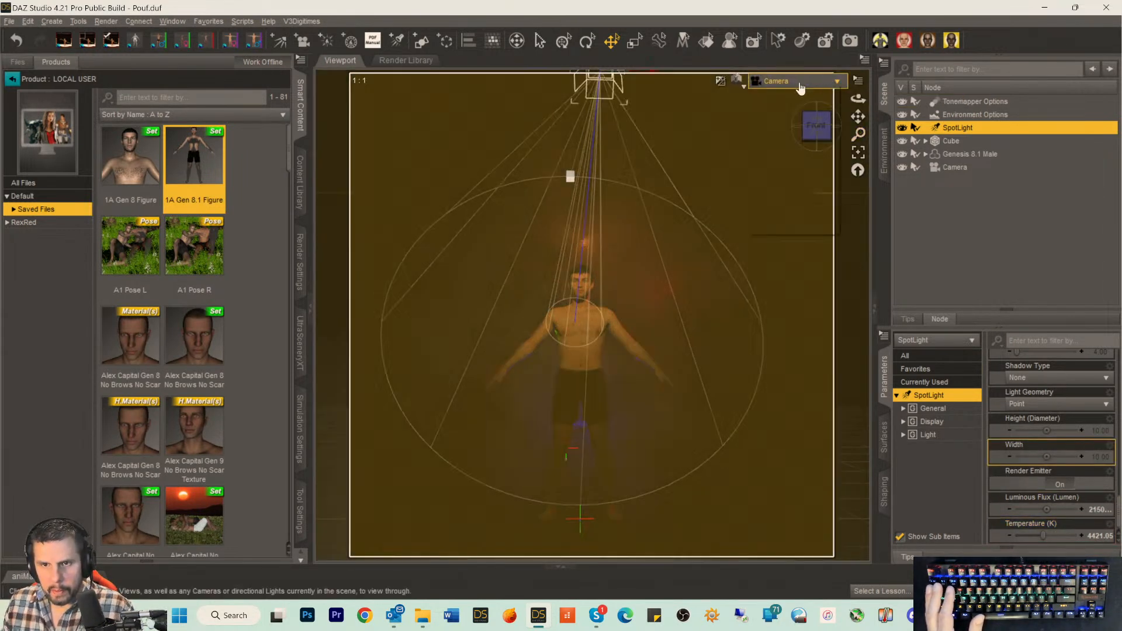
Look through the SpotLight, align it to the front direction and pan it down to about Y 171 to frame the figure's upper body.
left_click(798, 81)
left_click(775, 211)
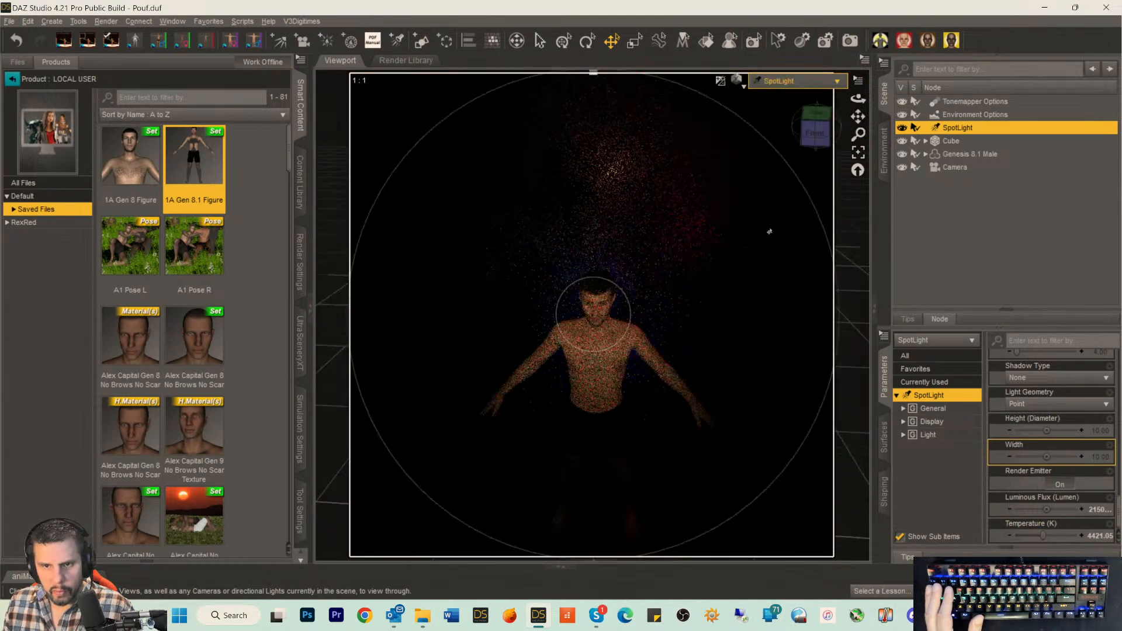
mouse_move(810, 142)
left_mouse_down()
mouse_move(842, 133)
mouse_move(817, 142)
left_mouse_up()
left_click(816, 142)
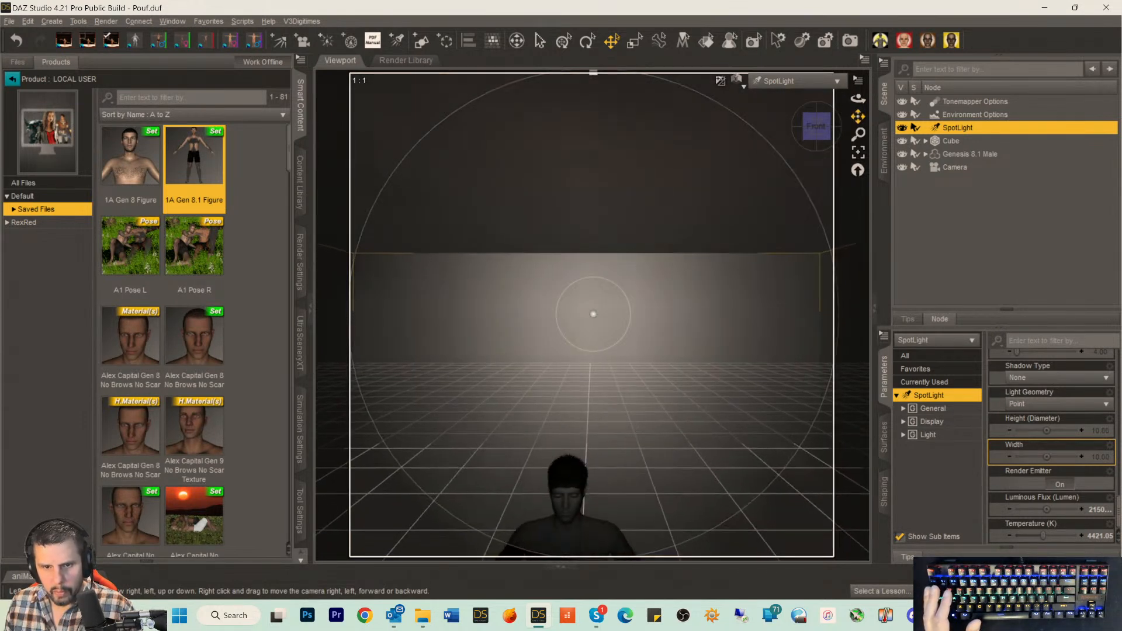
left_click_drag(858, 116, 854, 64)
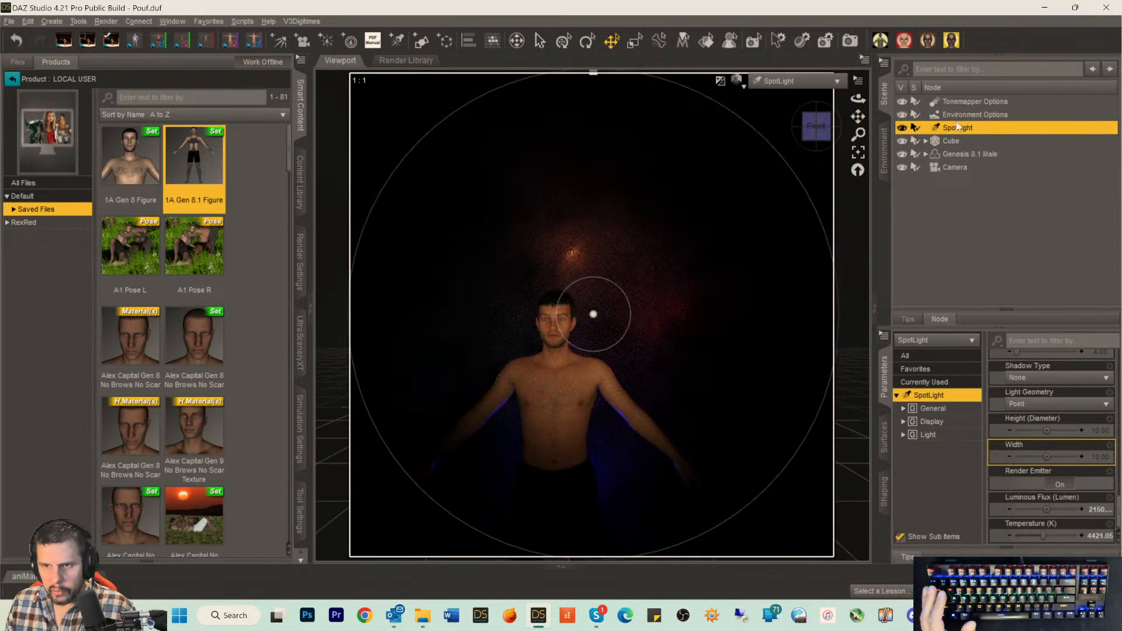
Pull the SpotLight view back slightly and set Genesis 8.1 Male's X Translate to about 0.096.
left_click(942, 155)
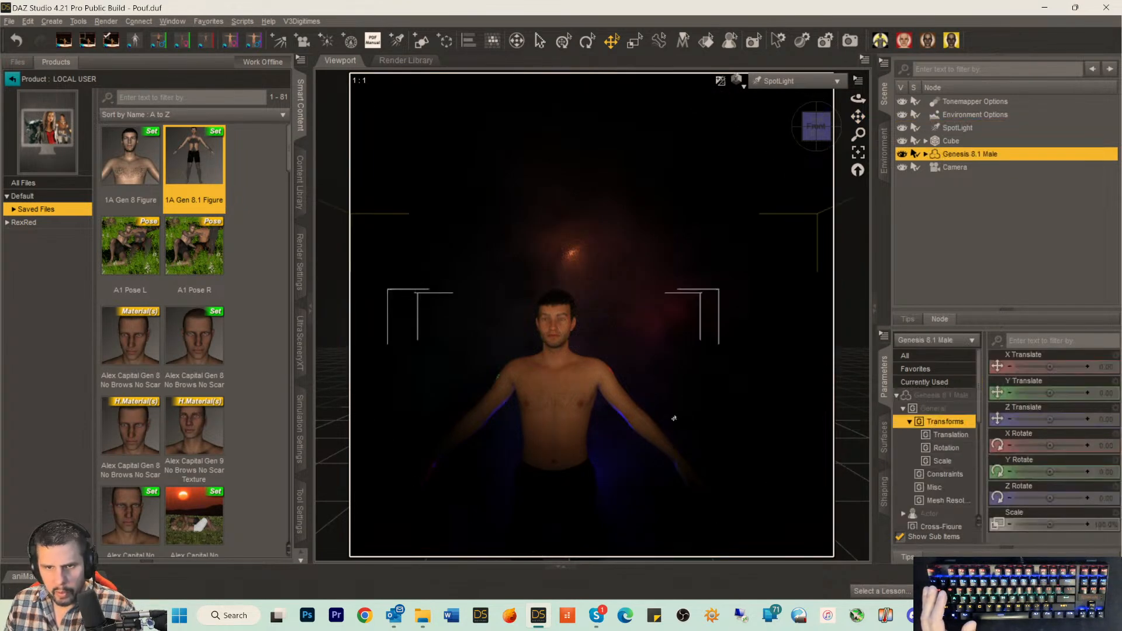
scroll(673, 418, "down", 2)
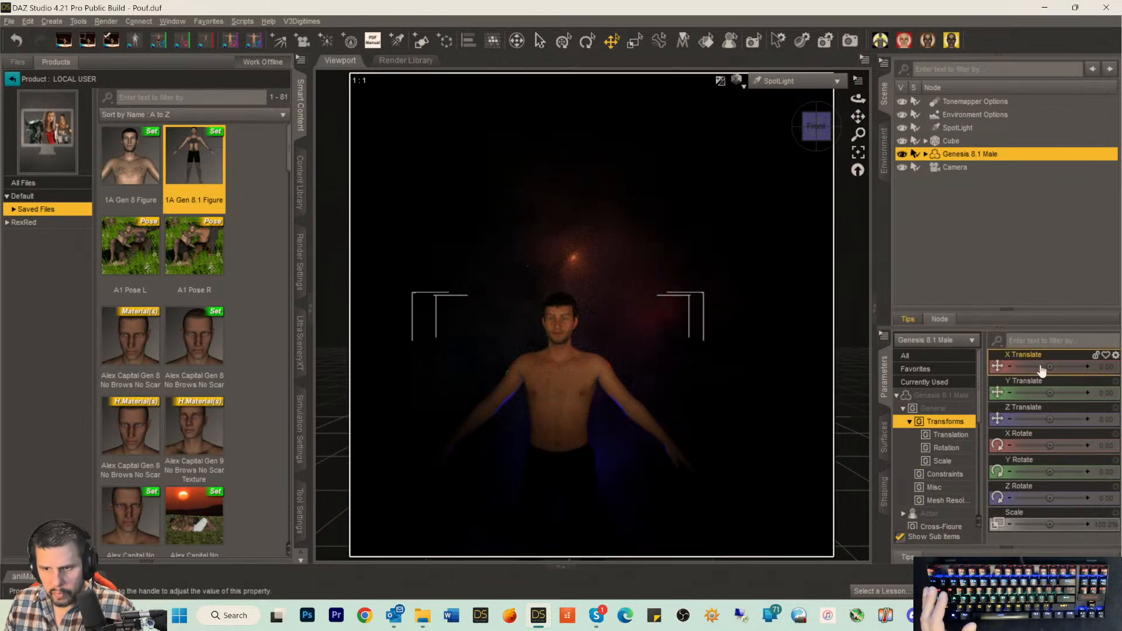
left_click_drag(1048, 367, 1050, 366)
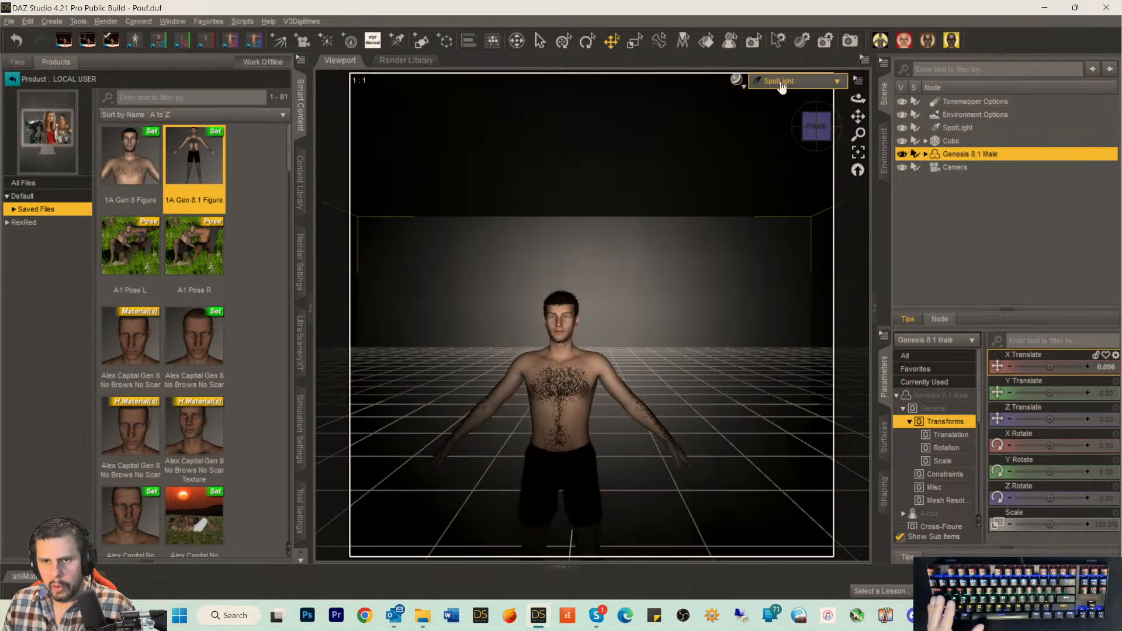
View the scene through the Camera and slide the SpotLight along X to about 1.09, above the figure's head.
left_click(780, 82)
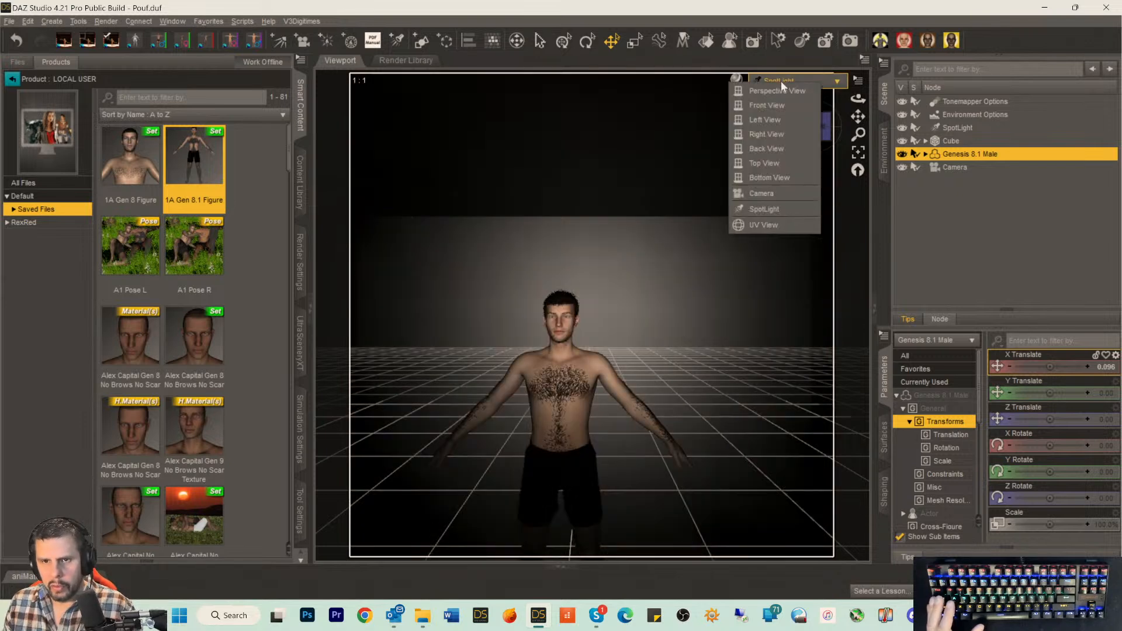
left_click(761, 193)
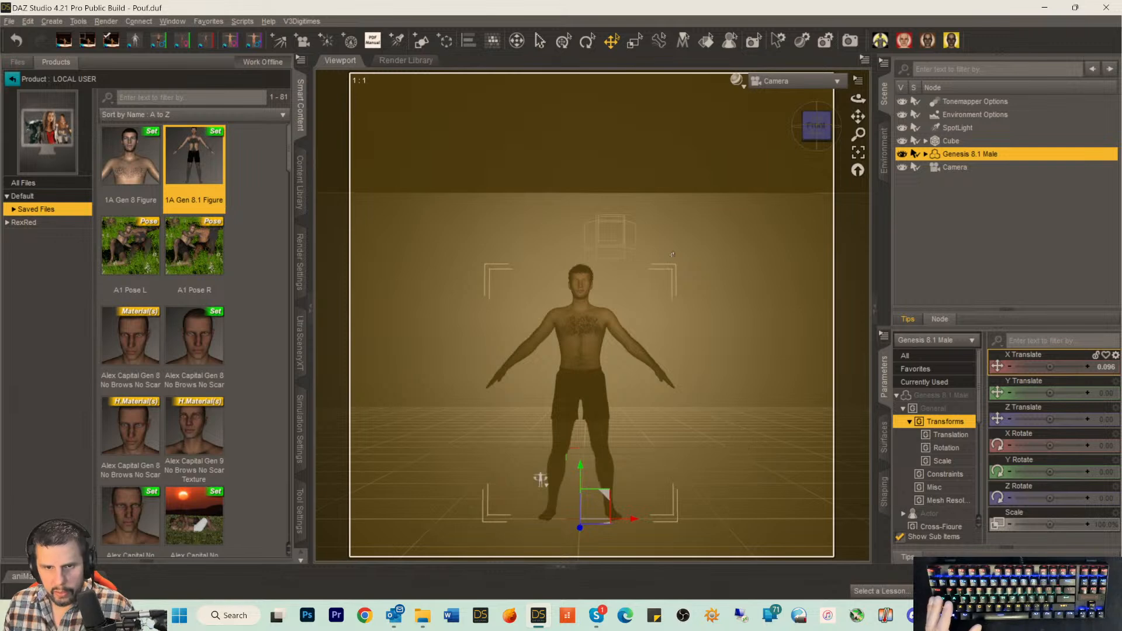
left_click(605, 246)
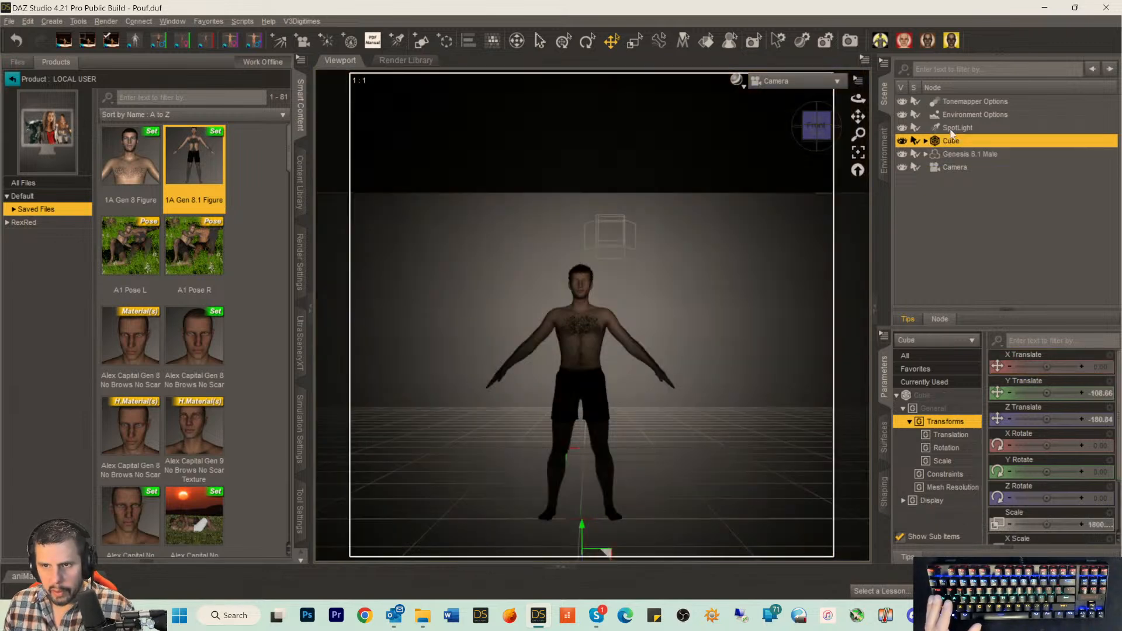
left_click(955, 128)
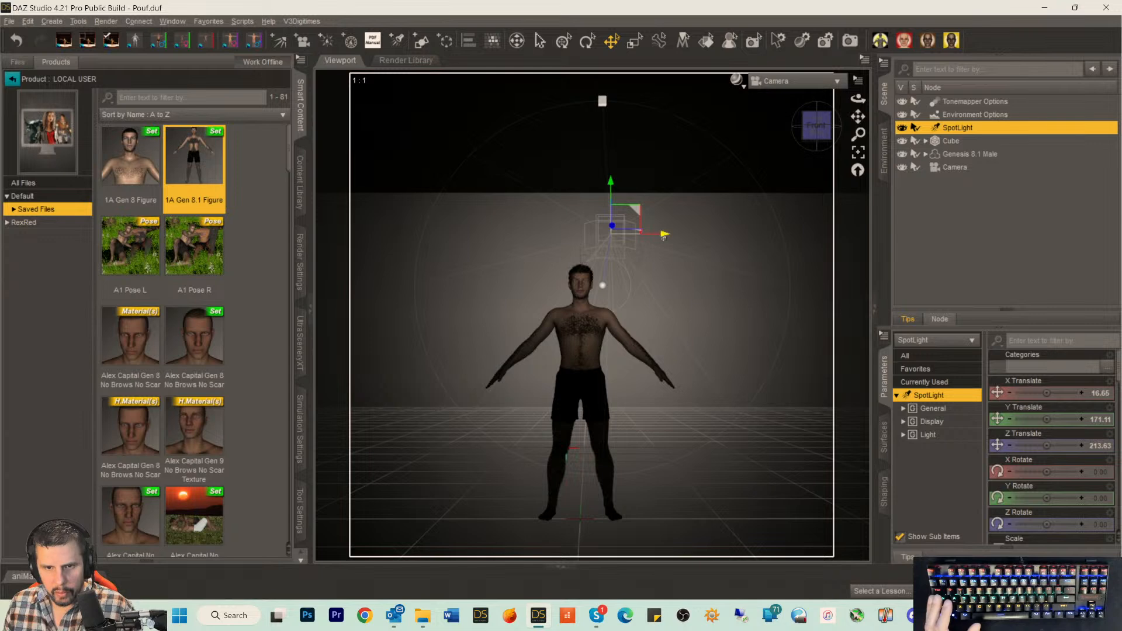
left_click_drag(663, 238, 631, 244)
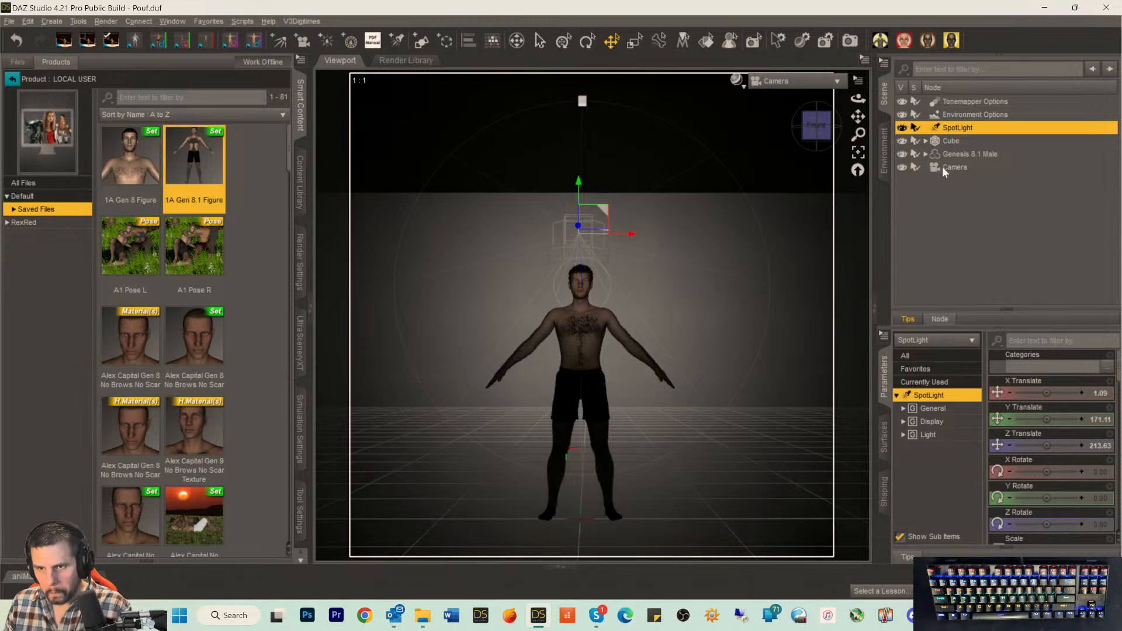
Align the Camera to the front direction and pan it to about X 10.6, Y 126.9, Z 634.
left_click(942, 167)
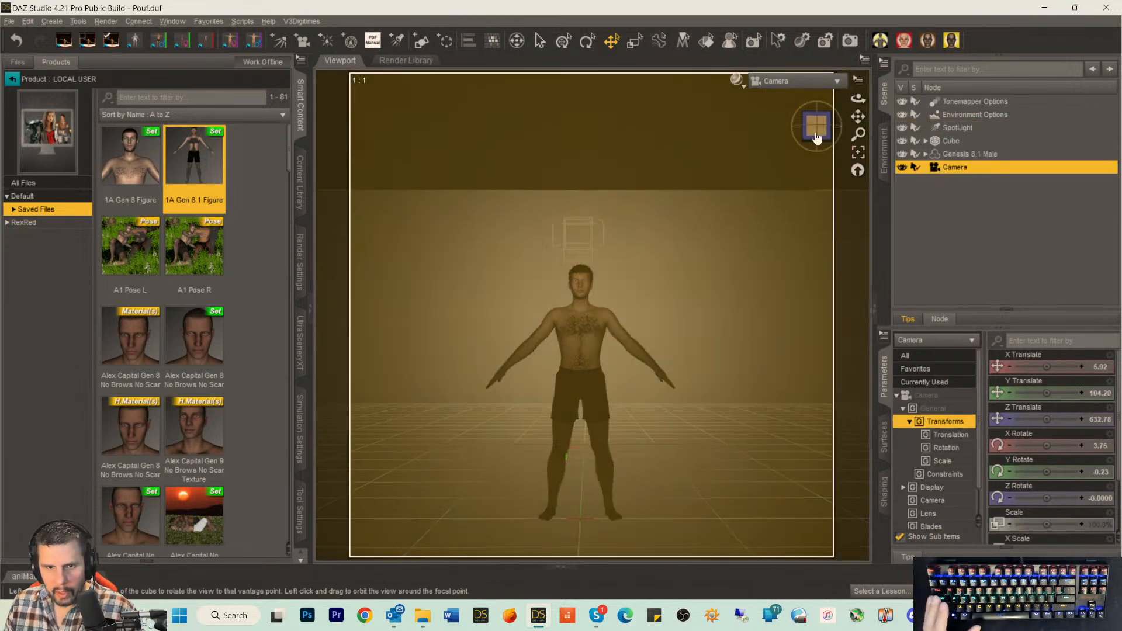
left_click(816, 138)
left_click_drag(858, 117, 855, 113)
left_click_drag(858, 116, 862, 120)
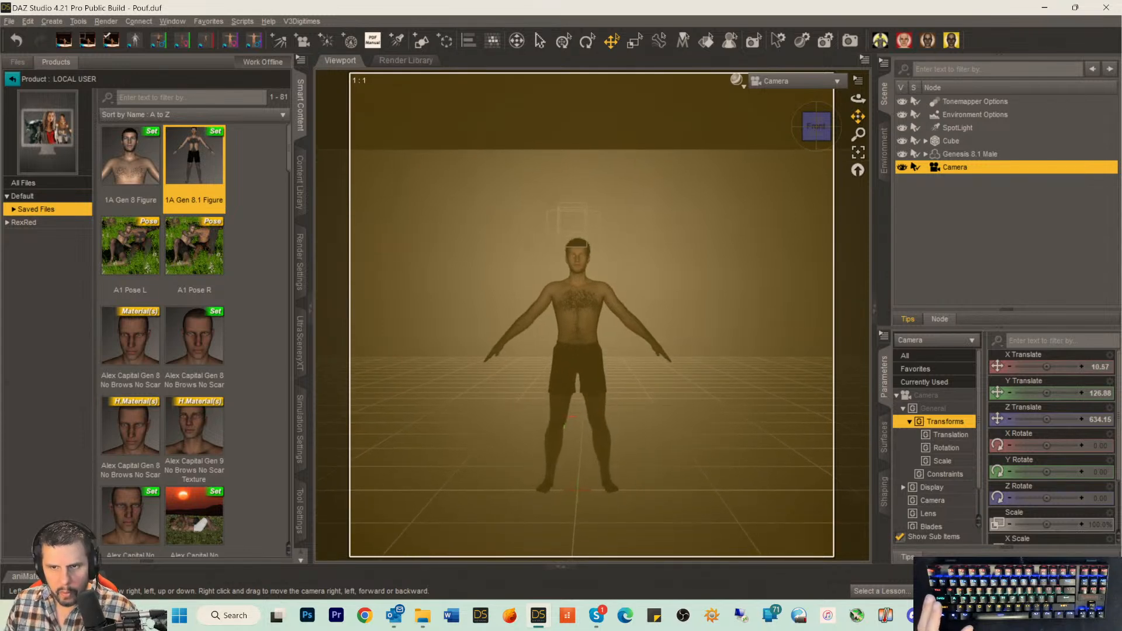
Select the SpotLight and centre it on the figure through its own view, at about X 0.24.
left_click(566, 232)
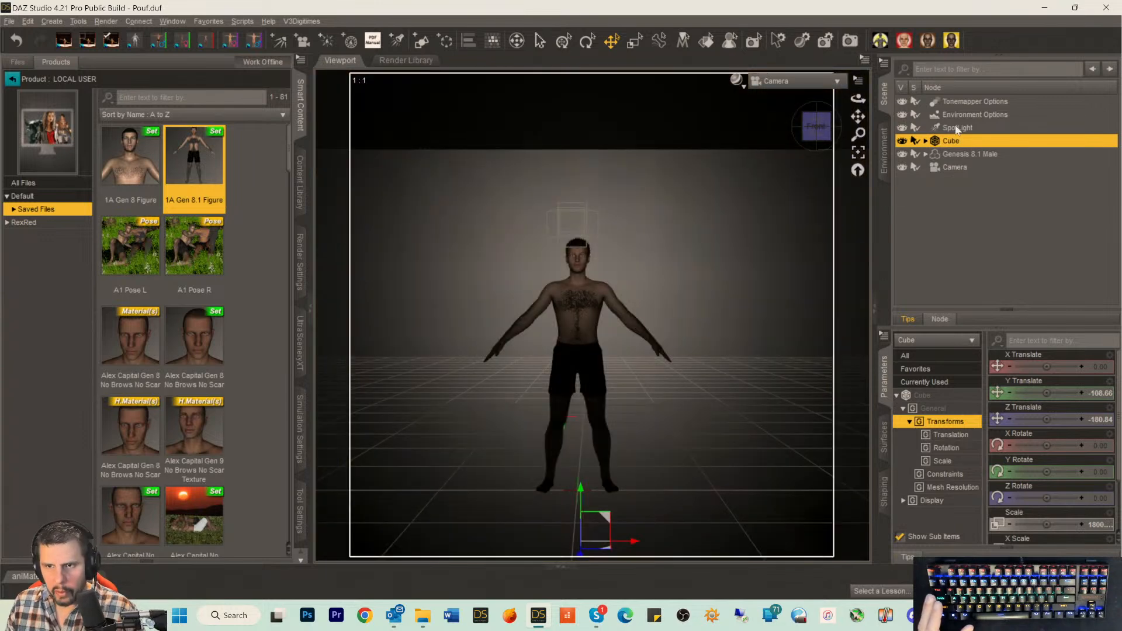
left_click(586, 238)
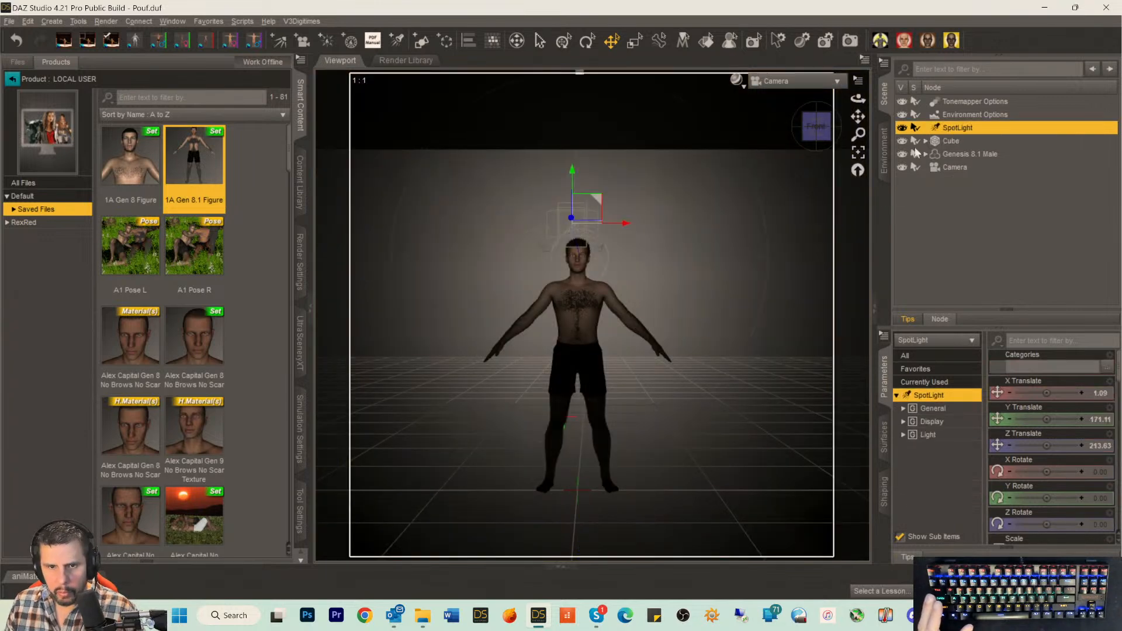
left_click_drag(627, 225, 627, 224)
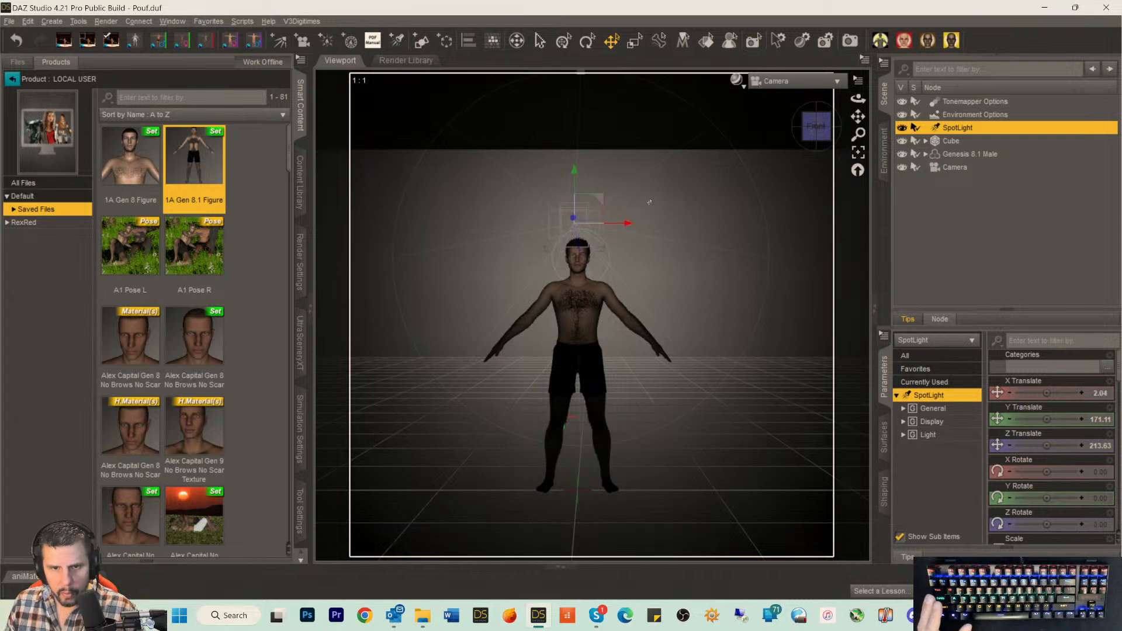
left_click(777, 81)
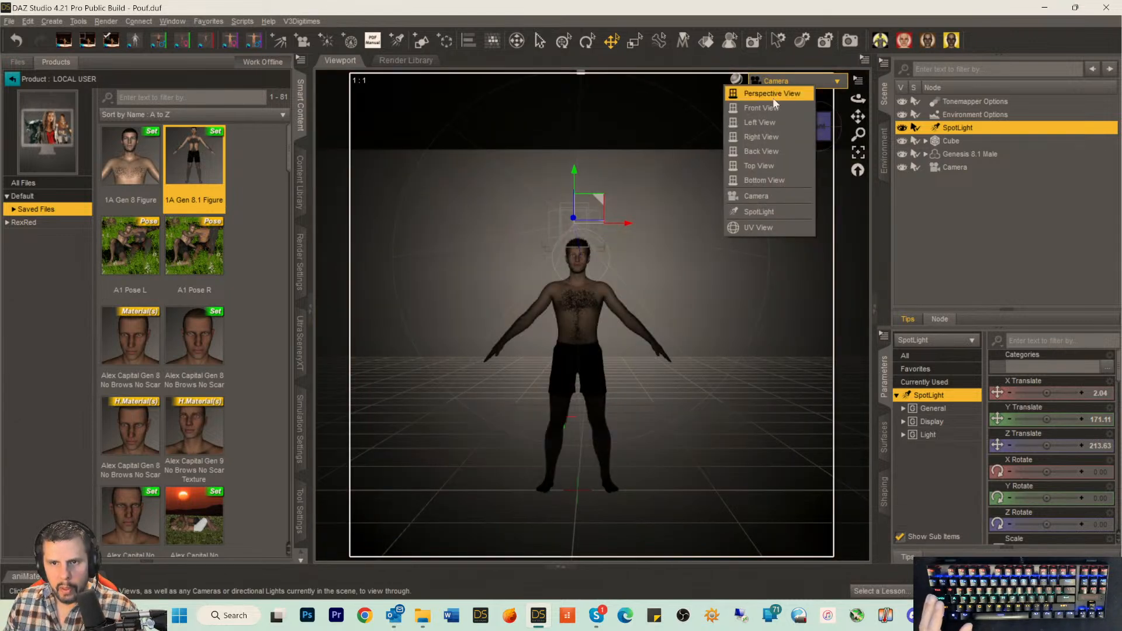
left_click(767, 211)
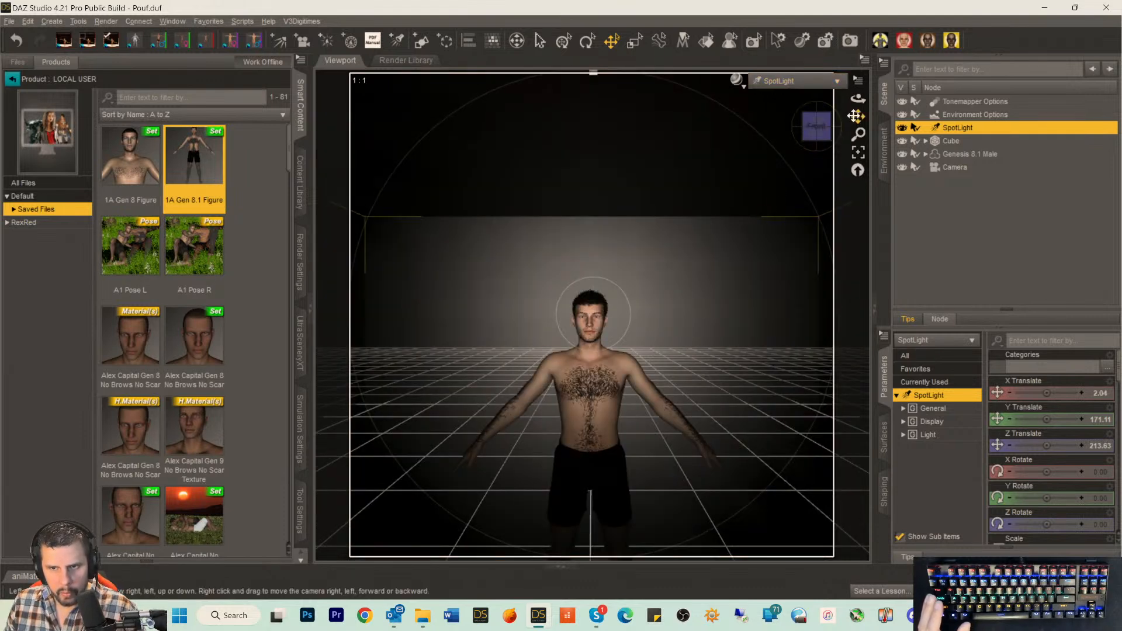
left_click_drag(858, 116, 861, 117)
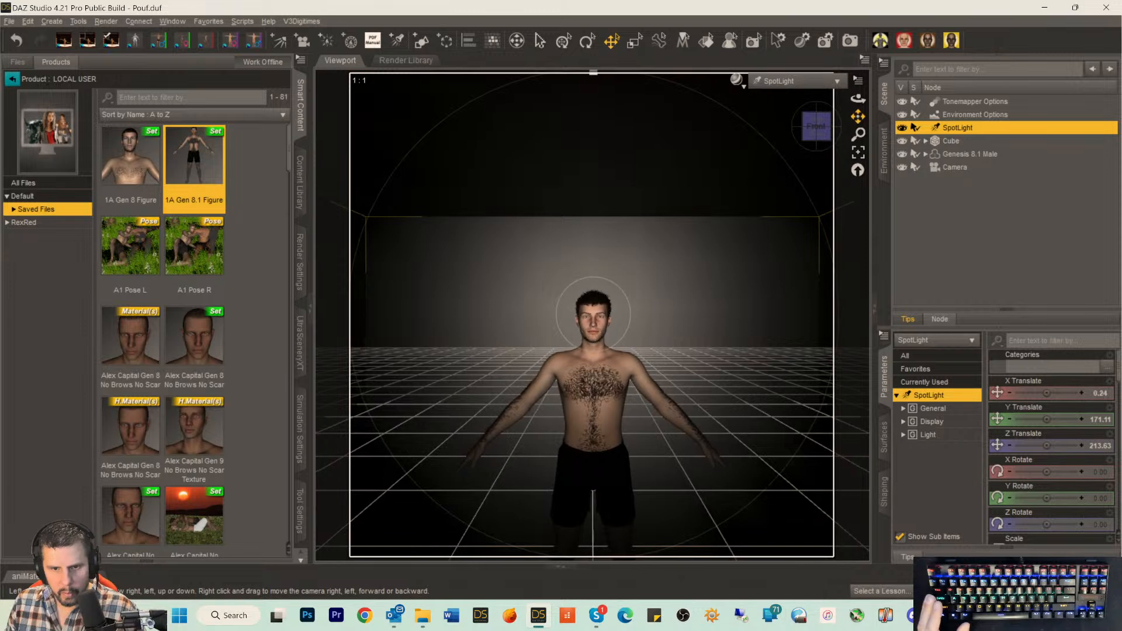
Return the viewport to the Camera view and save the scene.
left_click(791, 82)
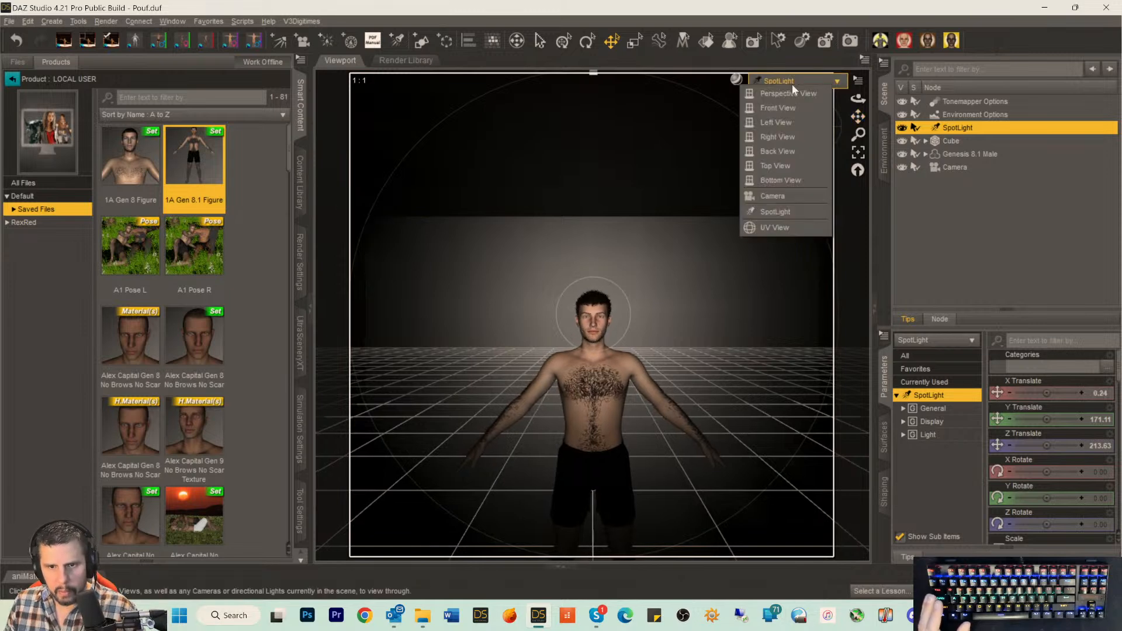
left_click(773, 196)
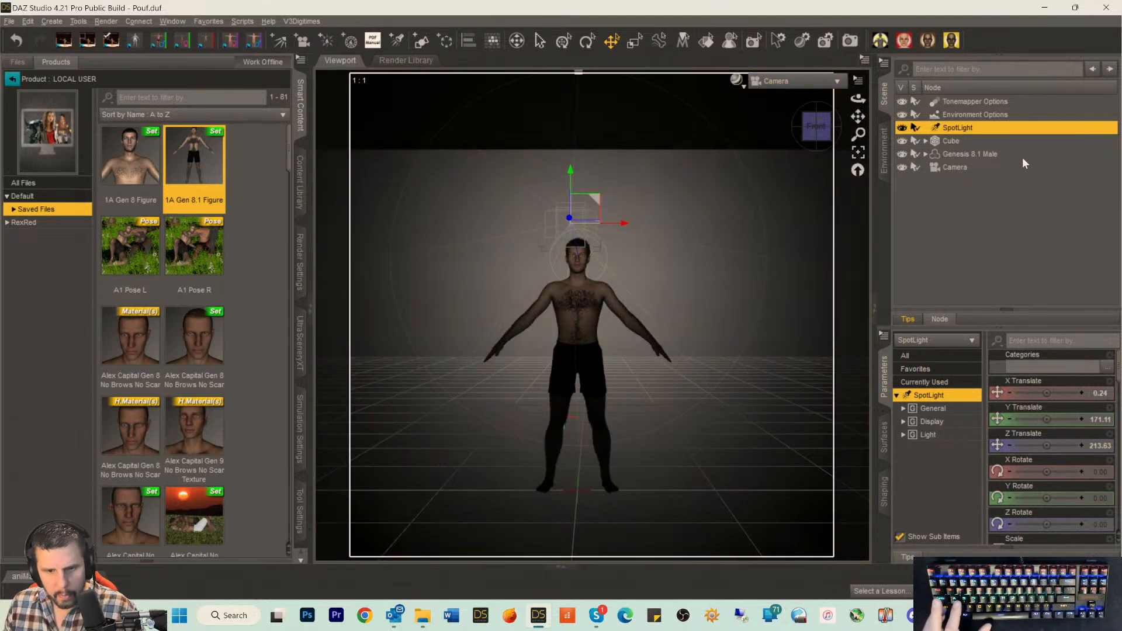
key("ctrl+s")
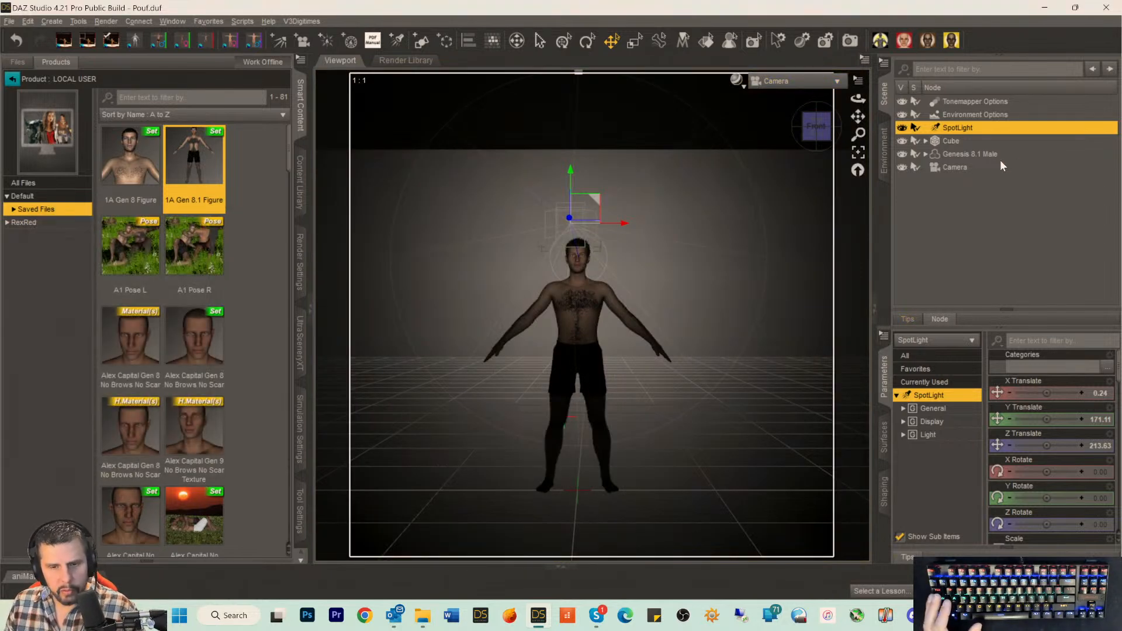
Switch the viewport to the Iray preview and enlarge the Cube's Scale to about 1998%.
left_click(943, 141)
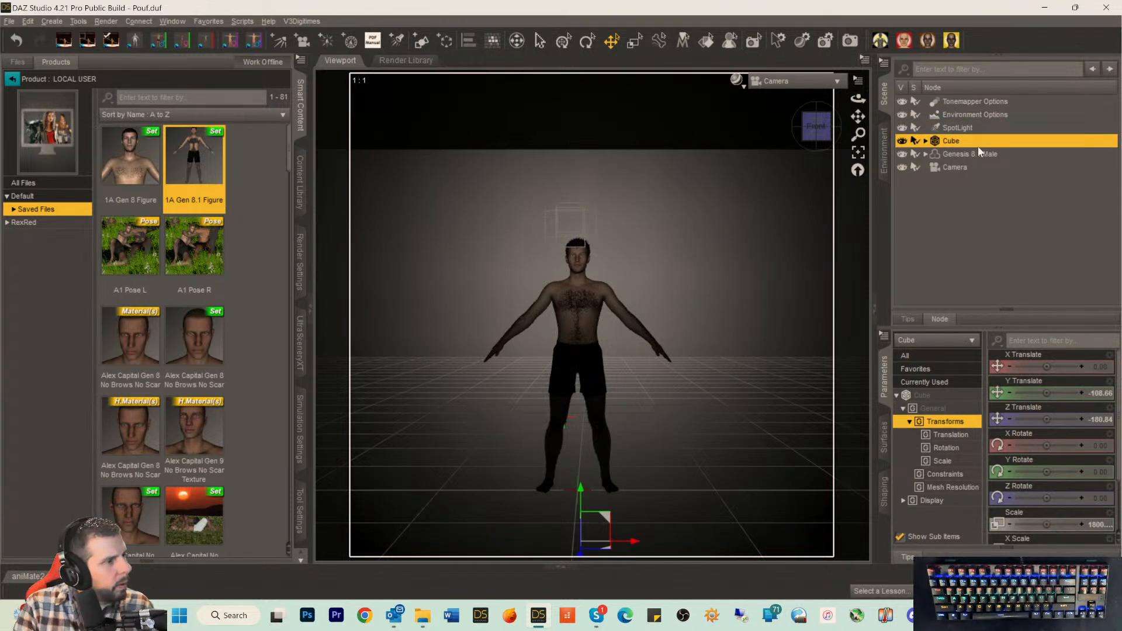
key("ctrl+0")
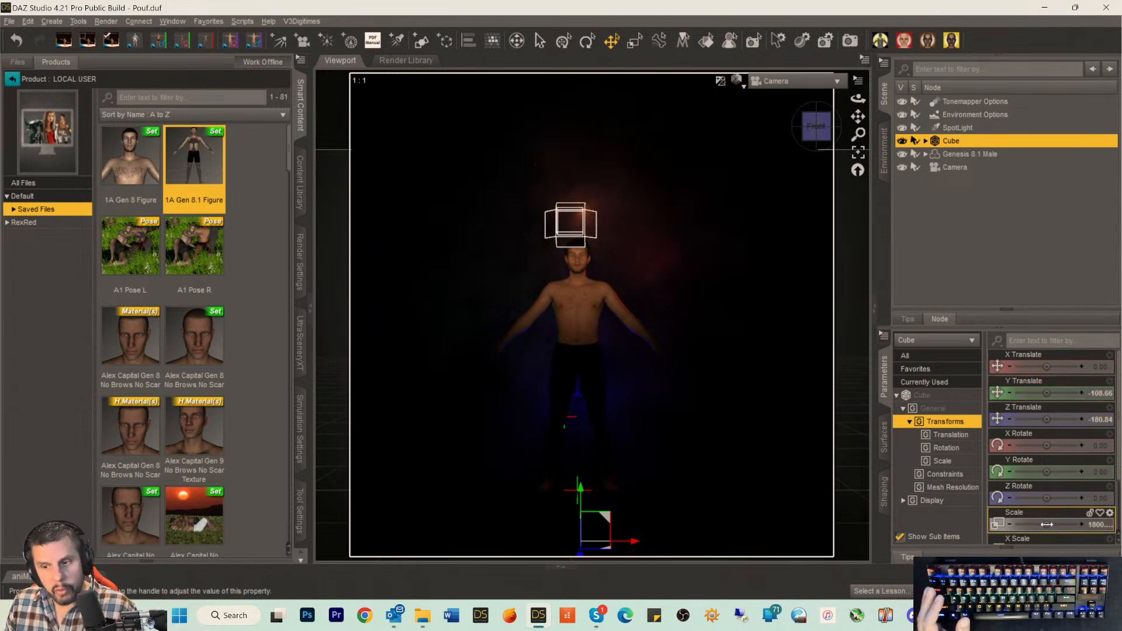
left_click_drag(1047, 524, 1066, 524)
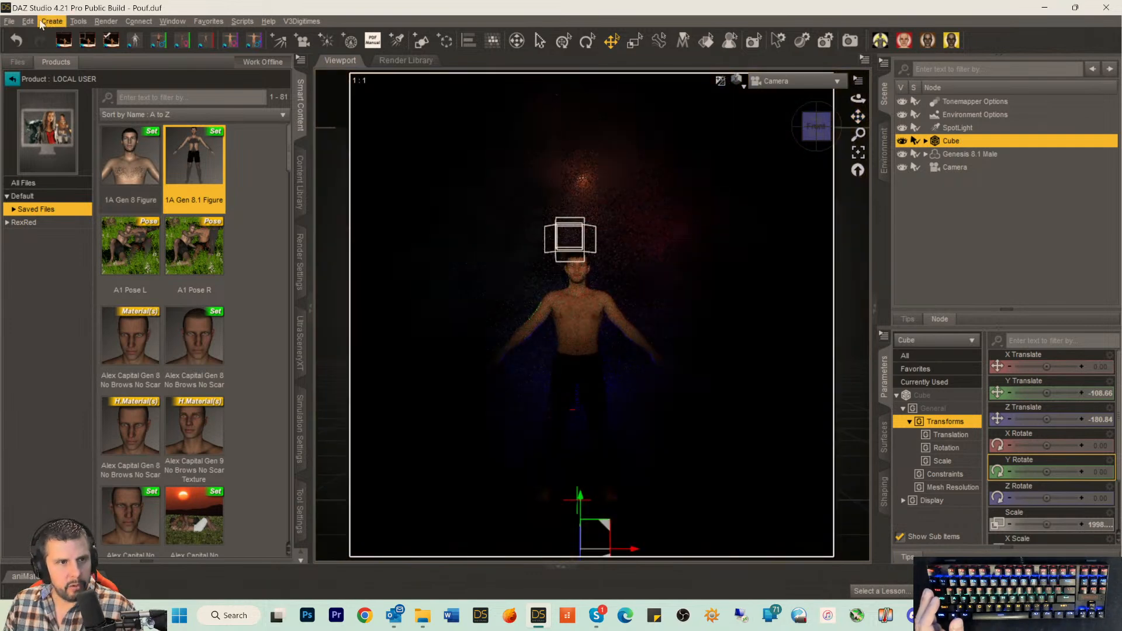
Undo the last Camera pan and lock the Camera node.
left_click(27, 21)
left_click(56, 31)
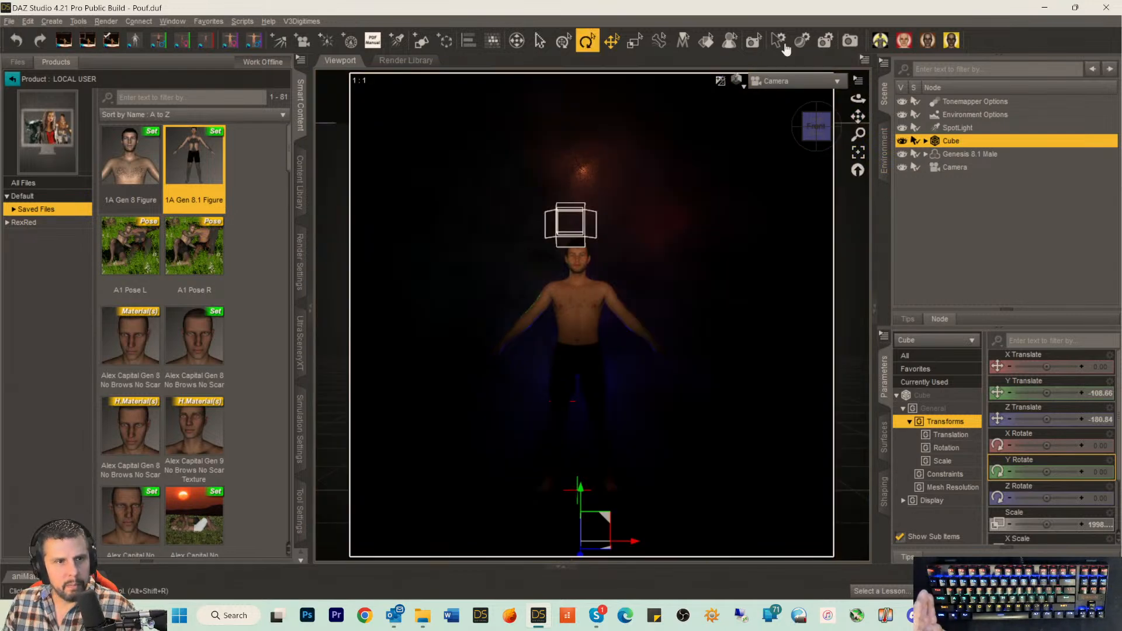
left_click(953, 167)
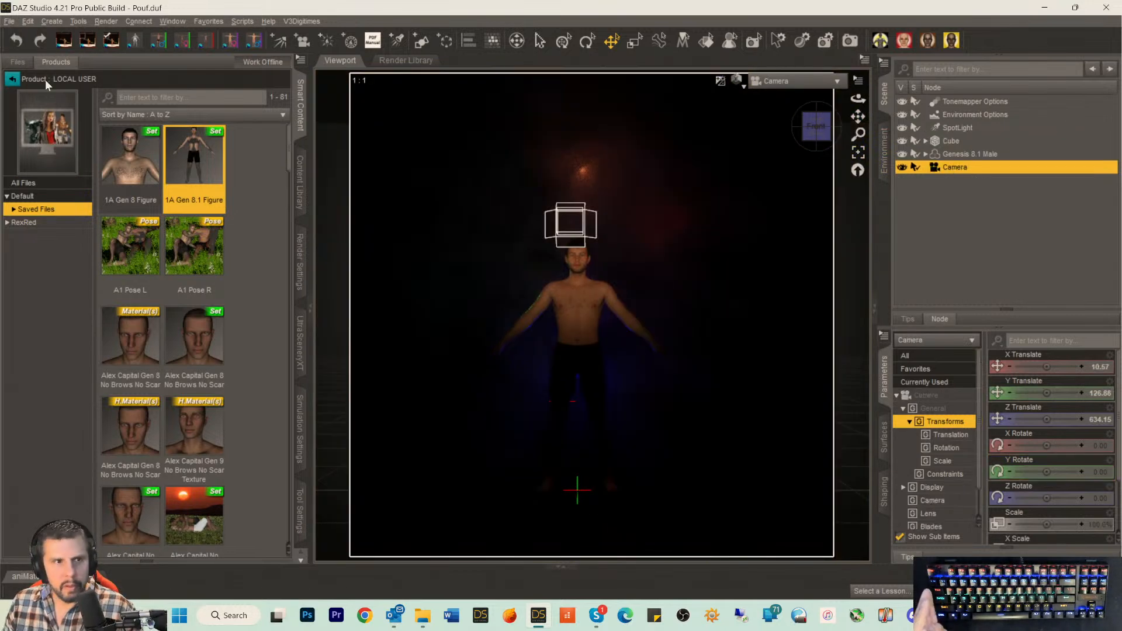
left_click(29, 21)
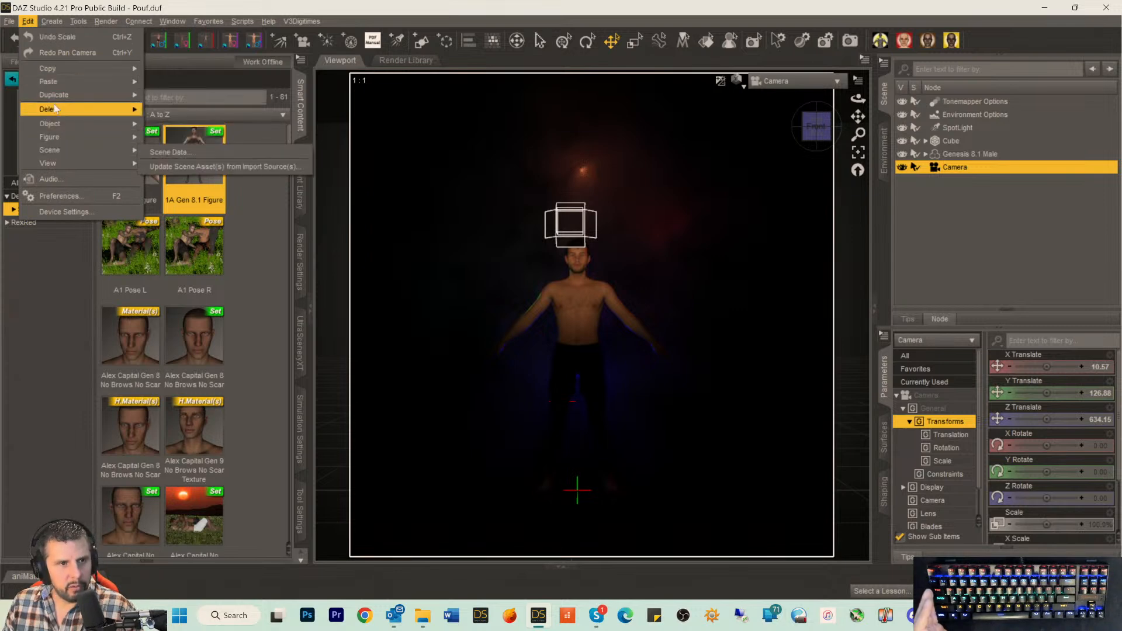
mouse_move(76, 123)
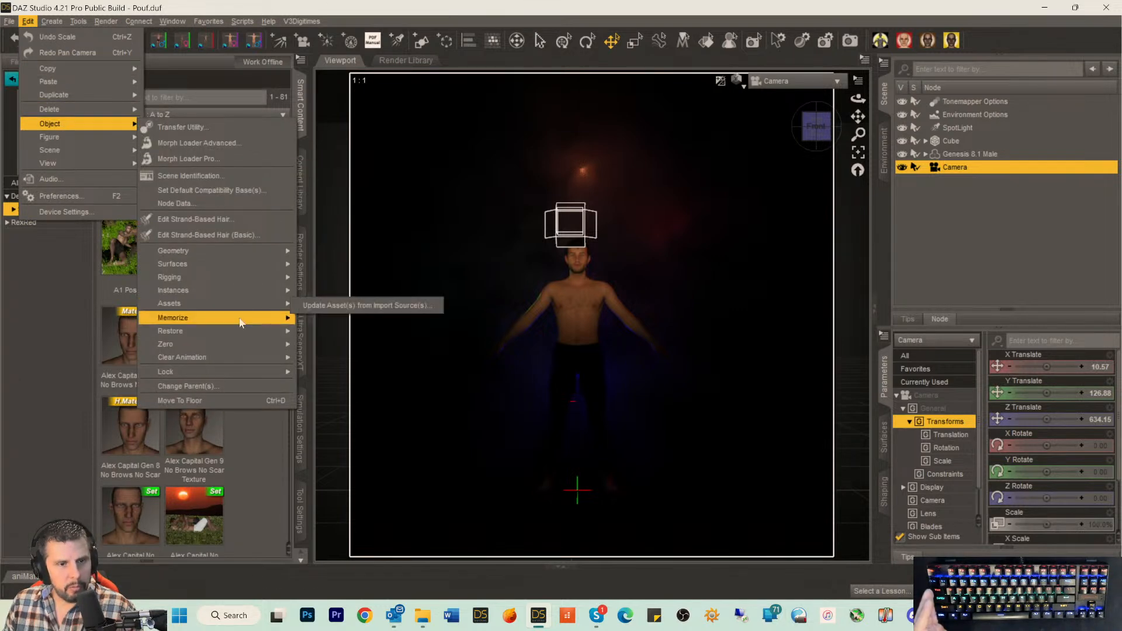
mouse_move(222, 372)
left_click(341, 374)
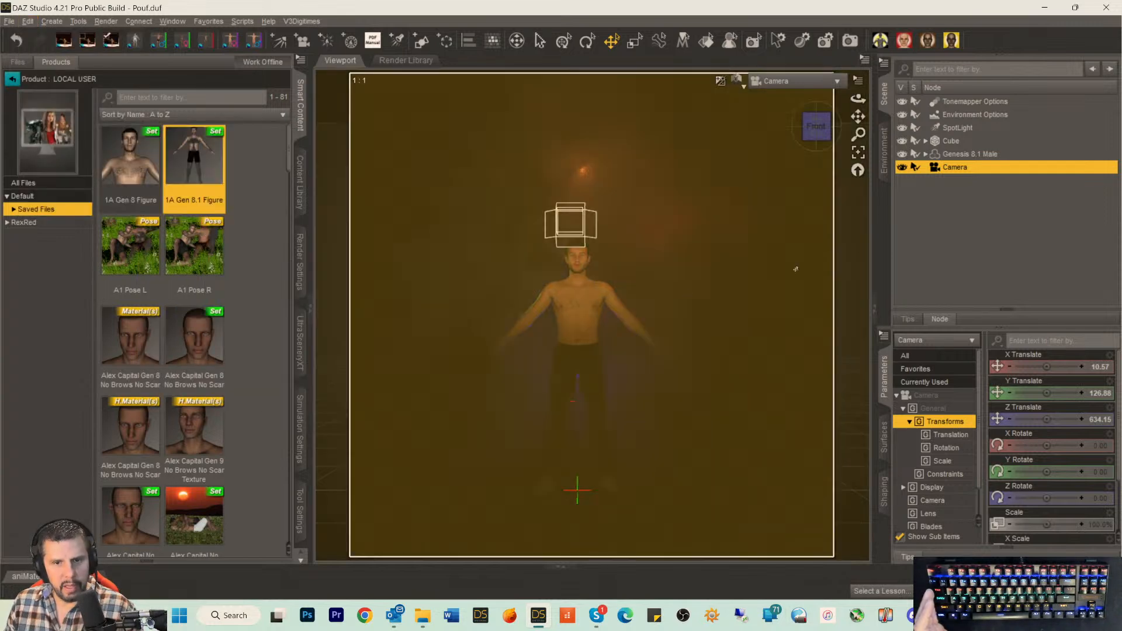
Enlarge the Cube's Scale to about 2558% and lower its Y Translate to about -212.95.
left_click(937, 141)
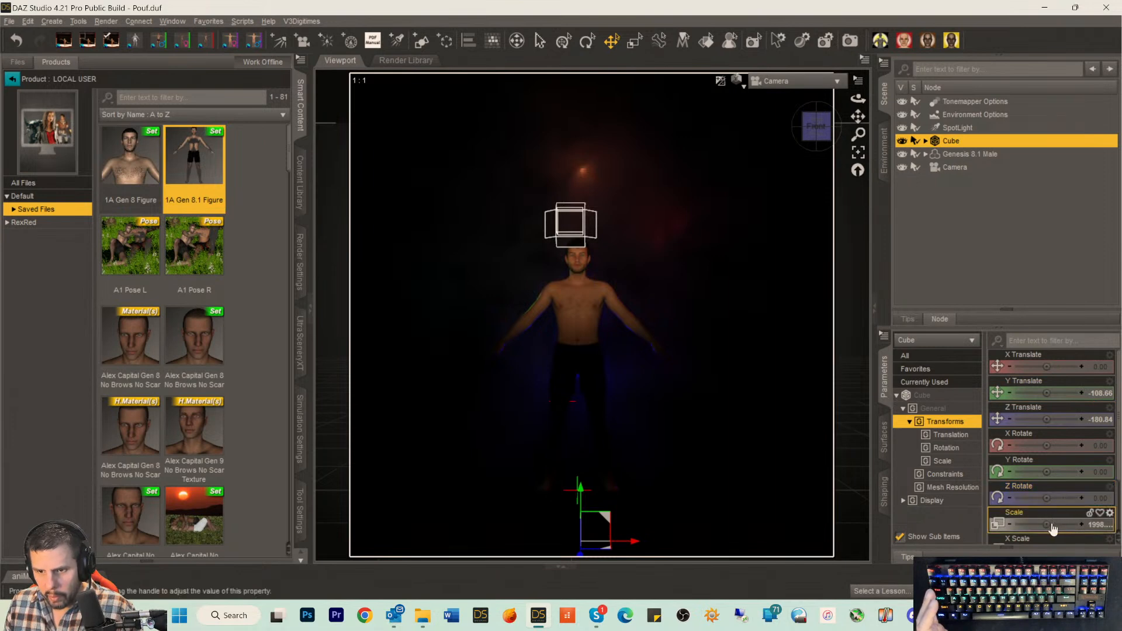
left_click_drag(1047, 526, 1065, 525)
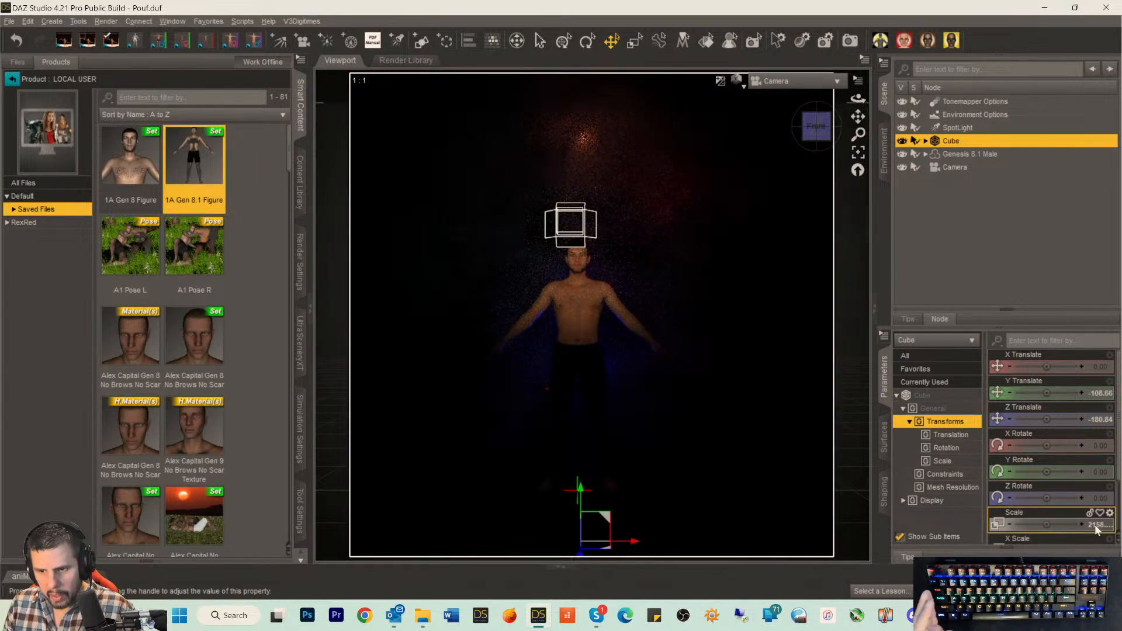
left_click(1059, 525)
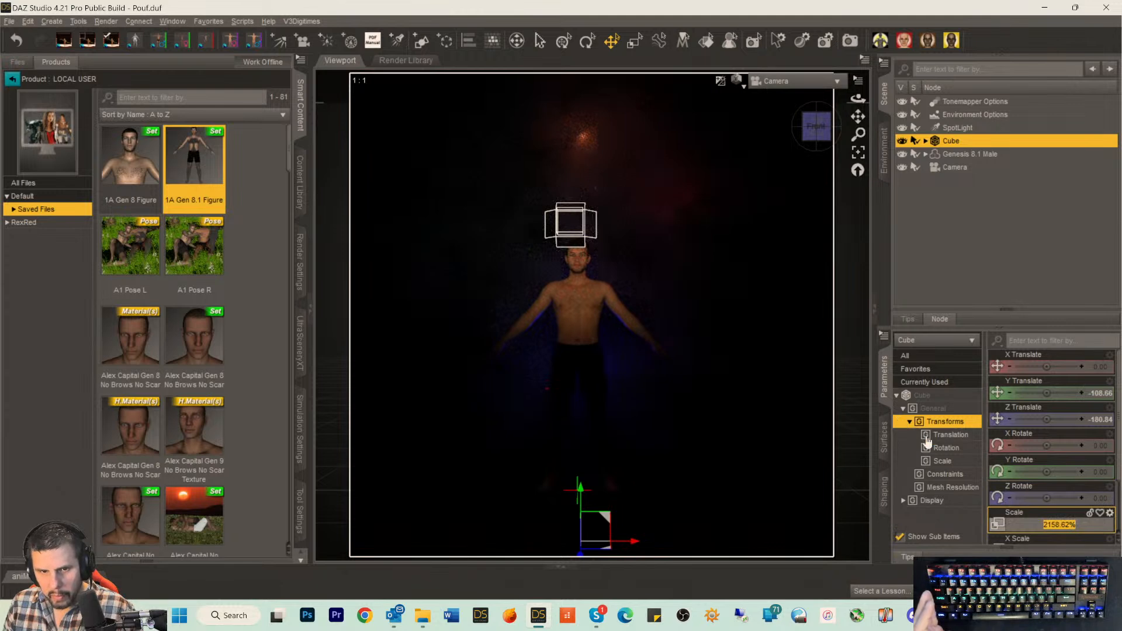
left_click(1046, 525)
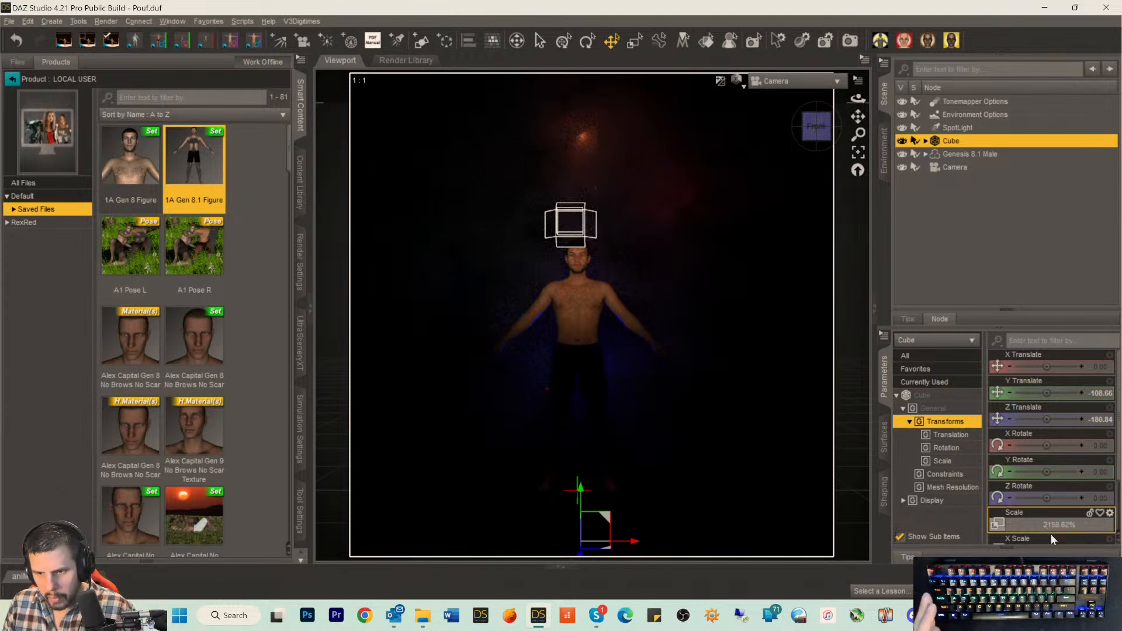
key("Return")
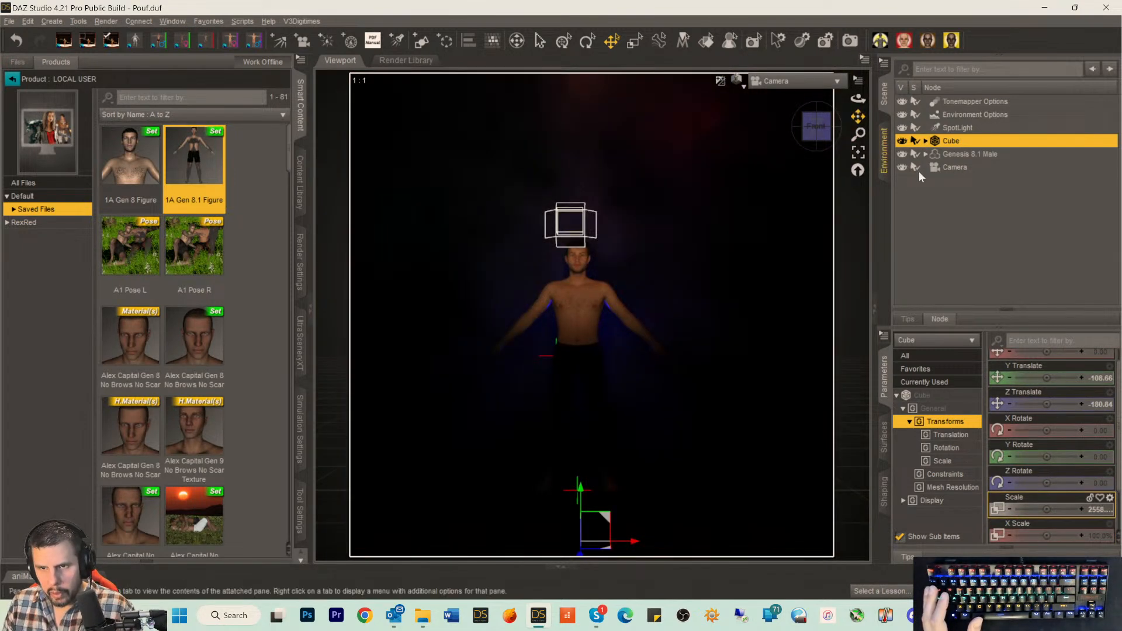
scroll(1022, 406, "up", 1)
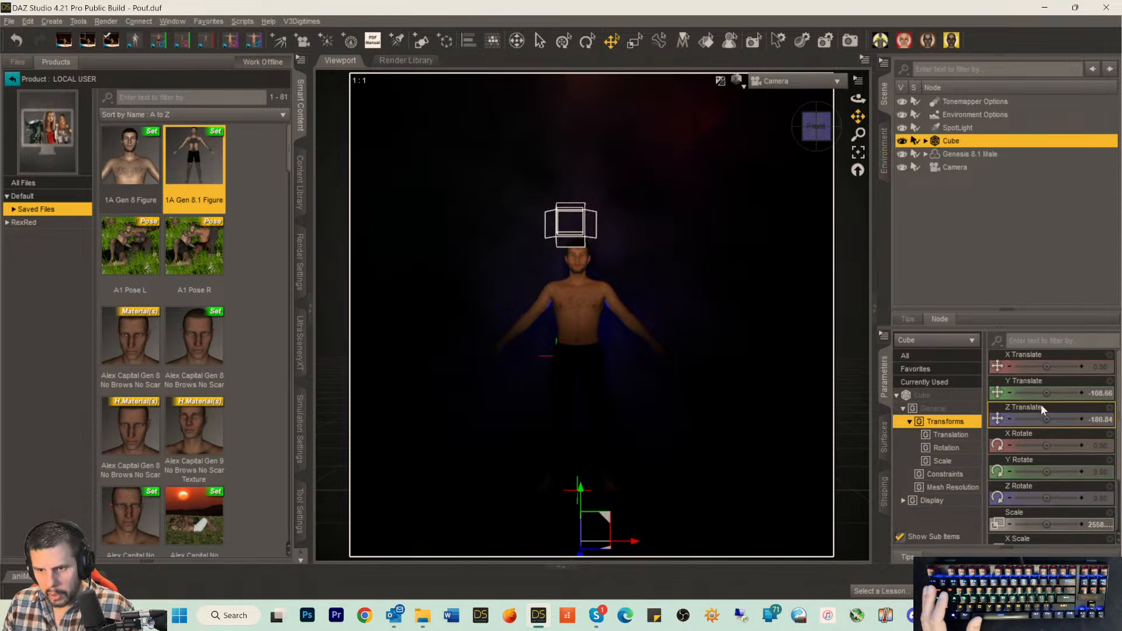
mouse_move(1037, 393)
left_mouse_down()
mouse_move(1017, 393)
mouse_move(1034, 393)
left_mouse_up()
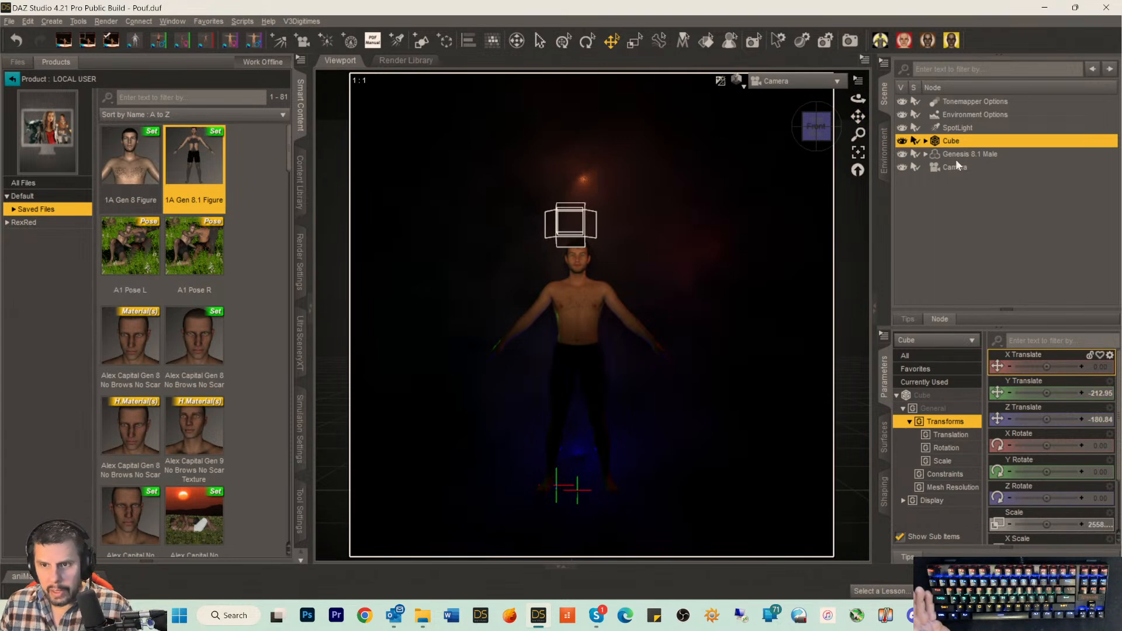
Raise the Luminous Flux of the first PointLight under the Cube's Point Lights group to 59000 lumens.
left_click(926, 141)
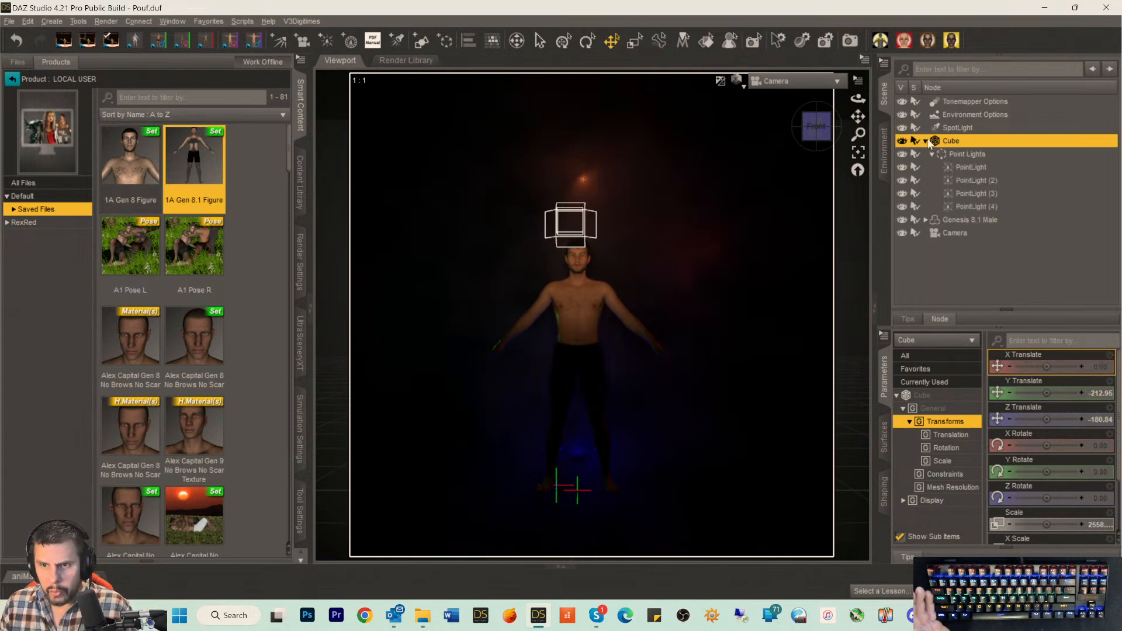
left_click(967, 169)
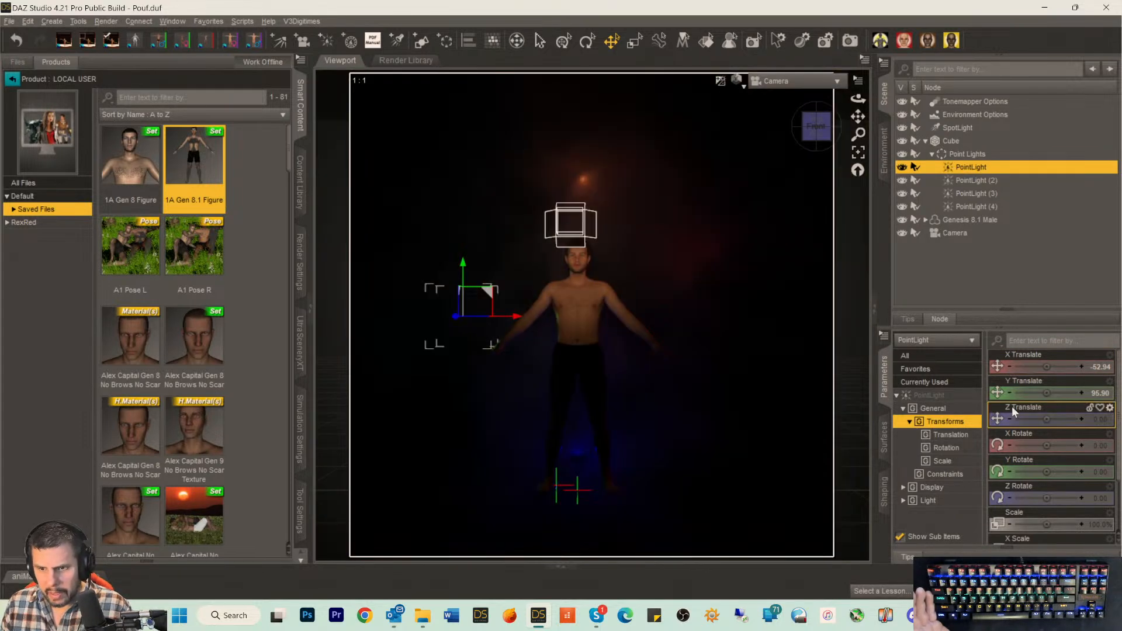
left_click(938, 396)
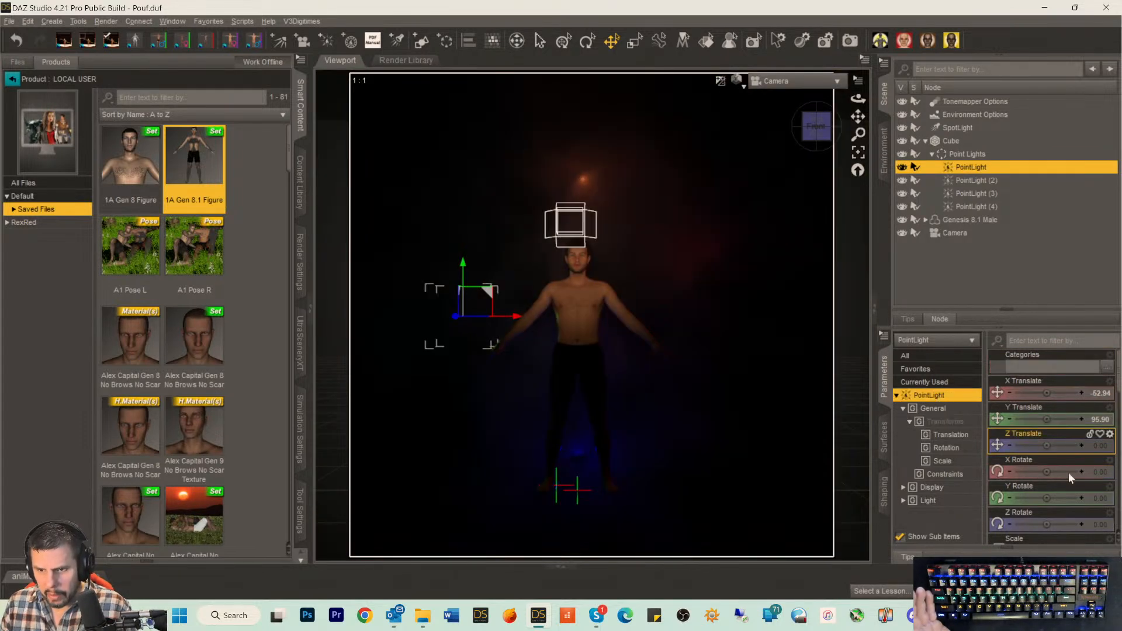
scroll(1069, 437, "down", 10)
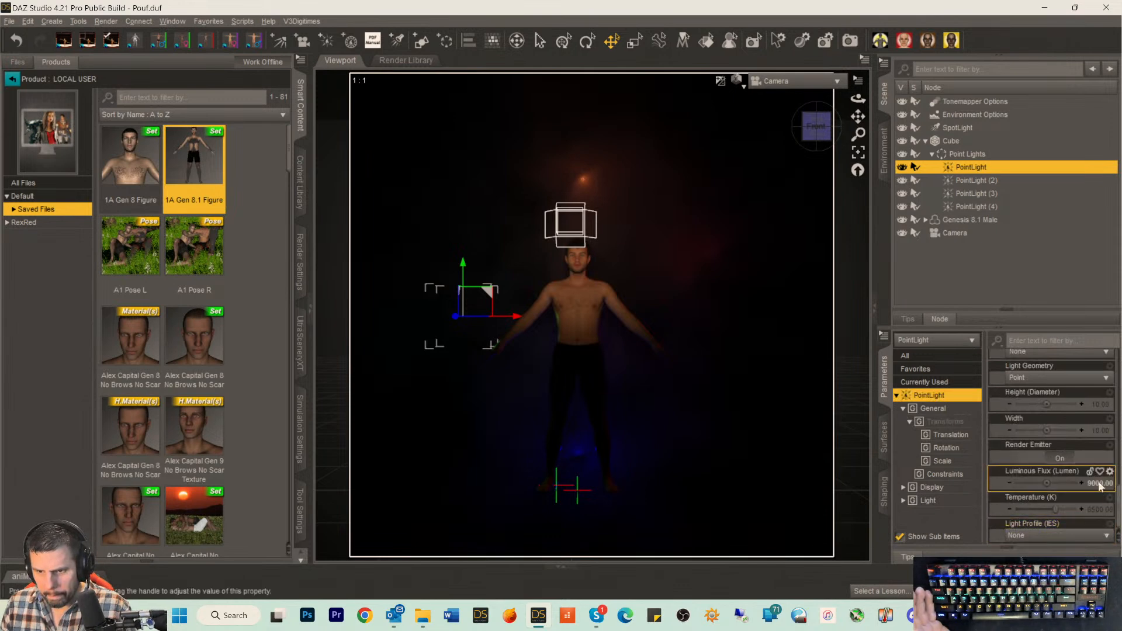
left_click(1099, 483)
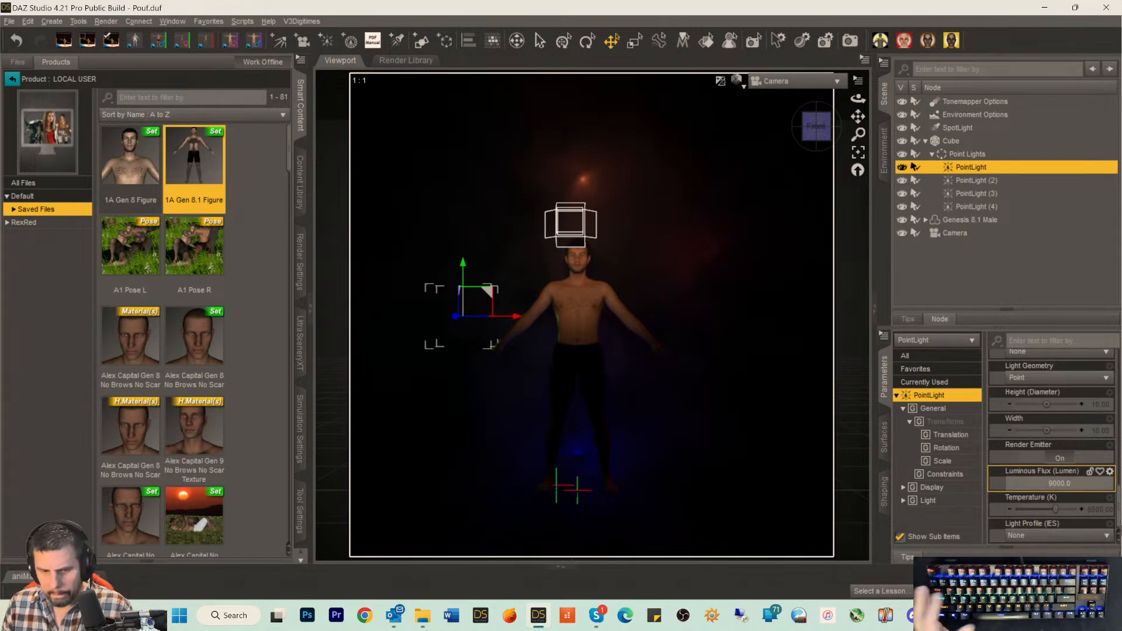
type("9")
key("Return")
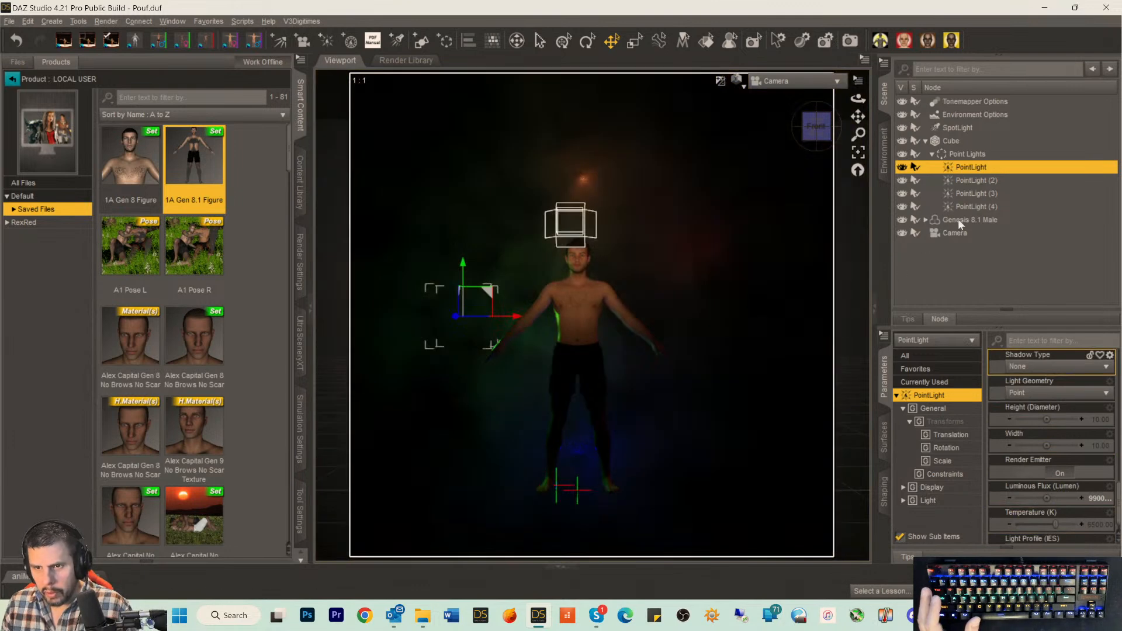
left_click(1028, 496)
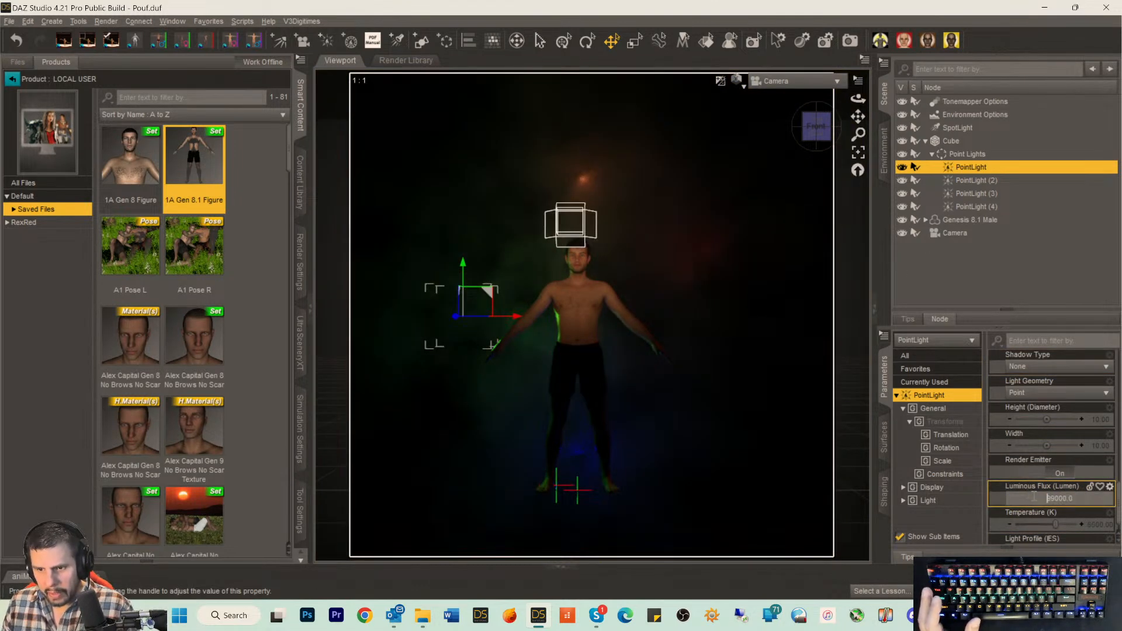
type("590000")
key("Return")
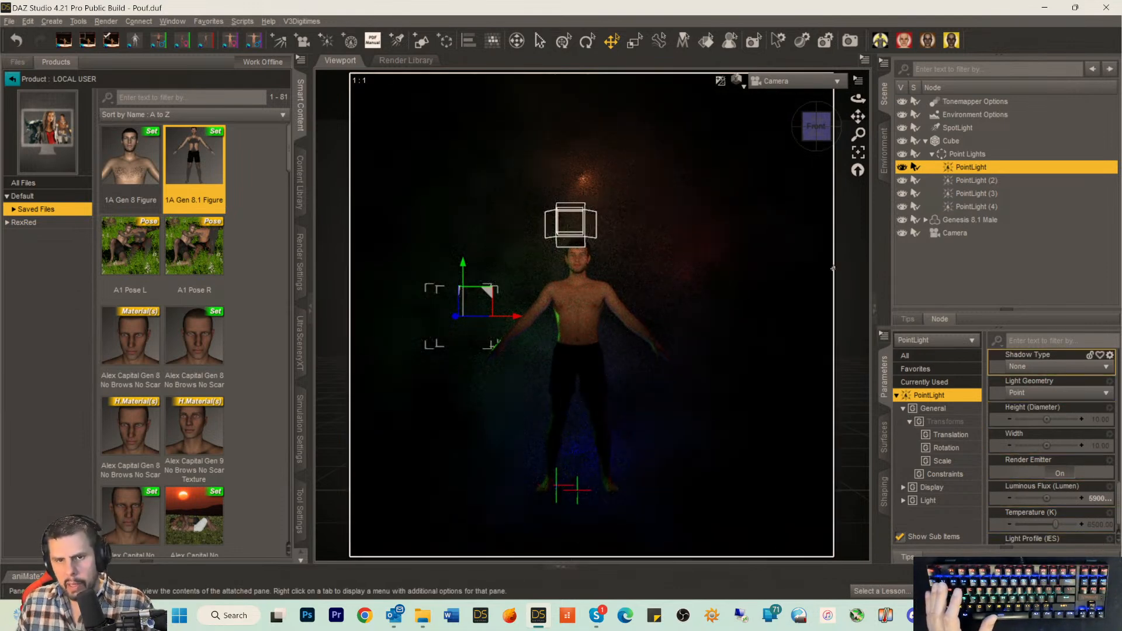
Change the Color of PointLight (2) to yellow, RGB 255, 255, 0.
left_click(970, 178)
left_click(937, 398)
scroll(1040, 502, "down", 5)
scroll(1089, 489, "down", 3)
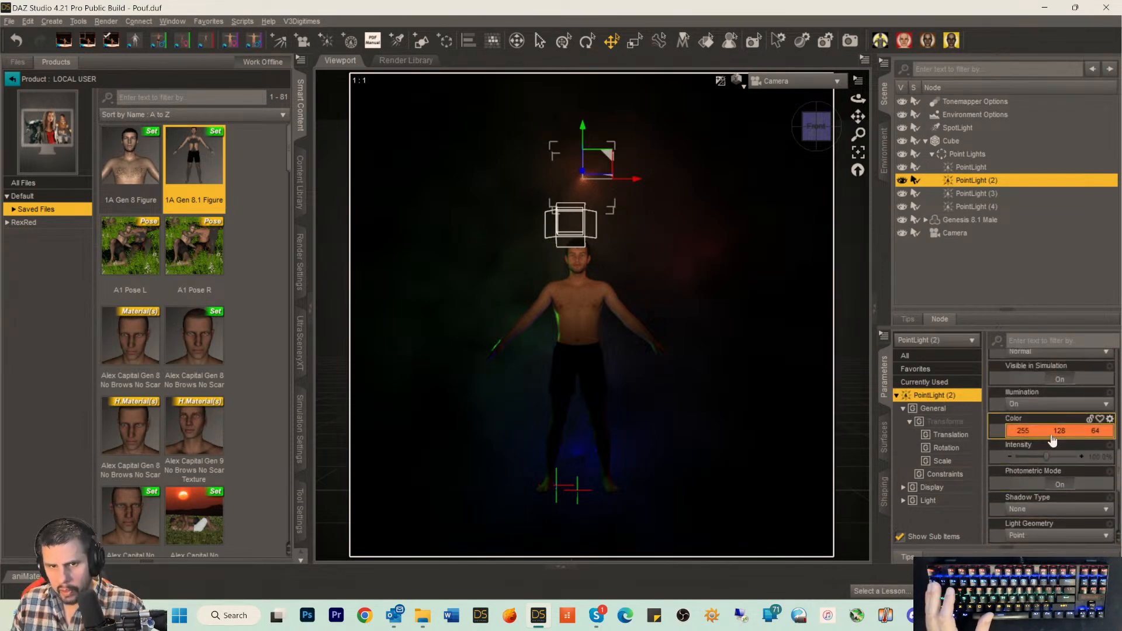
left_click(1049, 434)
left_click(429, 238)
left_click(635, 399)
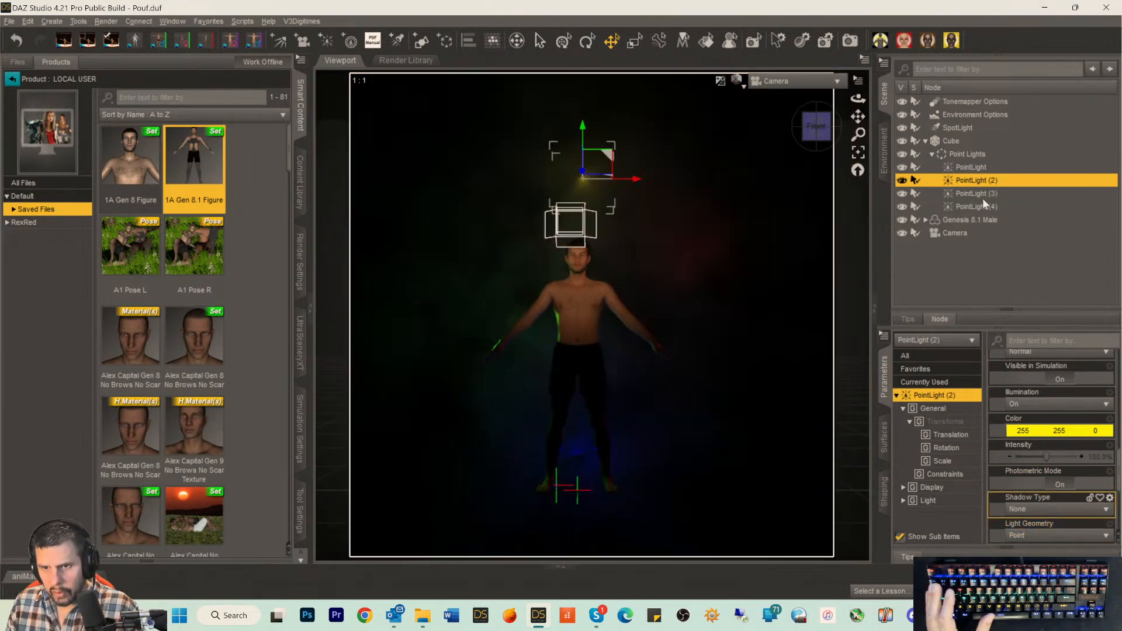
Set the Luminous Flux of PointLight (3) to 9500 lumens.
left_click(956, 193)
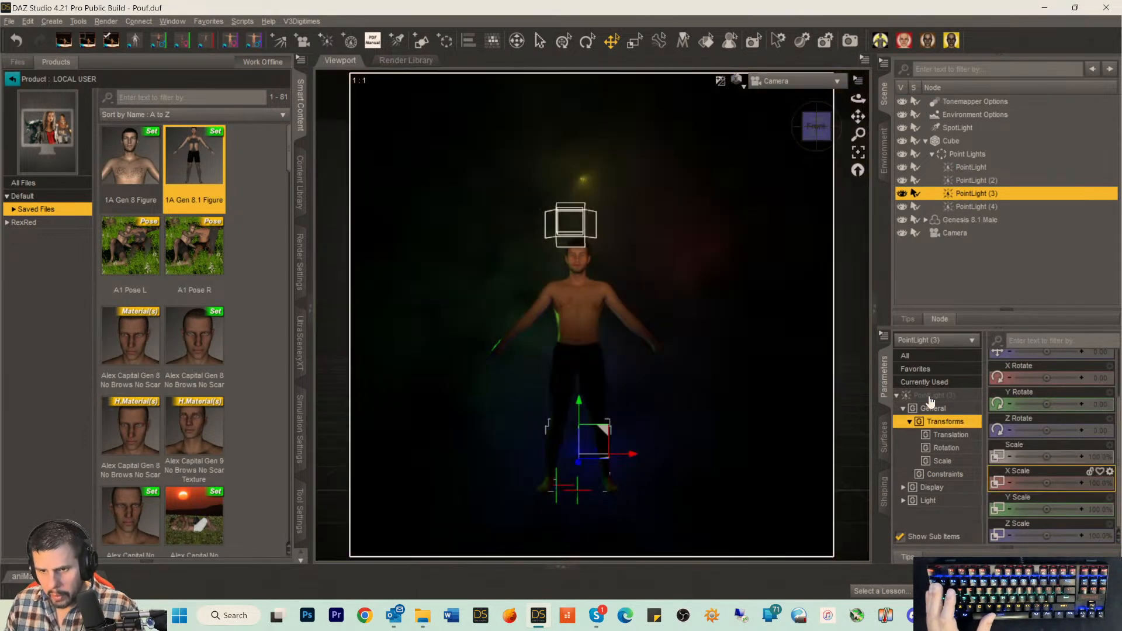
left_click(930, 397)
scroll(1088, 492, "down", 3)
scroll(1088, 494, "down", 6)
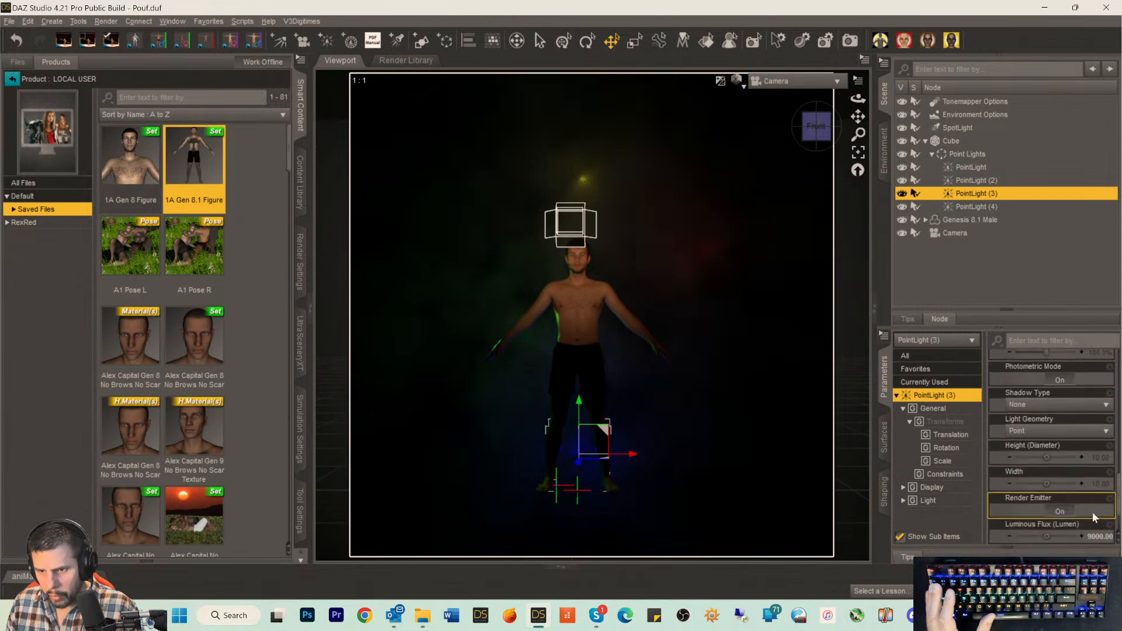
left_click(1092, 484)
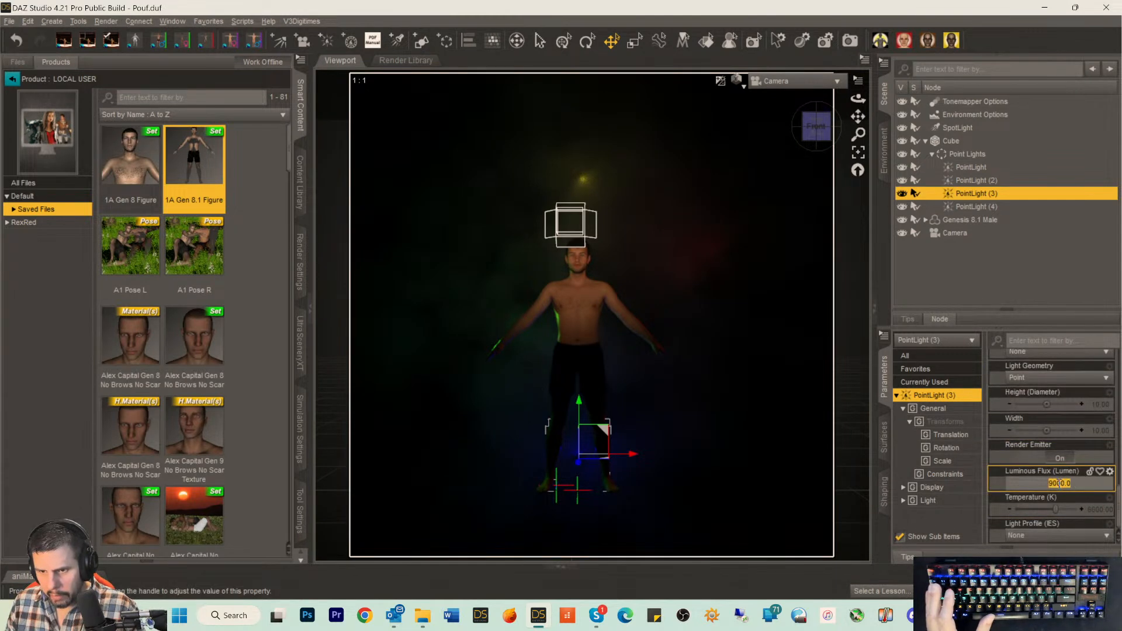
type("9500")
key("Return")
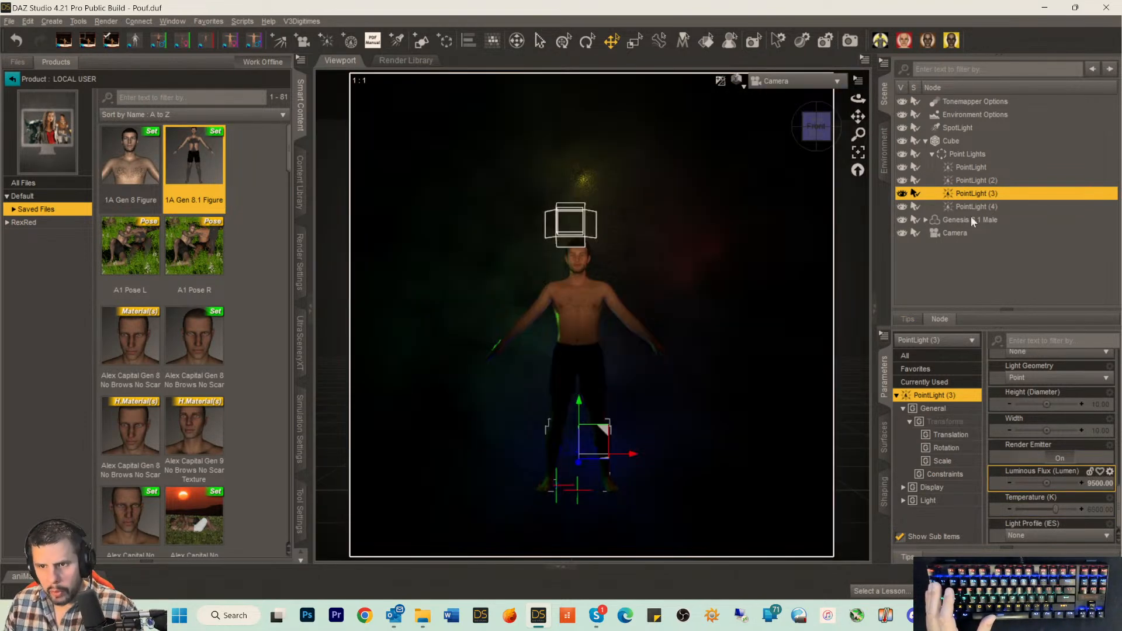
Set the Luminous Flux of PointLight (4) to 9500 lumens and save the scene.
left_click(975, 207)
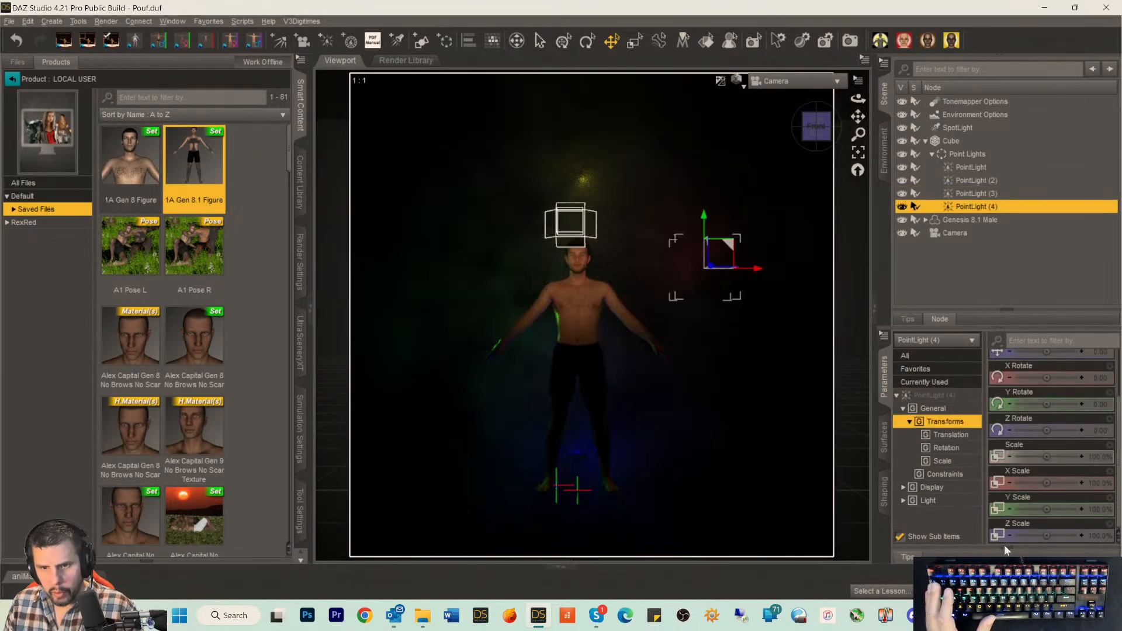
left_click(934, 395)
scroll(1079, 461, "down", 10)
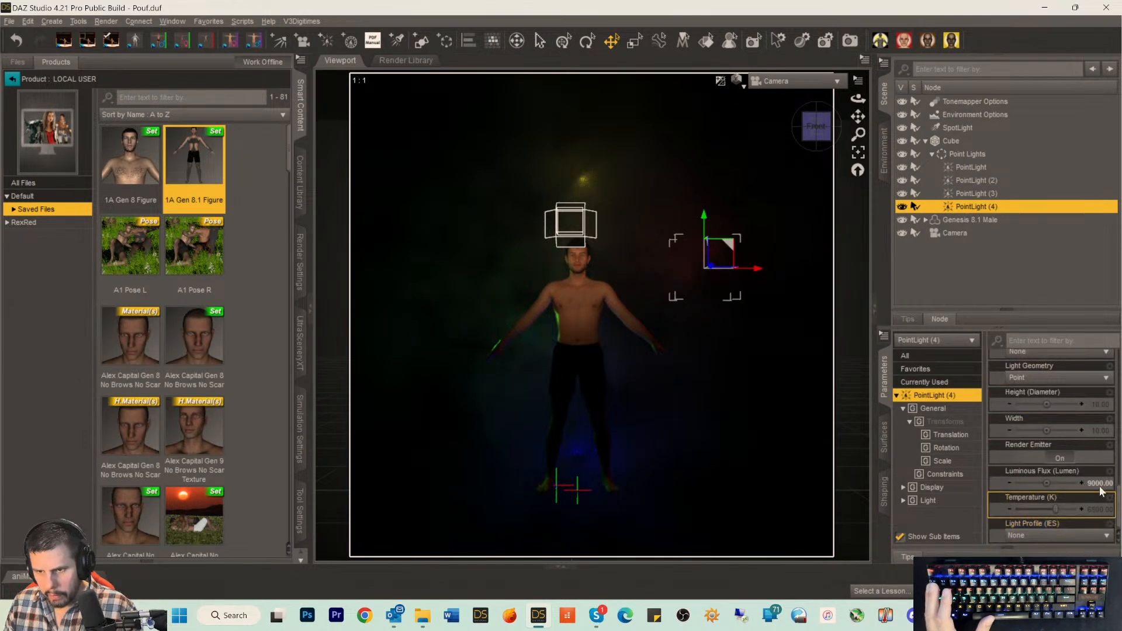
left_click(1100, 484)
type("9500")
key("Return")
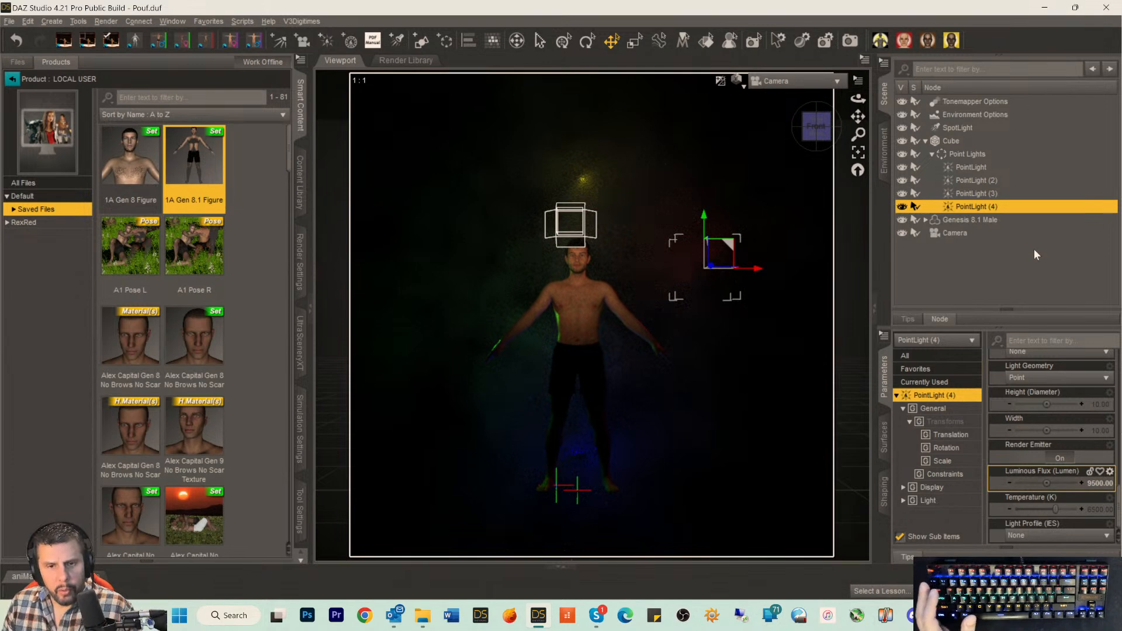
left_click(946, 219)
key("ctrl+s")
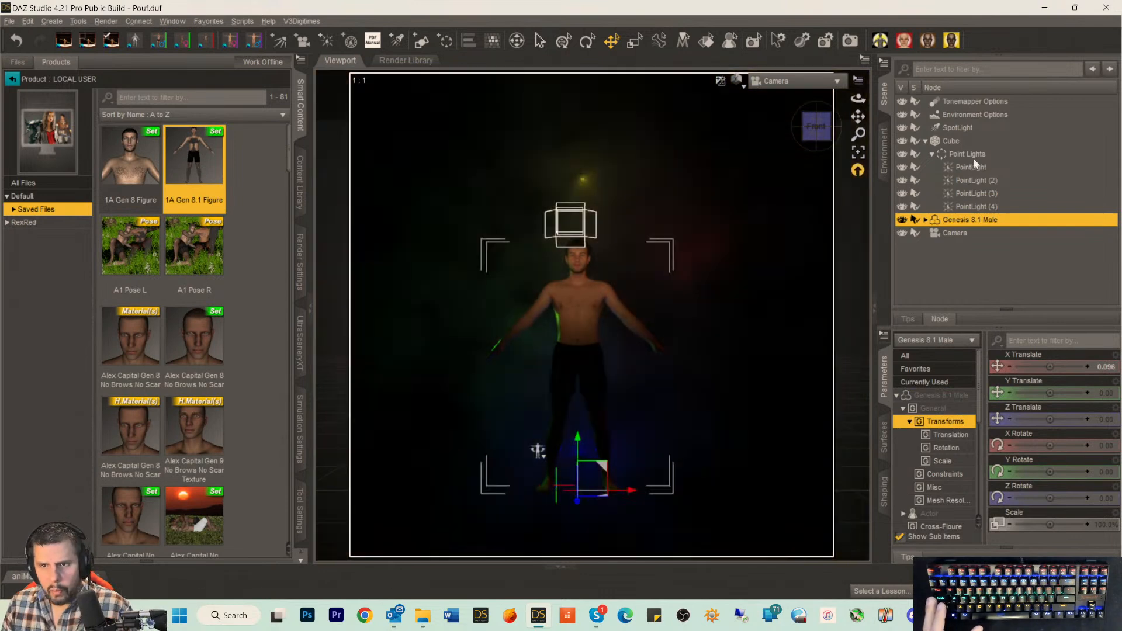
Turn off Visible in Viewport for the SpotLight and clear the scene selection.
left_click(957, 129)
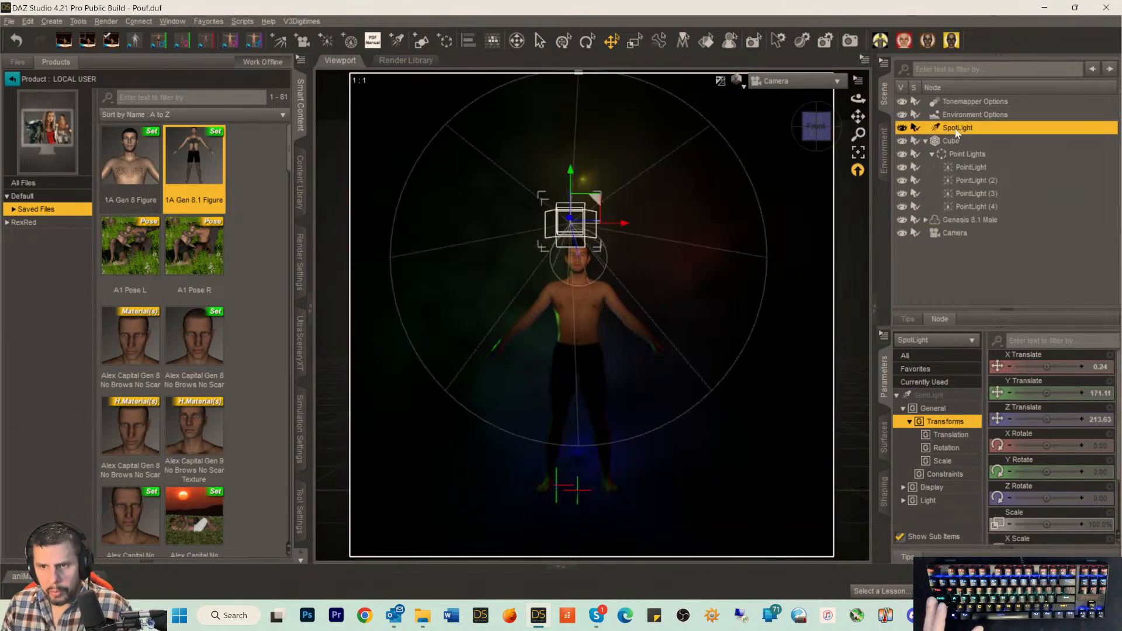
left_click(935, 488)
left_click(1040, 395)
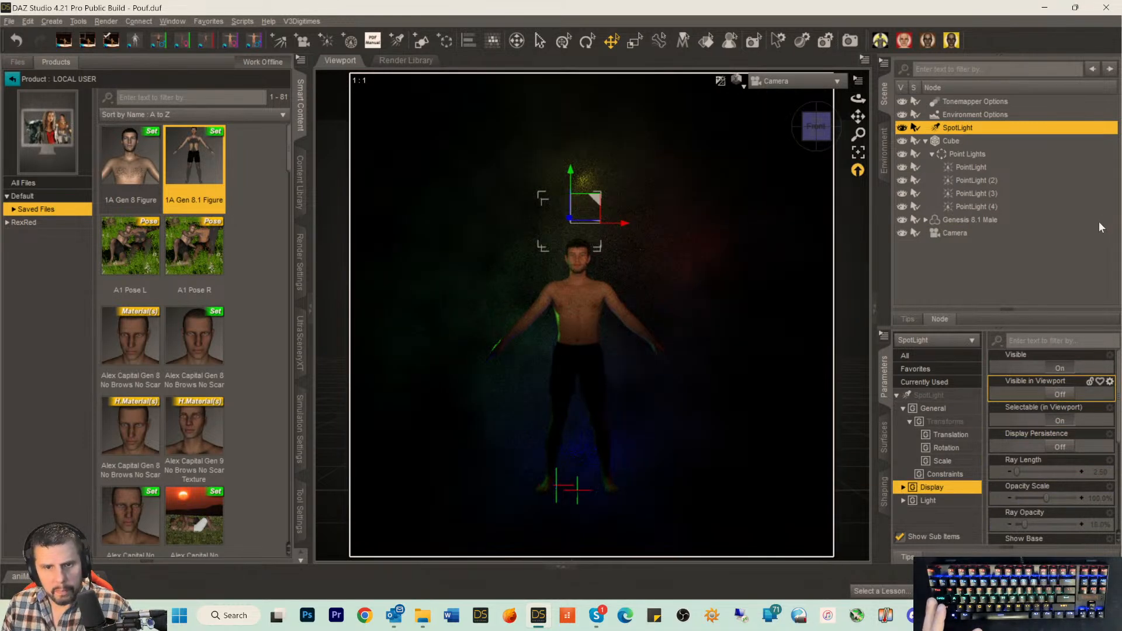
left_click(1088, 221)
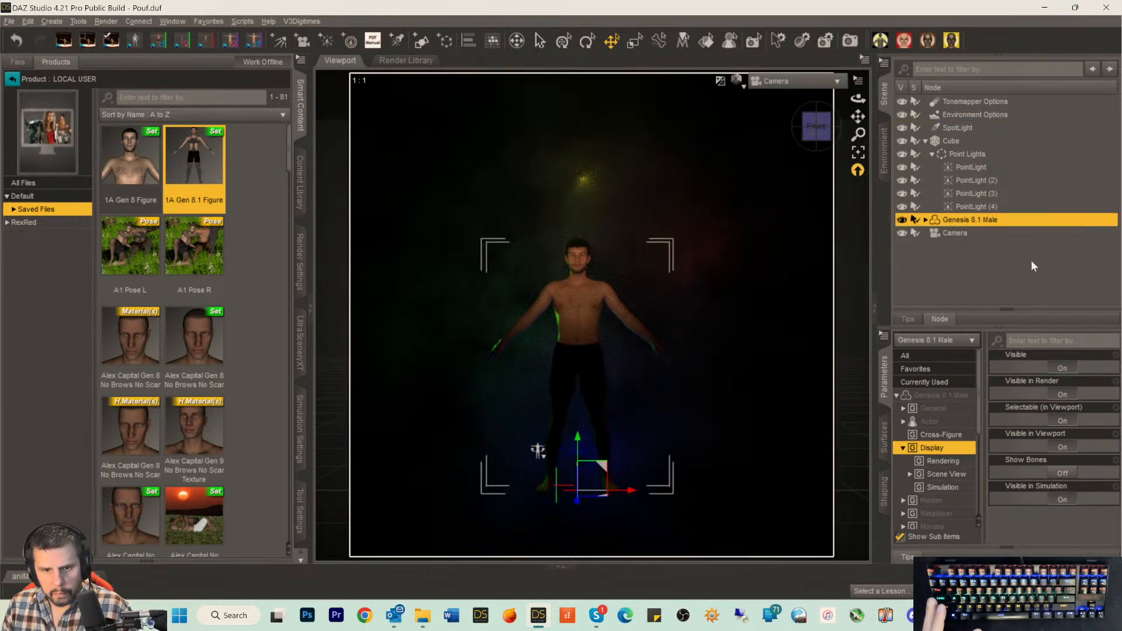
left_click(931, 286)
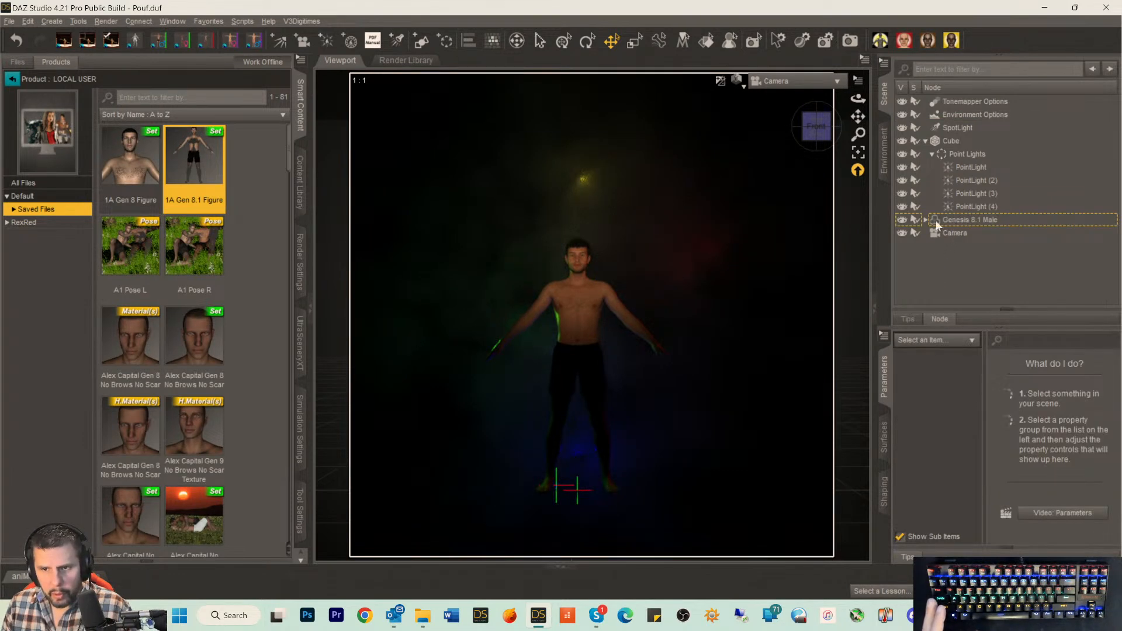
Select the Genesis 8.1 Male, return to the full product list and browse the products in the Poses category.
left_click(935, 220)
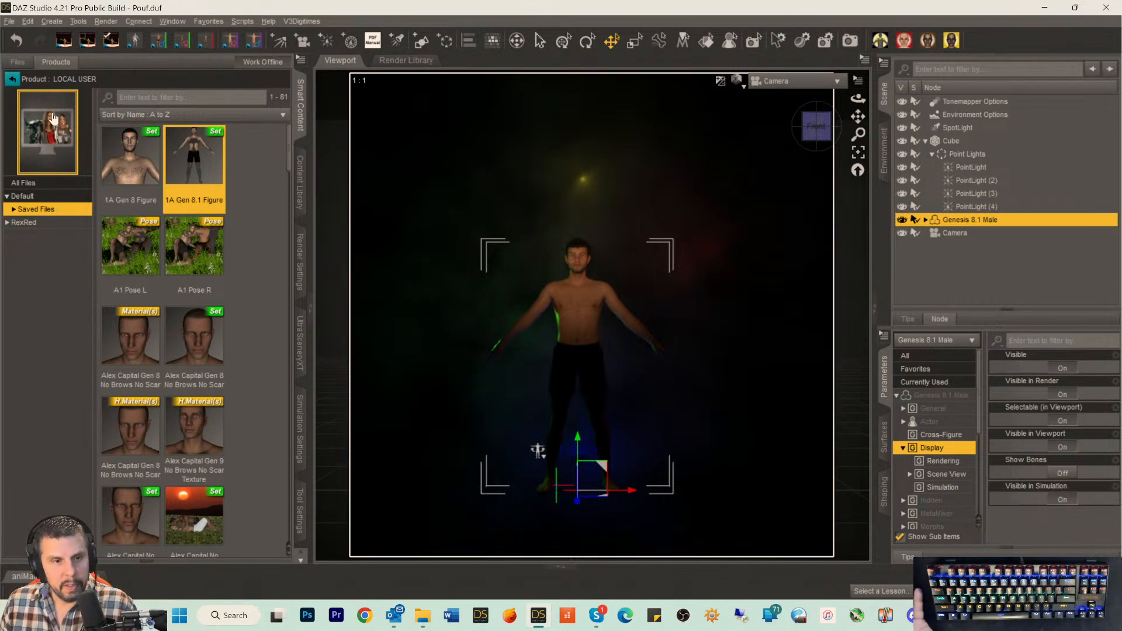
left_click(10, 81)
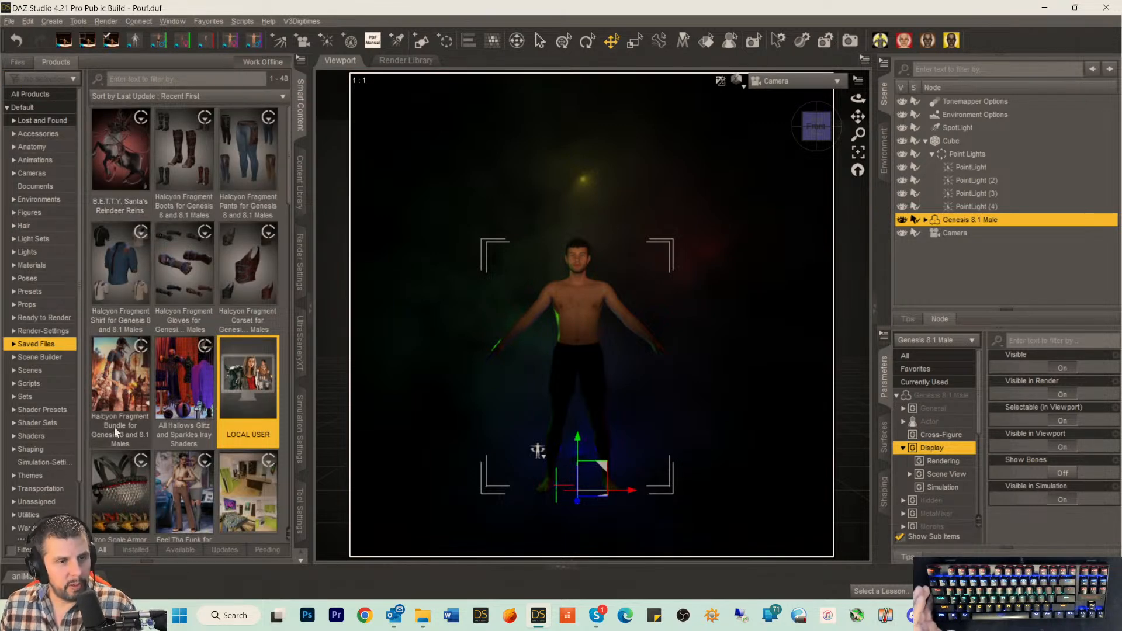
scroll(176, 327, "down", 5)
scroll(49, 462, "down", 2)
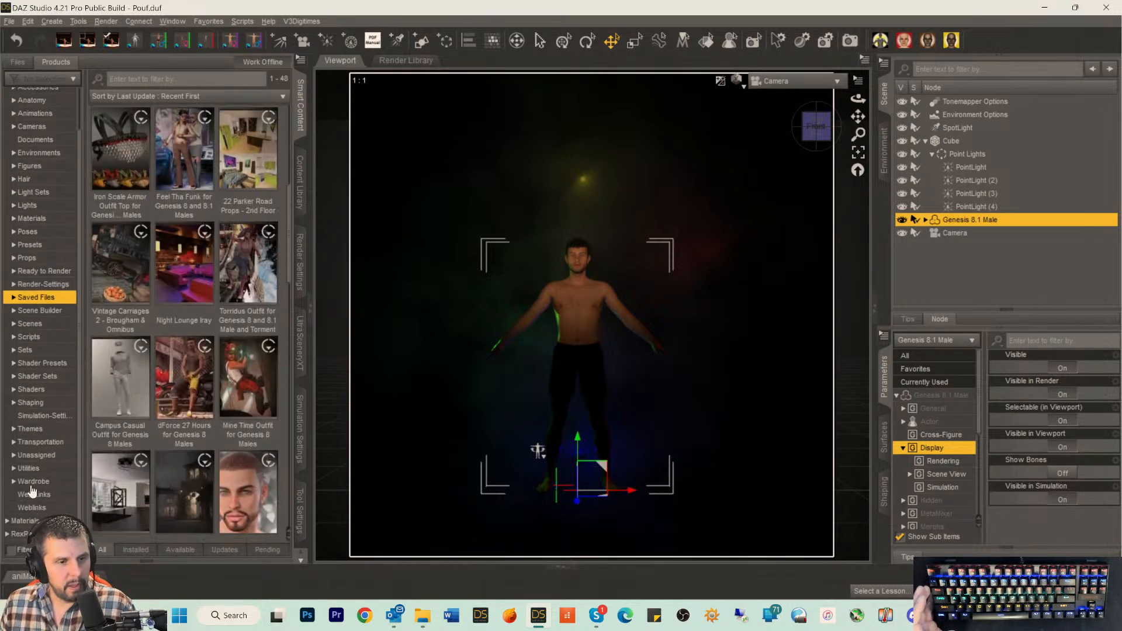
left_click(33, 481)
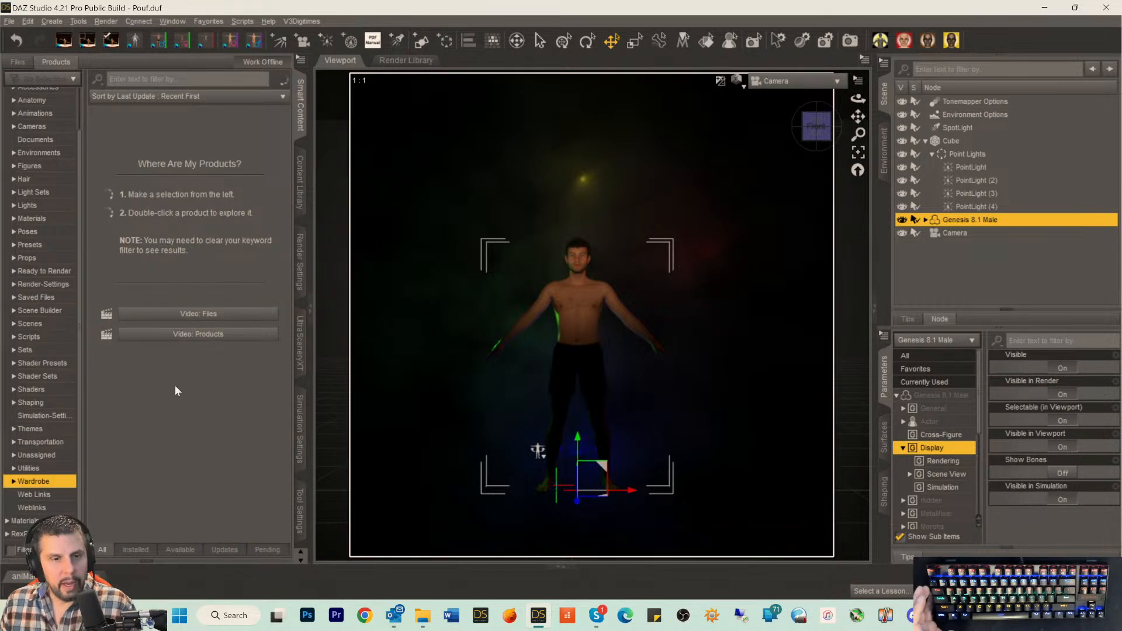
left_click(27, 232)
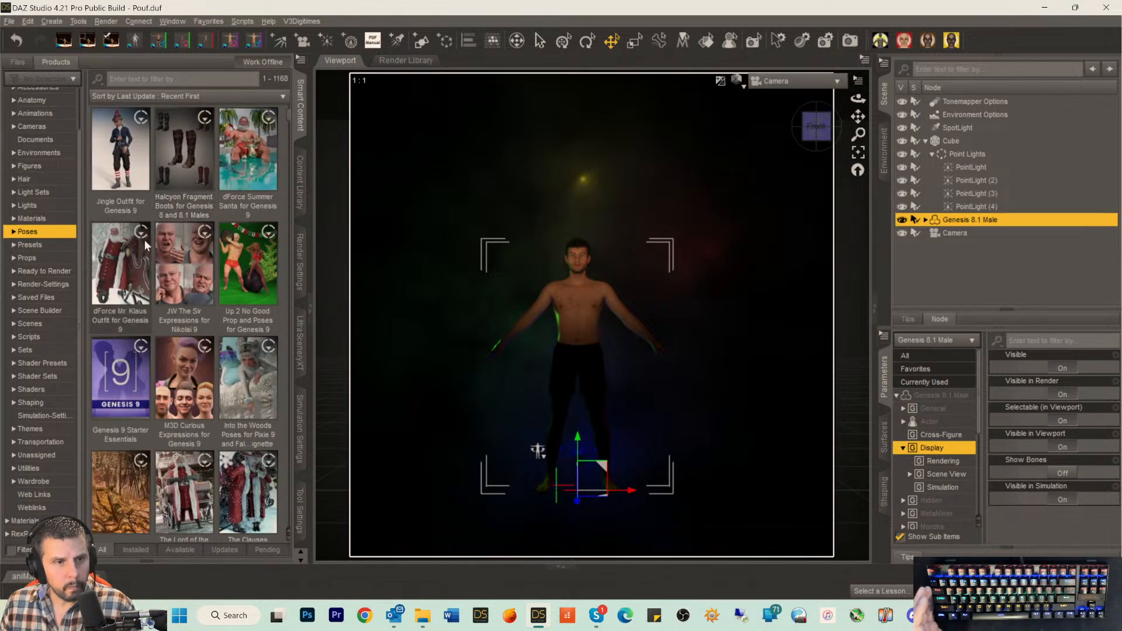
scroll(177, 247, "down", 1)
scroll(177, 247, "down", 10)
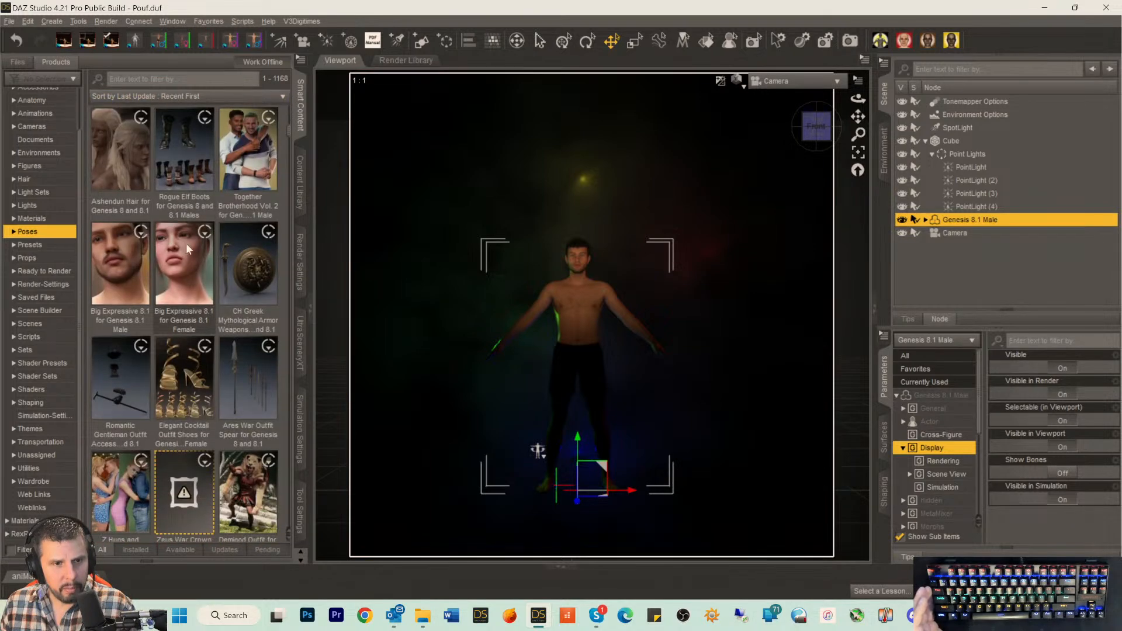
scroll(186, 248, "down", 5)
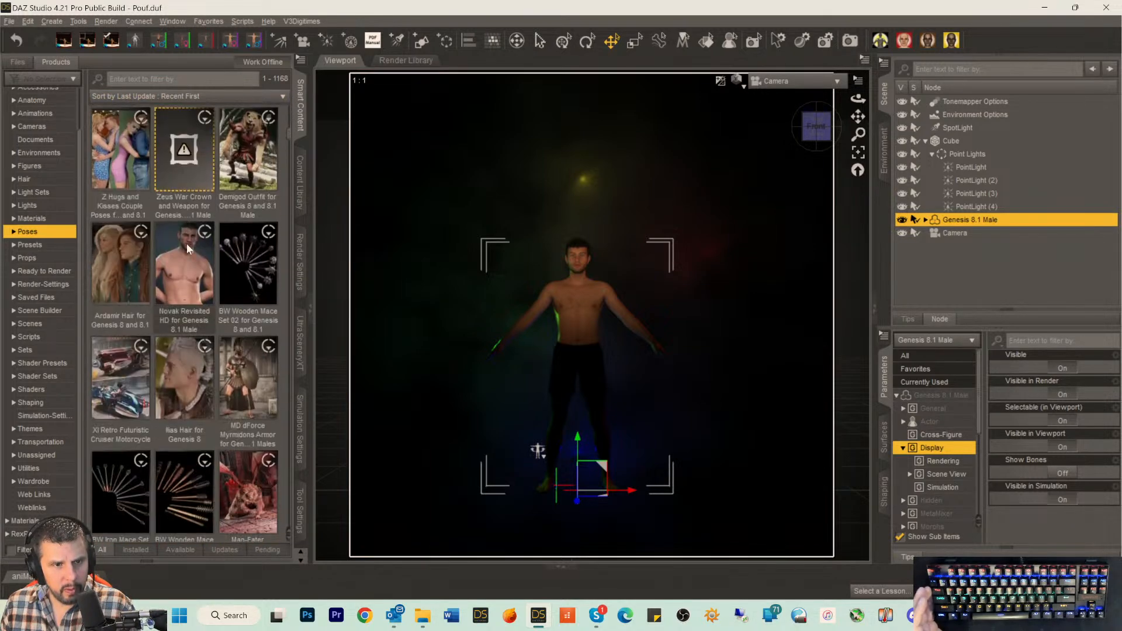
Filter the product library to content for the selected male figure and show its Standing poses under Poses By Function.
left_click(13, 233)
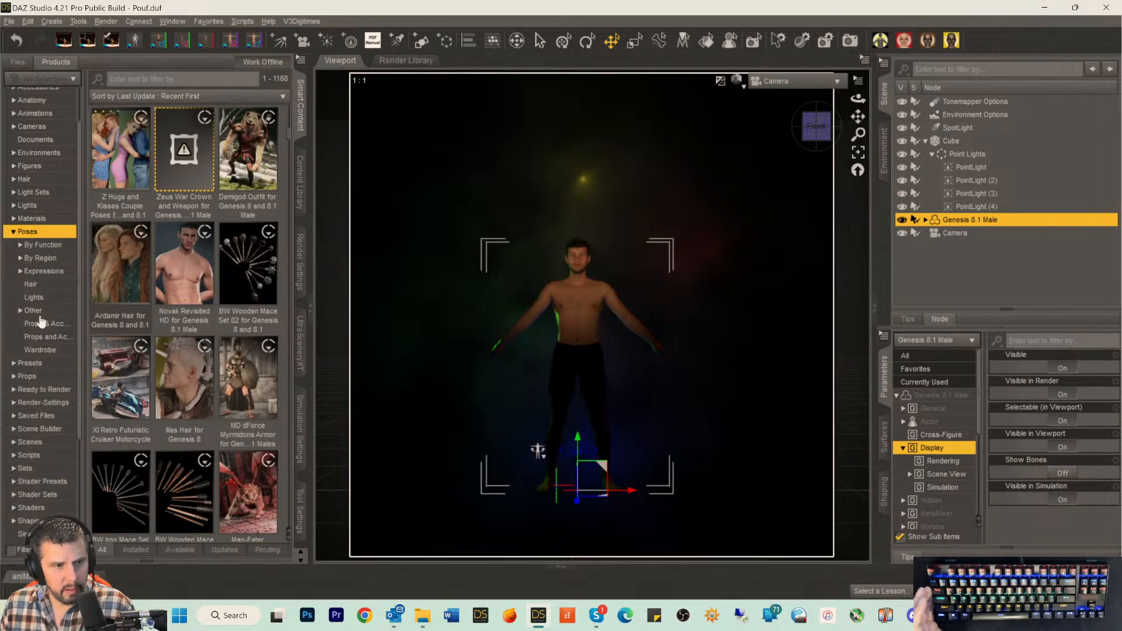
left_click(20, 246)
scroll(41, 328, "down", 7)
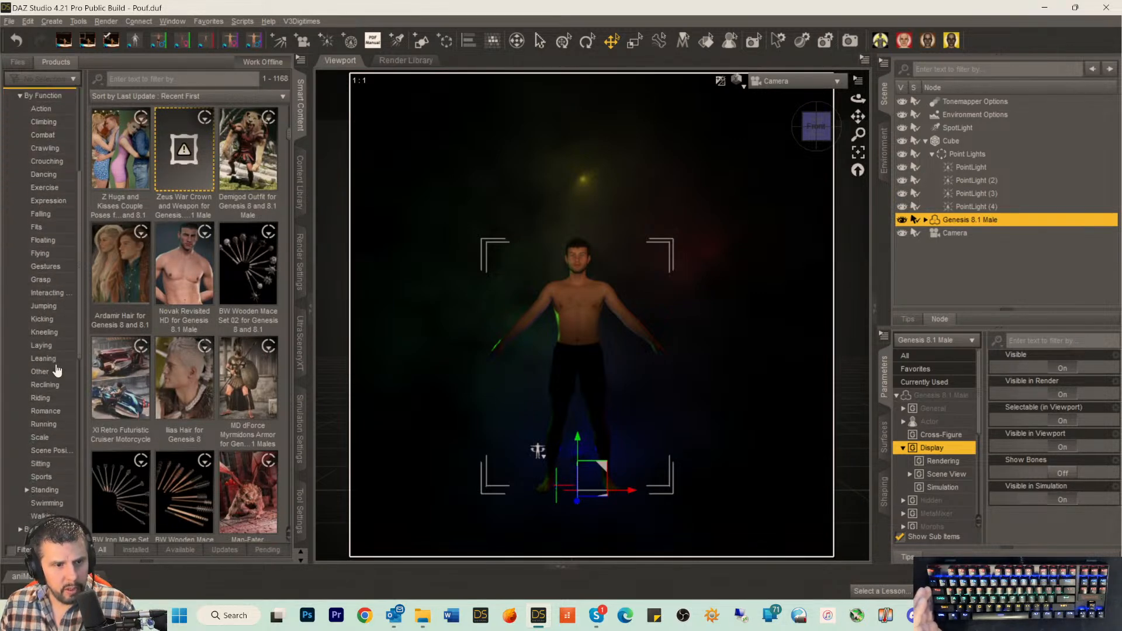
scroll(56, 381, "down", 1)
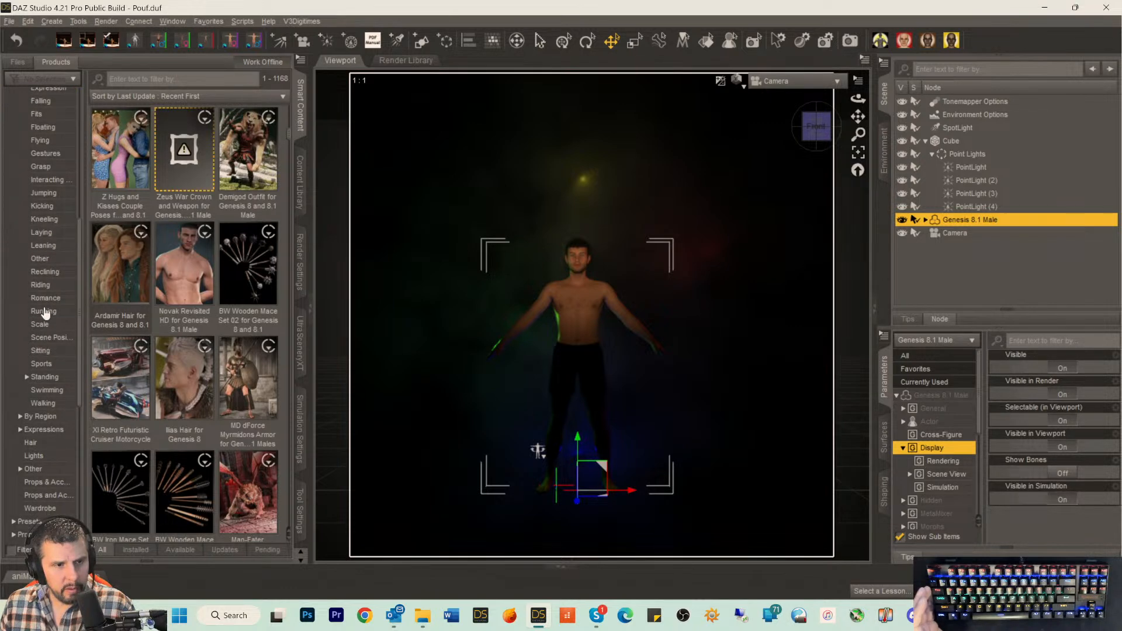
left_click(11, 549)
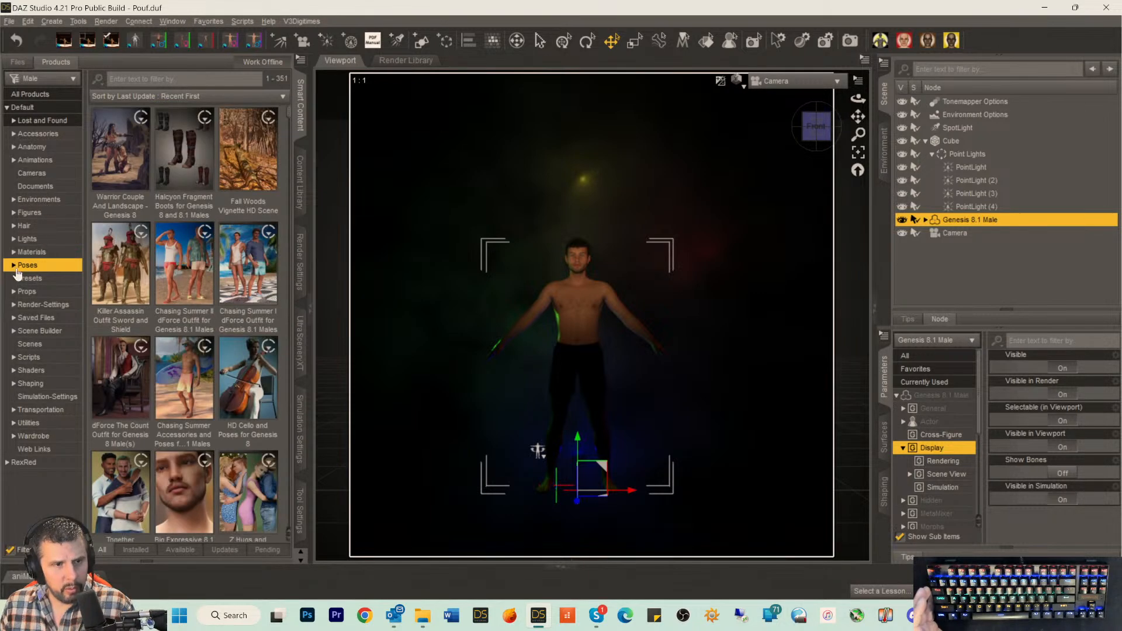
left_click(14, 266)
left_click(21, 280)
scroll(58, 403, "down", 5)
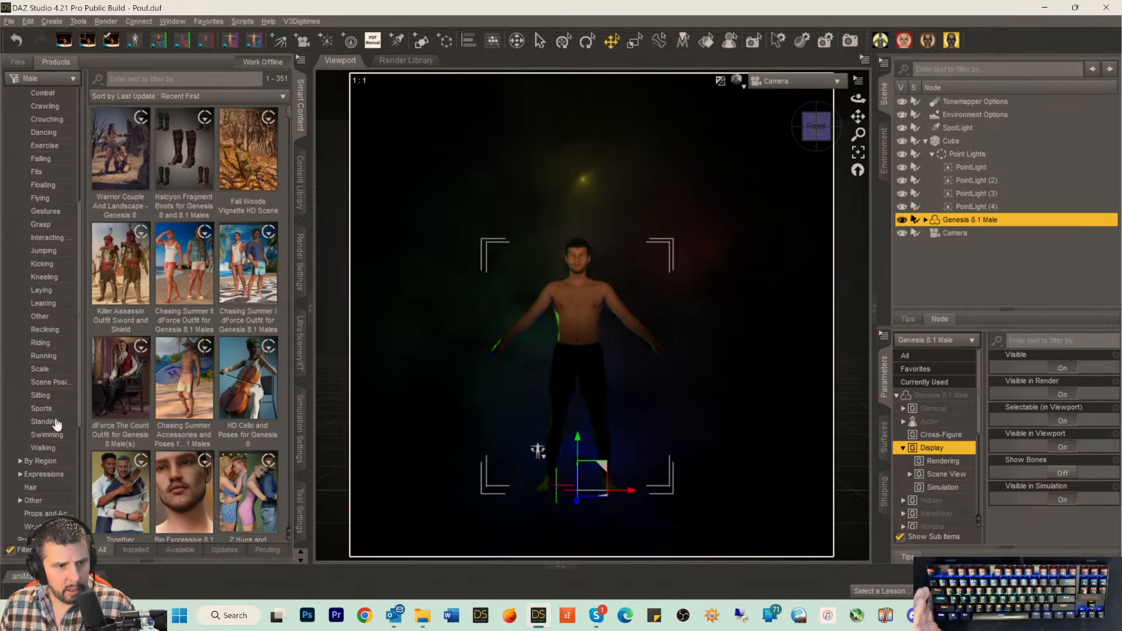
left_click(46, 421)
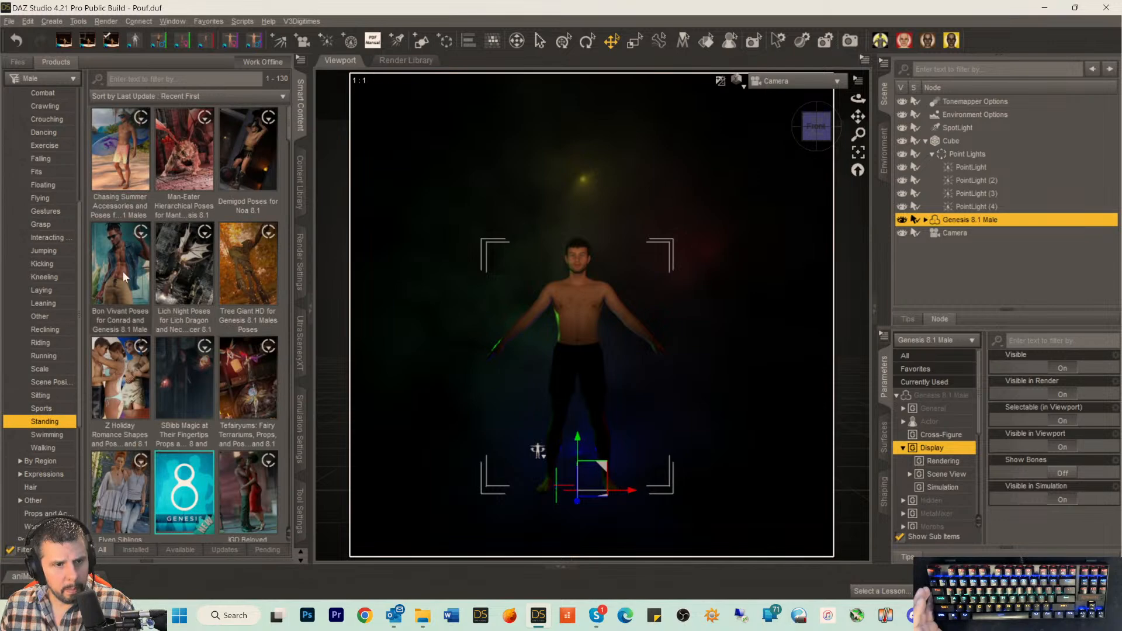
Apply the BoneBreaker 04 - Relaxed pose from STF Bone Breaker Armor for Genesis 8 Male(s) to the figure.
scroll(138, 262, "down", 5)
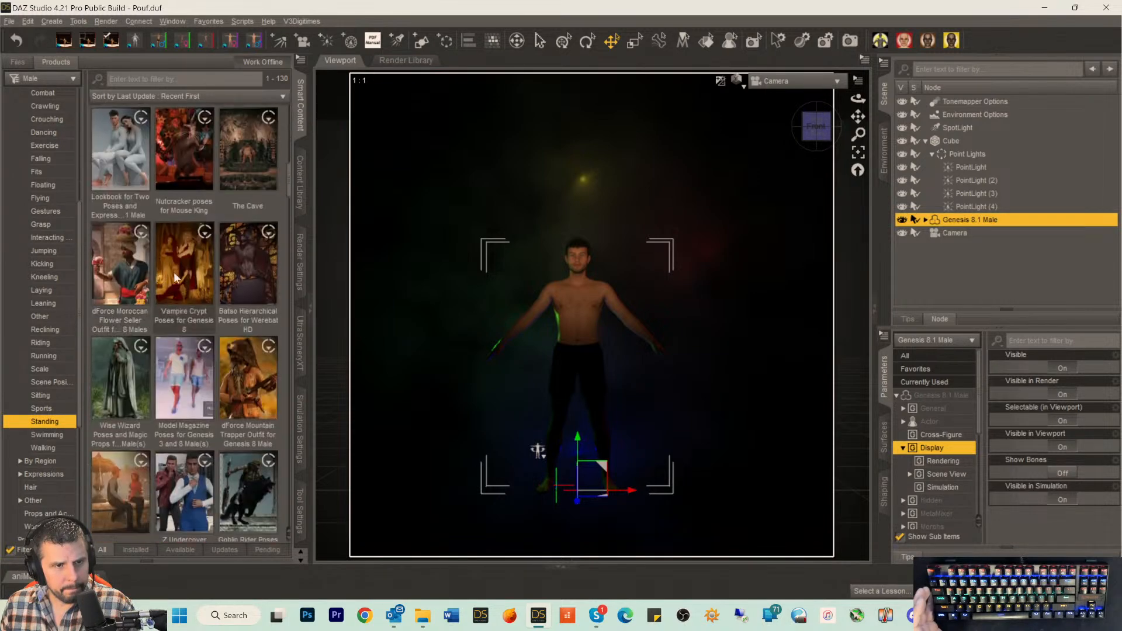
scroll(180, 268, "down", 3)
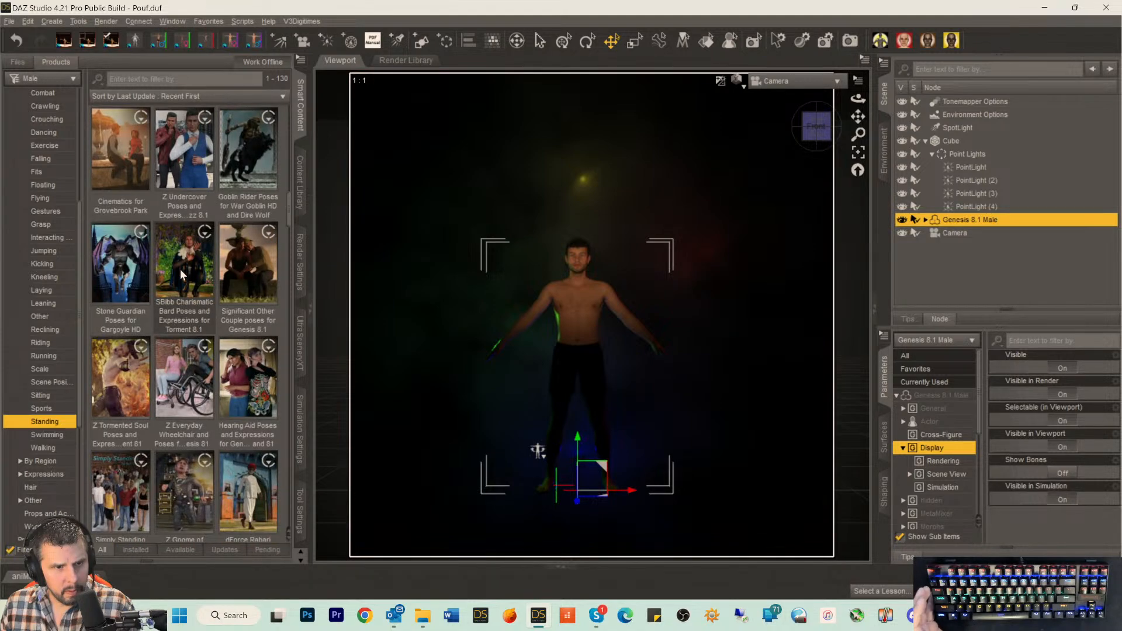
scroll(180, 269, "down", 5)
scroll(184, 258, "down", 2)
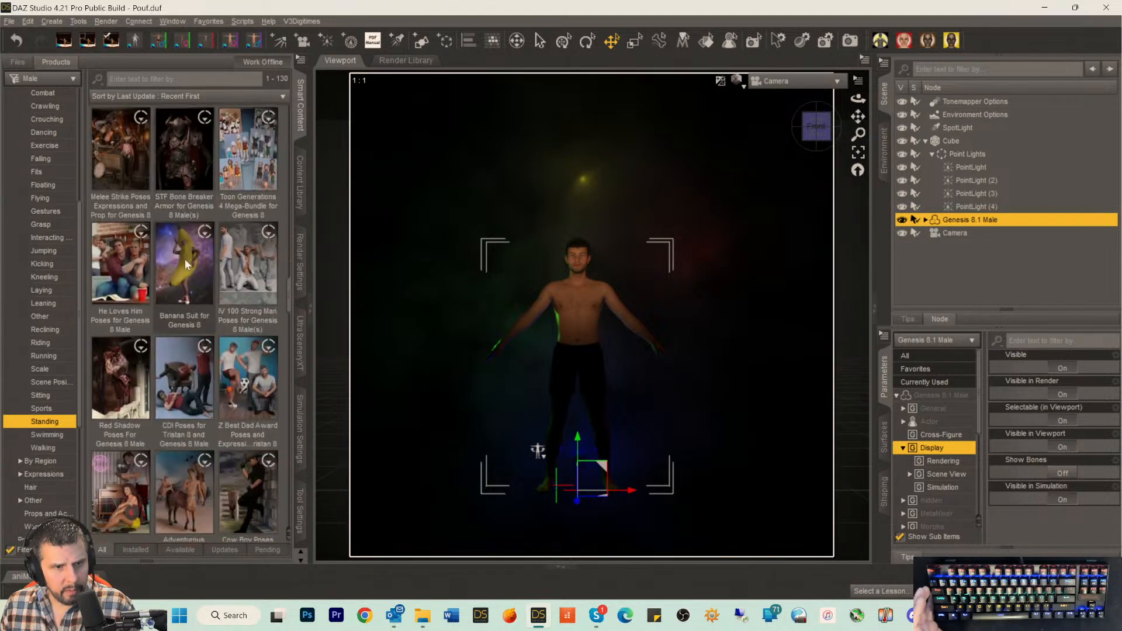
double_click(182, 152)
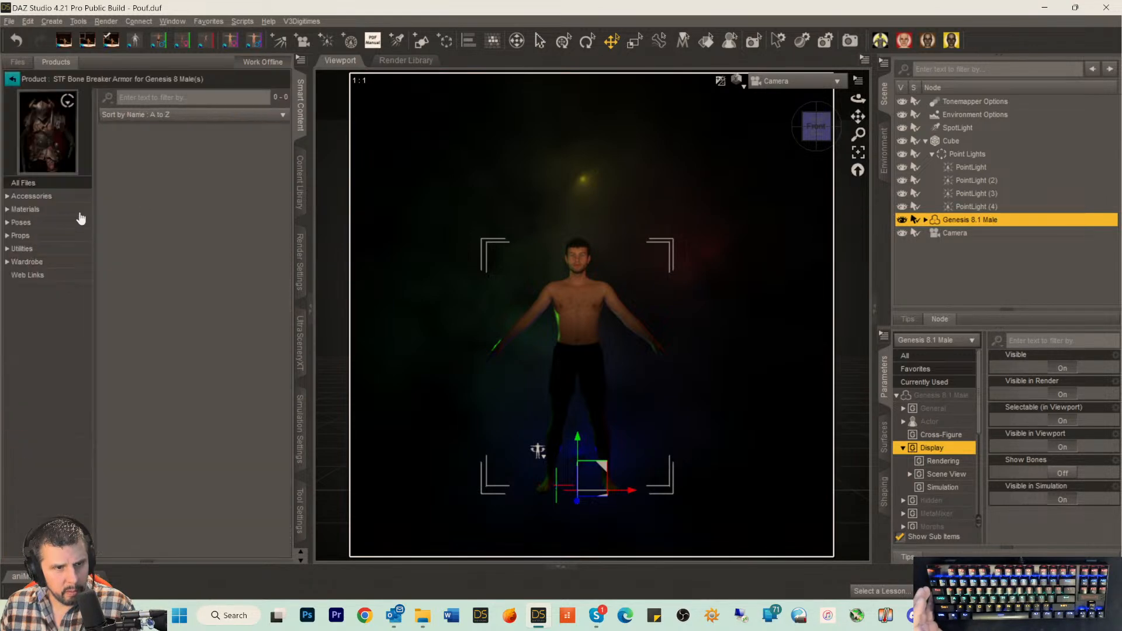
left_click(22, 224)
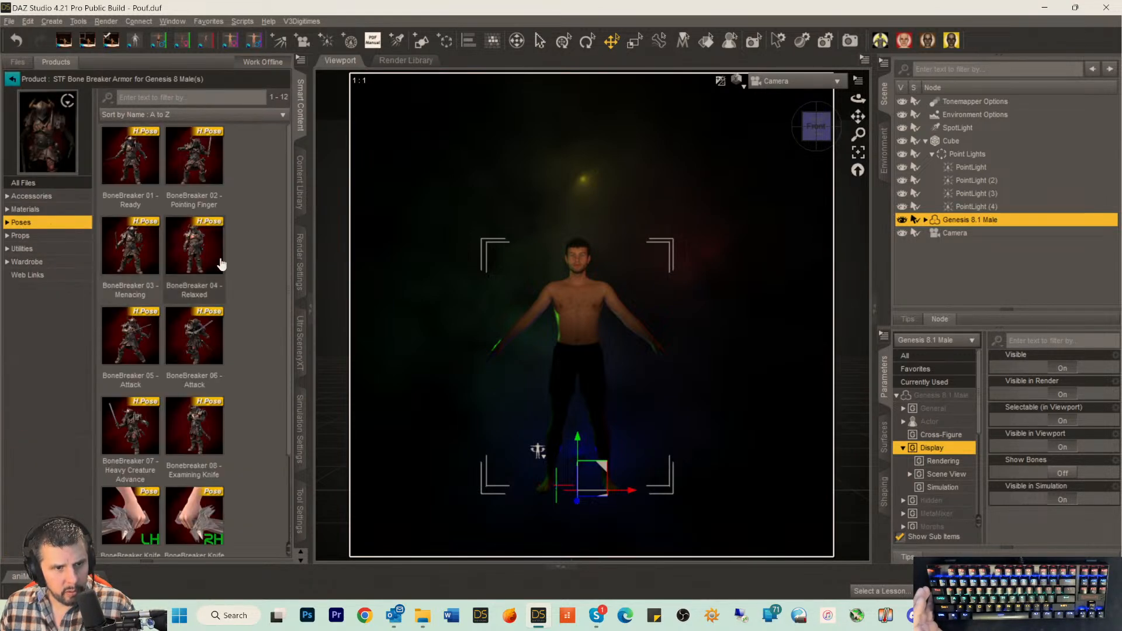
scroll(211, 280, "down", 3)
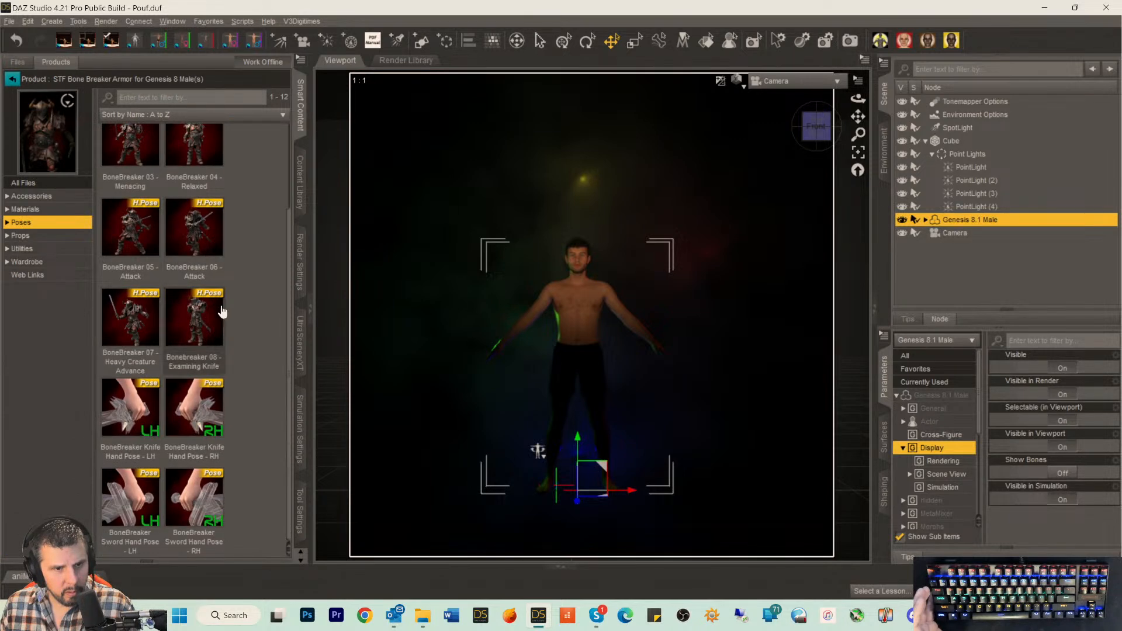
scroll(207, 303, "up", 3)
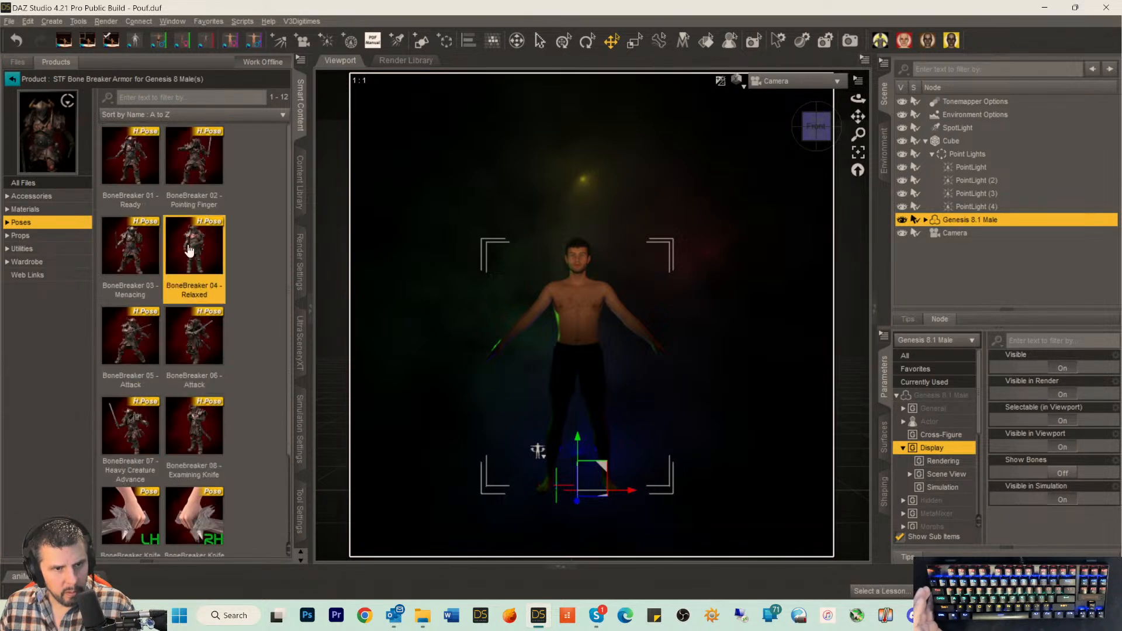
double_click(193, 257)
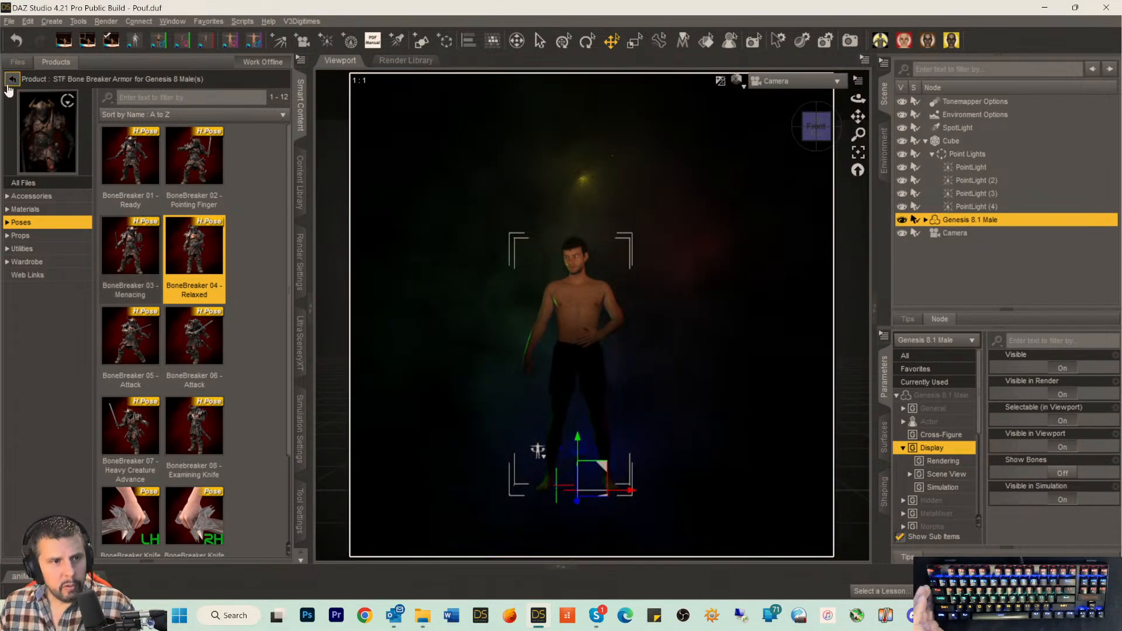
Return to the filtered product list and show the Wardrobe category for the male figure.
left_click(11, 79)
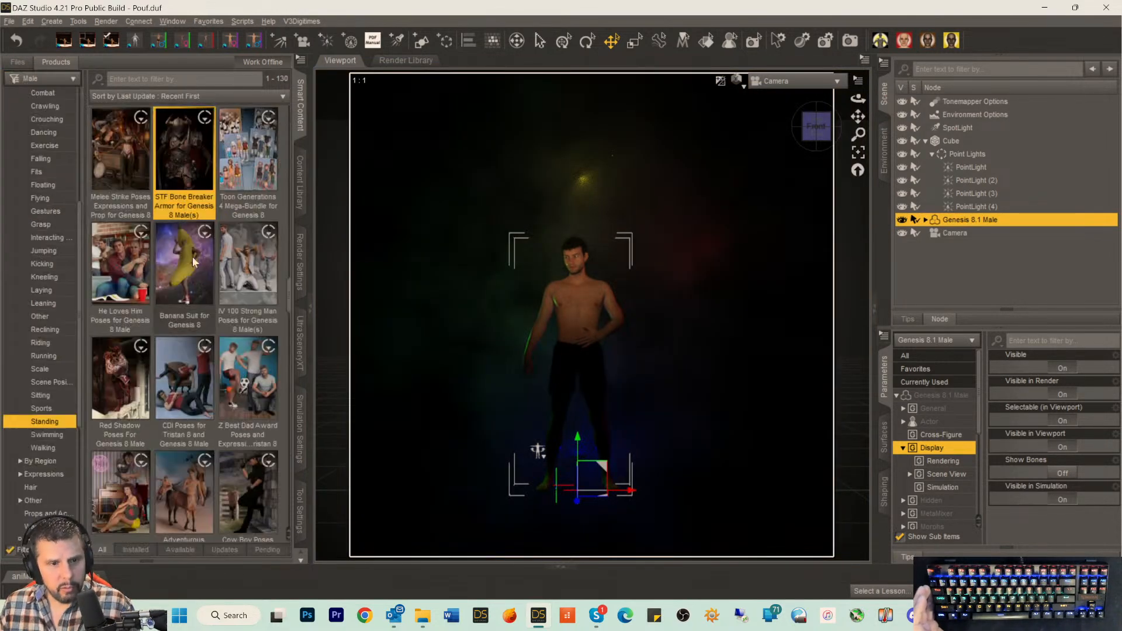
scroll(195, 297, "down", 10)
scroll(56, 426, "down", 5)
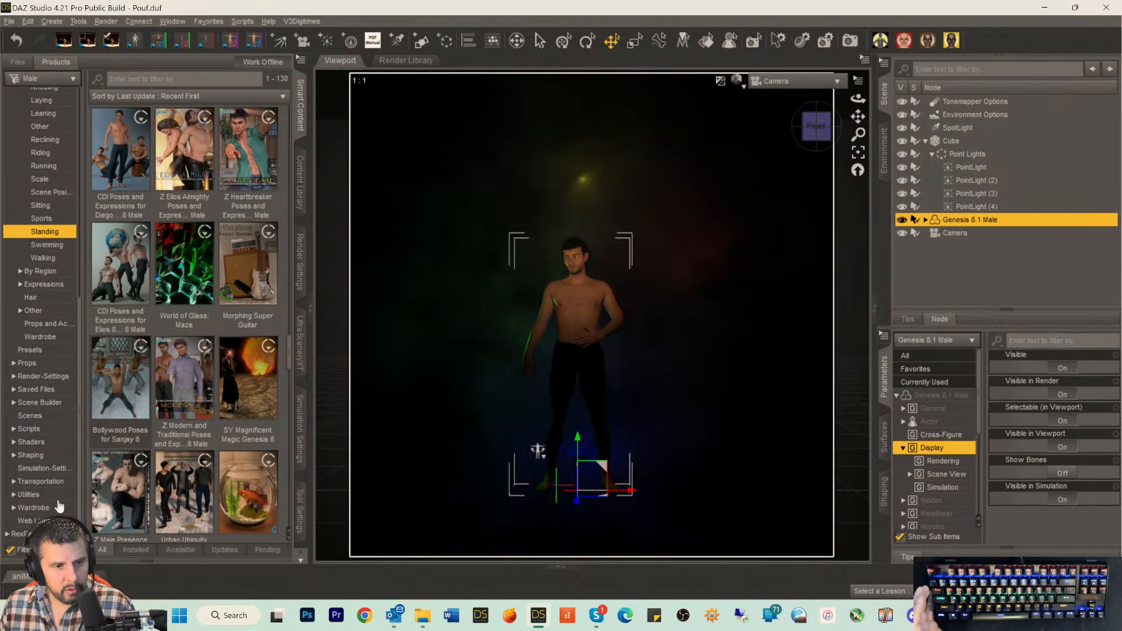
left_click(33, 507)
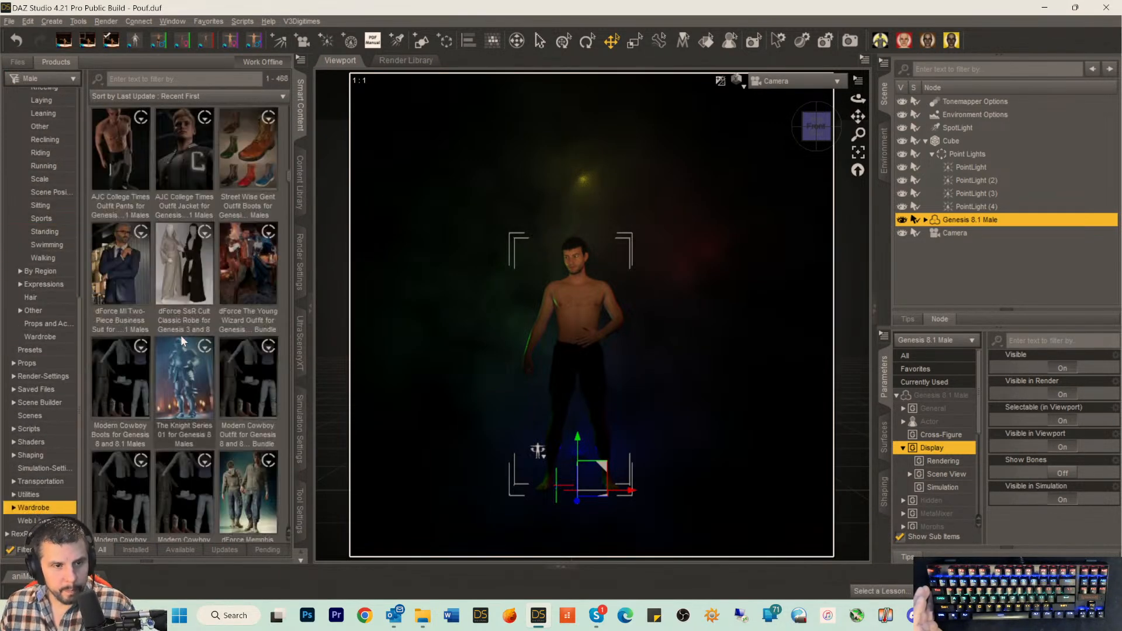
Browse the male wardrobe products and open Furuta Techwear for Genesis 8 Males.
mouse_move(173, 246)
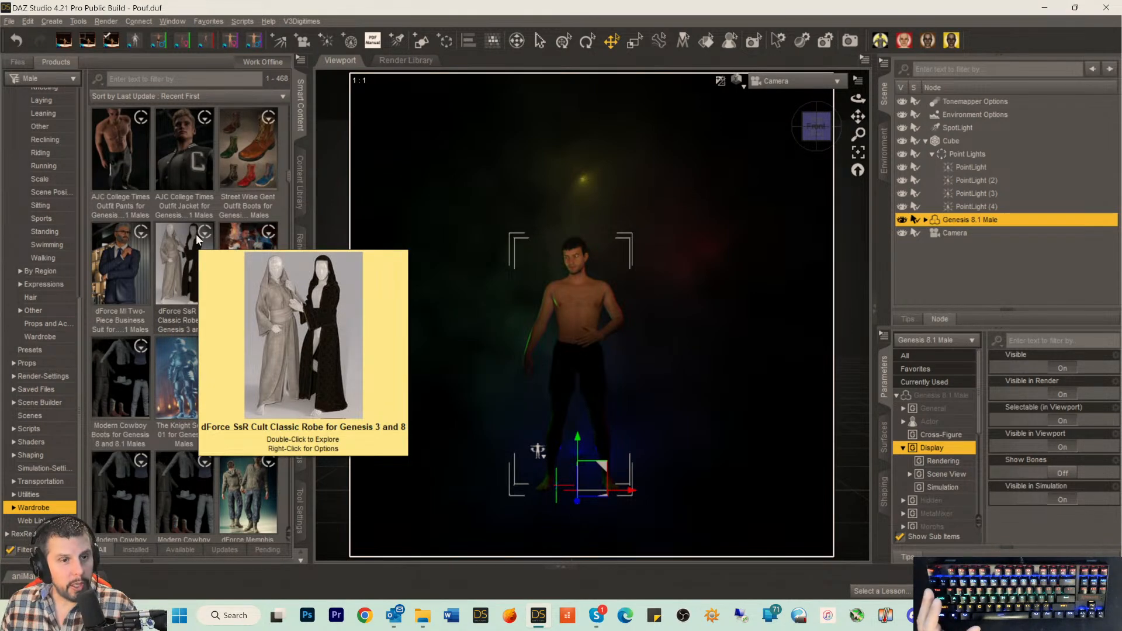
scroll(196, 235, "down", 5)
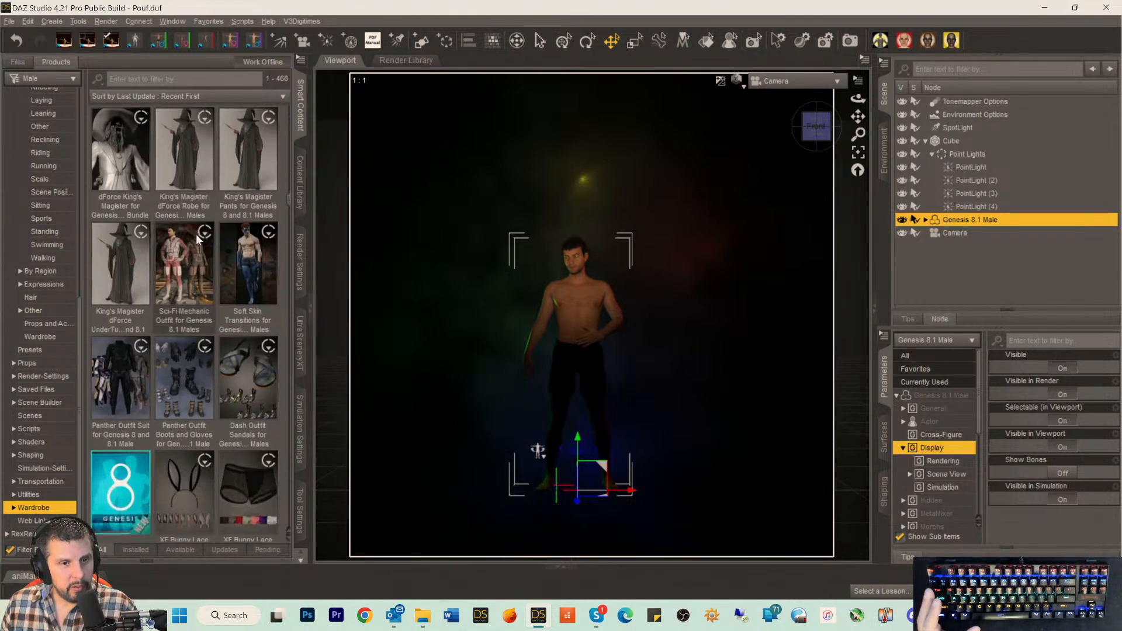
scroll(197, 237, "down", 3)
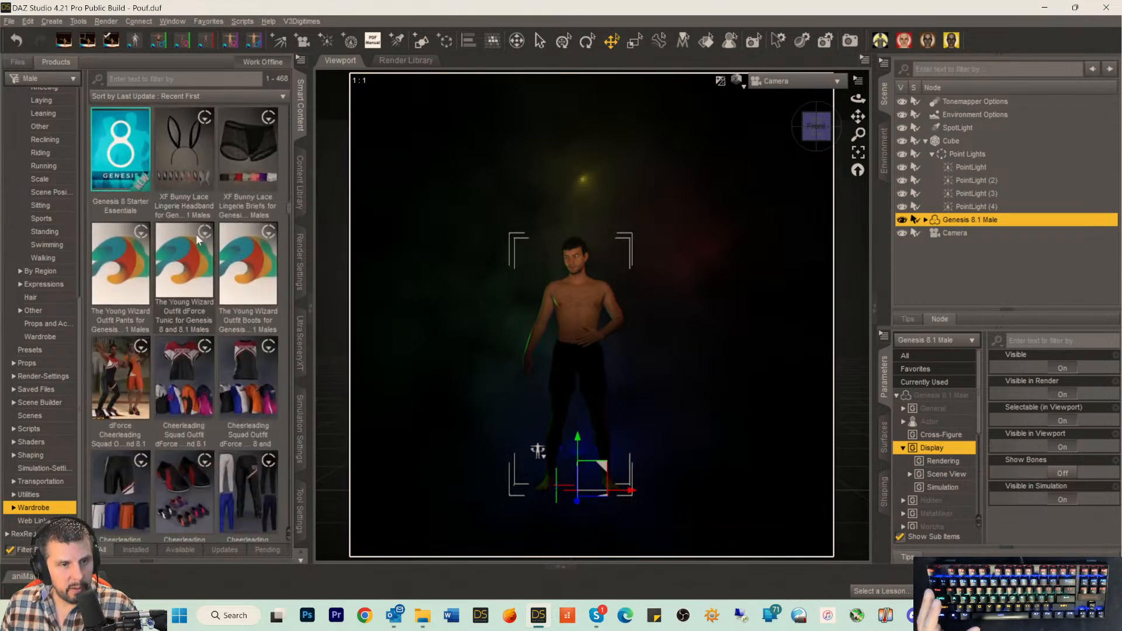
scroll(195, 235, "down", 3)
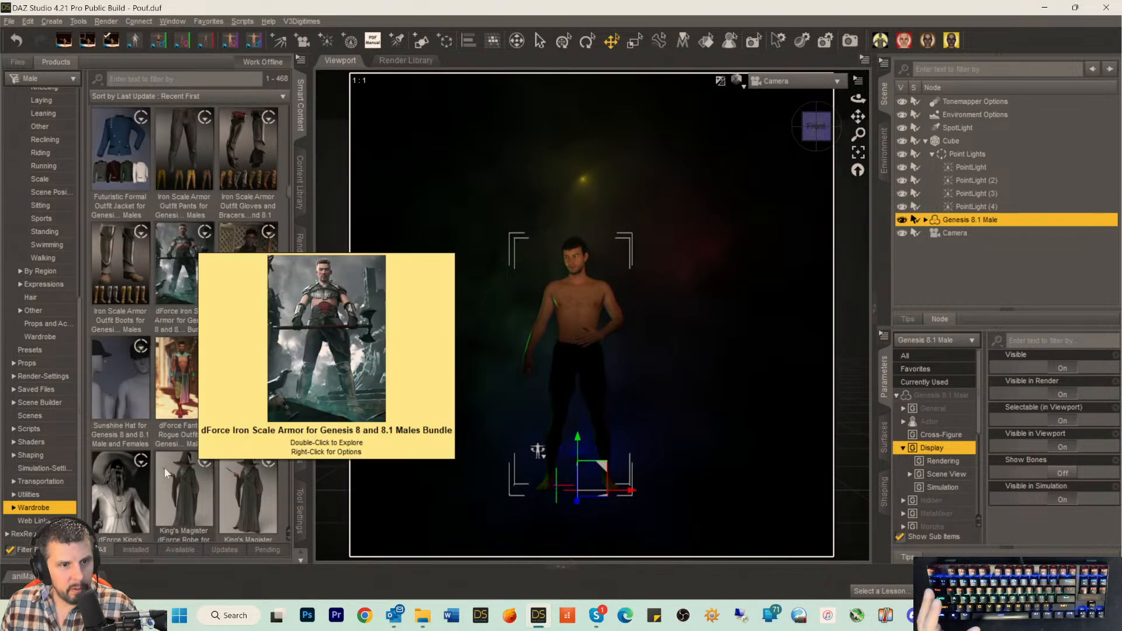
scroll(208, 485, "down", 3)
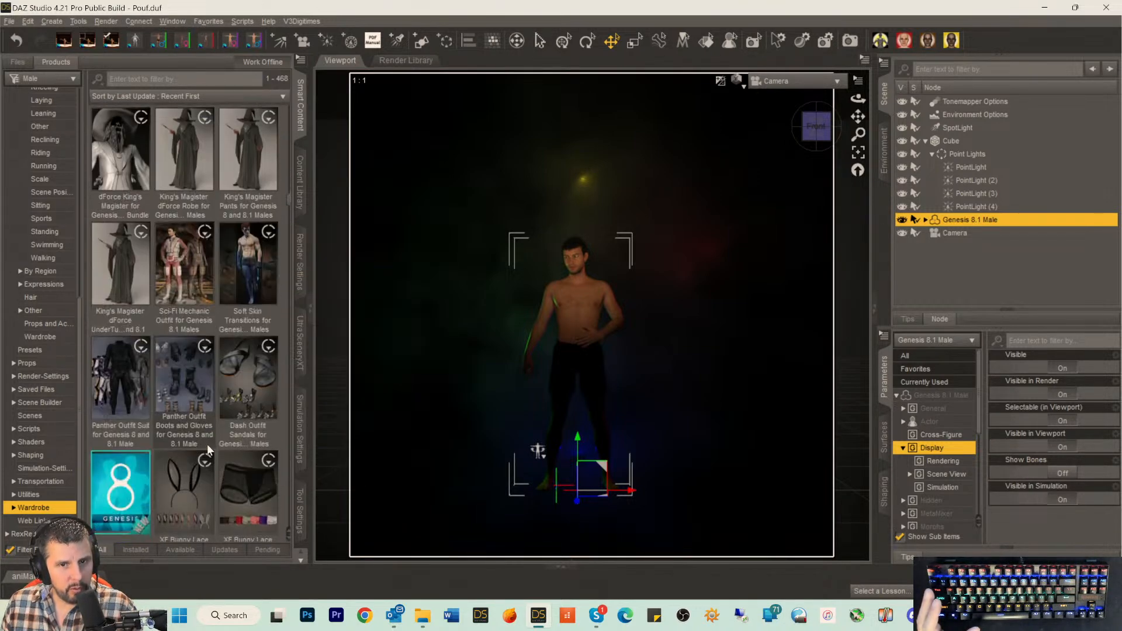
mouse_move(181, 146)
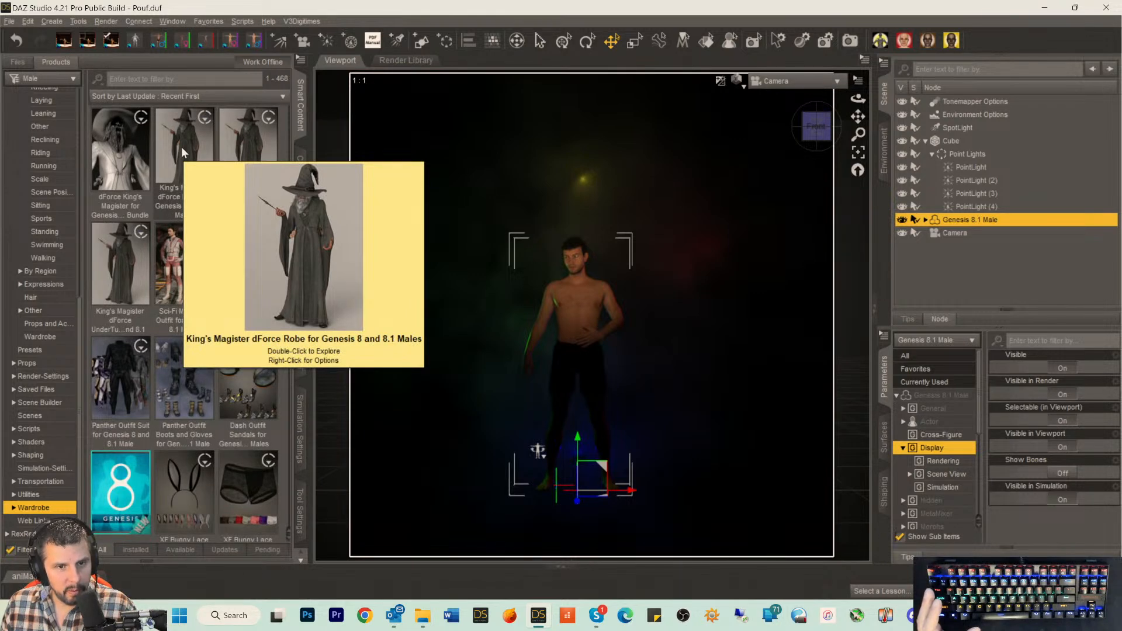
scroll(181, 146, "down", 4)
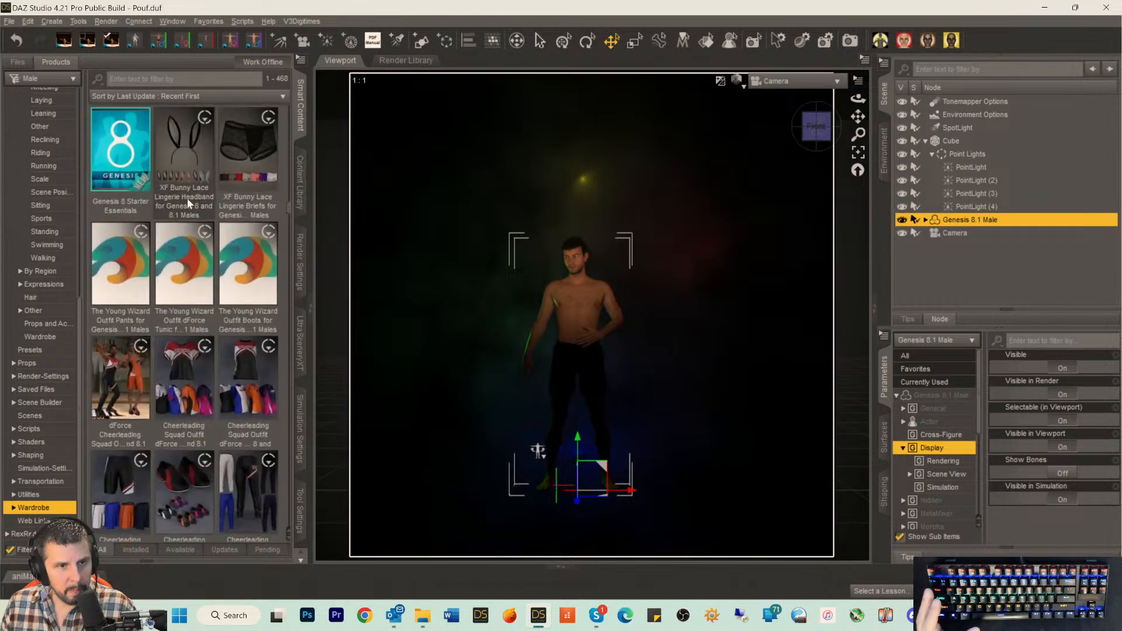
scroll(188, 207, "down", 3)
scroll(186, 206, "down", 10)
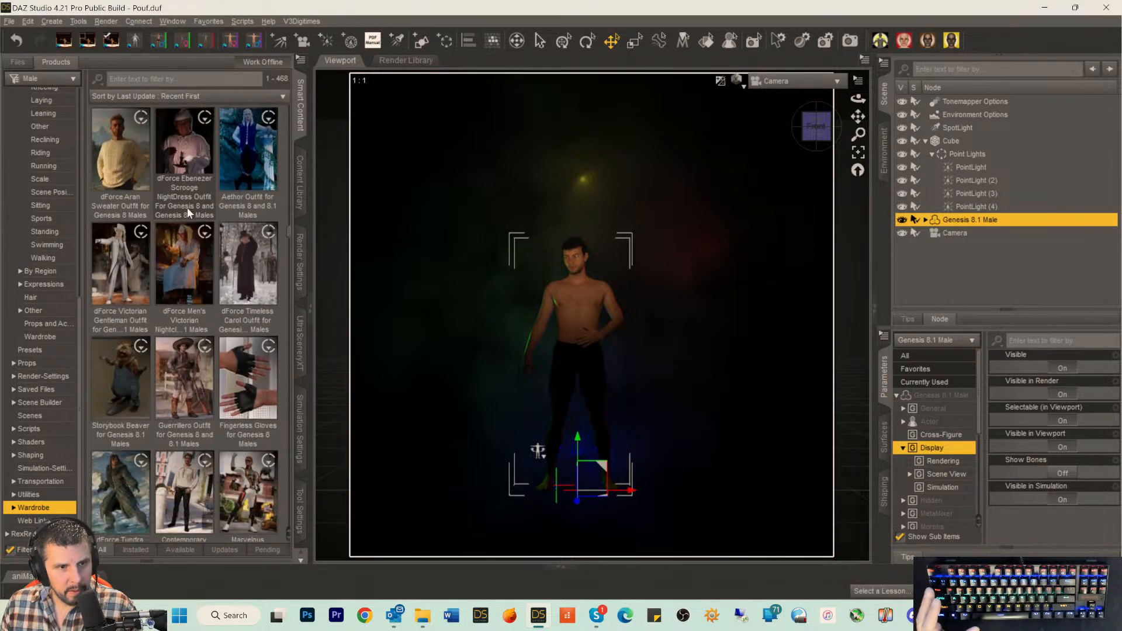
scroll(187, 208, "down", 4)
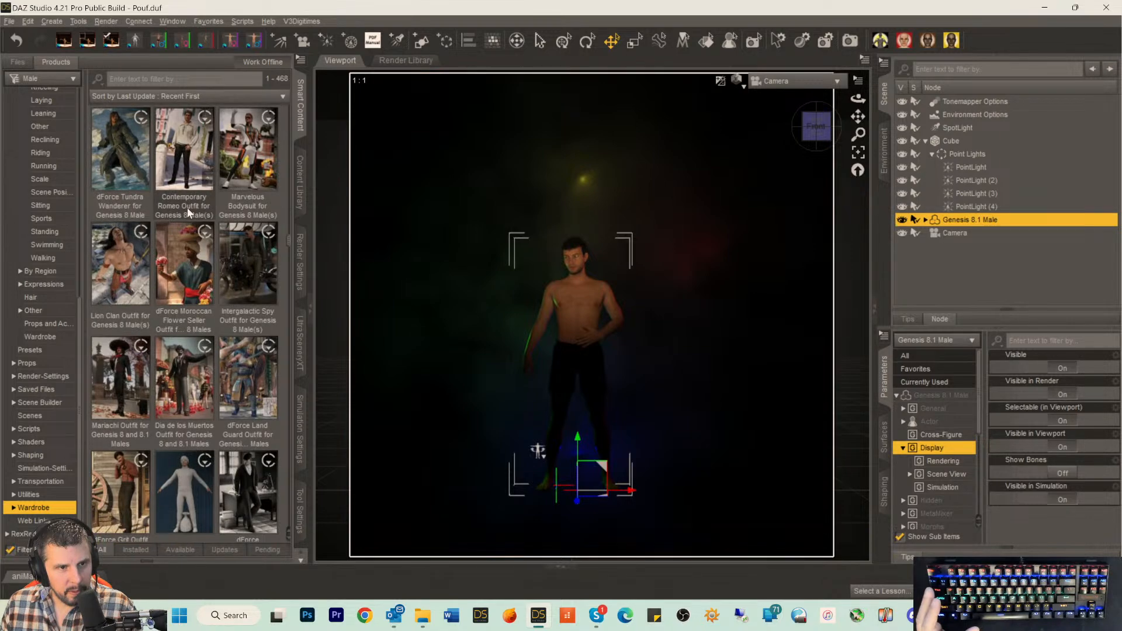
scroll(187, 208, "down", 2)
scroll(187, 208, "down", 2)
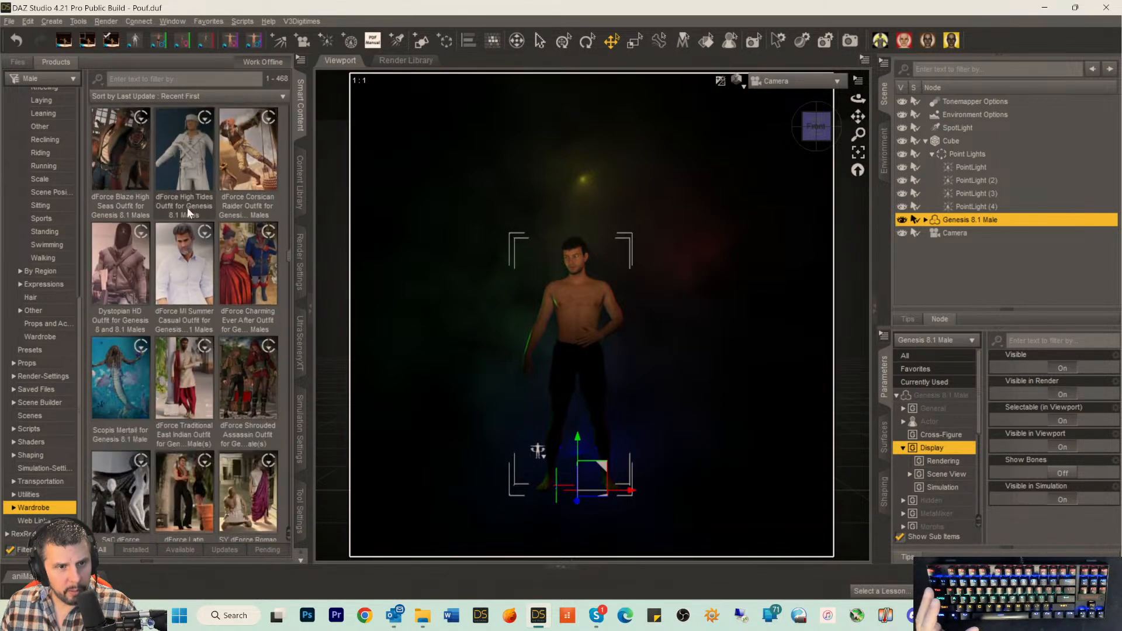
scroll(187, 208, "down", 3)
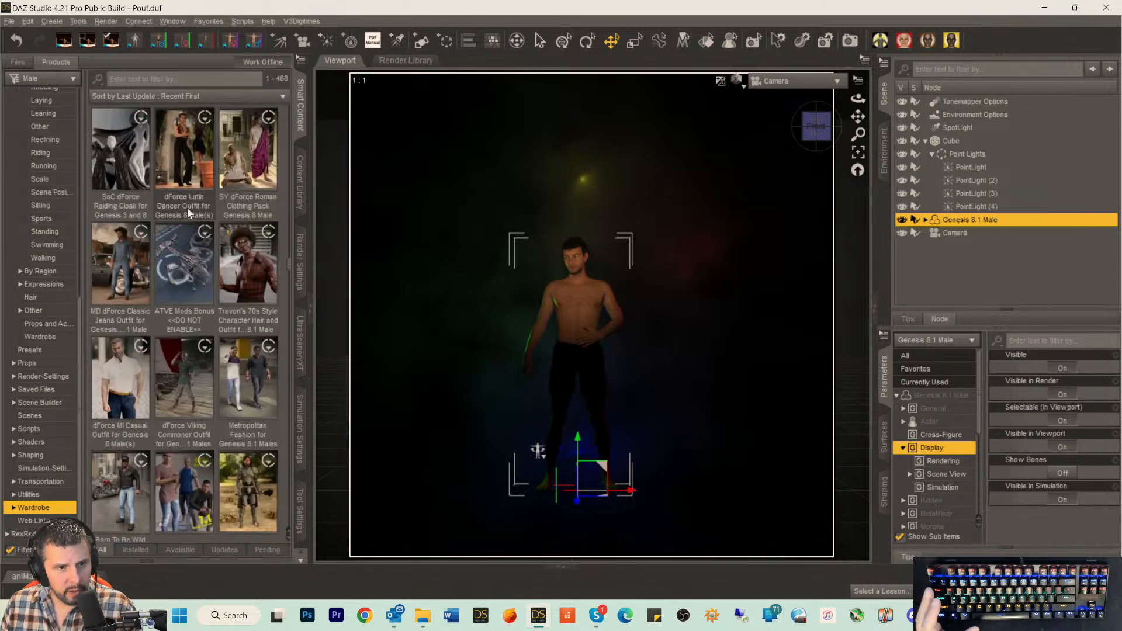
scroll(187, 207, "down", 3)
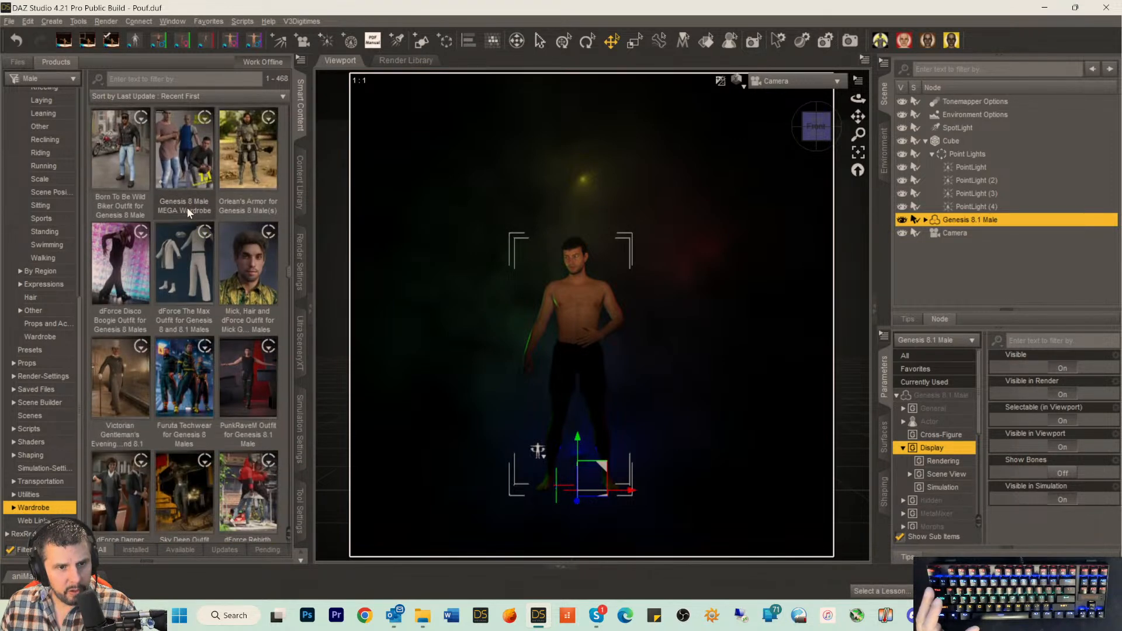
left_click(184, 394)
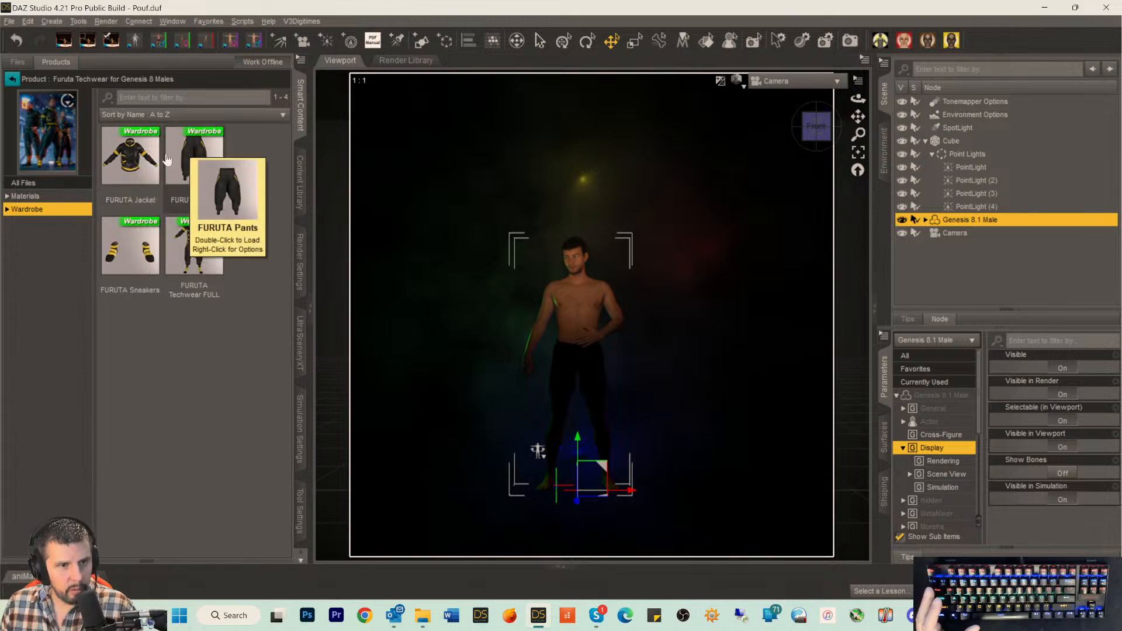
Load the FURUTA Jacket and the FURUTA Pants separately onto the Genesis 8.1 Male.
double_click(133, 159)
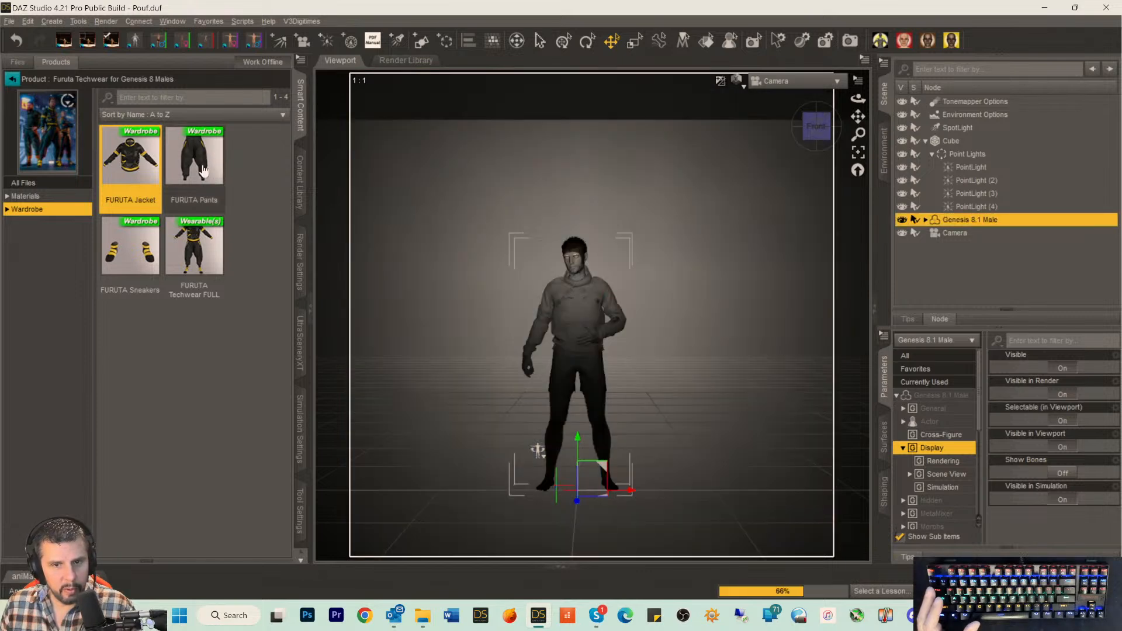
mouse_move(203, 169)
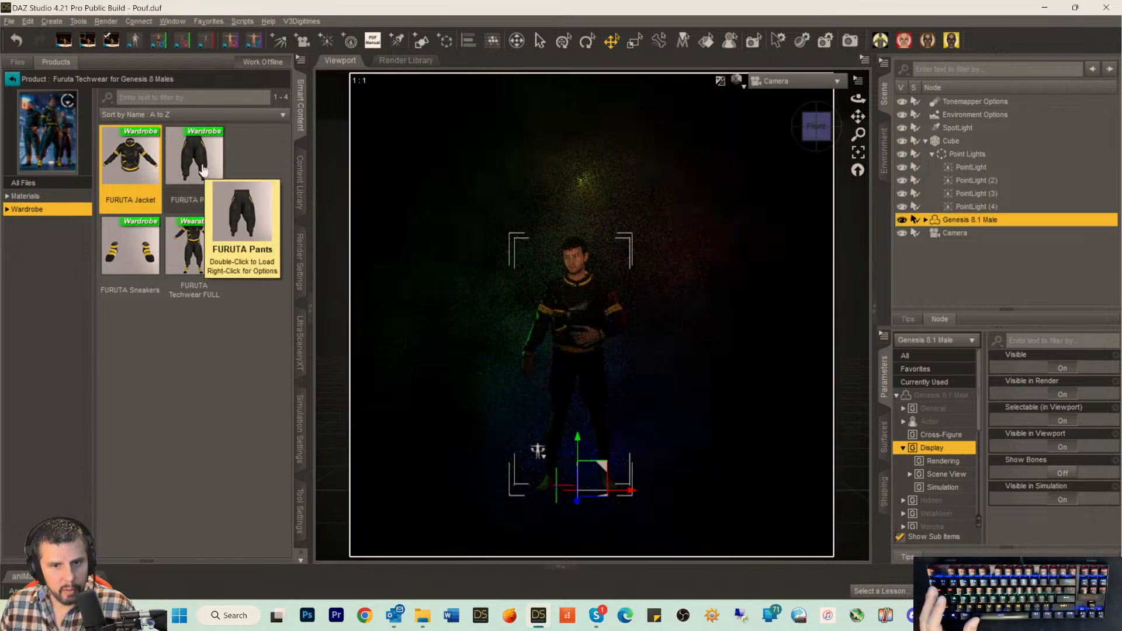
double_click(203, 169)
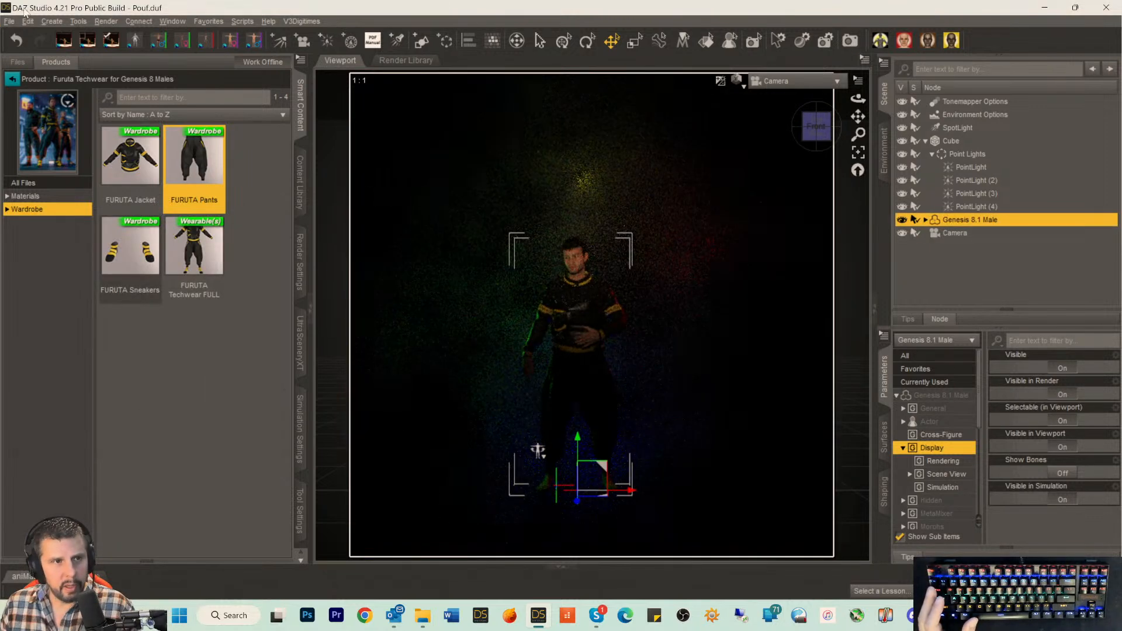
Undo the loading of the FURUTA Pants and the FURUTA Jacket.
left_click(27, 21)
left_click(36, 37)
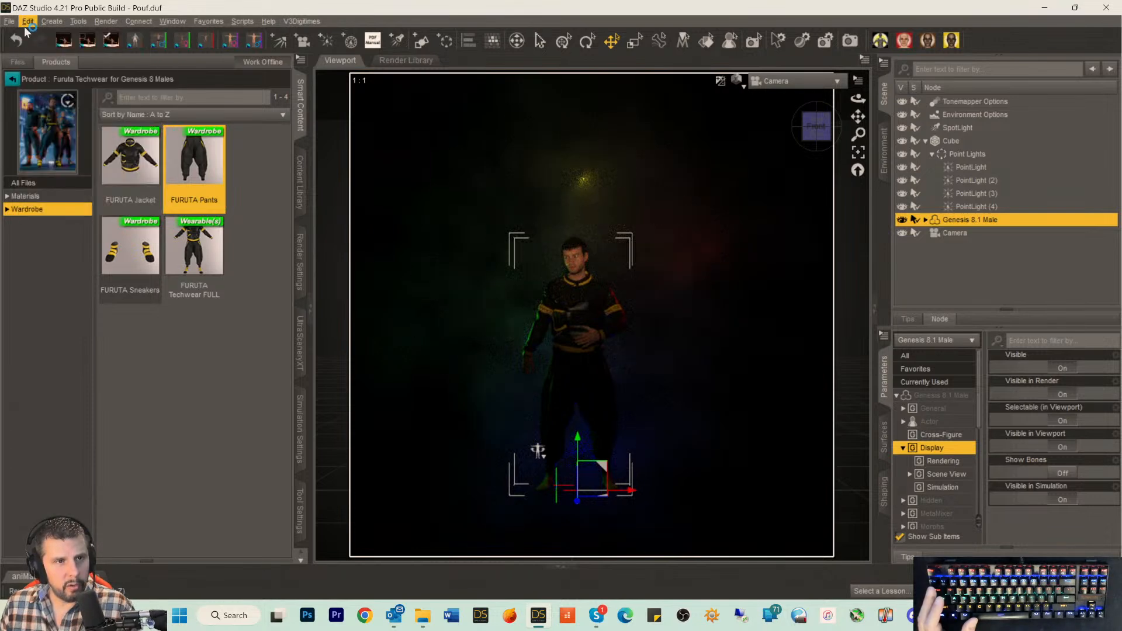
left_click(27, 22)
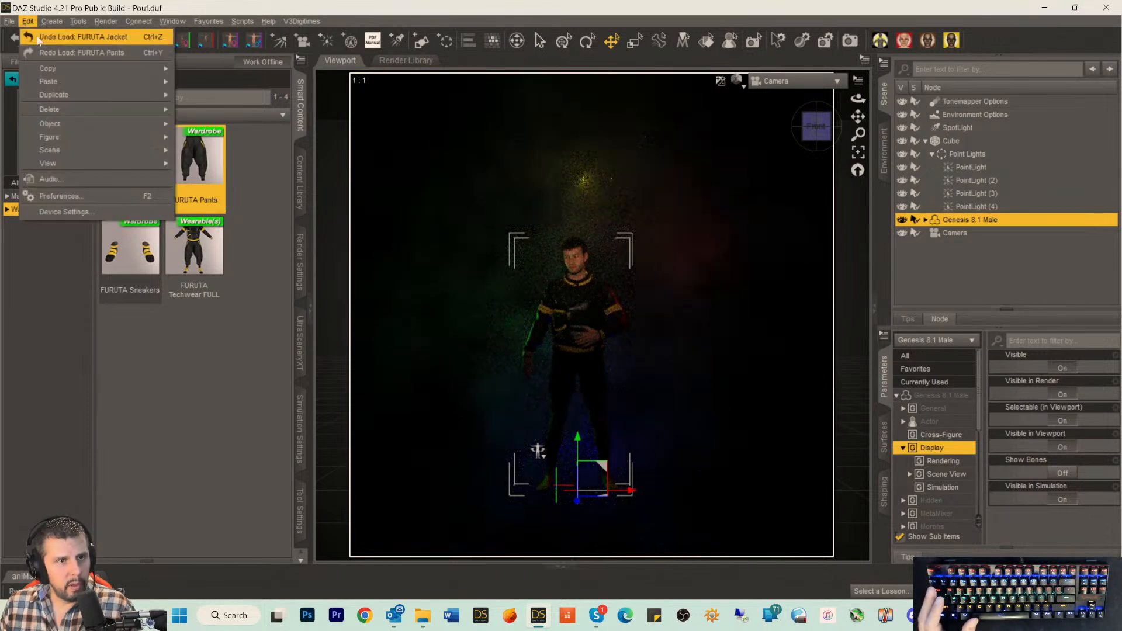
left_click(37, 38)
Dress the Genesis 8.1 Male in the FURUTA Techwear FULL outfit and delete his Basic Wear Boxers.
double_click(195, 256)
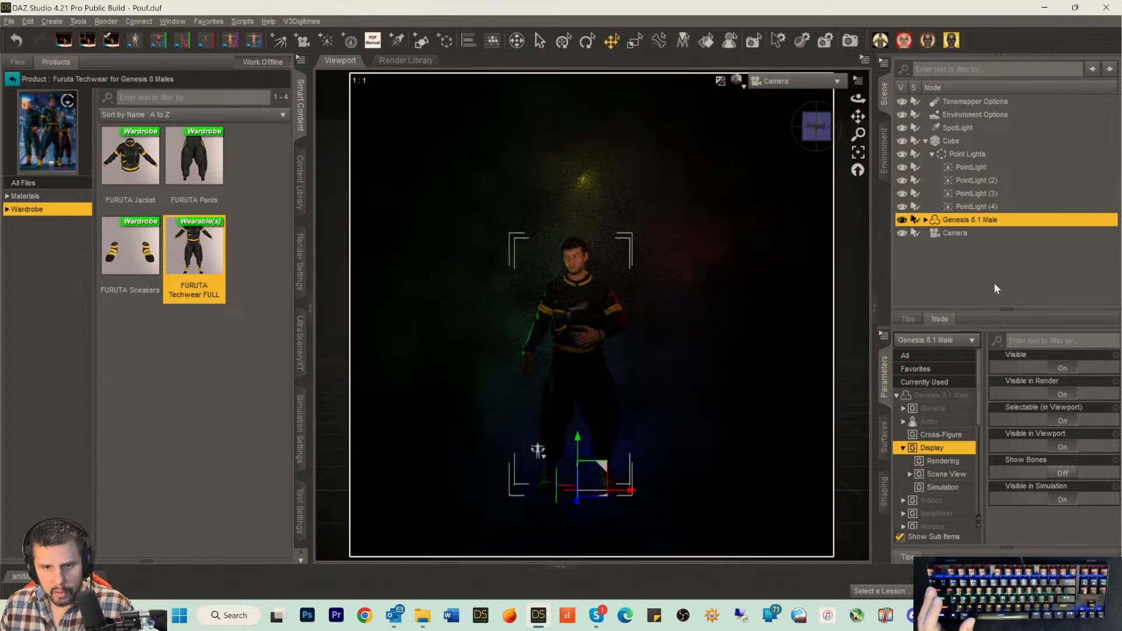
left_click(925, 221)
scroll(981, 227, "down", 3)
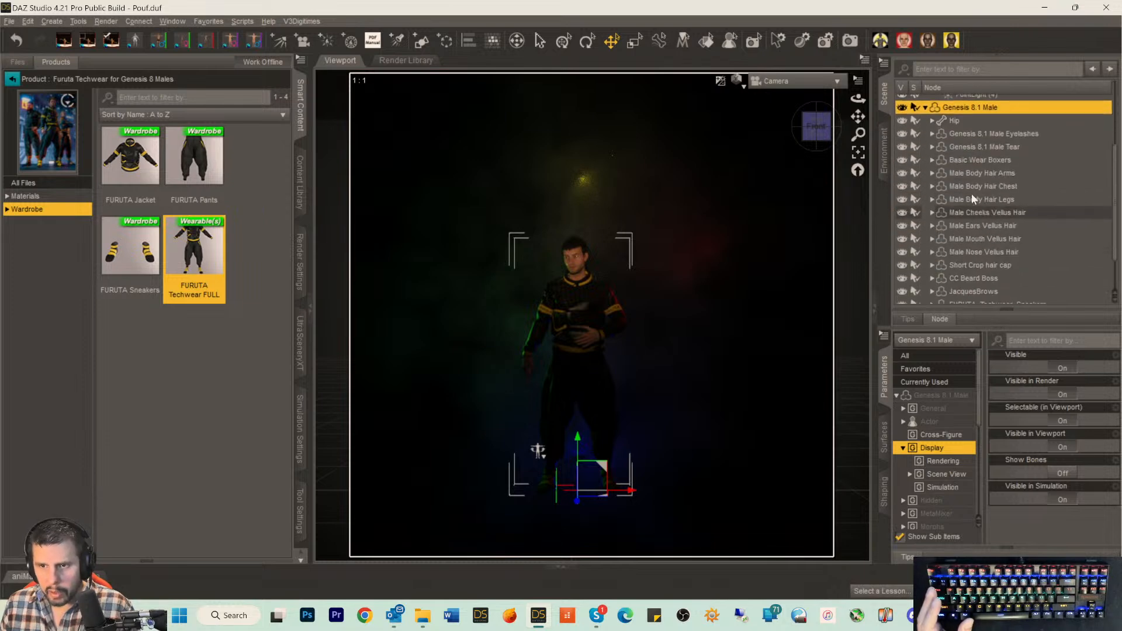
left_click(971, 161)
key("Delete")
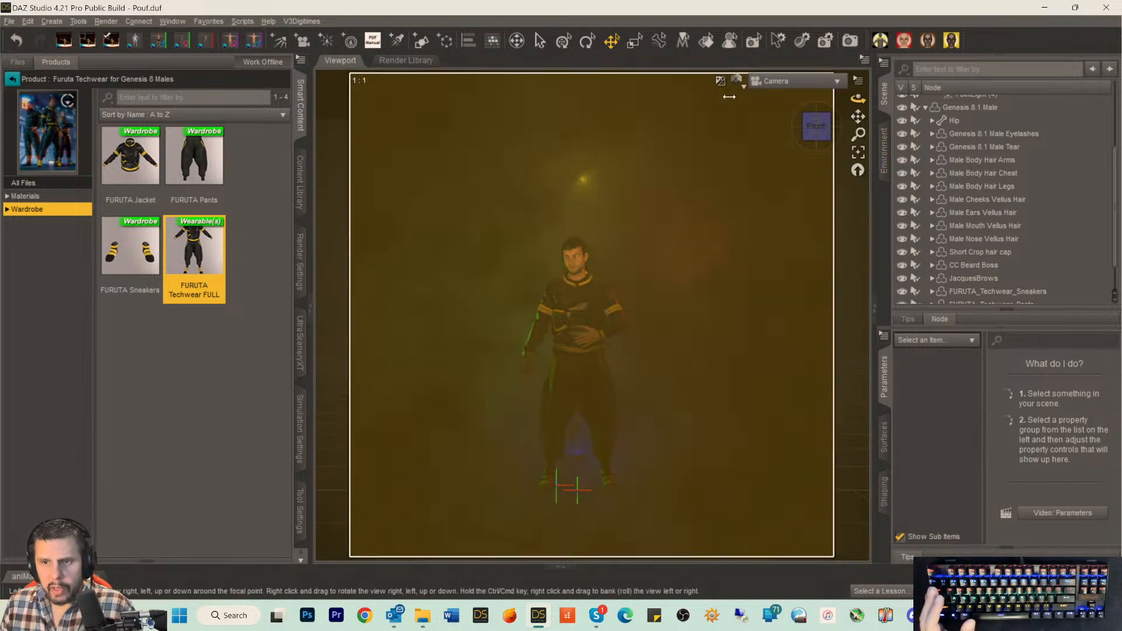
Select the scene's Camera and unlock its node.
scroll(1008, 222, "up", 3)
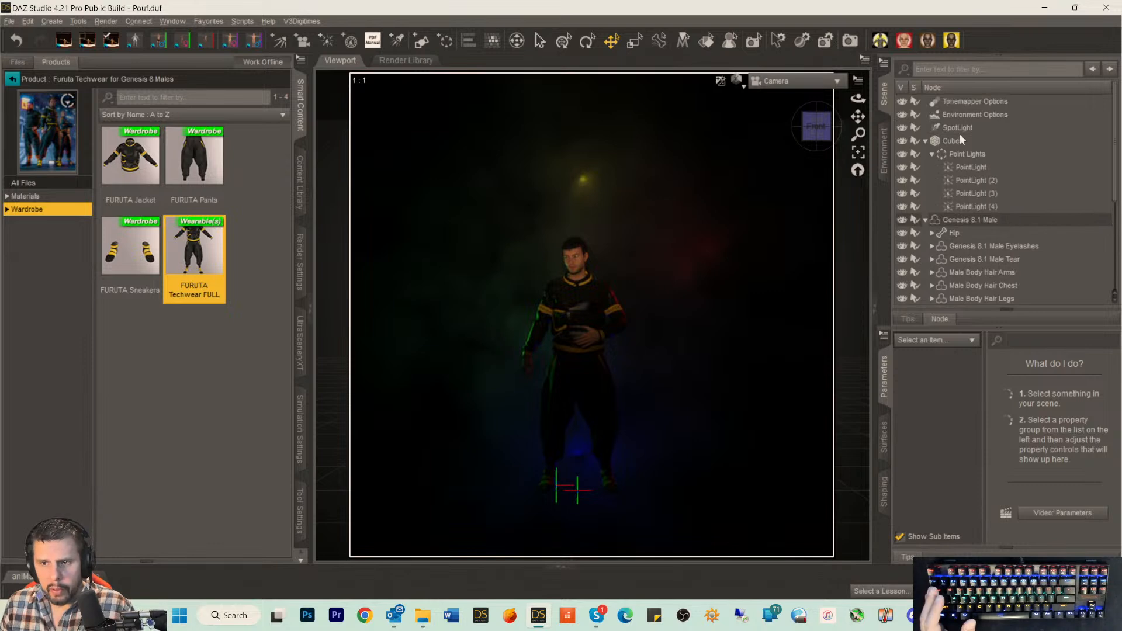
scroll(972, 234, "down", 5)
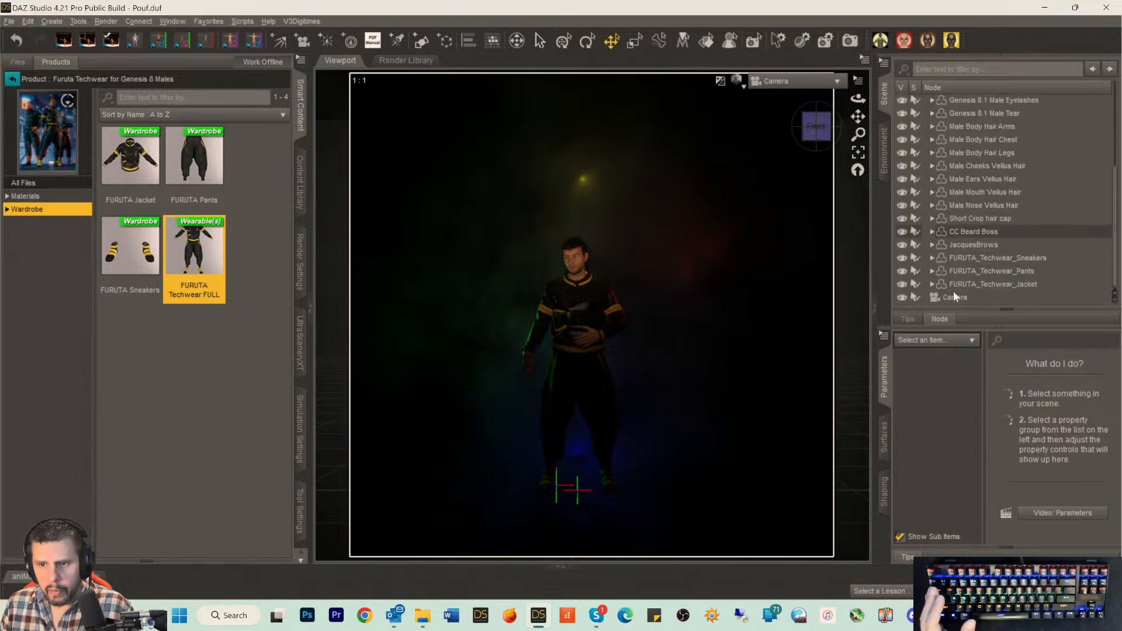
left_click(957, 297)
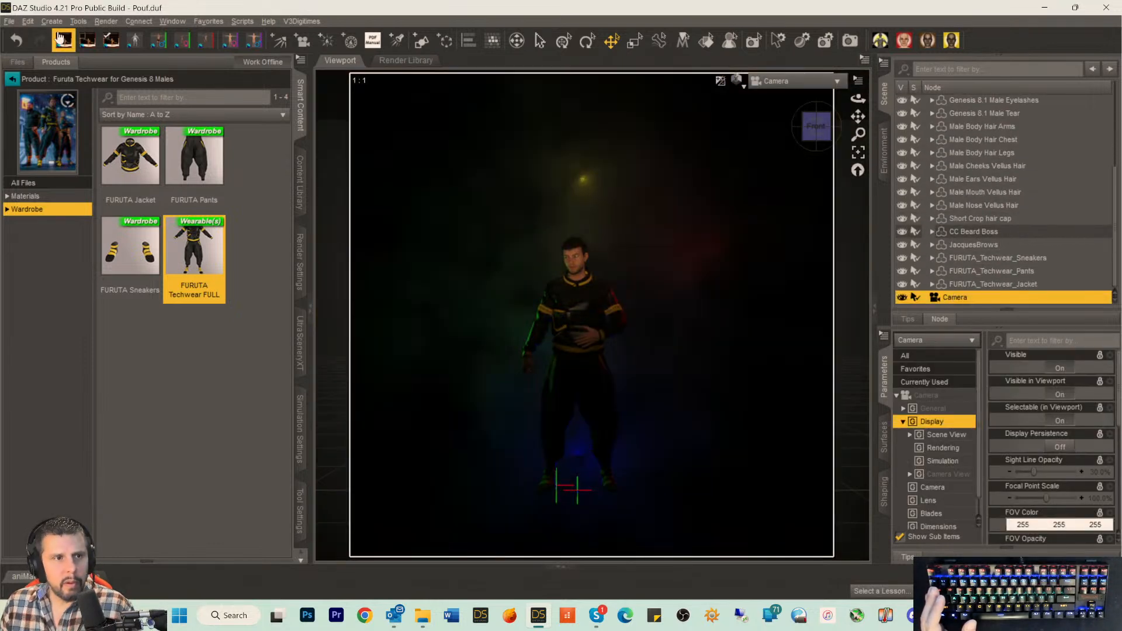
left_click(52, 22)
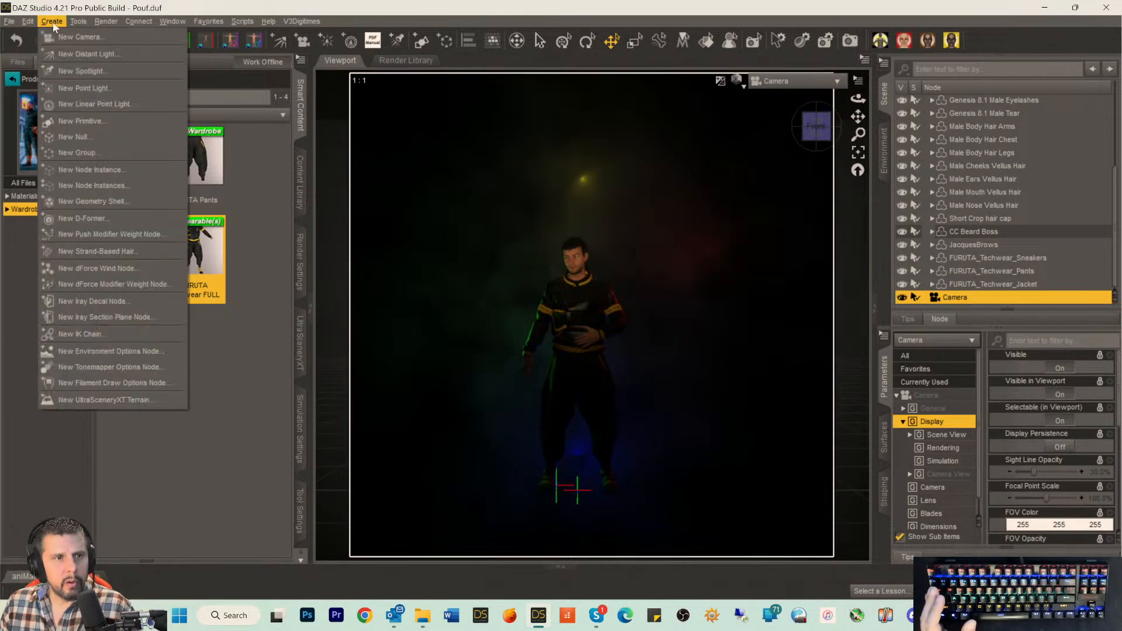
mouse_move(27, 21)
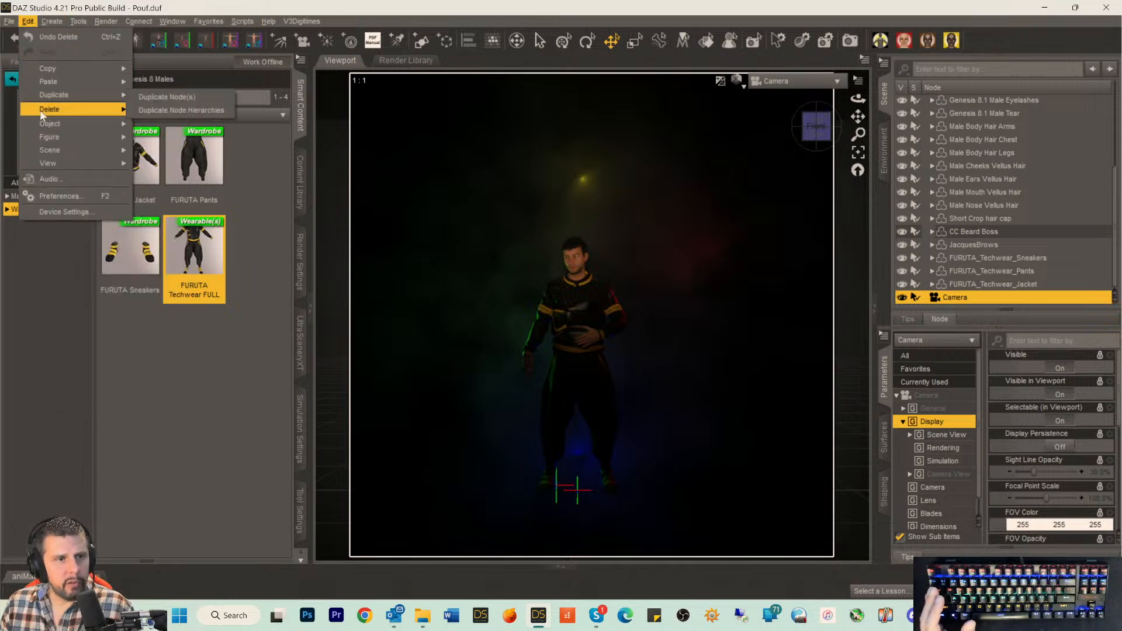
mouse_move(47, 124)
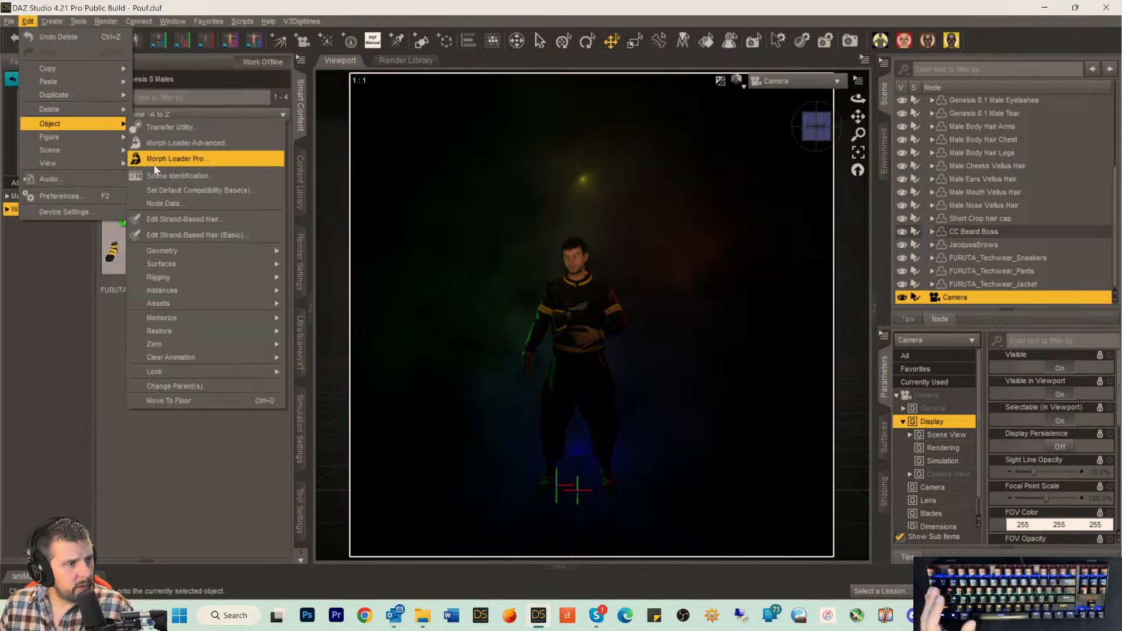
mouse_move(183, 280)
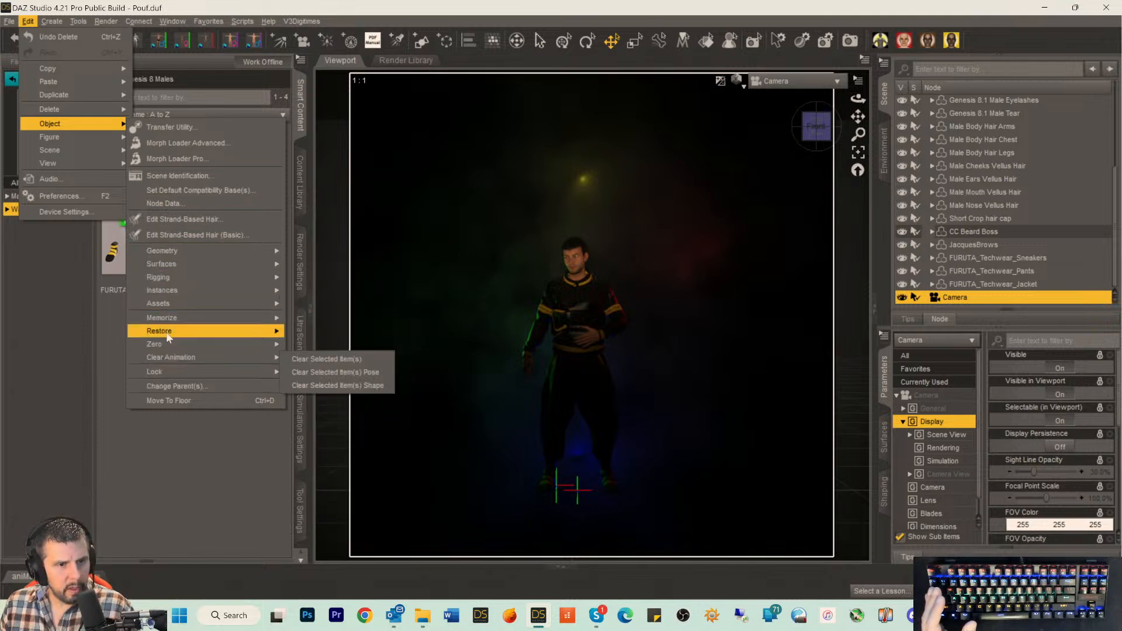
mouse_move(164, 372)
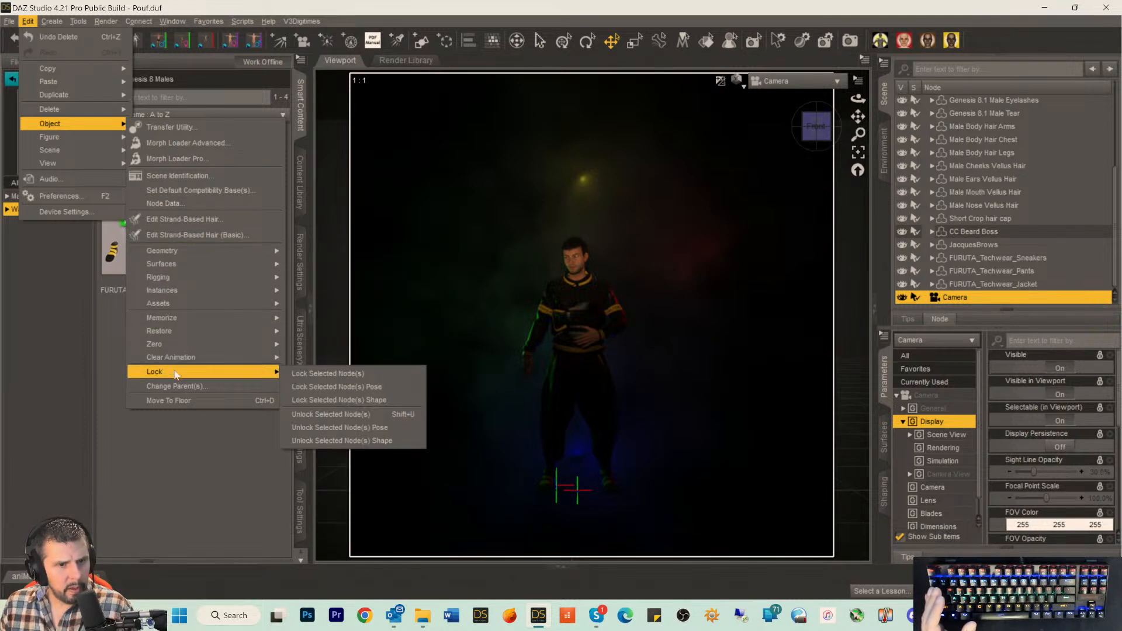
left_click(330, 407)
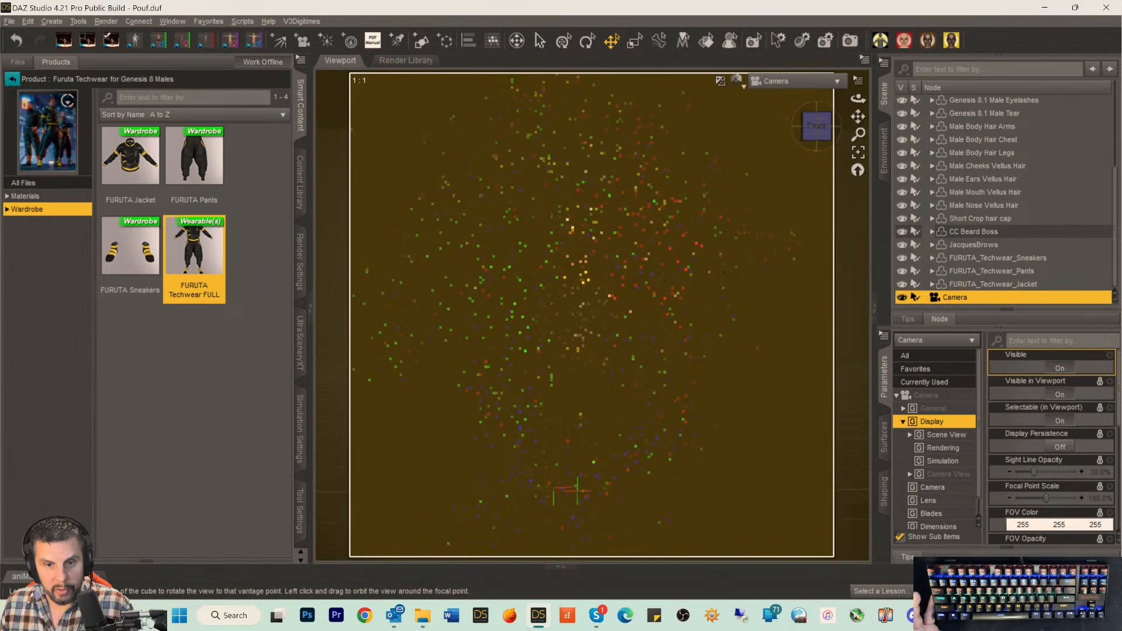
Reframe the Camera by orbiting to an angled view of the figure, moving closer and shifting the figure left of centre in the frame.
left_click_drag(816, 125, 833, 124)
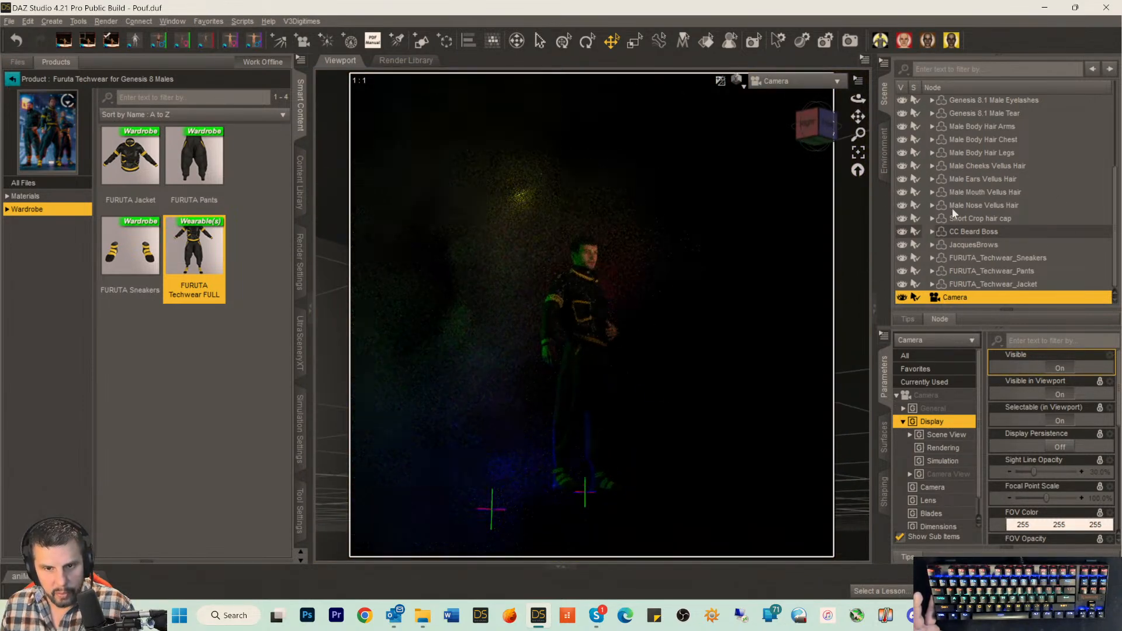
left_click_drag(825, 127, 817, 126)
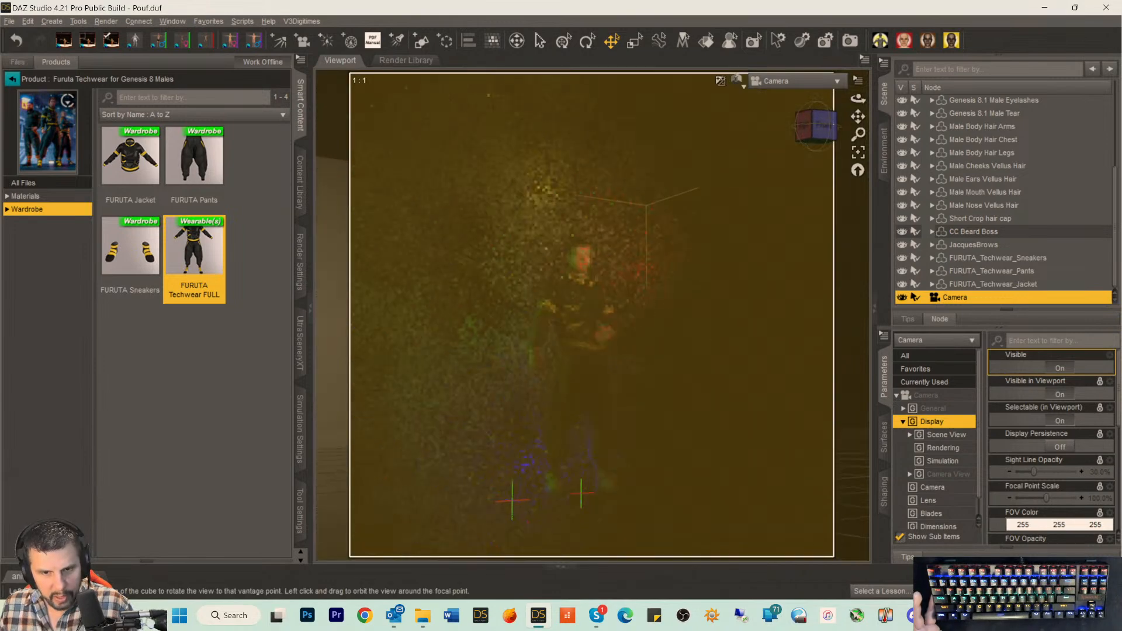
scroll(806, 307, "up", 1)
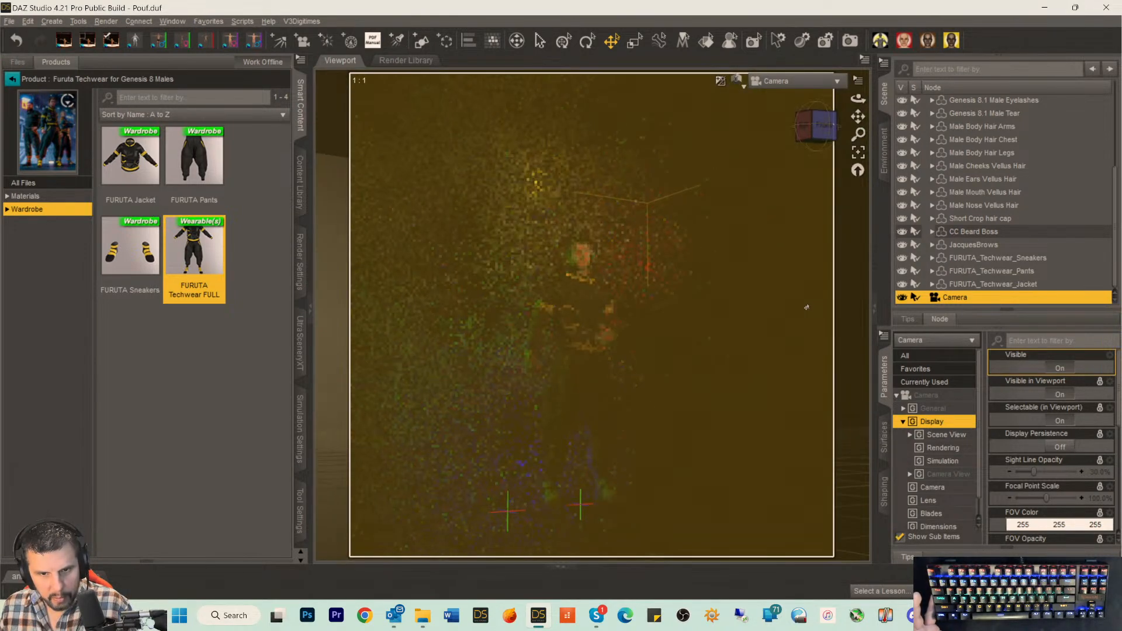
scroll(806, 307, "up", 1)
left_click_drag(864, 119, 867, 101)
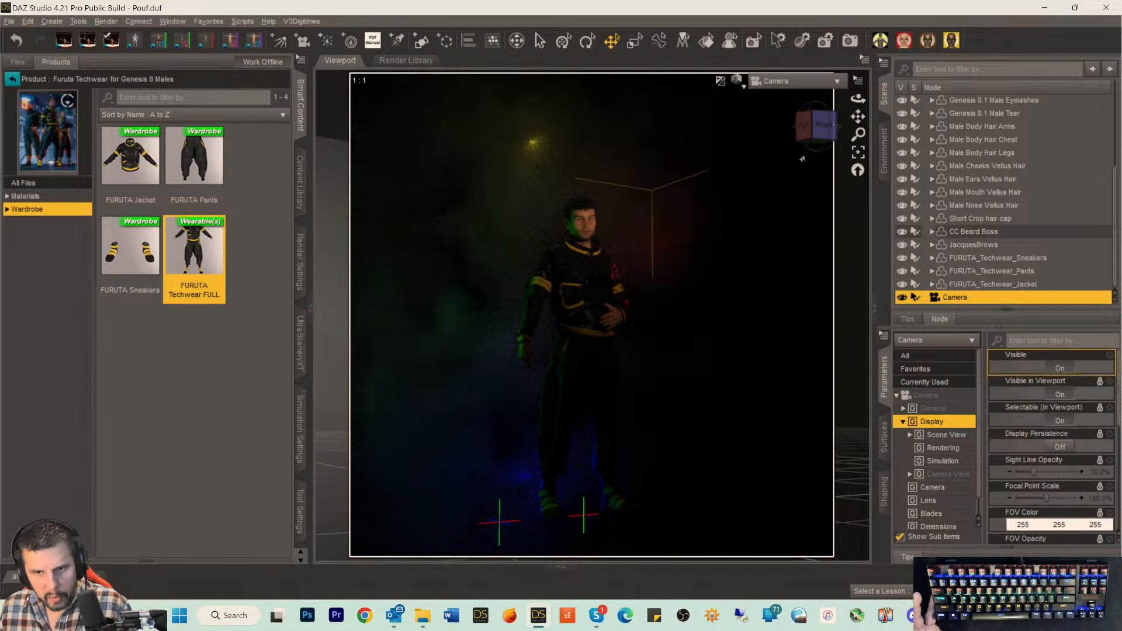
left_click_drag(859, 118, 839, 119)
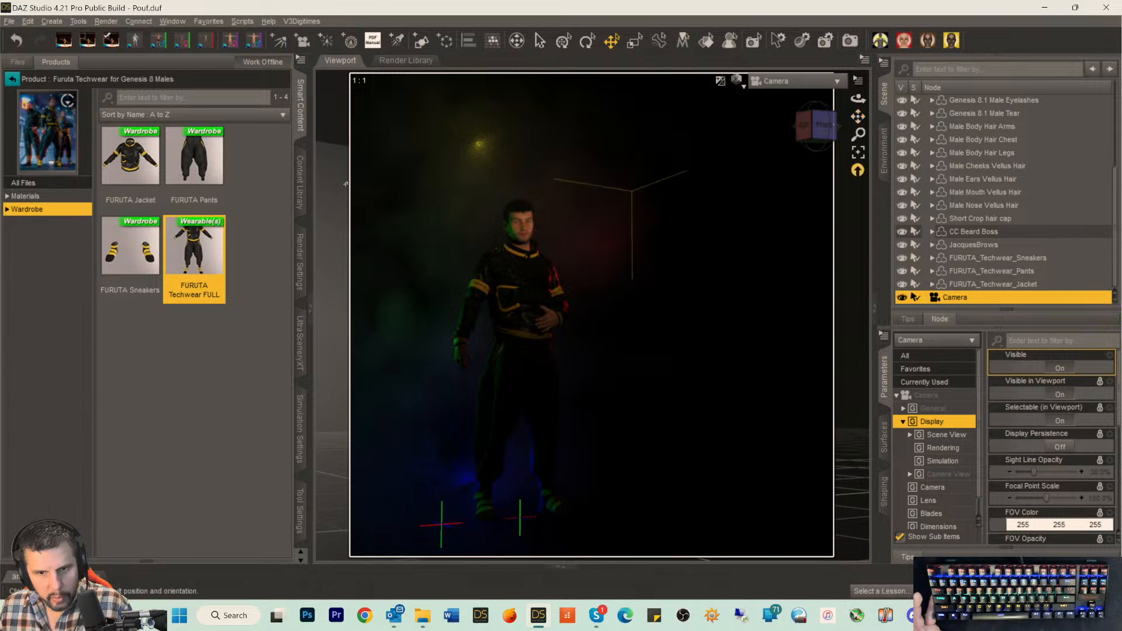
Search the Default category of the content files for "mech" with context filtering turned off.
left_click(11, 79)
left_click(169, 80)
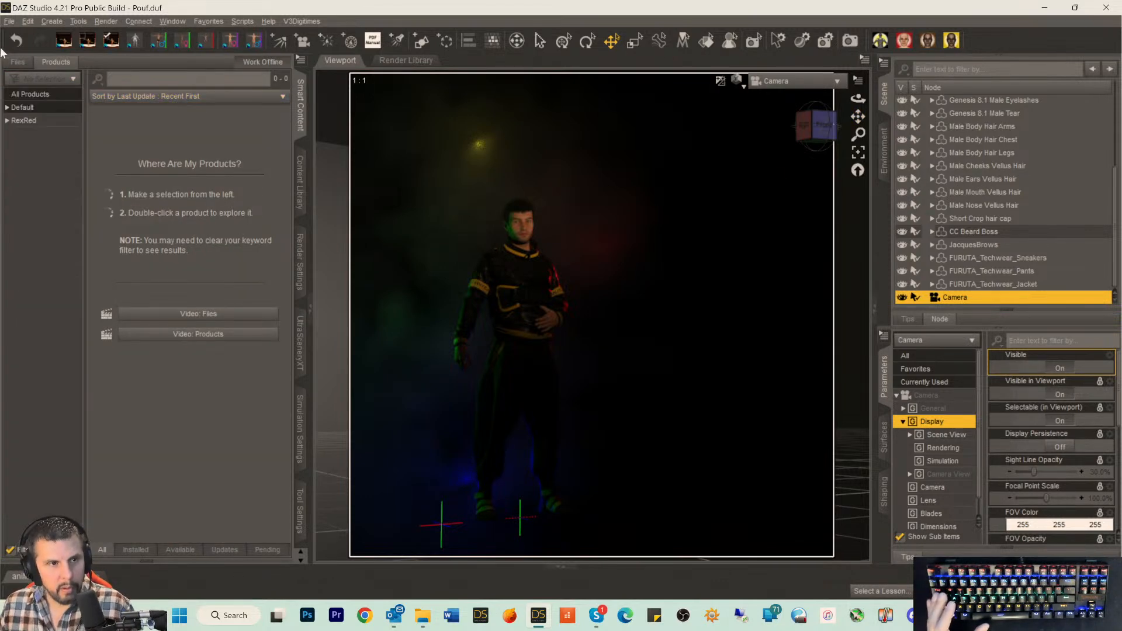
left_click(17, 61)
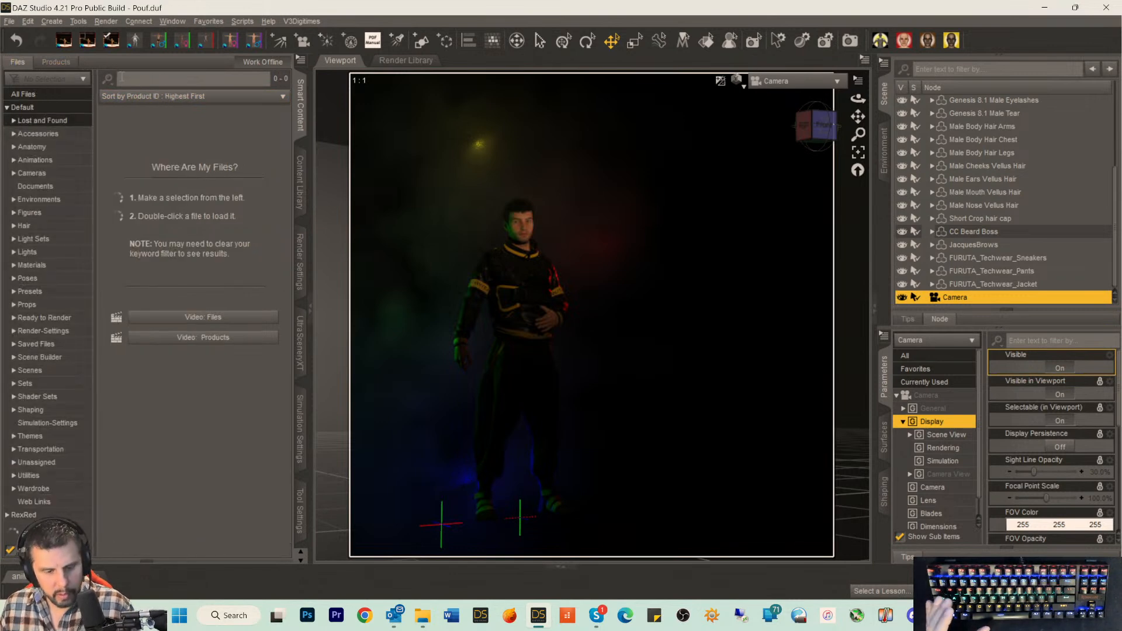
type("jack")
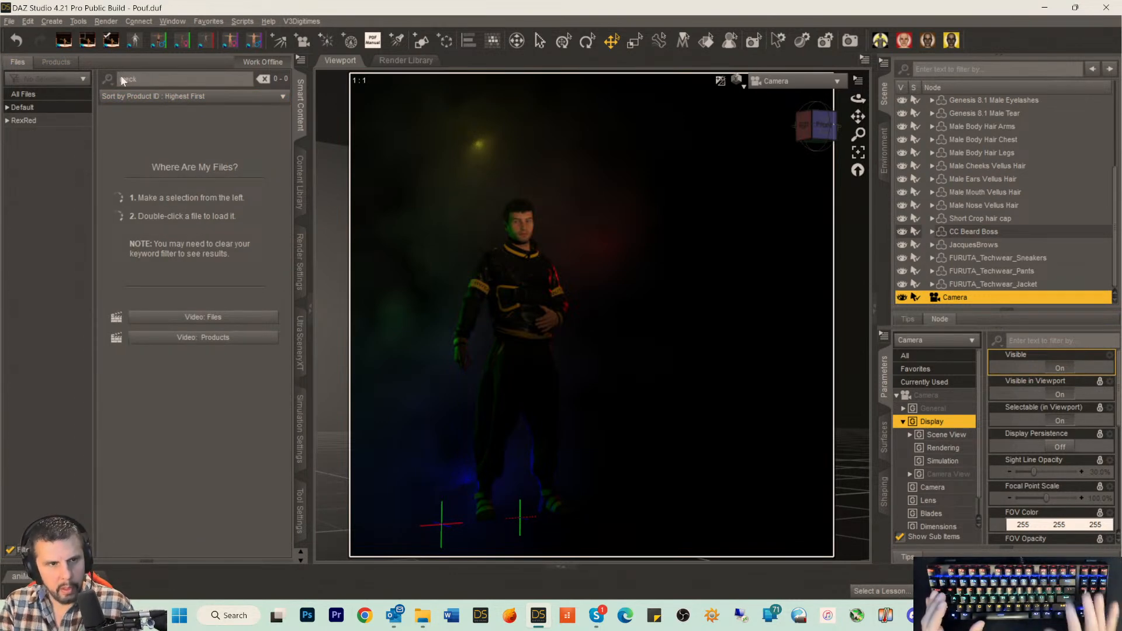
left_click(23, 107)
left_click(172, 77)
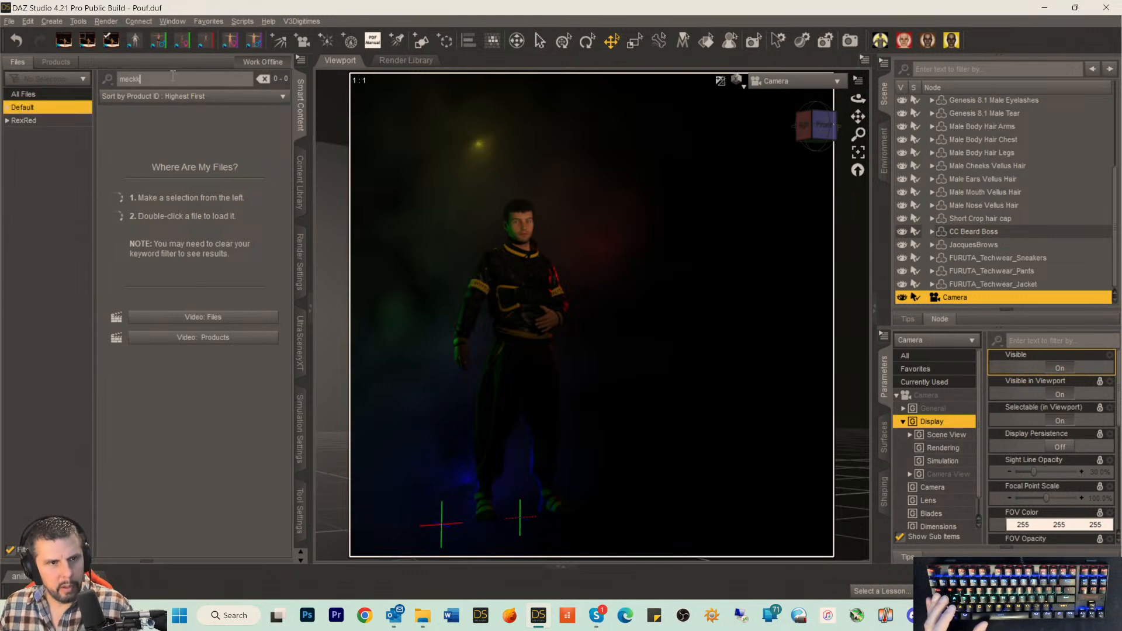
key("BackSpace")
key("ctrl+a")
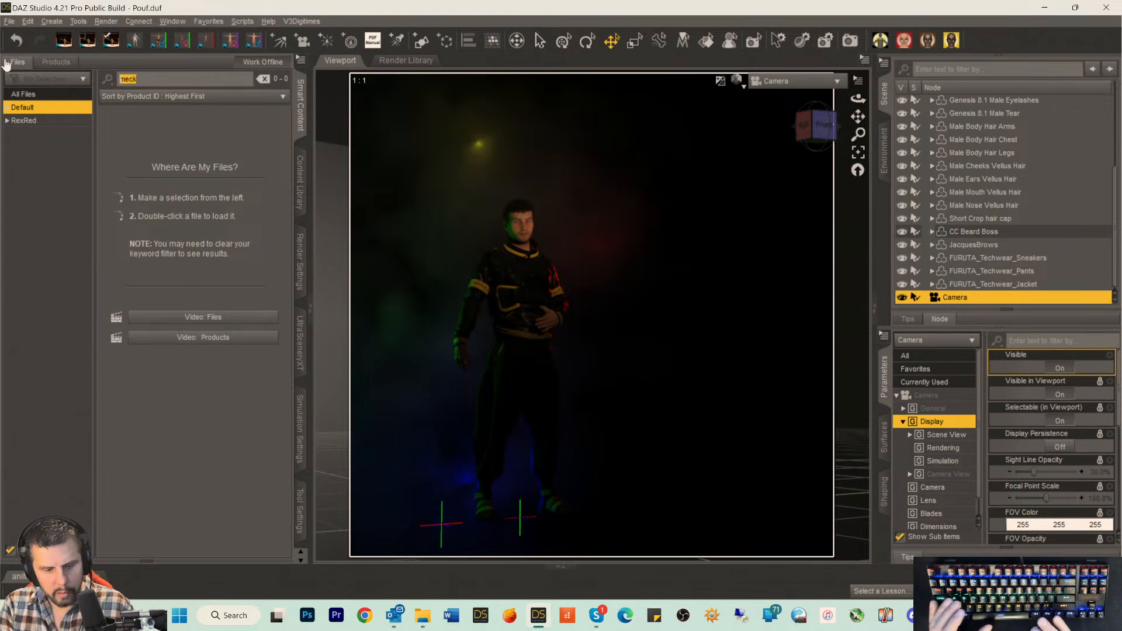
type("mech")
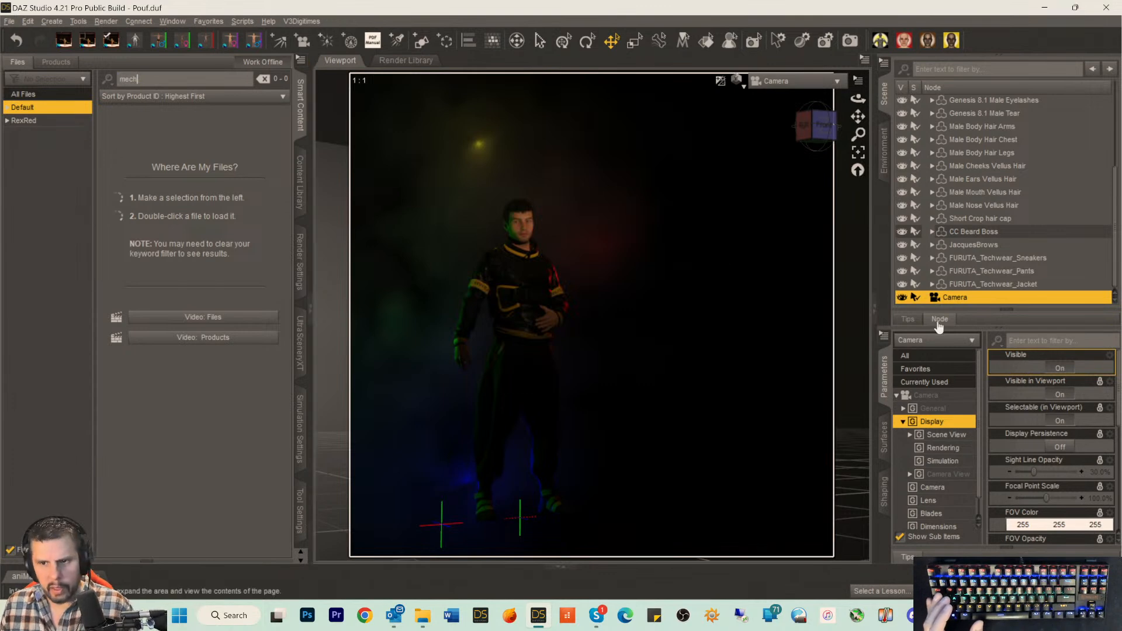
left_click(10, 550)
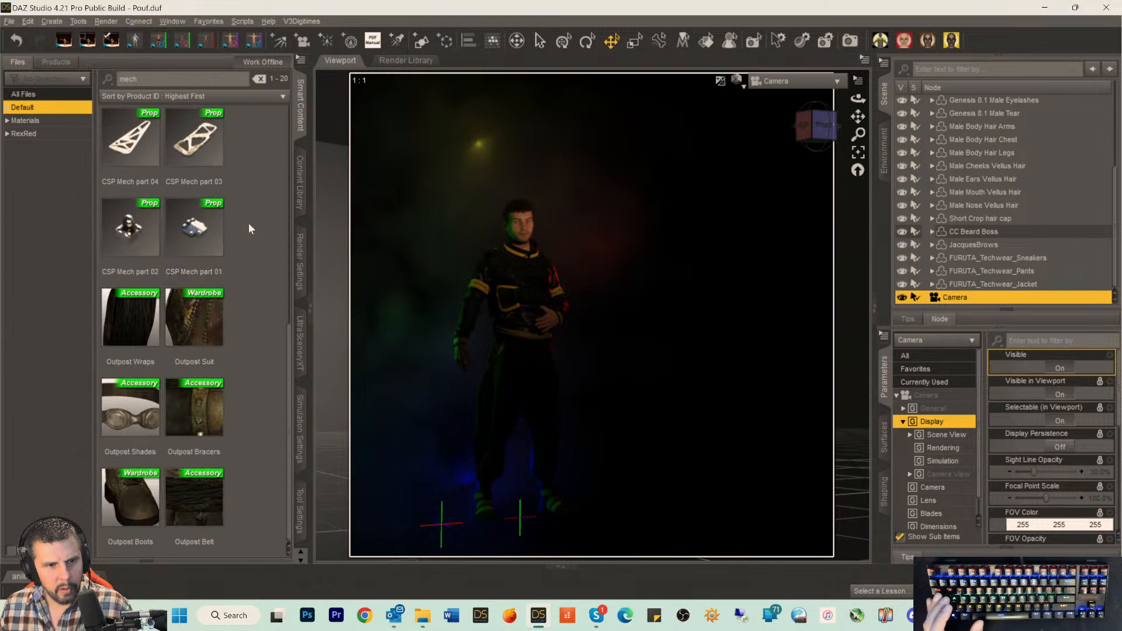
scroll(245, 228, "up", 5)
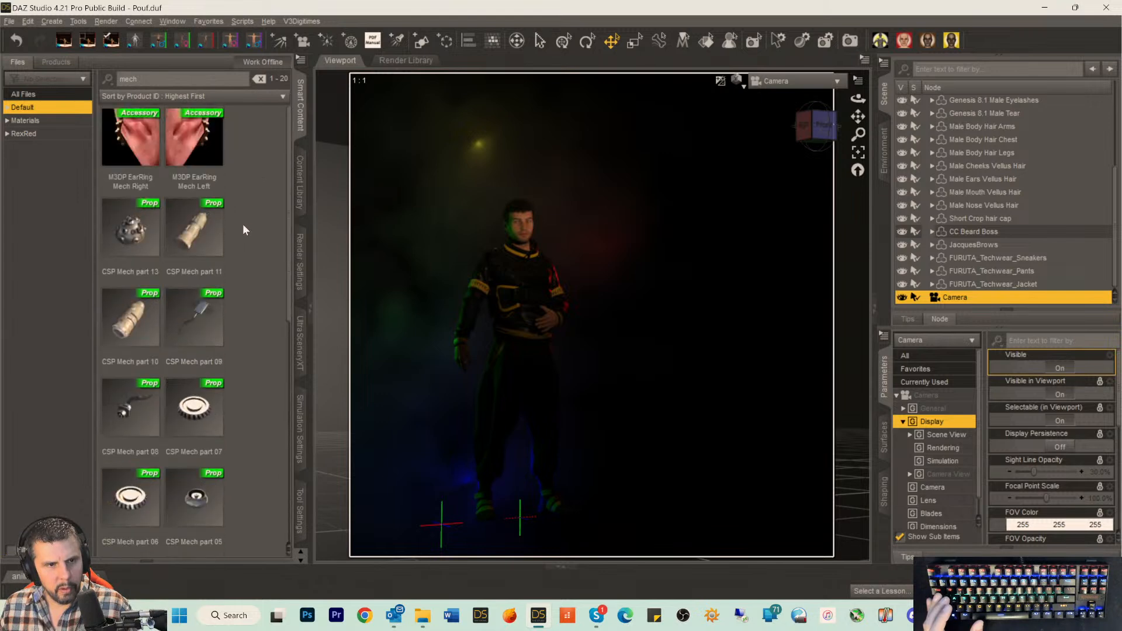
Search the content files for "robot" and load the Robot_D actor into the scene.
double_click(168, 83)
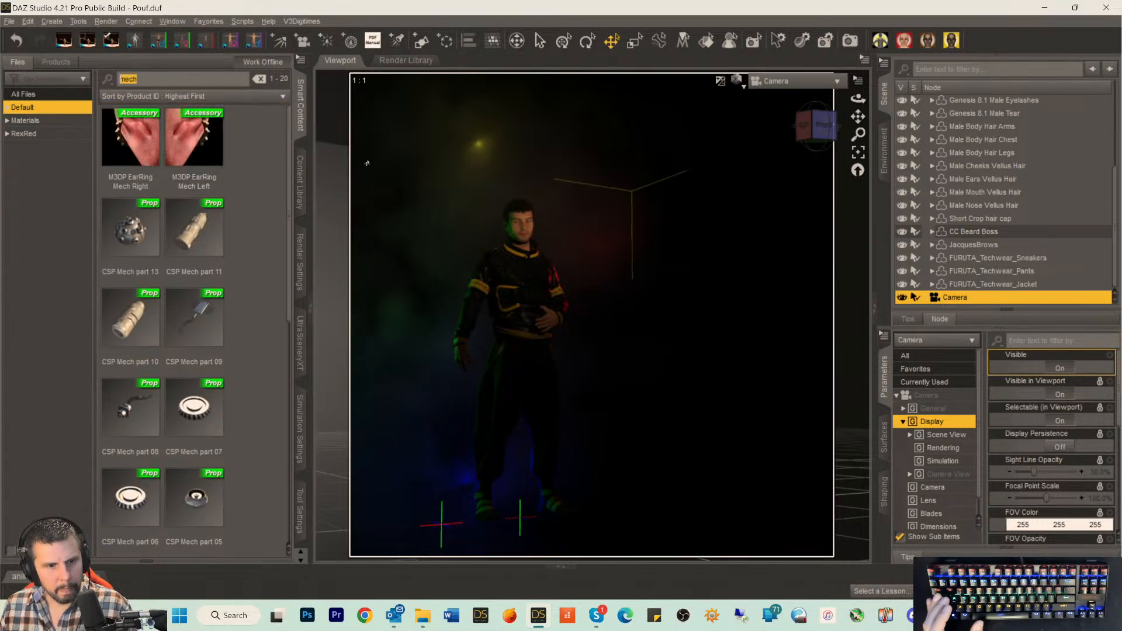
type("robot")
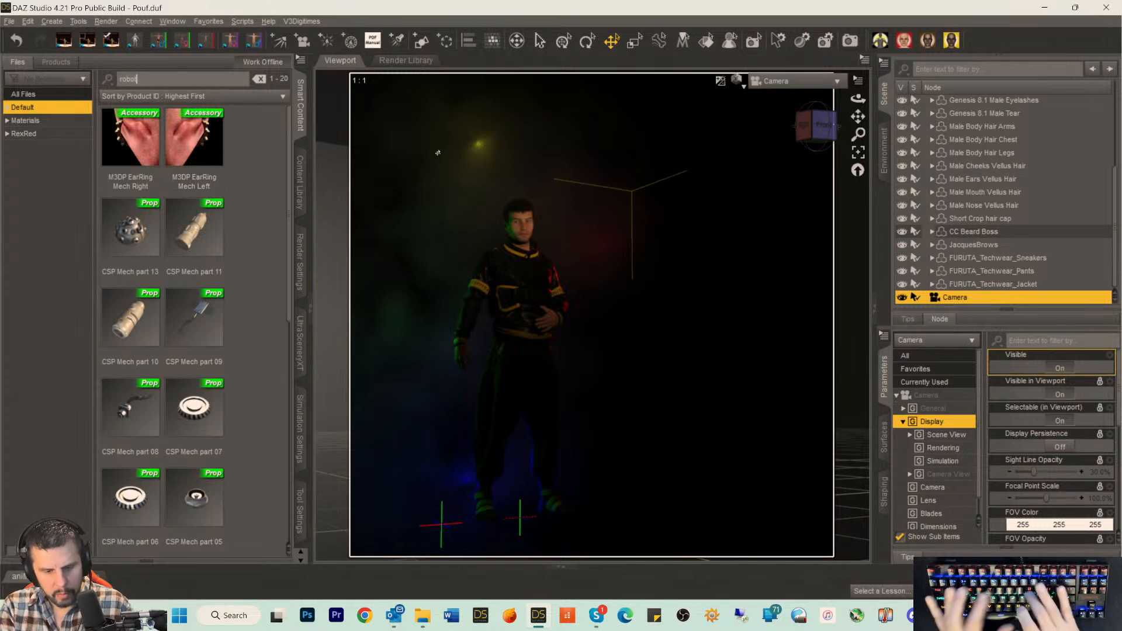
scroll(235, 179, "down", 10)
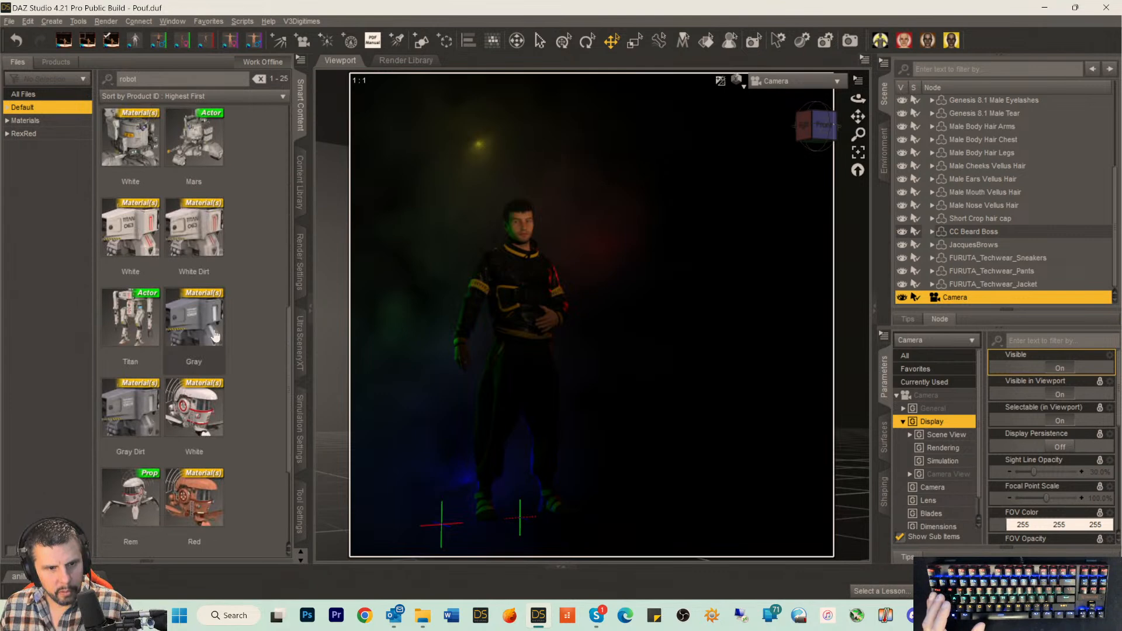
left_click(130, 317)
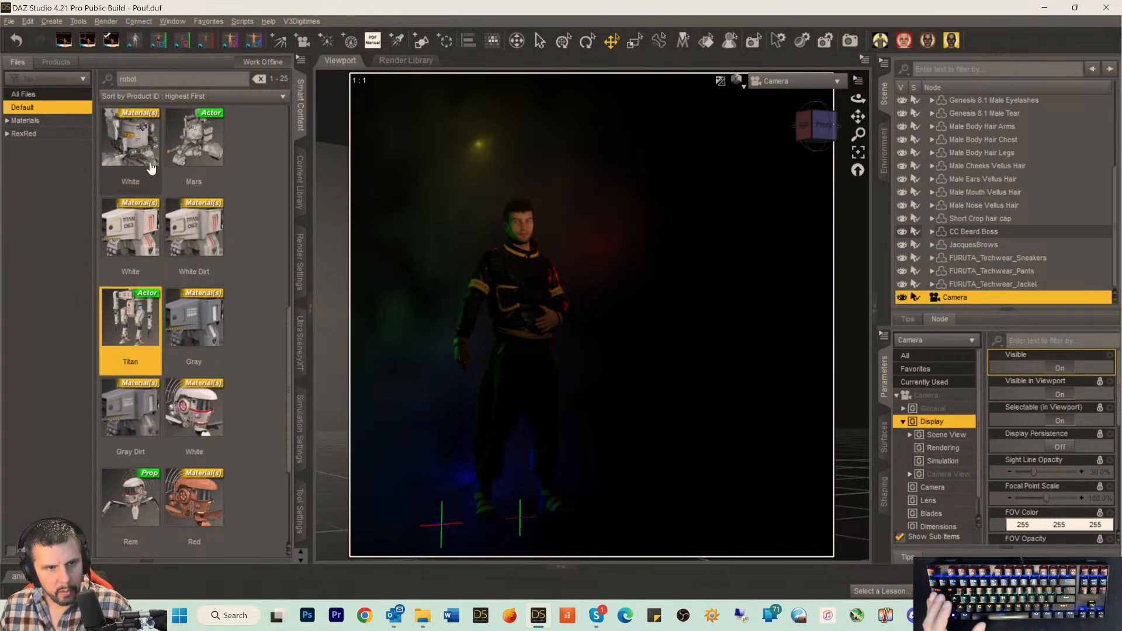
scroll(177, 158, "up", 3)
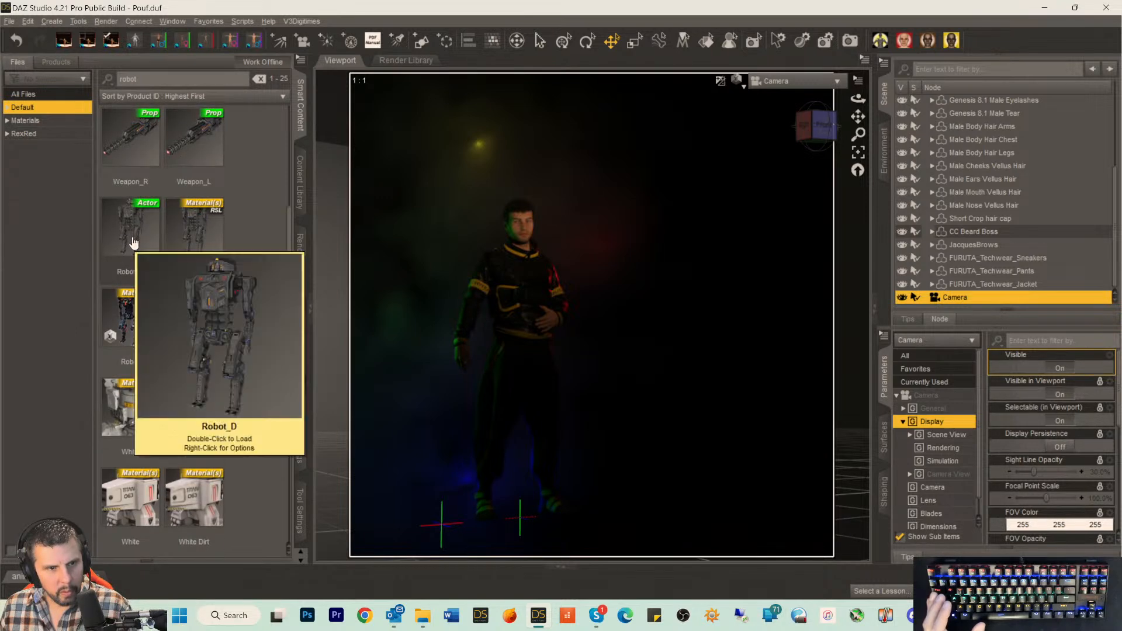
double_click(134, 243)
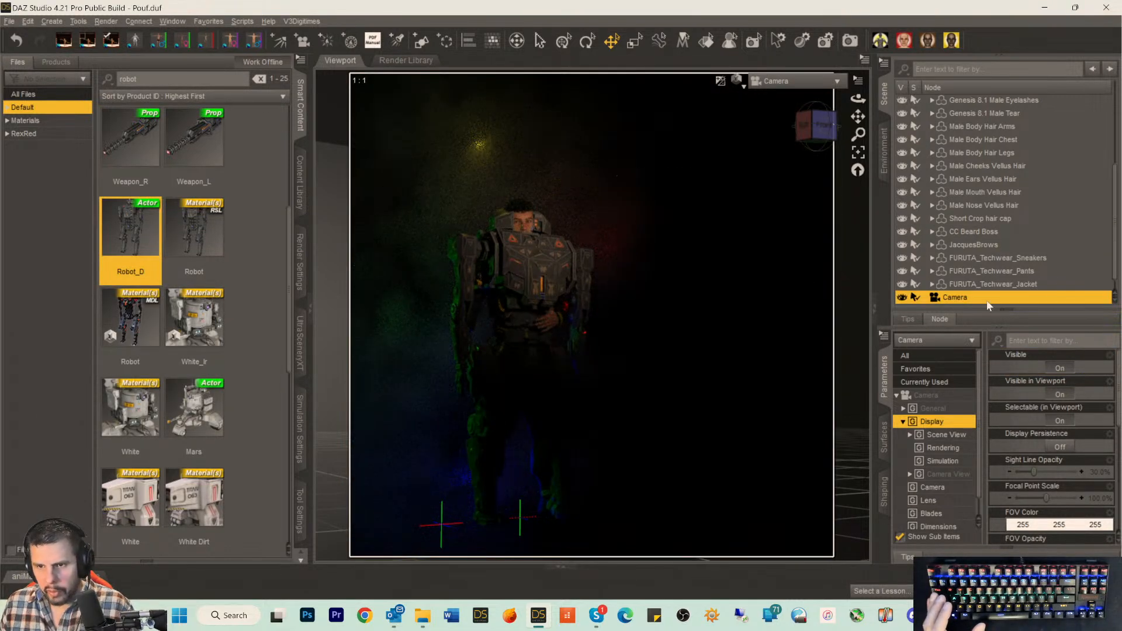
Move Robot_D behind and to one side of the figure, to about 582 on X and -508 on Z.
scroll(965, 263, "down", 1)
left_click(938, 296)
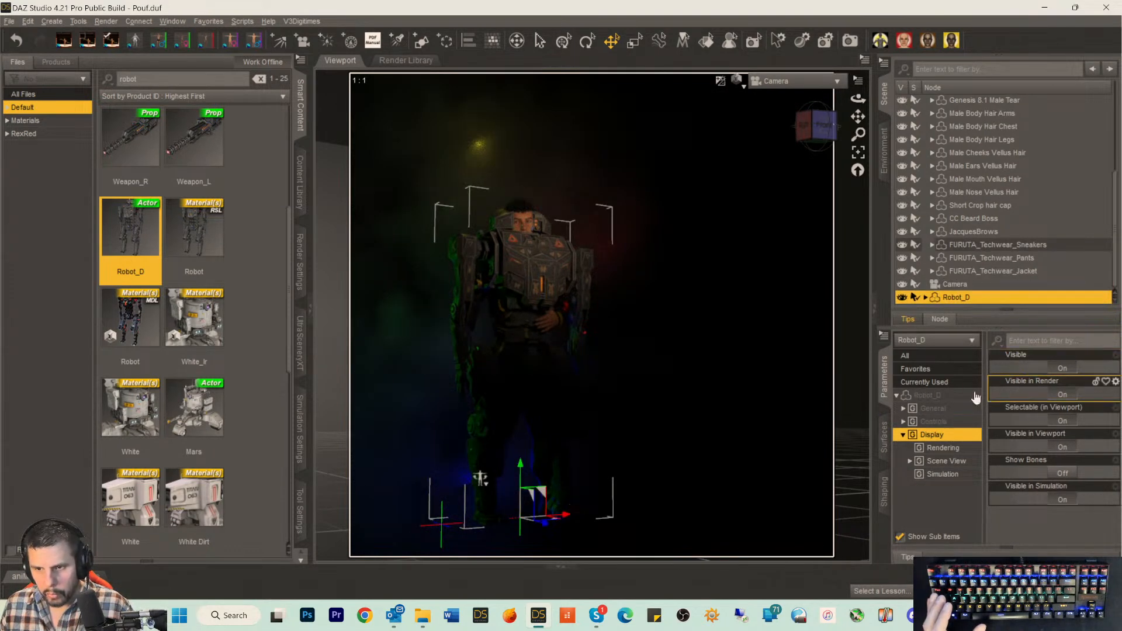
left_click(930, 397)
left_click_drag(1035, 366, 1073, 366)
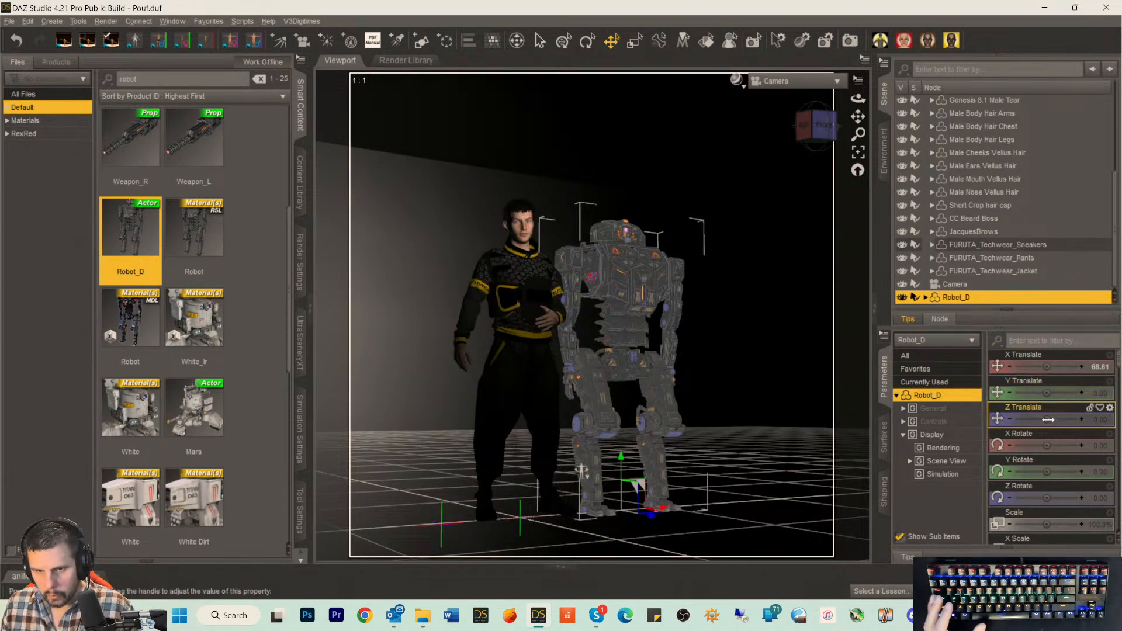
left_click_drag(1057, 419, 1048, 420)
left_click_drag(1046, 366, 1056, 366)
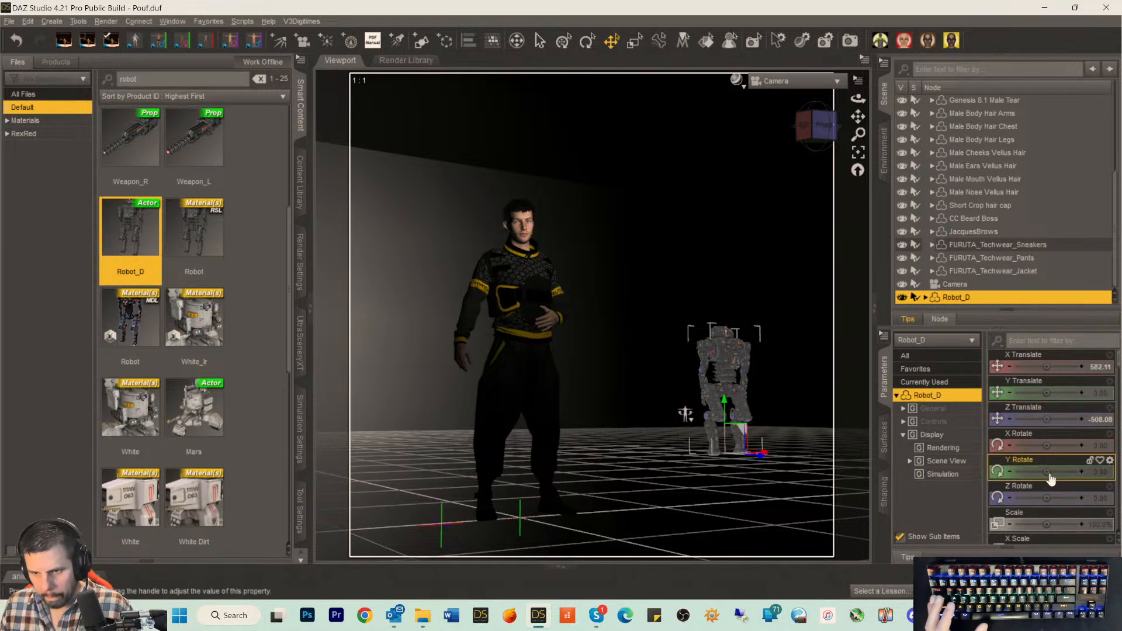
Turn Robot_D to about -20.7 degrees around Y and enlarge it to about 278%.
left_click_drag(1046, 471, 1030, 471)
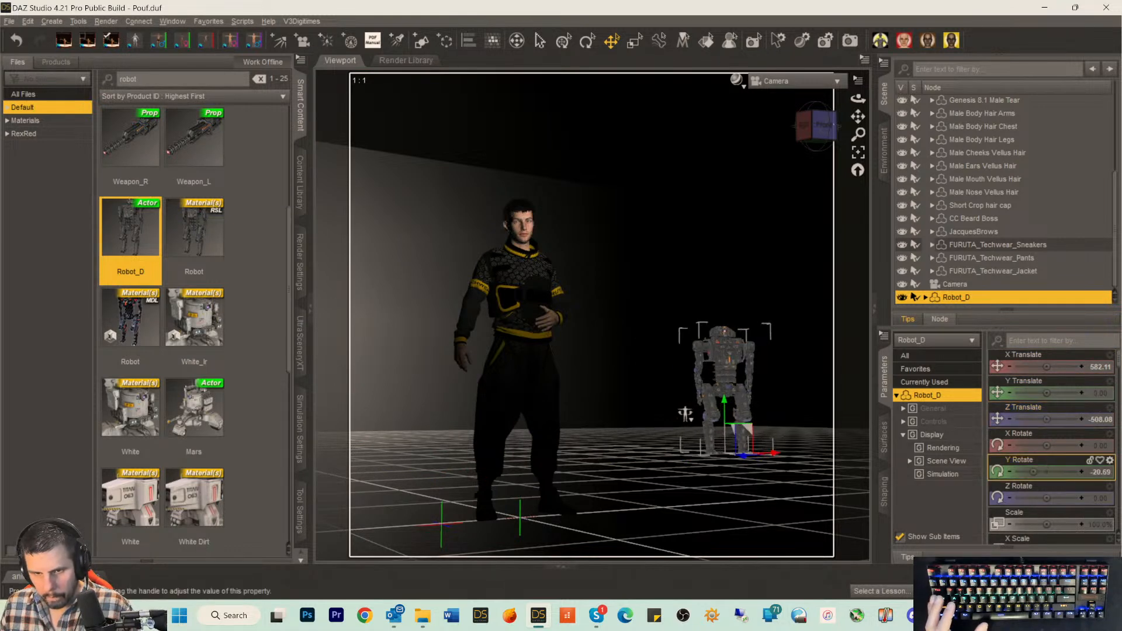
left_click_drag(1048, 522, 1064, 521)
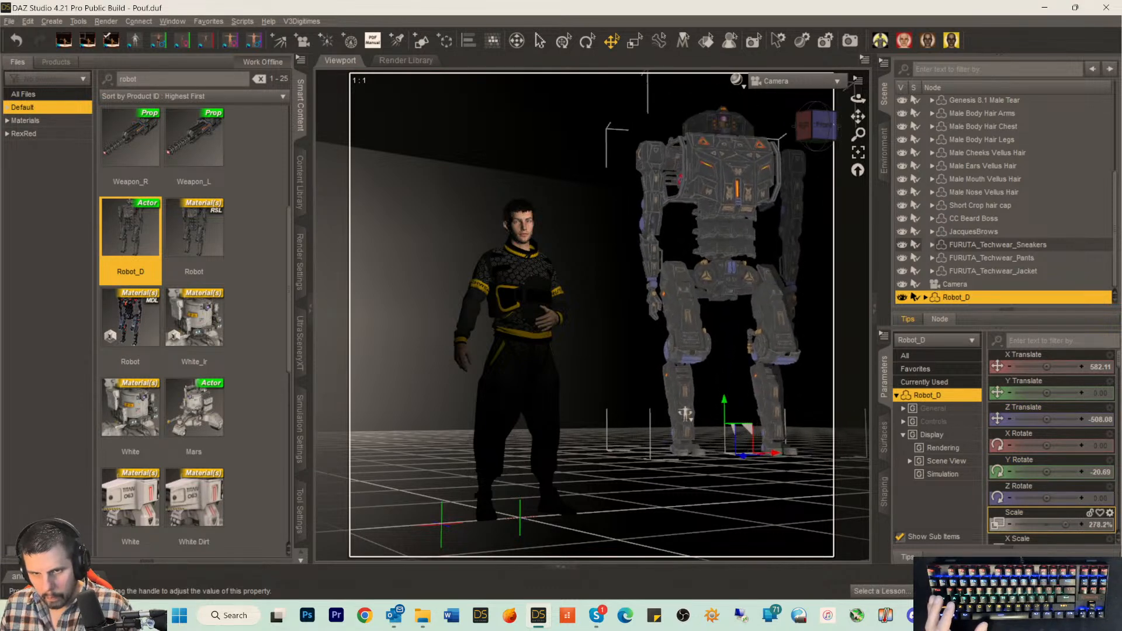
Push Robot_D farther back to about X 1140 and Z -1262, scaled to 462.5% and turned to about -31 degrees around Y.
left_click_drag(1043, 417, 1024, 417)
left_click_drag(1049, 366, 1091, 366)
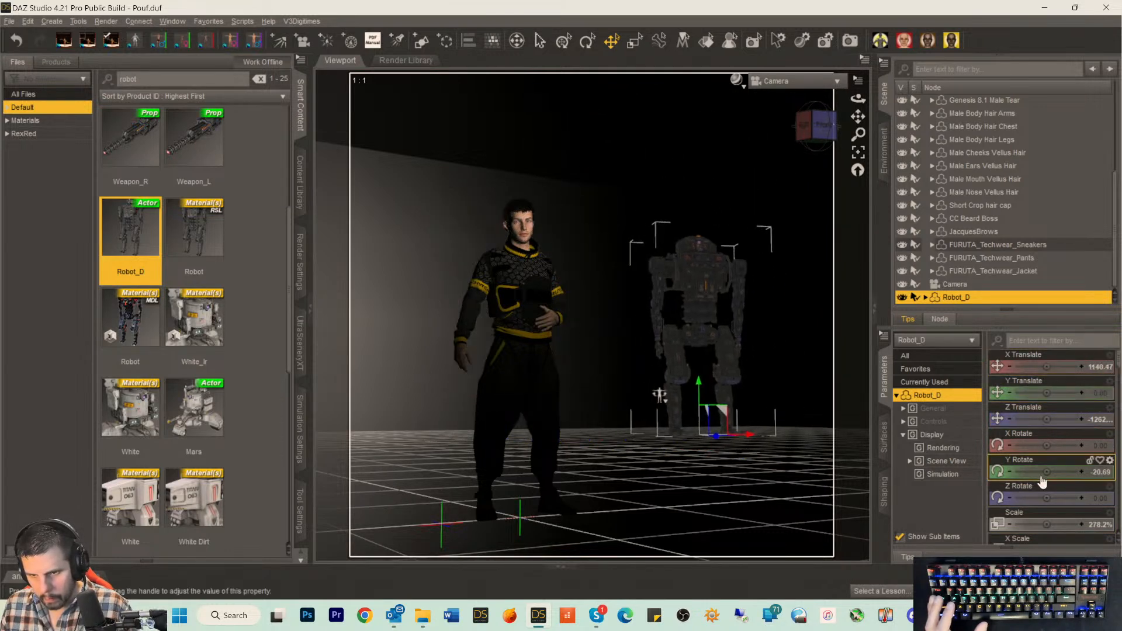
left_click_drag(1046, 523, 1065, 524)
left_click_drag(1048, 472, 1046, 472)
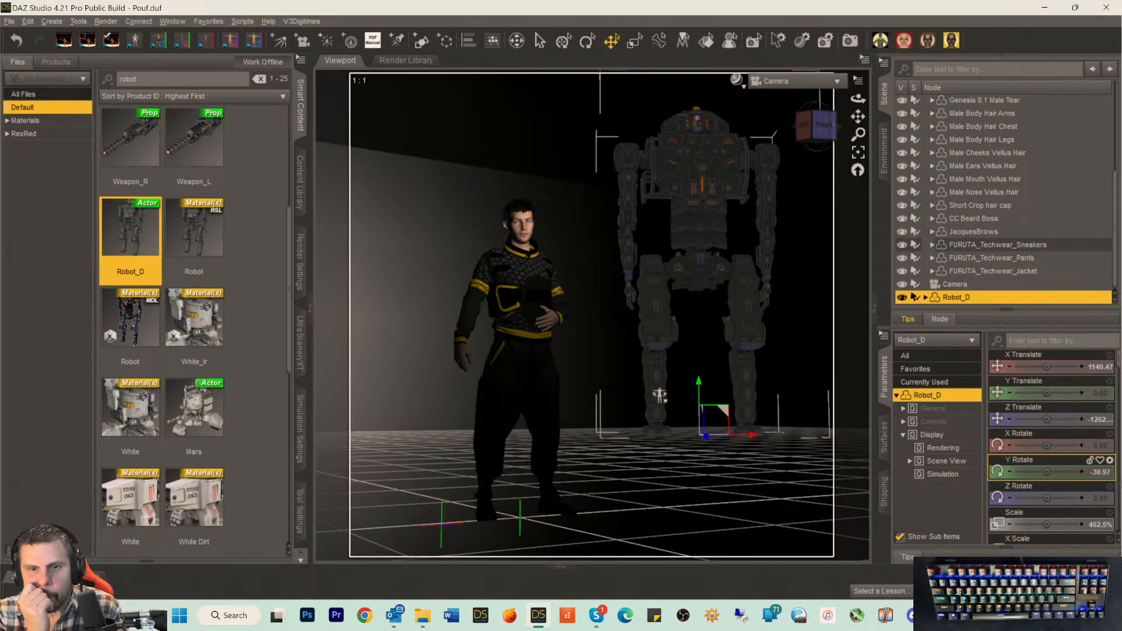
Switch the viewport back to the rendered preview and create a new spotlight with its default name.
key("ctrl+0")
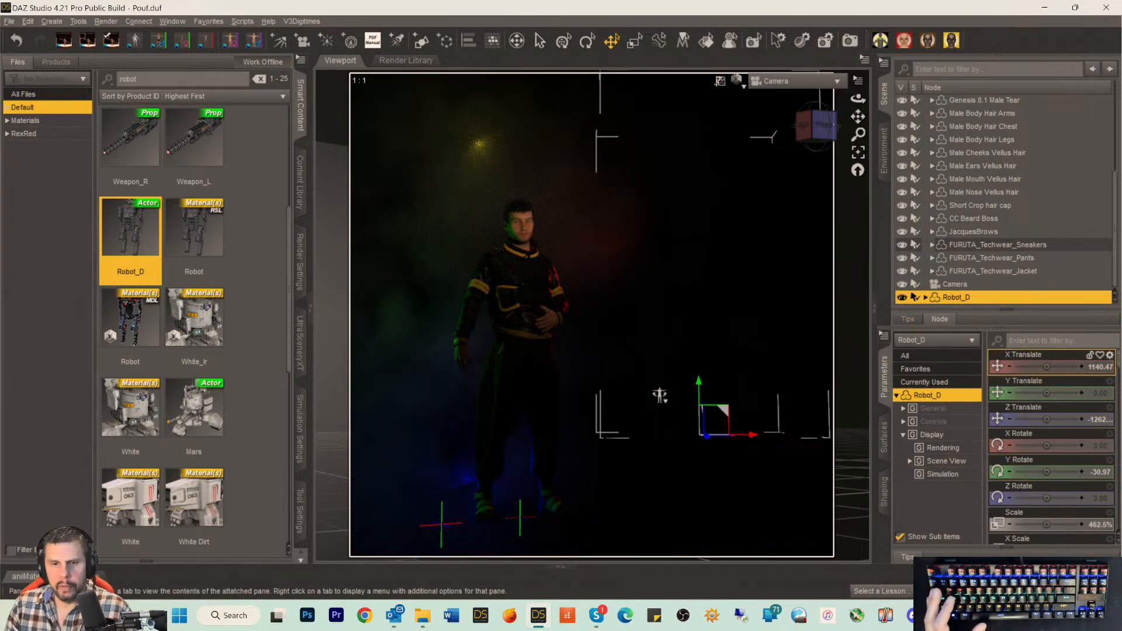
left_click(397, 43)
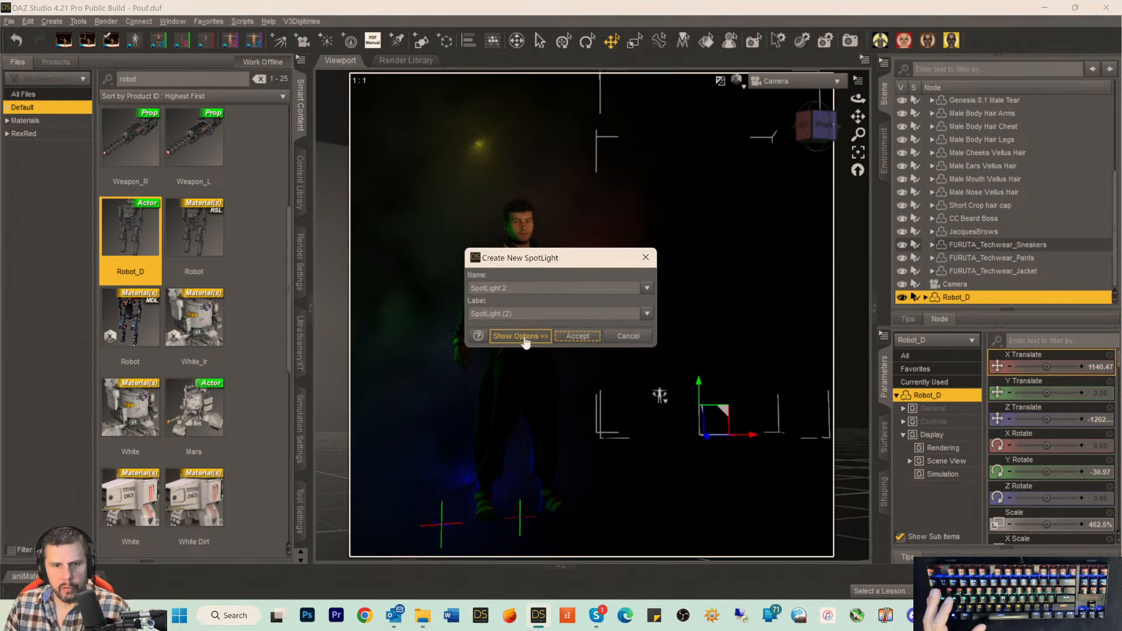
left_click(577, 336)
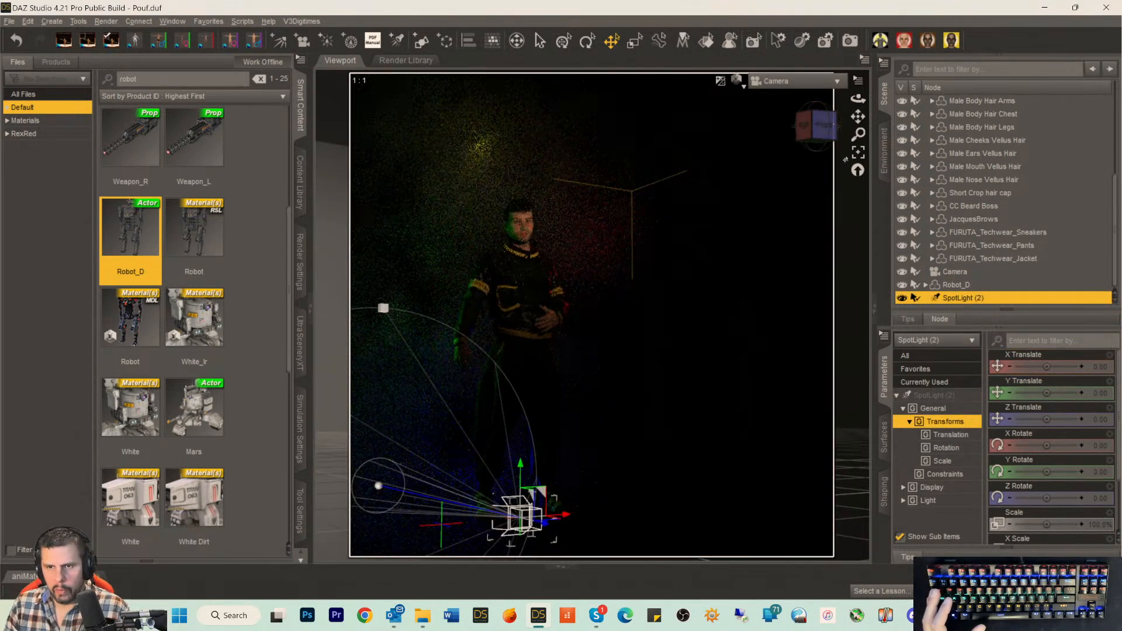
Frame the Camera on Robot_D and orbit to a slightly raised front view of it.
left_click(955, 285)
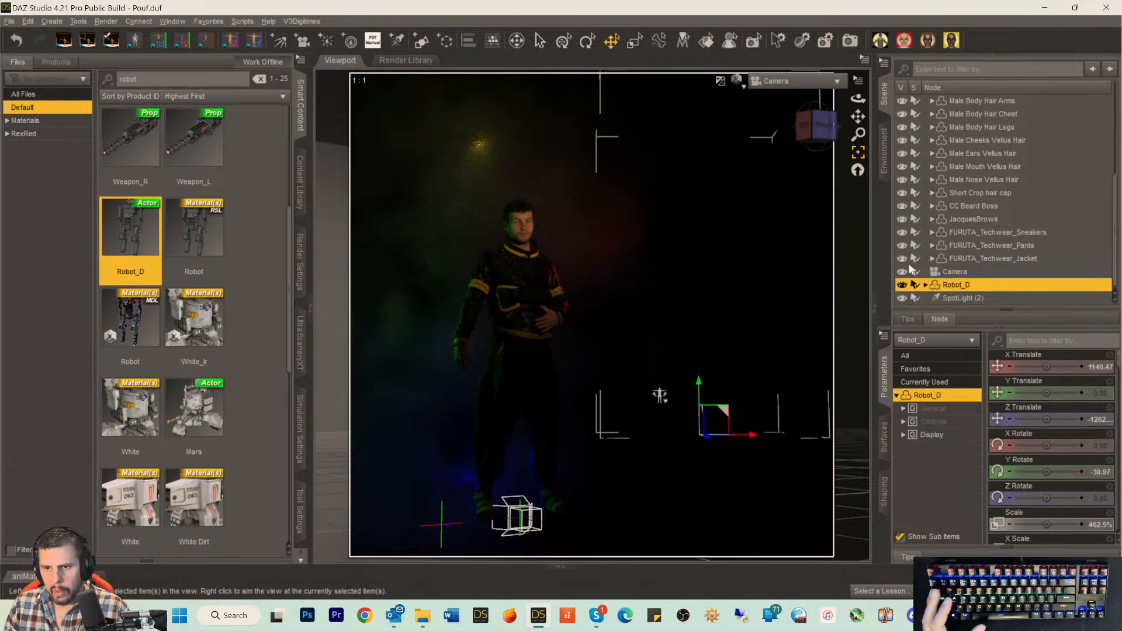
left_click(858, 153)
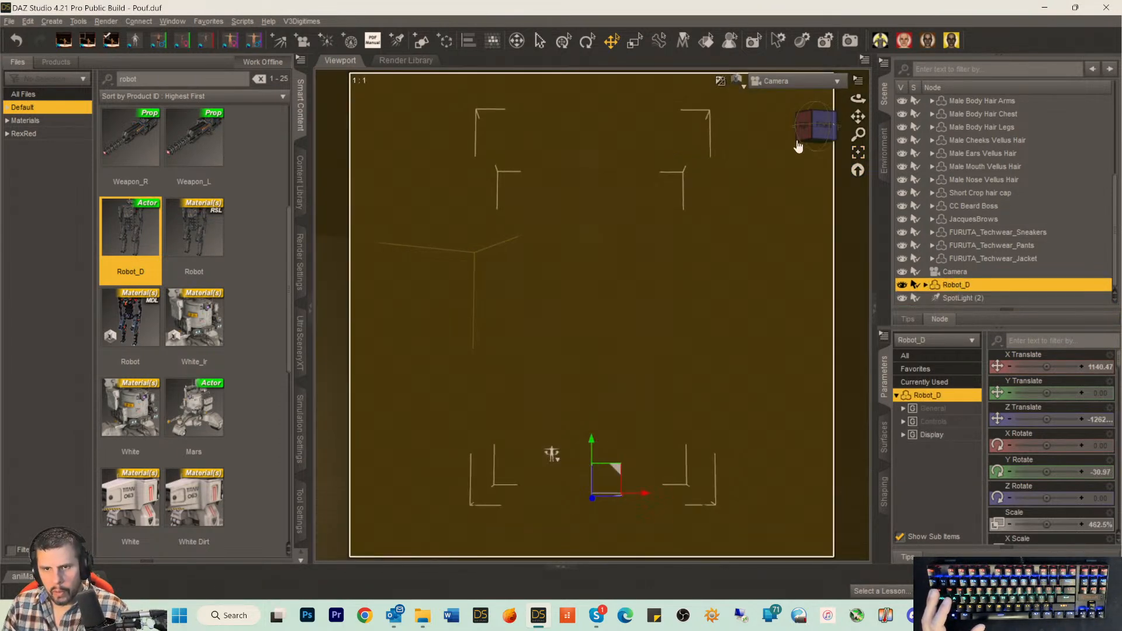
mouse_move(809, 131)
left_mouse_down()
mouse_move(789, 157)
mouse_move(810, 142)
left_mouse_up()
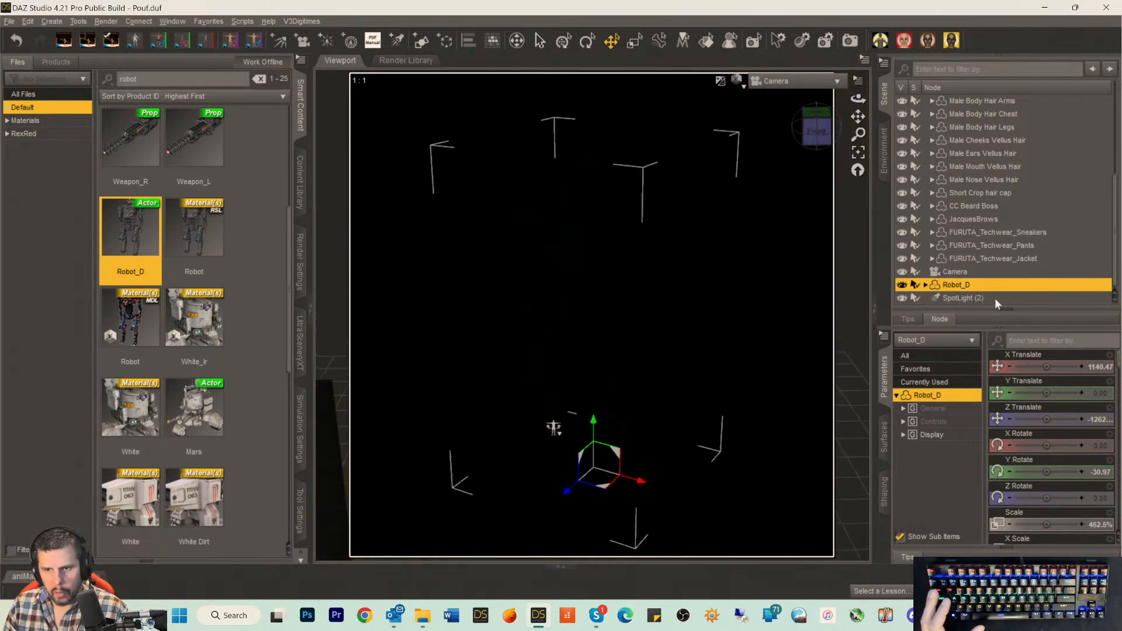
scroll(1044, 492, "down", 15)
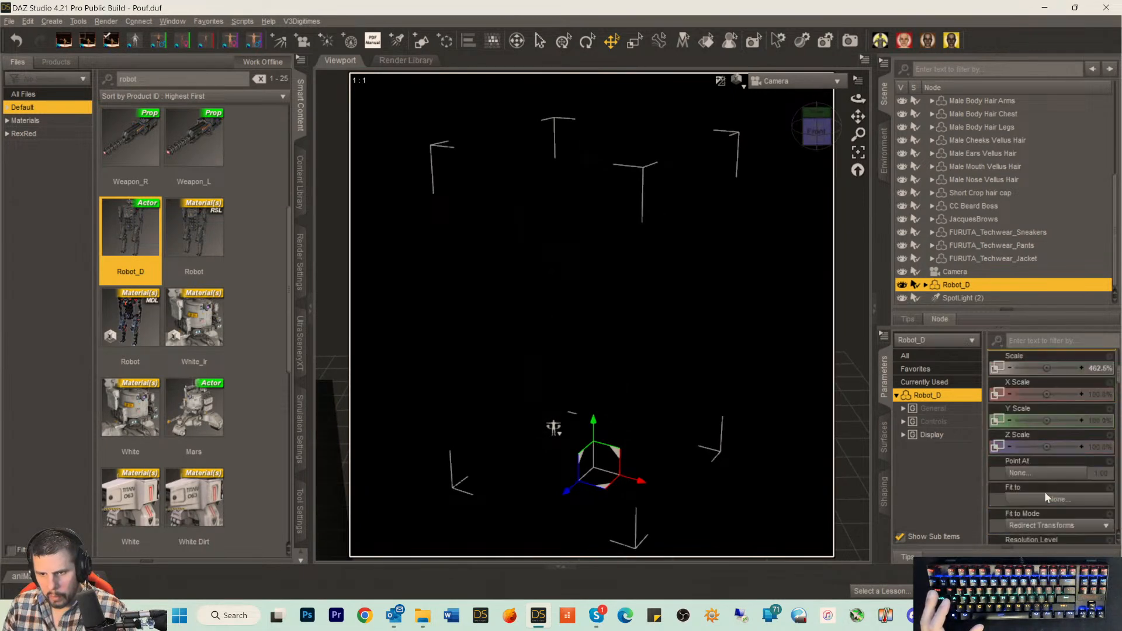
scroll(974, 467, "up", 3)
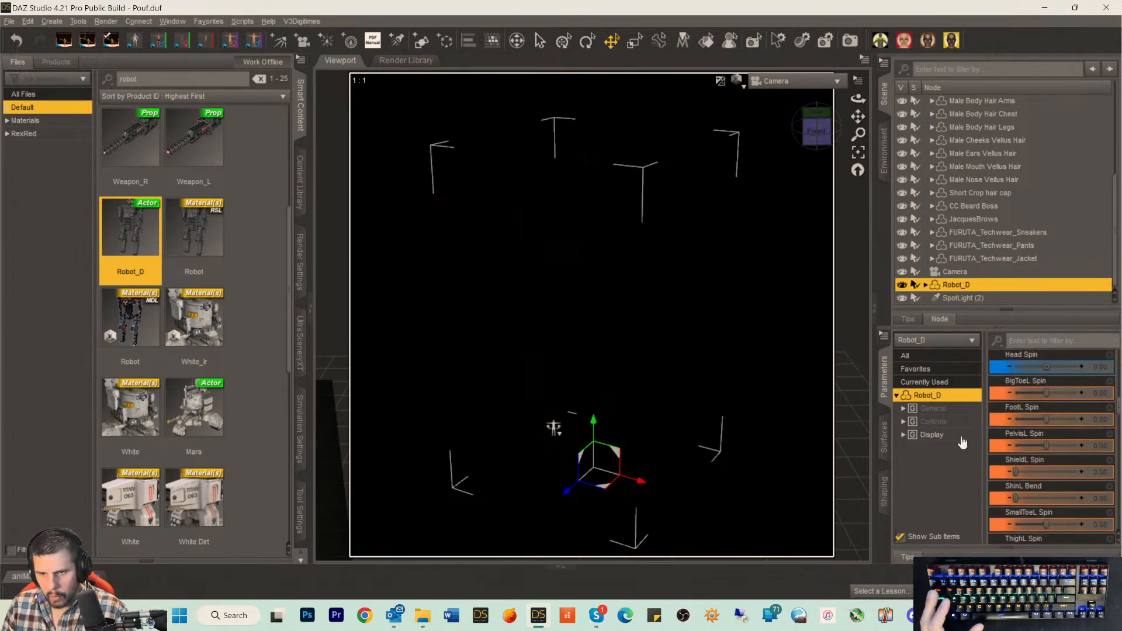
Raise the luminous flux of SpotLight (2) to 99991500 lumens.
left_click(952, 297)
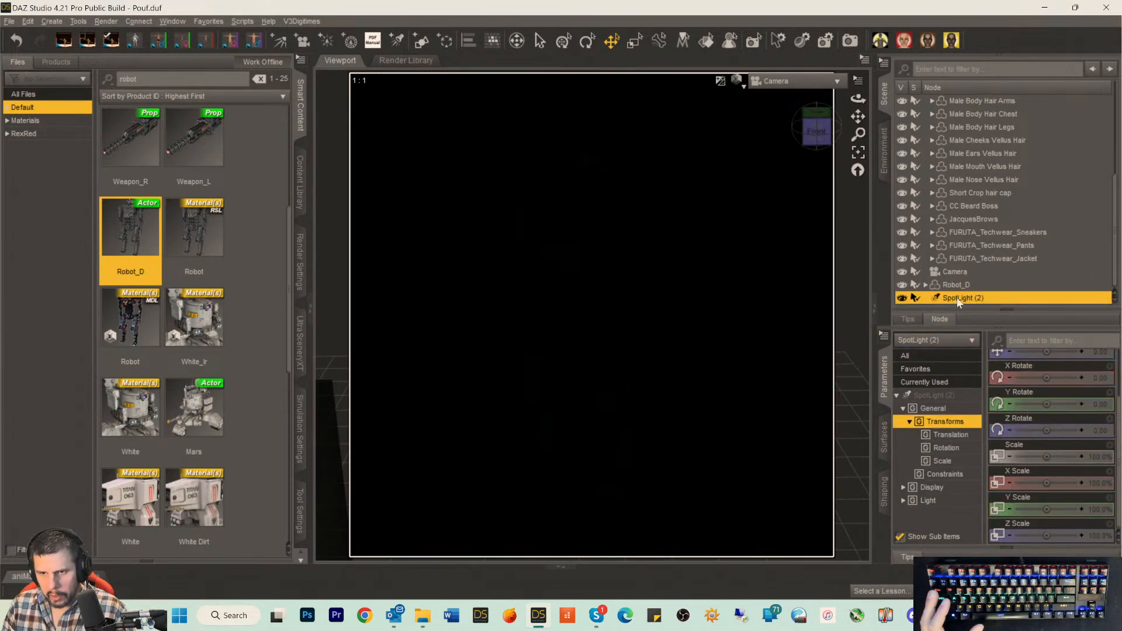
left_click(945, 399)
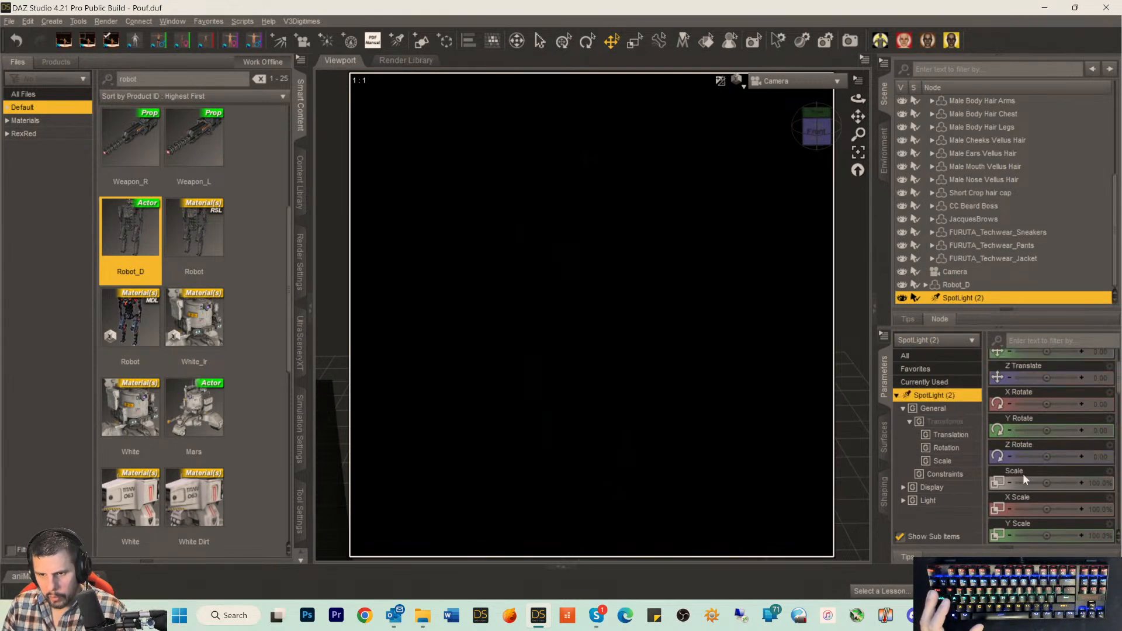
scroll(1064, 489, "down", 10)
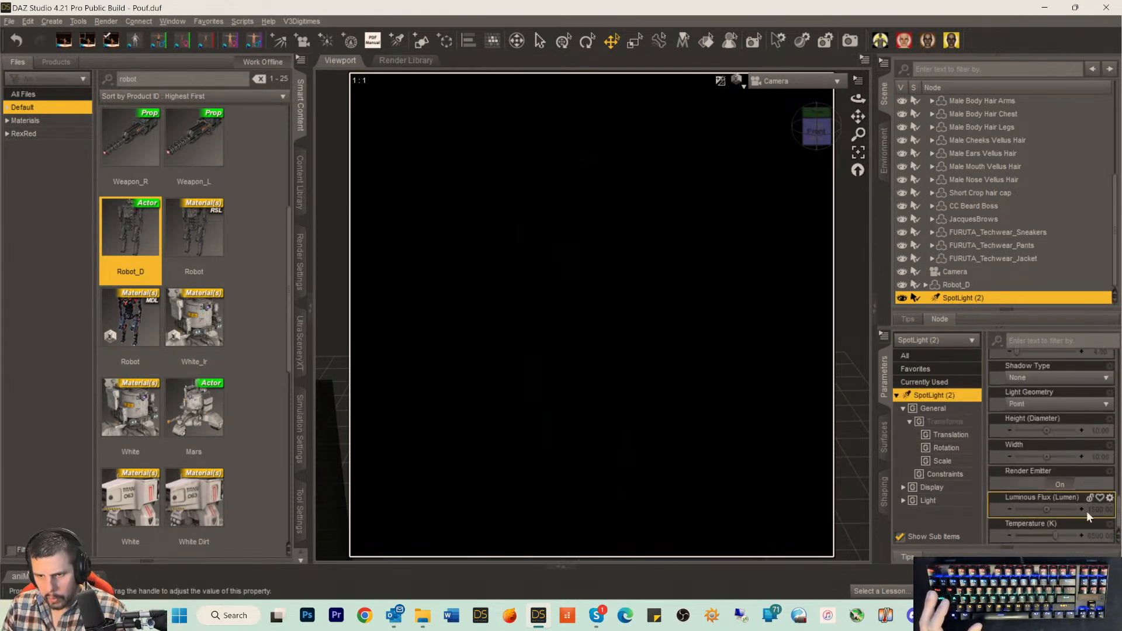
left_click(1099, 510)
type("99150")
key("Return")
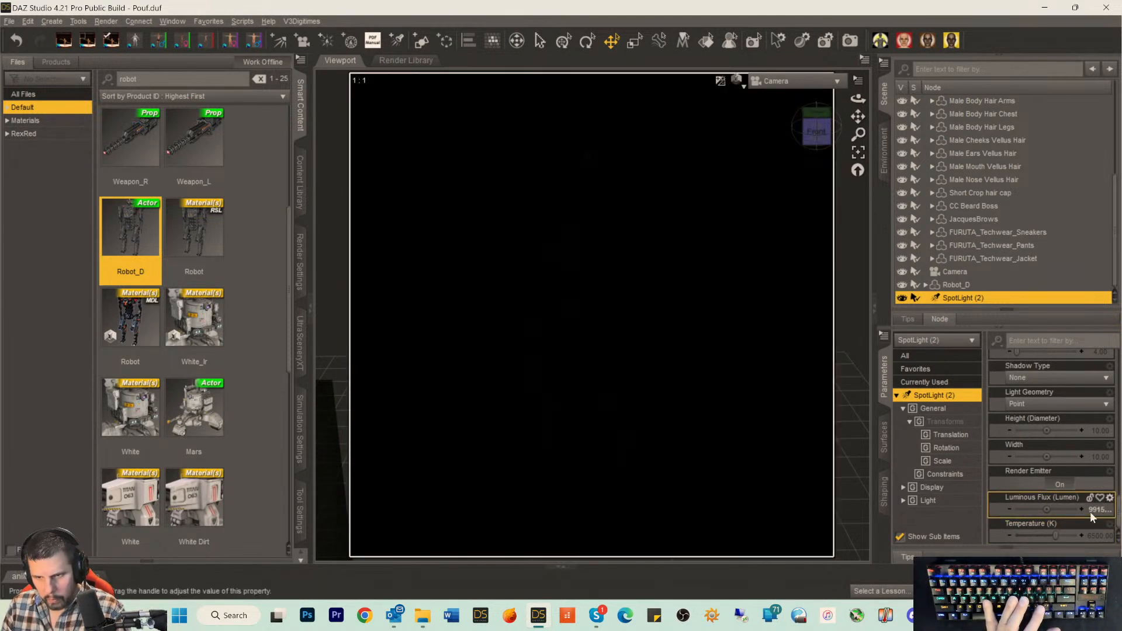
left_click(1090, 513)
left_click(1042, 510)
type("99")
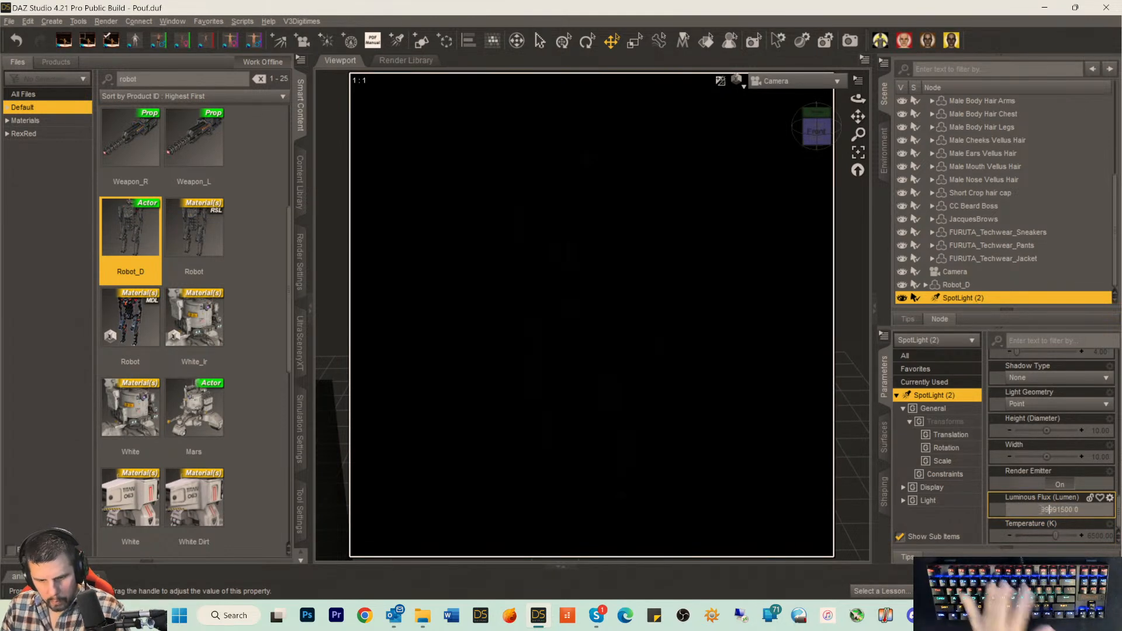
key("Return")
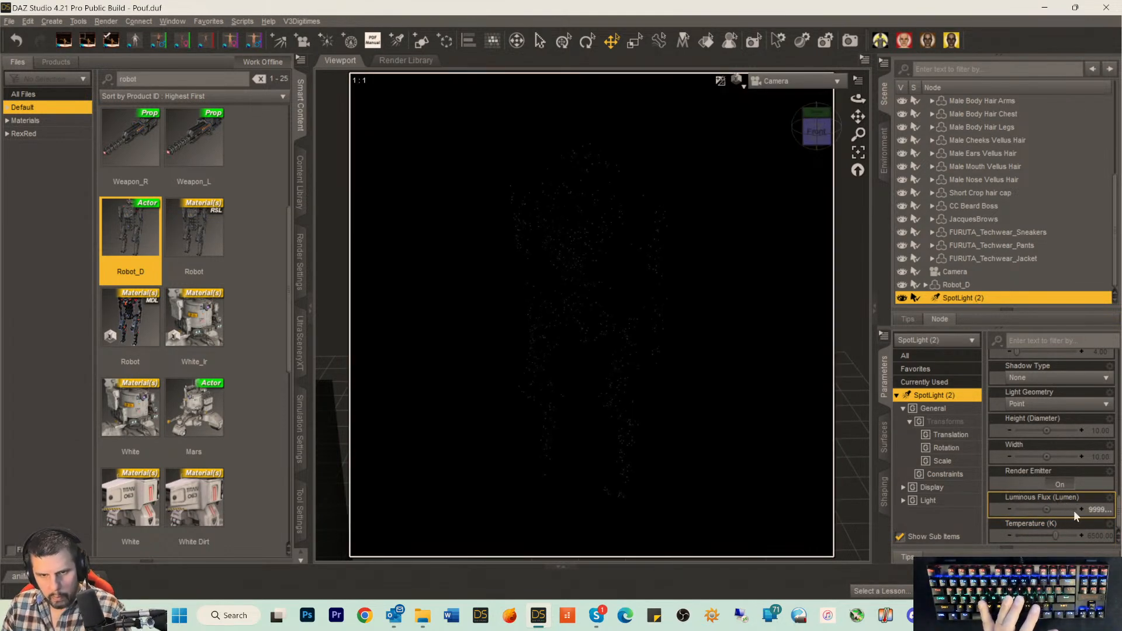
left_click(1054, 510)
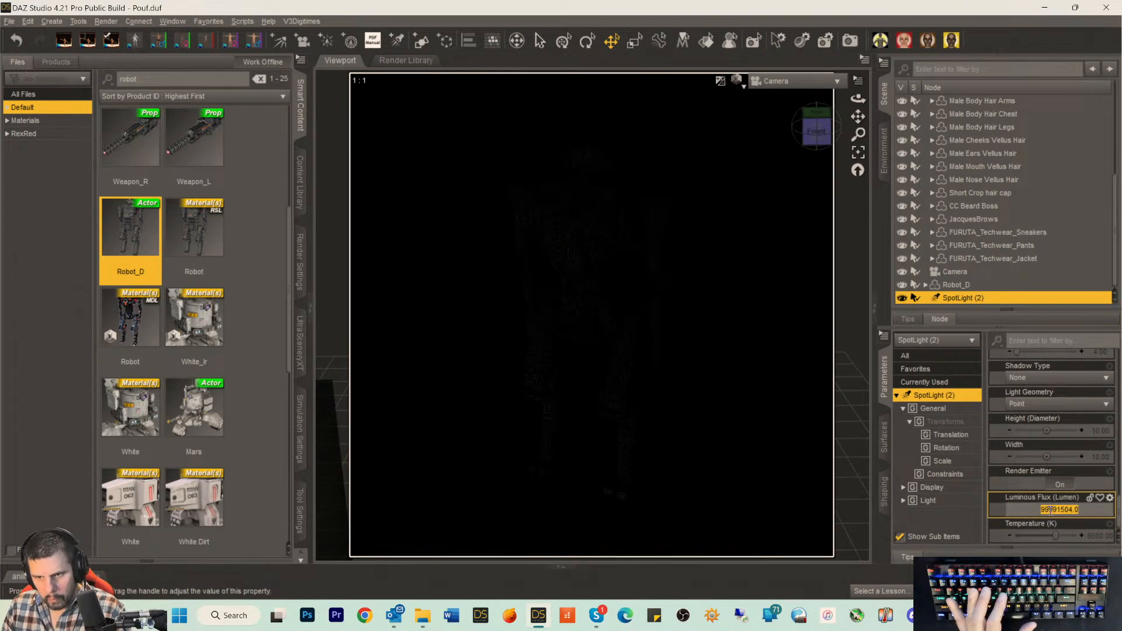
key("Return")
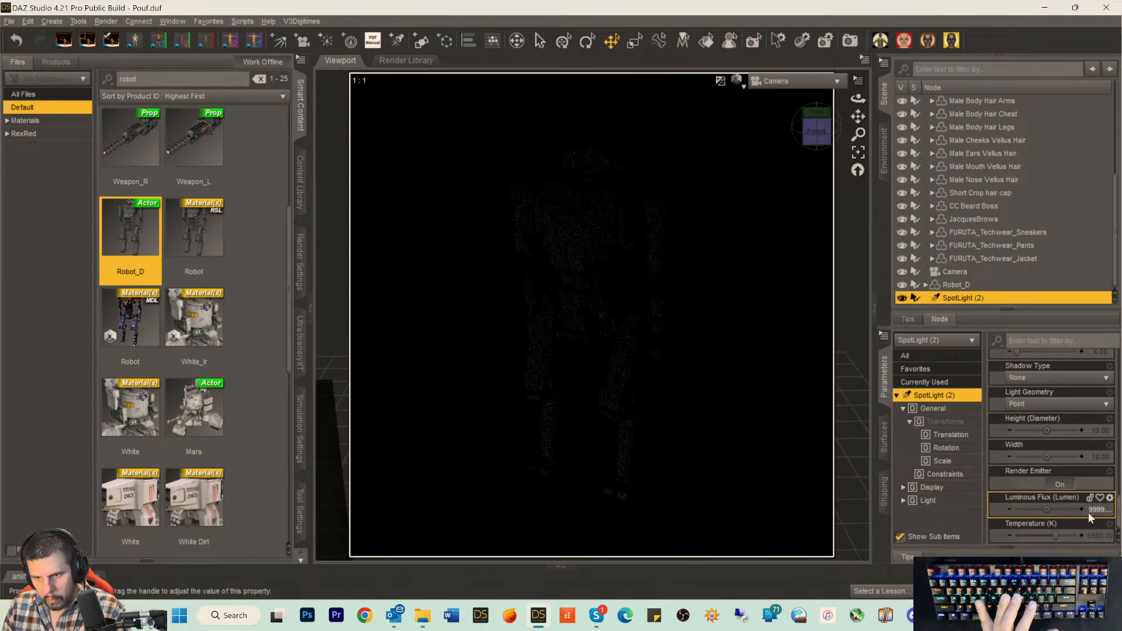
left_click(1068, 510)
left_click(1036, 509)
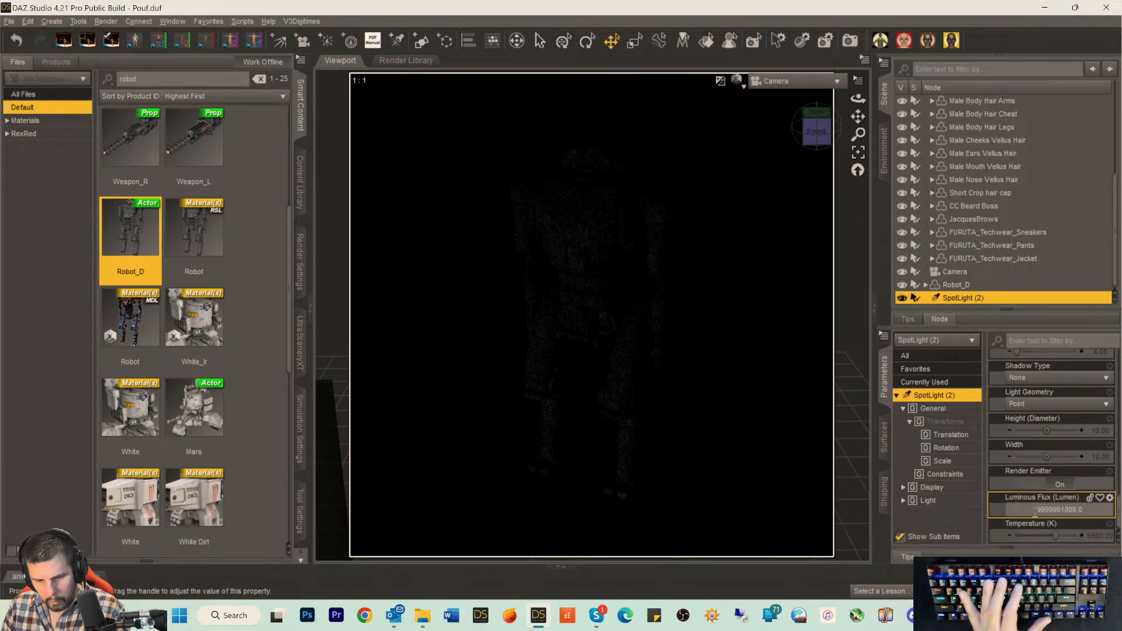
key("Return")
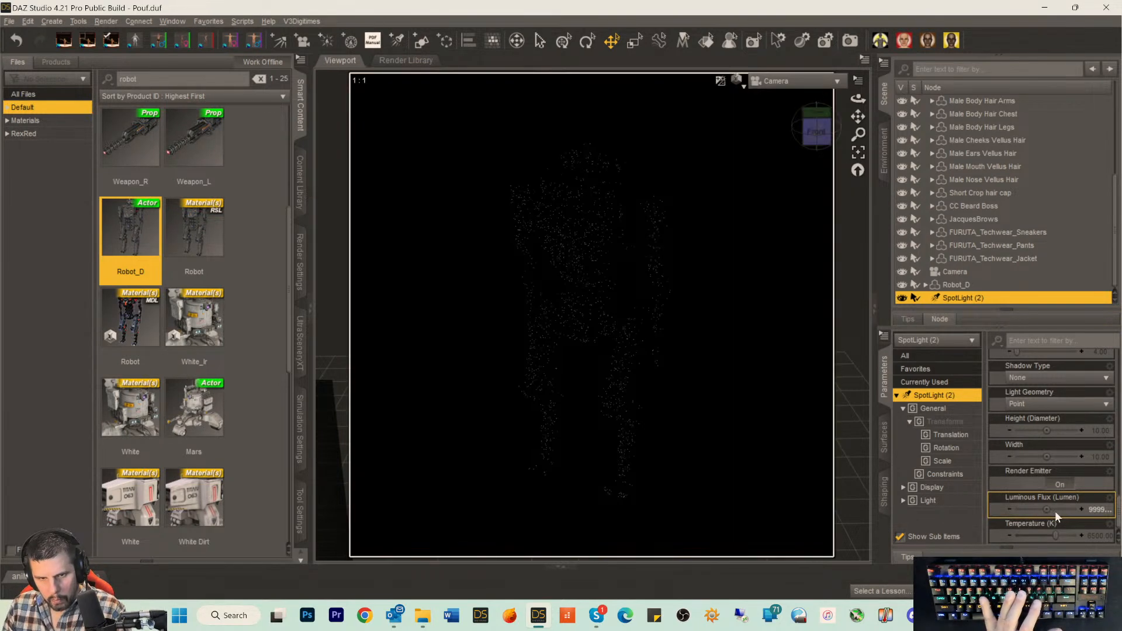
left_click(1034, 509)
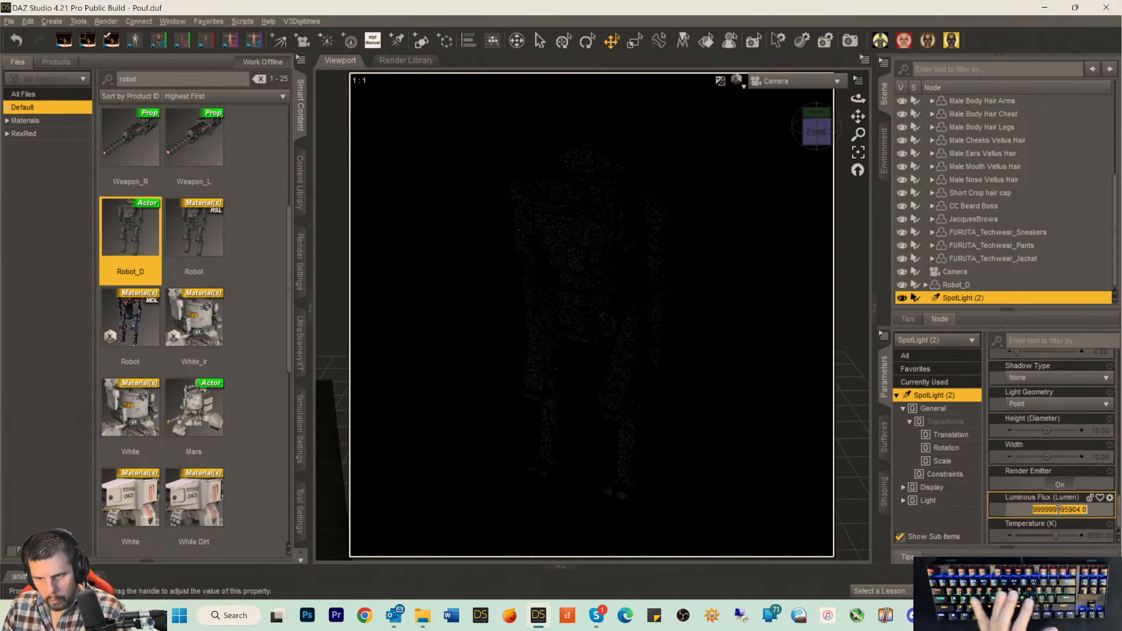
left_click(1035, 510)
type("999")
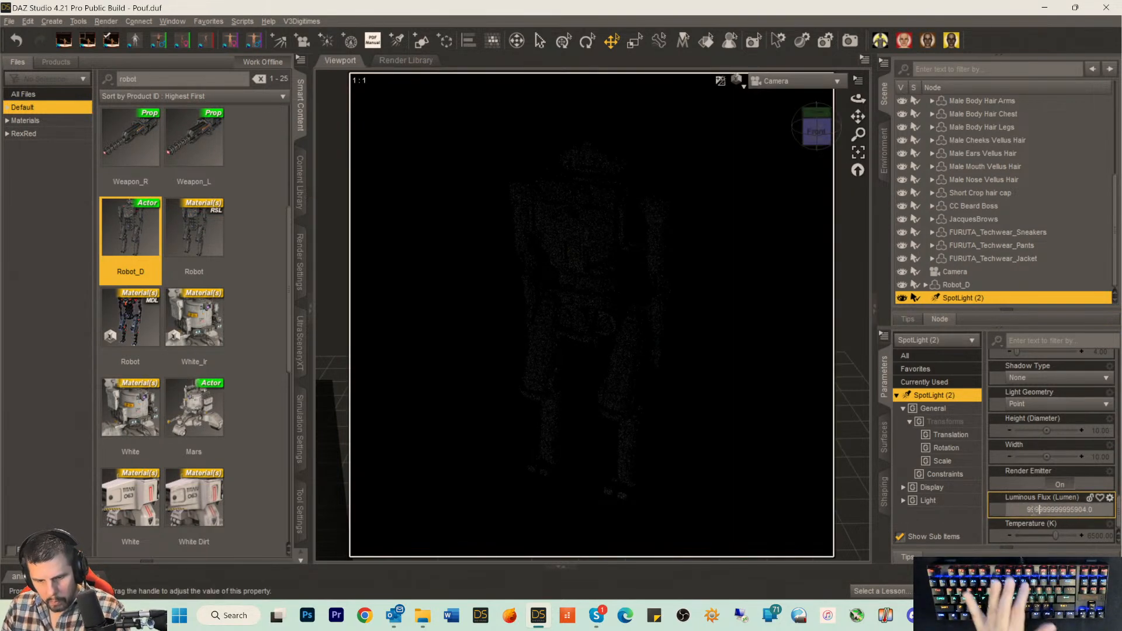
key("Return")
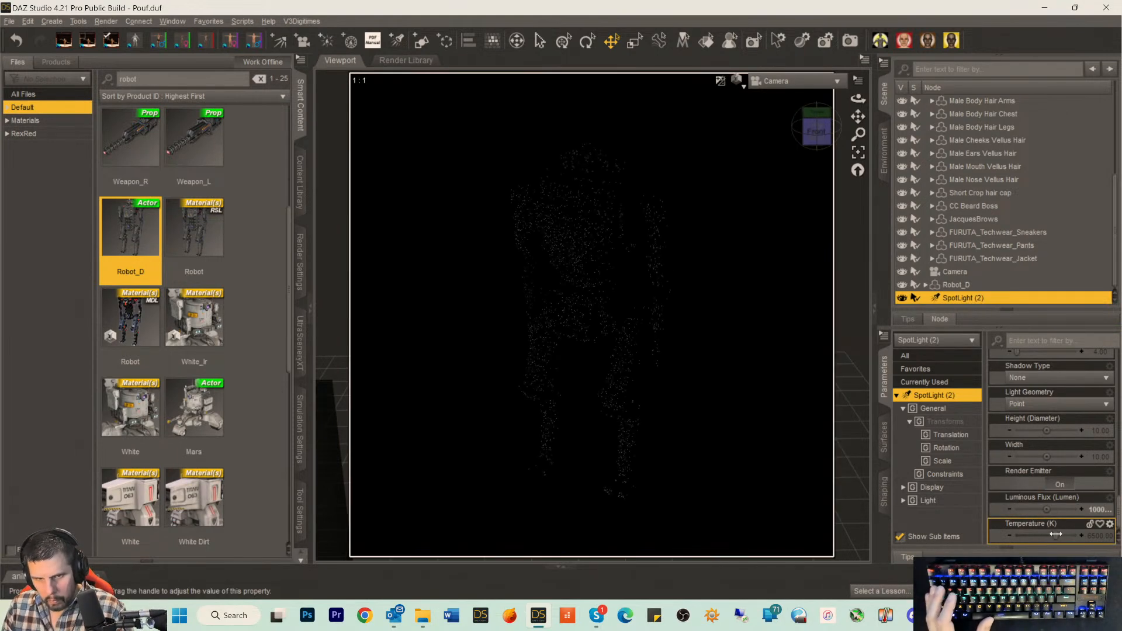
left_click(1090, 511)
left_click(1018, 511)
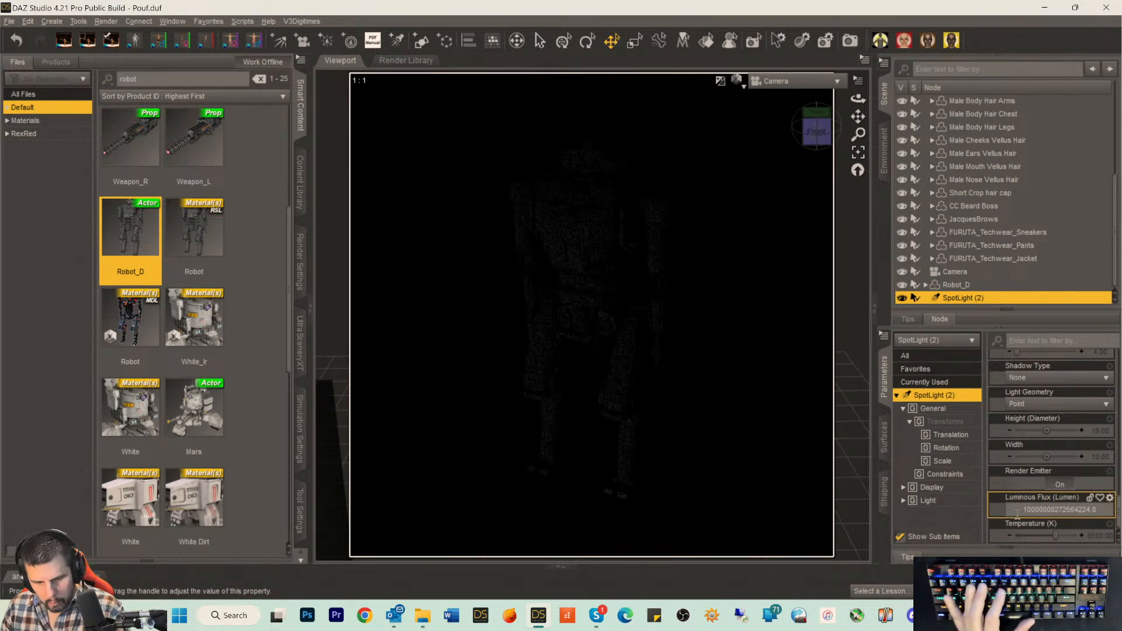
type("999999")
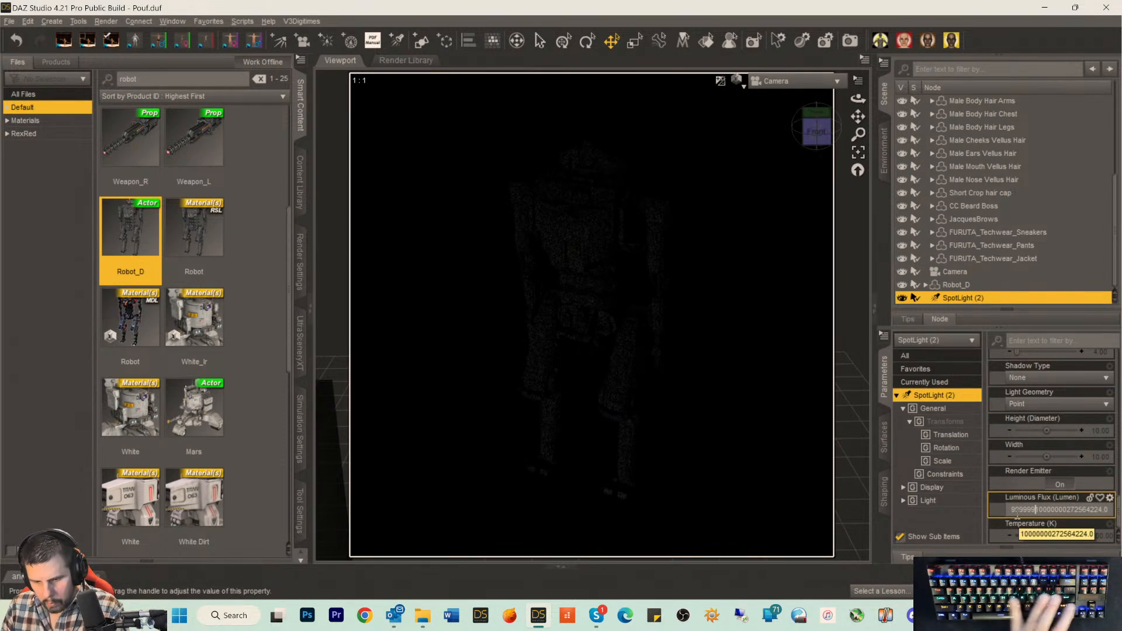
key("Return")
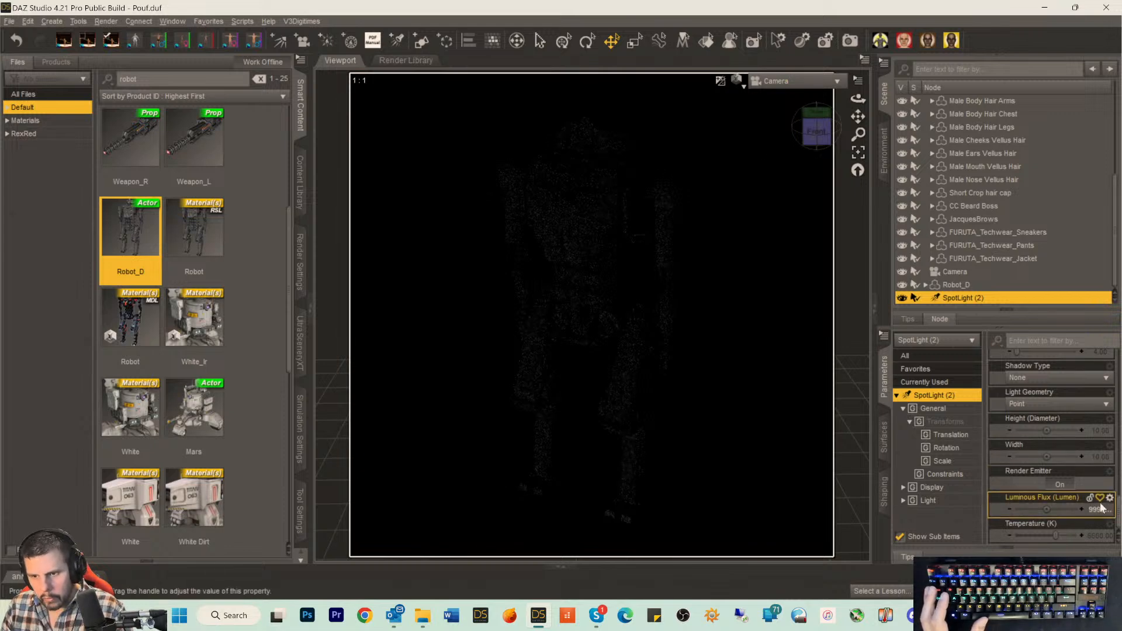
Increase the intensity of SpotLight (2) to 145.3% and its beam exponent to about 38.5.
scroll(1072, 460, "up", 6)
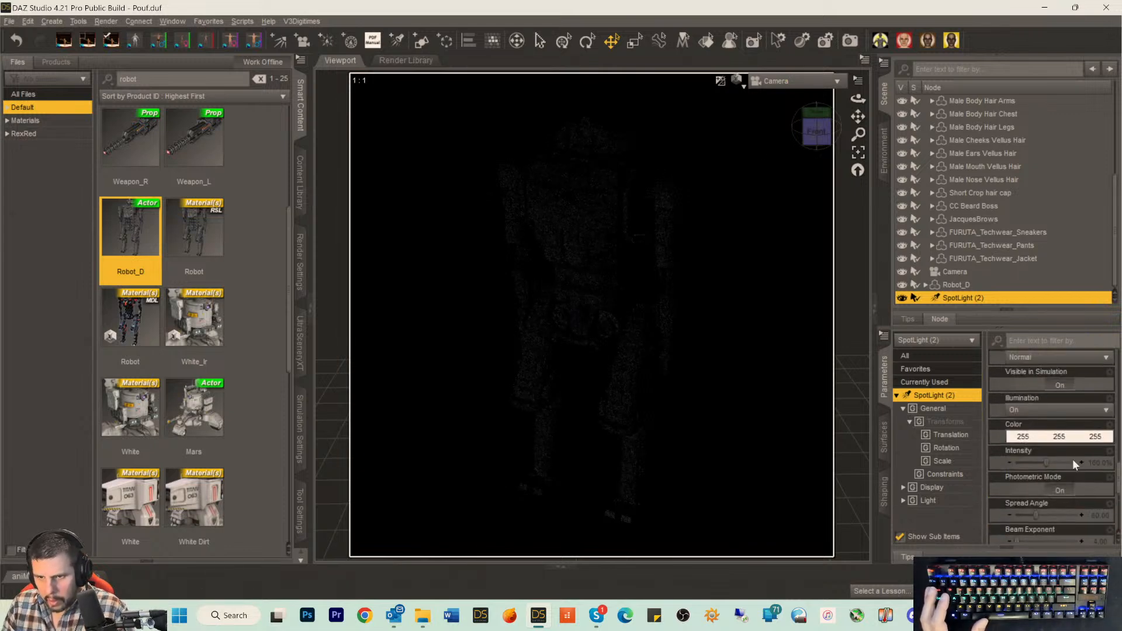
left_click_drag(1045, 435, 1059, 433)
left_click(1052, 460)
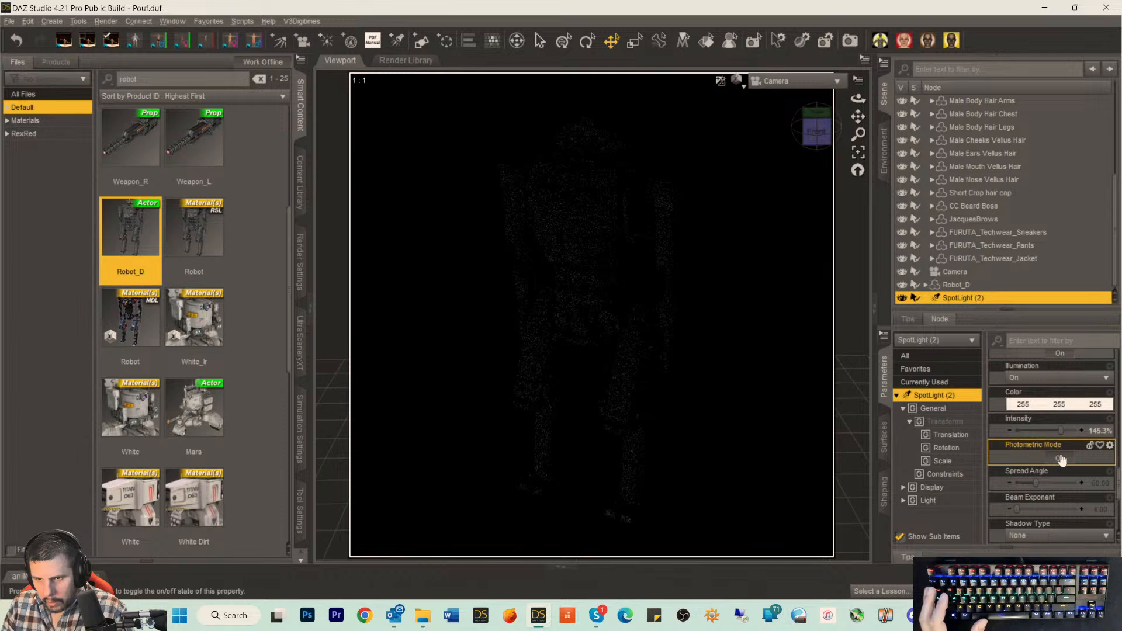
left_click_drag(1013, 509, 1024, 509)
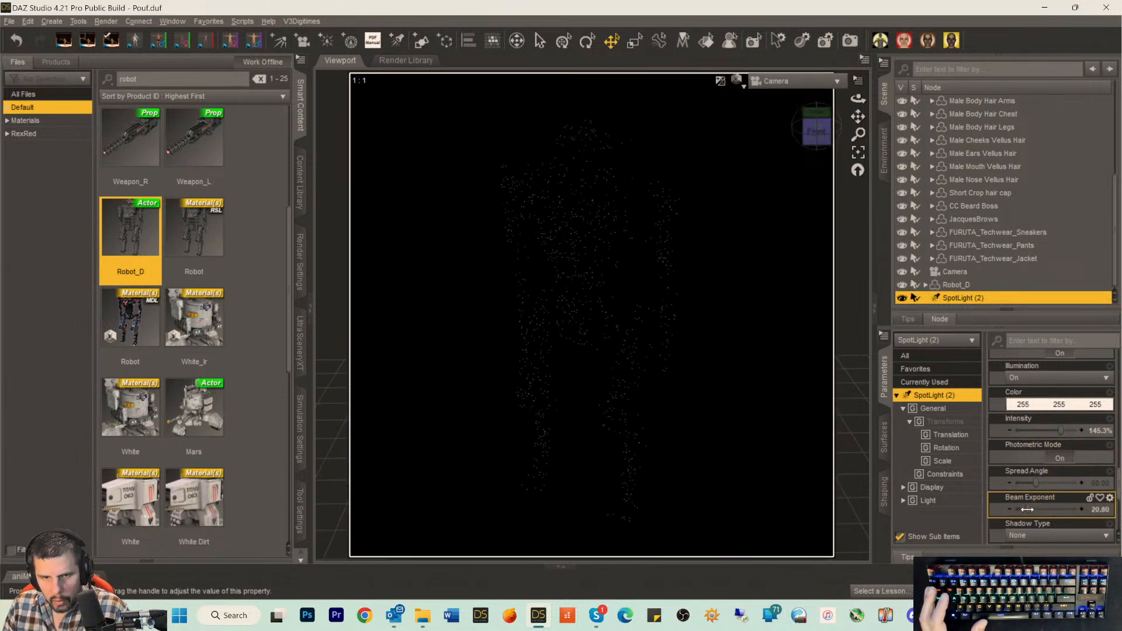
left_click_drag(1026, 510, 1036, 510)
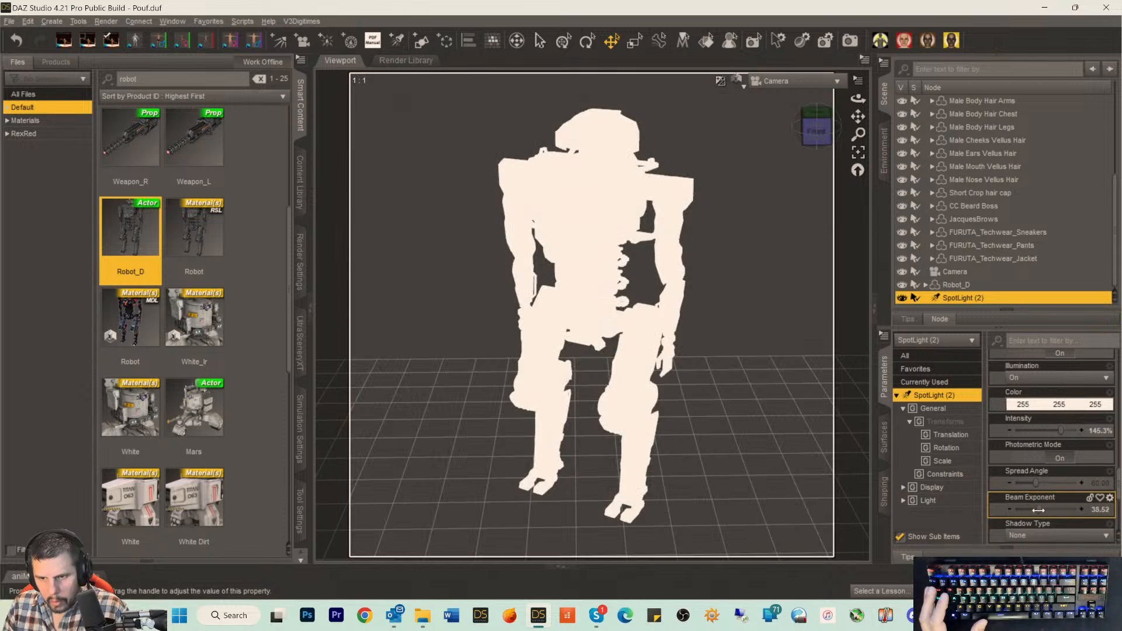
Set the ray length of SpotLight (2) to about 53.68 and its opacity scale to 120%.
scroll(1032, 453, "down", 6)
scroll(1032, 448, "down", 7)
scroll(1031, 448, "up", 7)
scroll(1031, 452, "down", 9)
scroll(1031, 453, "up", 10)
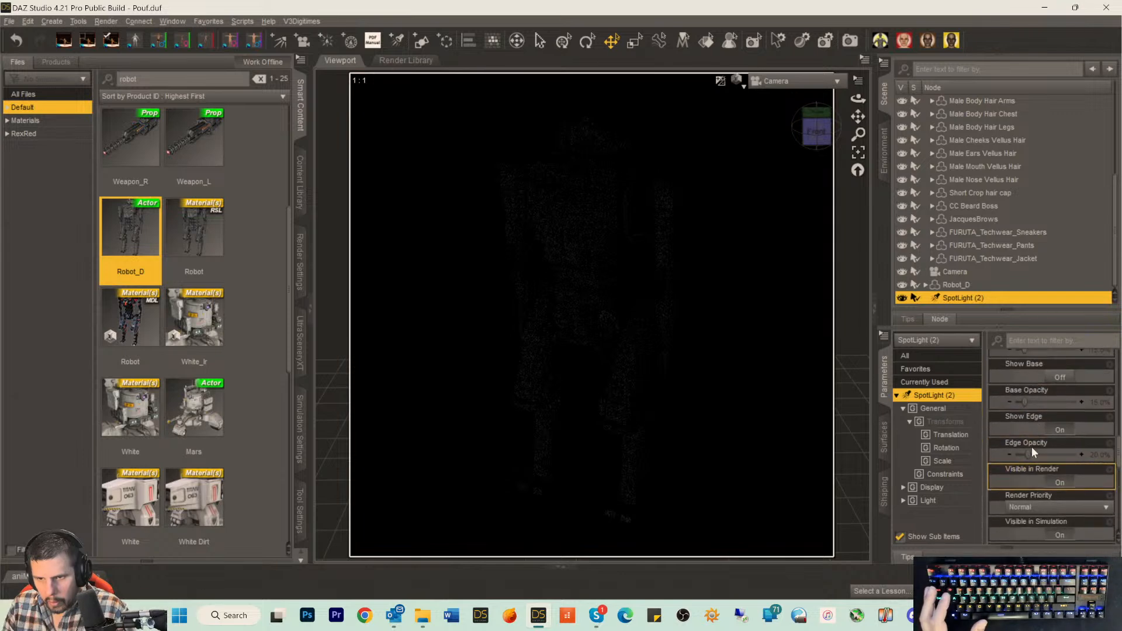
scroll(1032, 446, "up", 3)
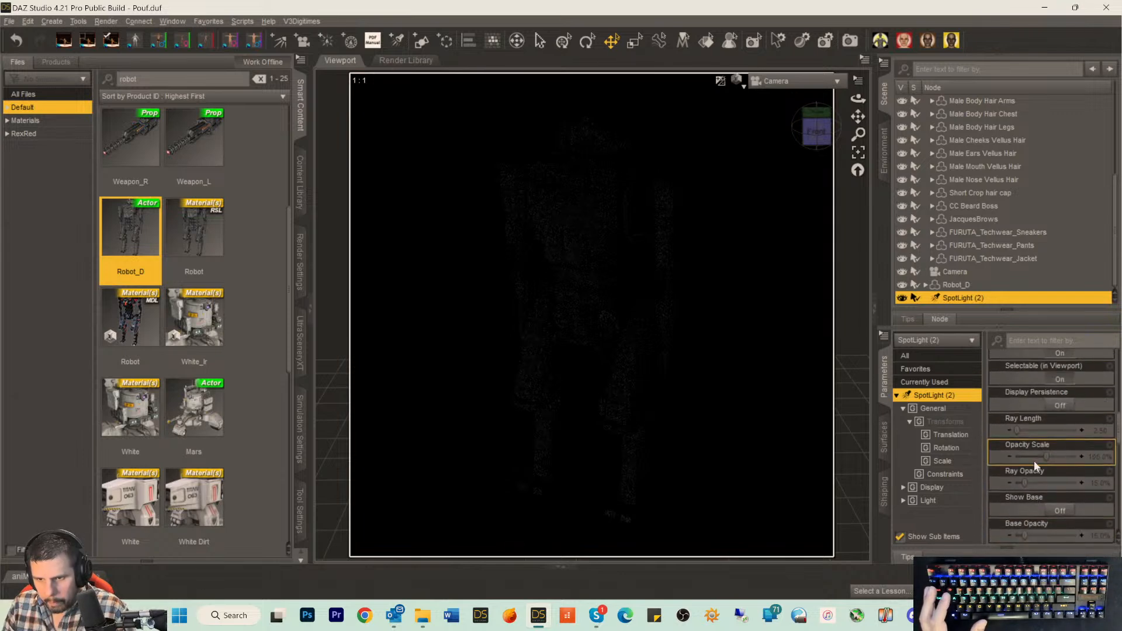
left_click_drag(1017, 430, 1048, 434)
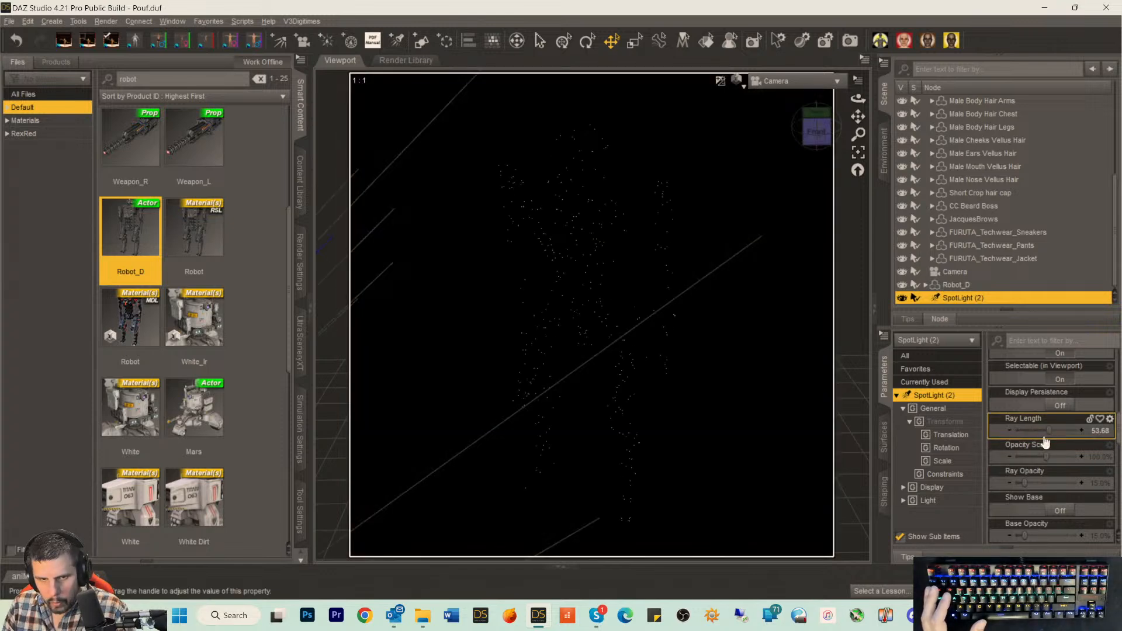
mouse_move(1045, 441)
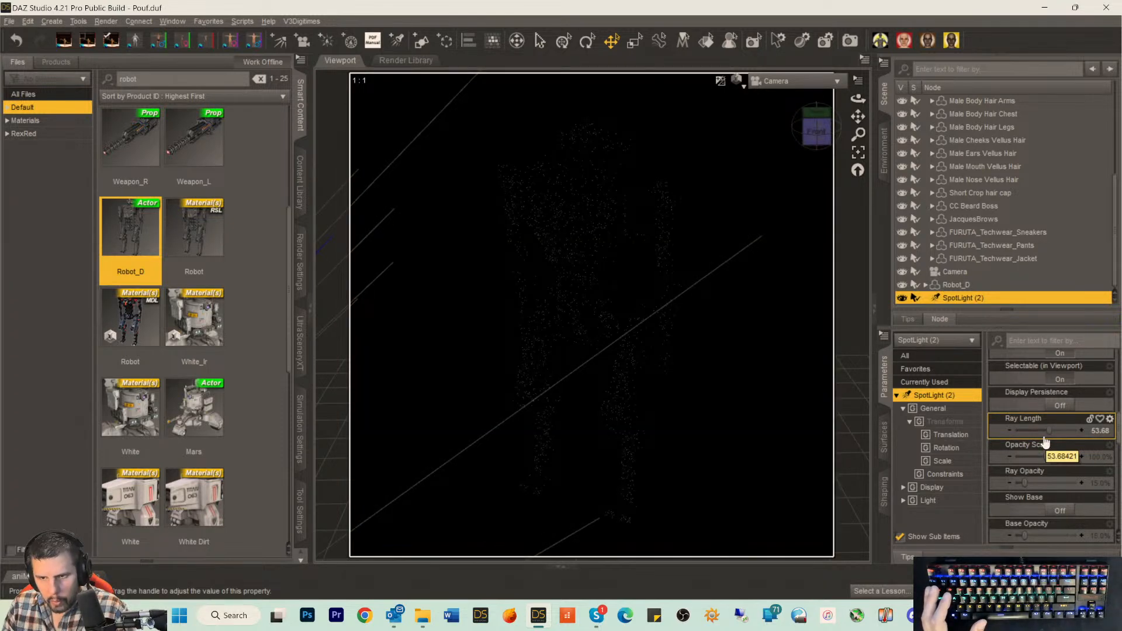
left_click_drag(1045, 459, 1051, 459)
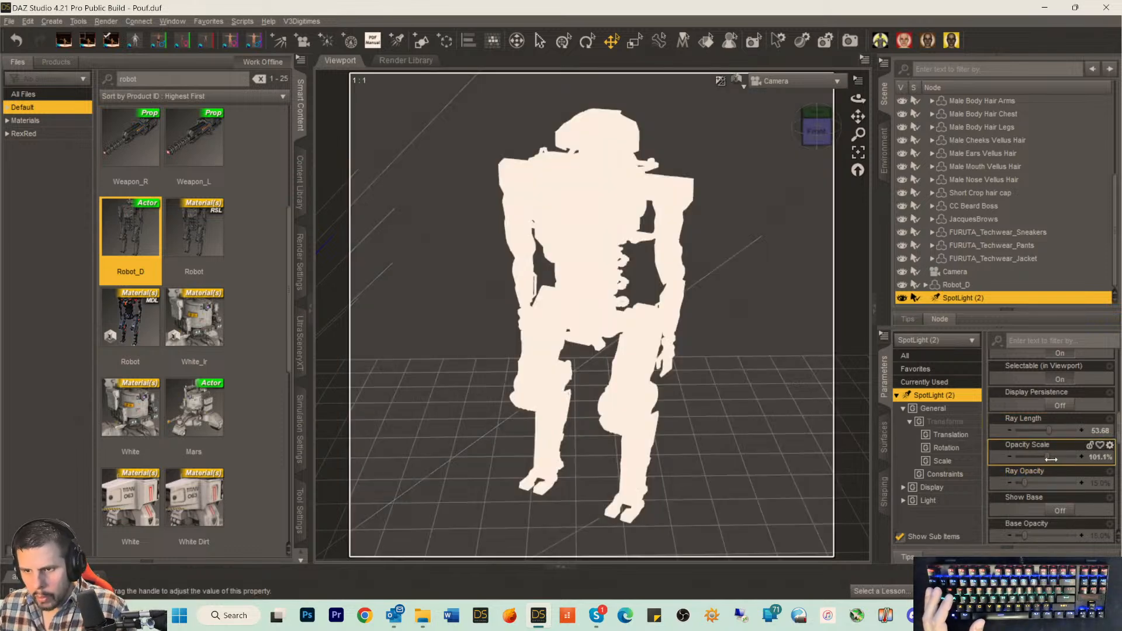
left_click(1033, 405)
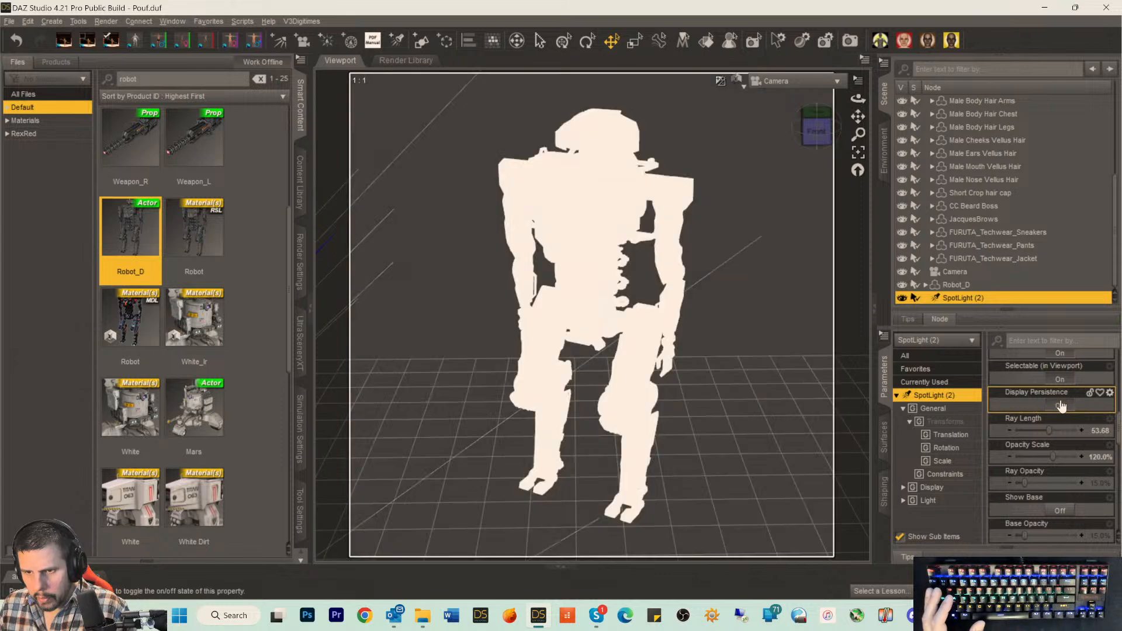
Toggle Display Persistence for SpotLight (2) and widen its Spread Angle to 89.05.
left_click(1057, 405)
scroll(1025, 398, "down", 3)
scroll(1027, 412, "down", 5)
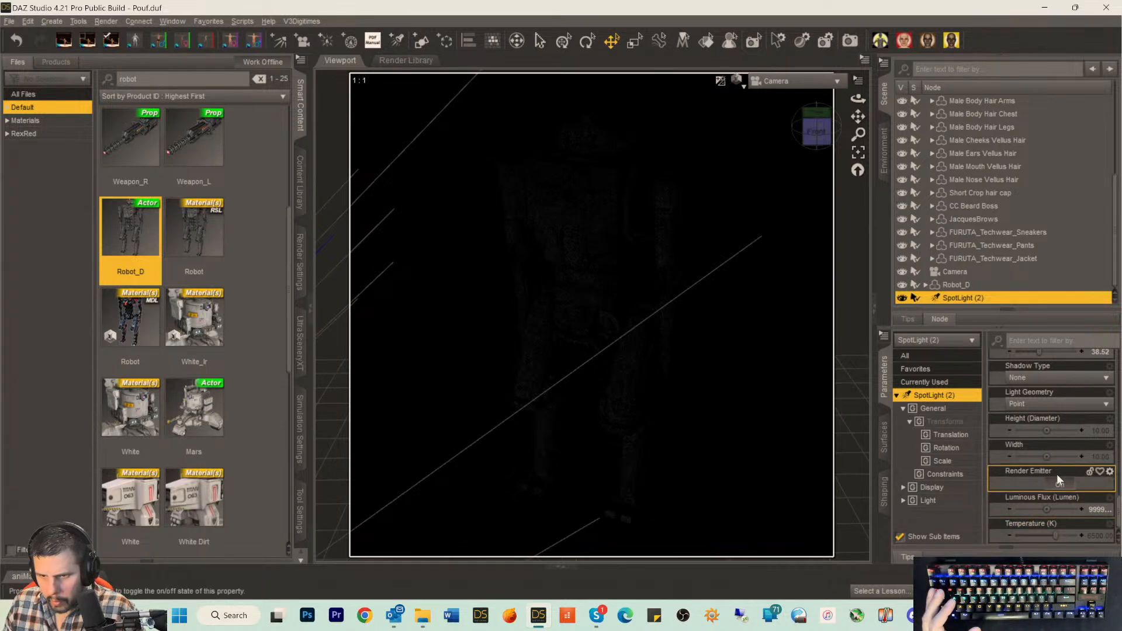
scroll(1054, 447, "up", 3)
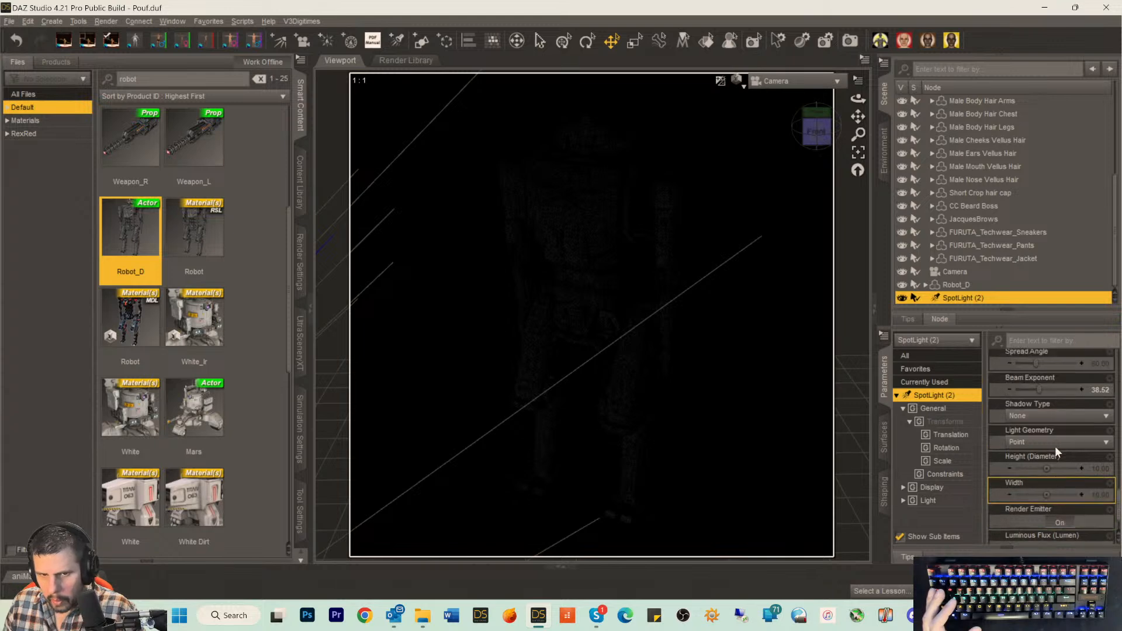
left_click_drag(1036, 403, 1045, 402)
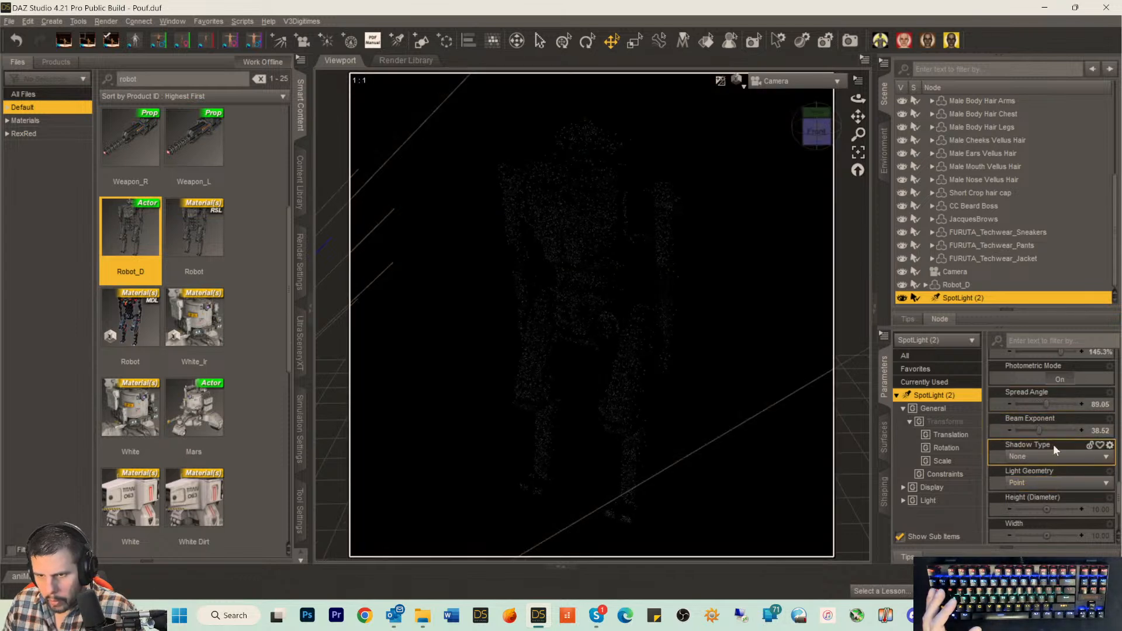
Raise the Luminous Flux of SpotLight (2) by adding 999999 in front of its existing value.
scroll(1061, 427, "up", 3)
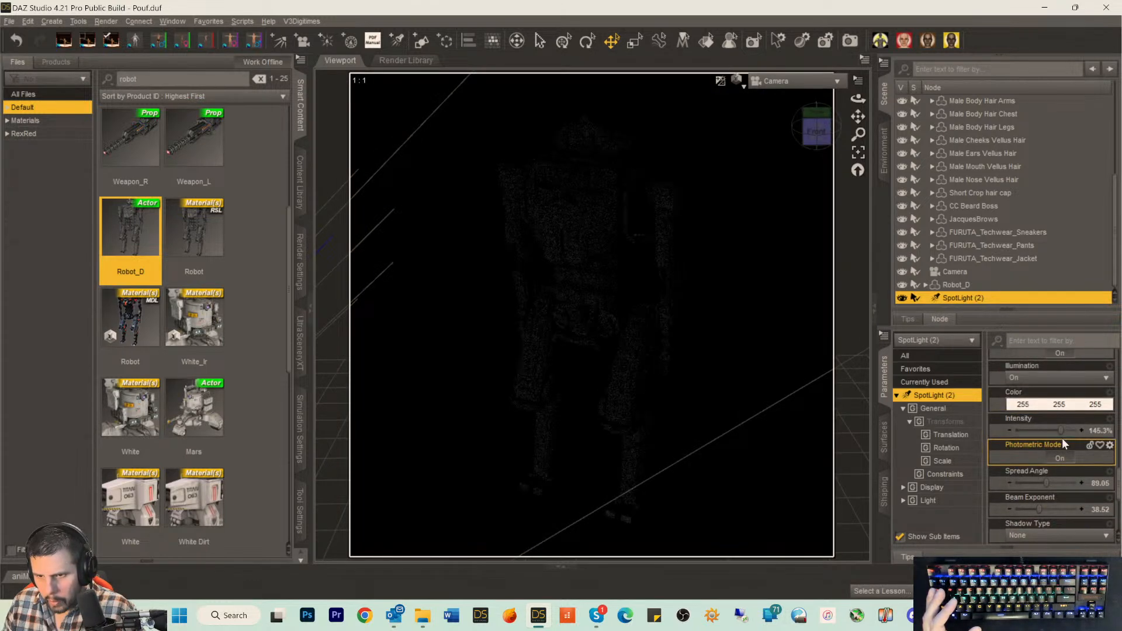
scroll(1061, 440, "up", 3)
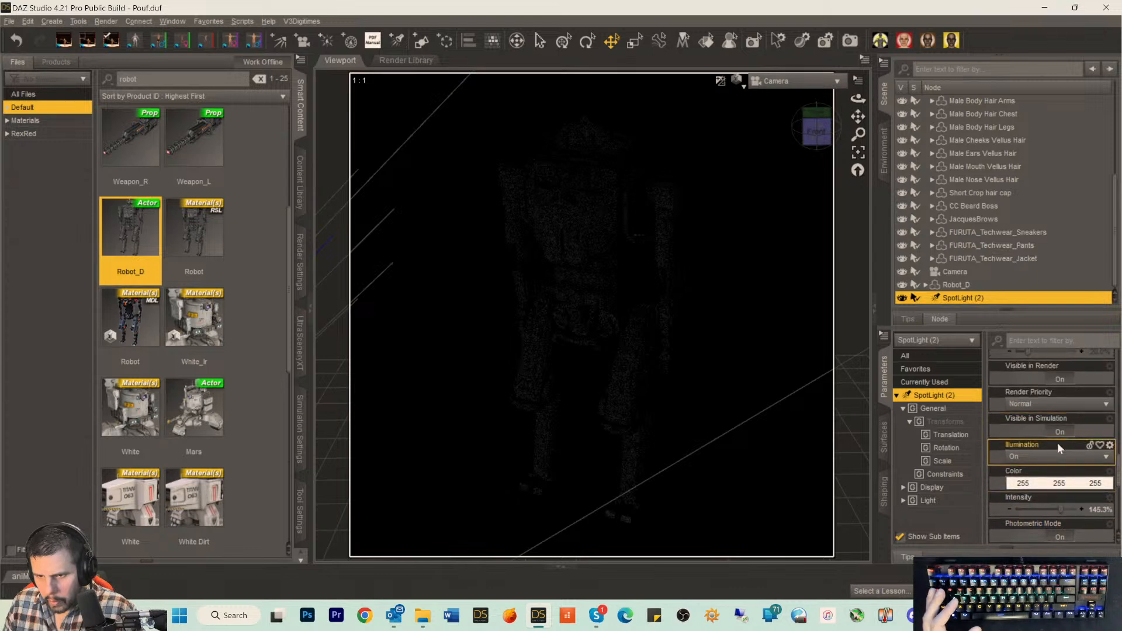
left_click(1048, 458)
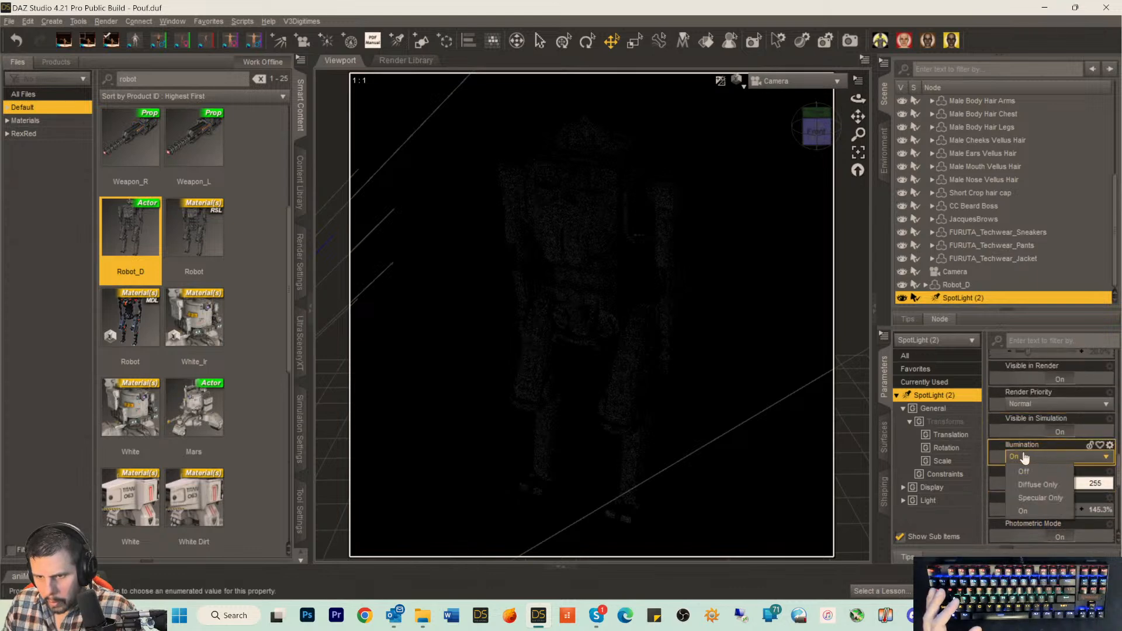
left_click(985, 431)
scroll(1017, 439, "down", 4)
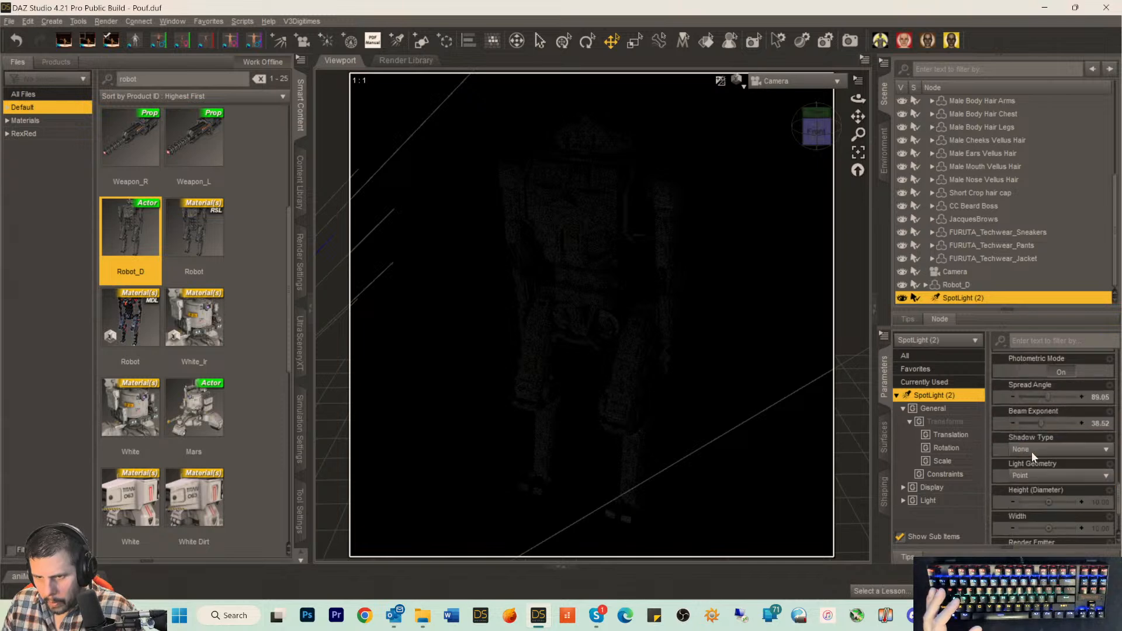
left_click(1093, 514)
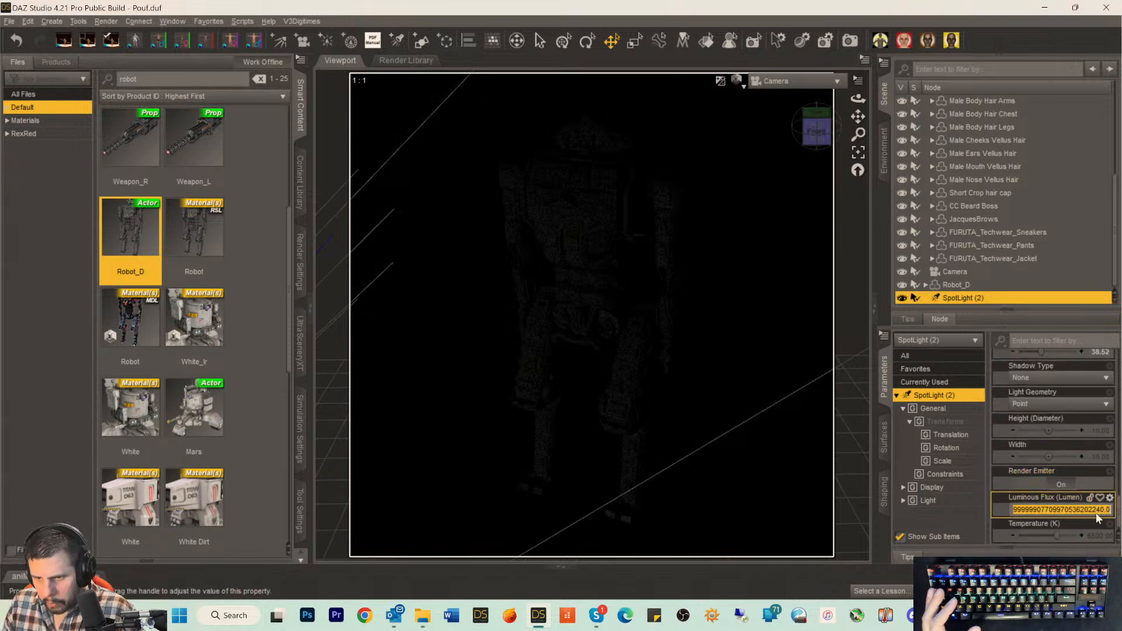
left_click(1009, 512)
type("999999")
key("Return")
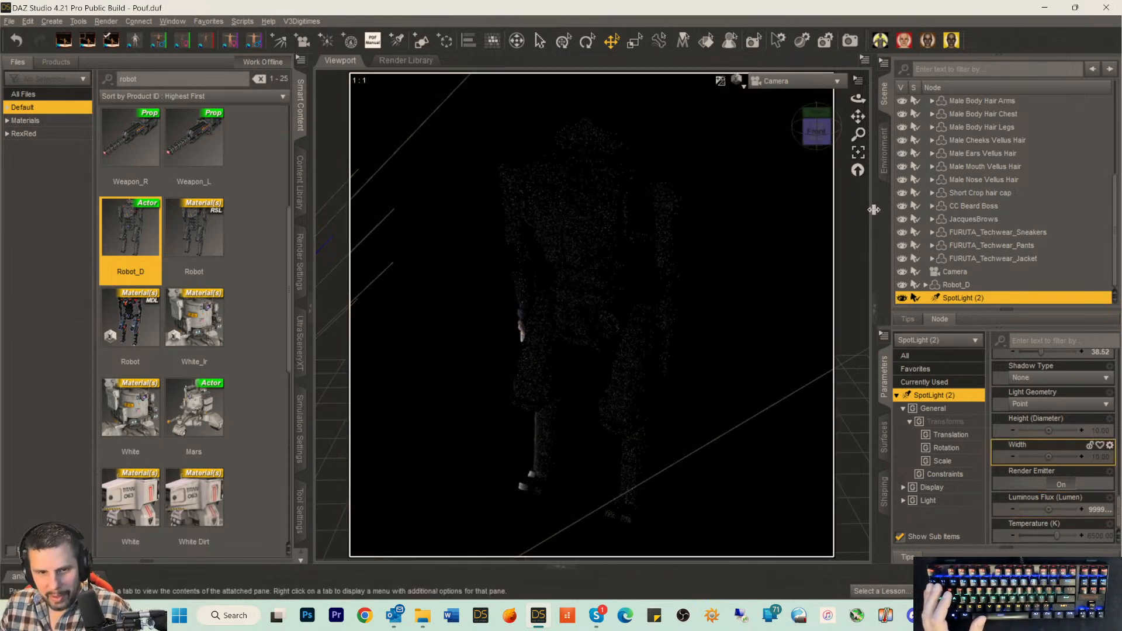
Delete SpotLight (2) and create a distant light with the default name DistantLight.
left_click(824, 137)
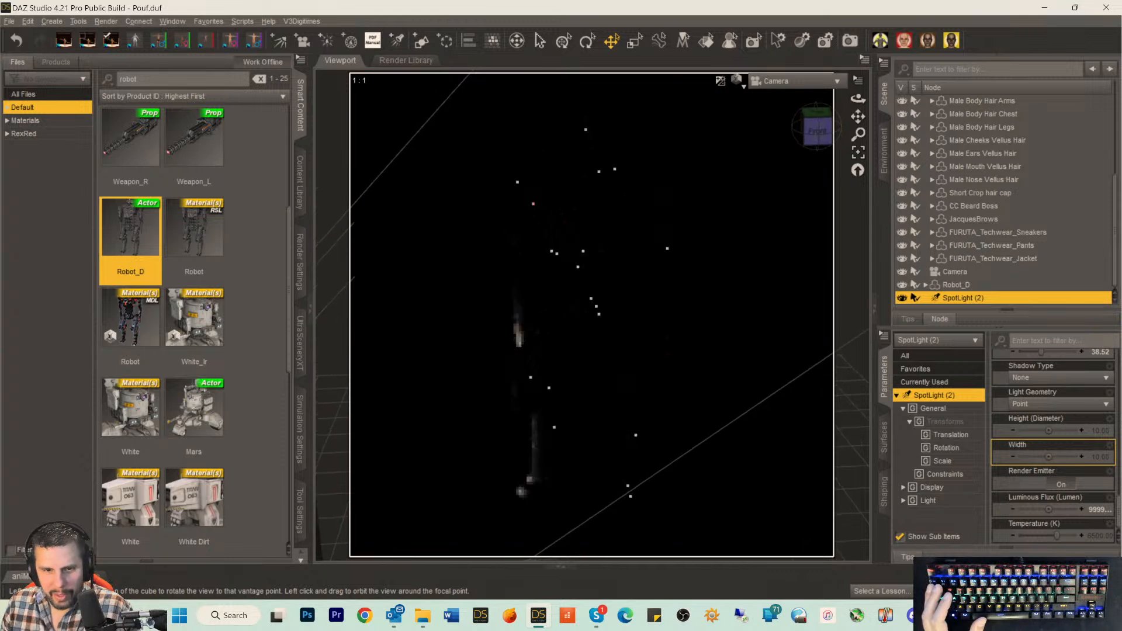
left_click_drag(825, 138, 795, 139)
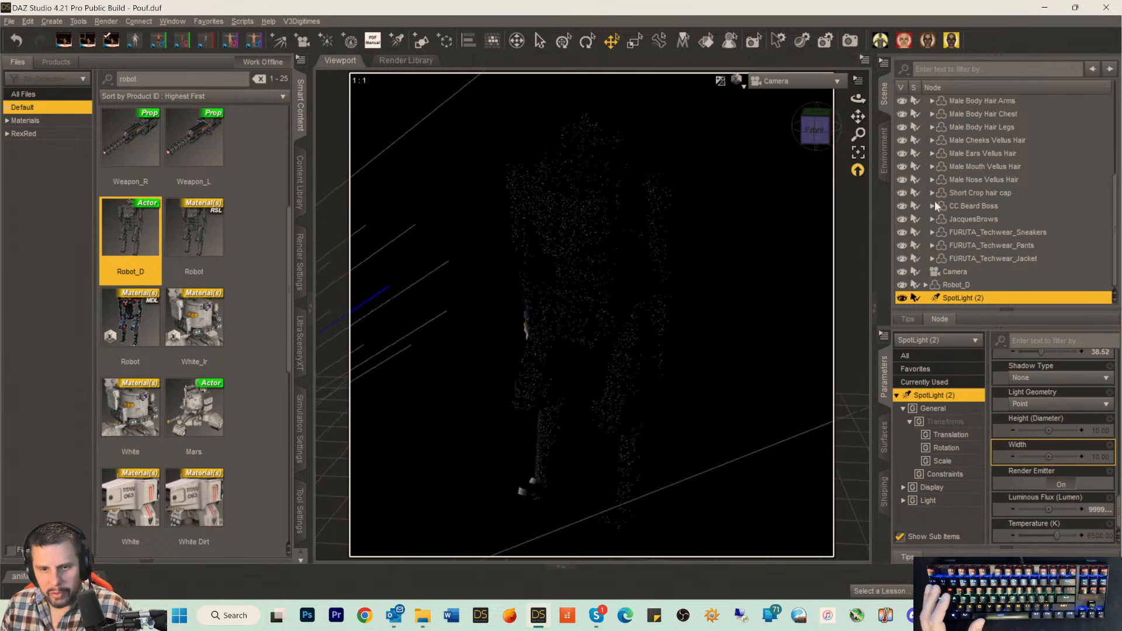
key("Delete")
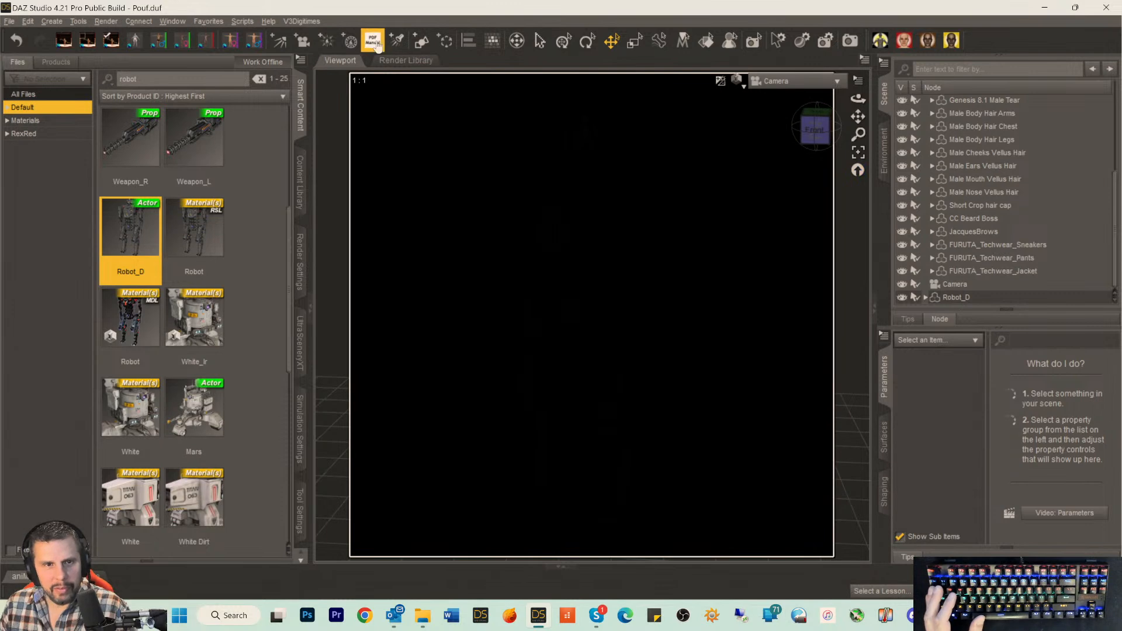
left_click(319, 46)
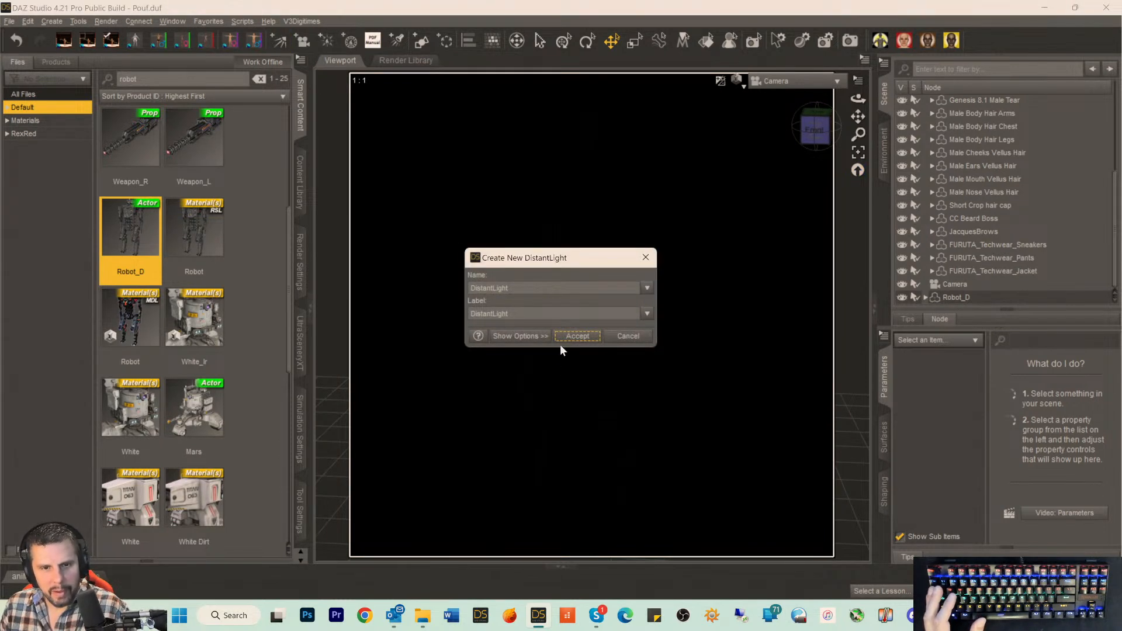
left_click(577, 337)
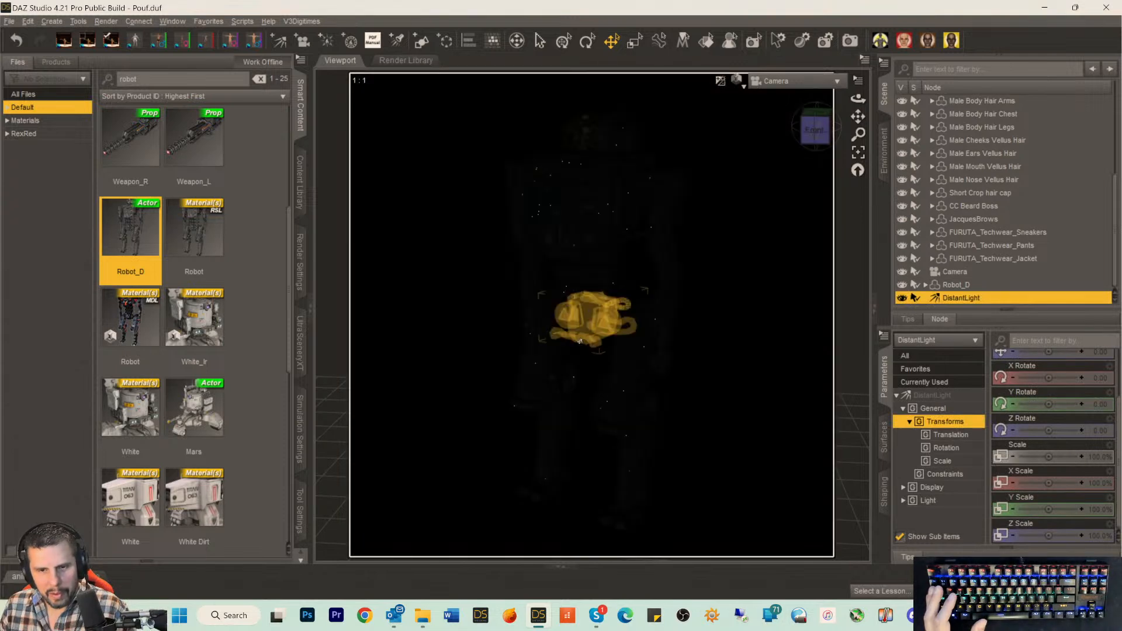
Select the Genesis 8.1 Male figure and frame it in the Camera view.
left_click(769, 84)
left_click(754, 196)
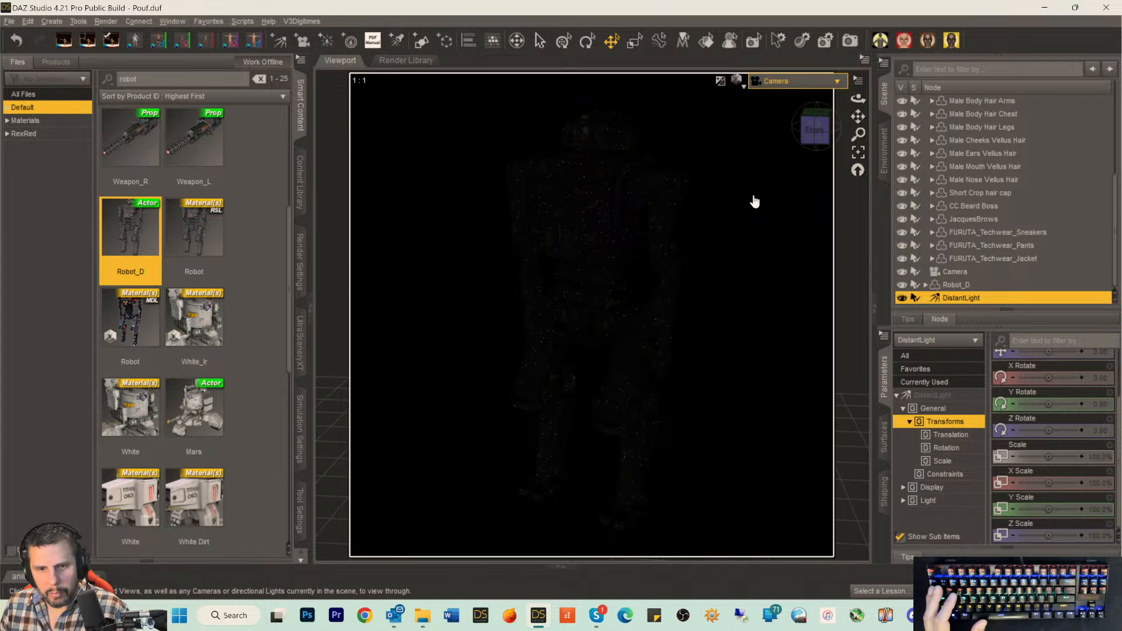
left_click(948, 272)
left_click_drag(810, 129, 833, 125)
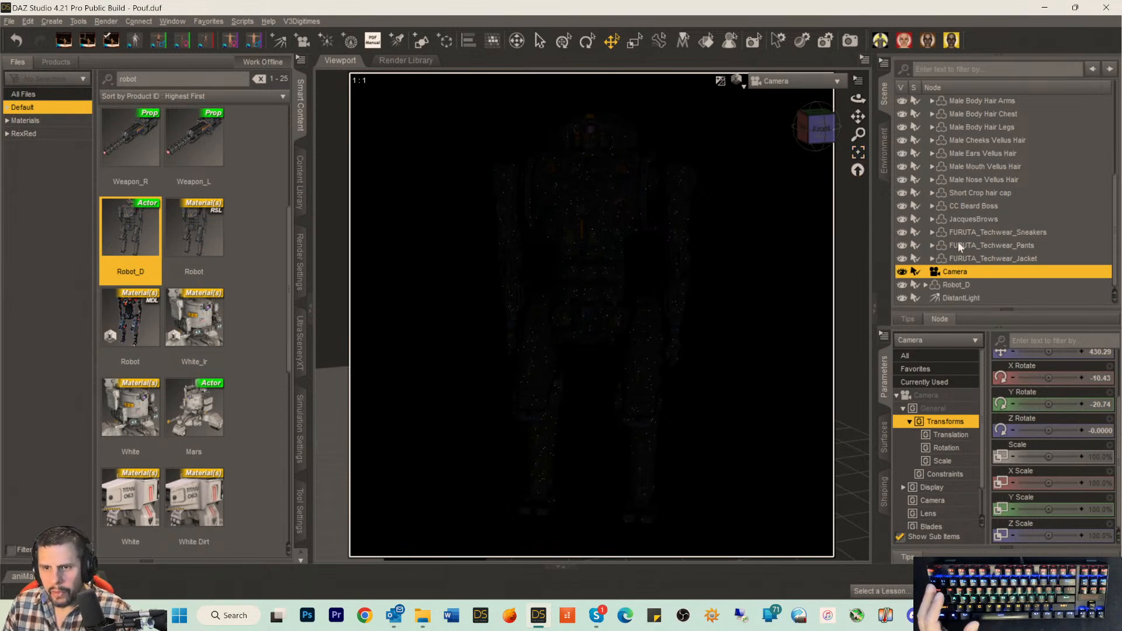
left_click(957, 203)
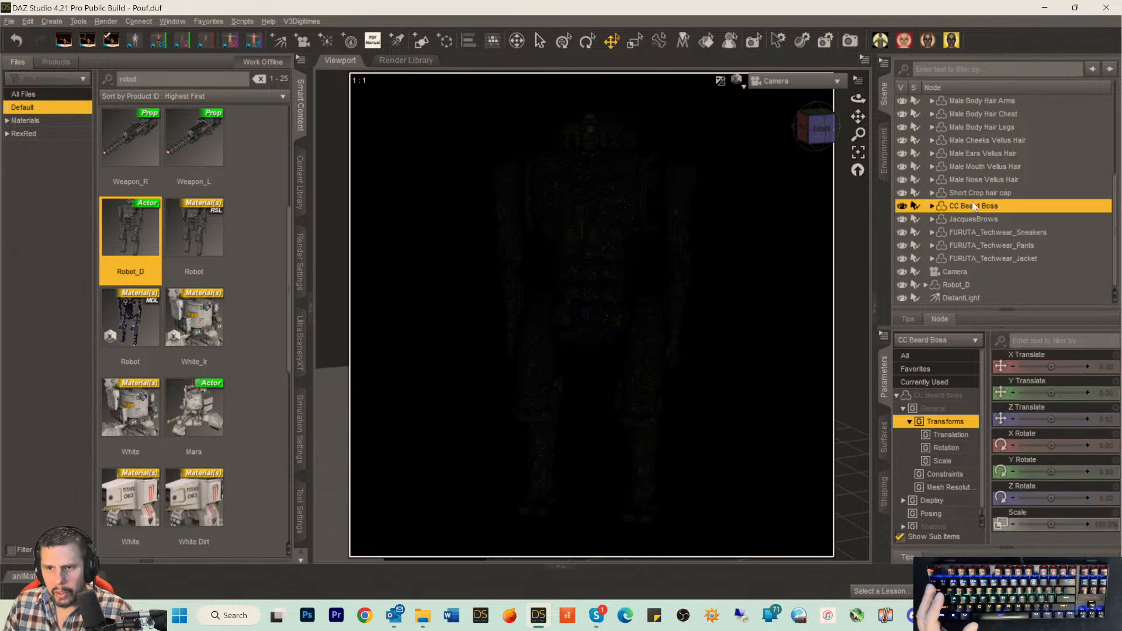
scroll(971, 202, "up", 4)
left_click(963, 219)
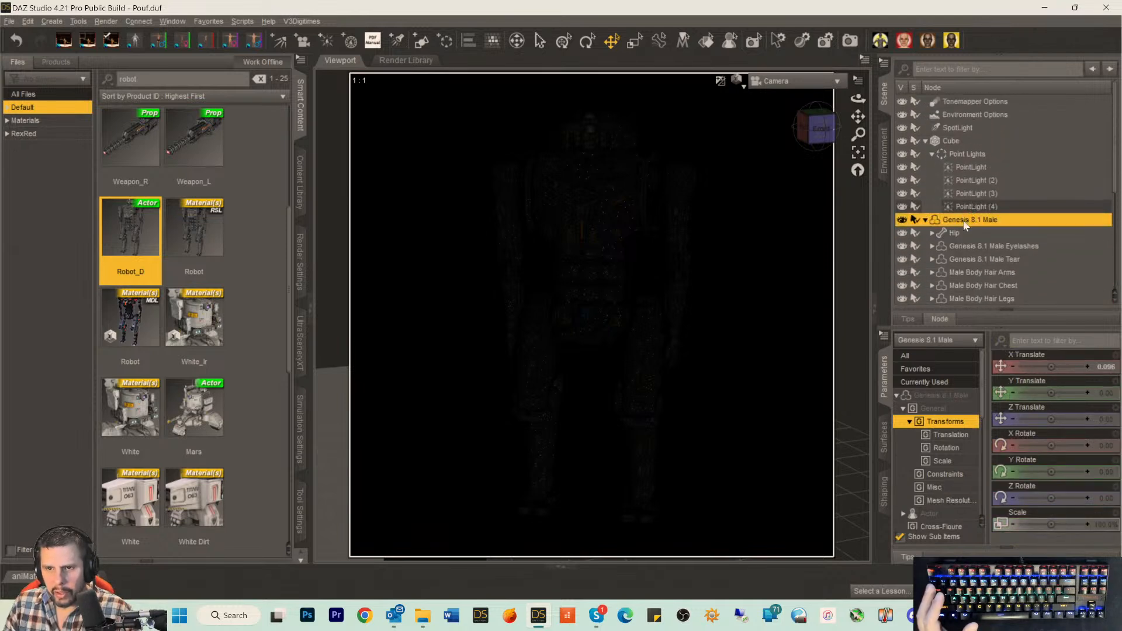
left_click(858, 153)
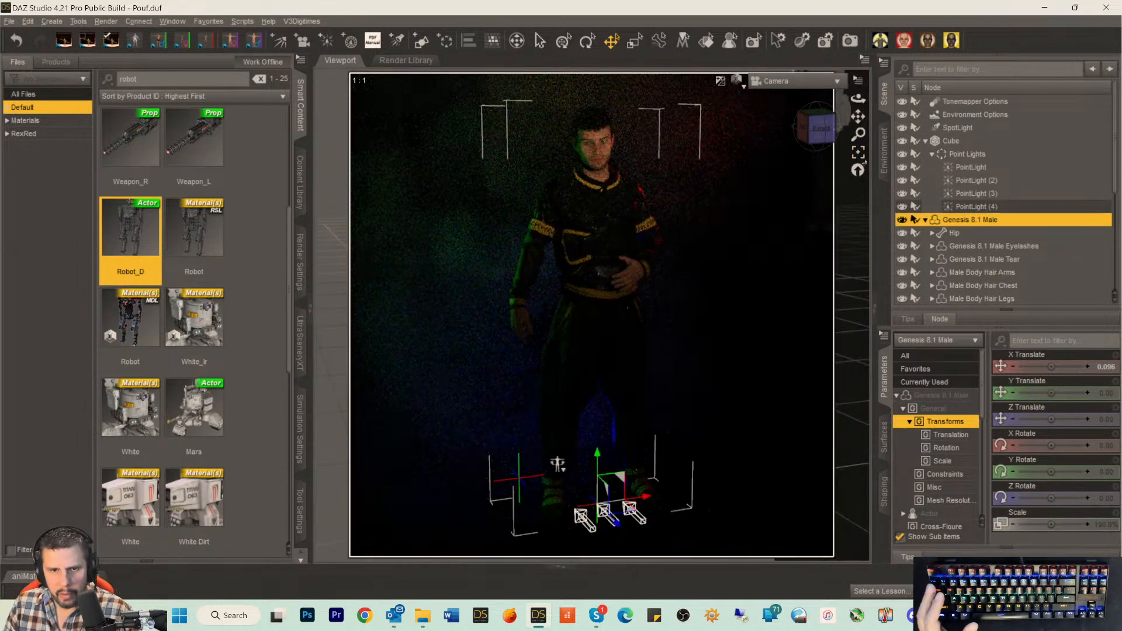
Orbit and pan the Camera view so the male figure stands beside the large robot in the background.
mouse_move(817, 142)
left_mouse_down()
mouse_move(833, 143)
mouse_move(818, 128)
left_mouse_up()
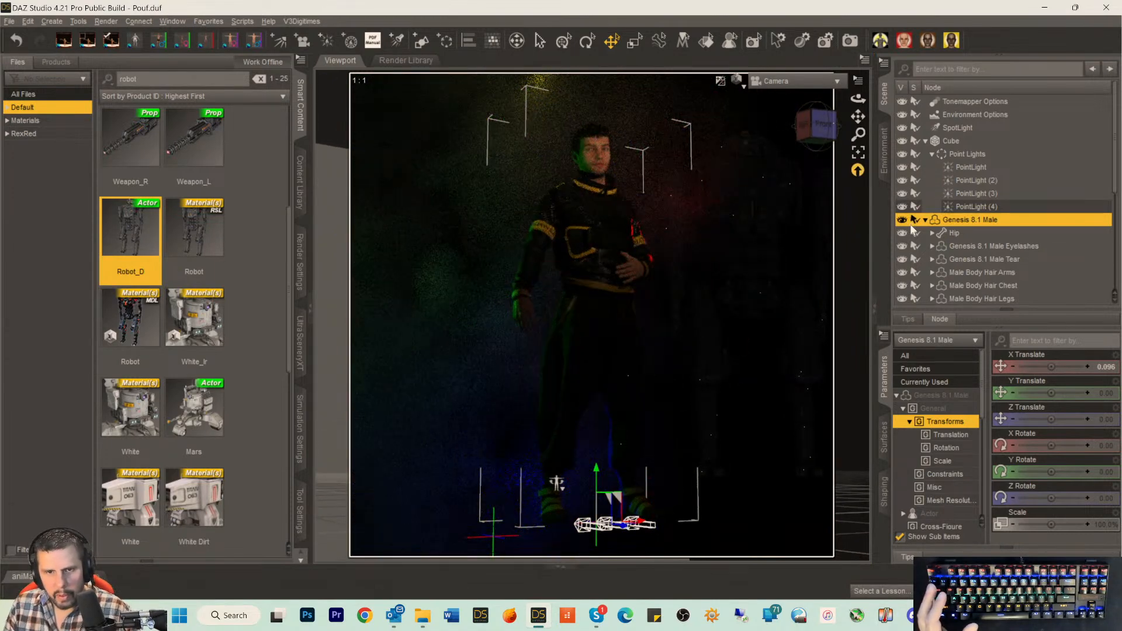
left_click_drag(819, 139, 766, 125)
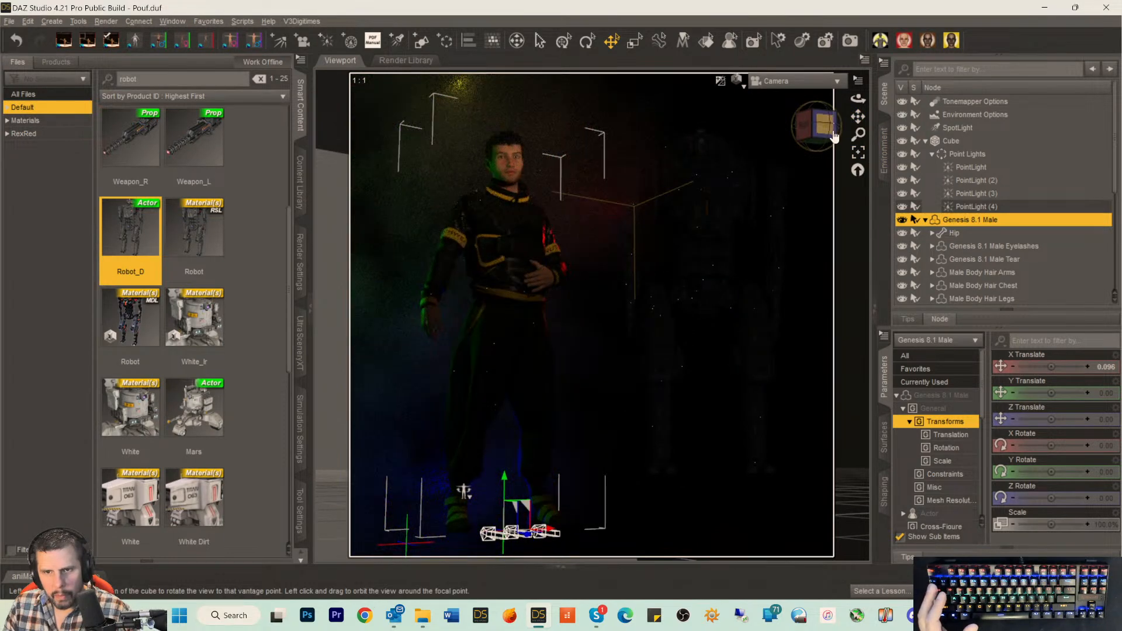
left_click_drag(832, 135, 832, 138)
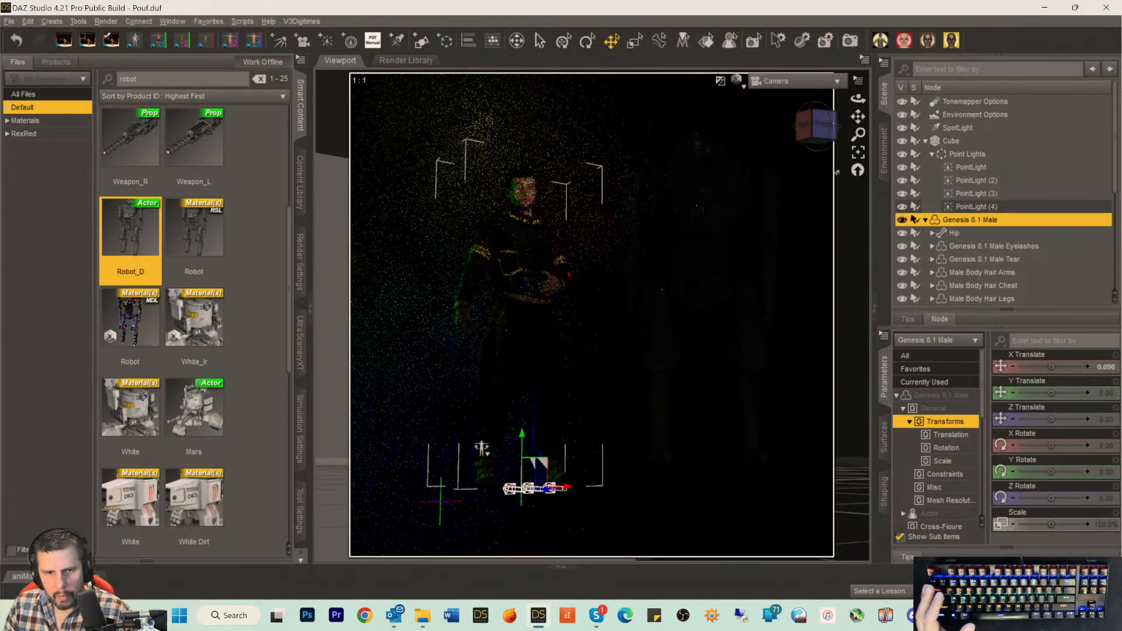
left_click_drag(859, 116, 859, 133)
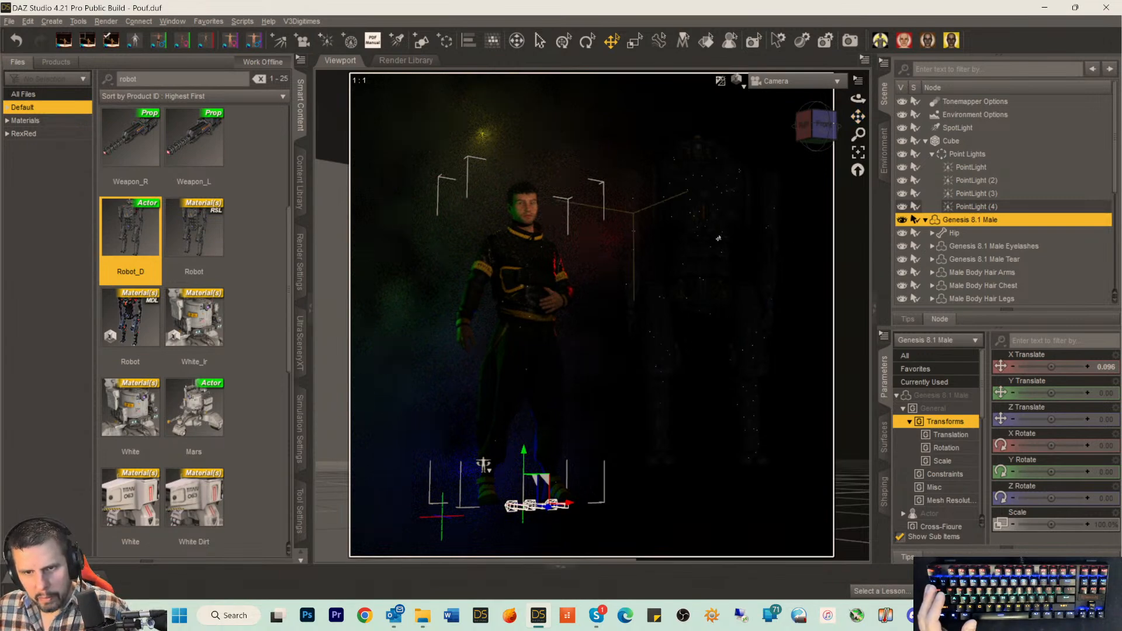
left_click_drag(814, 124, 856, 124)
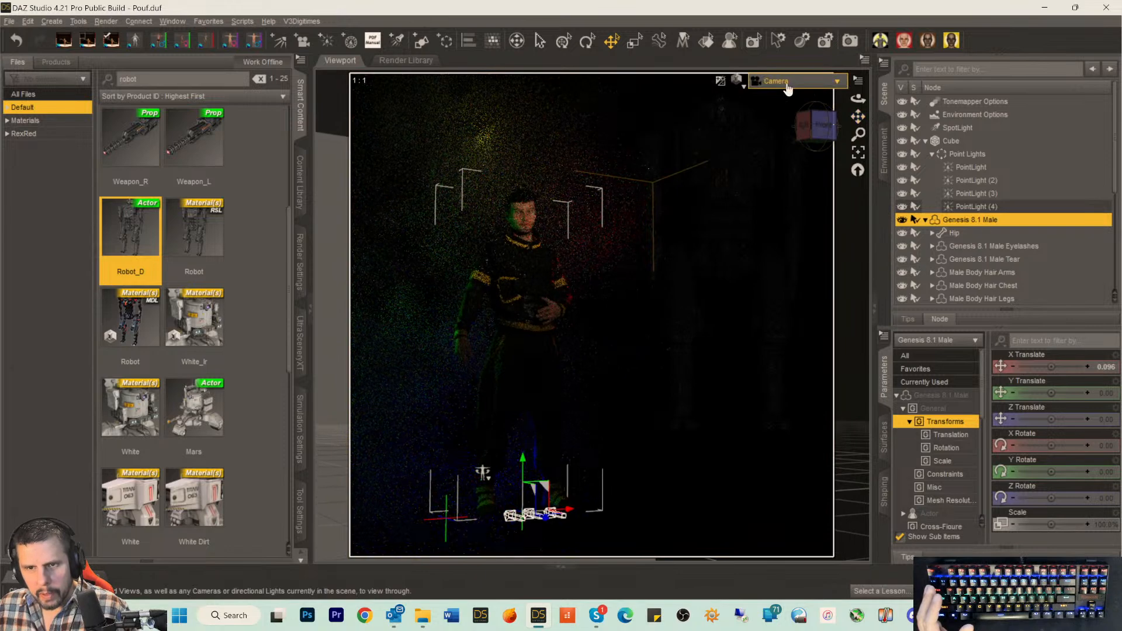
Reposition the SpotLight by looking through it and framing Robot_D from a raised front angle.
left_click(961, 129)
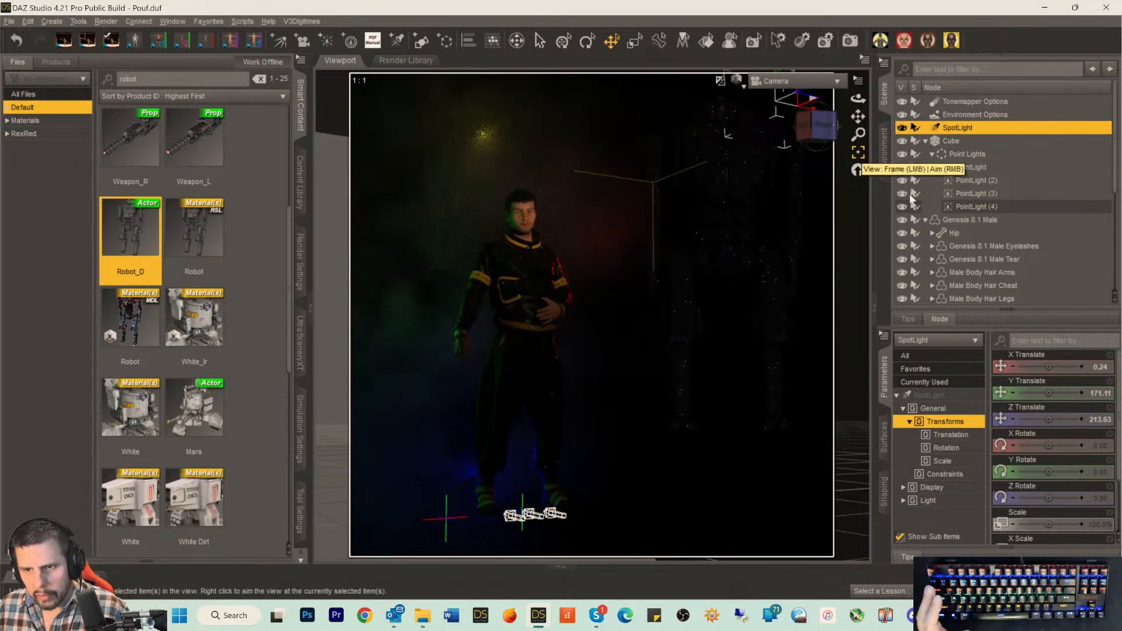
scroll(968, 236, "down", 5)
scroll(969, 264, "down", 1)
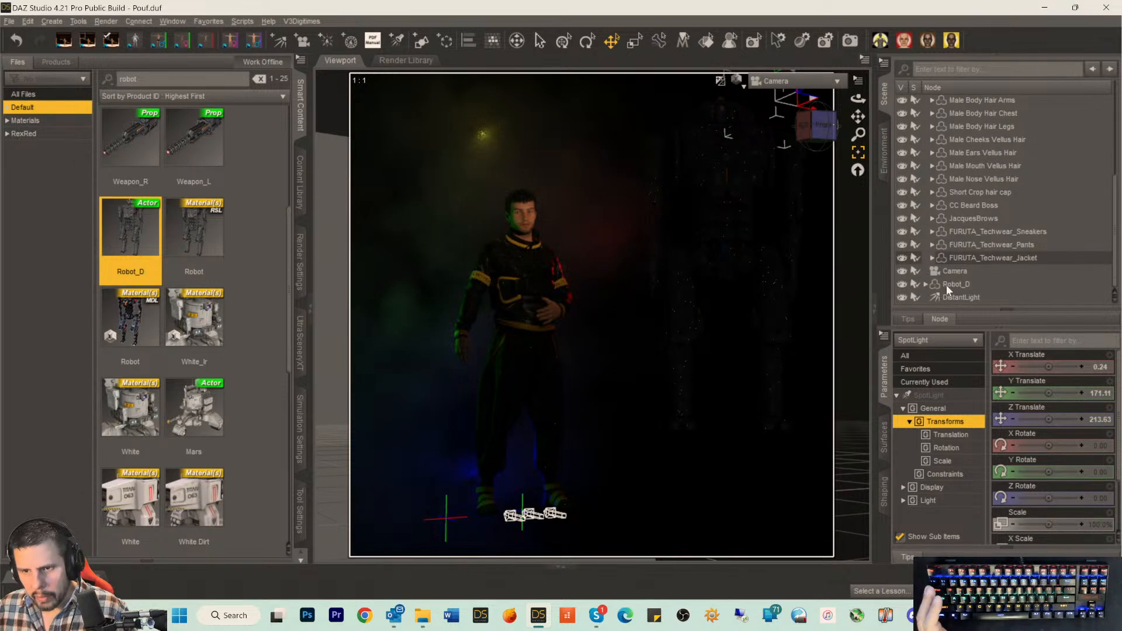
left_click(945, 285)
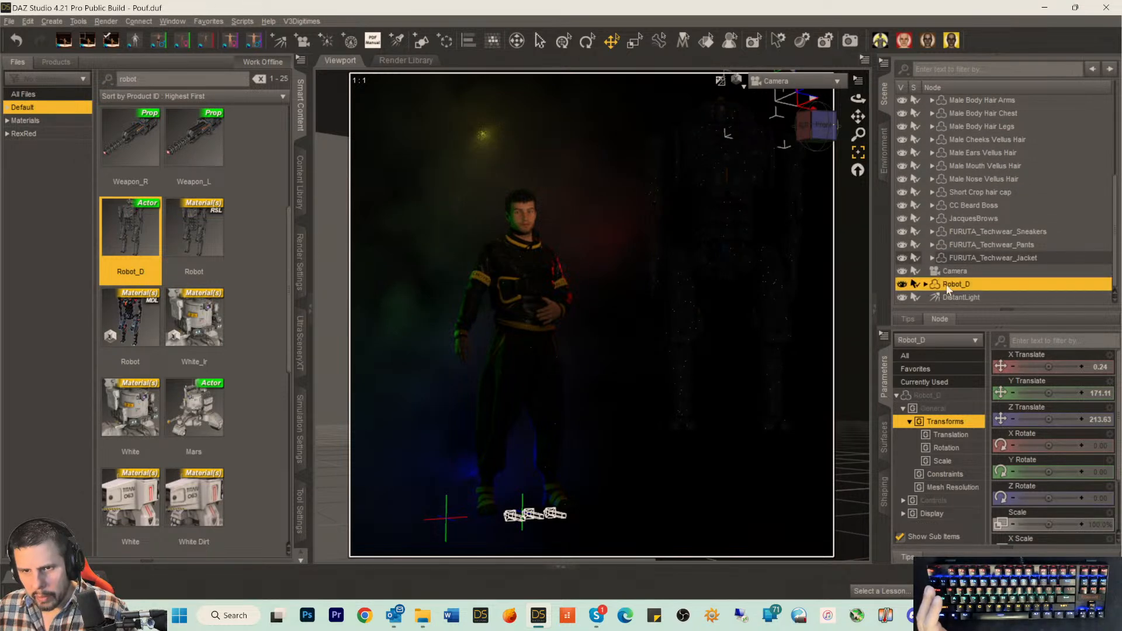
left_click(777, 81)
left_click(769, 203)
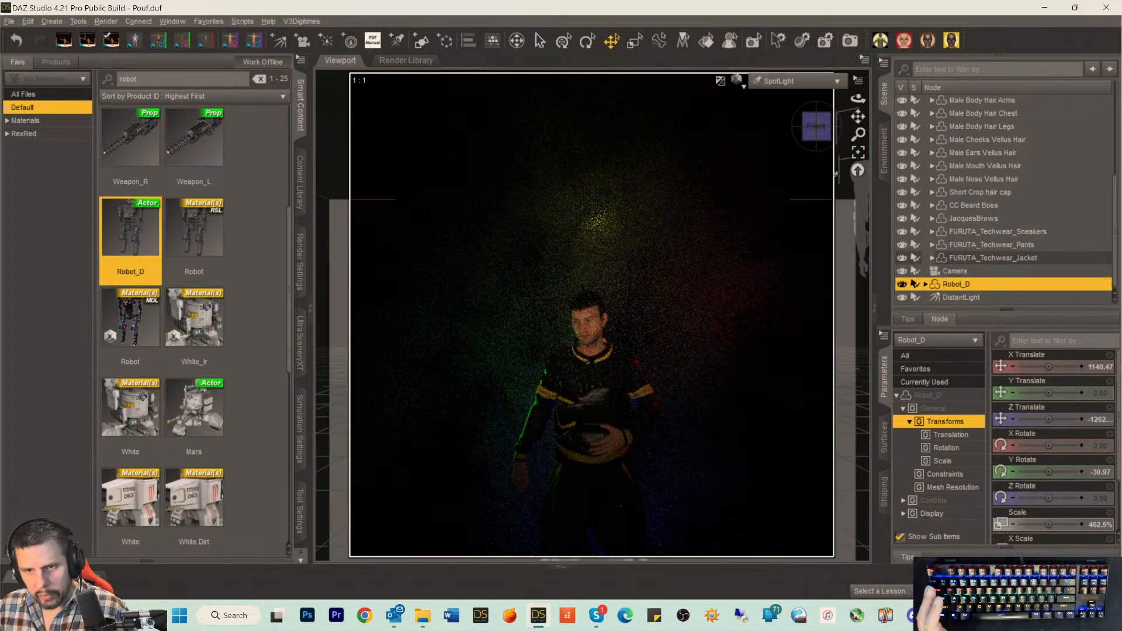
left_click(858, 153)
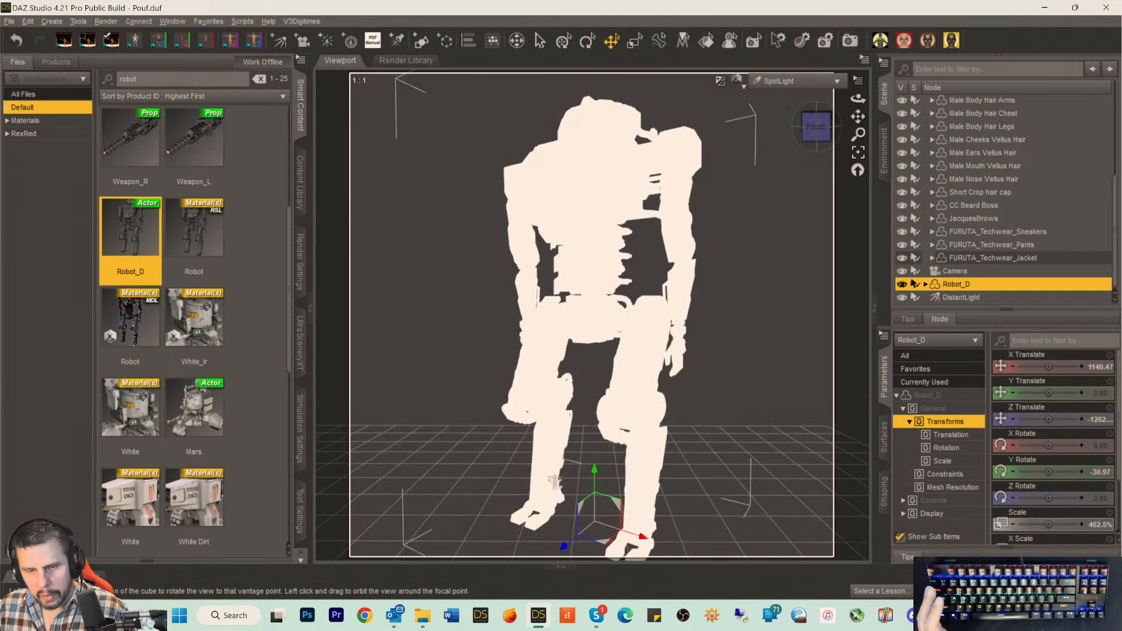
left_click_drag(820, 115, 821, 124)
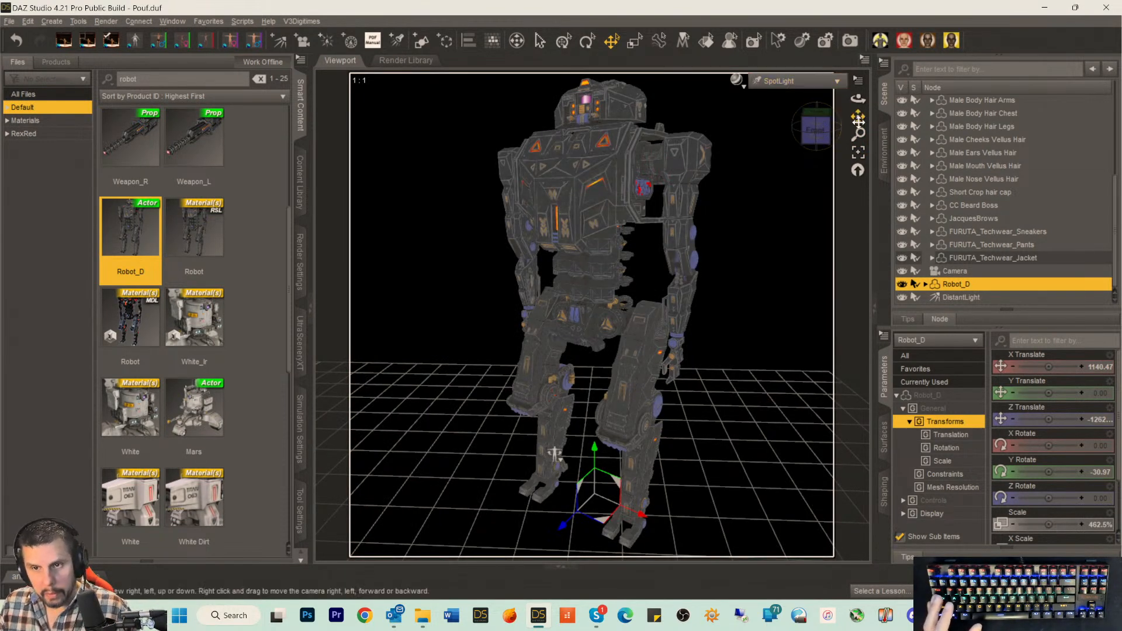
mouse_move(858, 117)
left_mouse_down()
mouse_move(828, 145)
mouse_move(857, 108)
left_mouse_up()
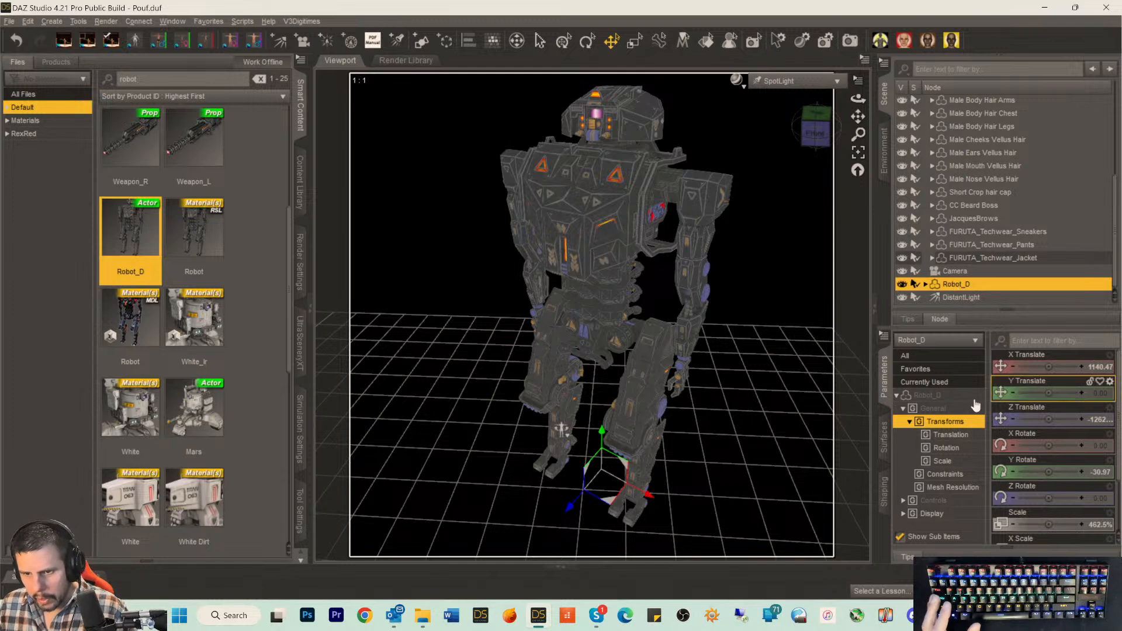
left_click(945, 396)
scroll(1029, 429, "down", 15)
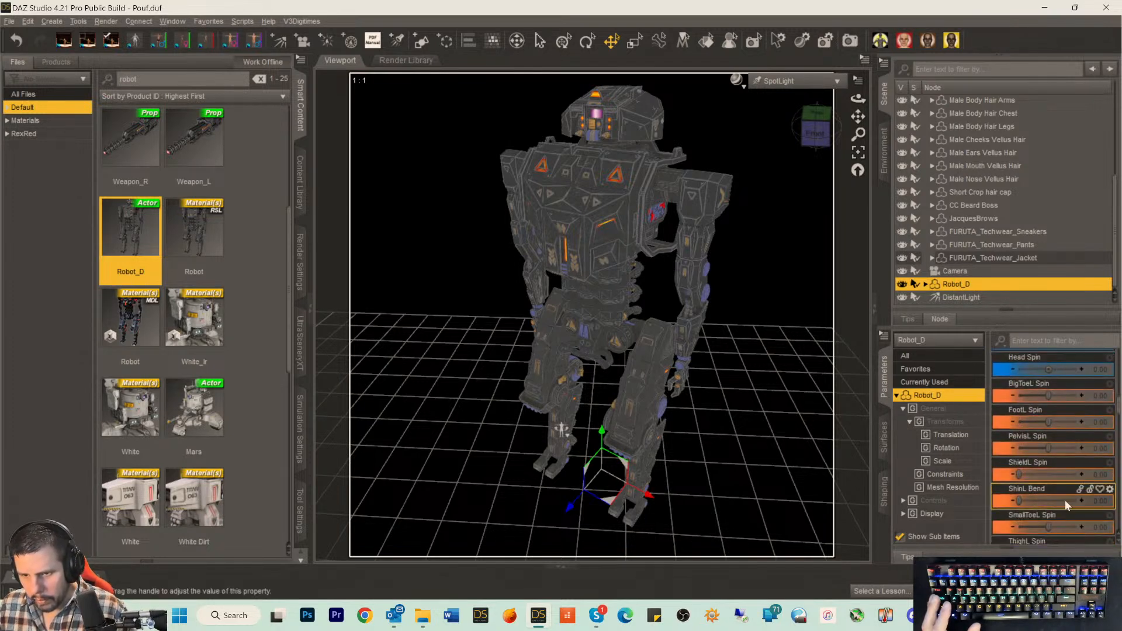
scroll(976, 202, "up", 5)
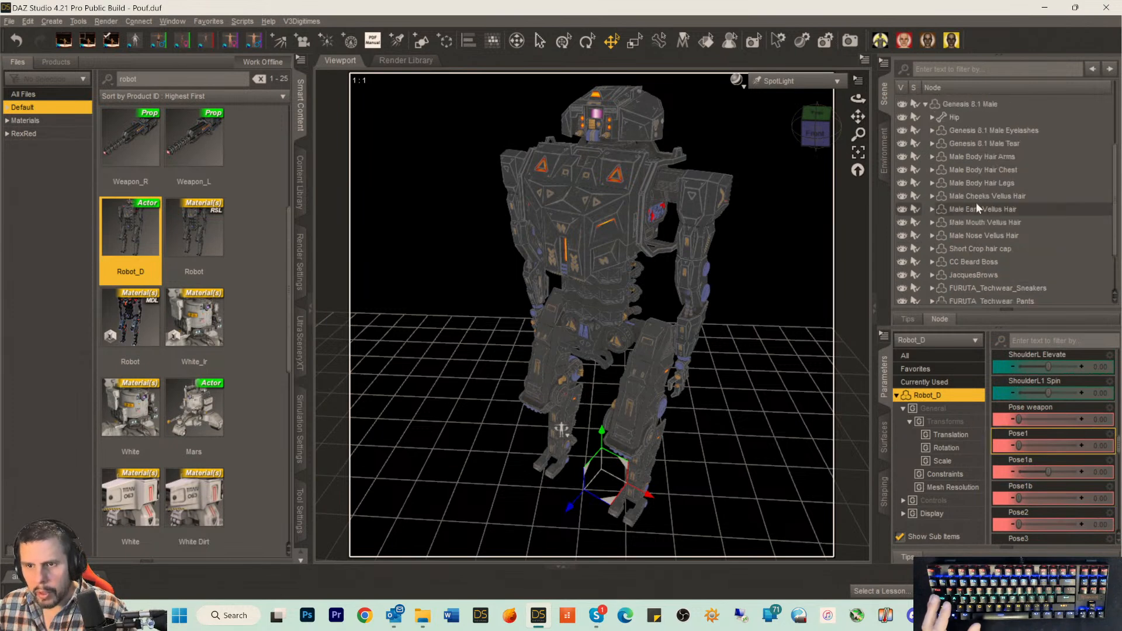
Raise the SpotLight's luminous flux to 99921504 lumens.
left_click(963, 129)
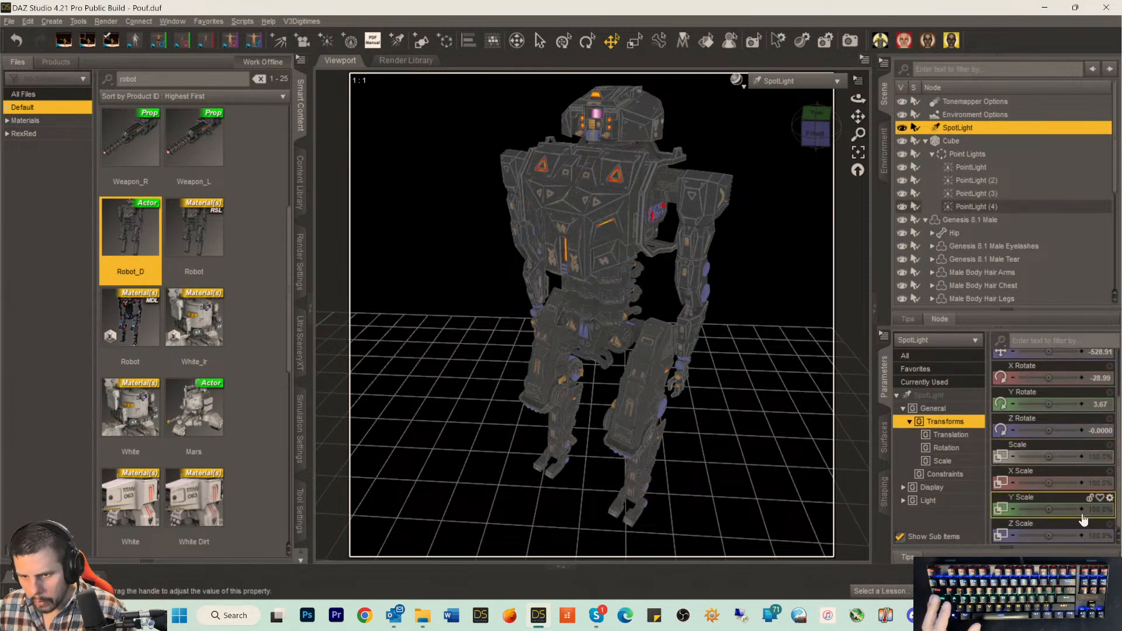
left_click(944, 400)
scroll(1087, 479, "down", 10)
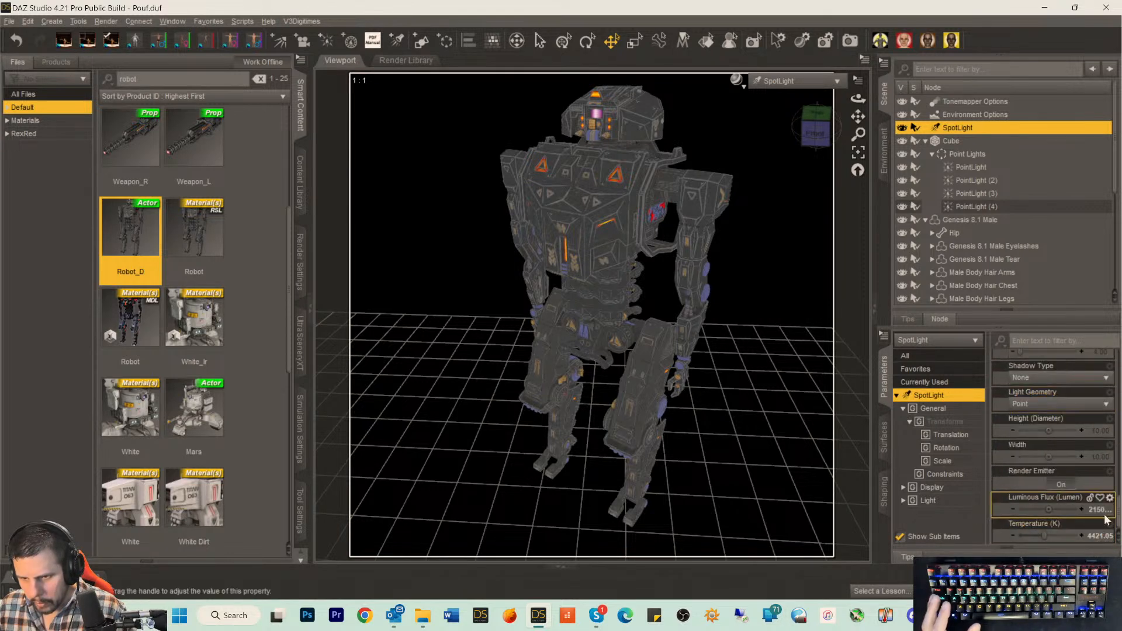
left_click(1098, 509)
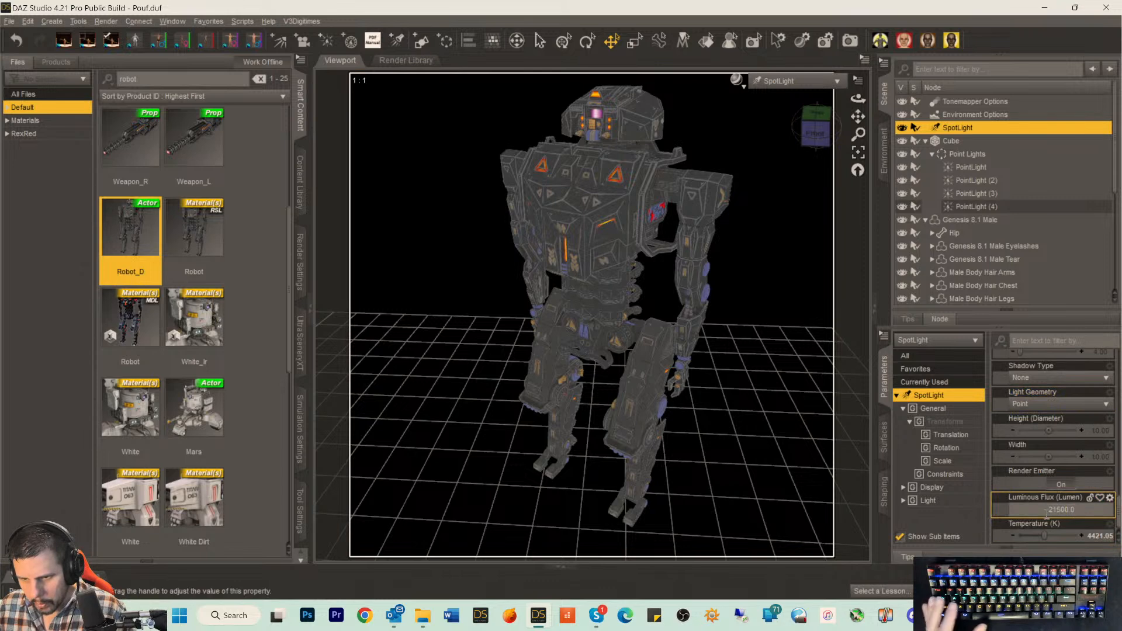
type("9992")
key("Return")
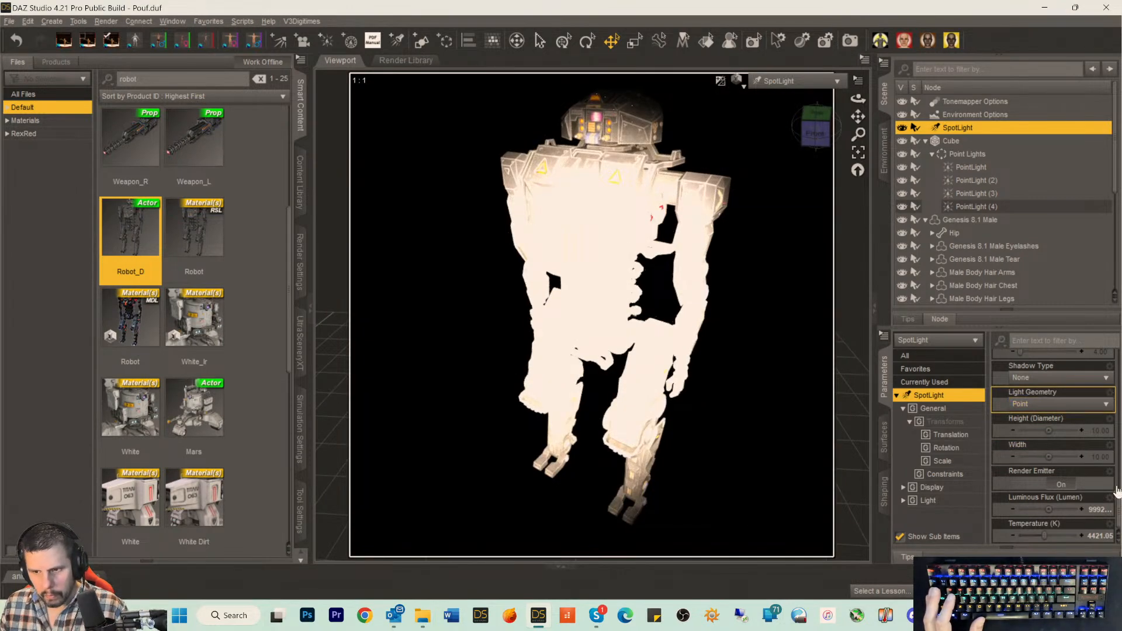
Reduce the SpotLight's luminous flux to 921504 lumens.
left_click(1084, 511)
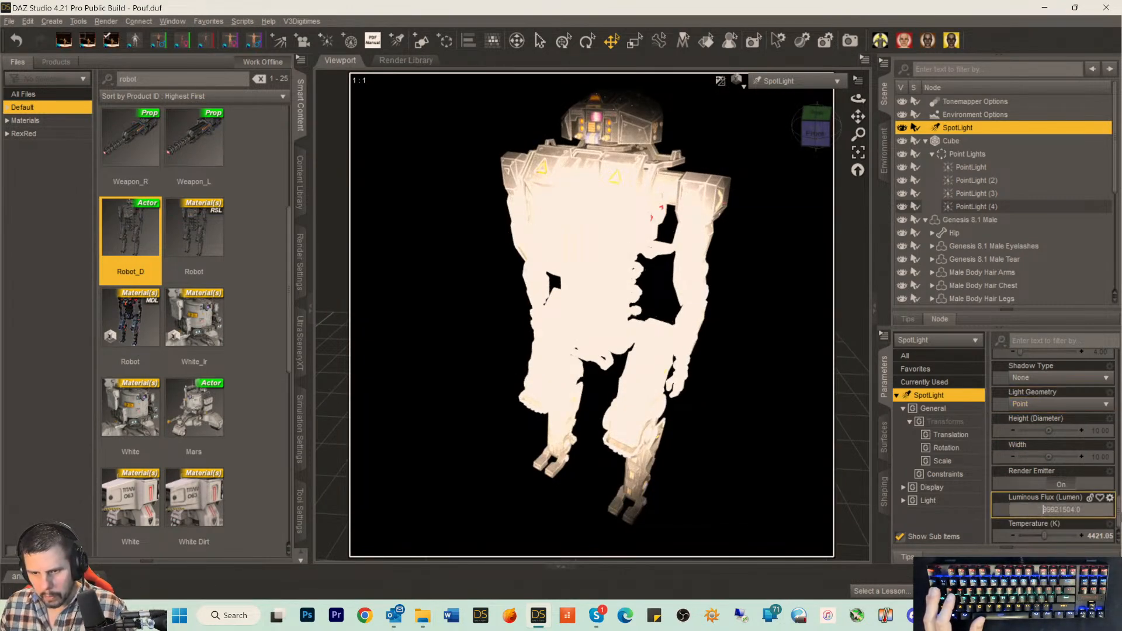
key("Delete")
key("Delete")
key("Return")
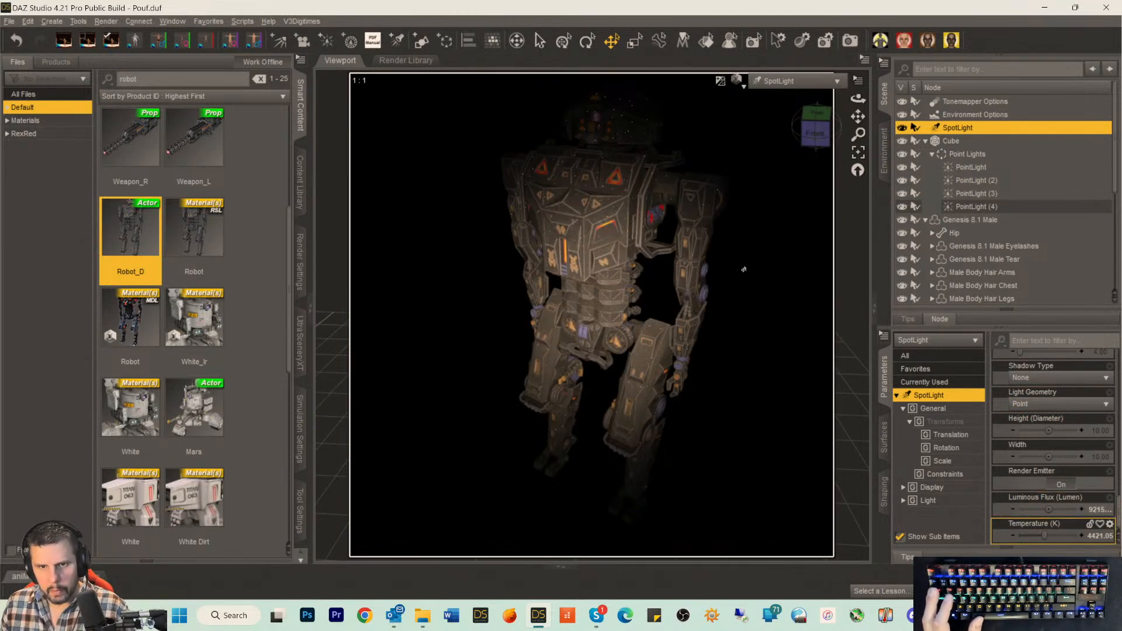
Turn off viewport selectability for the SpotLight in its display settings.
scroll(1015, 435, "up", 3)
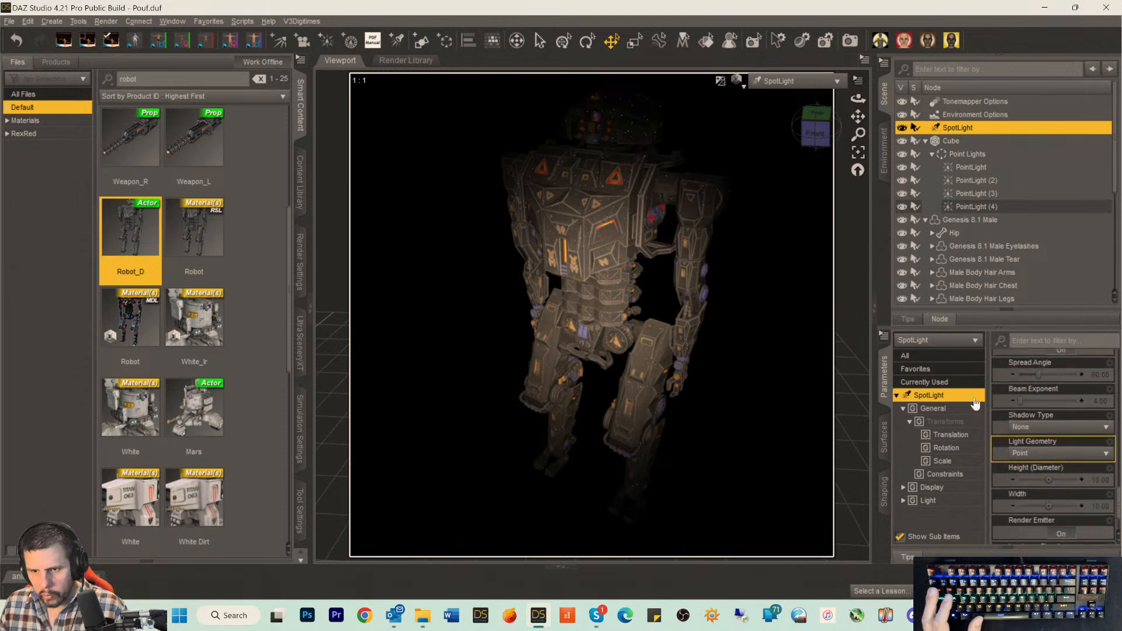
left_click(926, 491)
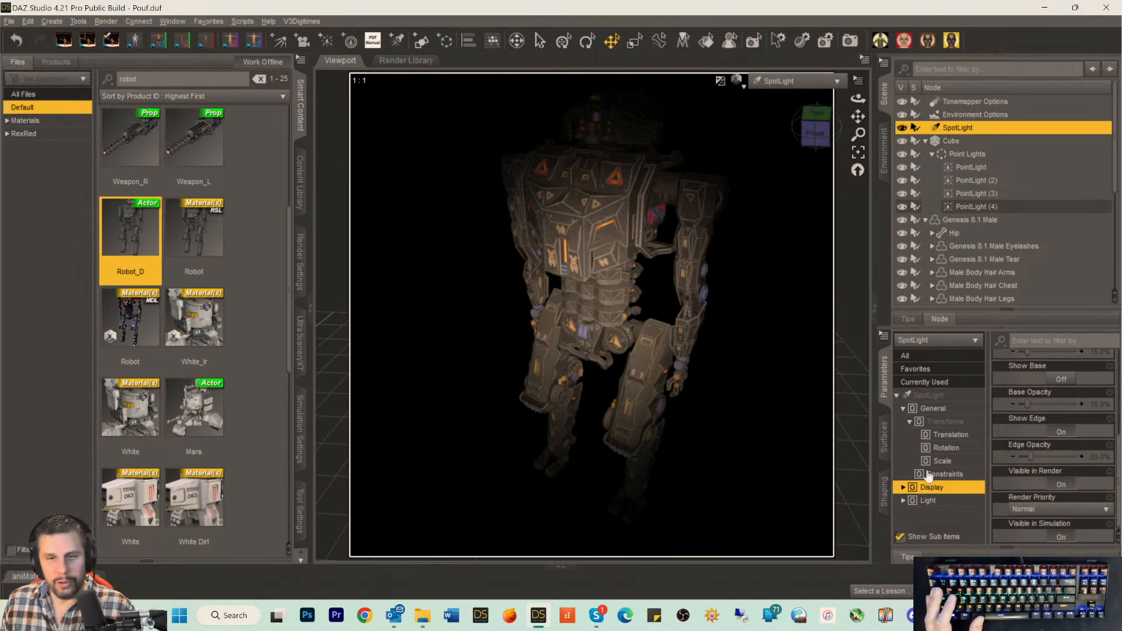
scroll(1046, 414, "up", 6)
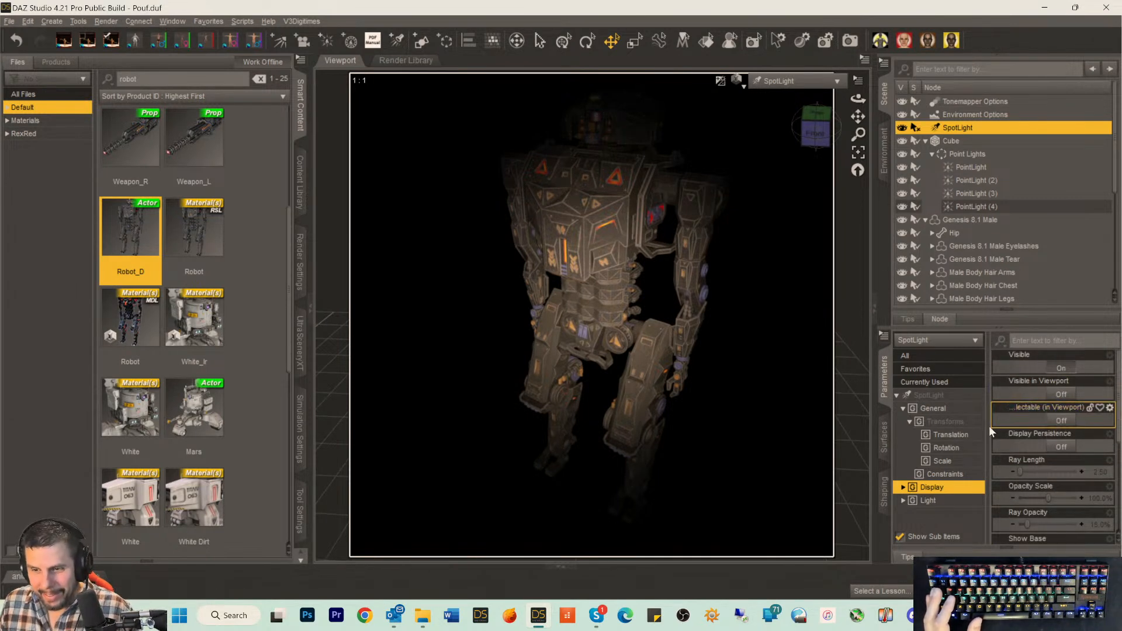
Move the SpotLight farther back from Robot_D through the light's own view, keeping the whole robot framed near the centre.
left_click_drag(858, 116, 868, 138)
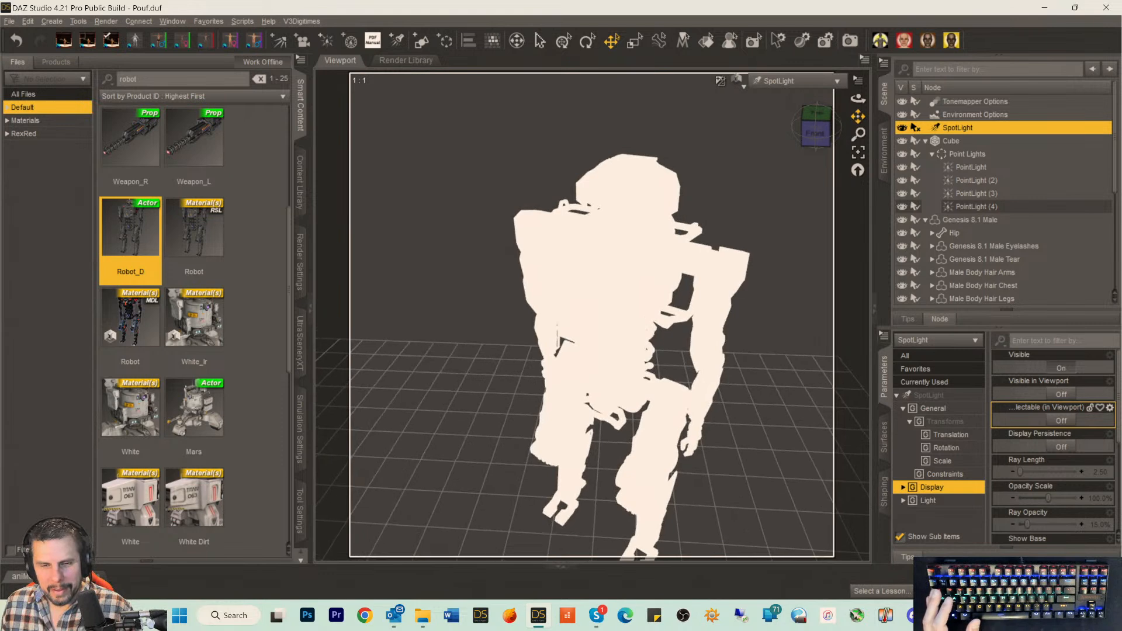
scroll(764, 261, "down", 5)
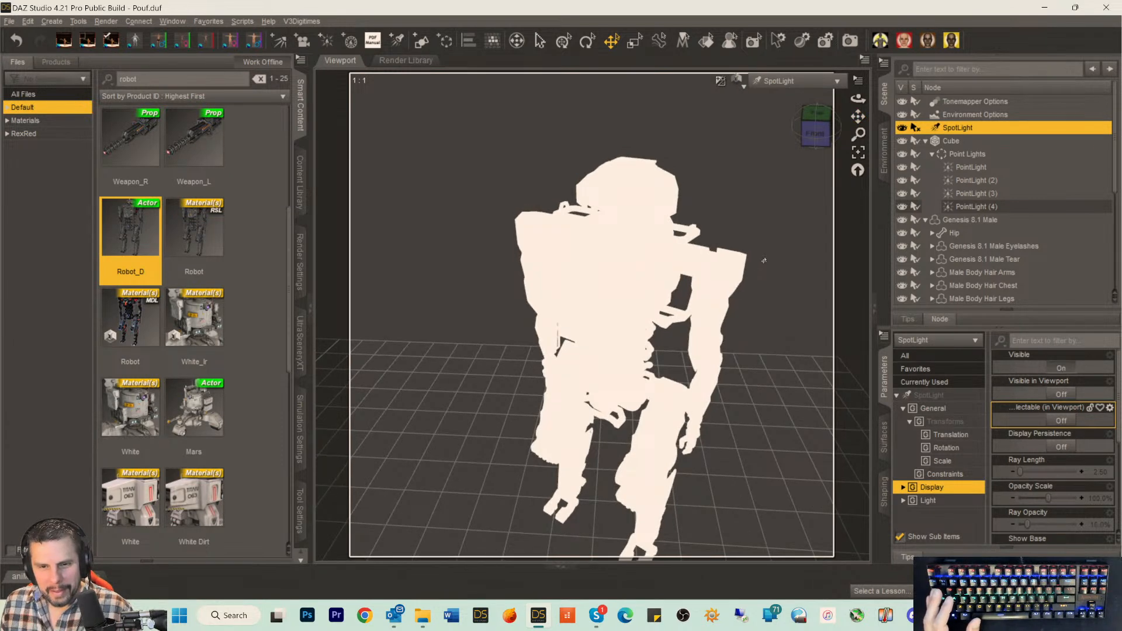
scroll(764, 261, "down", 1)
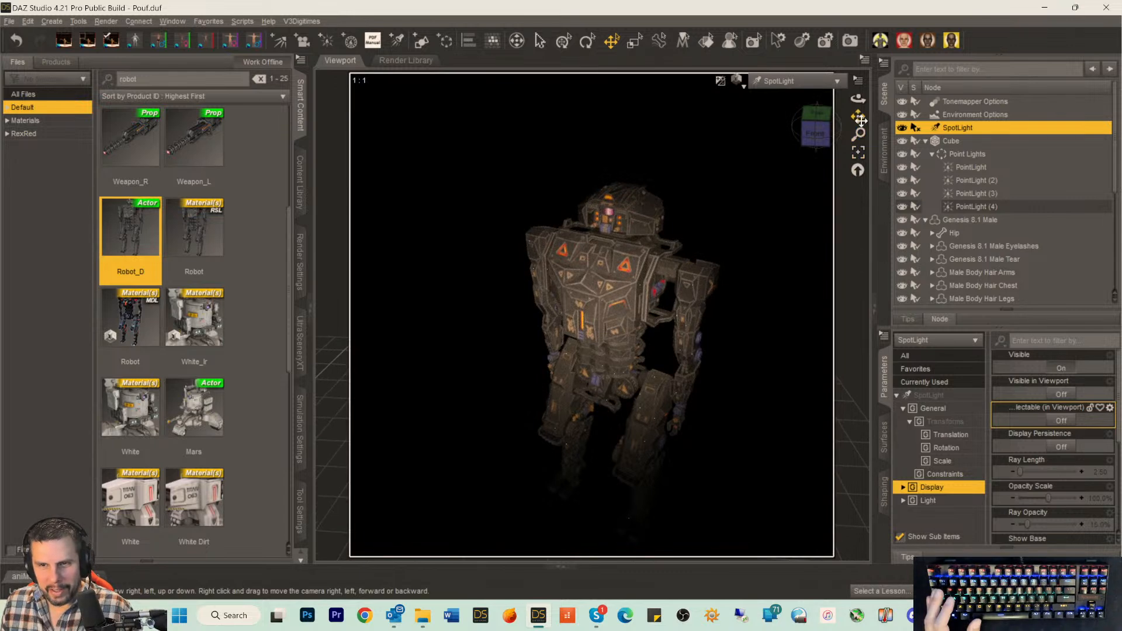
left_click_drag(857, 116, 858, 117)
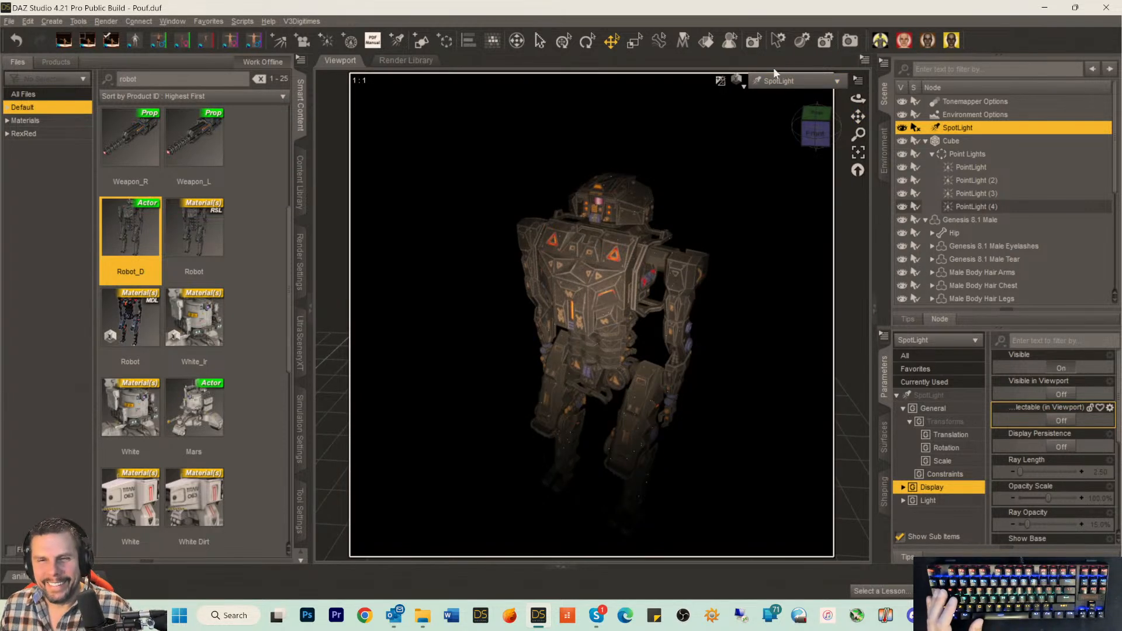
Lower the SpotLight's color temperature to about 1666.67 K for a warm orange light.
scroll(1072, 449, "down", 5)
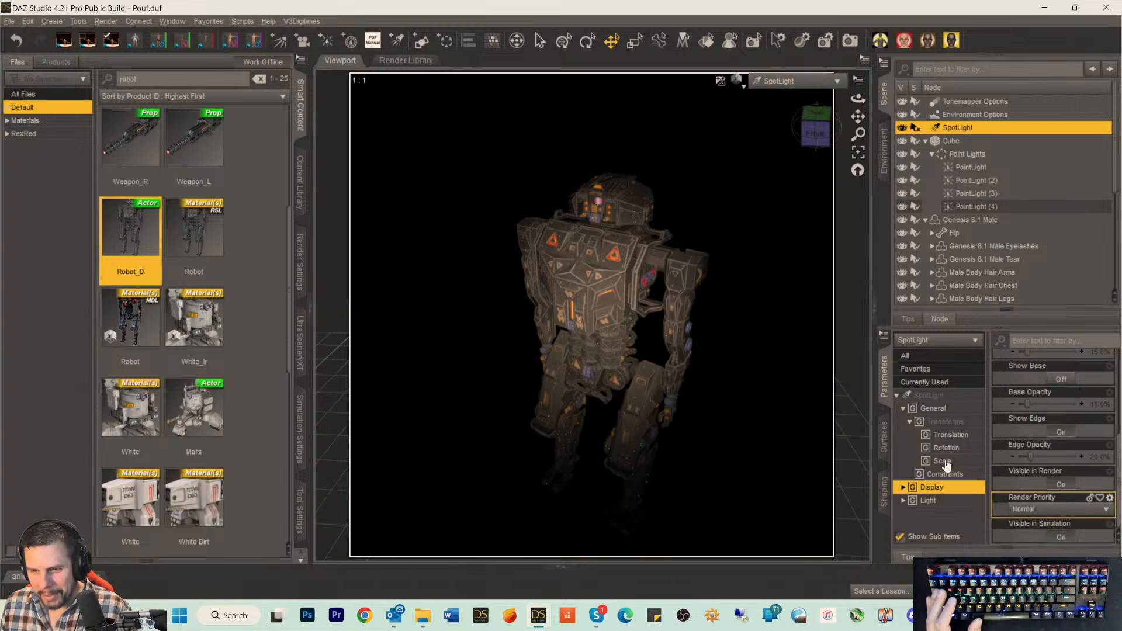
left_click(933, 397)
scroll(1071, 523, "down", 10)
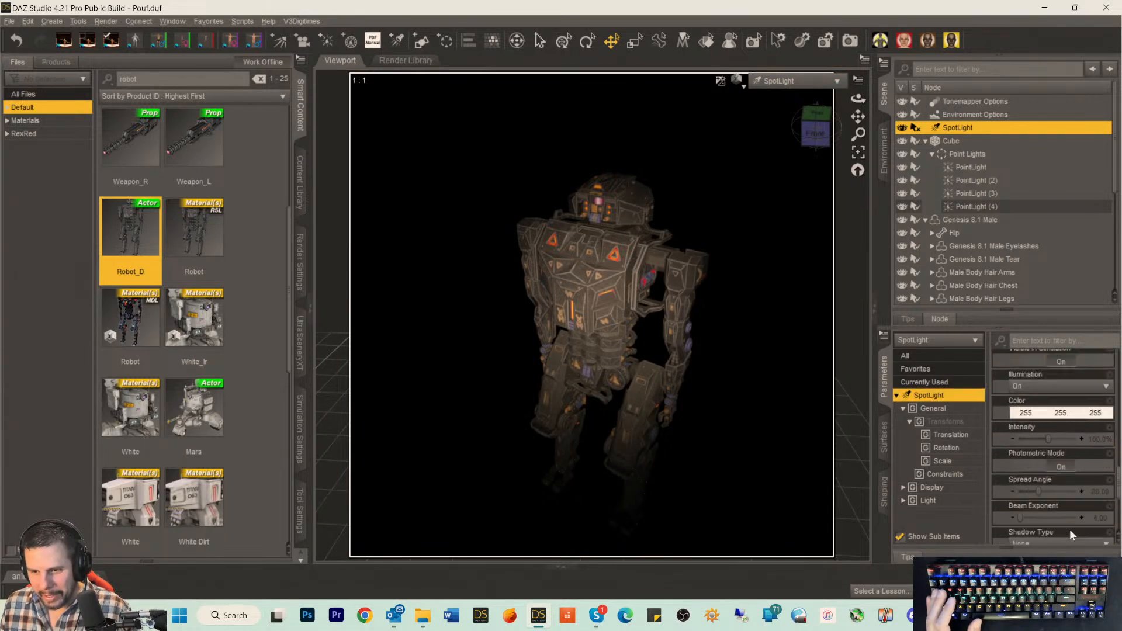
left_click_drag(1029, 538, 1020, 538)
Switch the viewport to Camera and nudge the view so the male figure sits slightly closer to the robot.
left_click(797, 81)
left_click(762, 189)
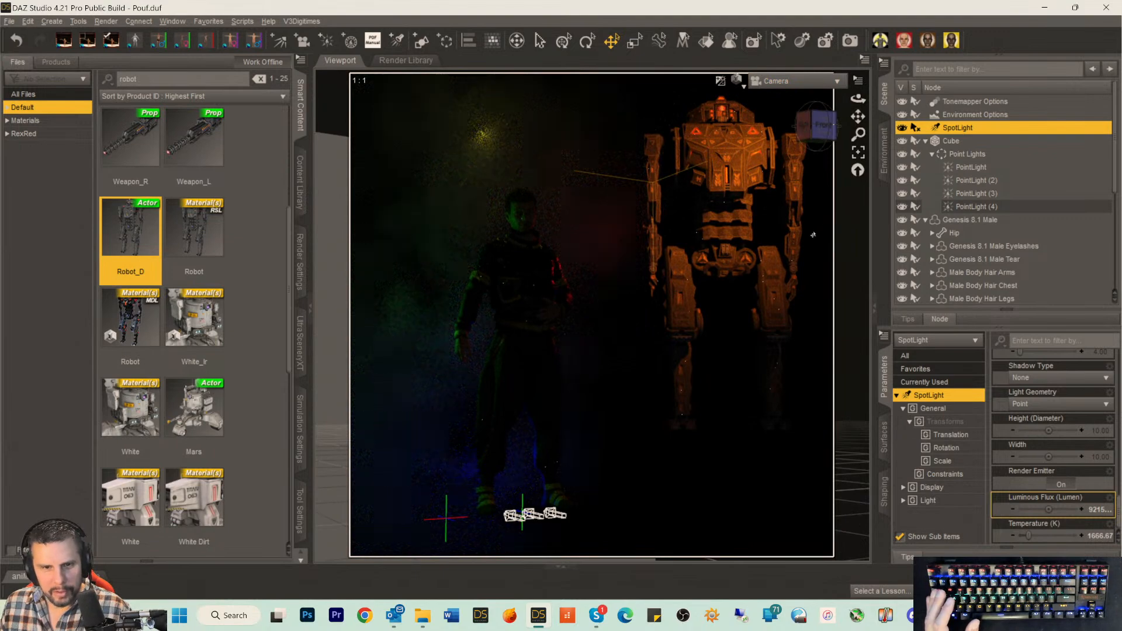
left_click_drag(858, 117, 869, 115)
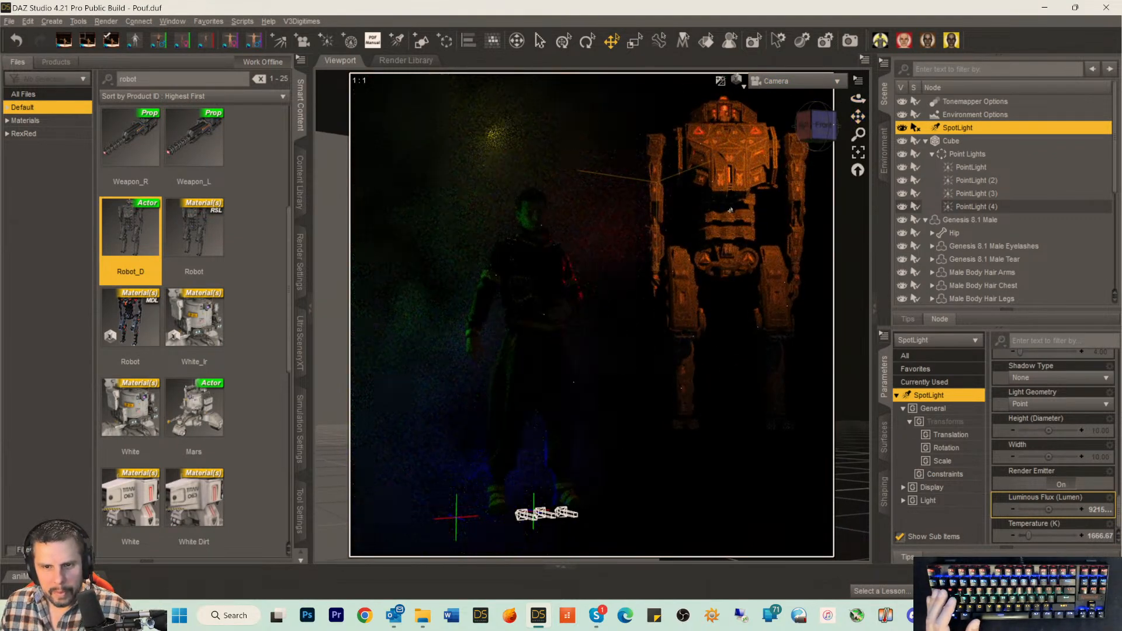
scroll(1081, 444, "up", 1)
scroll(1015, 257, "down", 1)
scroll(1073, 479, "down", 1)
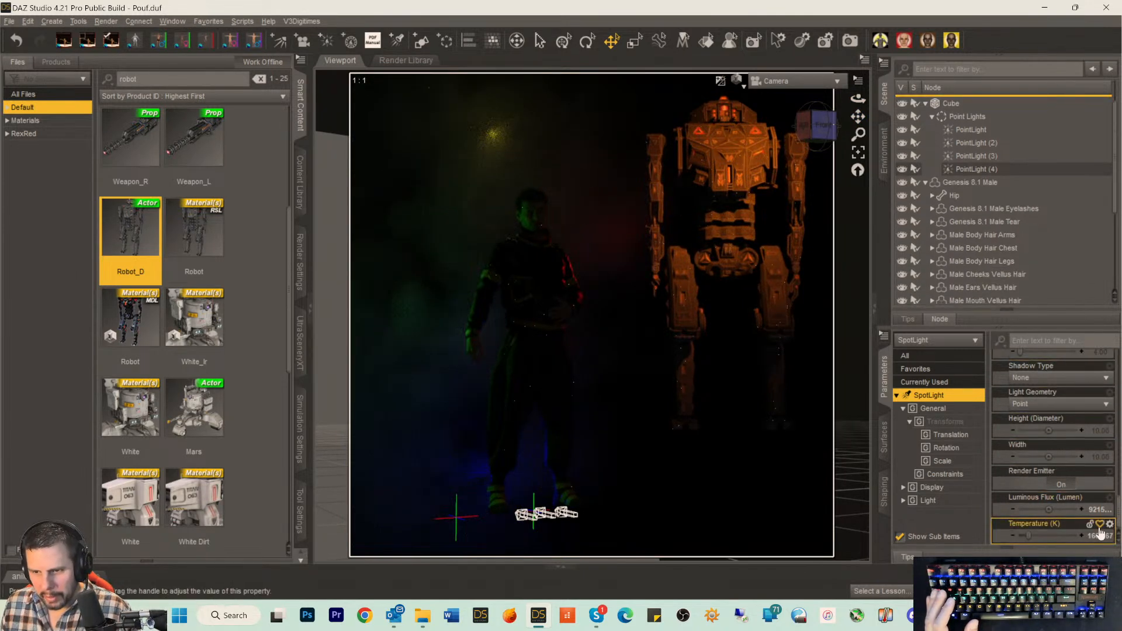
Reduce the SpotLight's luminous flux to 21504 lumens and save the scene.
left_click(1071, 510)
left_click(1071, 510)
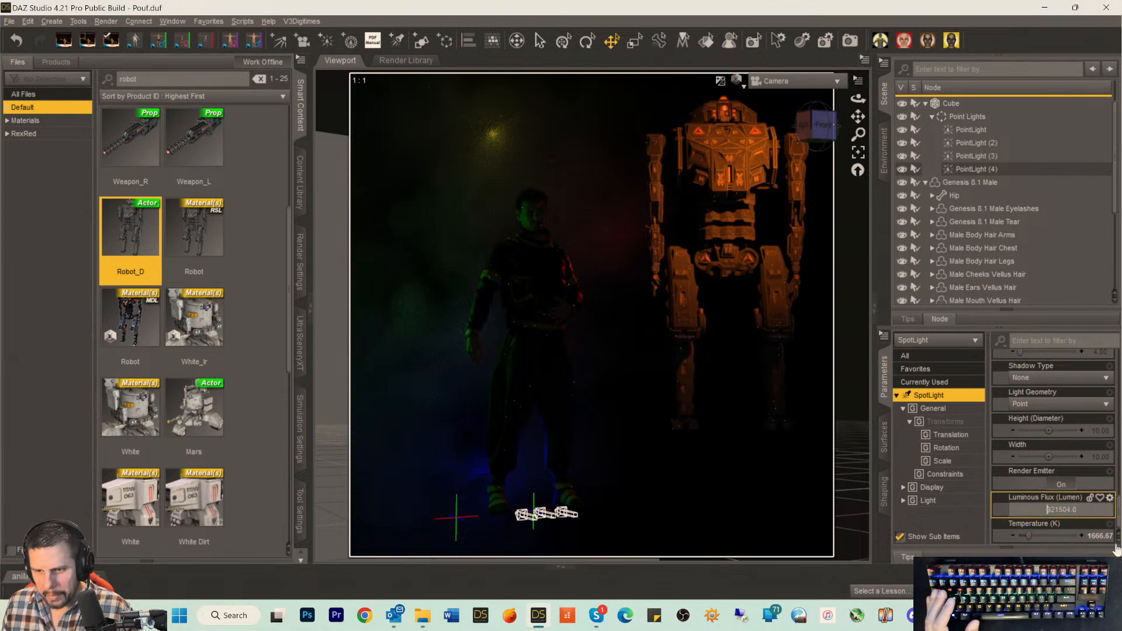
key("Return")
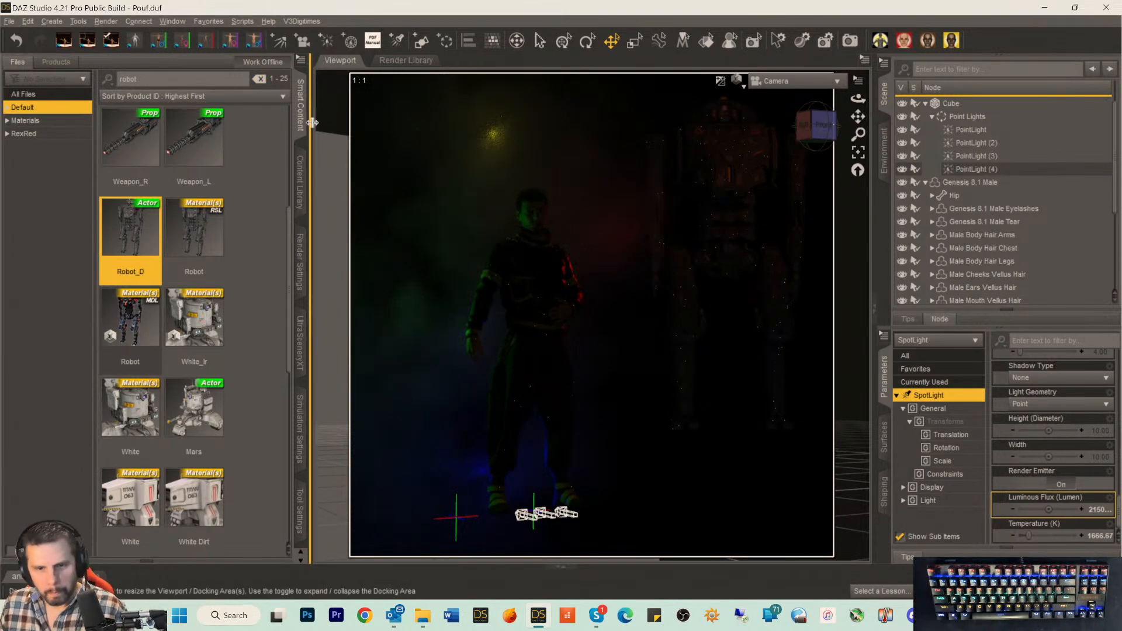
key("ctrl+s")
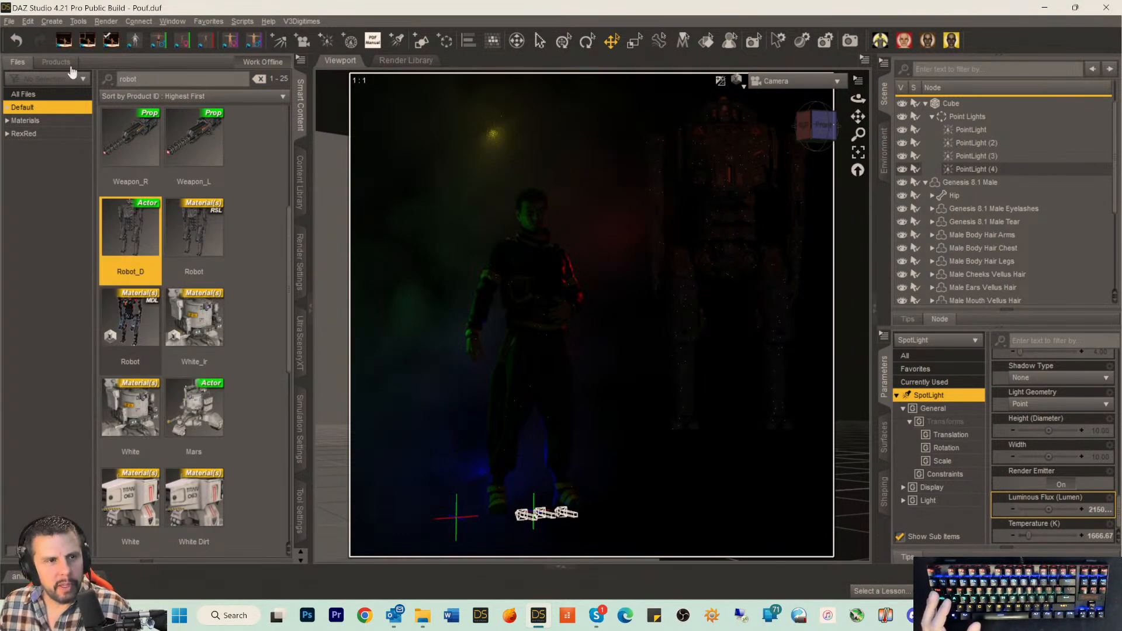
Search the content for "ground" and load the DRGR Druids Grove - Ground set into the scene.
double_click(122, 78)
type("gr")
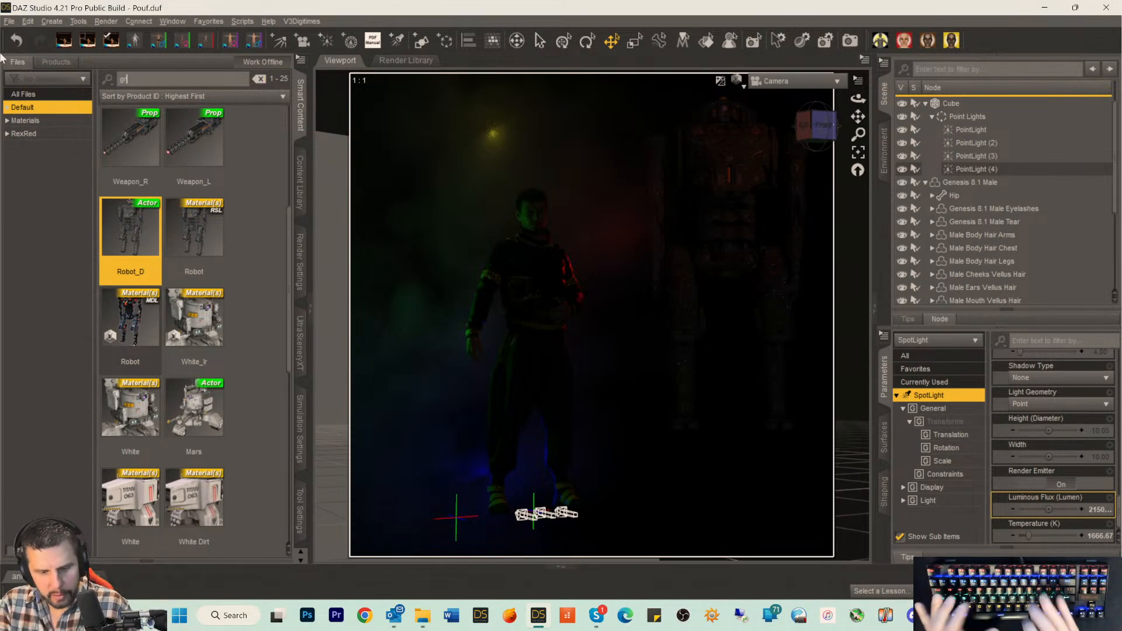
type("ound")
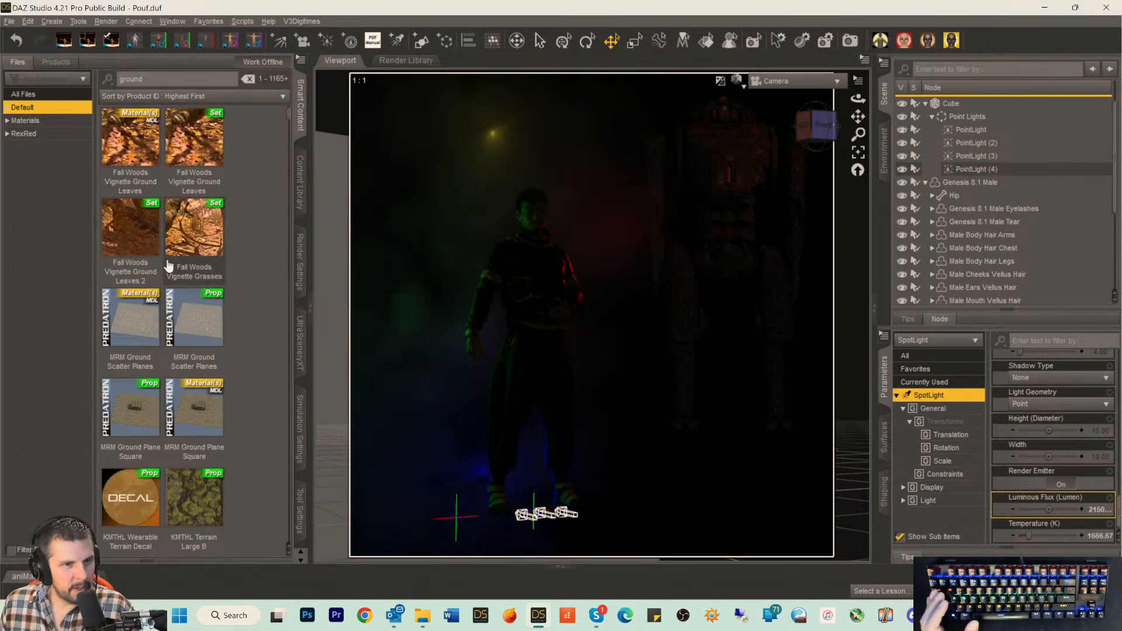
scroll(181, 245, "down", 3)
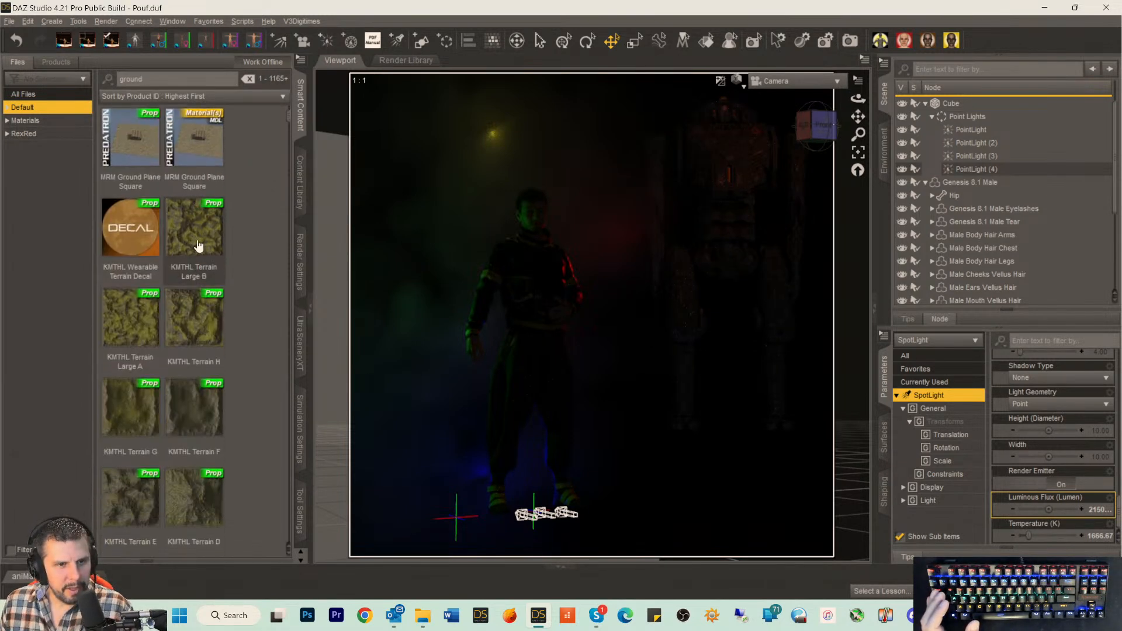
mouse_move(198, 240)
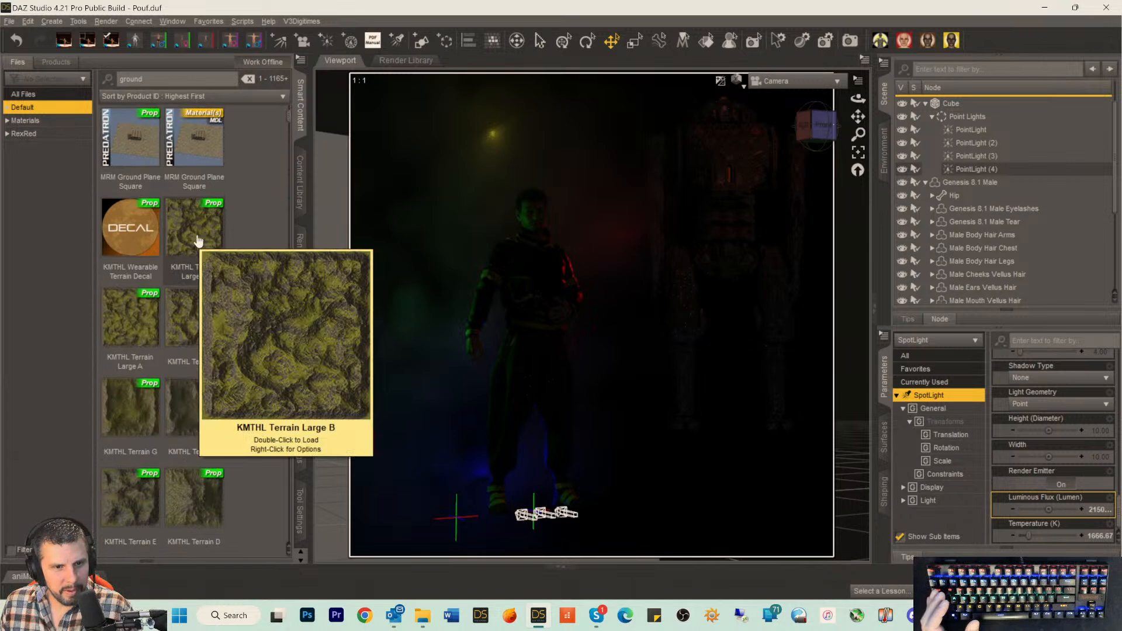
scroll(197, 241, "down", 5)
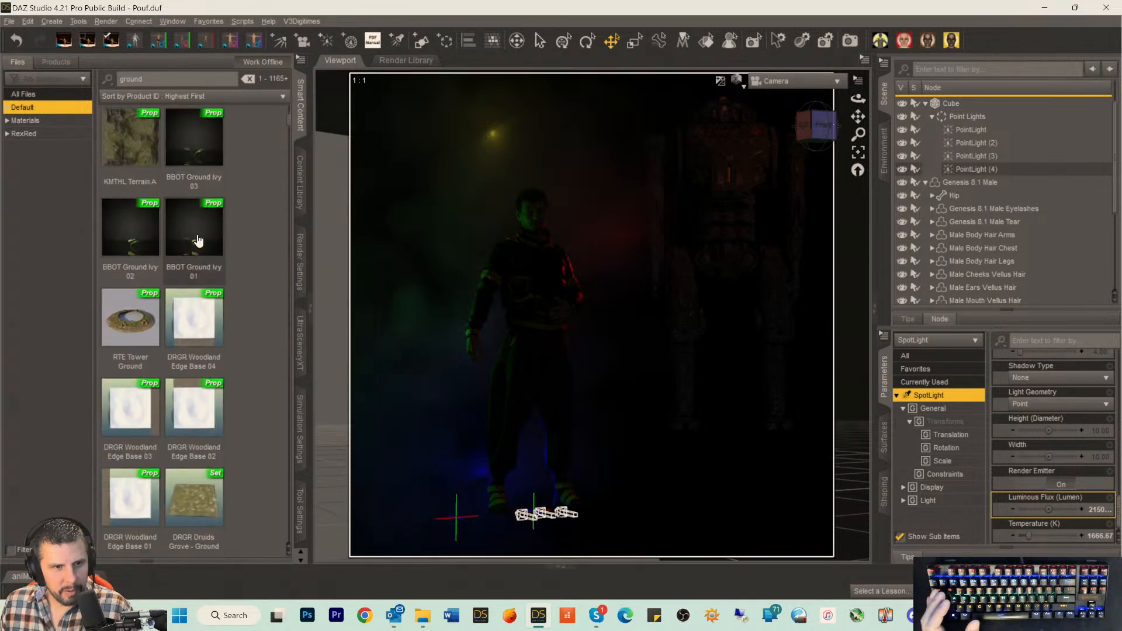
scroll(198, 241, "down", 3)
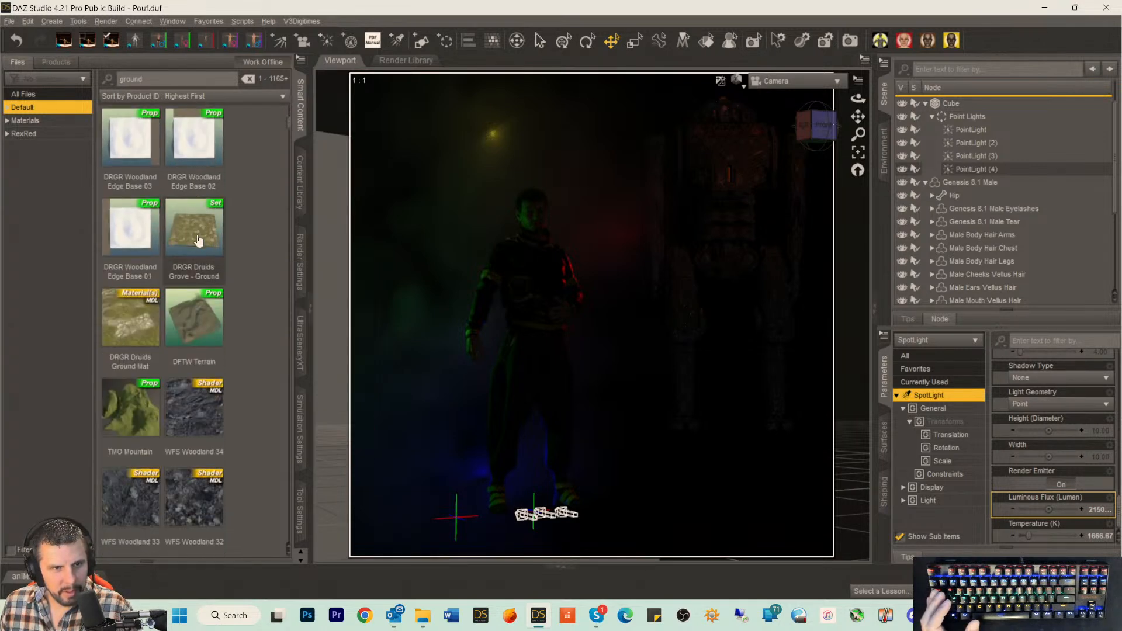
double_click(197, 240)
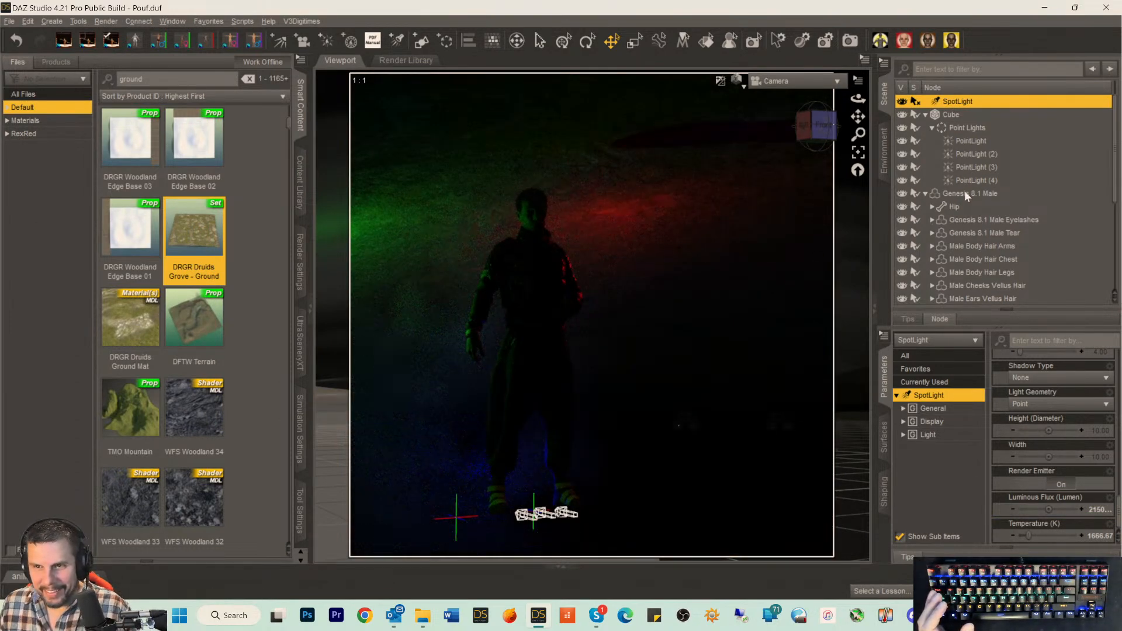
Move DRGR Druids Ground beneath the male figure at X -171.40, Y -209.72, Z -75.65 and preview it rendered.
scroll(972, 253, "down", 5)
left_click(972, 298)
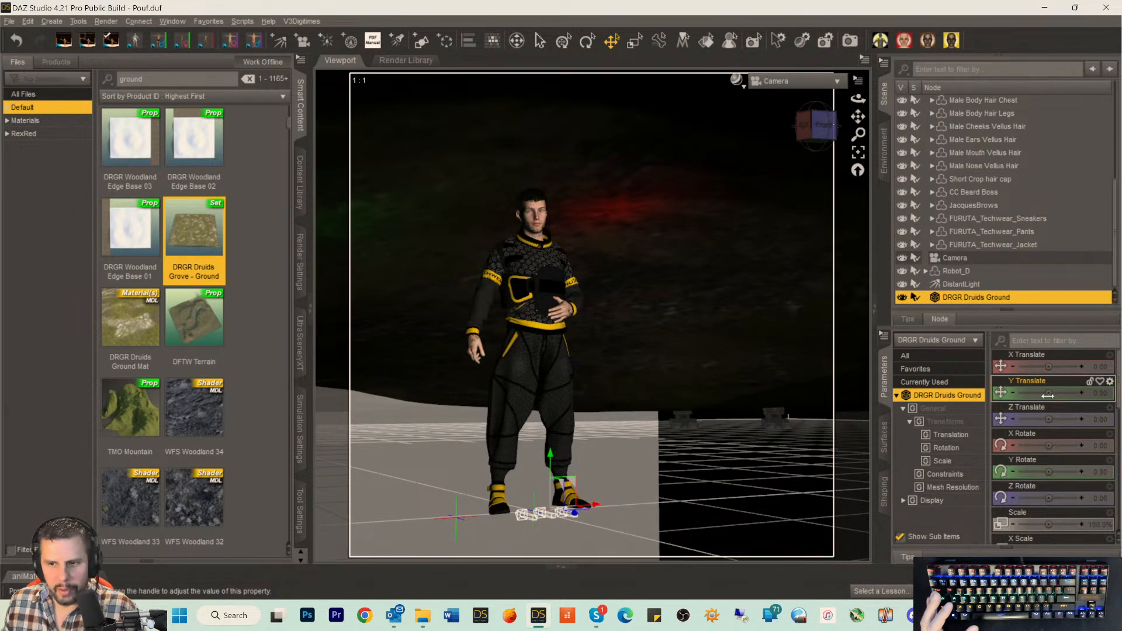
mouse_move(1041, 392)
left_mouse_down()
mouse_move(1028, 392)
mouse_move(1044, 366)
mouse_move(1022, 366)
mouse_move(1046, 397)
mouse_move(1046, 419)
mouse_move(1030, 418)
mouse_move(1043, 392)
left_mouse_up()
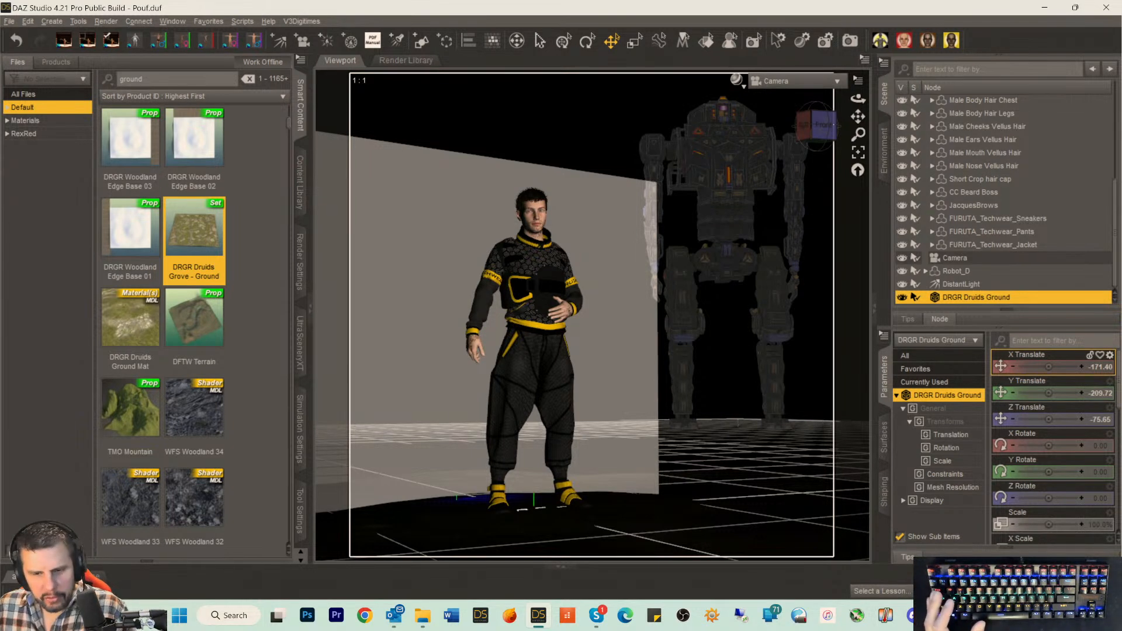
key("ctrl+0")
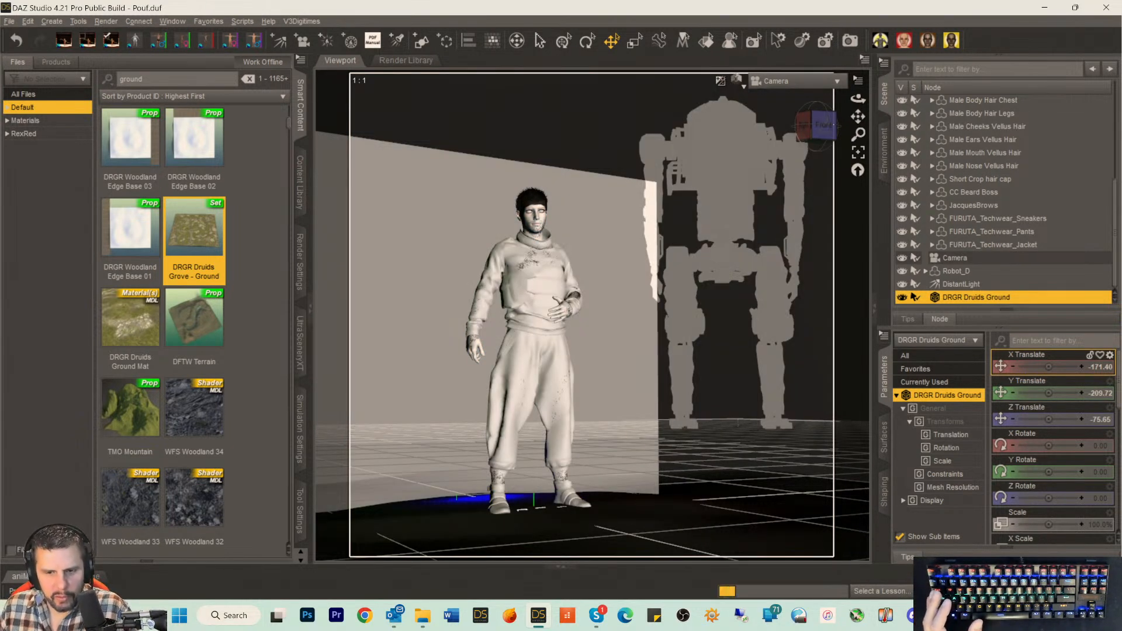
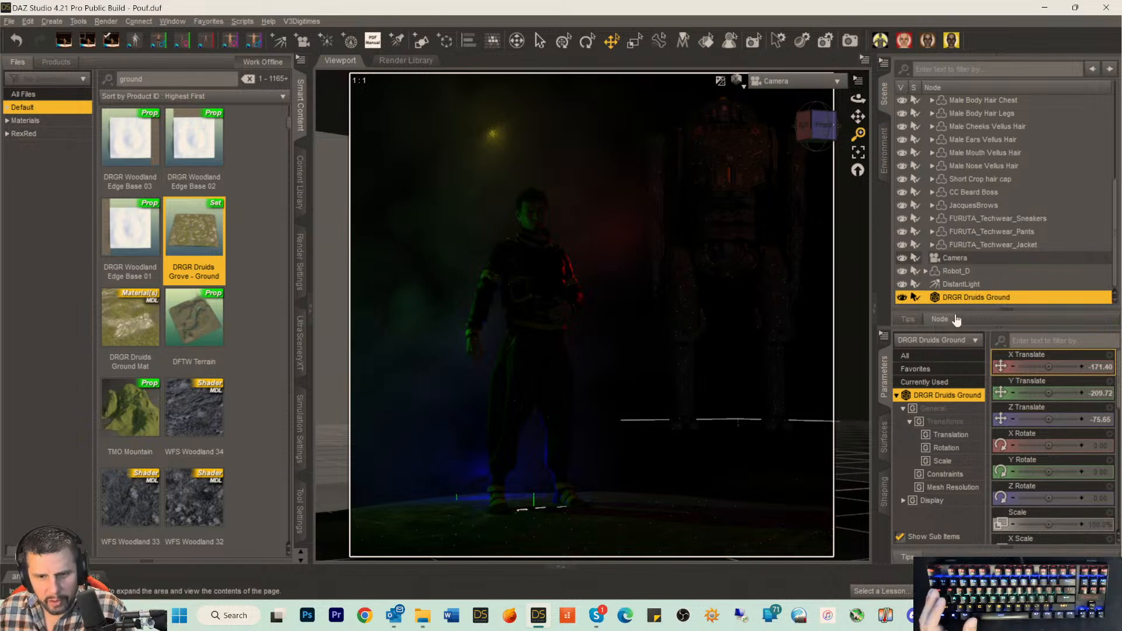
Select Robot_D and lower it to a Y translation of about -120.75.
left_click(733, 185)
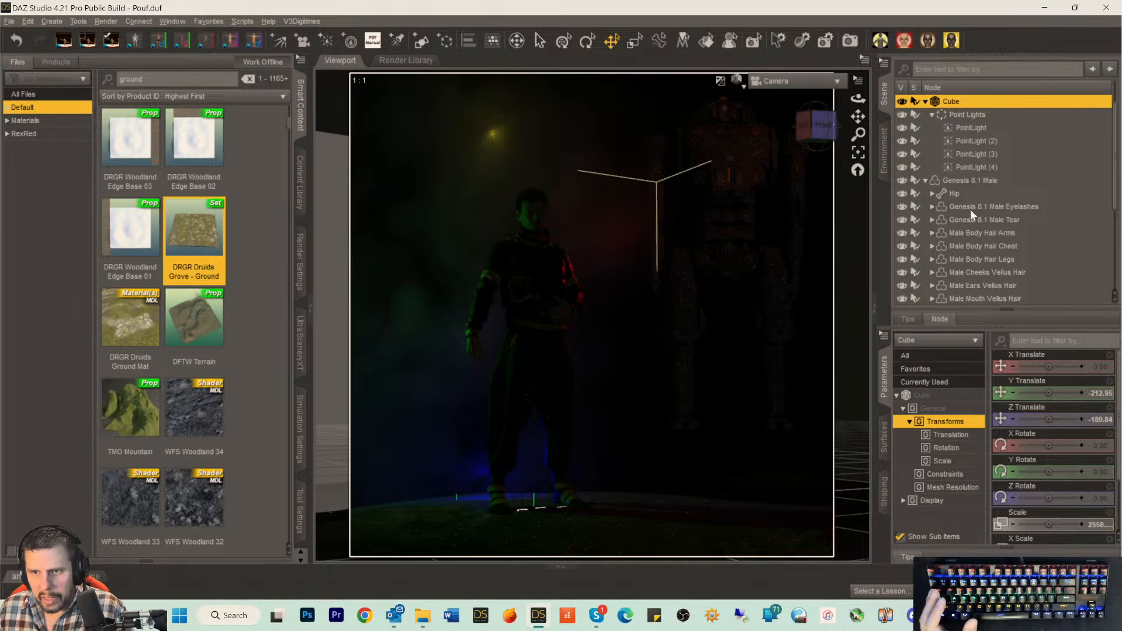
scroll(973, 210, "down", 5)
left_click(956, 271)
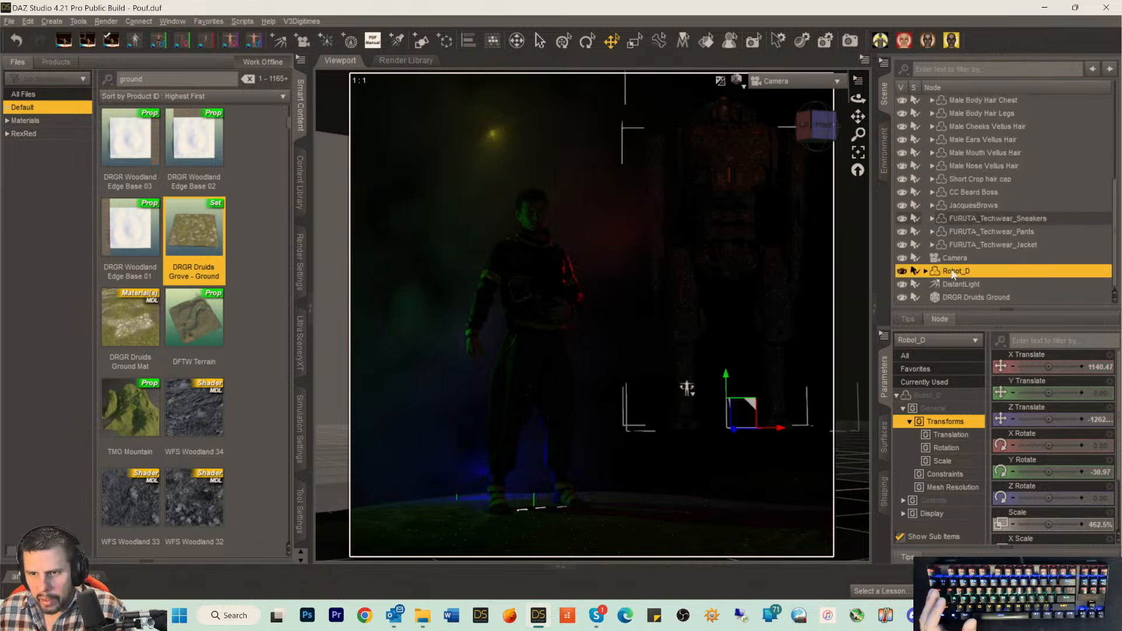
mouse_move(726, 374)
left_mouse_down()
mouse_move(708, 483)
mouse_move(711, 414)
mouse_move(710, 431)
left_mouse_up()
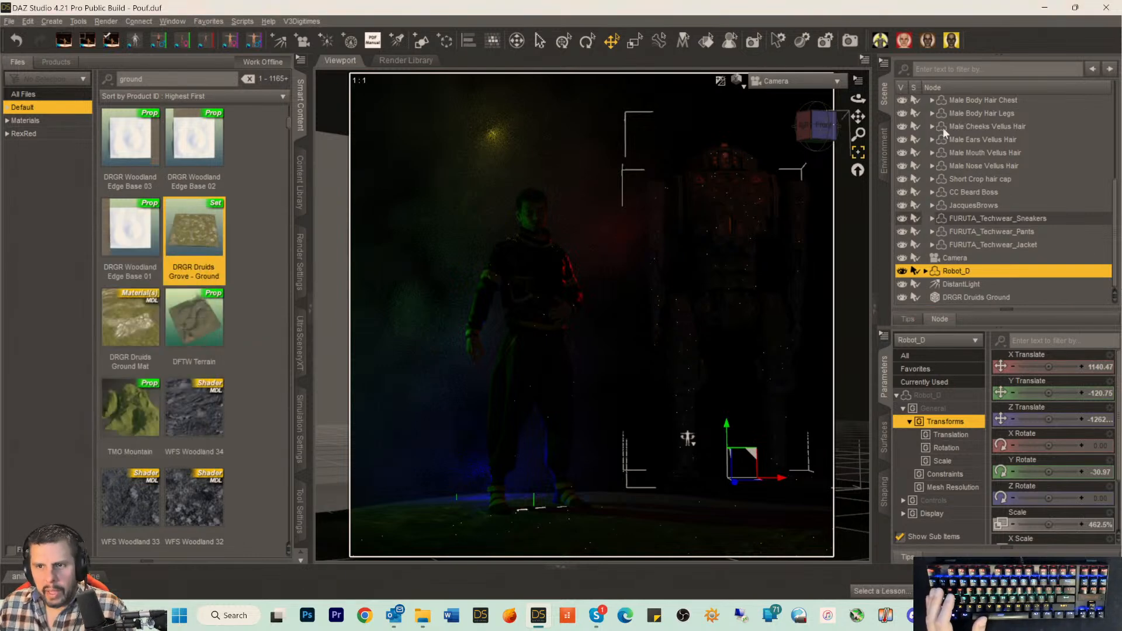
Enlarge Robot_D to a scale of about 534.3%.
scroll(979, 169, "up", 3)
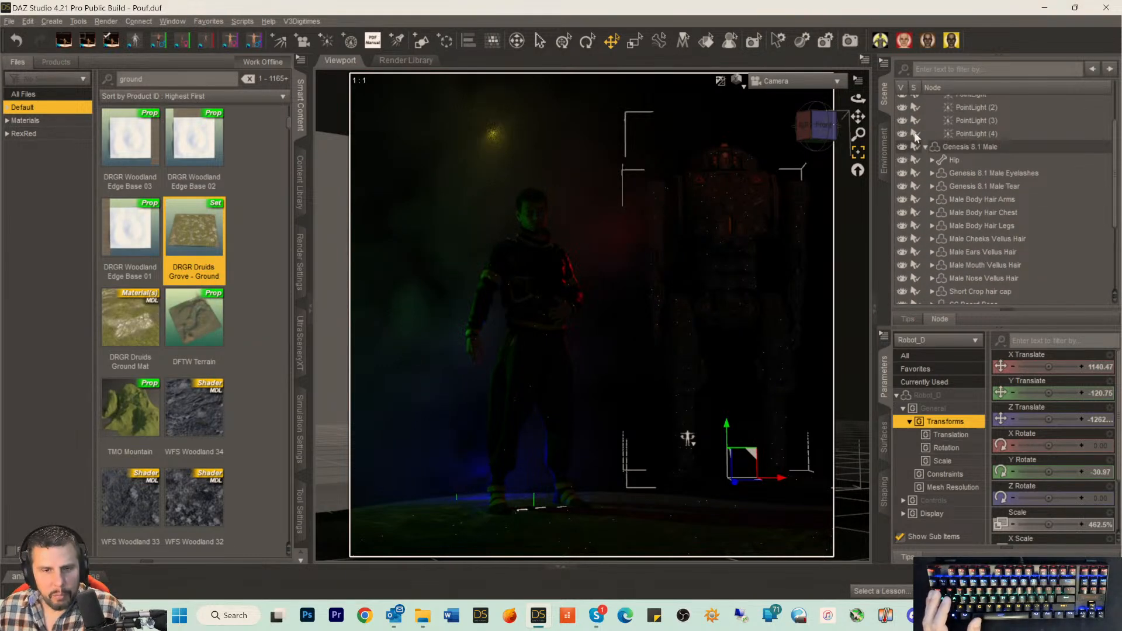
scroll(1017, 128, "up", 2)
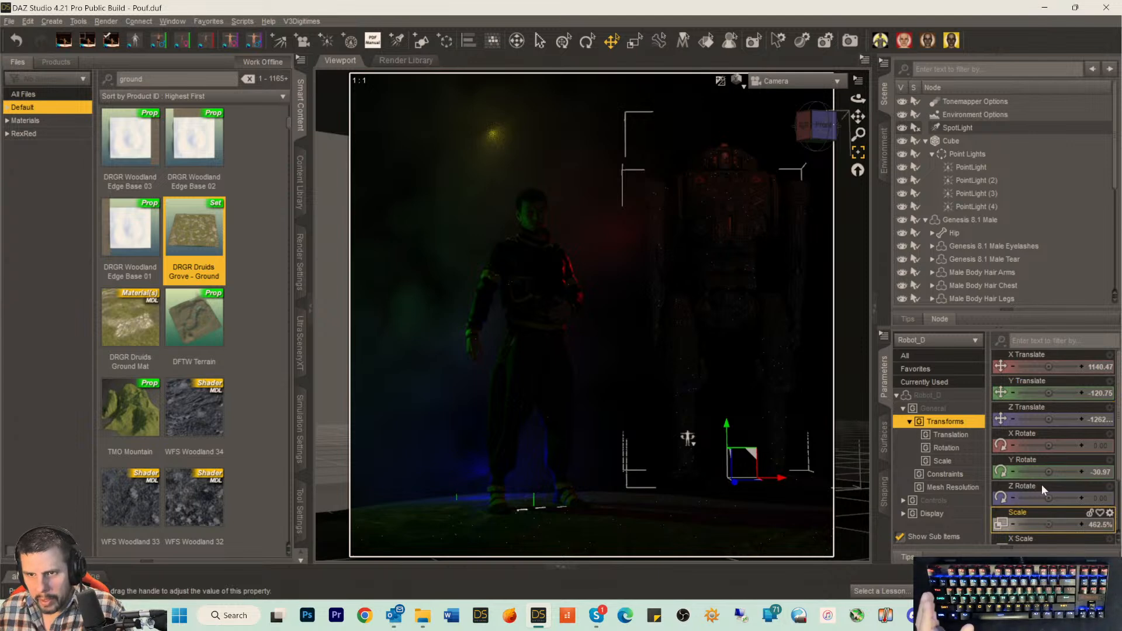
scroll(1012, 183, "down", 5)
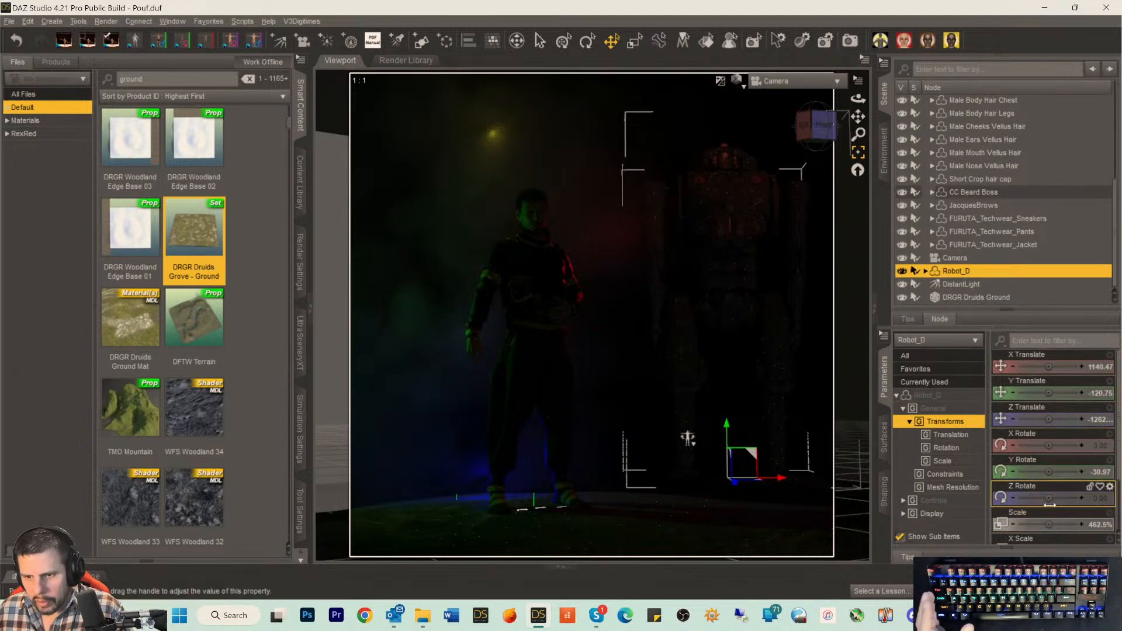
mouse_move(1046, 524)
left_mouse_down()
mouse_move(1066, 524)
mouse_move(1044, 526)
left_mouse_up()
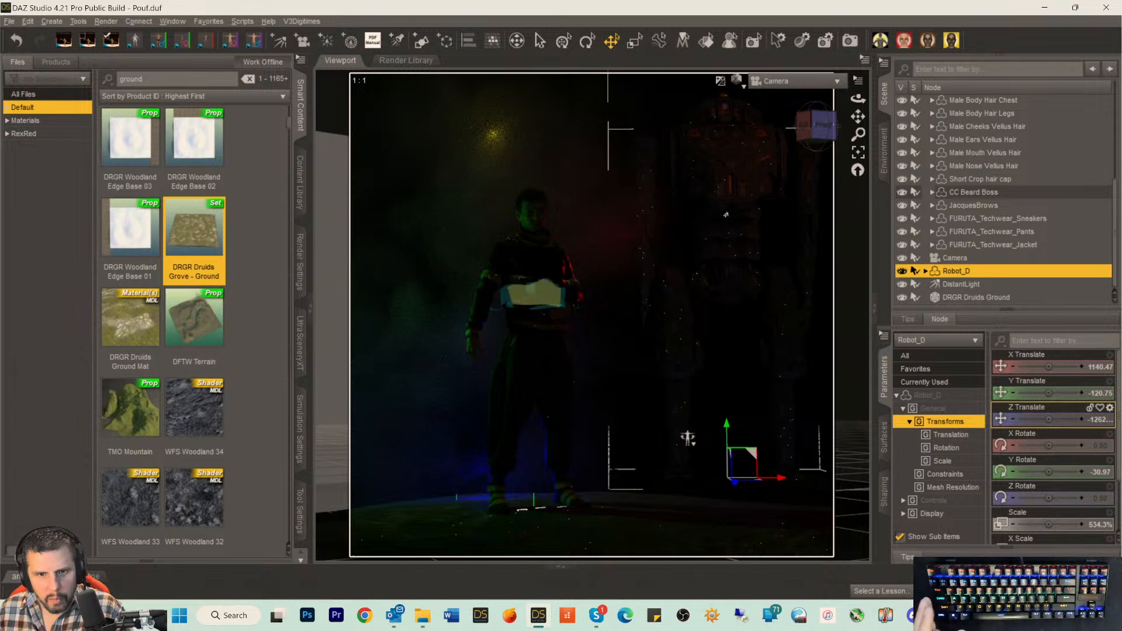
Create a spotlight named SpotLight (2) and look at the scene through it.
left_click(396, 42)
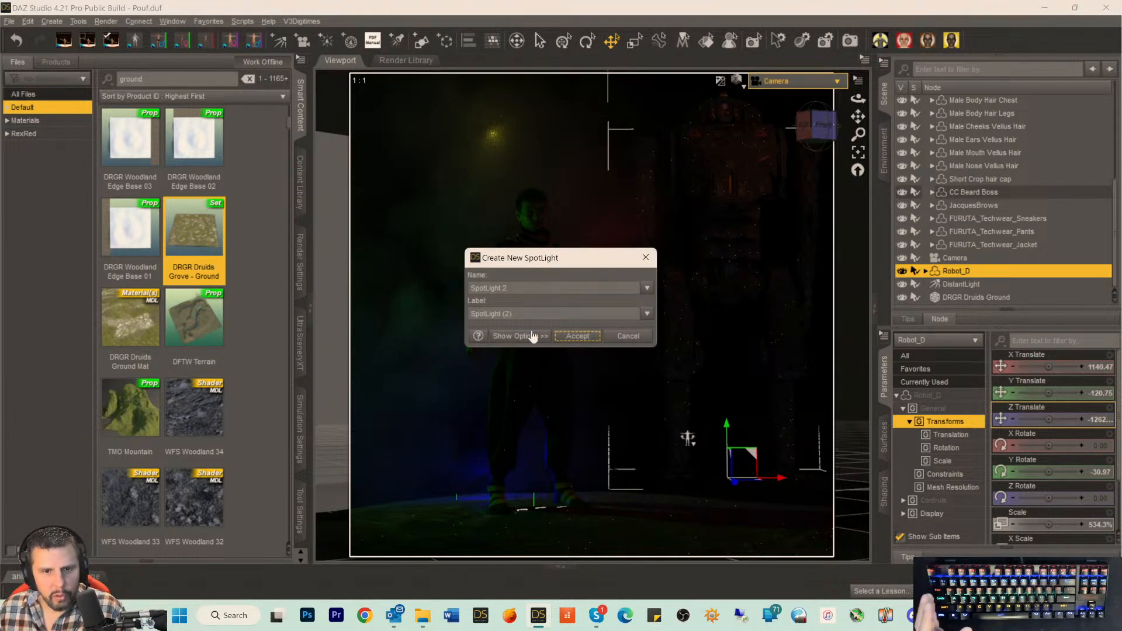
left_click(577, 336)
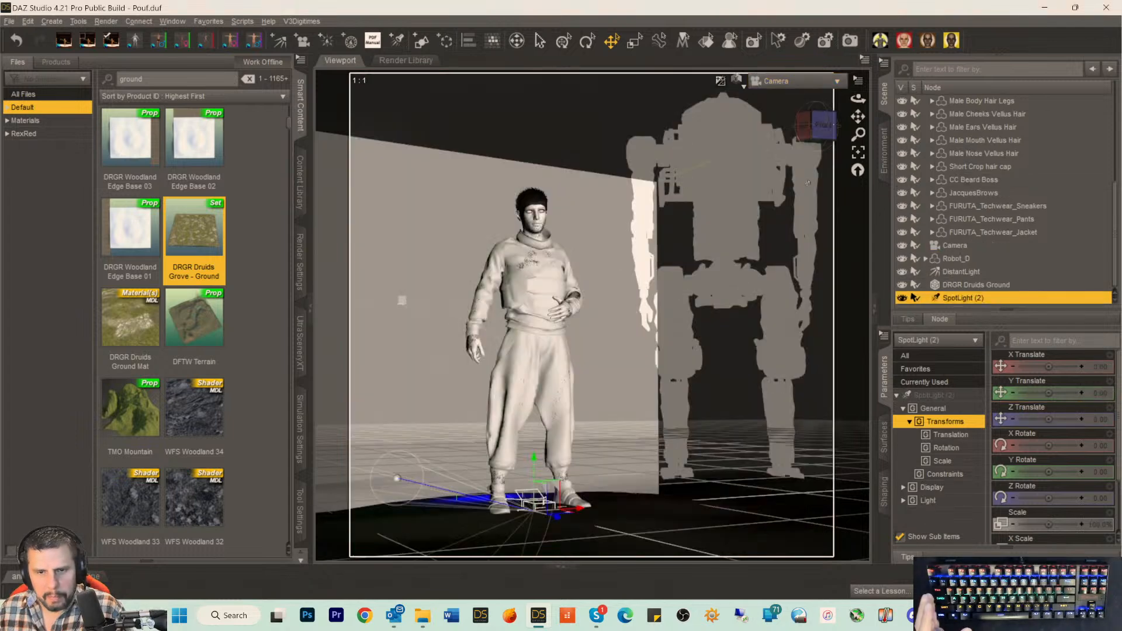
left_click(765, 82)
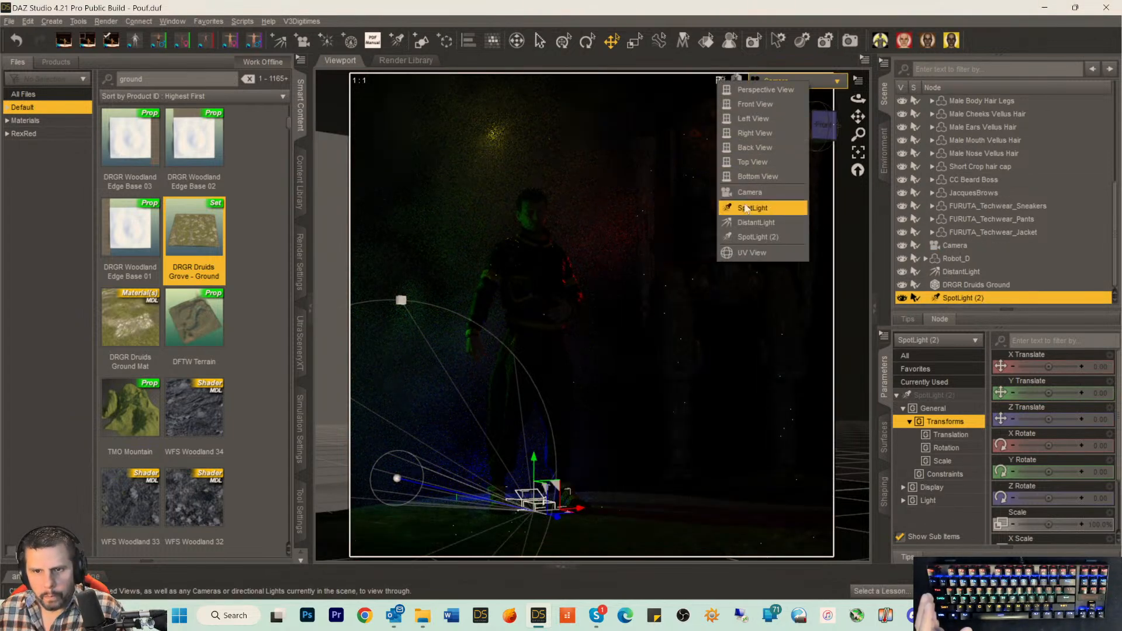
left_click(744, 238)
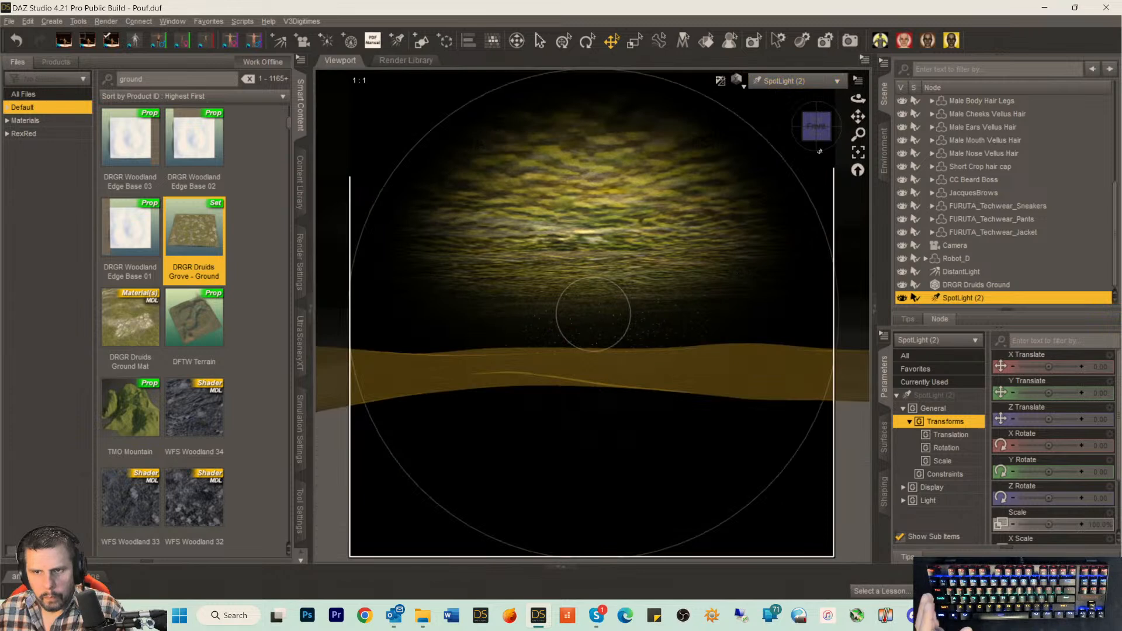
Aim SpotLight (2) down at the figure from about X -9.09, Y 205.63, Z 227.79 with X rotation -10.77, and return to the Camera view.
scroll(759, 174, "down", 3)
scroll(760, 170, "down", 9)
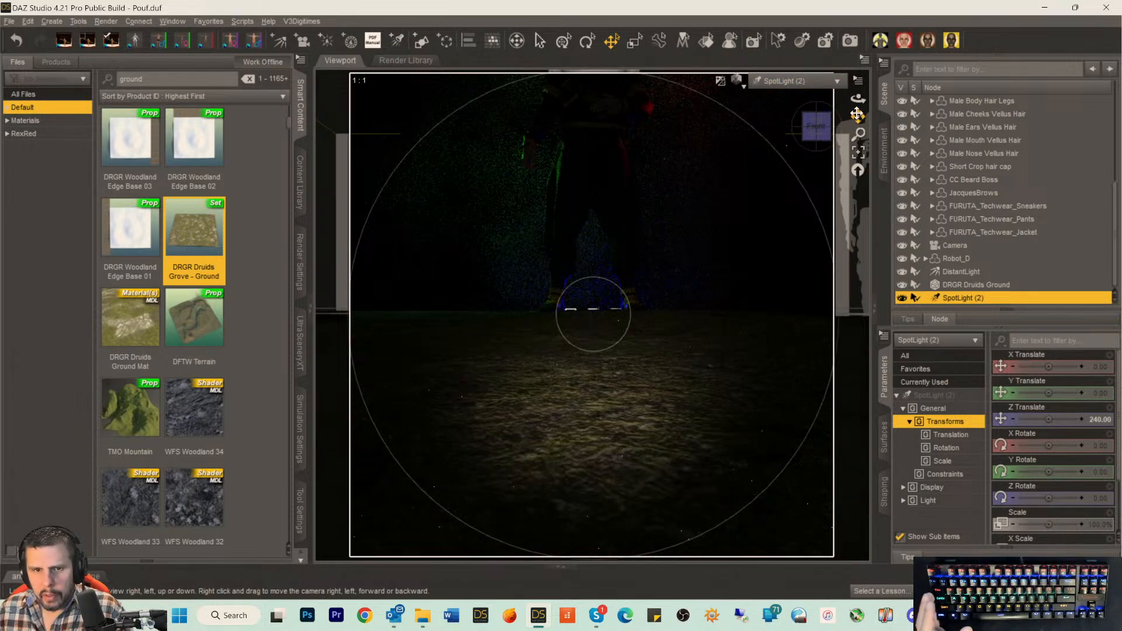
left_click_drag(856, 114, 877, 381)
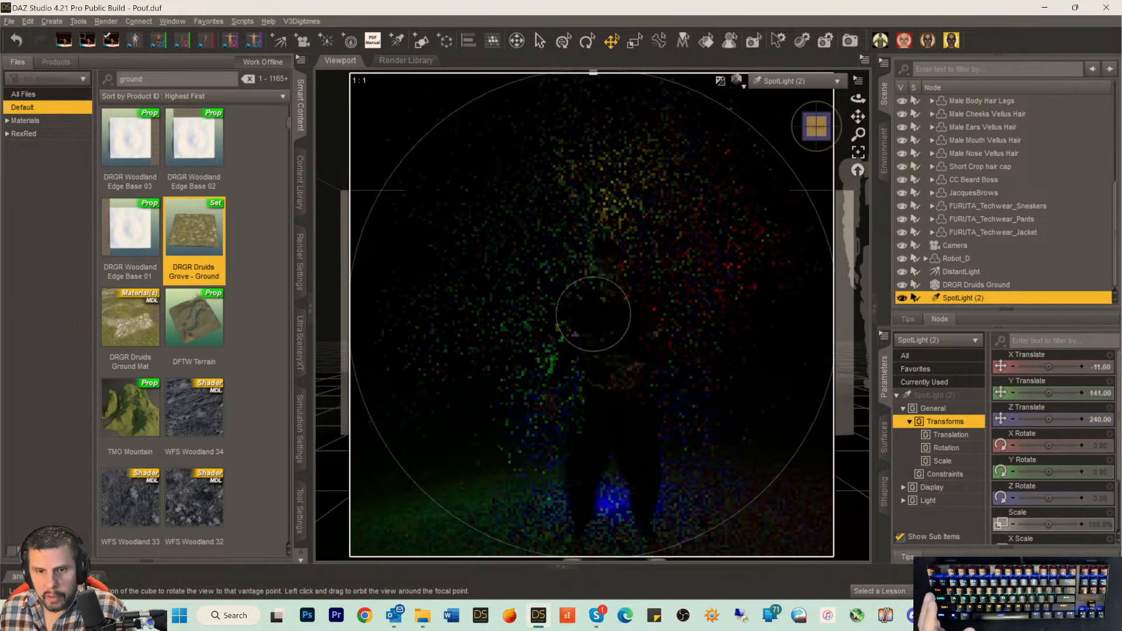
left_click(816, 125)
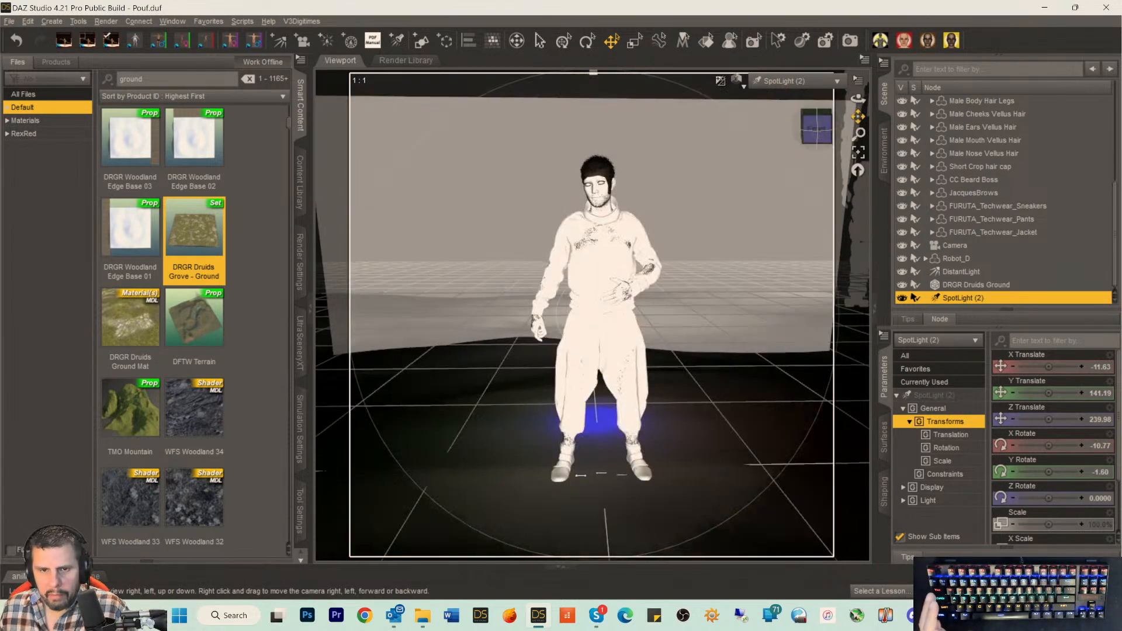
left_click_drag(858, 116, 857, 165)
left_click_drag(857, 116, 856, 121)
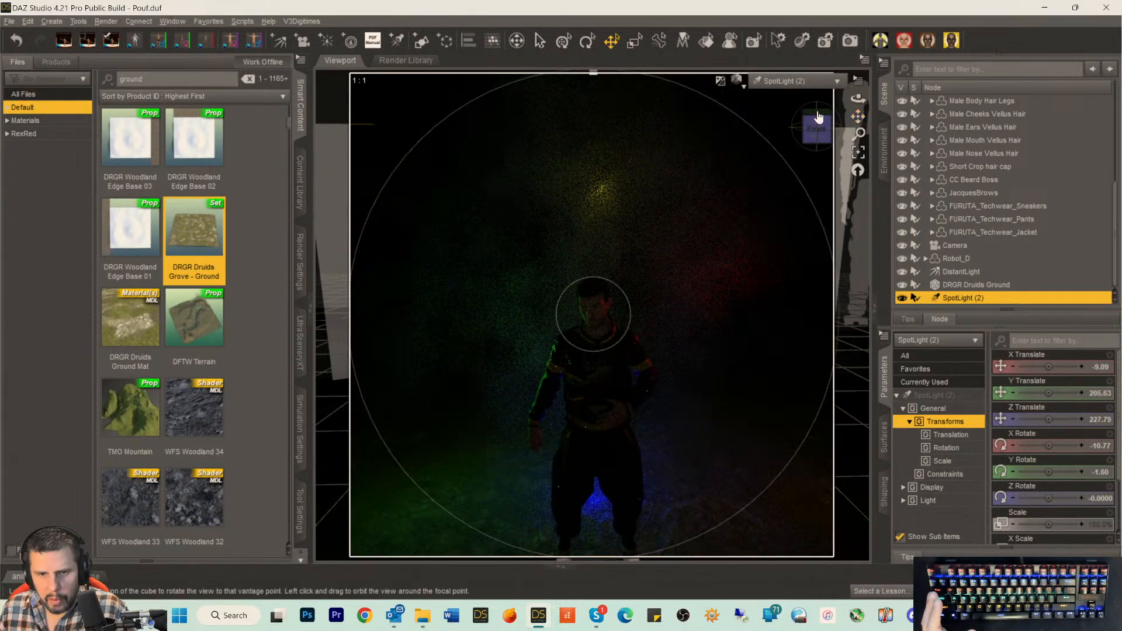
left_click(786, 81)
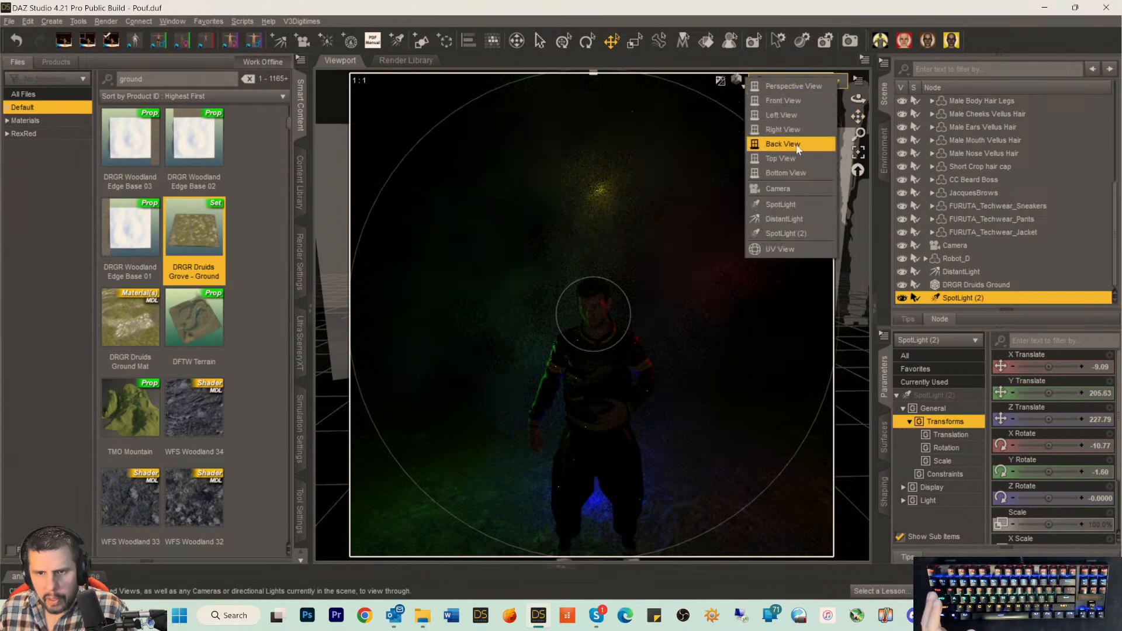
left_click(777, 188)
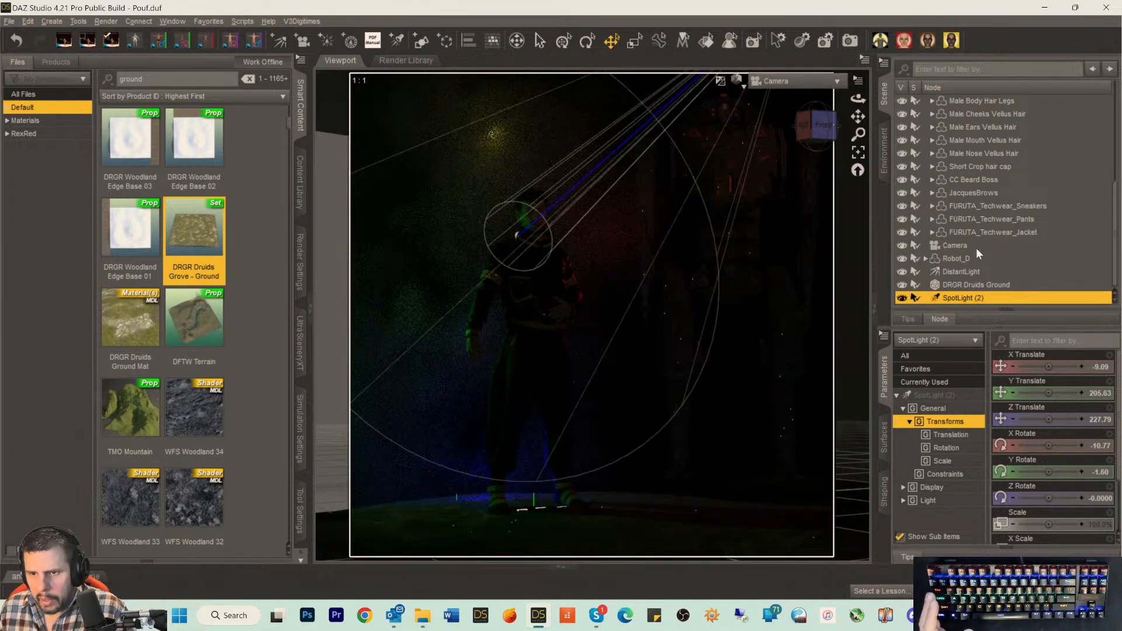
Try a luminous flux of about 91500 lumens on SpotLight (2).
left_click(933, 395)
scroll(1060, 472, "down", 5)
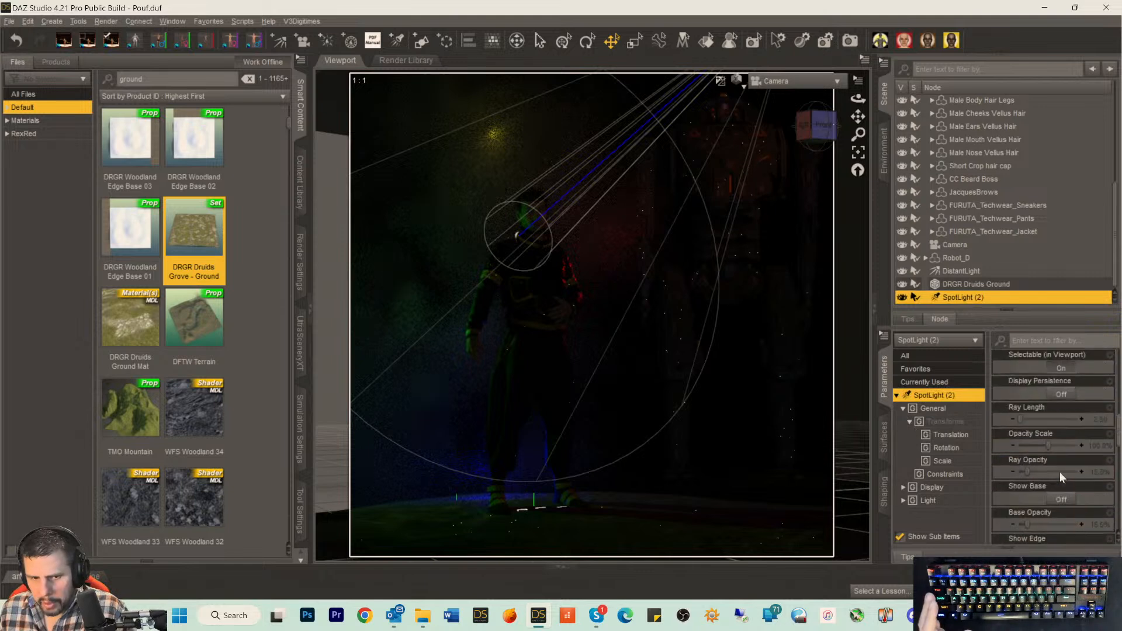
scroll(1060, 471, "down", 2)
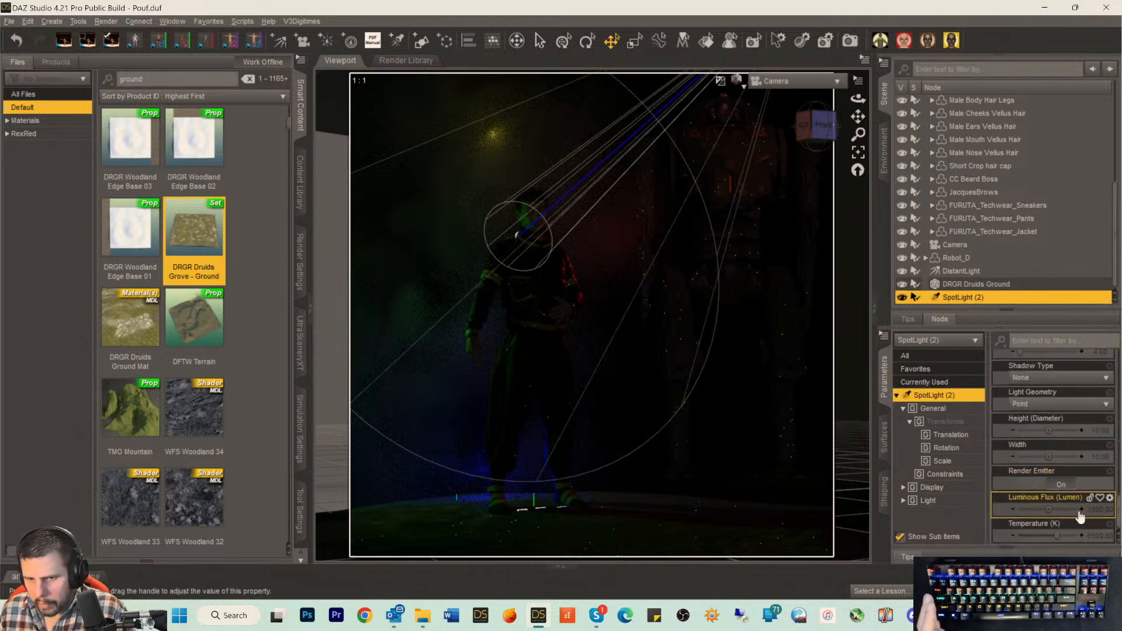
left_click(1051, 509)
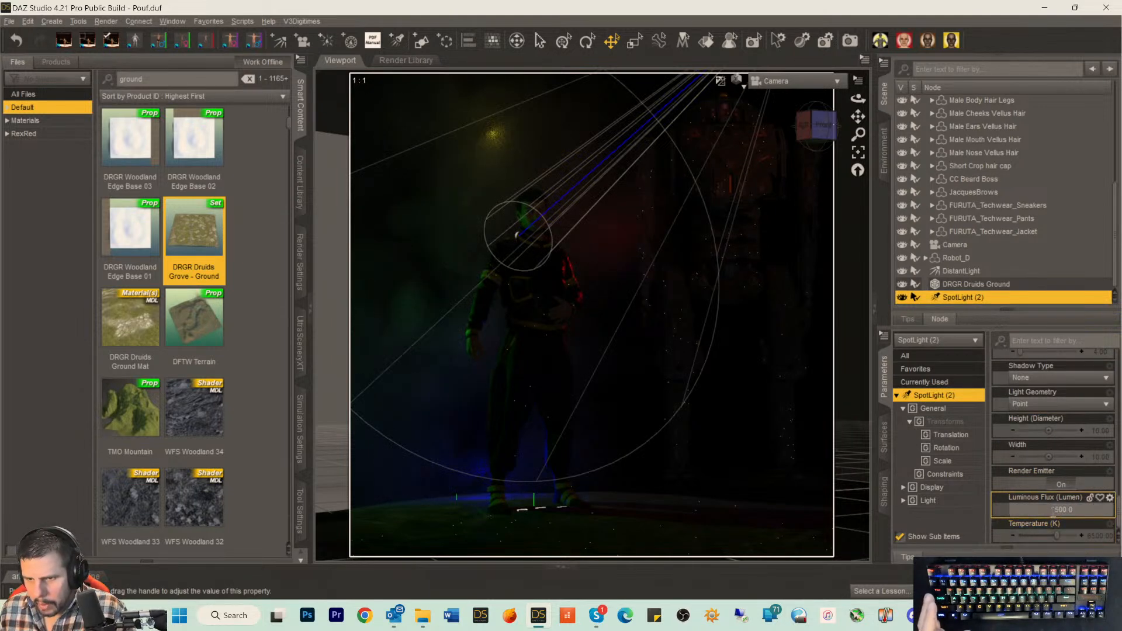
type("9")
key("Return")
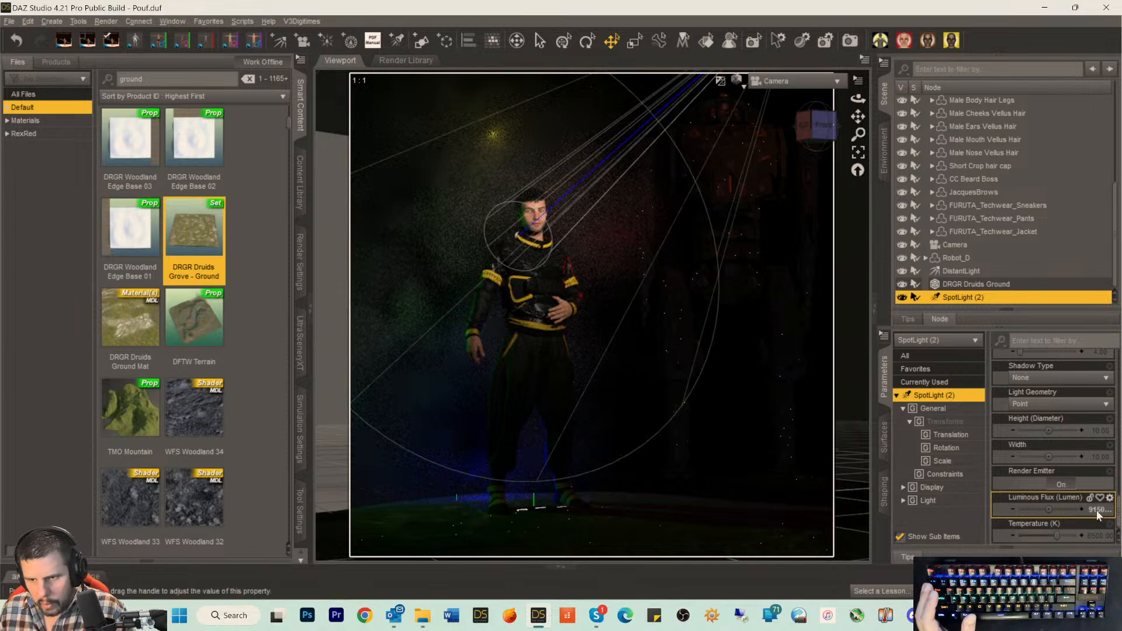
Set SpotLight (2)'s luminous flux to about 31500 lumens, lower its colour temperature, and save the scene.
left_click(1050, 509)
key("Delete")
type("3")
key("Return")
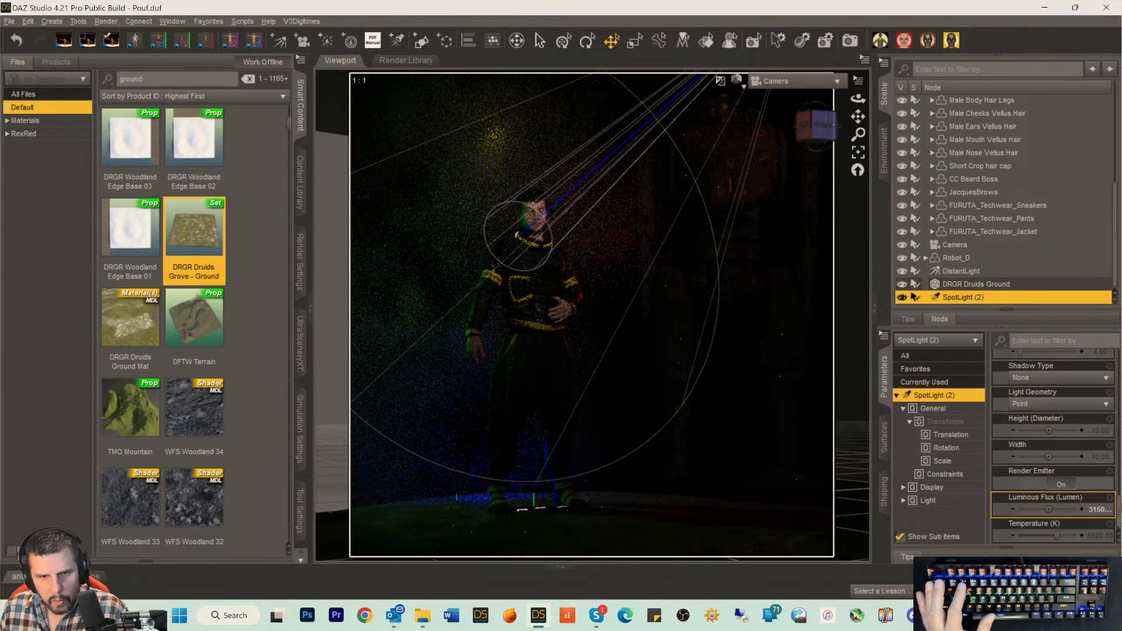
left_click_drag(1056, 536, 1044, 535)
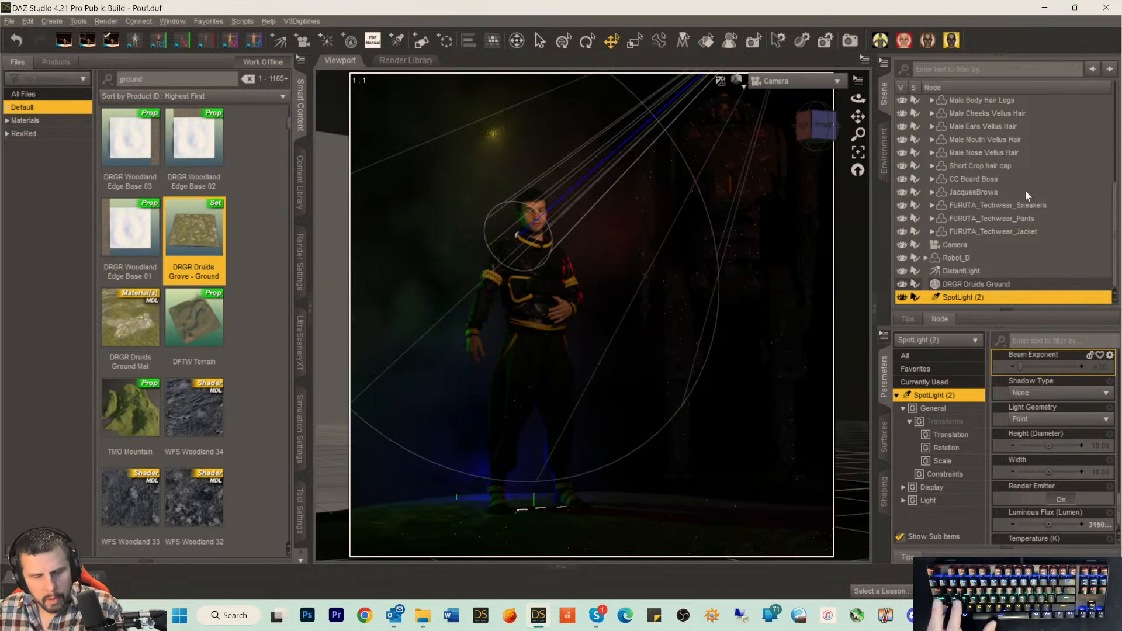
key("ctrl+s")
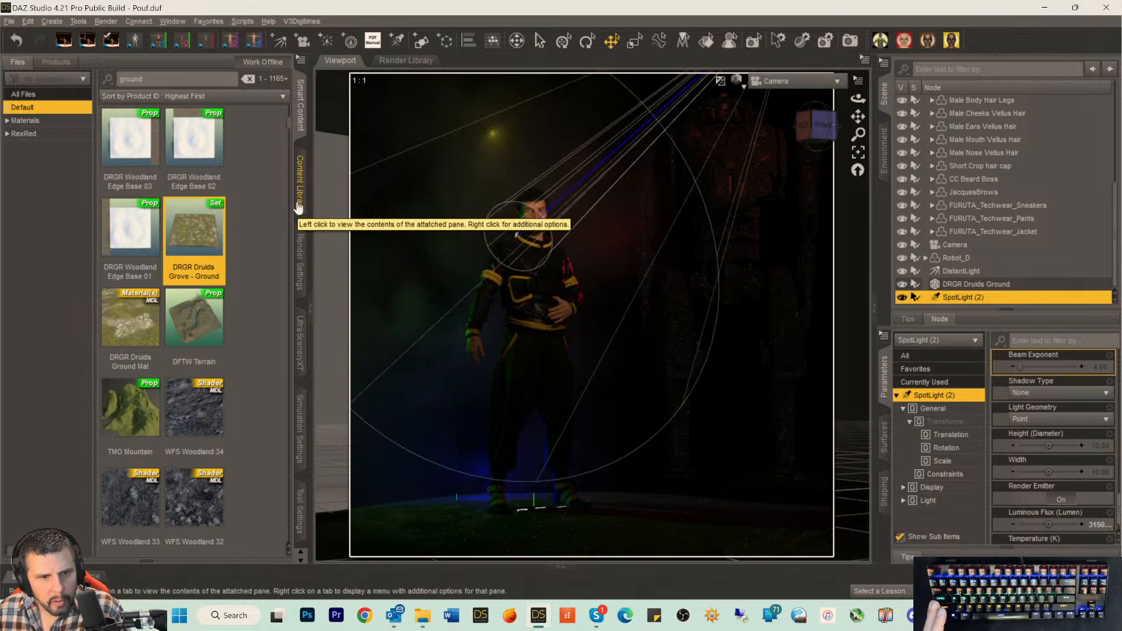
Set the render width to 2000 pixels and apply the Widescreen (16:9) dimension preset.
left_click(301, 249)
left_click(32, 130)
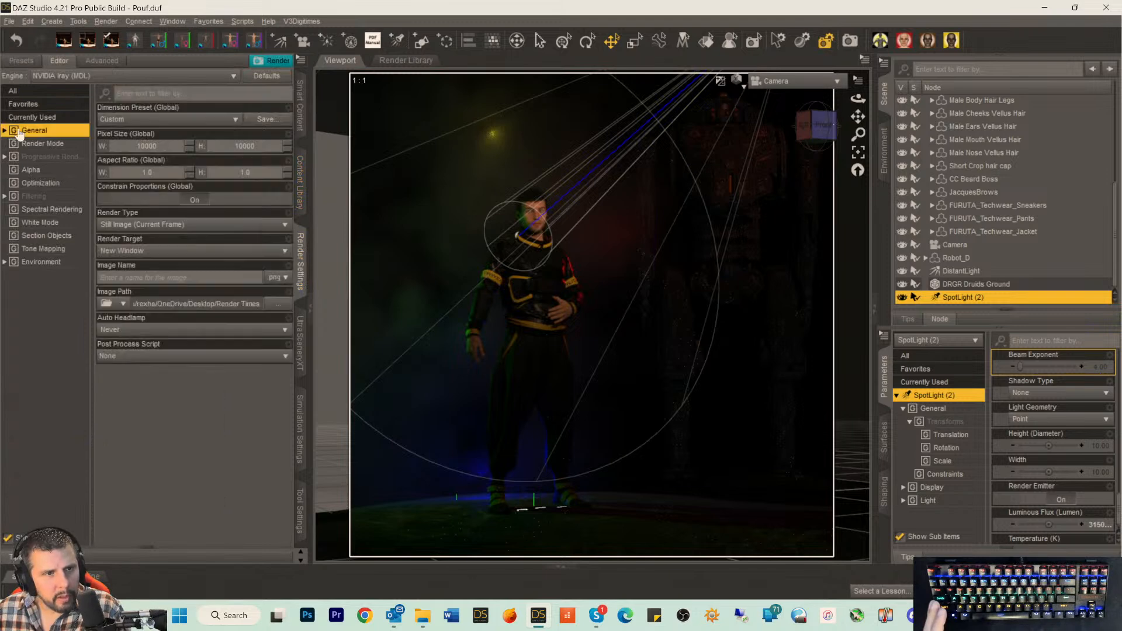
left_click(169, 145)
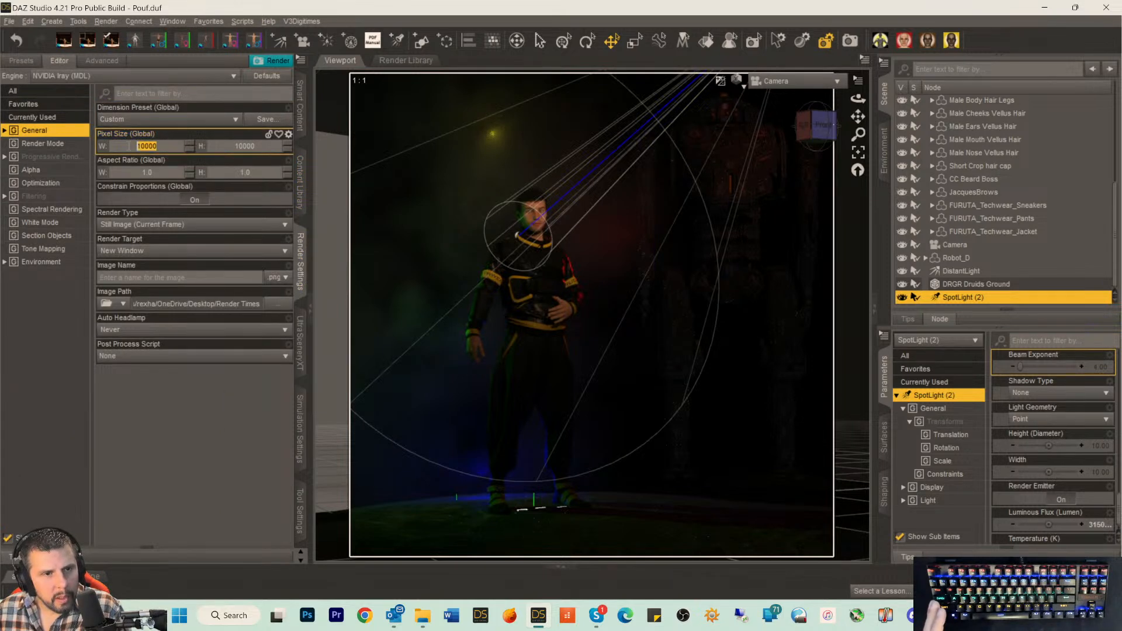
type("2000")
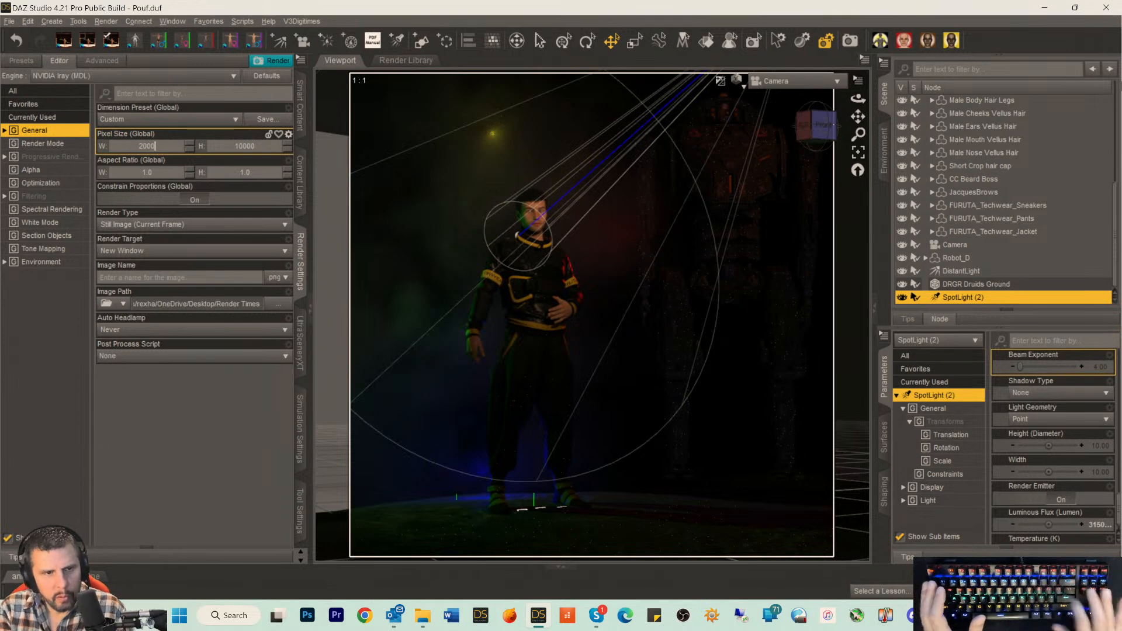
key("Return")
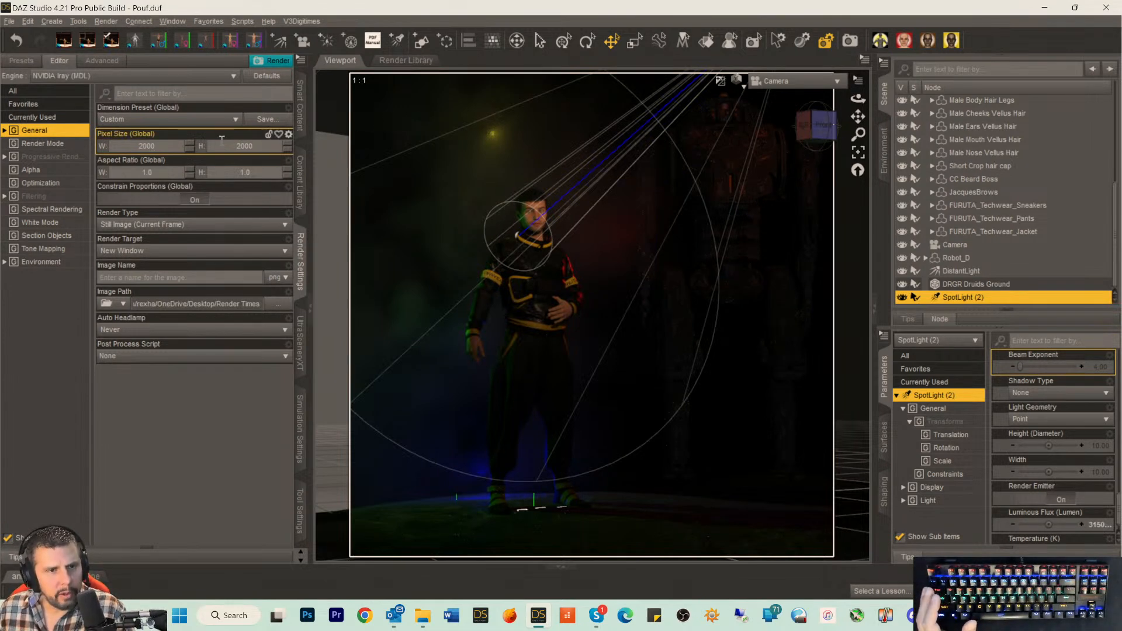
left_click(178, 120)
left_click(161, 162)
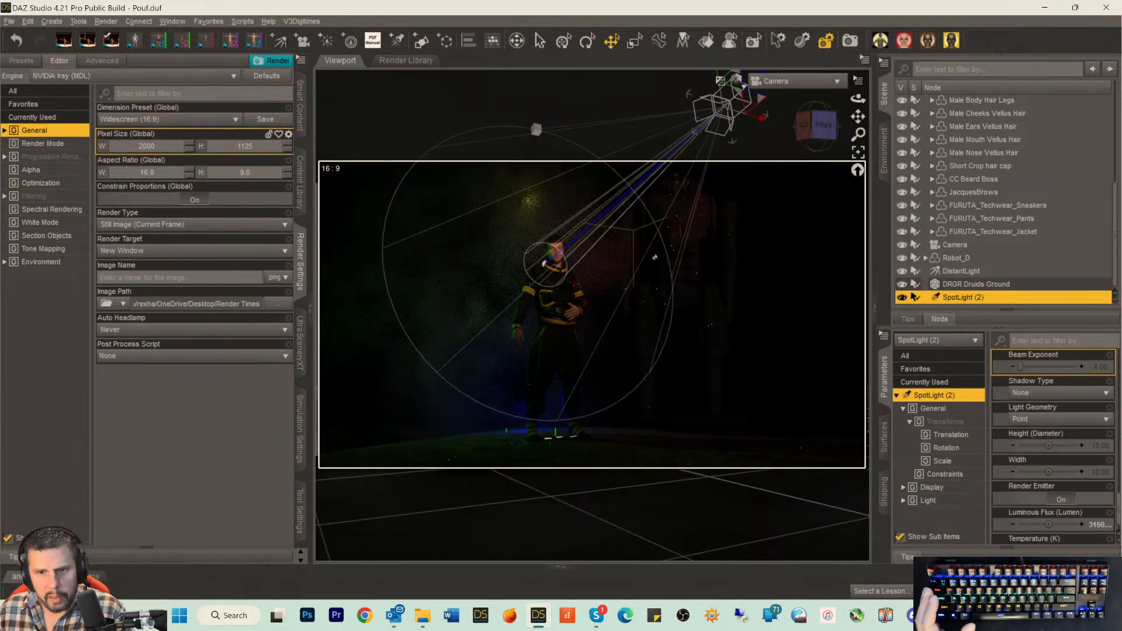
Collapse the Cube and Genesis 8.1 Male hierarchies and parent SpotLight (2) to Genesis 8.1 Male.
left_click(700, 250)
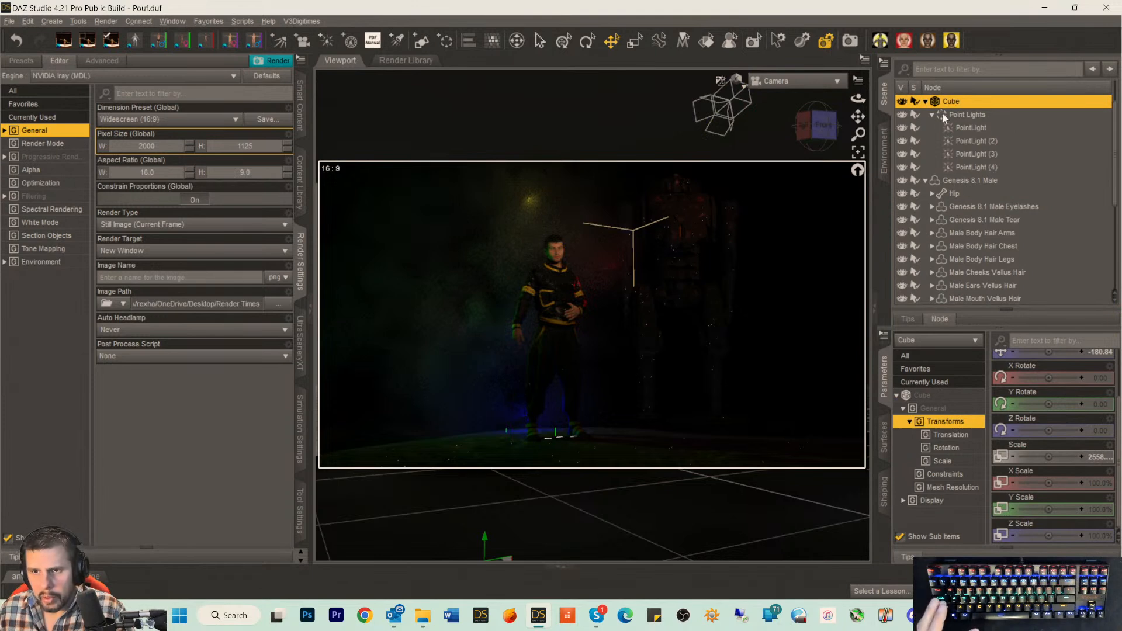
left_click(926, 102)
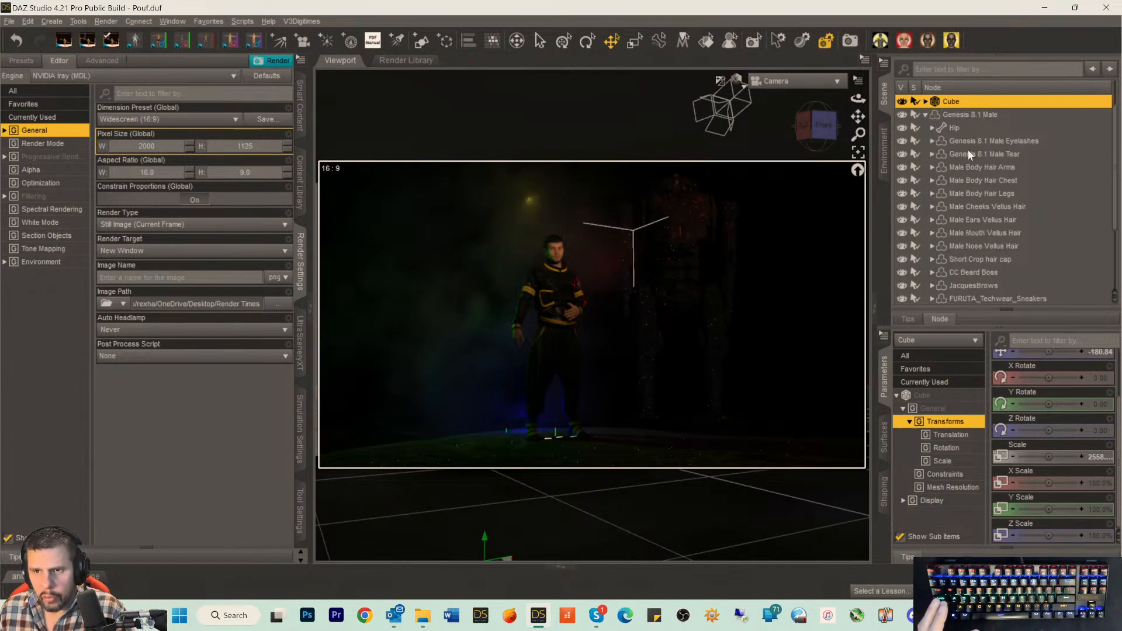
left_click(951, 115)
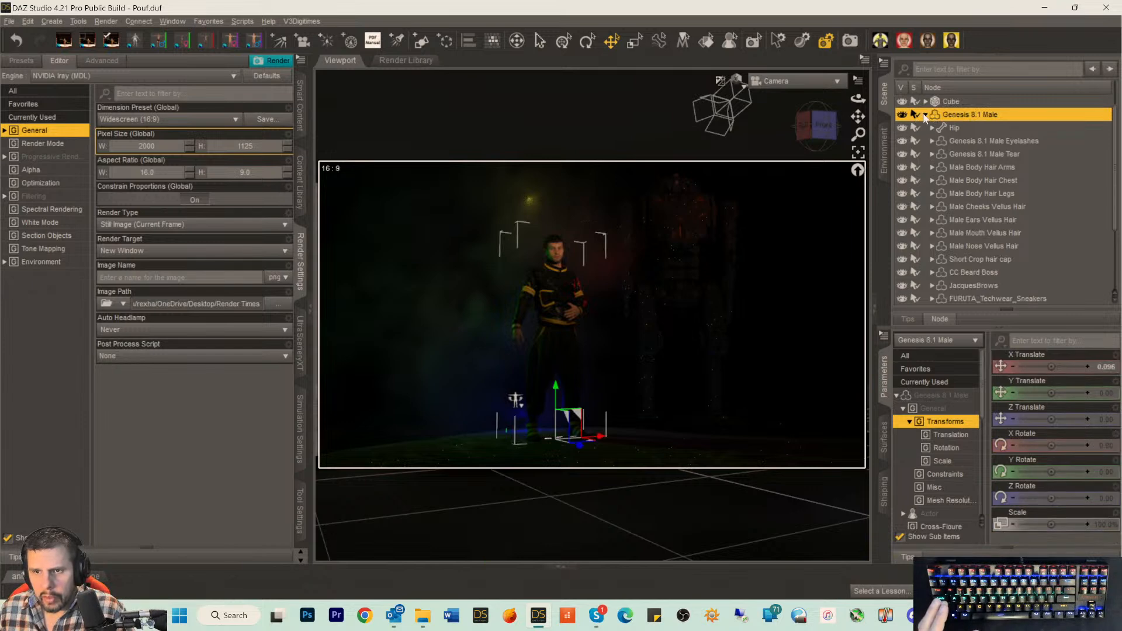
left_click(925, 115)
left_click(951, 220)
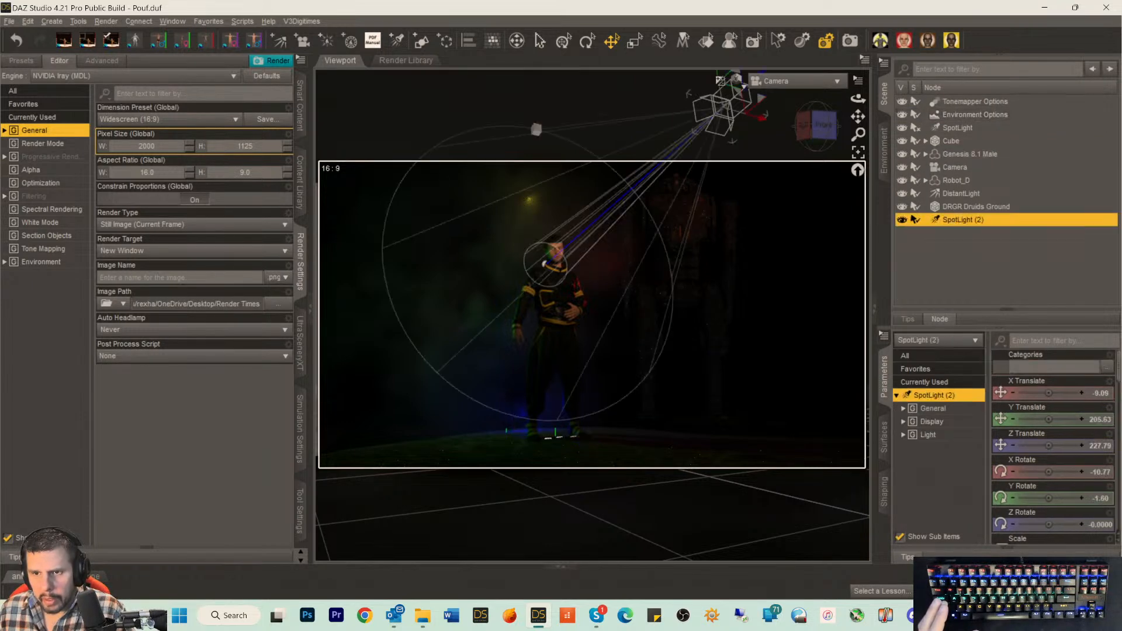
left_click_drag(951, 157, 951, 156)
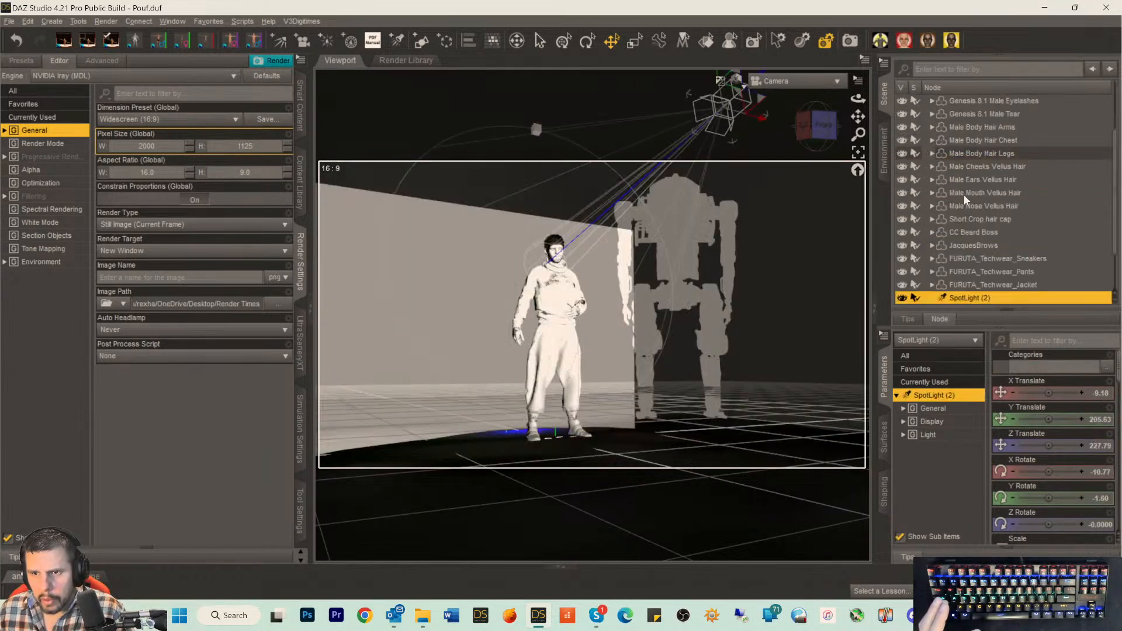
scroll(953, 177, "up", 2)
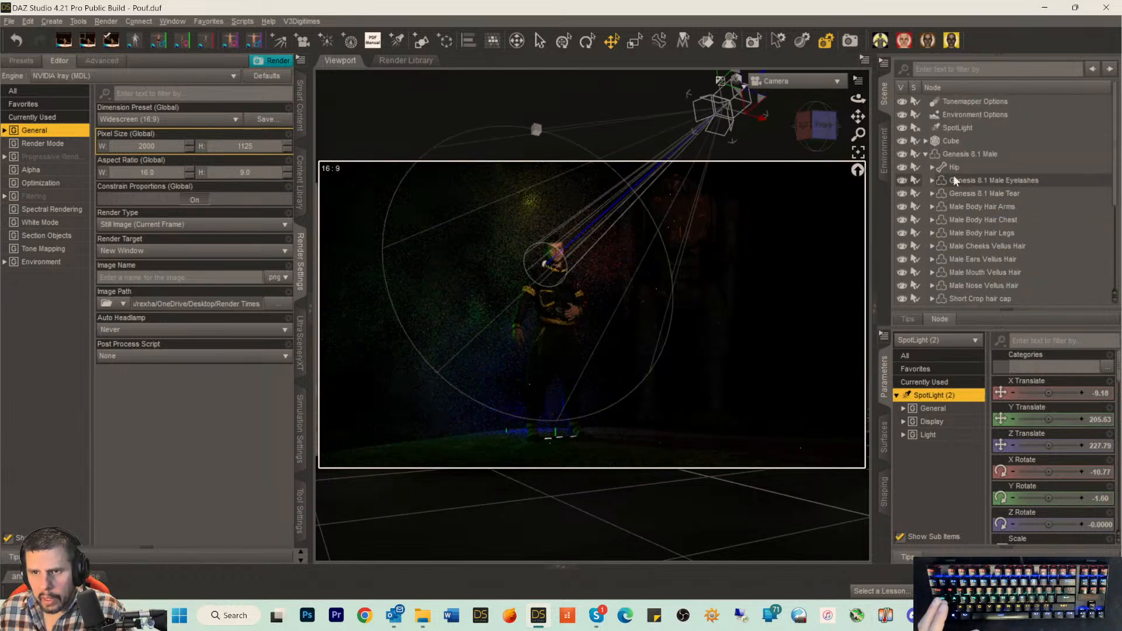
left_click(926, 155)
Parent SpotLight to Robot_D and hide DistantLight, leaving SpotLight selected.
left_click_drag(946, 131, 942, 183)
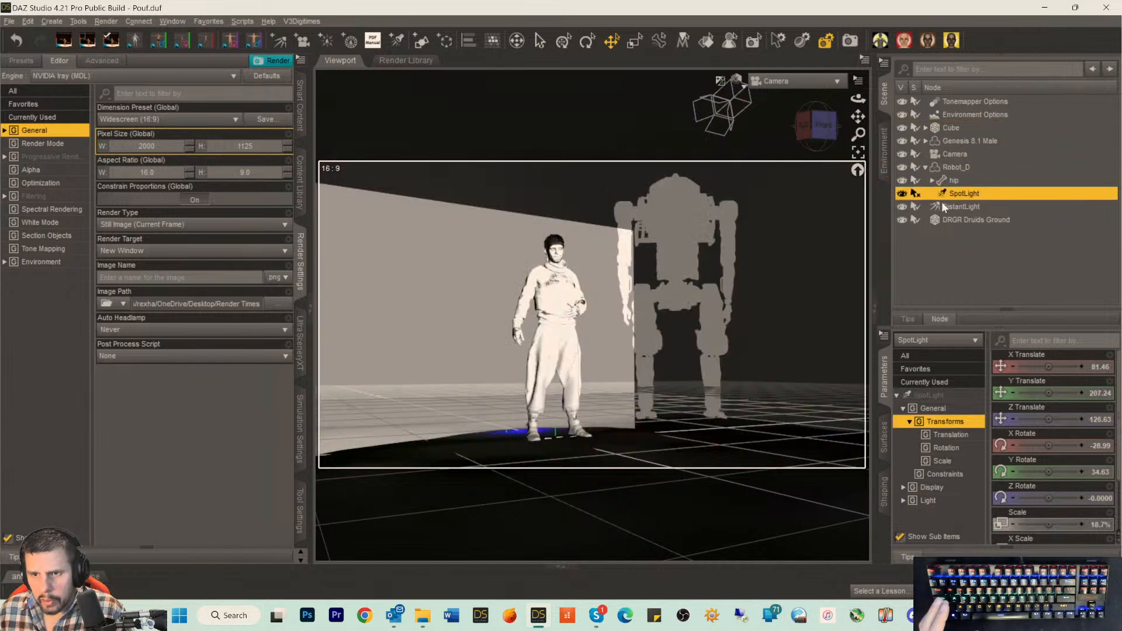
left_click(941, 206)
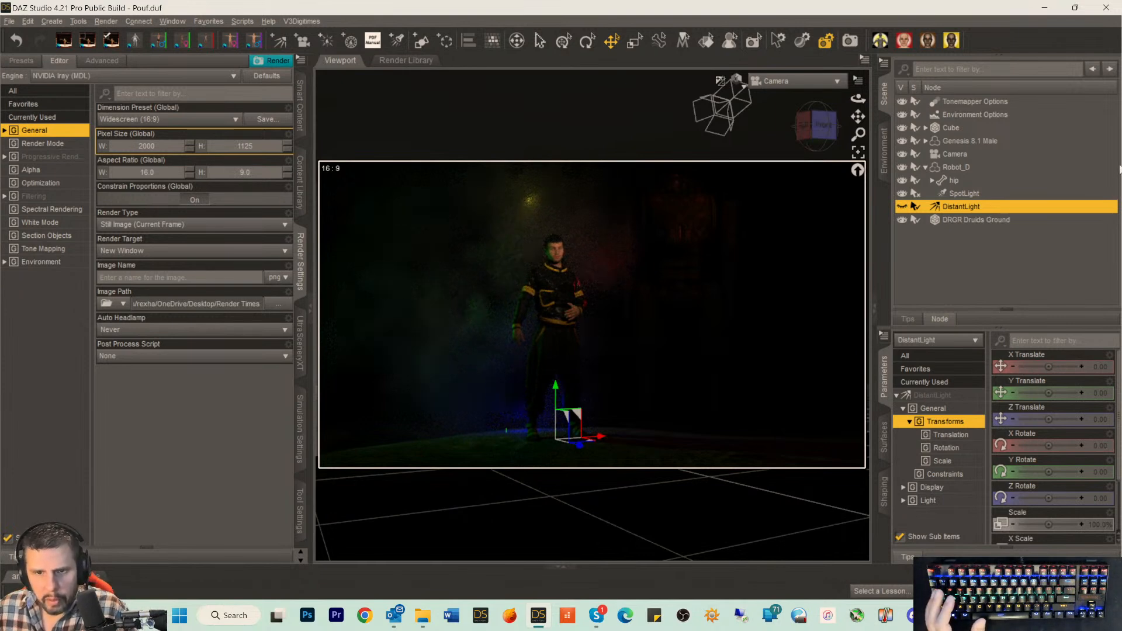
left_click(964, 193)
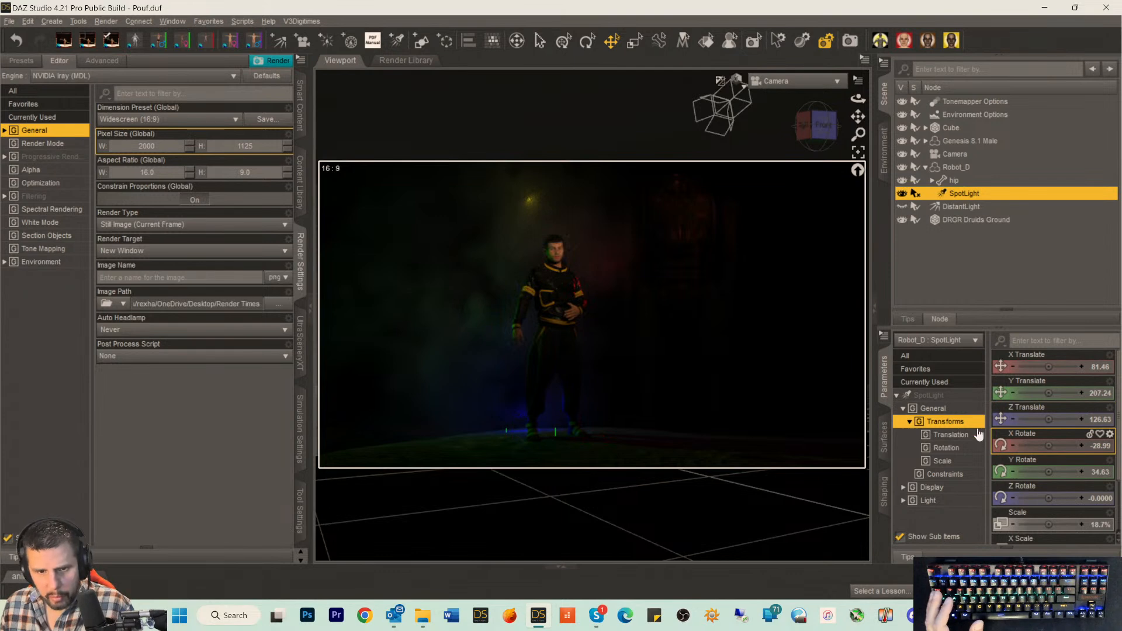
Set the luminous flux of the SpotLight parented to Robot_D to about 51500 lumens.
left_click(935, 396)
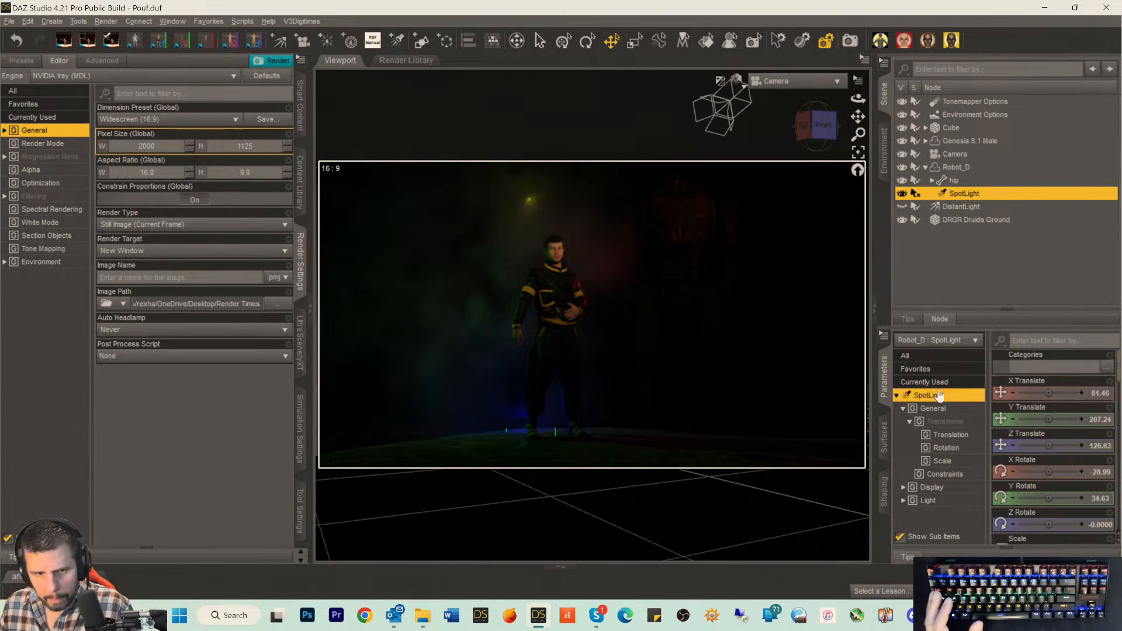
scroll(1081, 513, "down", 10)
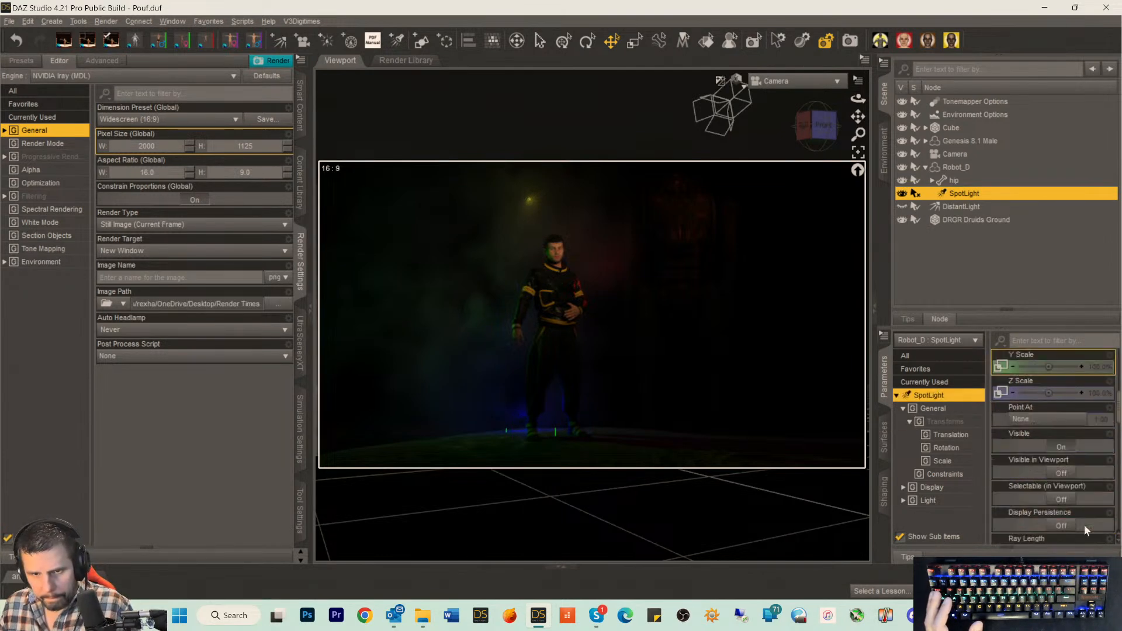
scroll(1046, 442, "down", 10)
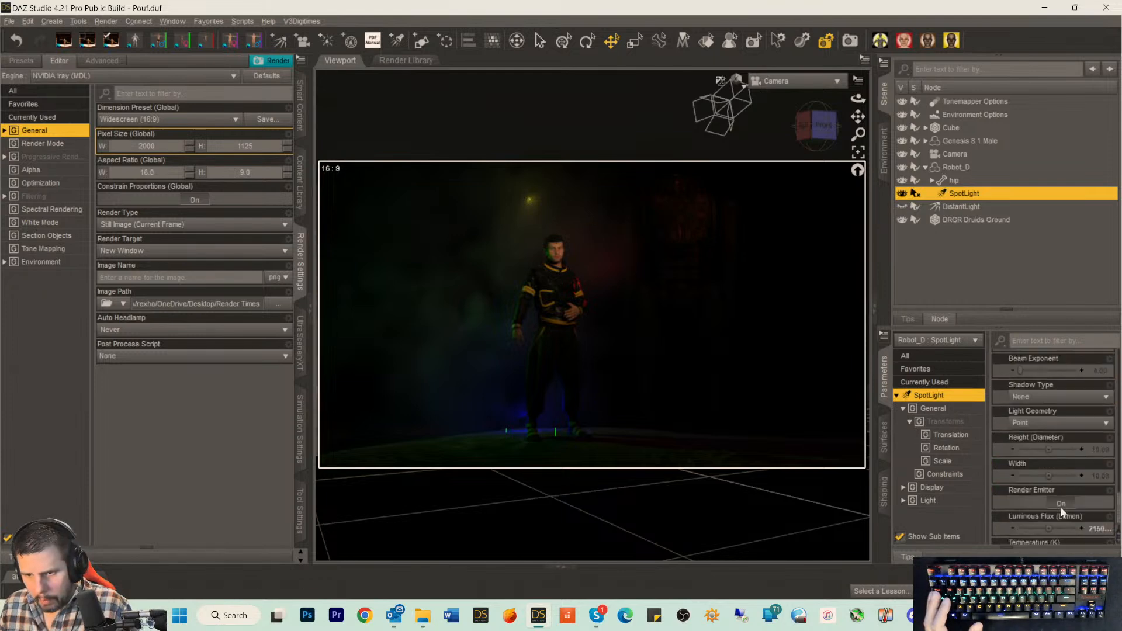
left_click(1077, 511)
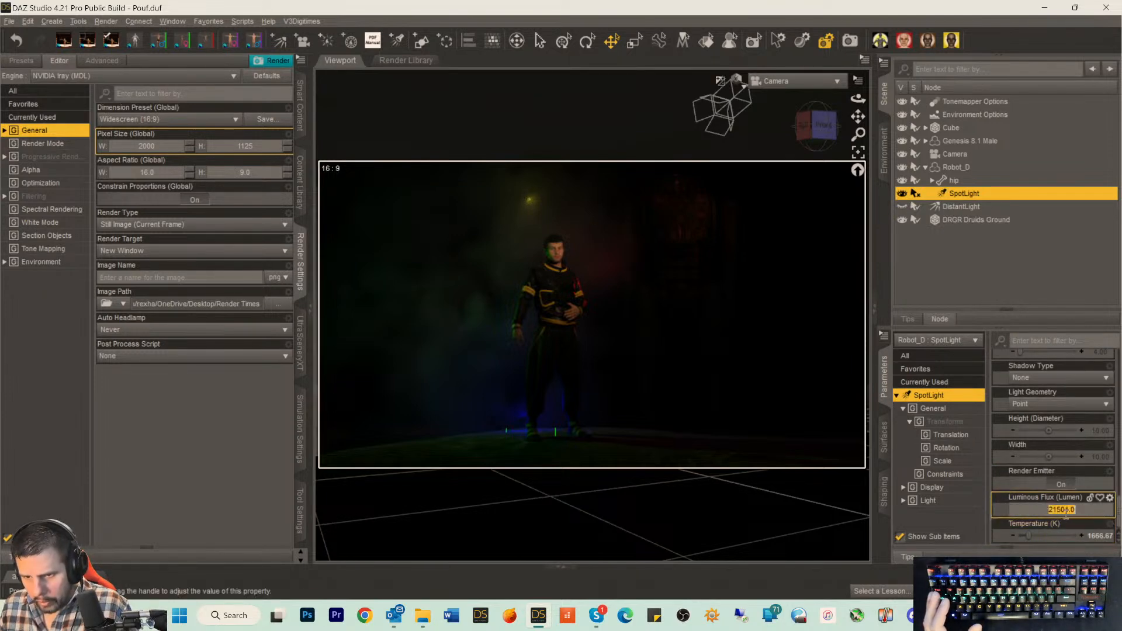
type("51500")
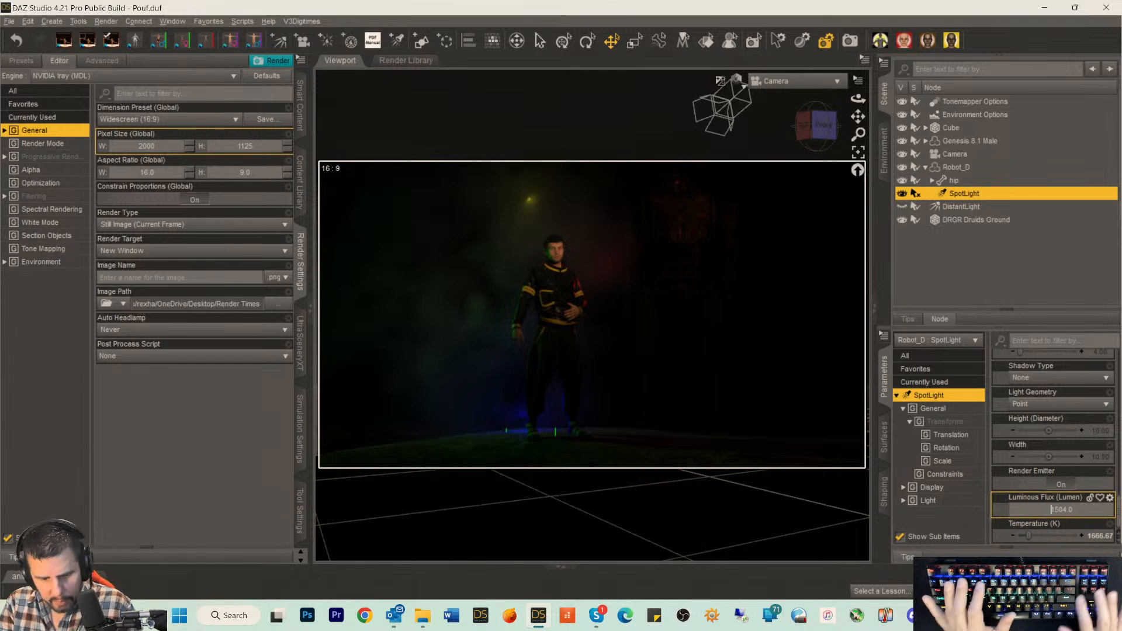
key("Return")
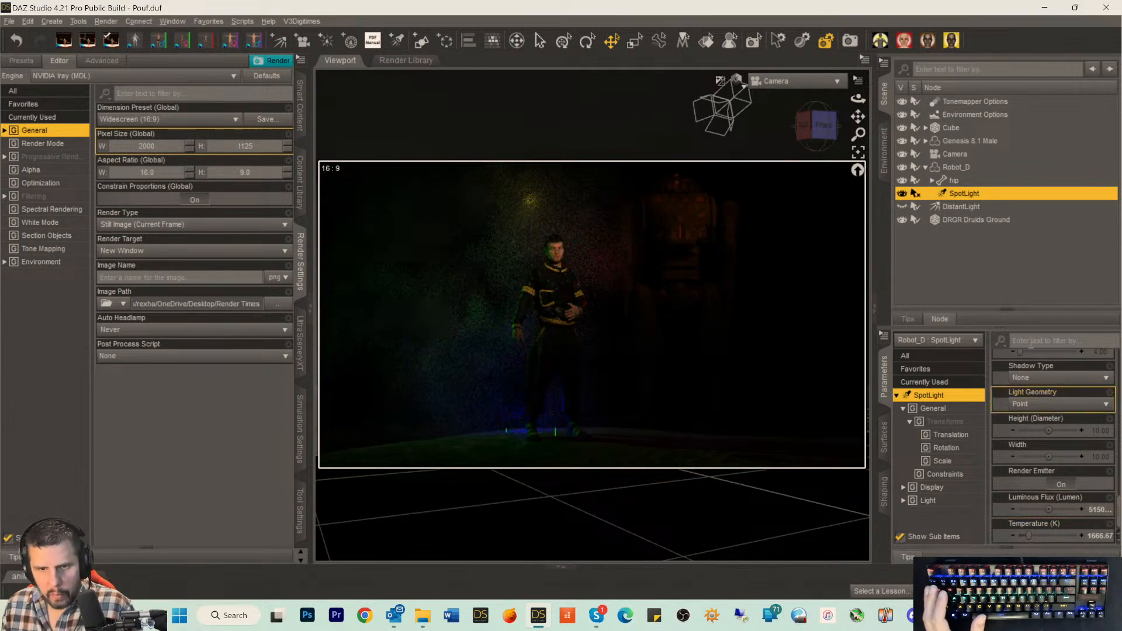
scroll(1037, 346, "up", 1)
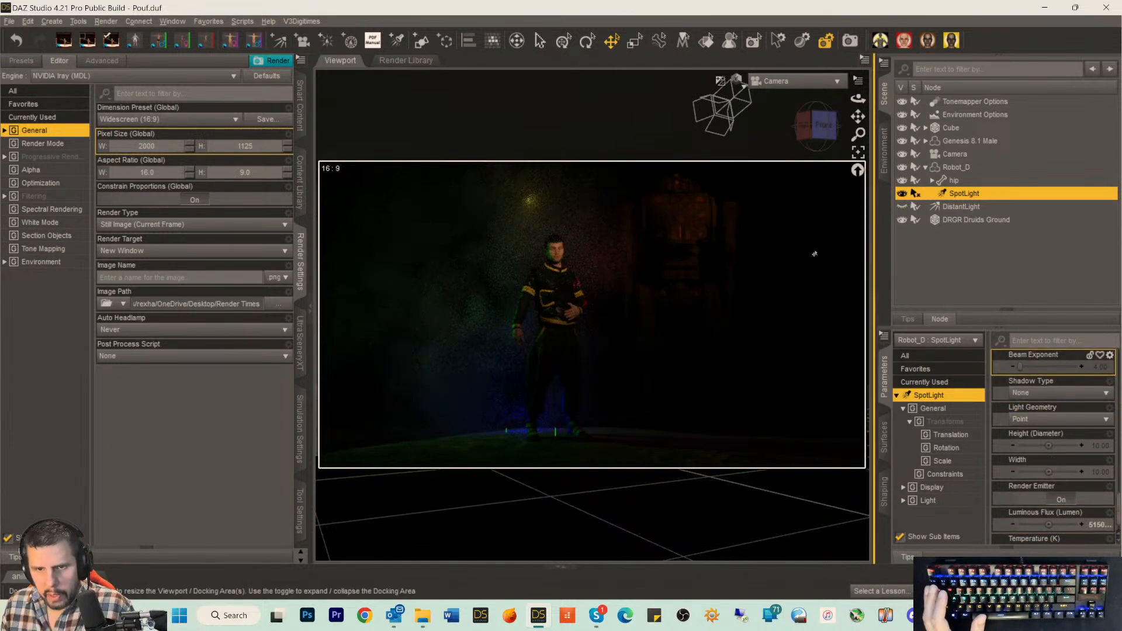
Move Robot_D farther from the male figure along the ground and set its Y Rotate to about -46.
left_click(950, 167)
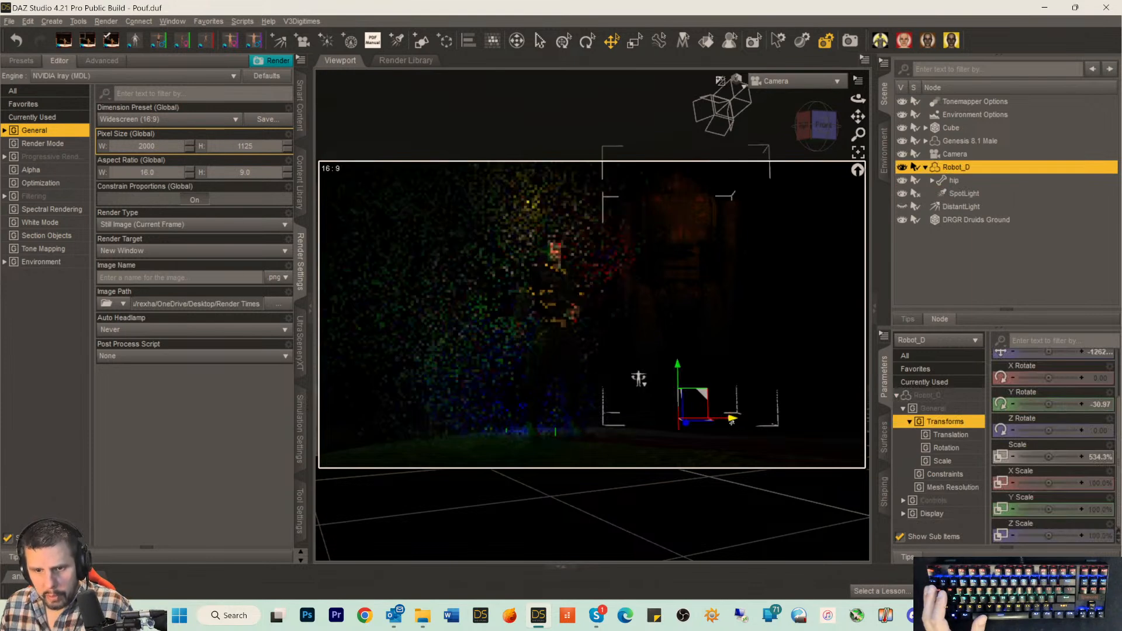
left_click_drag(813, 427, 864, 430)
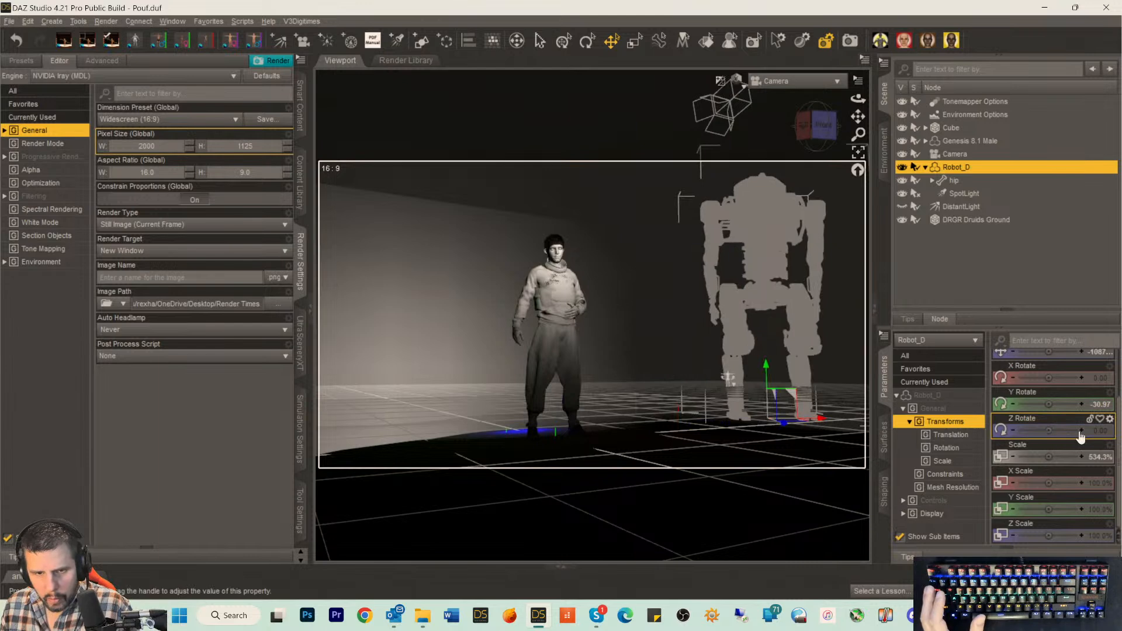
mouse_move(1080, 437)
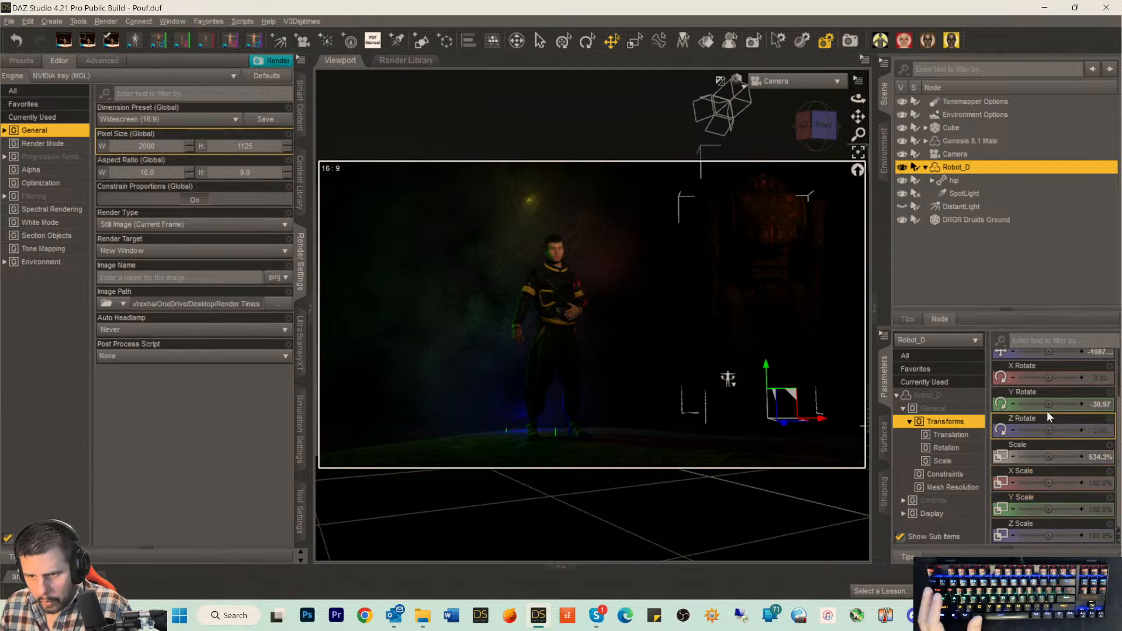
left_click_drag(1047, 404, 1033, 403)
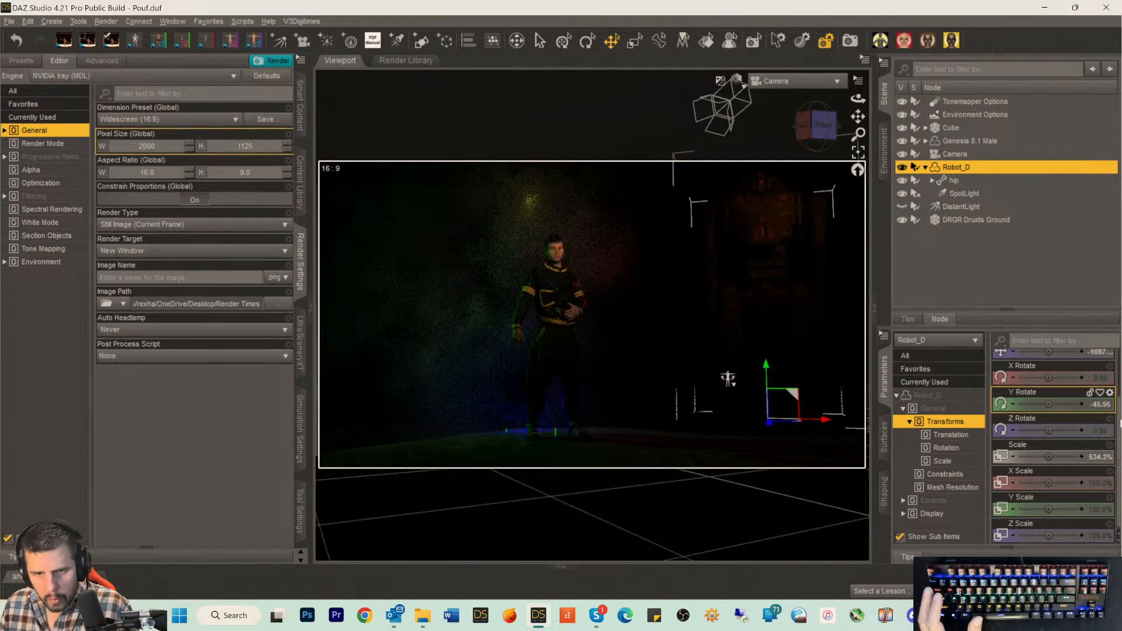
left_click_drag(824, 421, 801, 427)
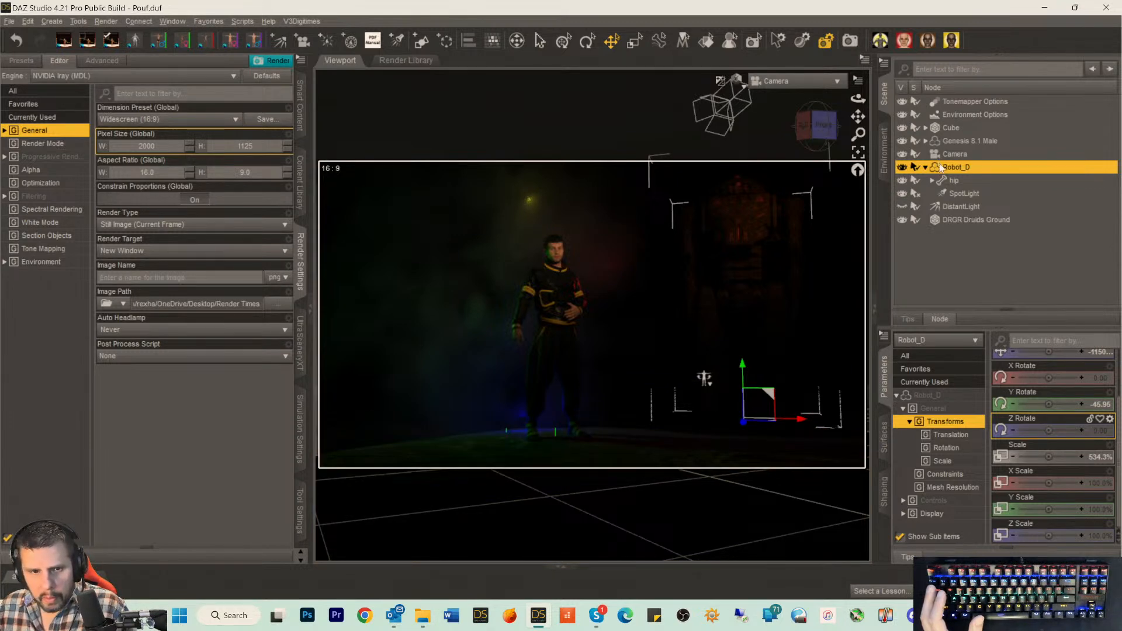
Expand the Cube hierarchy and move PointLight away from the male figure to an X Translate of about -88.7.
left_click(926, 127)
left_click(961, 156)
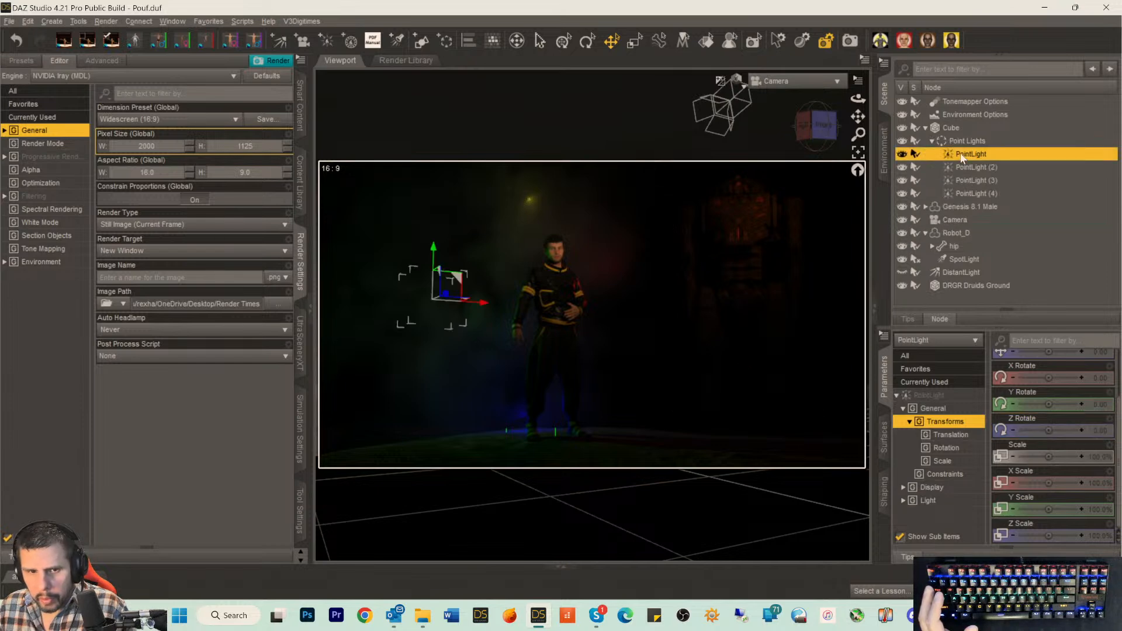
left_click_drag(482, 303, 429, 309)
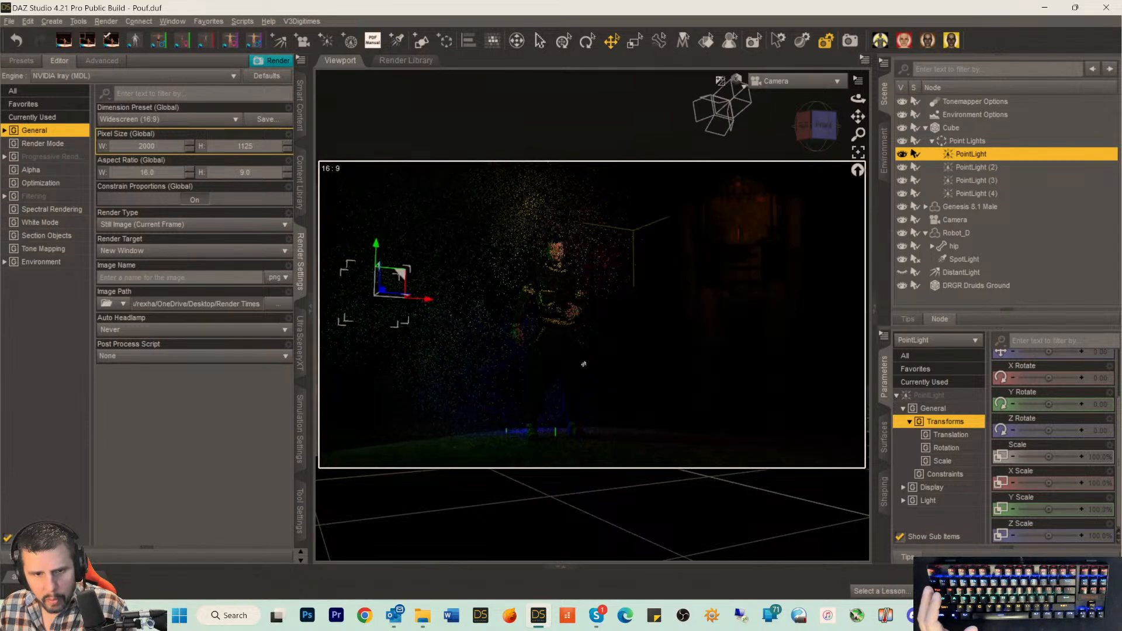
Raise PointLight's luminous flux sharply, to a lumen value beginning with 4990.
left_click(930, 389)
left_click(930, 395)
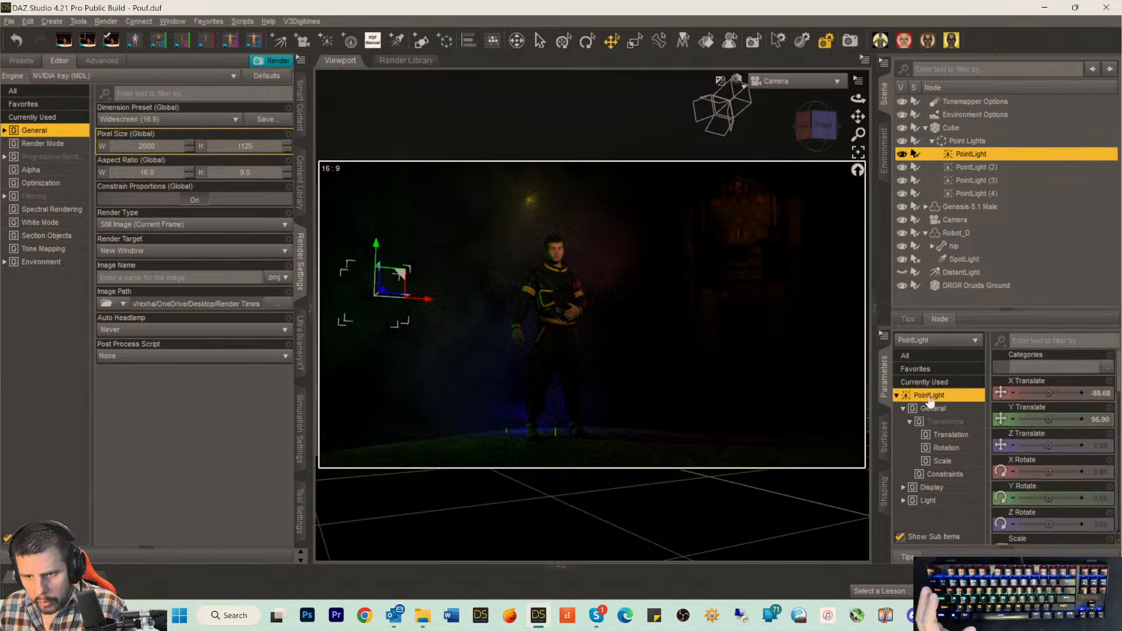
scroll(1058, 476, "down", 3)
scroll(1068, 493, "down", 3)
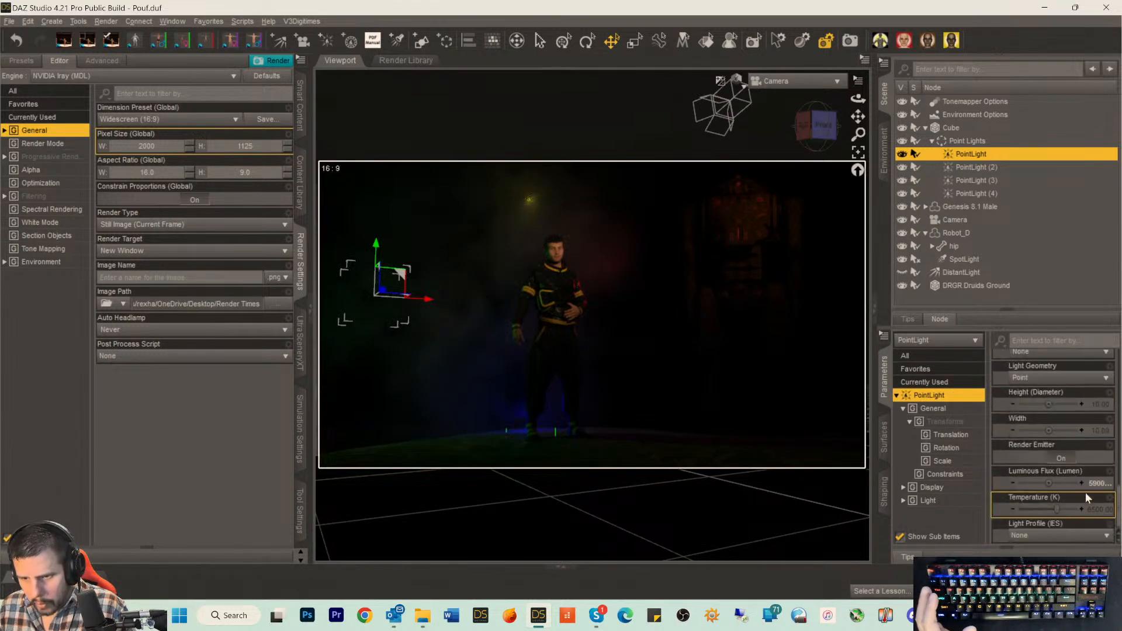
left_click(1036, 483)
key("Return")
key("Delete")
type("9")
key("Return")
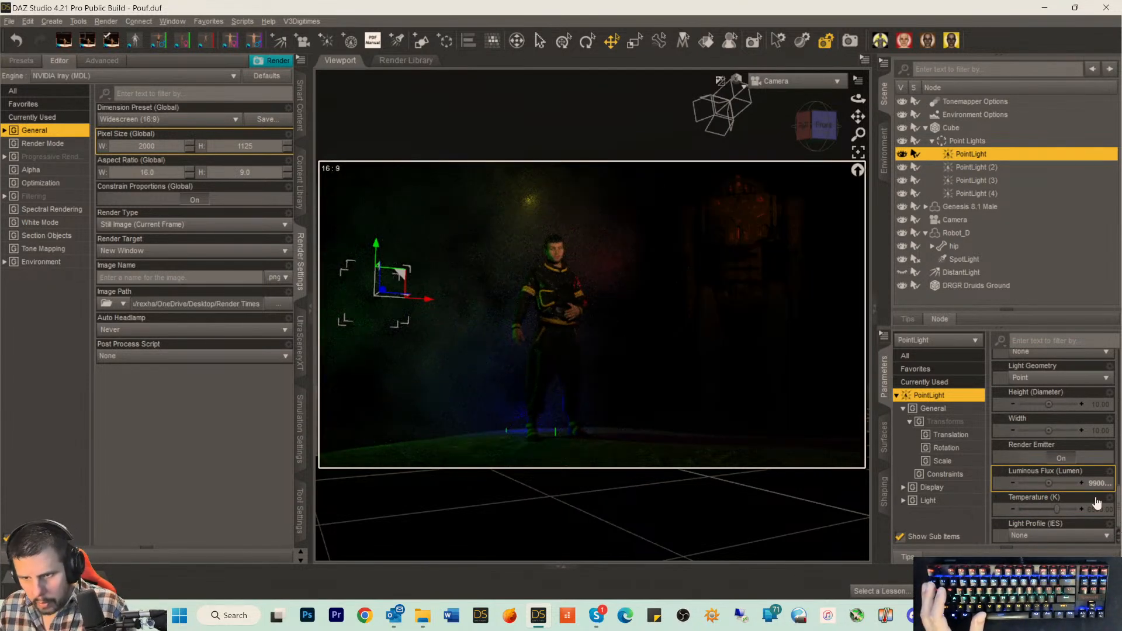
left_click(1094, 485)
left_click(1049, 484)
key("Delete")
type("4")
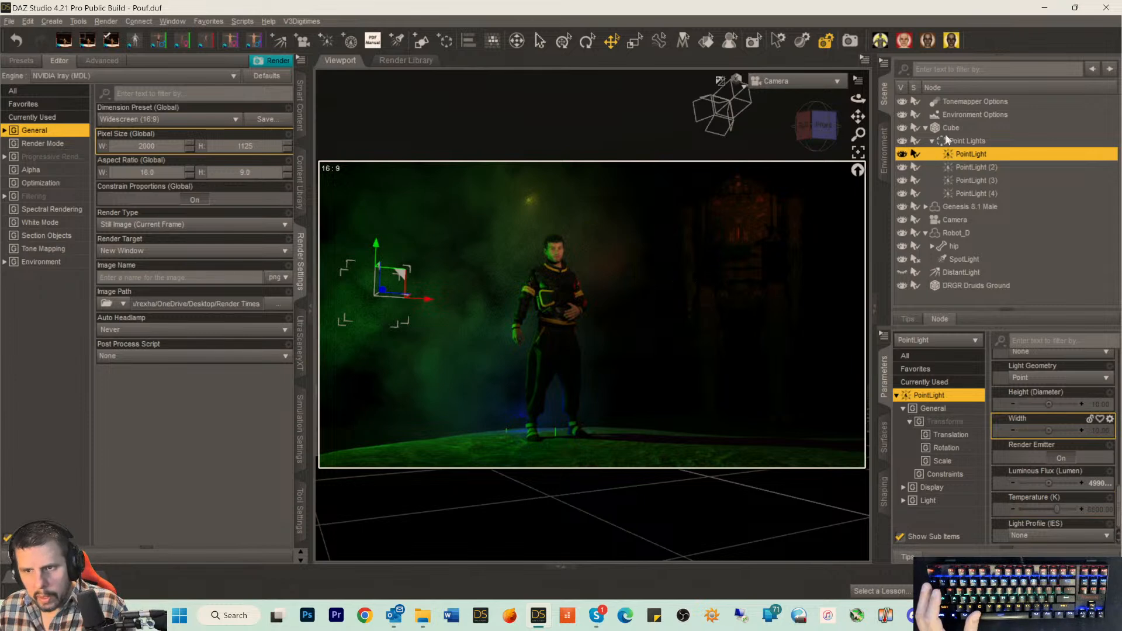
Move Genesis 8.1 Male to an X Translate of about -86.5 and set its Y Rotate to about 10.
left_click(946, 209)
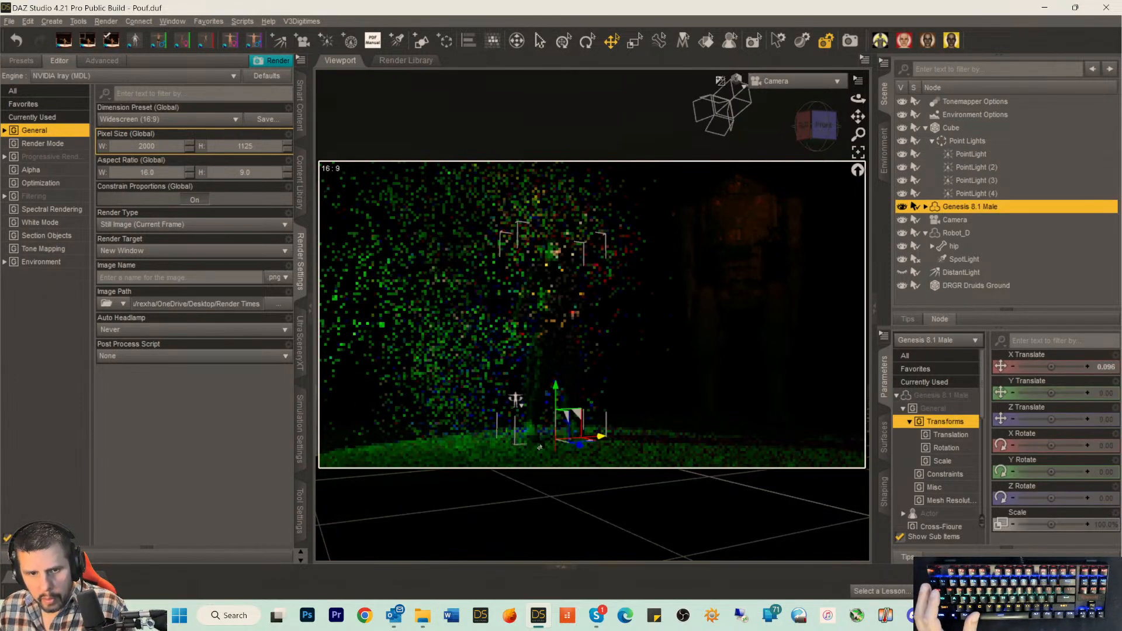
mouse_move(539, 447)
left_mouse_down("ctrl+alt")
mouse_move(510, 453)
mouse_move(601, 443)
mouse_move(583, 444)
left_mouse_up("ctrl+alt")
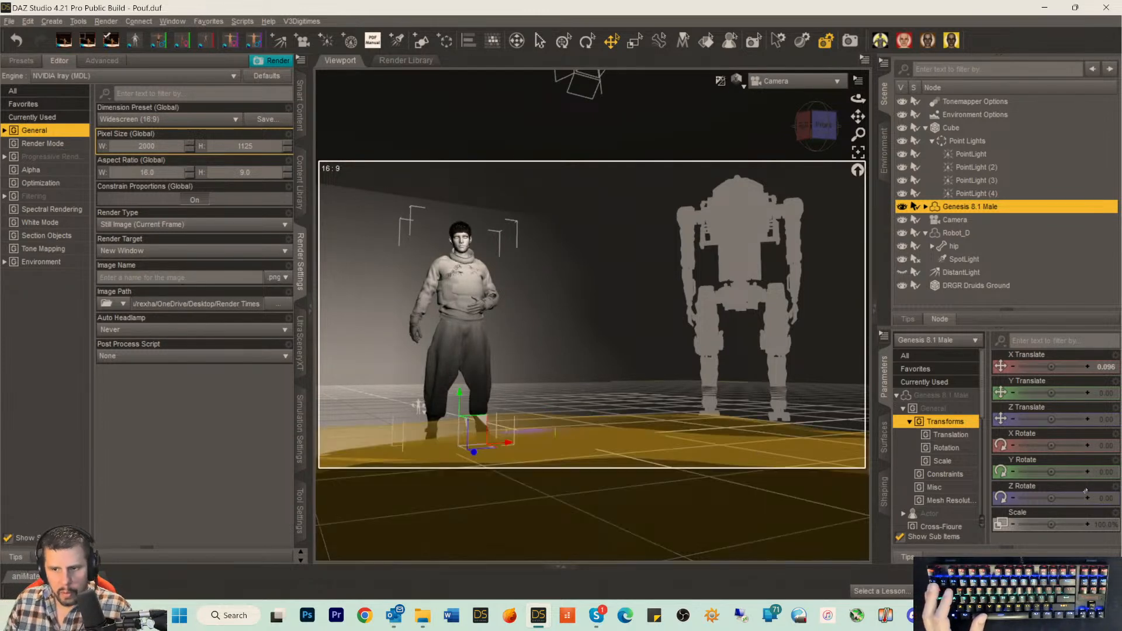
left_click_drag(1051, 472, 1063, 472)
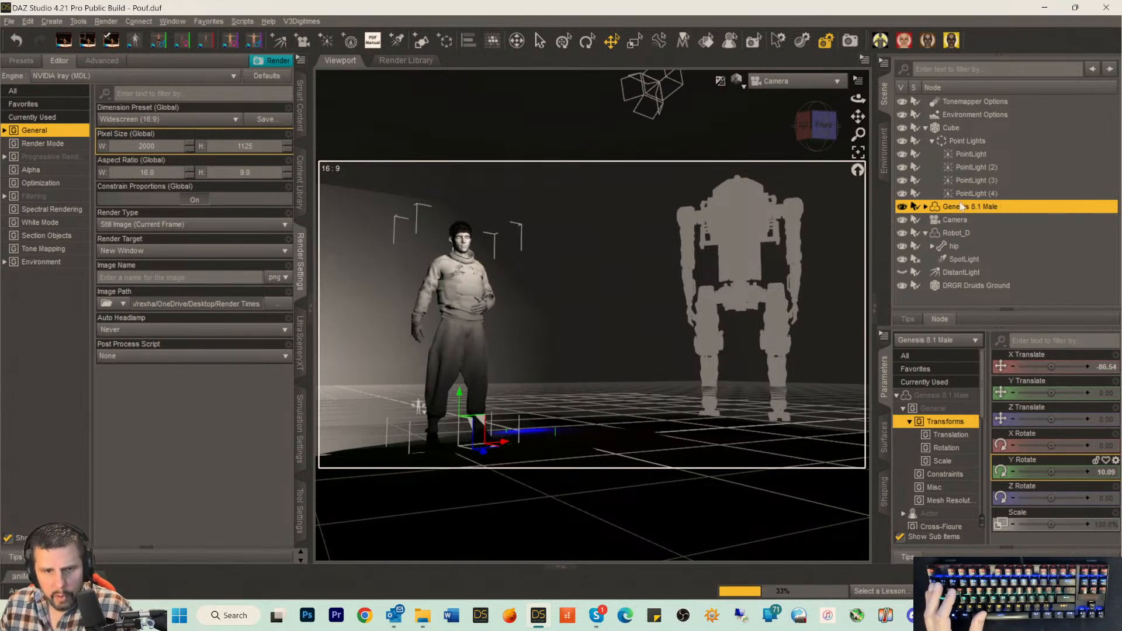
Delete the Male Body Hair Arms, Chest and Legs items from the Genesis 8.1 Male hierarchy.
left_click(925, 207)
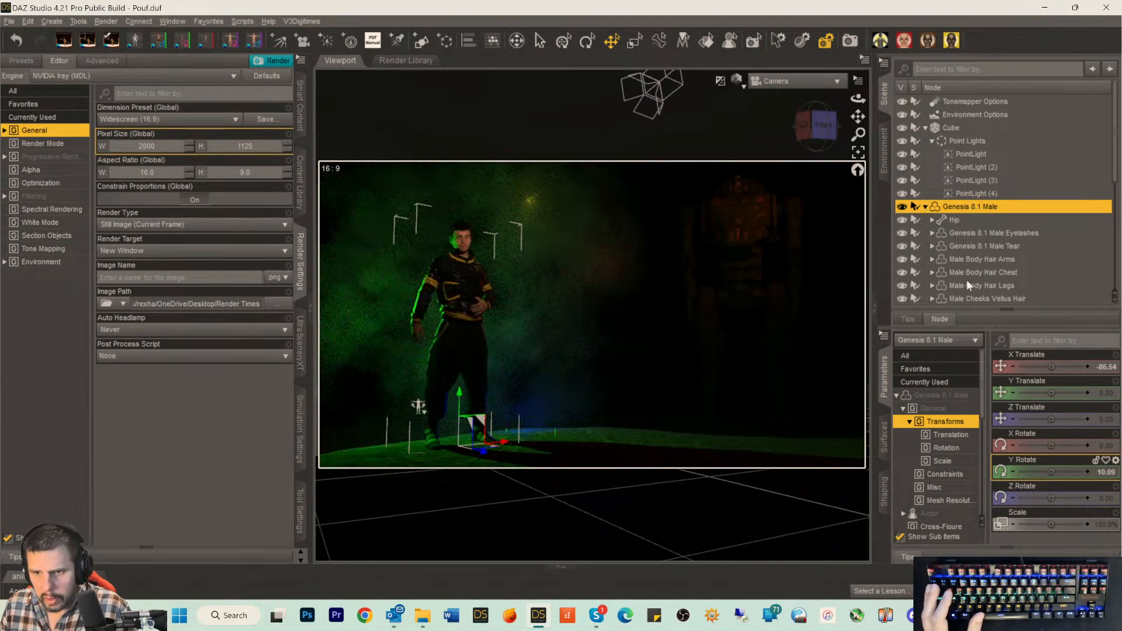
left_click(977, 260)
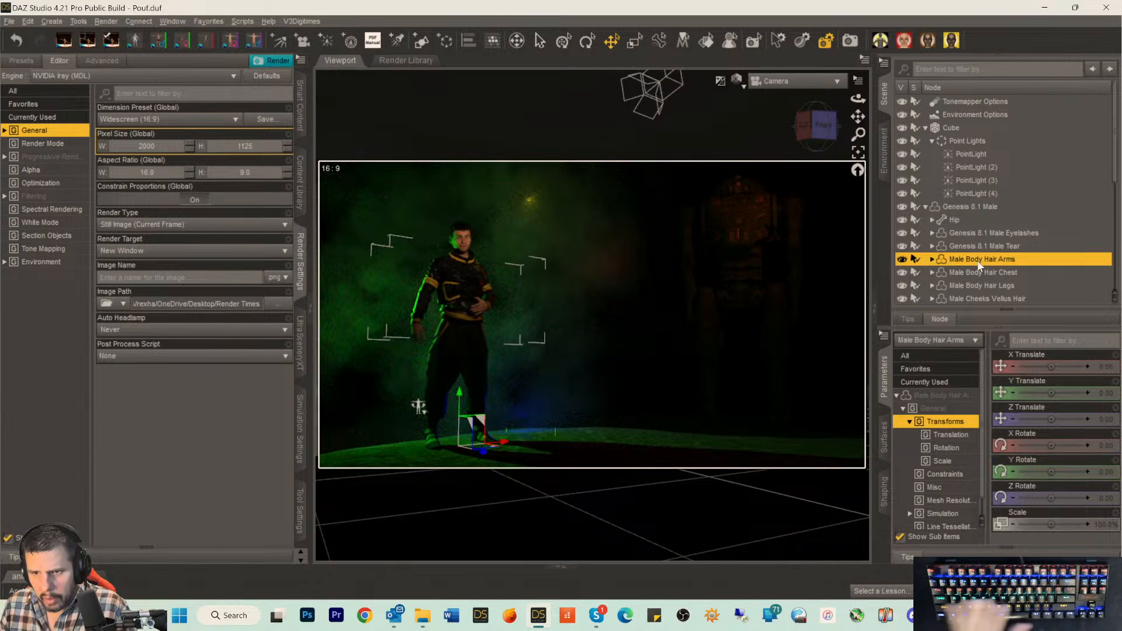
key("Delete")
left_click(977, 261)
key("Delete")
left_click(976, 262)
key("Delete")
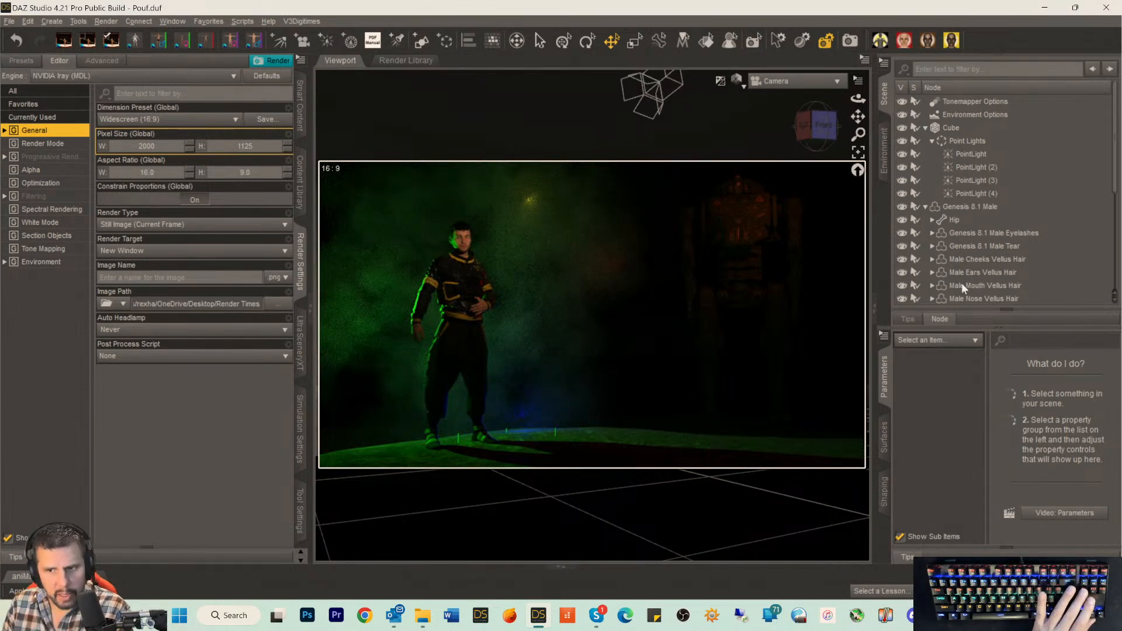
scroll(1001, 232, "down", 1)
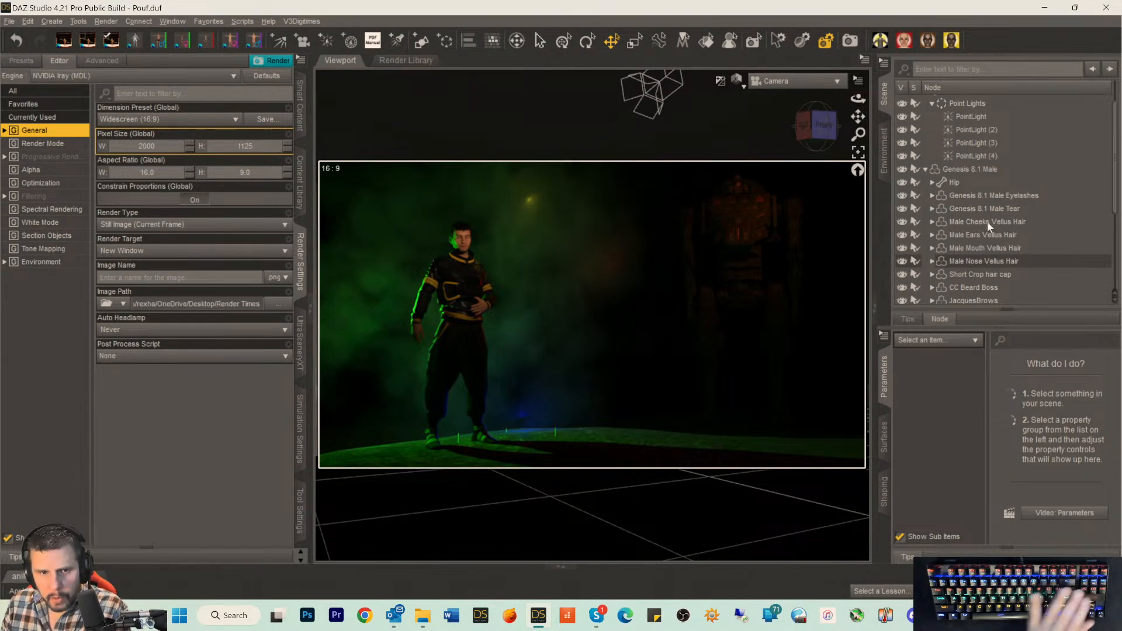
key("ctrl+r")
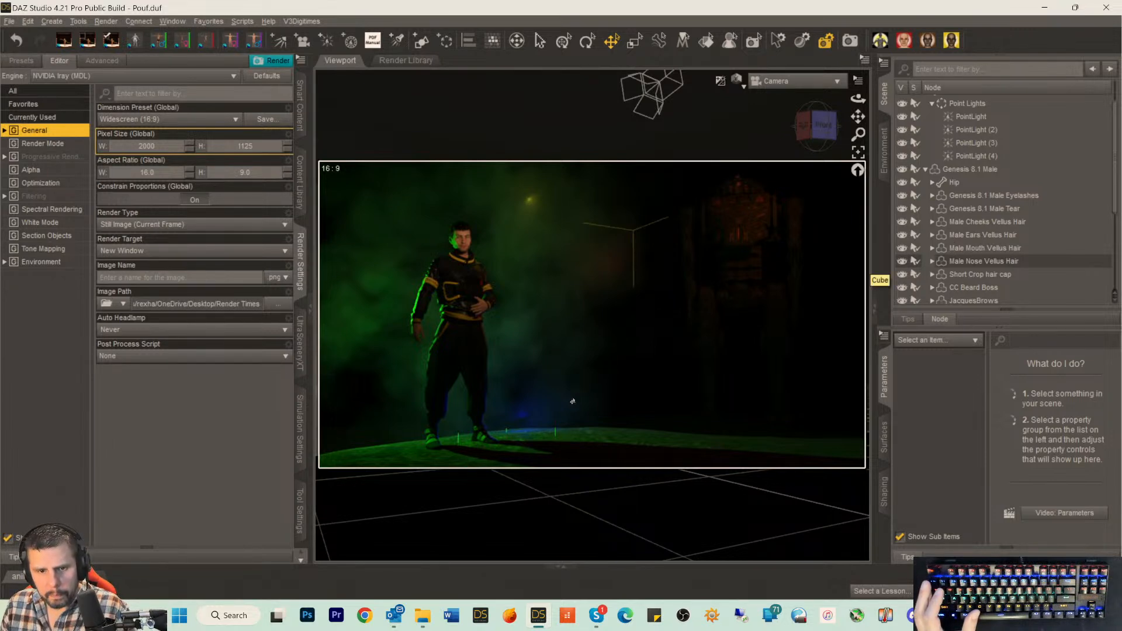
scroll(989, 237, "down", 2)
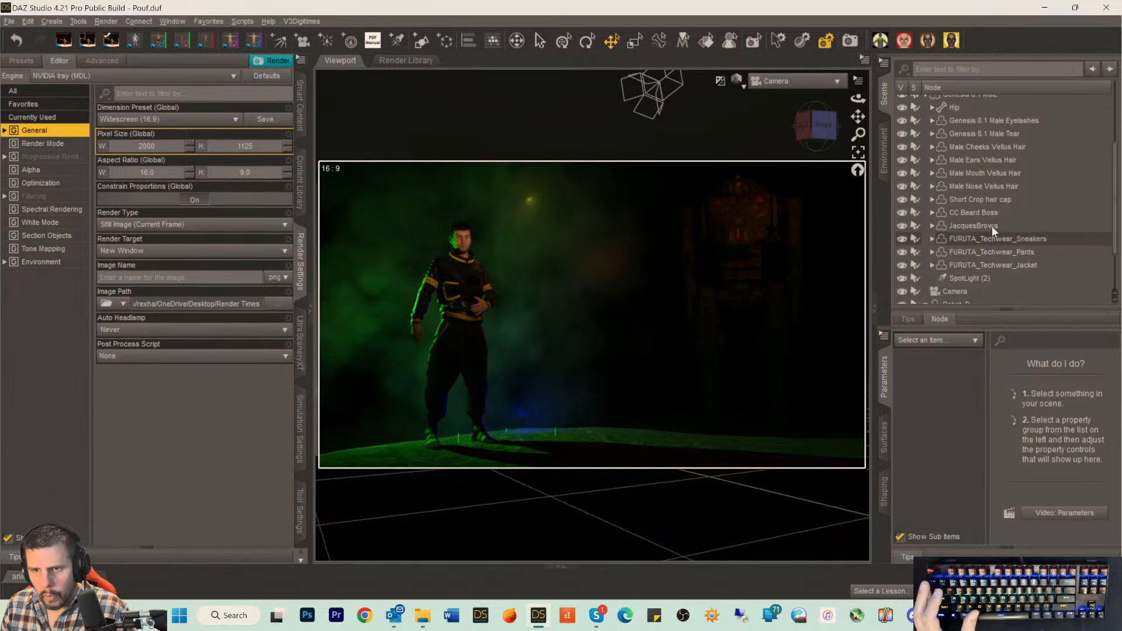
Hide PointLight (2), PointLight (3) and PointLight (4) in the Cube's Point Lights group, and save the scene.
scroll(990, 228, "up", 3)
left_click(971, 154)
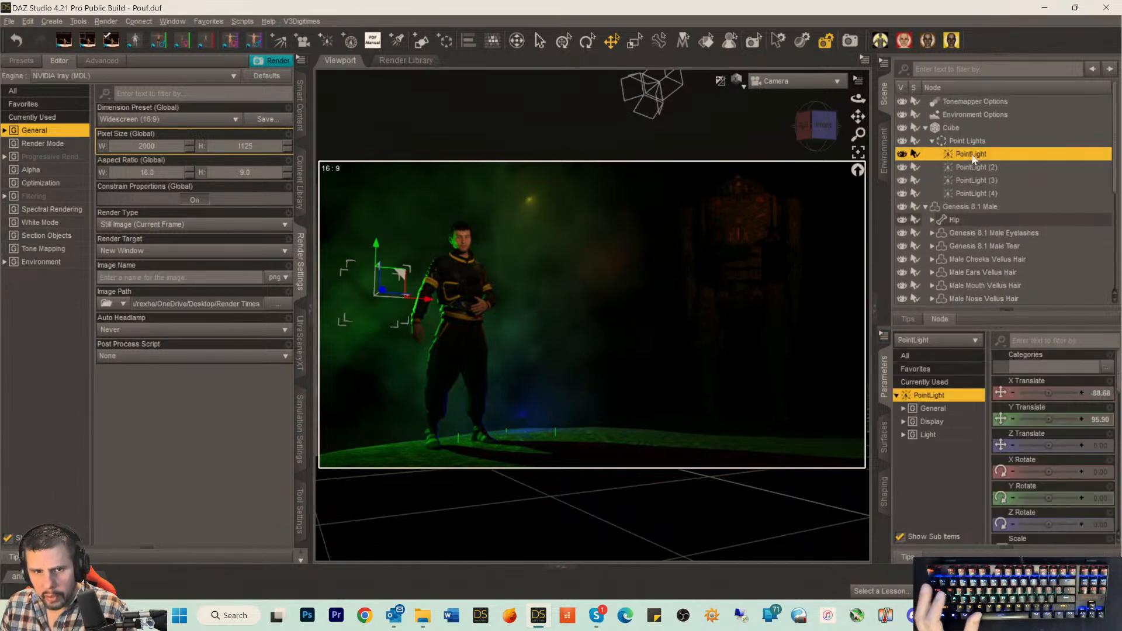
left_click(967, 167)
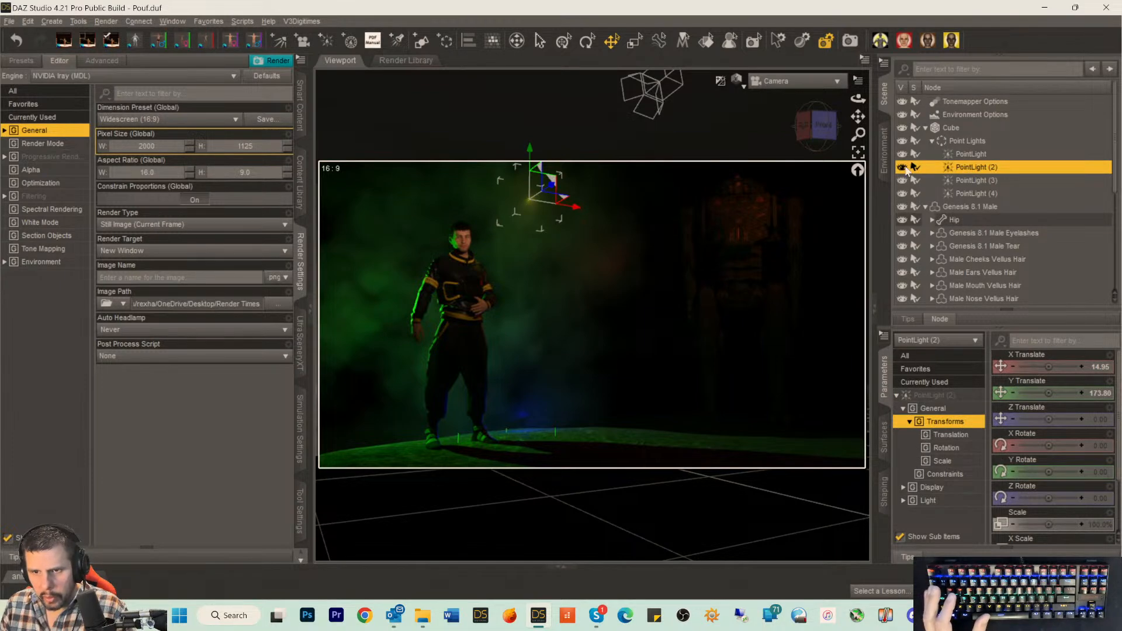
left_click(902, 167)
left_click(958, 182)
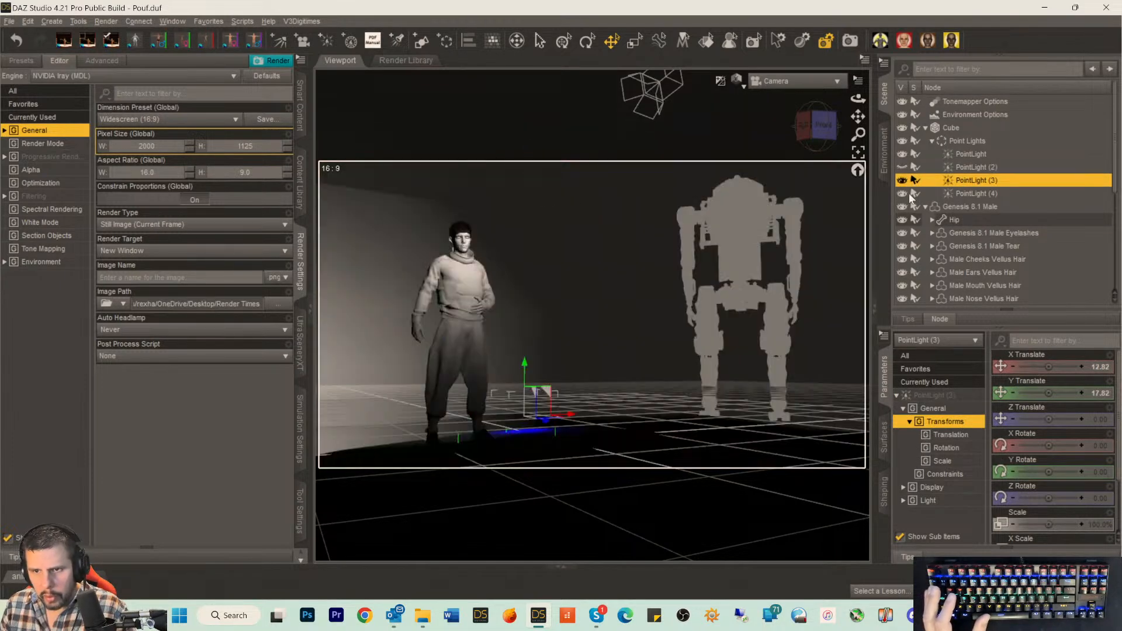
left_click(902, 180)
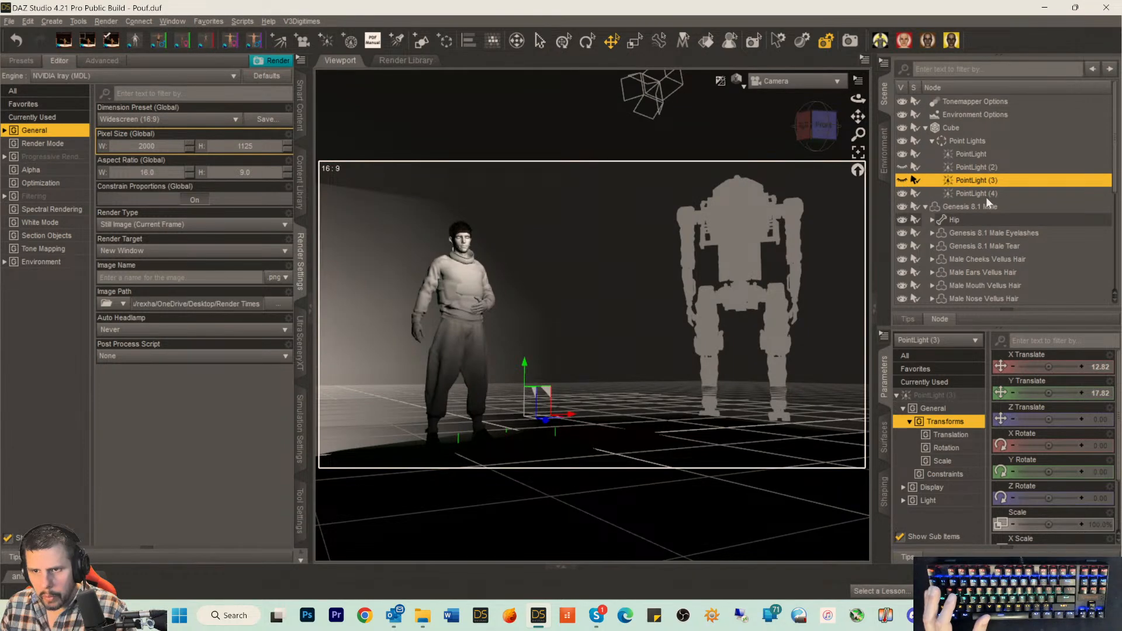
left_click(988, 194)
left_click(902, 193)
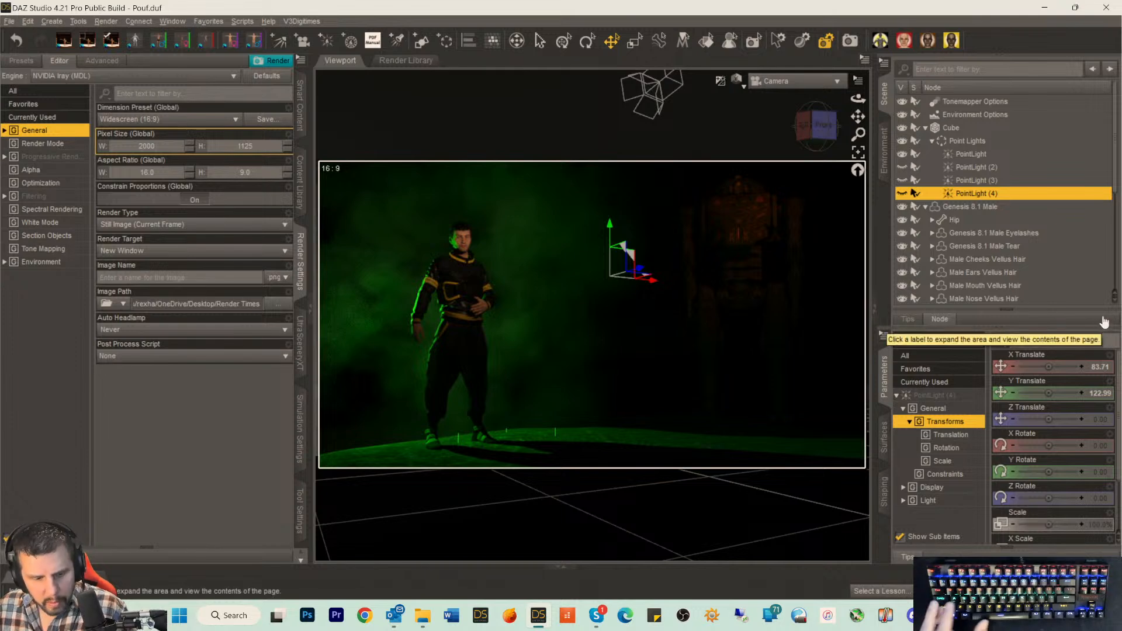
key("ctrl+s")
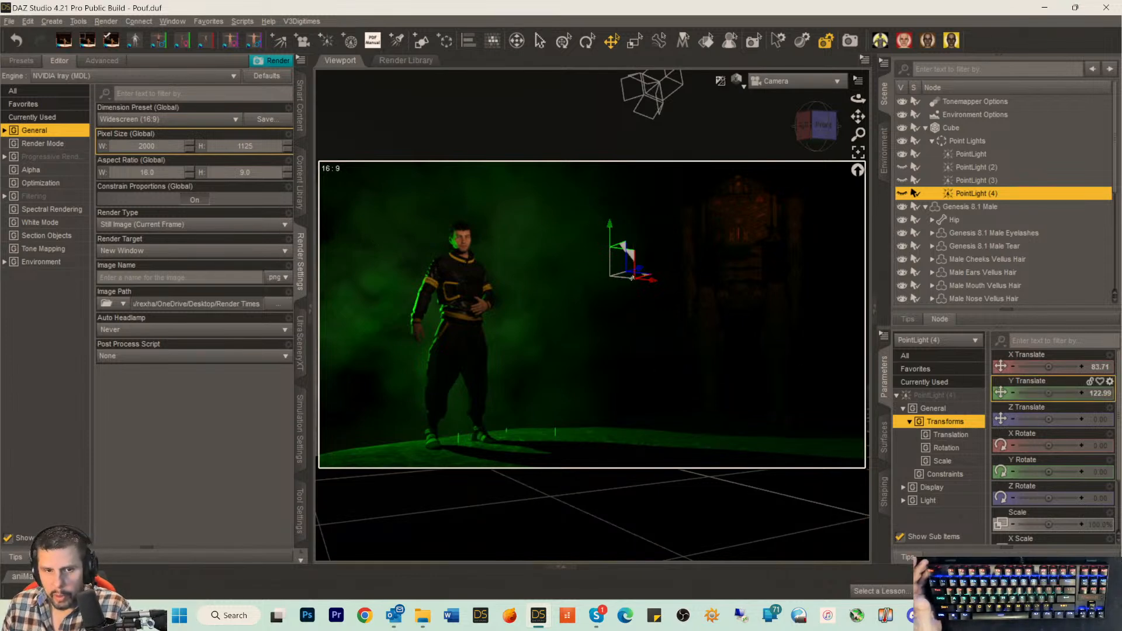
Move Genesis 8.1 Male to about -64.4 X Translate and -4 Z Translate, slightly closer to the robot.
left_click(956, 207)
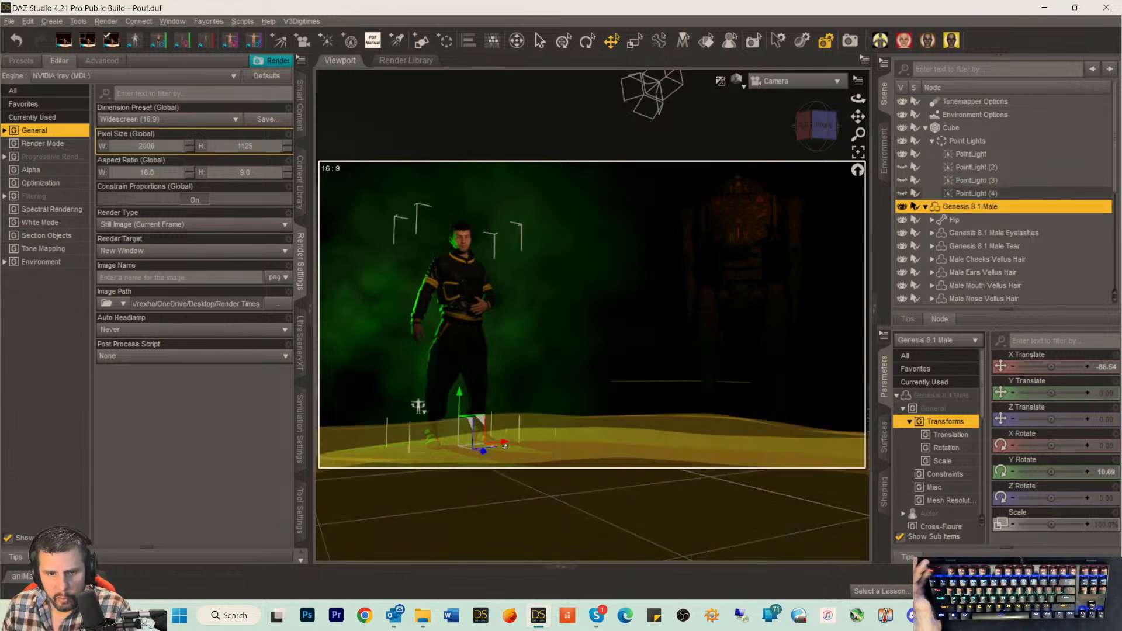
left_click_drag(522, 445, 527, 446)
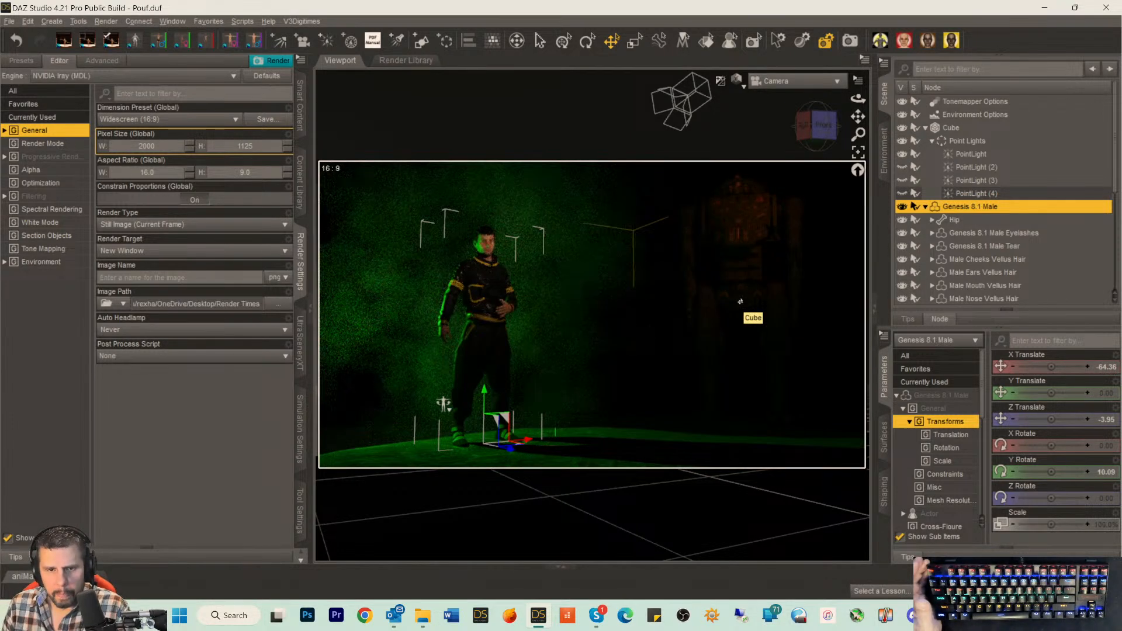
Show the thirds guide over the camera view.
left_click(740, 301)
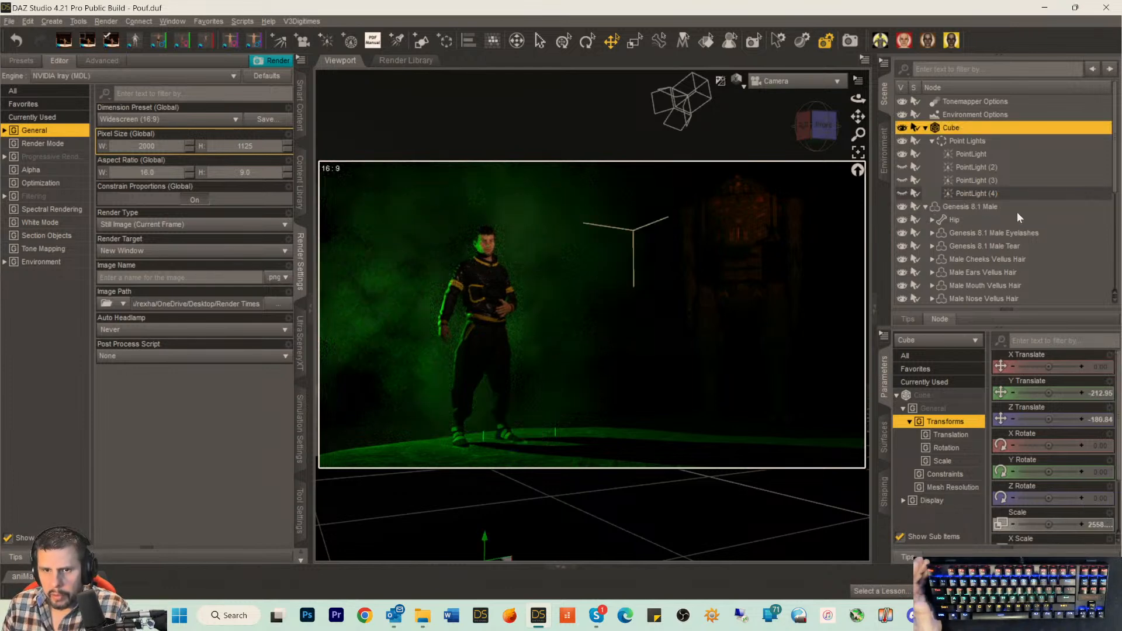
left_click(737, 81)
left_click(796, 45)
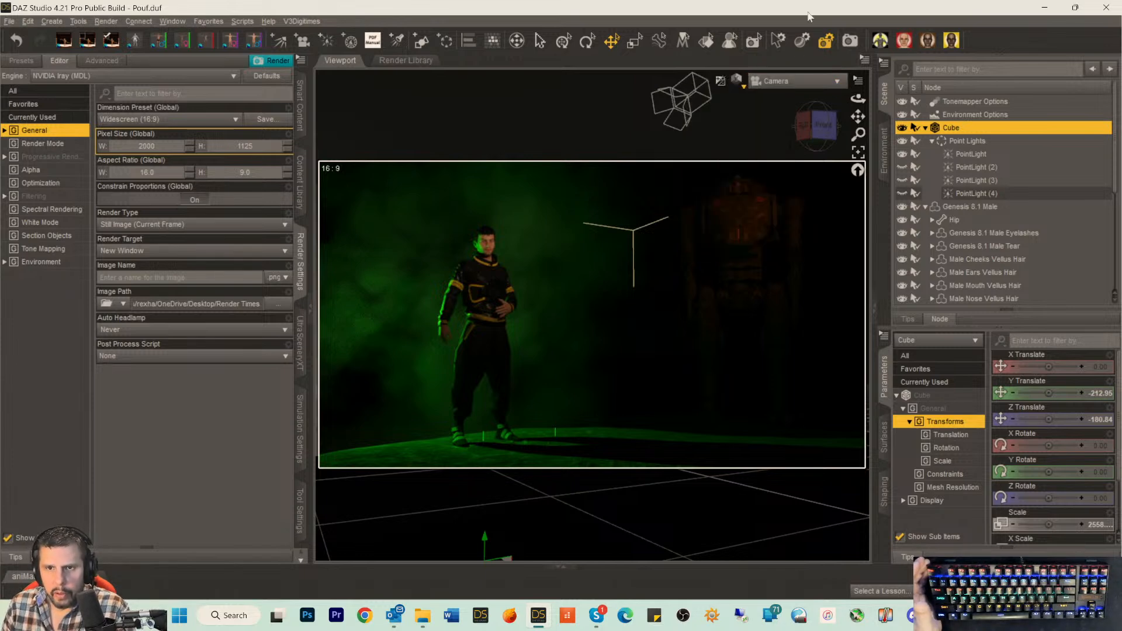
left_click(857, 80)
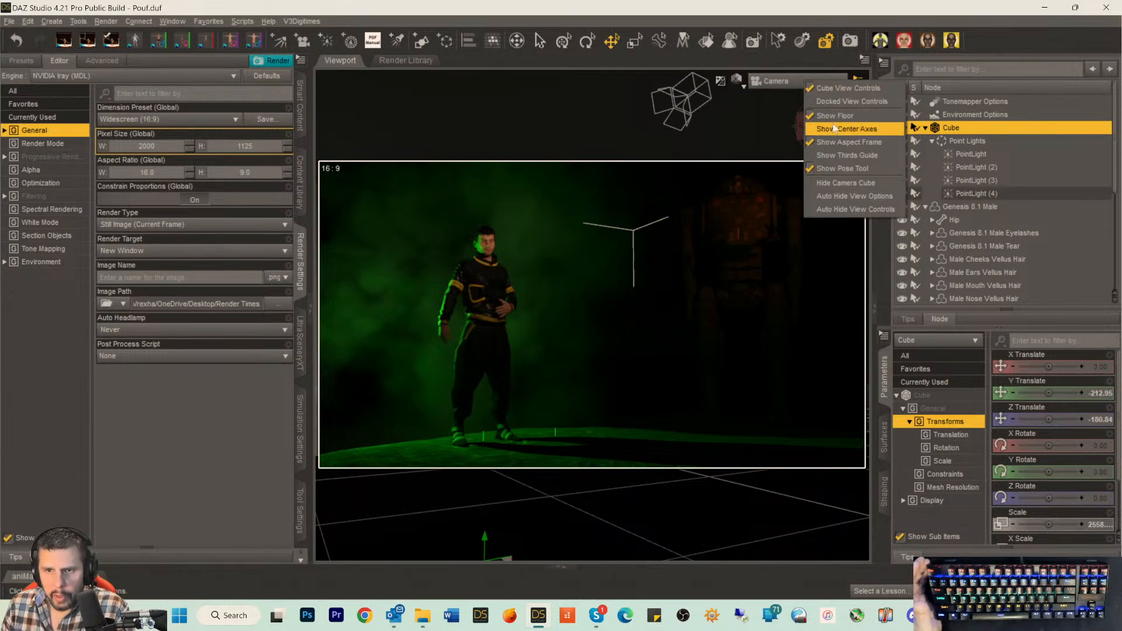
left_click(832, 155)
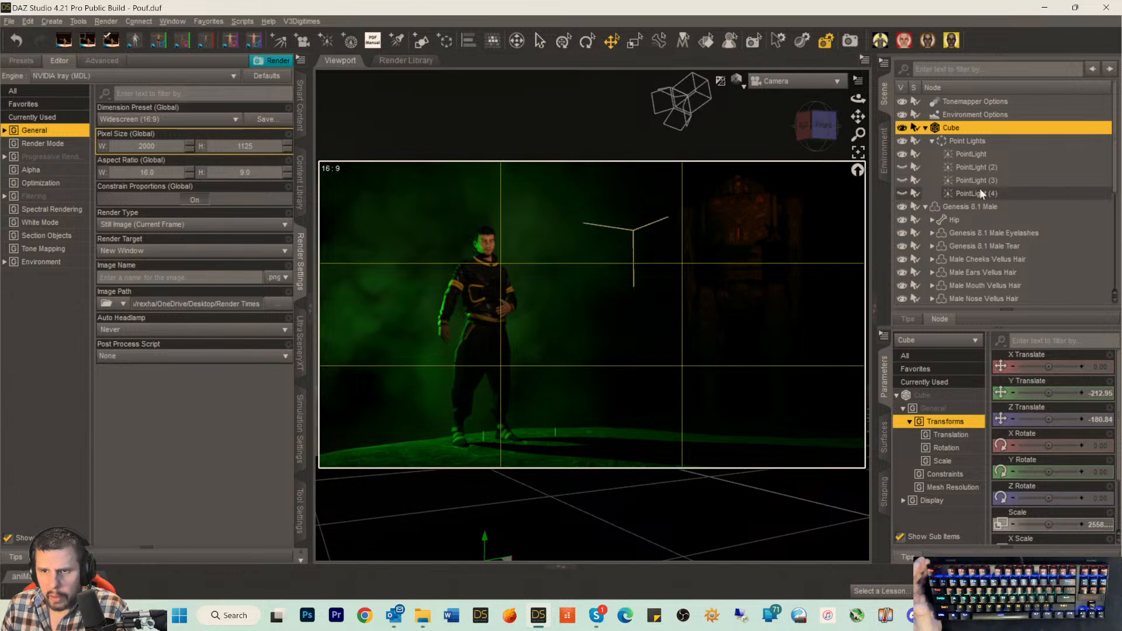
Move Genesis 8.1 Male to about -53 X Translate and -6 Z Translate, closer to the first vertical third of the frame.
left_click(966, 207)
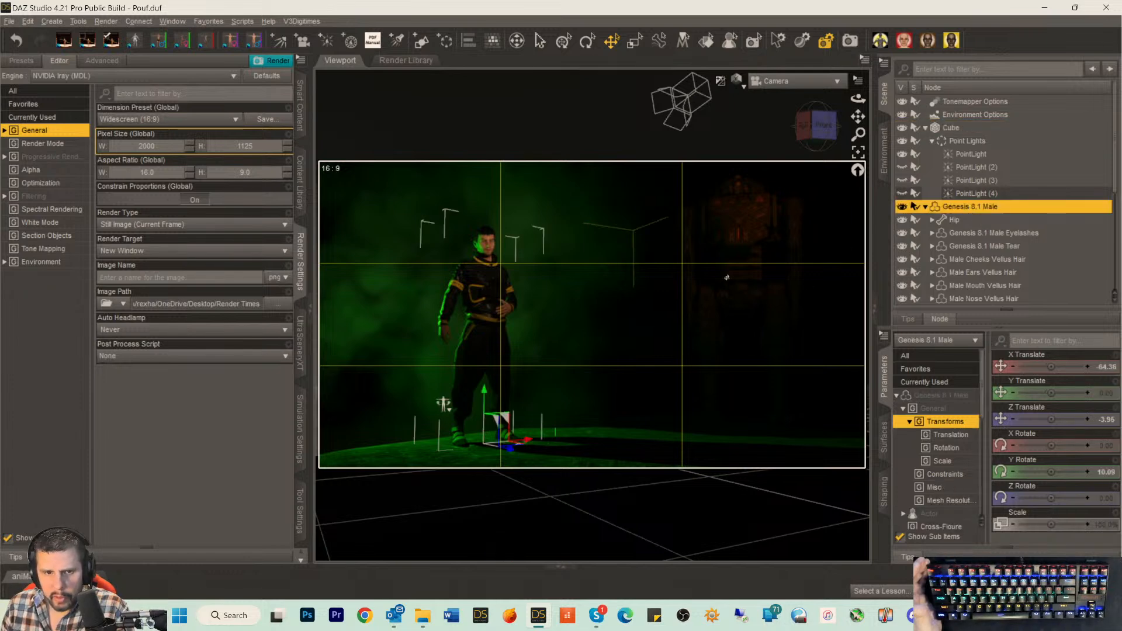
left_click(528, 445)
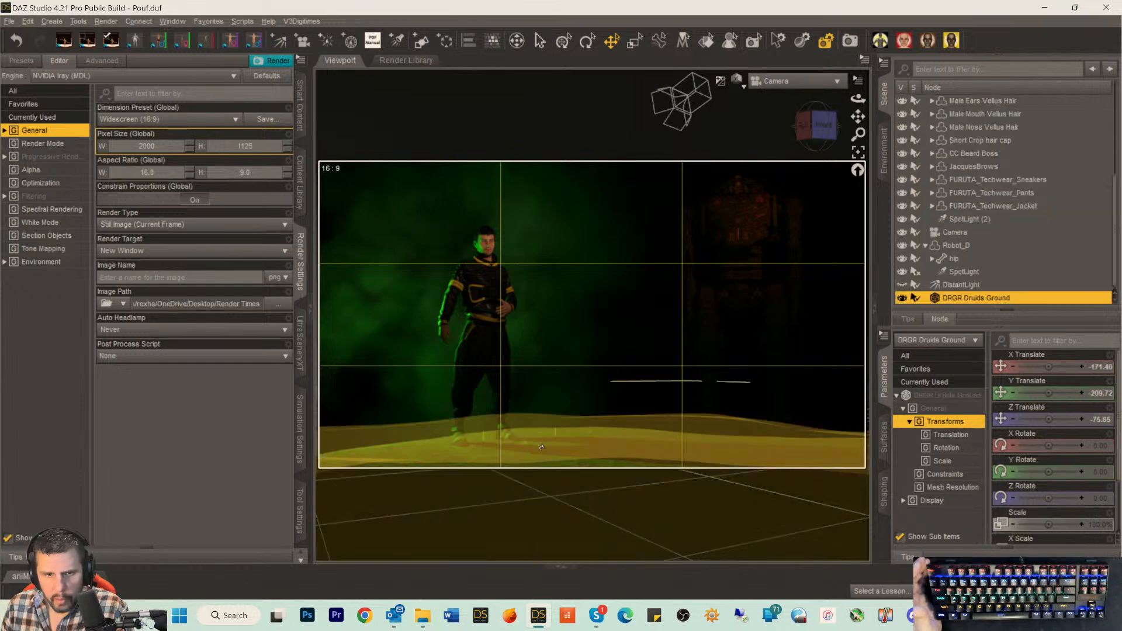
left_click(955, 218)
scroll(966, 112, "up", 2)
scroll(967, 120, "up", 3)
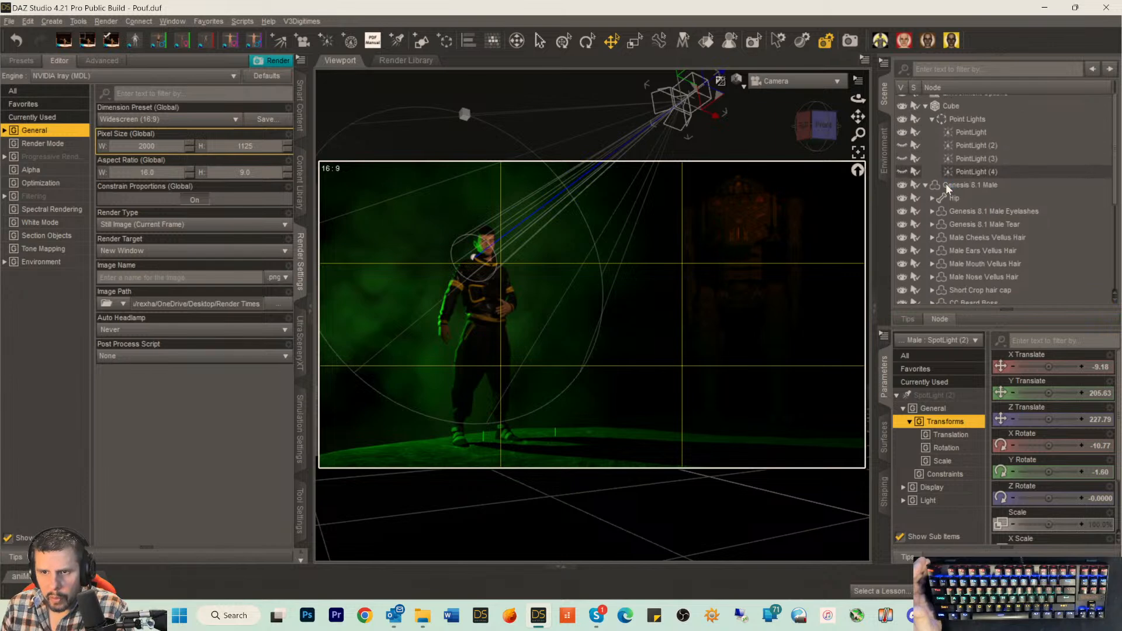
left_click(946, 183)
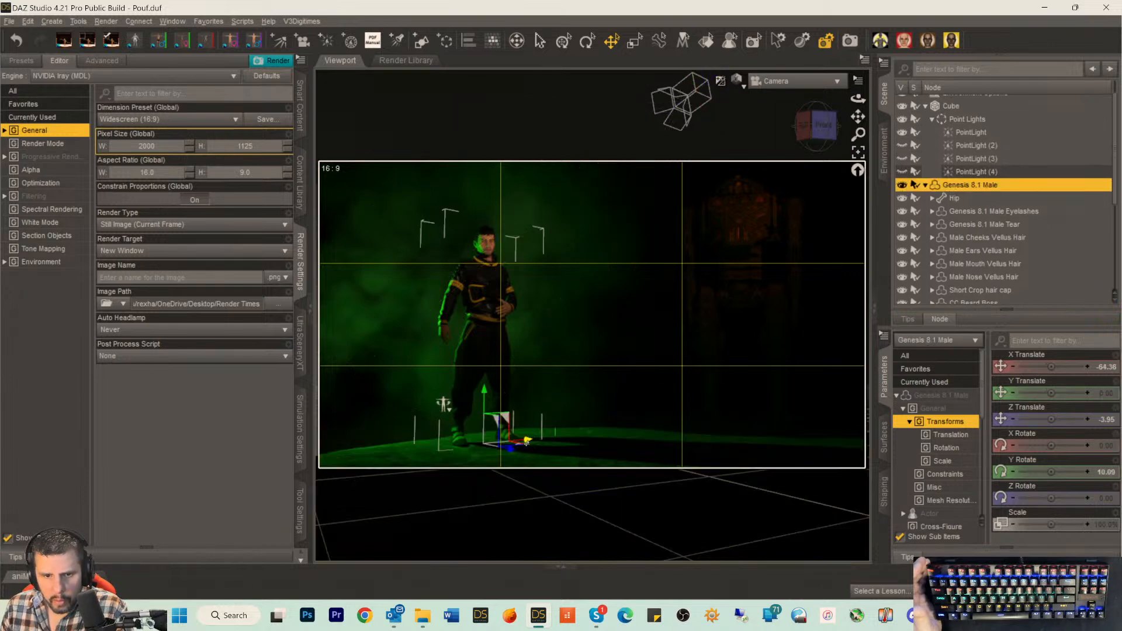
mouse_move(540, 443)
left_mouse_down()
mouse_move(536, 429)
mouse_move(548, 438)
left_mouse_up()
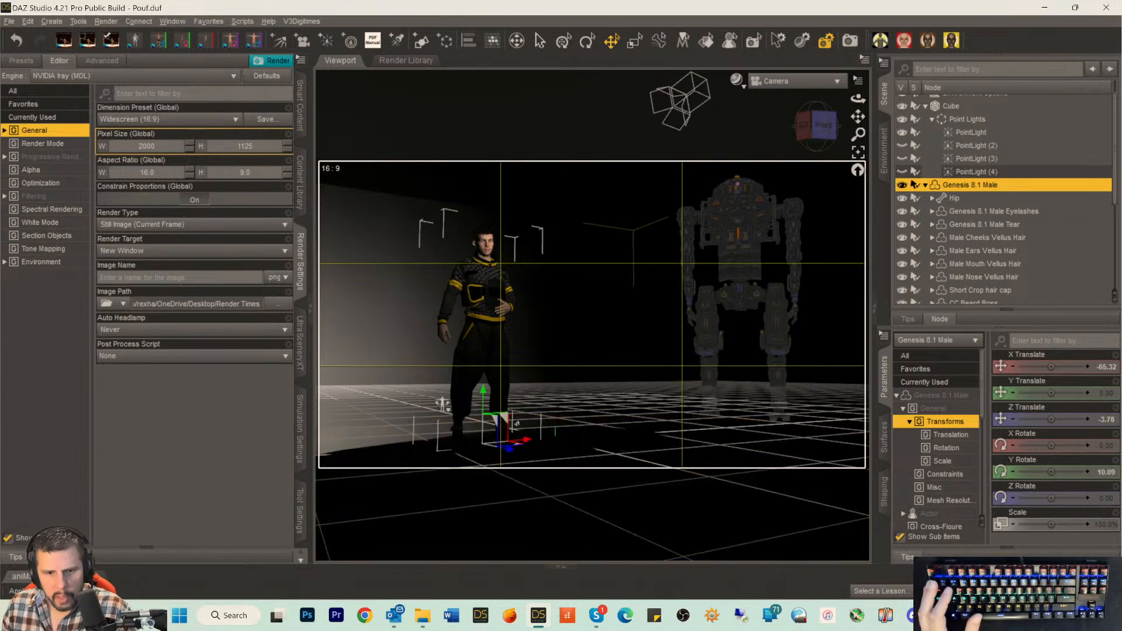
left_click_drag(524, 444, 537, 441)
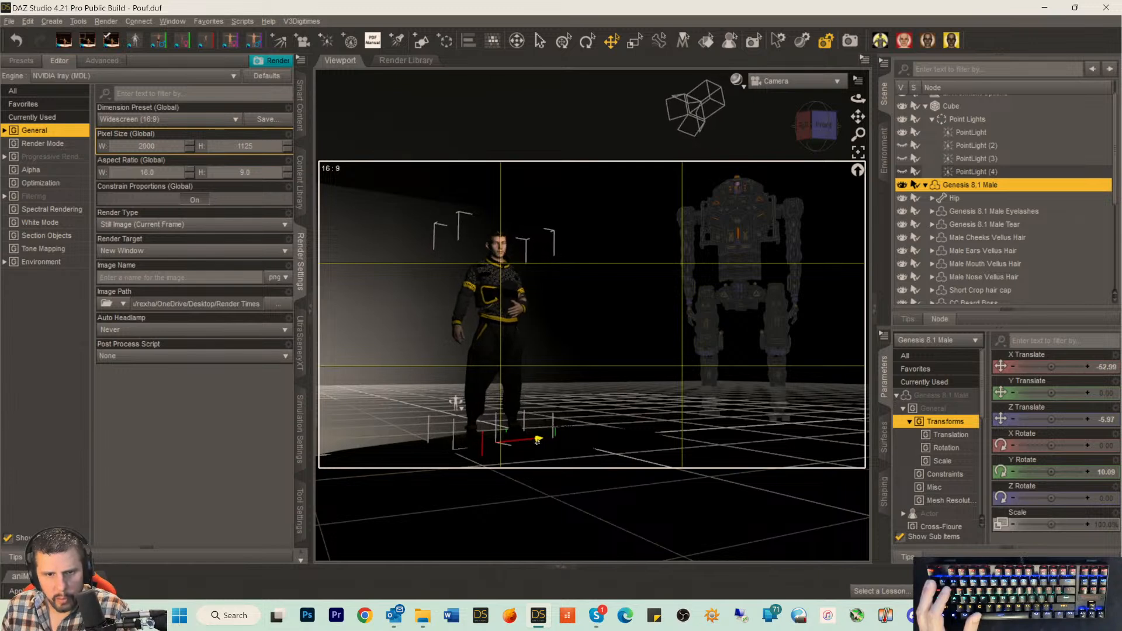
Move Robot_D to about 1221 X Translate and -1305 Z Translate, centring it on the second vertical third line.
left_click(591, 393)
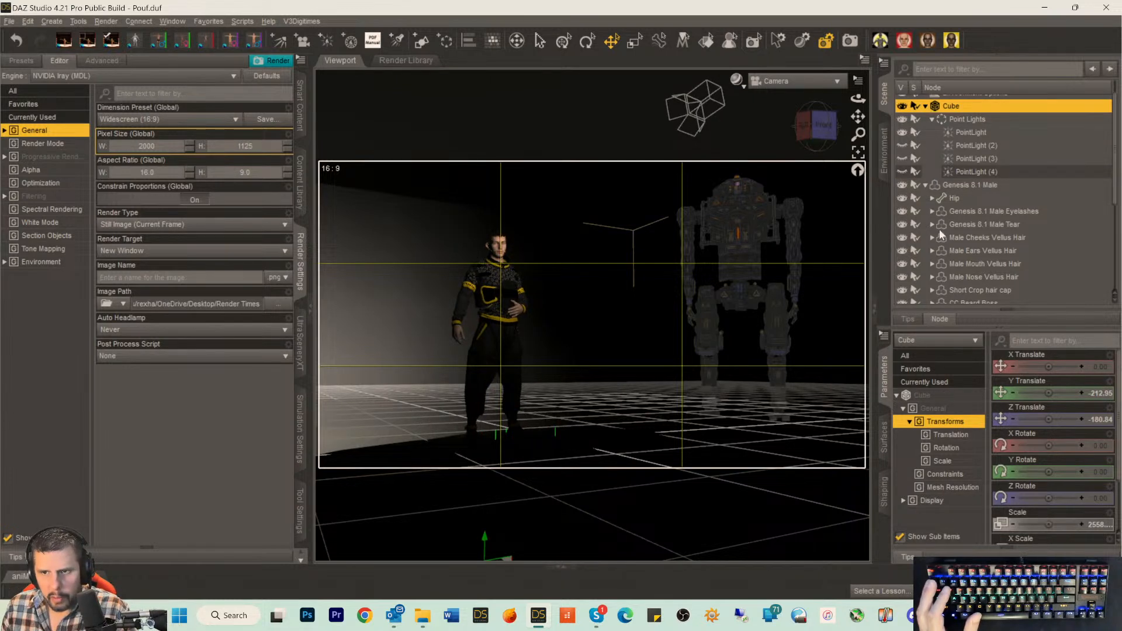
scroll(973, 221, "up", 1)
scroll(967, 257, "down", 5)
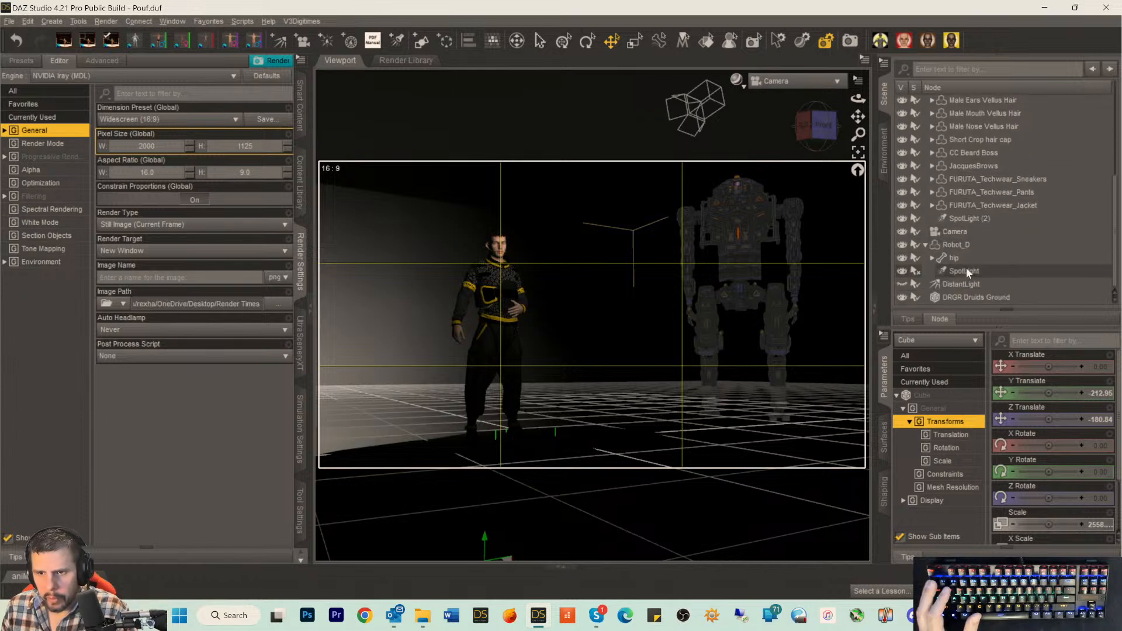
left_click(957, 240)
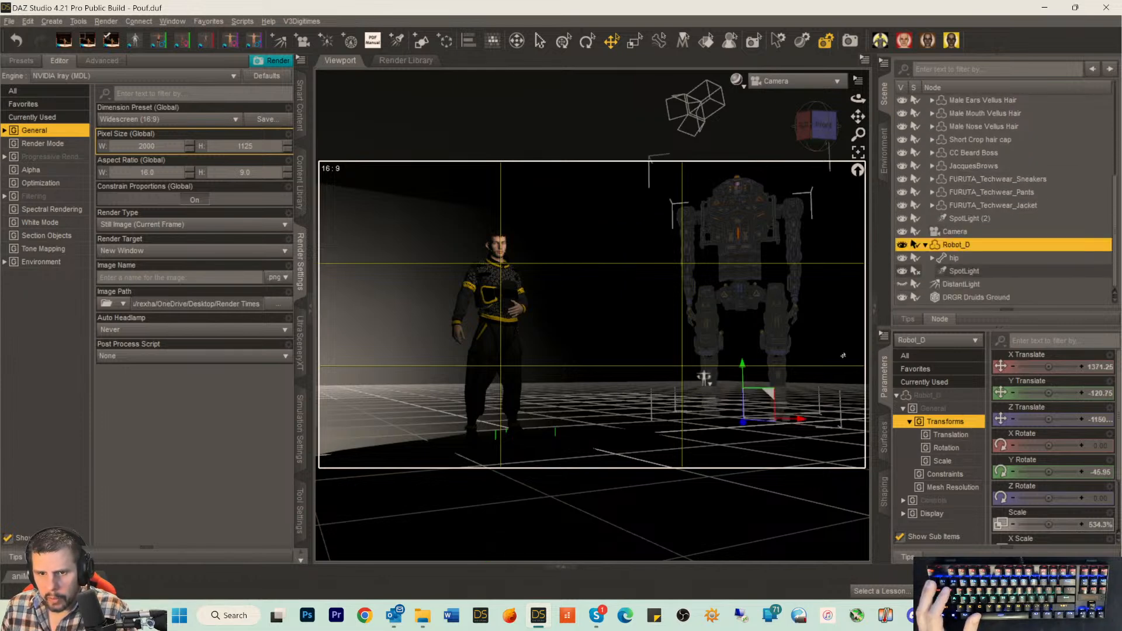
left_click_drag(800, 423, 742, 431)
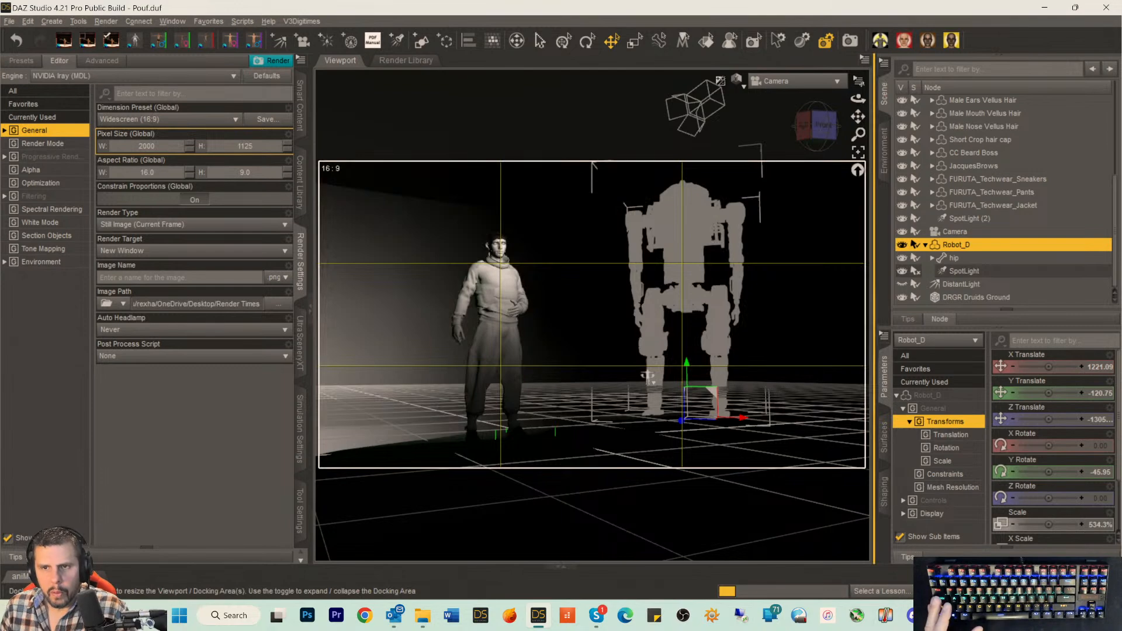
Hide the thirds guide in the camera view and save the scene.
left_click(857, 82)
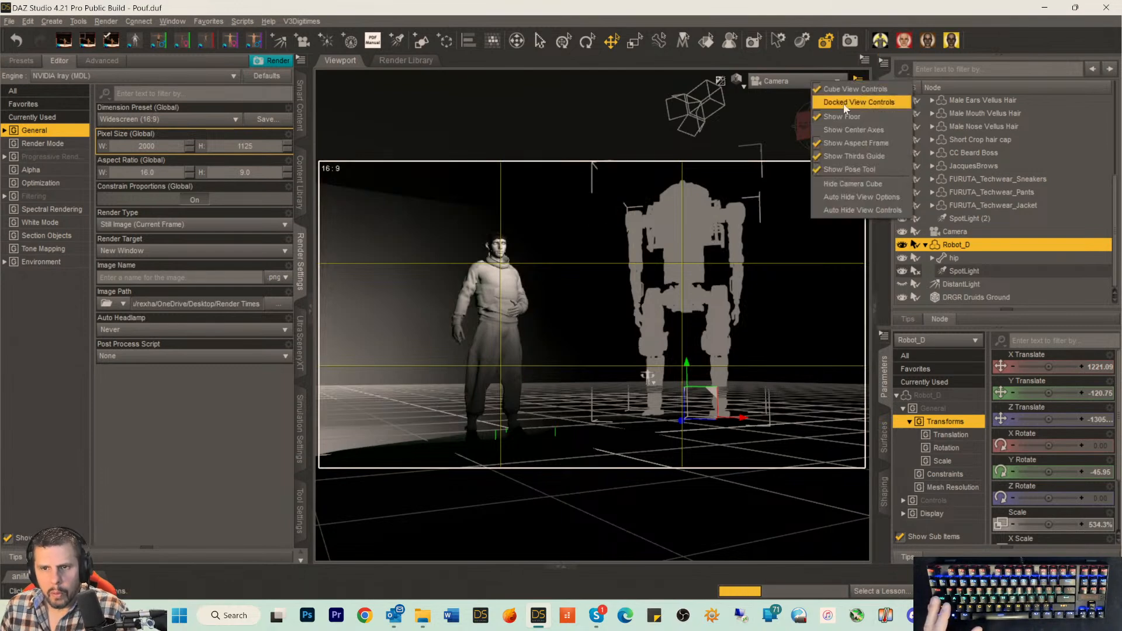
left_click(836, 158)
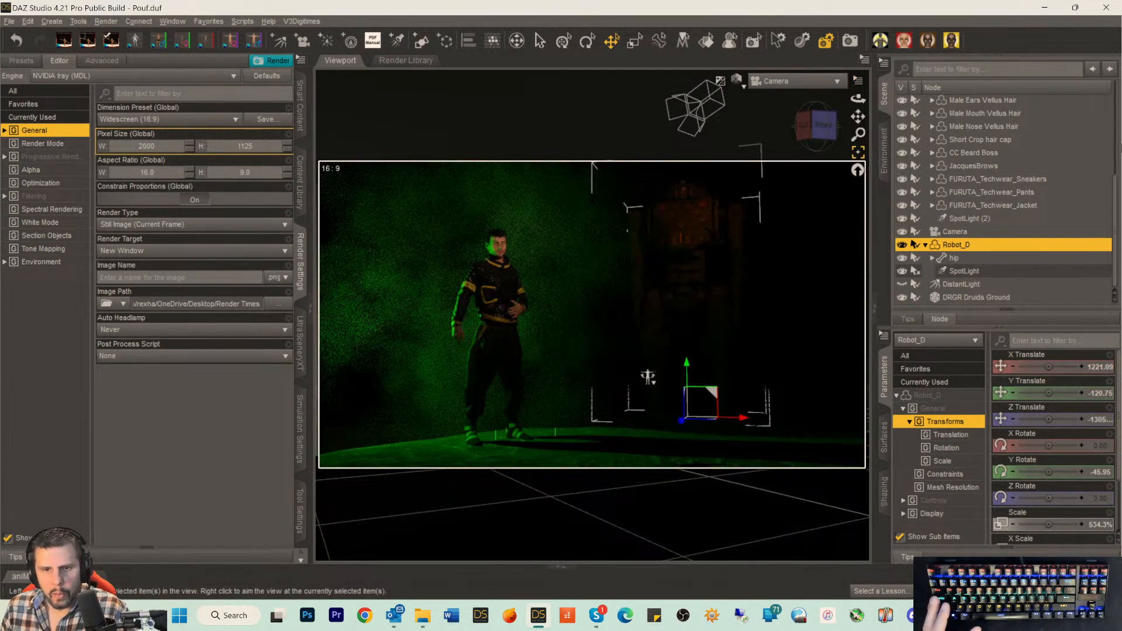
key("ctrl+s")
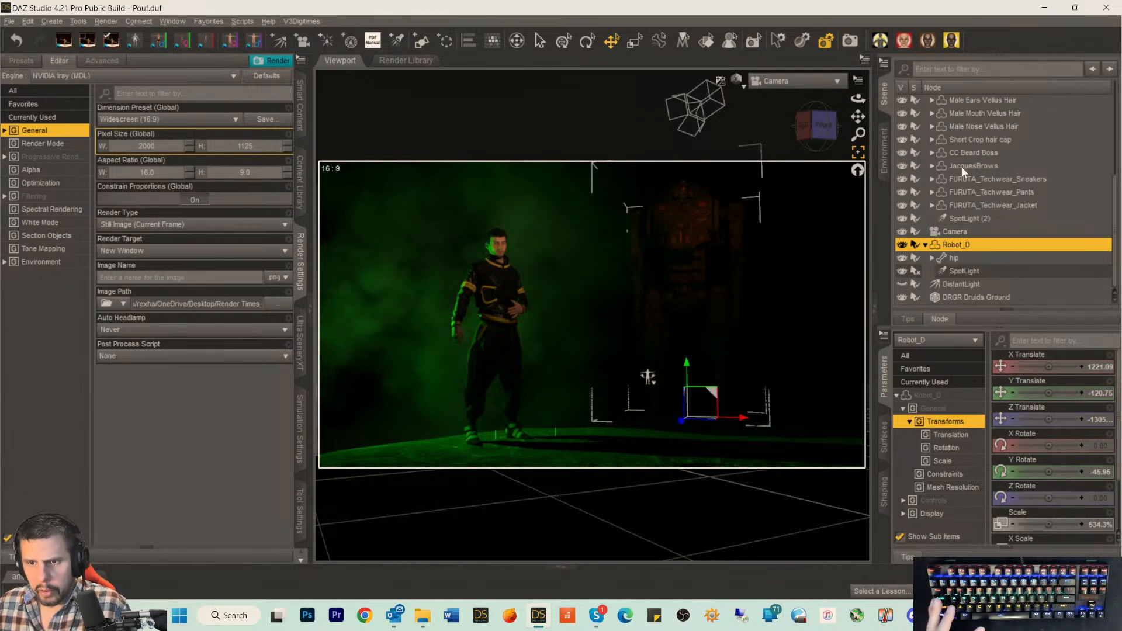
Reduce the fog Cube's overall Scale to 2000%.
scroll(962, 177, "up", 5)
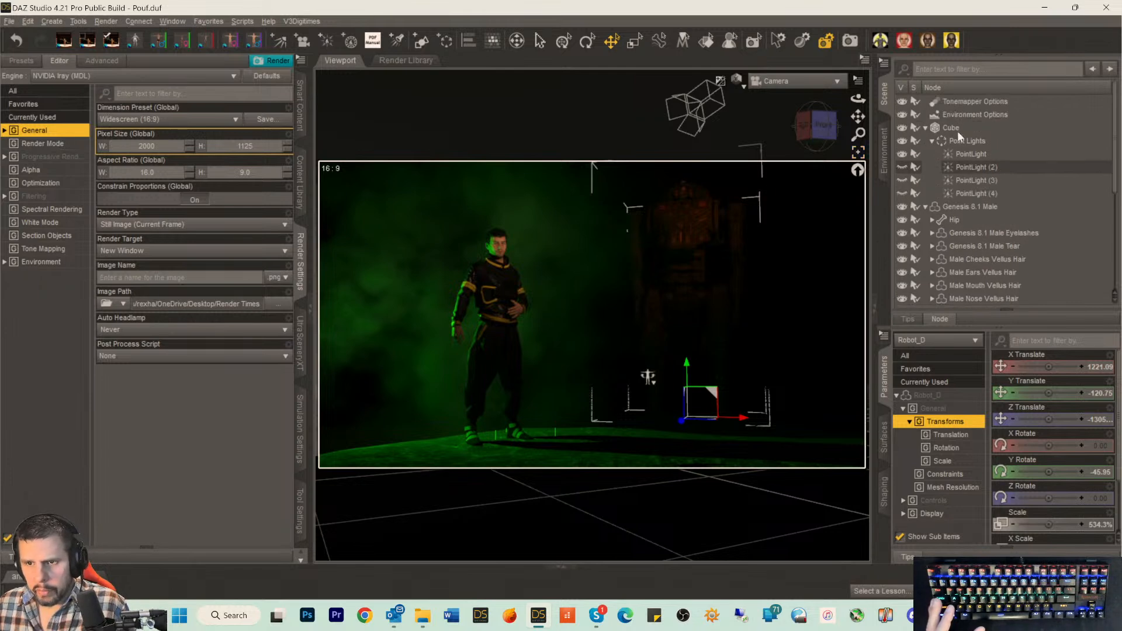
left_click(948, 128)
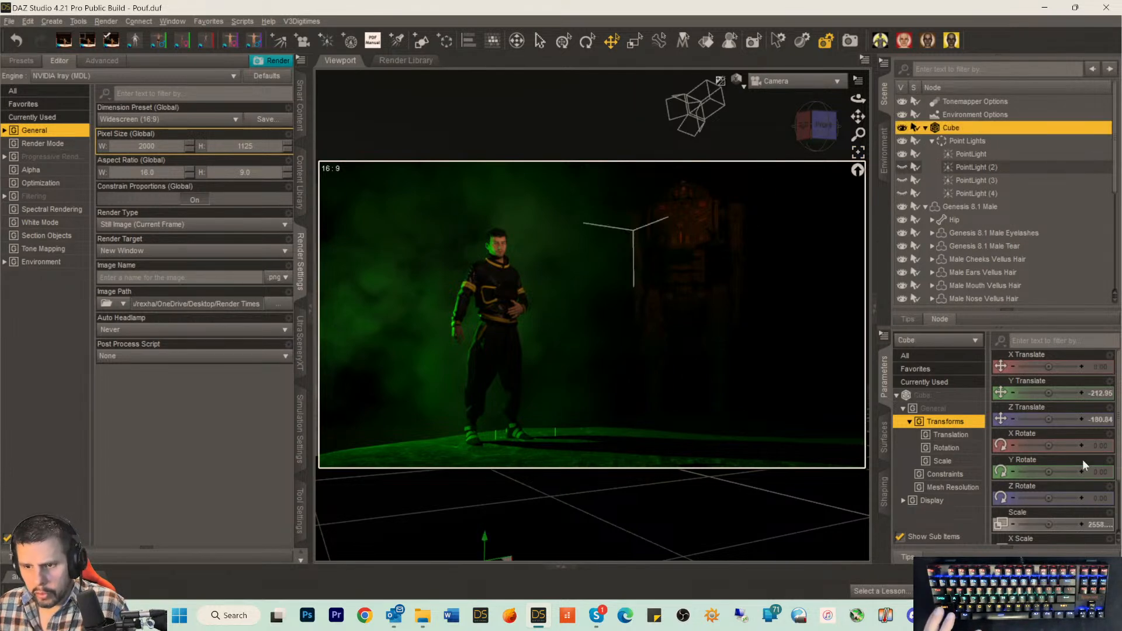
scroll(1087, 497, "down", 1)
left_click(1094, 509)
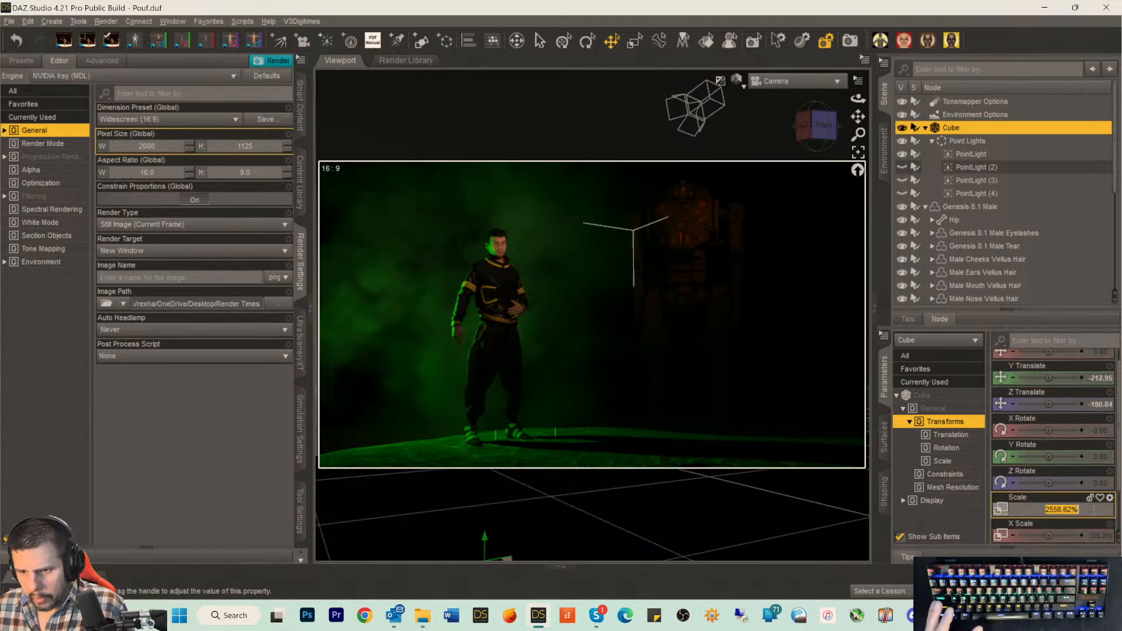
left_click(1080, 510)
key("BackSpace")
type("2")
key("Return")
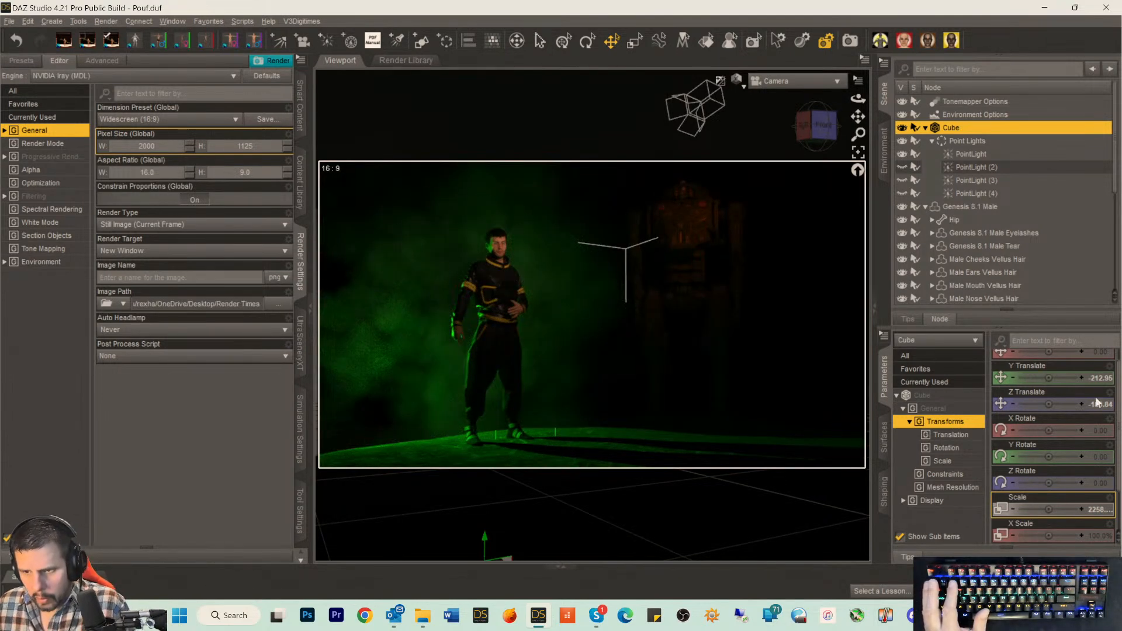
left_click(1098, 509)
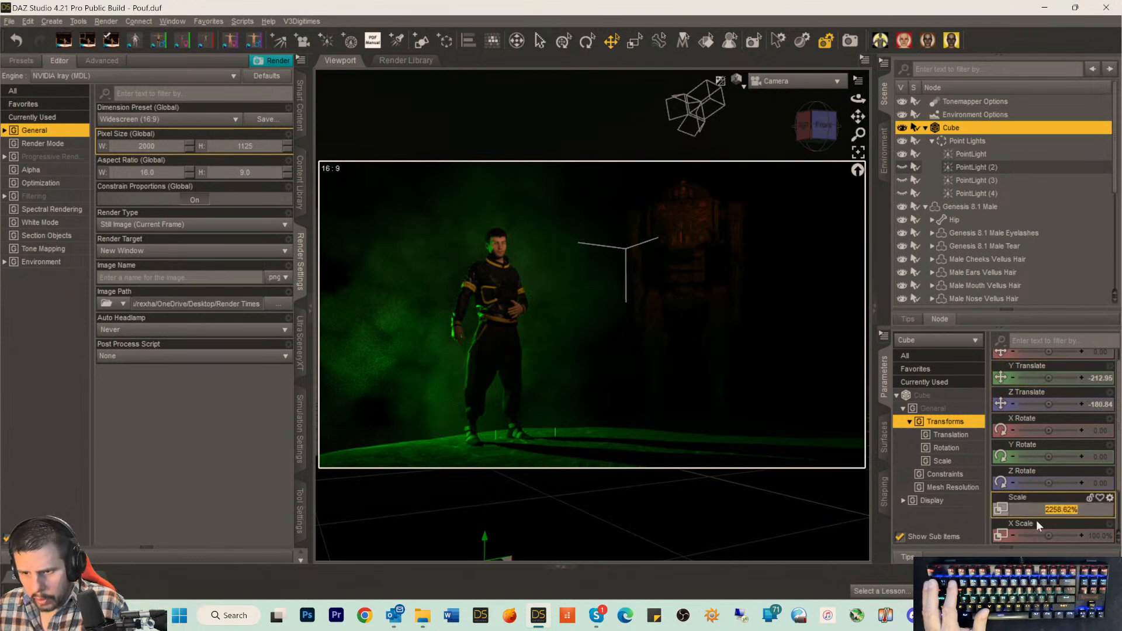
type("2000")
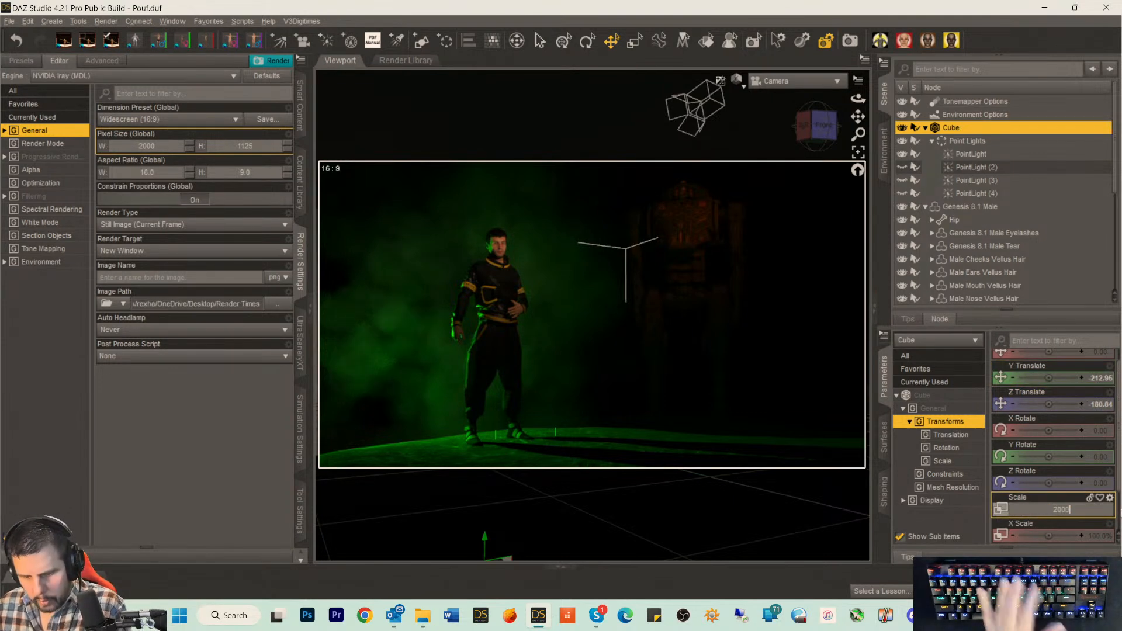
key("Return")
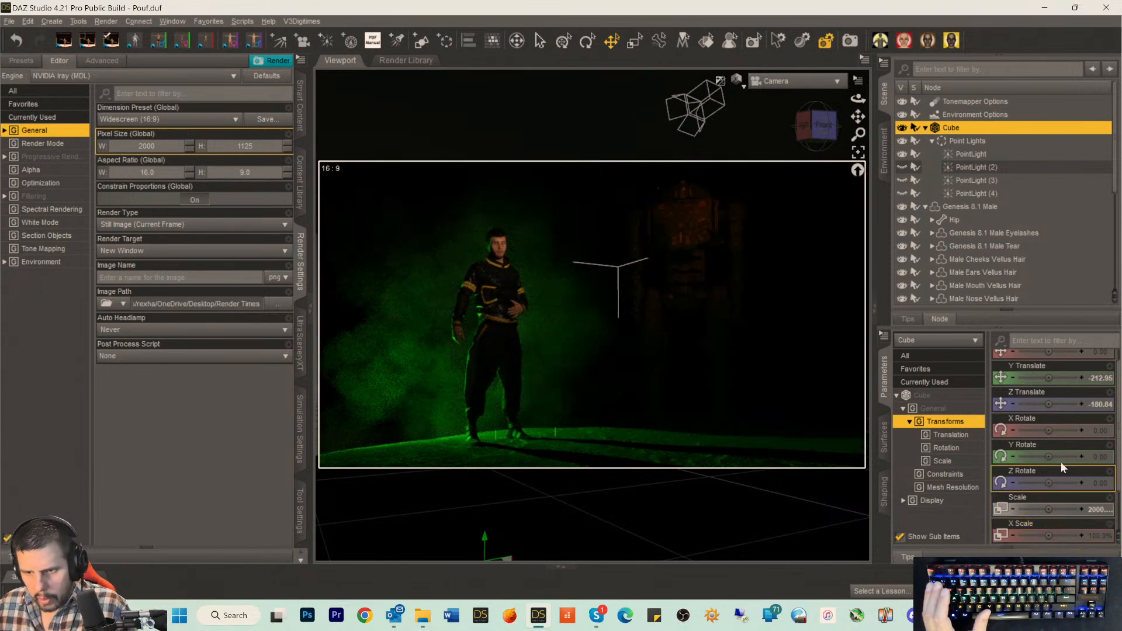
Raise the Cube to a Y Translate of about -150.8 and save the scene.
left_click_drag(1046, 383, 1063, 378)
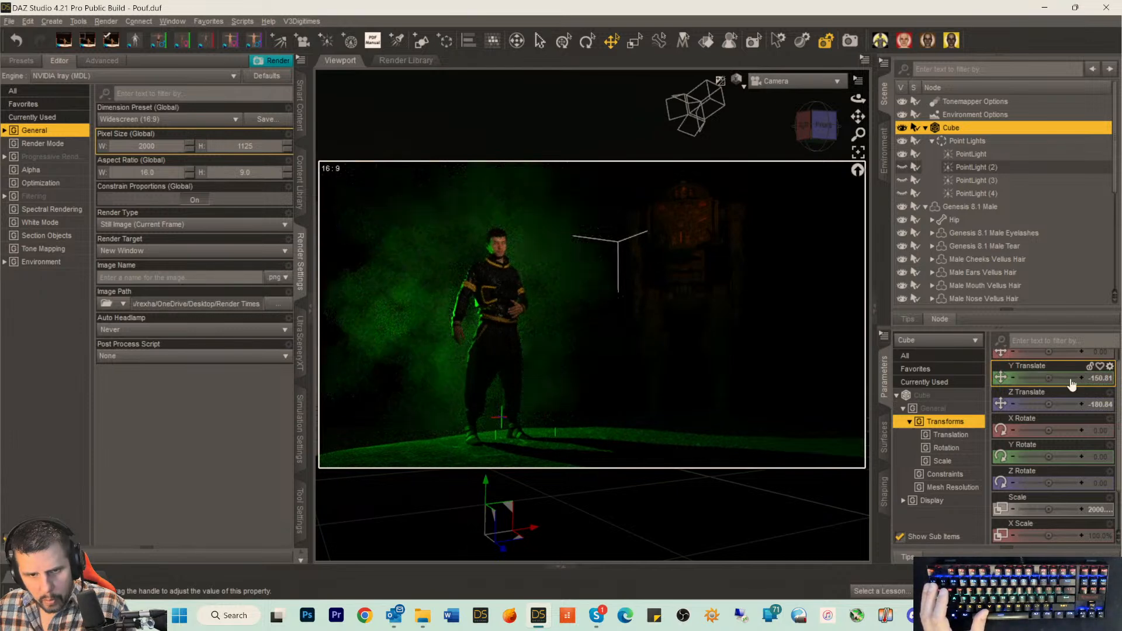
key("ctrl+s")
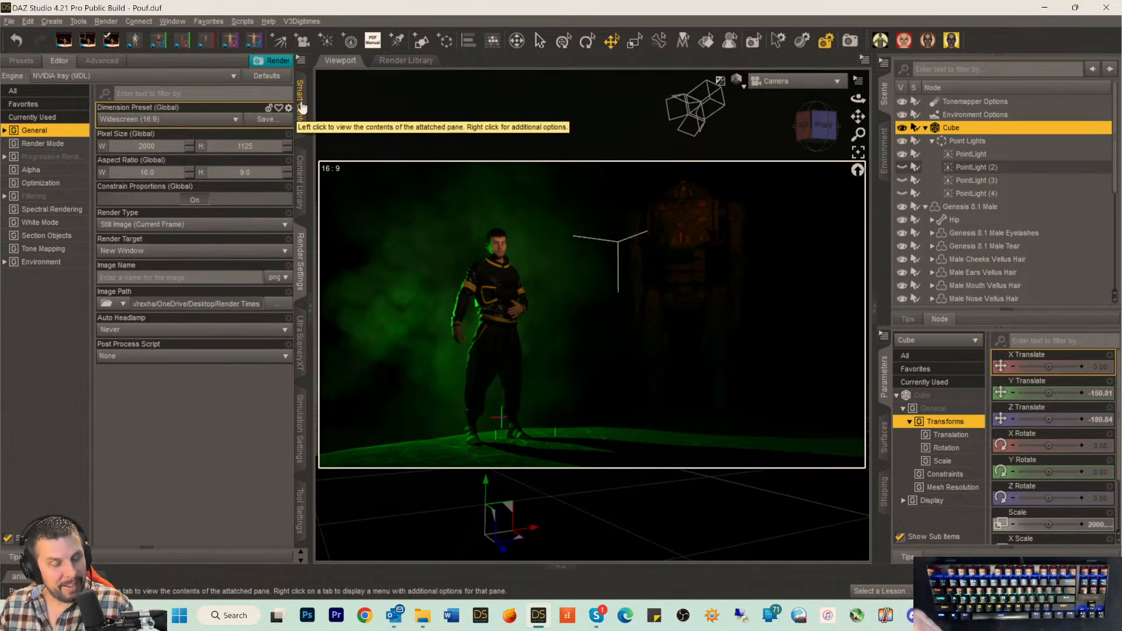
left_click_drag(305, 109, 329, 121)
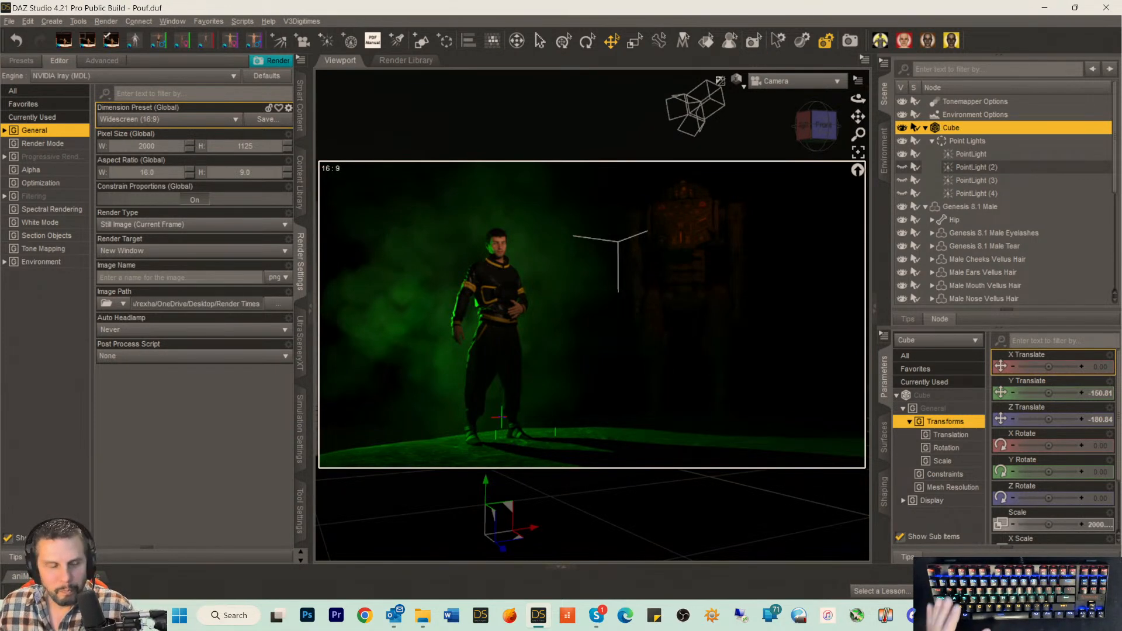
Duplicate the Cube together with its node hierarchy.
left_click(28, 21)
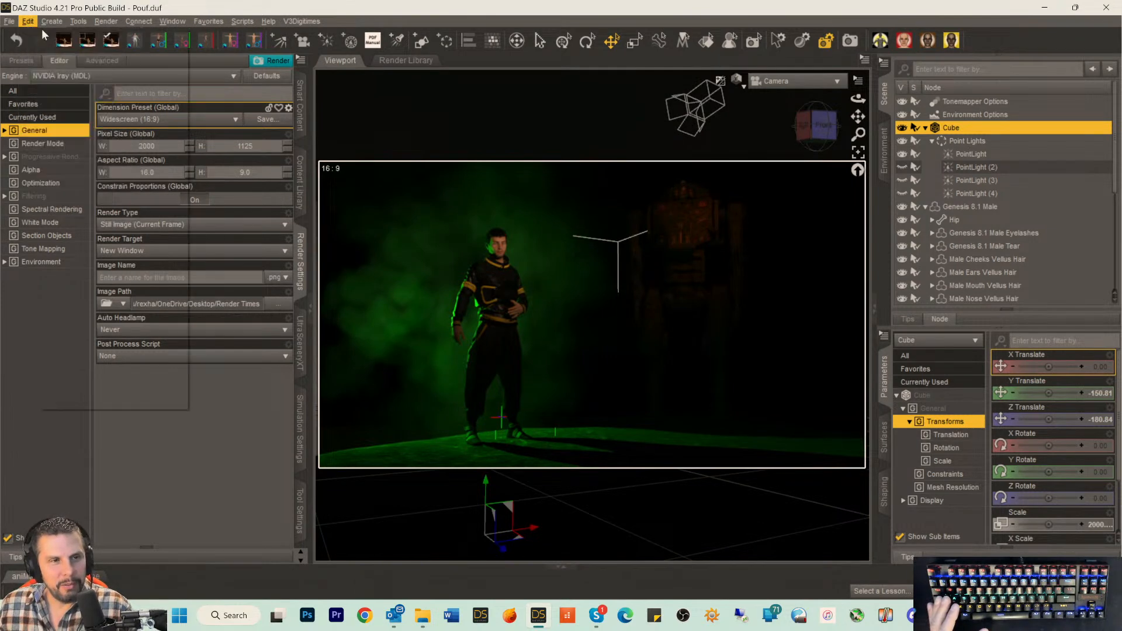
mouse_move(42, 97)
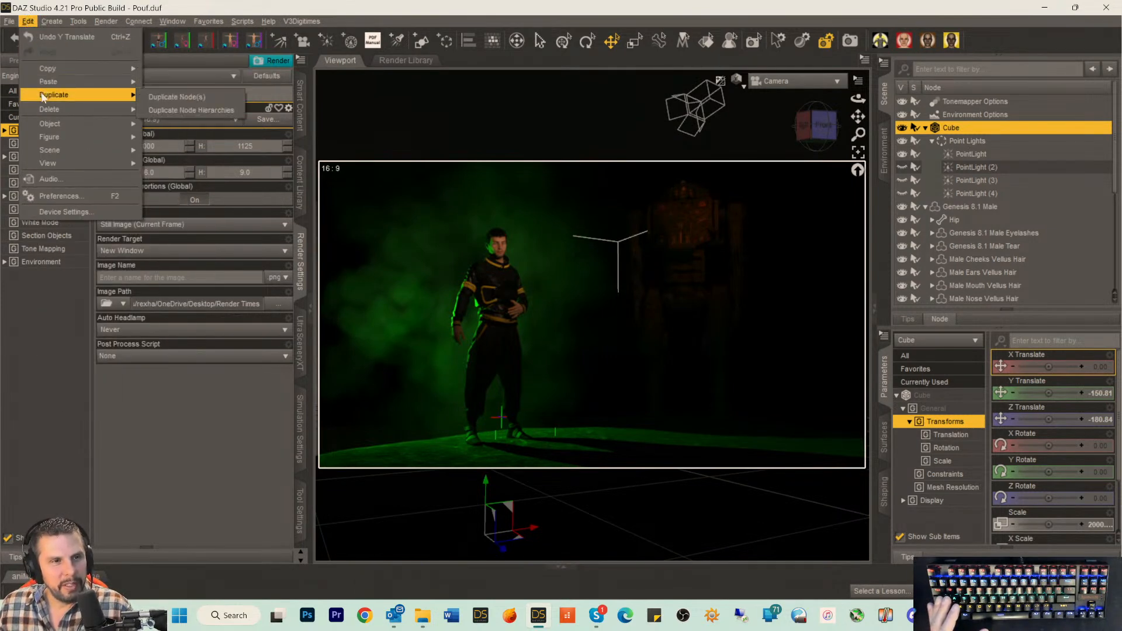
left_click(163, 111)
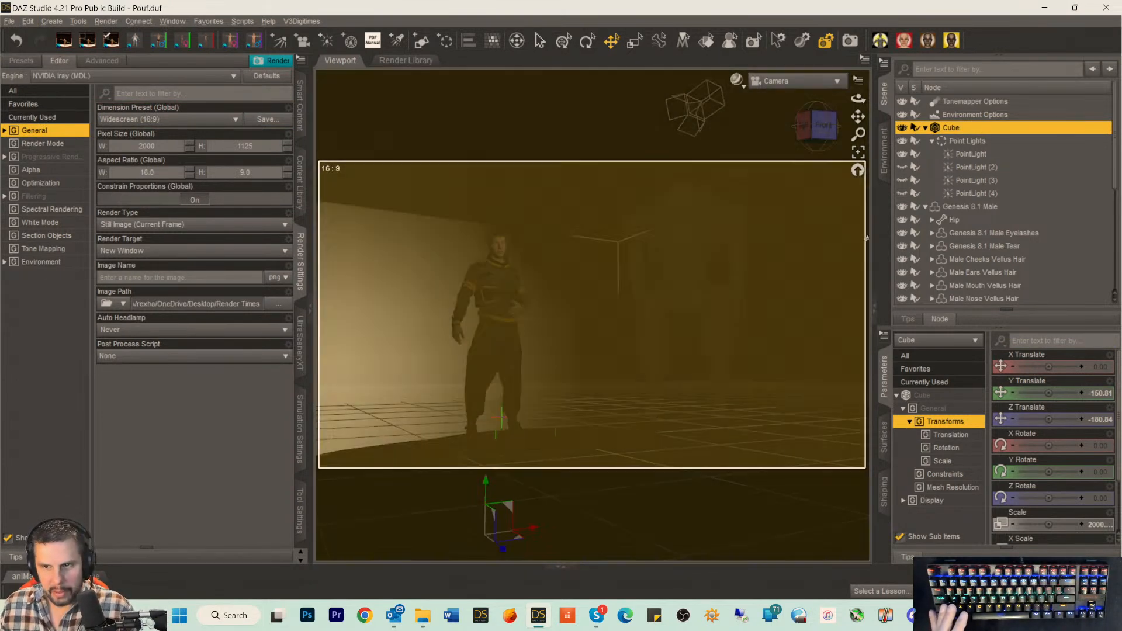
Move the duplicated Cube to about 1117 X and -856 Z Translate near the robot, and enlarge its Scale to about 3955%.
scroll(996, 163, "down", 5)
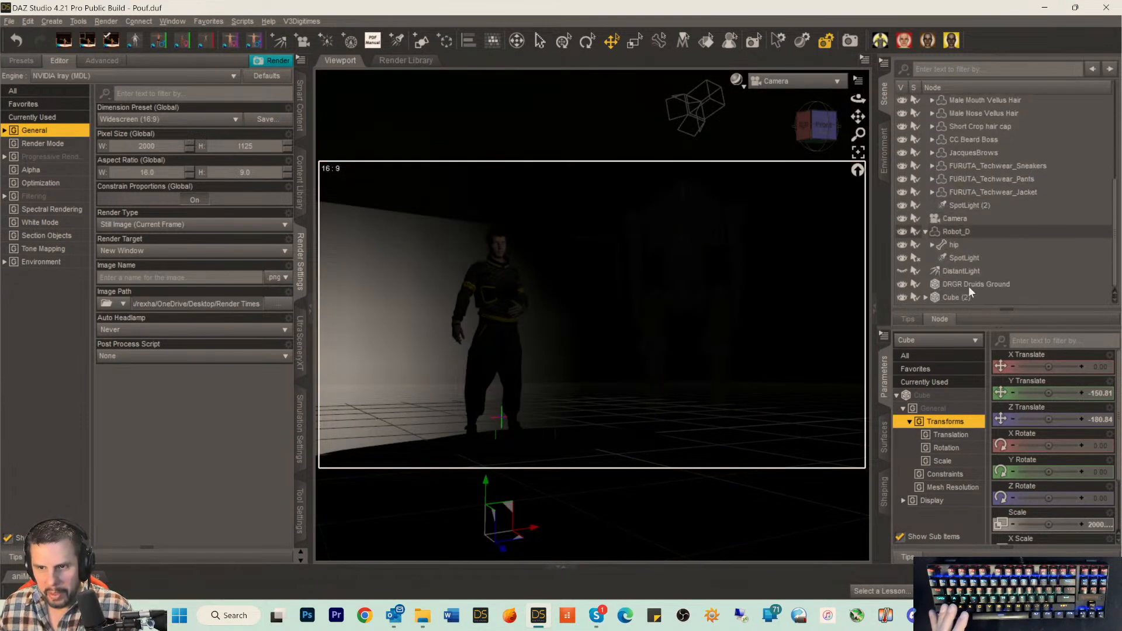
left_click(958, 298)
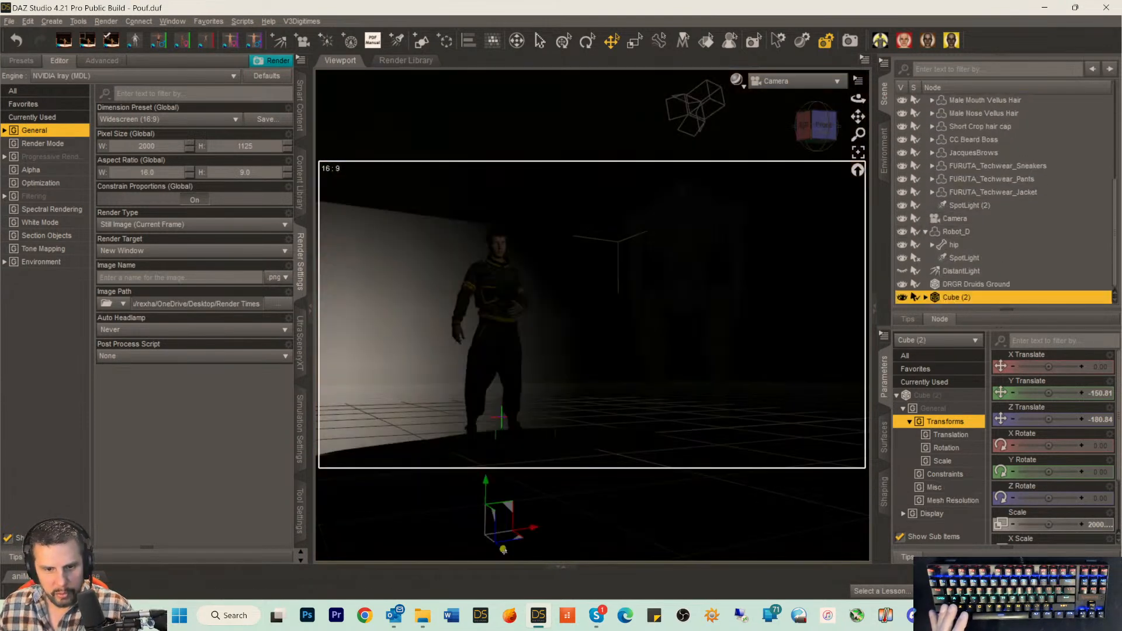
left_click_drag(503, 548, 341, 490)
left_click_drag(435, 452, 775, 392)
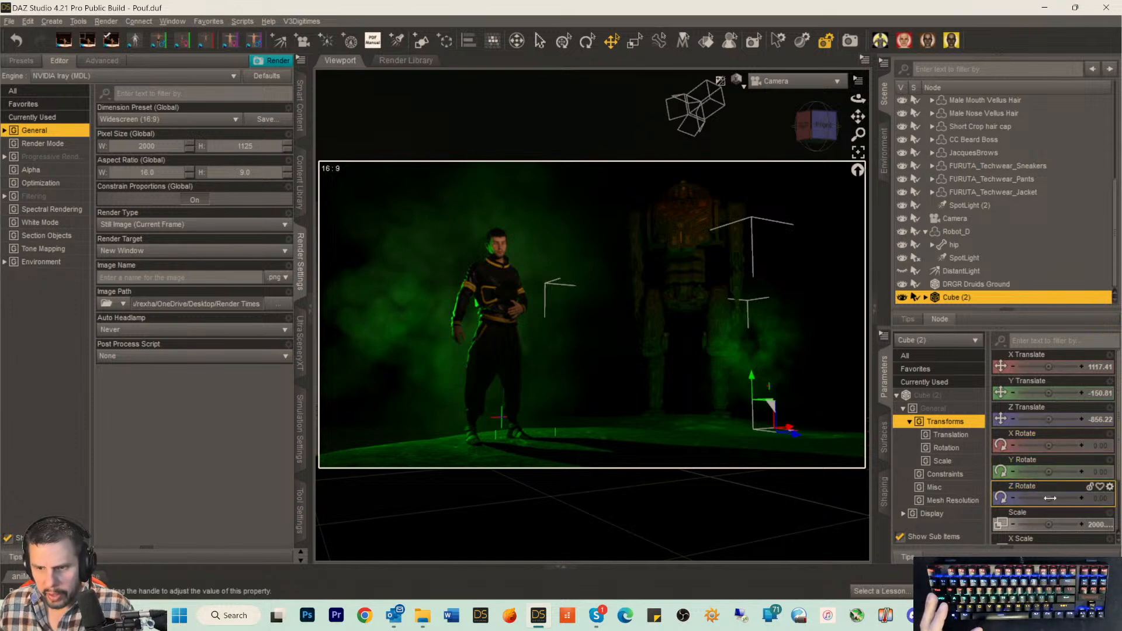
left_click_drag(1043, 524, 1047, 524)
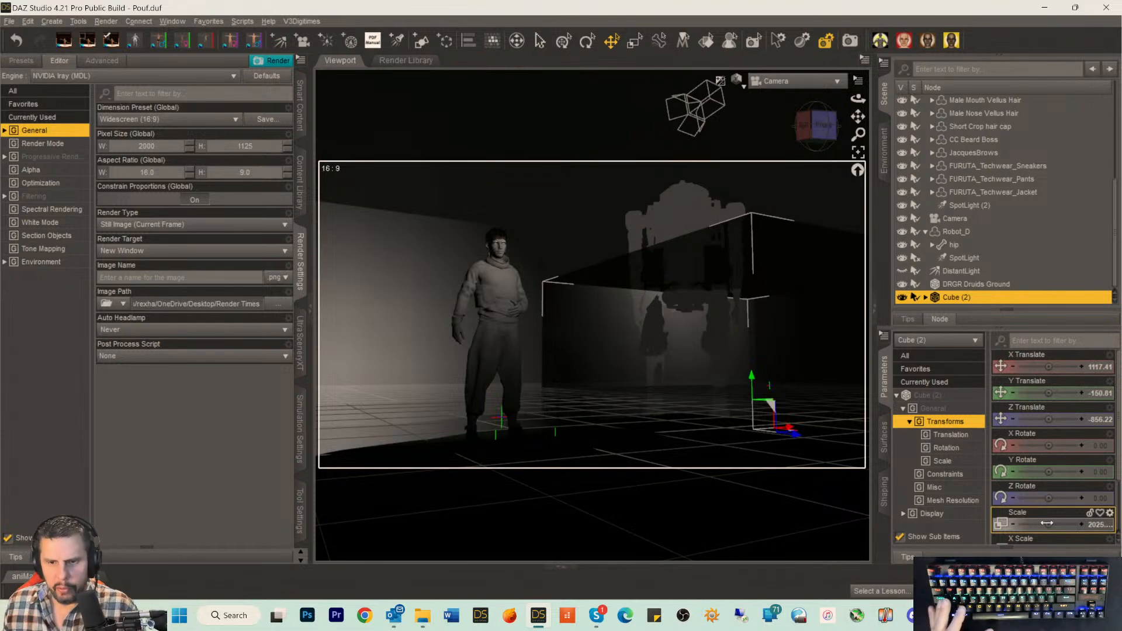
left_click_drag(1046, 524, 1074, 524)
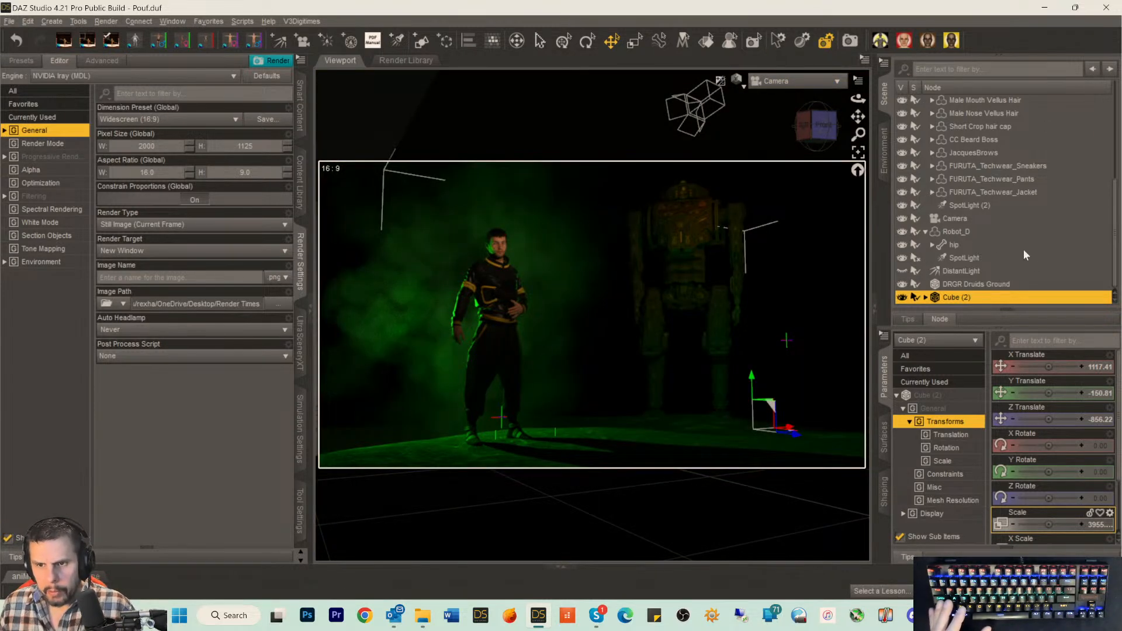
Lock the Camera node so its transforms cannot be changed.
left_click(955, 221)
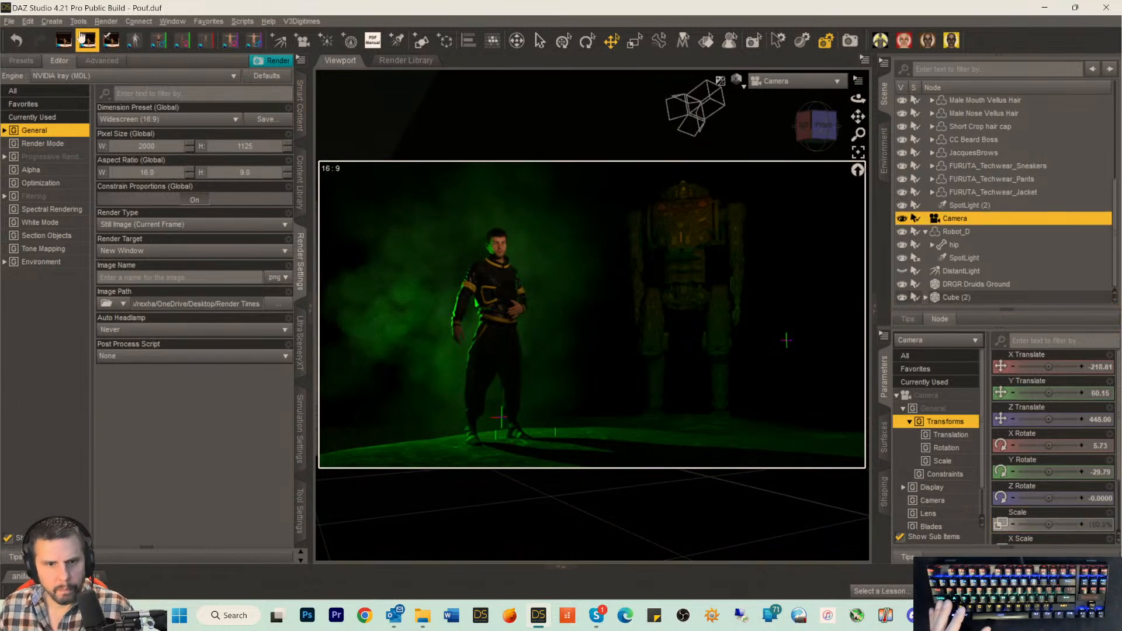
left_click(51, 21)
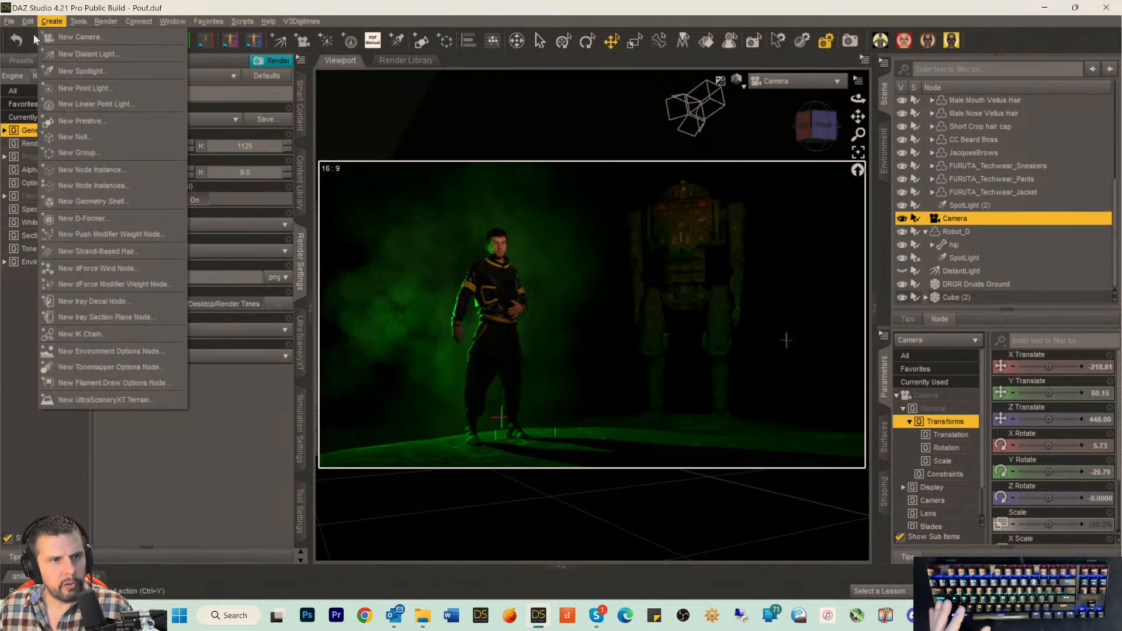
mouse_move(32, 27)
mouse_move(53, 123)
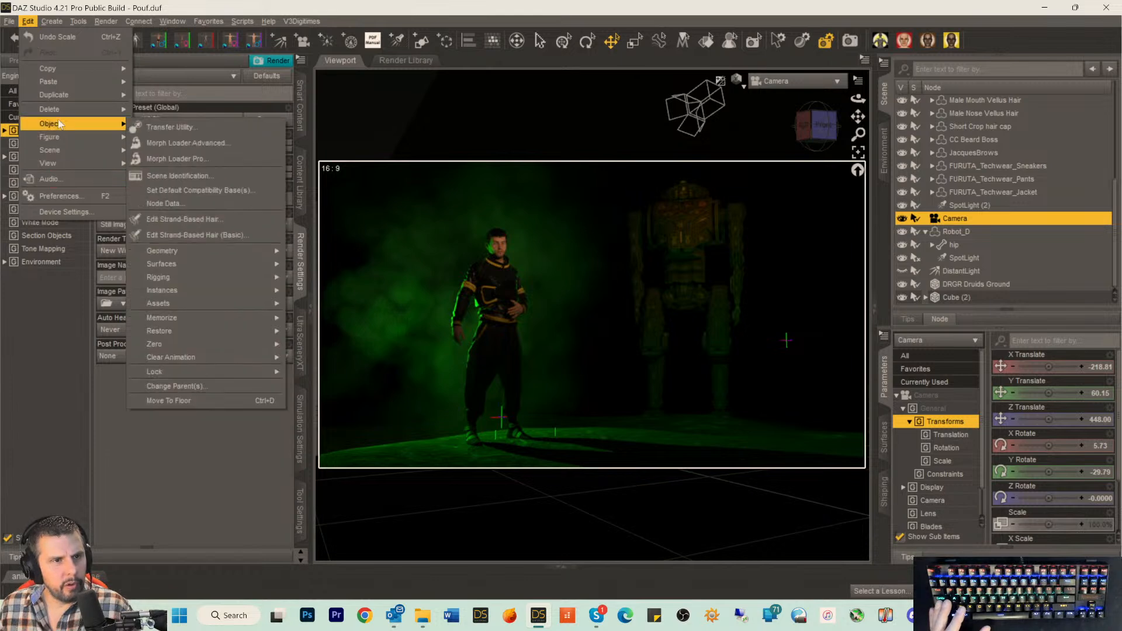
mouse_move(238, 374)
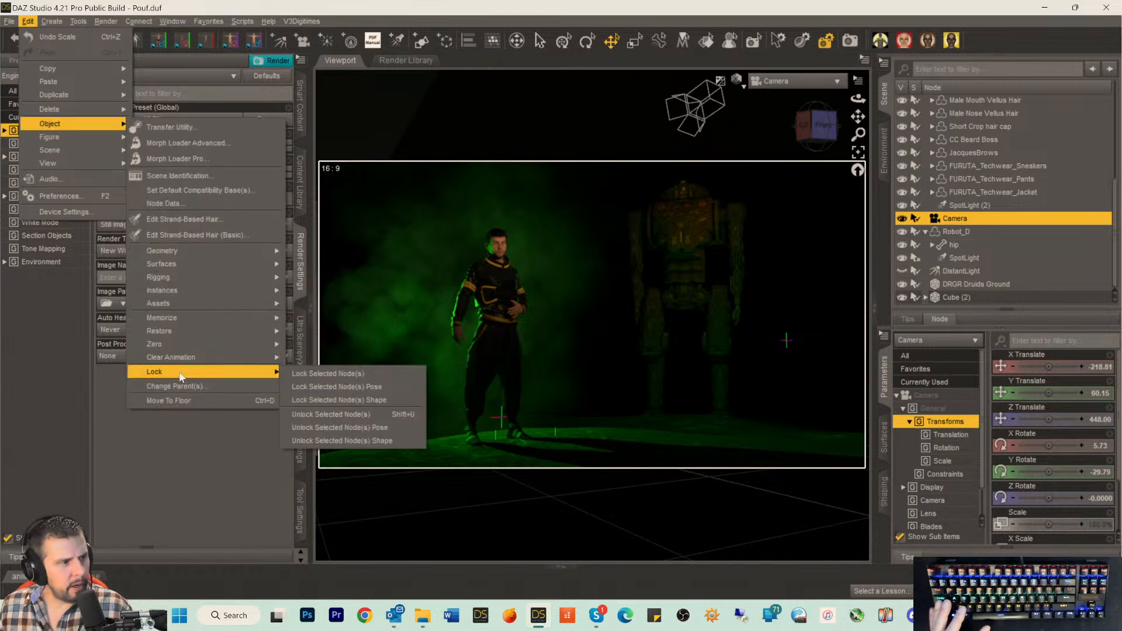
left_click(331, 377)
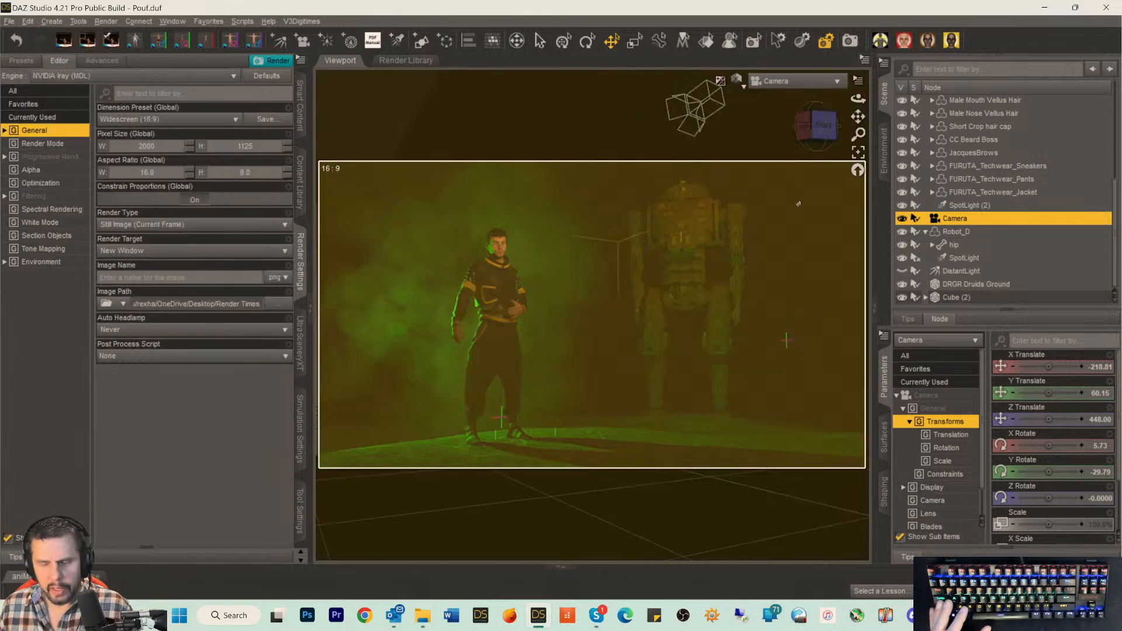
In the perspective view, move Cube (2) behind the robot to about 1341 X, 261 Y and -2264 Z Translate.
left_click(805, 81)
left_click(797, 90)
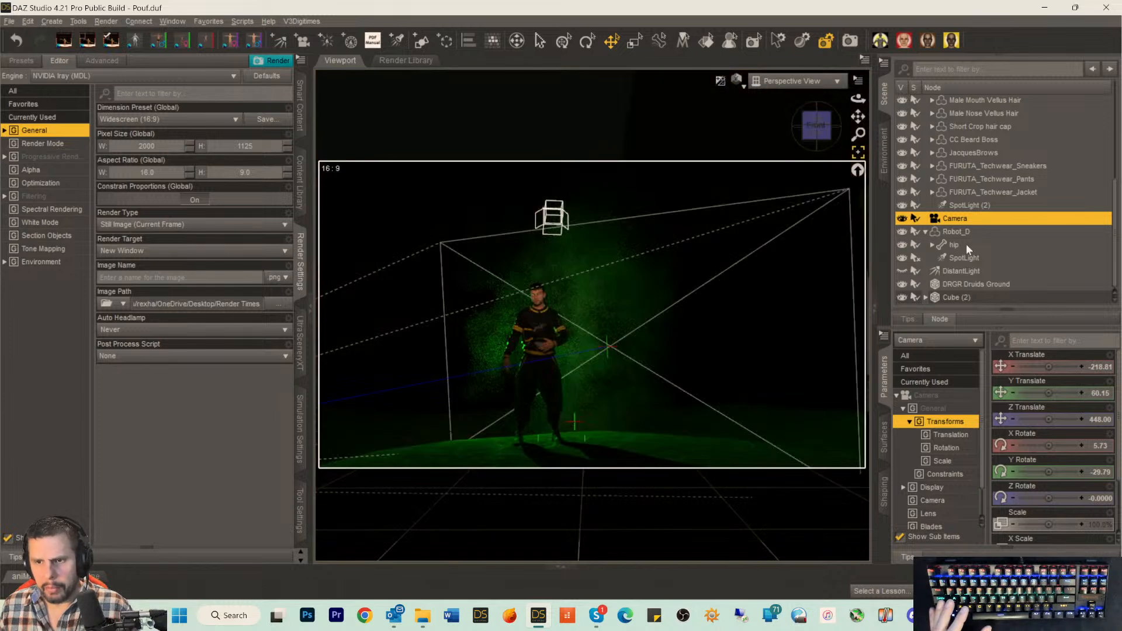
left_click(941, 297)
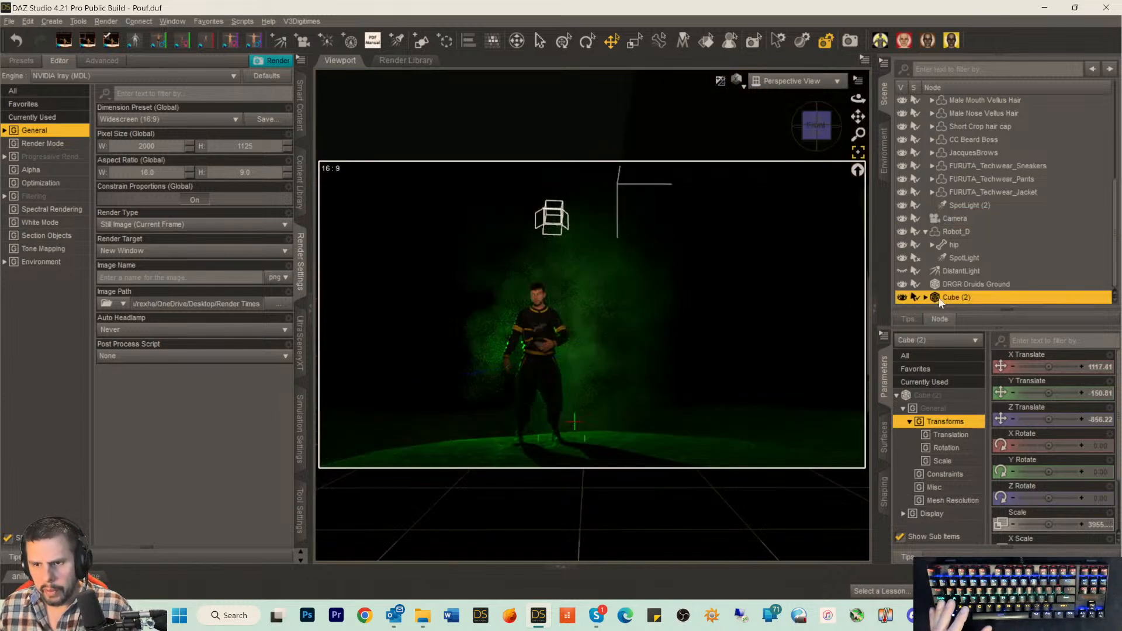
left_click(857, 153)
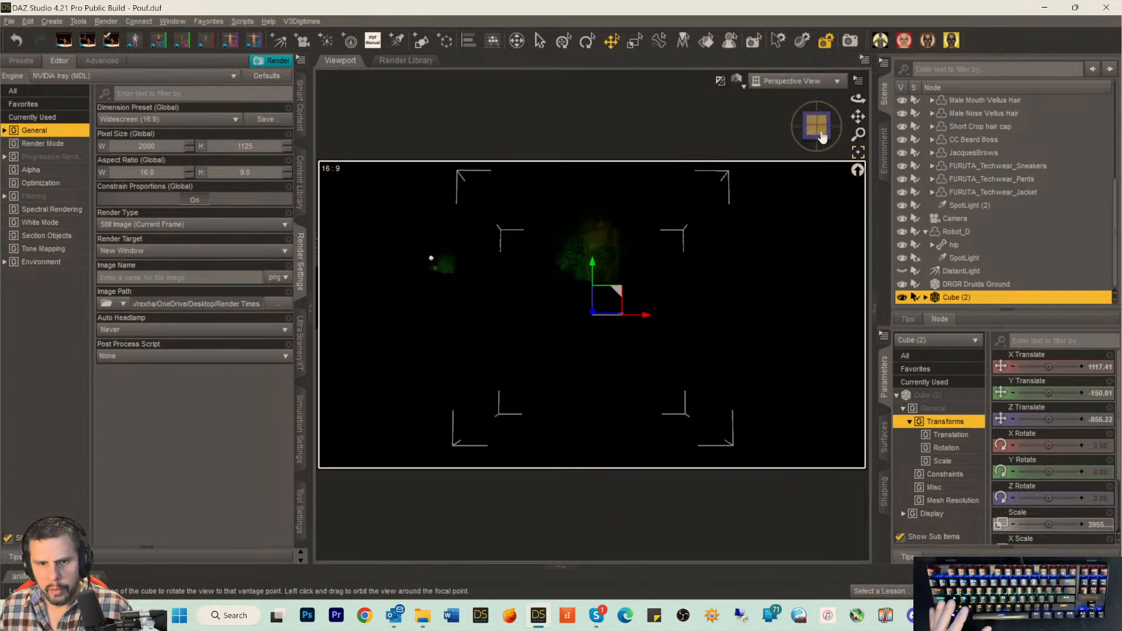
left_click_drag(813, 130, 930, 140)
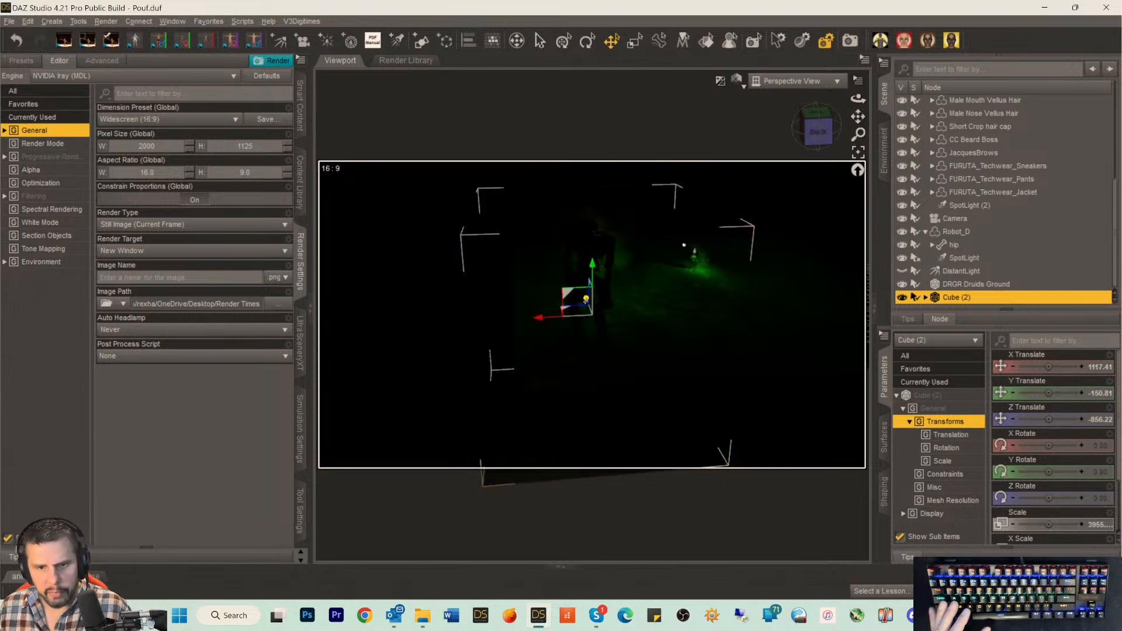
mouse_move(586, 300)
left_mouse_down()
mouse_move(565, 394)
mouse_move(526, 398)
left_mouse_up()
mouse_move(579, 351)
left_mouse_down()
mouse_move(580, 274)
mouse_move(580, 284)
left_mouse_up()
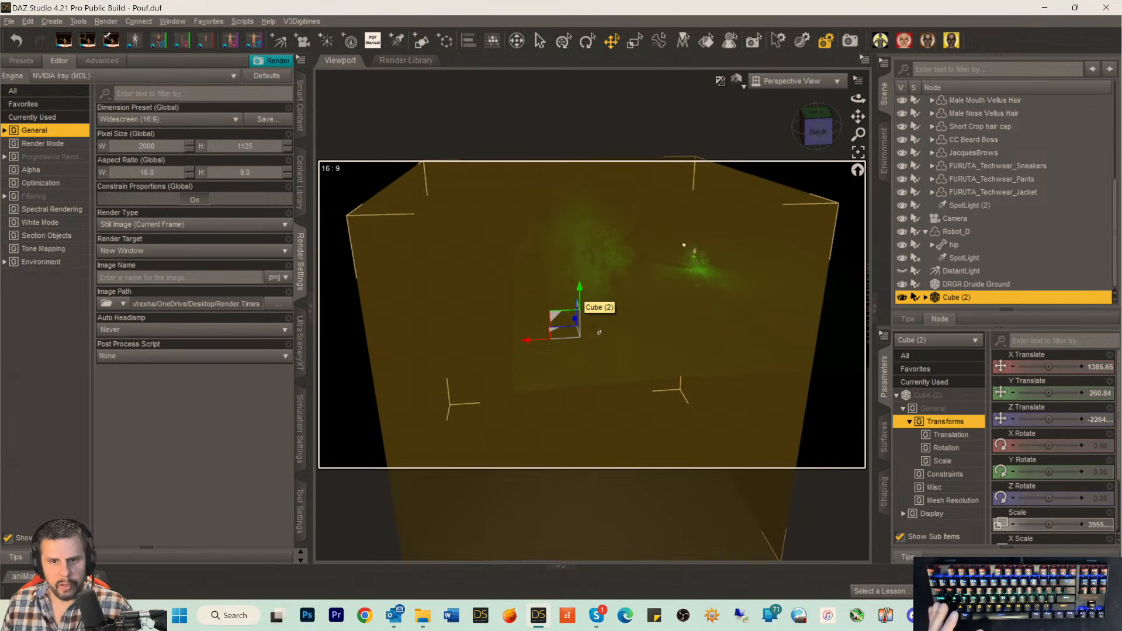
left_click_drag(525, 341, 537, 343)
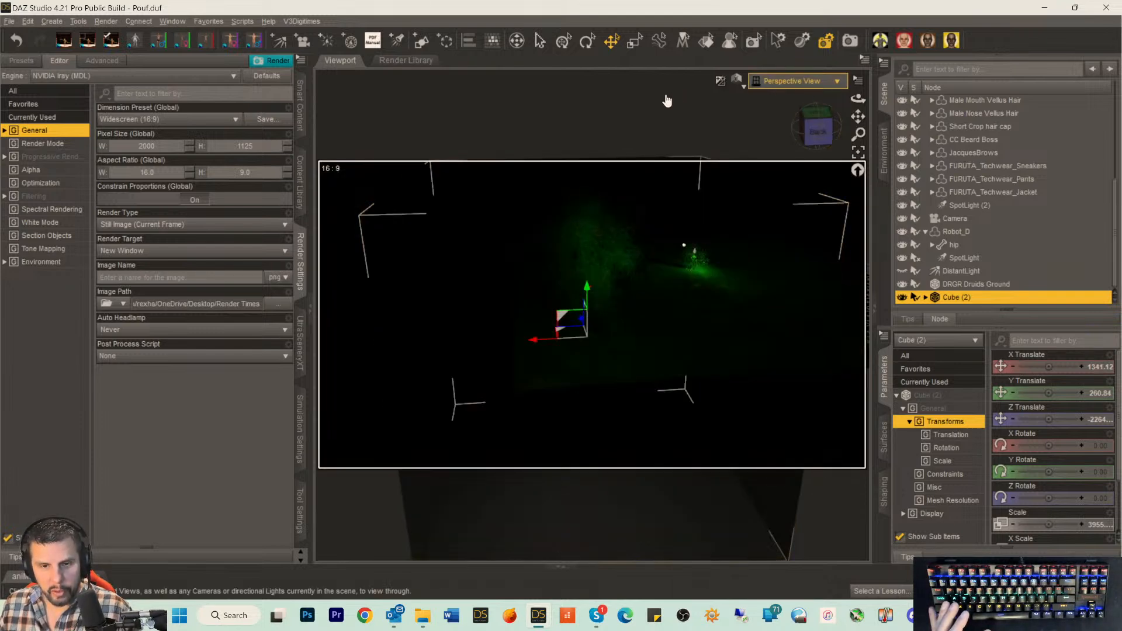
Lower Cube (2) to a Y Translate of about 52 and bring it forward to about -1817 Z Translate.
left_click(822, 81)
left_click(852, 15)
left_click_drag(825, 125, 761, 124)
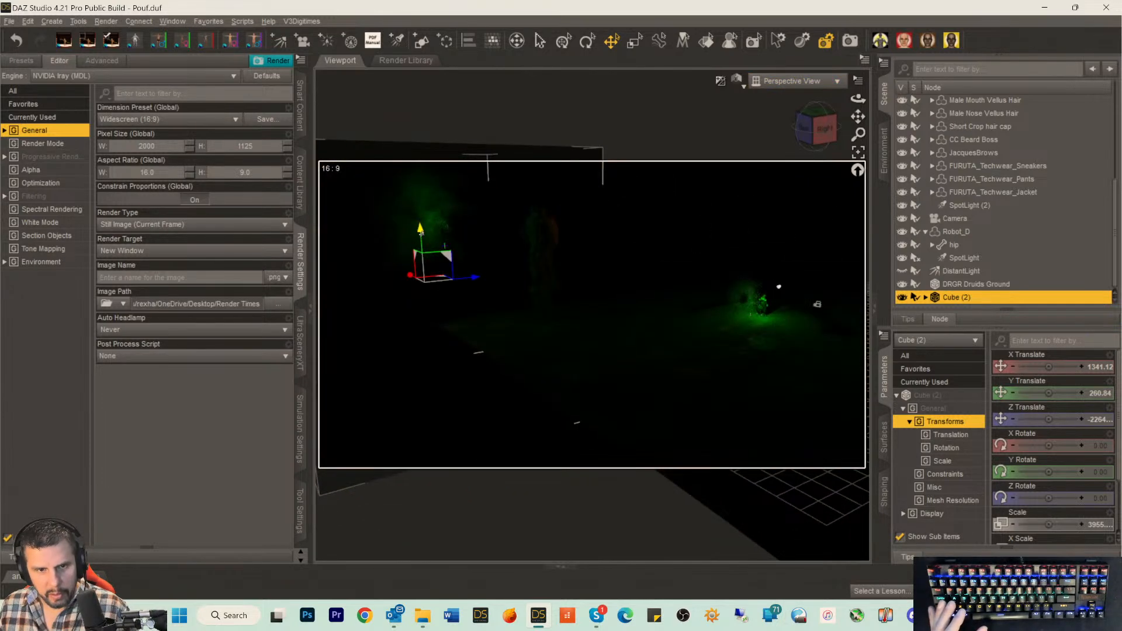
left_click_drag(419, 231, 425, 274)
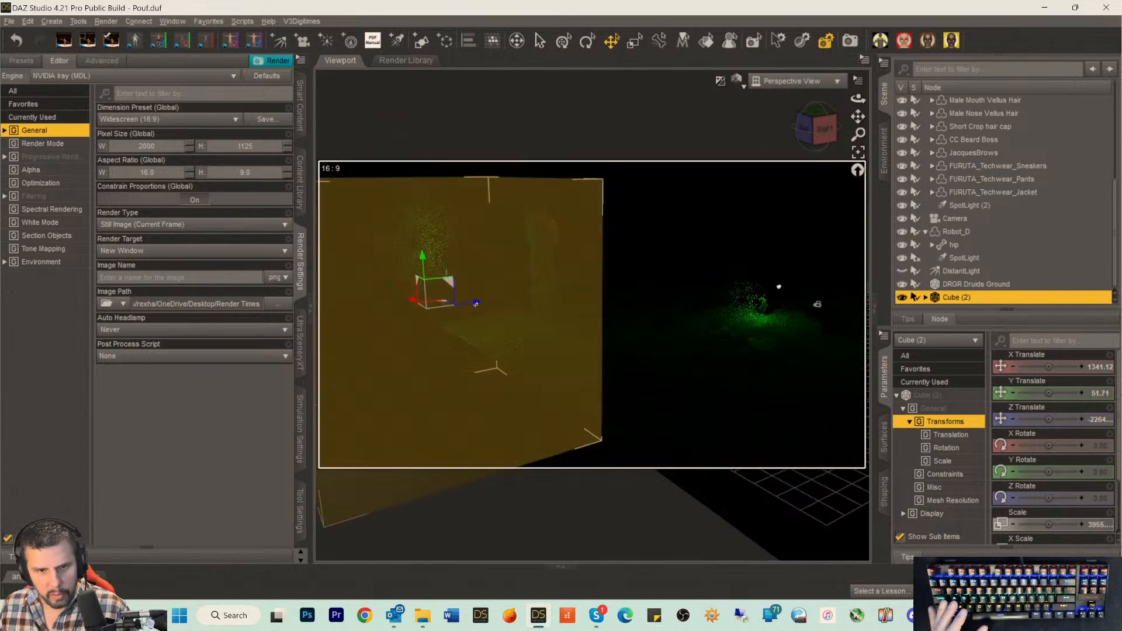
left_click_drag(478, 304, 523, 311)
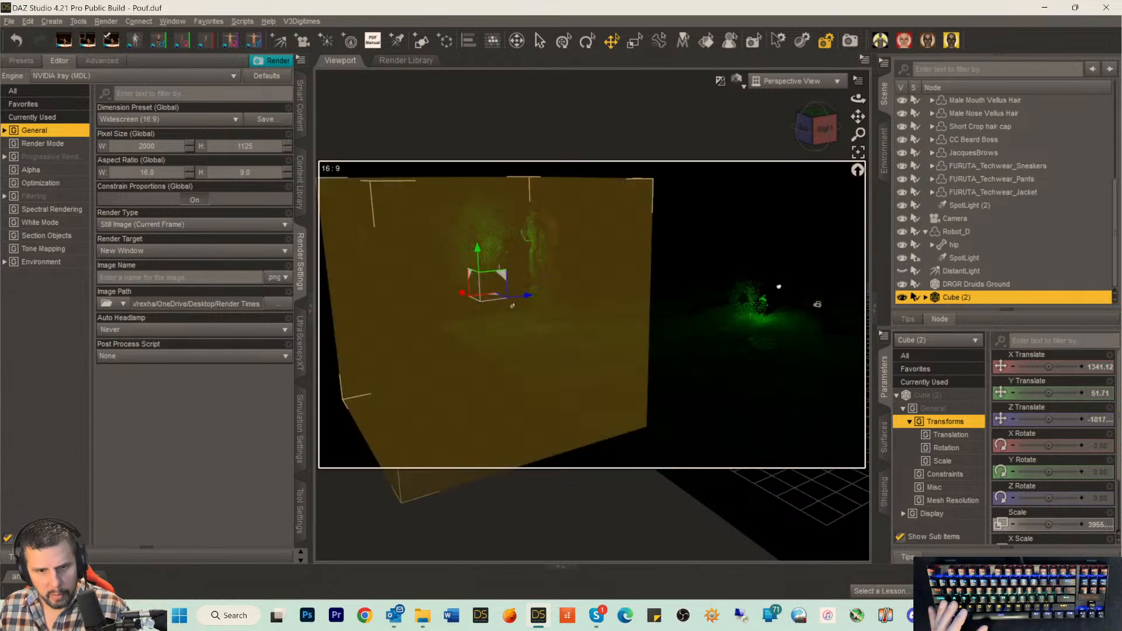
Set Cube (2)'s Y Rotate to 180 degrees.
mouse_move(1048, 474)
left_click_drag(1048, 474, 1068, 476)
left_click(1093, 472)
type("180")
key("Return")
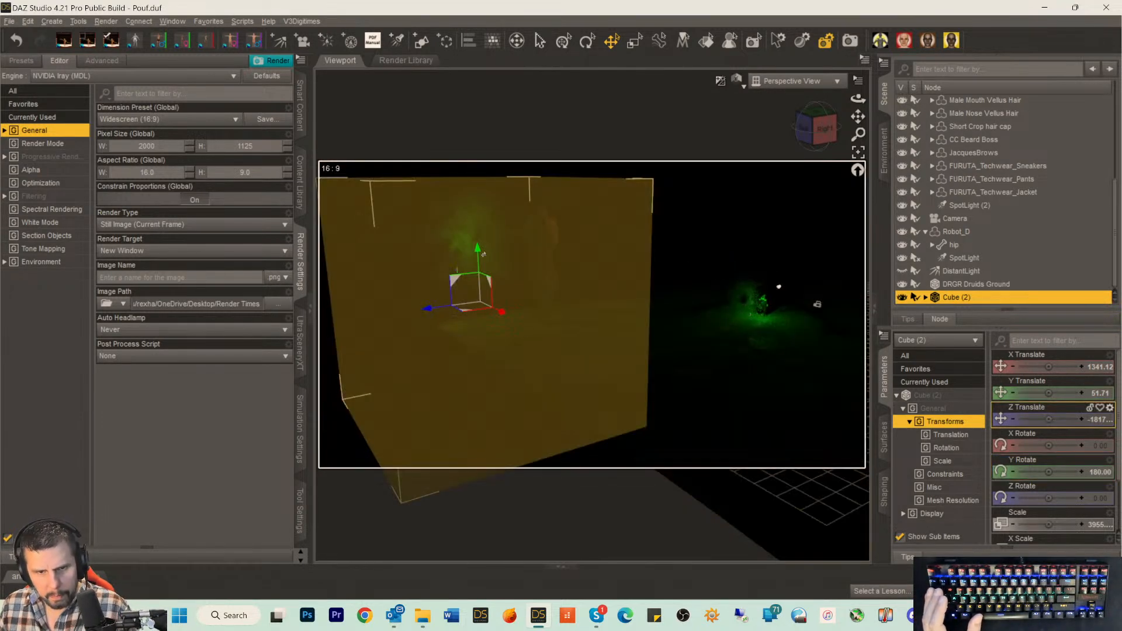
Shift Cube (2) to a Y Translate of about -11.5 and an X Translate of about 1307.
left_click_drag(477, 252, 507, 261)
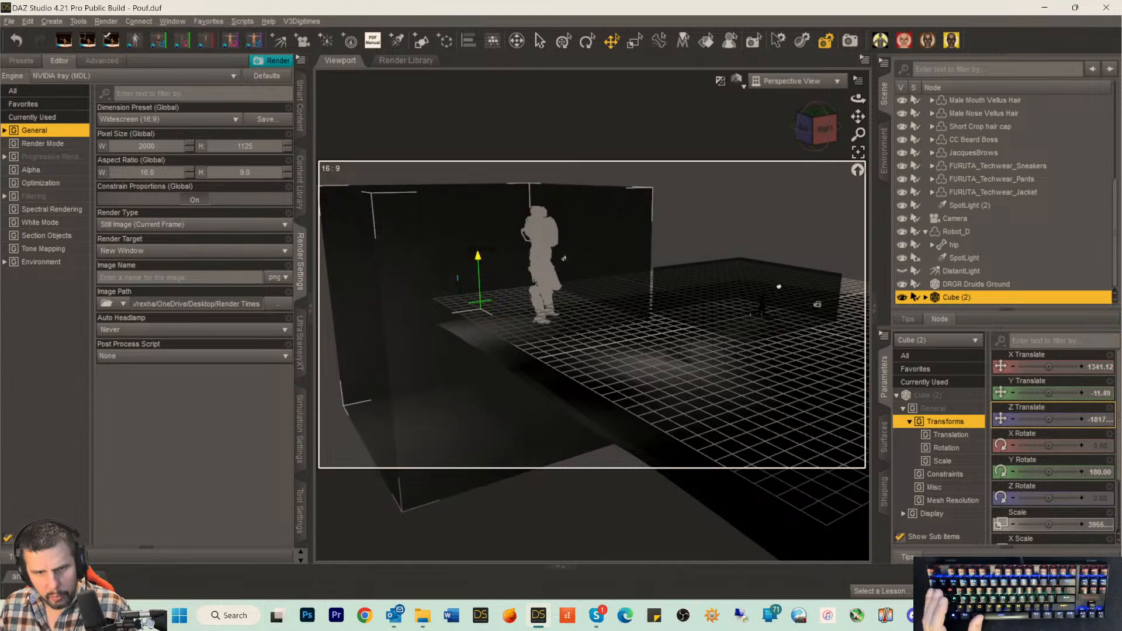
left_click(793, 79)
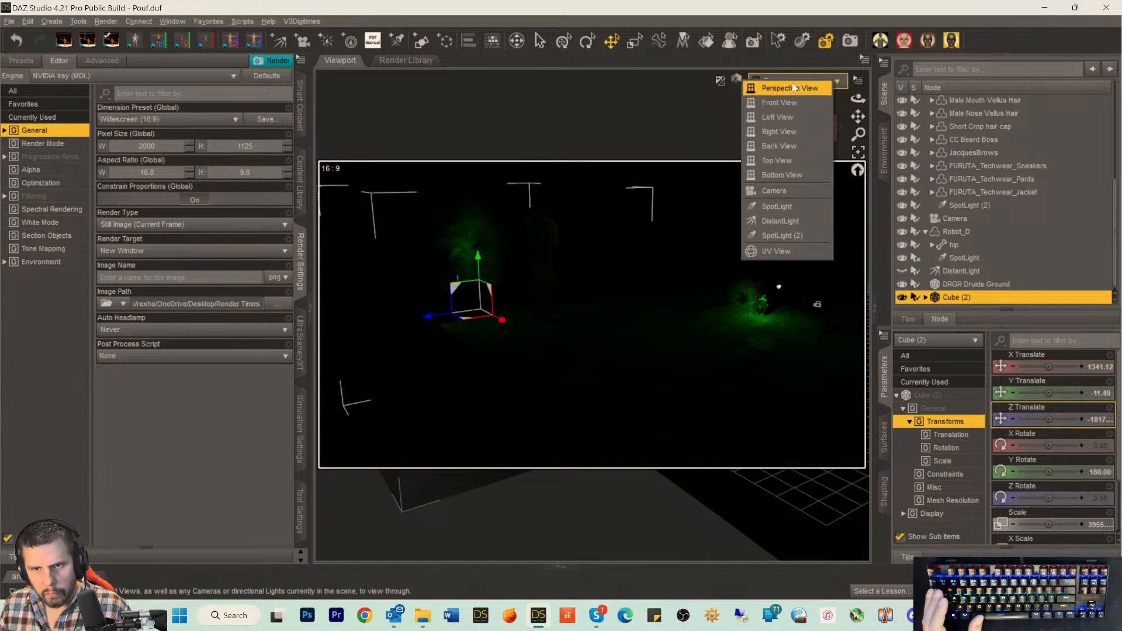
left_click(885, 7)
mouse_move(832, 128)
left_mouse_down()
mouse_move(917, 129)
mouse_move(816, 129)
left_mouse_up()
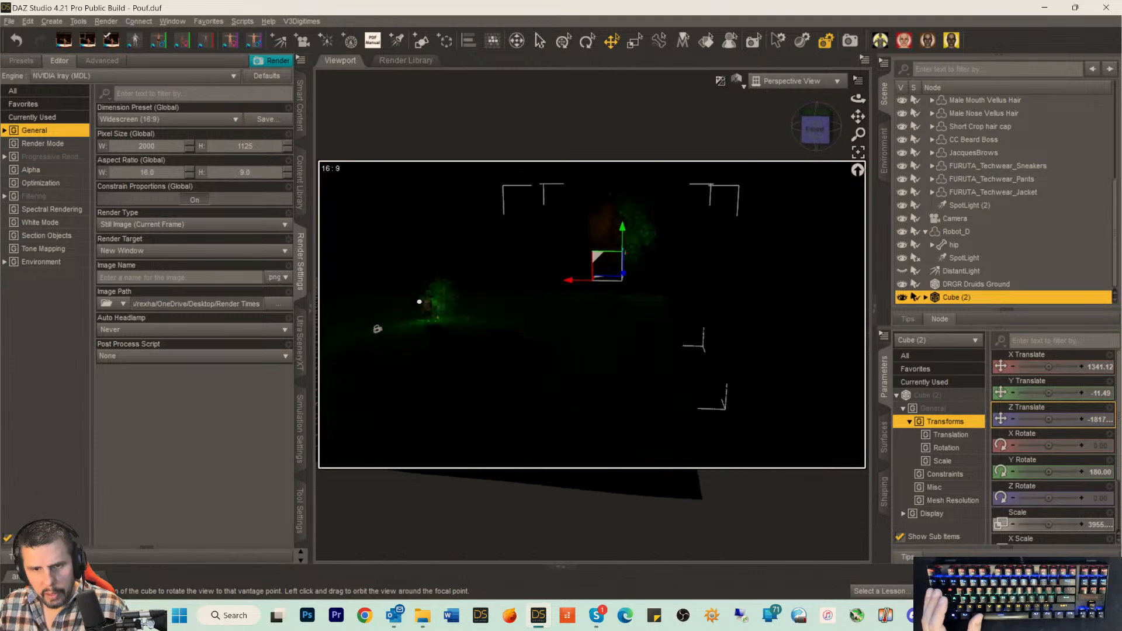
left_click(816, 129)
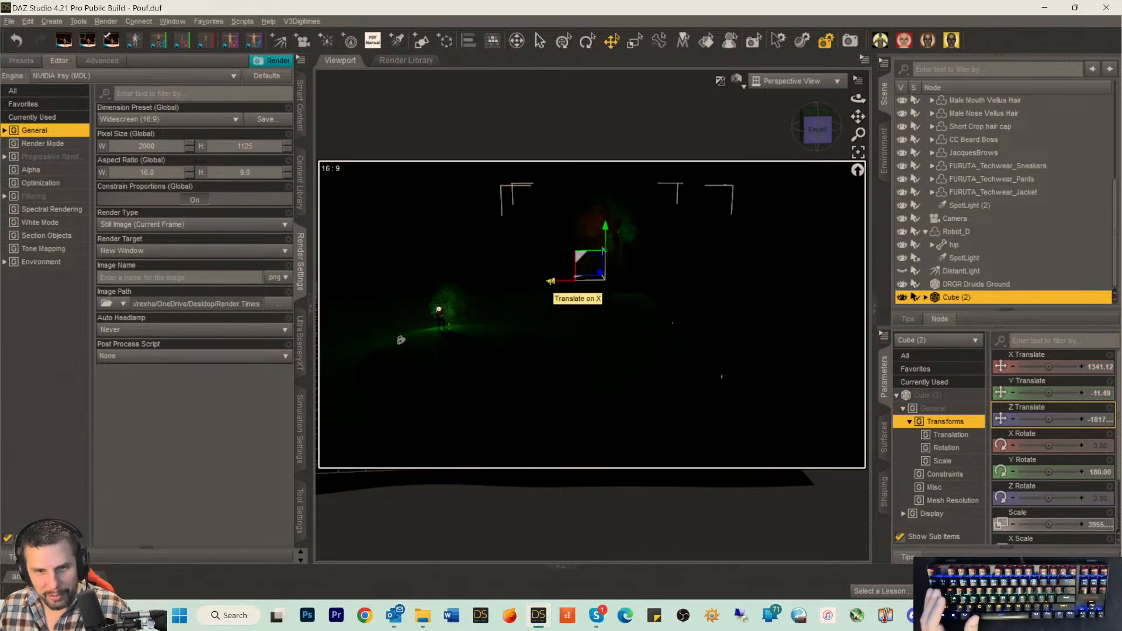
left_click_drag(549, 281, 546, 281)
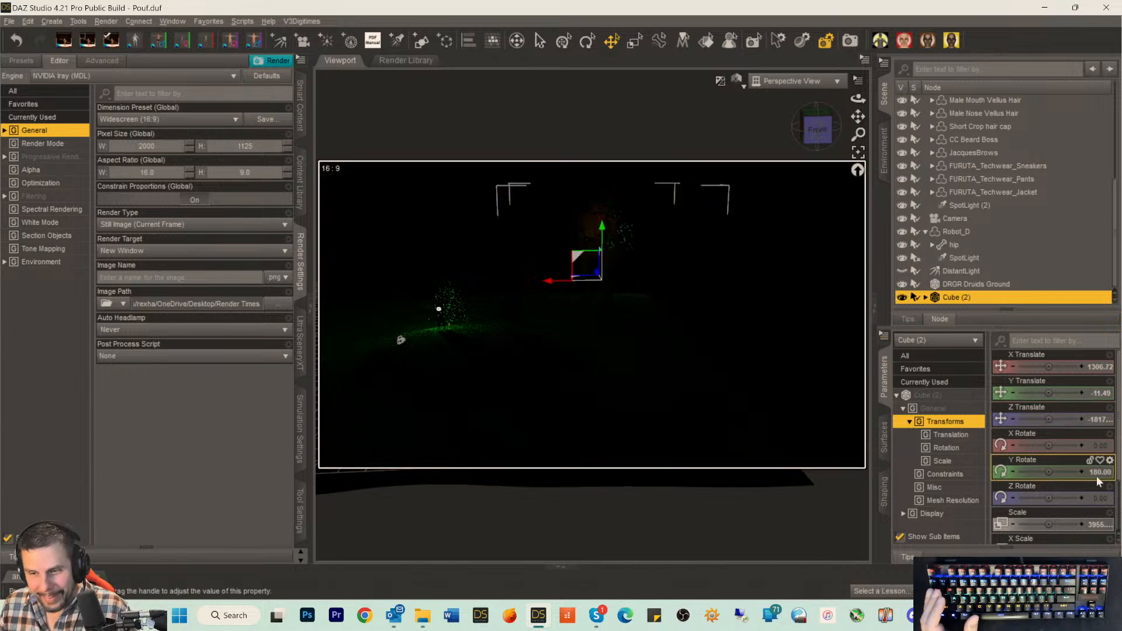
Try enlarging Cube (2)'s overall Scale to about 5955%.
left_click(1093, 524)
left_click(1055, 524)
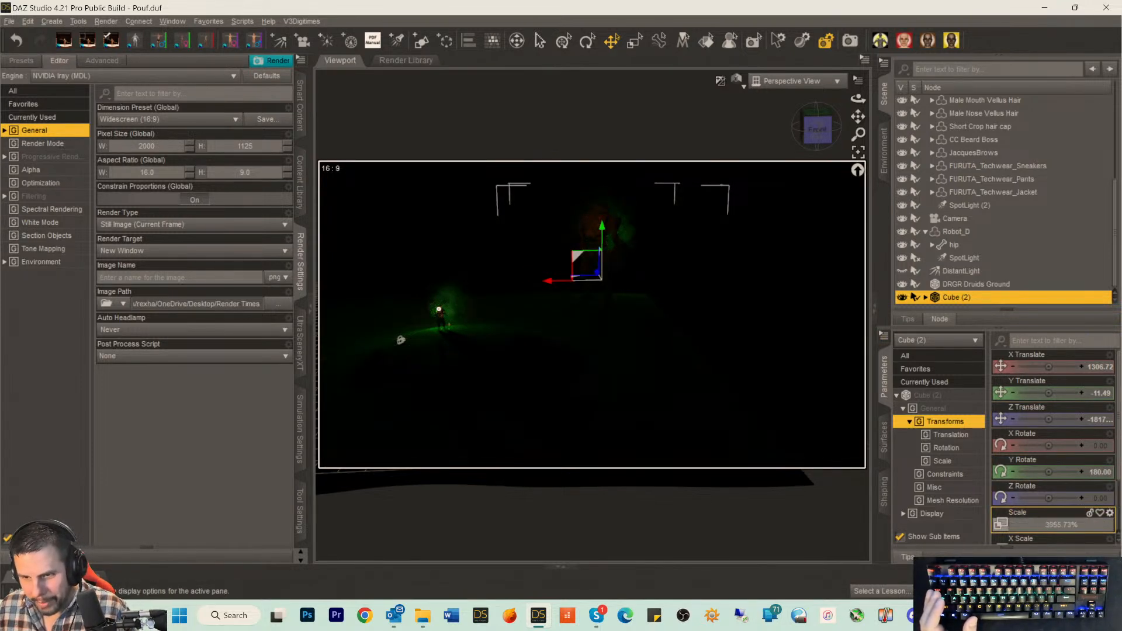
key("Delete")
type("5")
key("Return")
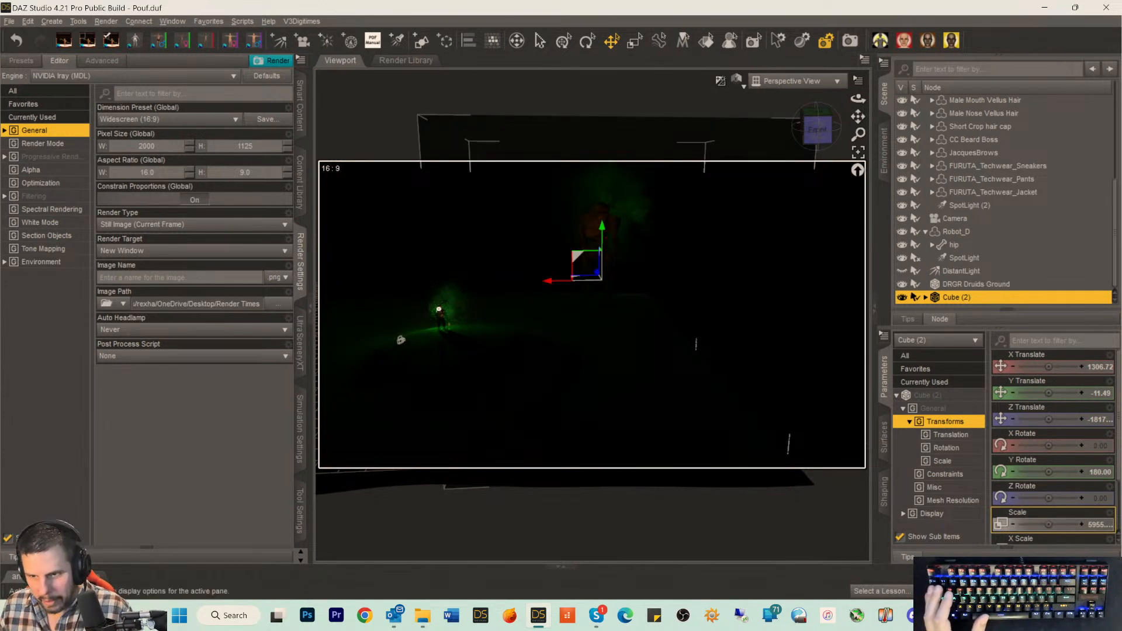
Set Cube (2)'s overall Scale to about 9955%.
left_click(1091, 525)
left_click(1027, 527)
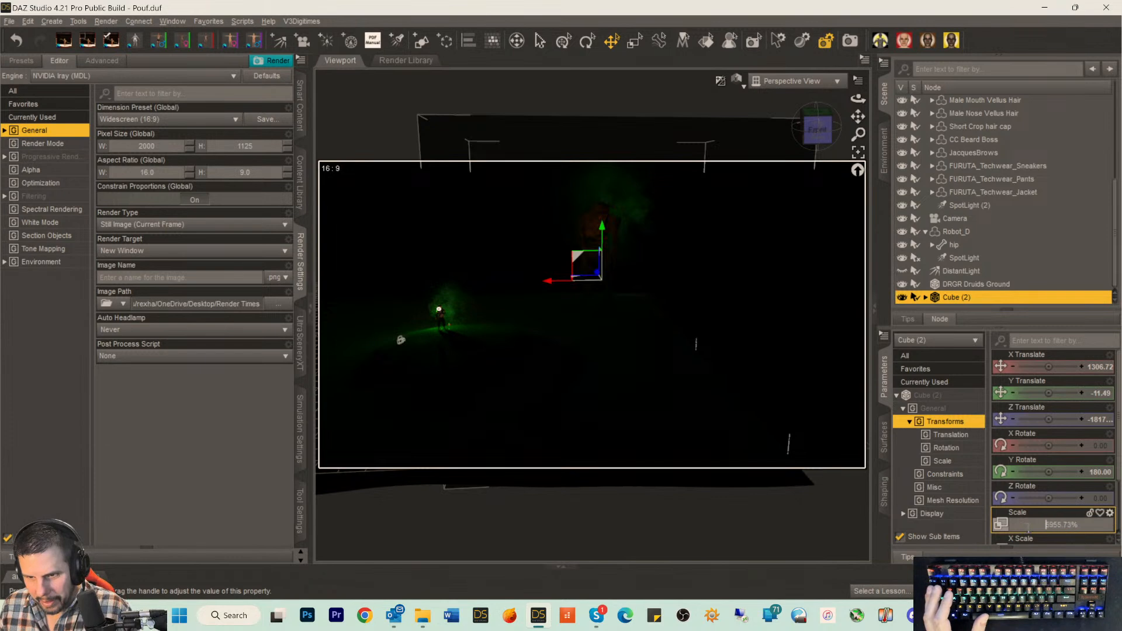
key("Delete")
type("9")
key("Return")
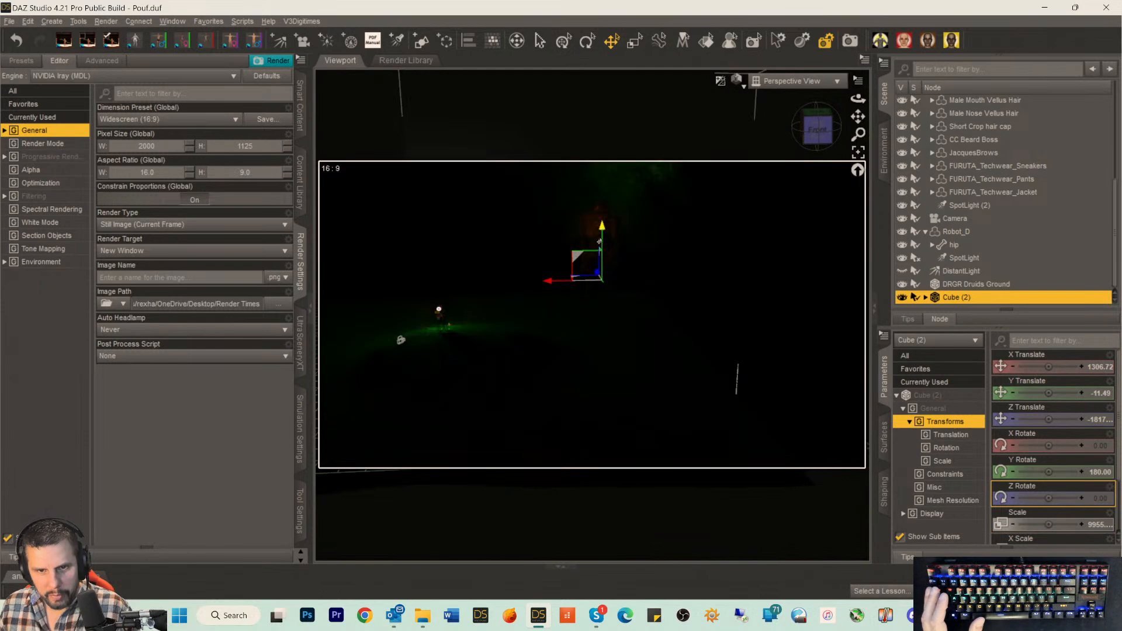
Lower Cube (2) to a Y Translate of about -605 and check the fog through the scene Camera.
left_click_drag(602, 227, 595, 273)
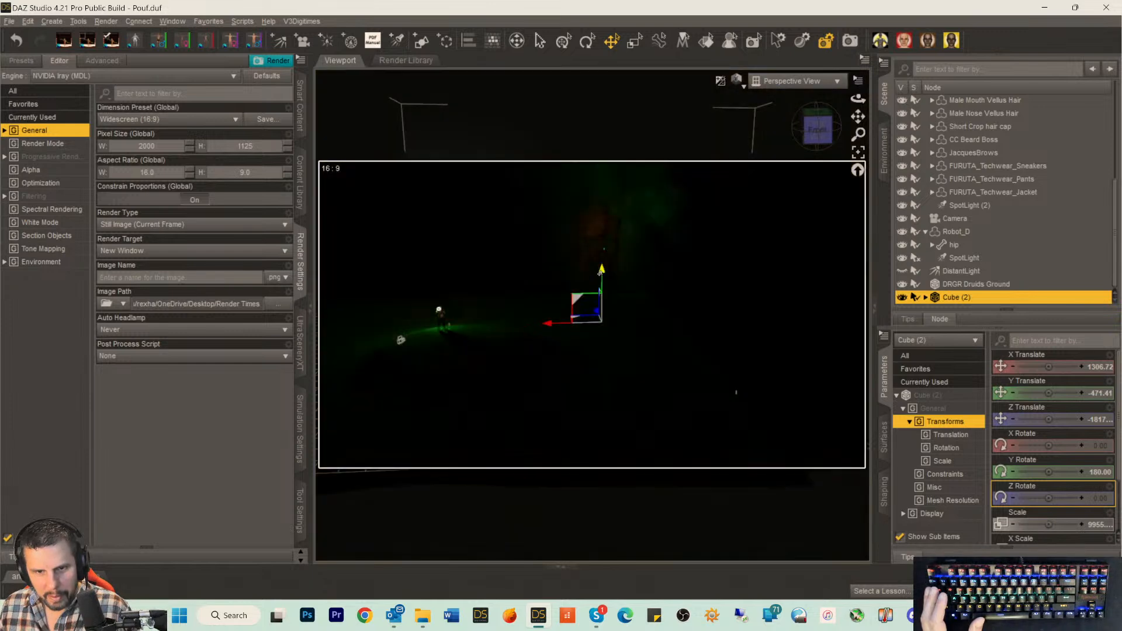
left_click_drag(596, 273, 599, 283)
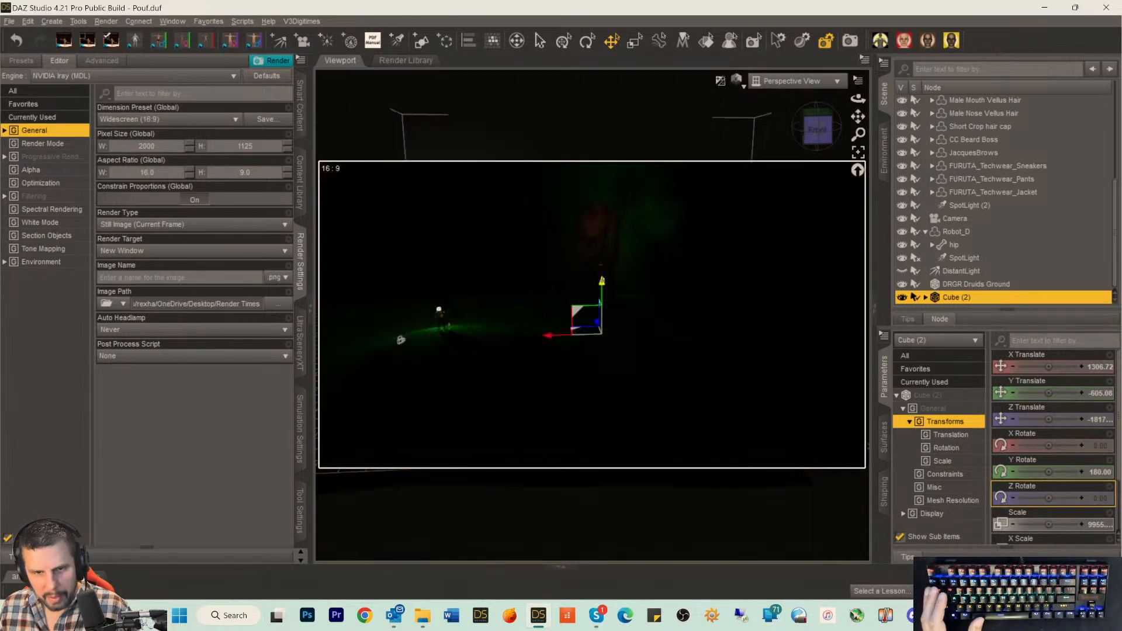
left_click(791, 81)
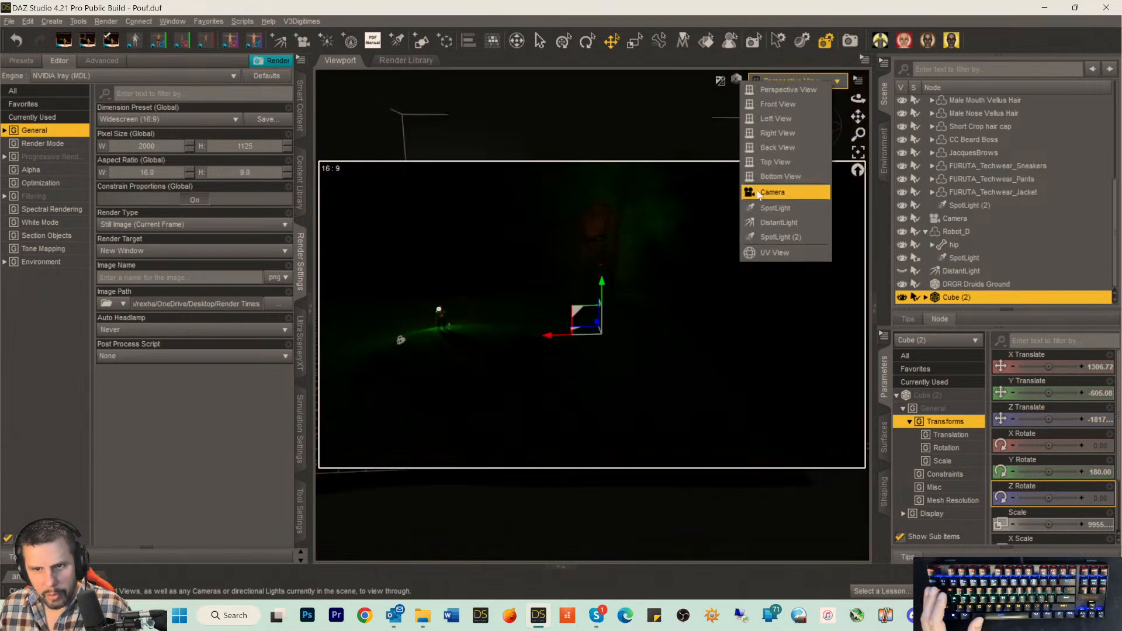
left_click(772, 192)
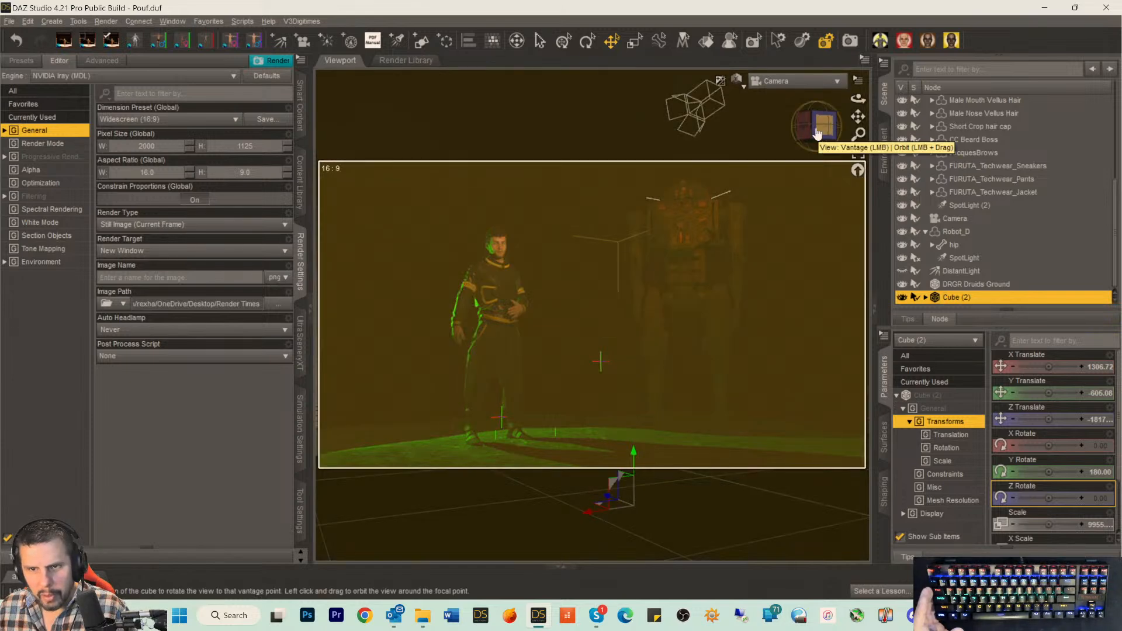
Examine where Cube and Cube (2) sit relative to the figure and robot by framing each one in Perspective View.
left_click(762, 81)
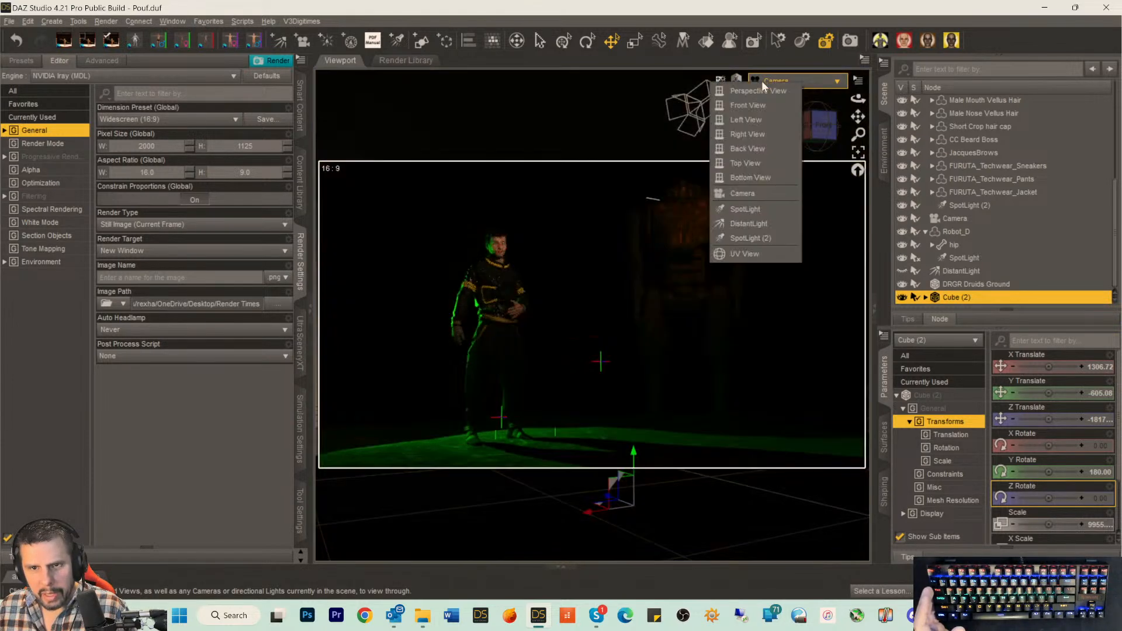
left_click(760, 91)
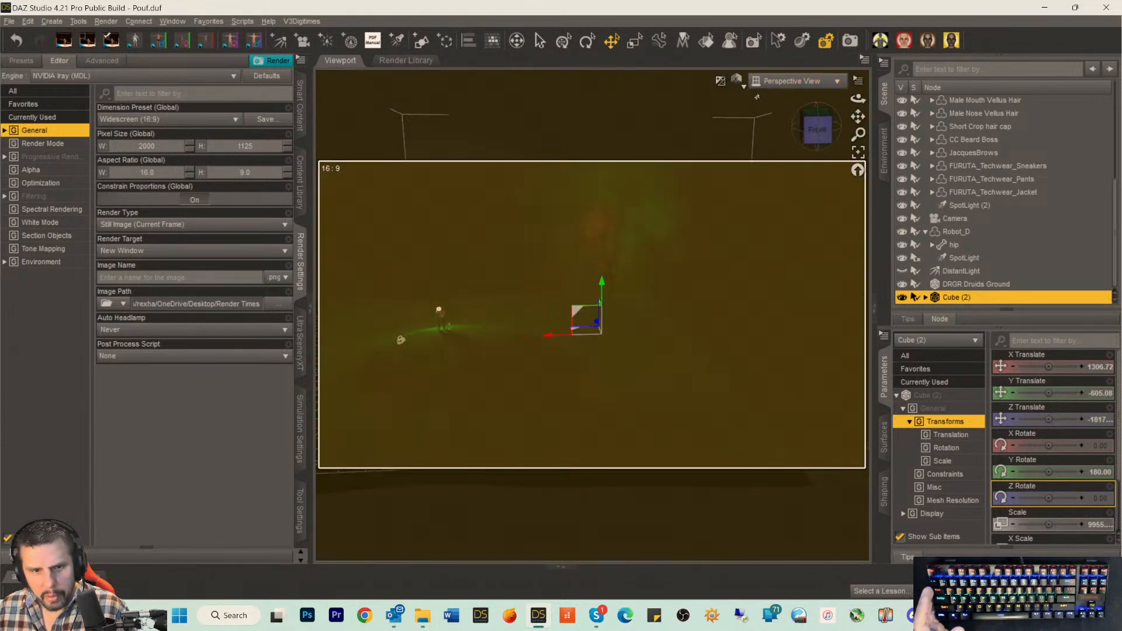
scroll(988, 263, "up", 5)
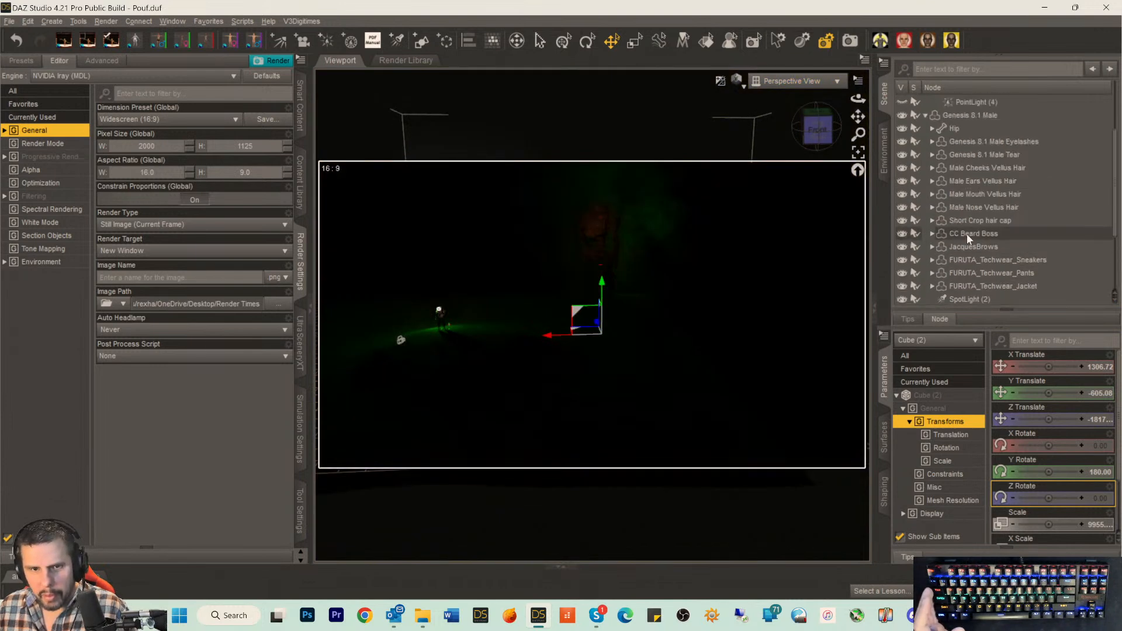
left_click(937, 128)
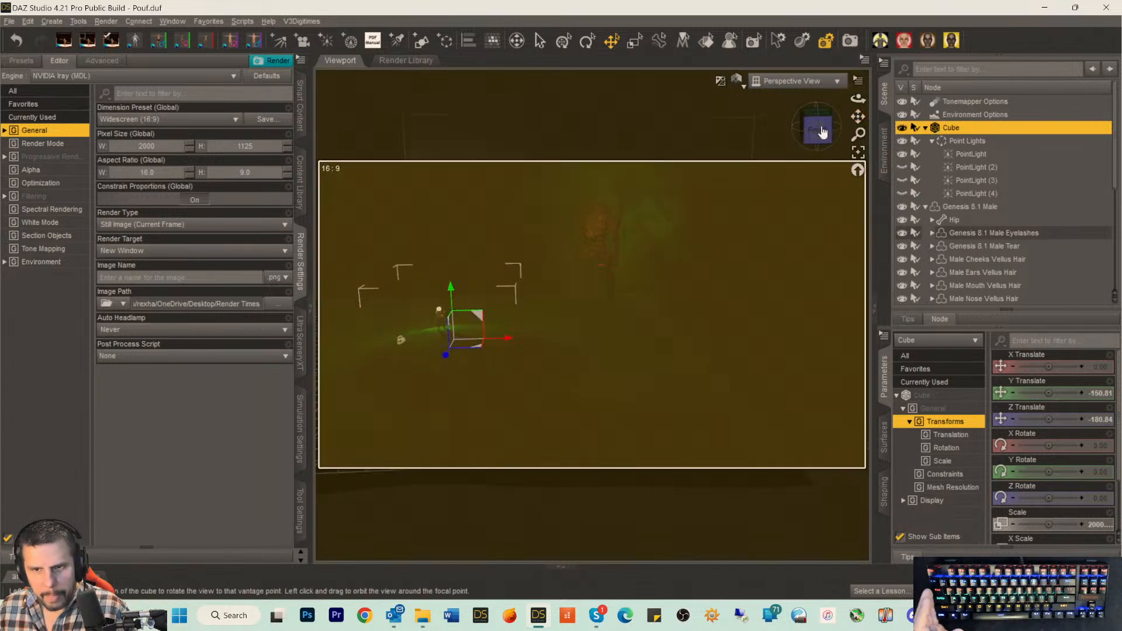
mouse_move(810, 128)
left_mouse_down()
mouse_move(854, 130)
mouse_move(748, 130)
mouse_move(812, 137)
left_mouse_up()
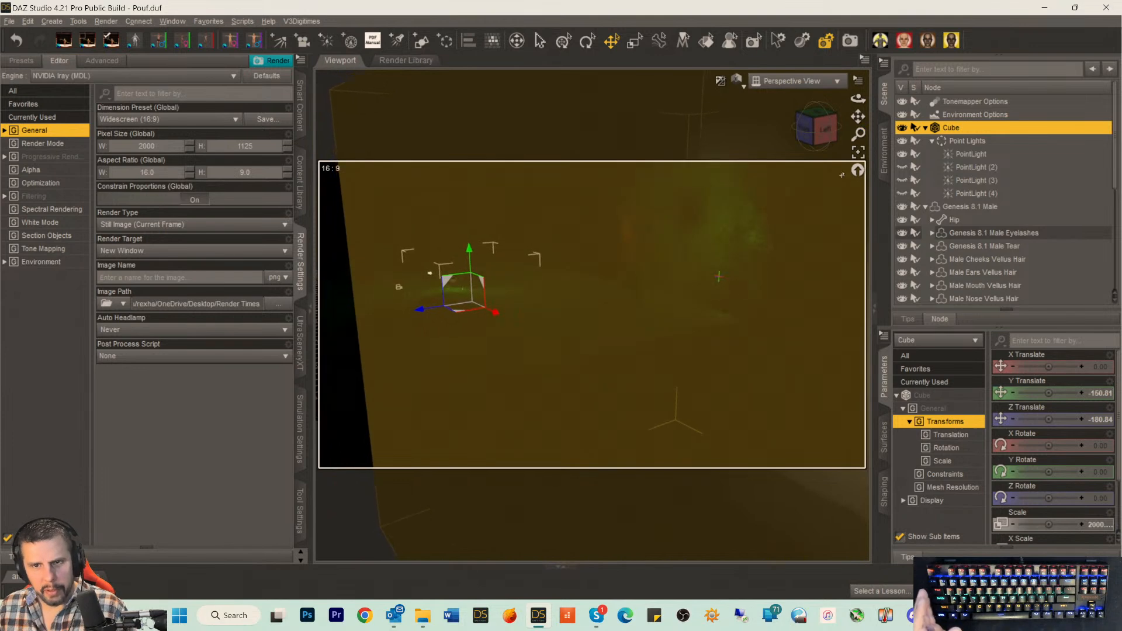
left_click(859, 152)
scroll(810, 192, "down", 5)
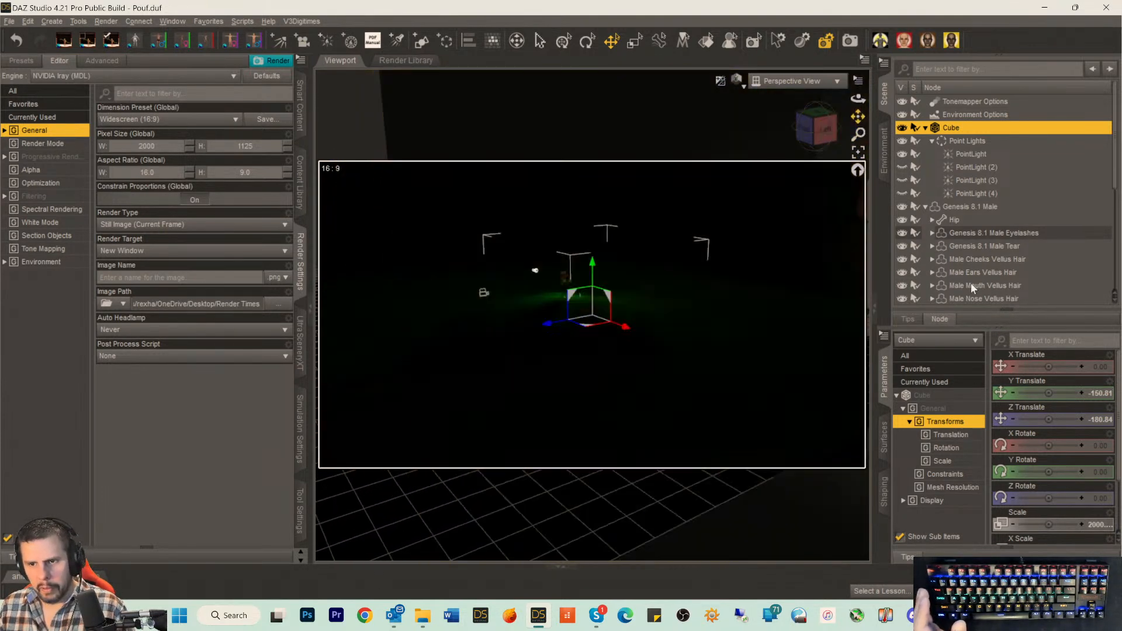
scroll(969, 275, "down", 6)
left_click(946, 296)
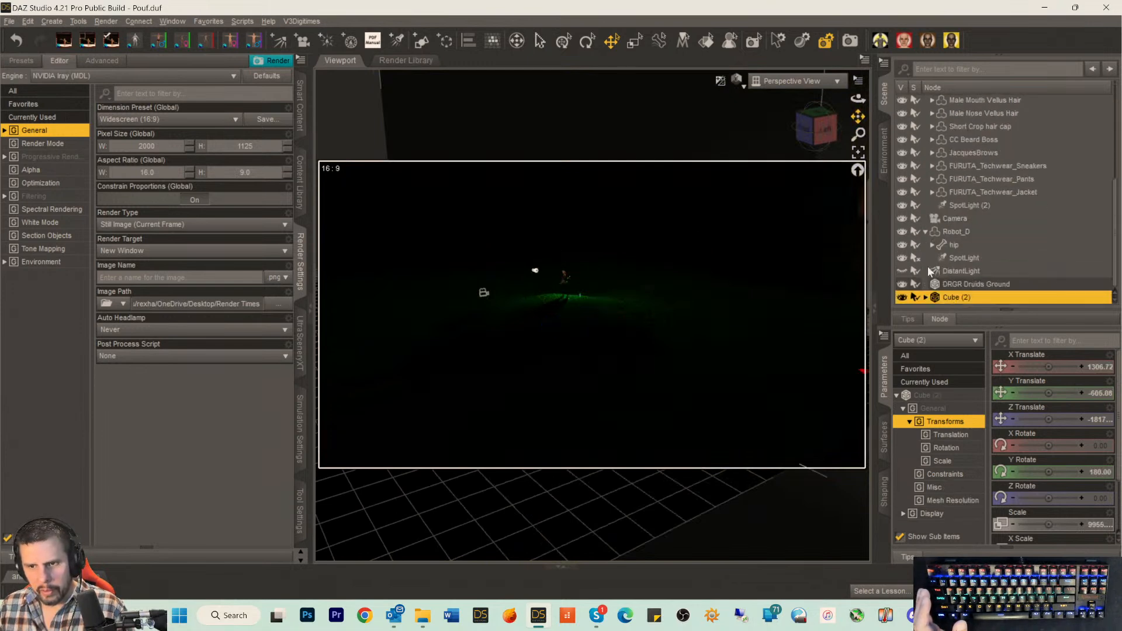
left_click(859, 153)
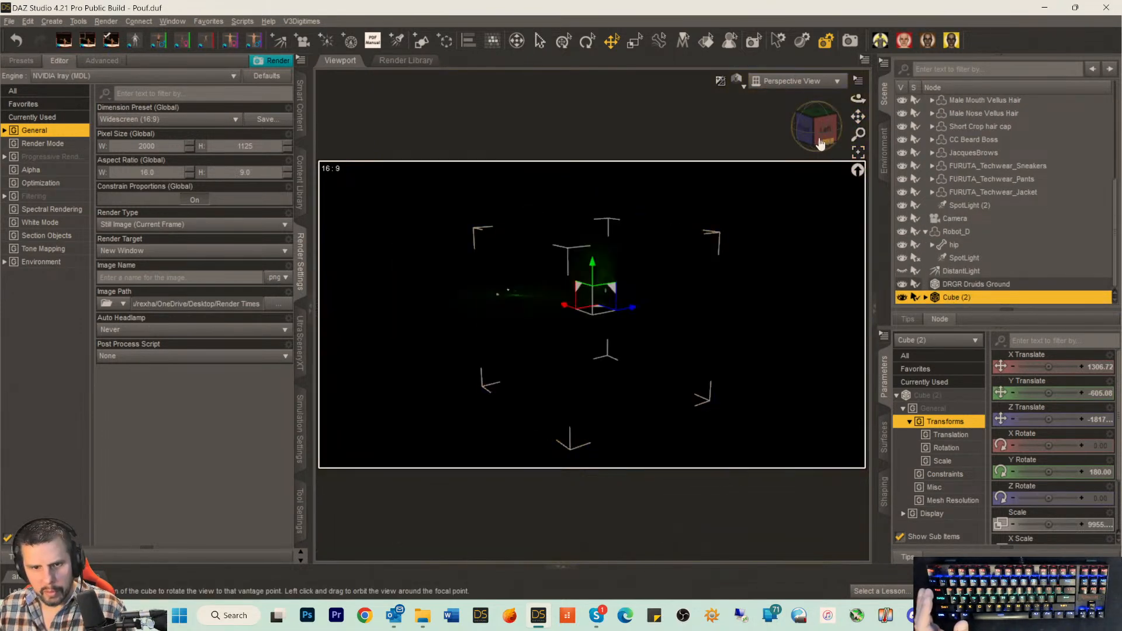
left_click_drag(827, 129, 816, 133)
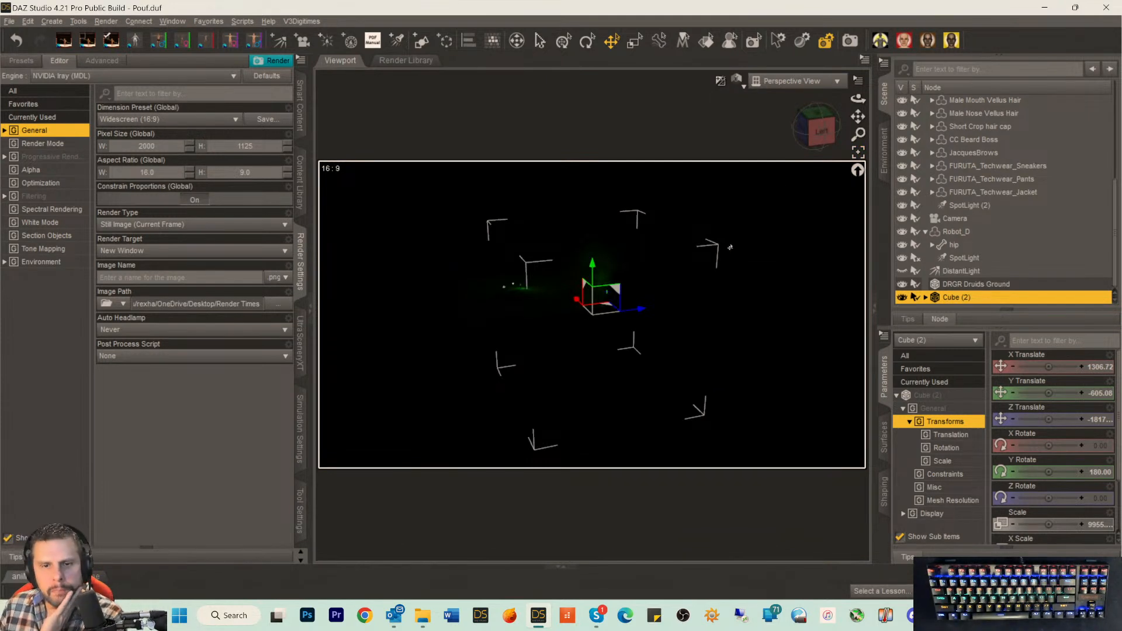
Move Cube (2) to an X Translate of about 115 and check the fog through the scene Camera.
left_click_drag(576, 301, 565, 290)
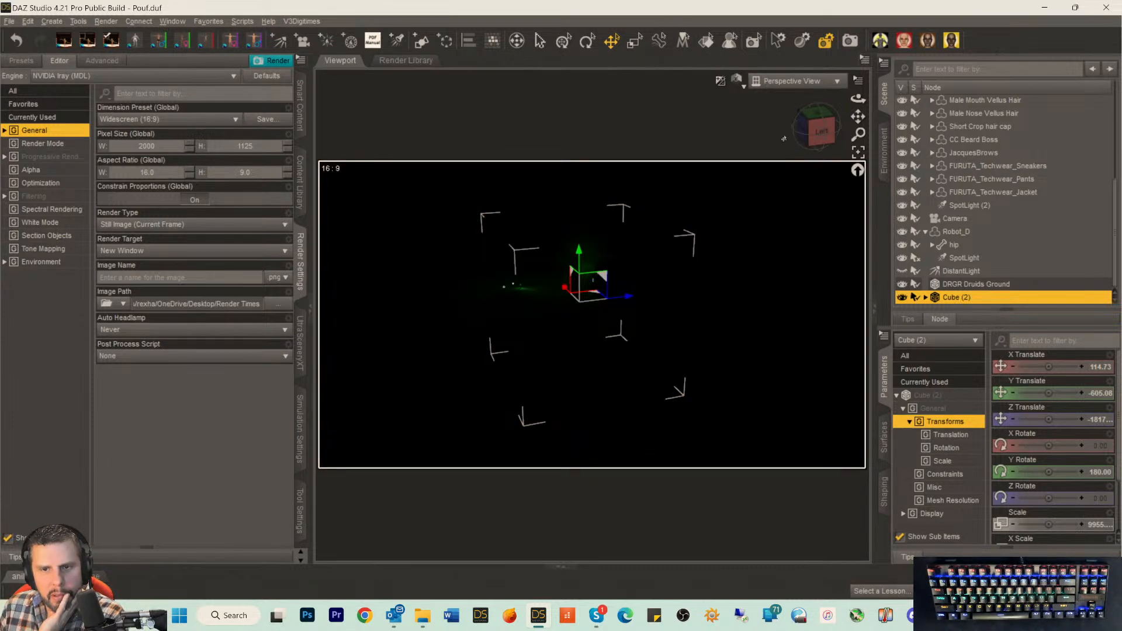
left_click(795, 80)
left_click(780, 187)
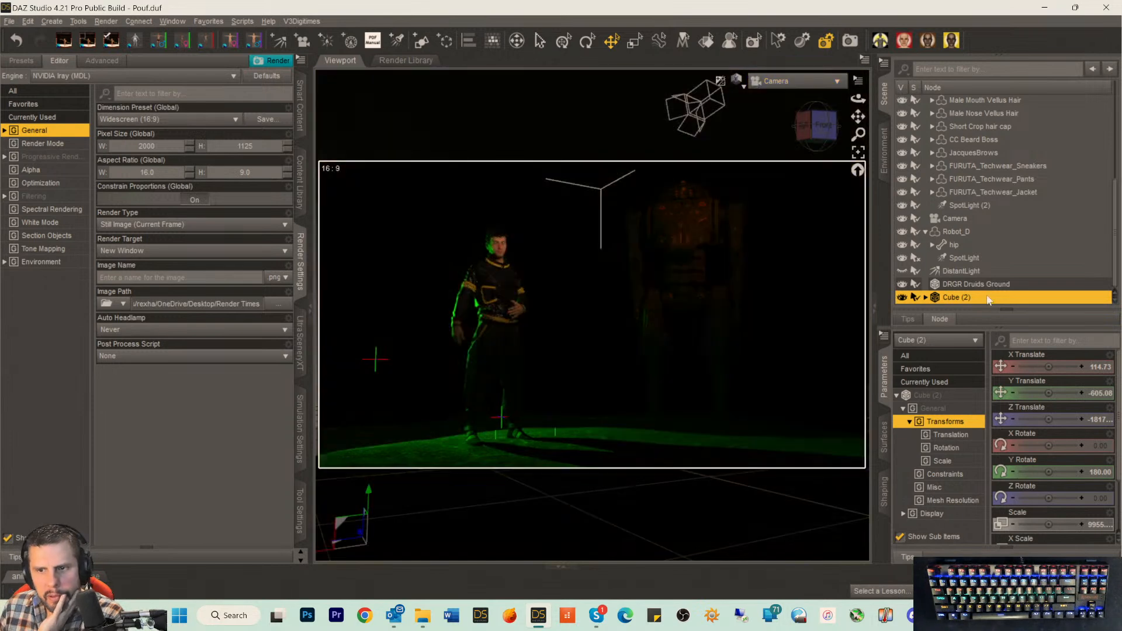
Compare the scene with Cube (2) hidden and shown, and delete Cube (2) from the scene.
left_click(902, 297)
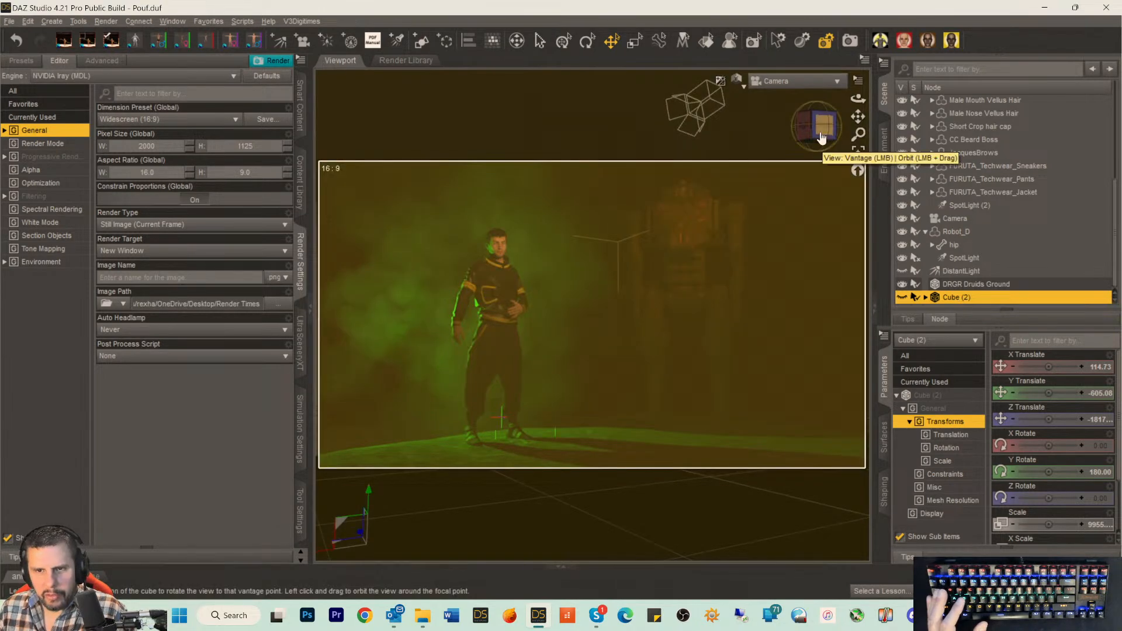
left_click(819, 133)
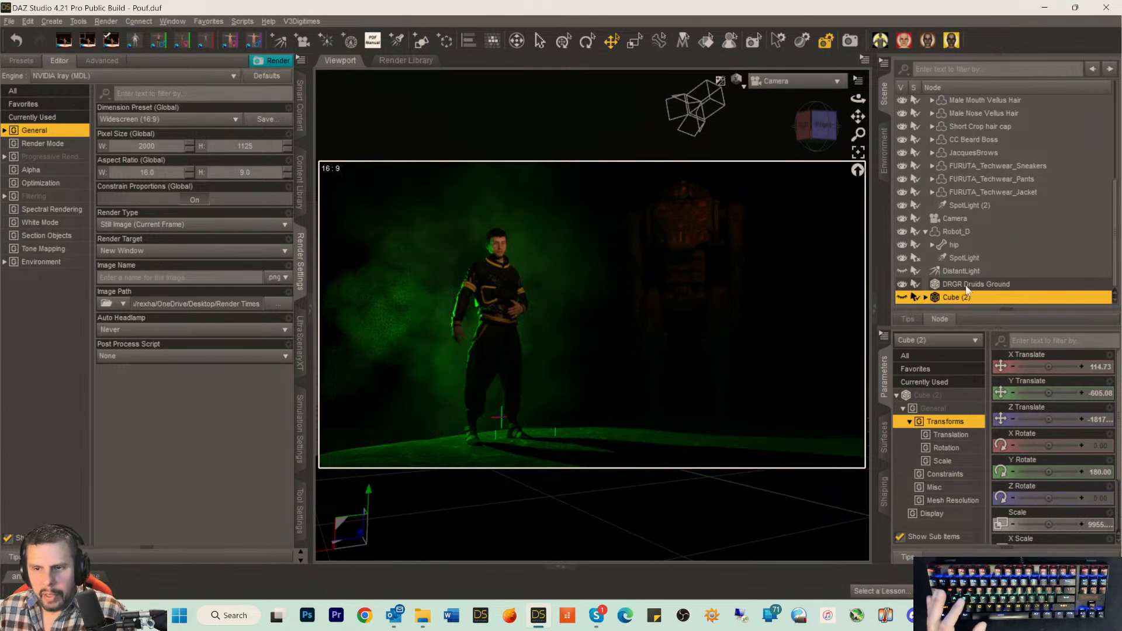
left_click(902, 298)
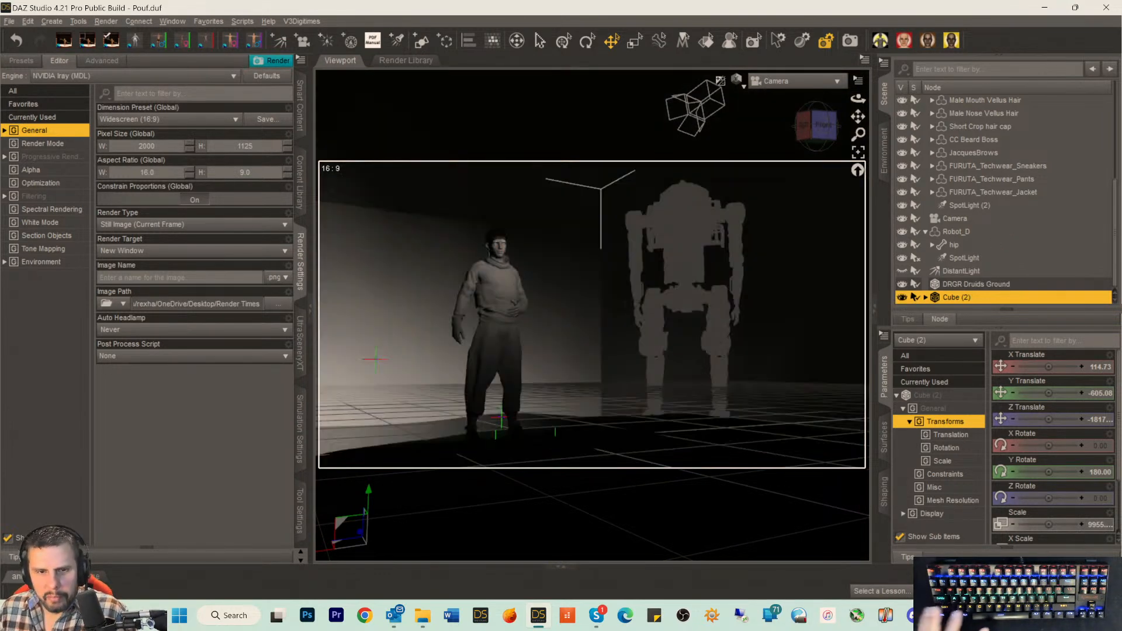
left_click(900, 298)
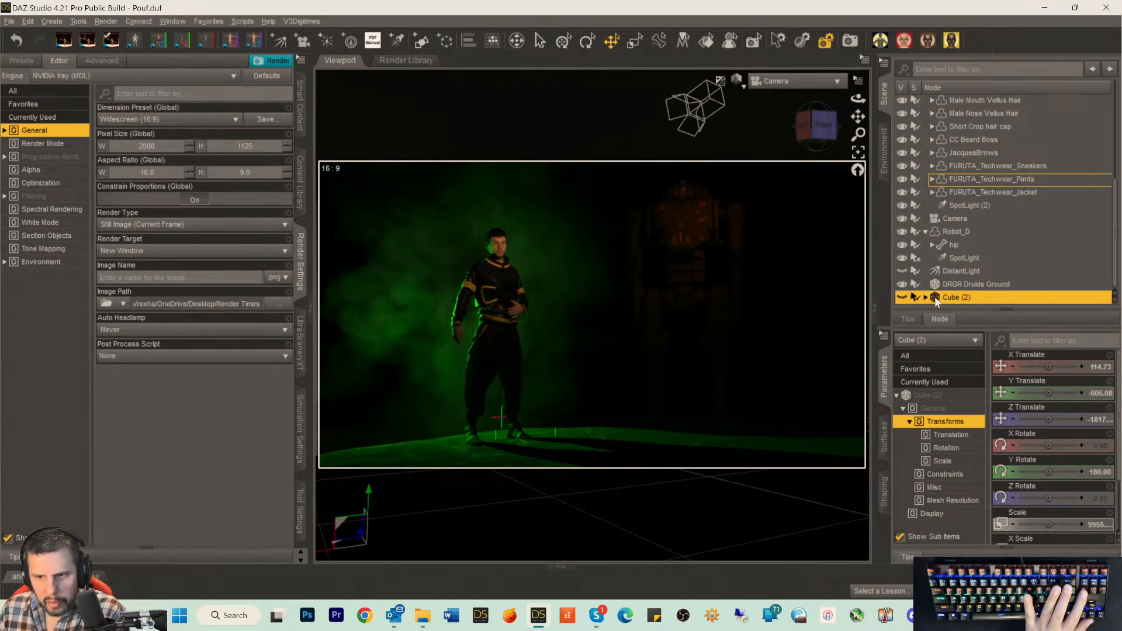
key("Delete")
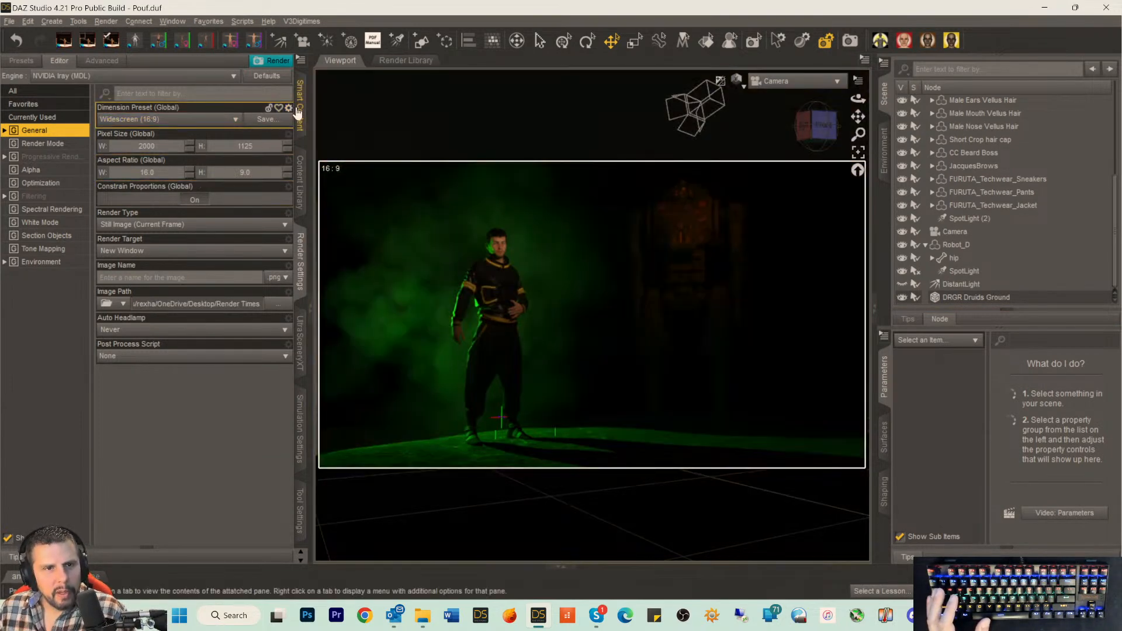
Search the Smart Content files for "magic".
left_click(300, 105)
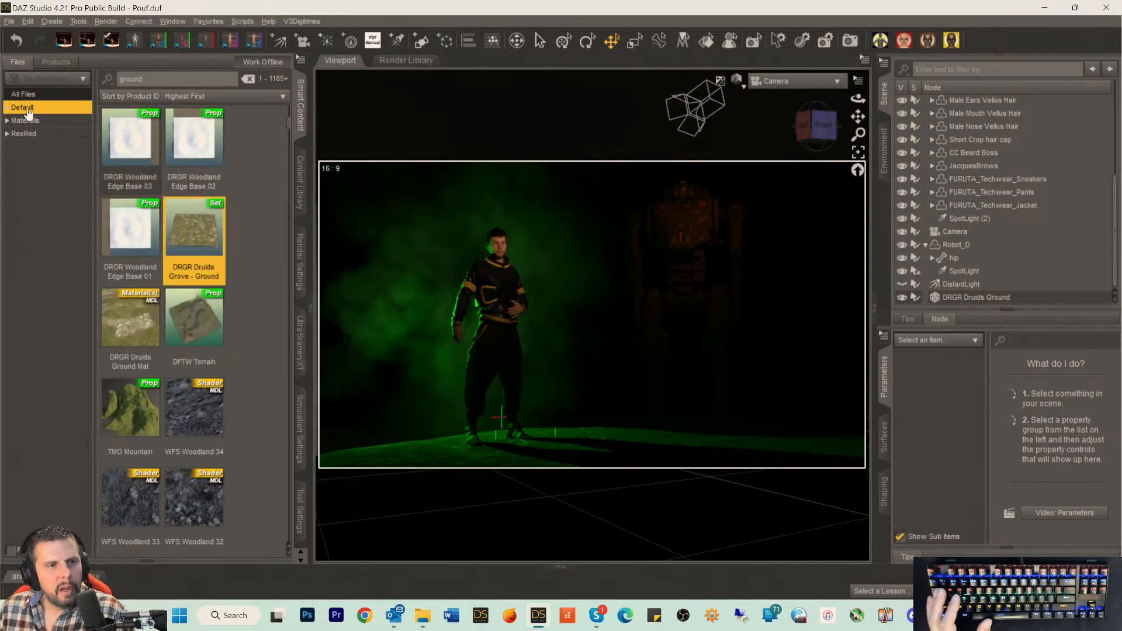
left_click(48, 64)
left_click(28, 66)
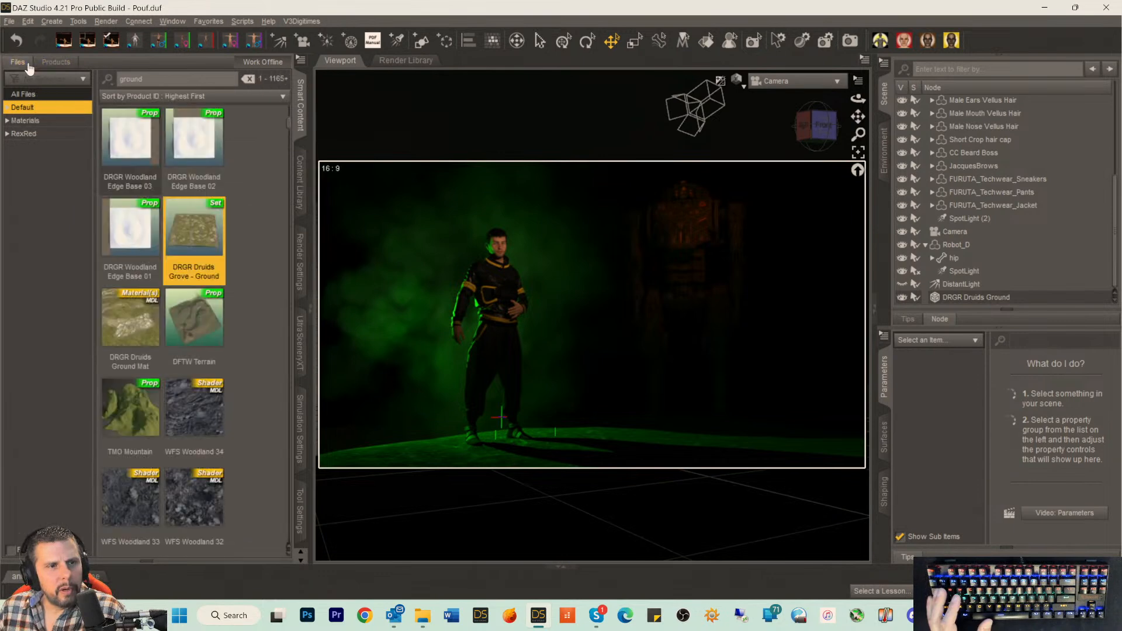
key("ctrl+a")
type("magic")
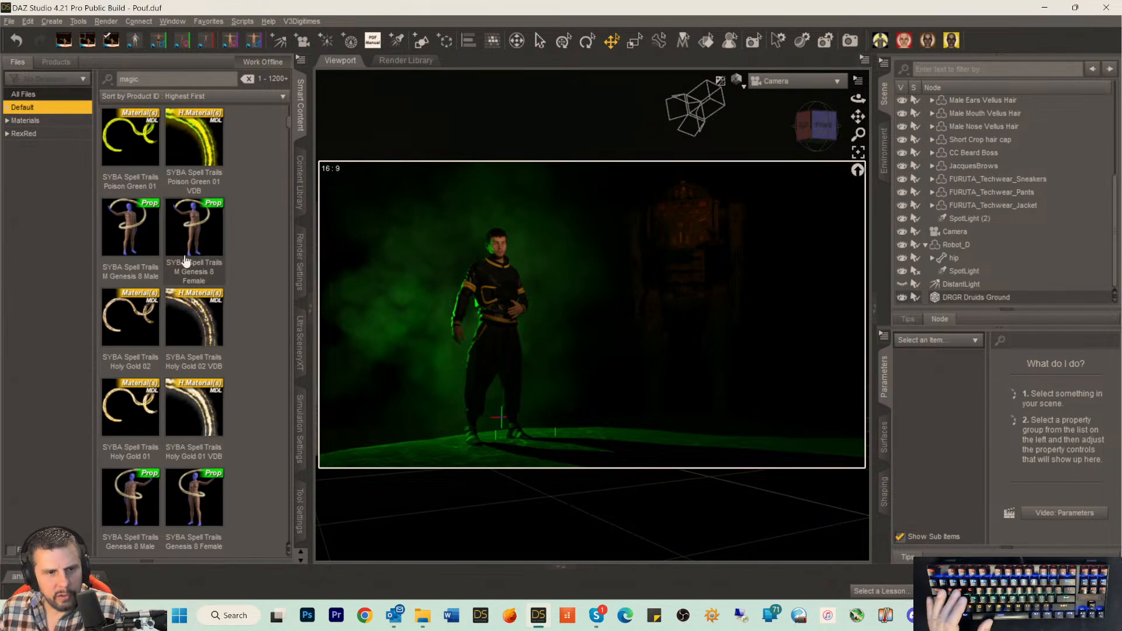
Look through the magic search results for an effect prop suited to the robot.
scroll(185, 257, "down", 10)
scroll(185, 258, "down", 10)
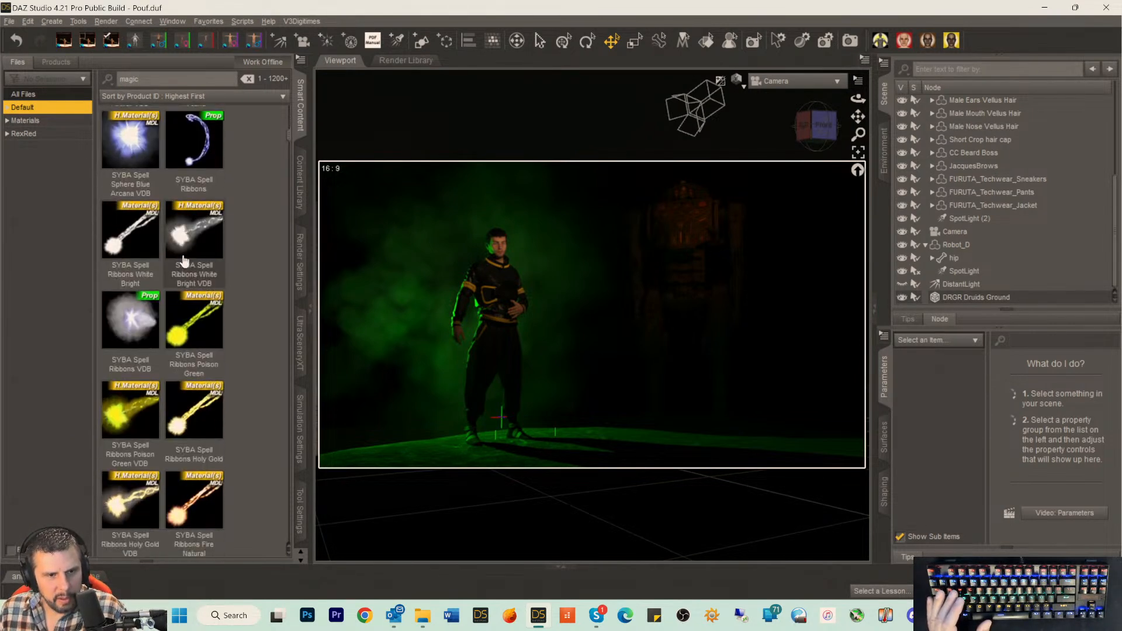
scroll(196, 280, "down", 10)
scroll(204, 287, "down", 10)
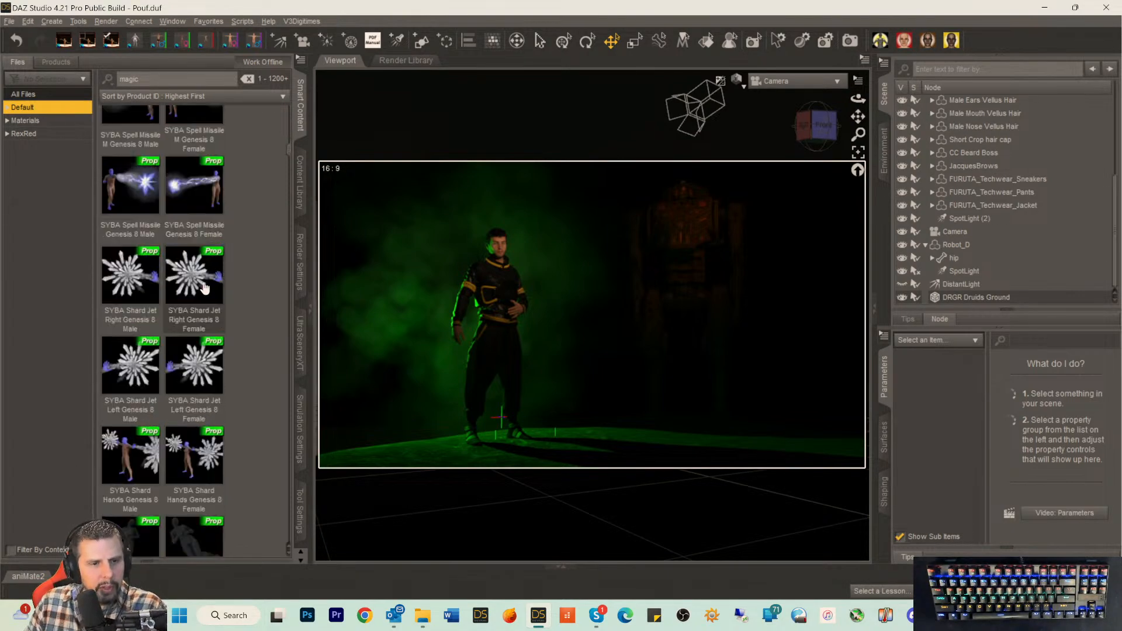
scroll(204, 286, "down", 10)
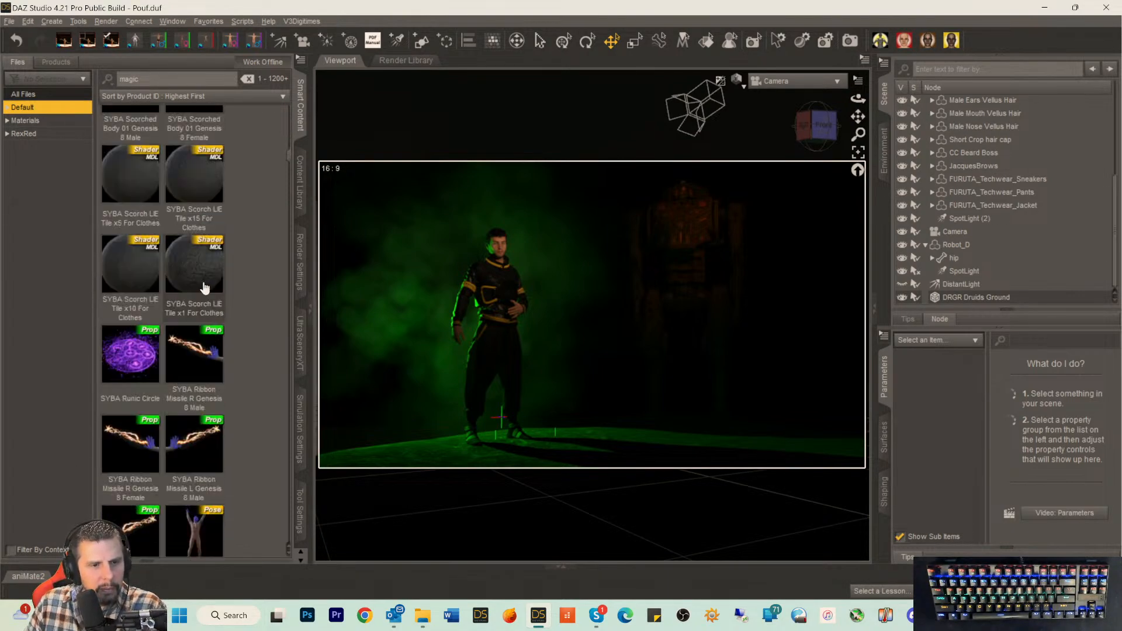
scroll(204, 287, "up", 5)
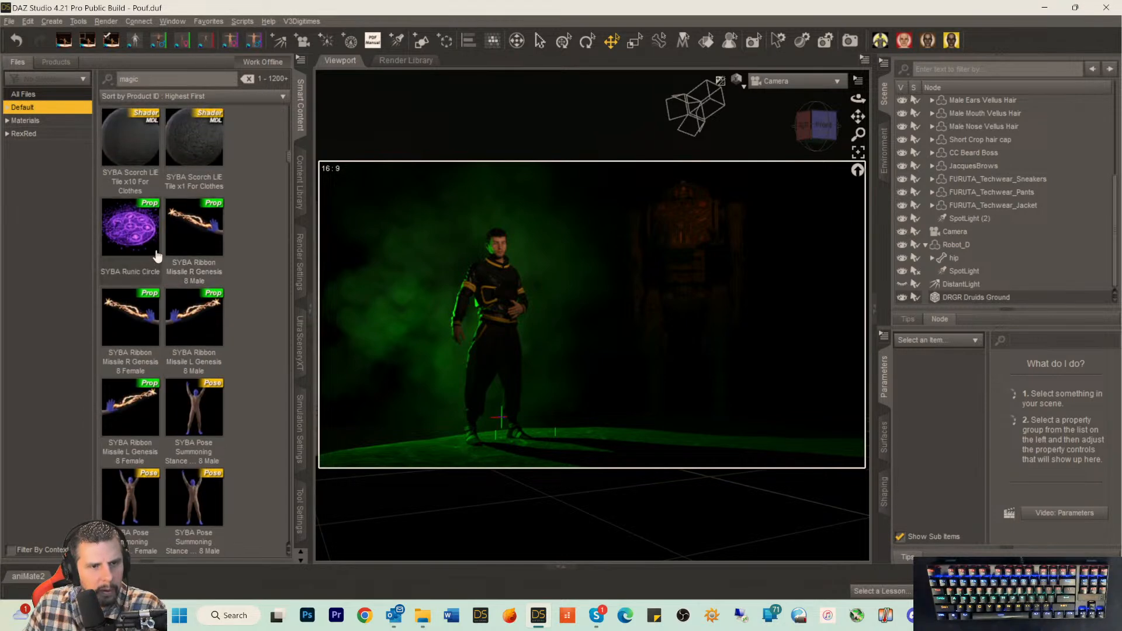
scroll(188, 252, "down", 10)
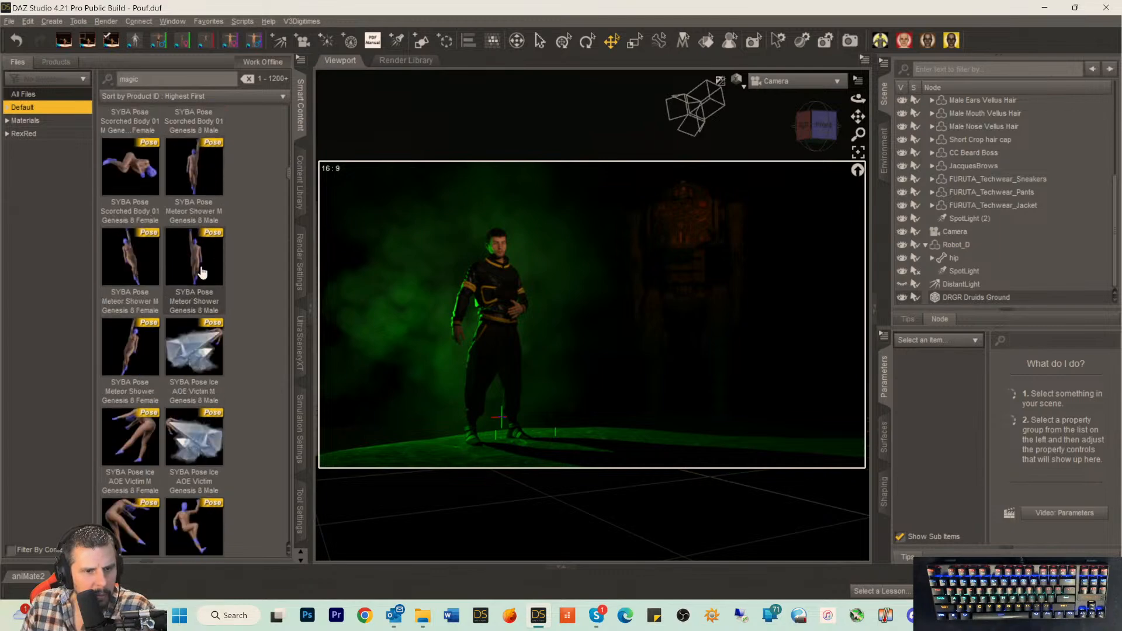
scroll(203, 271, "down", 5)
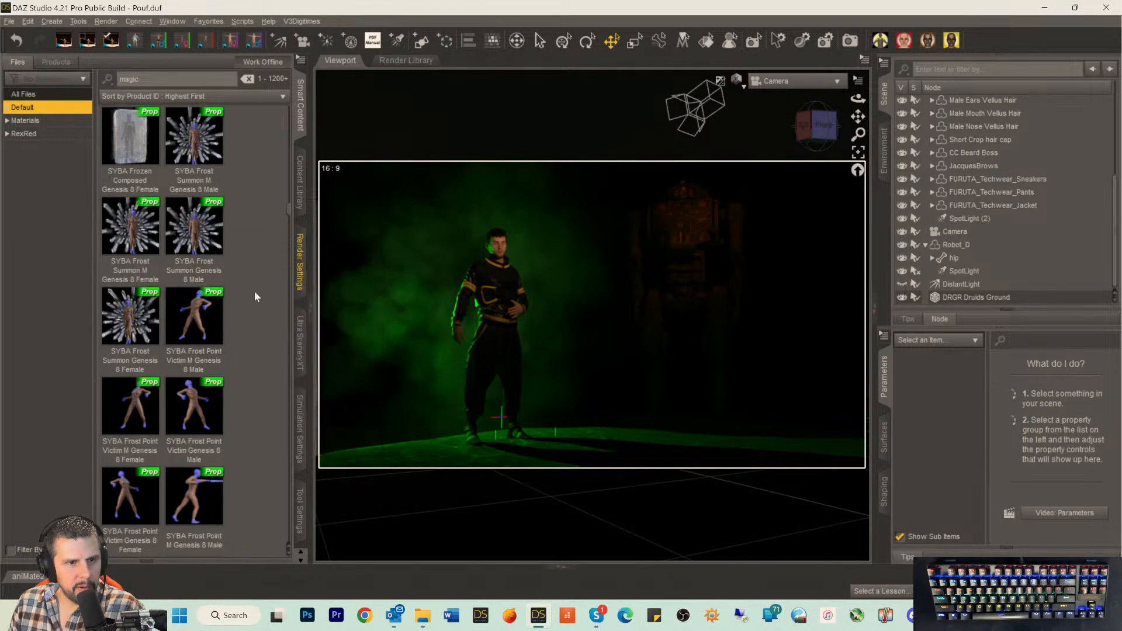
Load the SYBA Frost Summon Genesis 8 Male prop onto Robot_D.
double_click(205, 230)
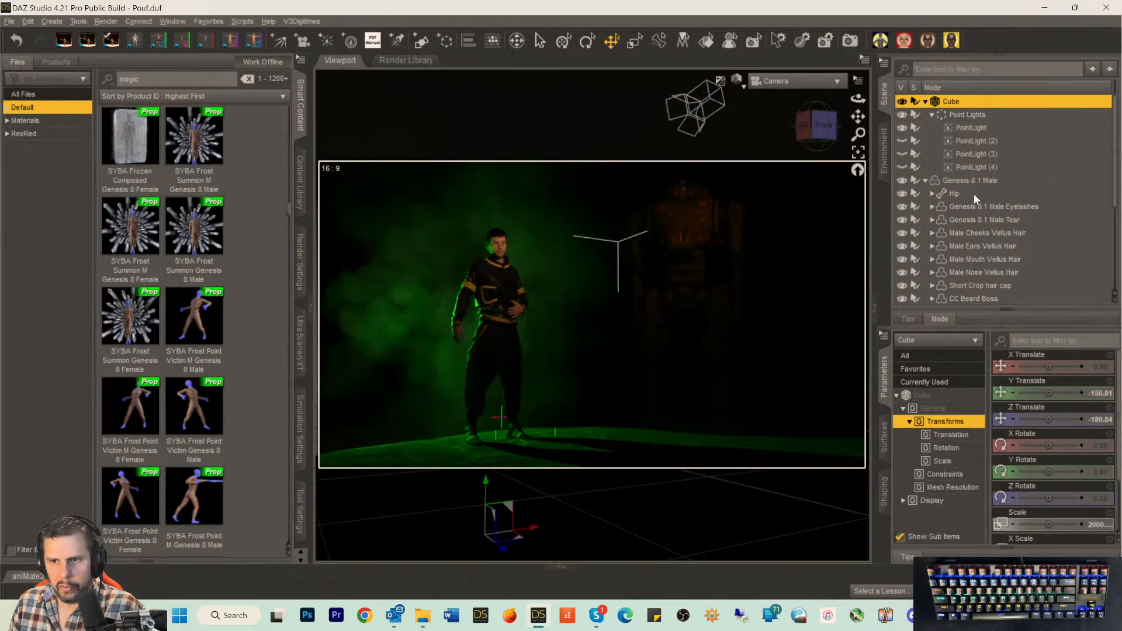
scroll(970, 223, "down", 4)
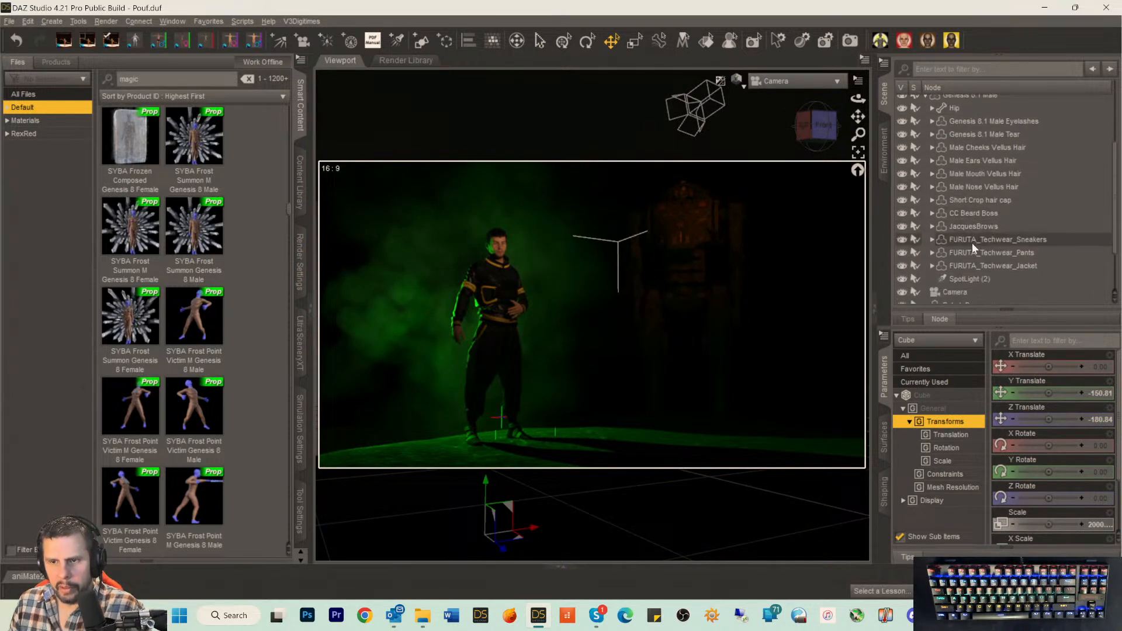
left_click(951, 246)
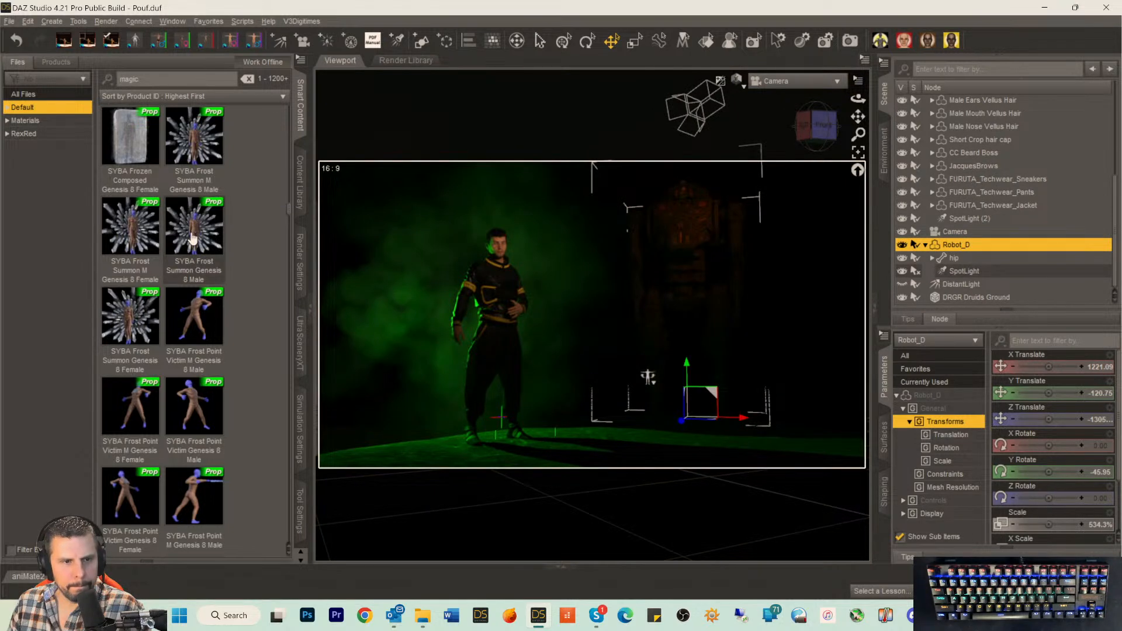
double_click(192, 239)
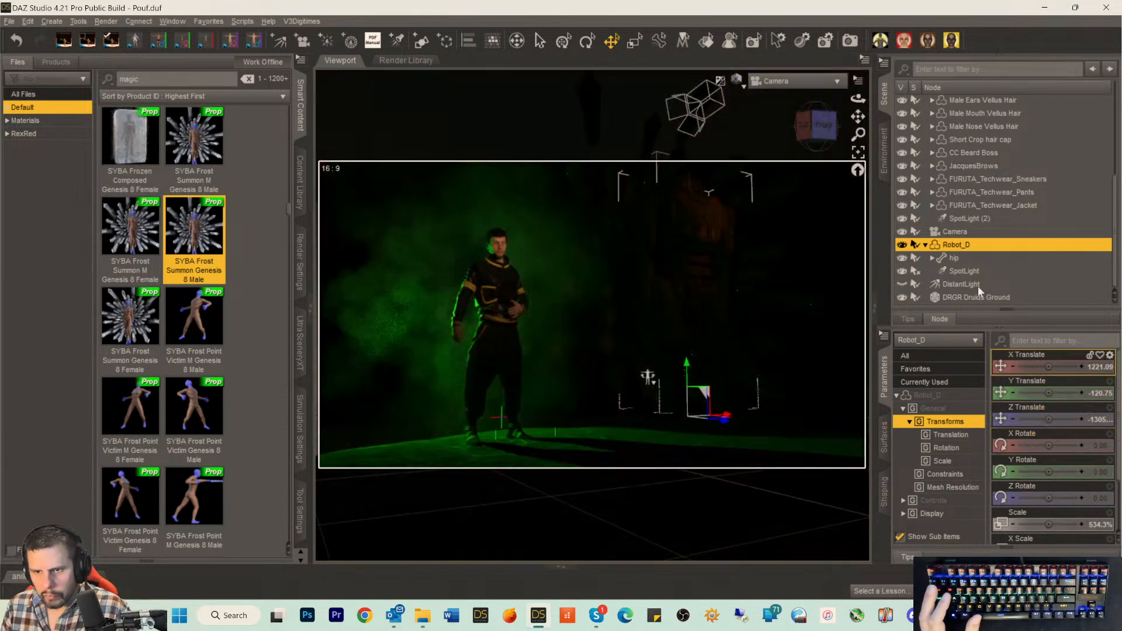
Expand Robot_D's hip in the scene hierarchy and select the SYBA Ice Shards VDB group beneath it.
left_click(938, 296)
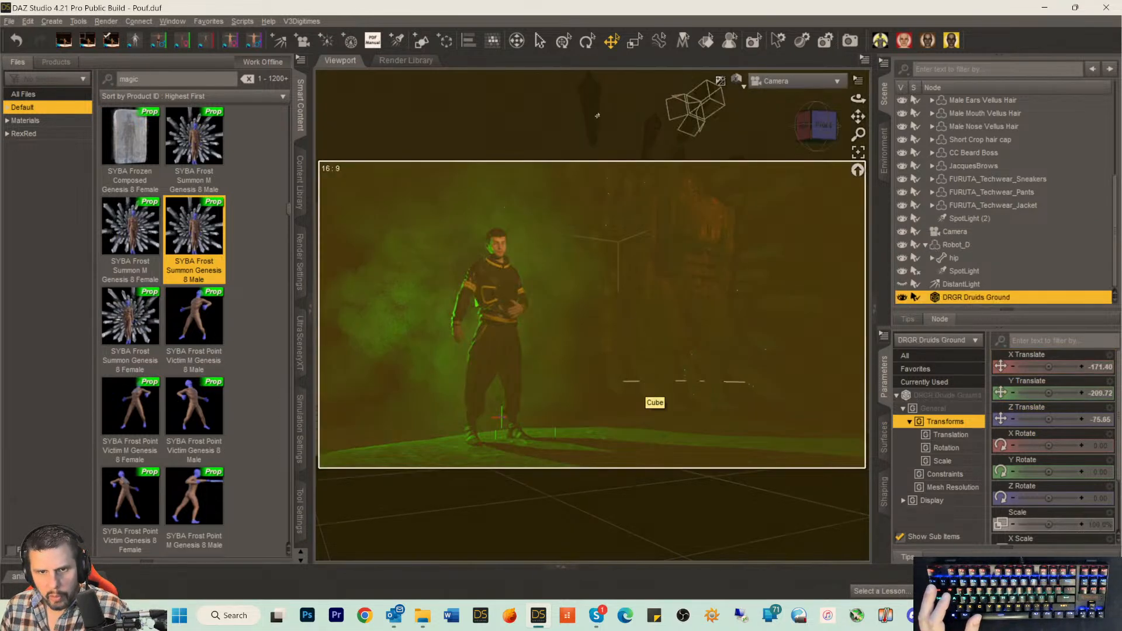
left_click(603, 132)
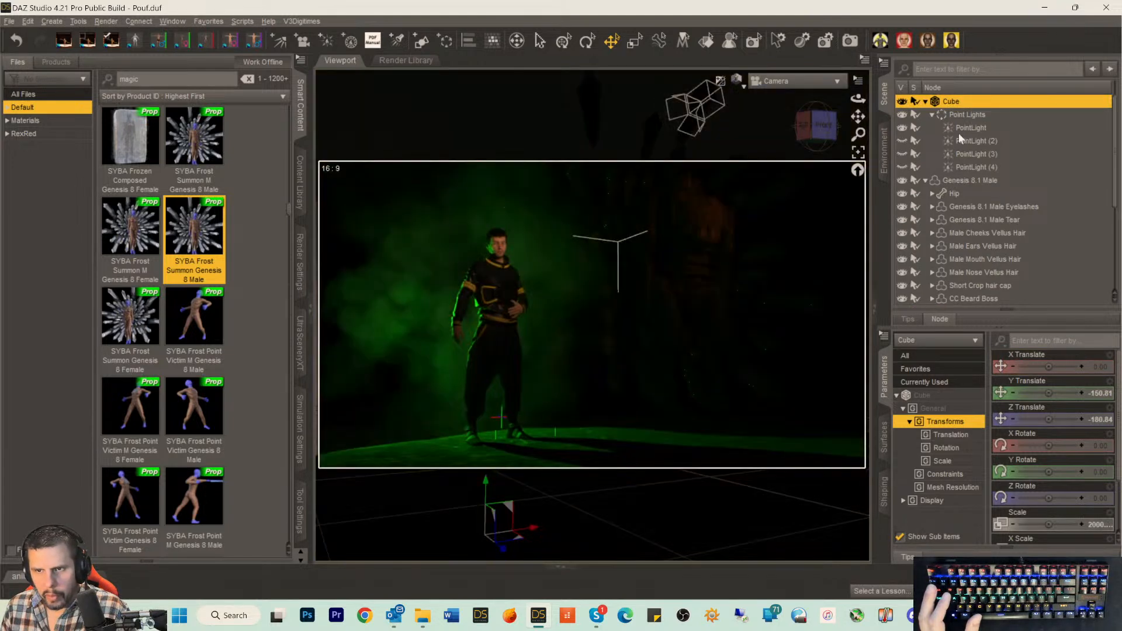
scroll(996, 271, "down", 4)
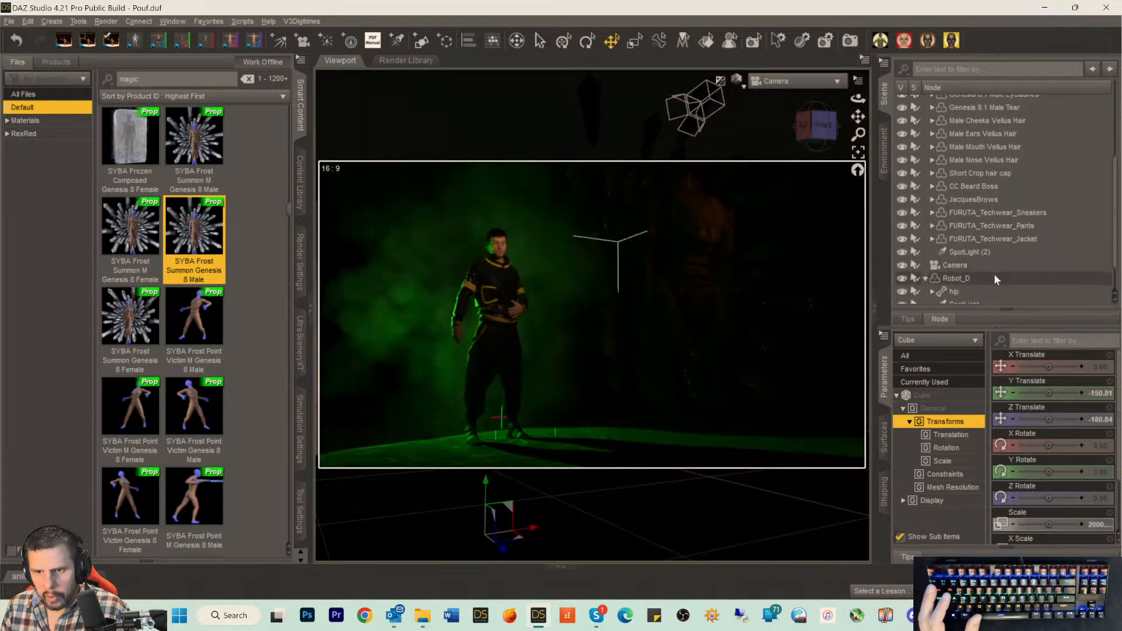
left_click(970, 297)
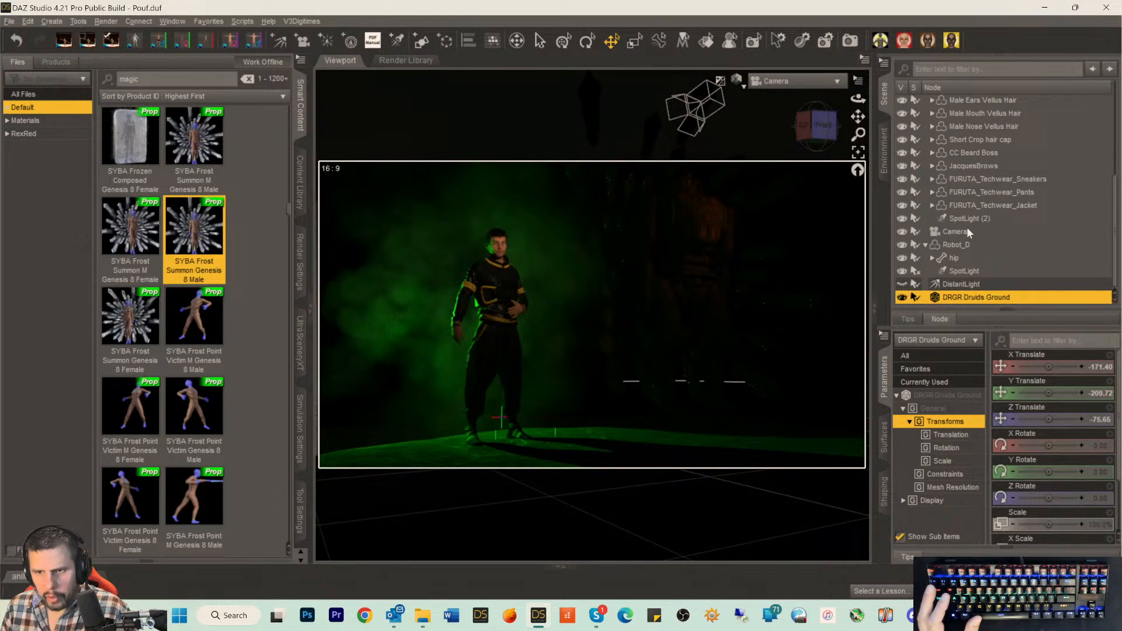
left_click(932, 258)
scroll(995, 271, "down", 1)
scroll(995, 272, "down", 3)
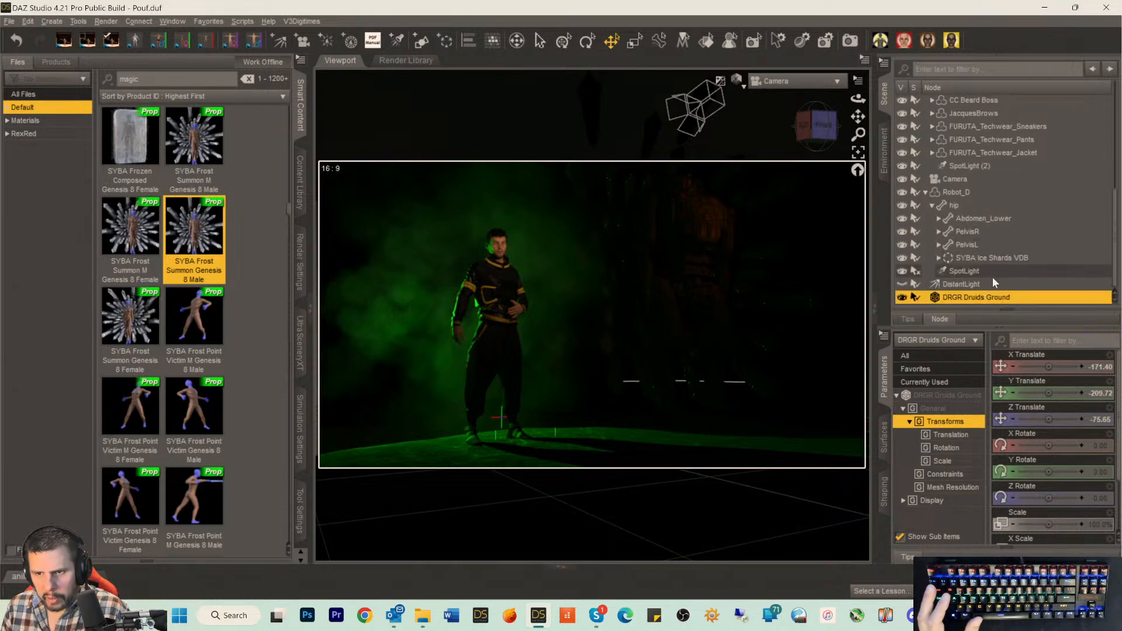
left_click(973, 260)
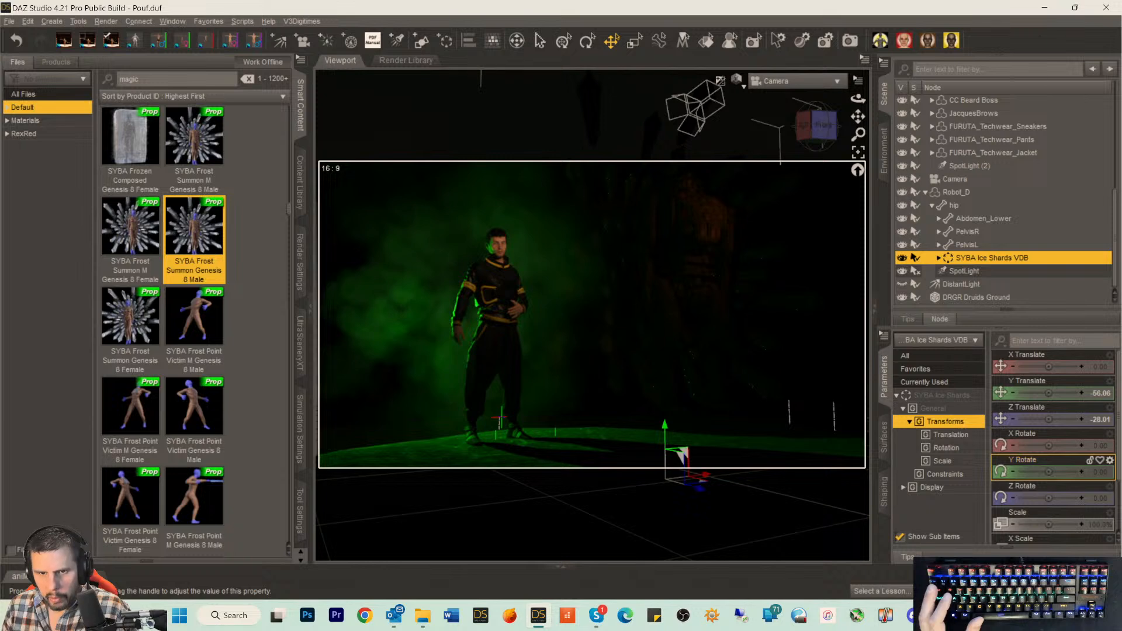
Turn the SYBA Ice Shards VDB group to a Y Rotate of -36.43 and shift its X Translate to 31.73.
left_click_drag(1048, 473, 1046, 472)
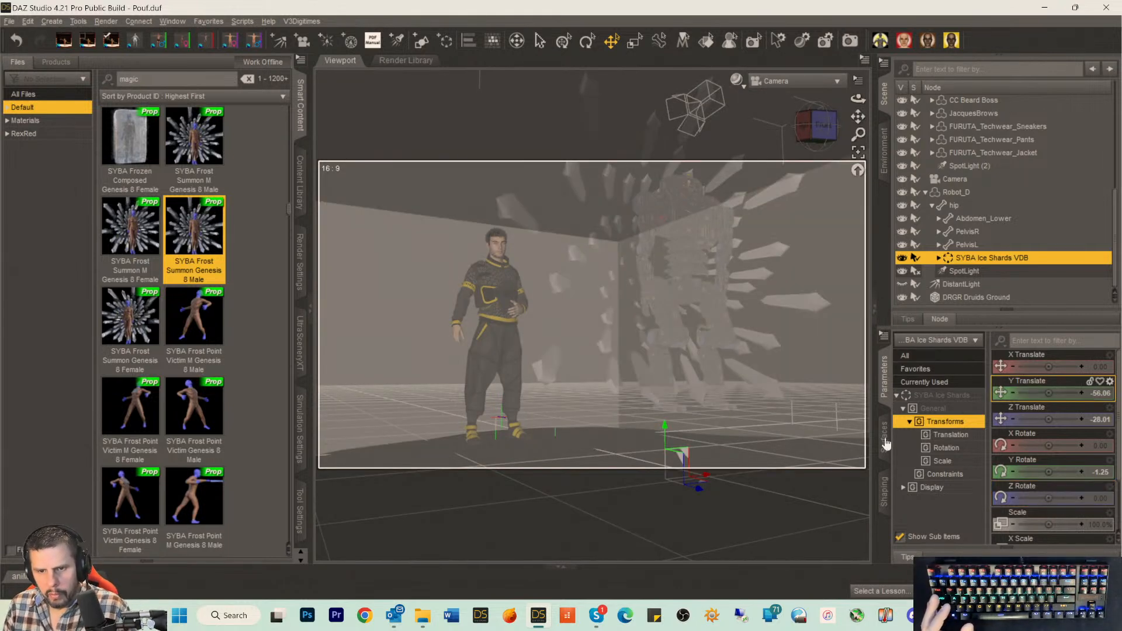
left_click_drag(1048, 472, 1022, 472)
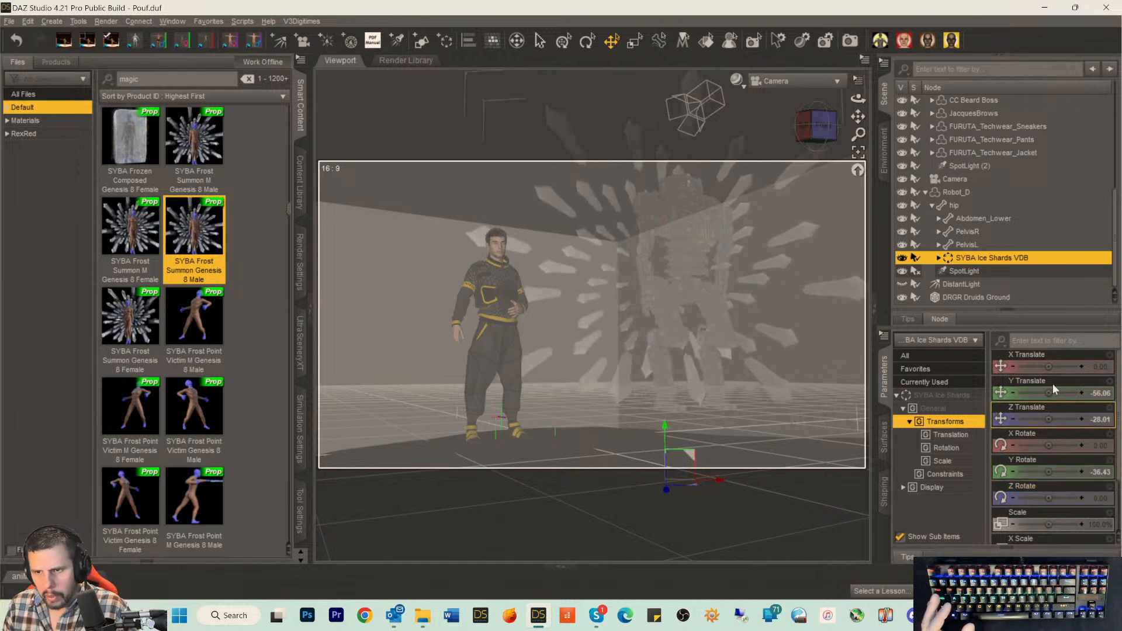
left_click_drag(1047, 367, 1059, 367)
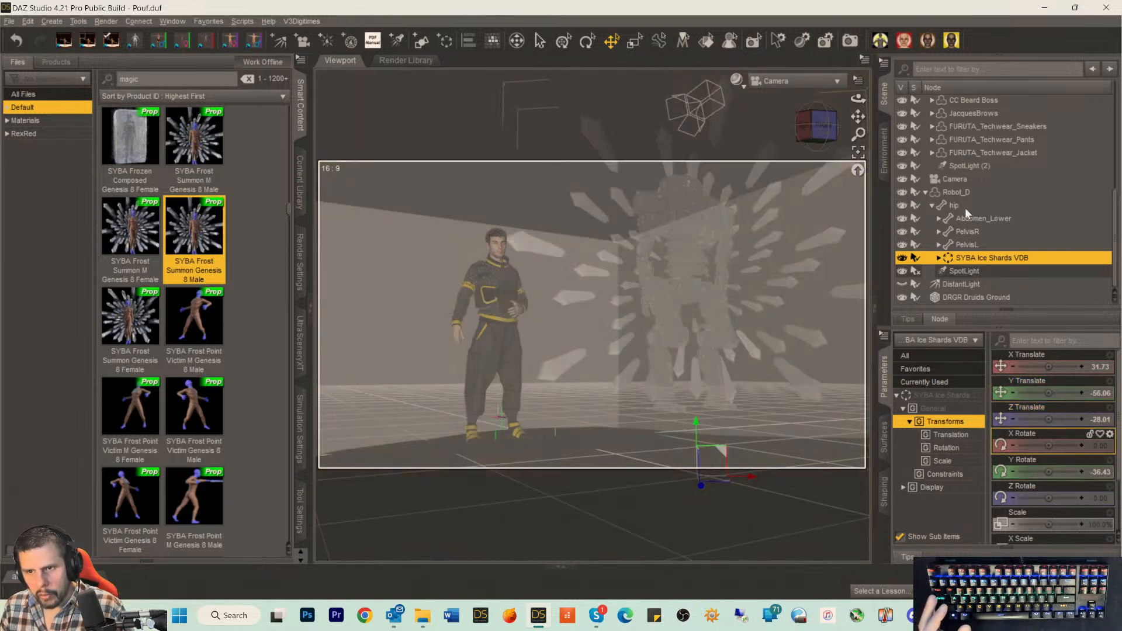
Rotate Robot_D about the vertical axis to a Y Rotate of -33.24.
left_click(953, 193)
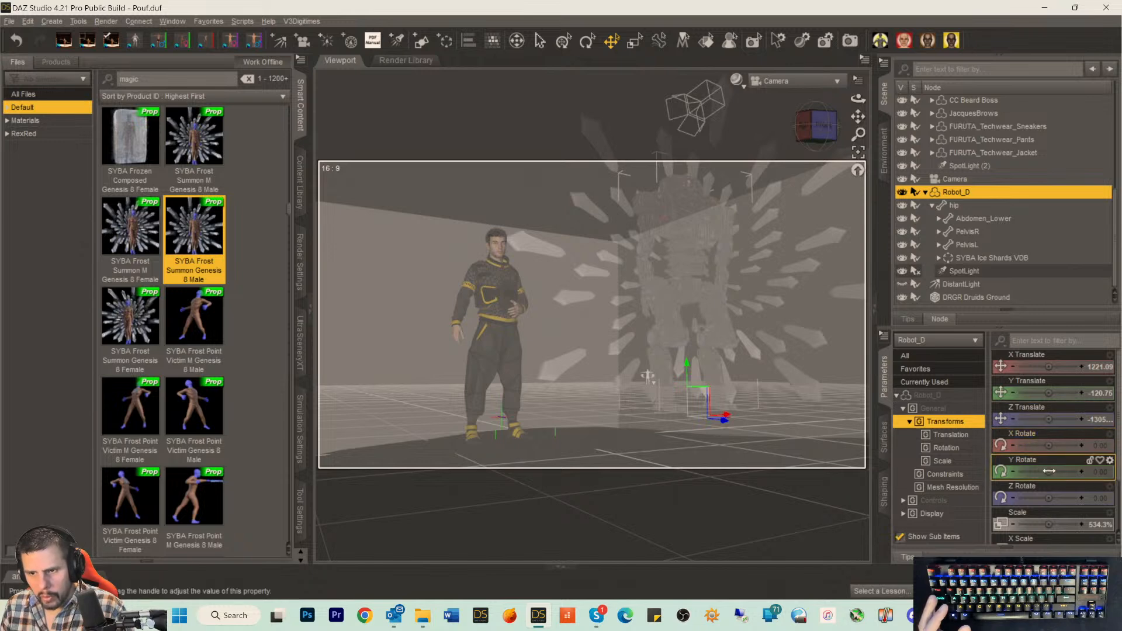
left_click_drag(1043, 471, 1033, 472)
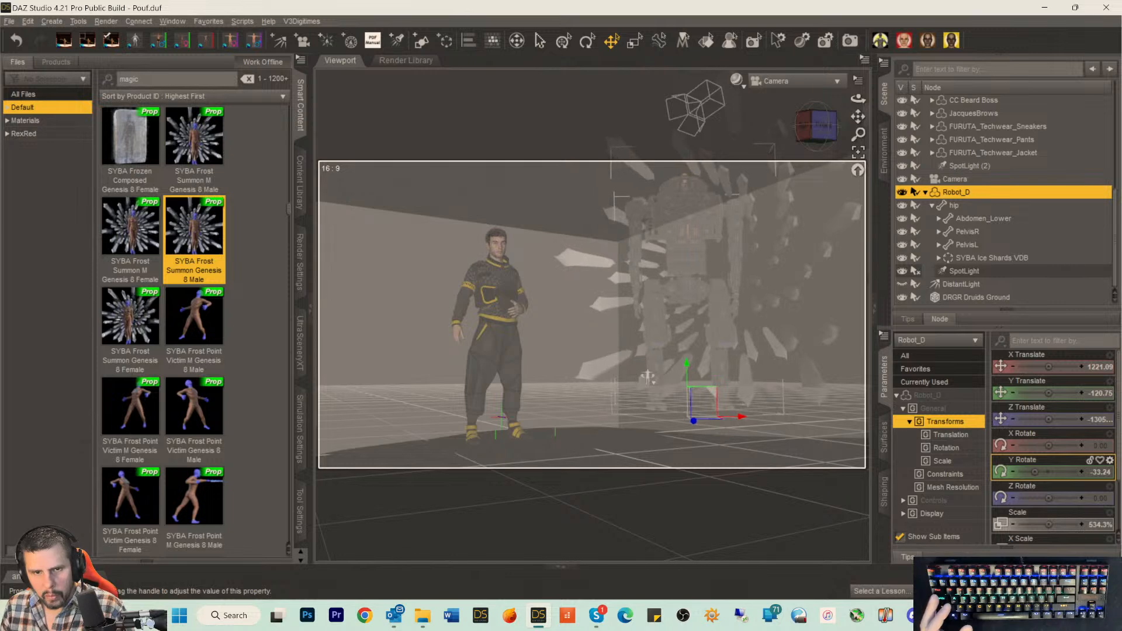
Realign the SYBA Ice Shards VDB group behind the robot with X Translate 2.83, Y Translate -57.83 and Y Rotate -2.15.
left_click(998, 259)
left_click_drag(1048, 471, 1065, 472)
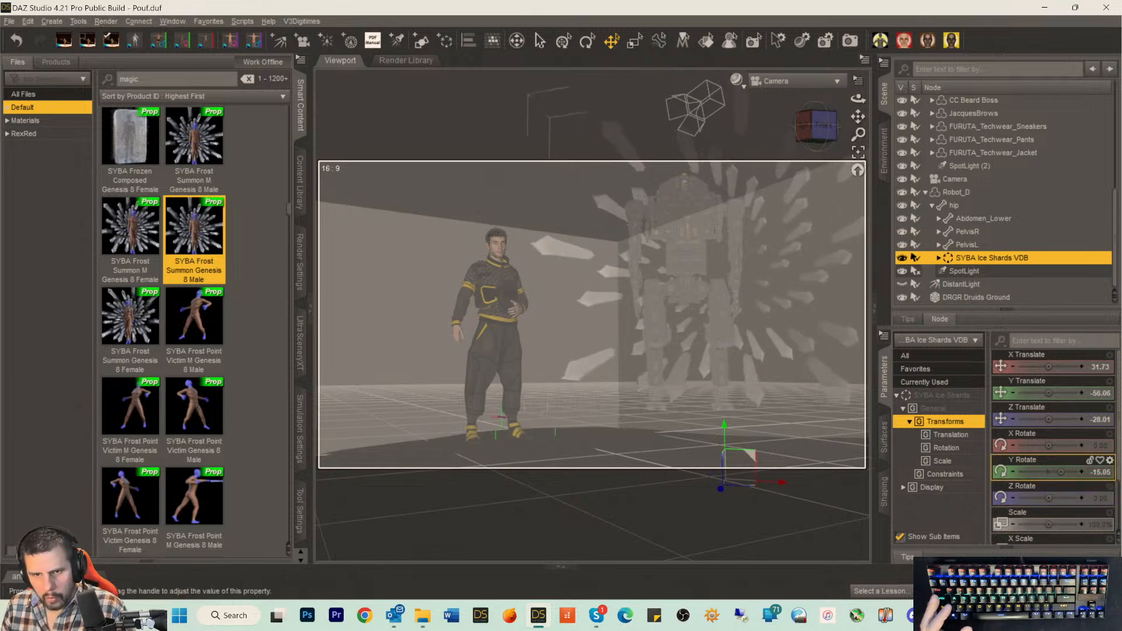
left_click_drag(1048, 367, 1016, 367)
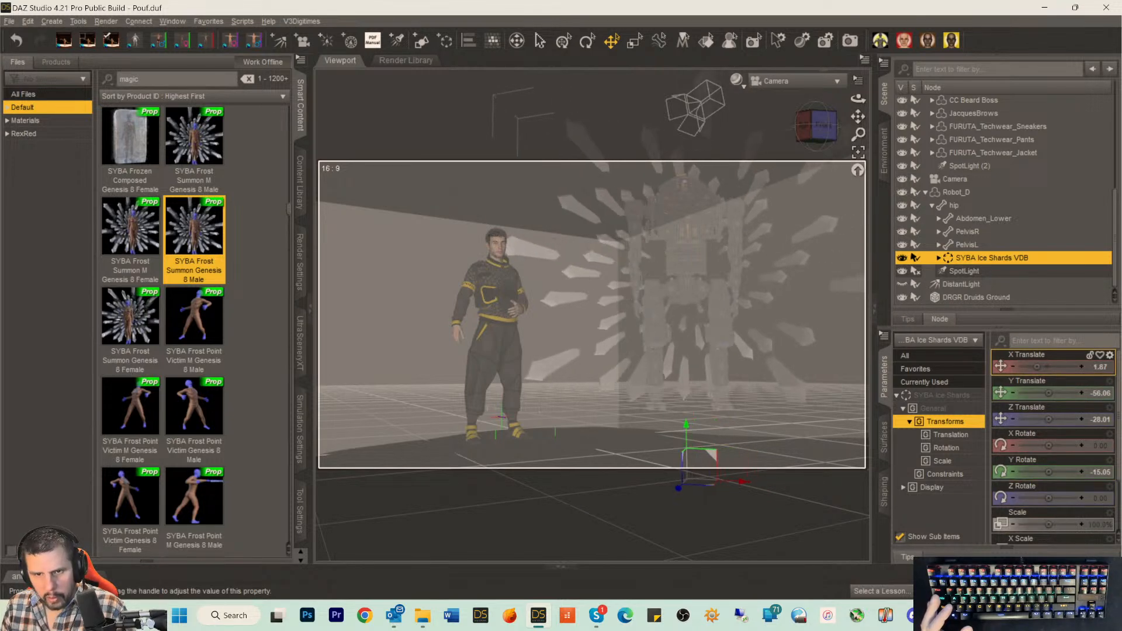
left_click_drag(1050, 471, 1055, 472)
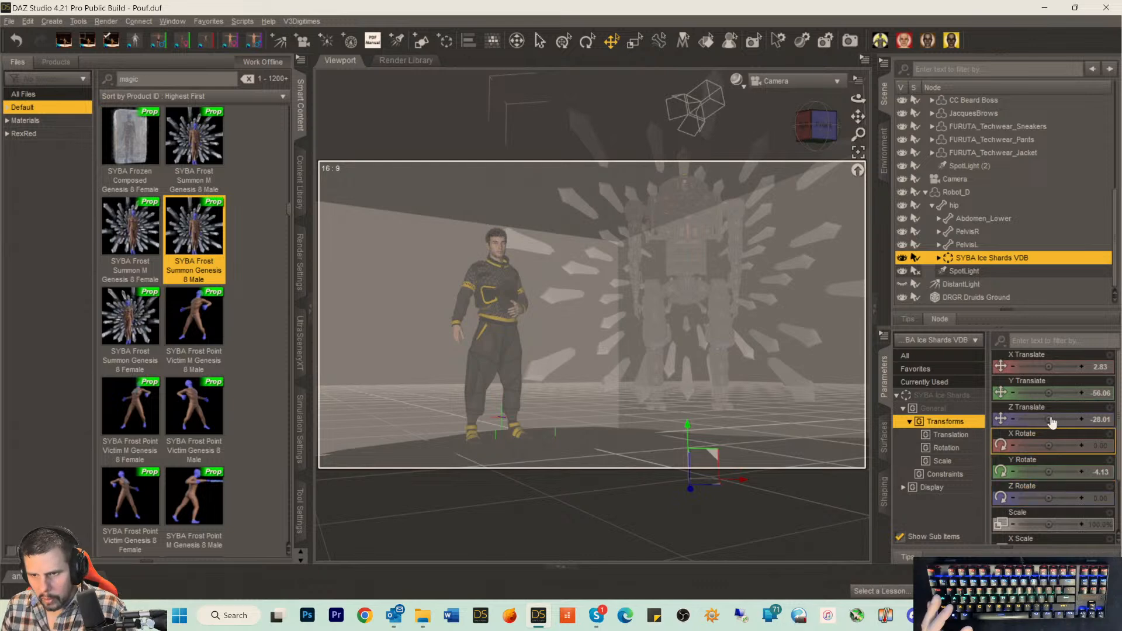
mouse_move(1048, 392)
left_mouse_down()
mouse_move(1059, 393)
mouse_move(1042, 393)
left_mouse_up()
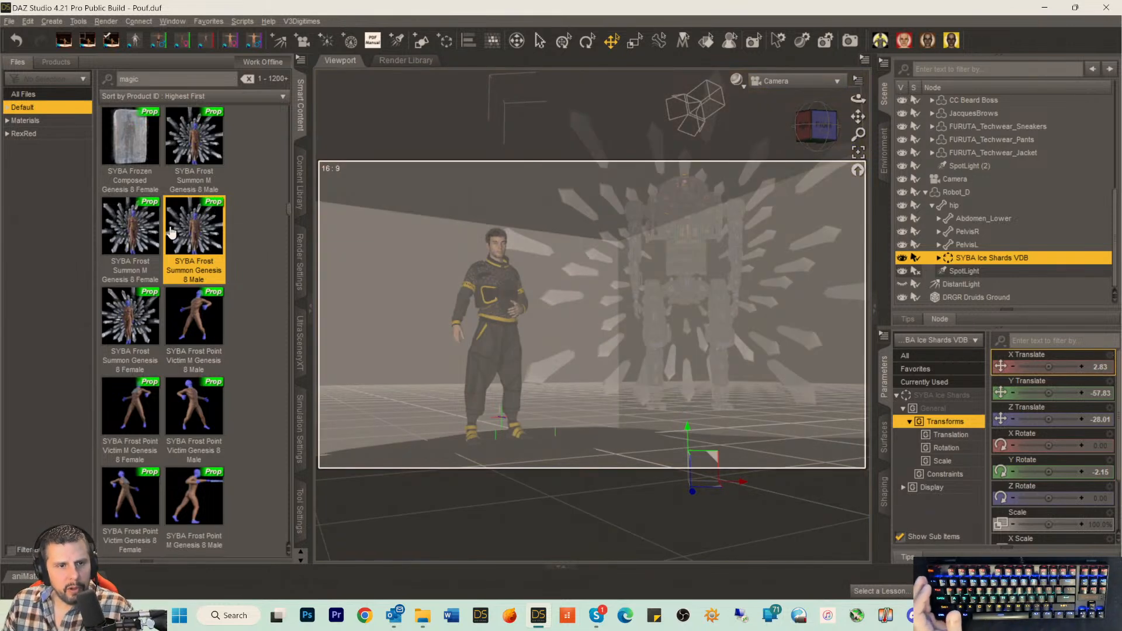
Explore the Frost Summon prop's product, list its materials, and switch the viewport to the rendered preview.
right_click(171, 233)
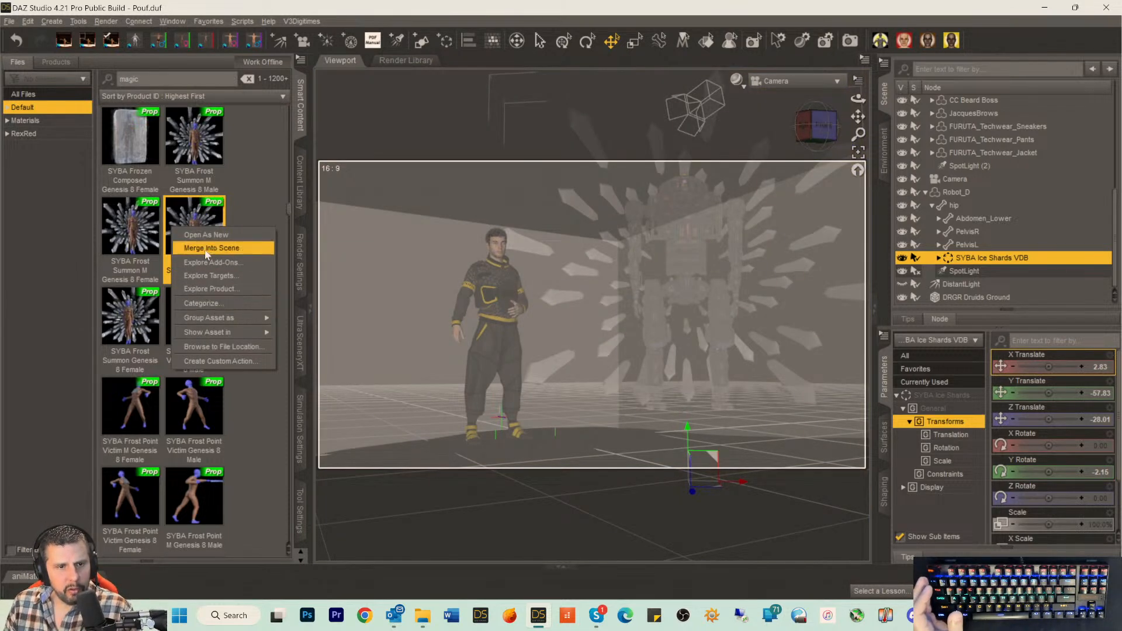
left_click(209, 288)
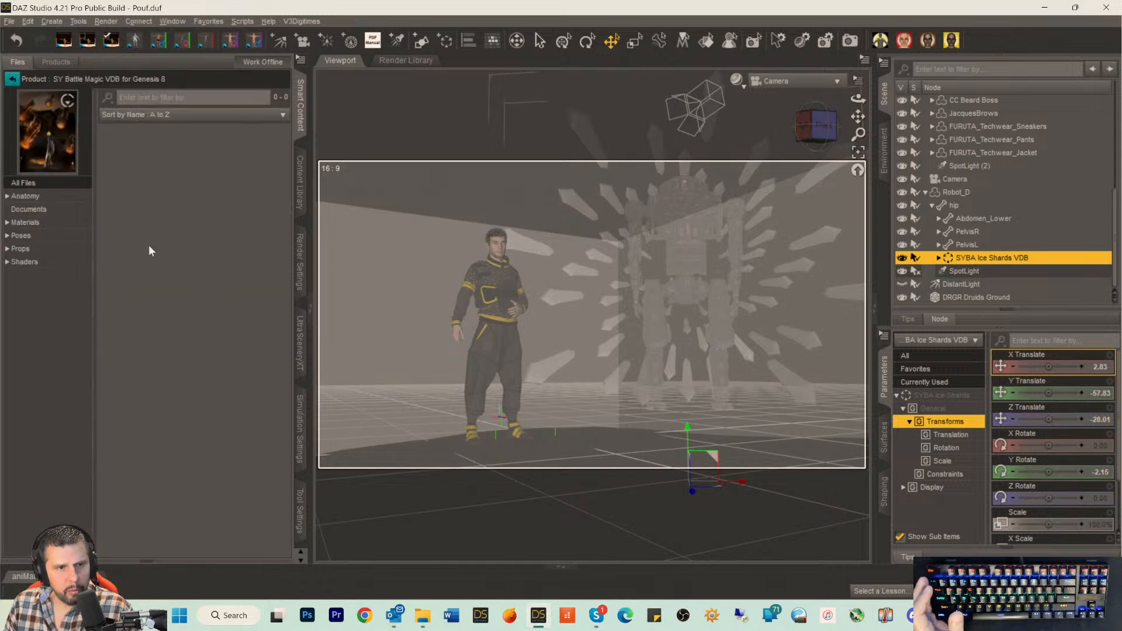
left_click(26, 222)
scroll(172, 251, "down", 5)
scroll(175, 249, "down", 3)
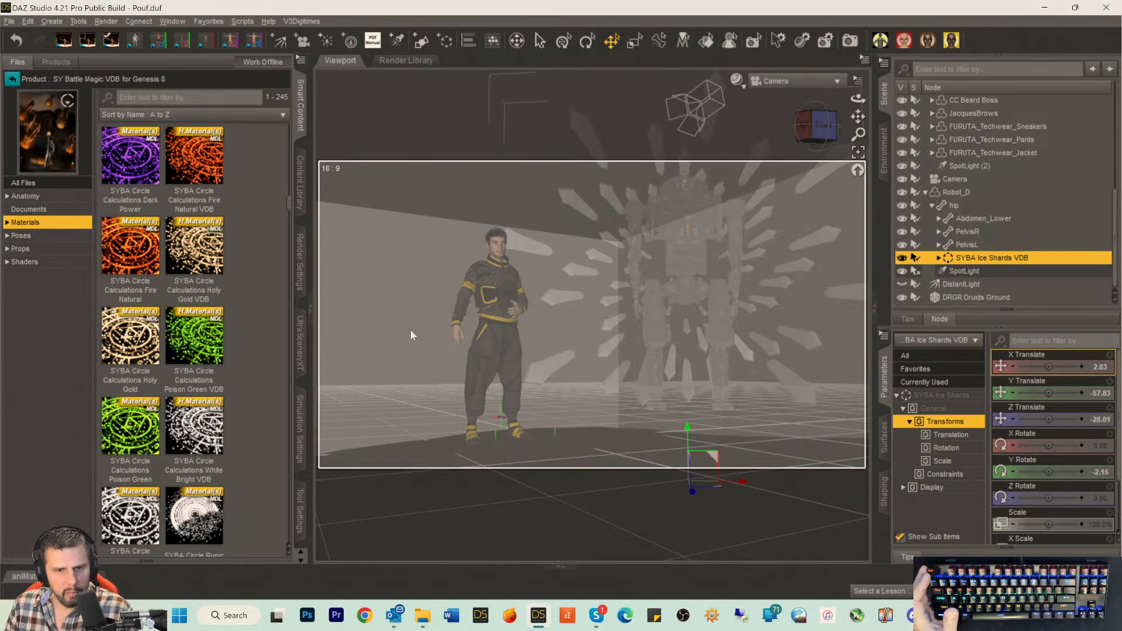
key("ctrl+0")
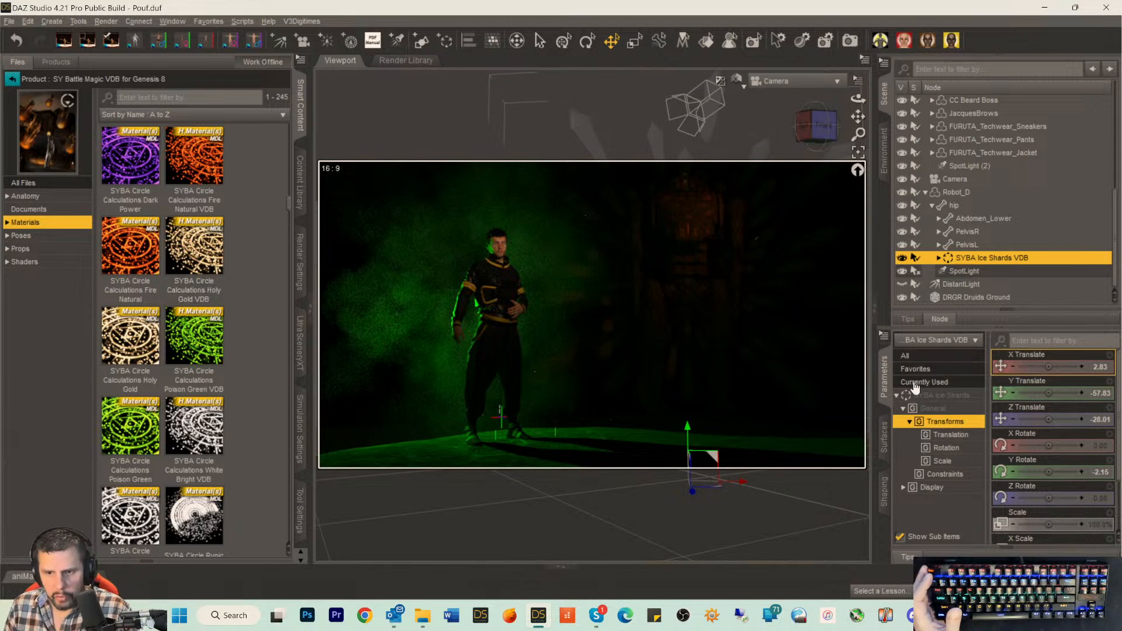
Select the SYBA Ice Shards figure nested in the SYBA Ice Shards VDB group and bring up its surface settings.
left_click(883, 437)
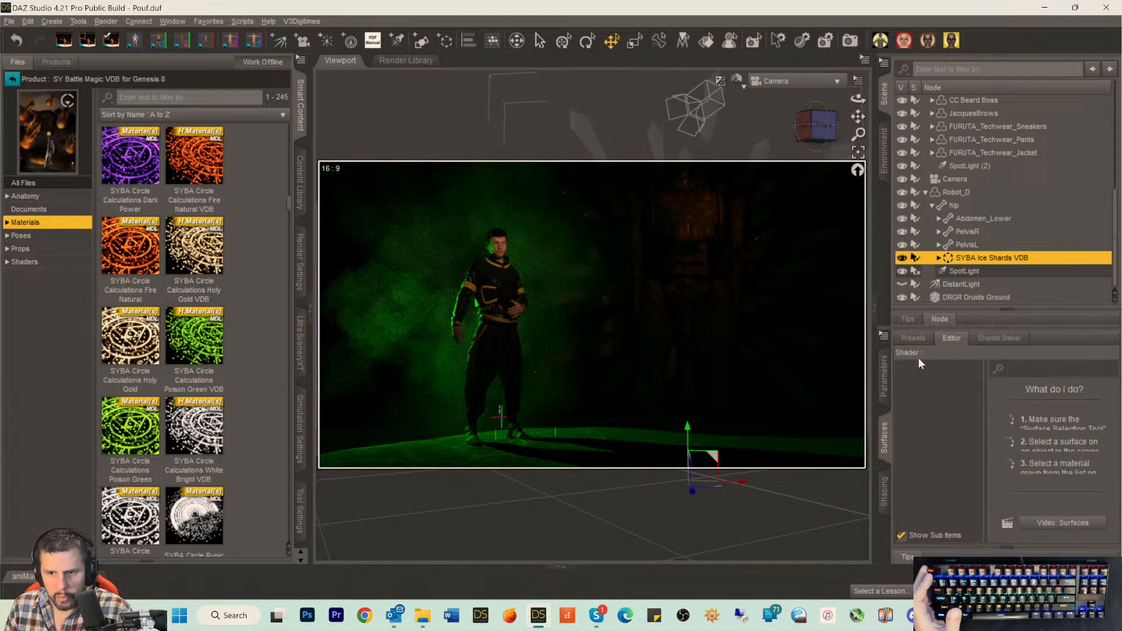
left_click(884, 380)
left_click(938, 394)
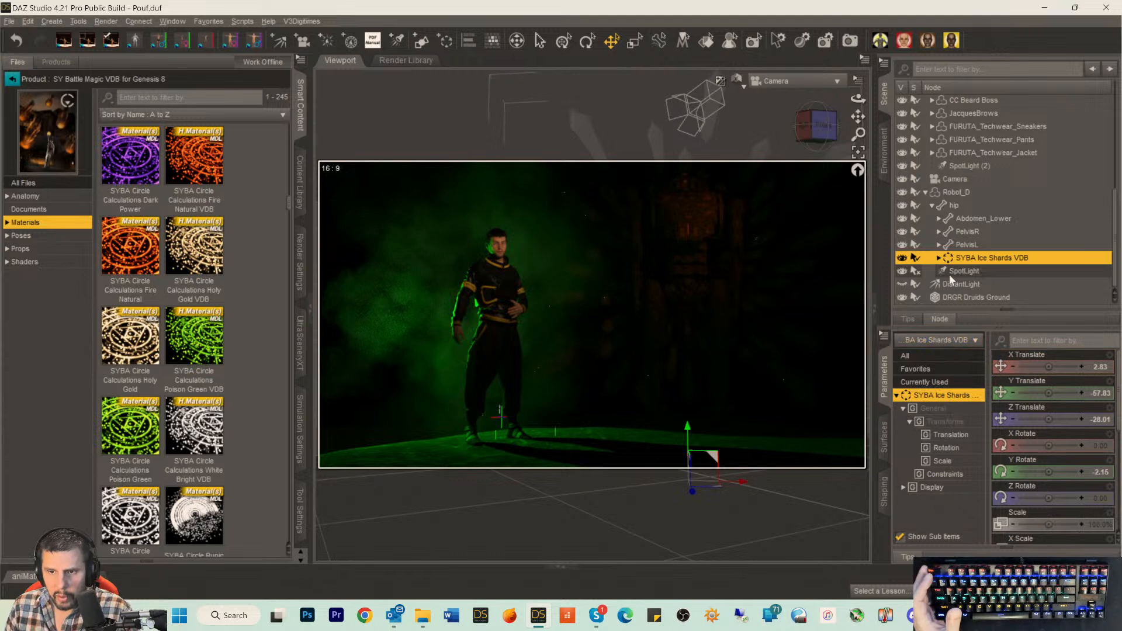
left_click(939, 258)
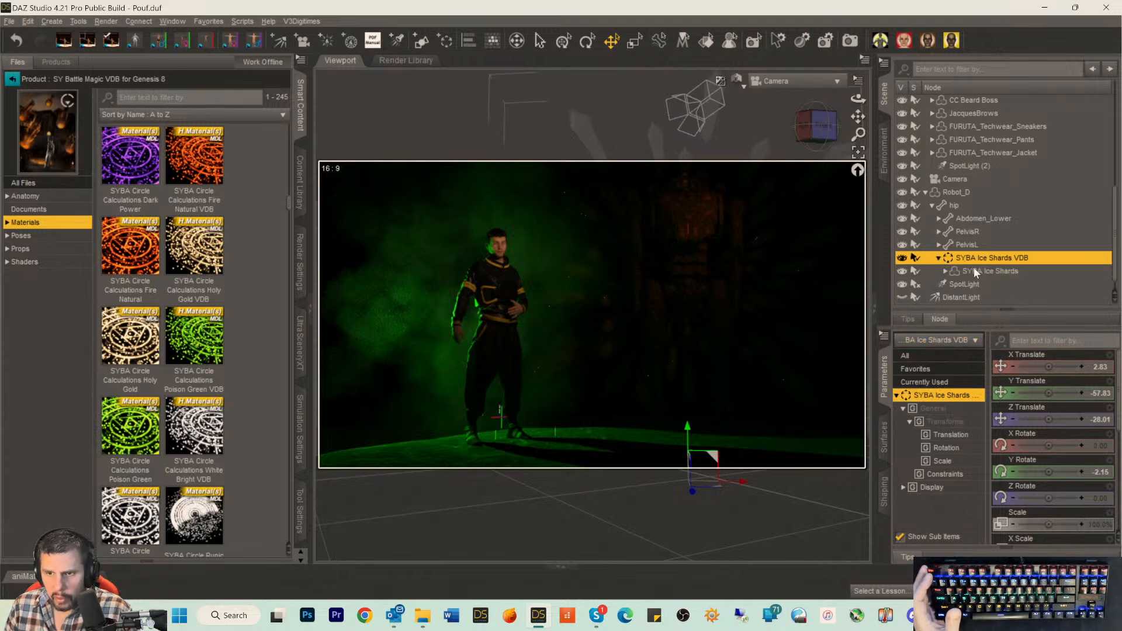
left_click(973, 270)
left_click(944, 271)
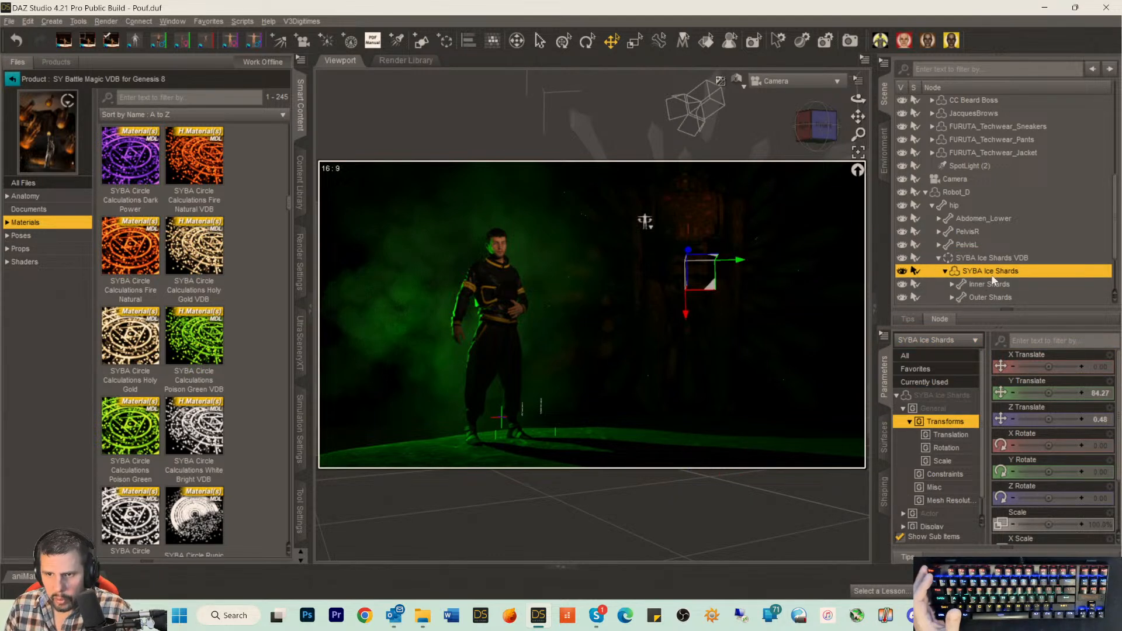
scroll(991, 280, "down", 2)
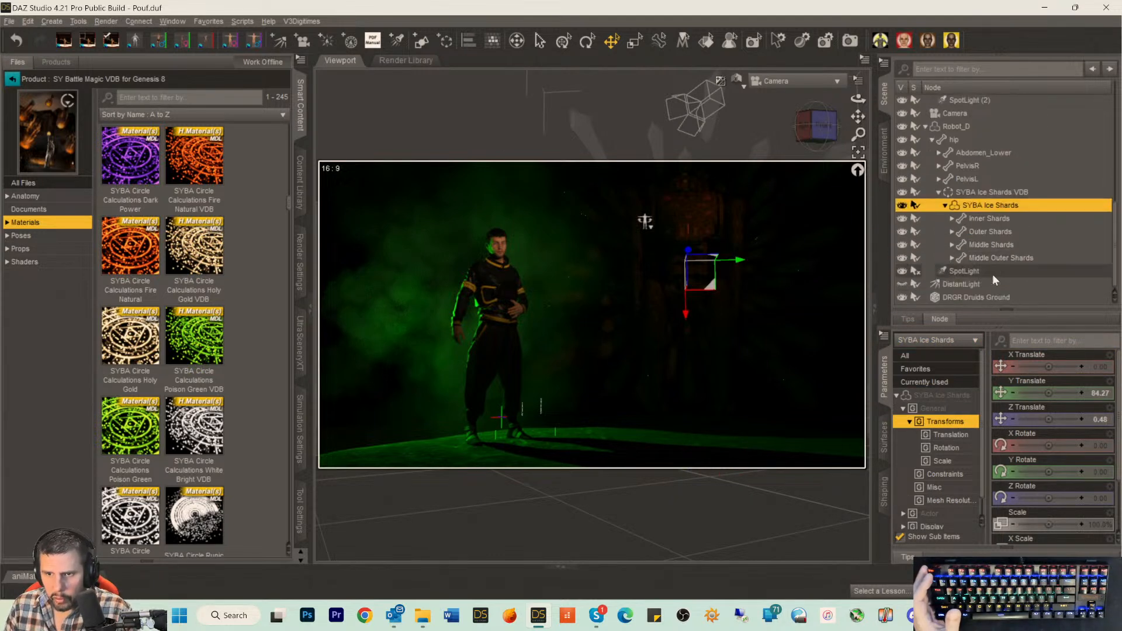
left_click(887, 447)
left_click(936, 406)
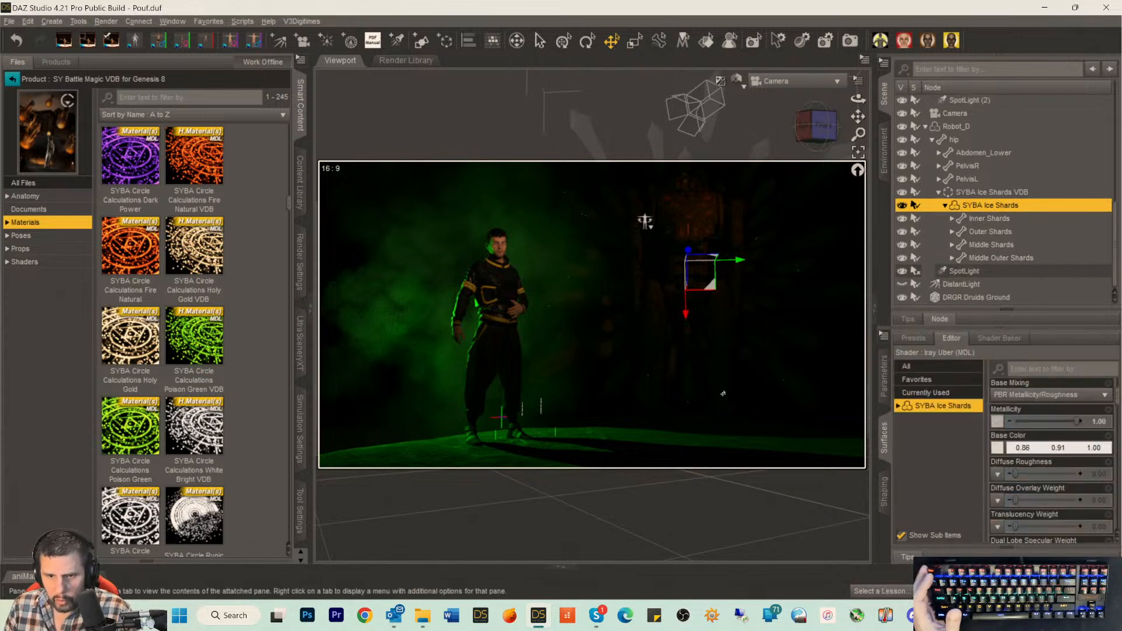
Apply the SYBA Ice Shards Lighted VDB material preset to the selected ice shards.
scroll(173, 267, "down", 5)
scroll(174, 267, "down", 15)
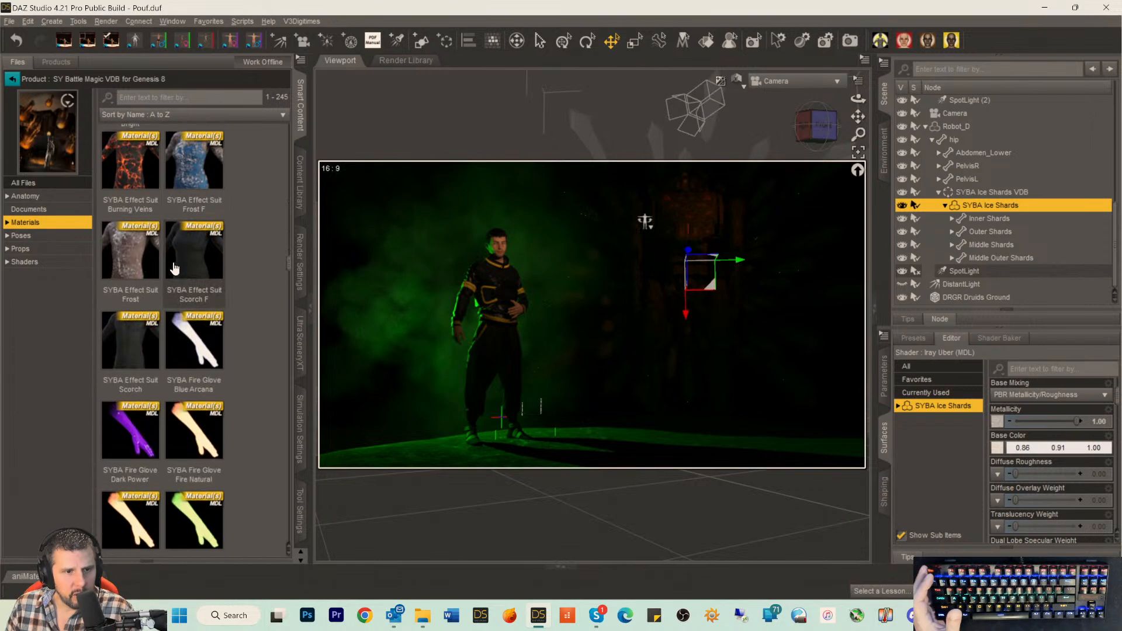
scroll(174, 267, "down", 12)
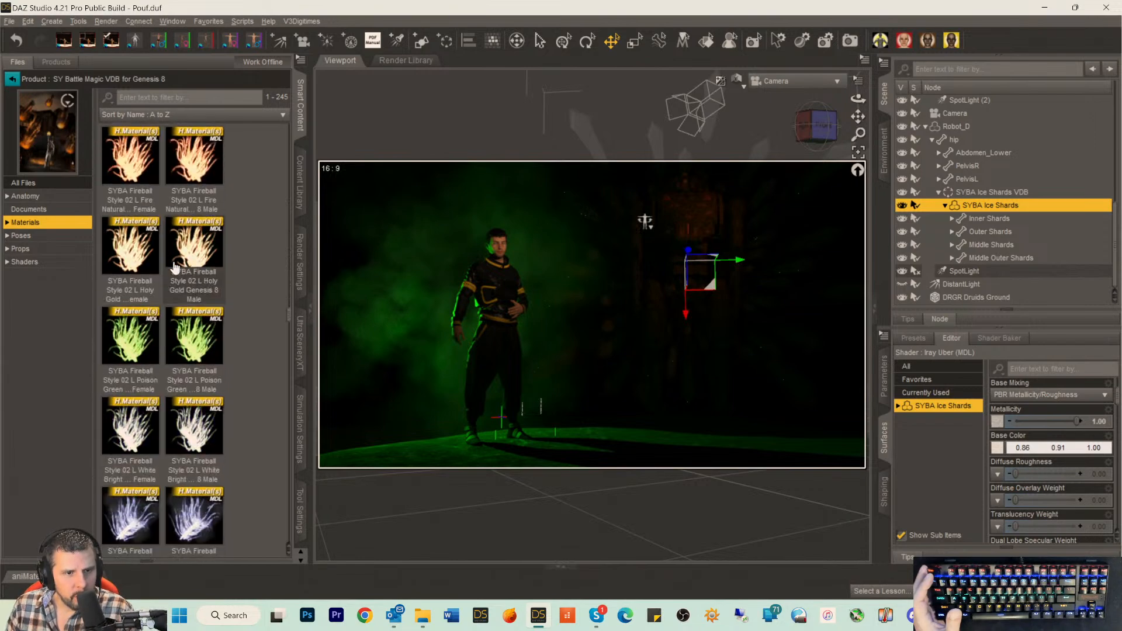
scroll(173, 268, "down", 12)
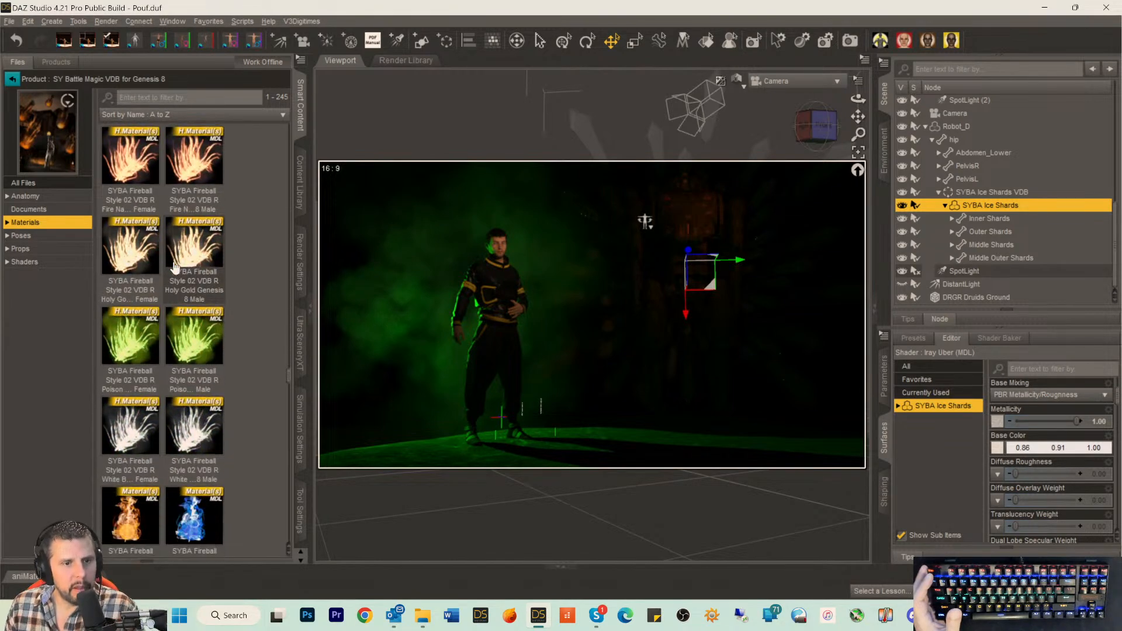
scroll(174, 267, "down", 6)
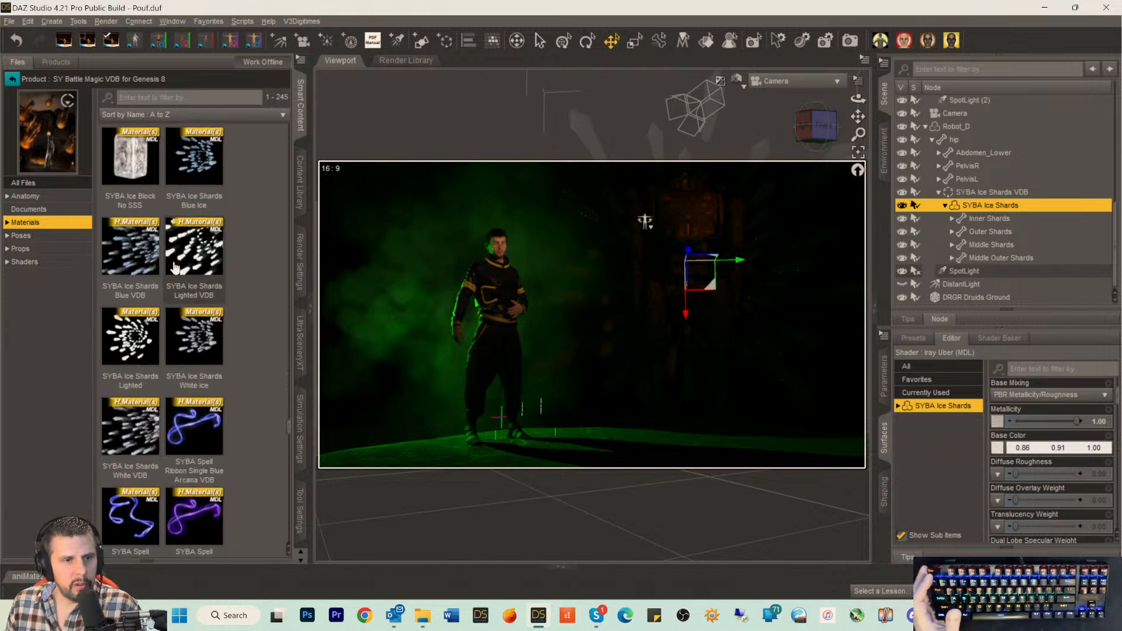
mouse_move(209, 255)
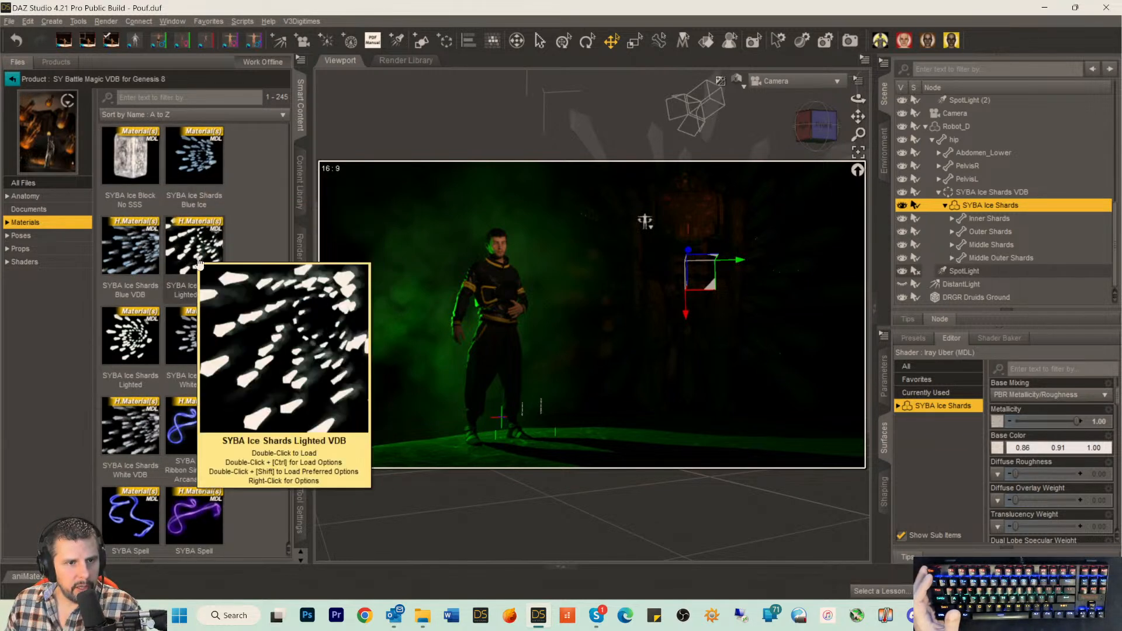
mouse_move(190, 323)
double_click(200, 243)
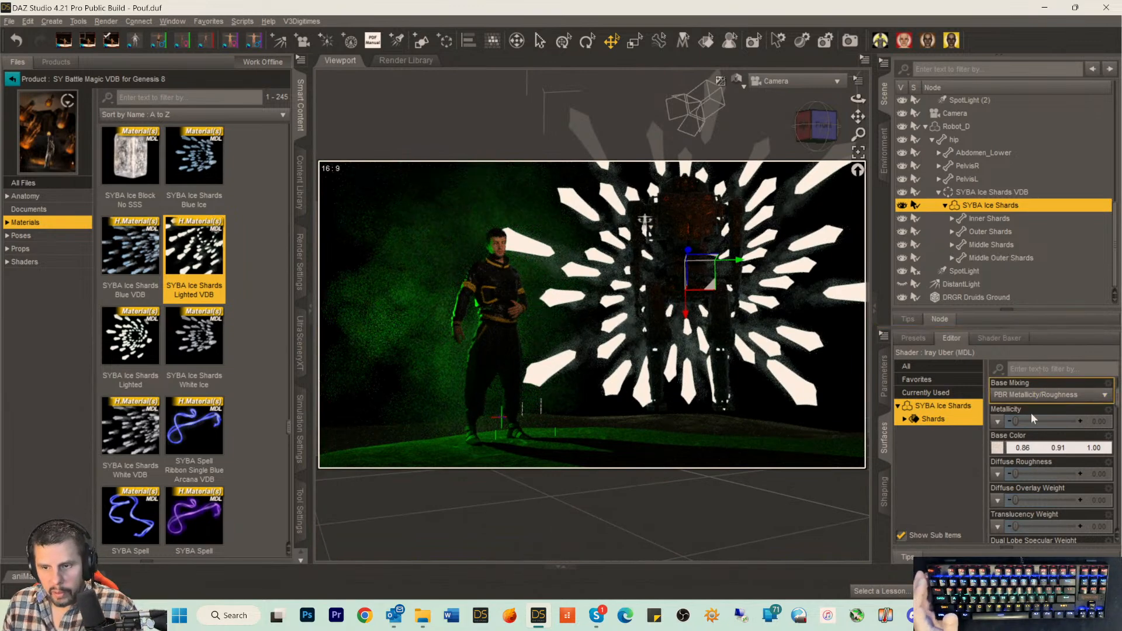
Set the ice shards' Base Color to pure red (1.00, 0.00, 0.00).
scroll(1092, 495, "down", 10)
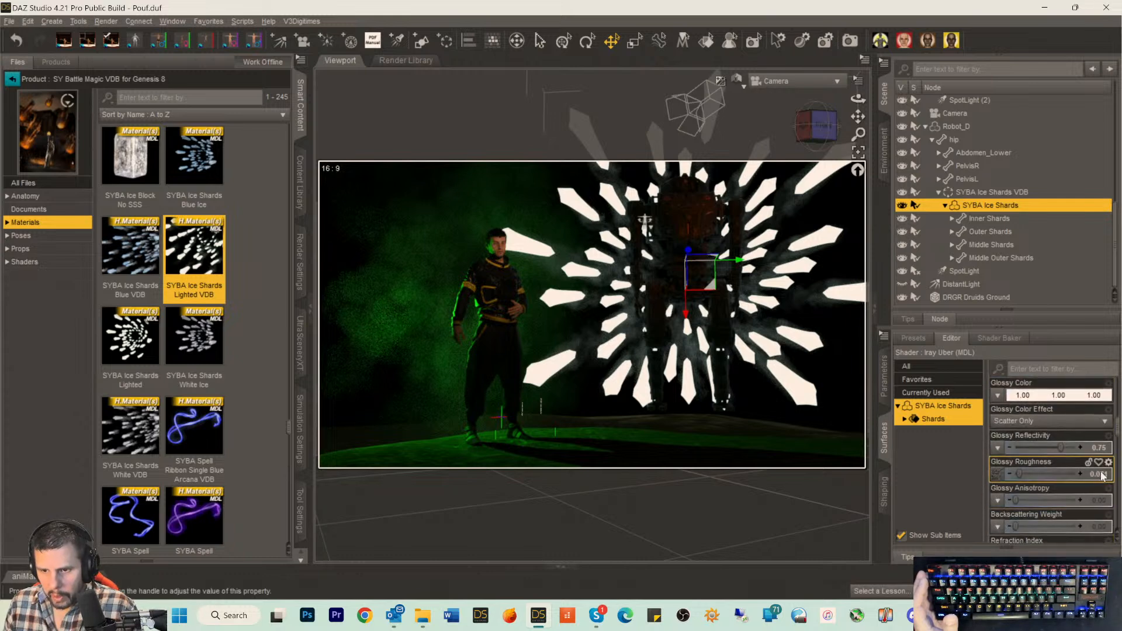
scroll(1102, 476, "down", 15)
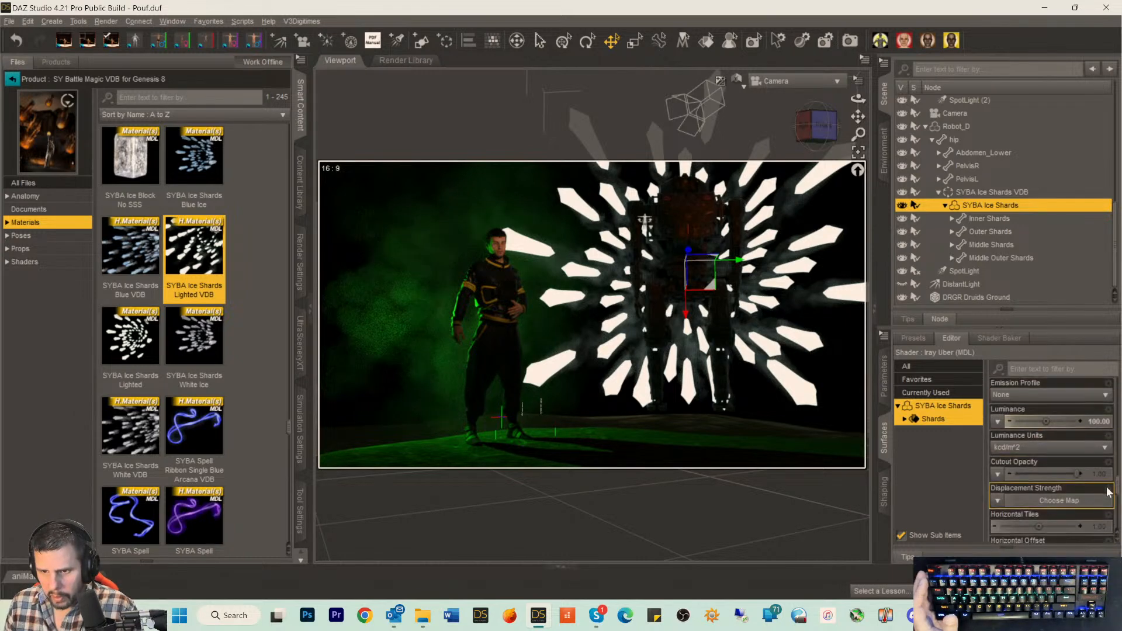
scroll(1108, 492, "up", 15)
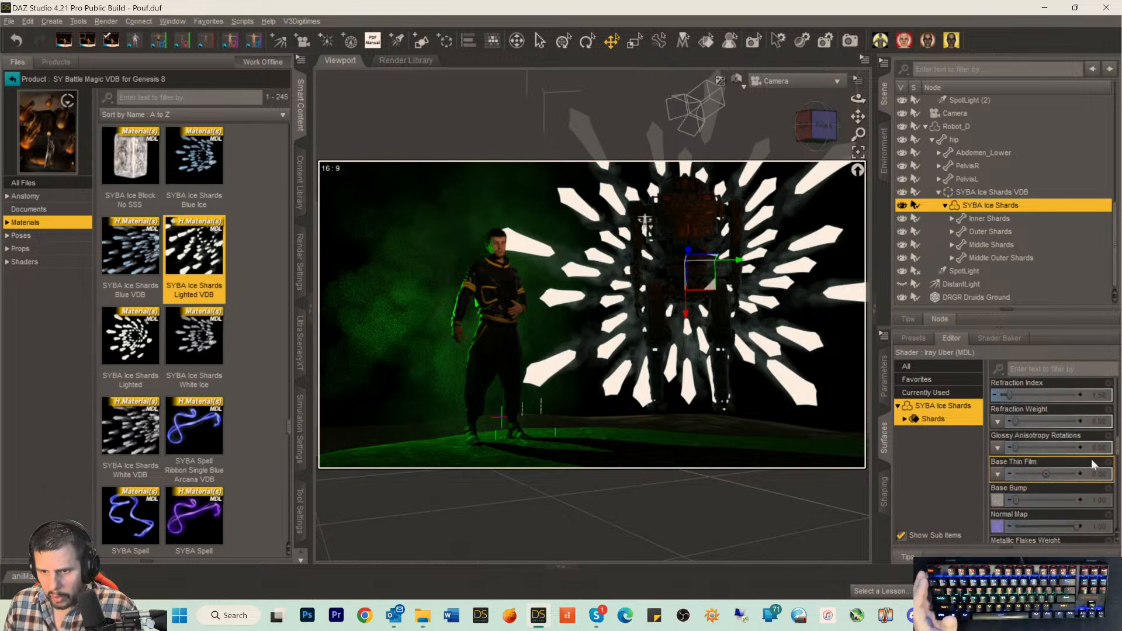
scroll(1092, 458, "up", 3)
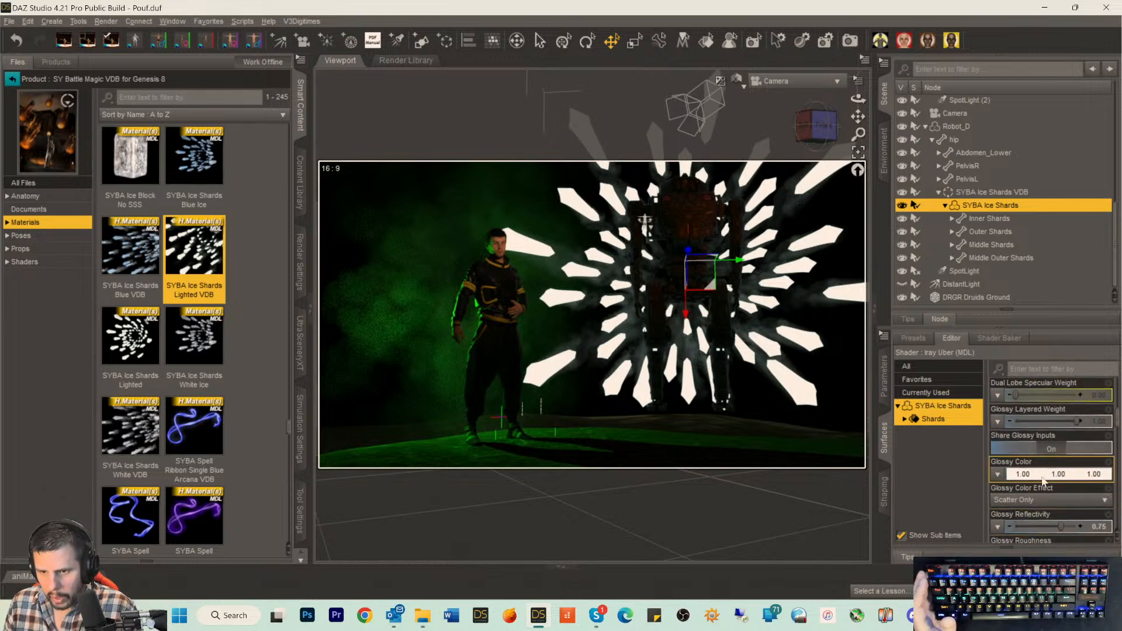
scroll(1043, 472, "up", 5)
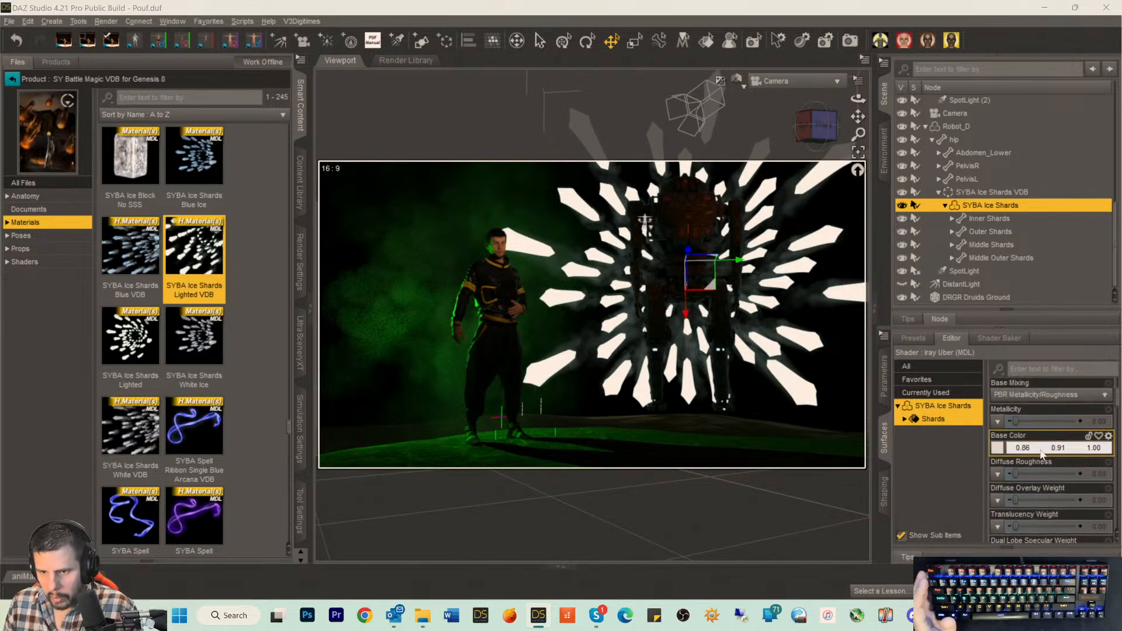
left_click(997, 447)
left_click(410, 239)
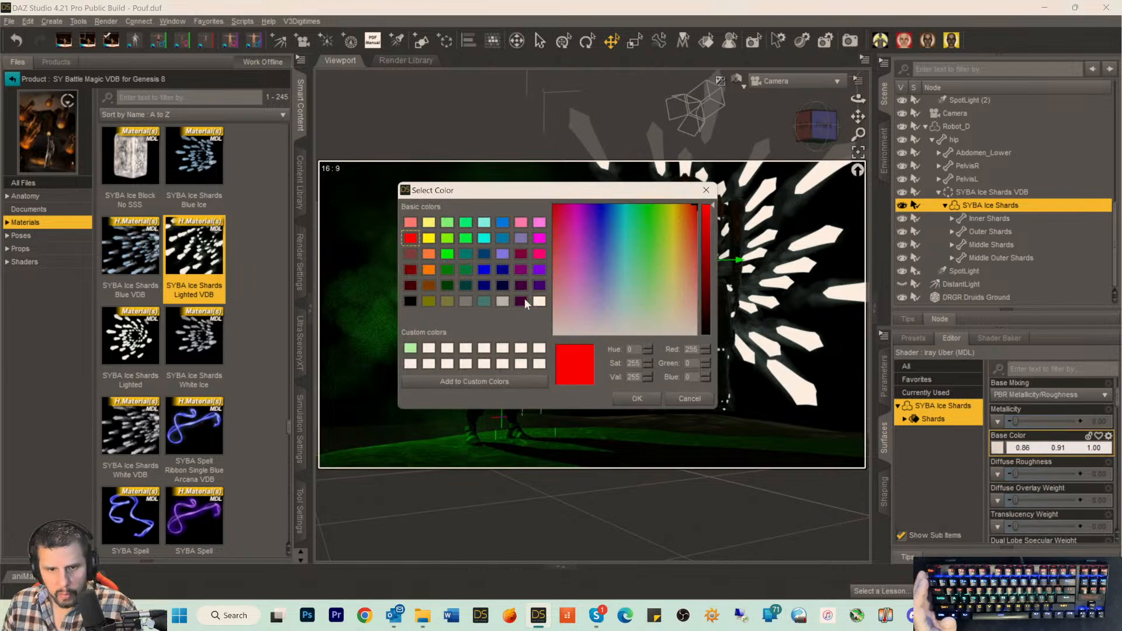
left_click(634, 397)
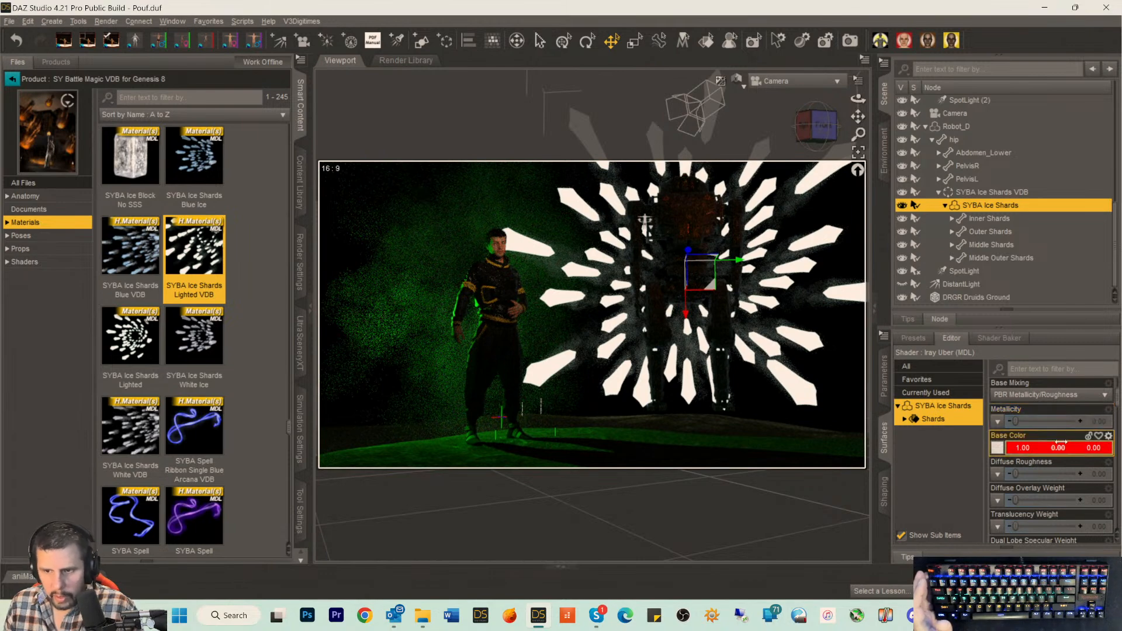
Set the ice shards' Glossy Color to pure red (1.00, 0.00, 0.00).
mouse_move(1001, 457)
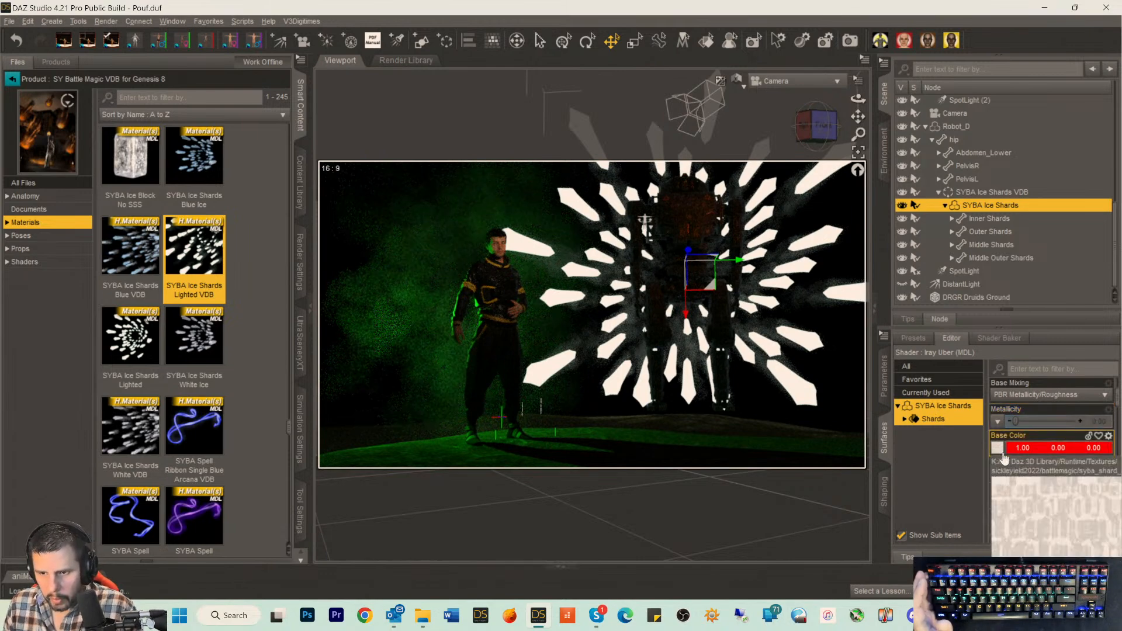
scroll(1065, 463, "down", 5)
scroll(1061, 456, "up", 3)
left_click(1034, 395)
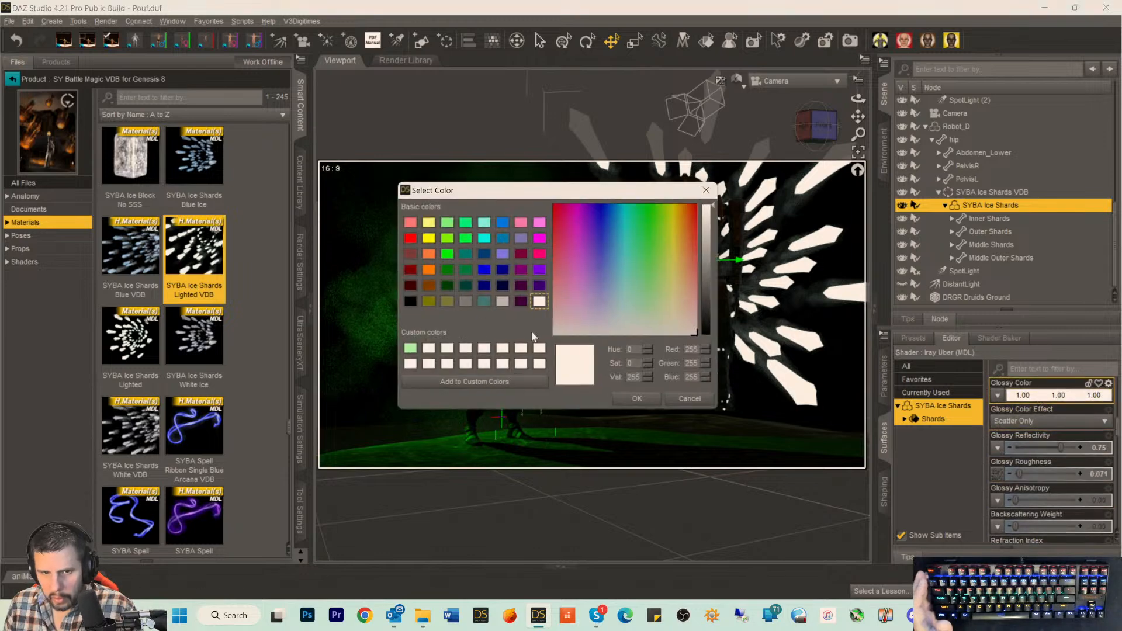
left_click(410, 238)
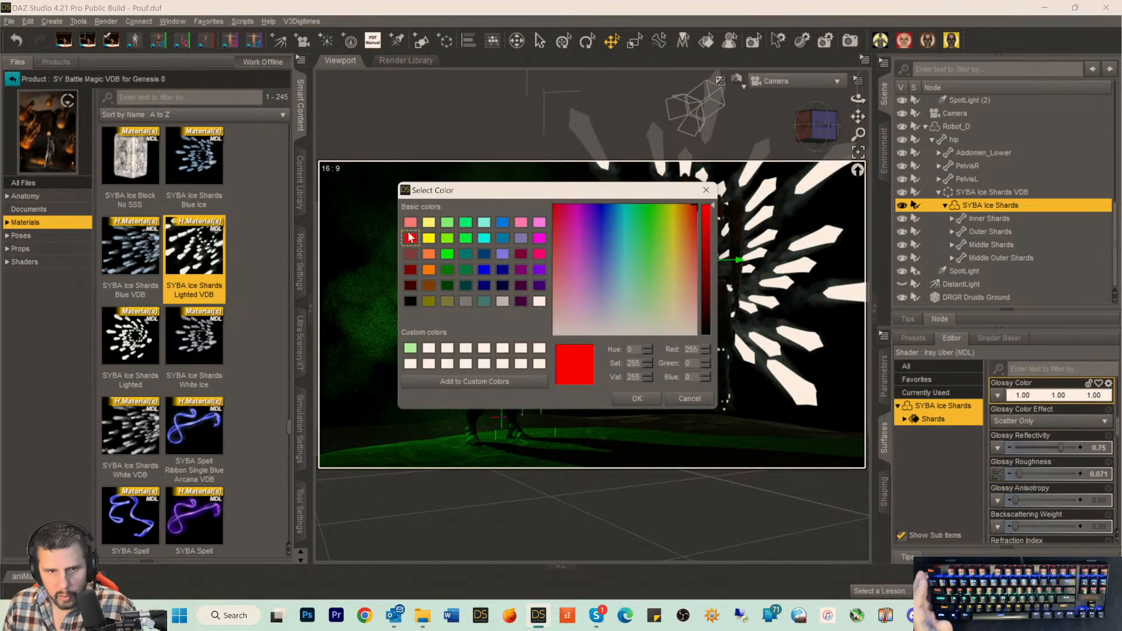
left_click(643, 399)
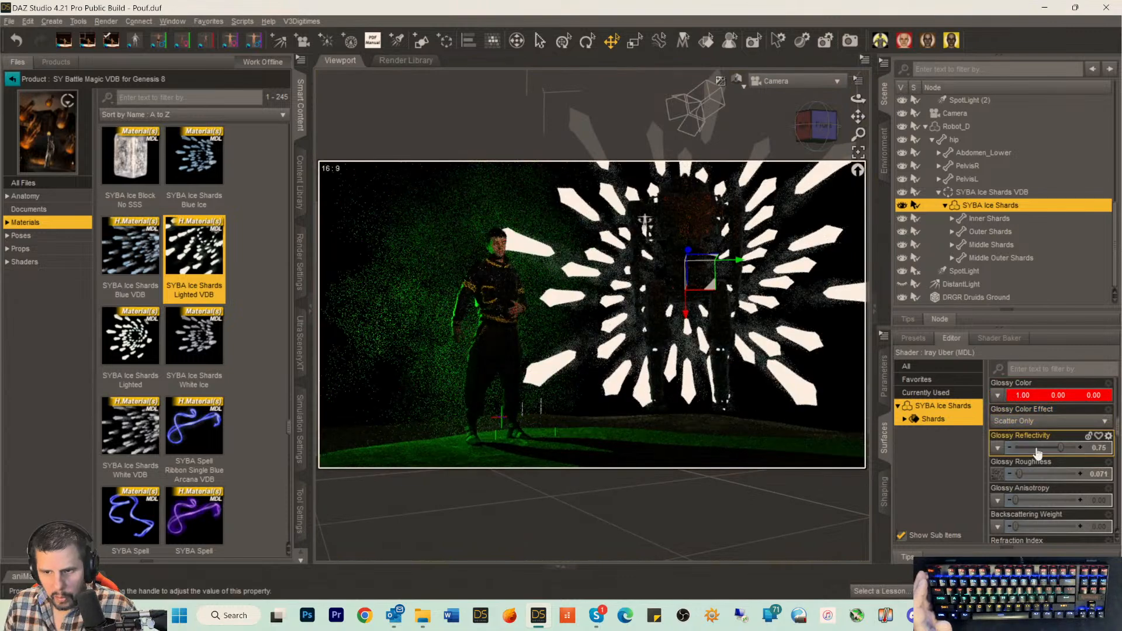
Change the ice shards' Emission Color to pure red (1.00, 0.00, 0.00).
scroll(1035, 446, "down", 10)
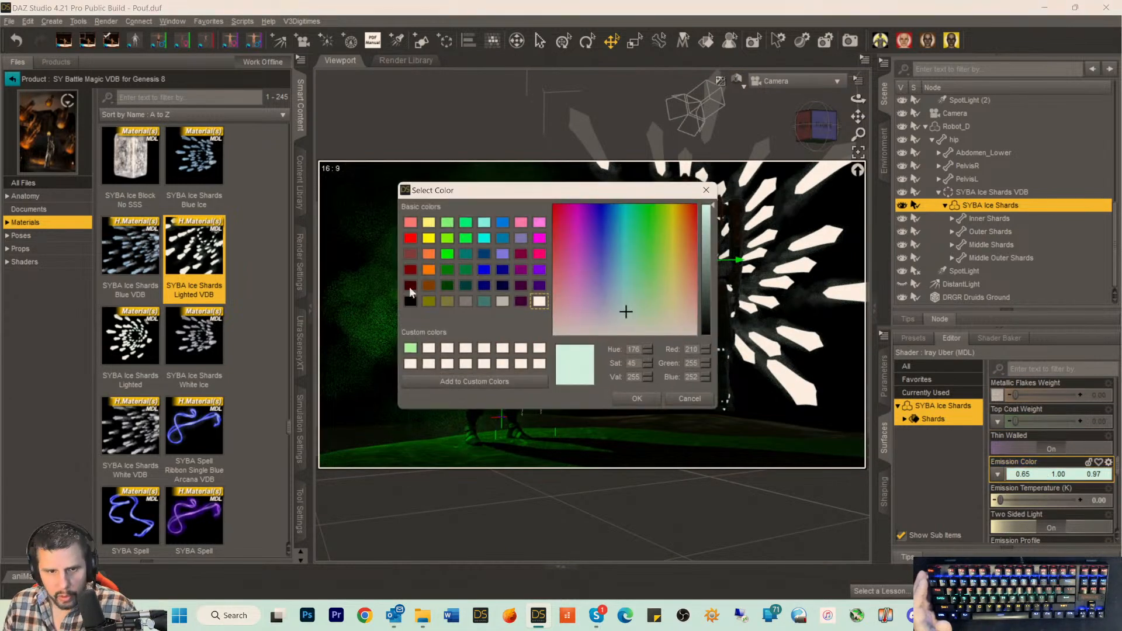
left_click(410, 238)
left_click(637, 399)
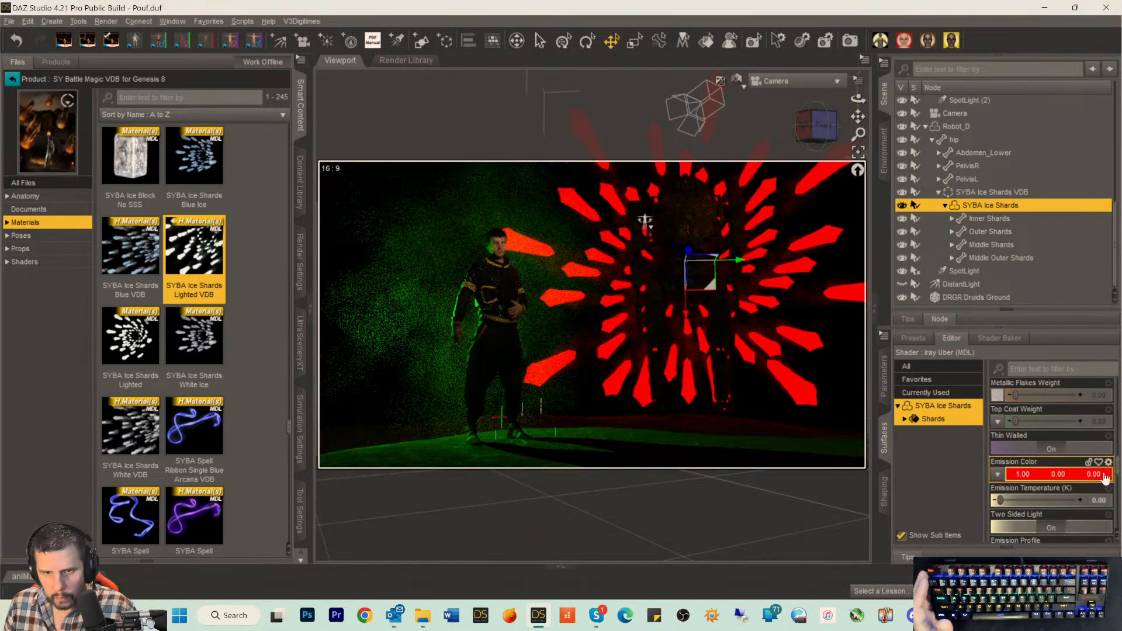
Test the ice shards' emission Luminance at 200, 20 and 2, and settle on 100 kcd/m^2.
scroll(1101, 505, "down", 3)
left_click(1096, 503)
type("200")
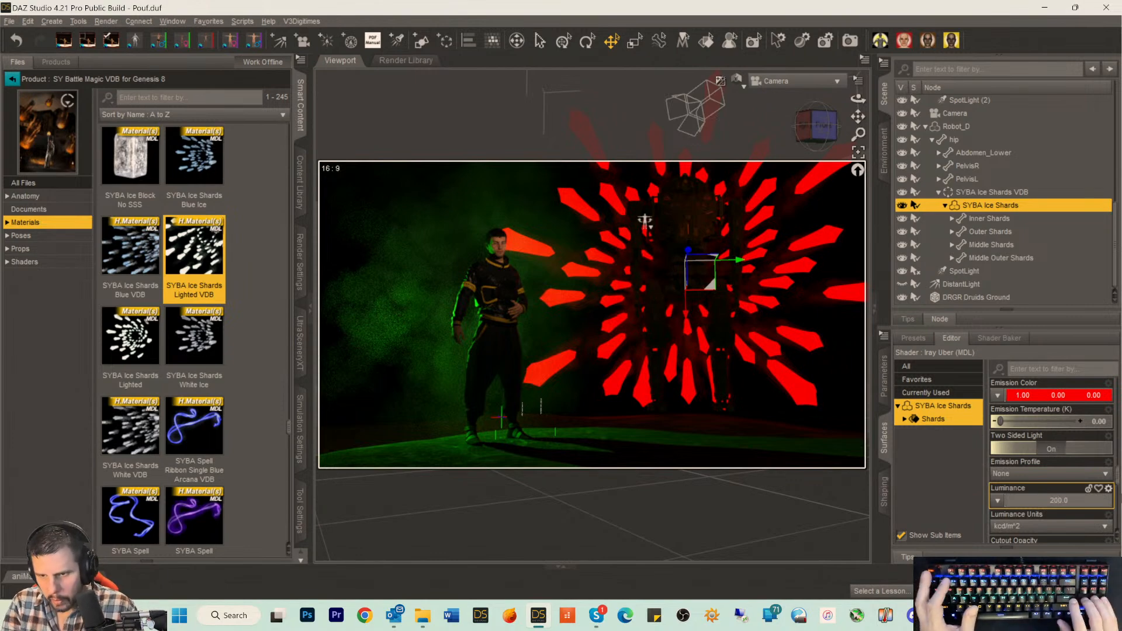
key("Return")
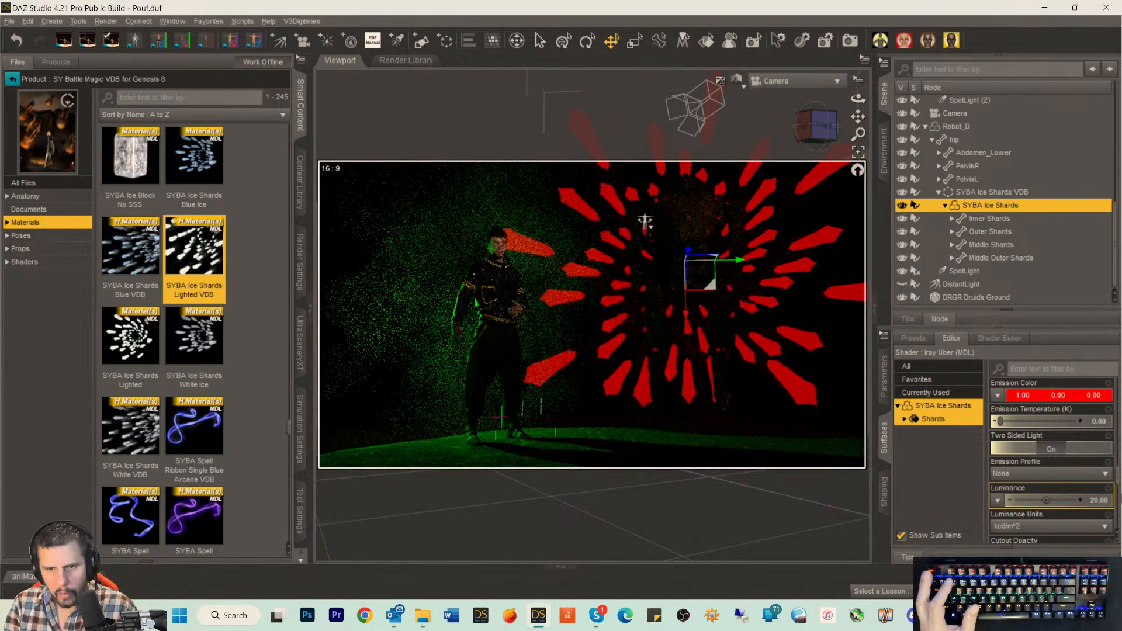
left_click(1089, 500)
key("Return")
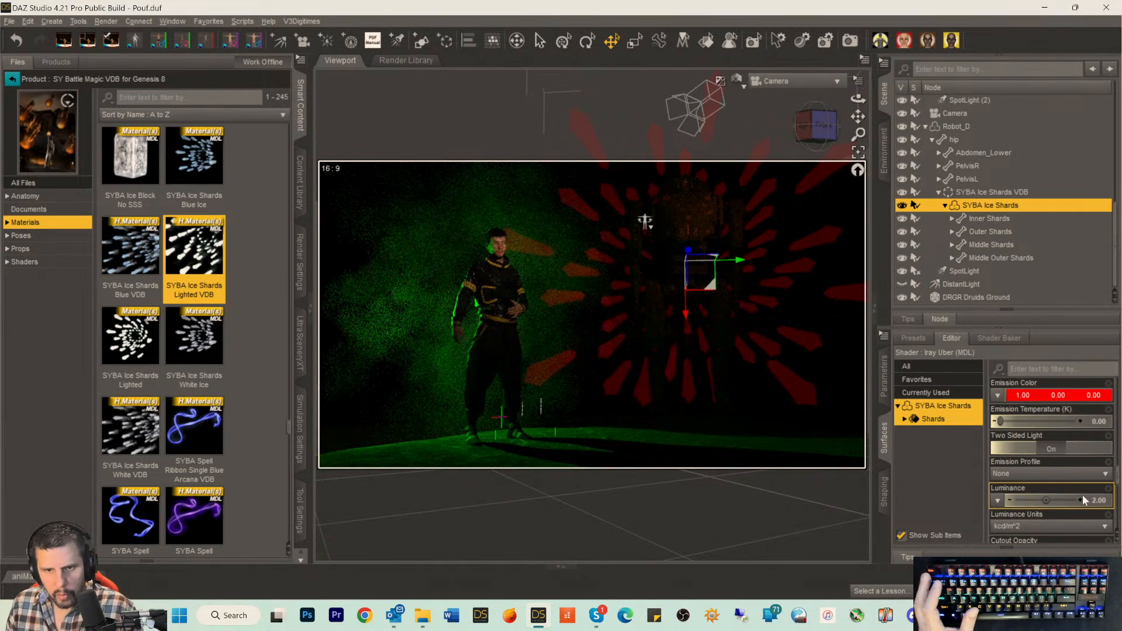
left_click(1098, 500)
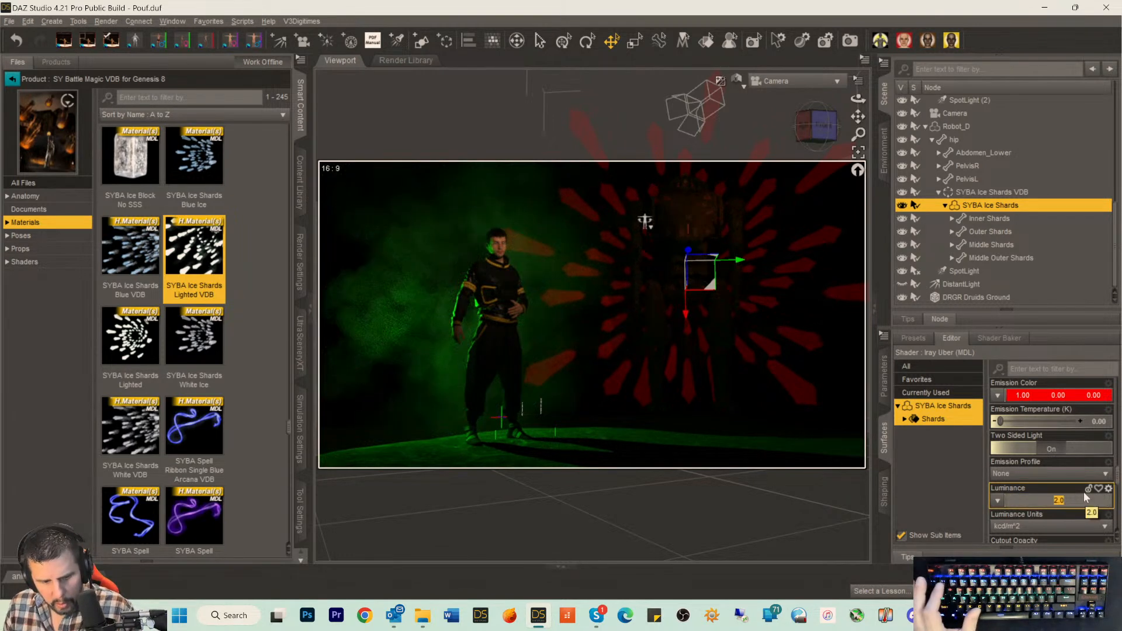
type("100")
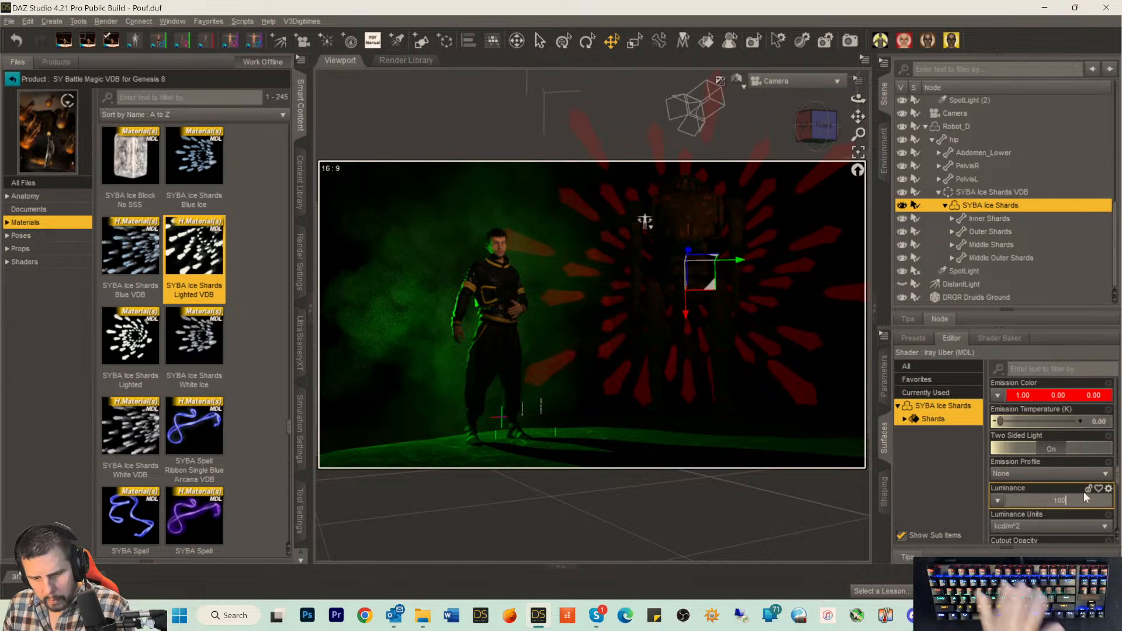
key("Return")
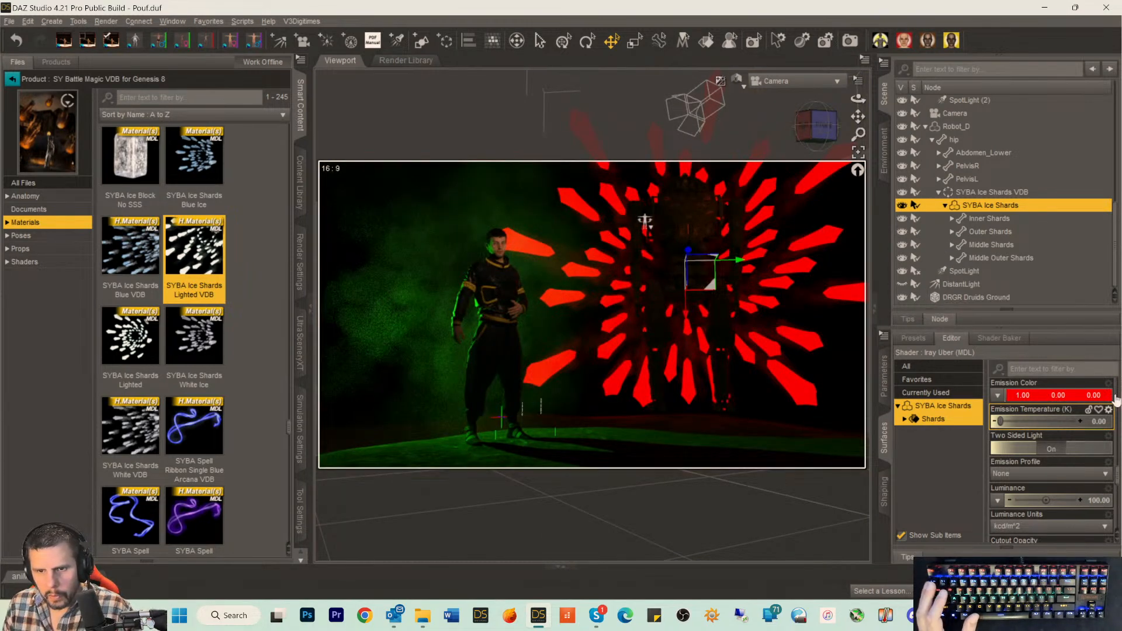
Try lowering the ice shards' Cutout Opacity to 0.45 and 0.00, and return it to the maximum.
scroll(1093, 462, "down", 5)
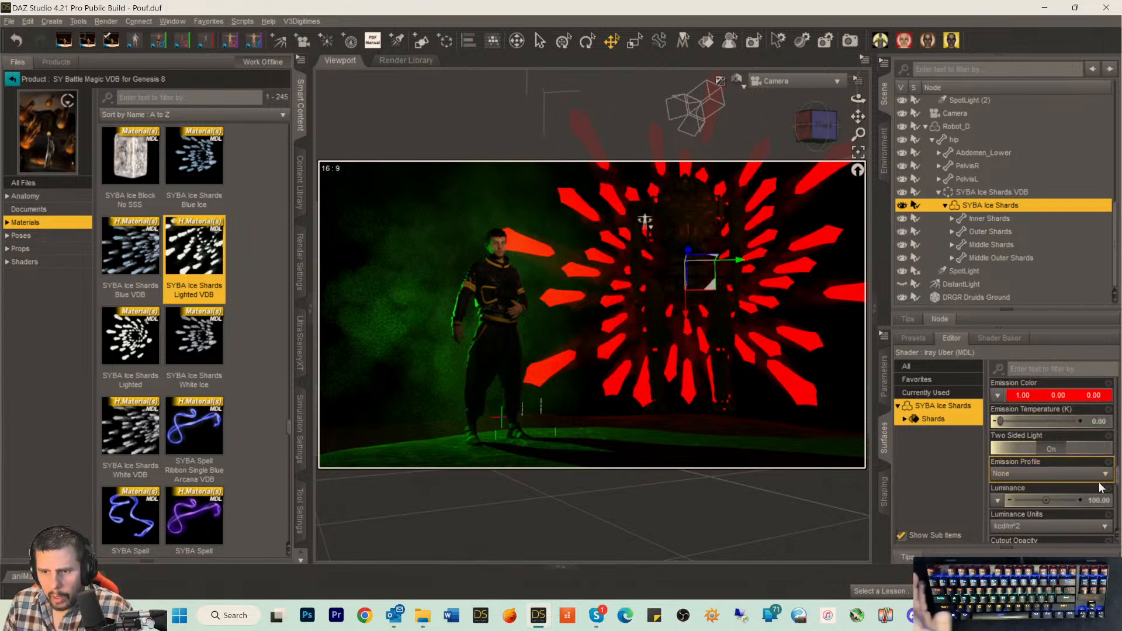
scroll(1098, 479, "up", 3)
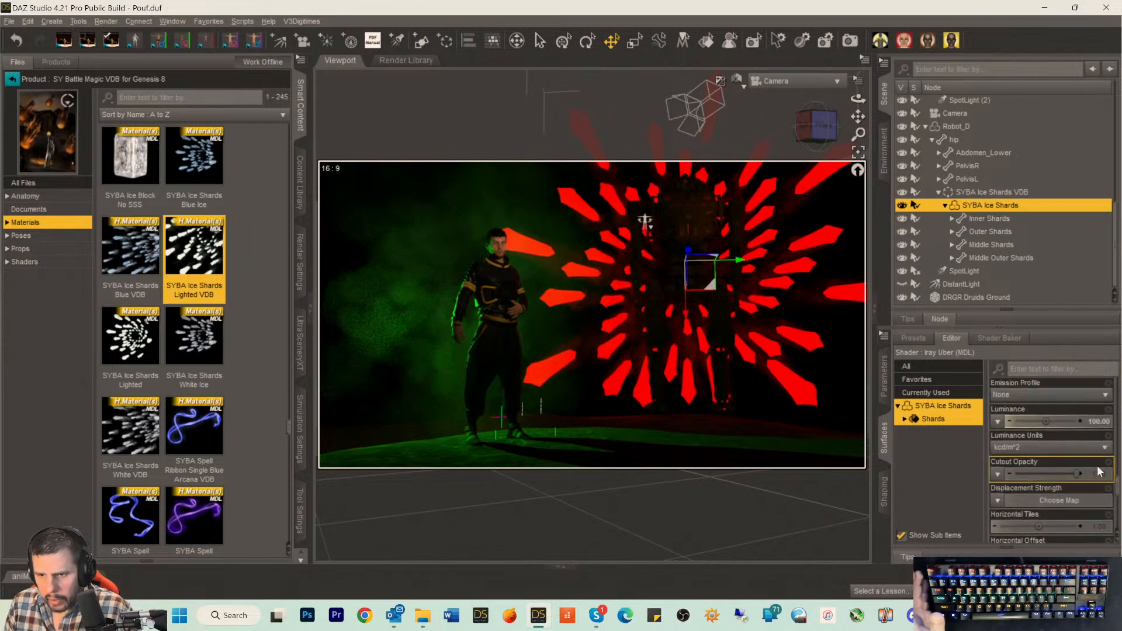
left_click_drag(1075, 473, 1043, 477)
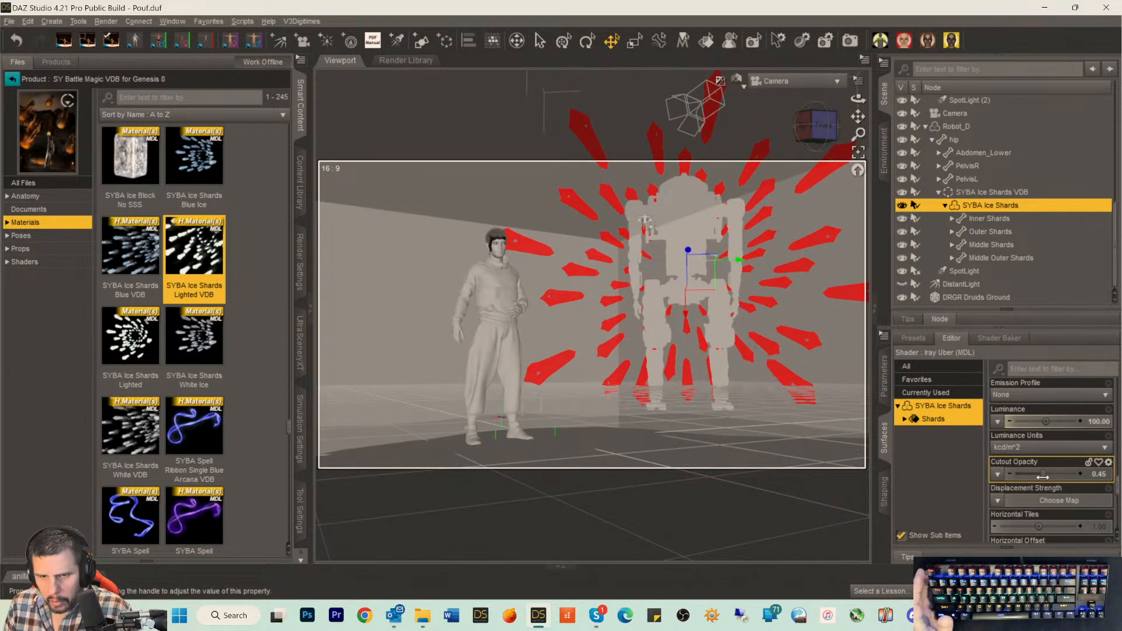
left_click_drag(1043, 477, 1015, 479)
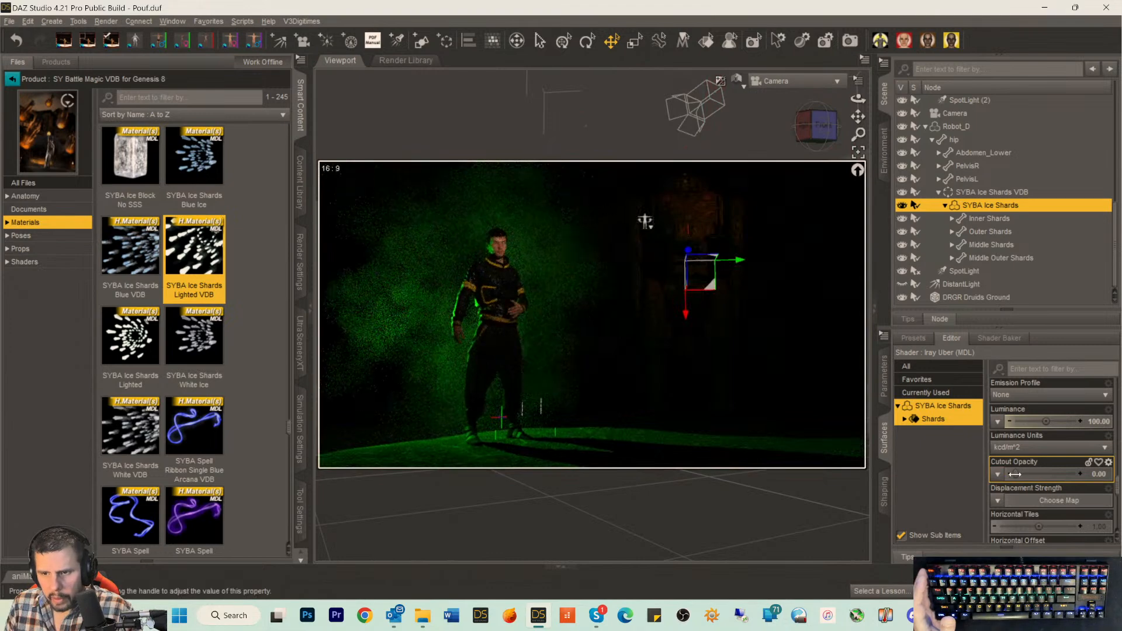
left_click_drag(1015, 474, 1089, 474)
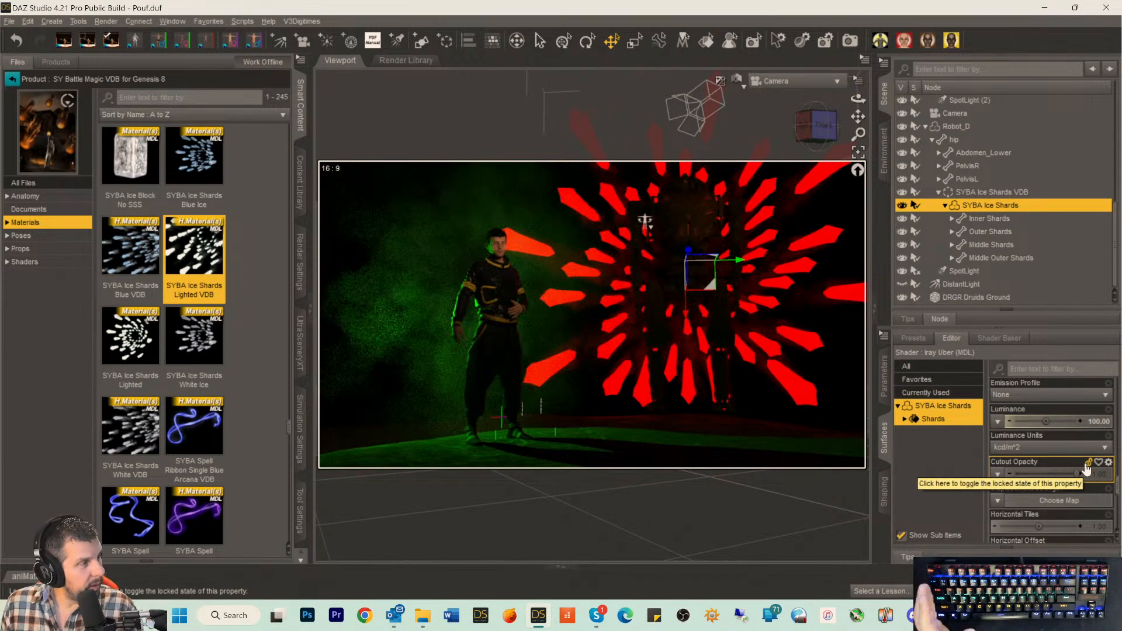
scroll(1081, 462, "down", 5)
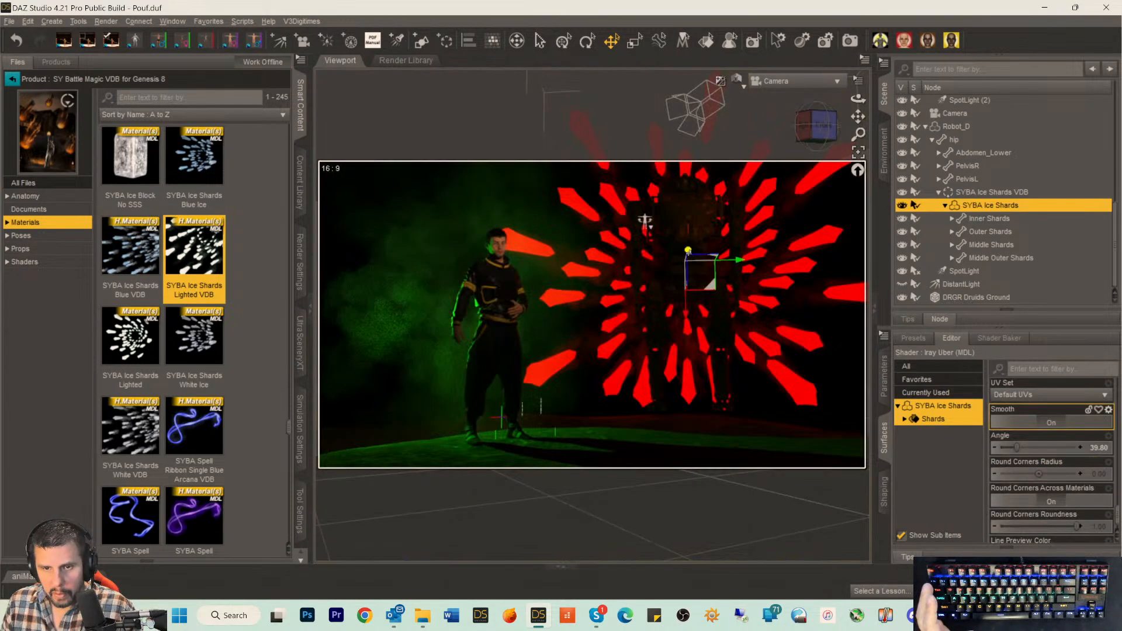
Move the ice shards back around the robot's upper body, to about X 23, Y 192 and Z -204.
left_click_drag(689, 251, 690, 283)
left_click(884, 377)
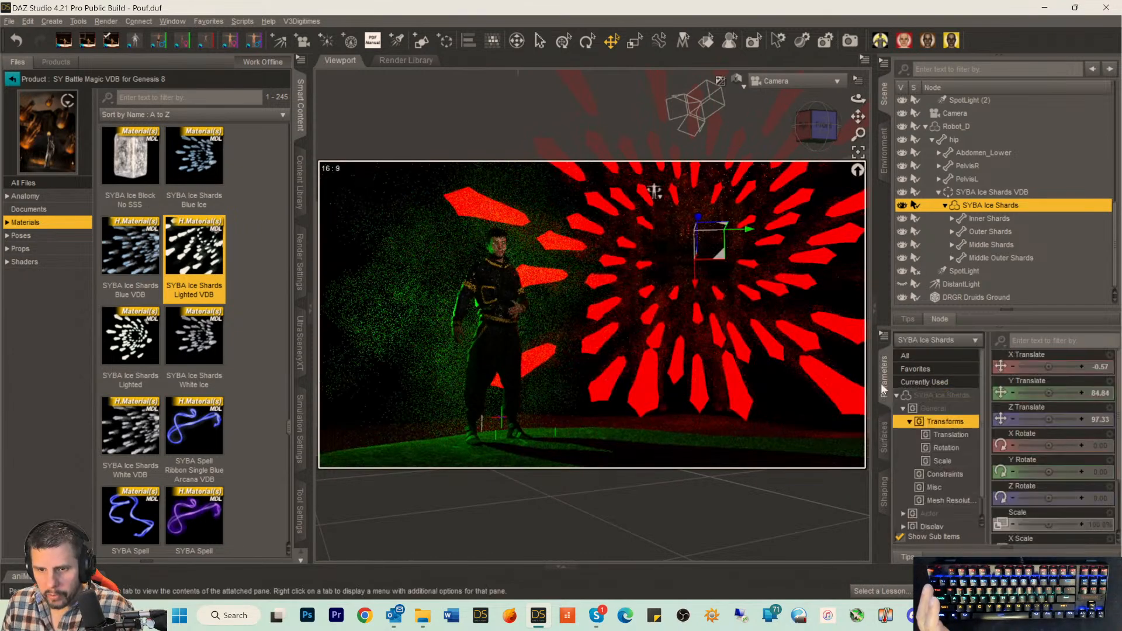
left_click_drag(1052, 416, 1031, 419)
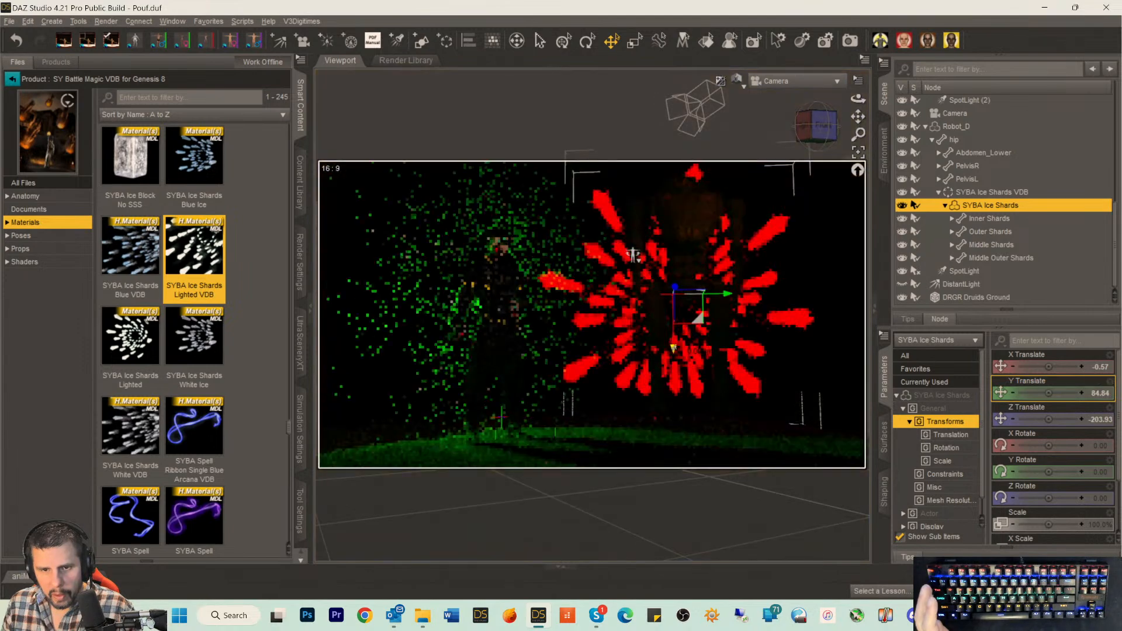
left_click_drag(676, 349, 686, 256)
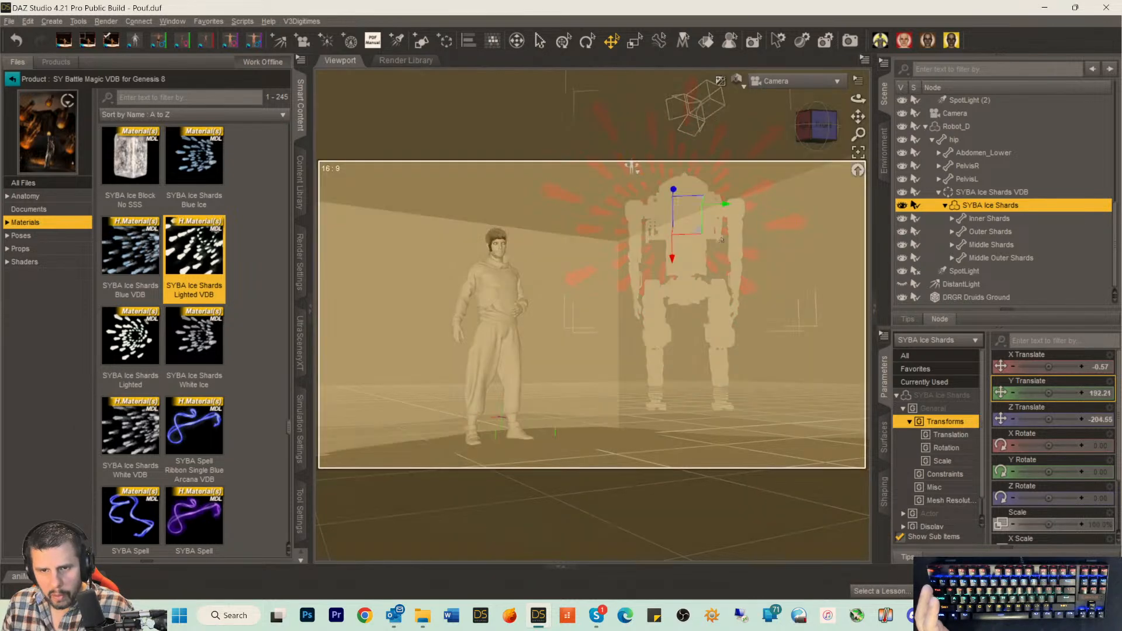
left_click_drag(724, 209, 745, 209)
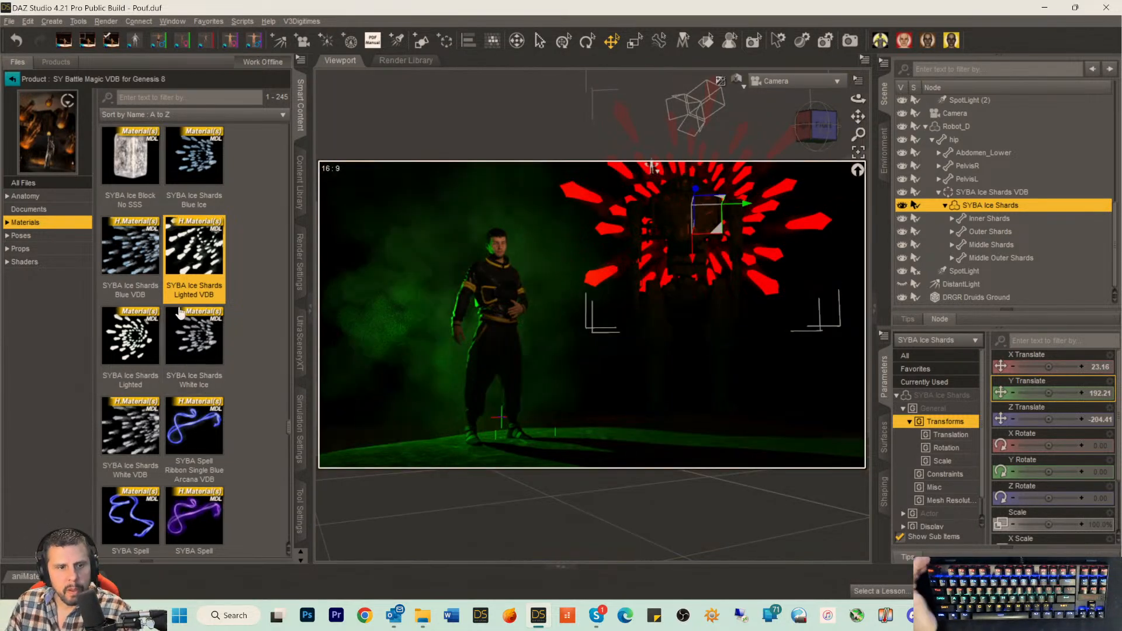
Try the White Ice, White VDB and Blue Ice material presets on the ice shards, and reapply SYBA Ice Shards Lighted VDB.
double_click(208, 348)
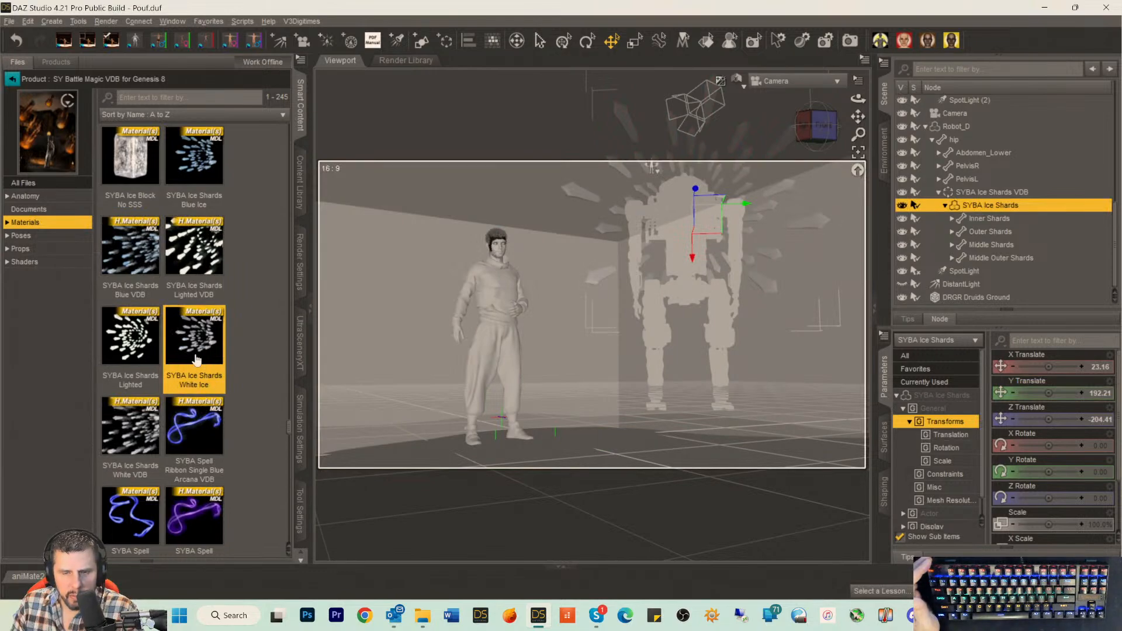
double_click(139, 430)
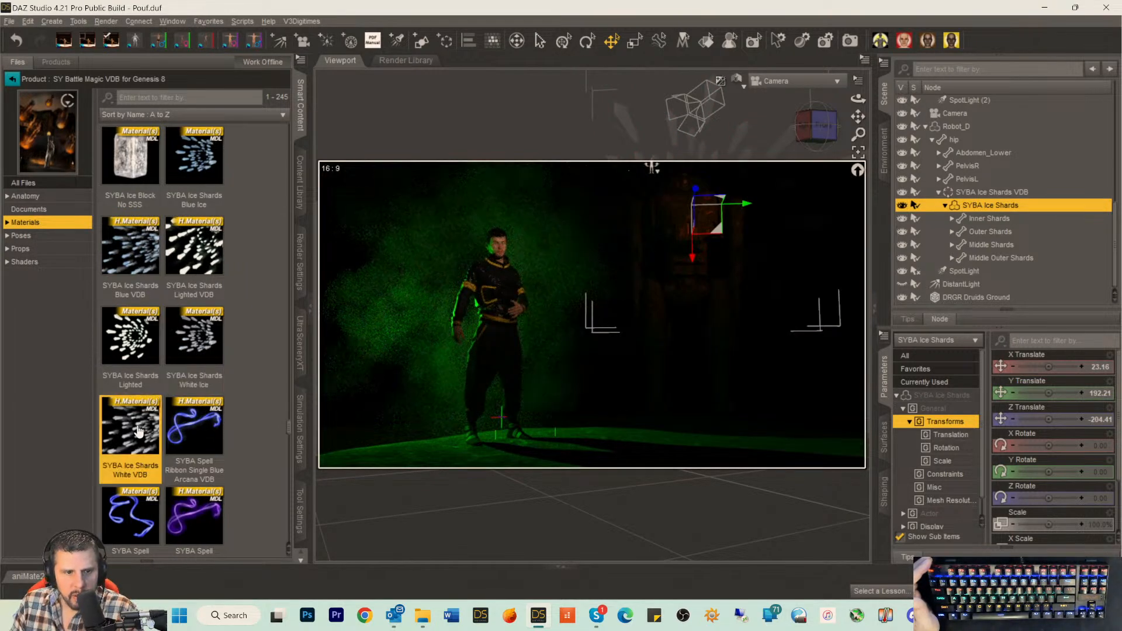
scroll(189, 431, "down", 1)
scroll(188, 430, "down", 5)
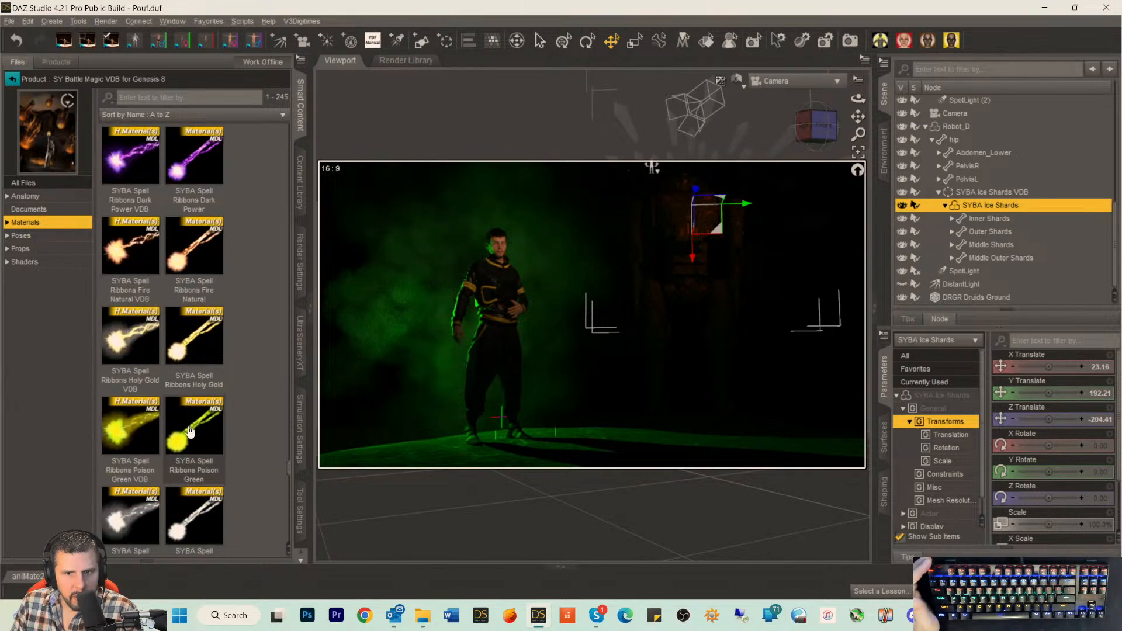
scroll(189, 430, "down", 8)
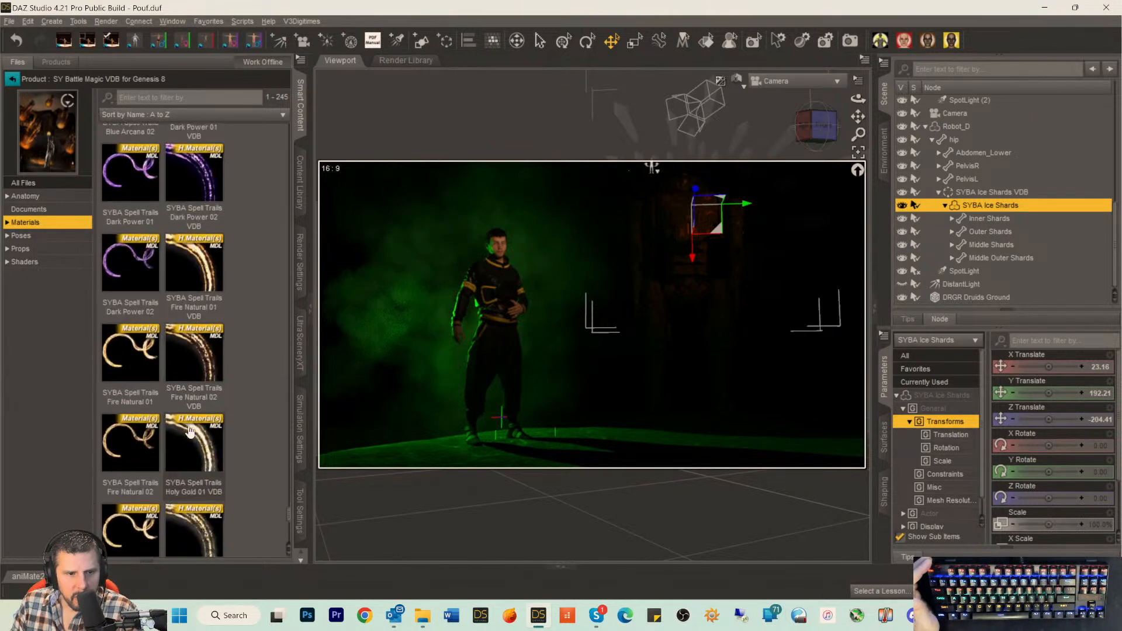
scroll(188, 431, "up", 10)
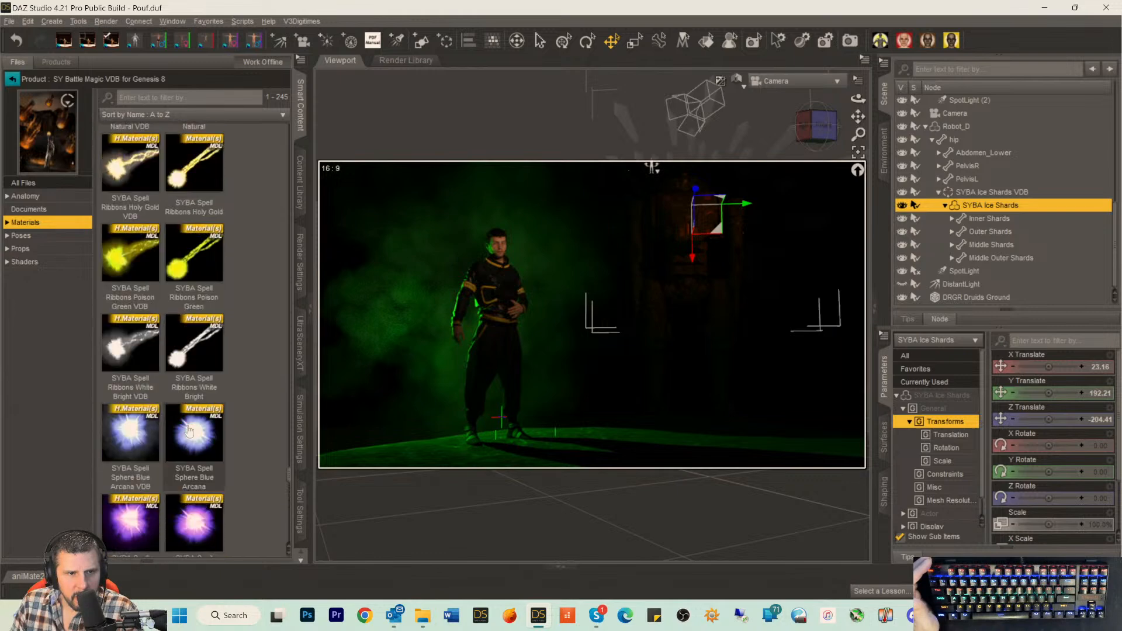
scroll(188, 431, "up", 5)
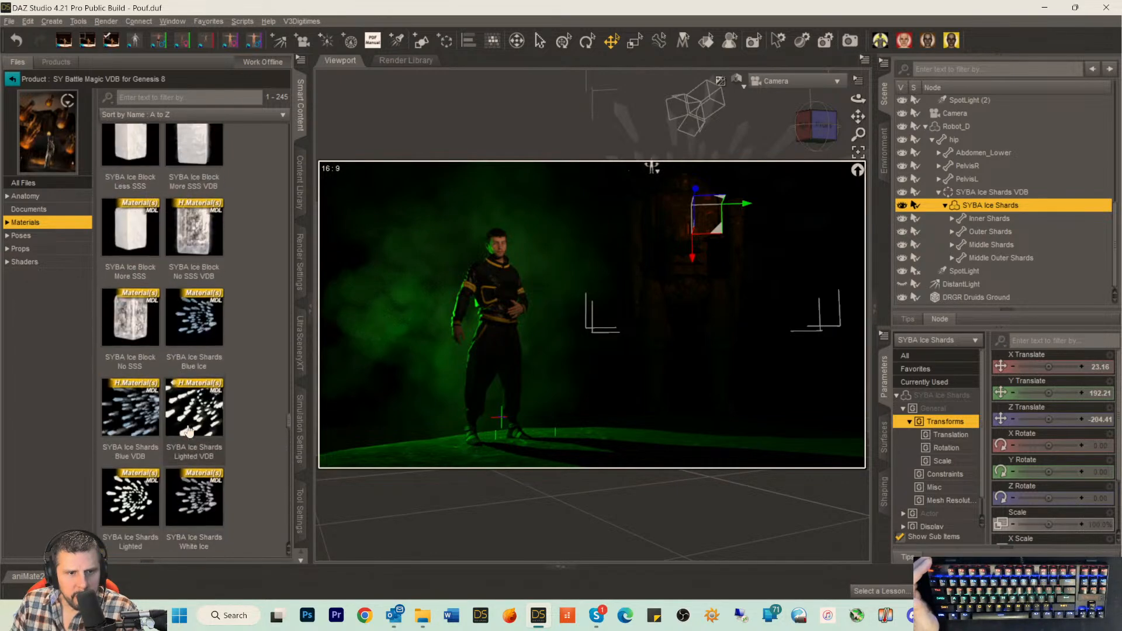
left_click(197, 333)
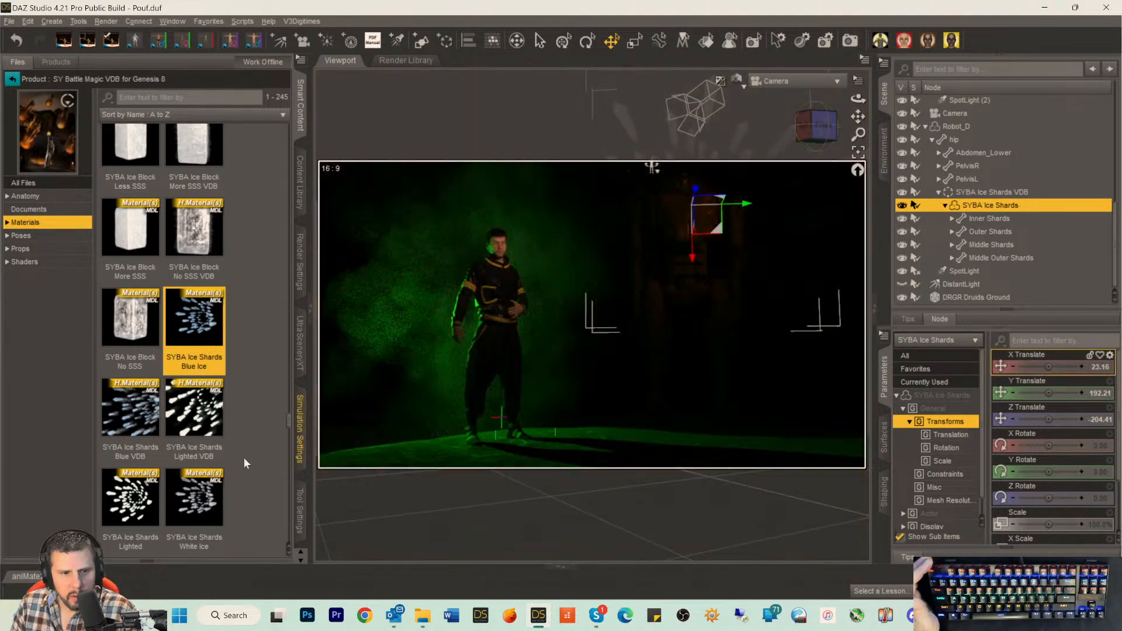
left_click(211, 416)
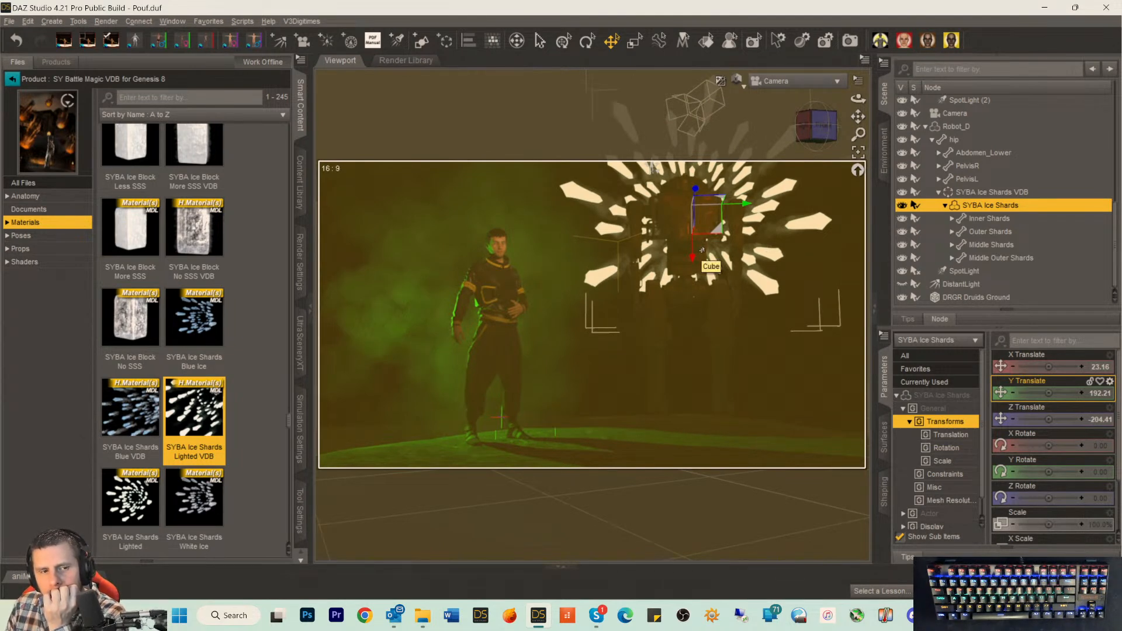
Delete the SYBA Ice Shards from the scene and return to the magic content search results.
key("Delete")
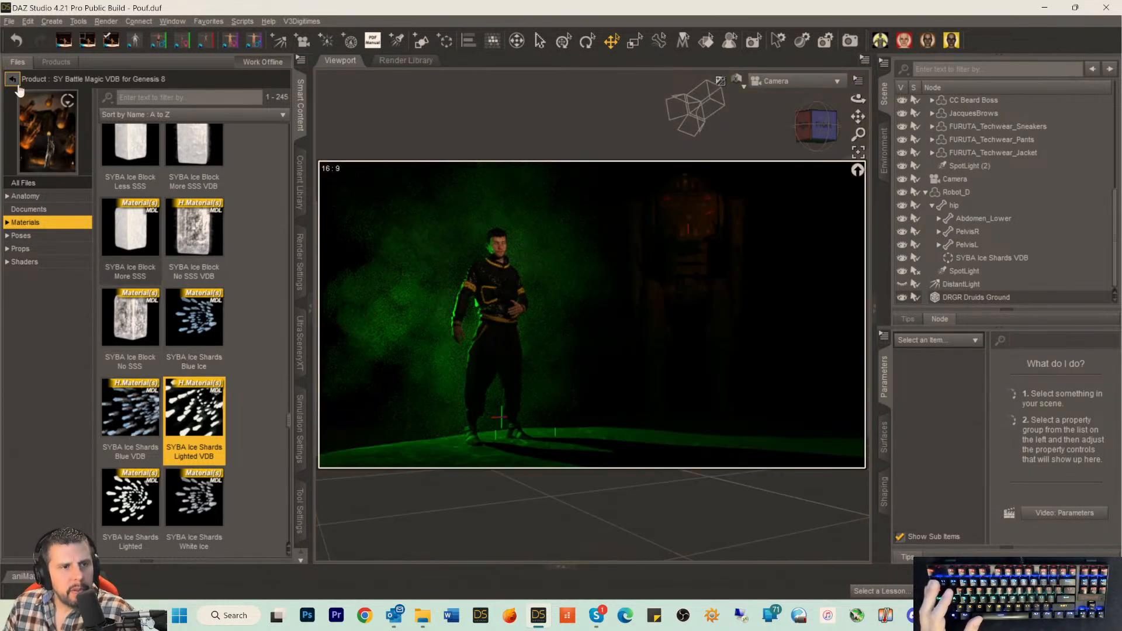
left_click(18, 84)
Look through the magic search results, including the ice, fireball and runic circle items, for a replacement effect for the robot.
scroll(132, 223, "down", 10)
scroll(132, 223, "down", 10)
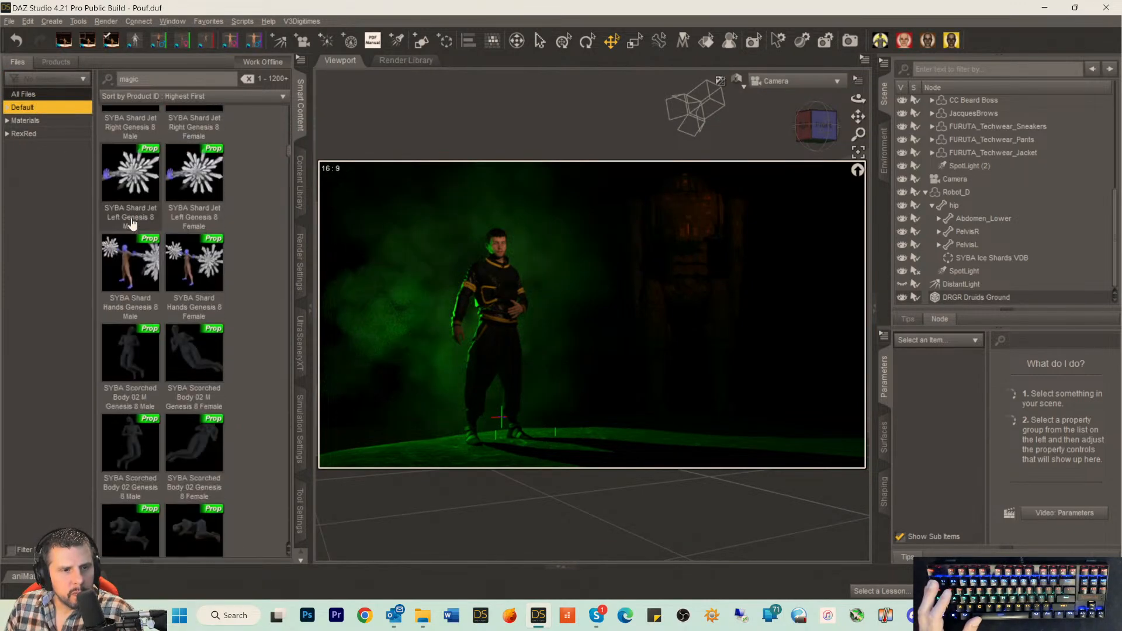
scroll(132, 222, "down", 10)
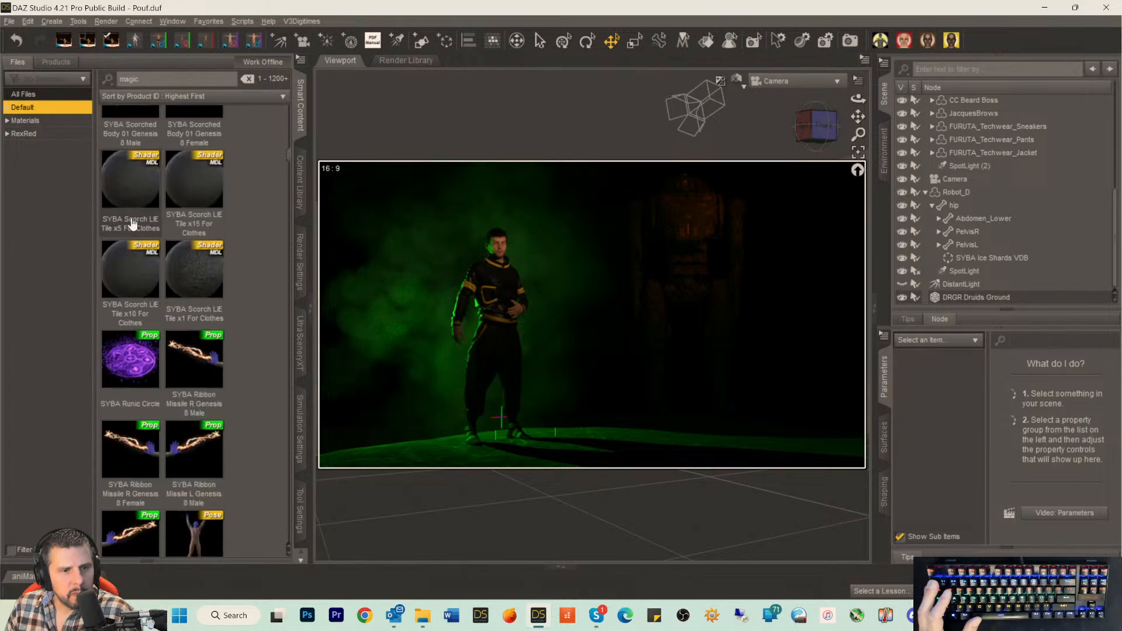
scroll(132, 223, "down", 10)
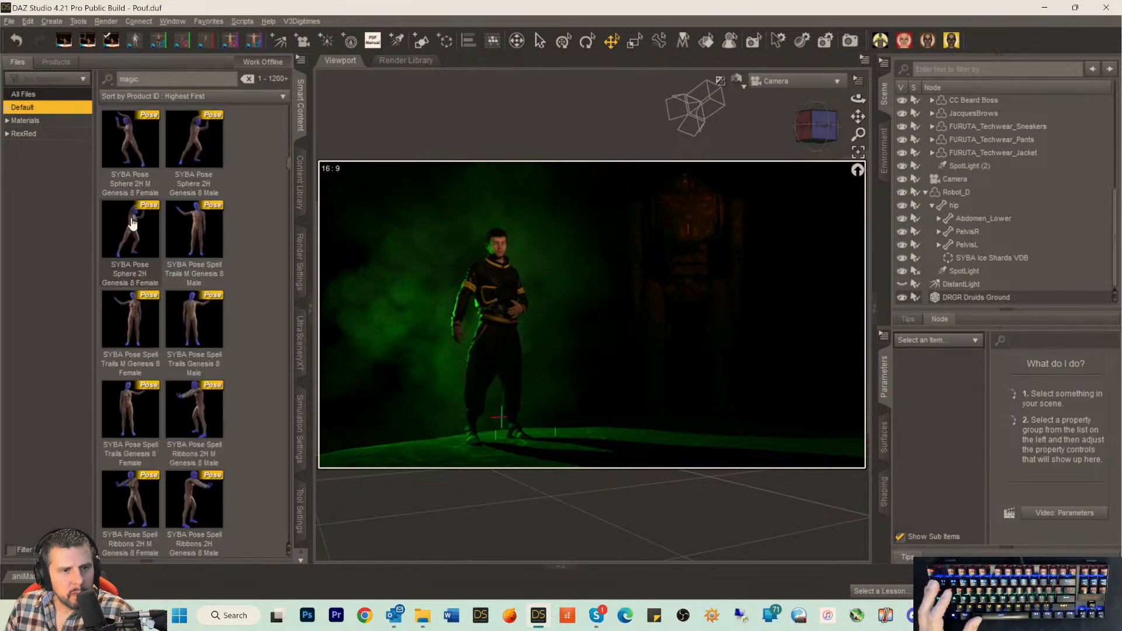
scroll(132, 223, "down", 10)
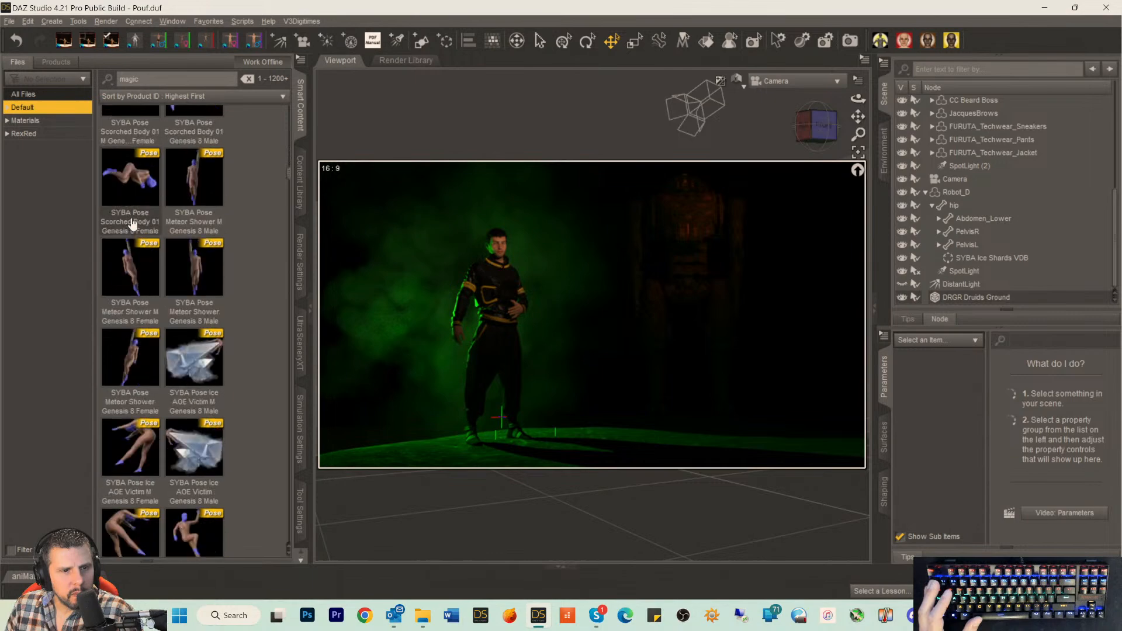
scroll(132, 223, "down", 10)
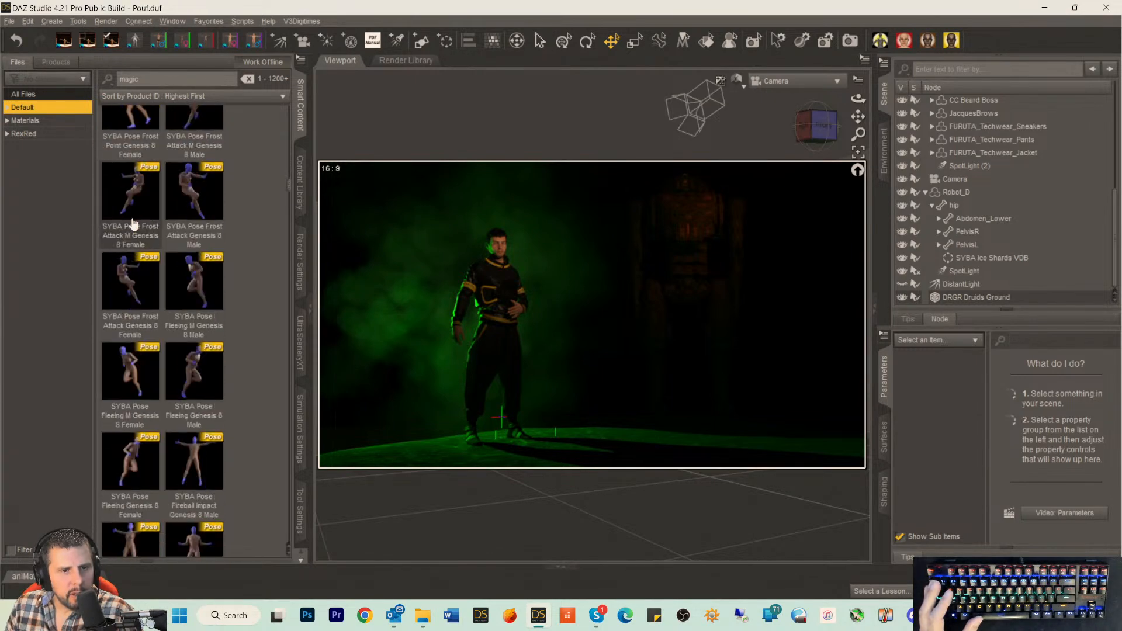
scroll(134, 223, "down", 10)
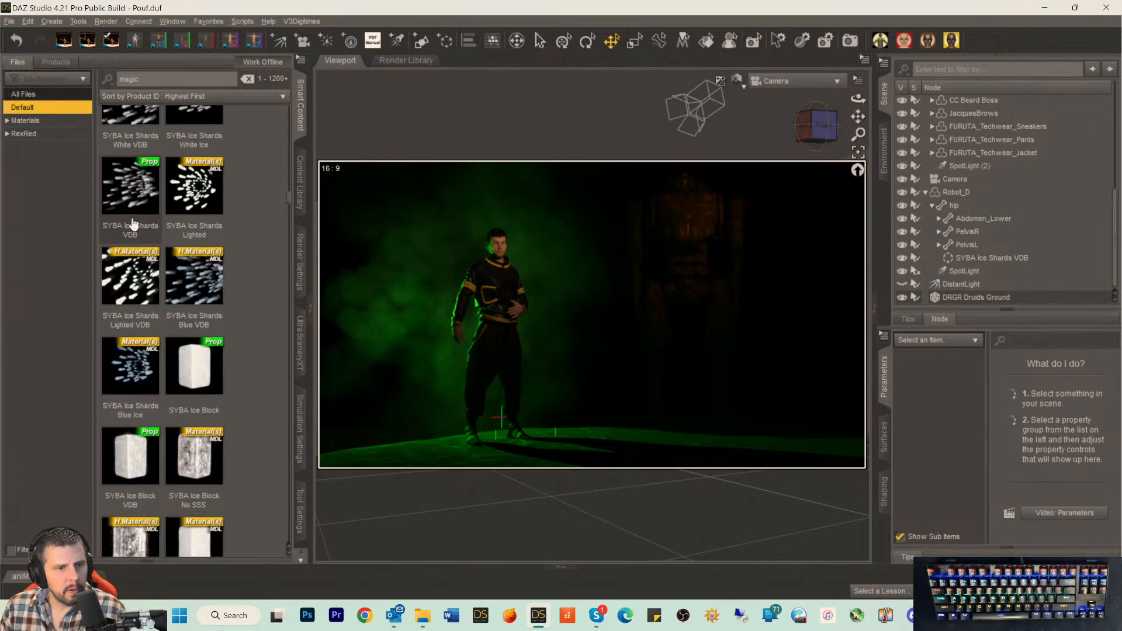
scroll(133, 223, "down", 8)
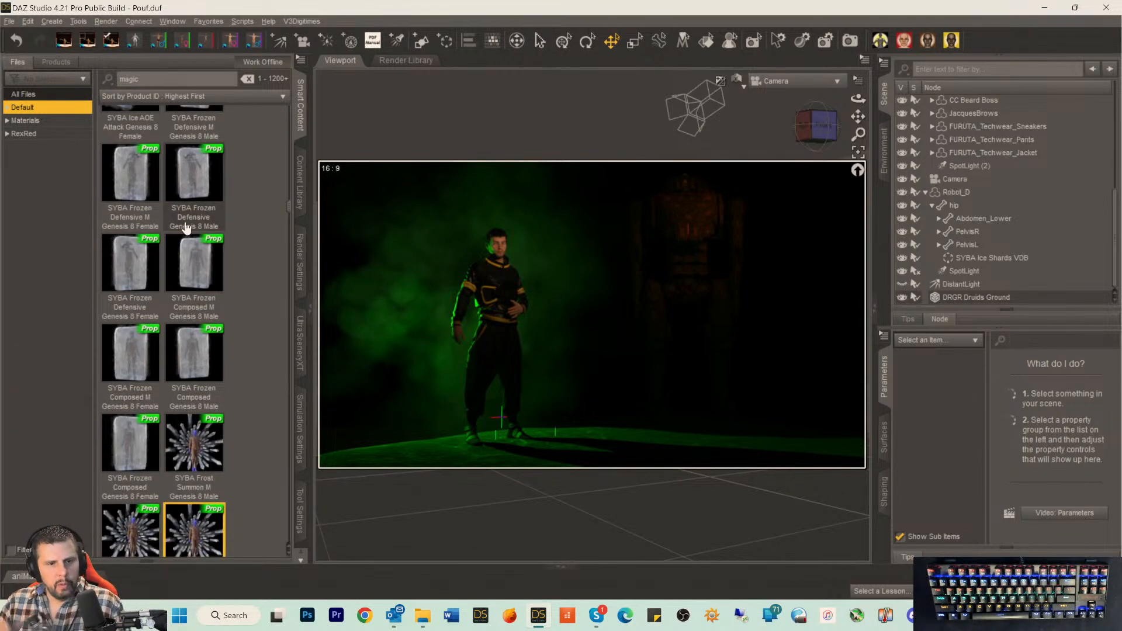
mouse_move(186, 228)
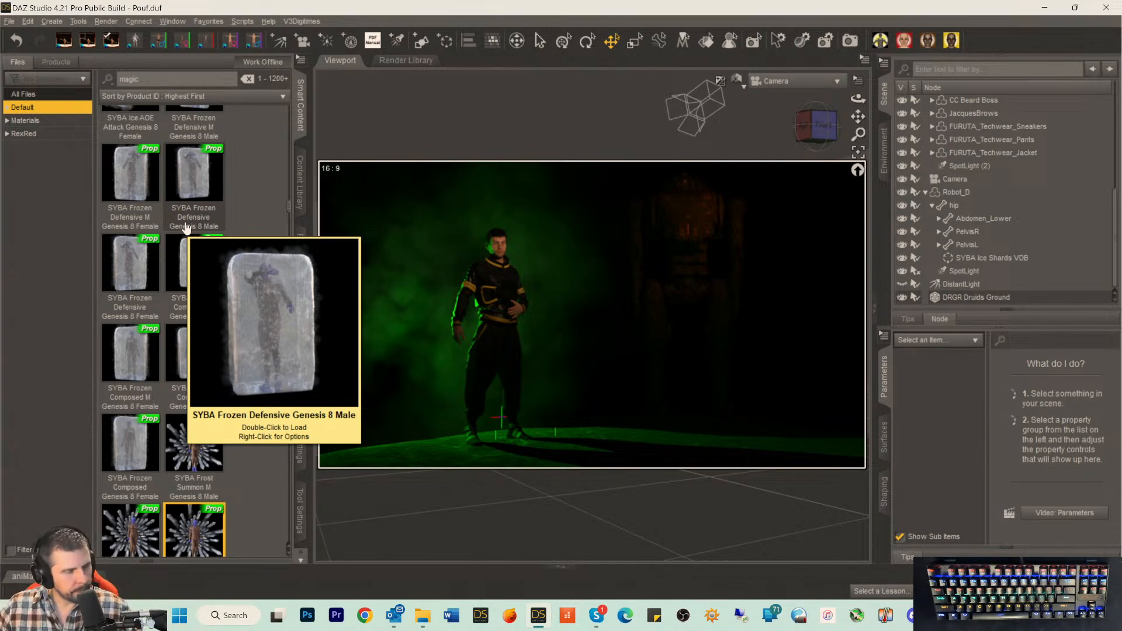
scroll(195, 223, "down", 5)
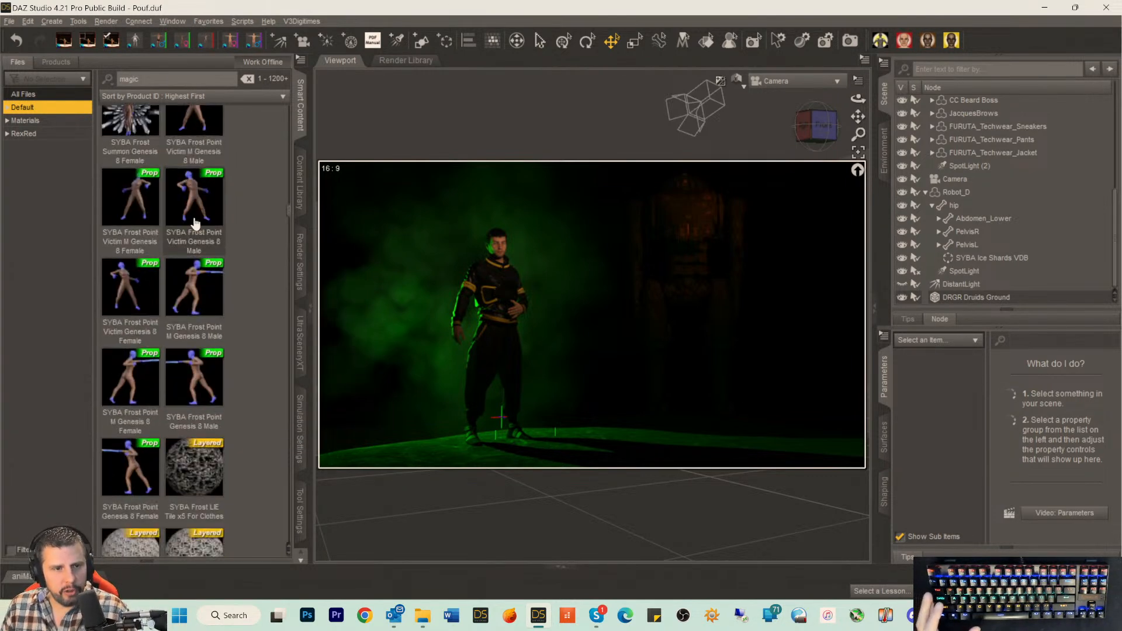
scroll(199, 228, "down", 3)
scroll(211, 240, "down", 3)
scroll(210, 239, "down", 1)
scroll(198, 202, "down", 8)
scroll(152, 336, "up", 8)
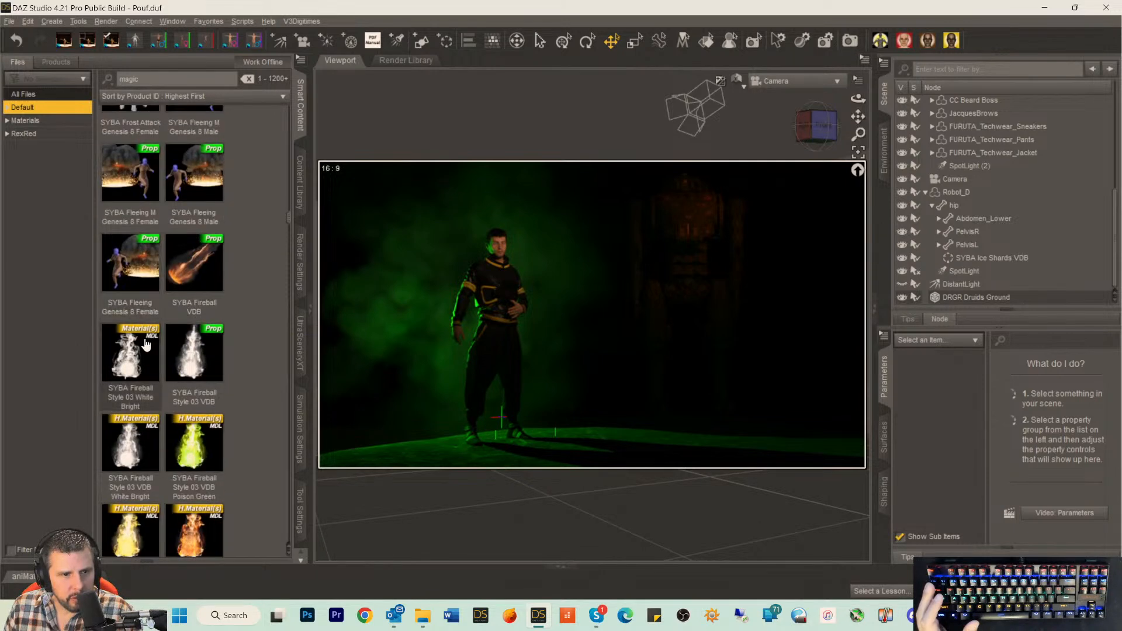
mouse_move(191, 379)
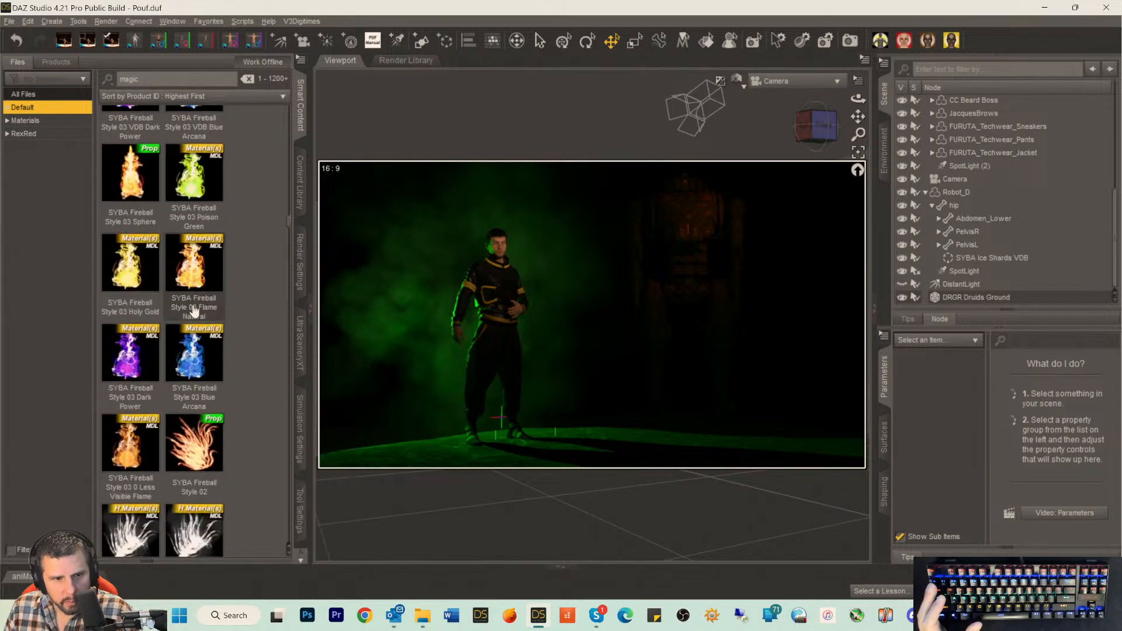
scroll(194, 310, "down", 10)
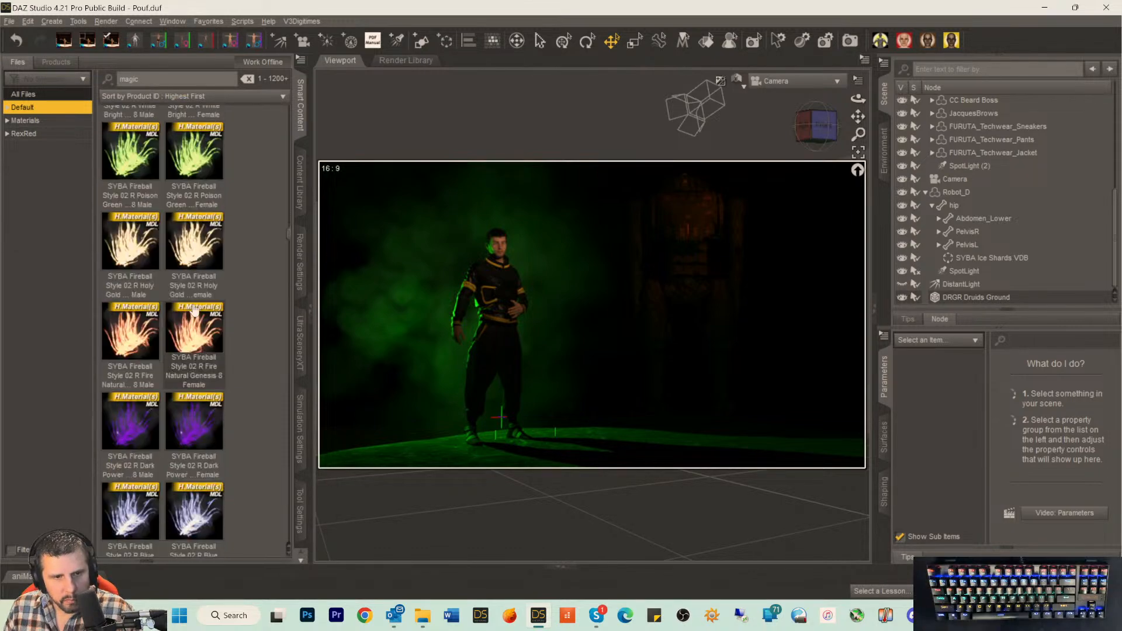
scroll(195, 310, "down", 10)
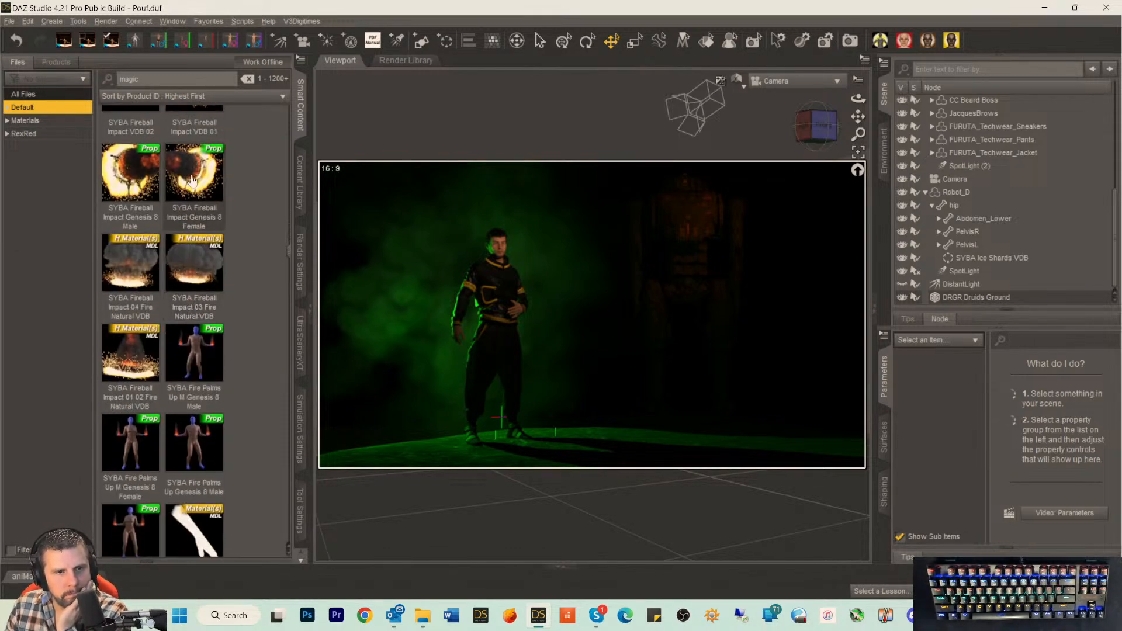
scroll(191, 187, "down", 10)
scroll(190, 199, "down", 10)
scroll(190, 199, "down", 3)
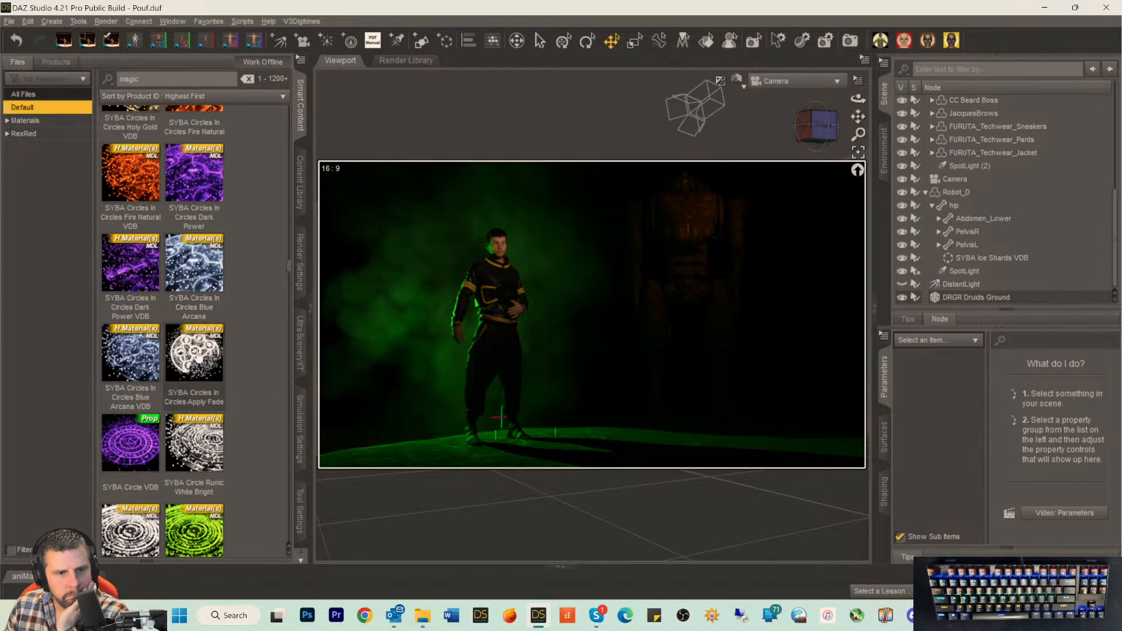
mouse_move(198, 357)
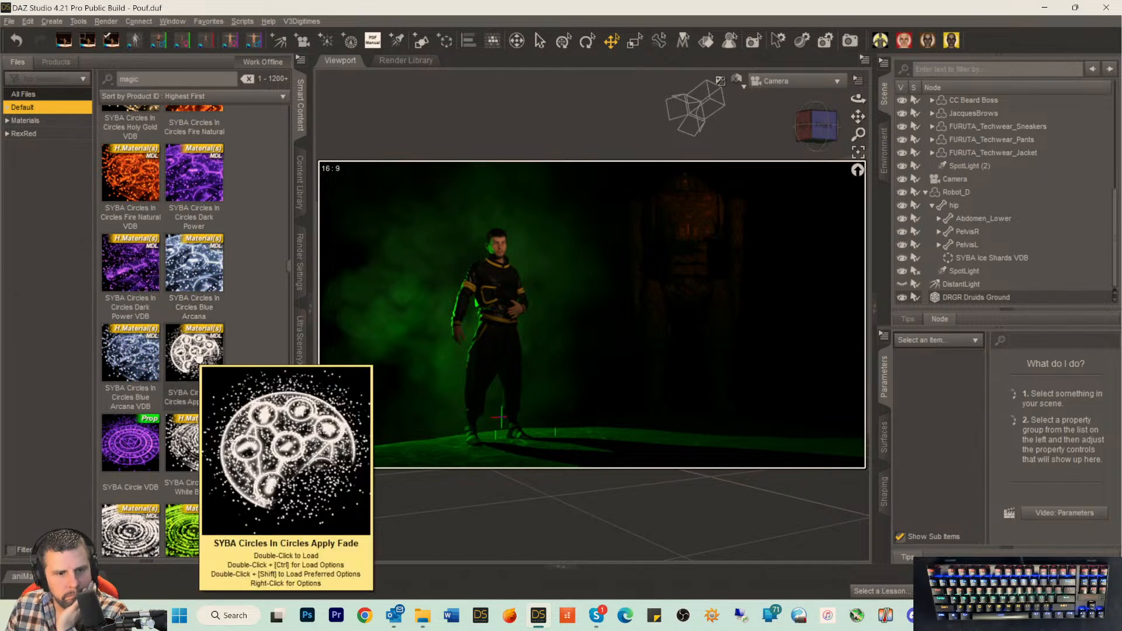
scroll(198, 357, "down", 3)
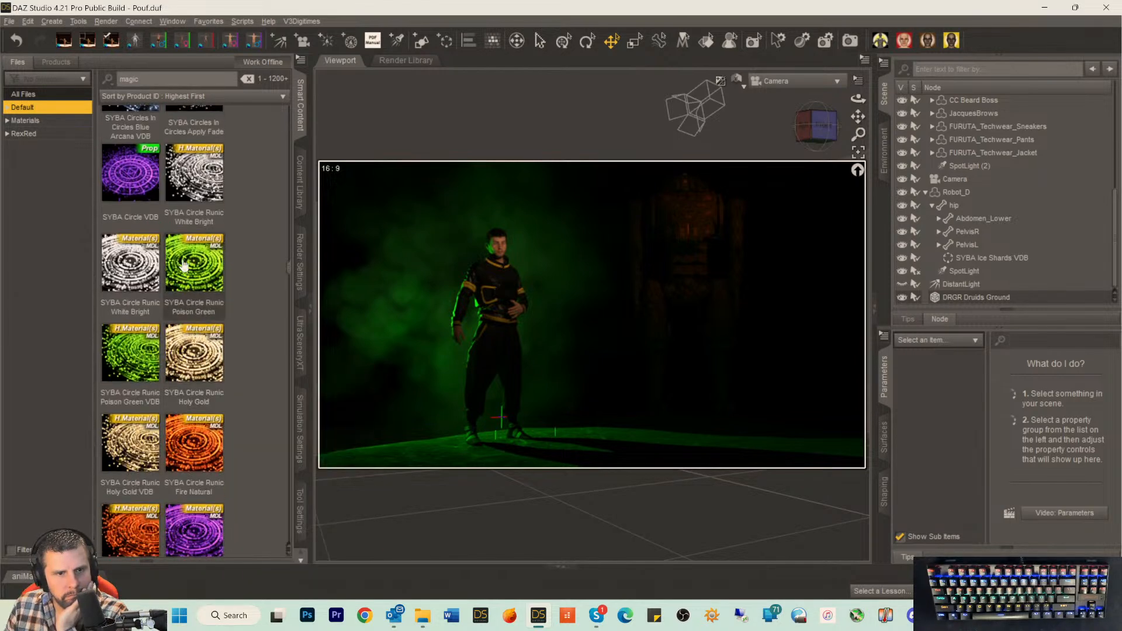
scroll(183, 265, "up", 3)
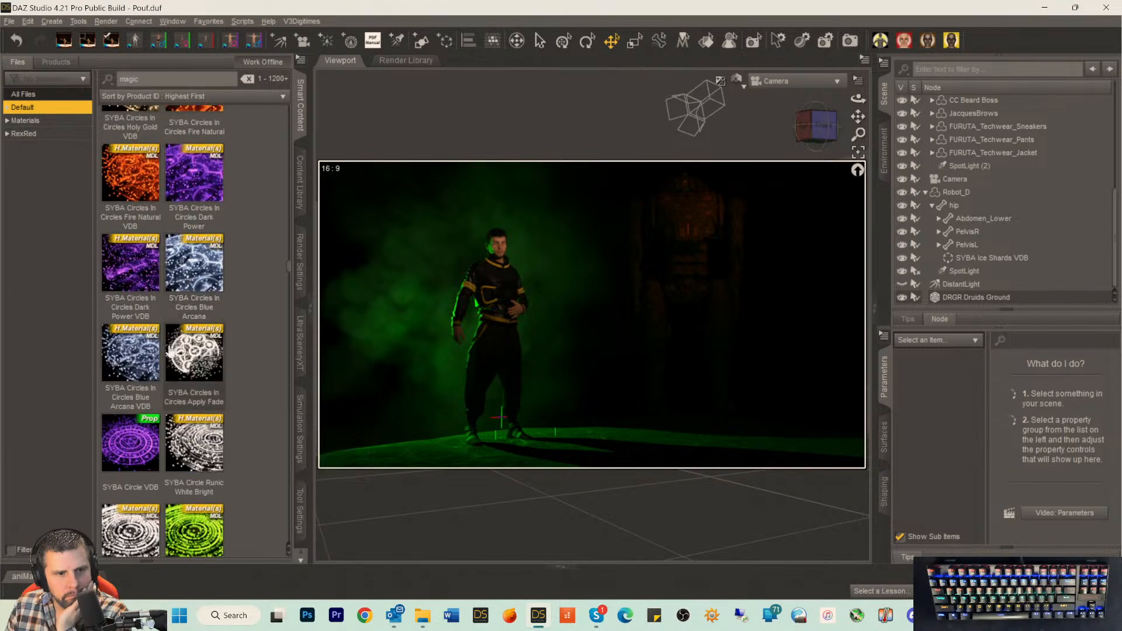
Load the SYBA Circle VDB prop into the scene and select it.
double_click(133, 447)
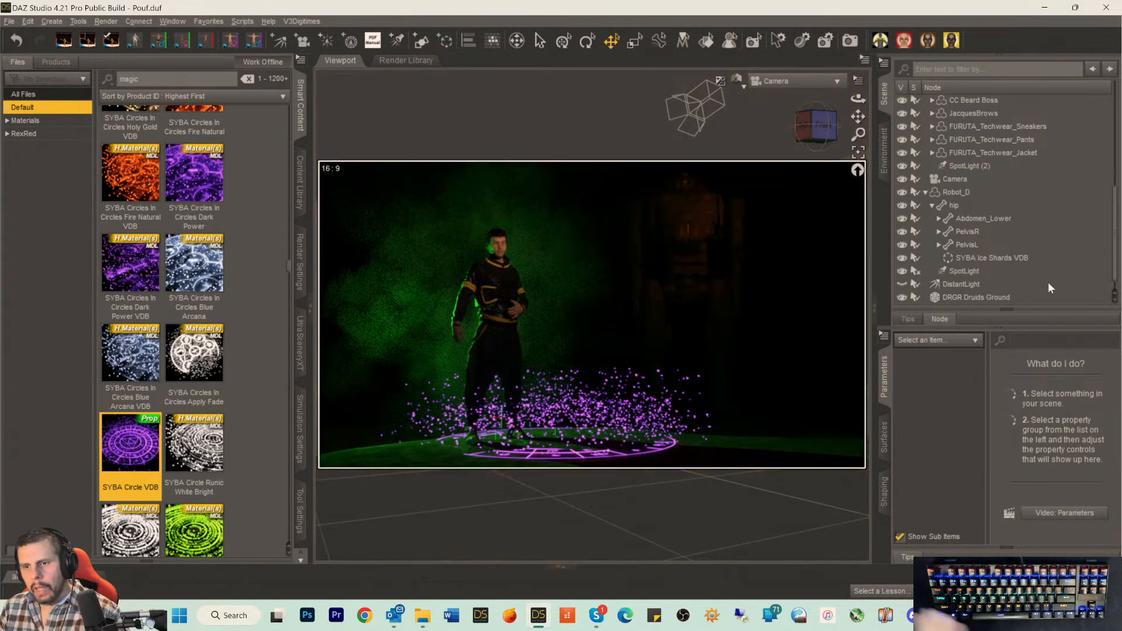
scroll(1017, 247, "down", 1)
left_click(975, 297)
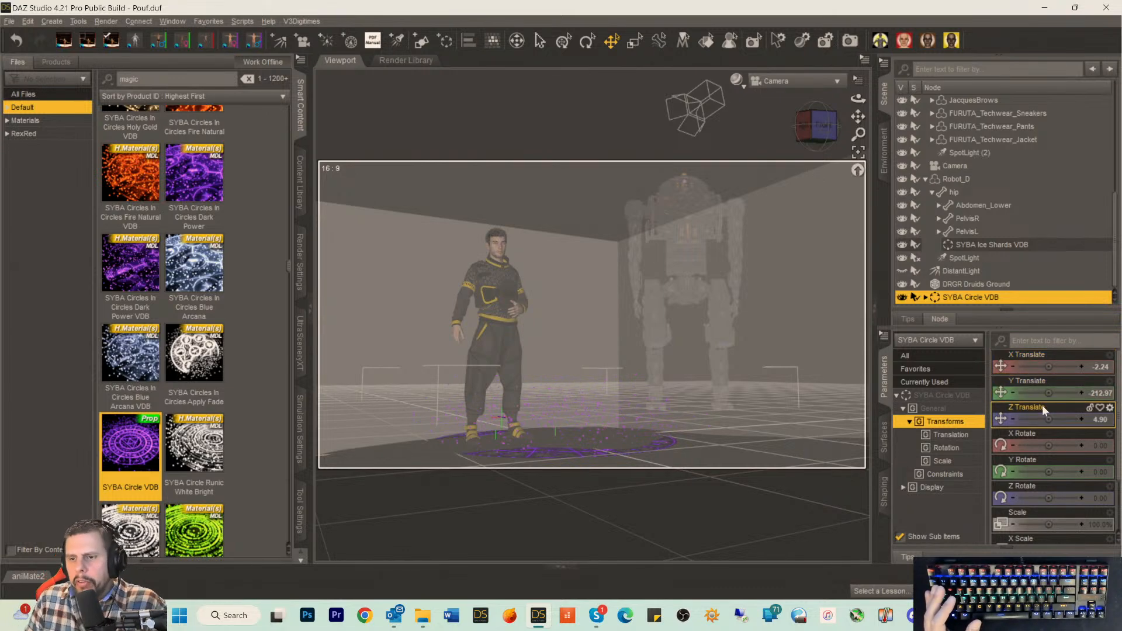
Move the magic circle beneath the background robot, to about X 486 and Z -416.
mouse_move(1044, 395)
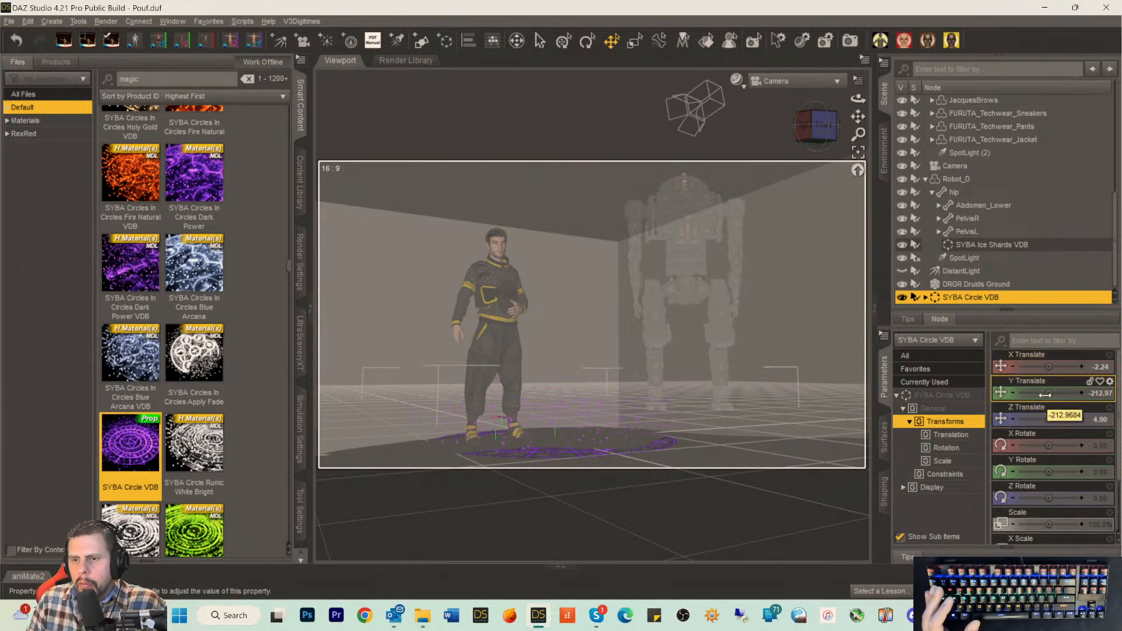
left_click_drag(1049, 367, 1063, 367)
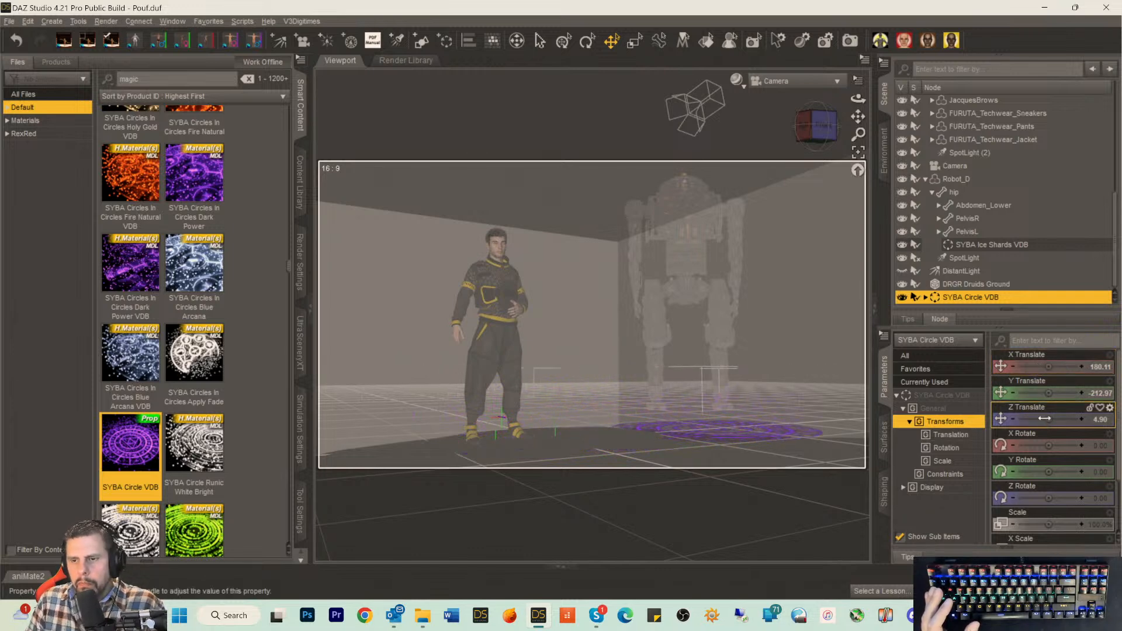
left_click_drag(1048, 419, 1047, 418)
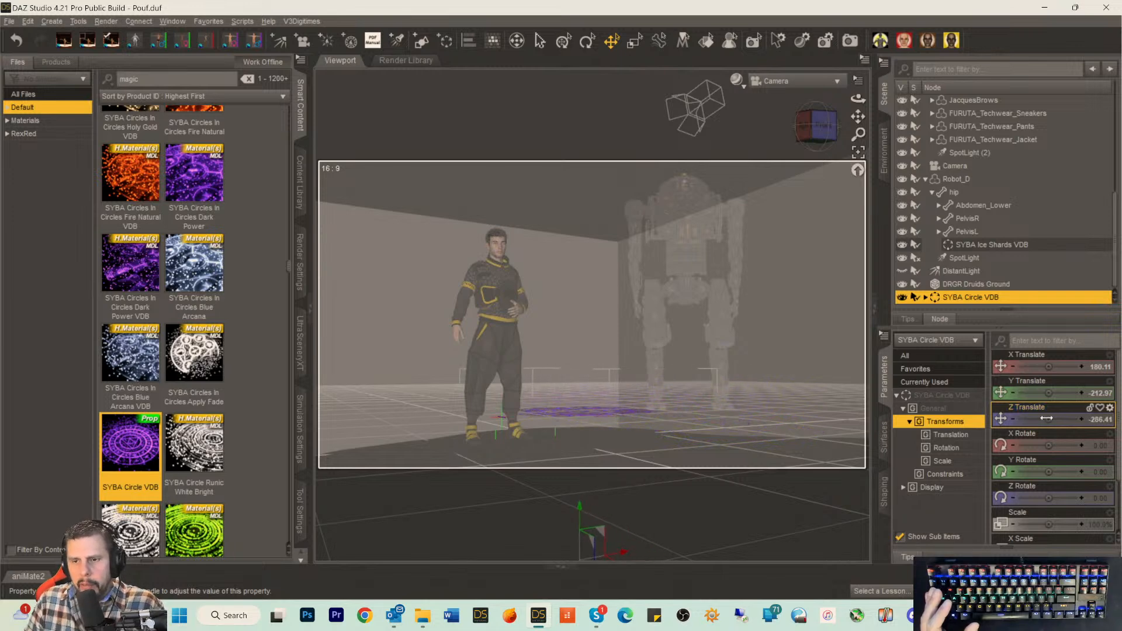
left_click_drag(1049, 366, 1072, 367)
left_click_drag(1049, 422, 1037, 421)
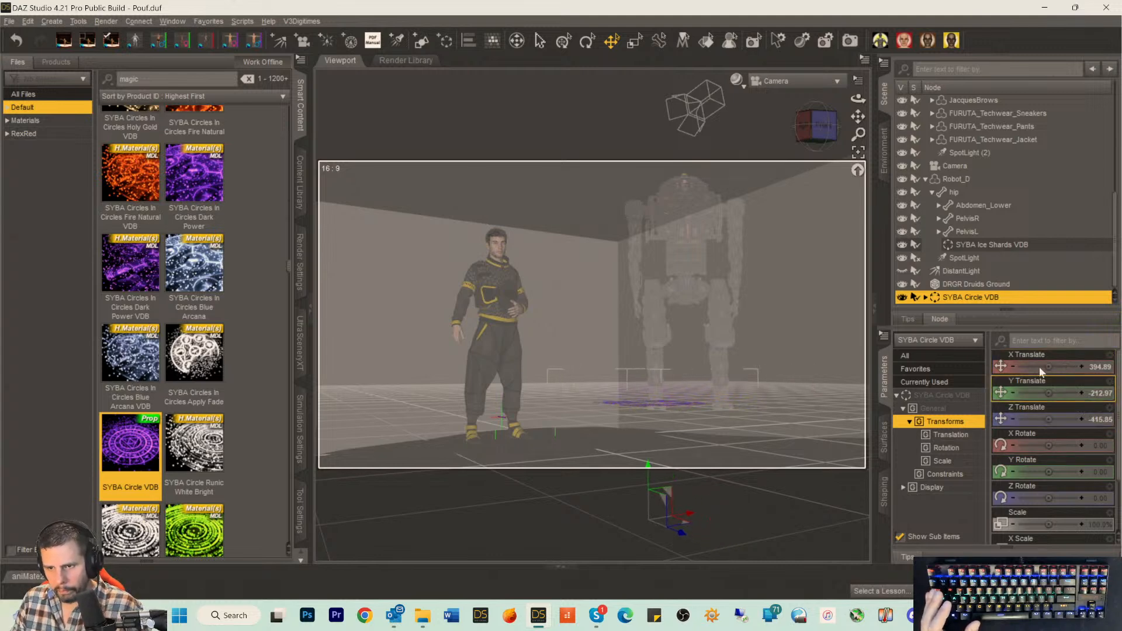
left_click_drag(1045, 365, 1047, 366)
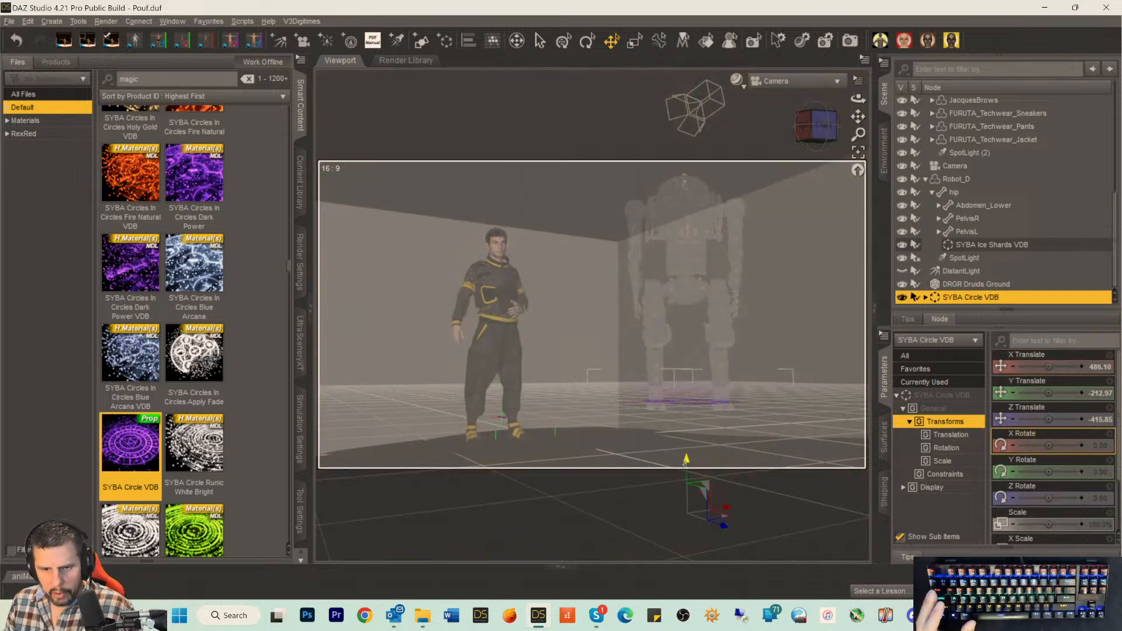
Enlarge the magic circle to about 186% and lower it to the robot's feet, at about Y -418.
left_click_drag(686, 461, 684, 471)
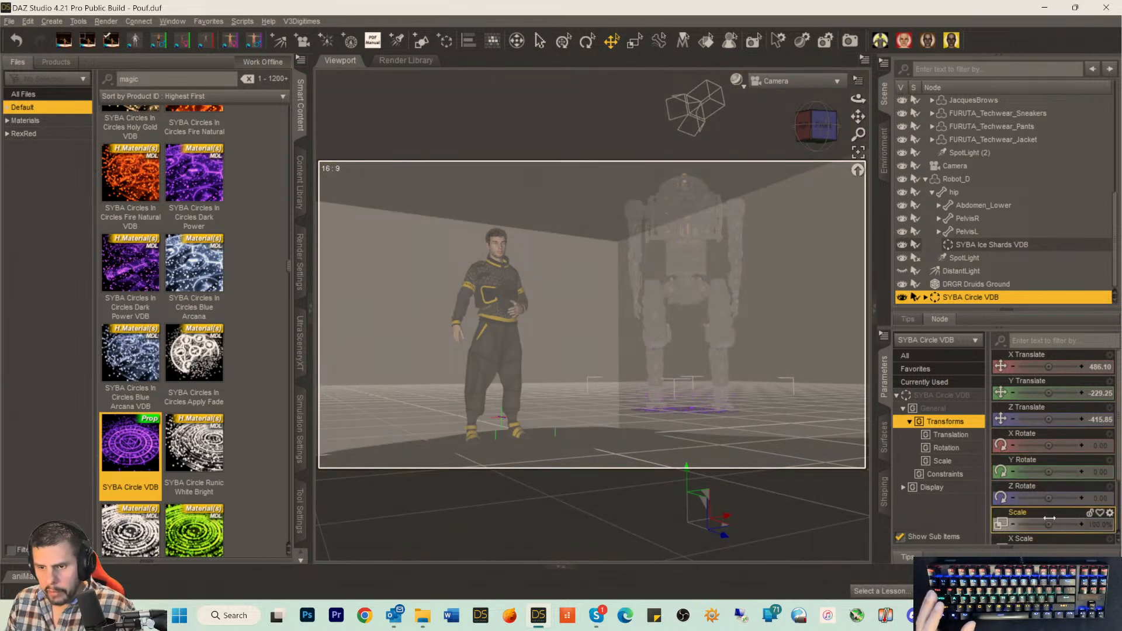
left_click_drag(1051, 516, 1071, 515)
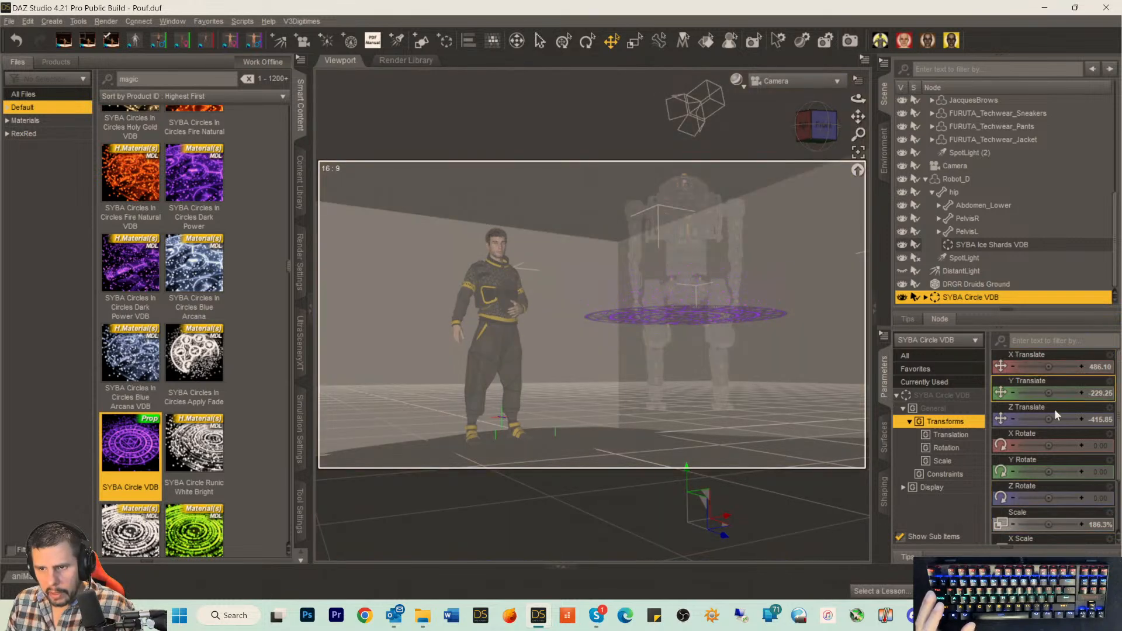
left_click_drag(1048, 393, 1026, 393)
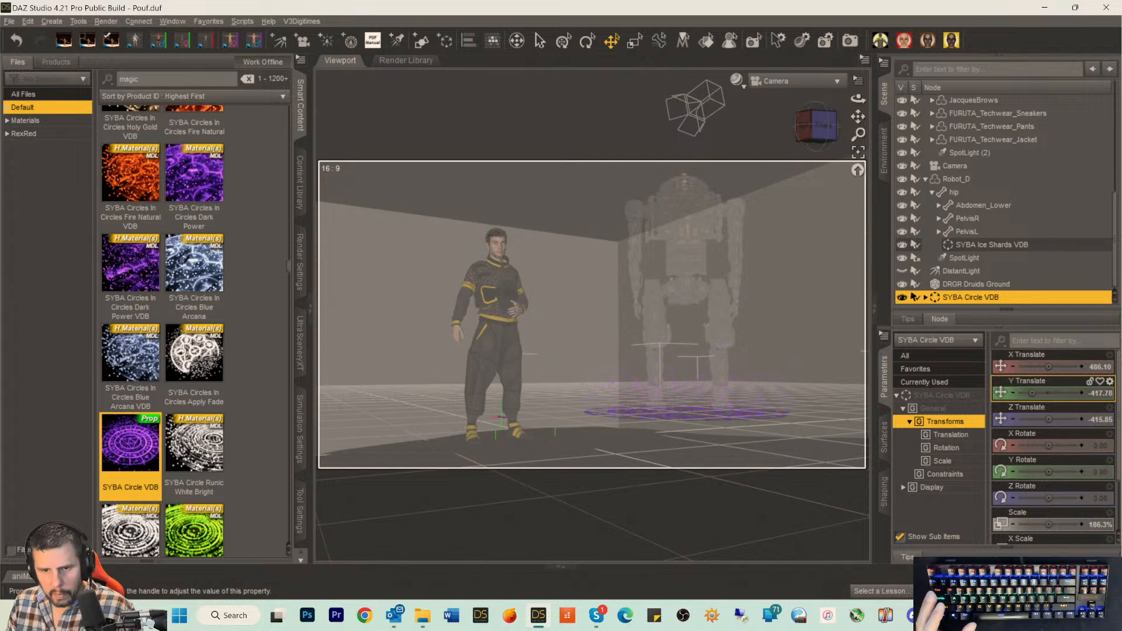
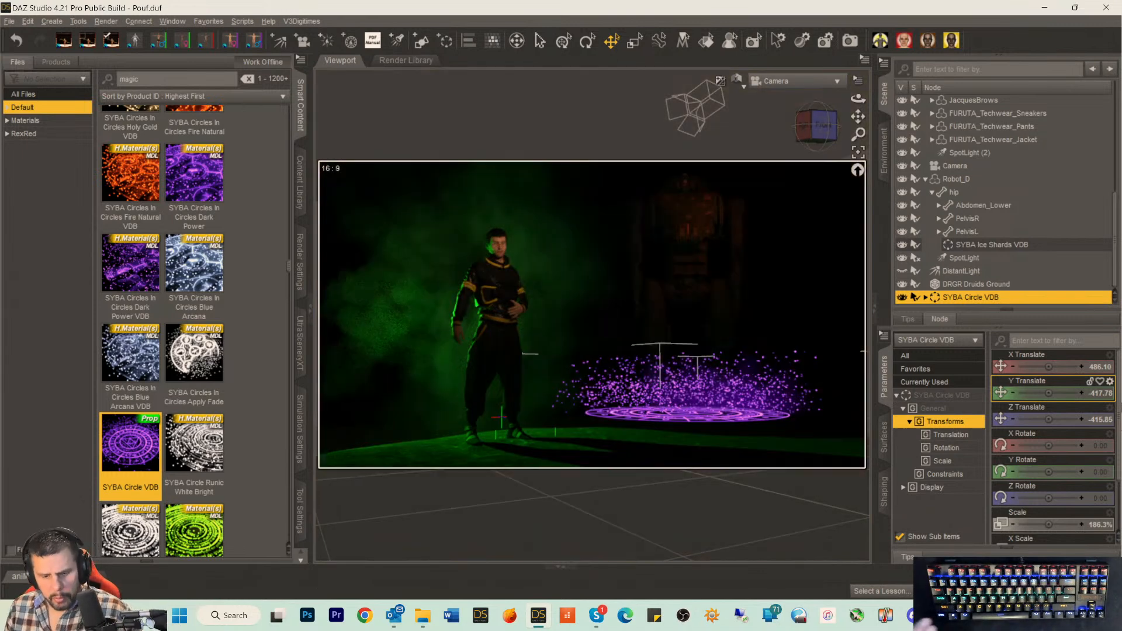
In the top view, move the magic circle over the background robot, to about X 1223 and Z -1286.
key("ctrl+9")
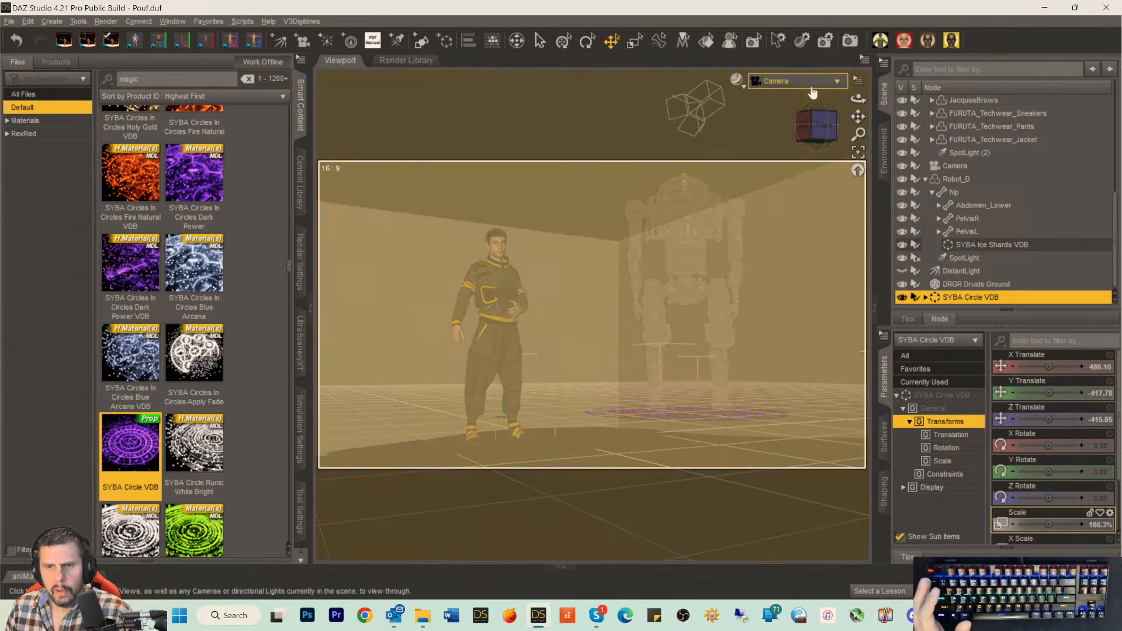
left_click(812, 92)
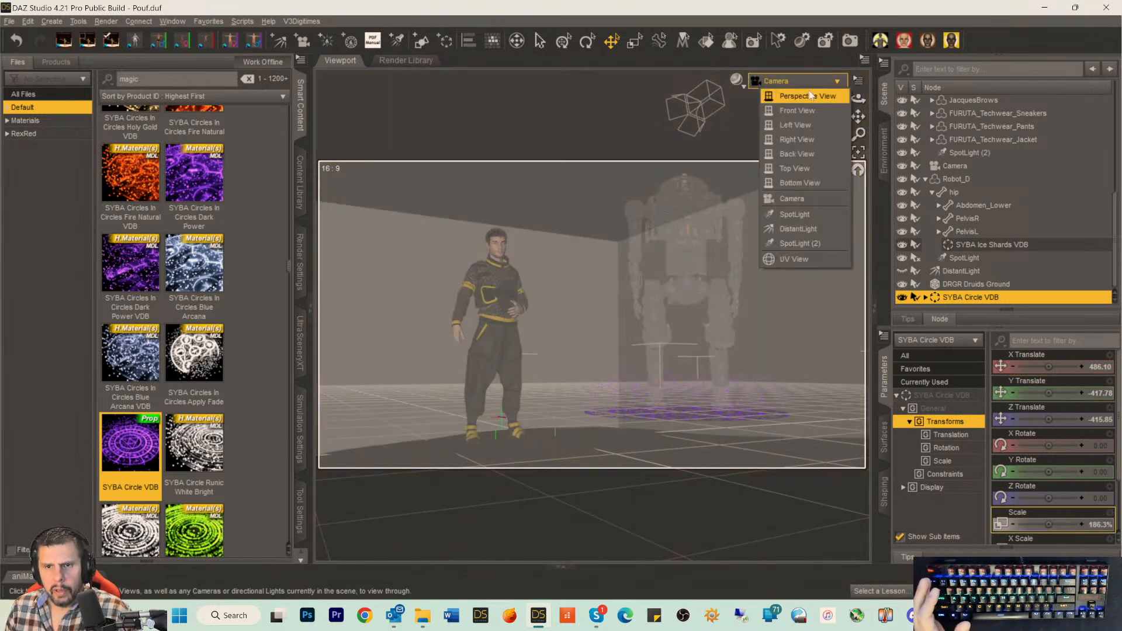
left_click(795, 168)
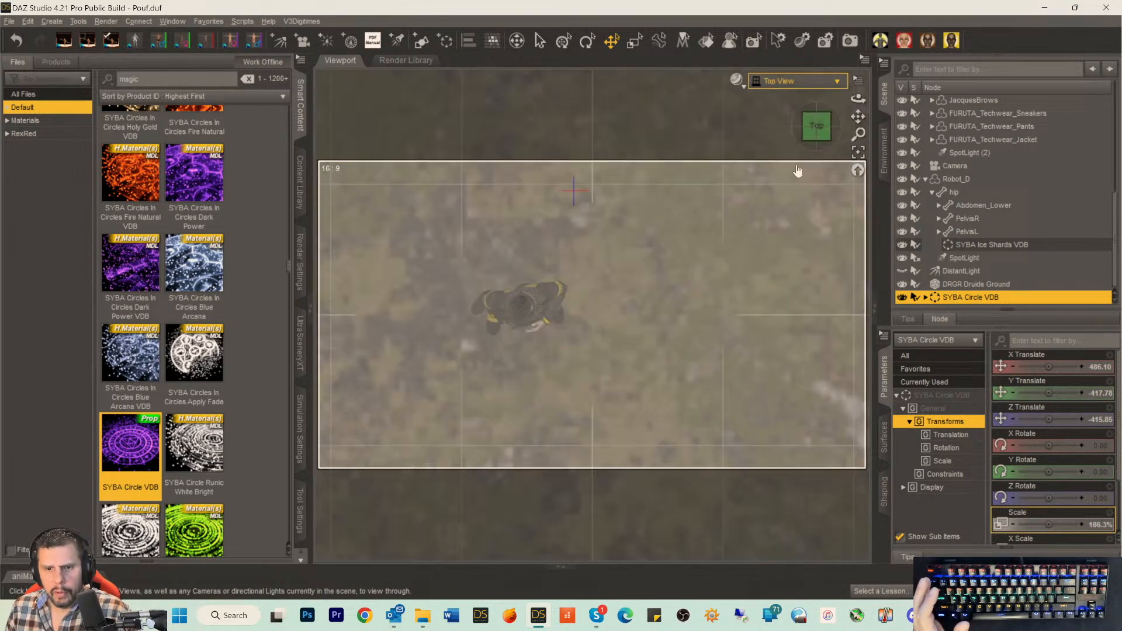
scroll(765, 225, "down", 5)
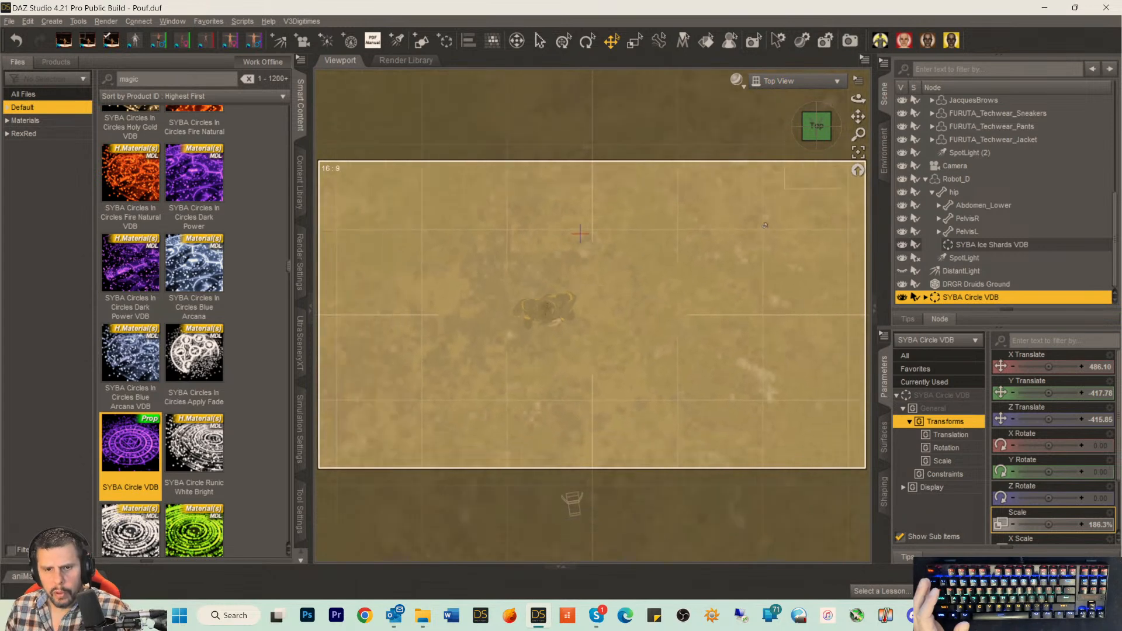
left_click_drag(857, 120, 857, 121)
scroll(778, 128, "down", 3)
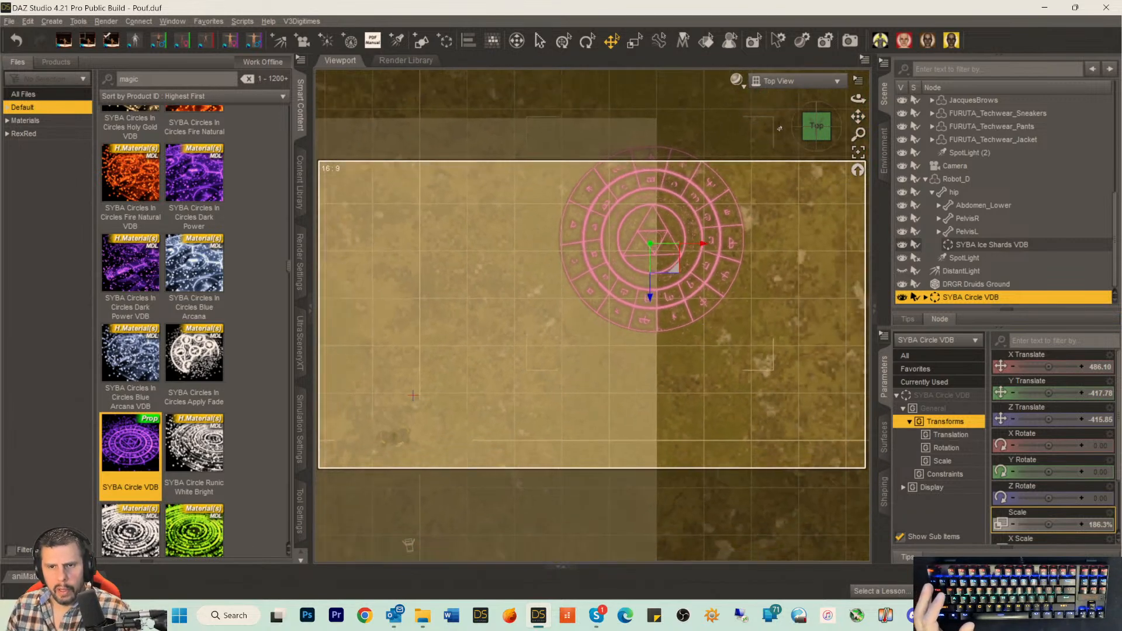
scroll(777, 129, "down", 5)
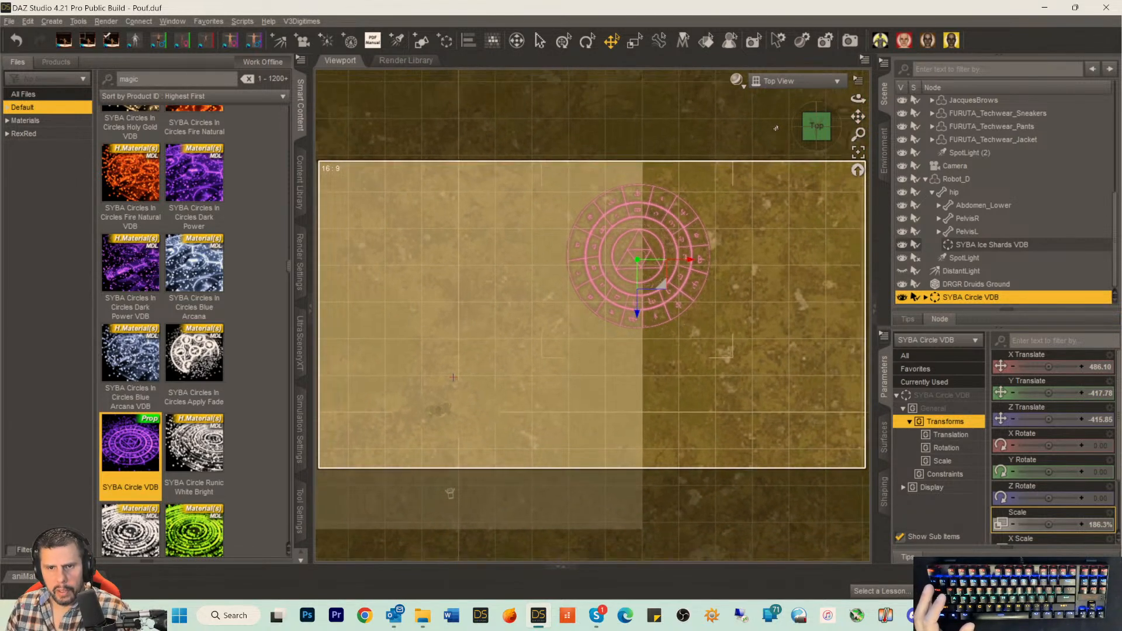
left_click_drag(857, 135, 858, 147)
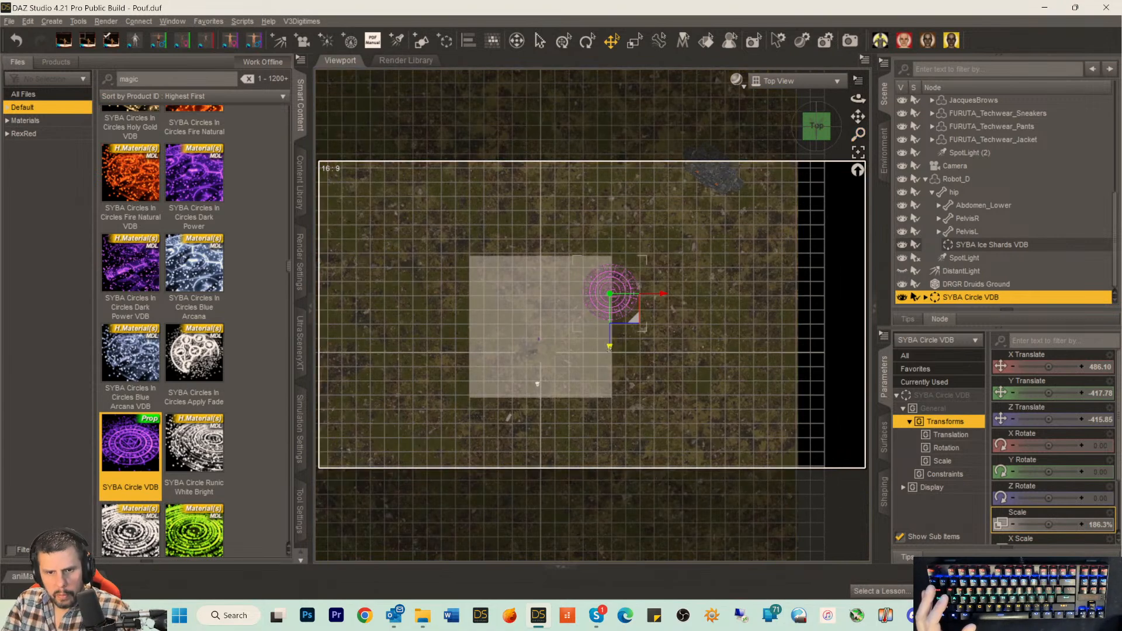
left_click_drag(611, 348, 612, 213)
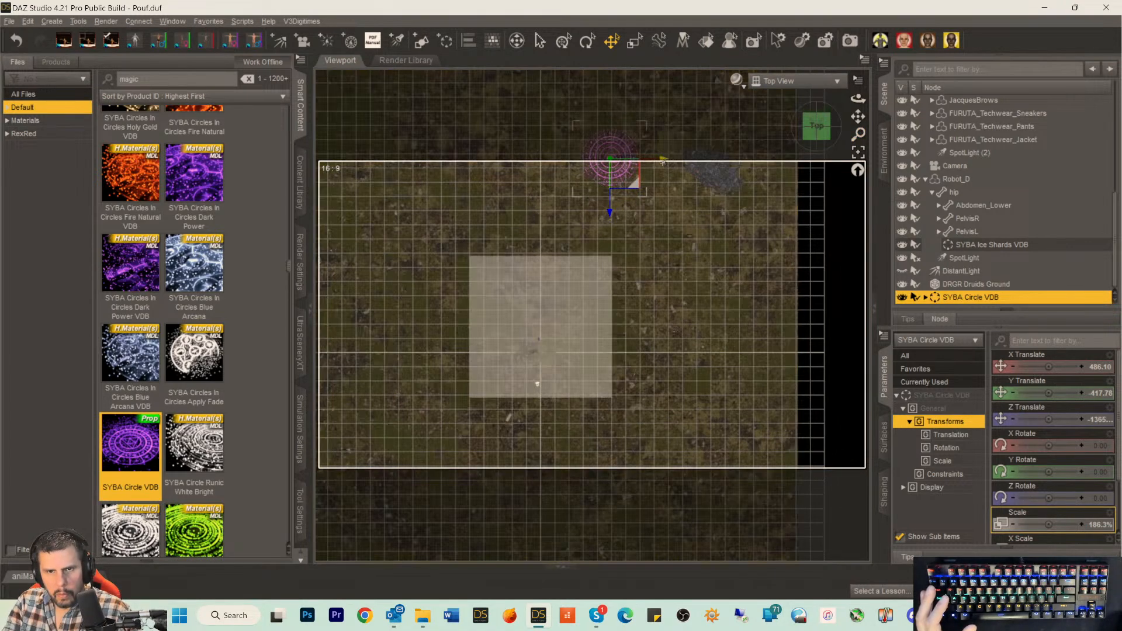
left_click_drag(660, 163, 708, 176)
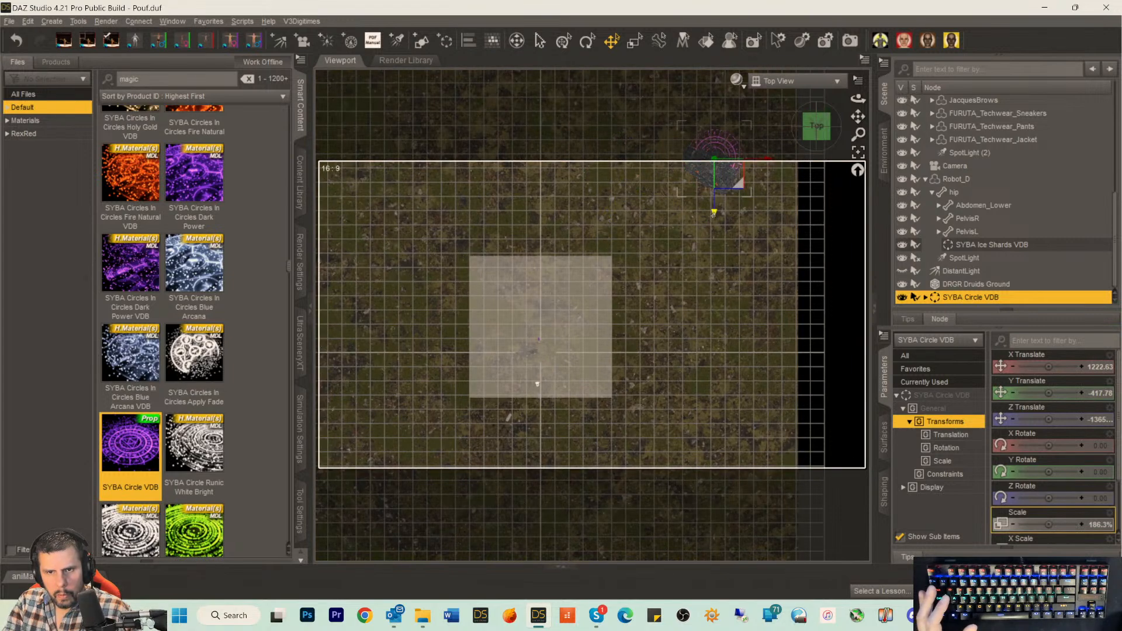
left_click_drag(713, 214, 713, 224)
Enlarge the magic circle to about 566% and recentre it around the robot at about Z -1268.
scroll(1047, 510, "down", 1)
left_click_drag(1047, 509, 1068, 509)
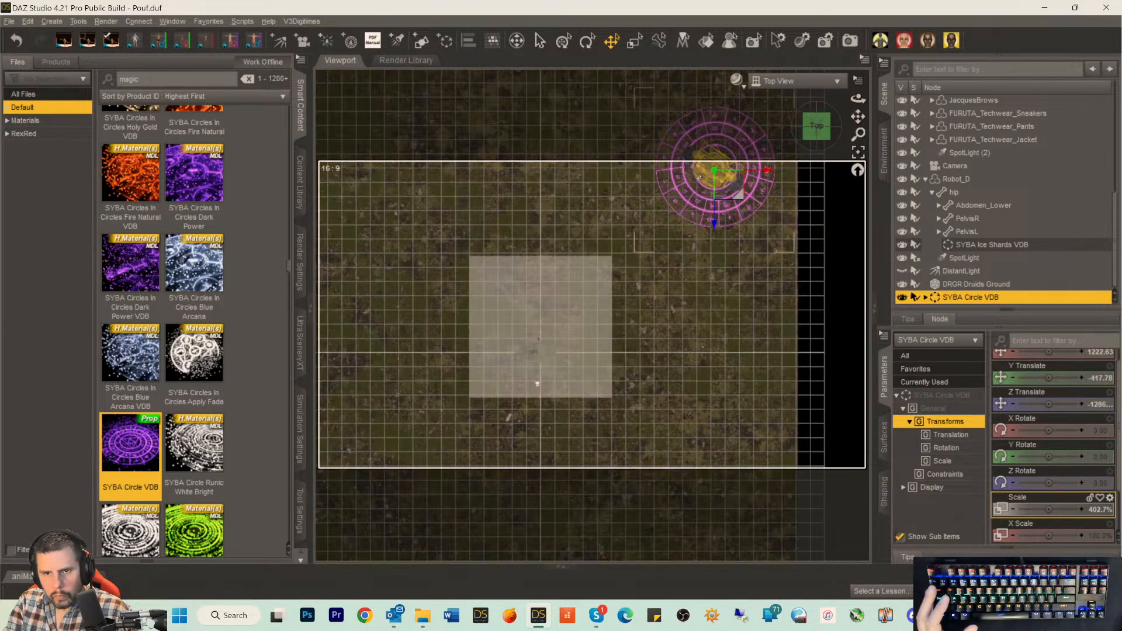
left_click_drag(711, 226, 711, 229)
left_click_drag(1048, 510, 1065, 509)
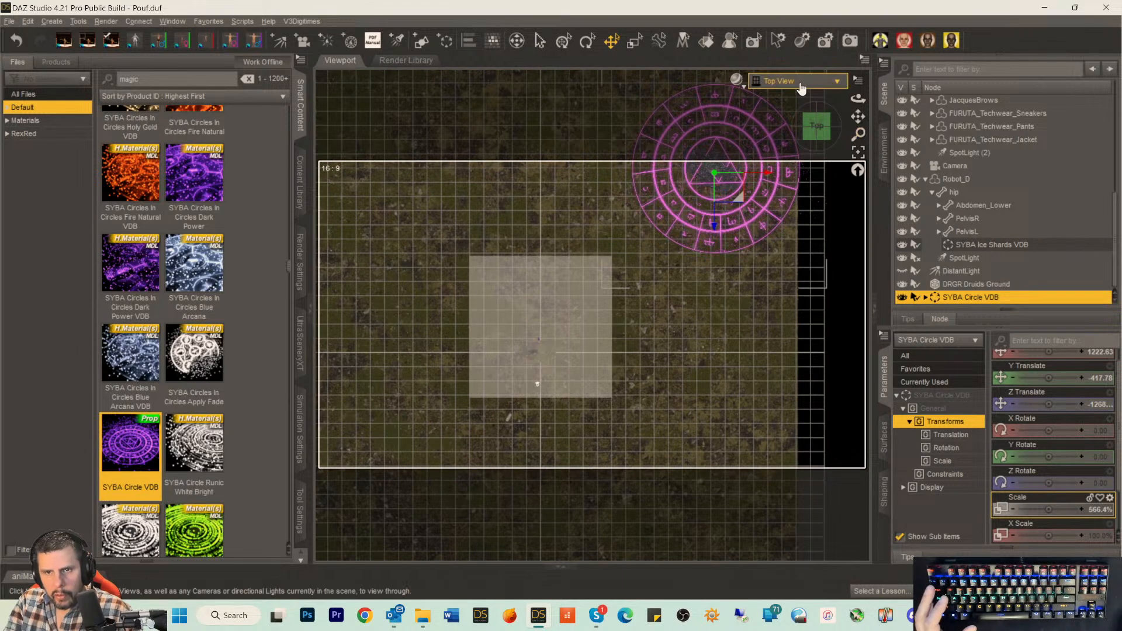
In the perspective view, lower the magic circle to about Y -1179 at the robot's feet and shift it forward to about Z -1209.
left_click(793, 93)
left_click(794, 93)
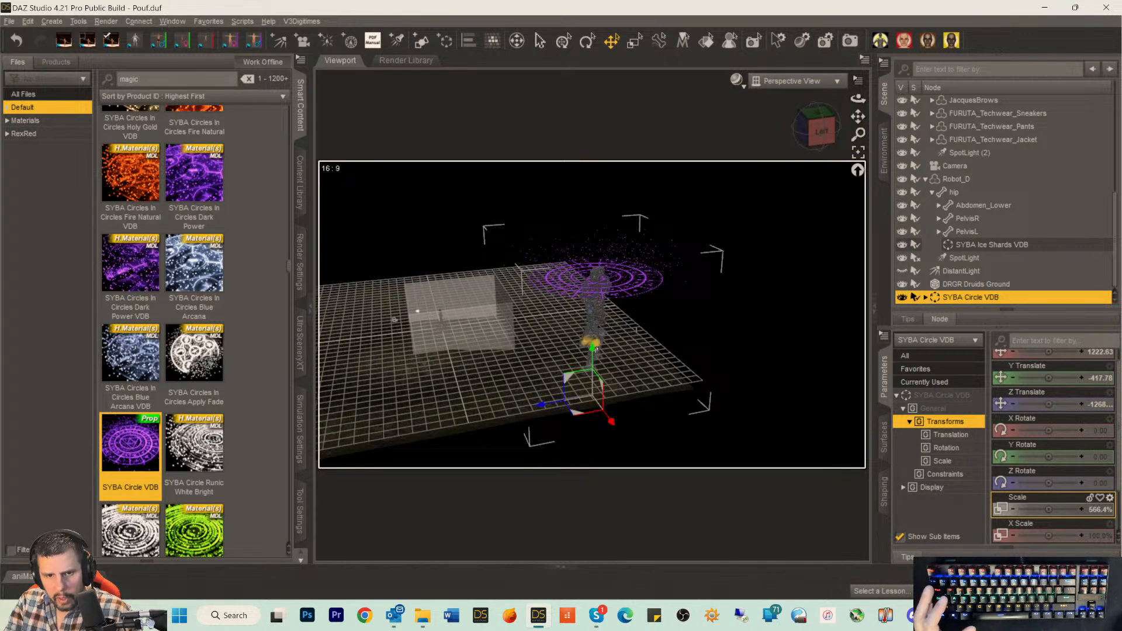
left_click_drag(591, 349, 578, 422)
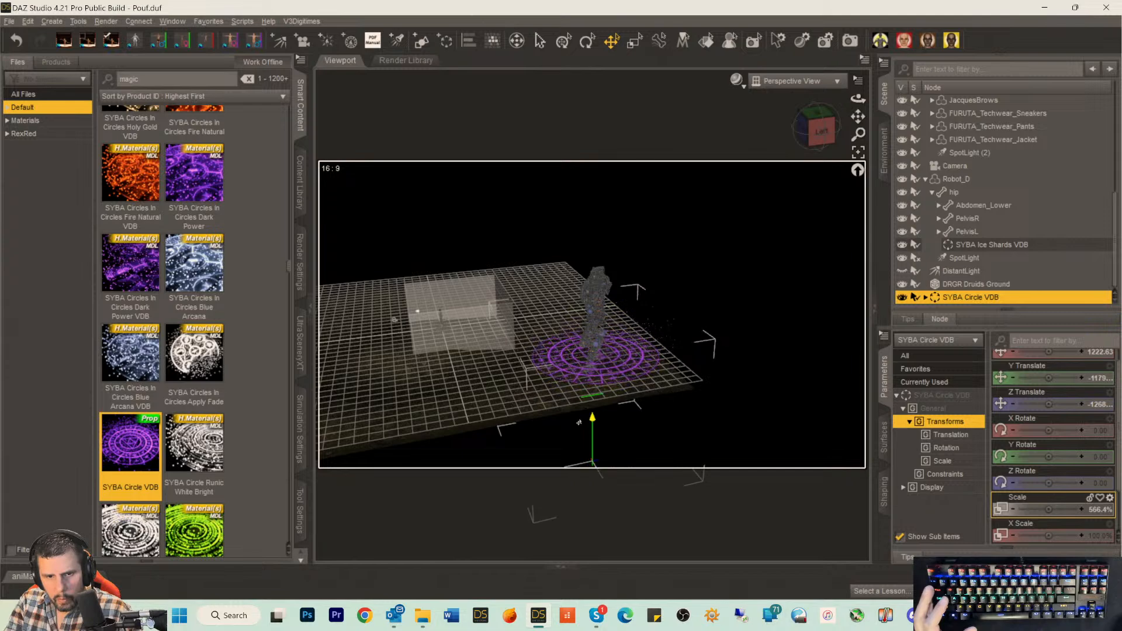
left_click(809, 137)
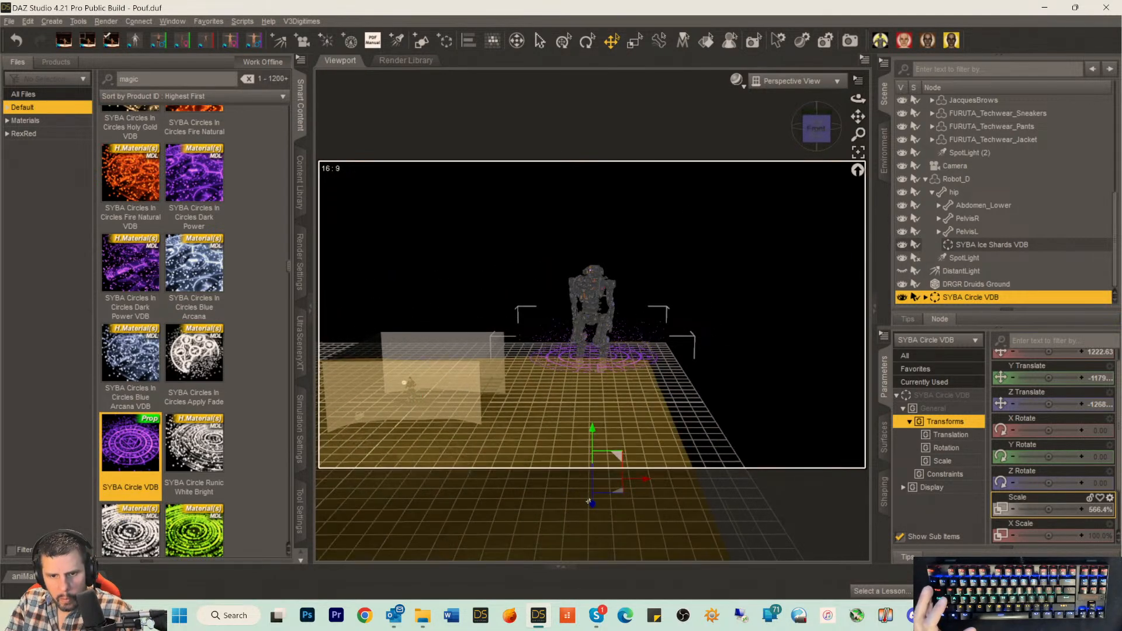
left_click_drag(591, 504, 592, 508)
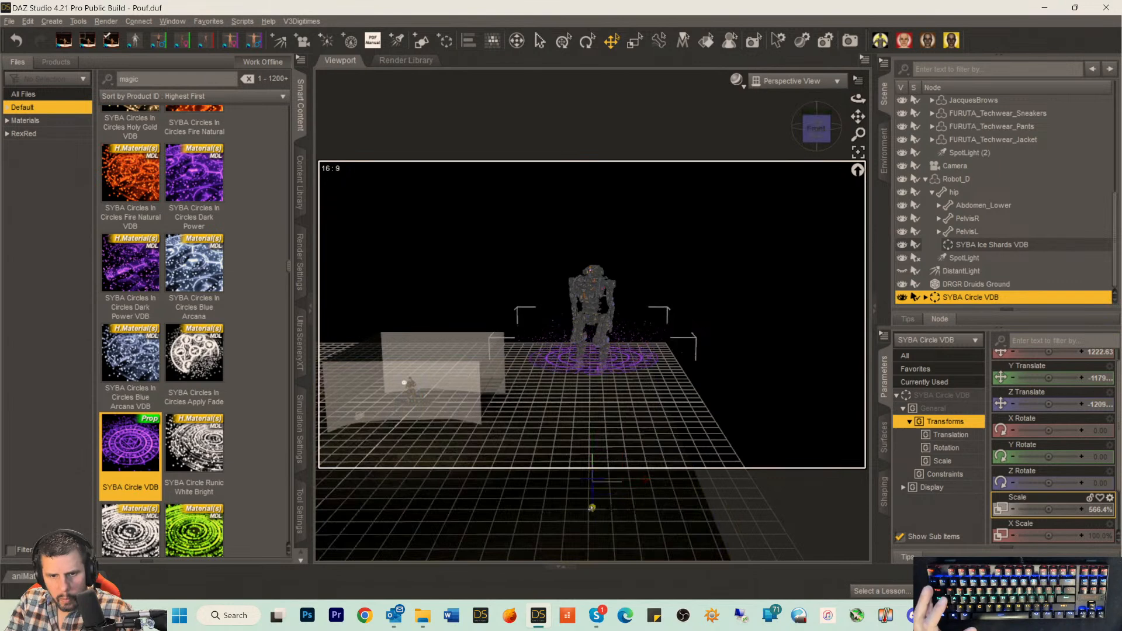
Through the scene camera, lower the magic circle to about Y -1283 and preview the scene with rendered lighting.
left_click(786, 81)
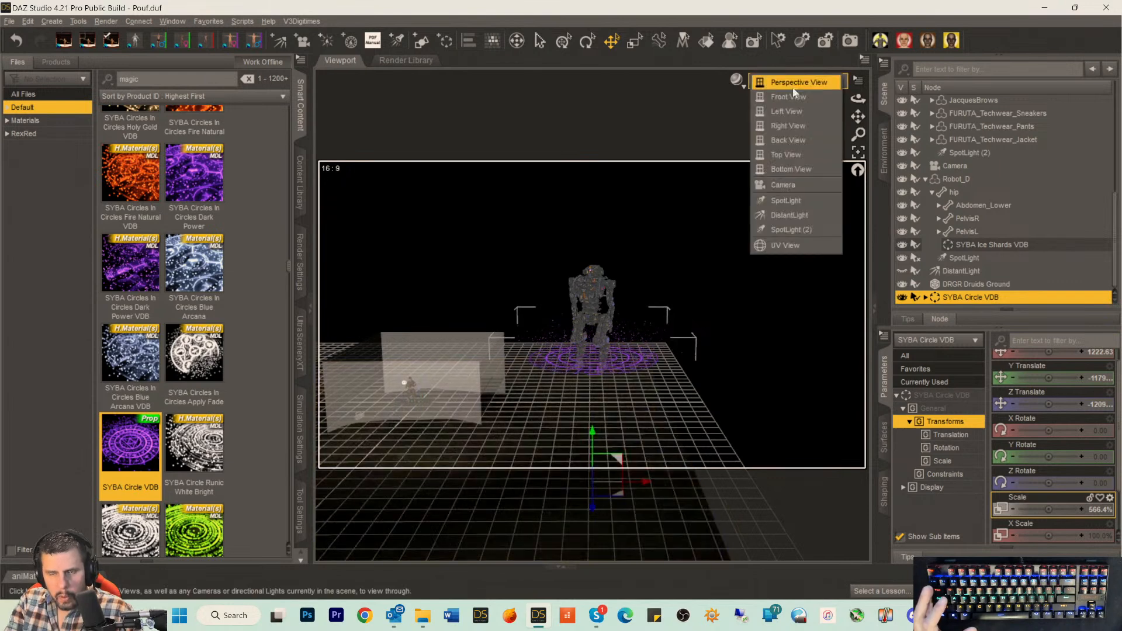
left_click(757, 187)
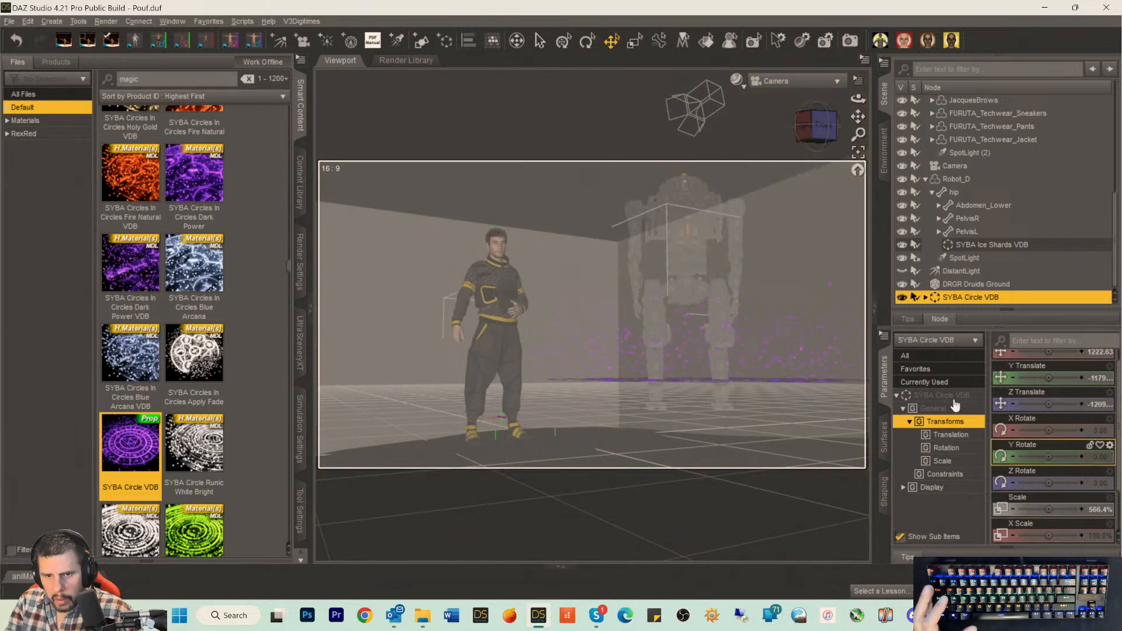
left_click_drag(1045, 378, 1031, 378)
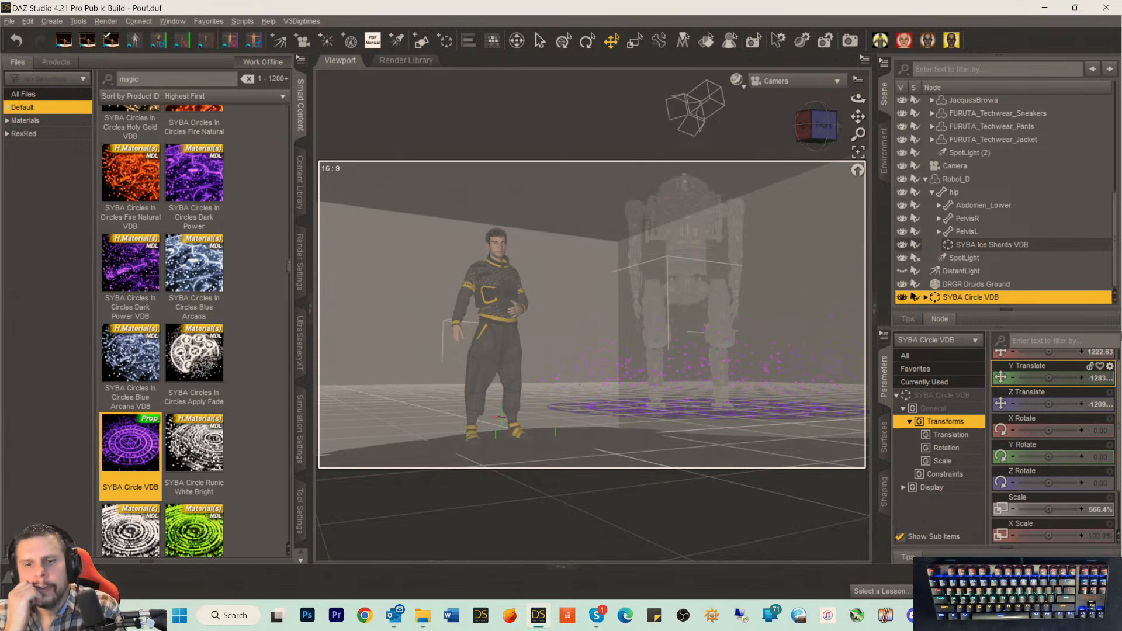
key("ctrl+0")
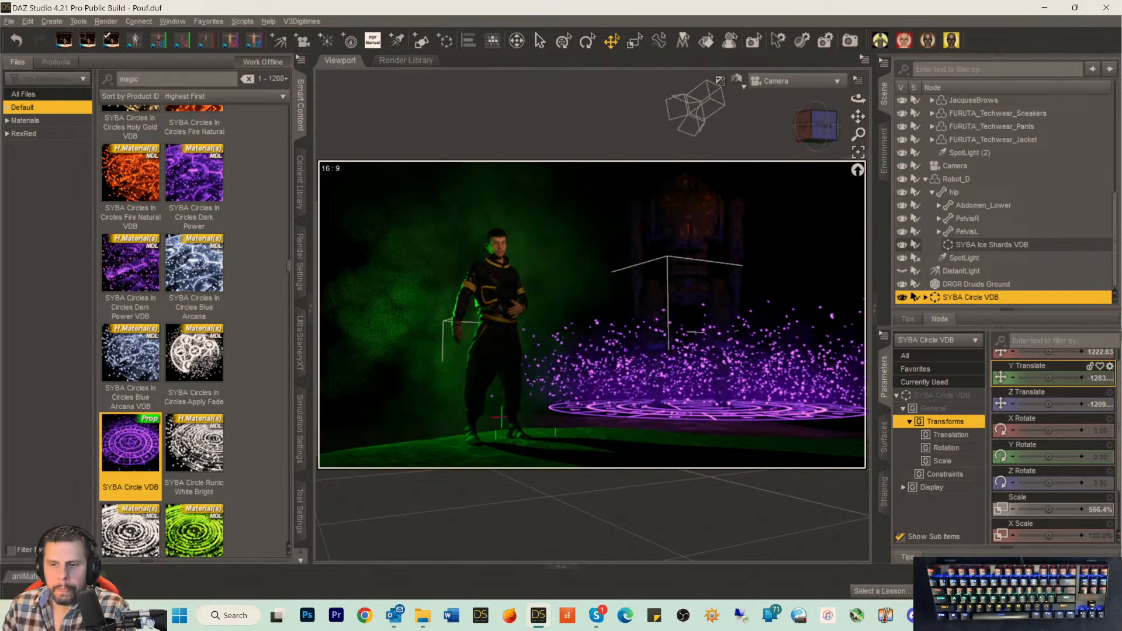
Try to apply the SYBA Circles In Circles Fire Natural VDB material to the magic circle and check its surfaces.
double_click(133, 195)
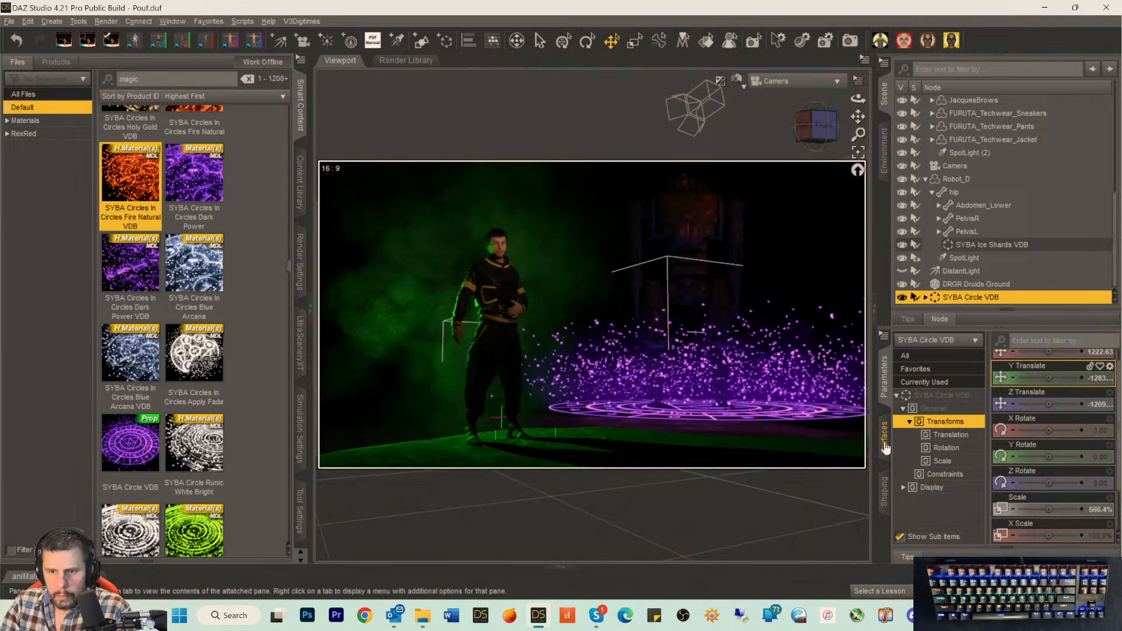
left_click(884, 437)
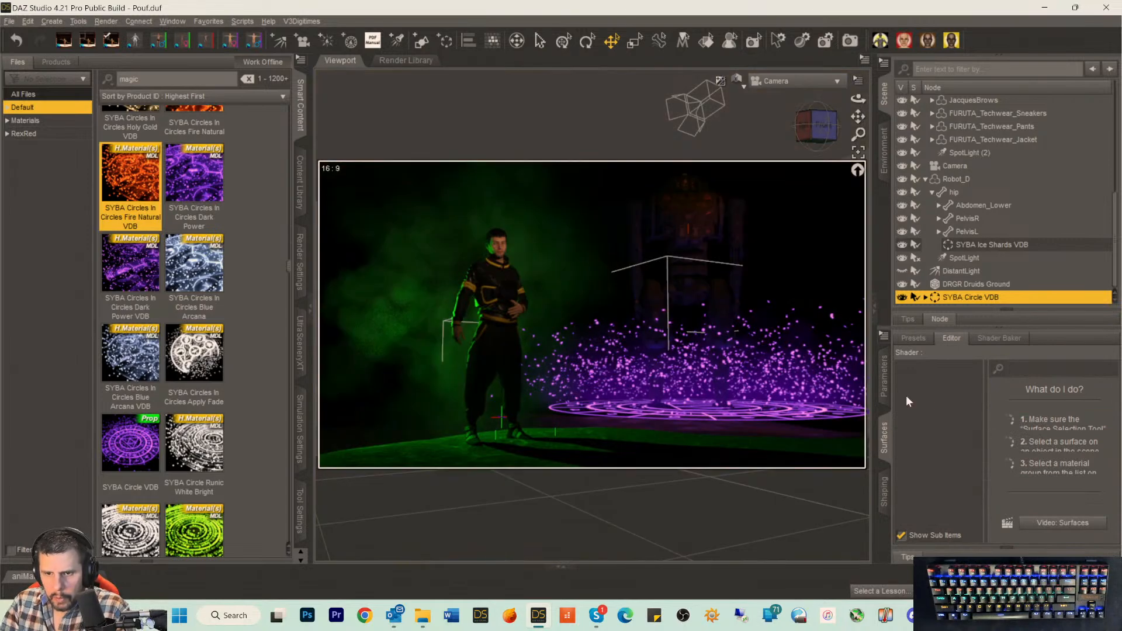
left_click(884, 377)
Fine-tune the magic circle's height beneath the robot to about Y -1310.
left_click_drag(1048, 378, 1044, 378)
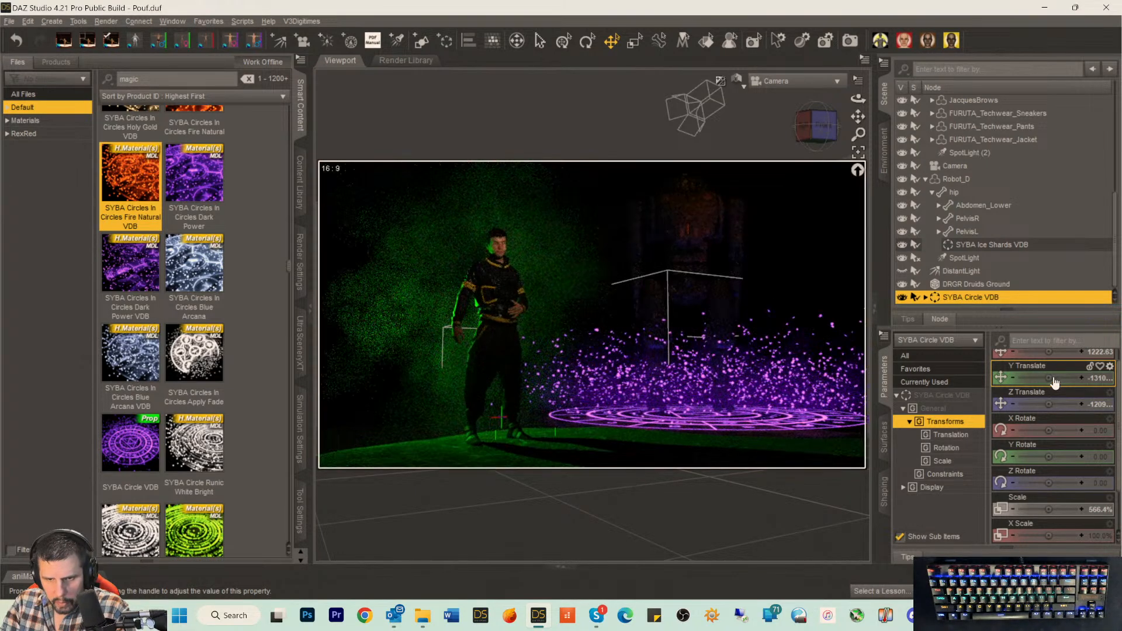
left_click_drag(1055, 379, 1039, 377)
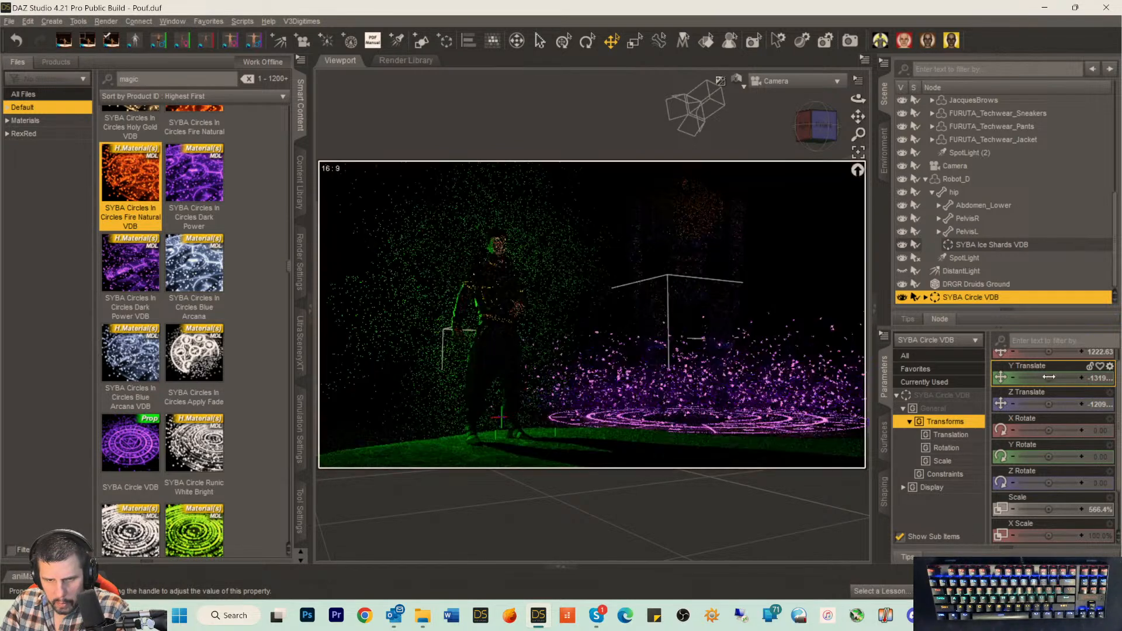
left_click_drag(1050, 379, 1058, 377)
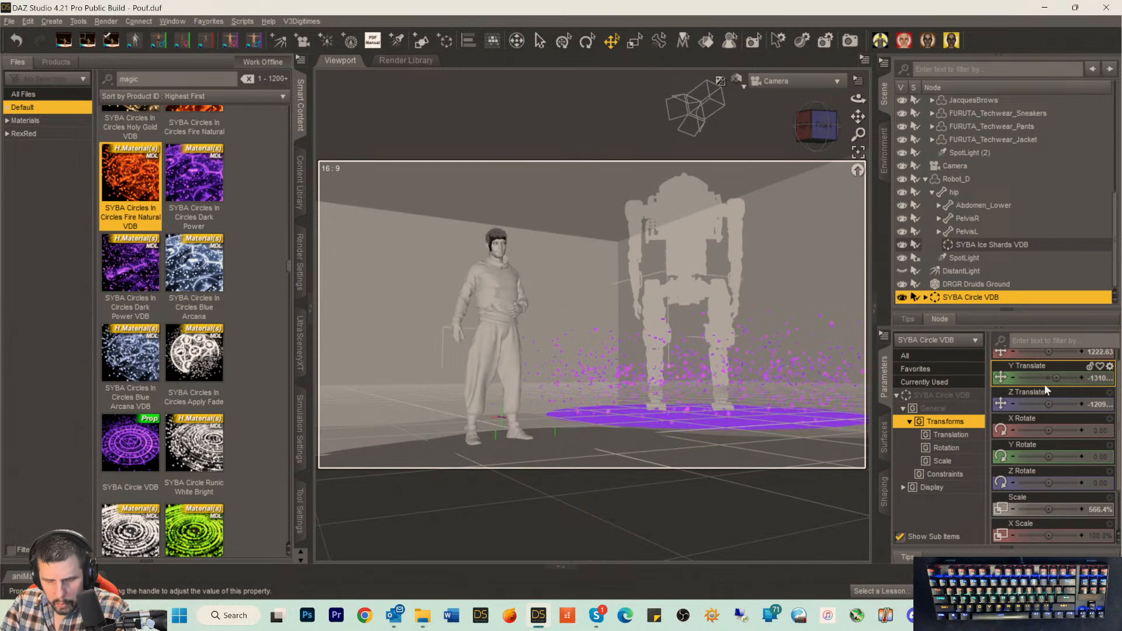
scroll(1046, 362, "up", 1)
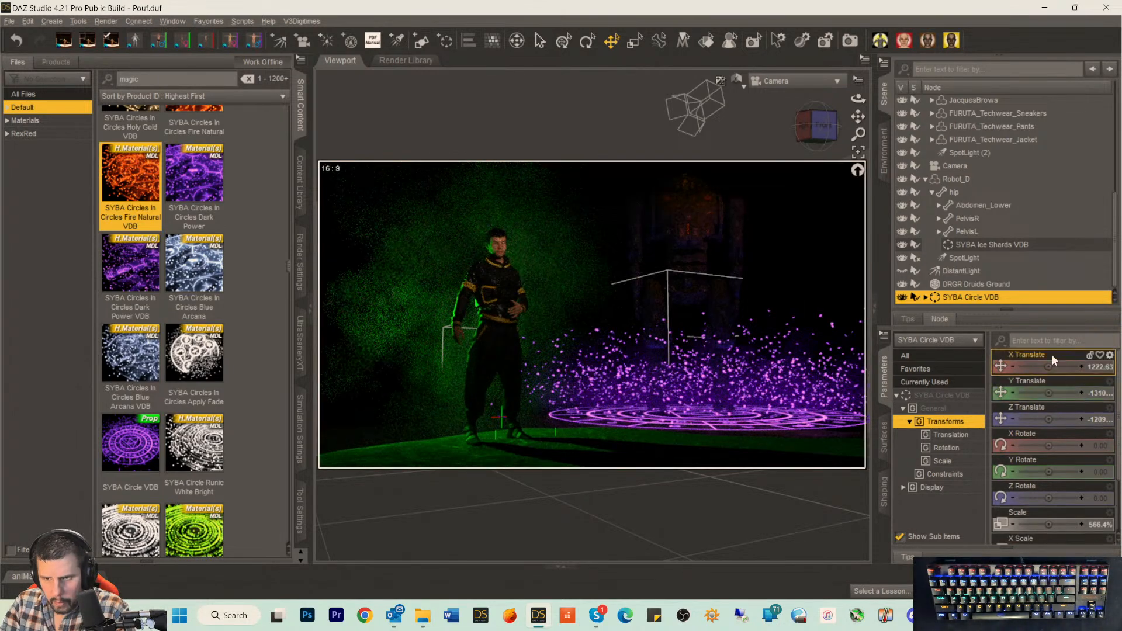
Shift the SYBA Circle VDB along the X axis to an X Translate of 1186.05.
left_click_drag(1046, 361, 1033, 360)
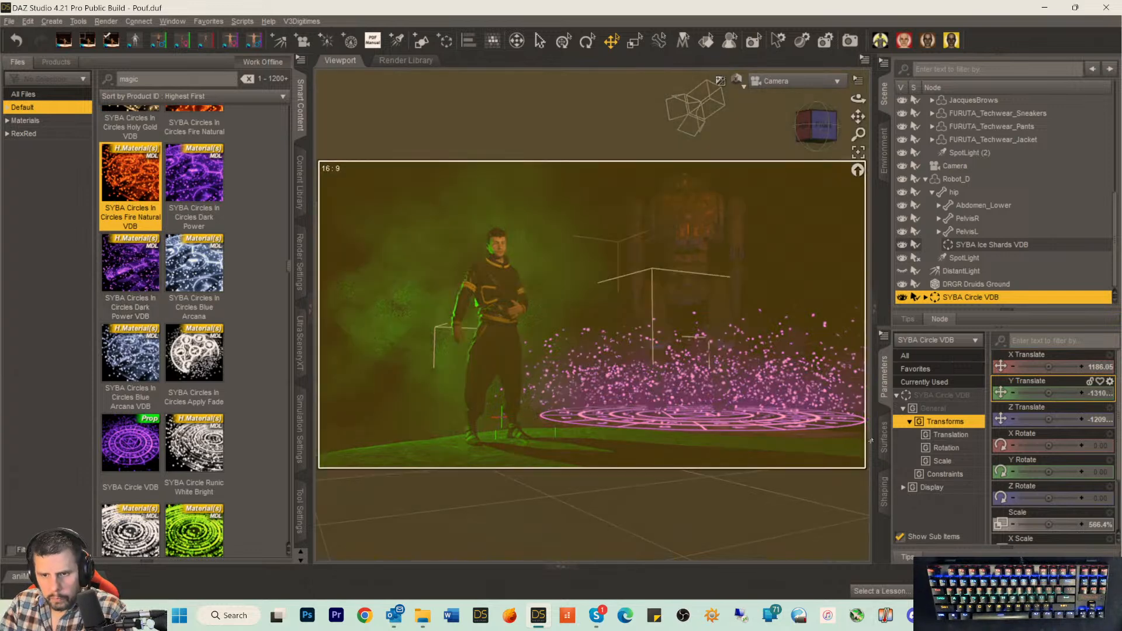
Apply the SYBA Circles In Circles Fire Natural VDB material to the SYBA Runic Circle and nudge the circle slightly toward the standing man.
left_click(884, 438)
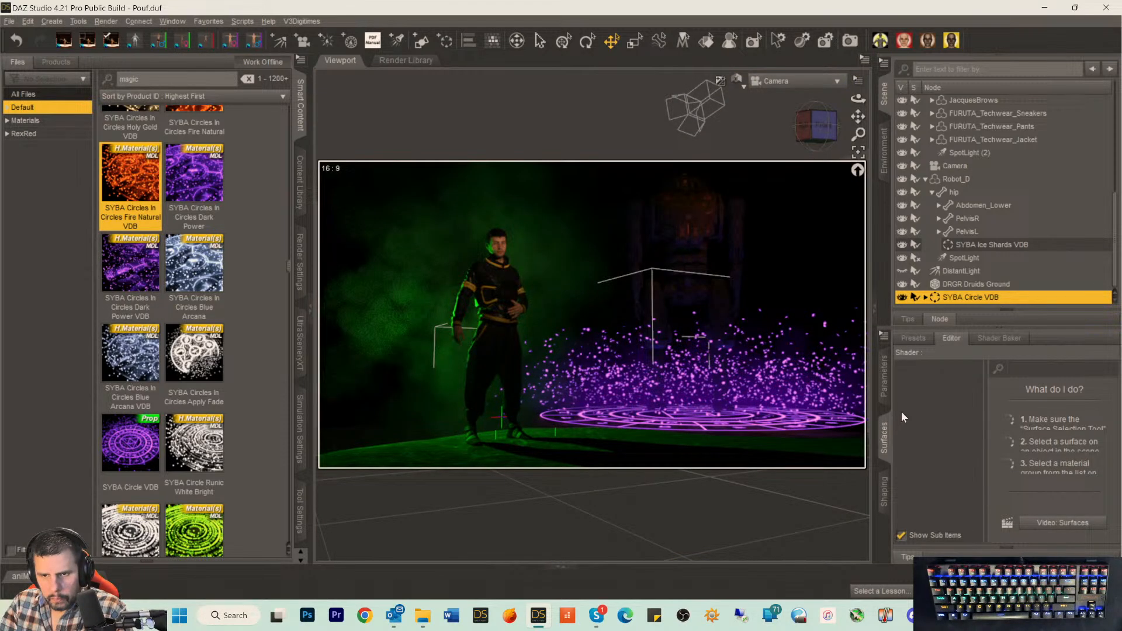
left_click(925, 297)
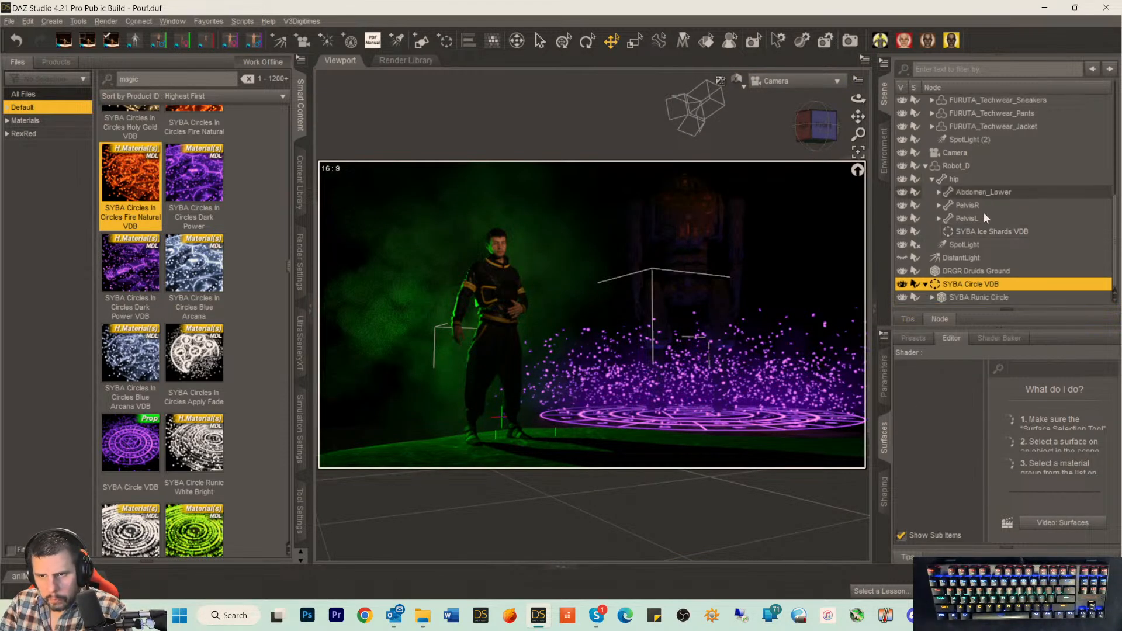
left_click(975, 297)
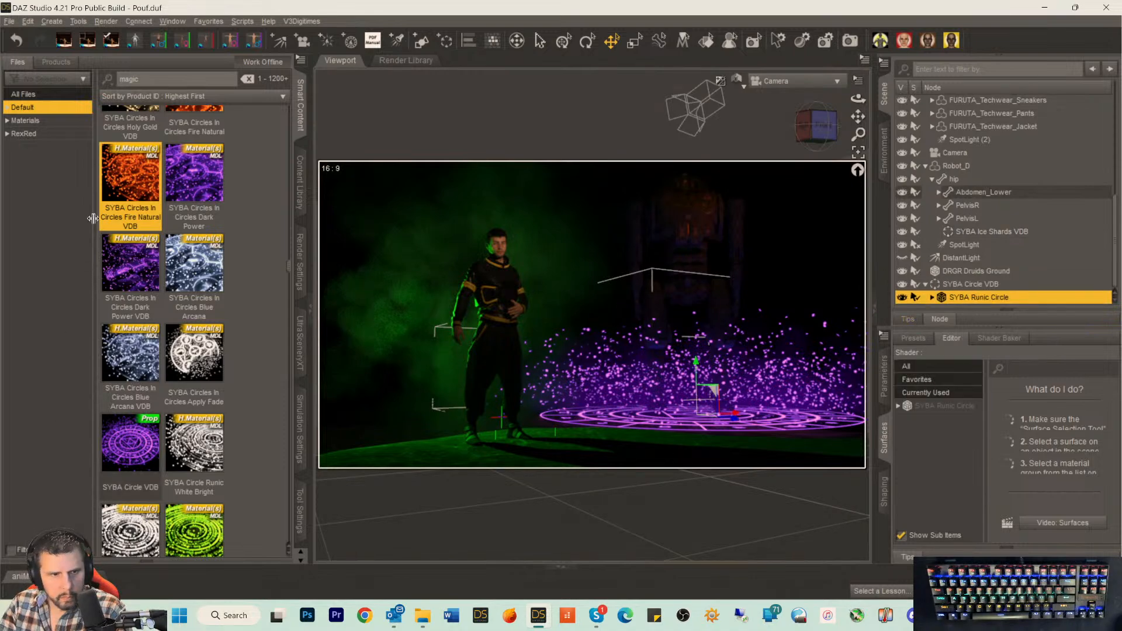
double_click(119, 175)
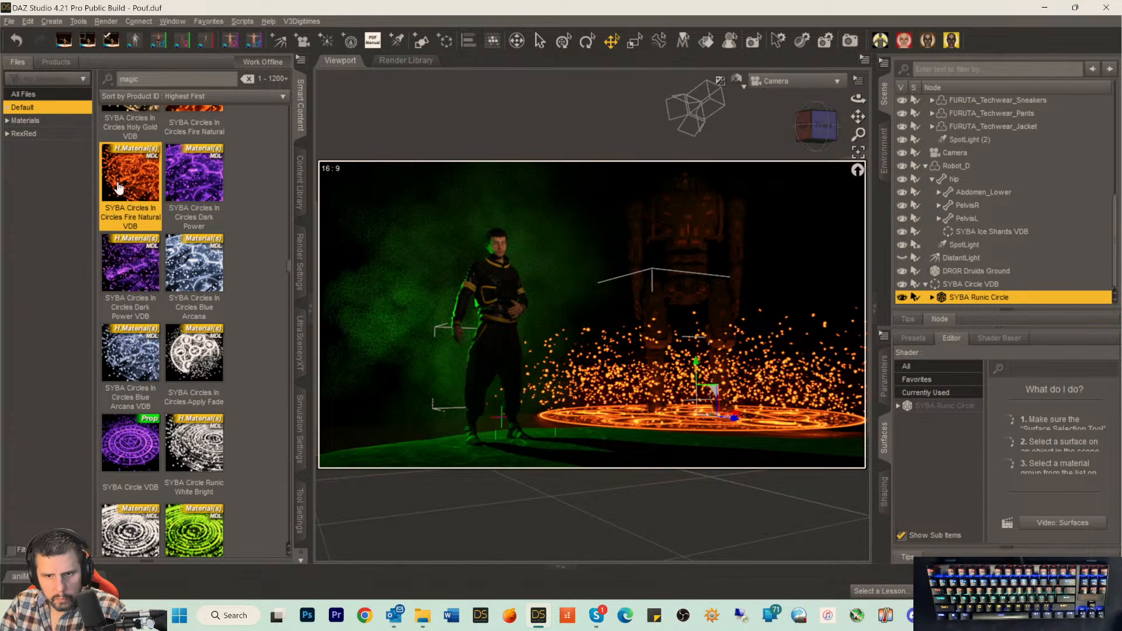
mouse_move(119, 187)
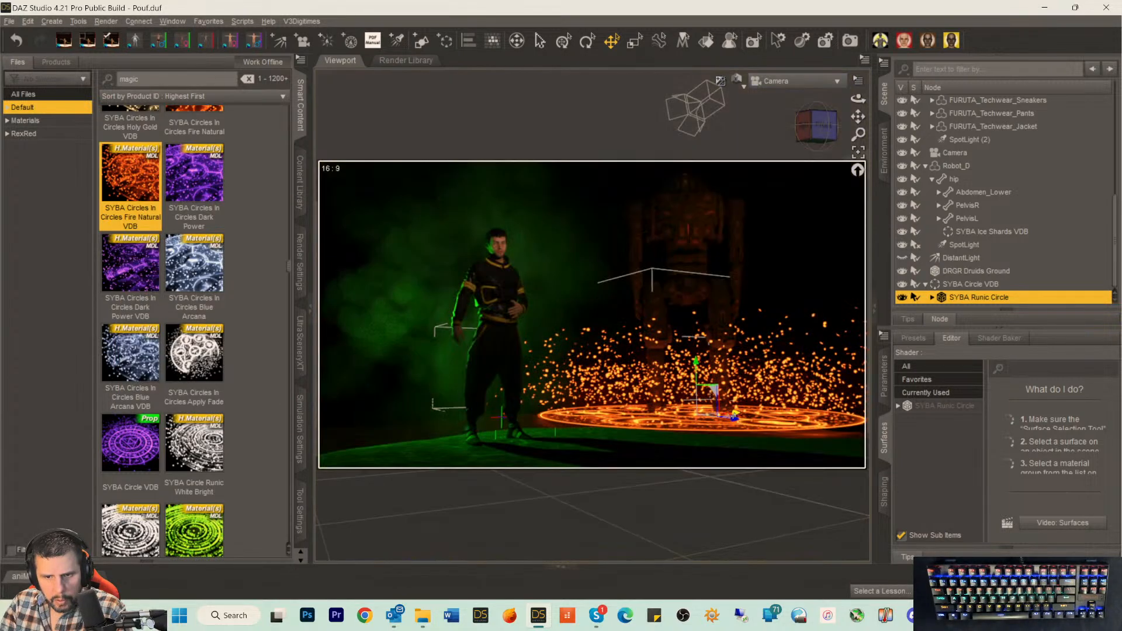
left_click_drag(733, 416, 728, 417)
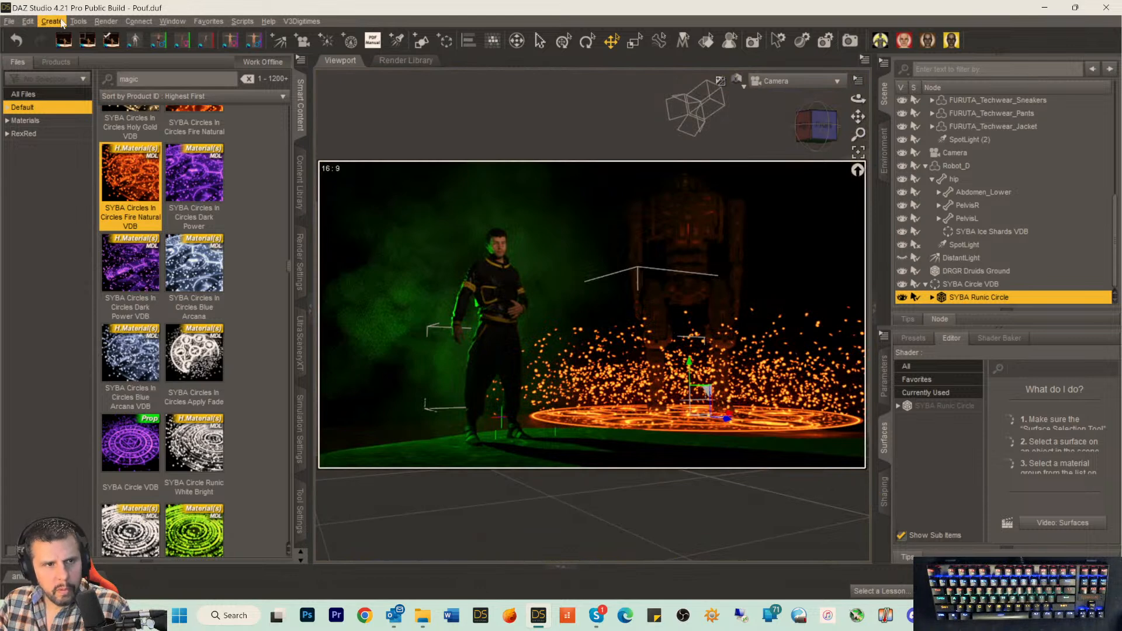
Hide Robot_D together with all its child nodes in the scene.
left_click(51, 22)
mouse_move(262, 24)
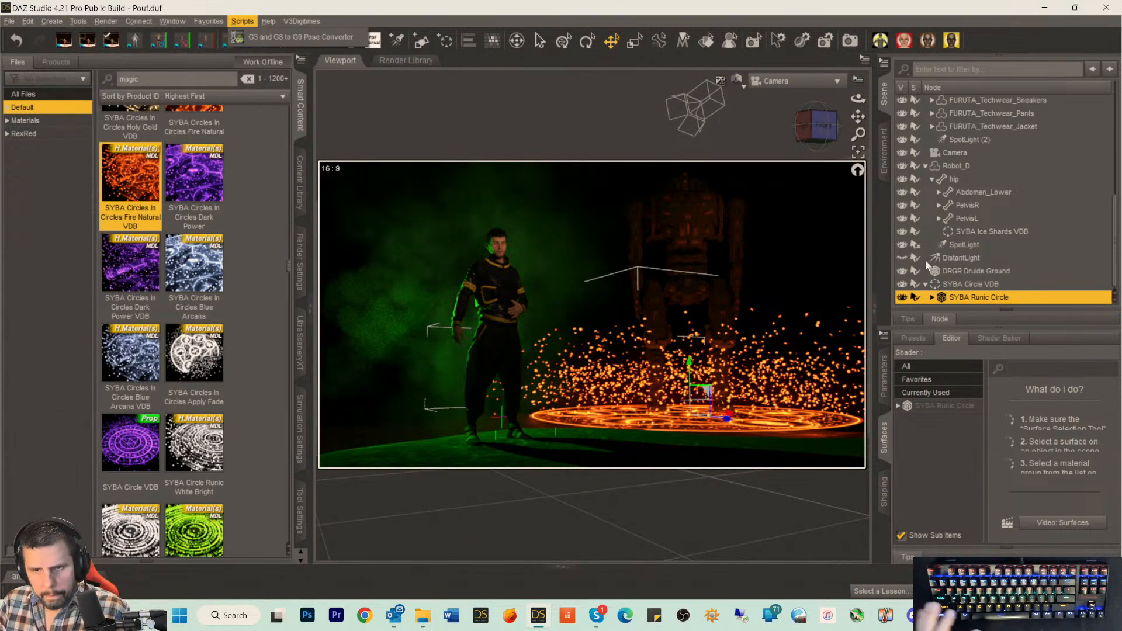
left_click(941, 166)
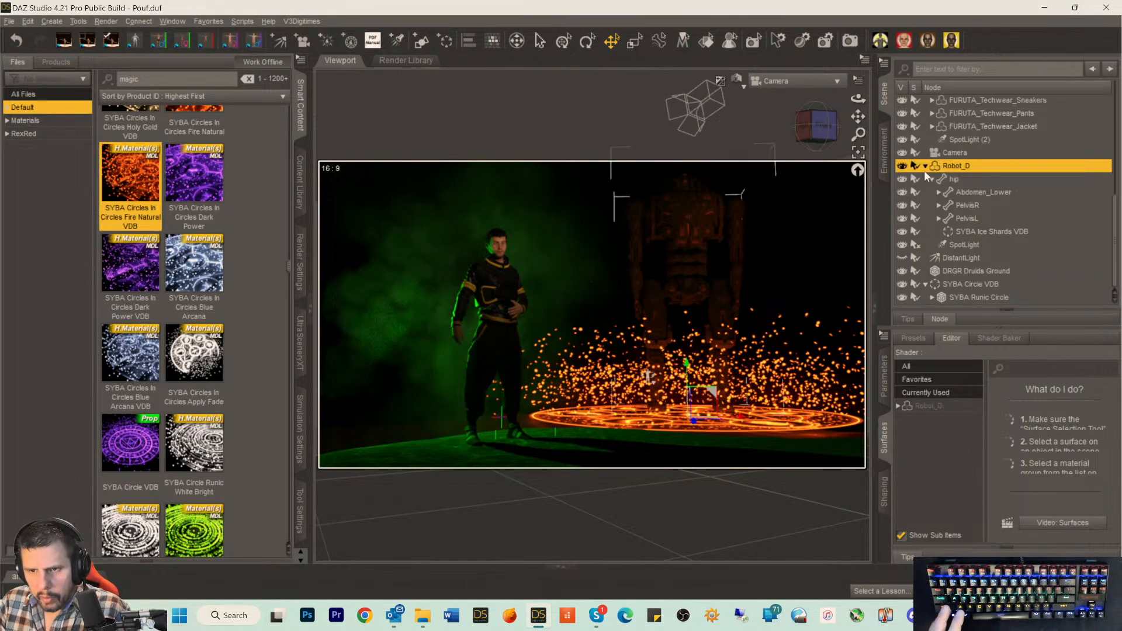
left_click(903, 165)
left_click(902, 166)
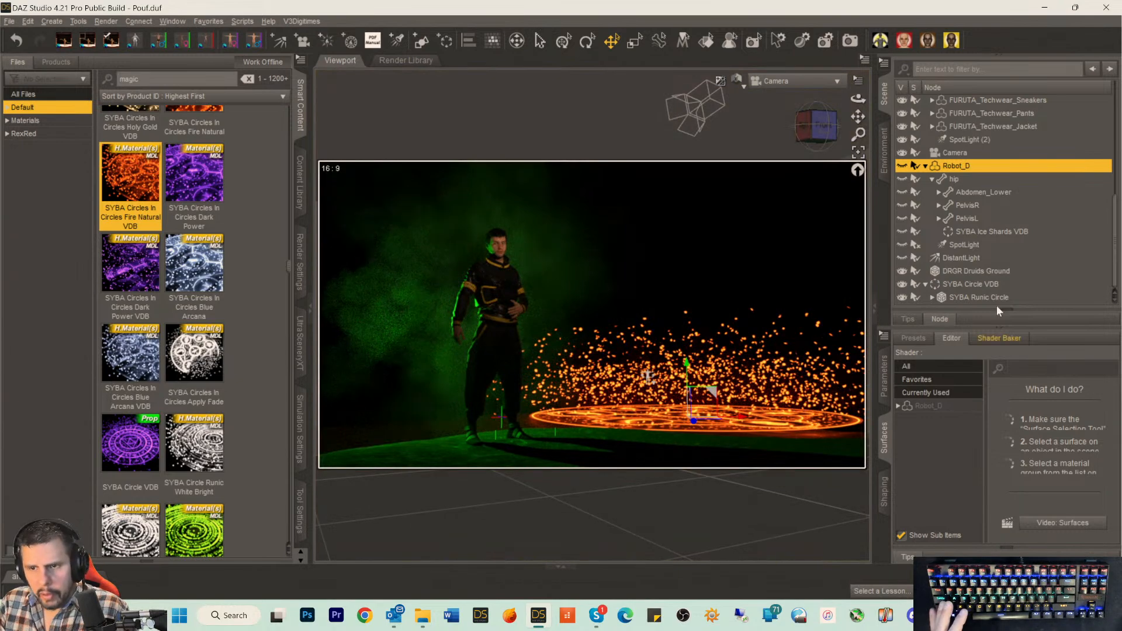
left_click(988, 298)
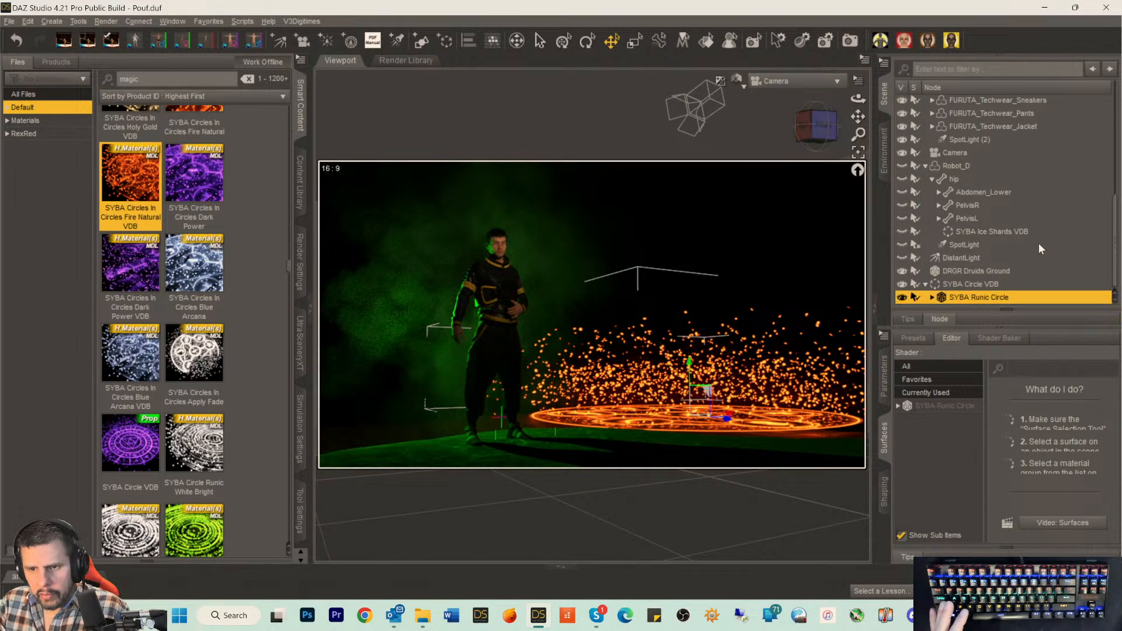
left_click(27, 22)
mouse_move(59, 123)
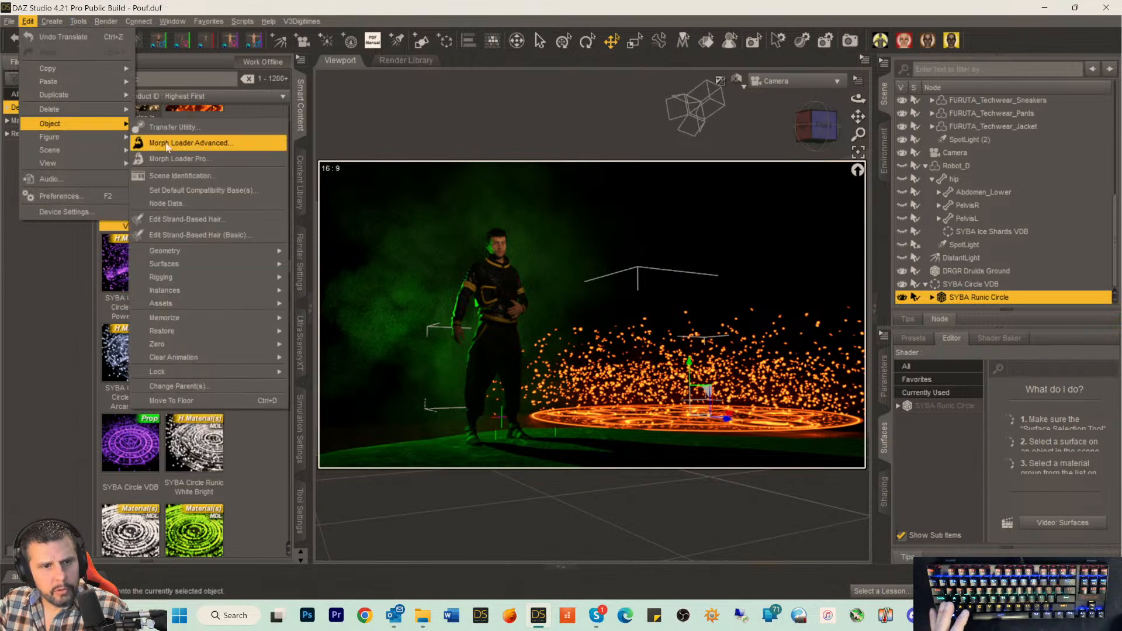
mouse_move(196, 251)
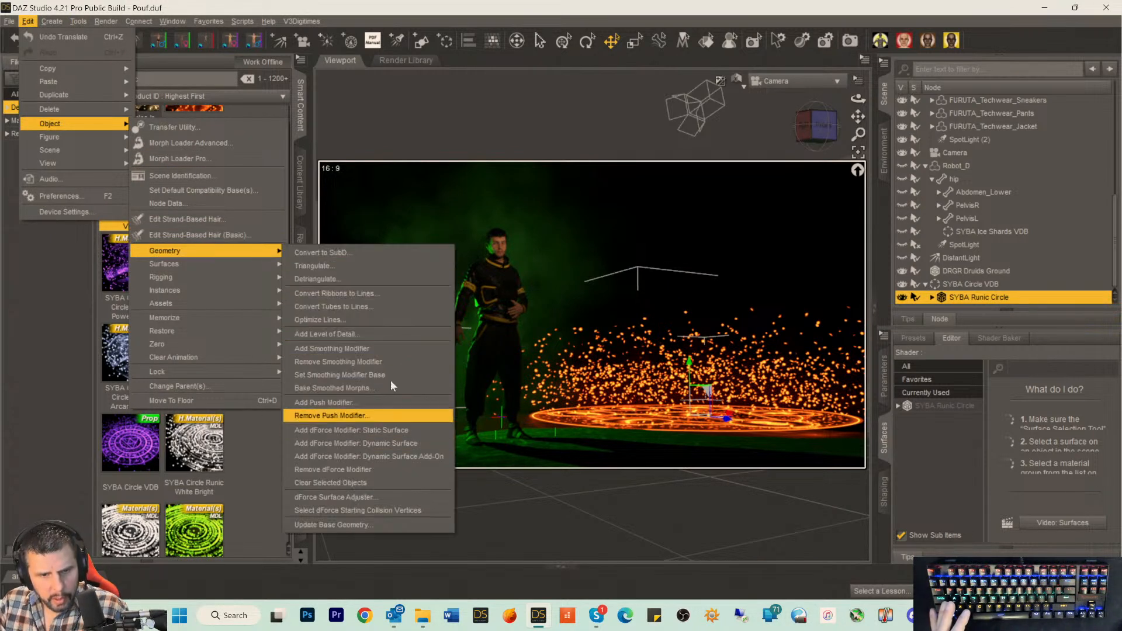
Select the Cube and add a dForce Dynamic Surface modifier to it.
left_click(438, 127)
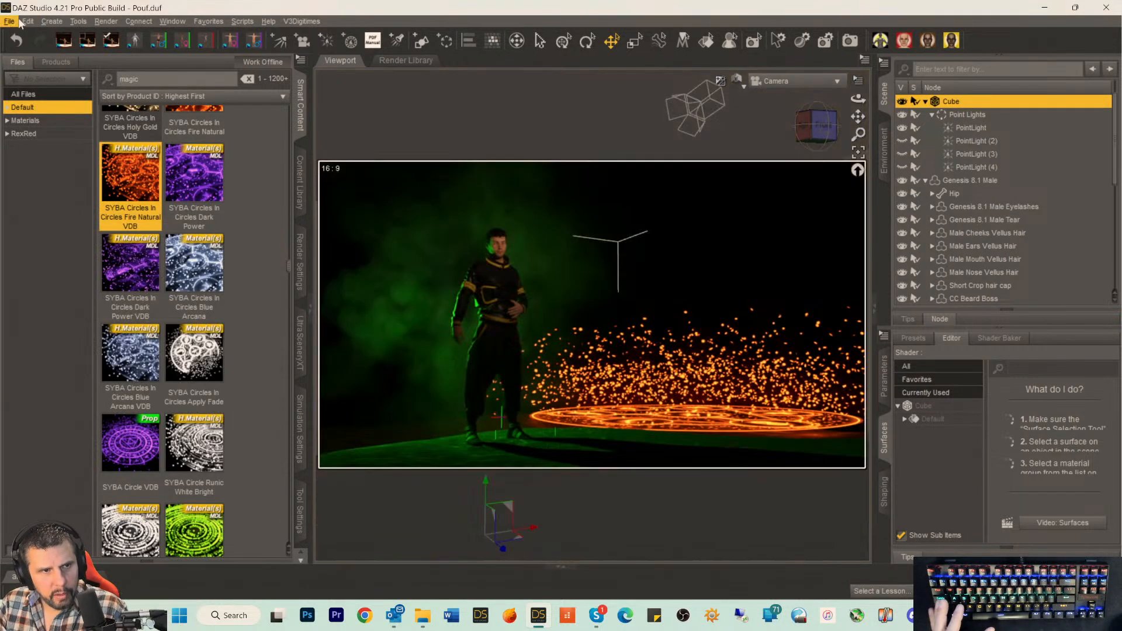
left_click(28, 24)
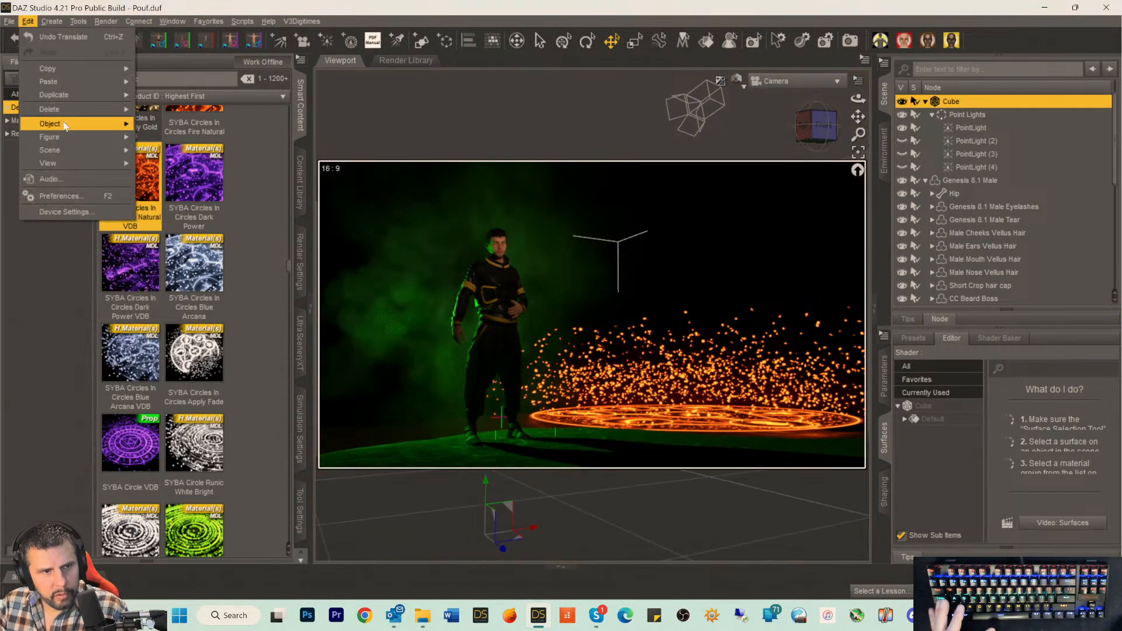
mouse_move(52, 124)
mouse_move(230, 261)
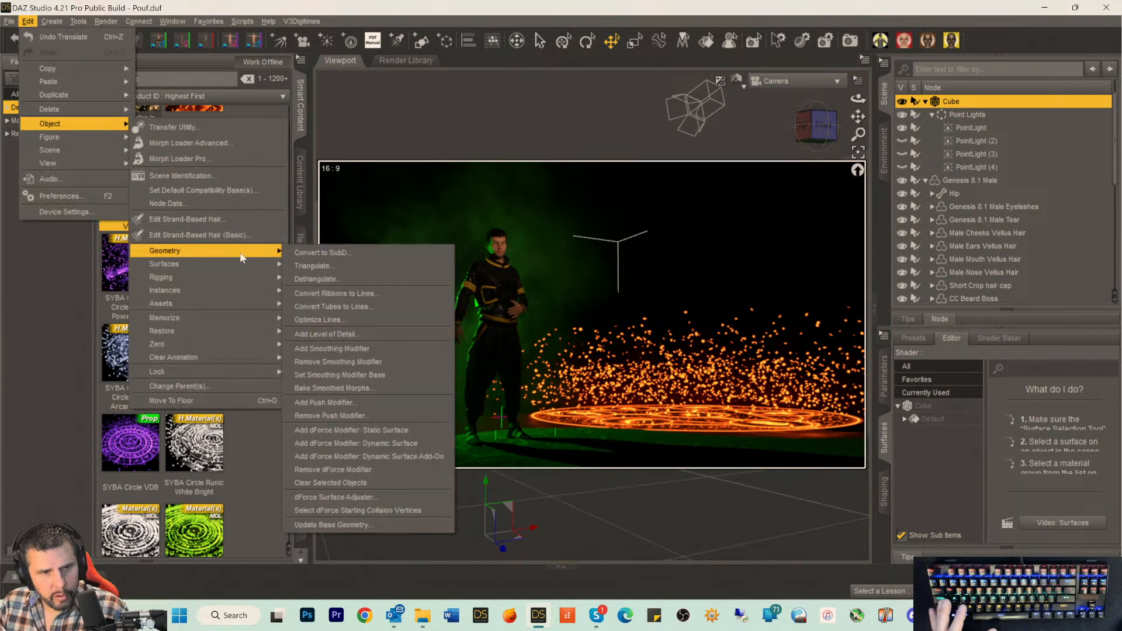
left_click(401, 448)
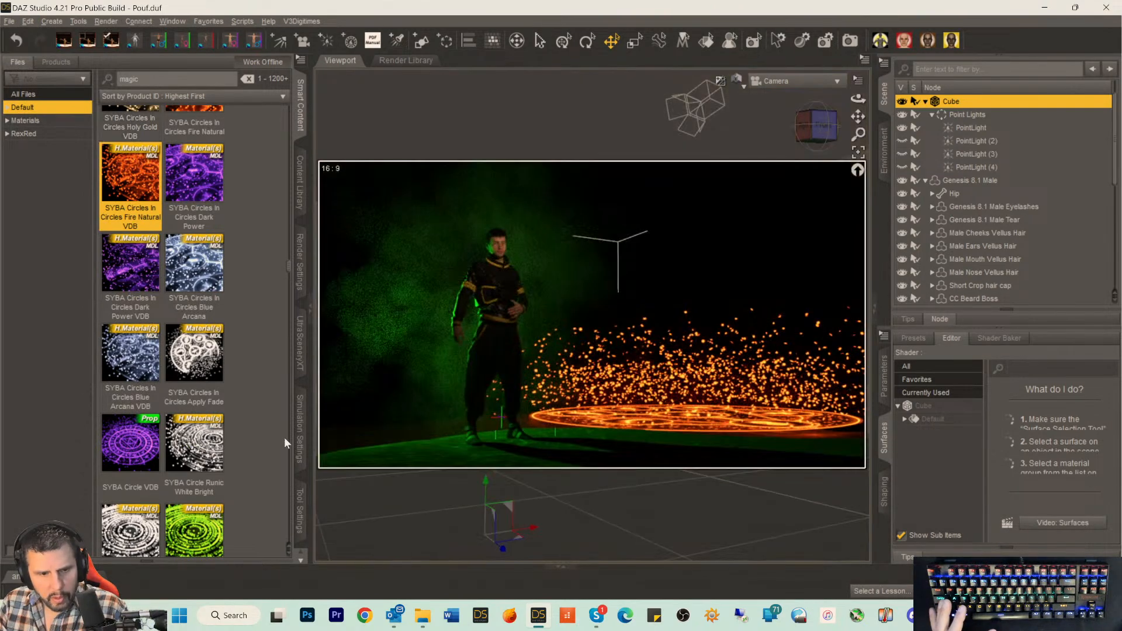
Exclude FURUTA_Techwear_Pants and FURUTA_Techwear_Jacket from the simulation in dForce Companion.
left_click(297, 498)
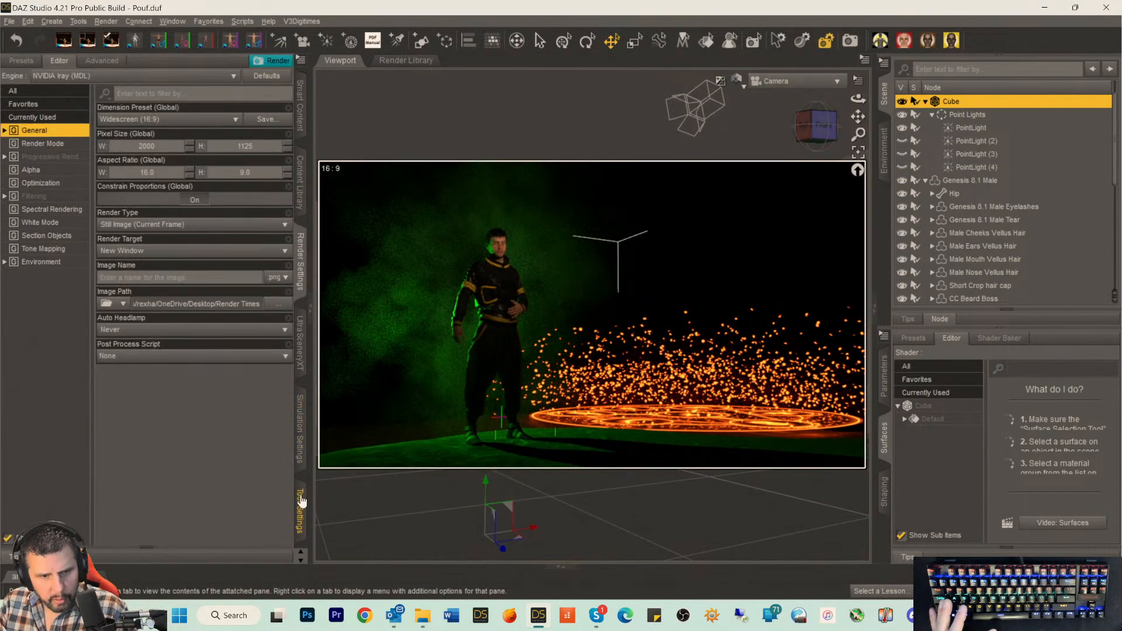
scroll(301, 506, "down", 1)
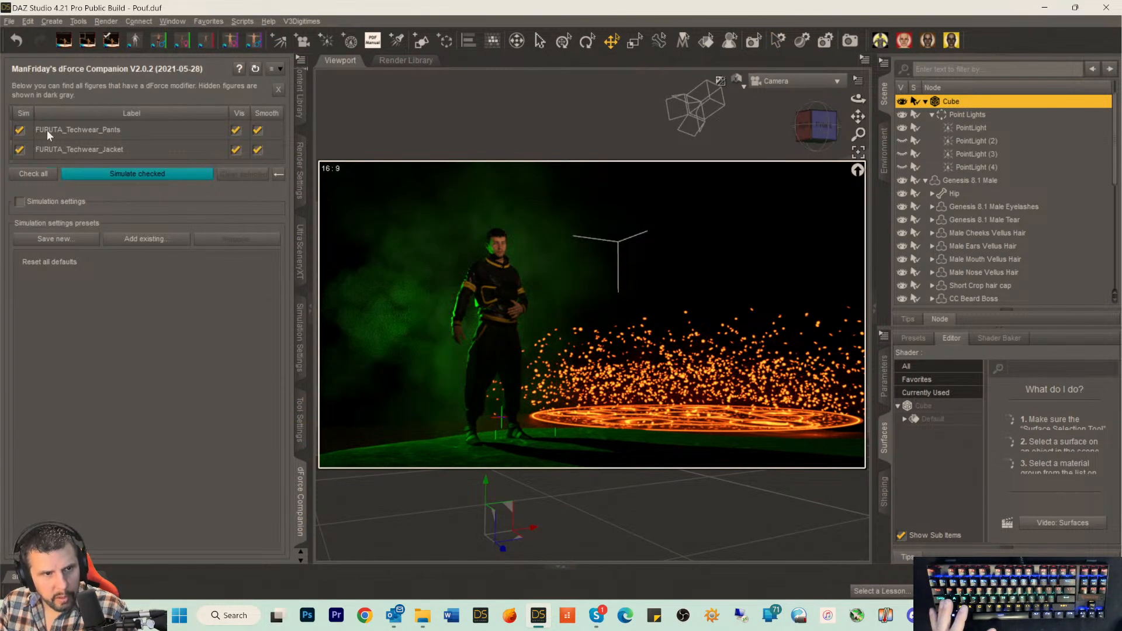
left_click(22, 128)
left_click(20, 155)
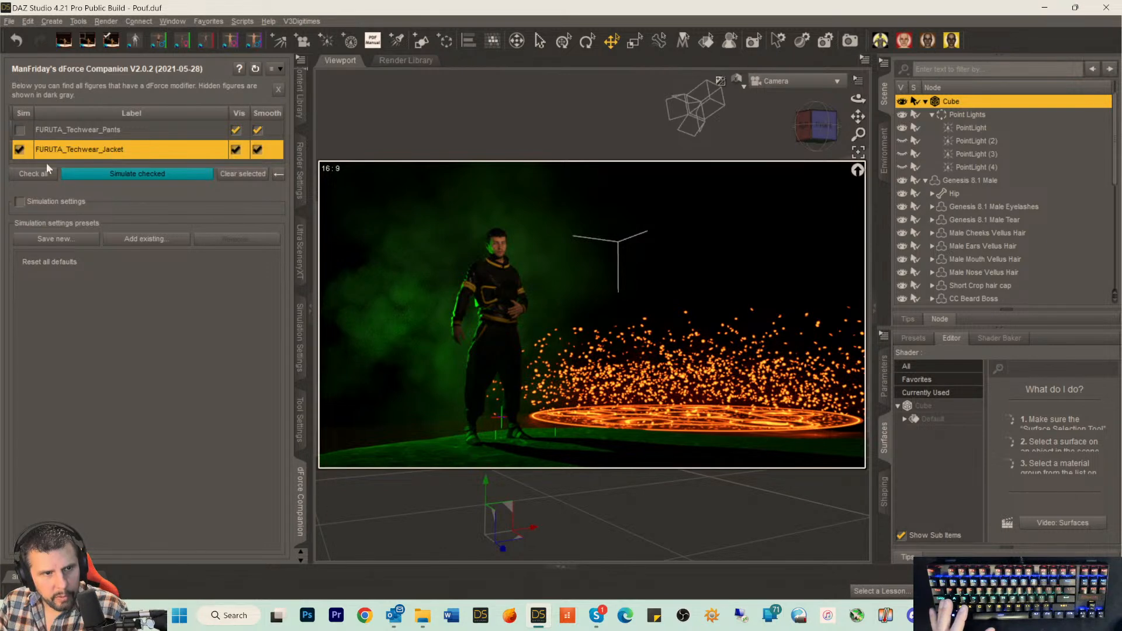
left_click(20, 152)
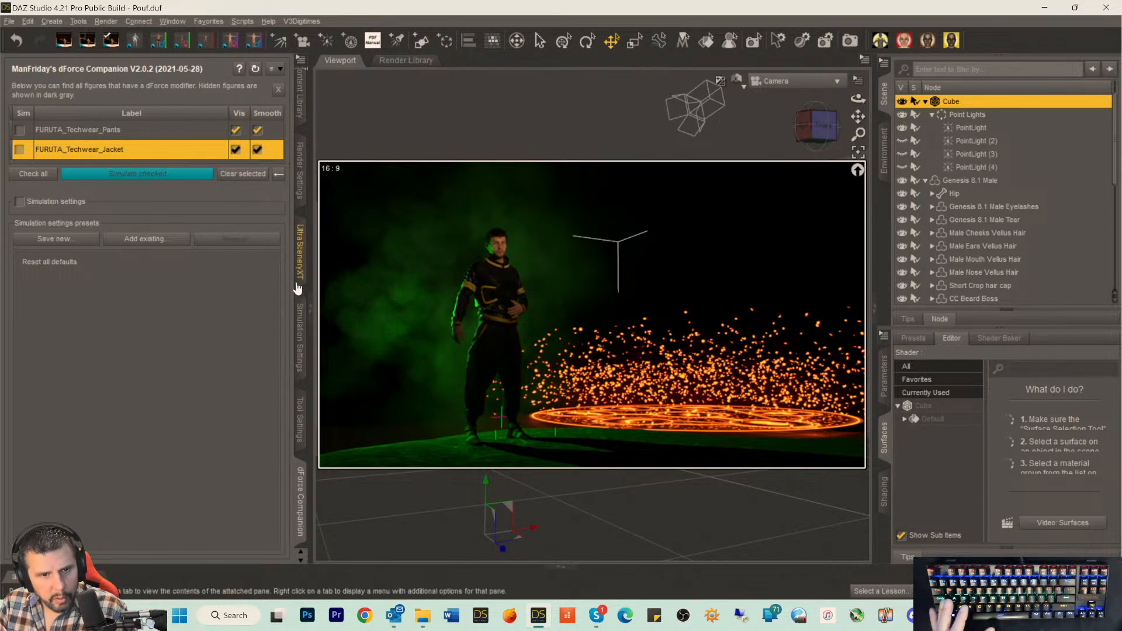
Turn off Start Bones From Memorized Pose in the dForce simulation's initialization settings.
left_click(298, 329)
left_click(46, 156)
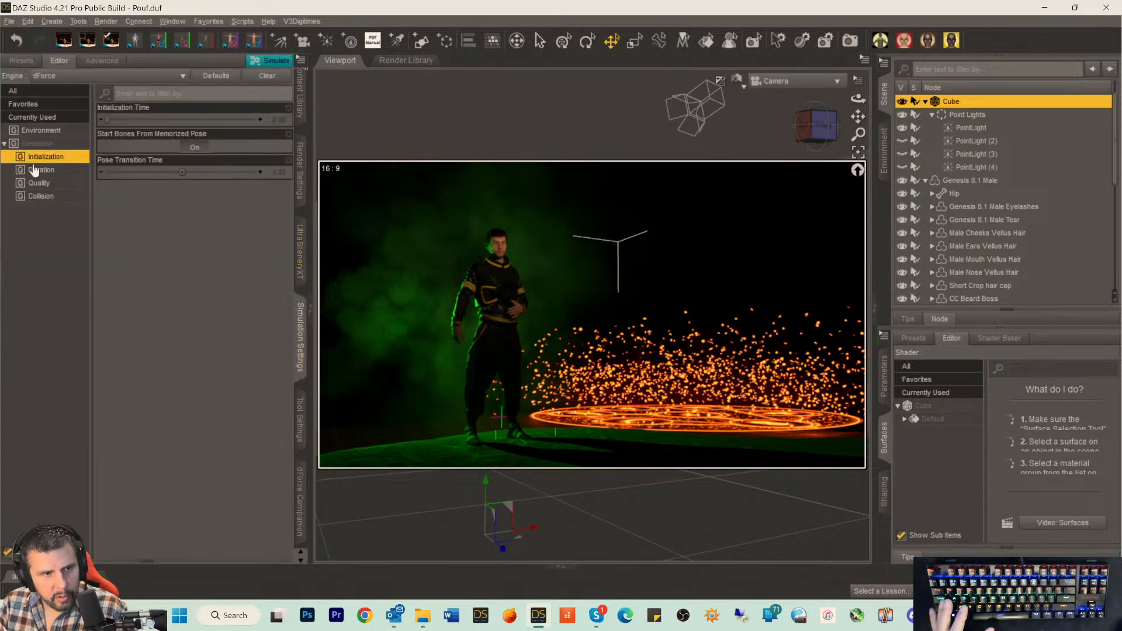
left_click(181, 146)
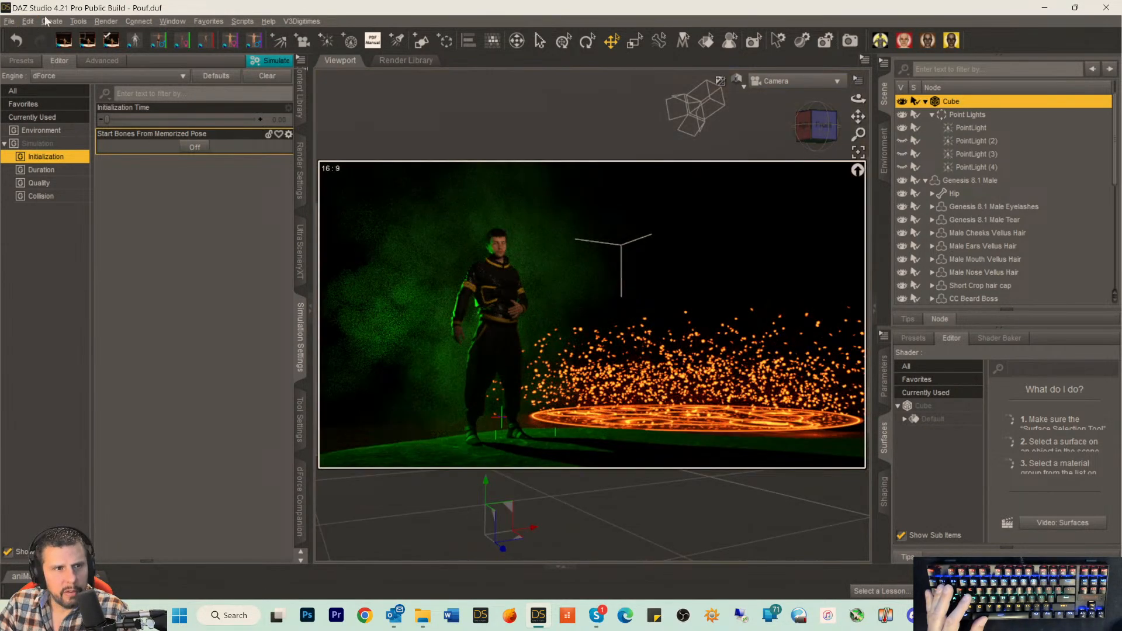
Select the SYBA Runic Circle and add a dForce Dynamic Surface modifier to it.
left_click(28, 21)
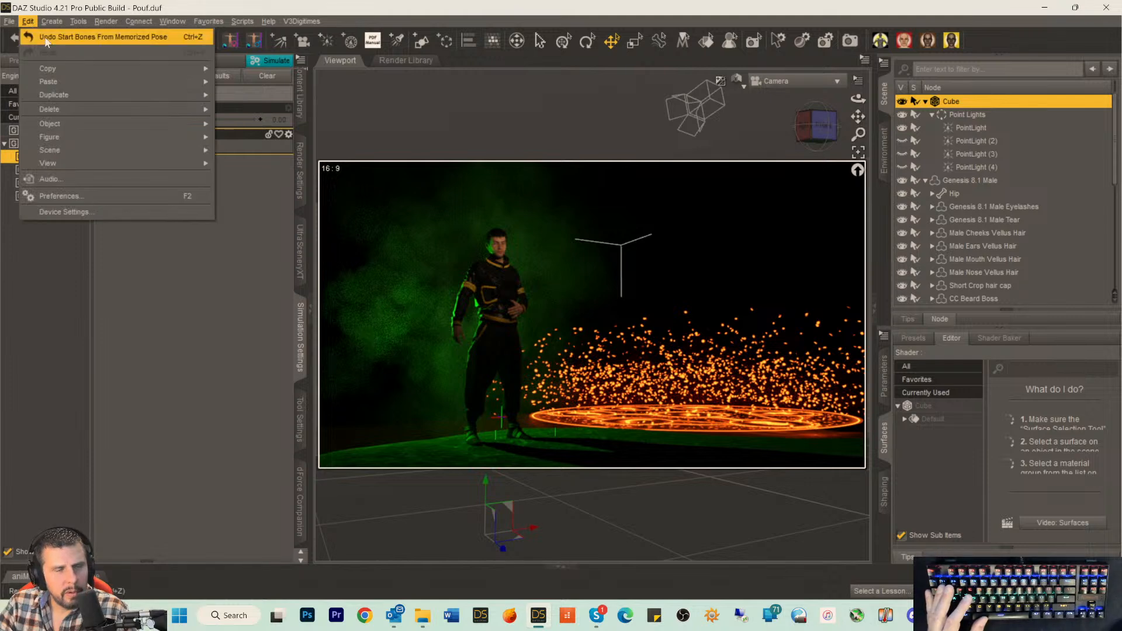
left_click(196, 306)
scroll(1005, 234, "down", 10)
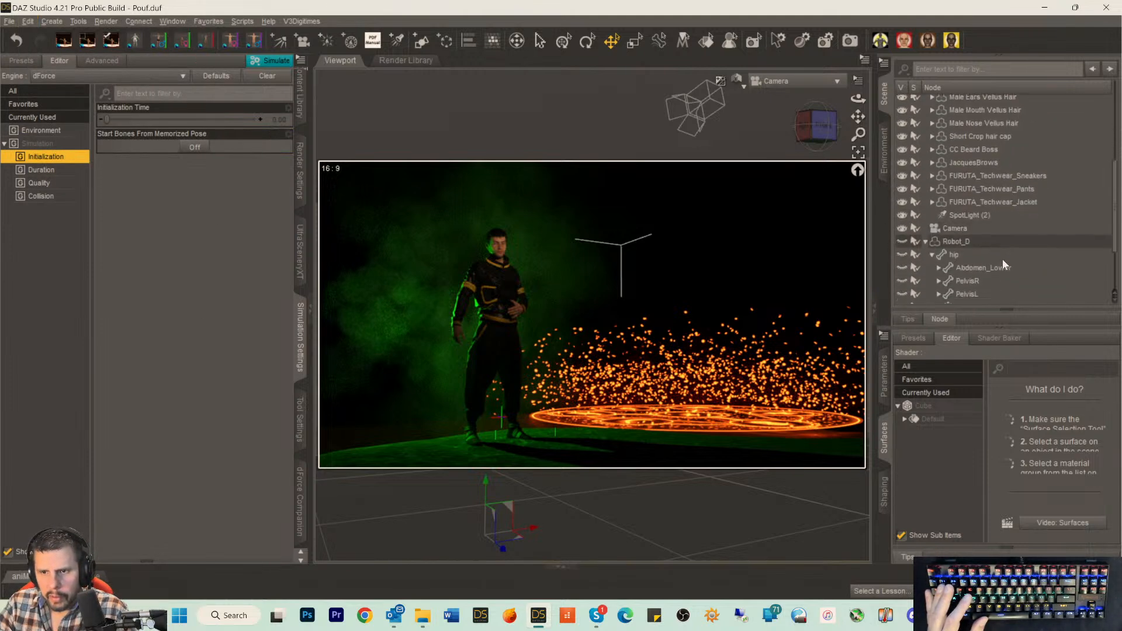
left_click(985, 297)
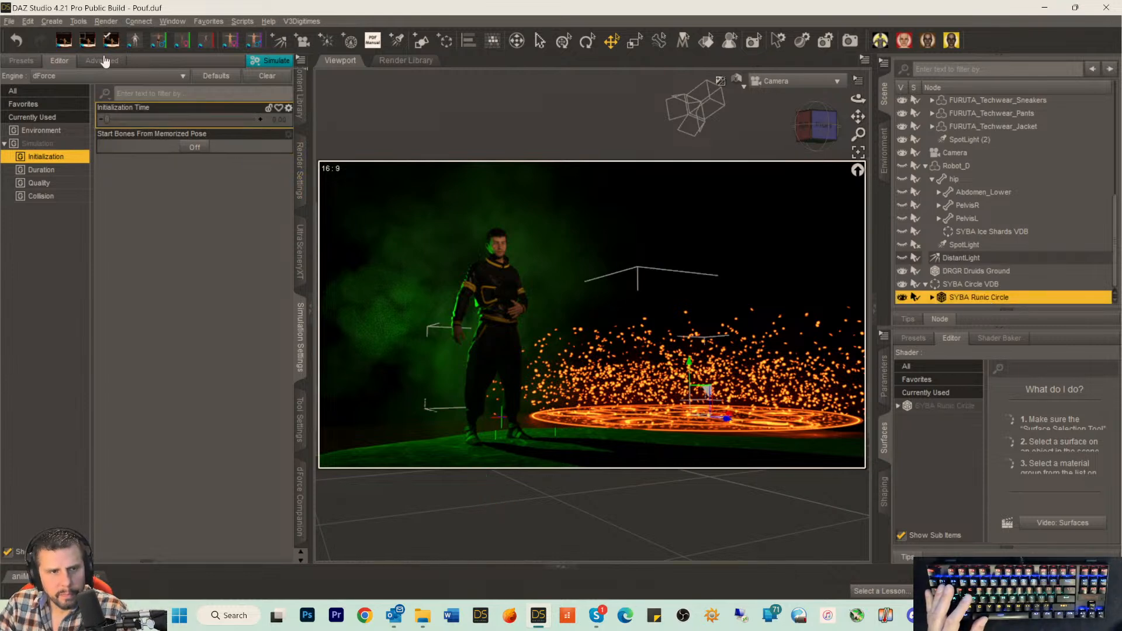
left_click(28, 22)
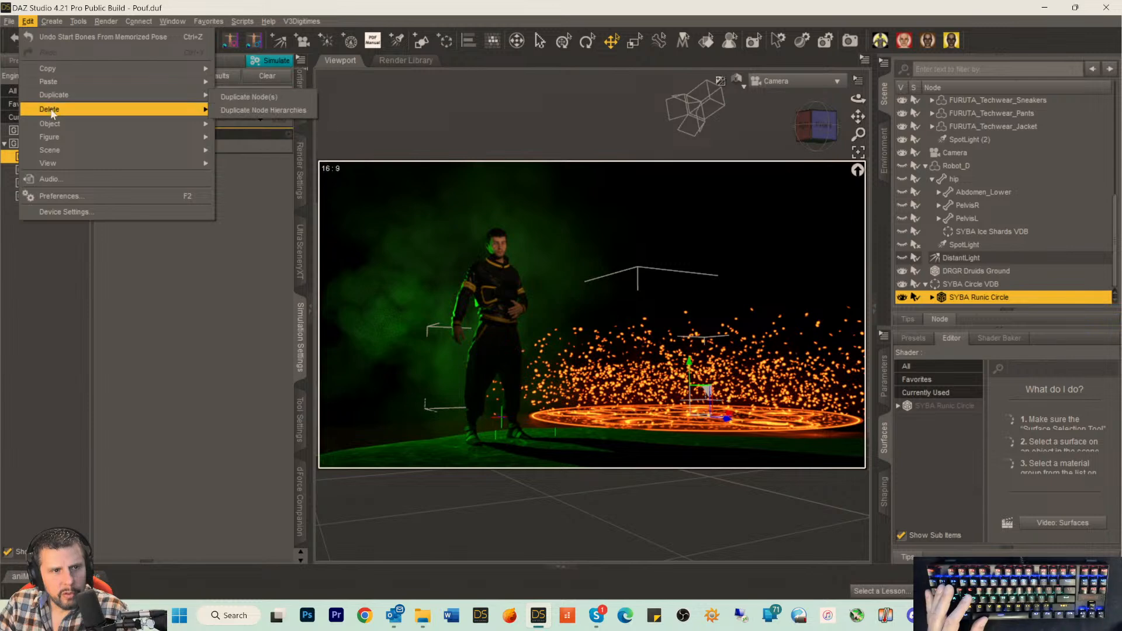
mouse_move(51, 125)
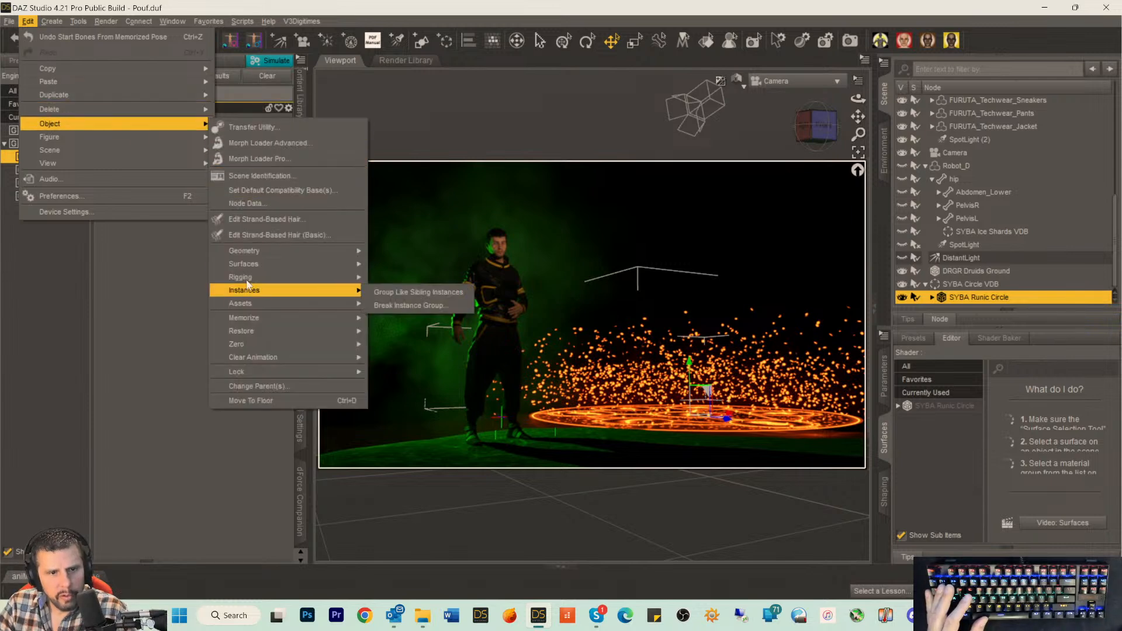
mouse_move(257, 251)
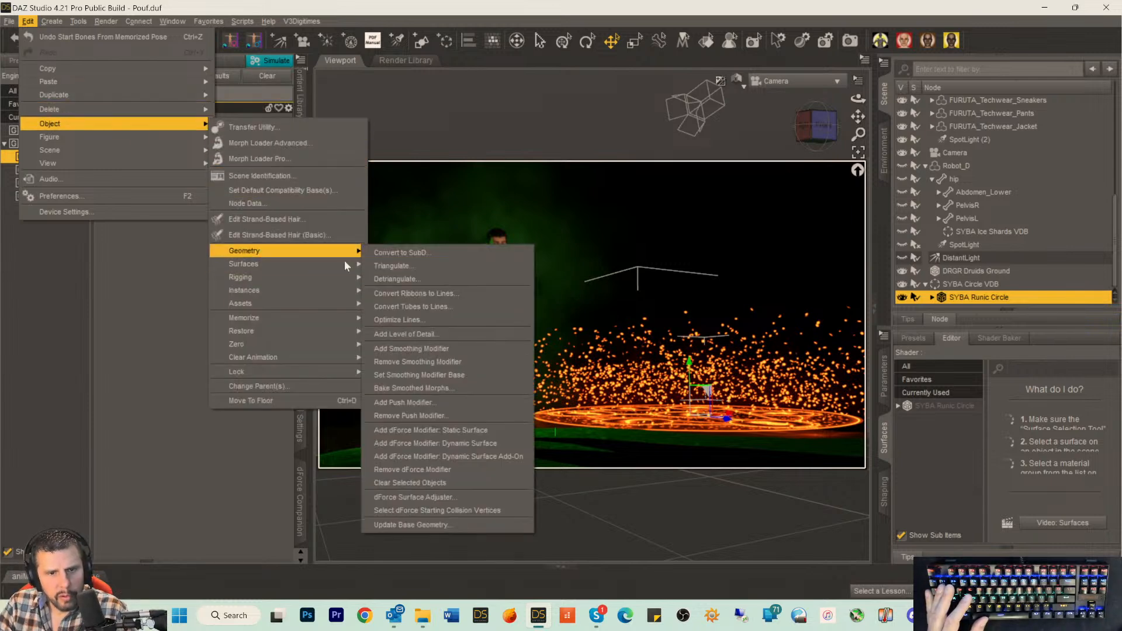
left_click(440, 443)
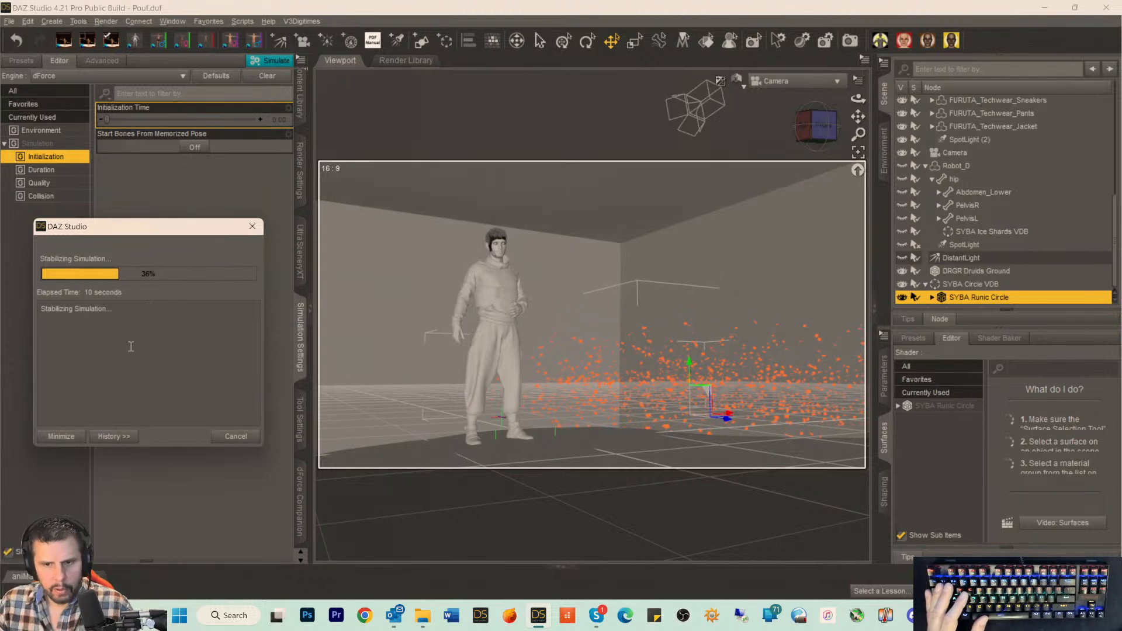
Cancel the running simulation and raise the SYBA Runic Circle along the Y axis above the ground.
left_click(243, 435)
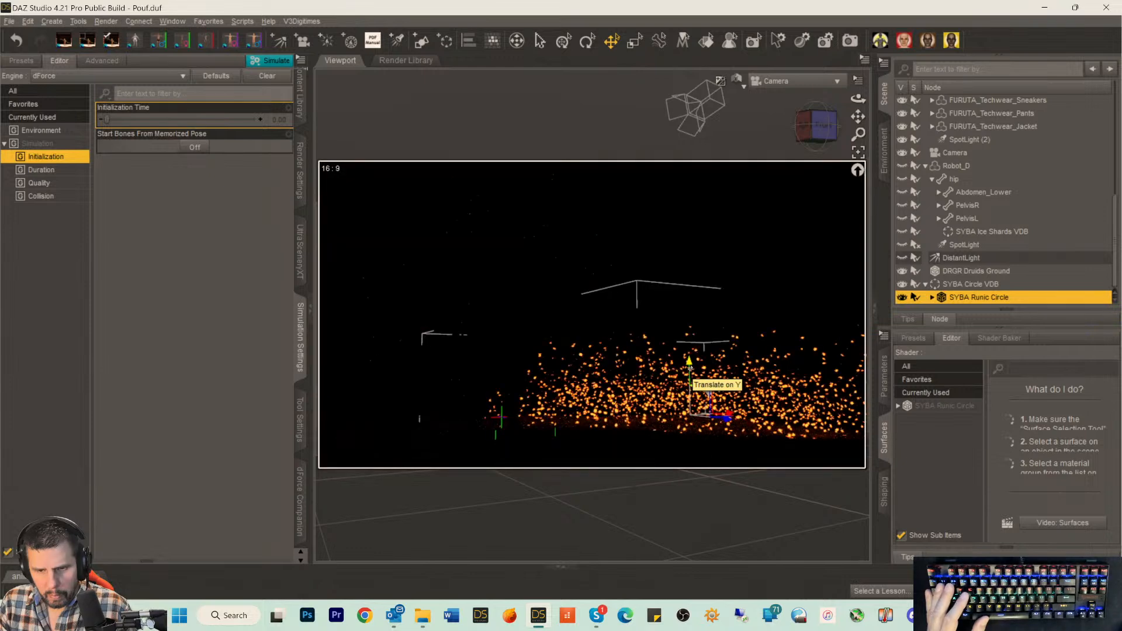
left_click_drag(690, 369, 701, 333)
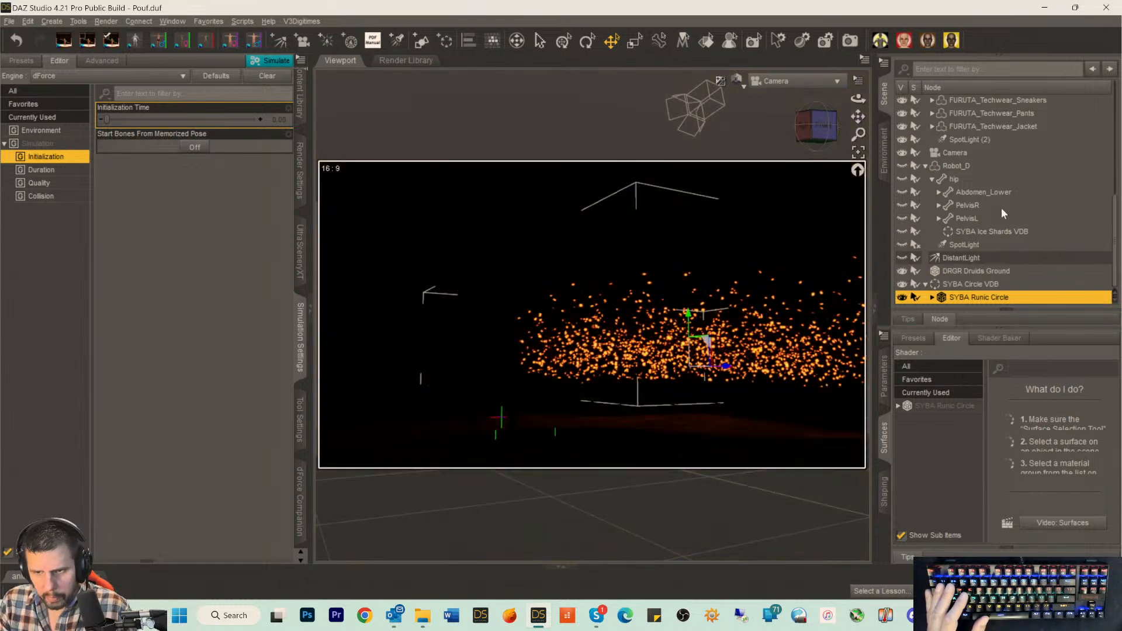
Expand the SYBA Runic Circle's child nodes and select SYBA Smoke Position Sphere (2) for inspection.
left_click(932, 297)
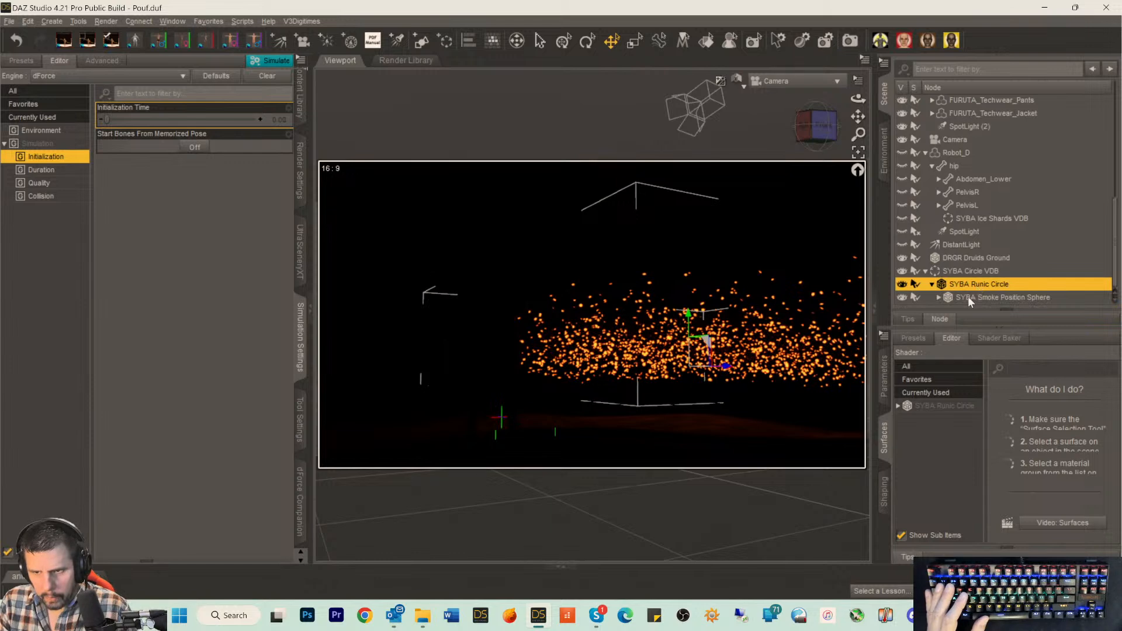
left_click(967, 296)
left_click(938, 297)
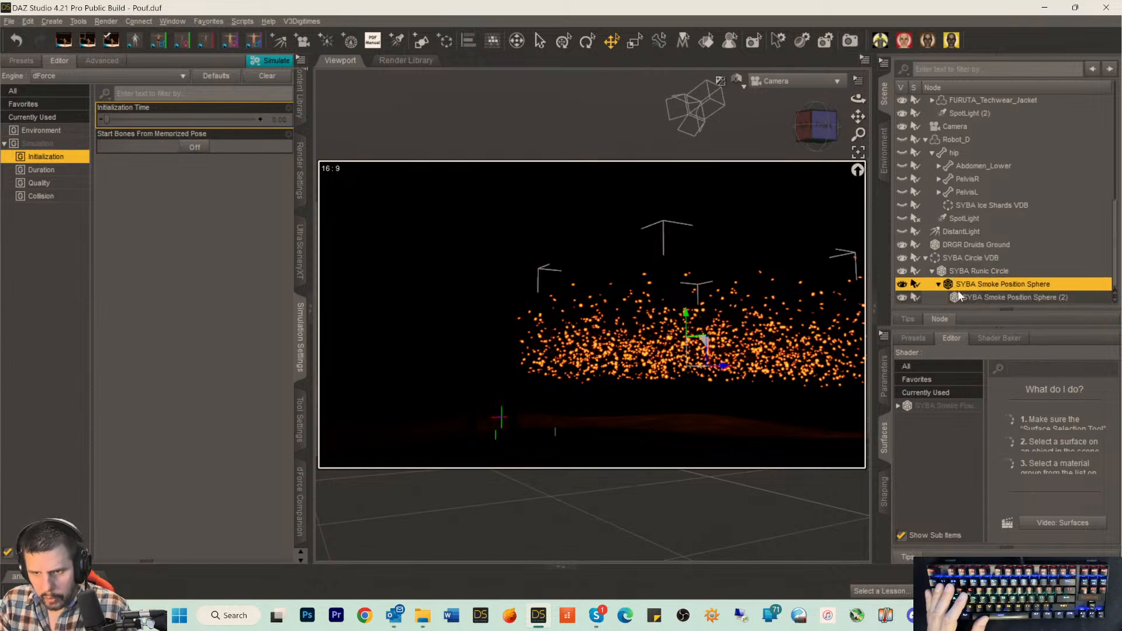
left_click(959, 298)
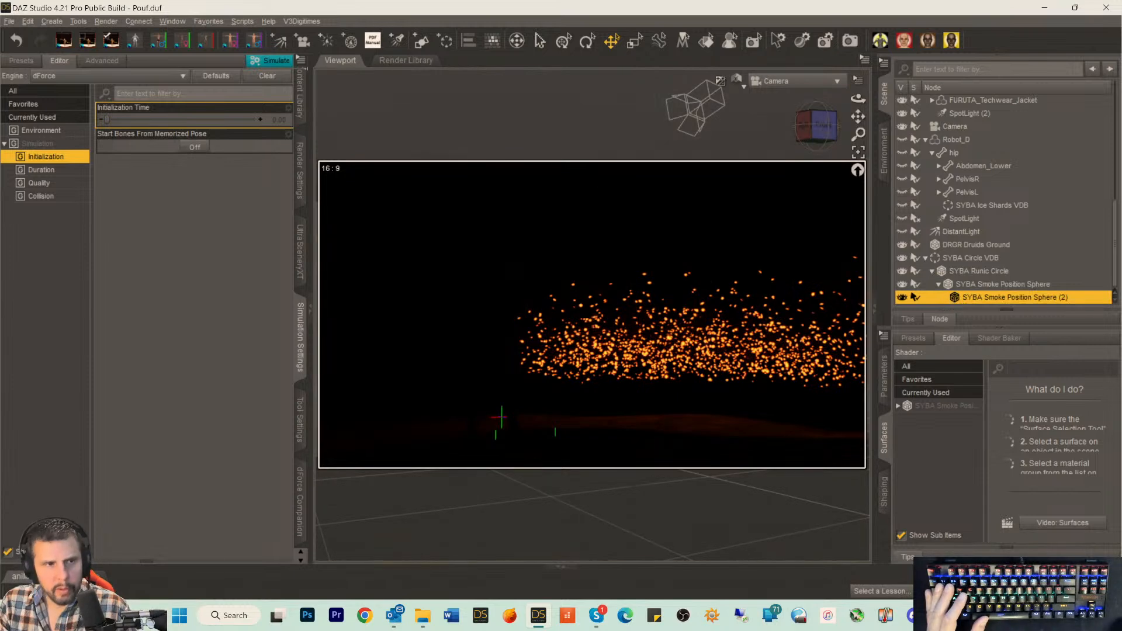
Undo the raising of the SYBA Runic Circle and clear the dForce simulation.
left_click(28, 21)
left_click(58, 37)
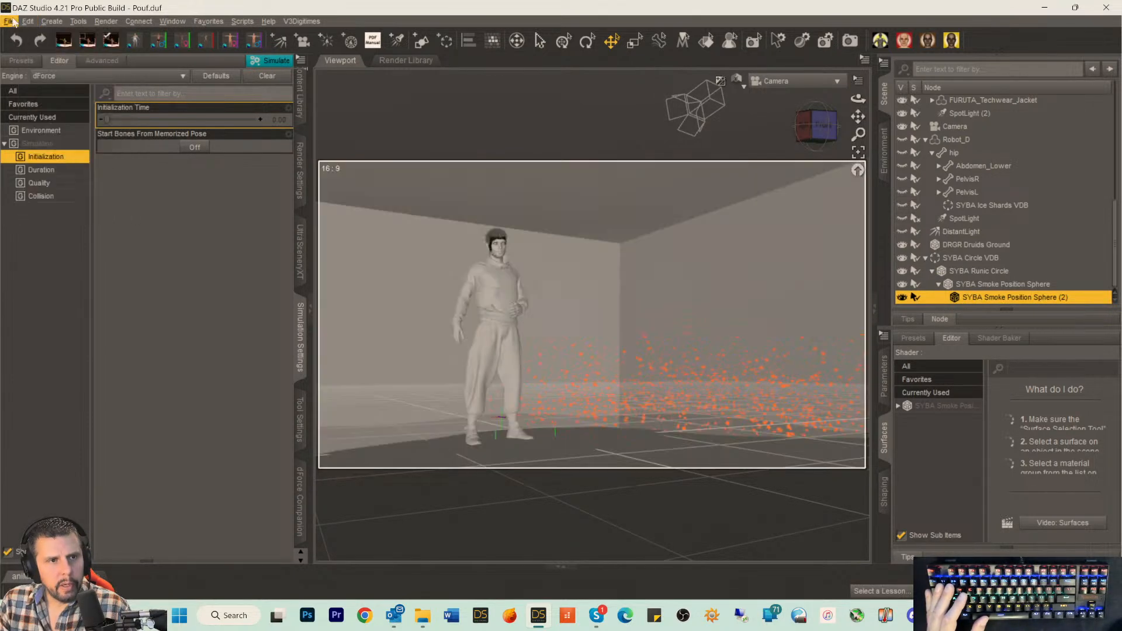
left_click(27, 21)
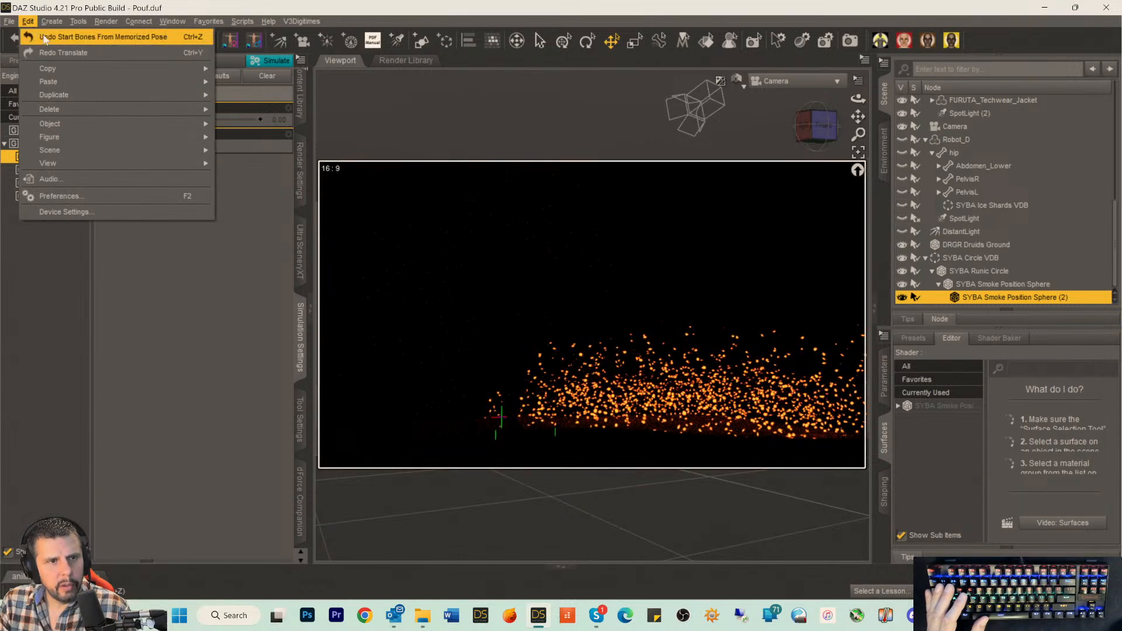
left_click(230, 266)
left_click(269, 81)
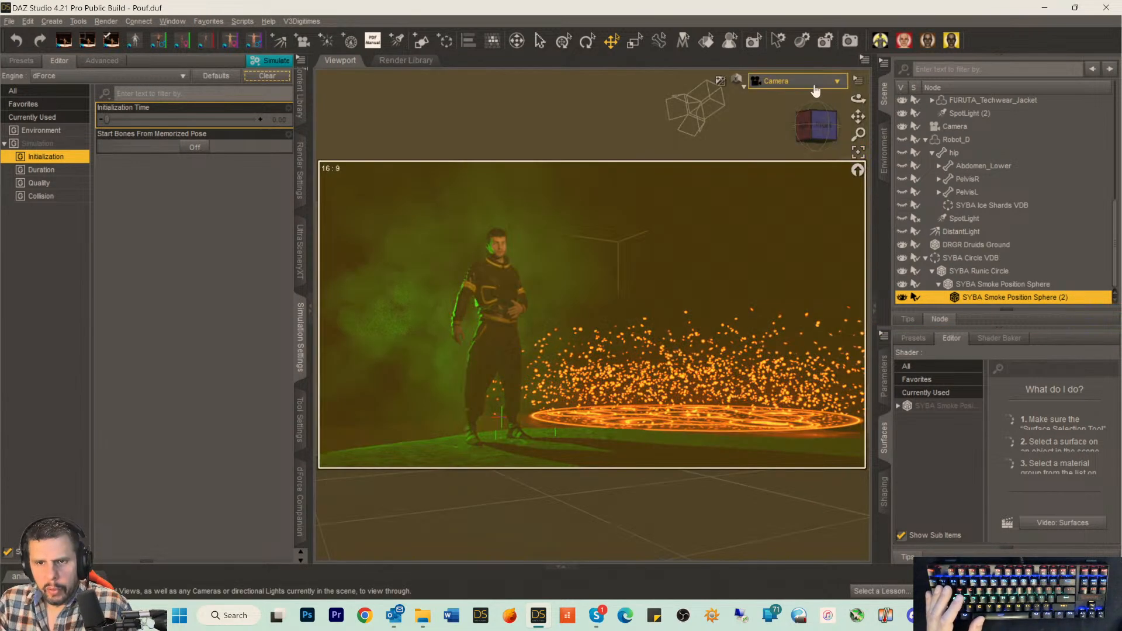
Switch the viewport to Perspective View and frame the SYBA Circle VDB from a slightly elevated angle.
left_click(811, 82)
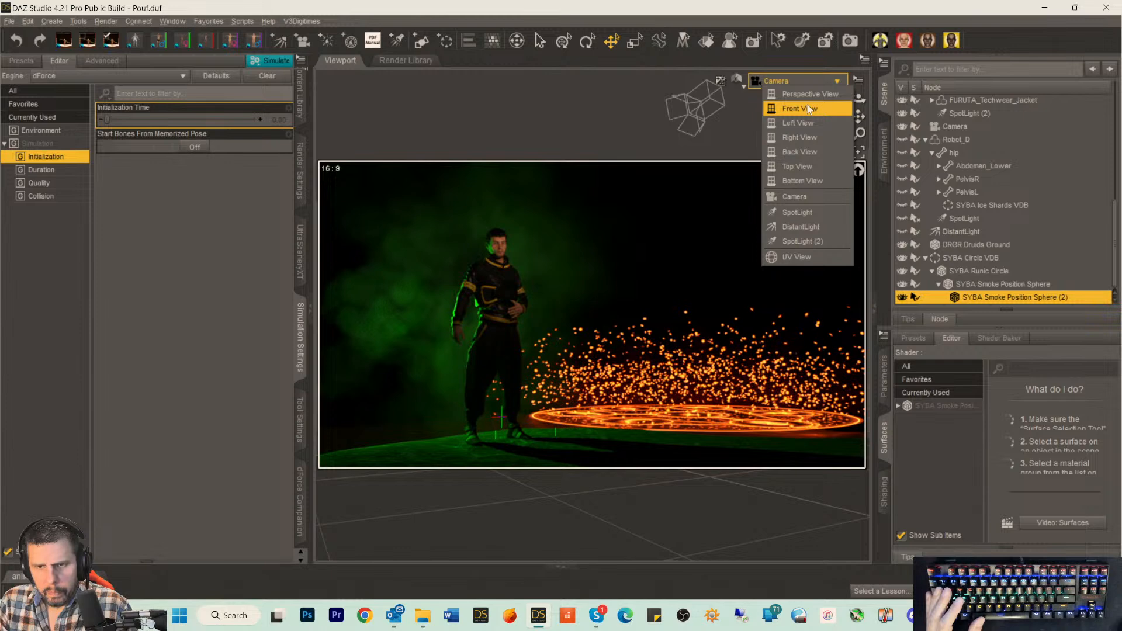
left_click(960, 245)
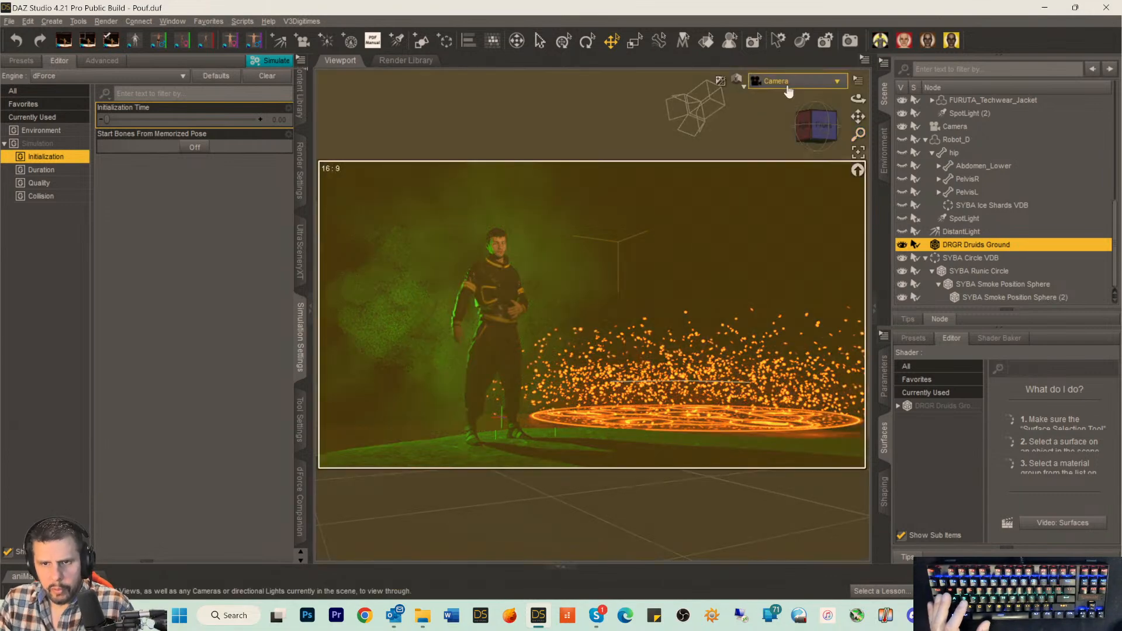
left_click(783, 81)
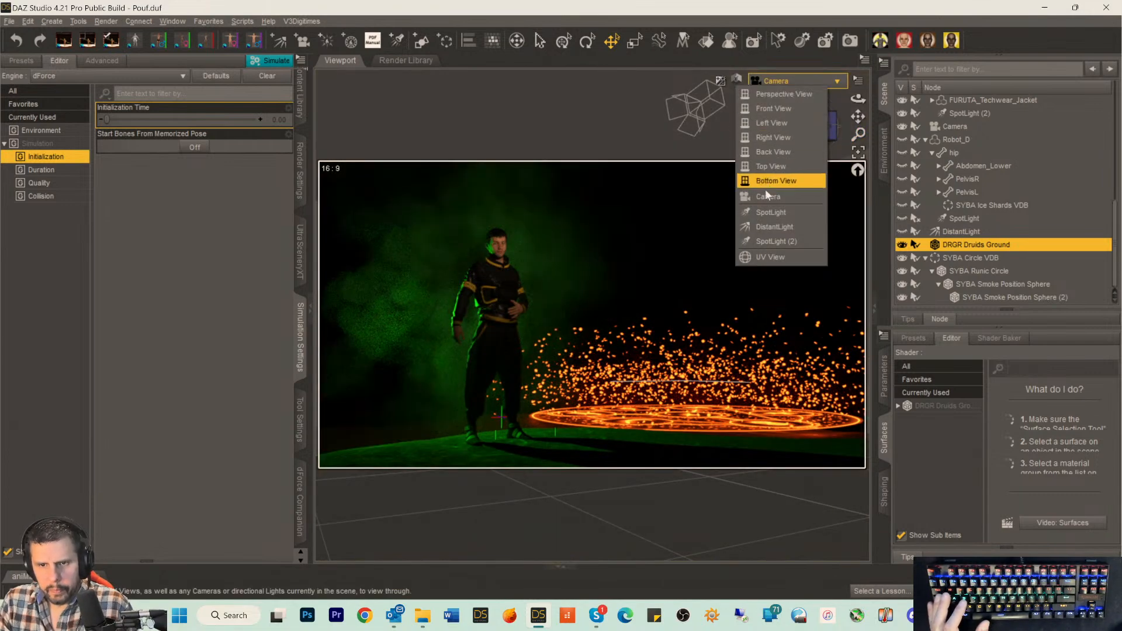
left_click(783, 94)
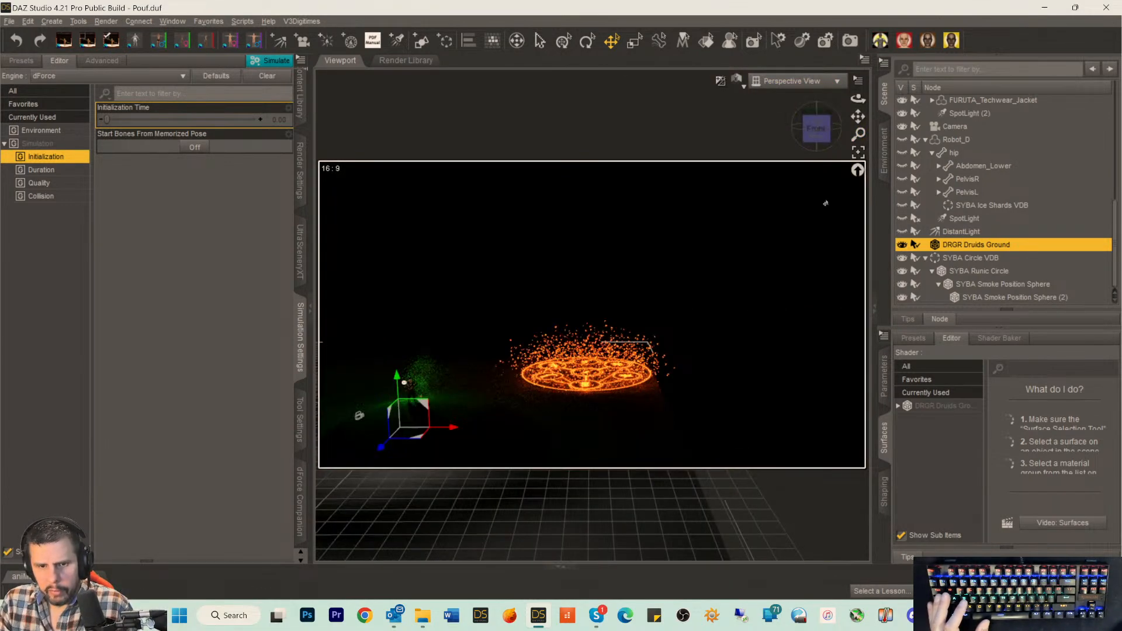
scroll(810, 198, "up", 3)
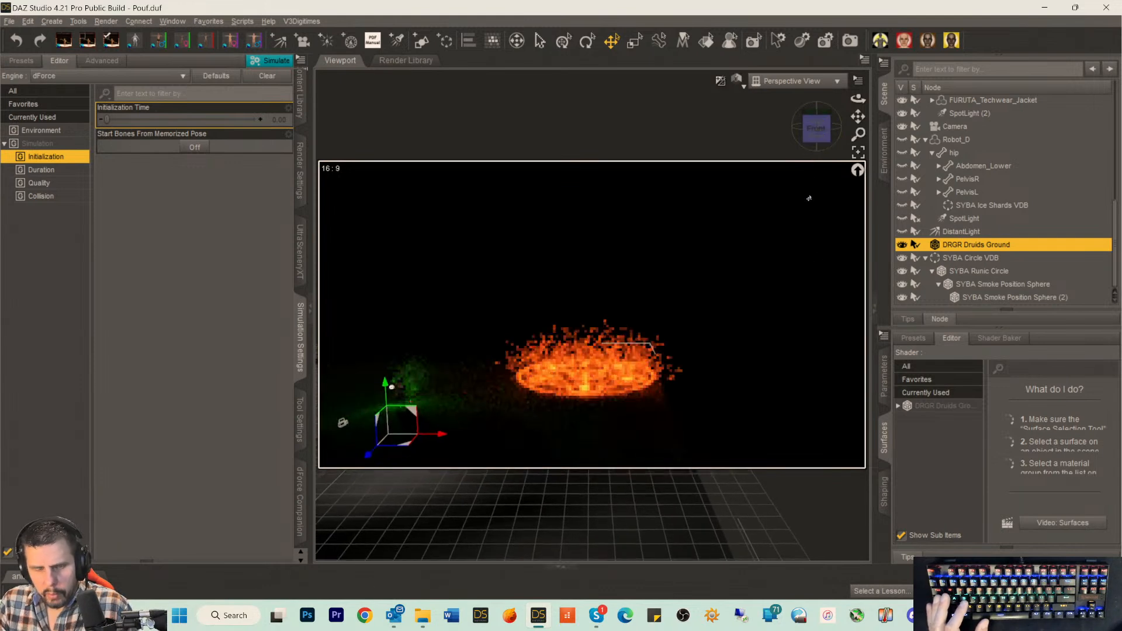
left_click(965, 258)
left_click(859, 154)
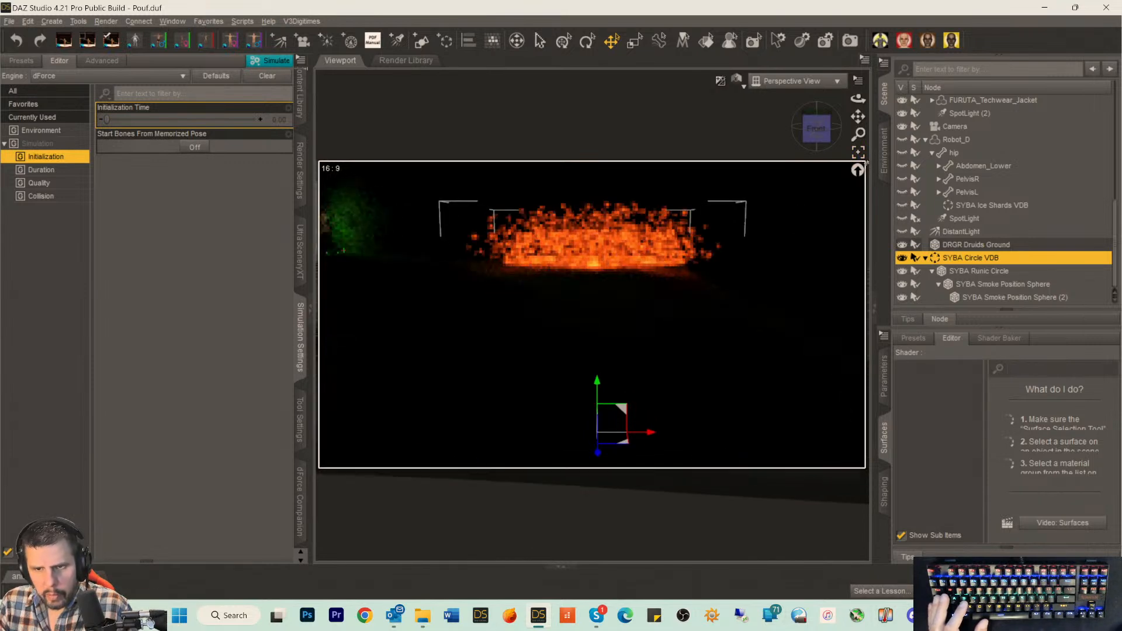
left_click_drag(858, 135, 813, 138)
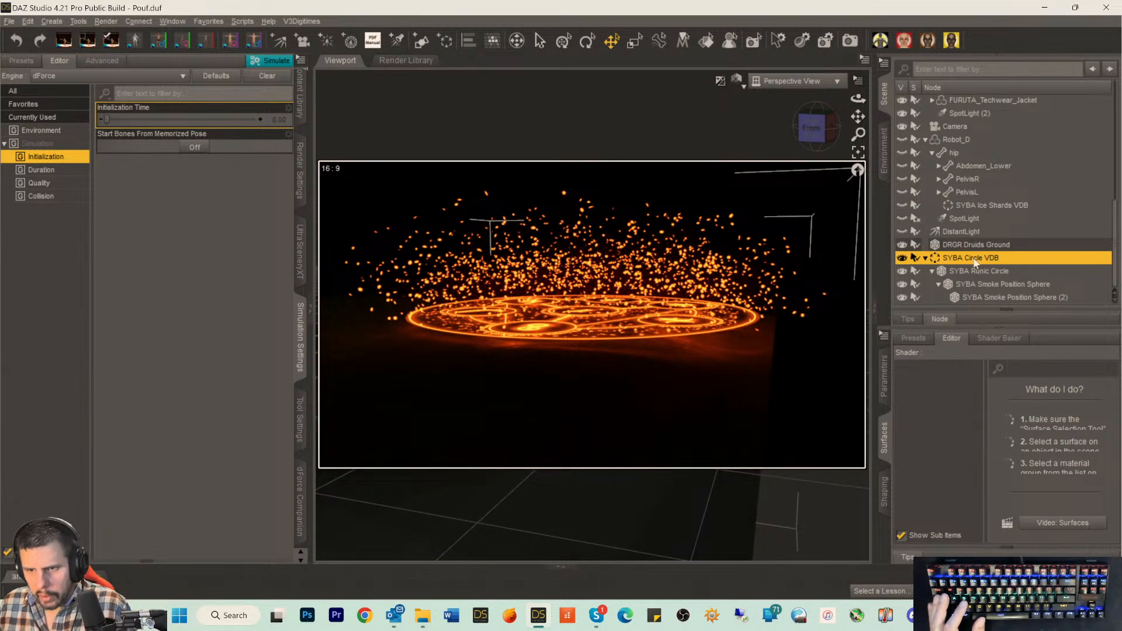
Select DRGR Druids Ground and activate the Mesh Grabber tool for it.
left_click(972, 246)
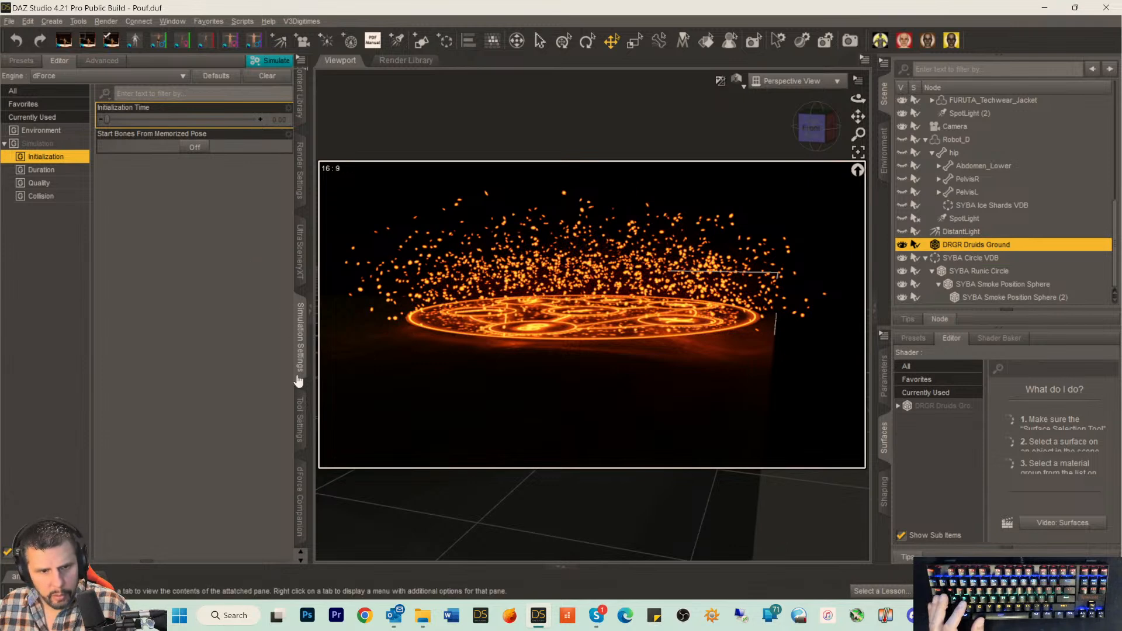
left_click(299, 420)
left_click(105, 63)
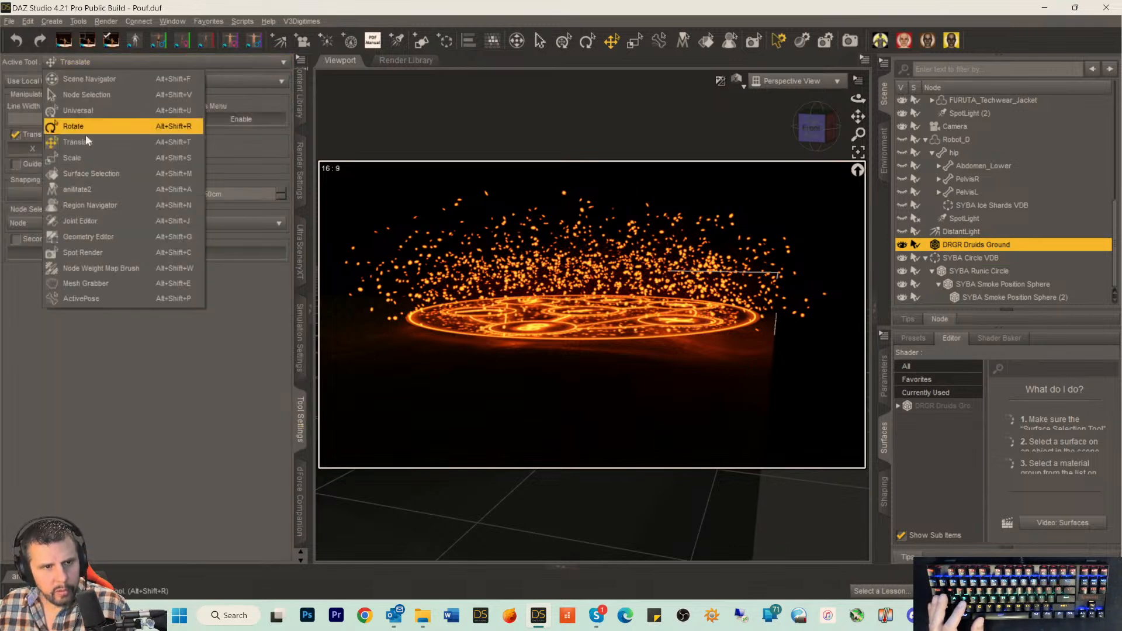
left_click(76, 285)
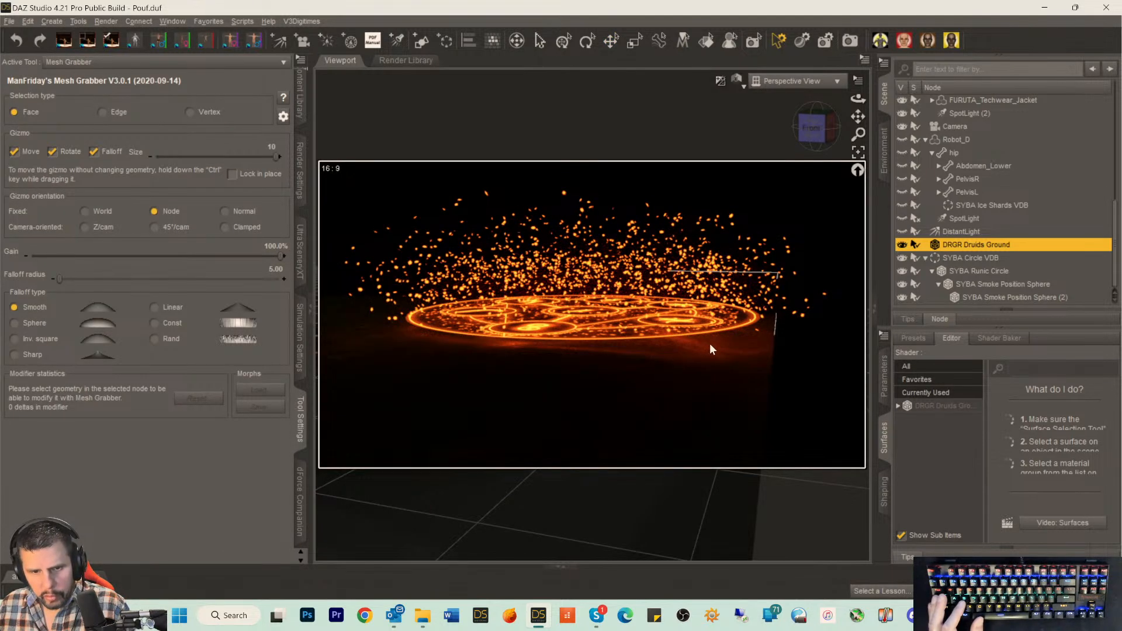
Pick a ground face beside the magic circle's rim with falloff radius 163.20 and switch the viewport to Texture Shaded.
left_click(721, 341)
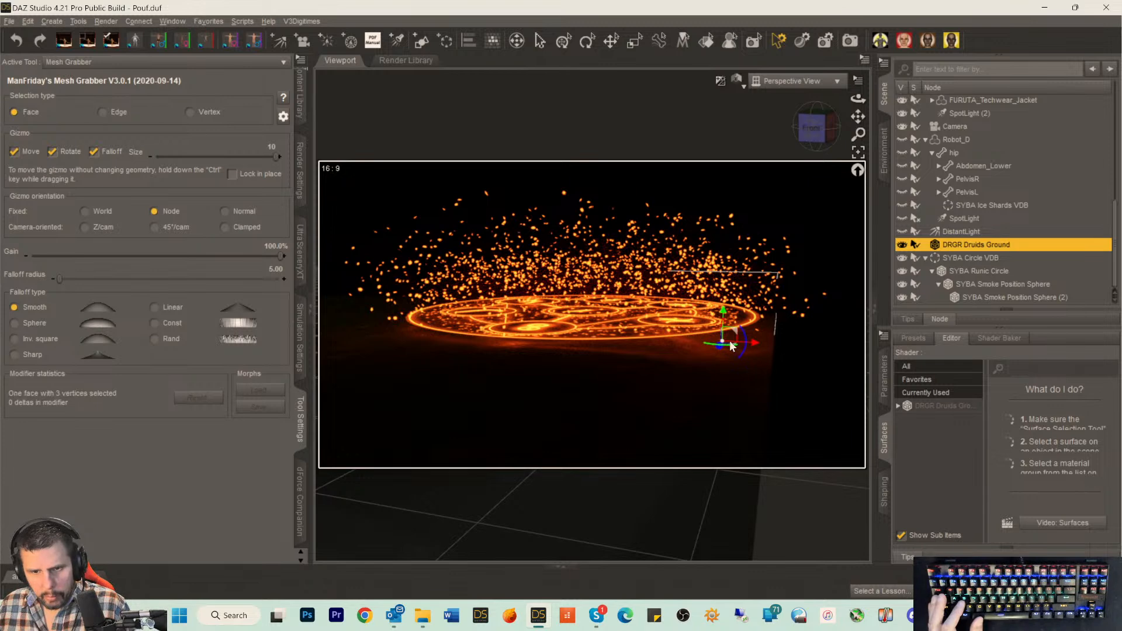
left_click_drag(59, 279, 95, 279)
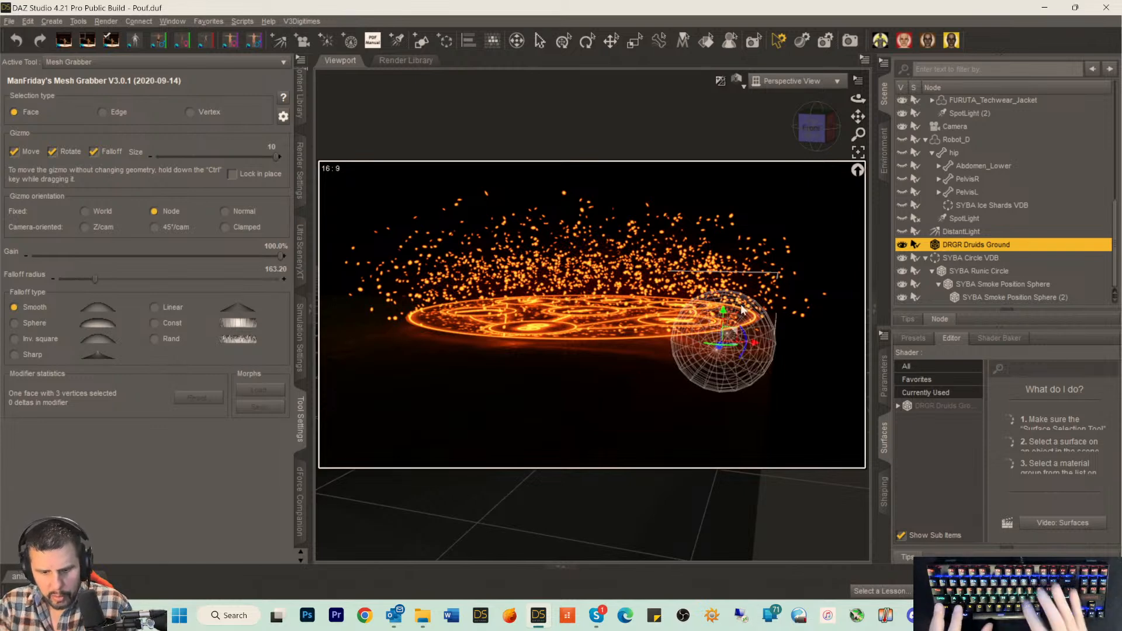
key("ctrl+9")
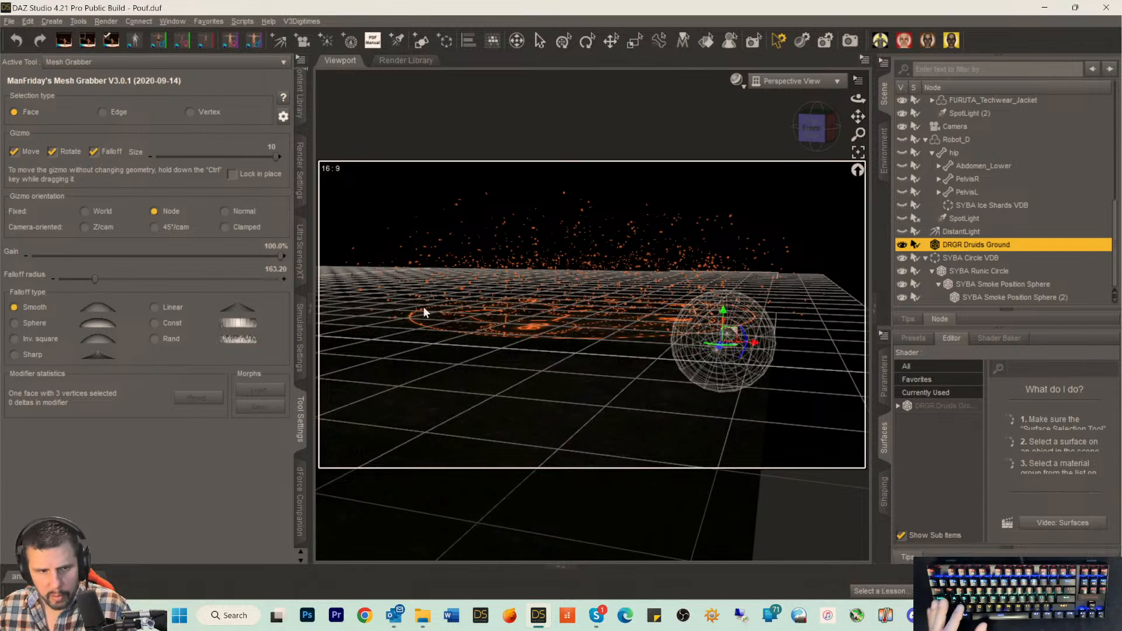
Try raising the ground beside the magic circle with falloff radius 213.65 and reset all its Mesh Grabber deltas.
left_click_drag(94, 280, 106, 279)
mouse_move(725, 314)
left_mouse_down()
mouse_move(731, 290)
mouse_move(729, 307)
left_mouse_up()
left_click_drag(816, 129, 844, 143)
left_click(761, 362)
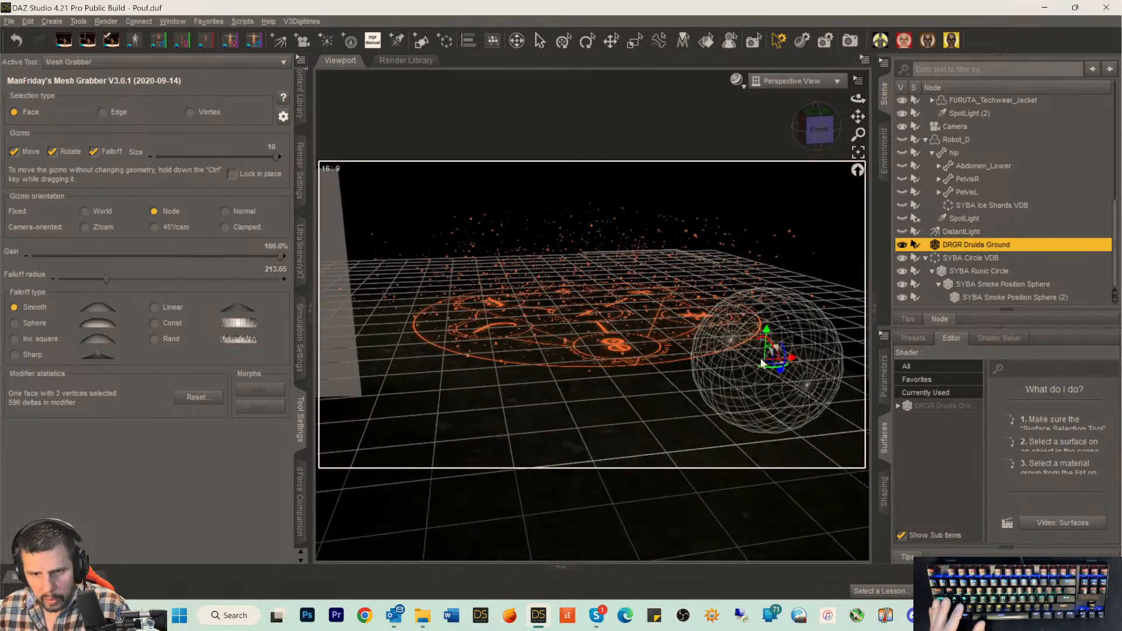
scroll(756, 363, "up", 6)
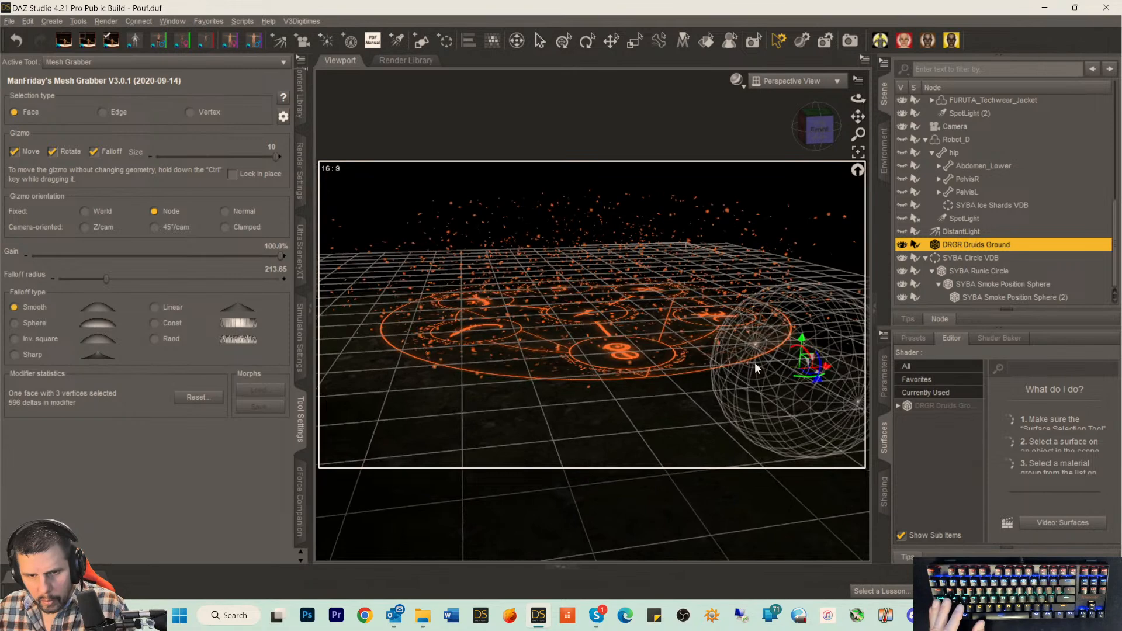
scroll(754, 362, "up", 4)
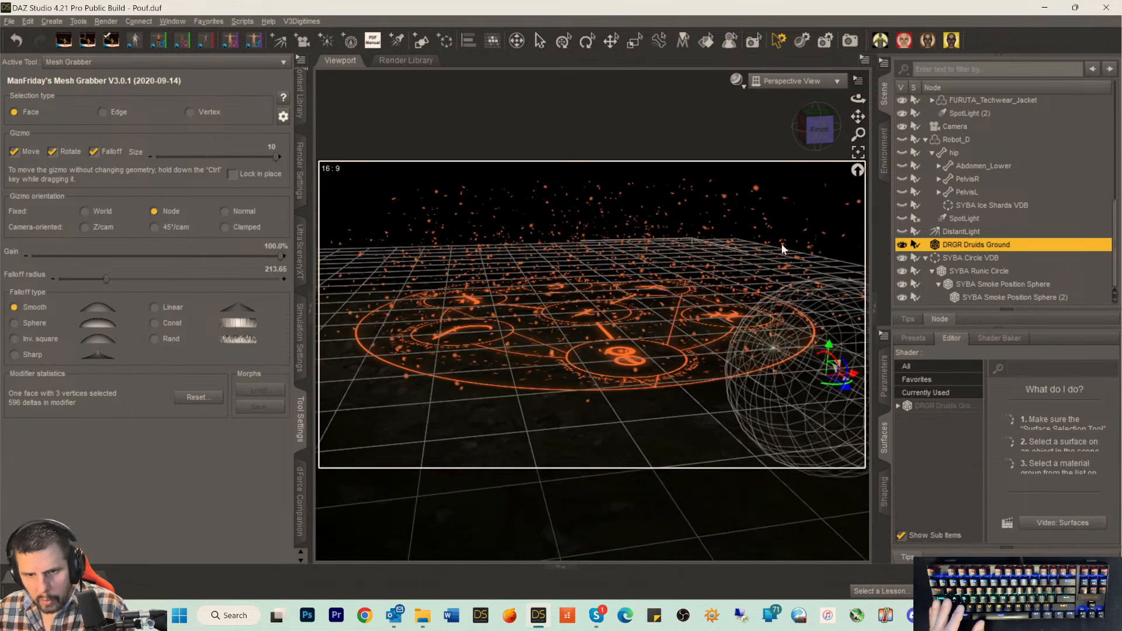
left_click_drag(857, 117, 748, 90)
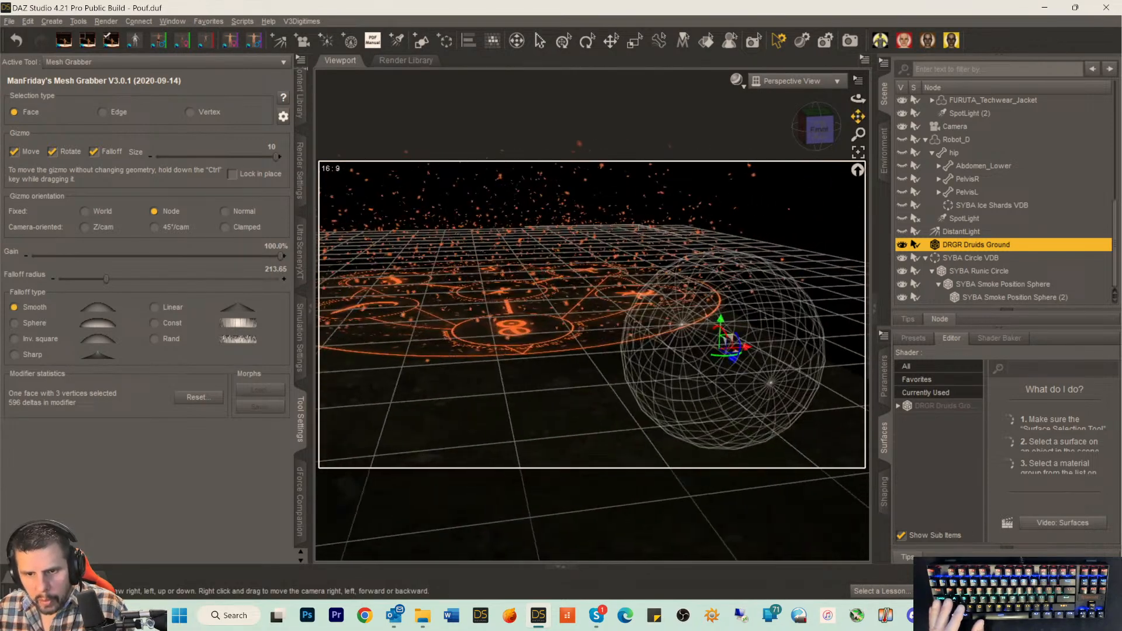
mouse_move(722, 325)
left_mouse_down()
mouse_move(721, 307)
mouse_move(721, 325)
left_mouse_up()
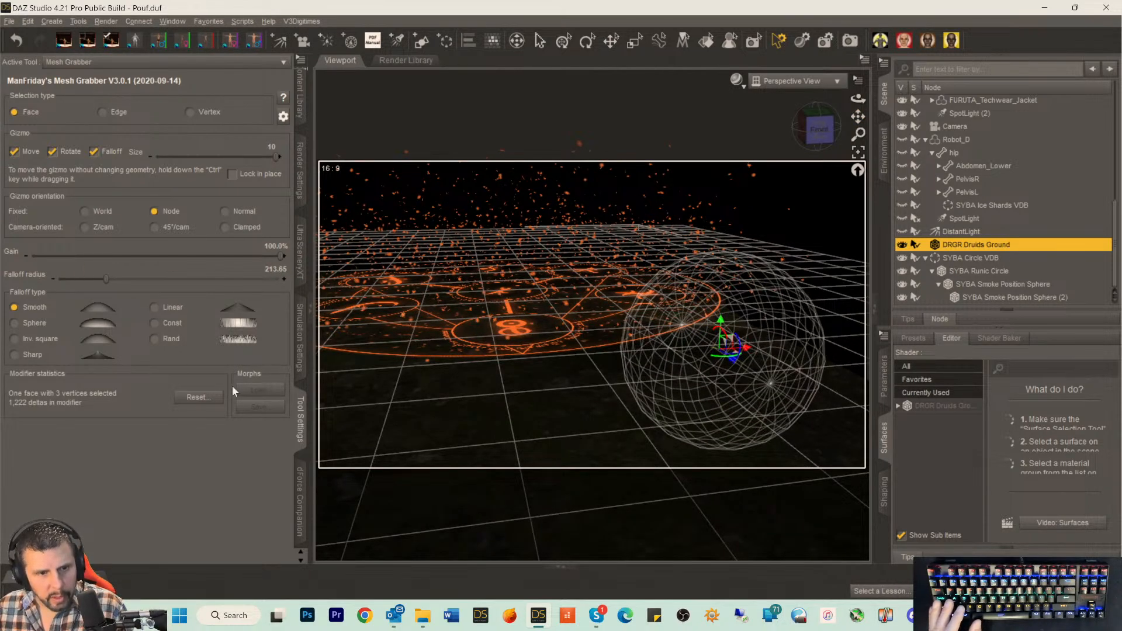
left_click(203, 399)
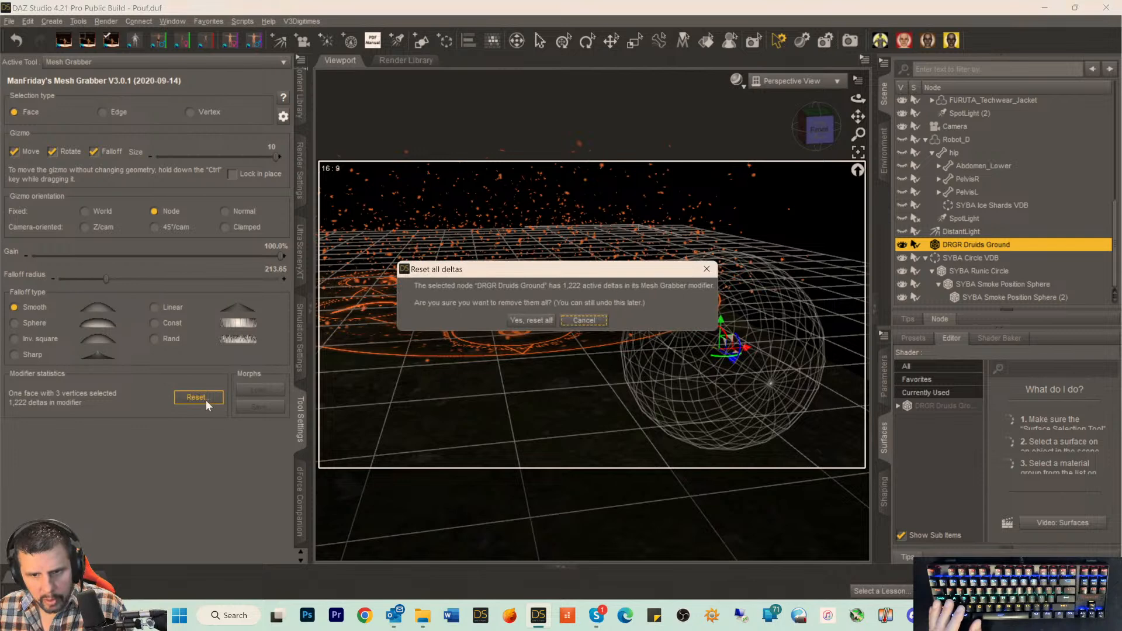
left_click(530, 321)
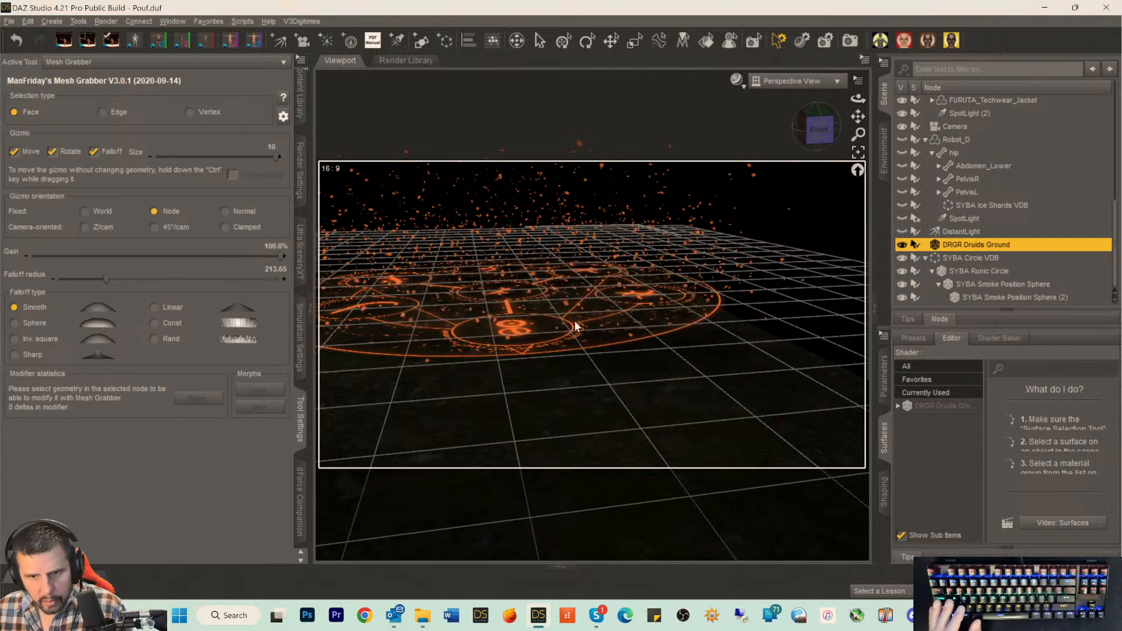
Set the falloff radius to 465.88 and raise the ground mesh just outside the magic circle's rim.
left_click(699, 334)
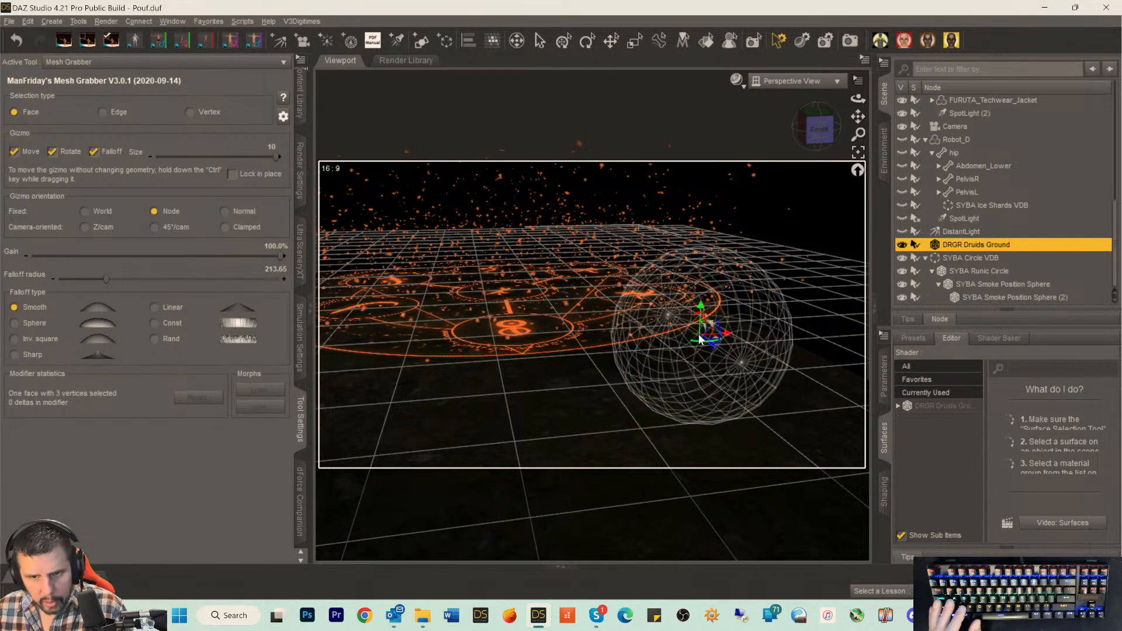
left_click_drag(106, 279, 162, 279)
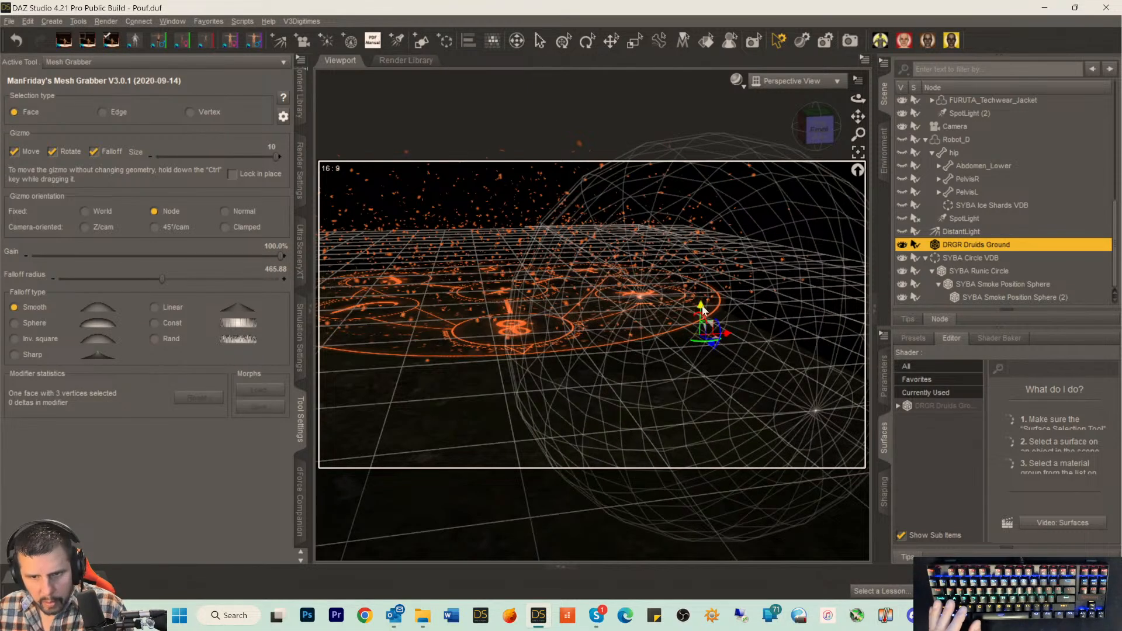
left_click_drag(701, 306, 760, 305)
left_click(764, 287)
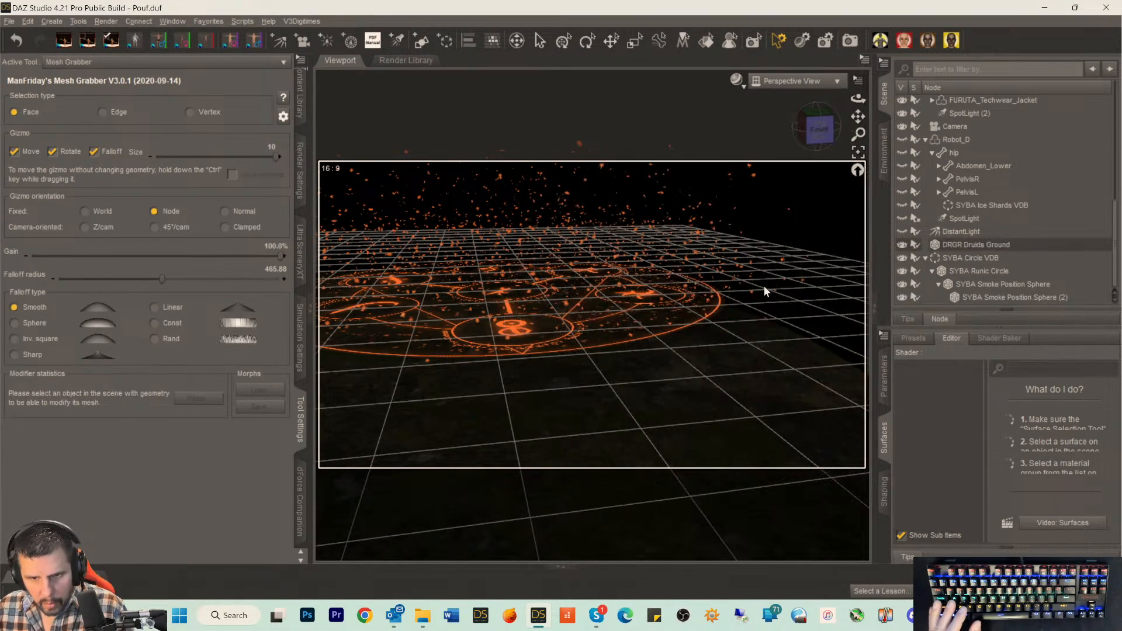
left_click(751, 314)
left_click_drag(754, 295, 756, 283)
Raise another ground face near the slab's edge beside the circle, reducing the falloff radius to 296.74.
left_click_drag(817, 138, 762, 236)
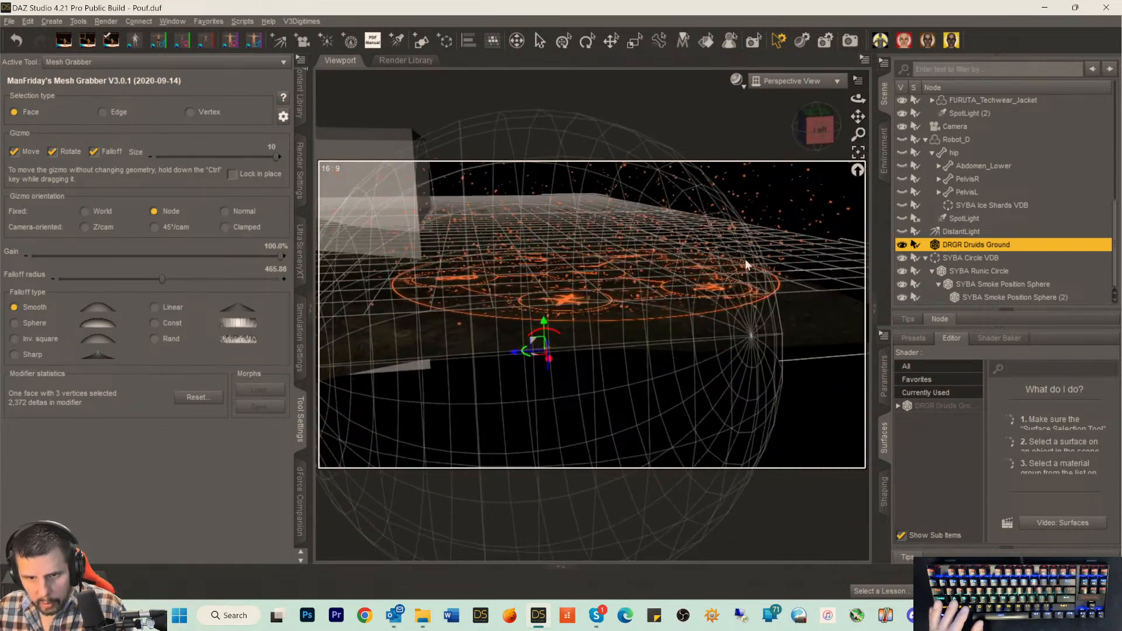
left_click(659, 336)
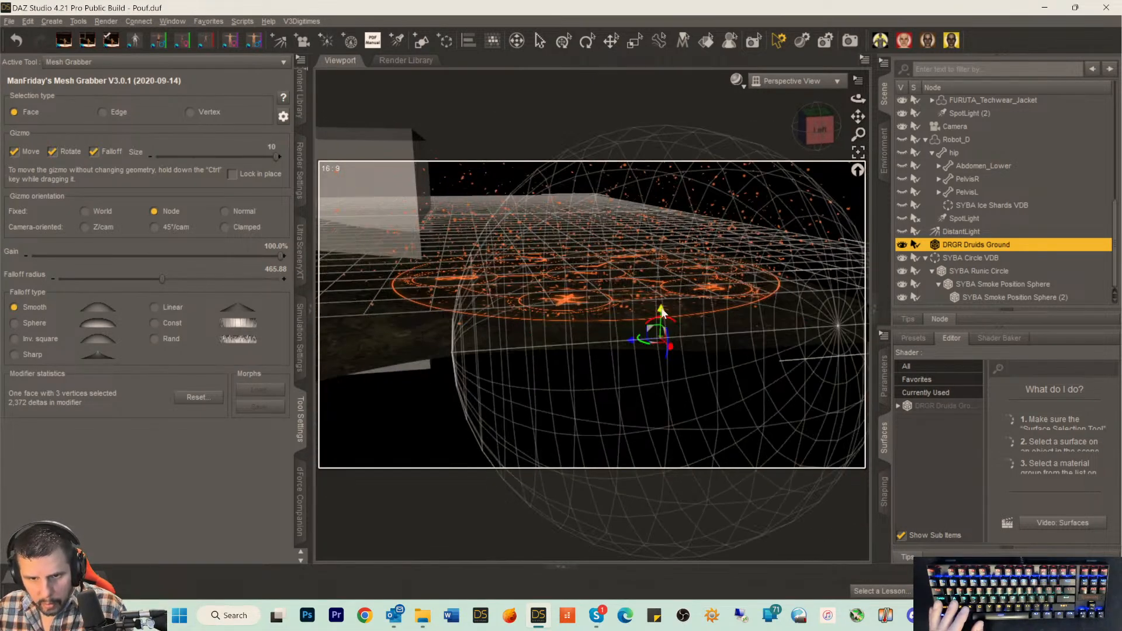
left_click_drag(661, 311, 664, 313)
left_click_drag(162, 279, 124, 281)
mouse_move(664, 314)
left_mouse_down()
mouse_move(672, 292)
mouse_move(667, 304)
left_mouse_up()
Pull up three more ground faces around the magic circle, at its near rim and on both sides.
left_click(513, 344)
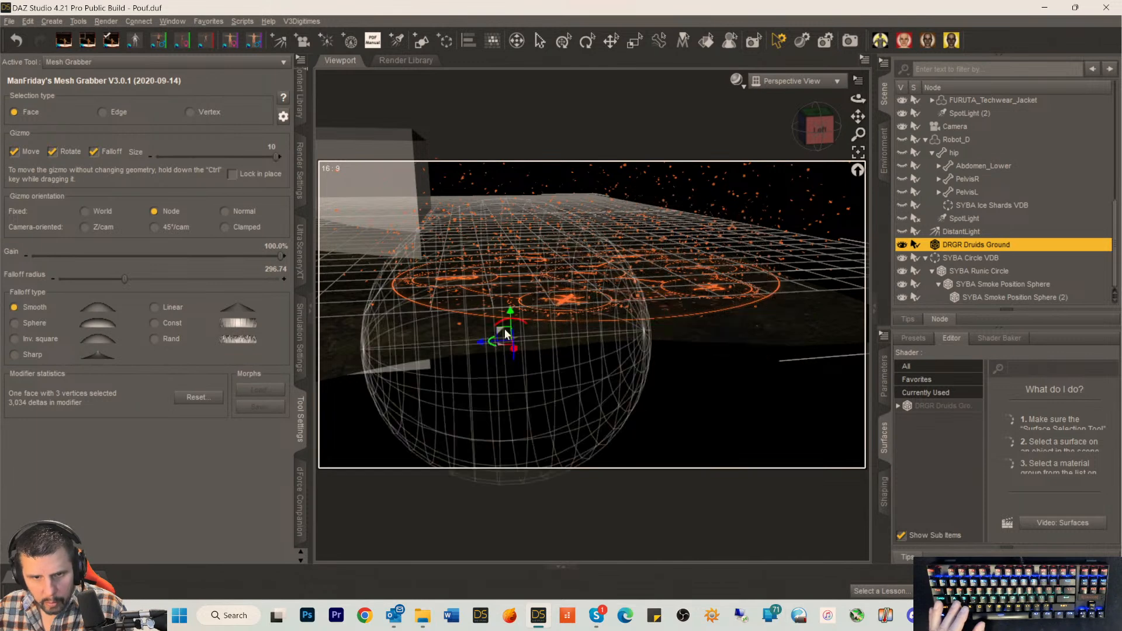
left_click_drag(511, 312, 511, 311)
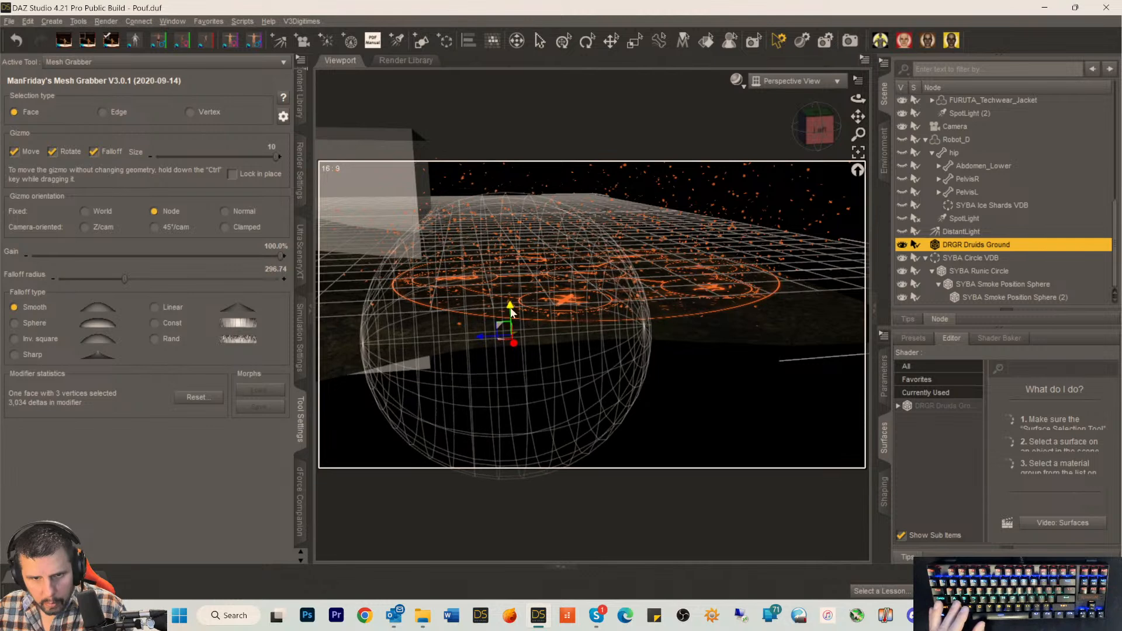
left_click(376, 303)
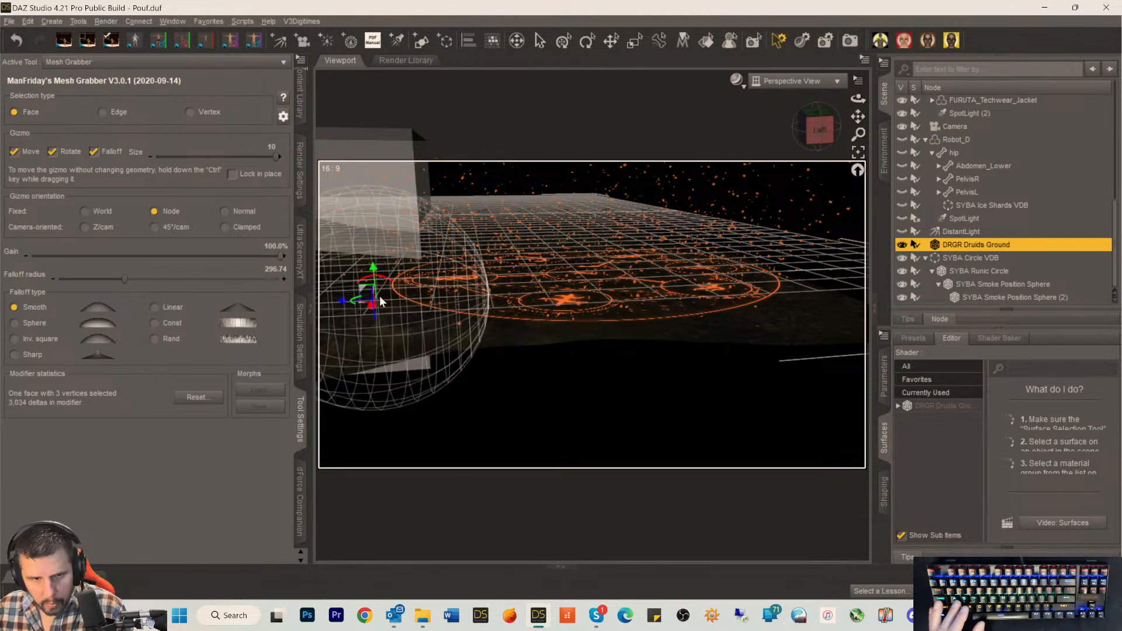
left_click_drag(375, 277, 374, 272)
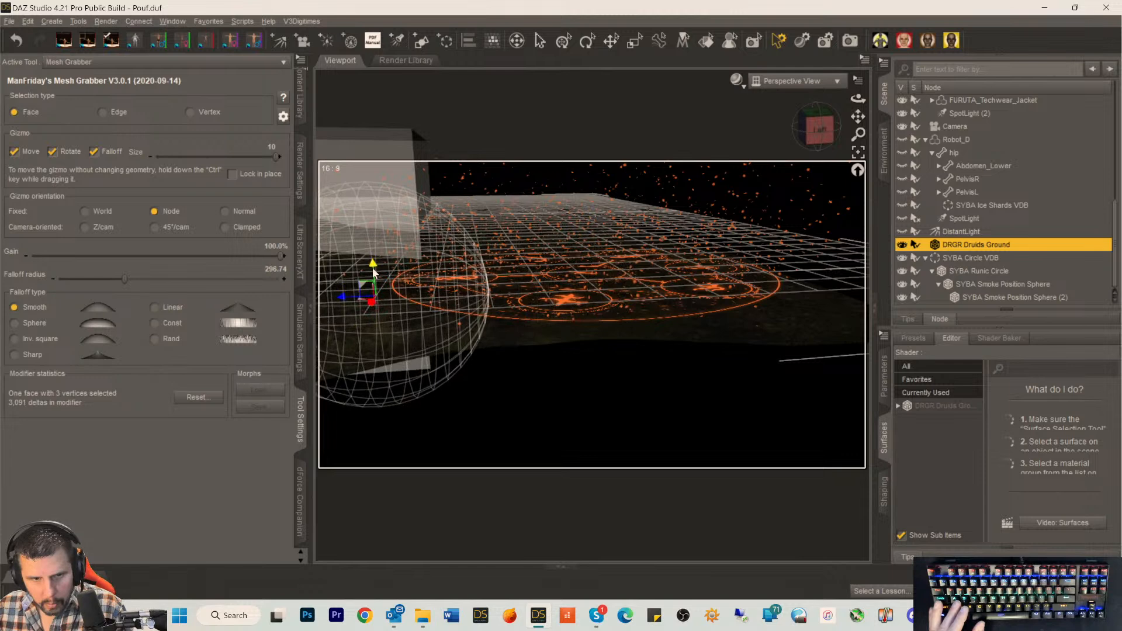
left_click(783, 320)
left_click_drag(783, 289, 784, 283)
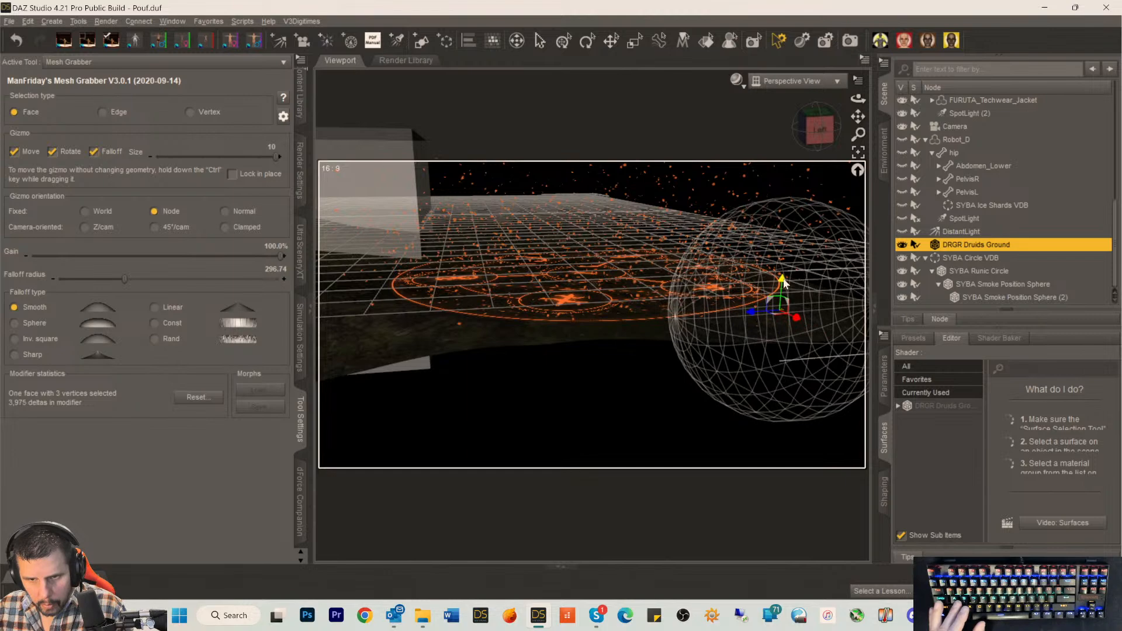
Raise a ground face outside the rim on the circle's adjacent side, viewed from the slab's corner.
left_click_drag(821, 142, 767, 150)
left_click(731, 399)
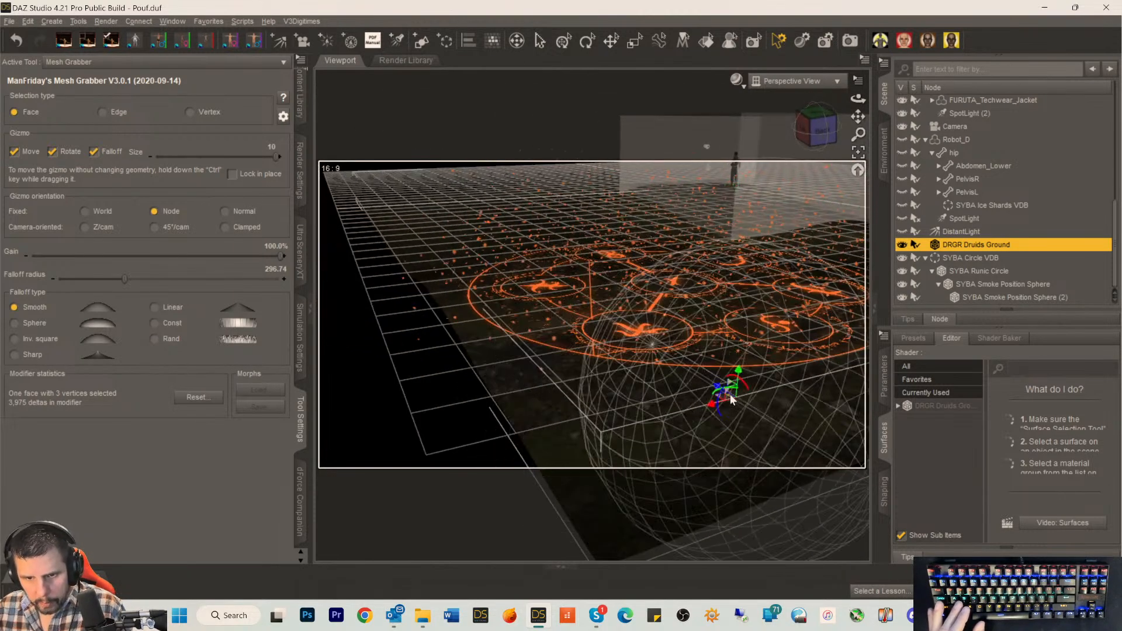
left_click_drag(740, 372, 739, 361)
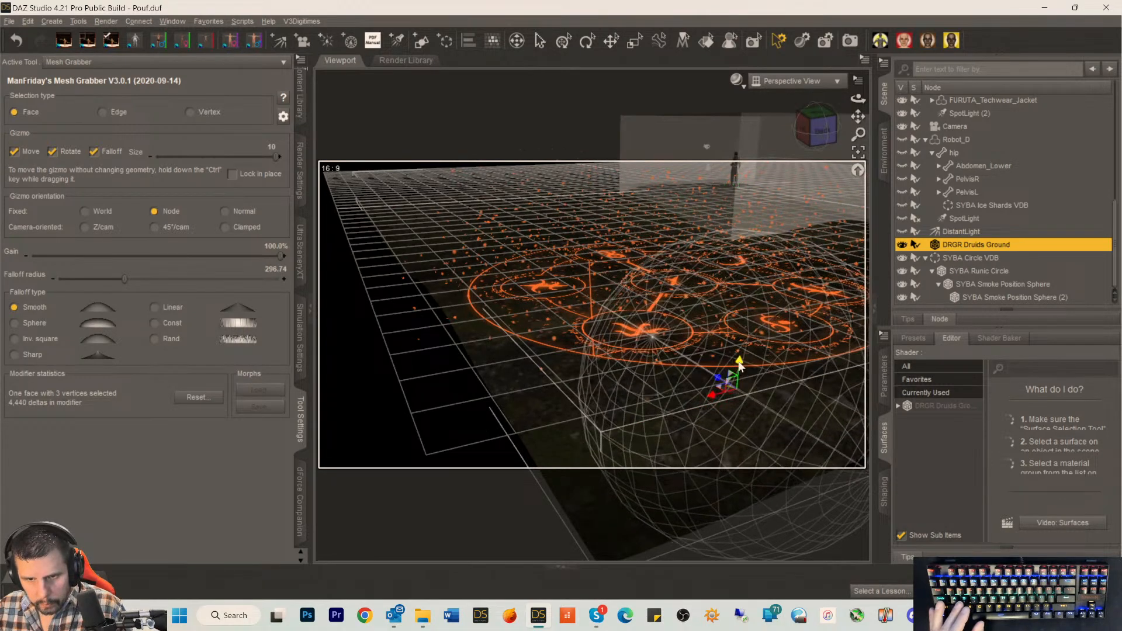
Raise three ground faces just outside the magic circle's near rim, one in the middle and one toward each end.
left_click(593, 385)
left_click_drag(591, 363, 592, 354)
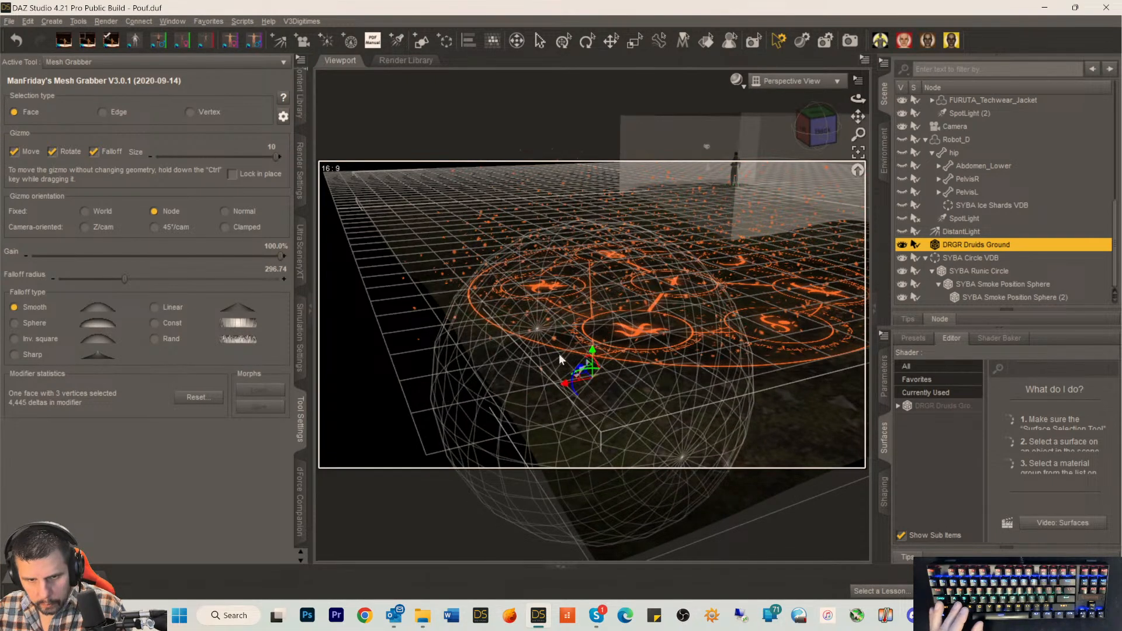
left_click(513, 362)
left_click_drag(514, 336, 517, 325)
left_click(821, 371)
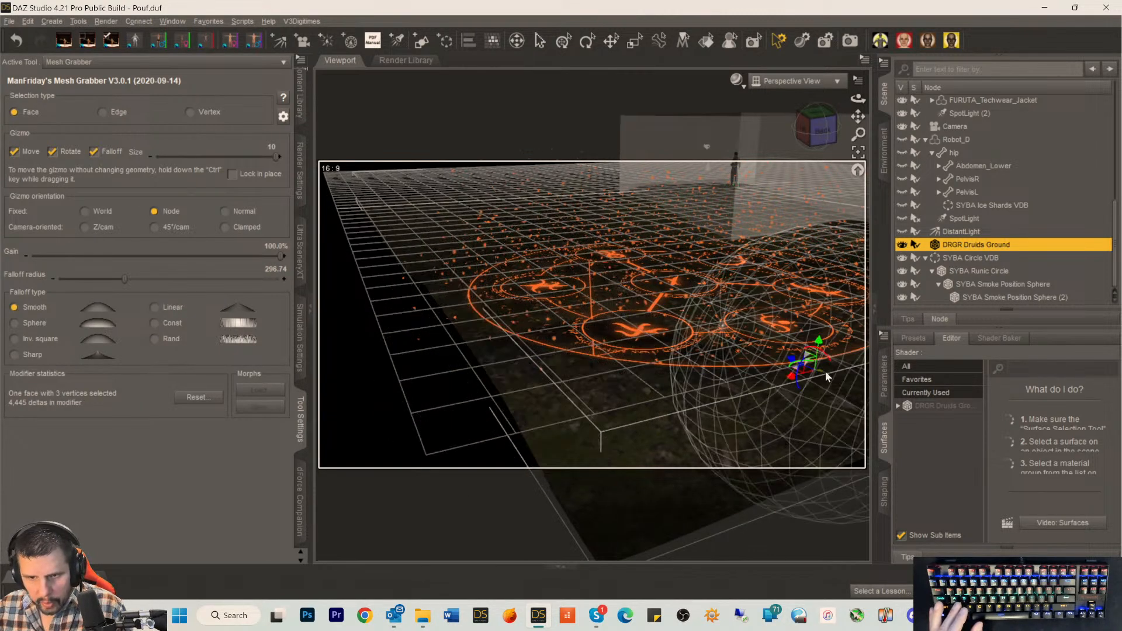
left_click_drag(820, 341, 824, 330)
Pull up three more ground faces outside the rim, two along the circle's back side and one near its back-right corner.
left_click_drag(823, 136, 770, 138)
left_click(710, 416)
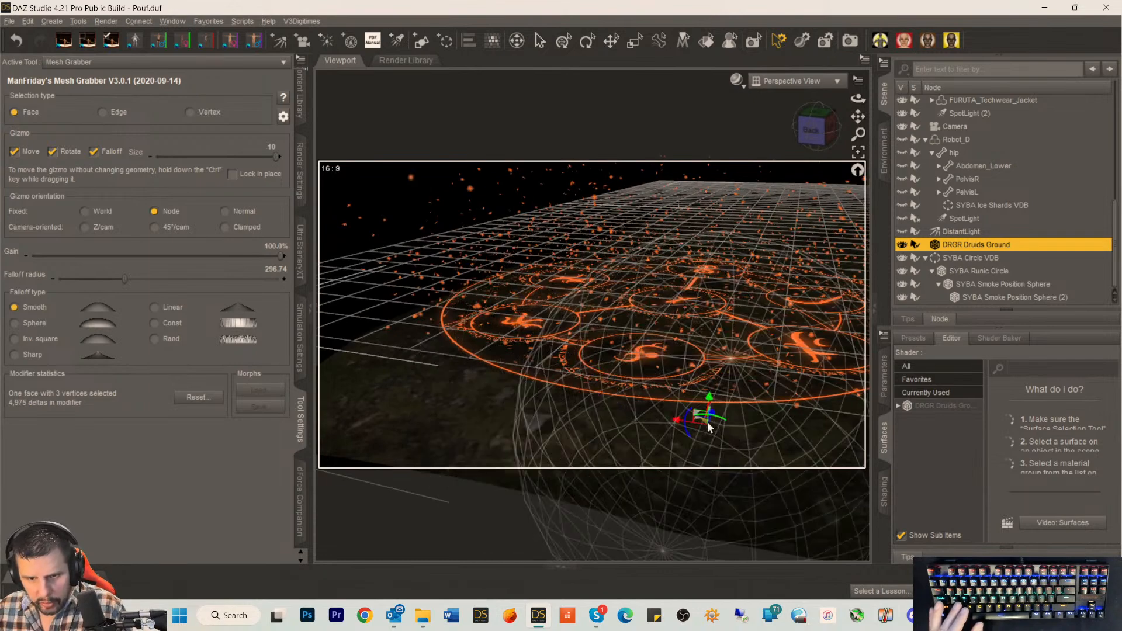
left_click_drag(710, 403, 712, 394)
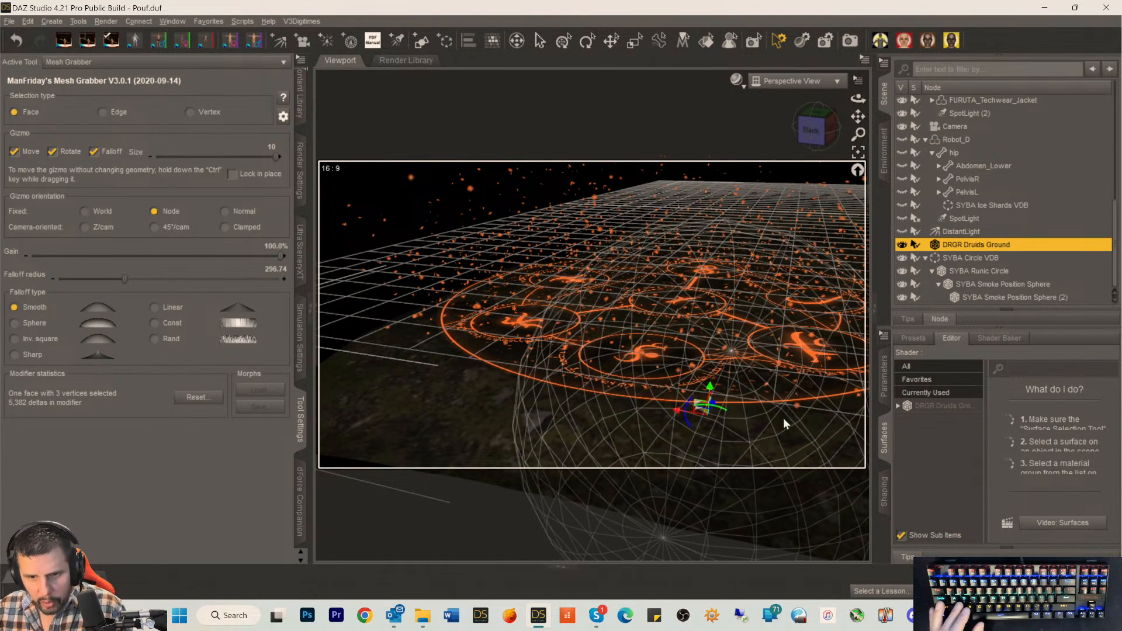
left_click(808, 423)
left_click_drag(818, 397, 821, 397)
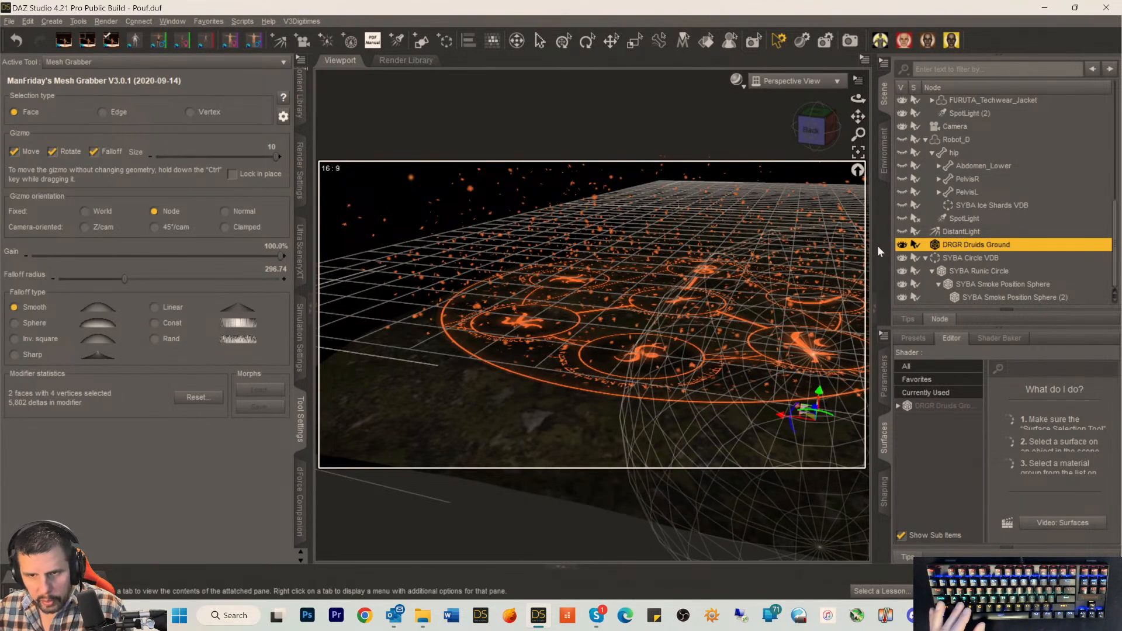
left_click_drag(817, 129, 805, 129)
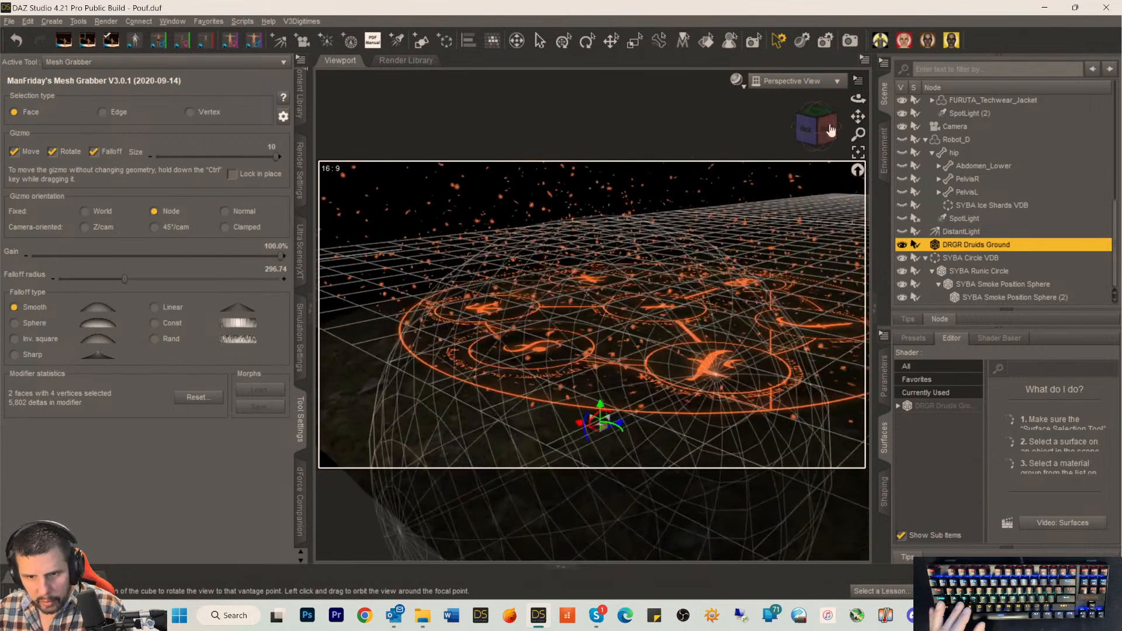
left_click(702, 442)
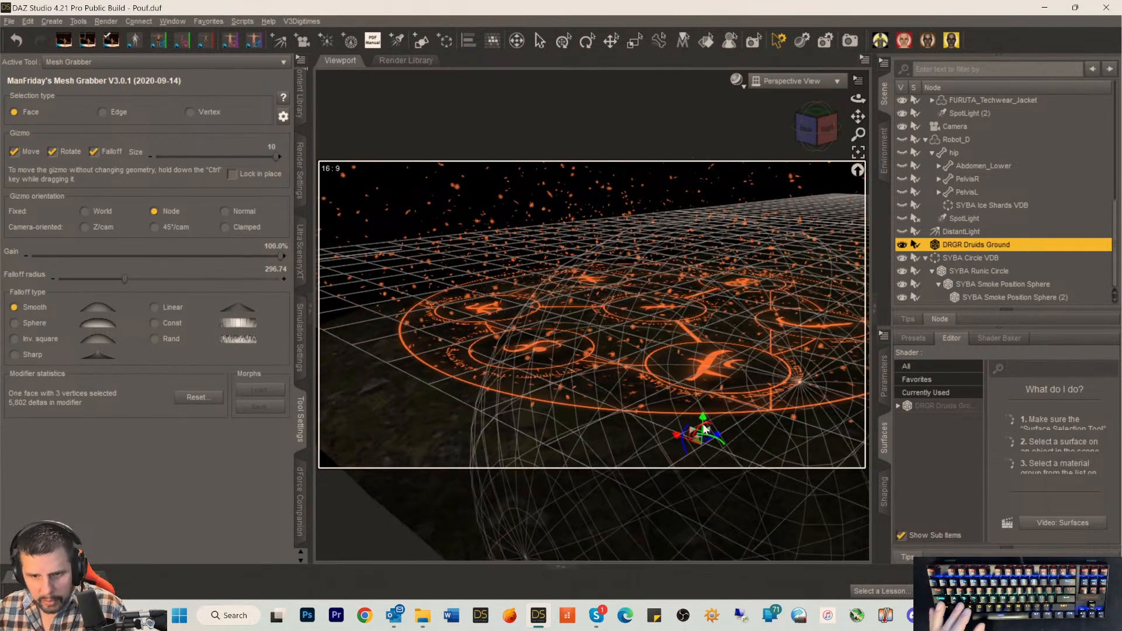
left_click_drag(702, 422, 703, 417)
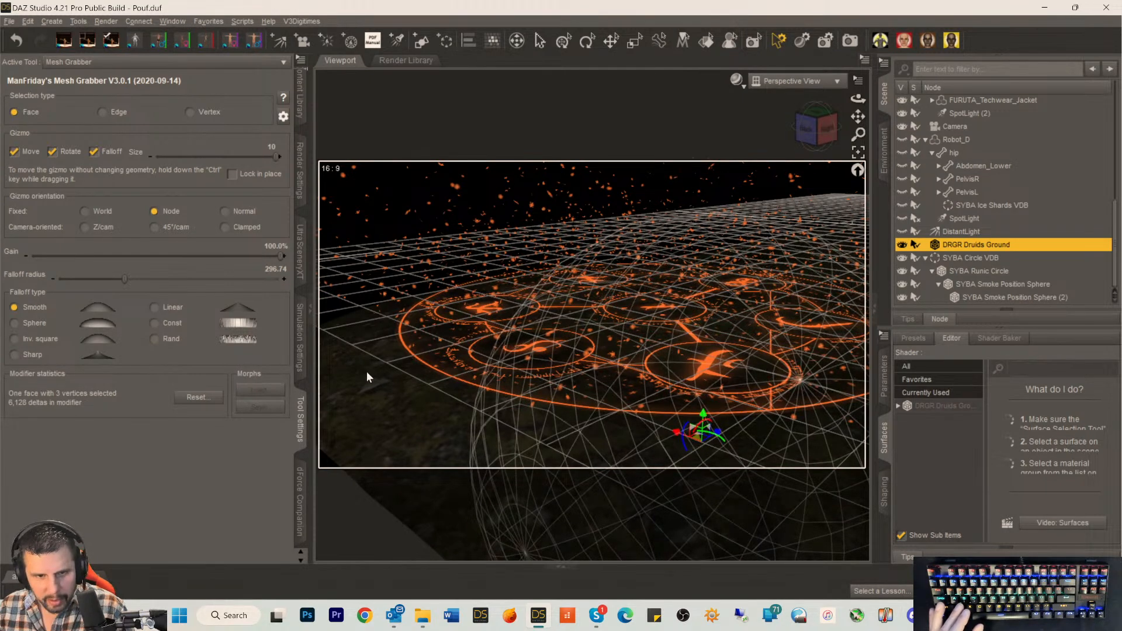
Raise two ground faces just outside the magic circle's rim on its right side.
left_click_drag(815, 130, 820, 129)
left_click(740, 407)
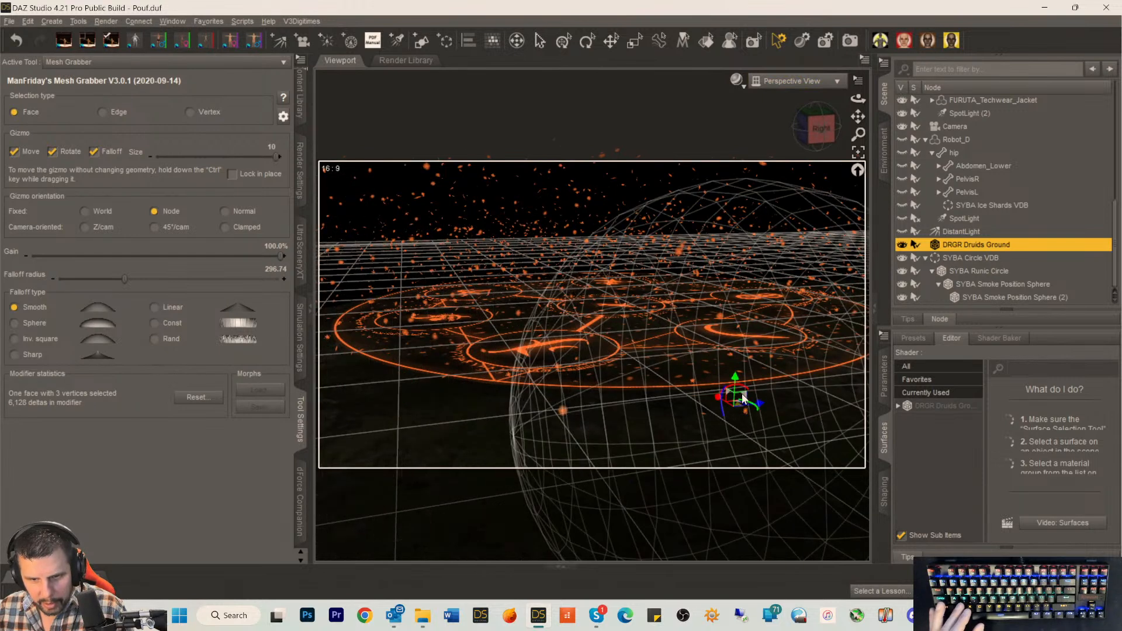
left_click(670, 403)
left_click_drag(672, 383, 673, 377)
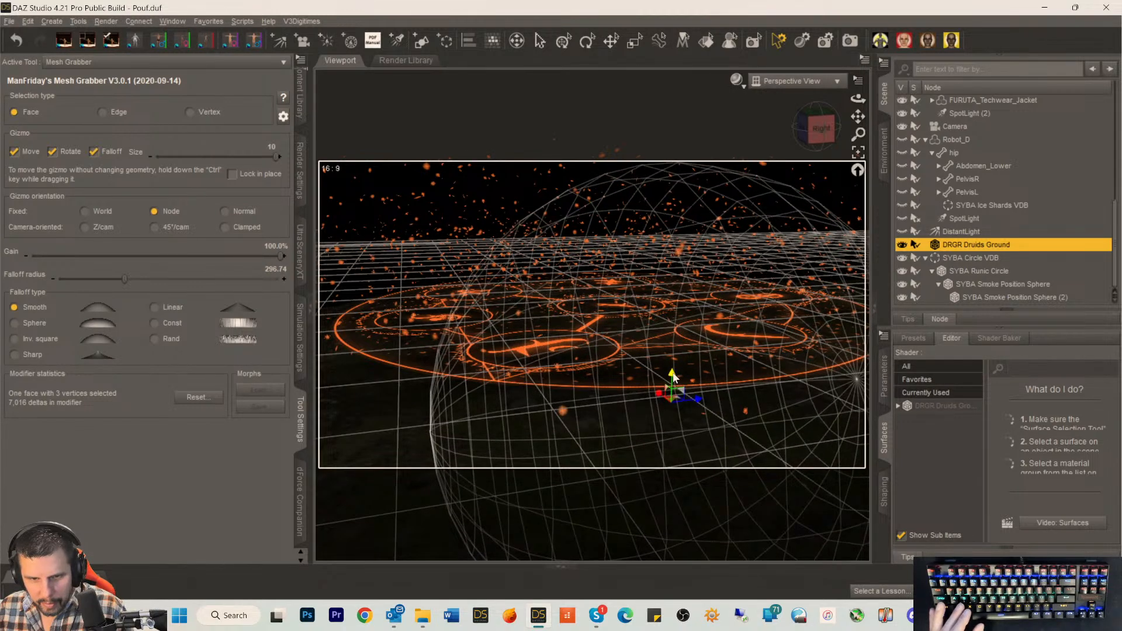
left_click(823, 385)
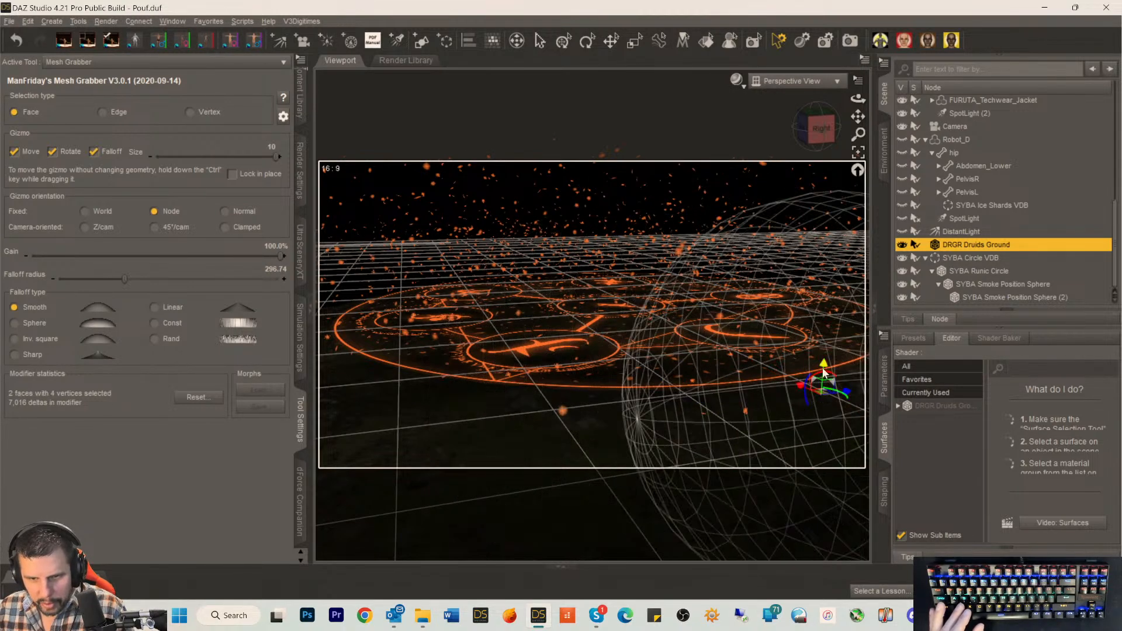
left_click_drag(824, 371, 826, 352)
Raise two ground faces around the circle's front-right corner, one beside the rim and one slightly farther out.
left_click_drag(818, 127, 697, 333)
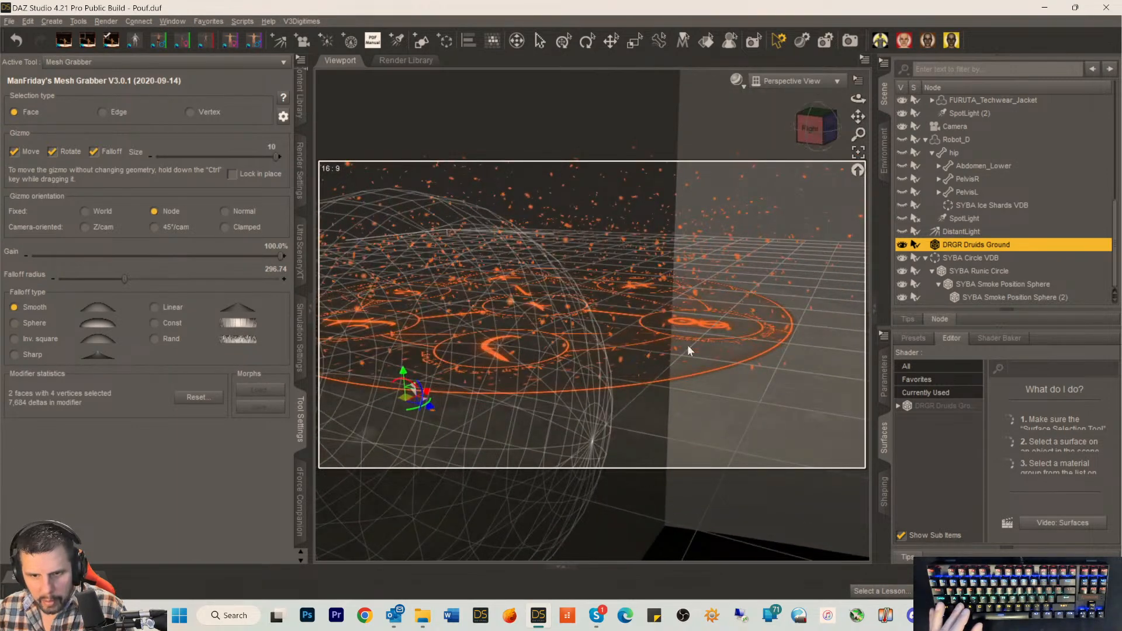
left_click(664, 407)
left_click_drag(653, 383, 654, 367)
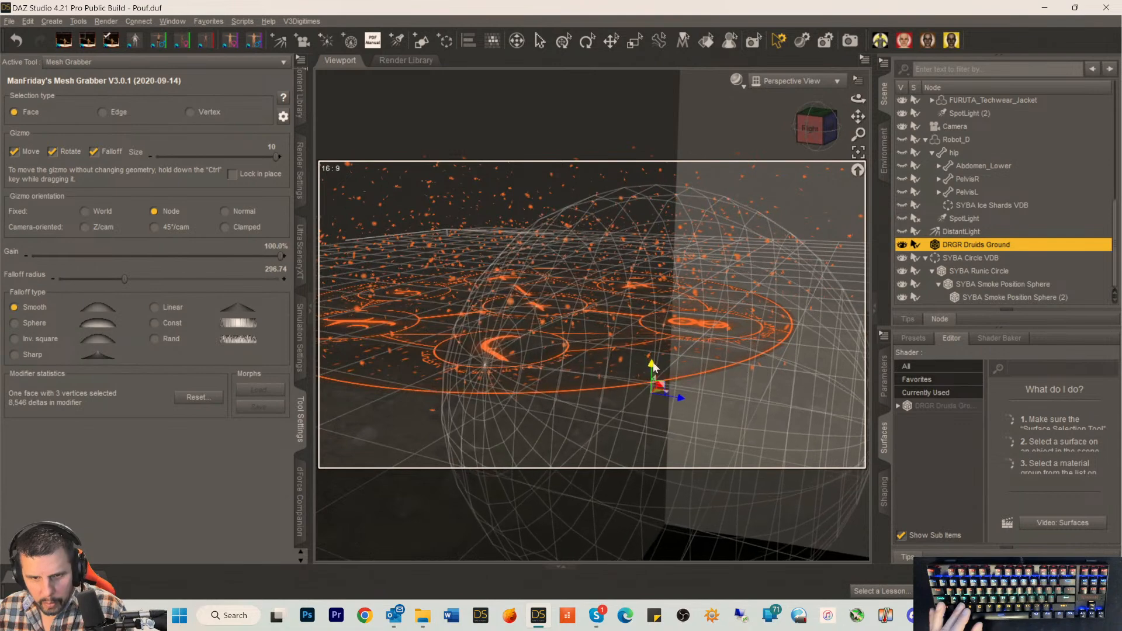
left_click(524, 428)
left_click(527, 447)
left_click_drag(522, 431, 522, 423)
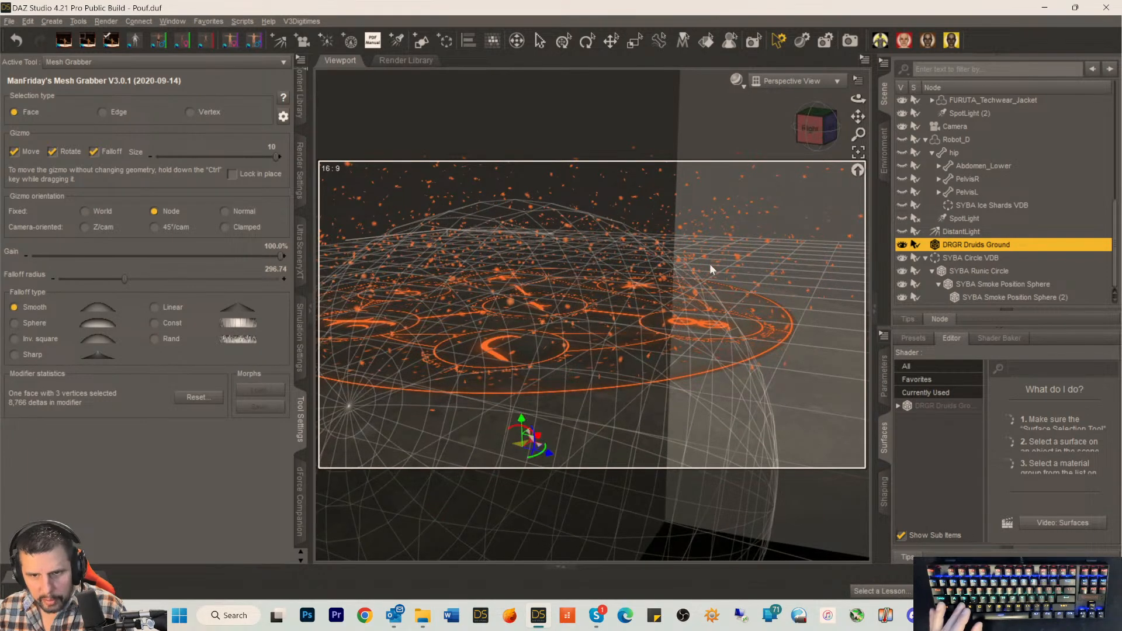
left_click_drag(522, 419, 522, 421)
Raise a ground face slightly outside the rim on the circle's front side and lower another one along that side.
mouse_move(812, 126)
left_mouse_down()
mouse_move(823, 117)
mouse_move(811, 115)
left_mouse_up()
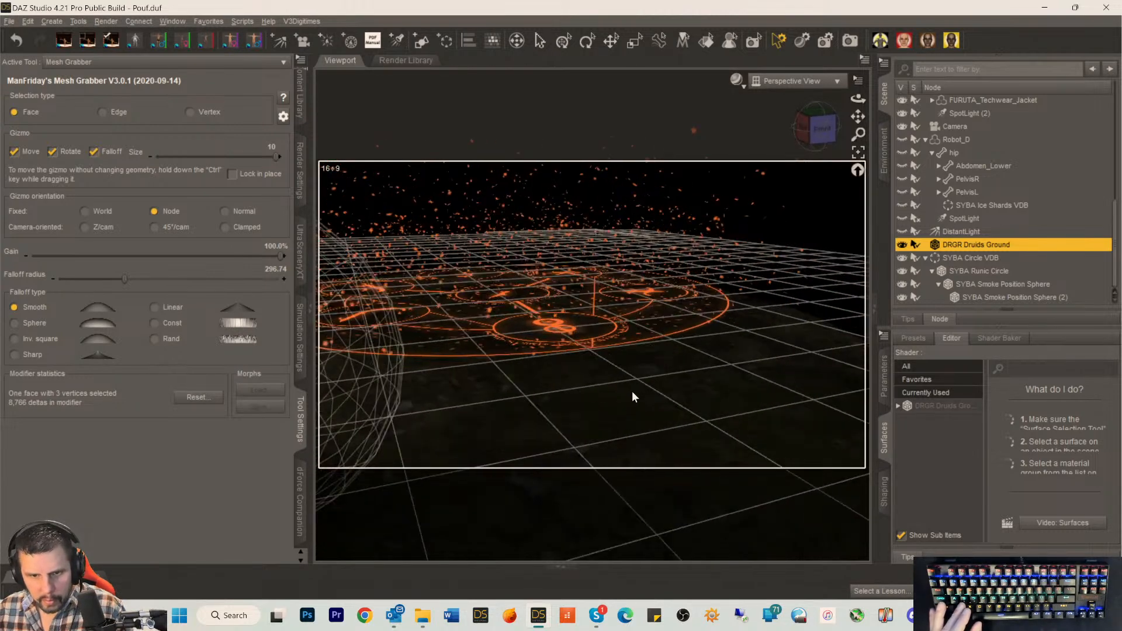
left_click(666, 368)
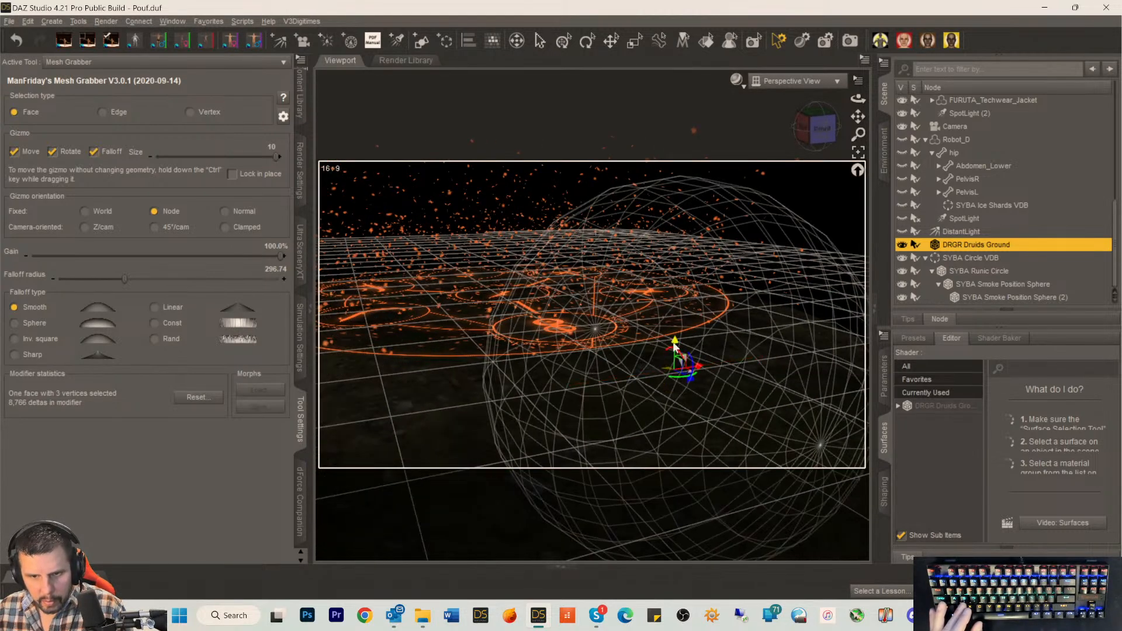
left_click_drag(675, 345, 676, 342)
left_click(457, 384)
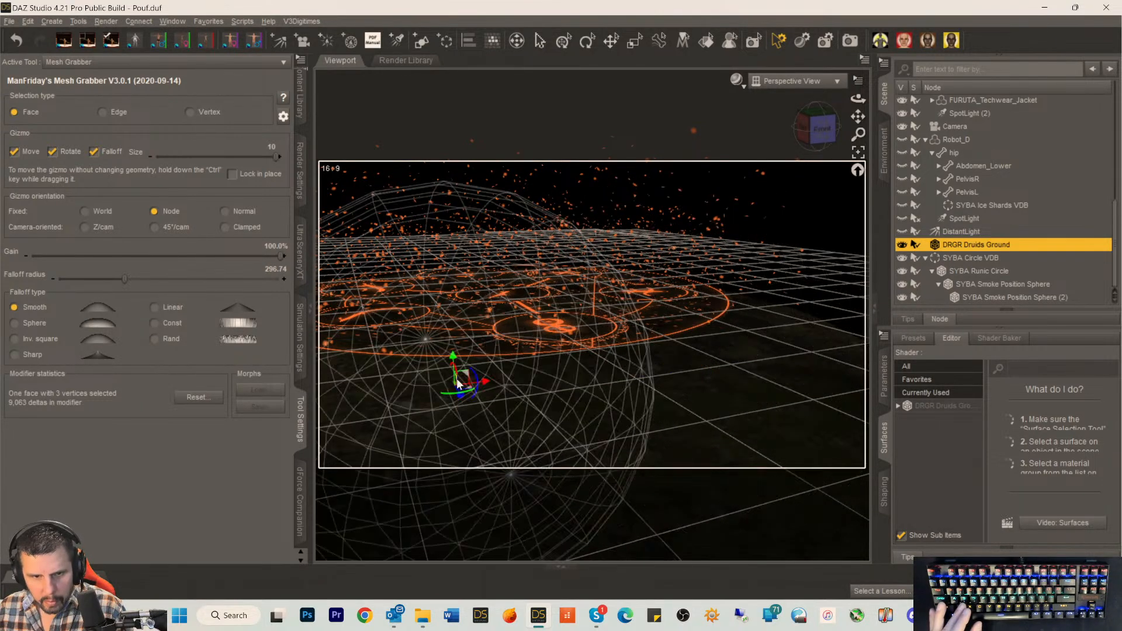
left_click_drag(454, 361, 455, 364)
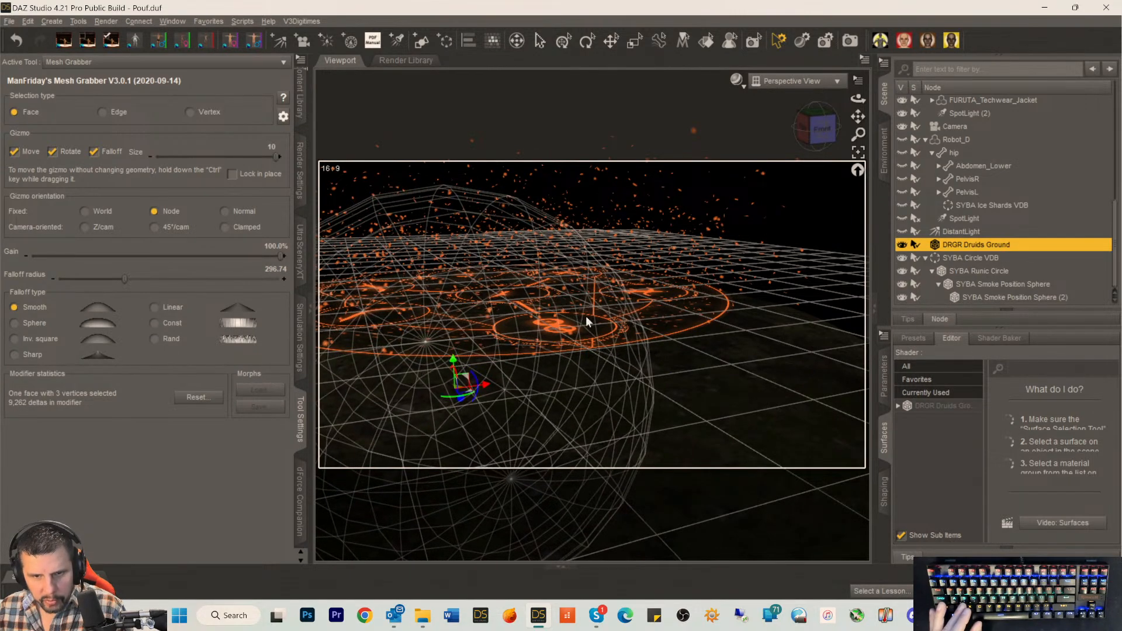
Unhide Robot_D in the scene camera's view and lower it slightly onto the magic circle.
left_click_drag(834, 142, 827, 103)
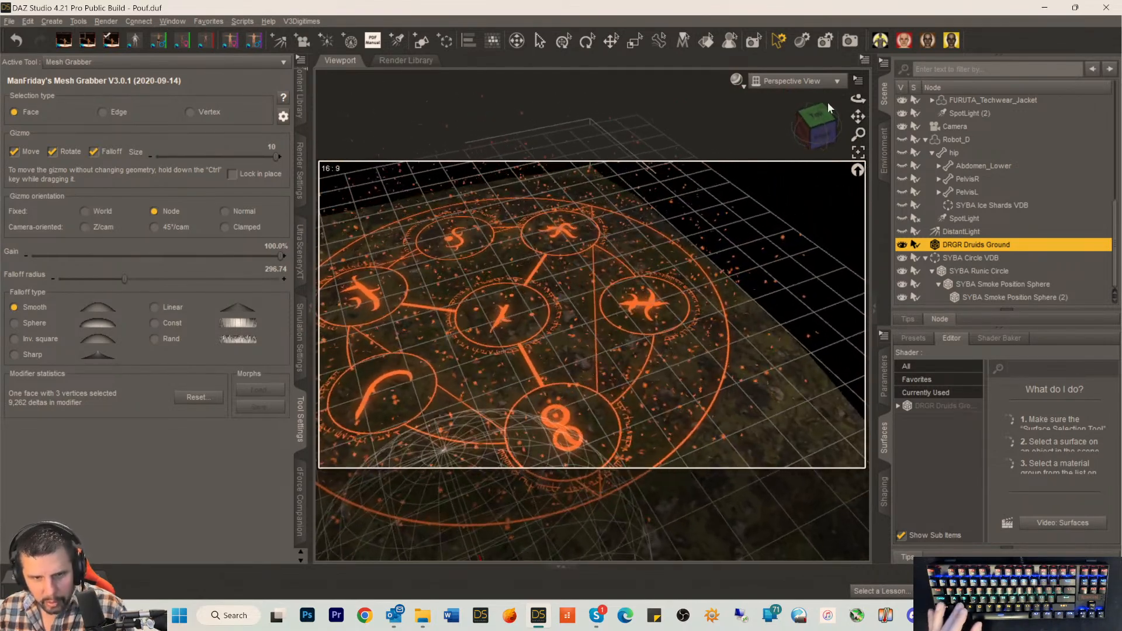
left_click(783, 82)
left_click(759, 185)
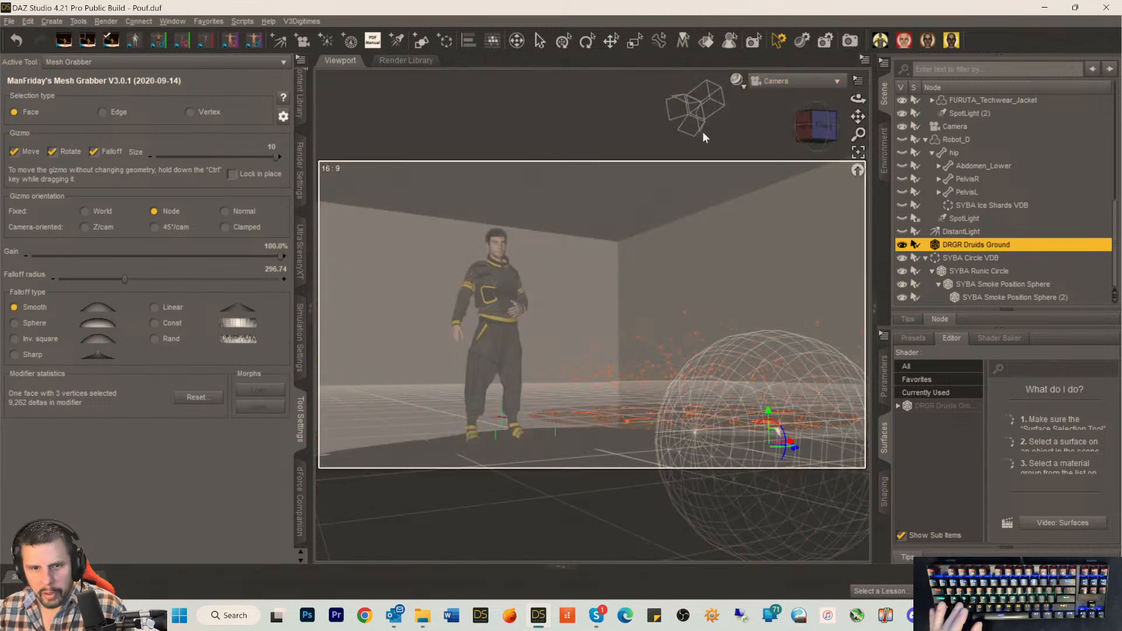
left_click(611, 40)
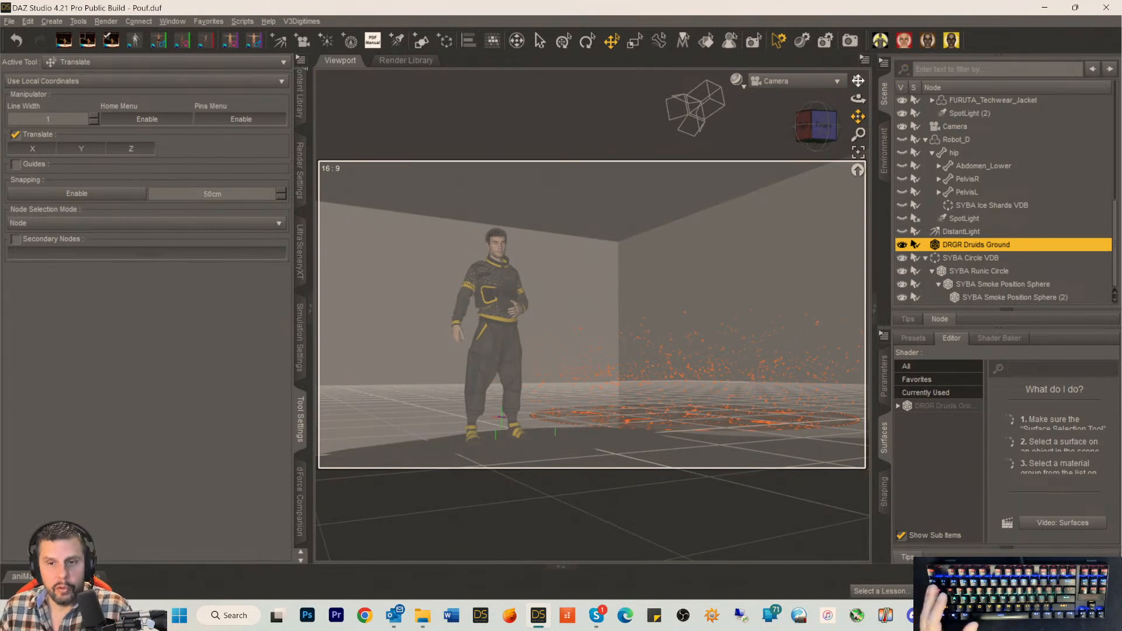
left_click(948, 139)
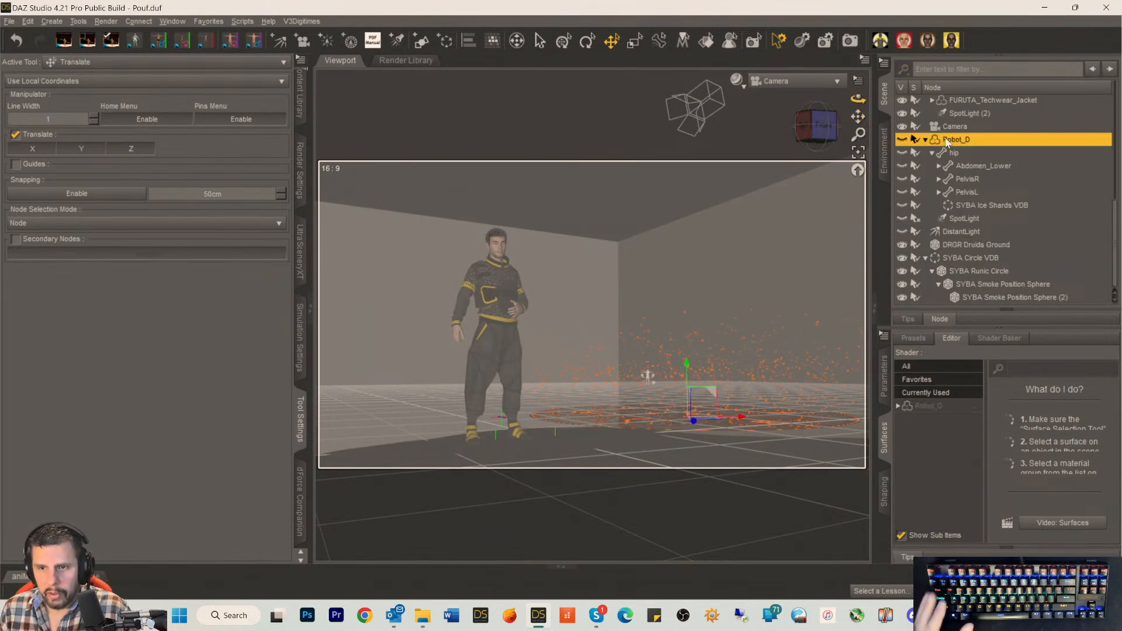
left_click(901, 140)
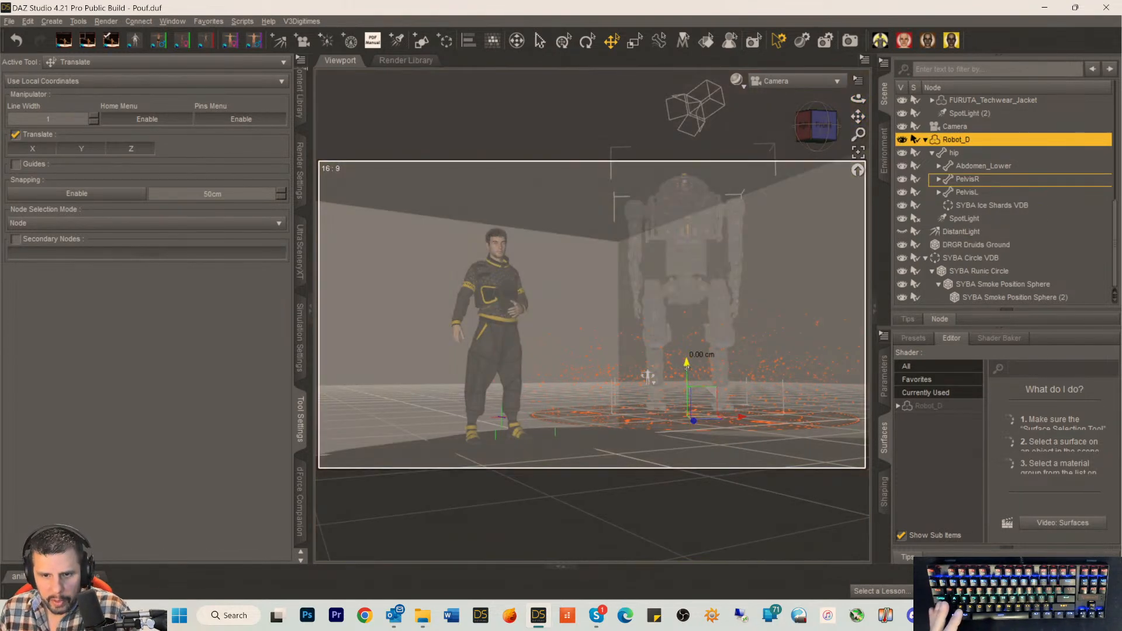
left_click_drag(688, 363, 682, 372)
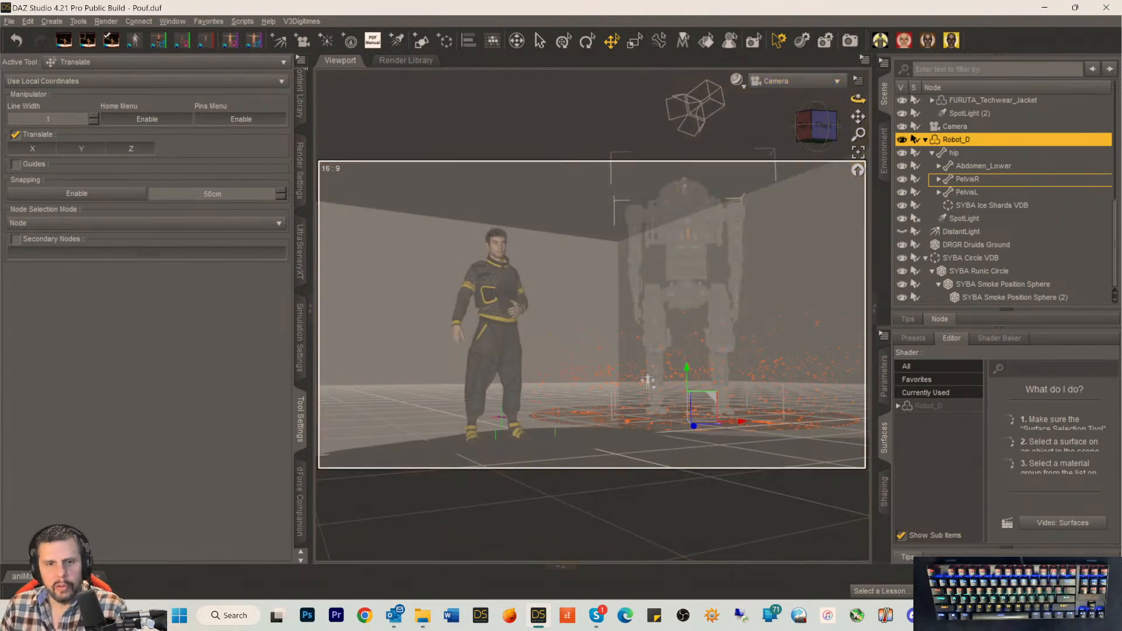
Preview the camera view with rendered lighting and set the luminous flux of Robot_D's SpotLight to 91594 lumens.
key("ctrl+0")
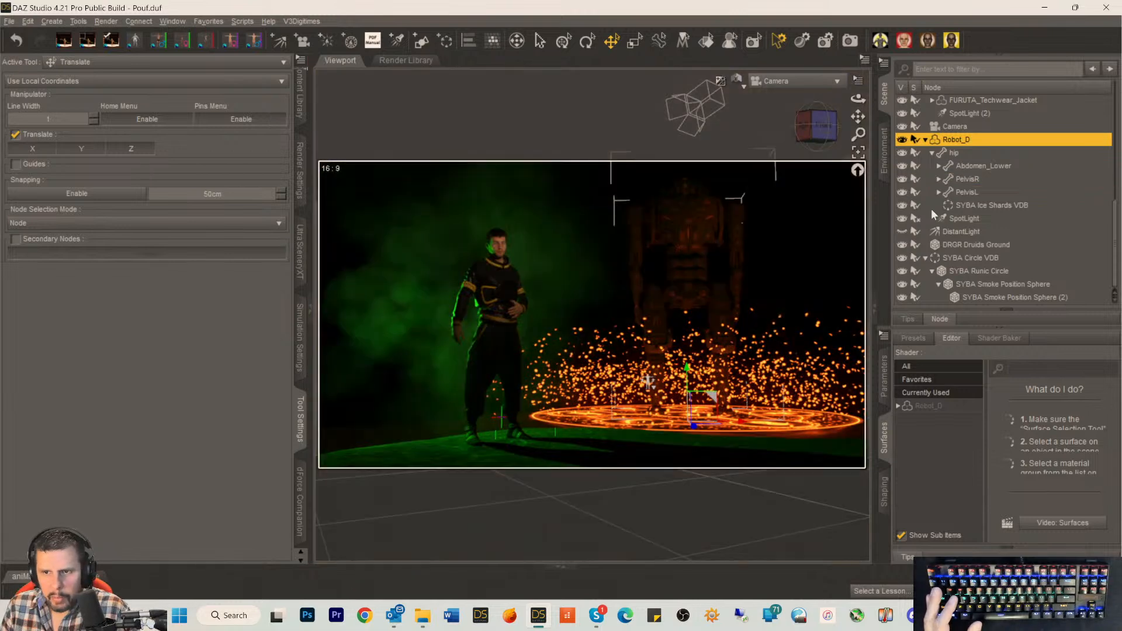
left_click(962, 219)
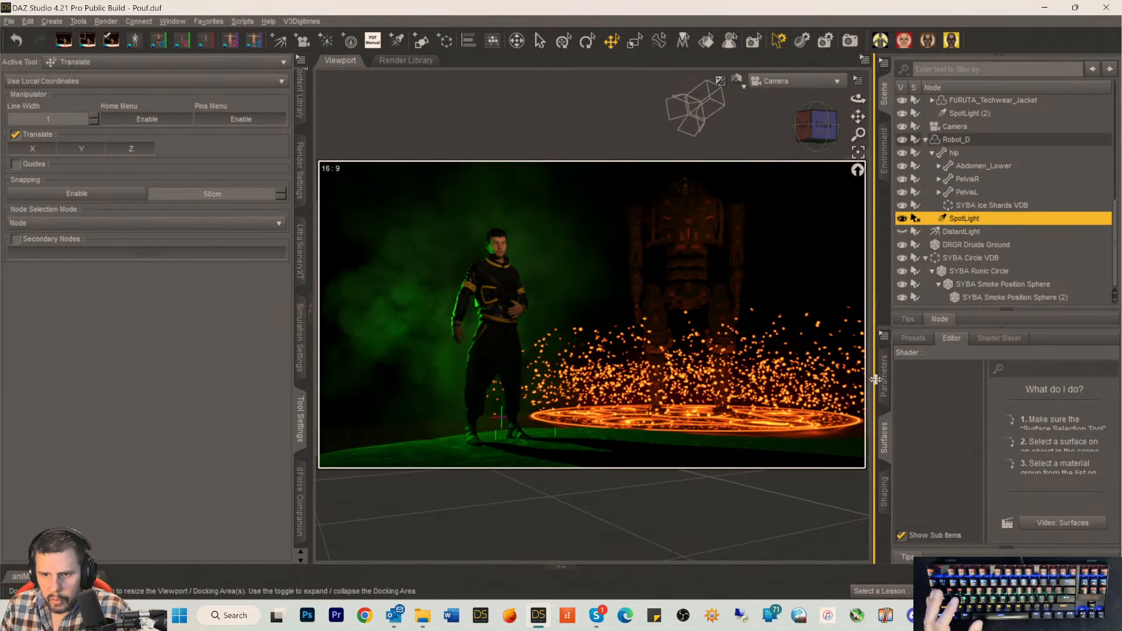
left_click(883, 383)
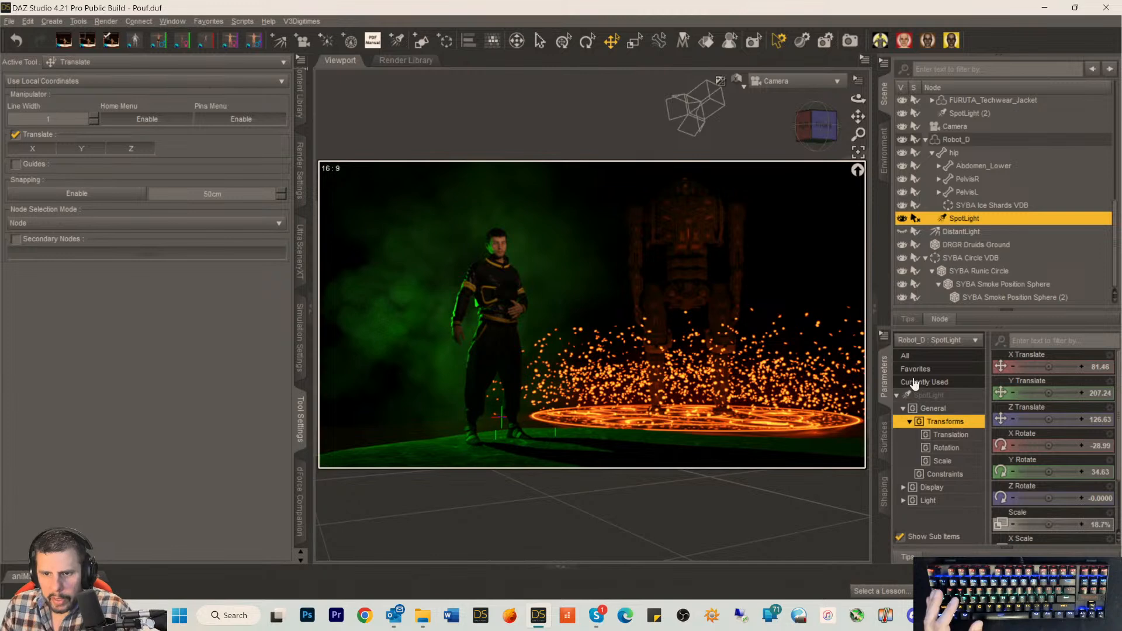
scroll(1045, 444, "down", 10)
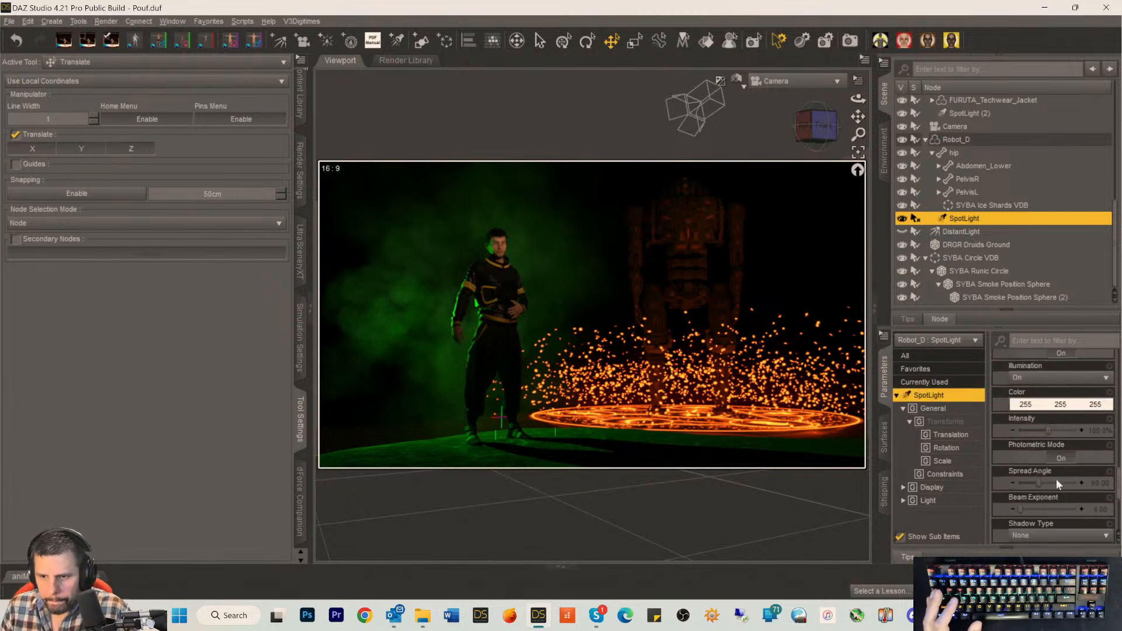
left_click(1099, 510)
left_click(1057, 509)
key("BackSpace")
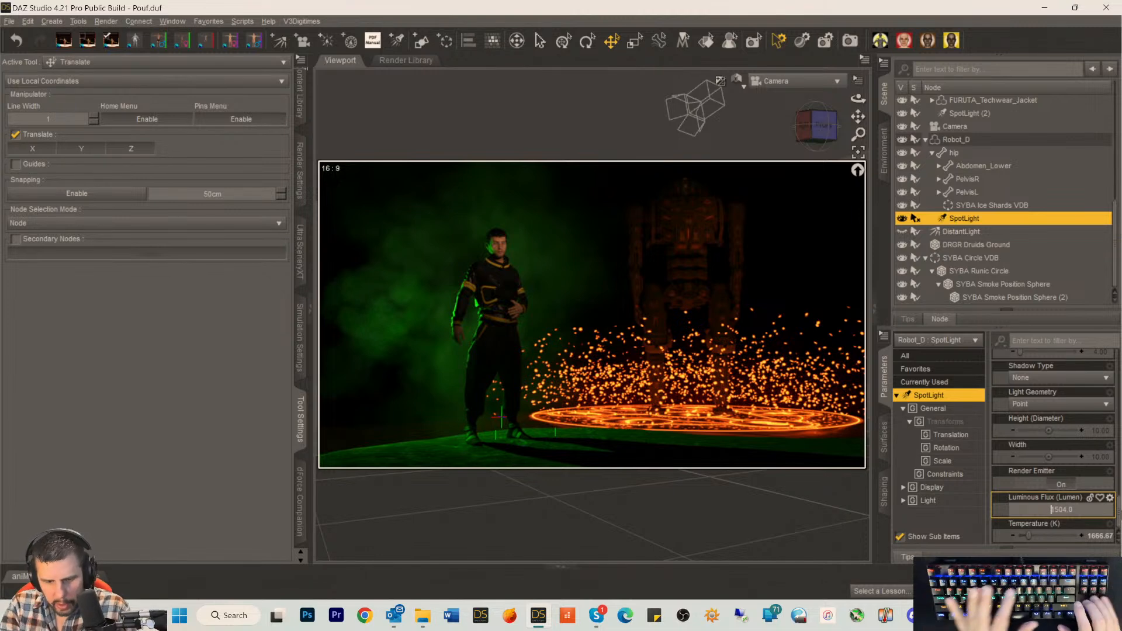
type("9")
key("Return")
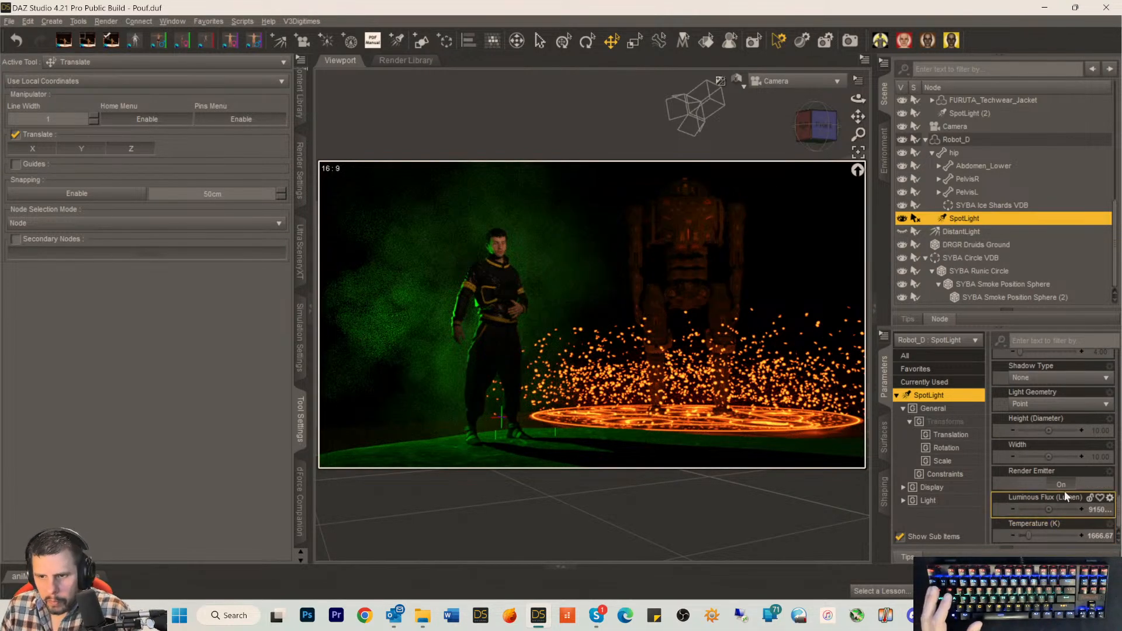
Increase the luminous flux of Robot_D's SpotLight further to 291594 lumens.
left_click(1094, 514)
left_click(1048, 510)
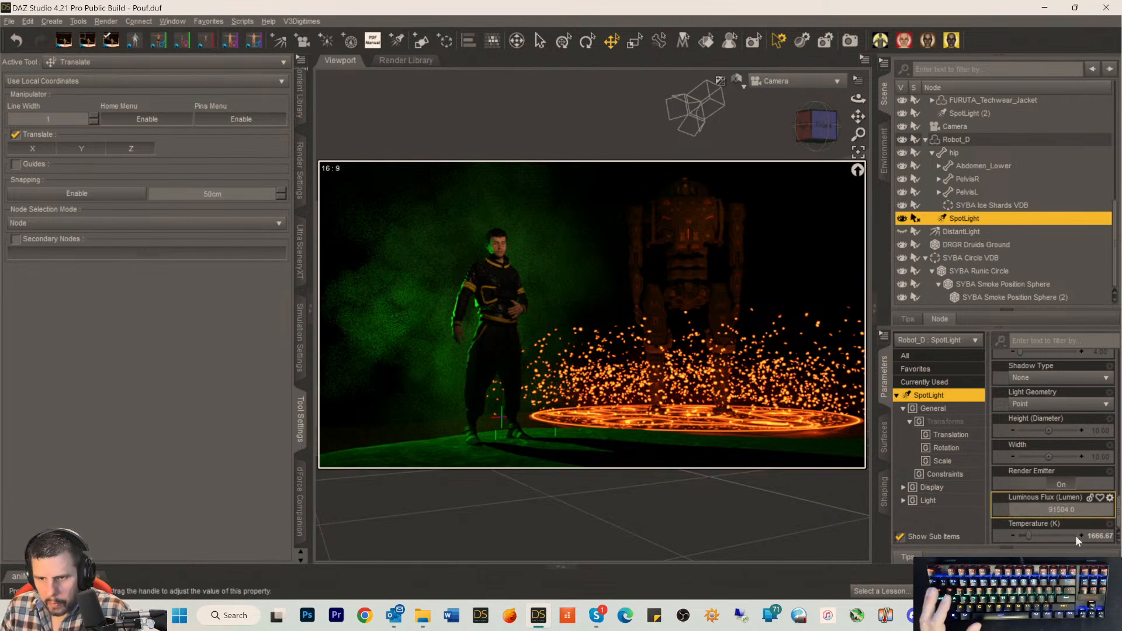
type("2")
key("Return")
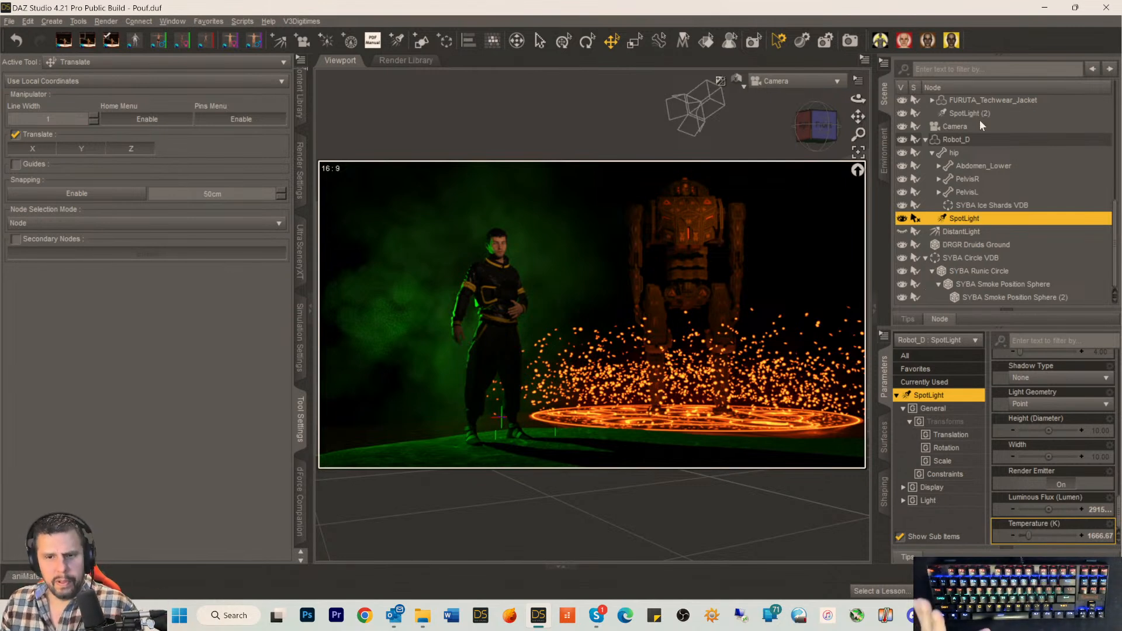
Review the lights and objects in the scene hierarchy and collapse the SYBA Circle VDB group.
scroll(994, 170, "up", 4)
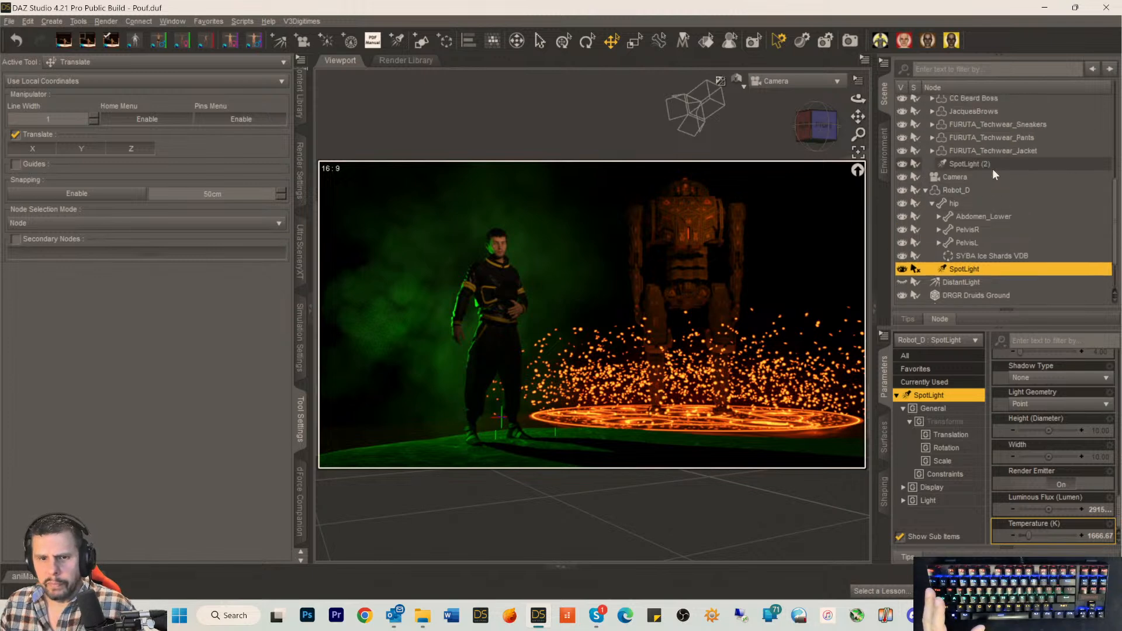
scroll(993, 168, "up", 1)
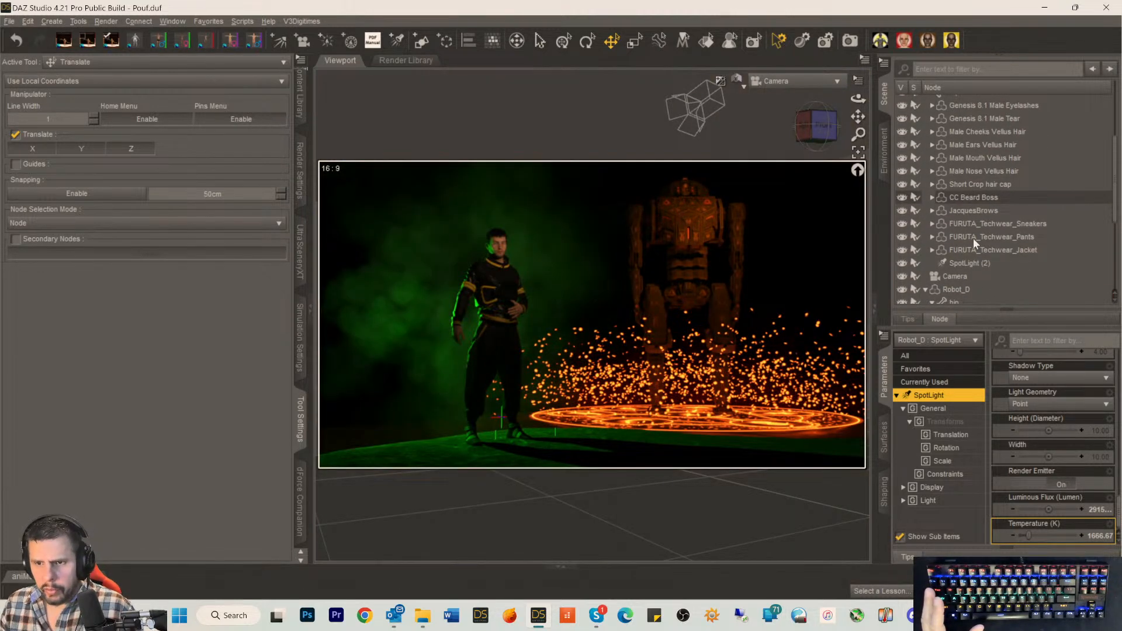
scroll(973, 237, "up", 4)
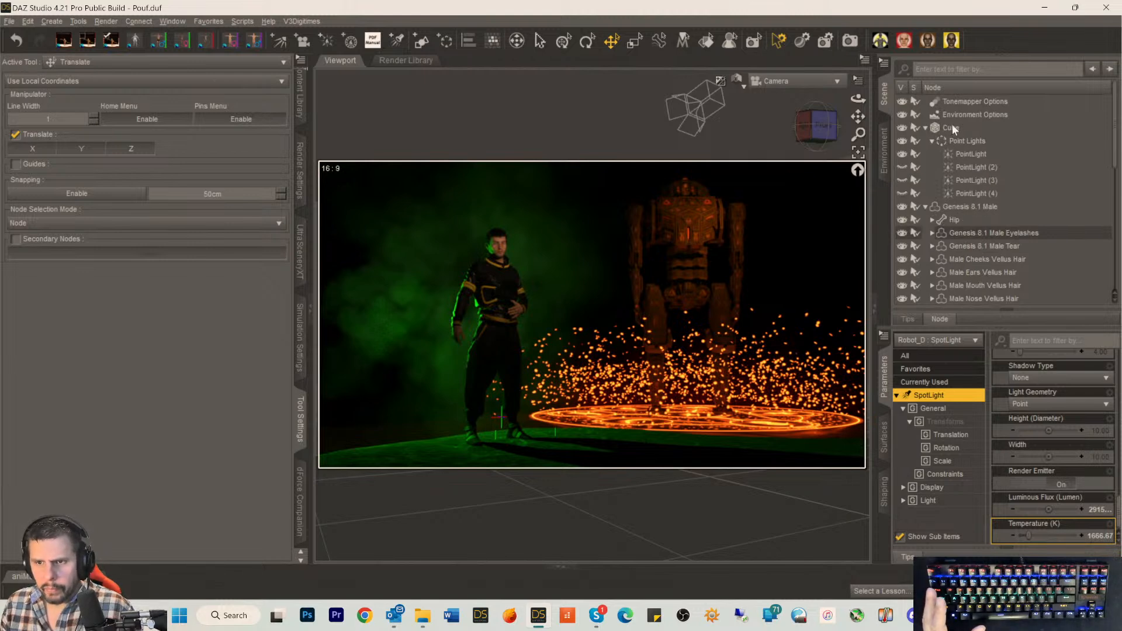
scroll(975, 250, "down", 10)
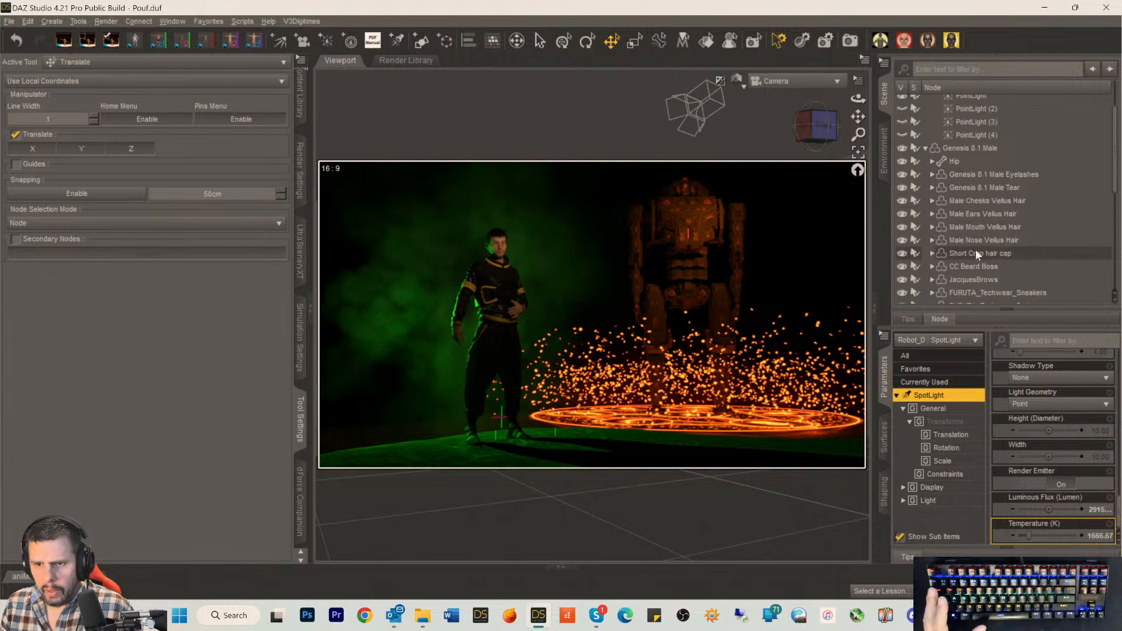
scroll(991, 283, "down", 1)
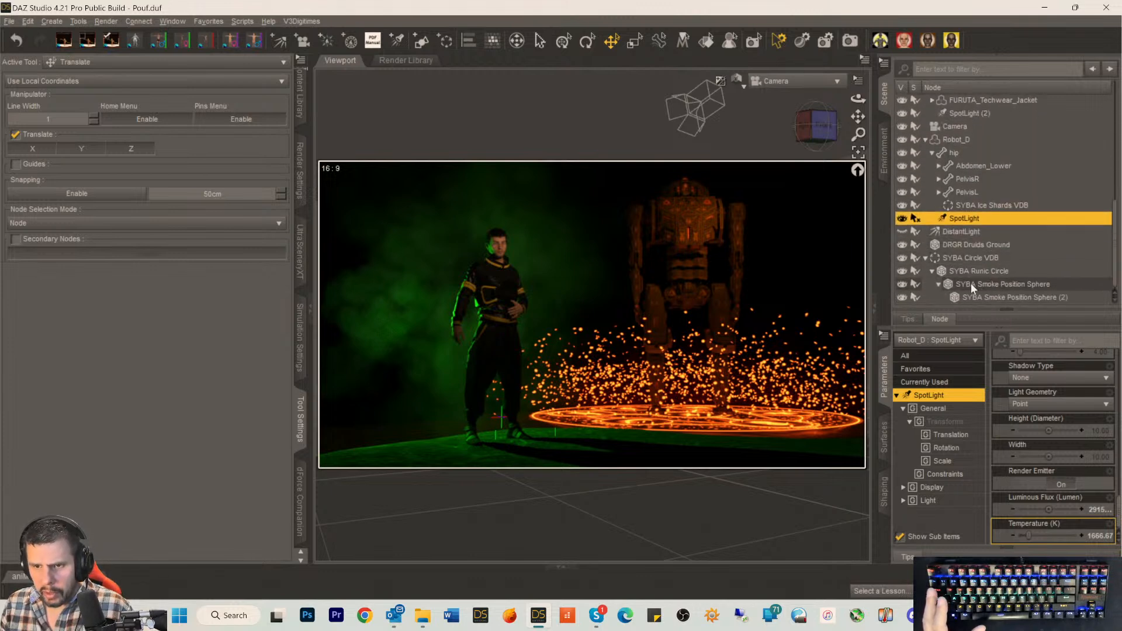
scroll(965, 274, "up", 5)
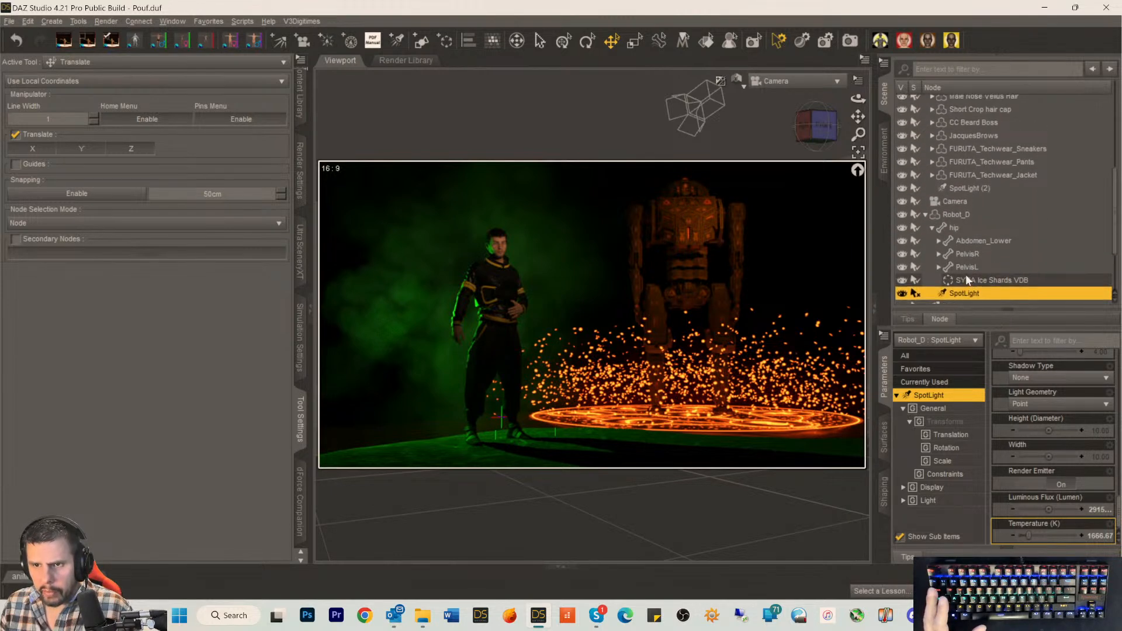
scroll(965, 274, "down", 5)
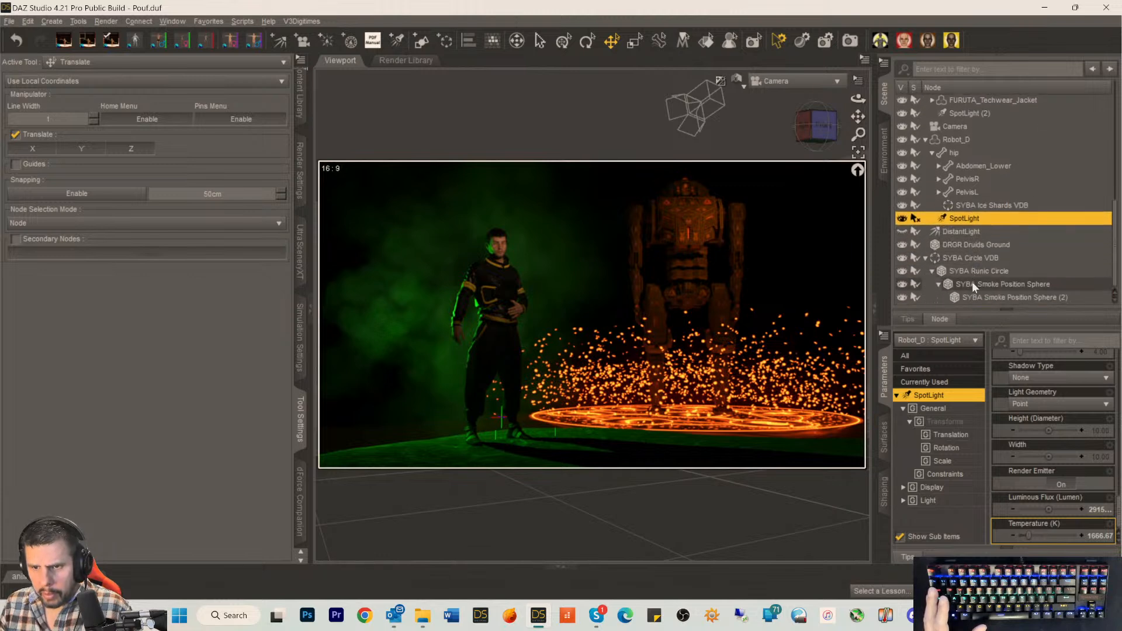
left_click(924, 258)
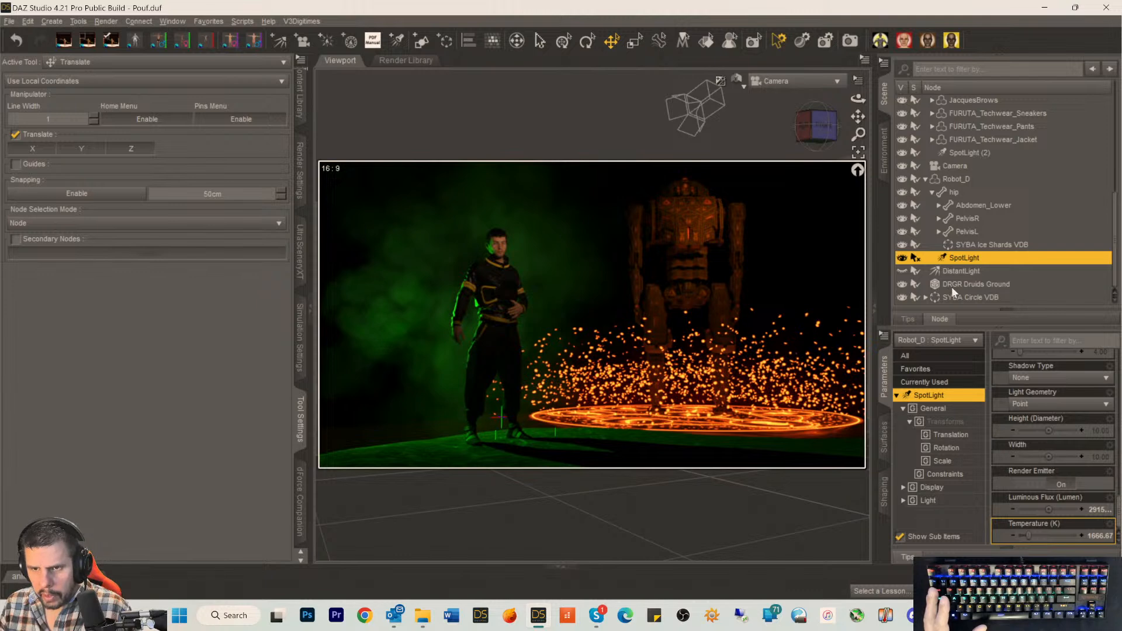
Delete the hidden PointLight (2), PointLight (3) and PointLight (4) from the Cube's Point Lights group.
scroll(951, 287, "up", 6)
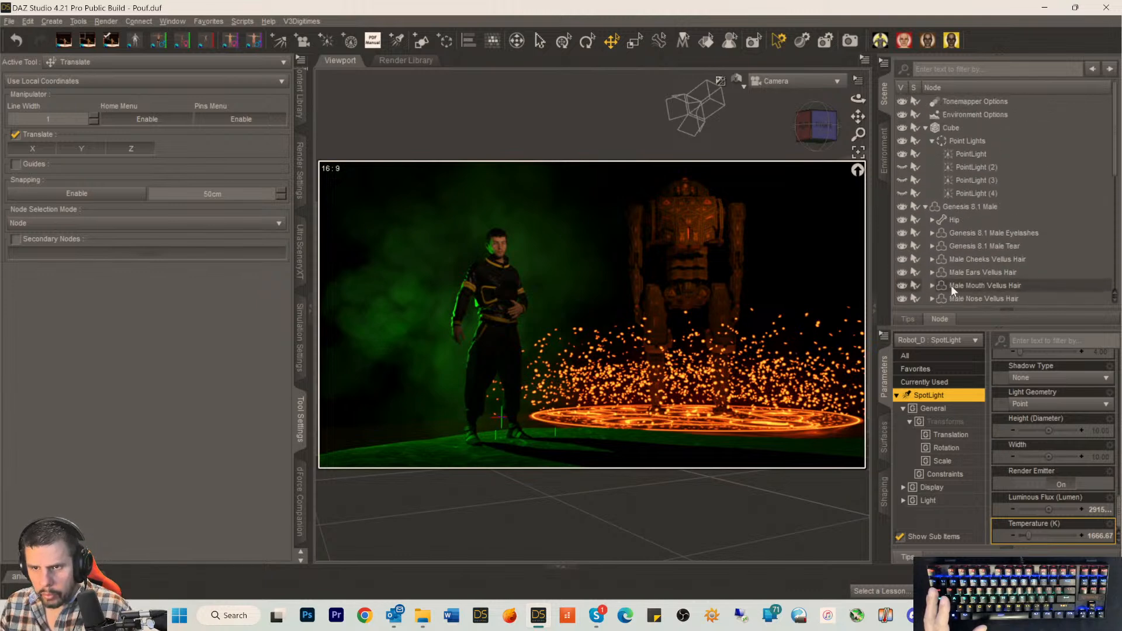
scroll(951, 285, "down", 2)
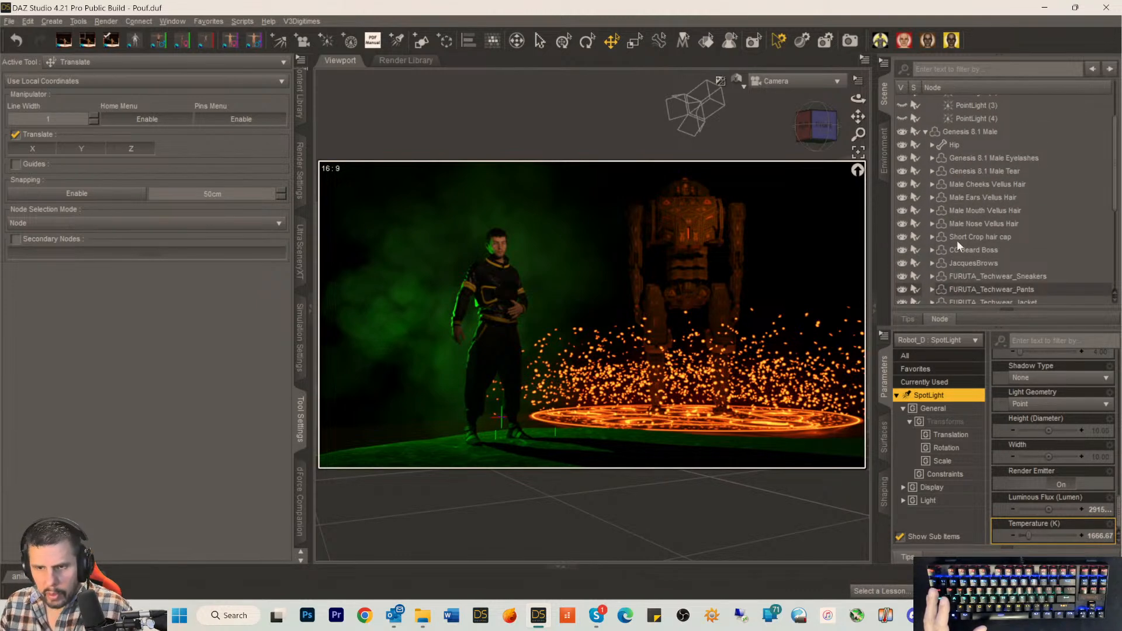
scroll(972, 195, "up", 2)
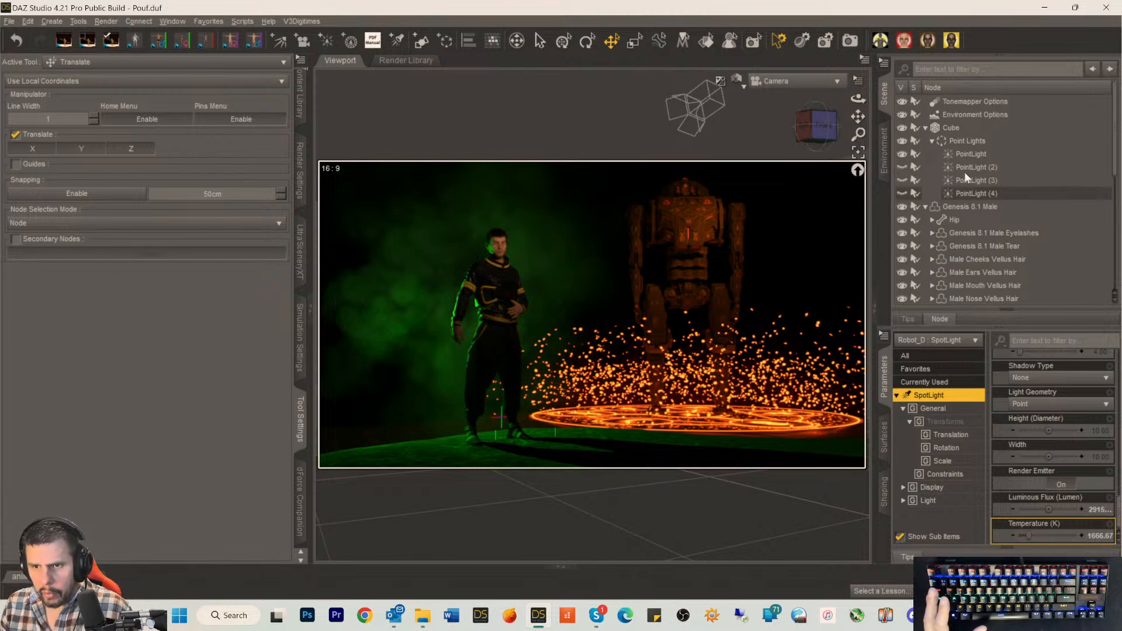
left_click(968, 166)
key("Delete")
left_click(969, 167)
key("Delete")
left_click(968, 167)
key("Delete")
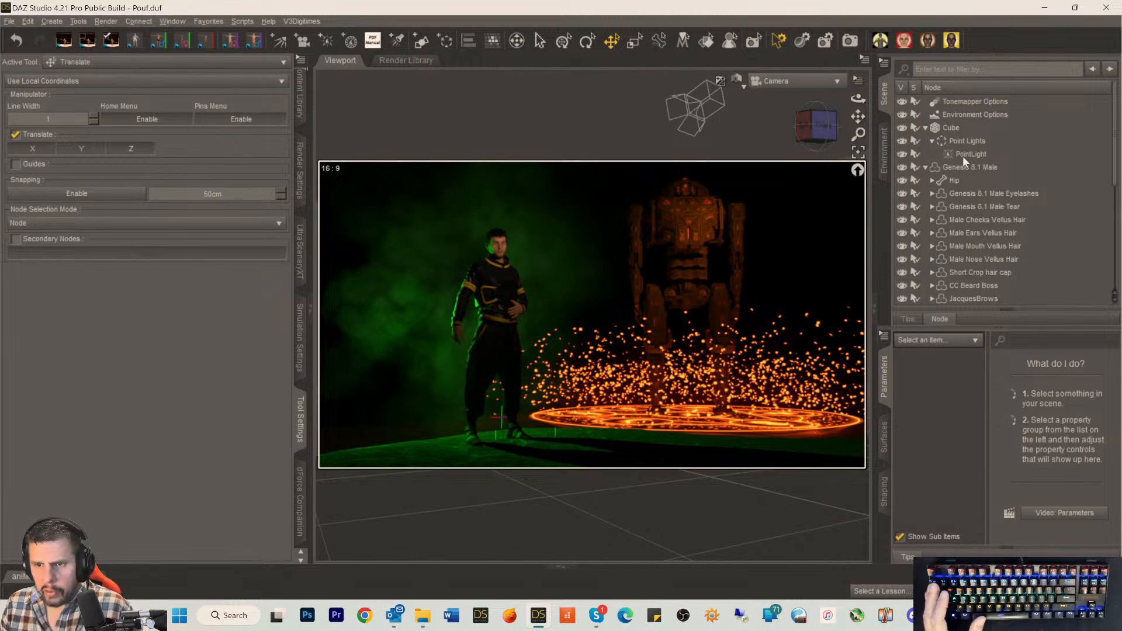
Set the temperature of the character's SpotLight (2) to 2555.56 K and save the scene.
scroll(961, 198, "down", 5)
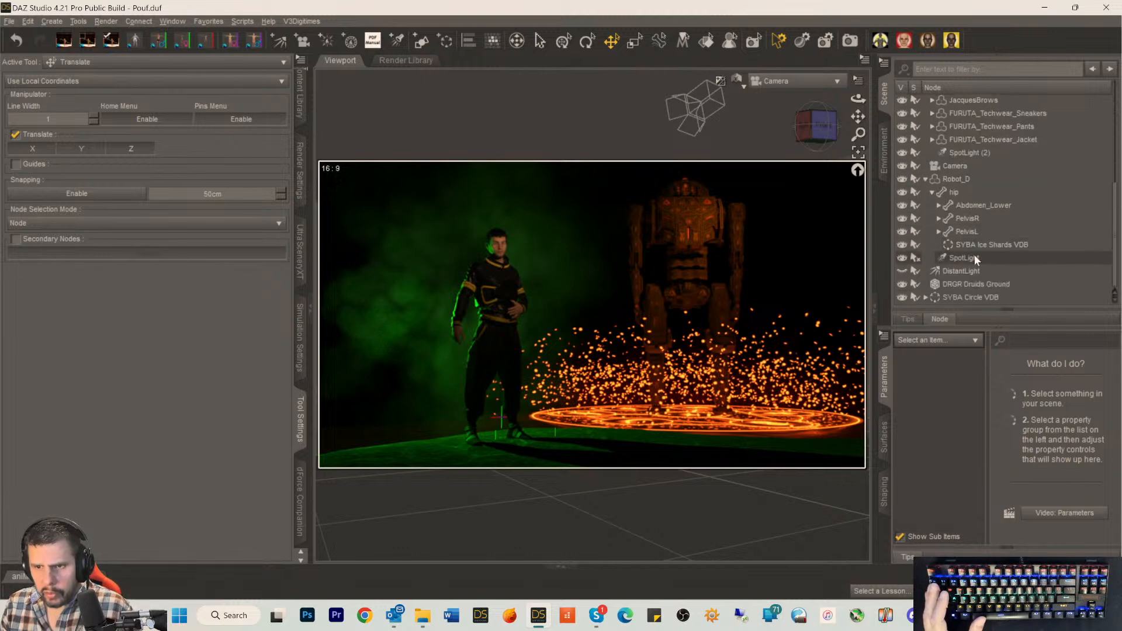
left_click(966, 152)
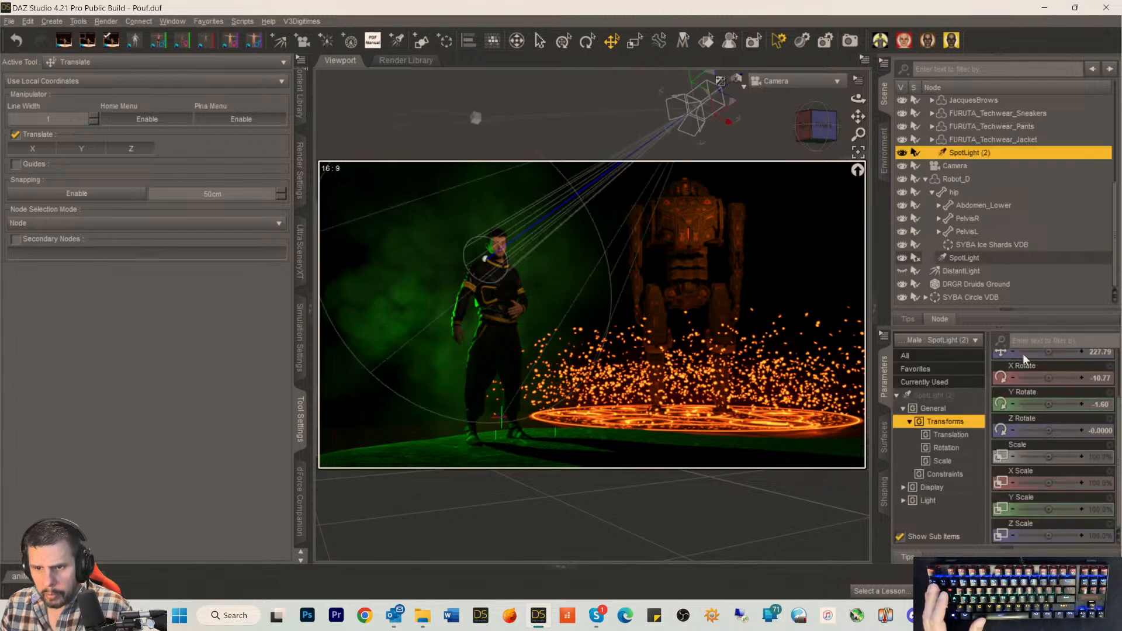
left_click(920, 396)
scroll(1051, 455, "down", 10)
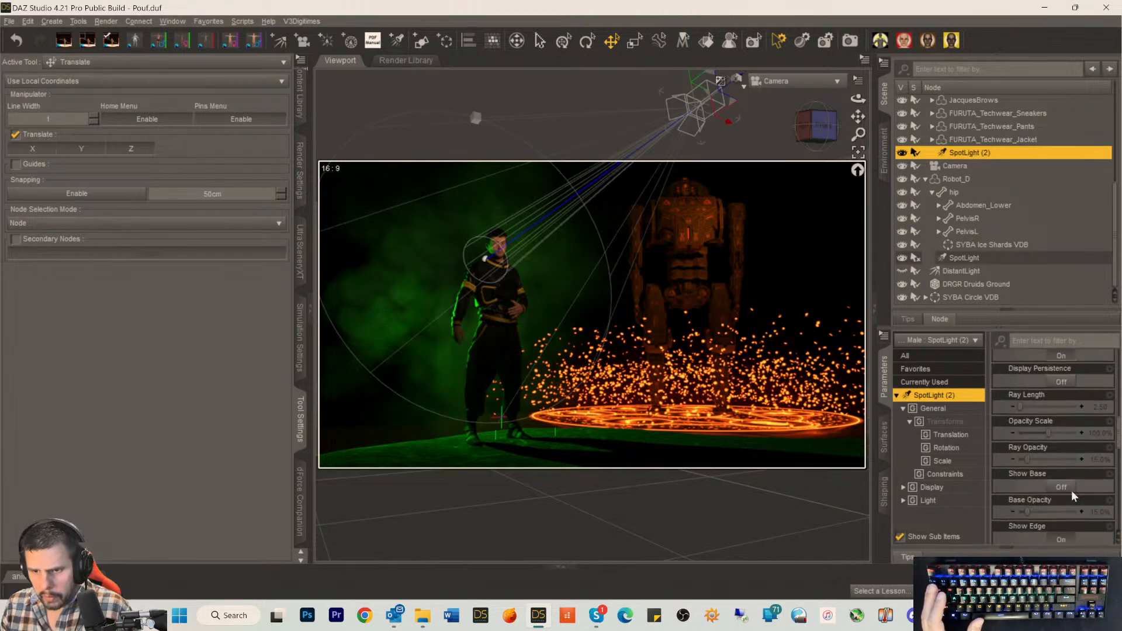
left_click_drag(1044, 535, 1033, 536)
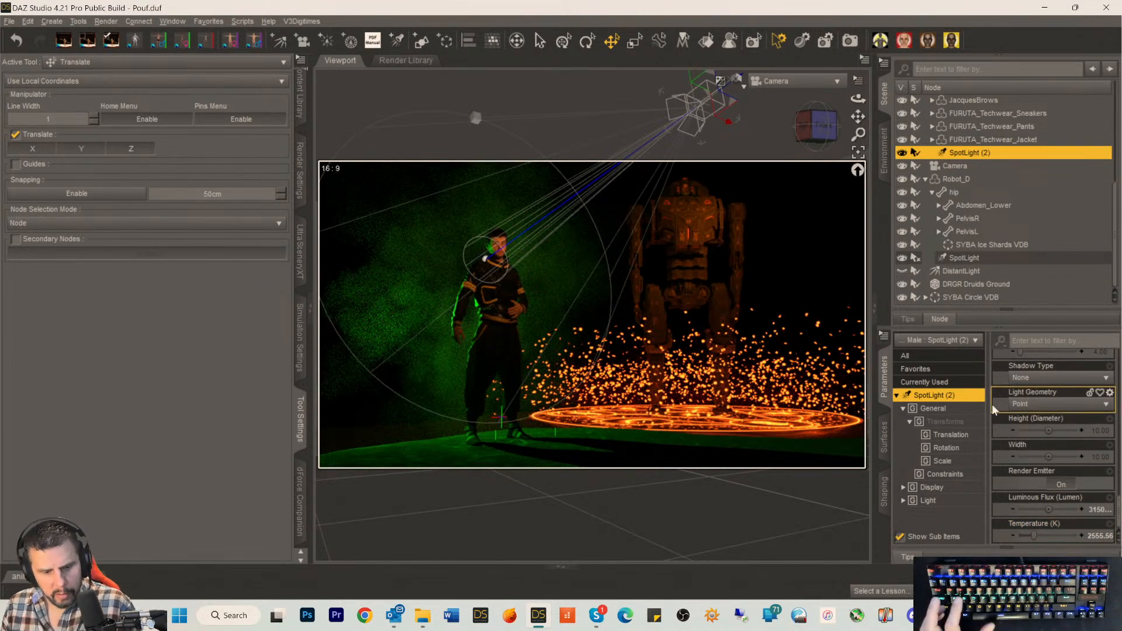
key("ctrl+s")
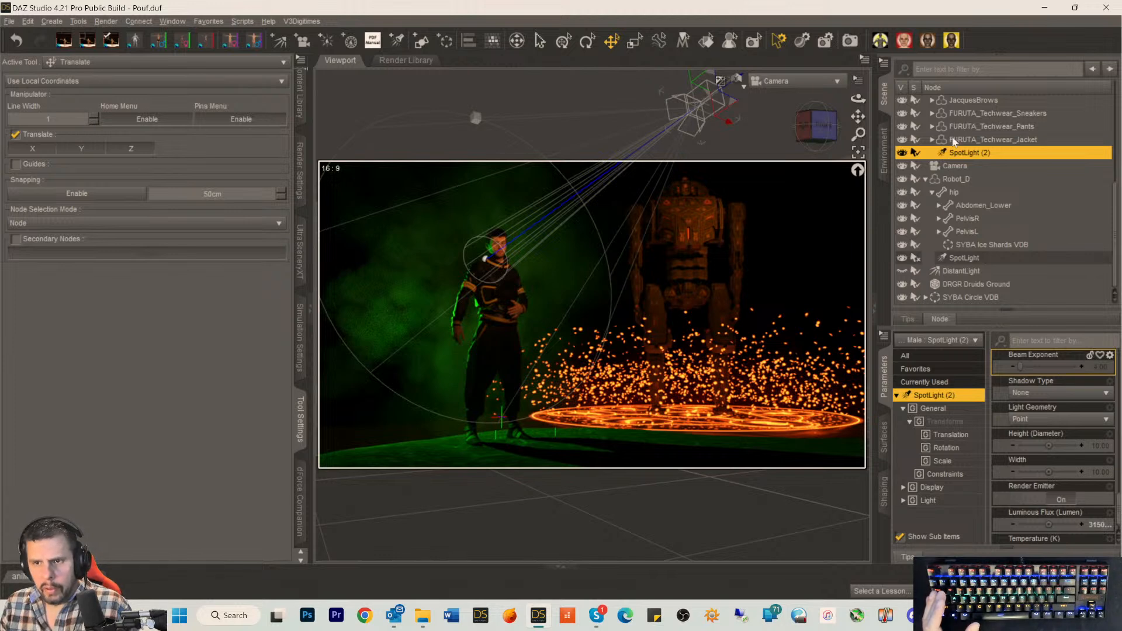
Change the environment type from Backdrop to None, keeping Environment Options selected in the scene.
scroll(952, 141, "up", 5)
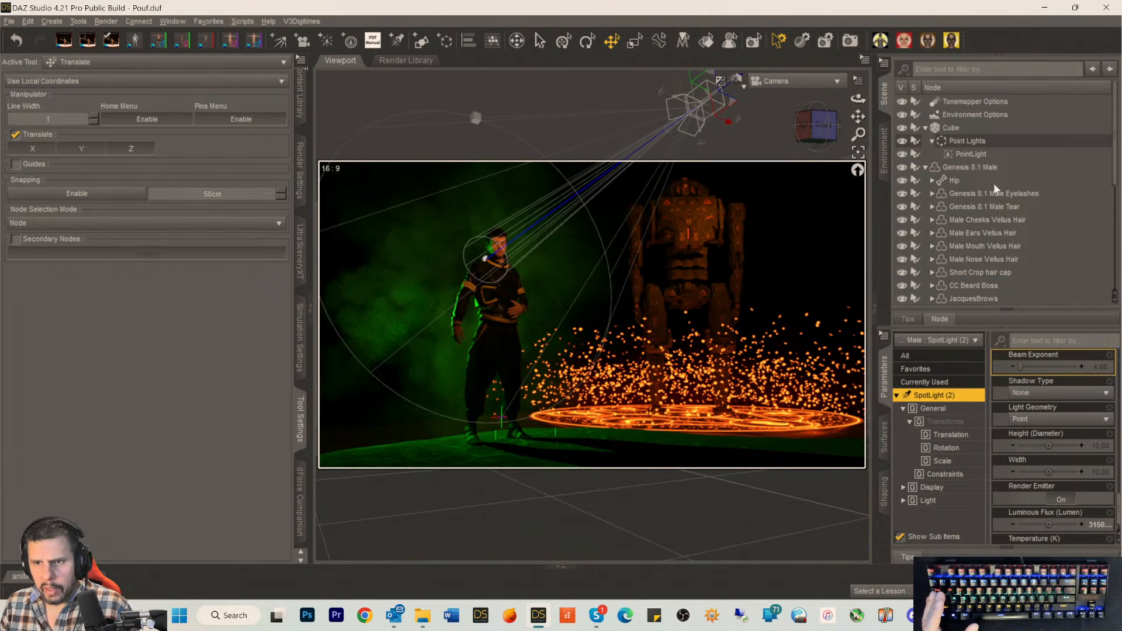
left_click(967, 116)
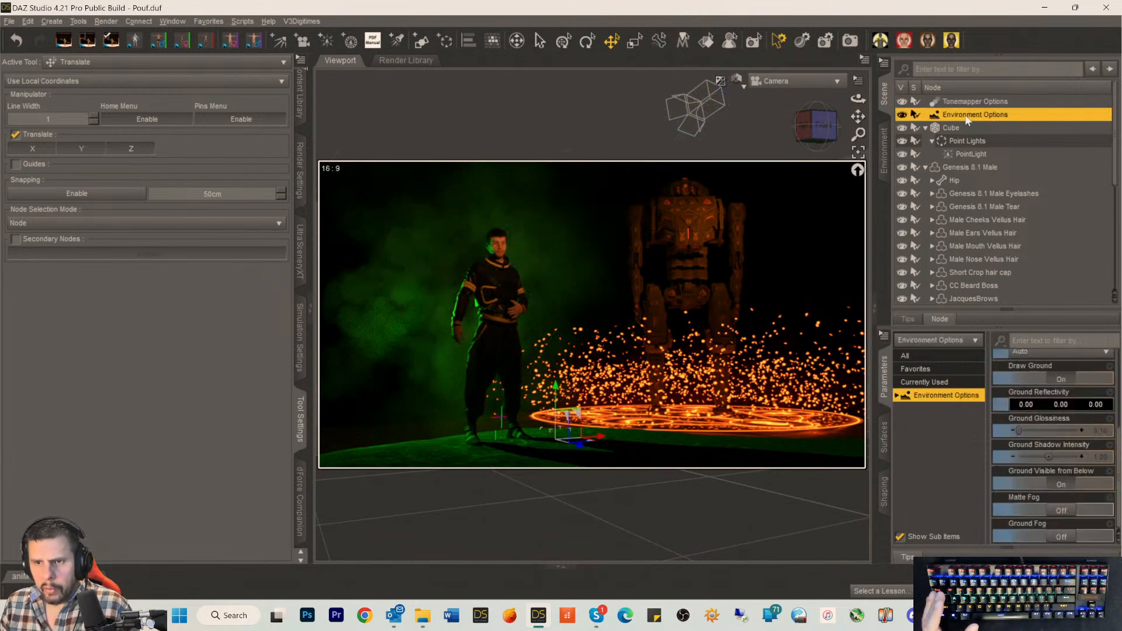
left_click(884, 153)
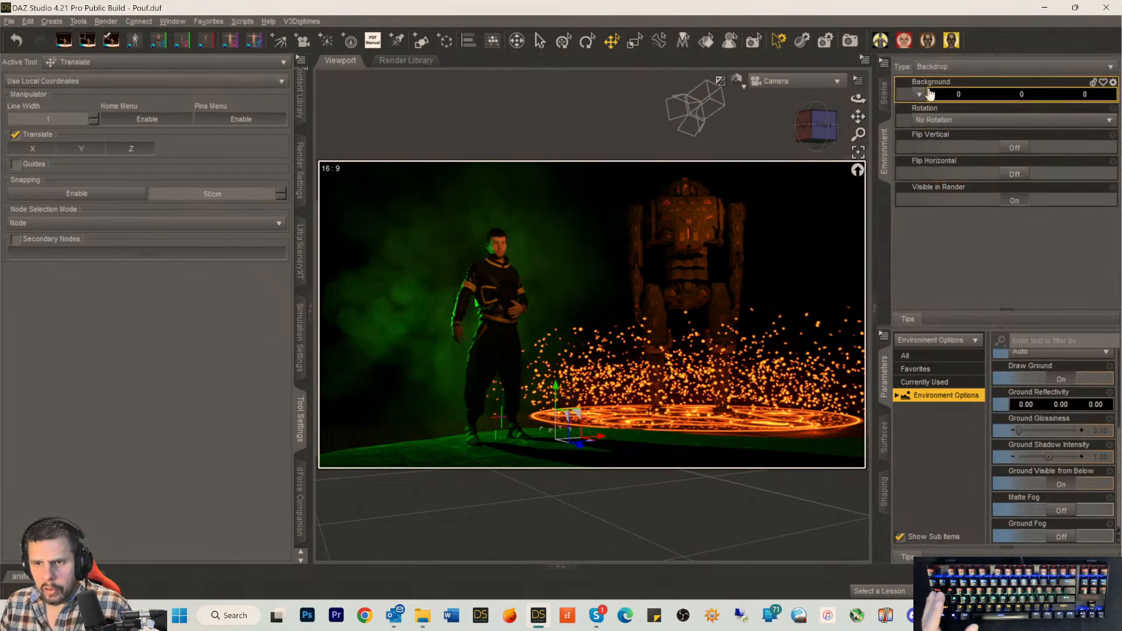
left_click(935, 67)
left_click(942, 82)
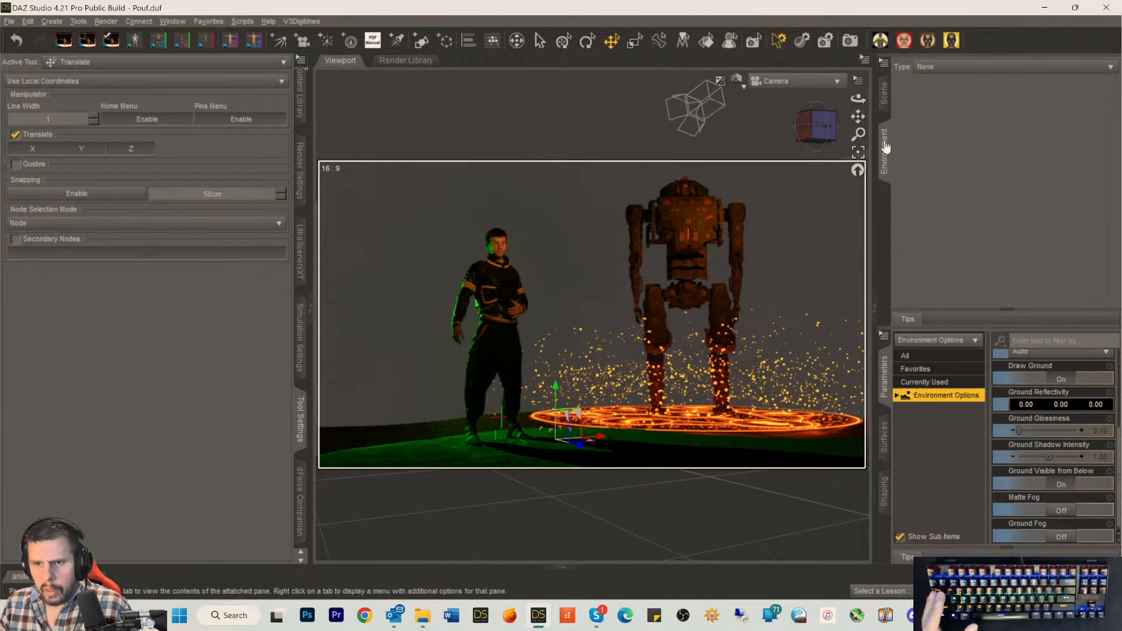
left_click(891, 105)
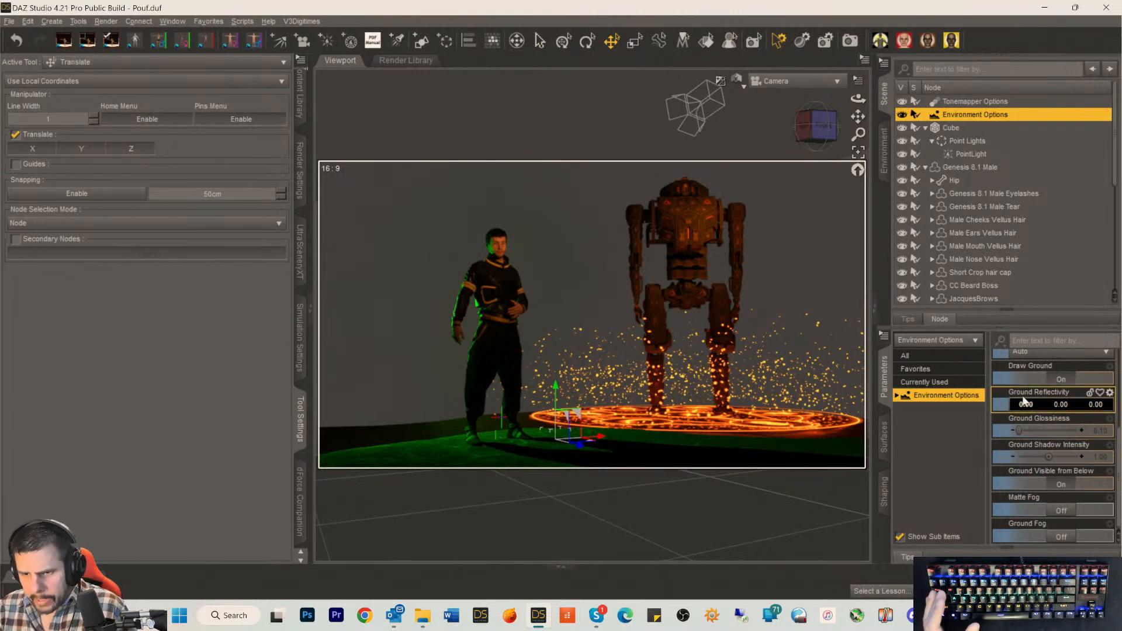
Set the Environment Mode in Environment Options to Dome and Scene.
scroll(1023, 399, "up", 3)
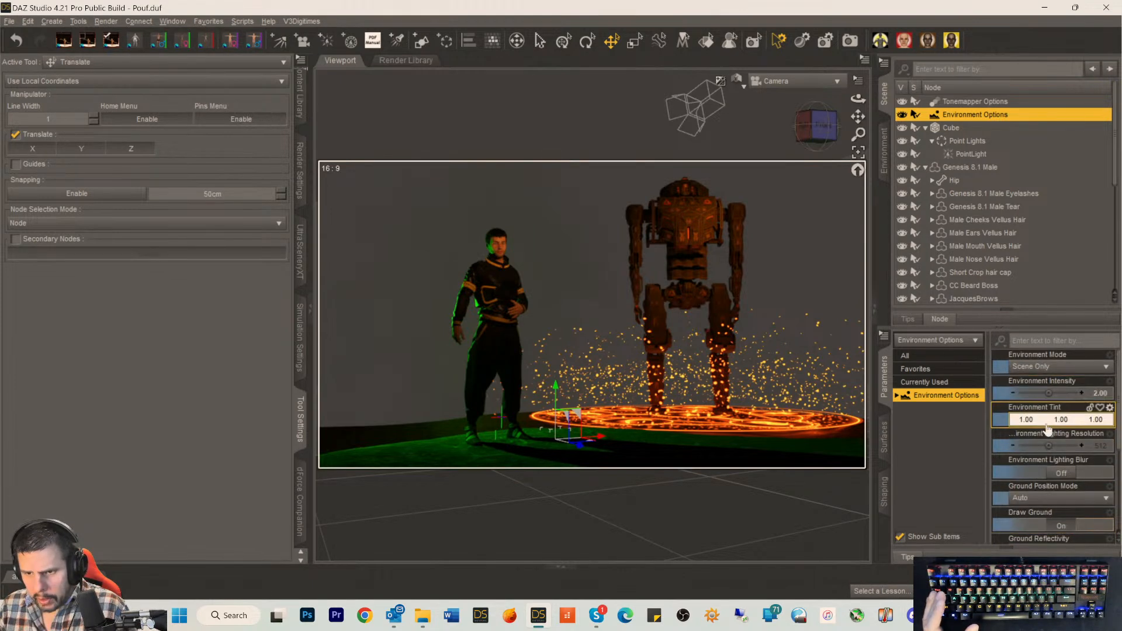
left_click(1034, 368)
left_click(1034, 383)
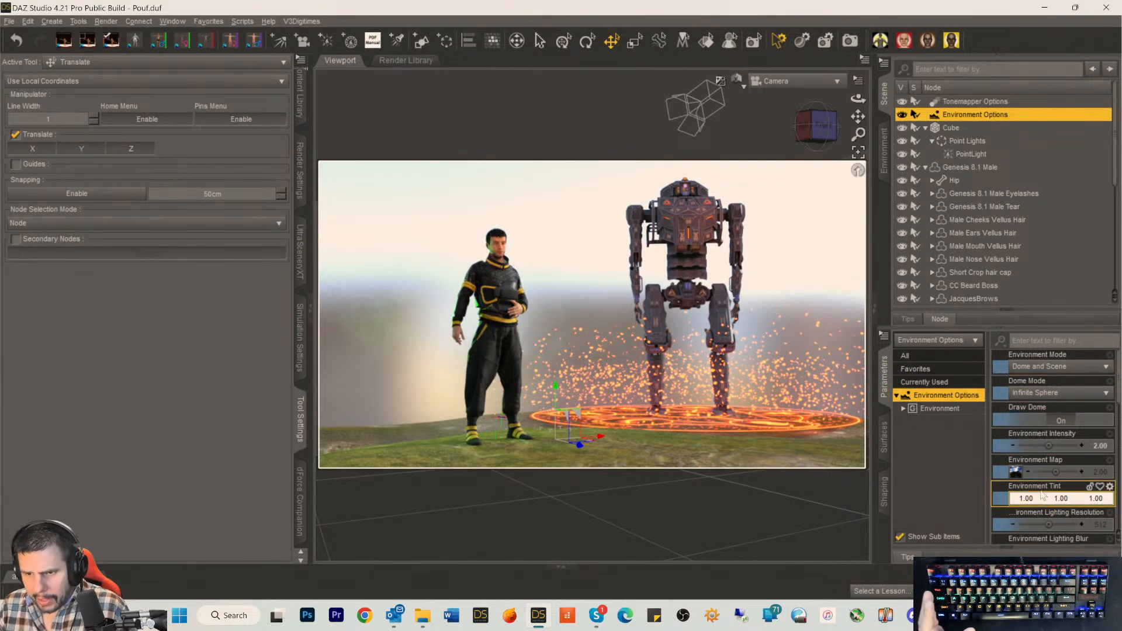
Start browsing for a replacement Environment Map image and open the HDRI JPG NEW folder inside HDRI All.
left_click(1015, 471)
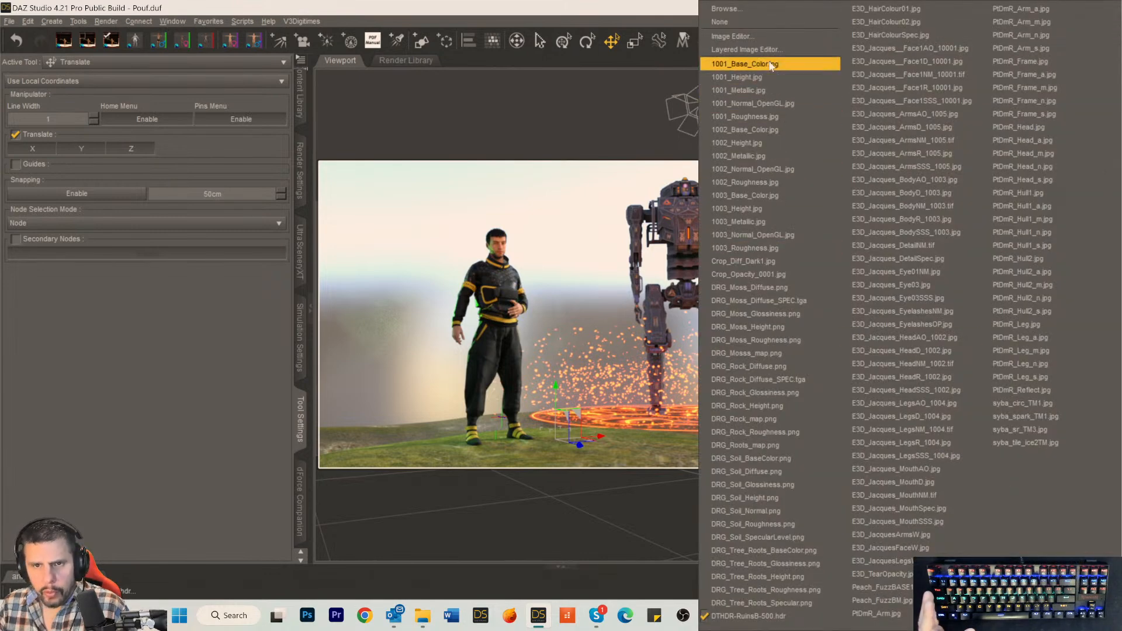
left_click(724, 8)
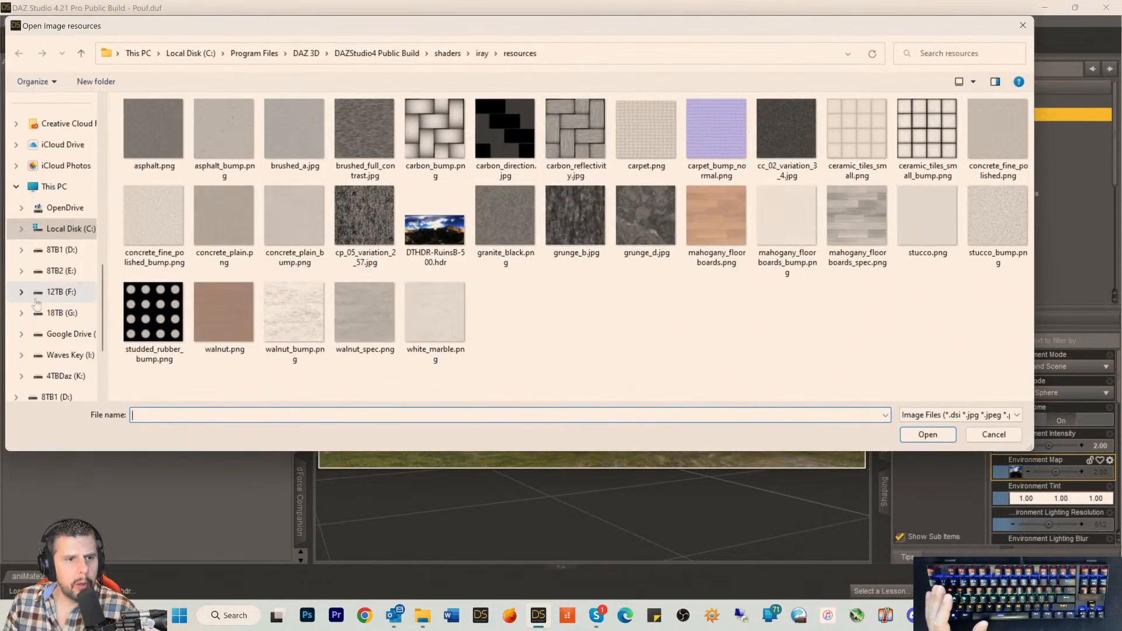
scroll(35, 292, "up", 5)
scroll(60, 222, "up", 3)
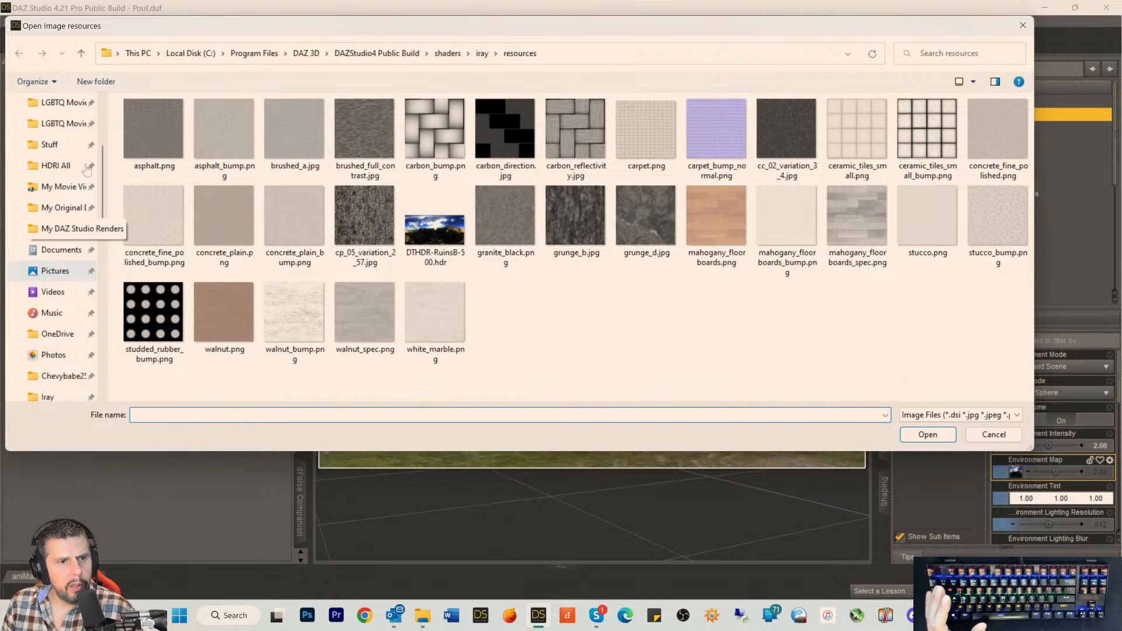
scroll(33, 169, "up", 3)
left_click(36, 167)
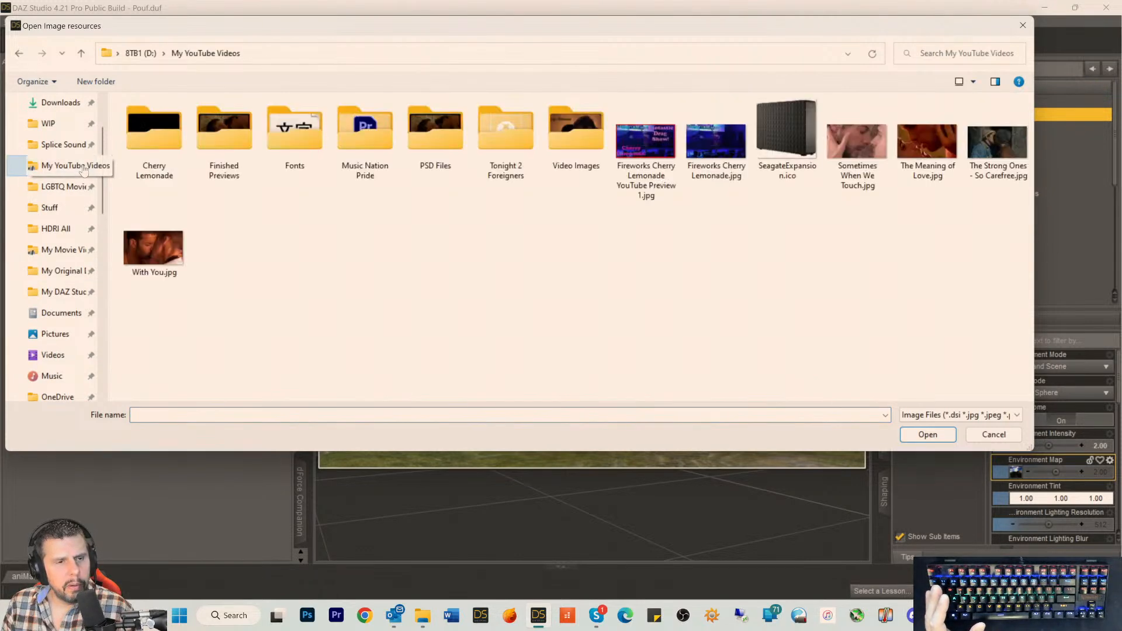
left_click(240, 119)
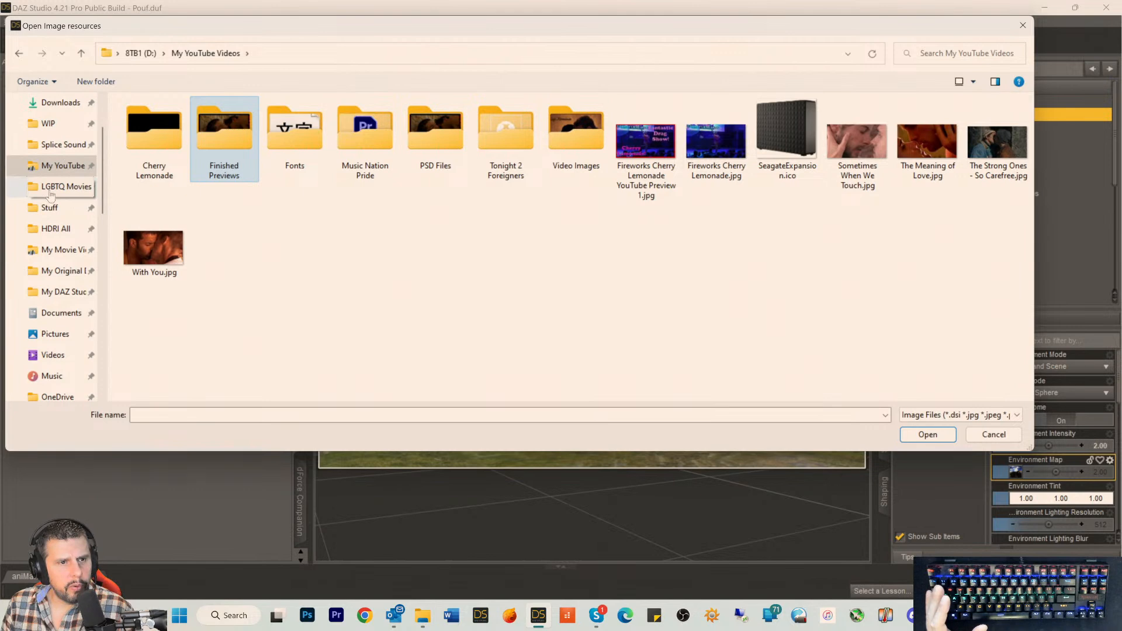
left_click(56, 228)
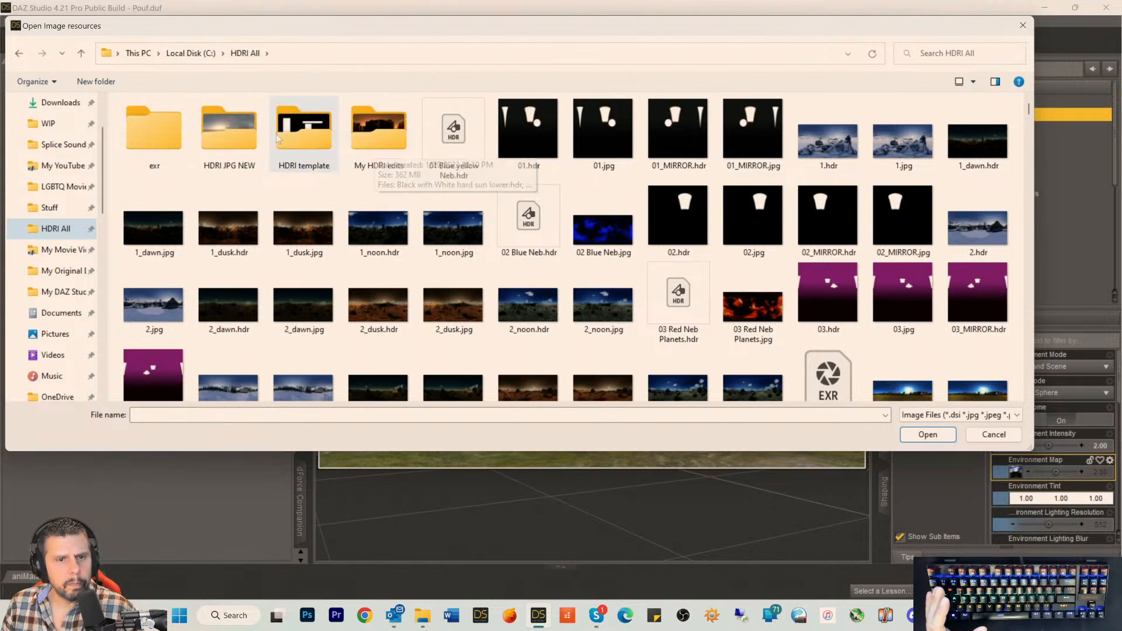
double_click(240, 143)
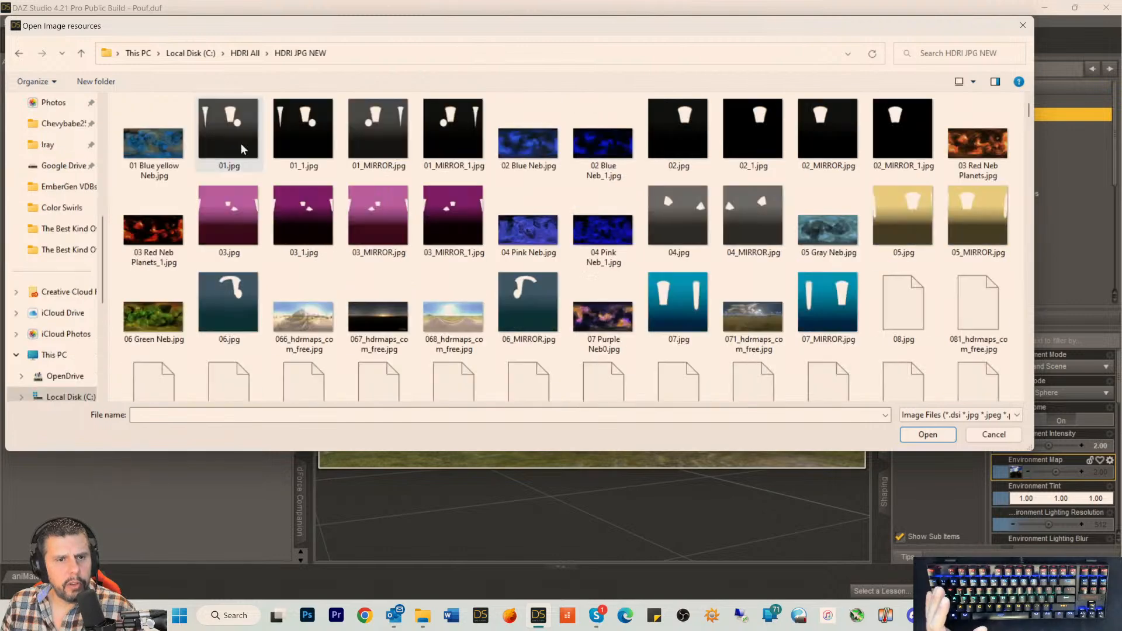
Look through the image previews in the HDRI JPG NEW folder for a dark city-style environment background.
scroll(615, 231, "down", 15)
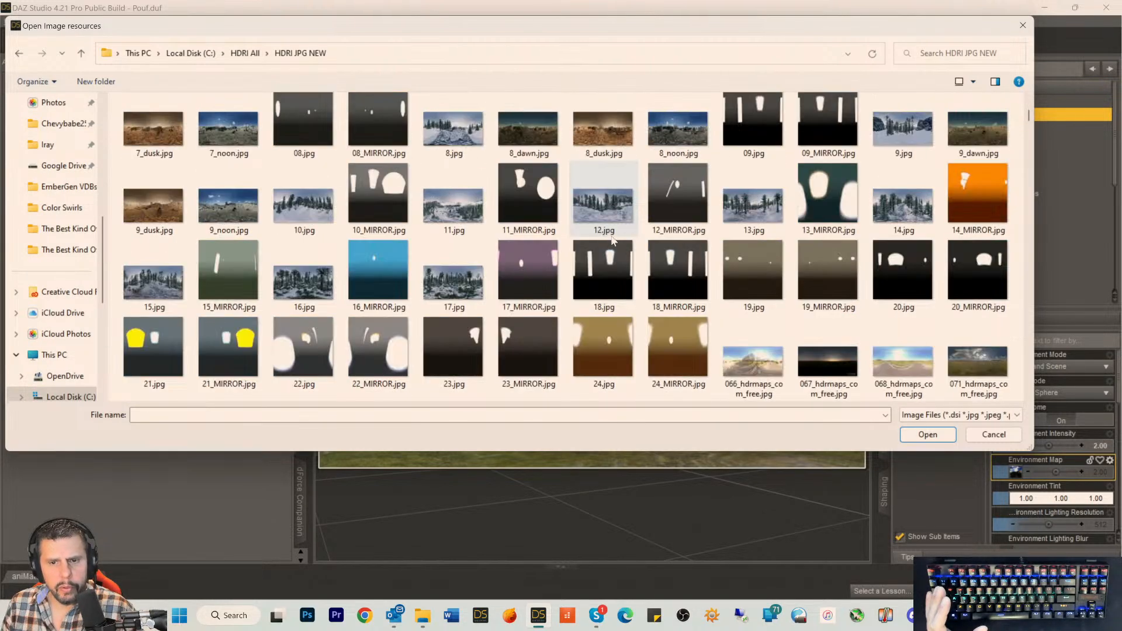
scroll(614, 238, "down", 10)
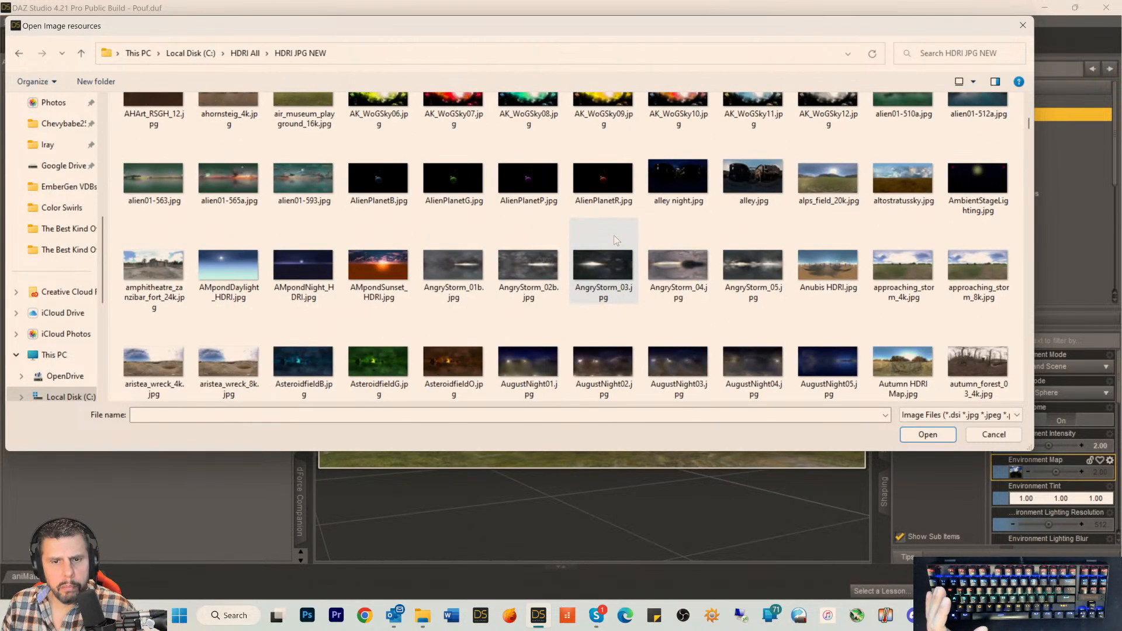
scroll(614, 239, "down", 10)
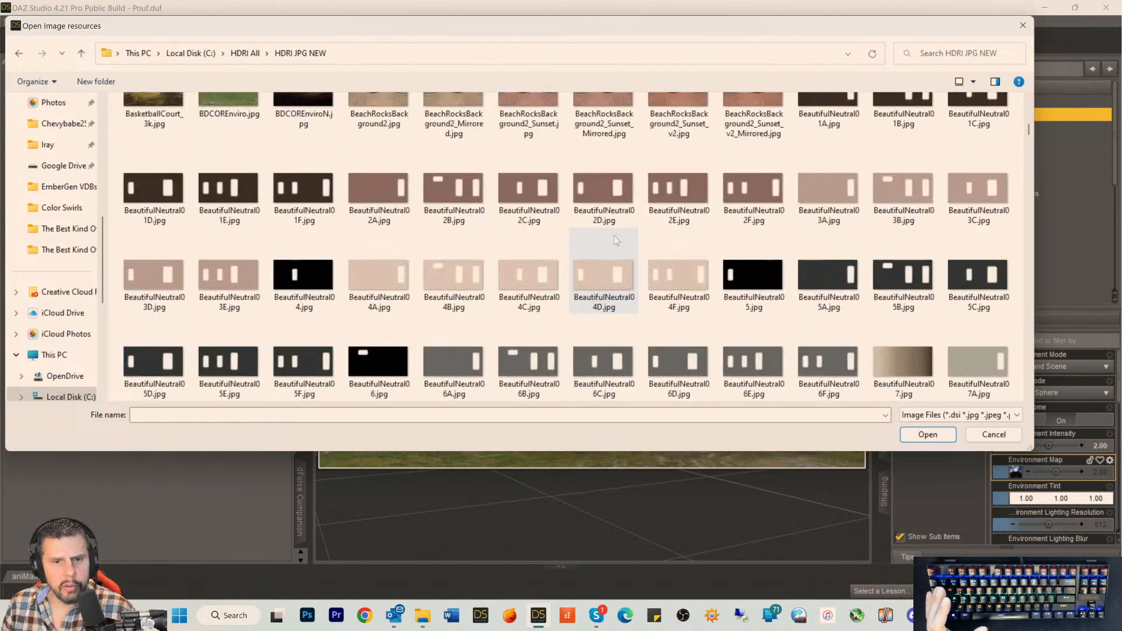
scroll(613, 235, "up", 20)
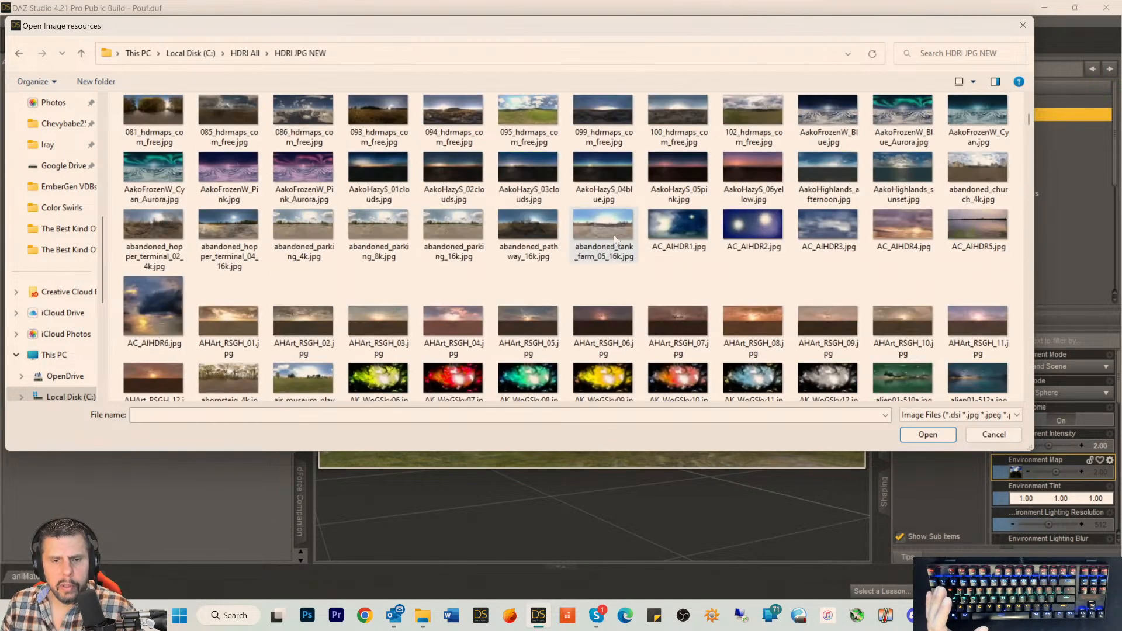
scroll(615, 239, "down", 5)
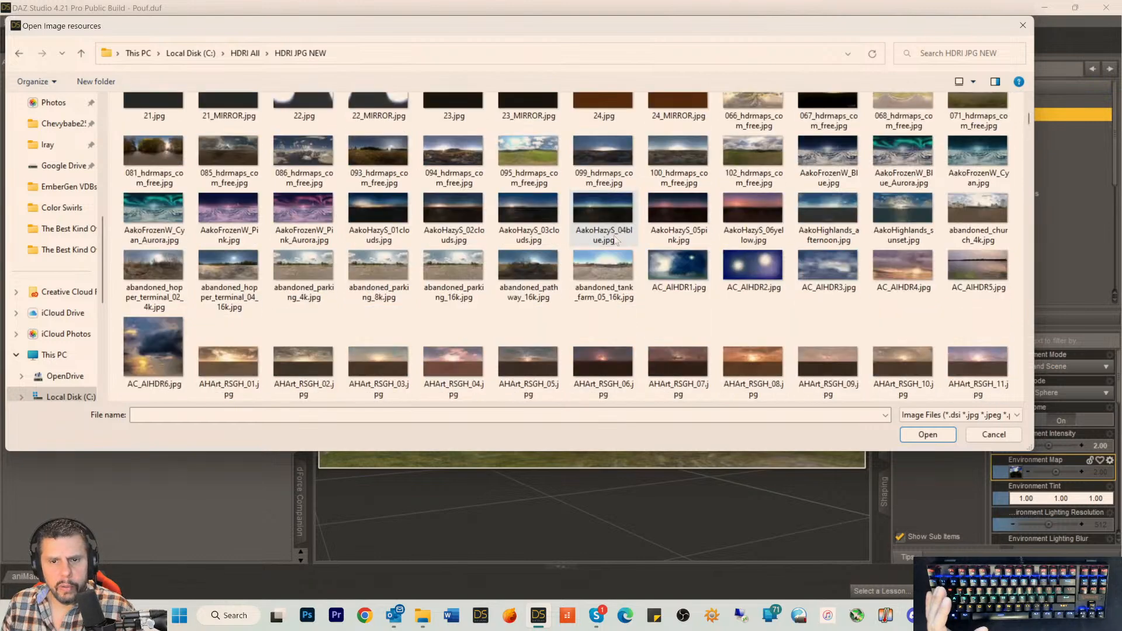
scroll(617, 240, "down", 5)
scroll(615, 239, "down", 15)
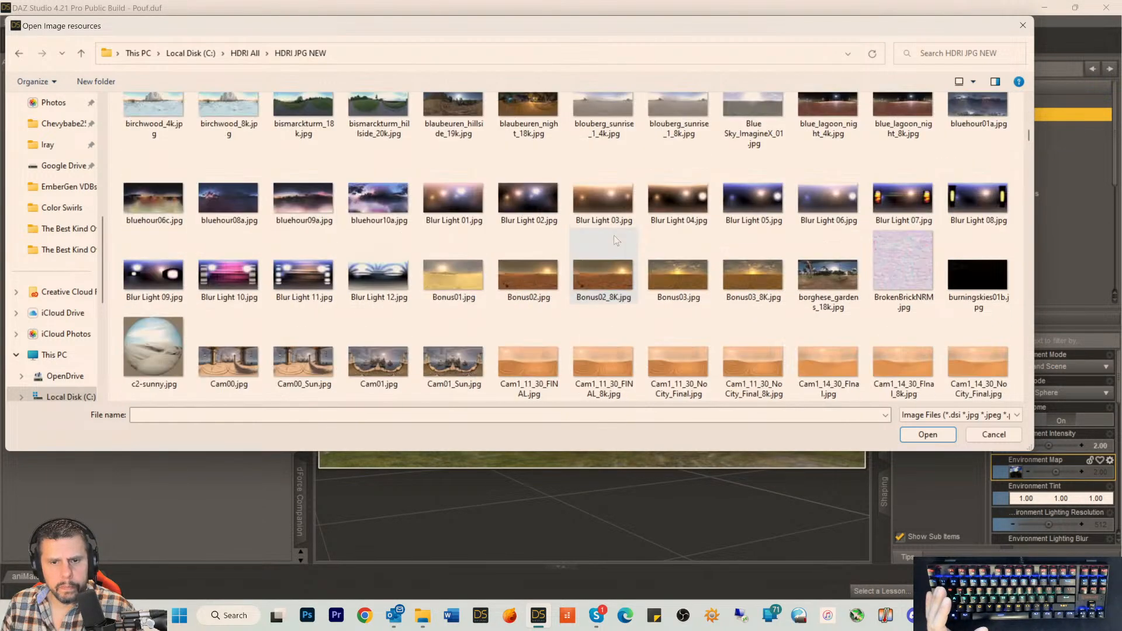
scroll(614, 239, "down", 5)
scroll(616, 239, "down", 5)
scroll(615, 240, "down", 20)
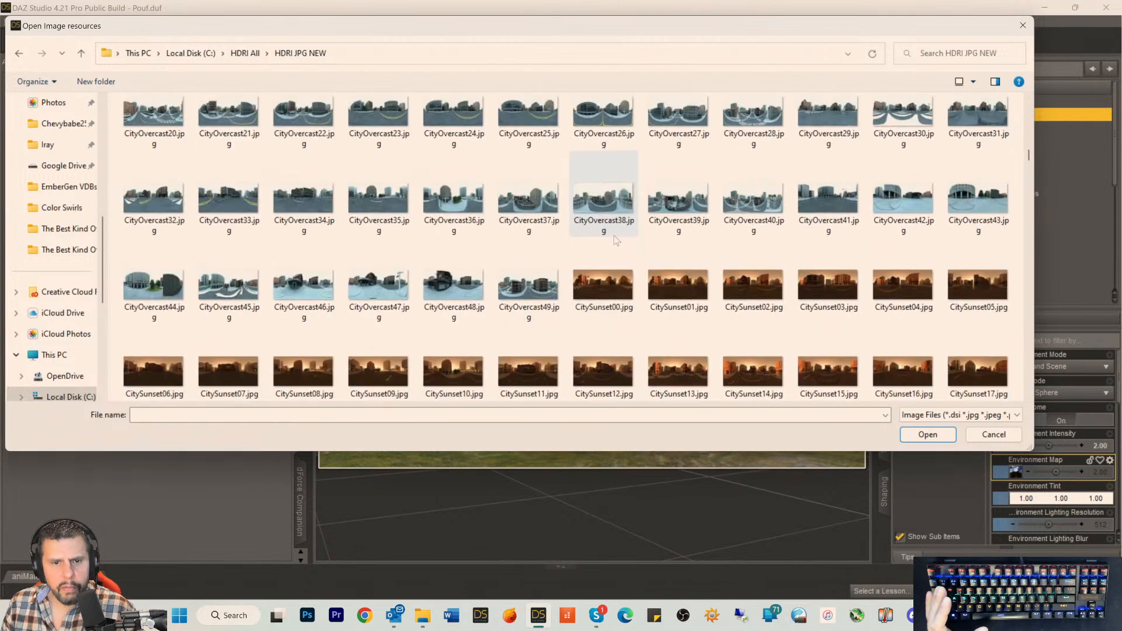
scroll(615, 245, "down", 10)
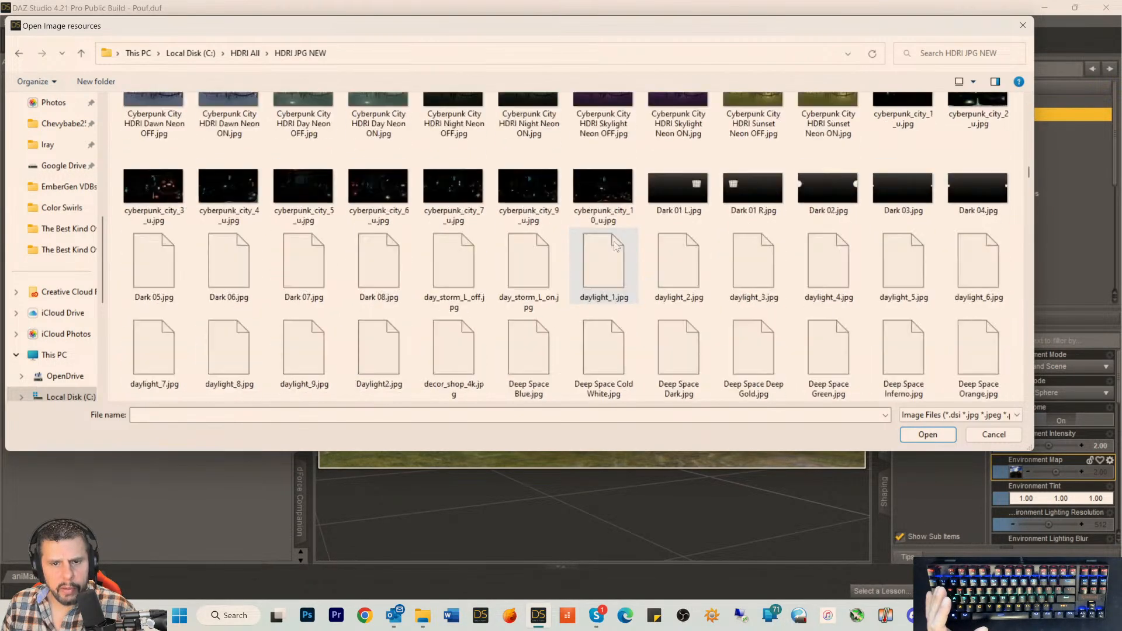
scroll(613, 243, "up", 8)
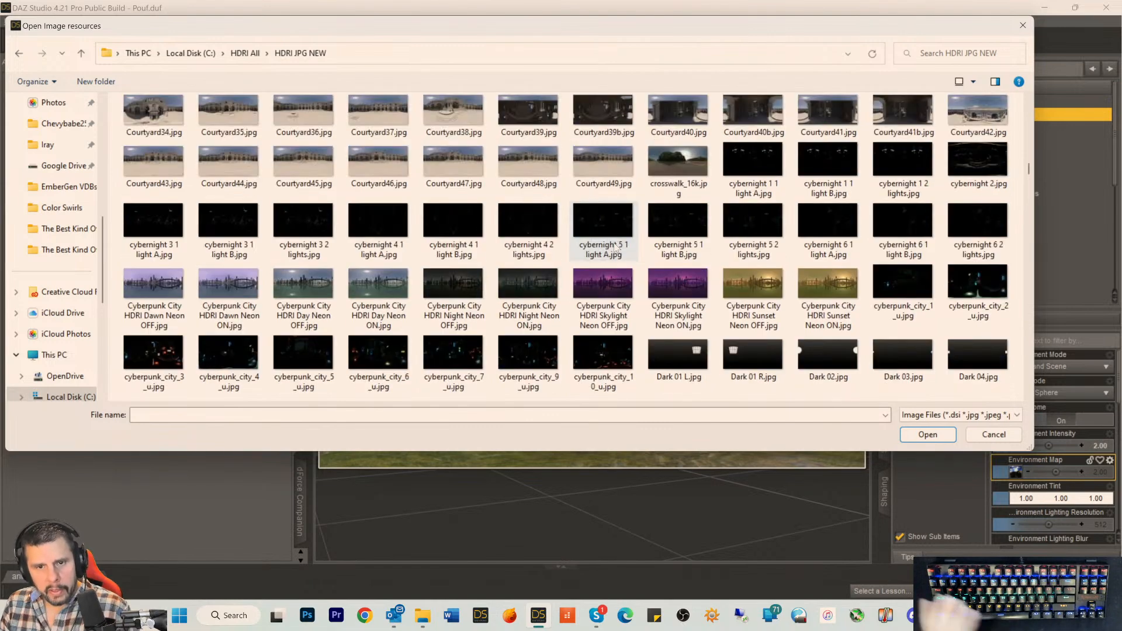
scroll(628, 278, "down", 5)
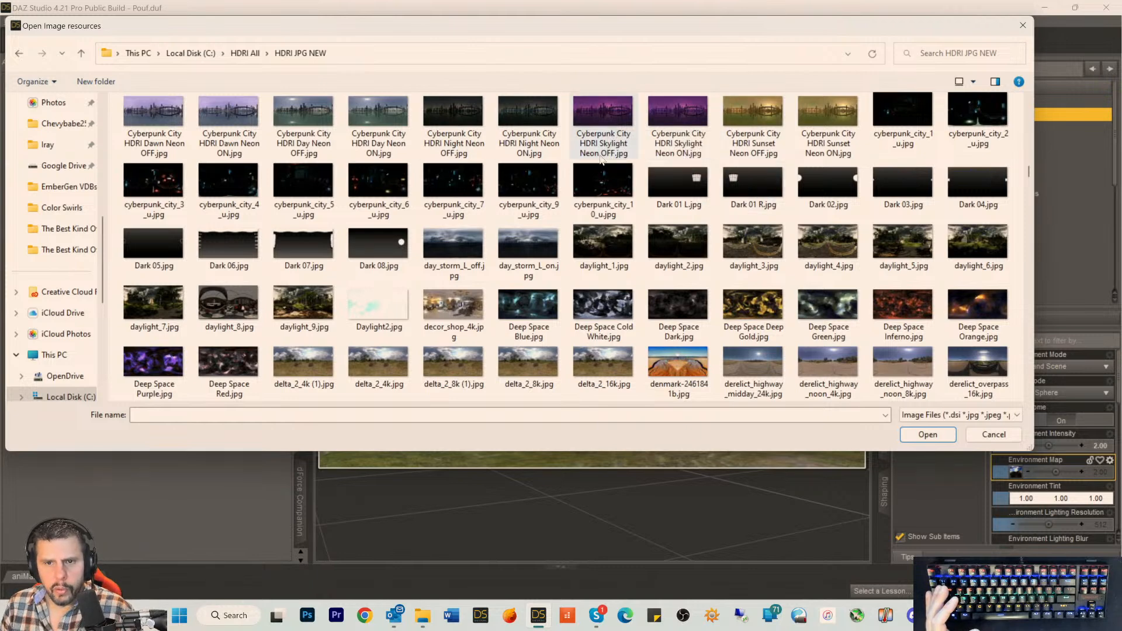
Copy the name of Cyberpunk City HDRI Skylight Neon ON.jpg, search HDRI All for it and load the .hdr version as Environment Map.
left_click(693, 157)
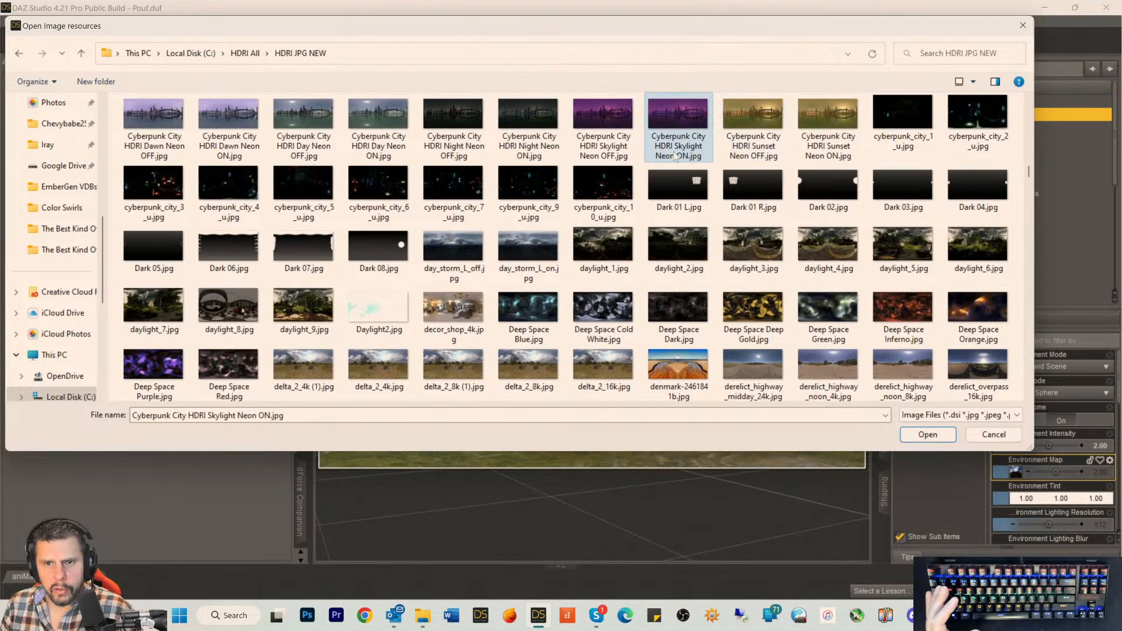
left_click(675, 156)
key("ctrl+c")
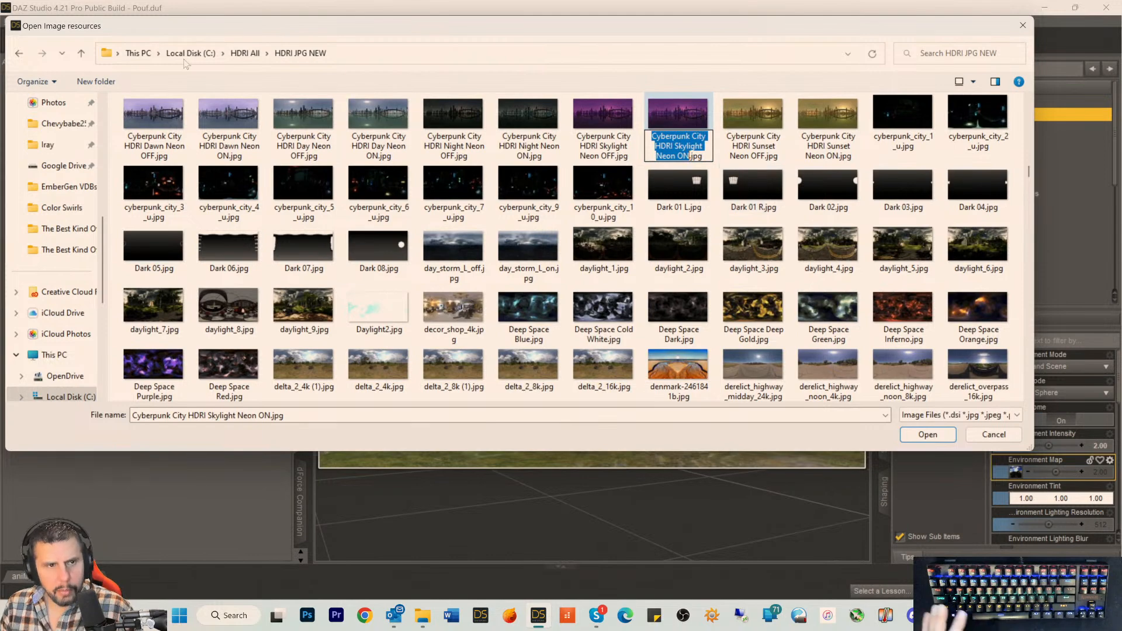
left_click(244, 53)
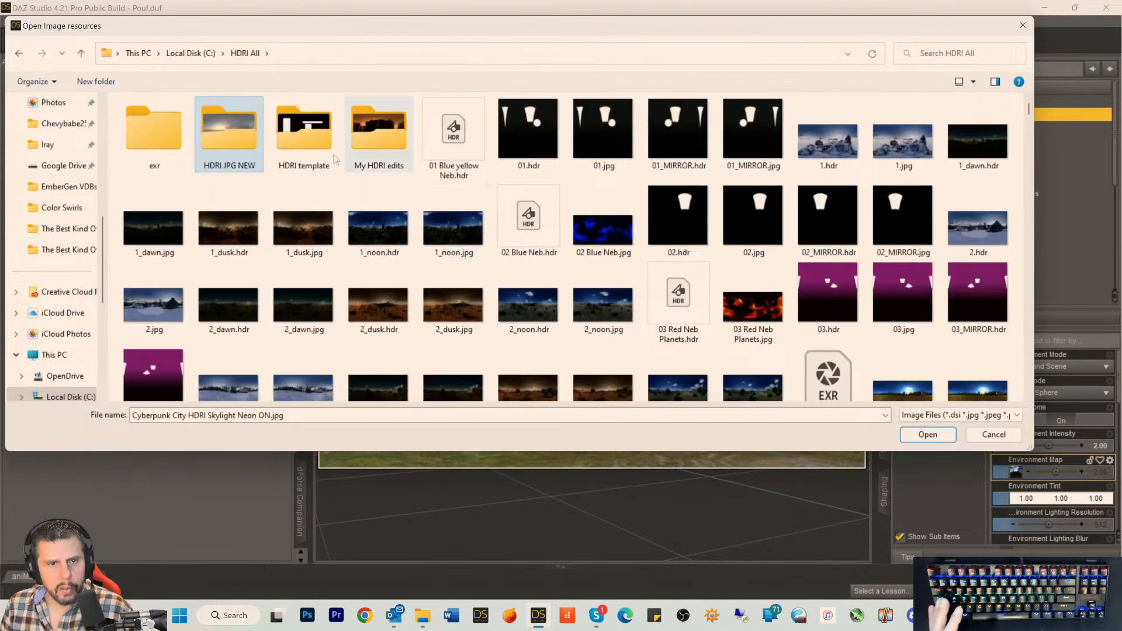
left_click(1015, 59)
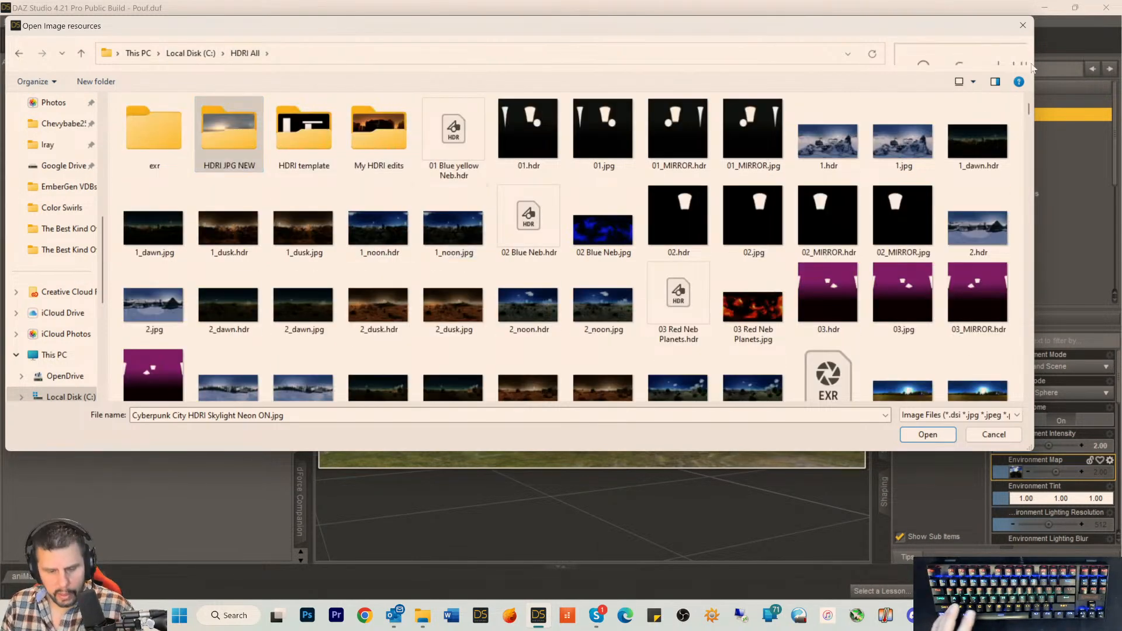
key("ctrl+v")
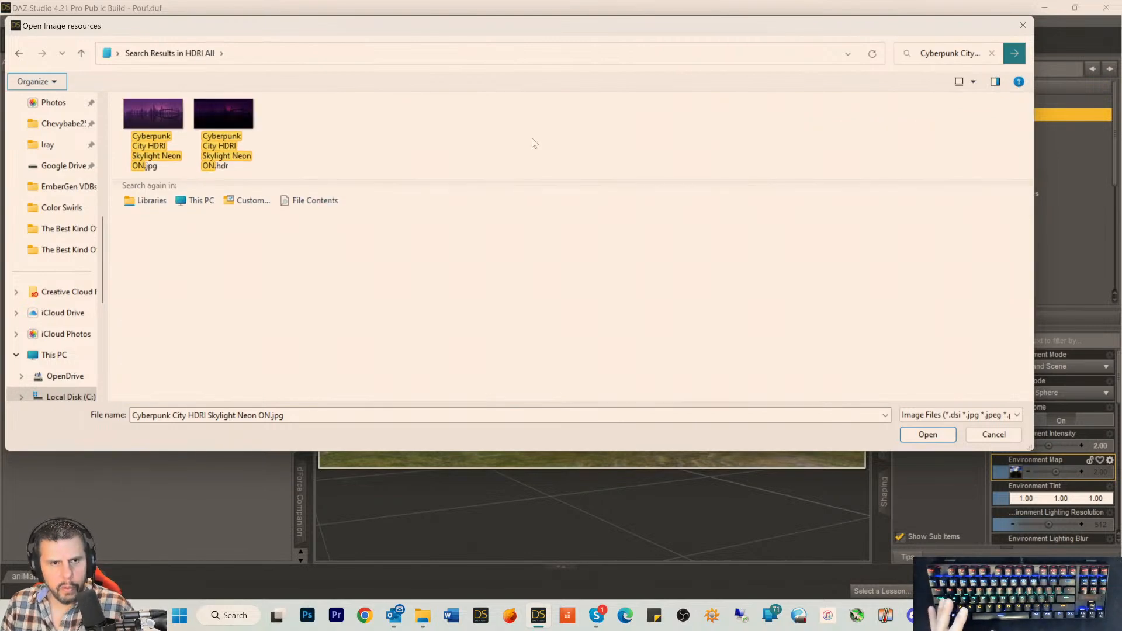
double_click(223, 113)
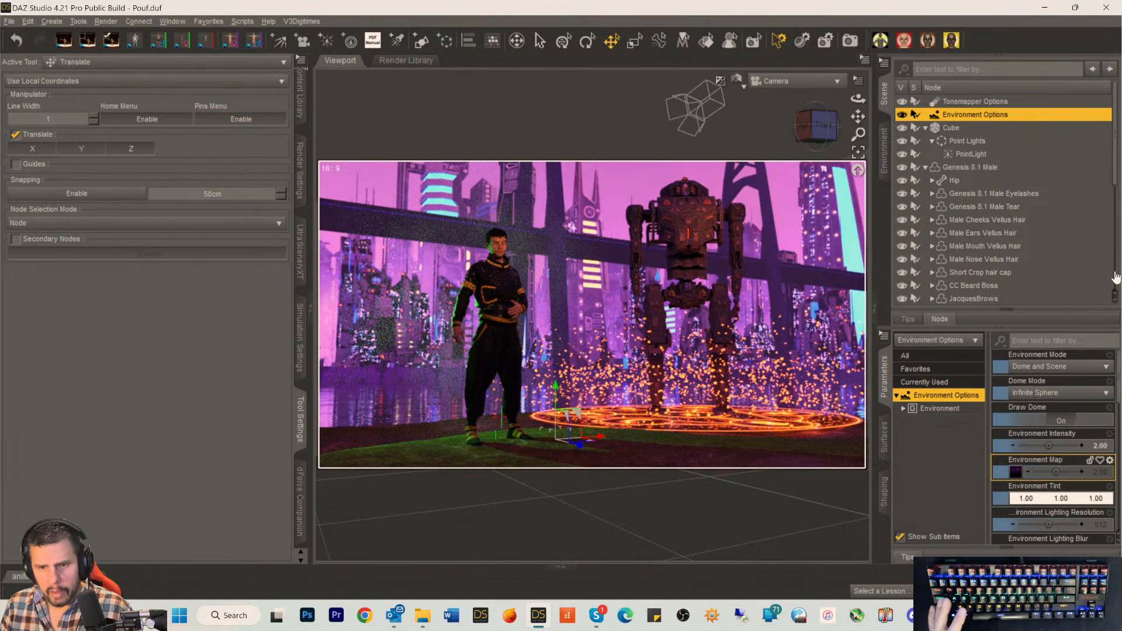
Try Environment Map values of 1 and 3 to compare the brightness of the city background.
left_click(1102, 474)
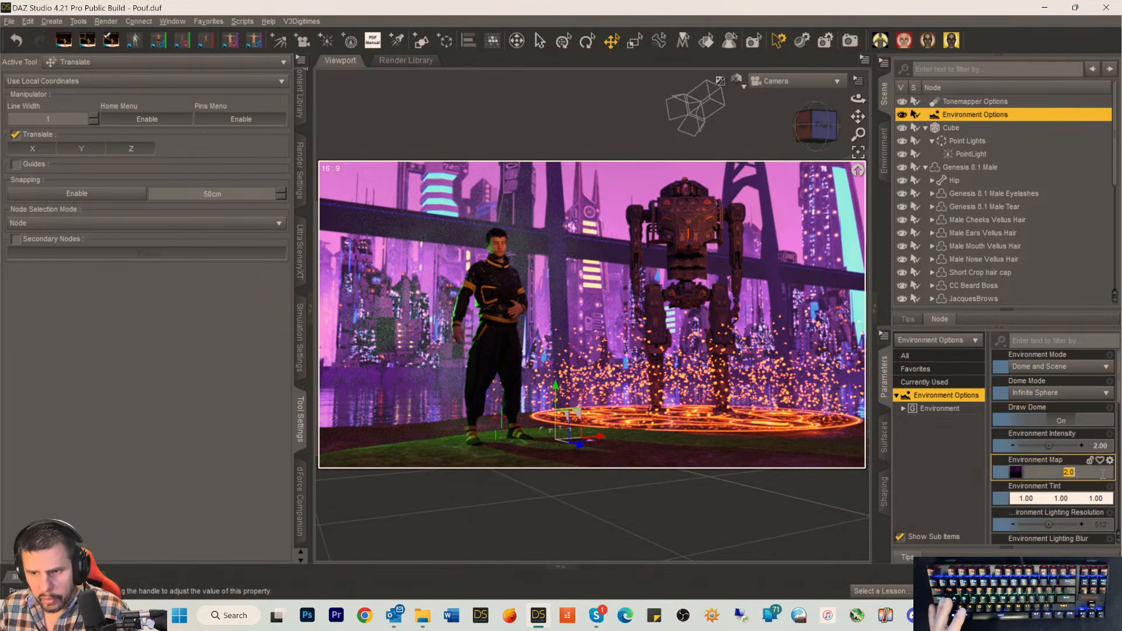
type("1")
key("Return")
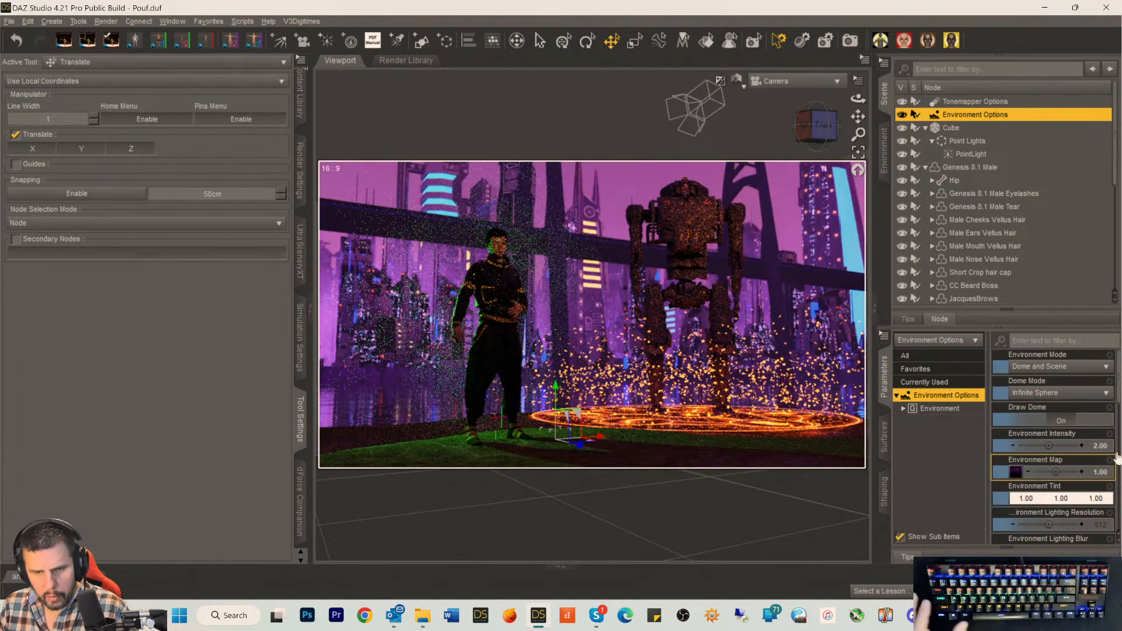
left_click(1103, 472)
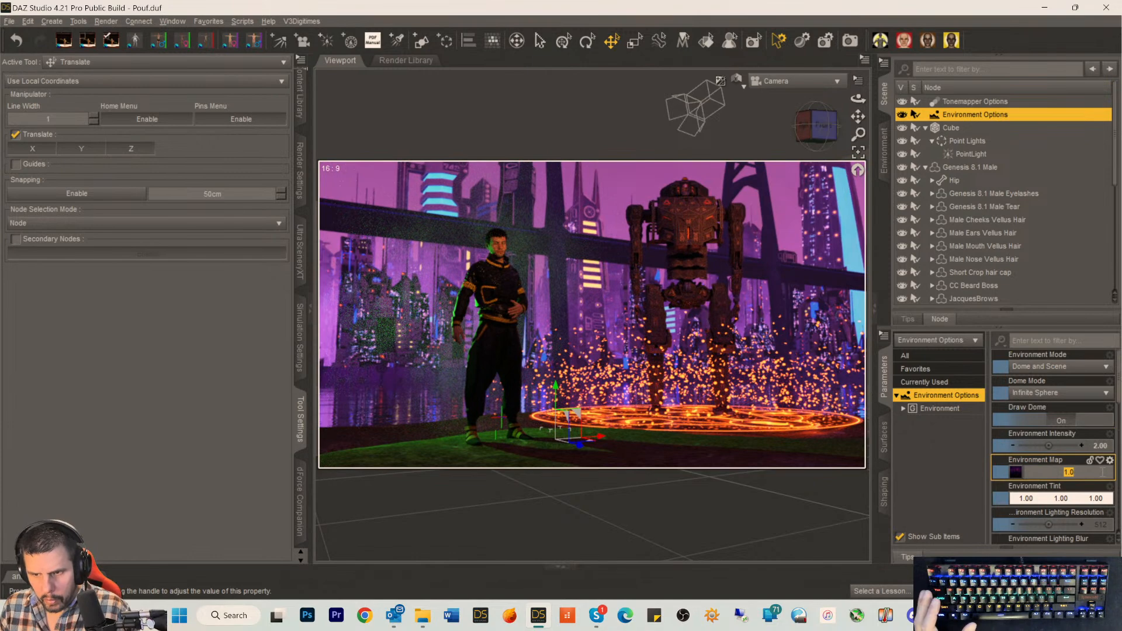
type("3")
key("Return")
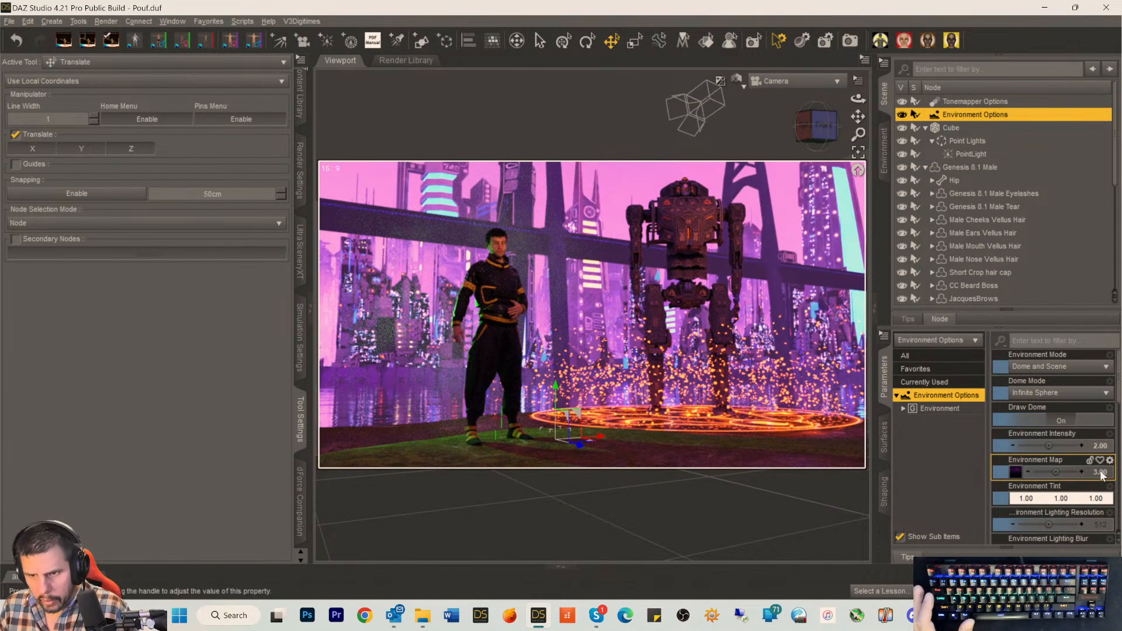
Darken the city background by trying Environment Map values of 0.2, 0.02 and 0.002.
left_click(1100, 474)
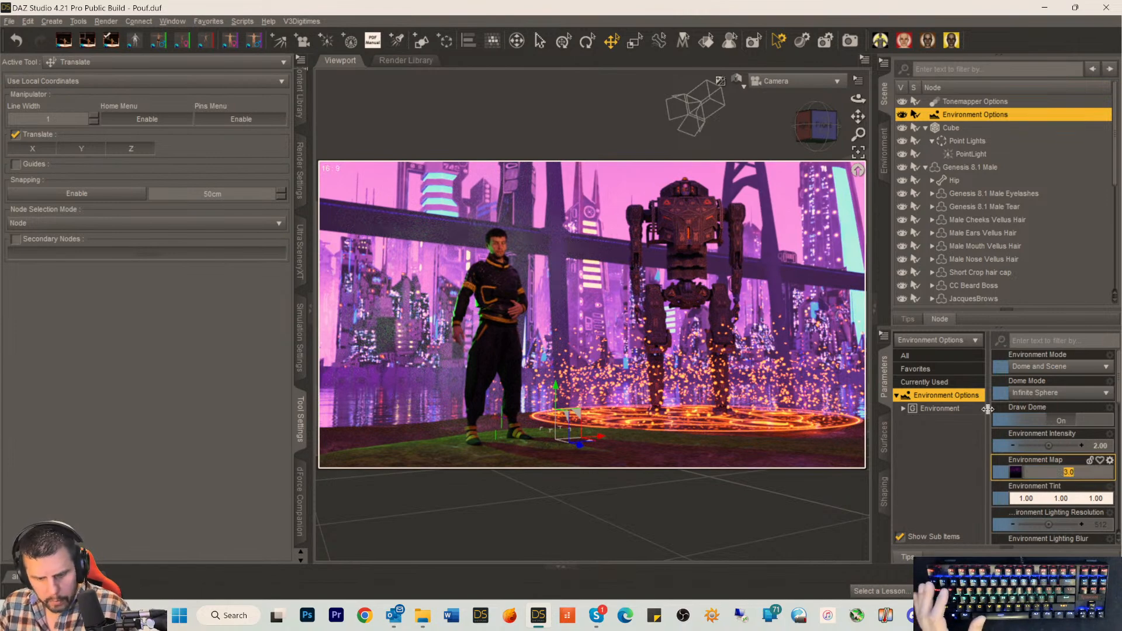
type("0.2")
key("Return")
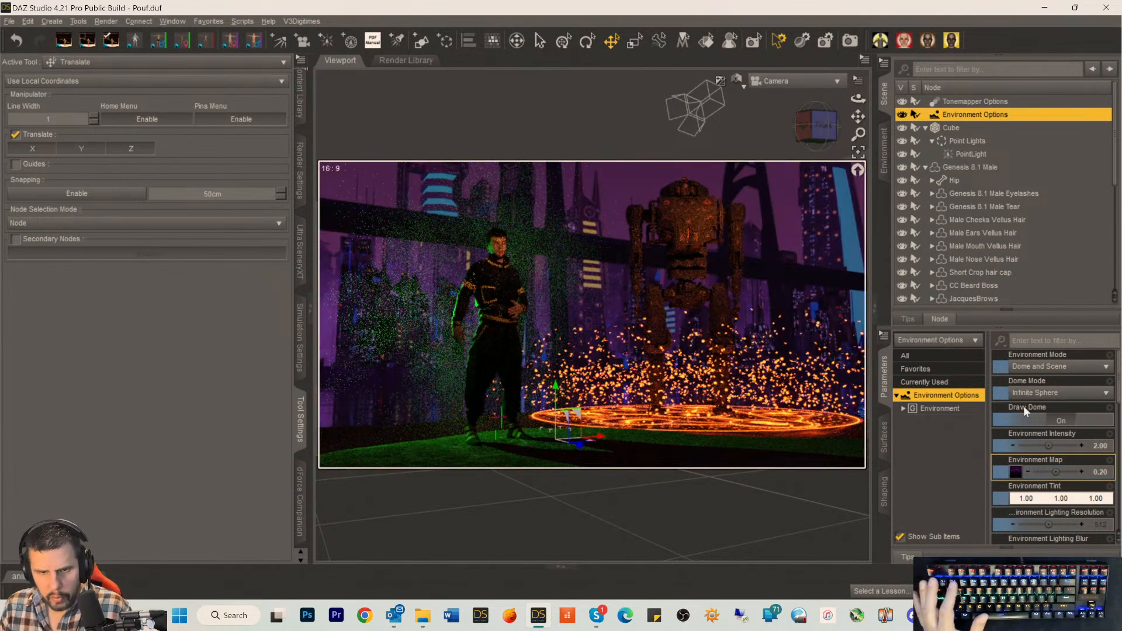
left_click(1101, 446)
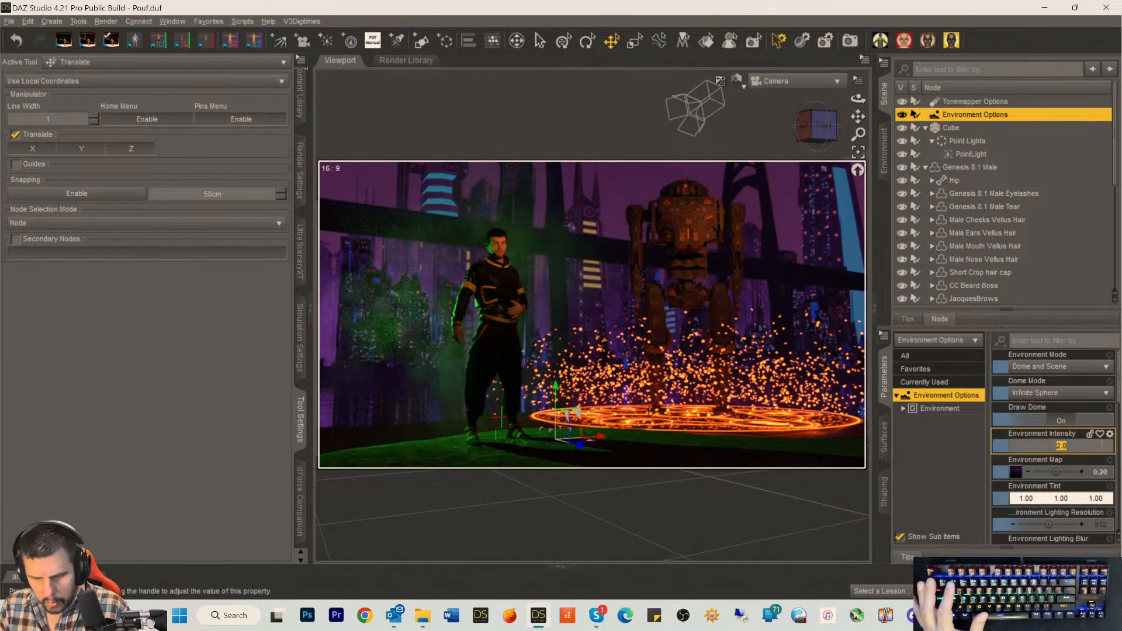
left_click(1109, 472)
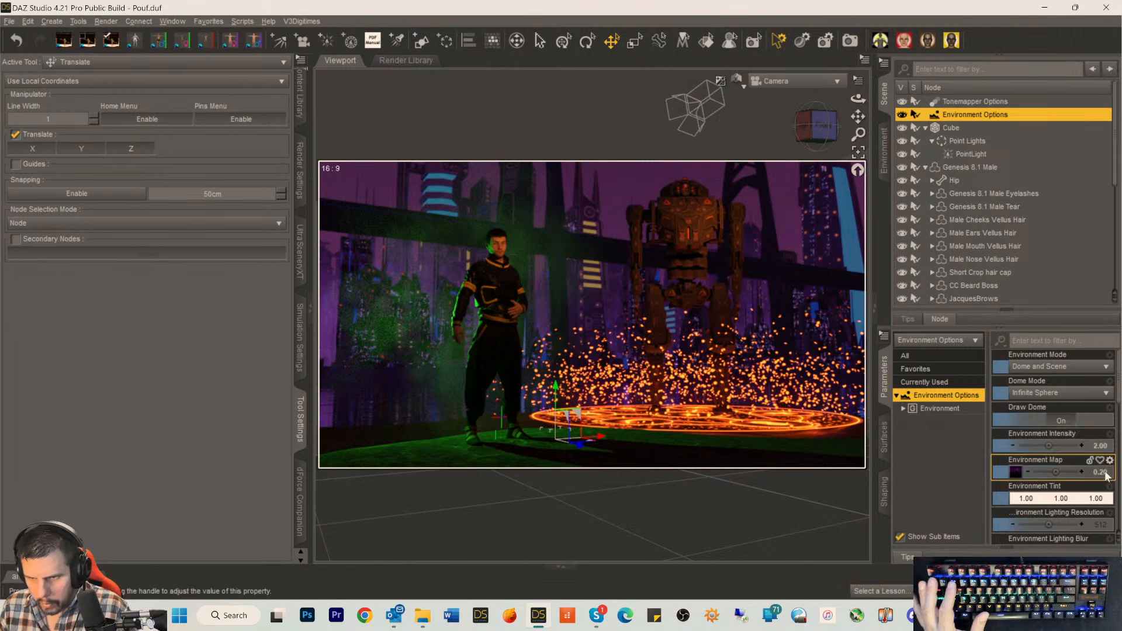
type("0")
key("Return")
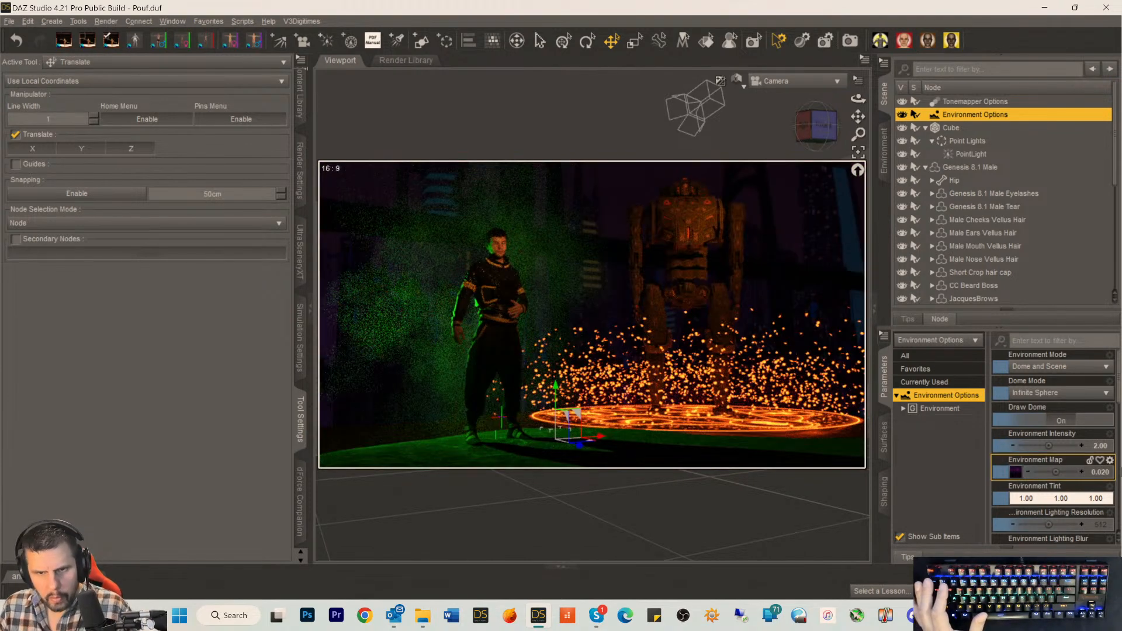
left_click(1105, 473)
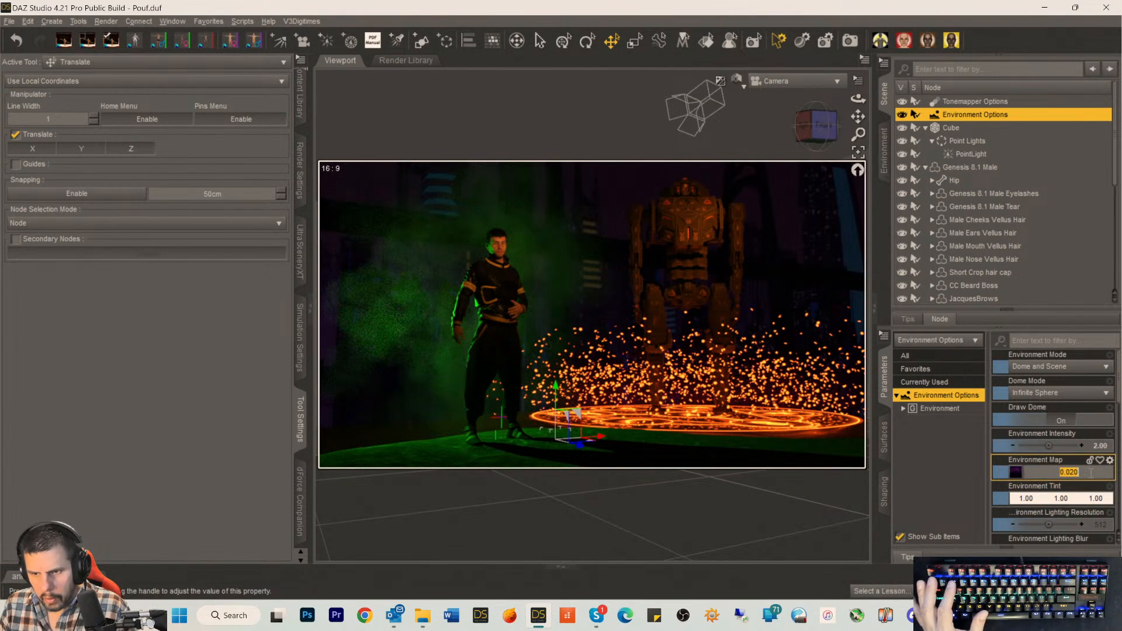
type(".002")
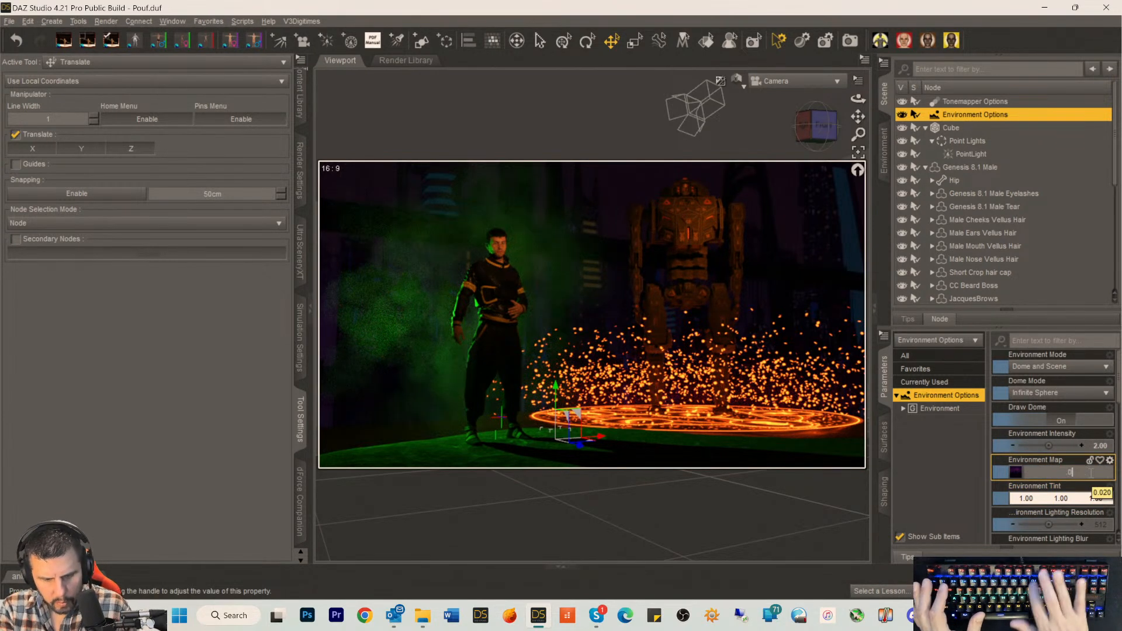
key("Return")
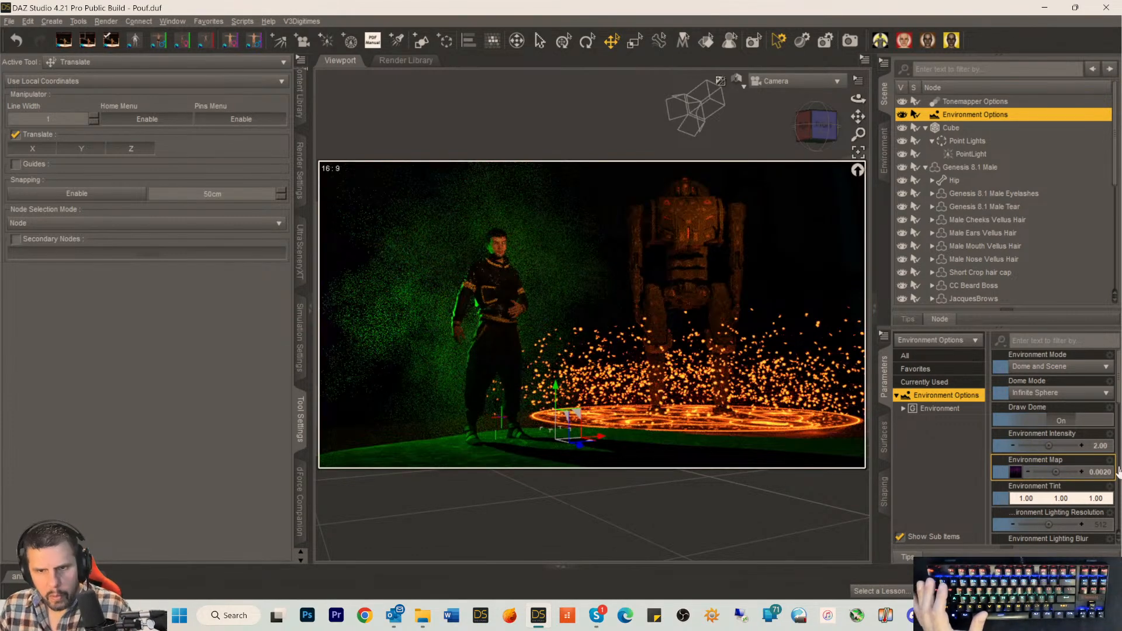
Set the Environment Map value to 0.009.
left_click(1099, 473)
left_click(1073, 472)
key("BackSpace")
type("9")
key("Return")
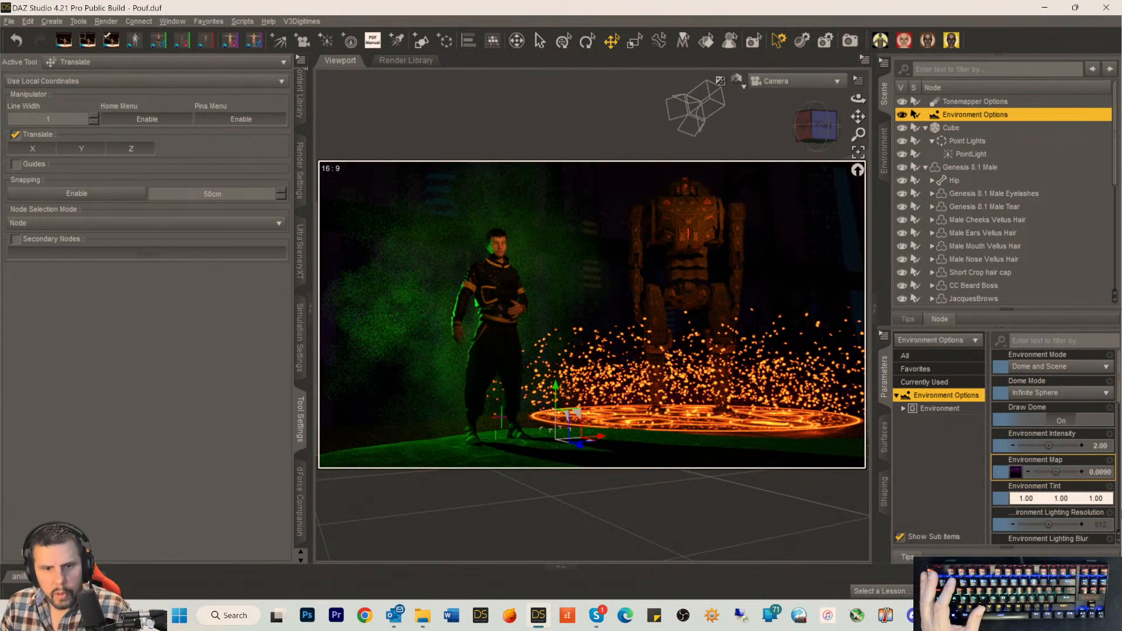
Open the image browser for Environment Map and look through the HDRI JPG NEW folder for a replacement background.
scroll(1106, 536, "down", 1)
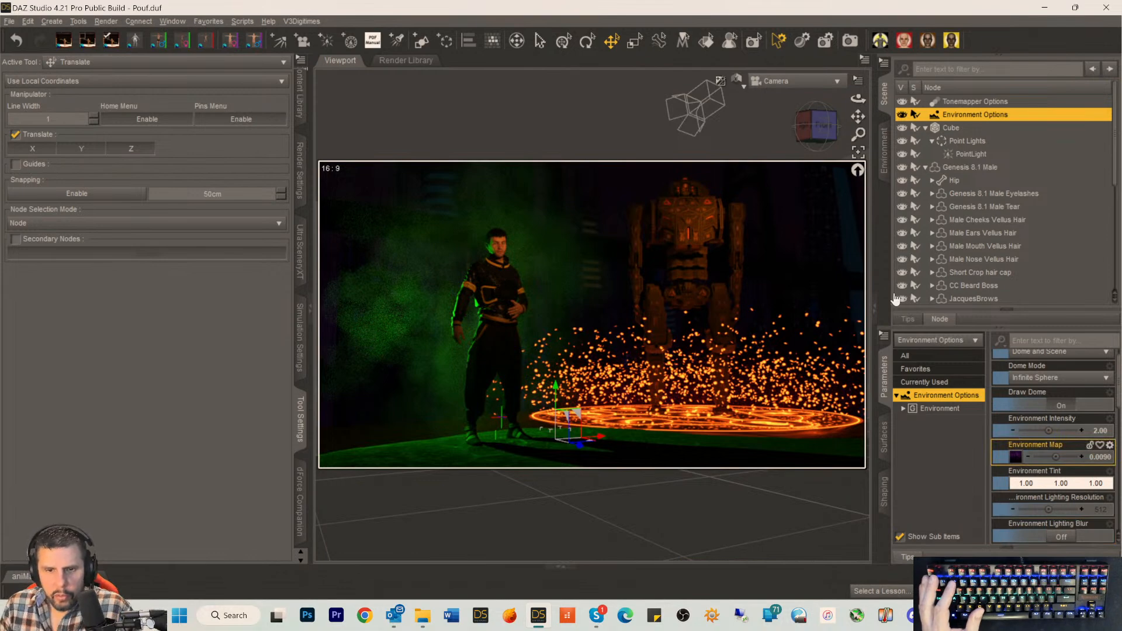
left_click(1015, 457)
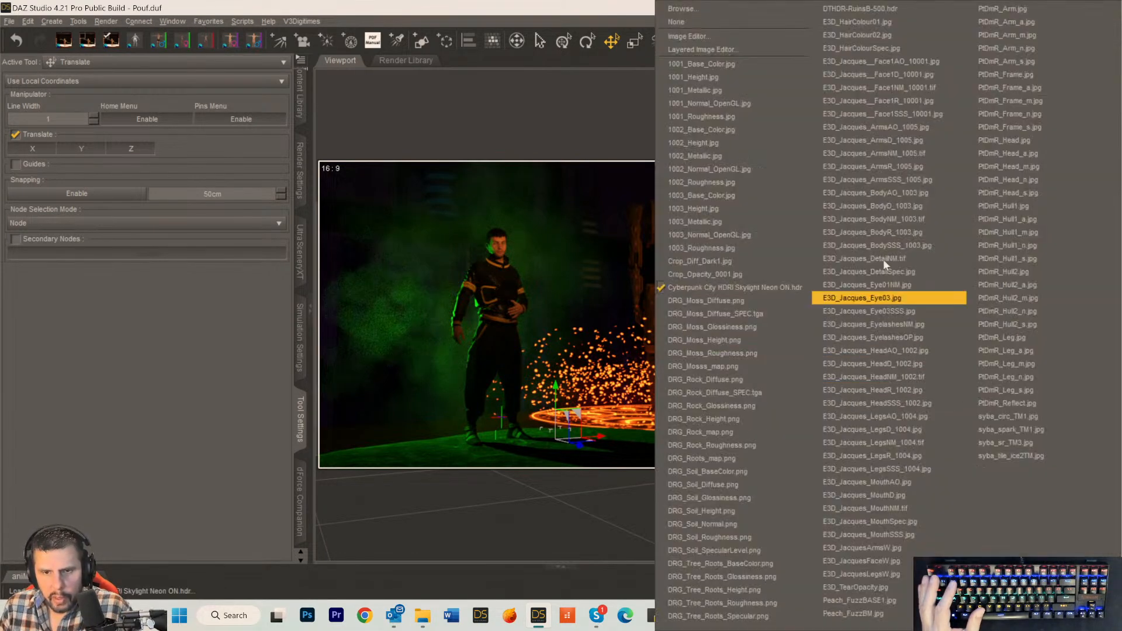
left_click(689, 10)
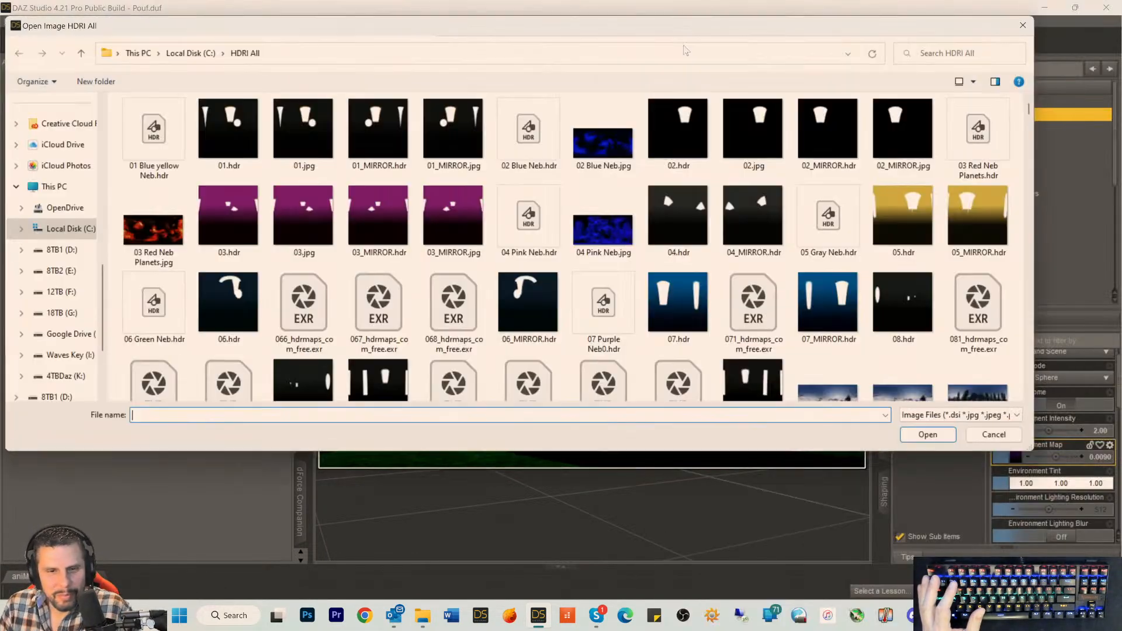
left_click(225, 134)
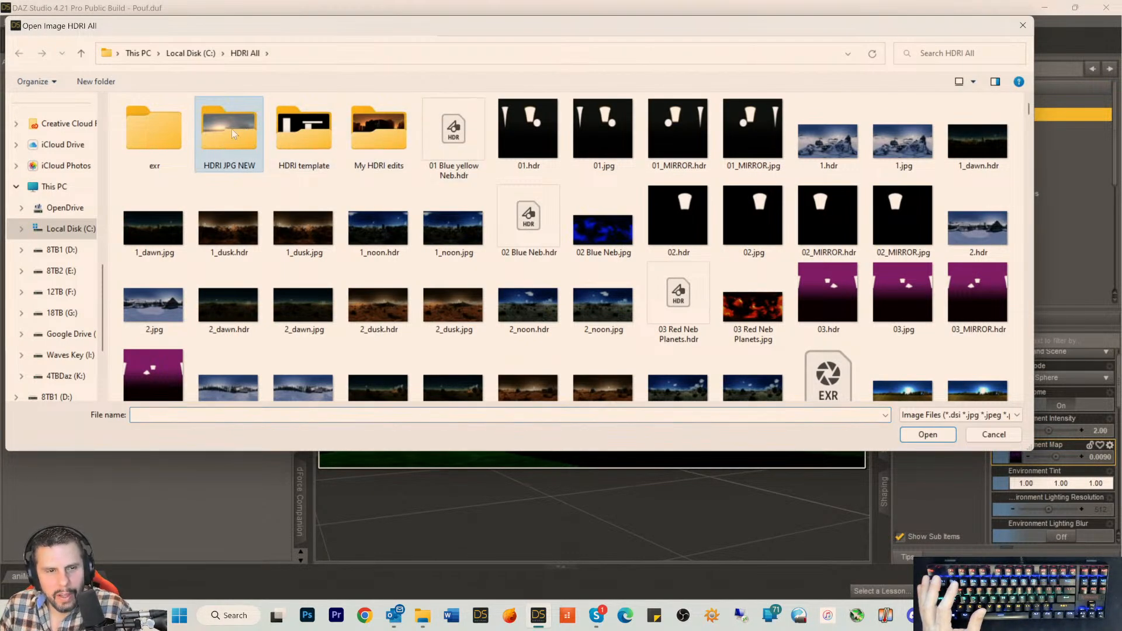
double_click(231, 131)
scroll(642, 216, "down", 5)
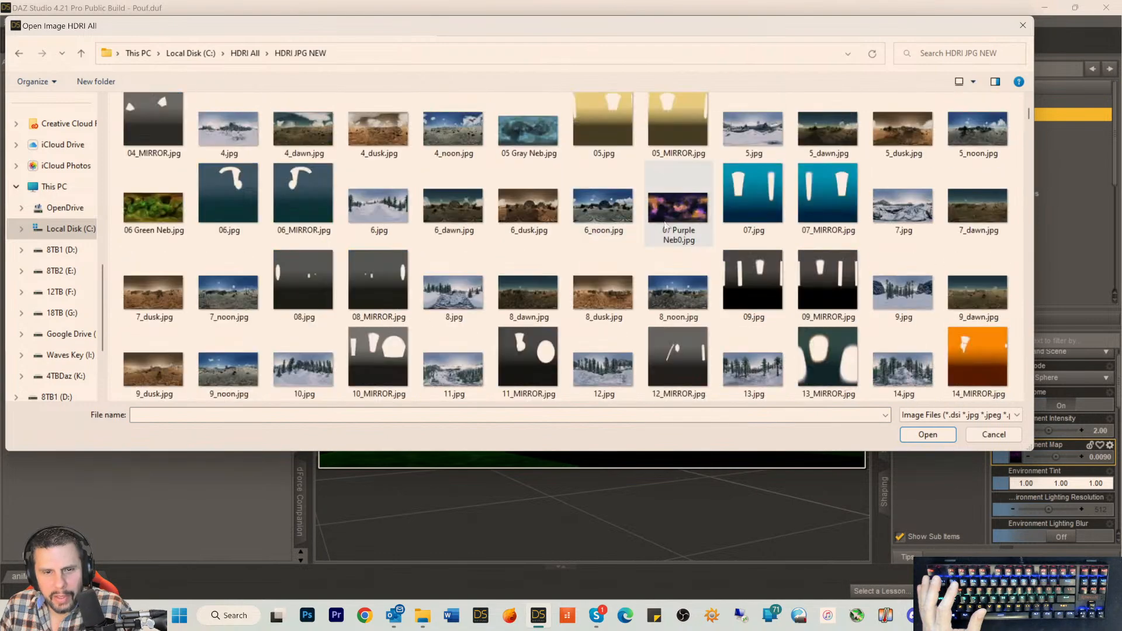
scroll(667, 229, "up", 8)
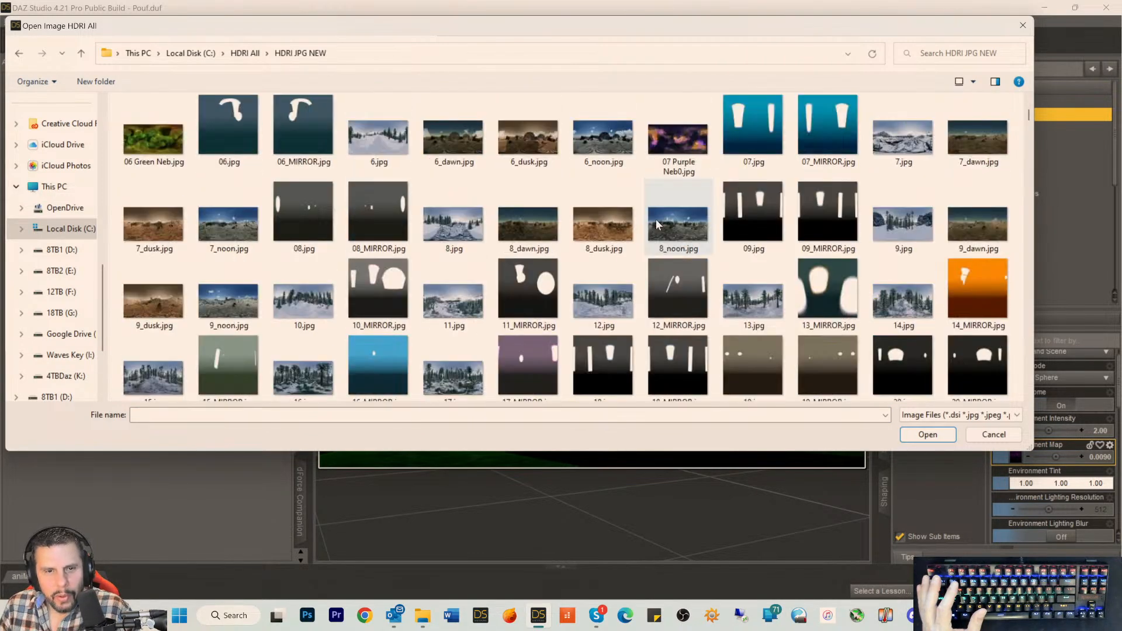
Copy the name of 03 Red Neb Planets_1.jpg and search HDRI All for it.
left_click(454, 143)
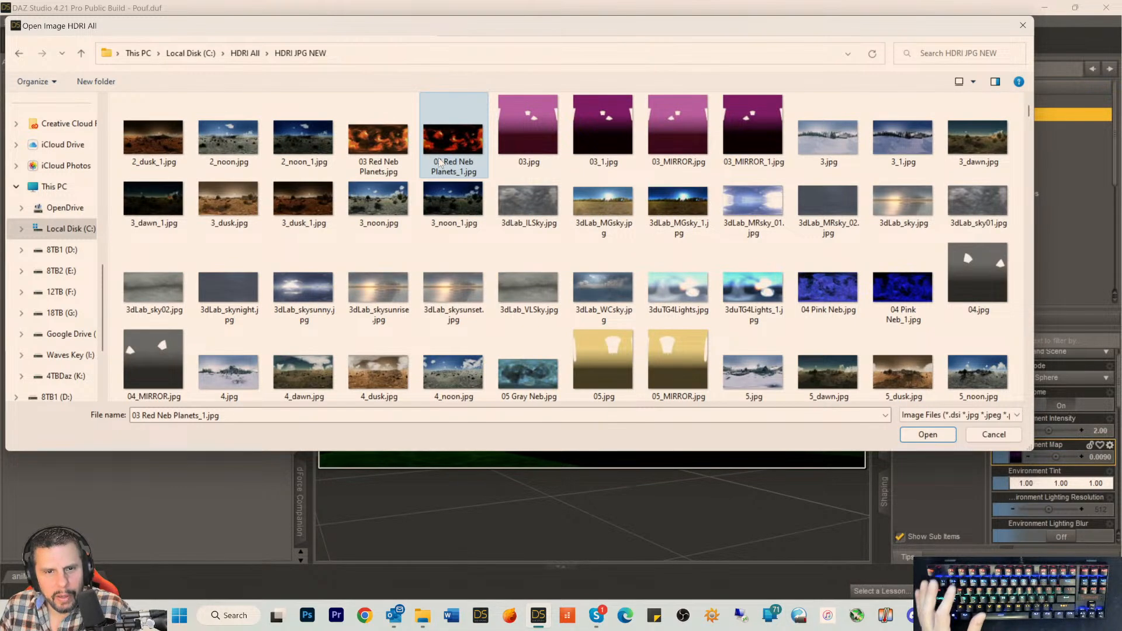
key("F2")
key("ctrl+c")
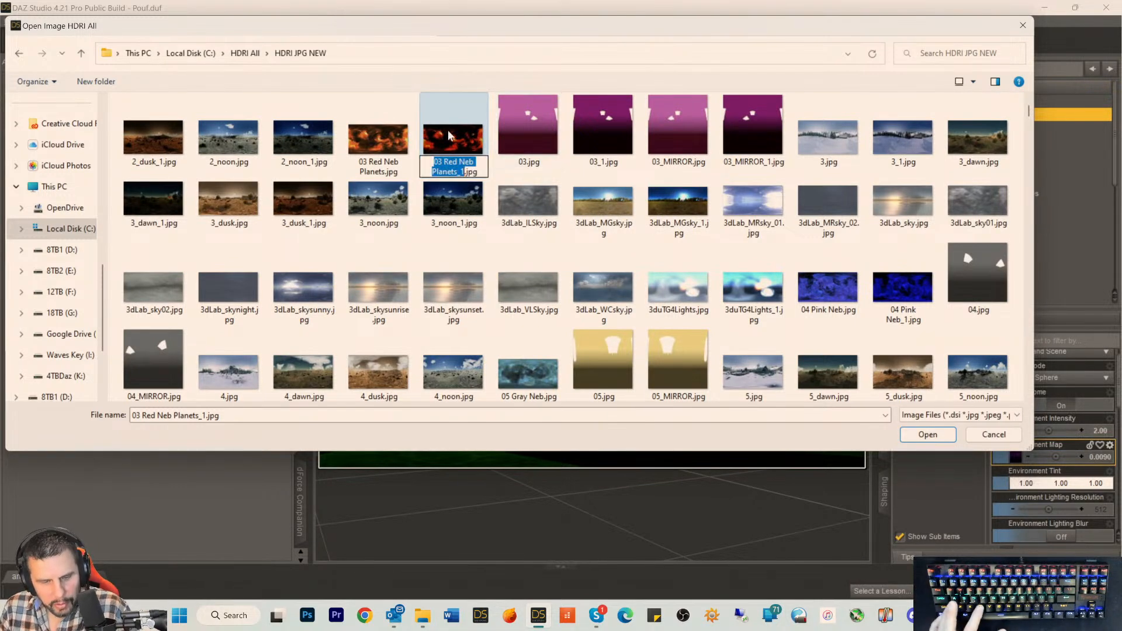
left_click(244, 53)
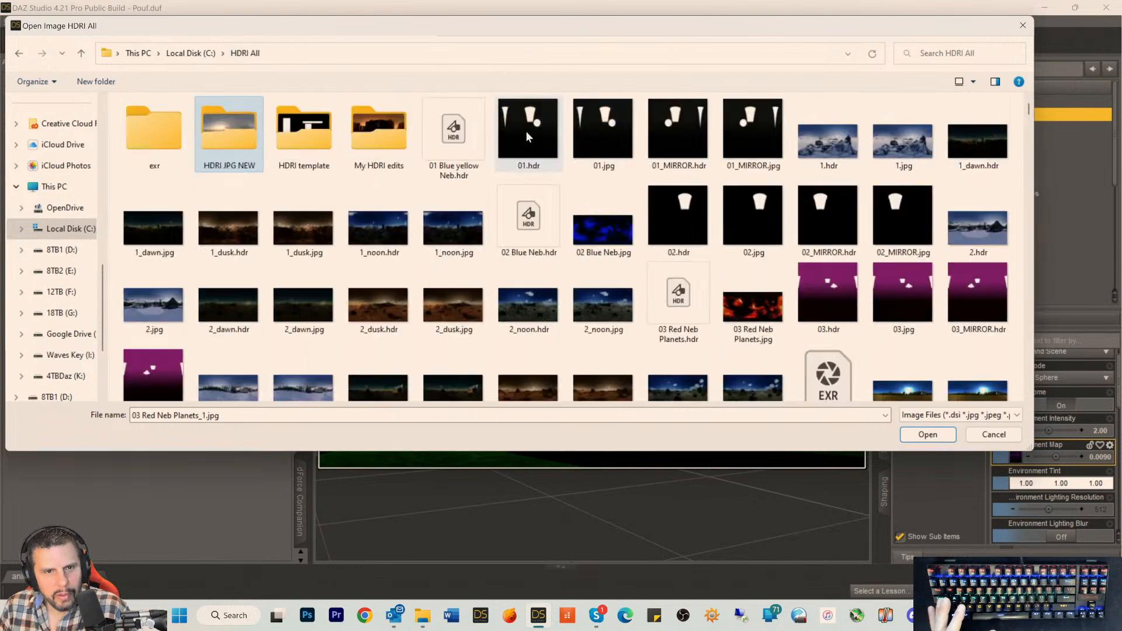
left_click(926, 53)
key("ctrl+v")
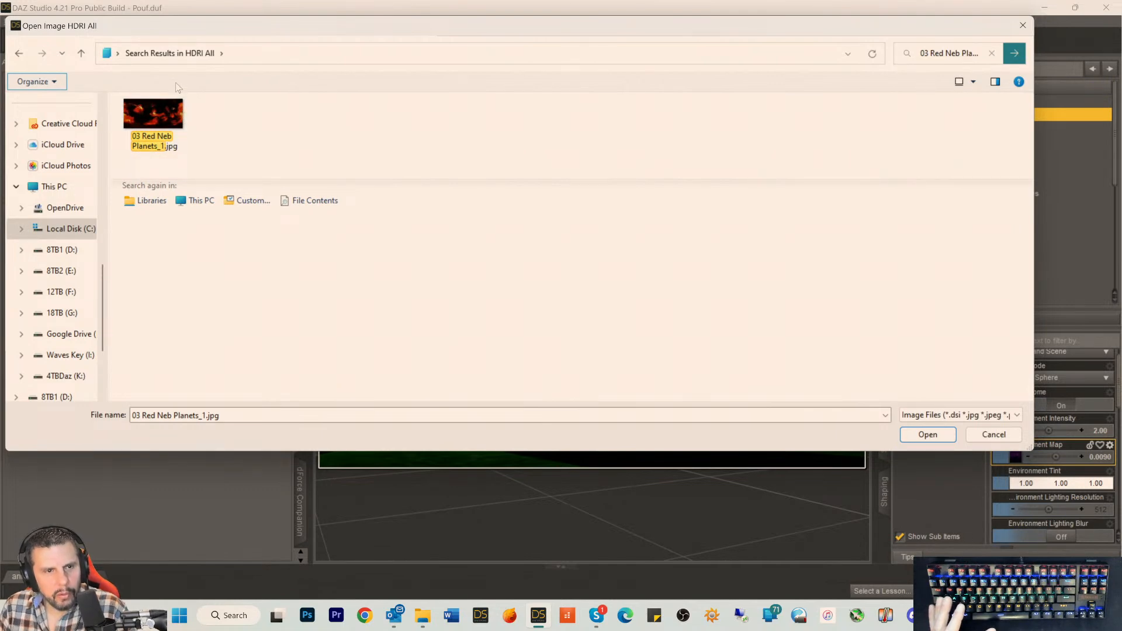
Search HDRI All for Neb and load 03 Red Neb Planets.hdr as Environment Map.
left_click(19, 54)
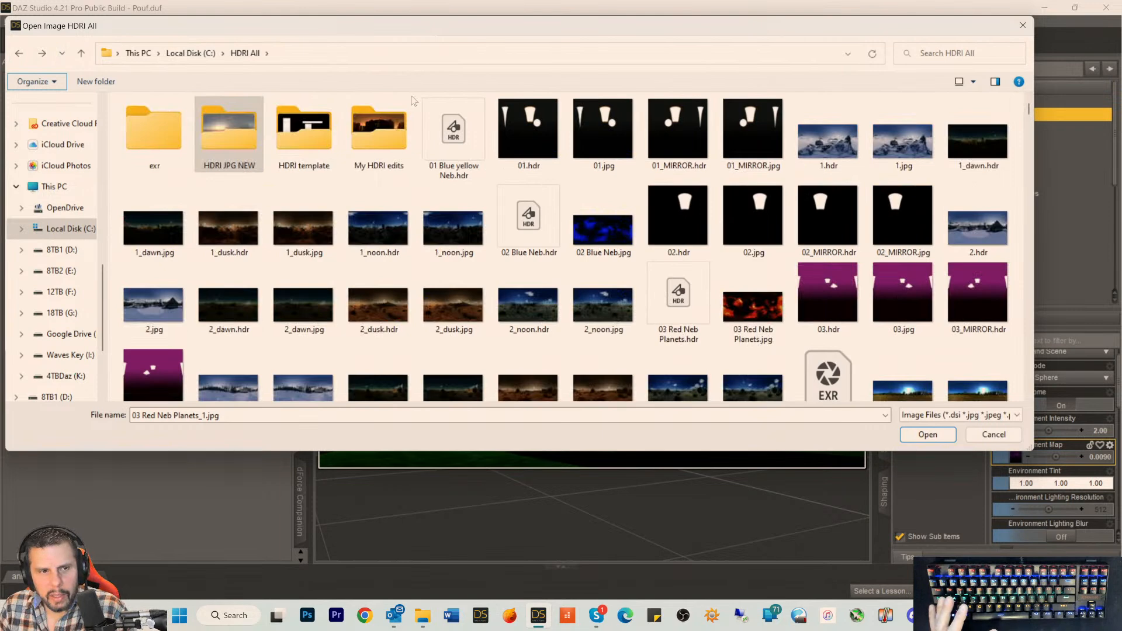
left_click(925, 48)
type("Neb")
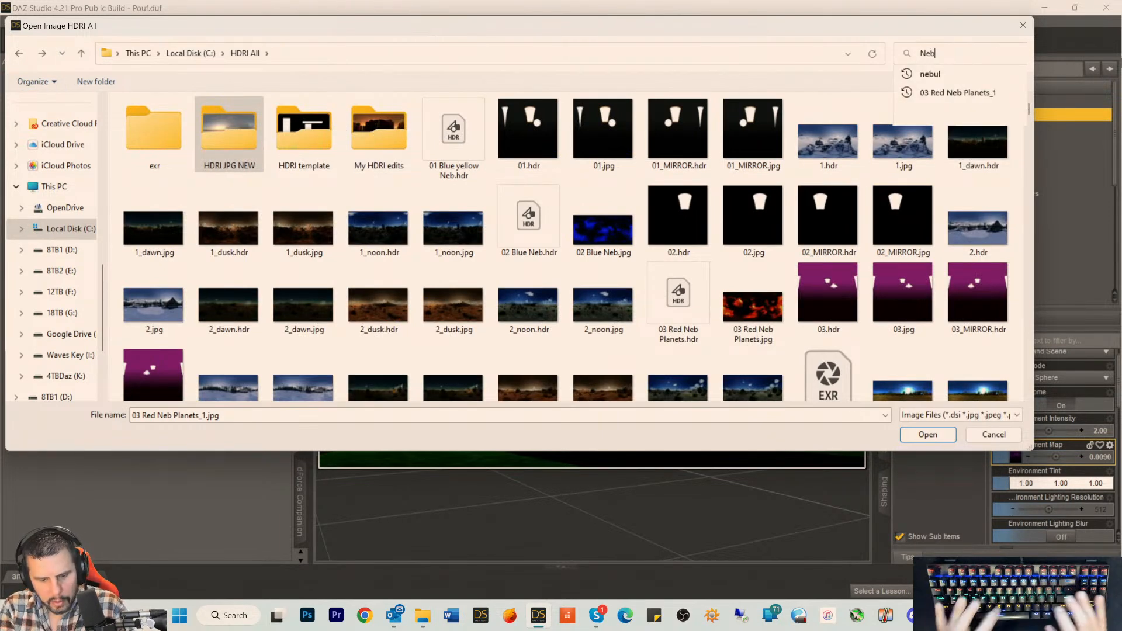
key("Return")
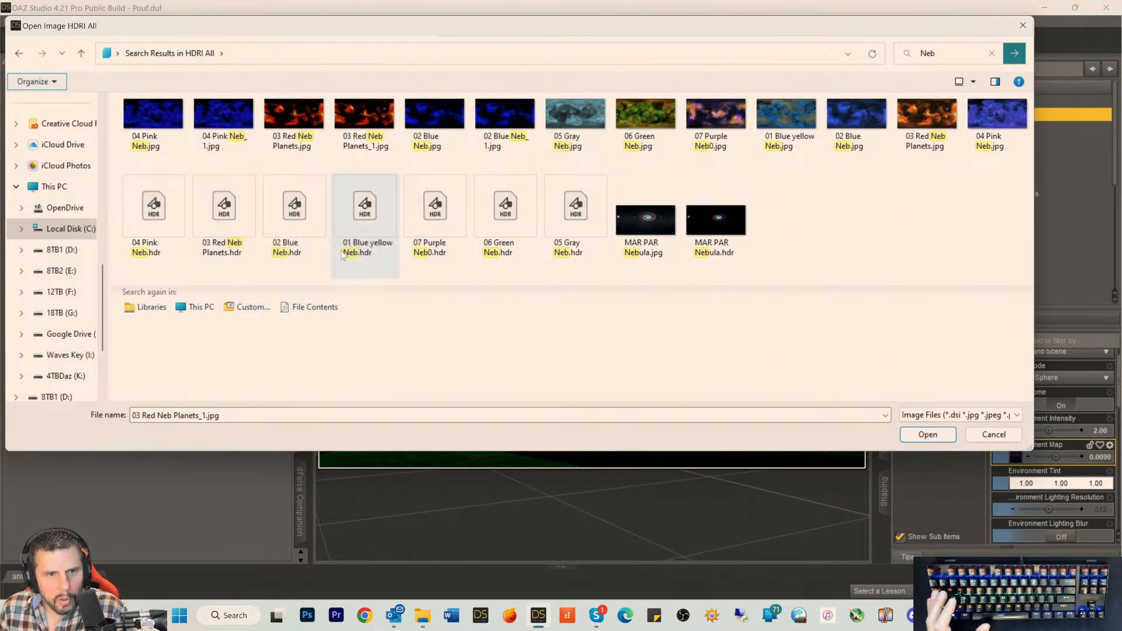
left_click(229, 227)
double_click(228, 216)
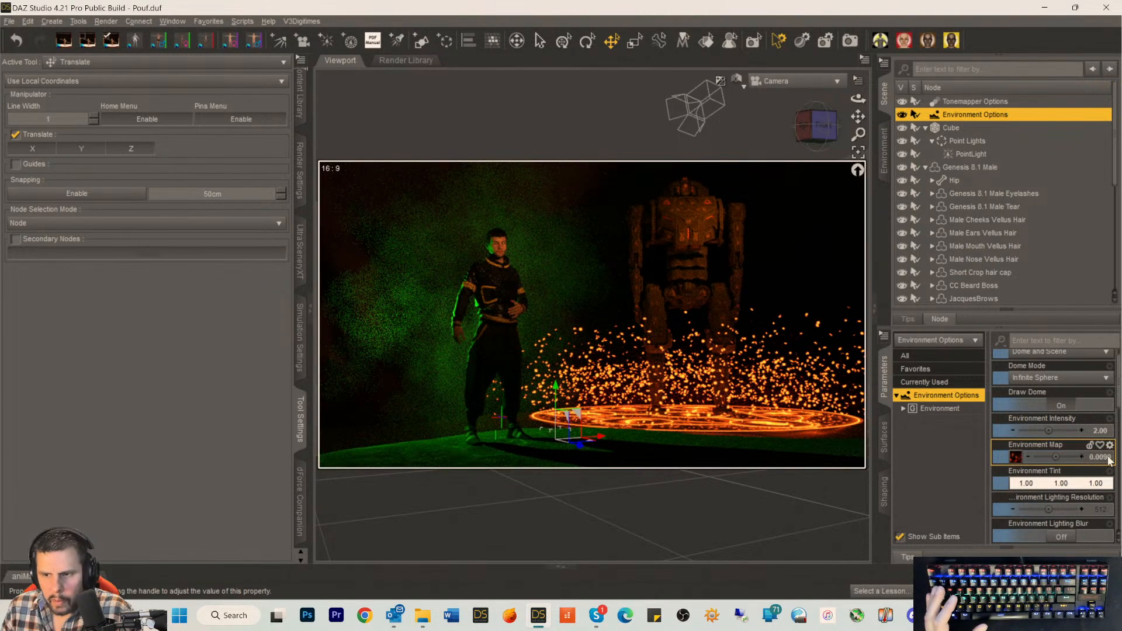
Brighten the nebula background by setting the Environment Map value to 0.090.
left_click(1107, 457)
left_click(1069, 457)
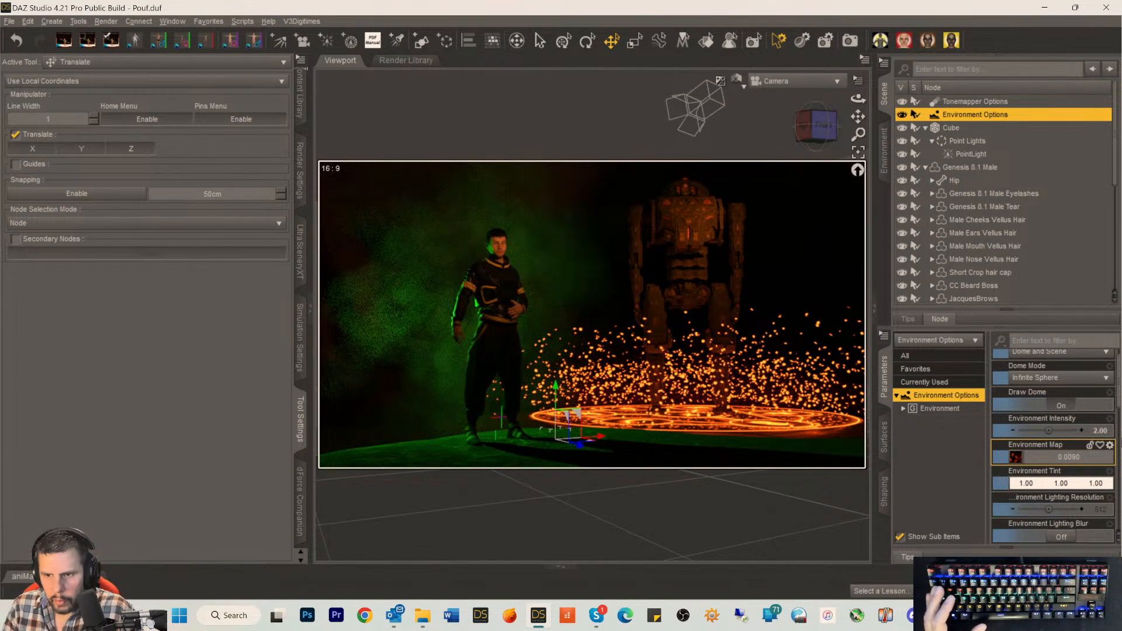
key("BackSpace")
key("Return")
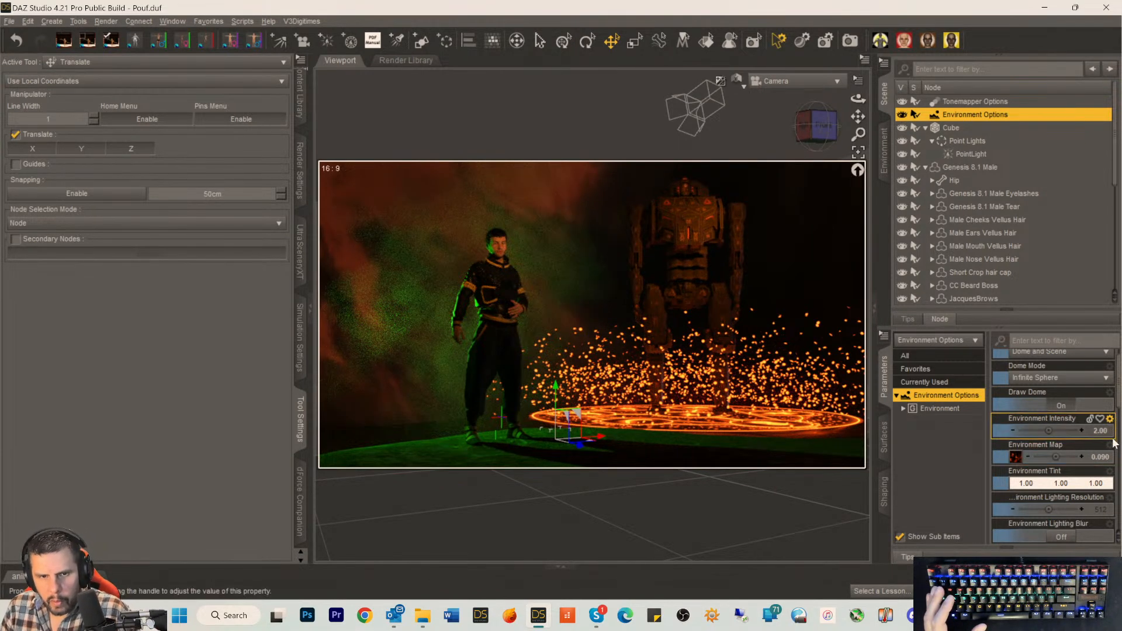
Rotate the environment dome, trying Dome Rotation values of 84, 204, 276 and 292, and leave it at 308.
scroll(1084, 488, "down", 5)
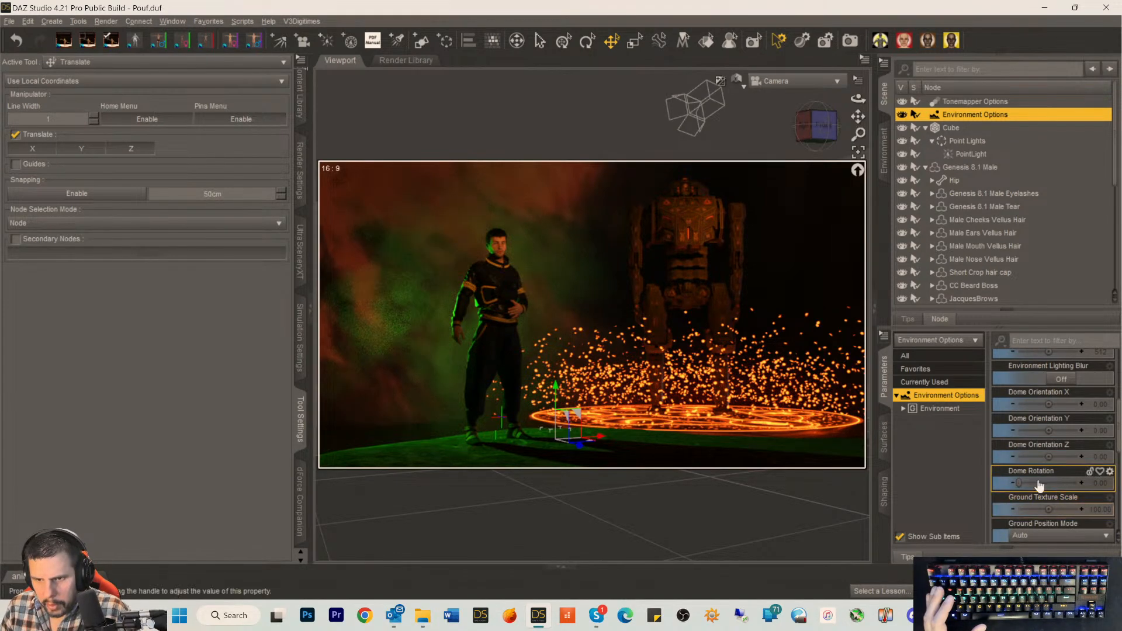
left_click_drag(1047, 485, 1031, 482)
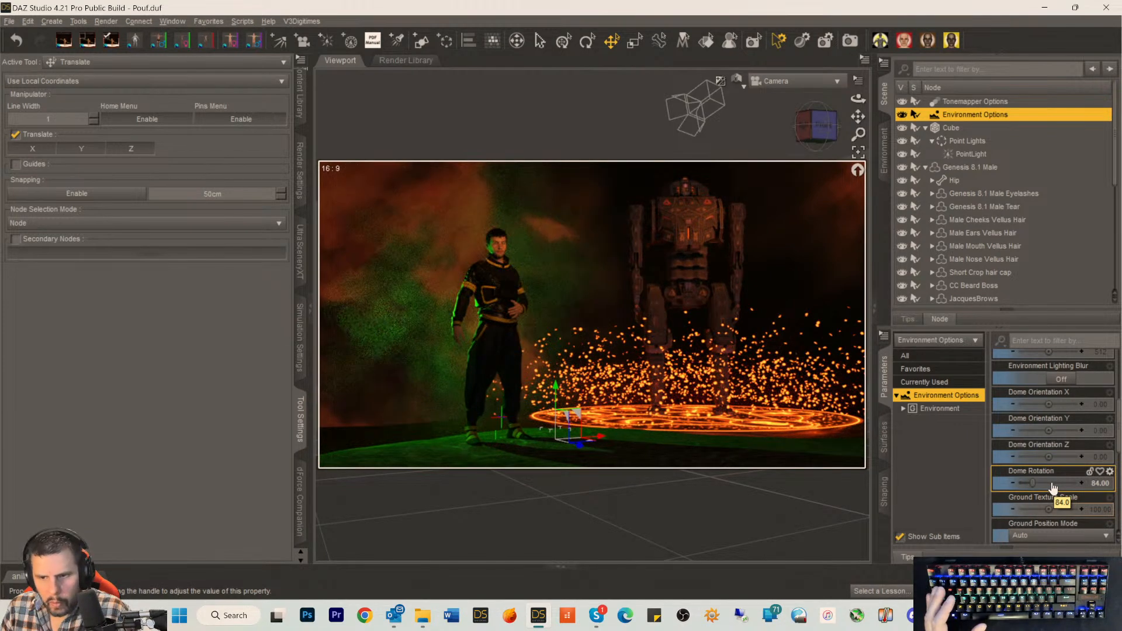
left_click(1051, 482)
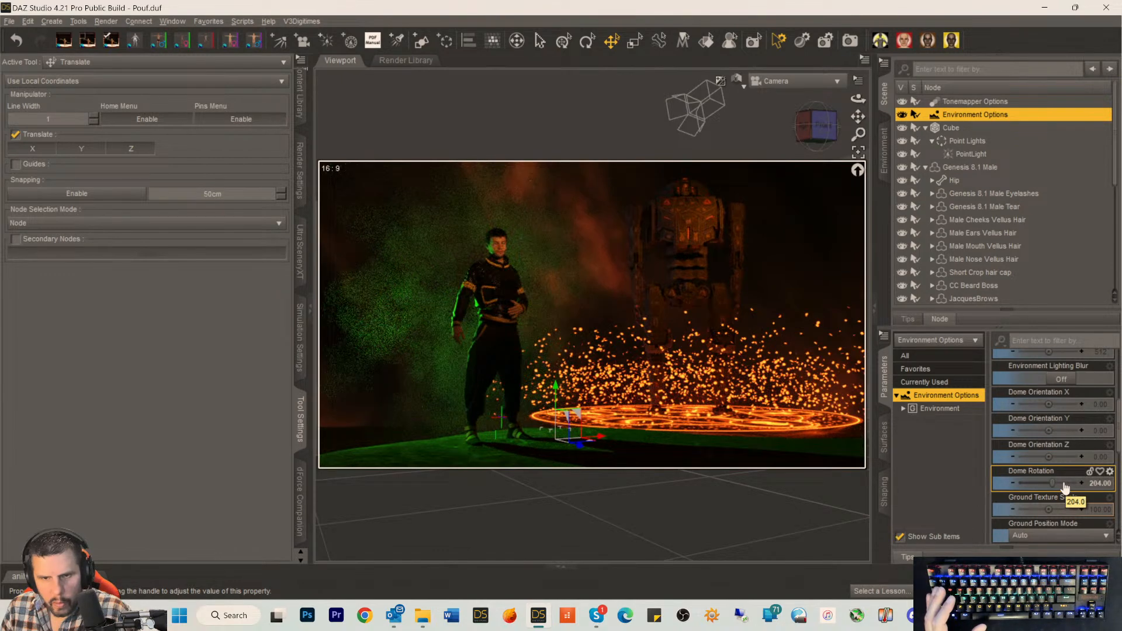
left_click(1063, 483)
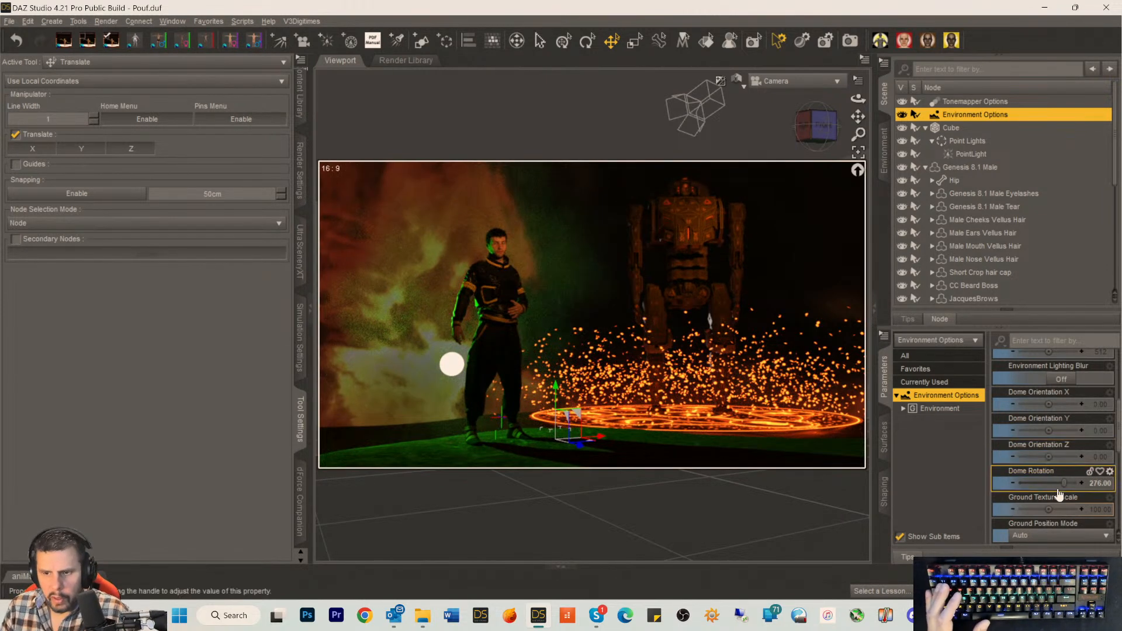
left_click_drag(1064, 483, 1065, 483)
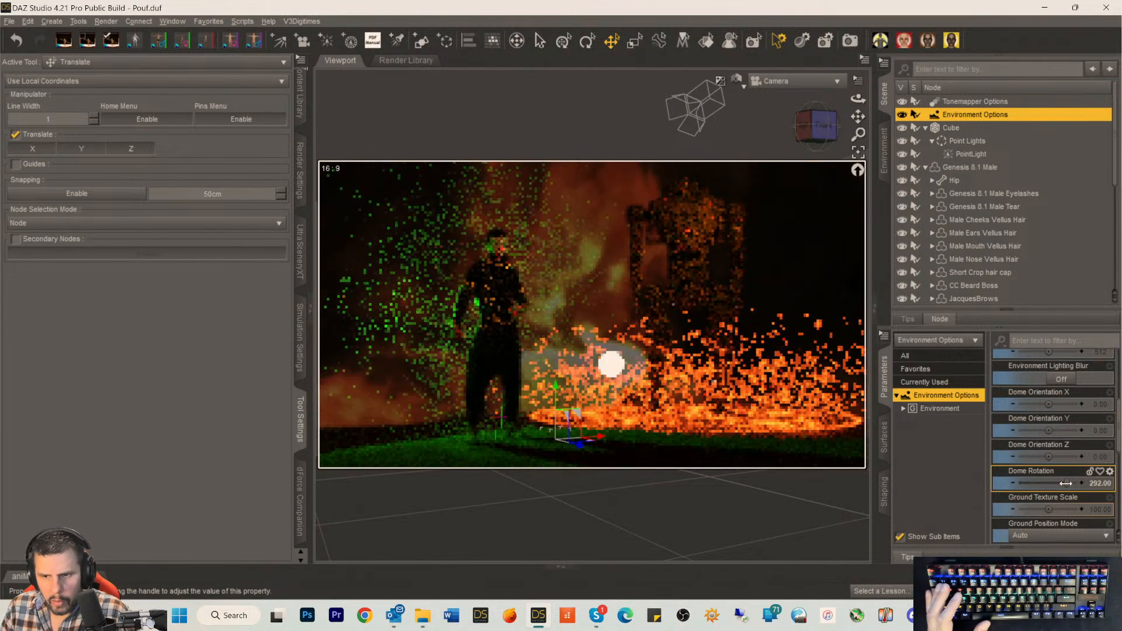
left_click_drag(1065, 483, 1066, 483)
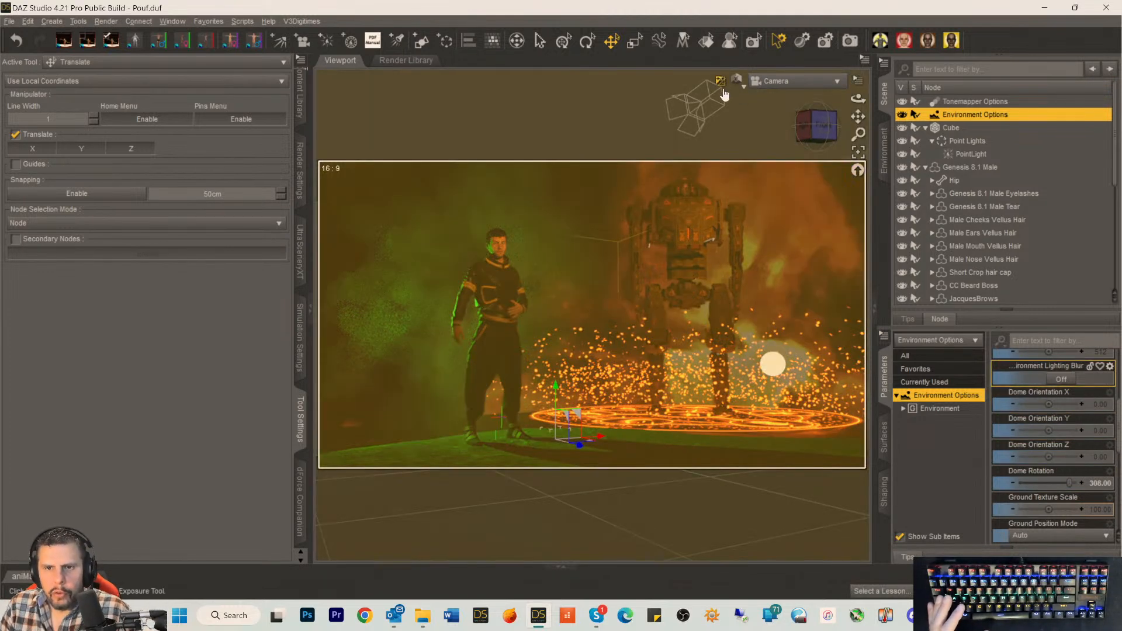
Preview in Filament (PBR), set Dome Orientation to X -2.47, Y -3.04 and Z 15.79, and return the viewport to NVIDIA Iray.
left_click(736, 82)
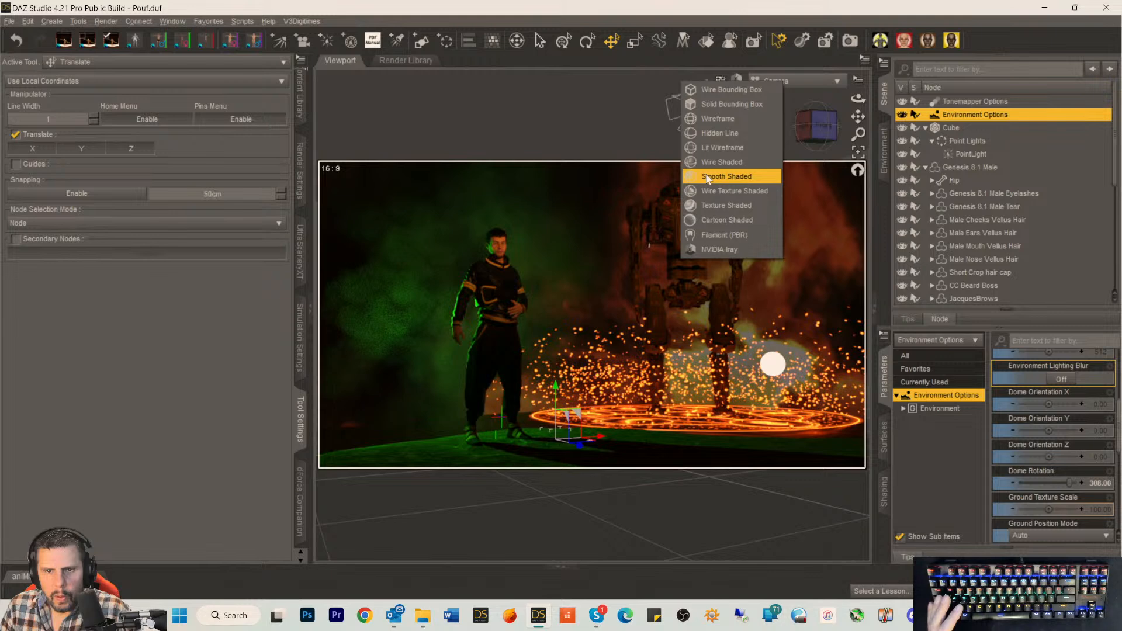
left_click(706, 231)
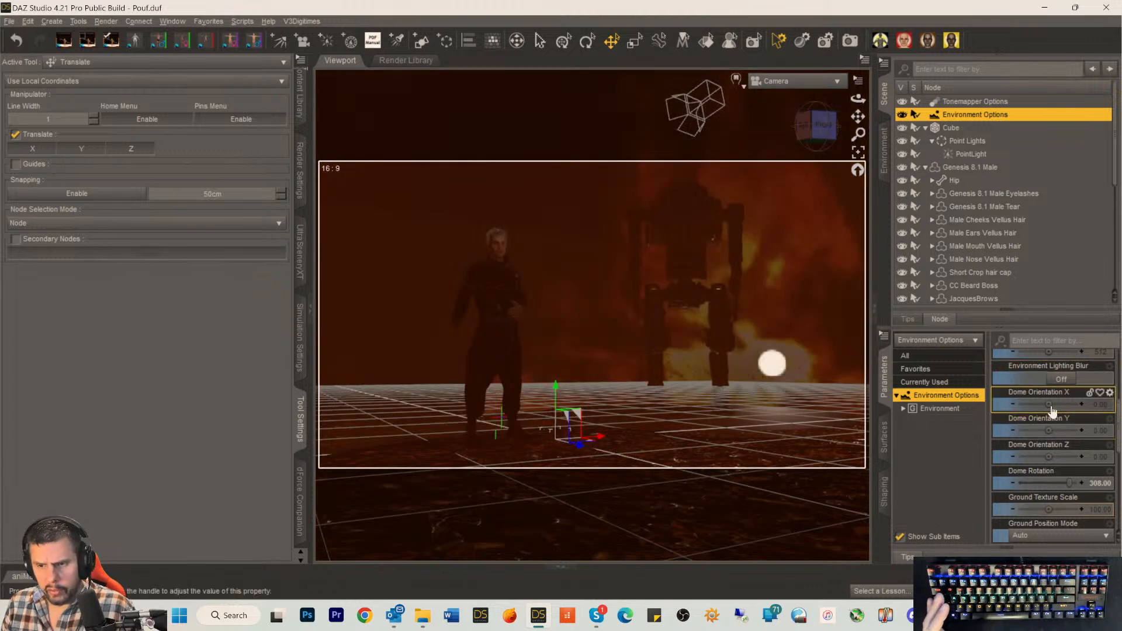
left_click_drag(1048, 403, 1064, 456)
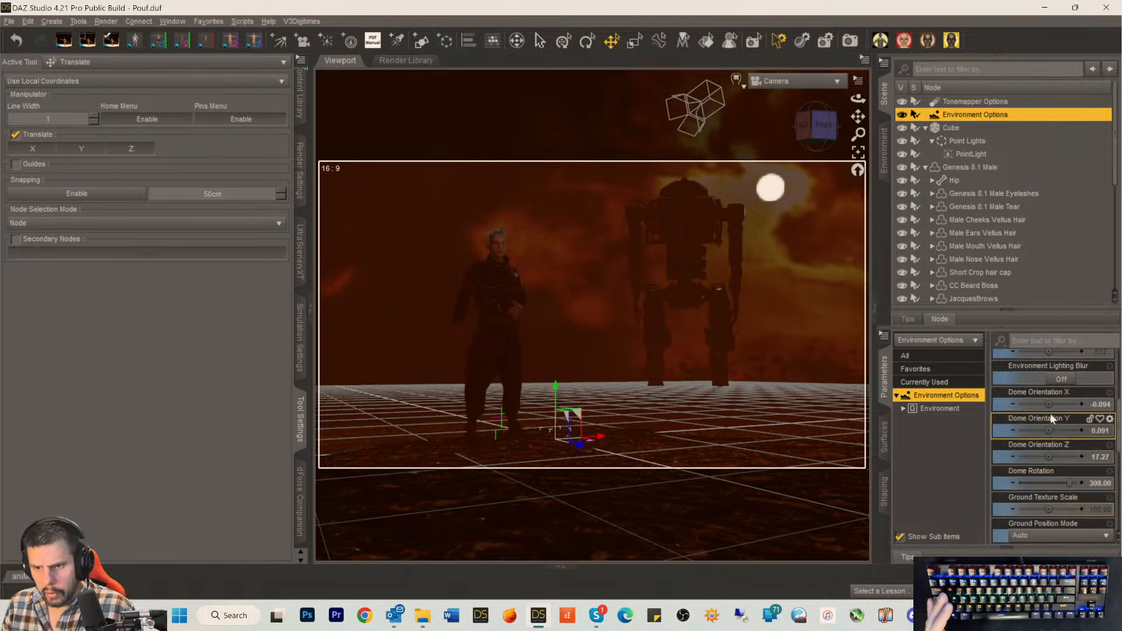
left_click_drag(1048, 404, 1036, 404)
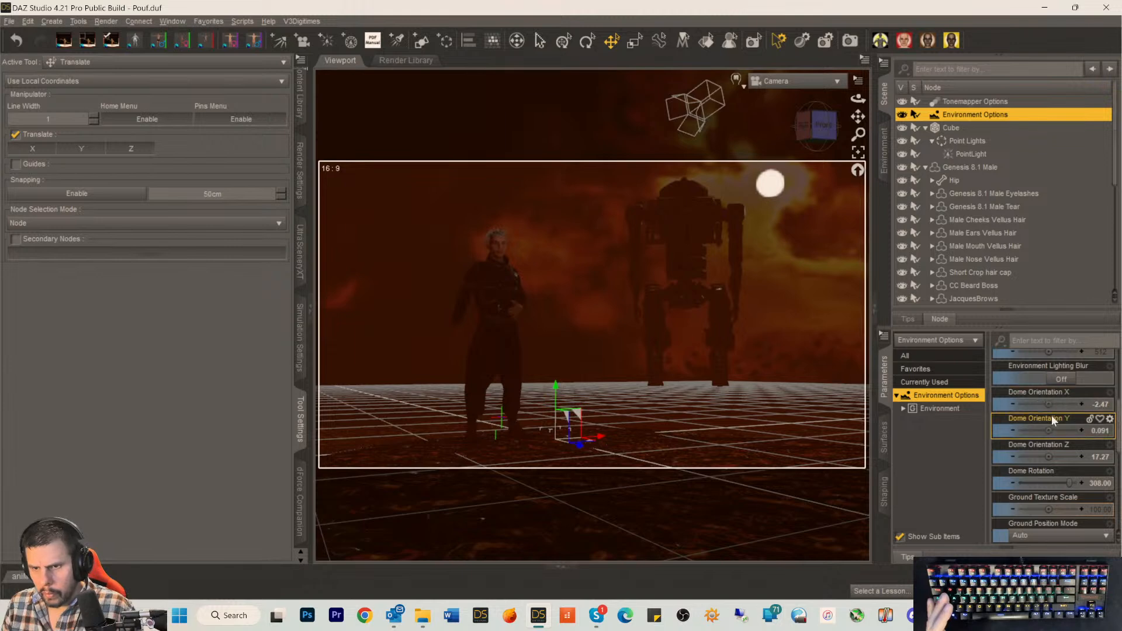
left_click_drag(1050, 430, 1037, 430)
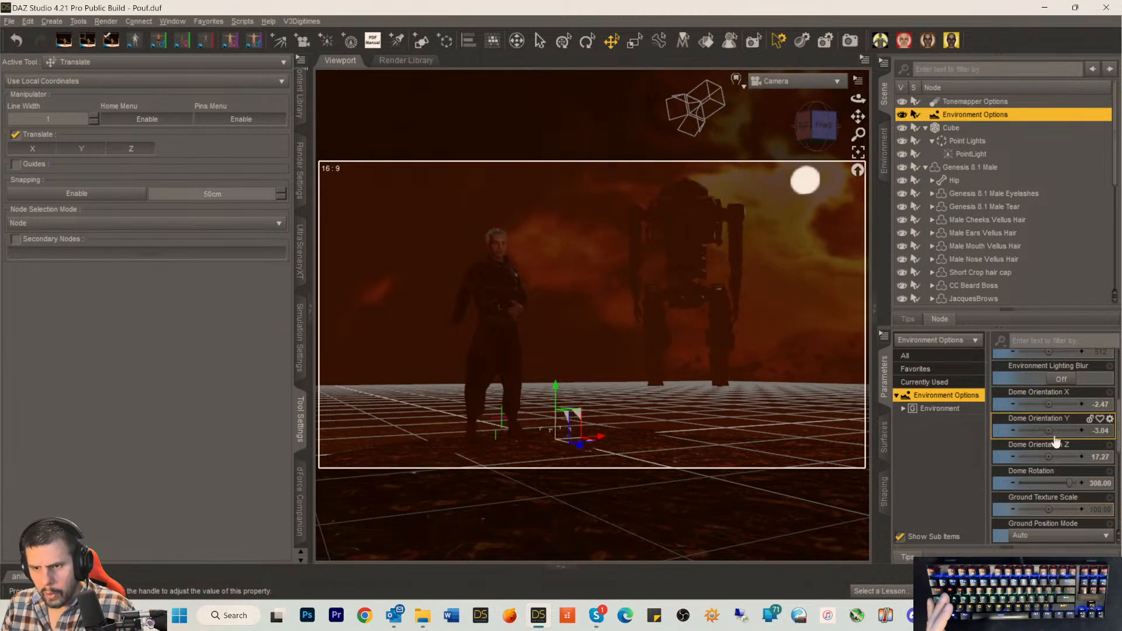
left_click_drag(1095, 455, 1094, 454)
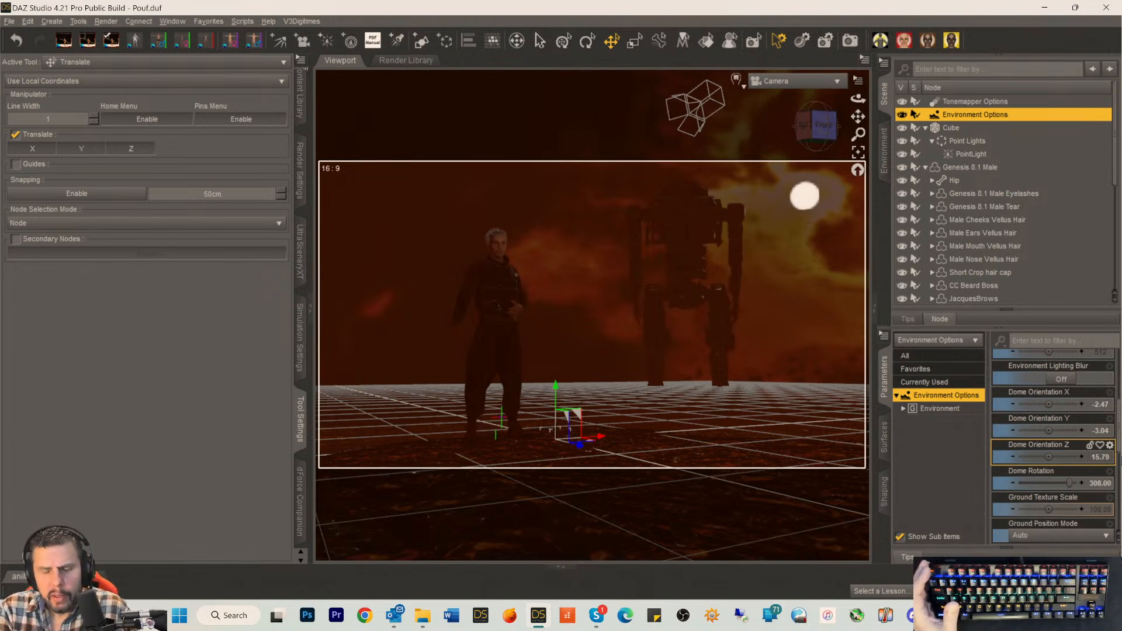
key("ctrl+0")
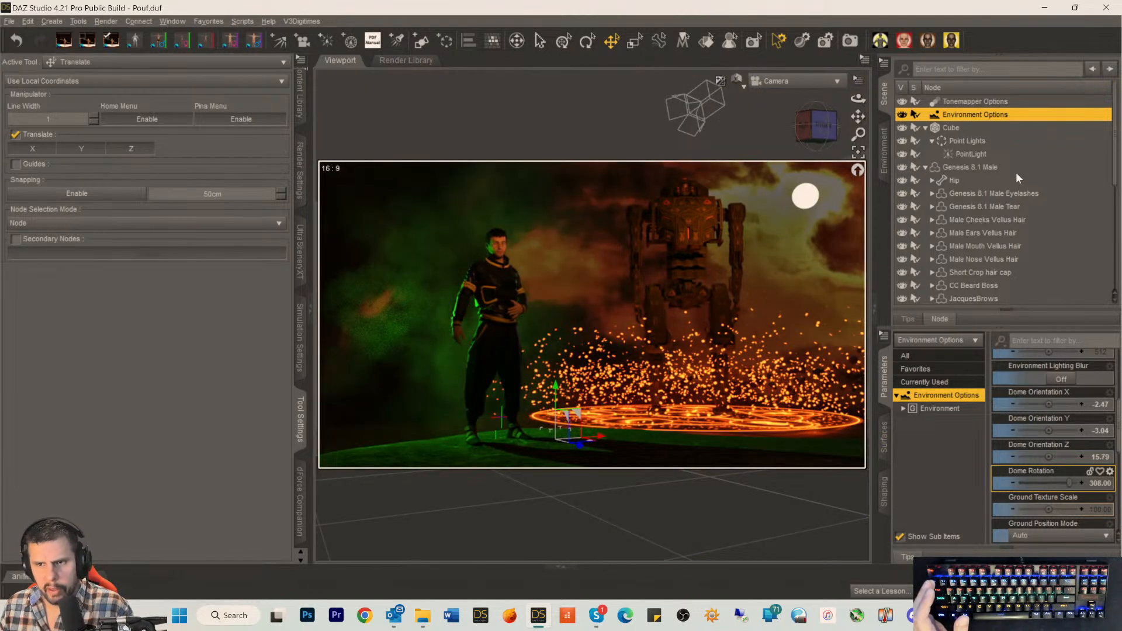
Change the PointLight's color to pure red (255, 0, 0).
left_click(964, 154)
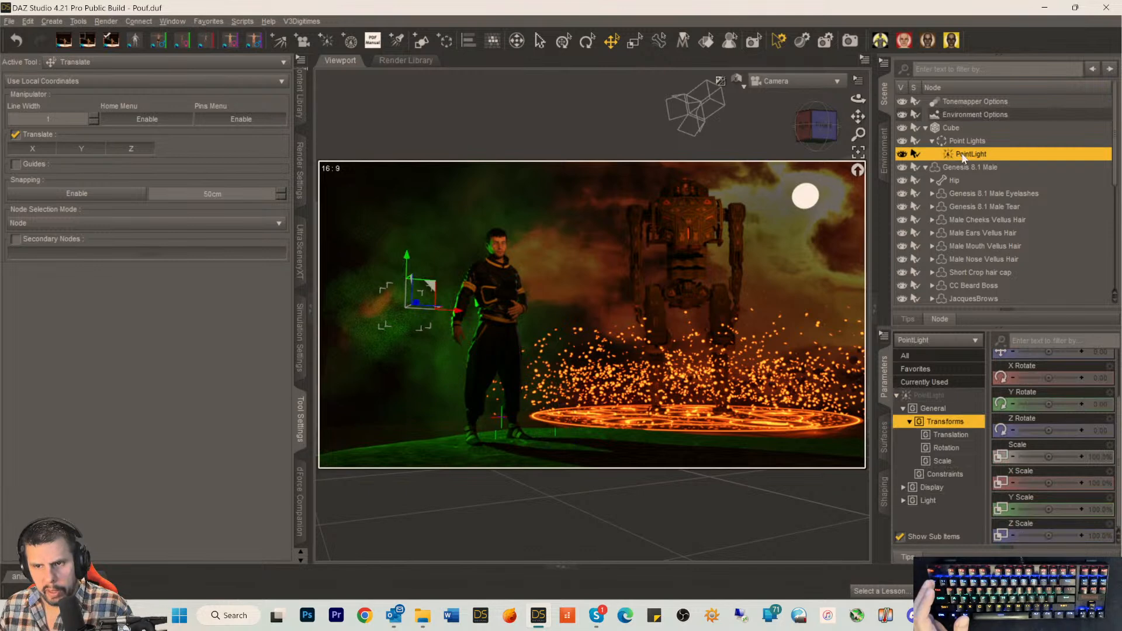
left_click(929, 396)
scroll(1046, 410, "down", 5)
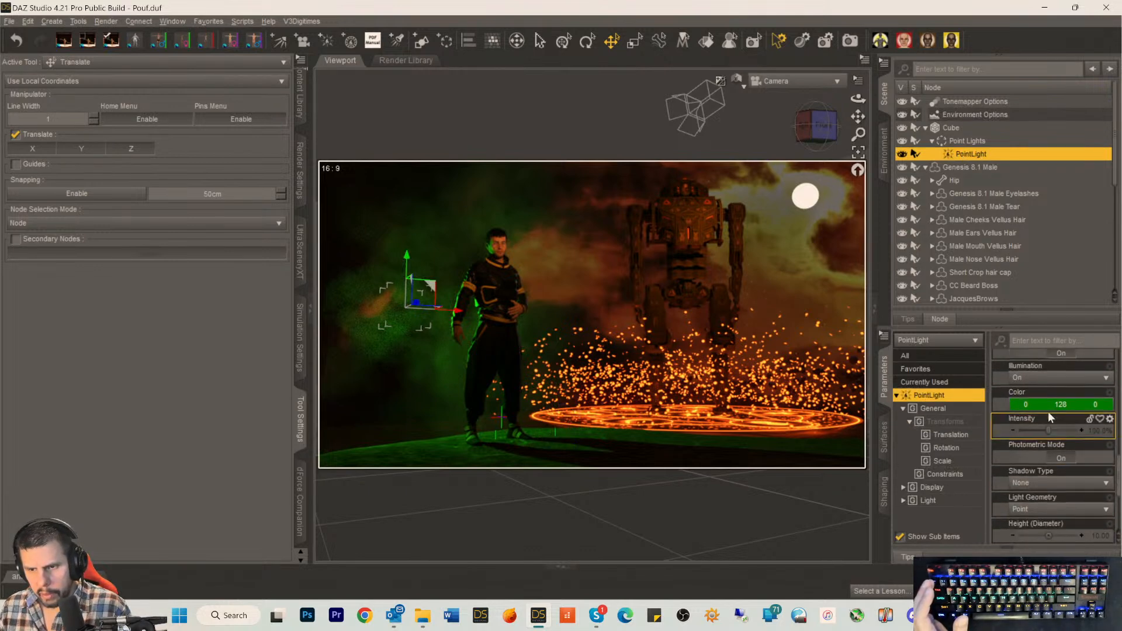
left_click(1015, 405)
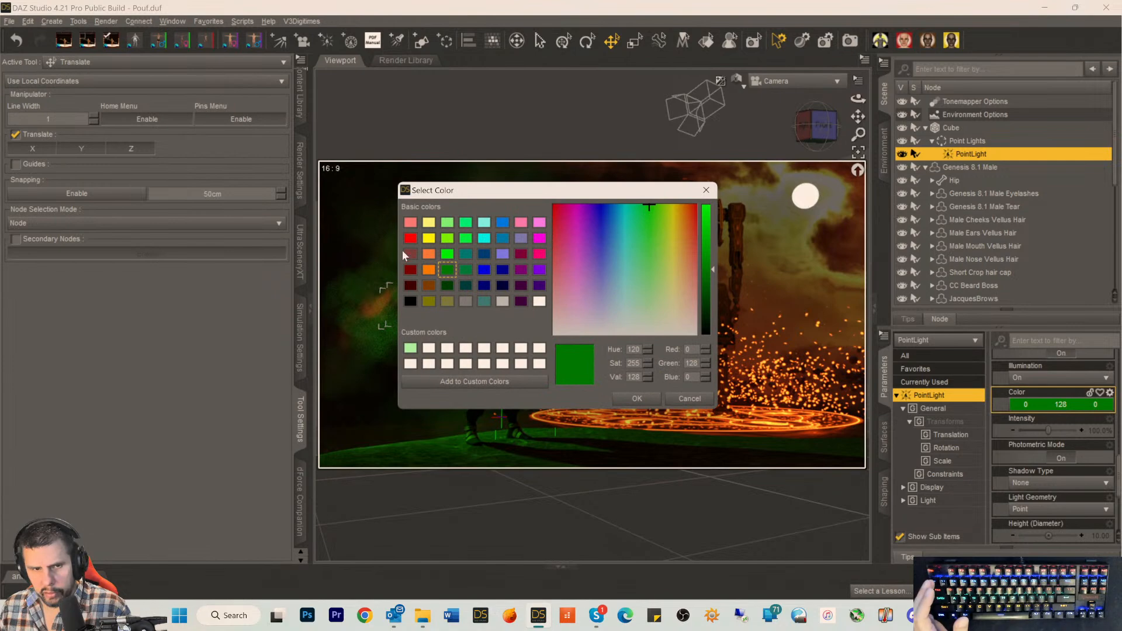
left_click(410, 237)
left_click(637, 399)
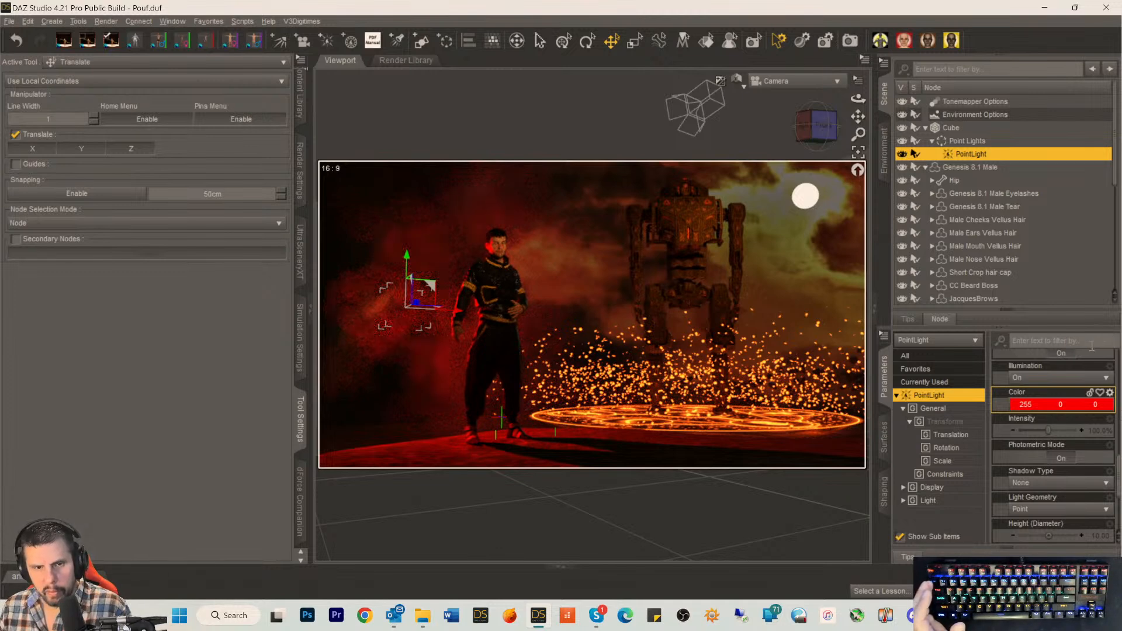
scroll(1077, 353, "up", 1)
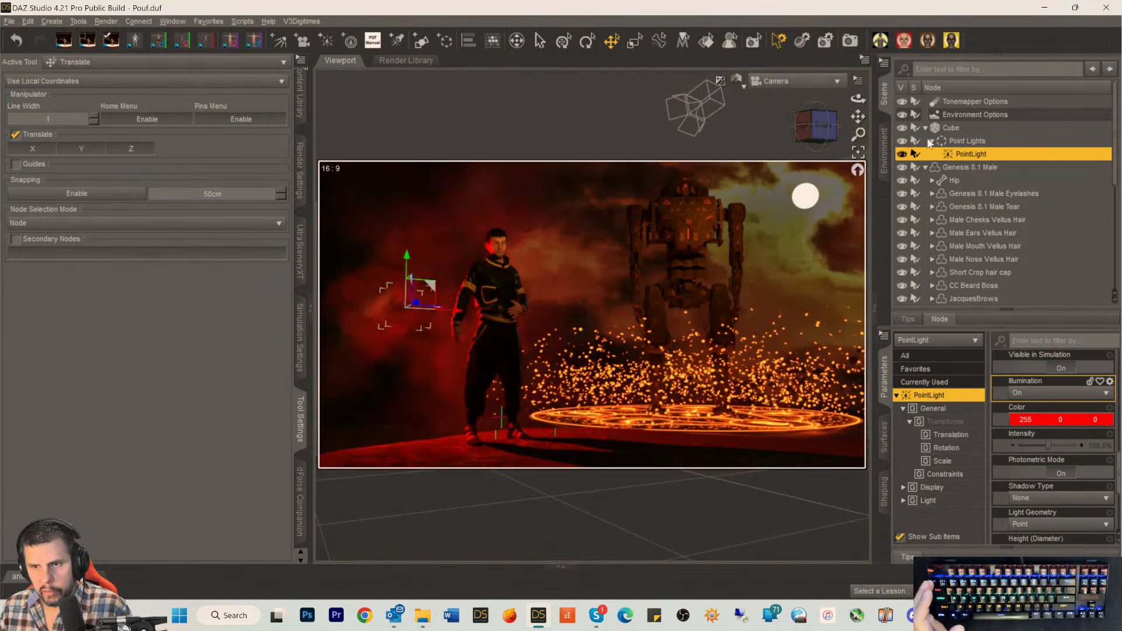
Move the Cube along its X axis, away from the robot and toward the character's side of the scene.
left_click(411, 376)
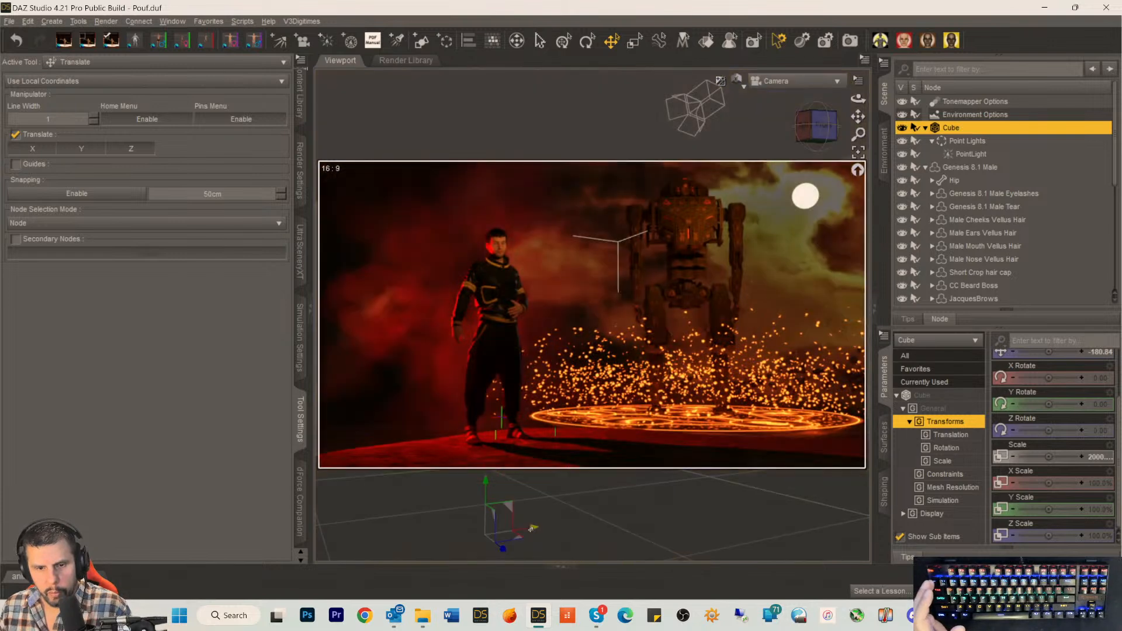
left_click_drag(530, 525, 491, 533)
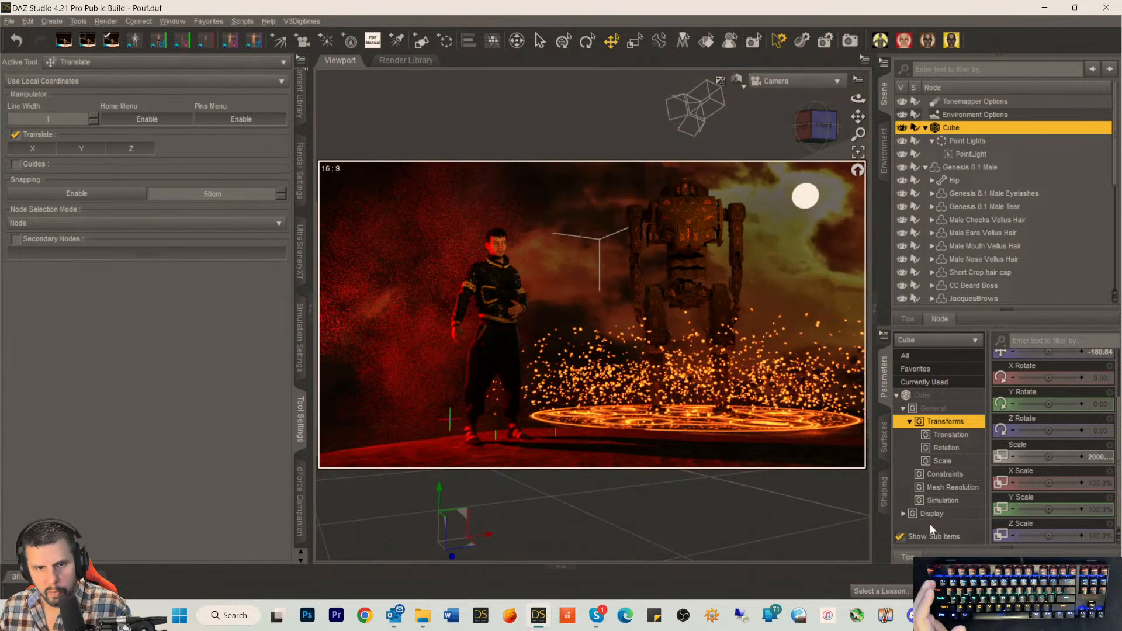
left_click(956, 534)
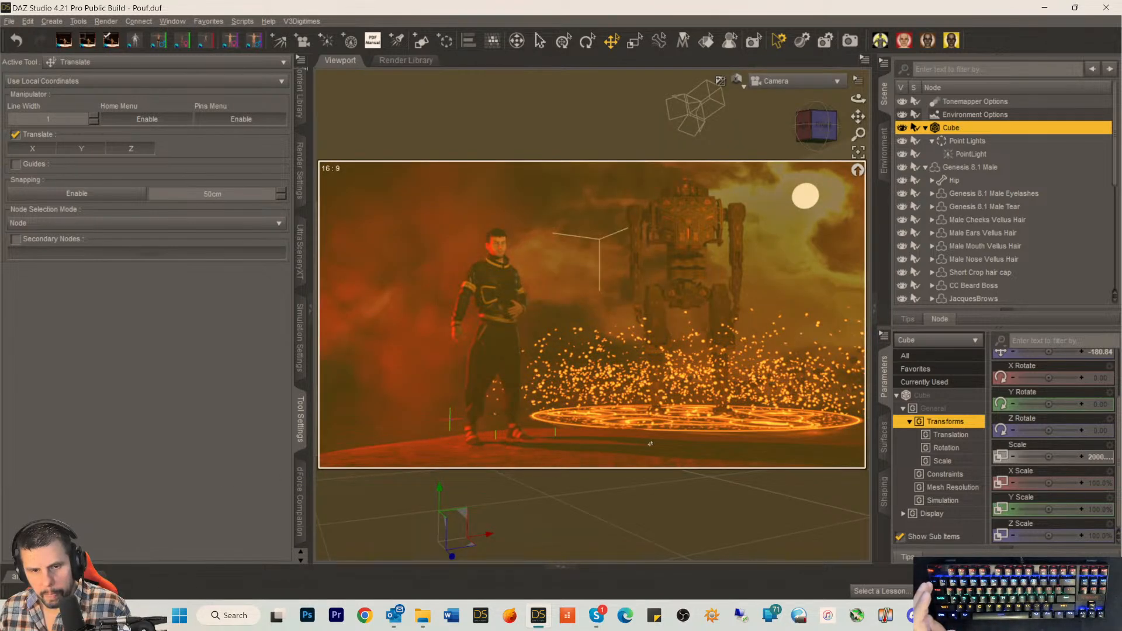
Create a new spotlight with the label SpotLight (3).
scroll(970, 239, "down", 5)
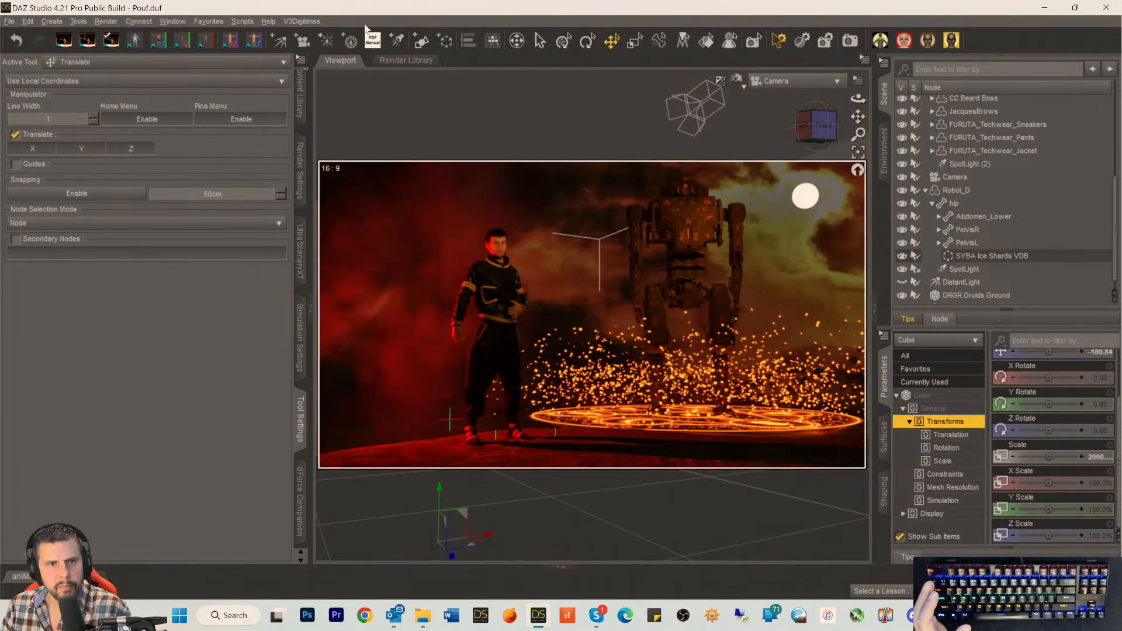
left_click(397, 41)
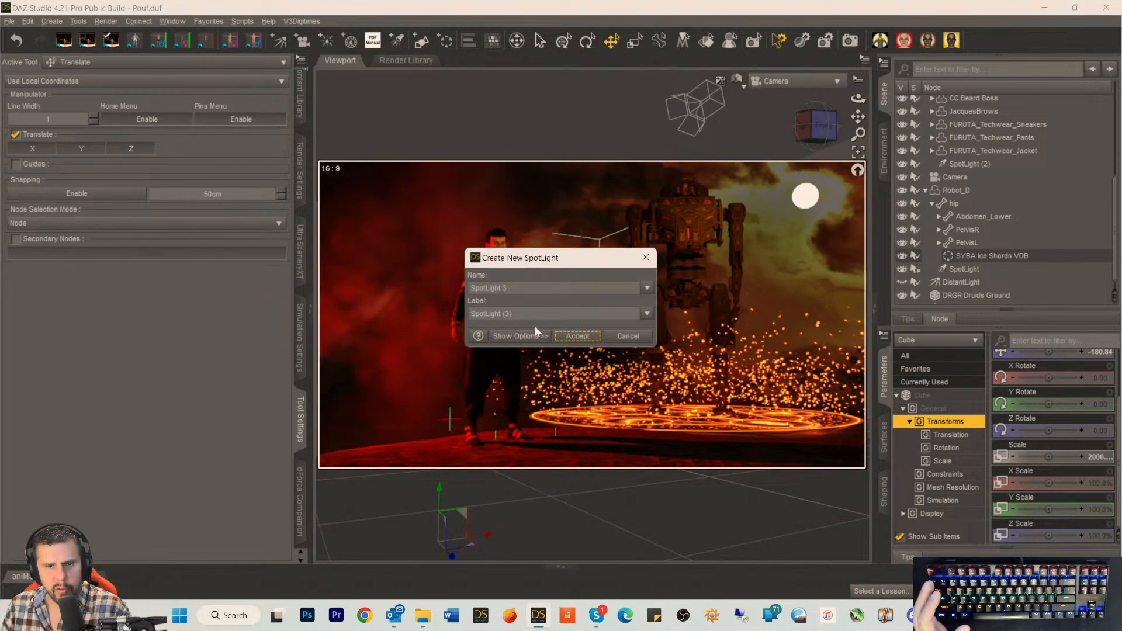
left_click(576, 335)
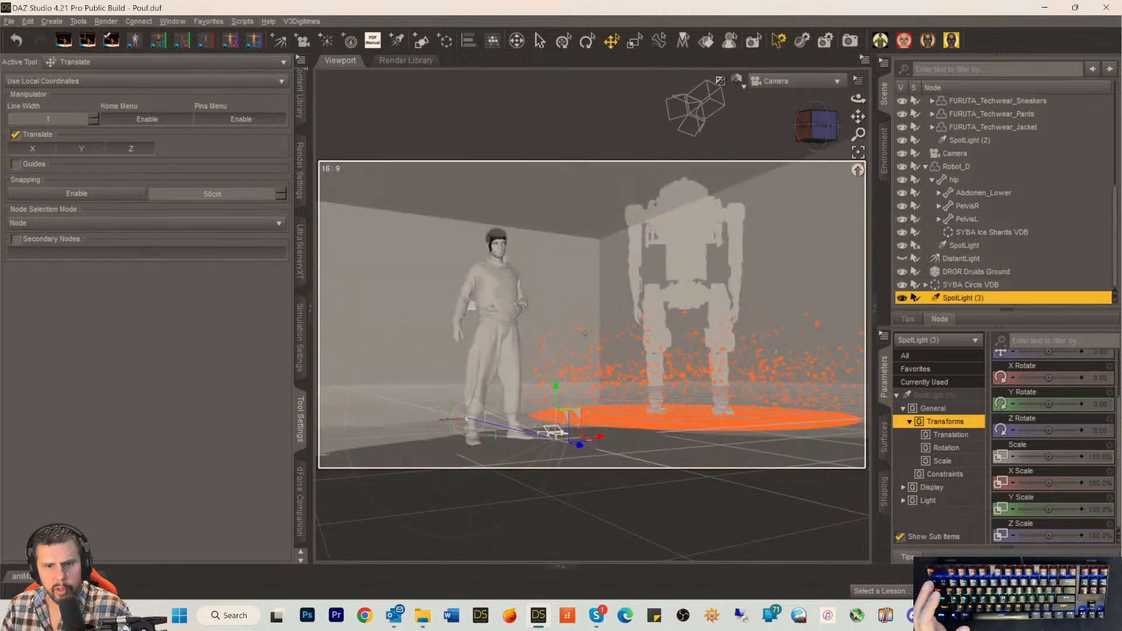
Look through SpotLight (3) and pull it back until the character fits entirely inside its view.
left_click(755, 84)
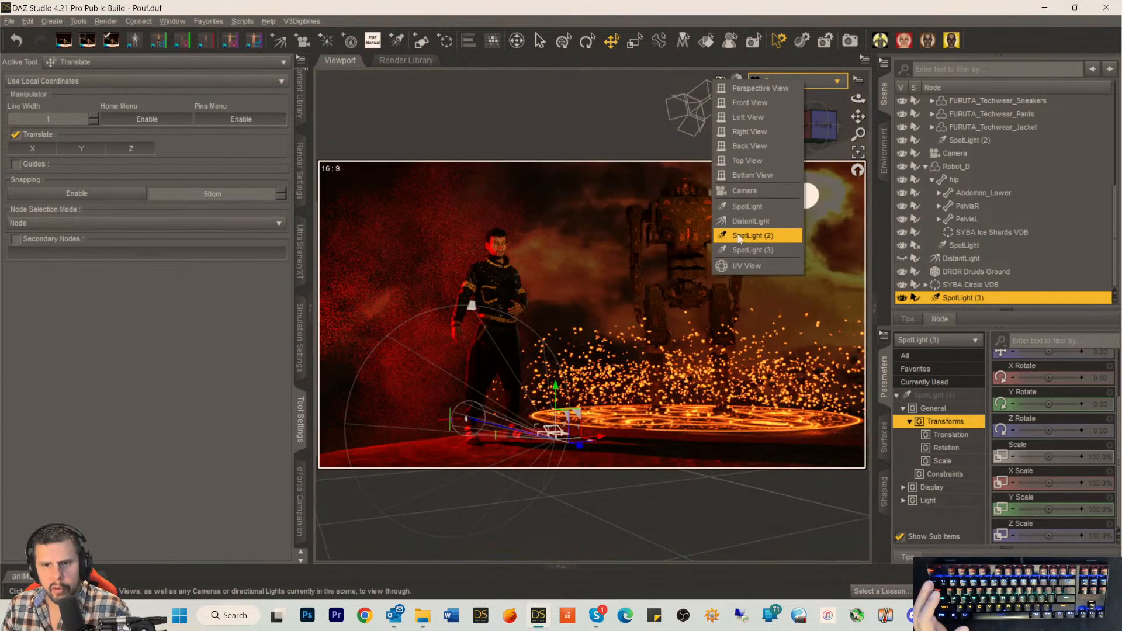
left_click(777, 250)
left_click_drag(858, 116, 858, 169)
left_click_drag(858, 116, 858, 146)
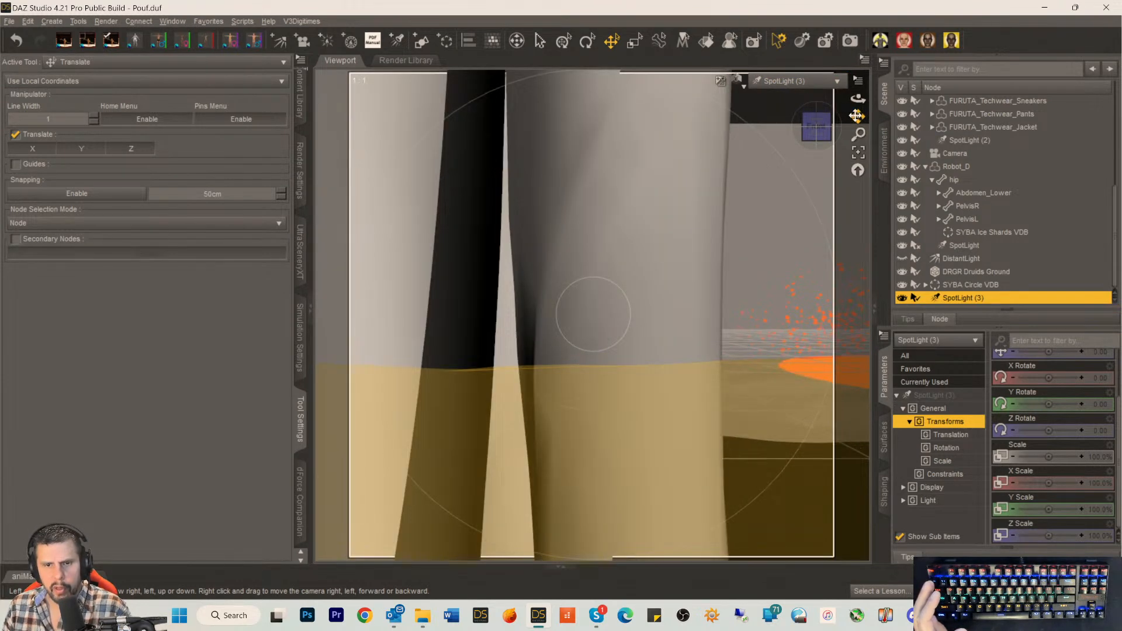
scroll(691, 260, "down", 5)
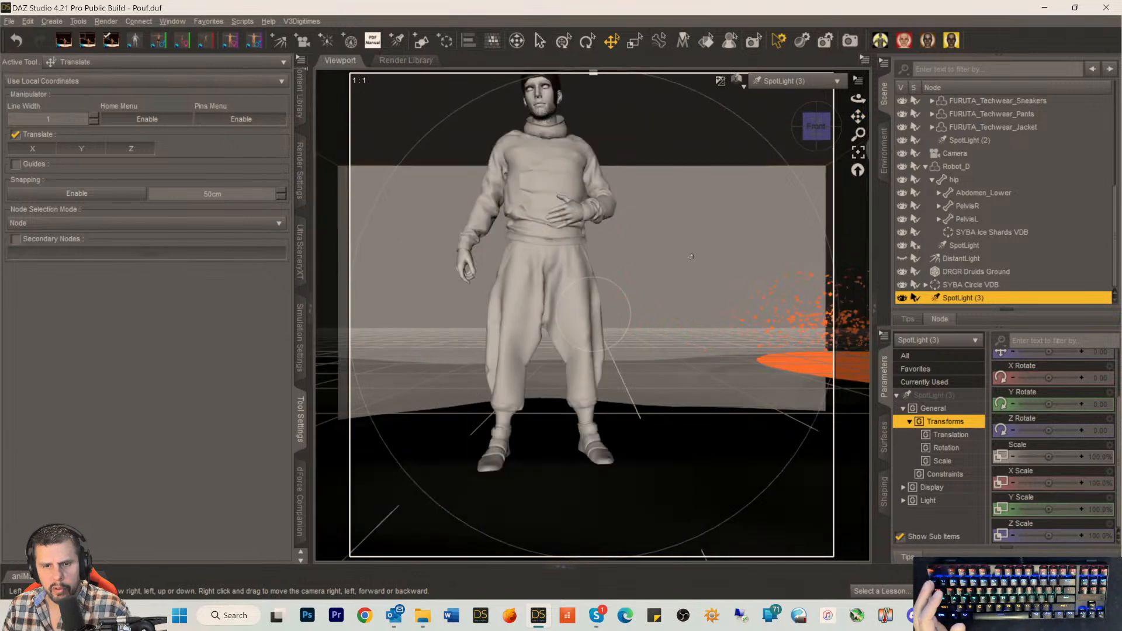
scroll(789, 155, "down", 3)
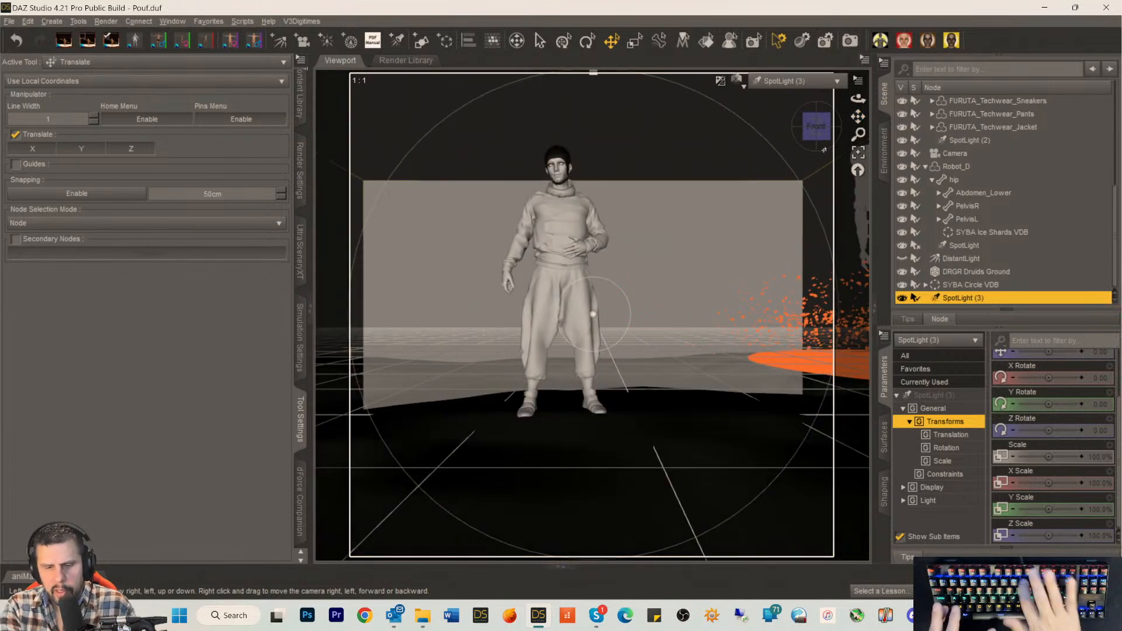
Place SpotLight (3) beside the cube, rotated about -17 in X and -60 in Y toward the ground and robot, and return to the Camera view.
left_click_drag(814, 129, 987, 117)
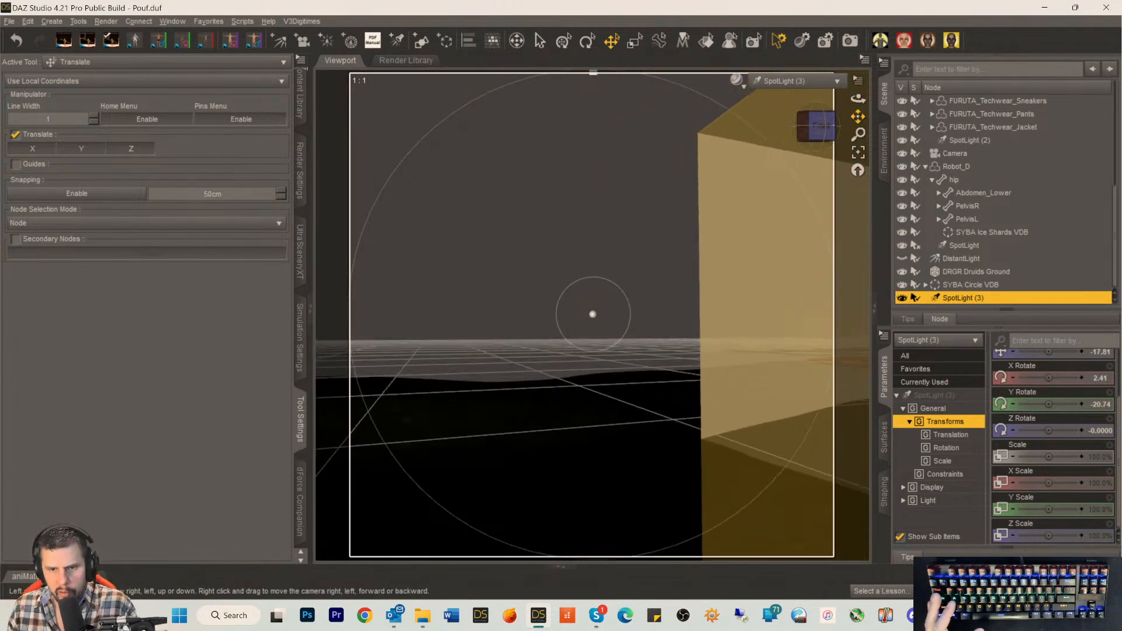
left_click_drag(858, 117, 941, 123)
scroll(790, 156, "down", 8)
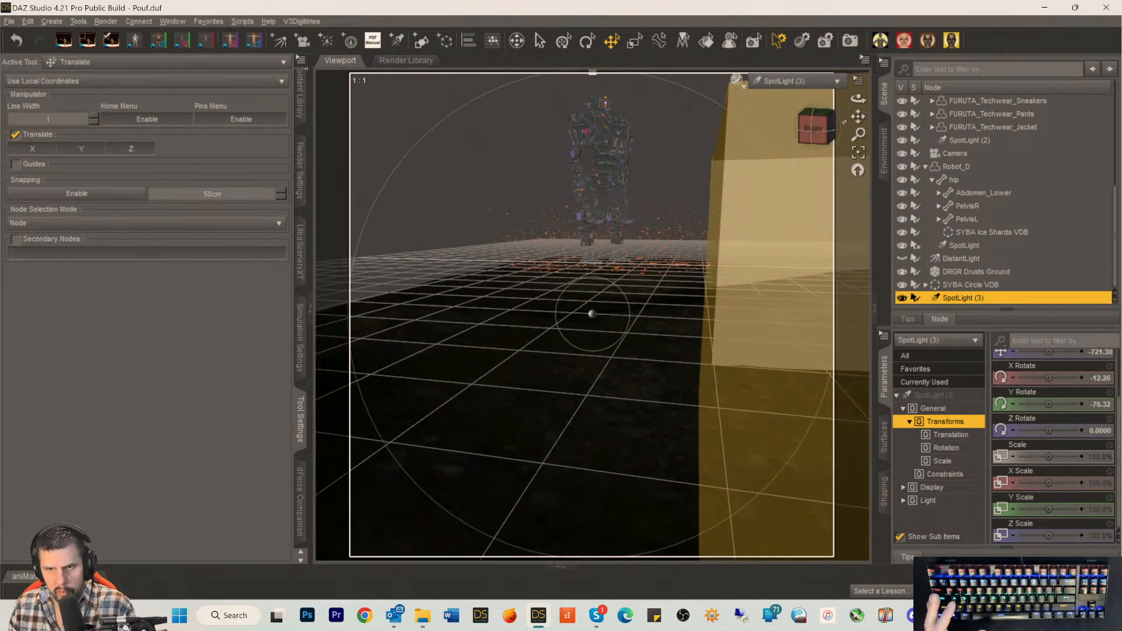
left_click_drag(858, 118, 789, 137)
left_click_drag(858, 117, 814, 124)
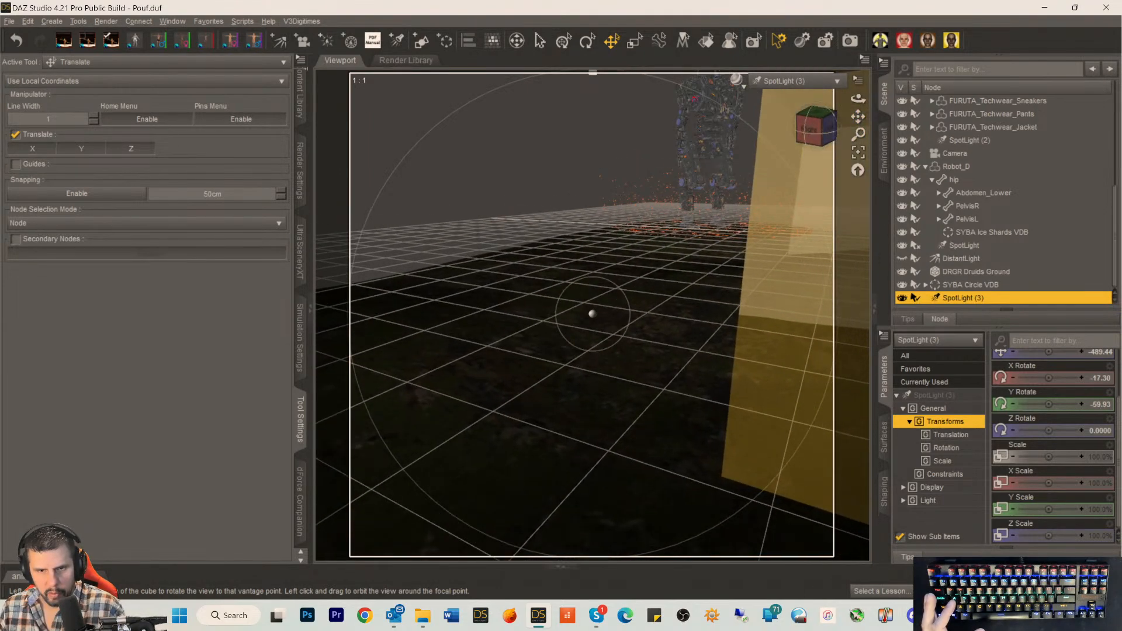
left_click(783, 81)
left_click(764, 199)
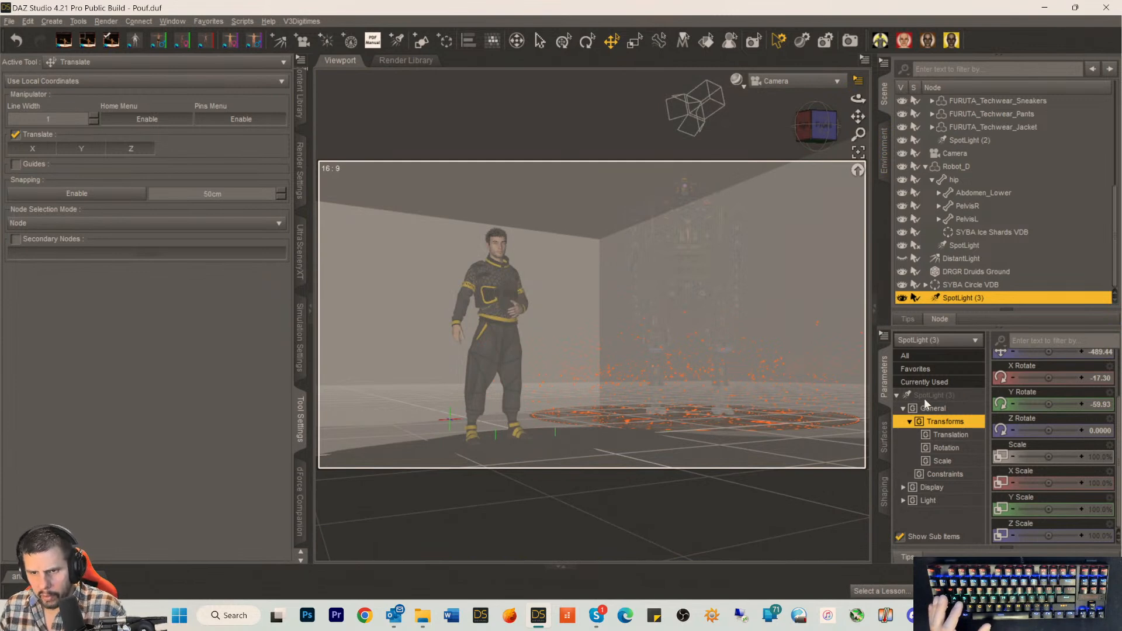
Change the color of SpotLight (3) to pure red (255, 0, 0).
left_click(931, 395)
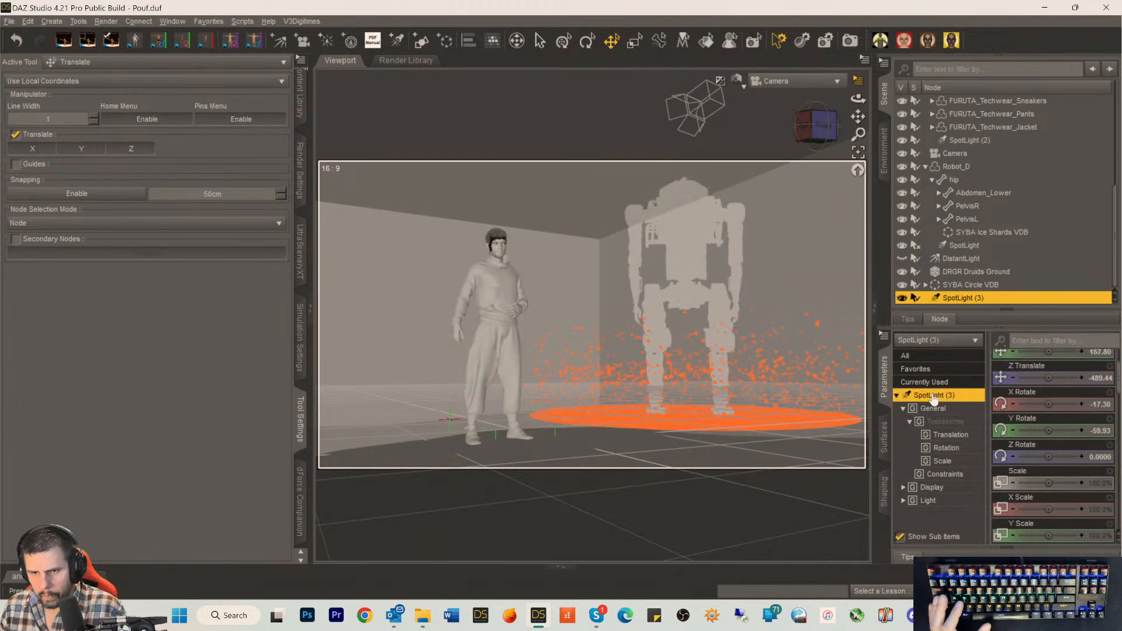
scroll(1061, 443, "down", 3)
scroll(1070, 459, "down", 6)
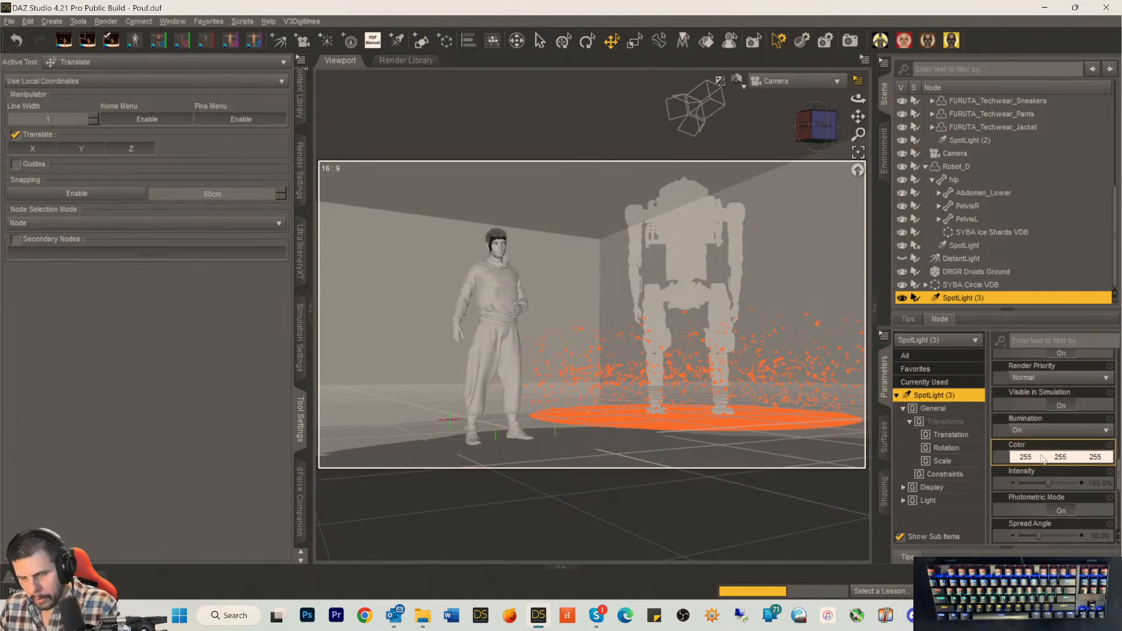
left_click(1042, 458)
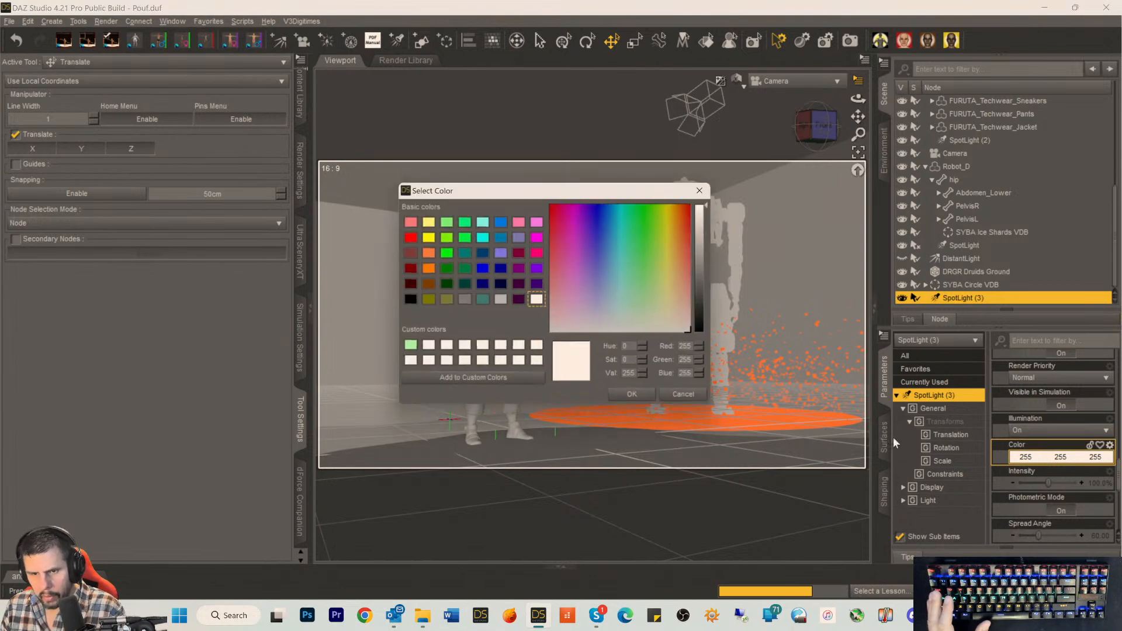
left_click(412, 239)
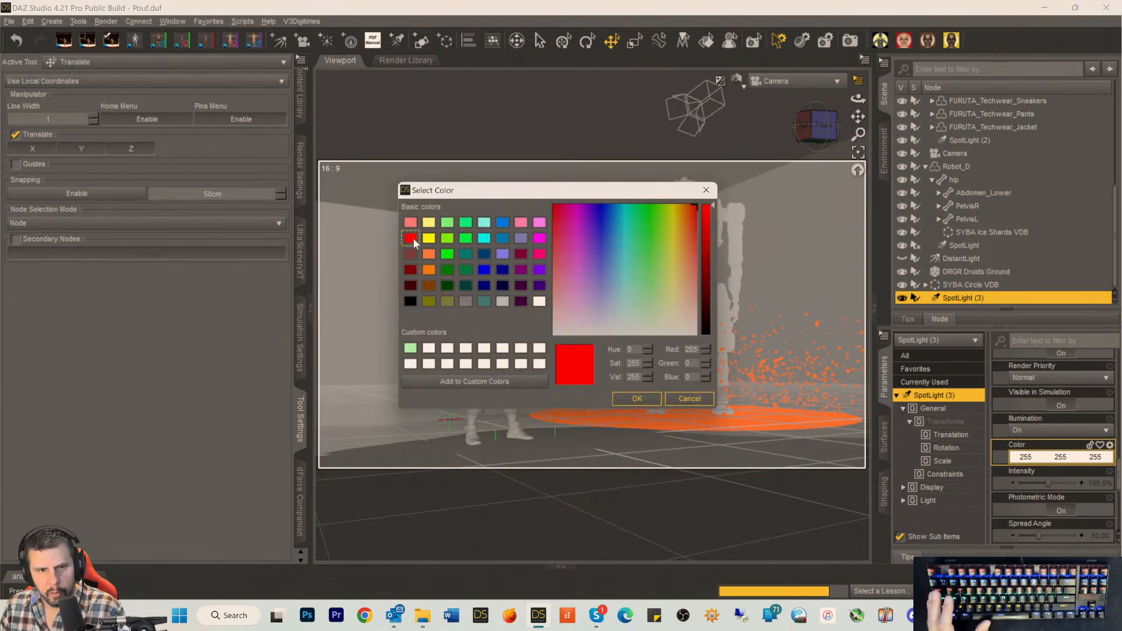
left_click(622, 403)
Raise the Luminous Flux of SpotLight (3), trying 991500 lumen and leaving it at 9991500.
scroll(1064, 499, "down", 5)
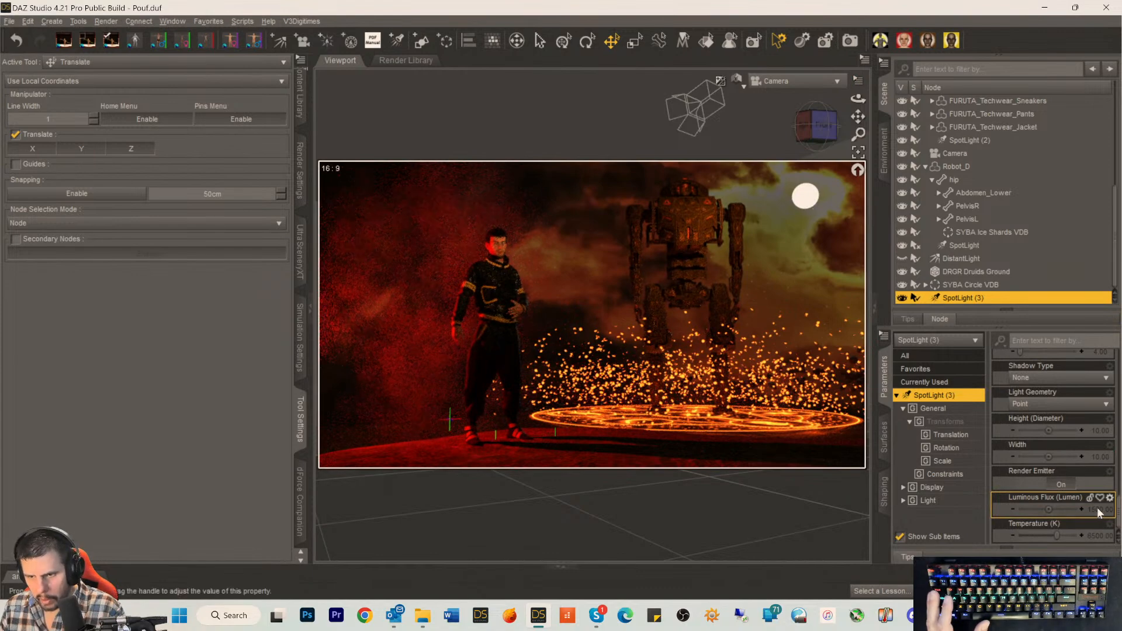
left_click(1099, 510)
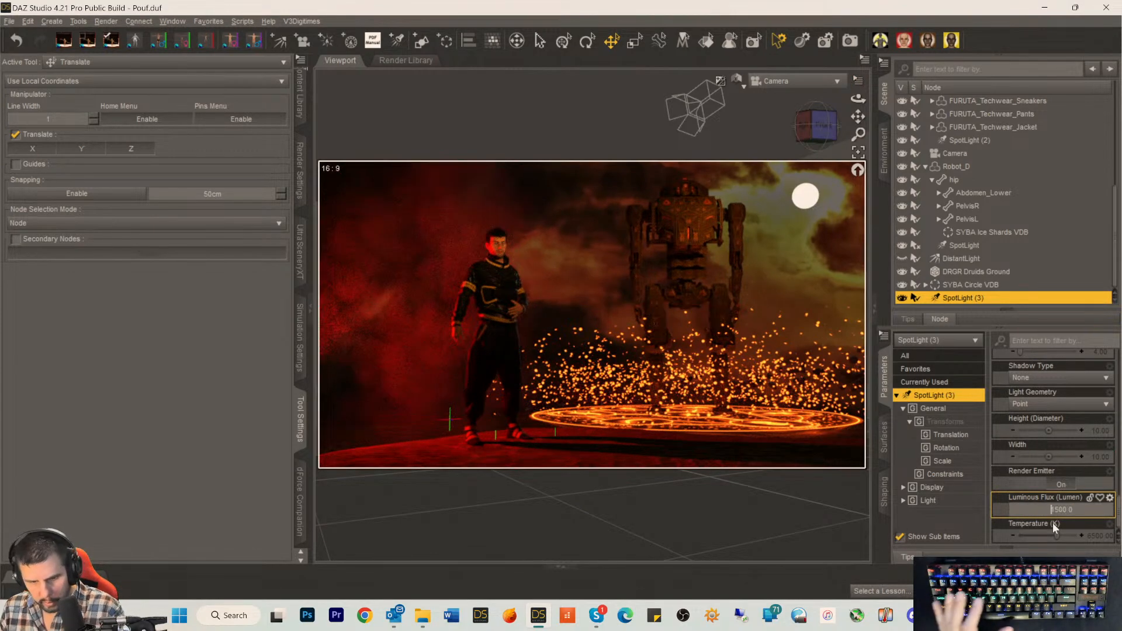
type("99")
key("Return")
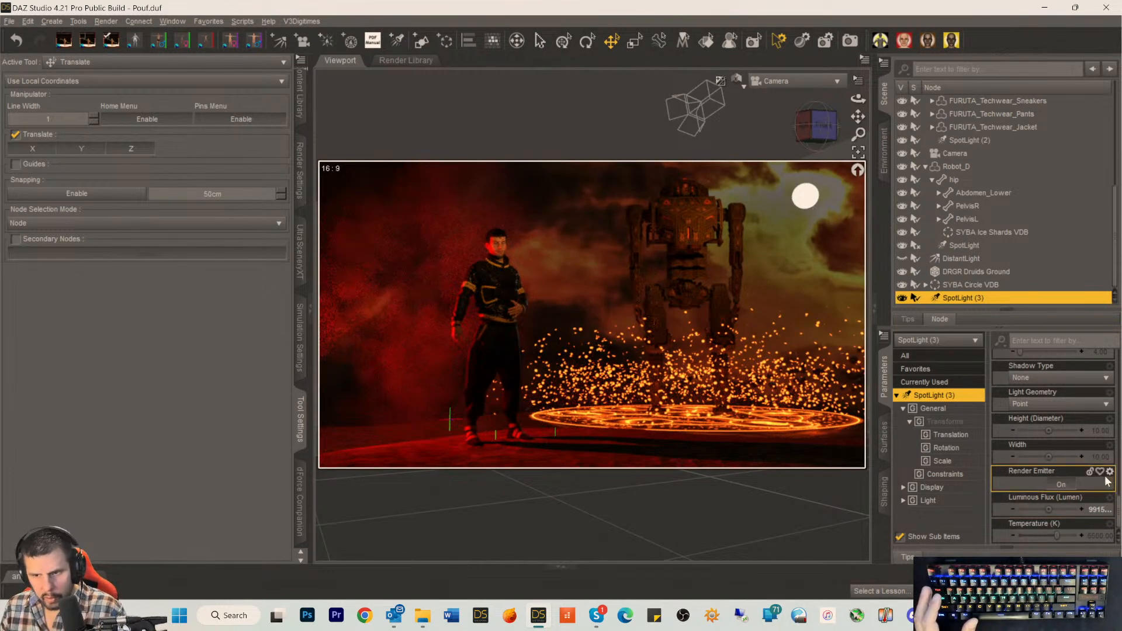
left_click(1095, 510)
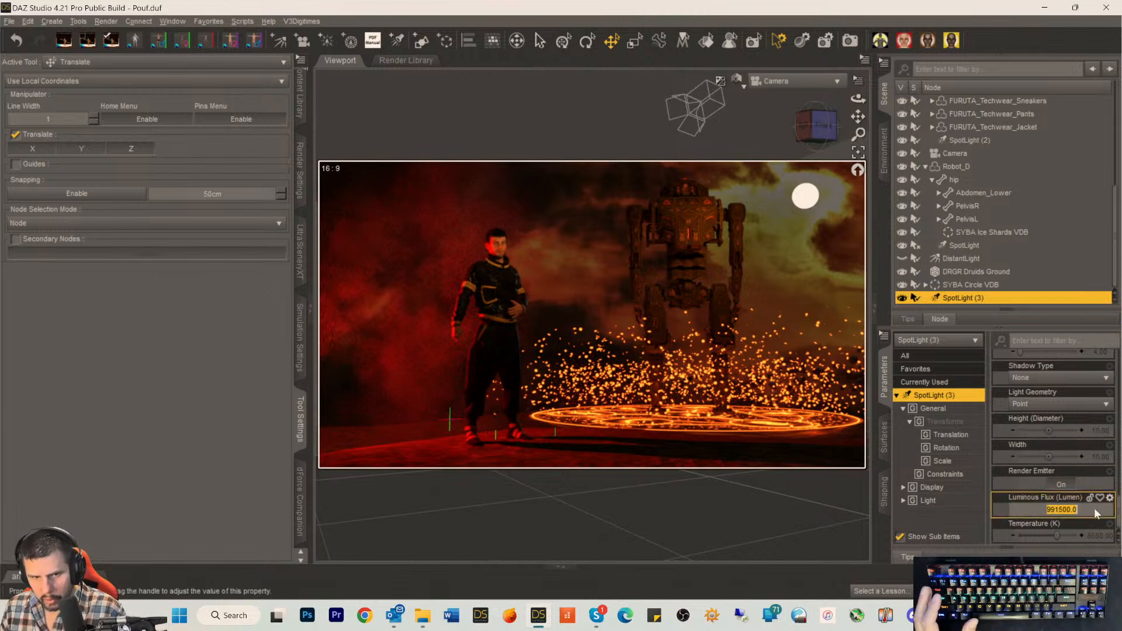
type("9991500")
key("Return")
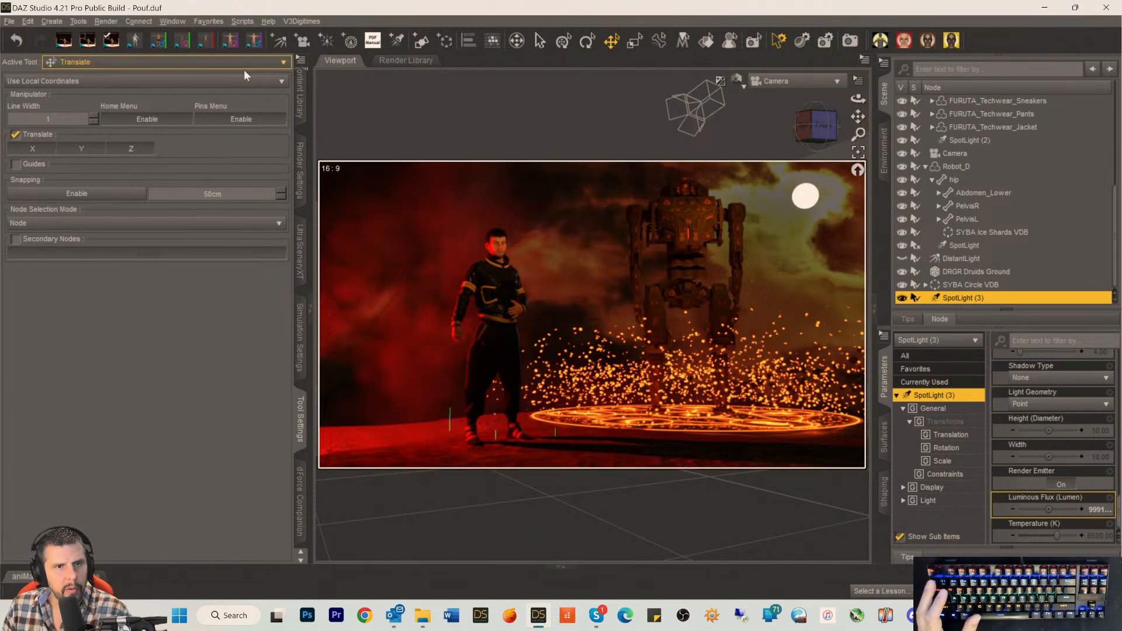
Search the Smart Content files for "mountains".
left_click(299, 96)
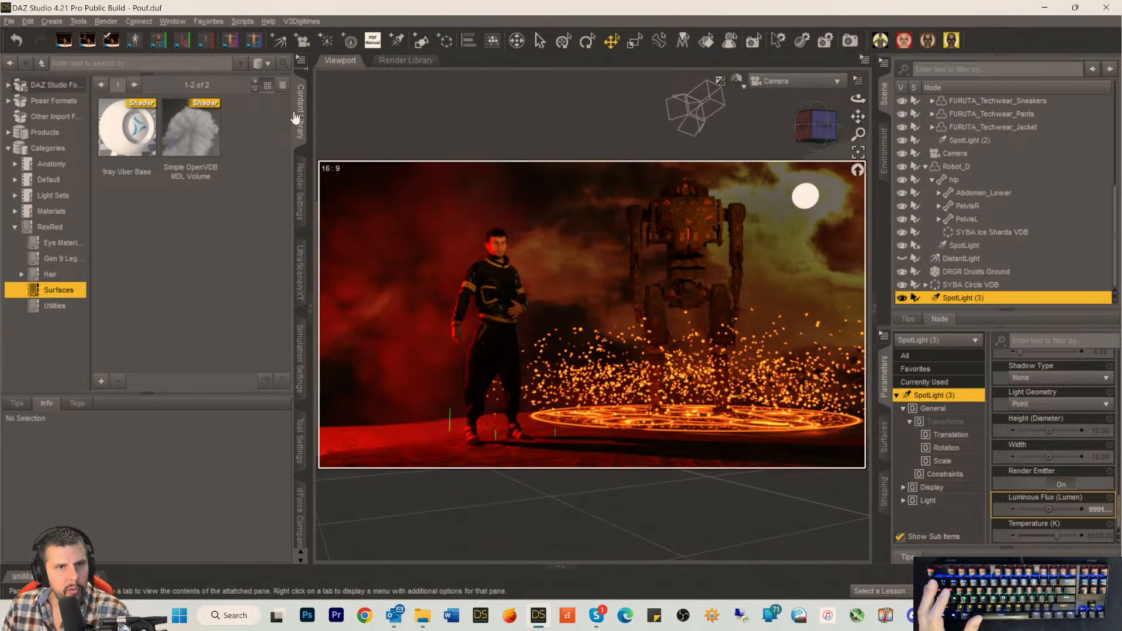
scroll(303, 110, "up", 1)
key("ctrl+a")
type("mop")
key("BackSpace")
type("un")
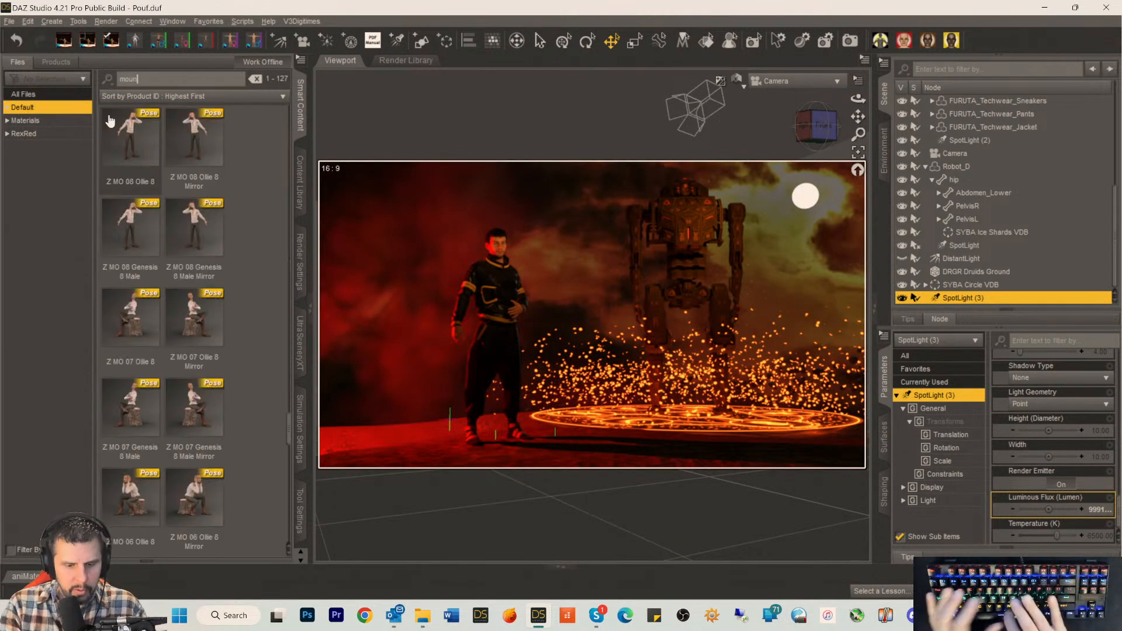
type("tains")
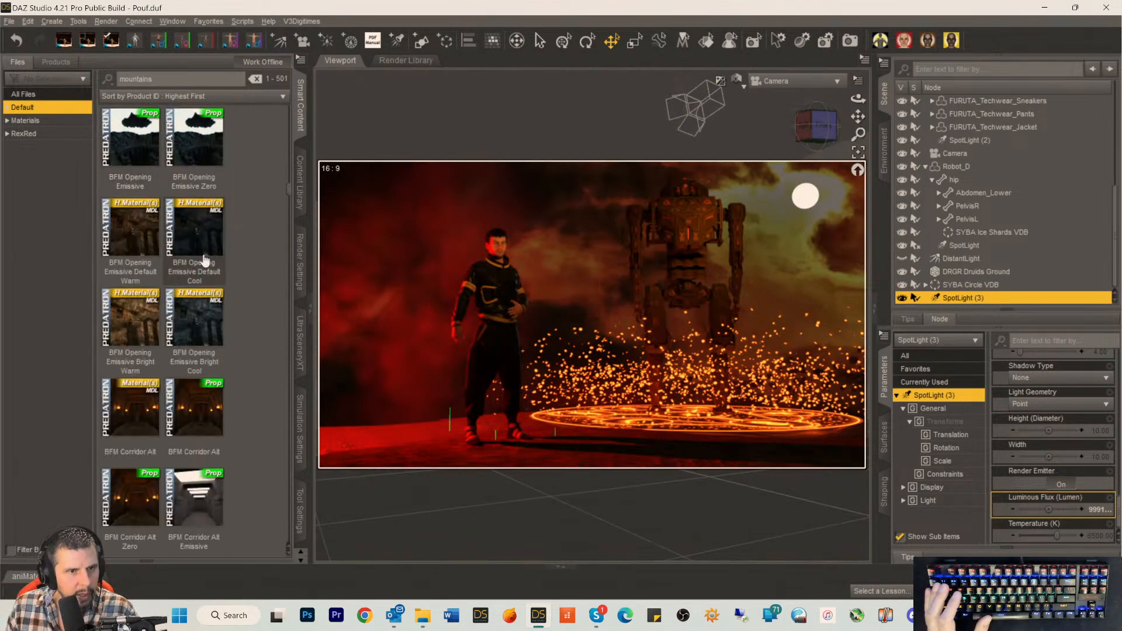
Browse the mountains search results and load the MLF Lake 3 and More Trees set into the scene.
scroll(199, 321, "down", 5)
scroll(206, 298, "down", 6)
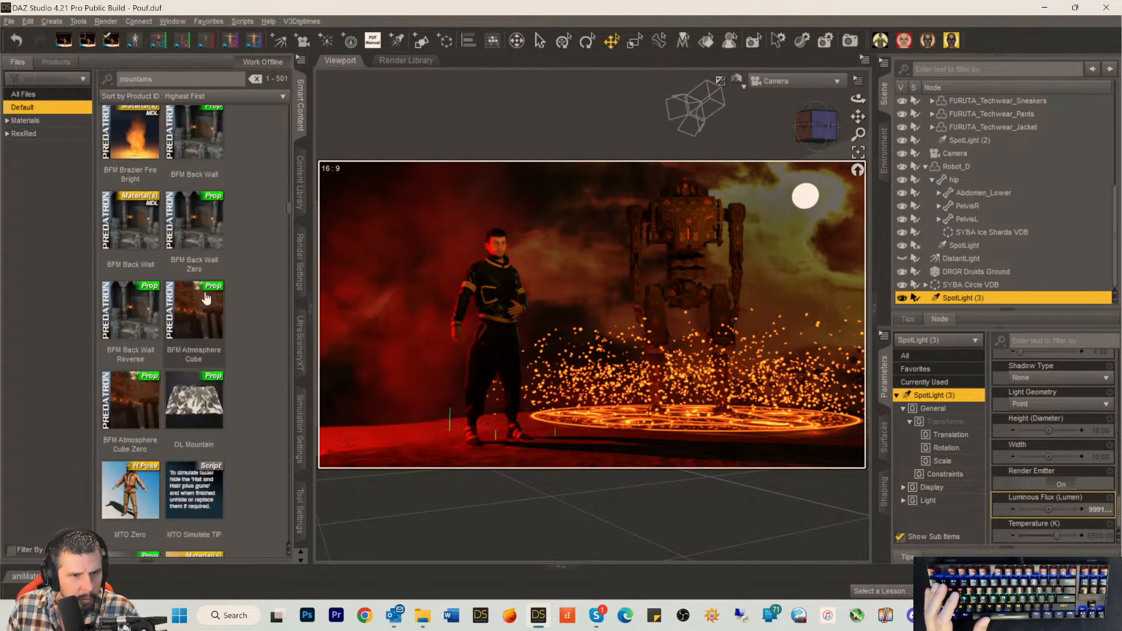
scroll(206, 298, "down", 8)
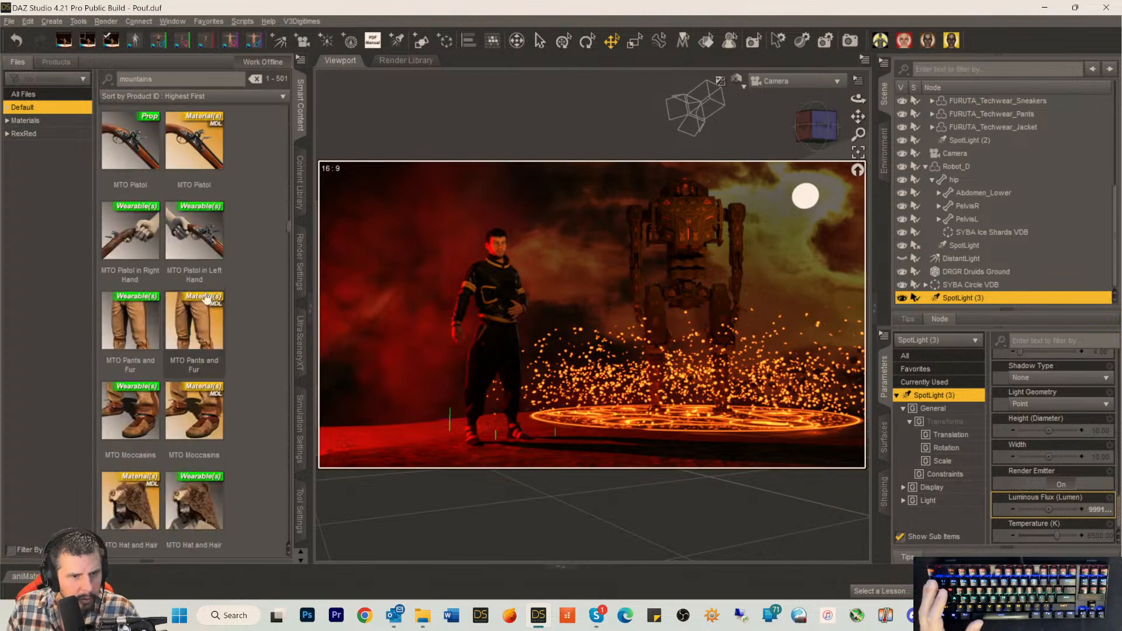
scroll(206, 297, "down", 8)
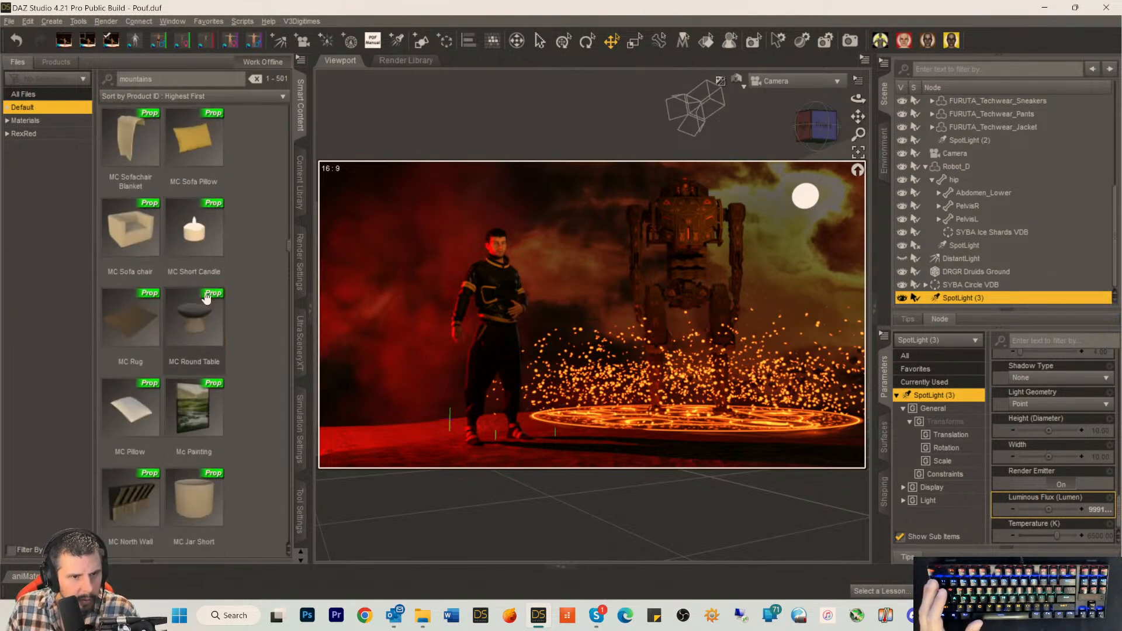
scroll(205, 298, "down", 8)
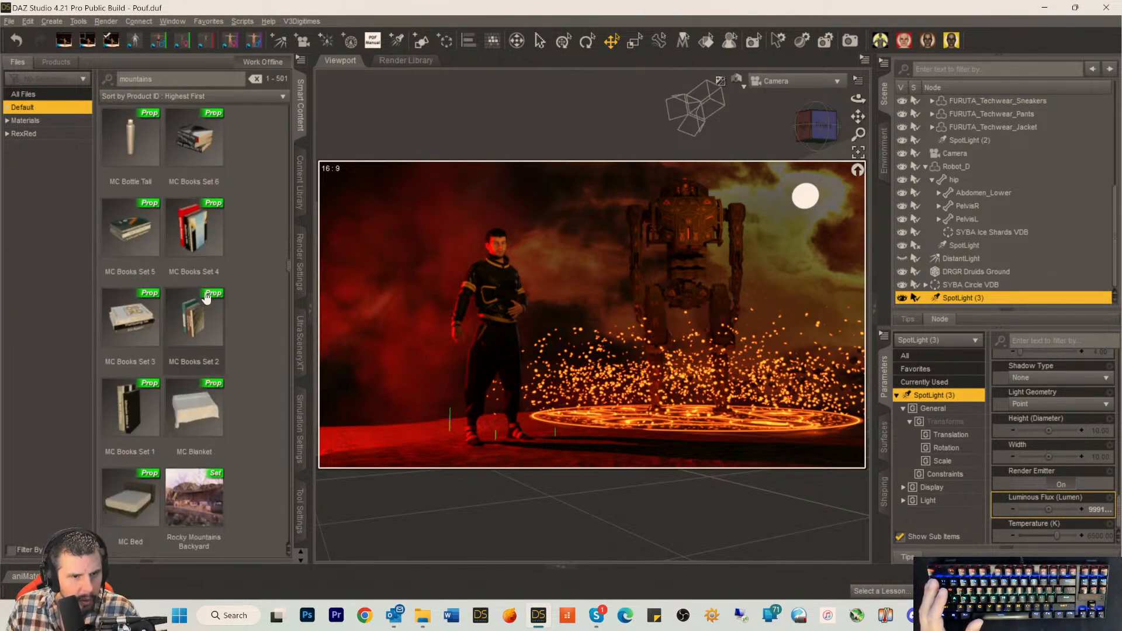
scroll(205, 298, "down", 8)
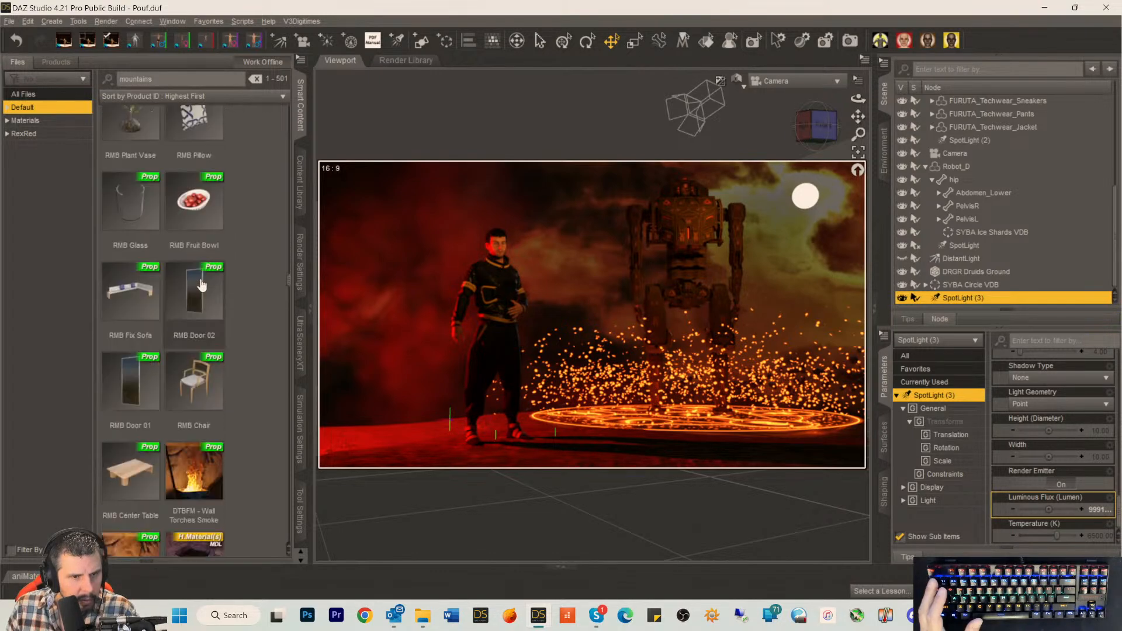
scroll(202, 285, "down", 6)
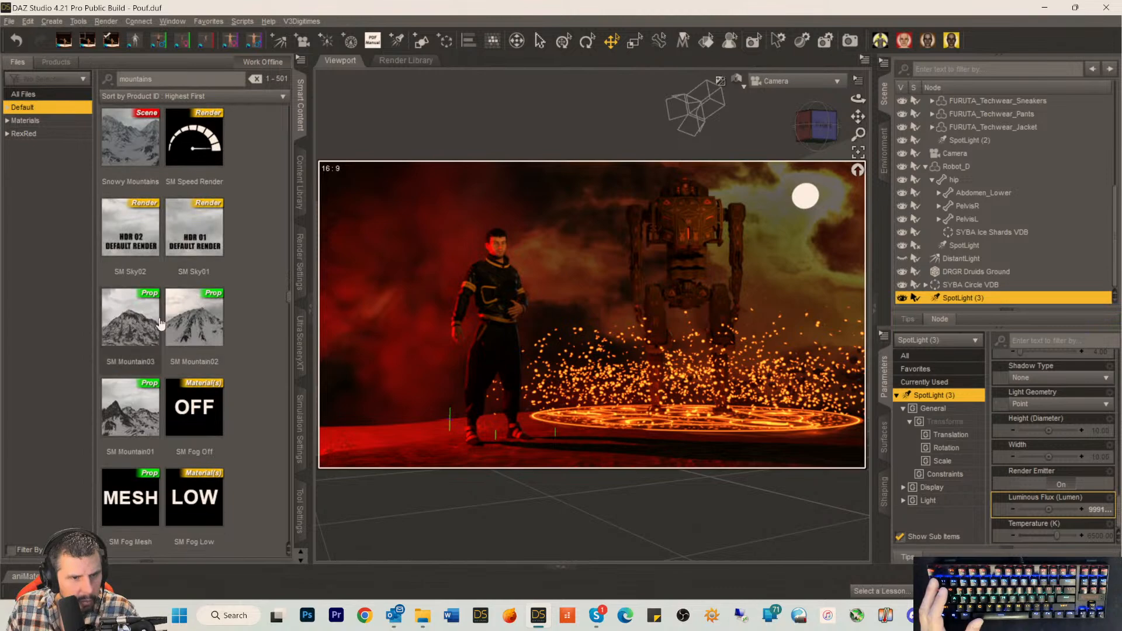
mouse_move(140, 334)
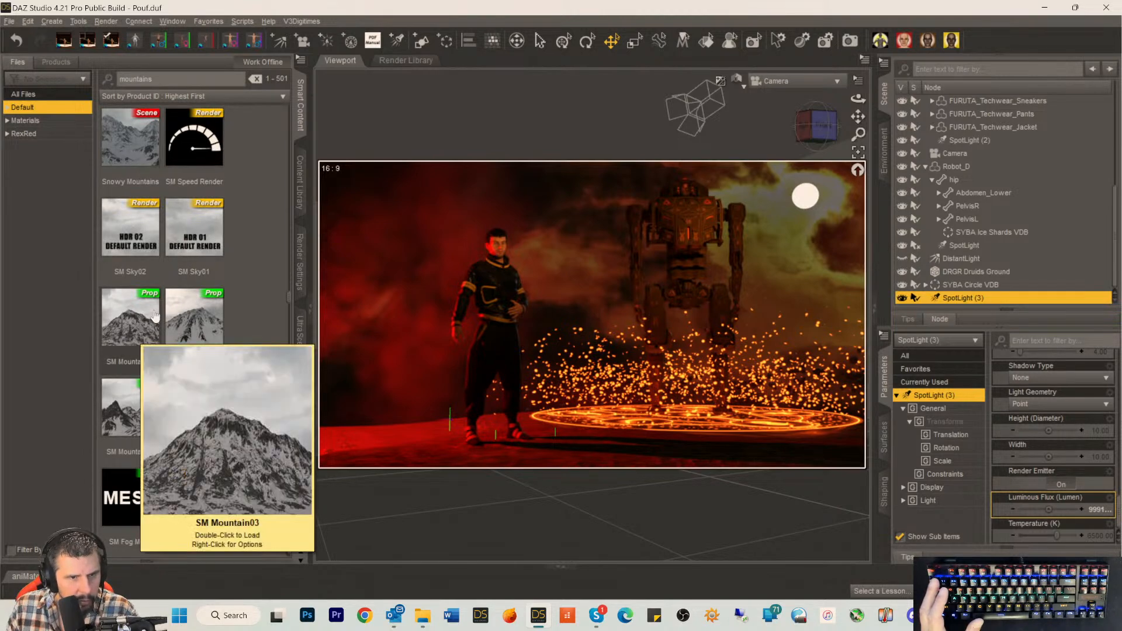
scroll(175, 312, "down", 10)
scroll(191, 310, "down", 1)
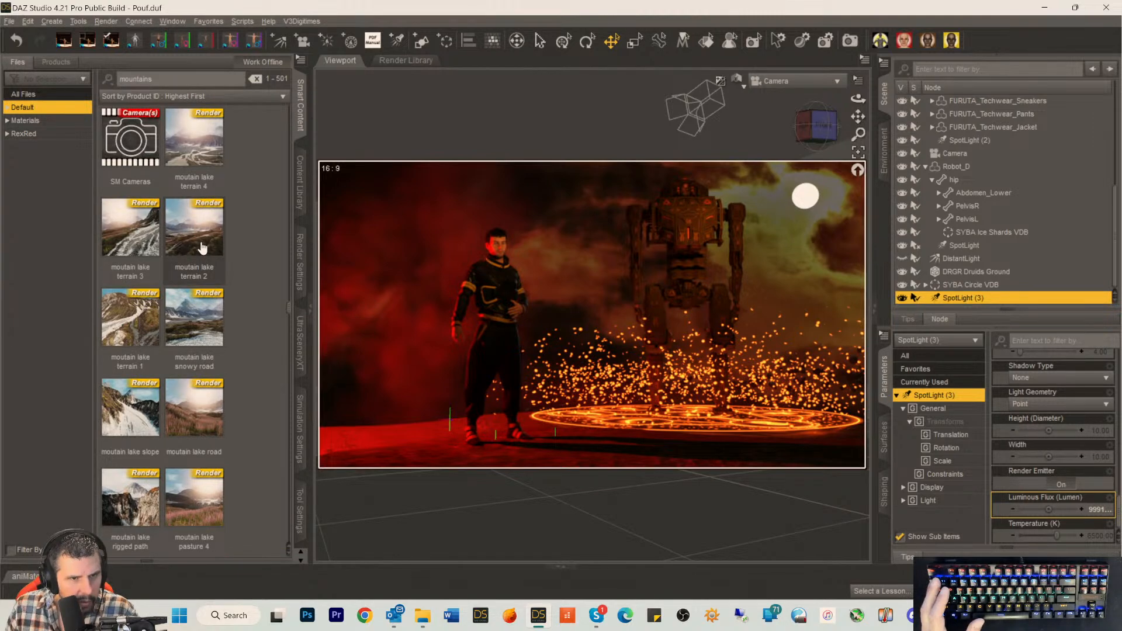
mouse_move(202, 249)
scroll(202, 248, "down", 15)
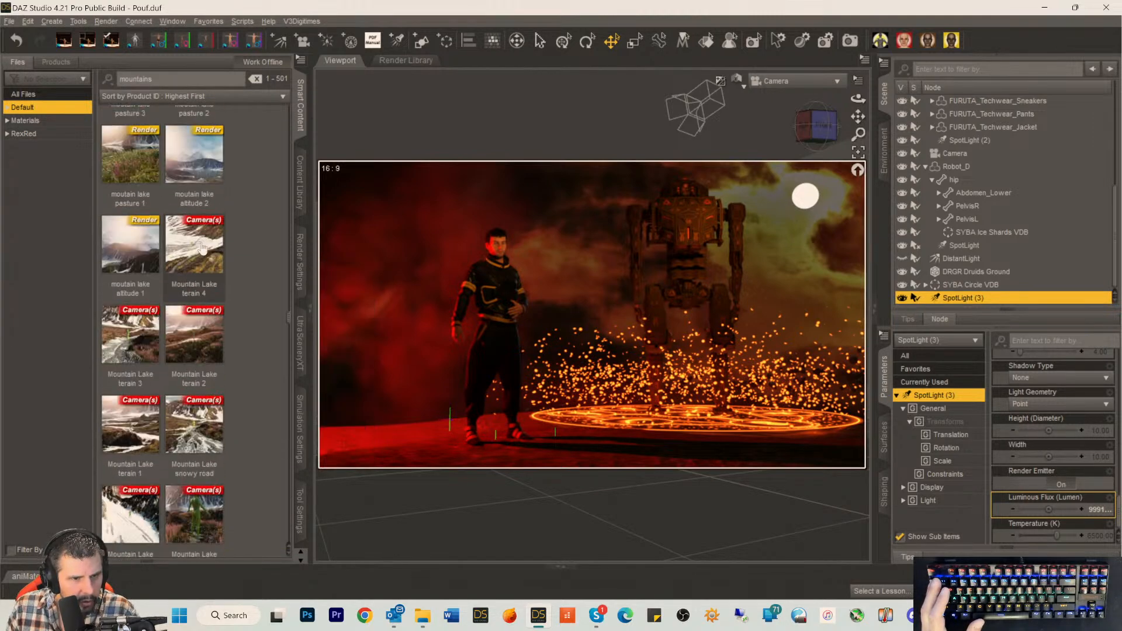
scroll(202, 250, "down", 1)
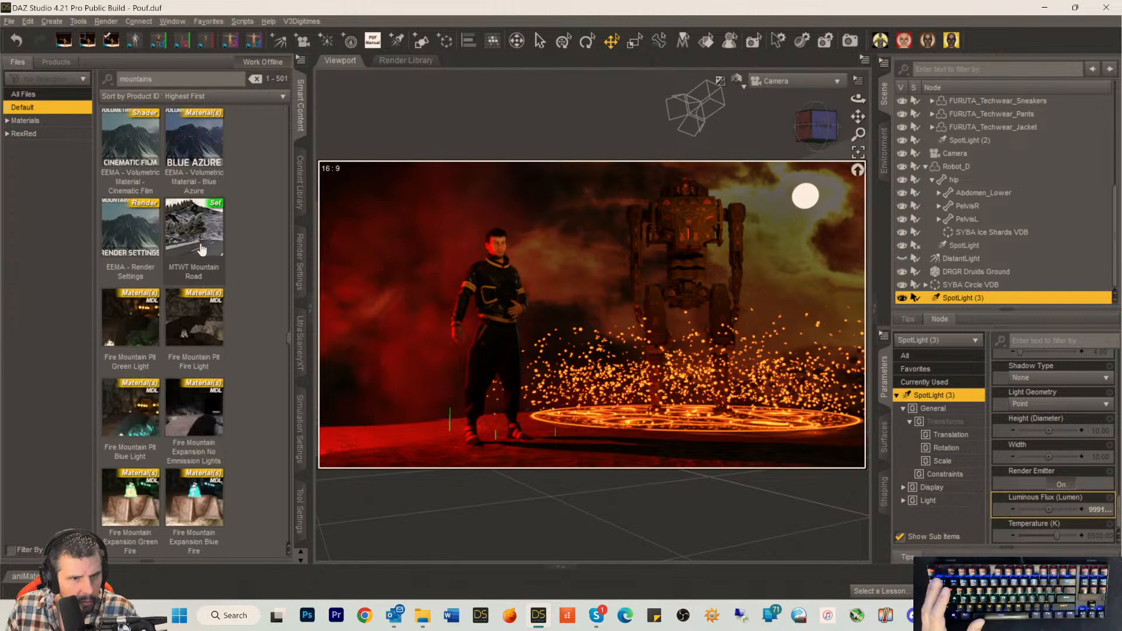
scroll(202, 250, "down", 5)
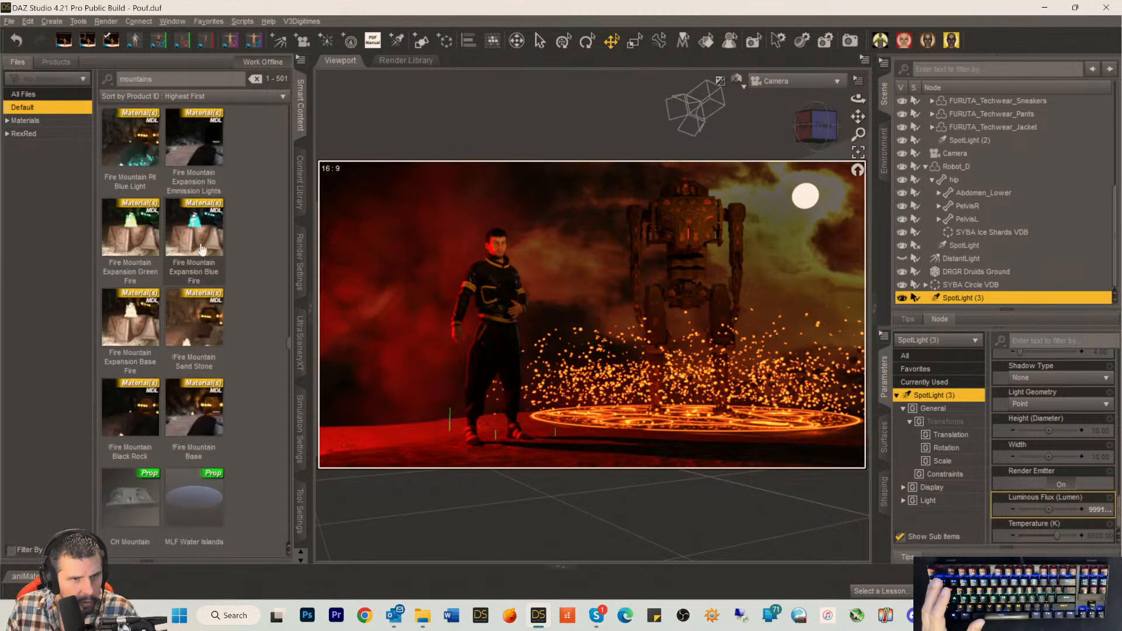
scroll(202, 250, "down", 5)
scroll(202, 250, "up", 5)
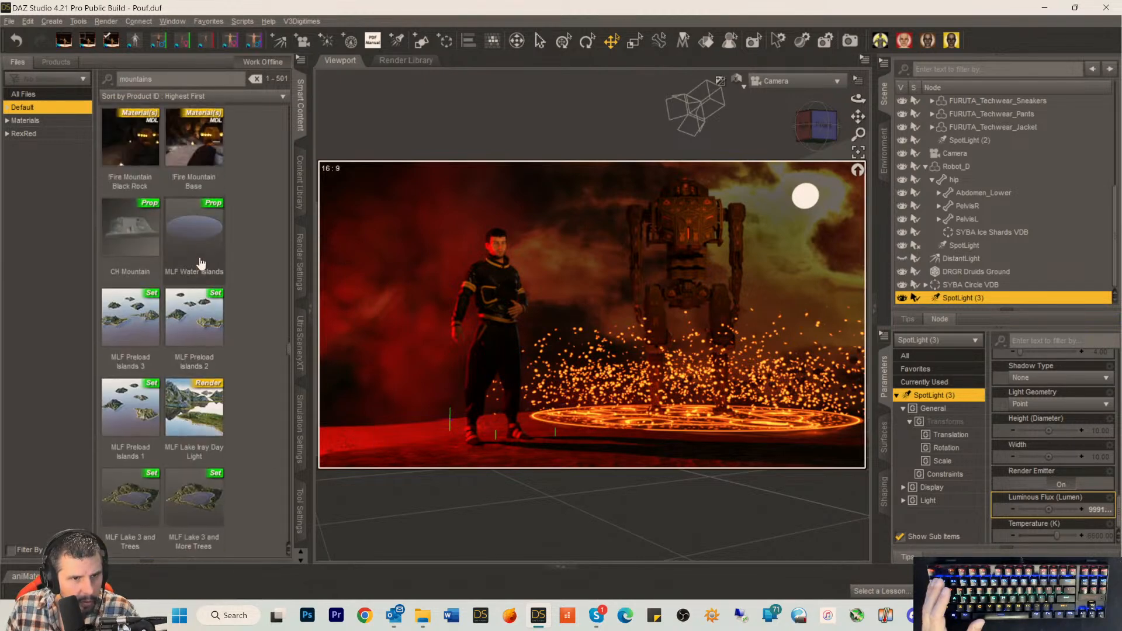
double_click(192, 506)
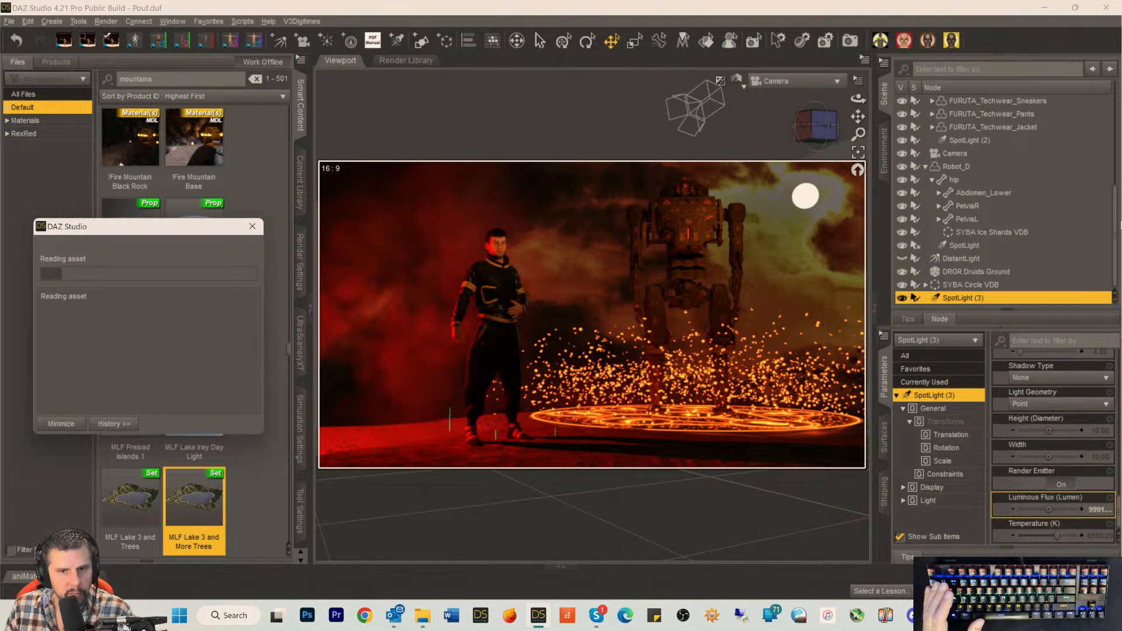
Try rotating Lake 3 and More Trees about -28 degrees in Y, undo it, and lower the set to about -3225 in Y.
left_click(674, 222)
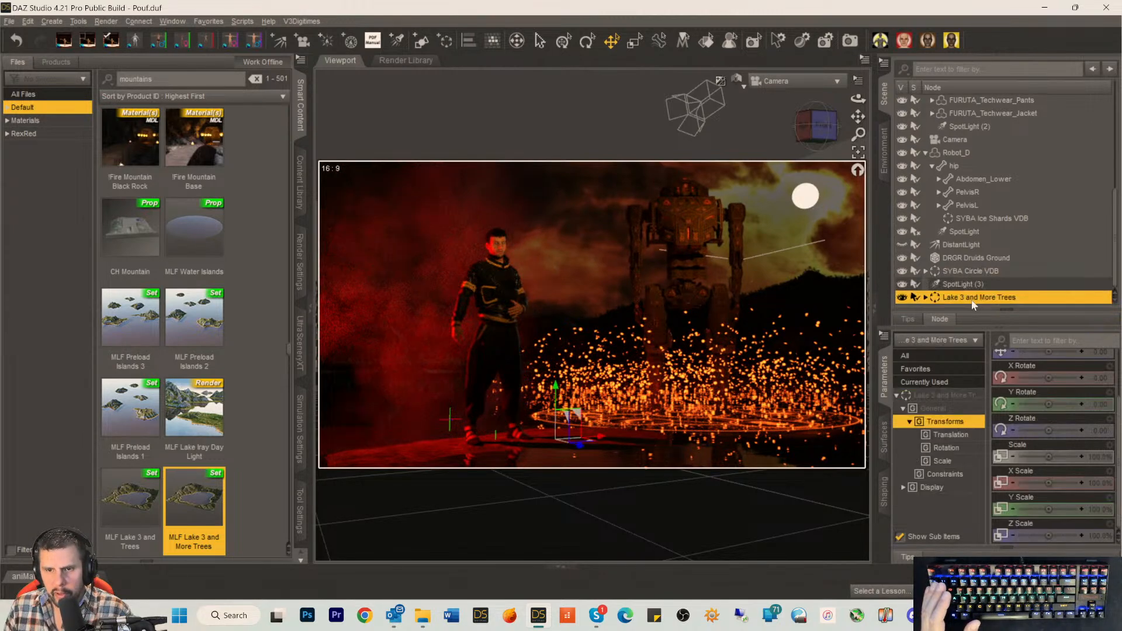
left_click_drag(1044, 399, 1034, 403)
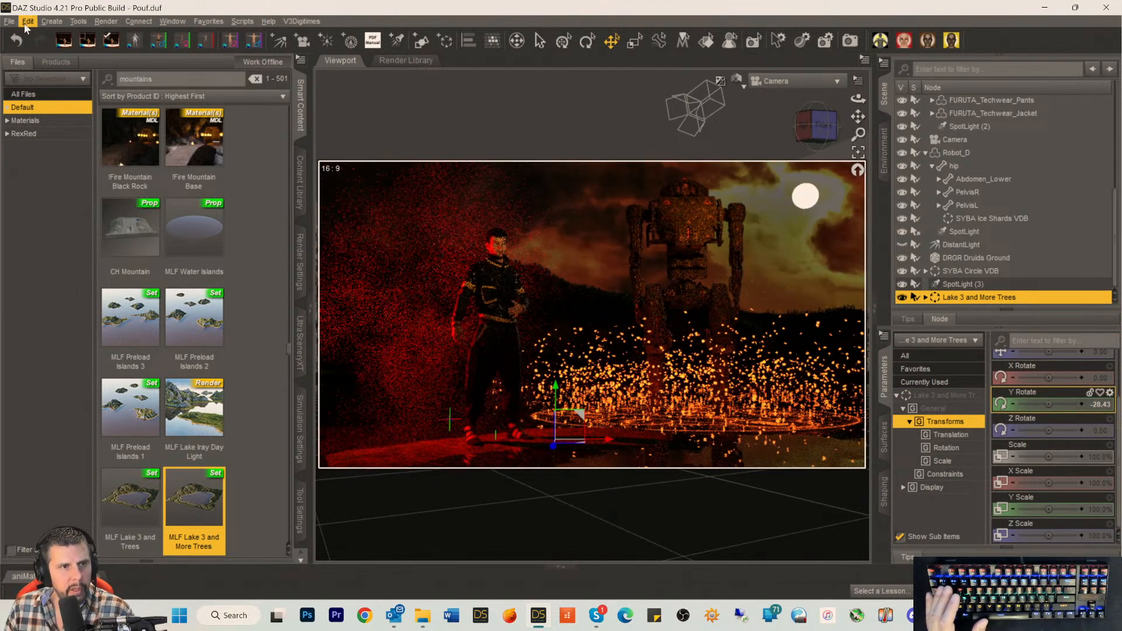
left_click(25, 34)
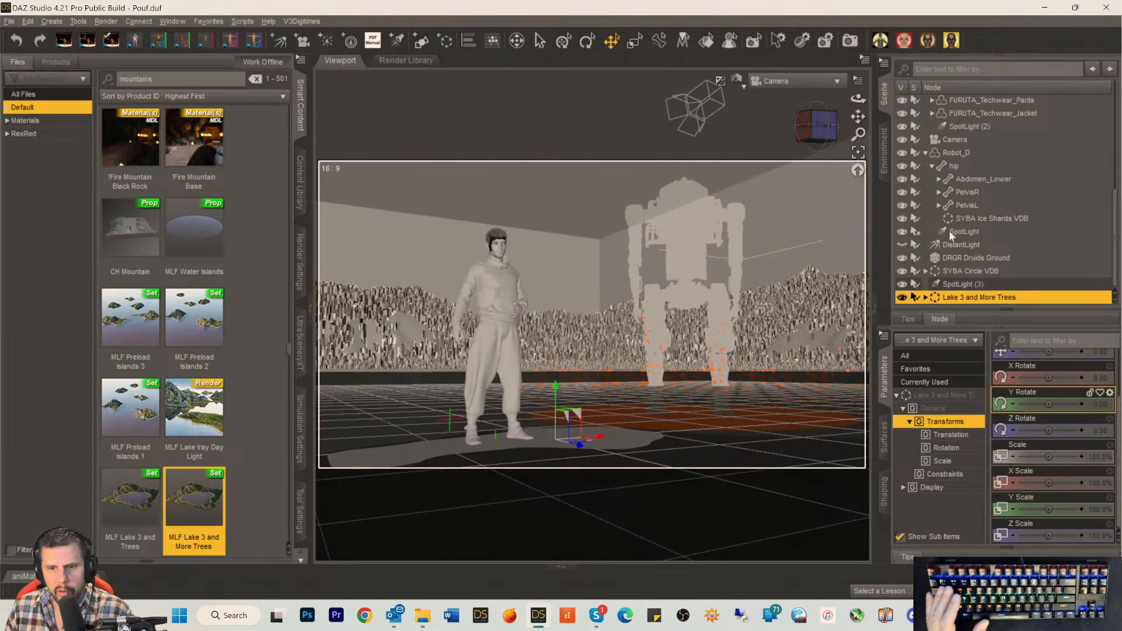
scroll(1075, 379, "up", 3)
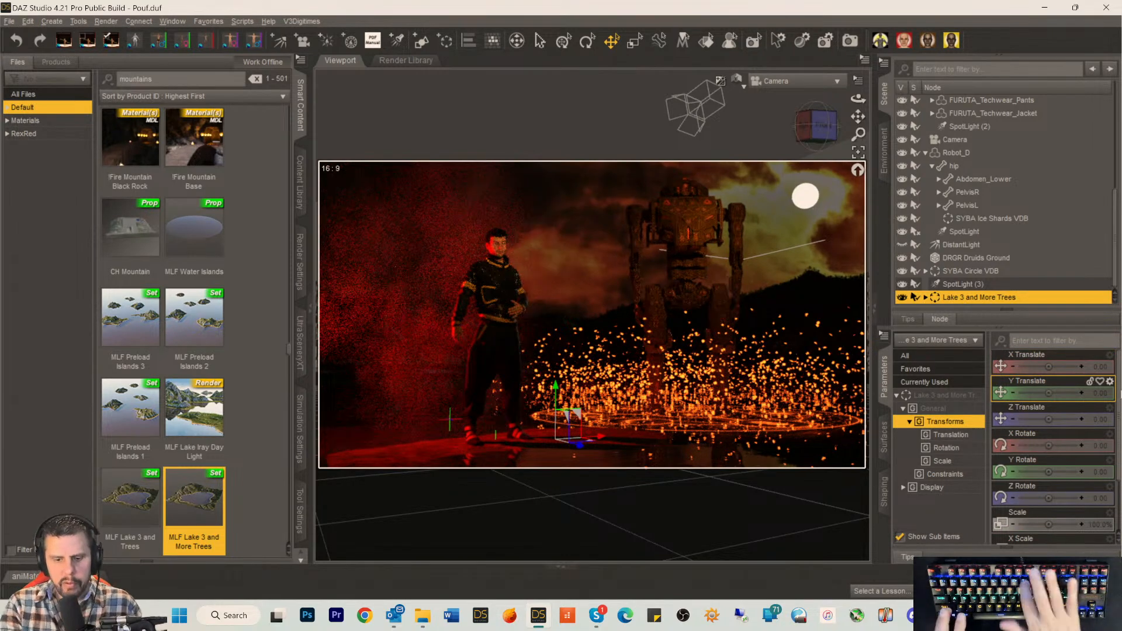
key("ctrl+9")
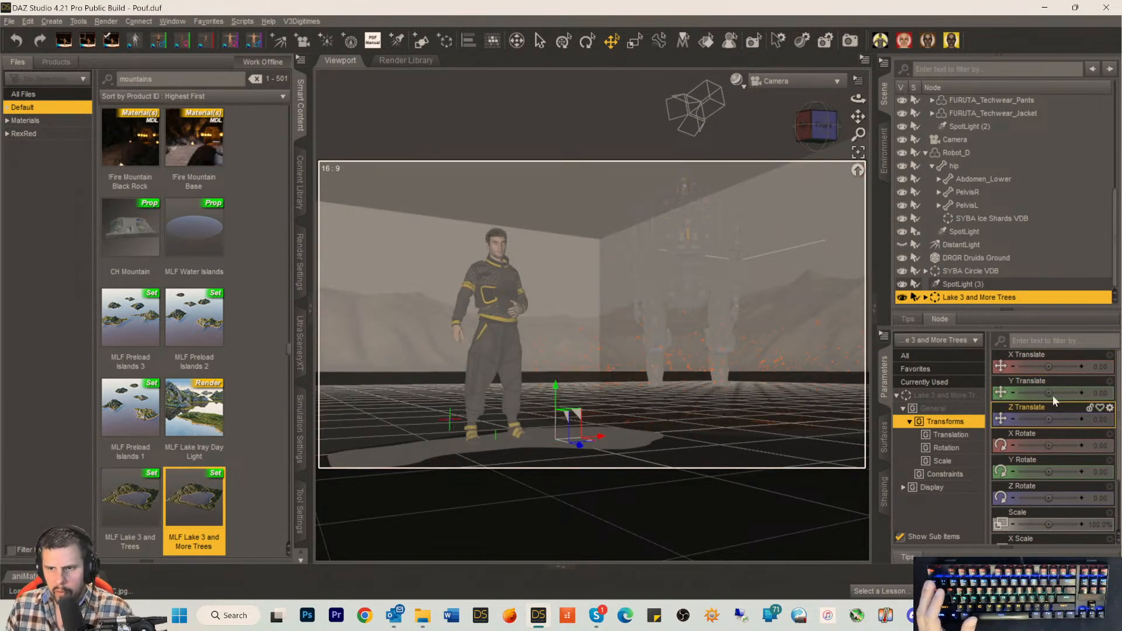
left_click_drag(1098, 392, 1050, 392)
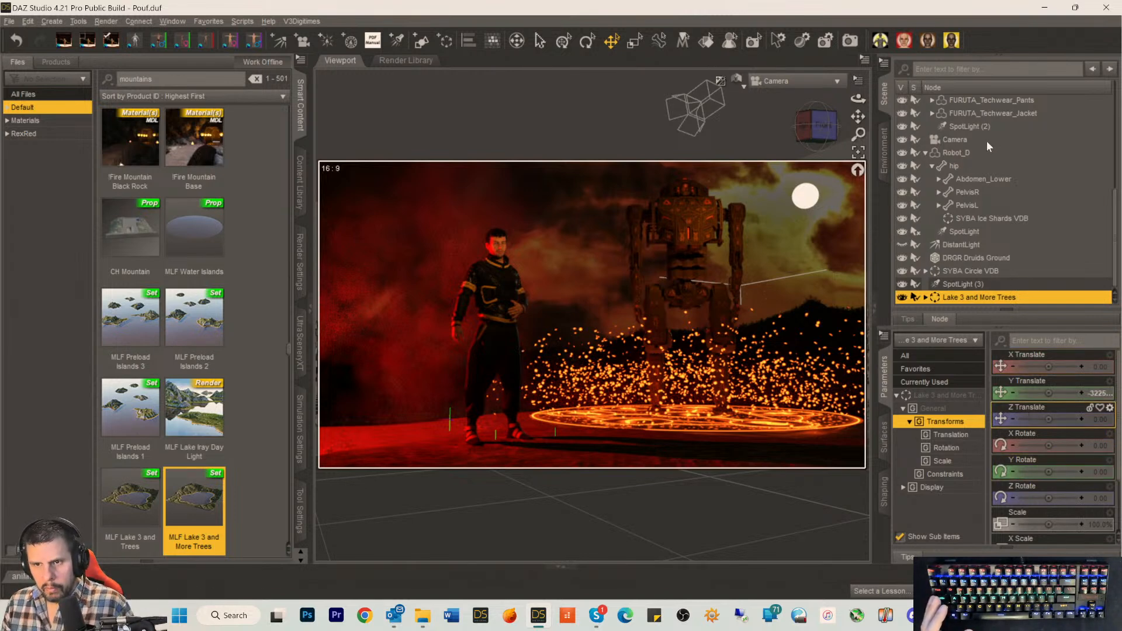
Change the Environment Tint in the Environment Options, trying pure red and settling on orange-red (1.00, 0.055, 0.0003).
scroll(973, 160, "up", 5)
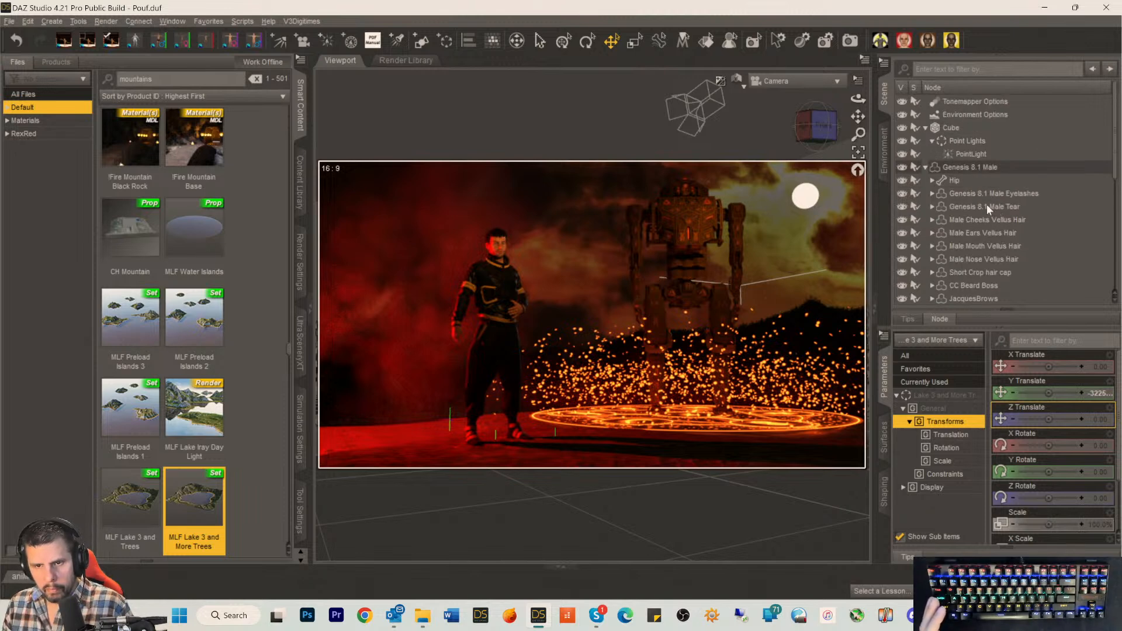
left_click(965, 115)
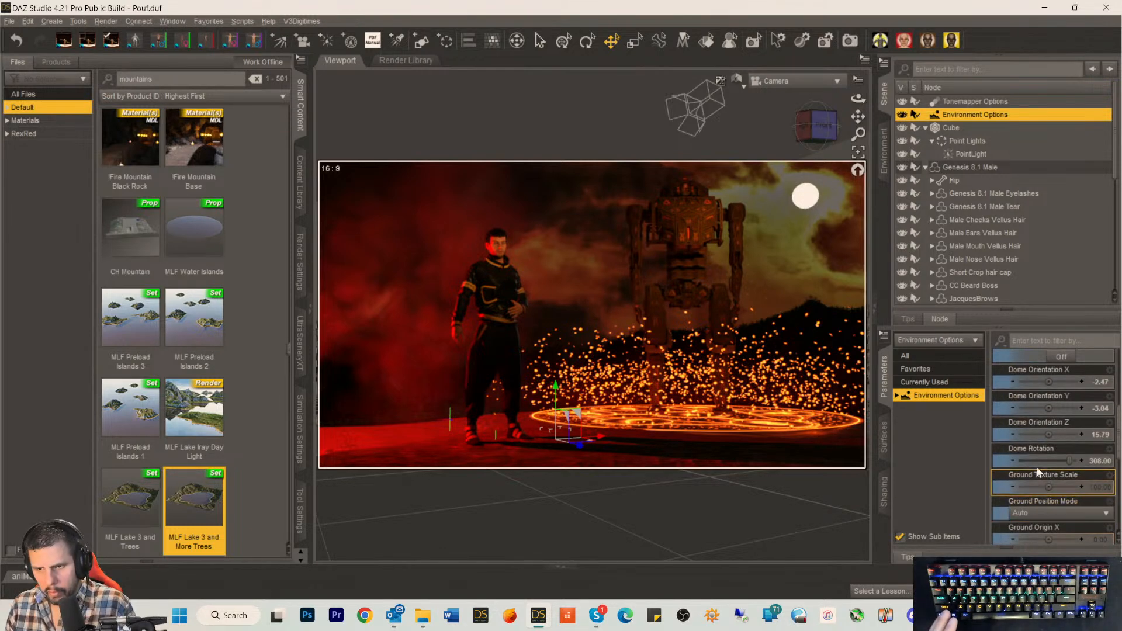
left_click(1044, 502)
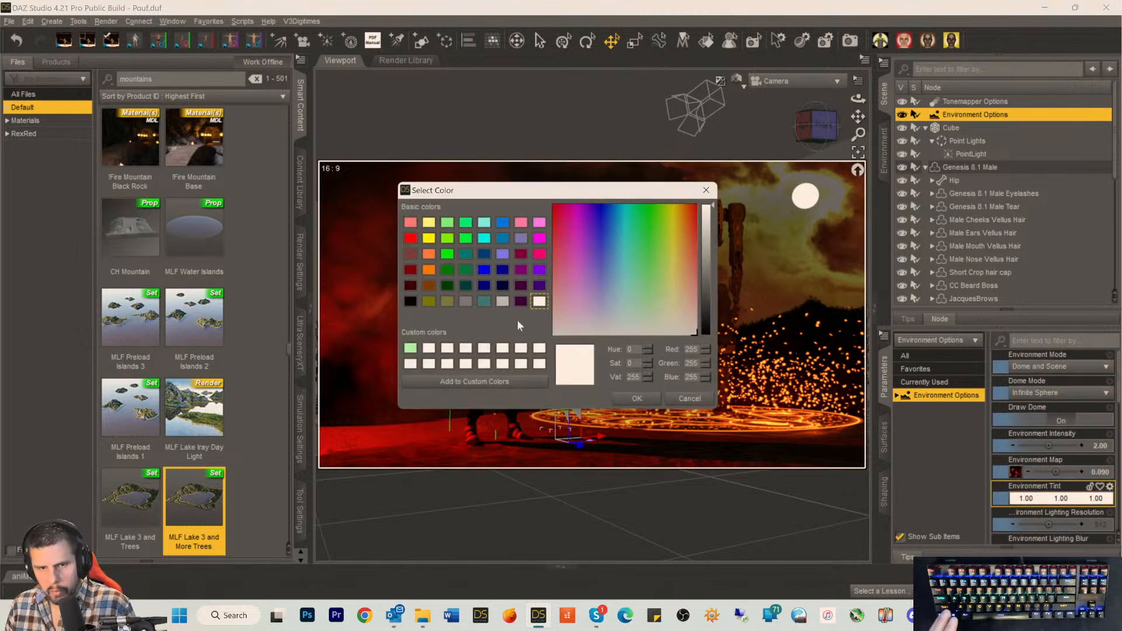
left_click(409, 236)
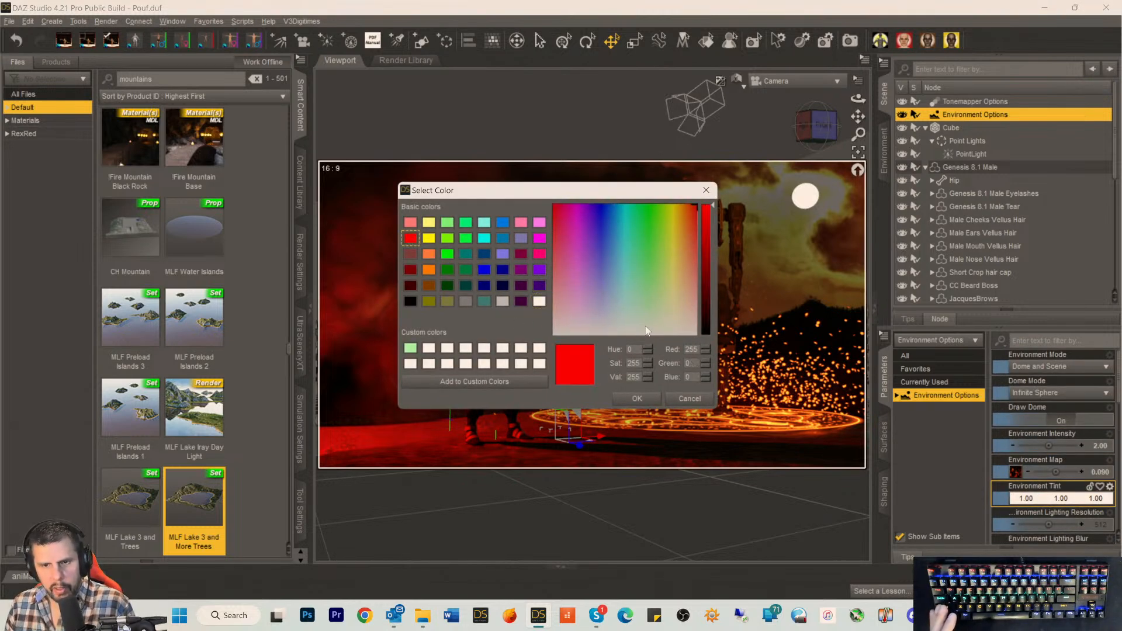
left_click(636, 399)
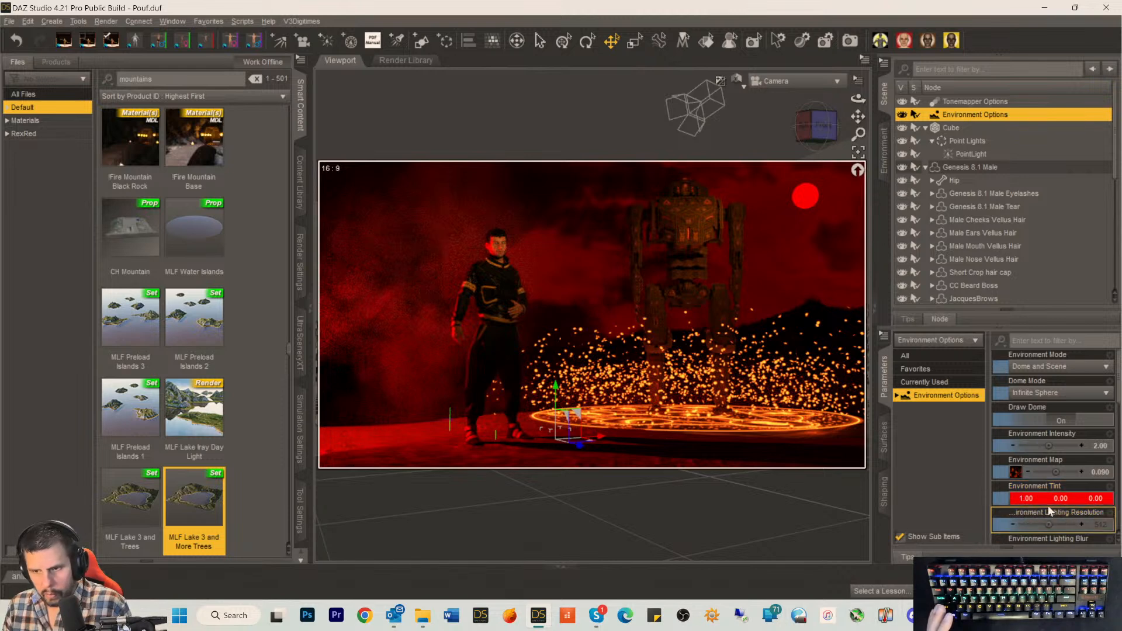
left_click(1000, 498)
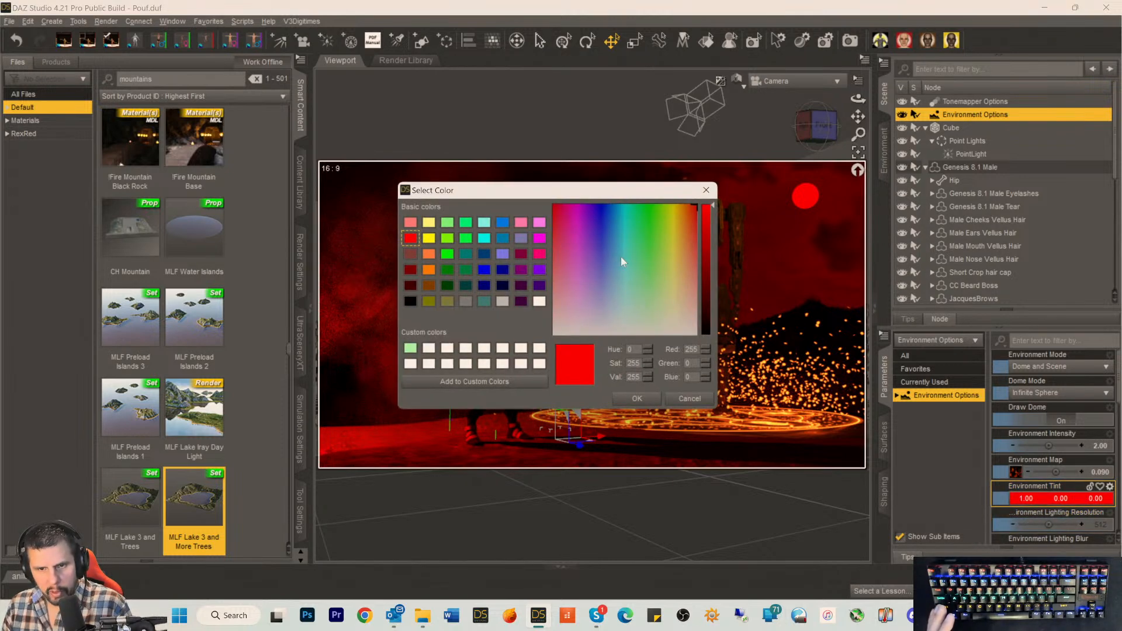
left_click_drag(694, 208, 690, 207)
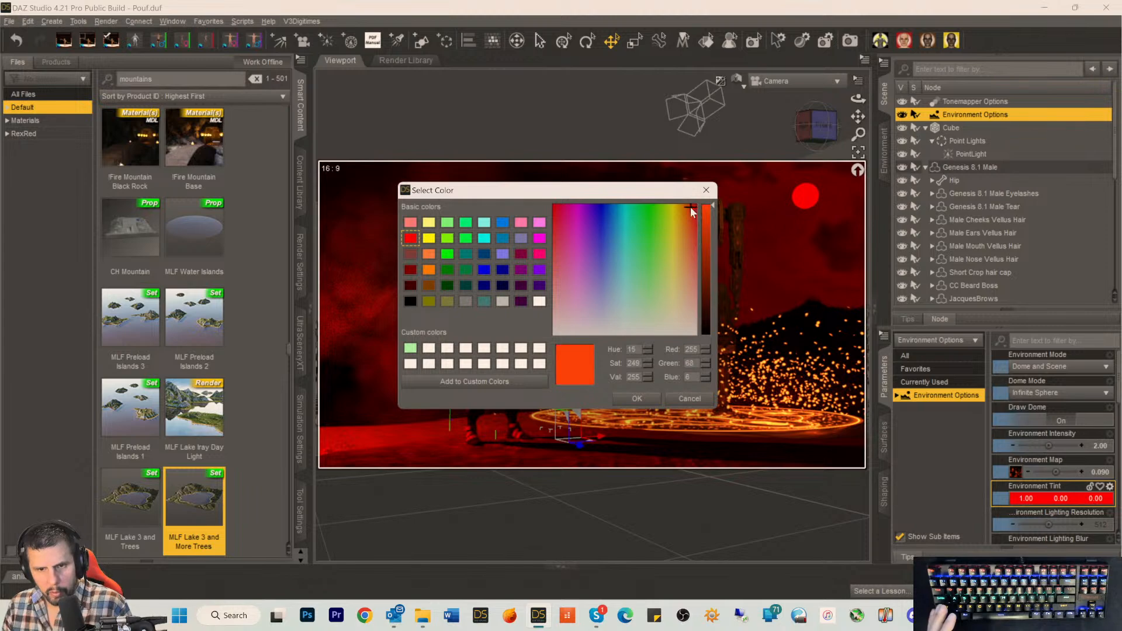
left_click(636, 398)
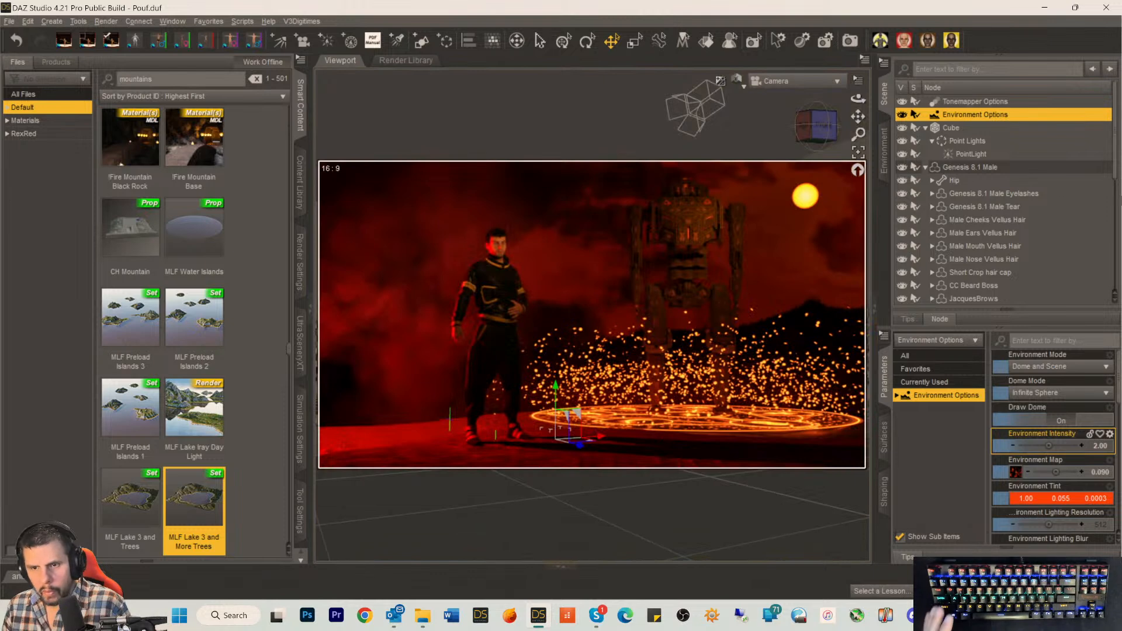
Turn off the rendered preview and move Genesis 8.1 Male closer to the camera, to about -136 in X and 62 in Z.
key("ctrl+9")
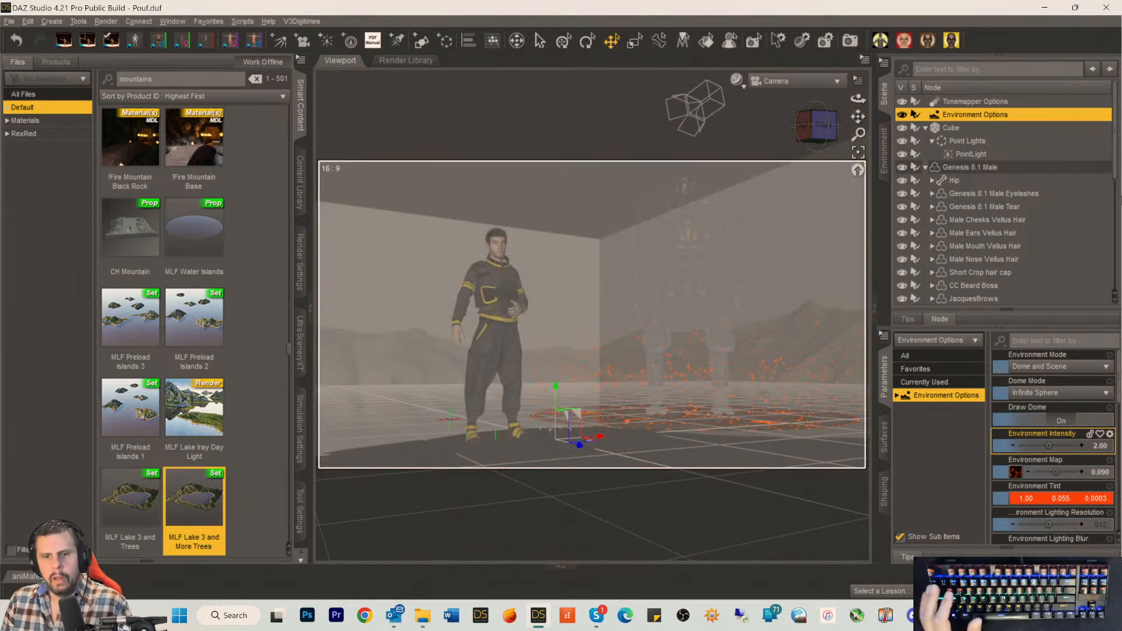
left_click(970, 168)
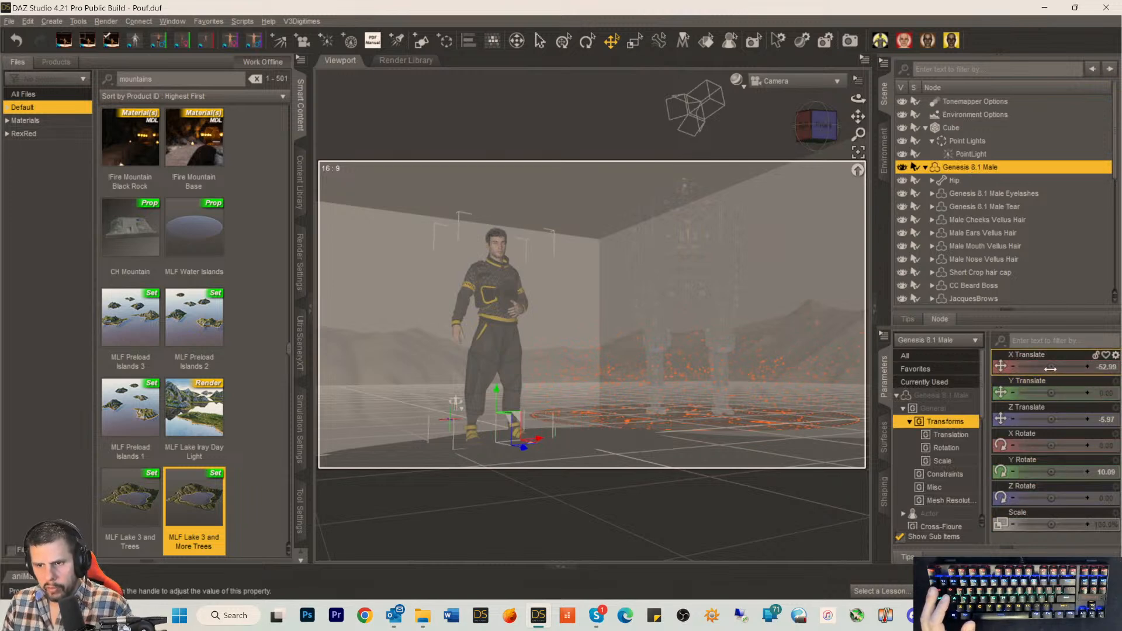
left_click_drag(1039, 366, 1025, 387)
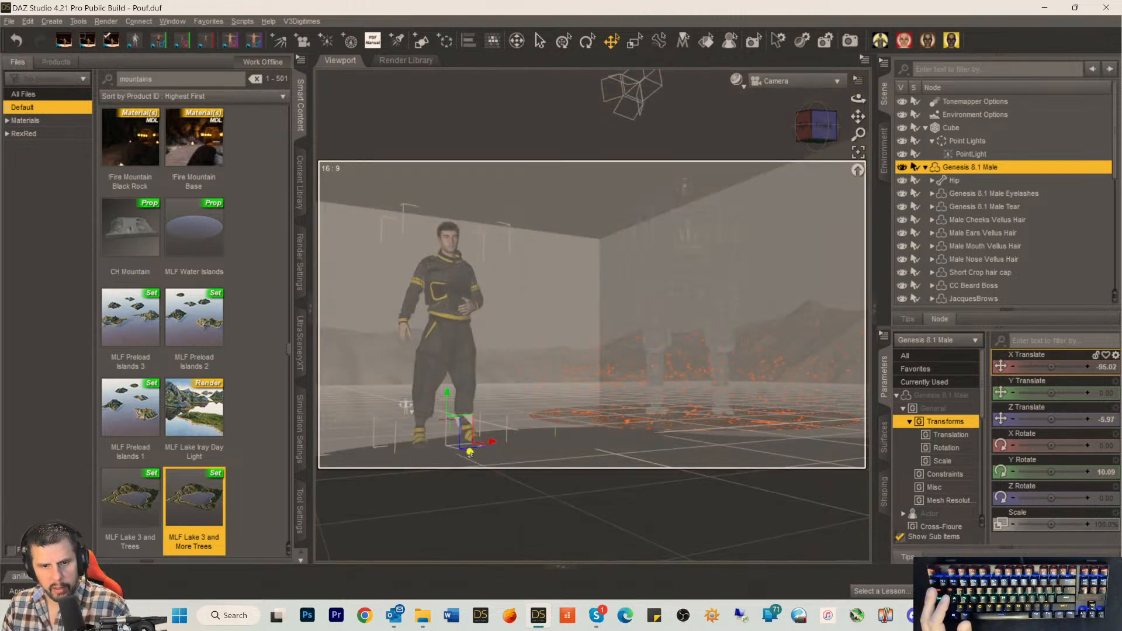
left_click_drag(469, 473, 505, 569)
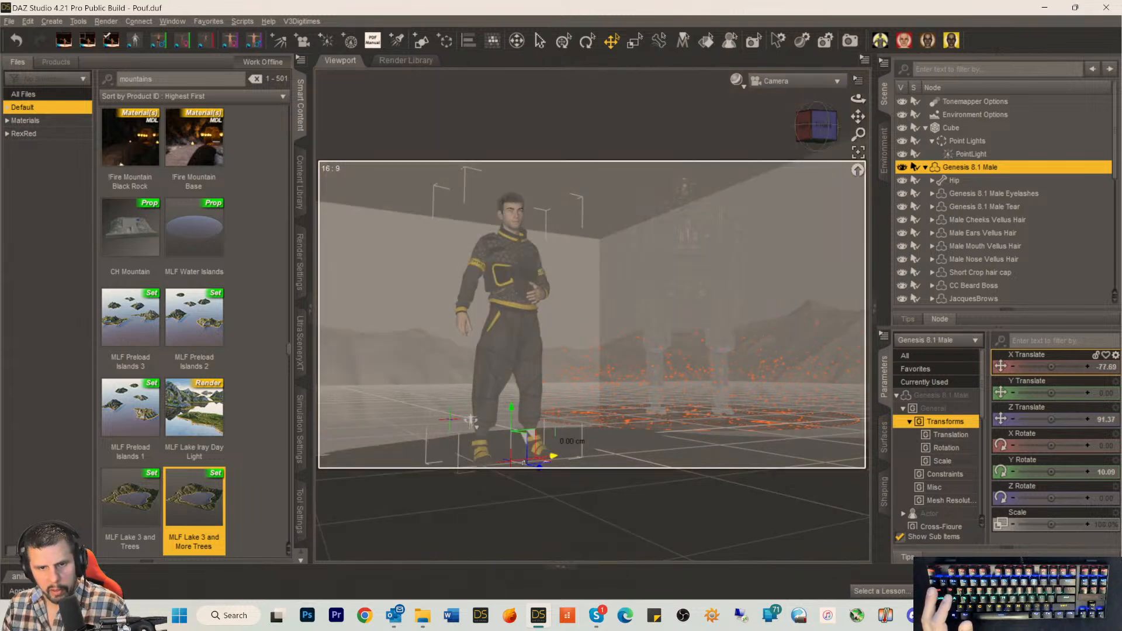
left_click_drag(555, 459, 465, 485)
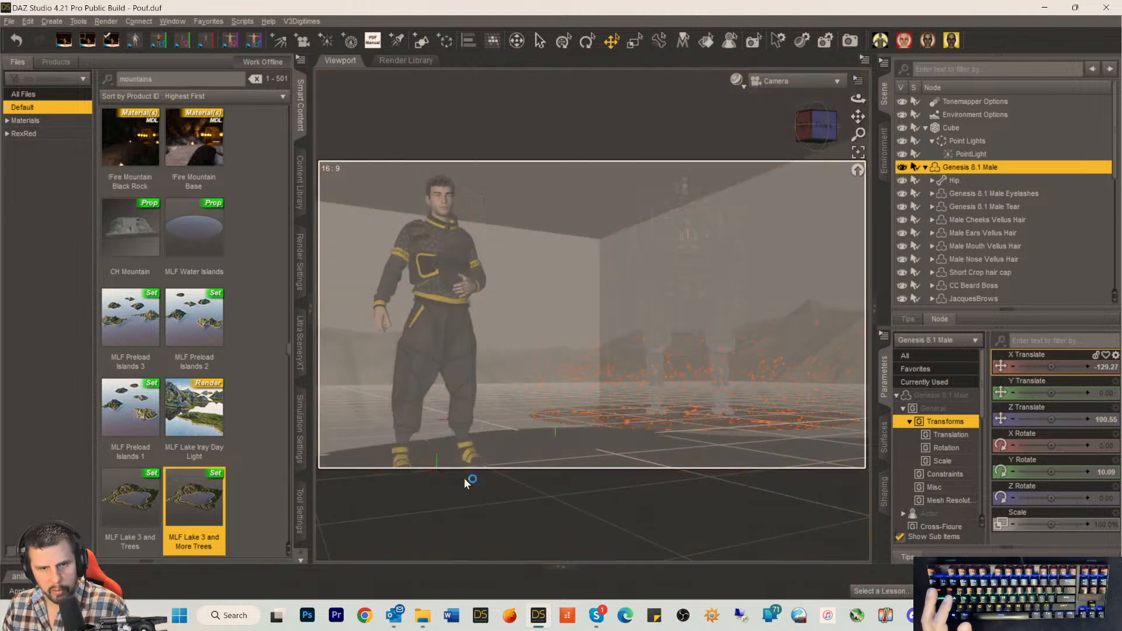
left_click(457, 475)
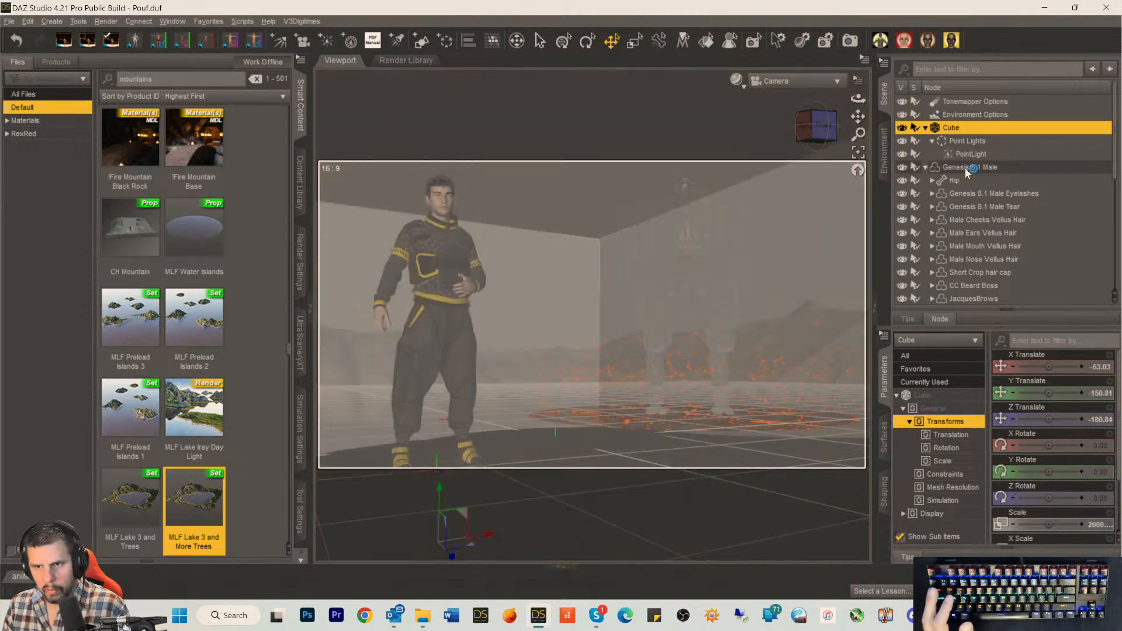
left_click(965, 167)
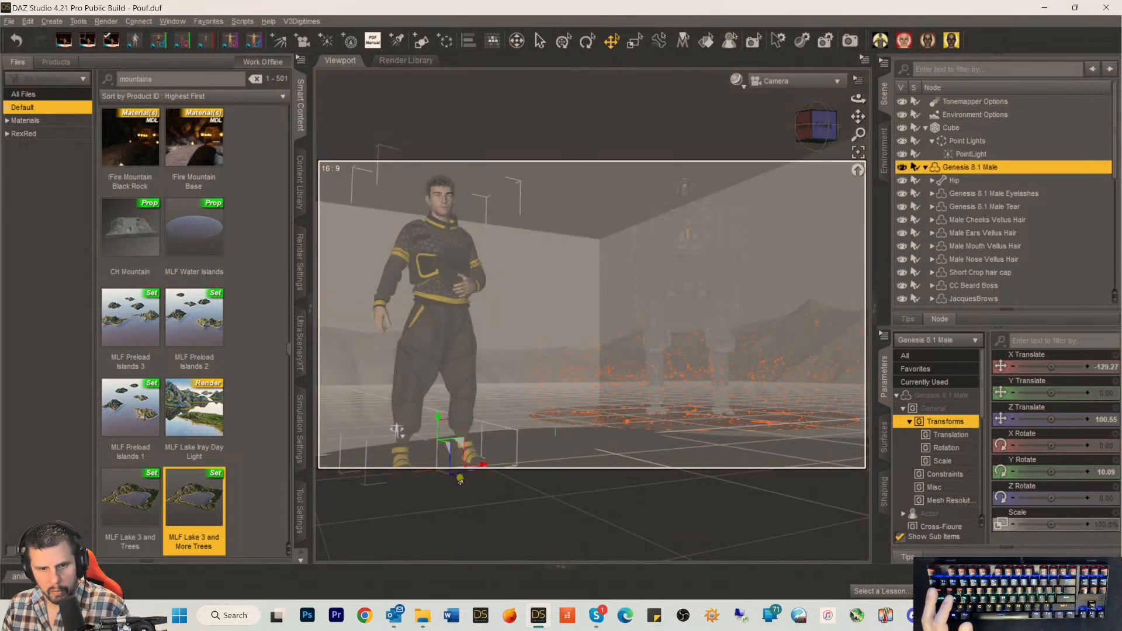
left_click_drag(460, 479, 430, 475)
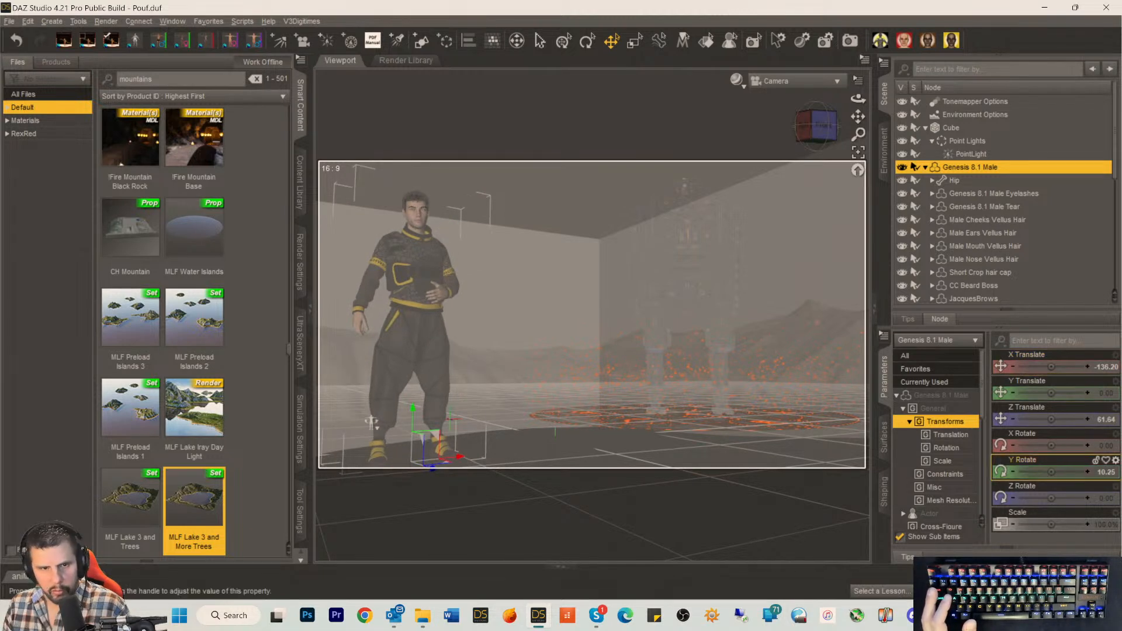
Rotate Genesis 8.1 Male to about 17 degrees in Y and save the scene.
left_click_drag(1054, 472, 1062, 471)
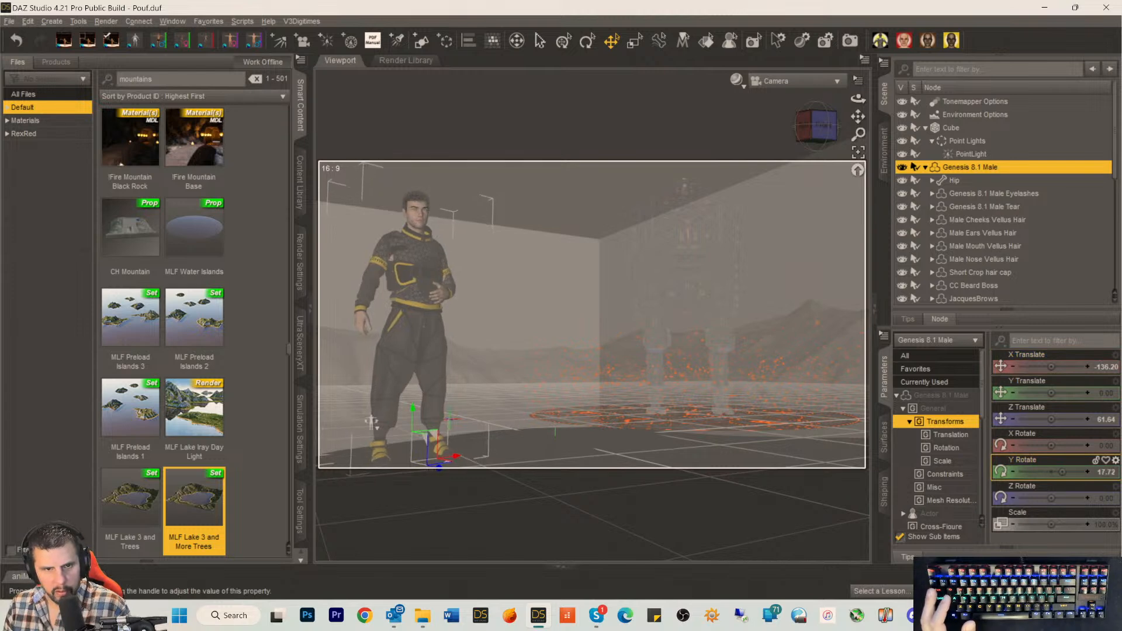
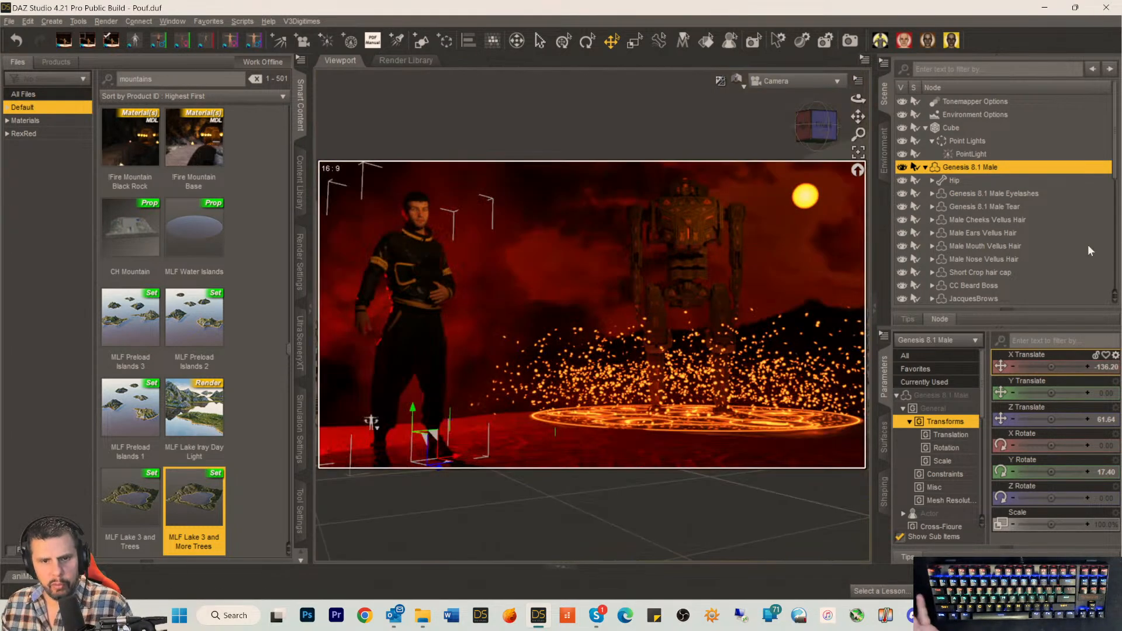
key("ctrl+s")
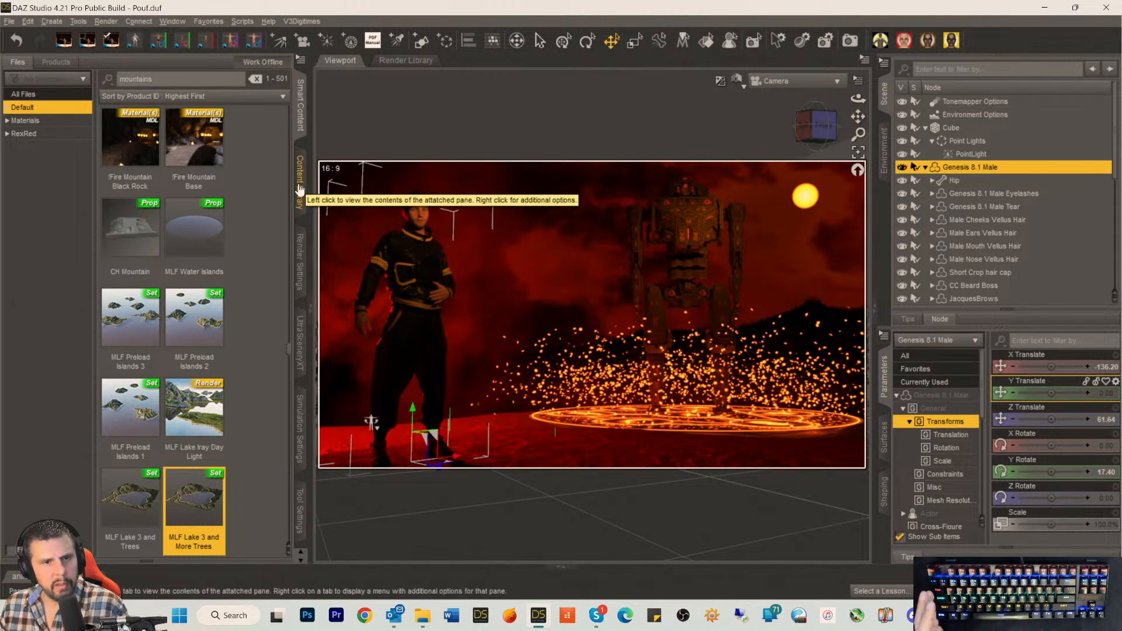
Search the products for vdb and load the SYRF Fog Spindly prop from SY Real Fog Iray VDB.
left_click_drag(167, 79, 71, 81)
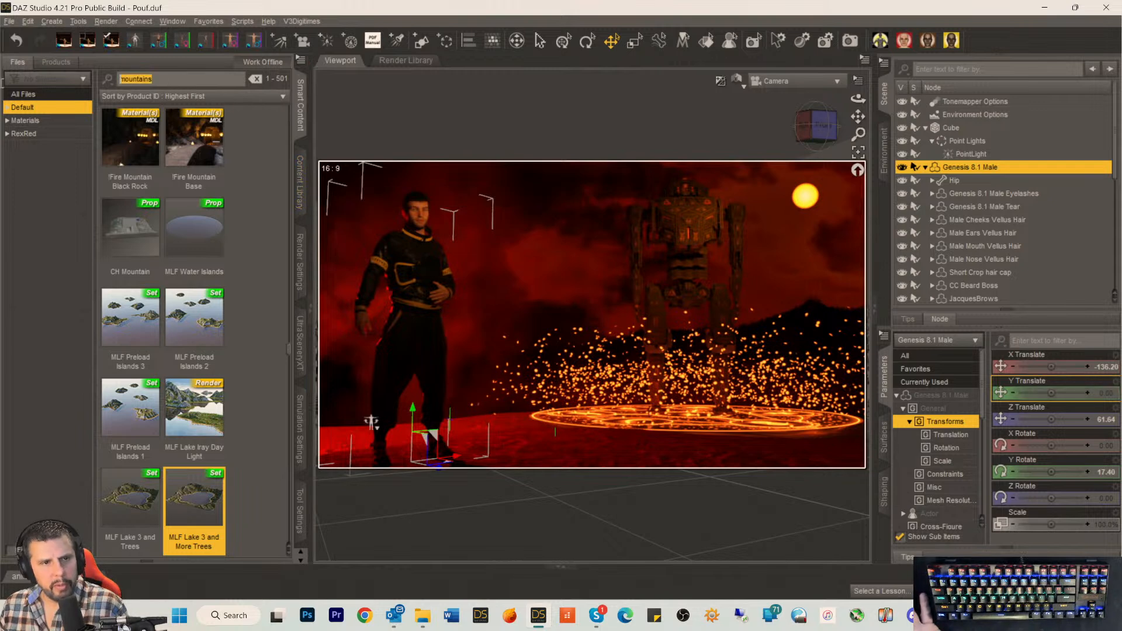
left_click(54, 62)
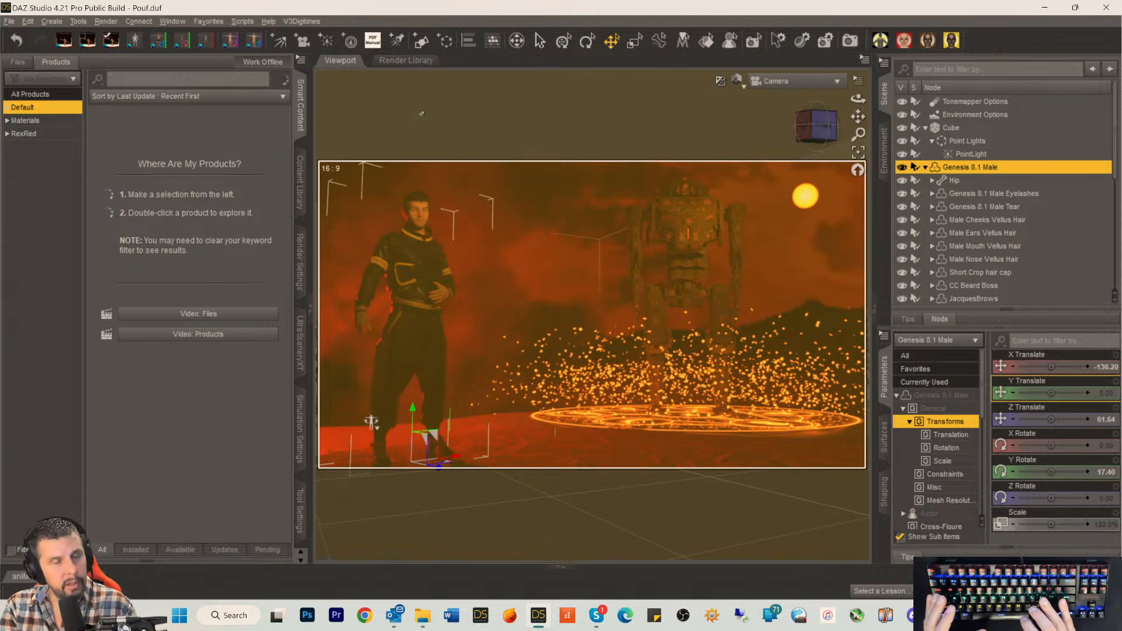
type("vd")
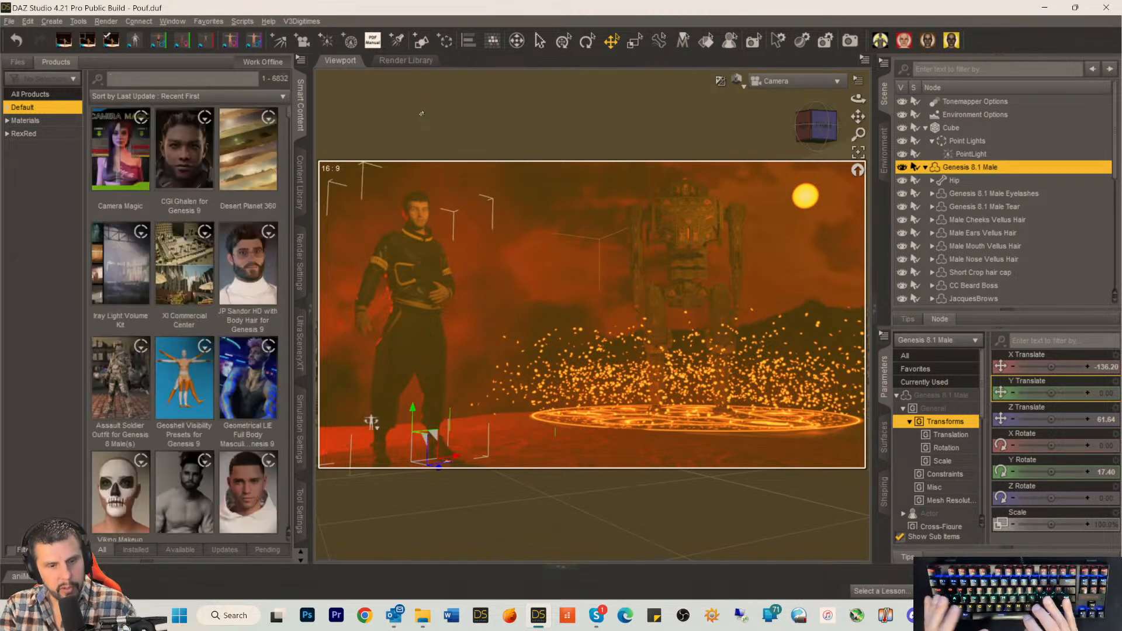
type("b")
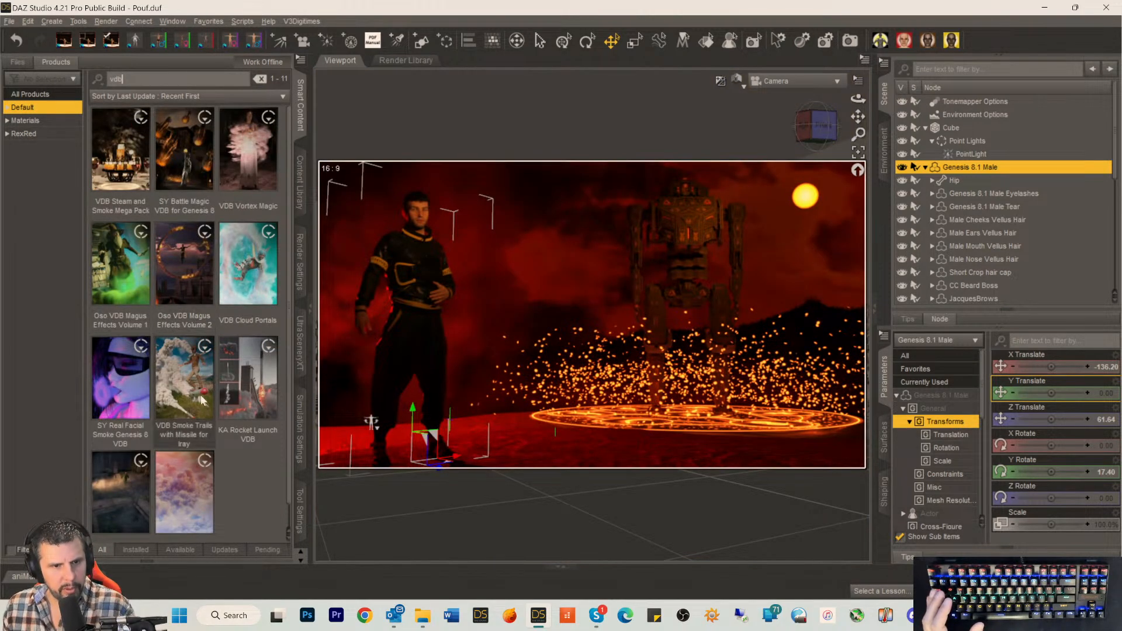
left_click(125, 506)
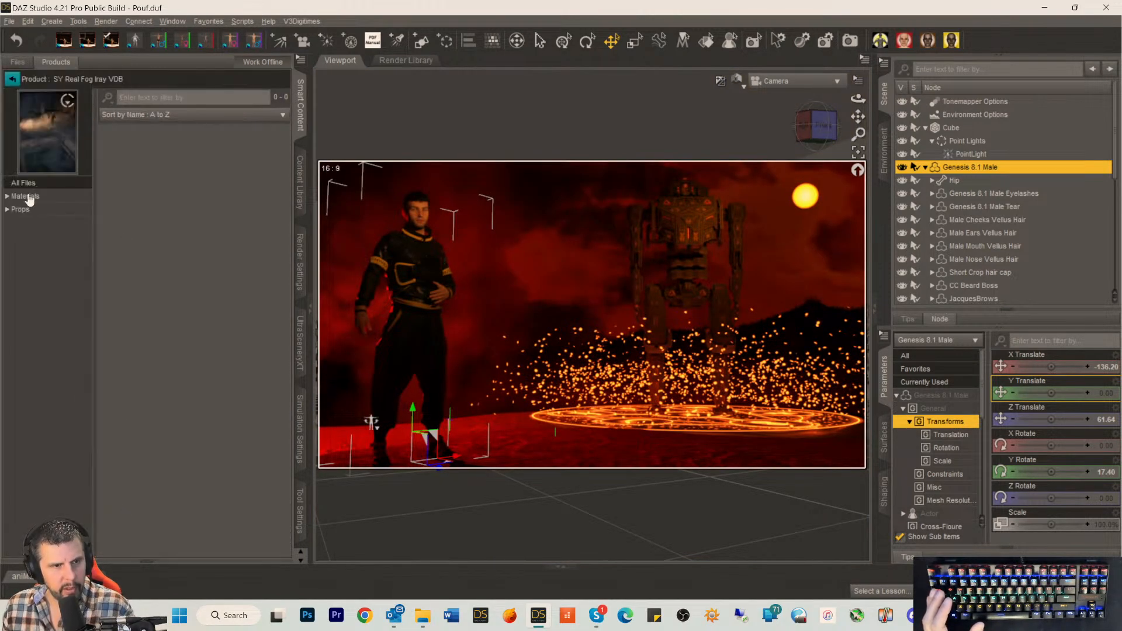
left_click(19, 209)
double_click(125, 167)
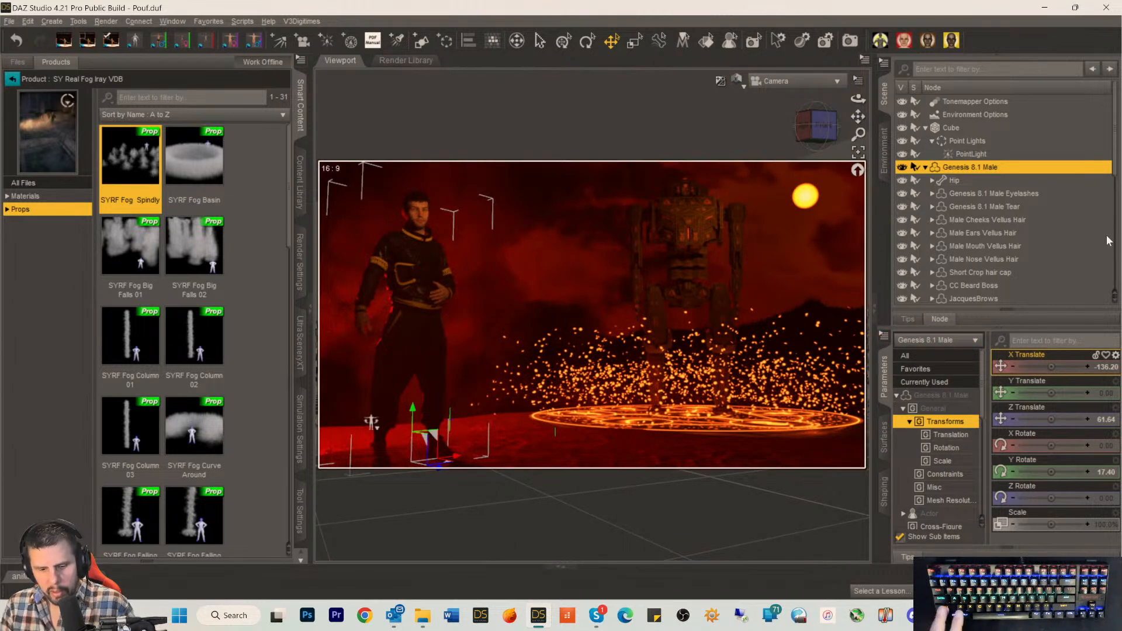
Try SYRF Fog Spindly at about 114 in X and 97 in Z, and delete it from the scene.
key("ctrl+4")
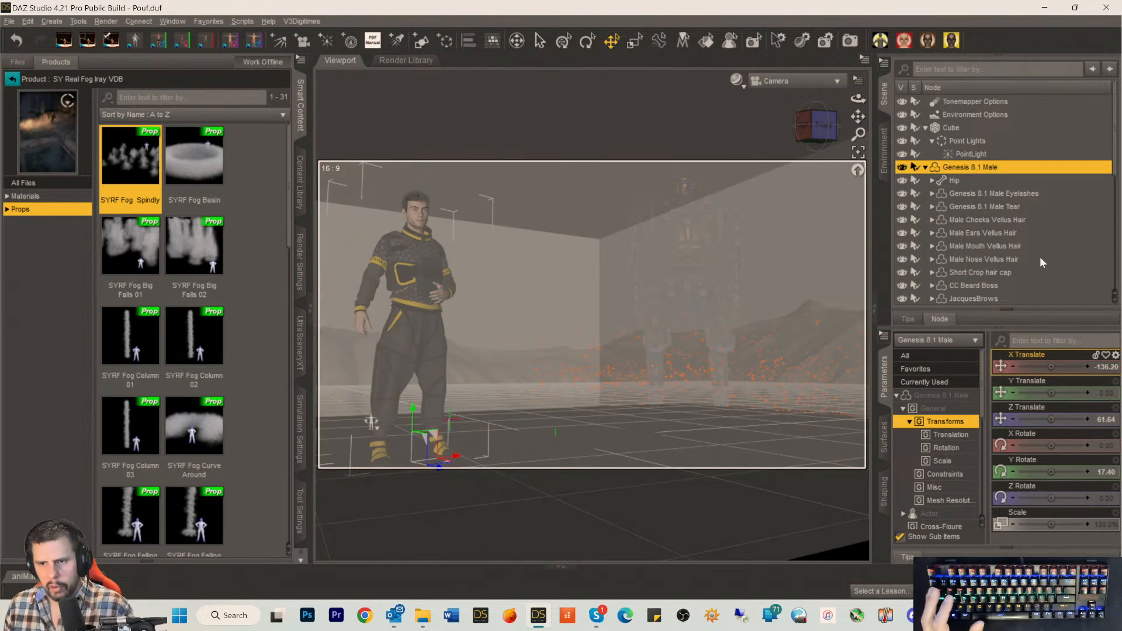
scroll(1034, 257, "down", 1)
scroll(1029, 251, "down", 5)
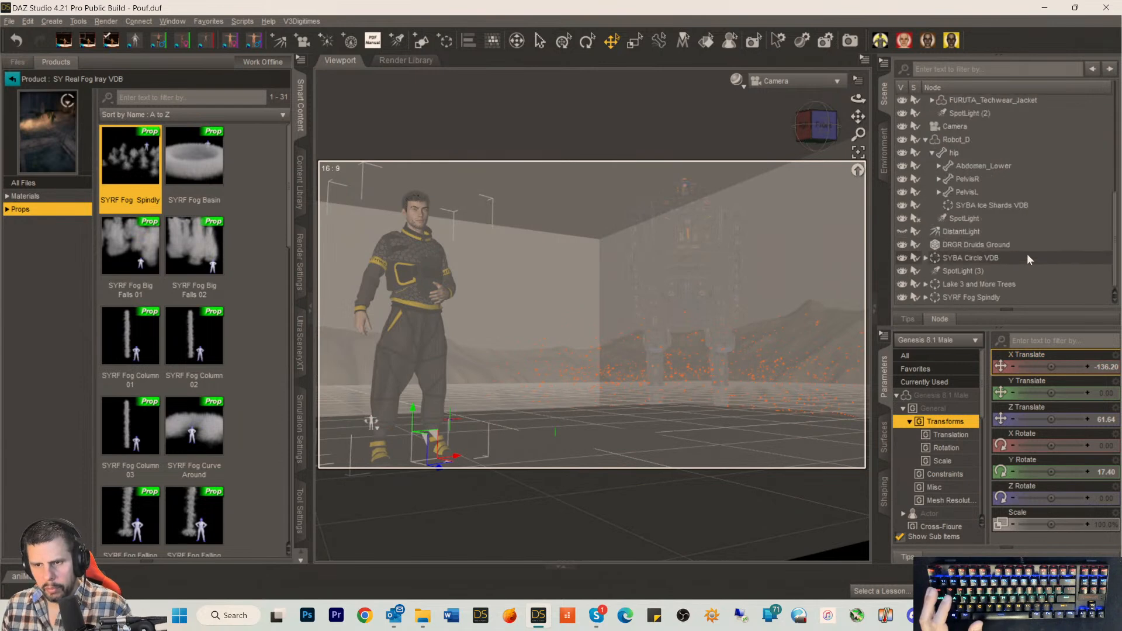
left_click(961, 298)
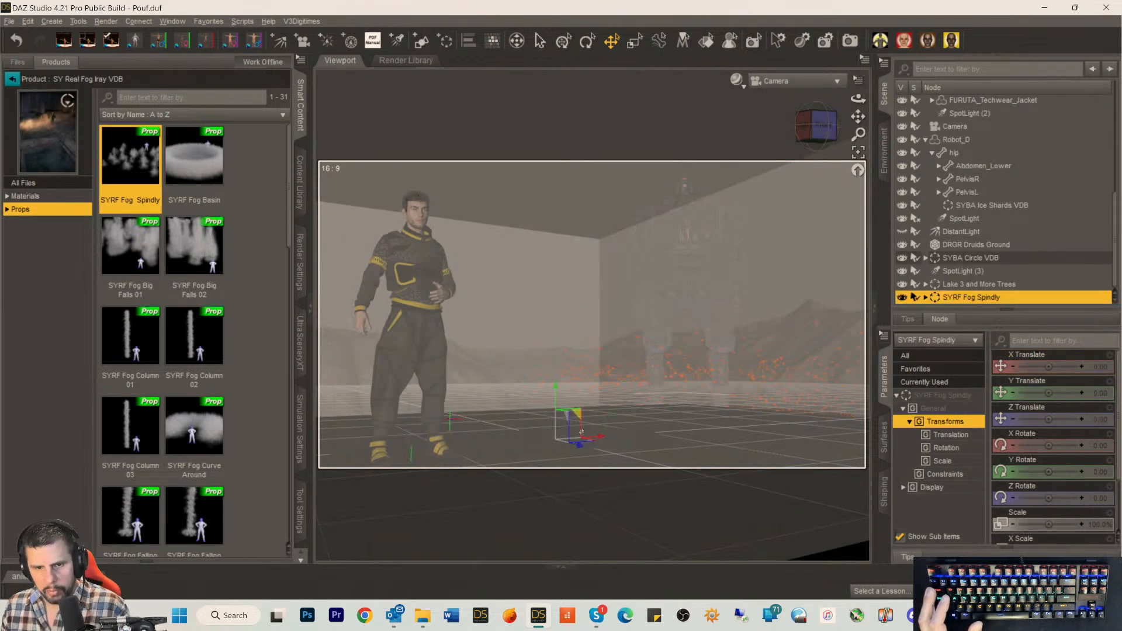
left_click_drag(577, 447, 640, 489)
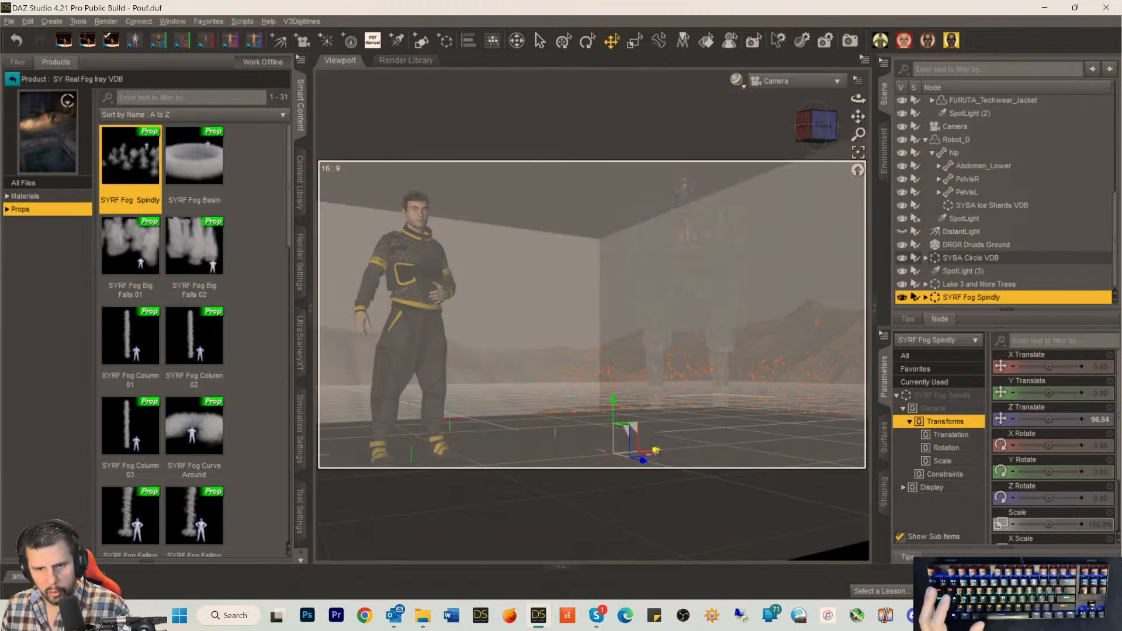
left_click_drag(642, 460, 763, 437)
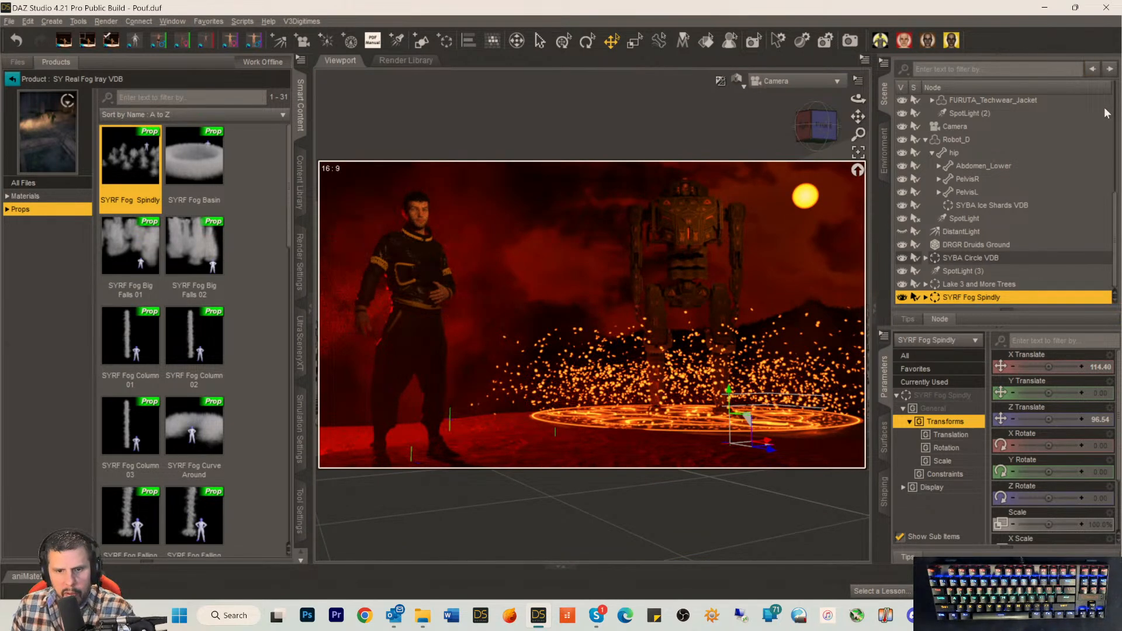
key("Delete")
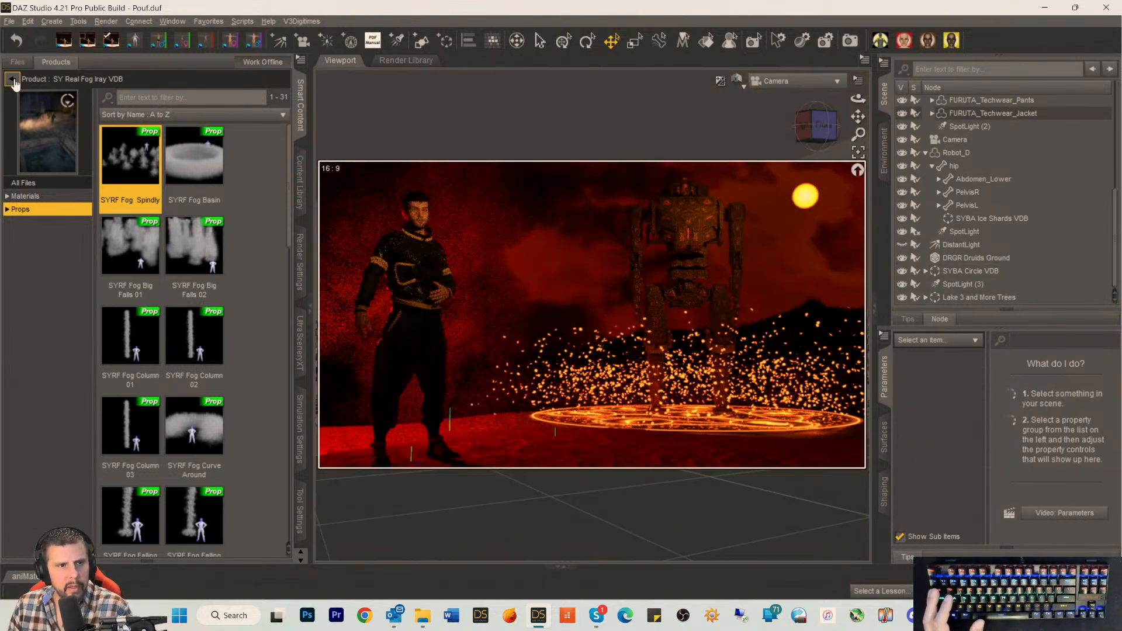
Clear the product search and load the IGLKV Dense Fog Volume prop from the Iray Light Volume Kit.
left_click(12, 78)
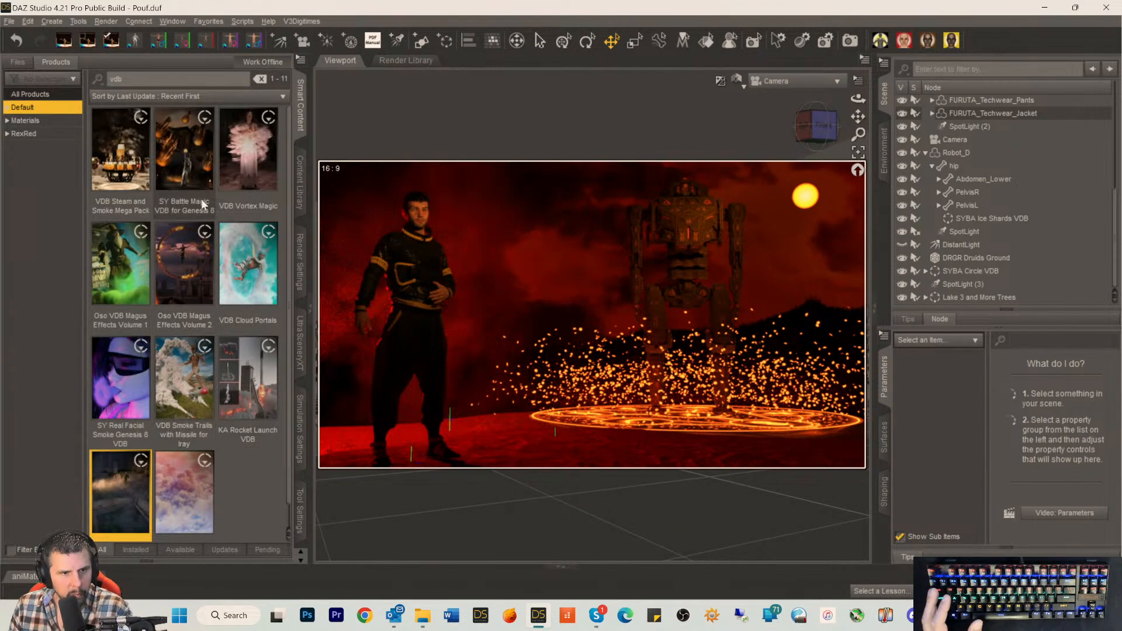
double_click(115, 79)
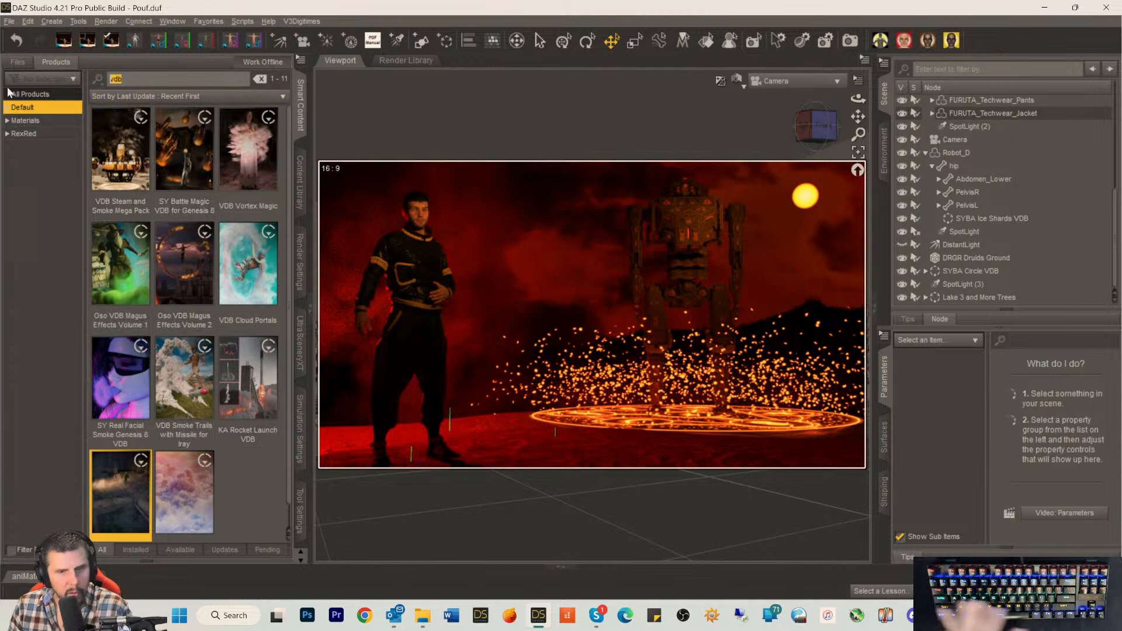
key("BackSpace")
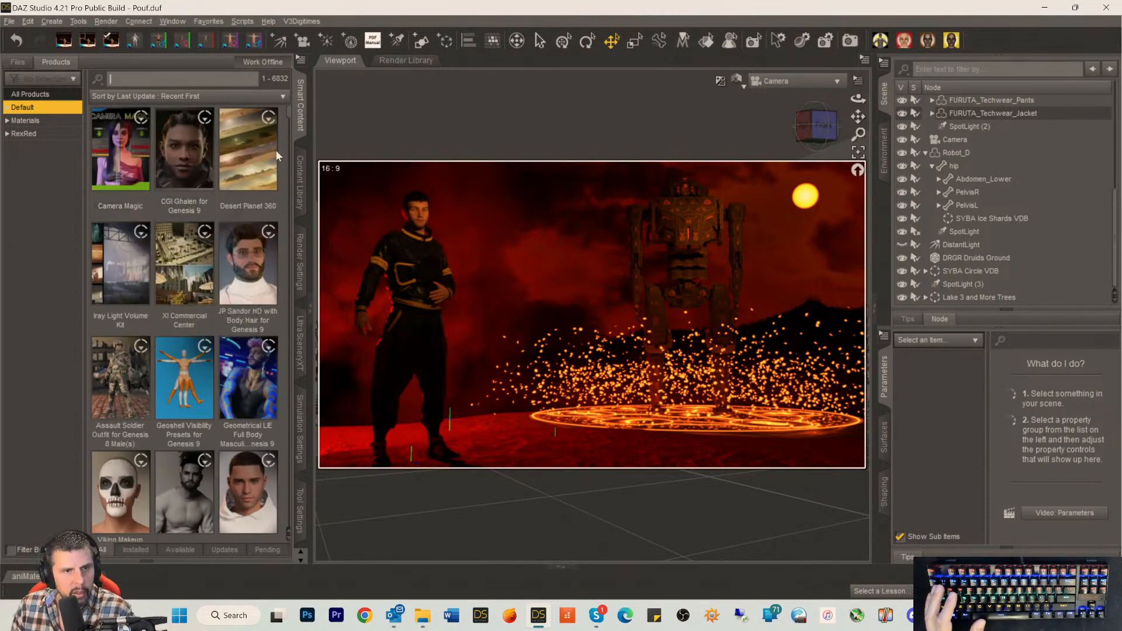
mouse_move(261, 209)
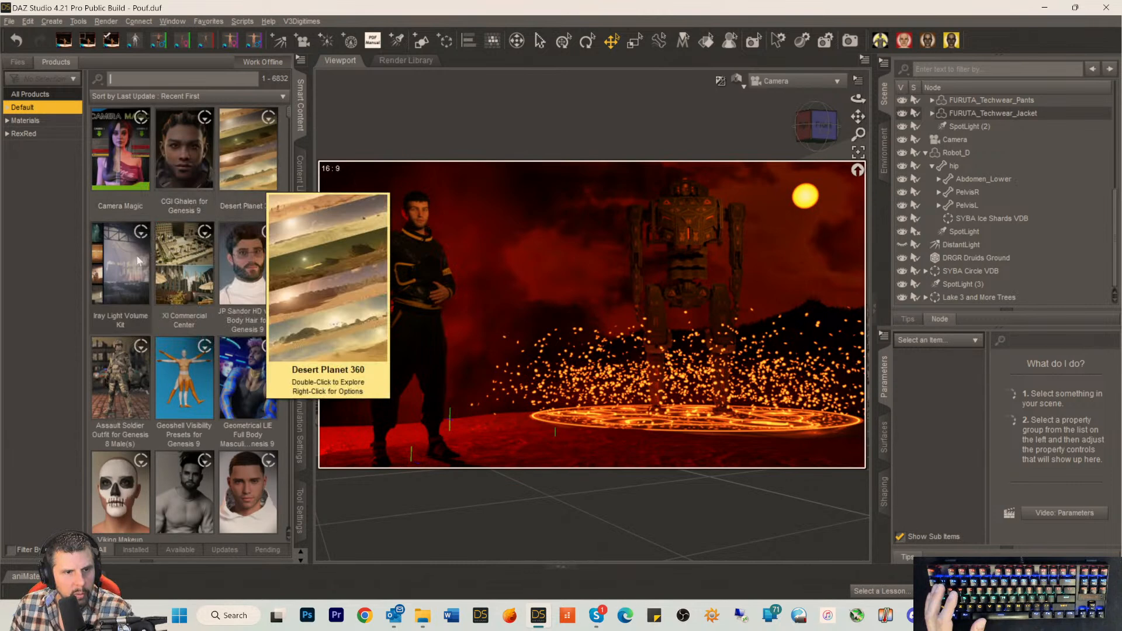
double_click(118, 282)
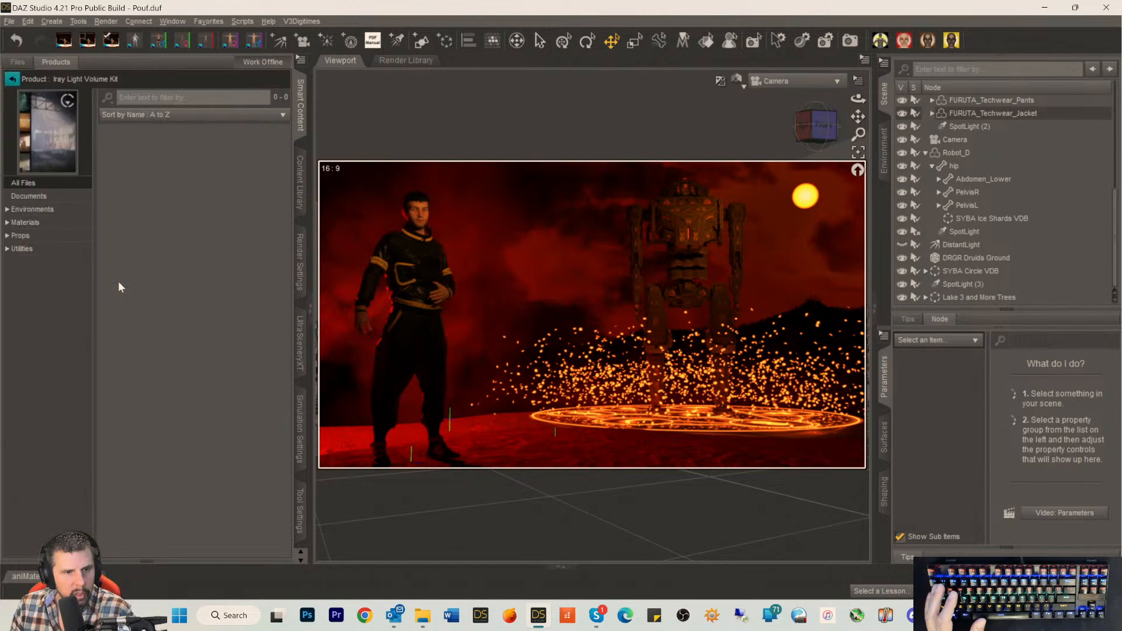
left_click(21, 236)
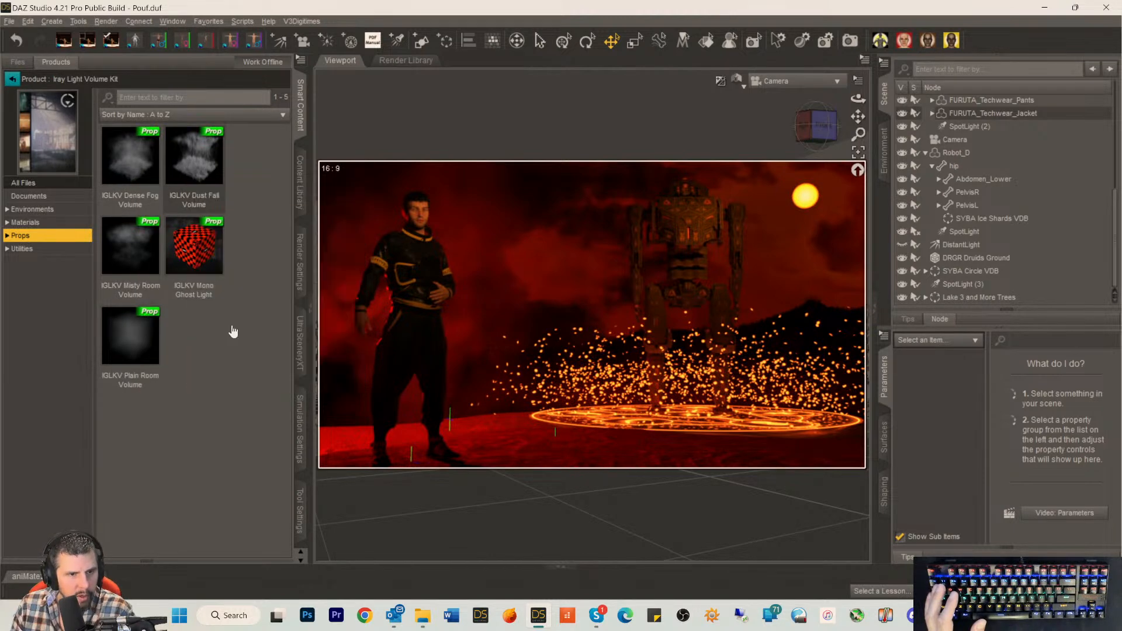
mouse_move(143, 351)
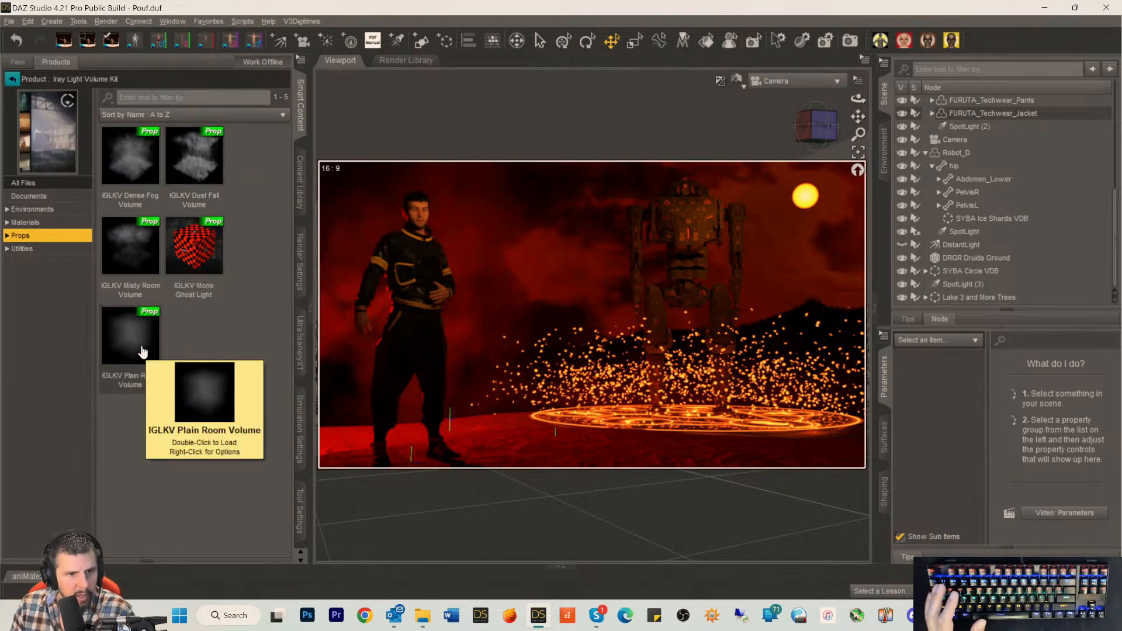
double_click(125, 155)
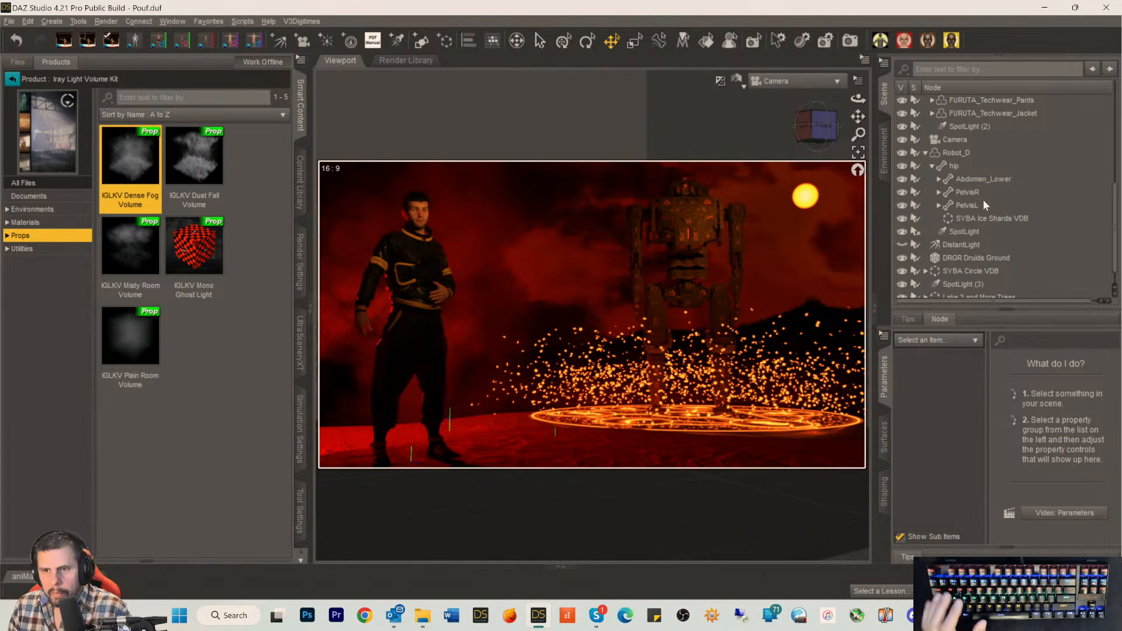
Hide the Cube together with its point lights, and try moving it upward before undoing the move.
scroll(981, 209, "up", 3)
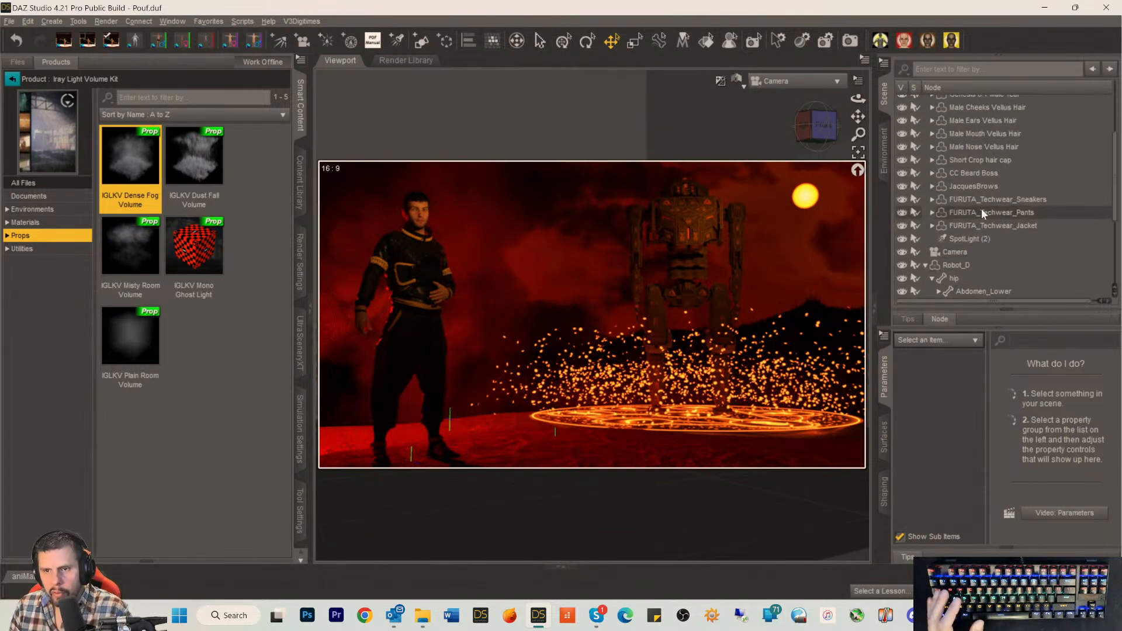
scroll(965, 237, "up", 3)
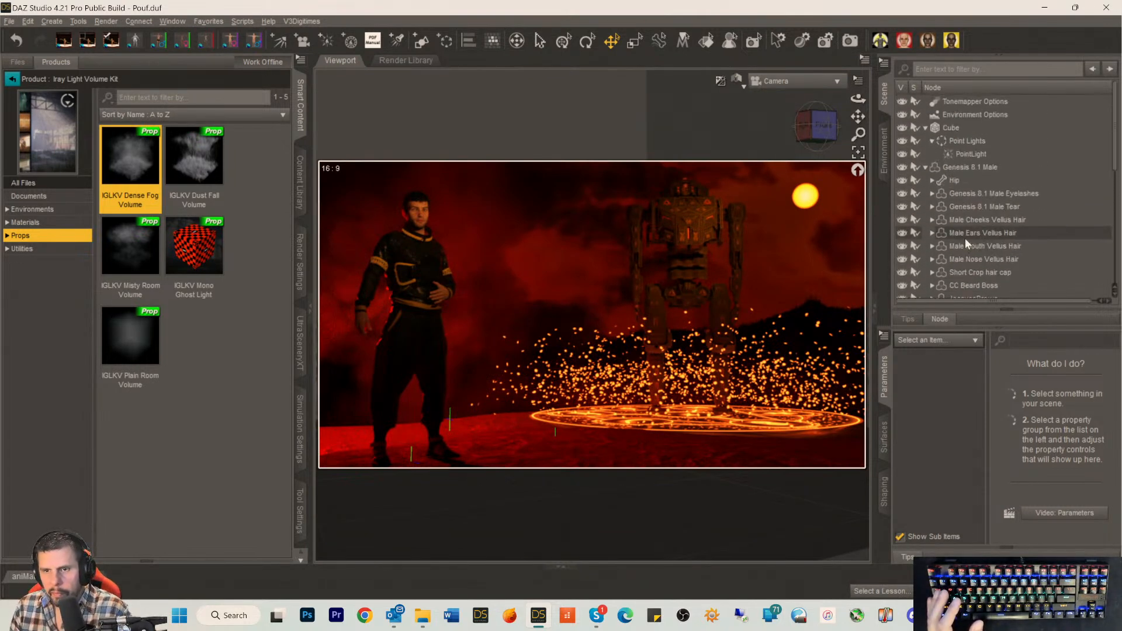
left_click(941, 129)
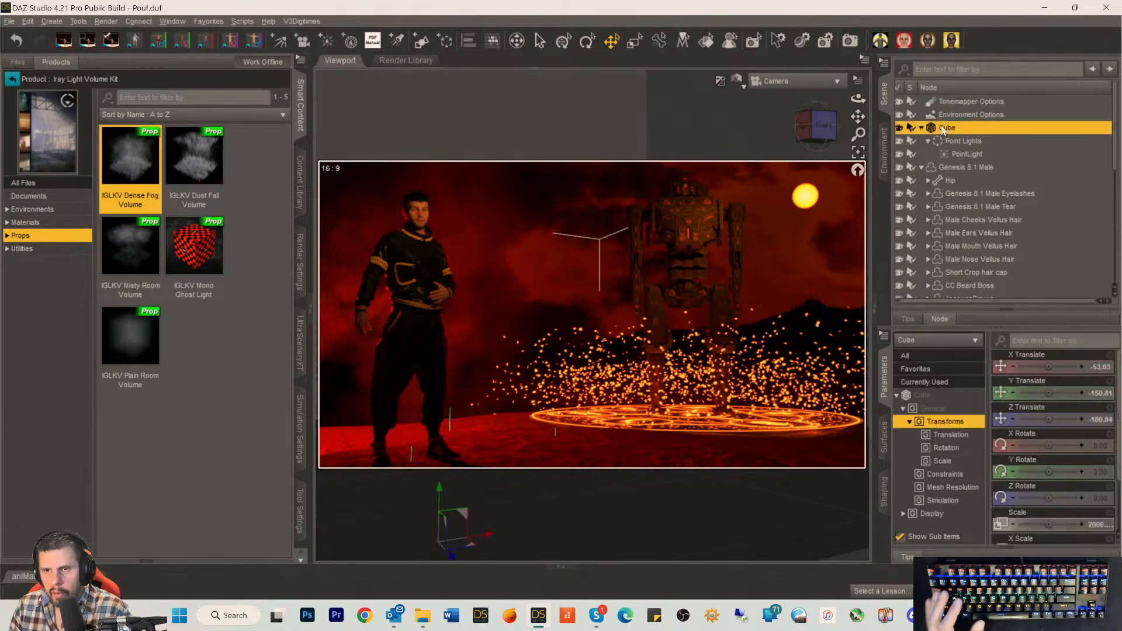
left_click(899, 128)
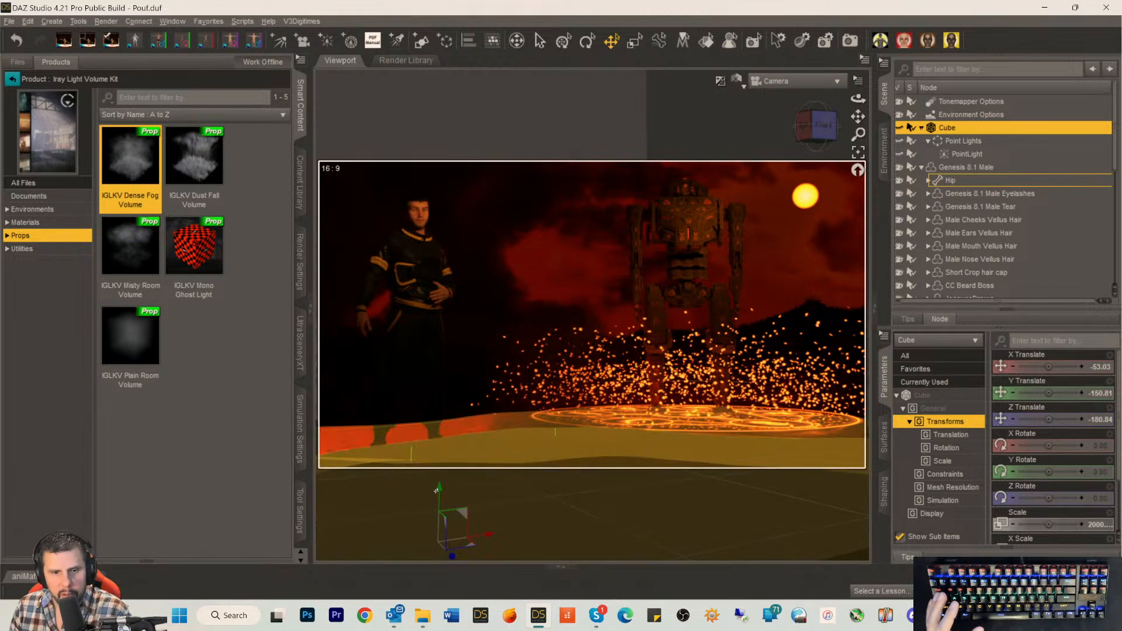
left_click_drag(438, 491, 440, 463)
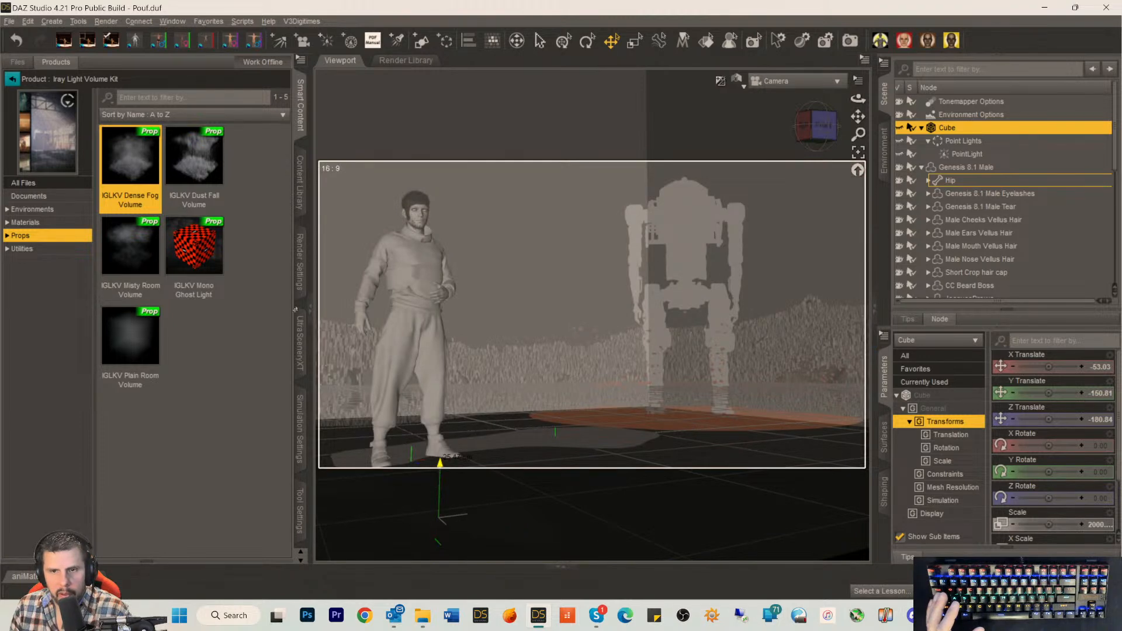
left_click(16, 42)
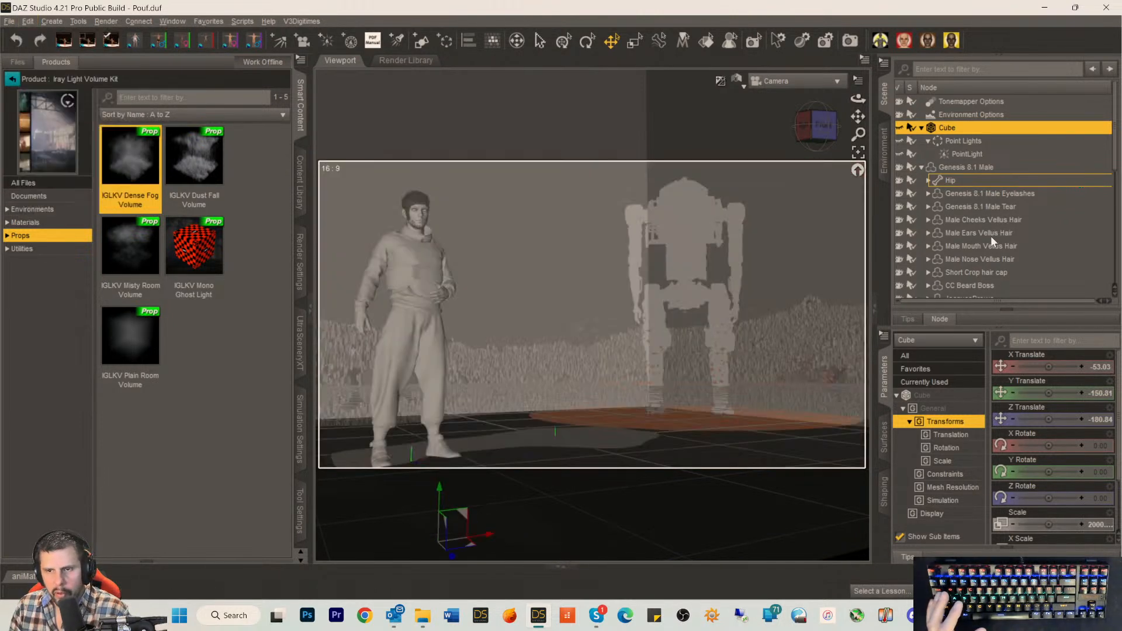
Apply the IGLKV Tint Red and IGLKV Strength 500 materials to the VDB Container inside the IGLKV Dense Fog Volume.
scroll(987, 278, "down", 10)
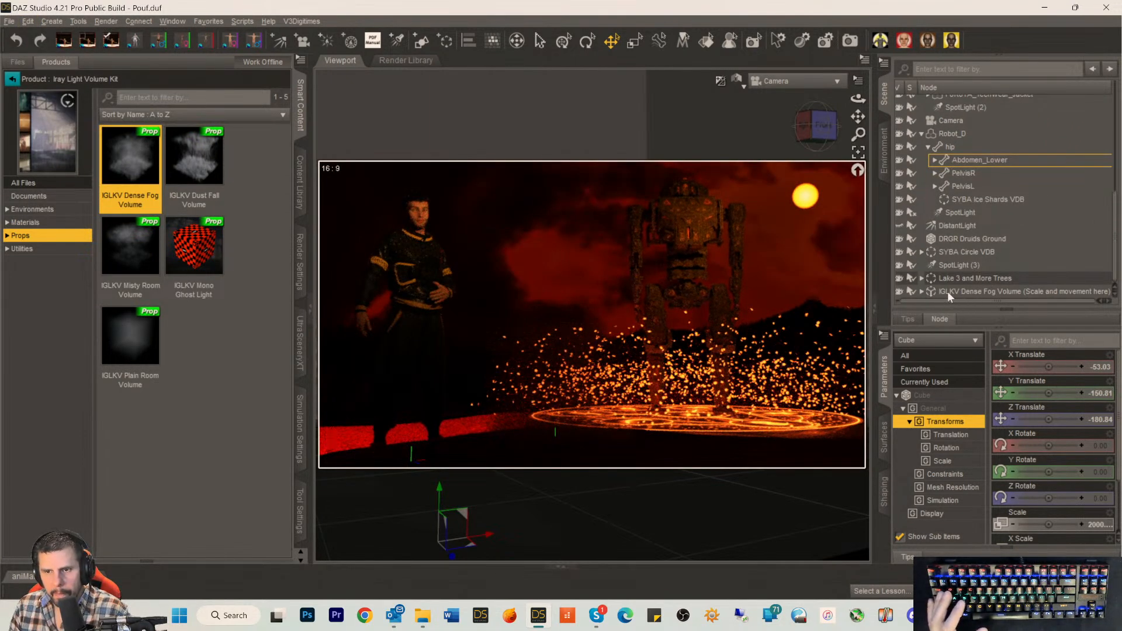
left_click(948, 291)
left_click(922, 292)
scroll(956, 259, "down", 1)
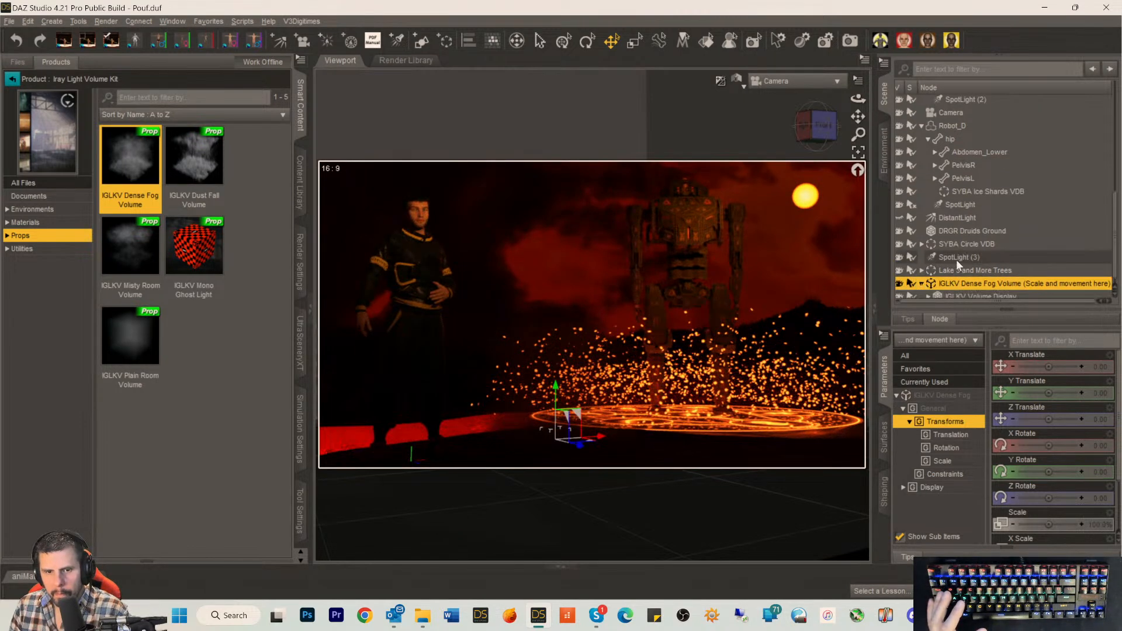
left_click(928, 291)
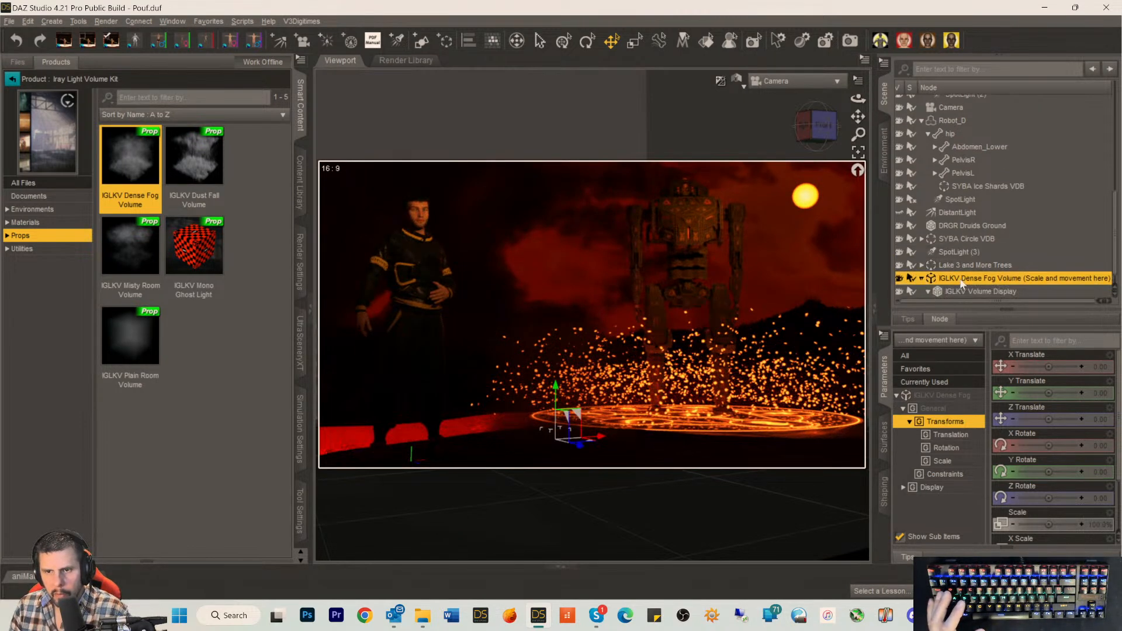
scroll(959, 288, "down", 1)
left_click(970, 291)
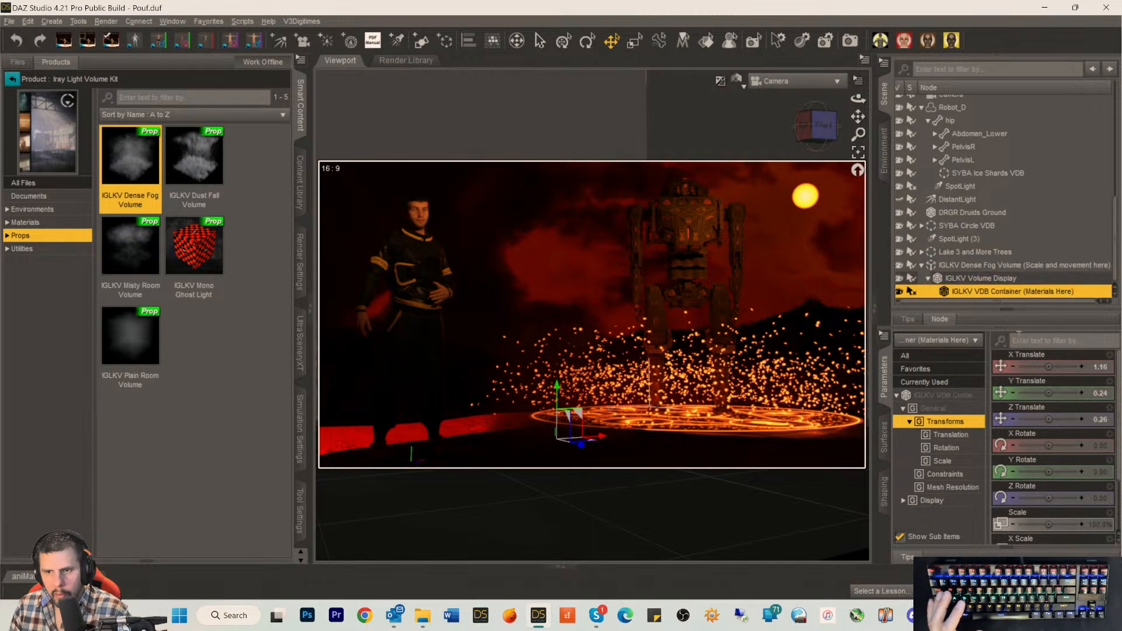
left_click(26, 224)
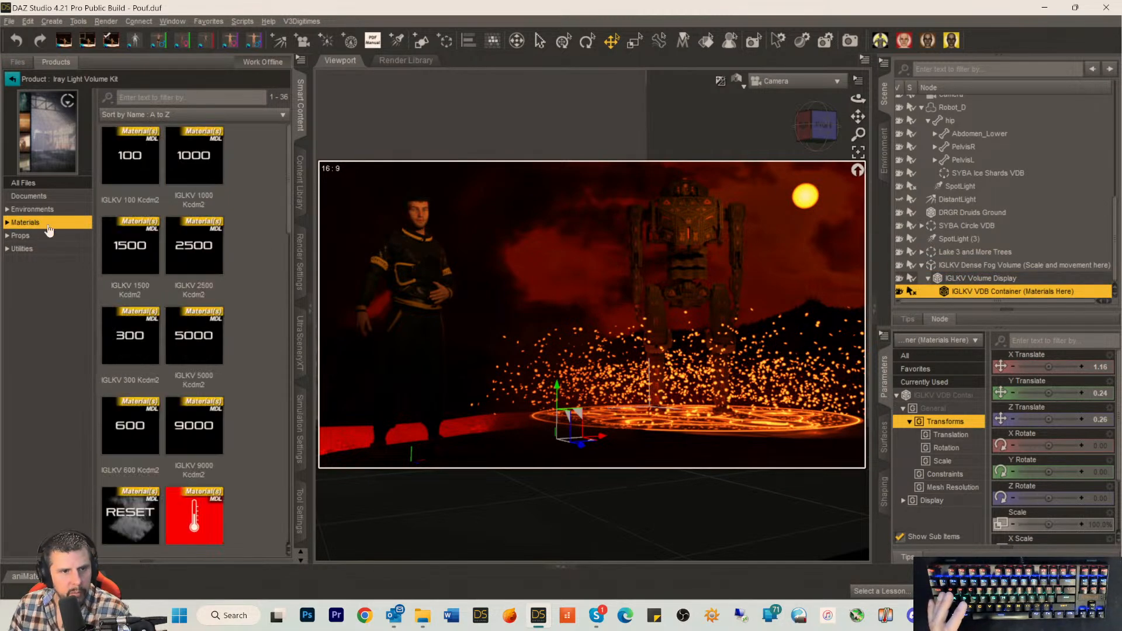
scroll(222, 286, "down", 8)
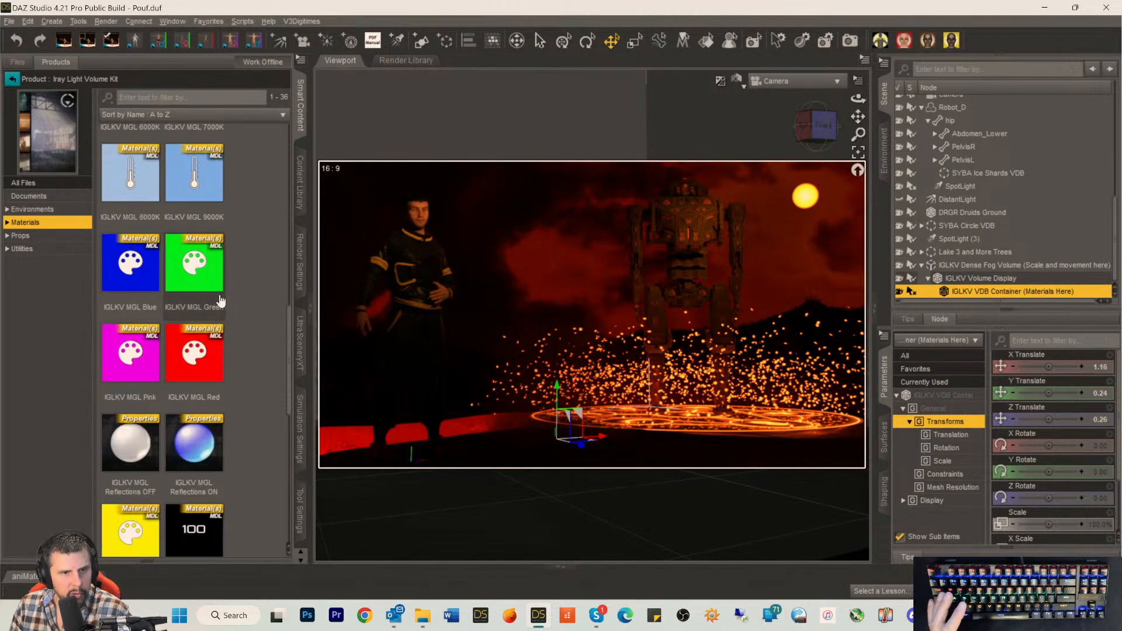
scroll(222, 301, "down", 5)
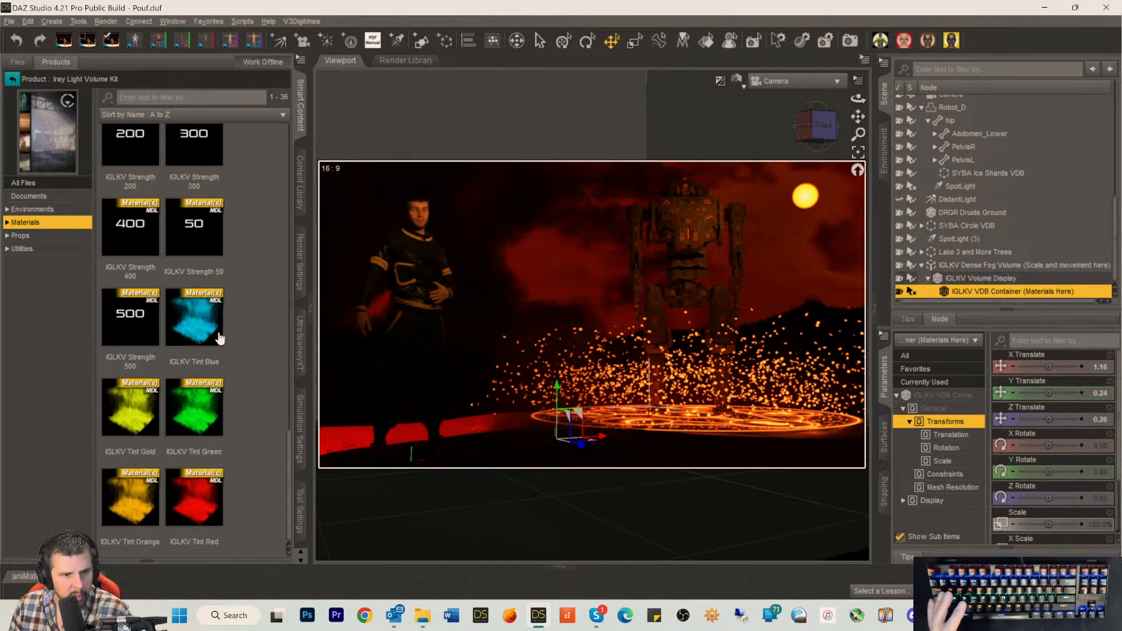
left_click(192, 488)
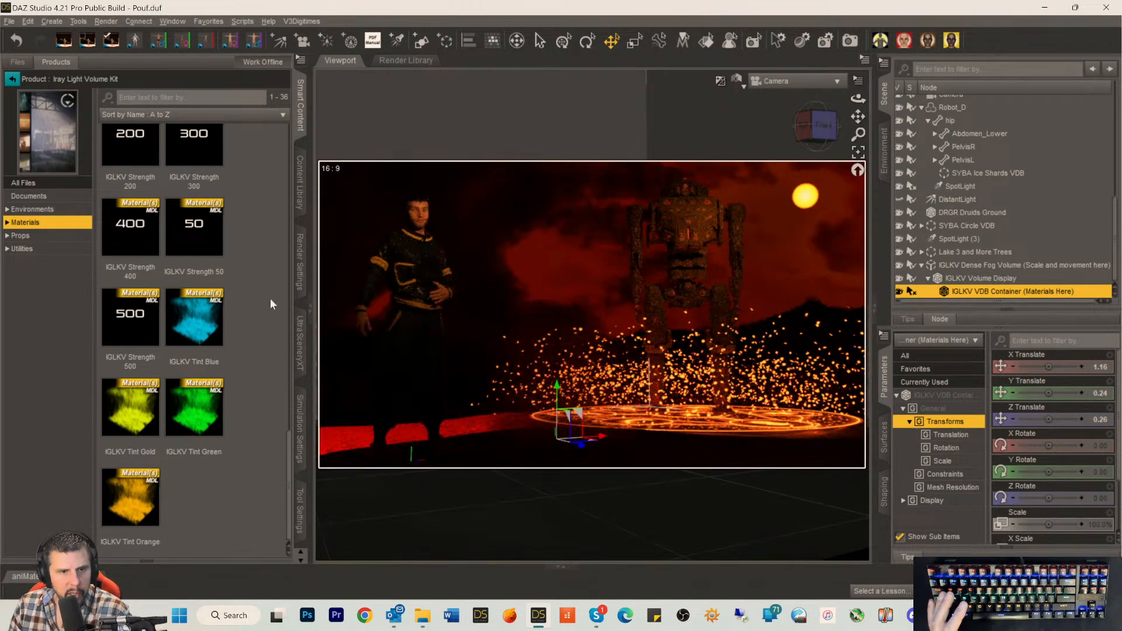
left_click(125, 309)
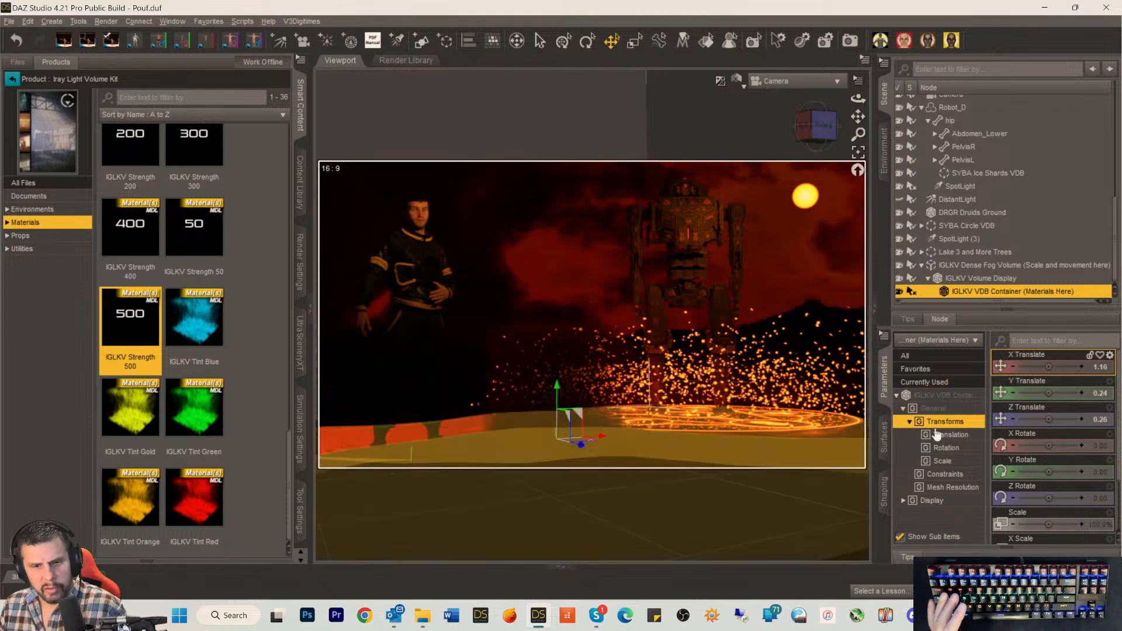
Set the overall Scale of the IGLKV VDB Container to 900%.
left_click(1097, 529)
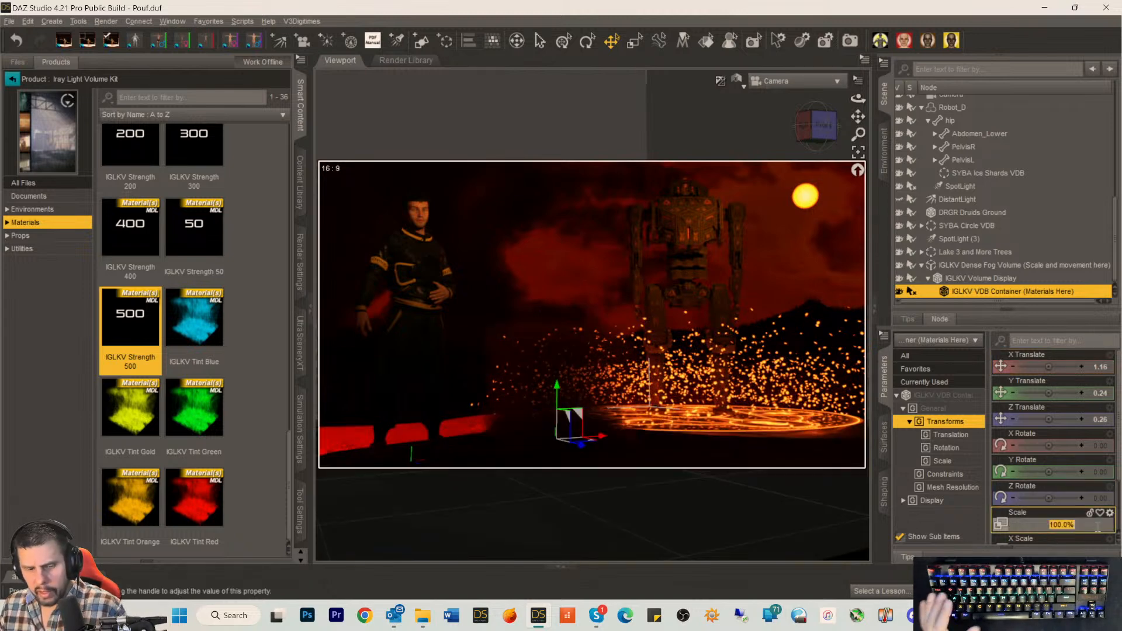
scroll(261, 224, "up", 10)
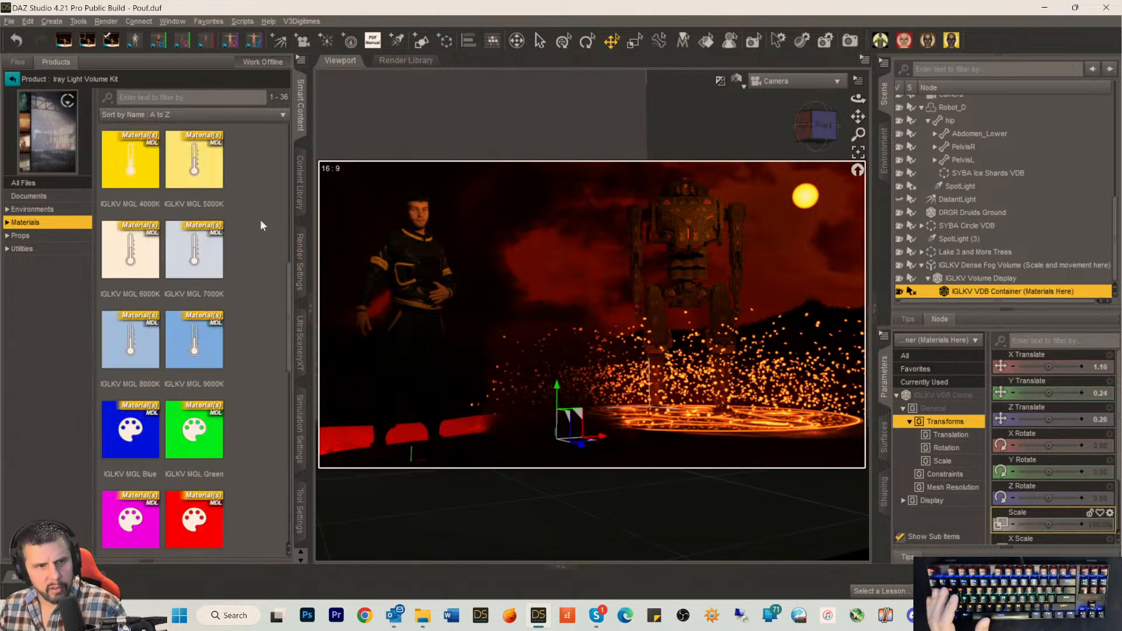
scroll(261, 221, "up", 4)
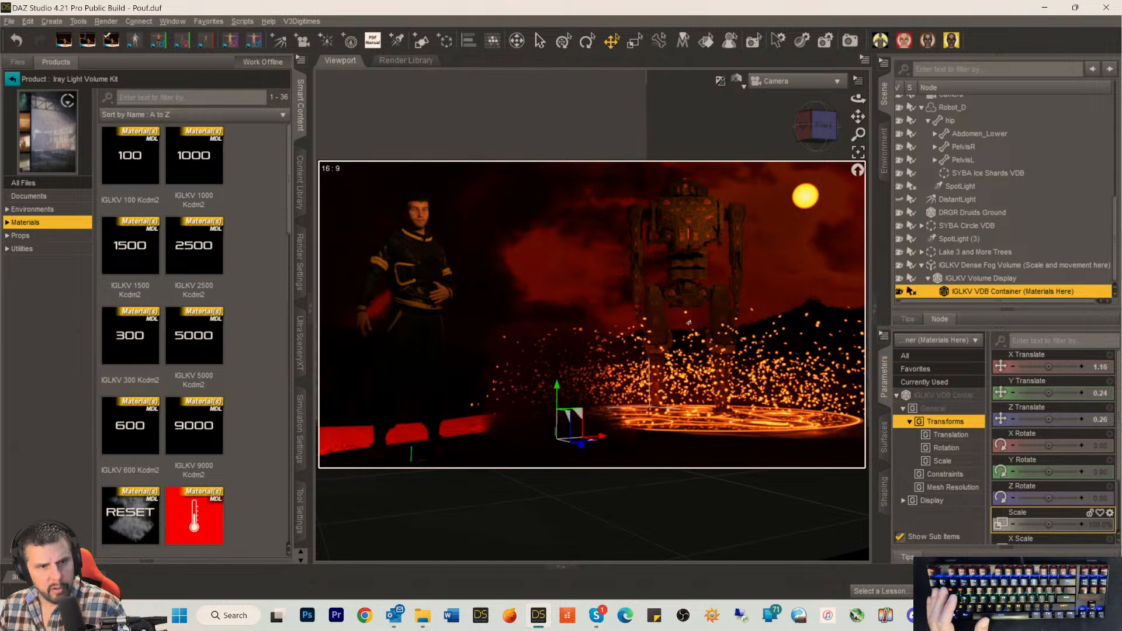
left_click(1102, 528)
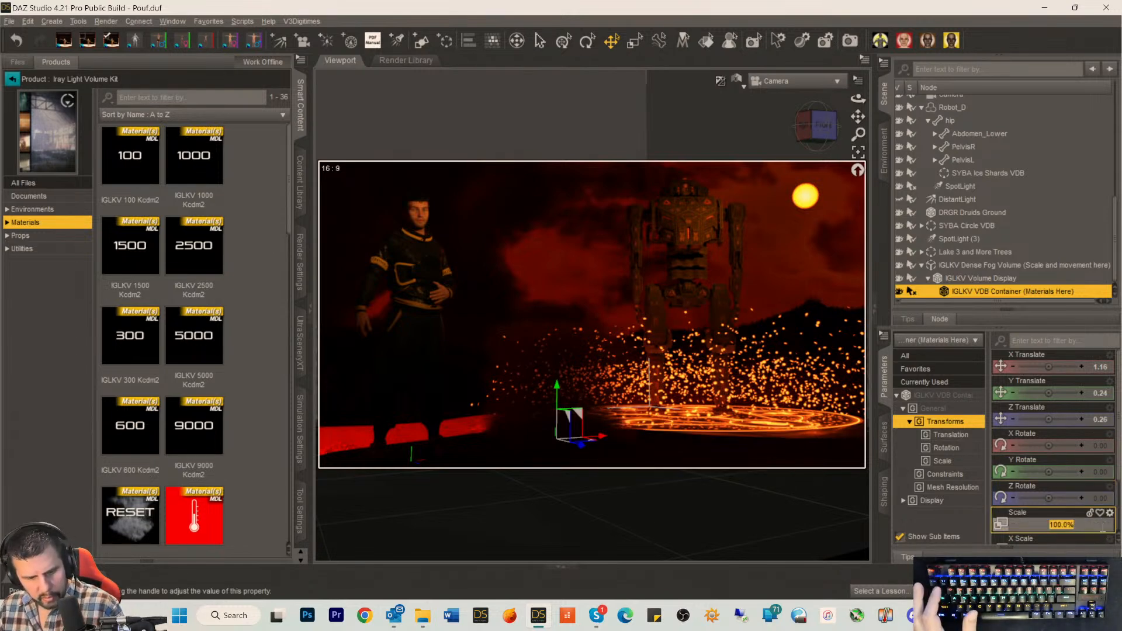
type("900")
key("Return")
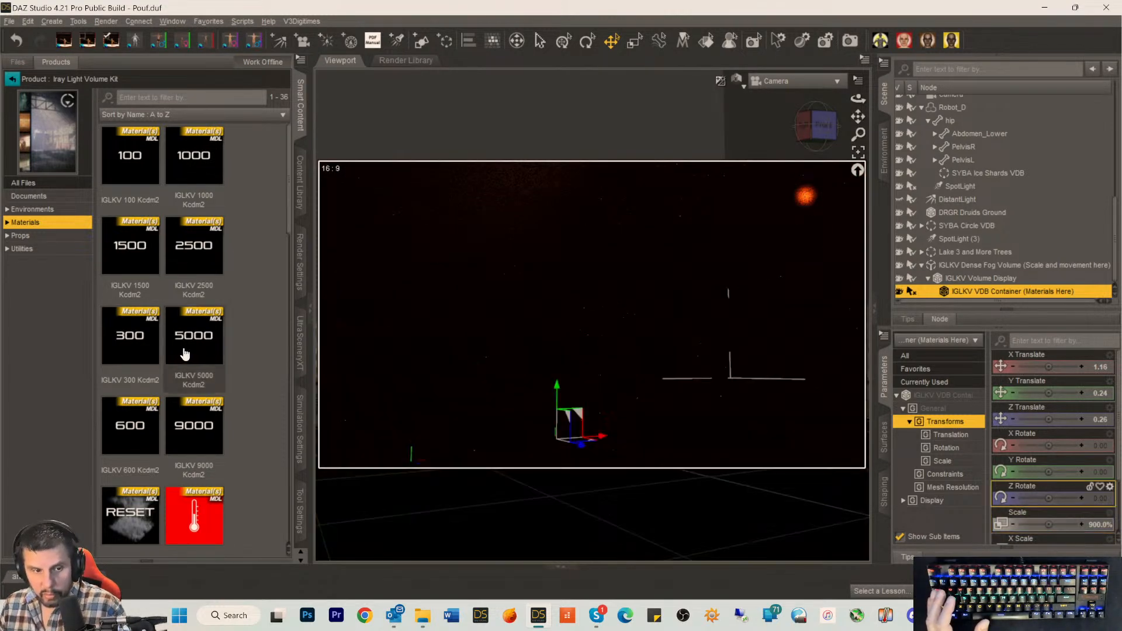
Try the IGLKV Strength 50 material on the VDB Container and open the container's surface settings.
scroll(188, 343, "down", 10)
scroll(188, 344, "down", 5)
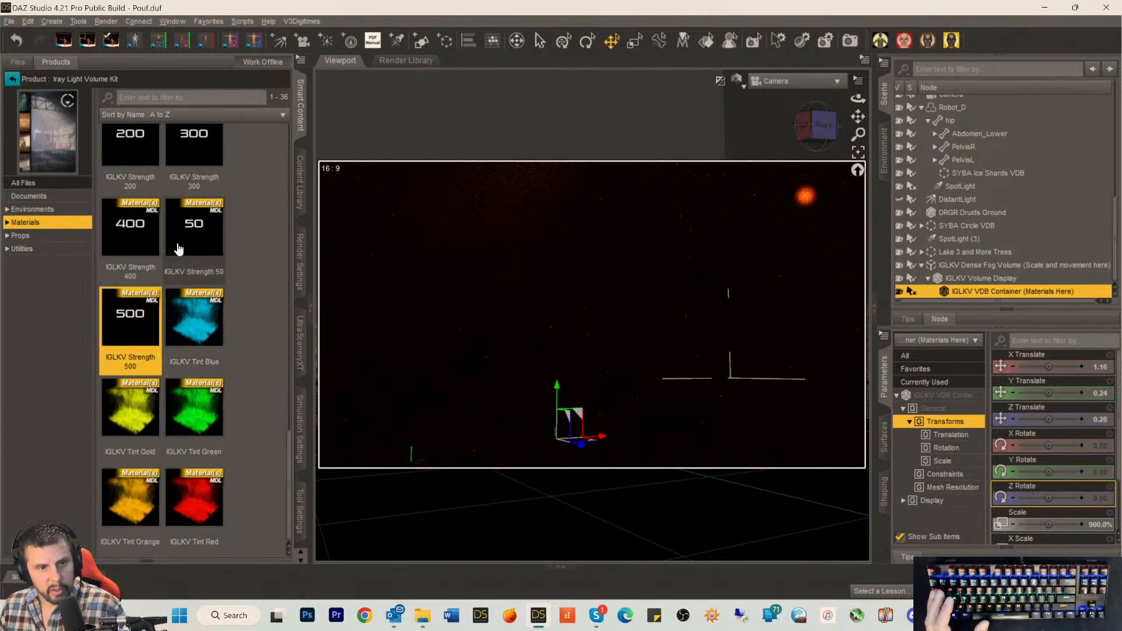
double_click(179, 248)
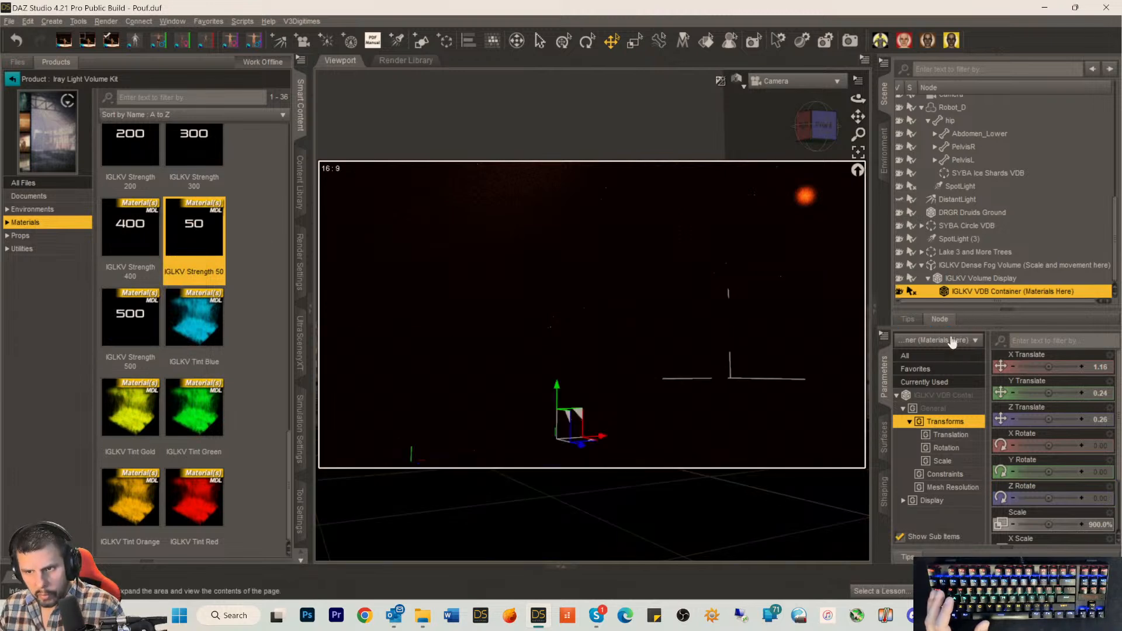
left_click(884, 444)
left_click(923, 407)
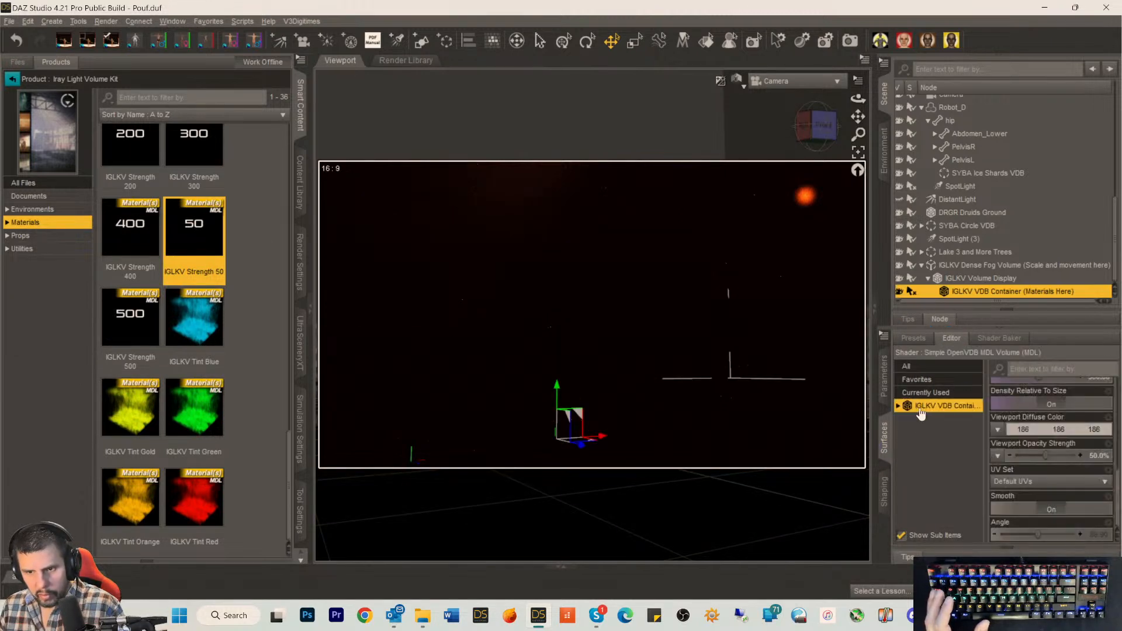
double_click(195, 217)
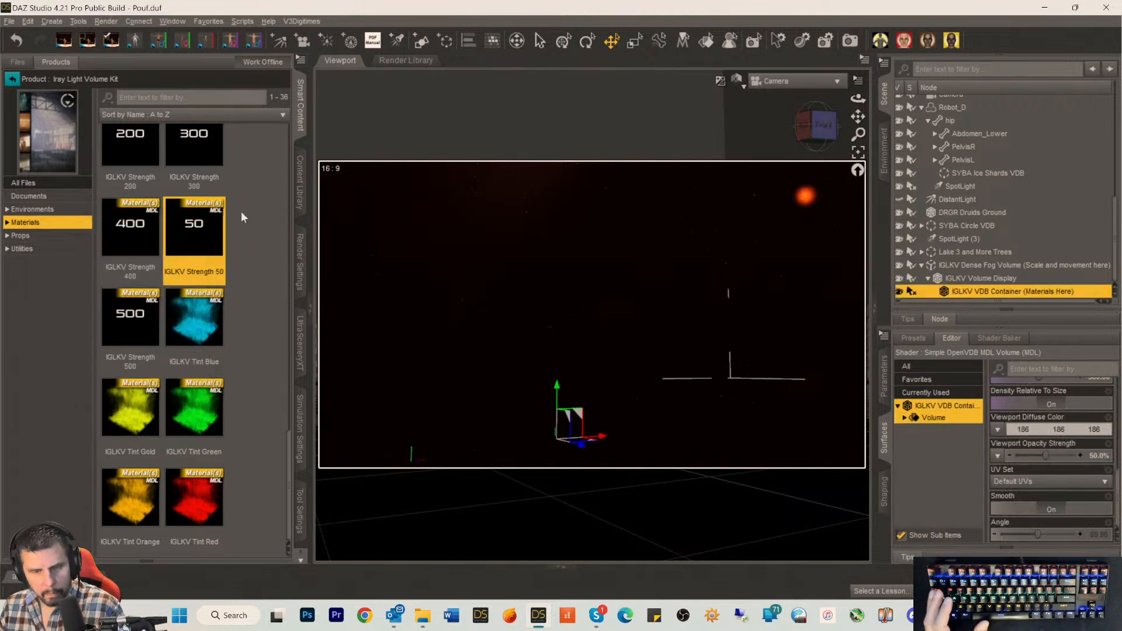
Try Viewport Opacity Strength values of 10% and 0.002% on the VDB Container's surface.
left_click(1099, 455)
type("10")
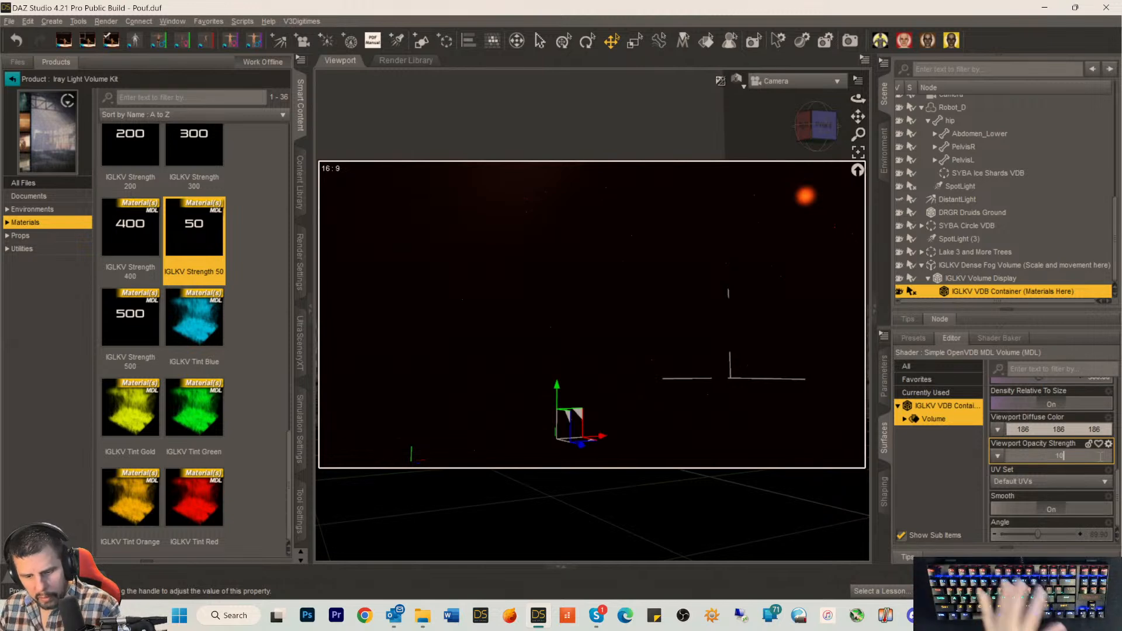
key("Return")
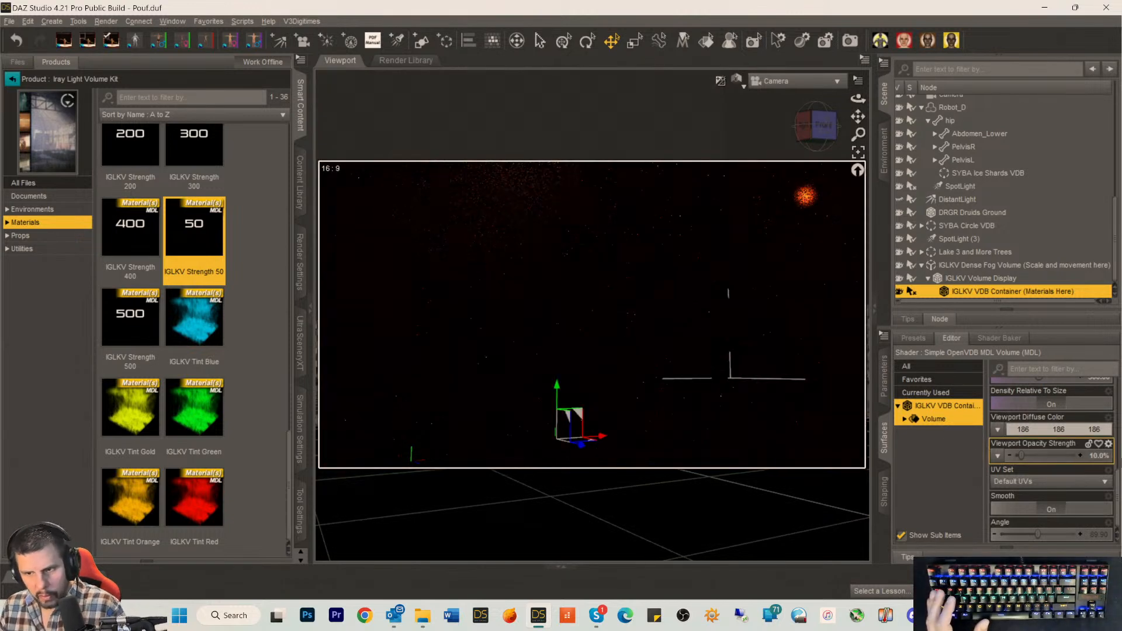
left_click(1103, 459)
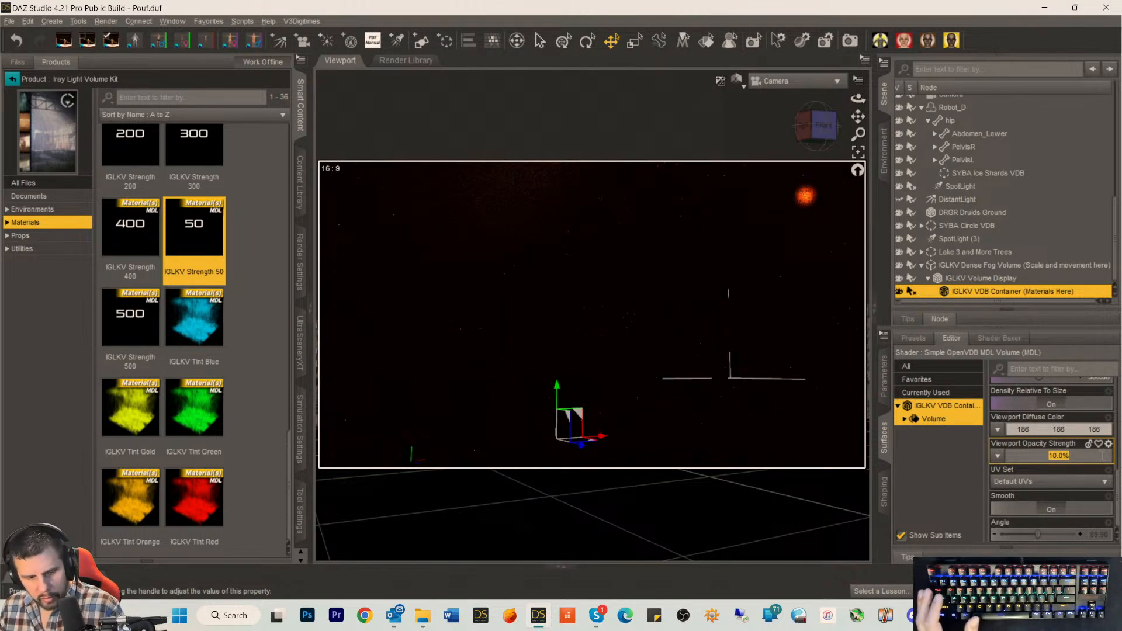
type(".002")
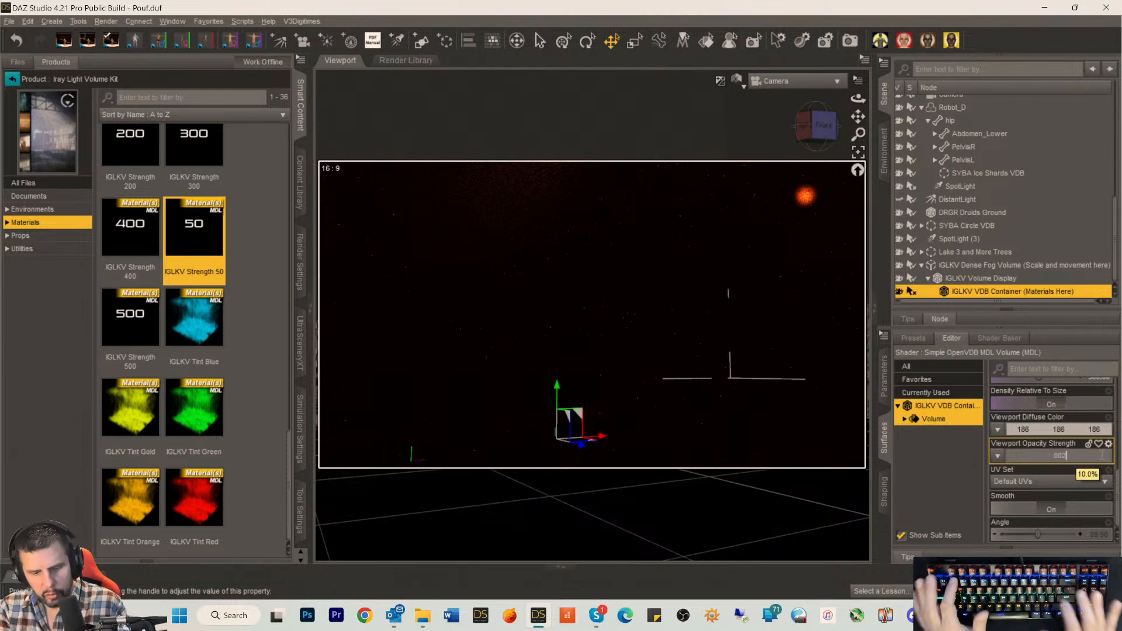
key("Return")
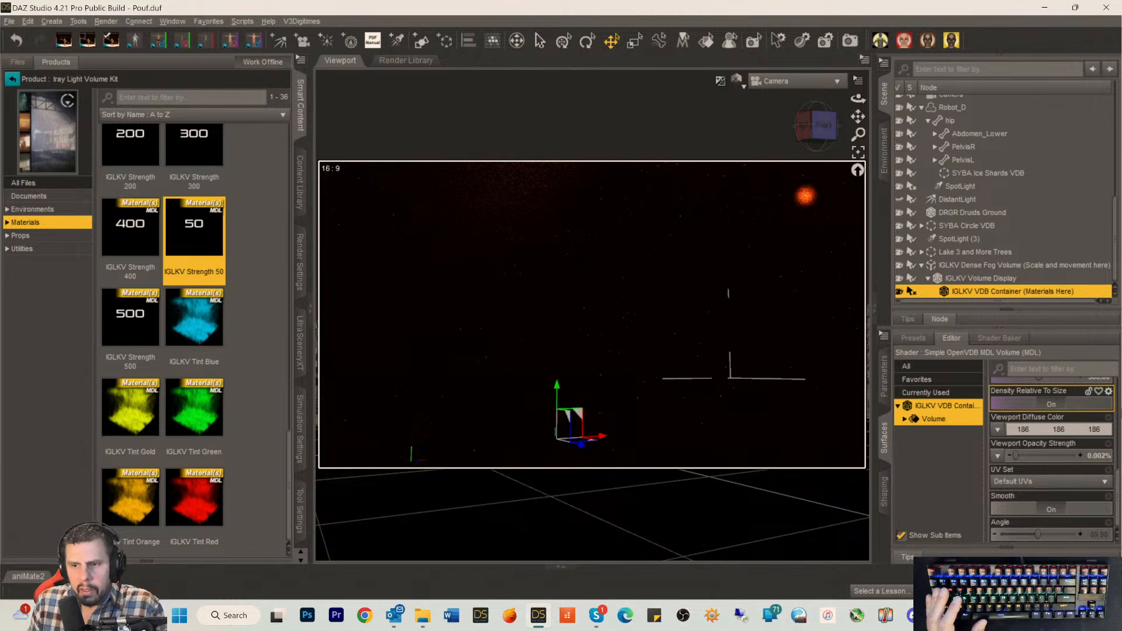
mouse_move(1098, 458)
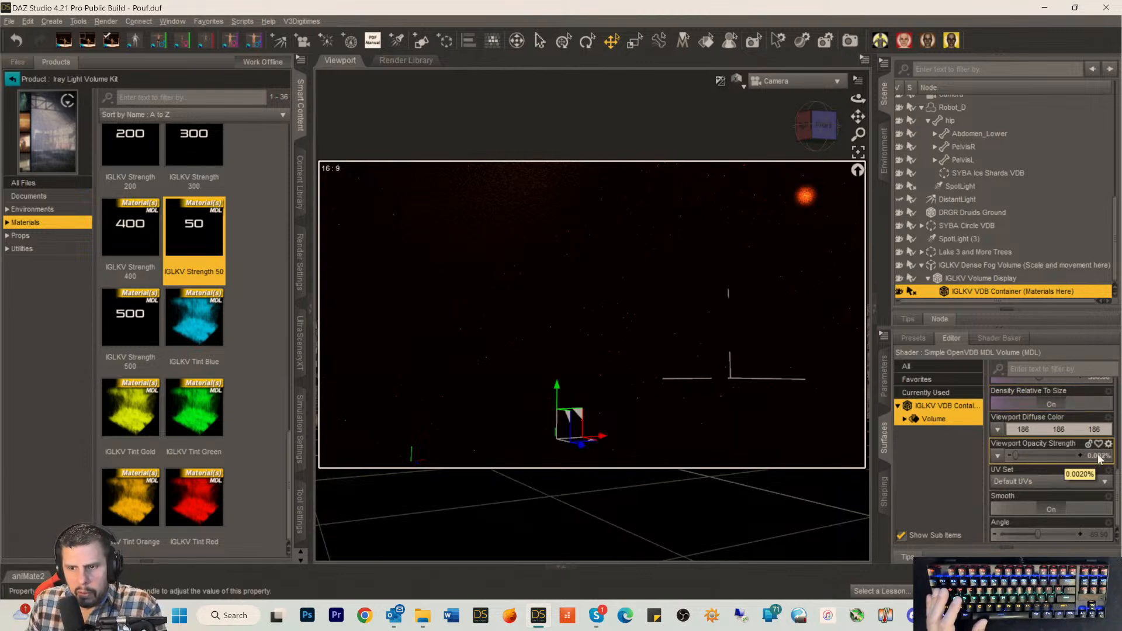
left_click(1099, 456)
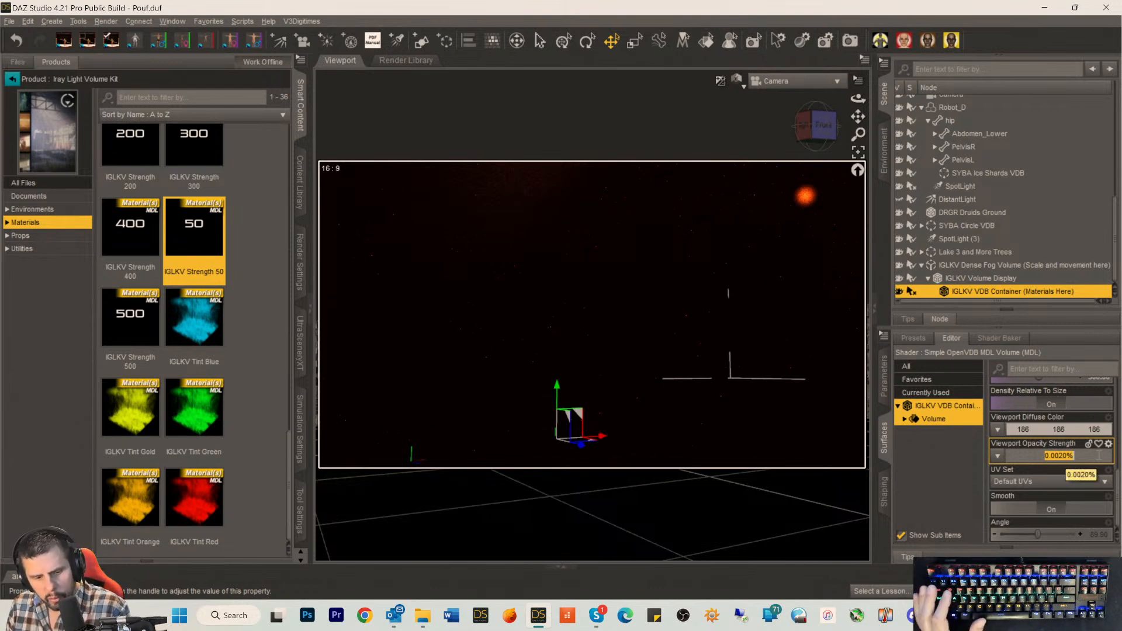
type("10")
key("Return")
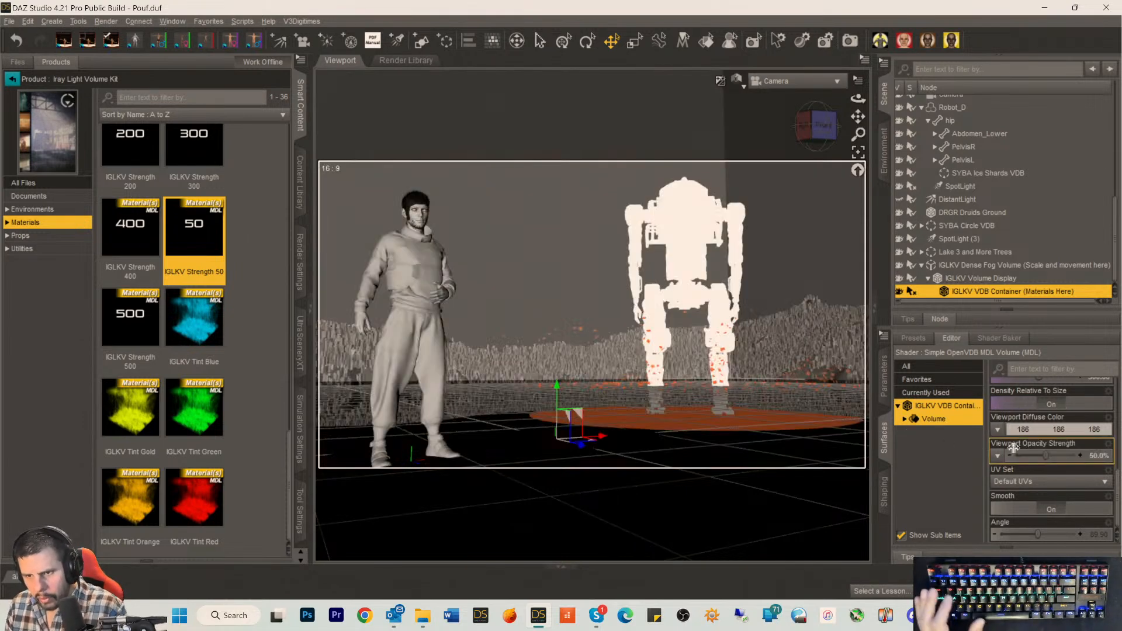
Set the Density Multiplier of the VDB Container's surface to 10.
scroll(1036, 453, "up", 5)
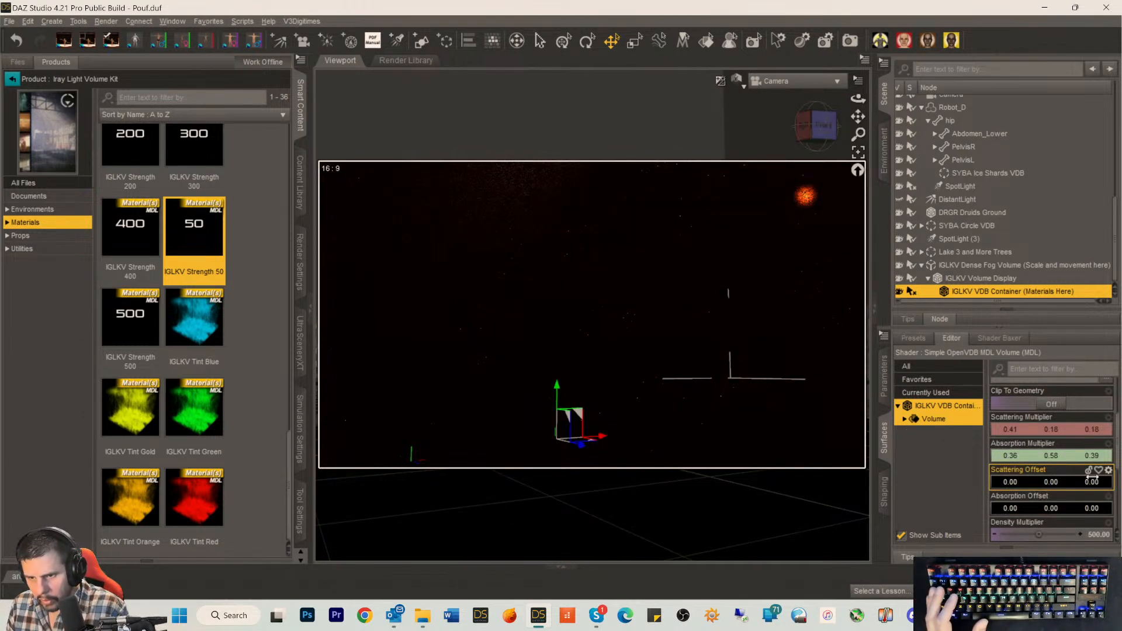
left_click(1090, 536)
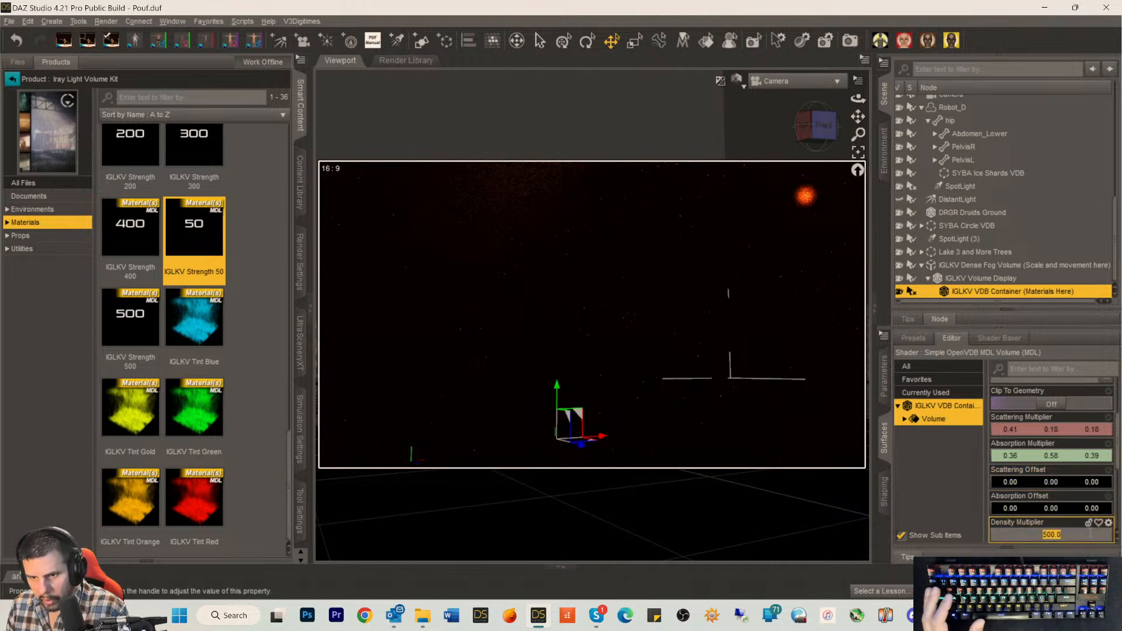
type("10")
key("Return")
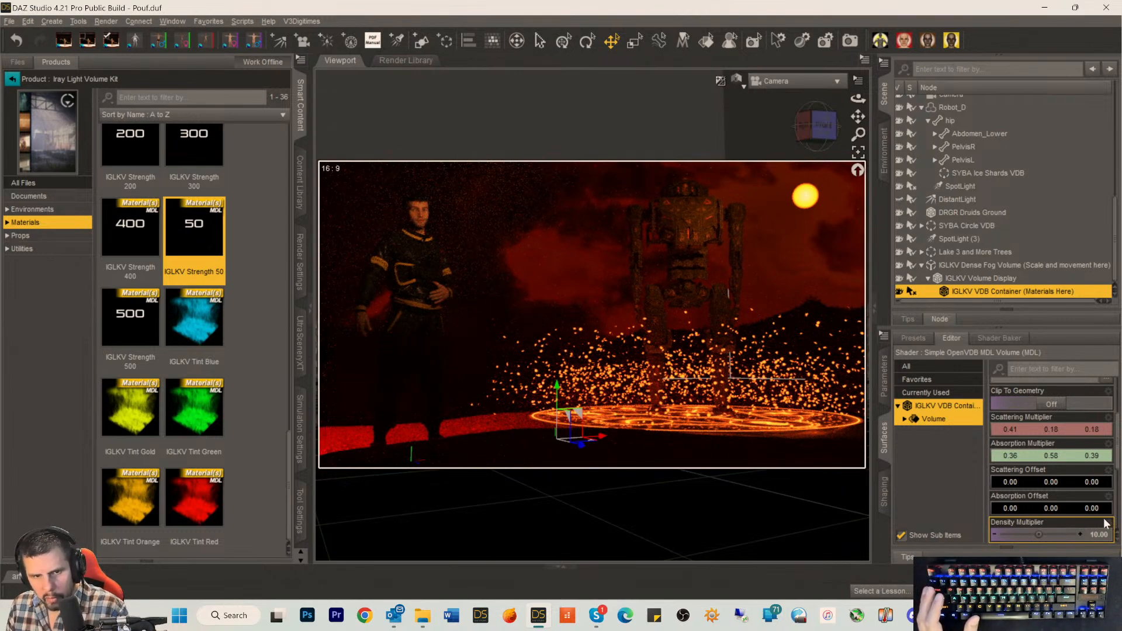
Make the Cube and its point lights visible again in the scene.
scroll(952, 153, "up", 5)
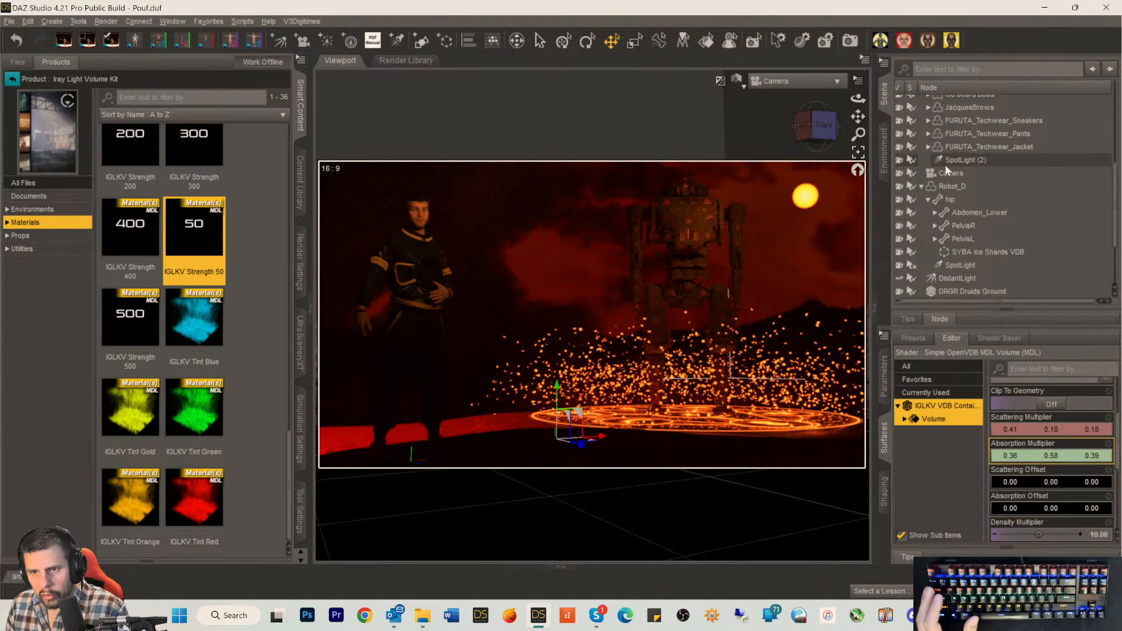
scroll(948, 184, "up", 2)
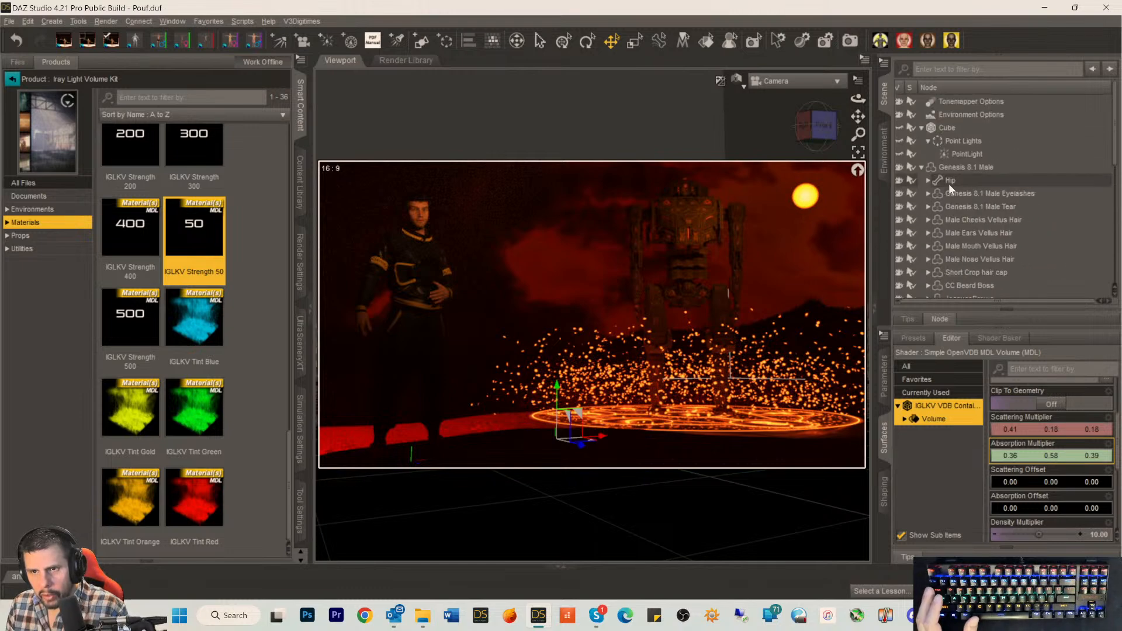
left_click(943, 128)
left_click(900, 128)
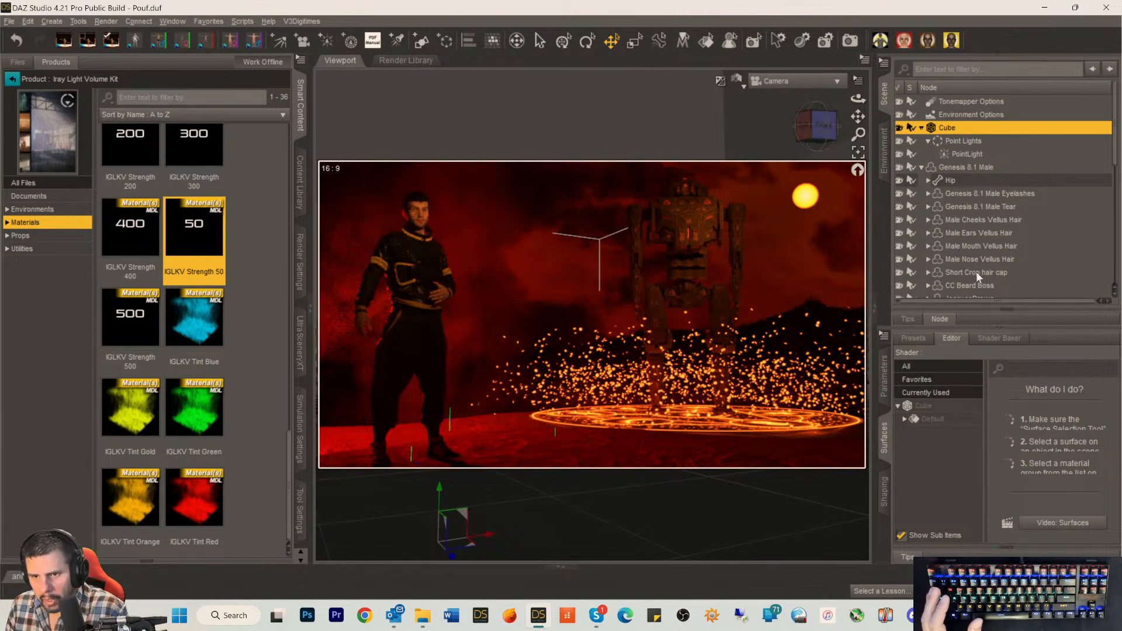
Select the IGLKV VDB Container and set its Volume surface's Density Multiplier to 40.
scroll(979, 271, "down", 4)
scroll(983, 292, "down", 4)
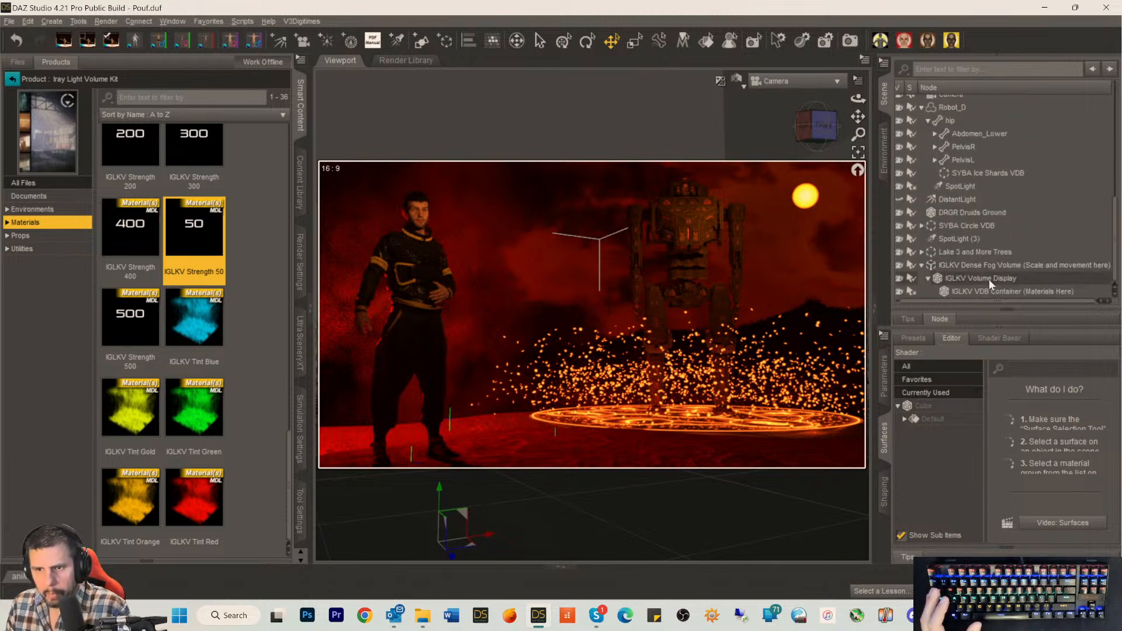
left_click(983, 287)
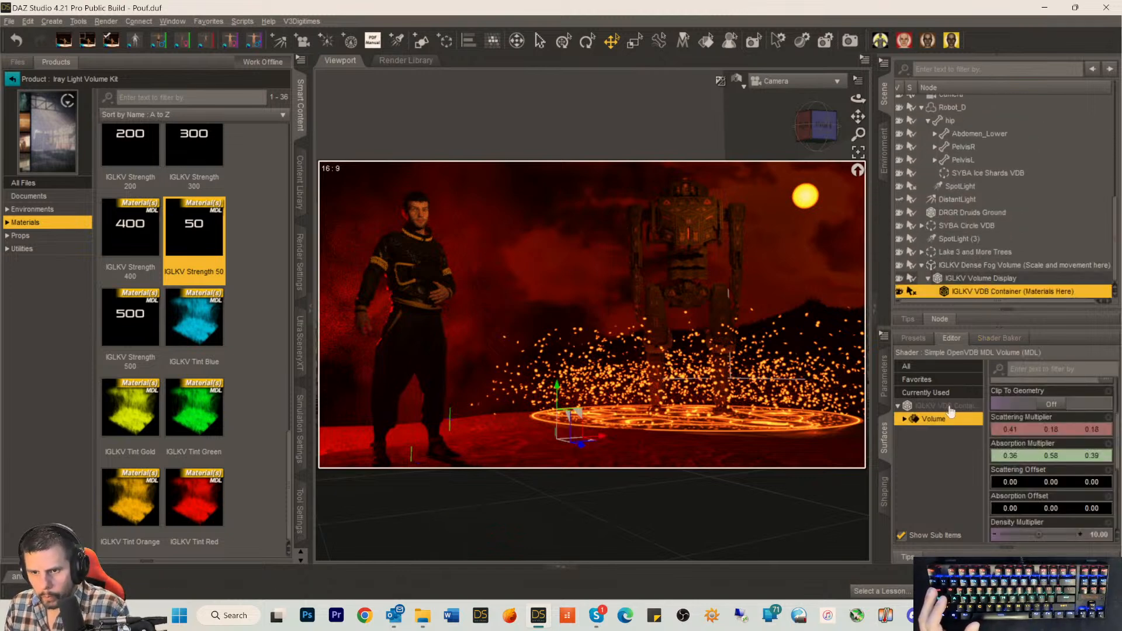
scroll(1108, 442, "up", 3)
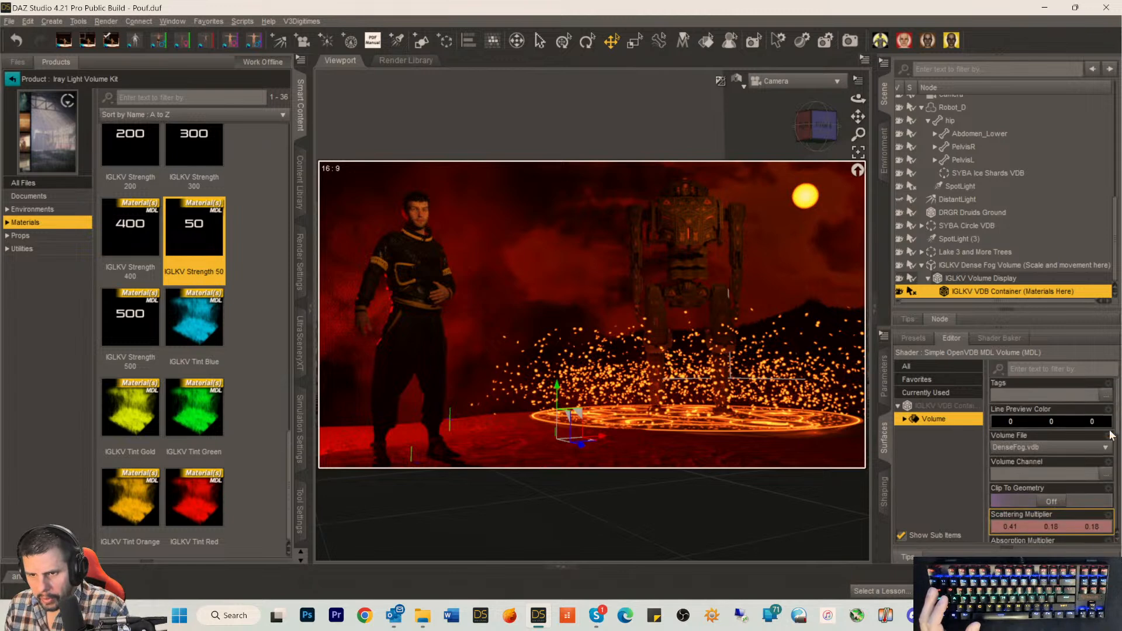
scroll(1105, 484, "down", 3)
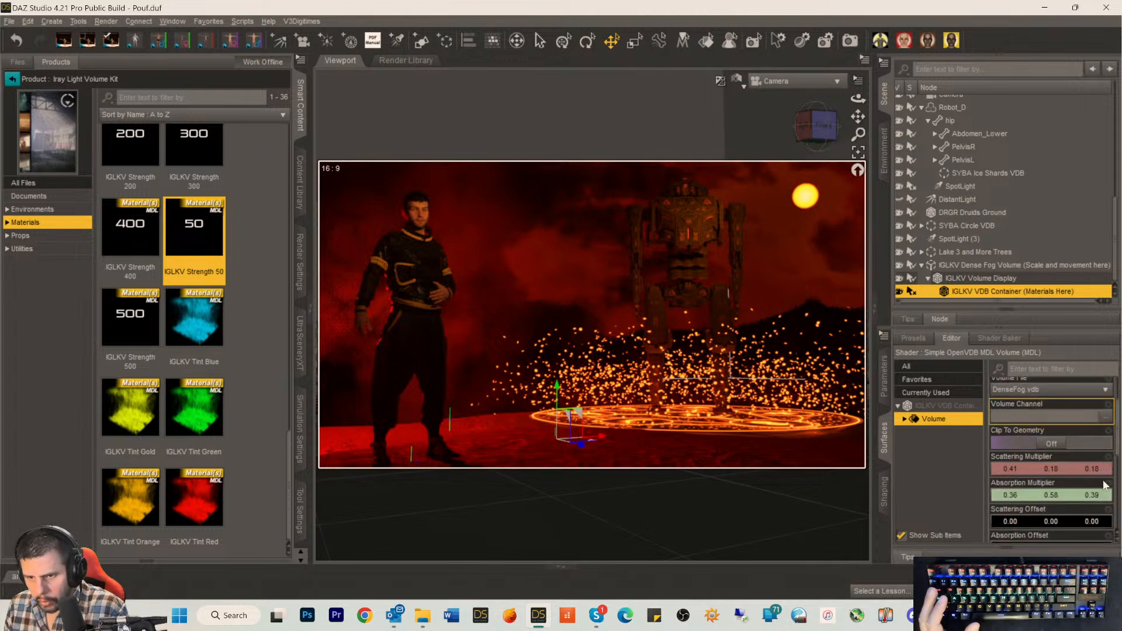
scroll(1104, 483, "down", 6)
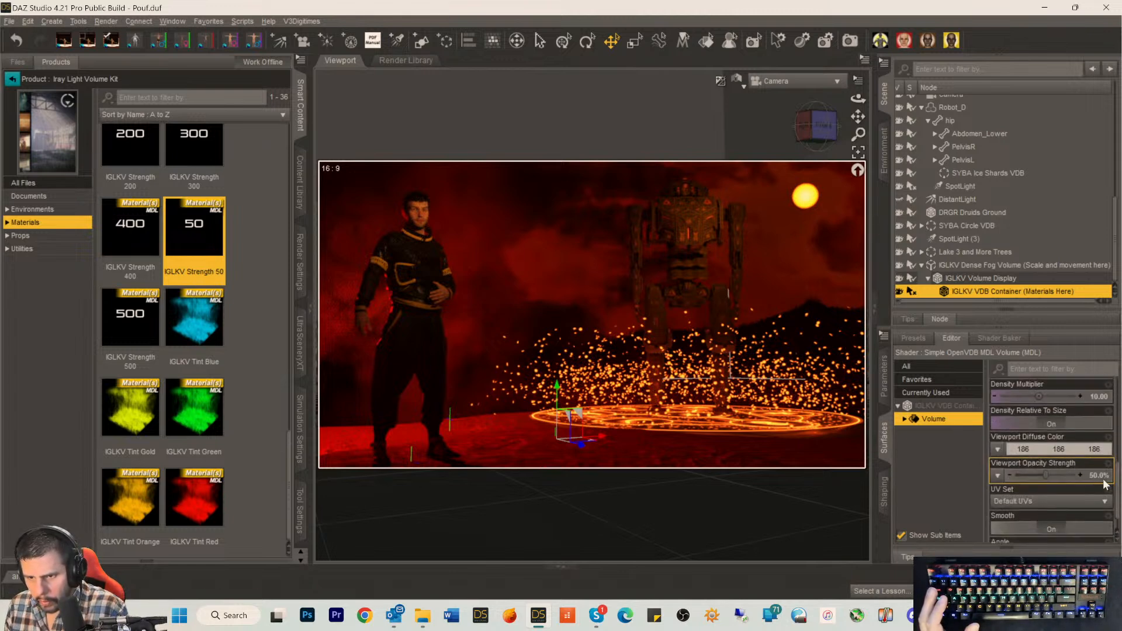
left_click(1099, 396)
type("40")
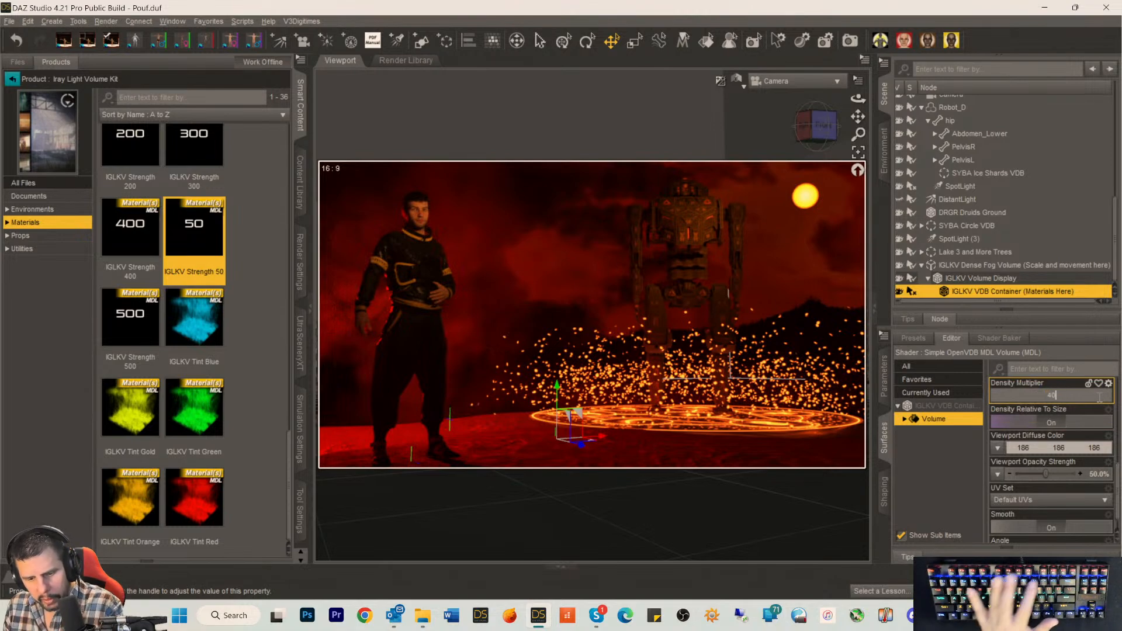
key("Return")
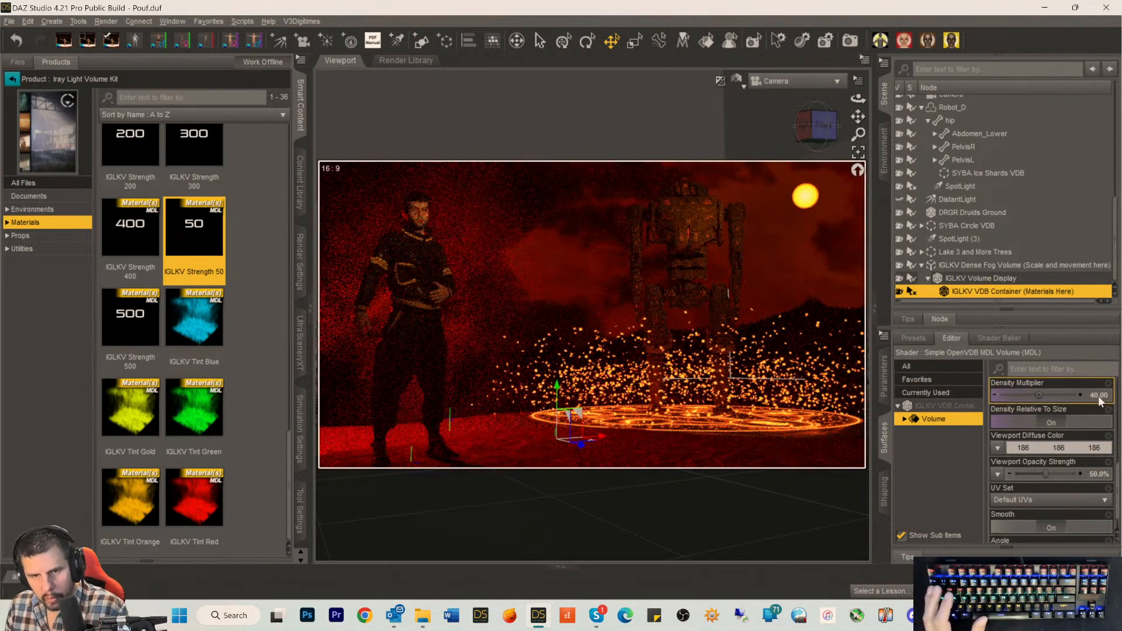
Try Density Multiplier values of 60 and 70 on the VDB Container's Volume surface.
left_click(1103, 394)
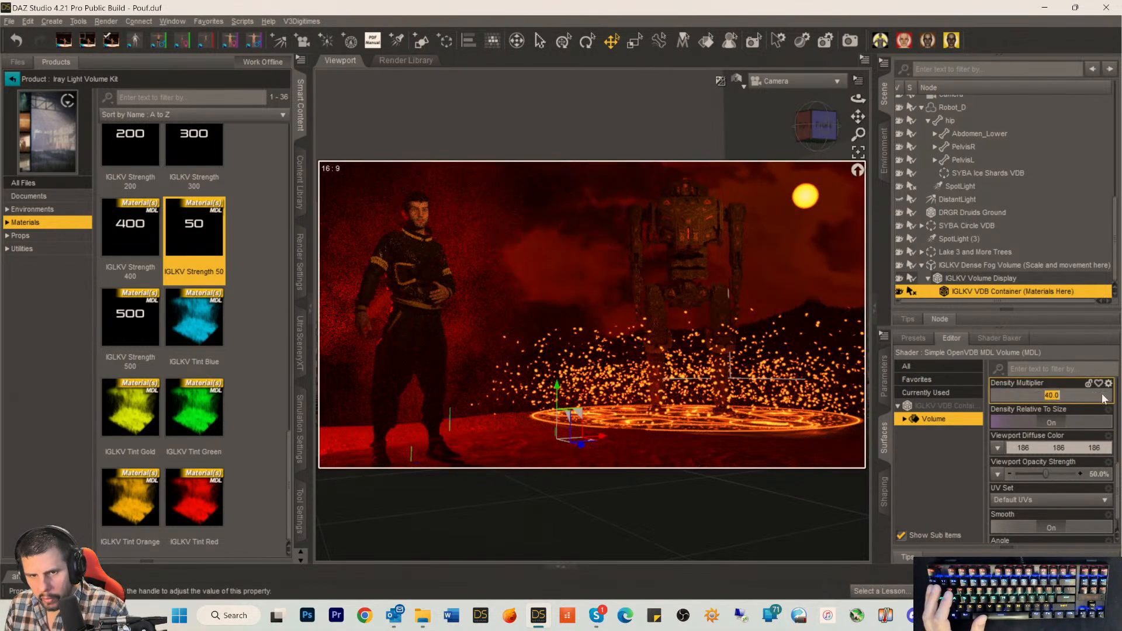
type("60")
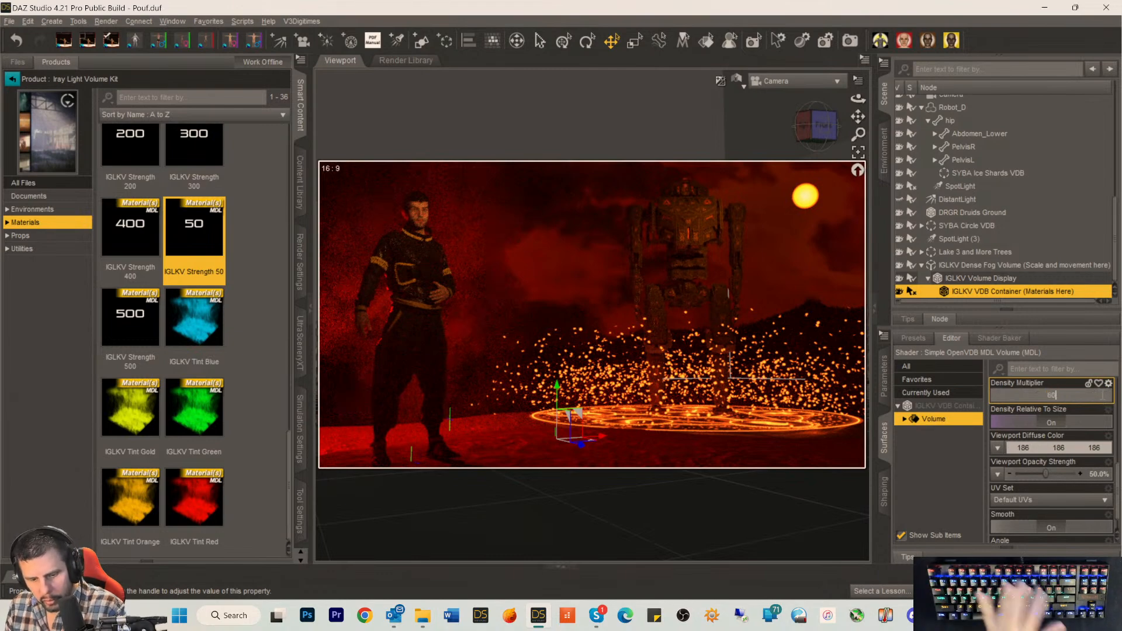
key("Return")
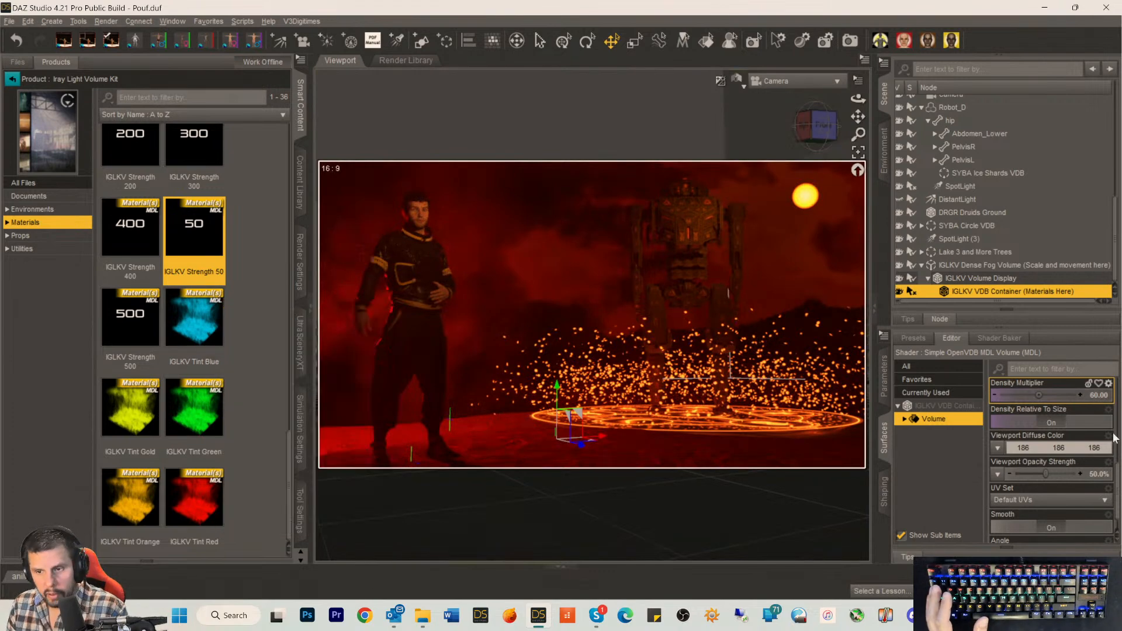
left_click(1102, 396)
type("70")
key("Return")
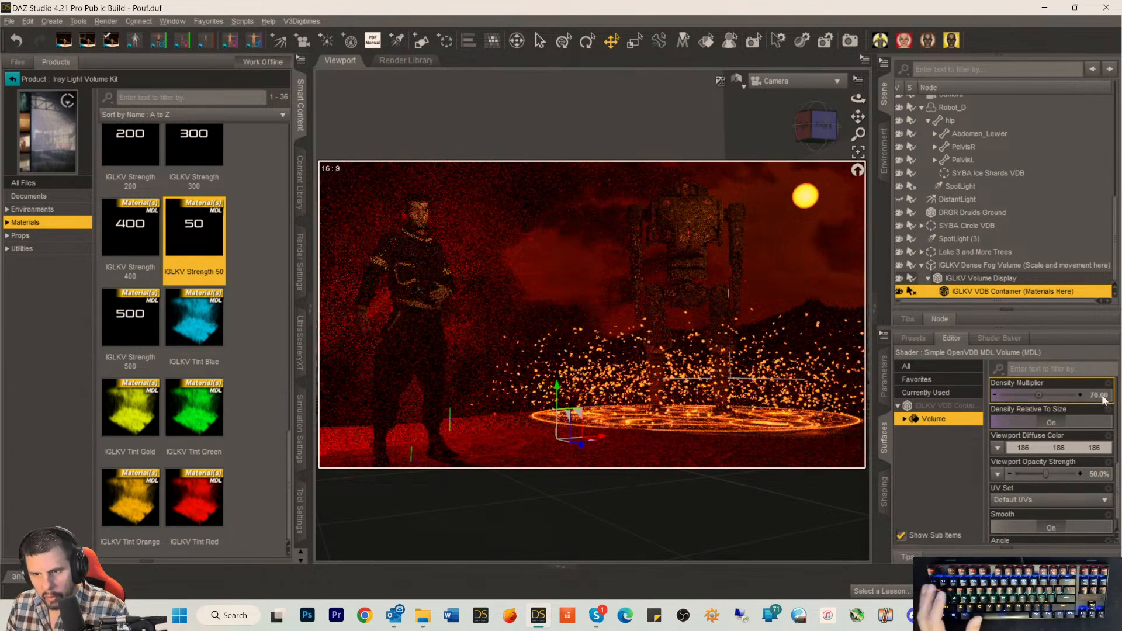
Set the fog surface's Density Multiplier to 100 and toggle the Dense Fog Volume's visibility to compare.
left_click(1102, 396)
type("100")
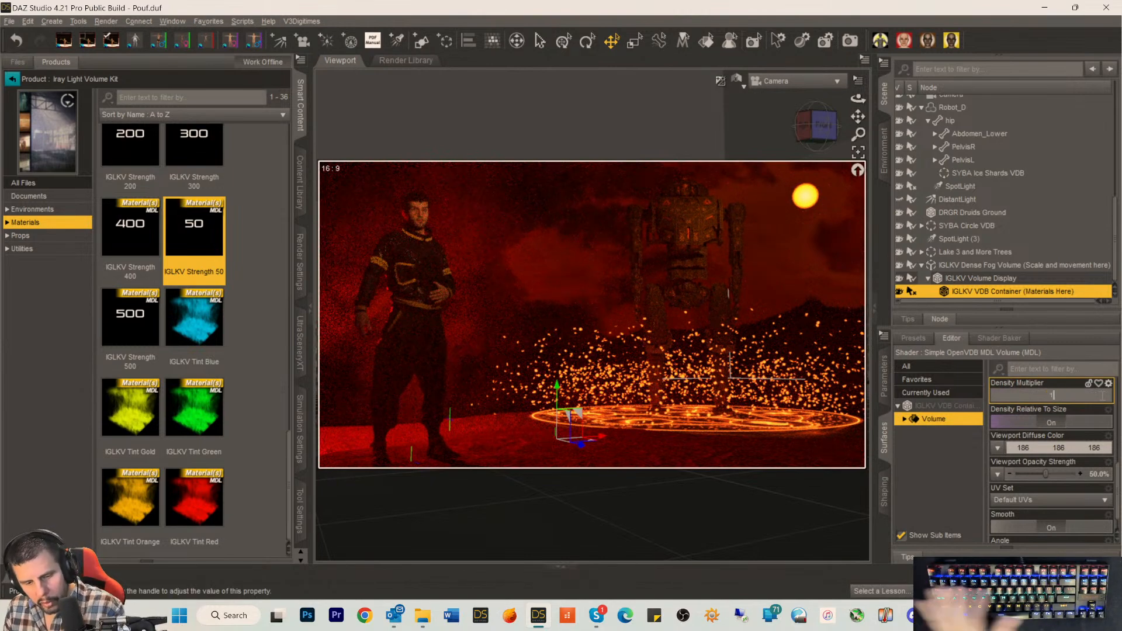
key("Return")
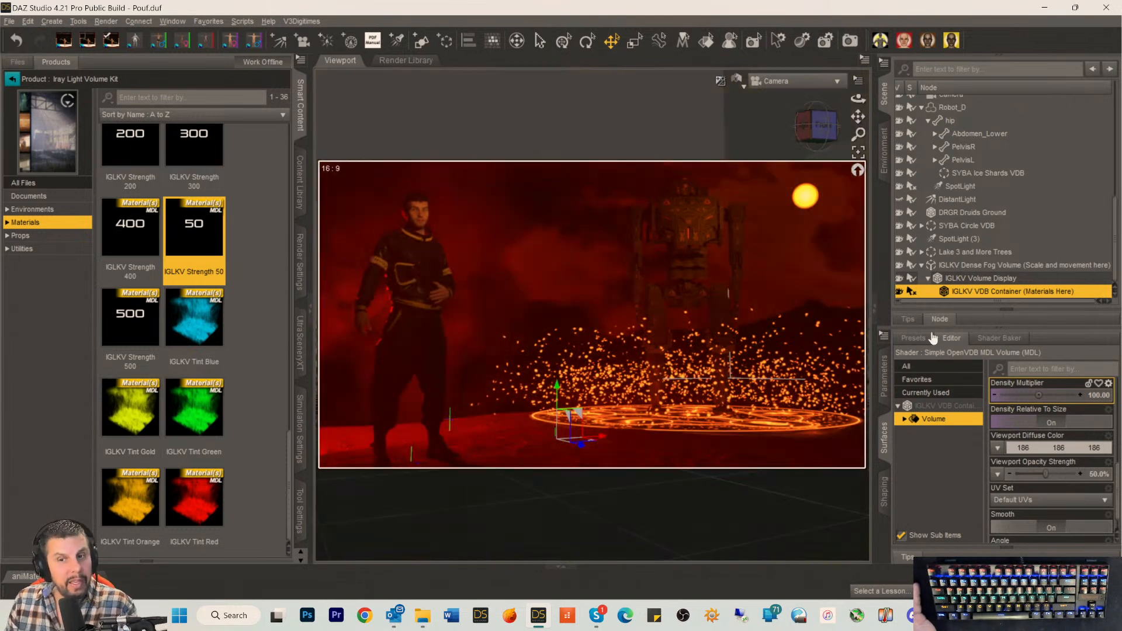
left_click(897, 266)
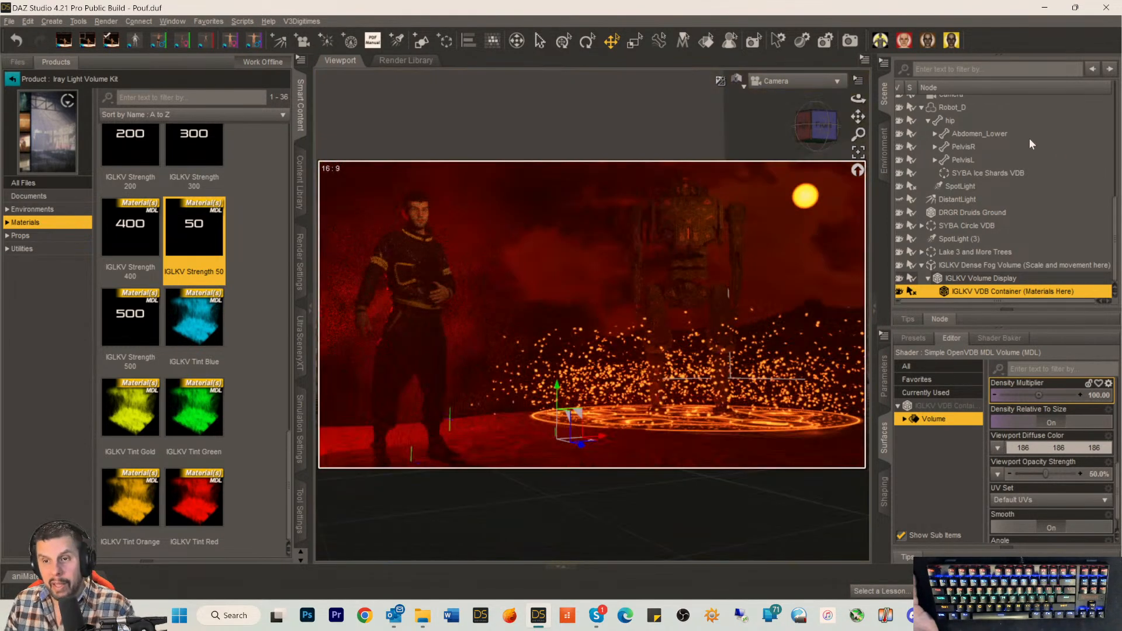
Select the Genesis 8.1 Male figure and move him slightly back and closer to the magic circle.
scroll(973, 163, "up", 5)
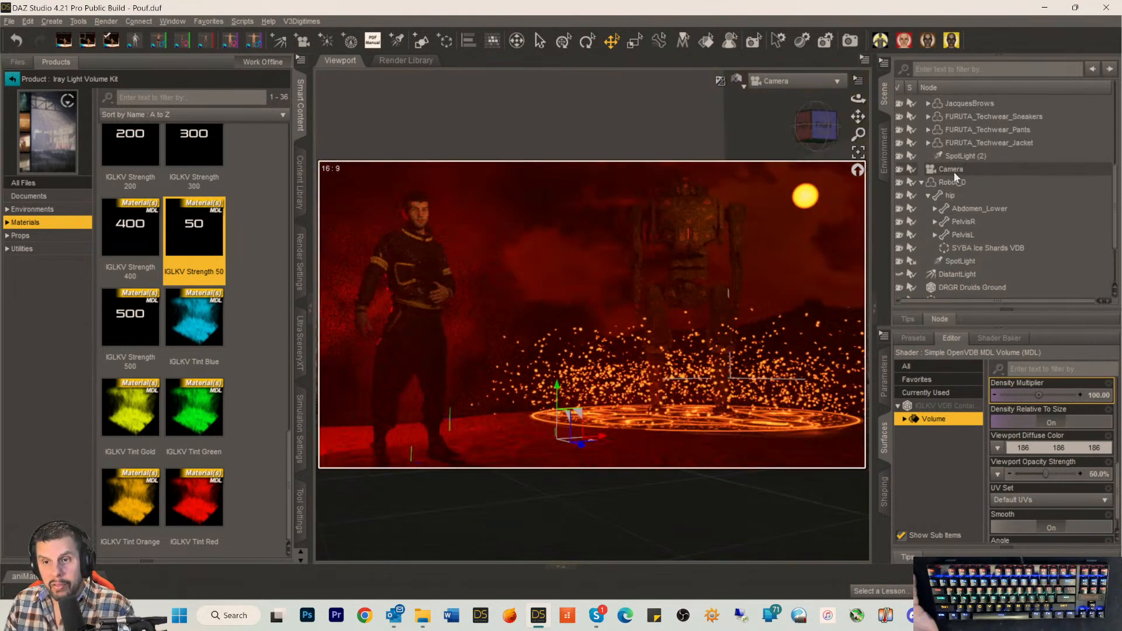
scroll(954, 172, "up", 3)
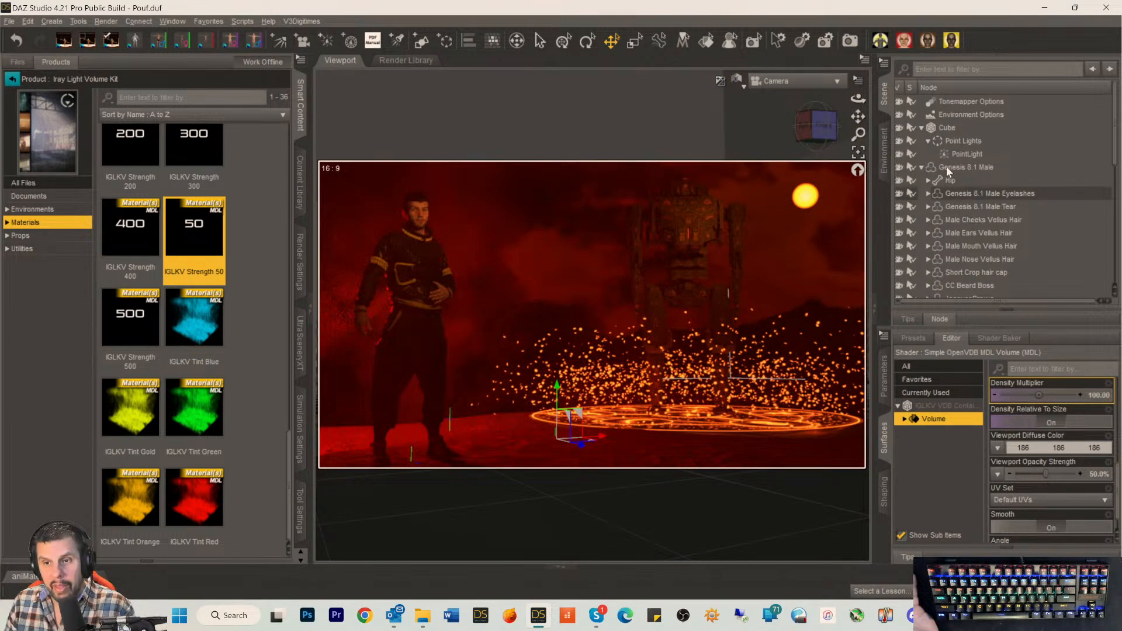
left_click(945, 168)
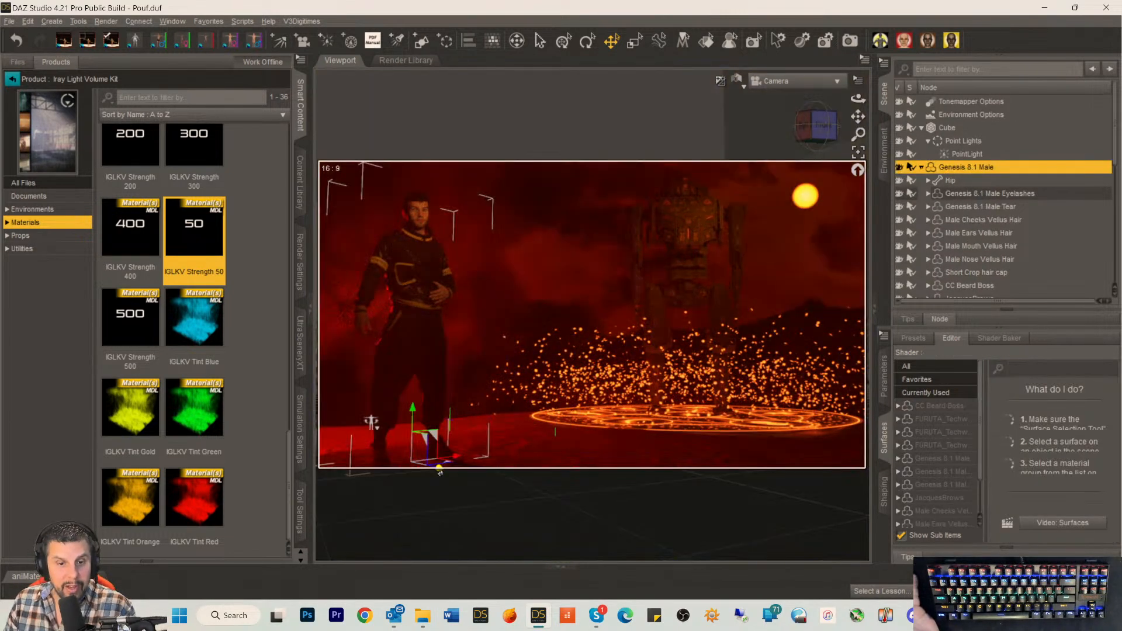
left_click_drag(438, 472, 434, 473)
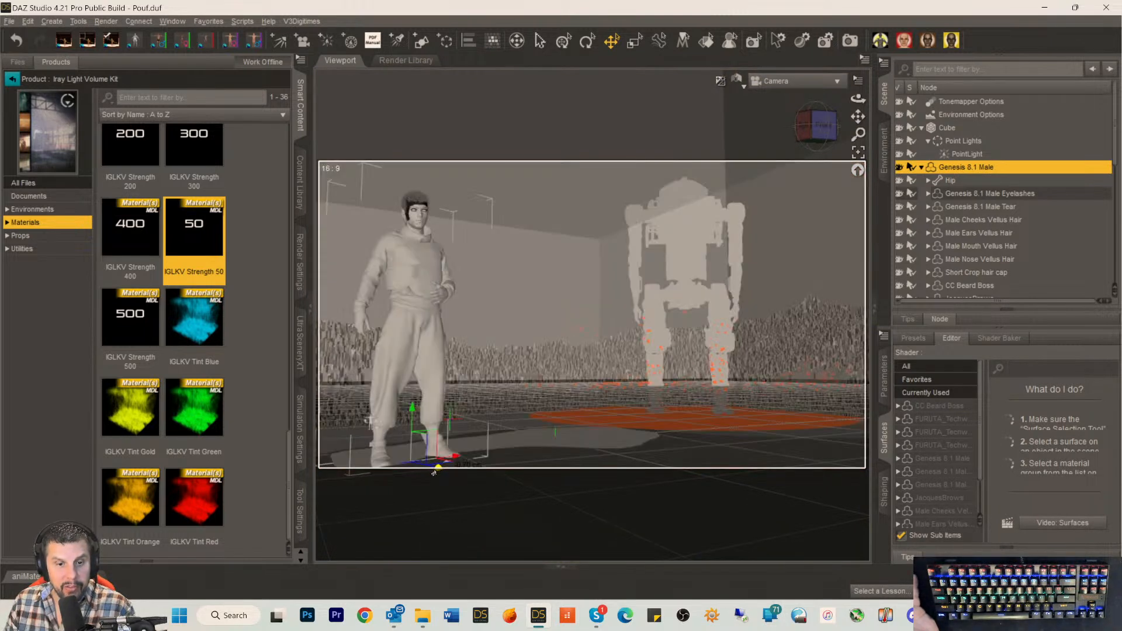
left_click_drag(433, 472, 461, 462)
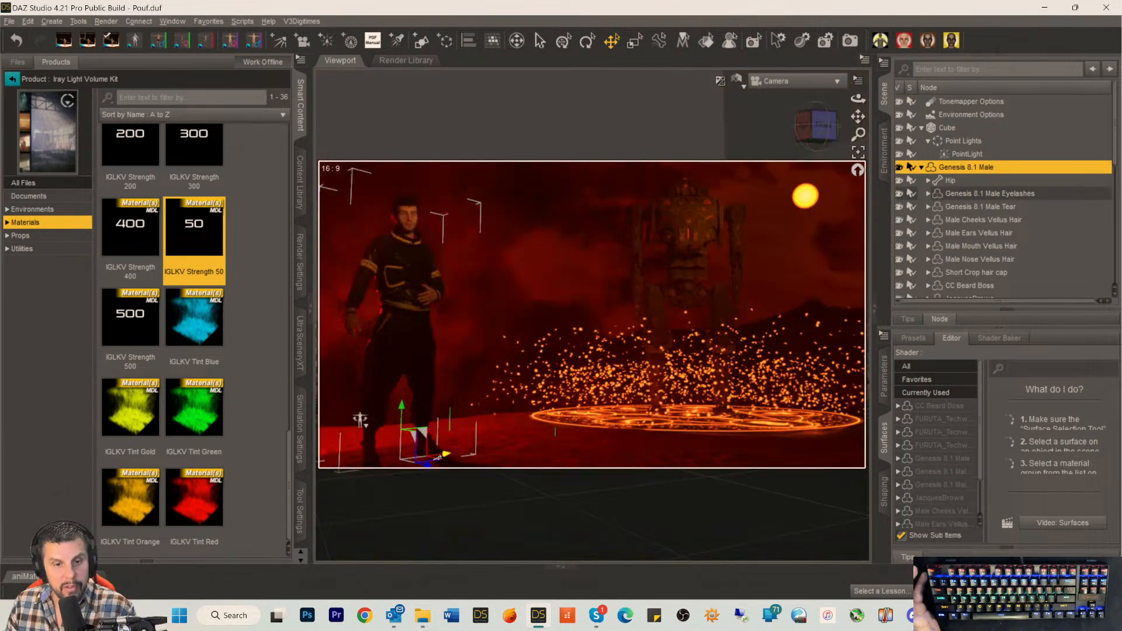
left_click_drag(465, 453, 467, 452)
left_click_drag(749, 455, 744, 458)
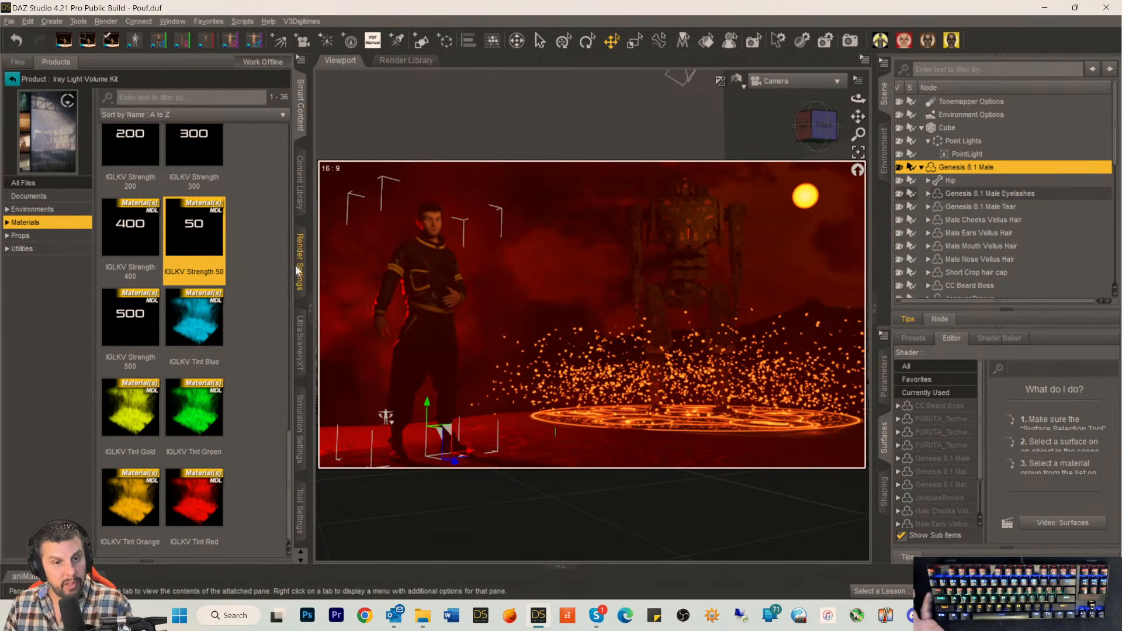
Set Vignetting to about 7.35 in the render settings' Tone Mapping group.
left_click(297, 272)
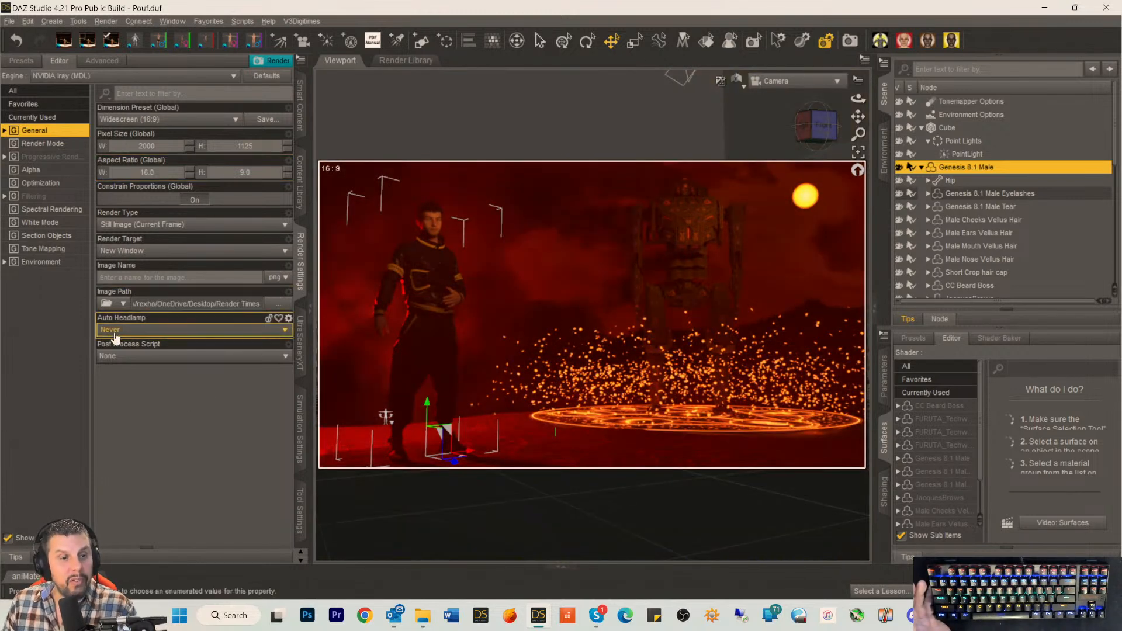
left_click(46, 251)
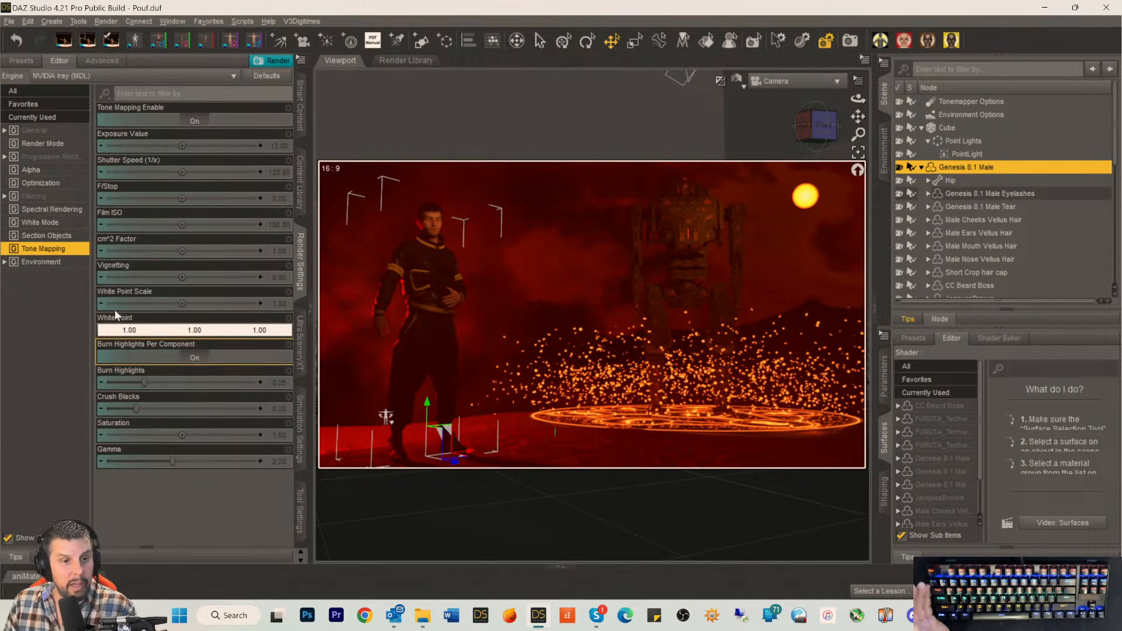
left_click_drag(181, 277, 209, 277)
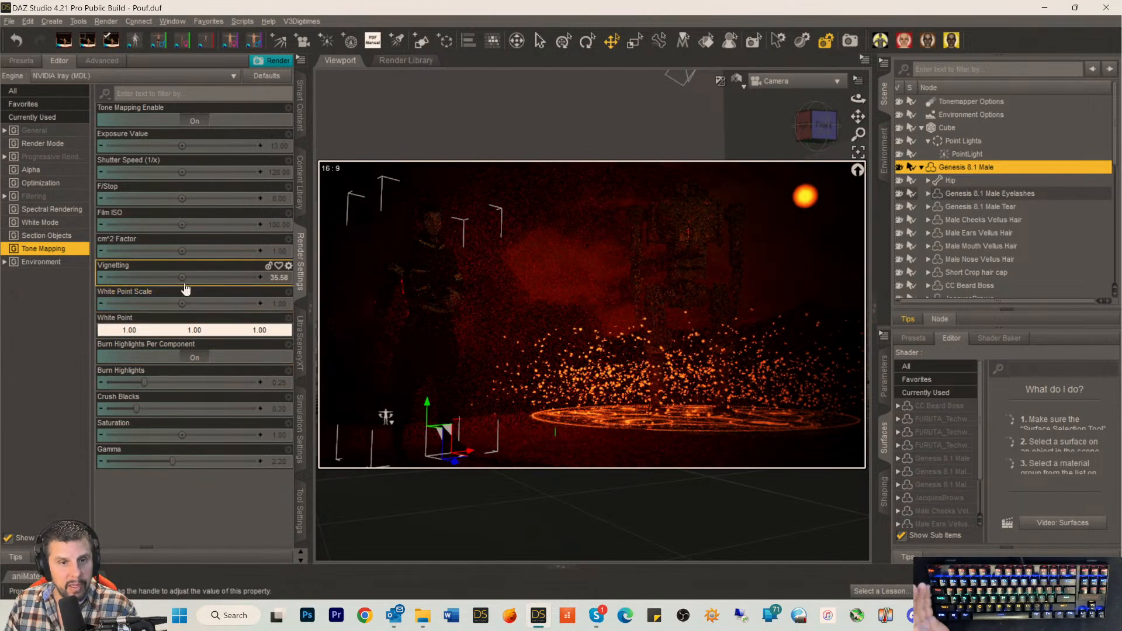
left_click_drag(189, 285, 154, 278)
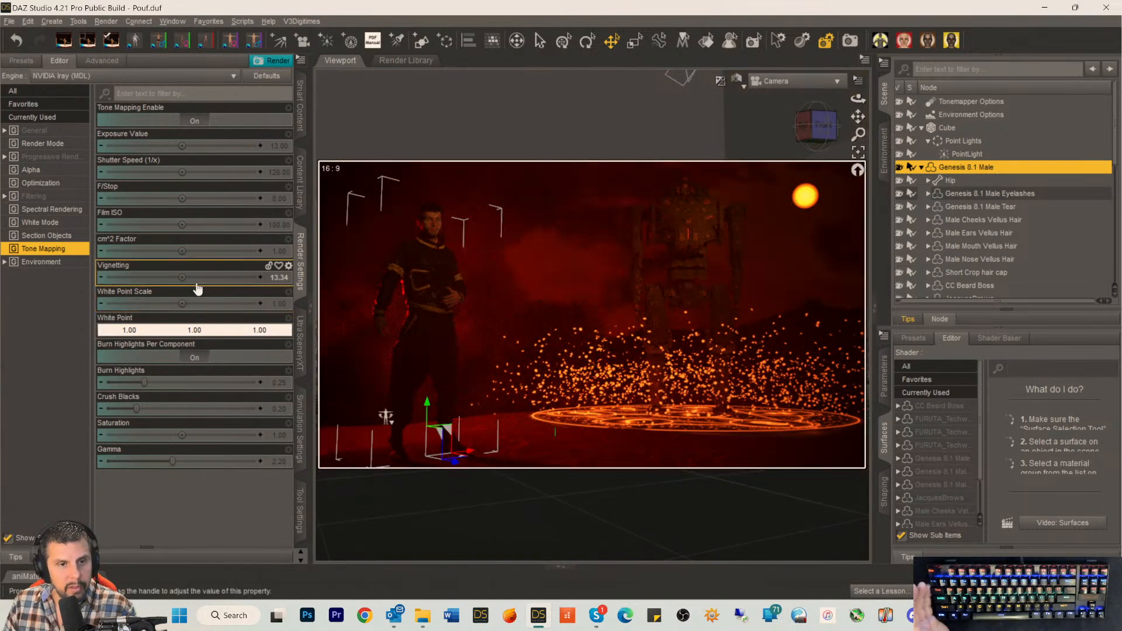
mouse_move(193, 287)
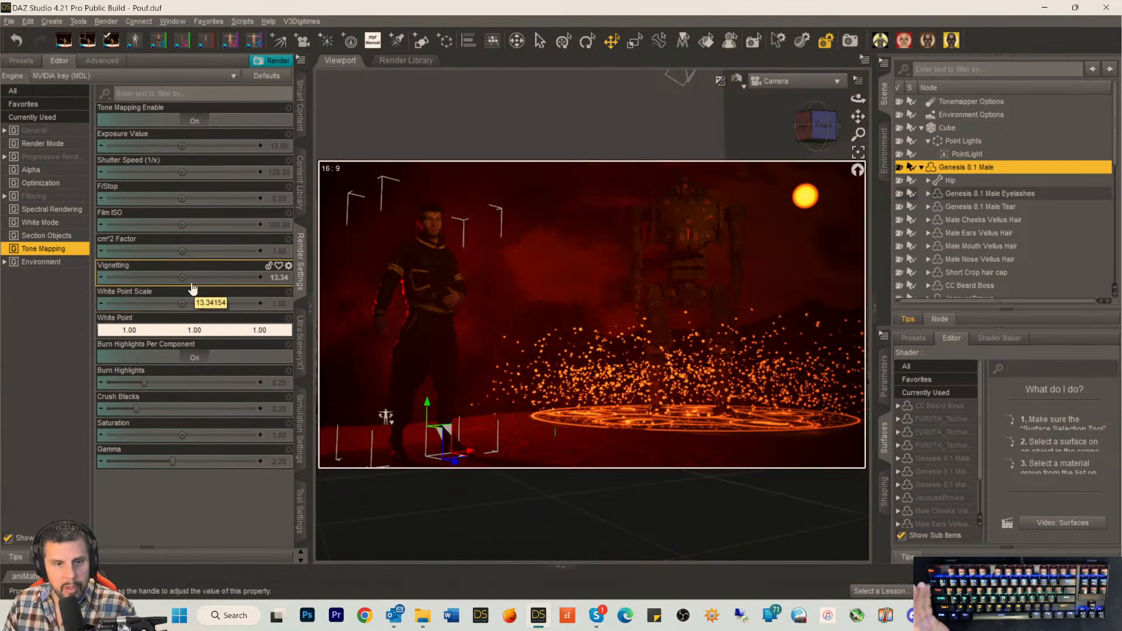
left_click_drag(193, 287, 174, 285)
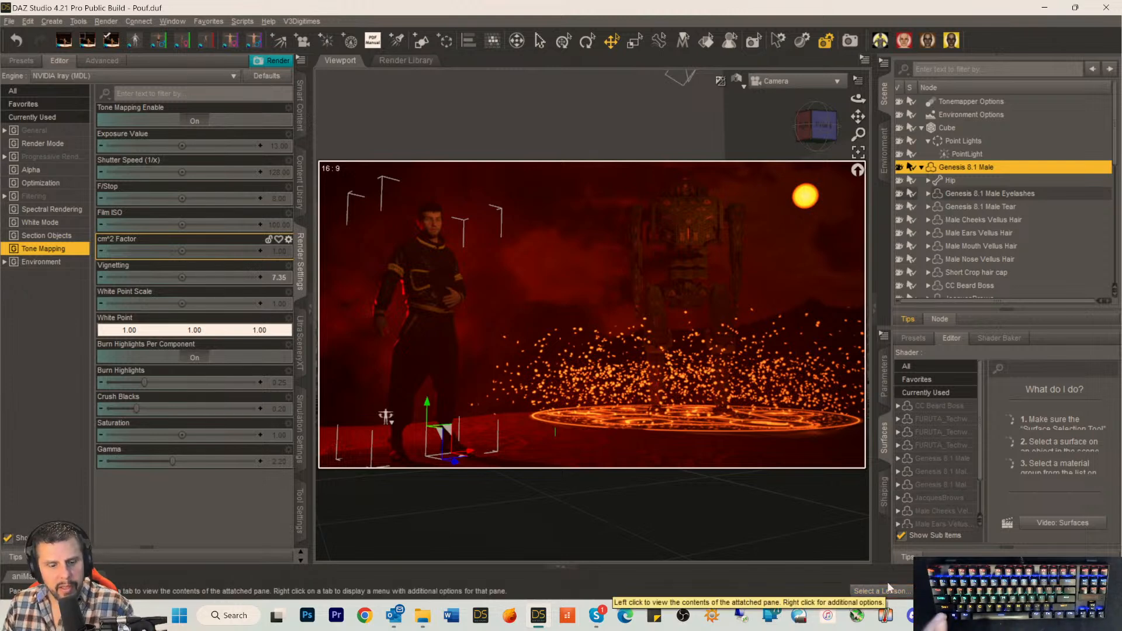
key("ctrl+a")
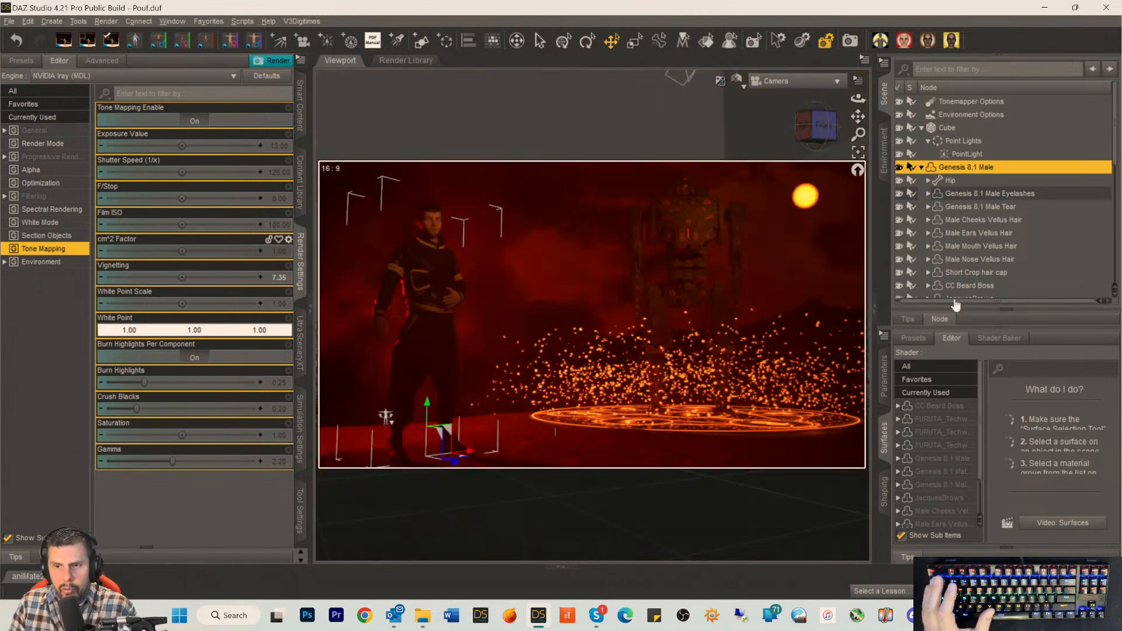
Expand the SYBA Circle VDB group in the scene and select its SYBA Runic Circle.
scroll(980, 199, "down", 2)
scroll(993, 248, "down", 10)
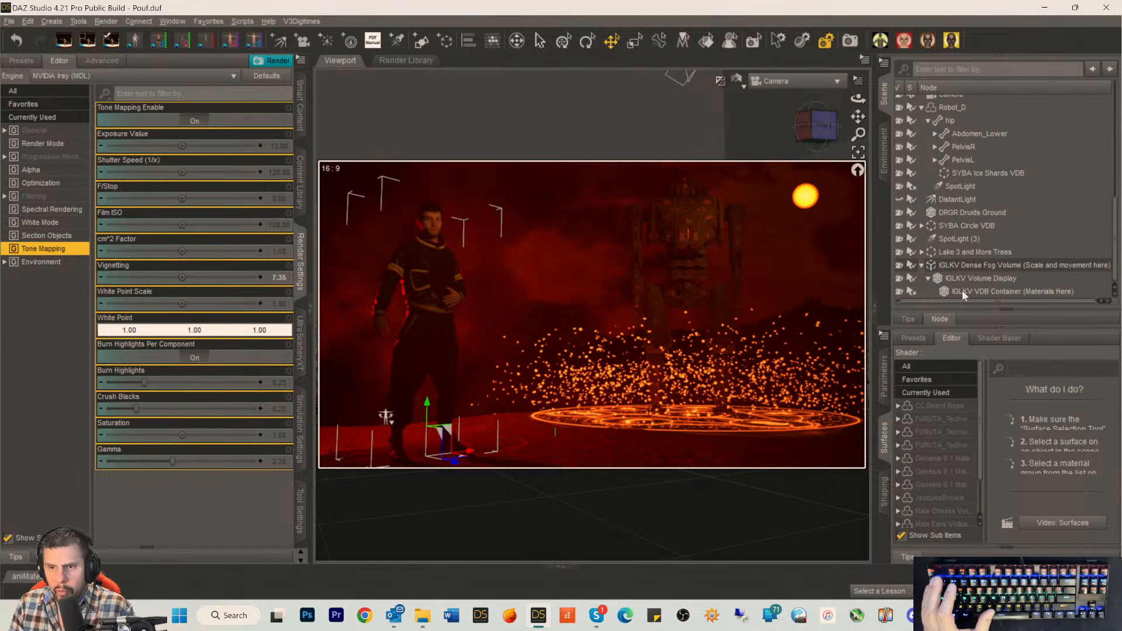
left_click(975, 279)
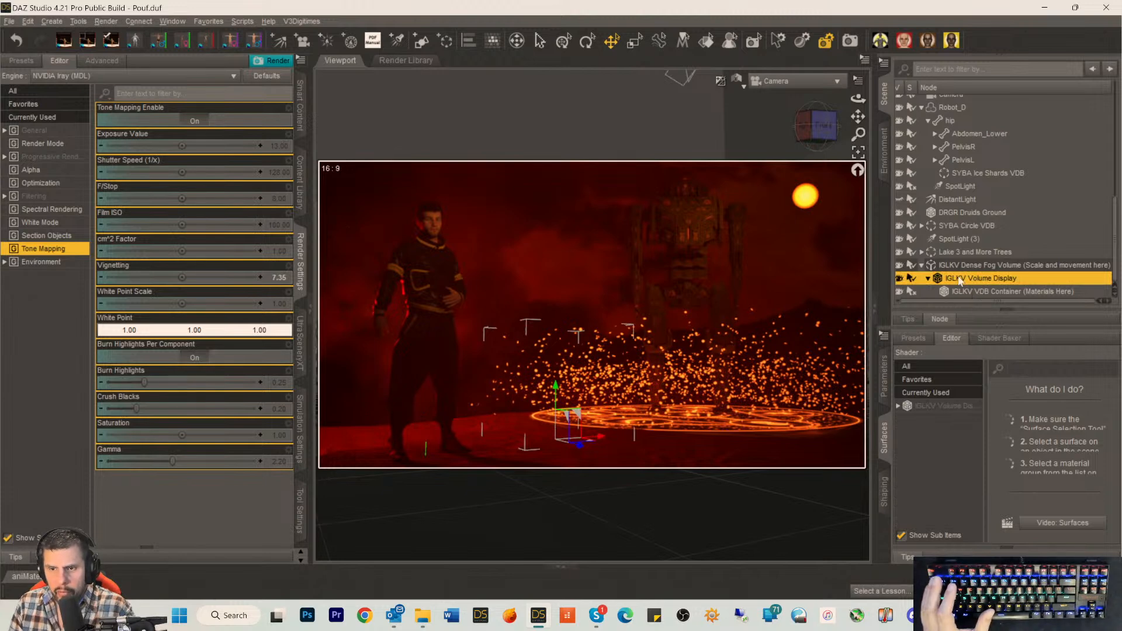
double_click(961, 278)
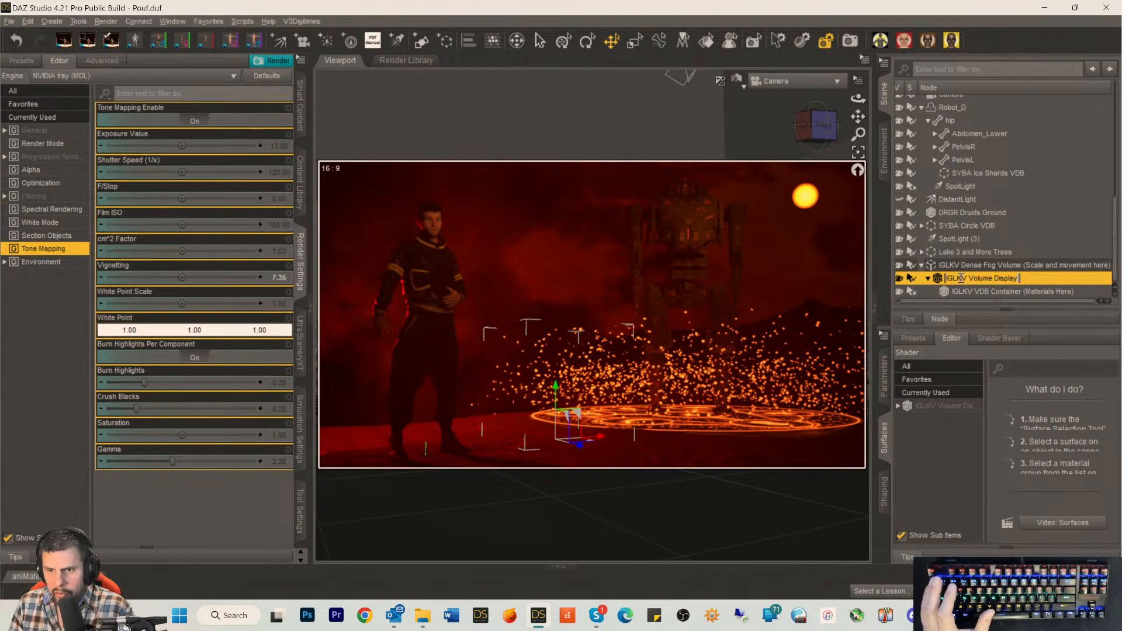
left_click(959, 252)
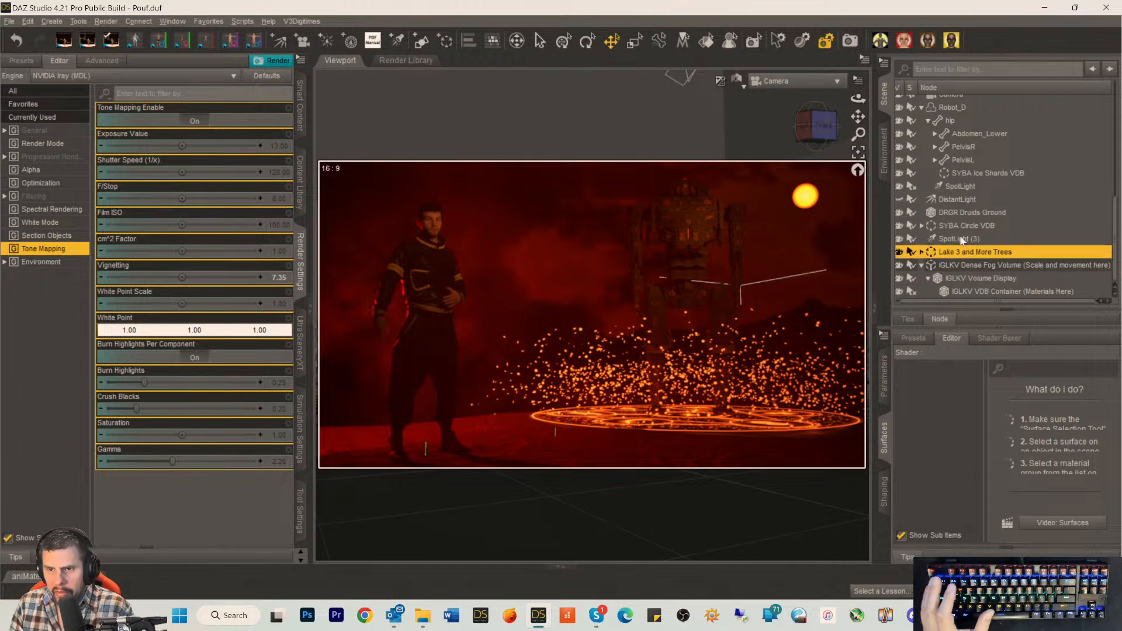
left_click(963, 226)
left_click(922, 226)
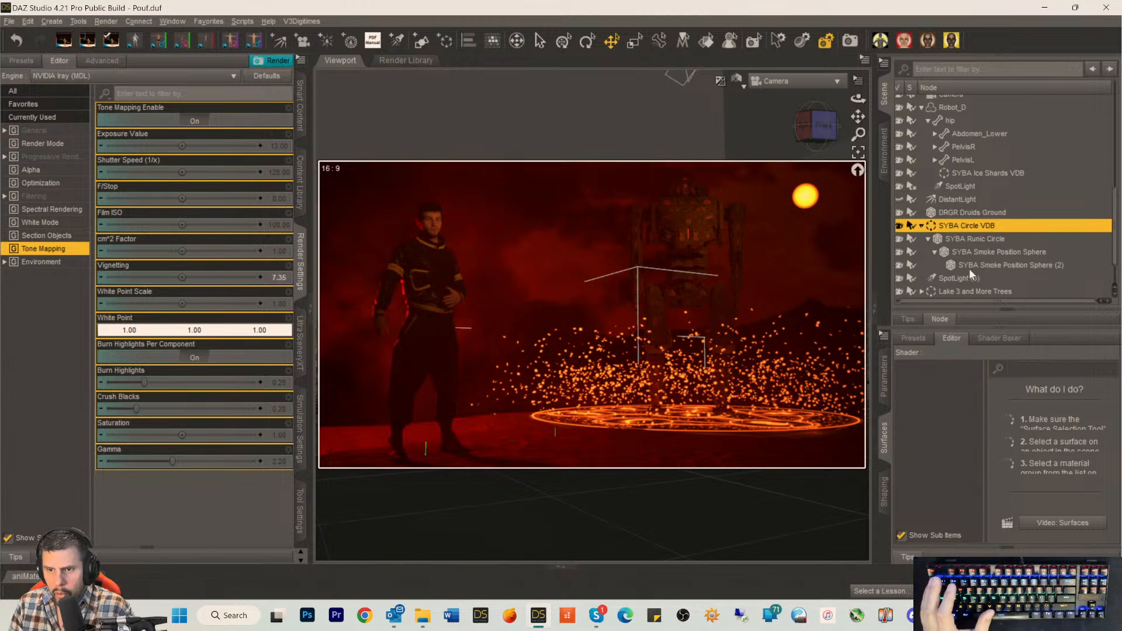
left_click(966, 238)
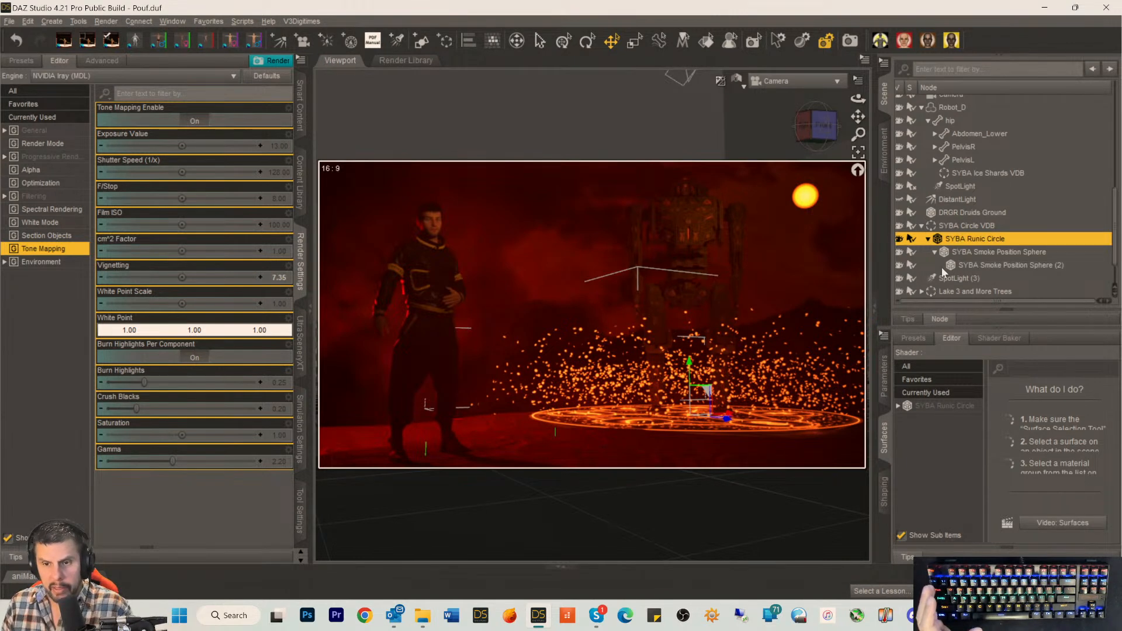
Set the emission Luminance of all SYBA Runic Circle surfaces to 50.
left_click_drag(939, 302, 913, 308)
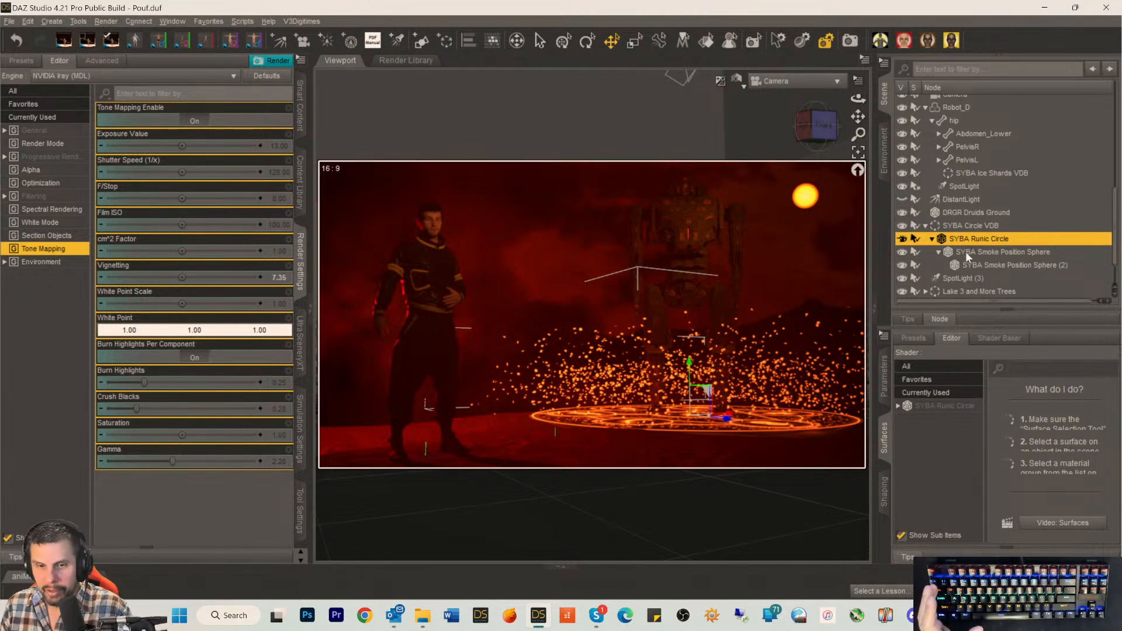
left_click(939, 406)
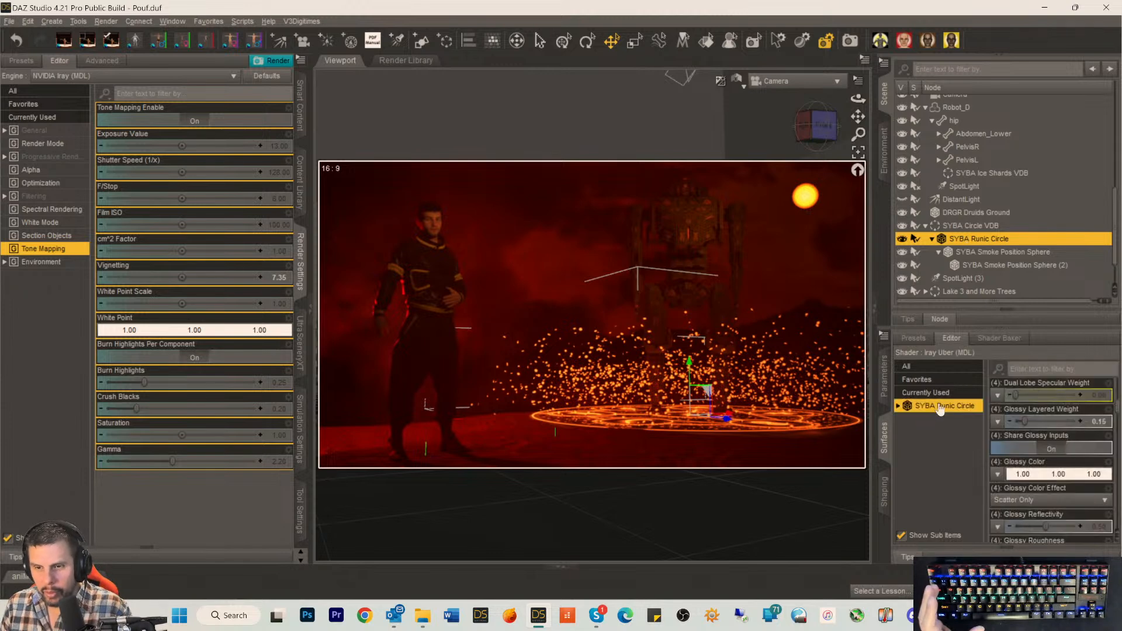
scroll(1052, 457, "down", 5)
scroll(1052, 462, "down", 5)
scroll(1054, 467, "down", 3)
left_click(1095, 448)
key("Return")
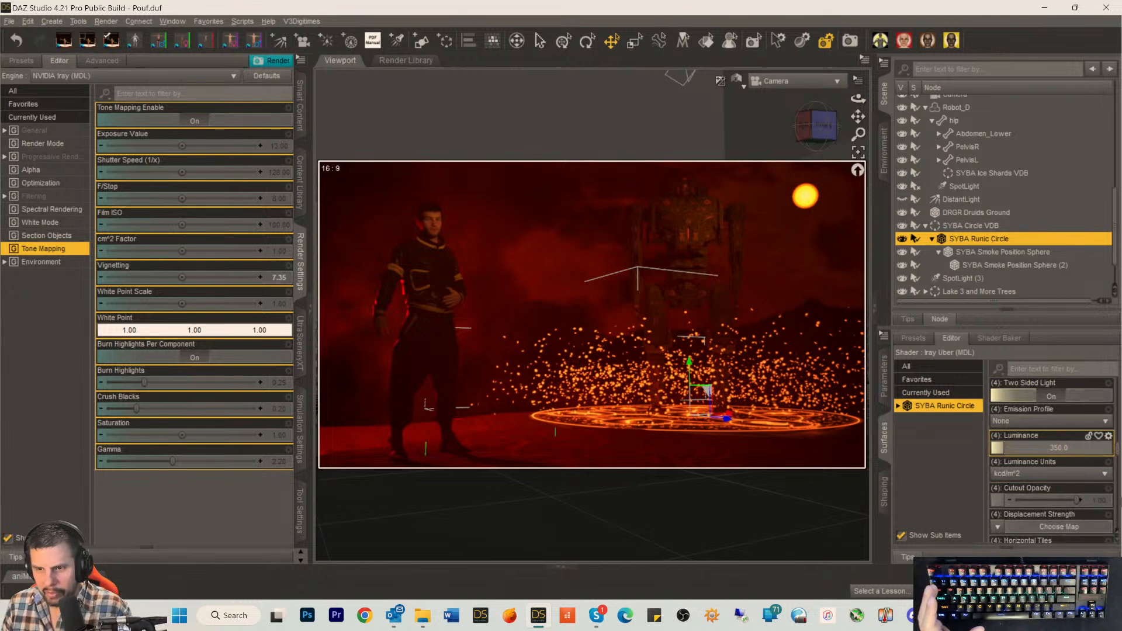
key("BackSpace")
key("Return")
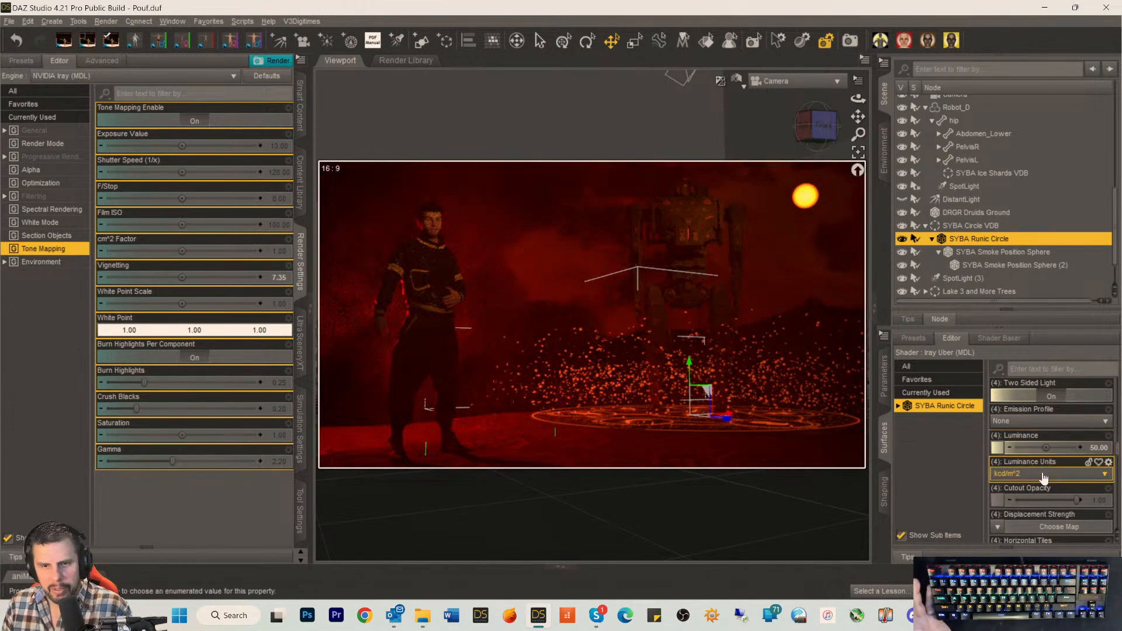
Reduce the runic circle's emission Luminance further to 30.
double_click(1098, 448)
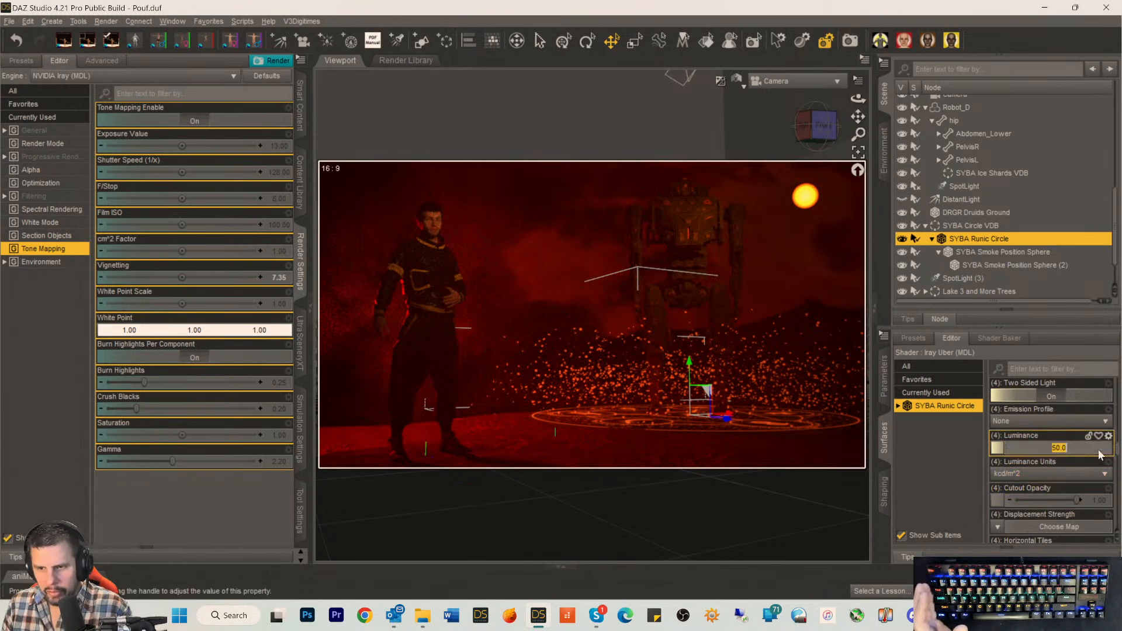
type("10")
key("Return")
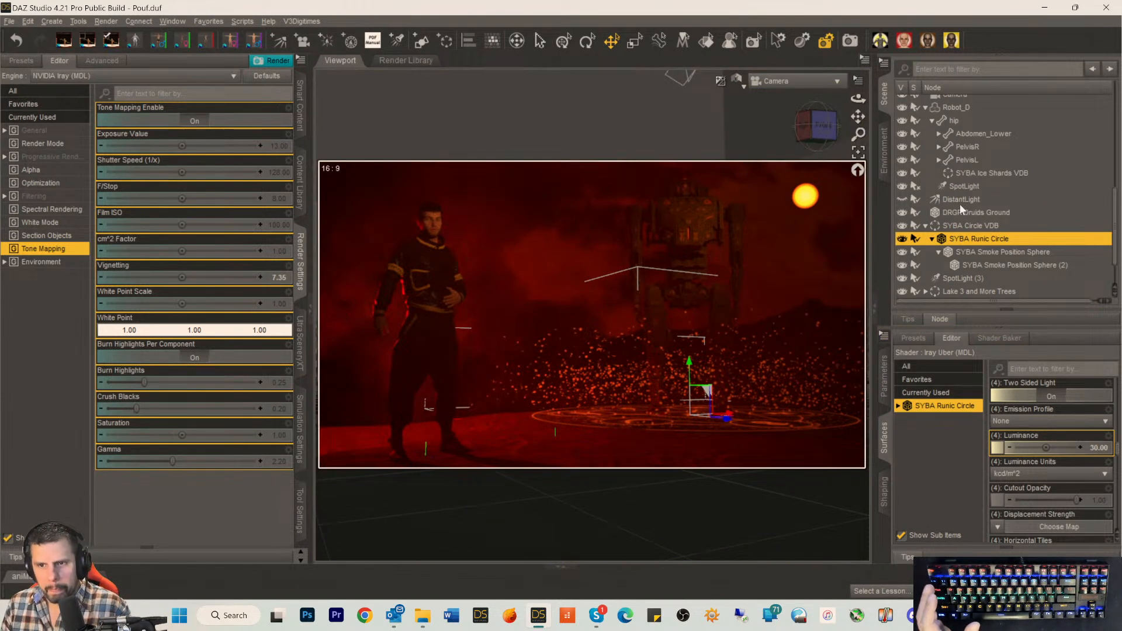
Set the Luminous Flux of SpotLight (2), the light parented to the Genesis 8.1 Male, to 91500 lumens.
left_click(958, 186)
scroll(996, 222, "up", 10)
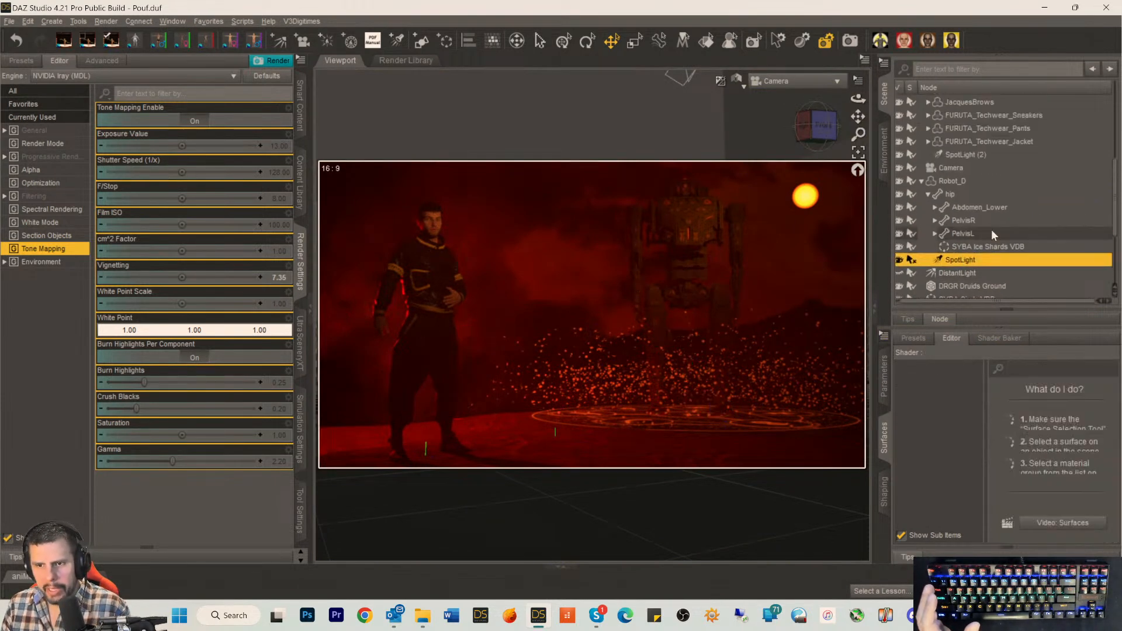
scroll(991, 229, "down", 1)
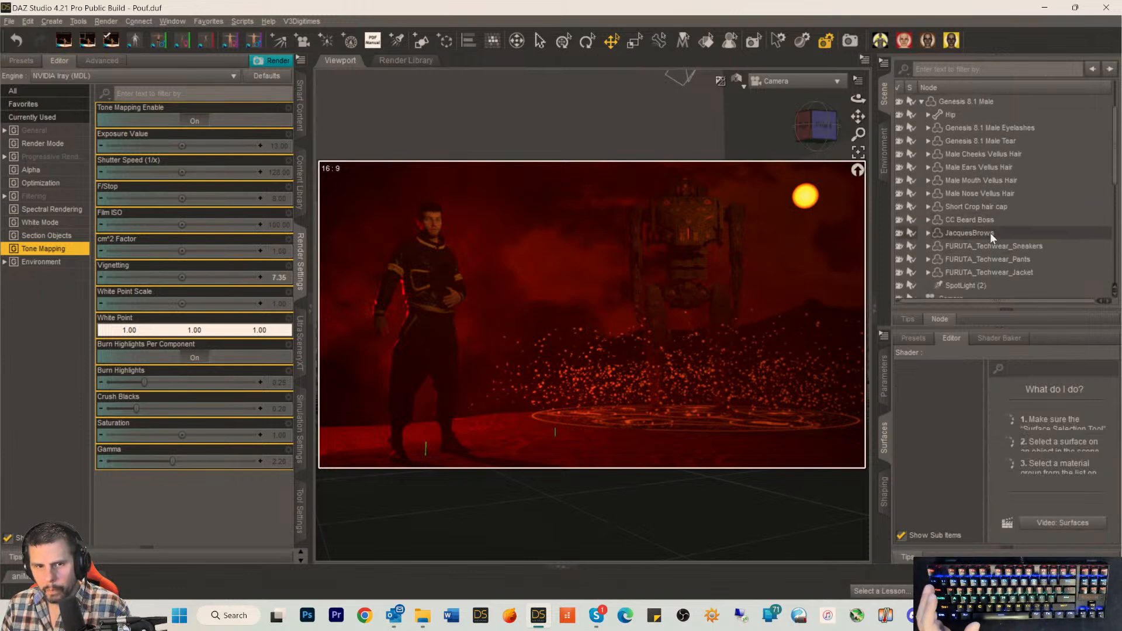
left_click(966, 269)
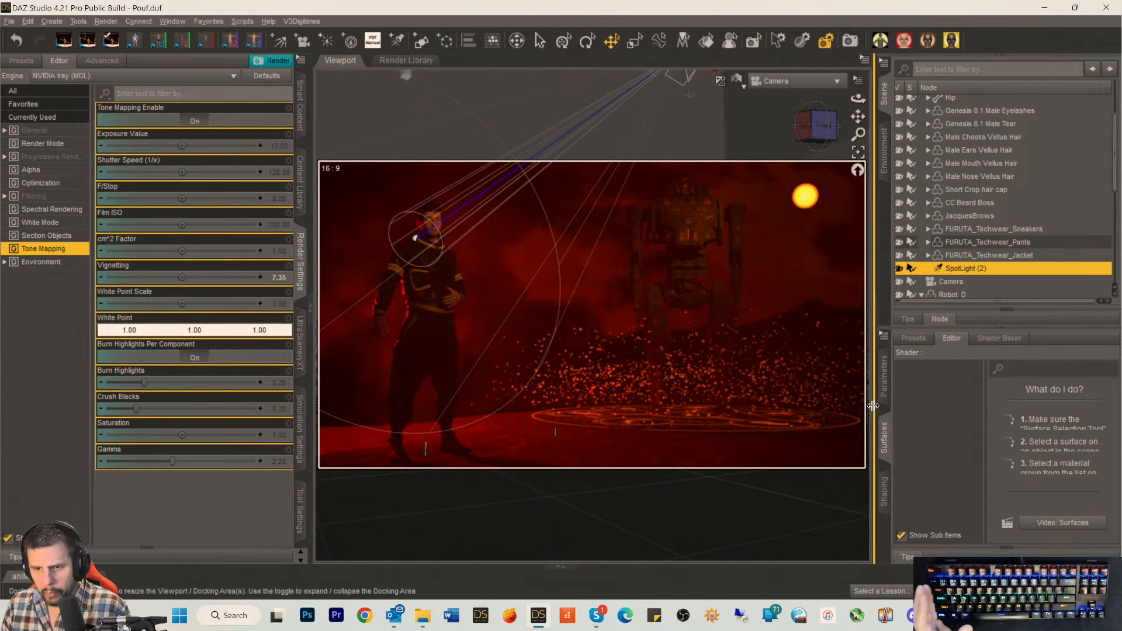
left_click(884, 377)
left_click(906, 395)
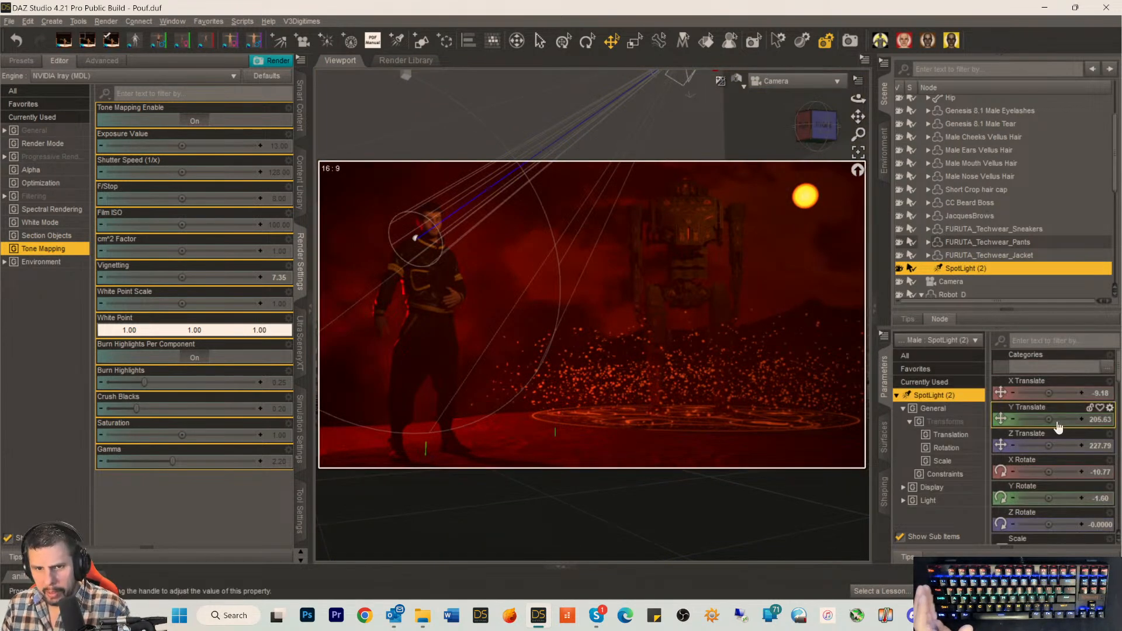
scroll(1078, 434, "down", 5)
scroll(1076, 457, "down", 10)
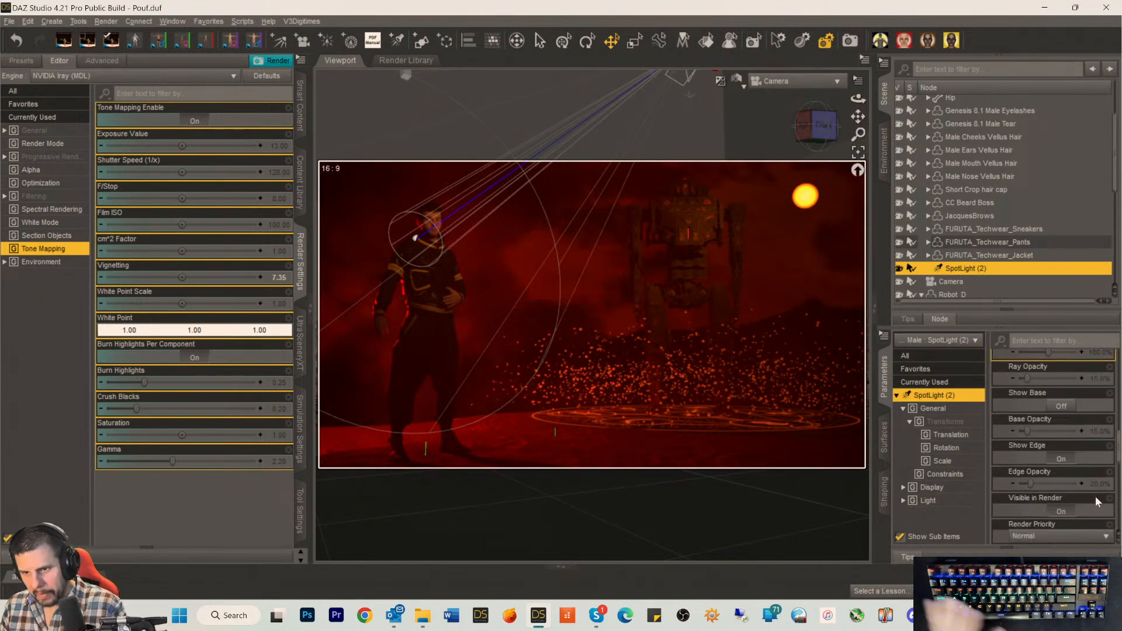
scroll(1097, 501, "down", 6)
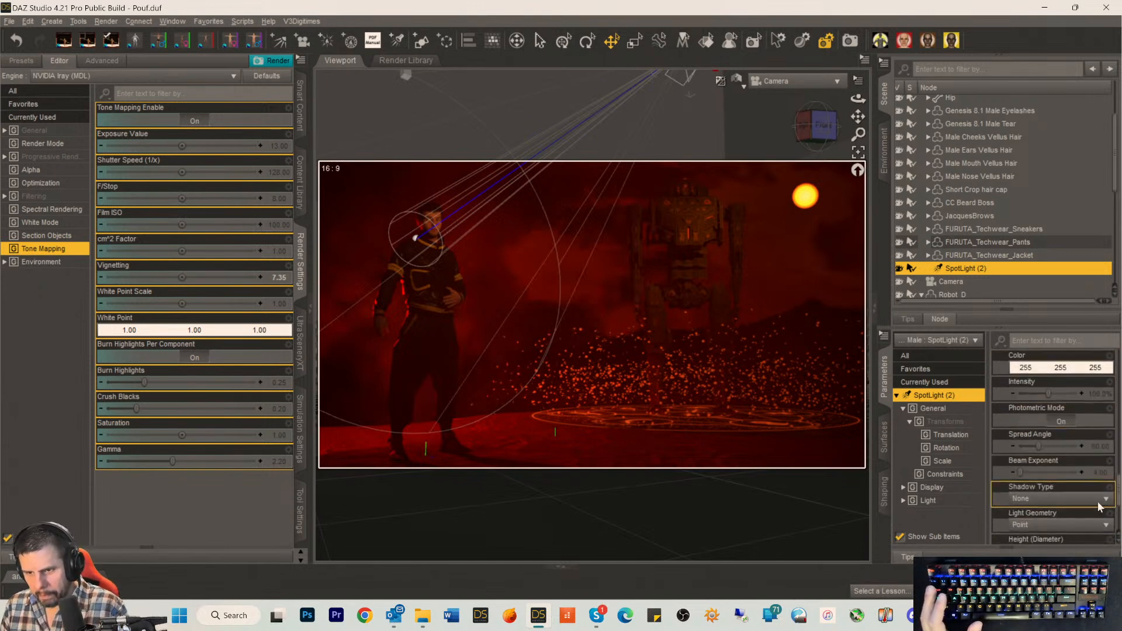
scroll(1099, 510, "down", 1)
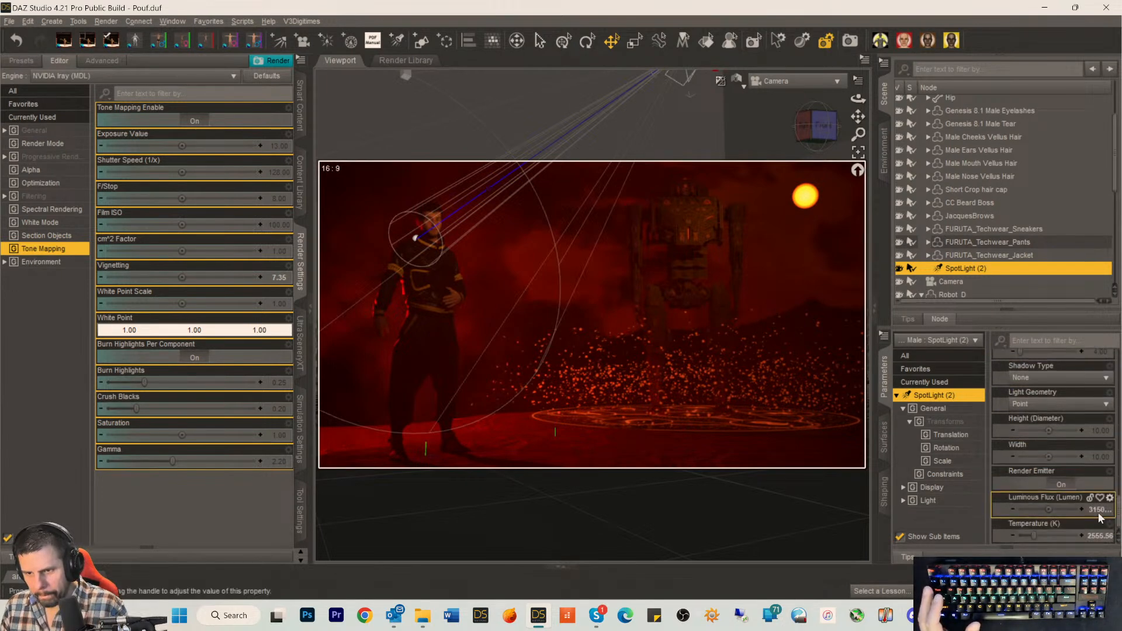
left_click(1098, 509)
left_click(1047, 509)
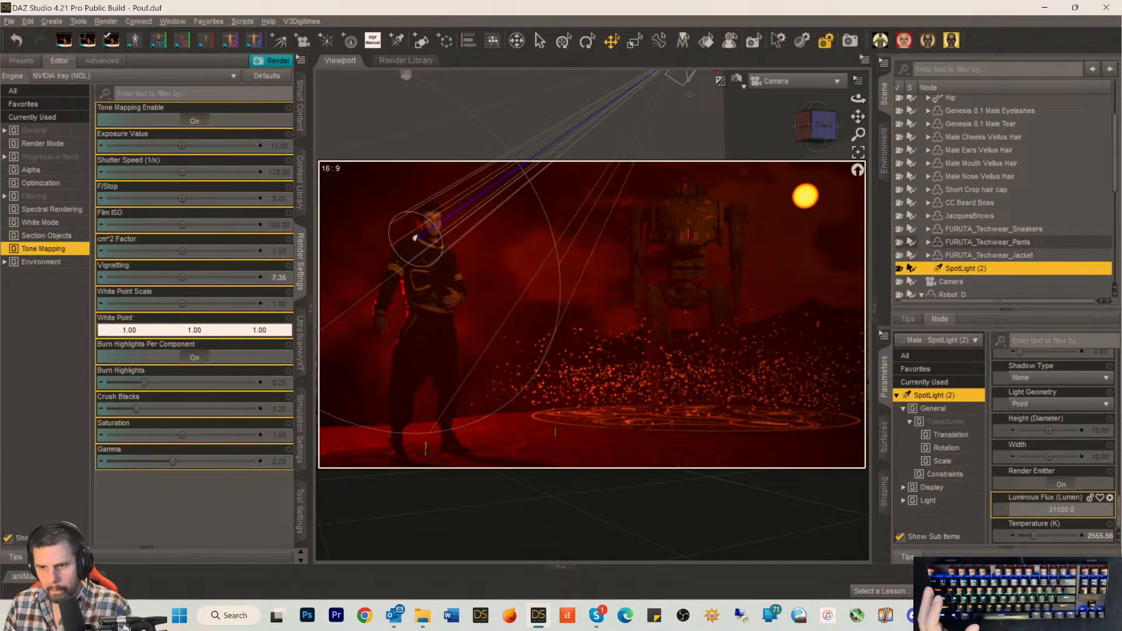
key("Delete")
type("9")
key("Return")
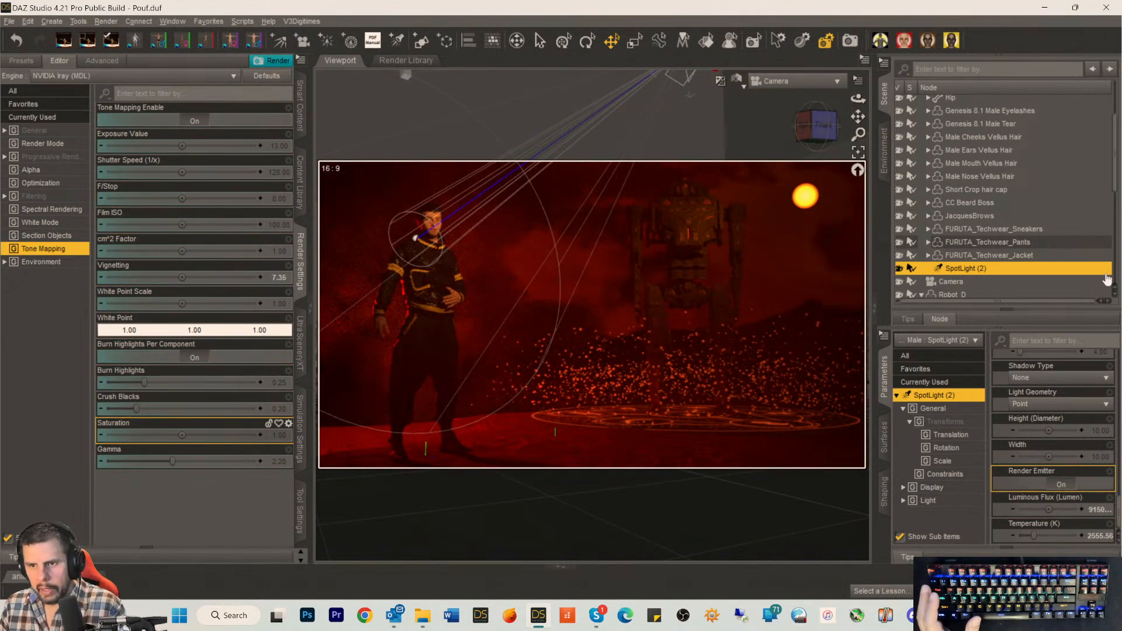
Select the PointLight under the Cube and look through the scene hierarchy for the other lights.
scroll(976, 229, "up", 3)
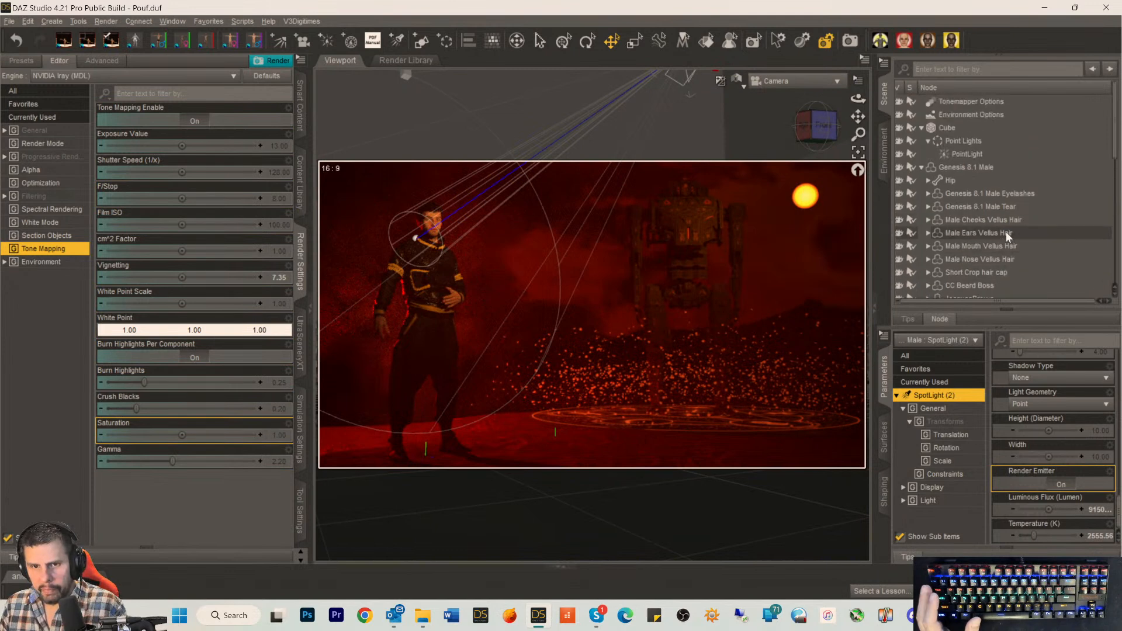
left_click(962, 153)
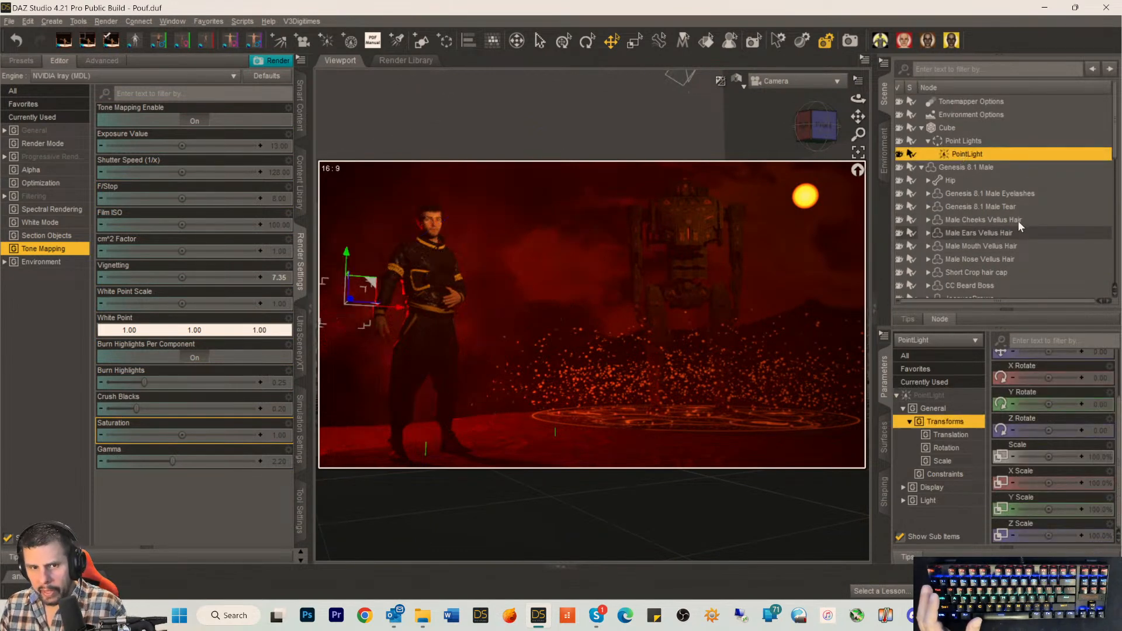
scroll(1018, 220, "down", 3)
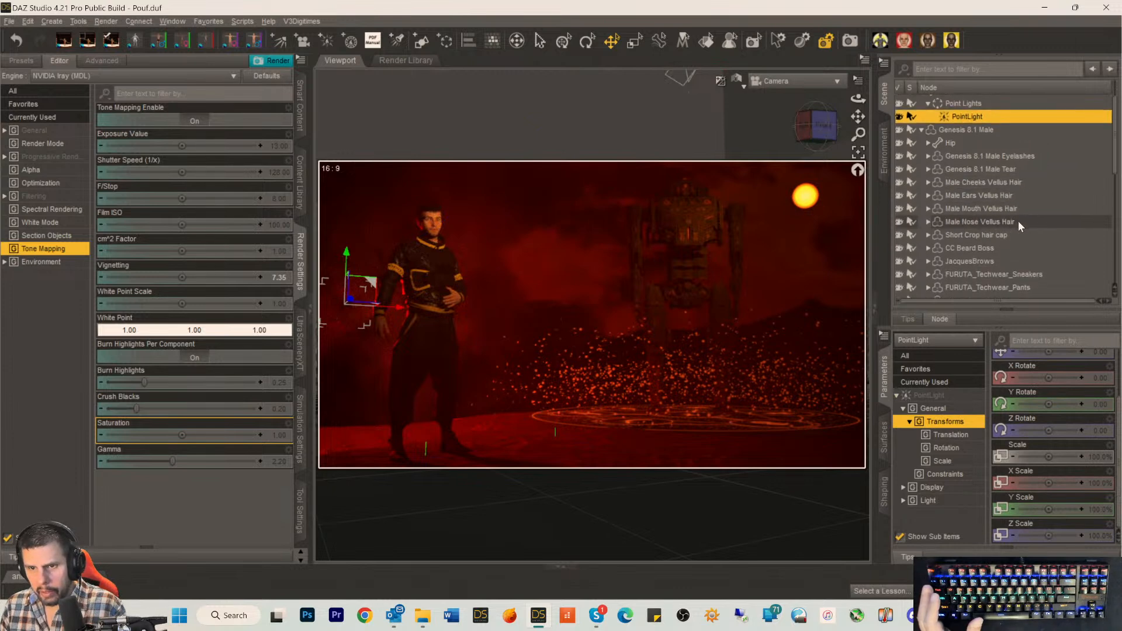
scroll(1018, 221, "down", 1)
scroll(987, 220, "up", 3)
scroll(973, 197, "down", 6)
scroll(973, 204, "down", 6)
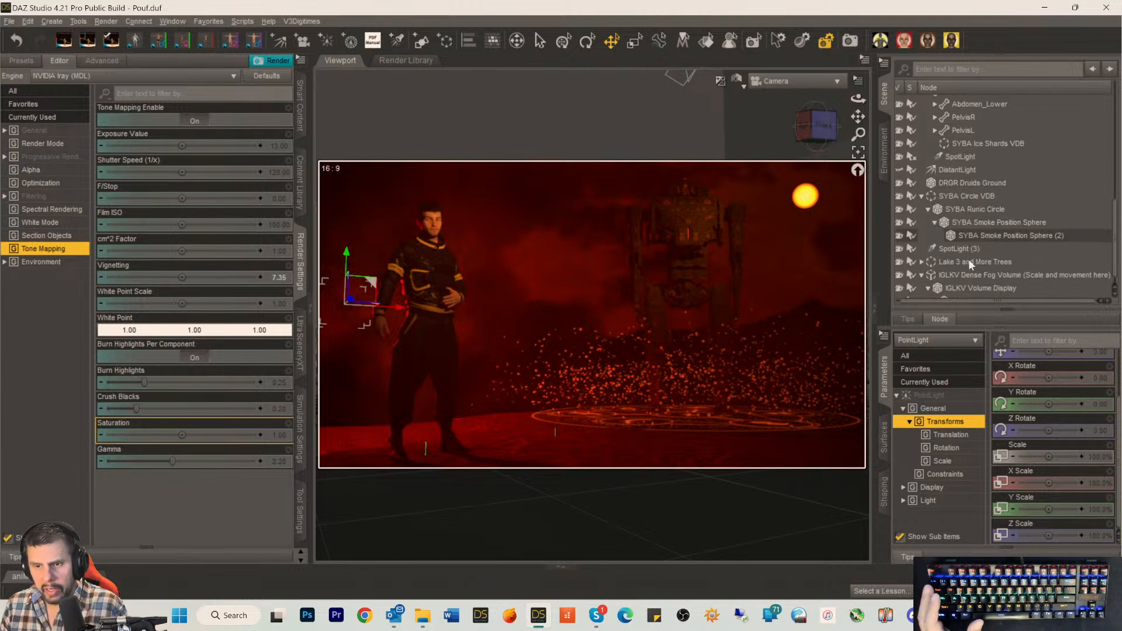
scroll(958, 261, "down", 1)
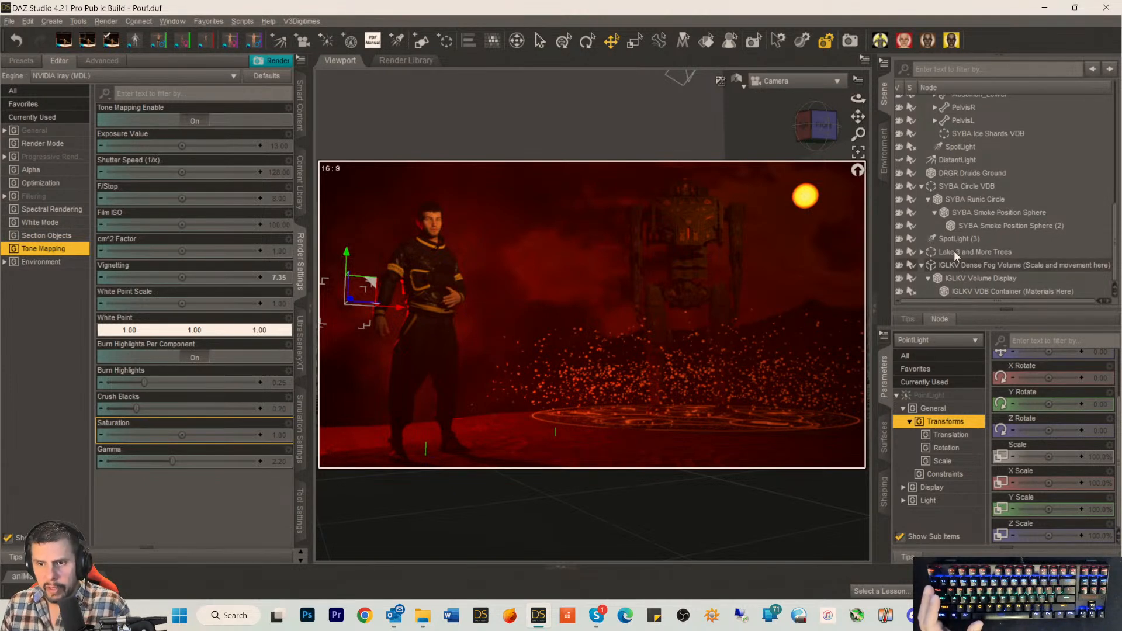
scroll(957, 233, "up", 6)
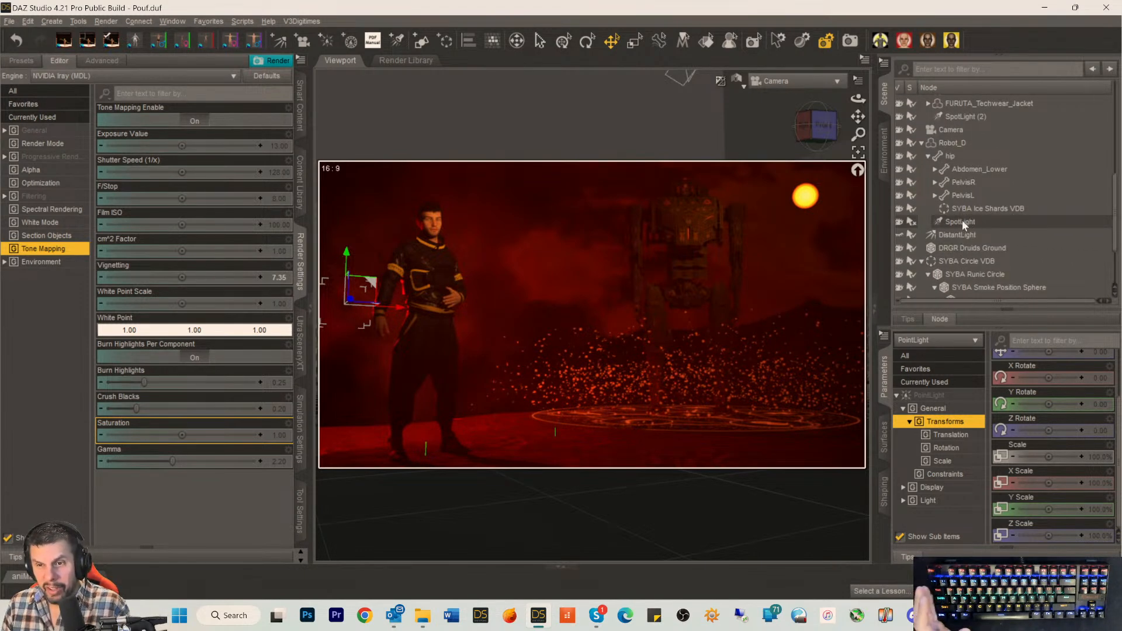
Set the Luminous Flux of the SpotLight parented to Robot_D to 991504 lumens.
left_click(959, 224)
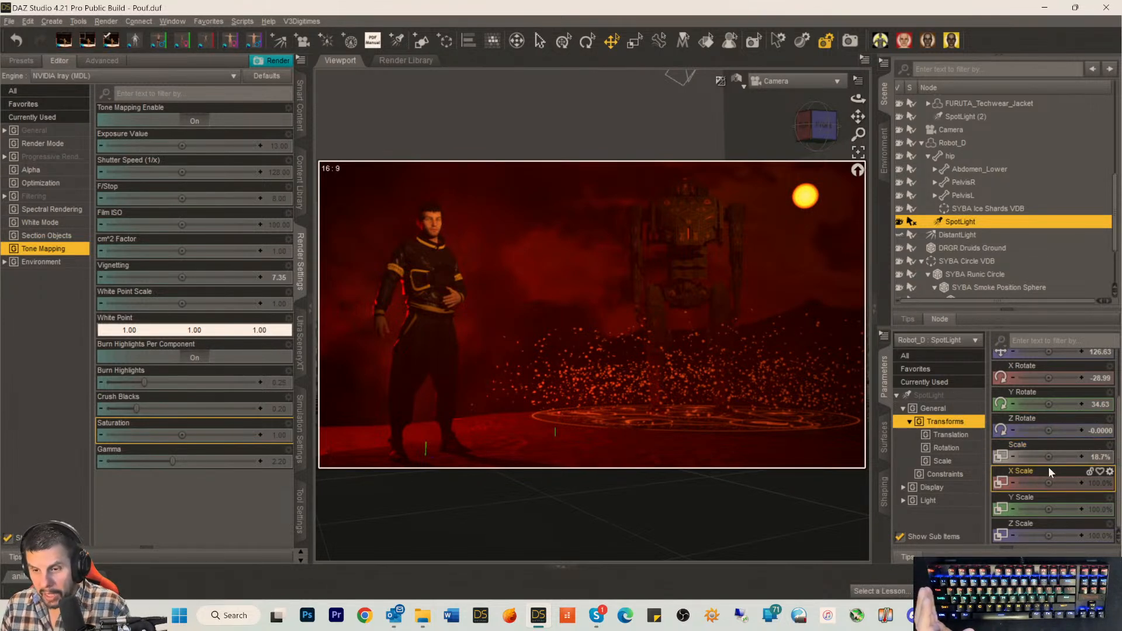
left_click(930, 395)
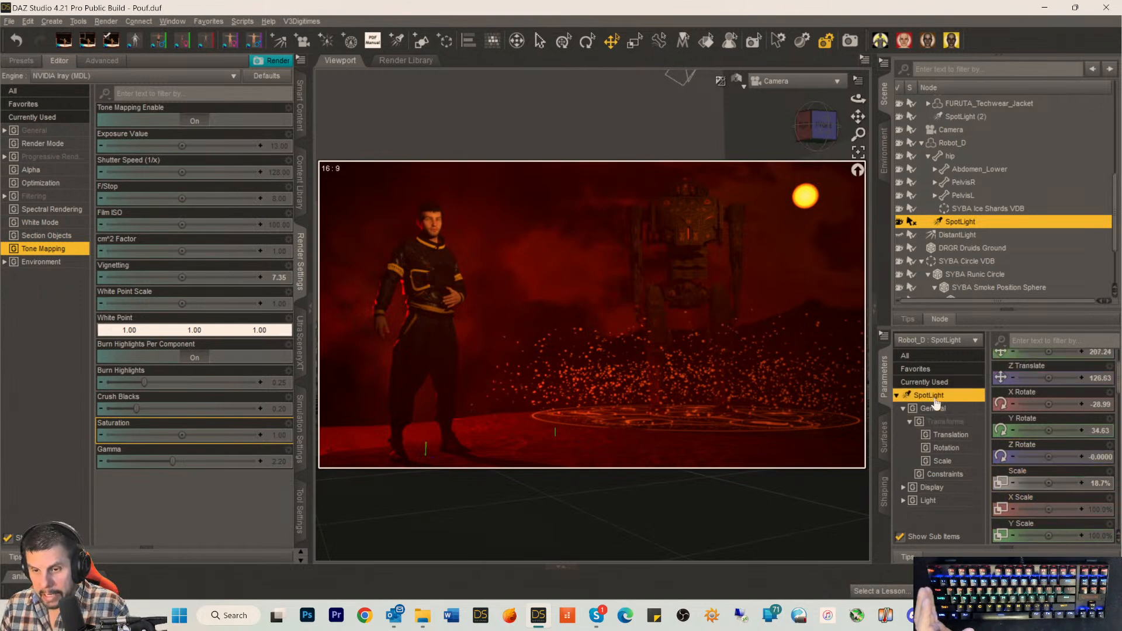
scroll(1054, 479, "down", 2)
scroll(1057, 492, "down", 6)
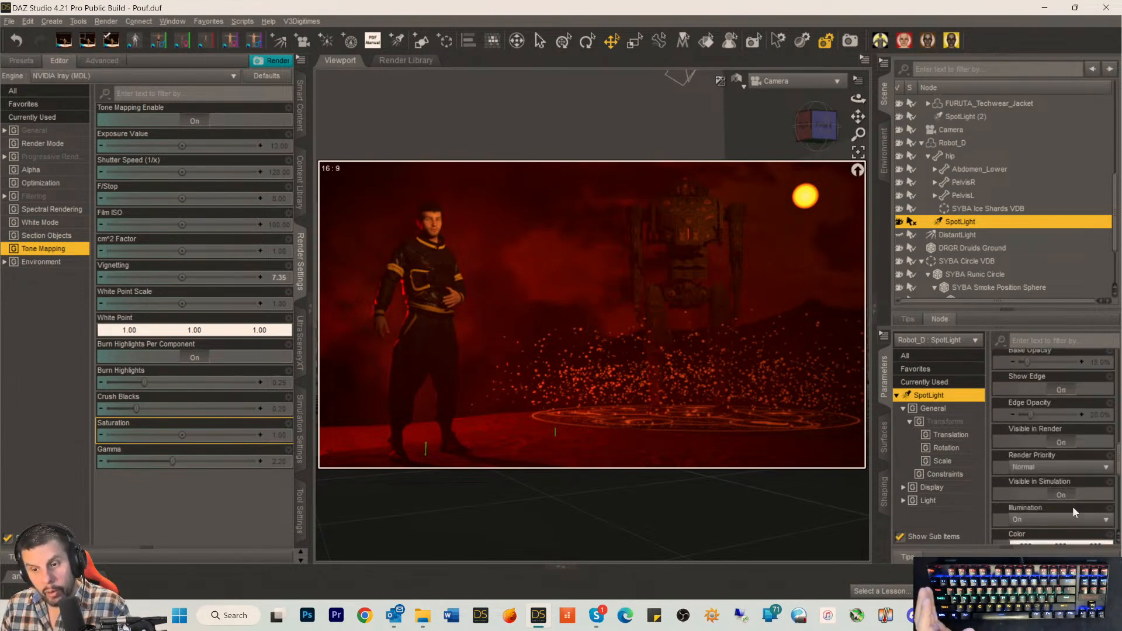
scroll(1091, 520, "down", 3)
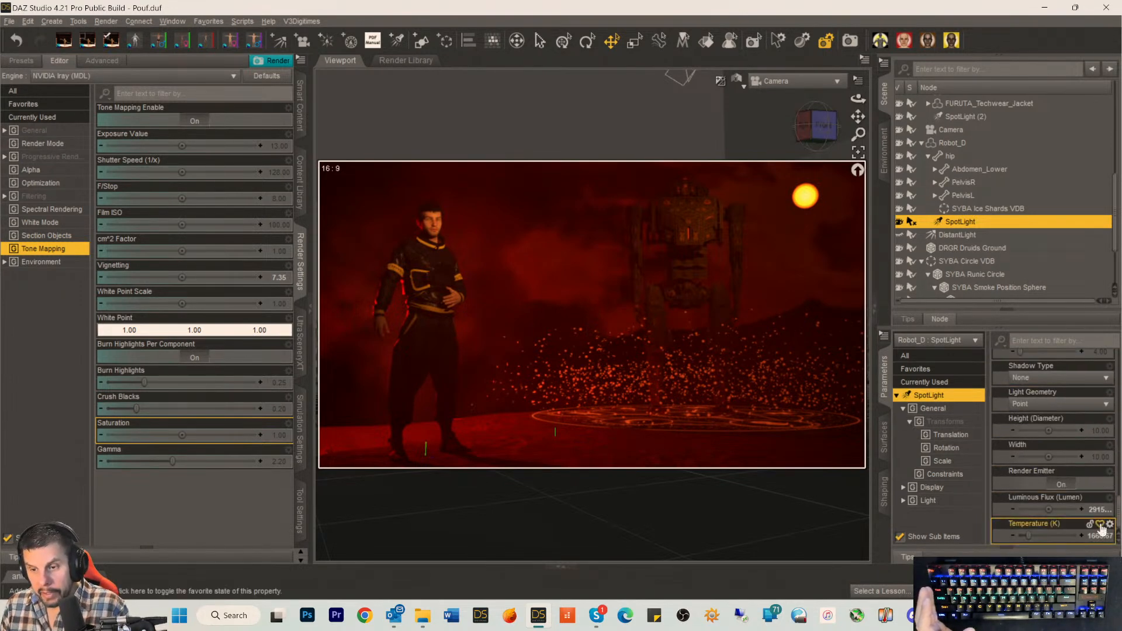
left_click(1084, 510)
left_click(1048, 510)
key("BackSpace")
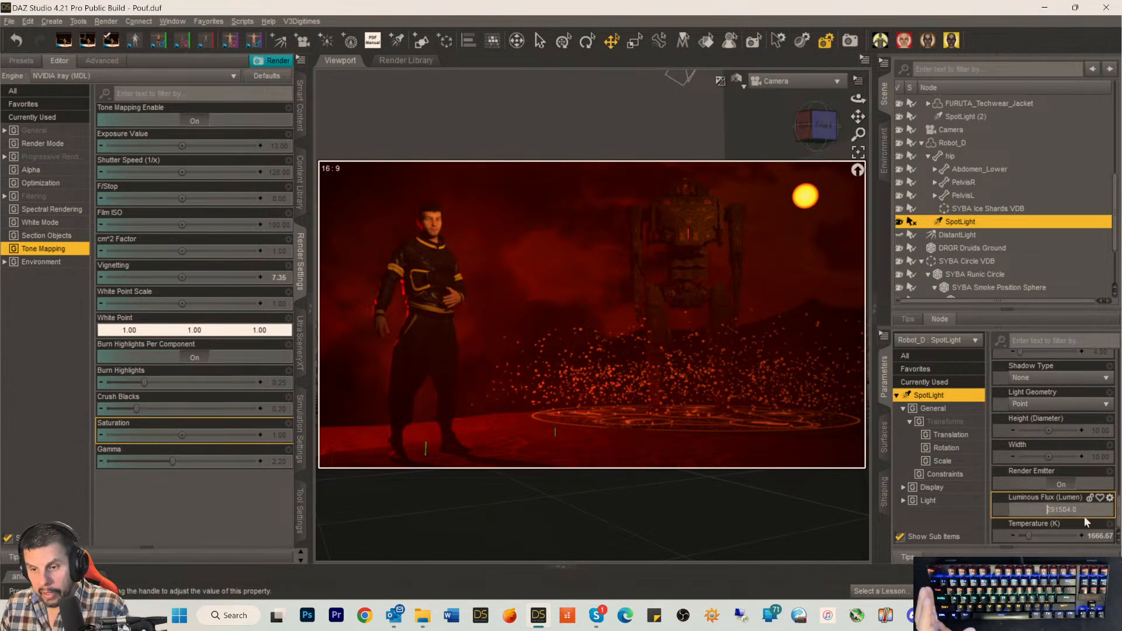
type("9")
key("Return")
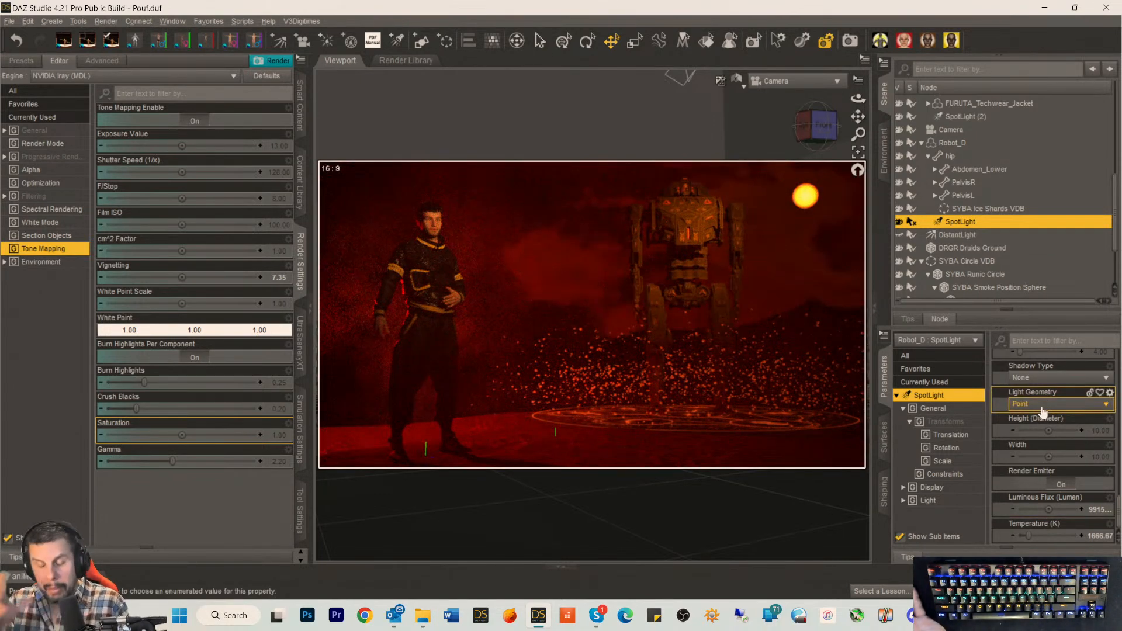
Switch the viewport from the Iray preview to texture-shaded display and change it to the Perspective View.
scroll(1042, 411, "up", 1)
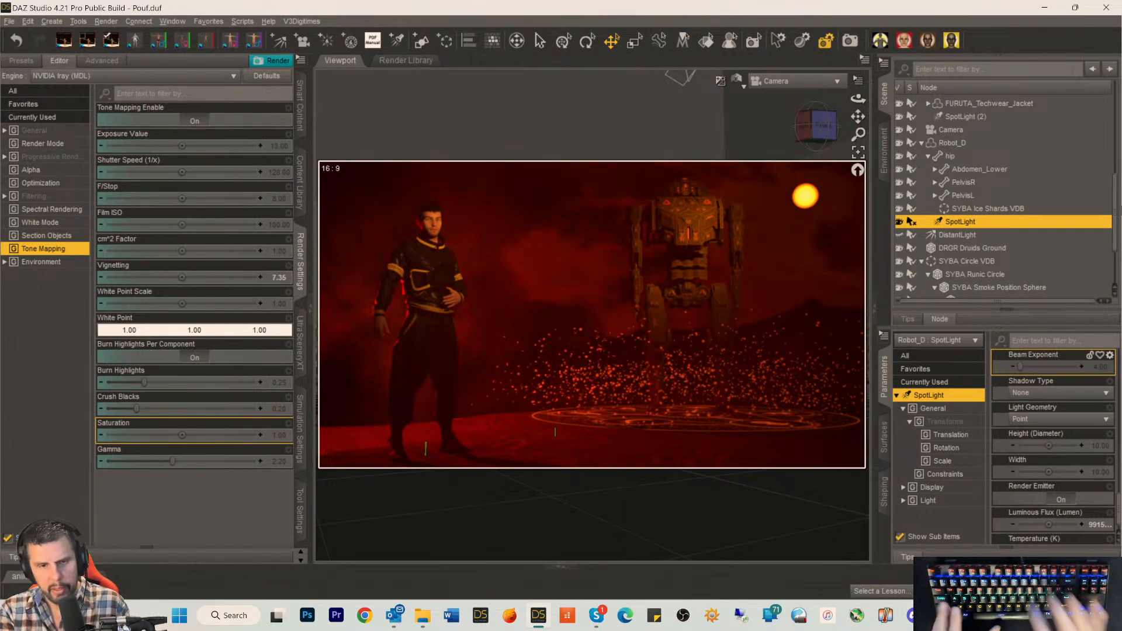
key("ctrl+9")
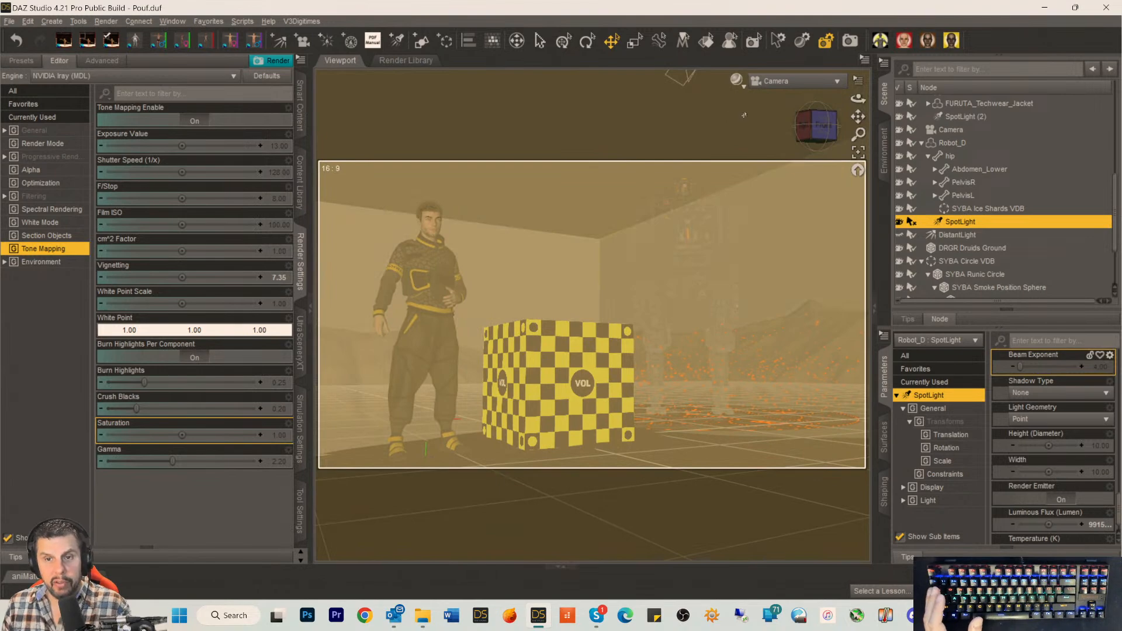
left_click(782, 81)
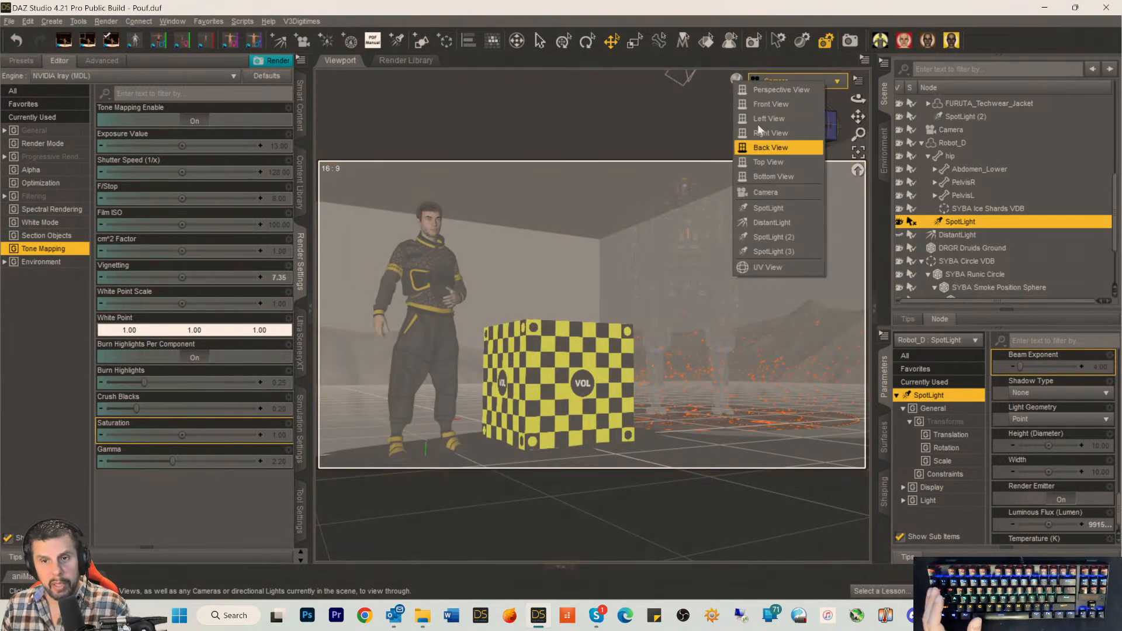
left_click(757, 91)
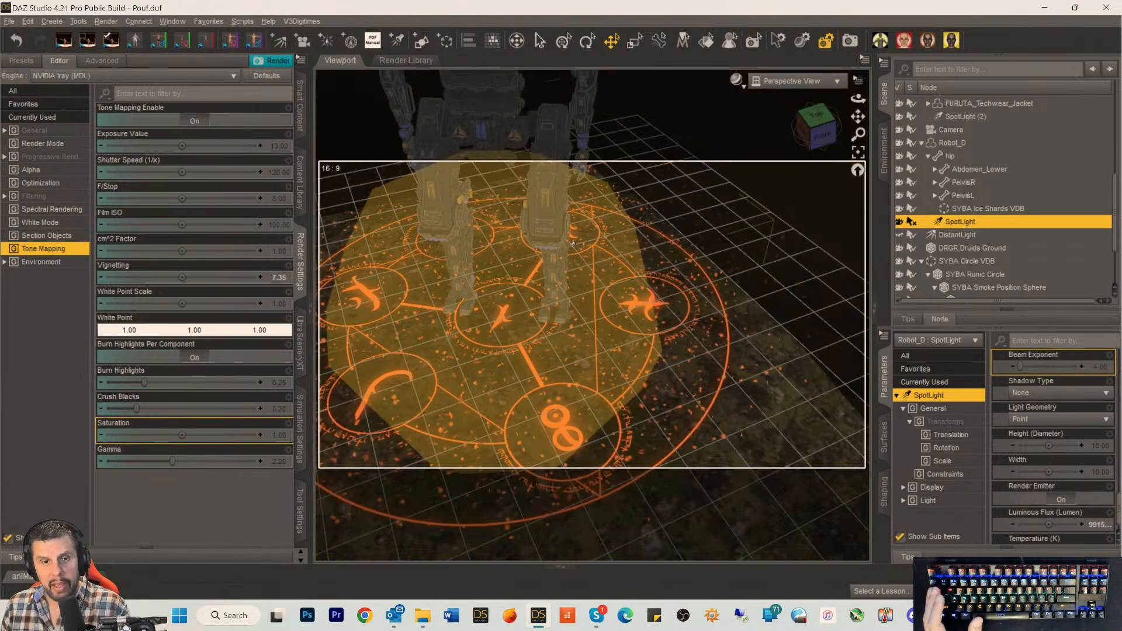
Select and frame the Genesis 8.1 Male, bringing his head and upper body into a close front view.
scroll(981, 174, "up", 5)
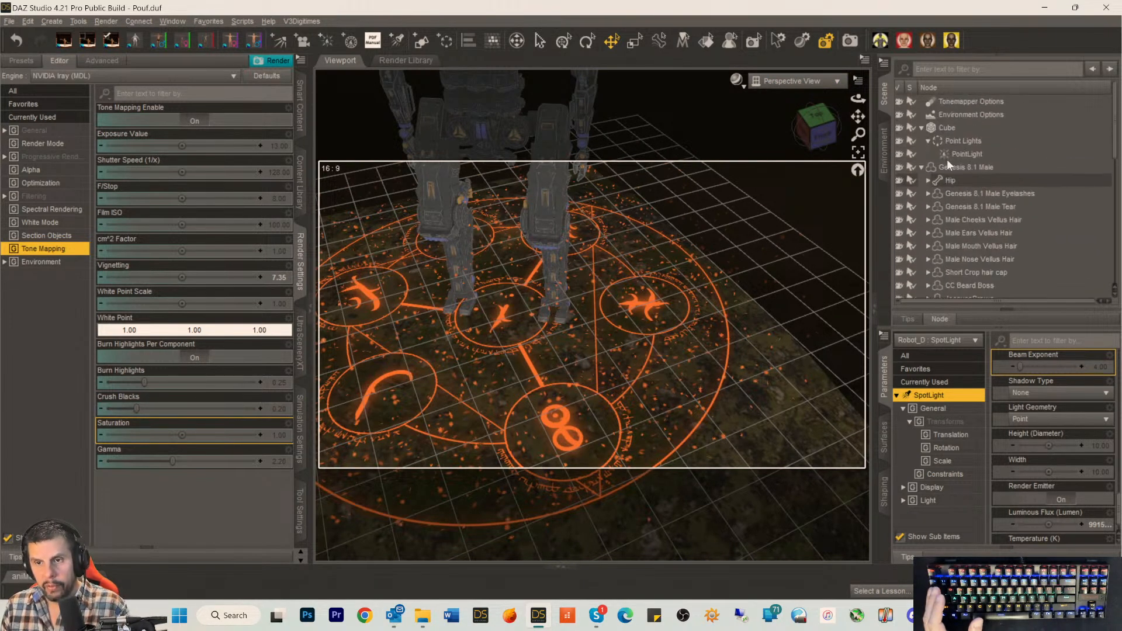
left_click(945, 167)
left_click_drag(817, 127, 822, 114)
left_click(861, 154)
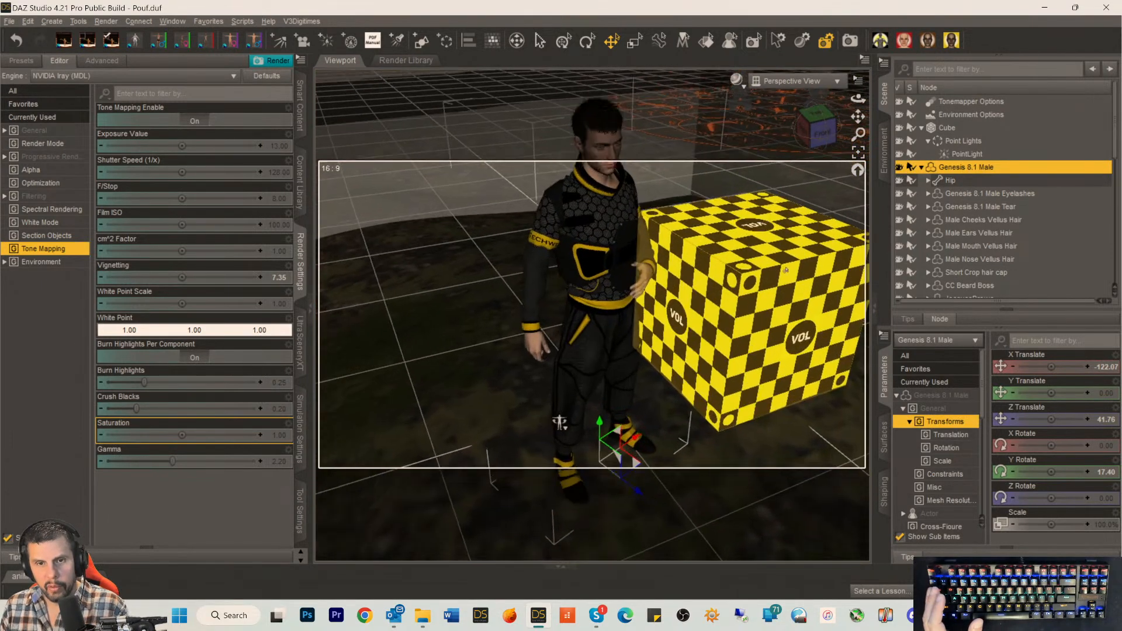
scroll(785, 270, "up", 2)
left_click_drag(858, 116, 856, 204)
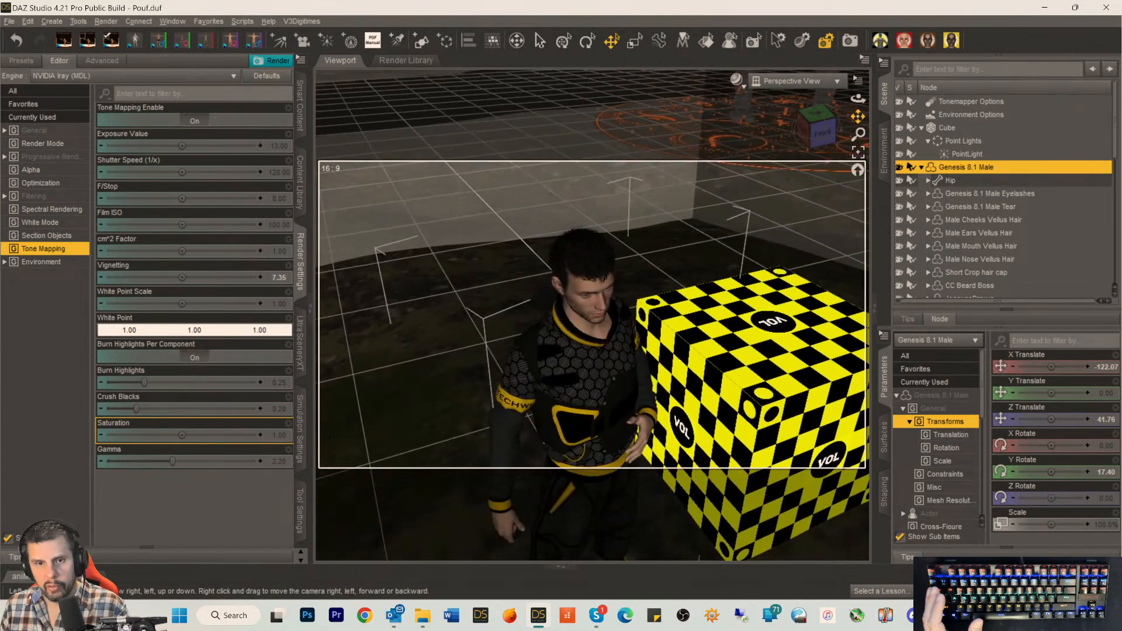
left_click_drag(820, 132, 812, 91)
scroll(768, 193, "up", 5)
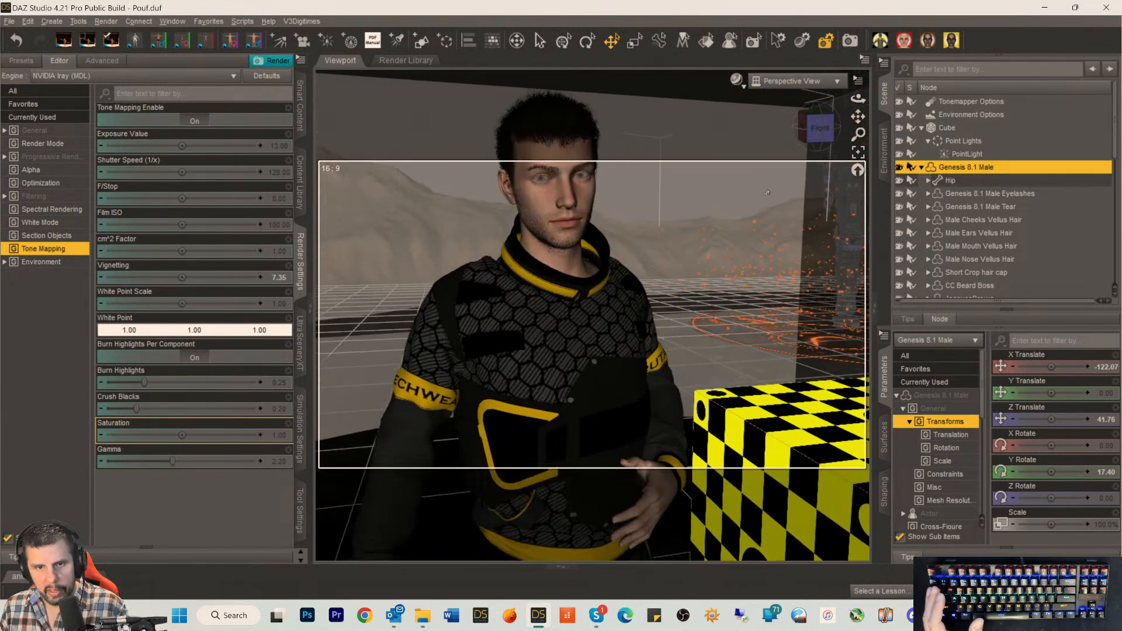
Set the Side-Side rotation of the man's right eye to 13.74 and of his left eye to 6.06.
left_click_drag(858, 116, 847, 136)
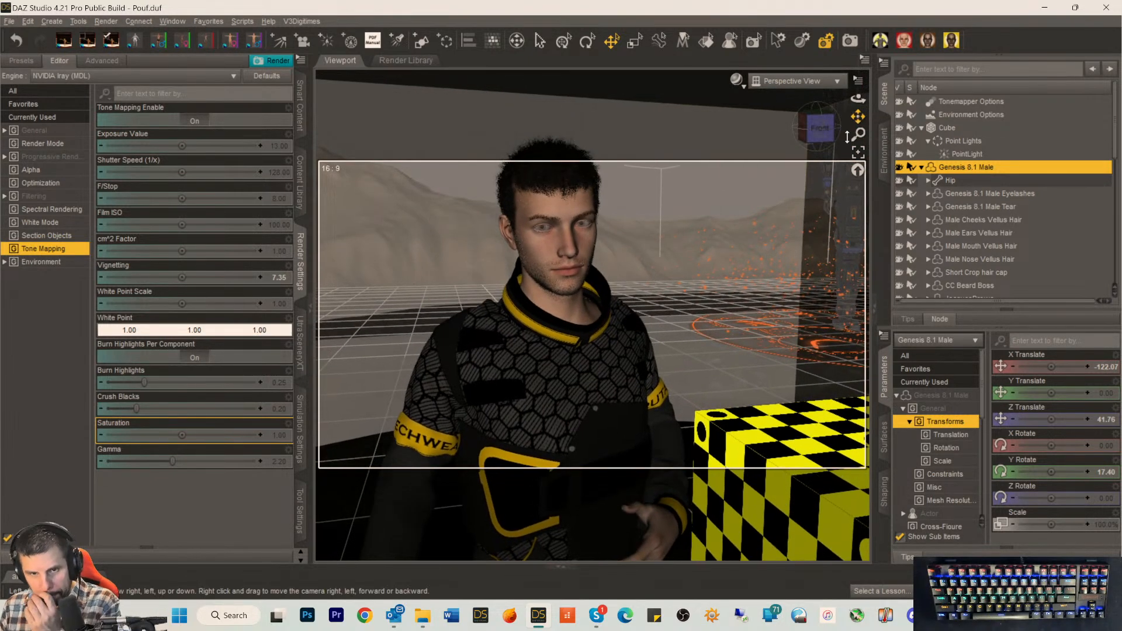
left_click(542, 228)
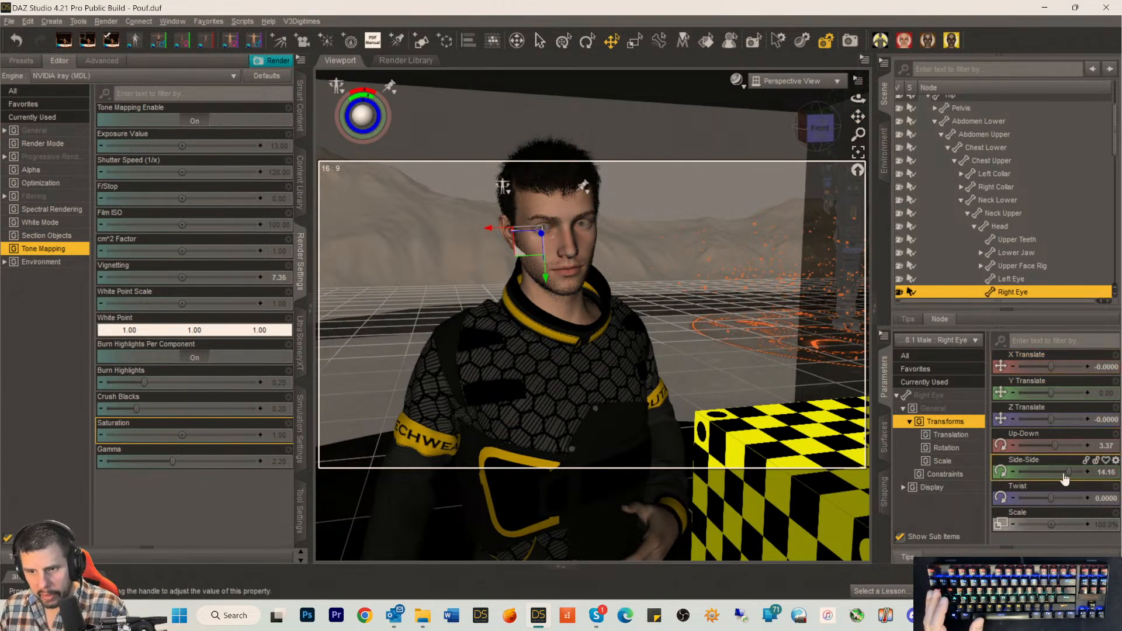
left_click_drag(1068, 471, 1067, 471)
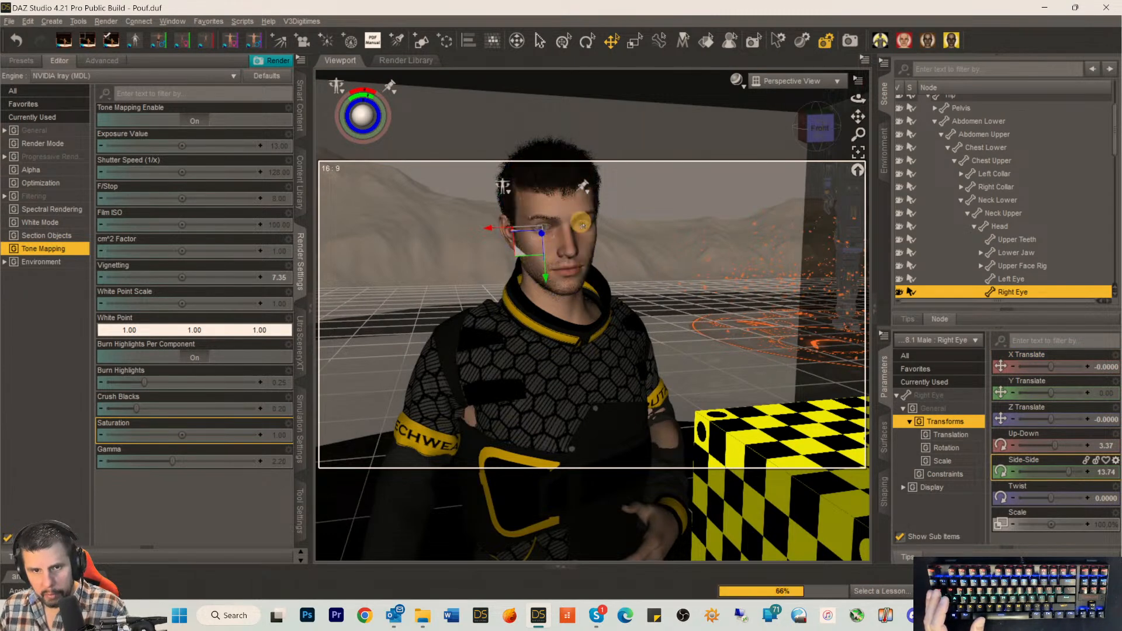
left_click(584, 229)
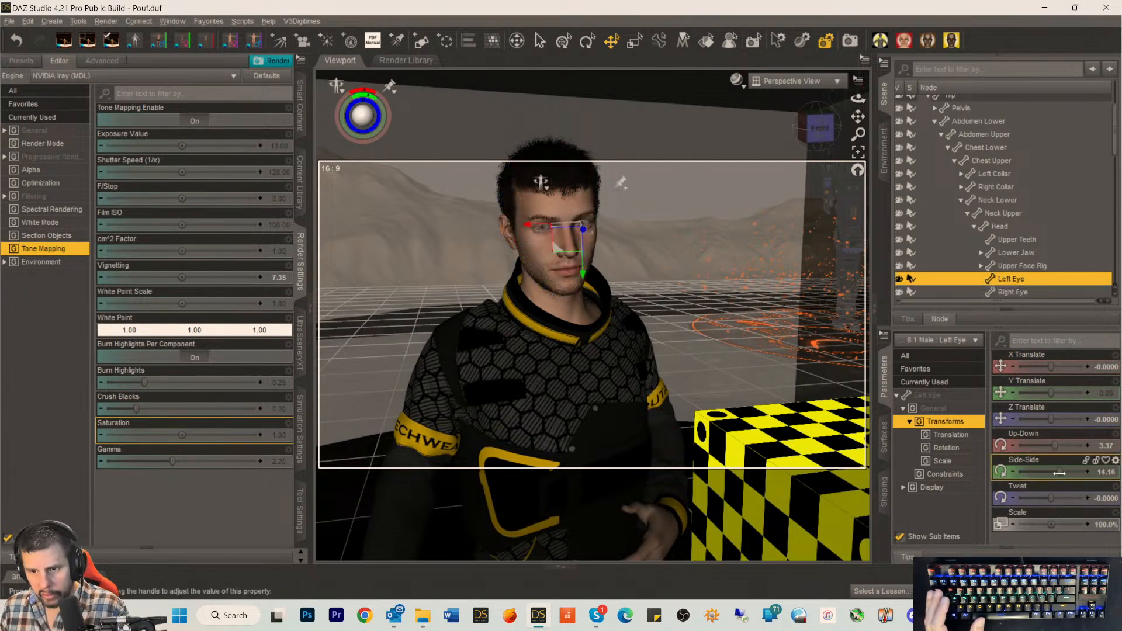
left_click_drag(1057, 473, 1051, 474)
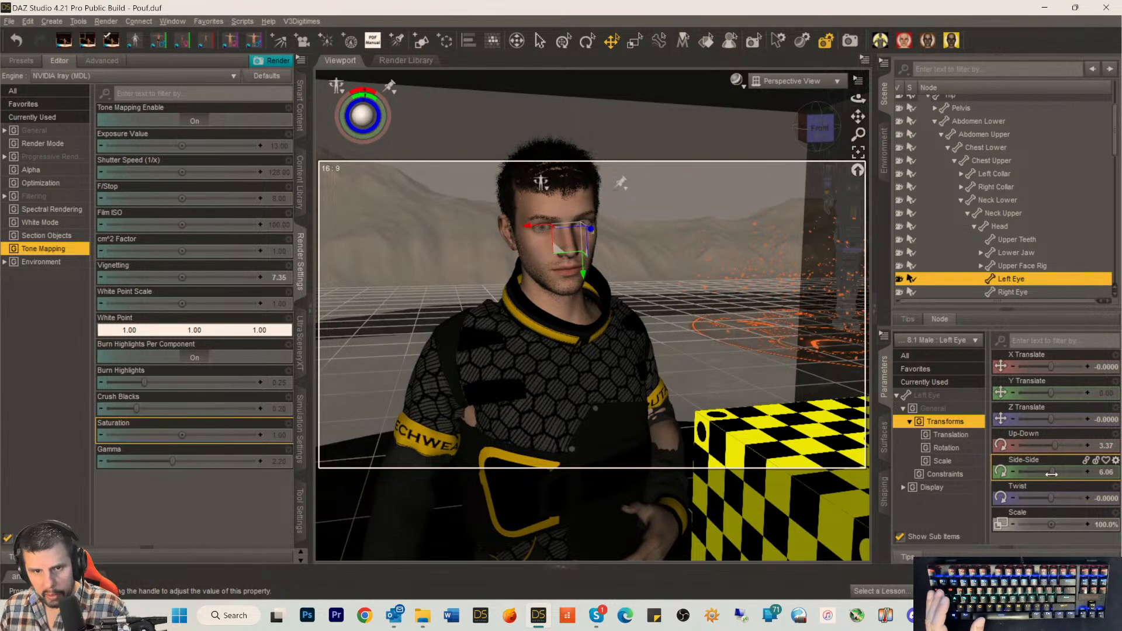
left_click(706, 192)
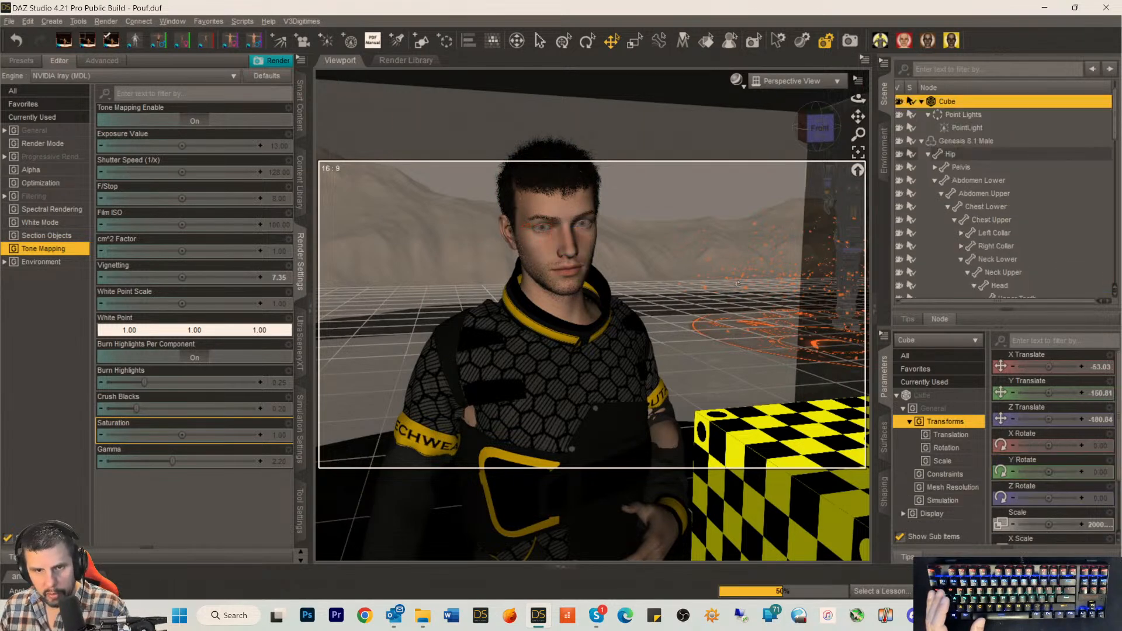
Switch the viewport to the Camera view and set the Genesis 8.1 Male's Y Rotate to 10.87.
left_click(810, 82)
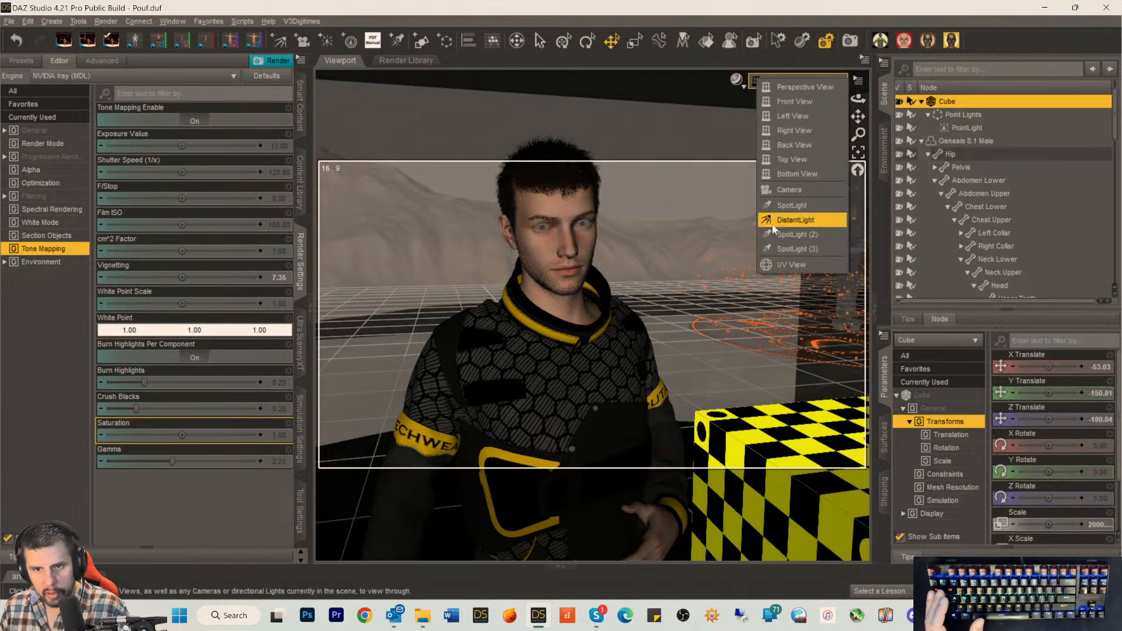
left_click(789, 190)
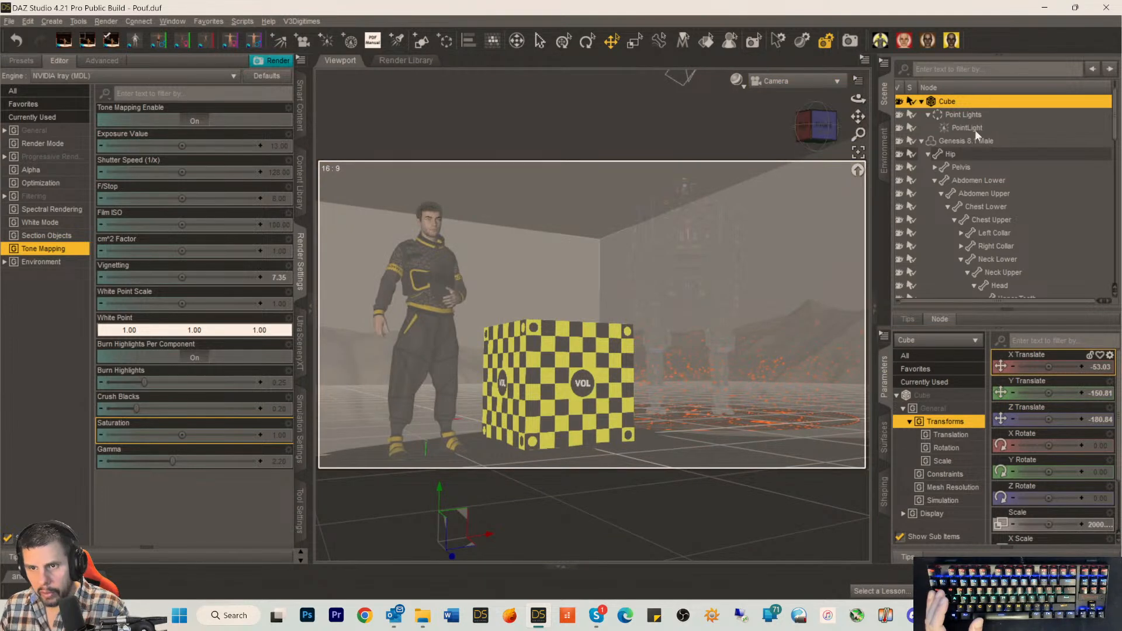
left_click(970, 139)
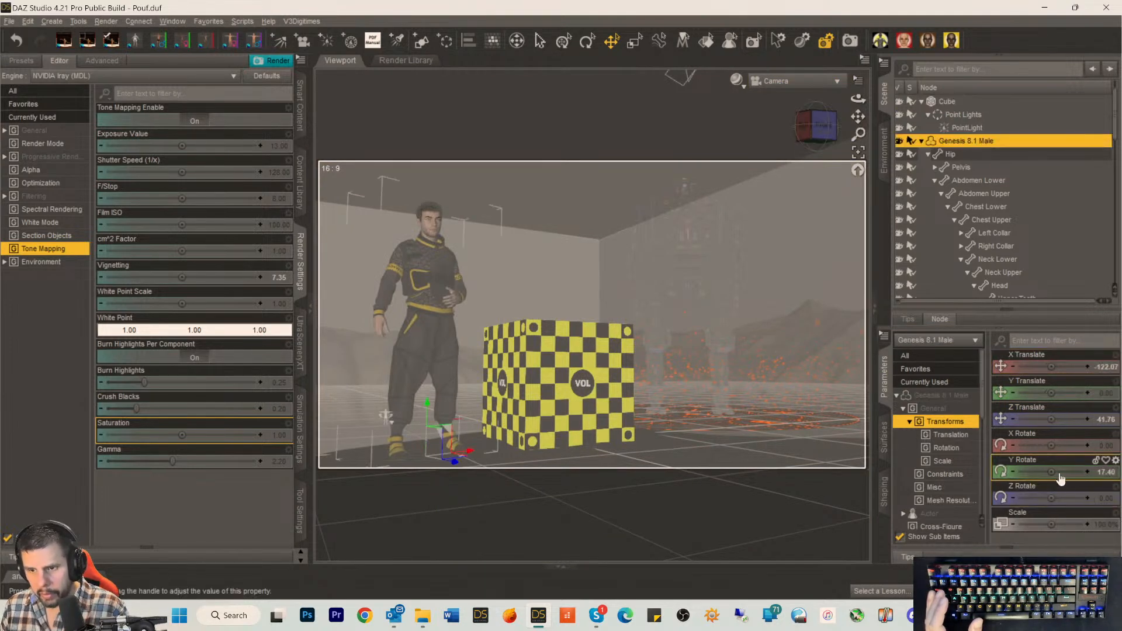
left_click_drag(1051, 471, 1040, 472)
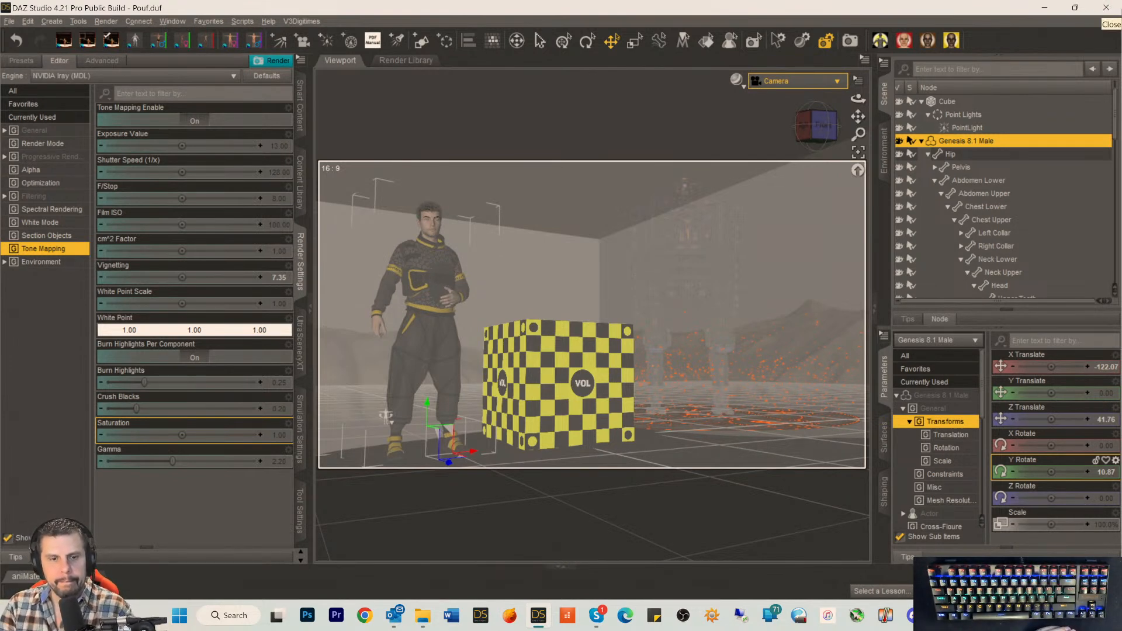
Check the shot in the Iray preview and save the scene, returning the viewport to texture-shaded display.
key("ctrl+0")
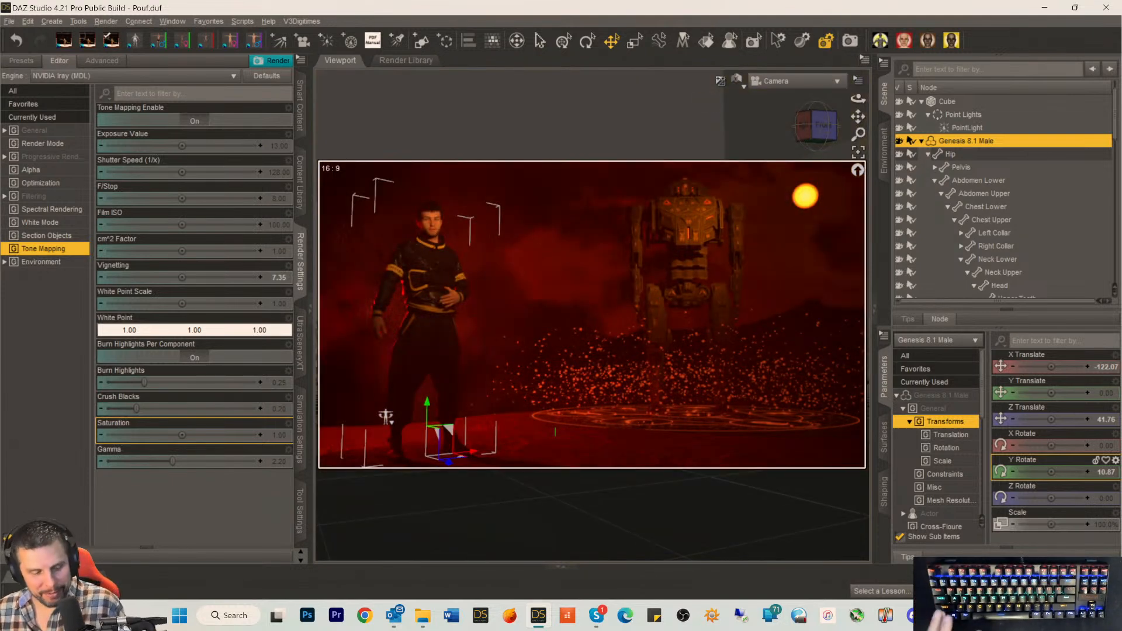
key("ctrl+s")
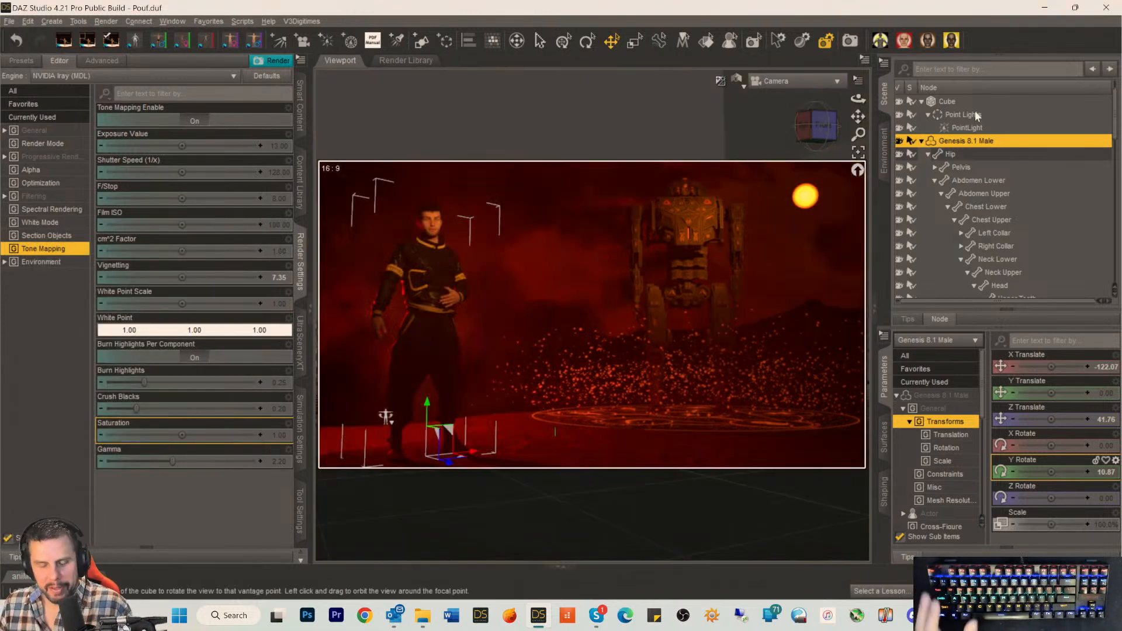
key("ctrl+9")
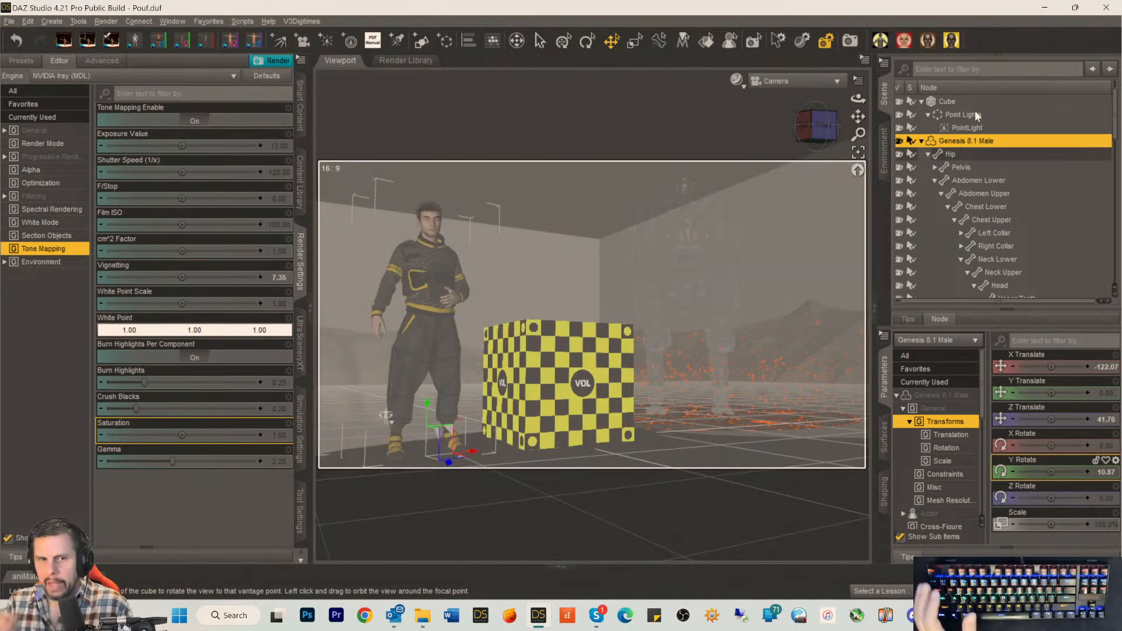
Set the Goatee shape of the man's CC Beard Boss to 100%.
scroll(994, 166, "down", 10)
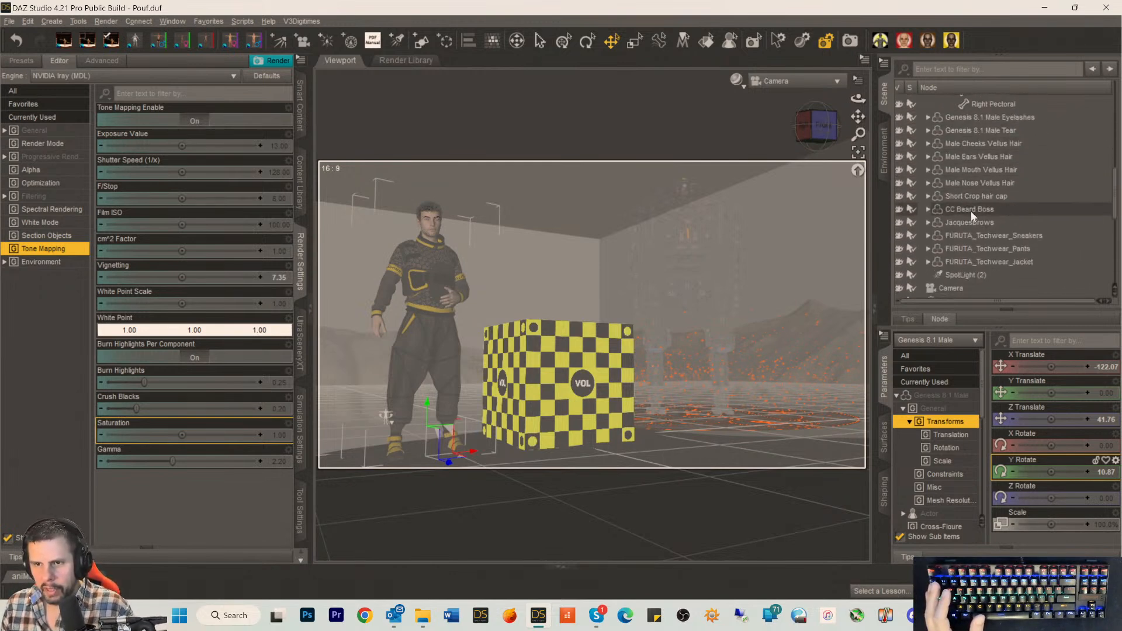
left_click(970, 209)
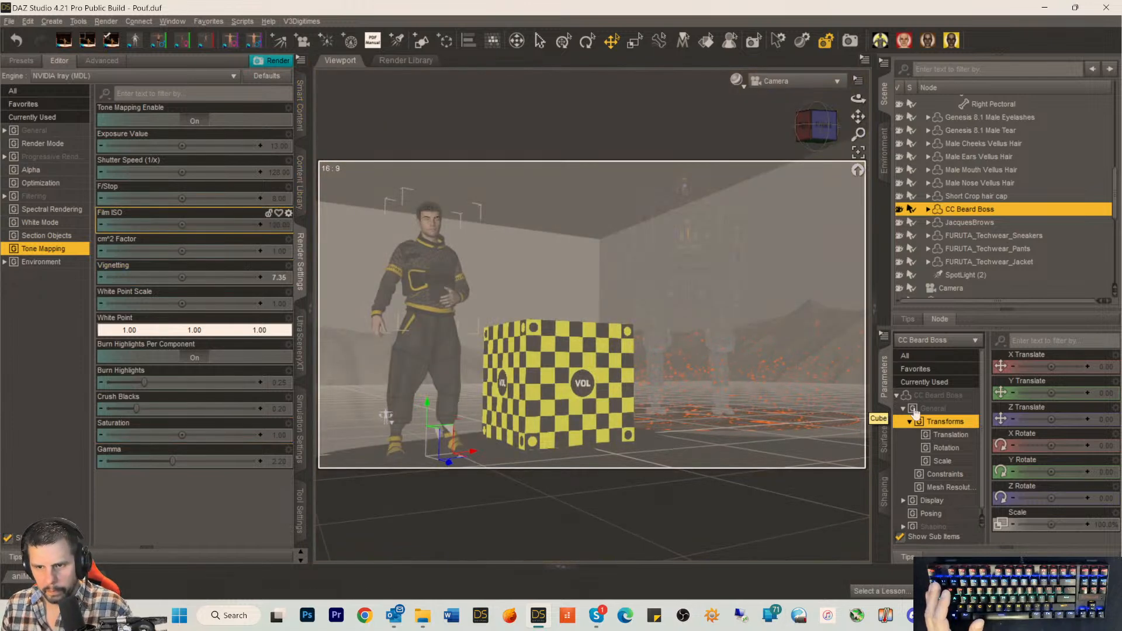
left_click(941, 395)
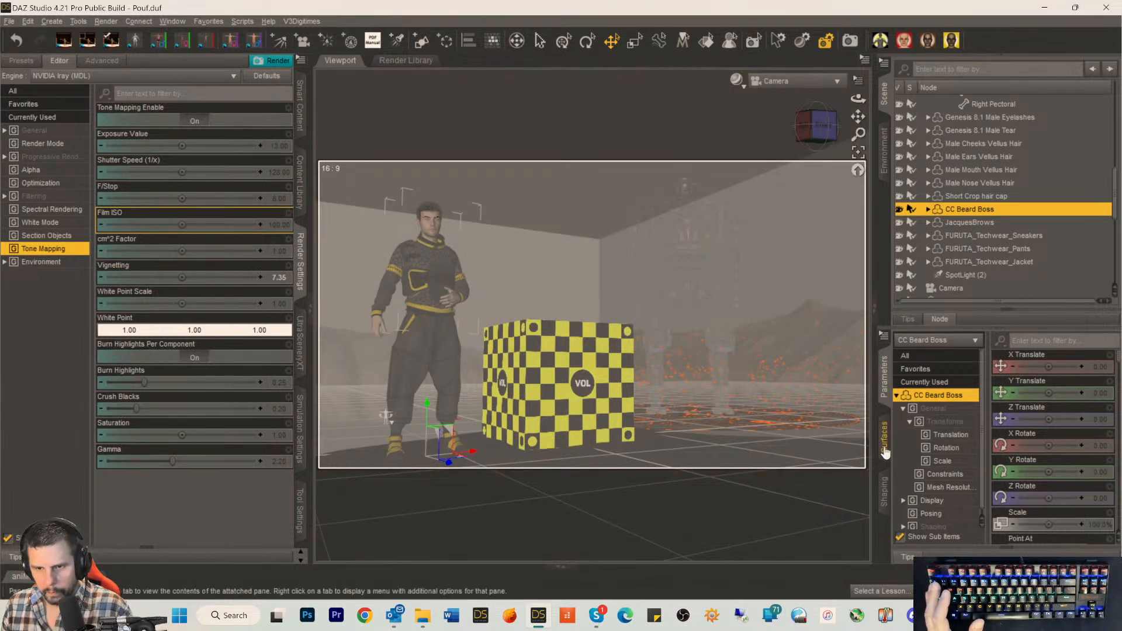
scroll(1046, 453, "down", 5)
scroll(1049, 451, "down", 10)
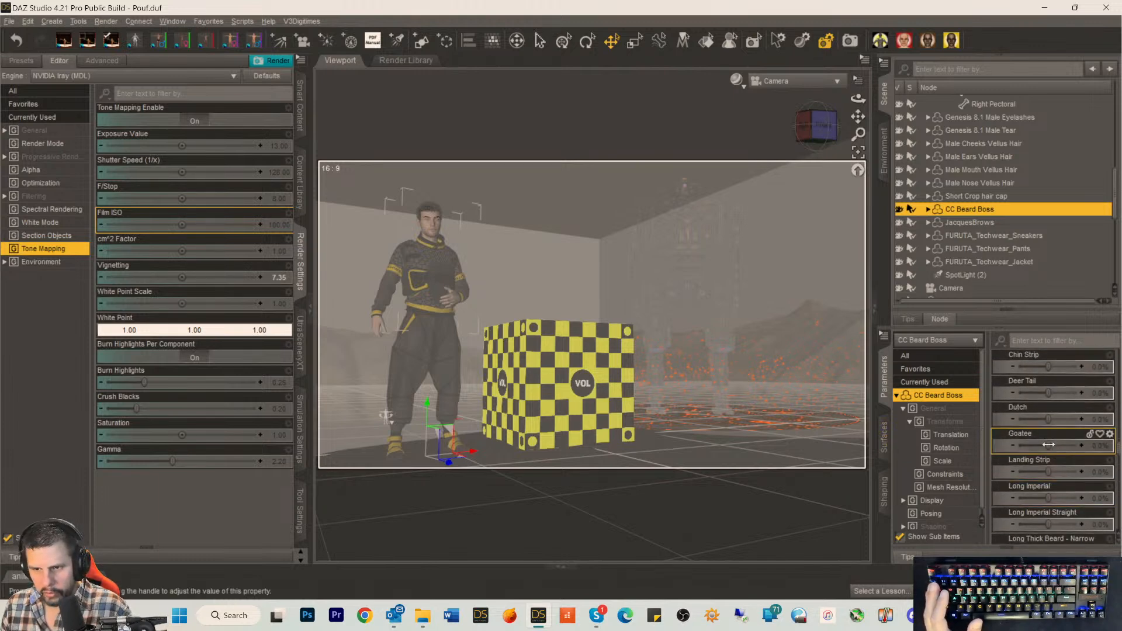
left_click_drag(1050, 445, 1083, 441)
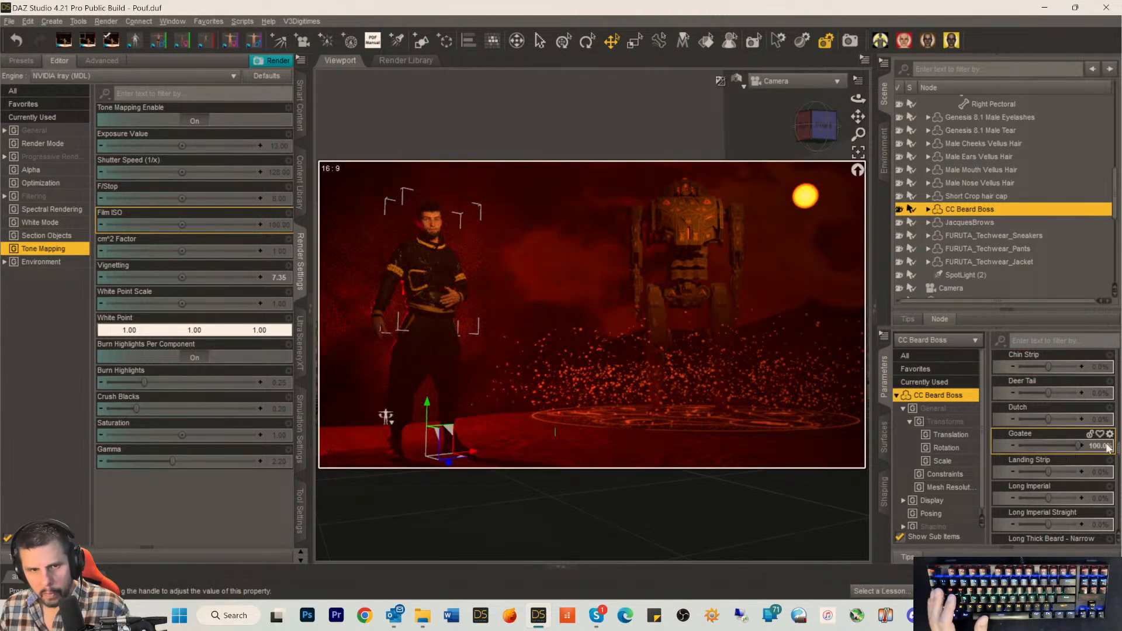
Look through the beard's mustache shapes and set Thick Mustache to 100% in texture-shaded display.
scroll(1101, 441, "up", 3)
scroll(1101, 441, "up", 5)
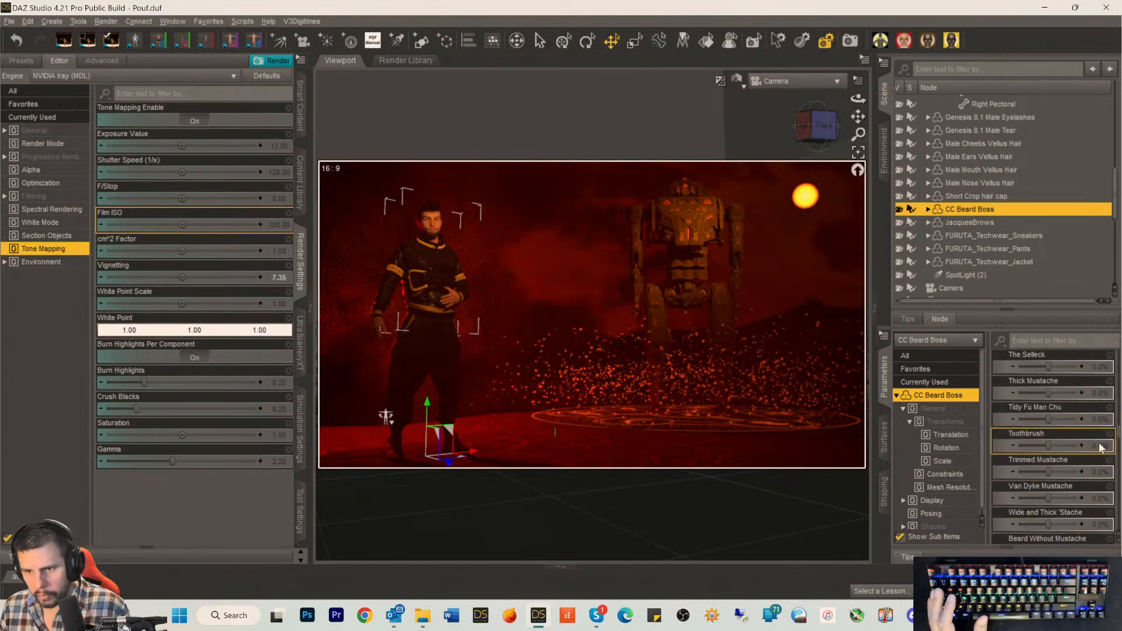
scroll(1097, 445, "up", 5)
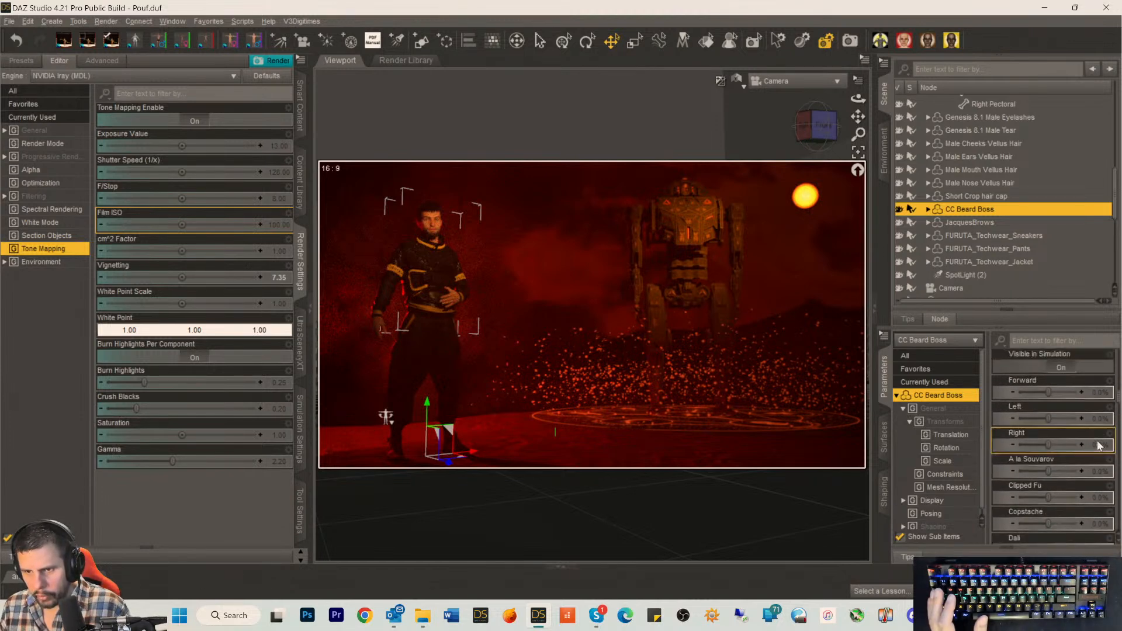
scroll(1097, 445, "down", 3)
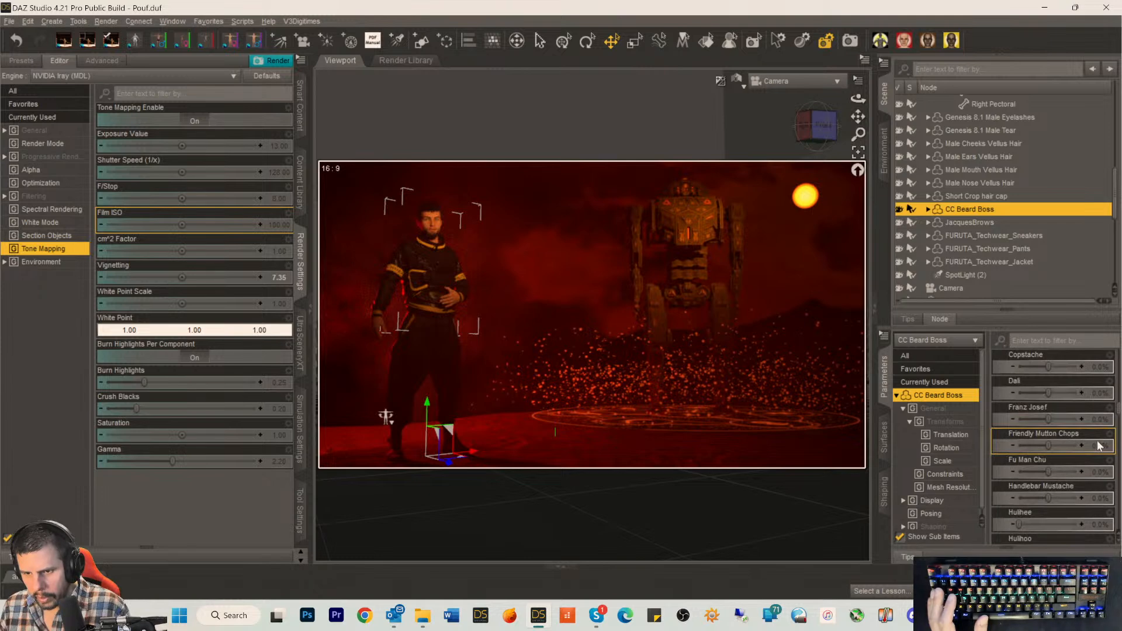
scroll(1097, 445, "up", 4)
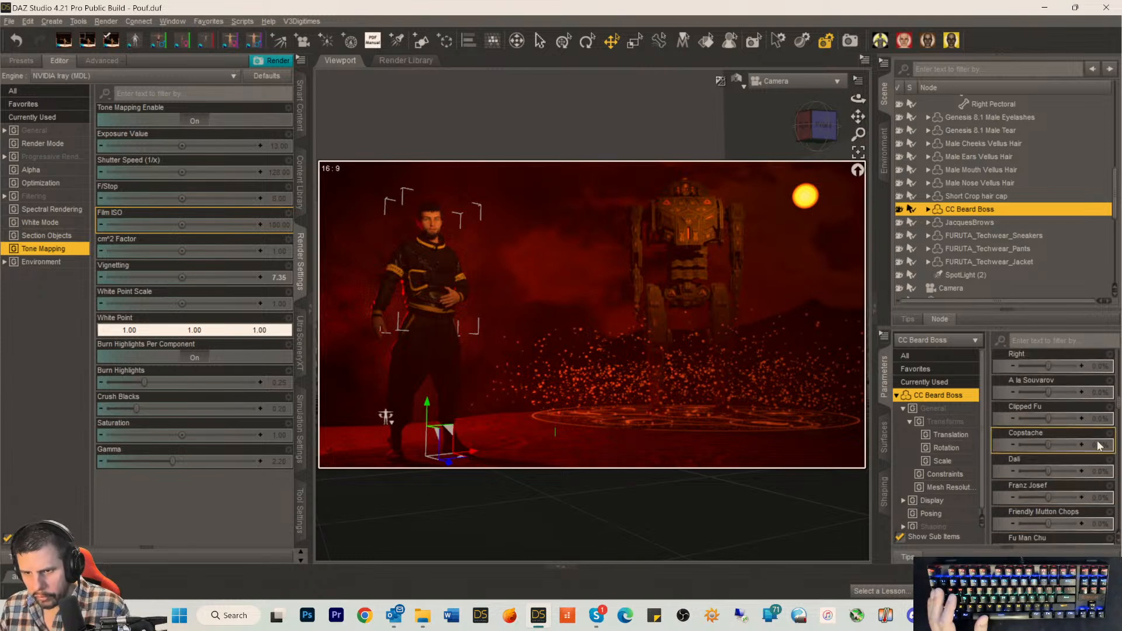
scroll(1097, 445, "down", 4)
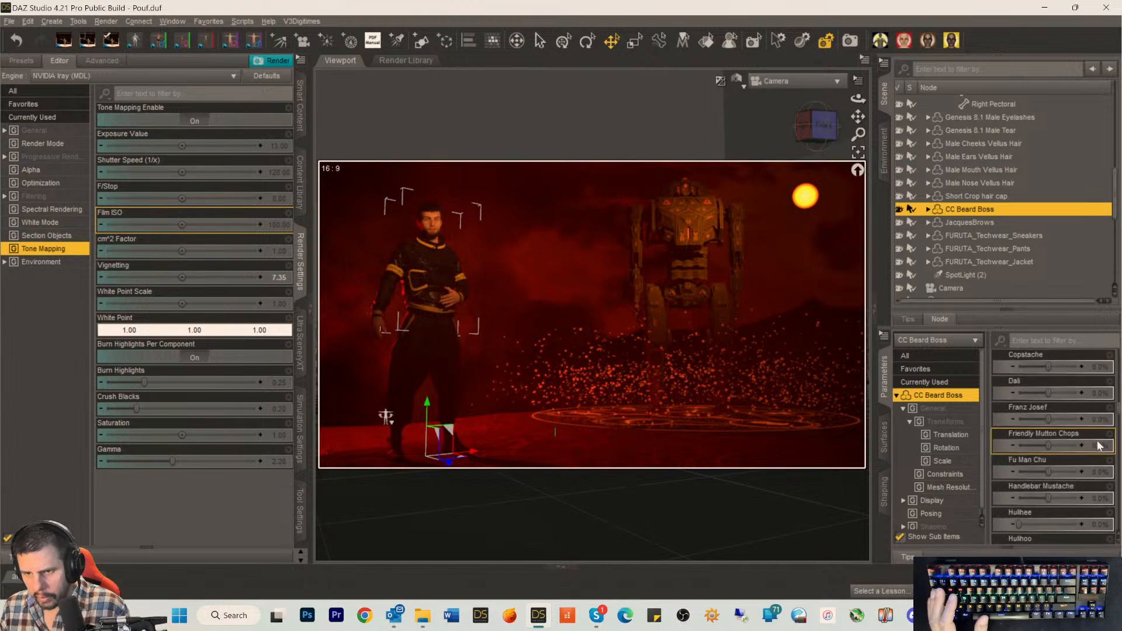
scroll(1097, 445, "down", 2)
scroll(1098, 446, "down", 2)
scroll(1098, 446, "up", 2)
scroll(1097, 445, "down", 4)
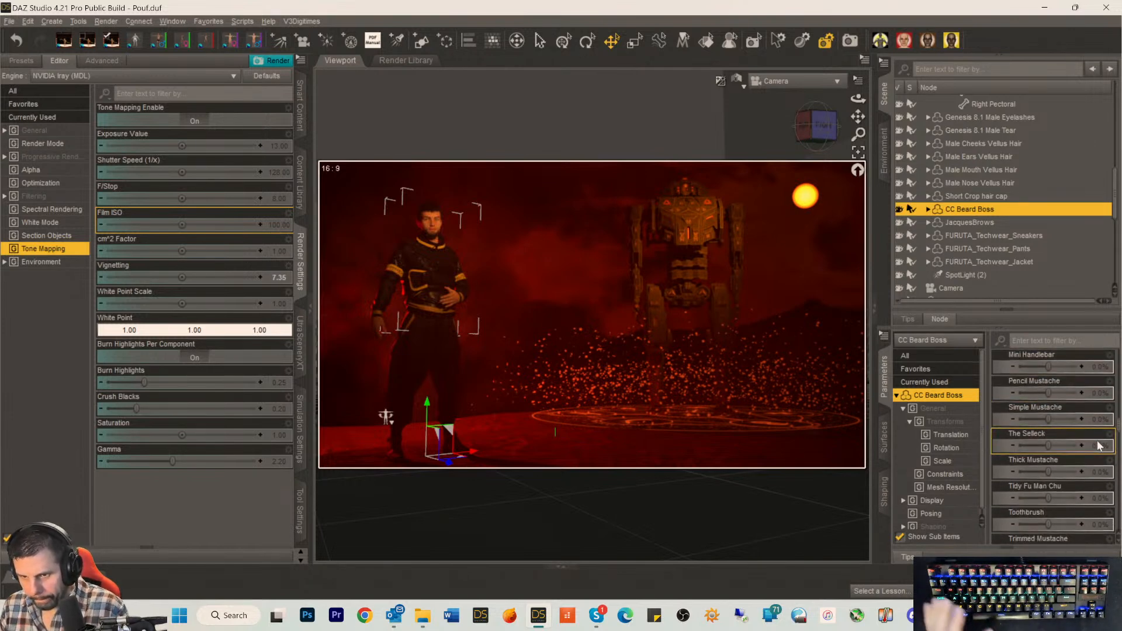
scroll(1098, 445, "down", 3)
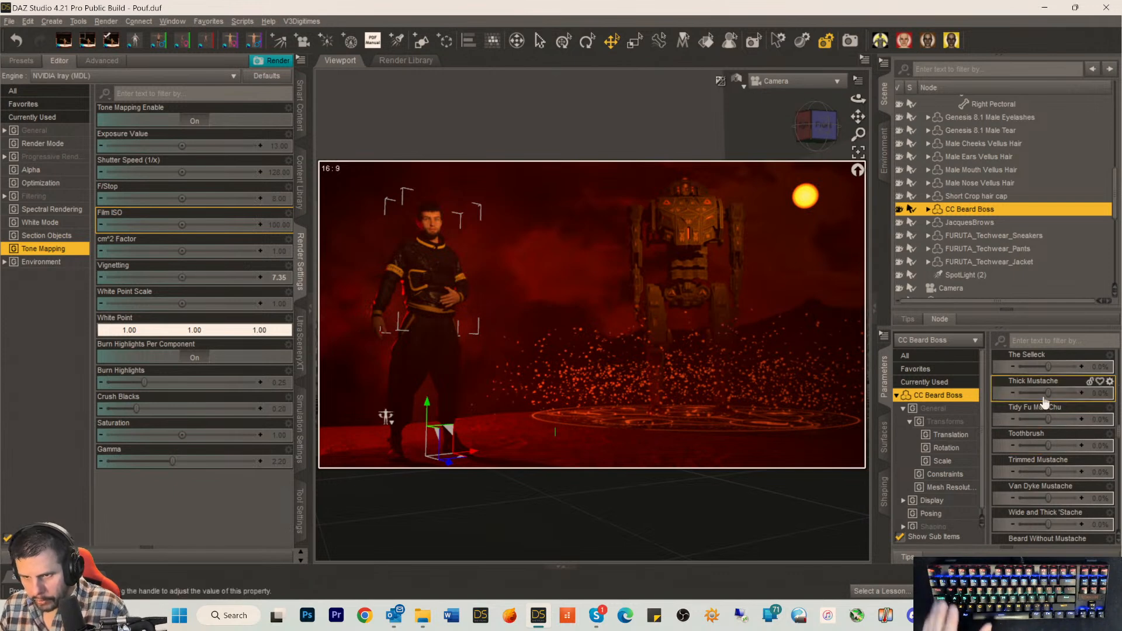
key("ctrl+9")
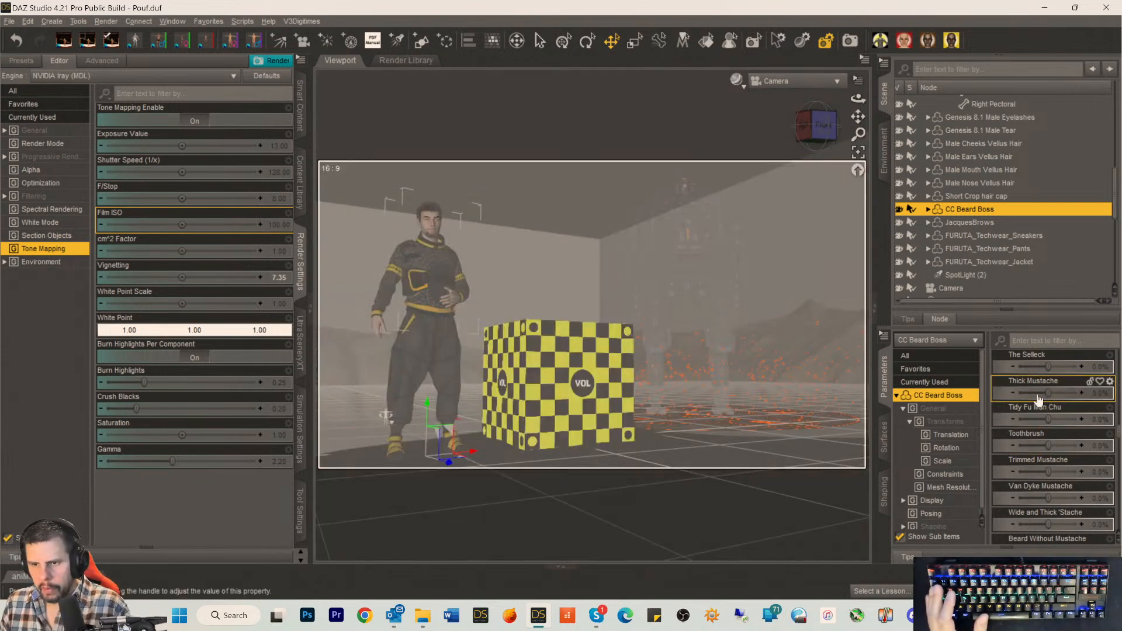
left_click_drag(1049, 391, 1067, 391)
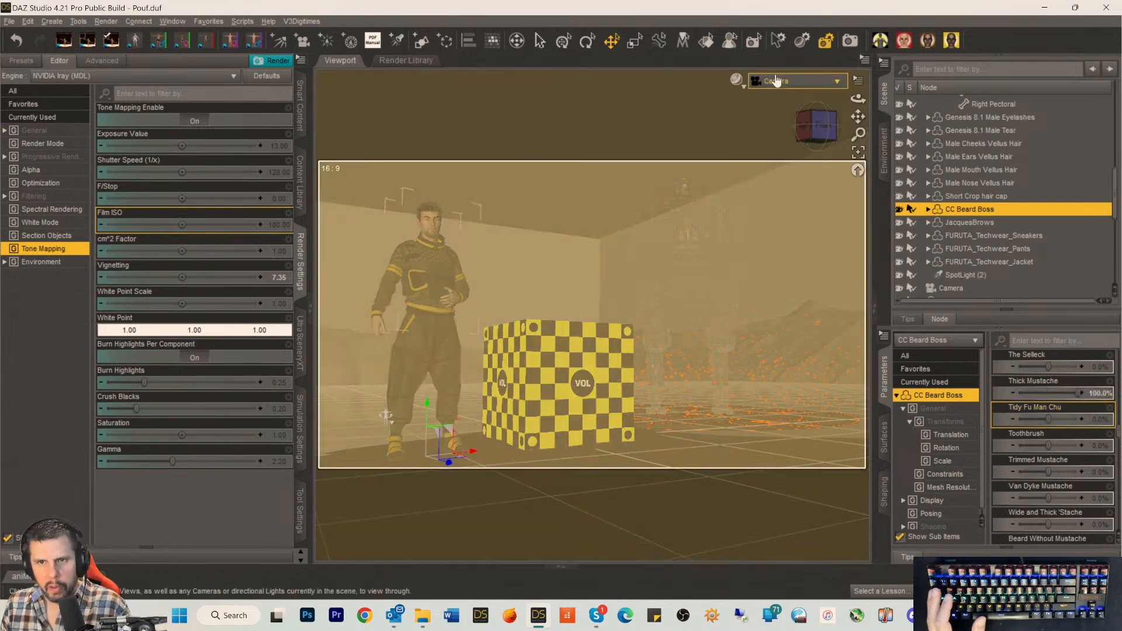
In a close Perspective View, set Trimmed Mustache to 8.9% and Wide and Thick 'Stache to 31.1%, and return to the Camera view.
left_click(776, 80)
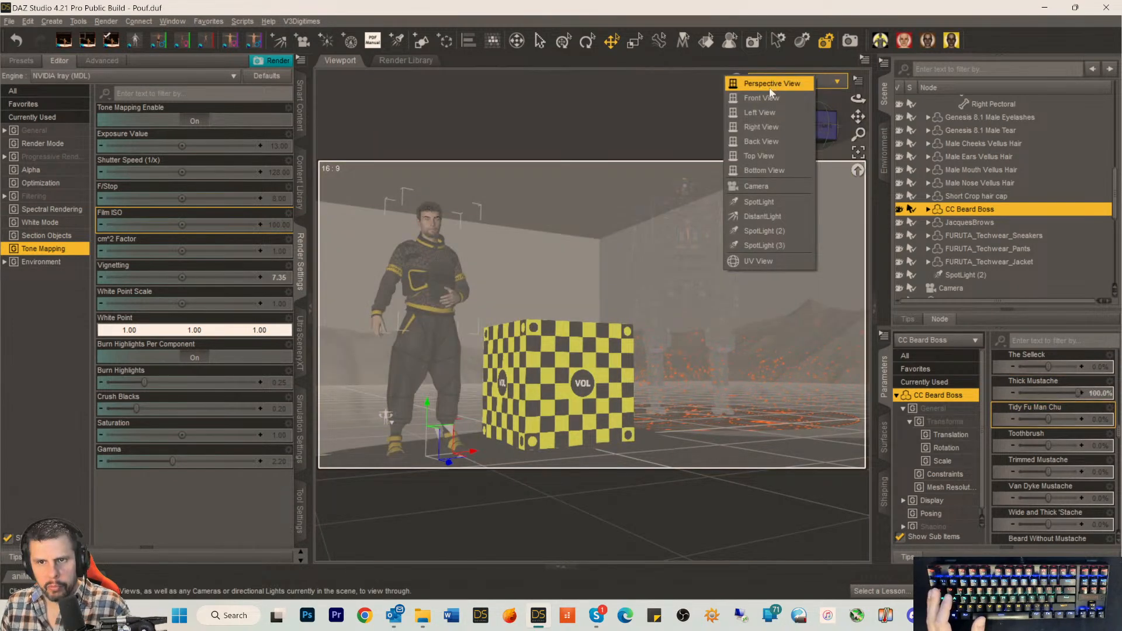
left_click(771, 83)
scroll(703, 243, "up", 5)
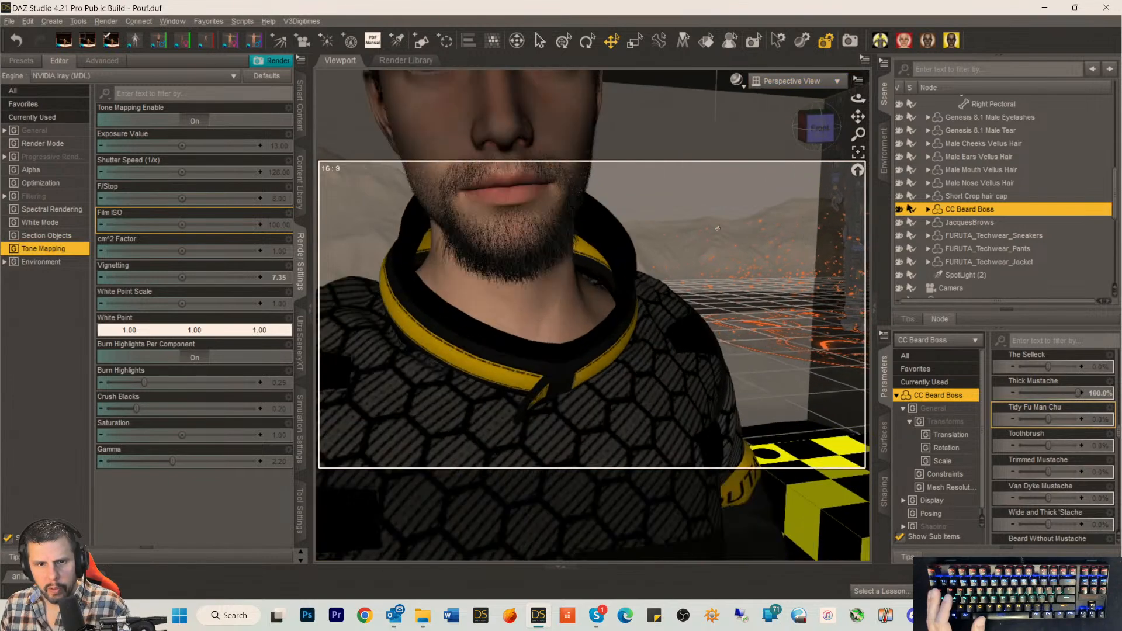
left_click_drag(850, 121, 851, 106)
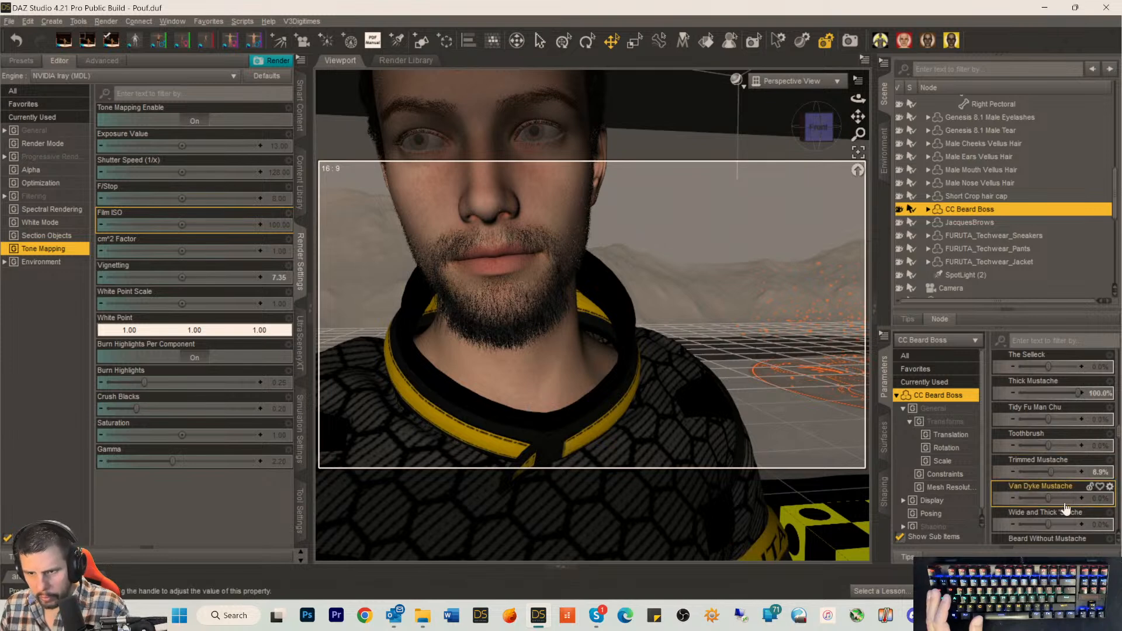
left_click_drag(1045, 524, 1056, 524)
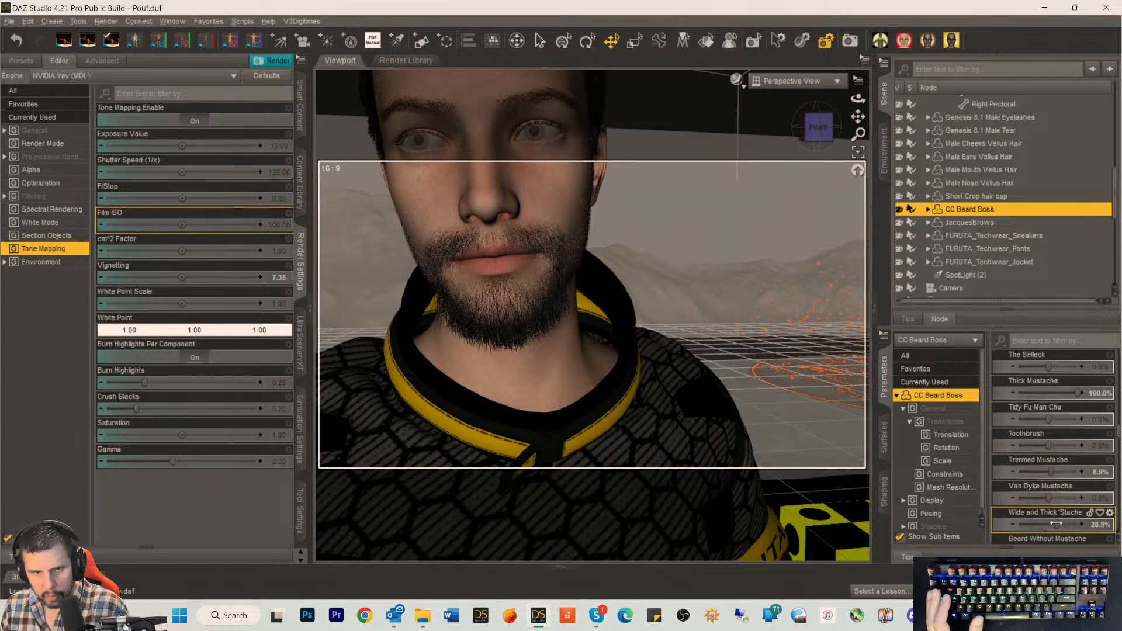
left_click(786, 81)
left_click(770, 190)
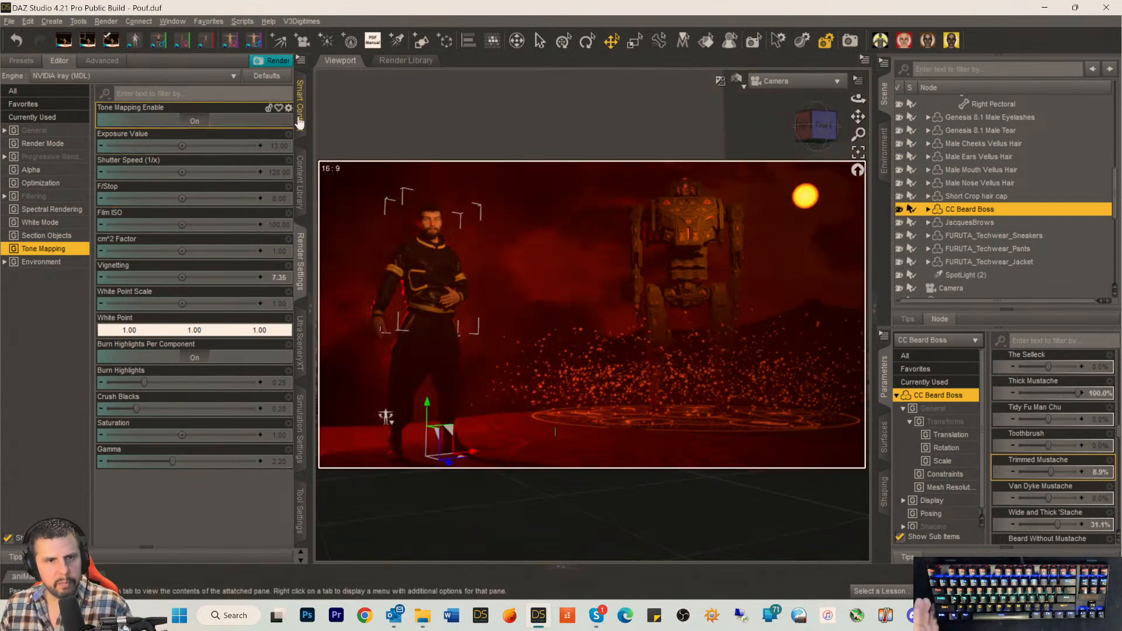
Go back from the Iray Light Volume Kit to the product library and search it for "staff".
left_click(299, 121)
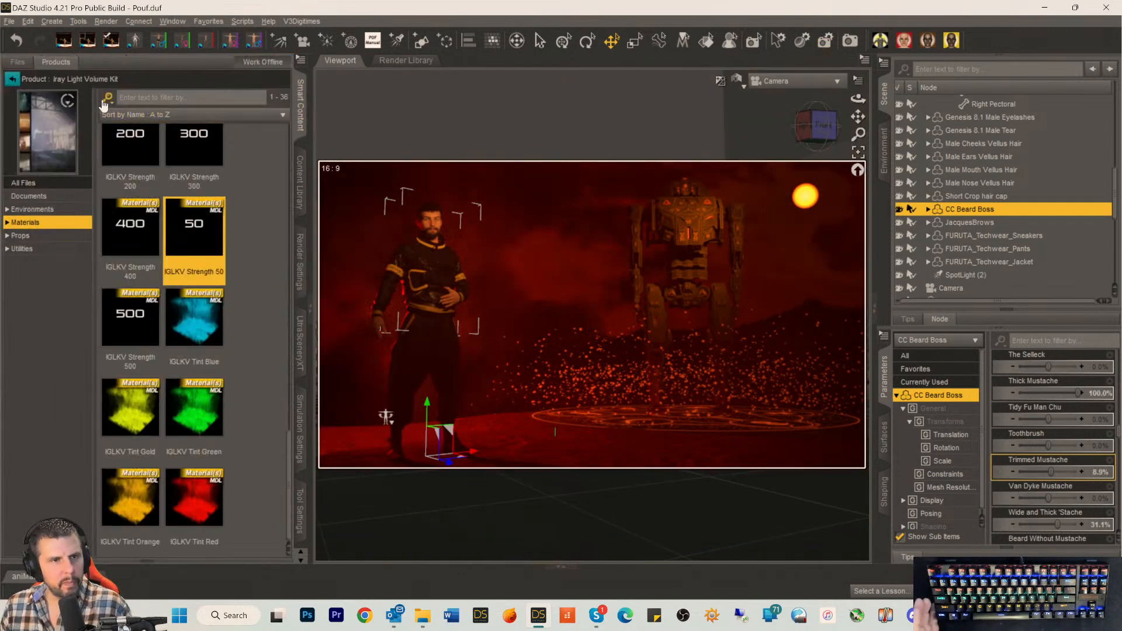
left_click(11, 79)
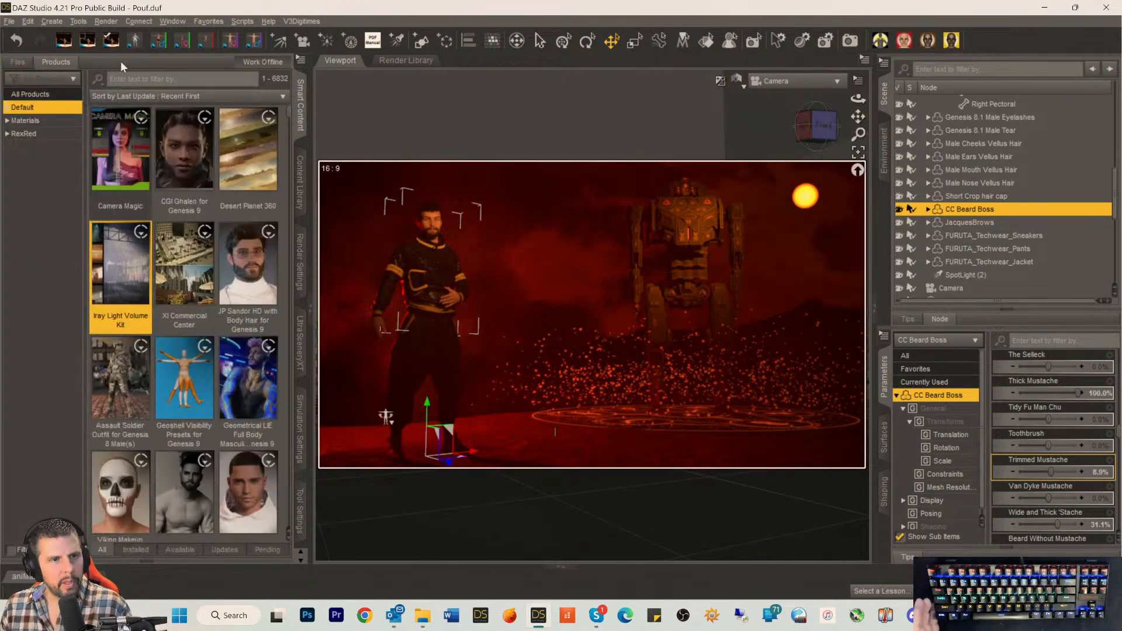
left_click(119, 77)
type("staff")
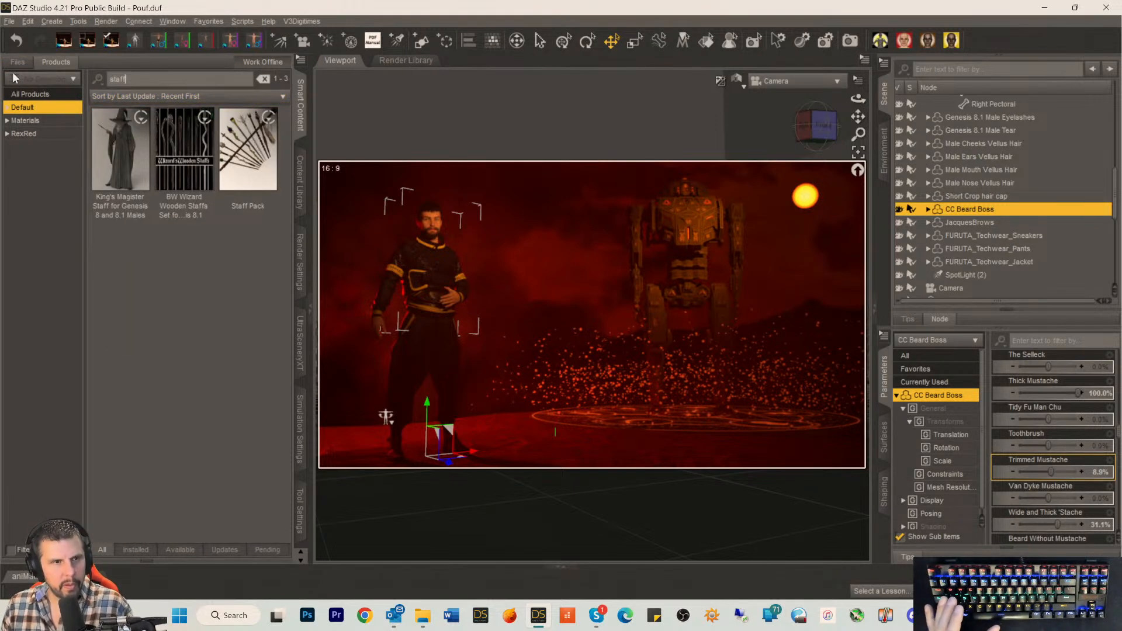
Switch from the product list to the content files and search them for "staff".
left_click(15, 63)
type("i")
type("staff")
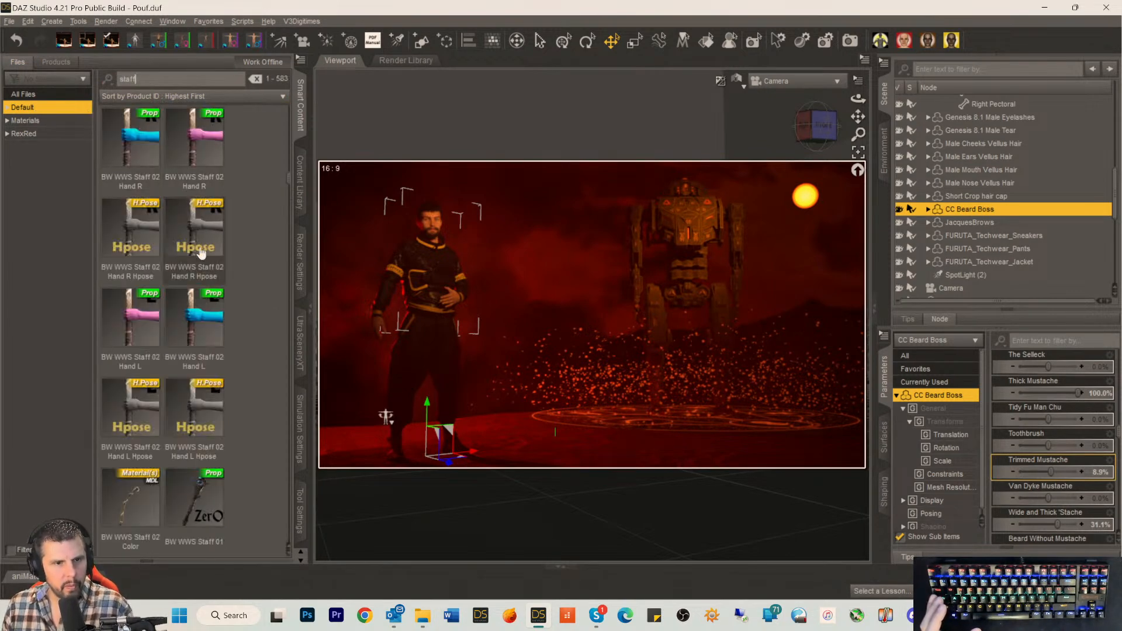
Look through the staff files for the Wizard Stick prop and load it into the scene.
scroll(203, 248, "down", 2)
scroll(203, 249, "down", 5)
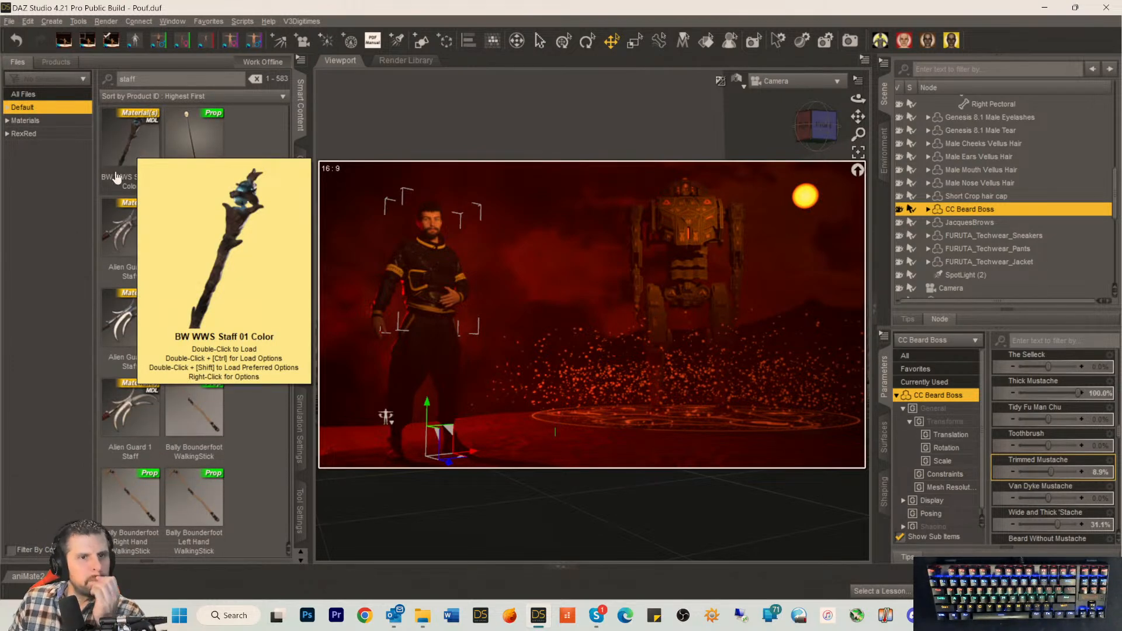
scroll(134, 233, "down", 5)
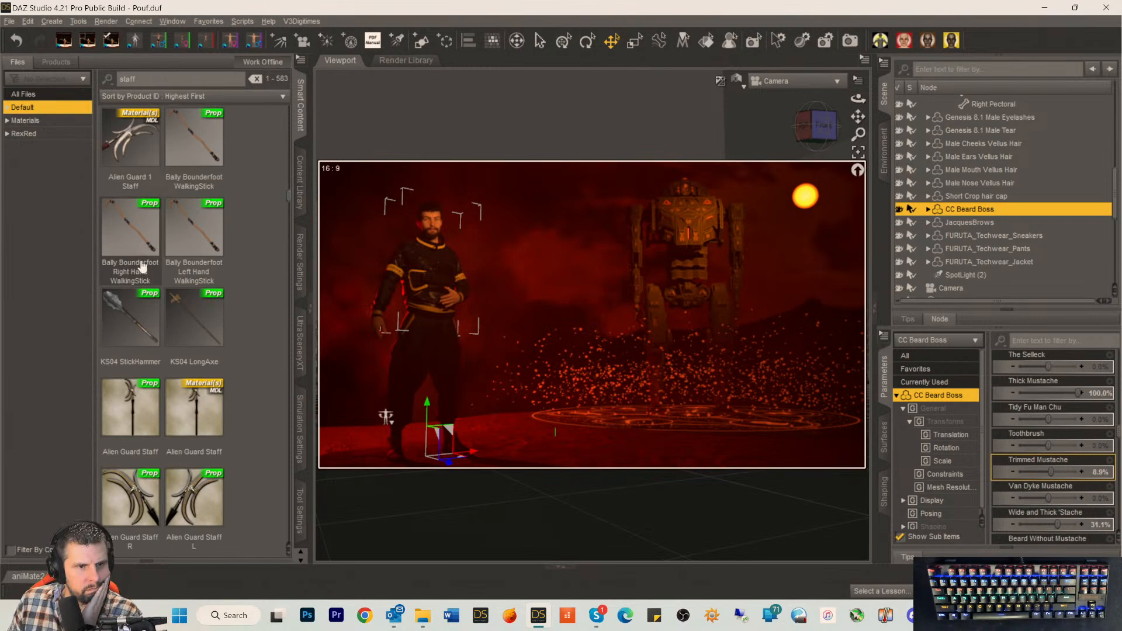
scroll(142, 266, "down", 10)
scroll(142, 266, "down", 15)
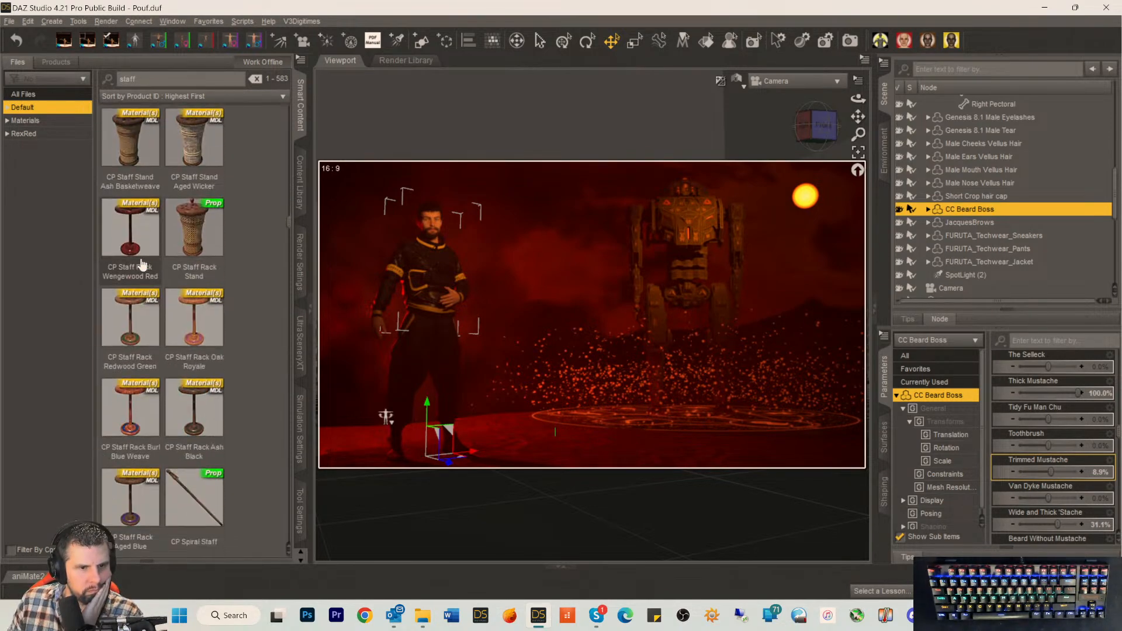
scroll(142, 266, "down", 15)
scroll(143, 264, "down", 5)
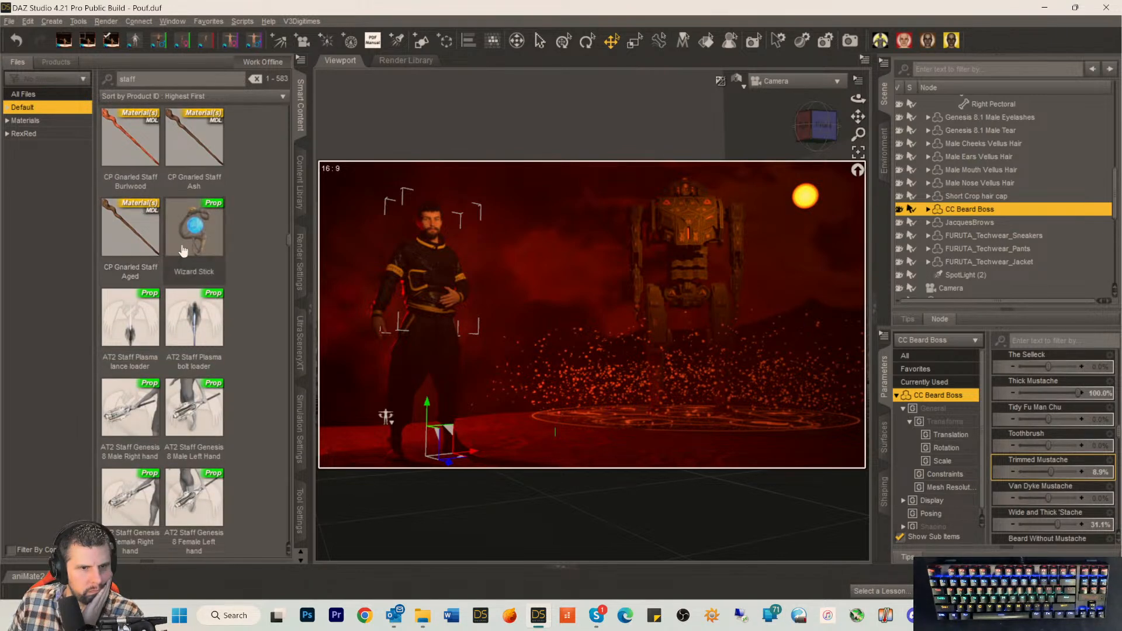
mouse_move(185, 248)
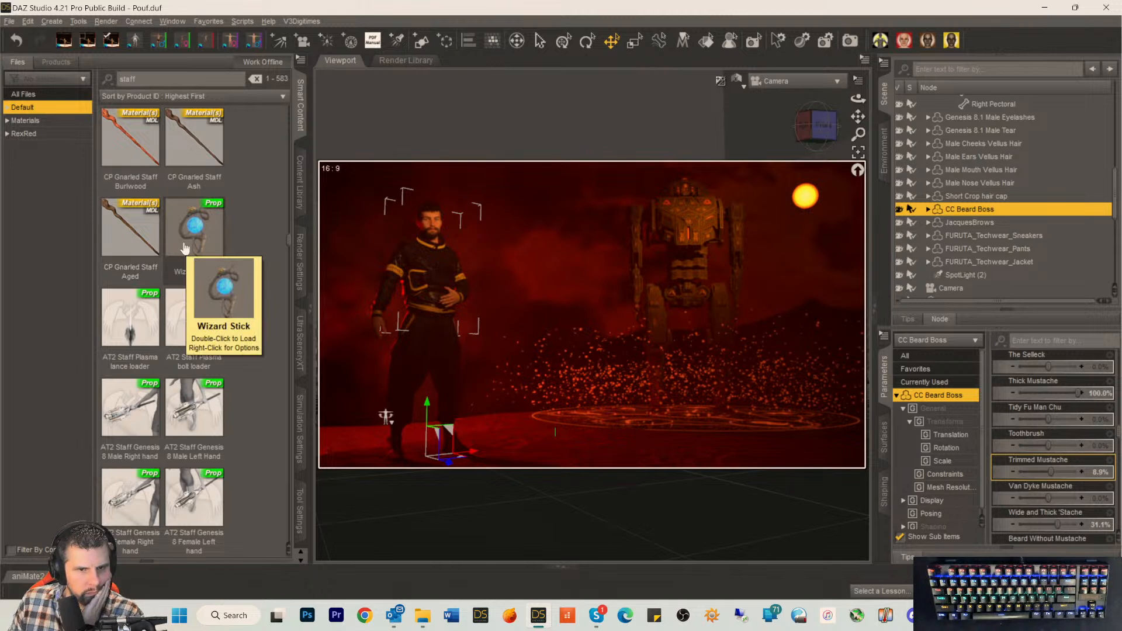
double_click(185, 245)
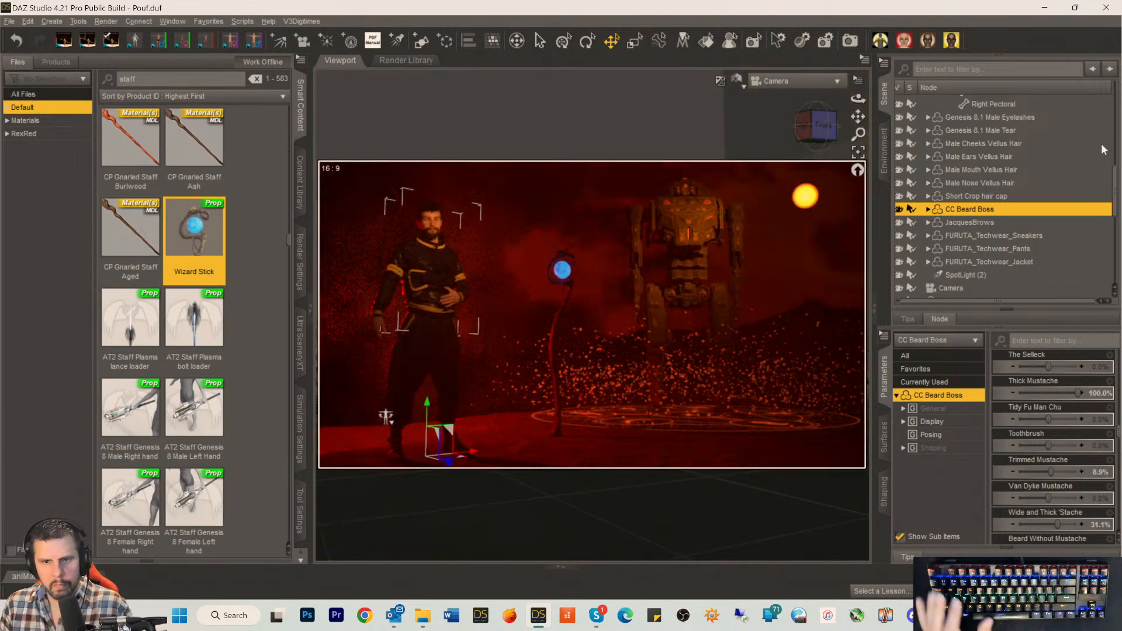
In texture-shaded display, select the Wizard Stick and move it beside the man's left hand.
key("ctrl+9")
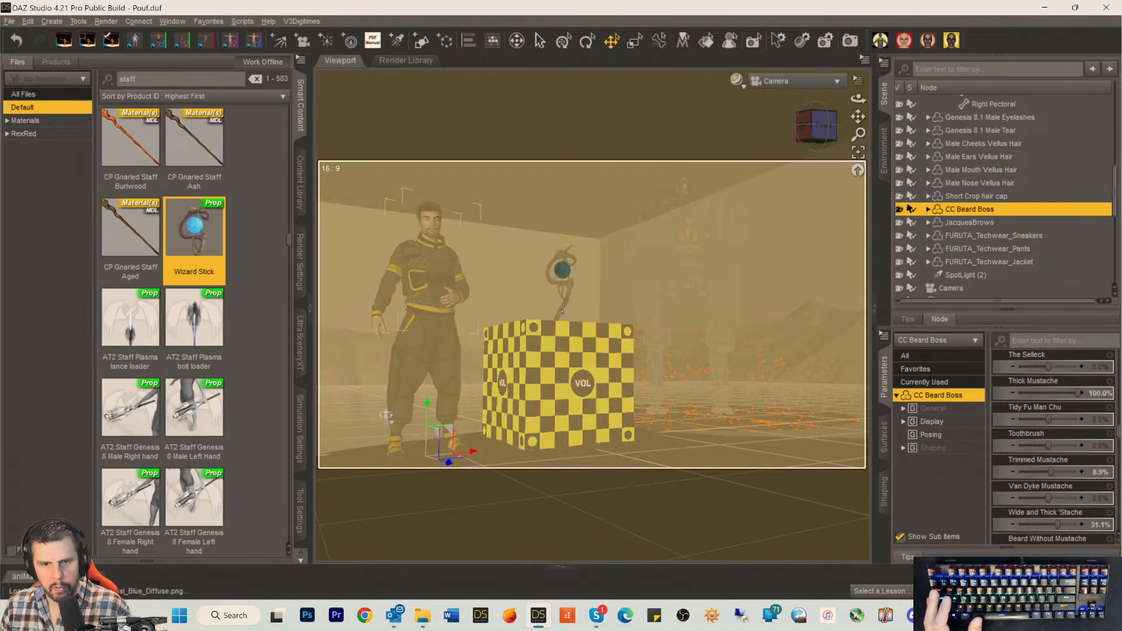
scroll(963, 260, "down", 5)
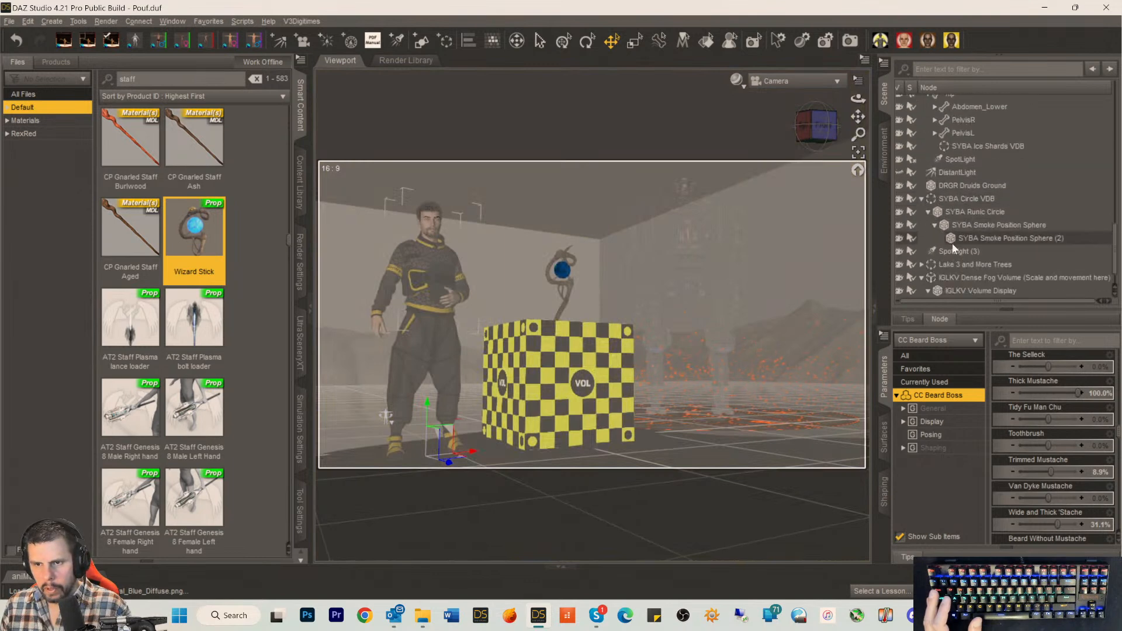
left_click(962, 291)
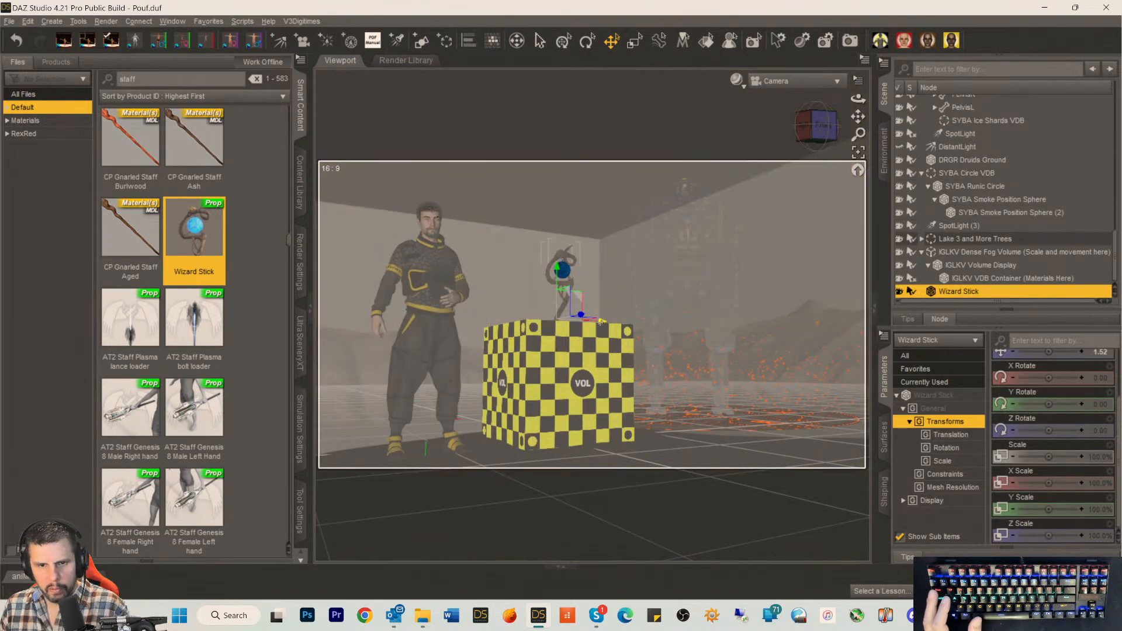
left_click_drag(601, 321, 474, 326)
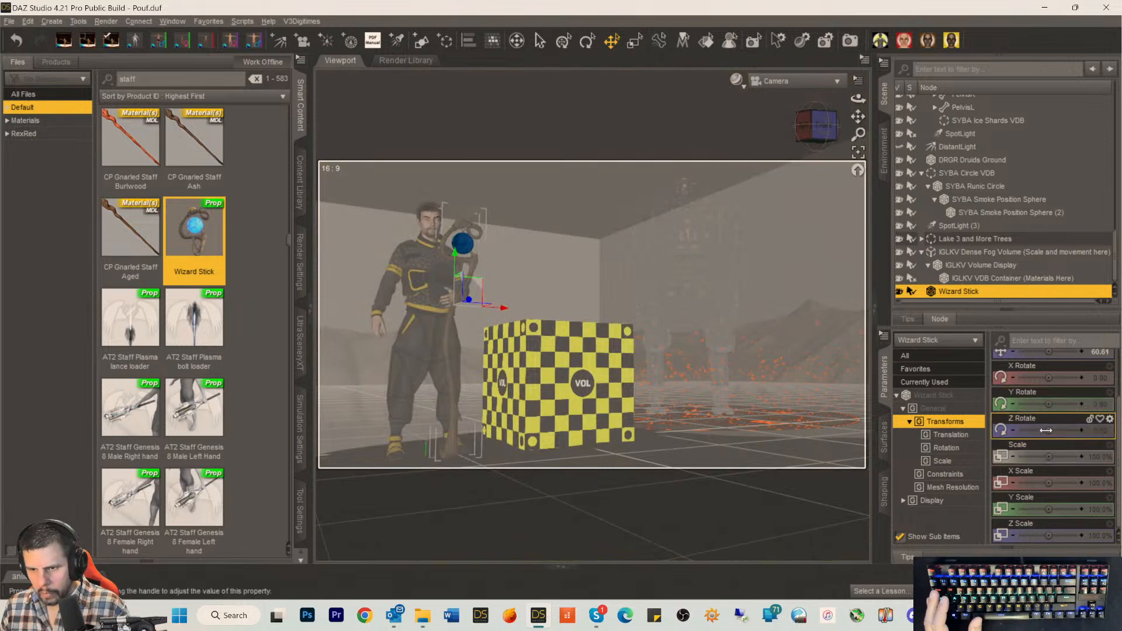
Set the Wizard Stick's X Rotate to -0.29, Z Rotate to -8.99 and X Translate to -104.34.
left_click_drag(1046, 377, 1040, 376)
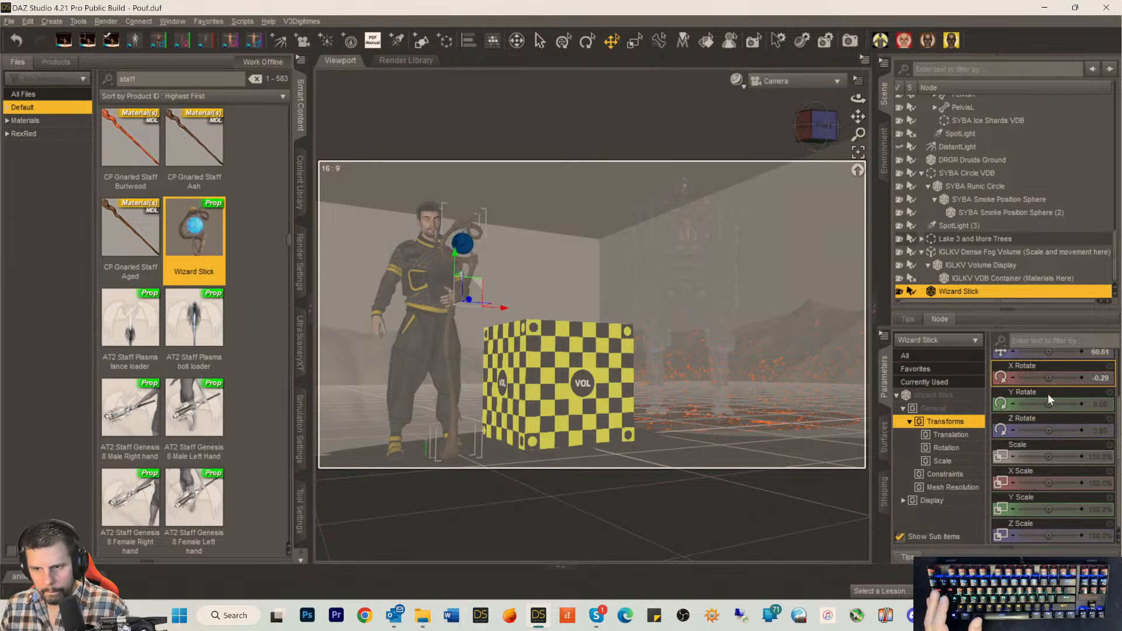
mouse_move(1048, 430)
left_mouse_down()
mouse_move(1060, 430)
mouse_move(1037, 430)
left_mouse_up()
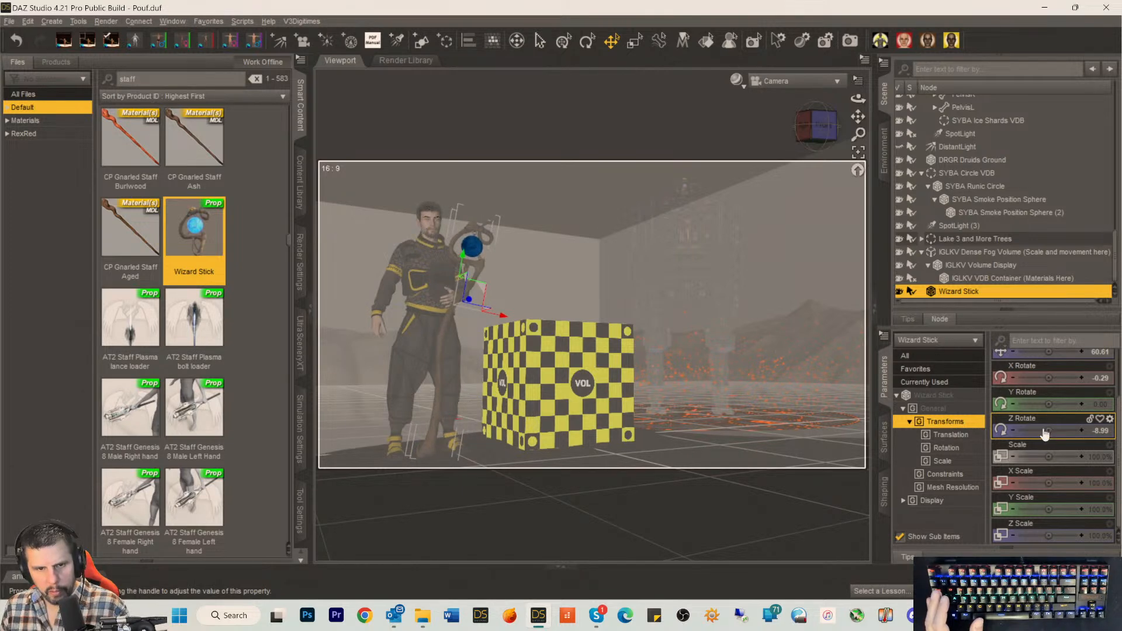
scroll(1048, 366, "up", 2)
left_click_drag(1048, 367, 1054, 367)
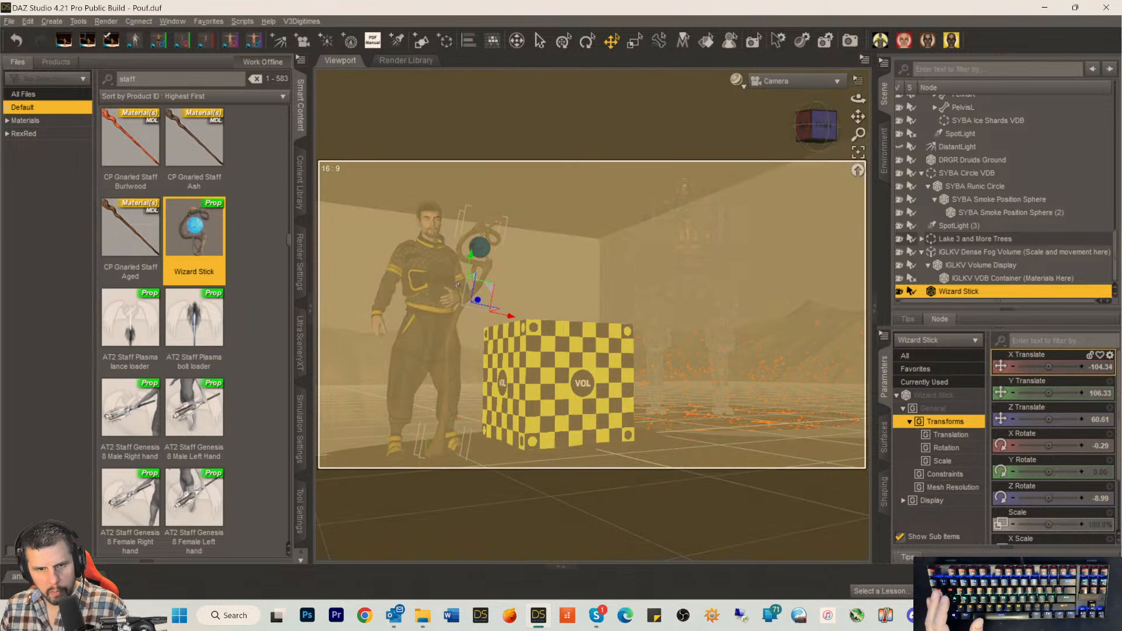
With the Cube made unselectable, set the Twist of the man's Left Shoulder Bend to 2.22 and of his Left Forearm Bend to -55.66.
left_click(457, 285)
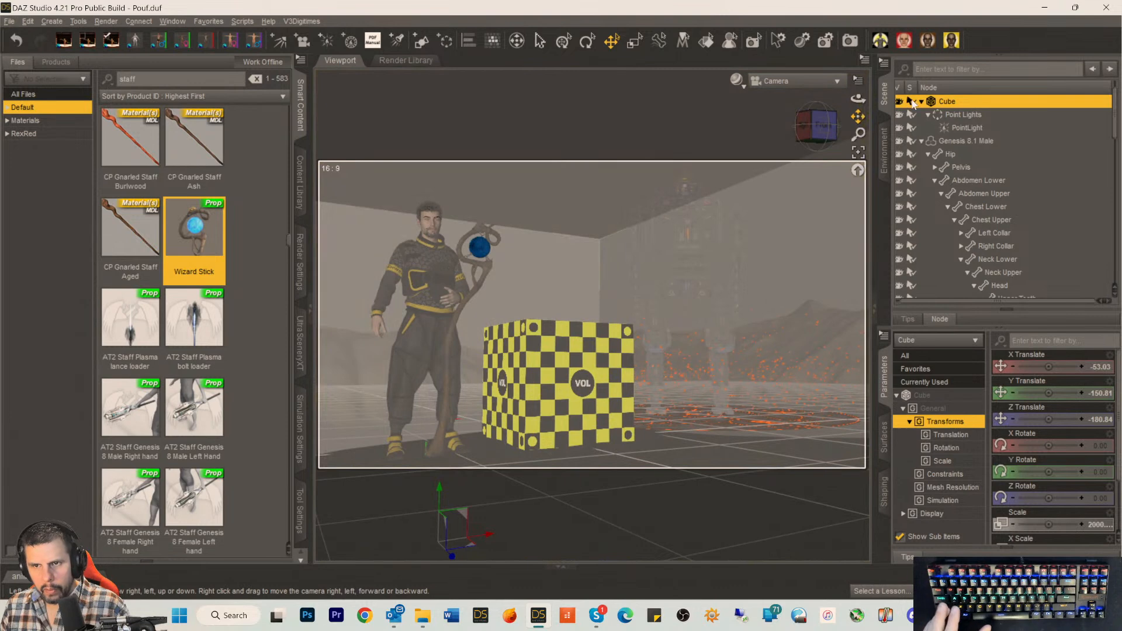
left_click(913, 102)
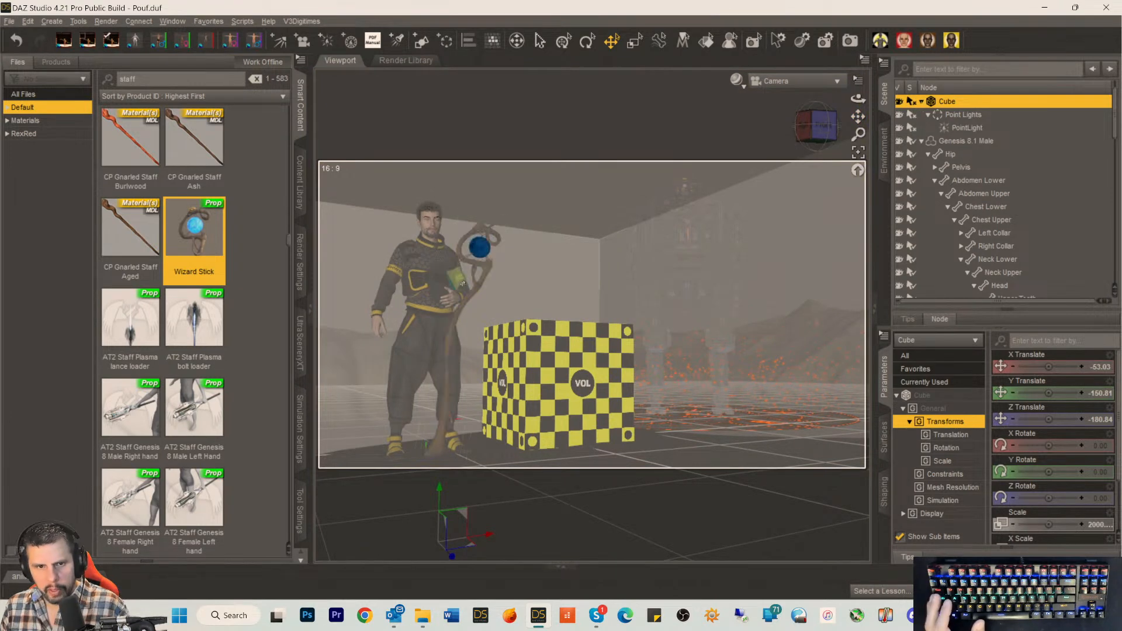
left_click(464, 285)
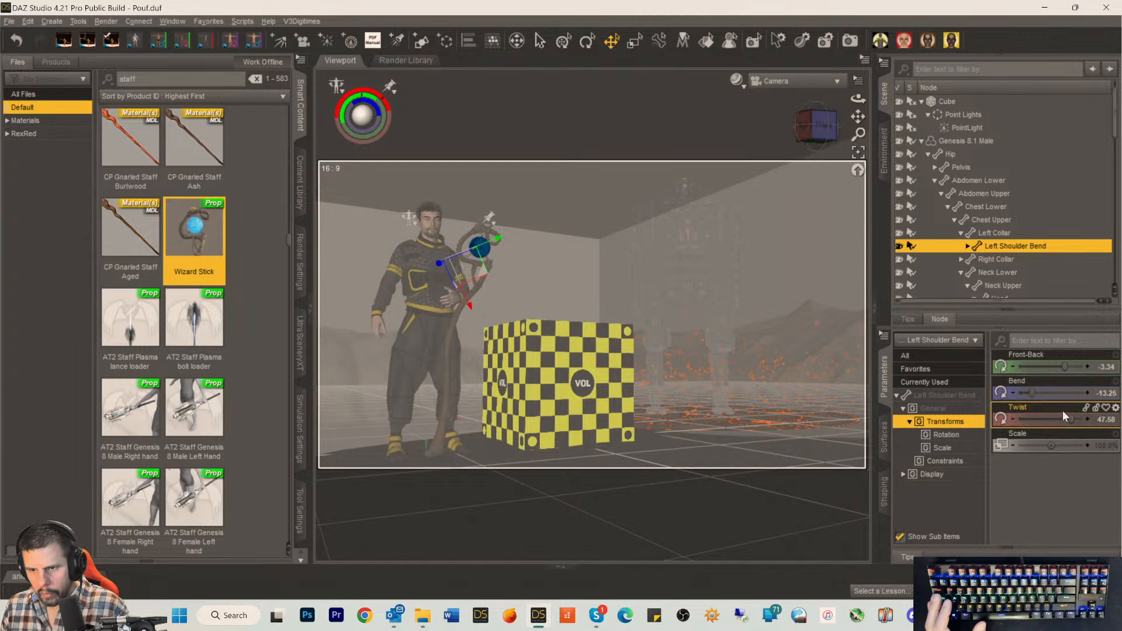
left_click_drag(1070, 418, 1054, 419)
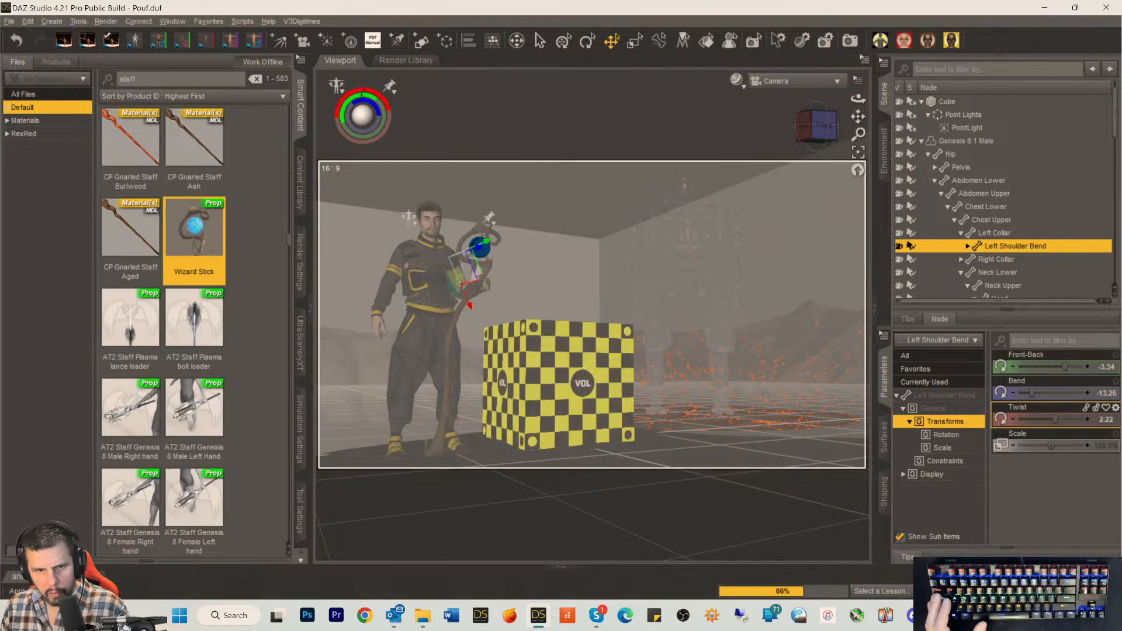
left_click(468, 288)
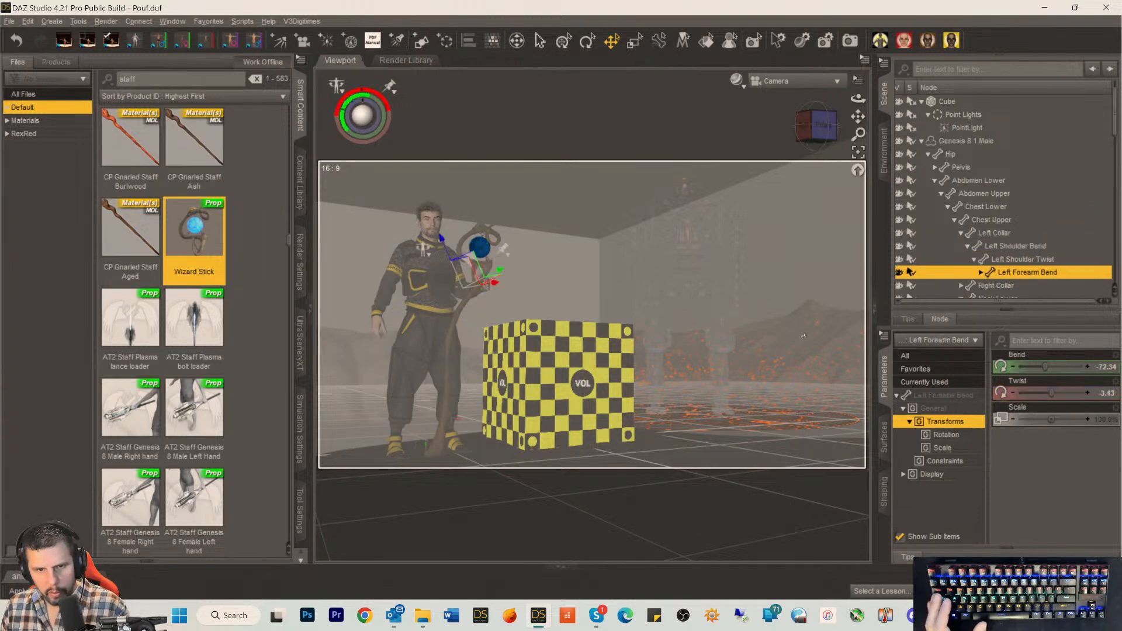
left_click_drag(1052, 393, 1030, 394)
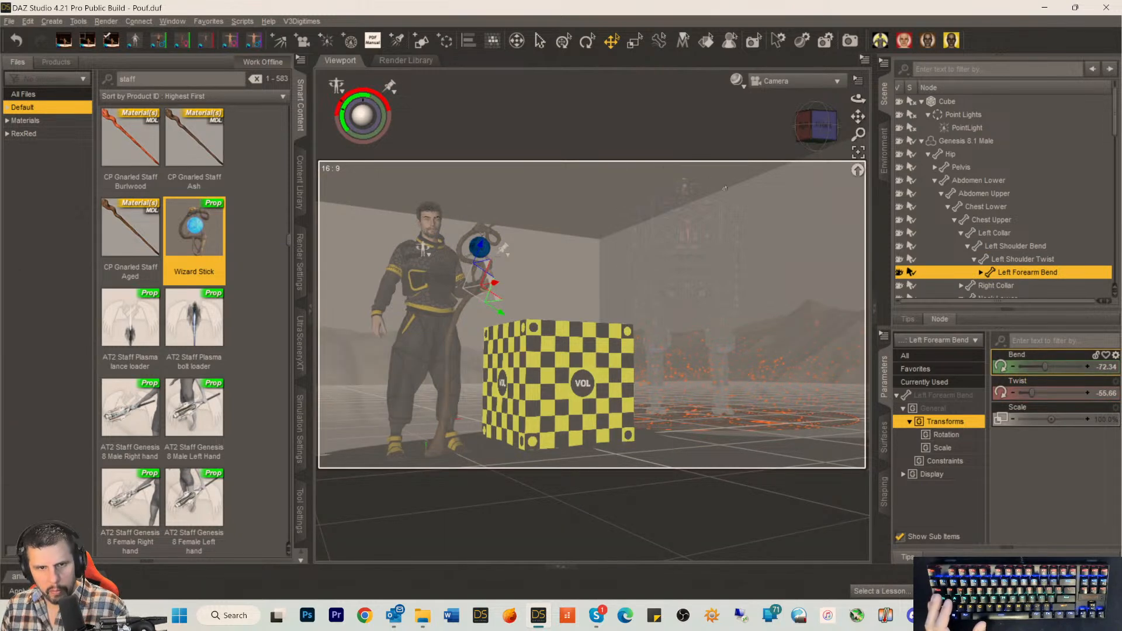
Move the Wizard Stick up and outward into the man's left hand, to about X -83.74, Y 135.05 and Z 60.45.
left_click(461, 322)
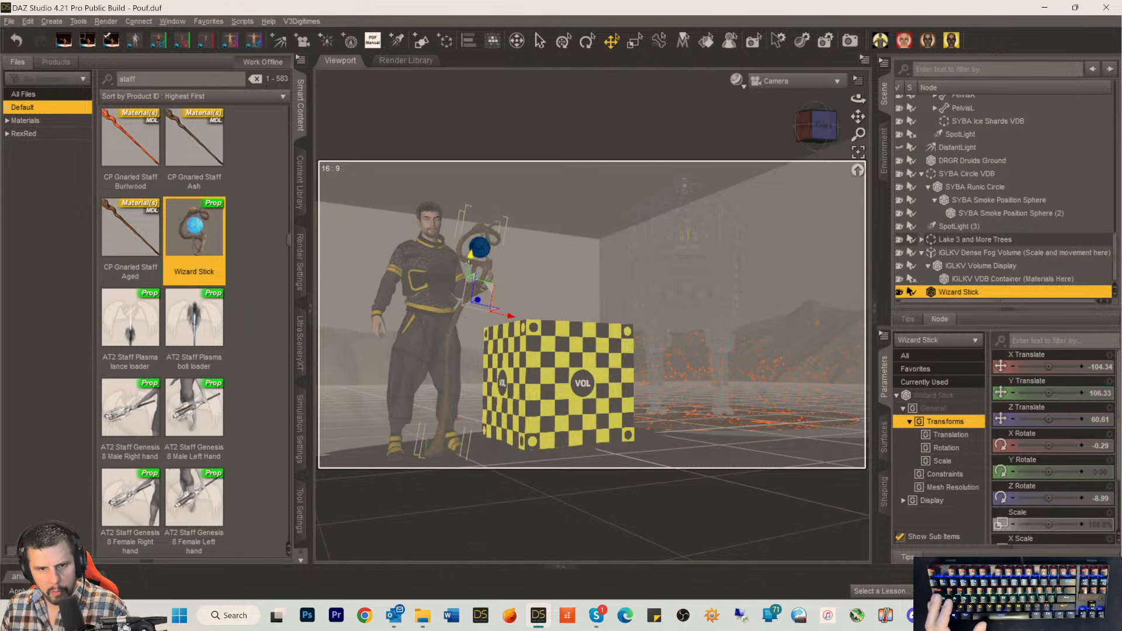
left_click_drag(470, 256, 474, 229)
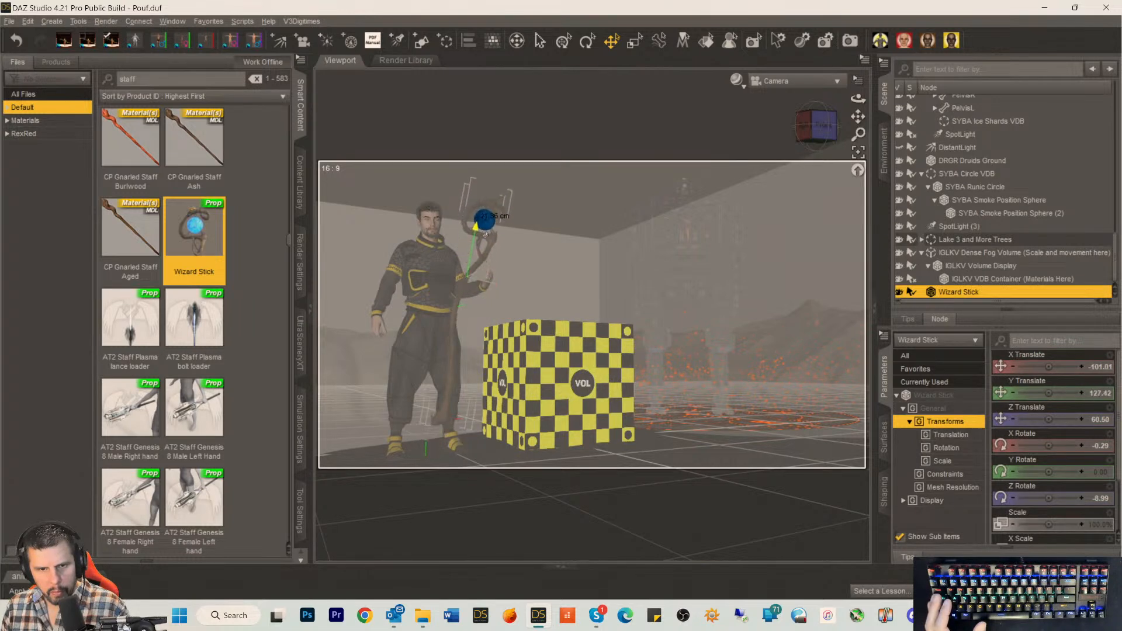
left_click_drag(514, 287, 526, 292)
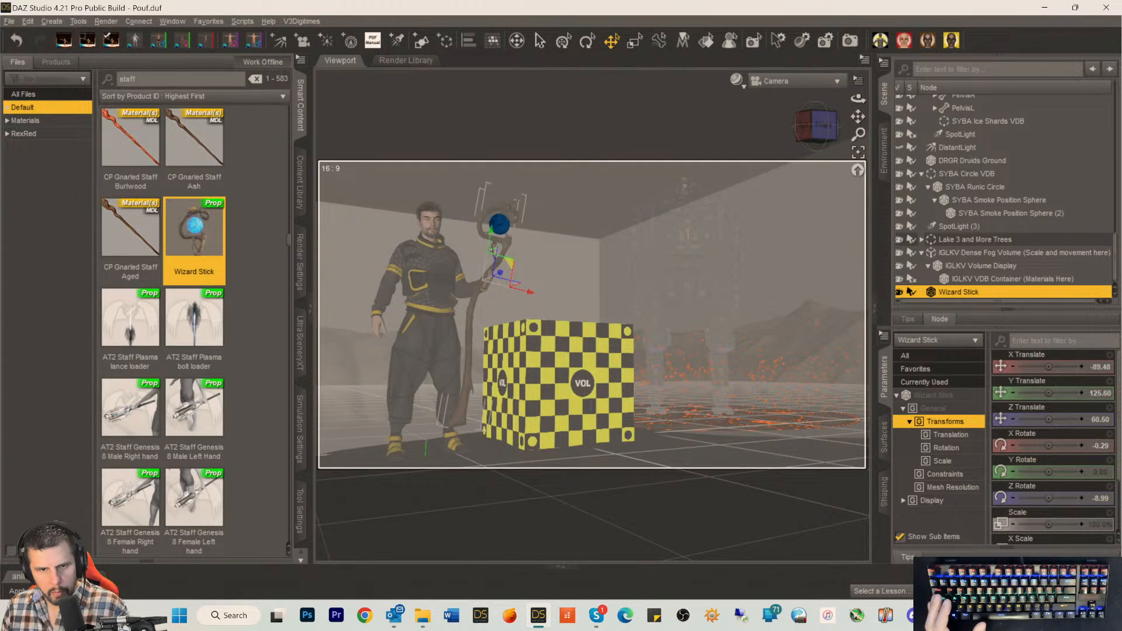
left_click_drag(488, 233, 507, 223)
left_click_drag(532, 283, 537, 281)
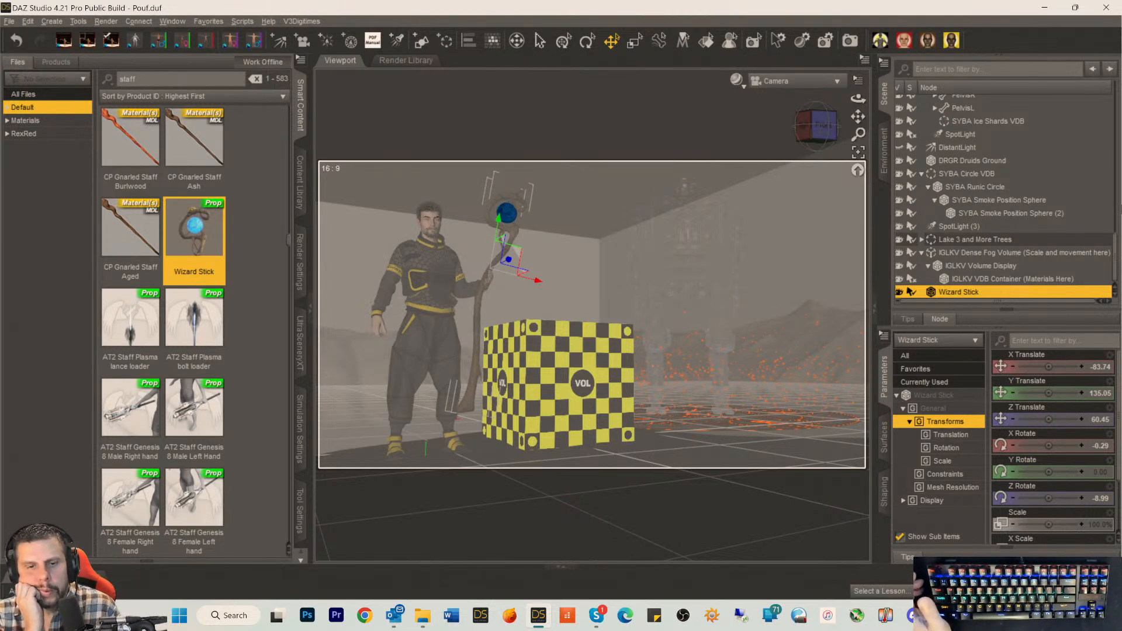
Examine the man's left hand against the staff in the Iray preview, using a close Perspective View from several angles.
key("ctrl+0")
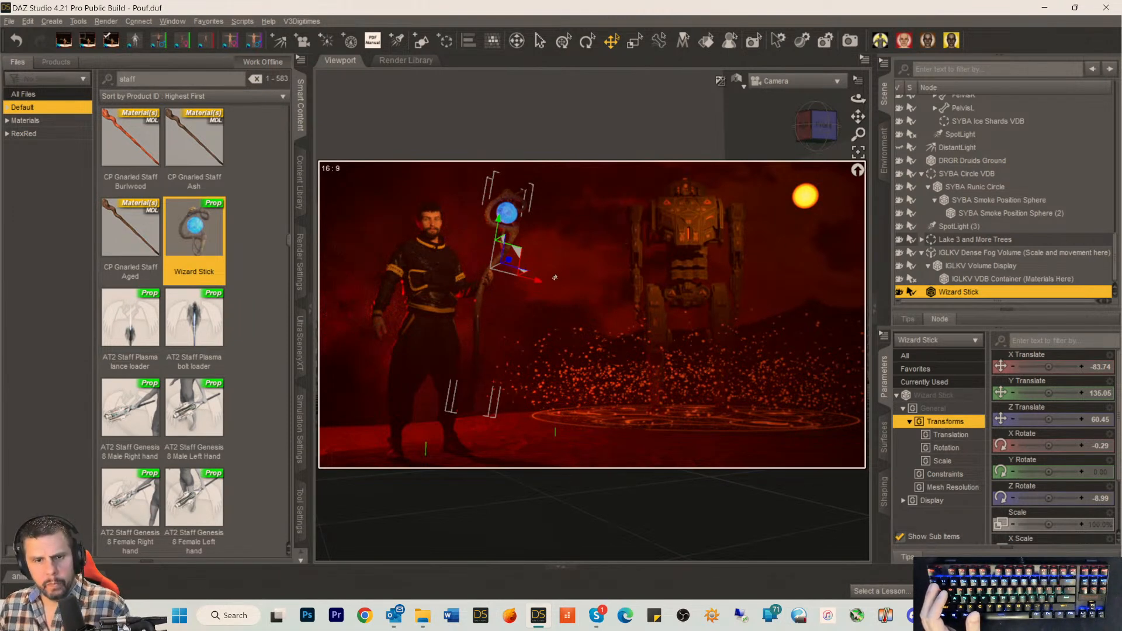
left_click(779, 81)
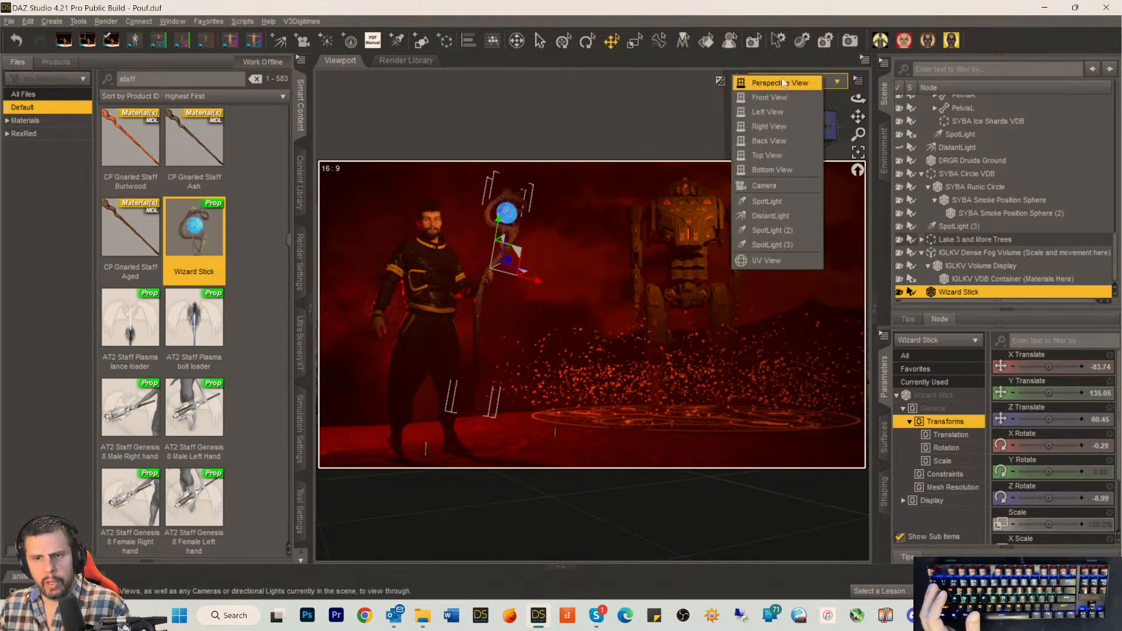
left_click(780, 82)
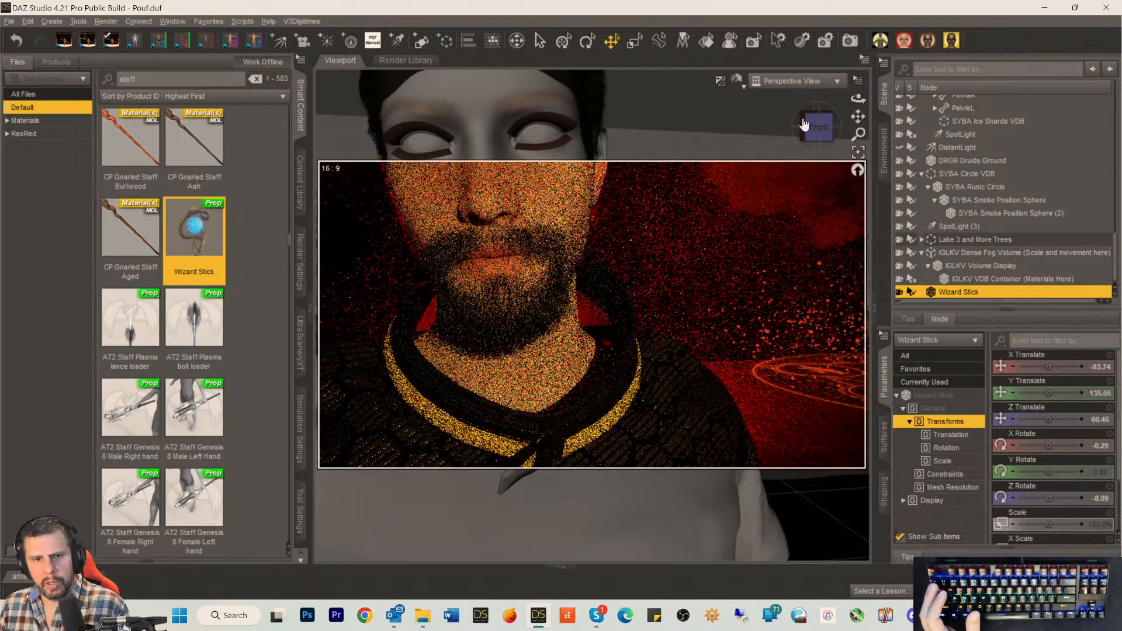
left_click_drag(857, 118, 861, 99)
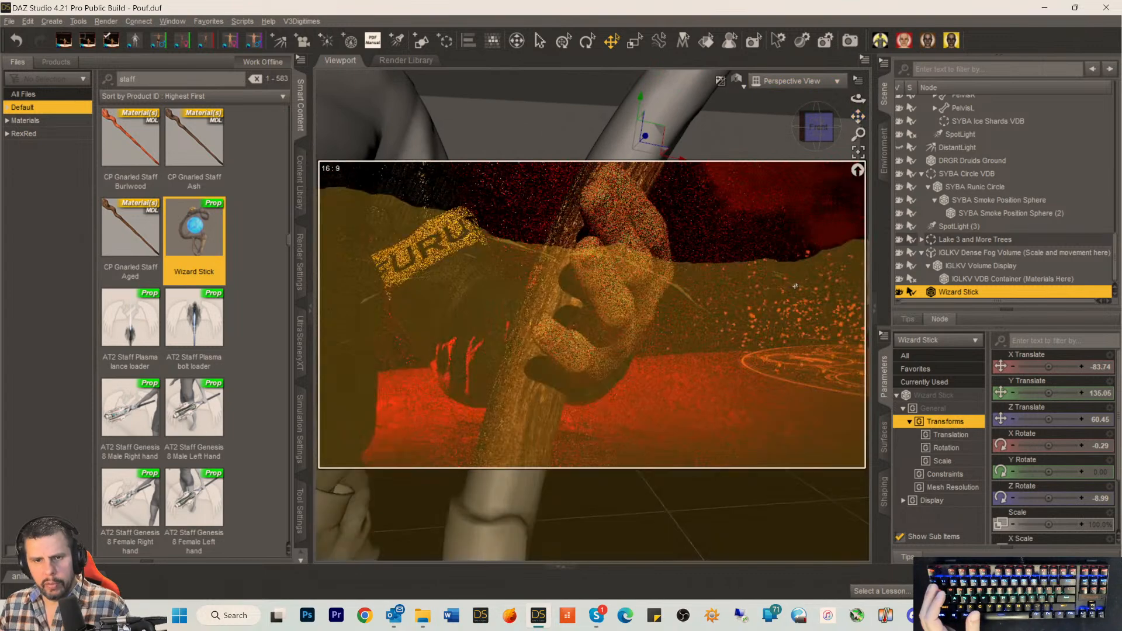
scroll(798, 162, "down", 5)
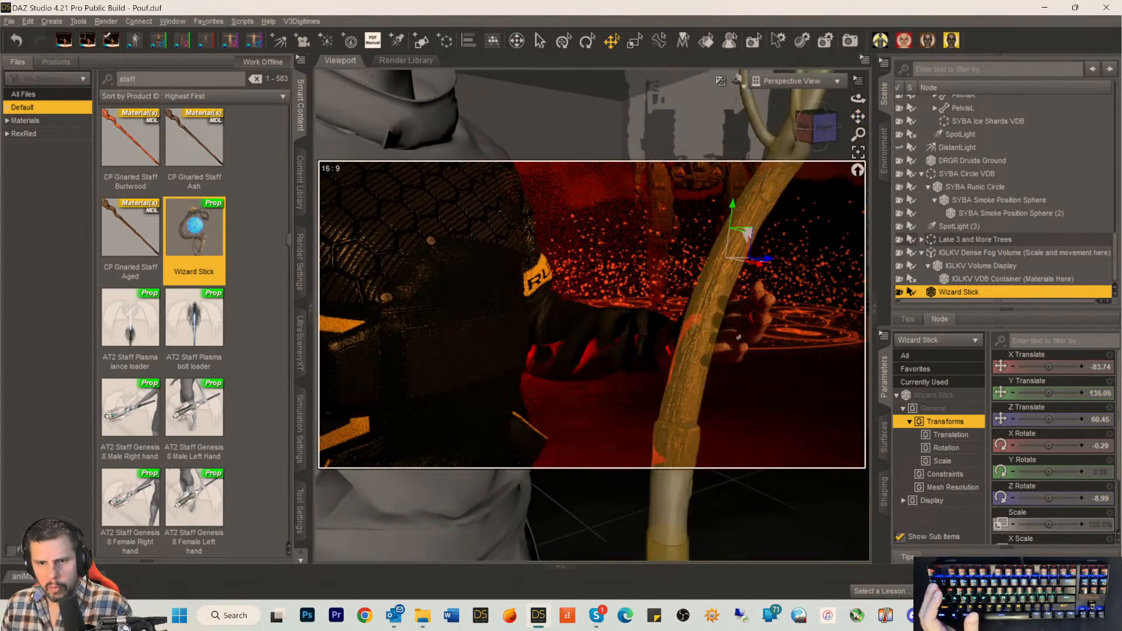
left_click_drag(816, 135, 850, 115)
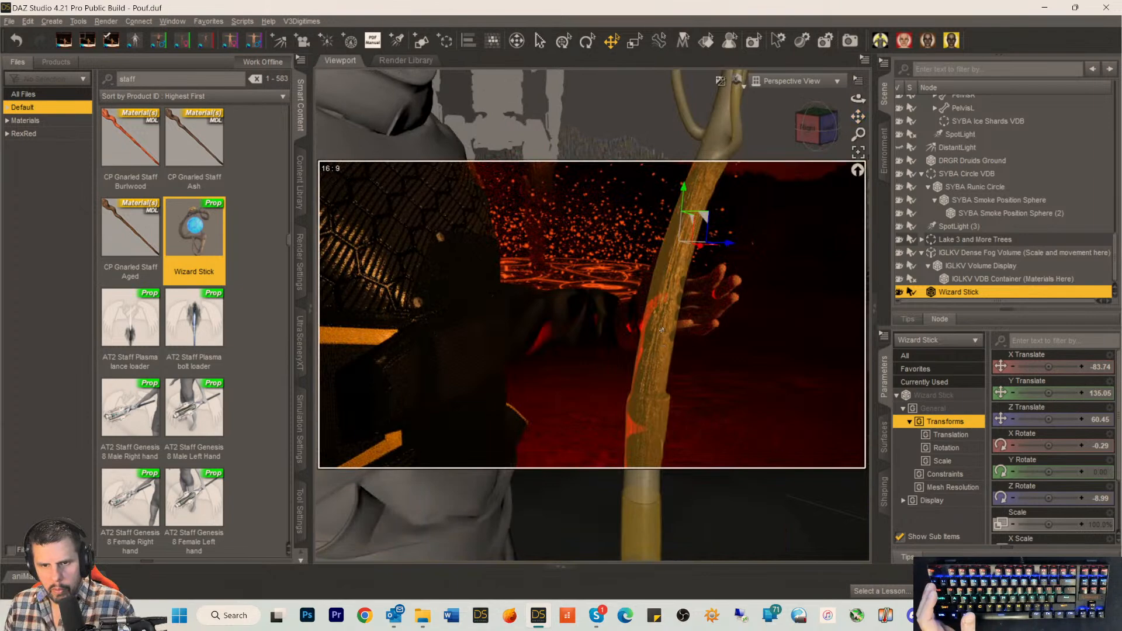
In texture-shaded display, set the man's Left Forearm Bend to a Twist of -41.92 and a Bend of -69.24.
key("ctrl+9")
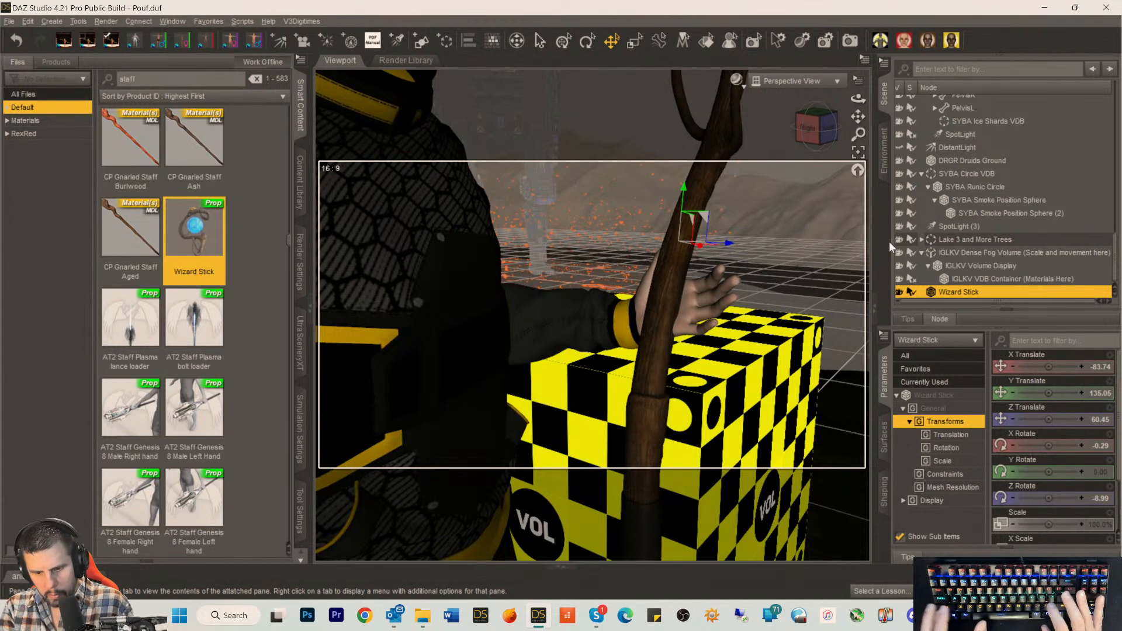
left_click_drag(816, 128, 780, 128)
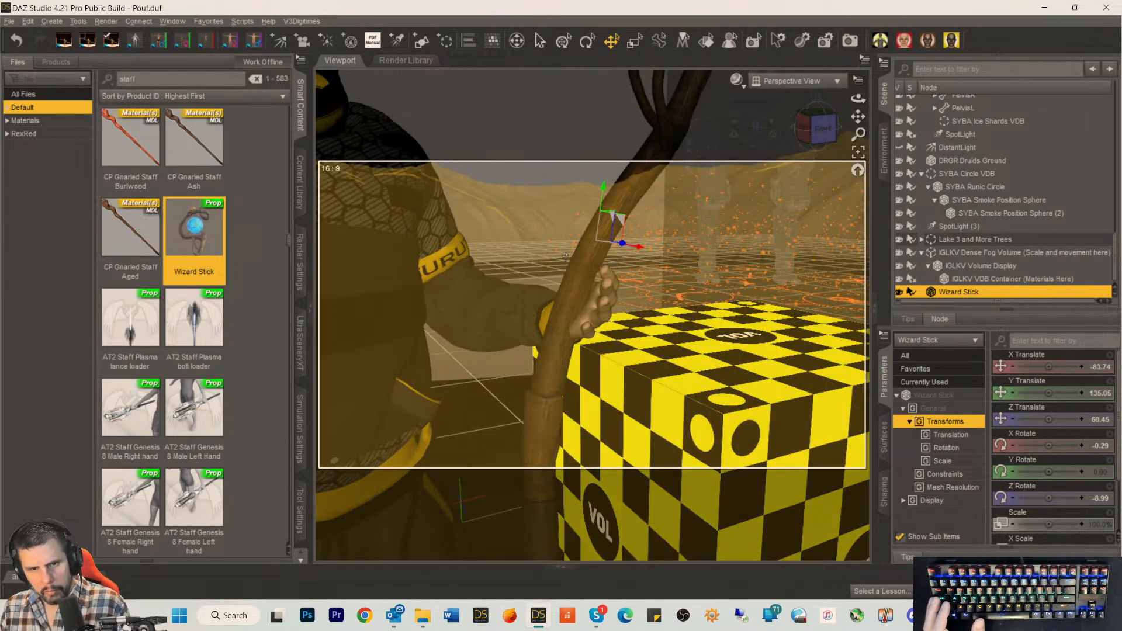
left_click(505, 307)
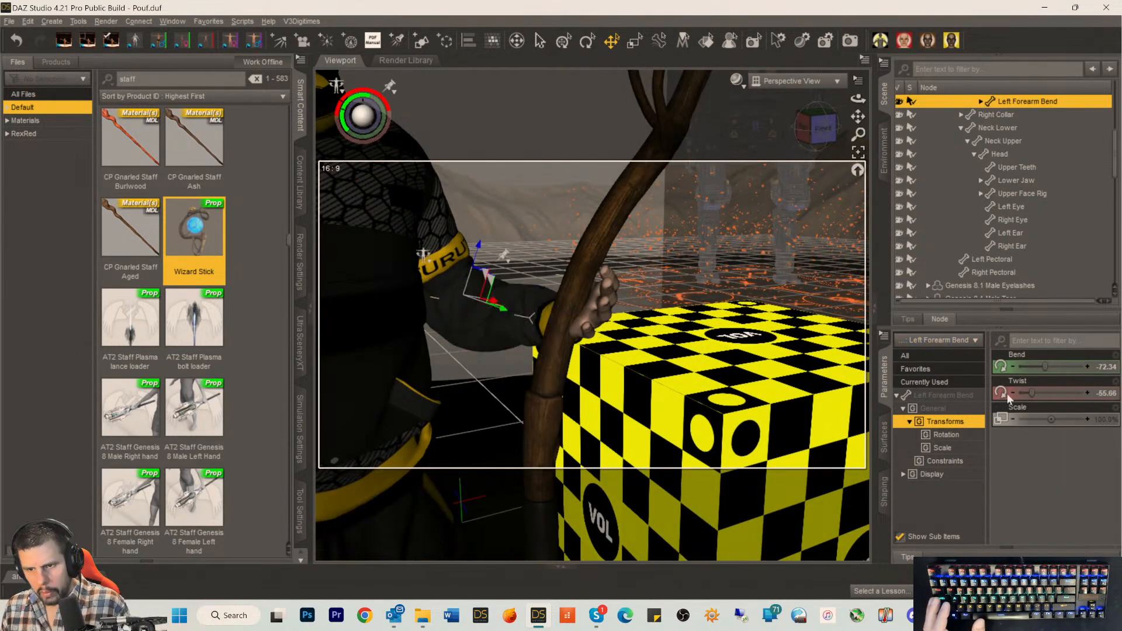
left_click_drag(1034, 393, 1036, 392)
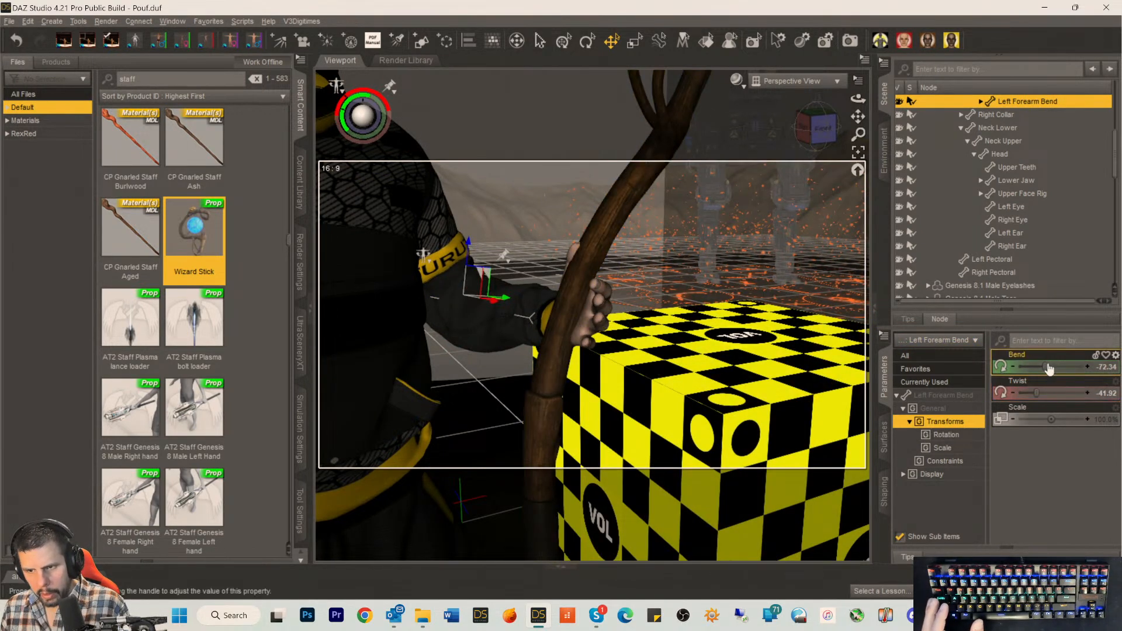
left_click_drag(1044, 365, 1046, 365)
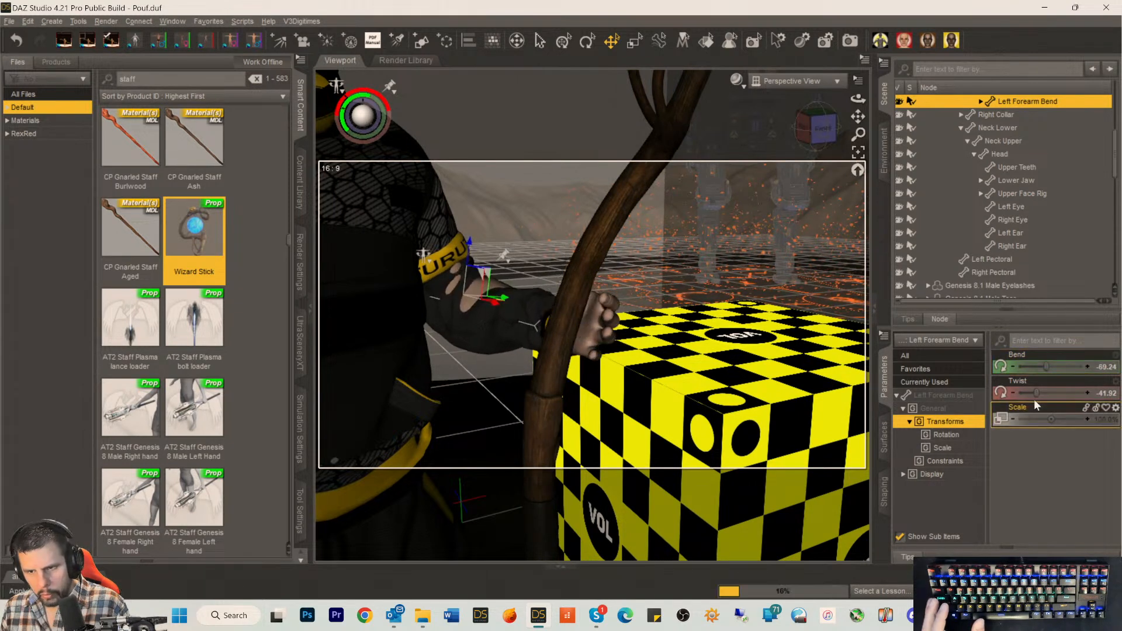
Set the man's Left Forearm Bend Twist to -33.33 and shift the Wizard Stick in his palm to X -83.22, Y 134.97 and Z 62.18.
left_click_drag(1037, 393, 1038, 395)
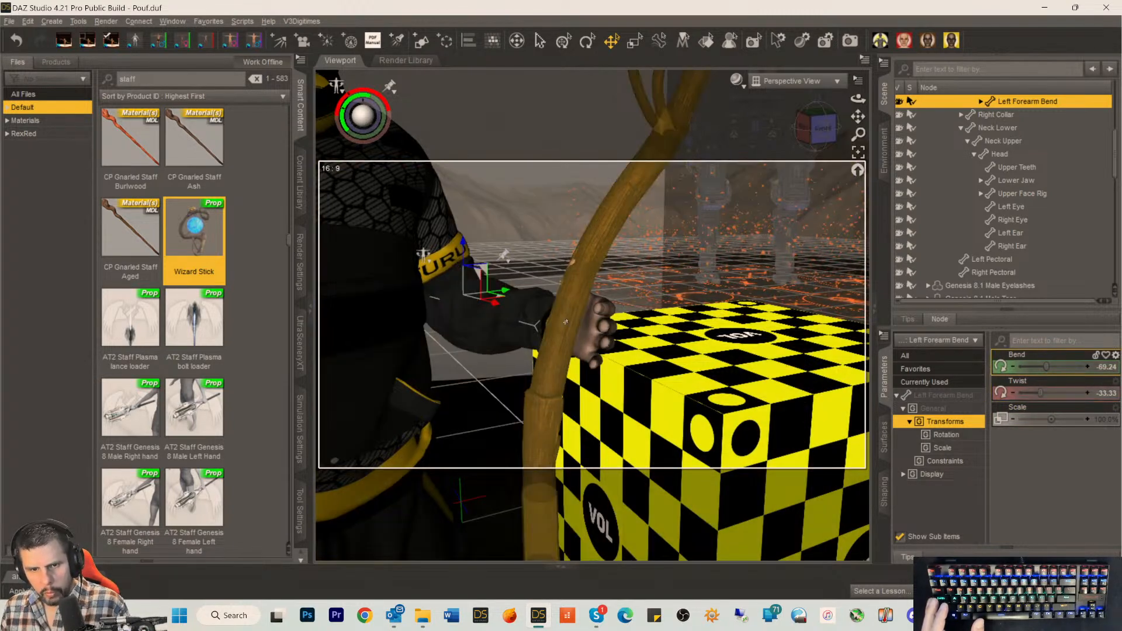
left_click(565, 320)
mouse_move(619, 247)
left_mouse_down()
mouse_move(610, 240)
mouse_move(628, 253)
left_mouse_up()
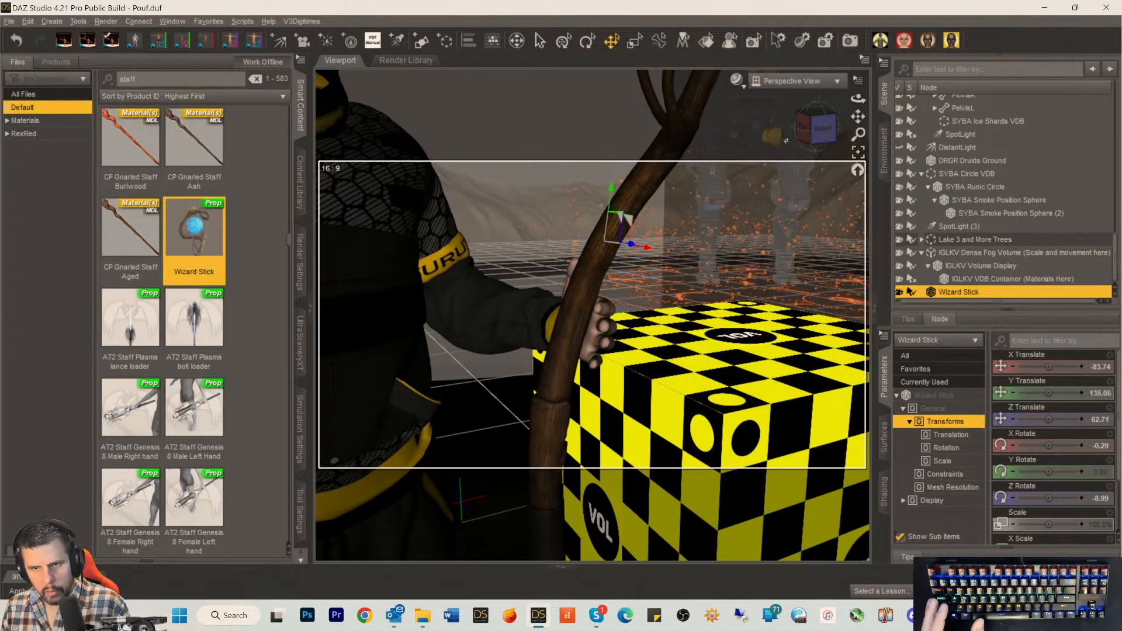
left_click_drag(817, 128, 853, 128)
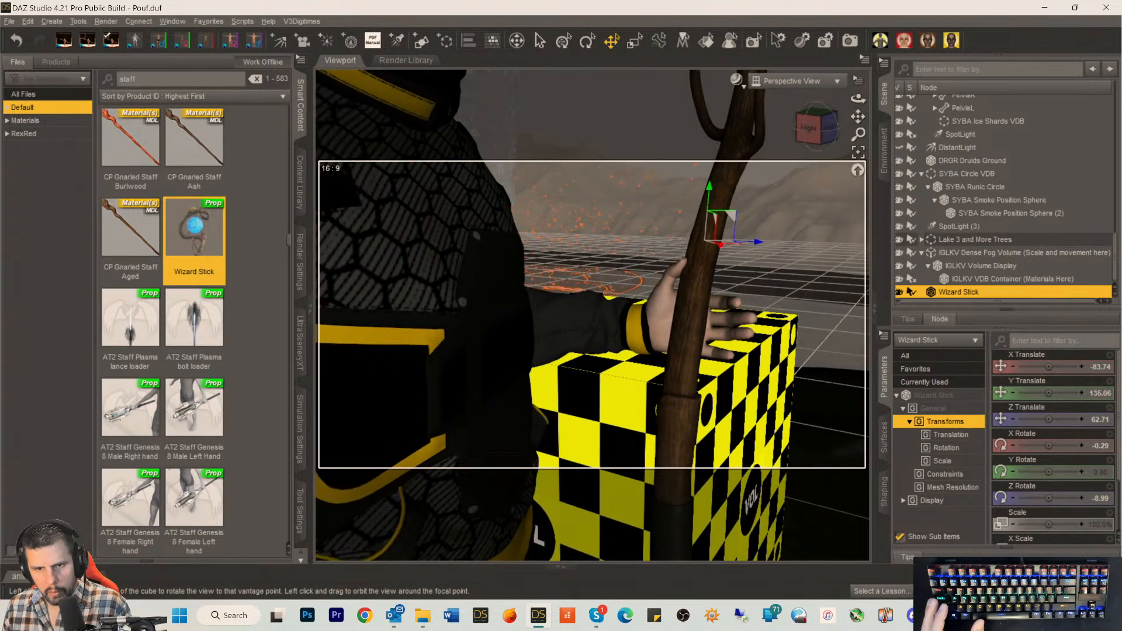
left_click(757, 242)
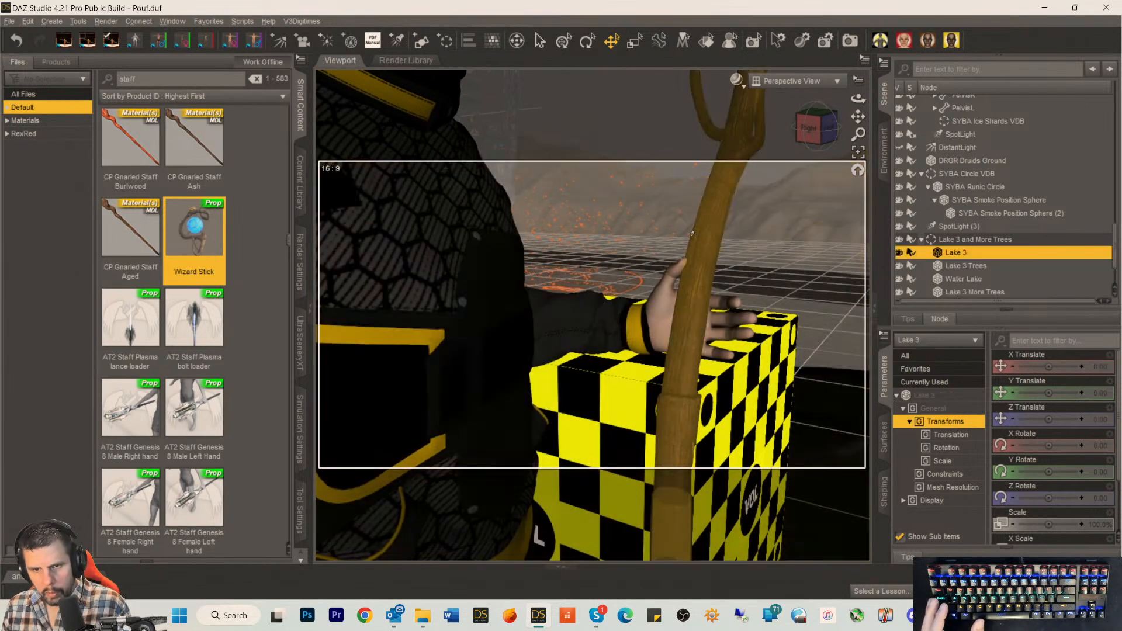
left_click(714, 243)
left_click_drag(754, 244, 750, 244)
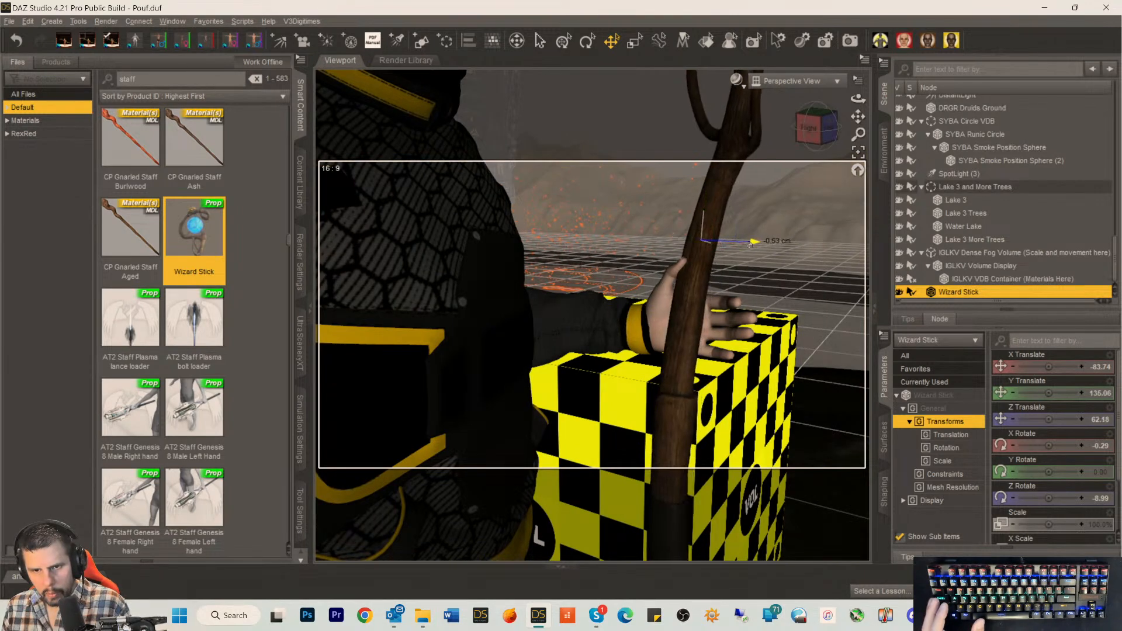
left_click_drag(820, 140, 789, 123)
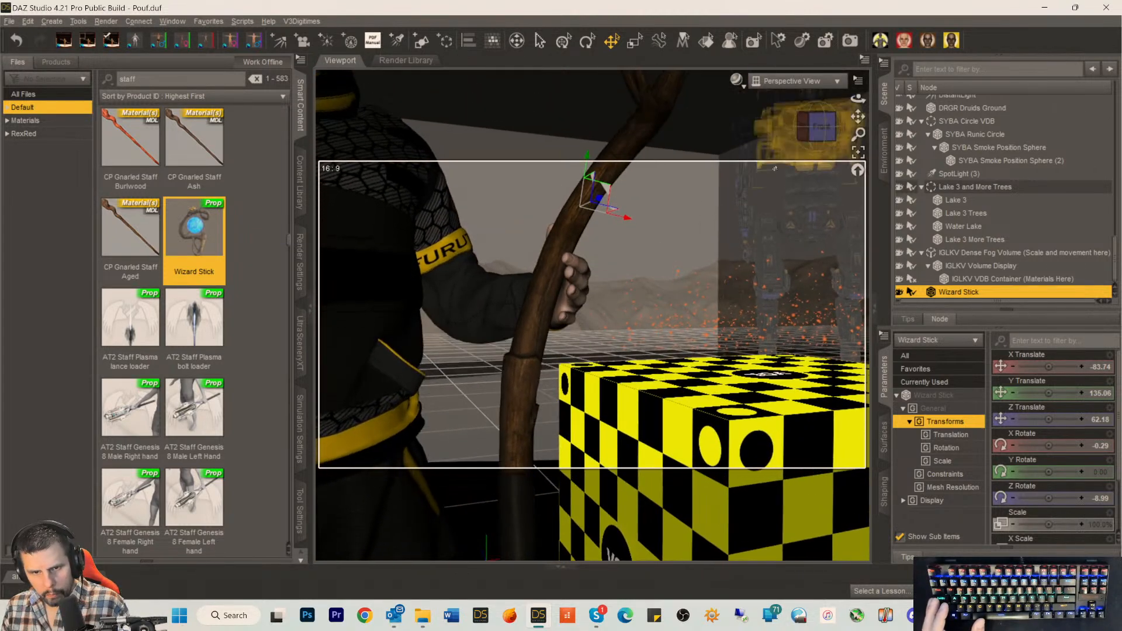
left_click_drag(624, 220, 628, 221)
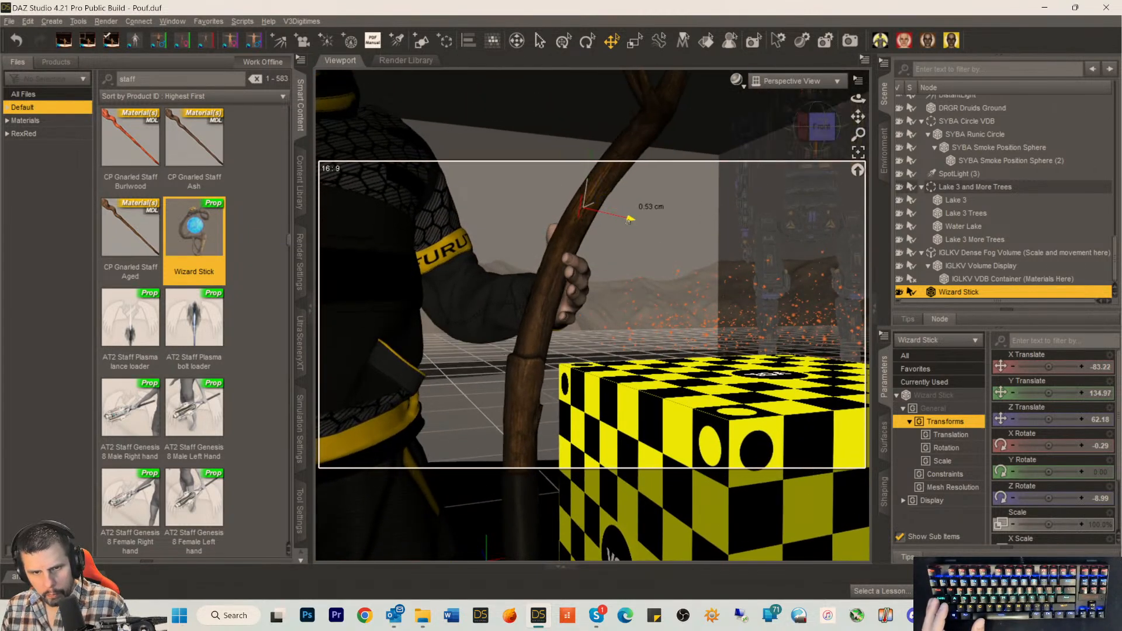
Set the man's Left Thumb 1 to a Bend of -12.00 and an Up-Down of -11.52.
mouse_move(821, 128)
left_mouse_down()
mouse_move(801, 131)
mouse_move(821, 138)
left_mouse_up()
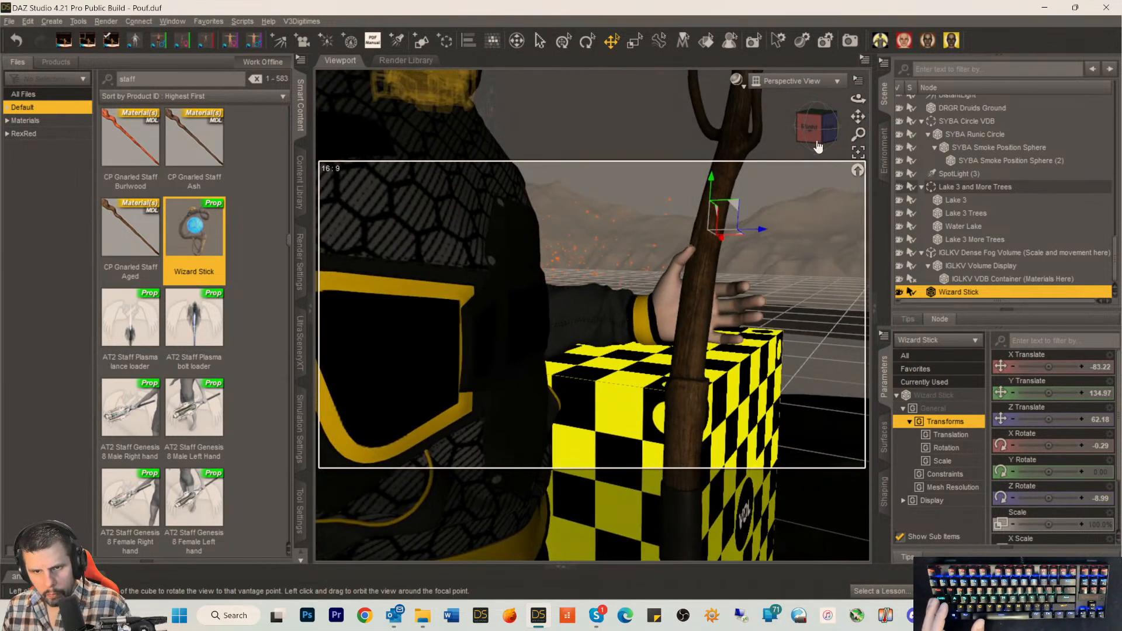
left_click(667, 278)
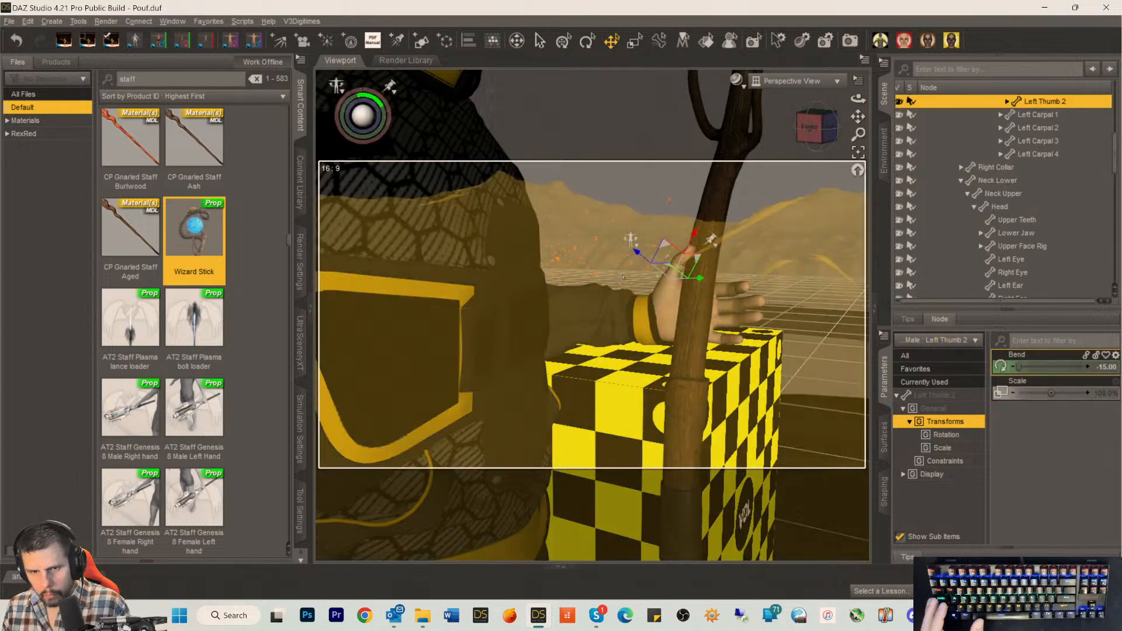
left_click(666, 290)
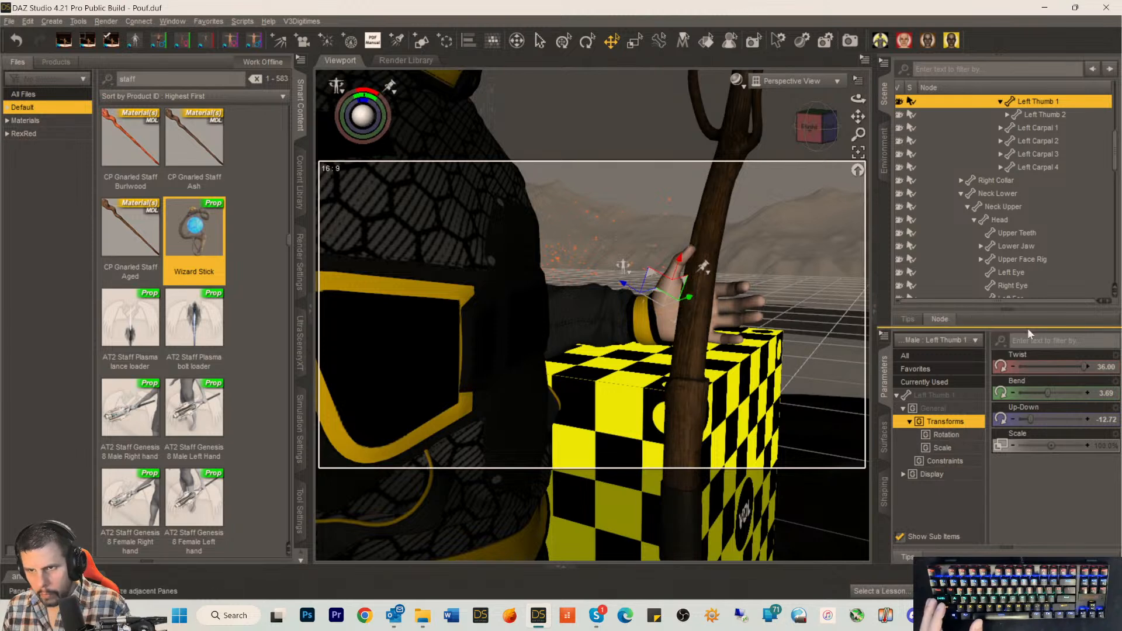
left_click_drag(1045, 391, 1044, 391)
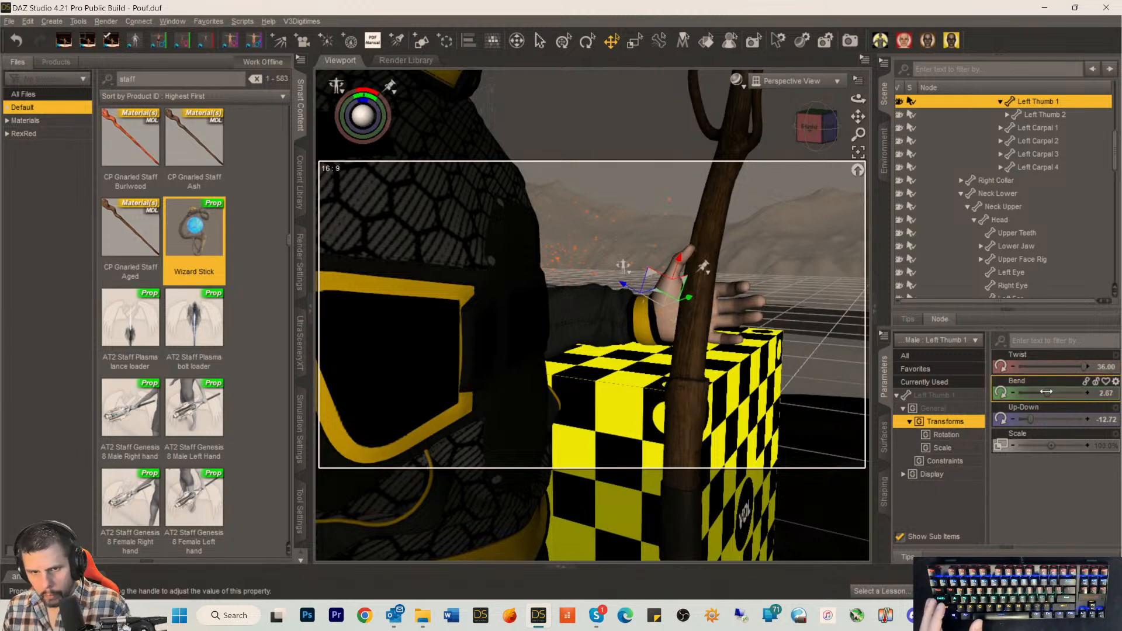
left_click_drag(1029, 419, 1068, 392)
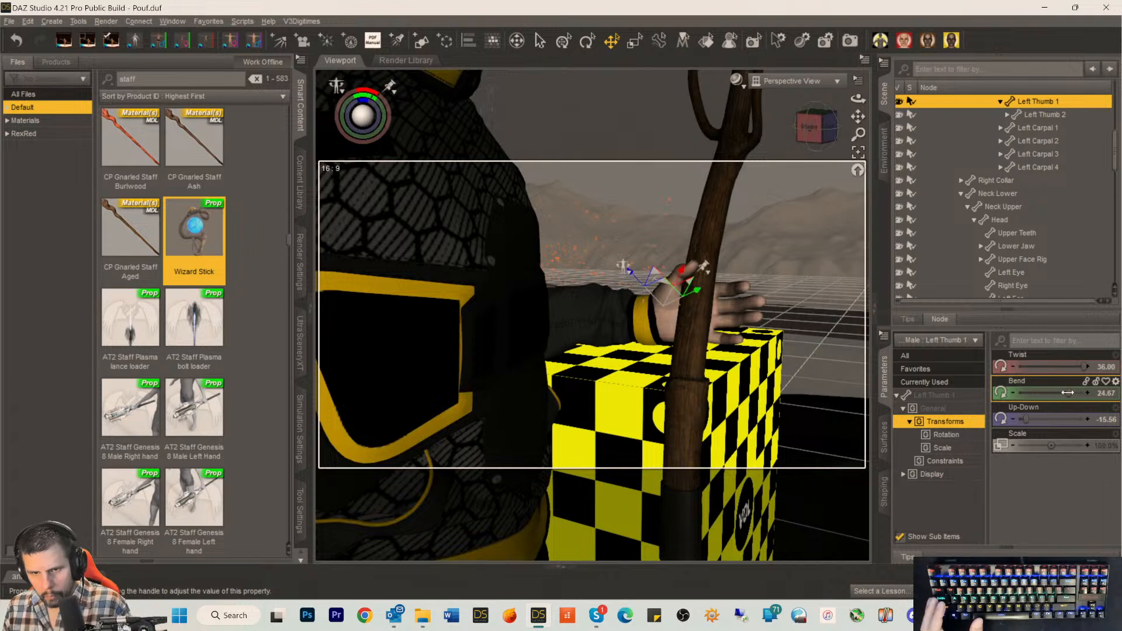
left_click_drag(836, 140, 791, 130)
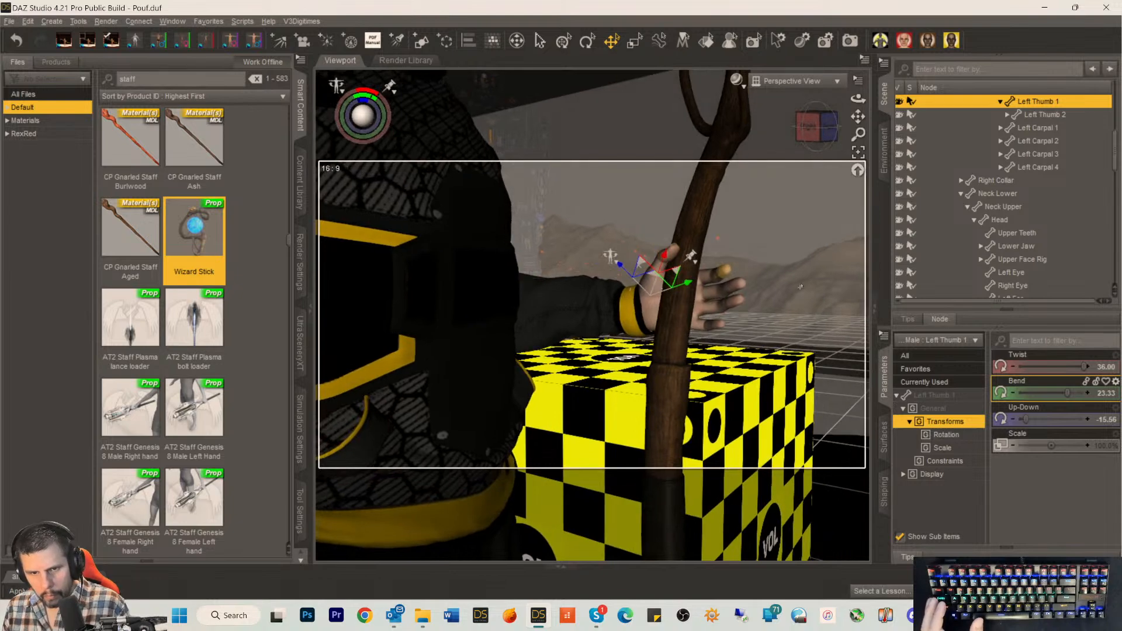
left_click_drag(1067, 392, 1040, 396)
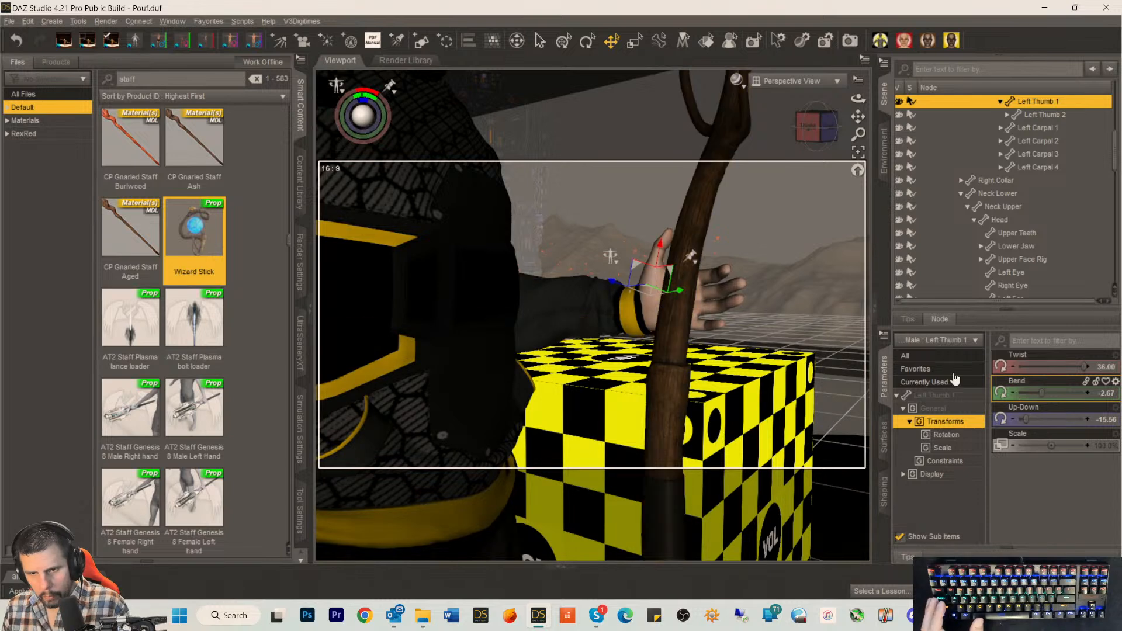
left_click_drag(1025, 419, 1034, 393)
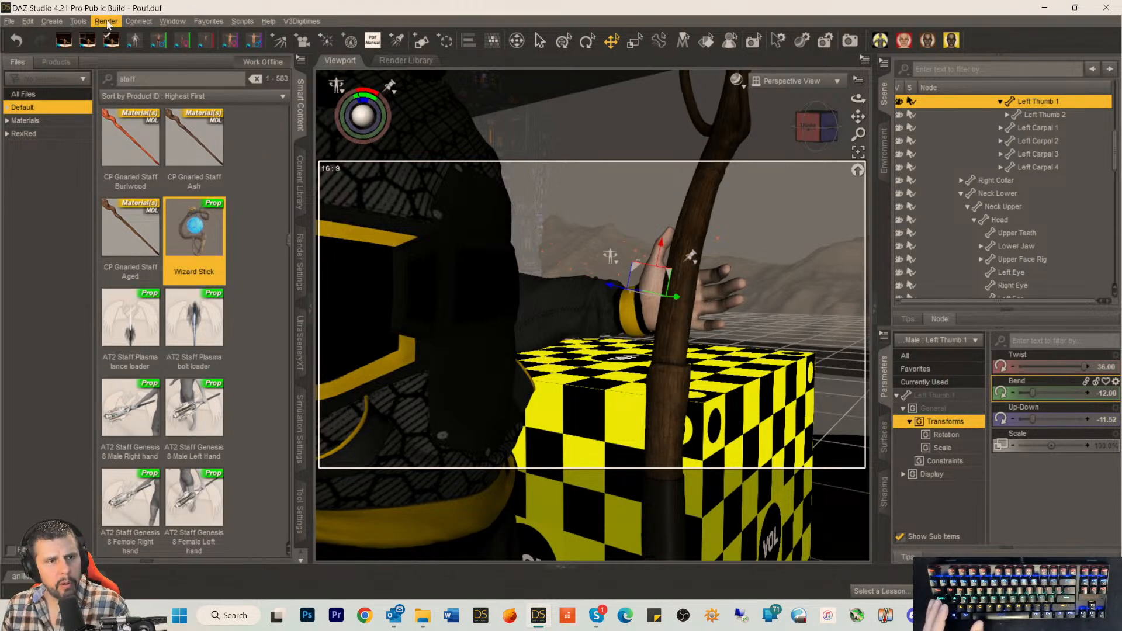
Open the PowerPose pane, dock it beside the viewport and switch it to the Hands template.
left_click(179, 23)
mouse_move(184, 38)
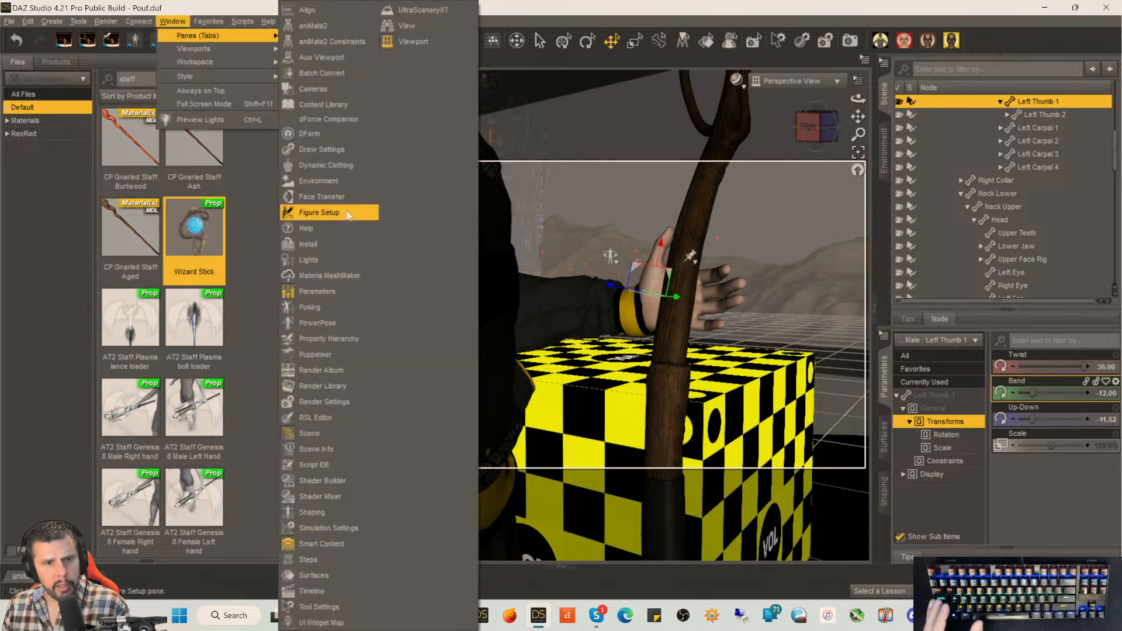
left_click(339, 324)
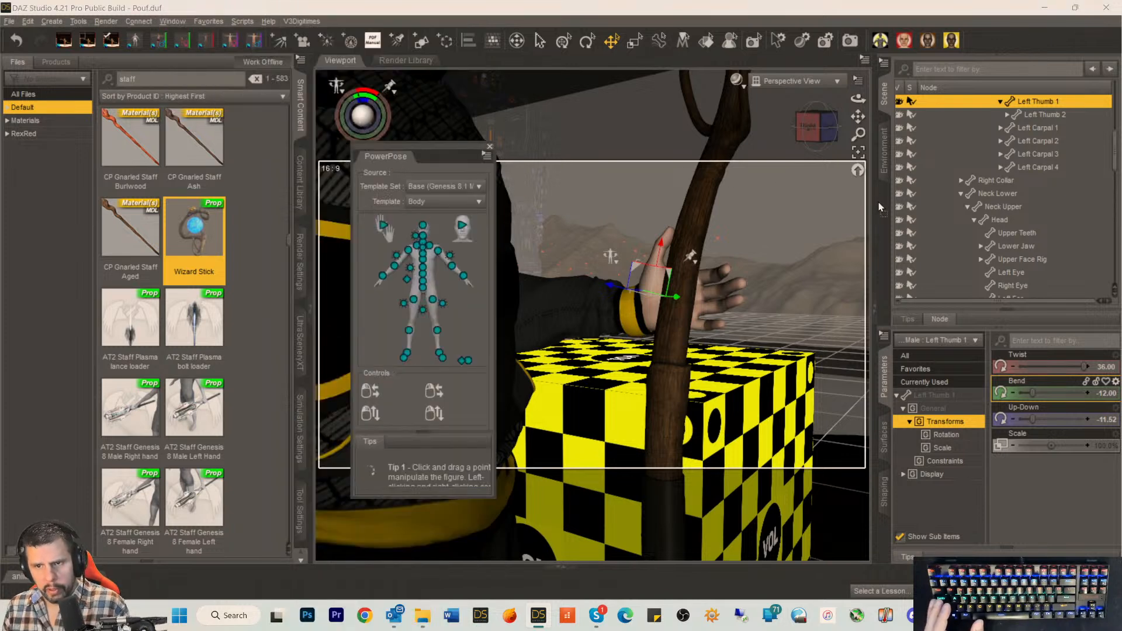
left_click_drag(867, 195, 893, 214)
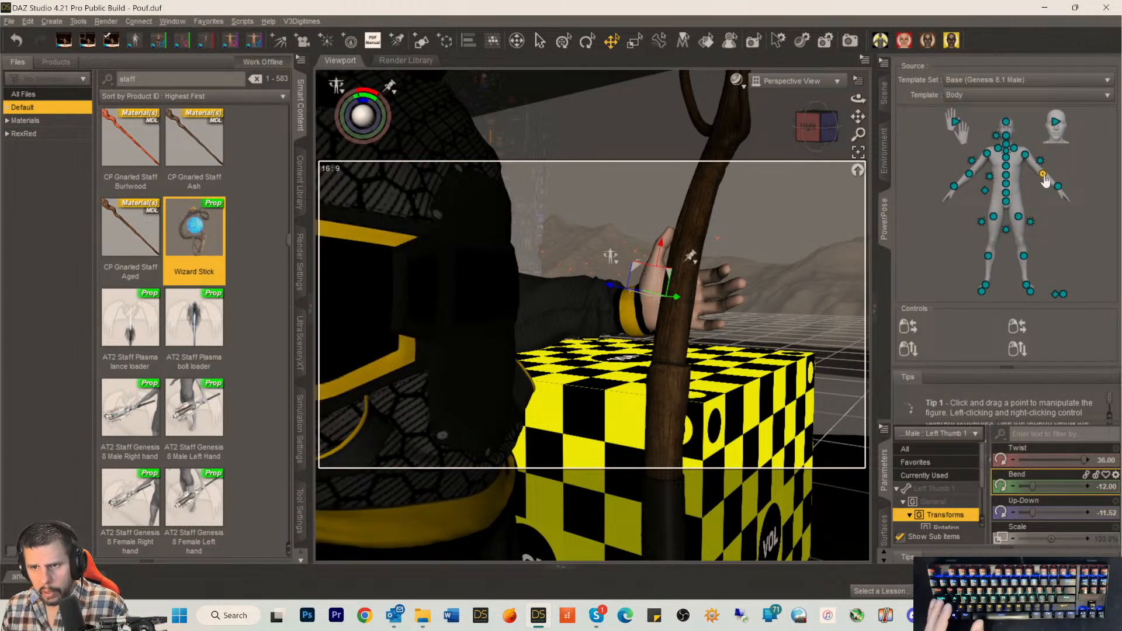
left_click(954, 124)
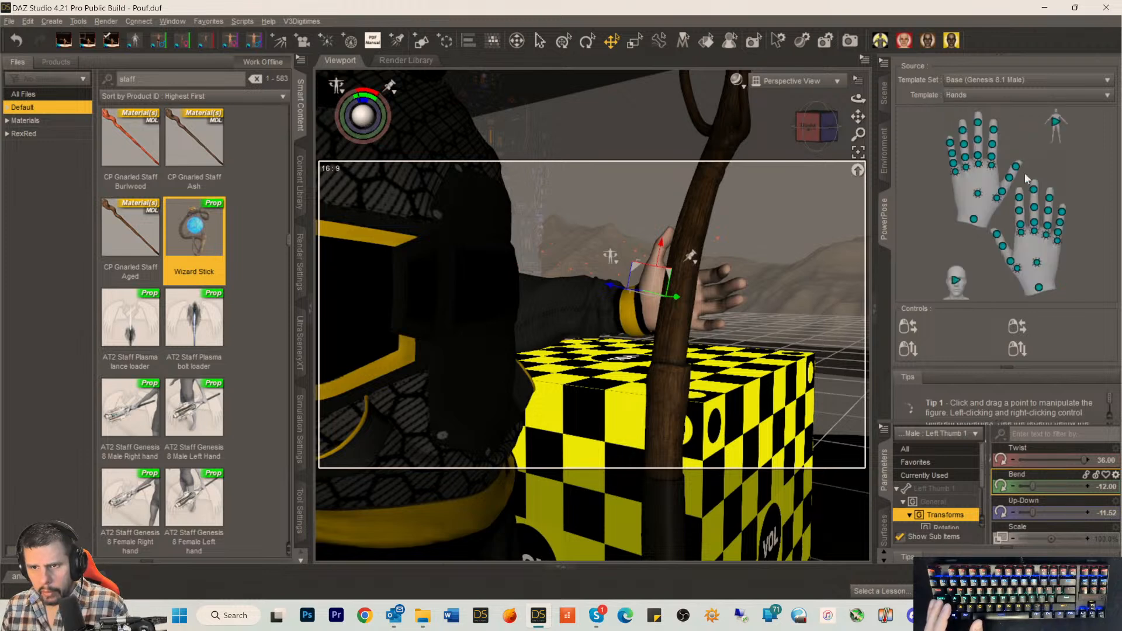
left_click(1036, 265)
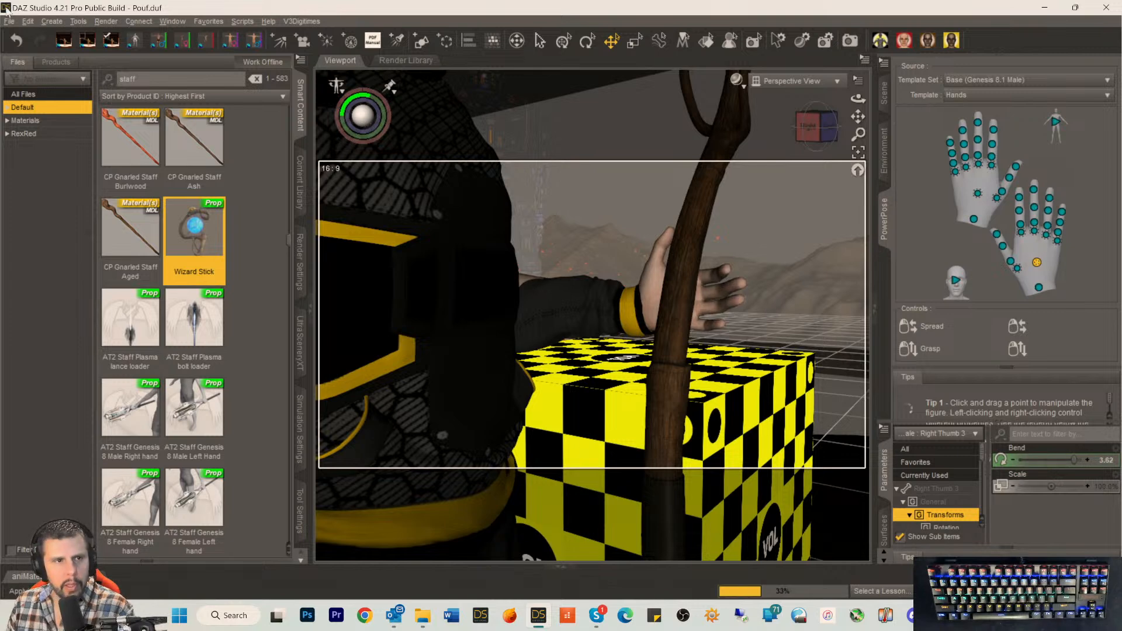
left_click(27, 21)
left_click(61, 41)
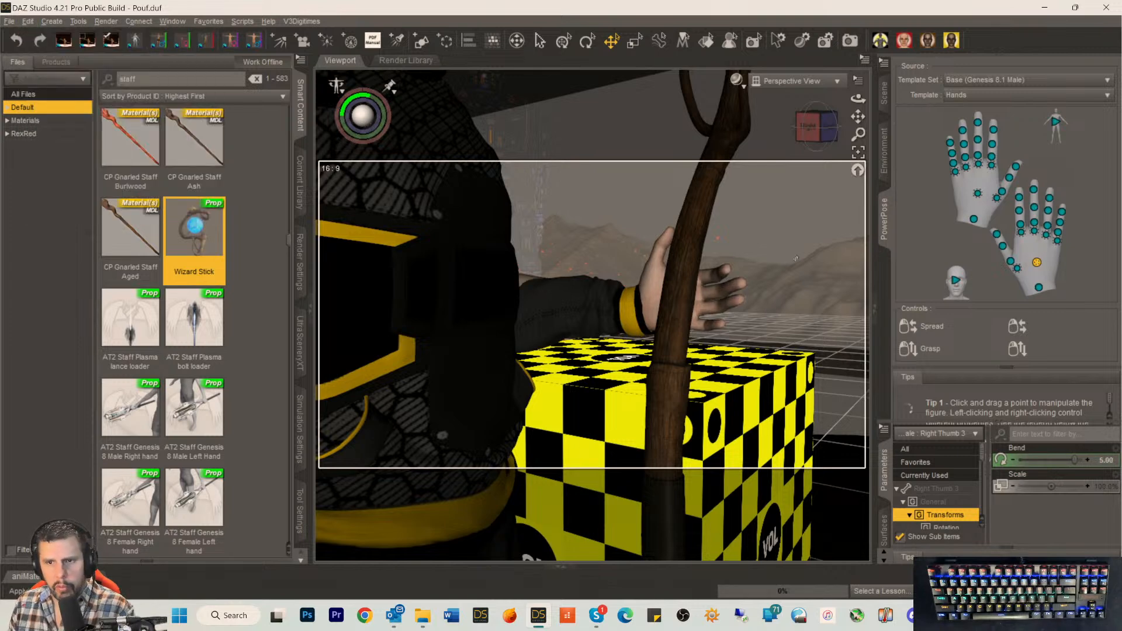
Close the man's left hand around the staff with the Grasp control and curl its ring and pinky fingers further.
left_click(977, 193)
left_click_drag(979, 195, 957, 240)
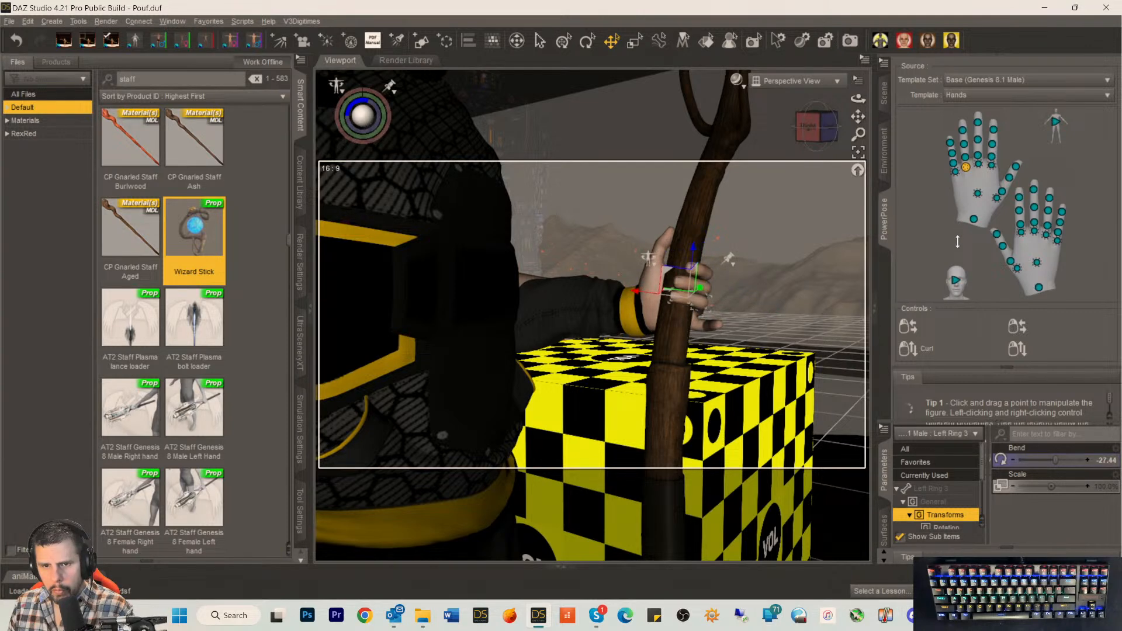
left_click_drag(955, 171, 940, 227)
Bend the man's left fingertip joints to about -51.25 for Index 3, -41.33 for Mid 3, -35.14 for Ring 3 and -24.68 for Pinky 3.
mouse_move(806, 127)
left_mouse_down()
mouse_move(832, 111)
mouse_move(775, 106)
mouse_move(784, 123)
left_mouse_up()
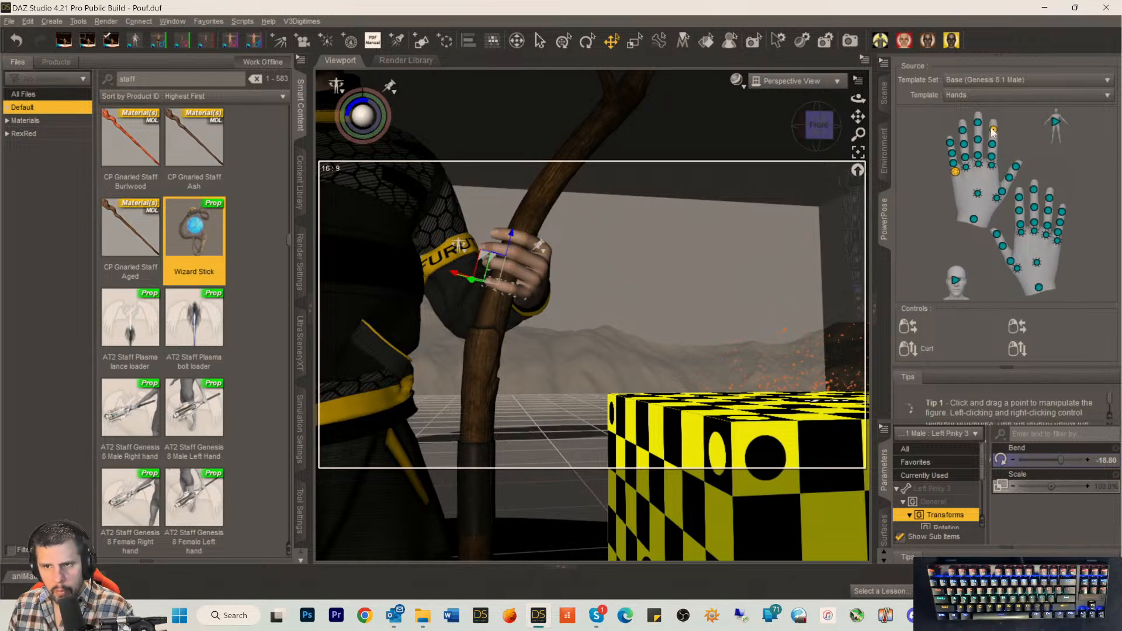
left_click_drag(992, 131, 991, 129)
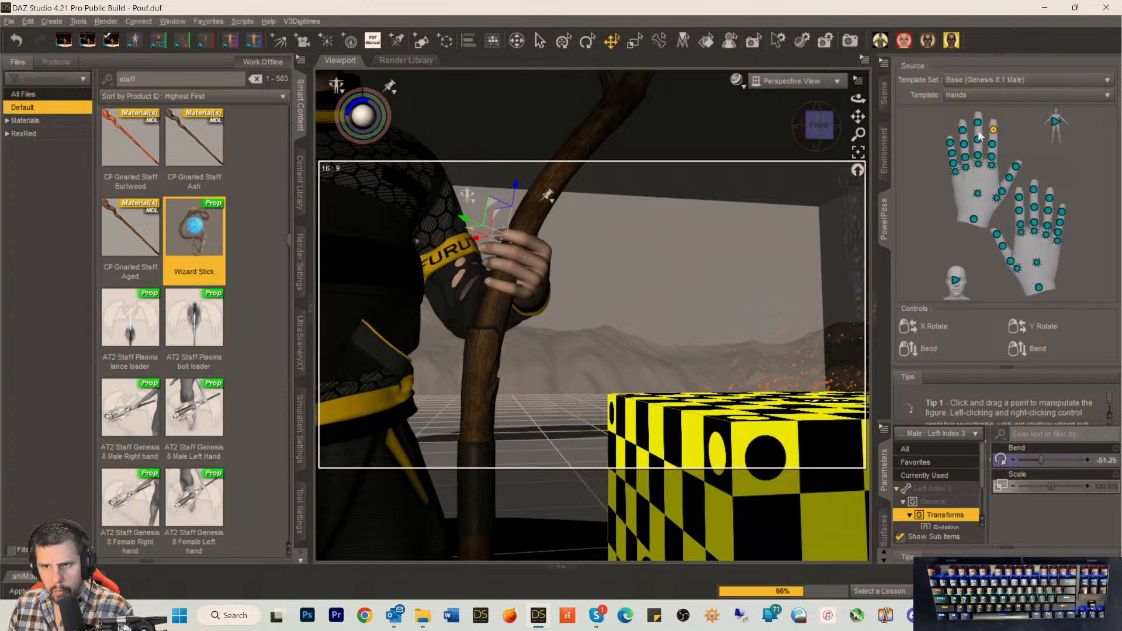
left_click_drag(978, 123, 970, 170)
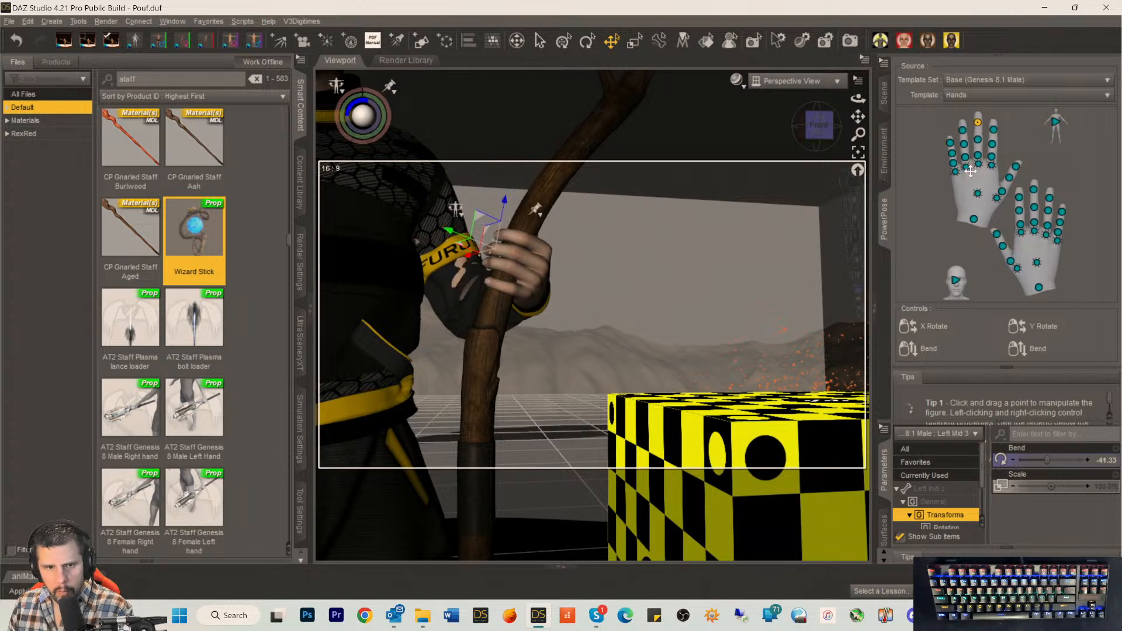
left_click_drag(962, 130, 961, 141)
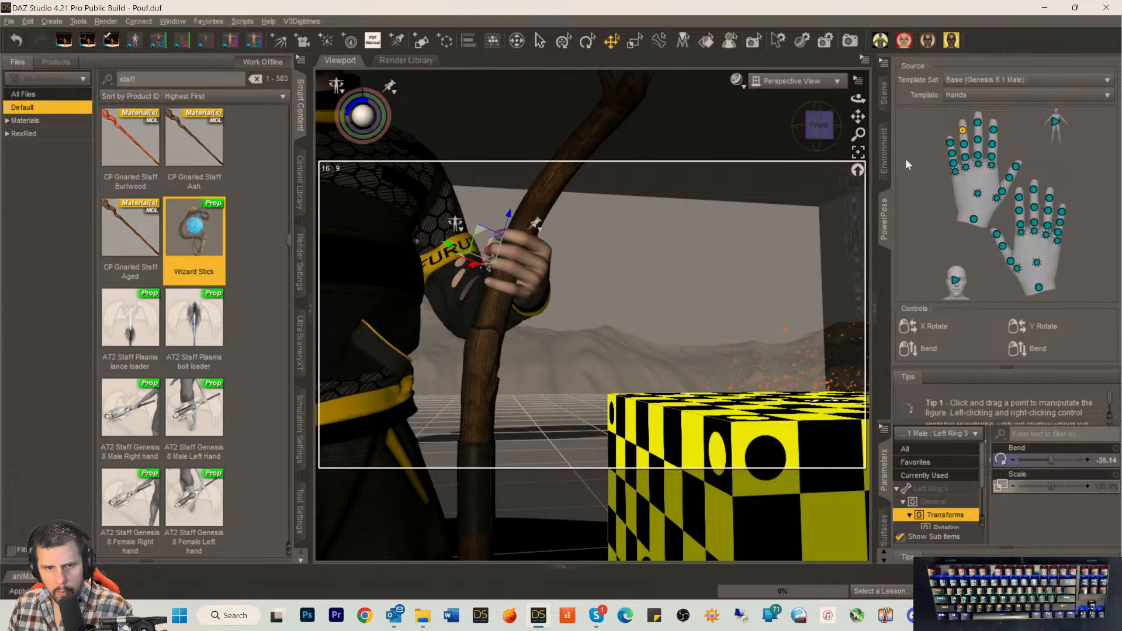
left_click_drag(950, 143, 946, 157)
Set the Bend of the man's Left Thumb 2 to -10.13 so the thumb sits against the staff.
left_click_drag(818, 126, 872, 126)
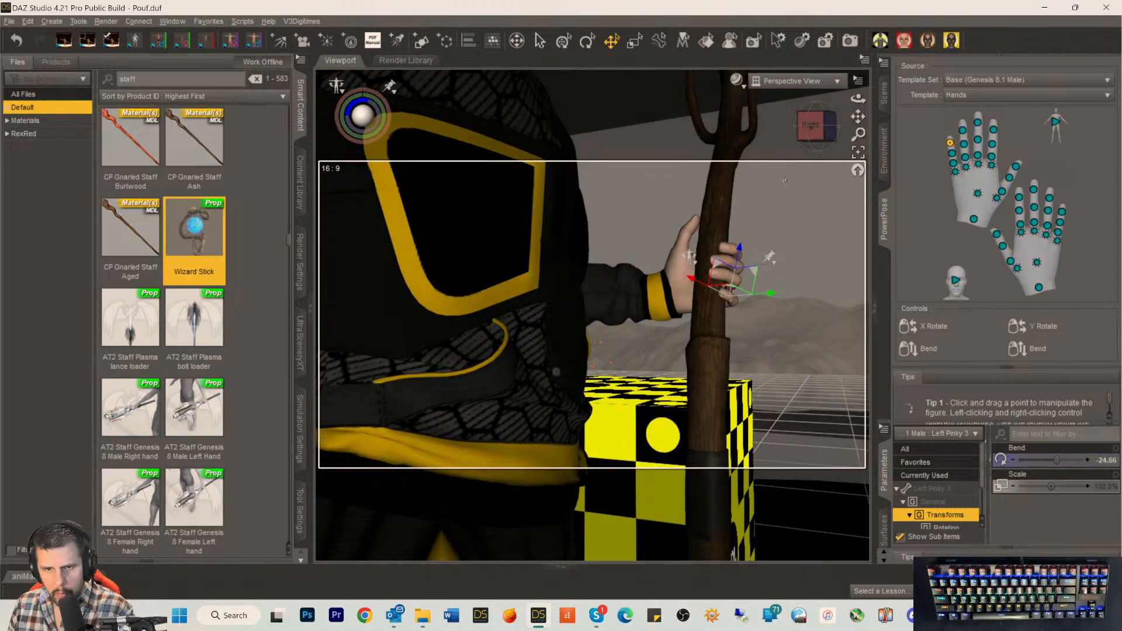
left_click(676, 252)
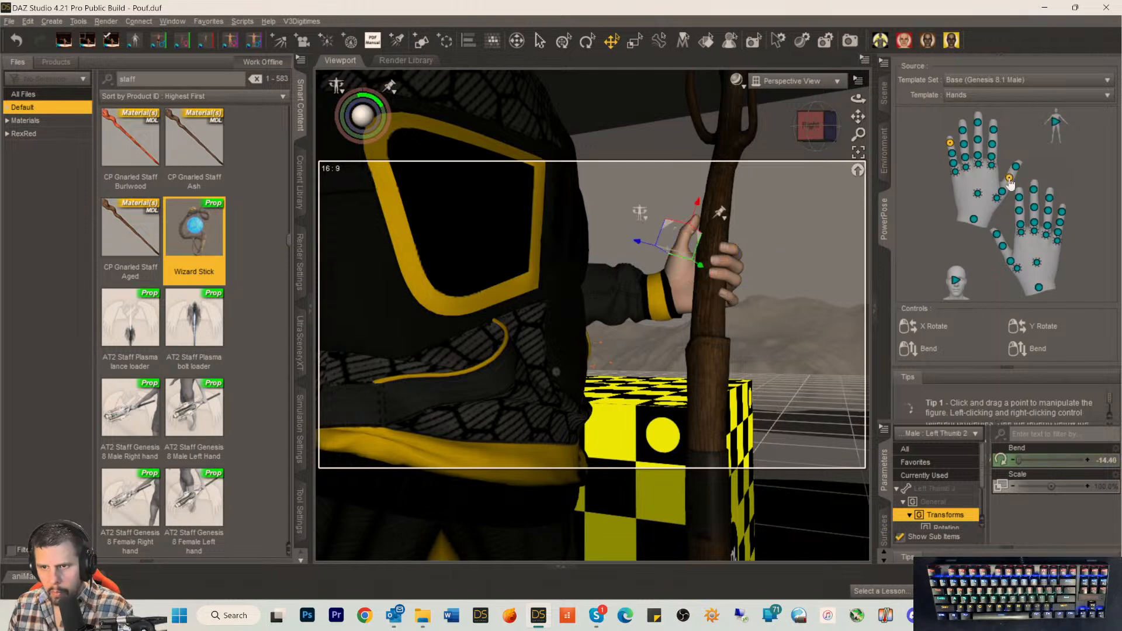
left_click_drag(1001, 181, 1001, 167)
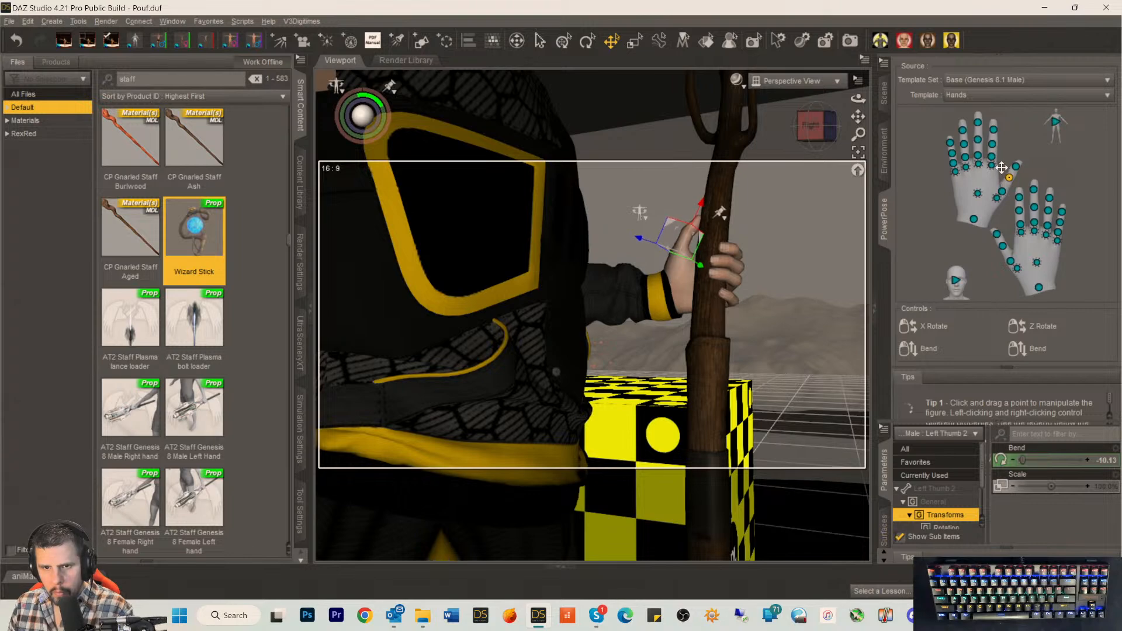
Switch the viewport from the perspective close-up of the hand back to the Camera view.
left_click_drag(811, 126, 778, 127)
left_click(786, 80)
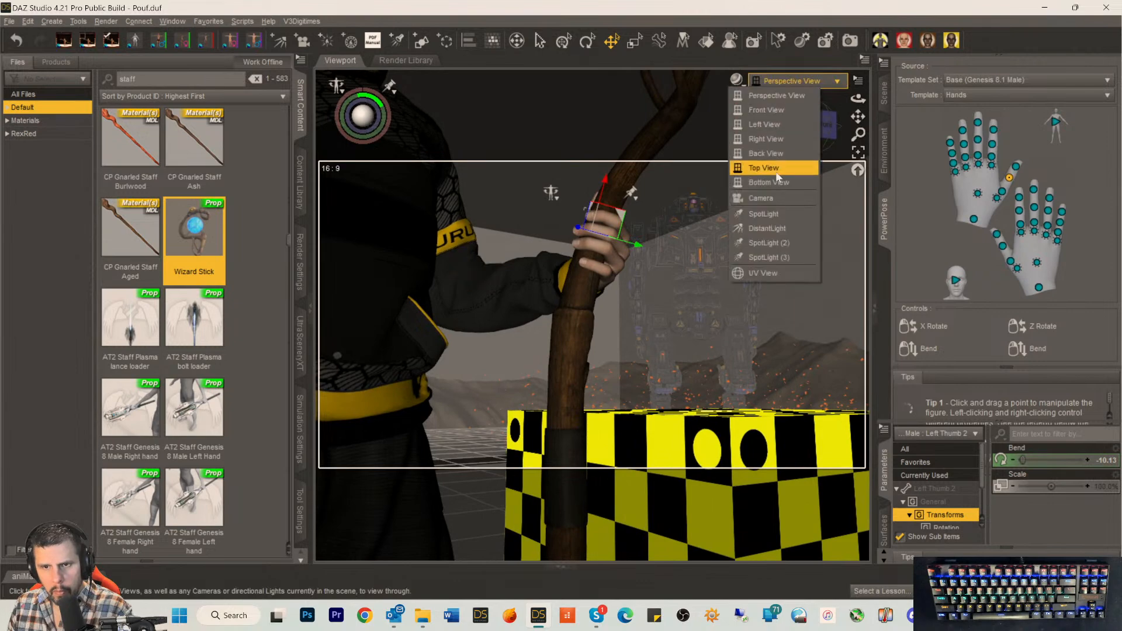
left_click(765, 198)
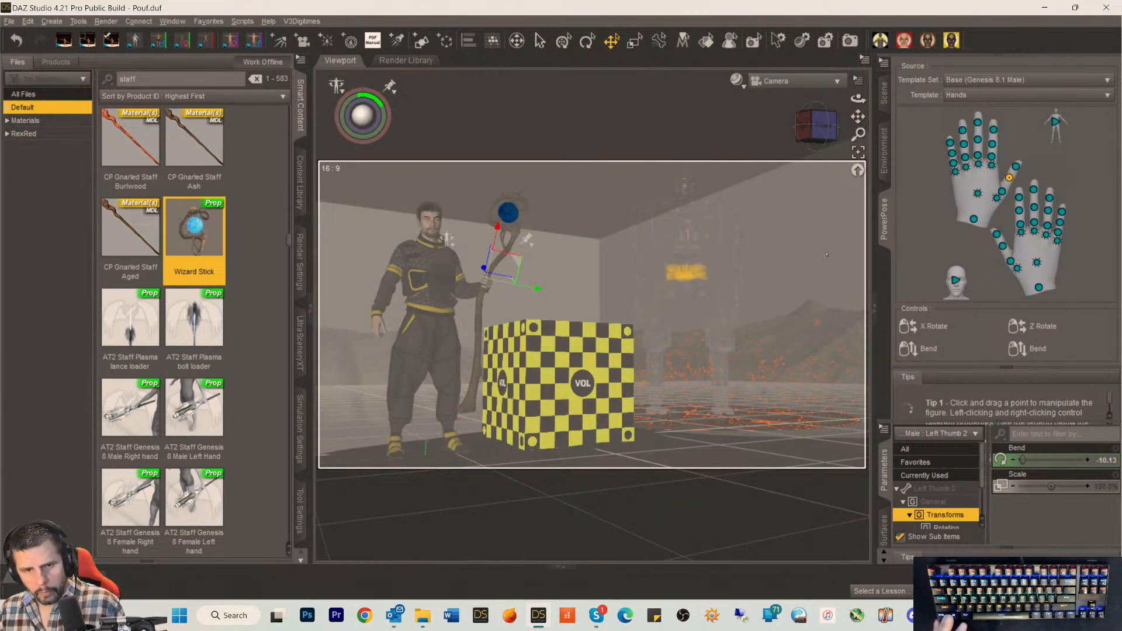
Collapse the Lake 3 and More Trees group and the man's hierarchy, and parent the Wizard Stick to Genesis 8.1 Male.
left_click(883, 94)
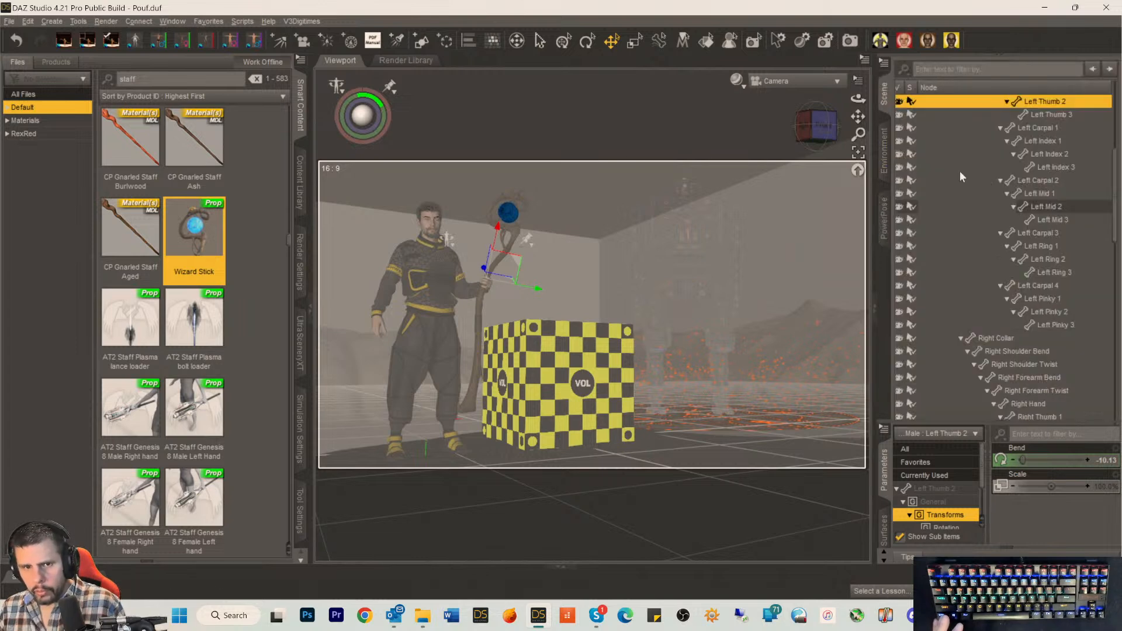
scroll(1040, 292, "down", 15)
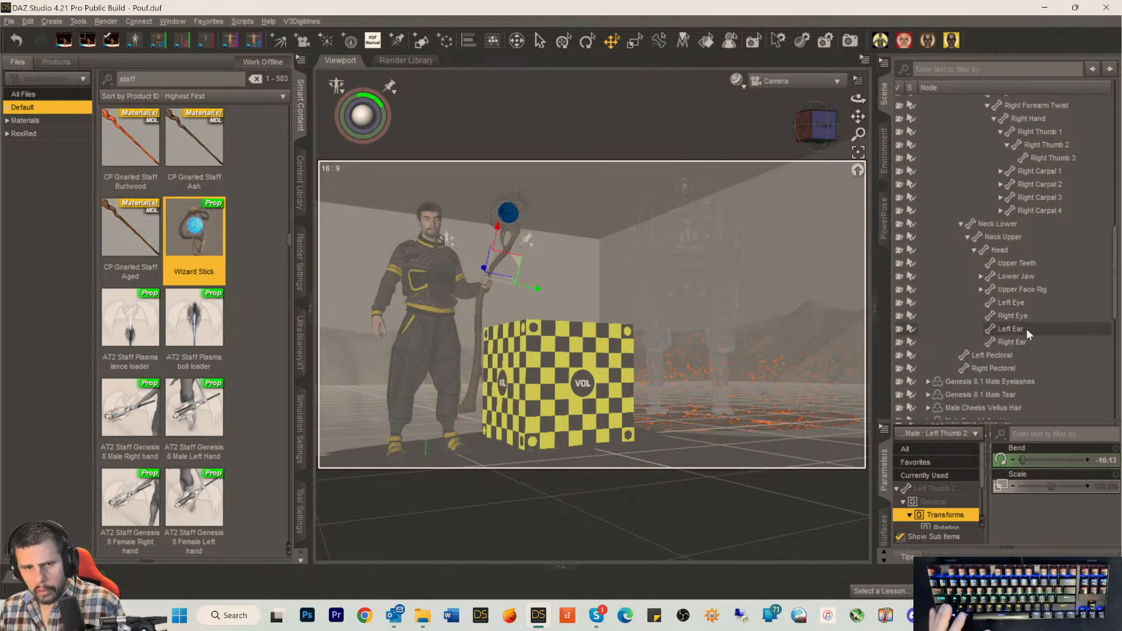
scroll(1022, 333, "down", 4)
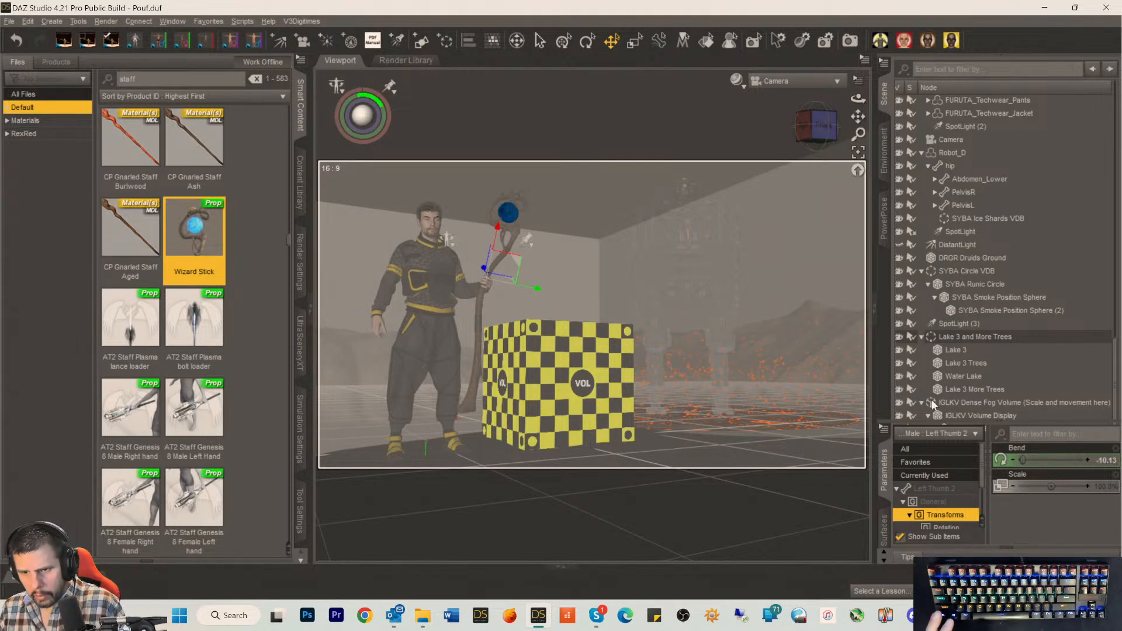
scroll(923, 401, "up", 1)
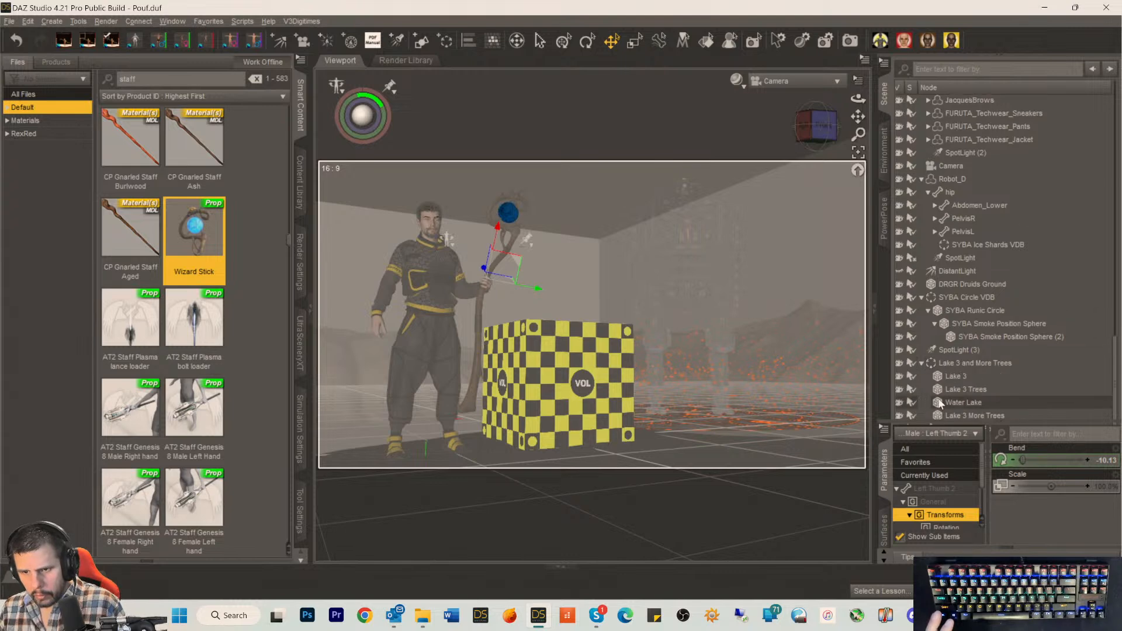
left_click(921, 362)
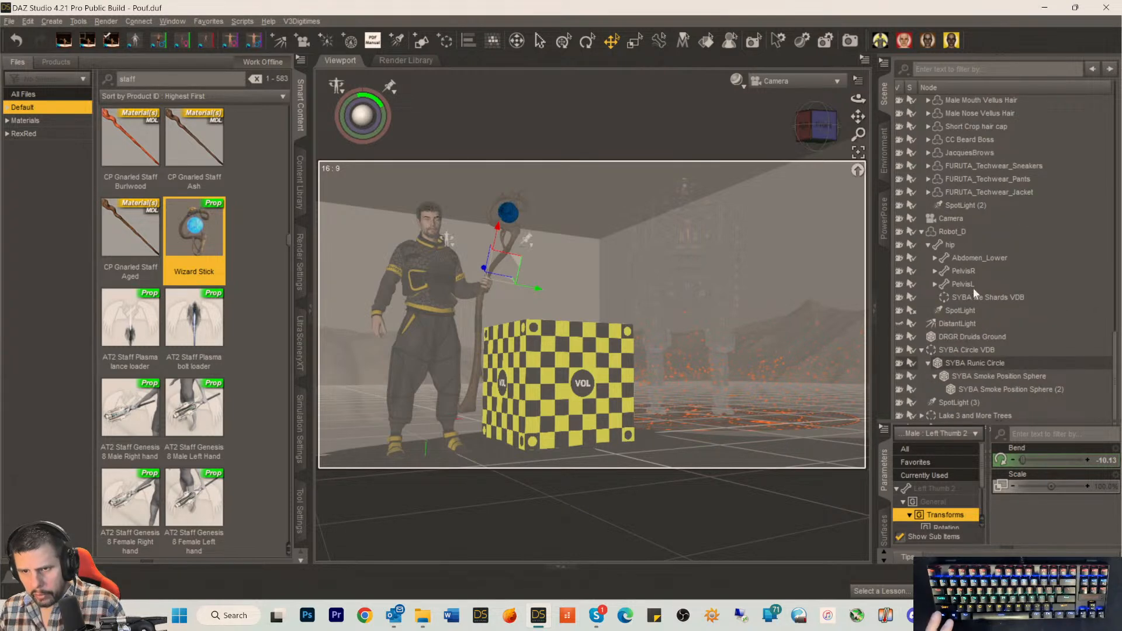
scroll(960, 261, "up", 7)
scroll(961, 269, "up", 12)
scroll(966, 248, "up", 5)
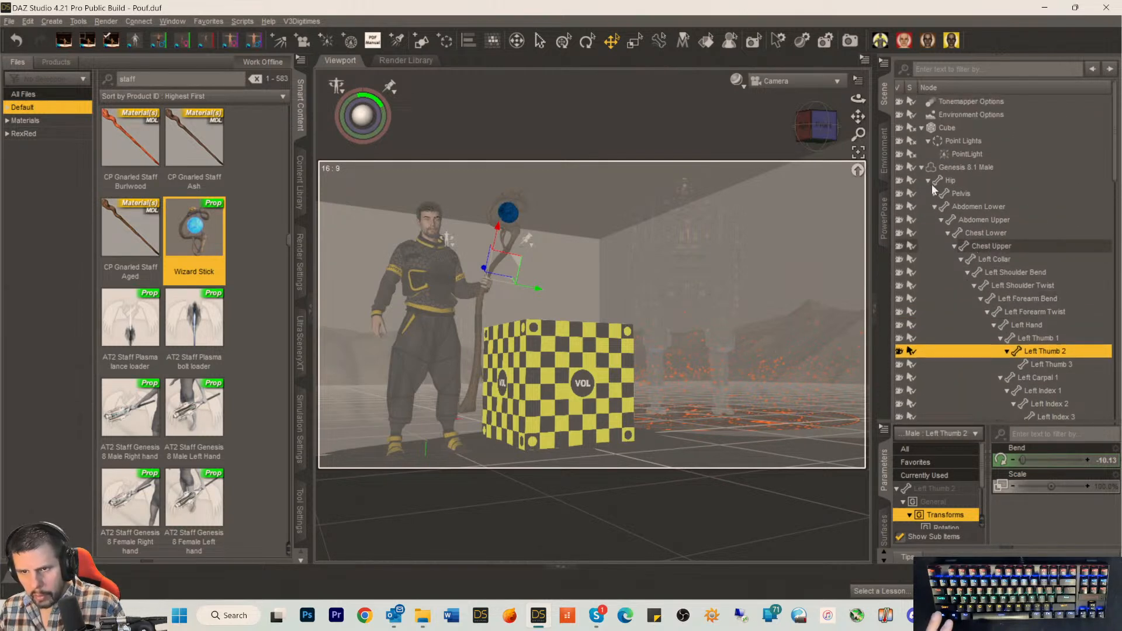
left_click(930, 181)
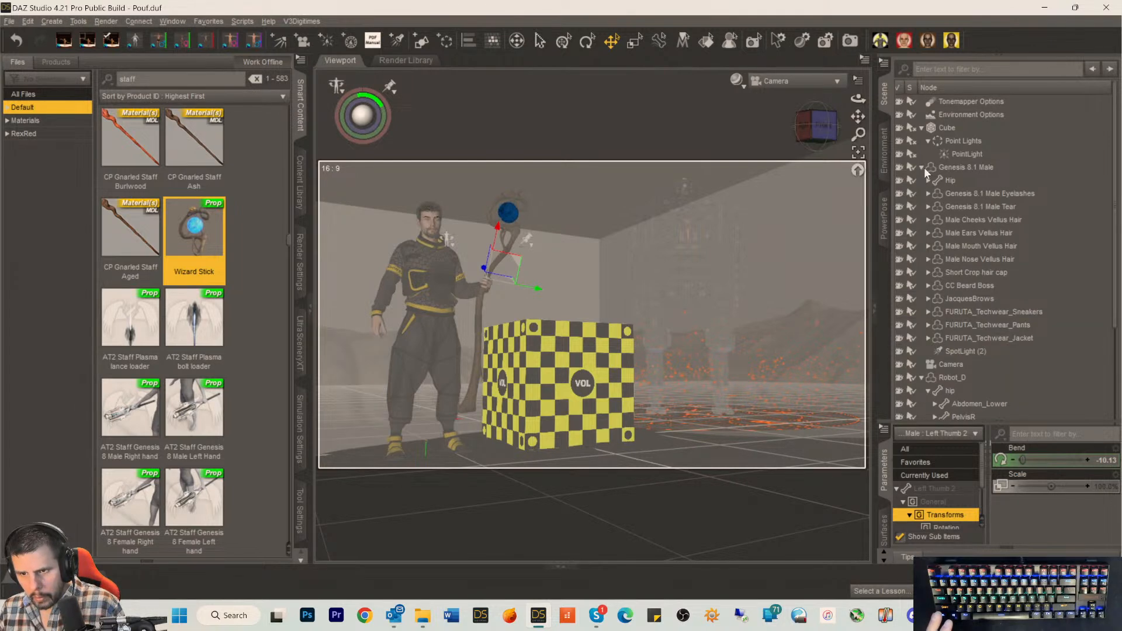
left_click(920, 168)
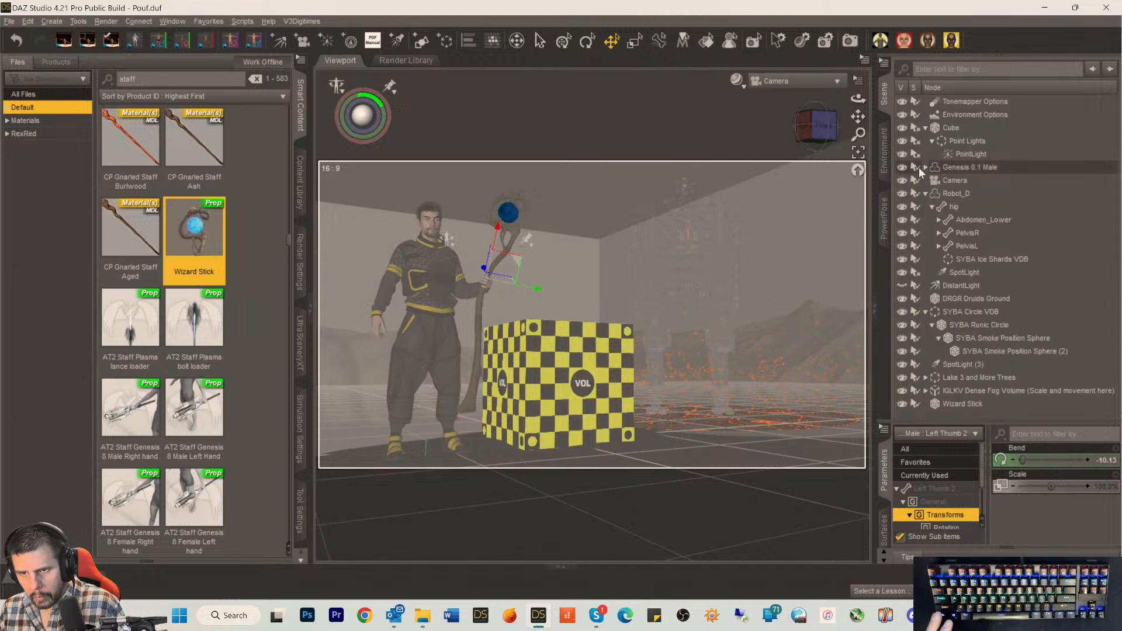
left_click_drag(950, 403, 985, 169)
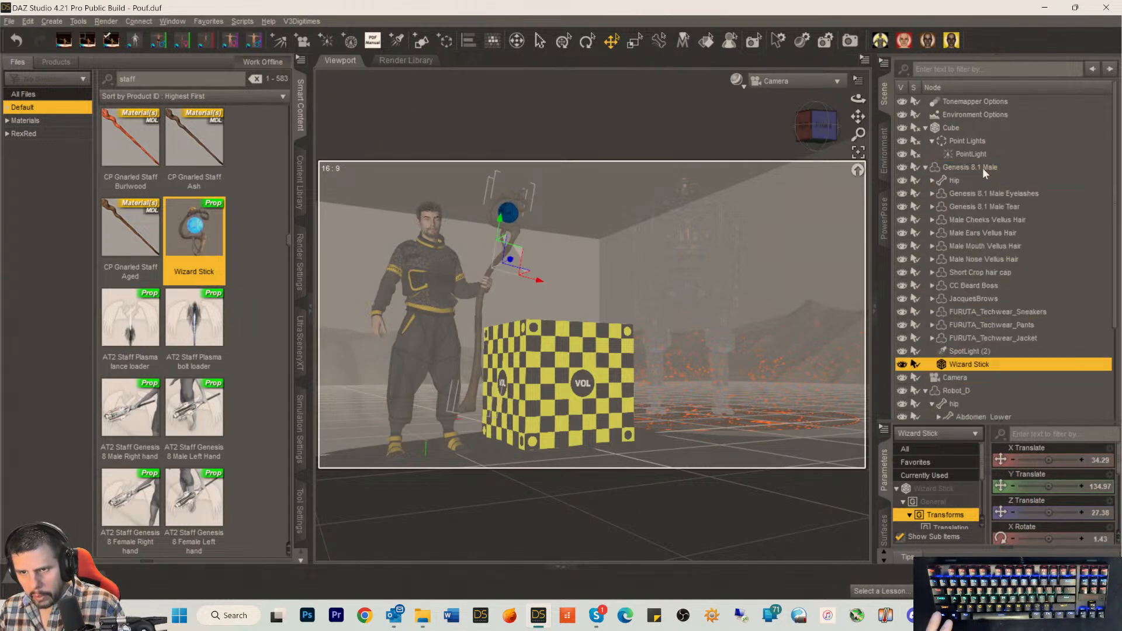
Try bending the man's left forearm to 16.87 to test whether the staff follows, and undo the bend.
left_click(466, 292)
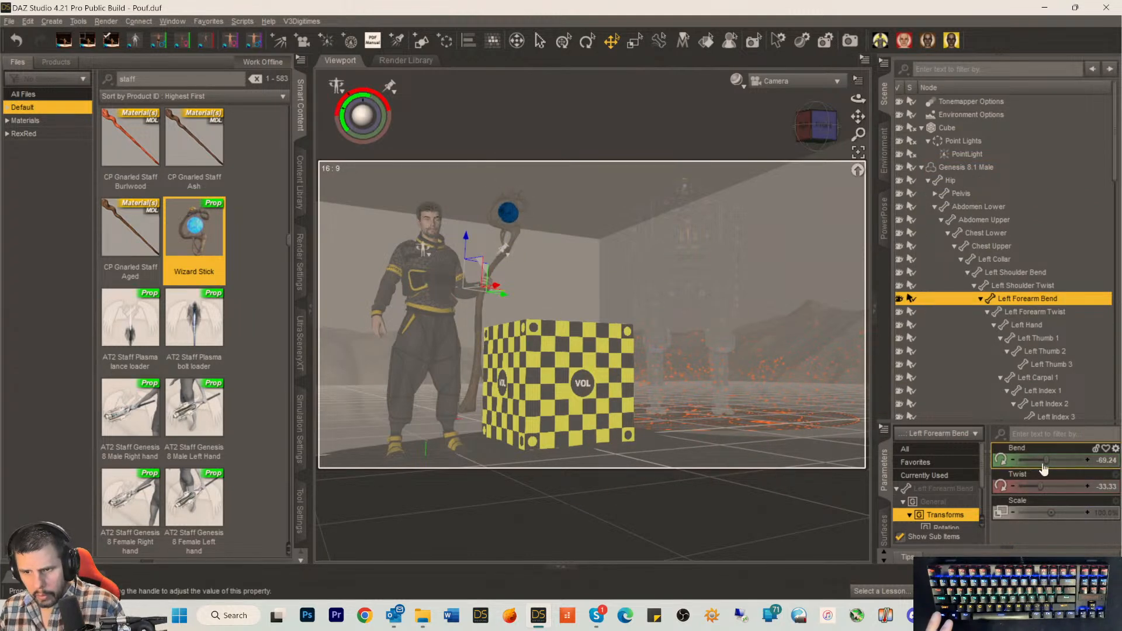
mouse_move(1046, 459)
left_click_drag(1045, 460, 1082, 459)
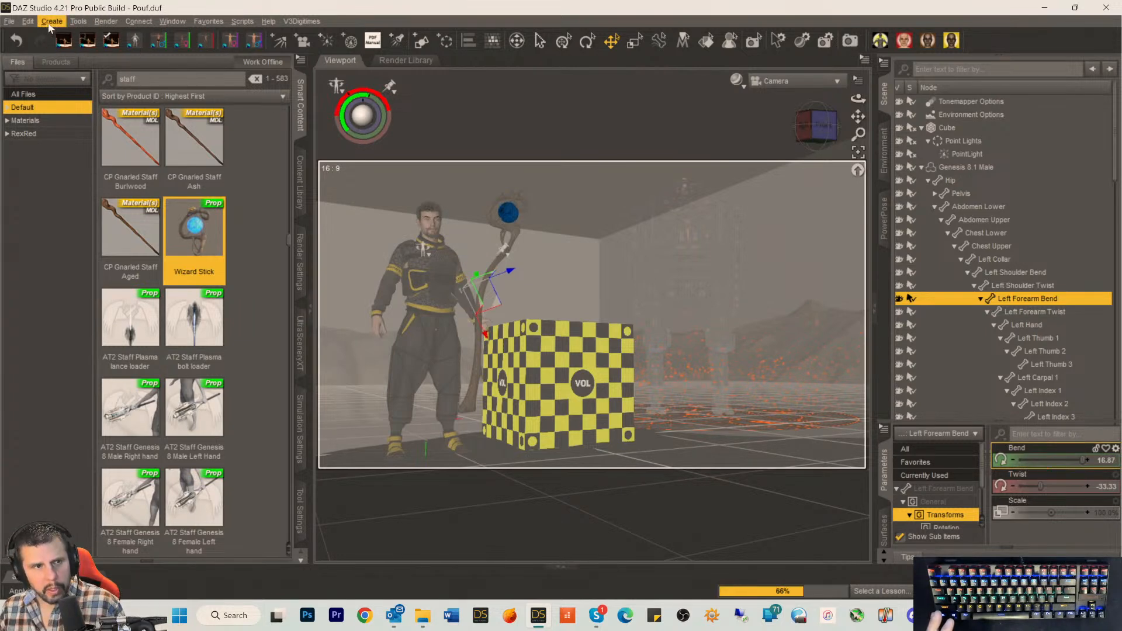
left_click(27, 21)
left_click(57, 37)
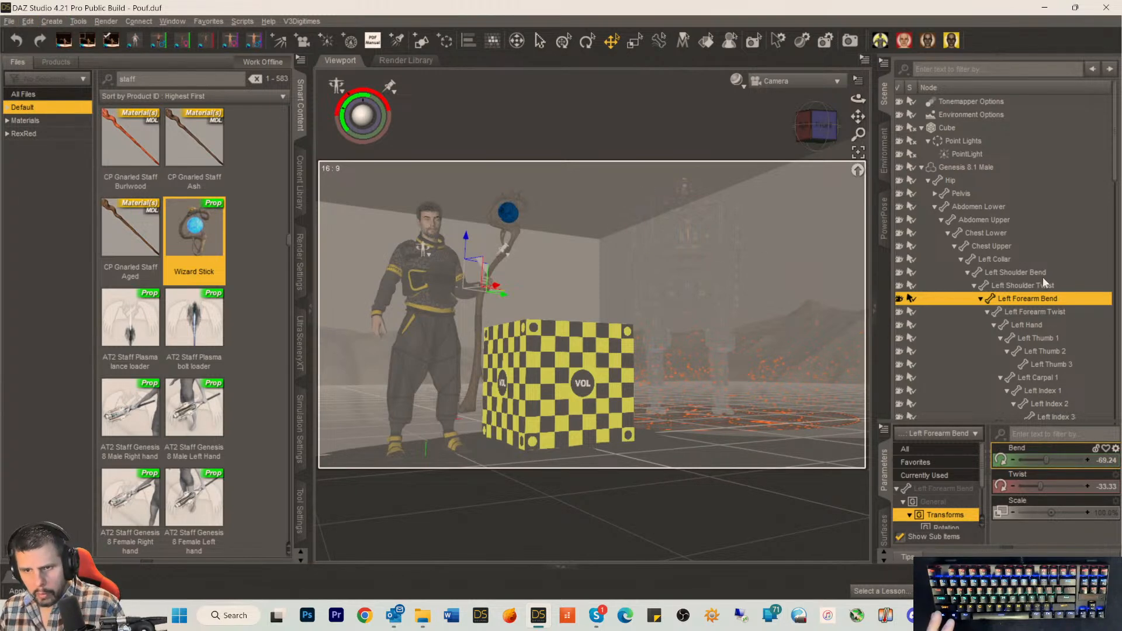
Parent the Wizard Stick to the man's Left Hand bone in the scene hierarchy.
scroll(1043, 276, "down", 9)
scroll(1050, 312, "down", 15)
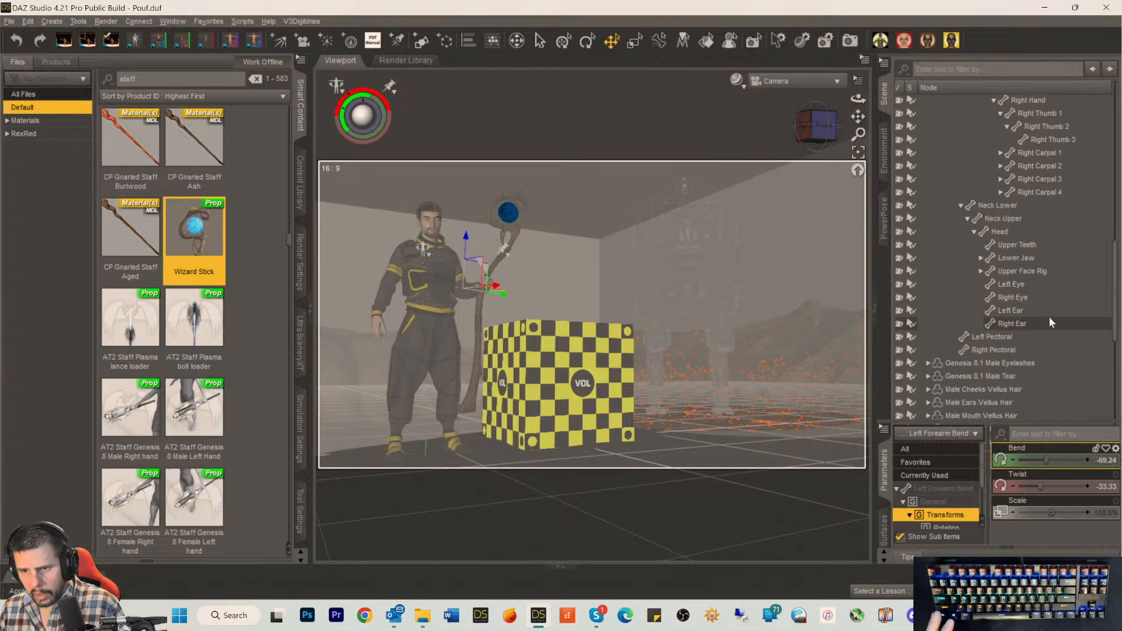
scroll(1046, 322, "up", 2)
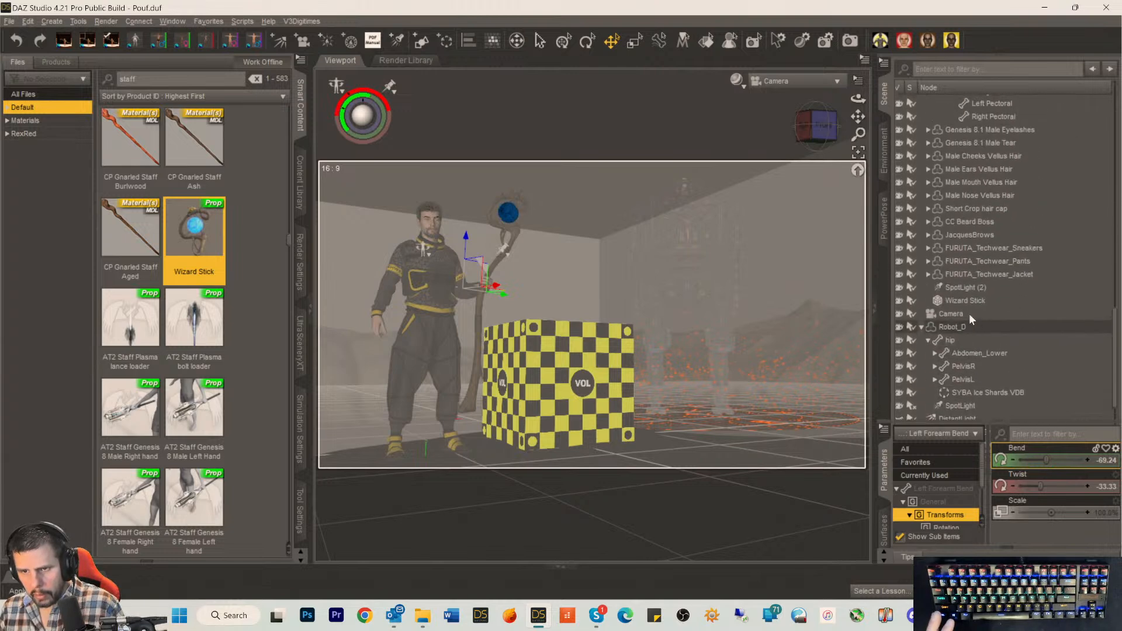
scroll(992, 249, "up", 6)
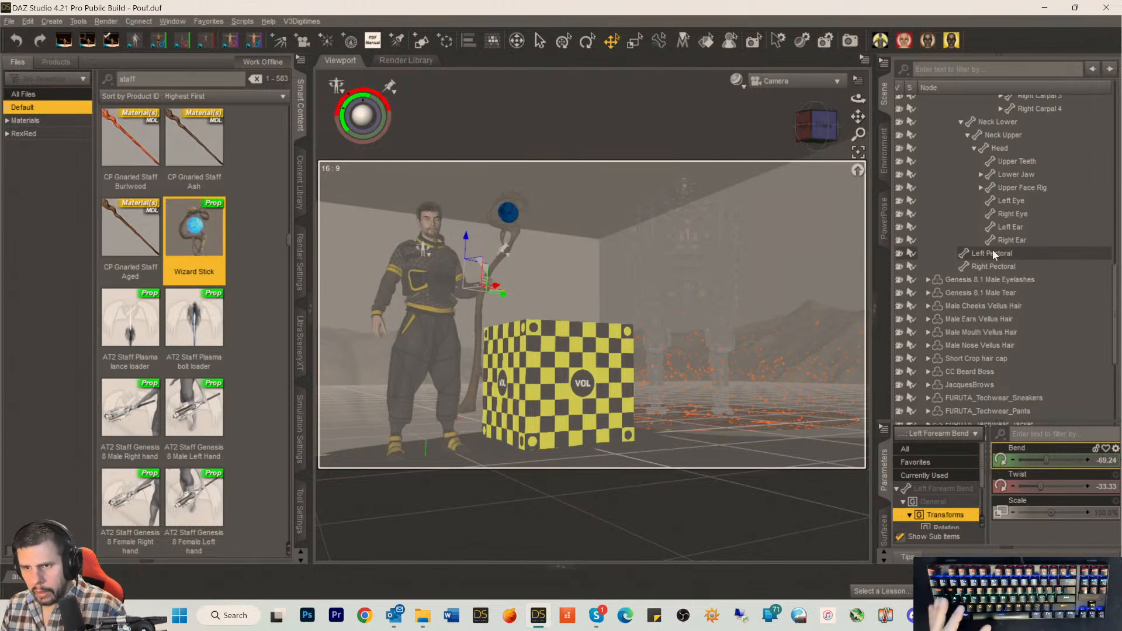
scroll(992, 258, "up", 6)
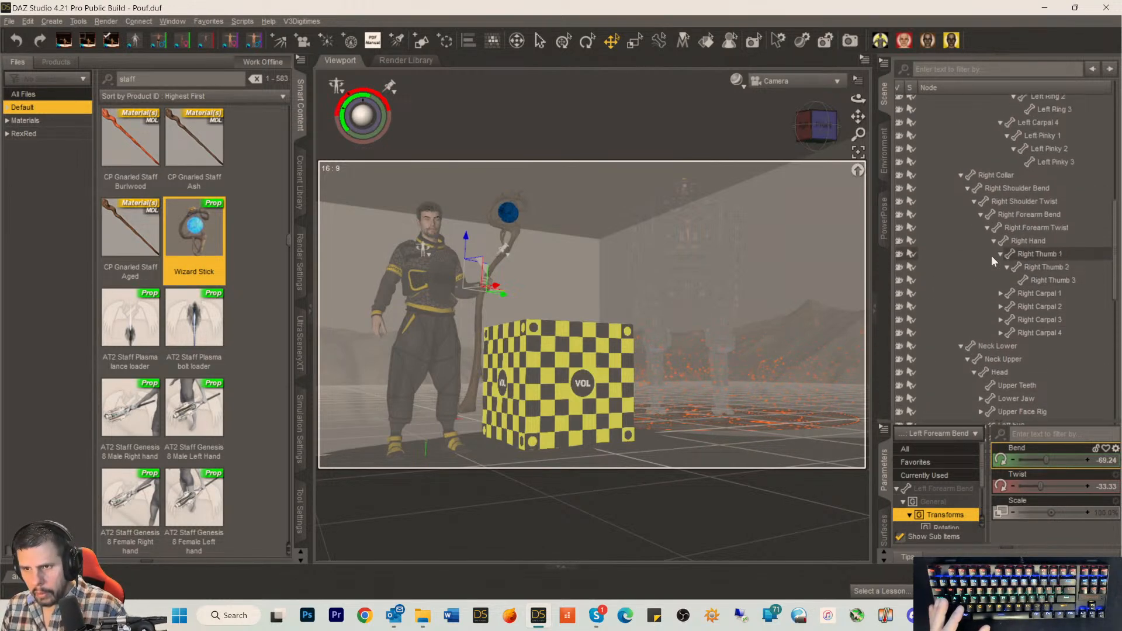
scroll(991, 255, "down", 8)
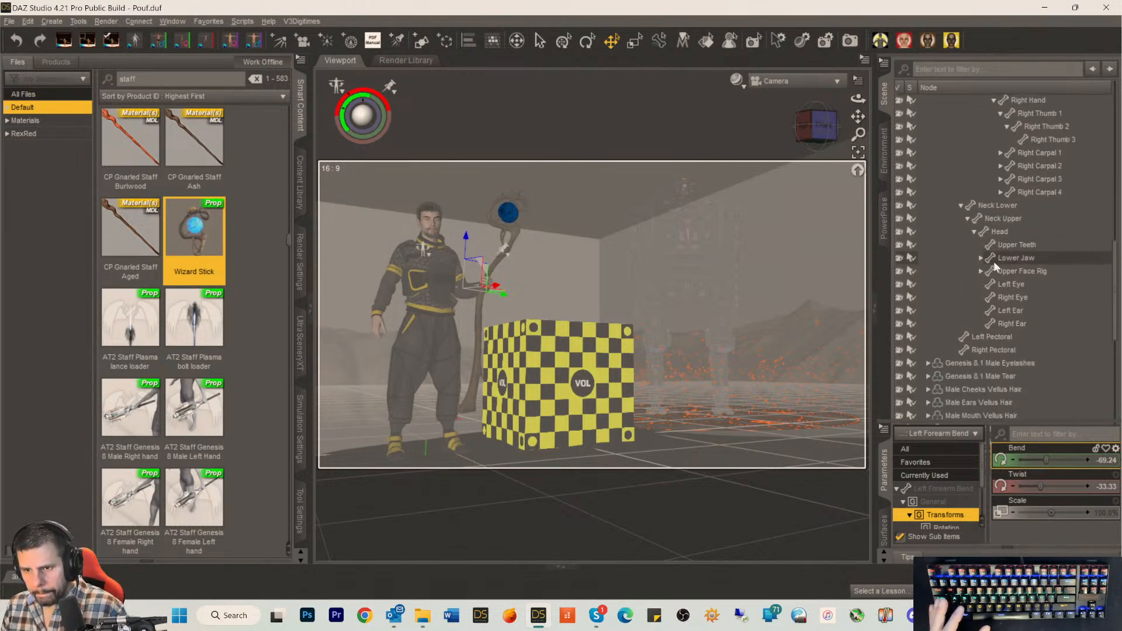
scroll(993, 265, "down", 3)
left_click_drag(956, 261, 1024, 126)
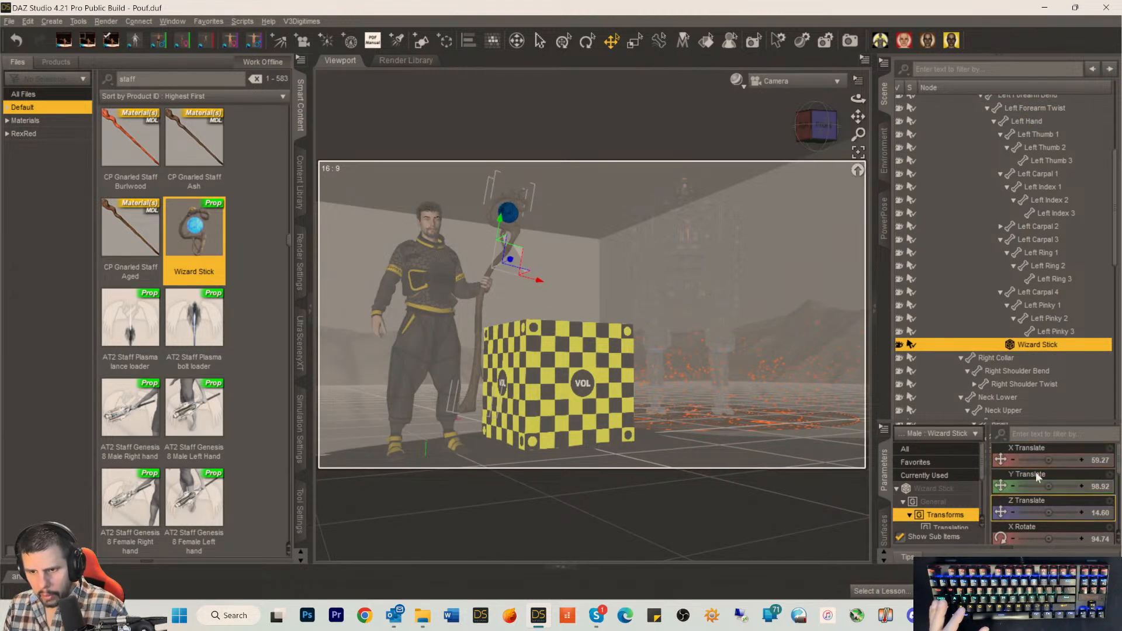
scroll(1022, 262, "up", 2)
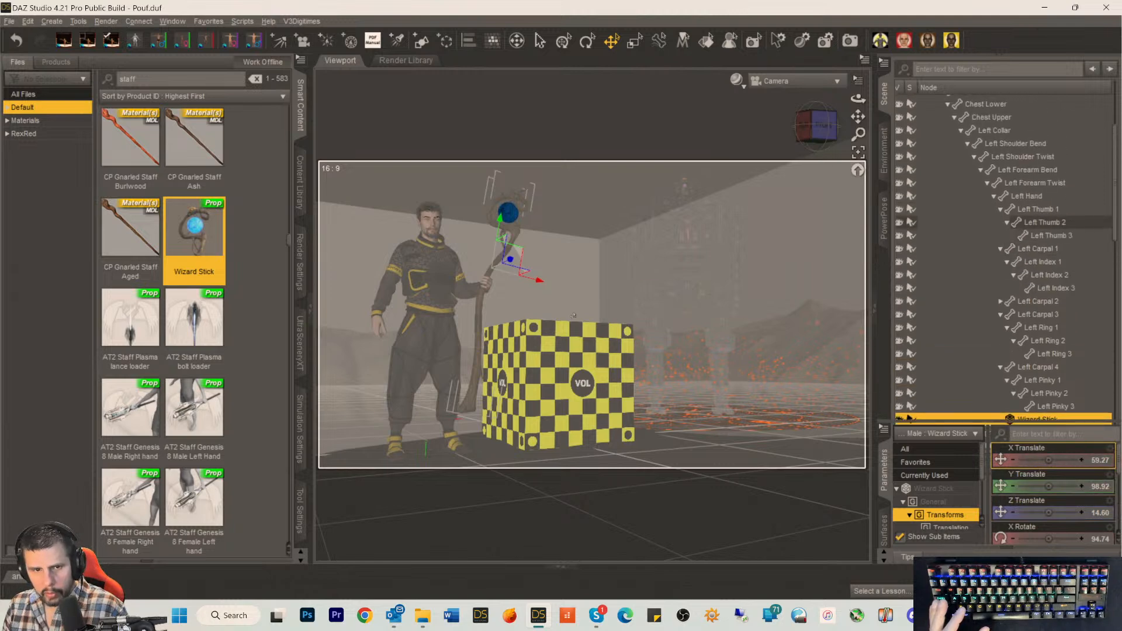
Set the Bend of the man's Left Shoulder Bend to 3.33 and save the scene.
left_click(467, 285)
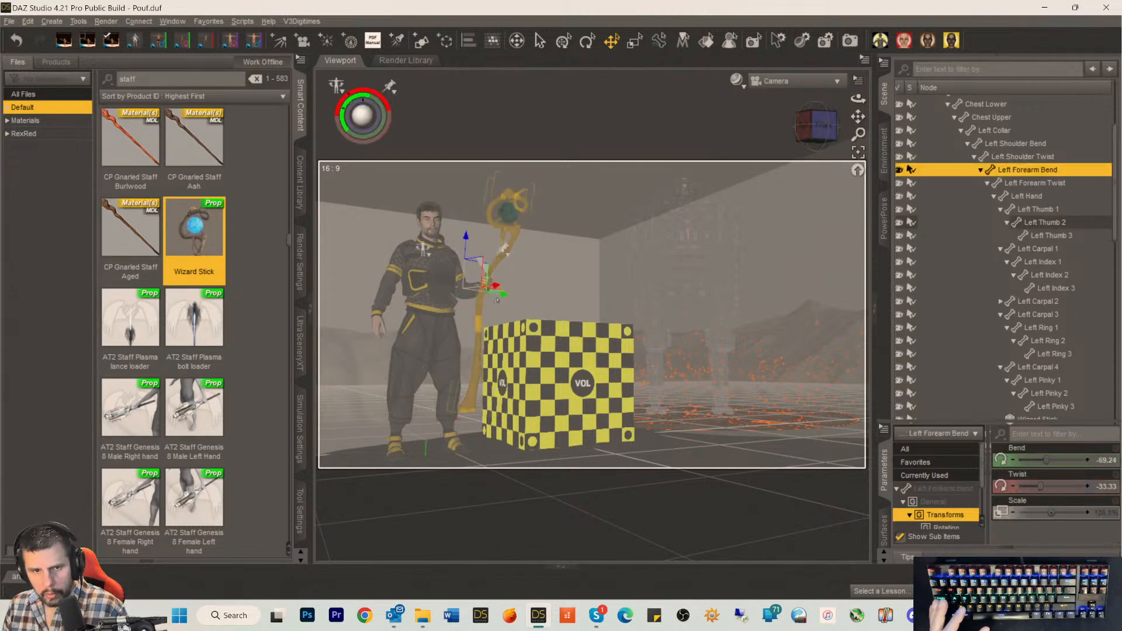
left_click(458, 283)
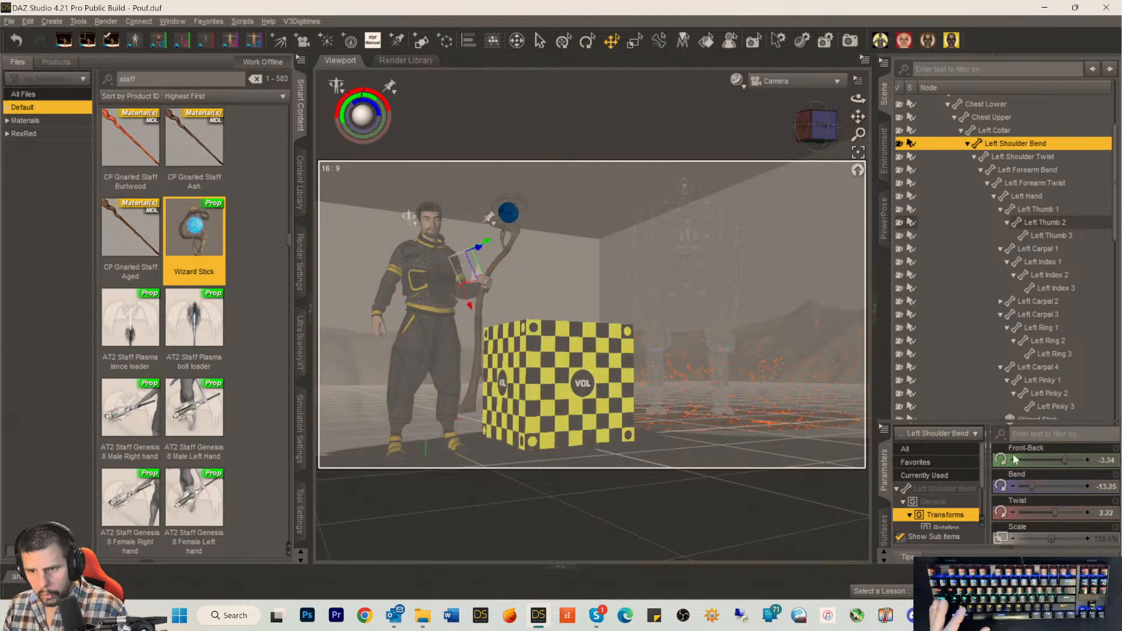
mouse_move(1030, 487)
left_mouse_down()
mouse_move(1054, 487)
mouse_move(1040, 493)
left_mouse_up()
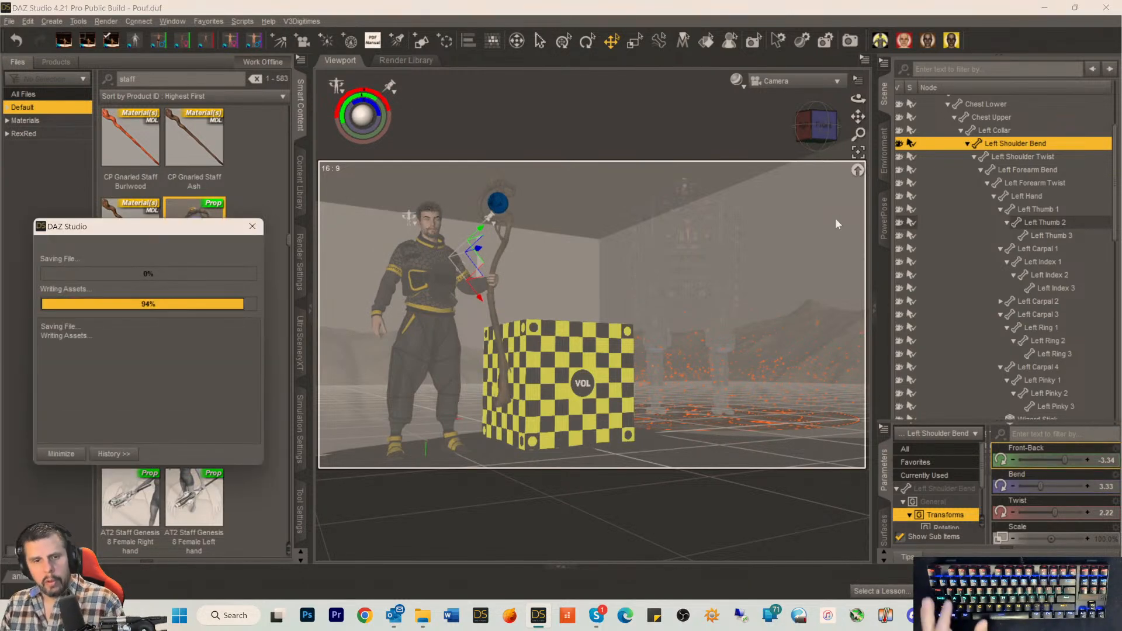
Keep the viewport on the Camera view, select the DRGR Druids Ground and show the scene in the rendered preview.
left_click(783, 82)
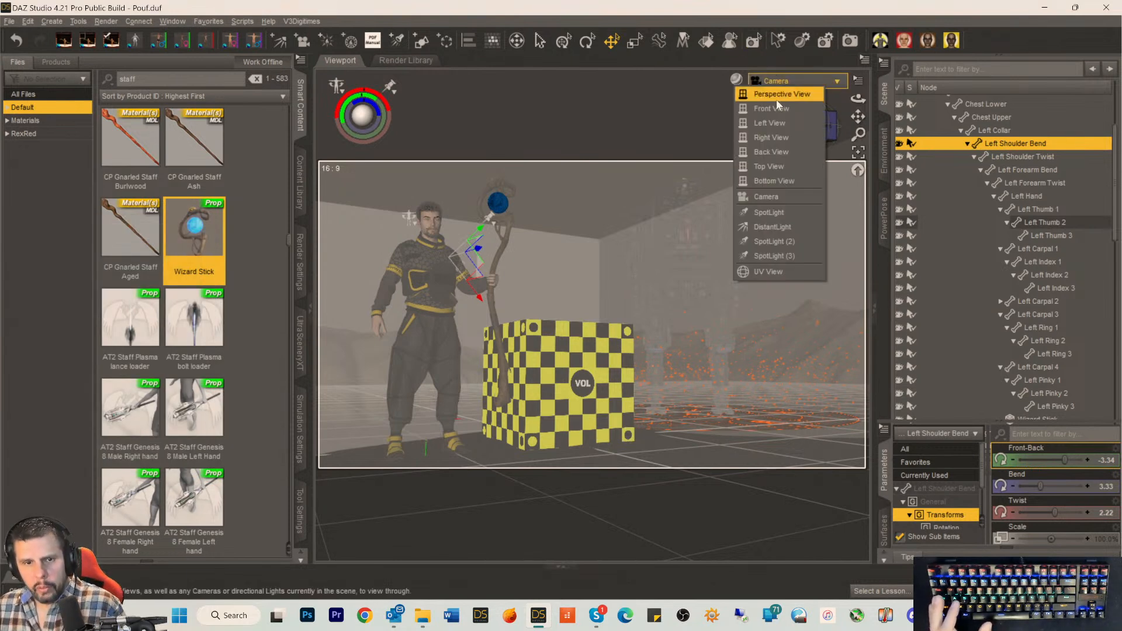
left_click(767, 199)
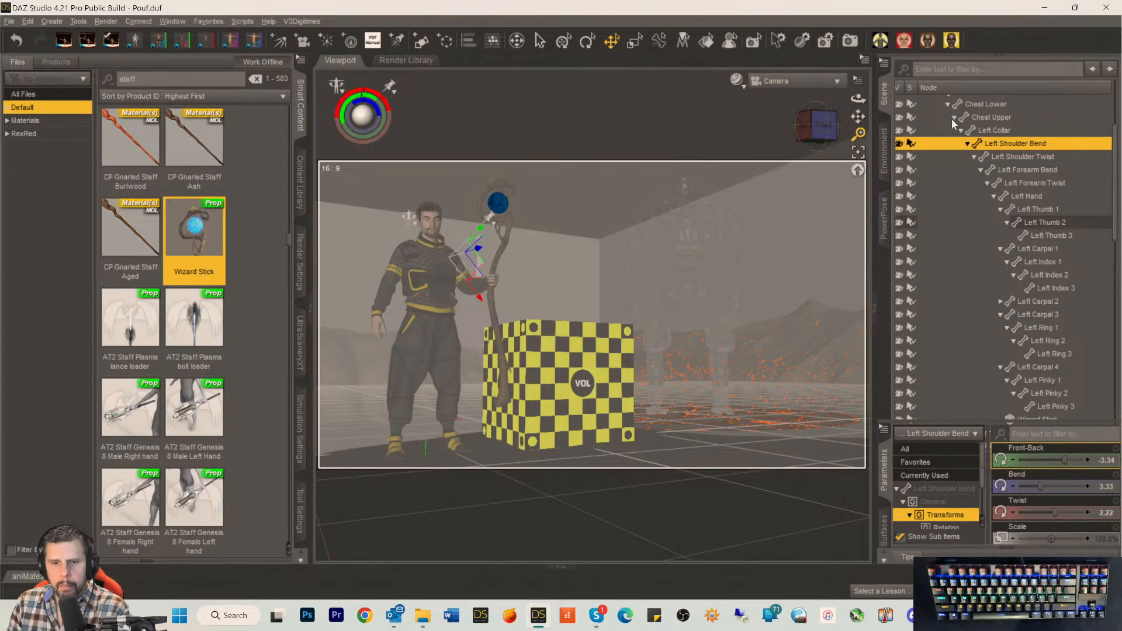
left_click(707, 464)
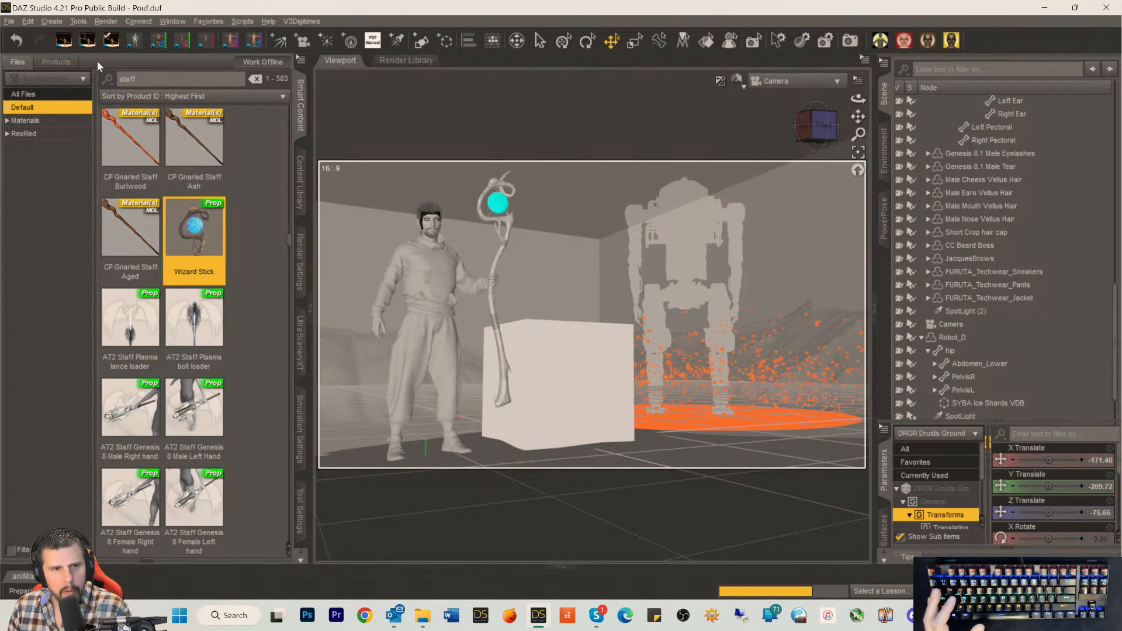
Search the content library for "magic" and load the SYBA Ribbon Missile L Genesis 8 Female prop.
left_click_drag(152, 78, 35, 85)
type("magic")
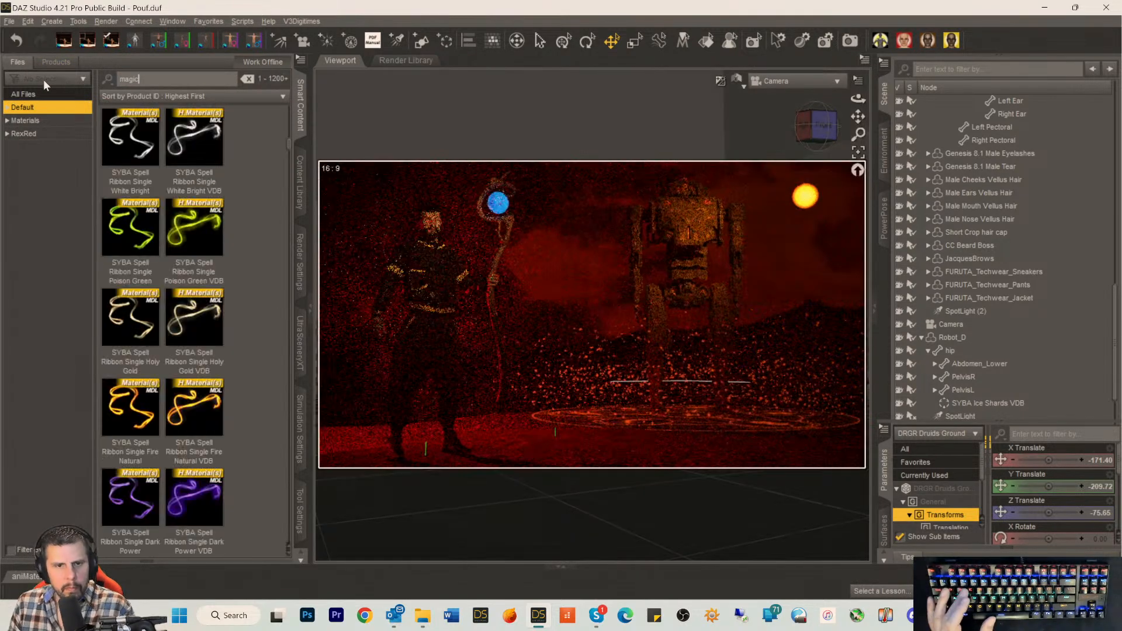
scroll(196, 252, "down", 3)
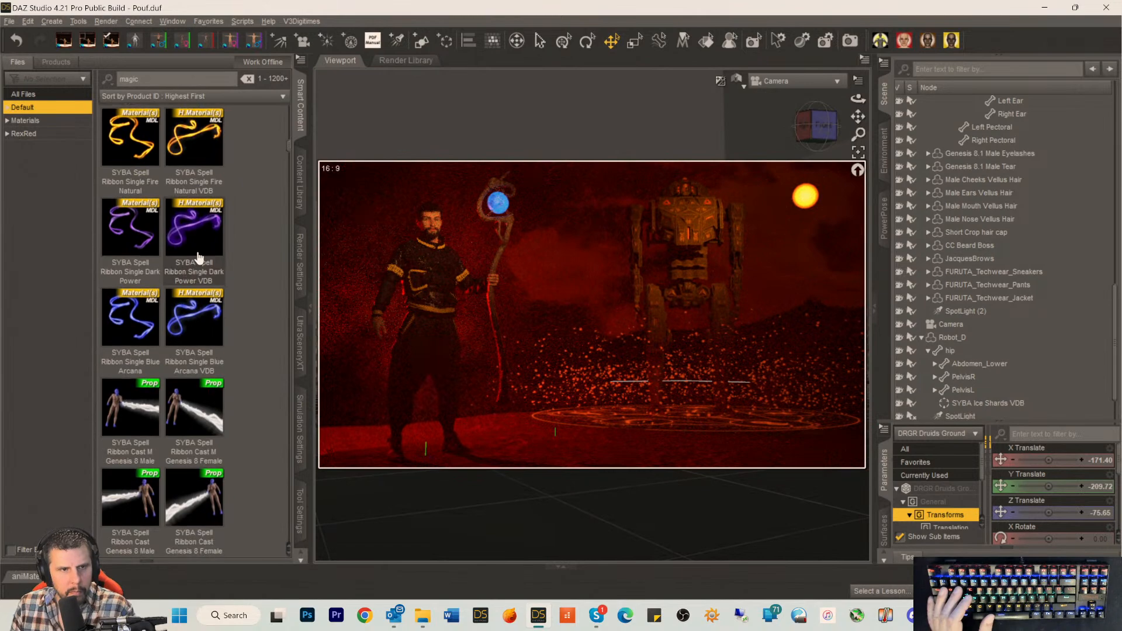
scroll(204, 237, "down", 3)
scroll(206, 236, "down", 3)
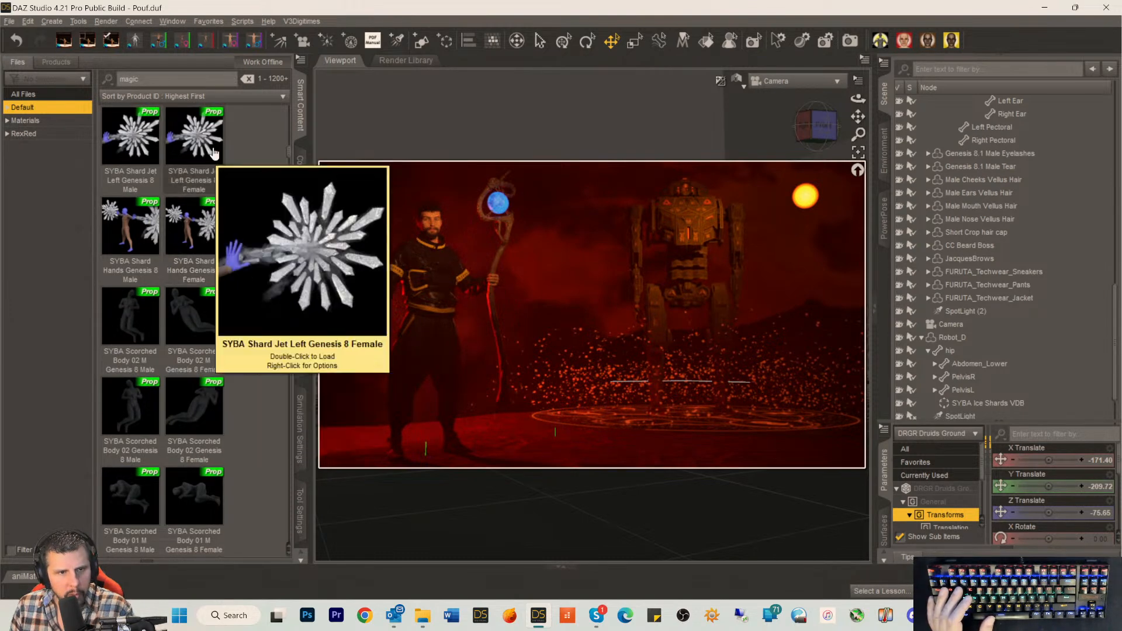
scroll(198, 211, "down", 4)
scroll(197, 211, "down", 5)
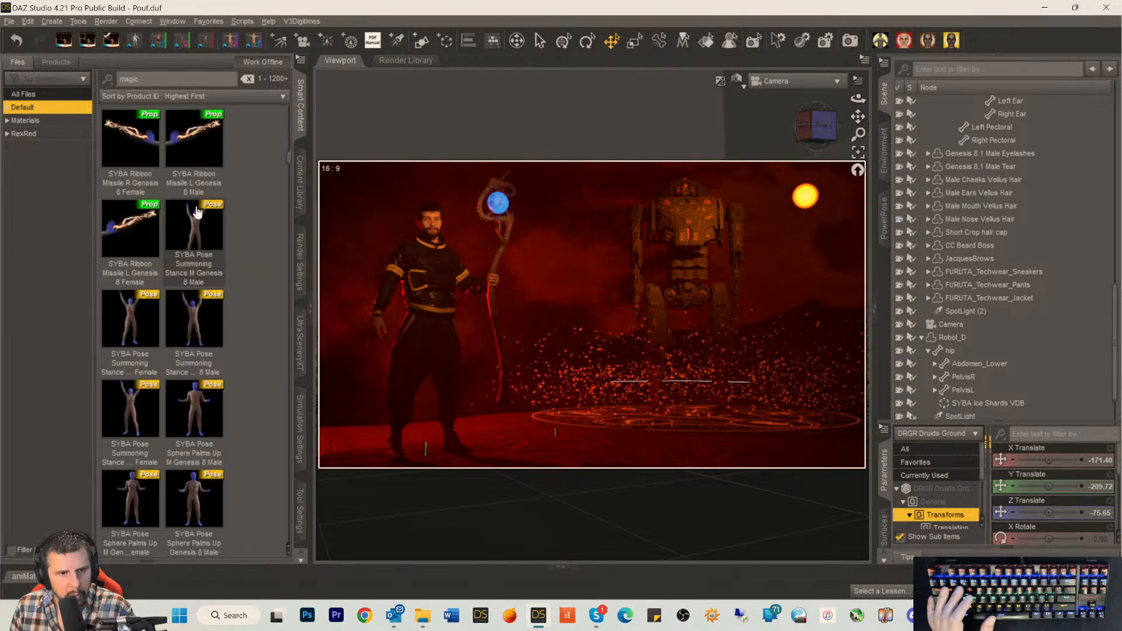
double_click(138, 229)
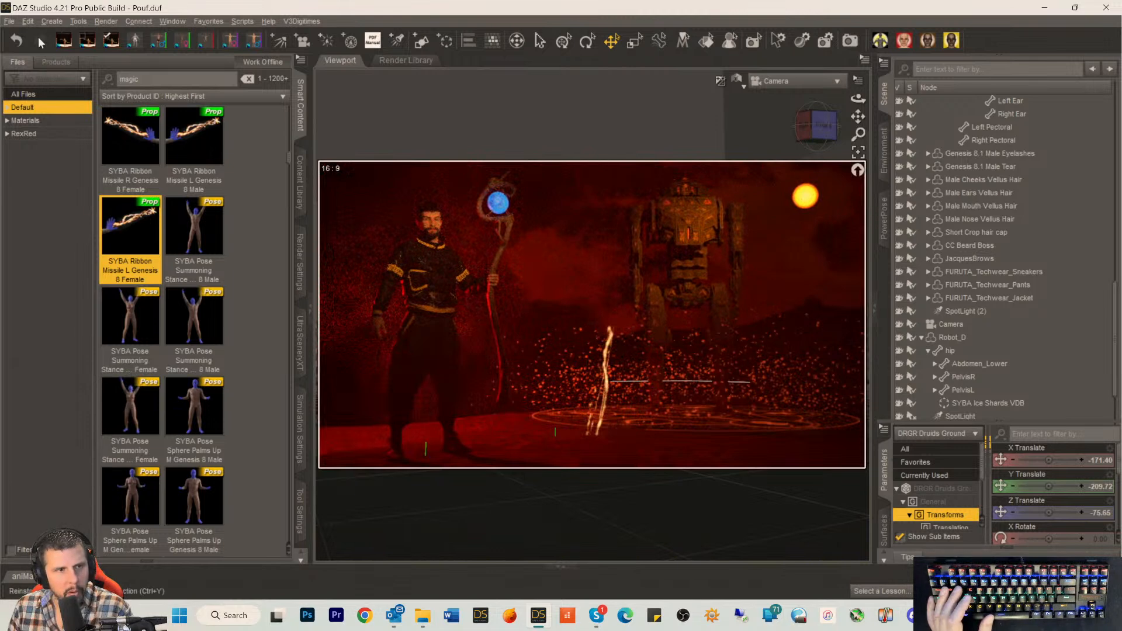
Undo the loading of the SYBA Ribbon Missile L Genesis 8 Female prop.
scroll(1021, 275, "down", 3)
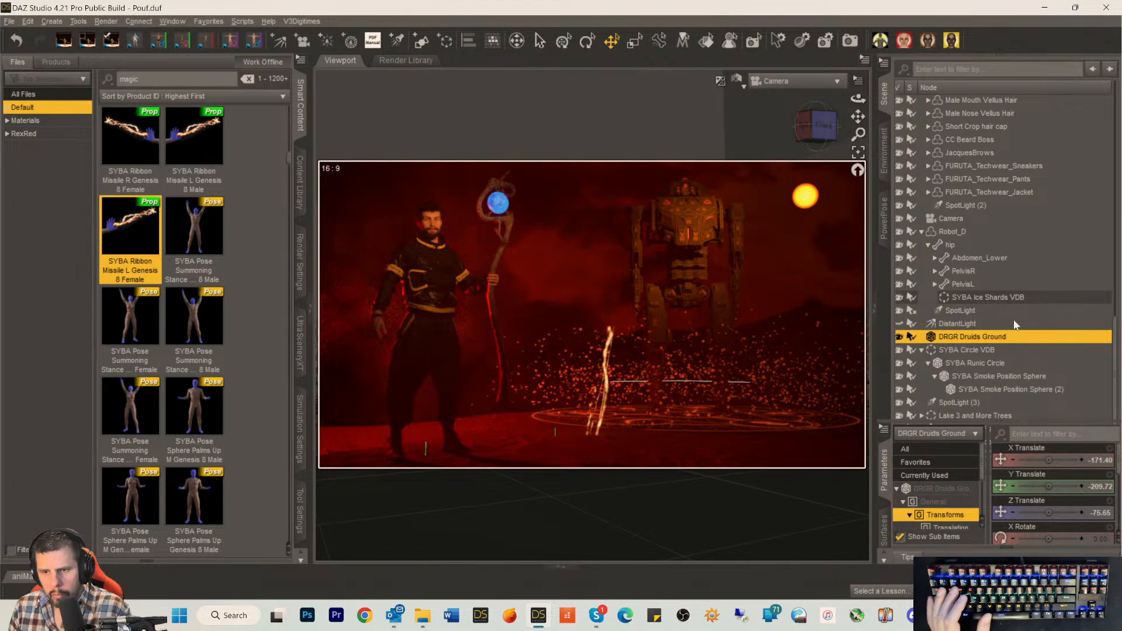
scroll(1010, 313, "up", 3)
scroll(1005, 348, "down", 3)
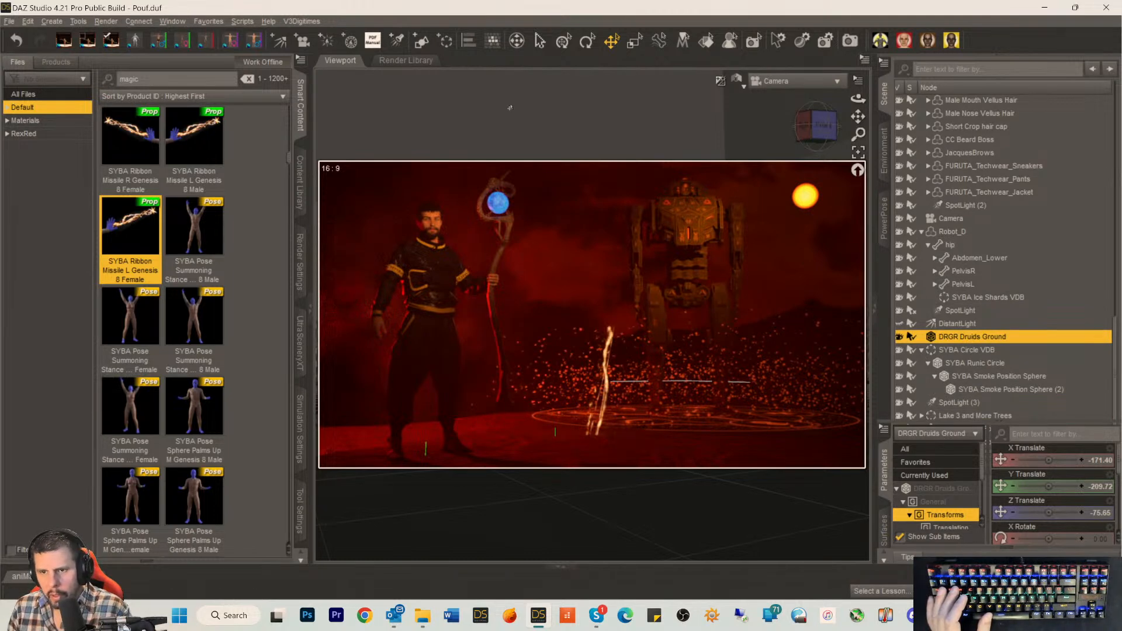
left_click(27, 21)
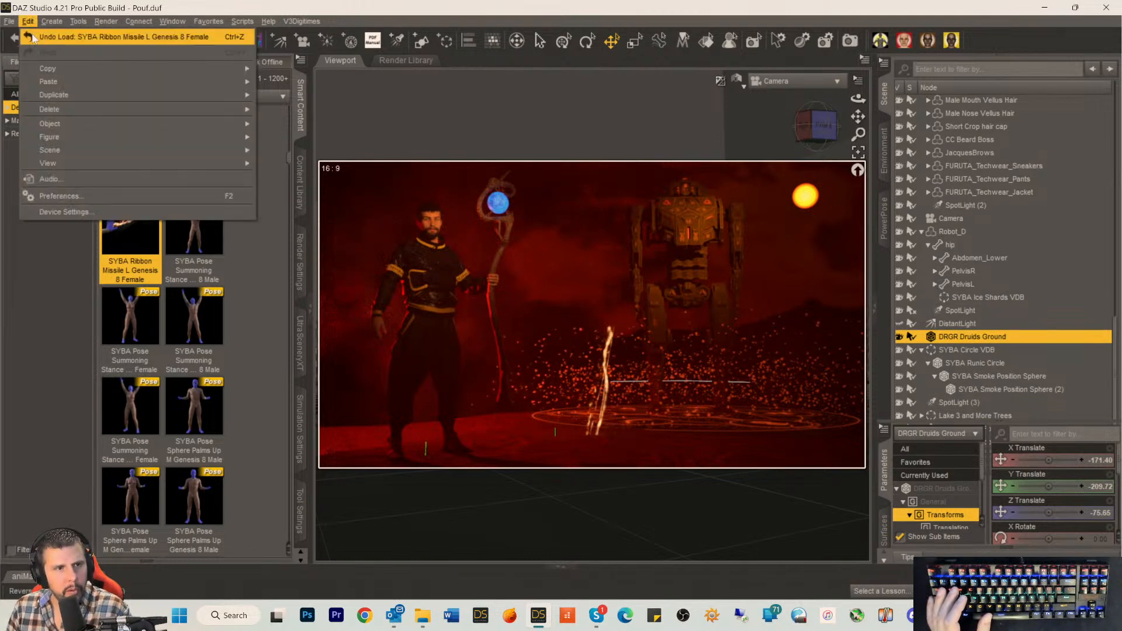
left_click(32, 35)
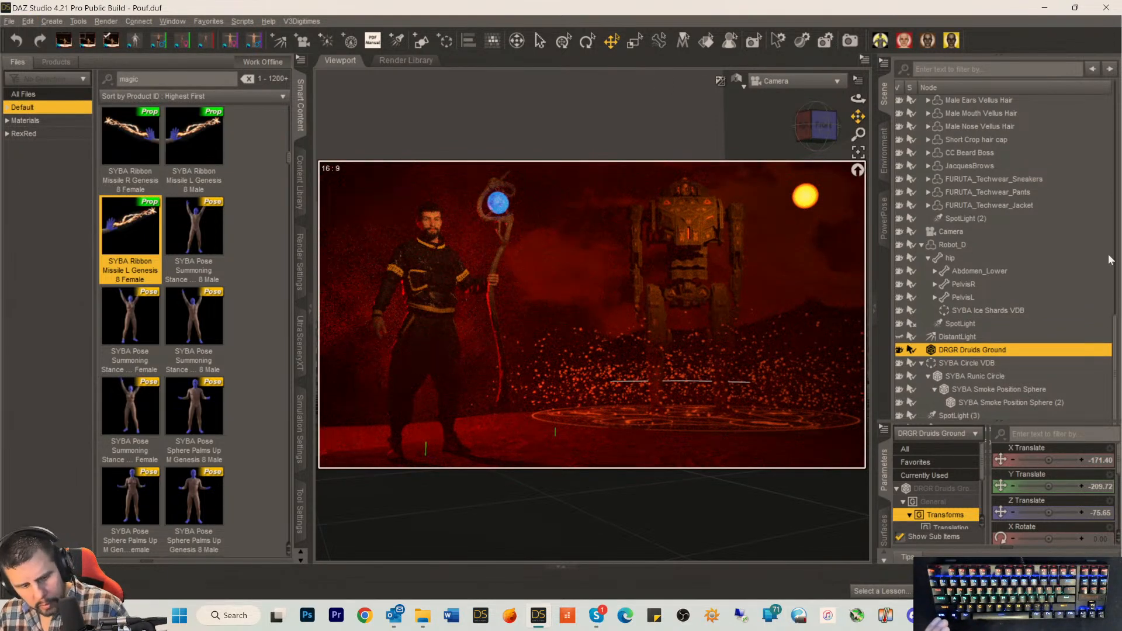
Collapse the Robot_D and Genesis 8.1 Male branches in the scene hierarchy and clear the selection.
left_click(921, 245)
scroll(920, 252, "up", 15)
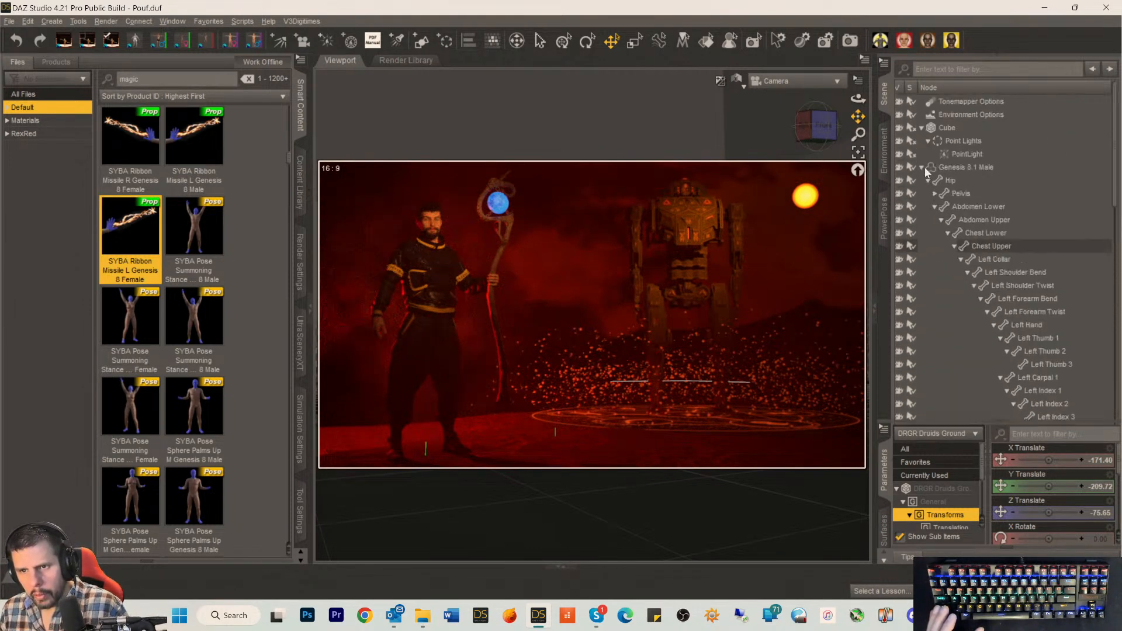
left_click(924, 169)
left_click(923, 168)
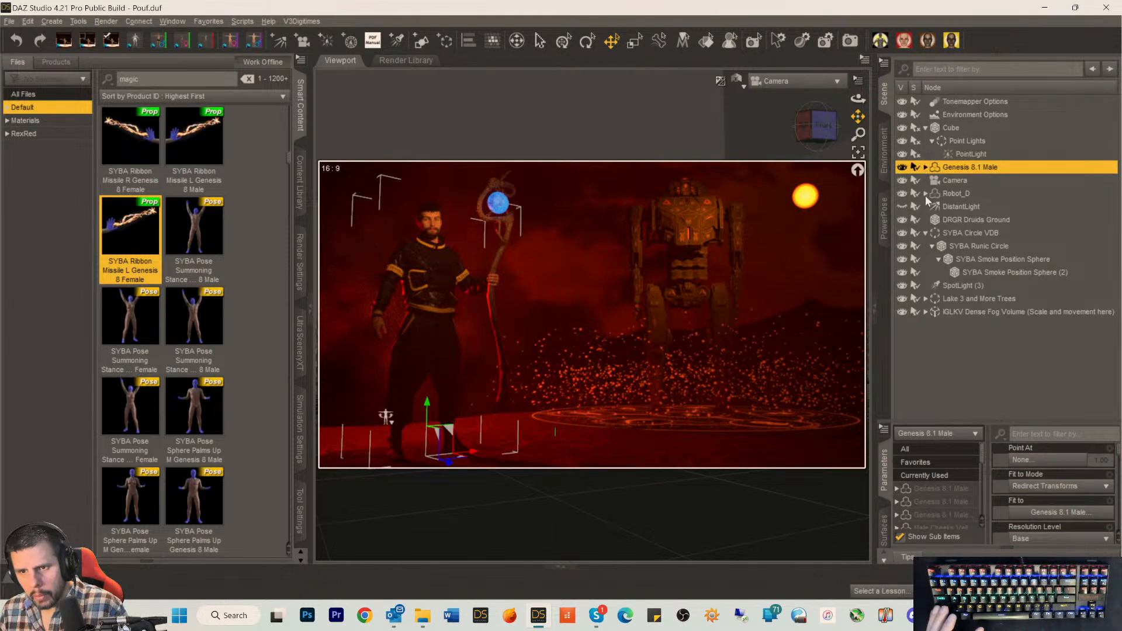
left_click(934, 325)
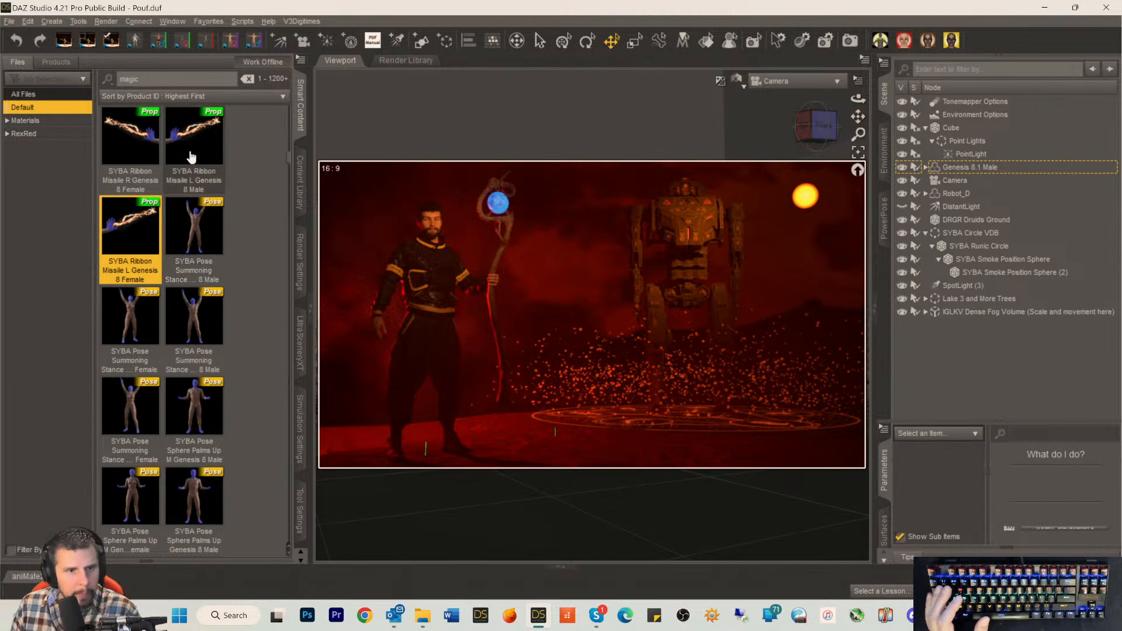
Load the SYBA Ribbon Missile L Genesis 8 Male prop and rename its SYBA Spell Ribbons node to 9.
mouse_move(128, 159)
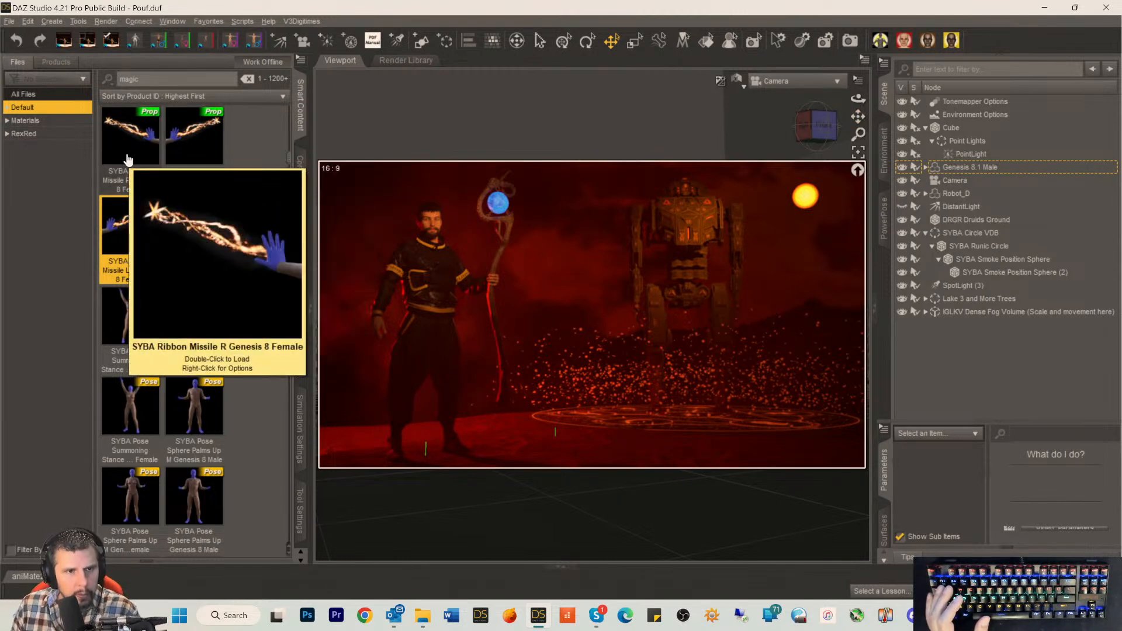
double_click(186, 146)
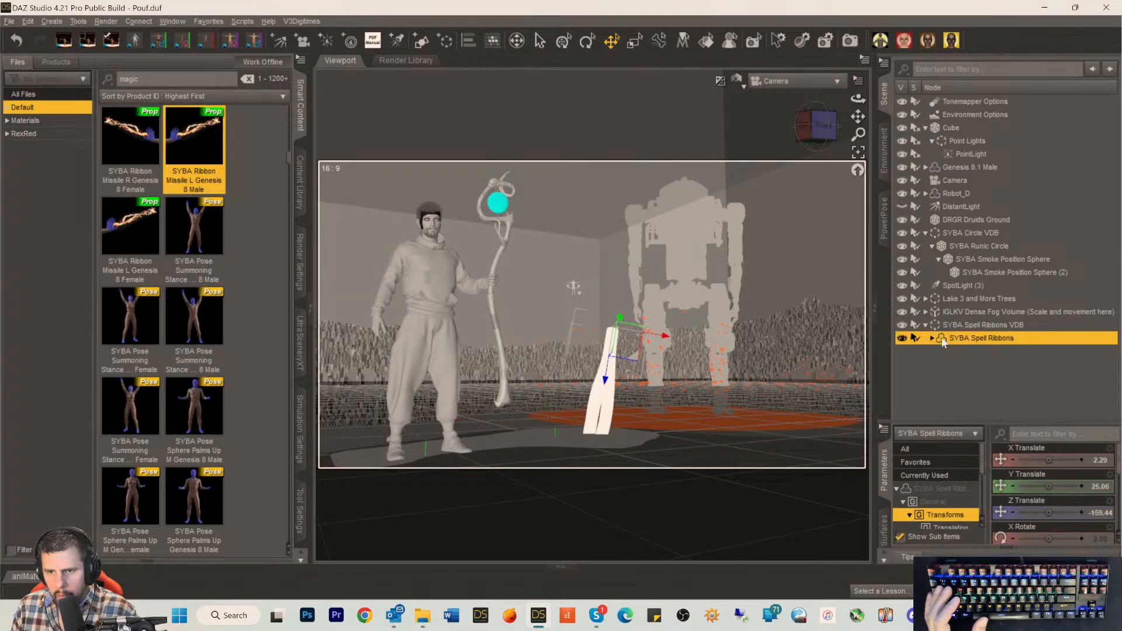
left_click(941, 342)
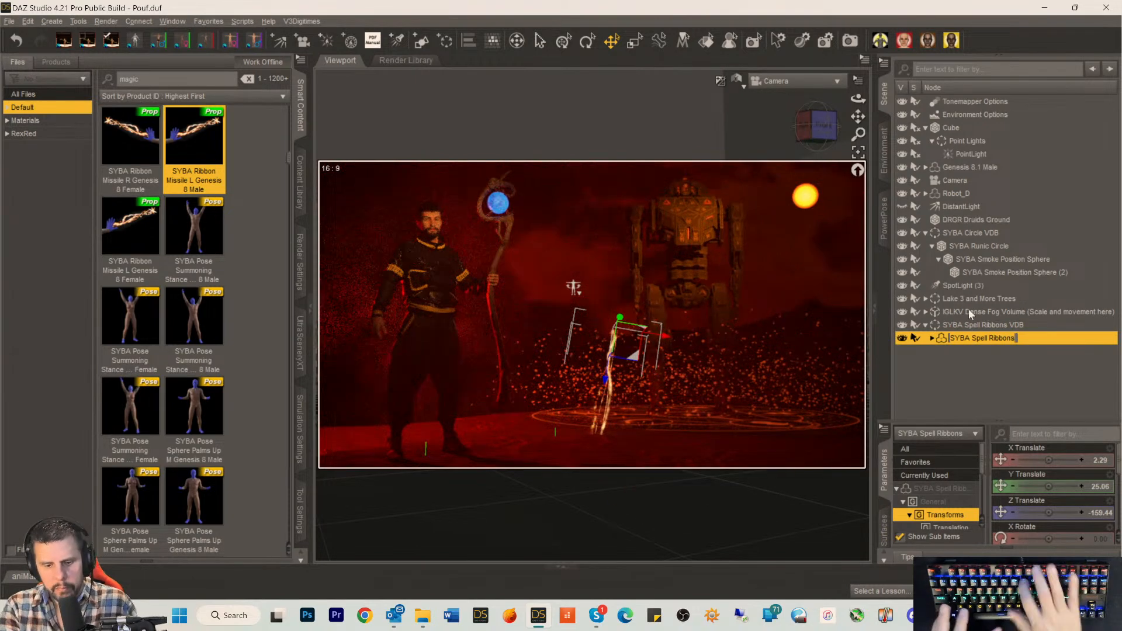
type("S")
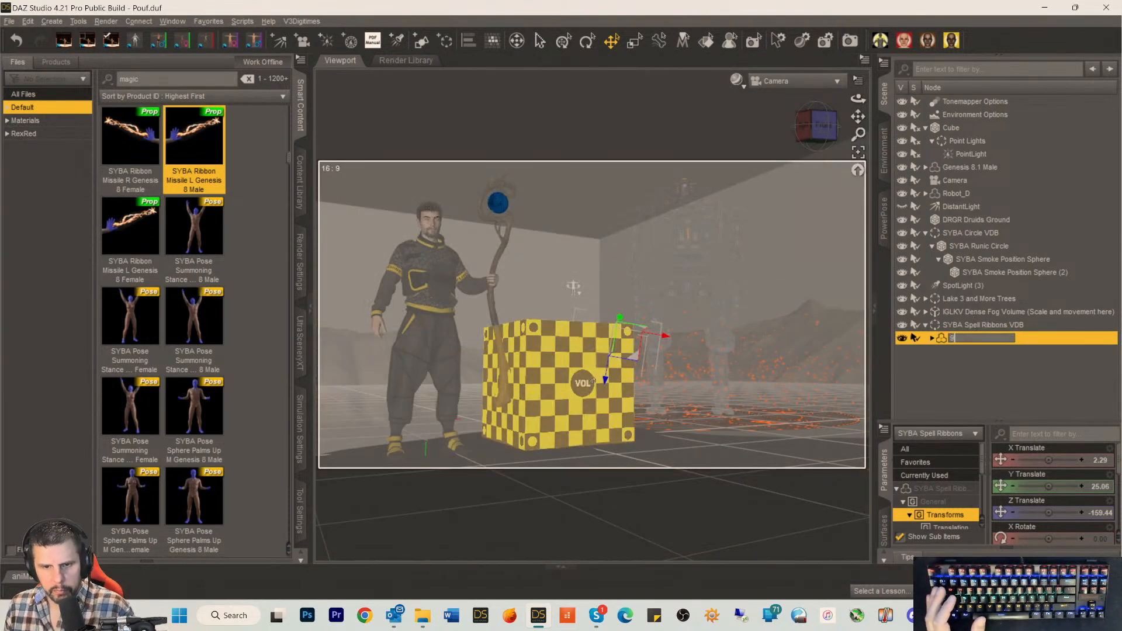
key("Return")
Move the spell ribbons node 9 along its Z axis to about -365.57.
left_click_drag(683, 259, 746, 166)
left_click_drag(781, 64, 727, 187)
scroll(1063, 502, "down", 1)
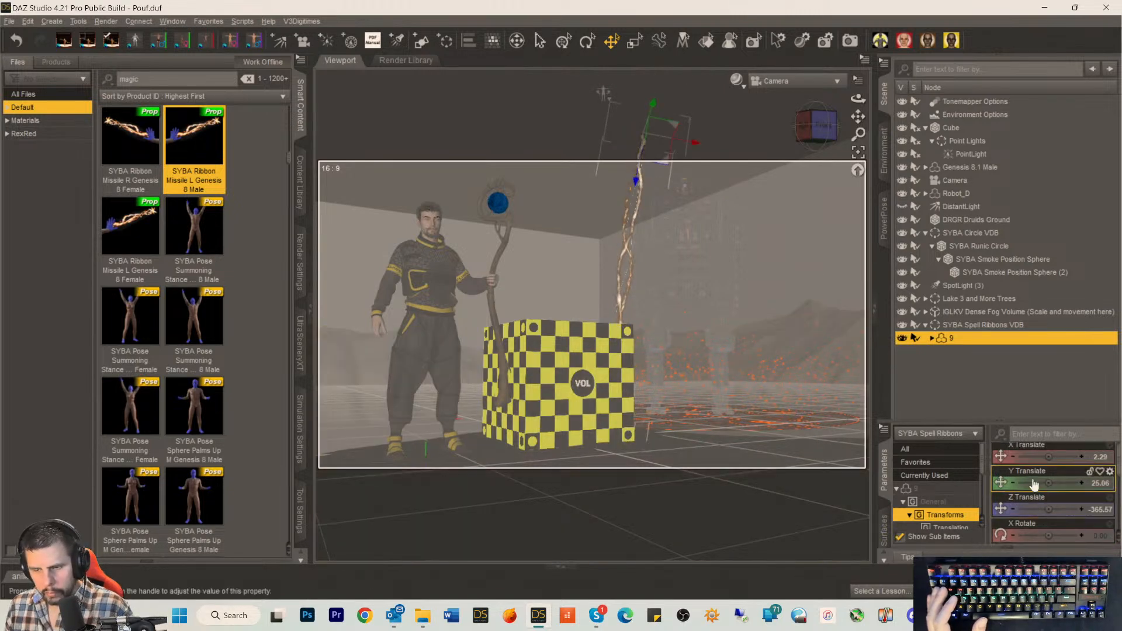
Switch the viewport to Perspective View and look at the man and the ribbons from the side.
left_click(780, 81)
left_click(788, 91)
scroll(739, 370, "down", 8)
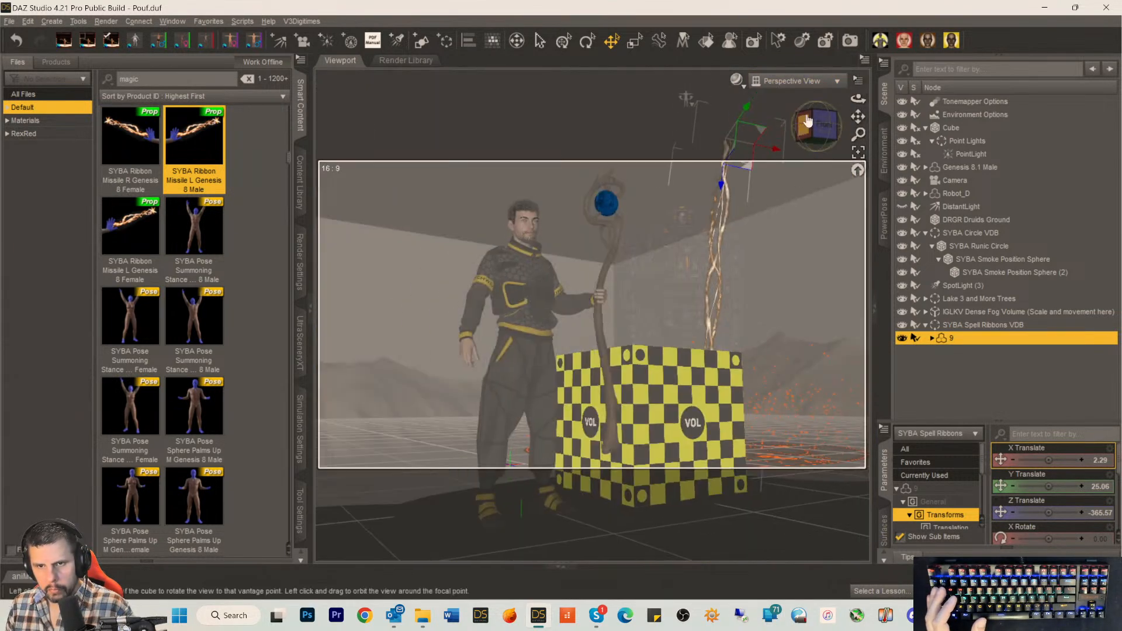
left_click(806, 121)
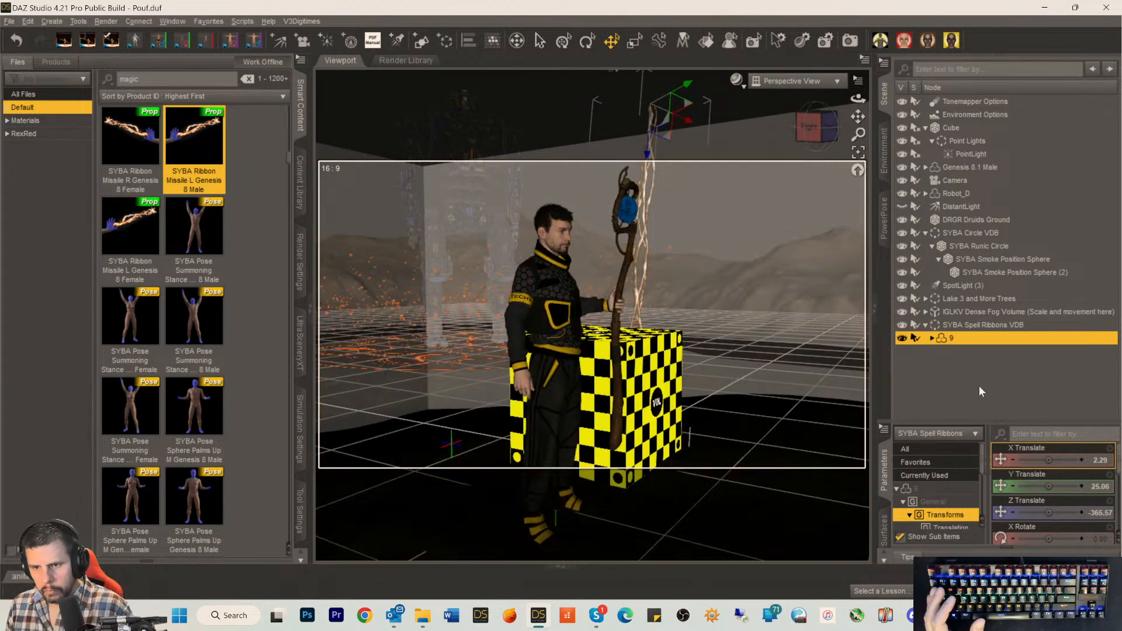
Look through the nested Sphere and Ribbons bones, collapse them and select the whole SYBA Spell Ribbons VDB group.
left_click(931, 339)
left_click(938, 352)
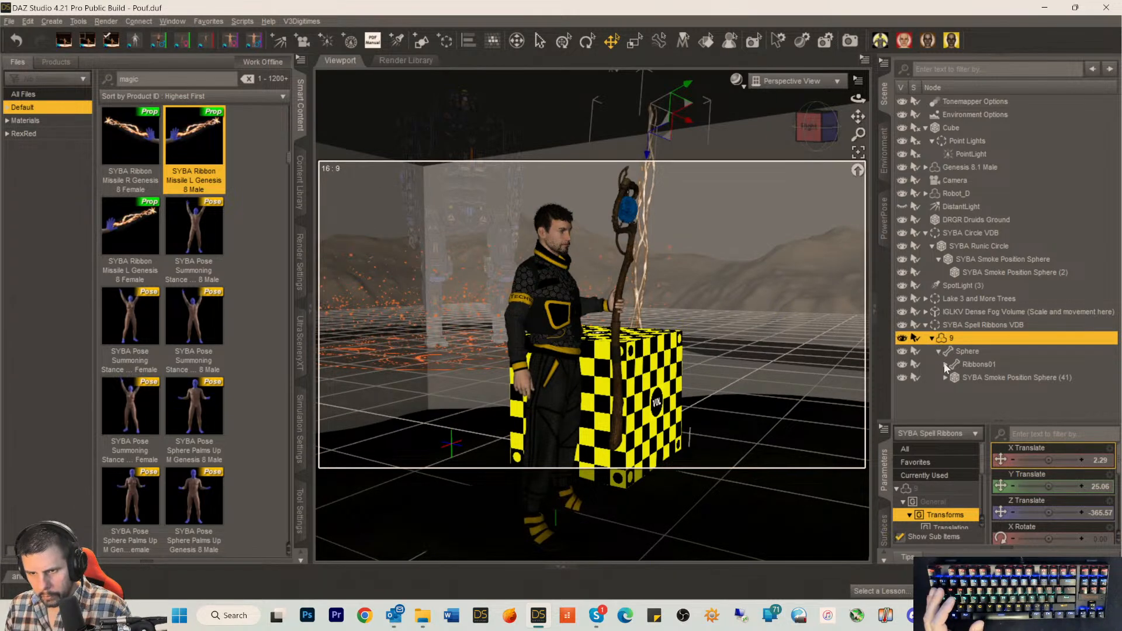
left_click(944, 364)
left_click(951, 378)
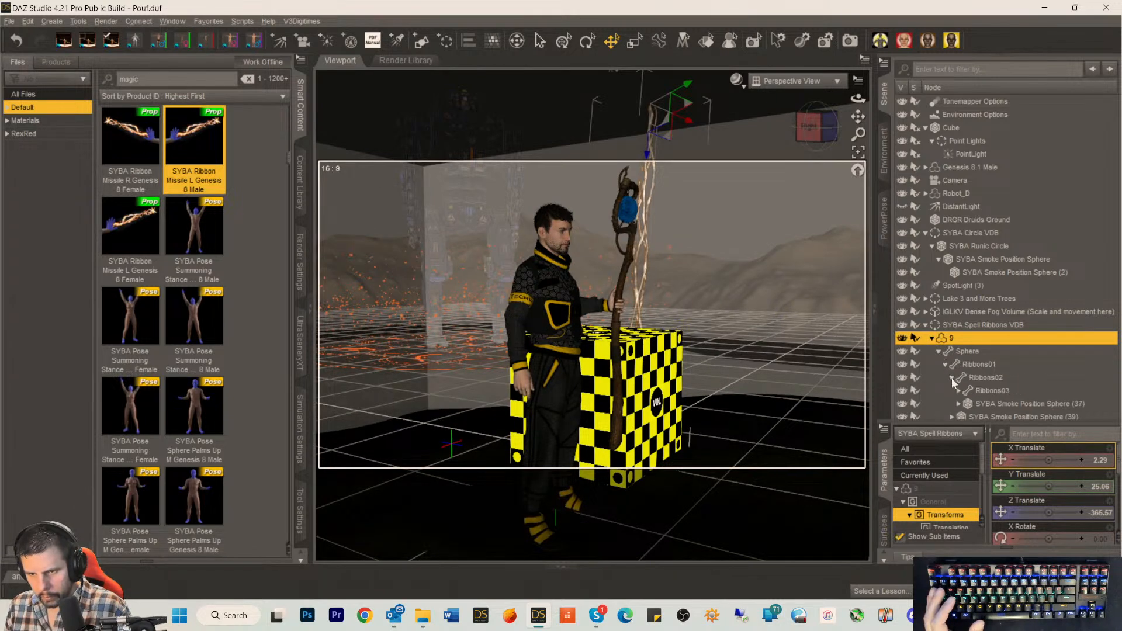
left_click(957, 390)
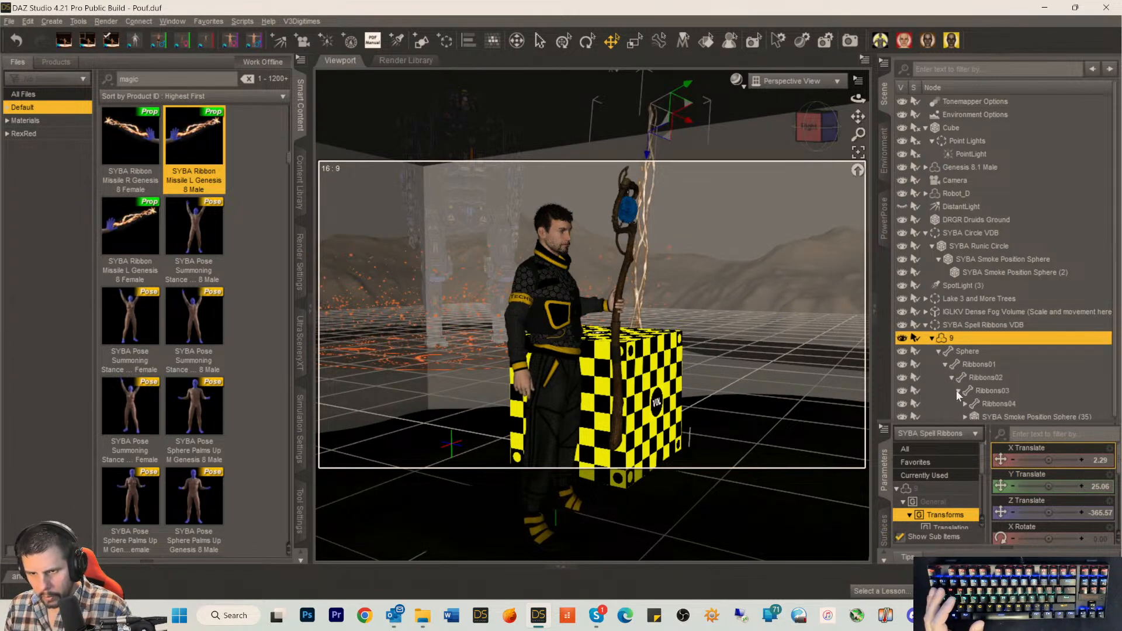
left_click(938, 351)
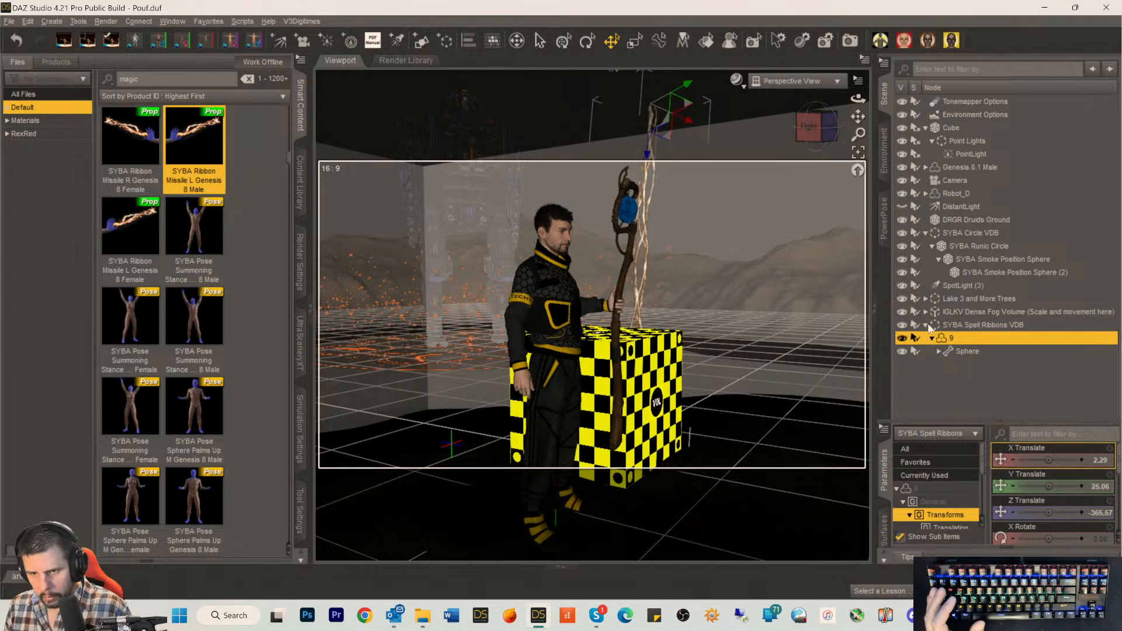
left_click(925, 325)
left_click(946, 326)
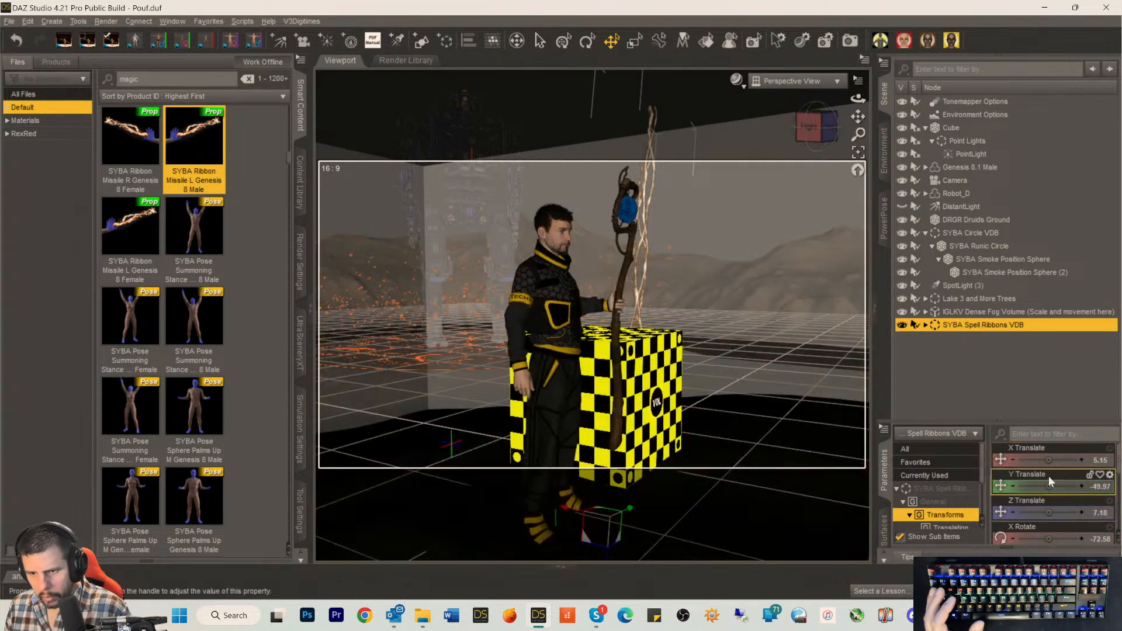
Try to enlarge the Parameters pane beneath the scene hierarchy by resizing the adjacent panes.
scroll(954, 501, "down", 2)
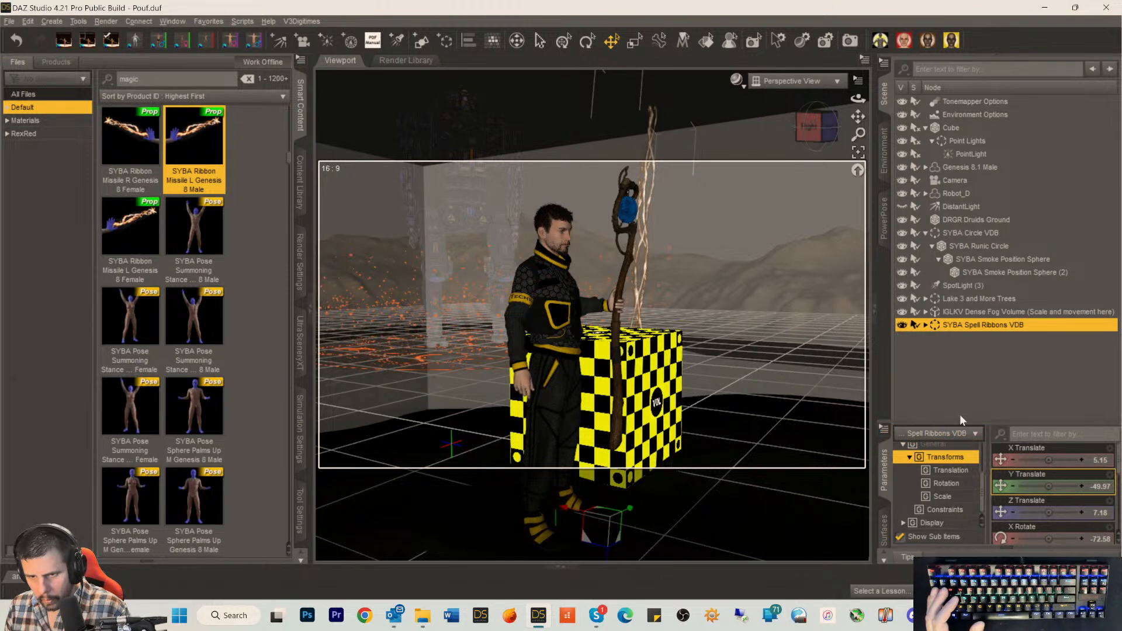
left_click_drag(996, 419, 1008, 529)
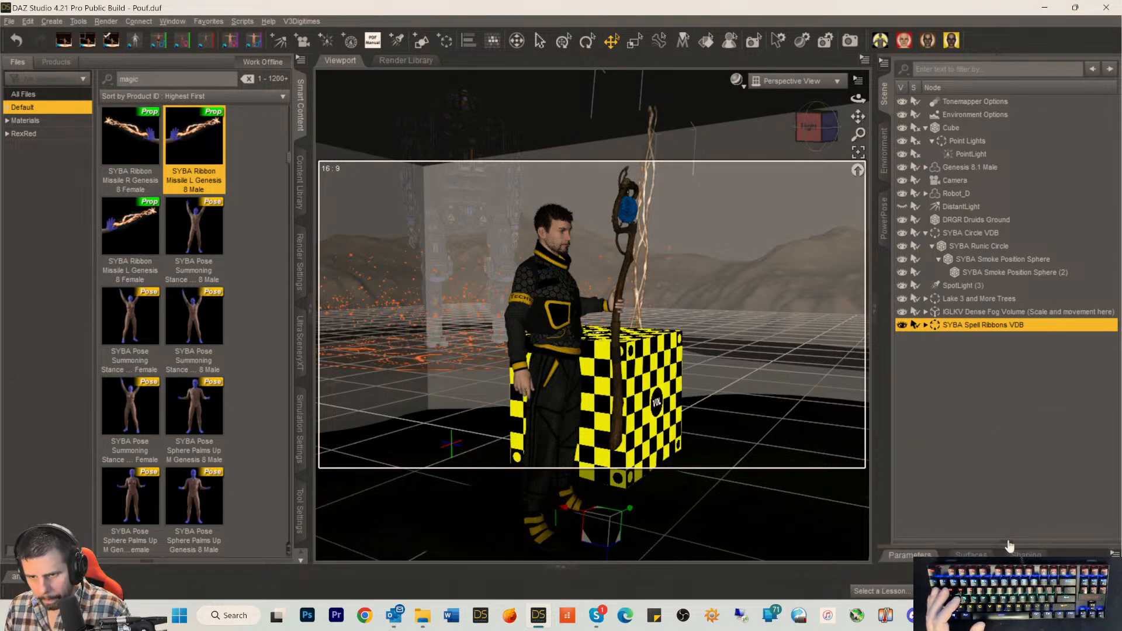
left_click(1009, 538)
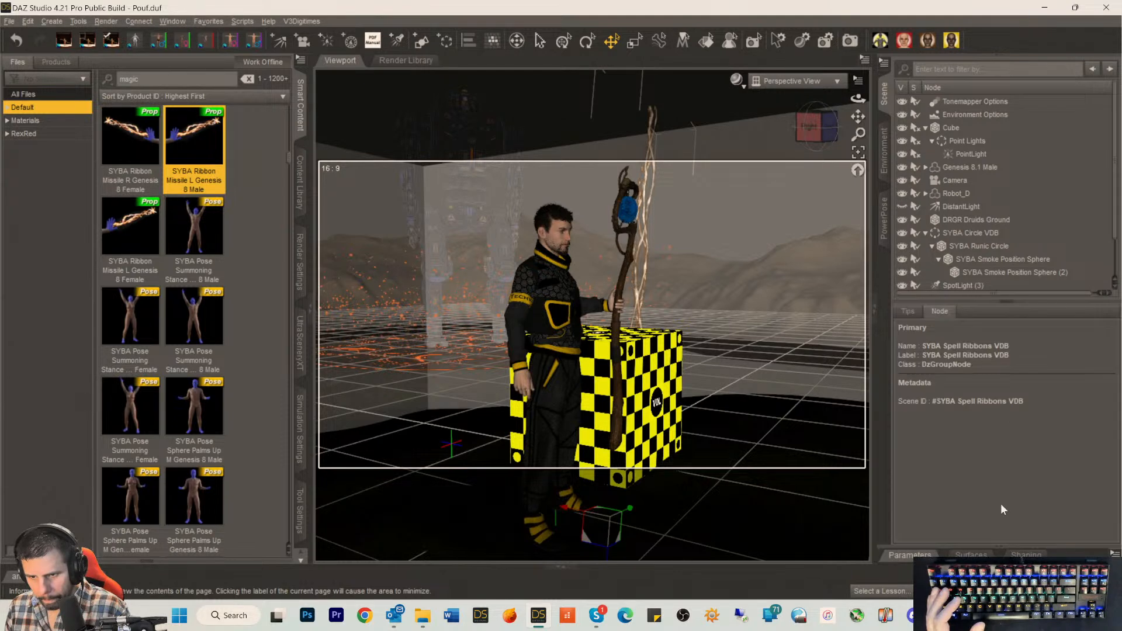
left_click(1004, 301)
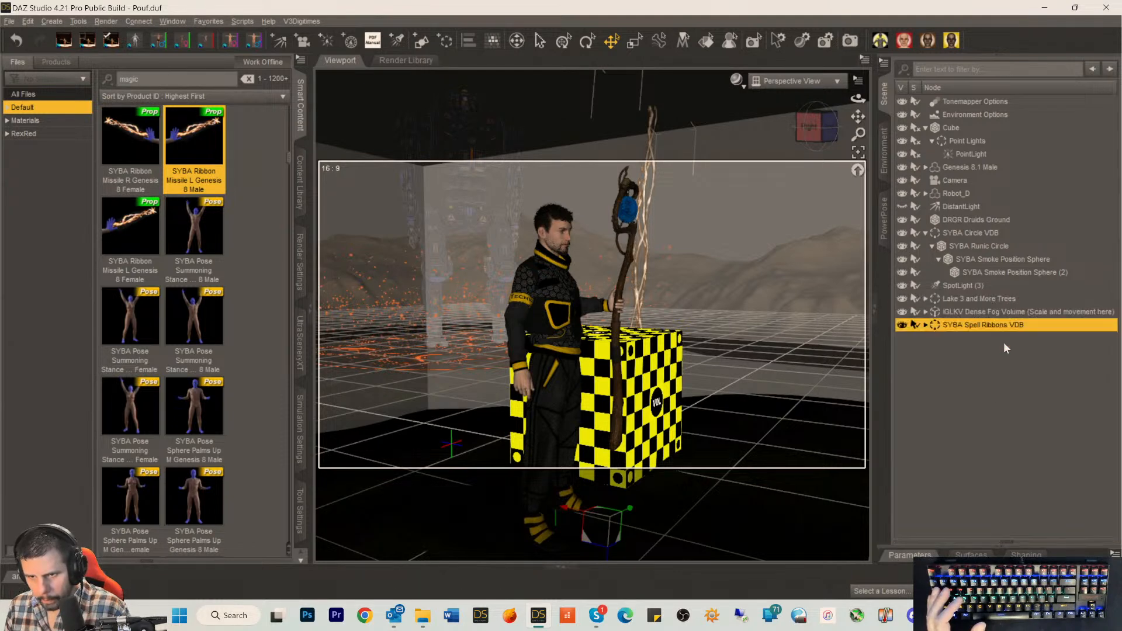
left_click(994, 546)
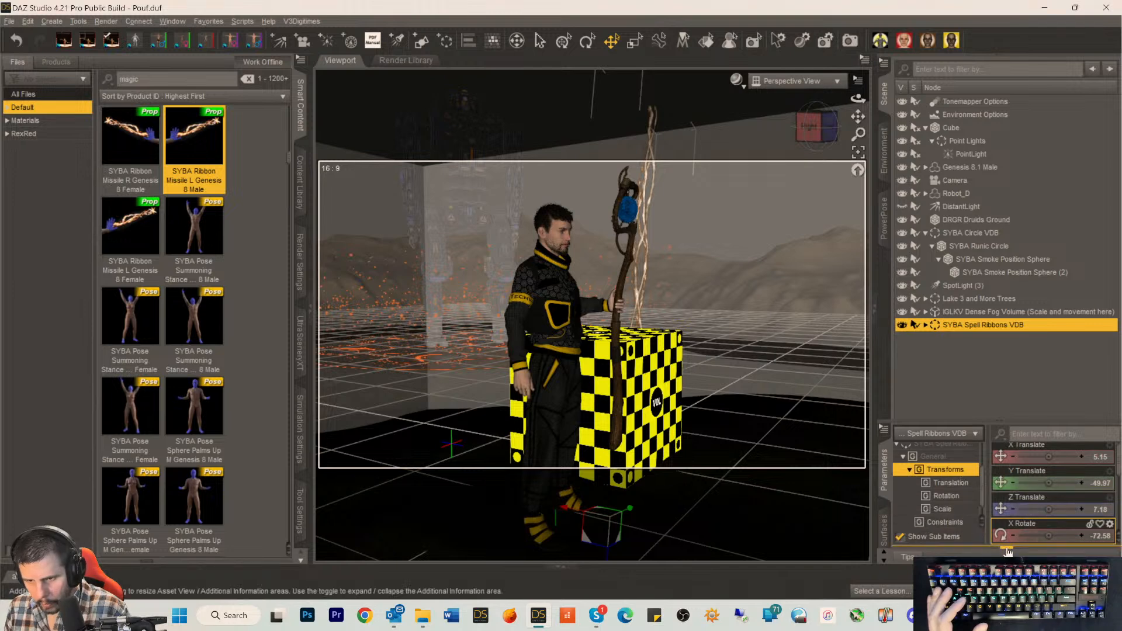
left_click(1006, 548)
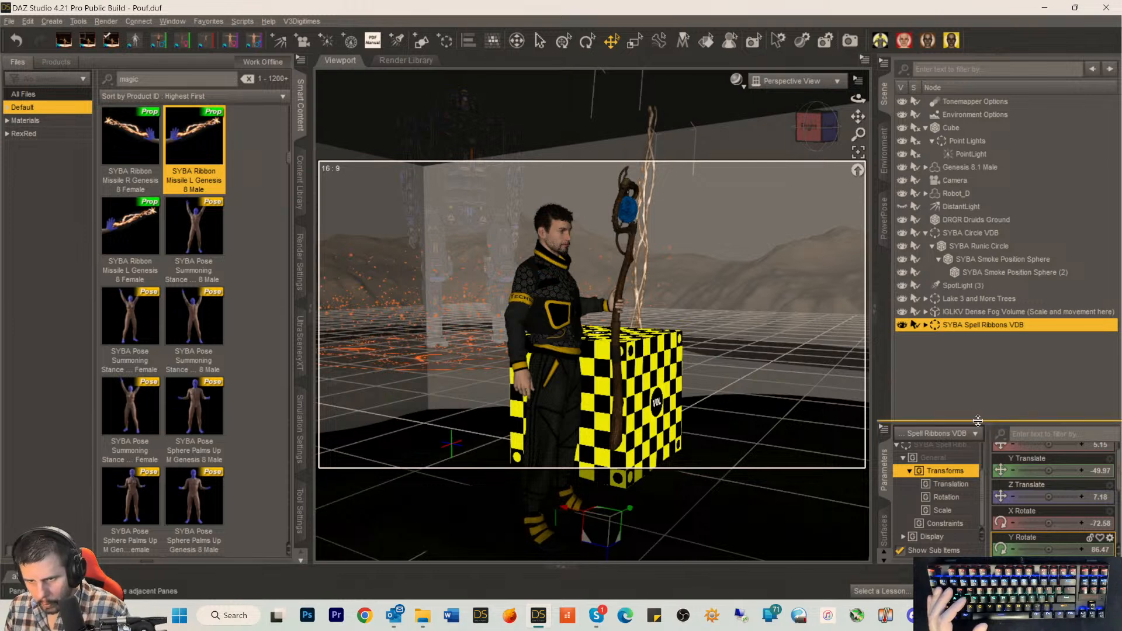
left_click_drag(982, 420, 984, 375)
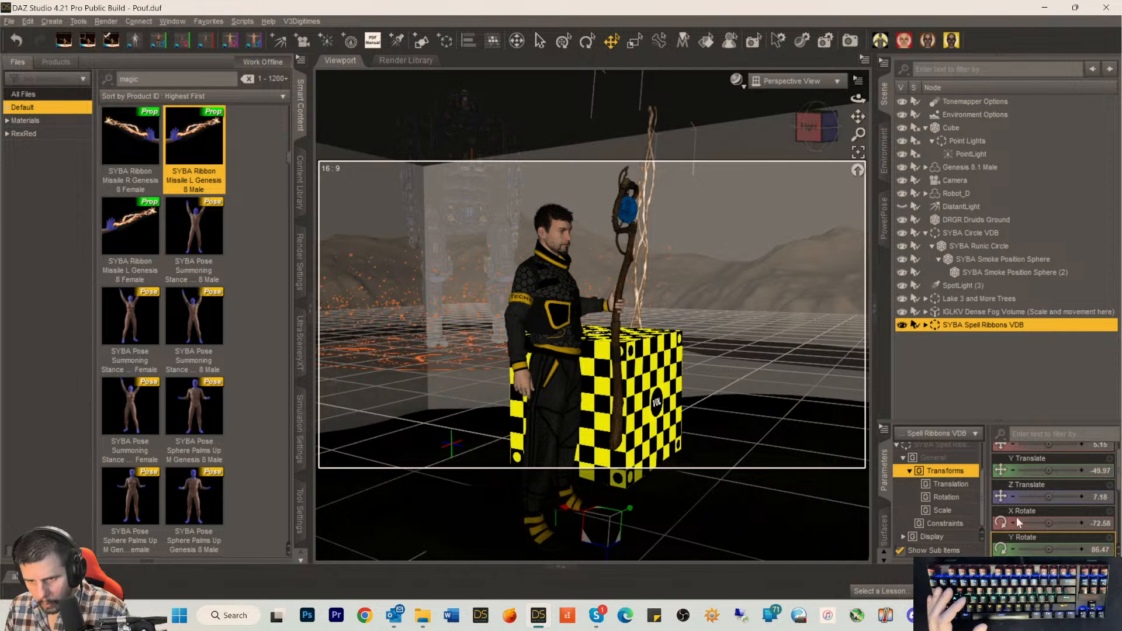
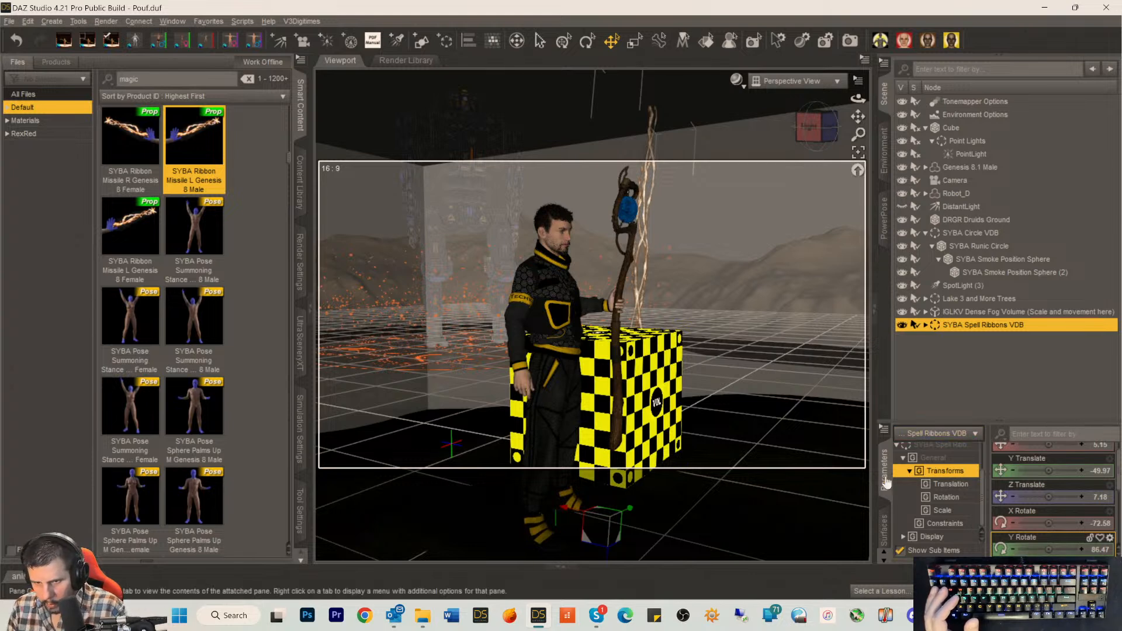
Dock the Parameters pane in the same group as Smart Content and Render Settings, and show the scene hierarchy again.
left_click_drag(884, 375, 883, 373)
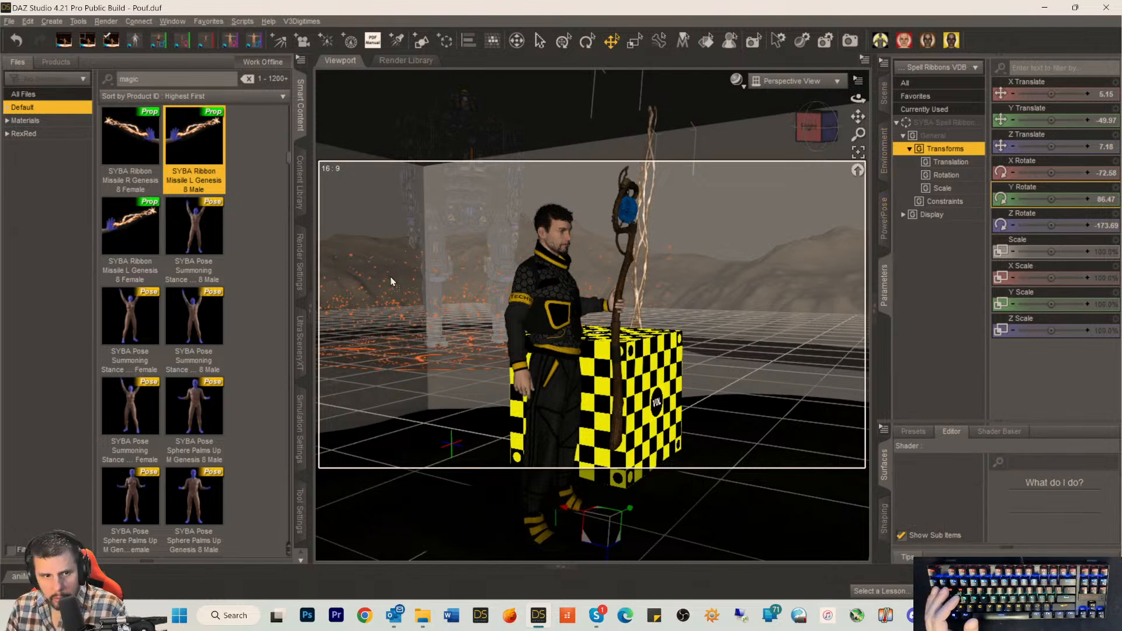
left_click_drag(293, 298, 294, 301)
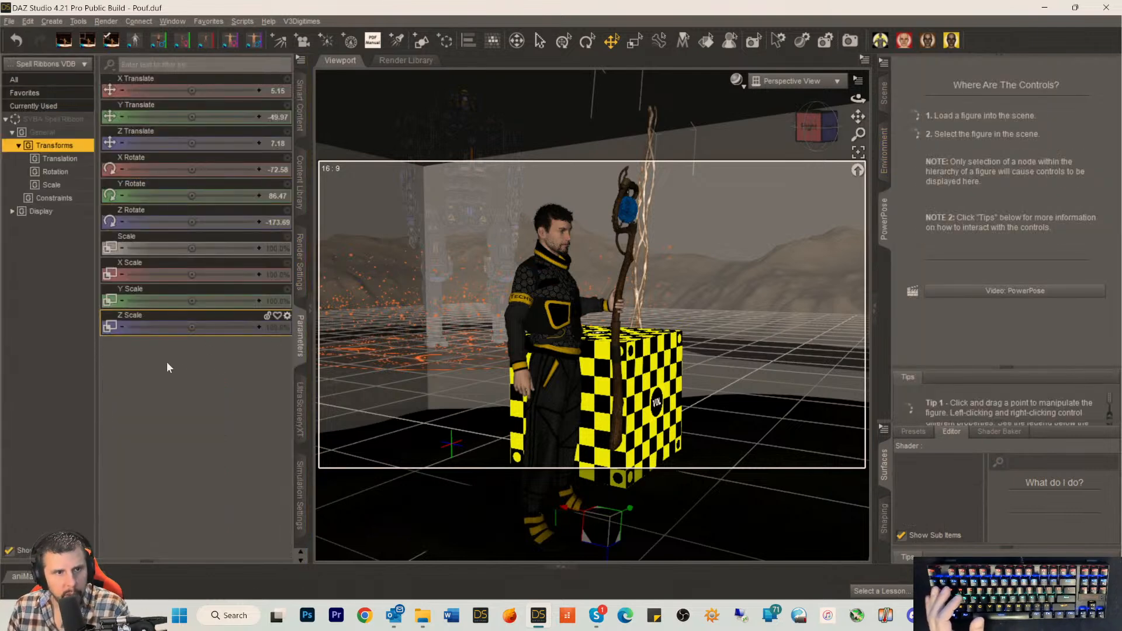
left_click(884, 94)
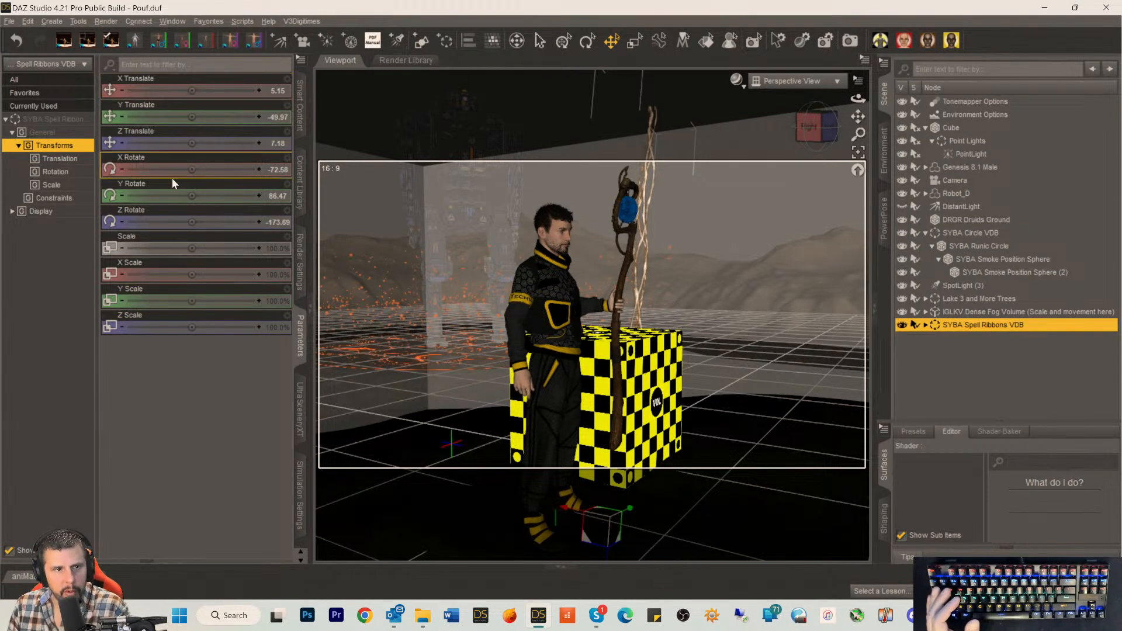
Rotate the SYBA Spell Ribbons VDB group to X -97.48, Y 84.44, Z -150.45 and move it to about X 20.80, Y -41.10, Z 192.05.
left_click_drag(191, 169, 165, 169)
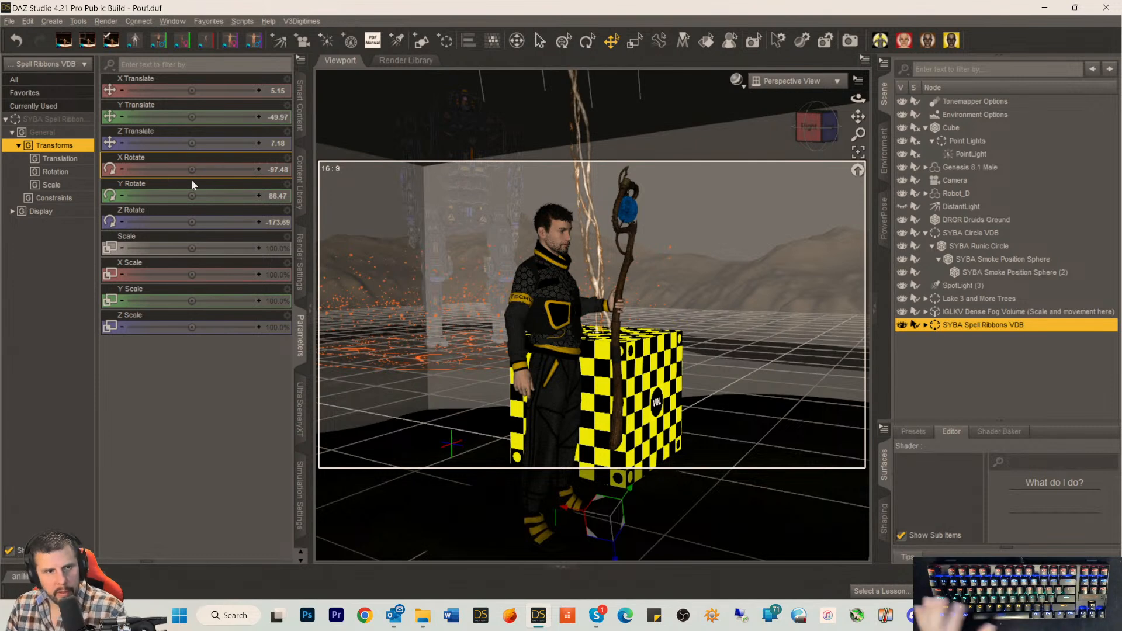
left_click_drag(192, 196, 218, 222)
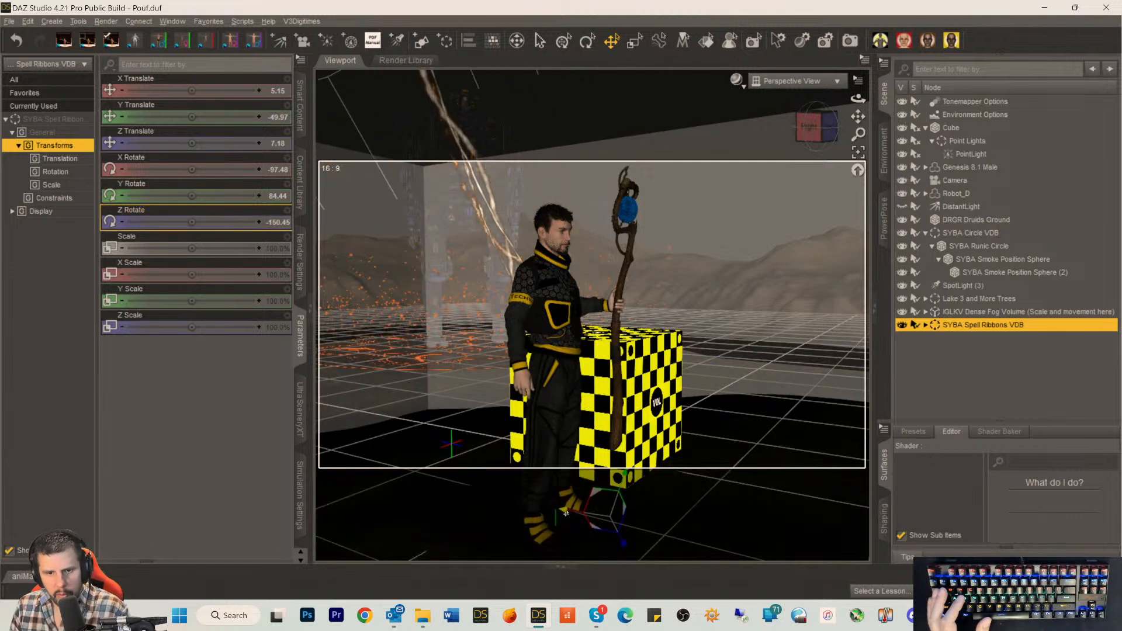
left_click_drag(565, 510, 790, 450)
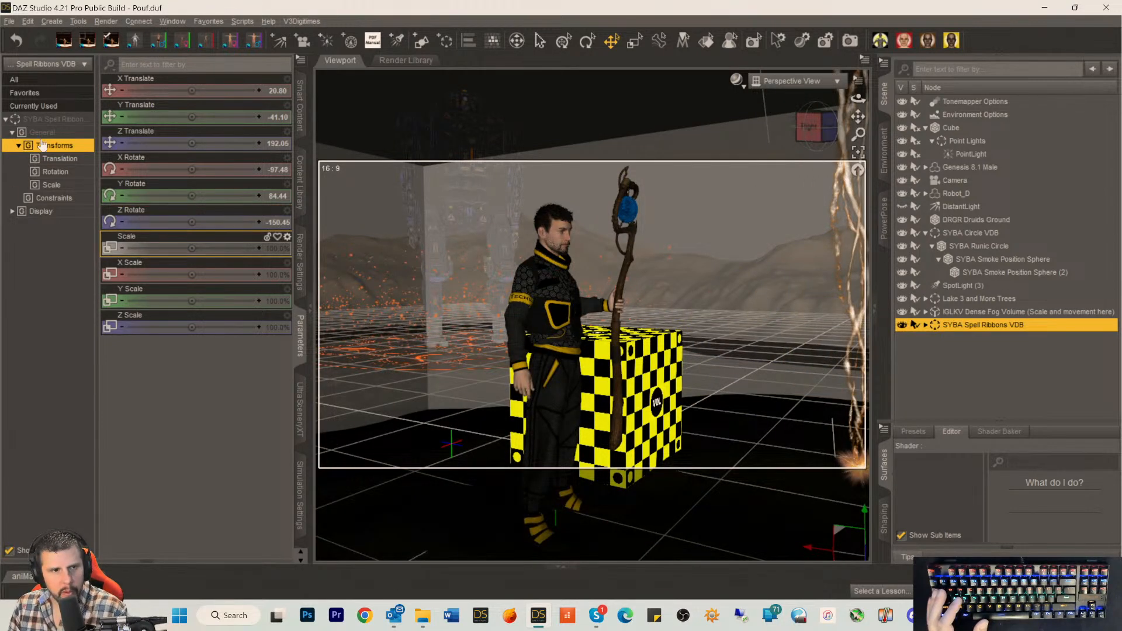
scroll(754, 174, "down", 4)
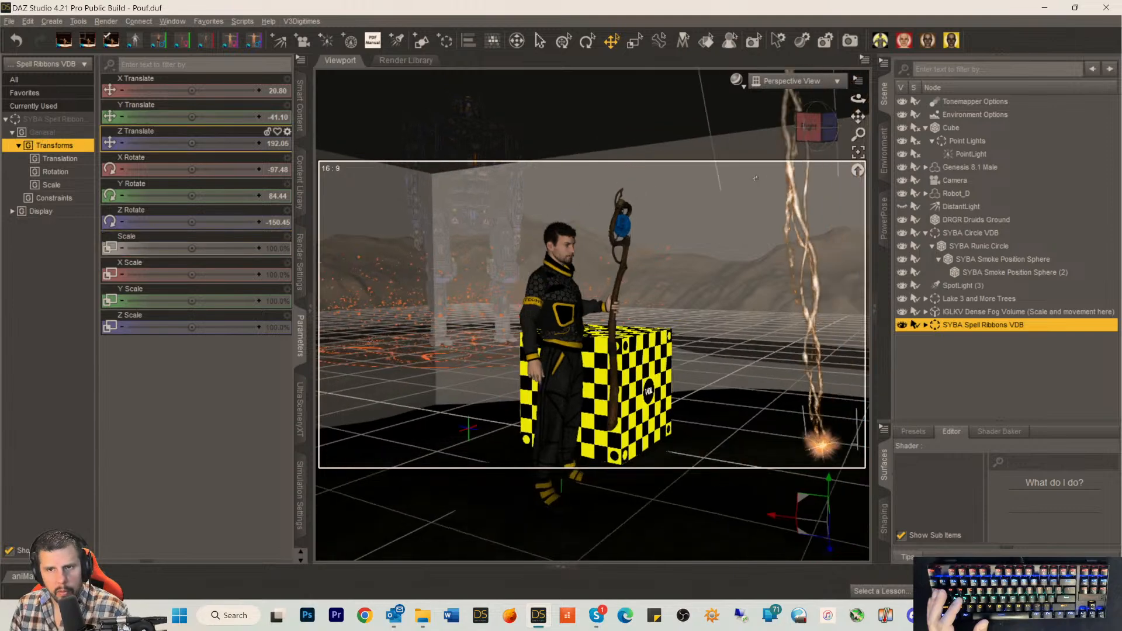
scroll(754, 174, "down", 3)
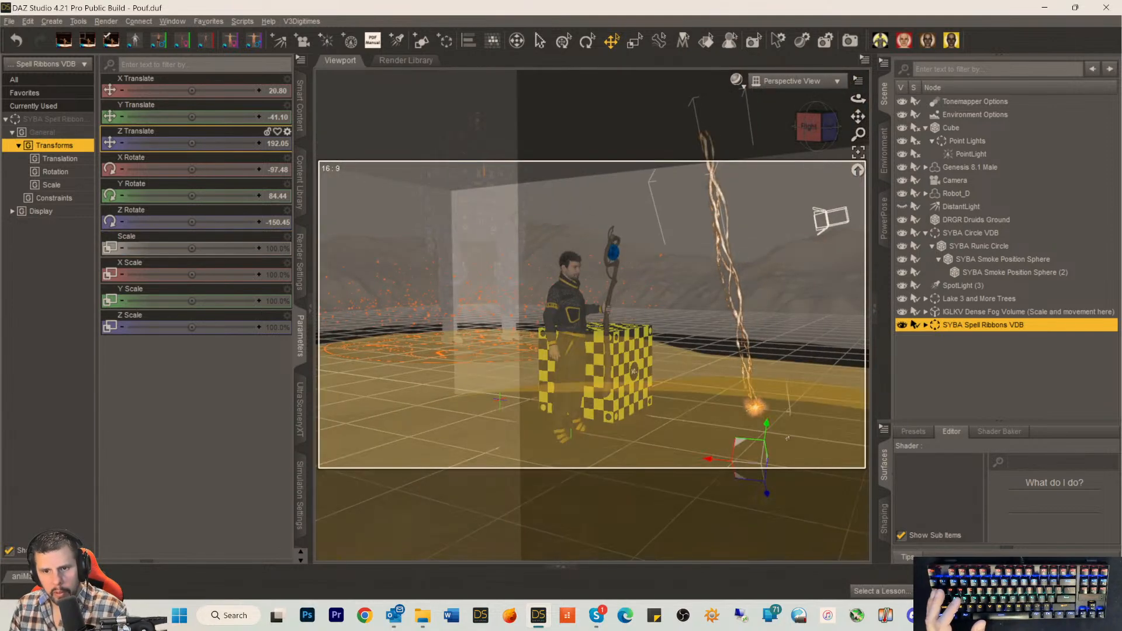
Rotate the SYBA Spell Ribbons VDB group to X 5.77, Y 48.01, Z -57.08 so it slopes from the staff toward the ground.
left_click(587, 41)
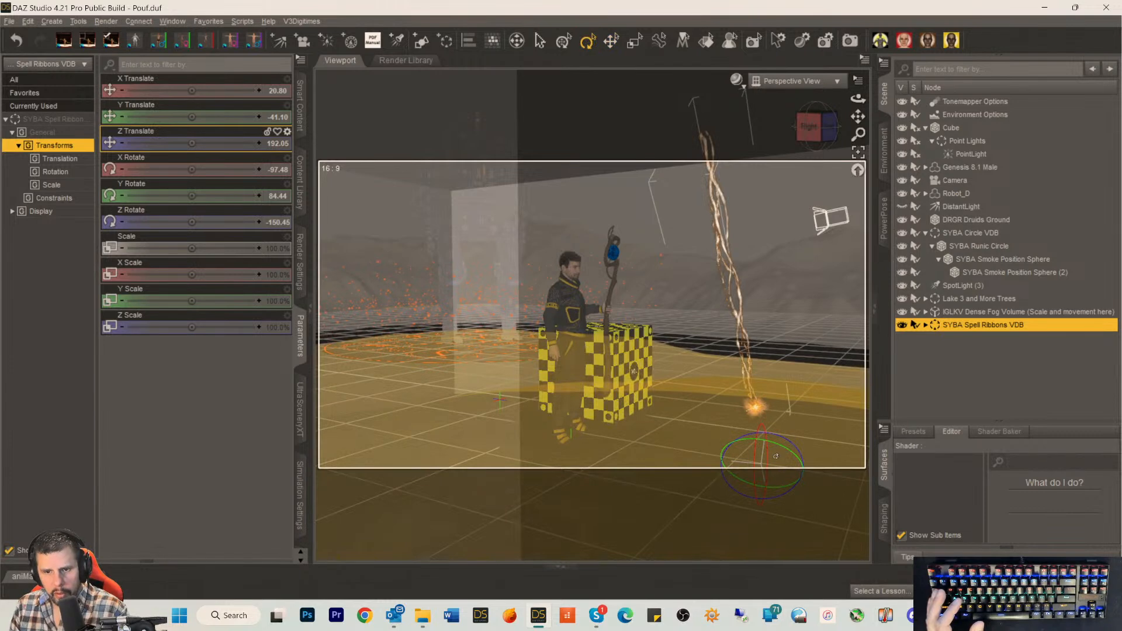
left_click_drag(777, 439, 750, 441)
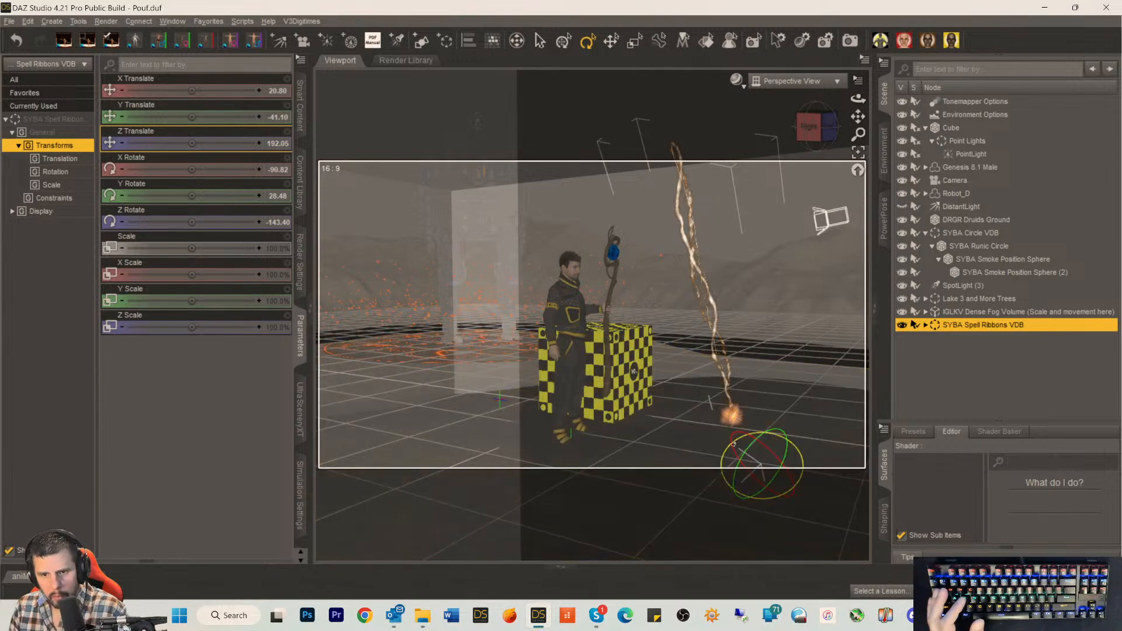
left_click_drag(812, 130, 894, 132)
left_click_drag(812, 151, 811, 140)
left_click_drag(751, 478, 728, 472)
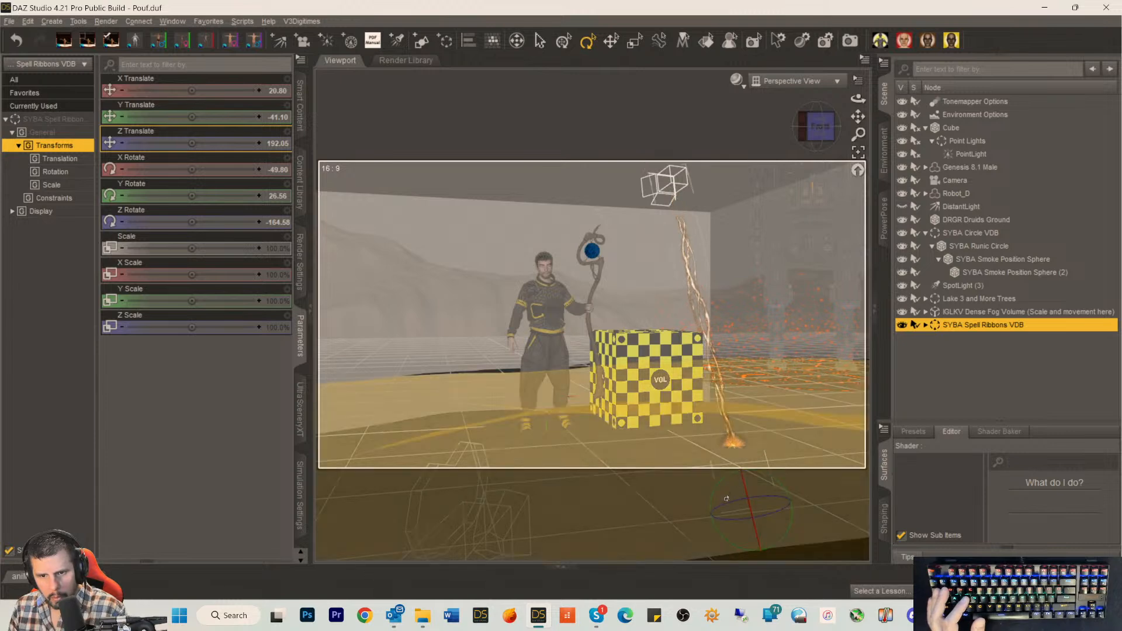
left_click_drag(727, 516, 725, 480)
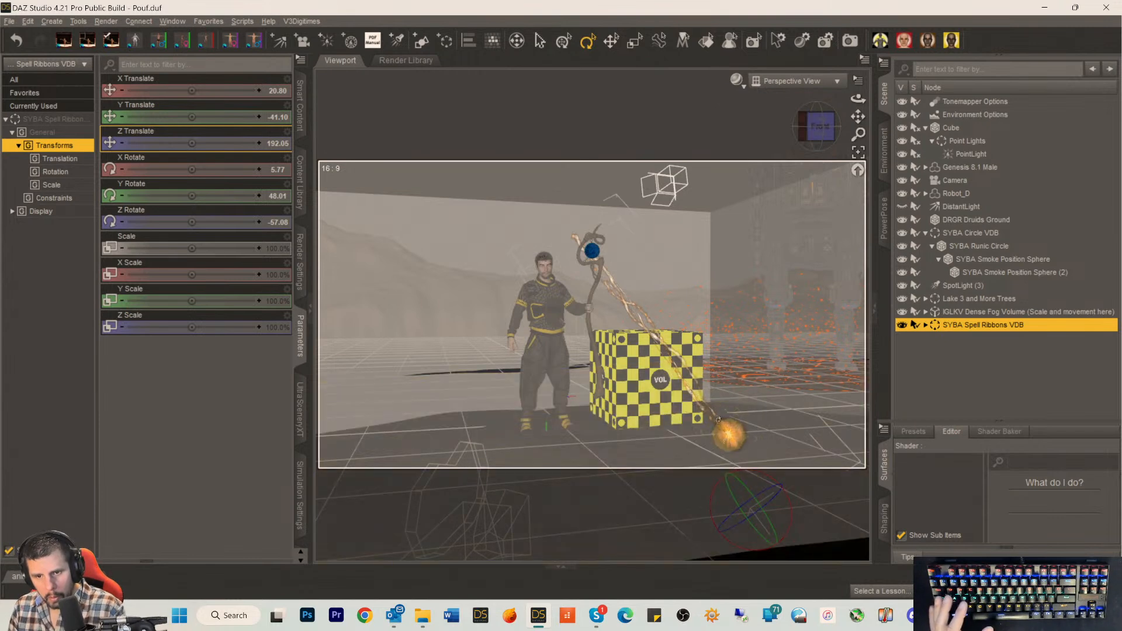
Move the spell ribbons group to about X 18.36, Y -43.01, Z 237.48, in front of the staff's orb.
left_click(611, 42)
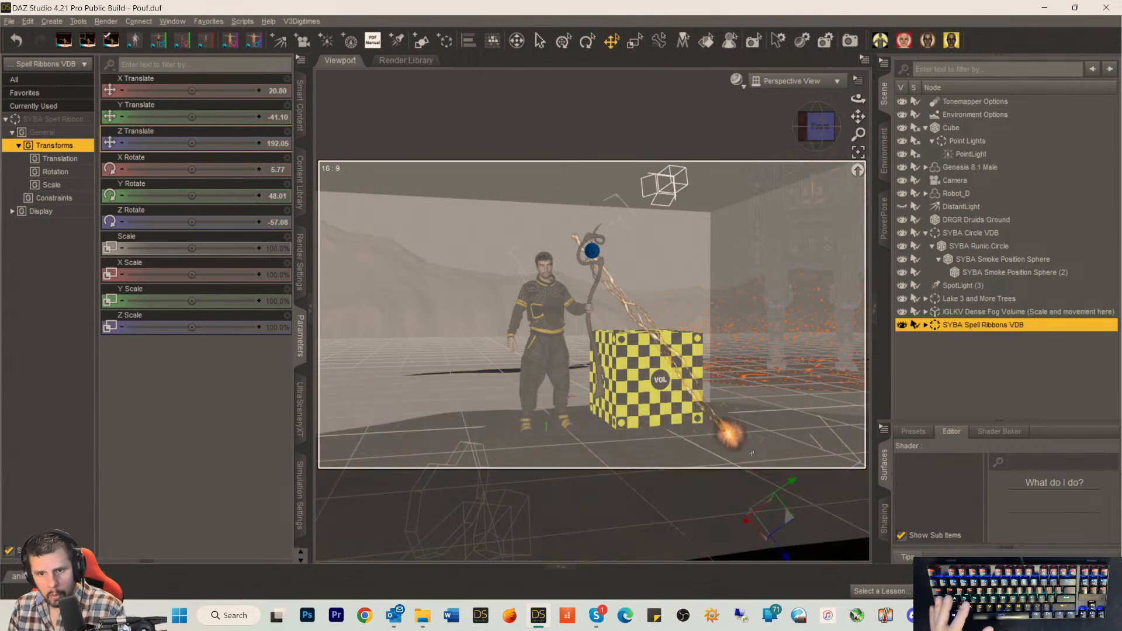
left_click_drag(784, 557, 823, 580)
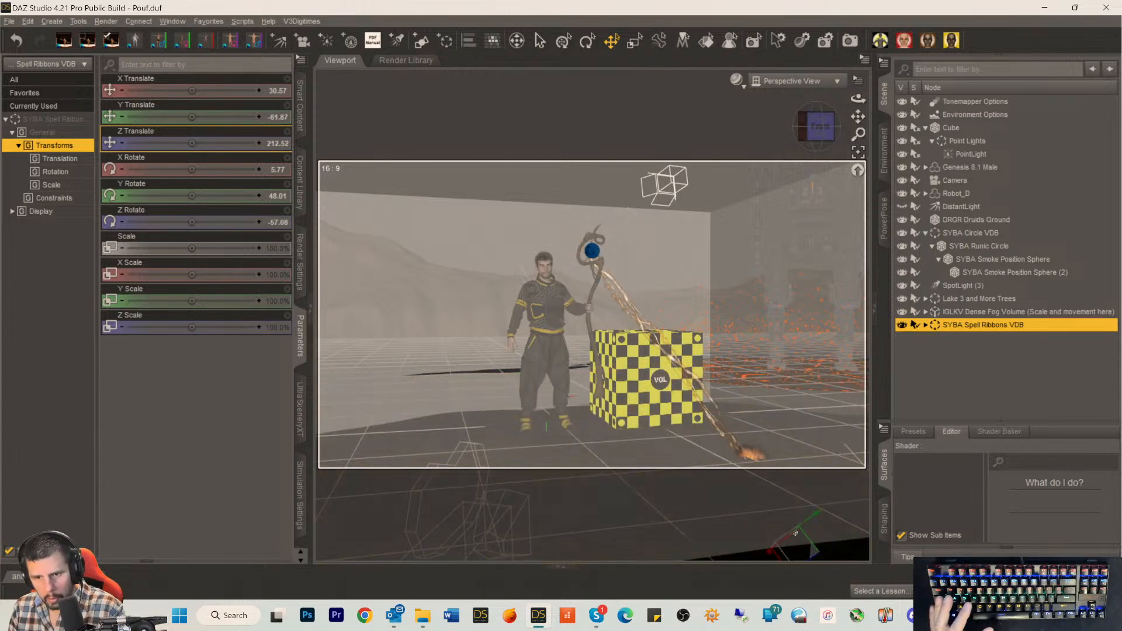
left_click_drag(769, 556, 774, 547)
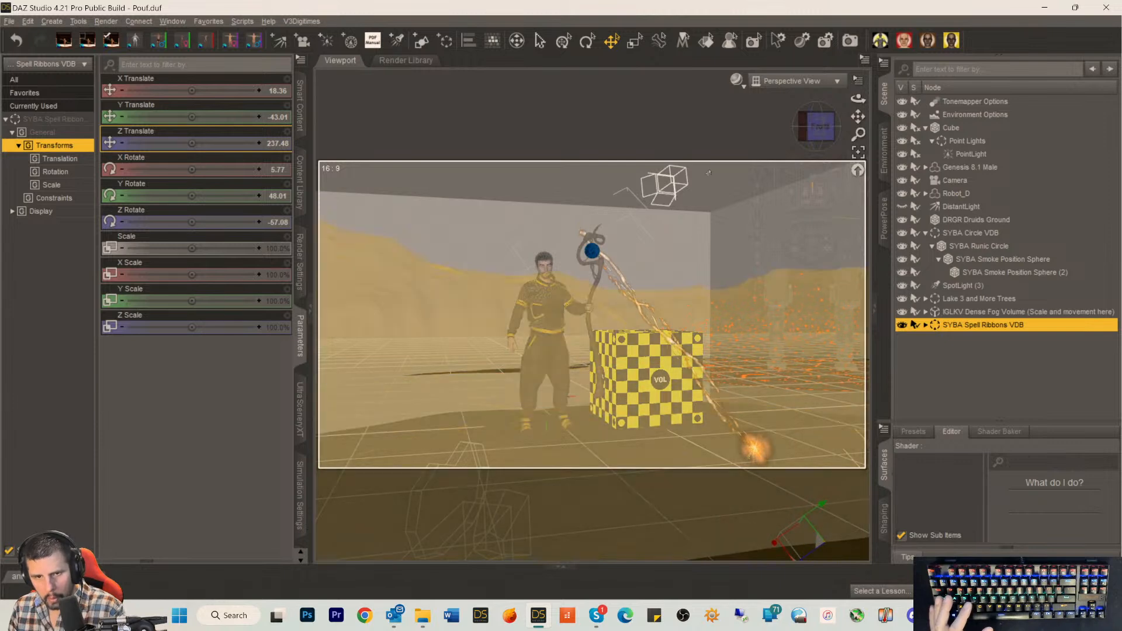
Look through the scene's Camera and check the ribbons in a rendered preview, then return to textured shading.
left_click(786, 80)
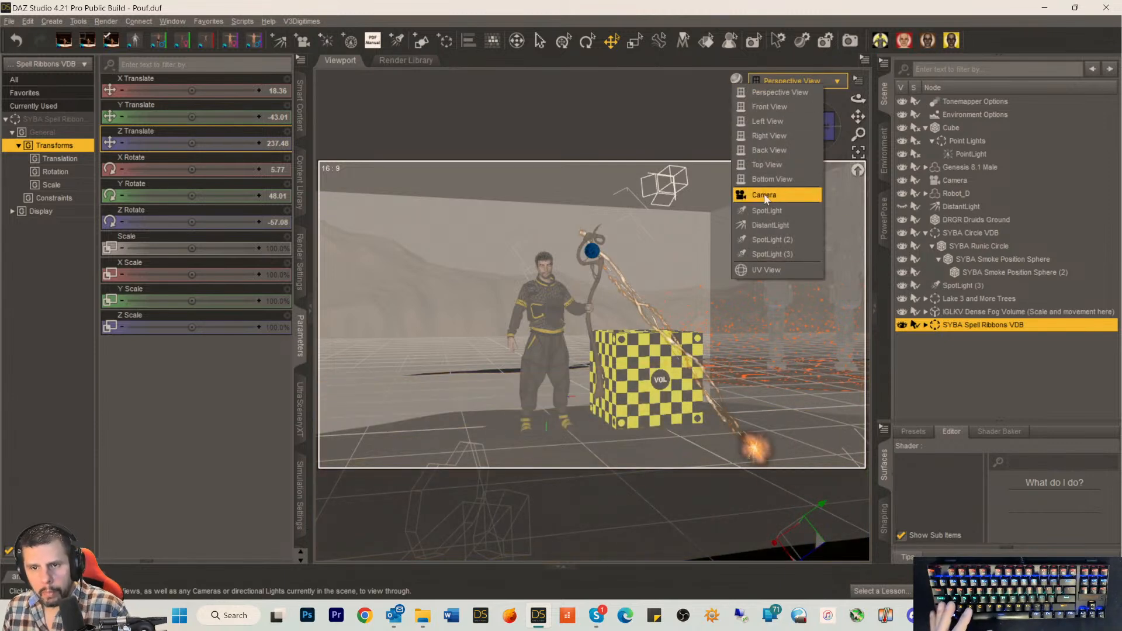
left_click(765, 188)
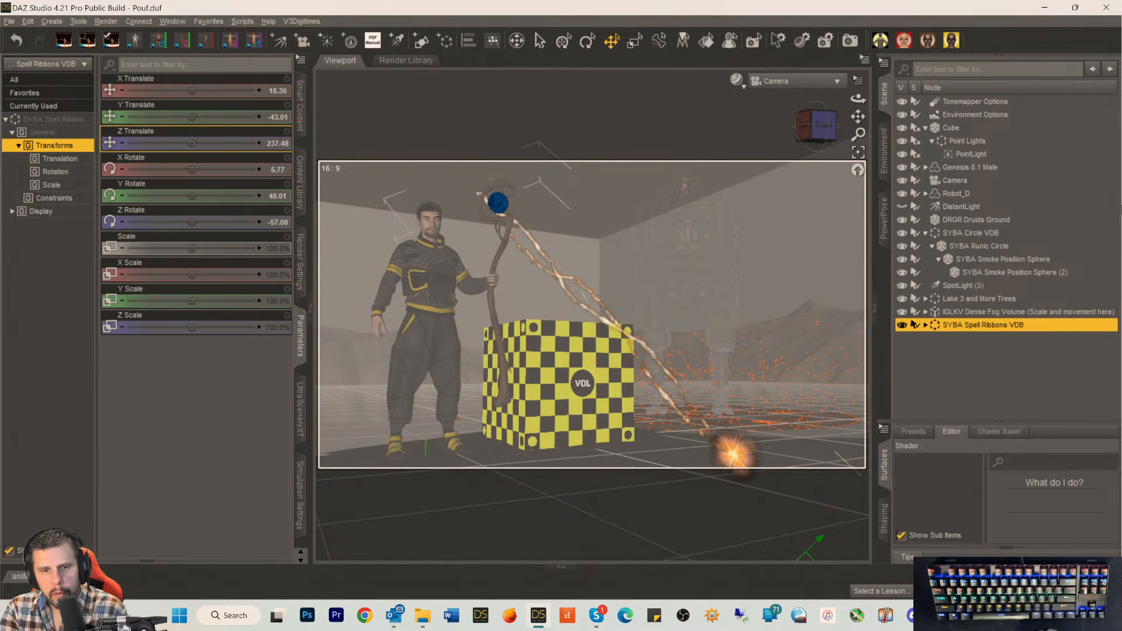
key("ctrl+0")
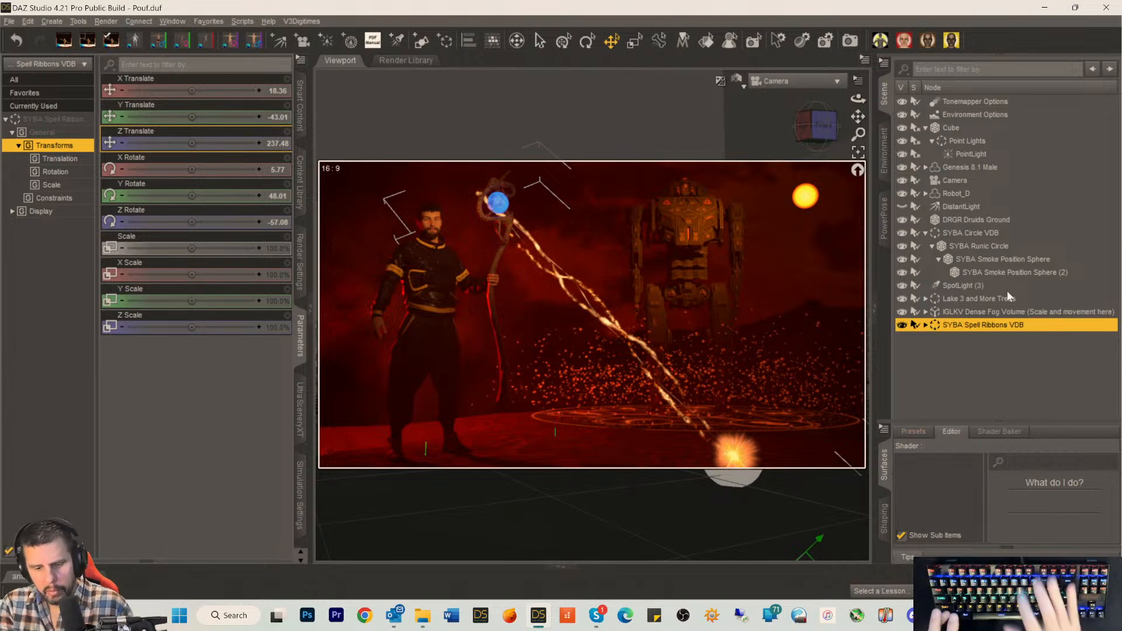
key("ctrl+9")
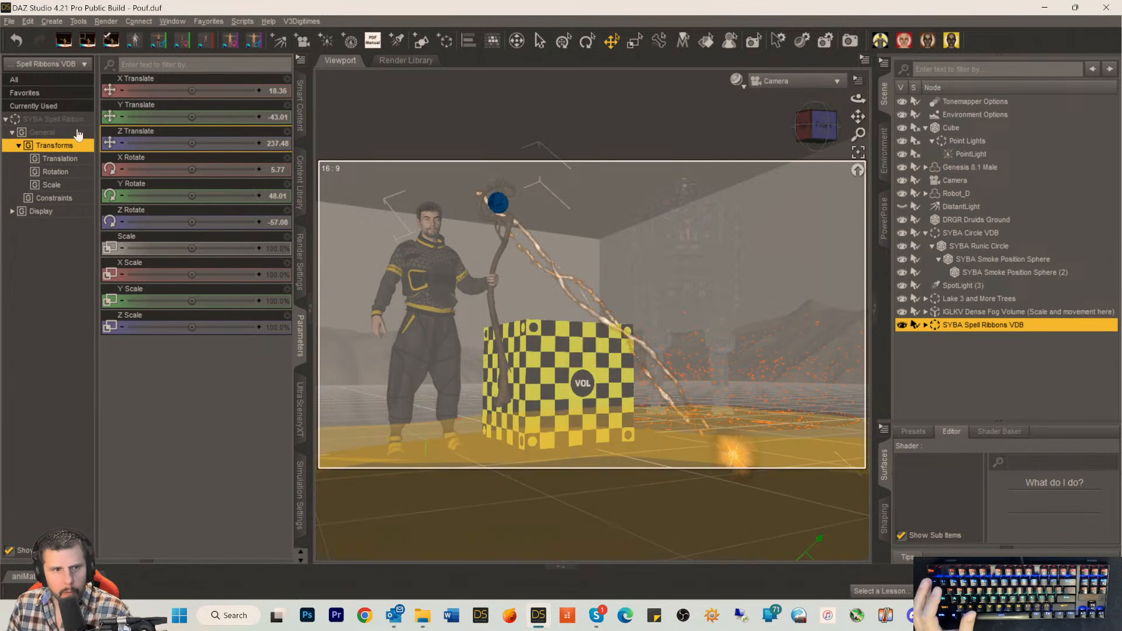
Scale the spell ribbons group to 61.2%, move it to X -45.23, Y 7.58, Z 274.36 at the staff's orb, and save the scene.
left_click_drag(187, 235, 126, 237)
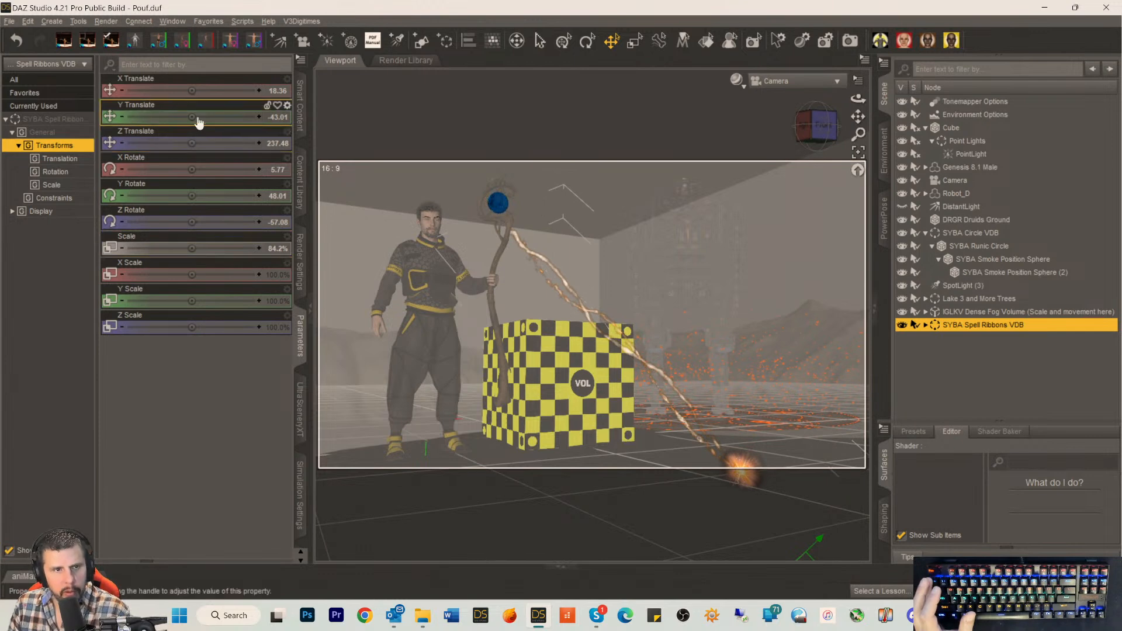
left_click_drag(191, 114, 215, 116)
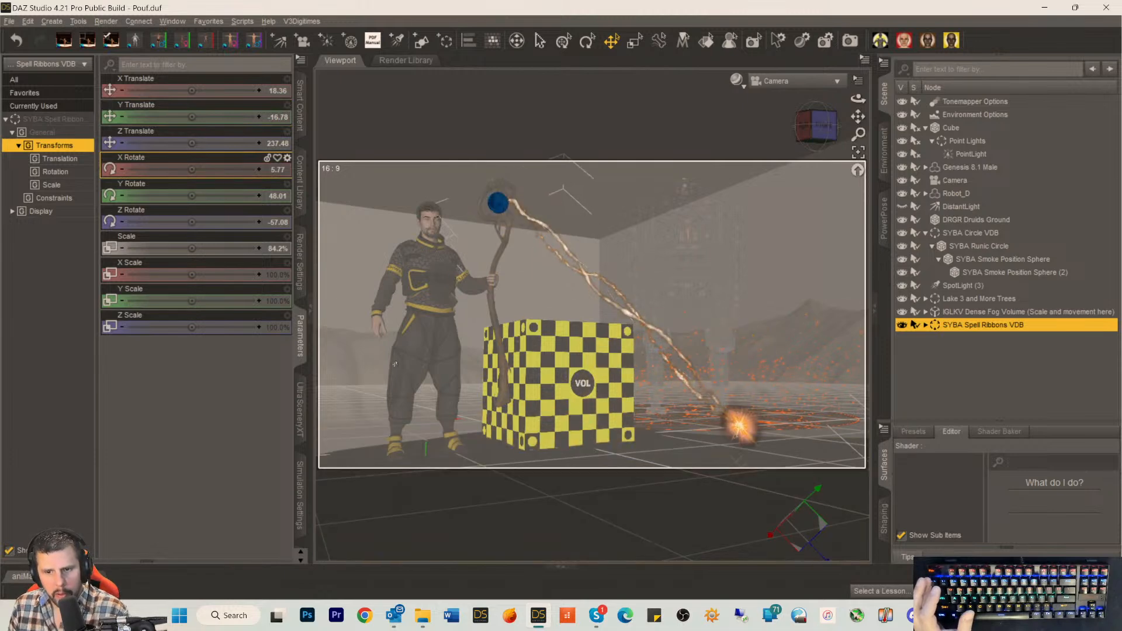
left_click_drag(191, 89, 171, 90)
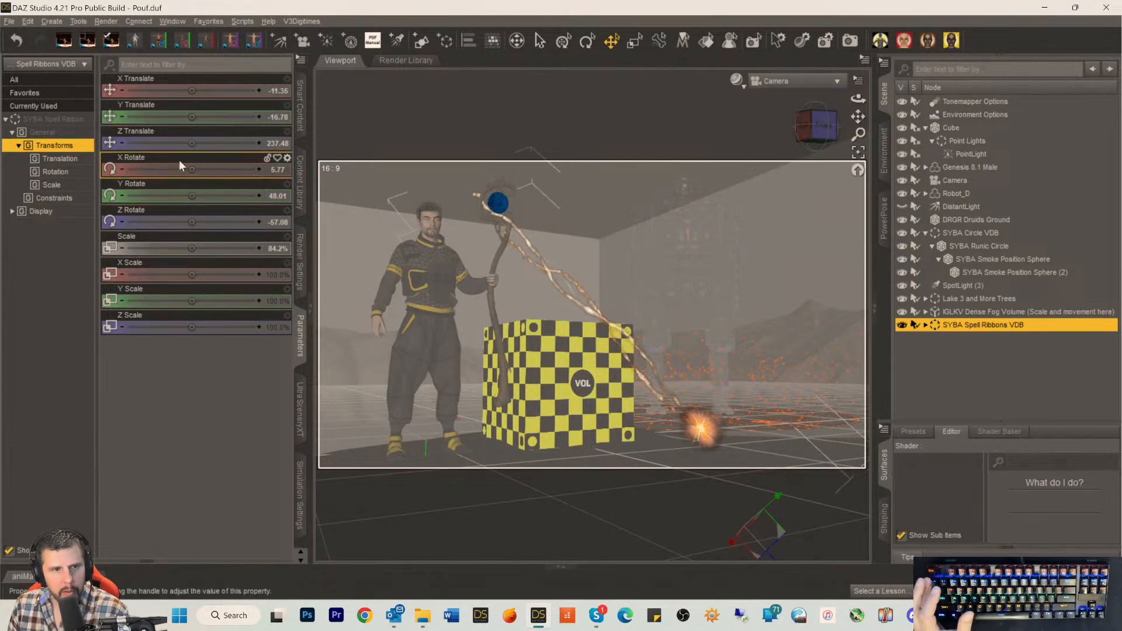
left_click_drag(198, 143, 209, 90)
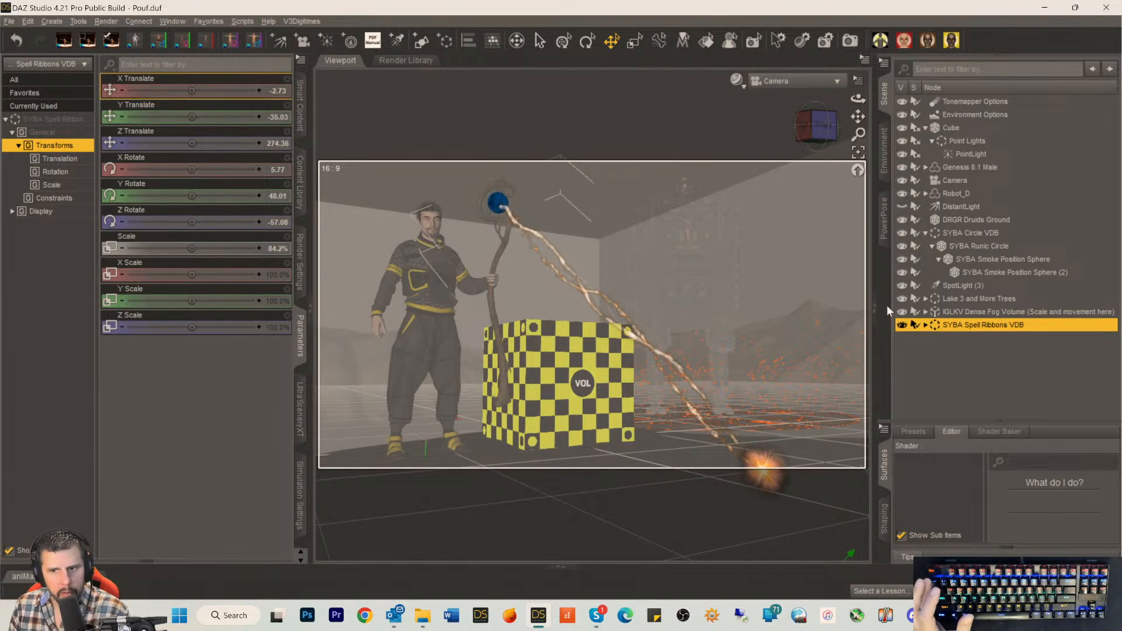
mouse_move(192, 248)
left_mouse_down()
mouse_move(168, 249)
mouse_move(192, 248)
left_mouse_up()
left_click_drag(192, 91, 216, 117)
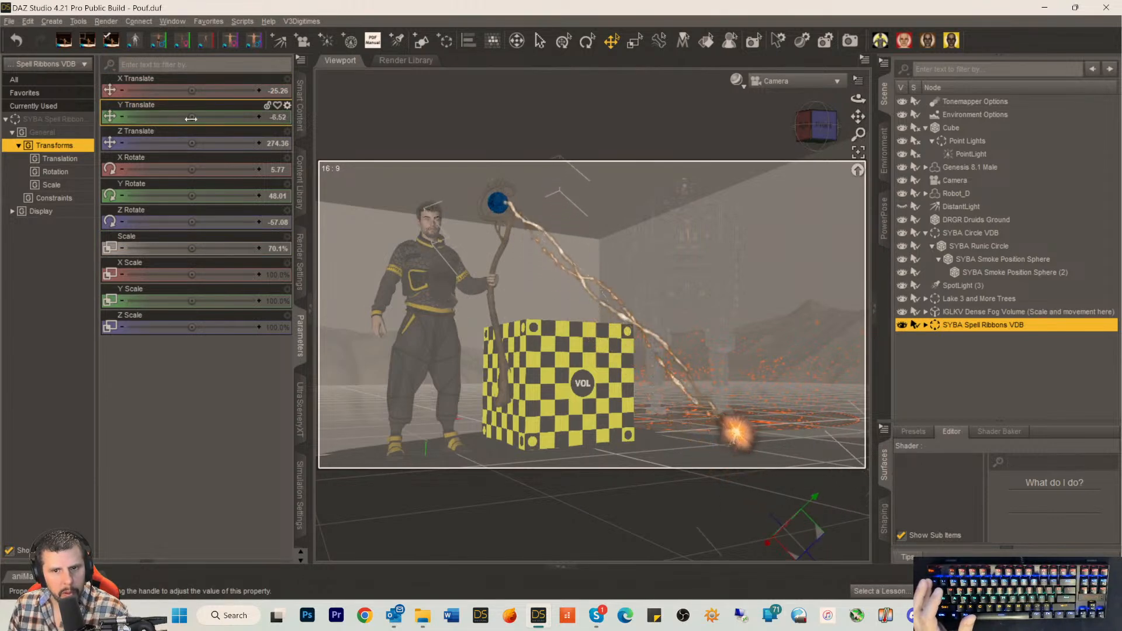
left_click_drag(191, 248, 175, 248)
left_click_drag(191, 117, 173, 90)
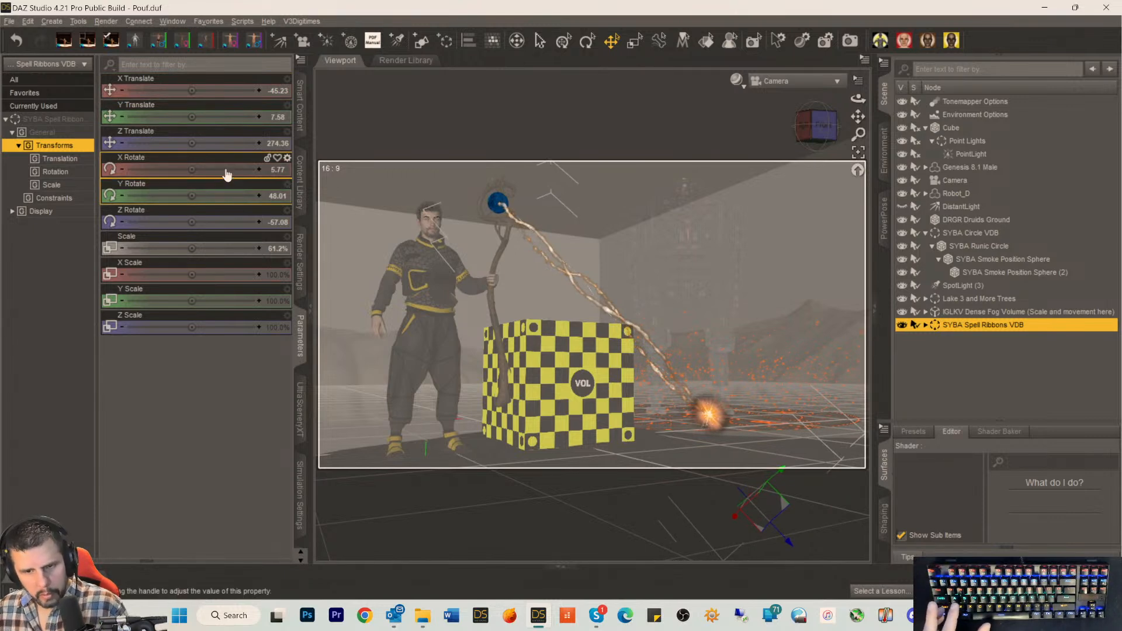
key("ctrl+s")
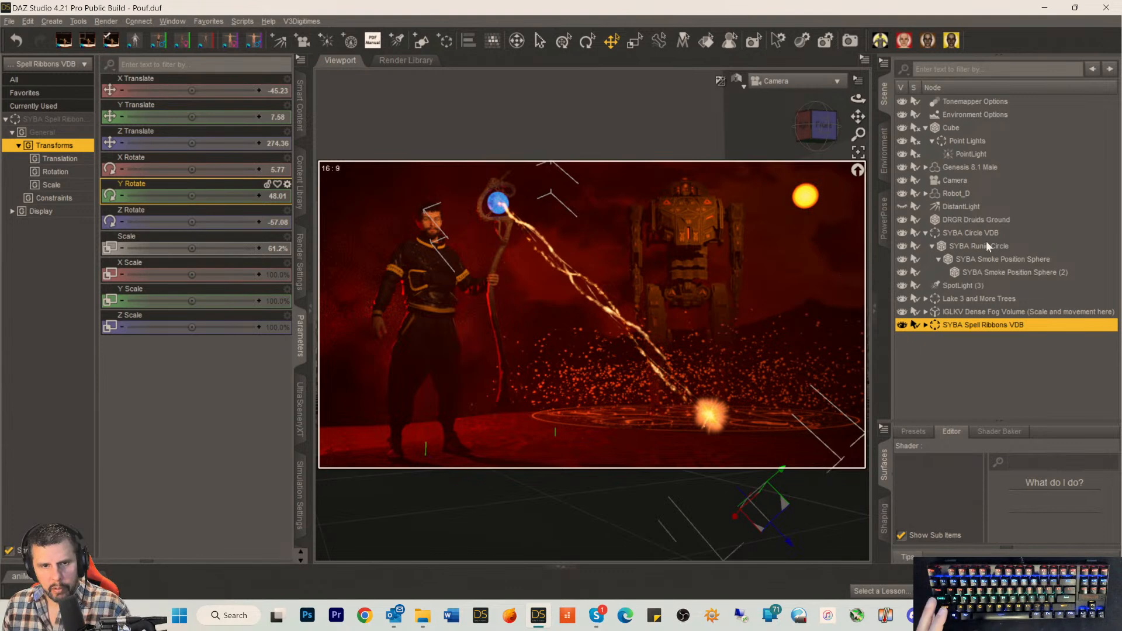
Turn the man's head by setting his Neck Upper bone to Twist 22.00 and Bend 12.00.
left_click(427, 241)
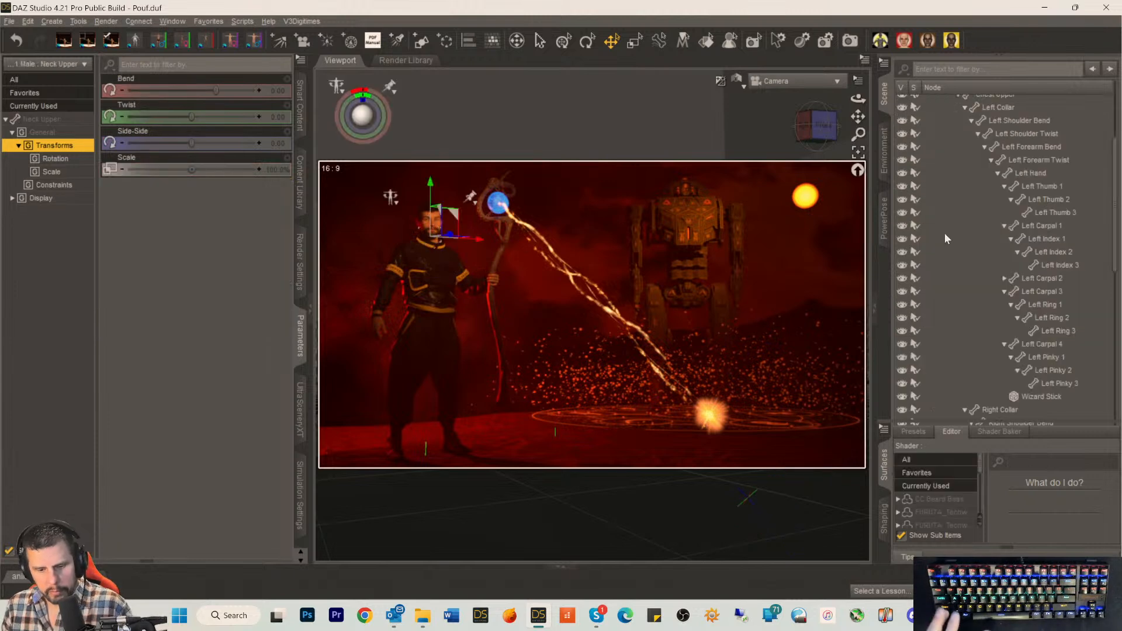
key("ctrl+9")
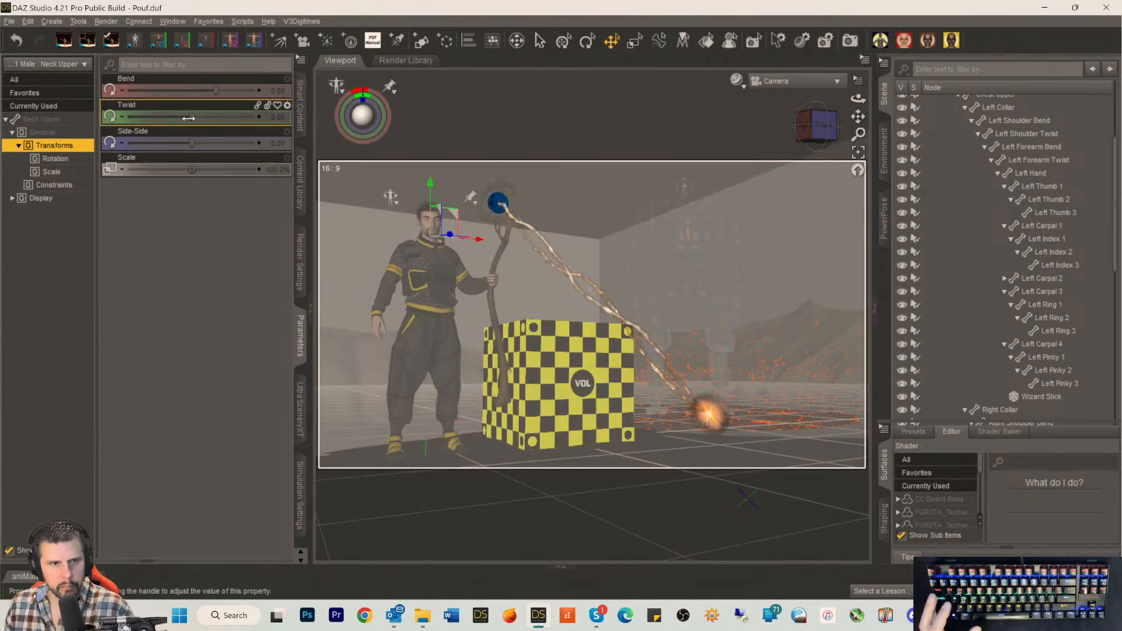
left_click_drag(203, 119, 257, 120)
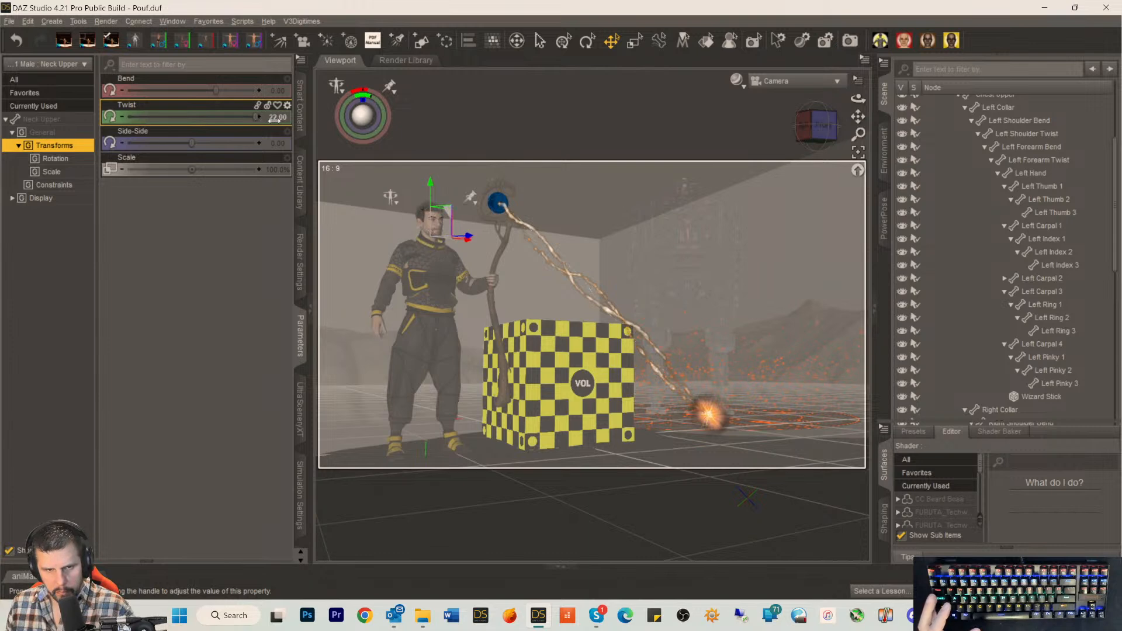
left_click_drag(228, 92, 262, 96)
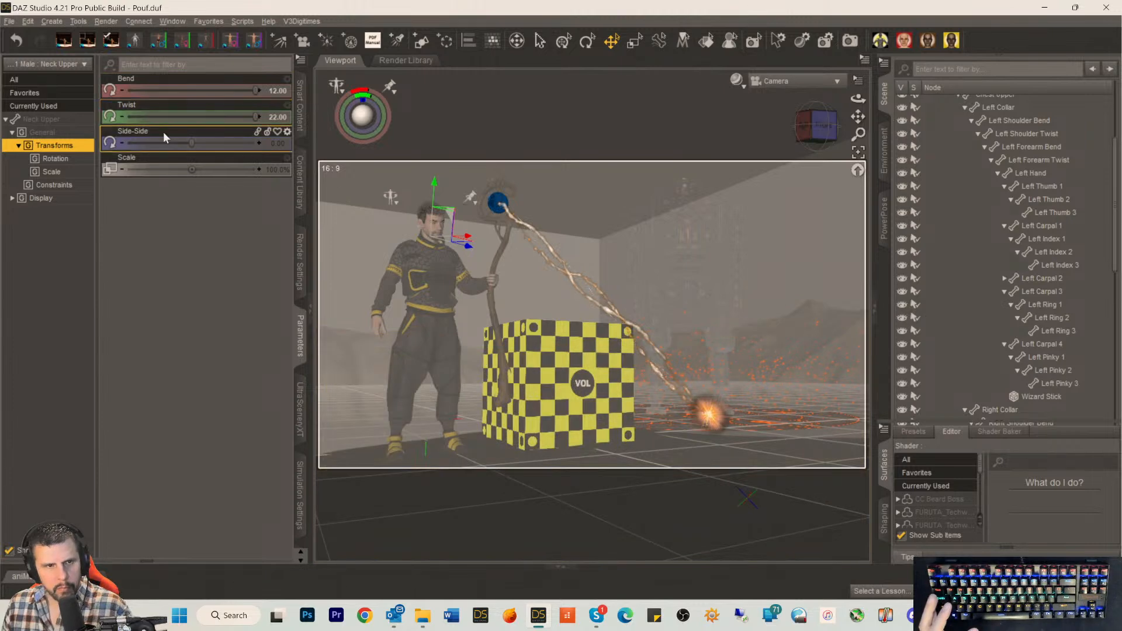
Lean the man's torso forward by setting his Abdomen Upper bone's Bend to 10.52.
left_click(436, 299)
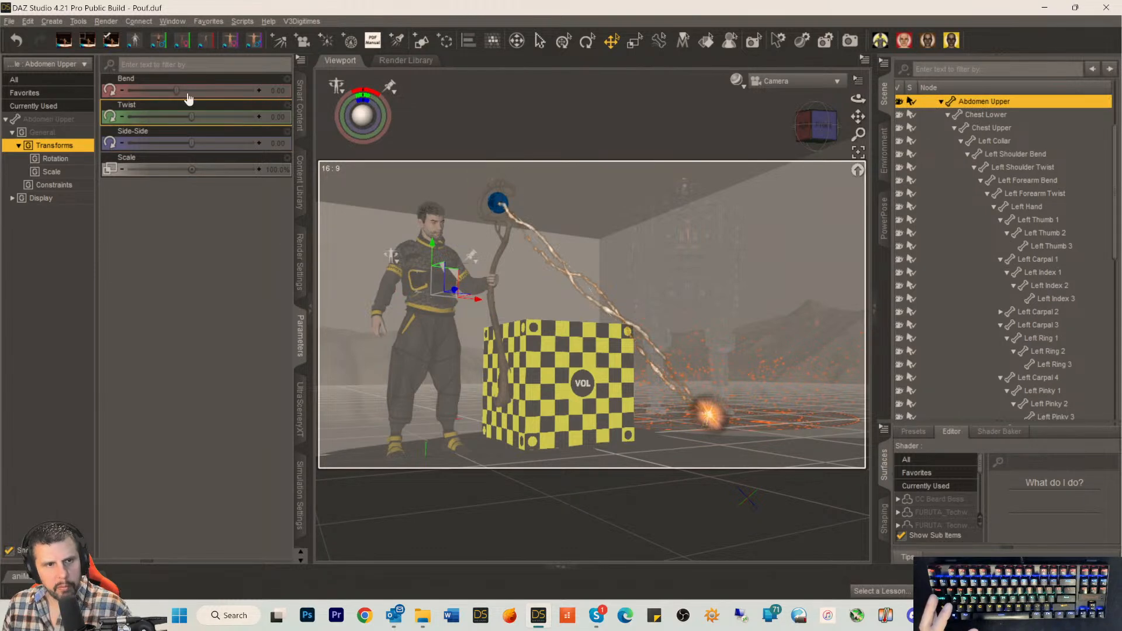
left_click_drag(181, 87, 185, 88)
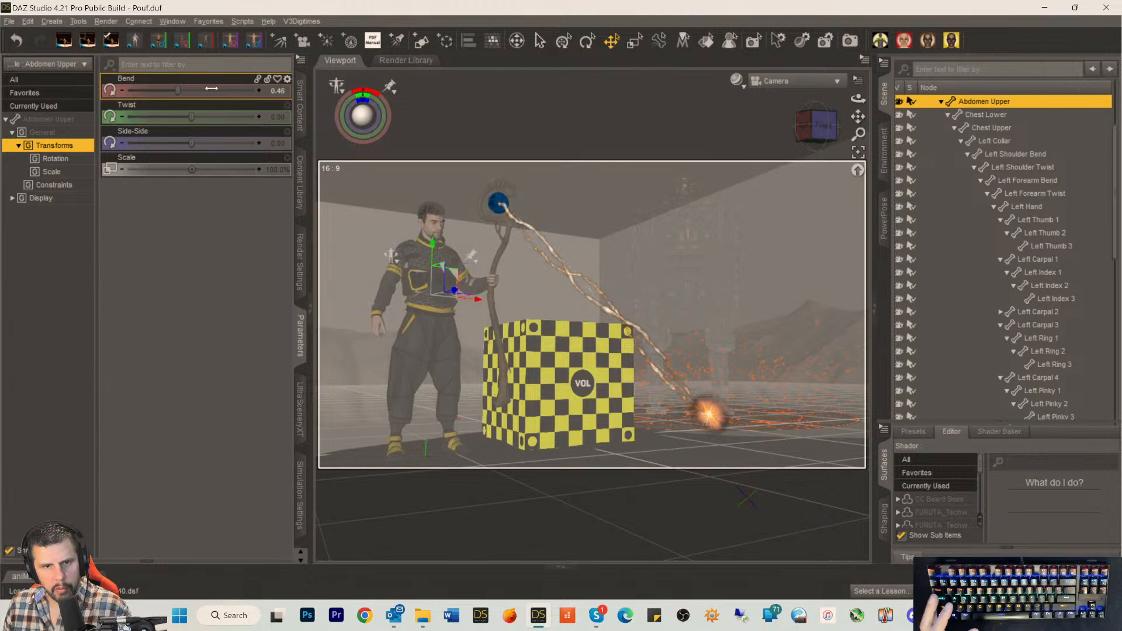
left_click_drag(212, 88, 215, 88)
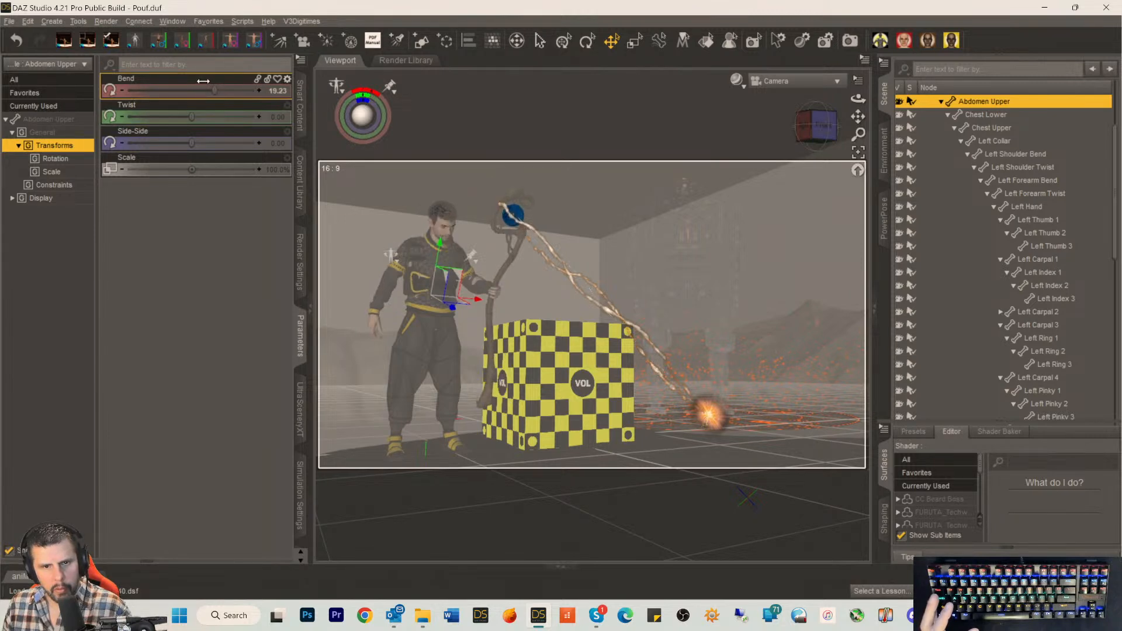
left_click_drag(195, 78, 184, 78)
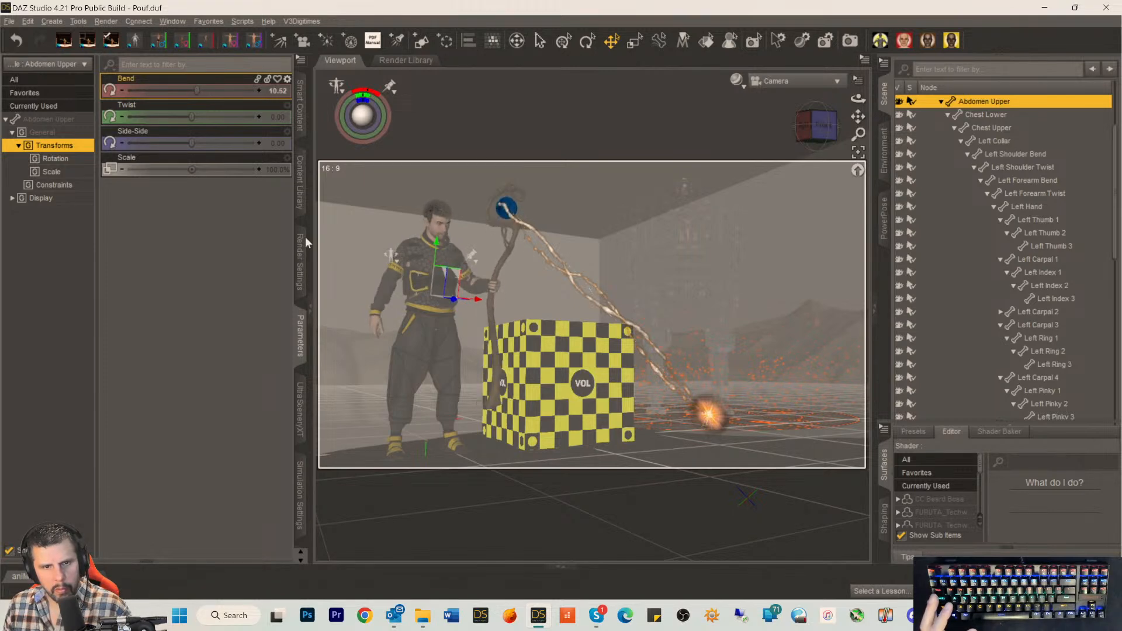
Raise the man's right arm by setting Right Shoulder Bend's Front-Back to 76.75, and save the scene.
left_click(398, 257)
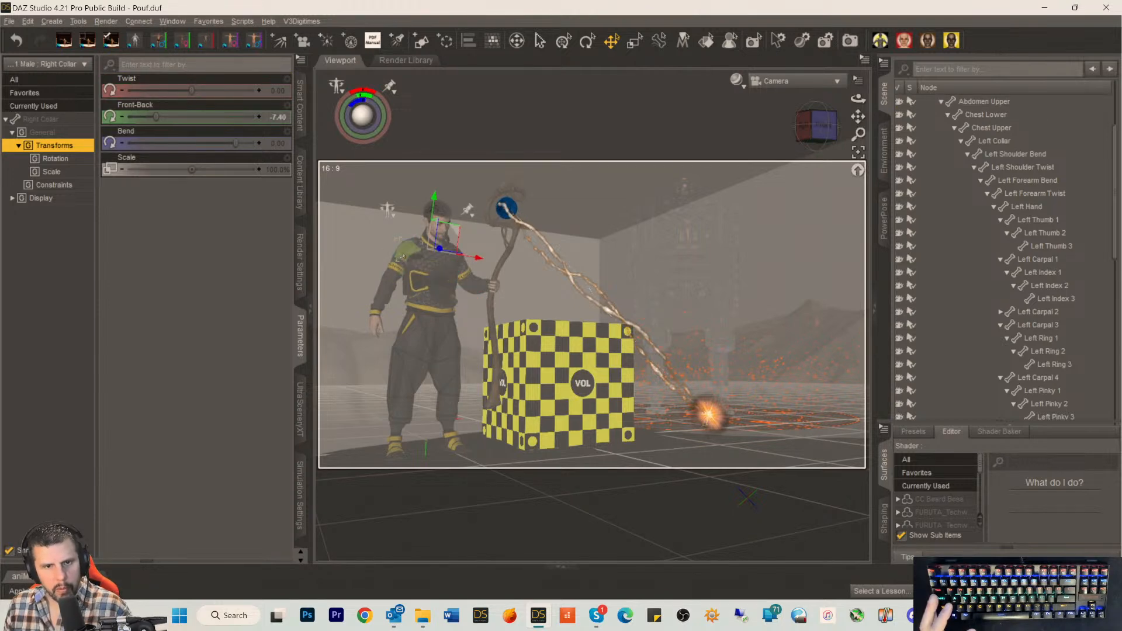
left_click(397, 263)
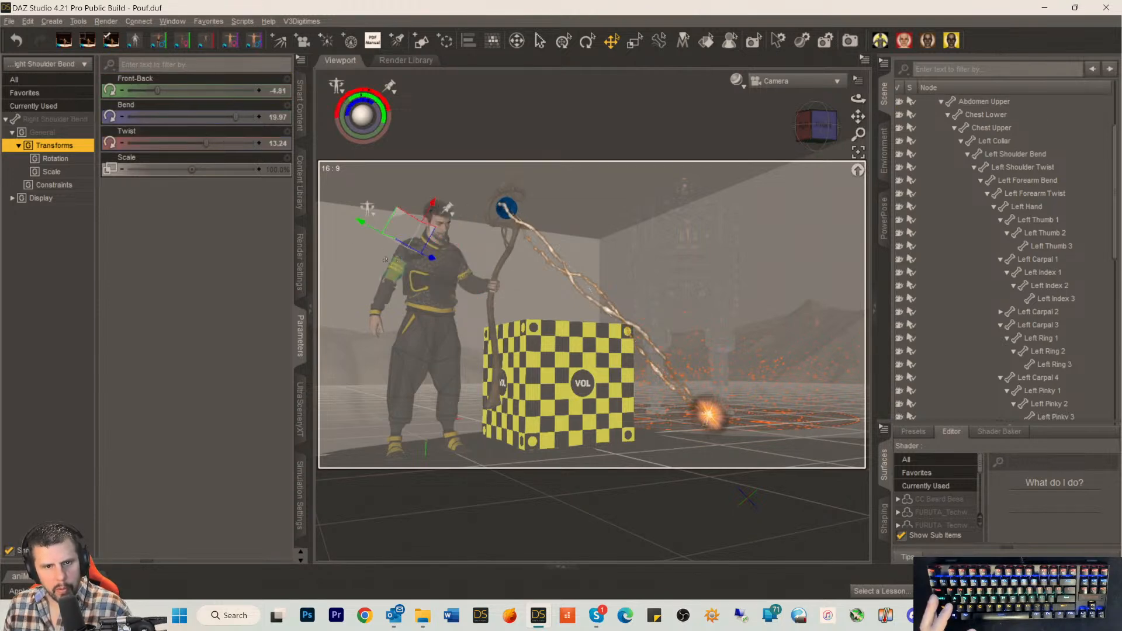
left_click_drag(158, 89, 227, 91)
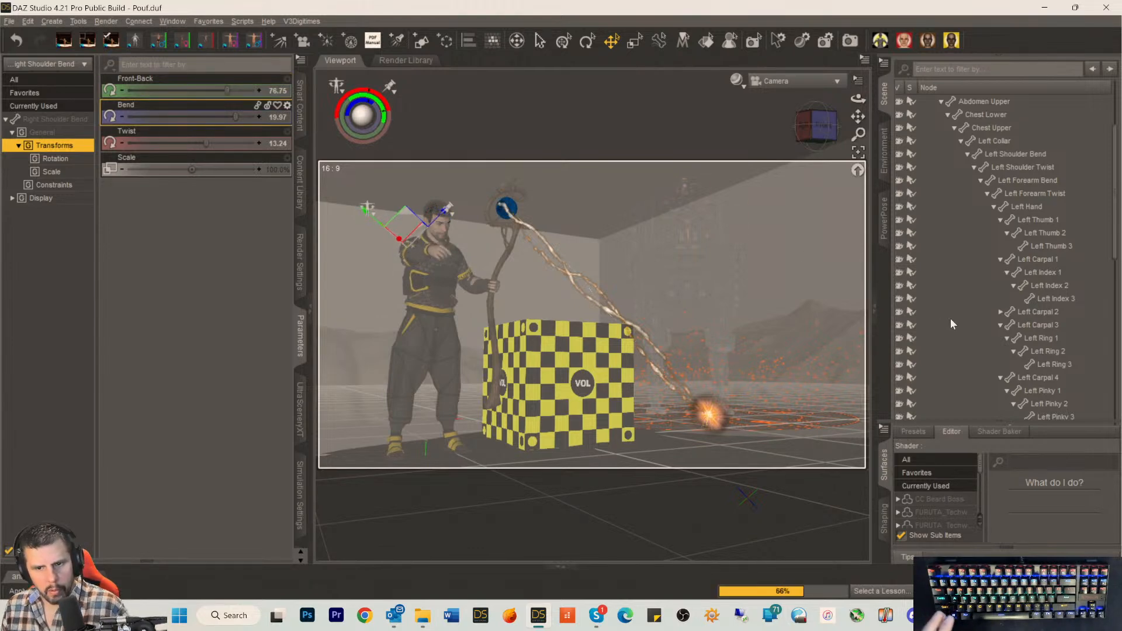
key("ctrl+s")
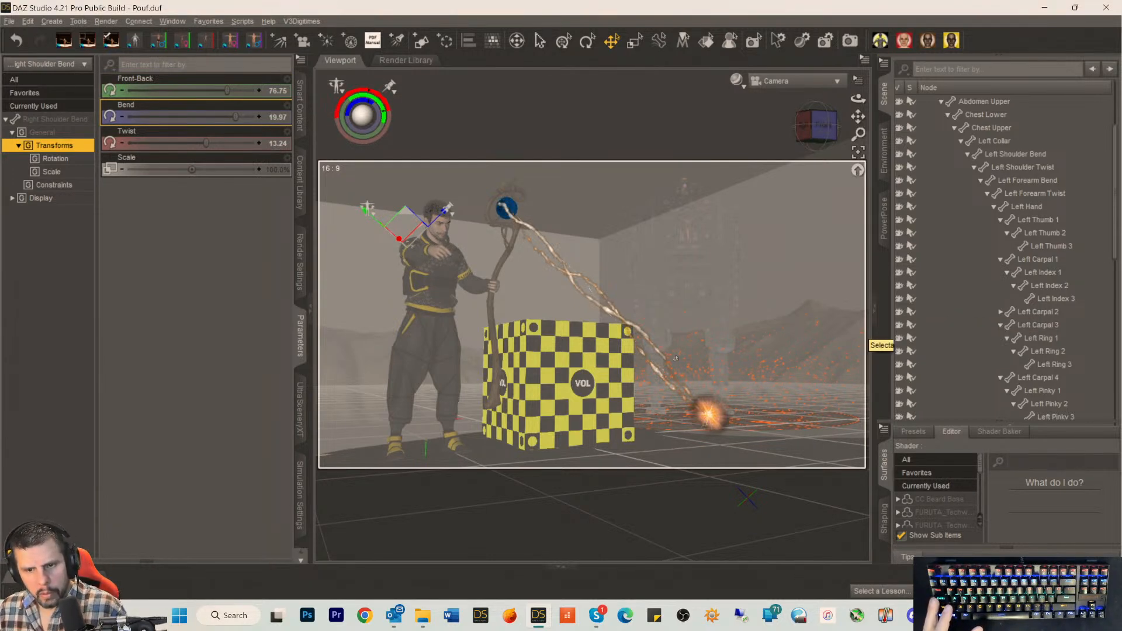
Realign the whole spell ribbons group with the shifted staff orb, moving it to Y -0.99 and Z 290.08.
left_click(548, 256)
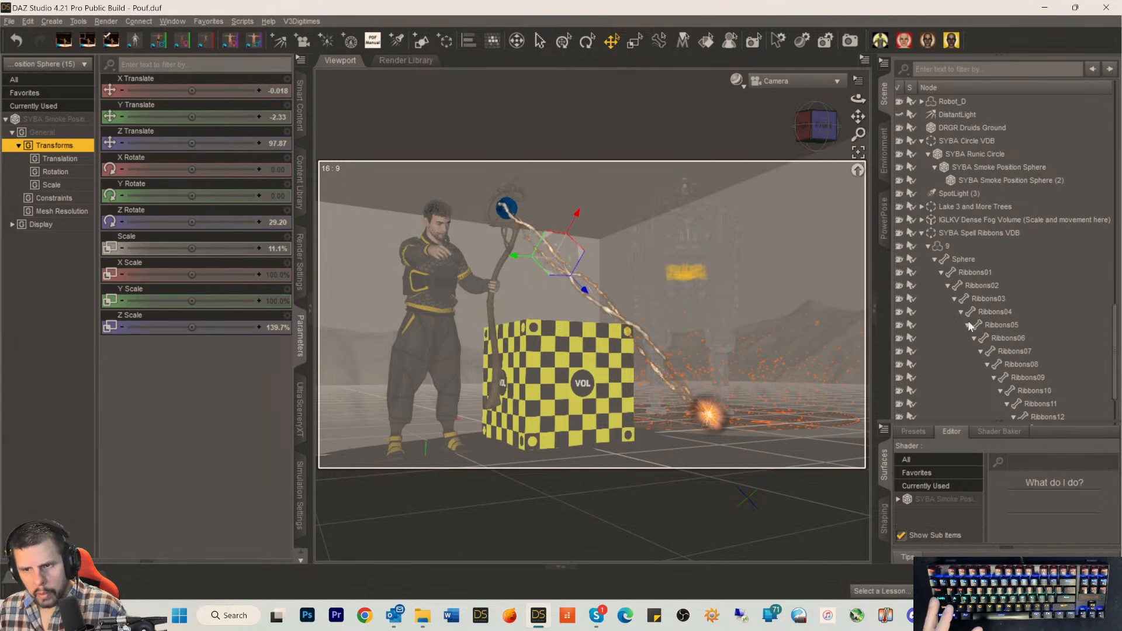
left_click(971, 233)
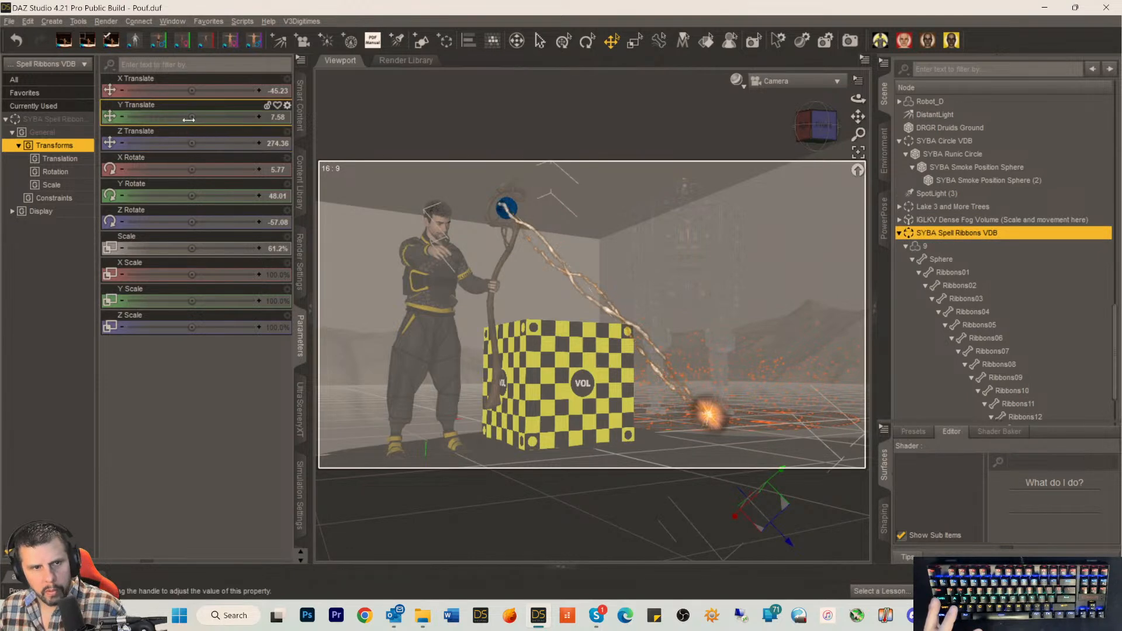
mouse_move(192, 117)
left_mouse_down()
mouse_move(181, 117)
mouse_move(213, 143)
mouse_move(183, 117)
left_mouse_up()
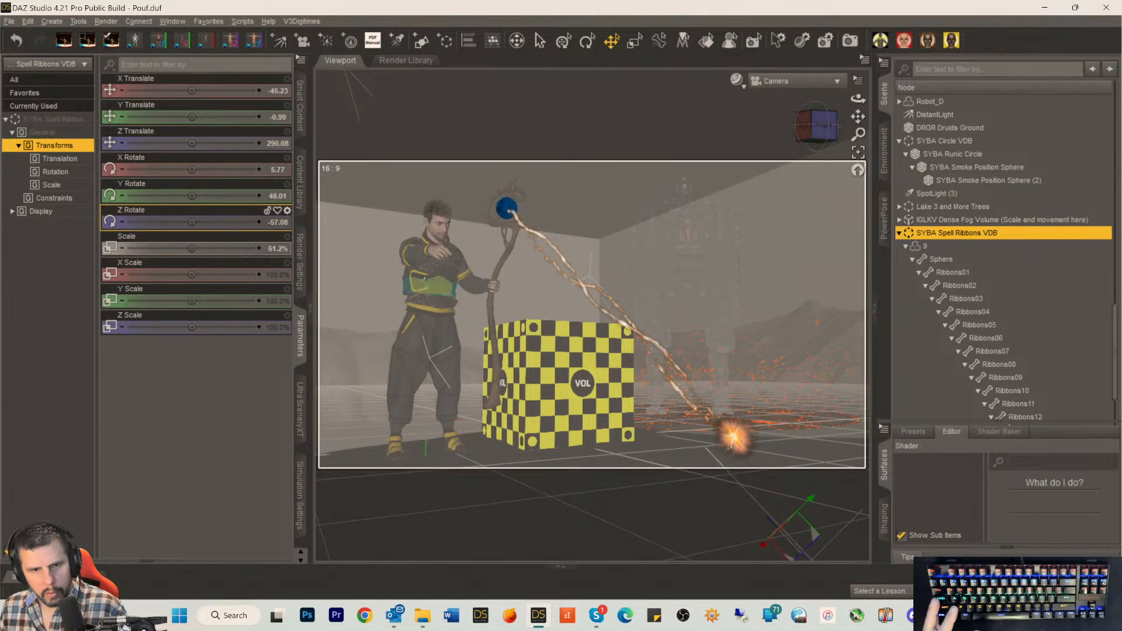
Set the Bend of the man's Right Shoulder Bend bone to 40.00.
left_click(405, 252)
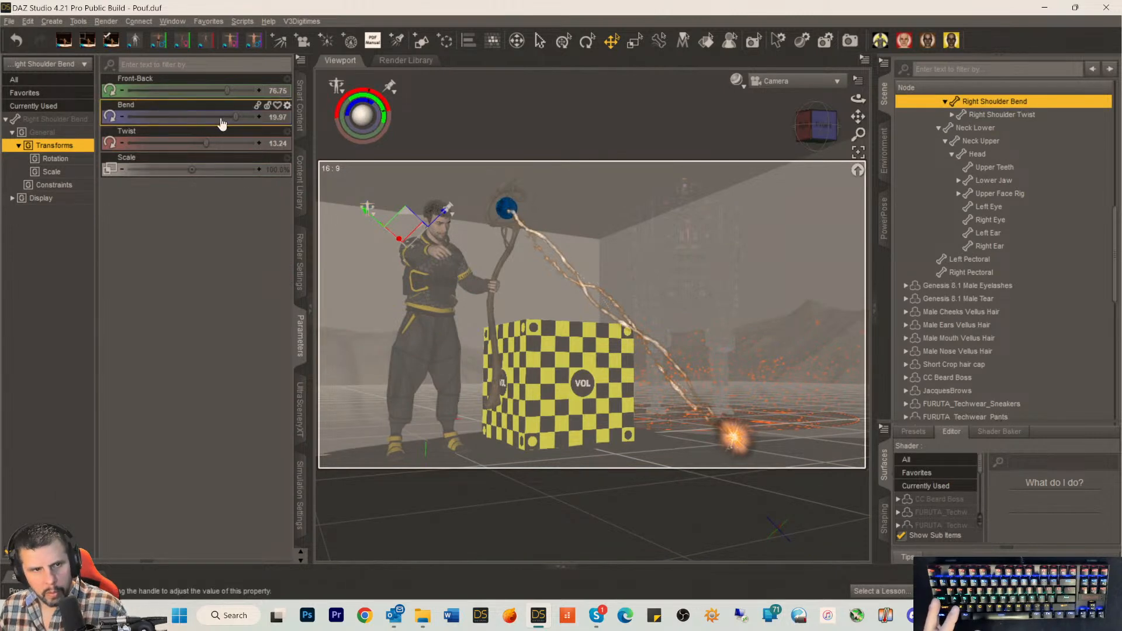
left_click_drag(236, 117, 245, 117)
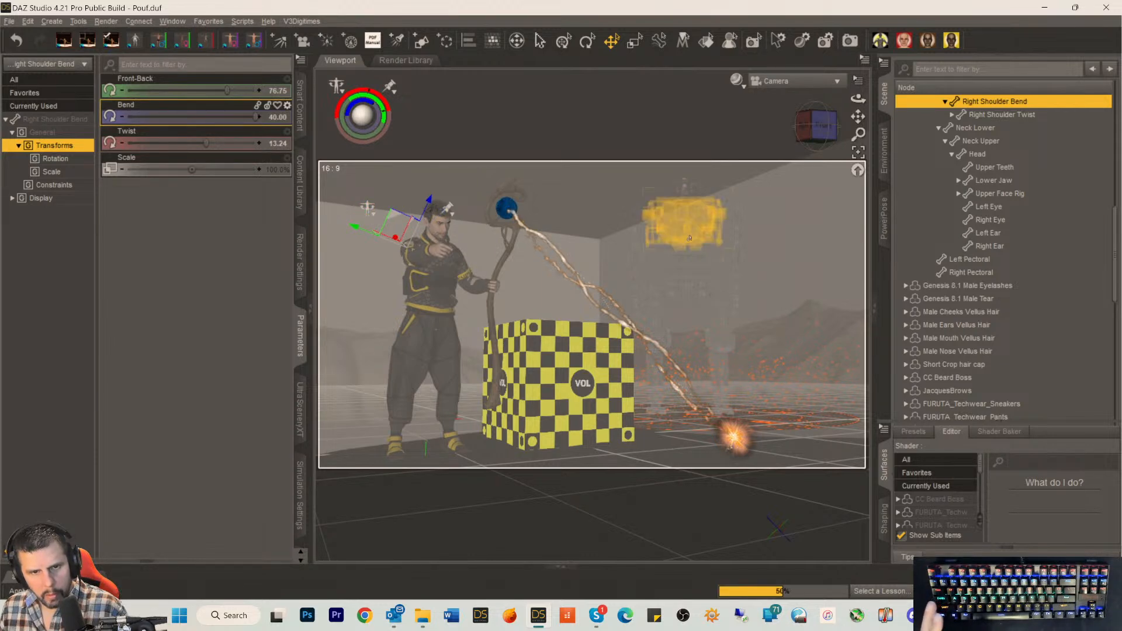
Save the scene, and search the product library for "spider".
key("ctrl+s")
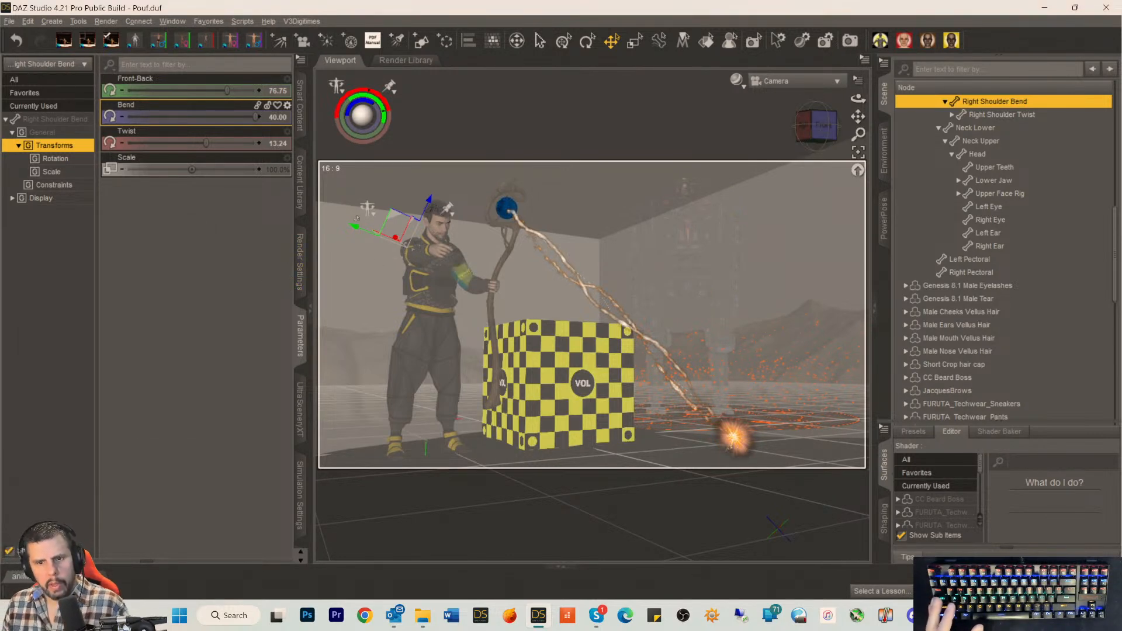
left_click(297, 106)
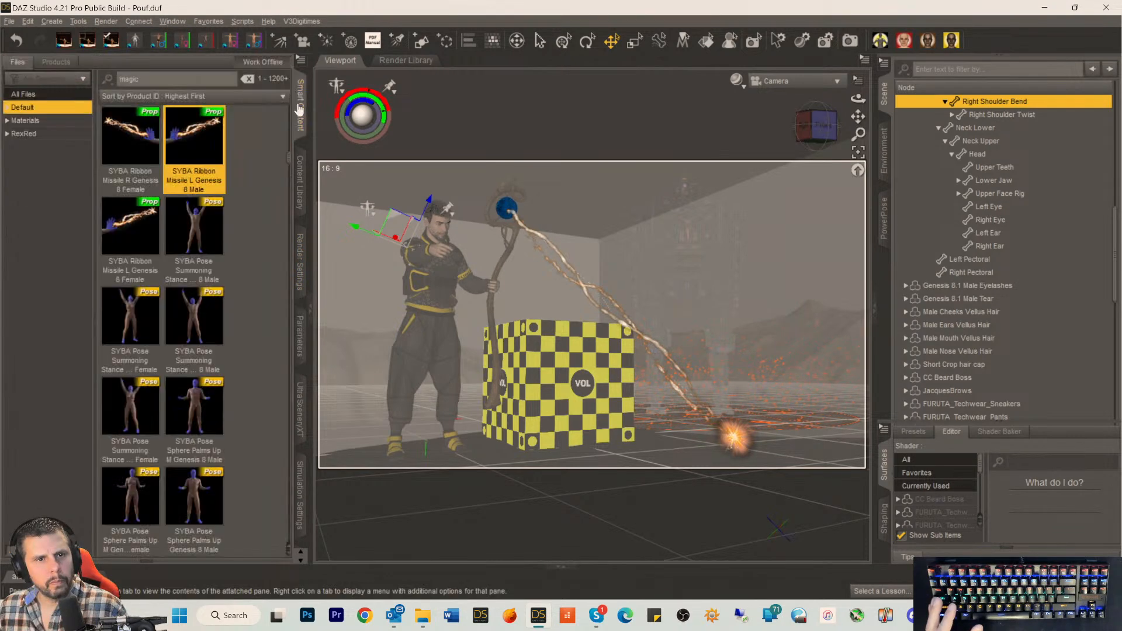
left_click(54, 65)
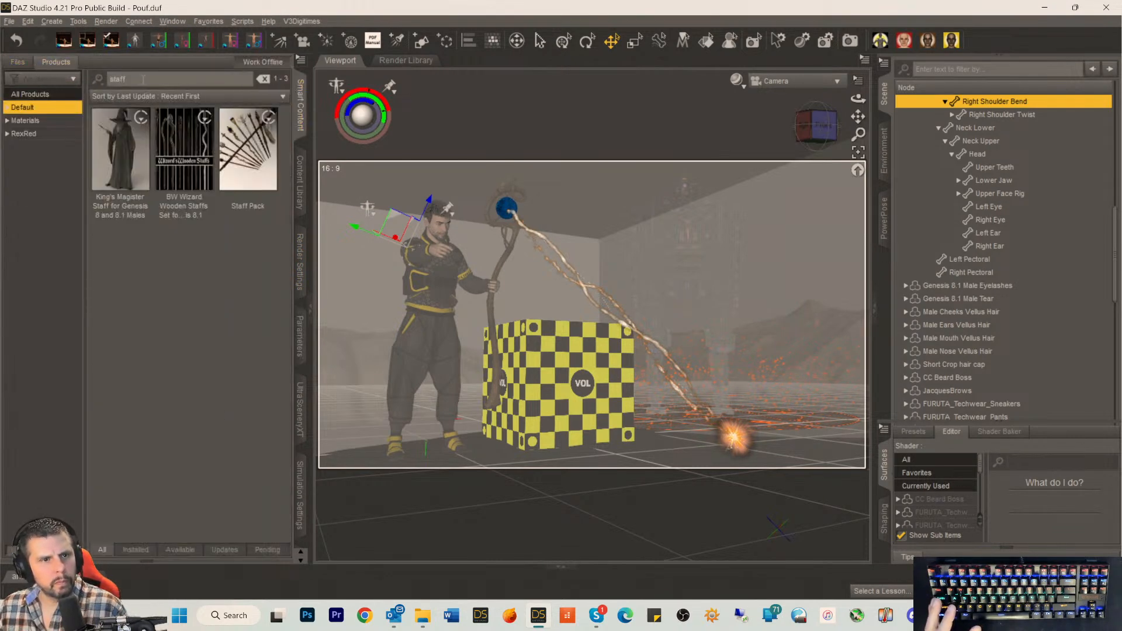
type("smider")
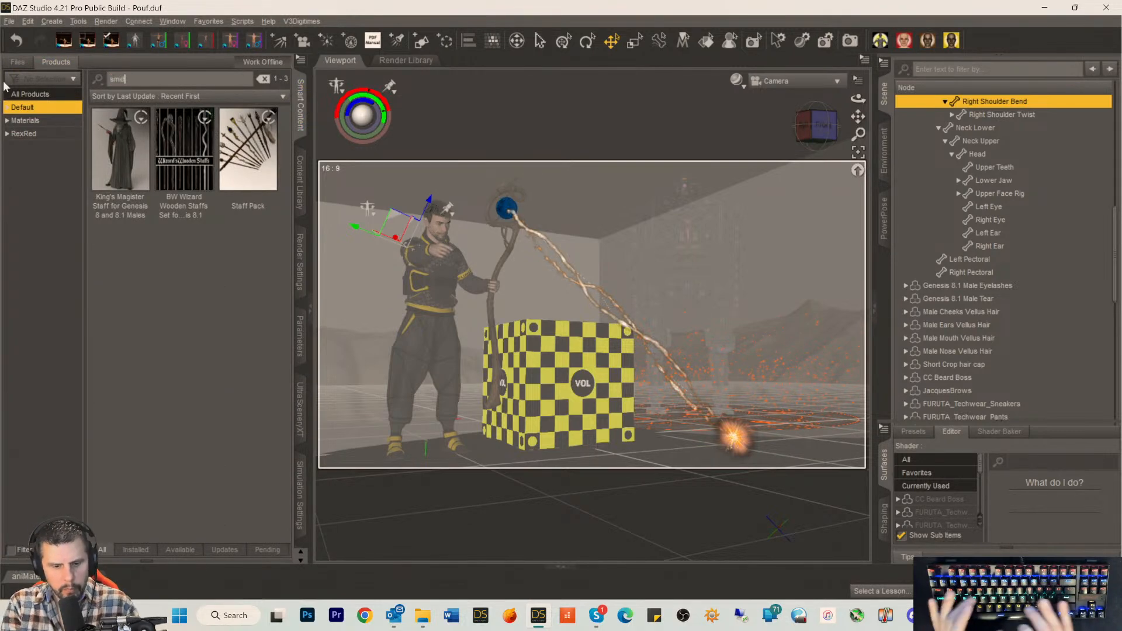
key("BackSpace")
key("BackSpace")
key("BackSpace")
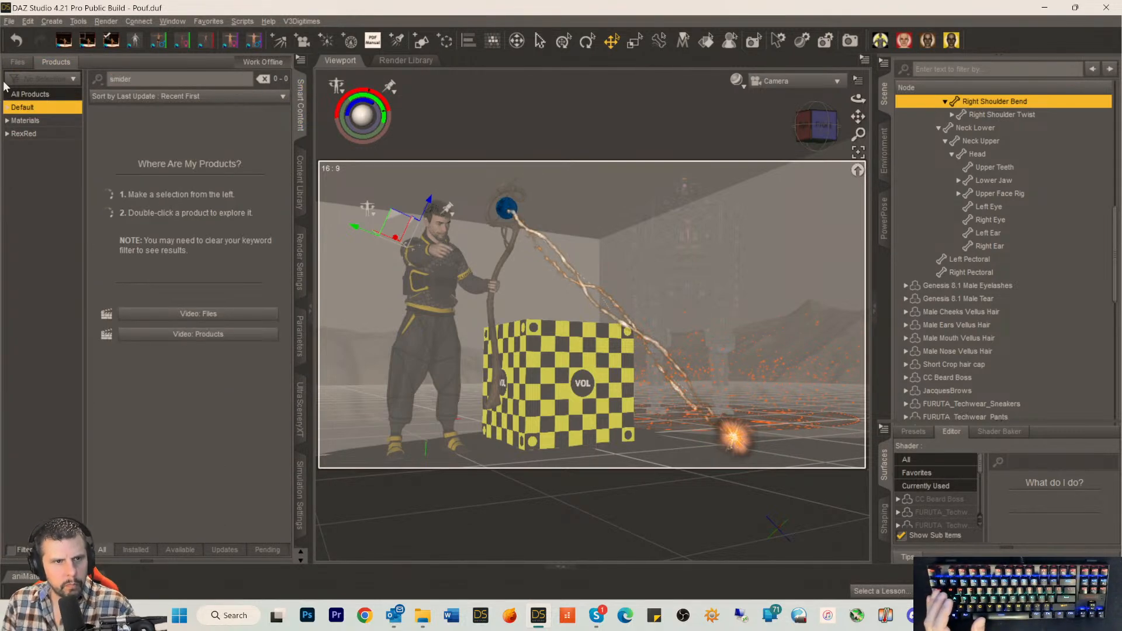
key("BackSpace")
key("BackSpace")
type("pider")
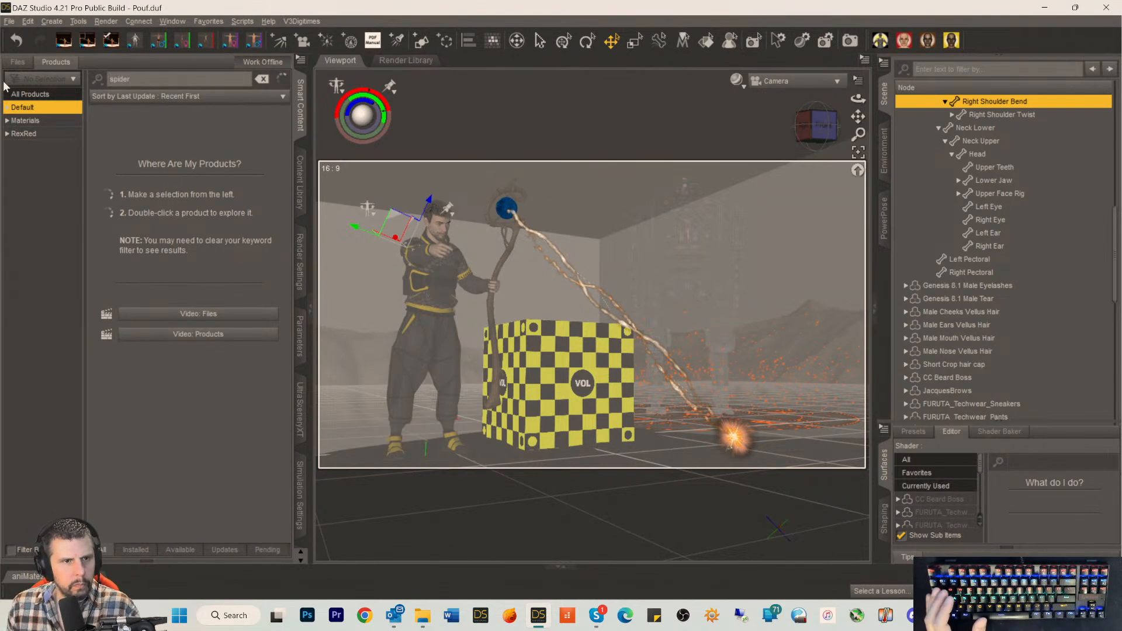
Search the content files for "spider" and load the Giant Monster Spider HD actor into the scene.
left_click(18, 61)
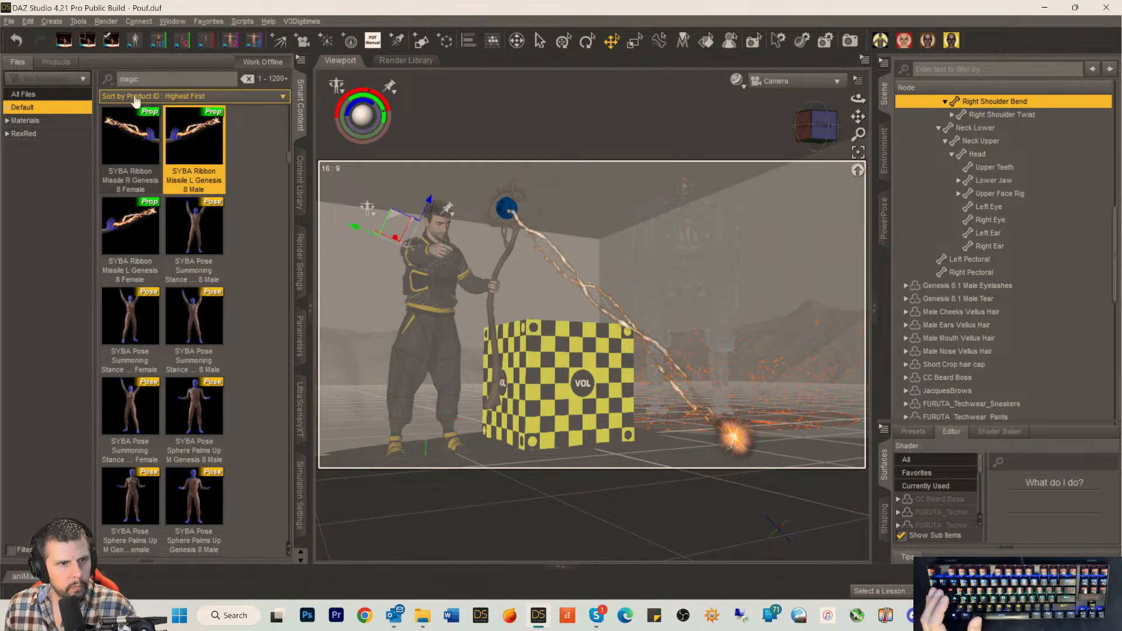
type("spider")
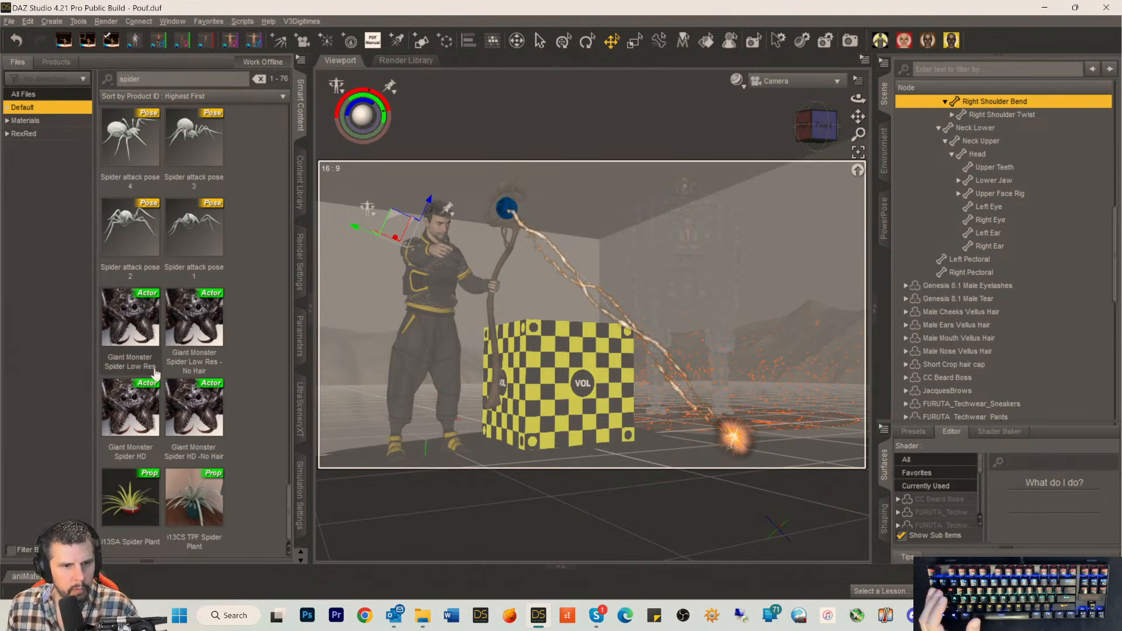
left_click(134, 407)
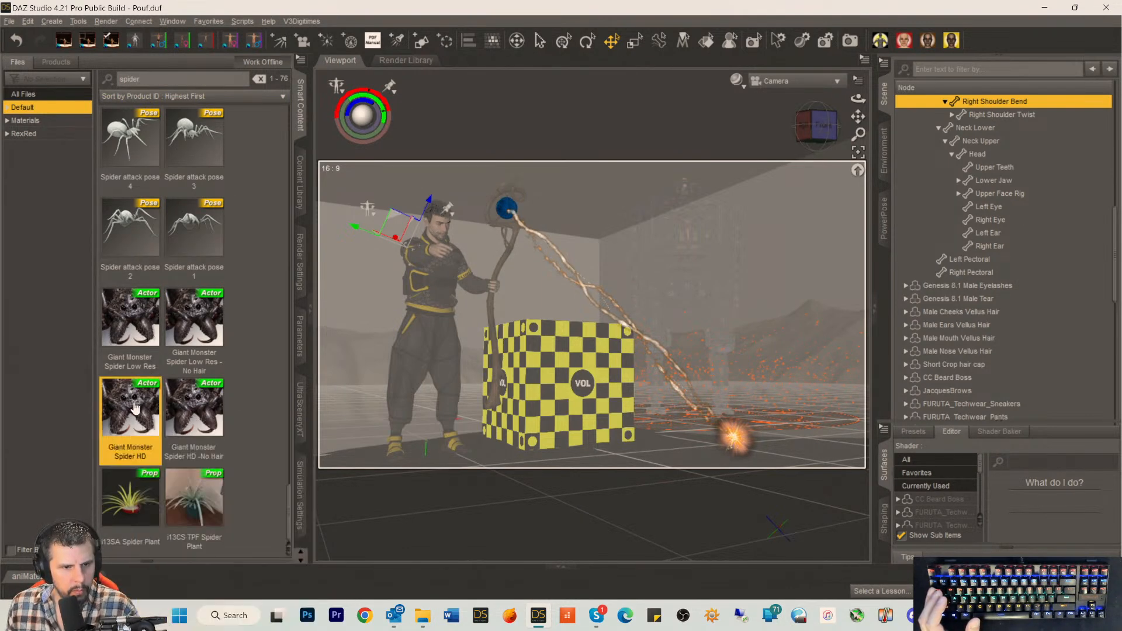
double_click(134, 407)
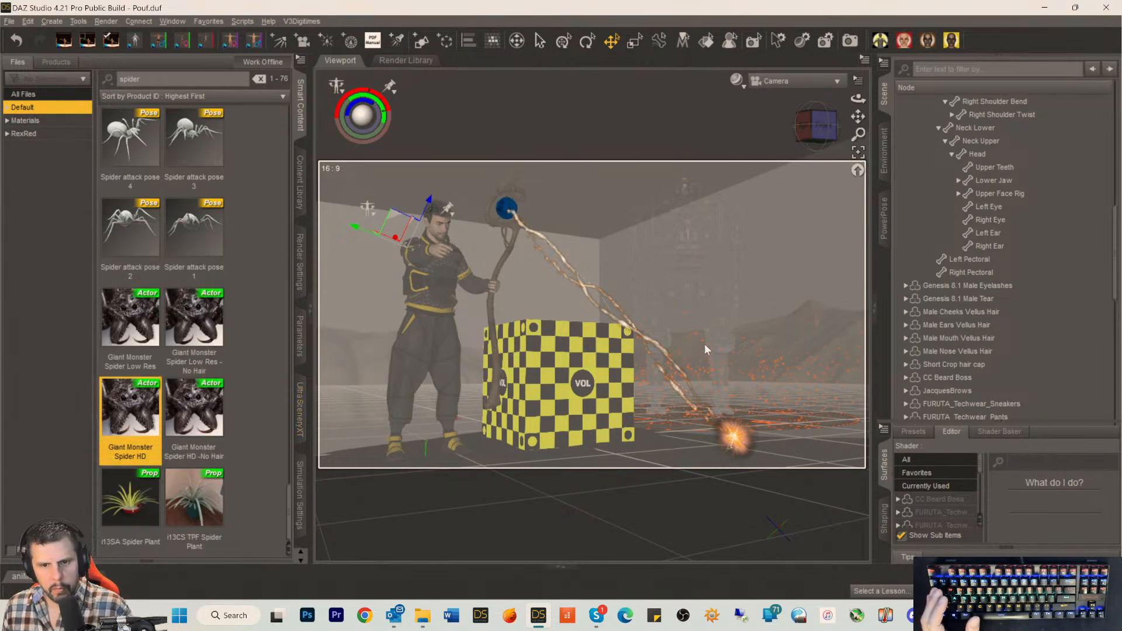
Collapse the SYBA Spell Ribbons VDB and Genesis 8.1 Male hierarchies, and delete the DistantLight from the scene.
scroll(986, 289, "down", 10)
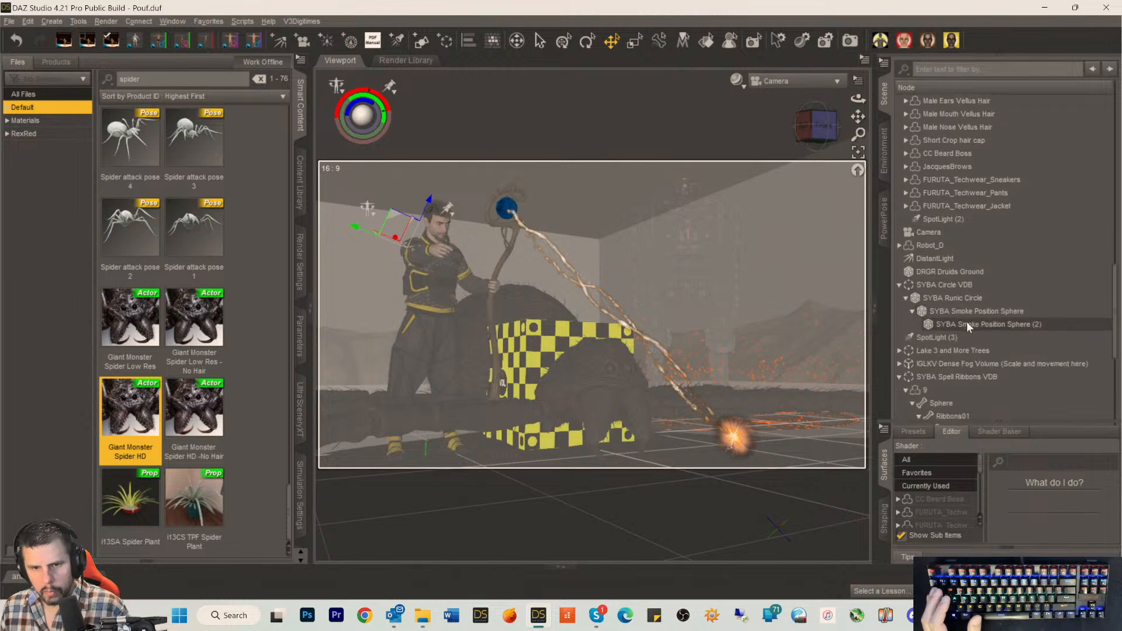
scroll(955, 331, "down", 6)
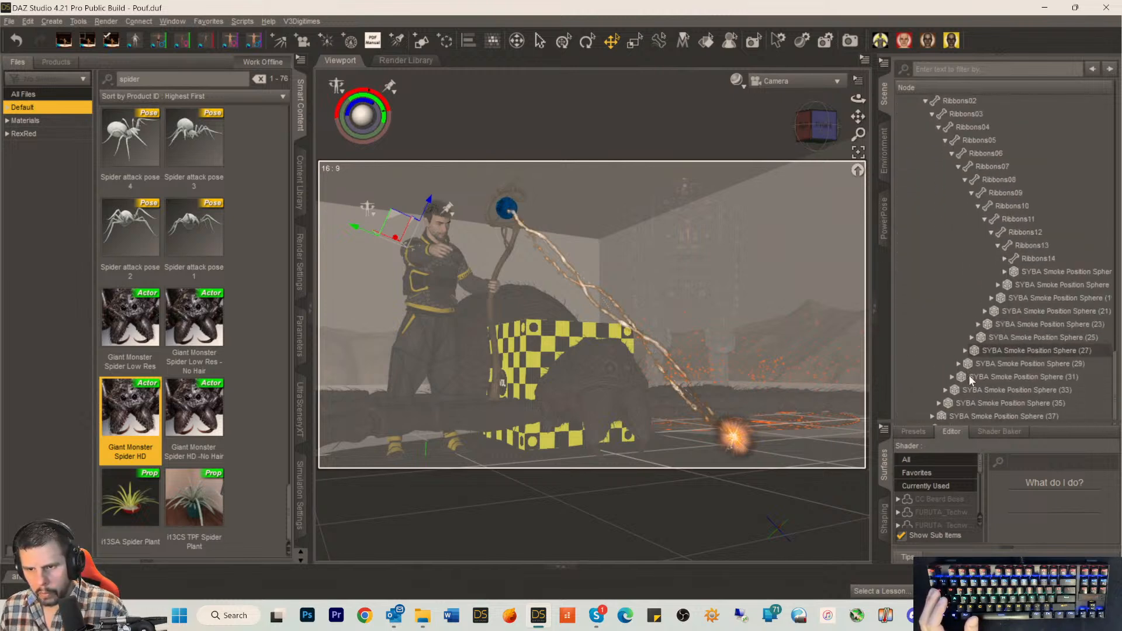
scroll(962, 355, "up", 5)
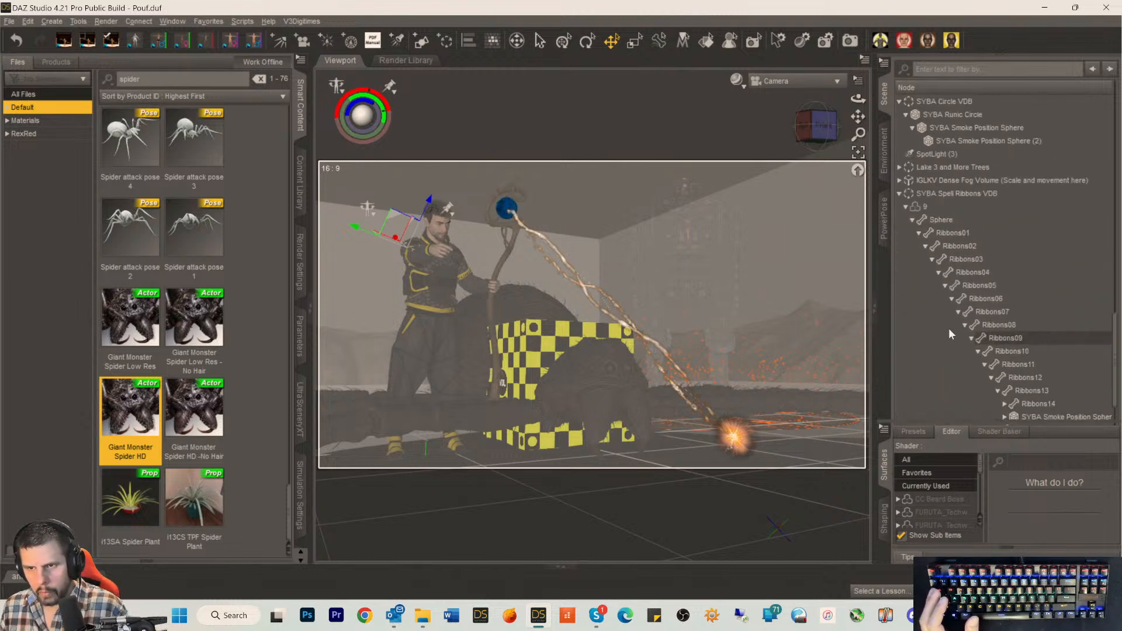
left_click(899, 196)
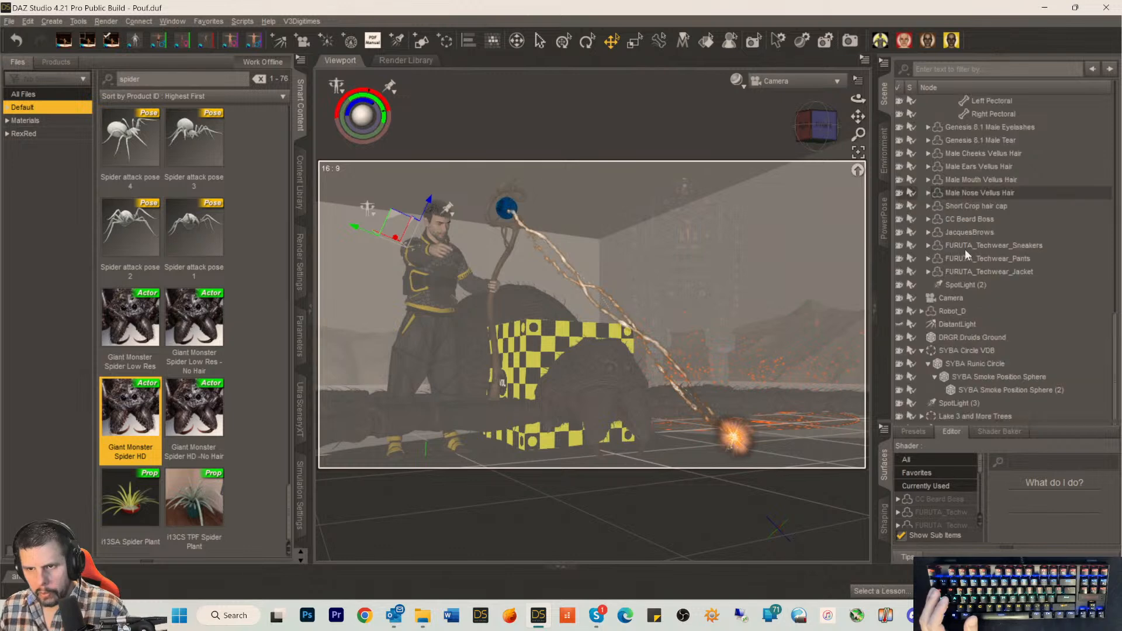
scroll(964, 250, "up", 20)
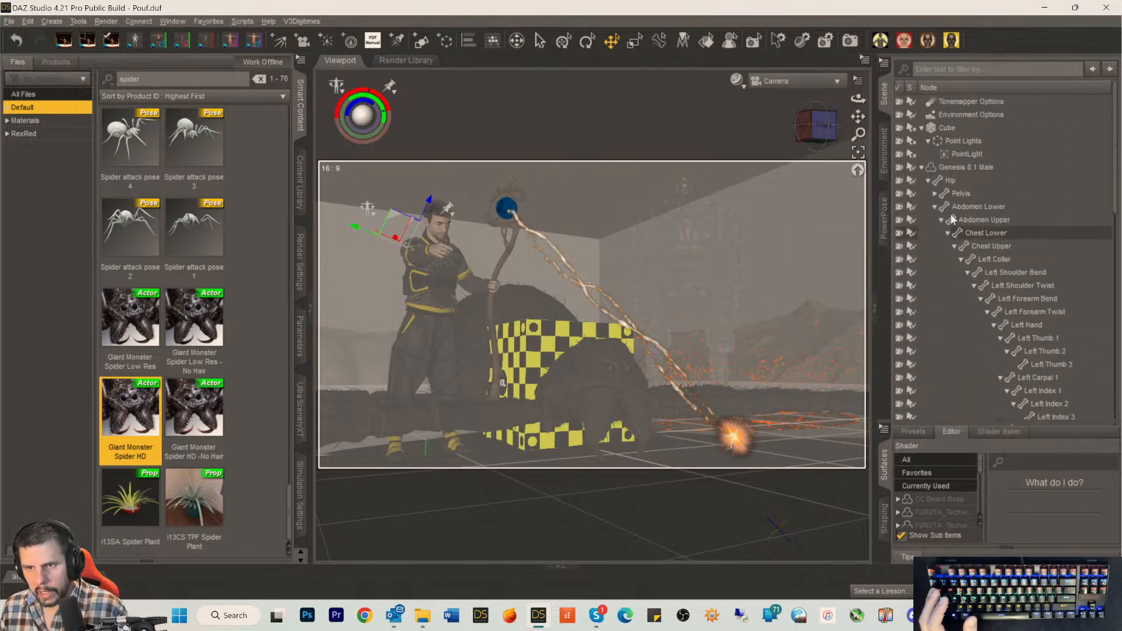
left_click(921, 167)
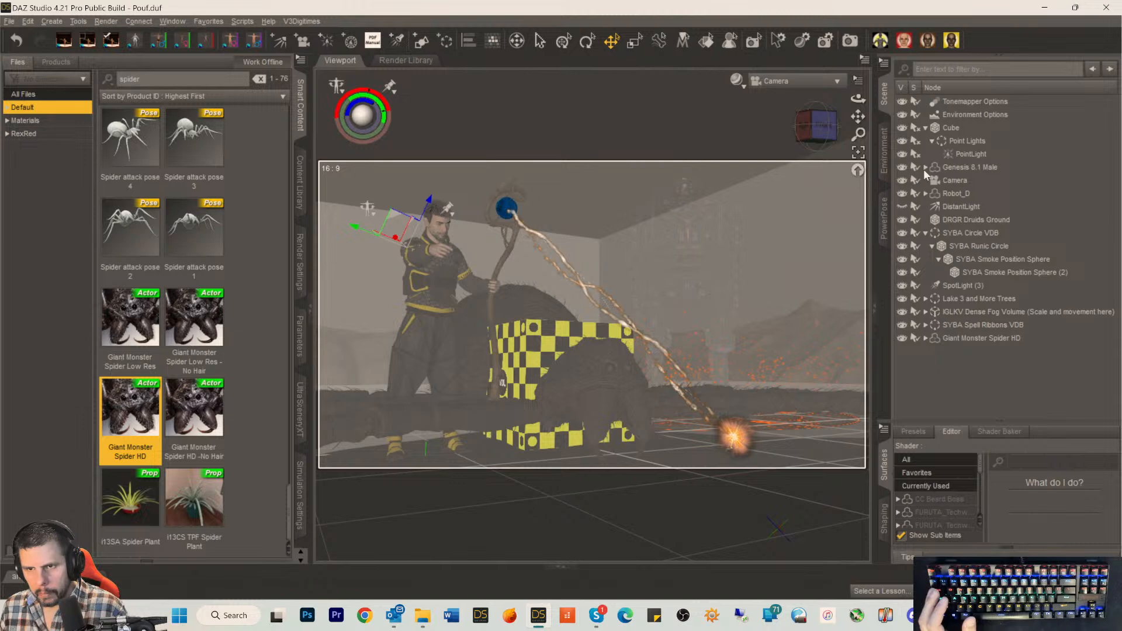
left_click(947, 205)
key("Delete")
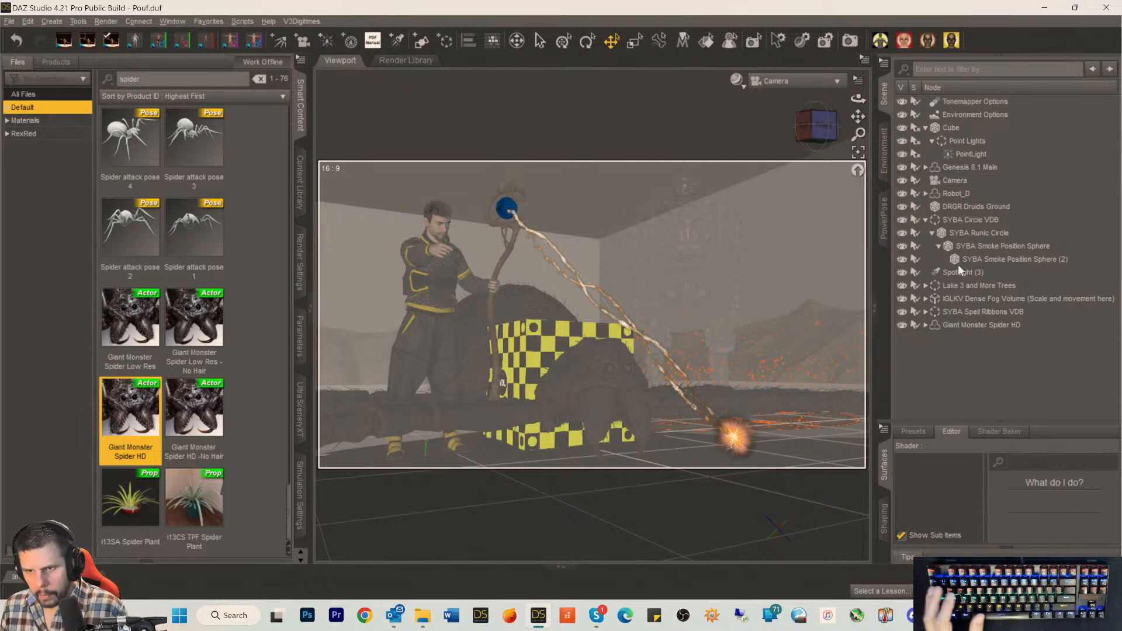
Parent the SYBA Spell Ribbons VDB group to the Genesis 8.1 Male figure, and collapse the figure's hierarchy.
left_click(947, 311)
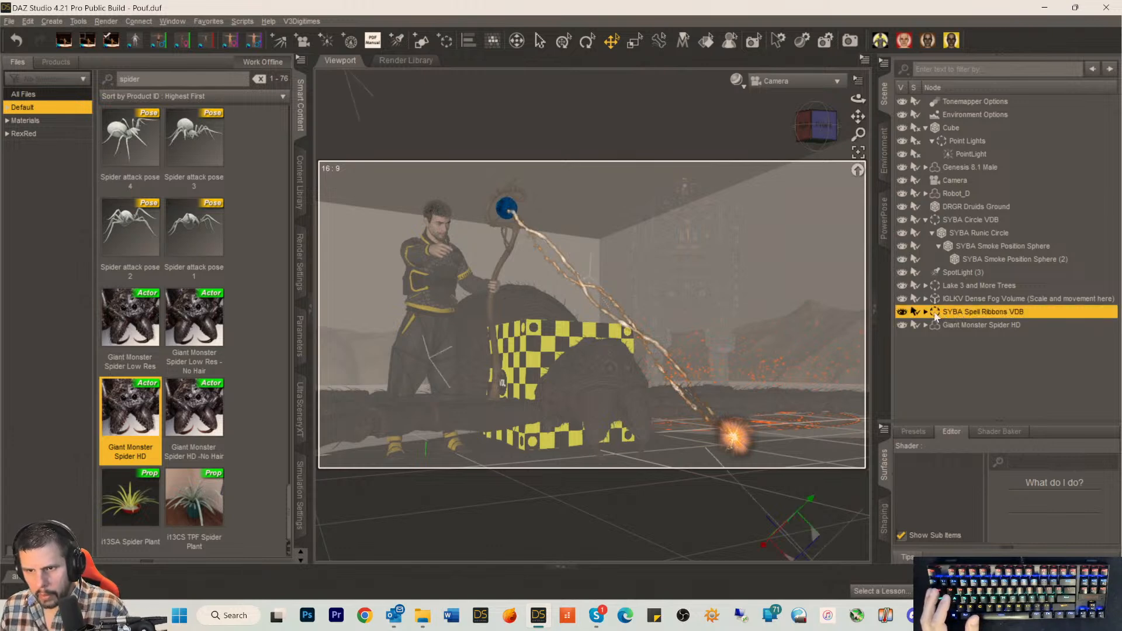
left_click_drag(936, 313, 969, 170)
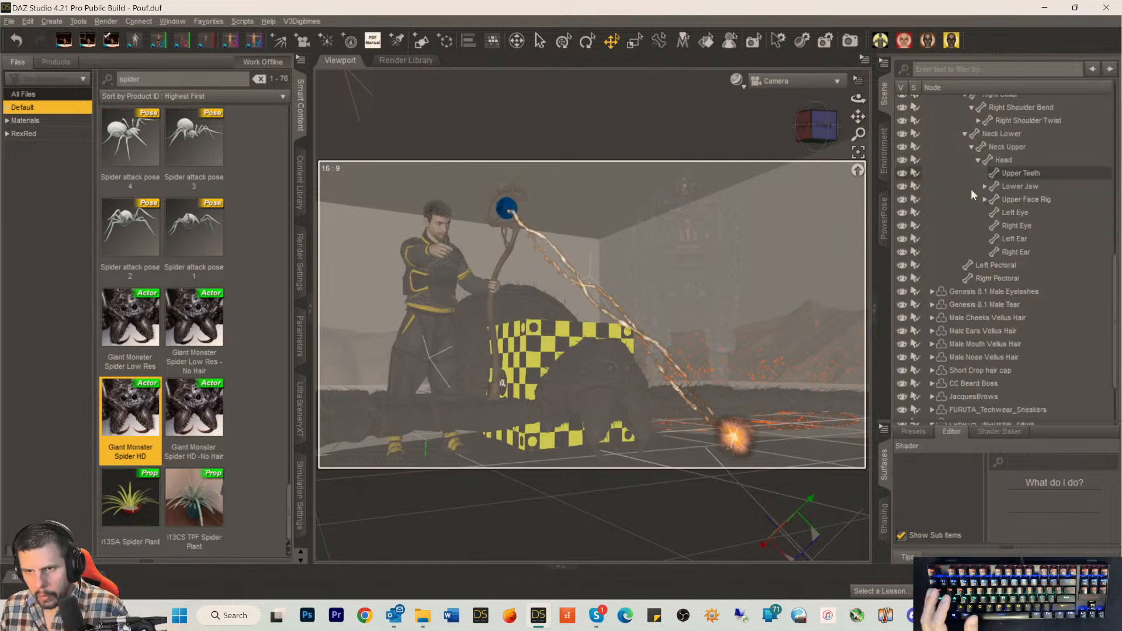
scroll(982, 220, "up", 12)
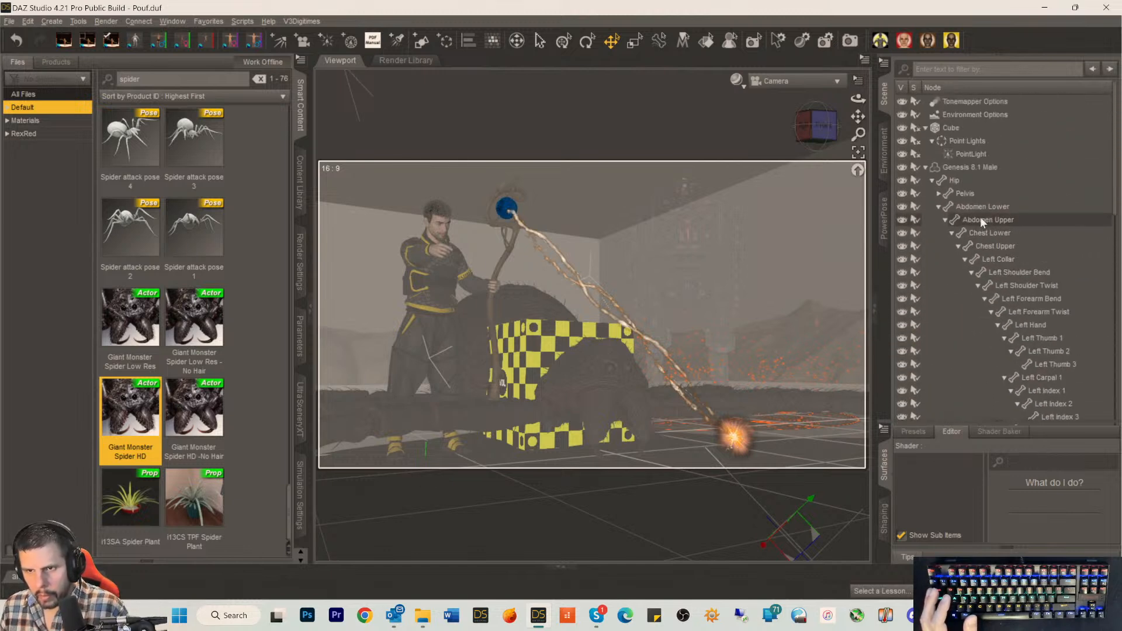
left_click(924, 167)
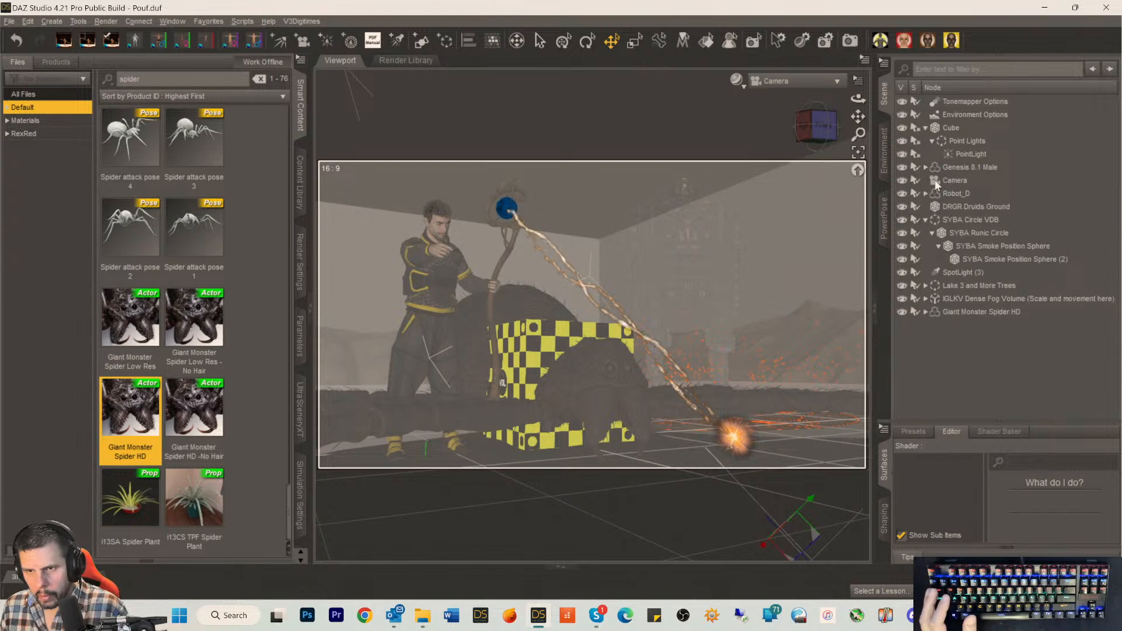
Shift the Giant Monster Spider HD sideways by setting its X Translate to 14.30.
left_click(954, 311)
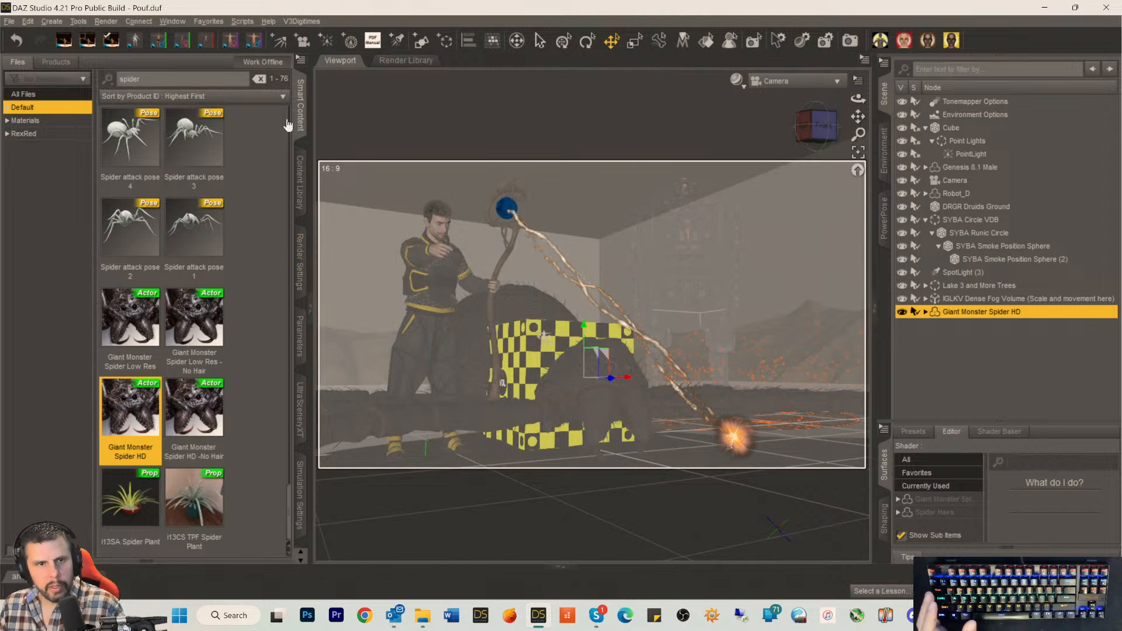
left_click(301, 334)
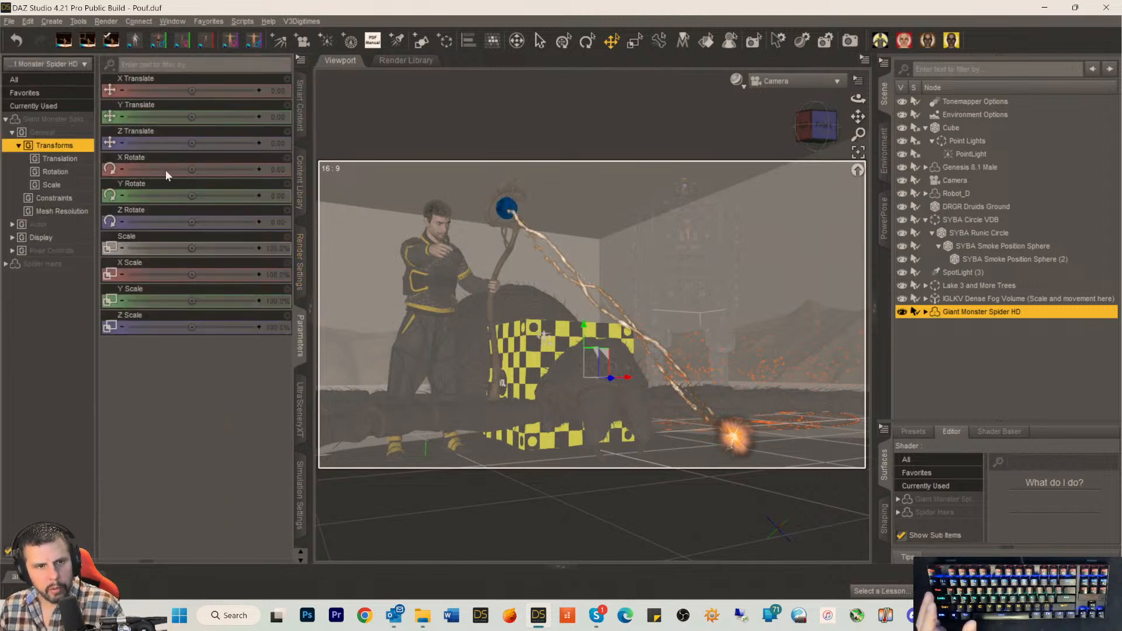
mouse_move(199, 91)
left_mouse_down()
mouse_move(241, 90)
mouse_move(206, 91)
left_mouse_up()
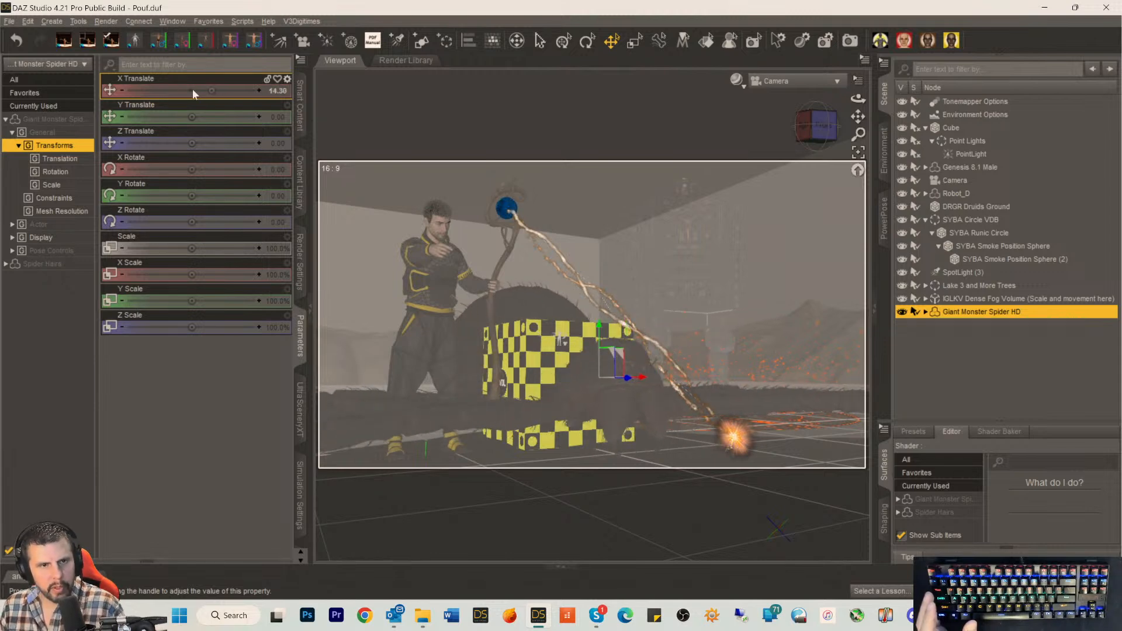
Explore the Giant Monster Spider HD product's poses and apply Spider attack pose 4 to the spider.
left_click(300, 181)
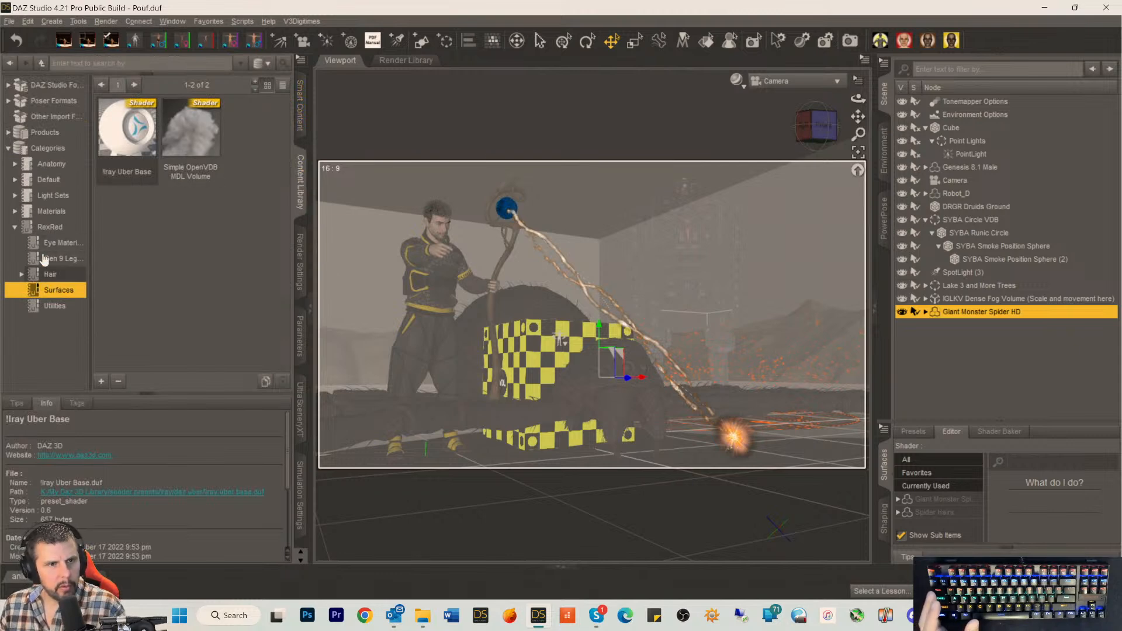
left_click(300, 120)
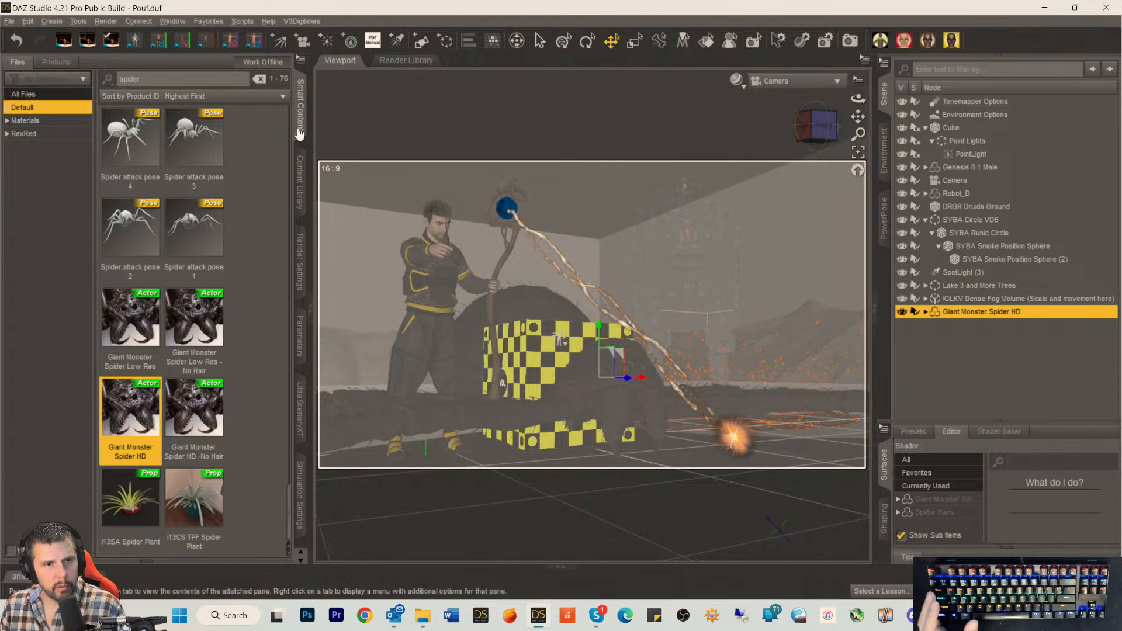
left_click(299, 178)
left_click(300, 125)
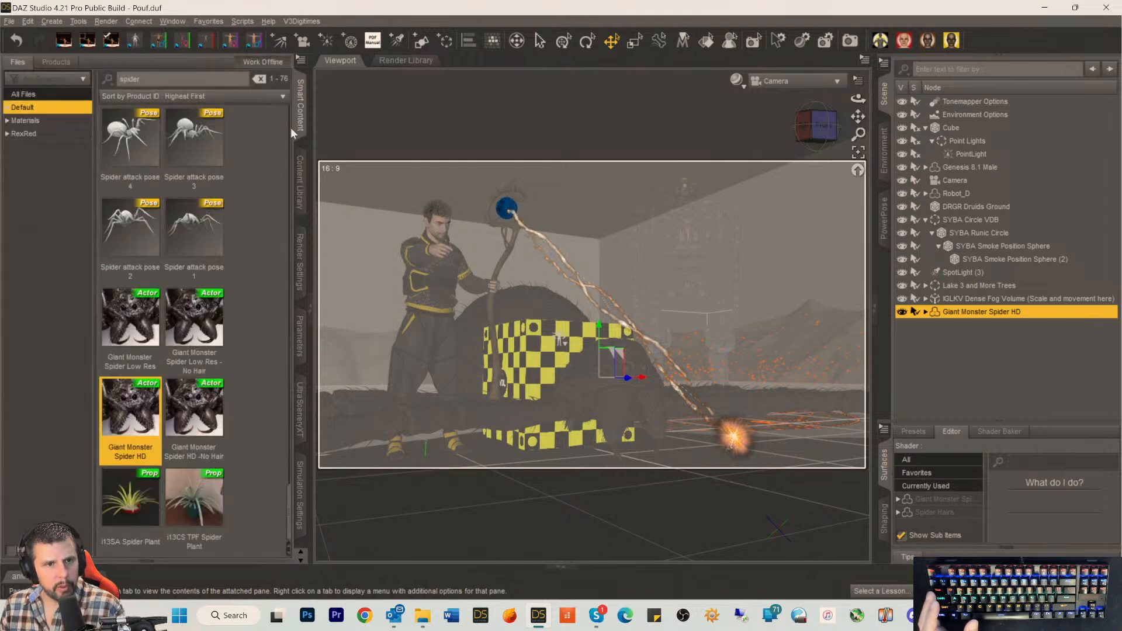
right_click(130, 445)
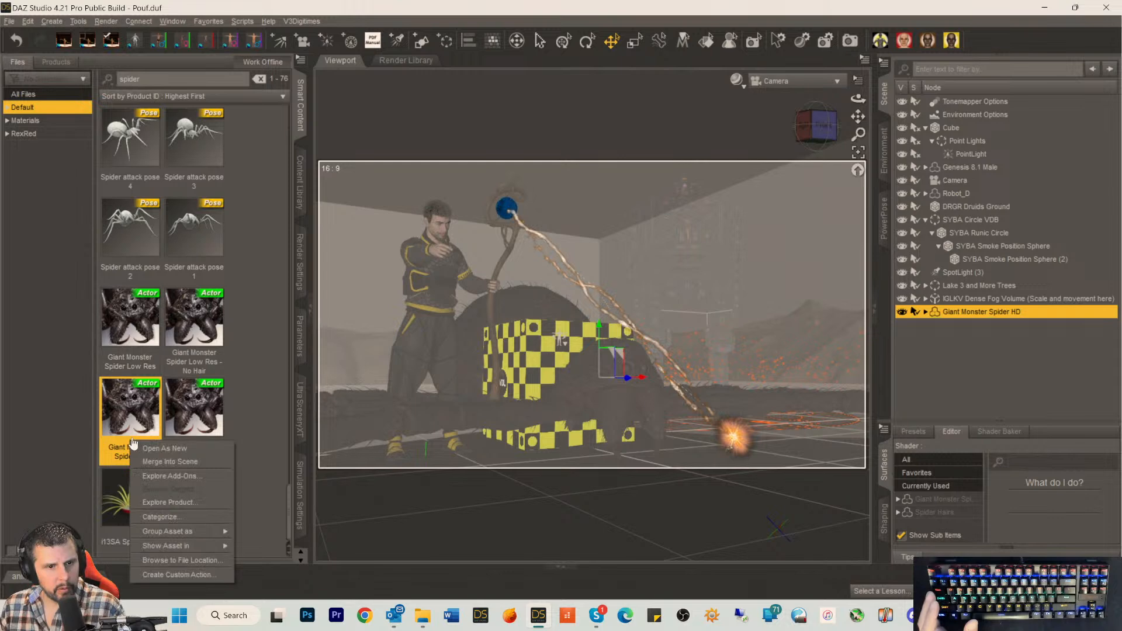
left_click(168, 502)
left_click(18, 237)
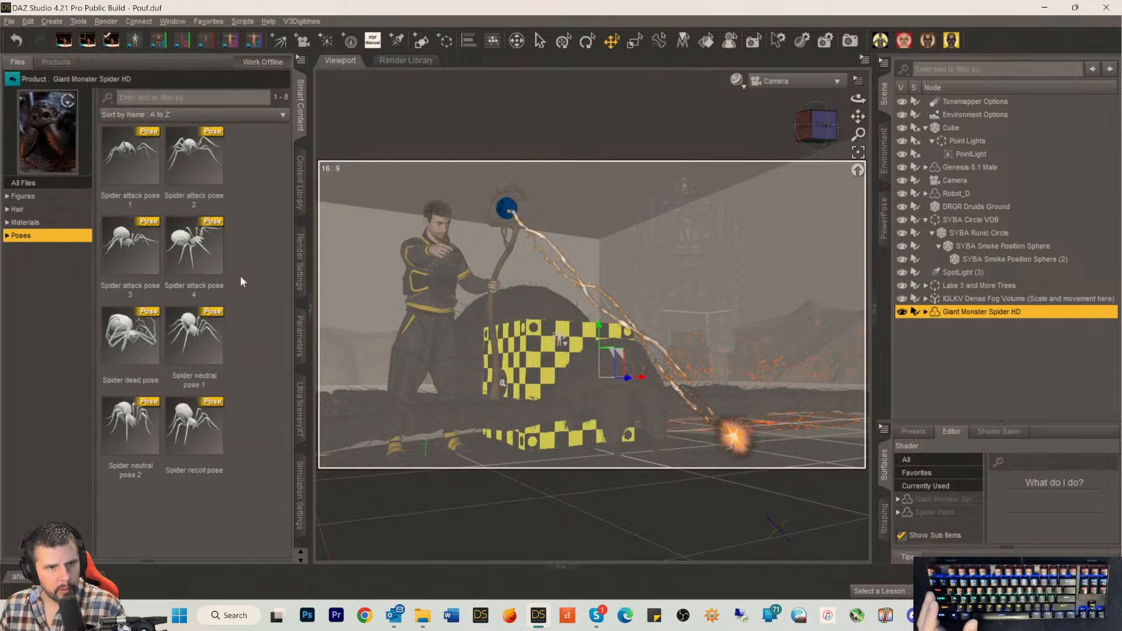
double_click(197, 251)
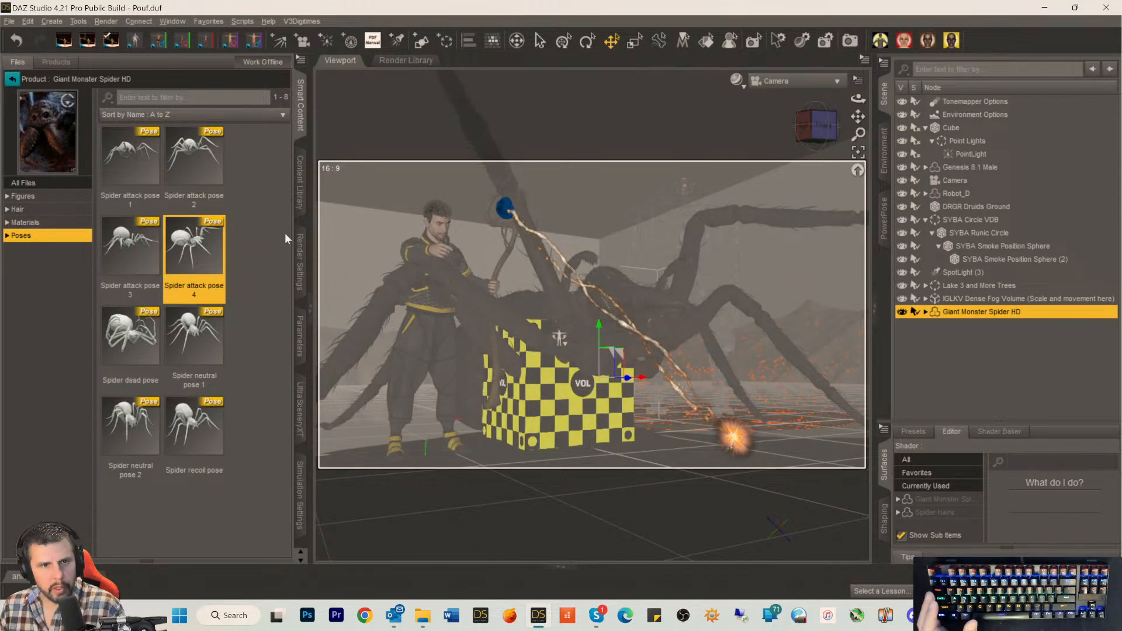
Shrink the Giant Monster Spider HD by setting its overall Scale to 40.4%.
left_click(300, 257)
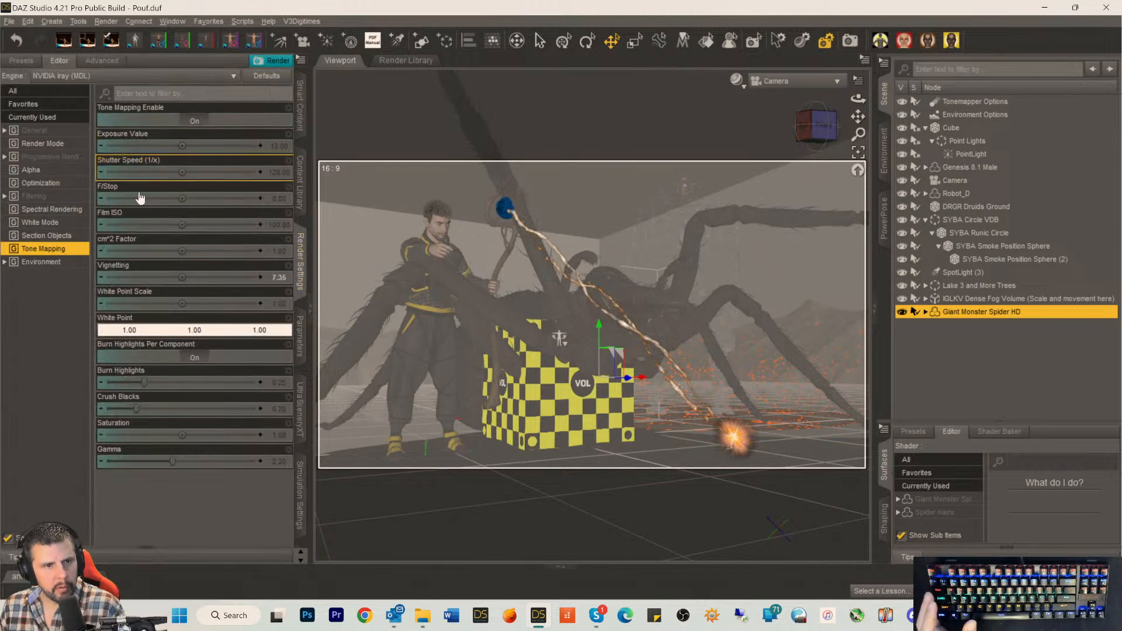
left_click(41, 131)
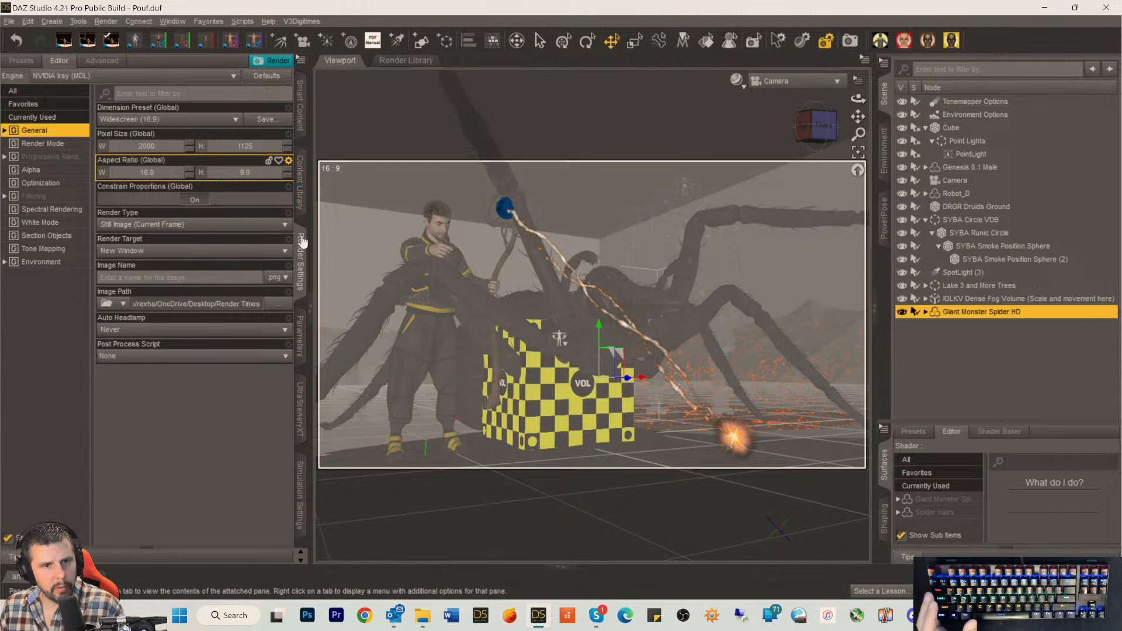
left_click(301, 334)
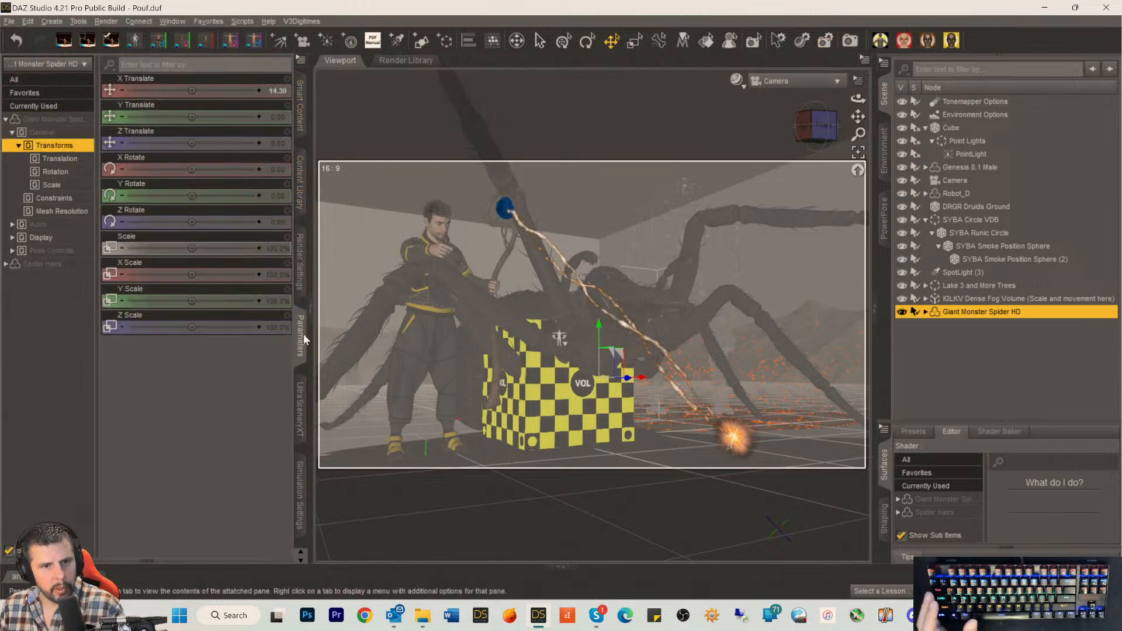
left_click(35, 120)
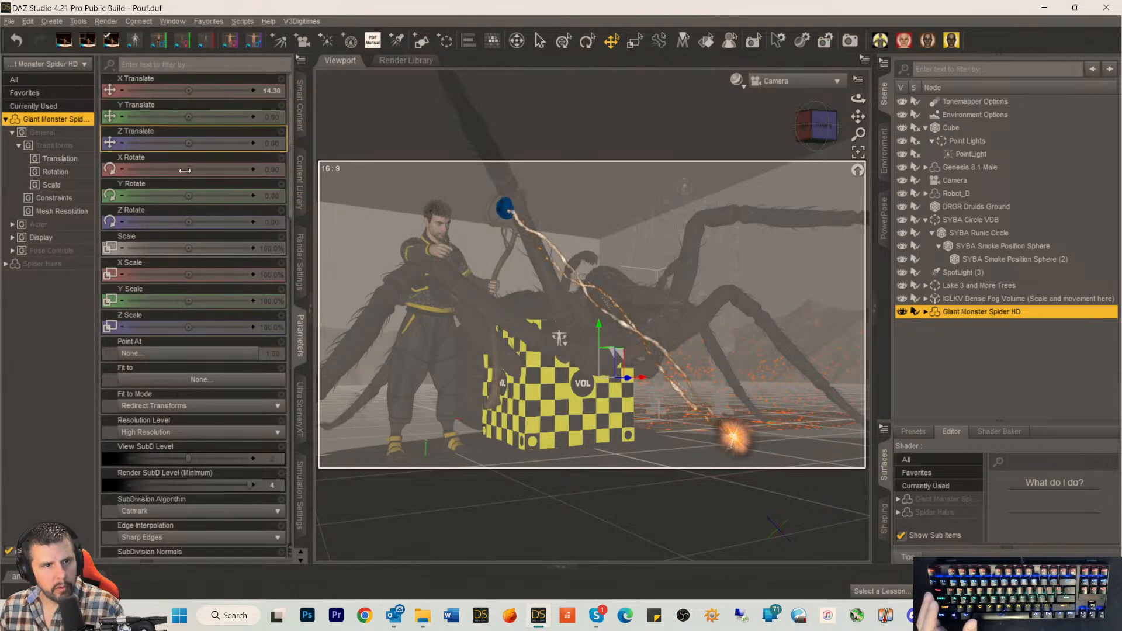
left_click_drag(190, 244, 157, 244)
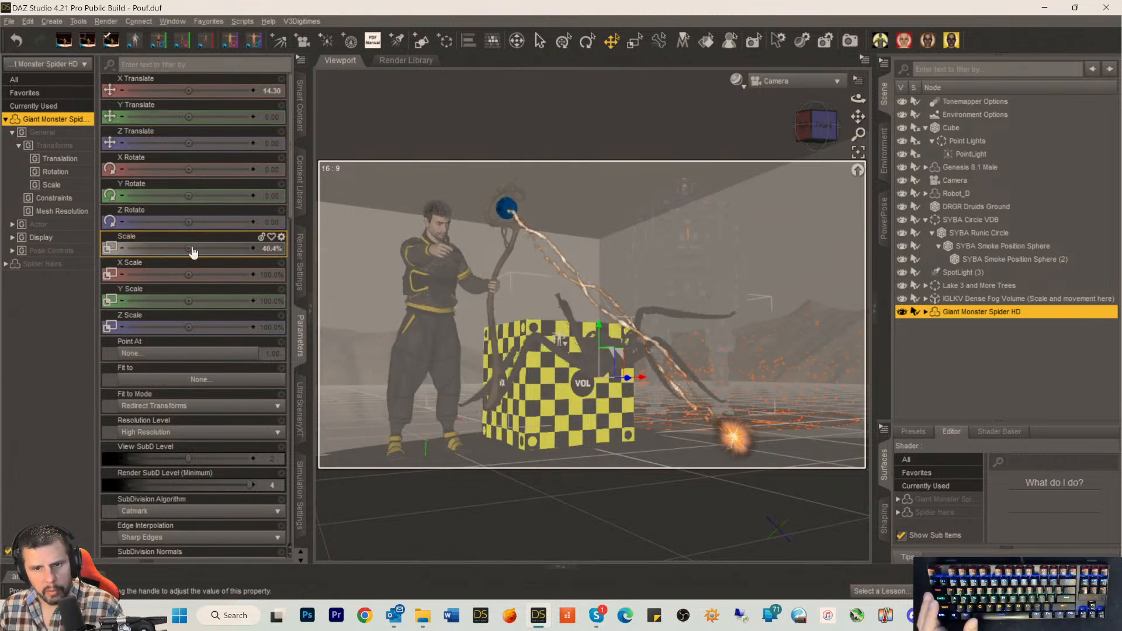
Turn the Giant Monster Spider HD to a Y Rotate of -152.10 and move it to X -65.85, Y -42.68, Z 123.81, then preview the render.
left_click_drag(196, 197, 123, 196)
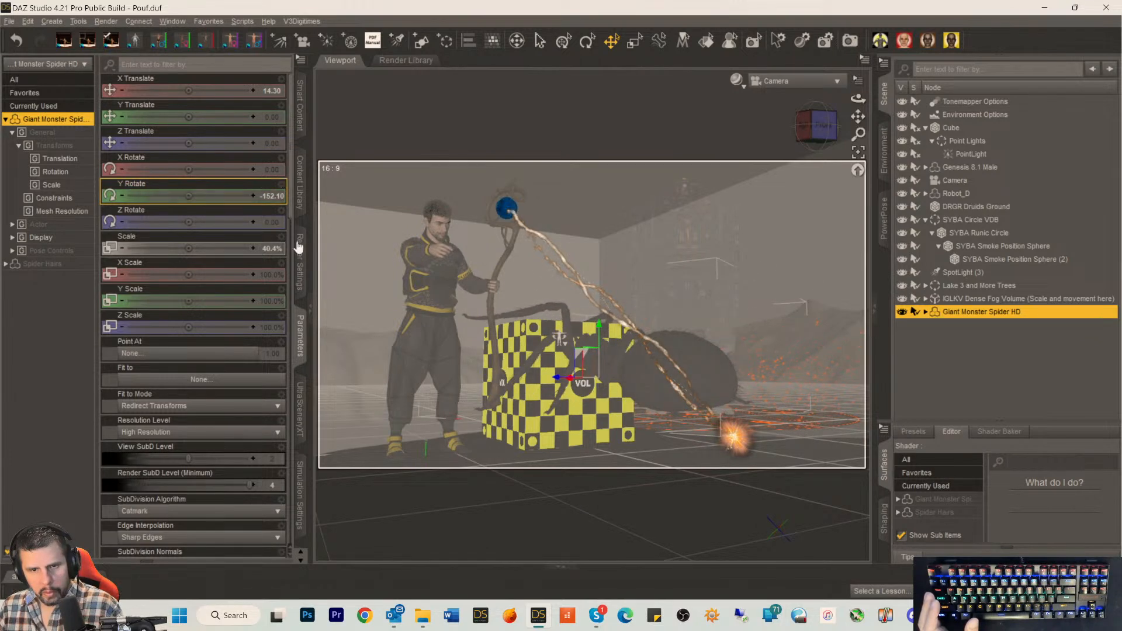
left_click_drag(558, 377, 752, 414)
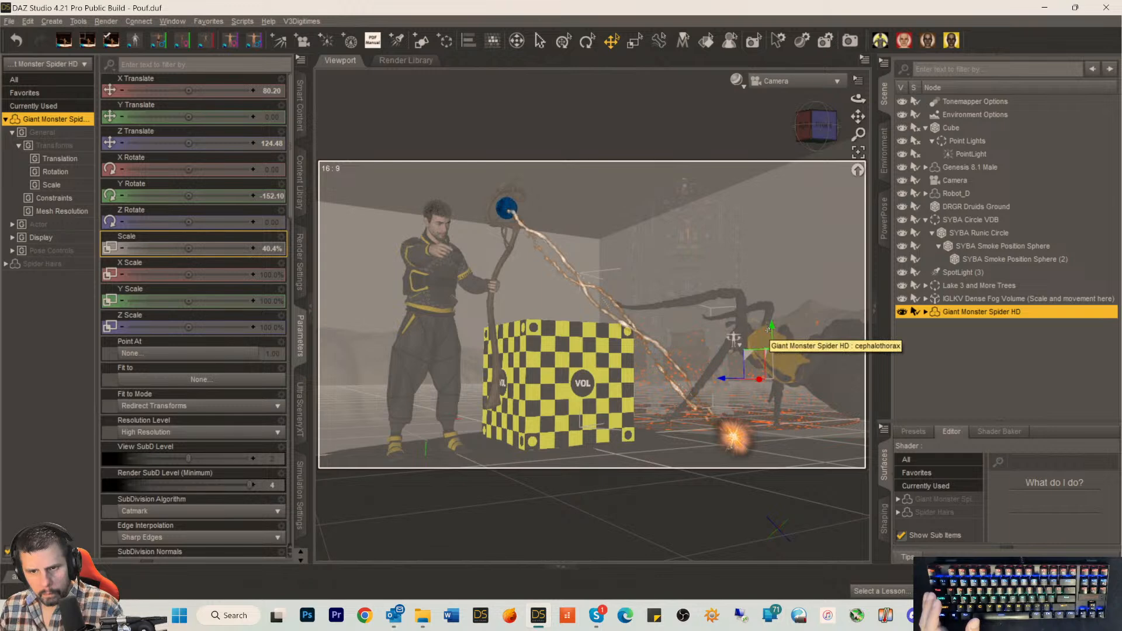
left_click_drag(768, 327, 755, 395)
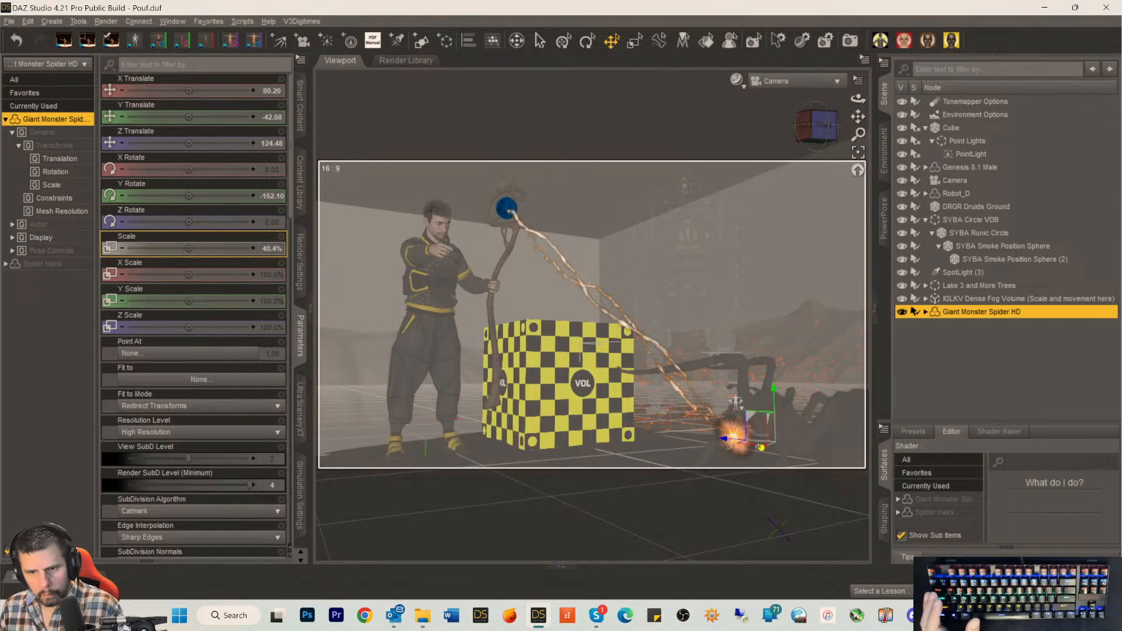
left_click_drag(723, 440, 545, 454)
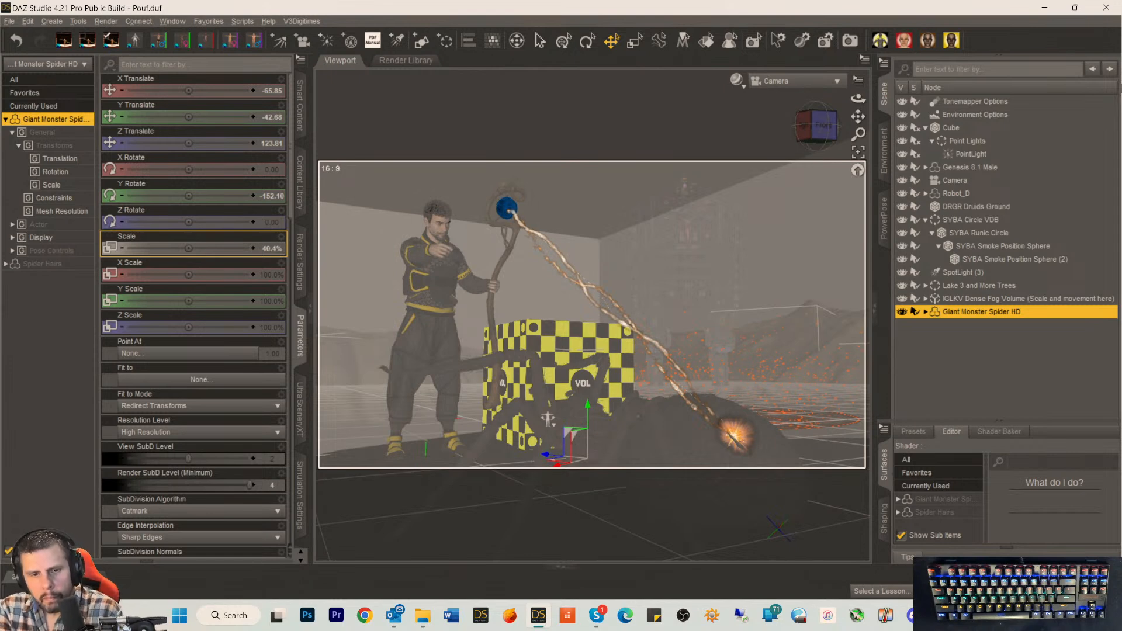
key("ctrl+0")
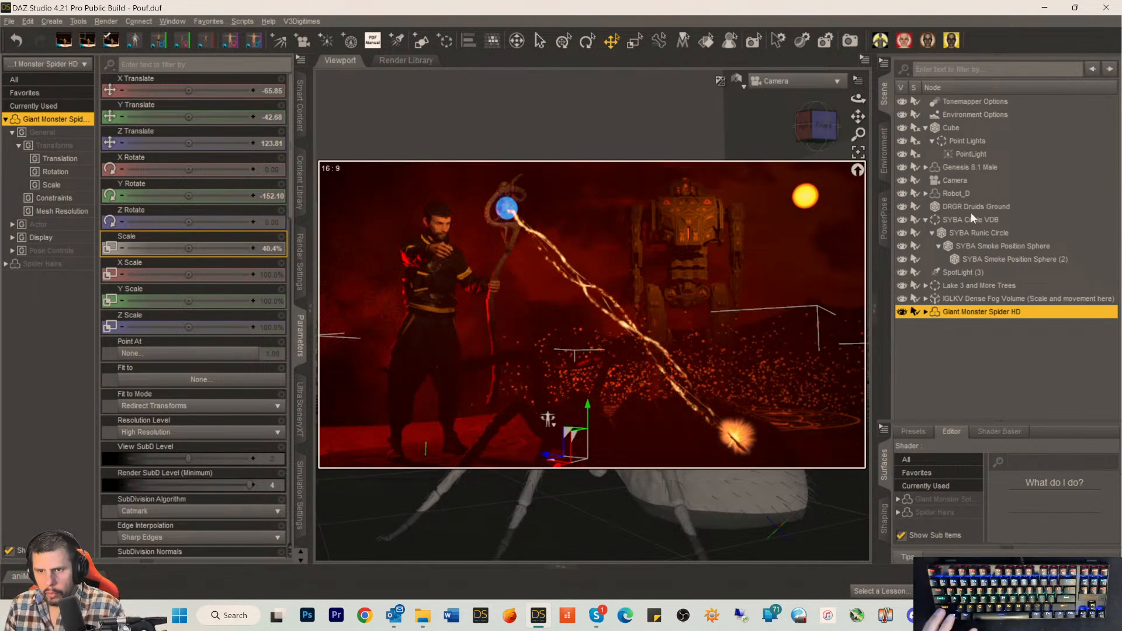
Select the SYBA Spell Ribbons VDB group and shrink its overall Scale to 31.7%, returning to the textured preview.
left_click(550, 248)
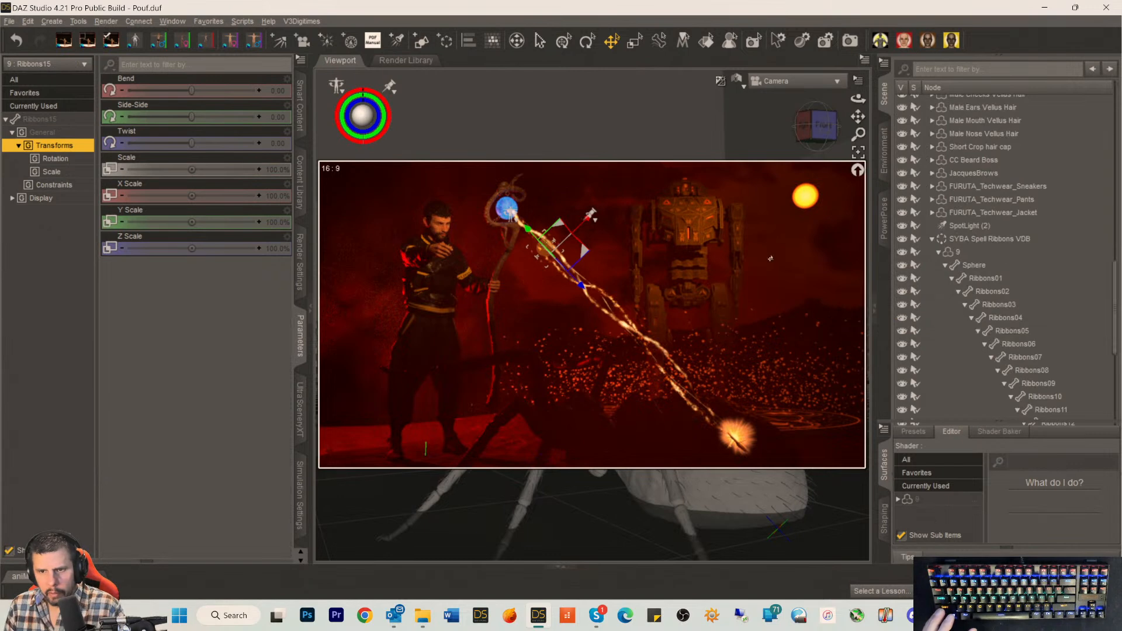
left_click(977, 240)
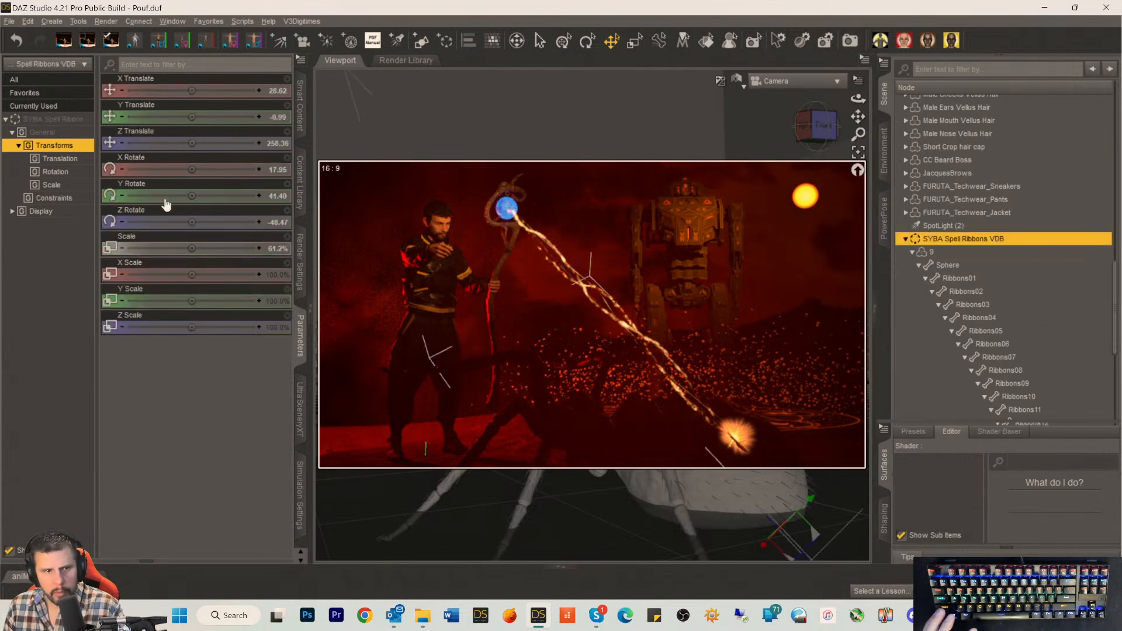
left_click_drag(177, 246, 163, 248)
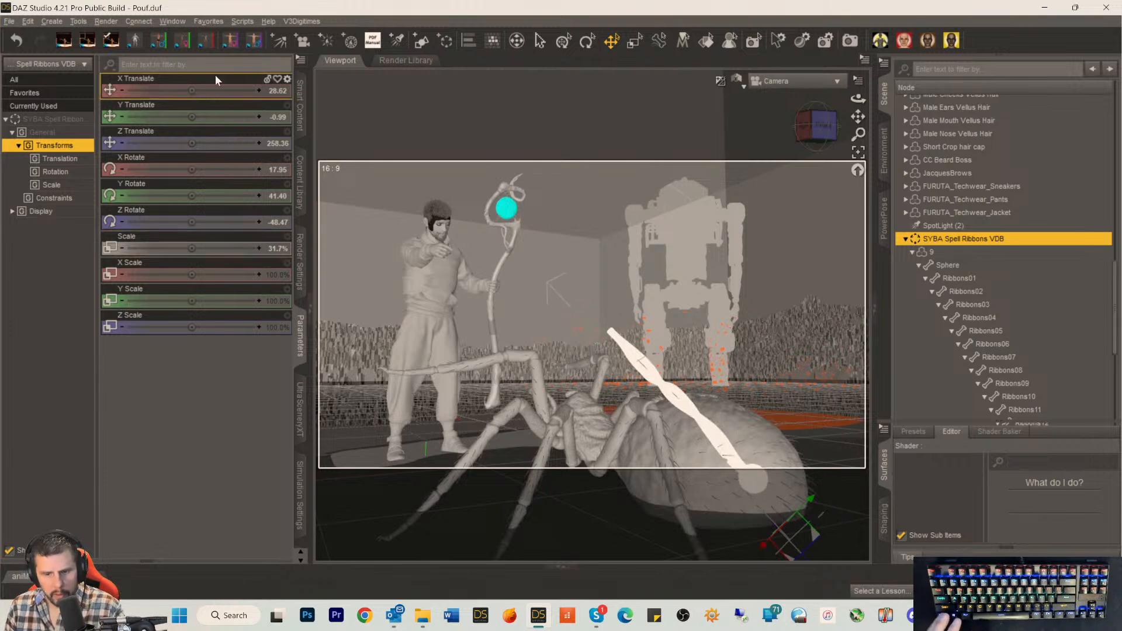
key("ctrl+0")
key("ctrl+9")
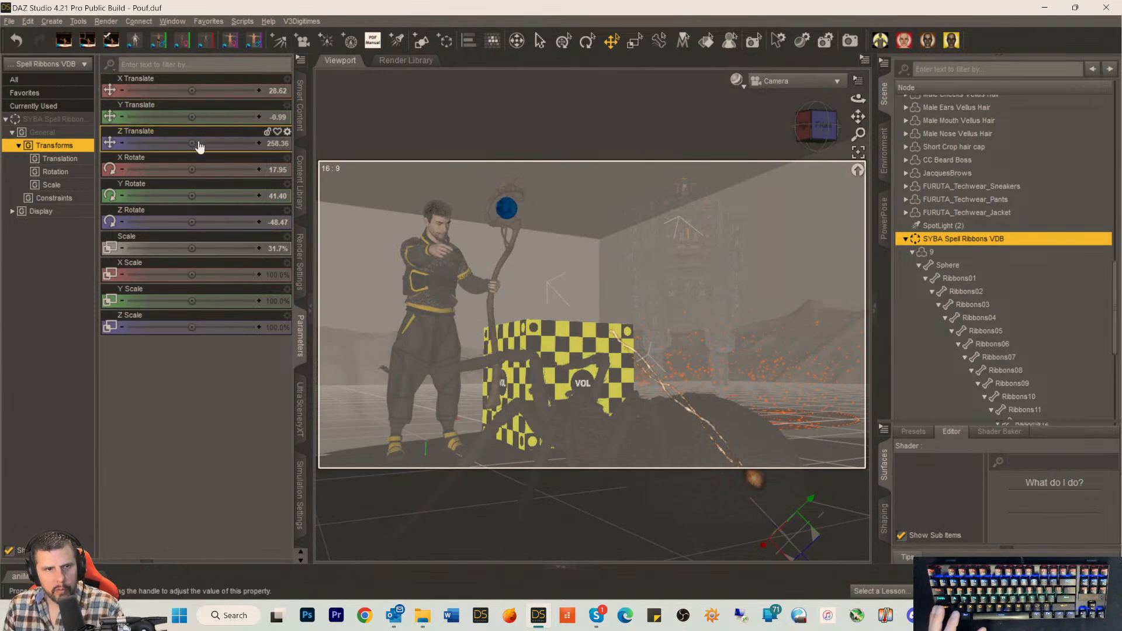
Move the spell ribbons group up to the staff's orb with X Translate 47.43, Y Translate 92.64 and Z Translate 126.00.
left_click_drag(192, 143, 155, 143)
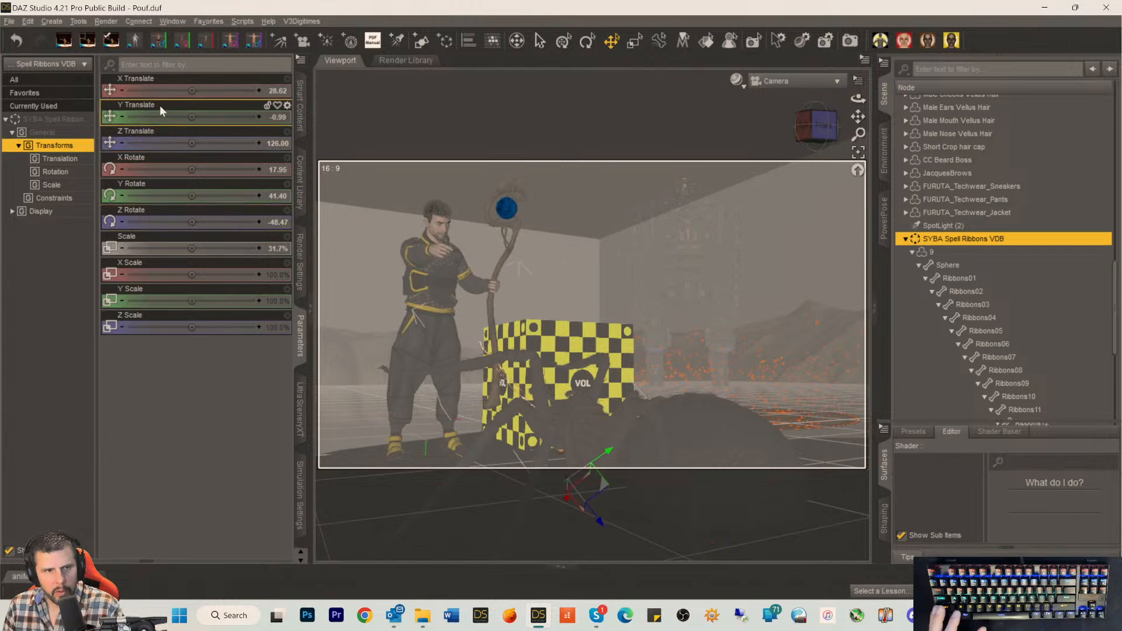
left_click_drag(192, 90, 218, 90)
left_click_drag(218, 91, 225, 117)
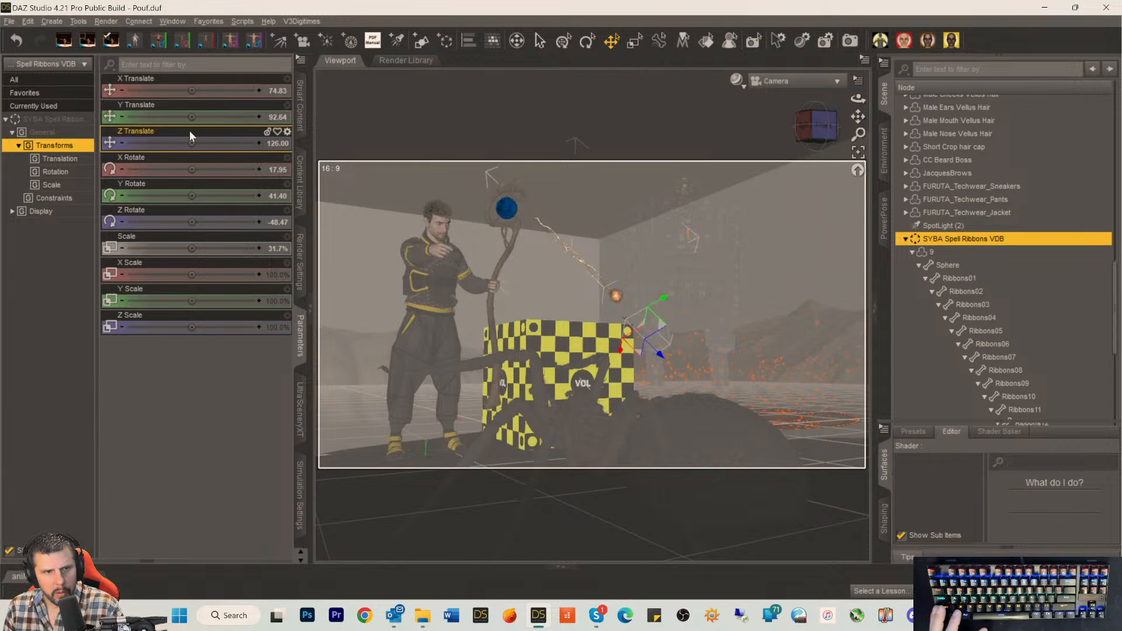
left_click_drag(192, 91, 168, 91)
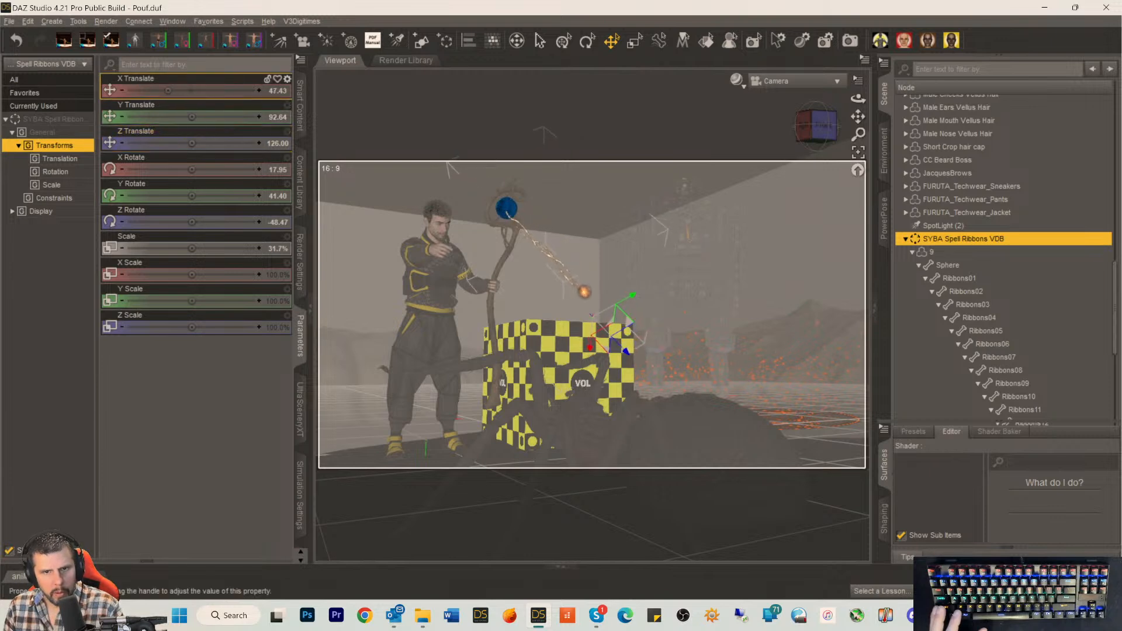
Enlarge the spell ribbons to 52.0% Scale and realign them with the orb at Y Translate 35.82 and Z Translate 192.57.
left_click_drag(192, 249, 206, 248)
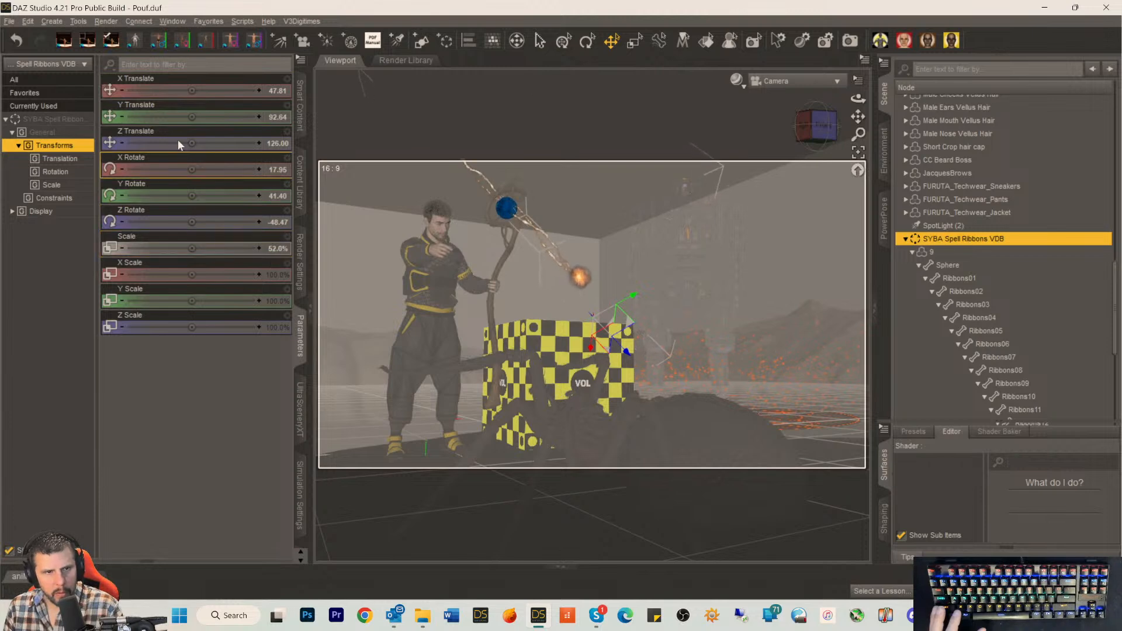
left_click_drag(195, 143, 214, 143)
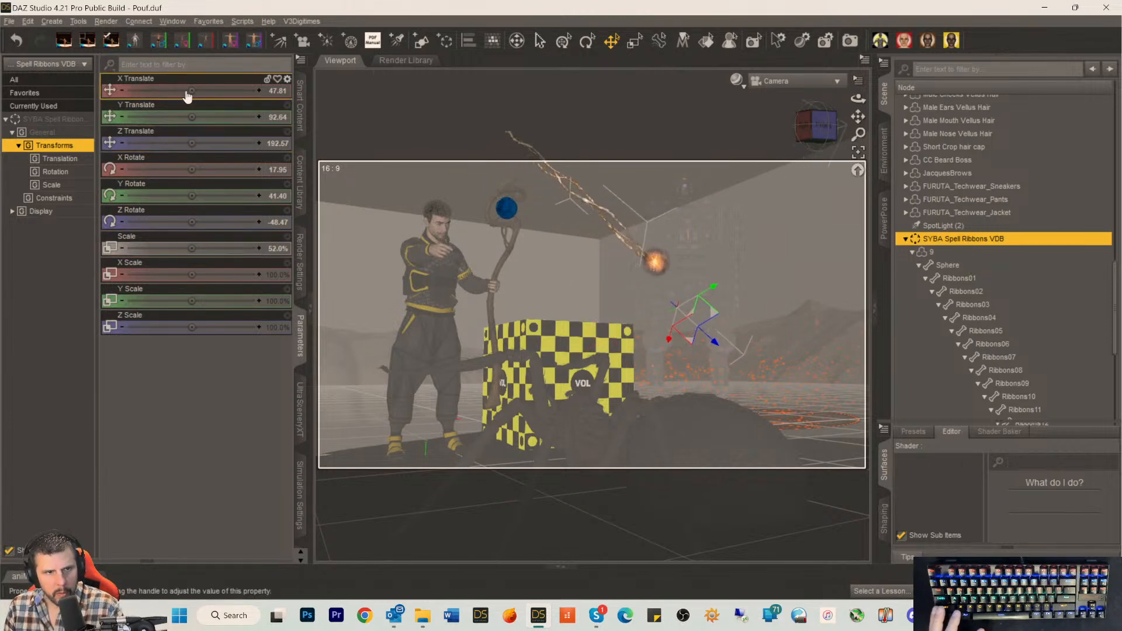
left_click_drag(193, 117, 174, 117)
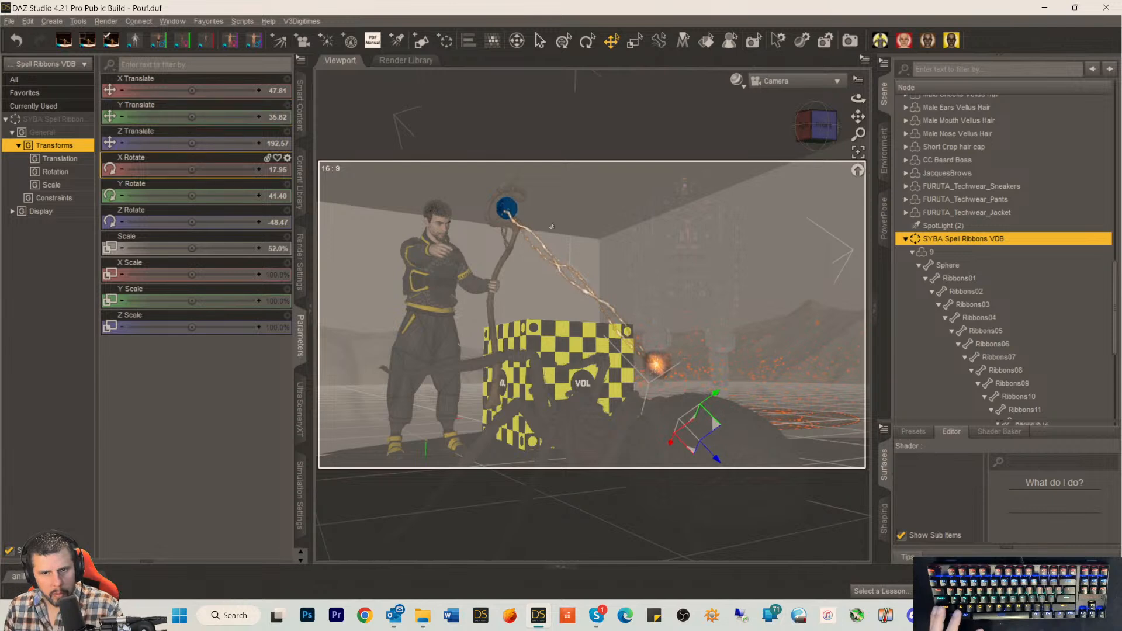
Tilt the spell ribbons toward the spider with X Rotate 36.03 and reposition them at X Translate -13.99 and Y Translate 10.78.
mouse_move(191, 169)
left_mouse_down()
mouse_move(202, 170)
mouse_move(188, 169)
left_mouse_up()
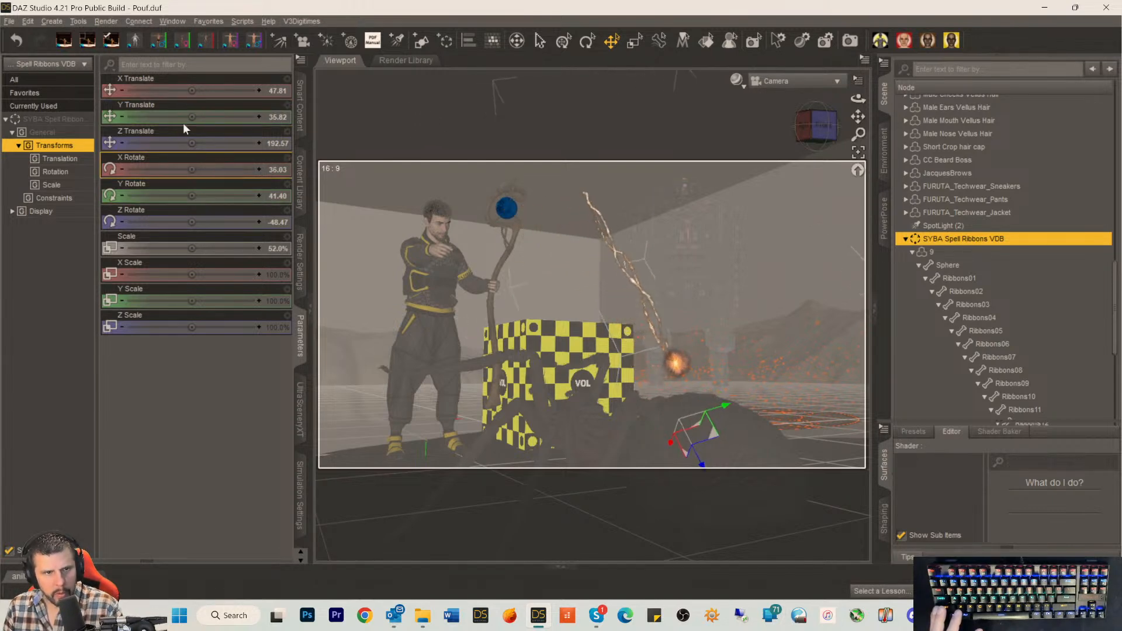
left_click_drag(193, 91, 161, 91)
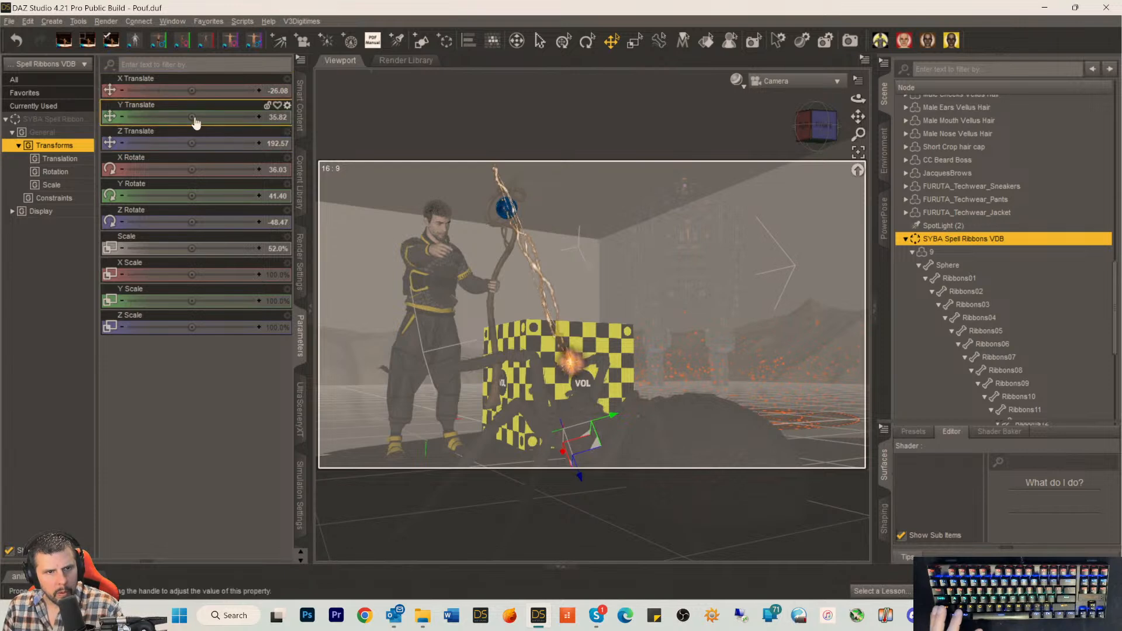
mouse_move(191, 117)
left_mouse_down()
mouse_move(169, 117)
mouse_move(210, 90)
mouse_move(178, 117)
left_mouse_up()
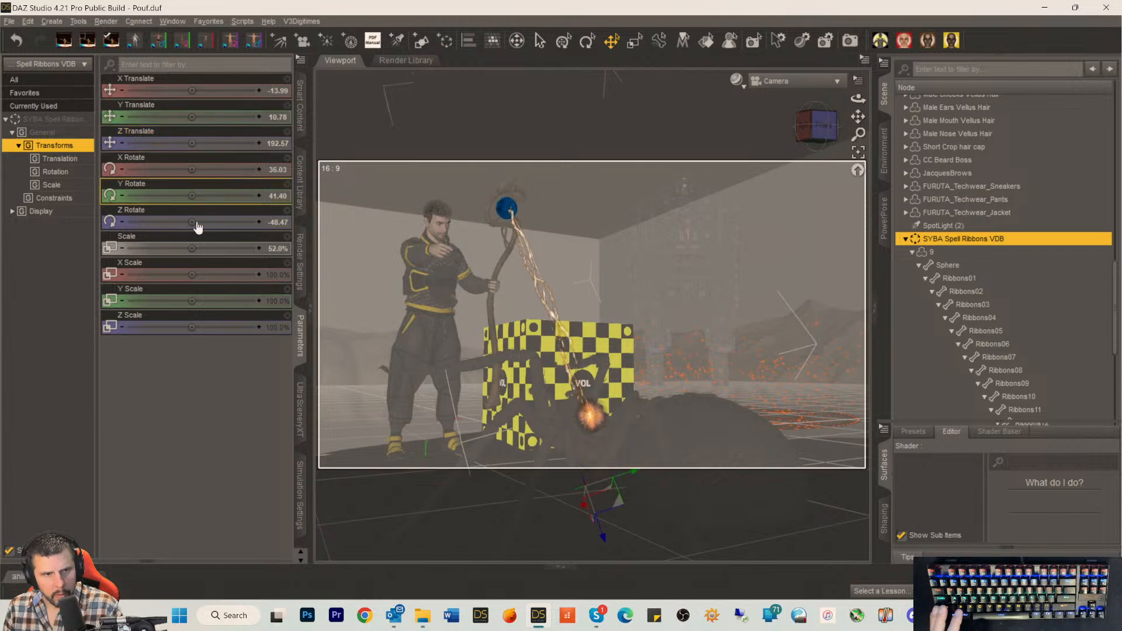
Reduce the spell ribbons to 47.7% Scale, nudge them onto the orb with Y Translate 19.00, and preview the rendered result.
left_click_drag(185, 248, 173, 249)
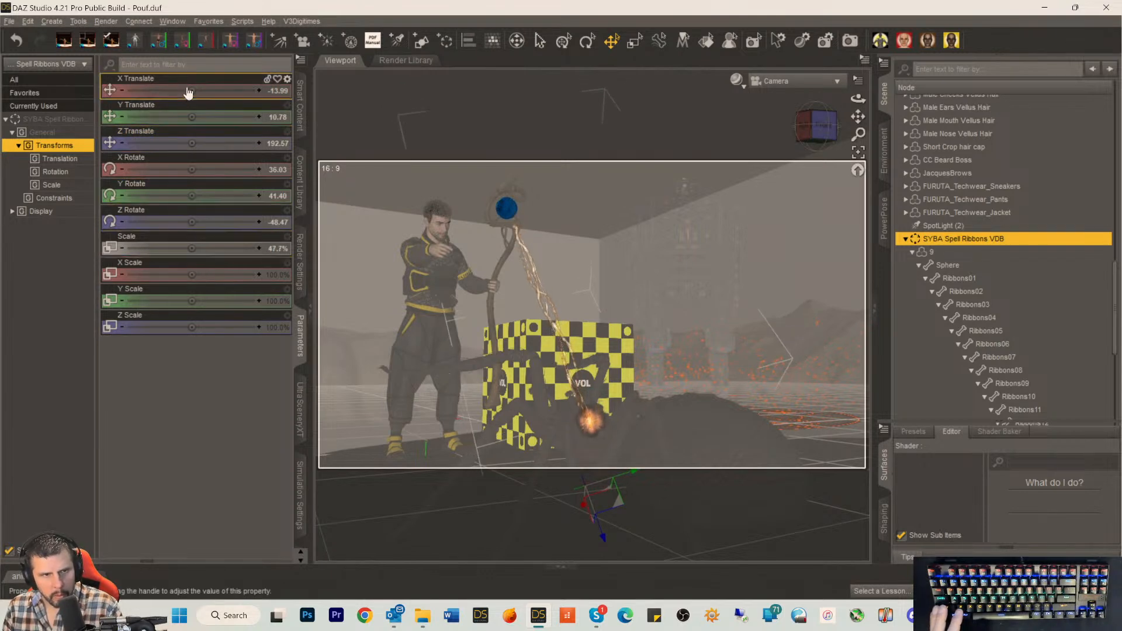
left_click_drag(191, 116, 181, 90)
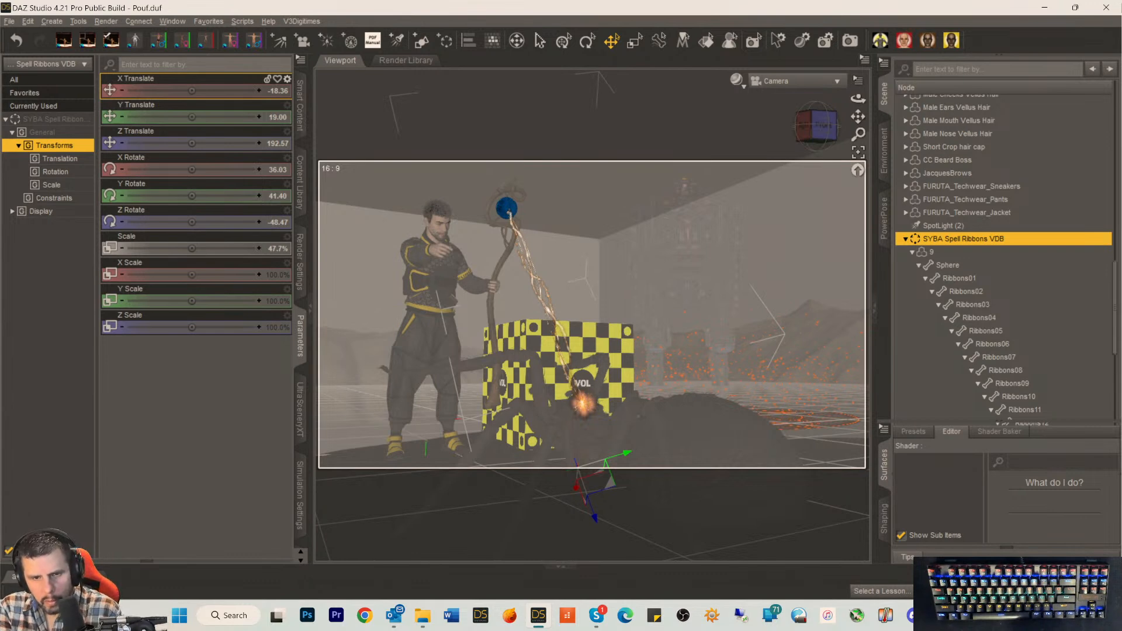
key("ctrl+0")
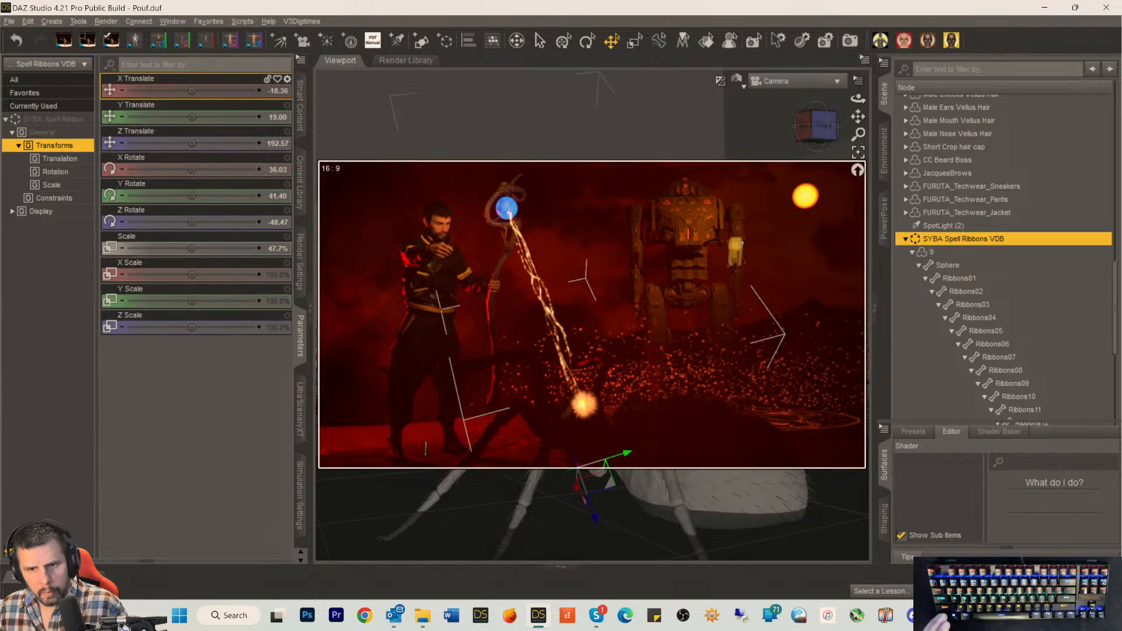
Select Robot_D, filter the Smart Content files by context, and clear the "spider" search.
left_click(729, 225)
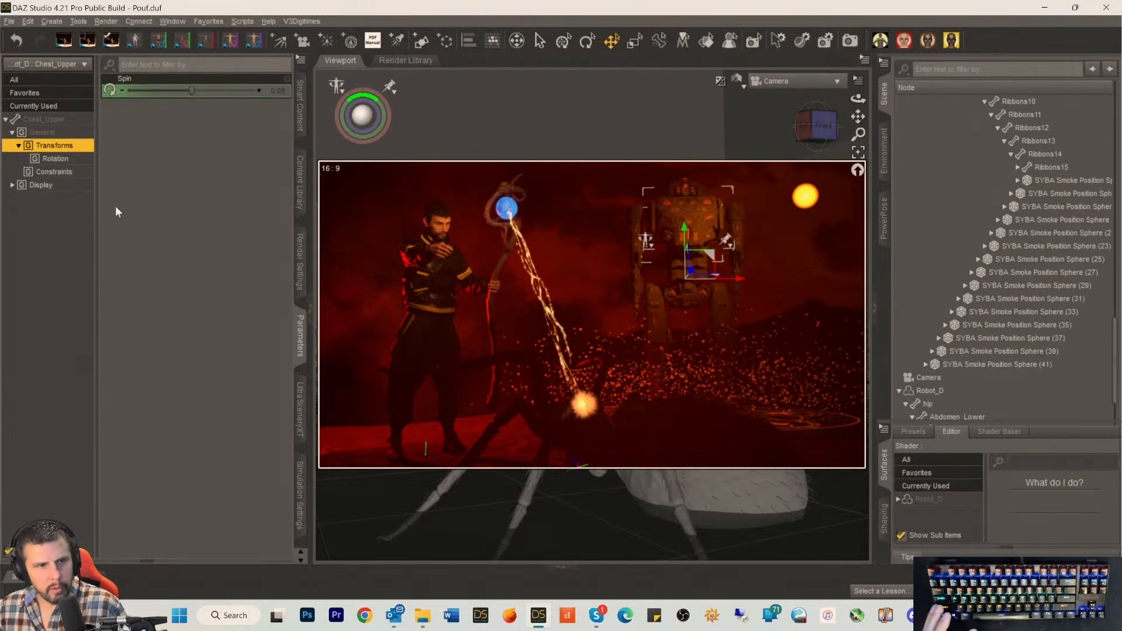
left_click(299, 111)
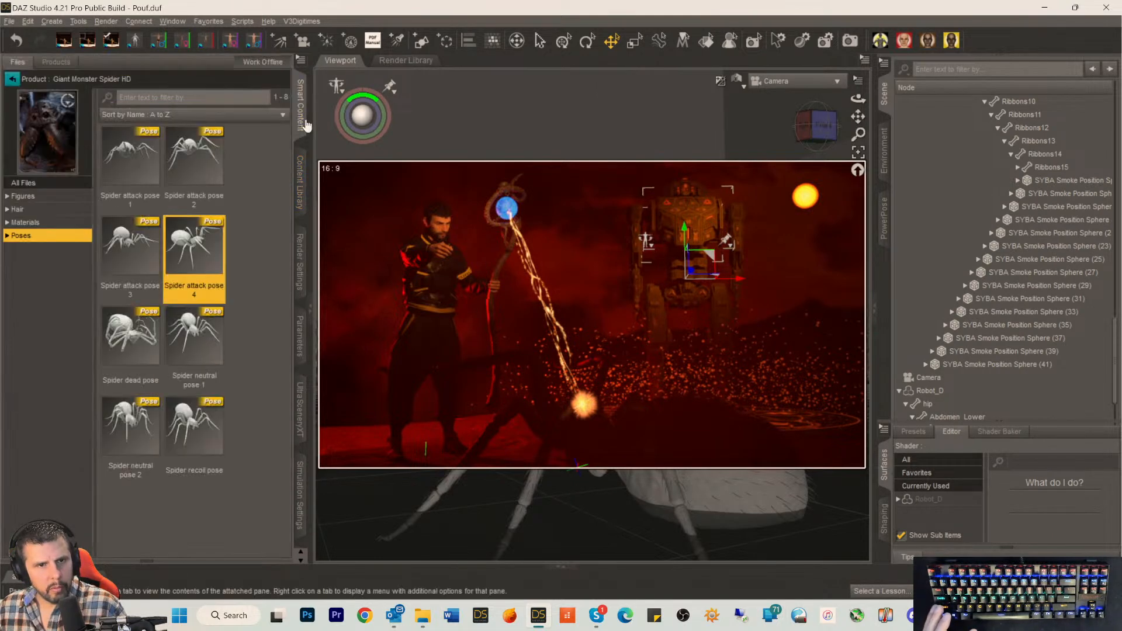
left_click(11, 80)
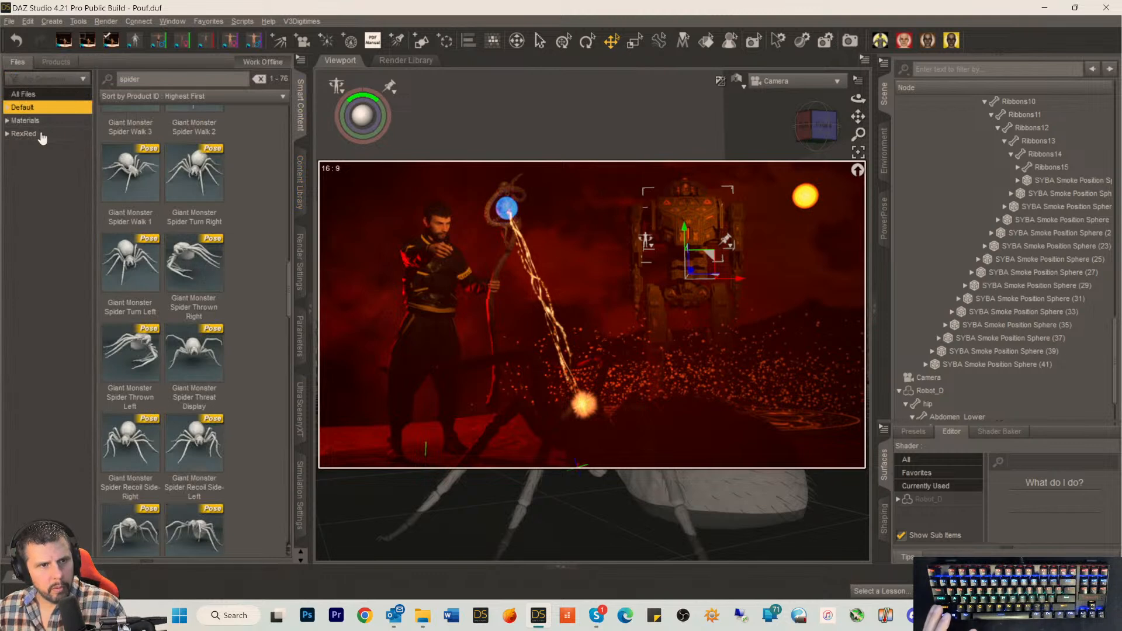
left_click(9, 549)
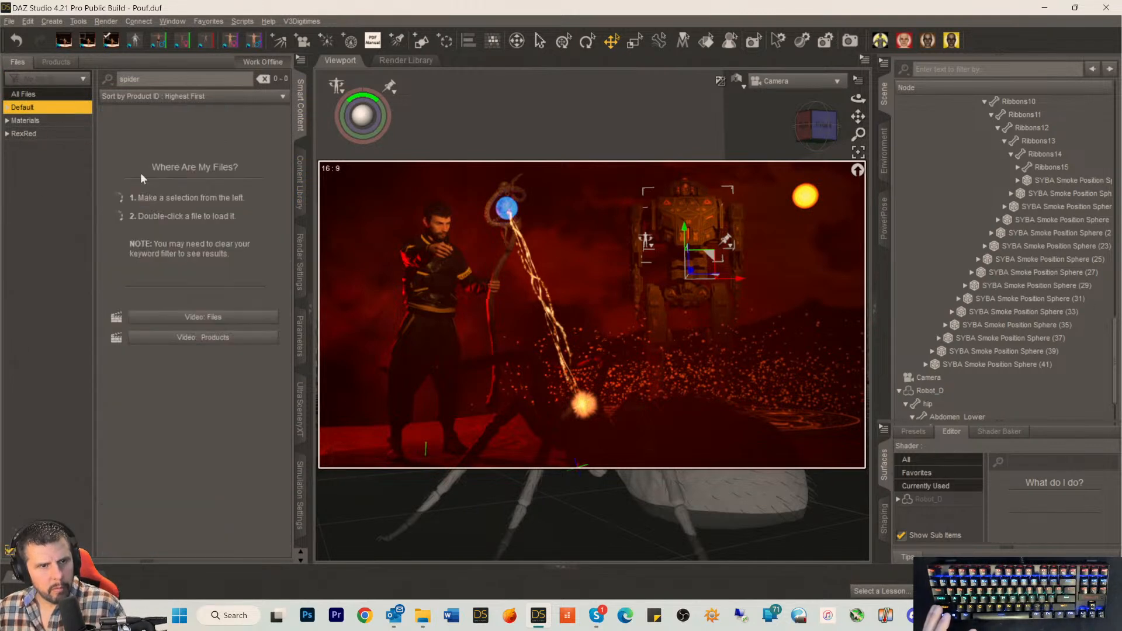
left_click(263, 78)
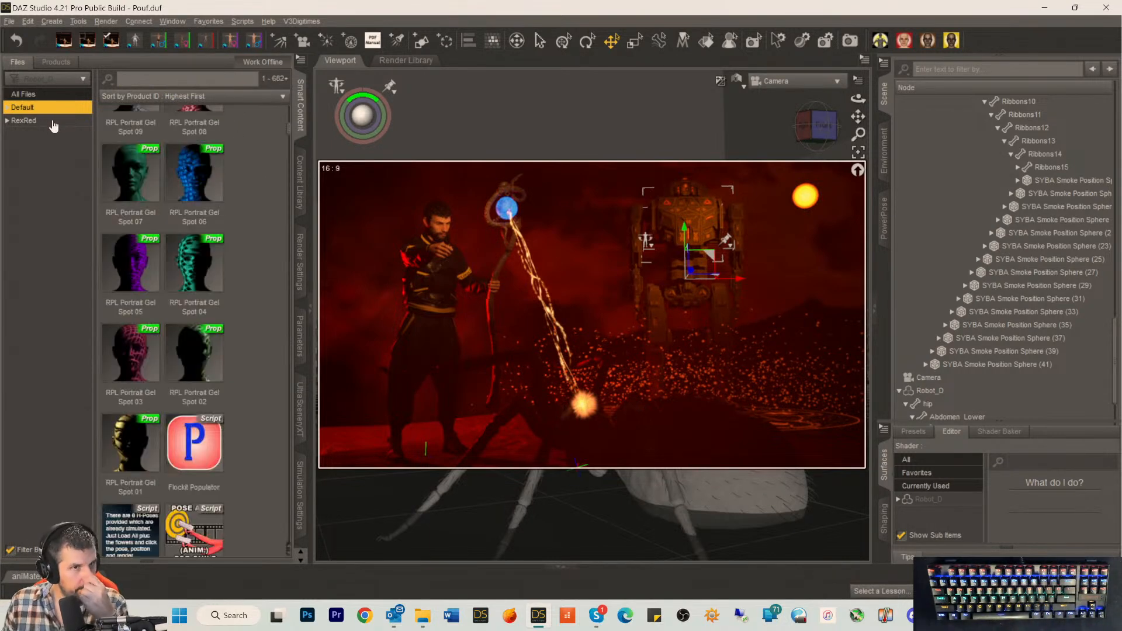
mouse_move(157, 208)
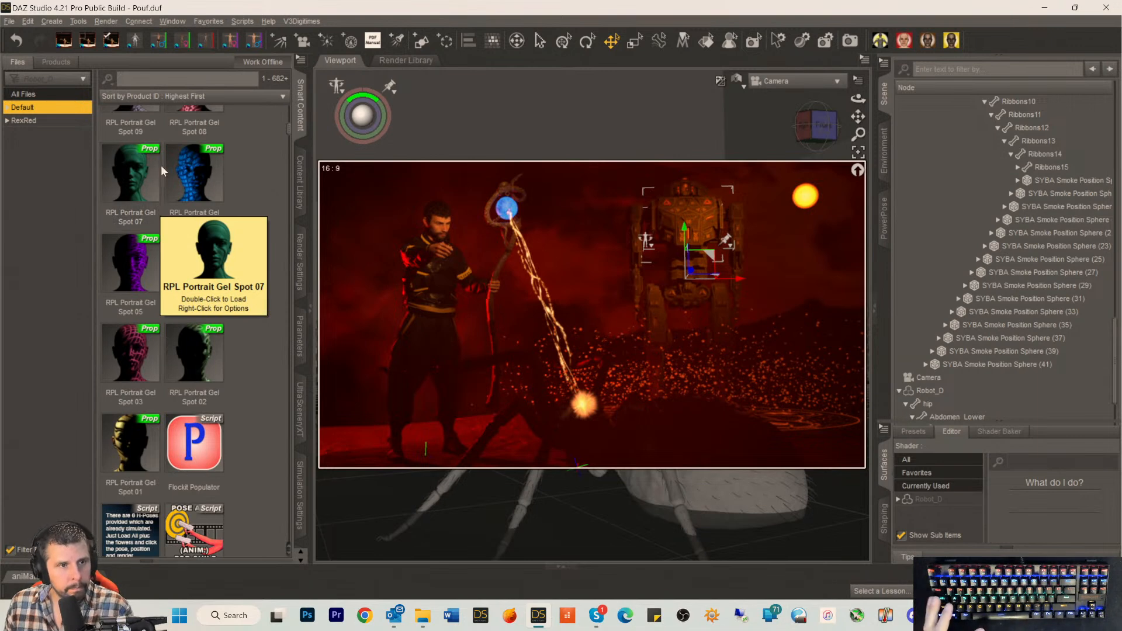
left_click(928, 391)
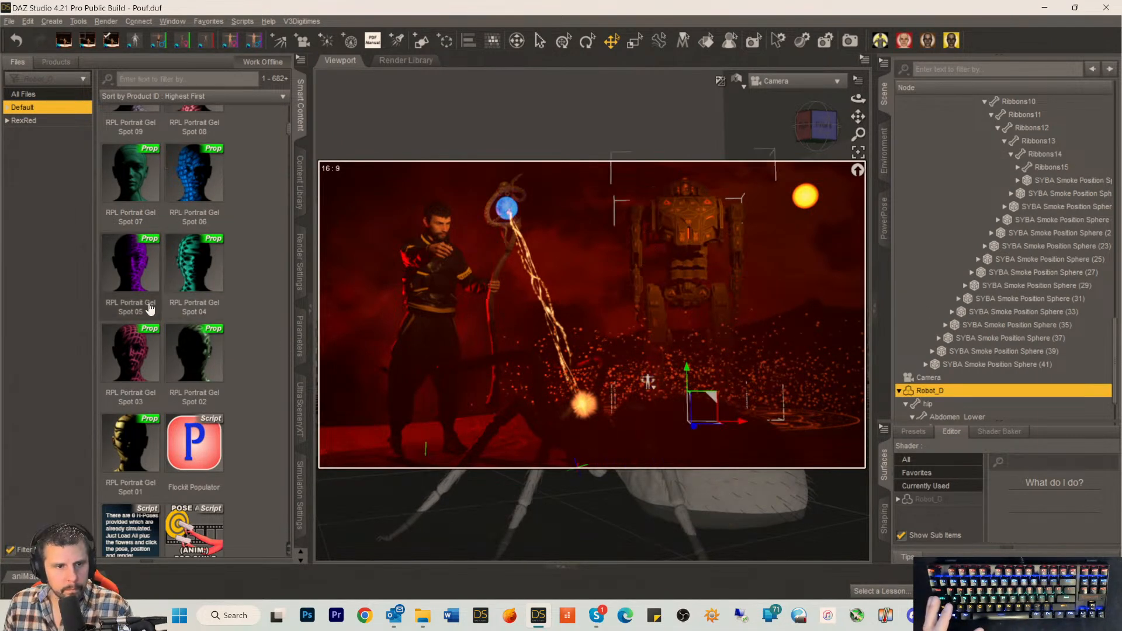
Look through the context-filtered Smart Content files for content that suits Robot_D.
scroll(150, 299, "up", 5)
scroll(150, 299, "up", 5)
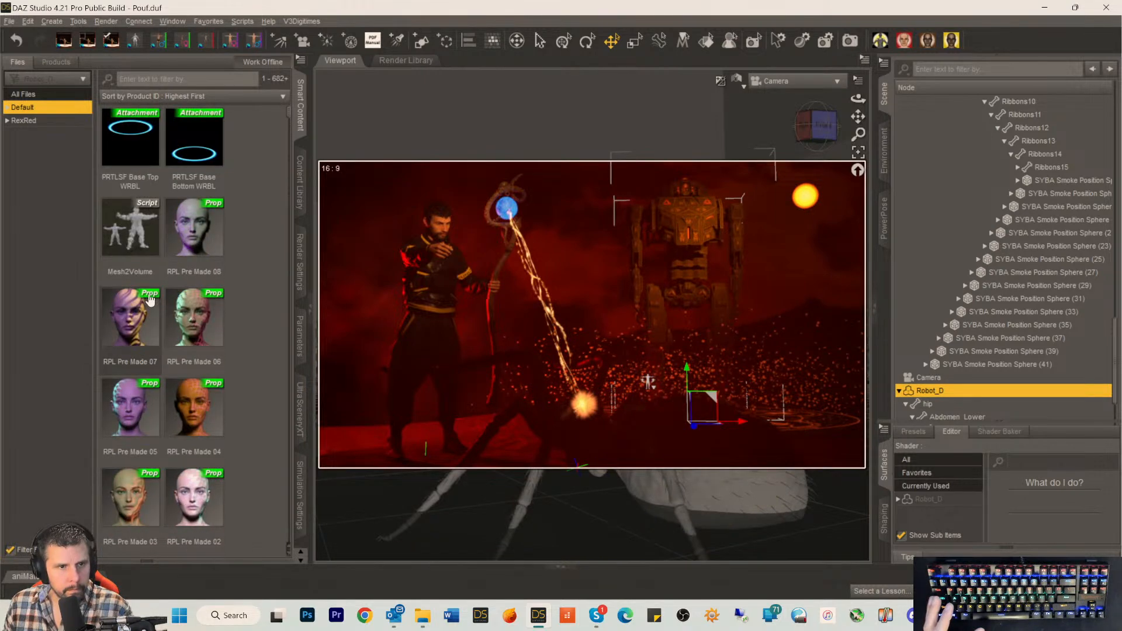
scroll(149, 298, "down", 5)
scroll(151, 293, "up", 6)
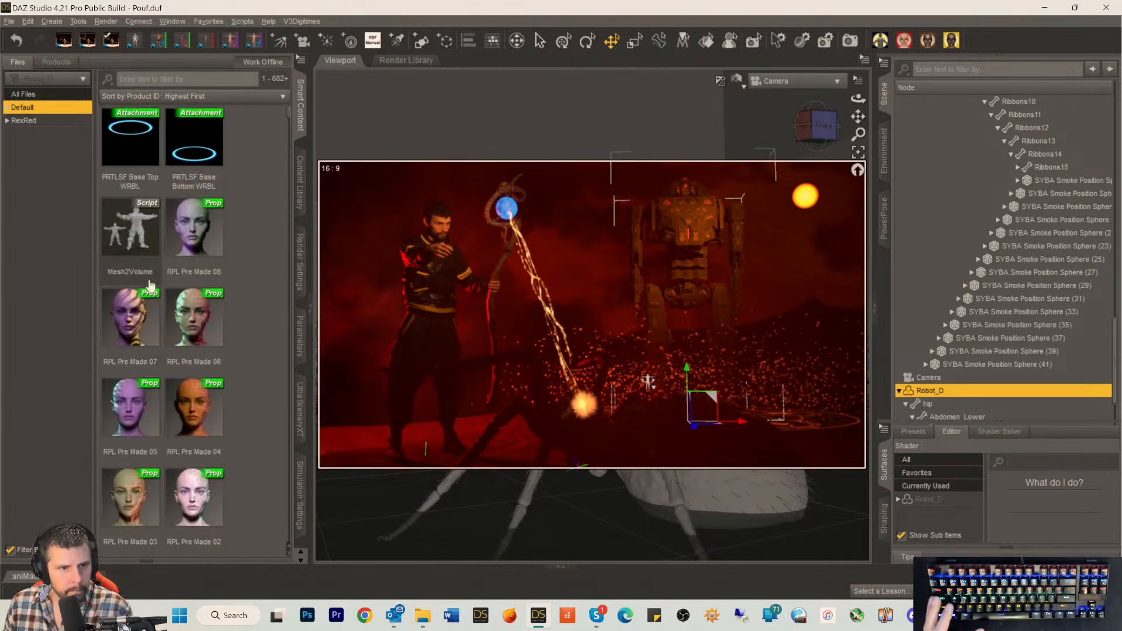
scroll(152, 298, "down", 10)
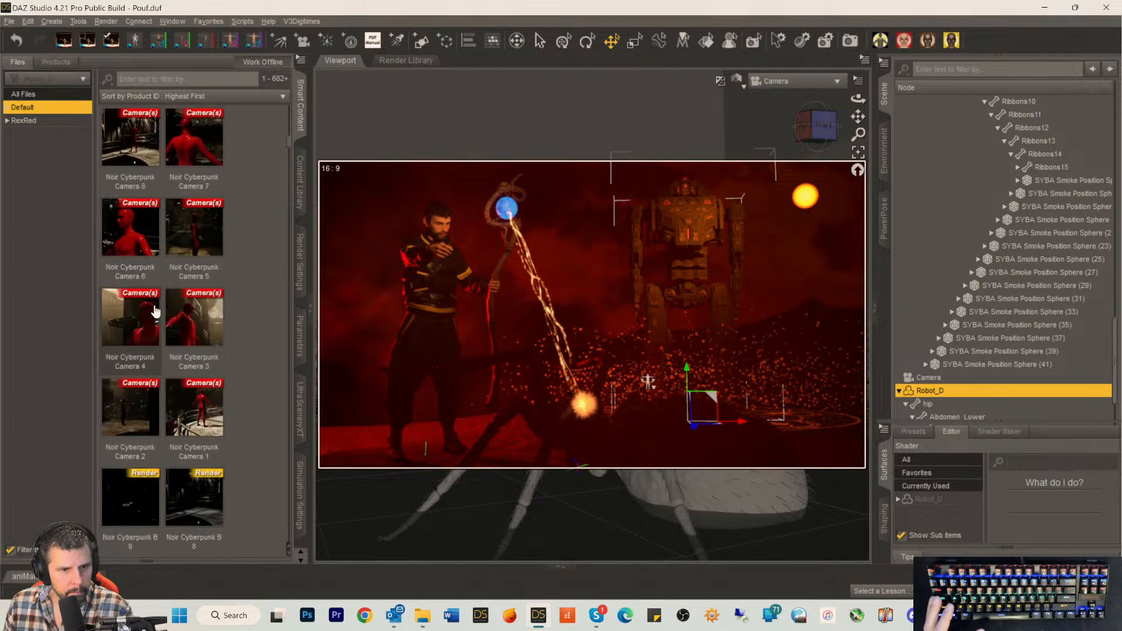
mouse_move(155, 311)
scroll(169, 311, "down", 3)
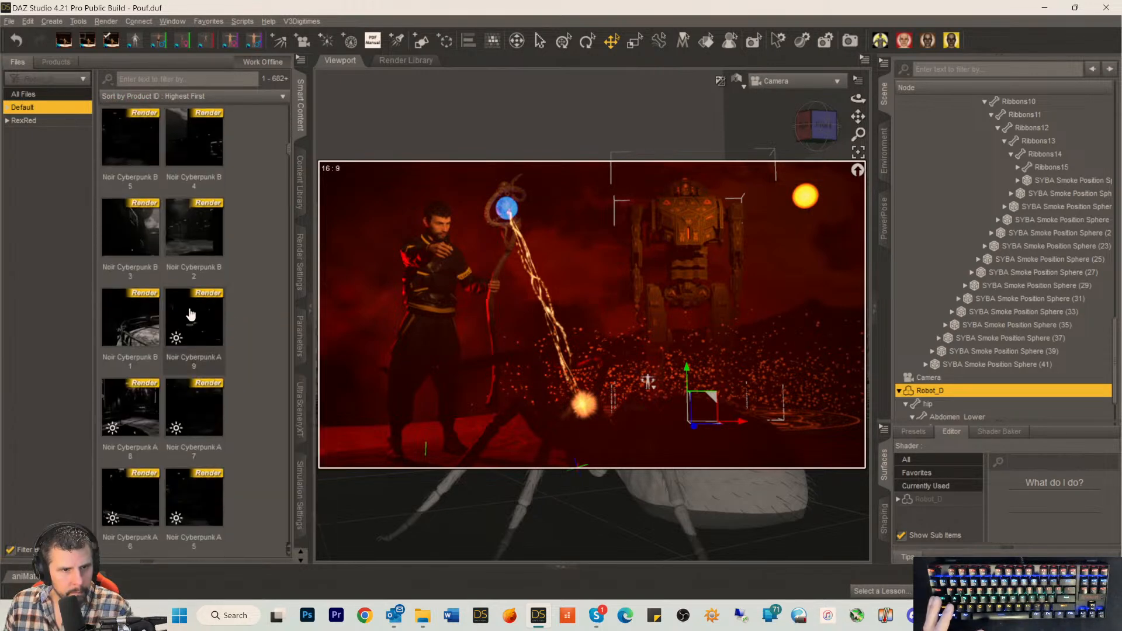
mouse_move(192, 314)
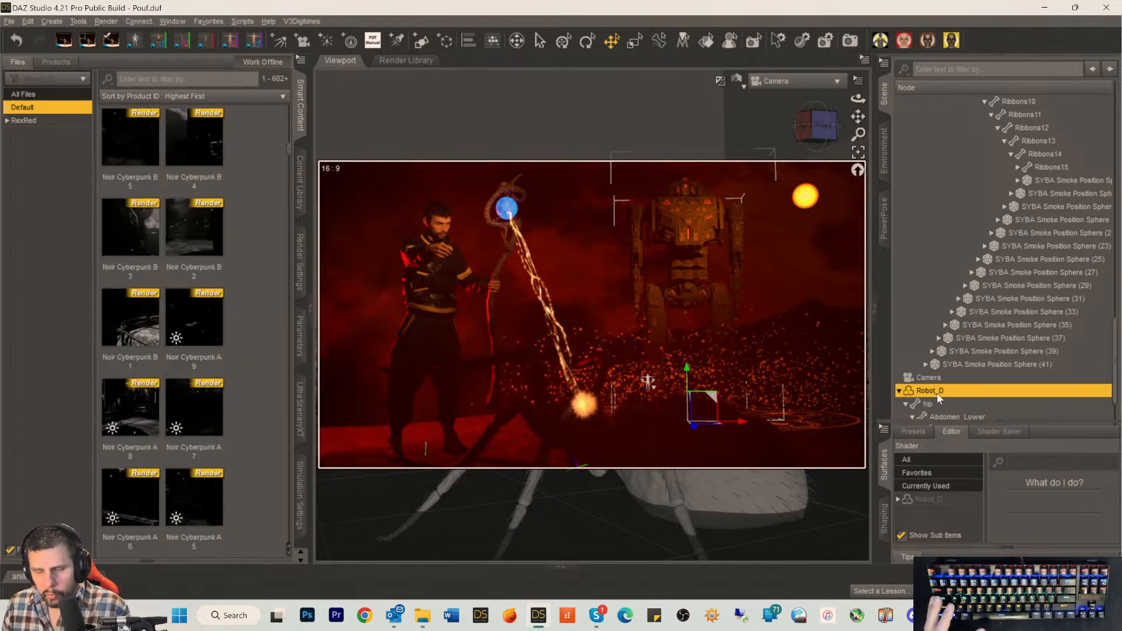
left_click(899, 390)
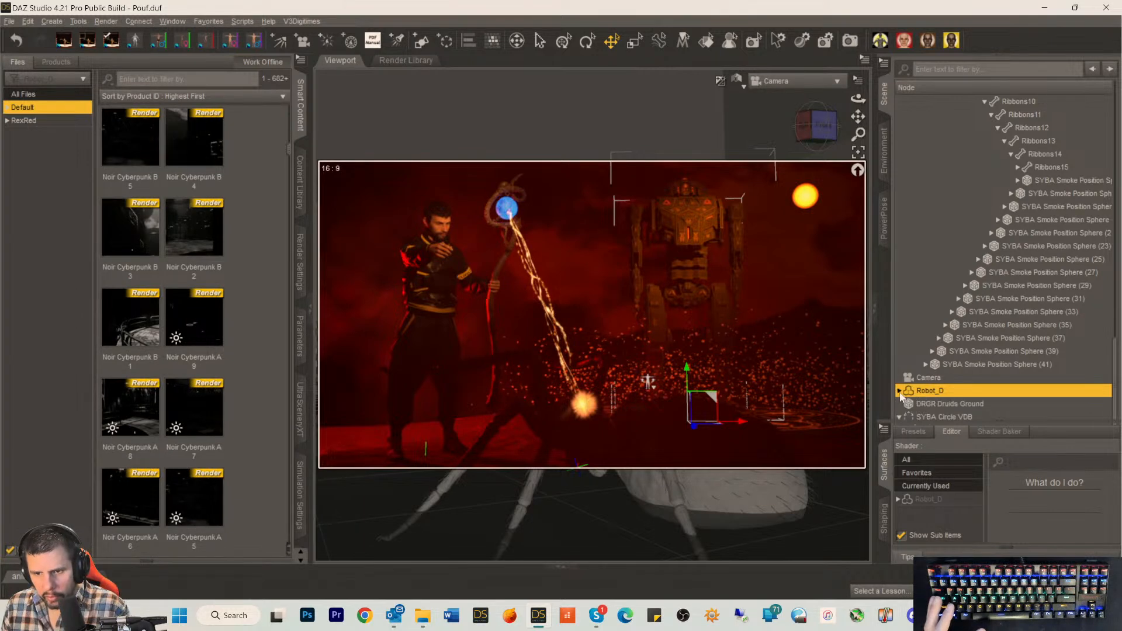
scroll(181, 243, "up", 3)
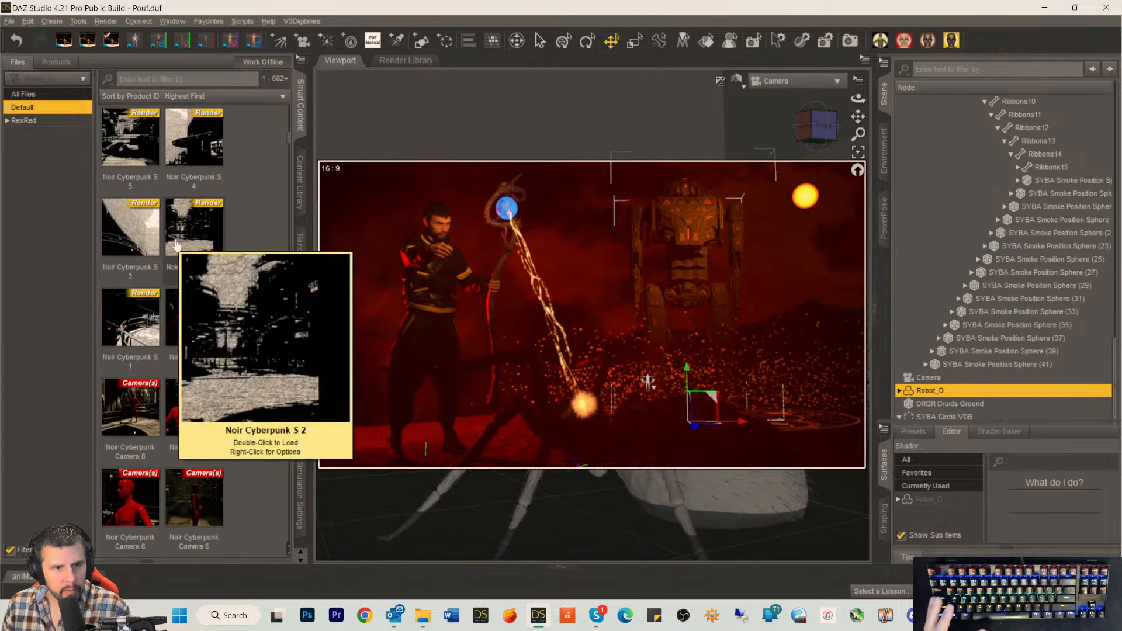
scroll(171, 251, "down", 3)
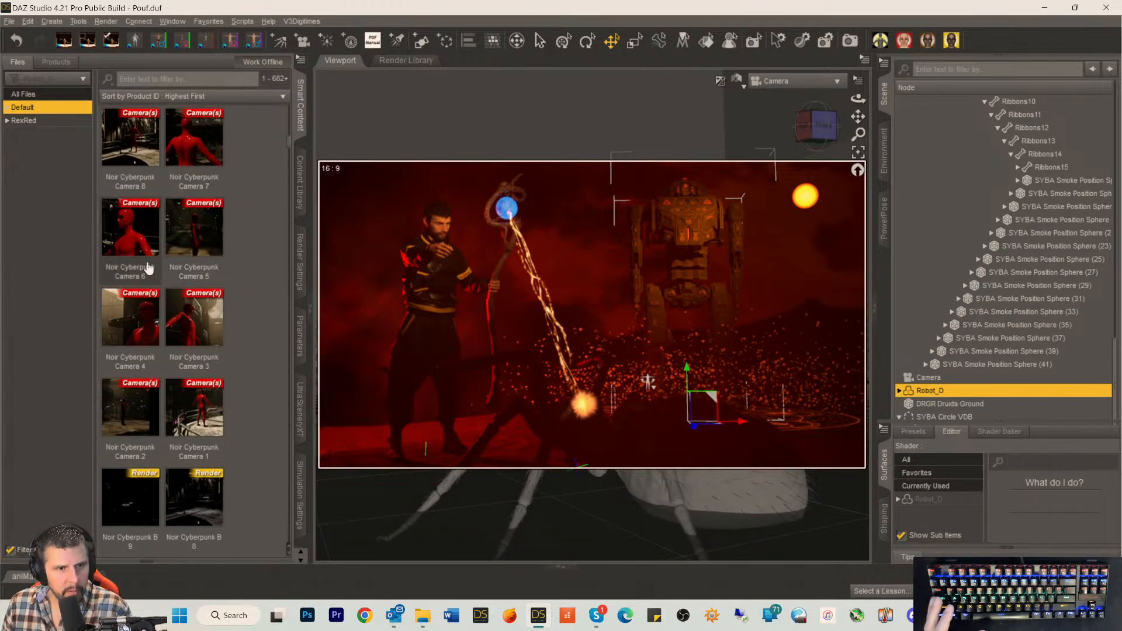
scroll(146, 274, "down", 10)
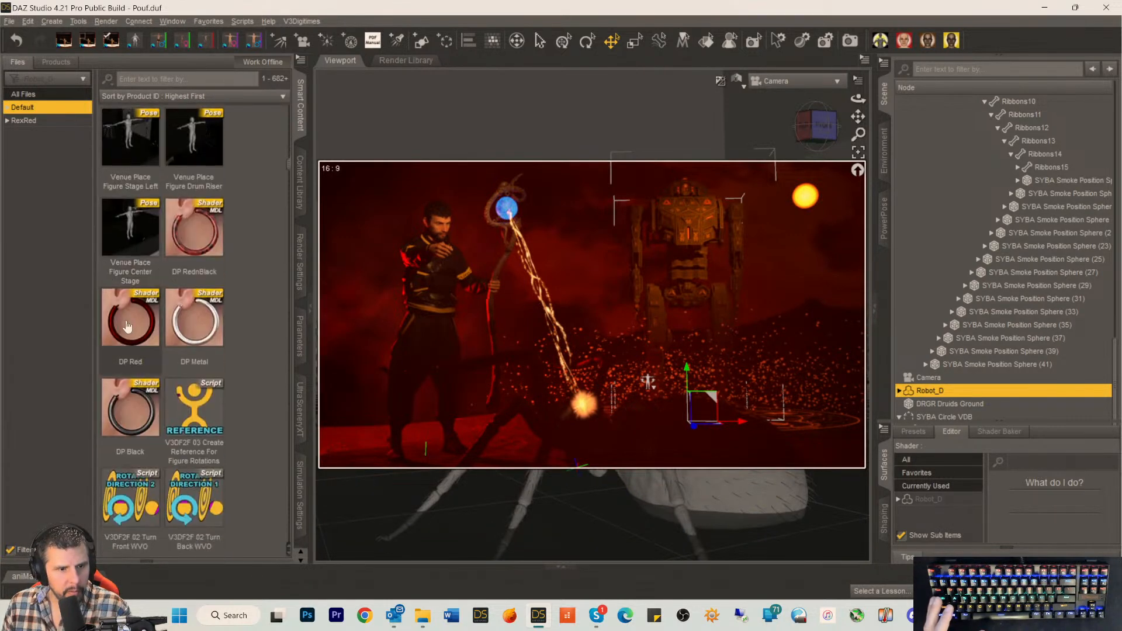
Switch Smart Content to products, clear the "spider" search, and list the Default > Poses category with its subcategories expanded.
left_click(55, 64)
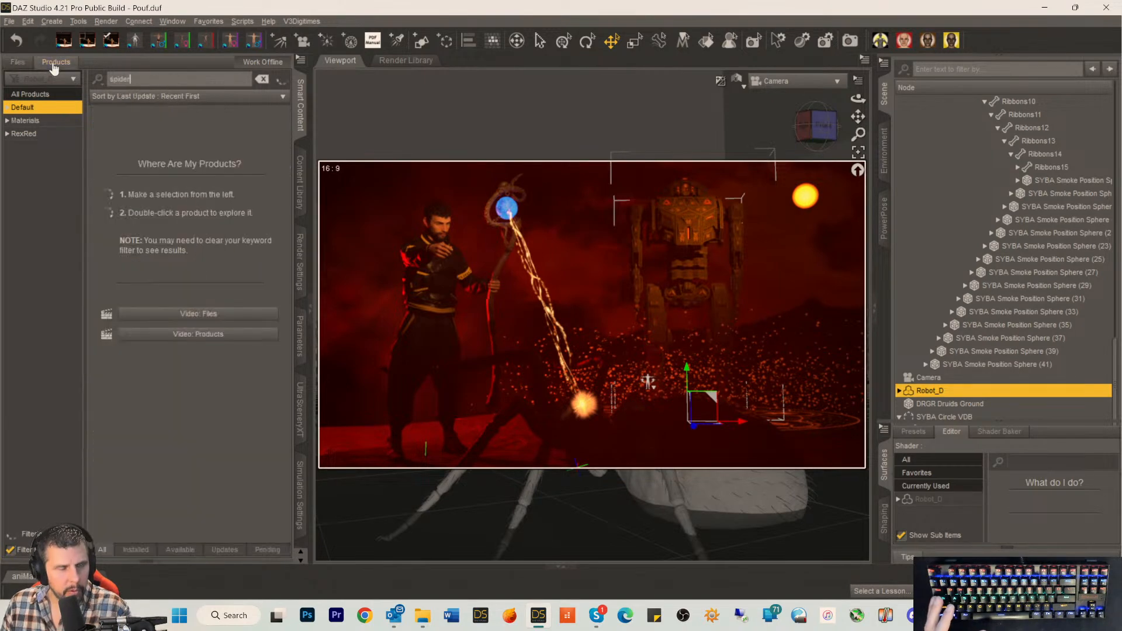
left_click(8, 107)
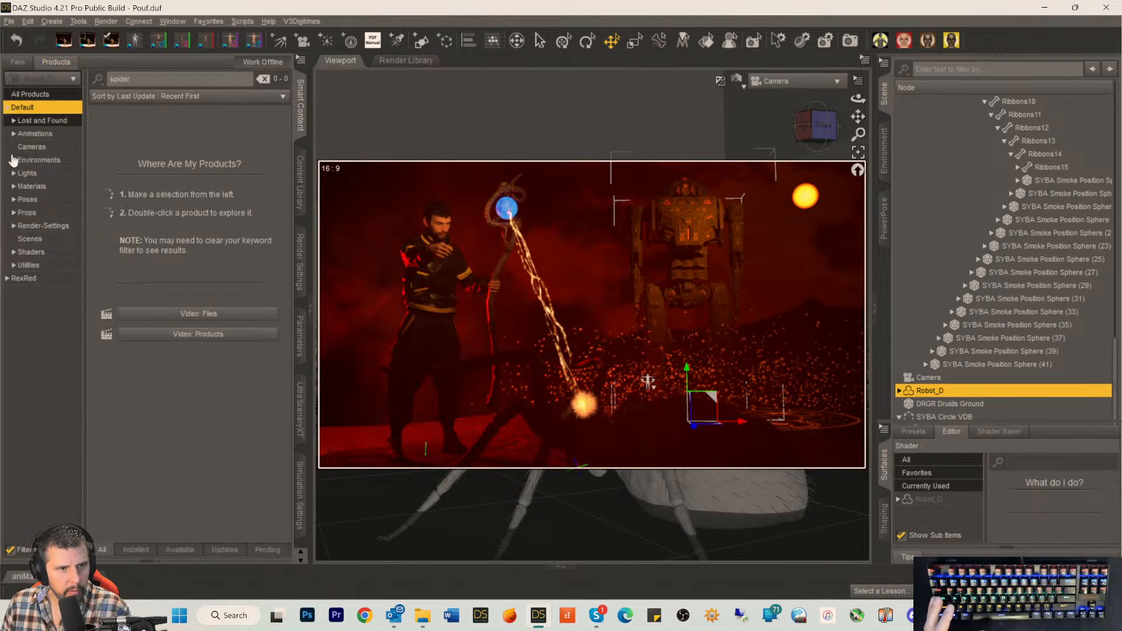
left_click(23, 199)
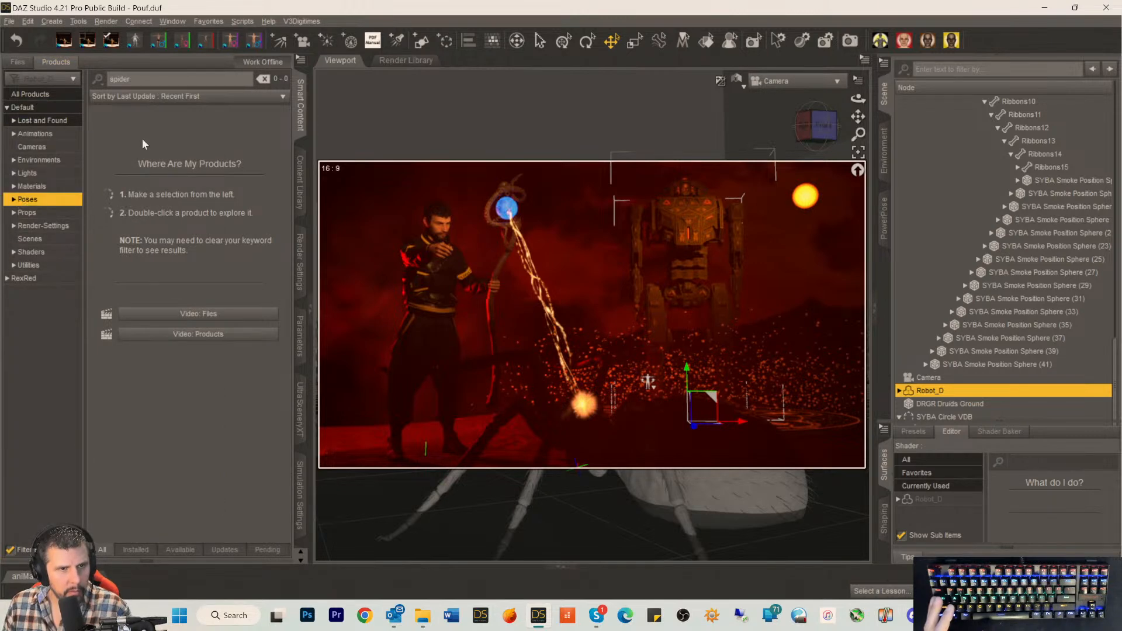
left_click(263, 78)
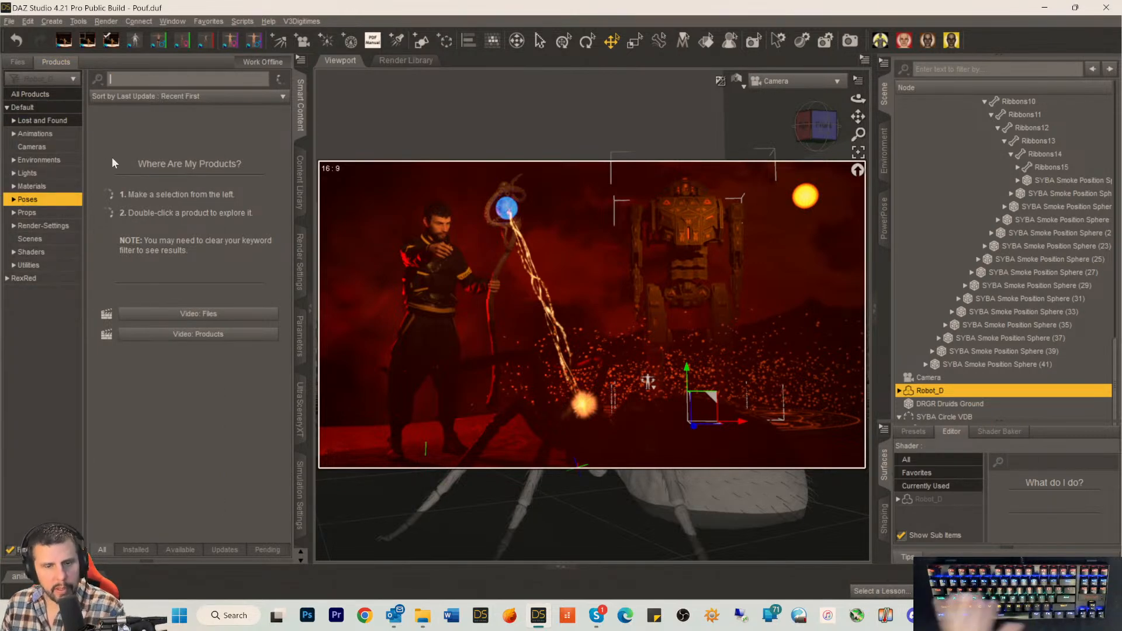
left_click(14, 201)
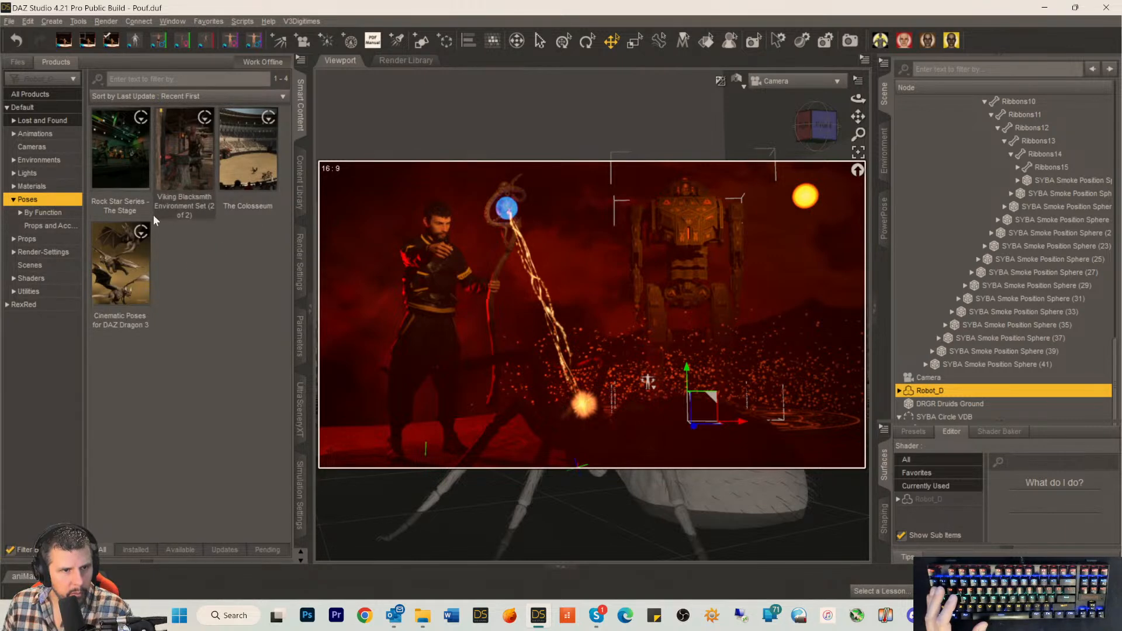
Expand Robot_D in the scene hierarchy and examine its bones and attached items.
scroll(938, 378, "down", 2)
left_click(899, 337)
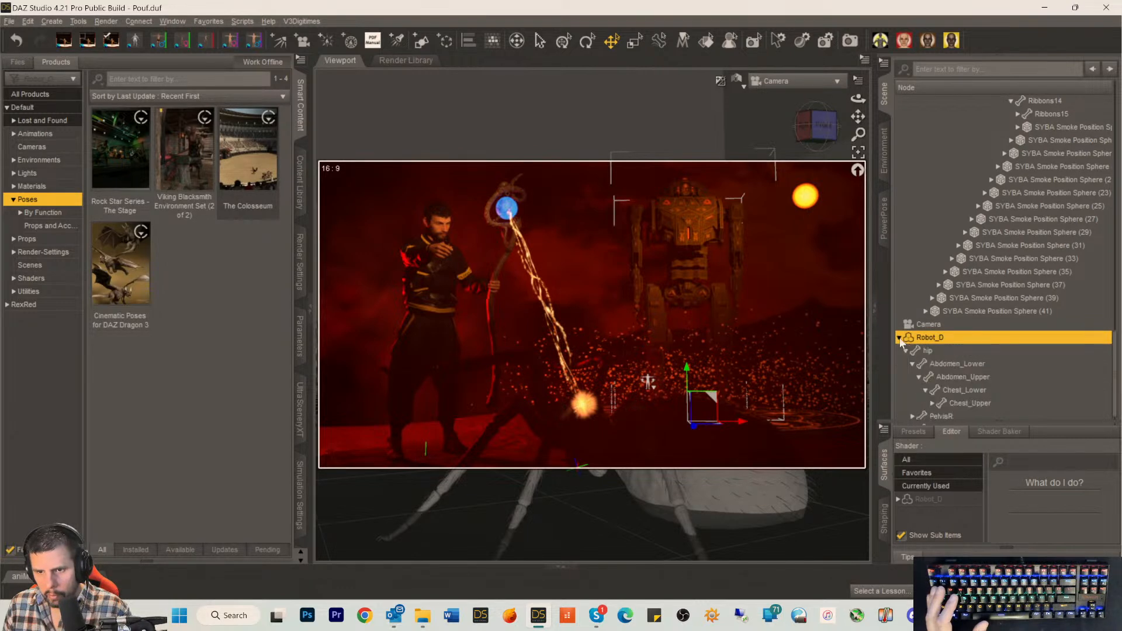
scroll(946, 362, "down", 3)
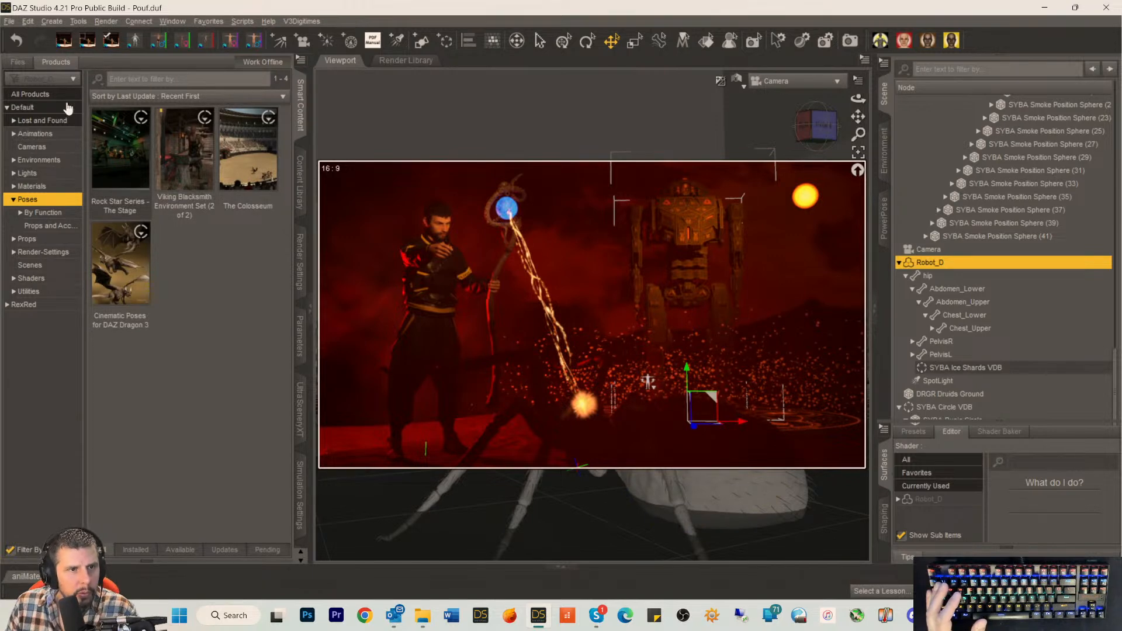
Check the Props and Accessories and Scene Position pose products, examining the poses in Viking Blacksmith Environment Set (2 of 2).
left_click(16, 214)
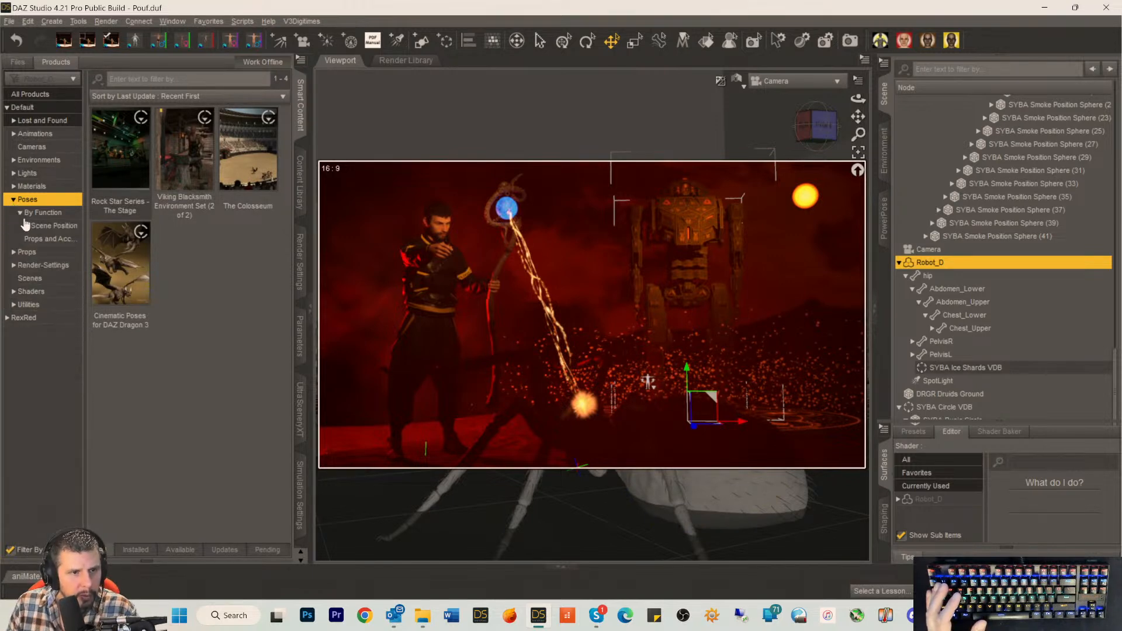
left_click(39, 227)
left_click(41, 240)
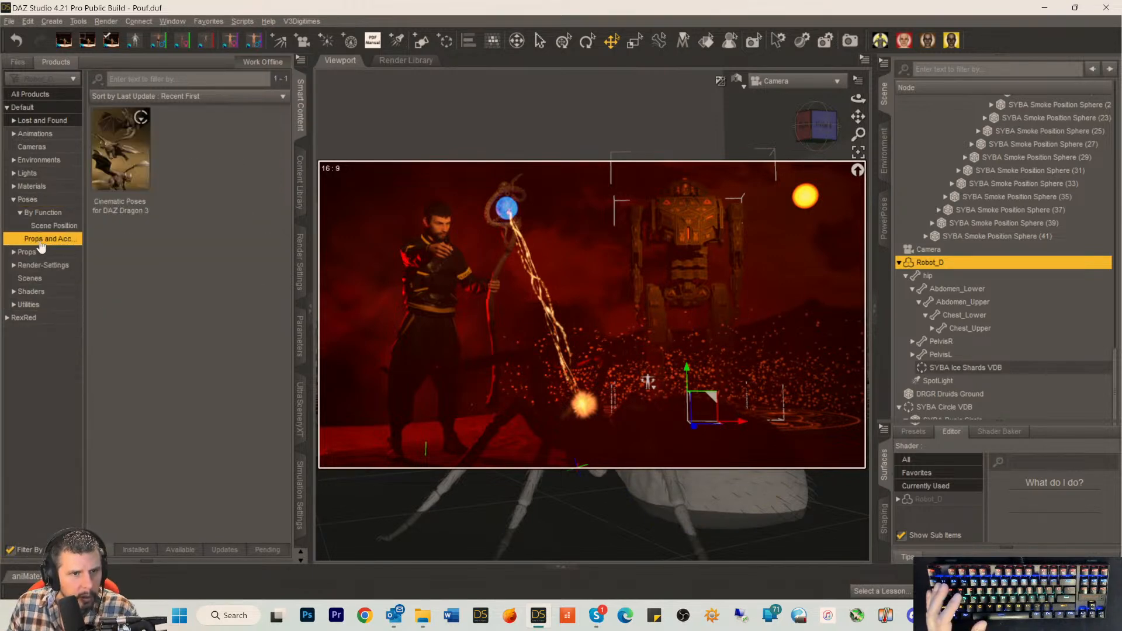
left_click(47, 227)
double_click(178, 167)
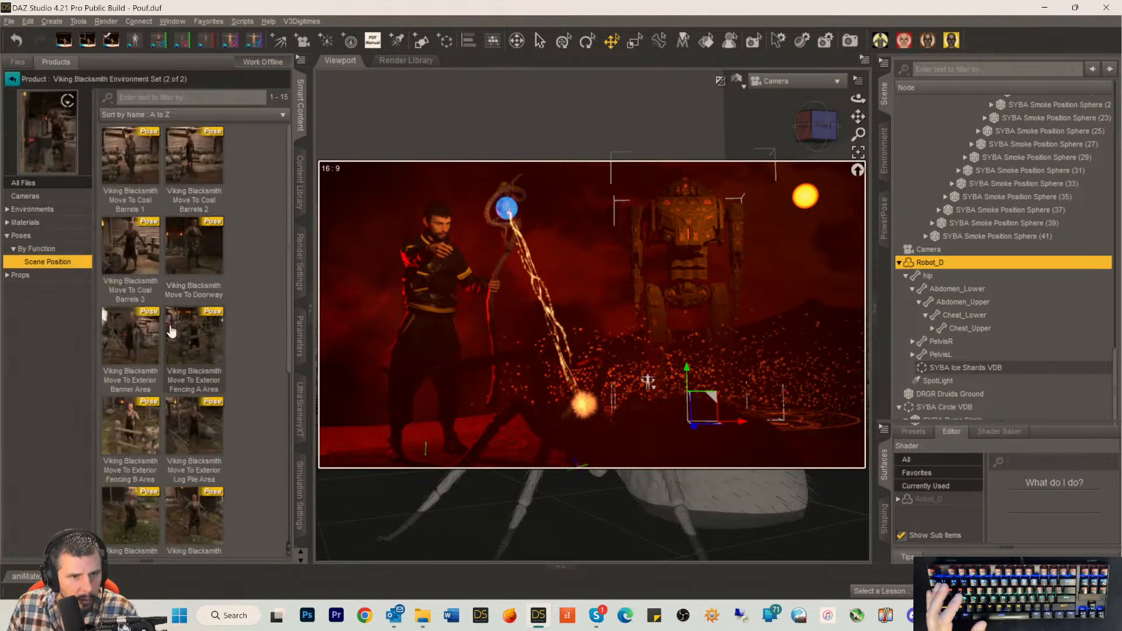
scroll(180, 294, "down", 3)
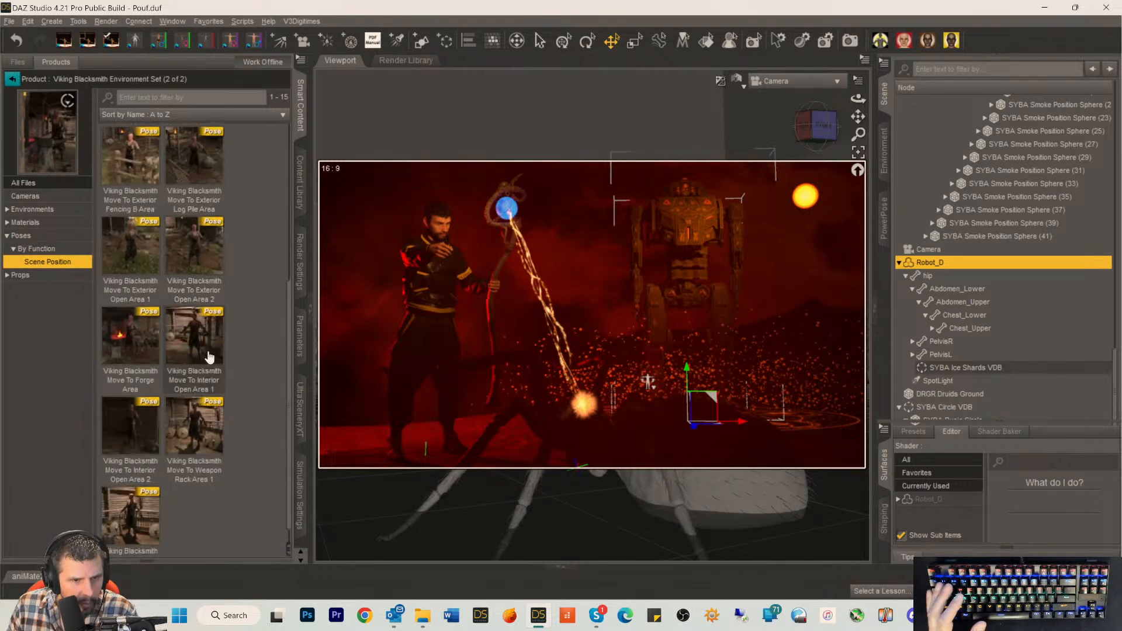
mouse_move(184, 421)
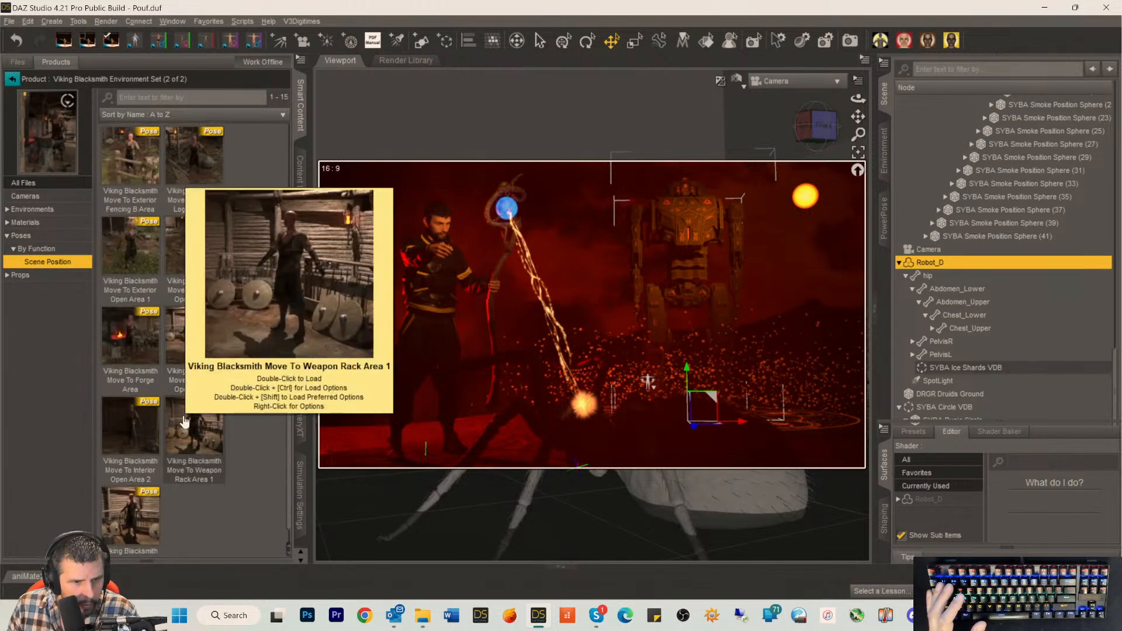
scroll(147, 486, "down", 1)
mouse_move(148, 486)
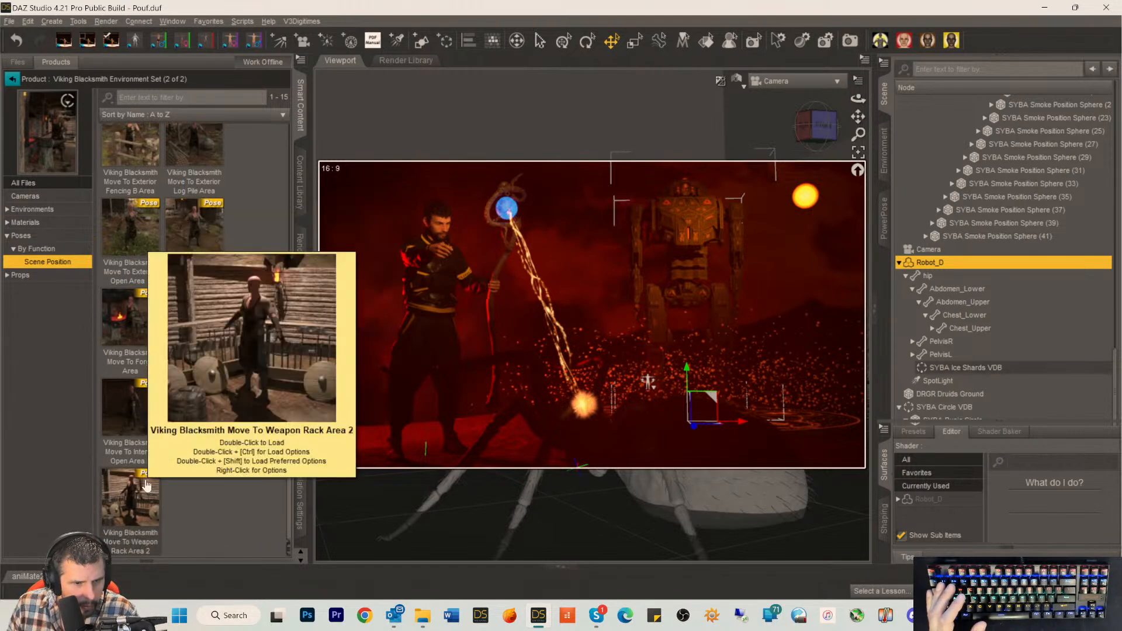
scroll(175, 363, "up", 5)
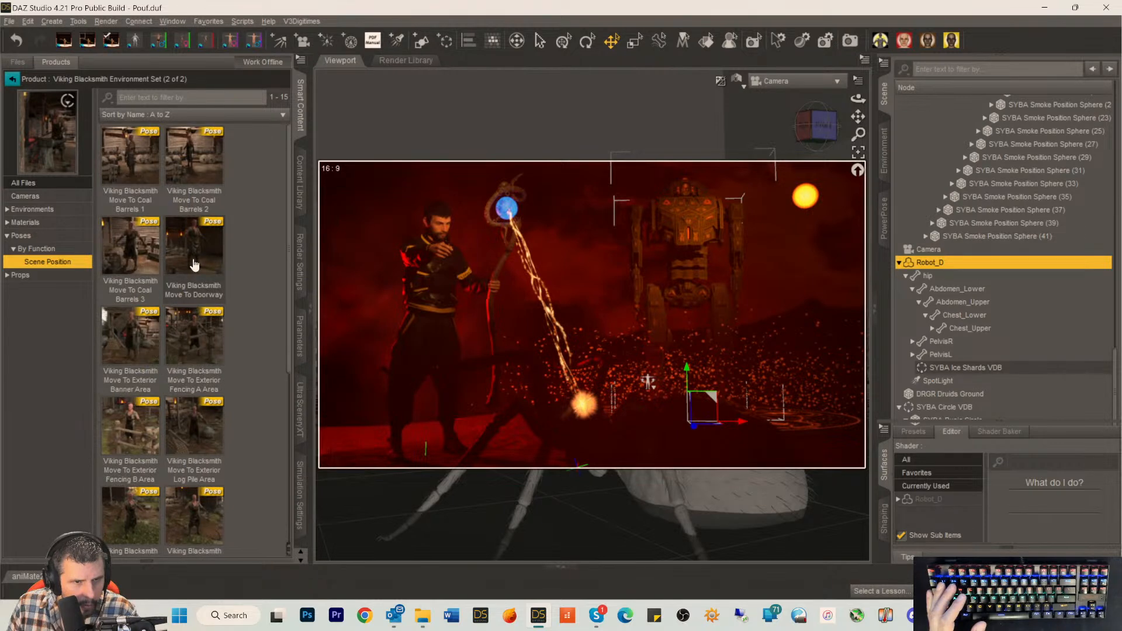
left_click(32, 250)
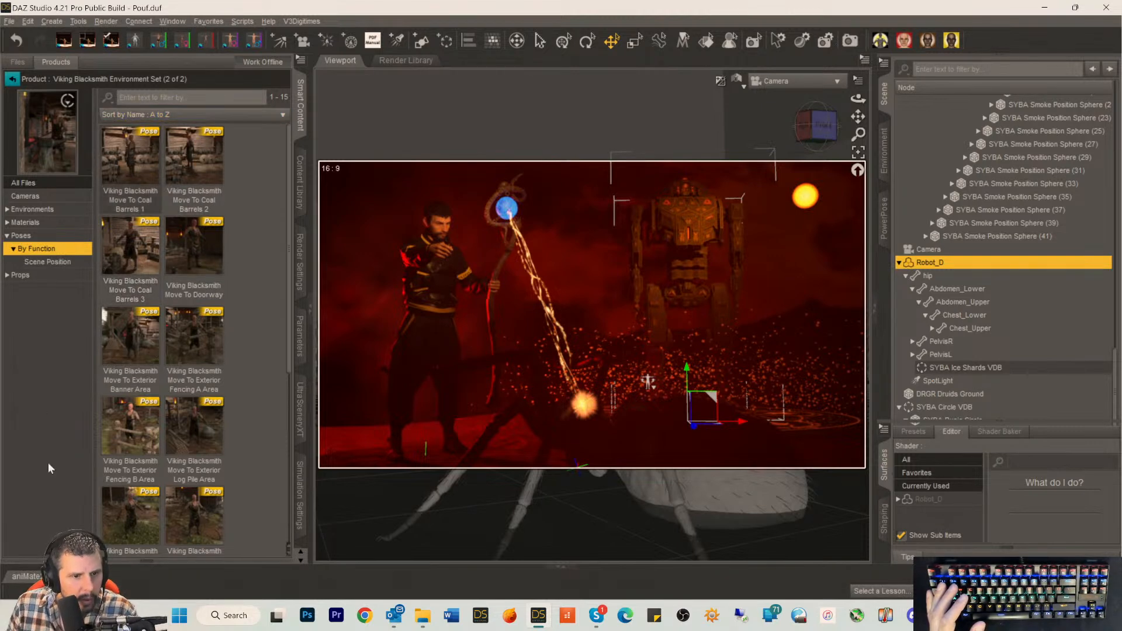
left_click(12, 82)
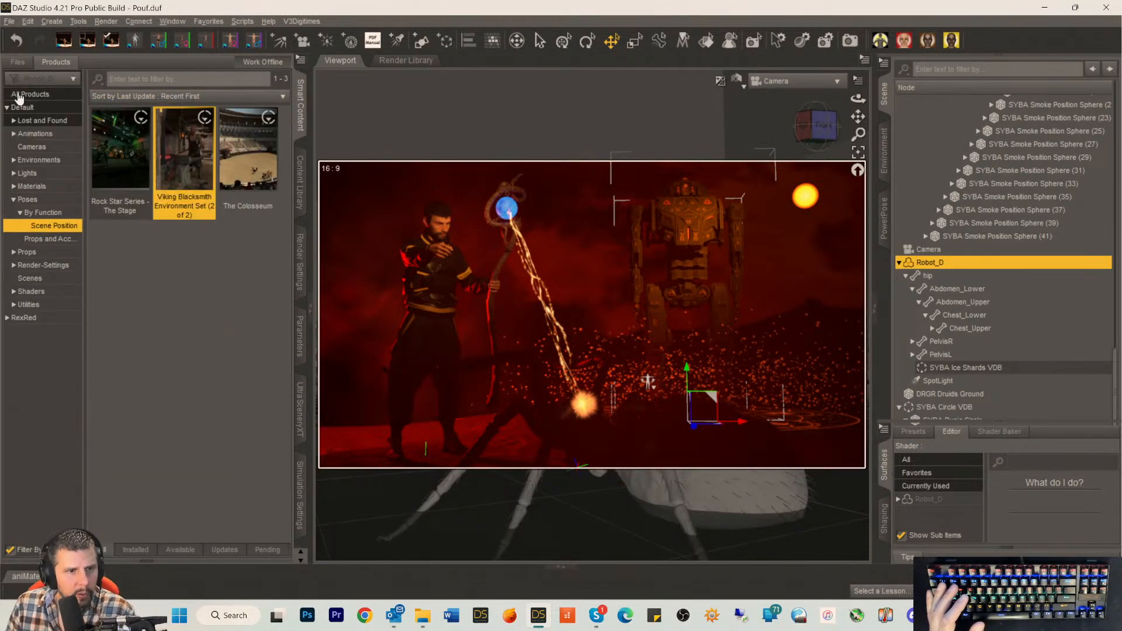
Turn off context filtering and look through all pose products and categories under By Function.
left_click(11, 550)
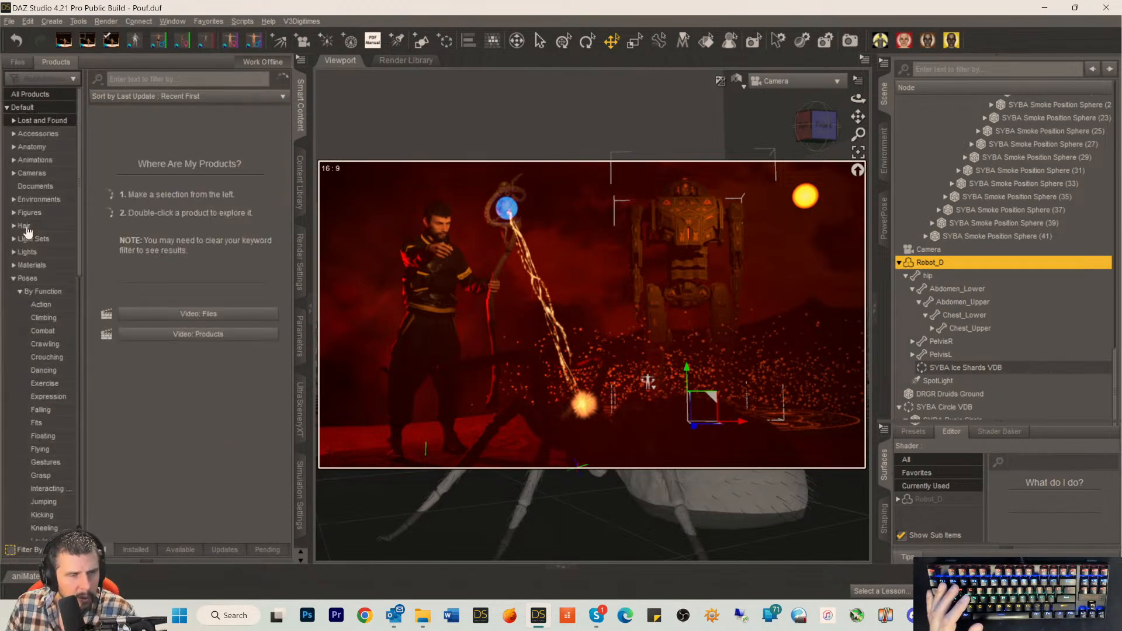
left_click(44, 292)
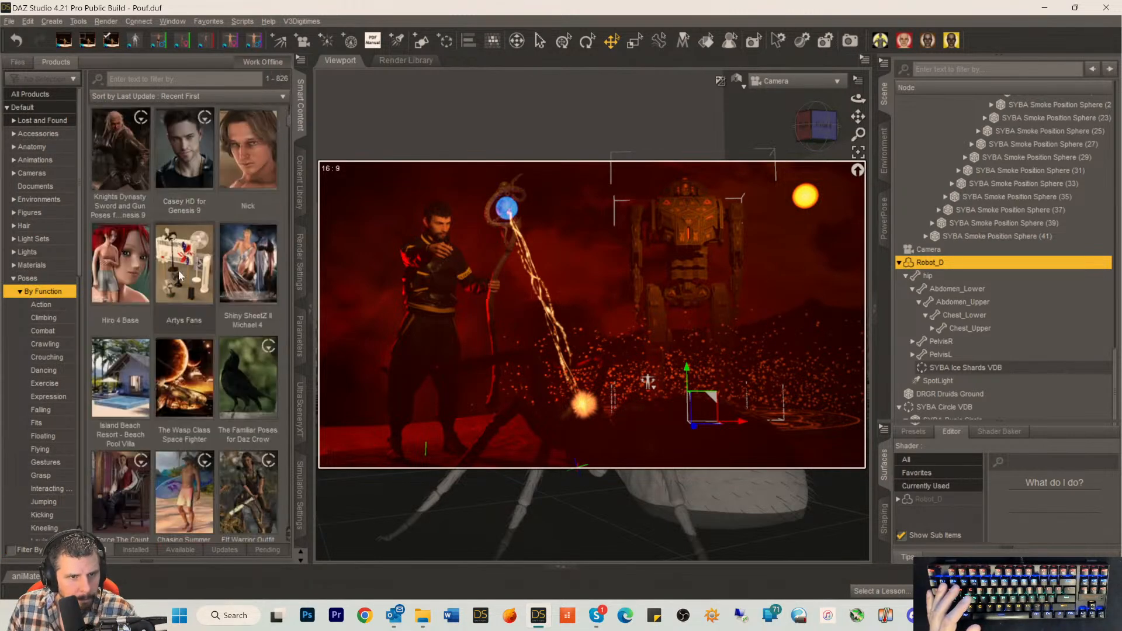
scroll(169, 293, "down", 10)
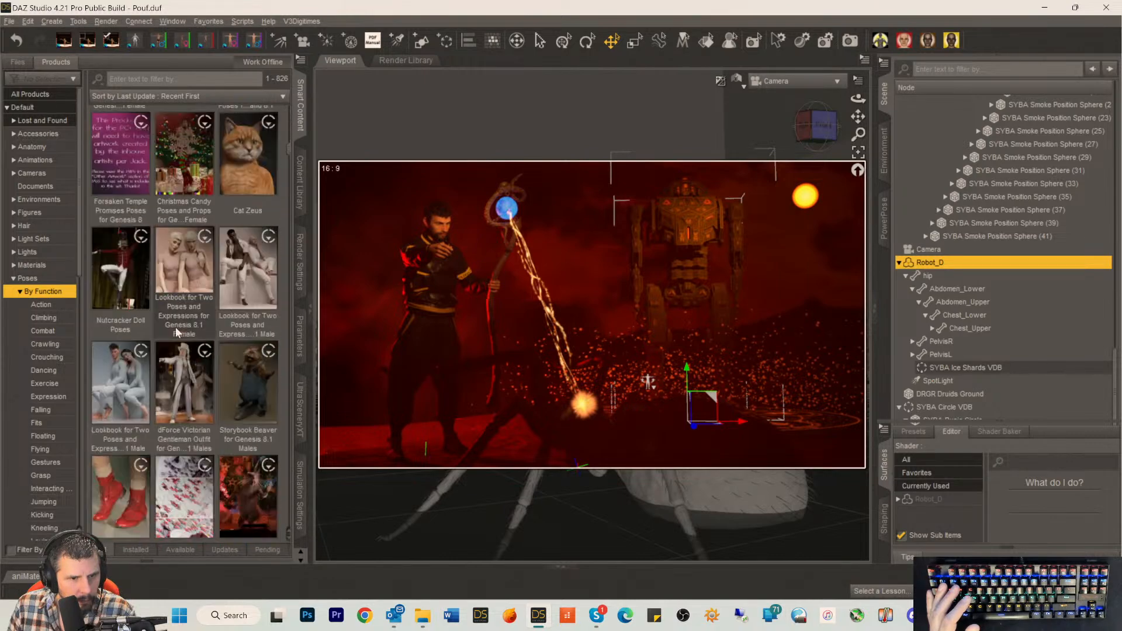
scroll(177, 332, "down", 8)
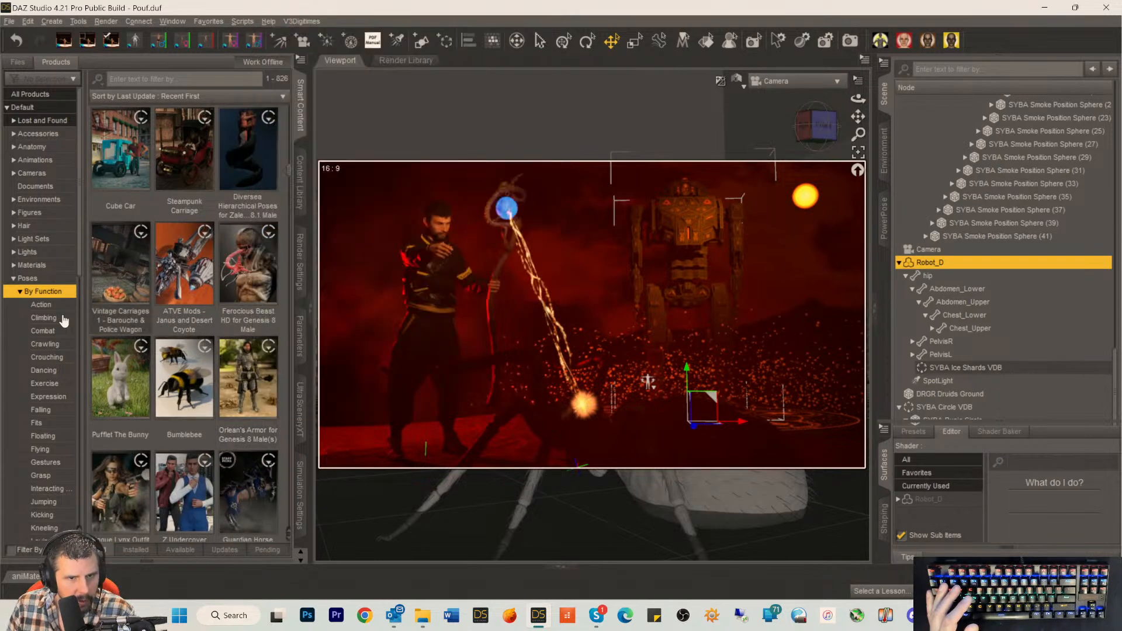
scroll(64, 320, "down", 5)
scroll(52, 368, "down", 2)
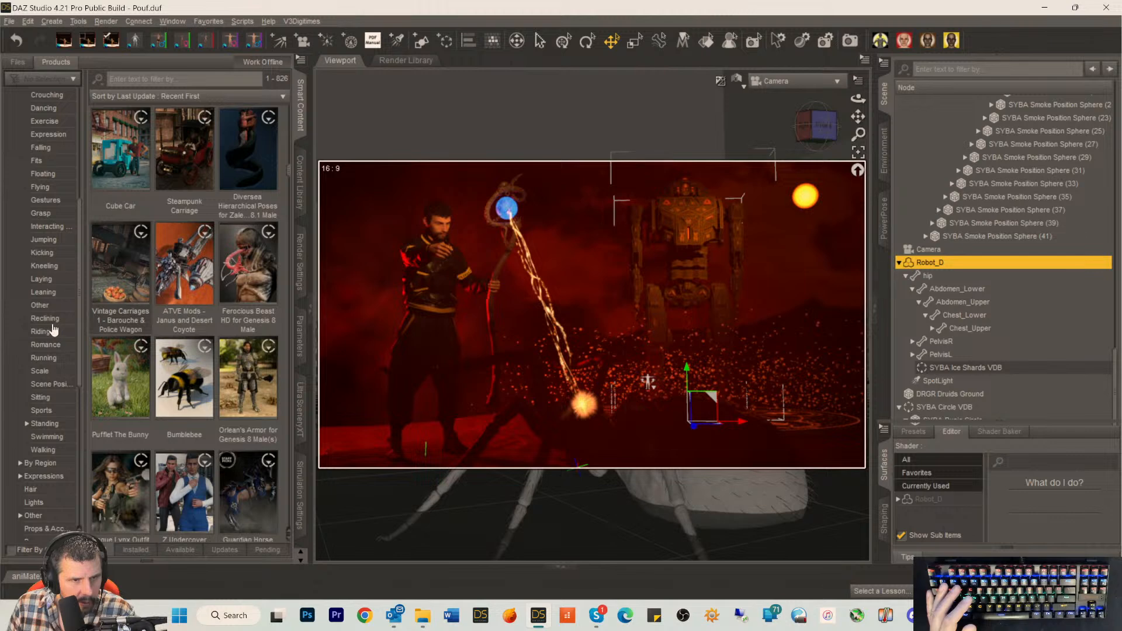
scroll(54, 377, "down", 1)
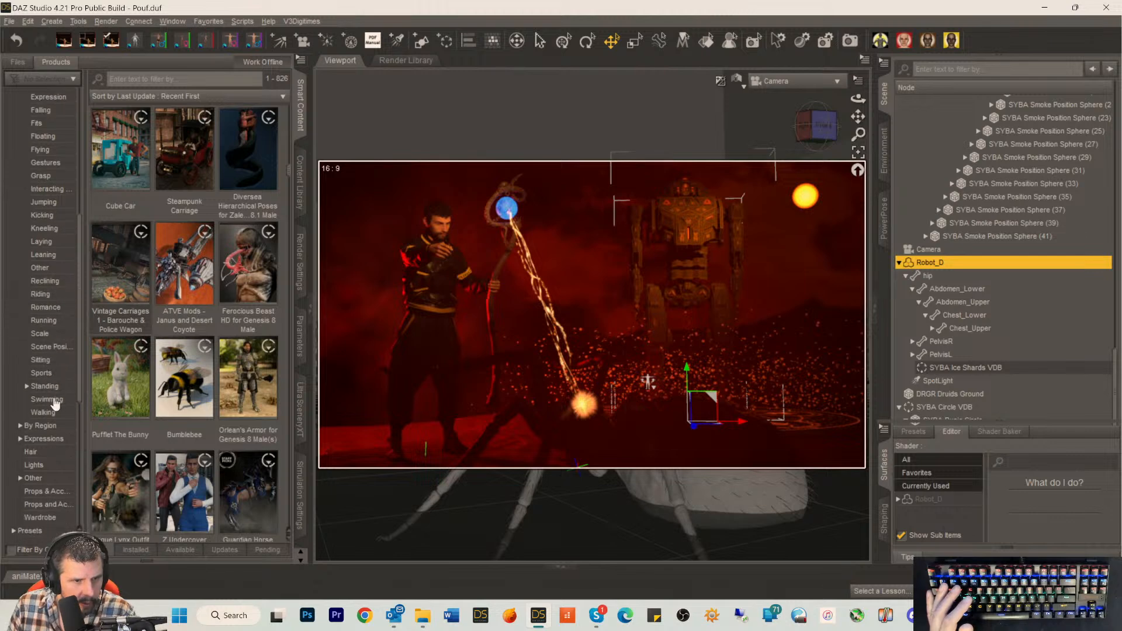
scroll(44, 380, "up", 3)
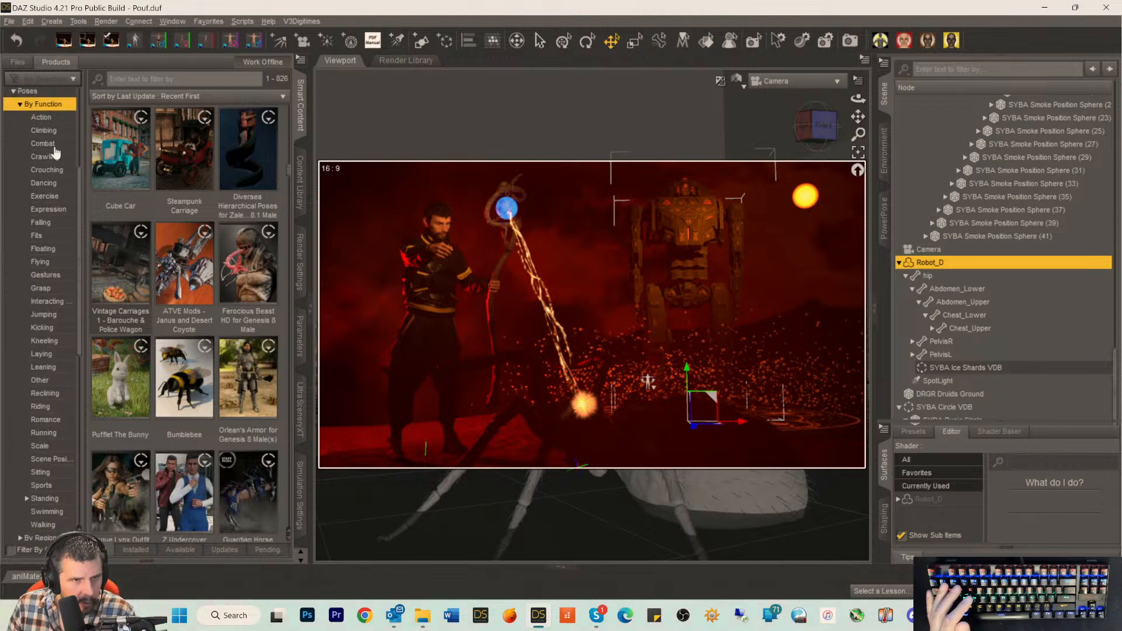
Browse the Combat pose products and open DA Granite Poses for Gianni 7.
left_click(46, 145)
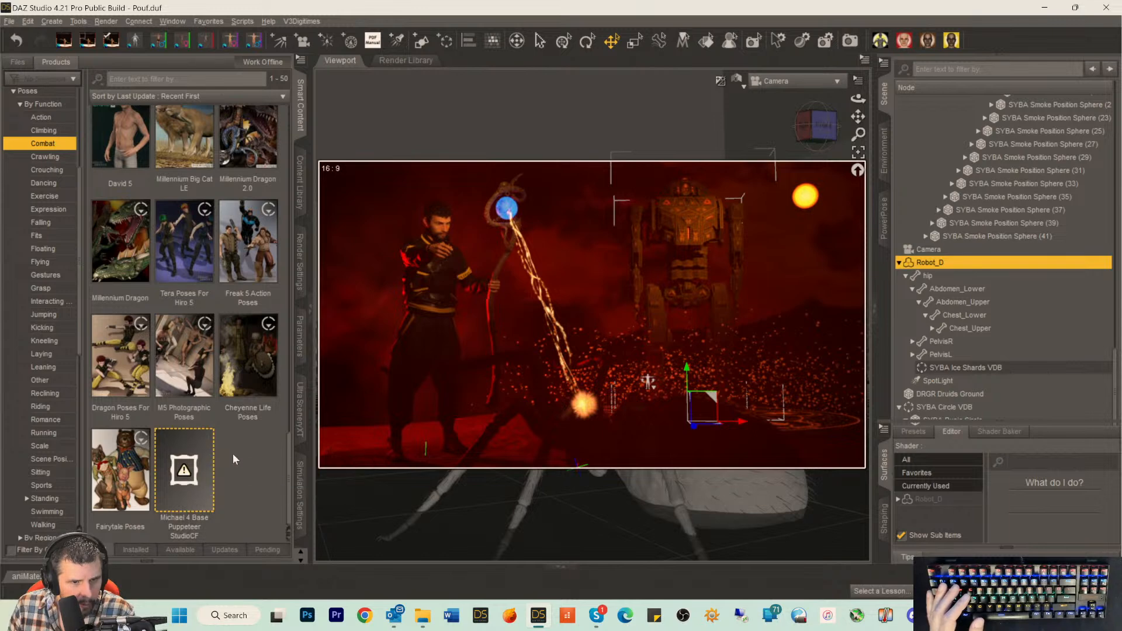
scroll(229, 448, "up", 10)
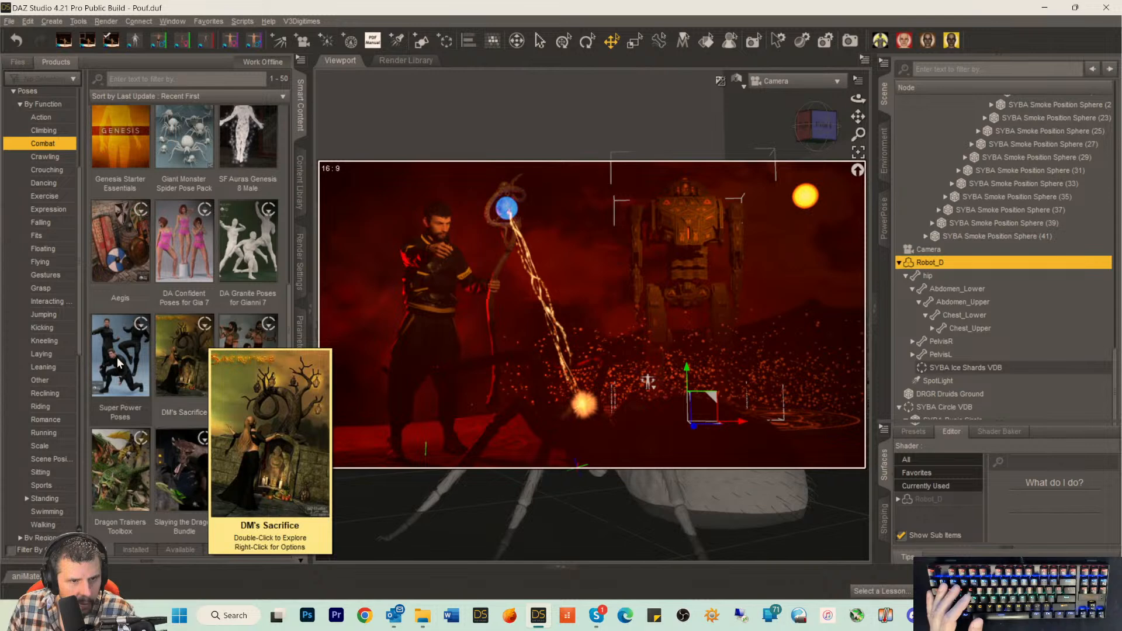
mouse_move(118, 358)
mouse_move(240, 254)
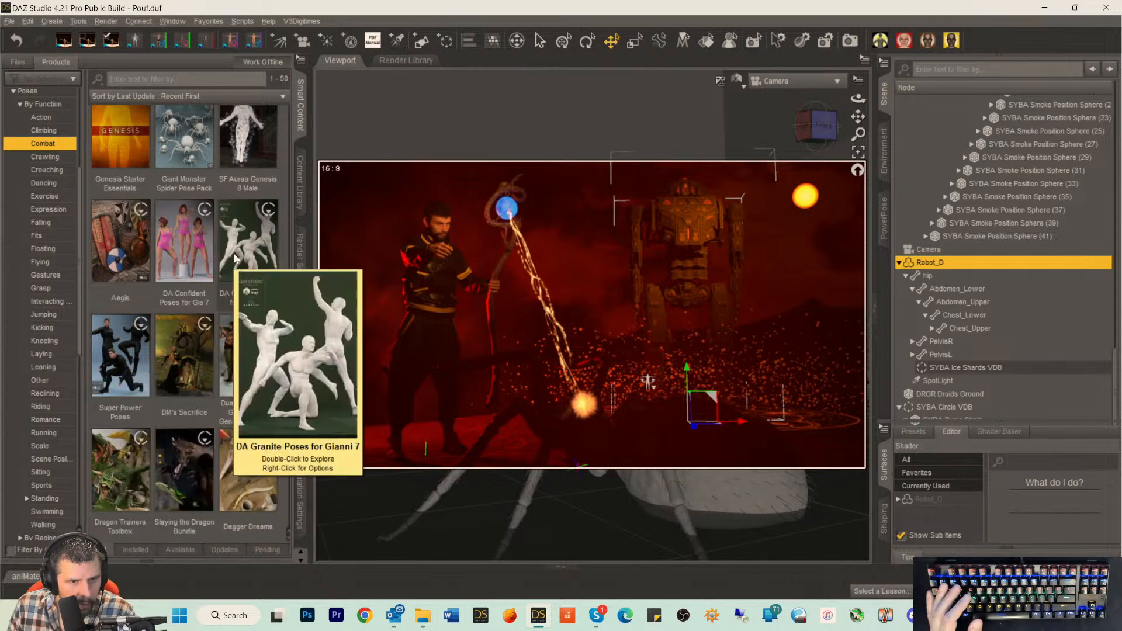
double_click(243, 253)
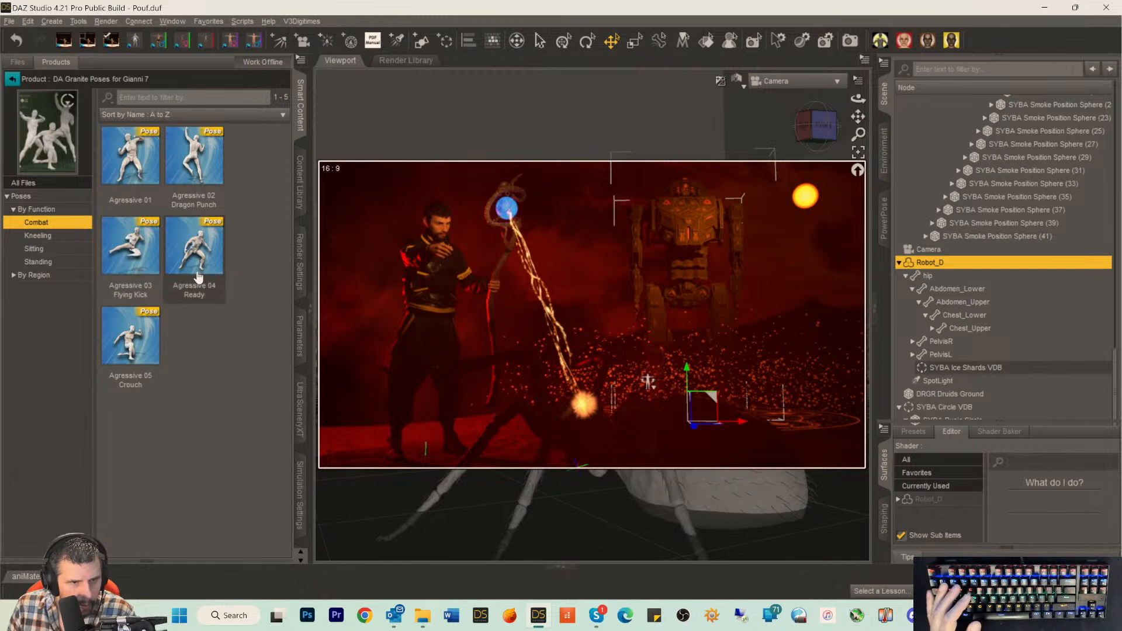
Try the Agressive 04 Ready combat pose on Robot_D and undo it.
mouse_move(199, 264)
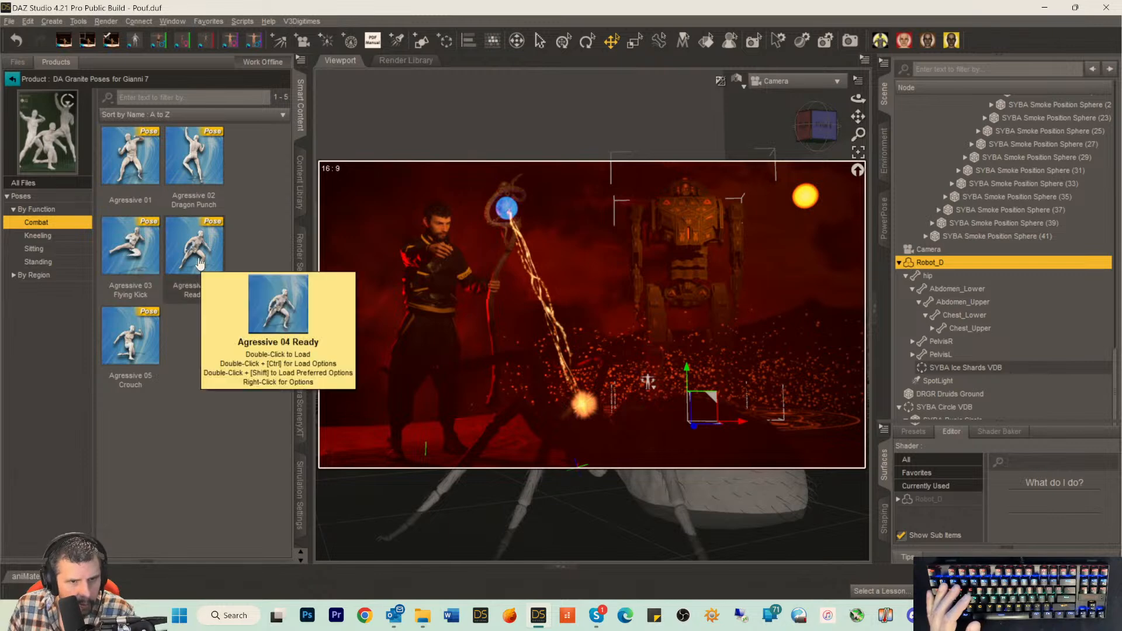
left_click(199, 263)
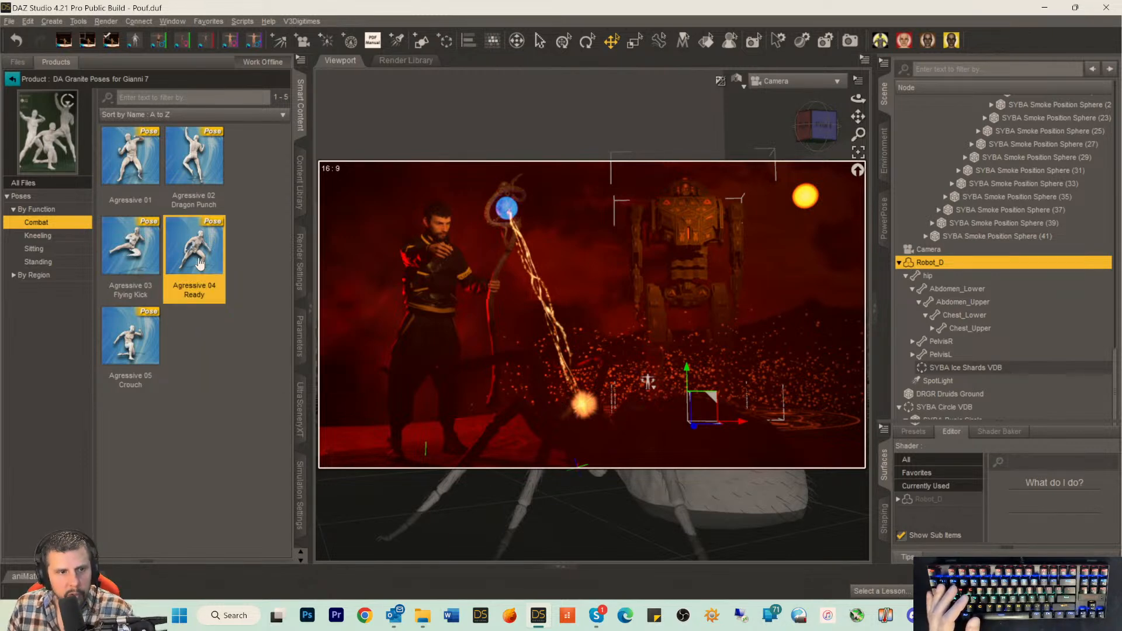
double_click(199, 260)
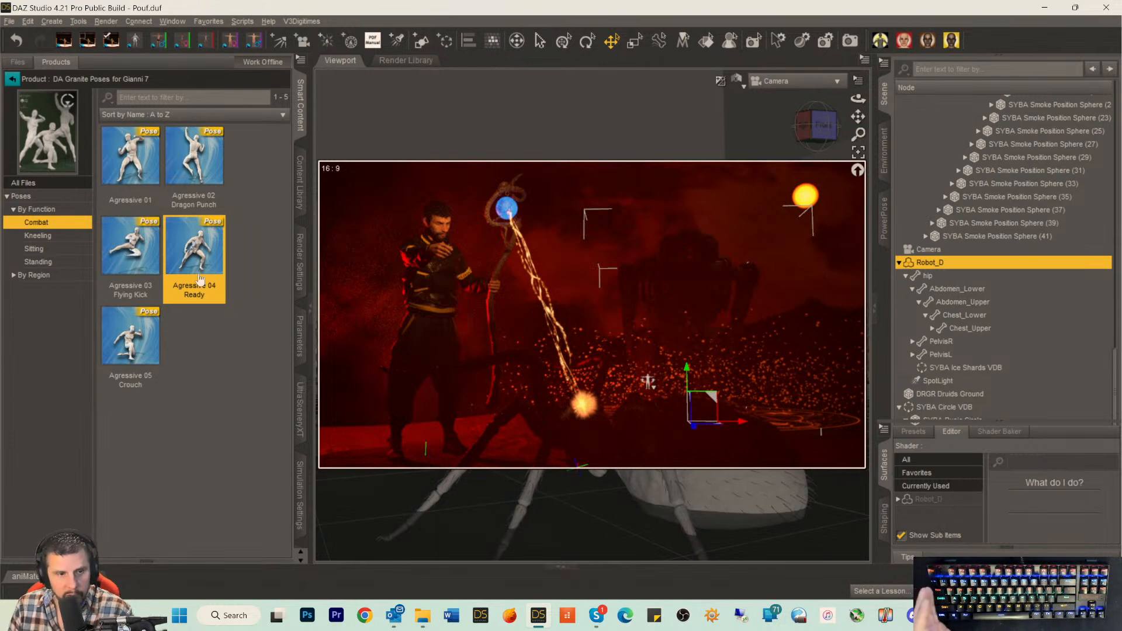
left_click(27, 21)
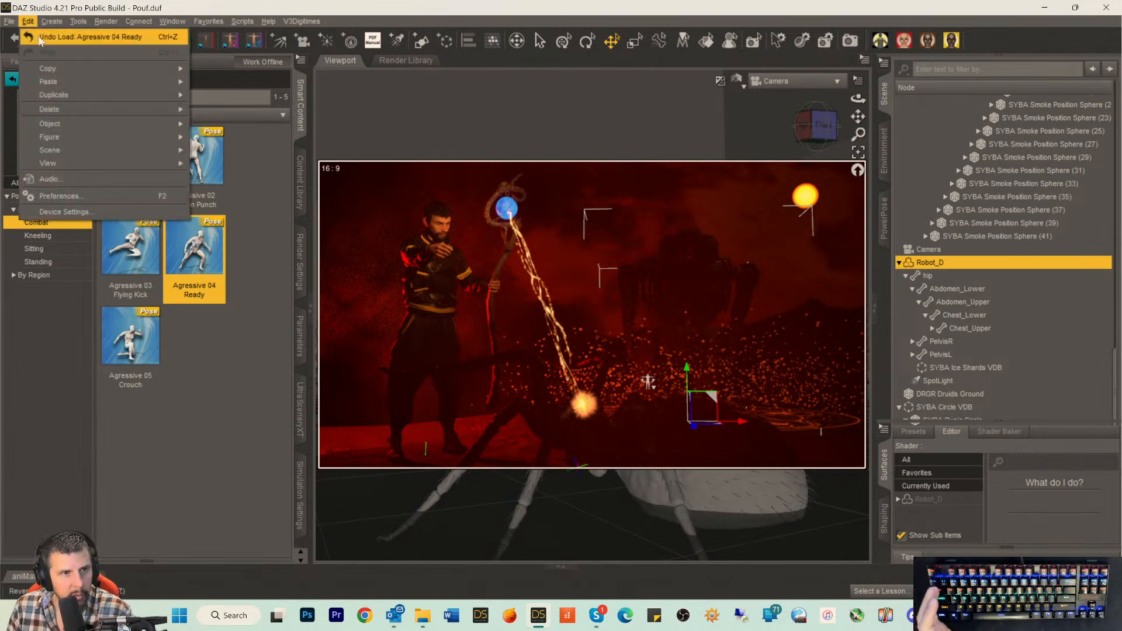
left_click(41, 37)
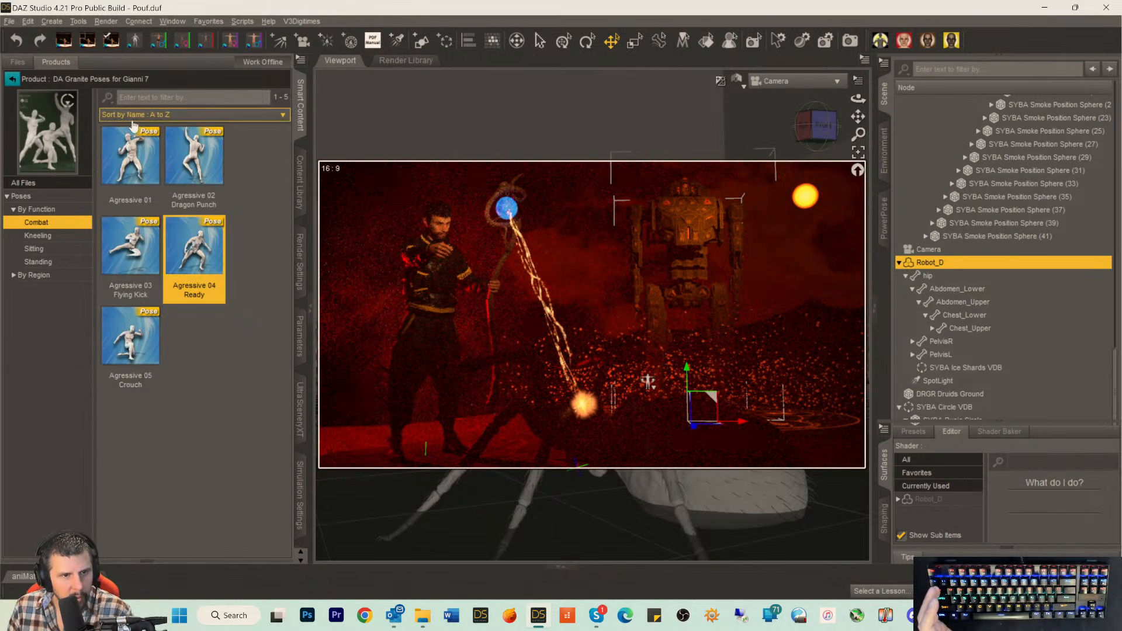
Try the Agressive 01 combat pose on Robot_D and undo it.
double_click(132, 147)
left_click(1043, 264)
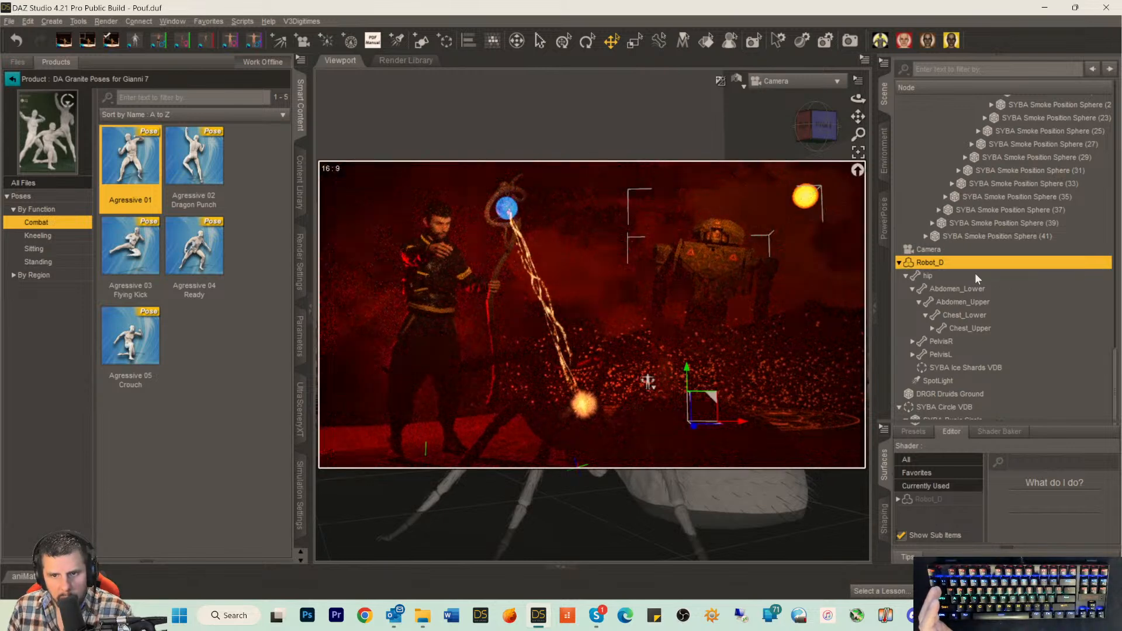
left_click(27, 21)
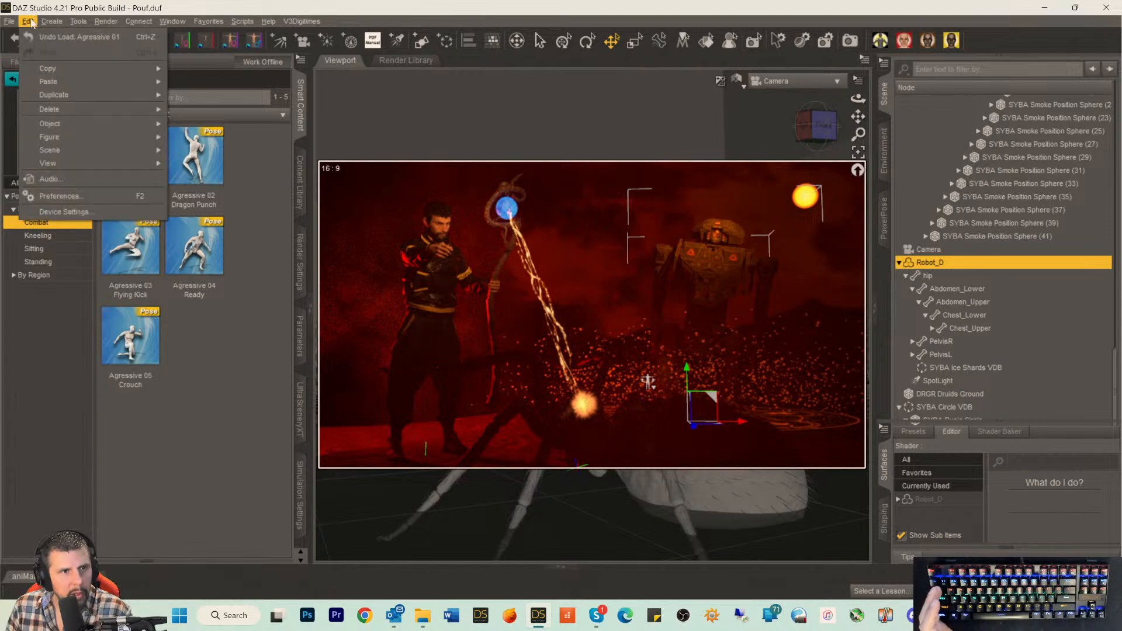
left_click(35, 35)
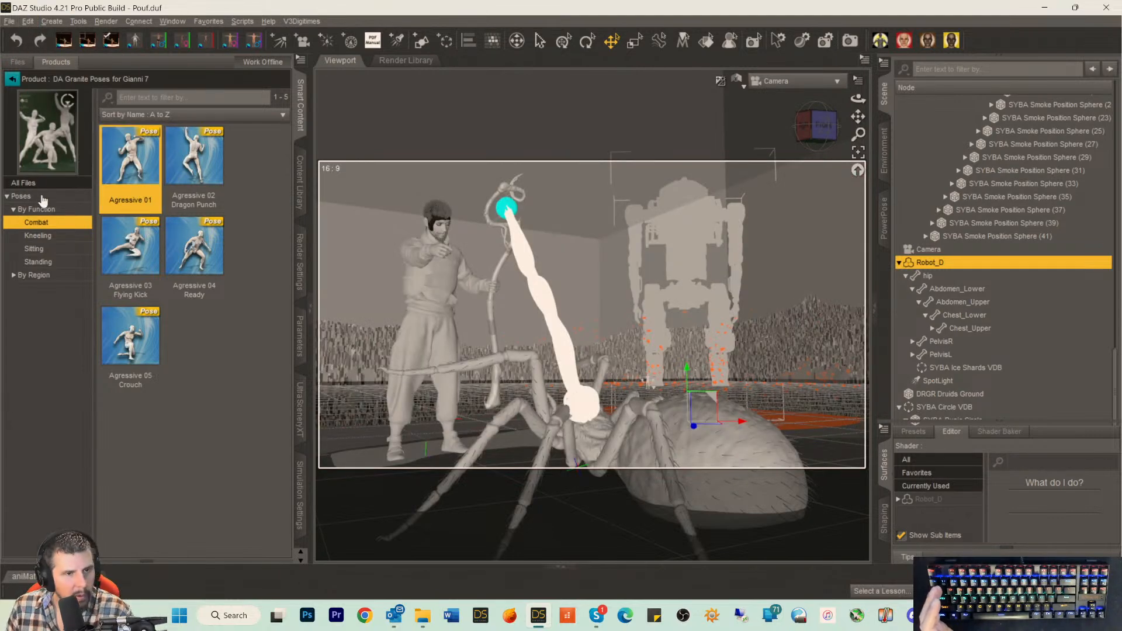
Return to the Combat pose products and open DA Untamed Poses for The Brute 8.
left_click(10, 78)
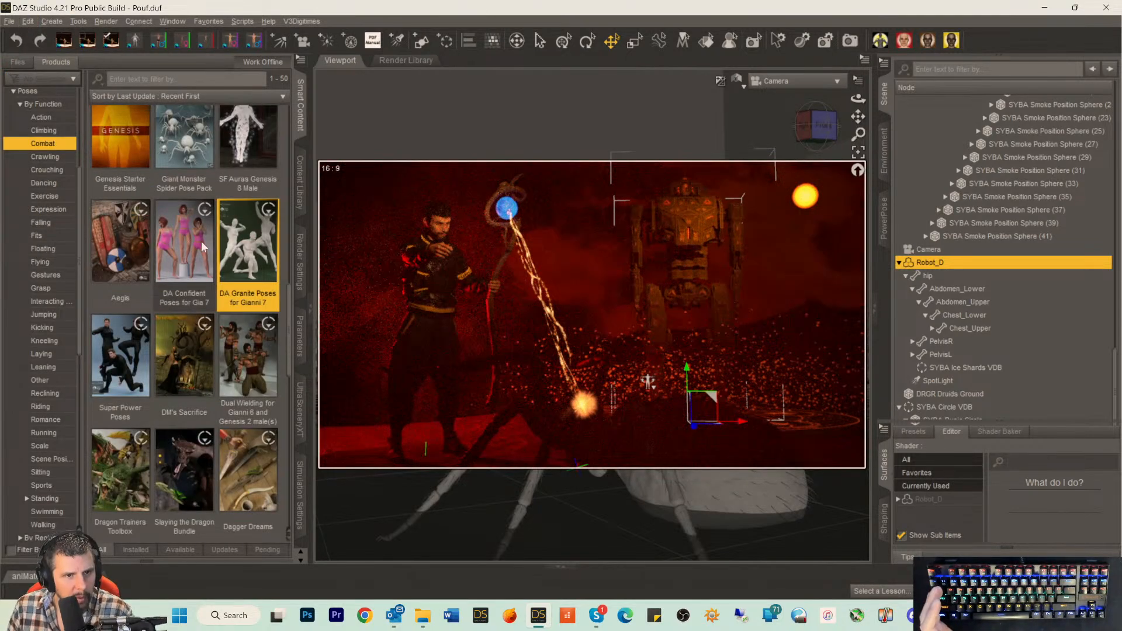
scroll(192, 234, "up", 3)
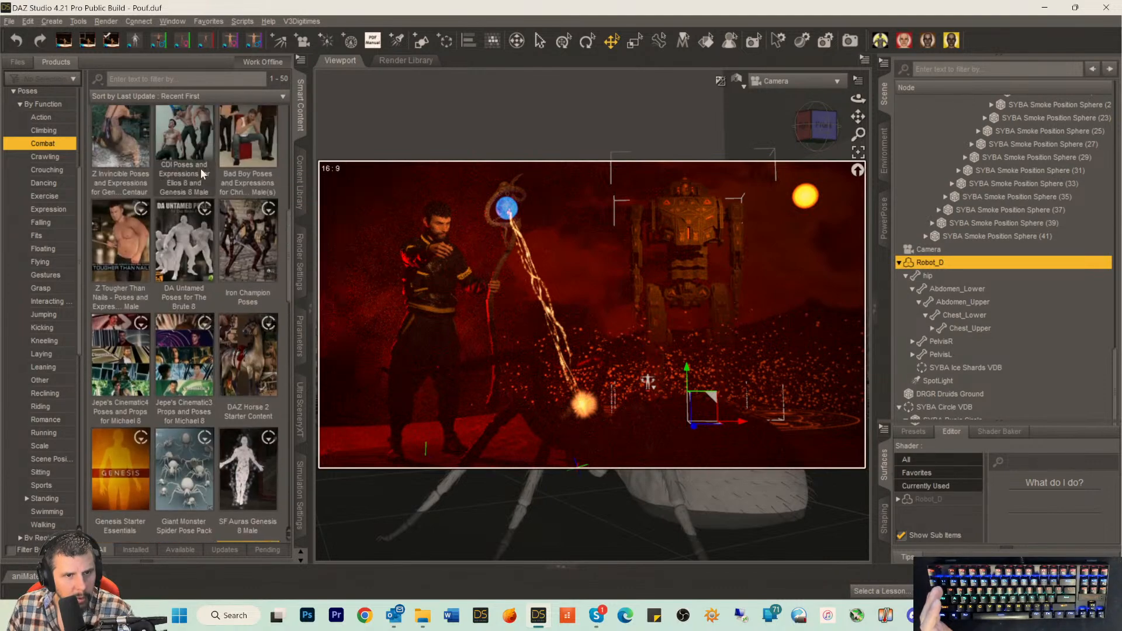
left_click(186, 240)
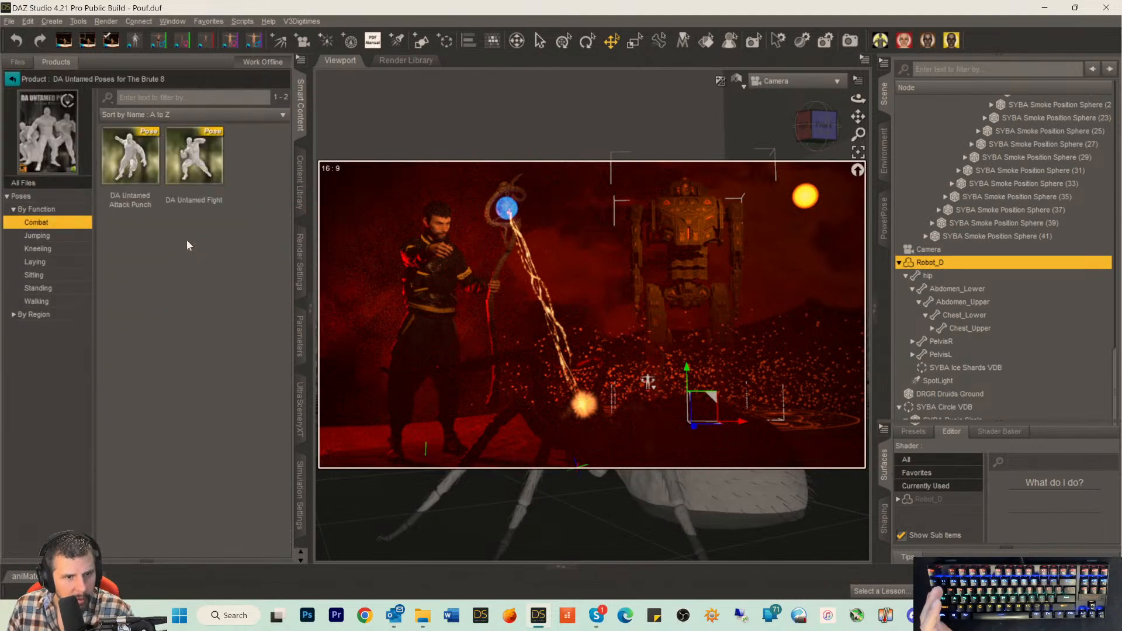
Try the DA Untamed Fight pose on Robot_D and undo it.
double_click(186, 171)
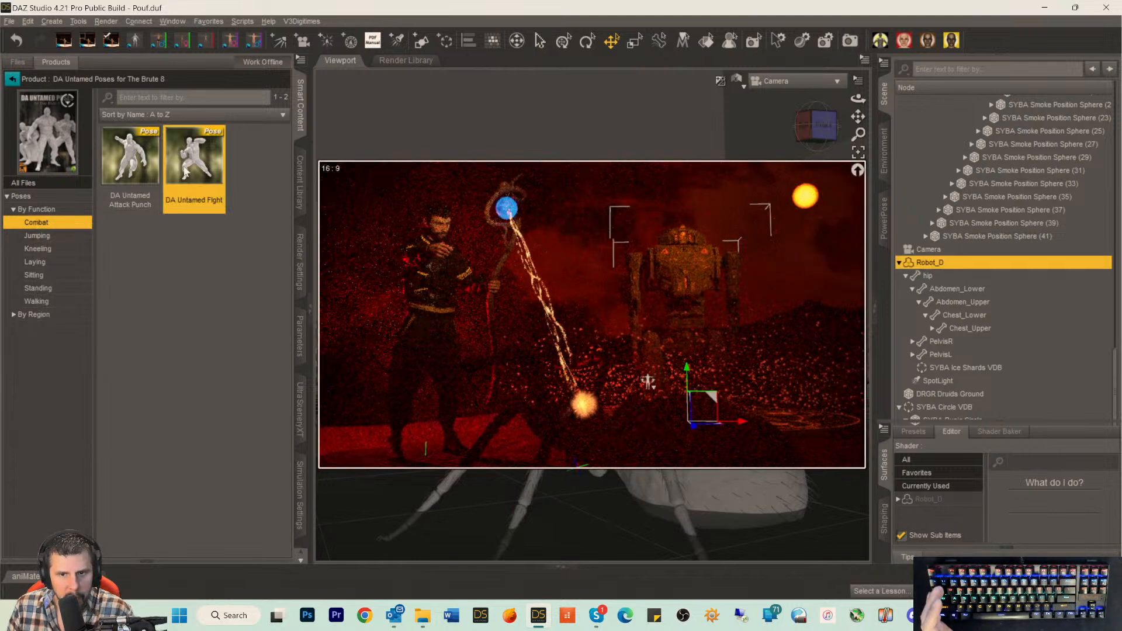
left_click(27, 21)
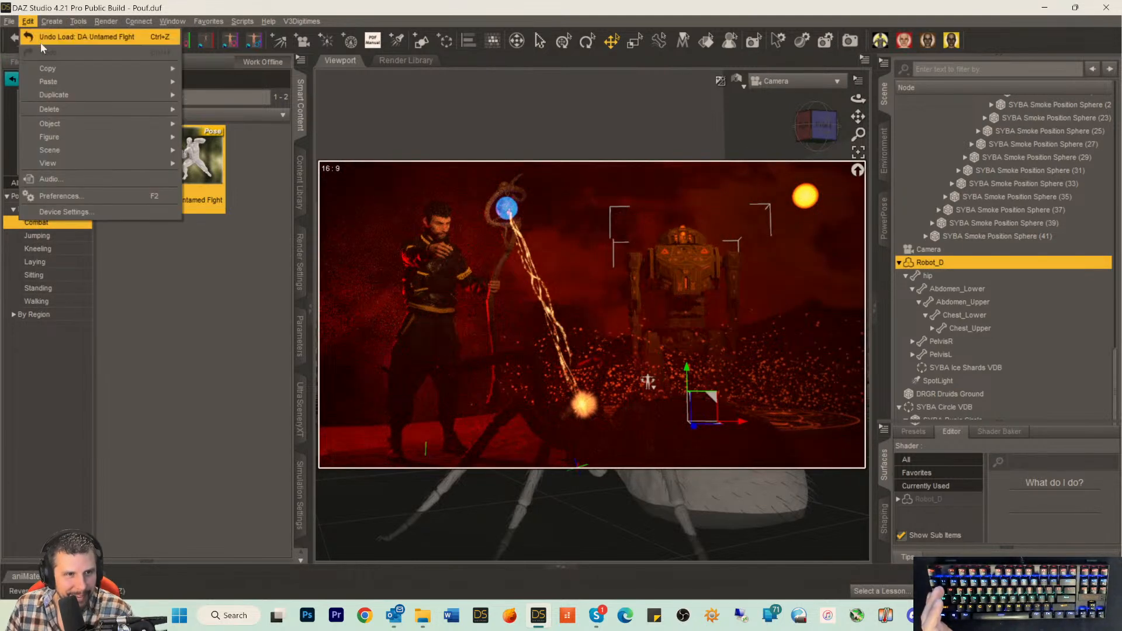
left_click(51, 40)
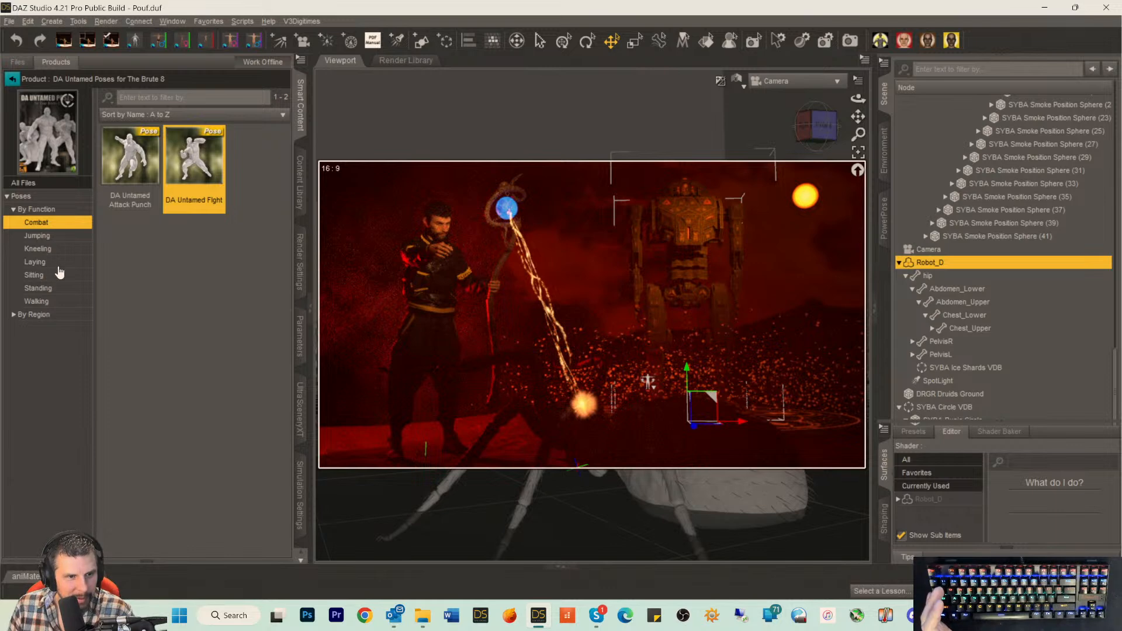
Apply the DA Untamed Stand Ready 02 pose from the product's Standing category to Robot_D.
left_click(48, 289)
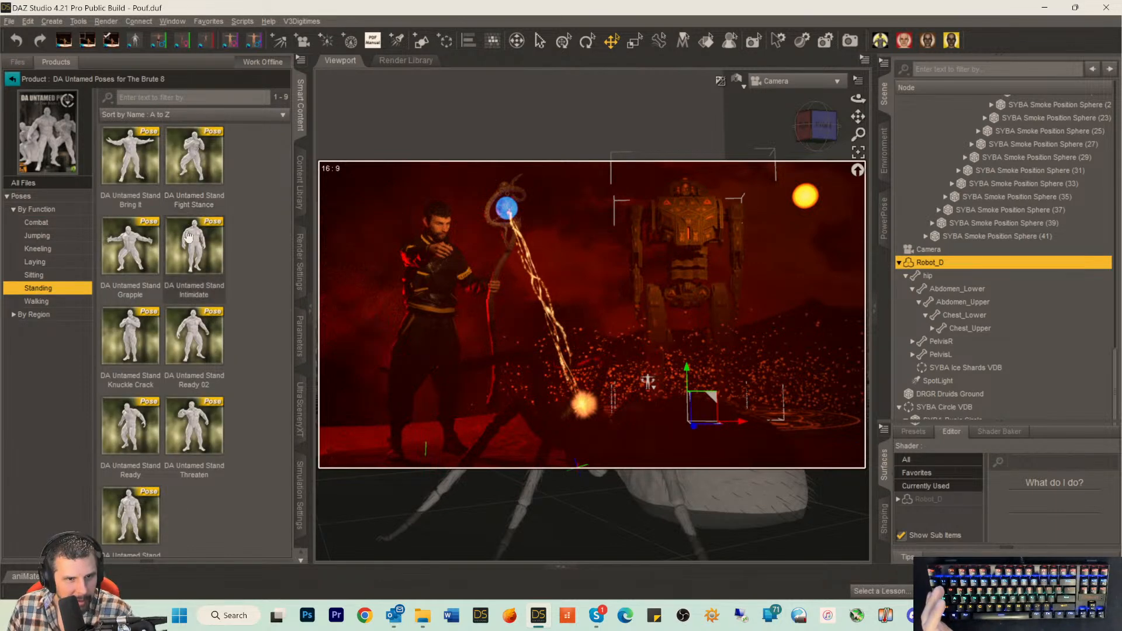
double_click(188, 330)
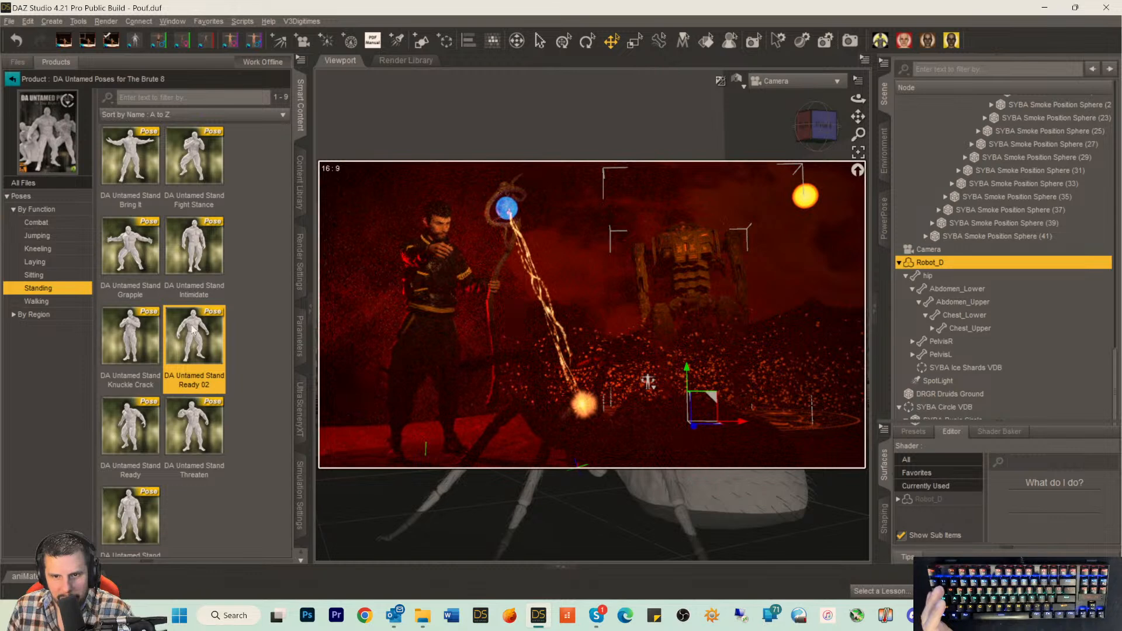
Undo the DA Untamed Stand Ready 02 pose applied to Robot_D.
mouse_move(193, 329)
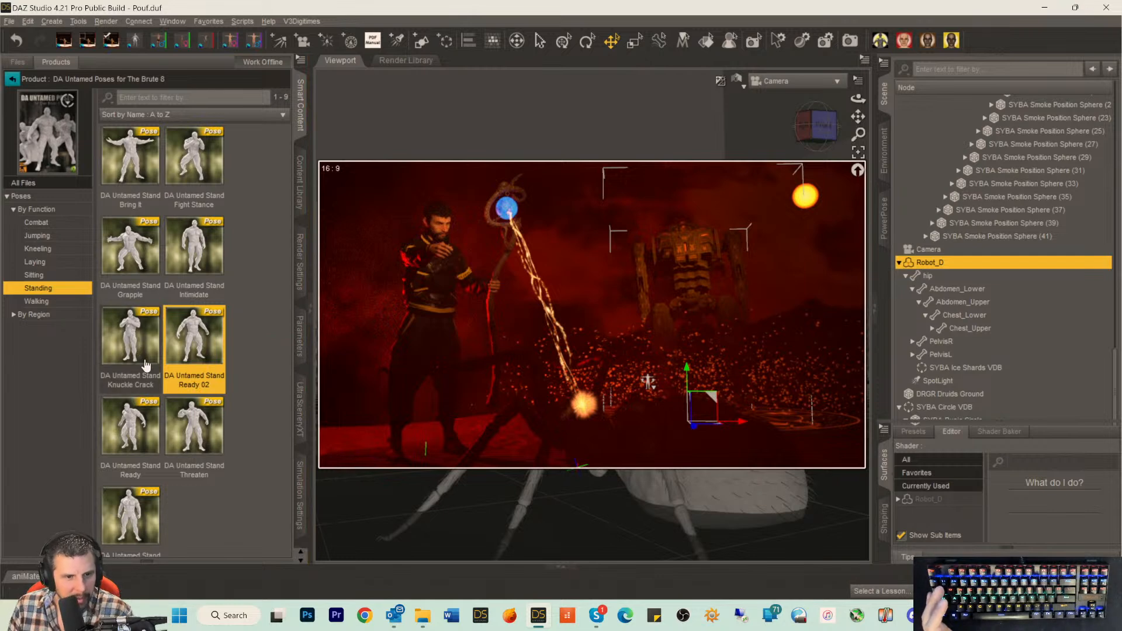
left_click(16, 39)
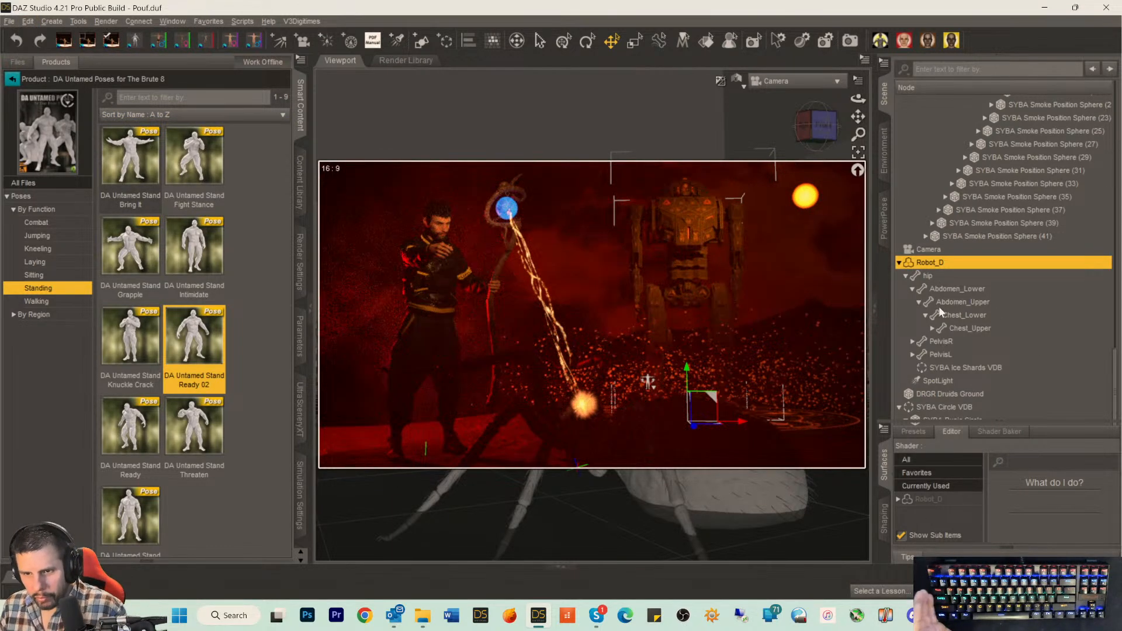
right_click(929, 268)
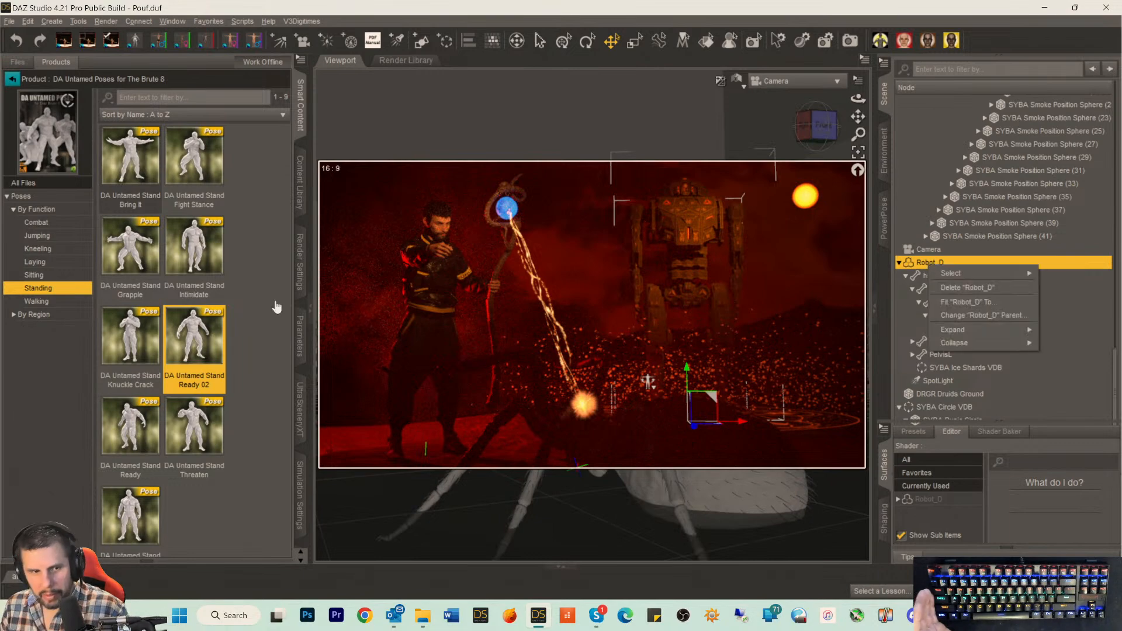
left_click(37, 387)
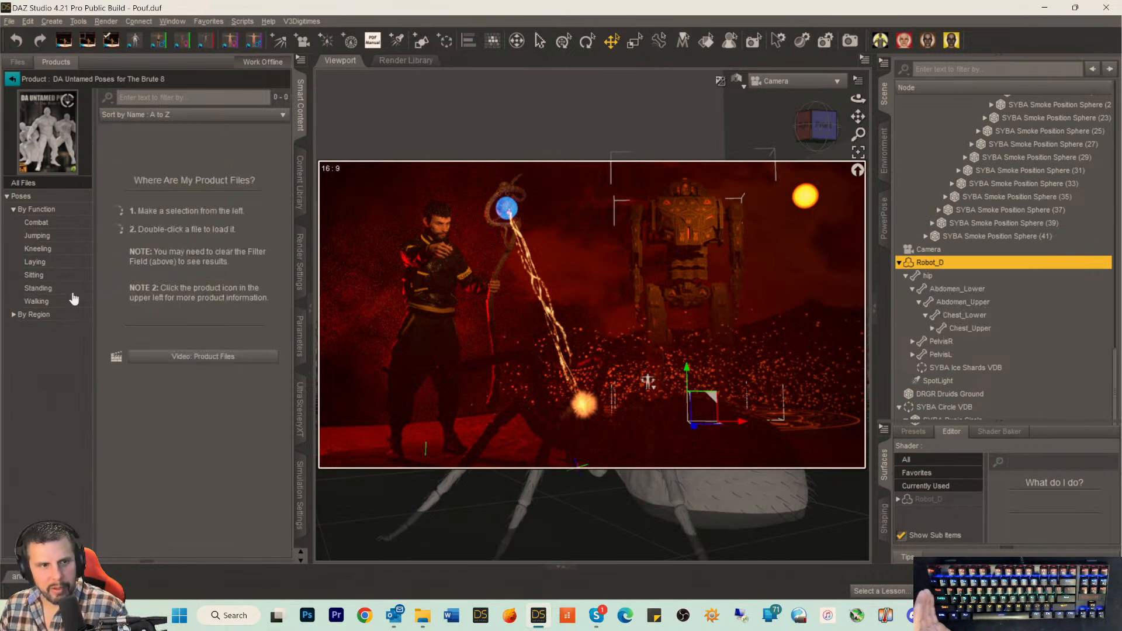
Leave the pose product and search the Default category of the content files for "robot".
left_click(12, 79)
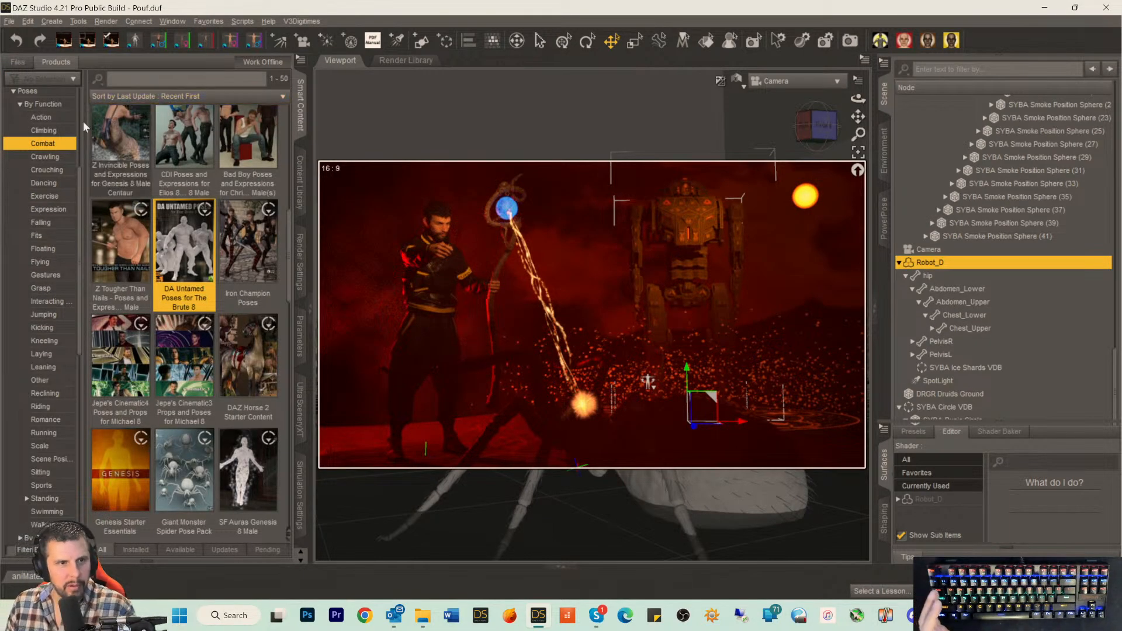
scroll(41, 129, "up", 3)
scroll(41, 129, "up", 2)
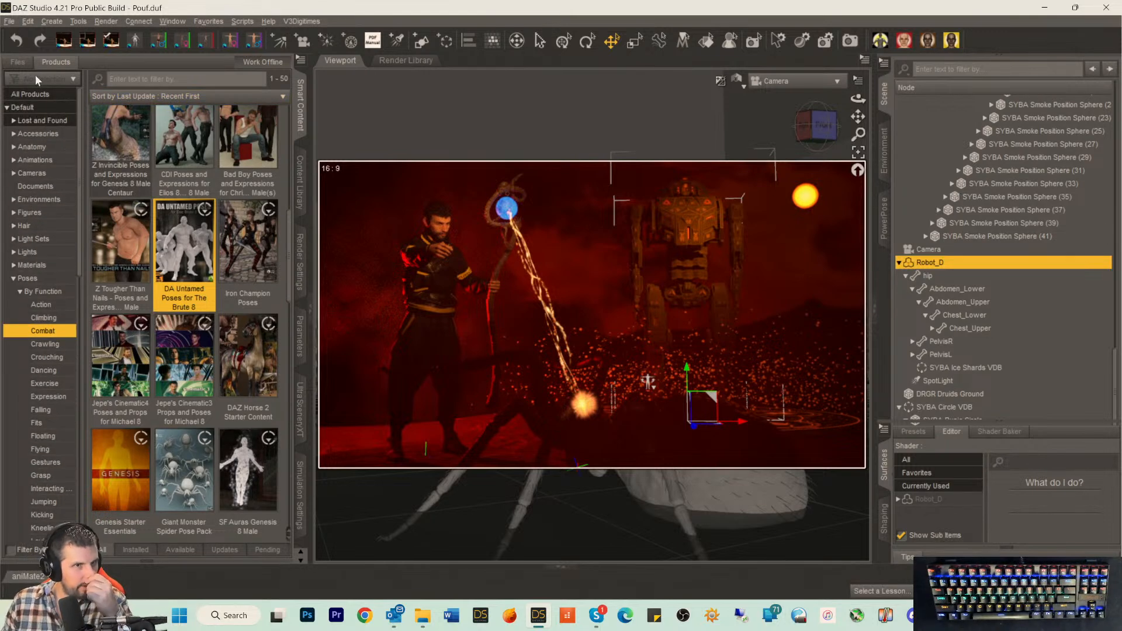
left_click(17, 62)
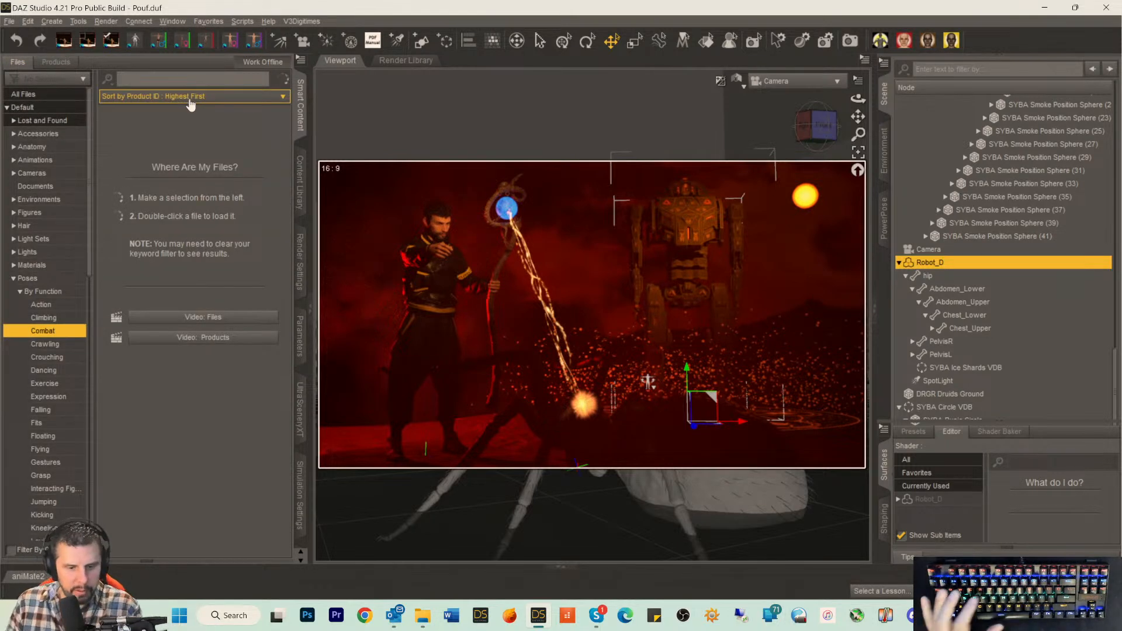
type("robit")
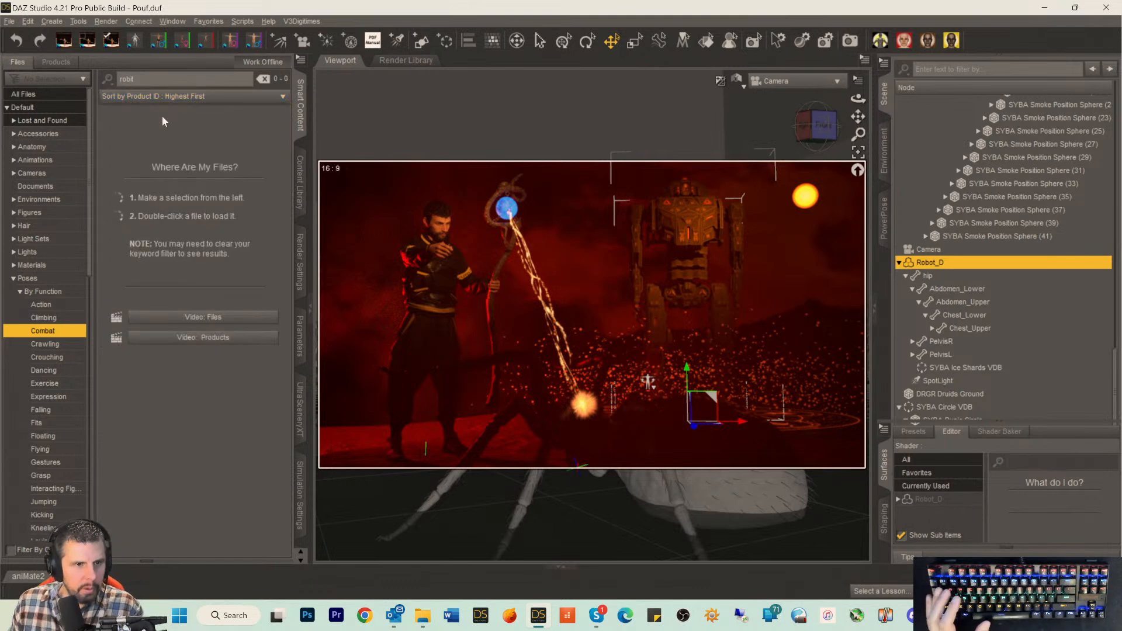
left_click(28, 110)
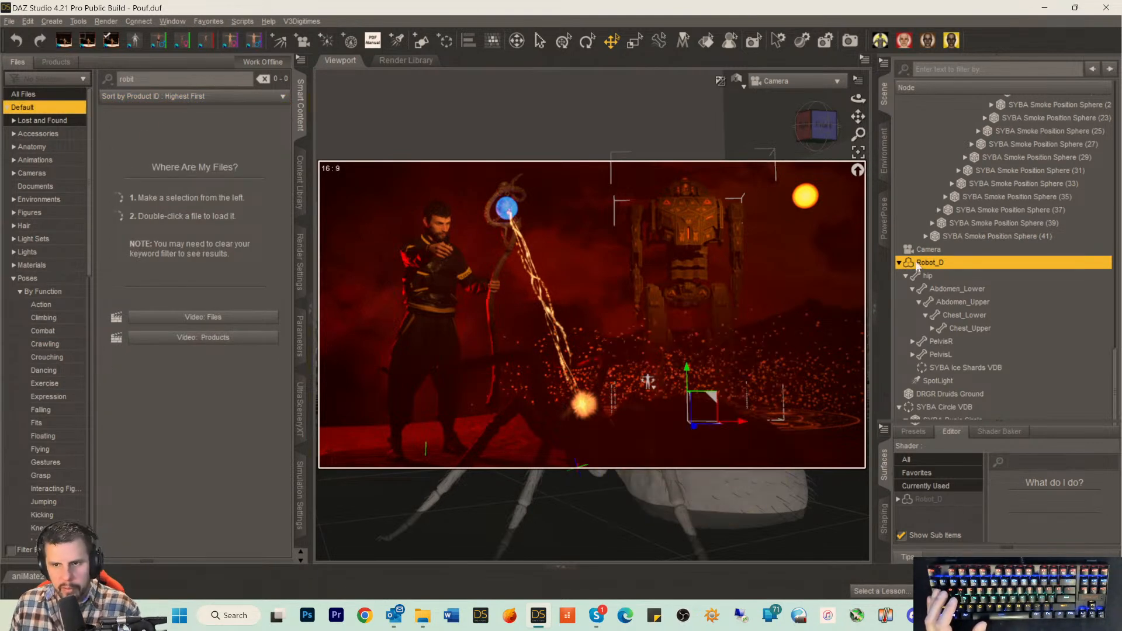
left_click(899, 263)
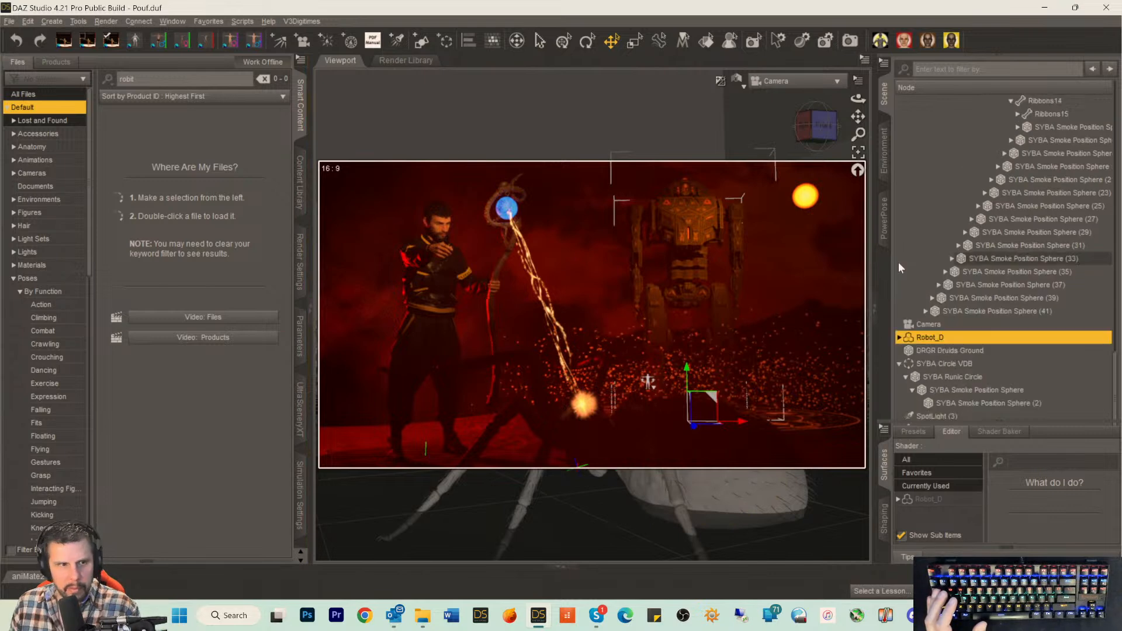
double_click(126, 79)
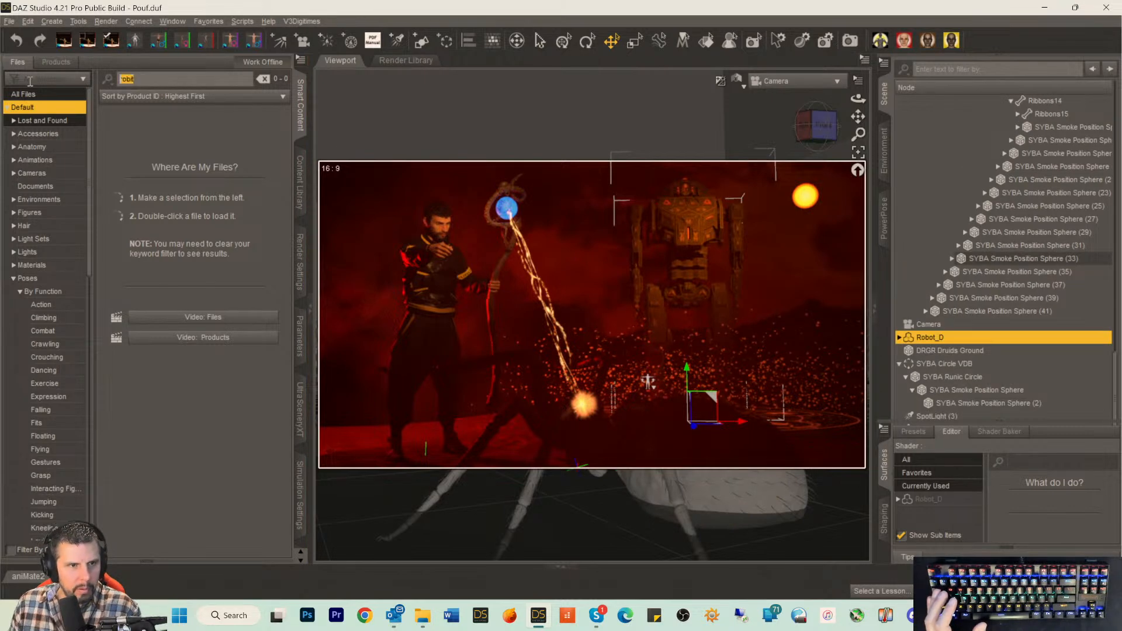
type("robot")
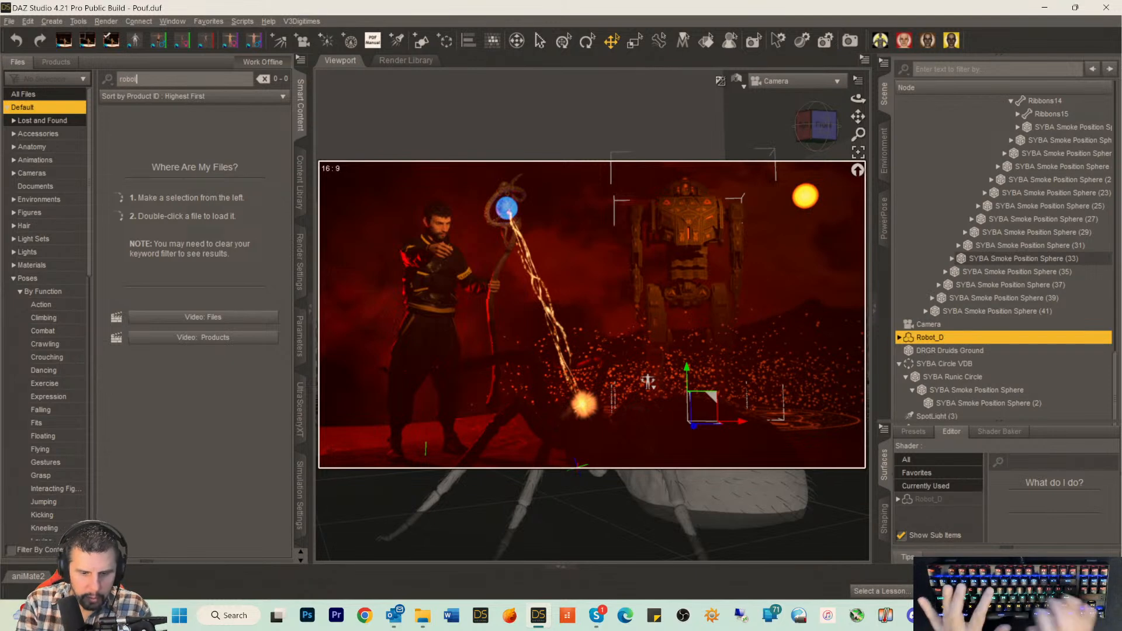
key("Return")
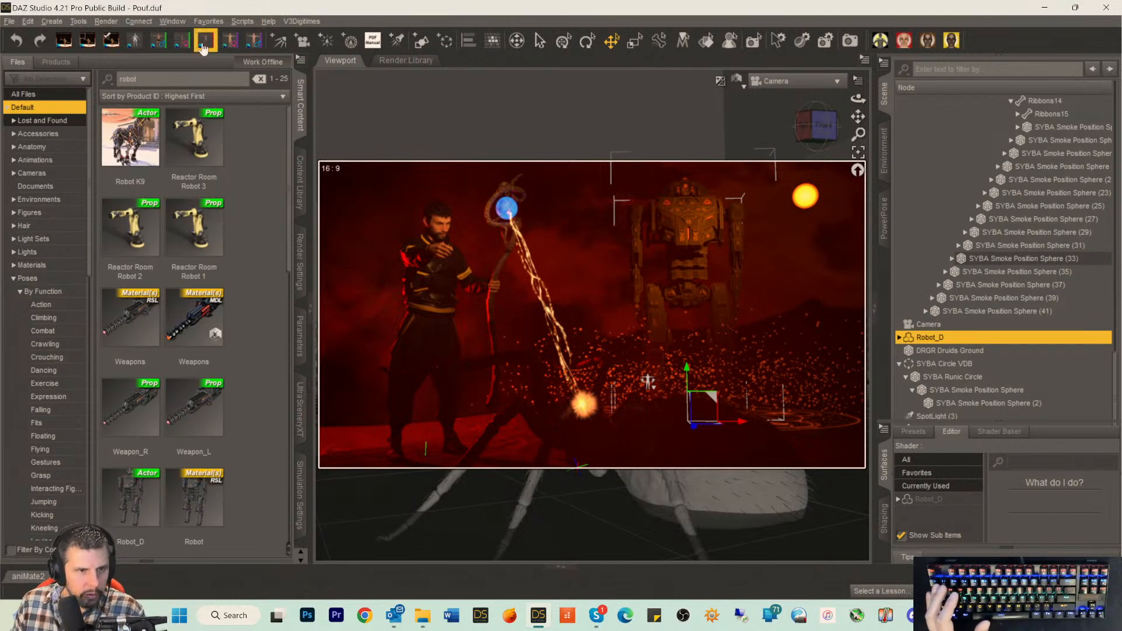
Find the Robot_D actor among the robot search results and open the product it belongs to.
scroll(191, 193, "down", 10)
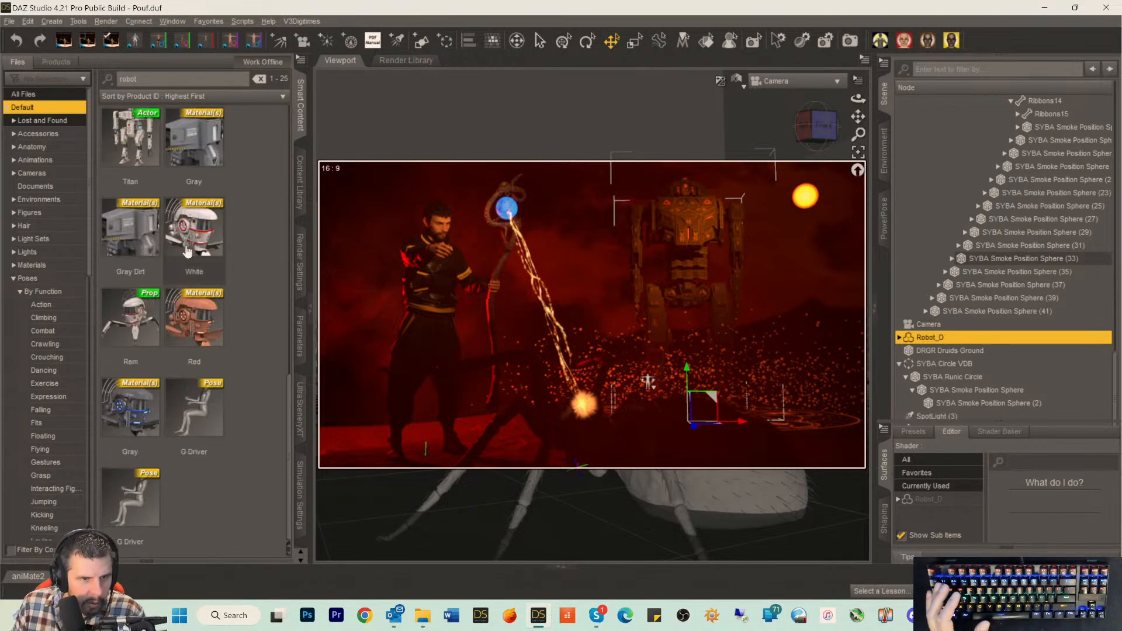
scroll(176, 351, "up", 5)
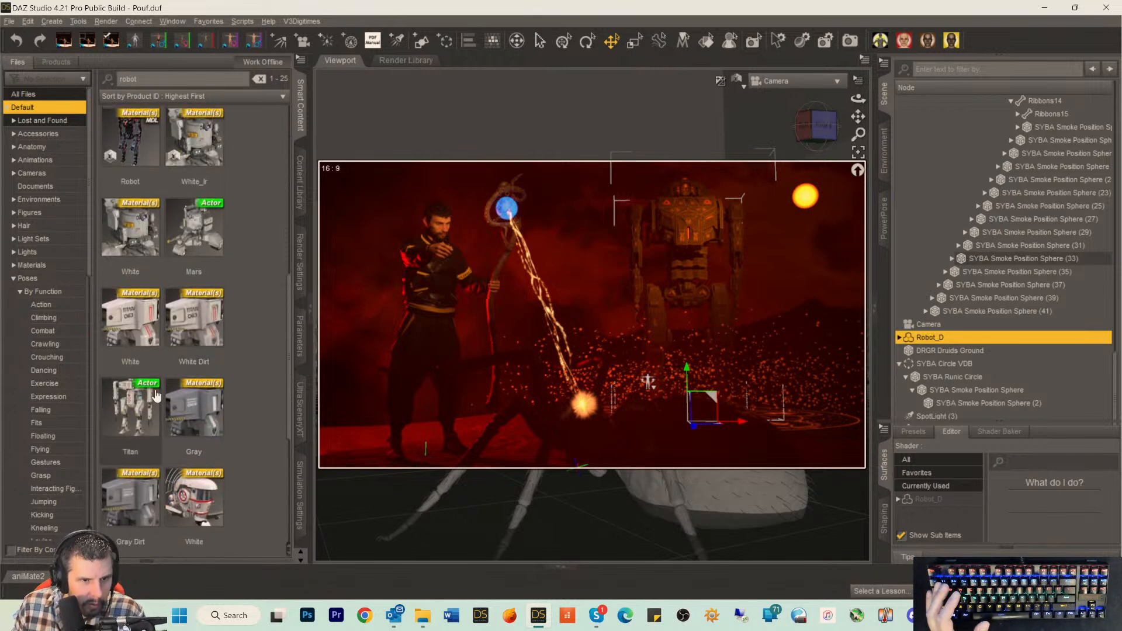
mouse_move(127, 399)
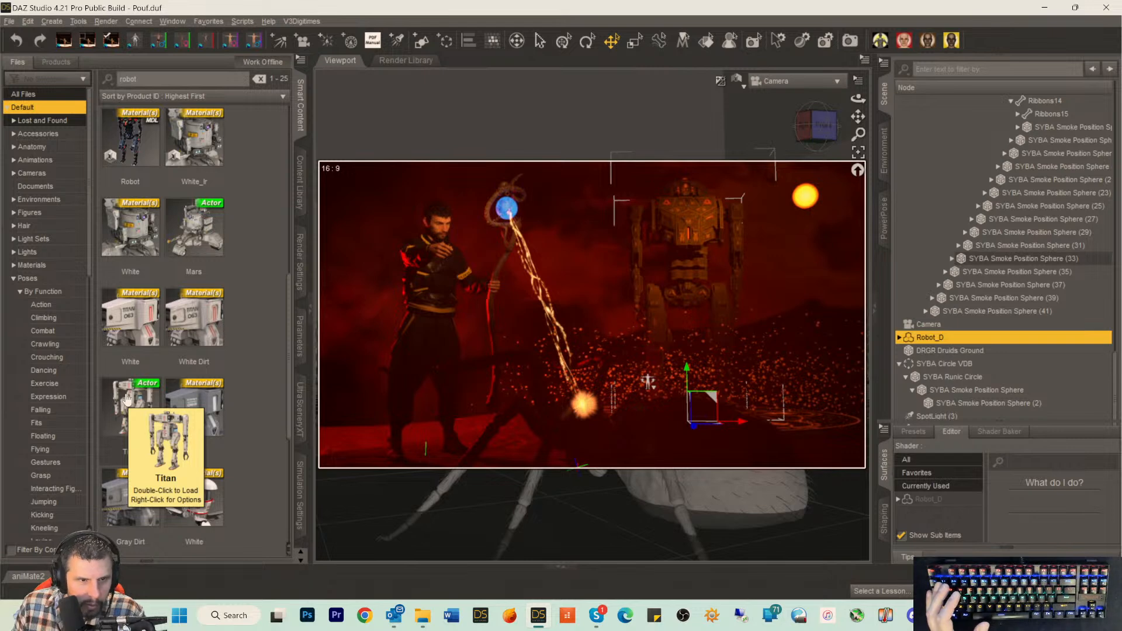
scroll(141, 322, "up", 5)
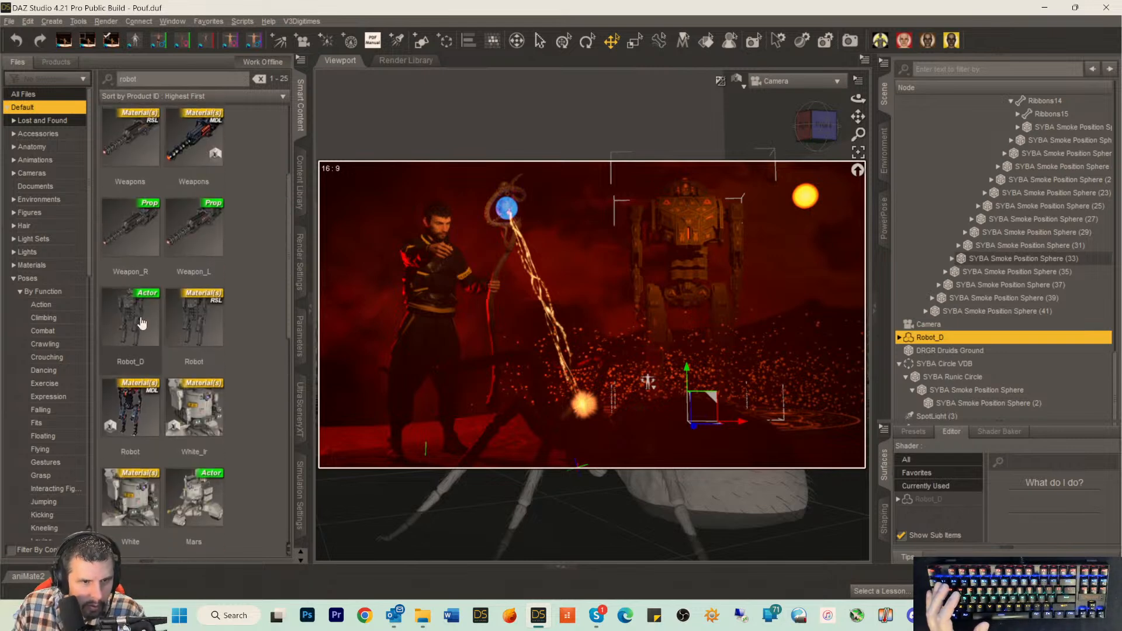
left_click(140, 322)
right_click(137, 323)
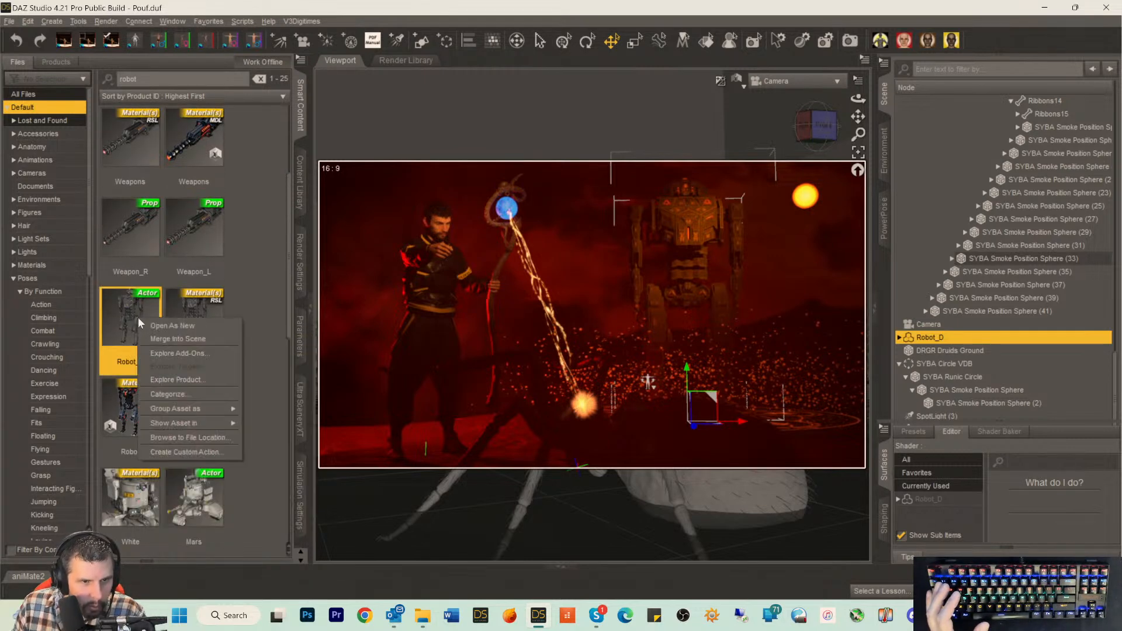
left_click(171, 380)
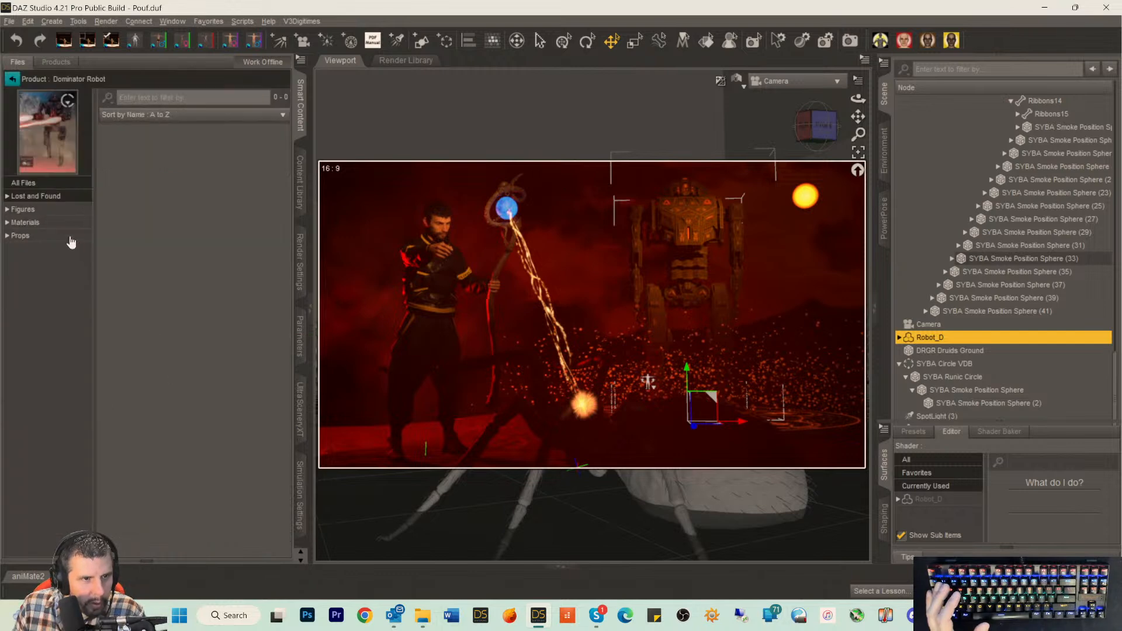
Look through the Dominator Robot product's Props, Materials, Figures and Lost and Found categories for files usable on the robot.
left_click(18, 237)
left_click(25, 223)
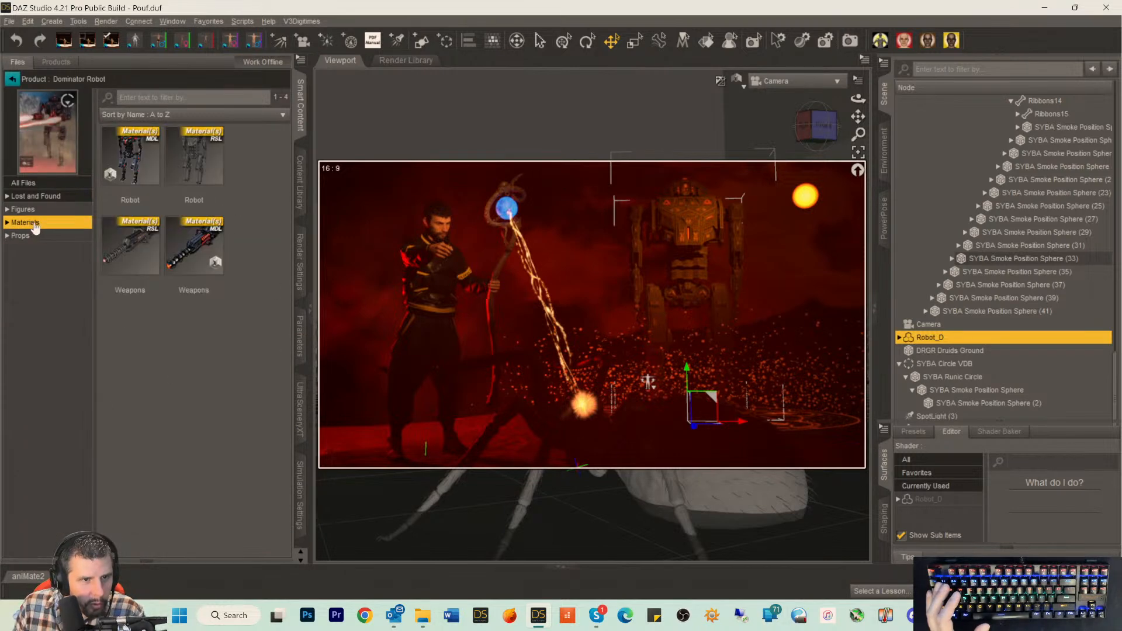
left_click(31, 209)
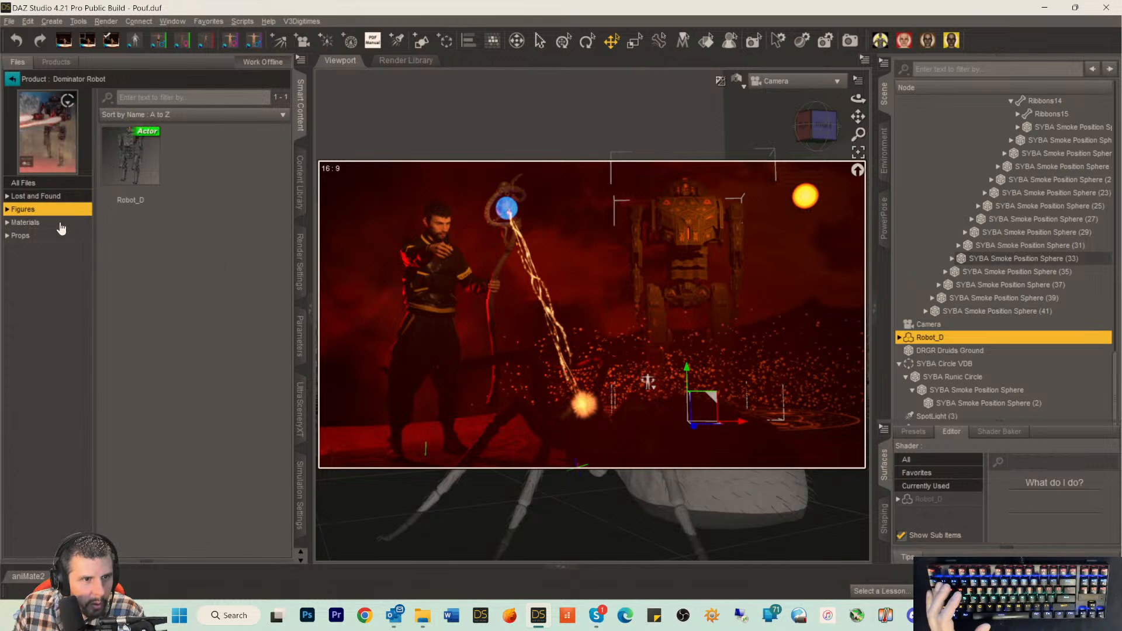
left_click(36, 197)
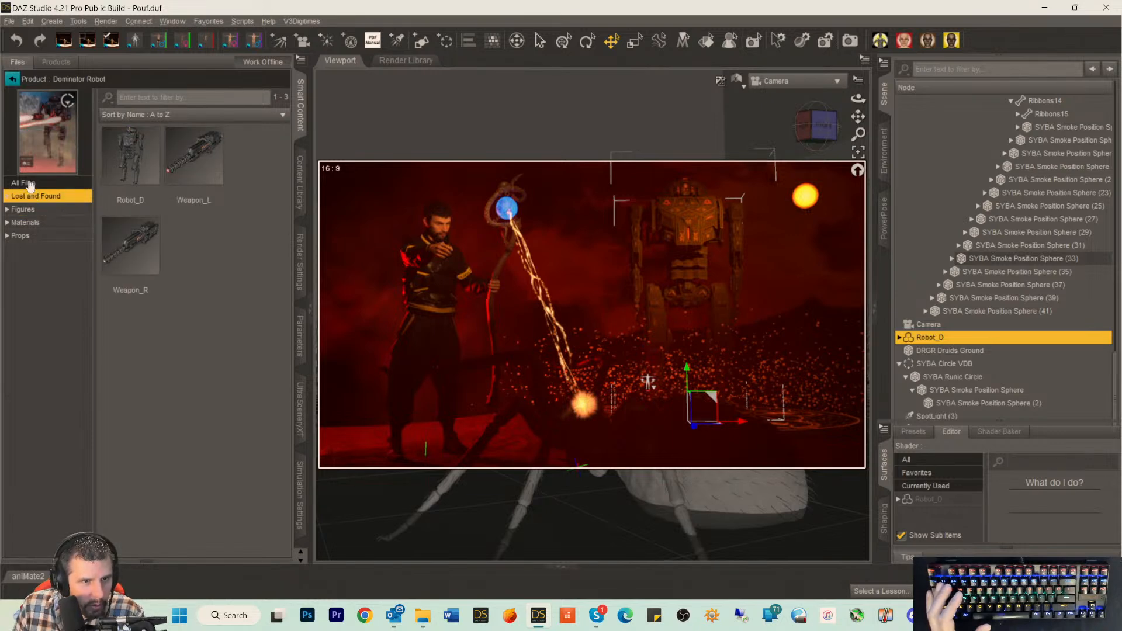
left_click(30, 185)
left_click(30, 197)
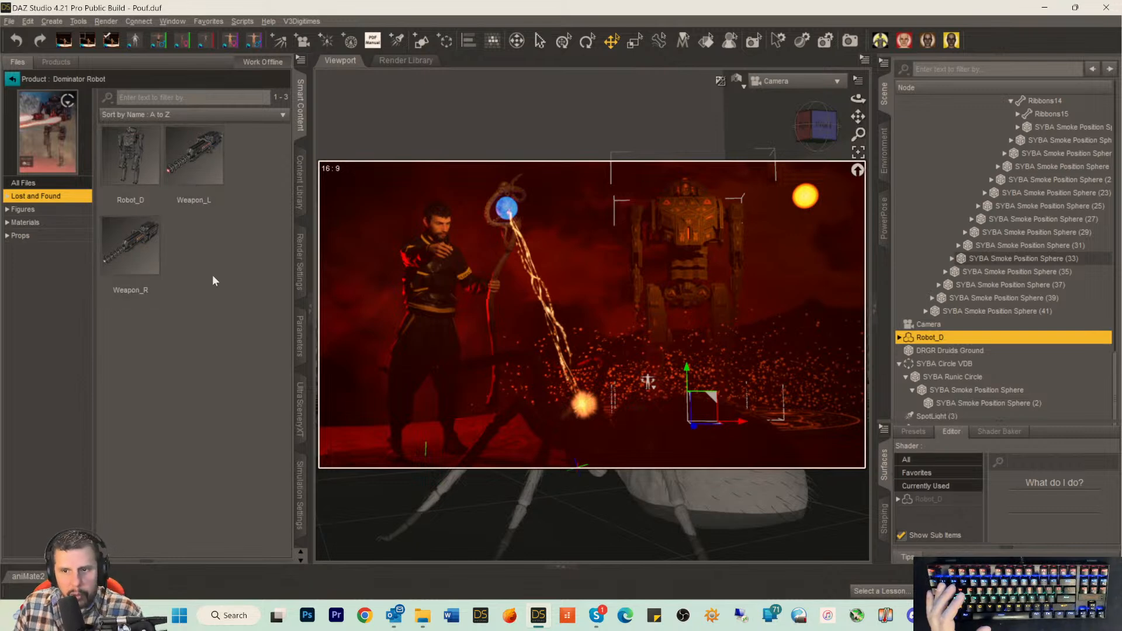
Try to load Weapon_R from the Dominator Robot product onto Robot_D, and check the undo history.
double_click(126, 263)
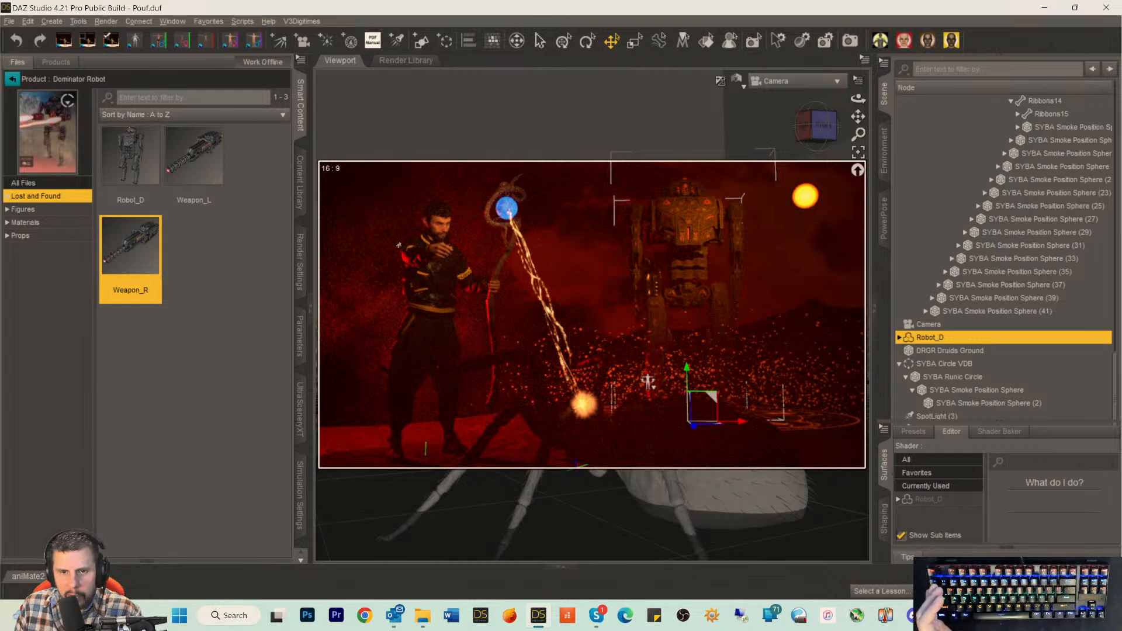
left_click(28, 21)
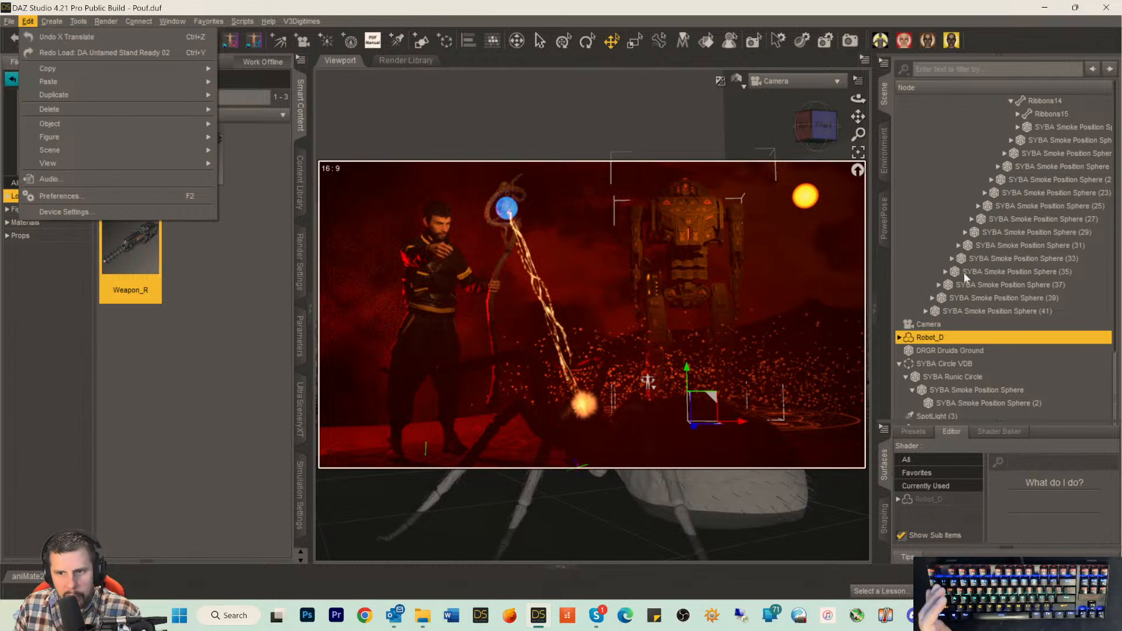
left_click(987, 317)
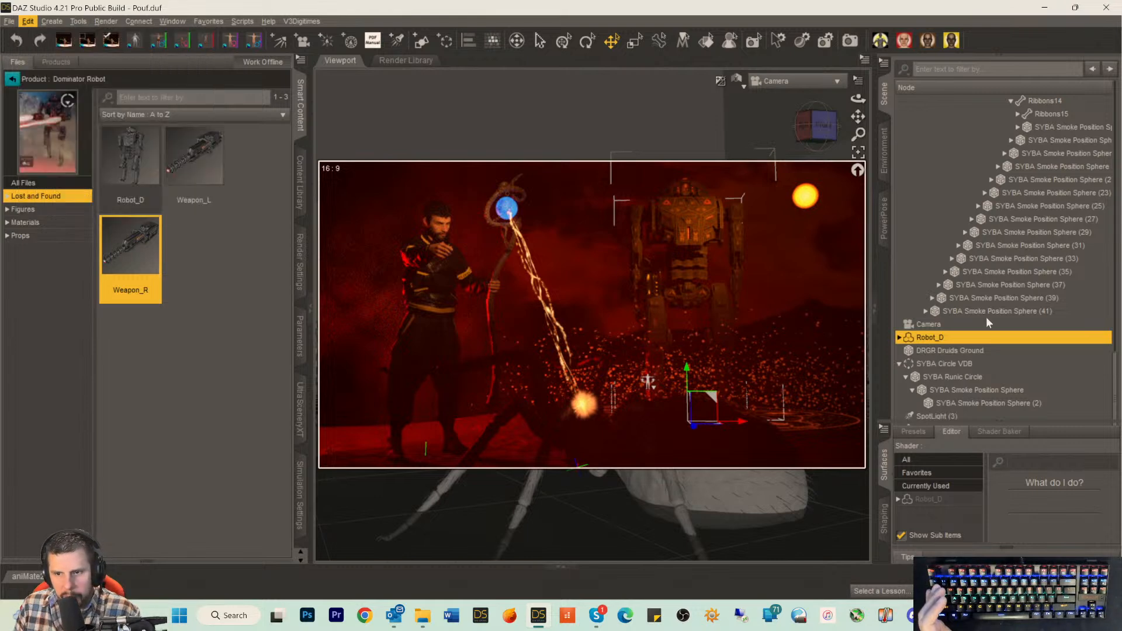
Select the robot's ShoulderR1 bone, show all its parameters and set its Spin to about 31.44.
left_click(632, 244)
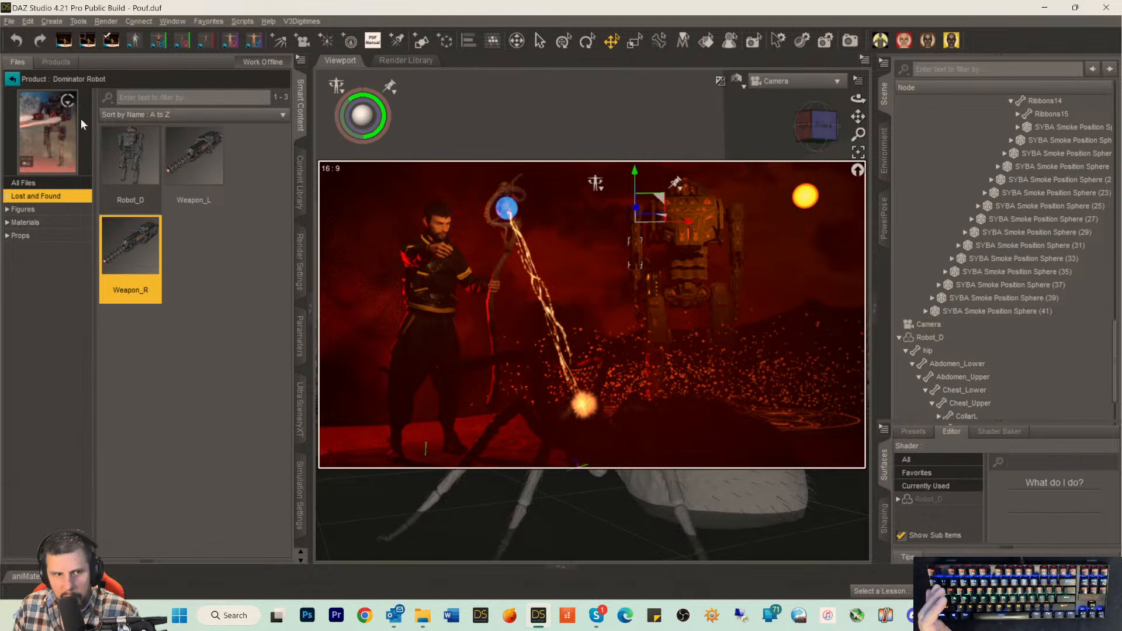
left_click(301, 274)
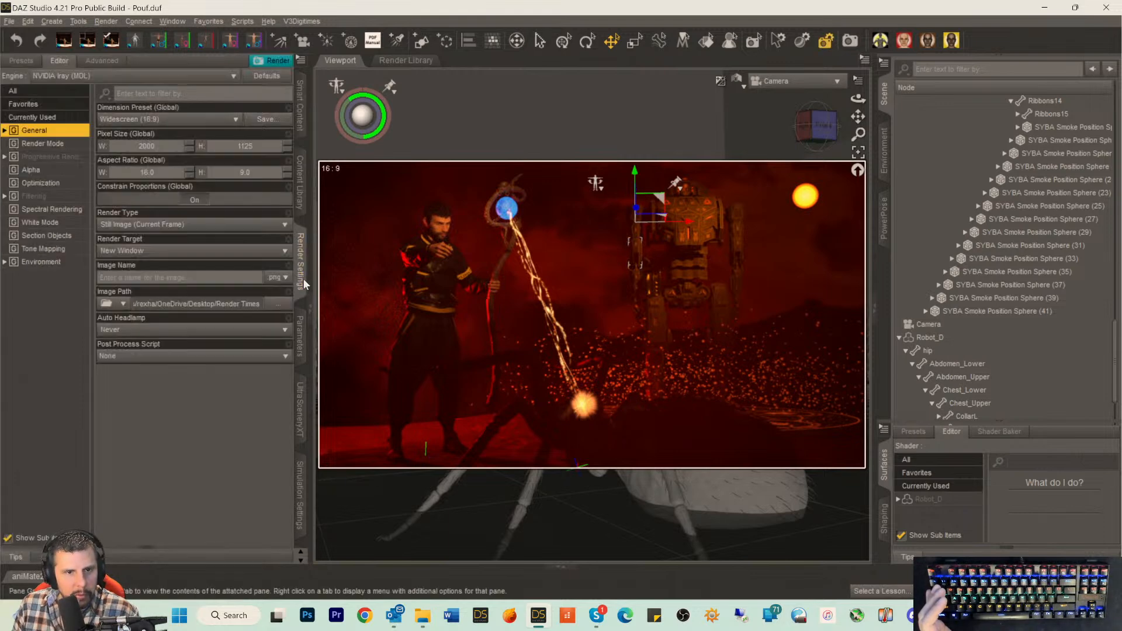
left_click(301, 330)
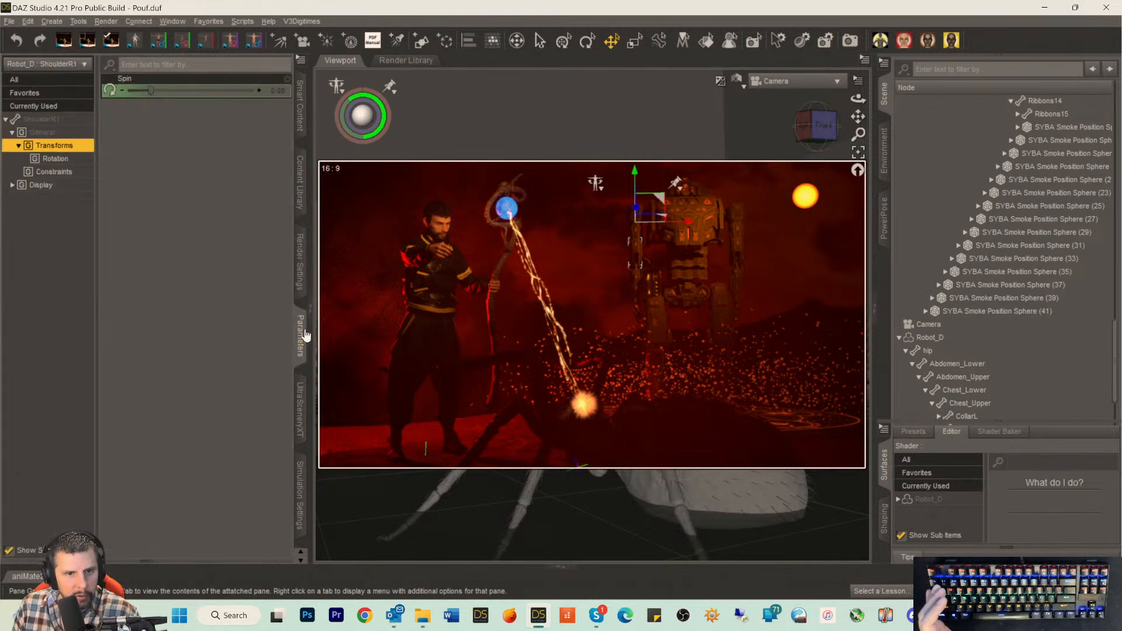
left_click(41, 121)
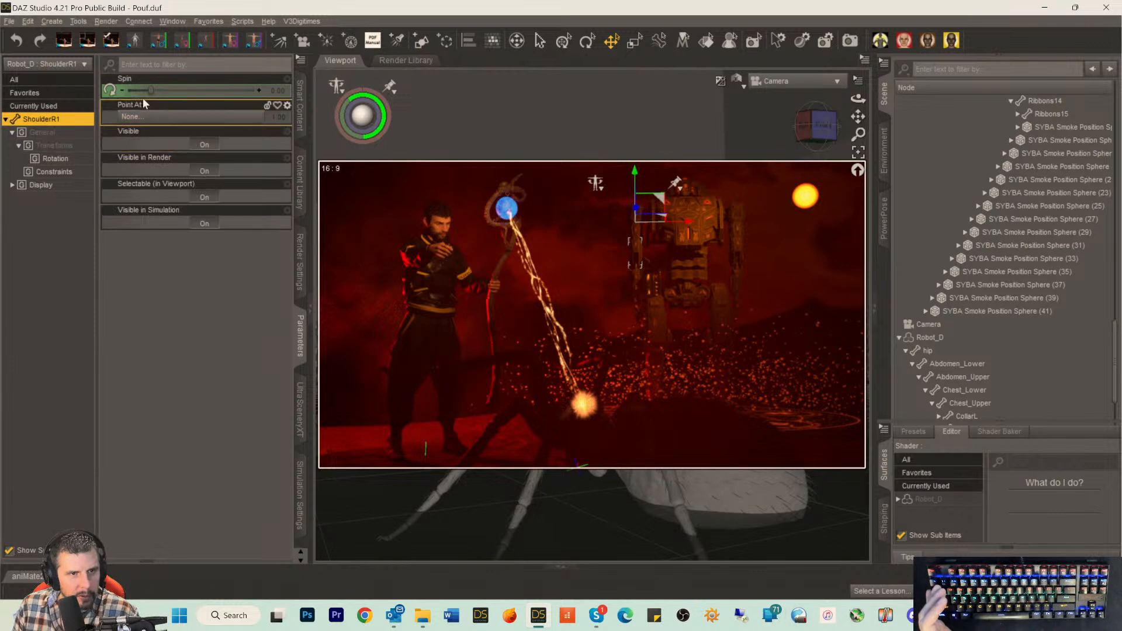
left_click_drag(149, 92, 191, 83)
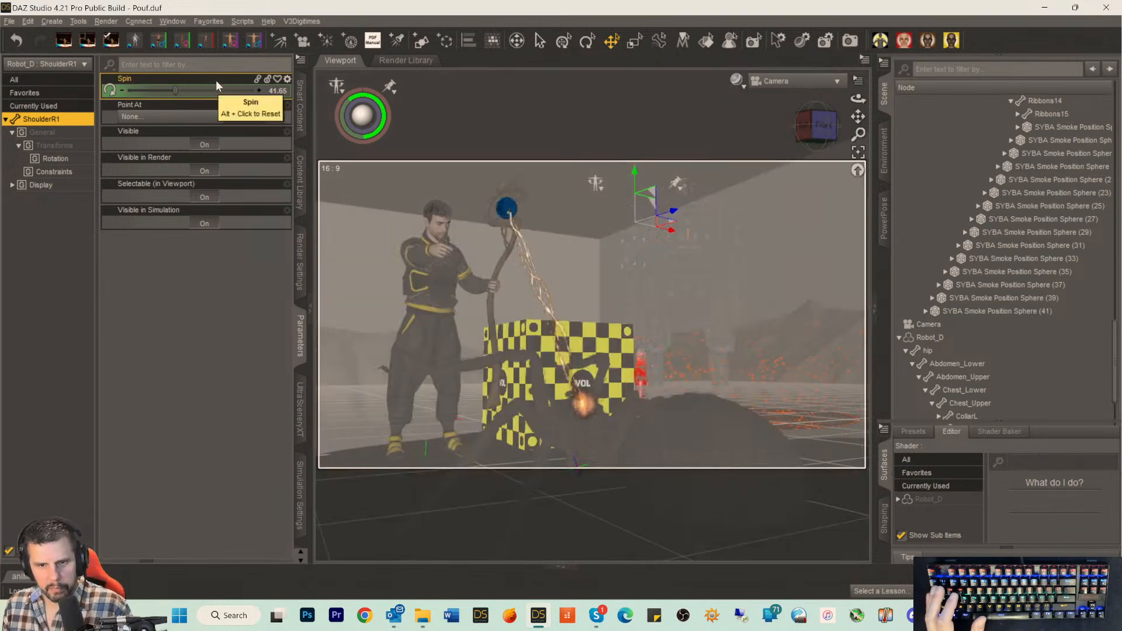
mouse_move(176, 91)
left_mouse_down()
mouse_move(189, 95)
mouse_move(168, 92)
left_mouse_up()
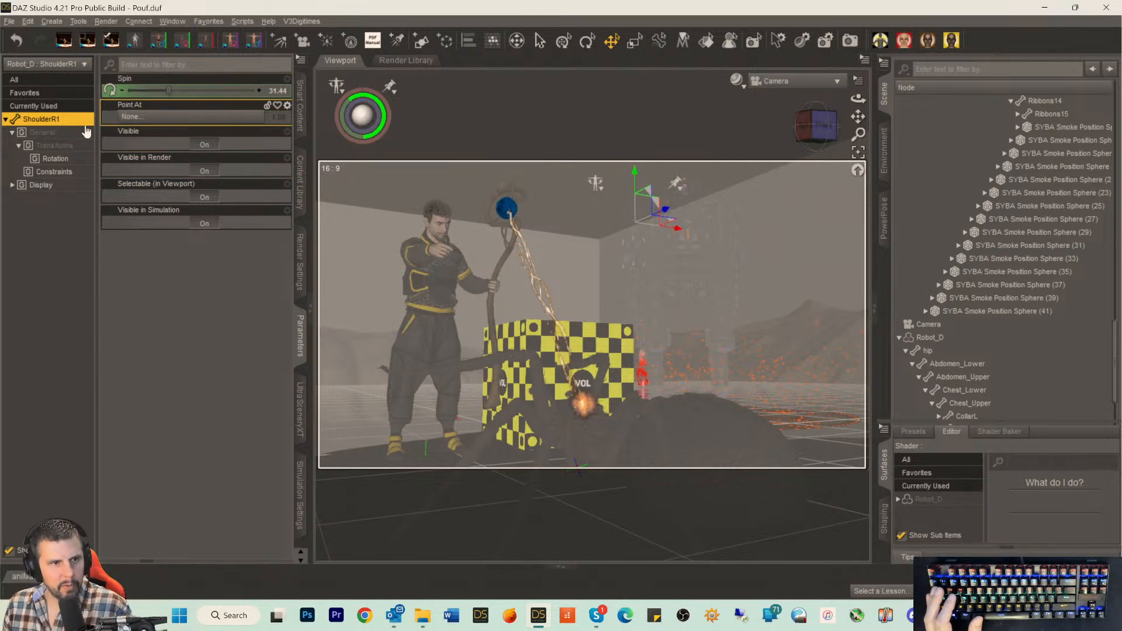
Select the robot's ShoulderR bone, set its Spin to about 6.03 and show all of its parameters.
left_click(632, 222)
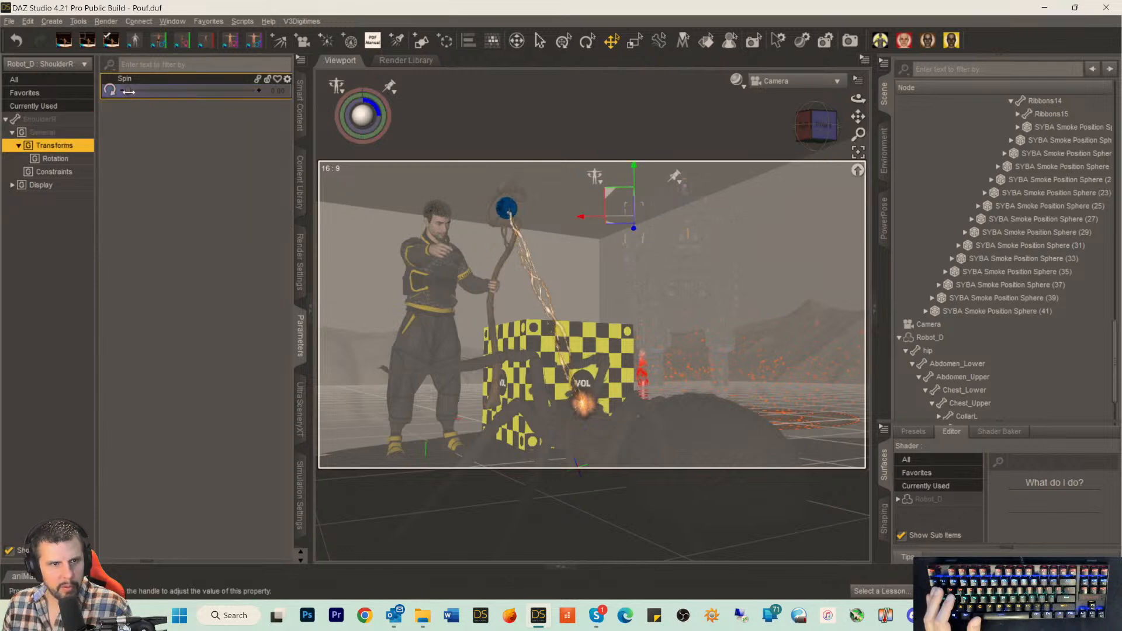
left_click_drag(129, 92, 134, 96)
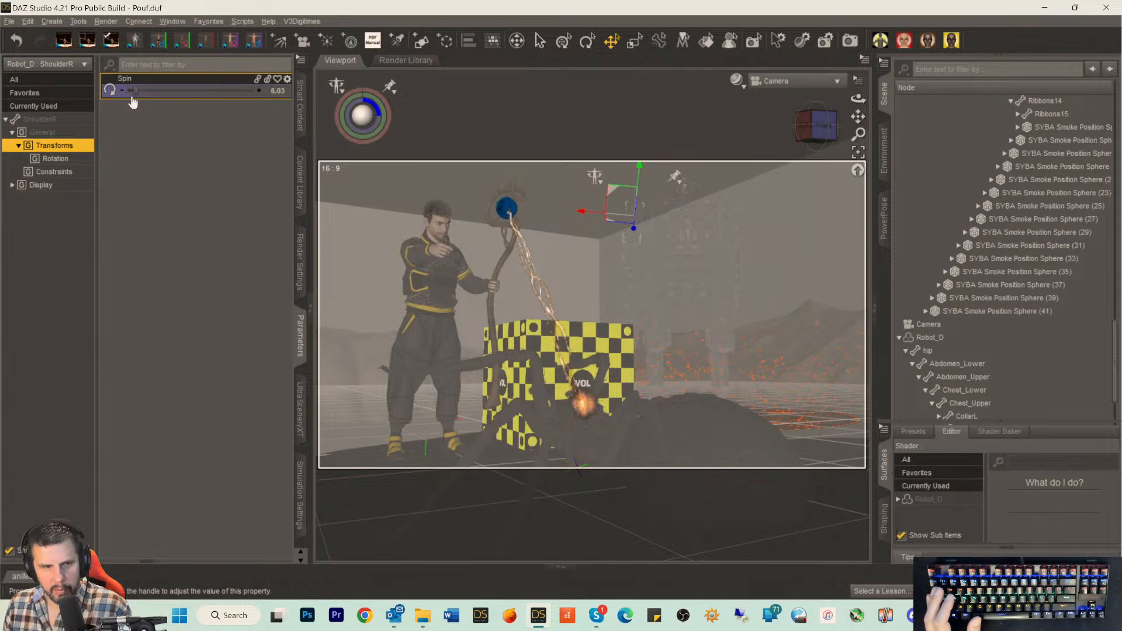
left_click(39, 119)
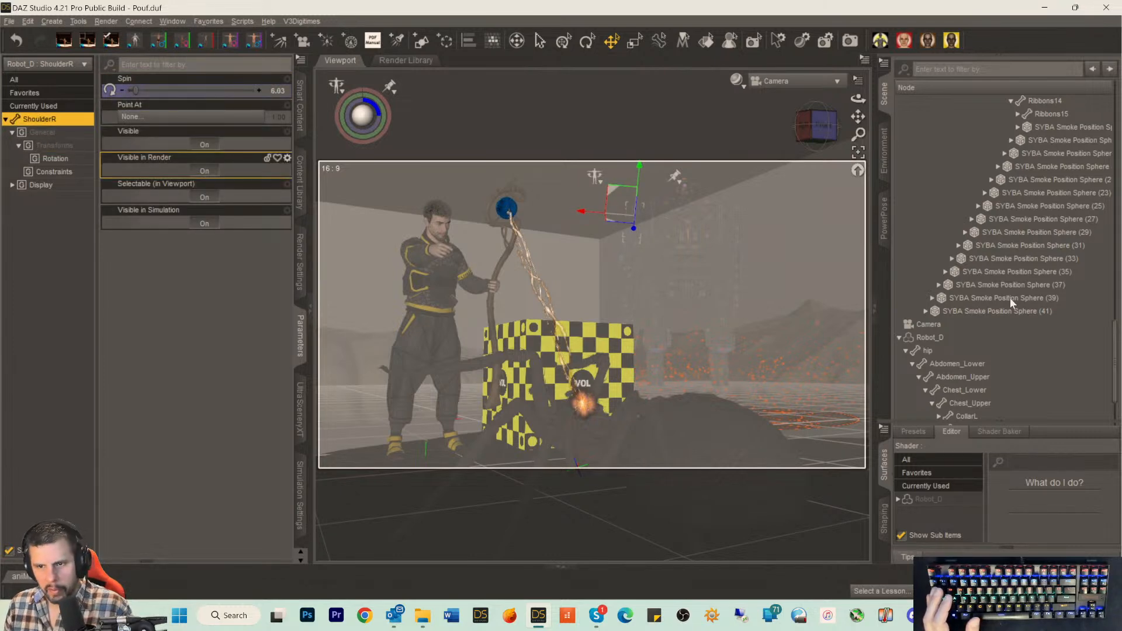
Select Robot_D's CollarR bone and set its Spin to about 72.36.
scroll(1000, 287, "down", 3)
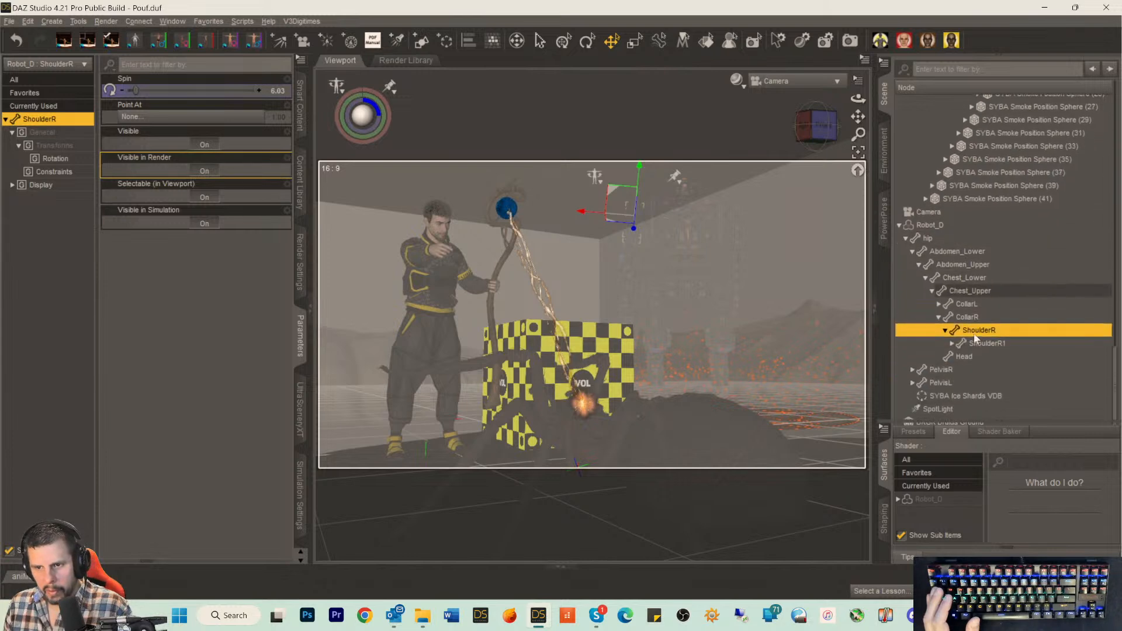
left_click(965, 317)
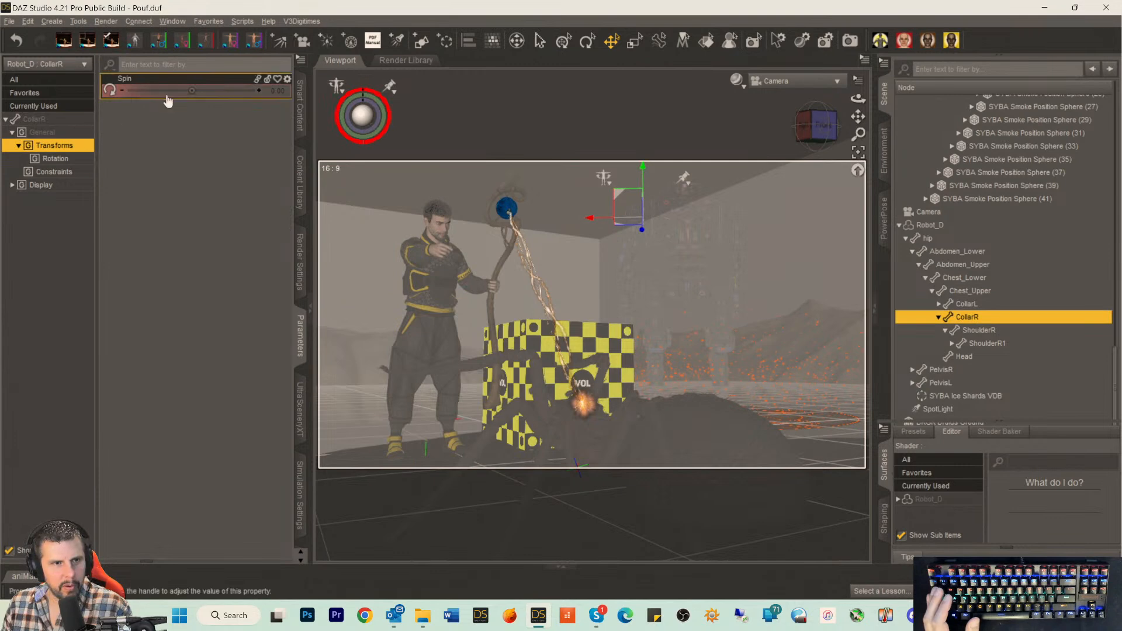
mouse_move(202, 91)
left_mouse_down()
mouse_move(163, 90)
mouse_move(225, 91)
mouse_move(192, 91)
left_mouse_up()
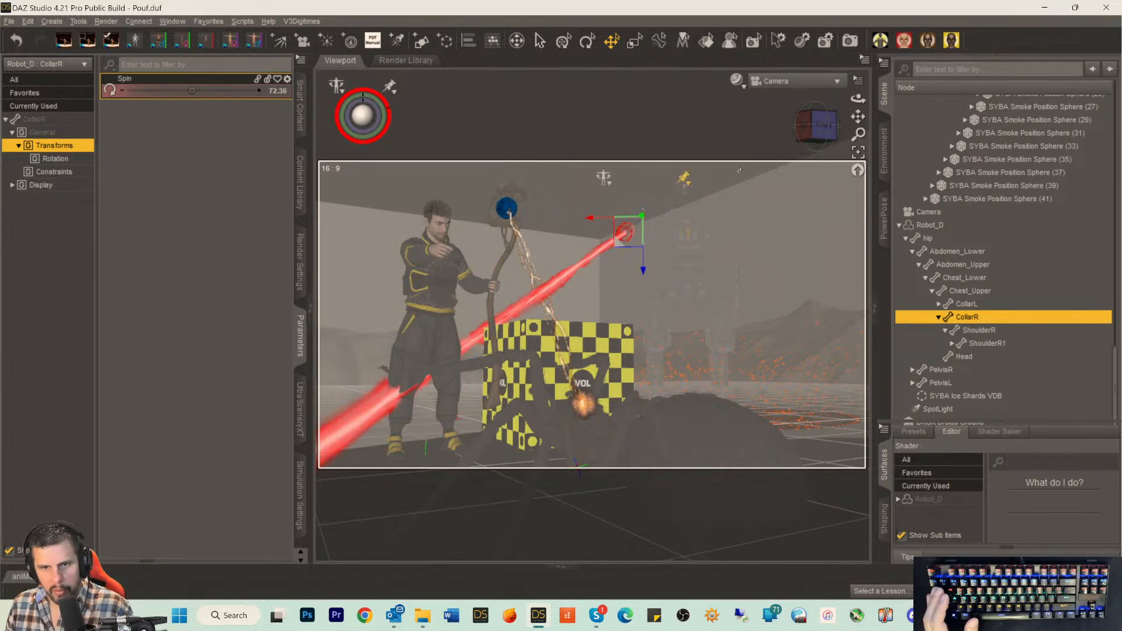
Inspect the robot arm from an orbited Perspective View and set the ShoulderR bone's Spin to about 1.86.
left_click(793, 80)
left_click(794, 98)
left_click_drag(810, 143, 1005, 138)
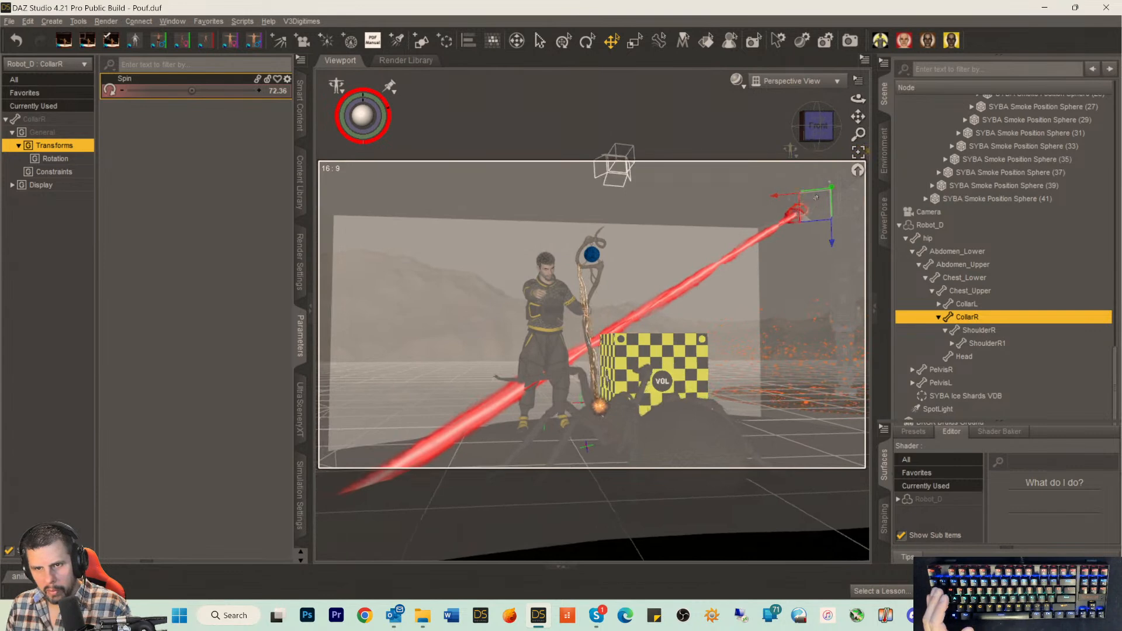
left_click_drag(820, 129, 860, 130)
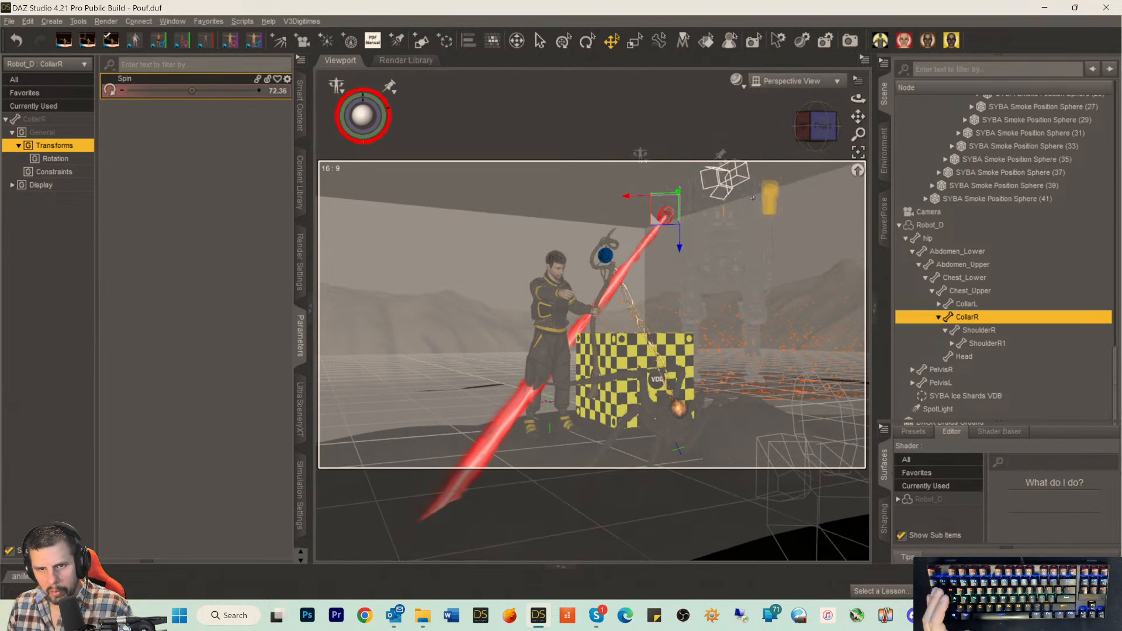
left_click(675, 187)
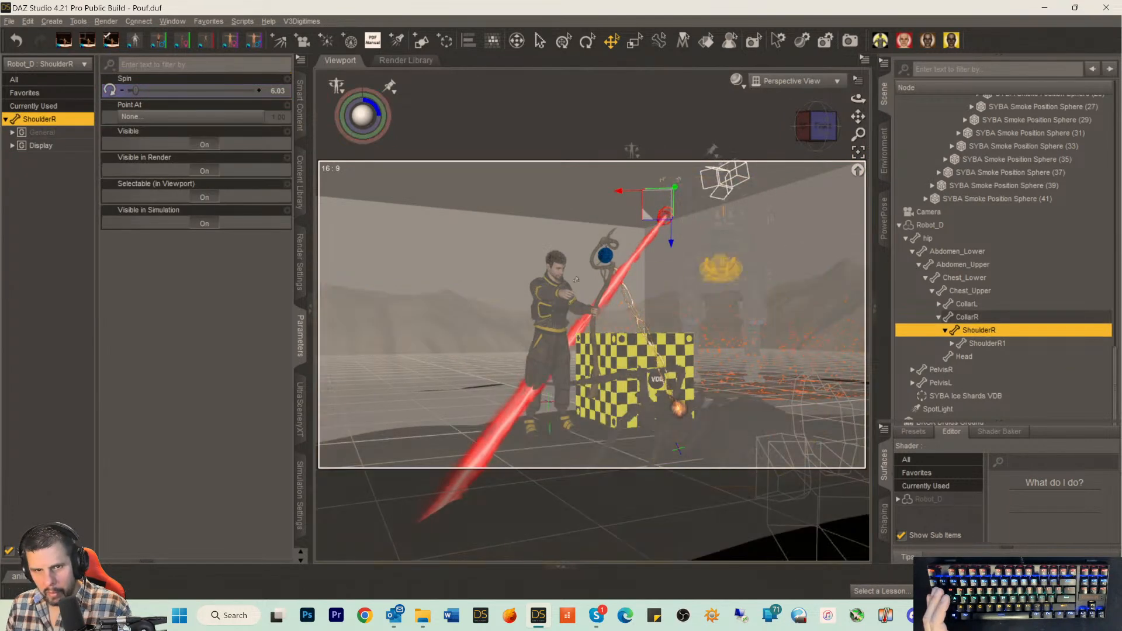
left_click_drag(137, 91, 129, 90)
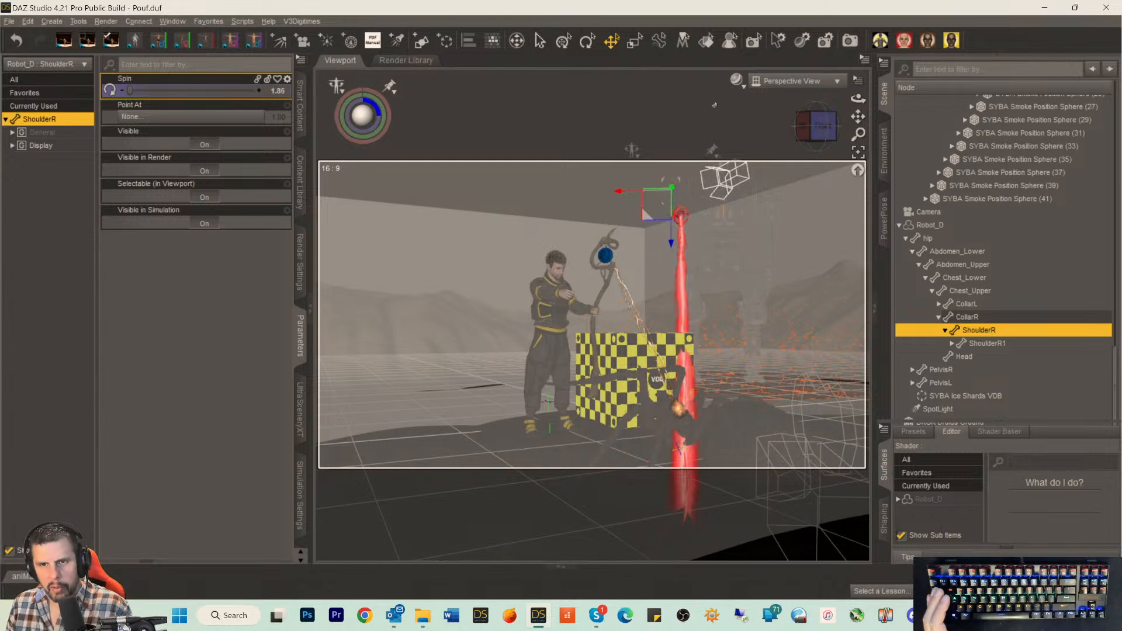
Return to the Camera view, preview the scene with rendered shading and clear the selection.
left_click(795, 81)
left_click(759, 194)
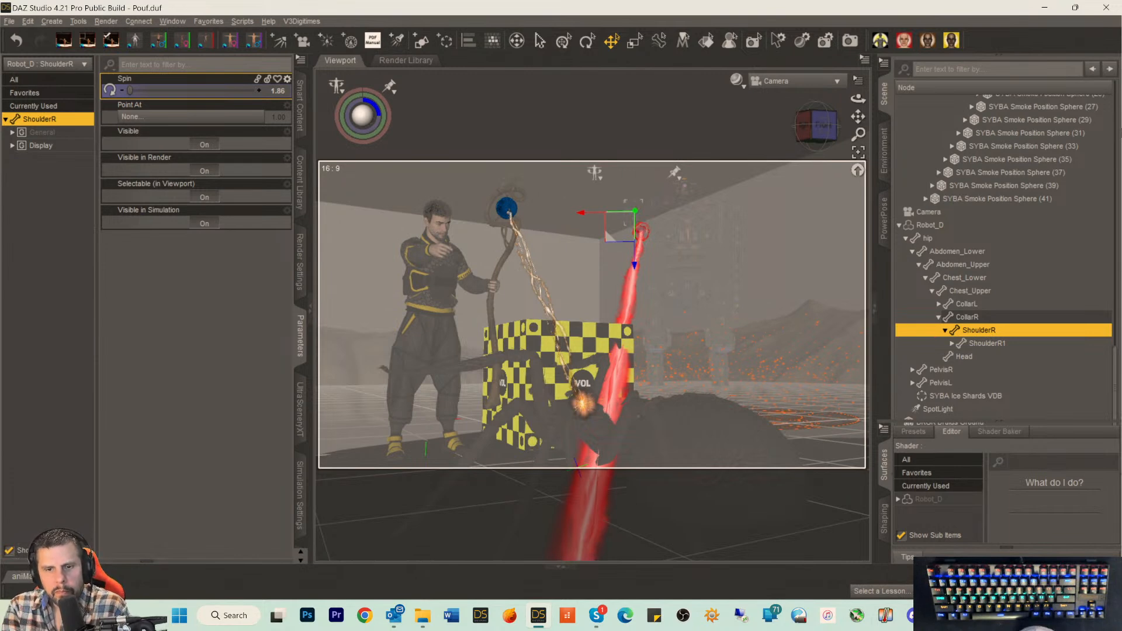
key("ctrl+0")
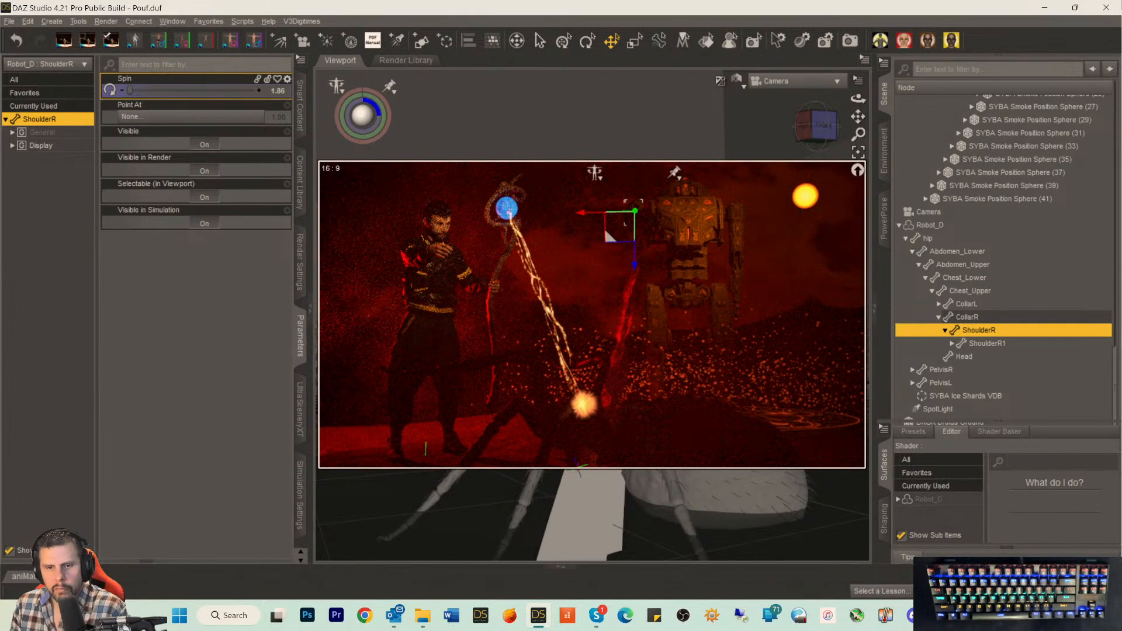
left_click(843, 264)
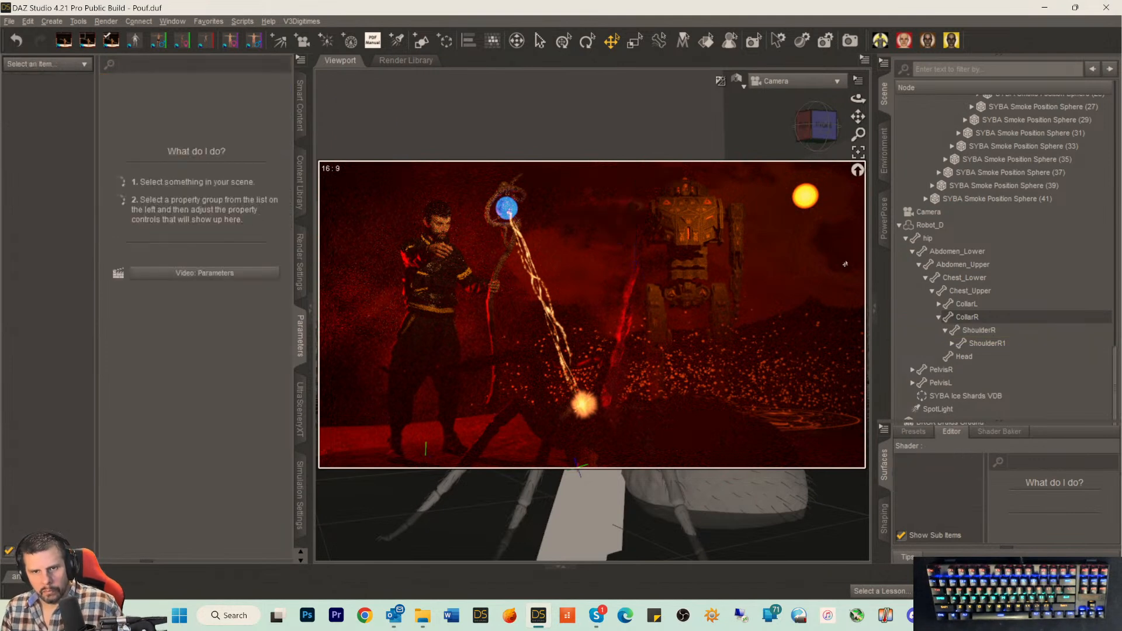
Select the robot's ShoulderL bone, leave the rendered preview and set the bone's Spin to about 13.52.
left_click(748, 228)
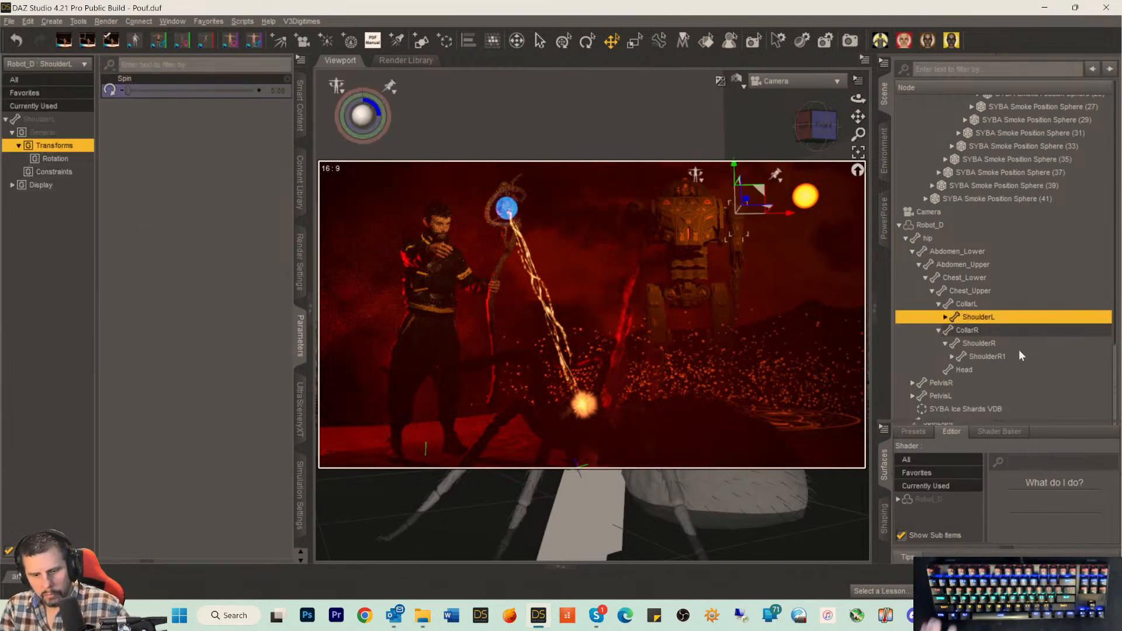
key("ctrl+9")
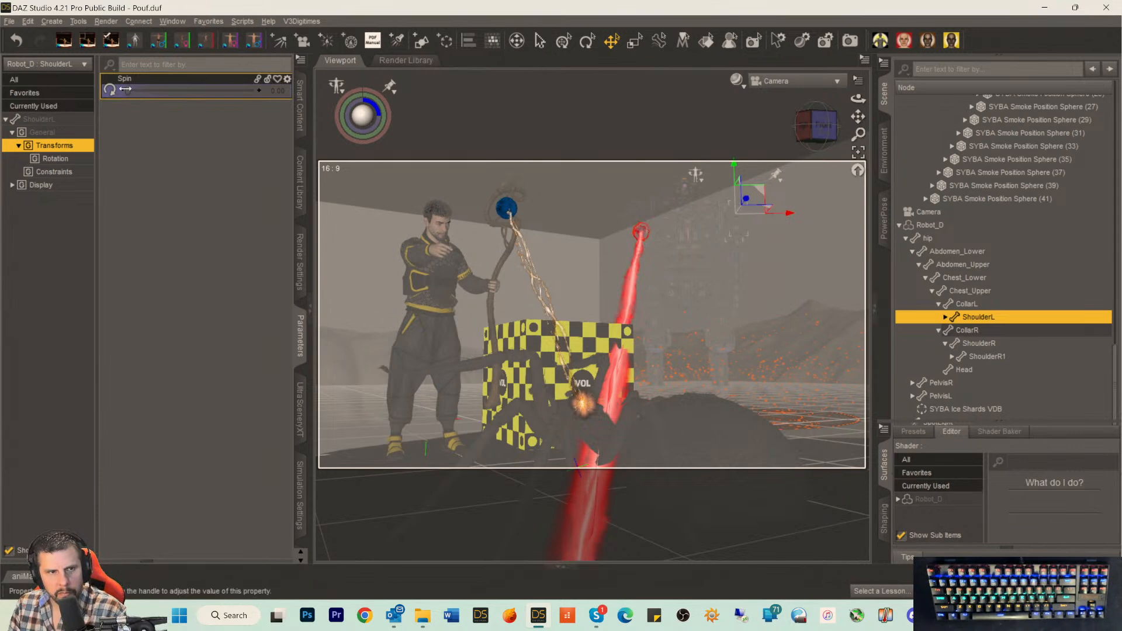
left_click_drag(127, 89, 146, 89)
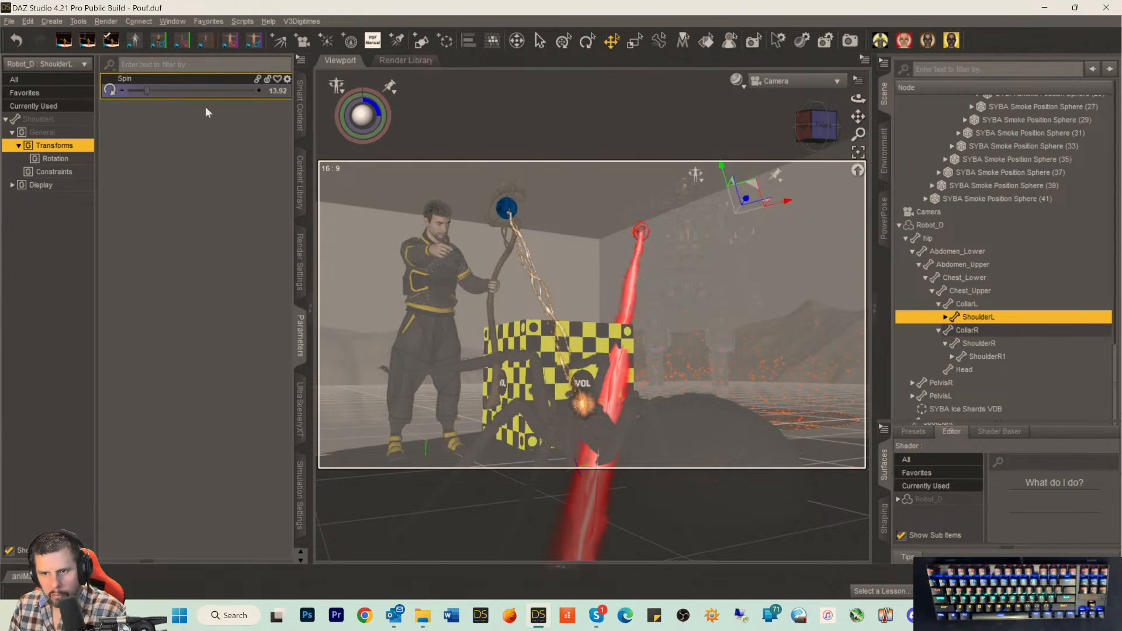
Select the ShoulderL1 bone beneath ShoulderL and set its Spin to about 16.19.
left_click(945, 317)
left_click(985, 331)
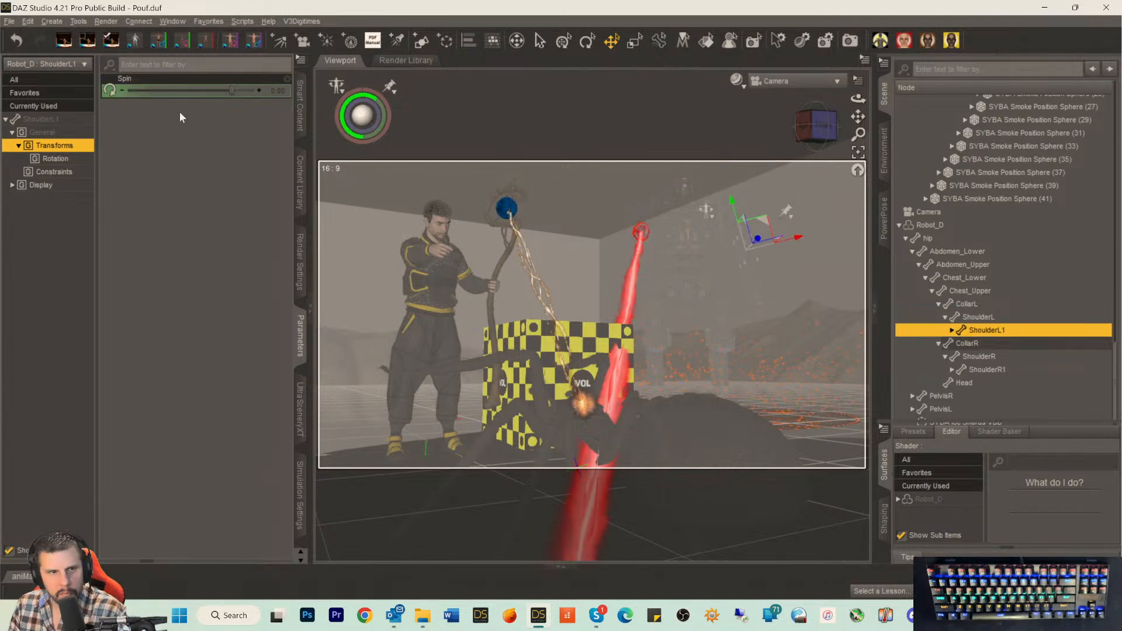
left_click_drag(232, 90, 241, 91)
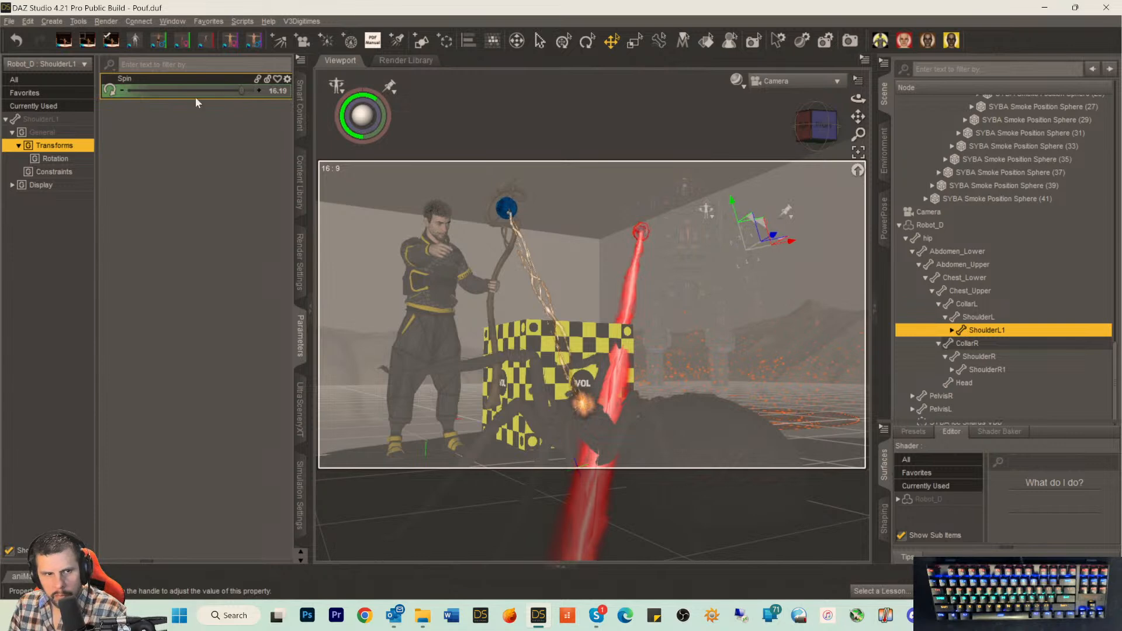
Set the ForearmL bone's Spin to about 76.62 and the ShoulderL1 bone's Spin to about -17.84.
left_click(951, 330)
left_click(972, 345)
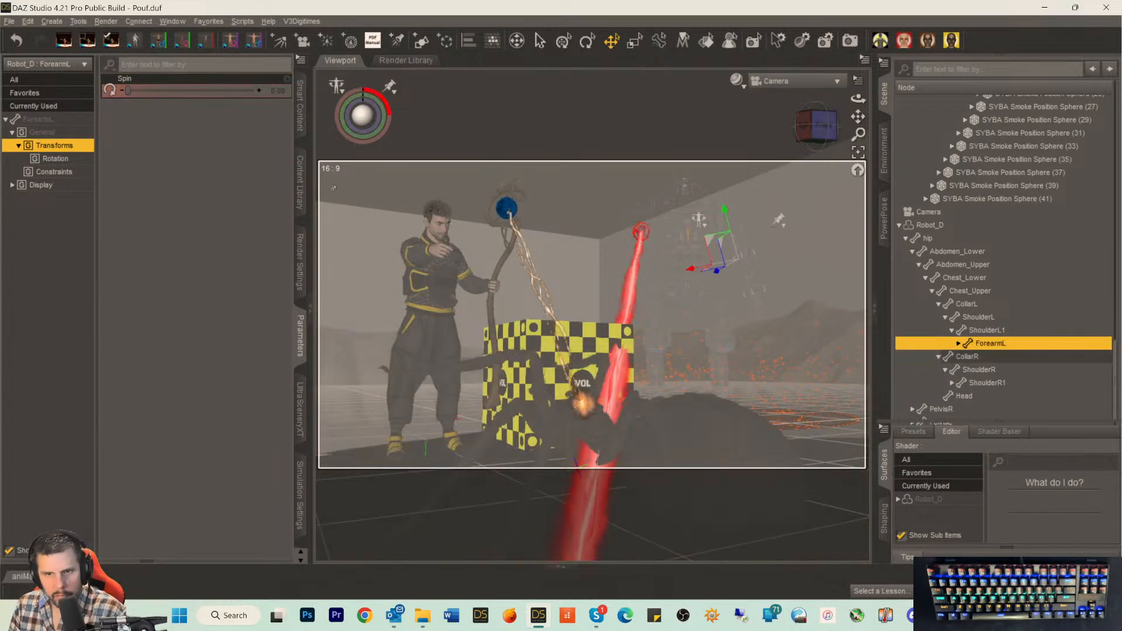
left_click_drag(127, 89, 235, 98)
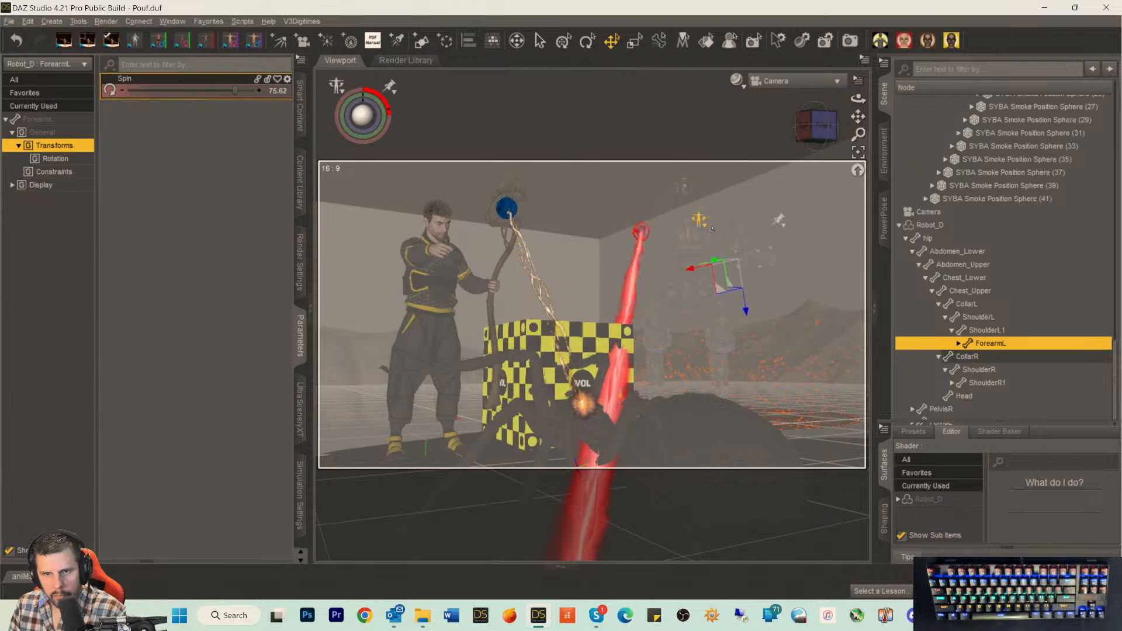
left_click(738, 244)
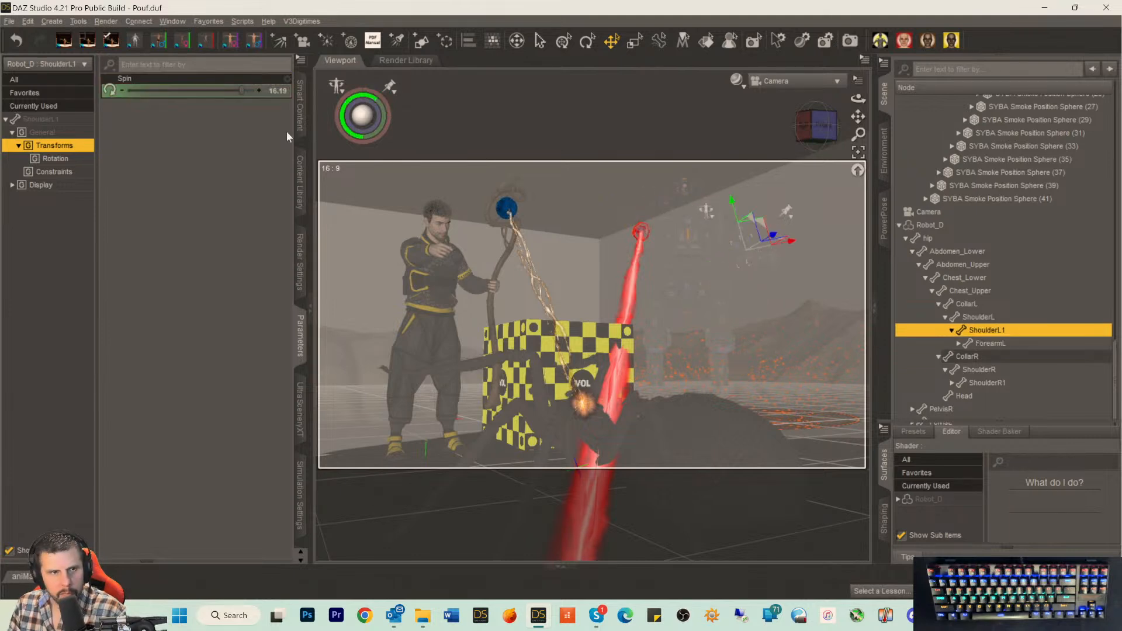
mouse_move(241, 90)
left_mouse_down()
mouse_move(211, 92)
mouse_move(222, 92)
left_mouse_up()
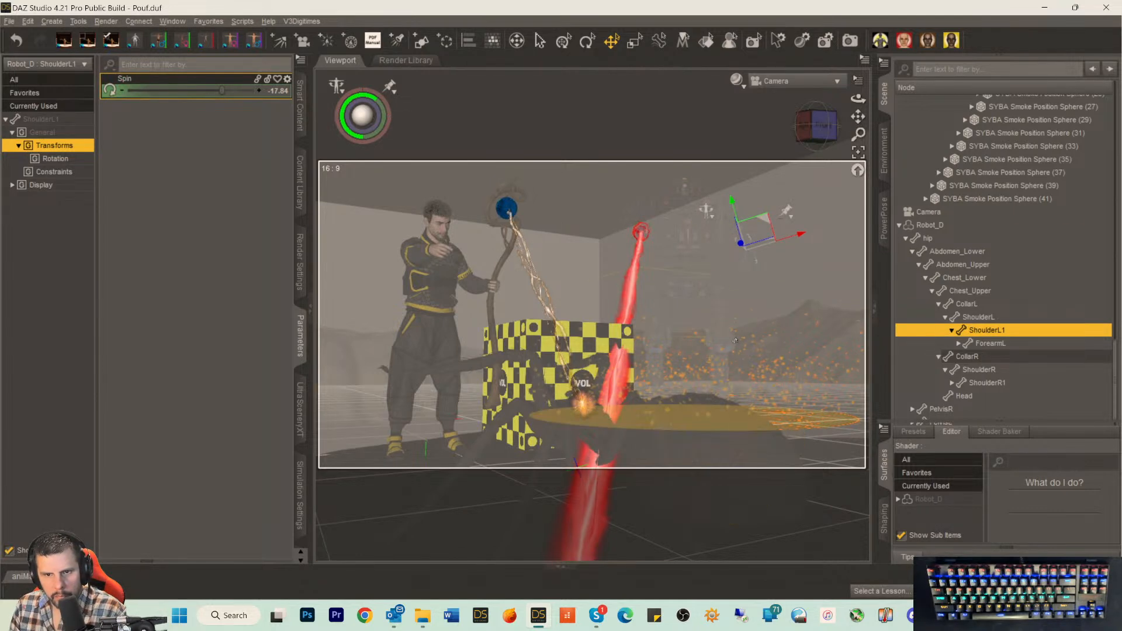
Locate the SYBA Circle VDB group that contains the smoke position spheres in front of the robot and hide it in the scene.
left_click(719, 317)
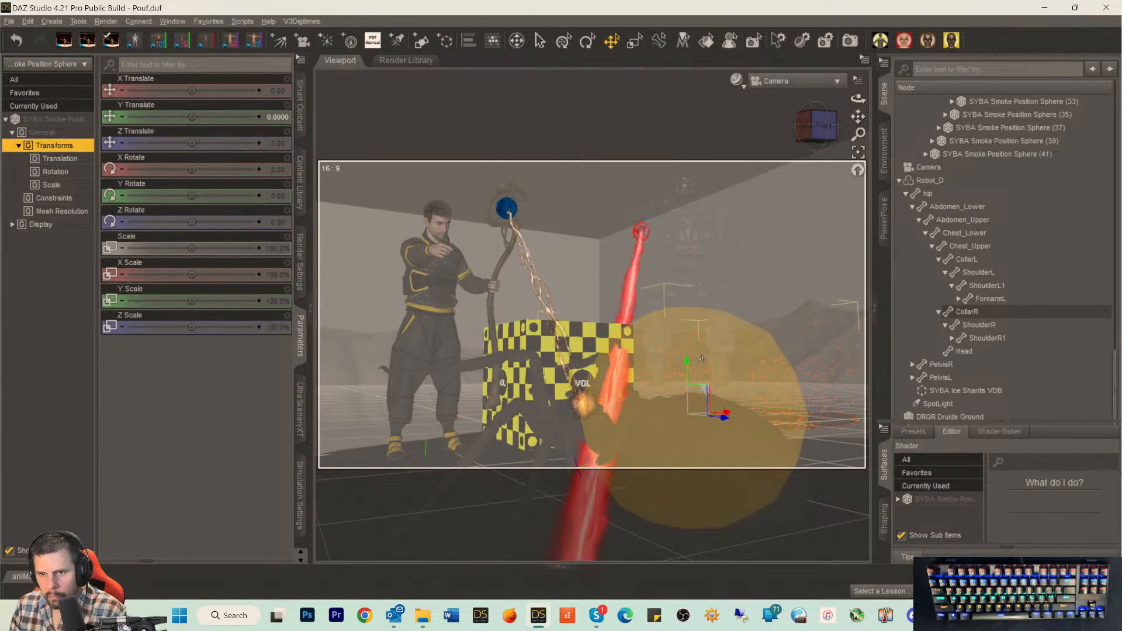
left_click(716, 347)
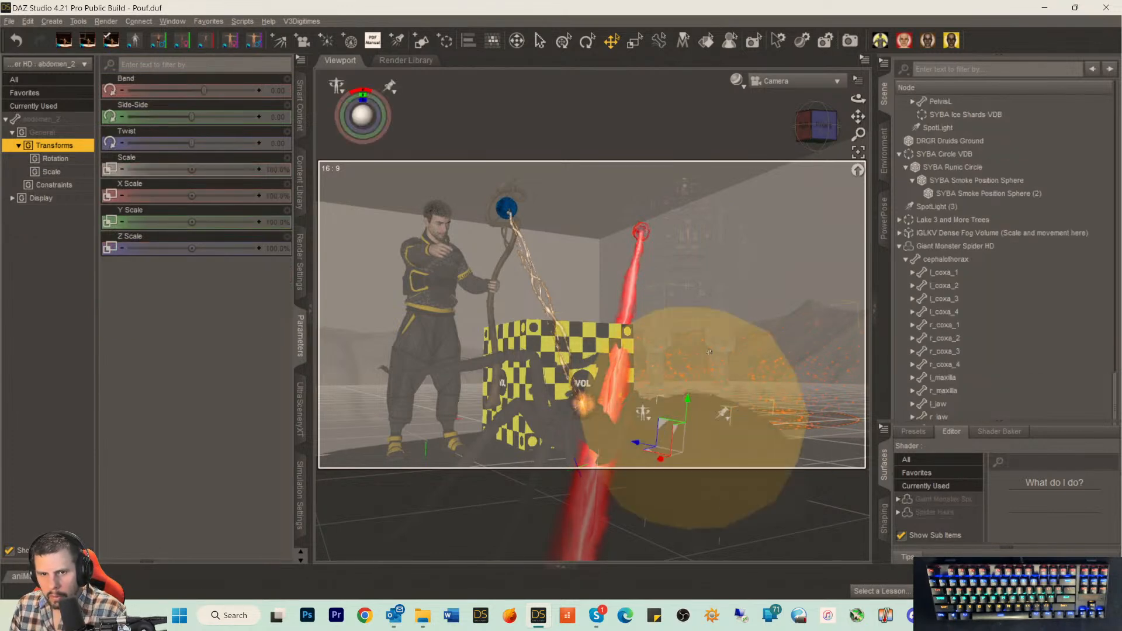
left_click(717, 347)
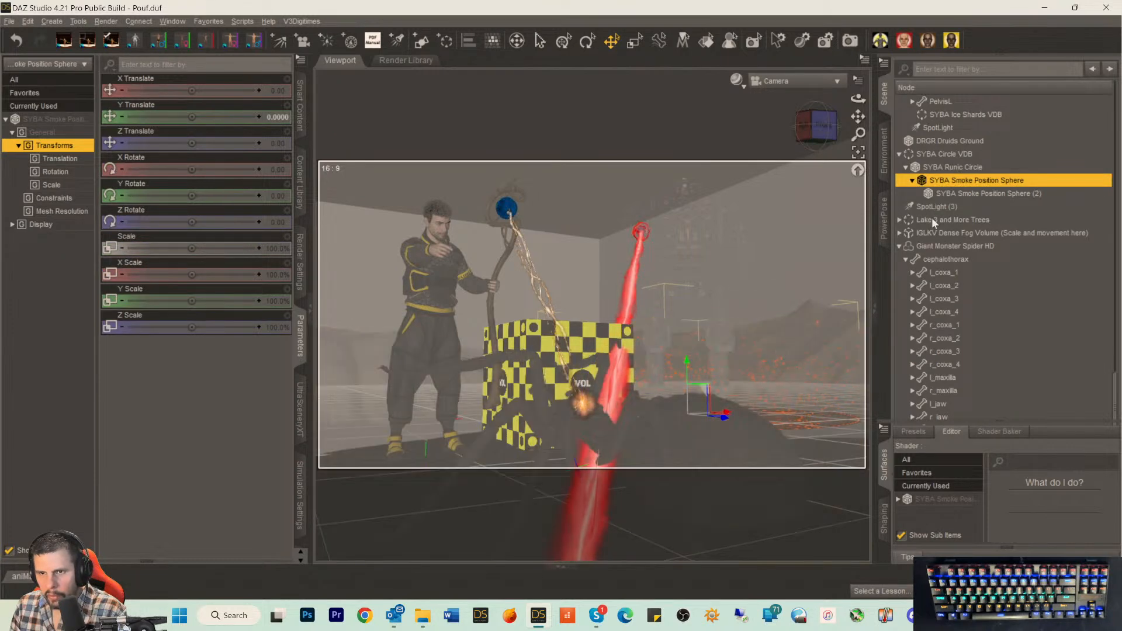
left_click(938, 155)
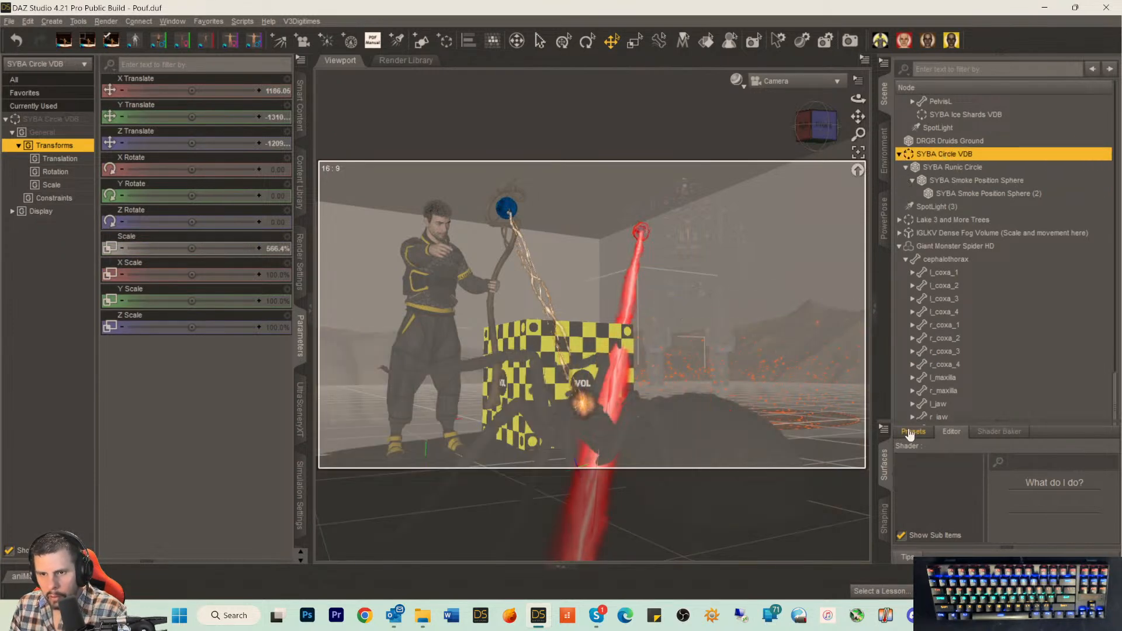
scroll(916, 226, "up", 3)
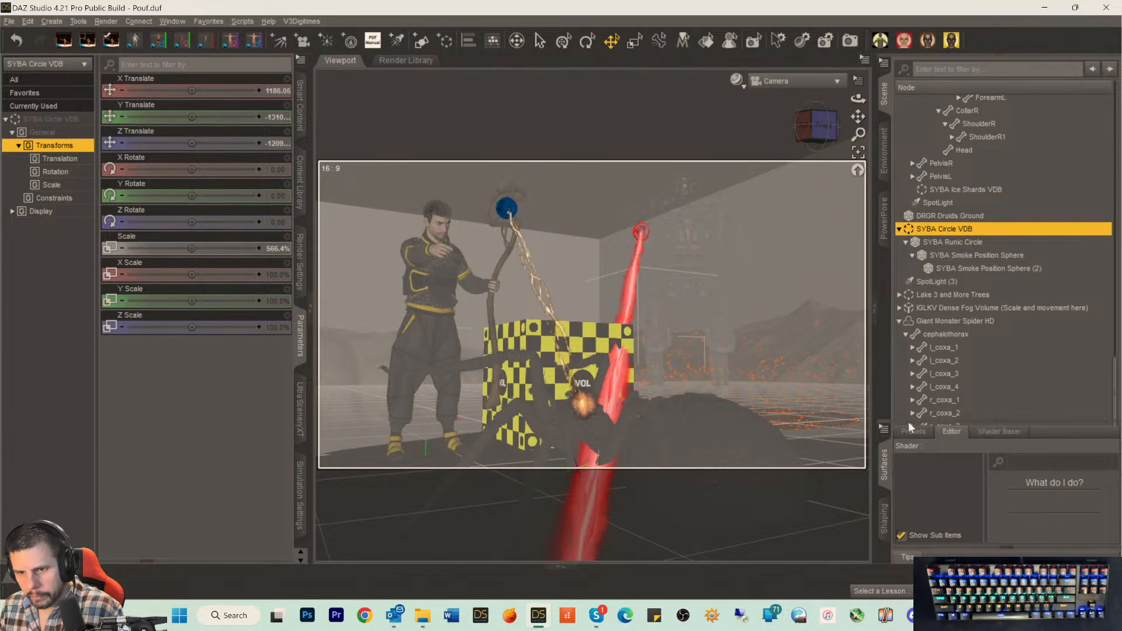
scroll(906, 384, "down", 4)
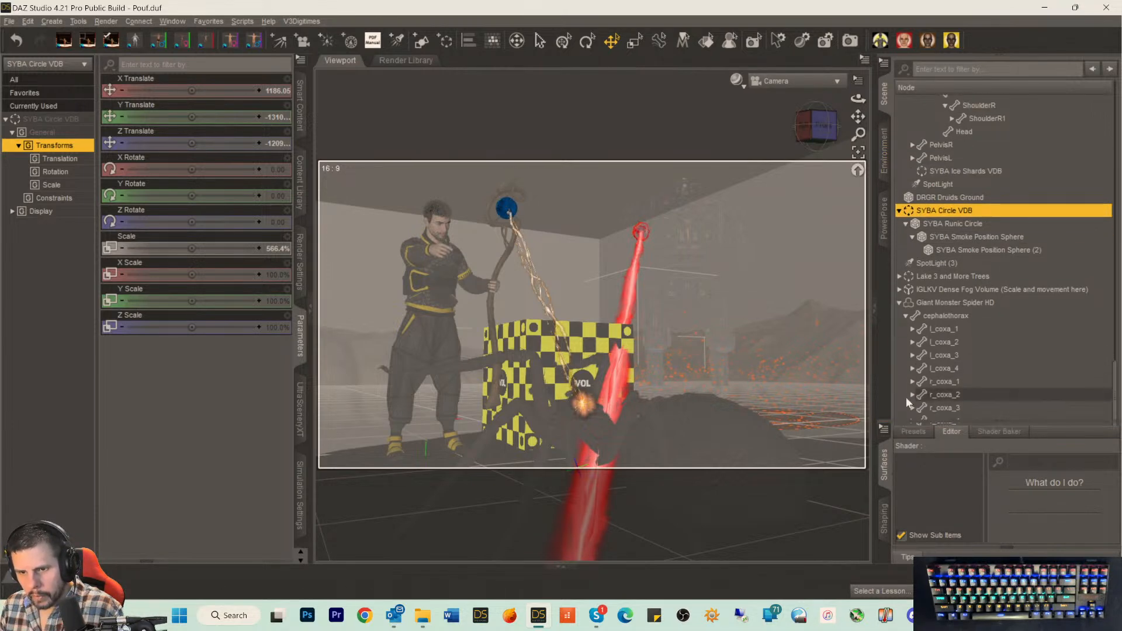
left_click_drag(872, 353, 831, 352)
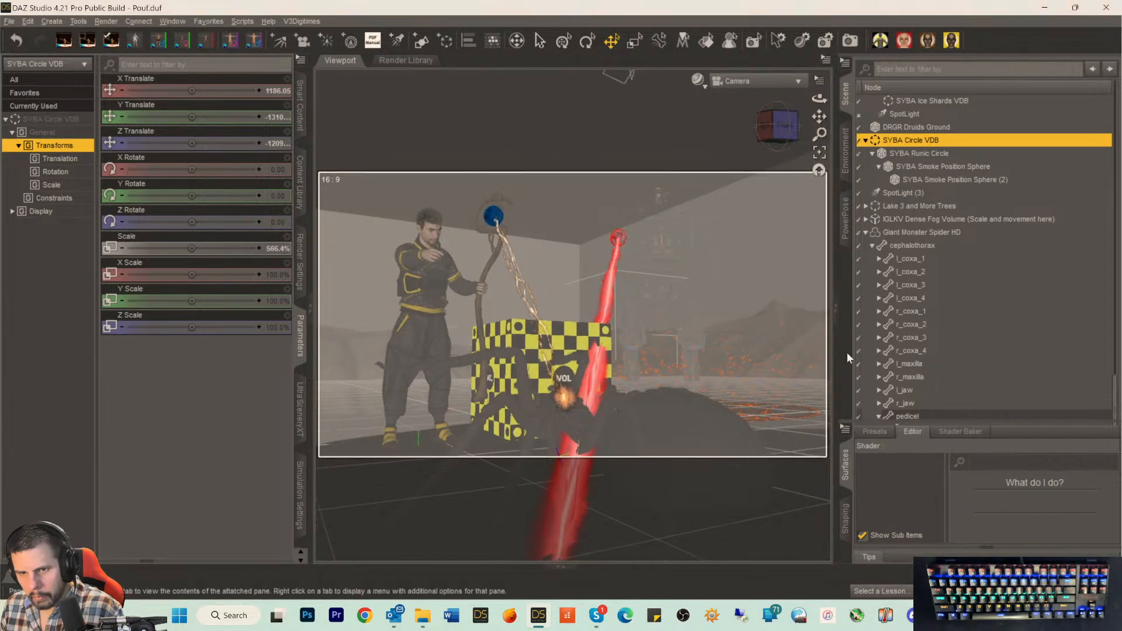
left_click(877, 416)
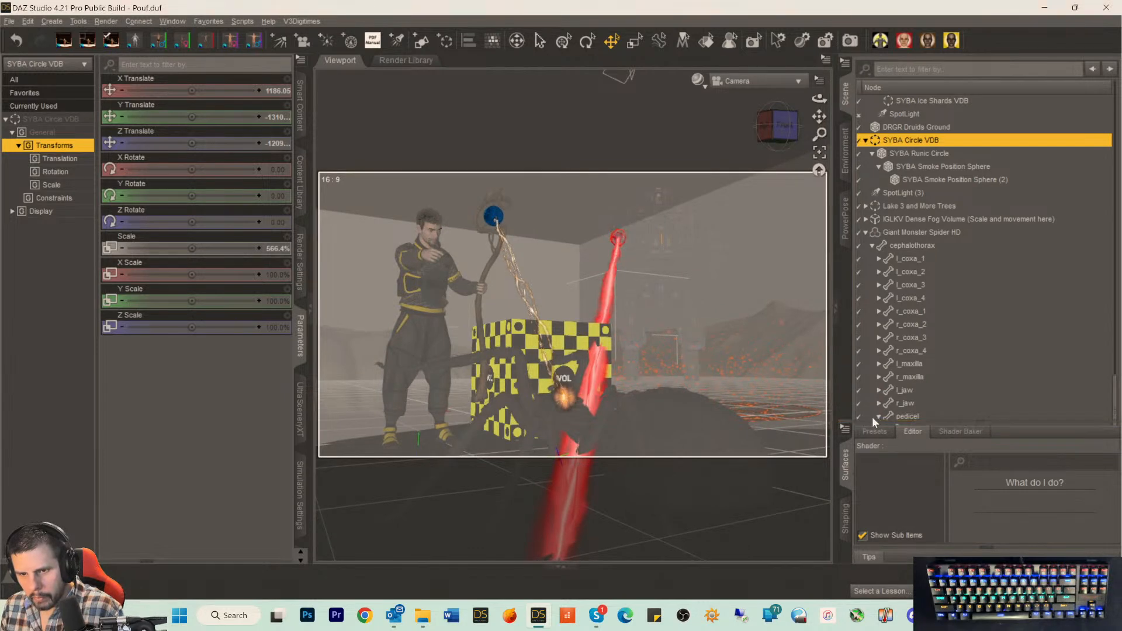
left_click(858, 140)
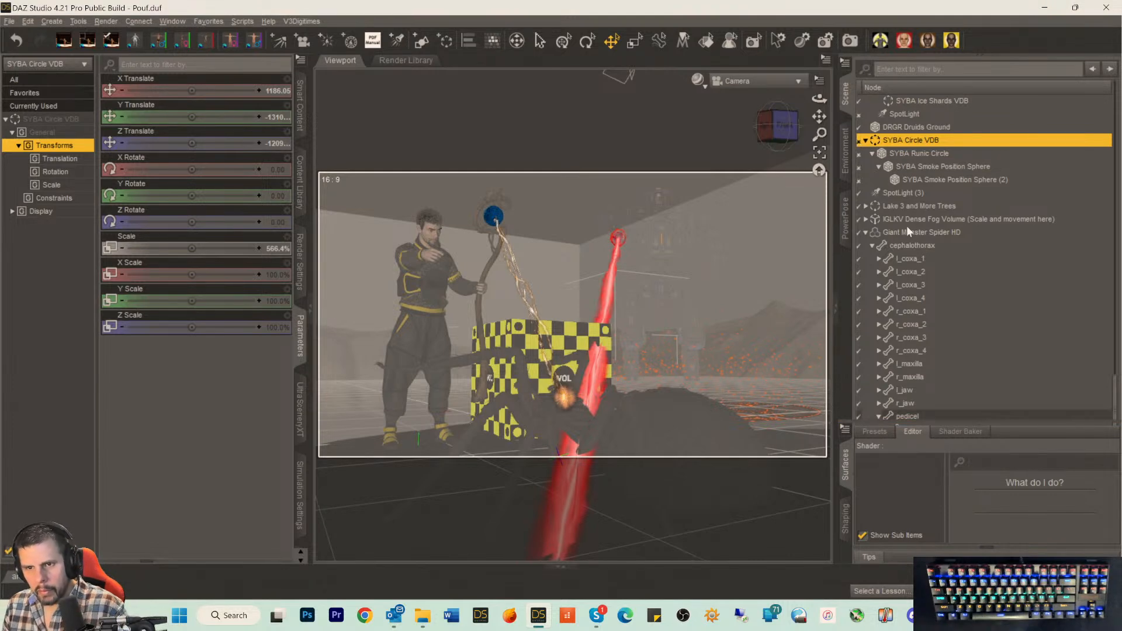
Set the Spin of the robot's ThighL bone to about 21.34 and of its ShinL bone to about 30.62.
left_click(692, 321)
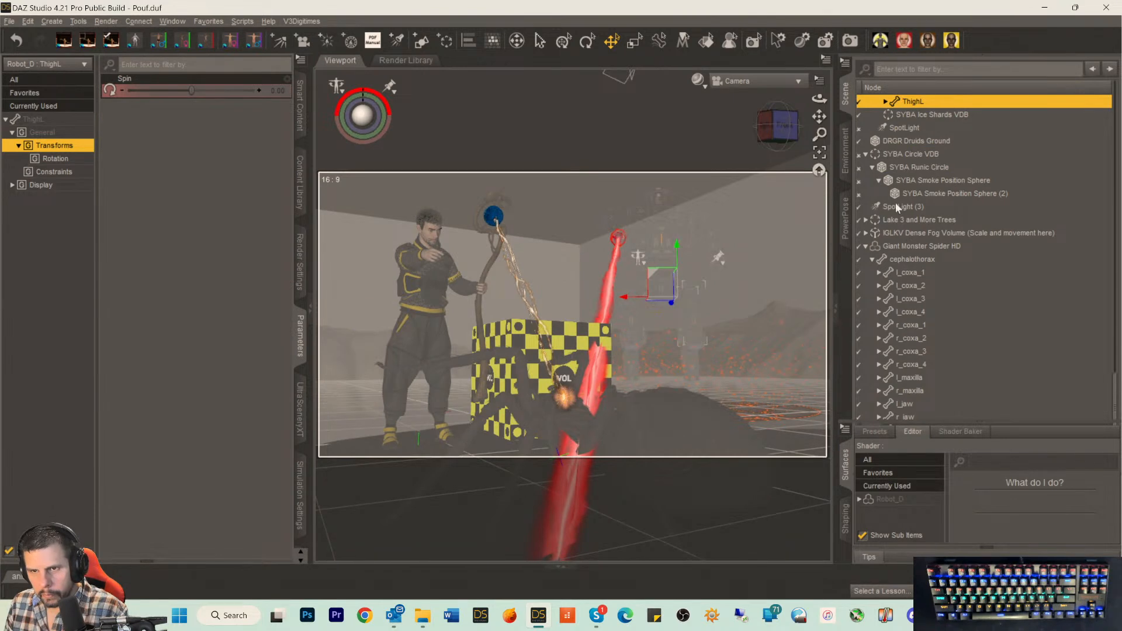
left_click_drag(193, 90, 206, 90)
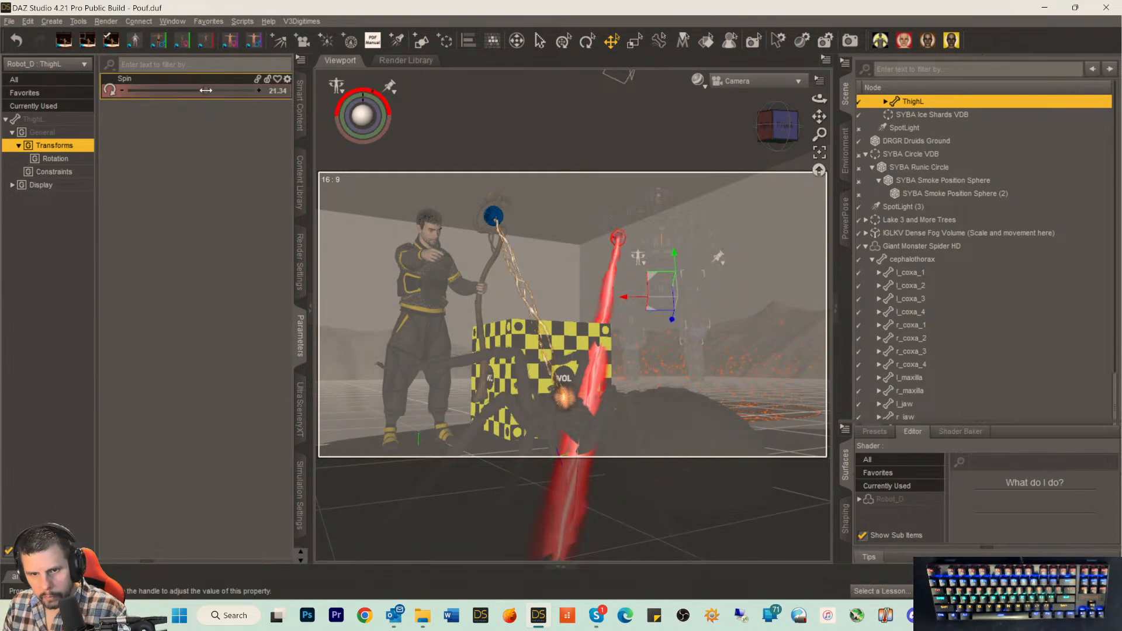
left_click(694, 349)
left_click_drag(128, 90, 148, 89)
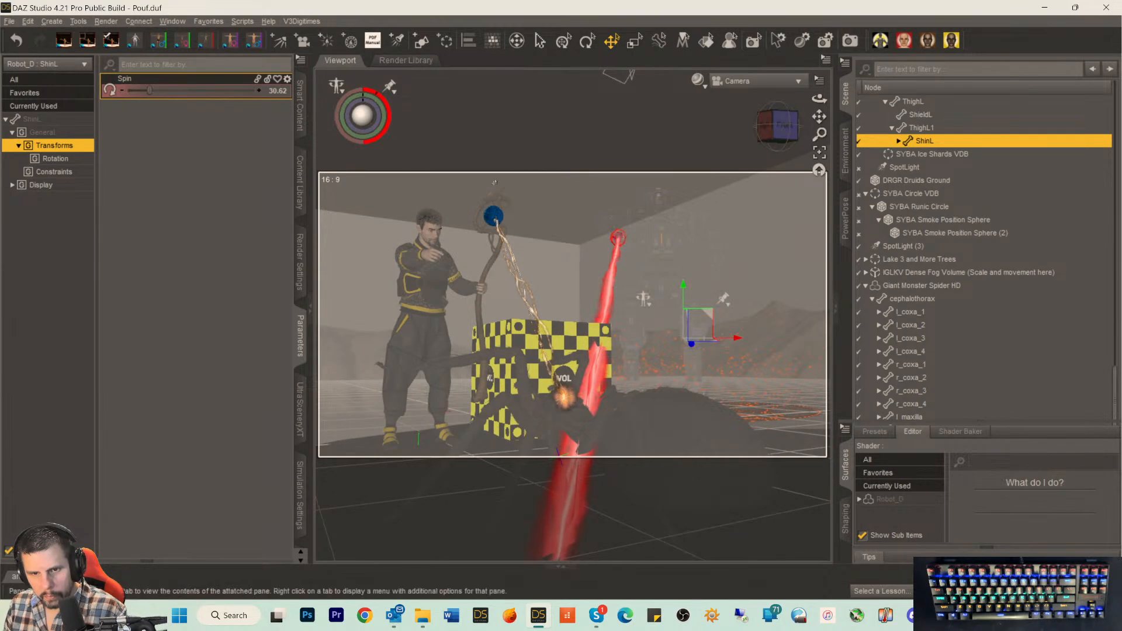
Set the Bend of the robot's Chest_Lower bone to about 0.52 and of its Abdomen_Upper bone to about -1.03, and preview the render.
left_click(657, 252)
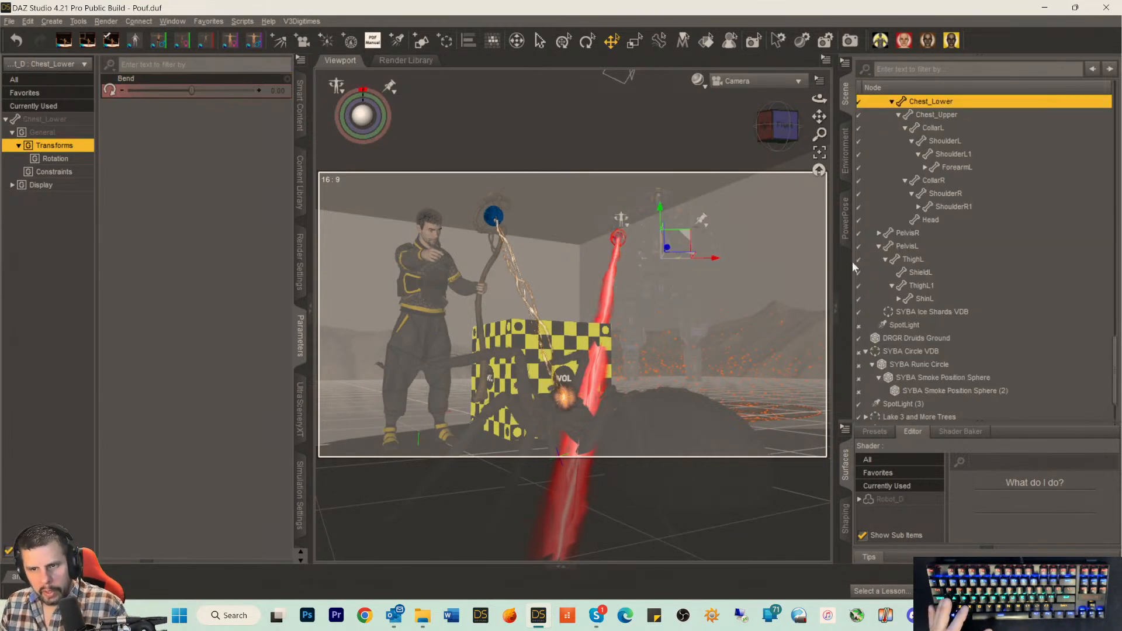
left_click_drag(191, 92, 194, 92)
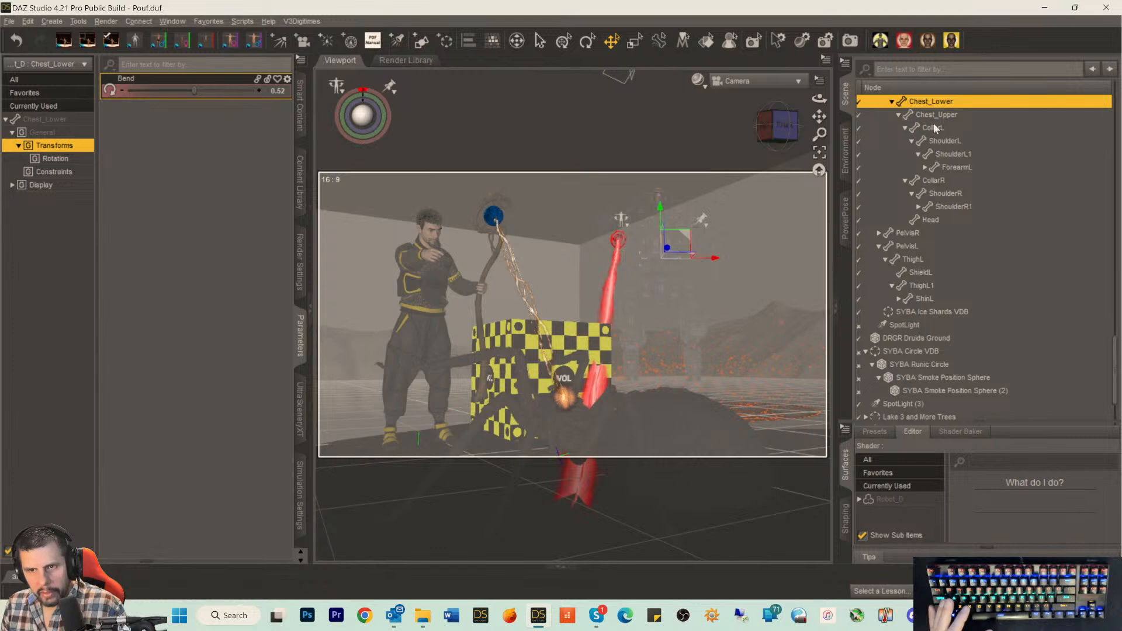
scroll(929, 117, "up", 2)
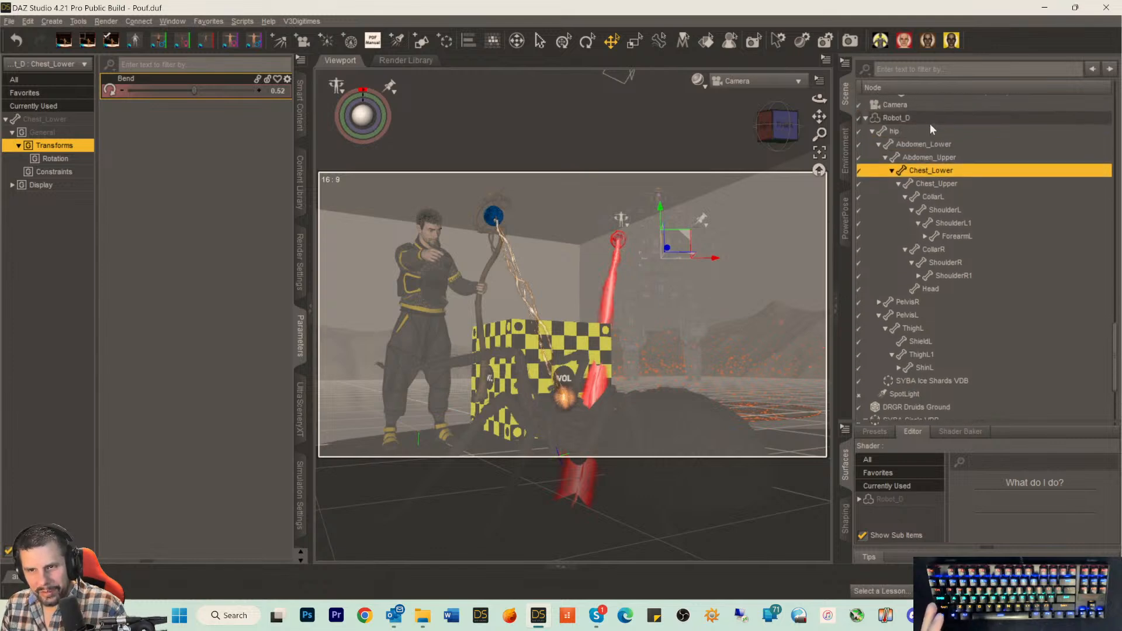
left_click(925, 164)
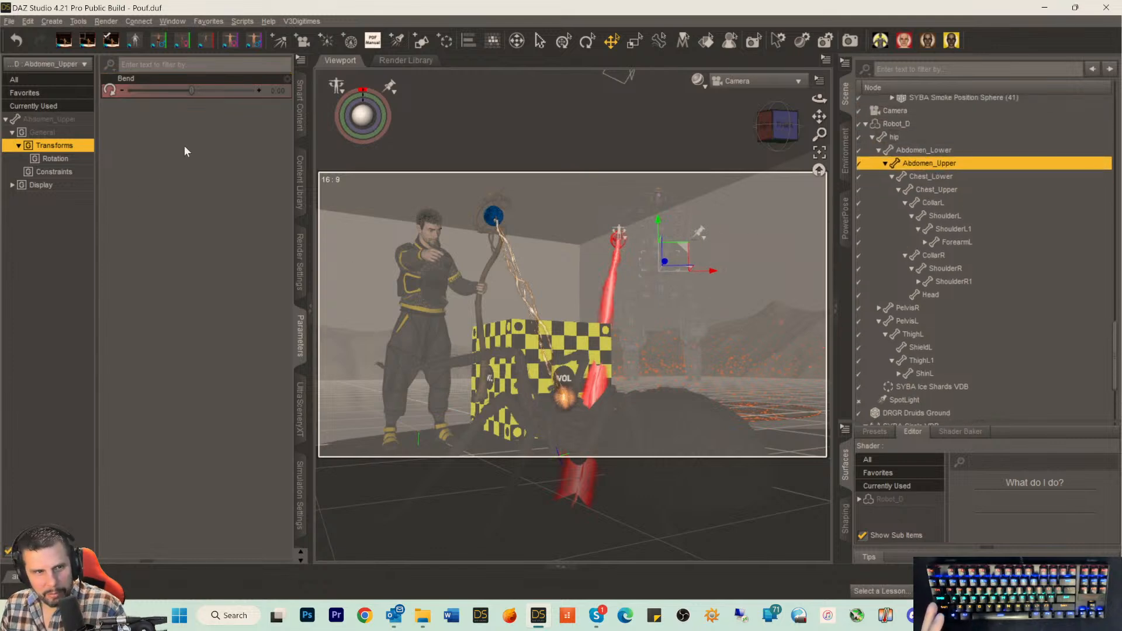
left_click_drag(191, 90, 184, 89)
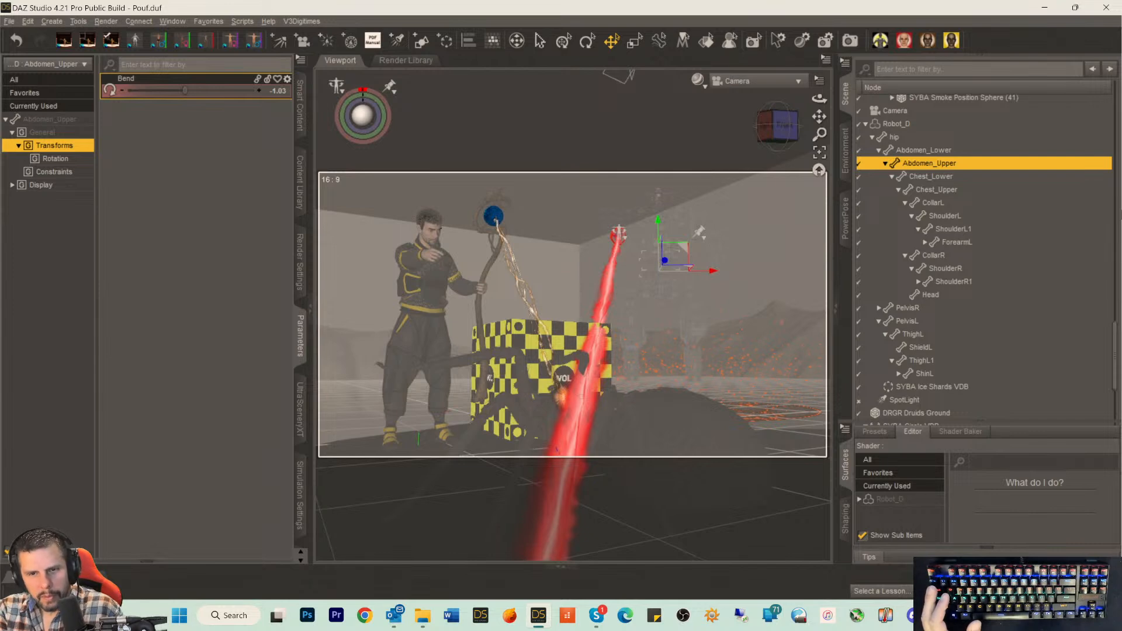
key("ctrl+0")
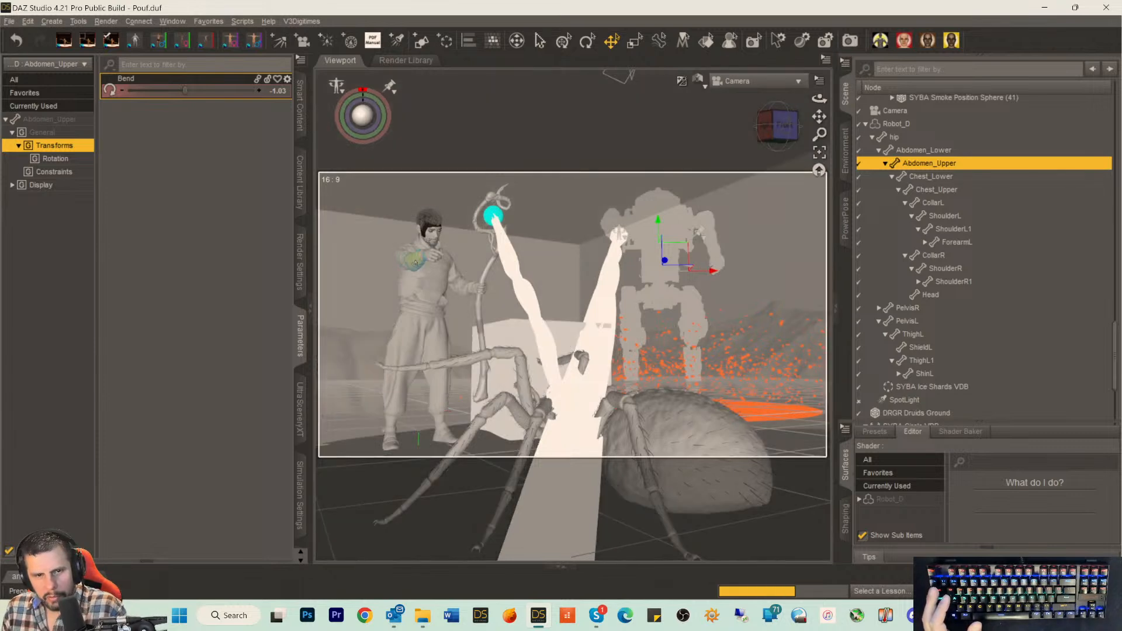
Curl the fingers of the sorcerer's right hand using PowerPose's Grasp control on the Hands template, and save the scene.
left_click(415, 261)
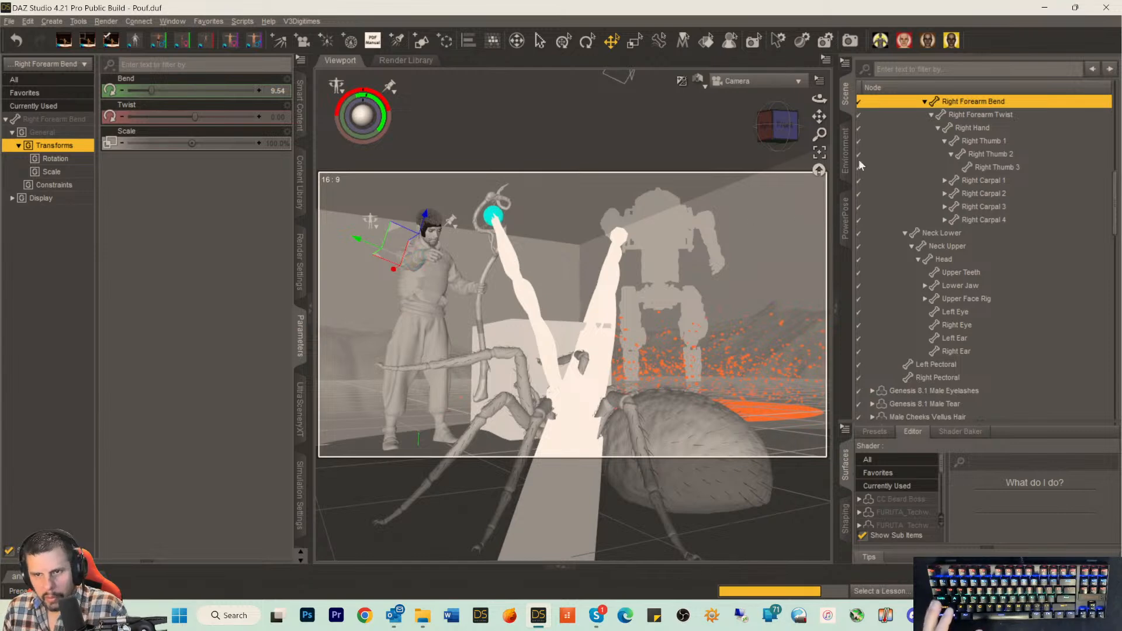
left_click(845, 219)
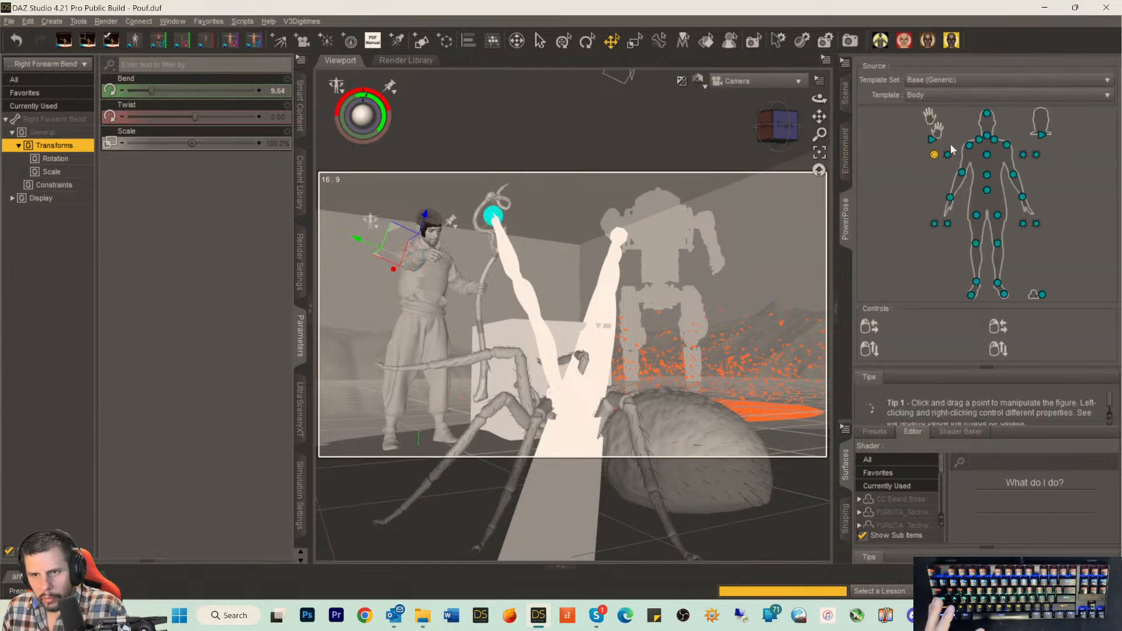
left_click(931, 141)
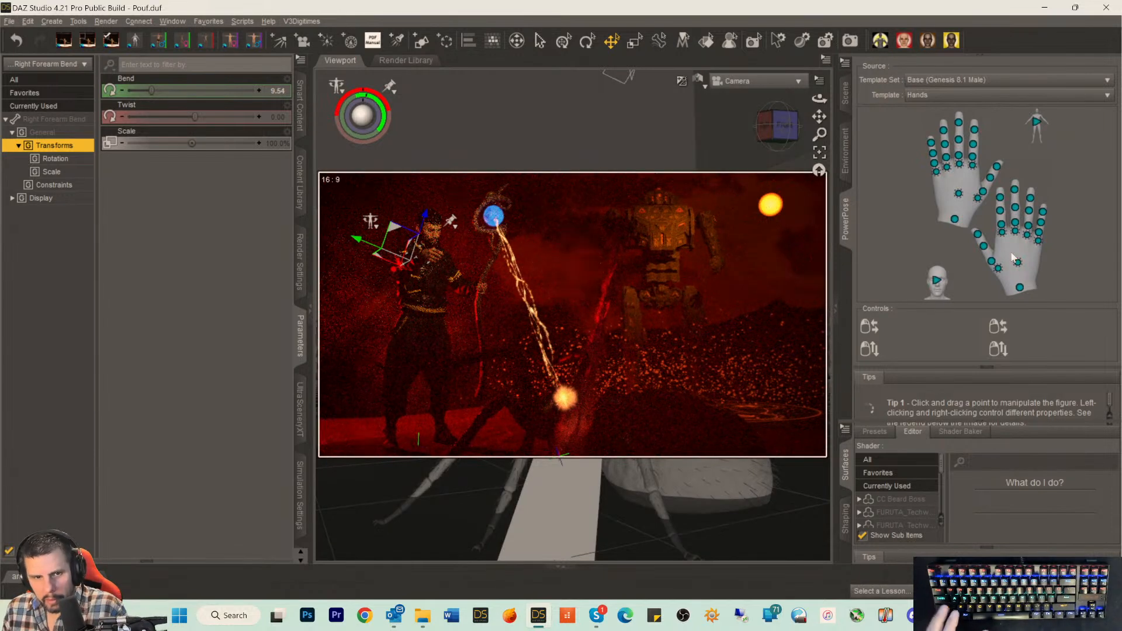
key("ctrl+9")
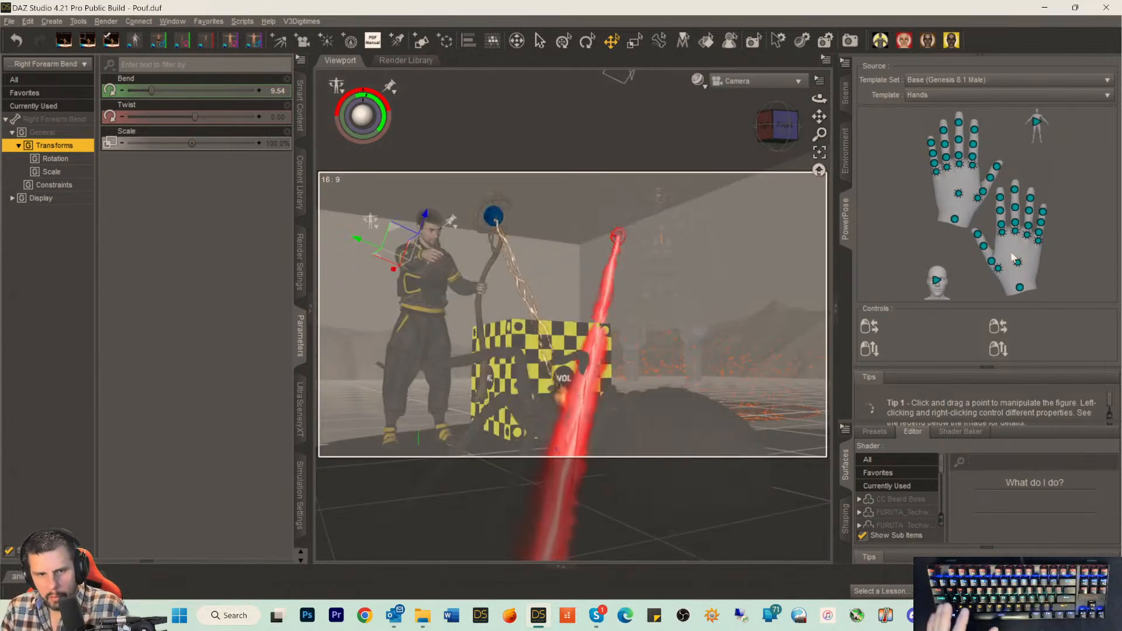
left_click_drag(1020, 264, 1009, 316)
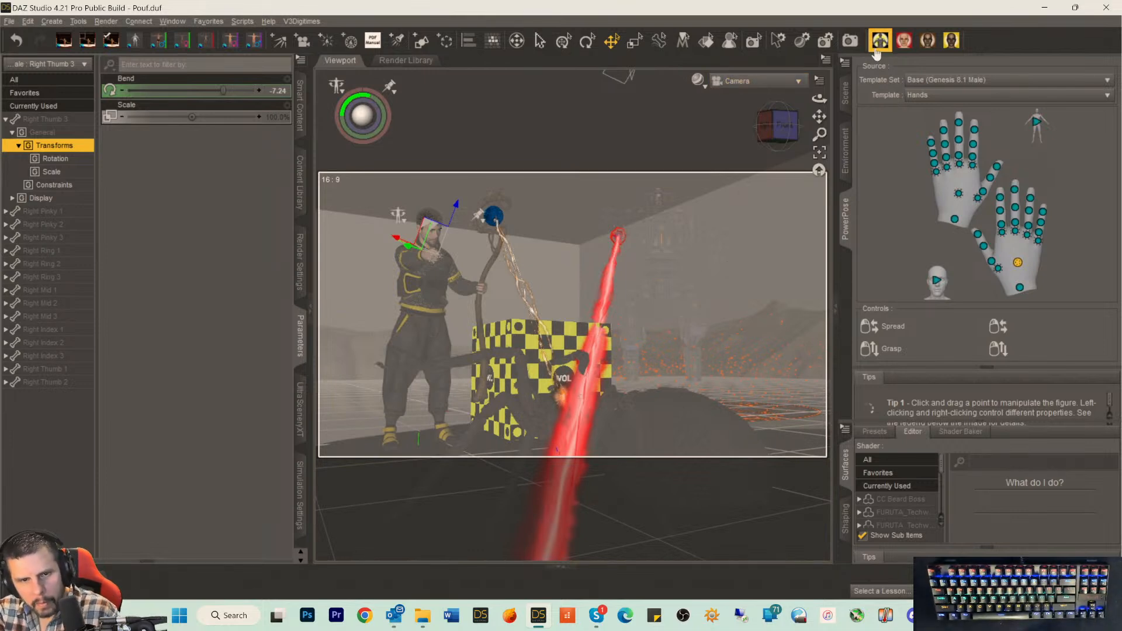
key("ctrl+s")
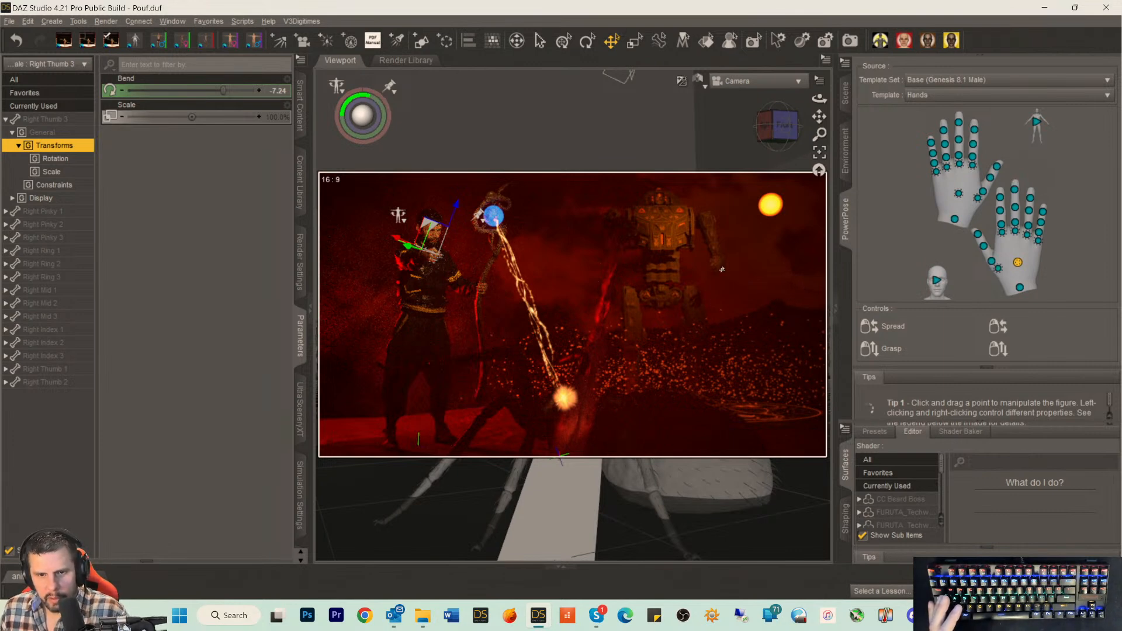
Select the red Fire_R beam of the robot's Weapon_R and locate it in the scene hierarchy.
left_click(605, 284)
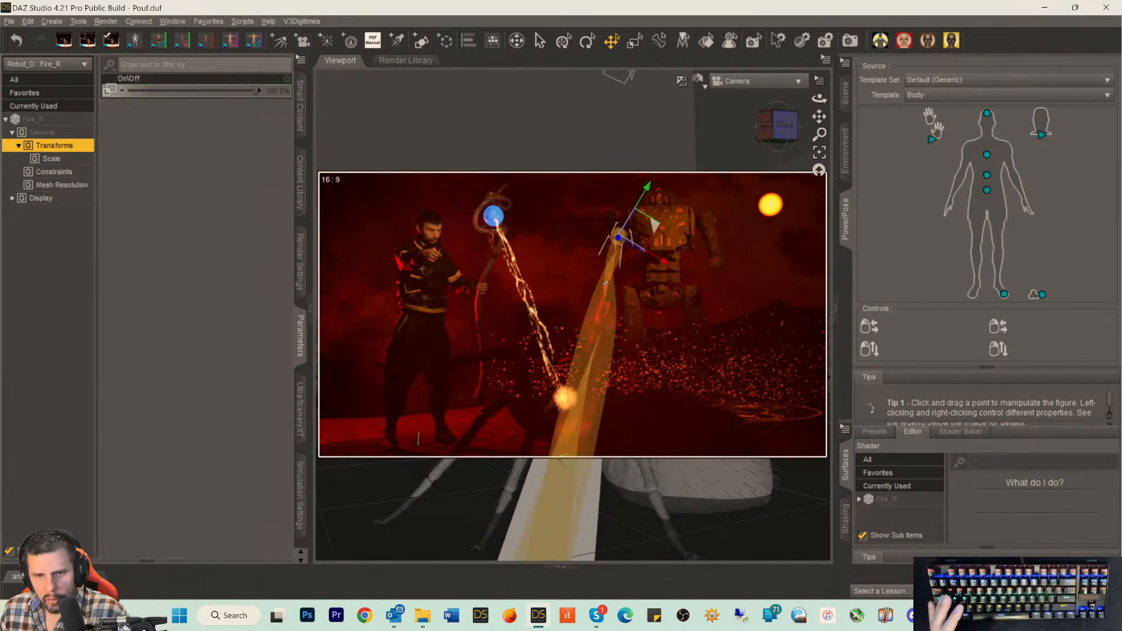
left_click(845, 99)
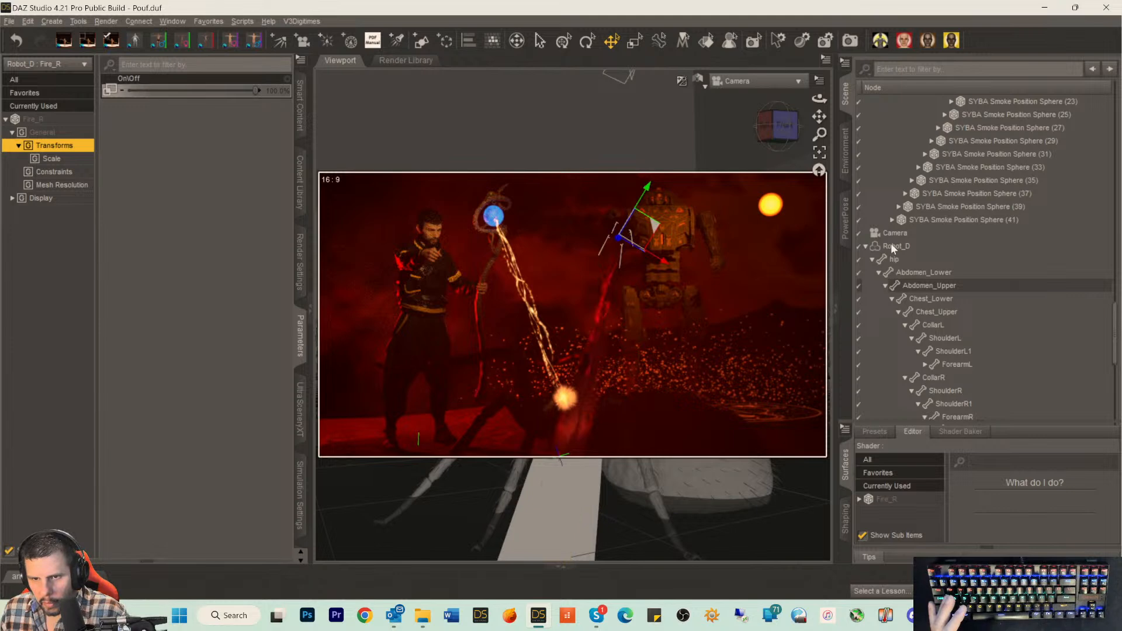
scroll(927, 320, "down", 4)
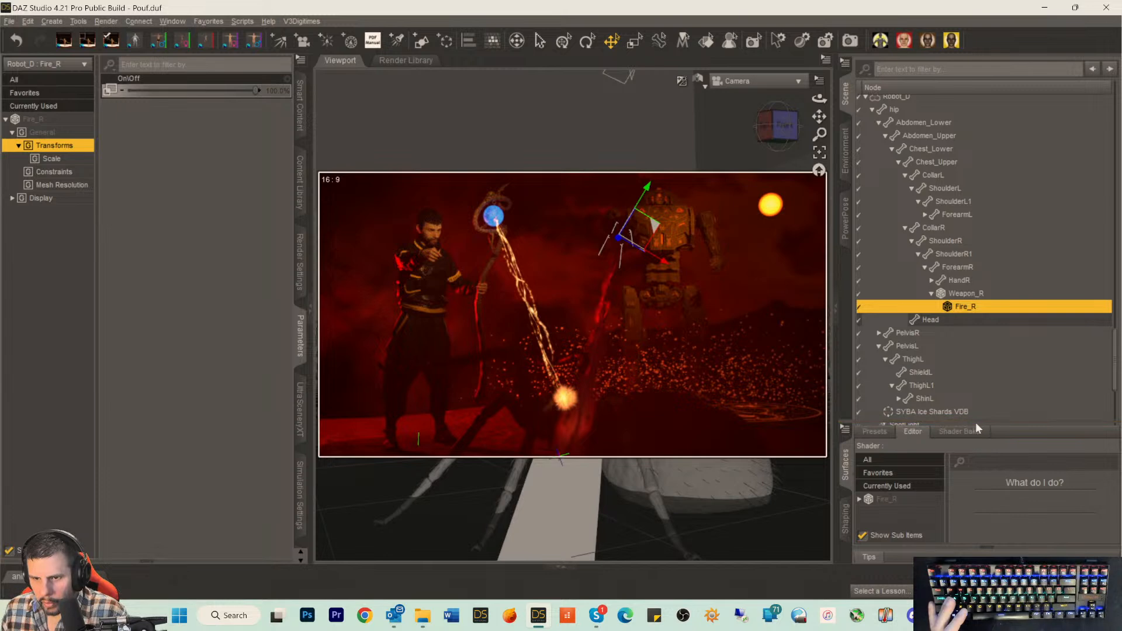
Restore the Surfaces editor beneath the scene hierarchy and widen that side of the workspace for the Fire_R settings.
left_click_drag(976, 421, 958, 546)
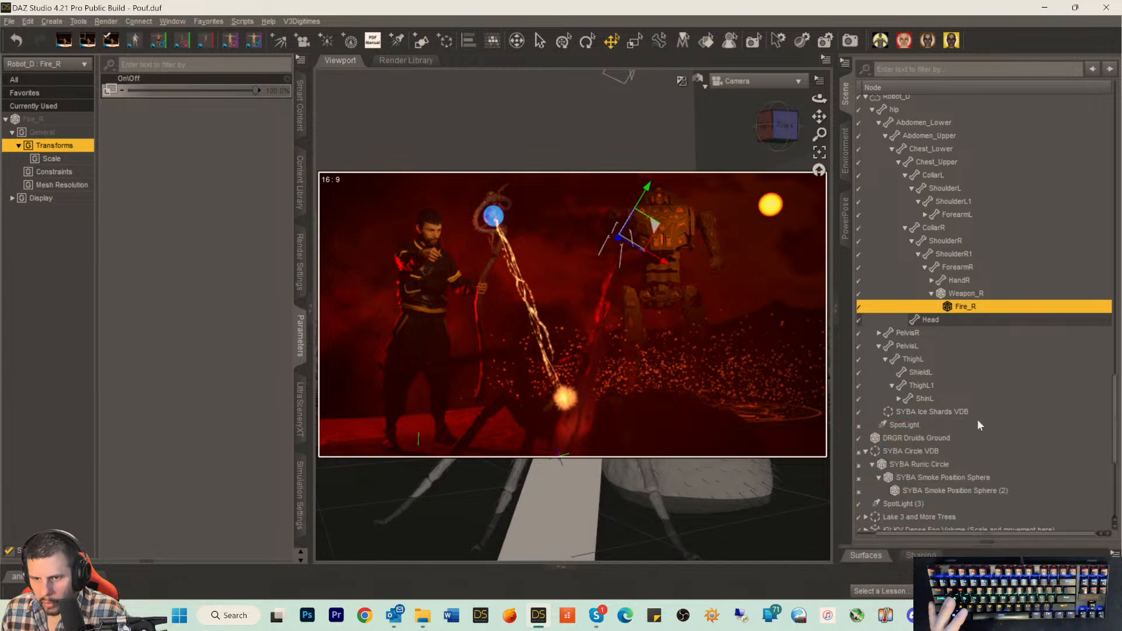
left_click(983, 539)
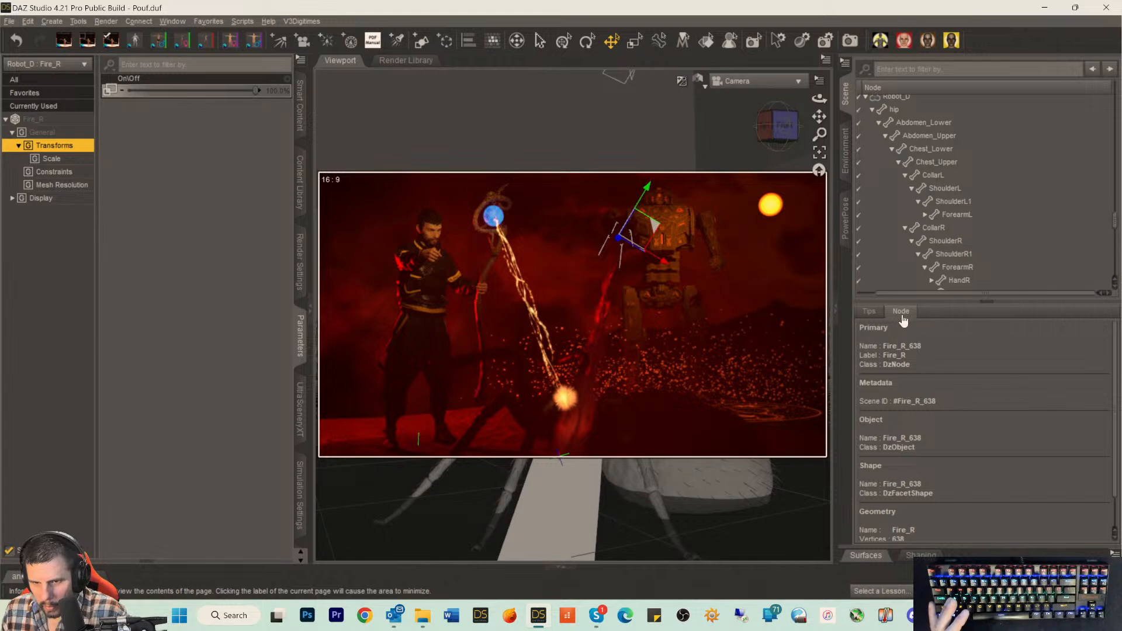
left_click(986, 301)
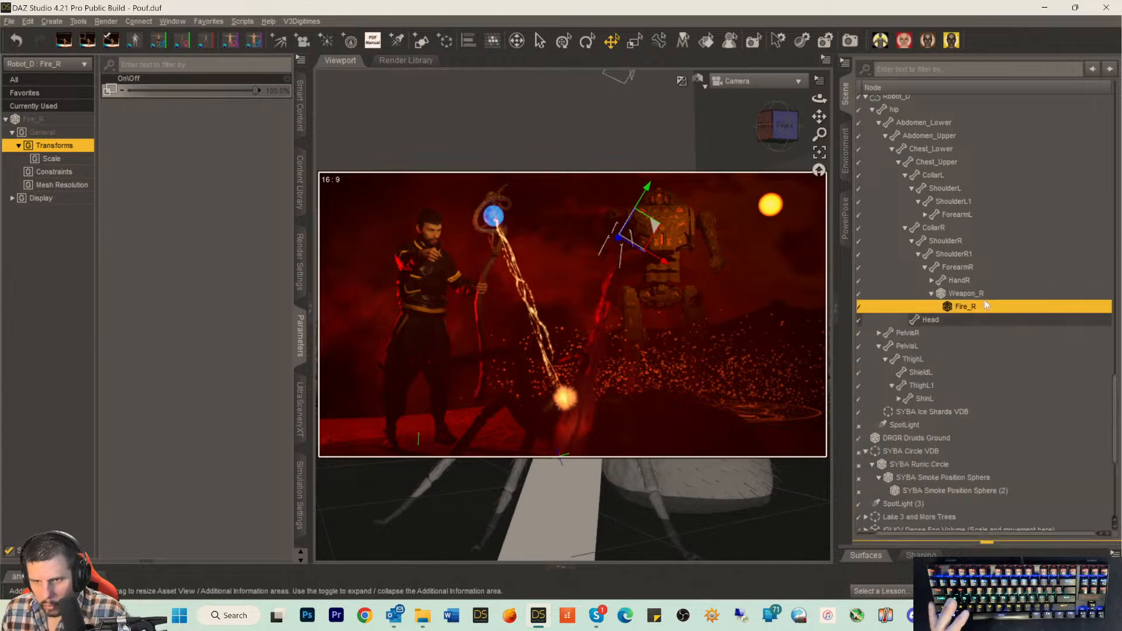
left_click(983, 542)
left_click(865, 555)
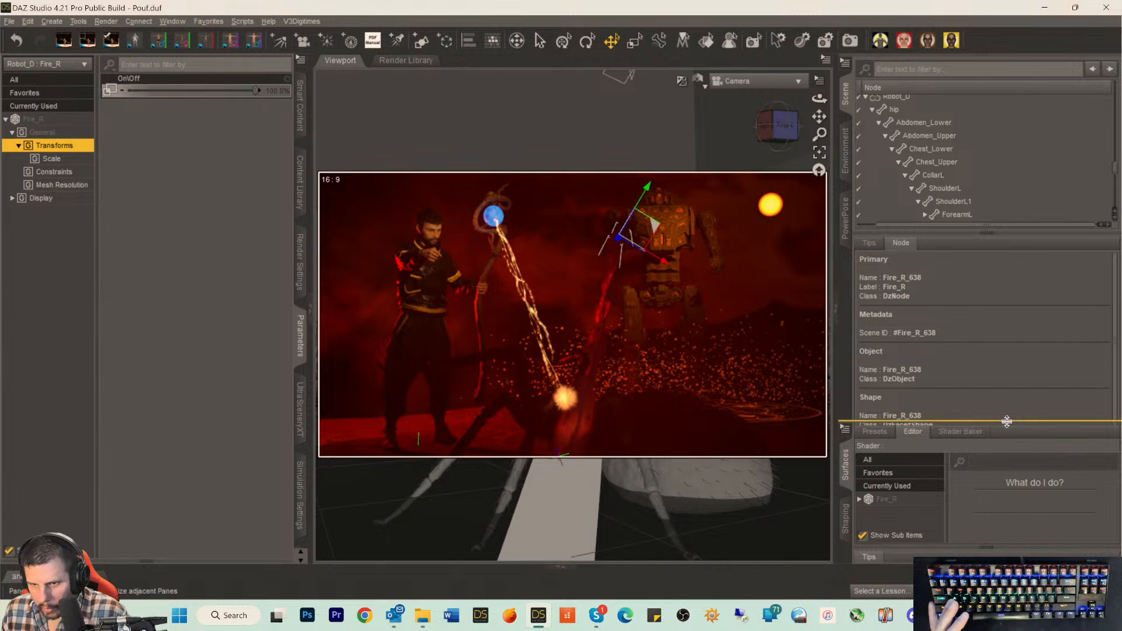
left_click_drag(1007, 422, 1004, 344)
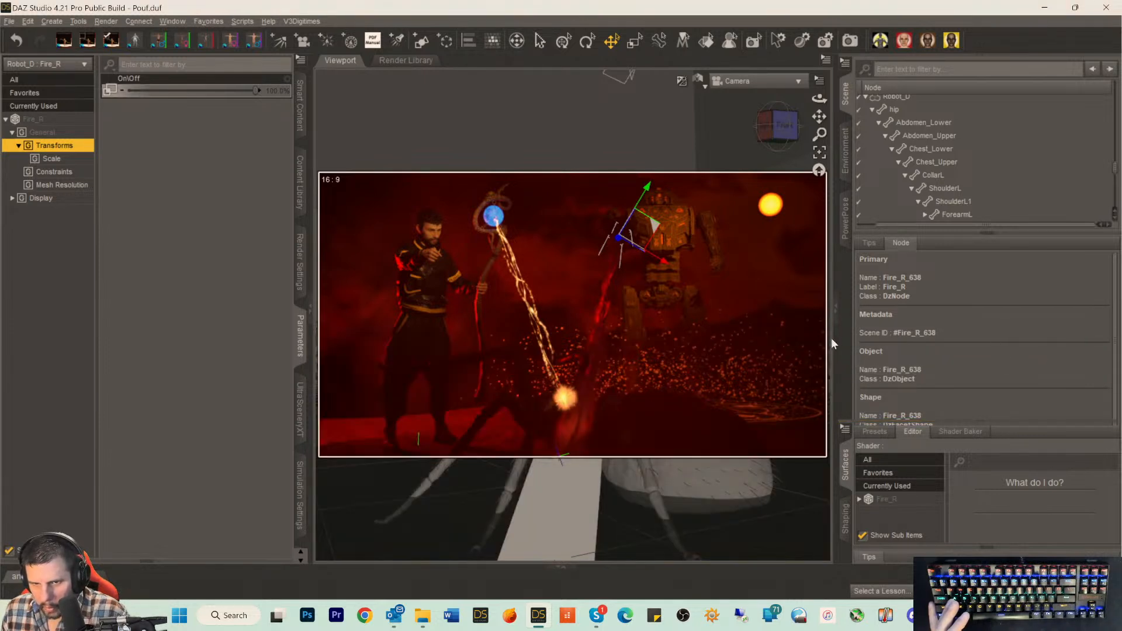
left_click_drag(830, 338, 805, 345)
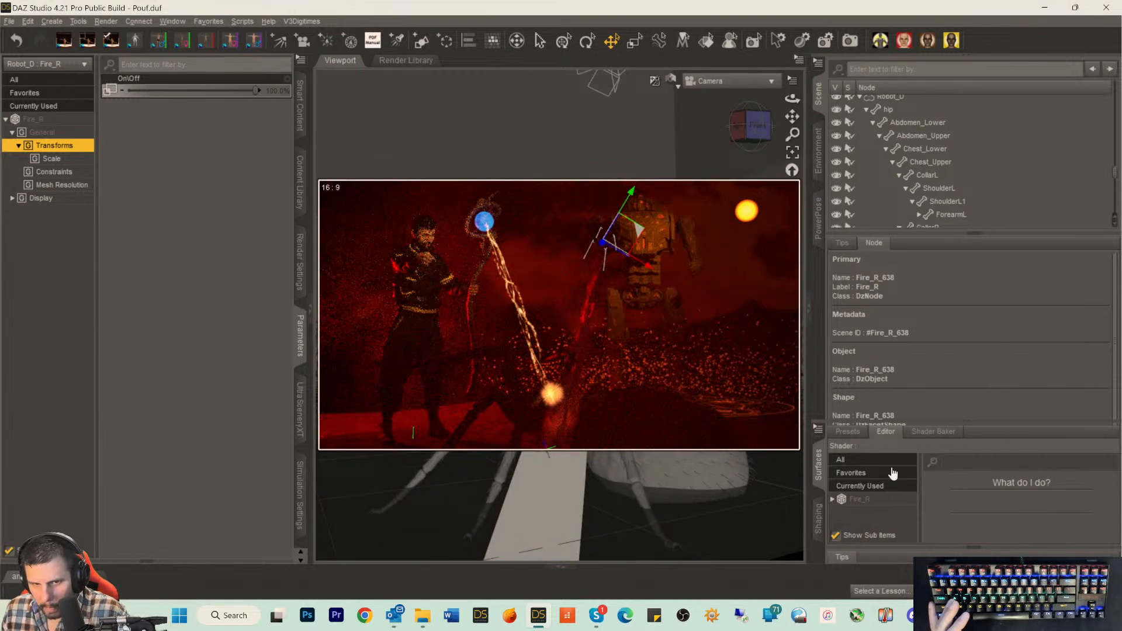
Examine the Fire_R surface's shader type and its refraction, reflection, ambient and diffuse settings.
left_click(859, 499)
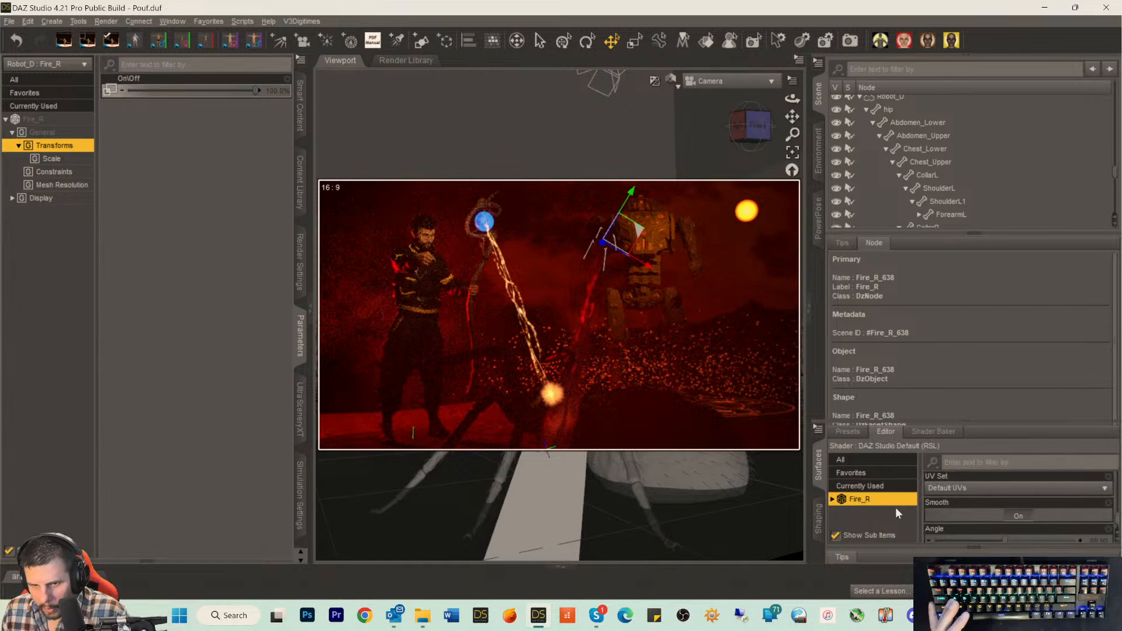
scroll(976, 509, "down", 2)
scroll(978, 517, "down", 6)
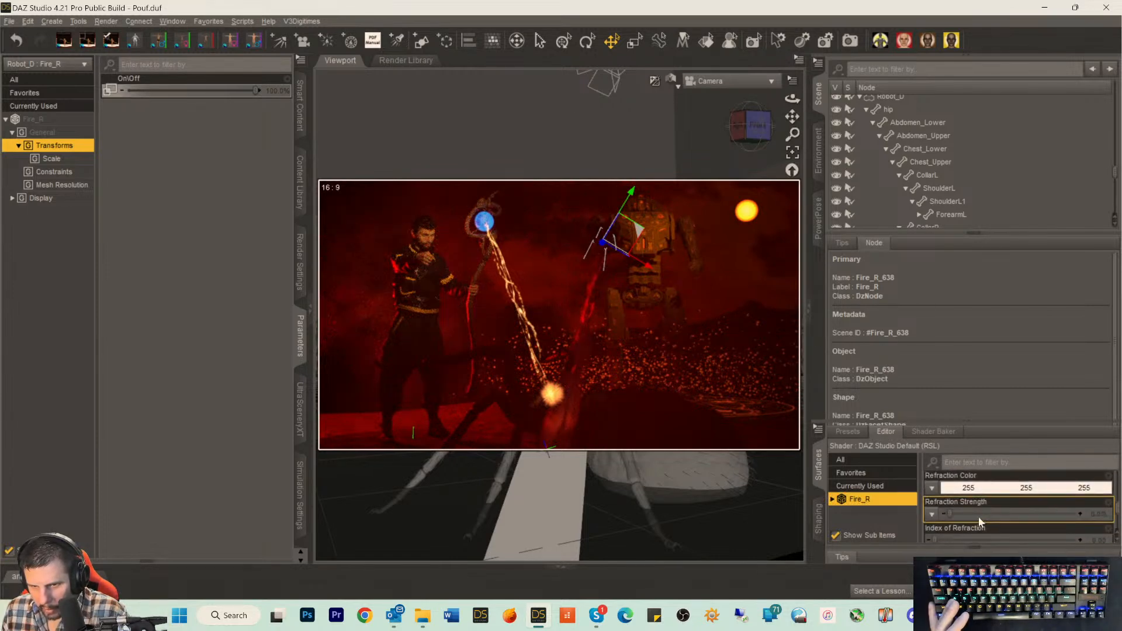
scroll(975, 512, "down", 5)
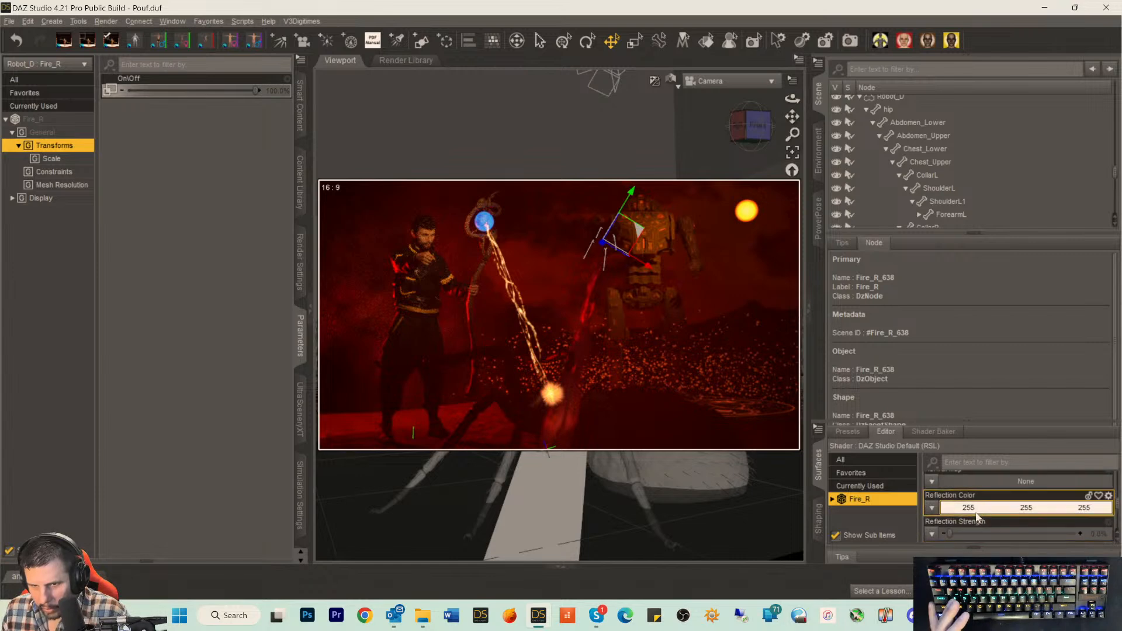
scroll(975, 512, "up", 5)
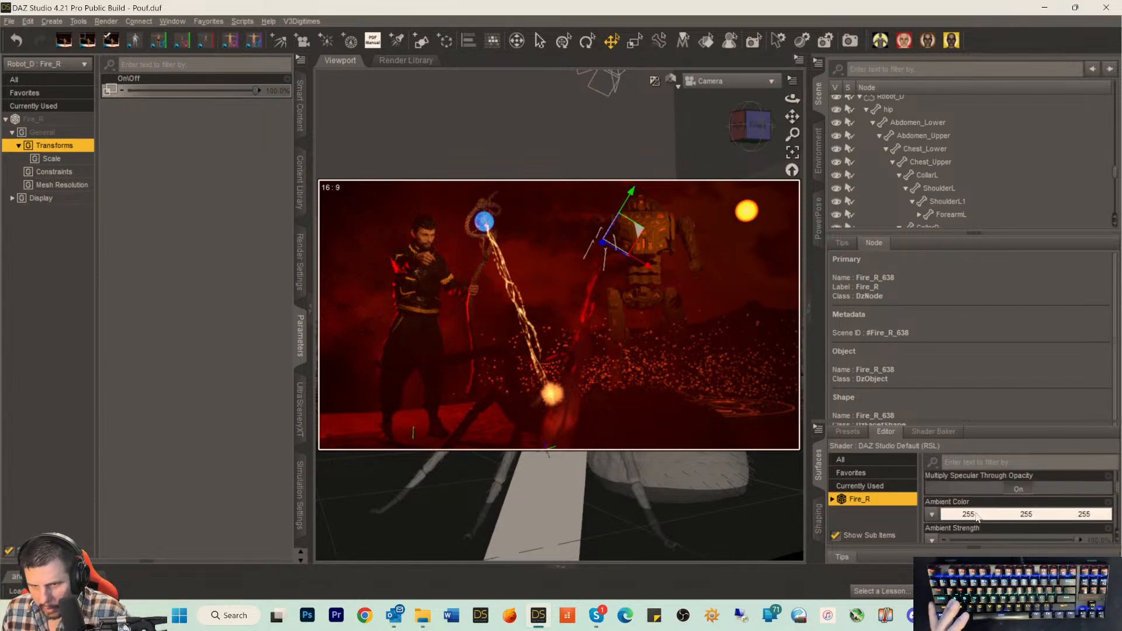
scroll(975, 512, "up", 4)
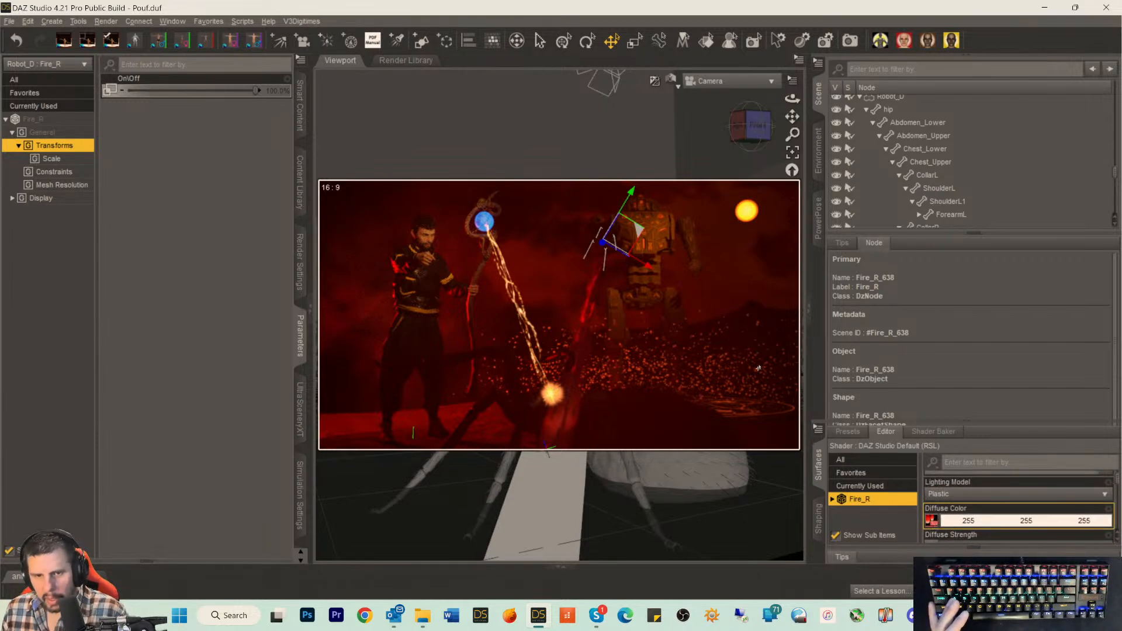
scroll(963, 506, "up", 1)
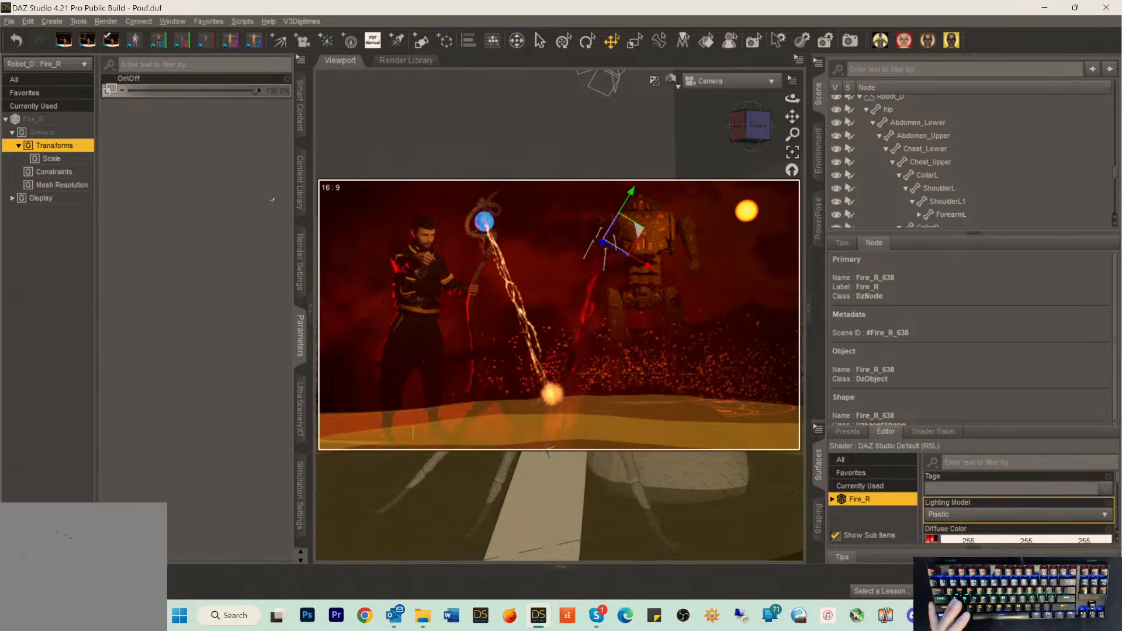
Leave the Dominator Robot product and search the Smart Content files for "3del".
left_click(298, 117)
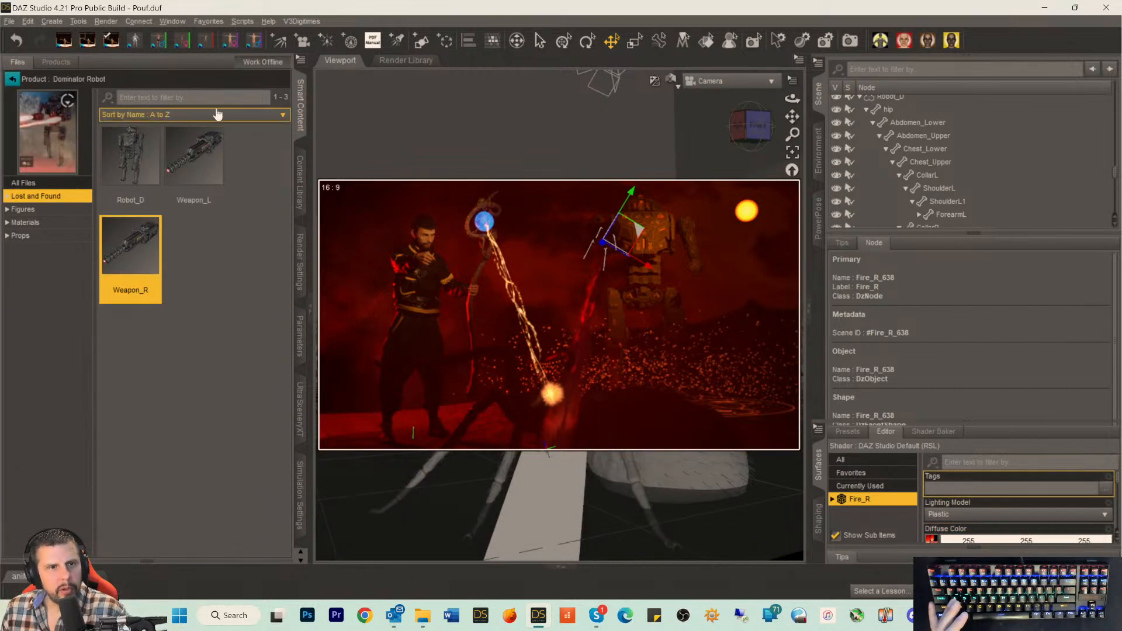
left_click(12, 83)
double_click(129, 78)
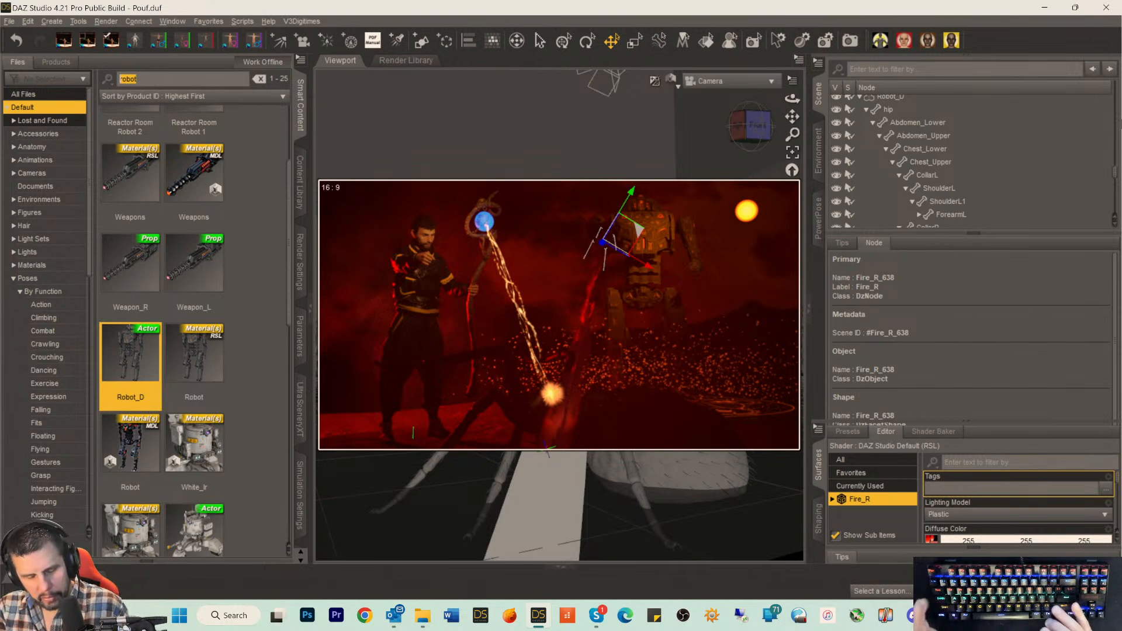
type("3del")
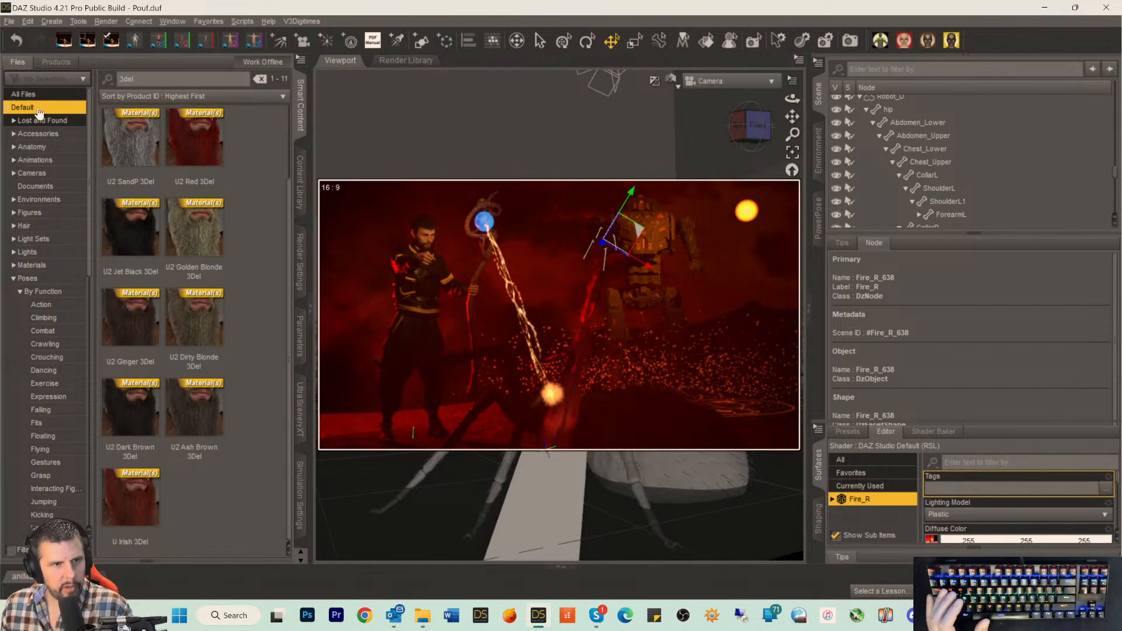
Search the Utilities products for "3del" and open the Default files of the RSSY 3Delight to Iray Converter.
left_click(55, 62)
left_click(163, 82)
type("3del")
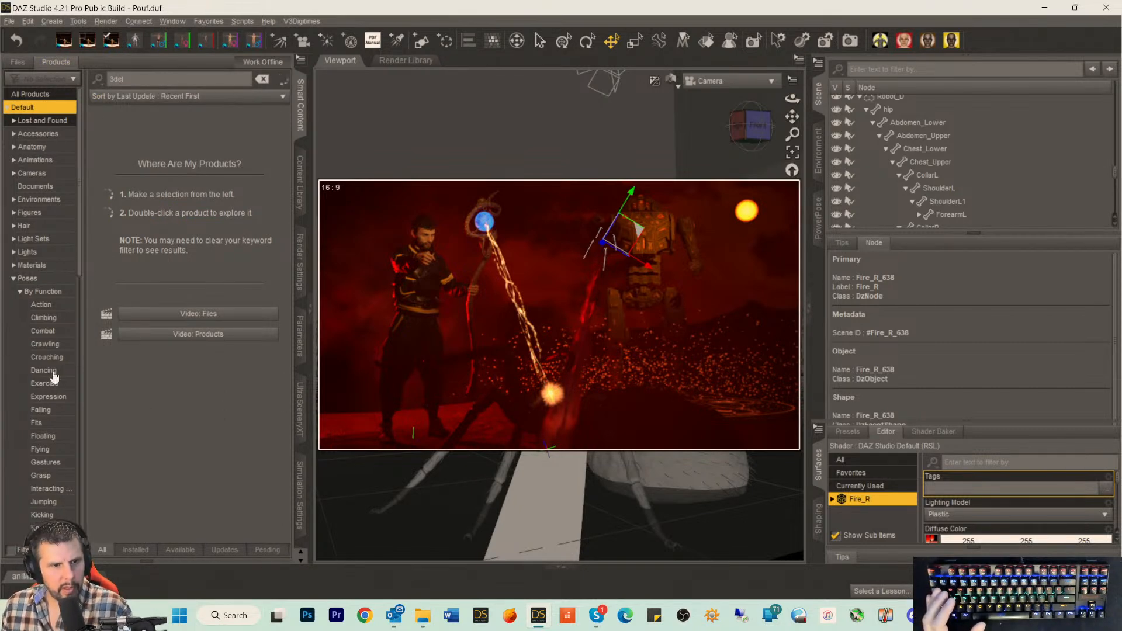
left_click(13, 280)
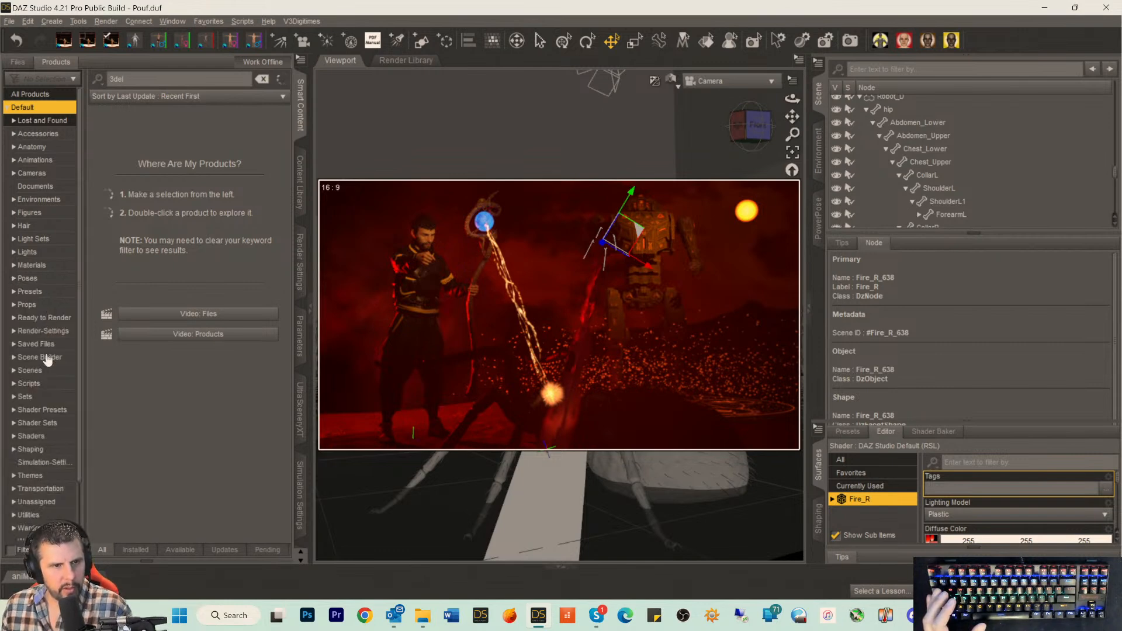
left_click(28, 515)
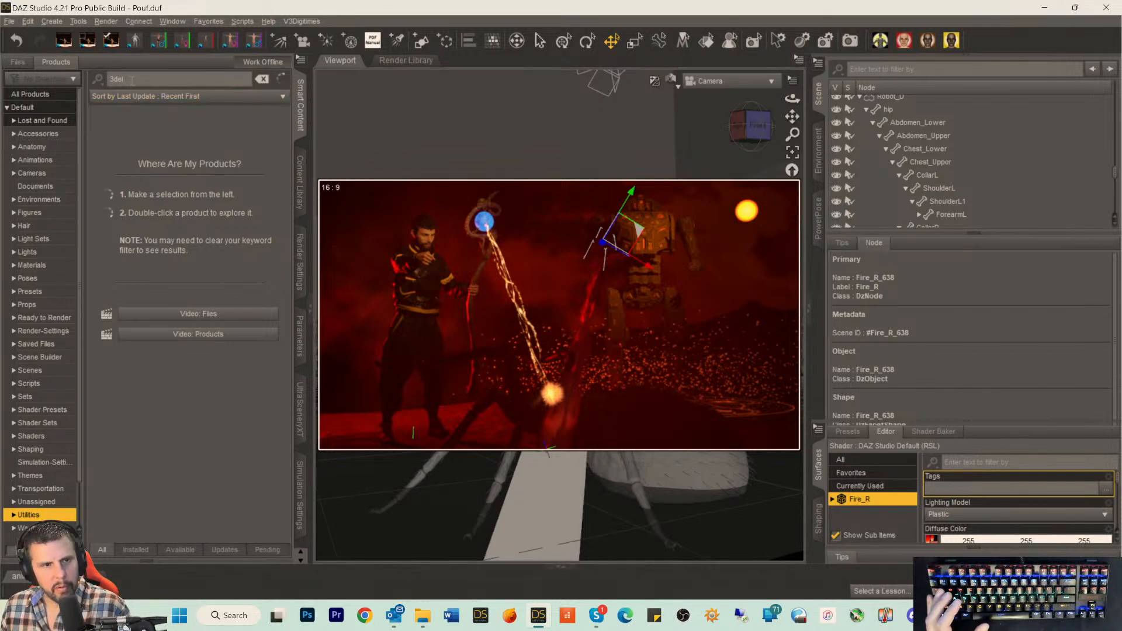
double_click(117, 148)
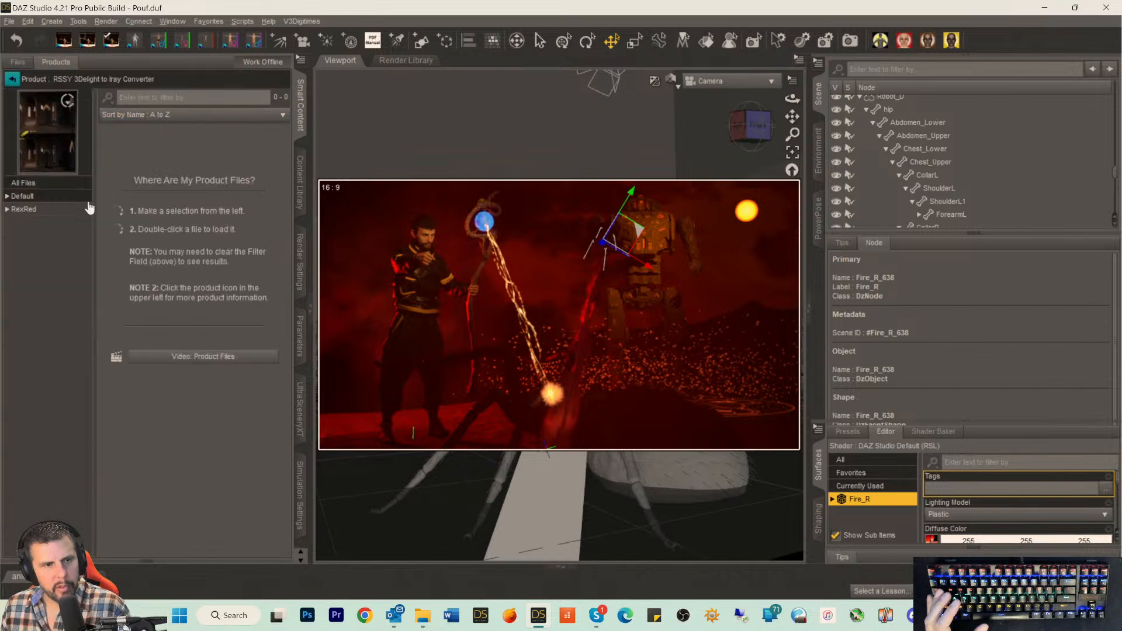
left_click(25, 197)
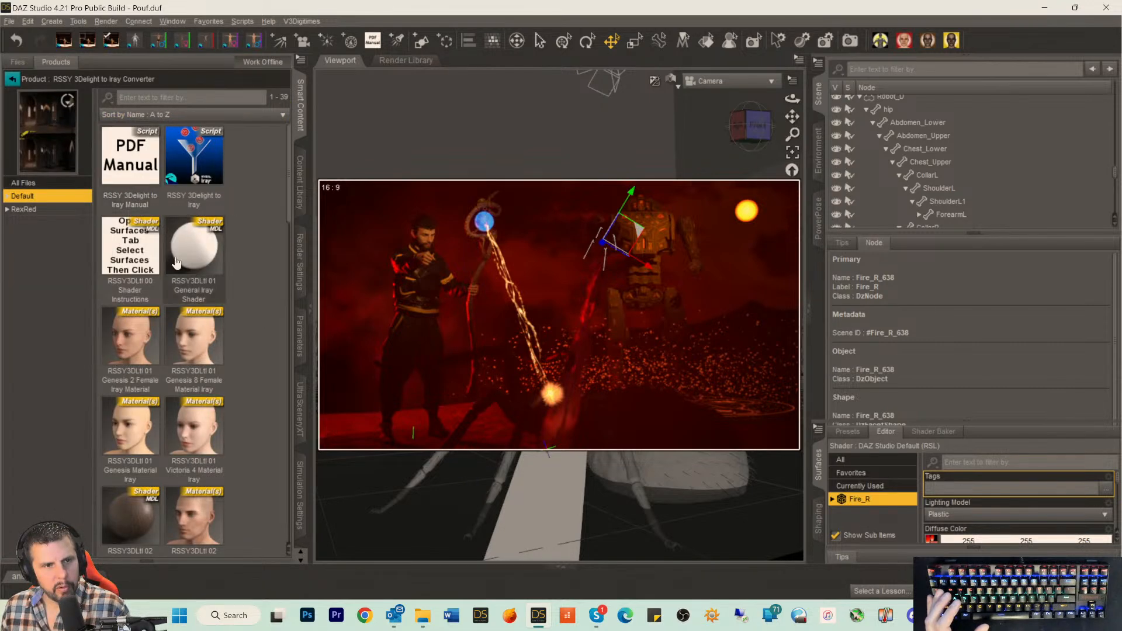
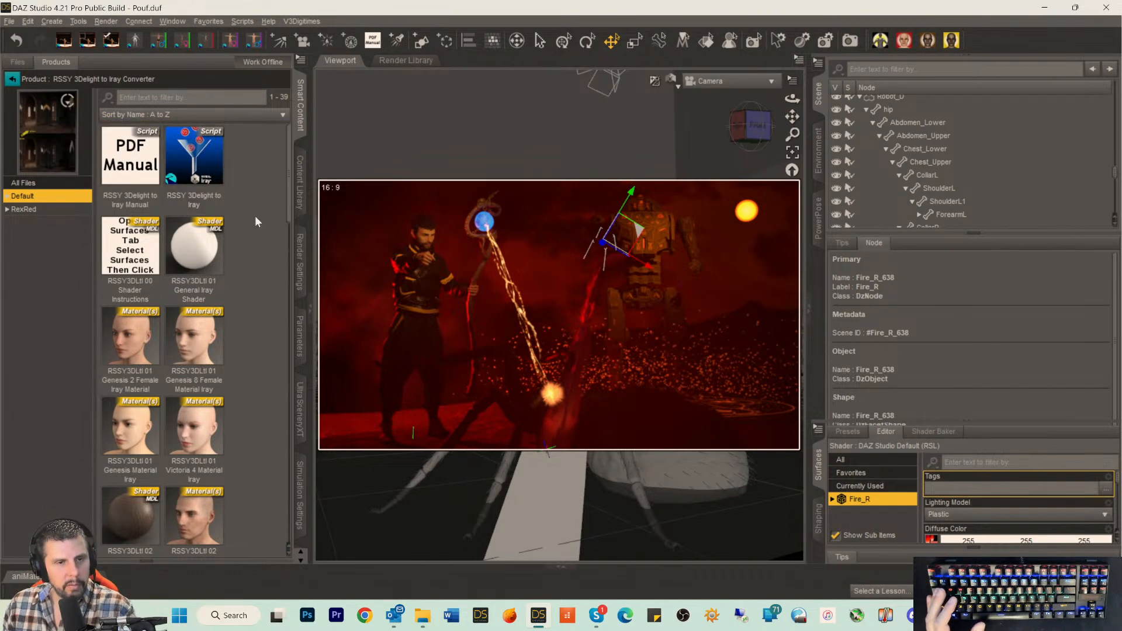
Launch the RSSY 3Delight to Iray script from the converter product's Default Utilities category.
scroll(253, 214, "down", 5)
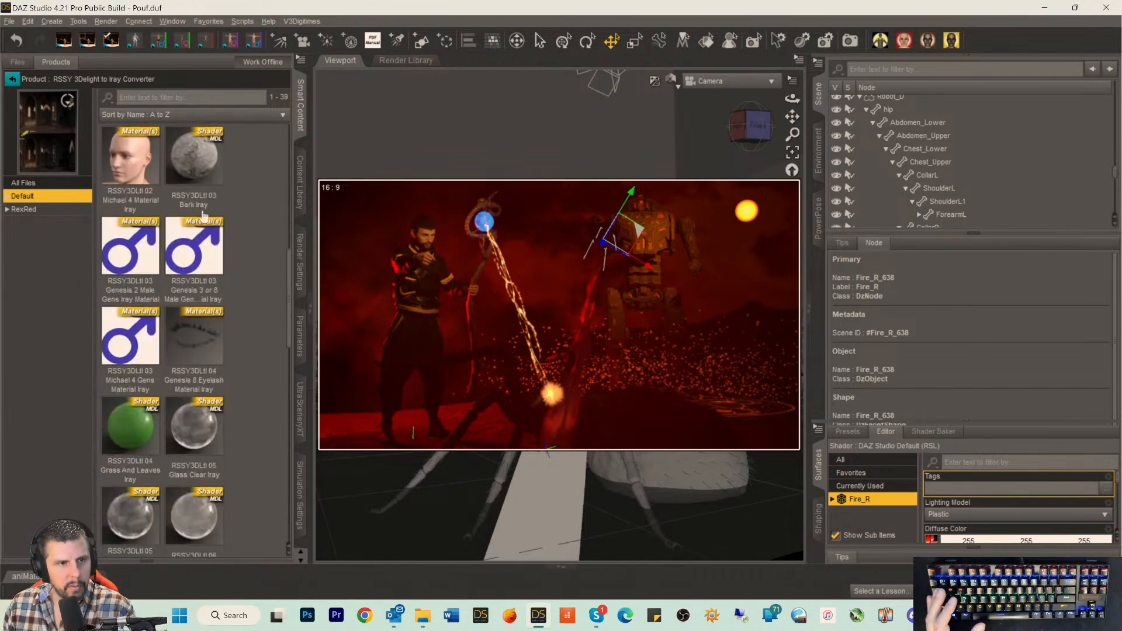
left_click(9, 197)
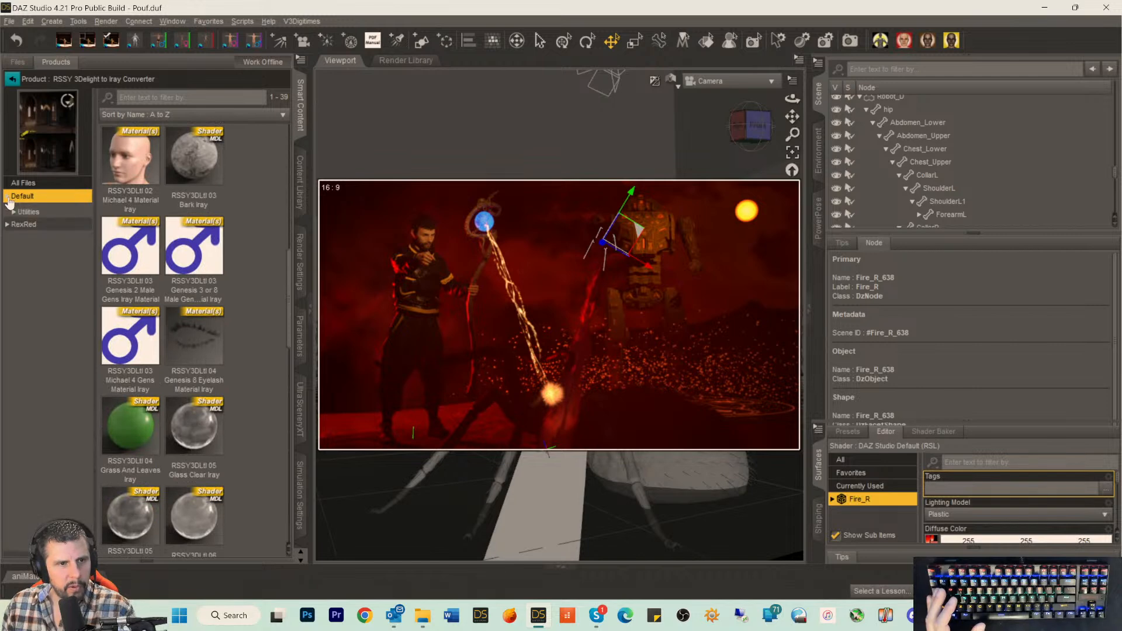
left_click(27, 247)
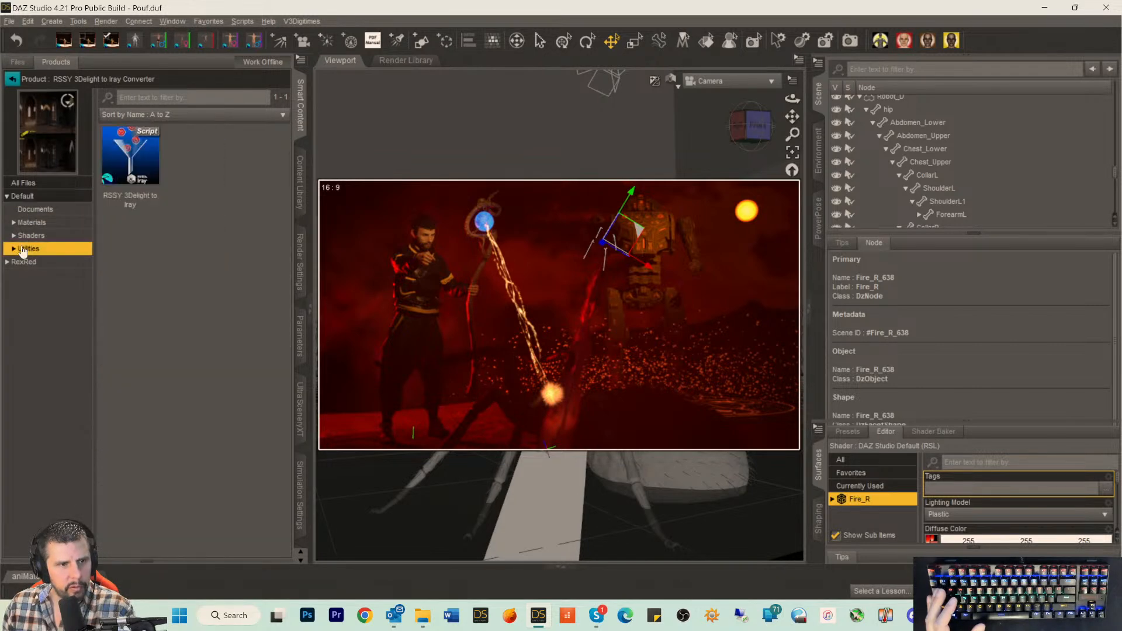
double_click(140, 159)
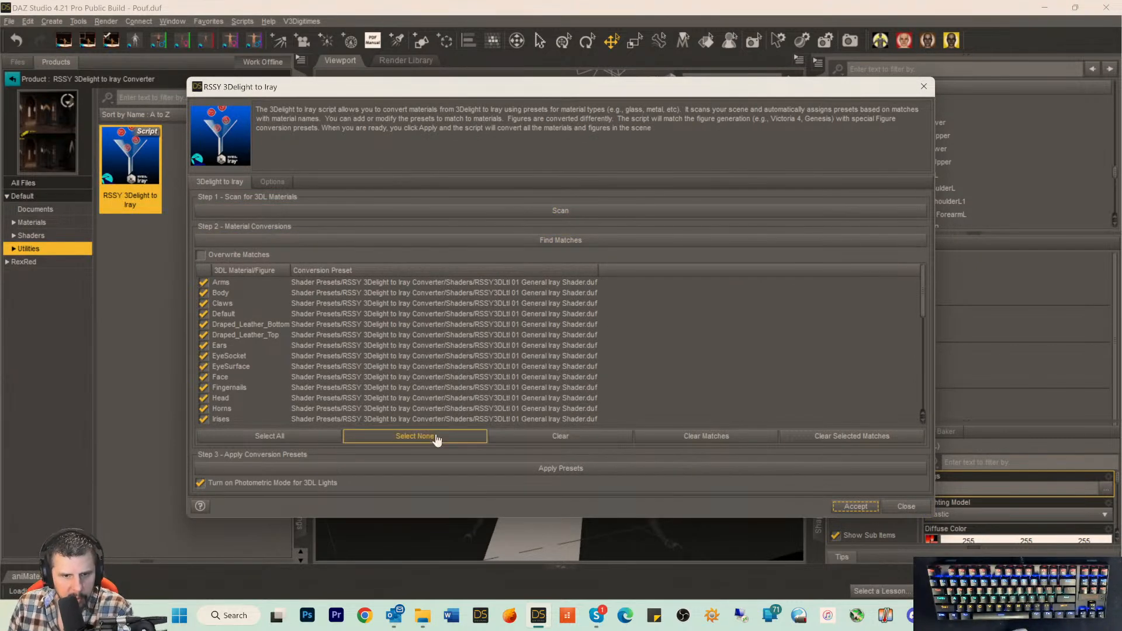
Clear the existing material conversion list and select only the Fire material for conversion.
left_click(526, 439)
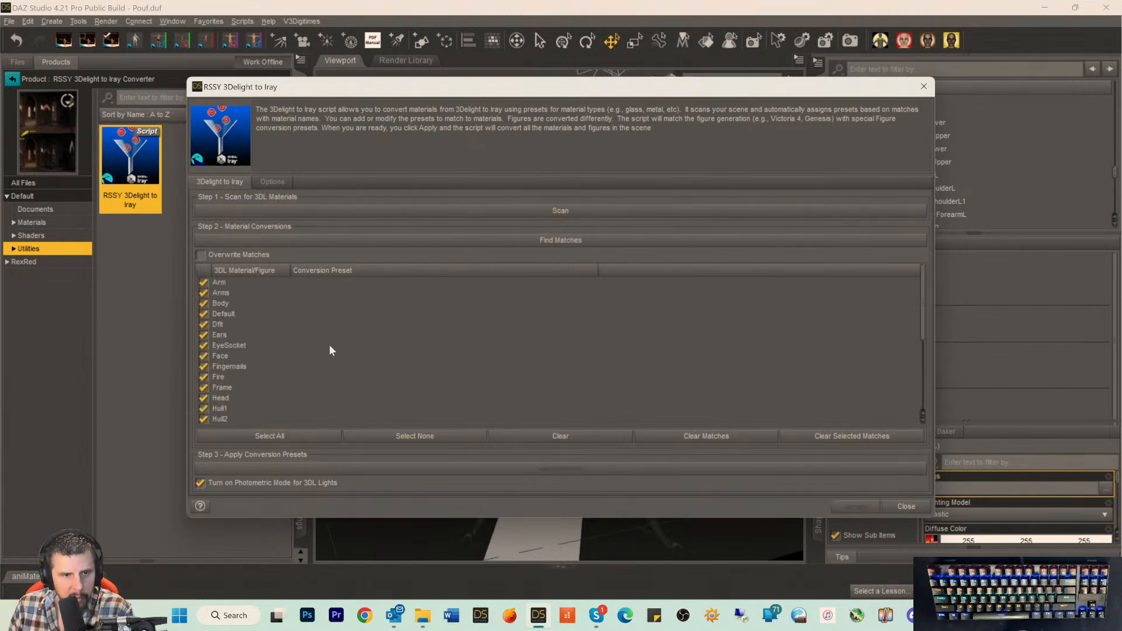
left_click(399, 437)
scroll(295, 343, "down", 3)
scroll(290, 349, "down", 2)
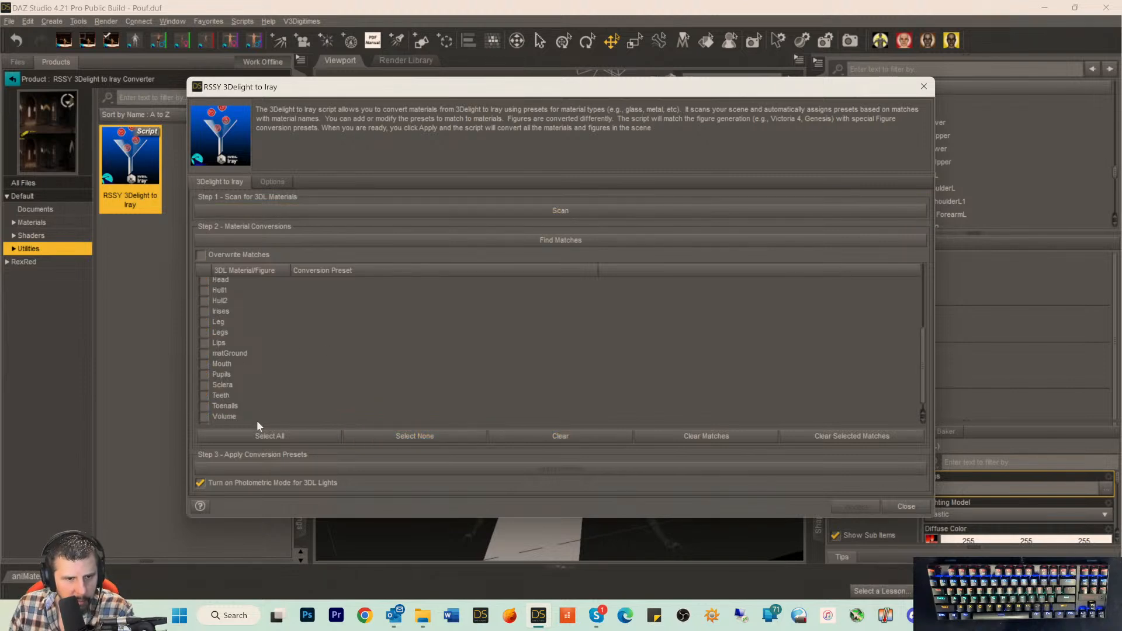
scroll(223, 412, "up", 2)
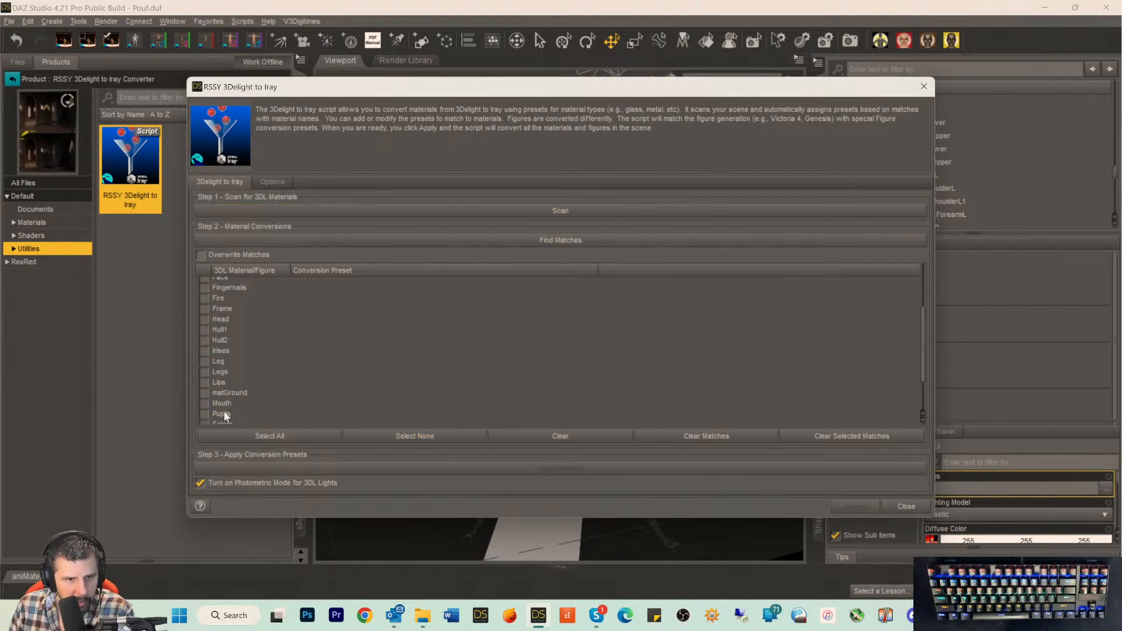
left_click(204, 299)
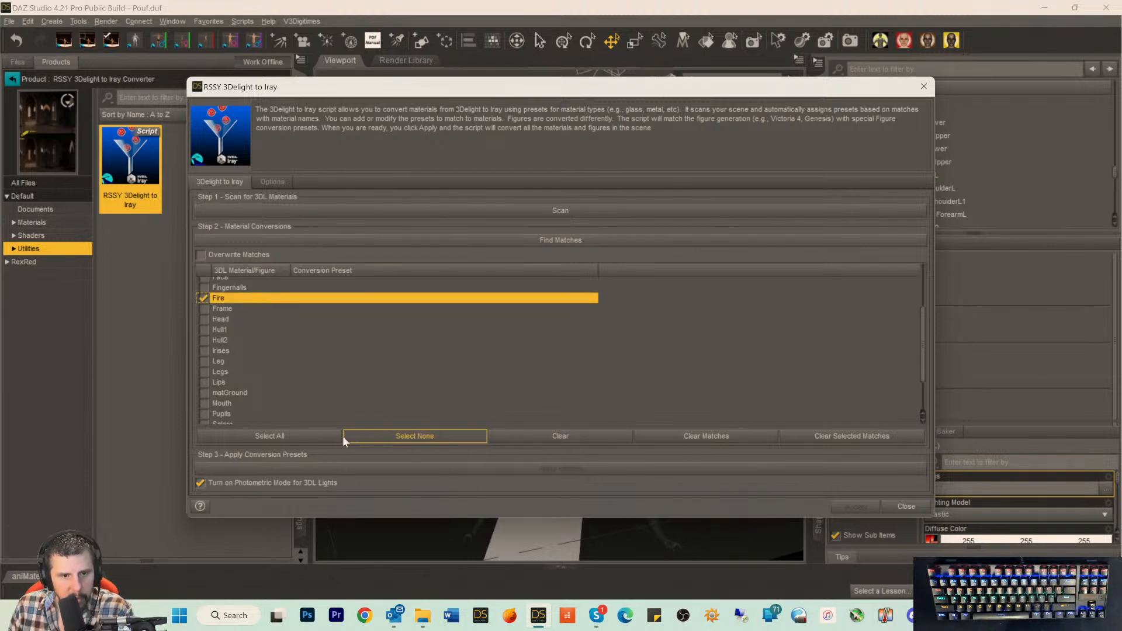
Find the matching Iray preset for the Fire material, apply it, and accept the conversion.
left_click(548, 238)
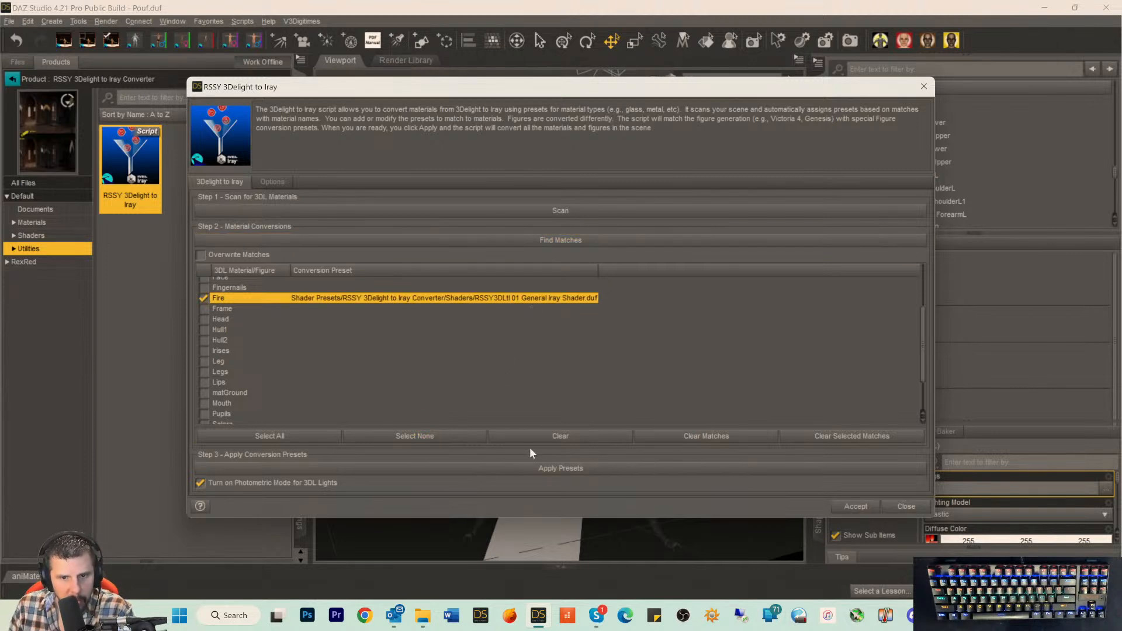
left_click(564, 469)
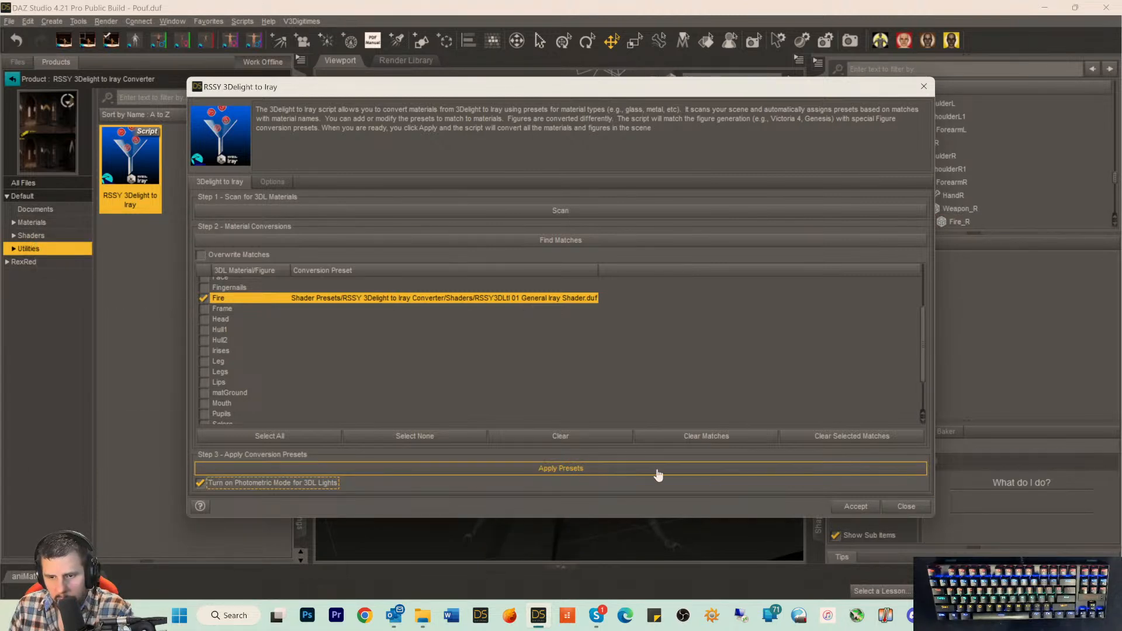
left_click(855, 506)
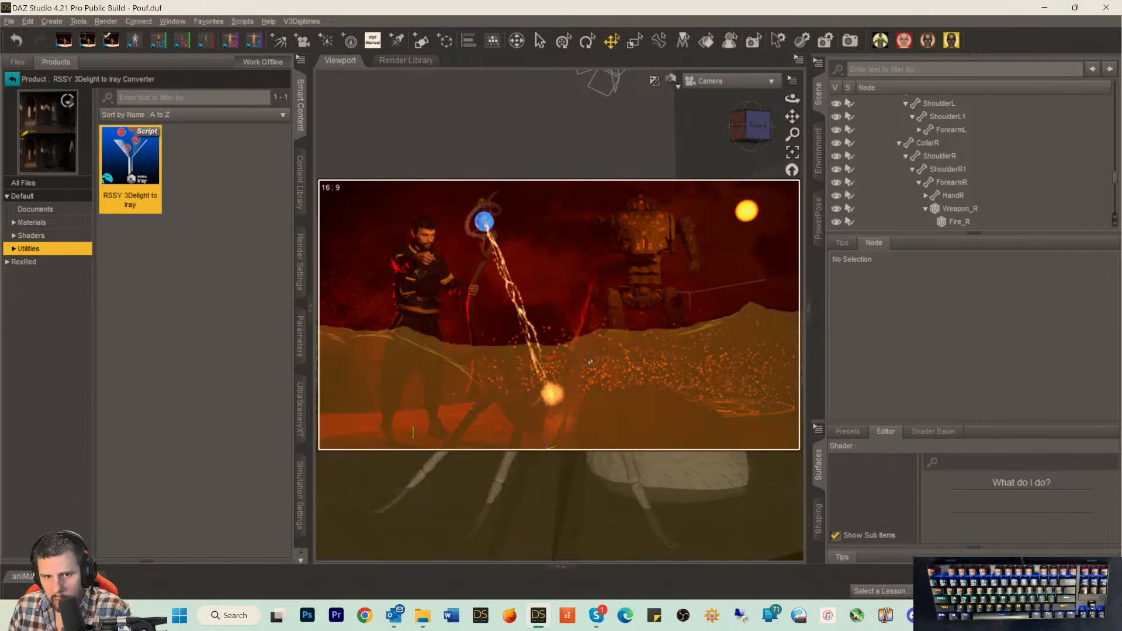
Set the emission color of the robot's Fire_R surface to pure red (1.00, 0.00, 0.00).
left_click(958, 221)
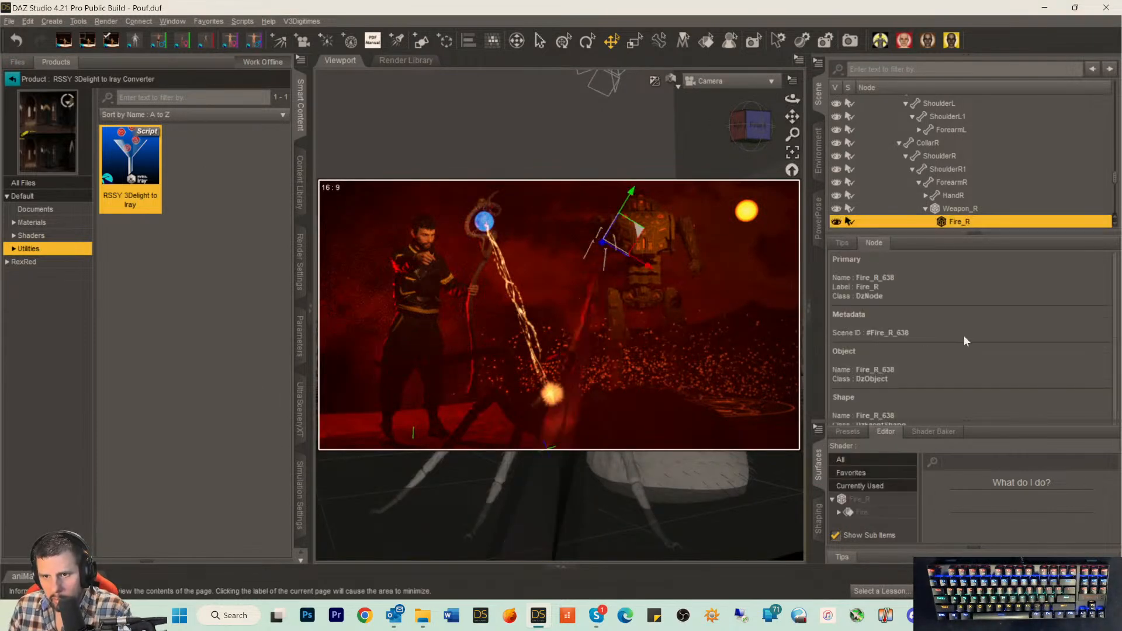
left_click(859, 500)
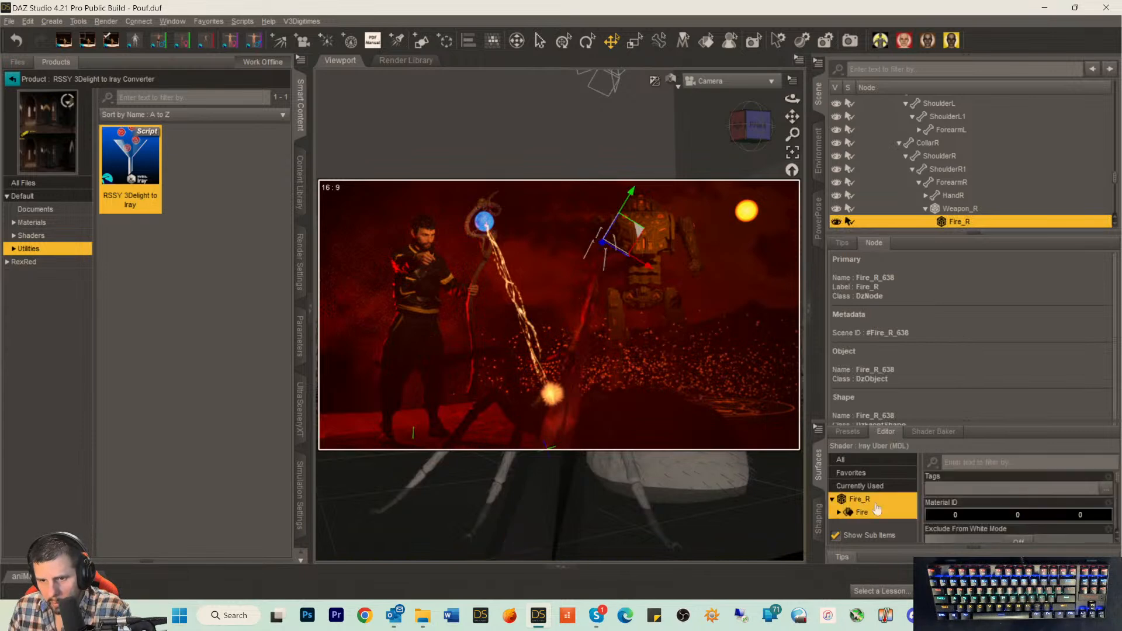
scroll(994, 521, "down", 5)
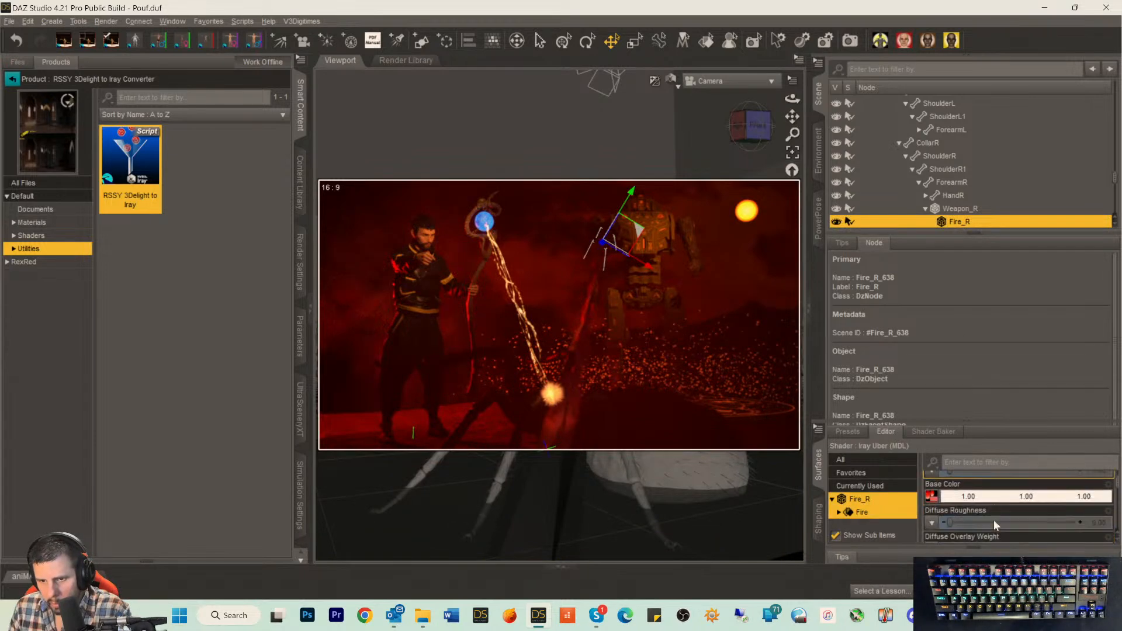
scroll(991, 509, "up", 5)
scroll(991, 507, "down", 6)
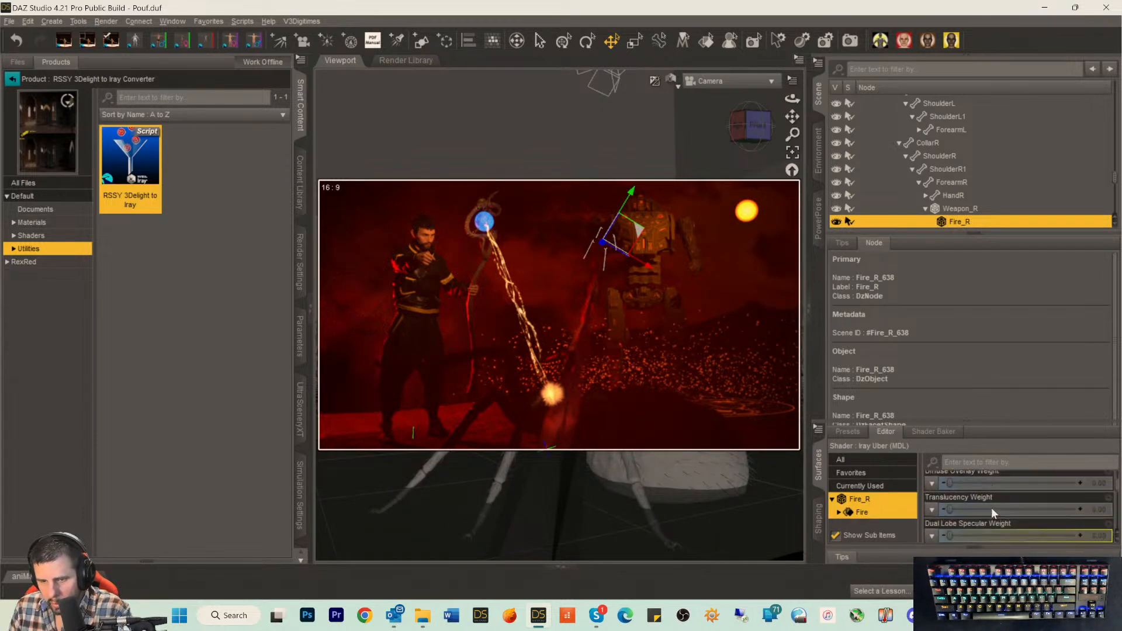
scroll(991, 507, "down", 6)
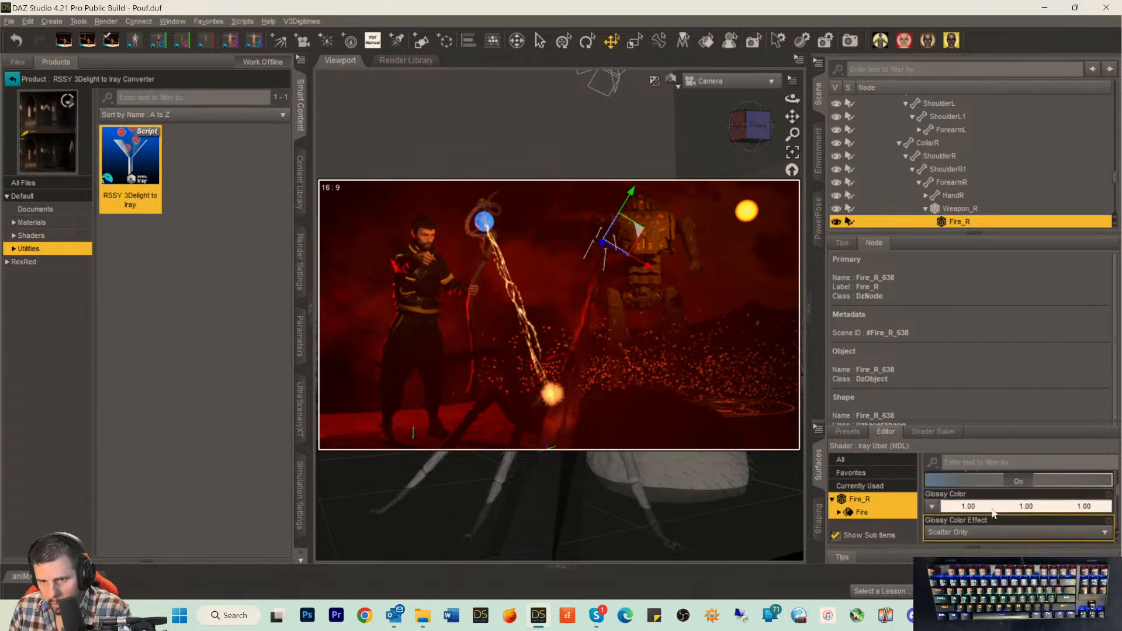
scroll(991, 507, "down", 6)
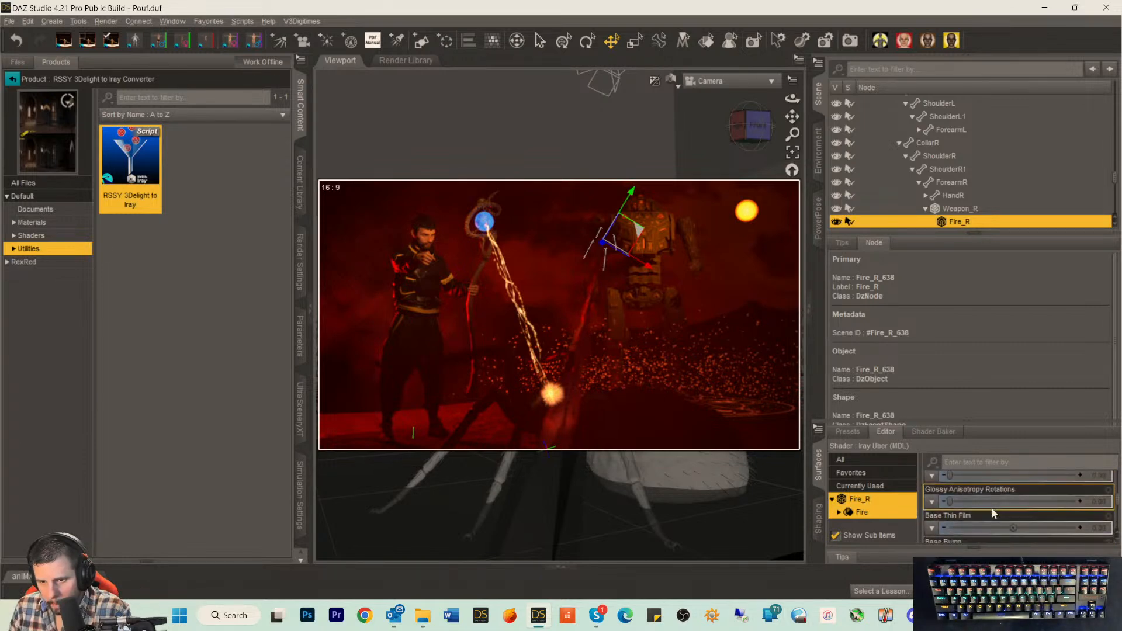
scroll(991, 507, "down", 3)
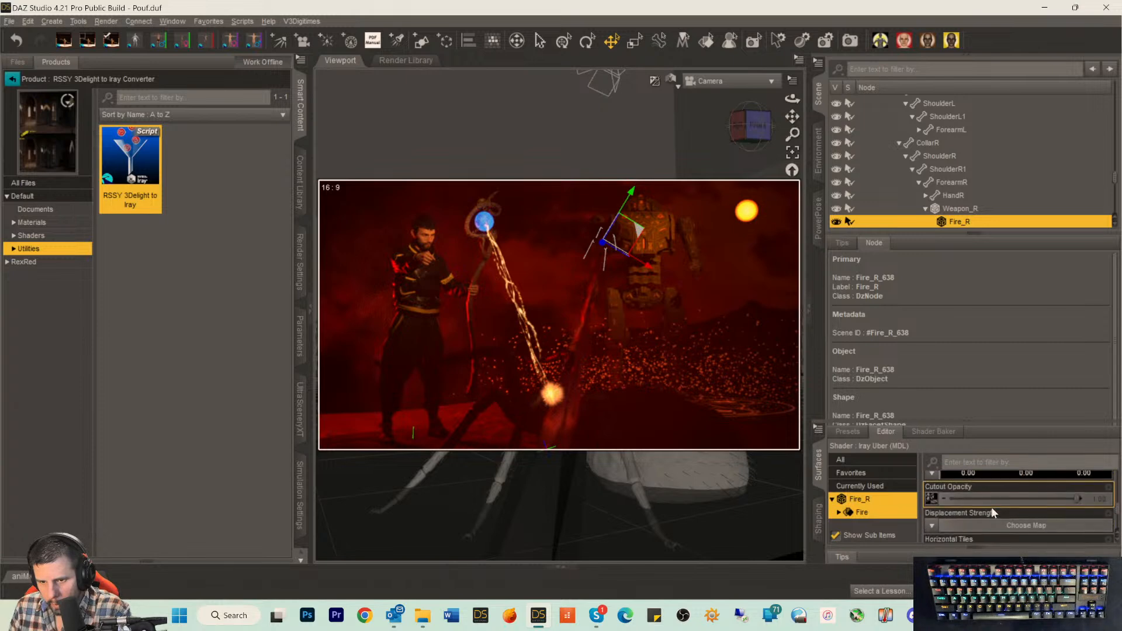
scroll(992, 477, "up", 3)
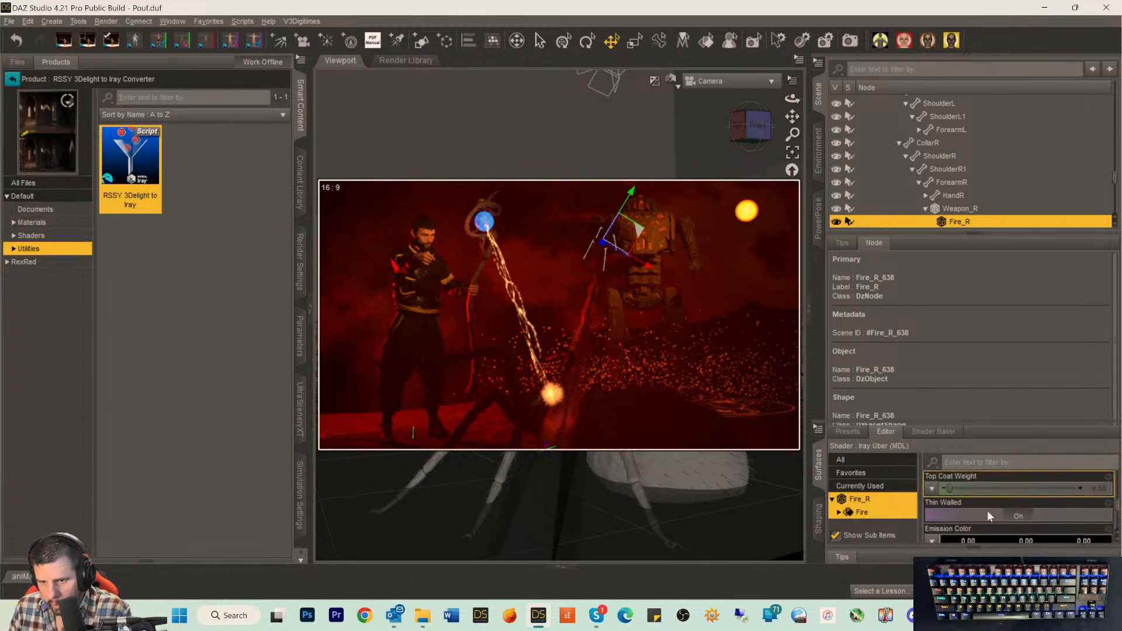
left_click(990, 534)
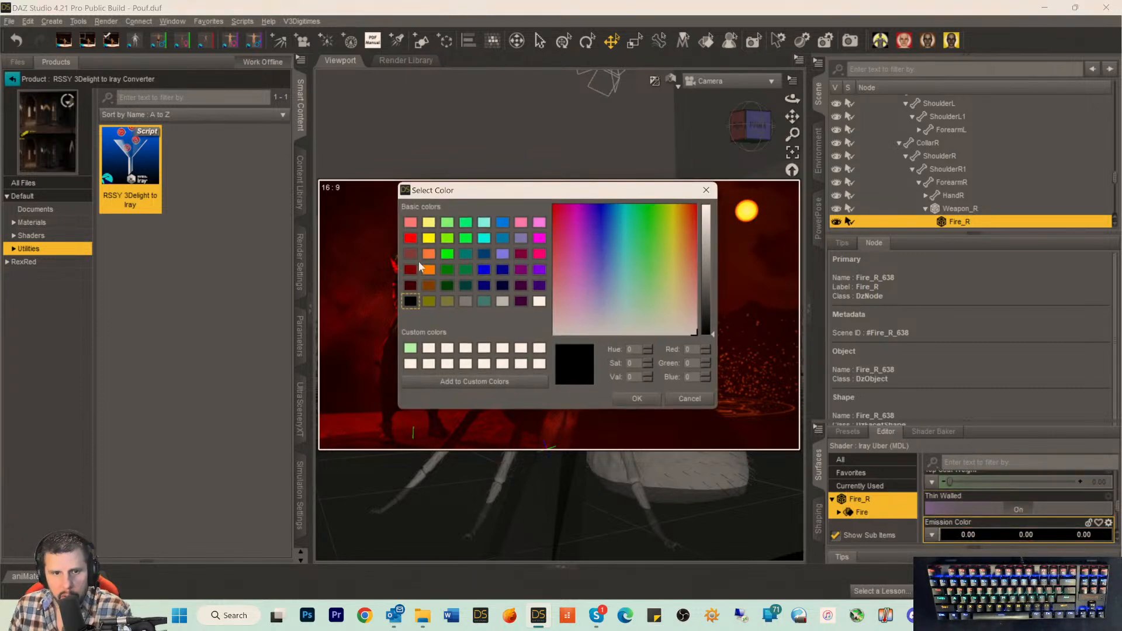
left_click(410, 239)
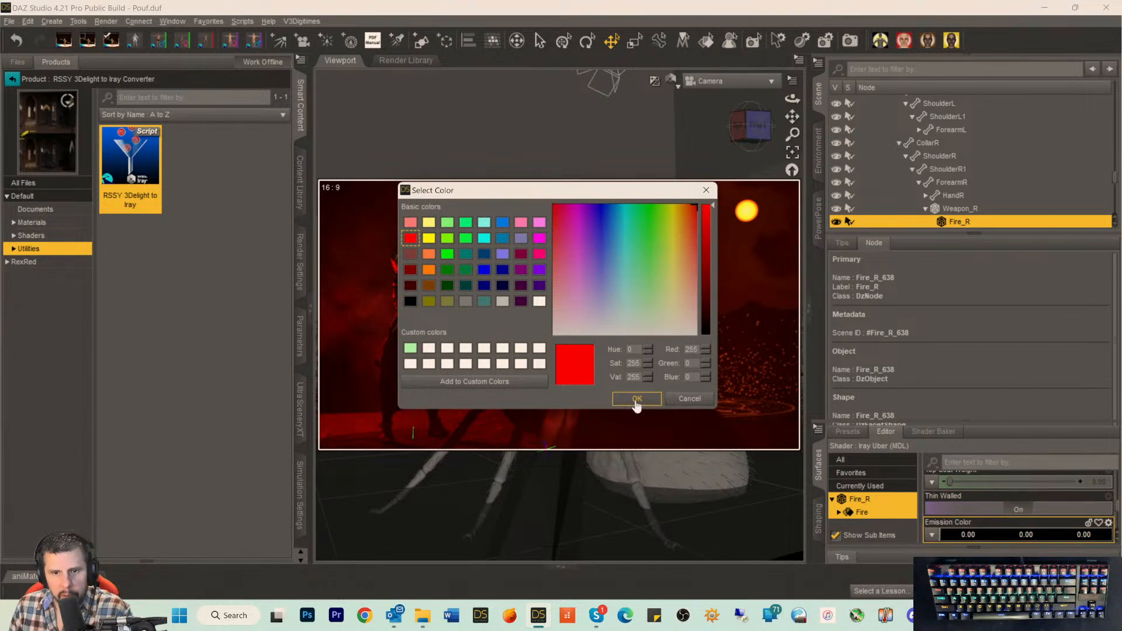
left_click(637, 399)
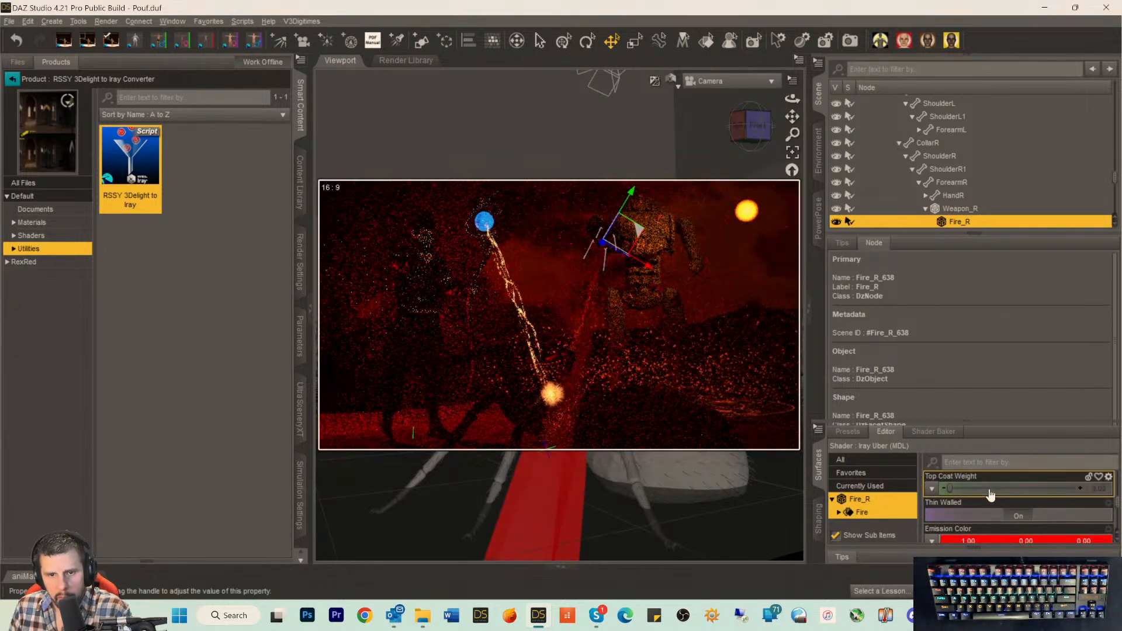
Set the Fire_R surface's emission luminance to 91550.
scroll(1017, 508, "down", 2)
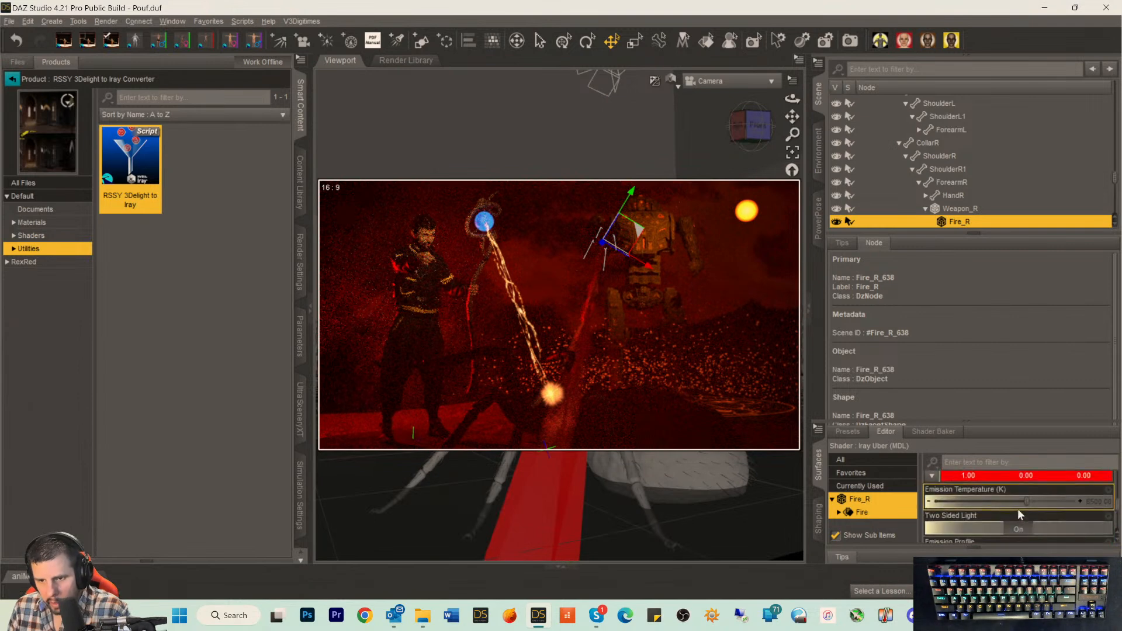
scroll(1018, 507, "down", 4)
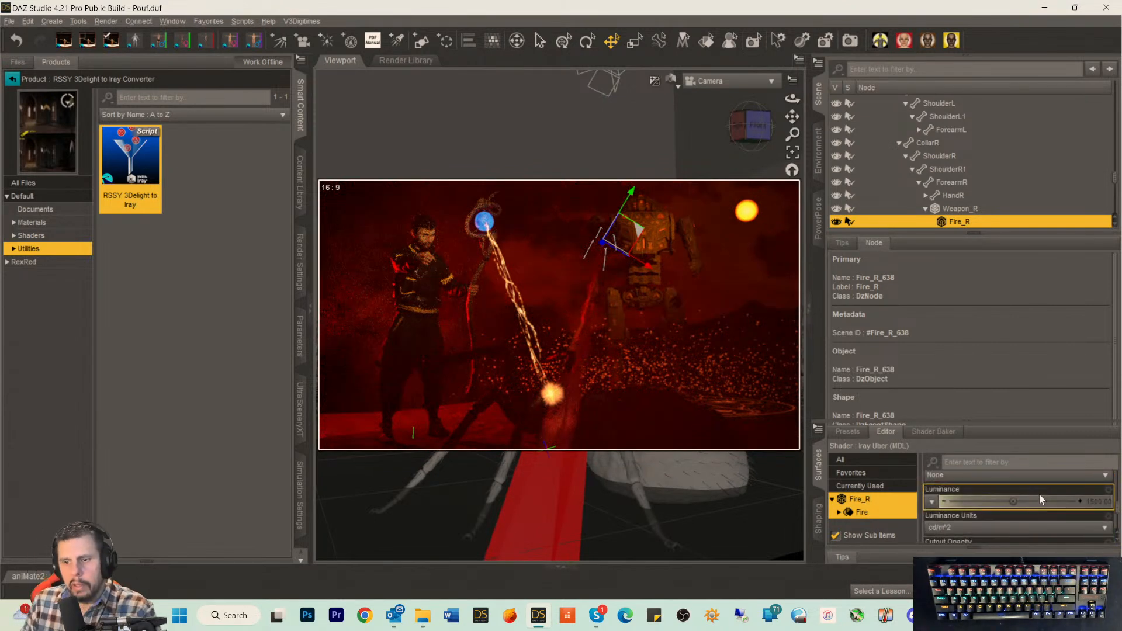
scroll(1051, 496, "down", 3)
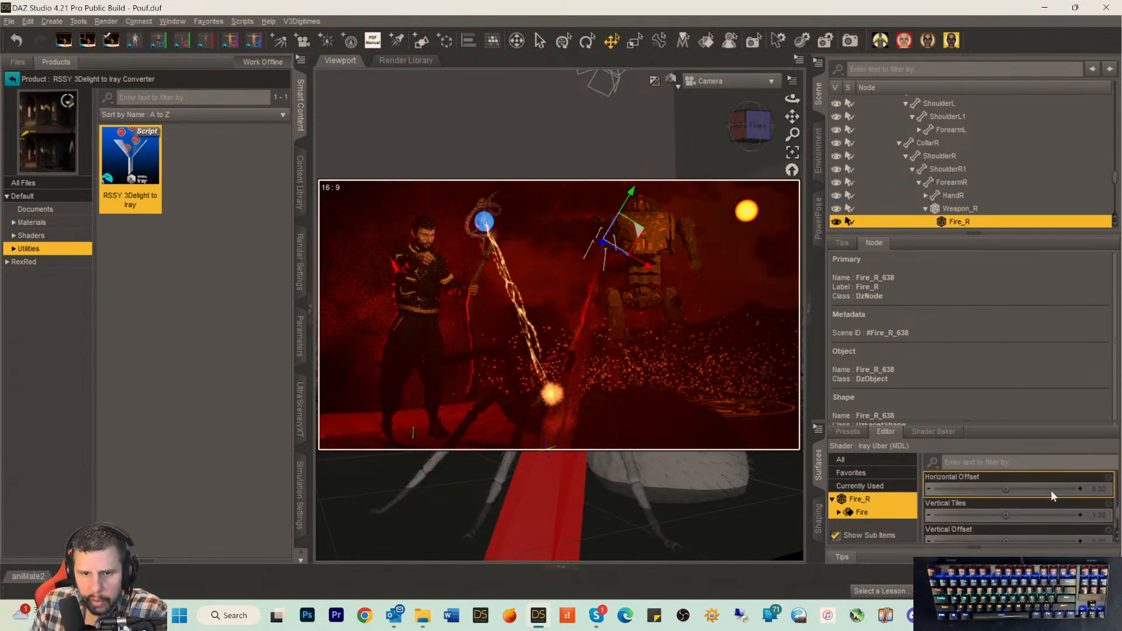
scroll(1053, 492, "down", 4)
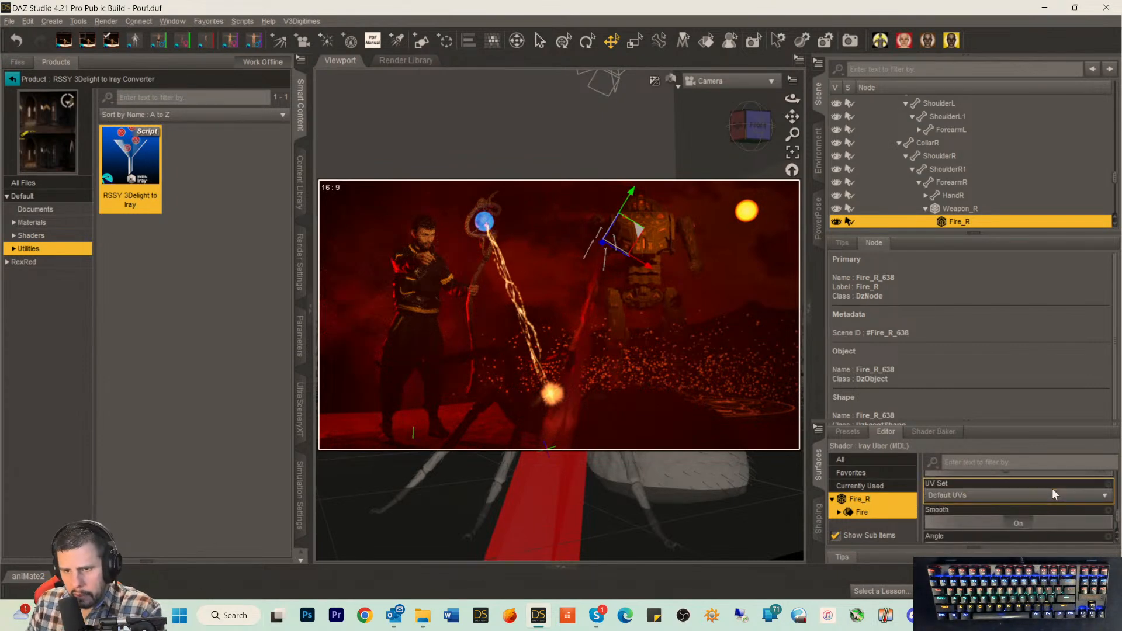
scroll(1051, 489, "down", 2)
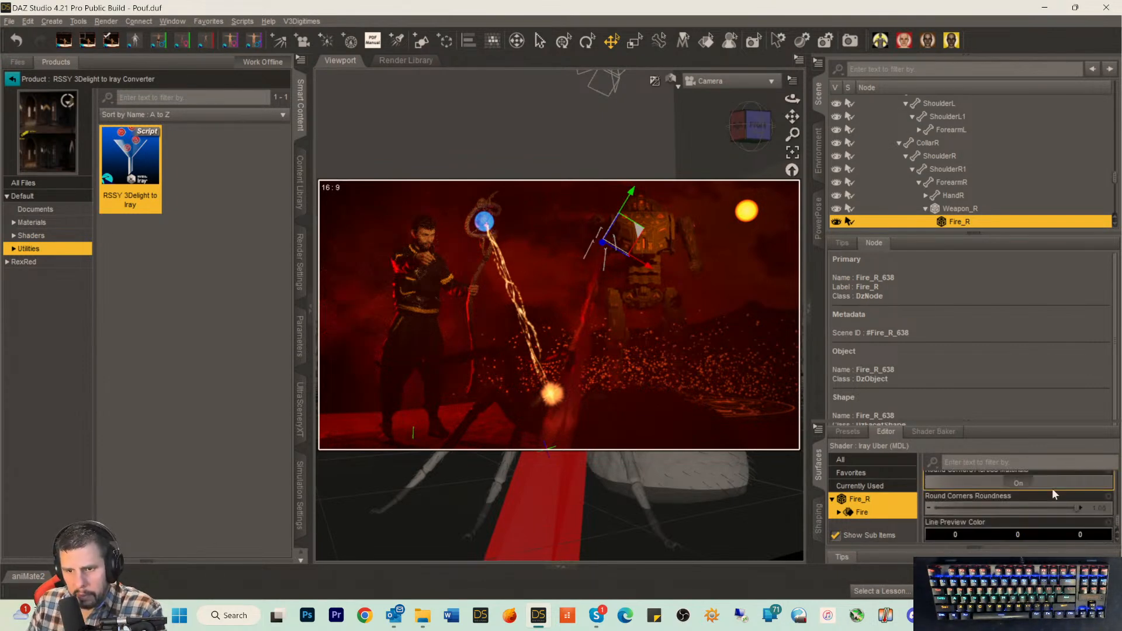
scroll(1052, 488, "up", 6)
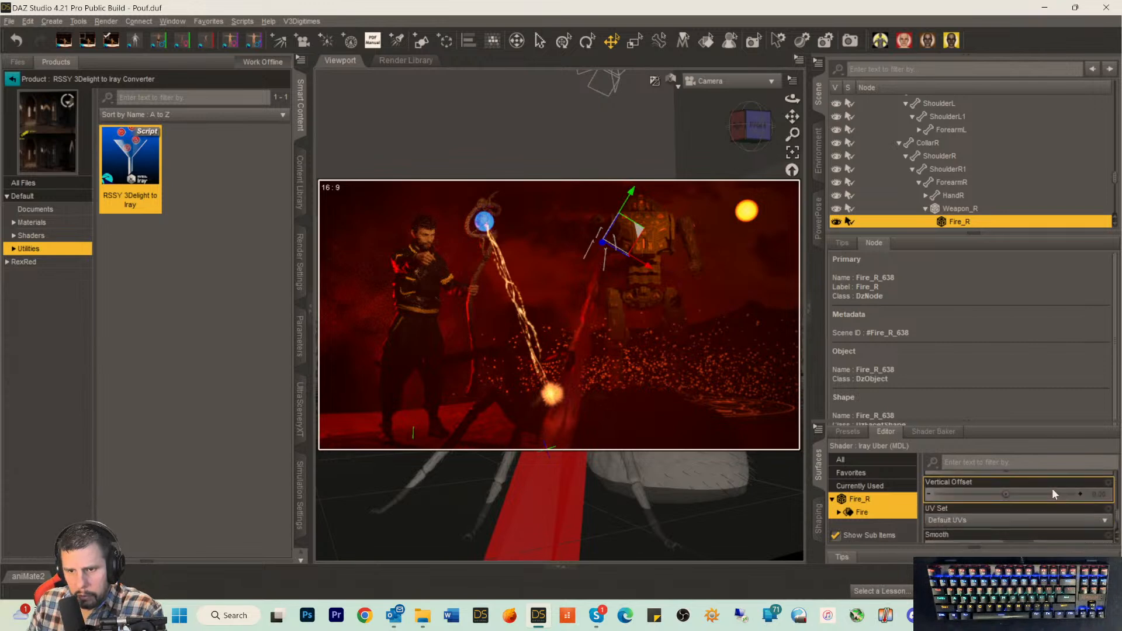
scroll(1051, 488, "up", 8)
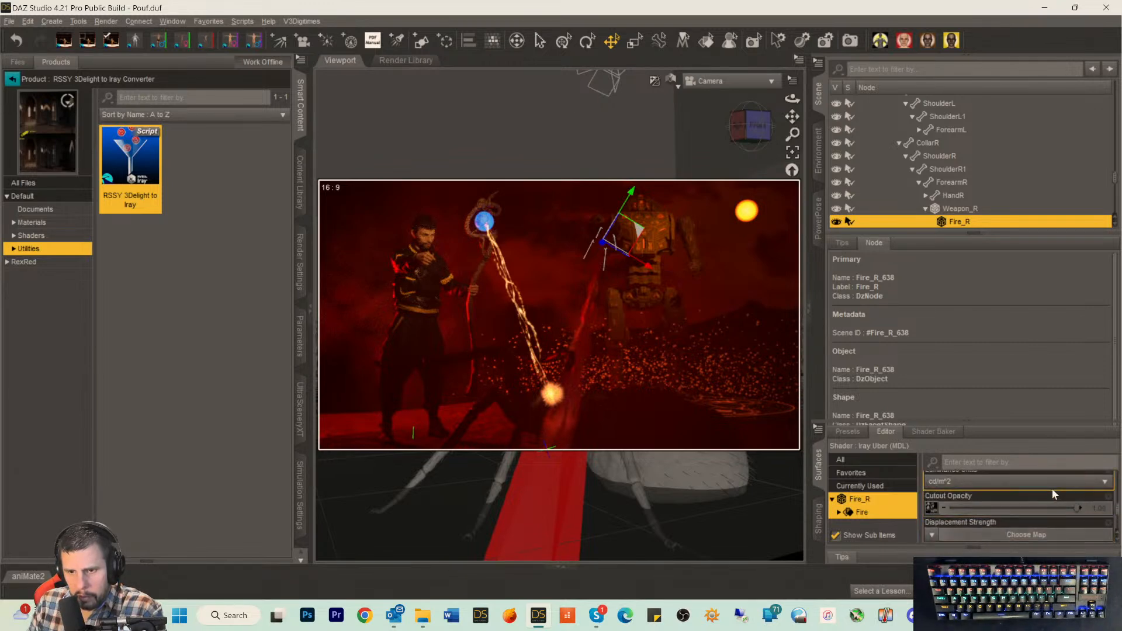
scroll(1051, 489, "up", 1)
left_click(1084, 529)
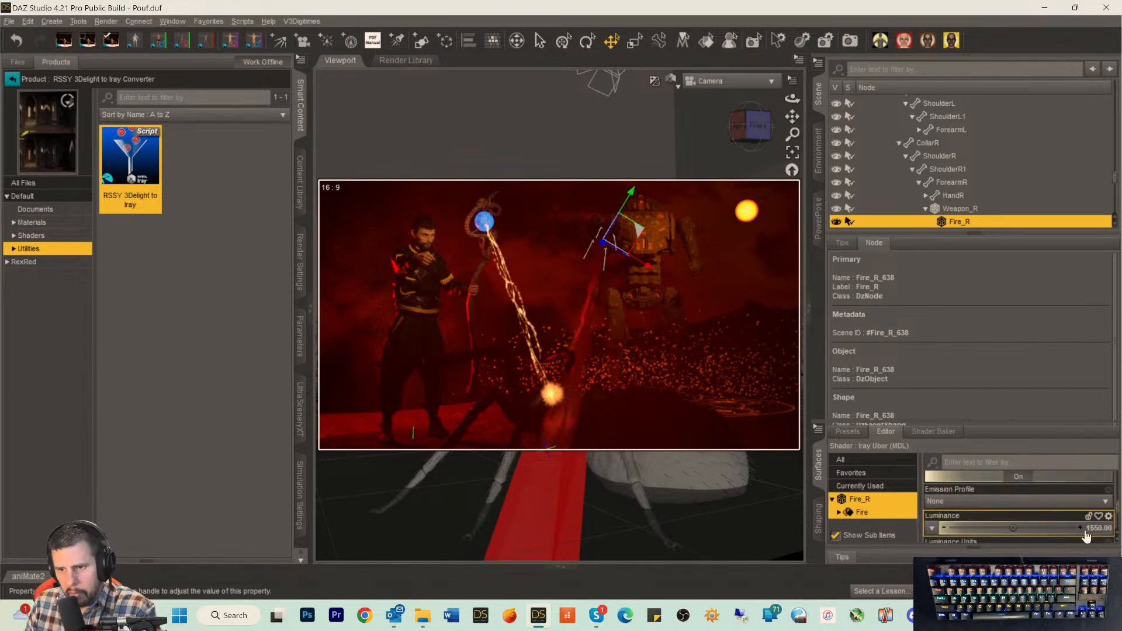
left_click(1087, 528)
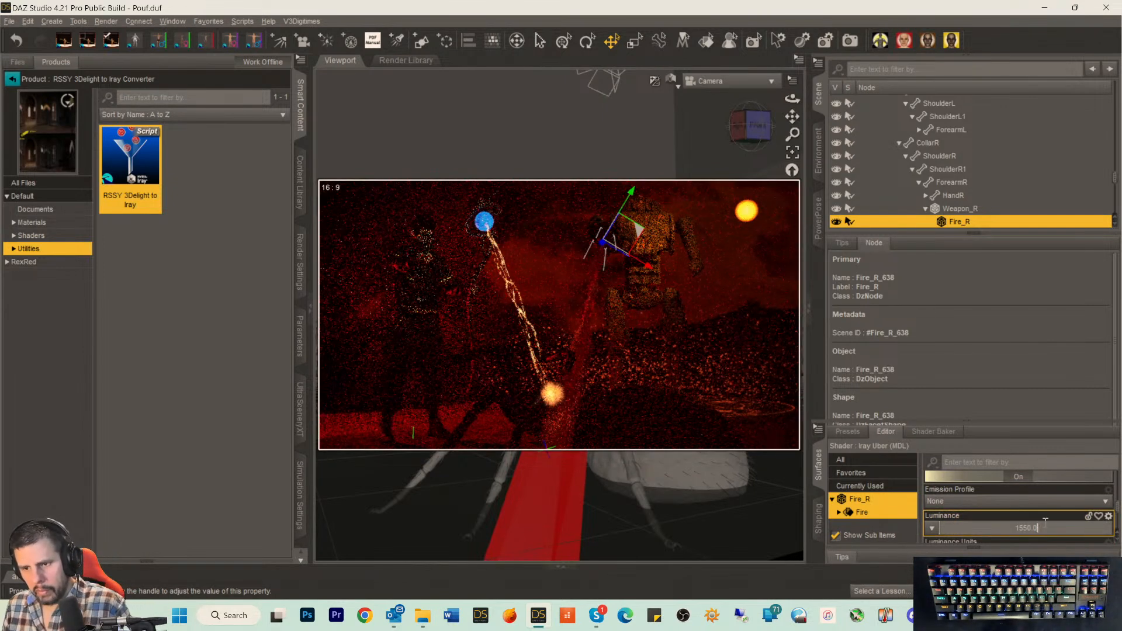
left_click(1002, 528)
type("9")
key("Return")
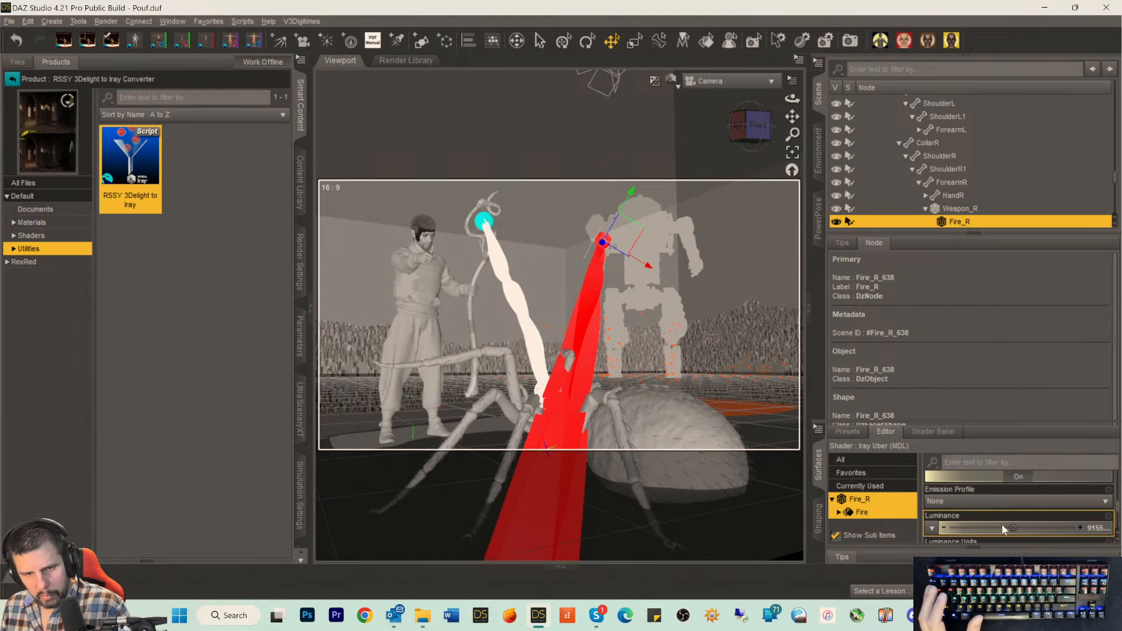
Try emission luminance values of 21550 and 11550 on the Fire_R surface.
left_click(1088, 528)
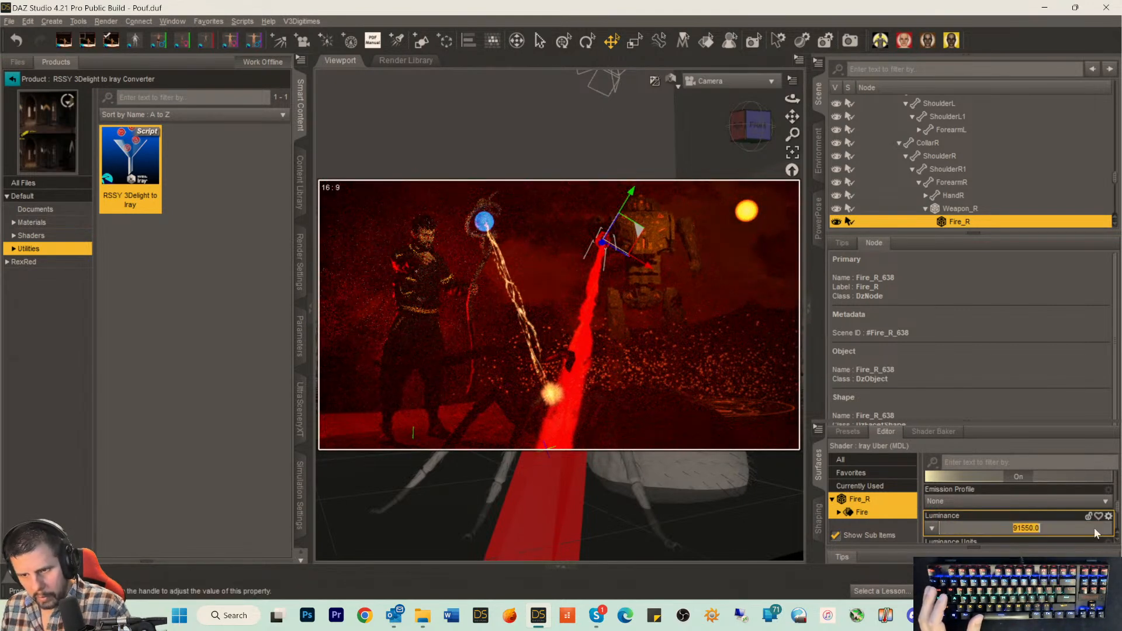
left_click(1015, 528)
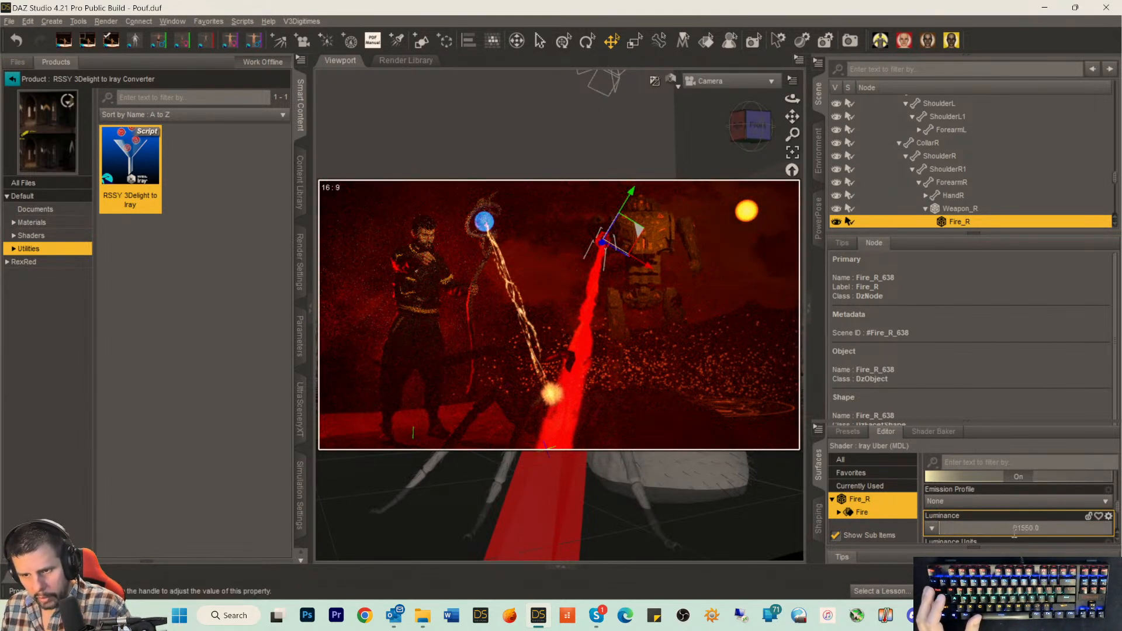
key("BackSpace")
type("2")
key("Return")
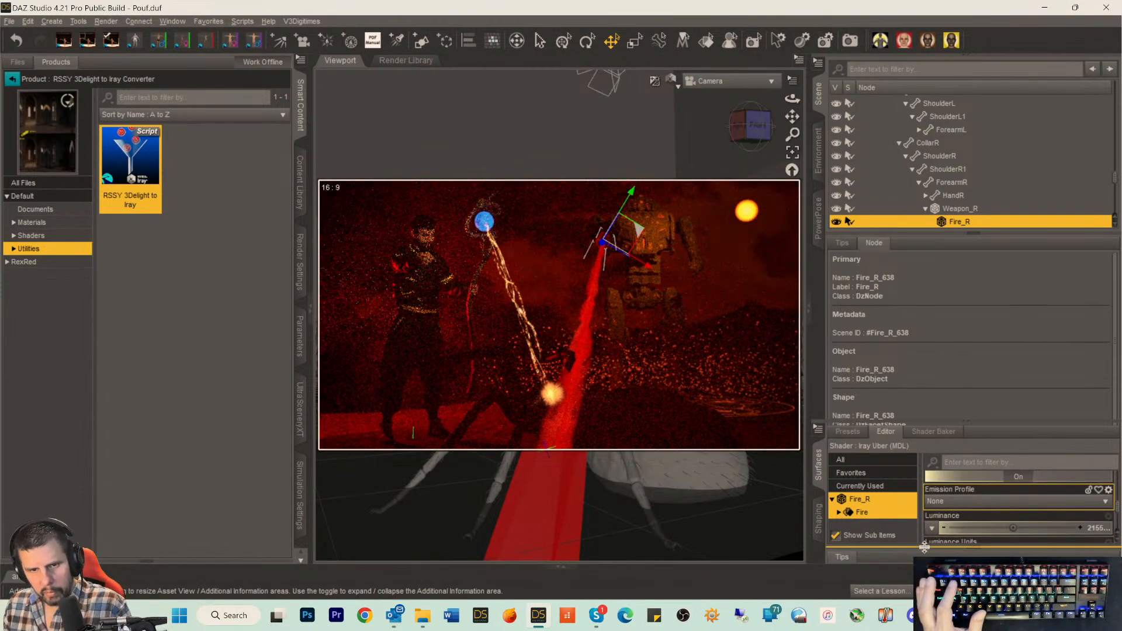
scroll(1020, 520, "down", 1)
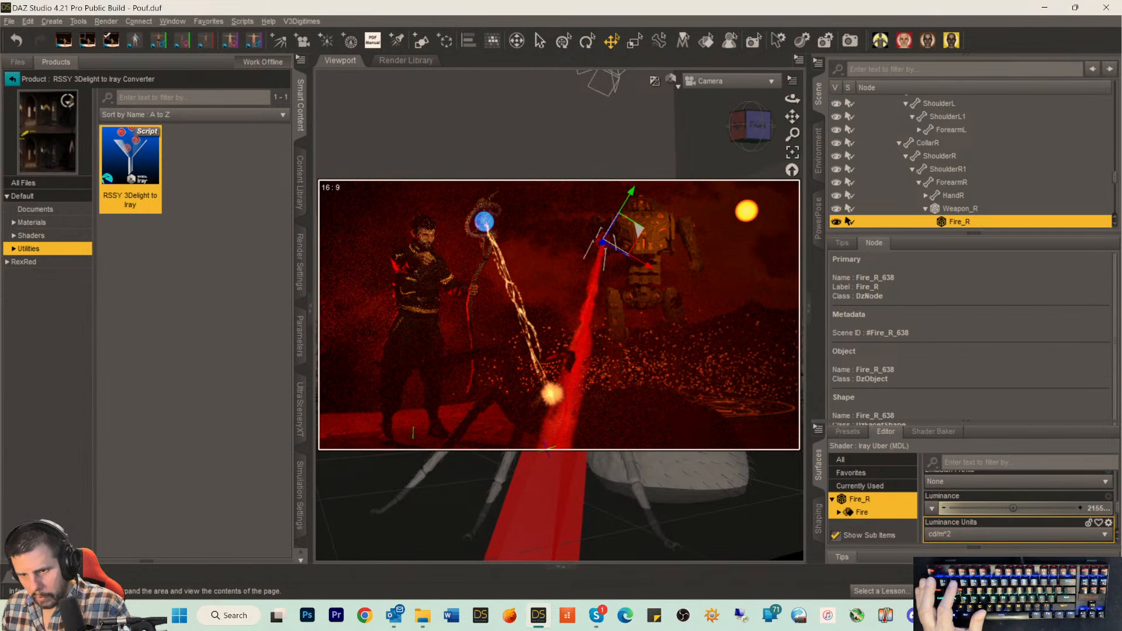
left_click(1095, 510)
left_click(1014, 512)
type("2")
key("Return")
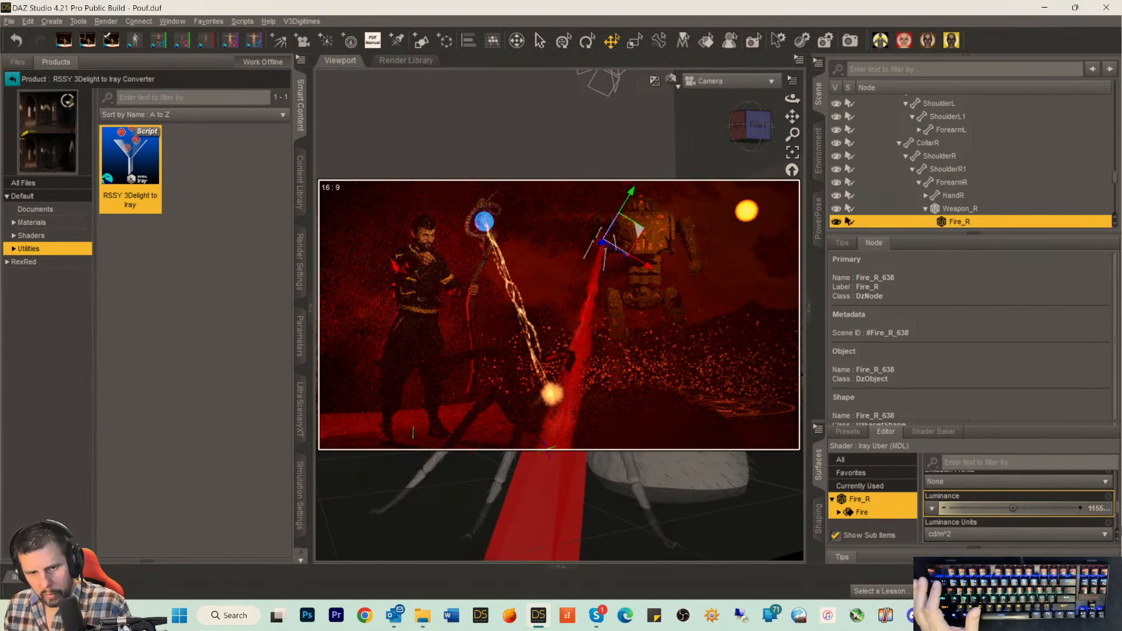
Try emission luminance values of 1550 and 10000 on the Fire_R surface.
left_click(1098, 510)
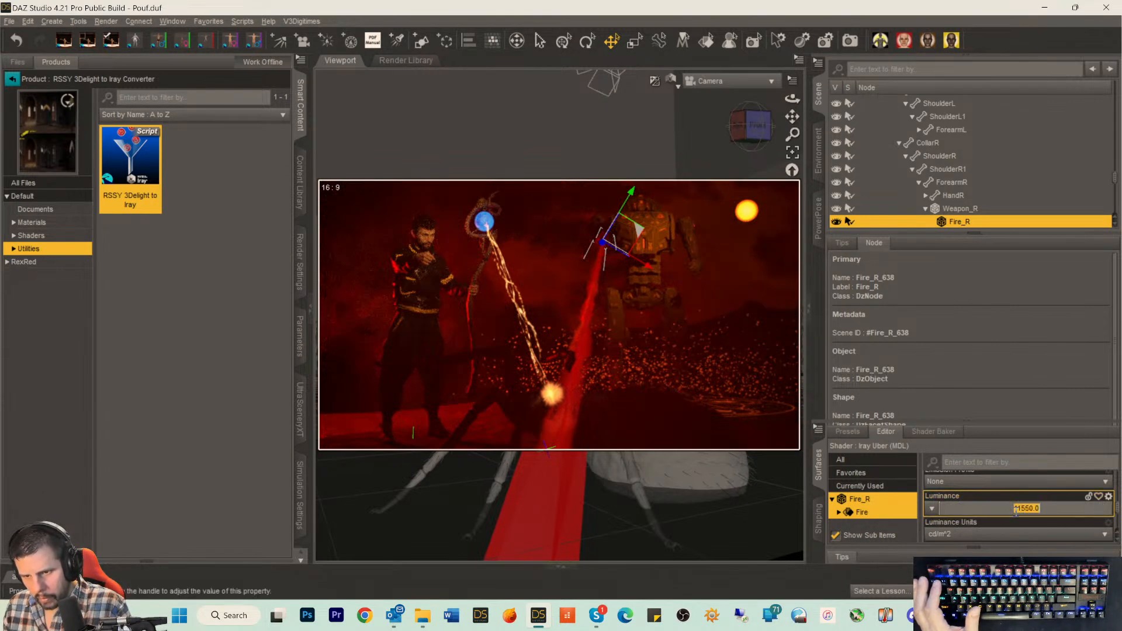
type("1550")
key("Return")
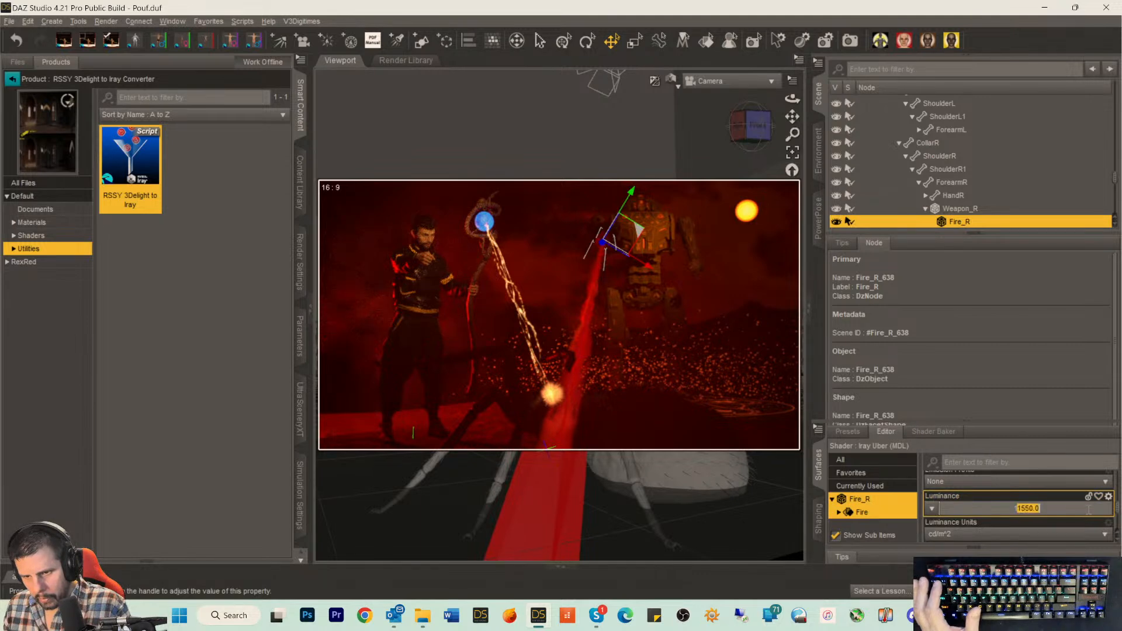
type("0000")
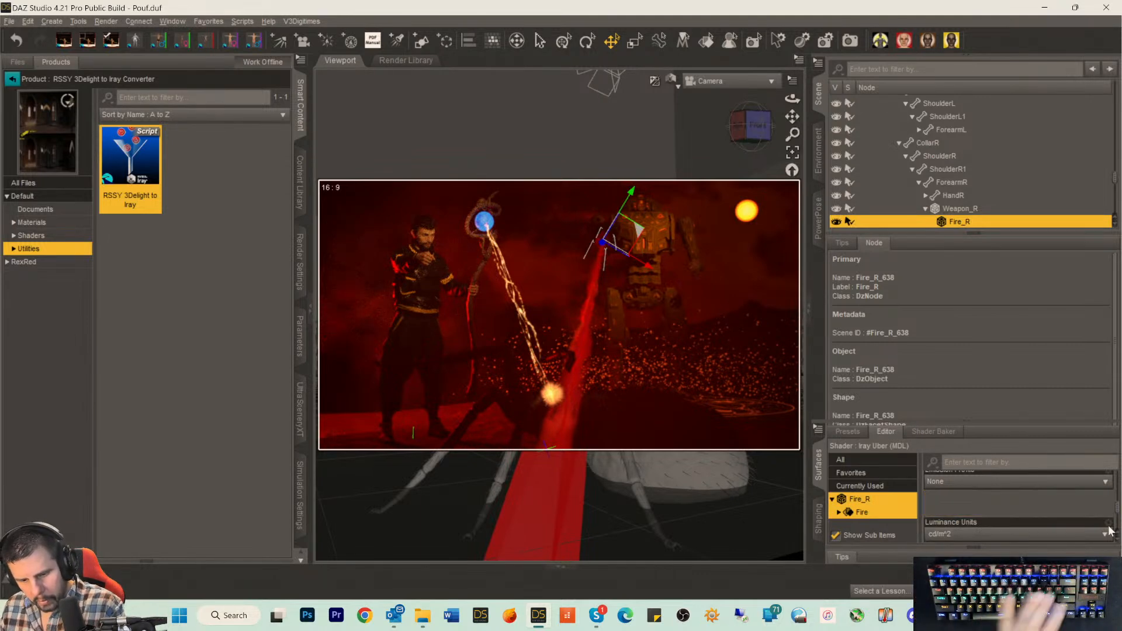
key("Return")
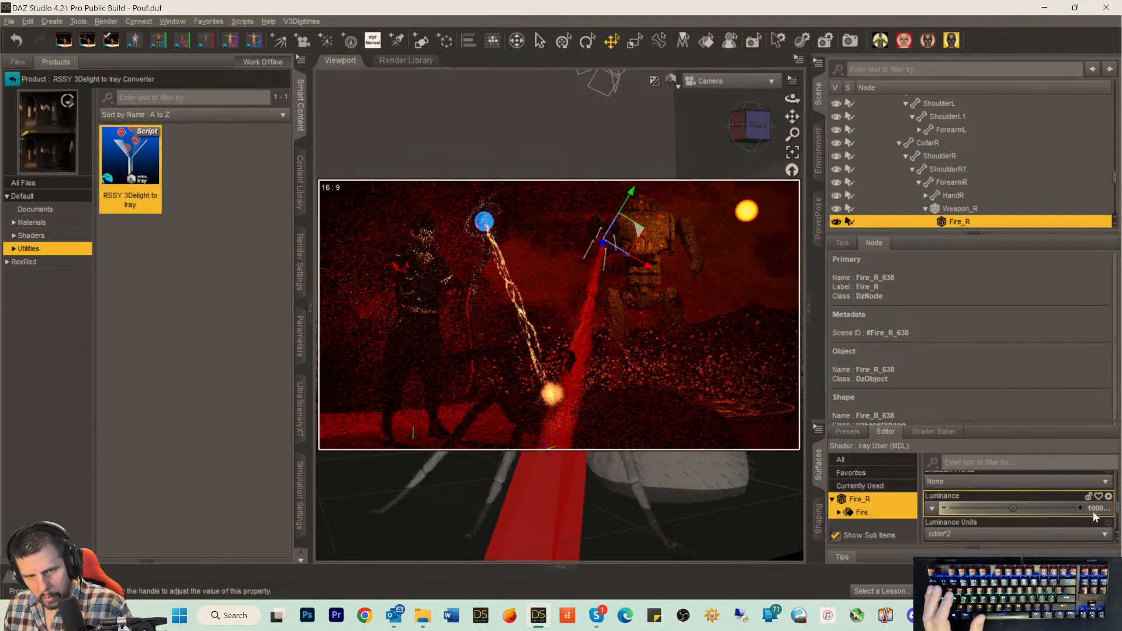
Try emission luminance values of 9000 and 7000 on the Fire_R surface.
left_click(1095, 512)
left_click(1016, 510)
key("Delete")
key("Delete")
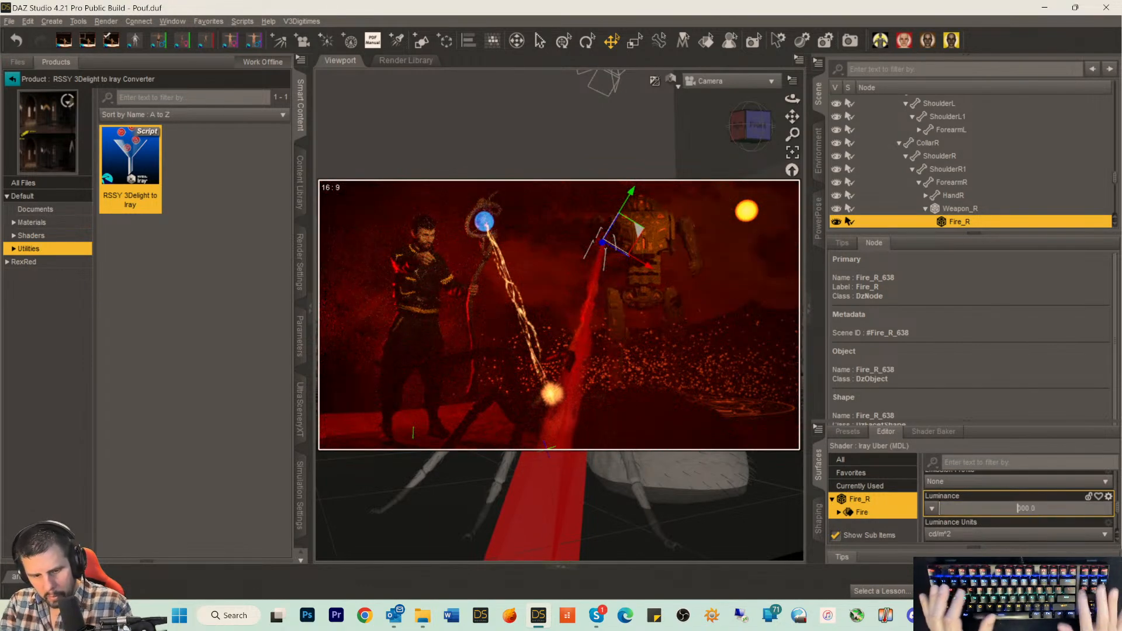
type("9")
key("Return")
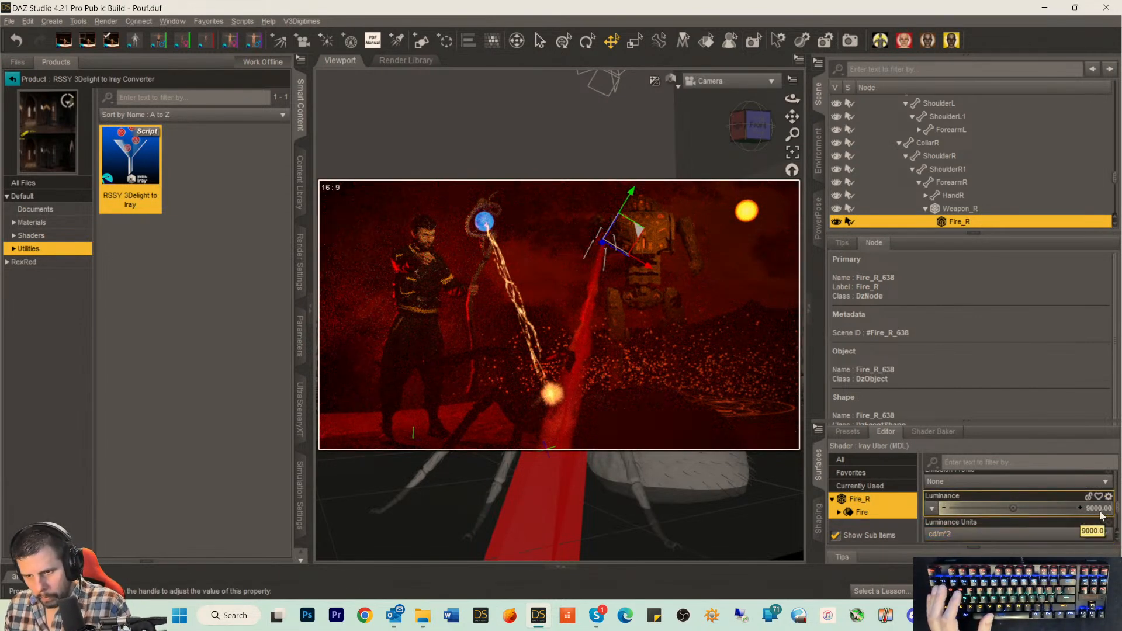
left_click(1098, 509)
left_click(1015, 509)
key("Delete")
type("7")
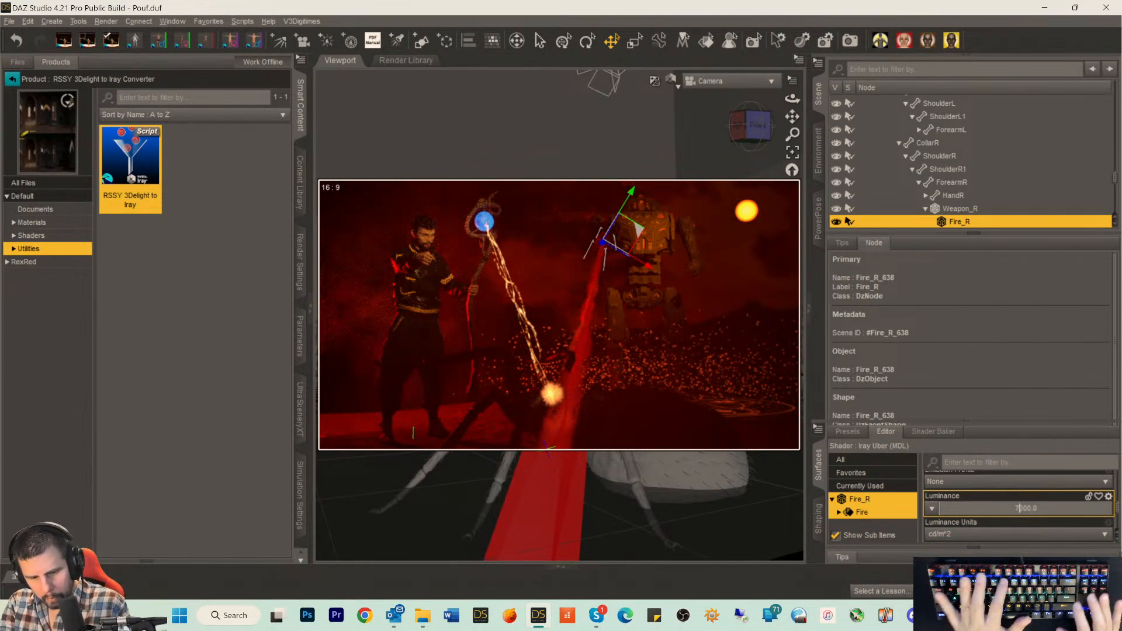
key("Return")
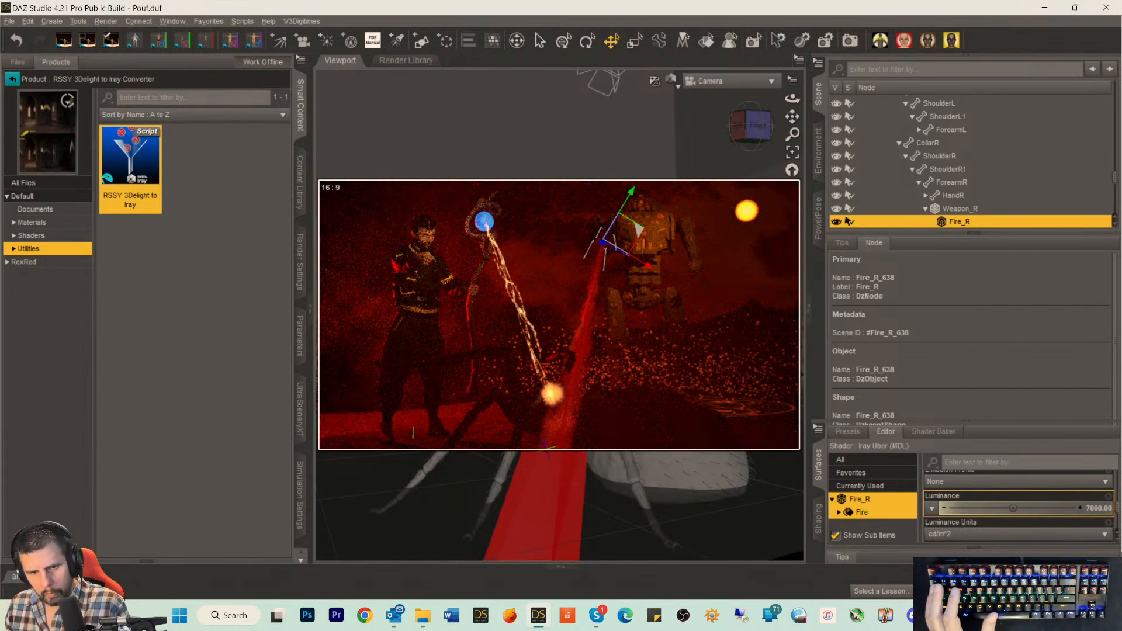
Set the Fire_R surface's emission luminance to 3000.
left_click(1101, 508)
key("Return")
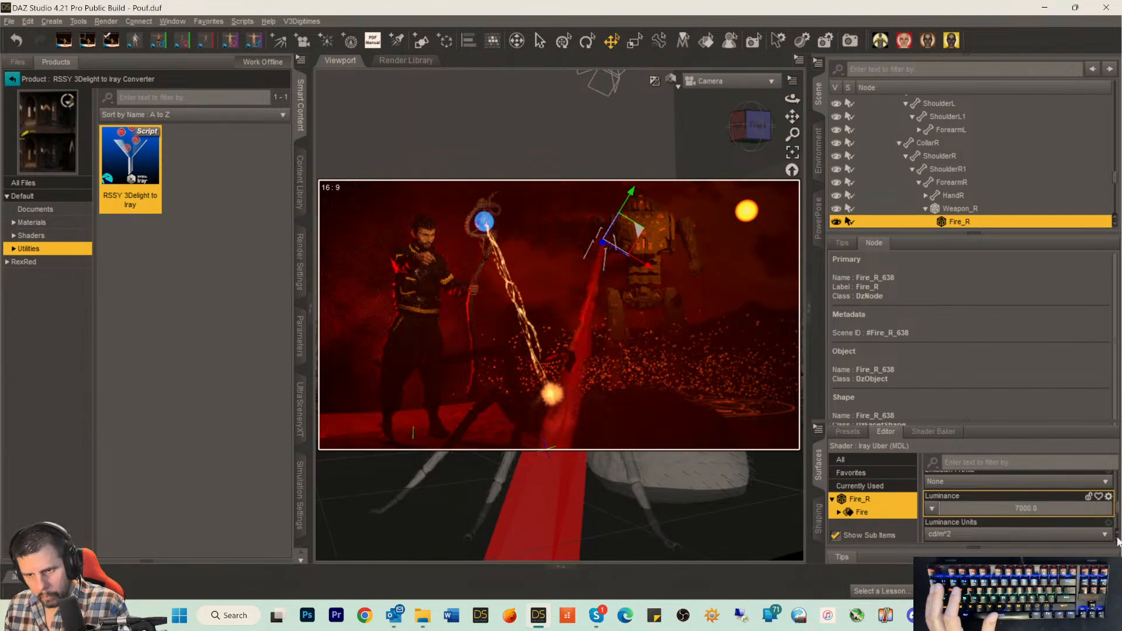
key("BackSpace")
type("3")
key("Return")
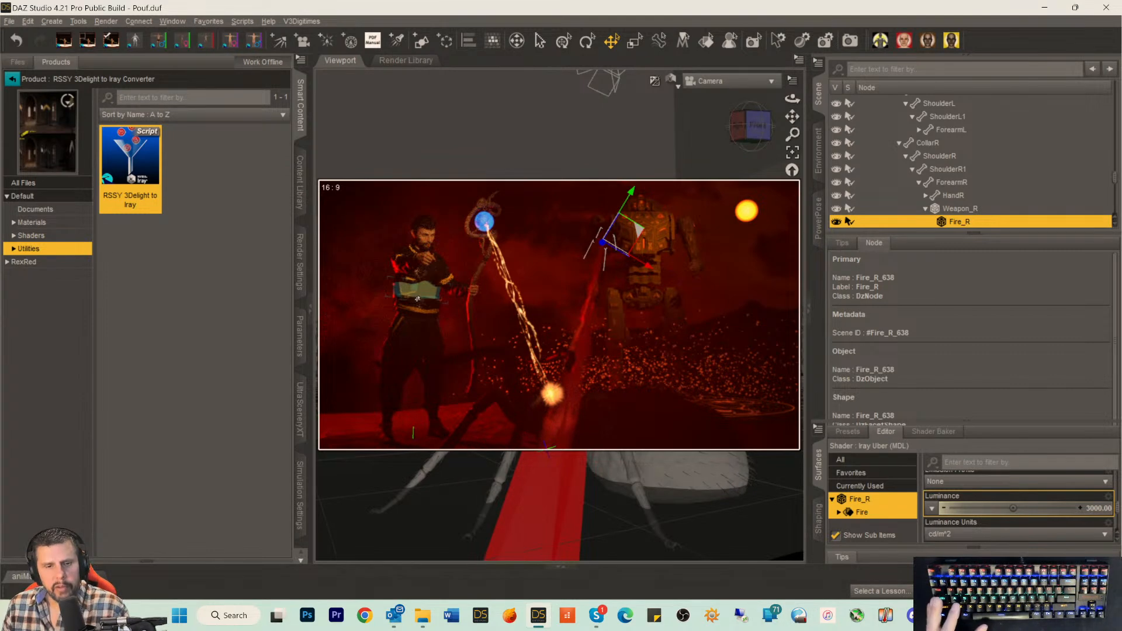
Leave the converter product and search the Default product category for "expression".
left_click(416, 297)
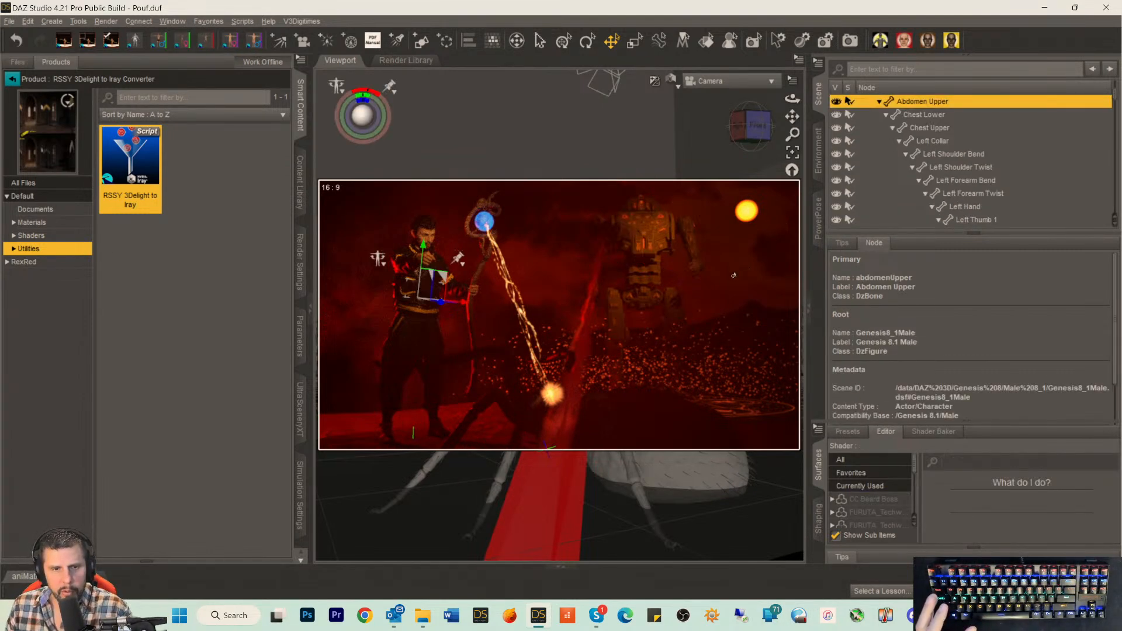
left_click(12, 79)
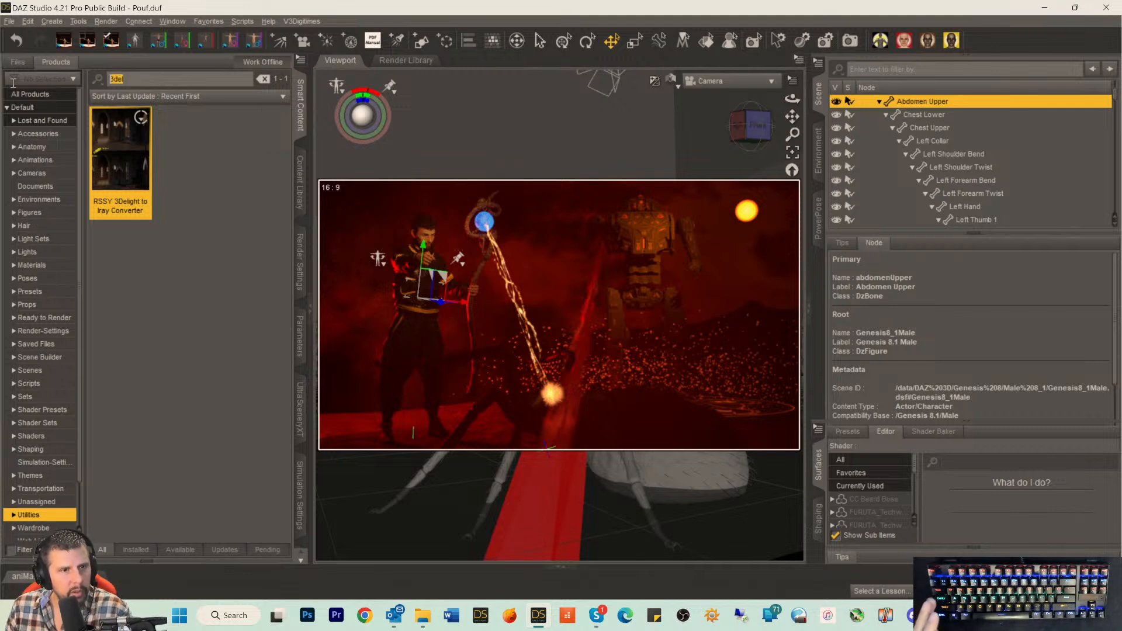
key("BackSpace")
key("BackSpace")
key("BackSpace")
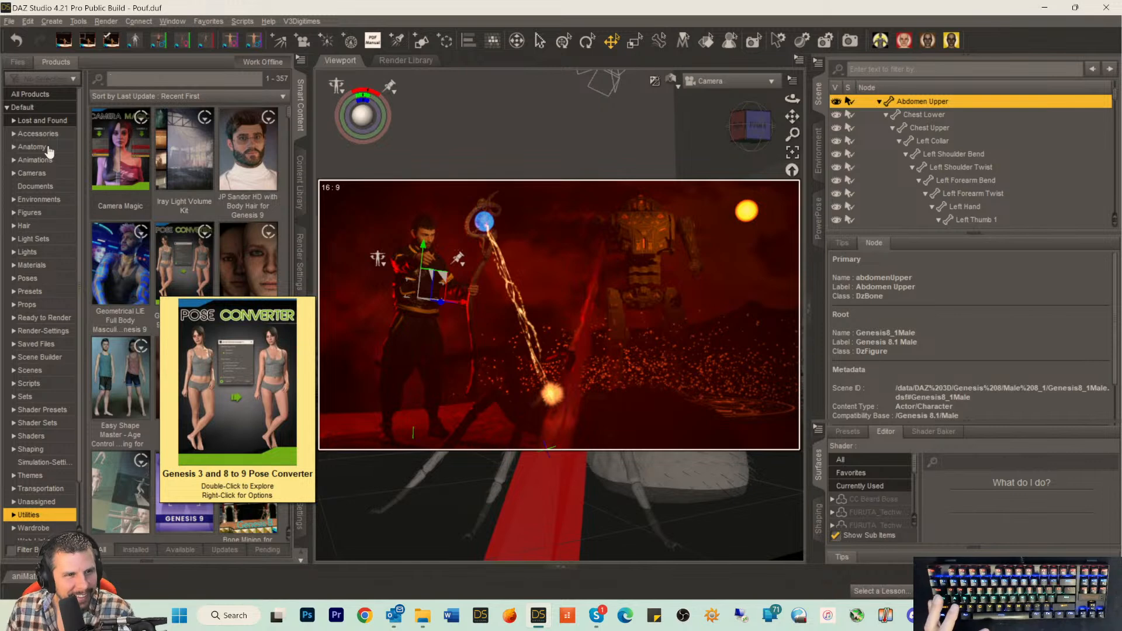
left_click(32, 109)
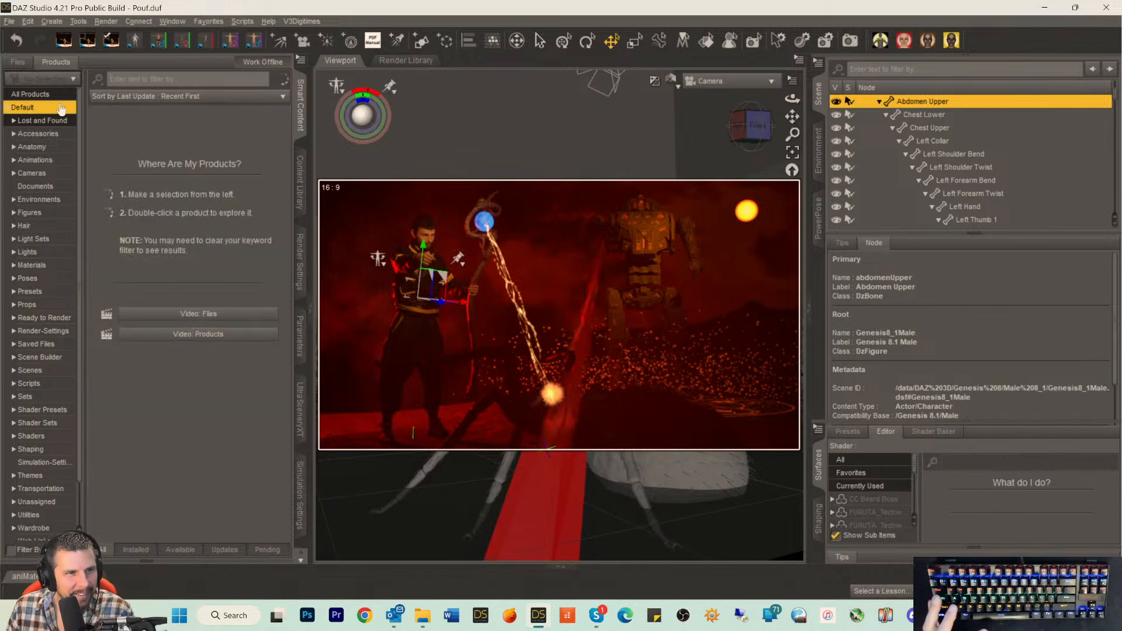
left_click(138, 78)
type("expression")
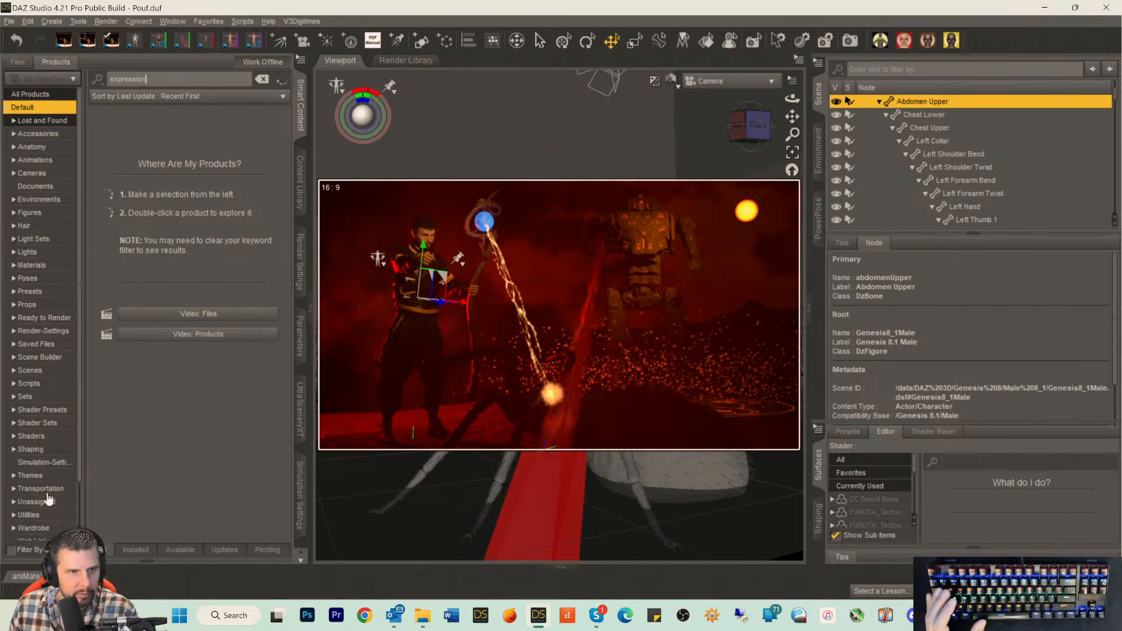
Restrict the product results to the current context and select the root Genesis 8.1 Male figure.
left_click(10, 549)
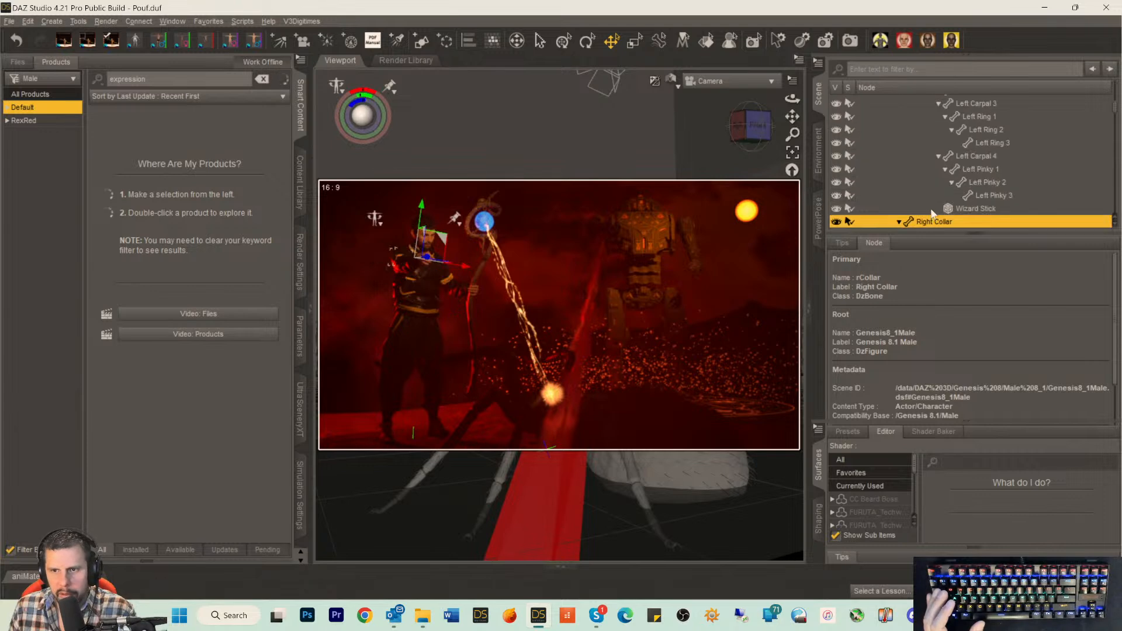
scroll(930, 205, "up", 10)
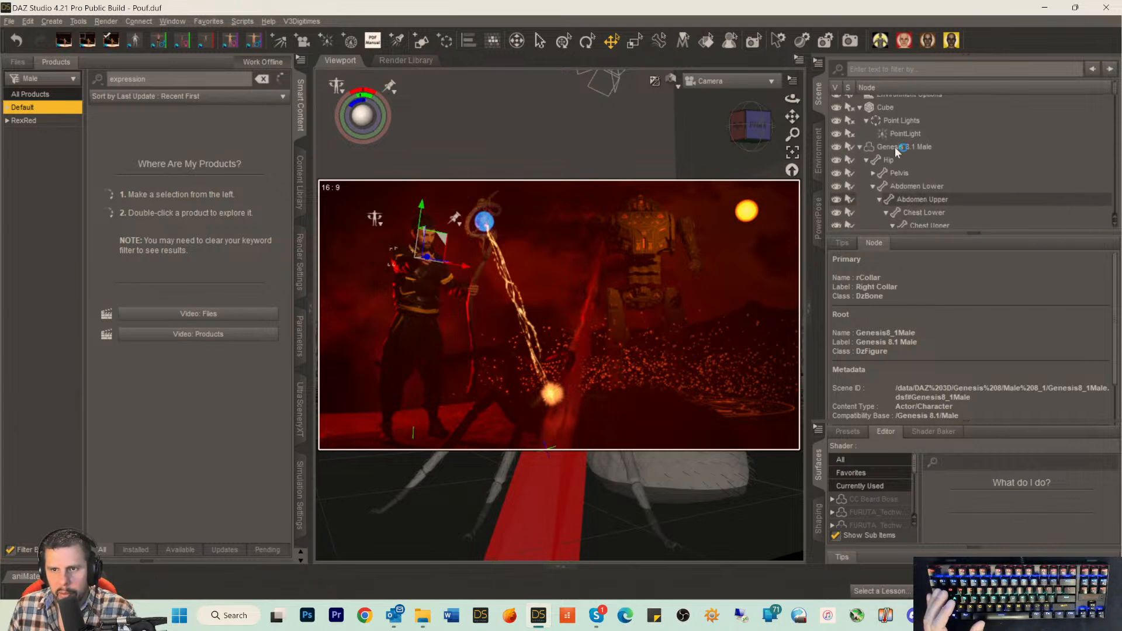
left_click(896, 148)
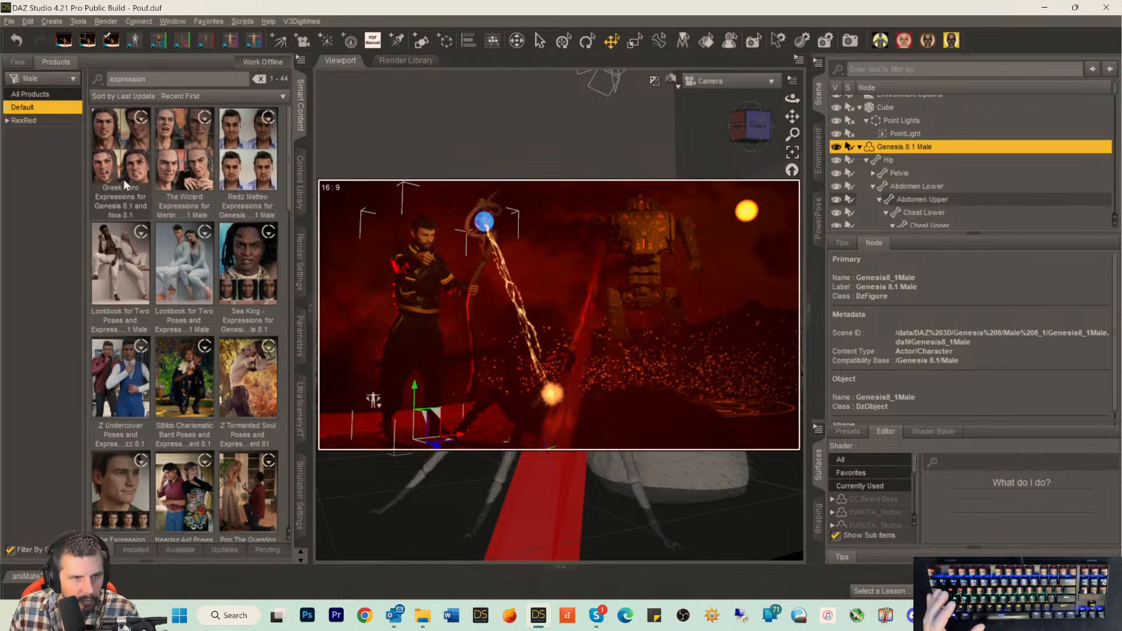
Apply the Greek Hero 11 - Noa 8.1 - Fighting pose from Greek Hero Expressions to the Genesis 8.1 Male, and save the scene.
mouse_move(124, 183)
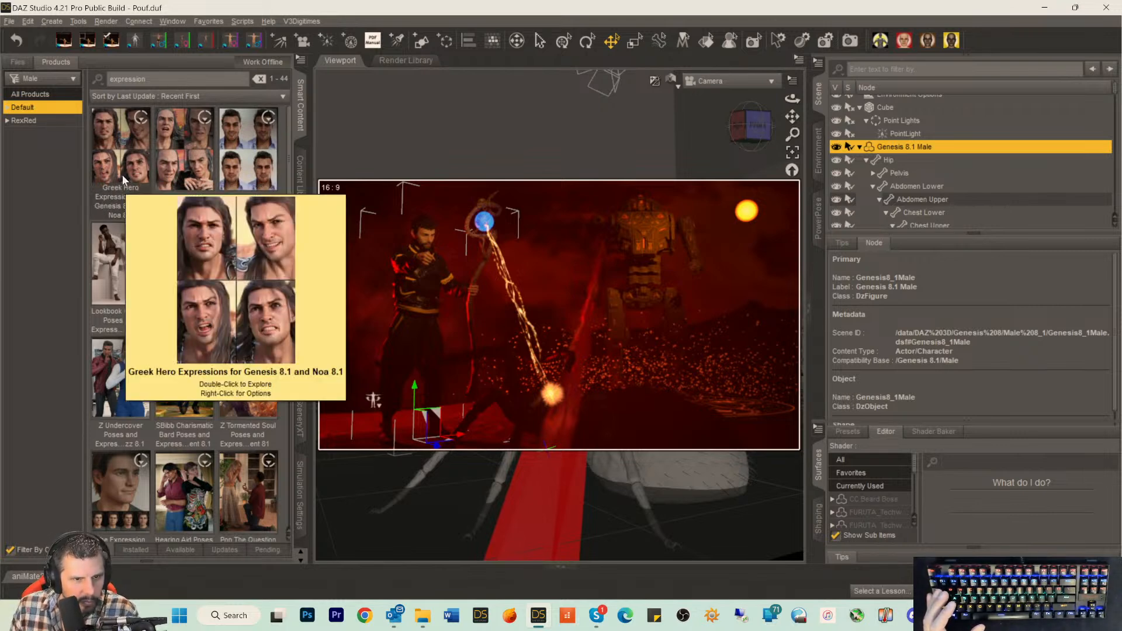
left_click(123, 177)
double_click(123, 178)
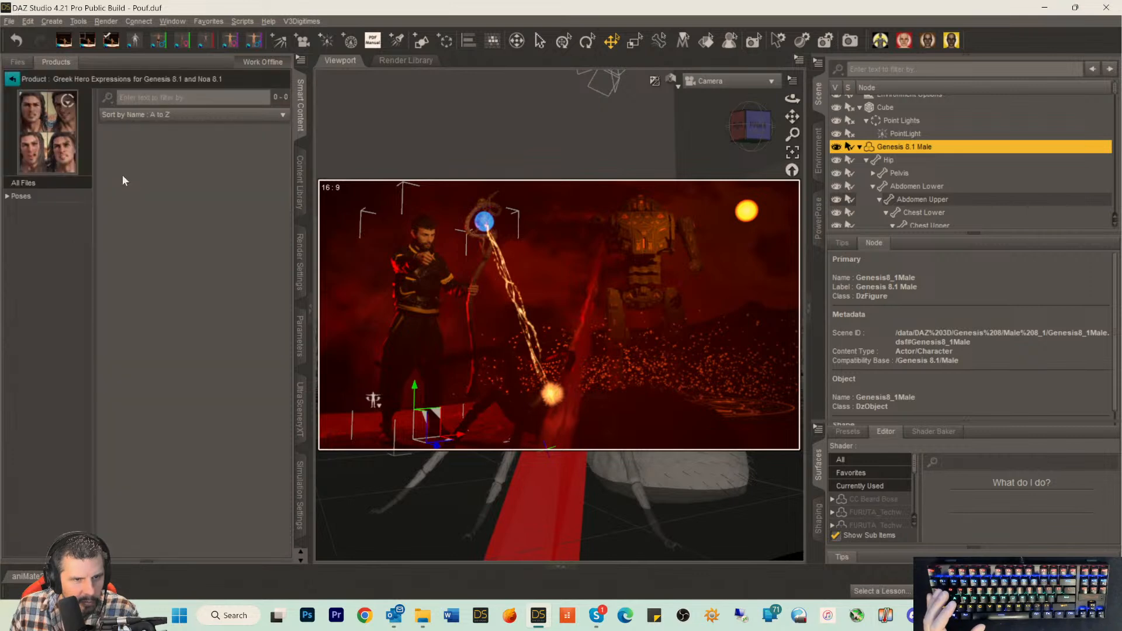
left_click(46, 196)
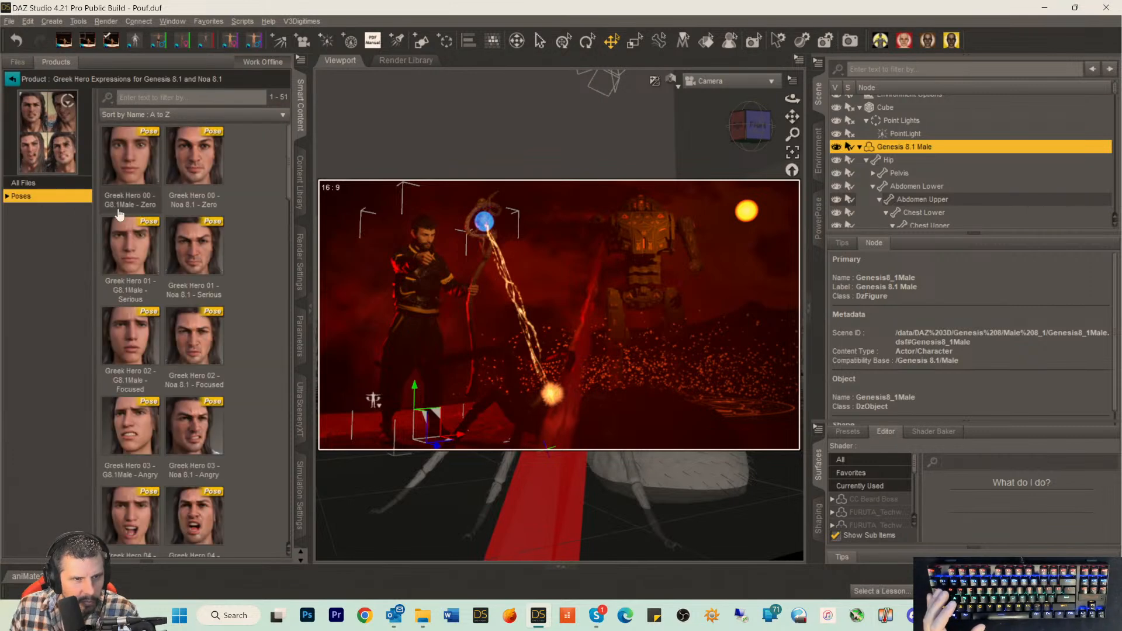
scroll(157, 333, "down", 10)
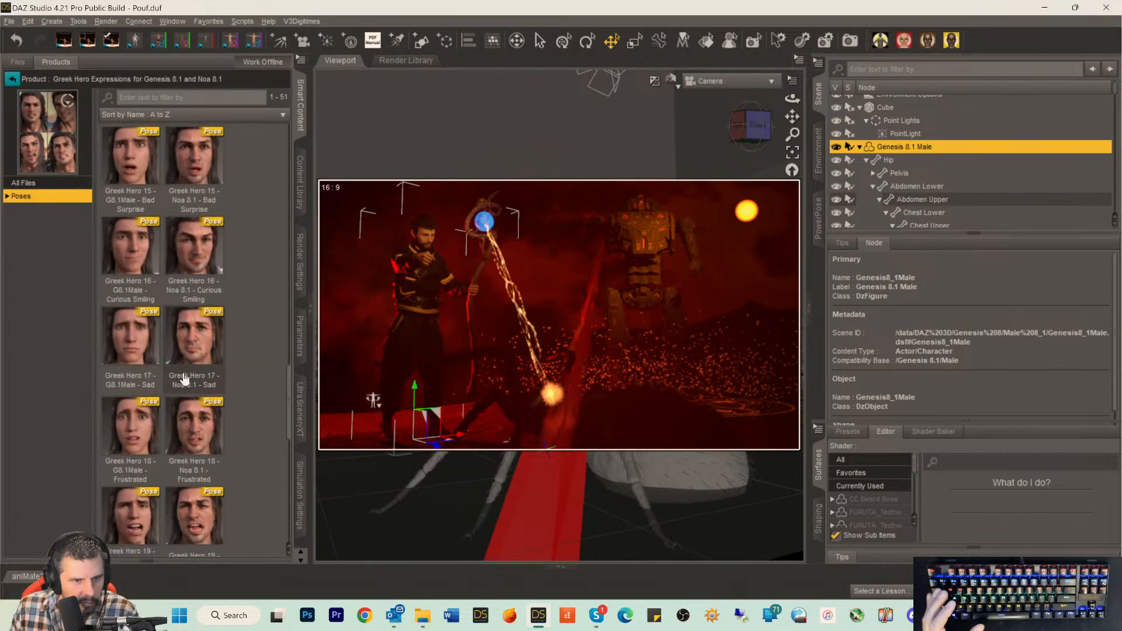
scroll(185, 379, "up", 4)
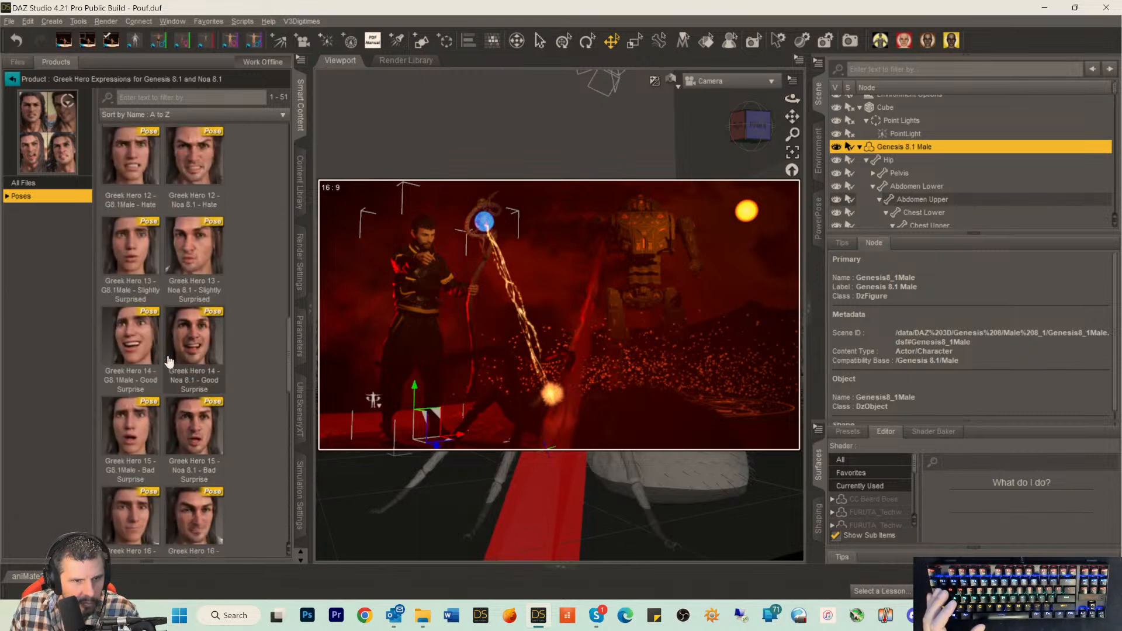
scroll(169, 360, "up", 2)
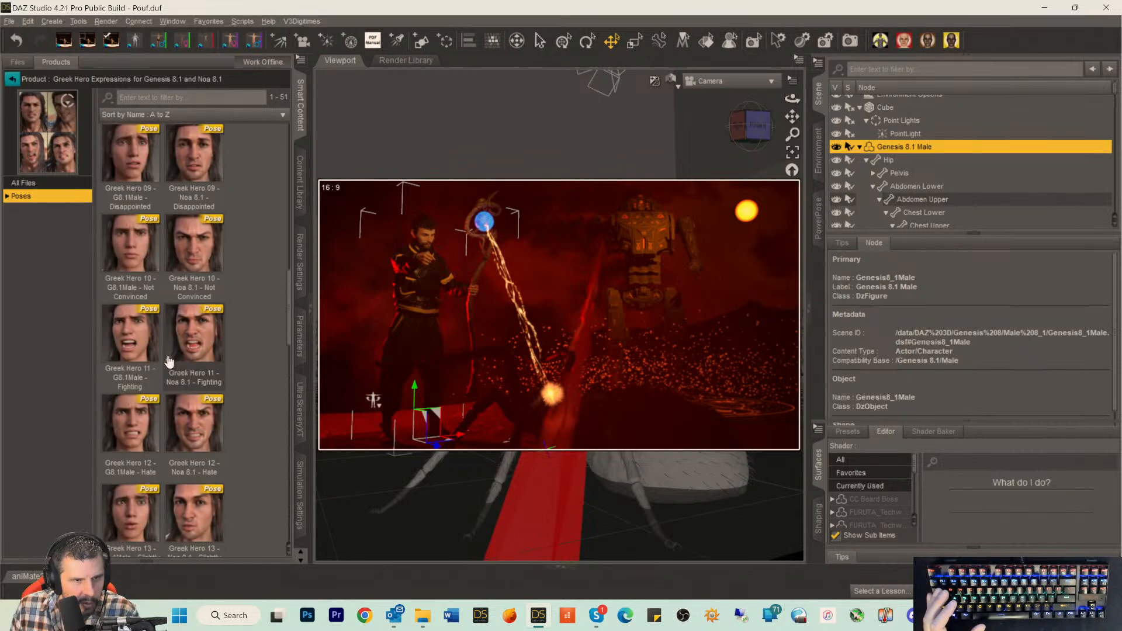
left_click(192, 337)
double_click(190, 336)
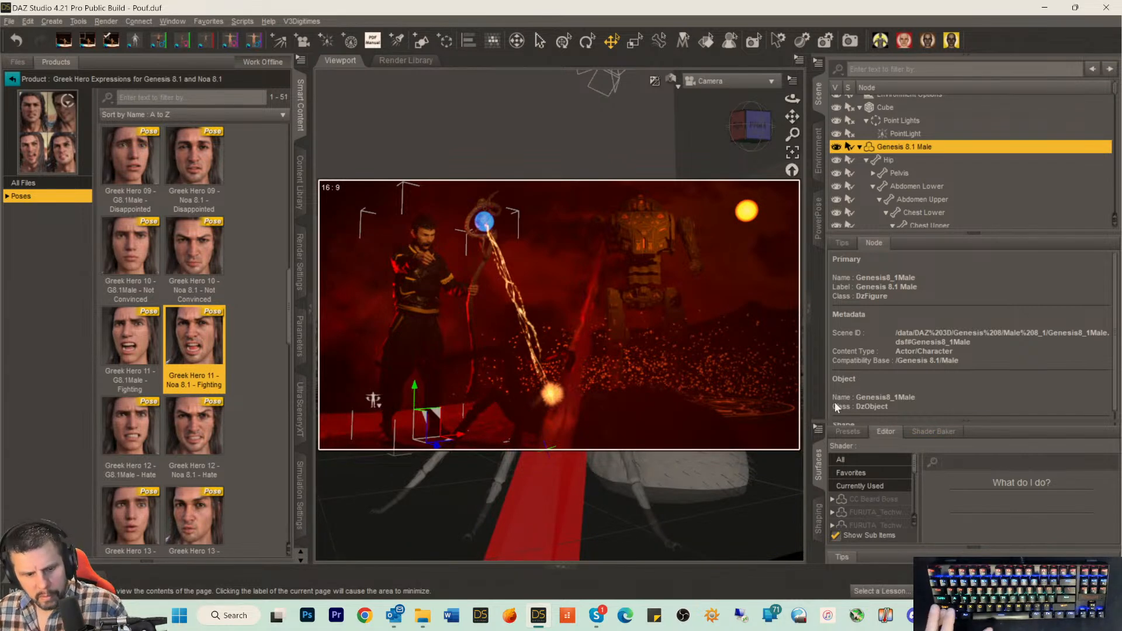
key("ctrl+s")
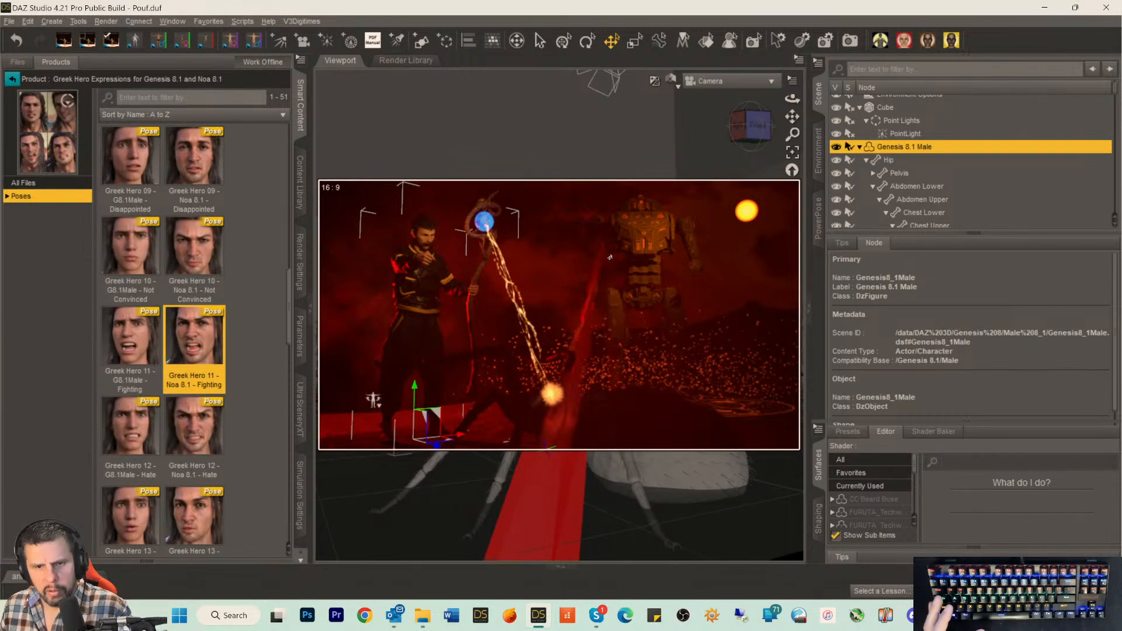
Select the SYBA Spell Ribbons VDB group, show its transform parameters and take the viewport out of the Iray preview.
left_click(549, 396)
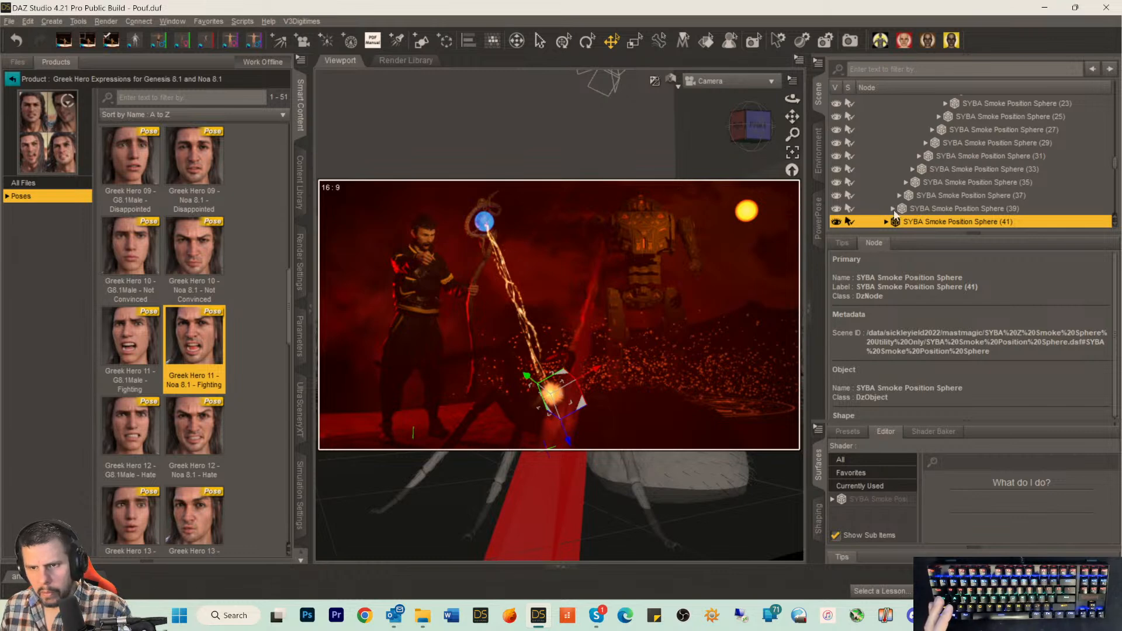
scroll(902, 201, "up", 10)
scroll(902, 201, "up", 1)
left_click(897, 157)
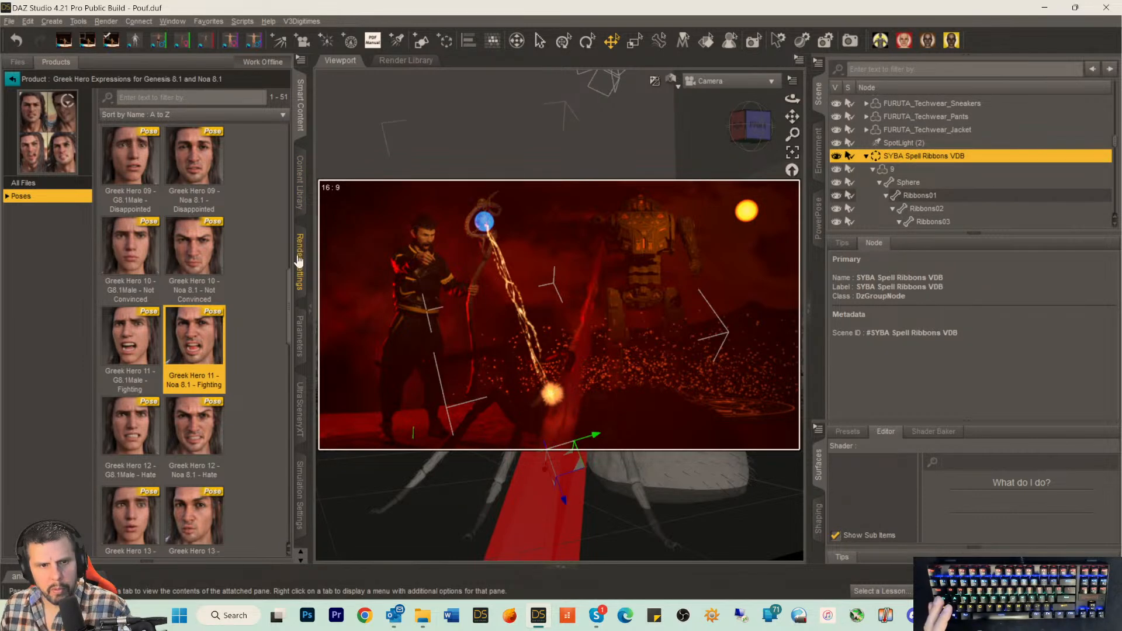
left_click(300, 336)
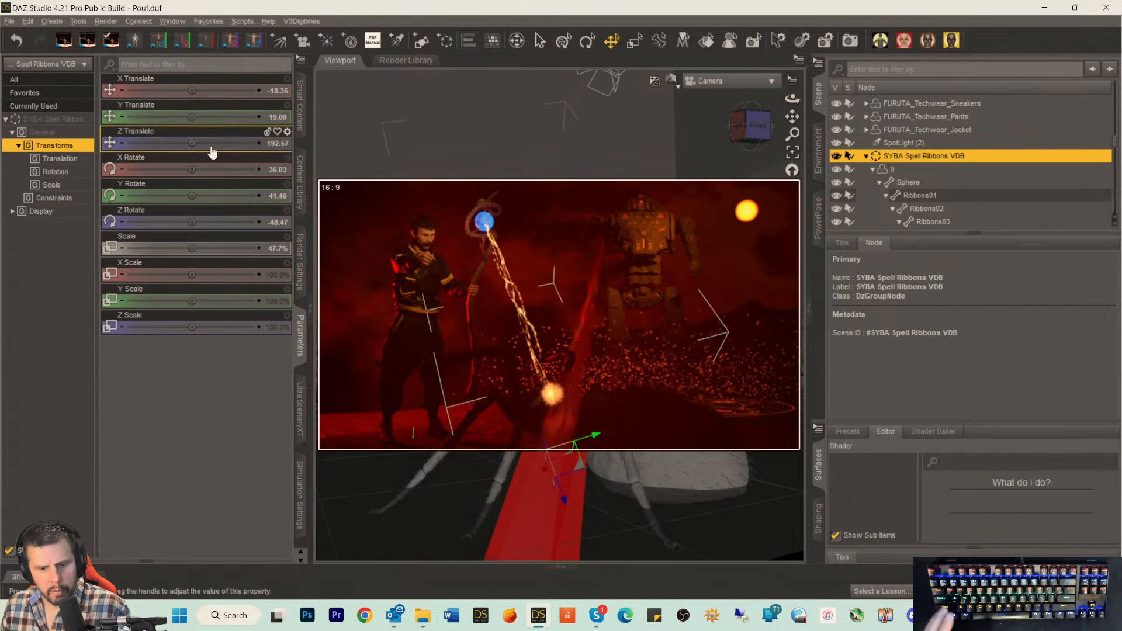
key("ctrl+9")
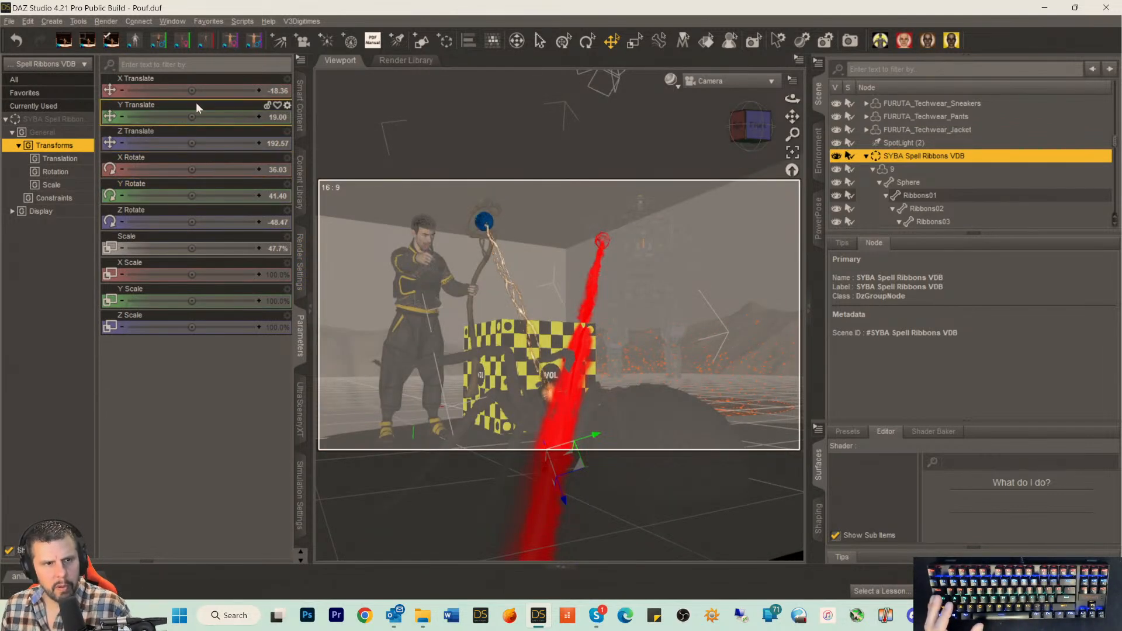
Adjust the spell ribbons group to X Translate -11.31, Y Translate 12.57, Z Translate 197.82, Z Rotate -46.04 and Scale 51.9%.
left_click_drag(192, 90, 201, 117)
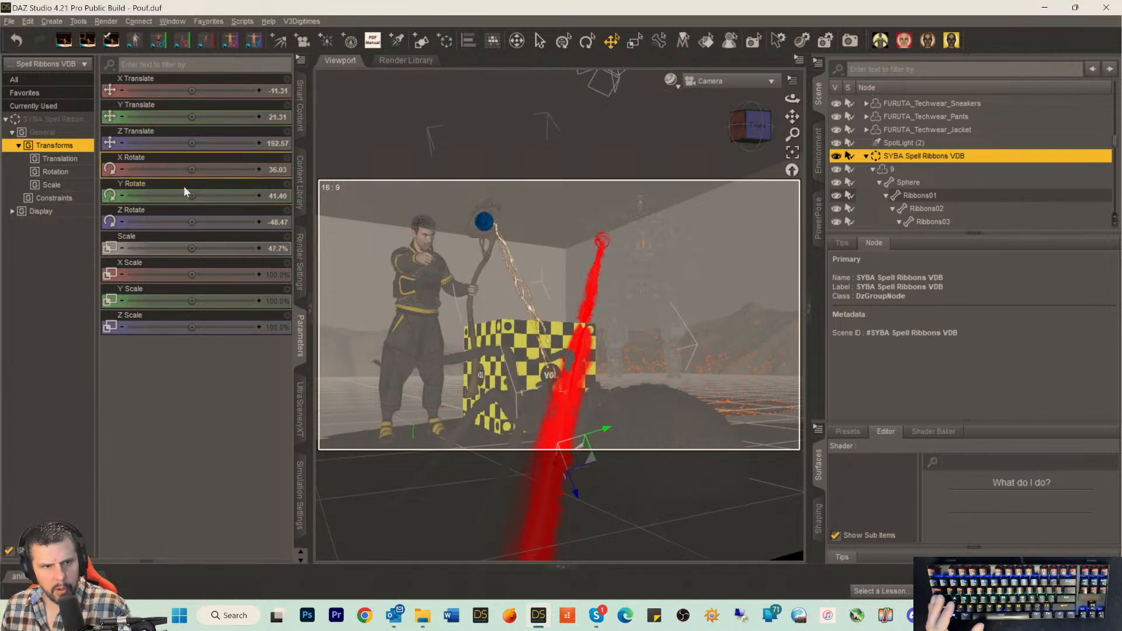
left_click_drag(191, 222, 205, 222)
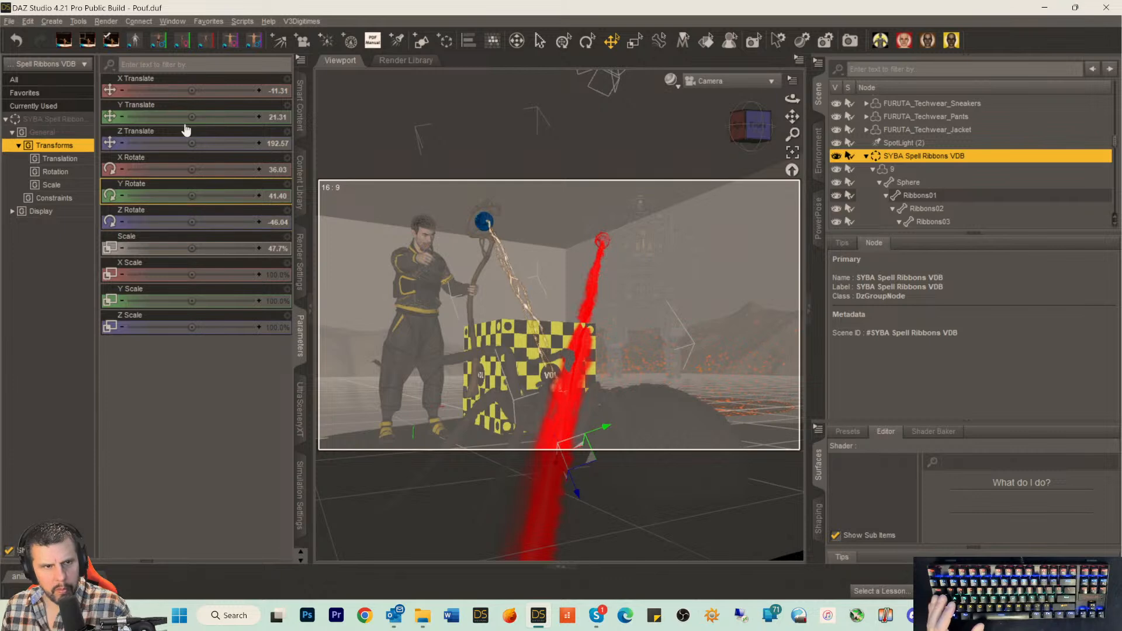
left_click_drag(188, 247, 208, 248)
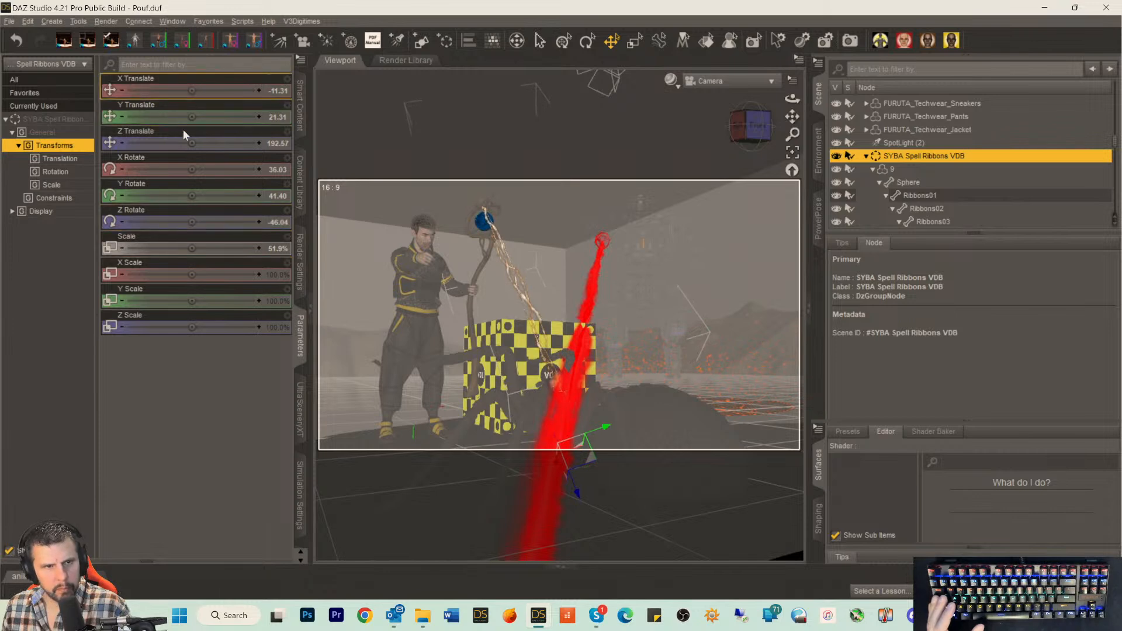
left_click_drag(191, 143, 201, 143)
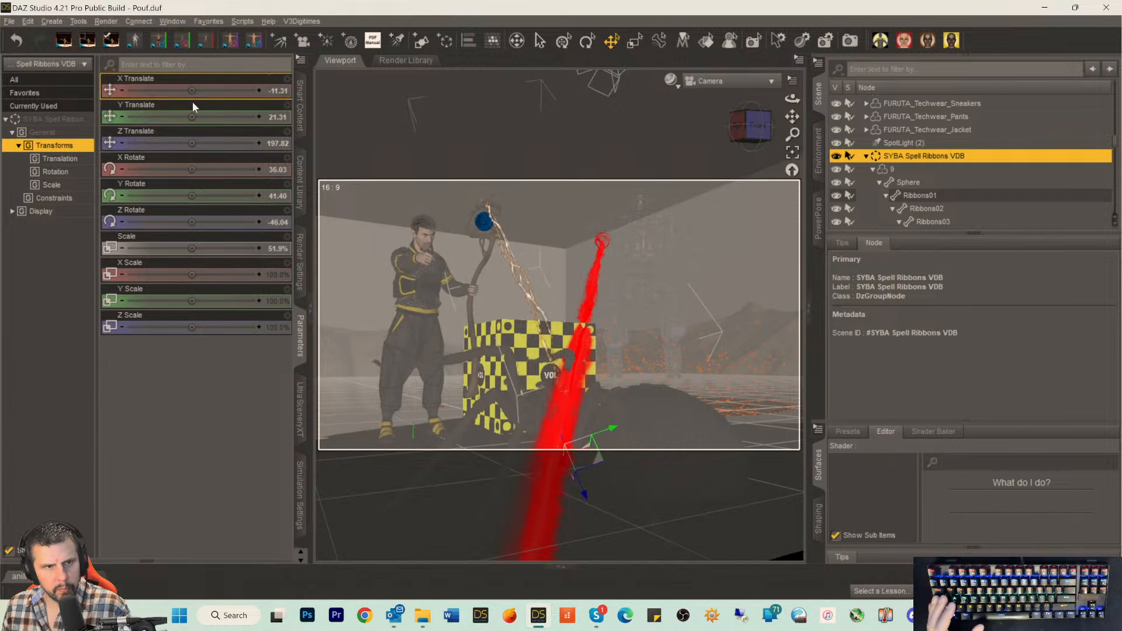
left_click_drag(191, 117, 173, 116)
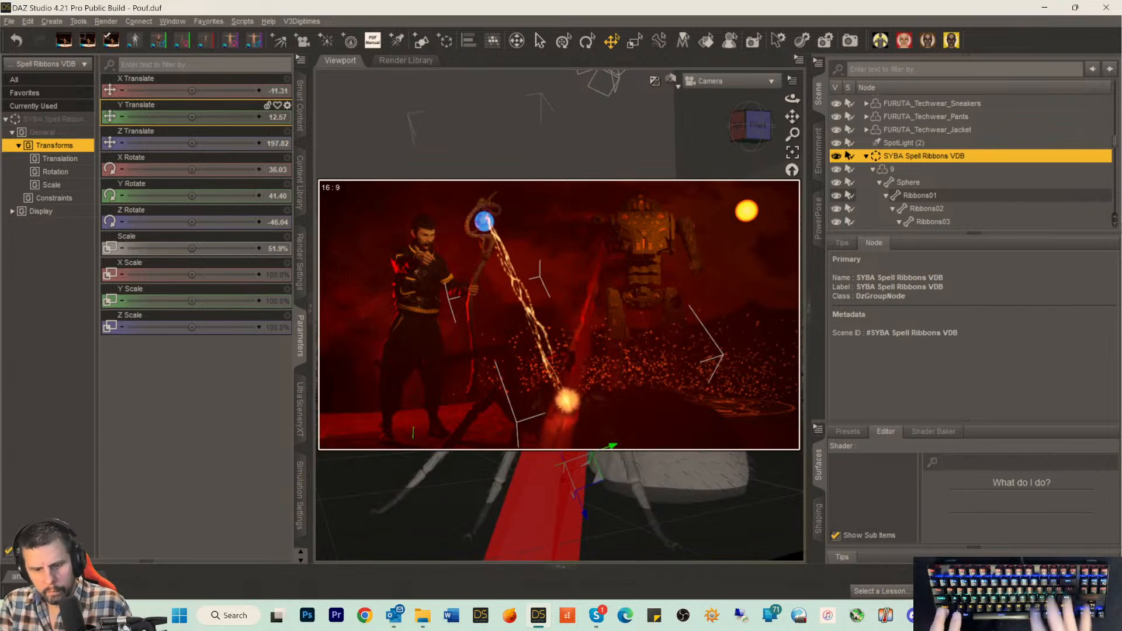
Outside the Iray preview, set the spell ribbons group's Scale to 50.0% and X Translate to -13.19, and save the scene.
key("ctrl+9")
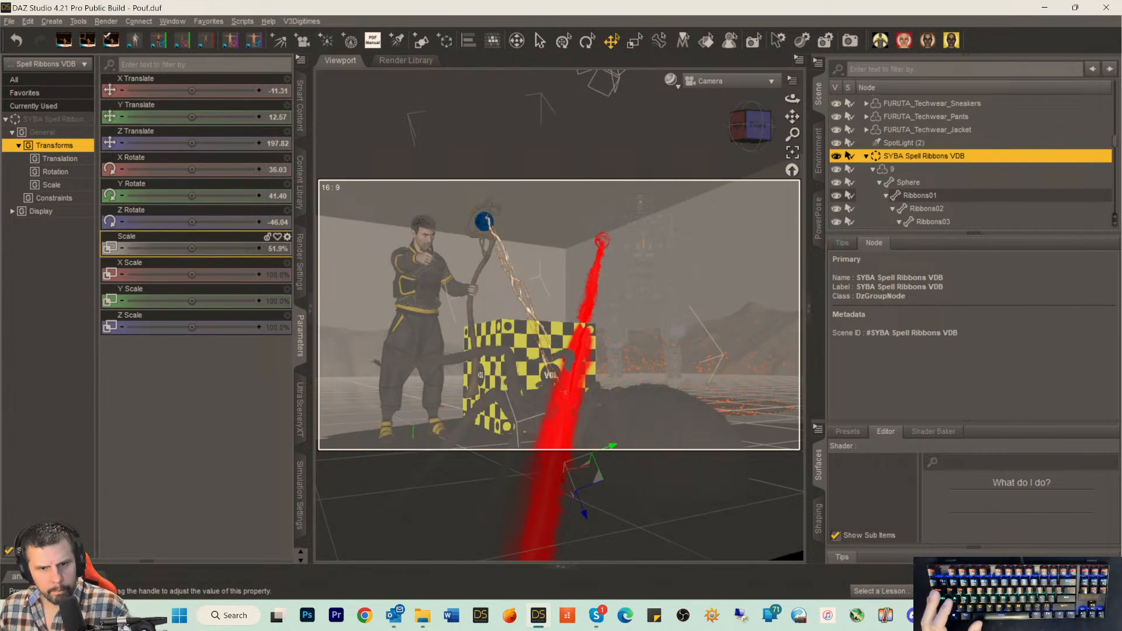
left_click_drag(188, 248, 179, 248)
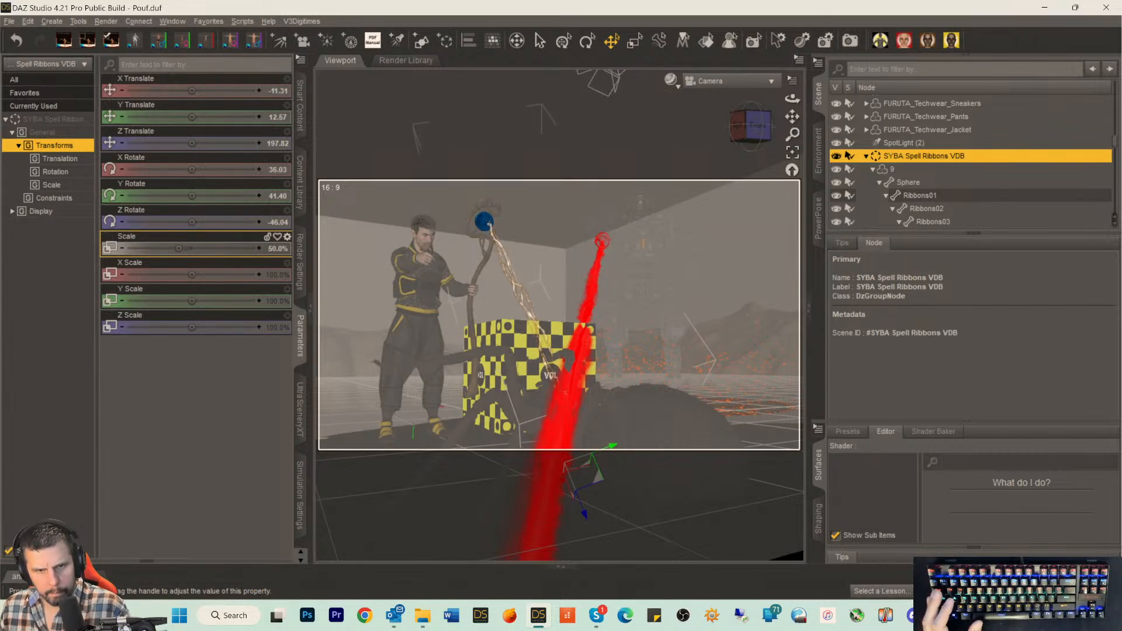
left_click_drag(192, 86, 182, 86)
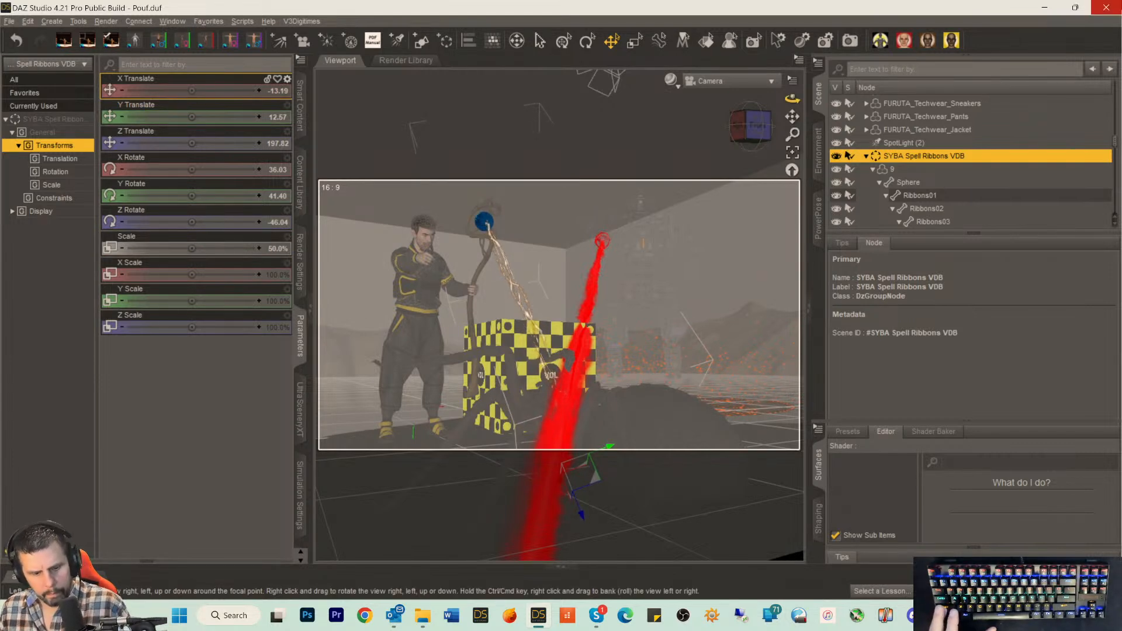
key("ctrl+s")
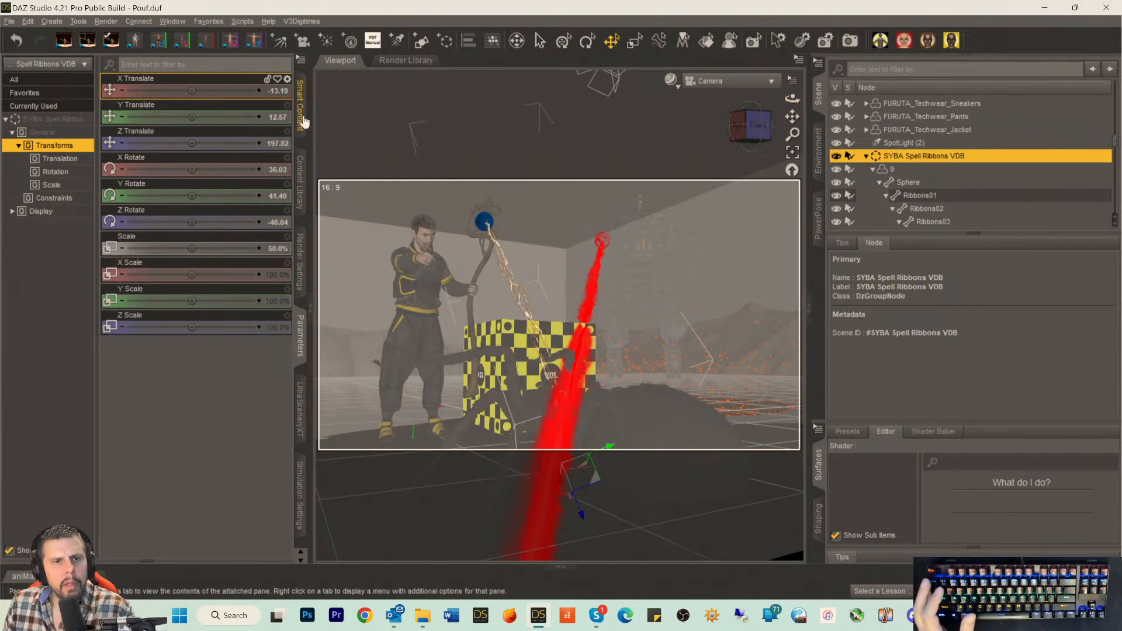
Set the progressive rendering limits to 15000 Max Samples and 259200 seconds Max Time, with Rendering Quality disabled.
left_click(299, 260)
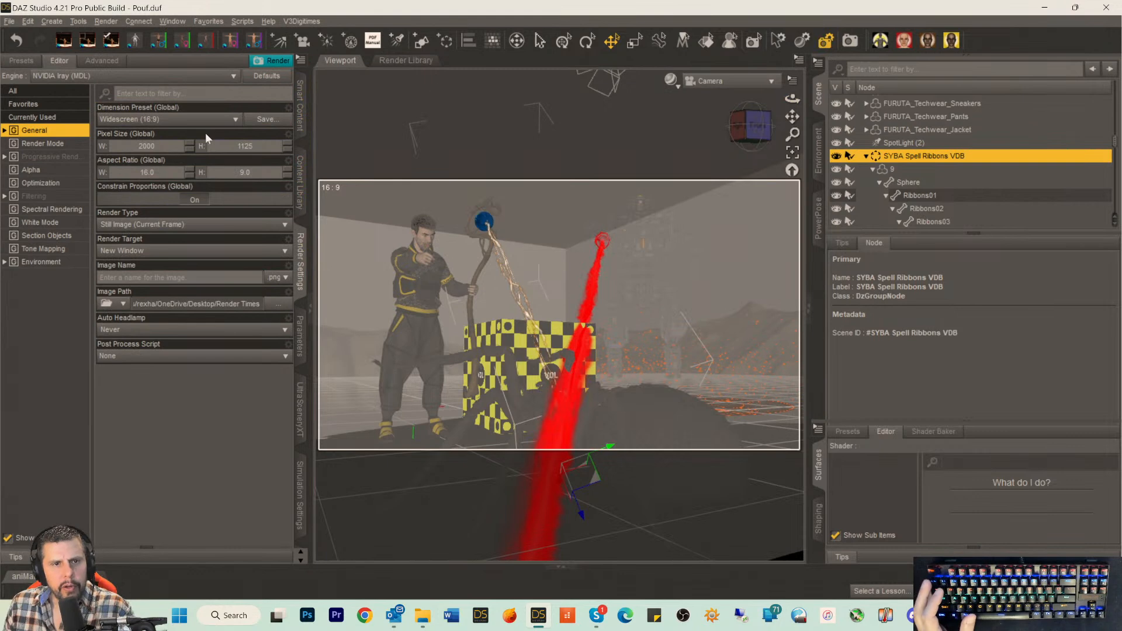
left_click(52, 159)
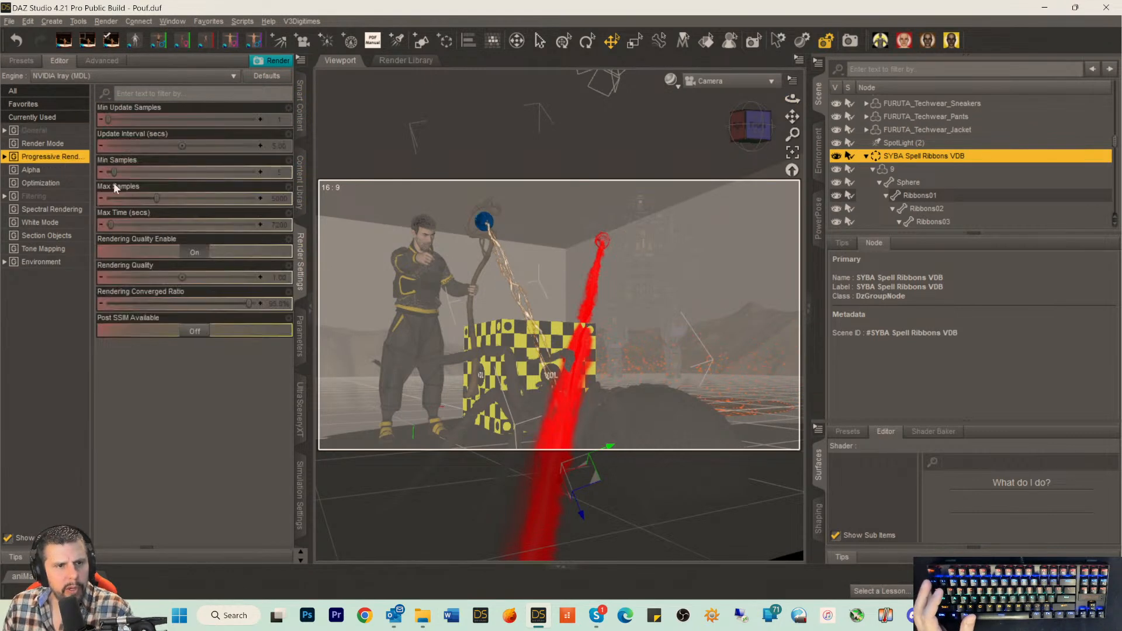
left_click_drag(254, 204, 278, 205)
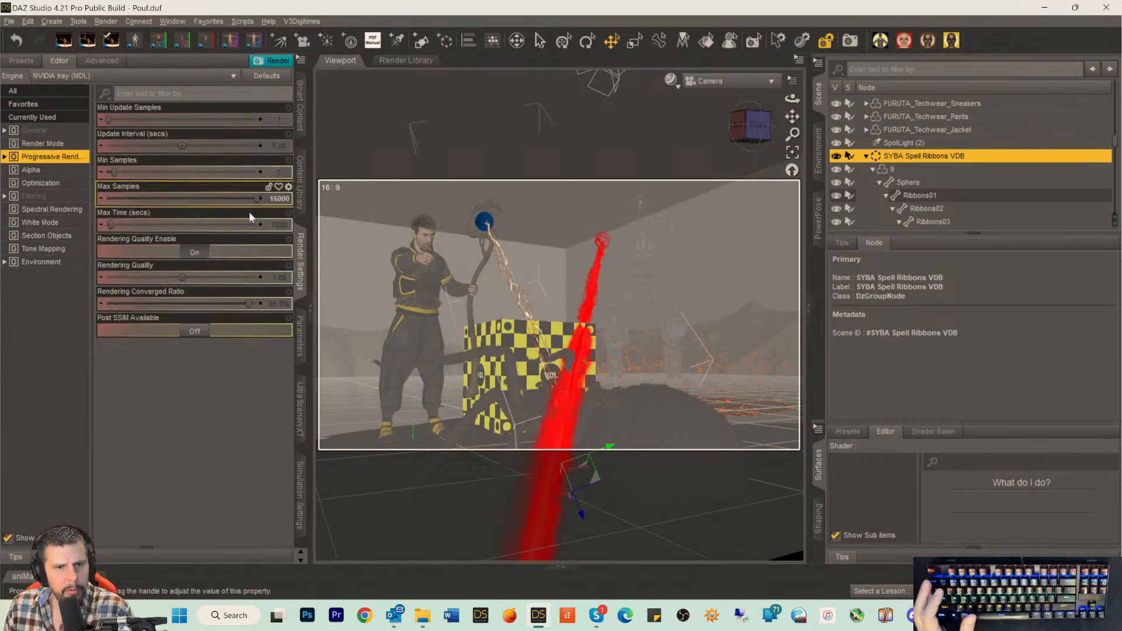
left_click_drag(111, 224, 298, 229)
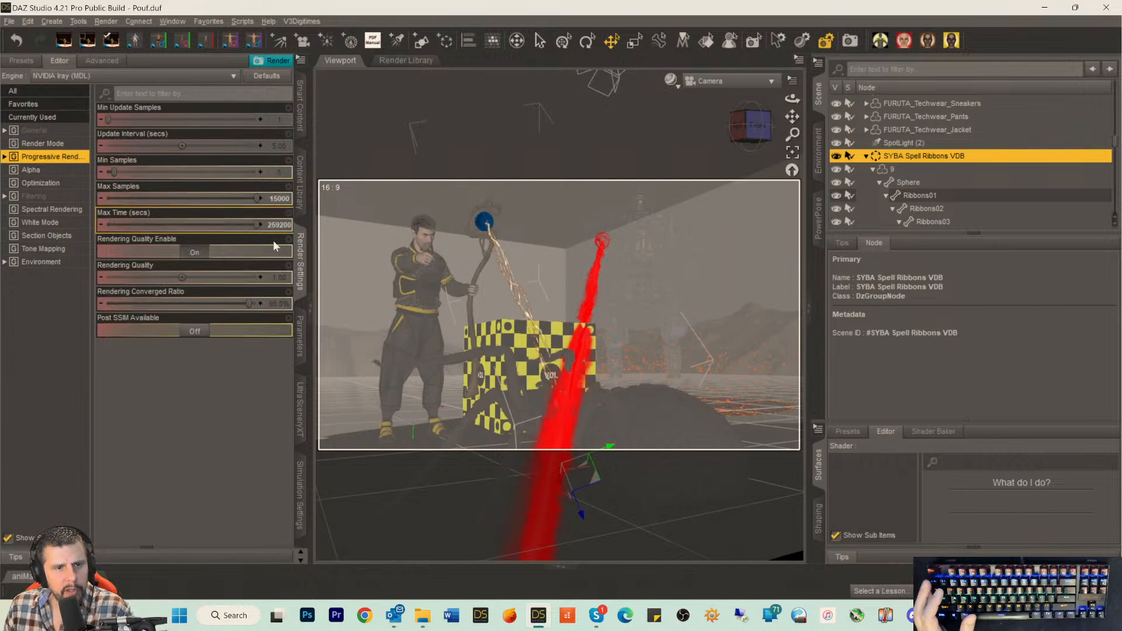
left_click(200, 252)
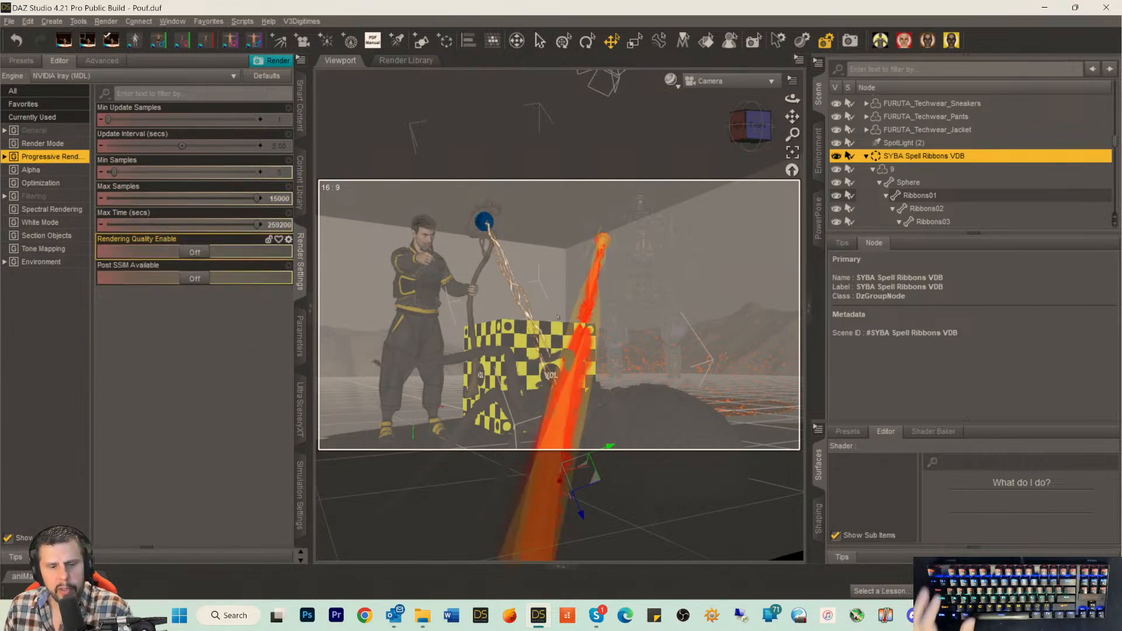
Save the scene and render the camera view in a new window.
key("ctrl+s")
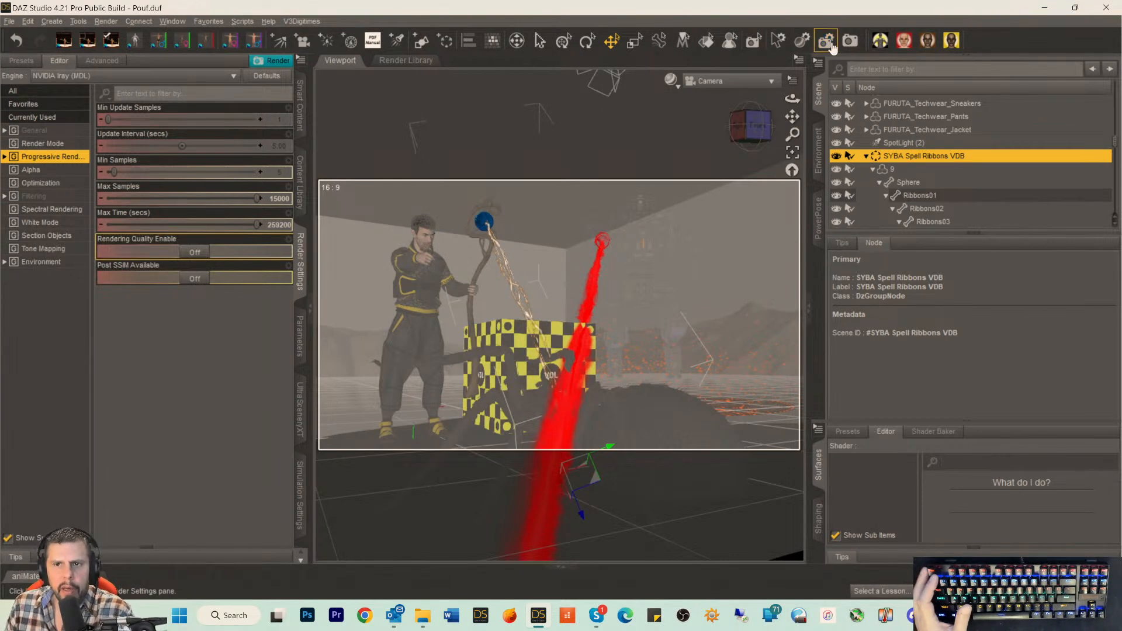
left_click(850, 41)
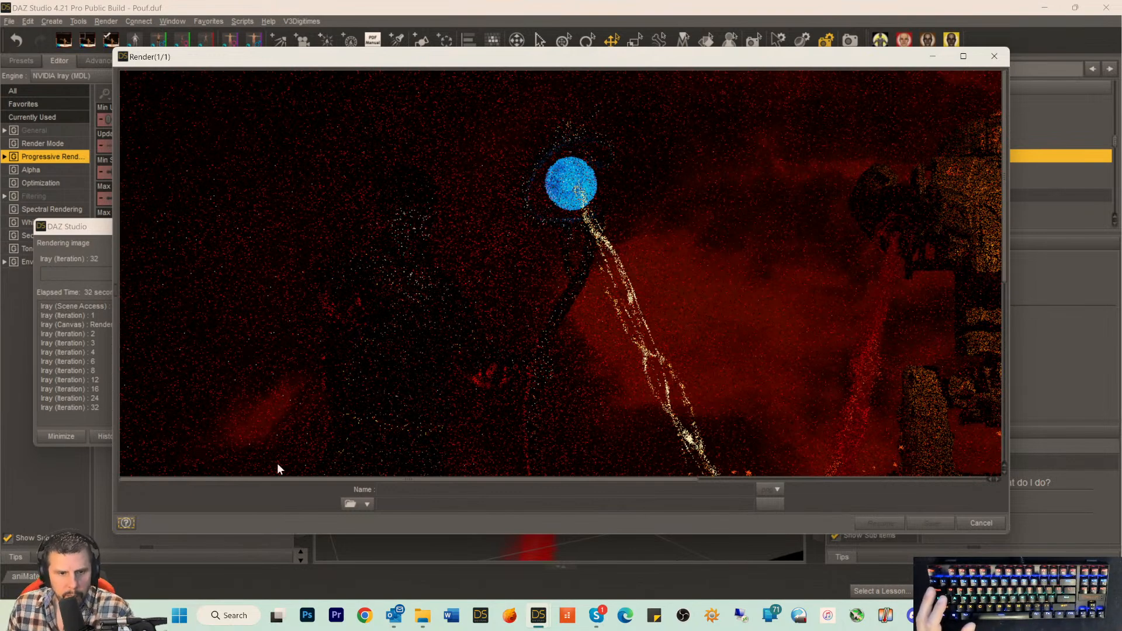
Examine the sorcerer's face, staff beam, robot, impact flash and sparks across the whole image as the render refines.
left_click_drag(270, 481, 431, 495)
scroll(514, 291, "down", 1)
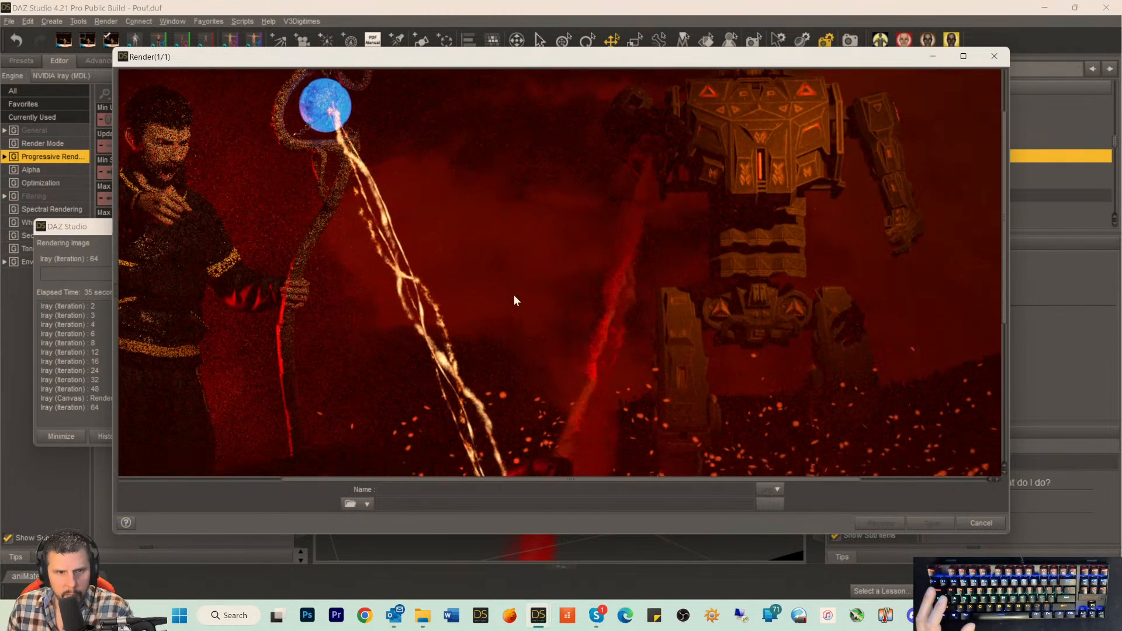
scroll(513, 296, "down", 3)
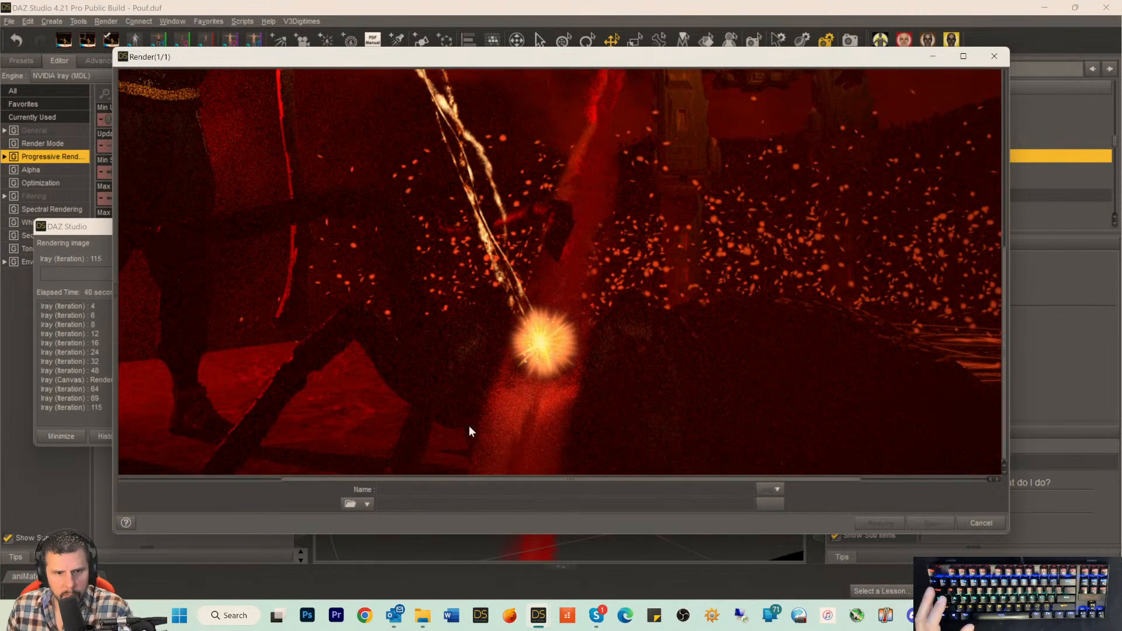
left_click_drag(424, 480, 259, 465)
scroll(256, 359, "up", 2)
scroll(256, 359, "up", 4)
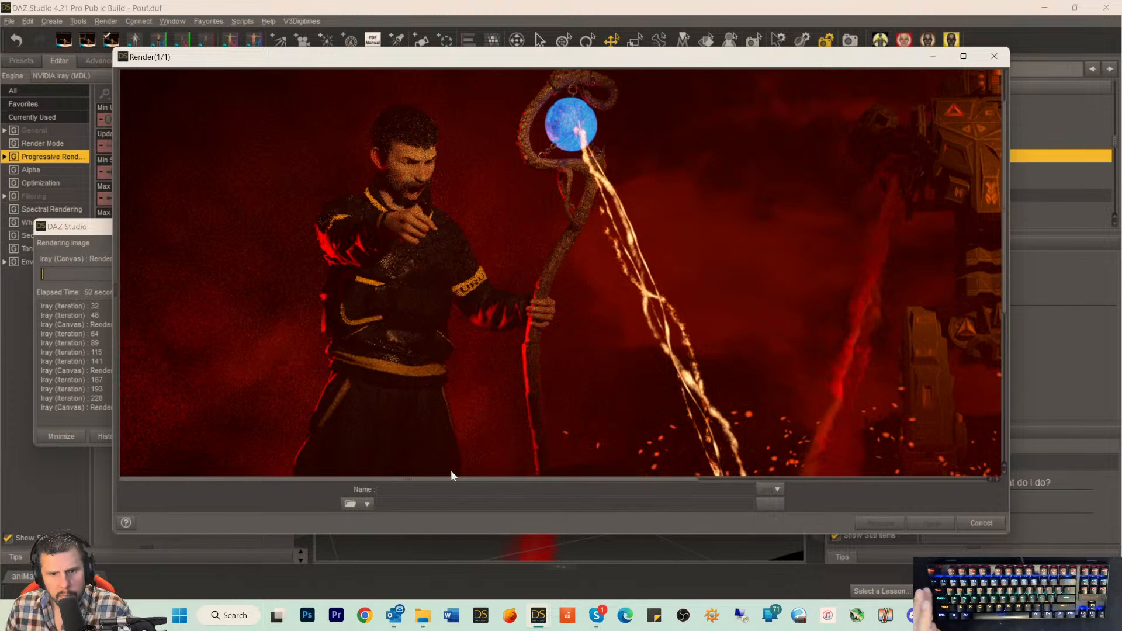
left_click_drag(416, 479, 628, 486)
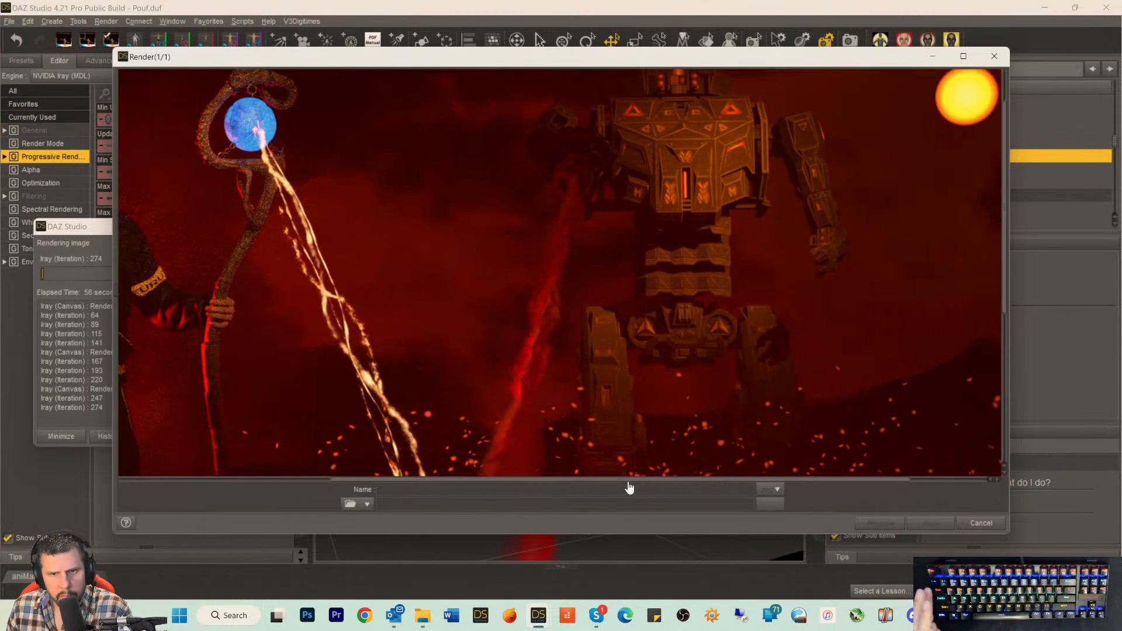
scroll(688, 411, "up", 1)
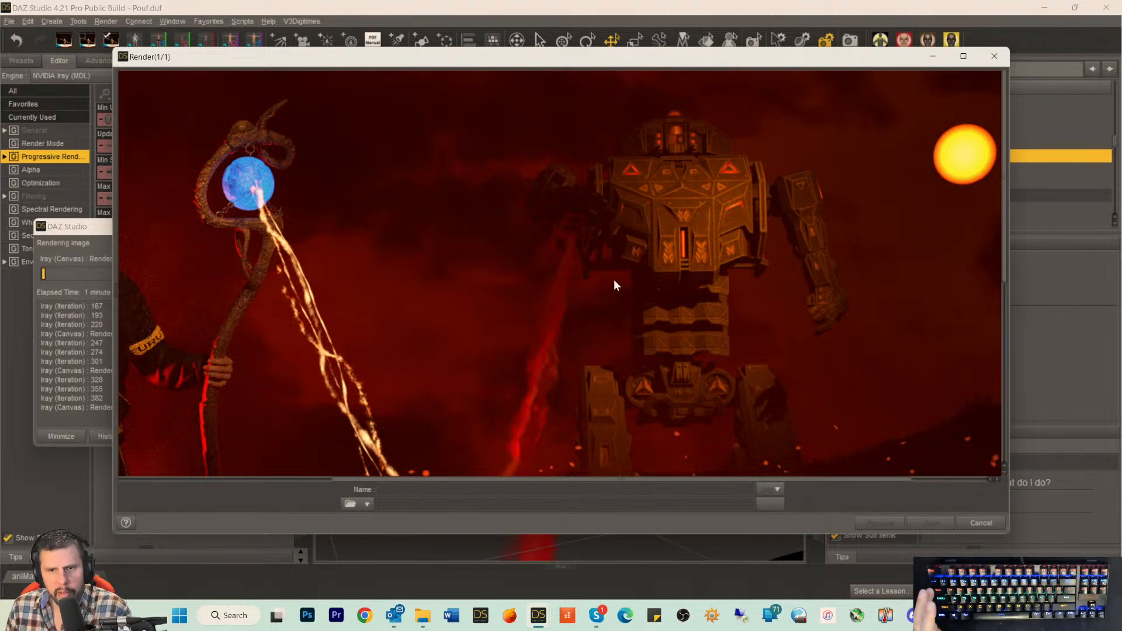
scroll(614, 279, "down", 1)
scroll(614, 279, "up", 1)
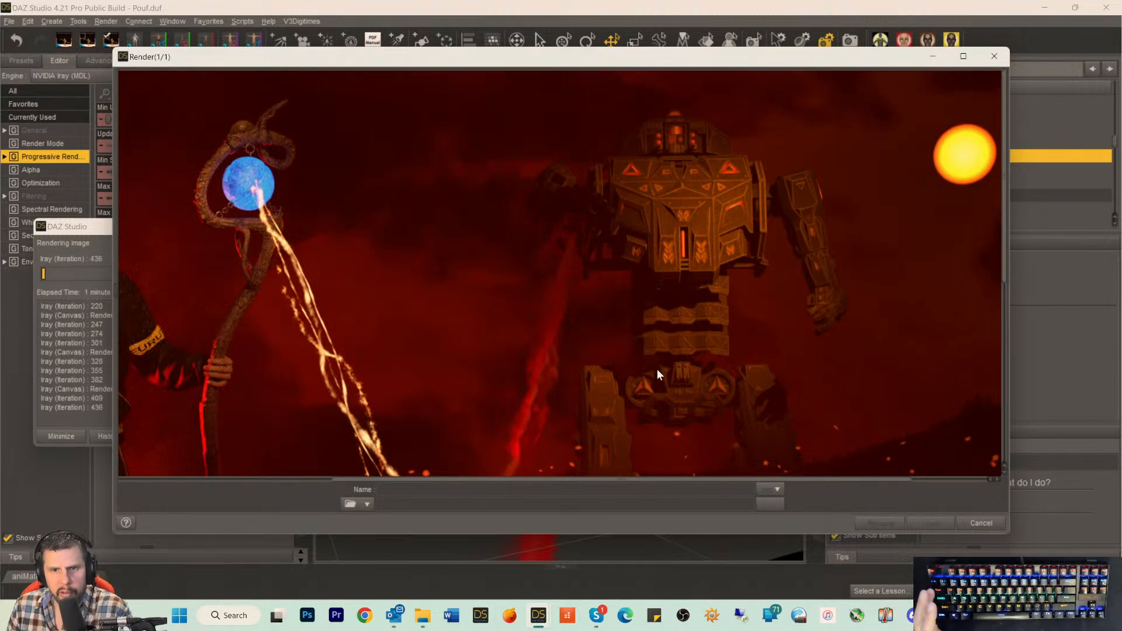
scroll(657, 369, "down", 4)
scroll(657, 367, "down", 1)
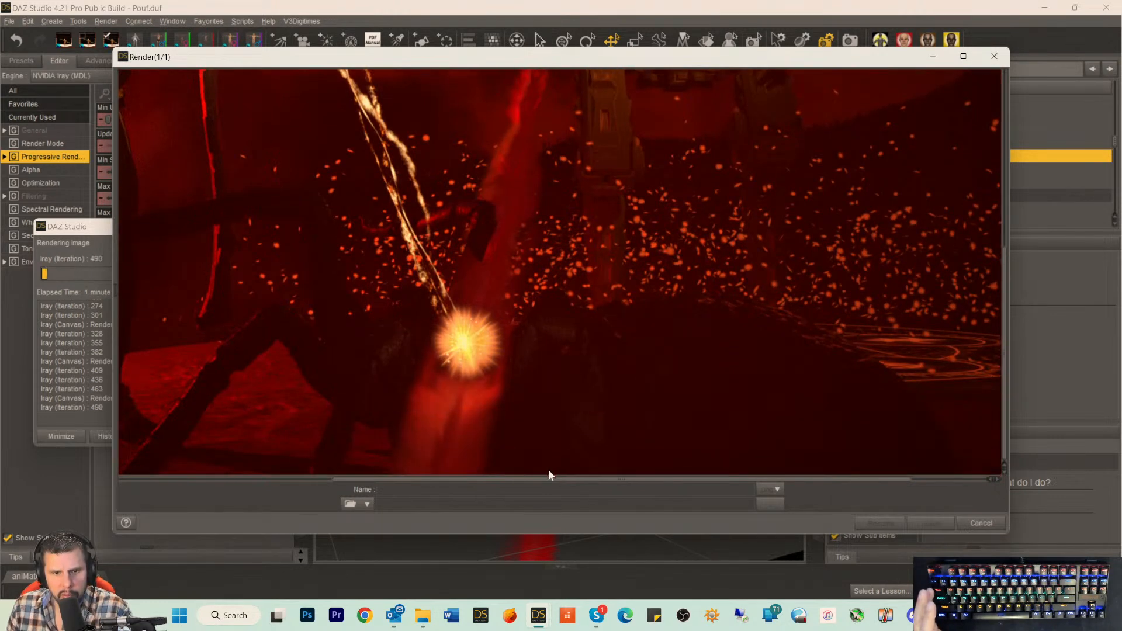
left_click_drag(562, 481, 346, 486)
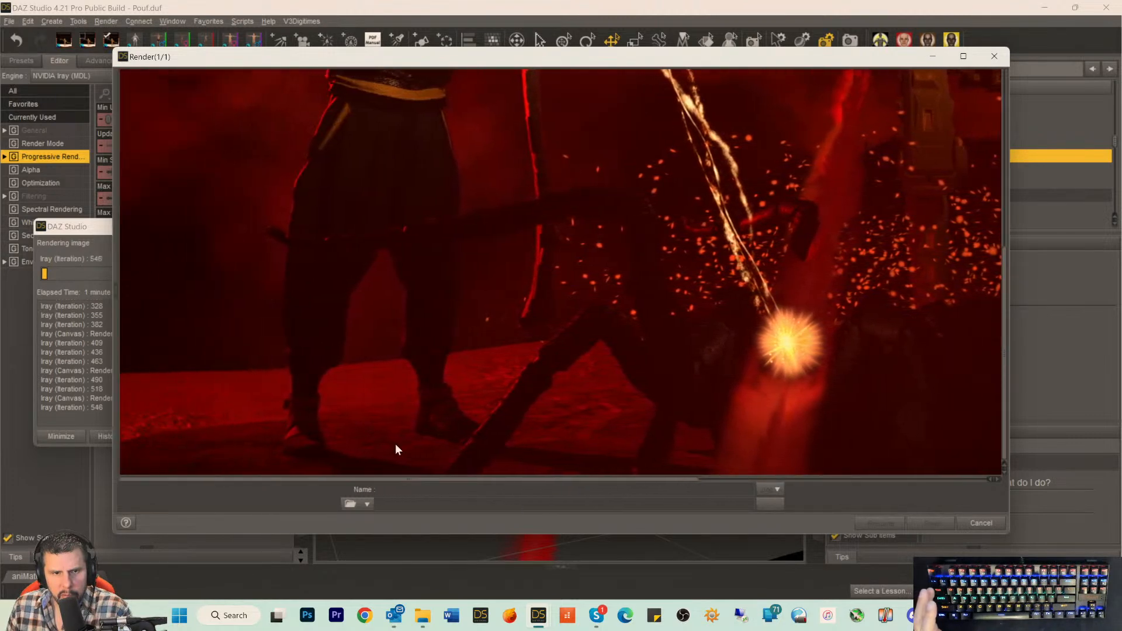
scroll(465, 412, "up", 8)
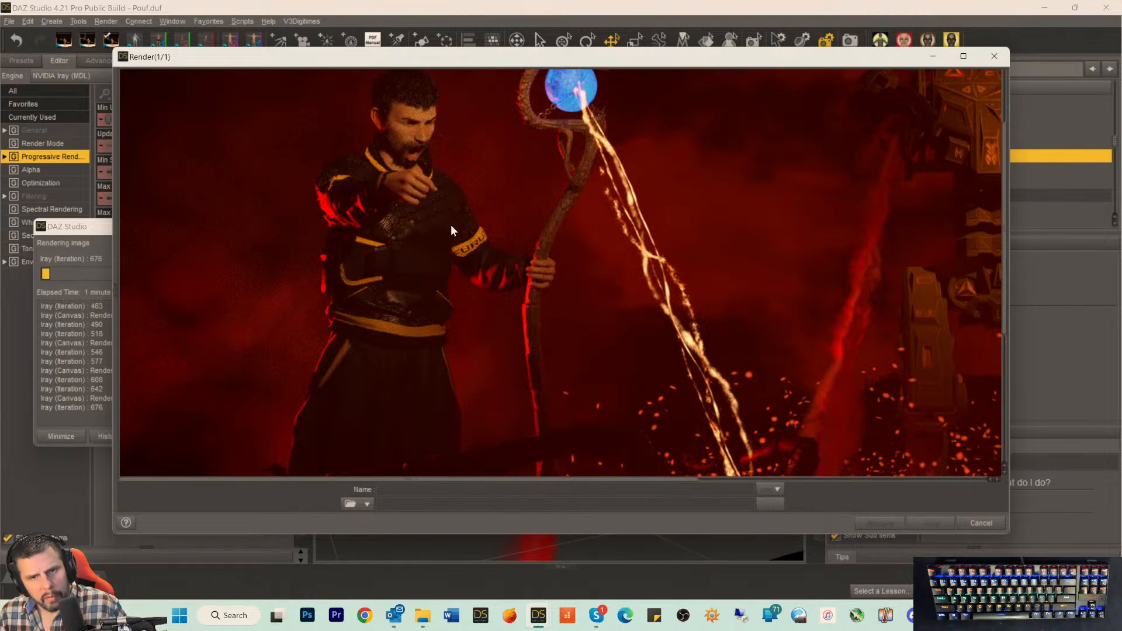
scroll(539, 281, "up", 3)
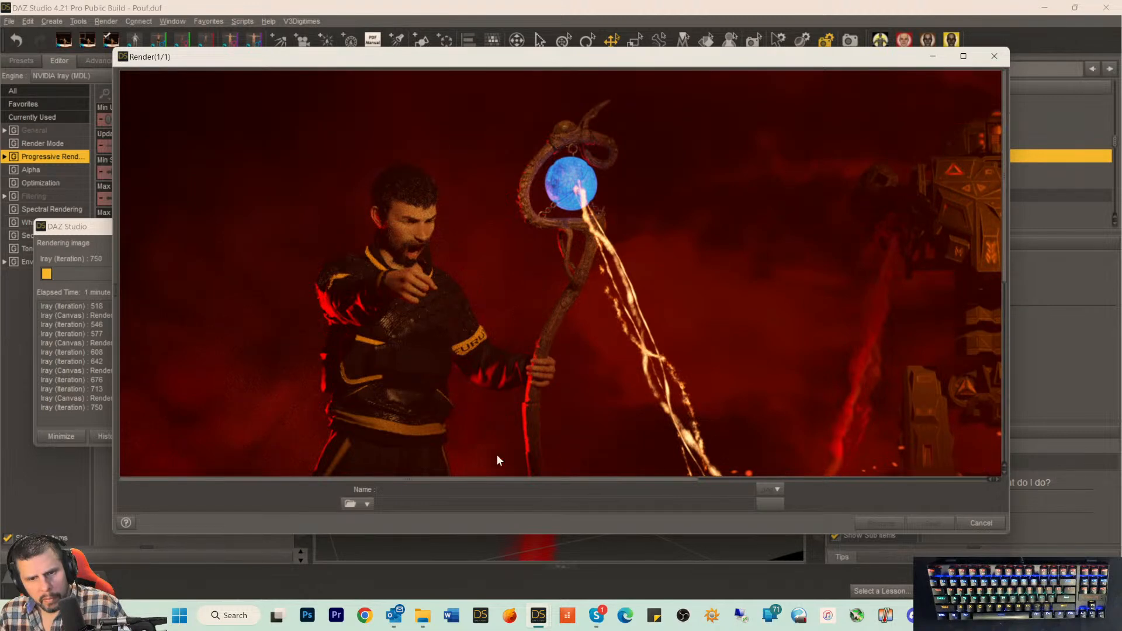
left_click_drag(474, 480, 823, 497)
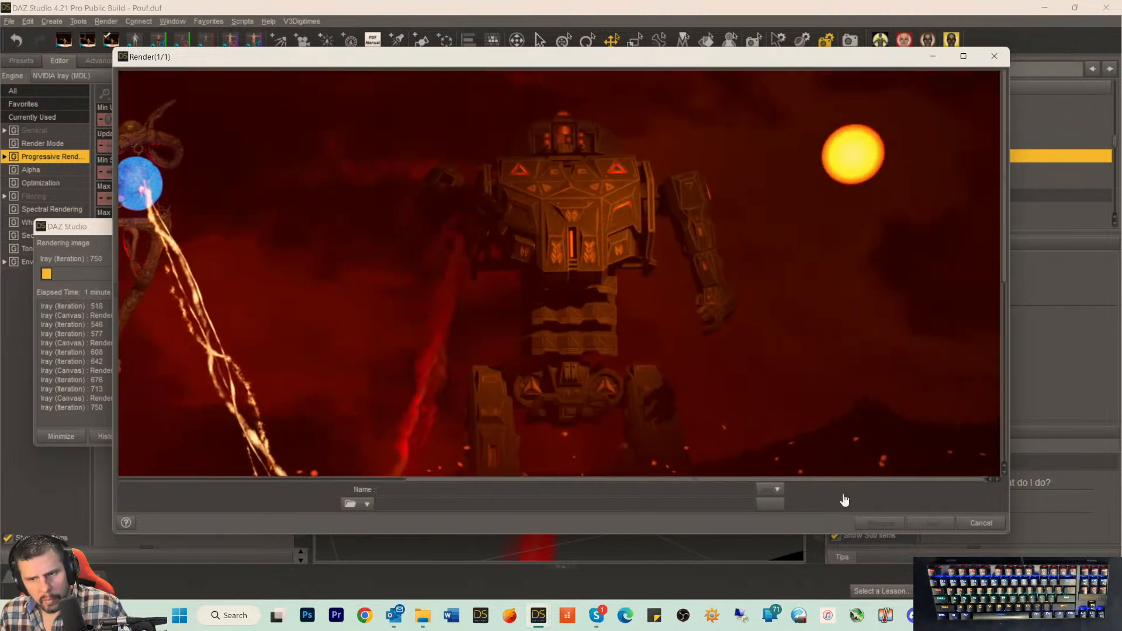
scroll(881, 425, "down", 10)
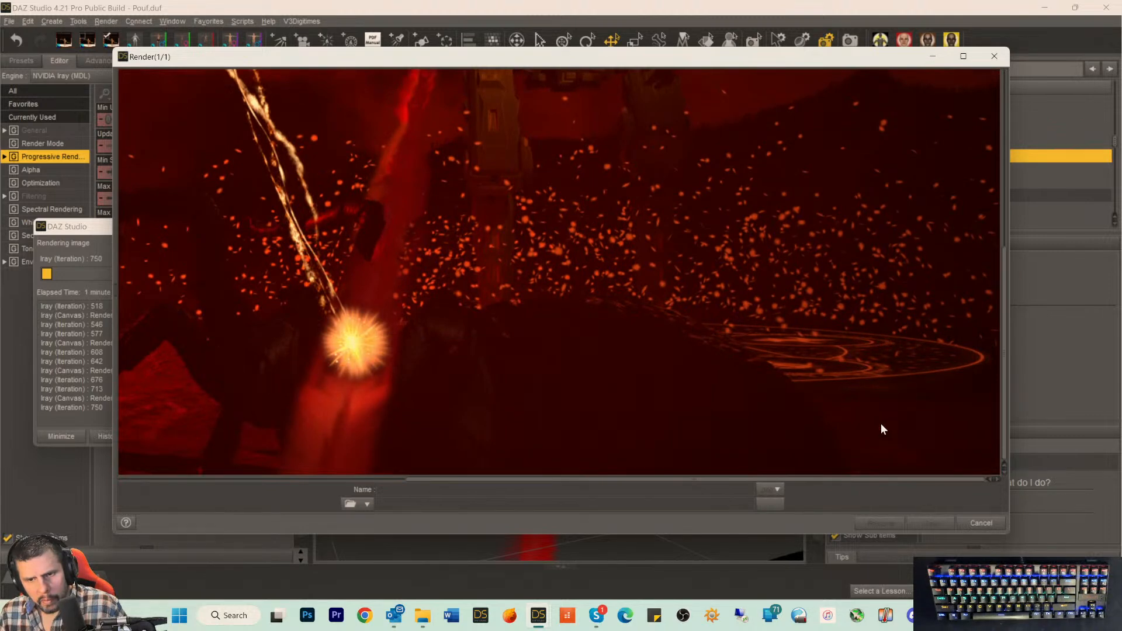
scroll(882, 428, "up", 10)
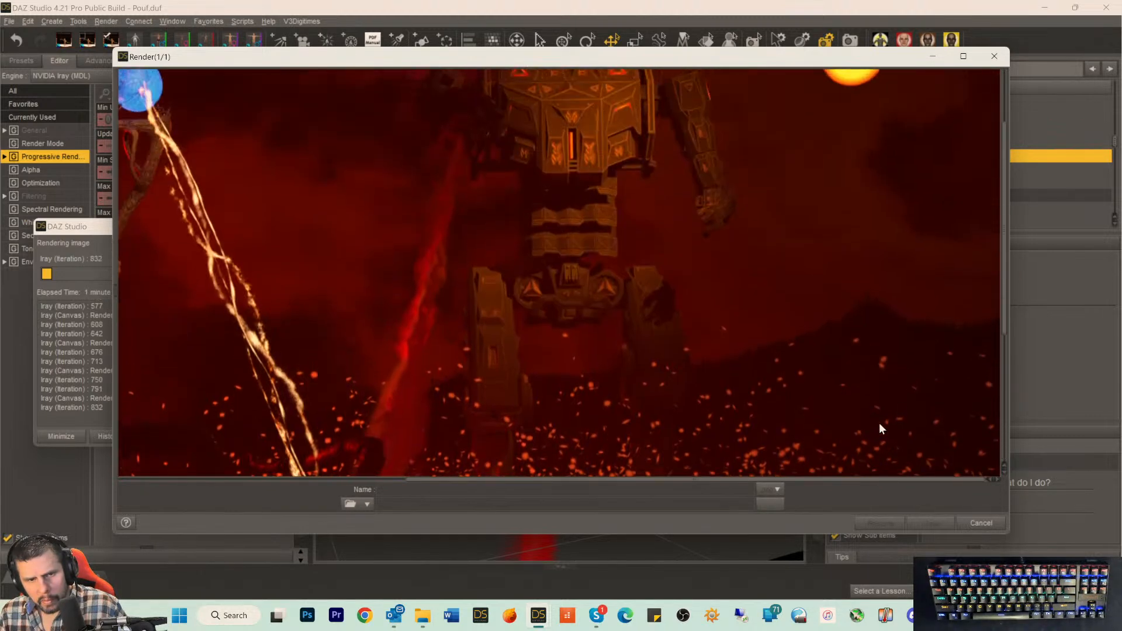
scroll(882, 429, "up", 1)
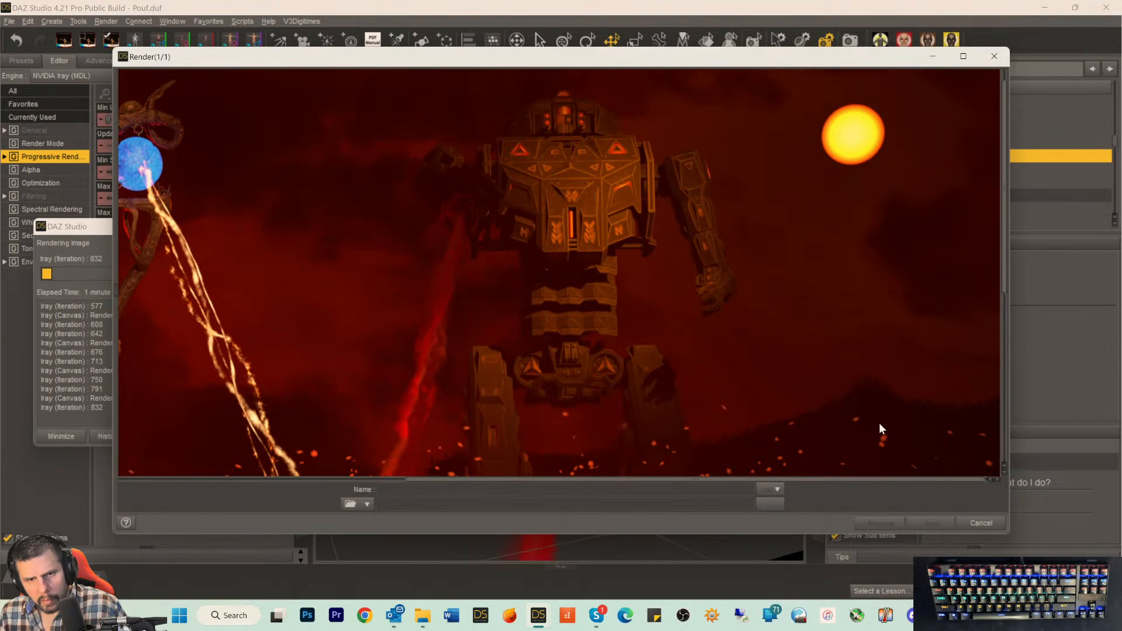
scroll(878, 428, "down", 5)
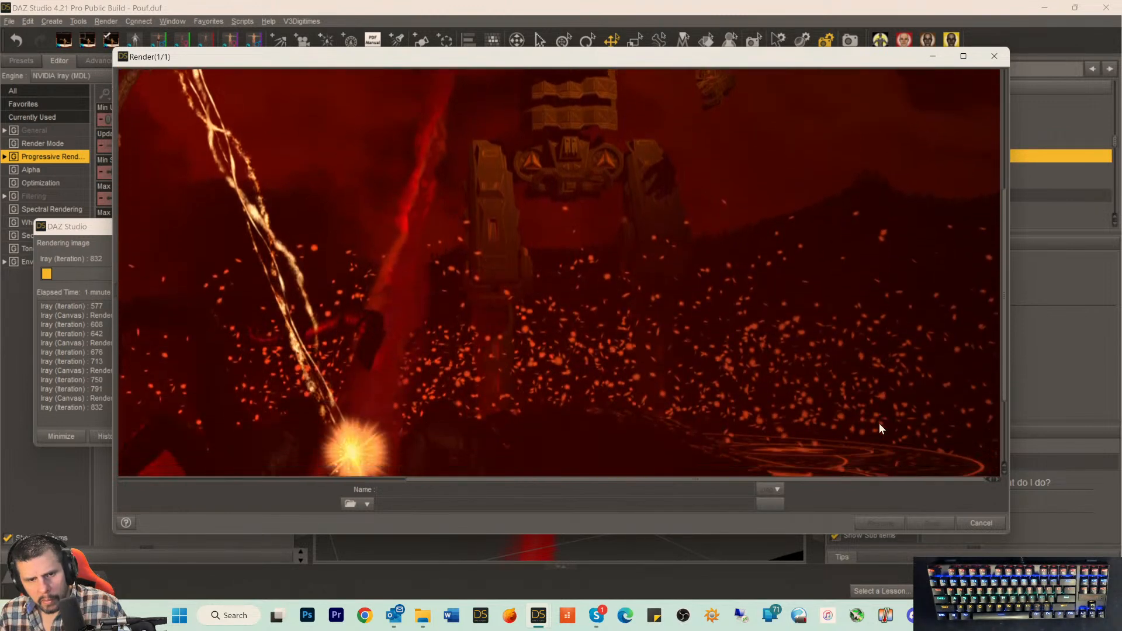
Compare the spell ribbons' path from the staff orb down to the impact flash, the sorcerer and the spider's legs in the refining render.
scroll(881, 428, "down", 3)
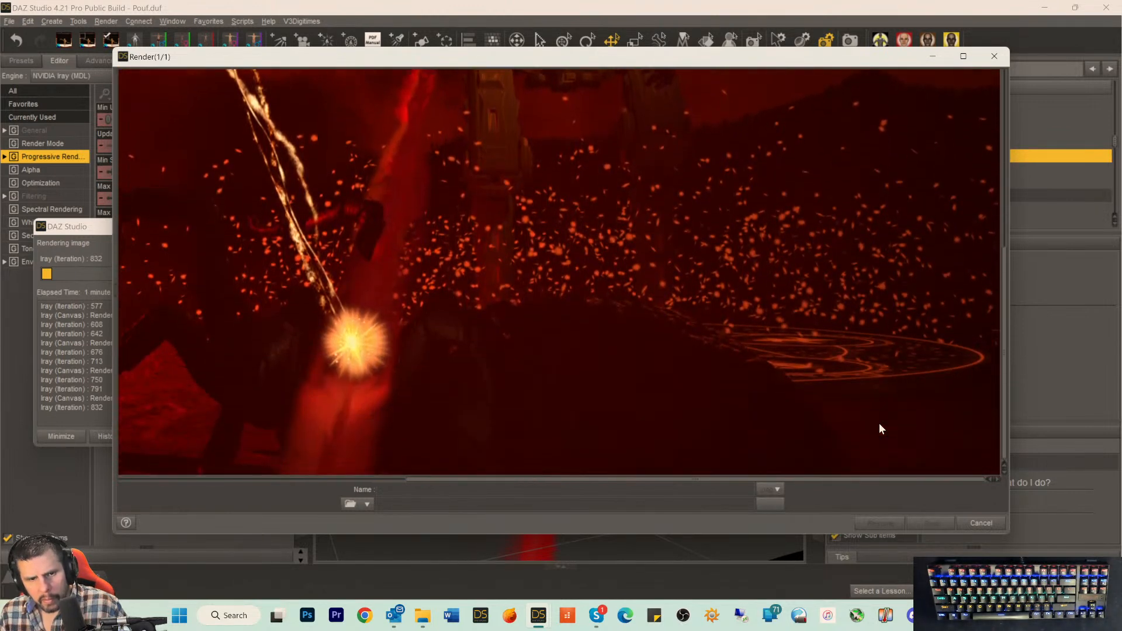
left_click_drag(681, 482, 362, 478)
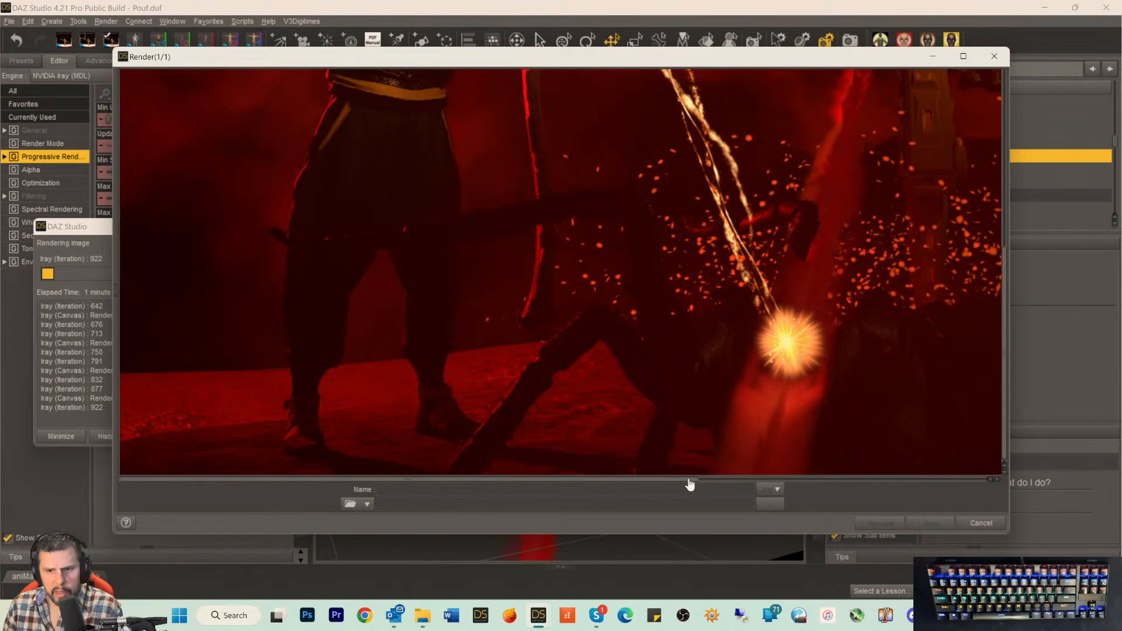
left_click_drag(647, 483, 923, 484)
left_click_drag(676, 484, 403, 482)
scroll(364, 352, "up", 8)
scroll(362, 351, "up", 1)
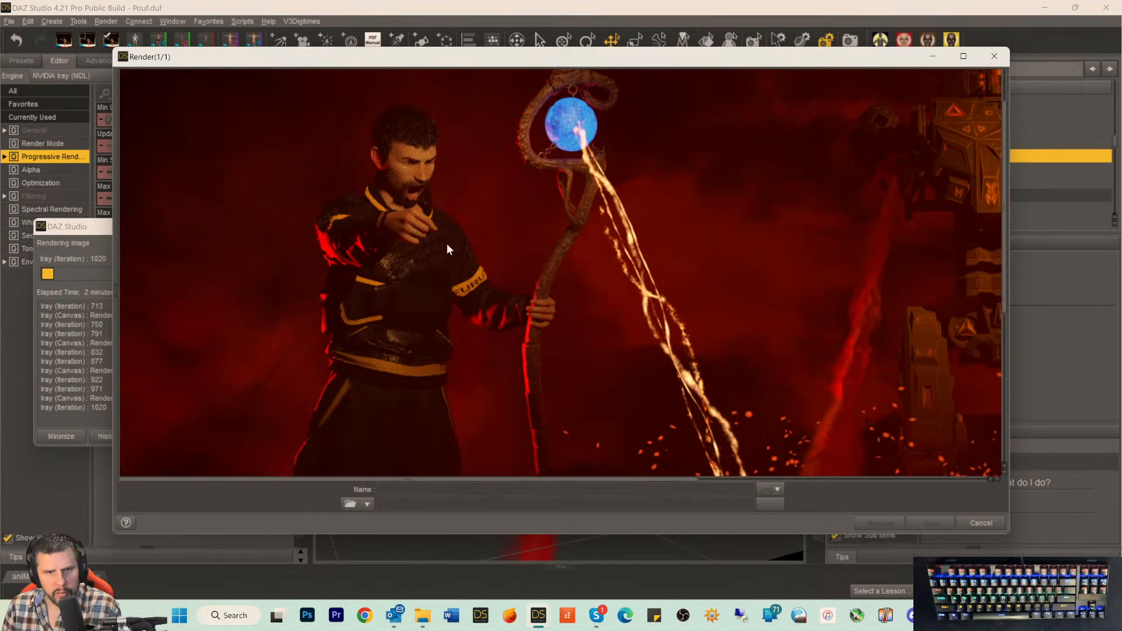
scroll(433, 270, "down", 9)
scroll(436, 275, "up", 6)
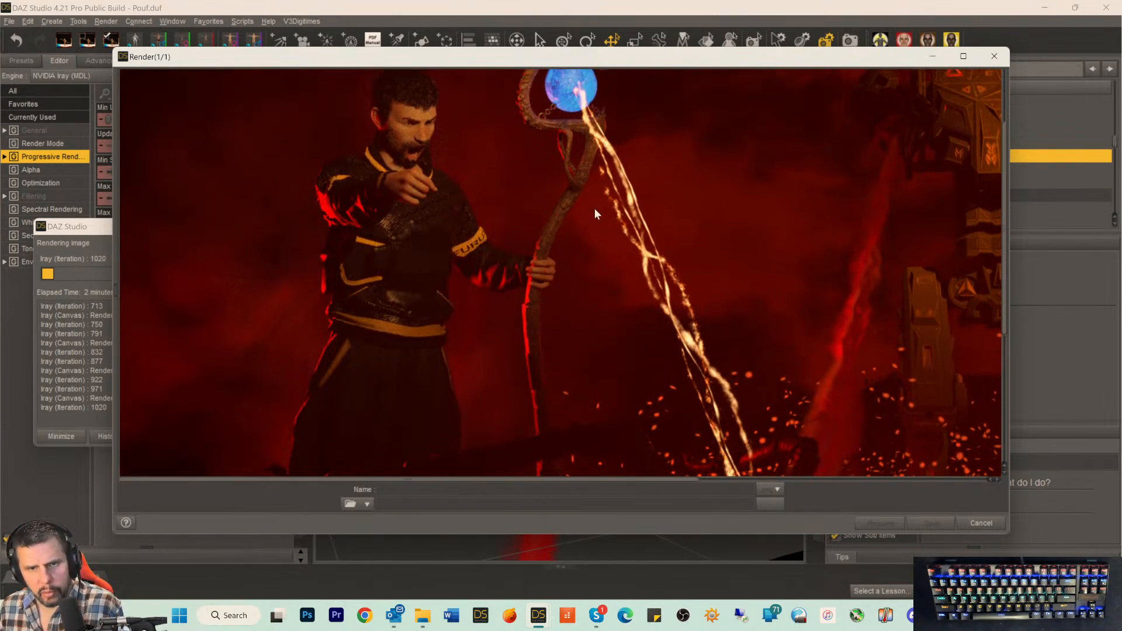
scroll(594, 210, "up", 6)
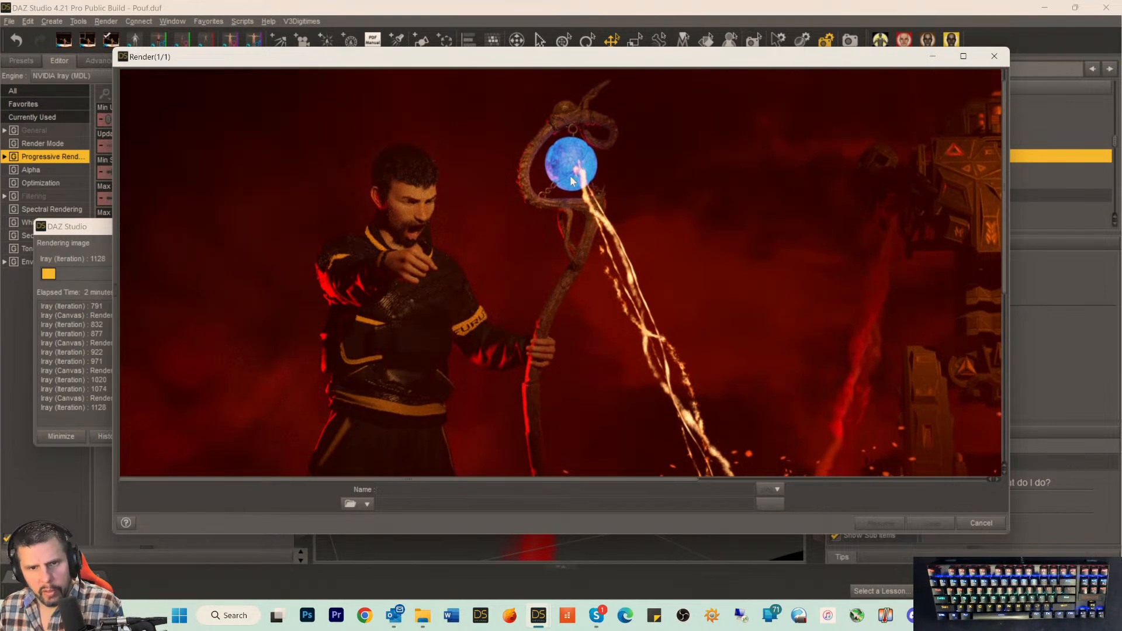
scroll(649, 333, "down", 8)
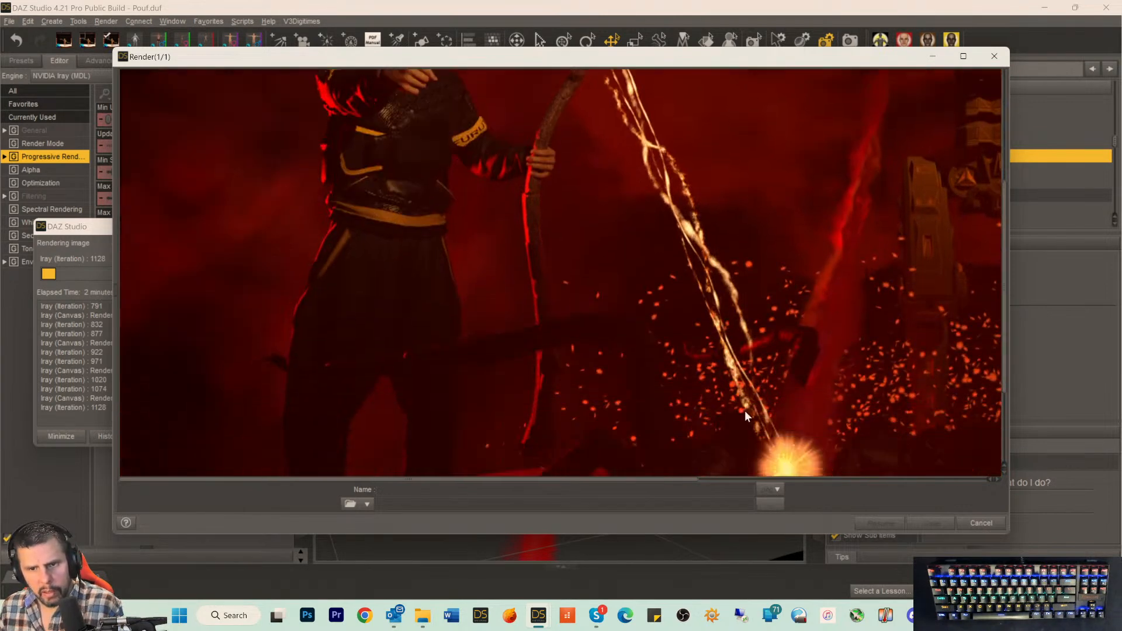
scroll(754, 420, "down", 8)
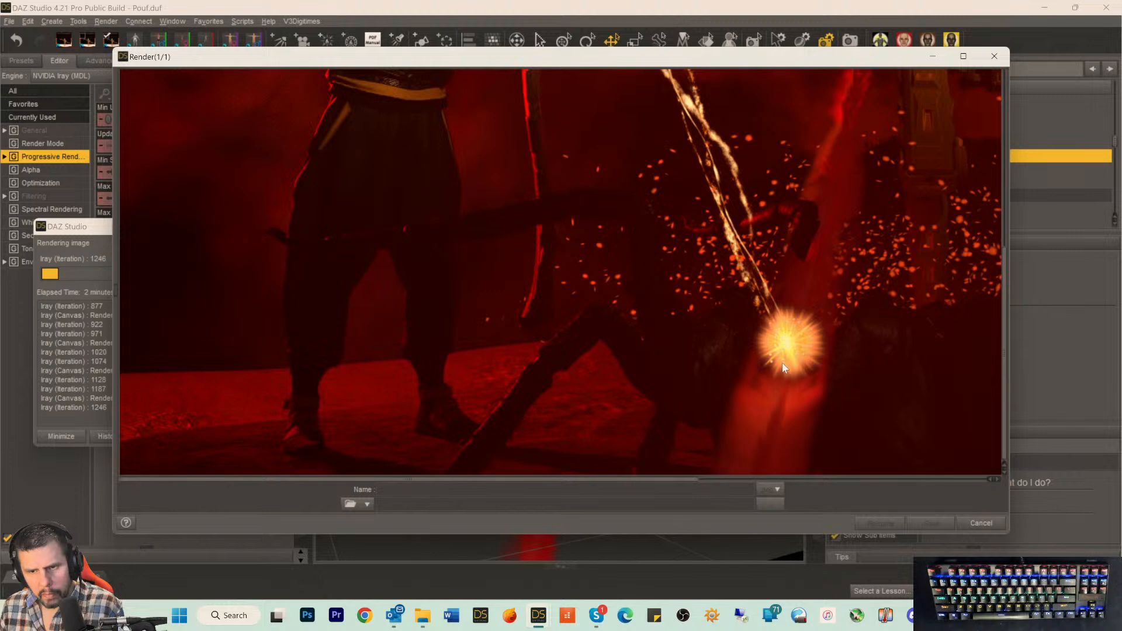
scroll(770, 363, "up", 3)
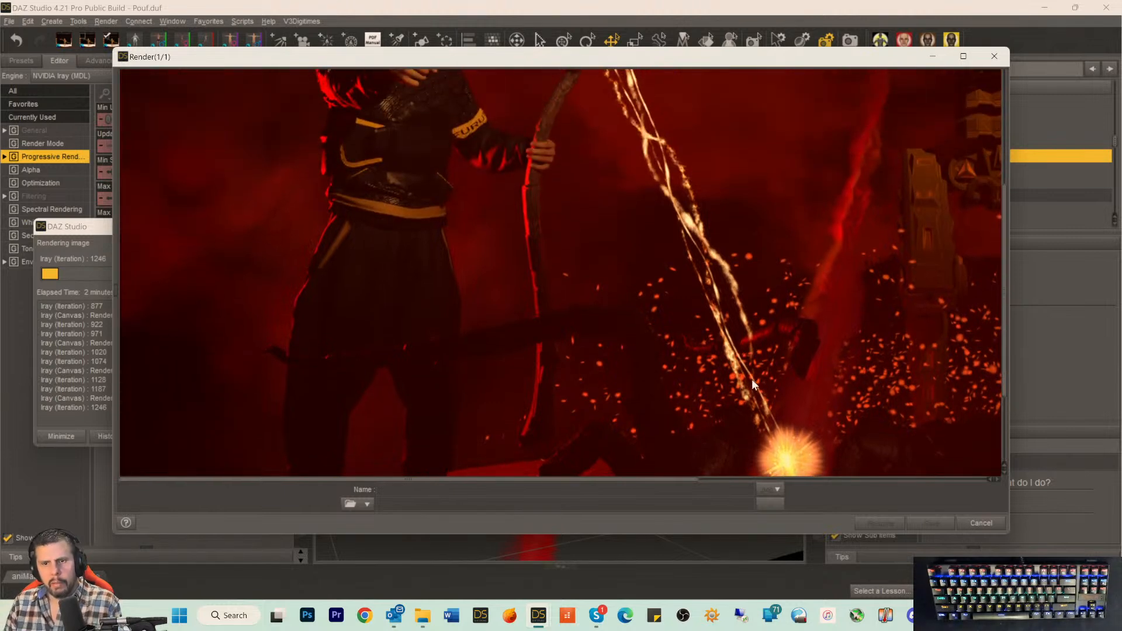
scroll(747, 375, "up", 5)
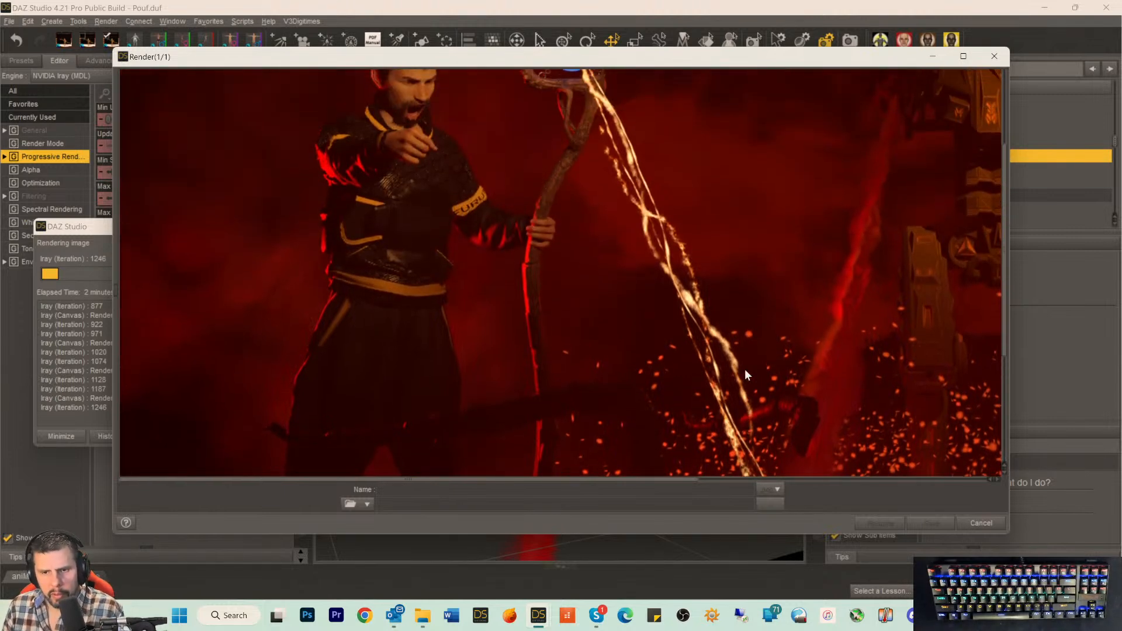
scroll(744, 370, "down", 5)
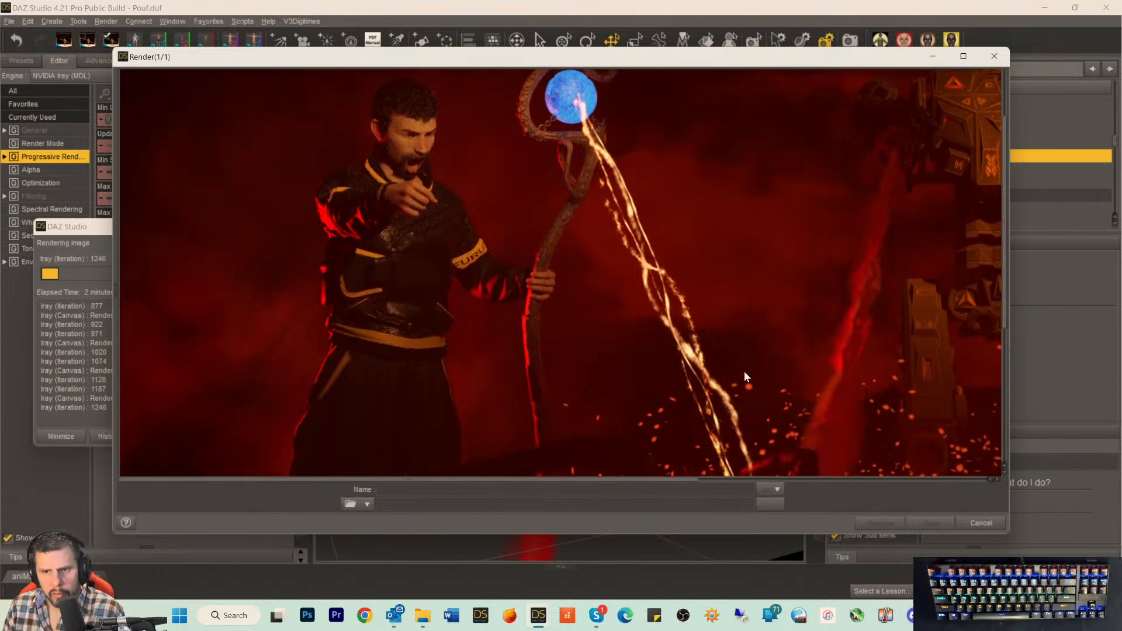
scroll(744, 370, "down", 3)
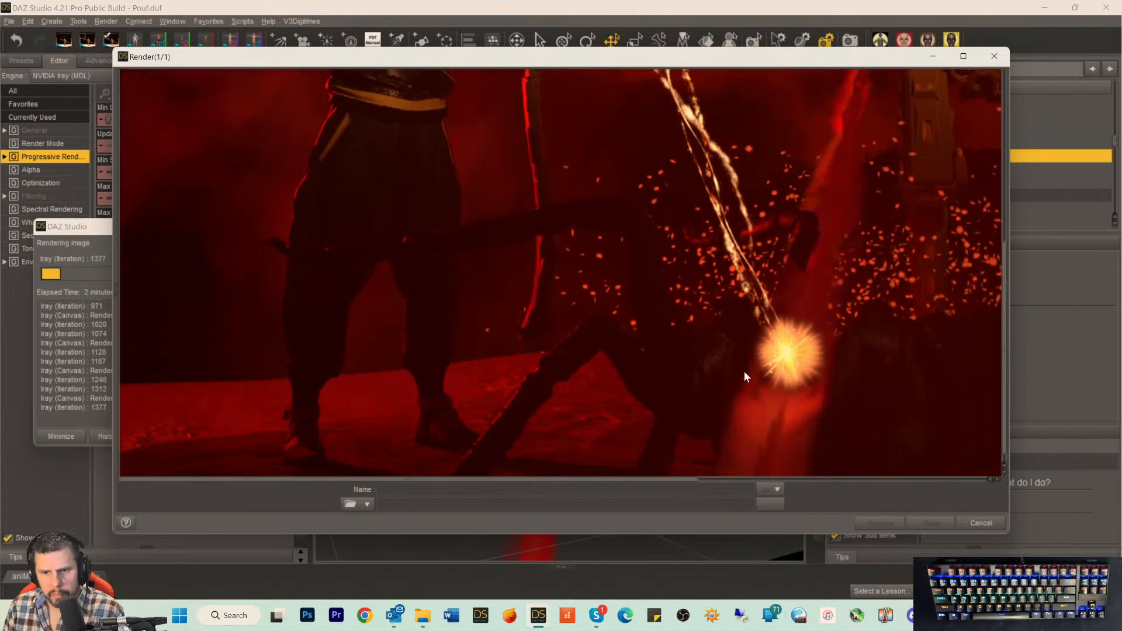
scroll(735, 374, "up", 5)
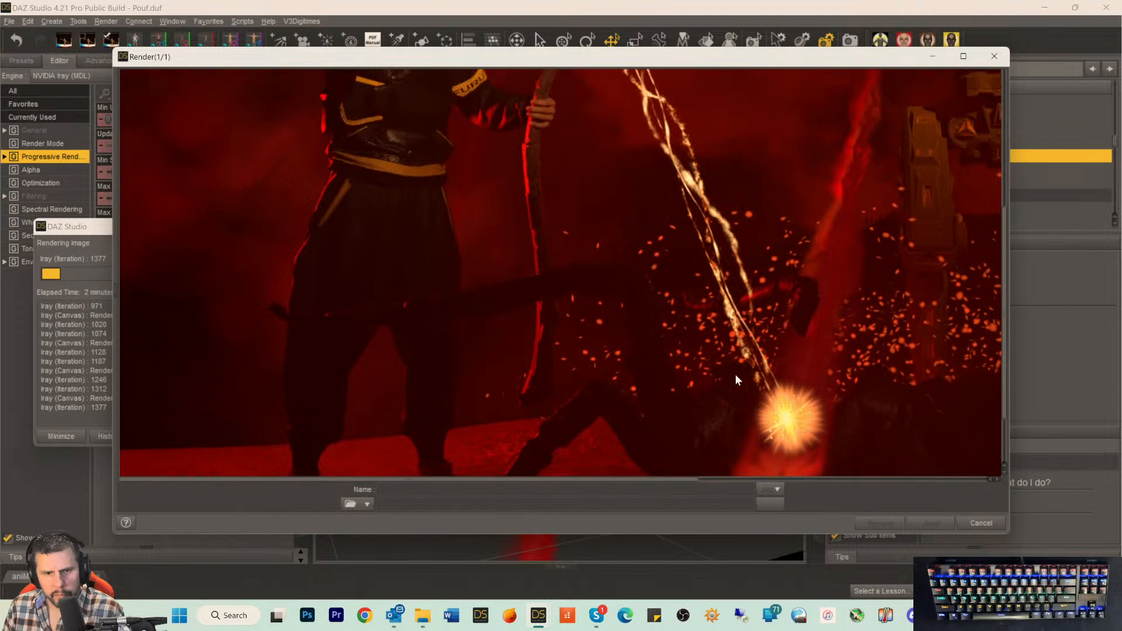
Cancel the running render and close its window without saving the image.
left_click(978, 523)
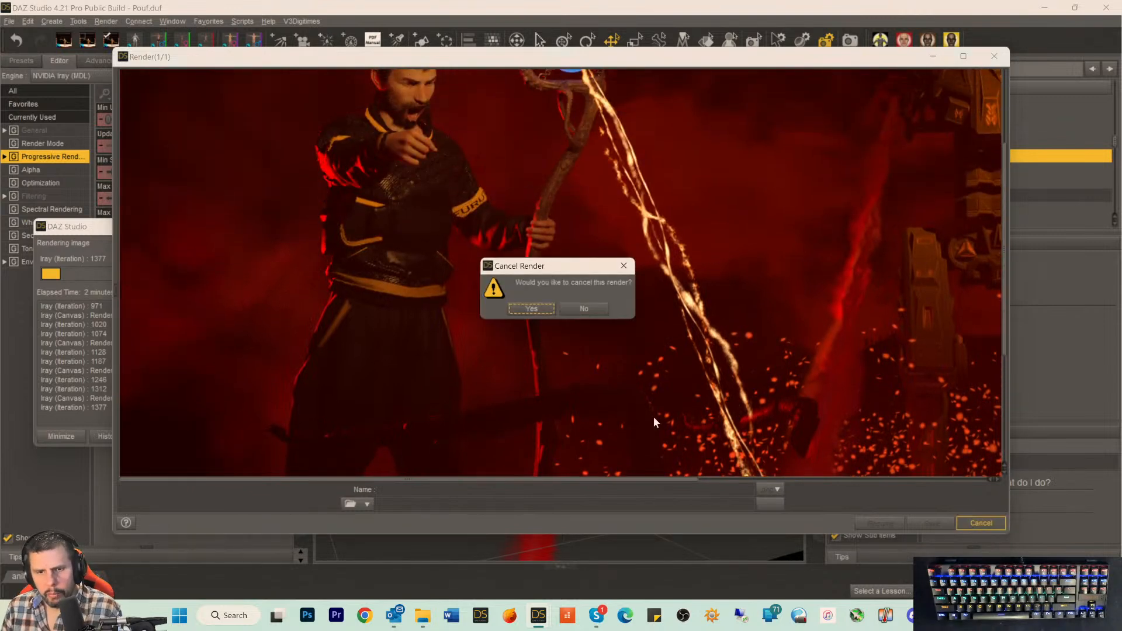
left_click(530, 309)
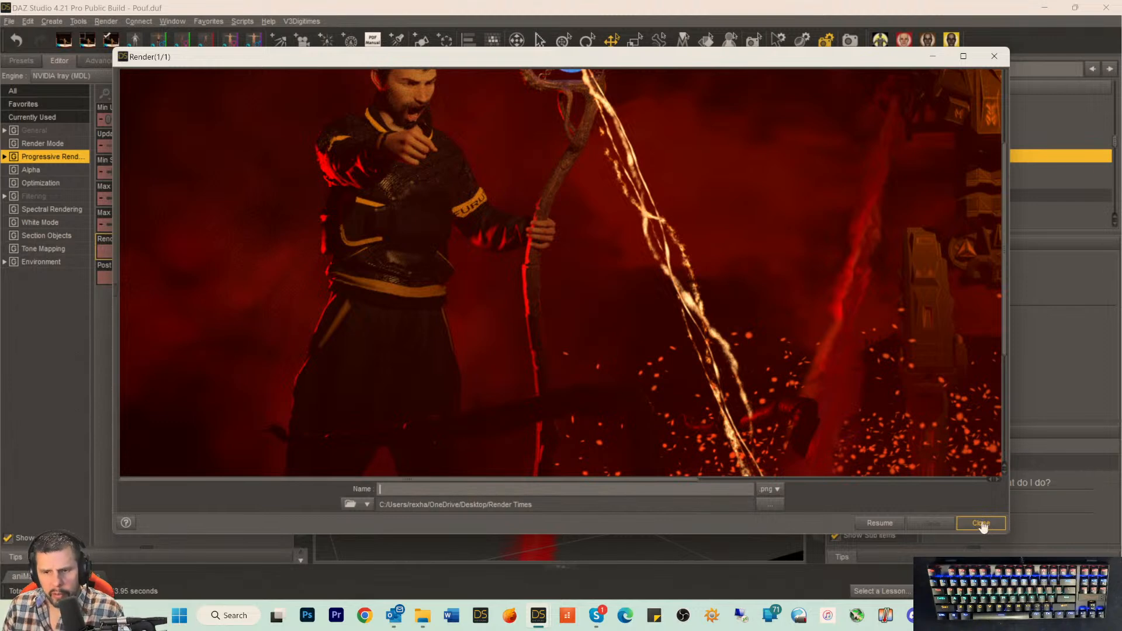
left_click(981, 526)
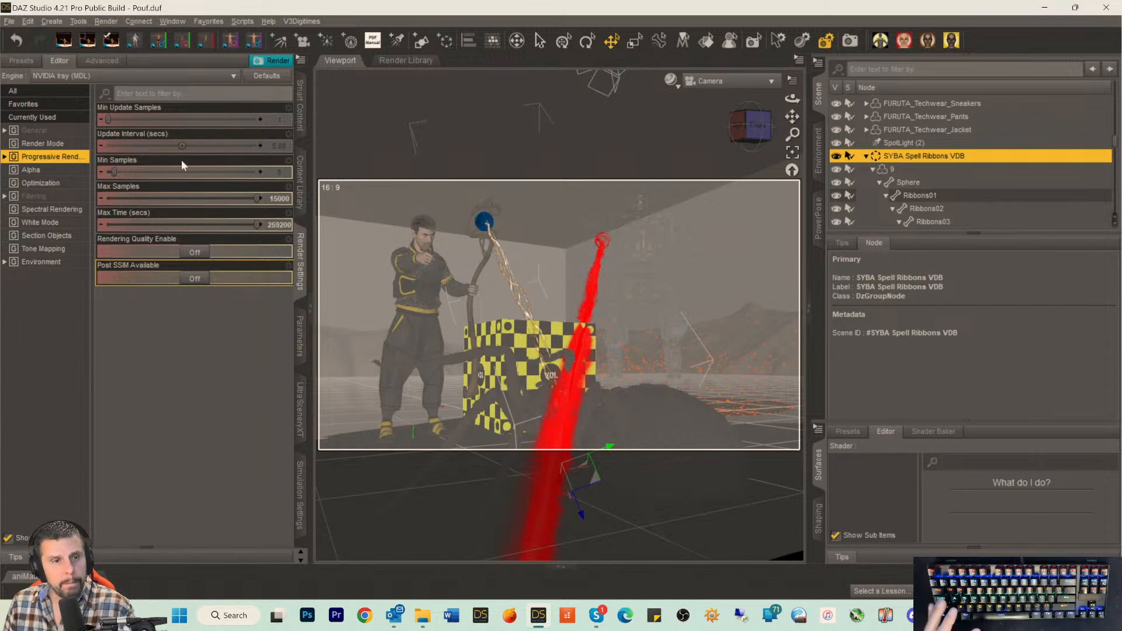
Set the global render Pixel Size to 10000 wide by 5625 high, keeping the 16:9 proportions constrained.
left_click(48, 131)
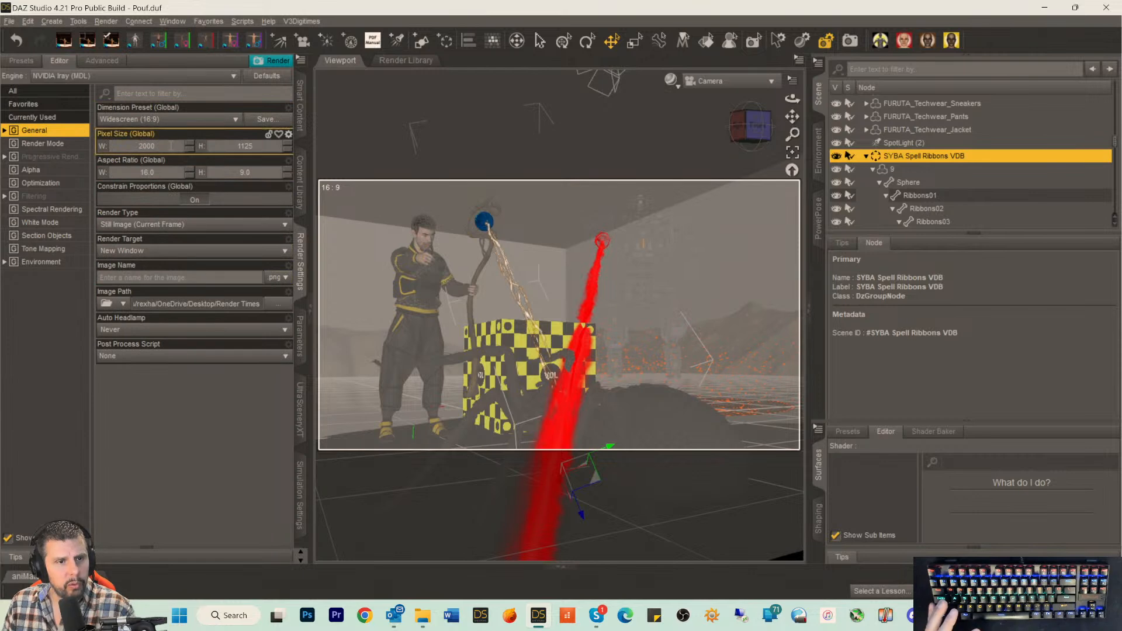
left_click(170, 145)
type("1000")
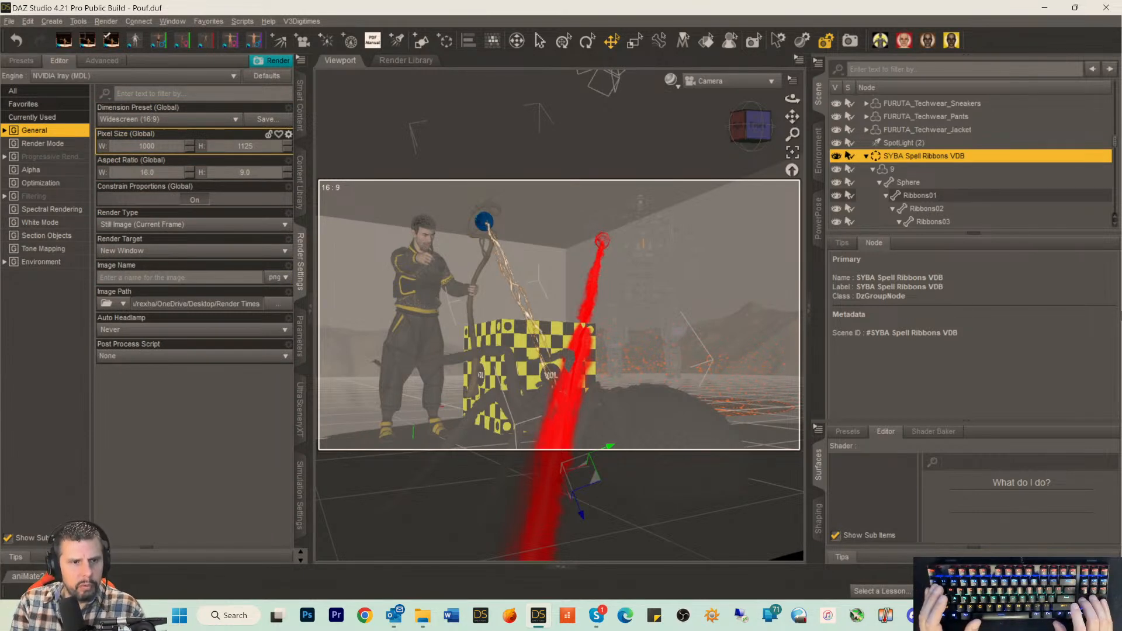
key("Return")
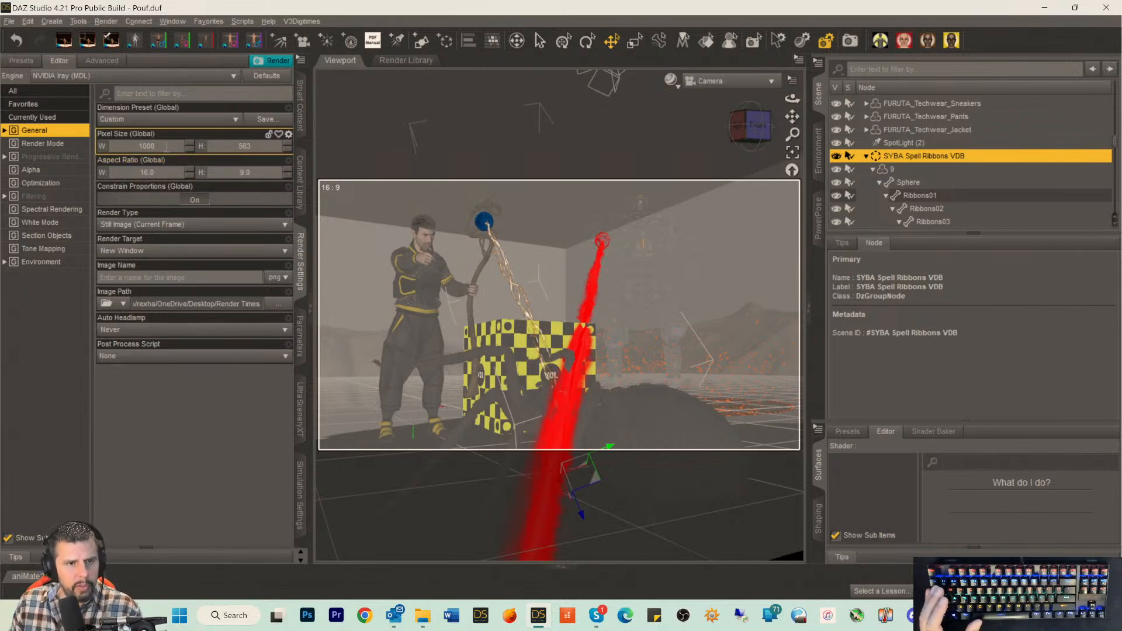
type("0")
key("Return")
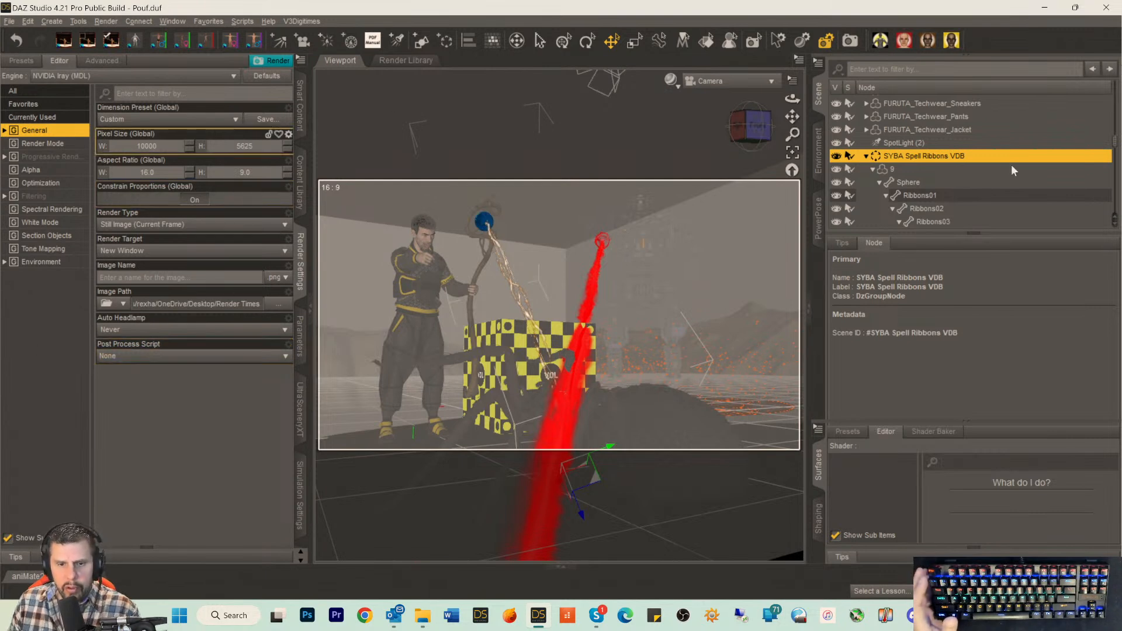
Set the Bend of the giant spider's r_femur_1 leg bone to -11.30.
left_click(568, 370)
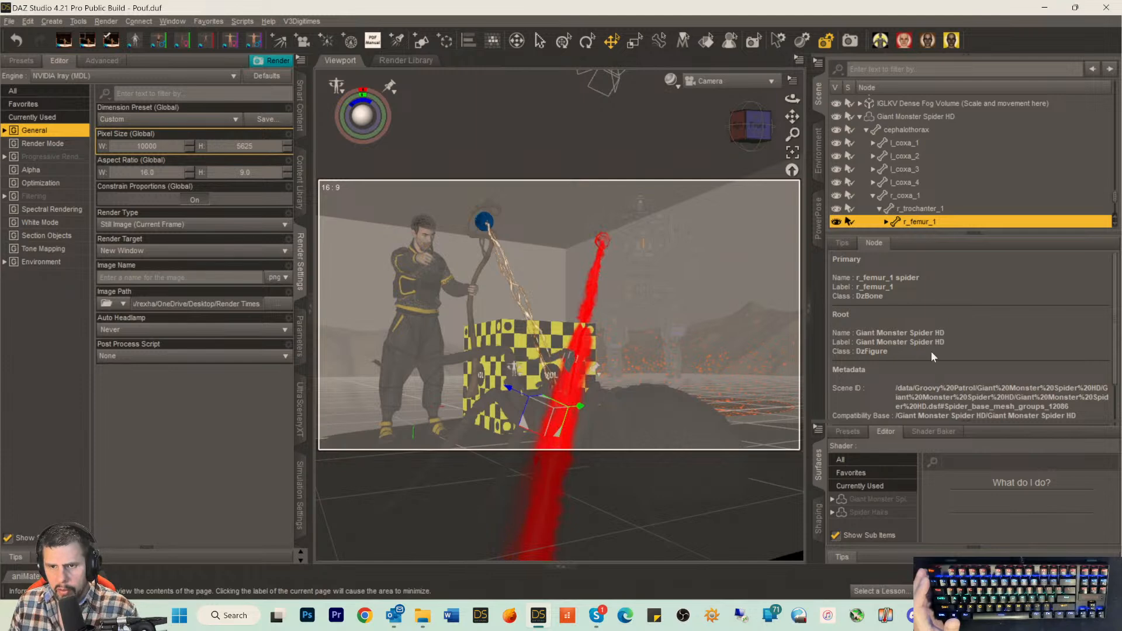
left_click(300, 333)
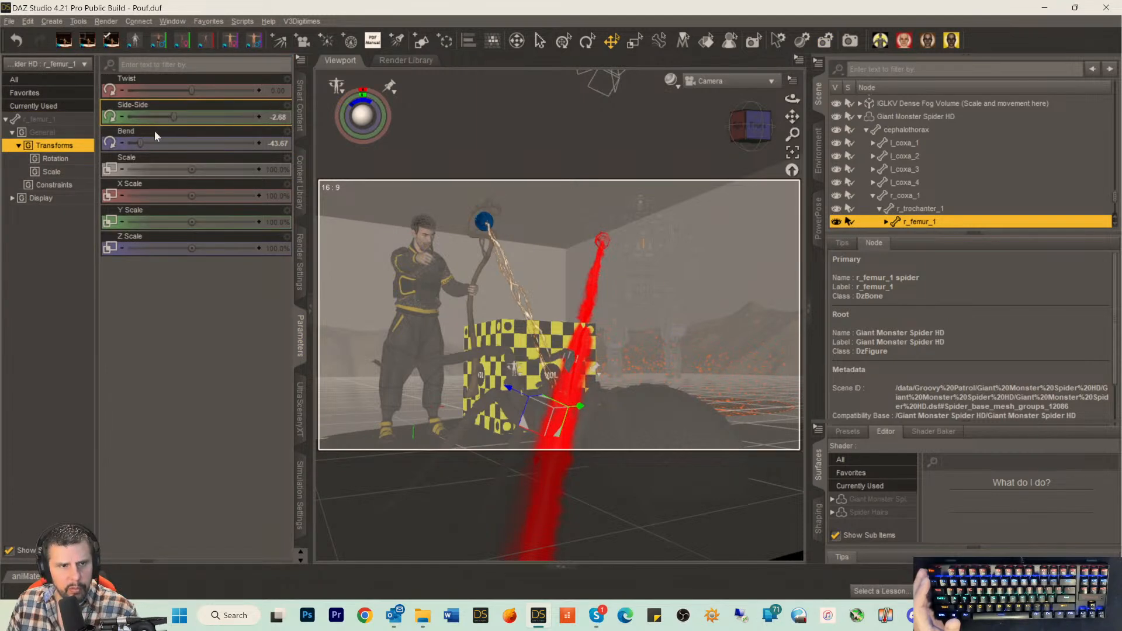
left_click_drag(141, 140, 190, 153)
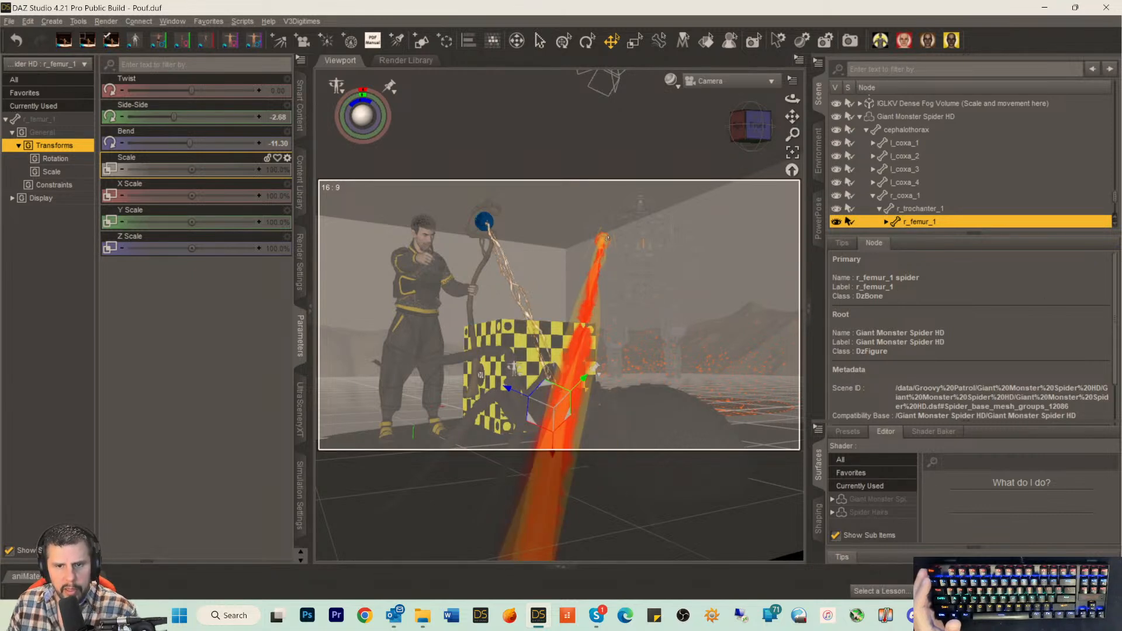
Bring up the Greek Hero expression poses and select the Genesis 8.1 Male figure in the scene hierarchy.
left_click(604, 231)
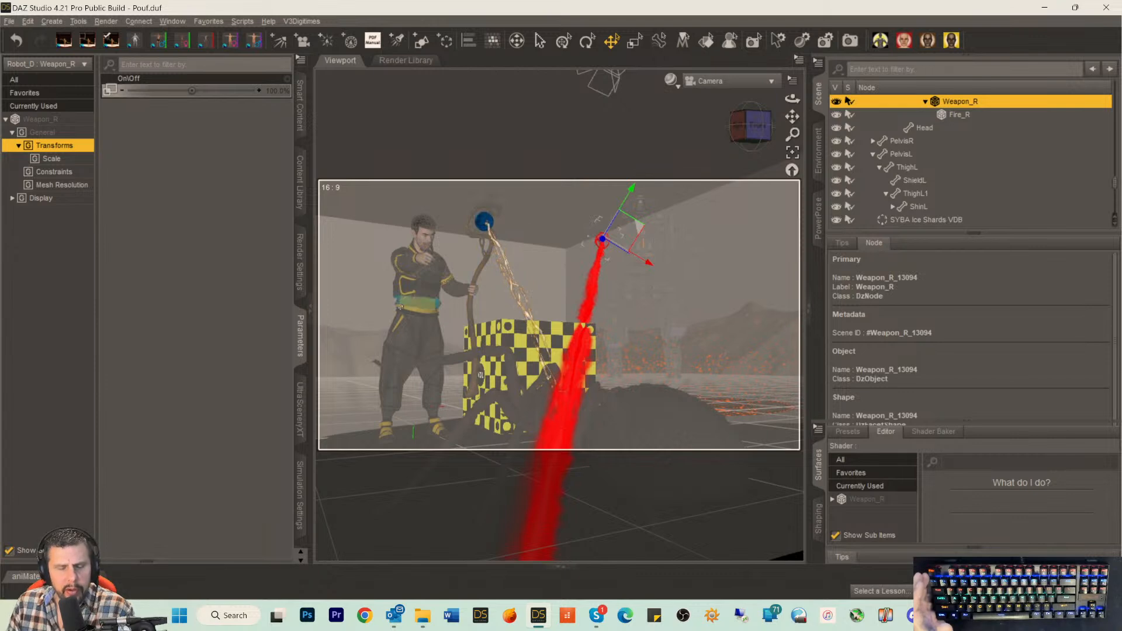
left_click(297, 113)
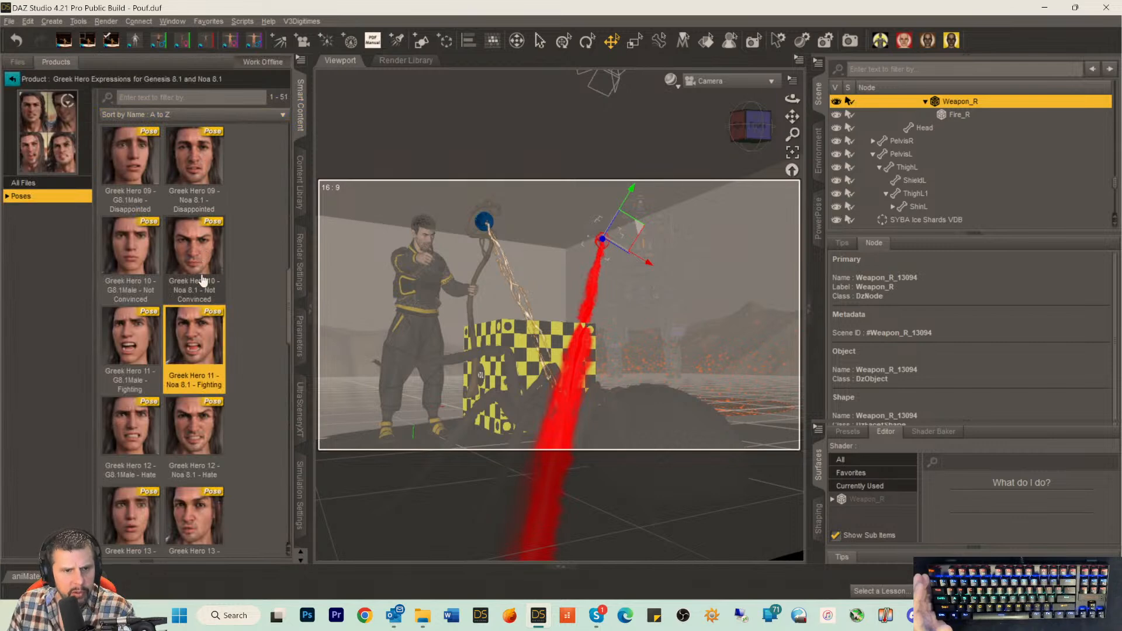
scroll(968, 187, "up", 1)
scroll(967, 185, "down", 10)
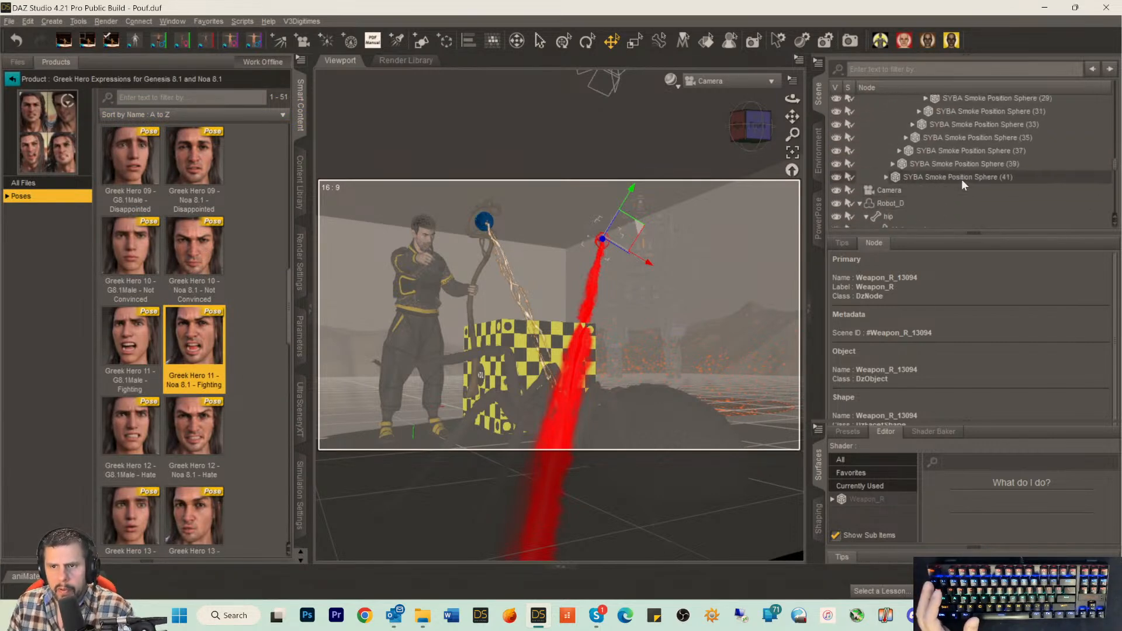
scroll(955, 179, "up", 10)
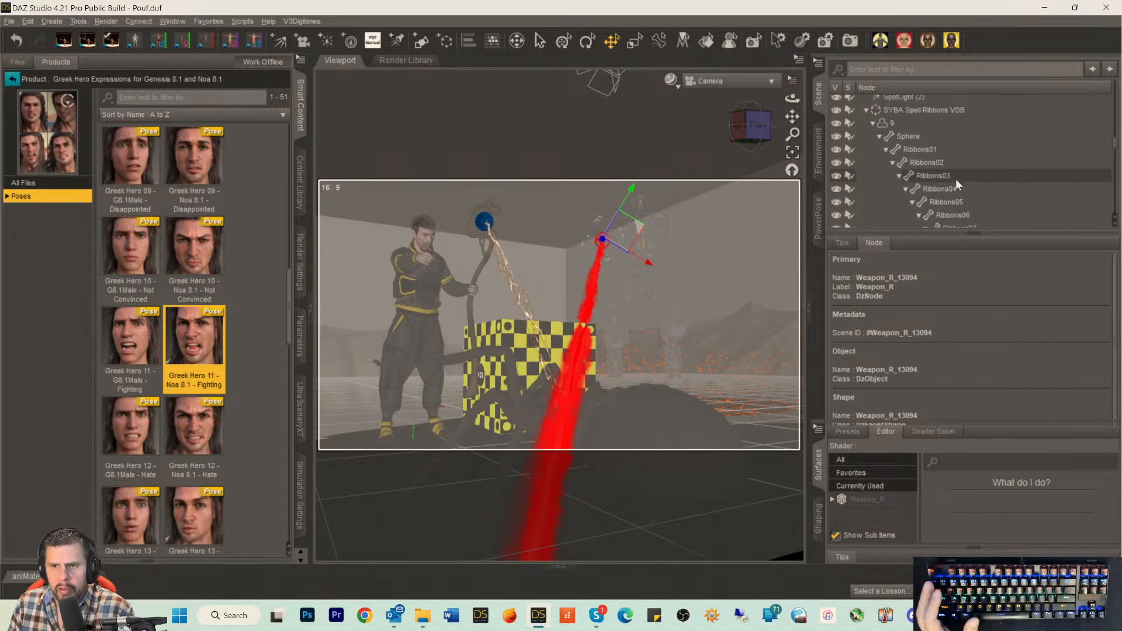
scroll(949, 180, "up", 10)
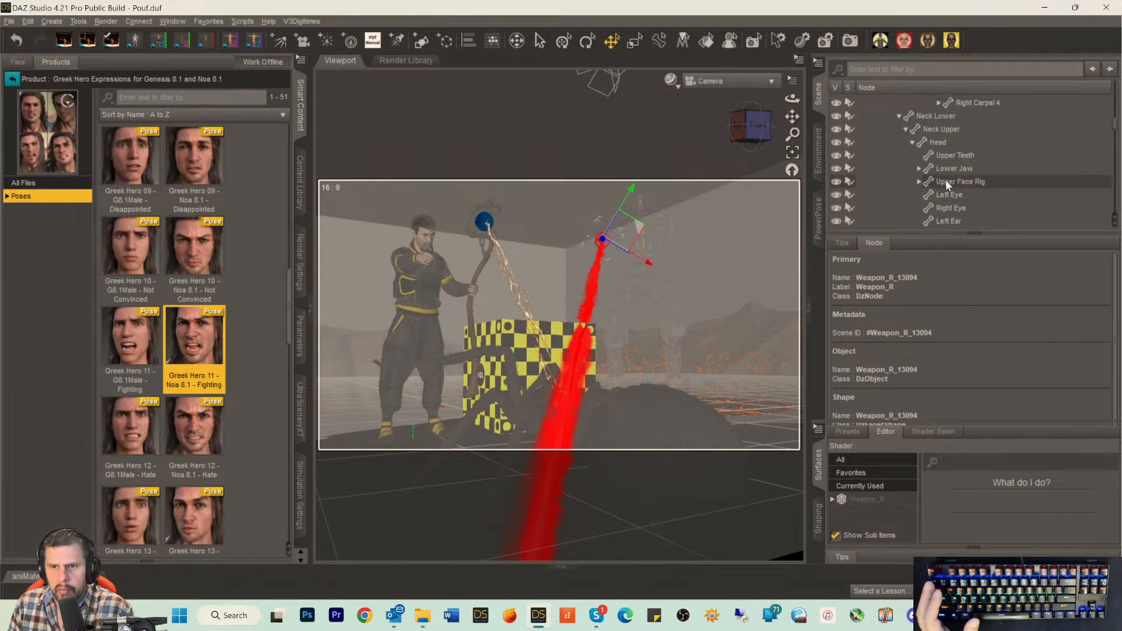
scroll(945, 180, "up", 10)
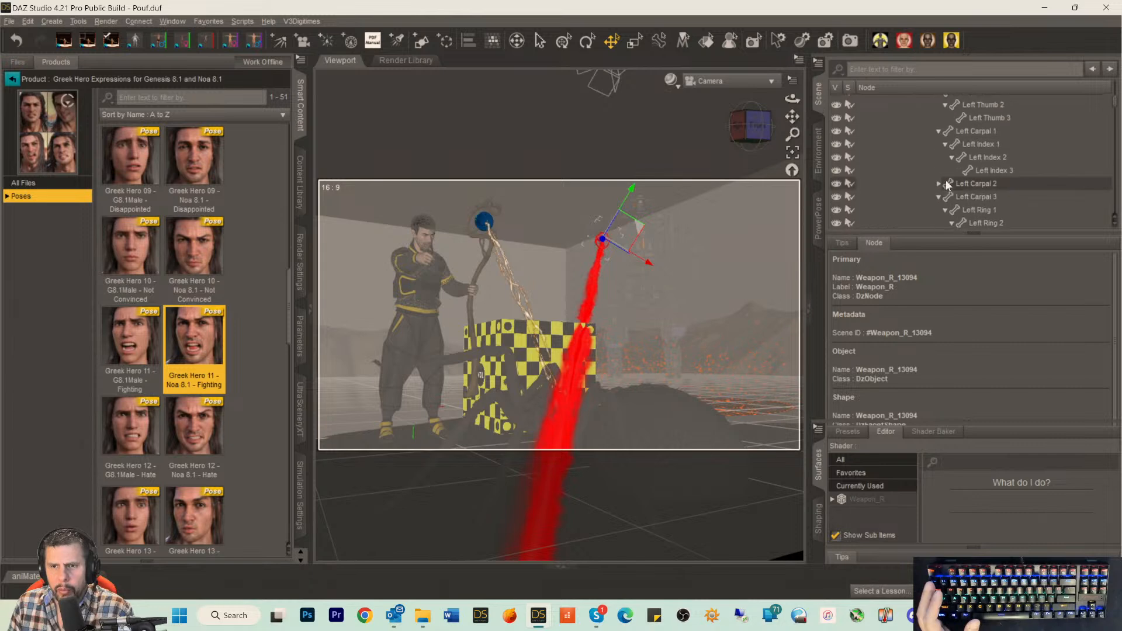
scroll(945, 180, "up", 2)
left_click(900, 160)
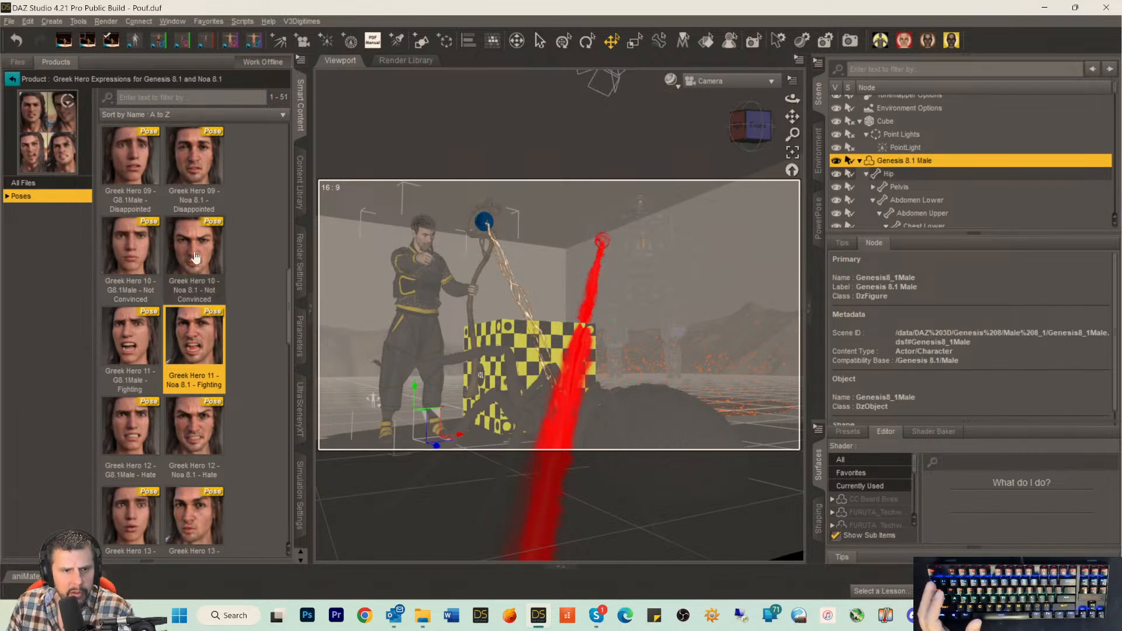
Apply The Wizard 06 - G8.1Male - Intrigued expression from the Wizard Expressions product to the sorcerer.
left_click(13, 79)
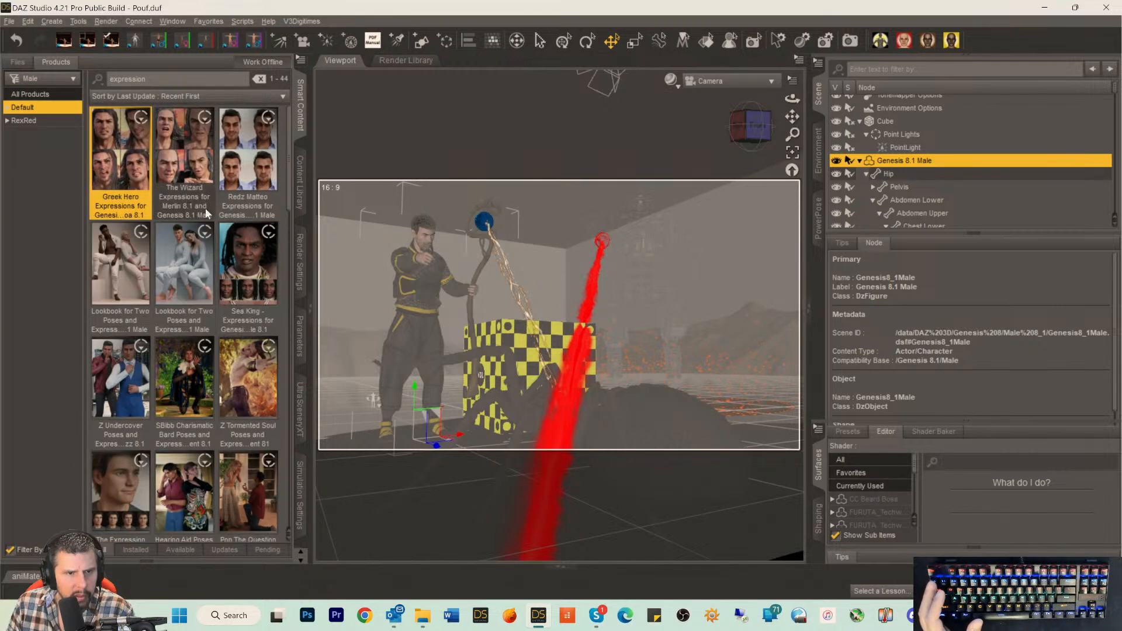
left_click(189, 166)
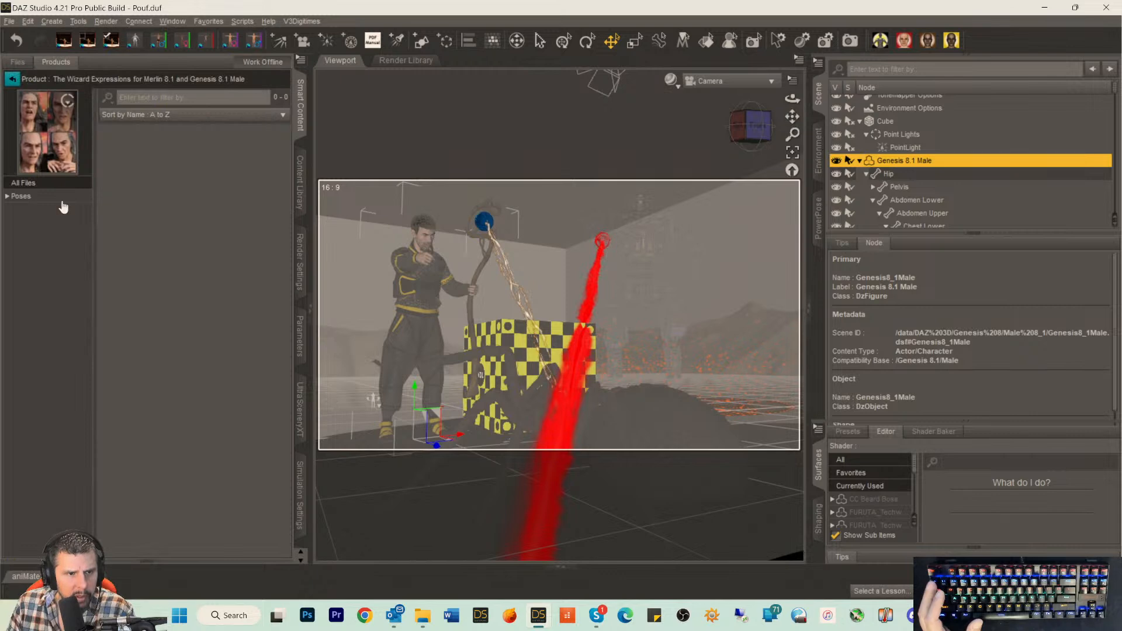
scroll(182, 288, "down", 6)
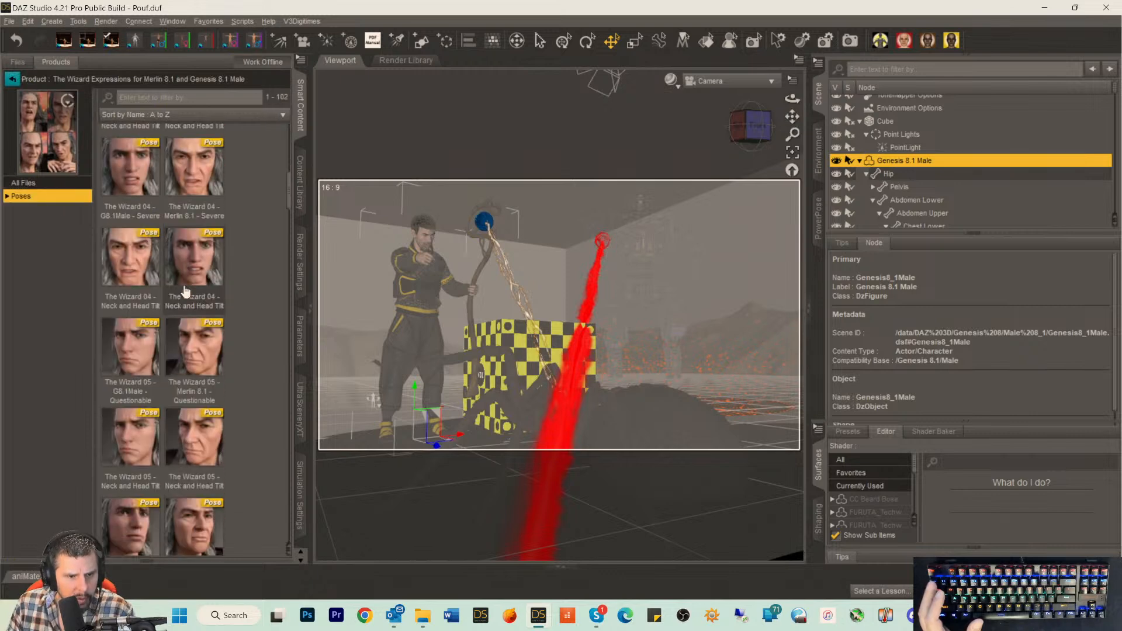
scroll(187, 295, "down", 3)
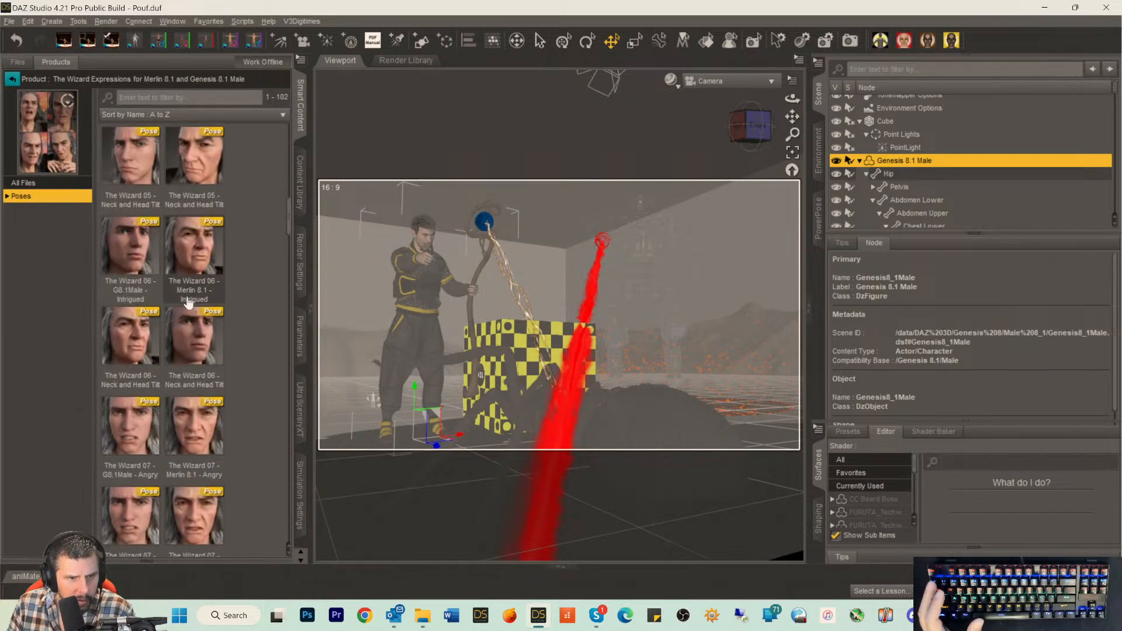
scroll(188, 304, "down", 3)
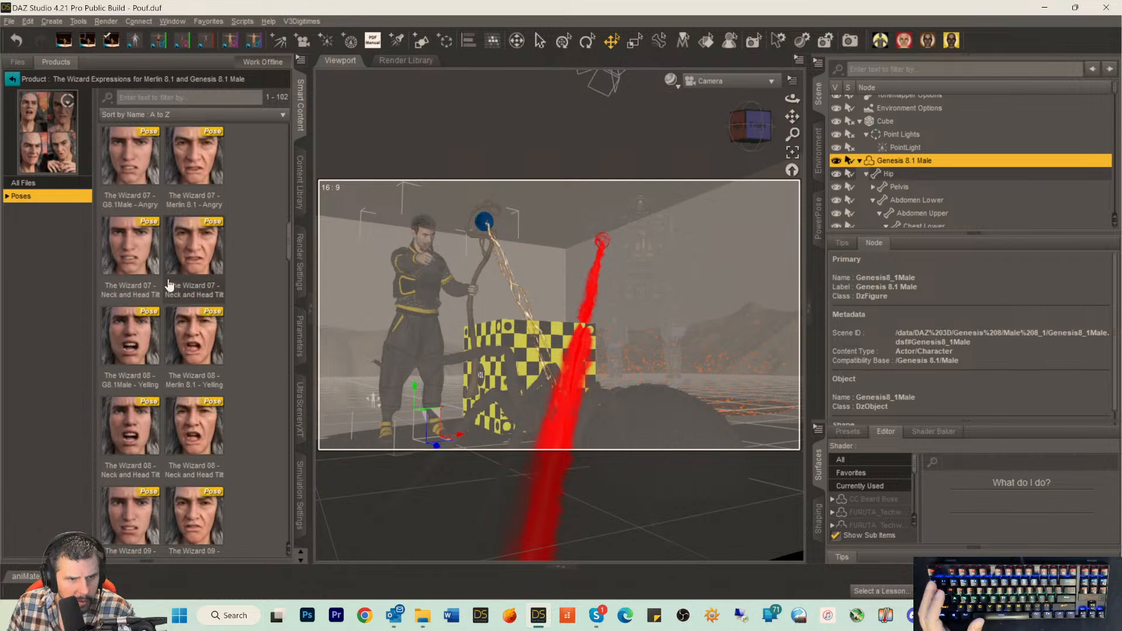
scroll(159, 269, "up", 3)
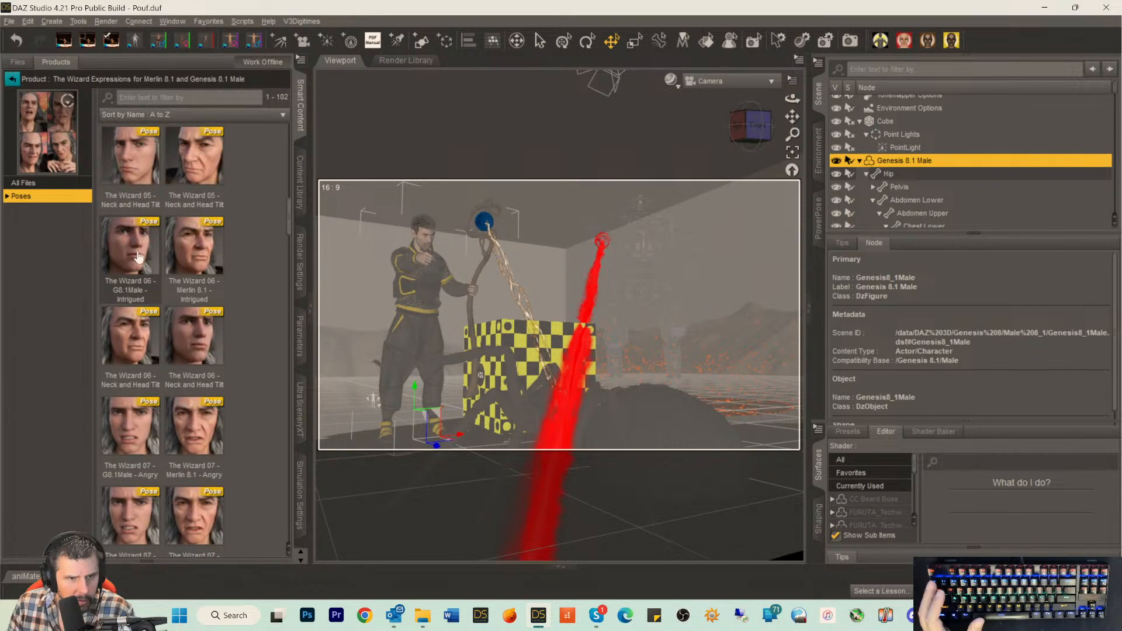
mouse_move(138, 257)
mouse_move(177, 247)
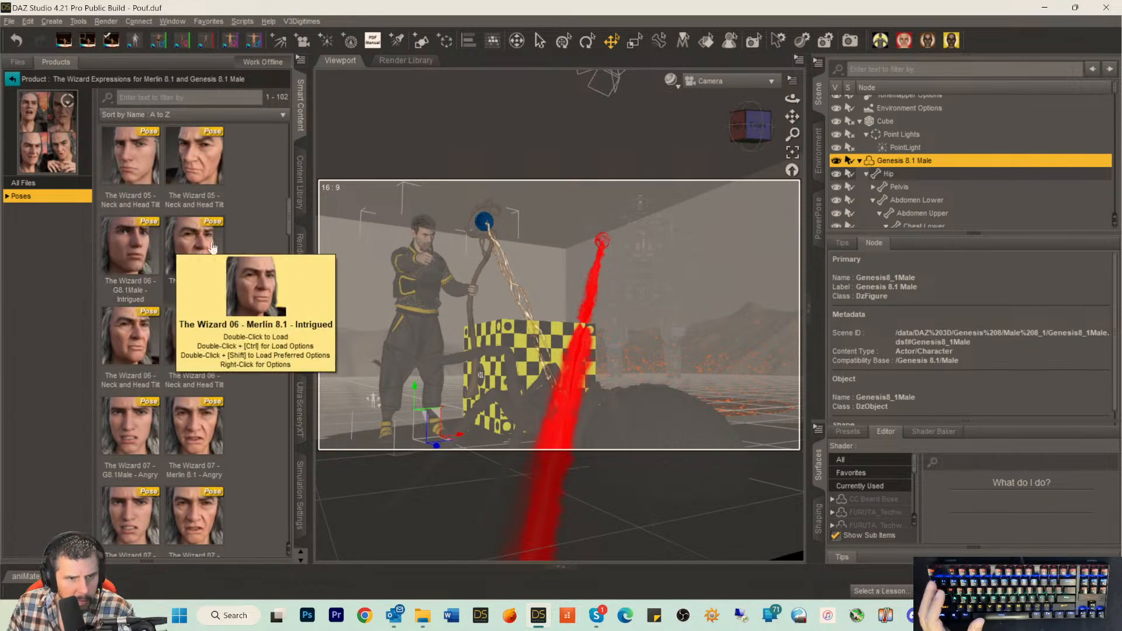
double_click(124, 250)
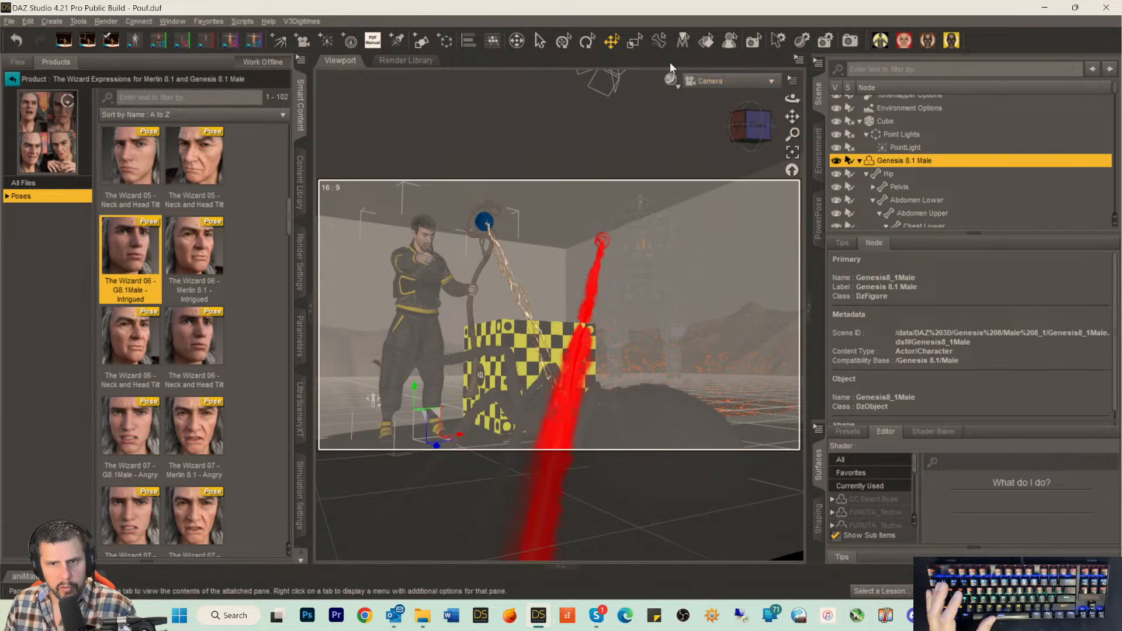
Switch the viewport to Perspective View and frame the sorcerer's face up close from the front to examine his expression.
left_click(702, 83)
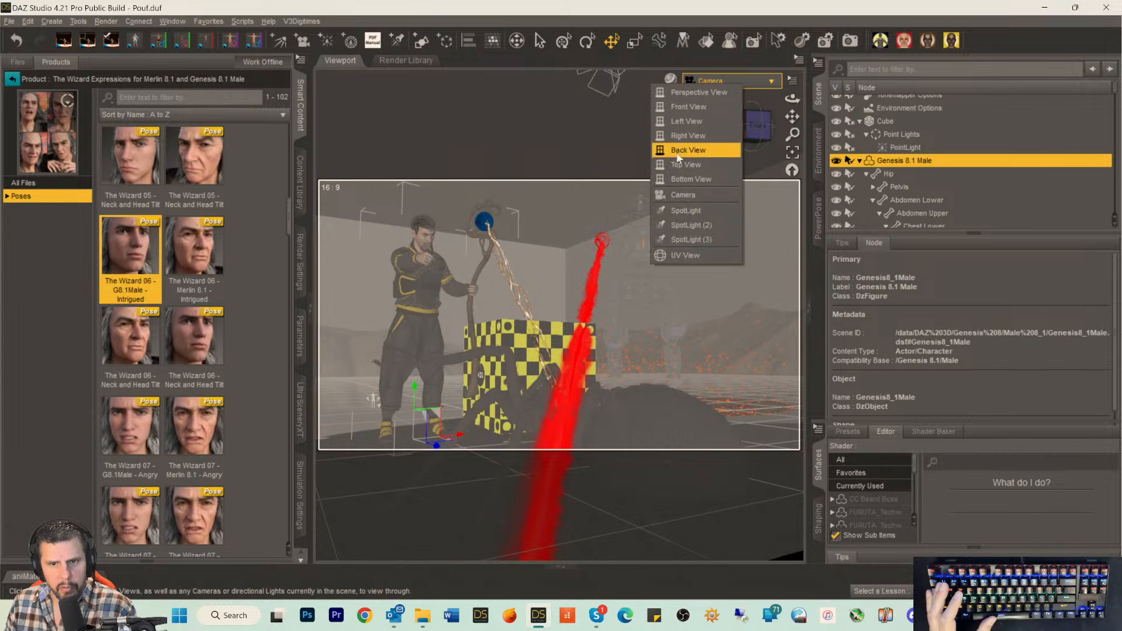
left_click(695, 96)
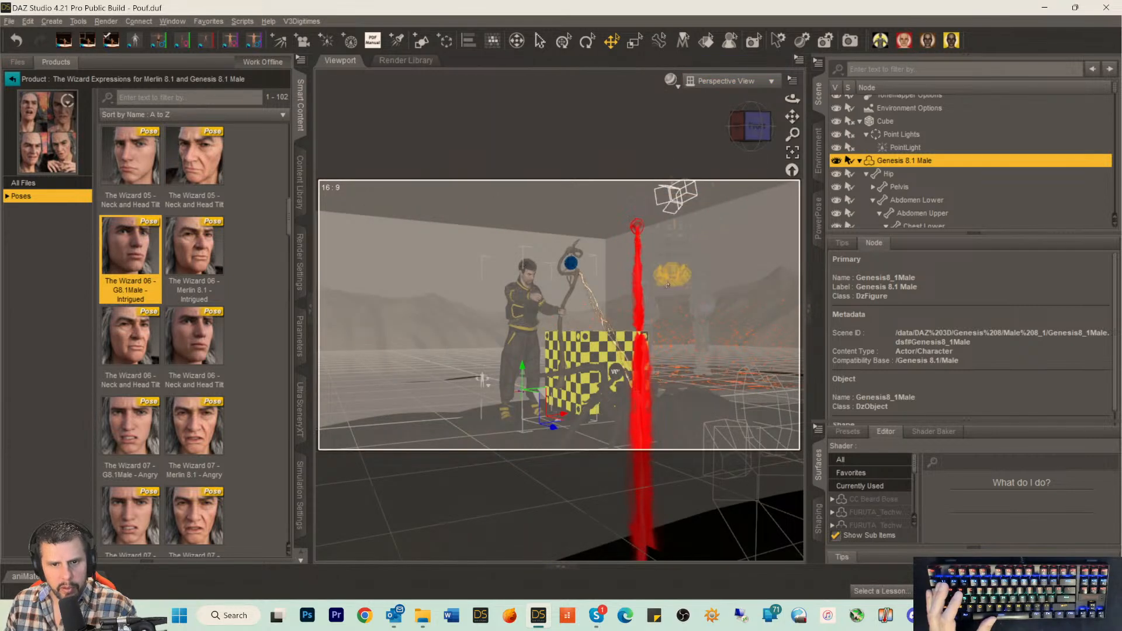
scroll(636, 293, "up", 4)
scroll(637, 292, "up", 8)
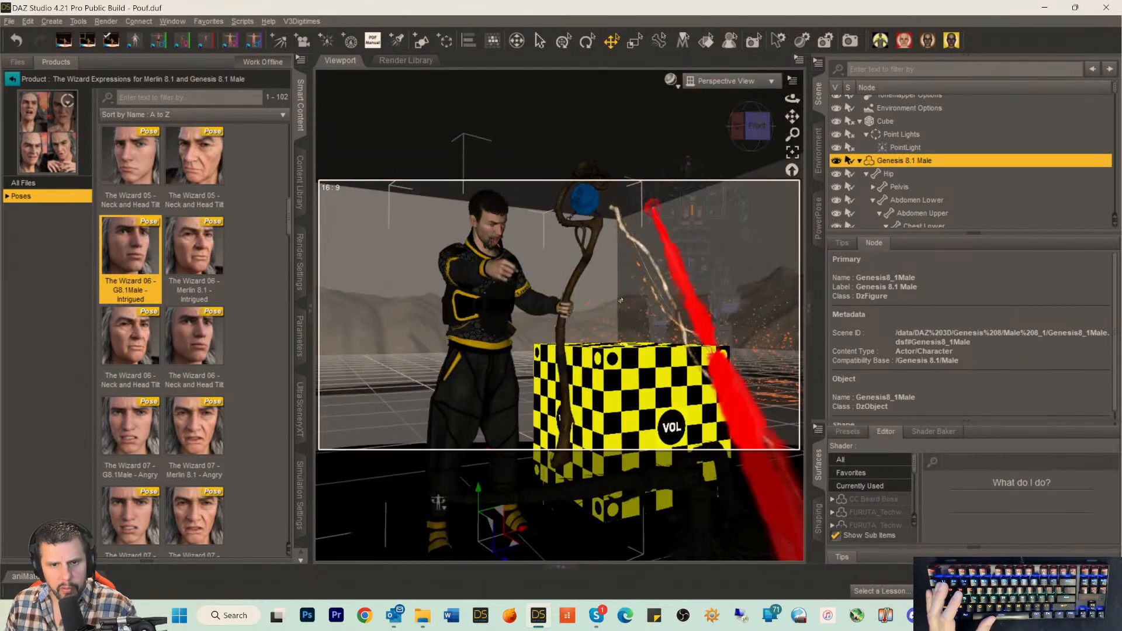
scroll(620, 300, "up", 1)
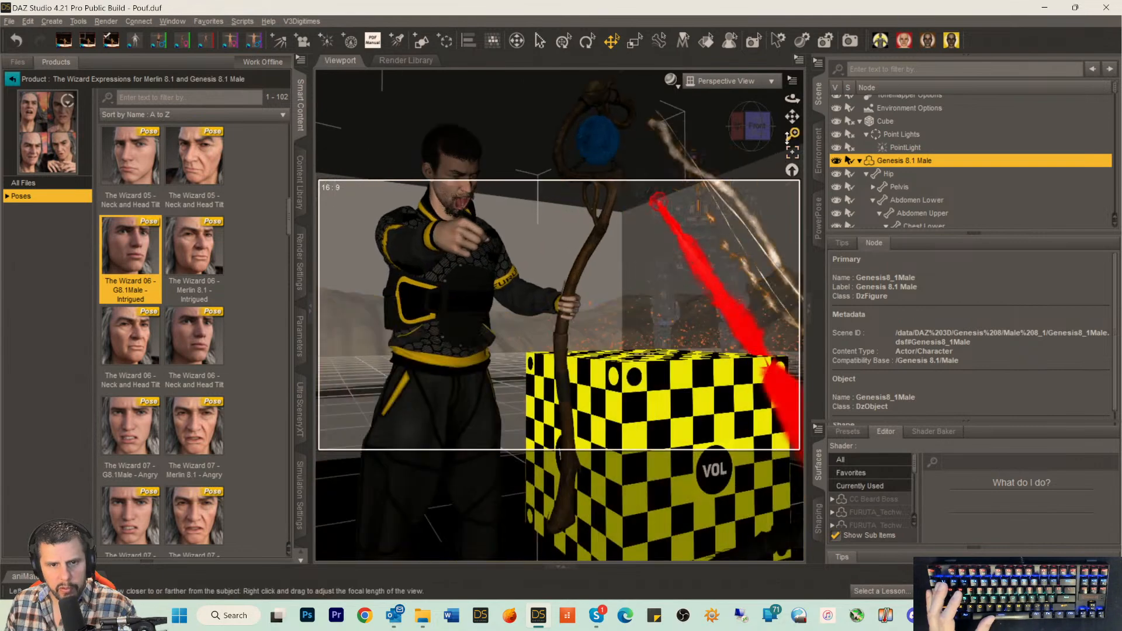
left_click_drag(791, 117, 780, 216)
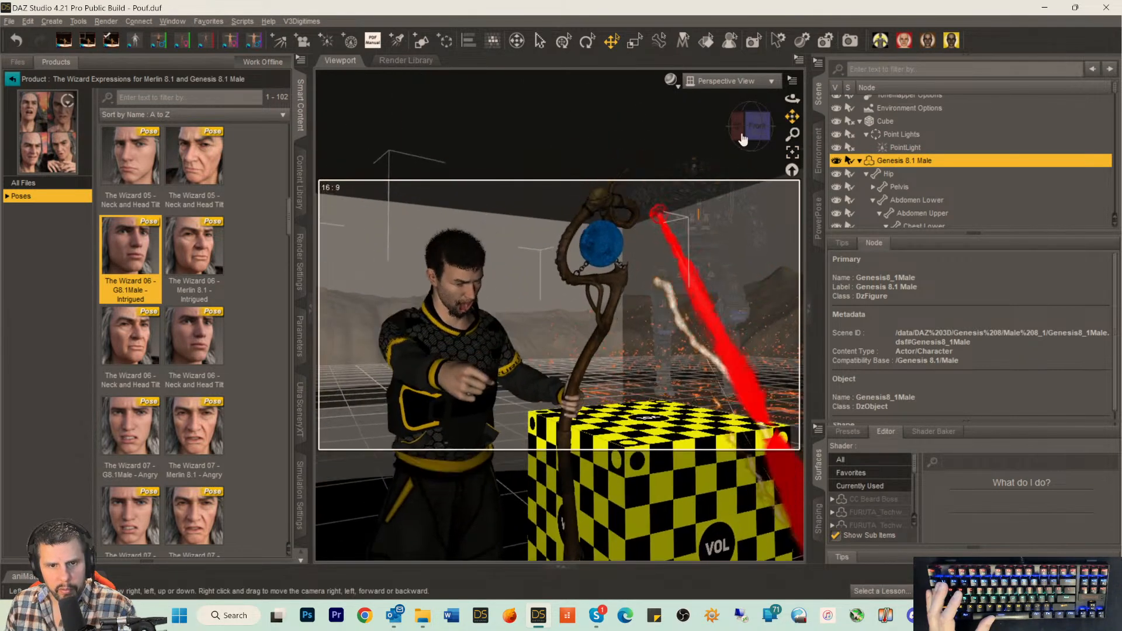
scroll(615, 199, "up", 3)
scroll(616, 199, "up", 2)
left_click_drag(756, 127, 876, 119)
scroll(753, 130, "up", 3)
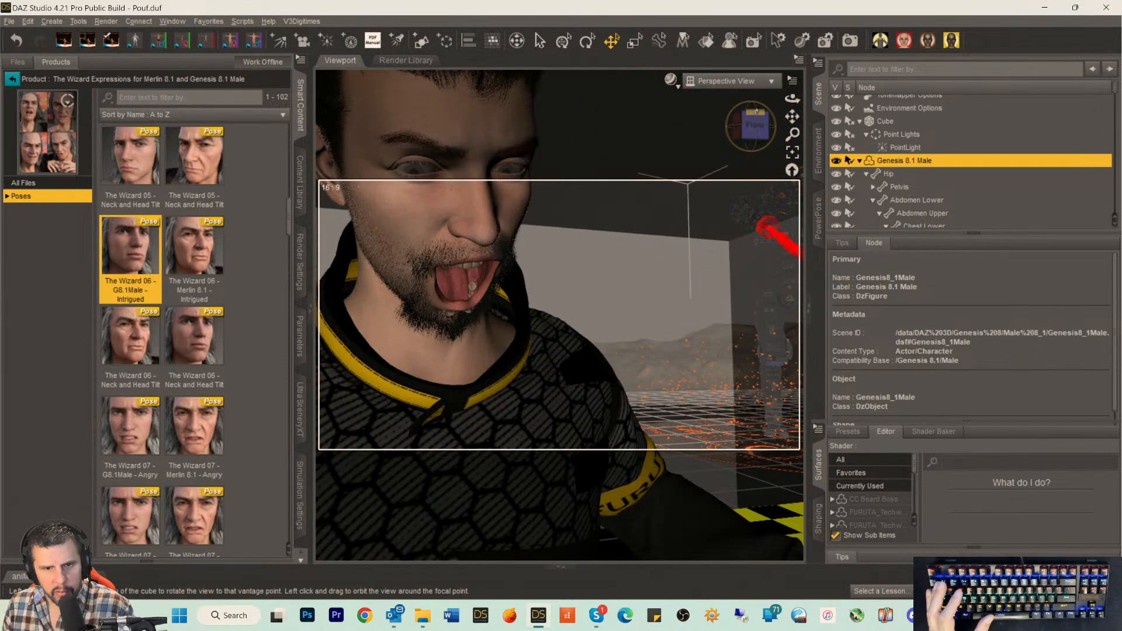
left_click_drag(747, 117, 850, 124)
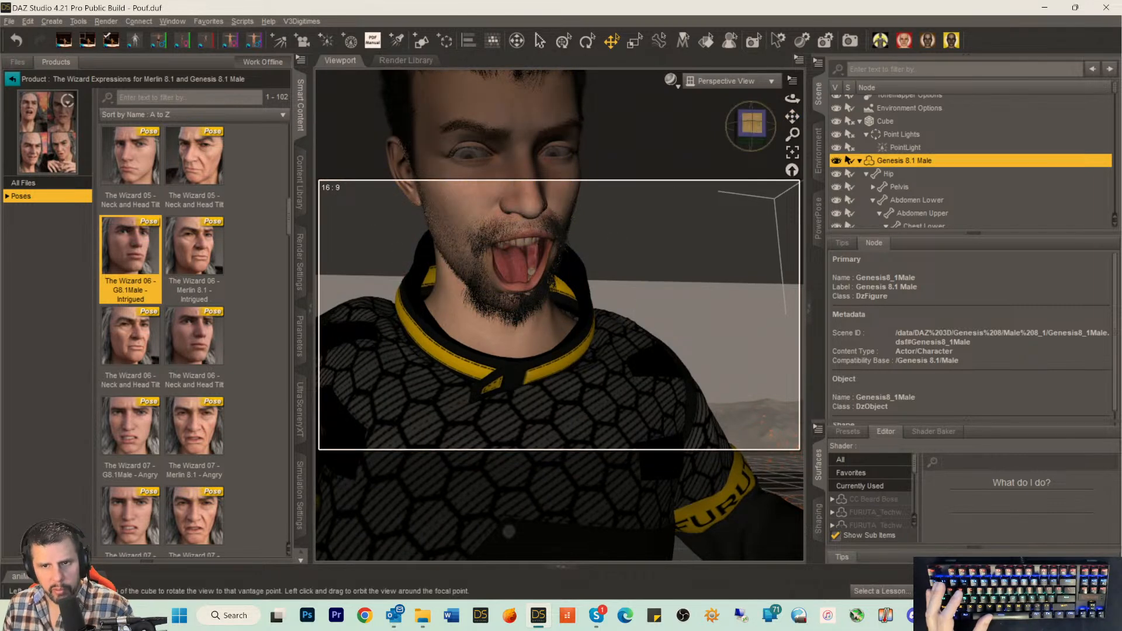
left_click_drag(751, 123, 766, 123)
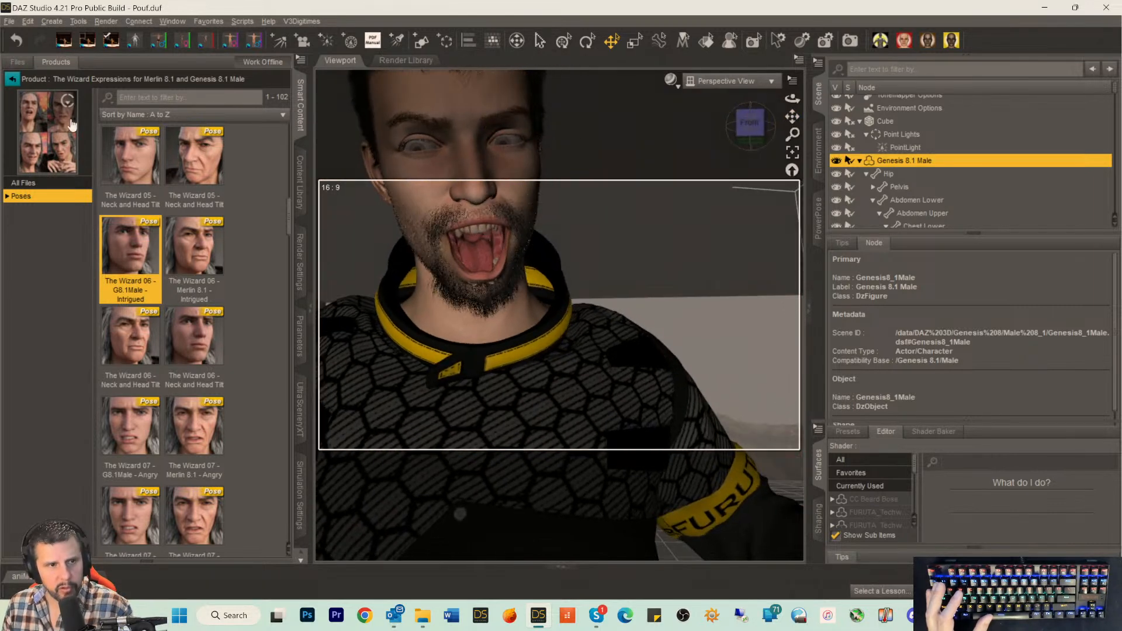
Reset the sorcerer's face with the Greek Hero 00 - G8.1Male - Zero pose from the Greek Hero Expressions product.
left_click(12, 78)
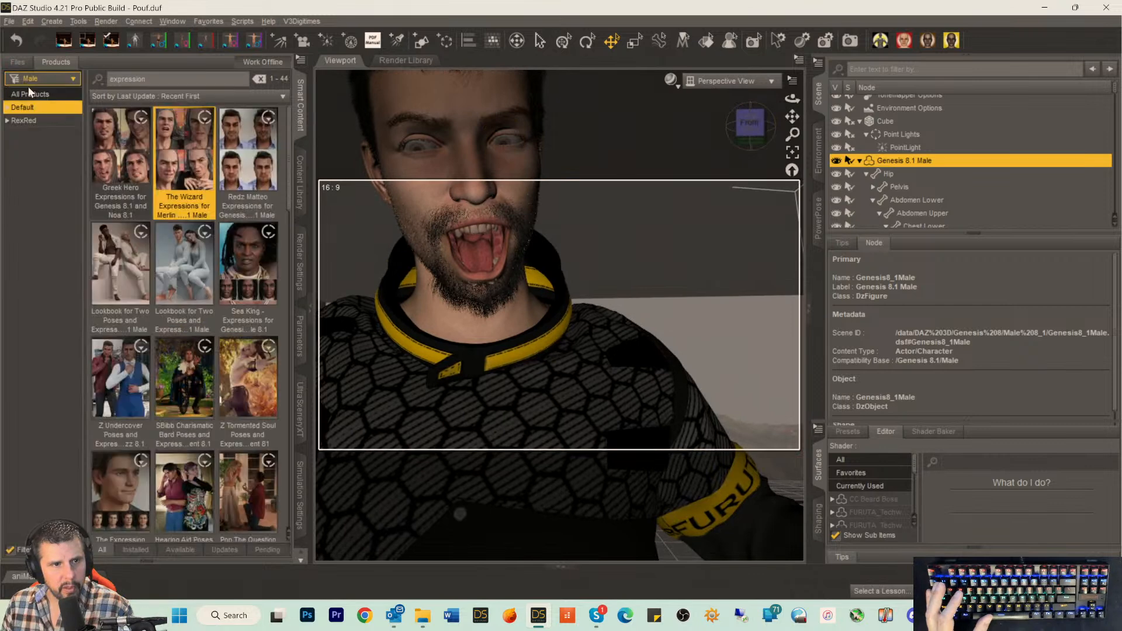
left_click(122, 154)
left_click(23, 196)
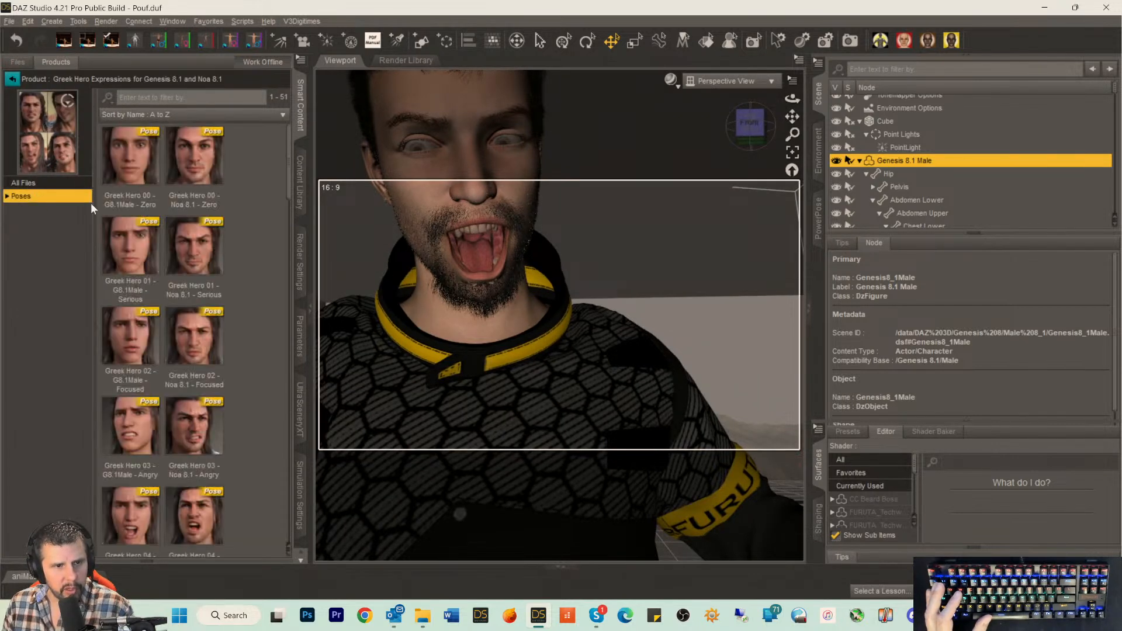
double_click(141, 162)
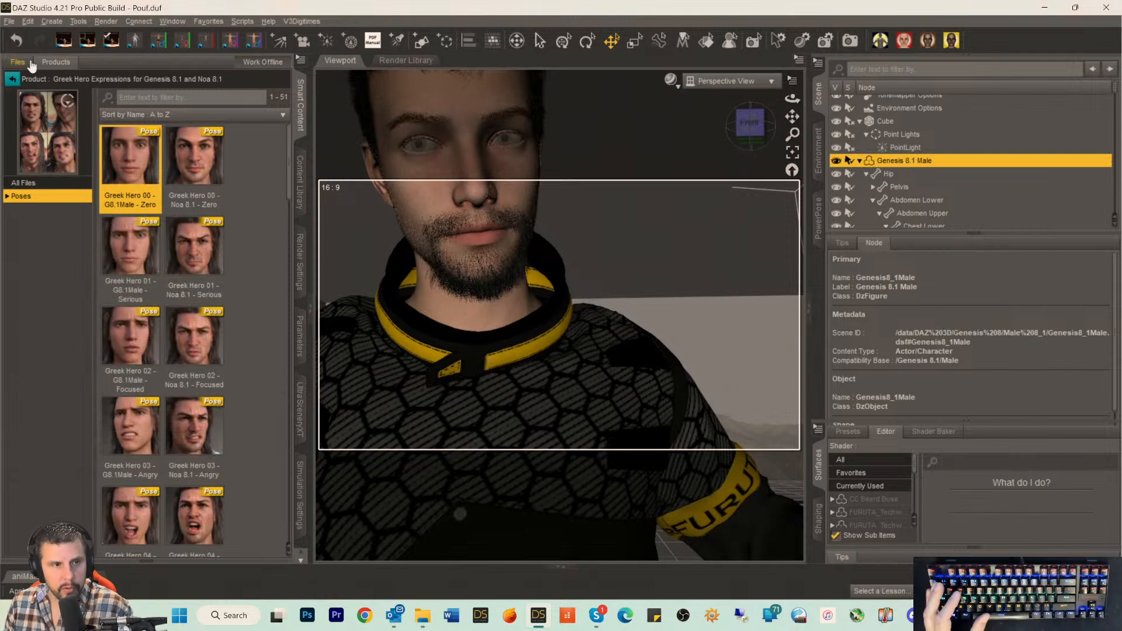
Browse the expression products and bring up the poses of Enraged - Expressions for Genesis 8 Male and Scar 8.
left_click(10, 77)
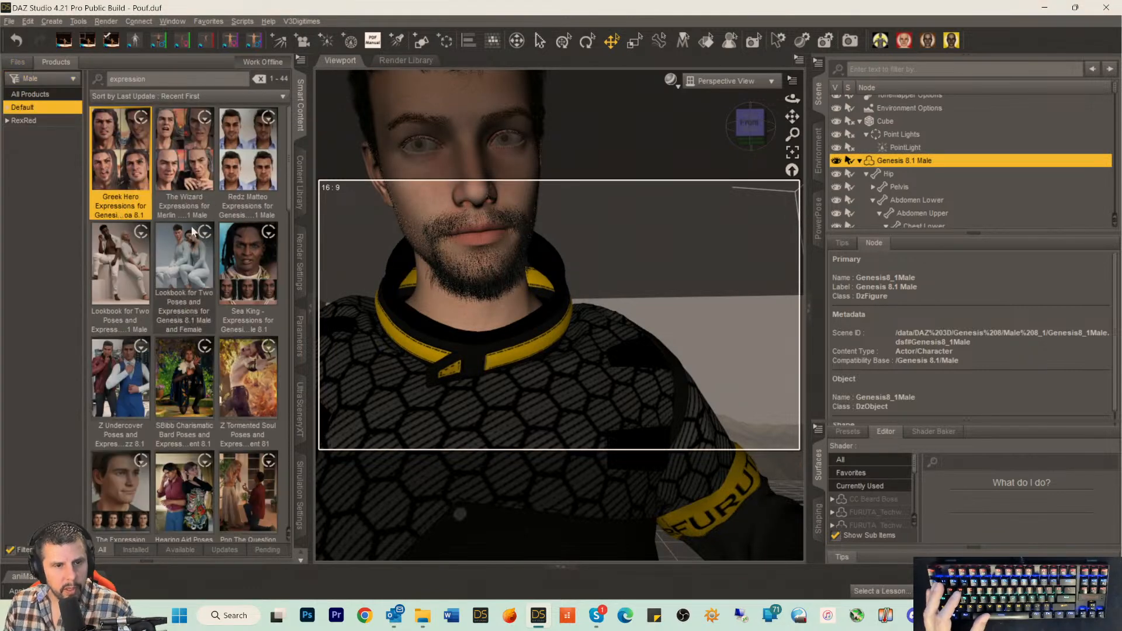
scroll(249, 175, "down", 5)
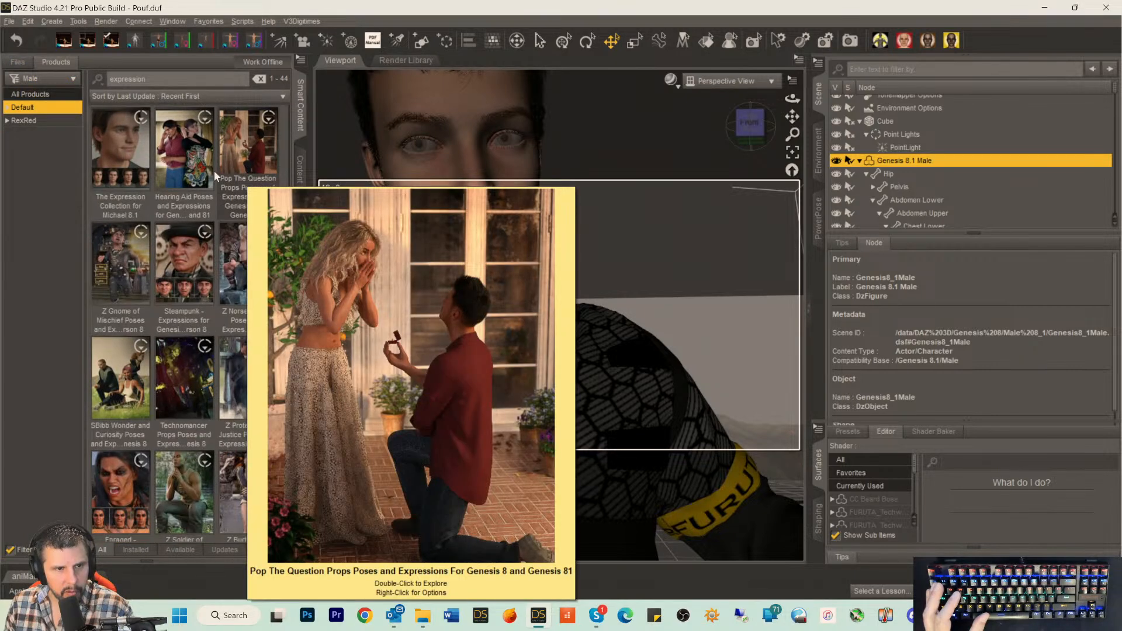
mouse_move(193, 172)
scroll(196, 193, "down", 5)
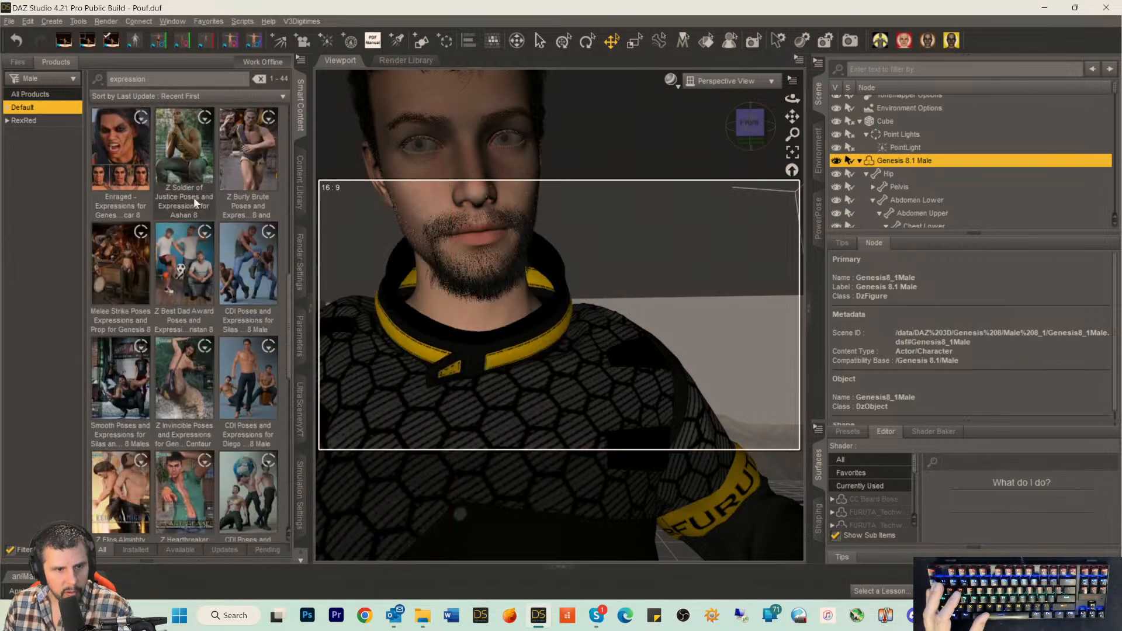
double_click(118, 157)
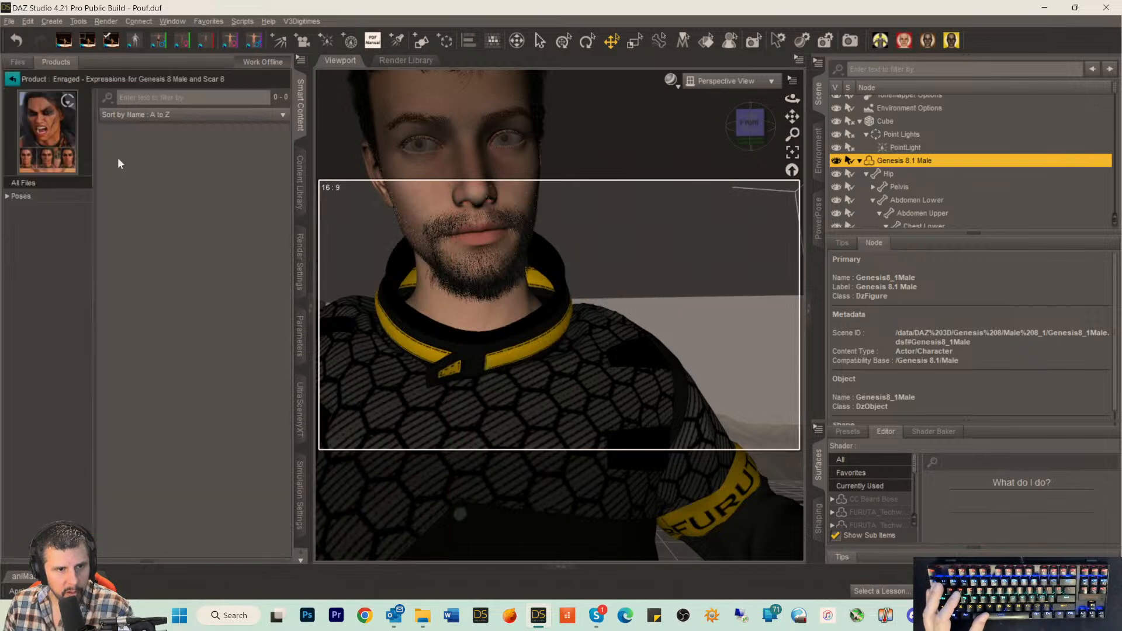
left_click(26, 199)
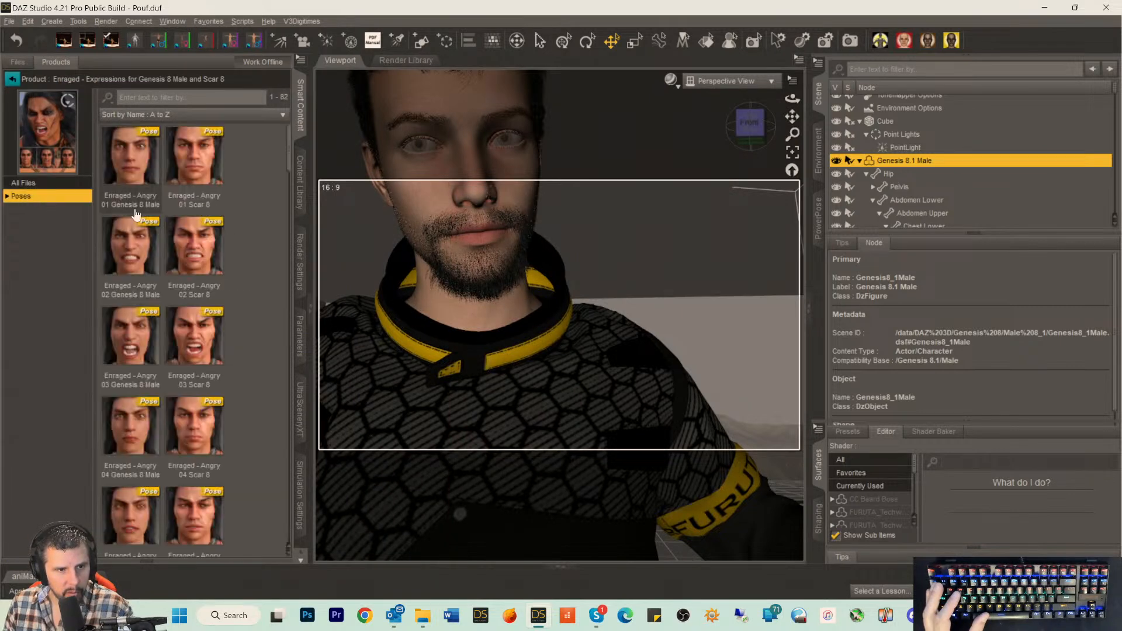
Try to apply the Enraged - Angry 03 Scar 8 expression to the Genesis 8.1 Male figure.
scroll(157, 253, "down", 2)
scroll(156, 251, "up", 5)
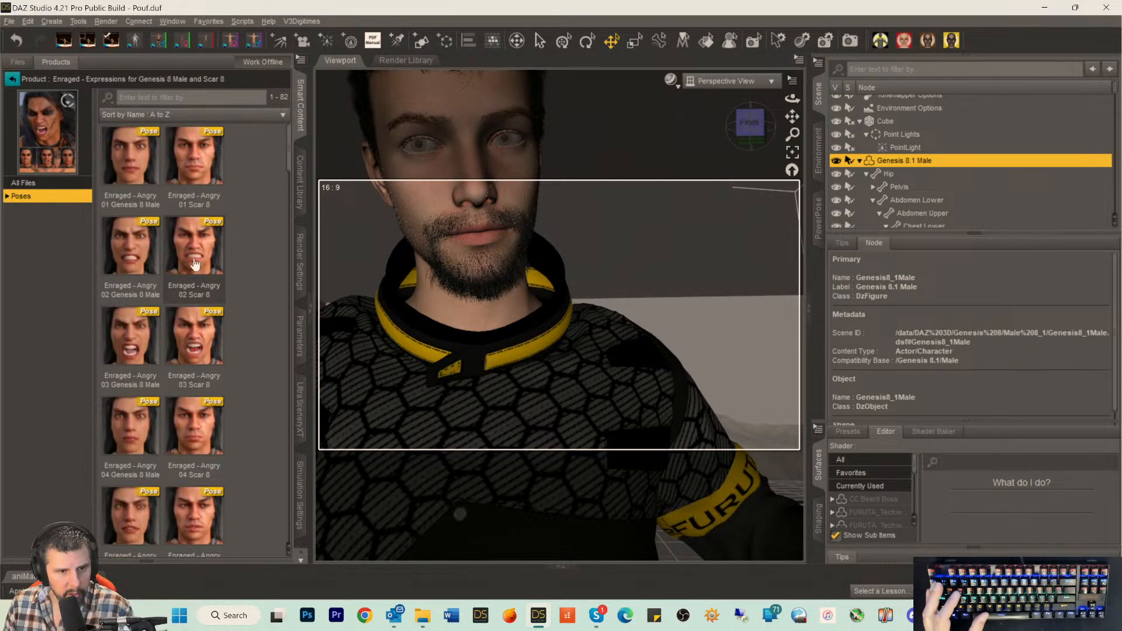
mouse_move(195, 264)
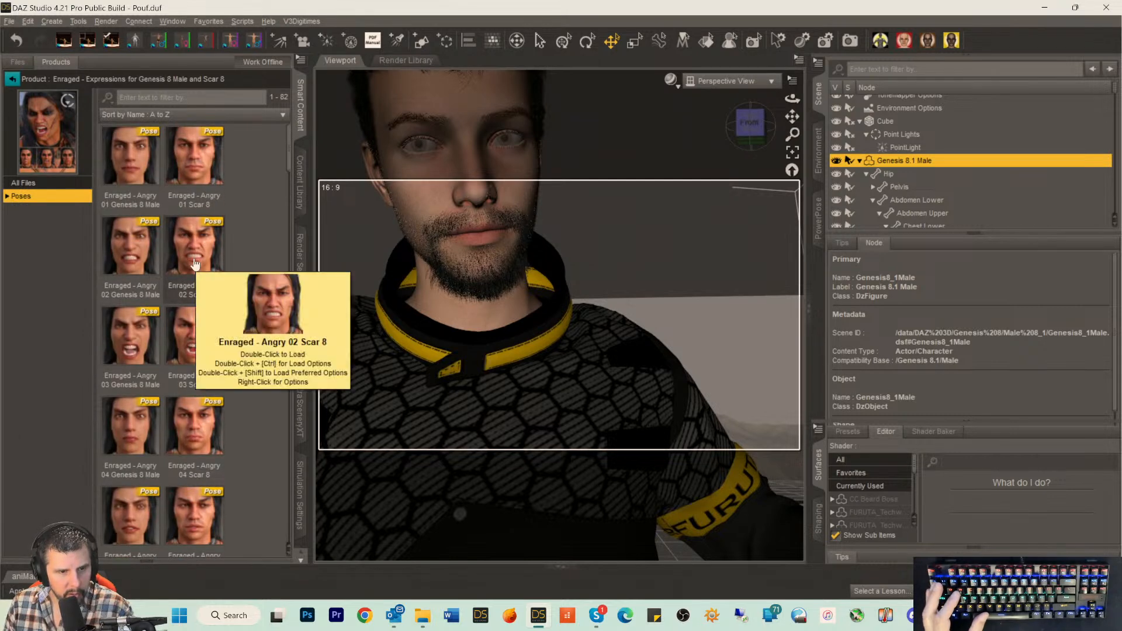
mouse_move(200, 348)
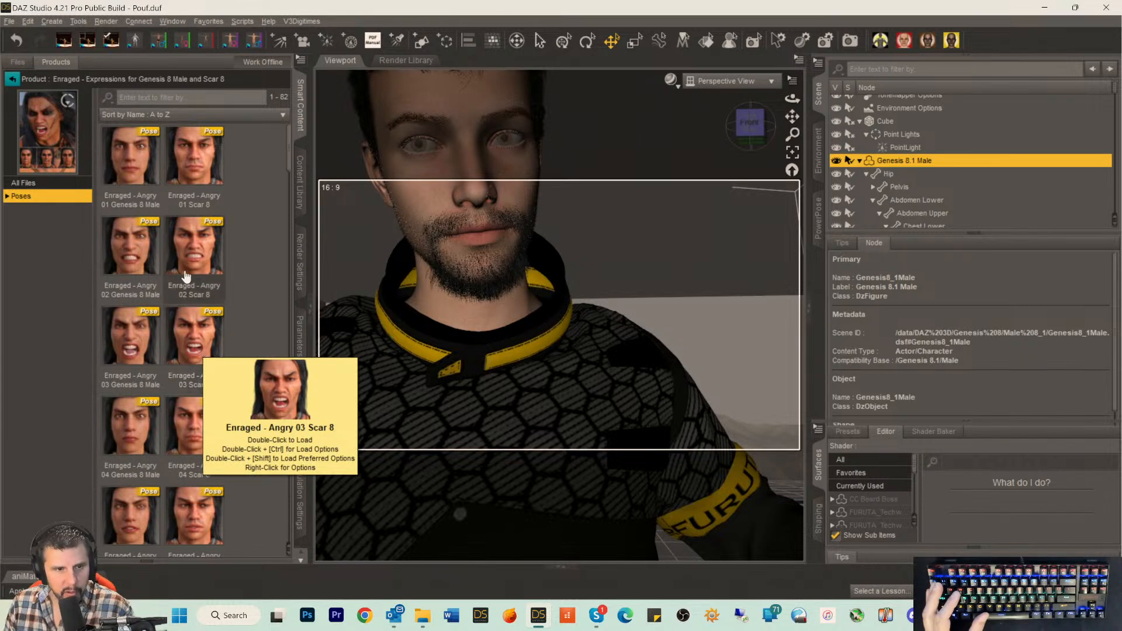
left_click(192, 348)
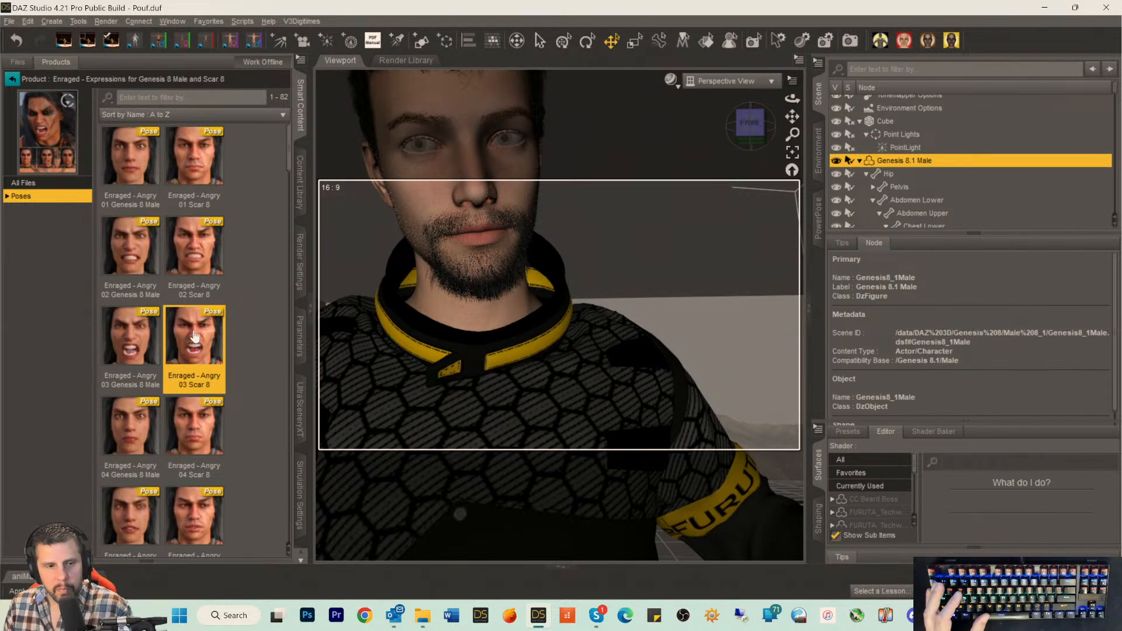
mouse_move(188, 339)
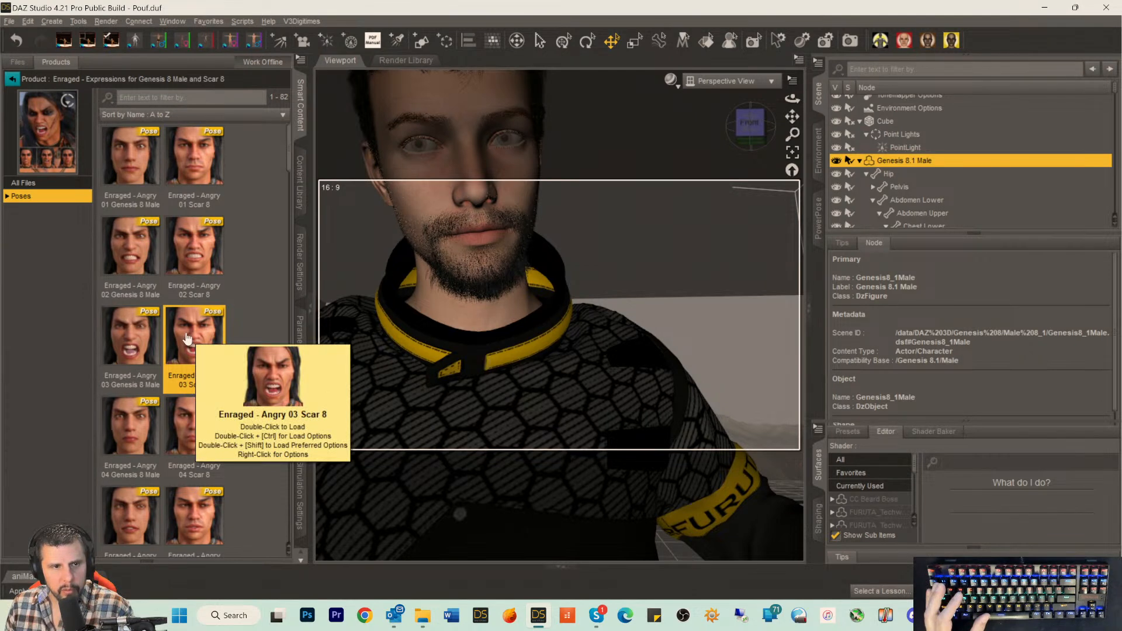
double_click(188, 339)
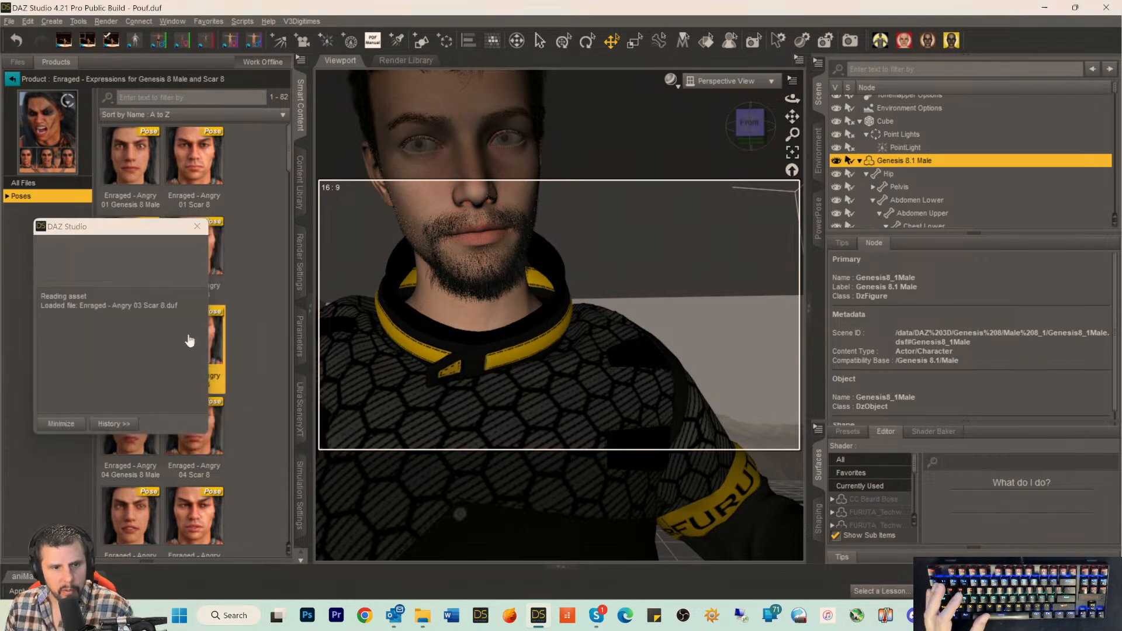
Apply the Sea King - Angry 07 Genesis 8.1 Male expression from the Sea King expressions product to the sorcerer with limits turned off.
left_click(12, 79)
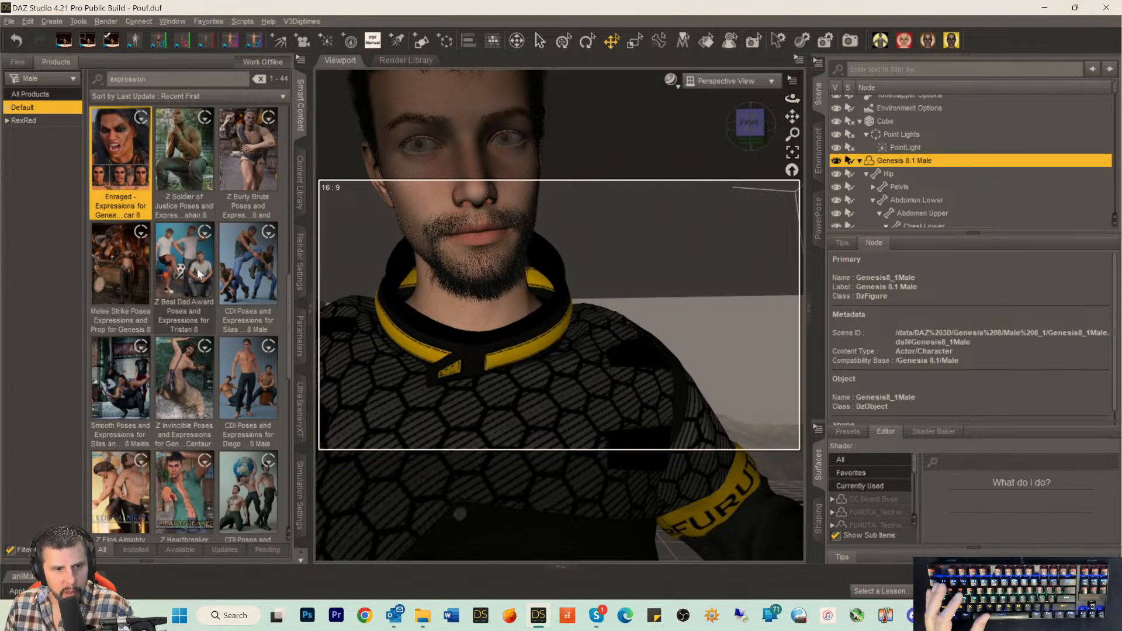
scroll(199, 271, "up", 5)
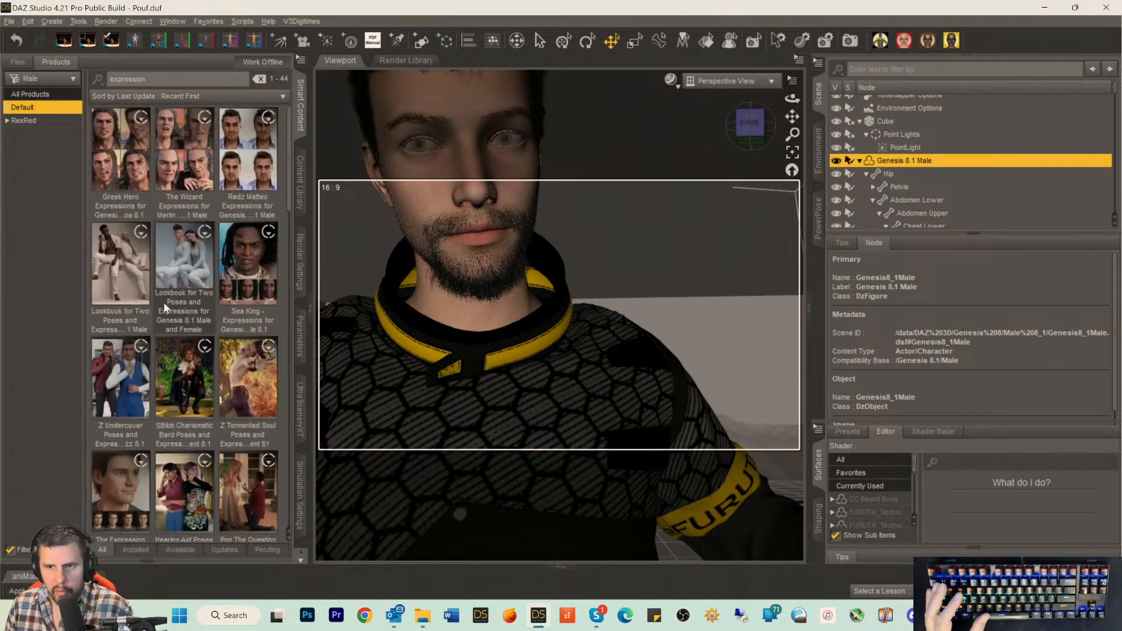
mouse_move(261, 282)
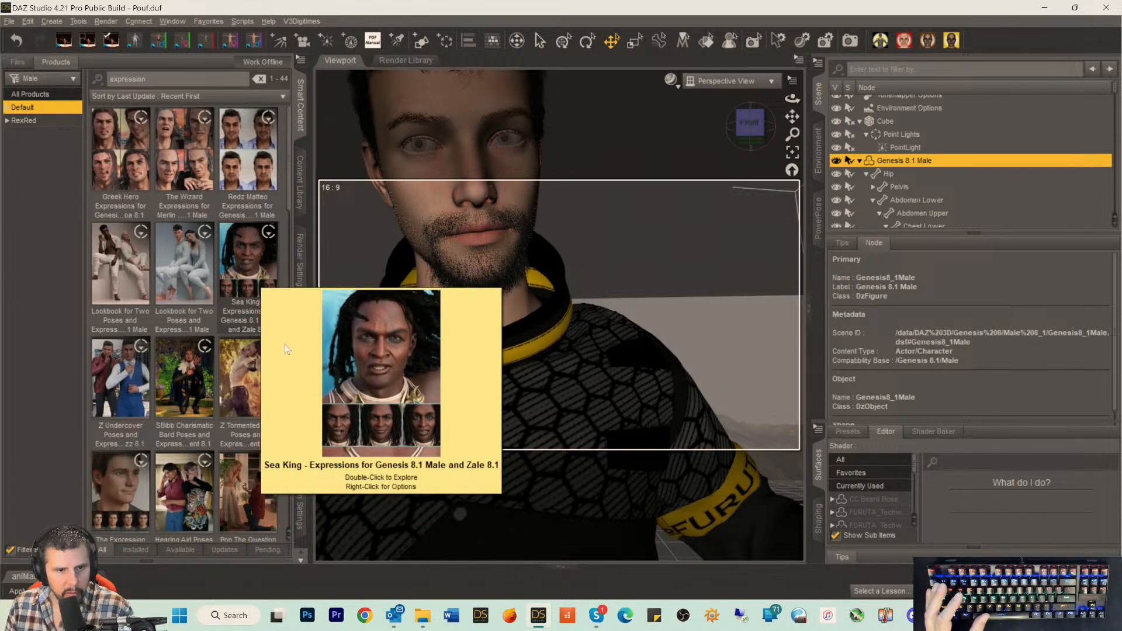
double_click(245, 274)
left_click(26, 197)
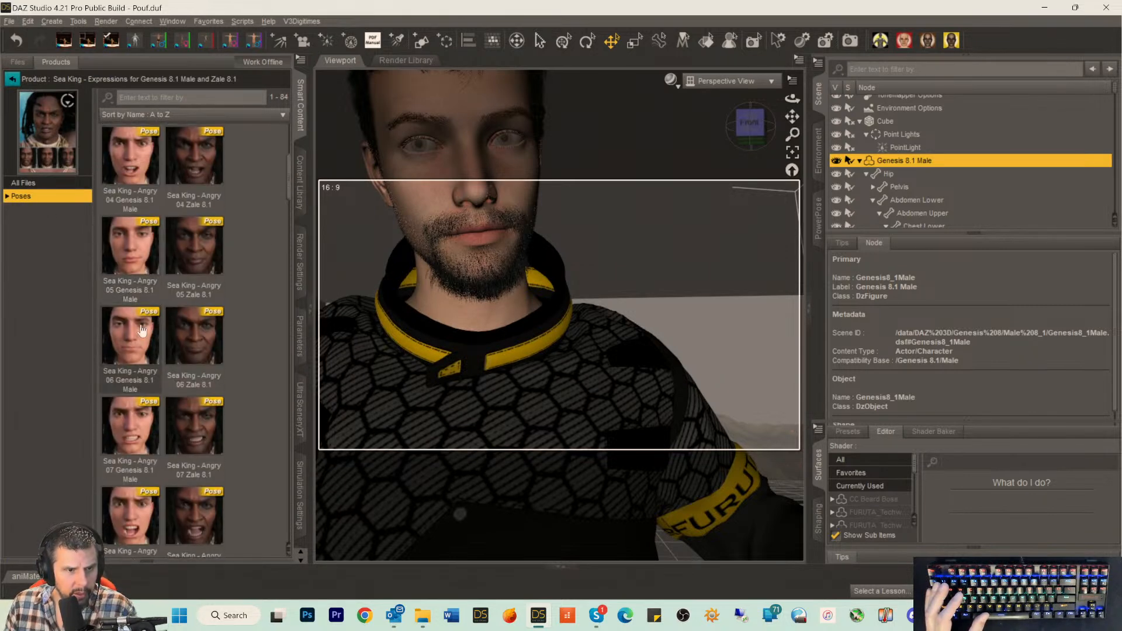
double_click(131, 419)
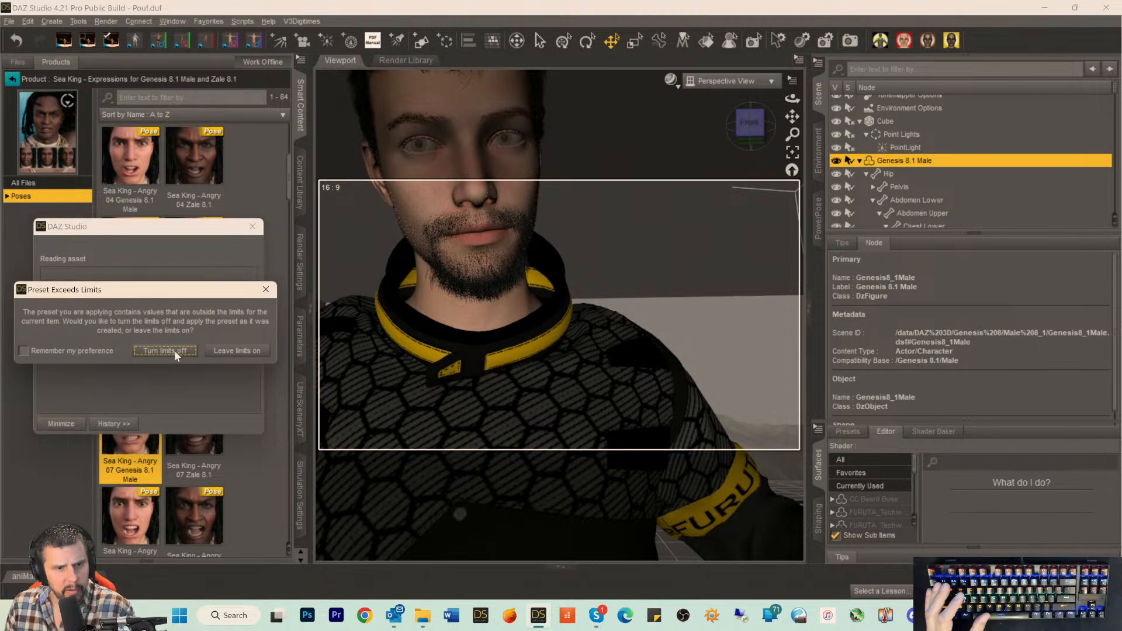
left_click(172, 349)
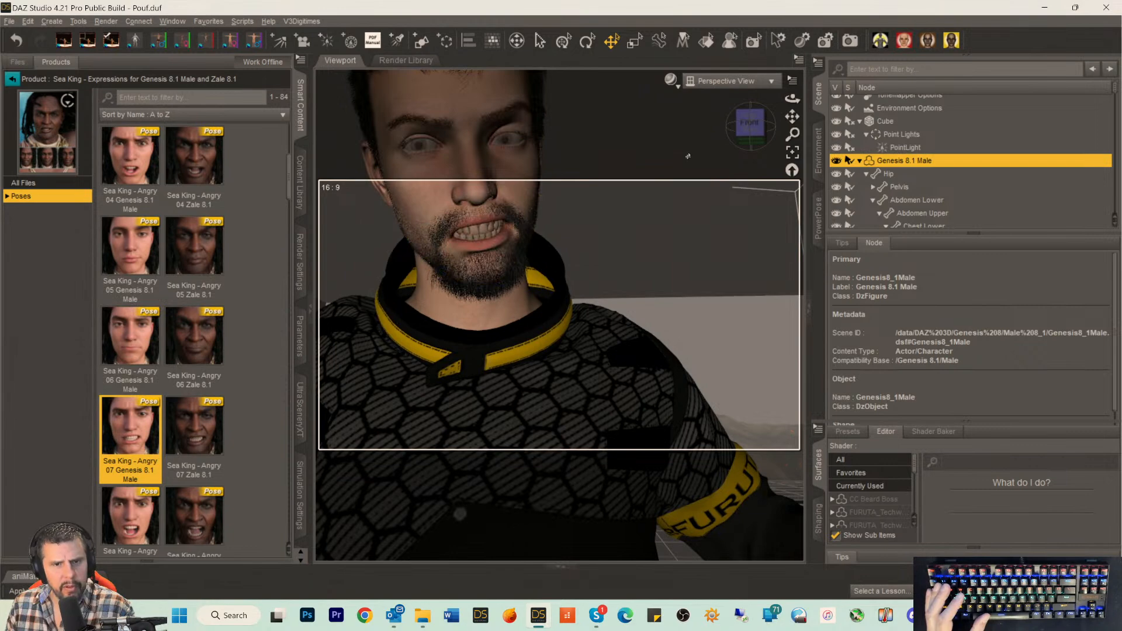
Looking through the Camera, set the sorcerer's Neck Lower Bend to about -5.90 and his Right Forearm Bend to about -5.62.
left_click_drag(738, 130, 704, 111)
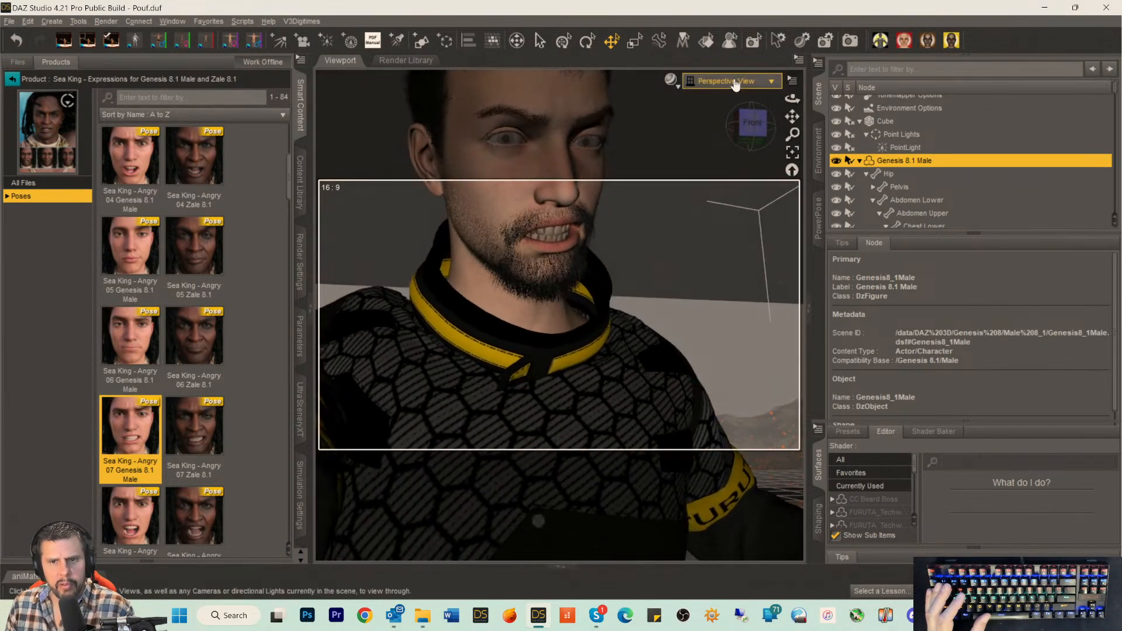
left_click(730, 81)
left_click(715, 191)
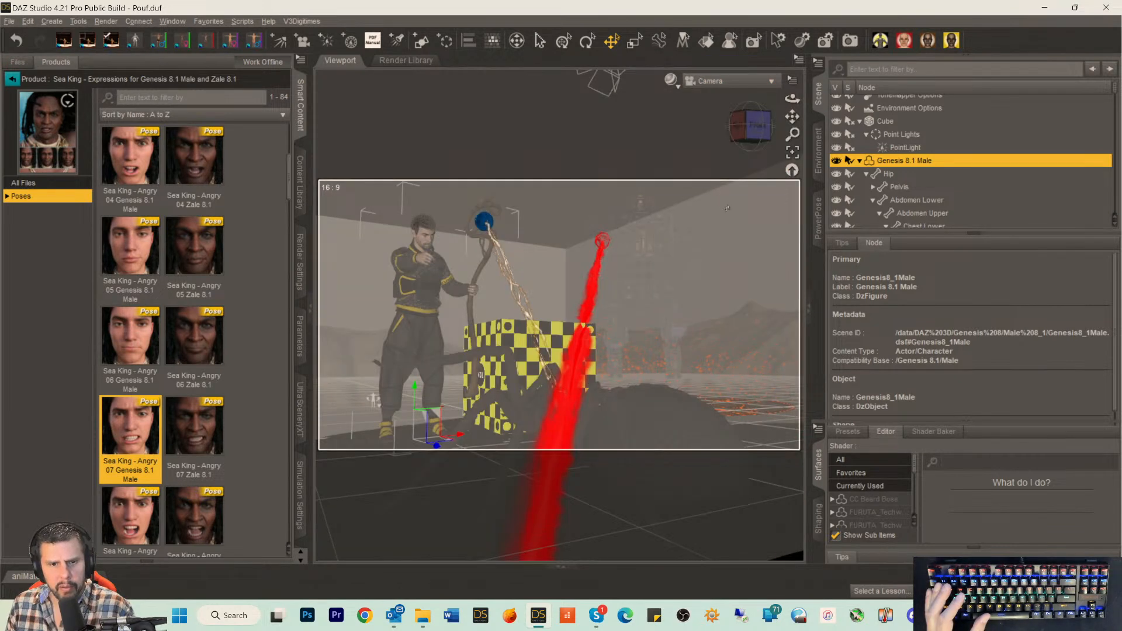
left_click(418, 254)
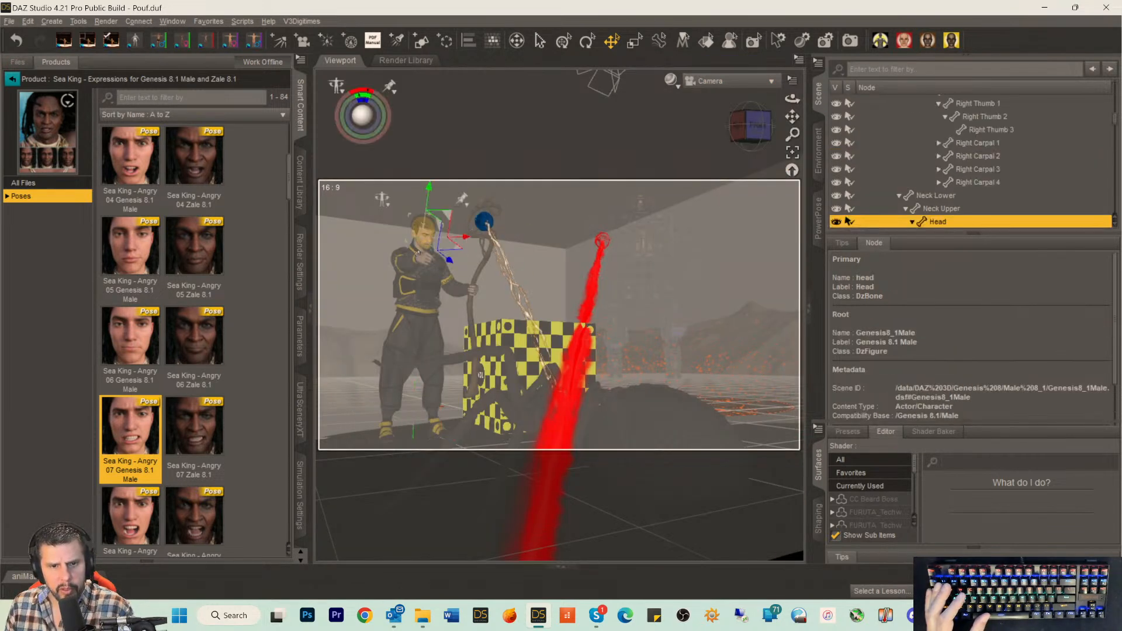
left_click(418, 252)
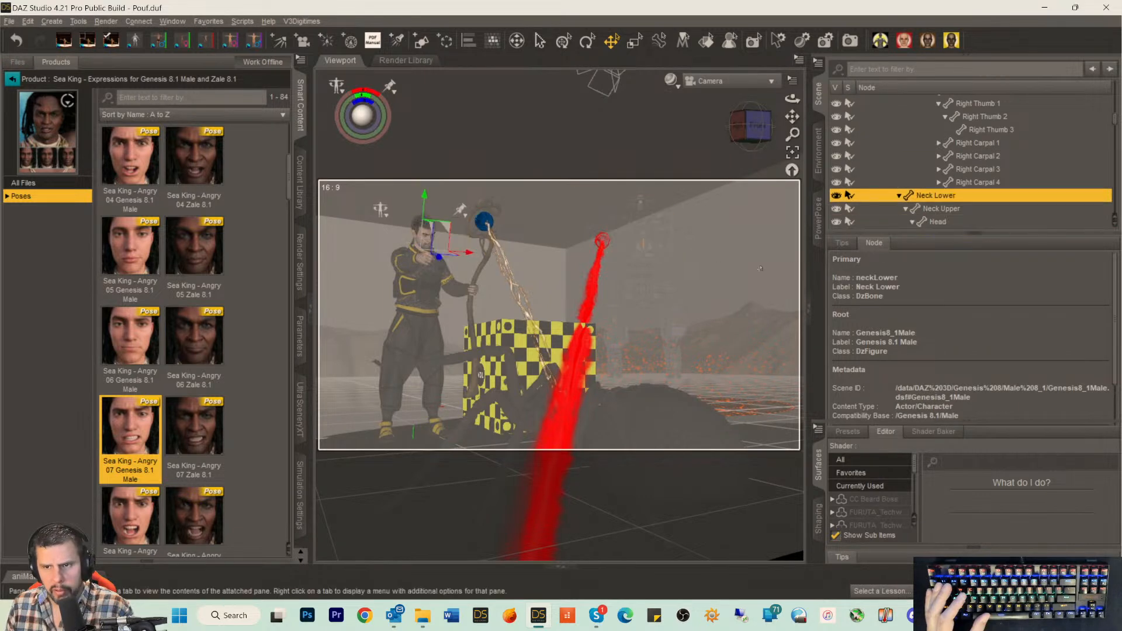
left_click(298, 331)
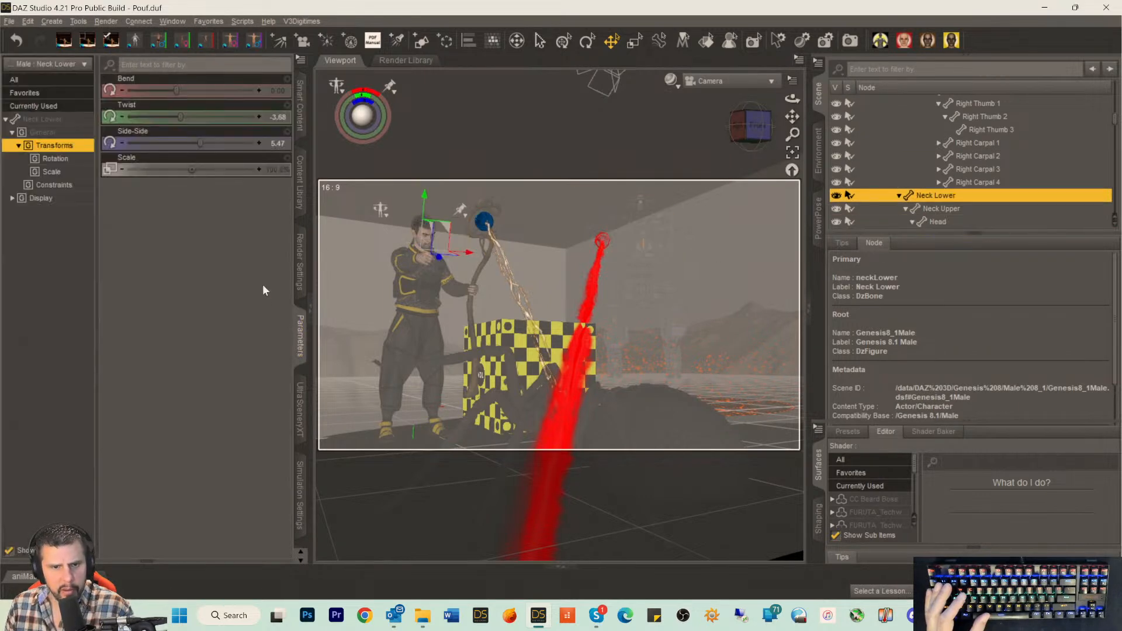
mouse_move(177, 93)
left_mouse_down()
mouse_move(188, 93)
mouse_move(165, 92)
left_mouse_up()
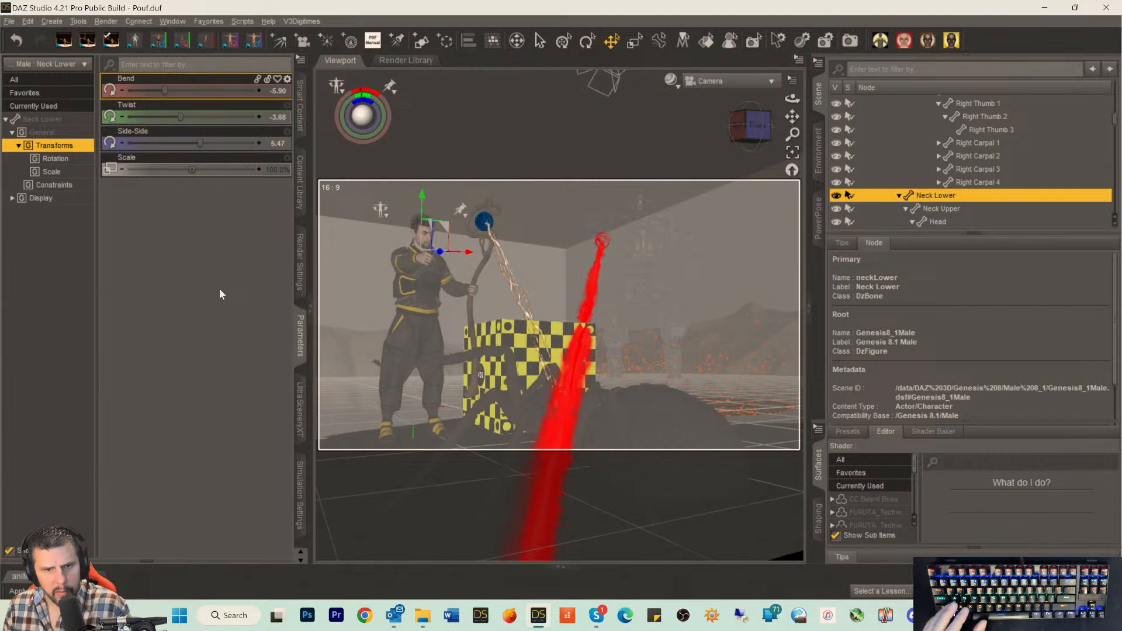
left_click(408, 268)
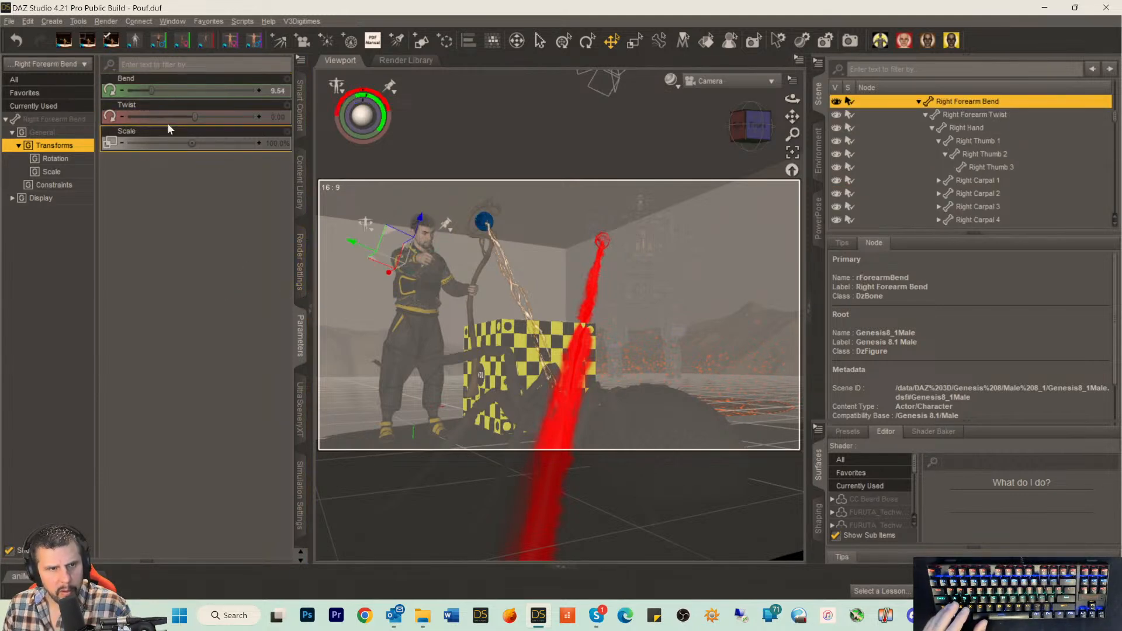
left_click_drag(159, 94, 137, 89)
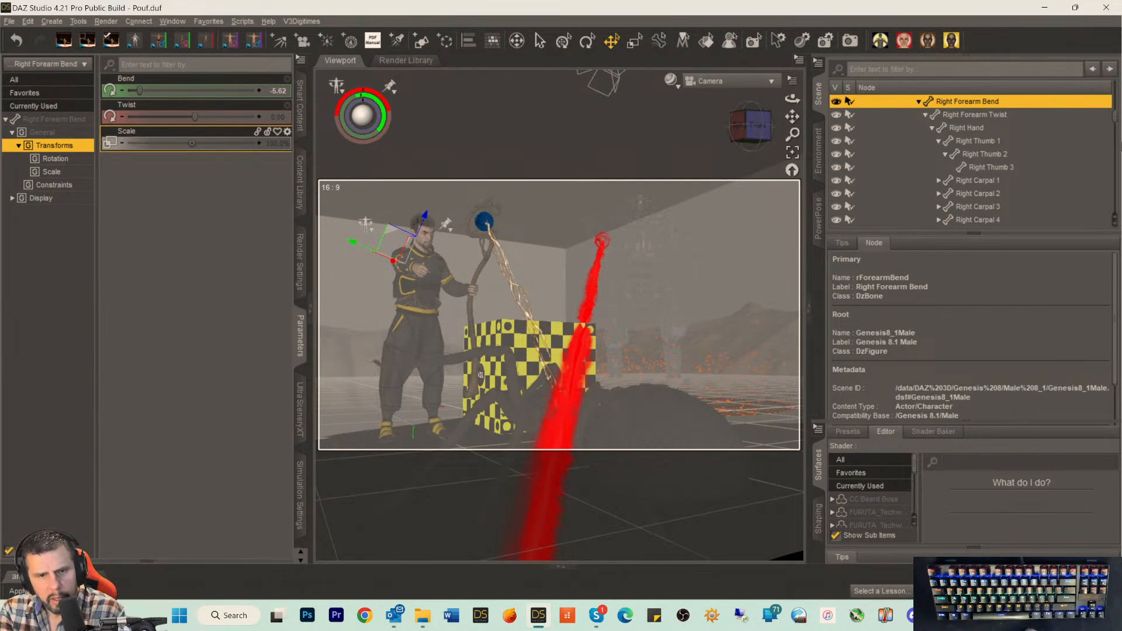
Check the sorcerer's face in a rendered close-up in Perspective View and set his Head Bend to about -0.23.
key("ctrl+0")
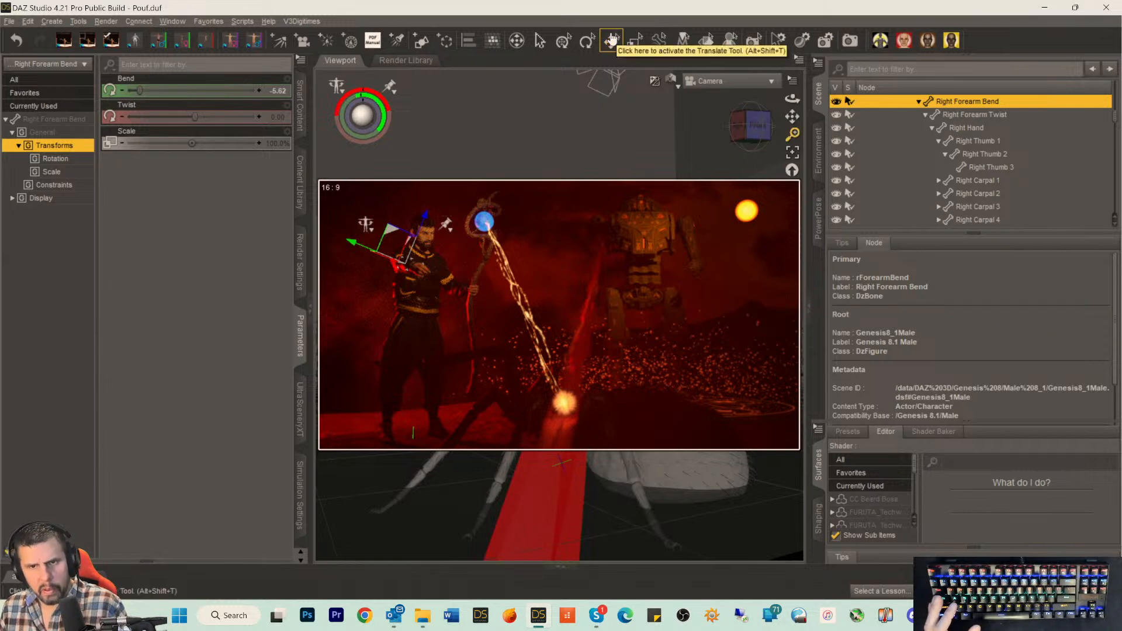
left_click(699, 82)
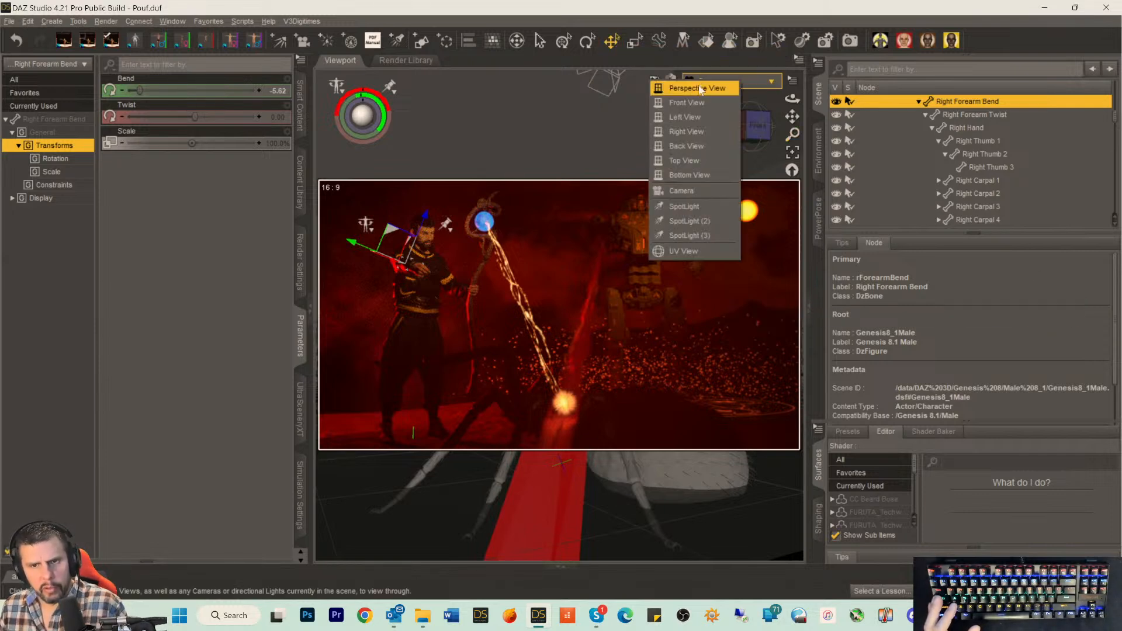
left_click(705, 89)
scroll(705, 220, "down", 5)
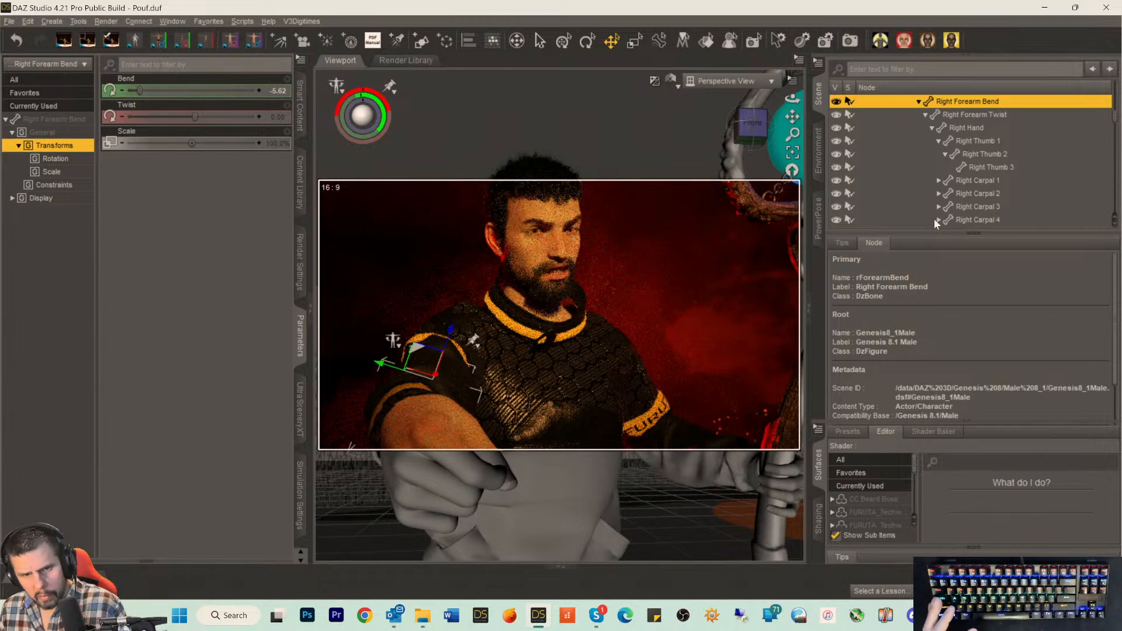
left_click_drag(753, 130, 733, 133)
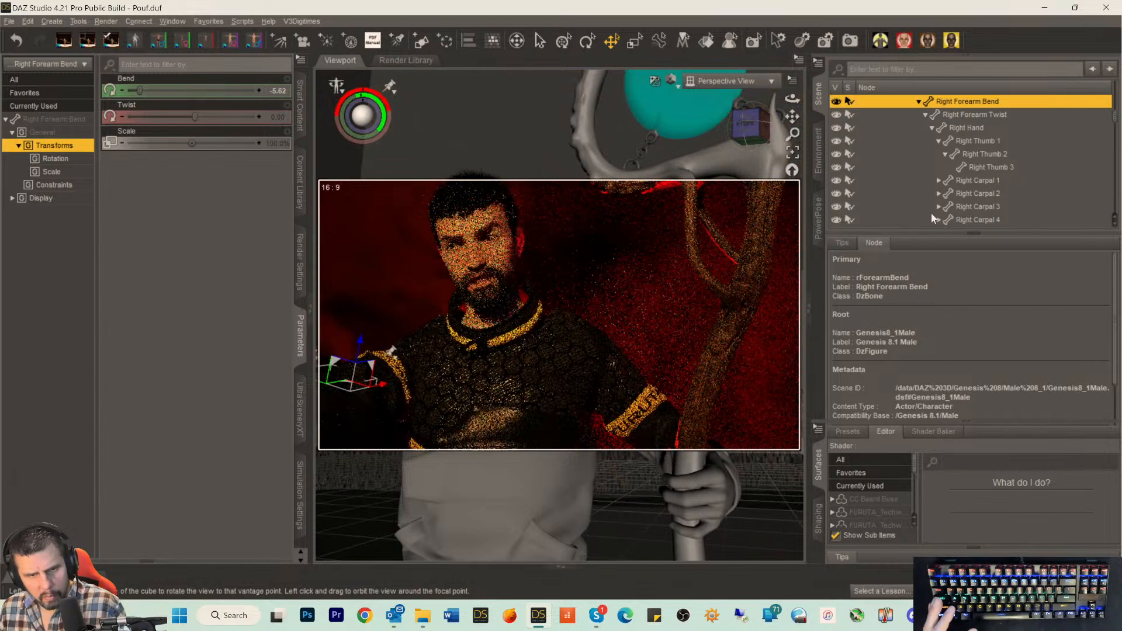
left_click_drag(754, 127, 768, 128)
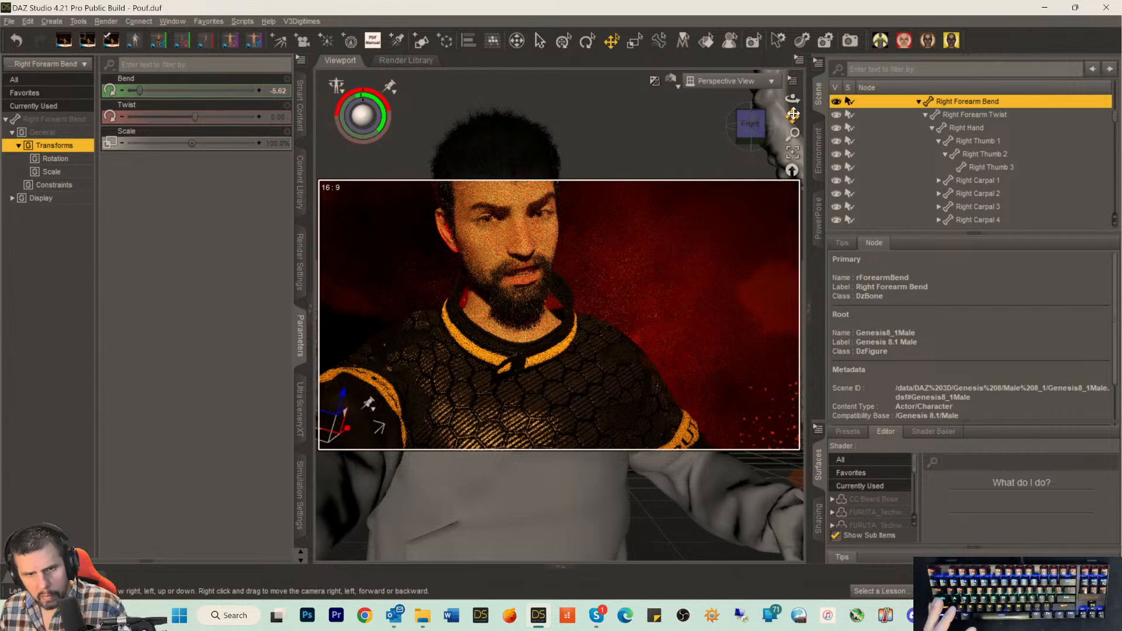
left_click_drag(792, 114, 790, 111)
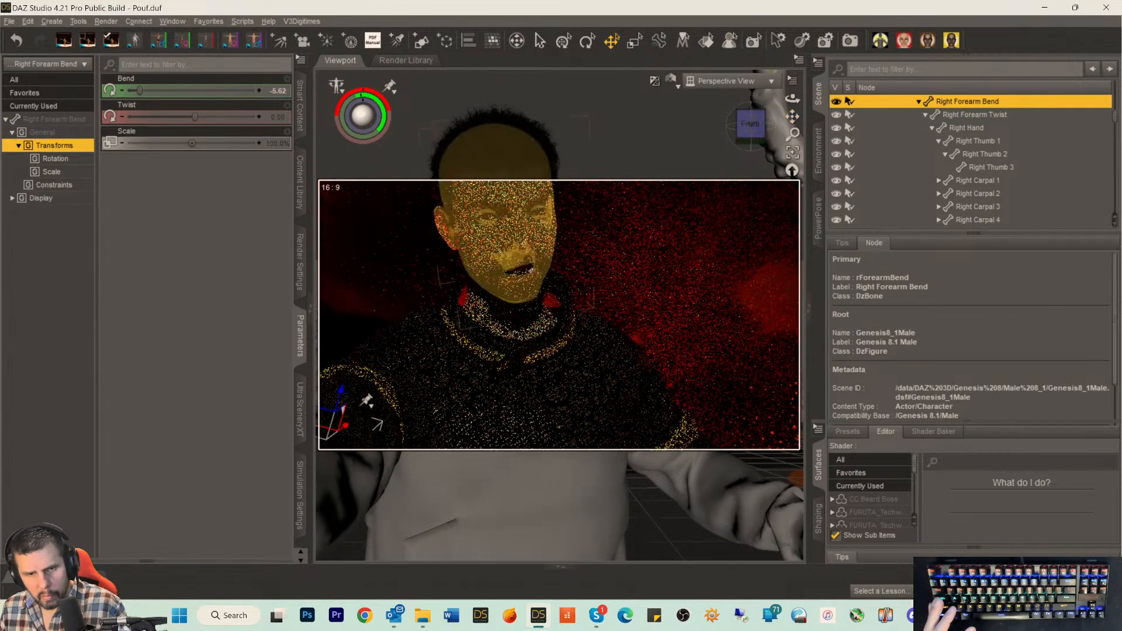
left_click(500, 296)
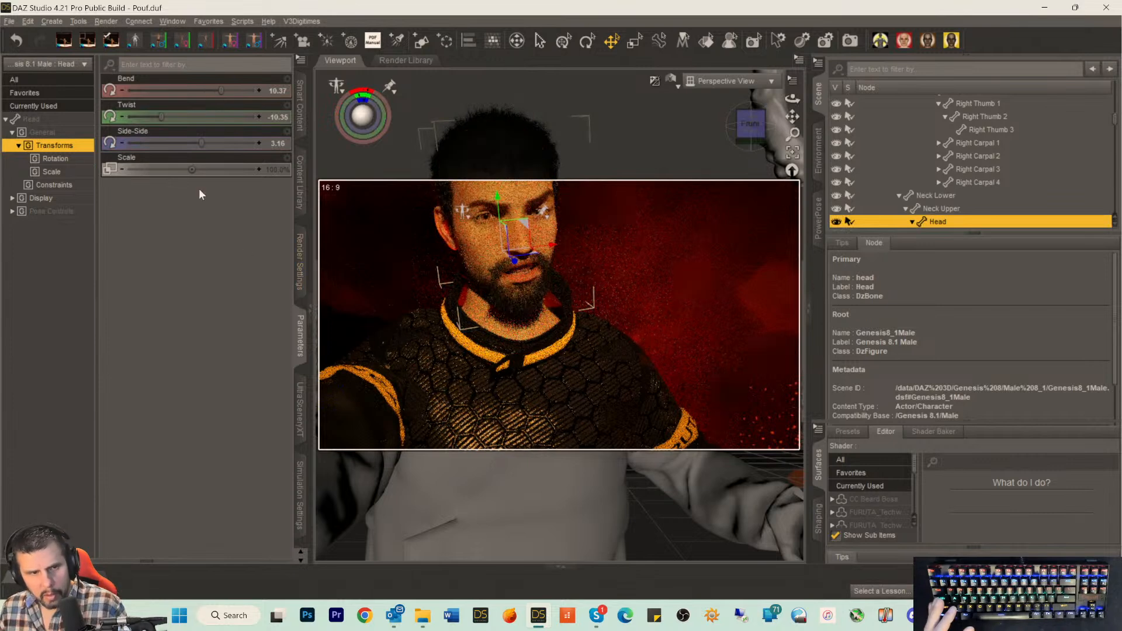
left_click_drag(219, 90, 196, 90)
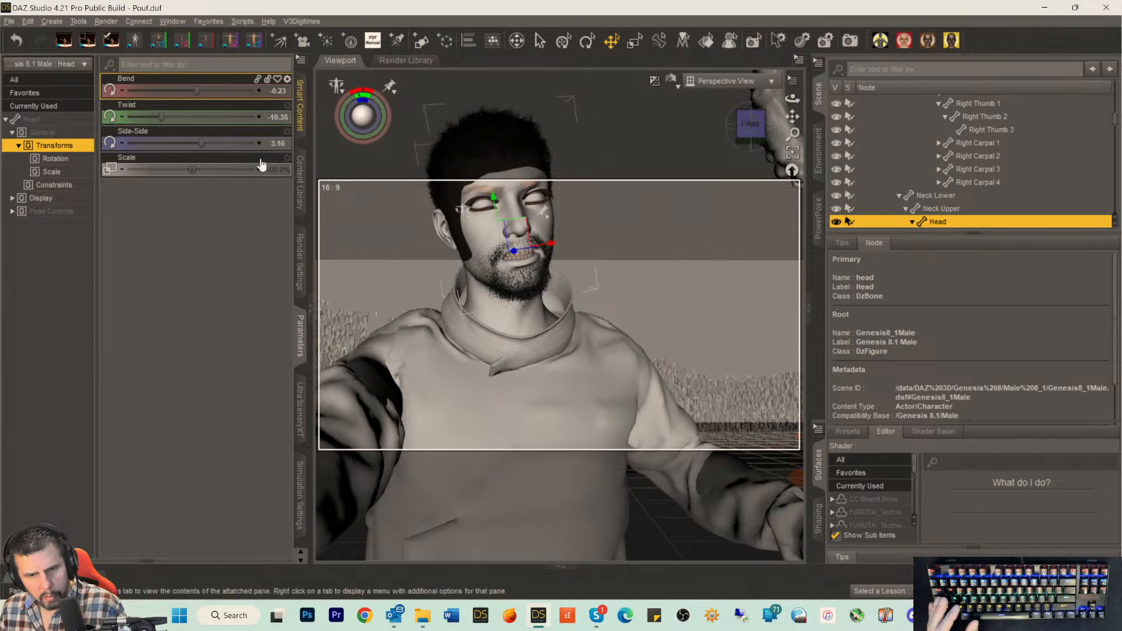
Set the Side-Side rotation of the sorcerer's right eye to about 6.91 and of his left eye to about -4.38.
left_click(480, 205)
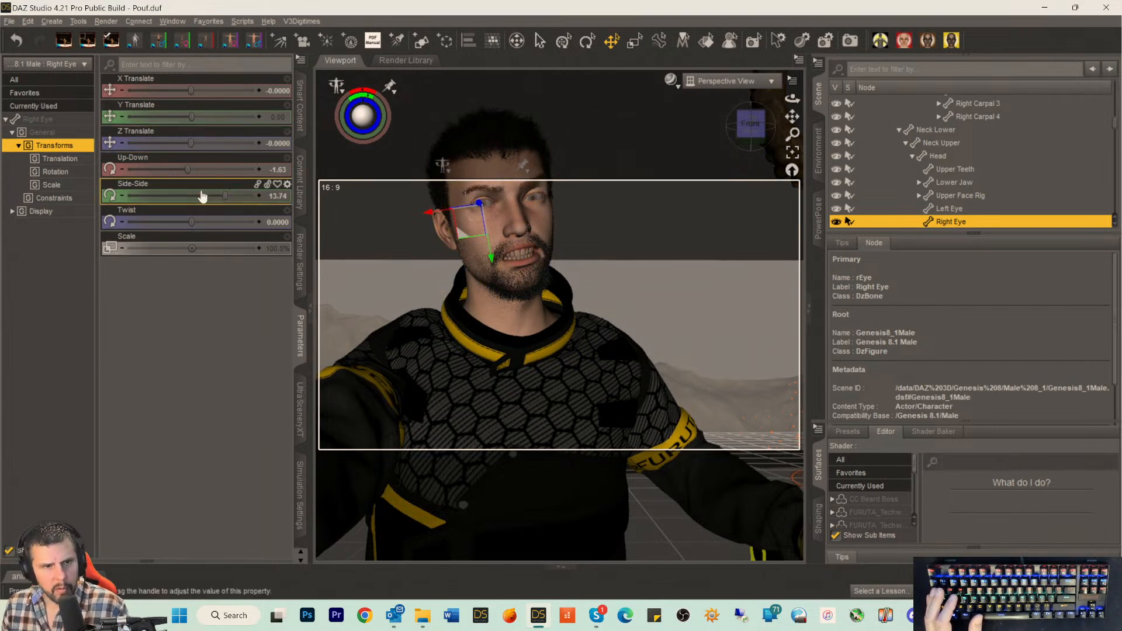
left_click_drag(223, 195, 210, 195)
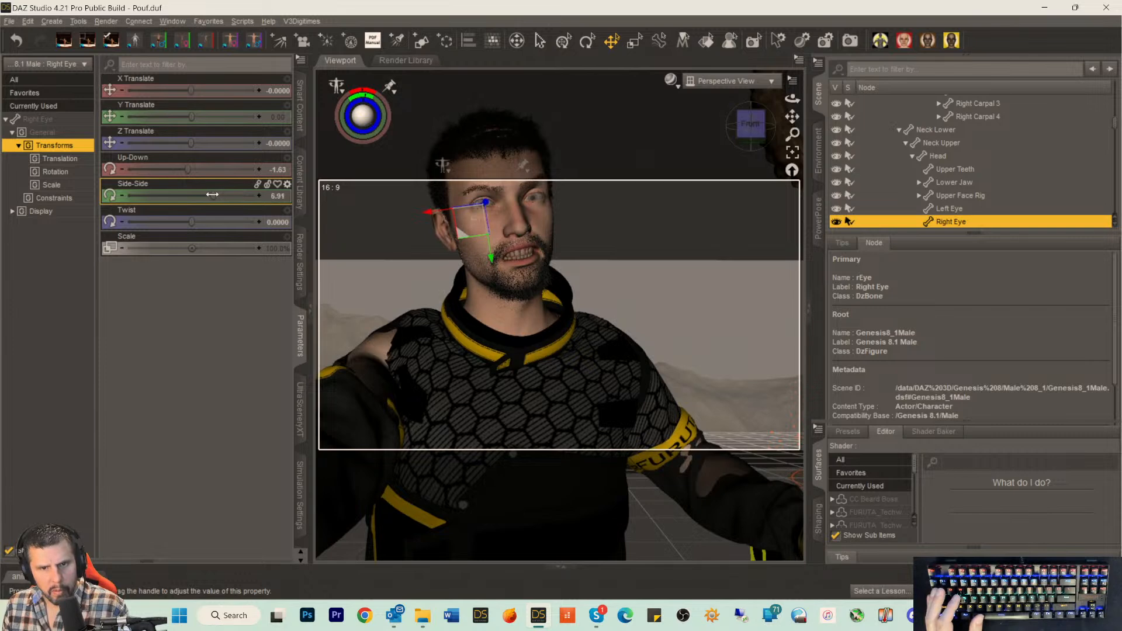
left_click(533, 203)
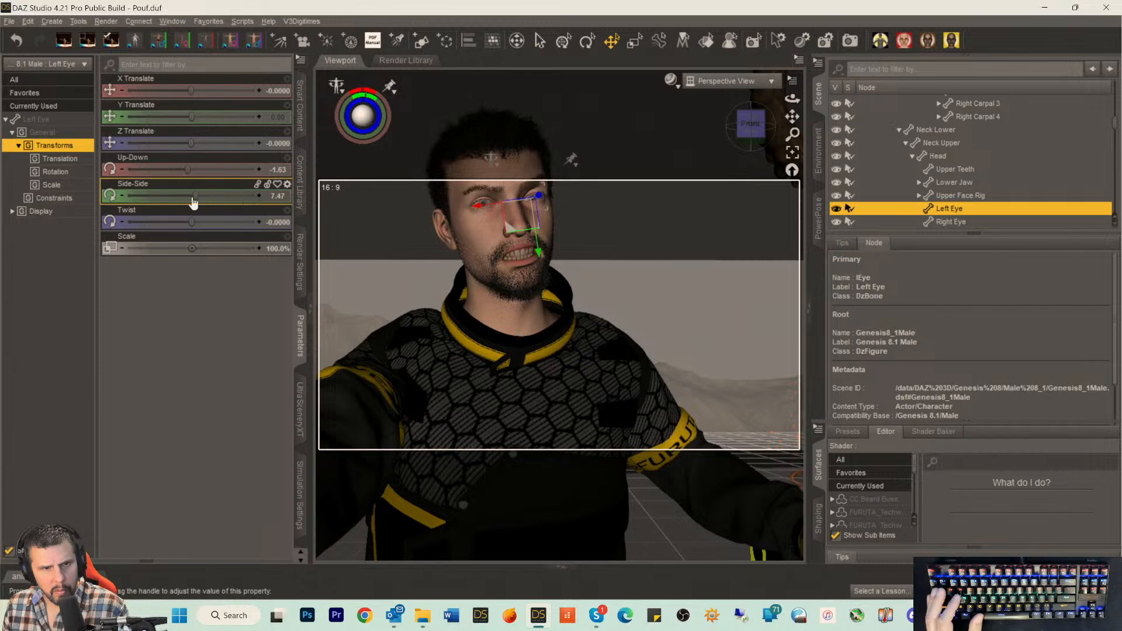
left_click_drag(197, 197, 162, 197)
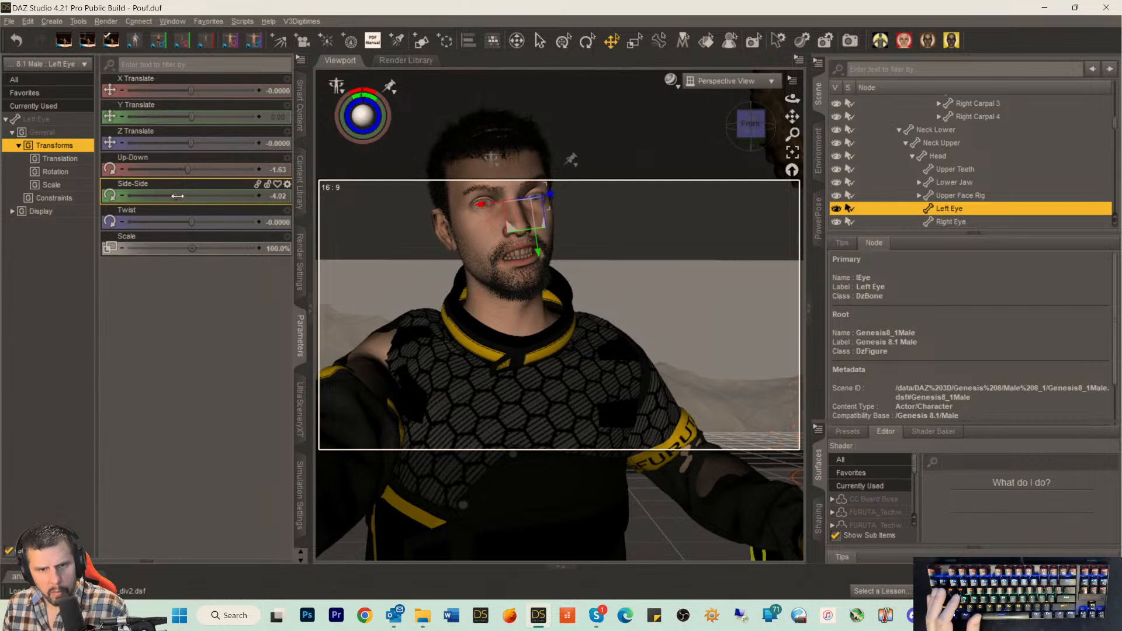
left_click_drag(184, 196, 178, 196)
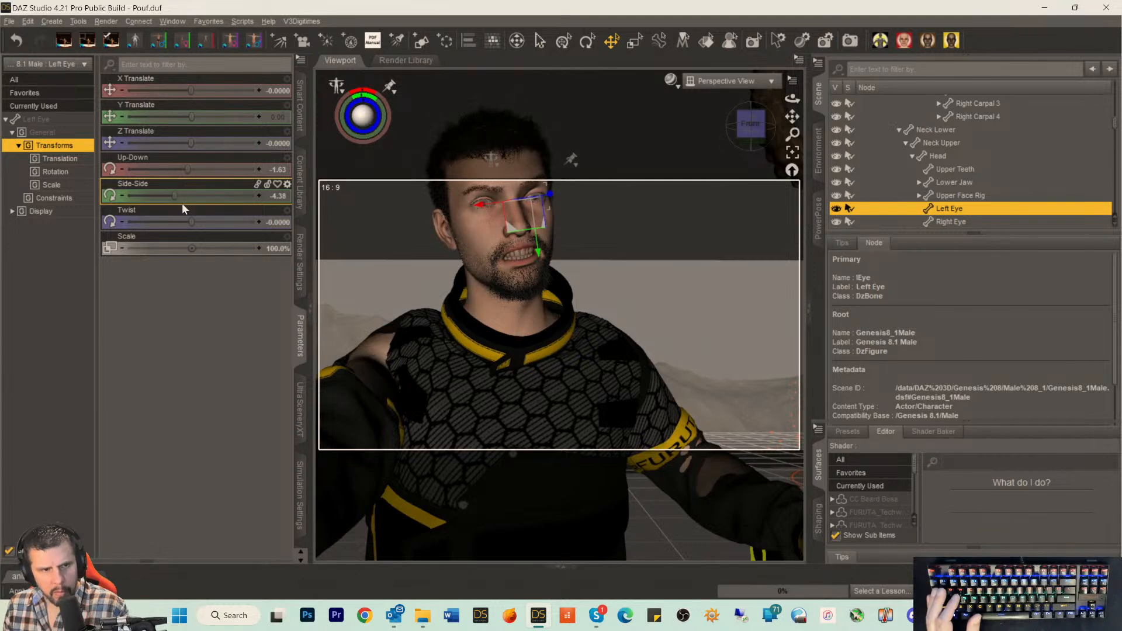
Set the Up-Down rotation of the sorcerer's left eye to about -13.61 and of his right eye to about -4.64.
left_click_drag(188, 169, 165, 168)
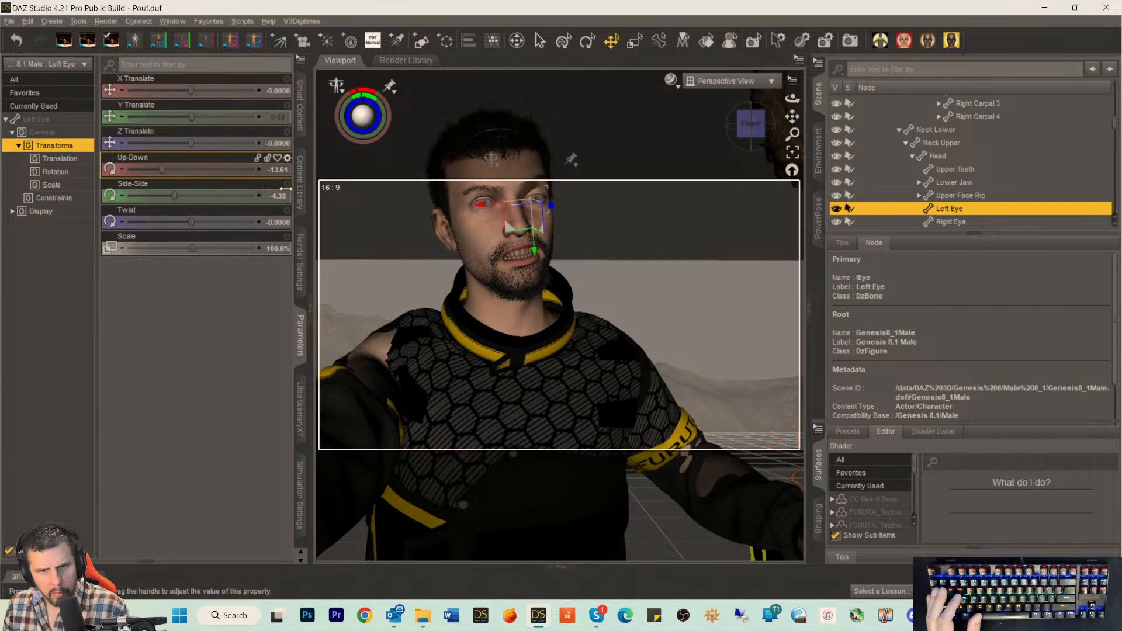
left_click(482, 209)
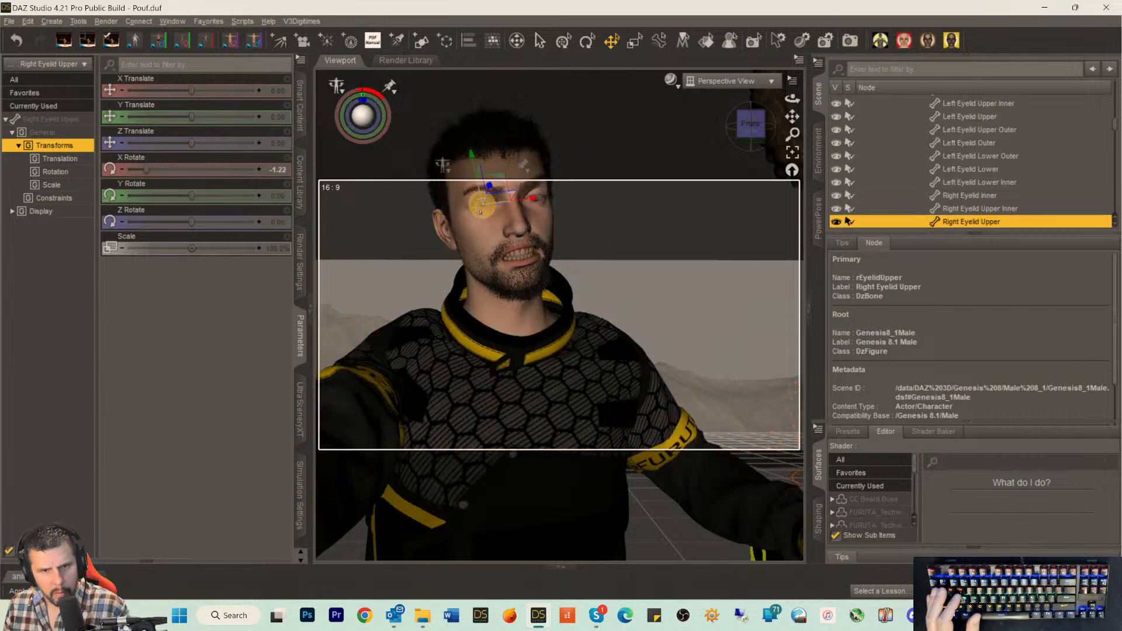
left_click(479, 207)
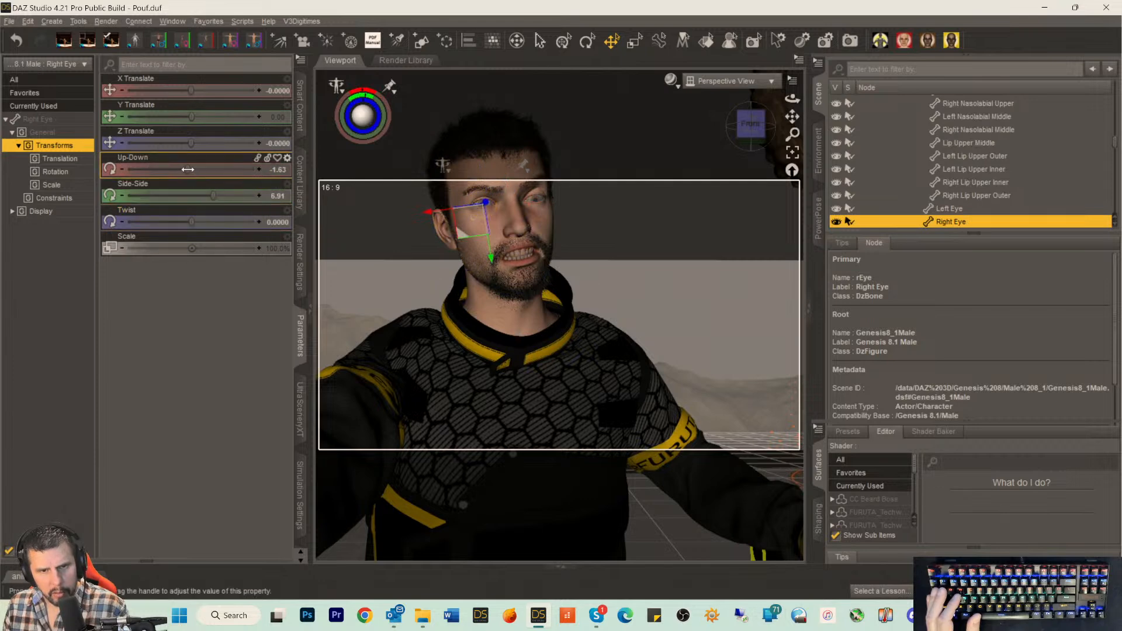
mouse_move(195, 170)
left_mouse_down()
mouse_move(207, 171)
mouse_move(188, 169)
left_mouse_up()
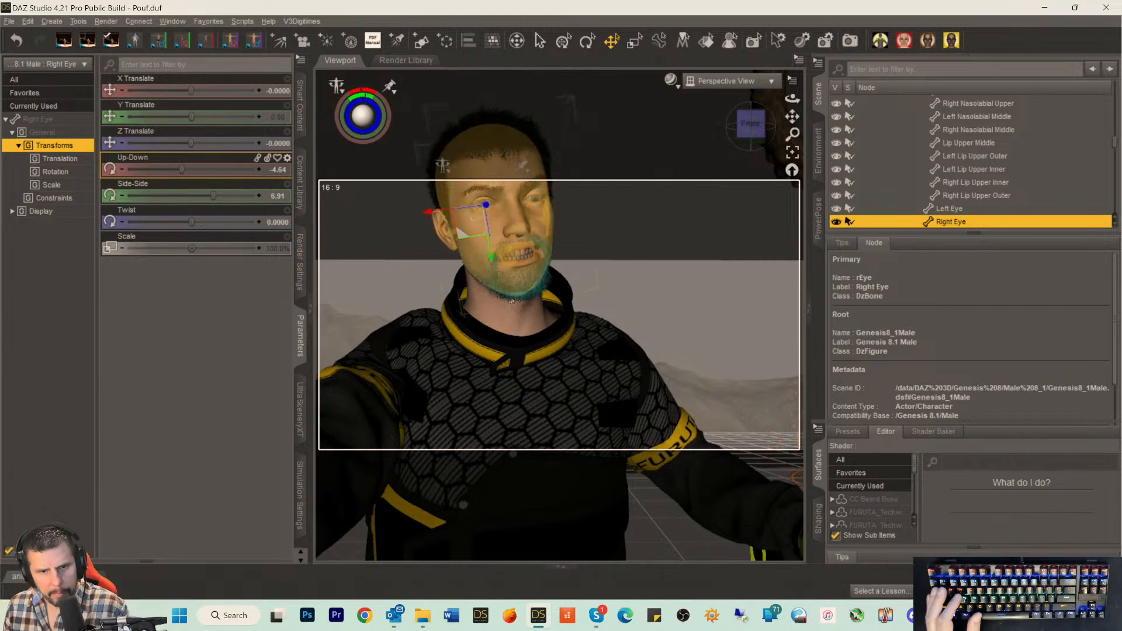
Try an Up-Down rotation of about -1.86 for the sorcerer's left eye.
left_click(515, 326)
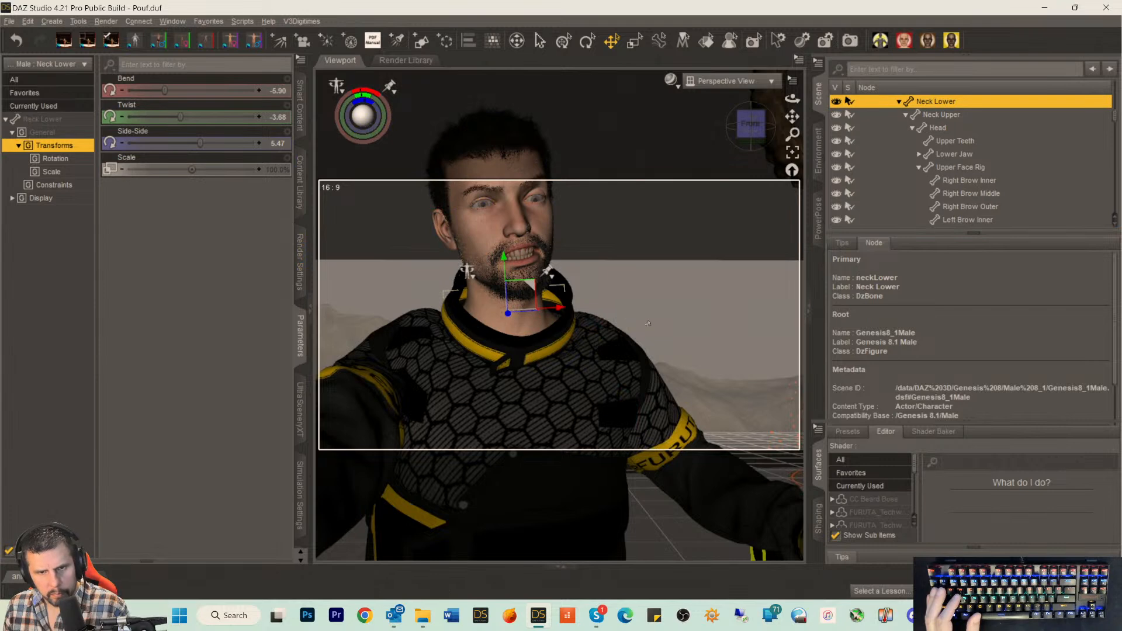
left_click(741, 85)
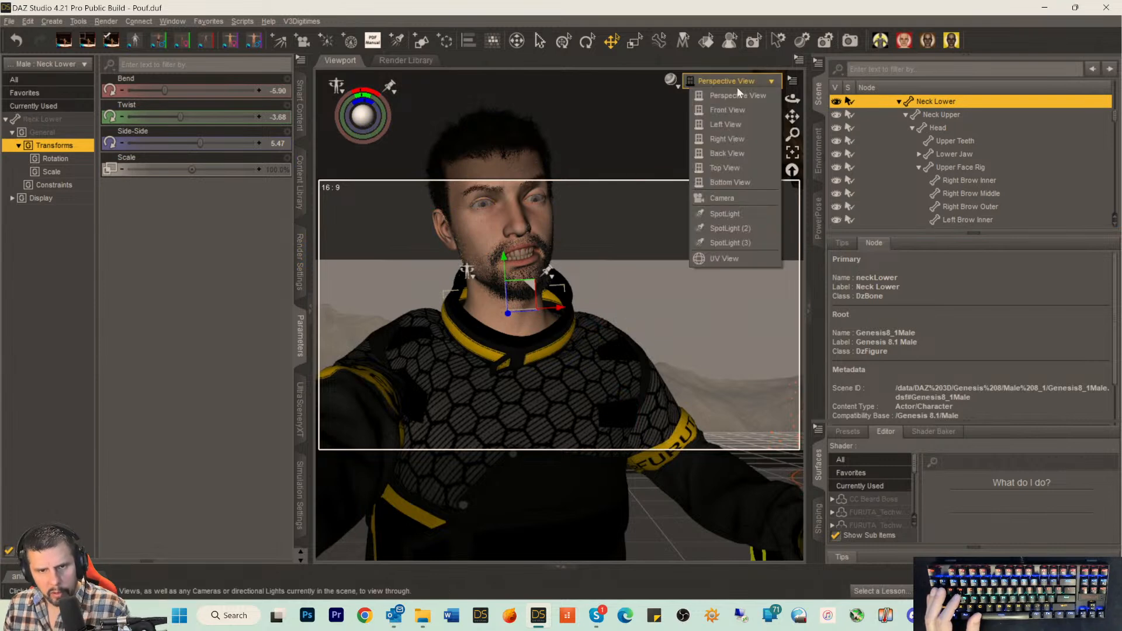
left_click(535, 203)
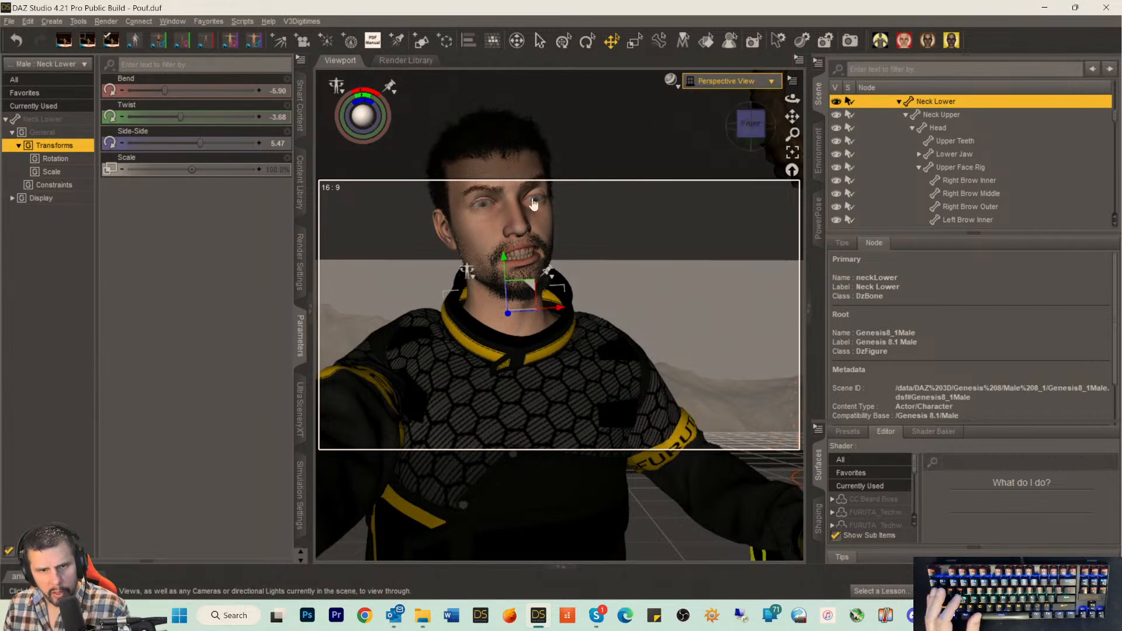
left_click(534, 203)
left_click(537, 203)
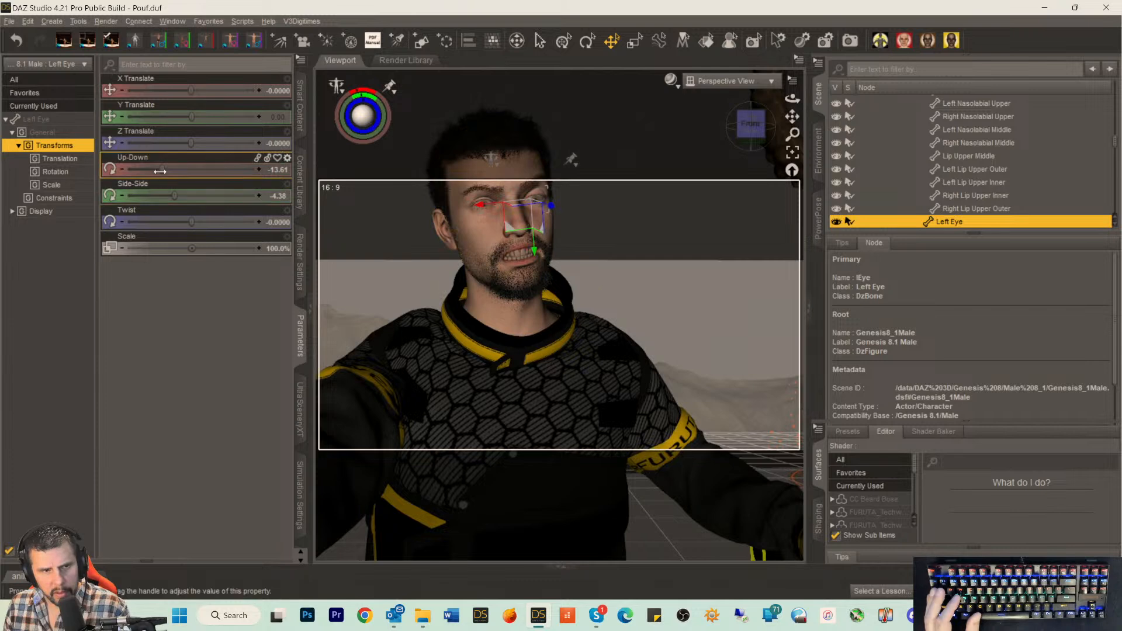
left_click_drag(161, 171, 174, 171)
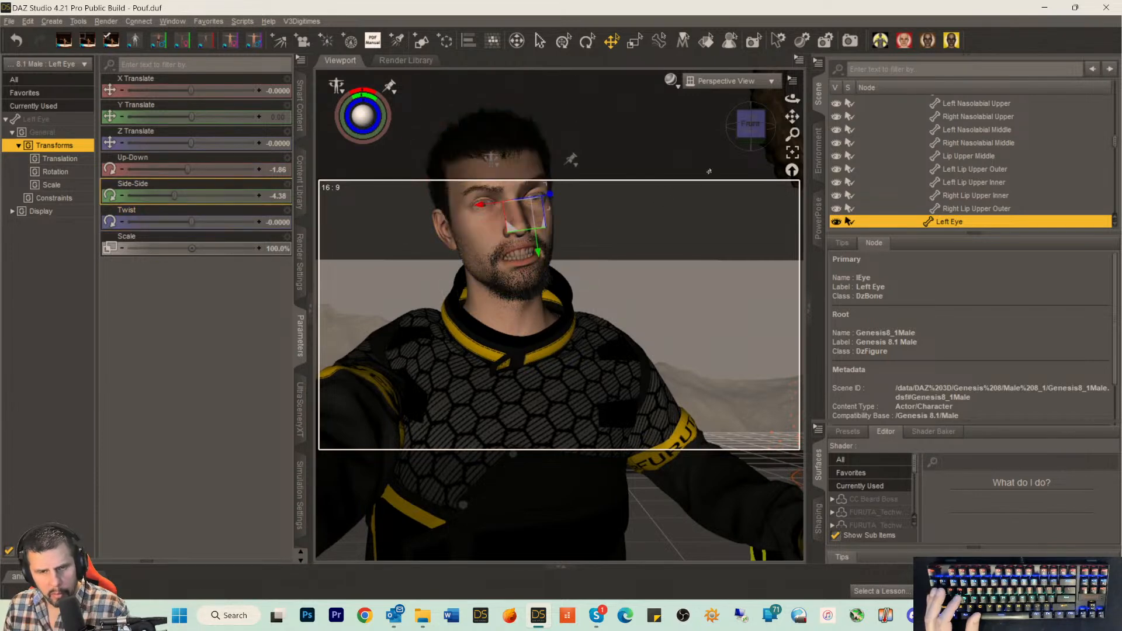
In a frontal close-up of the face, set the sorcerer's left eye Side-Side rotation to about -8.35 and Up-Down to about -8.97.
left_click_drag(757, 133, 591, 171)
left_click_drag(791, 116, 851, 138)
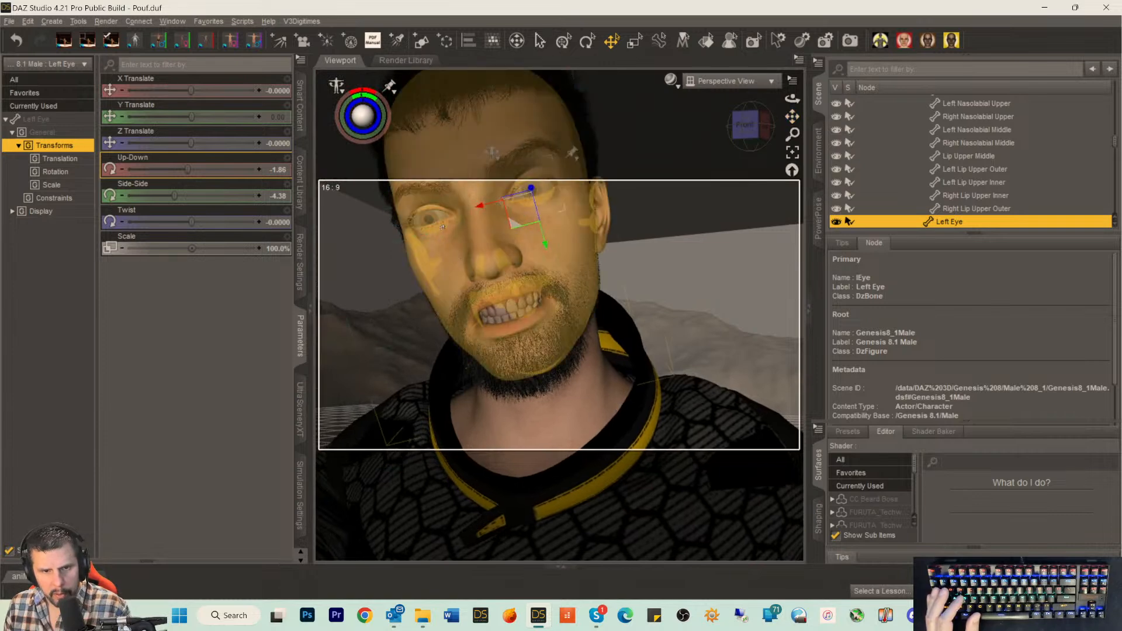
left_click(523, 200)
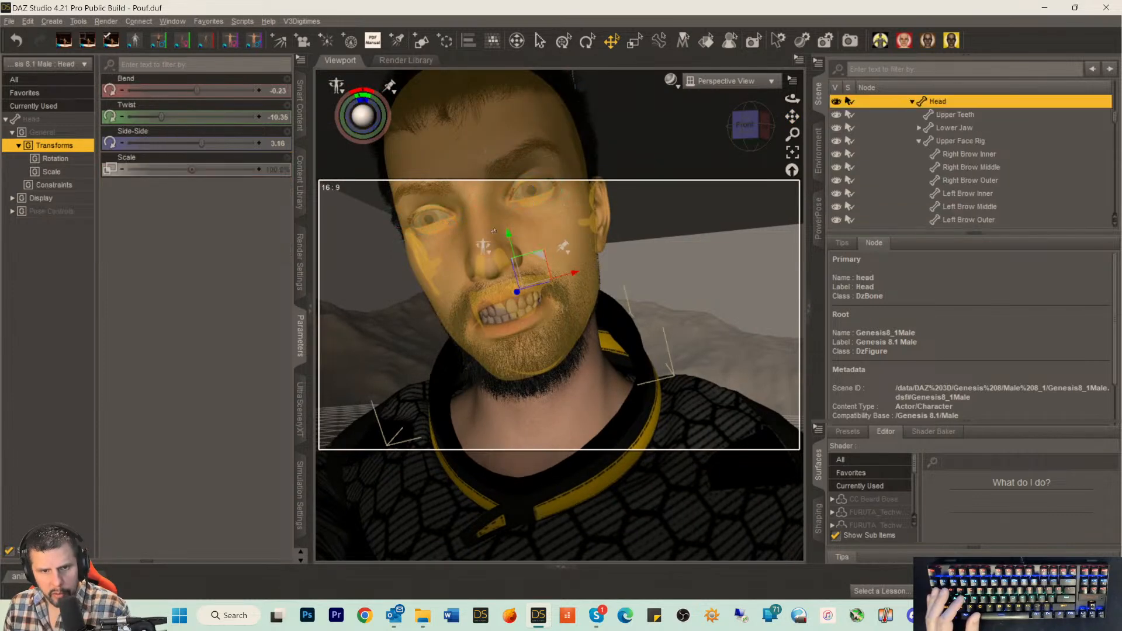
left_click(530, 202)
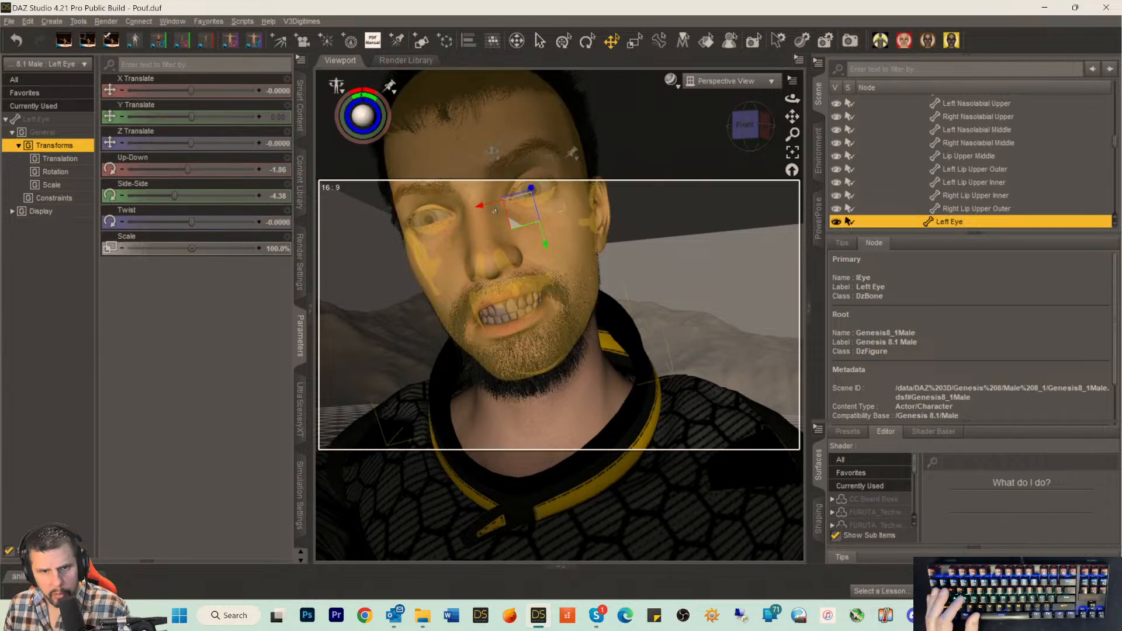
left_click_drag(175, 197, 167, 196)
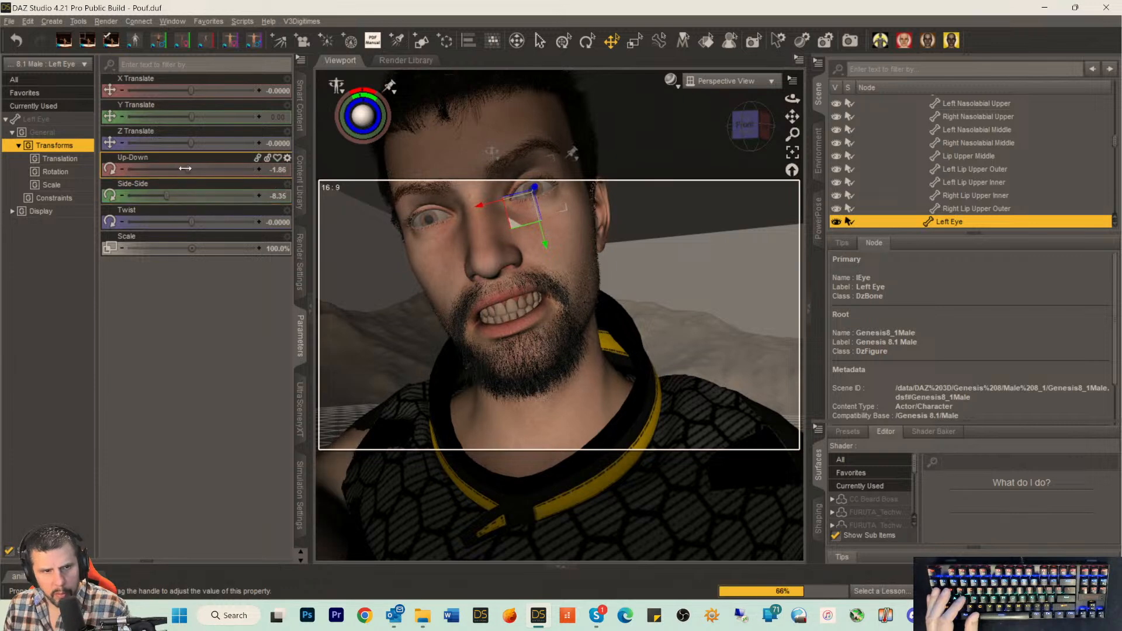
left_click_drag(197, 168, 183, 162)
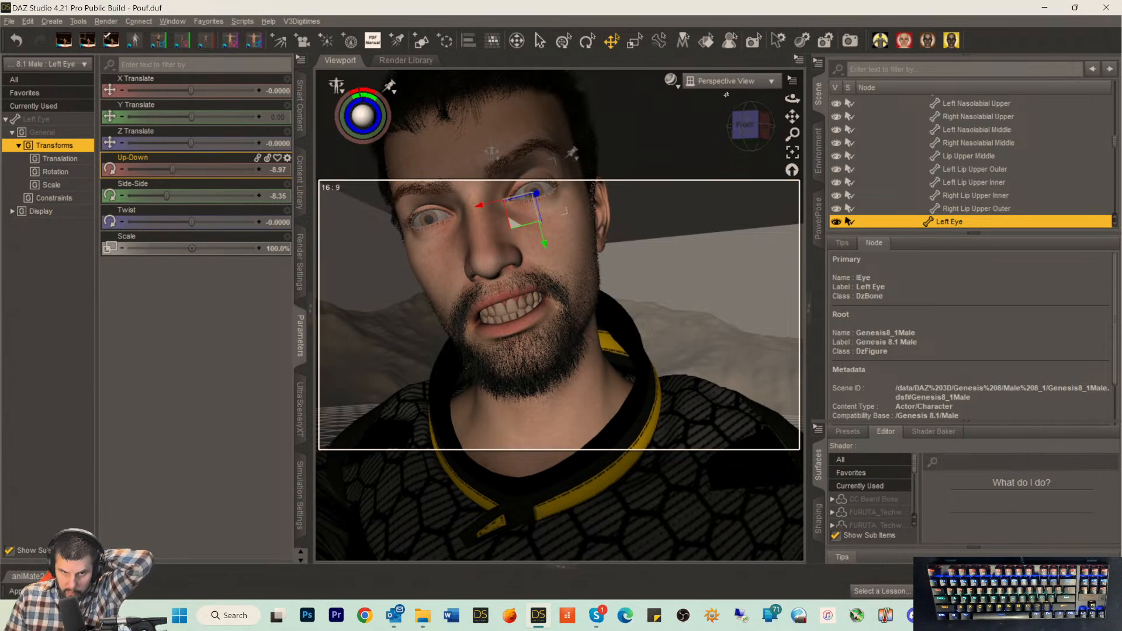
Check the sorcerer's gaze from another angle, return to the Camera view and save the scene.
left_click_drag(740, 124, 714, 103)
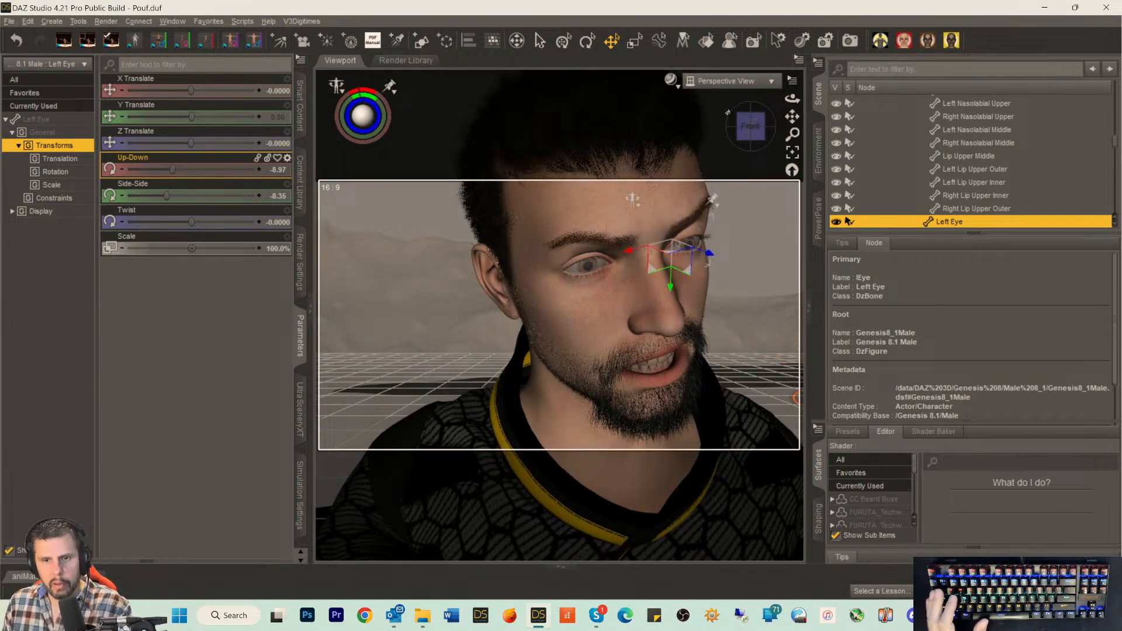
left_click(730, 81)
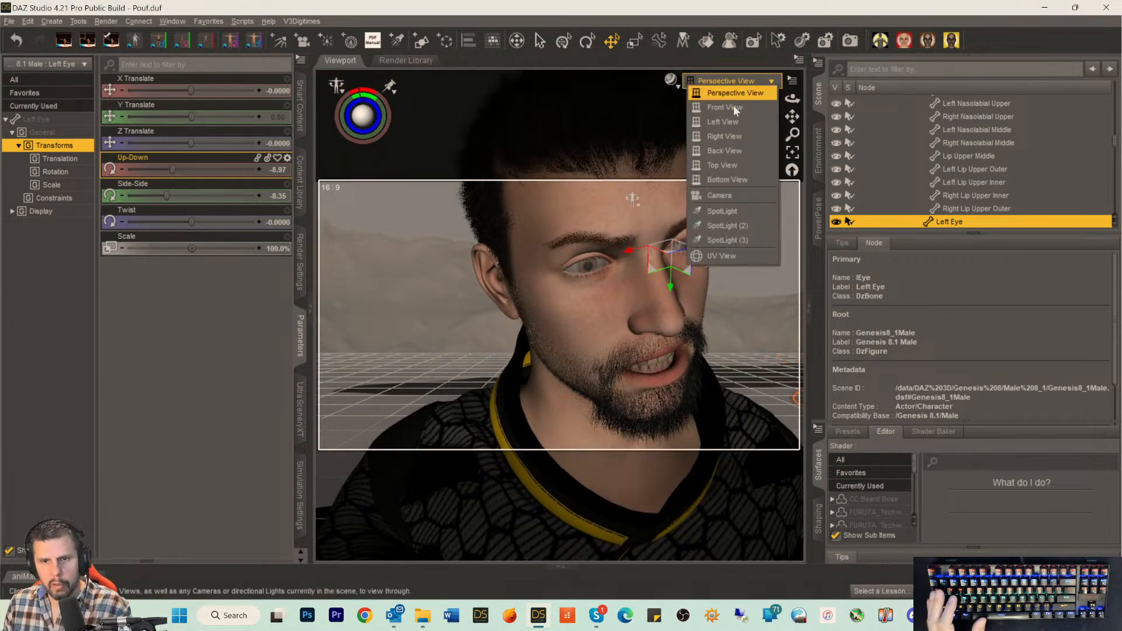
left_click(722, 198)
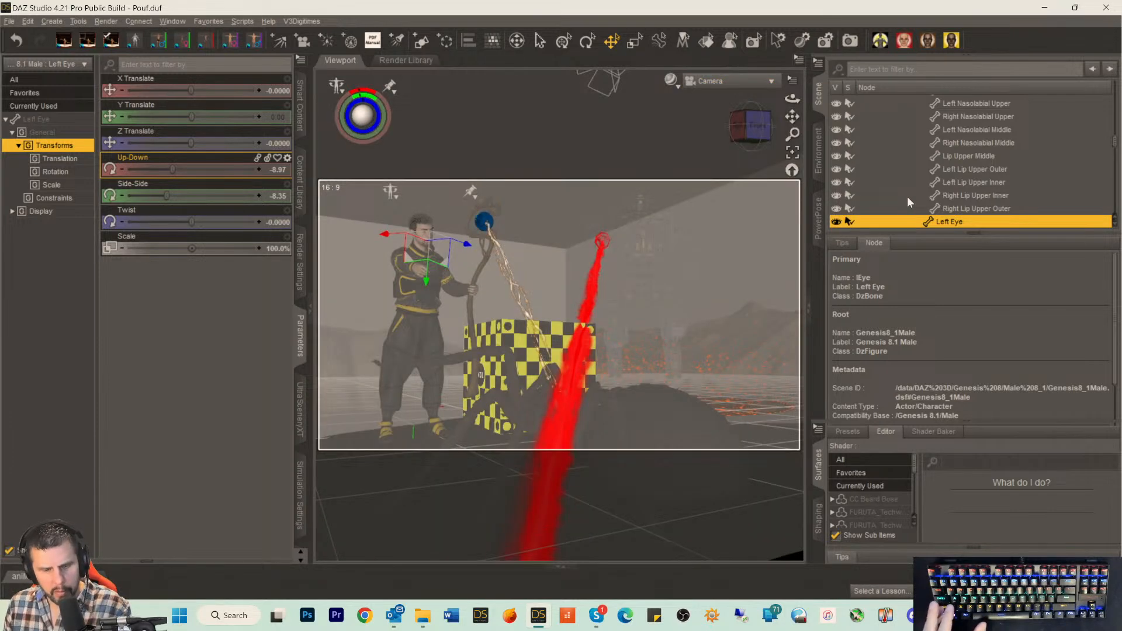
key("ctrl+s")
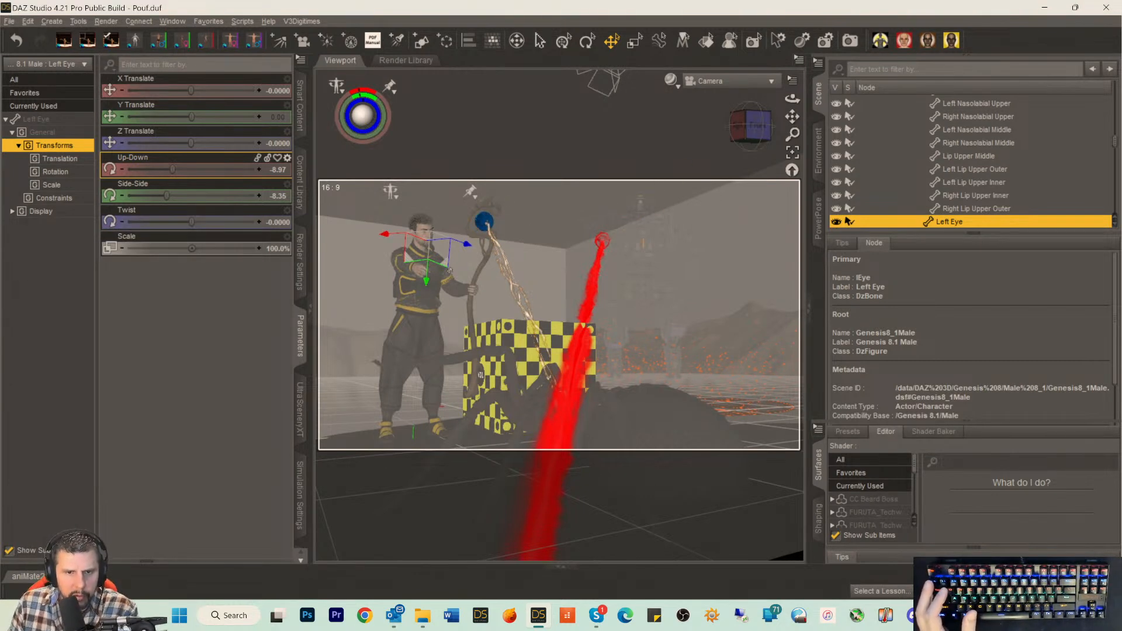
In Perspective View, set the sorcerer's Right Index 1 Bend to about 23.61, Right Index 2 Bend to about 10.92 and Right Index 3 Bend to about 13.45.
left_click(726, 81)
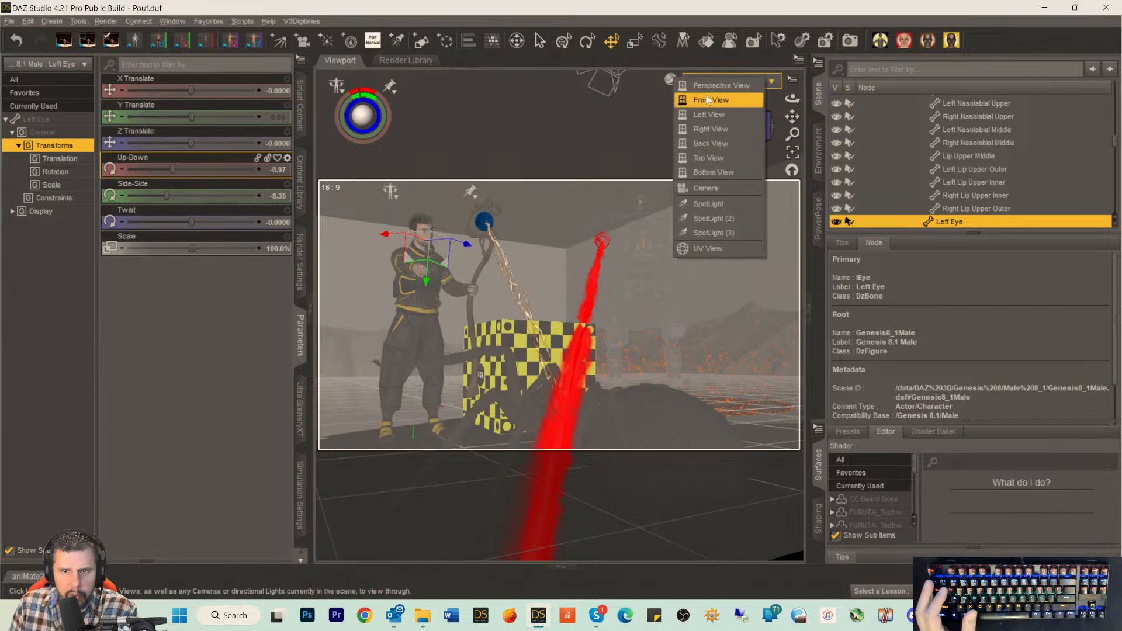
left_click(707, 97)
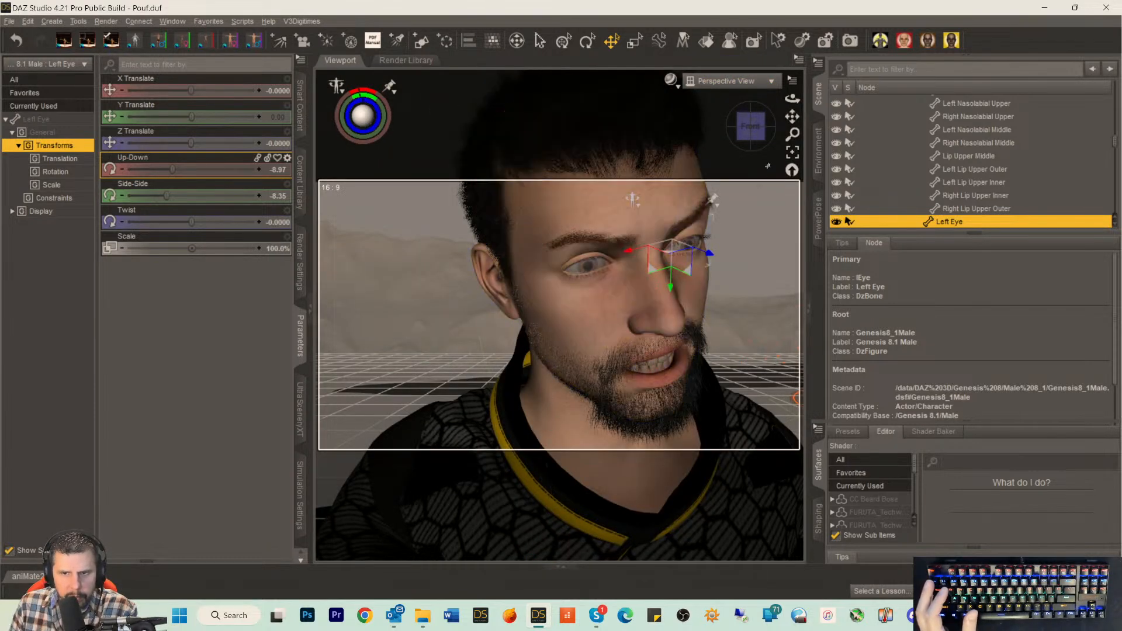
left_click_drag(792, 116, 820, 11)
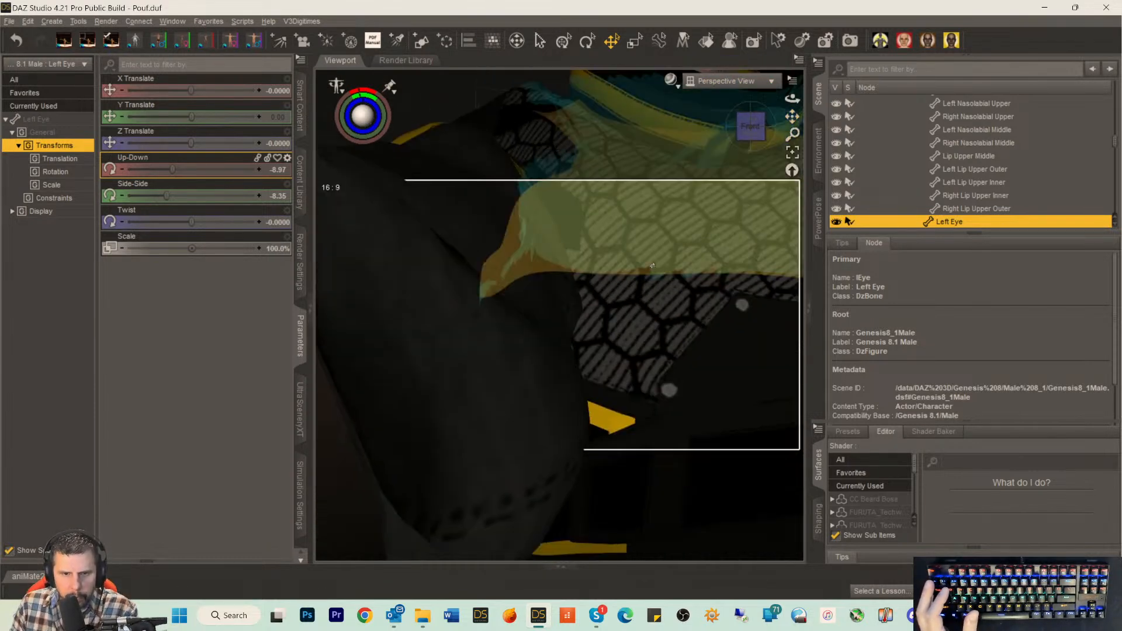
scroll(634, 257, "down", 5)
left_click(554, 399)
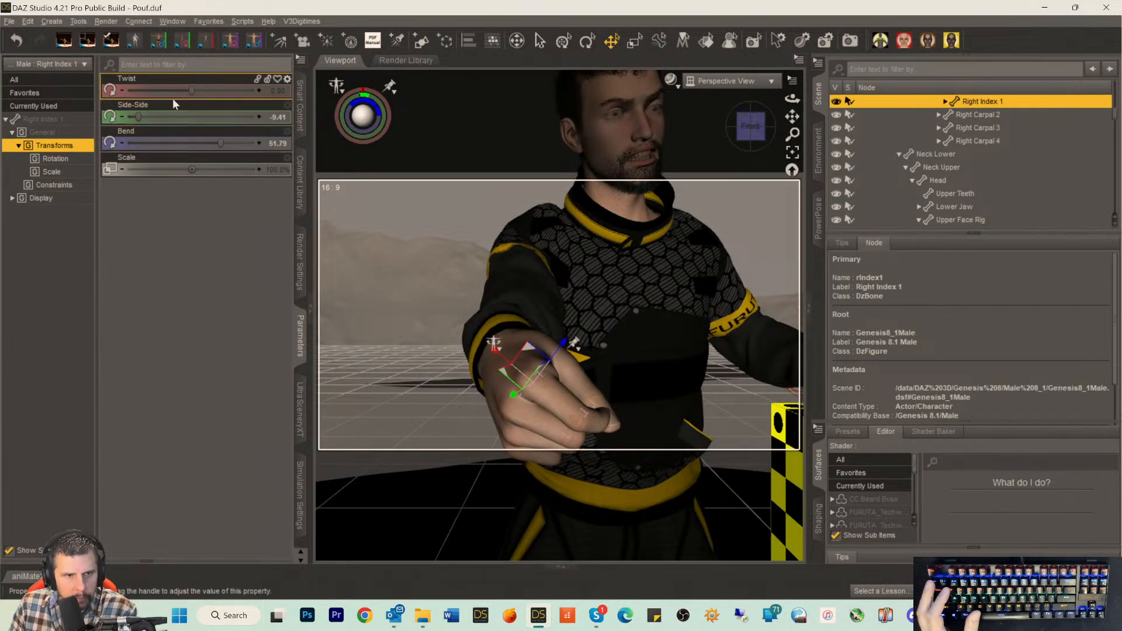
left_click_drag(221, 142, 194, 142)
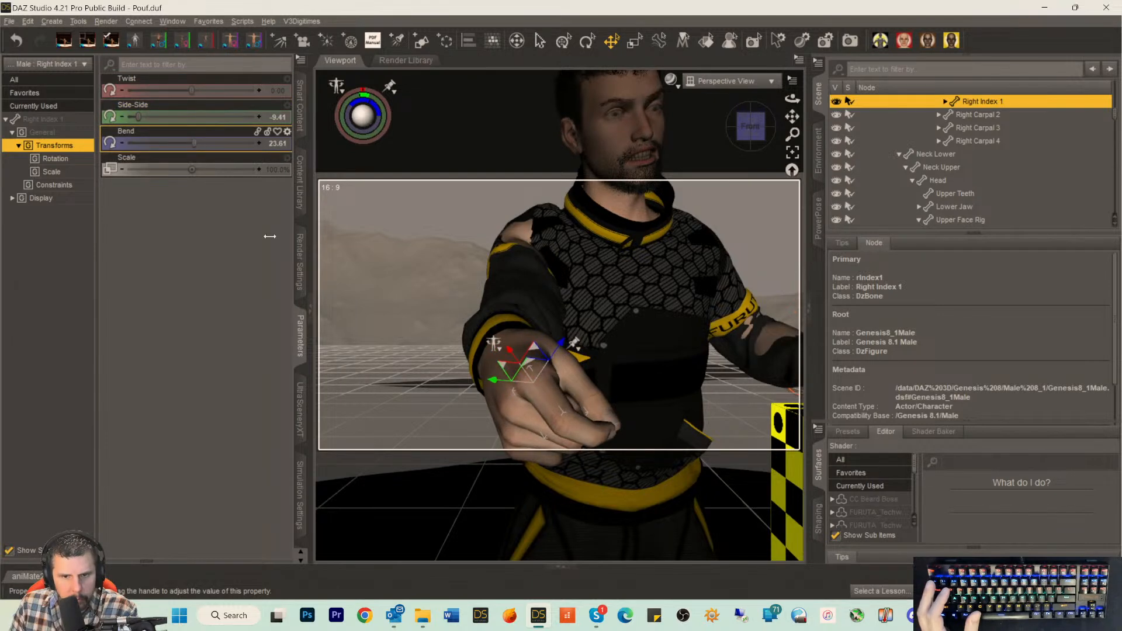
left_click(578, 445)
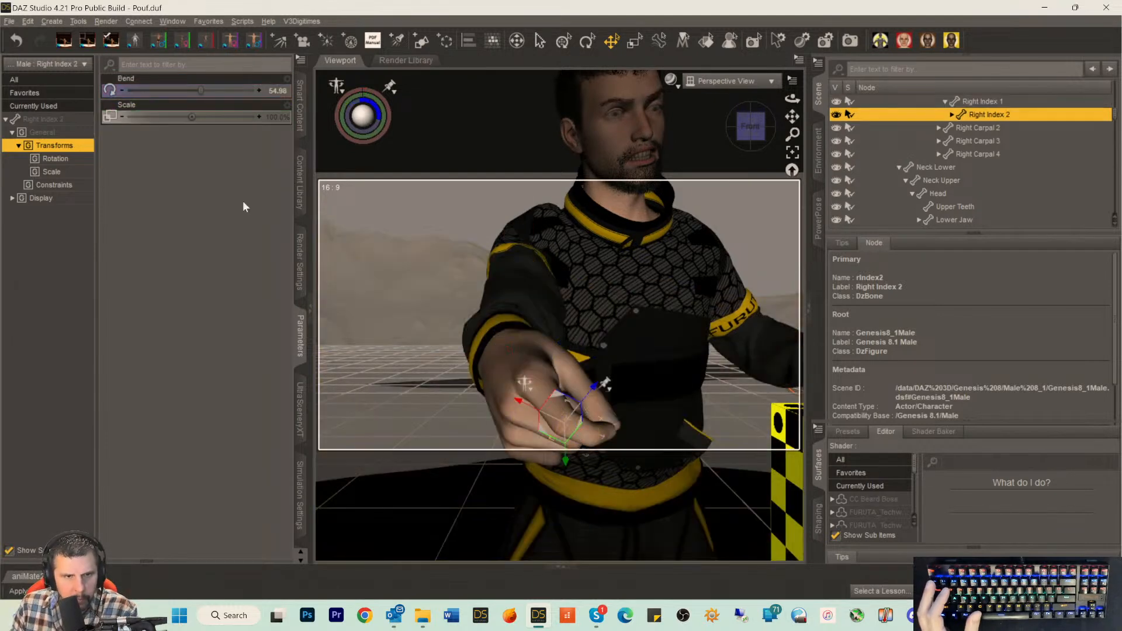
left_click_drag(200, 93, 153, 102)
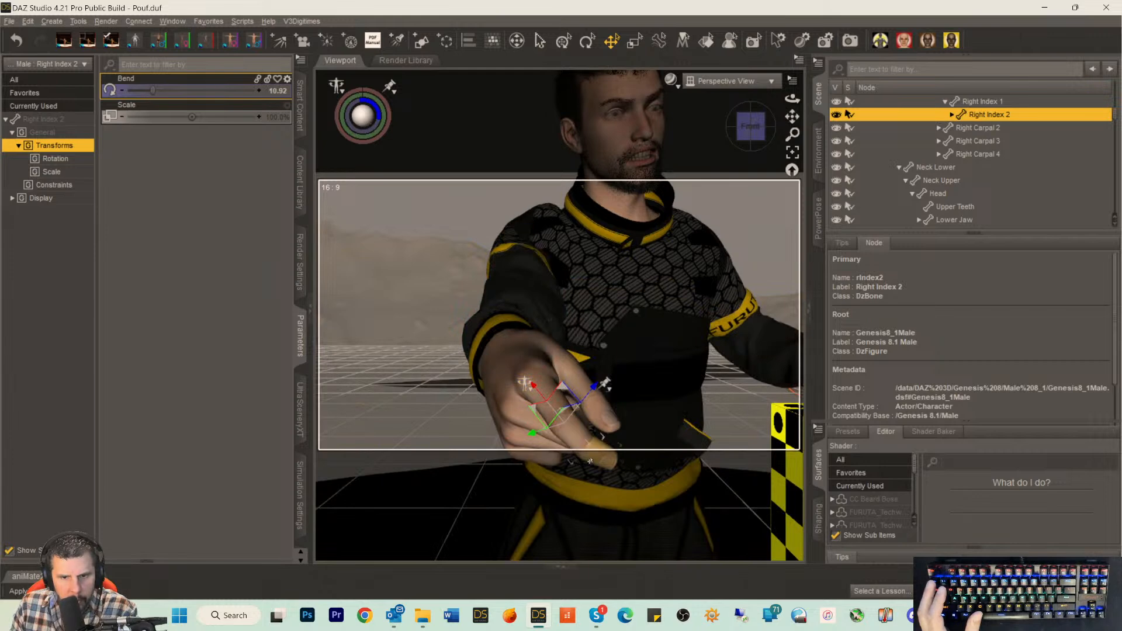
left_click(590, 461)
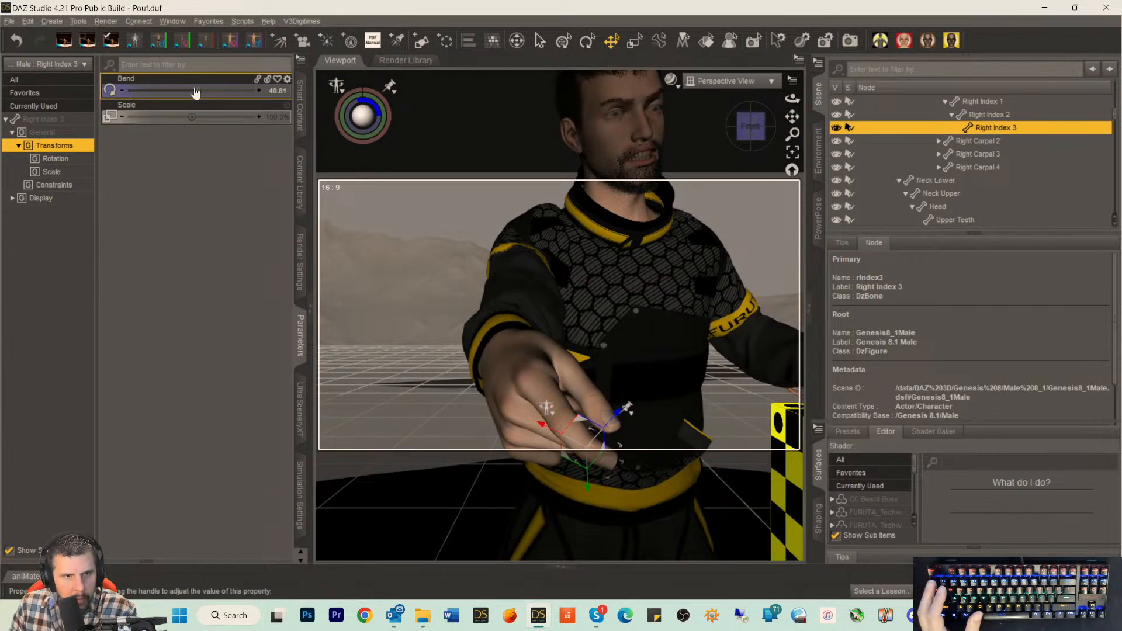
left_click_drag(196, 89, 167, 89)
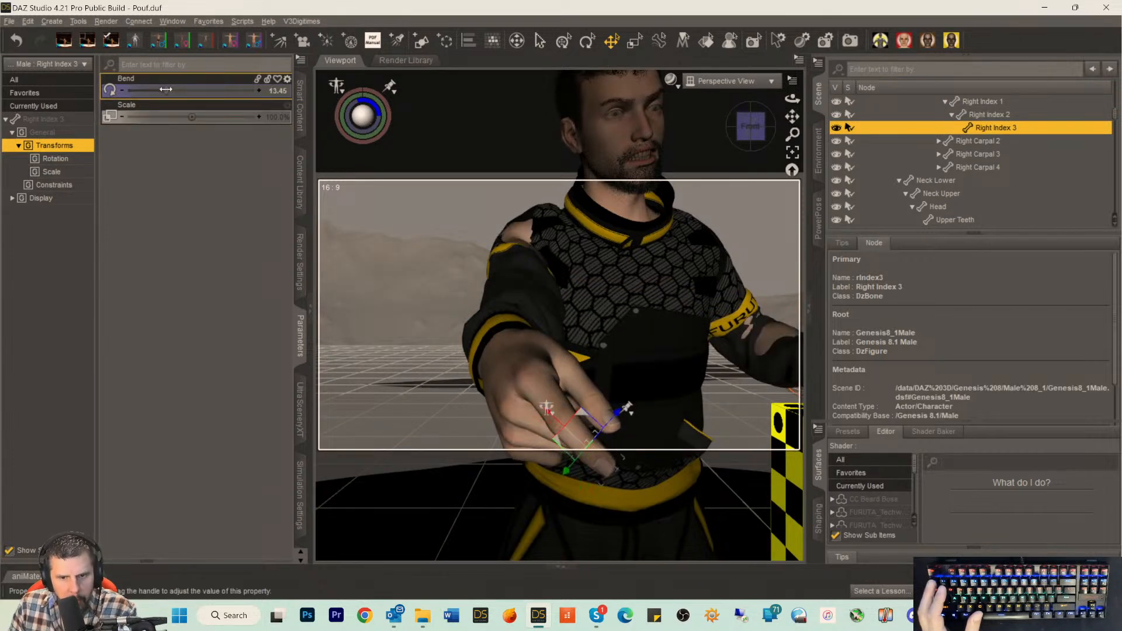
Set the sorcerer's Right Index 1 Side-Side to about 10.11 and Bend to about 4.12, and his Right Hand Bend to about 13.56.
left_click(548, 390)
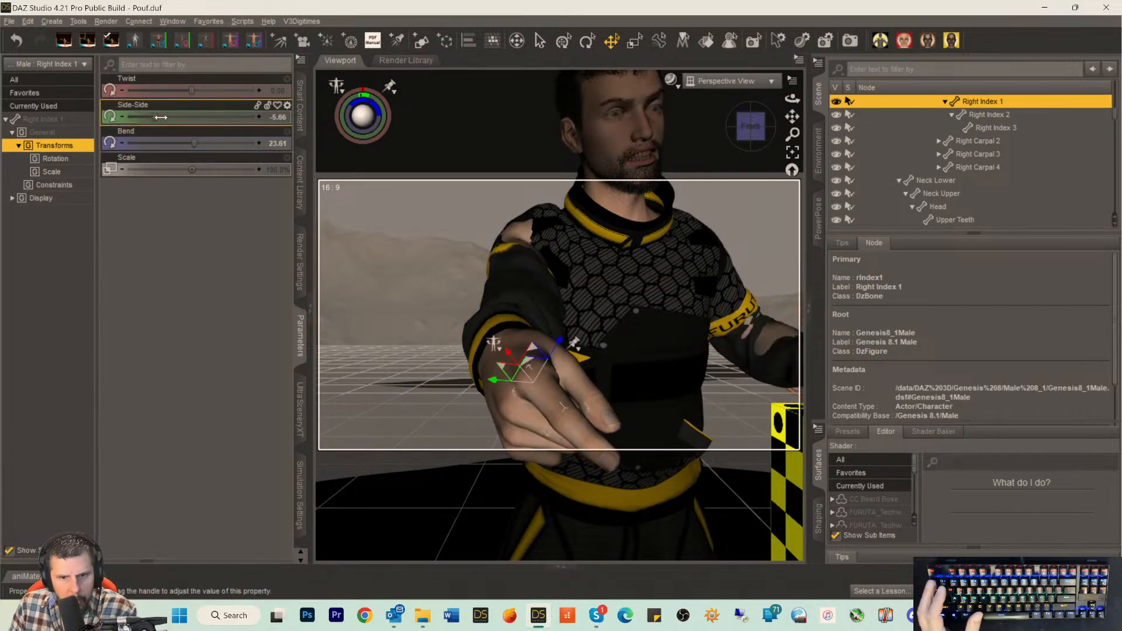
left_click_drag(154, 116, 221, 123)
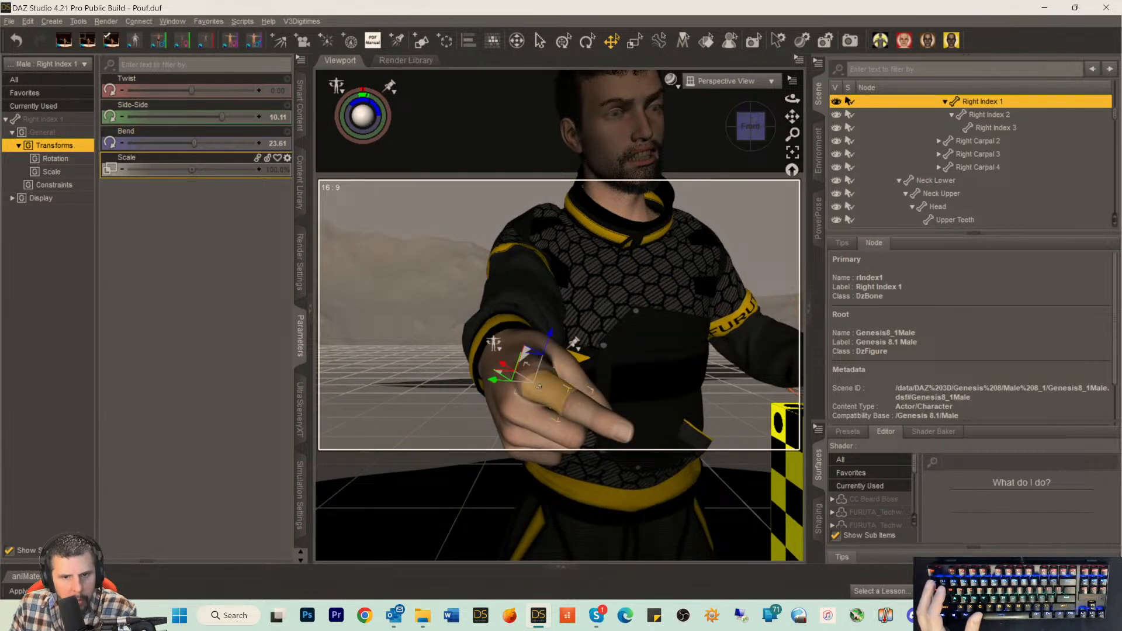
left_click_drag(193, 143, 176, 144)
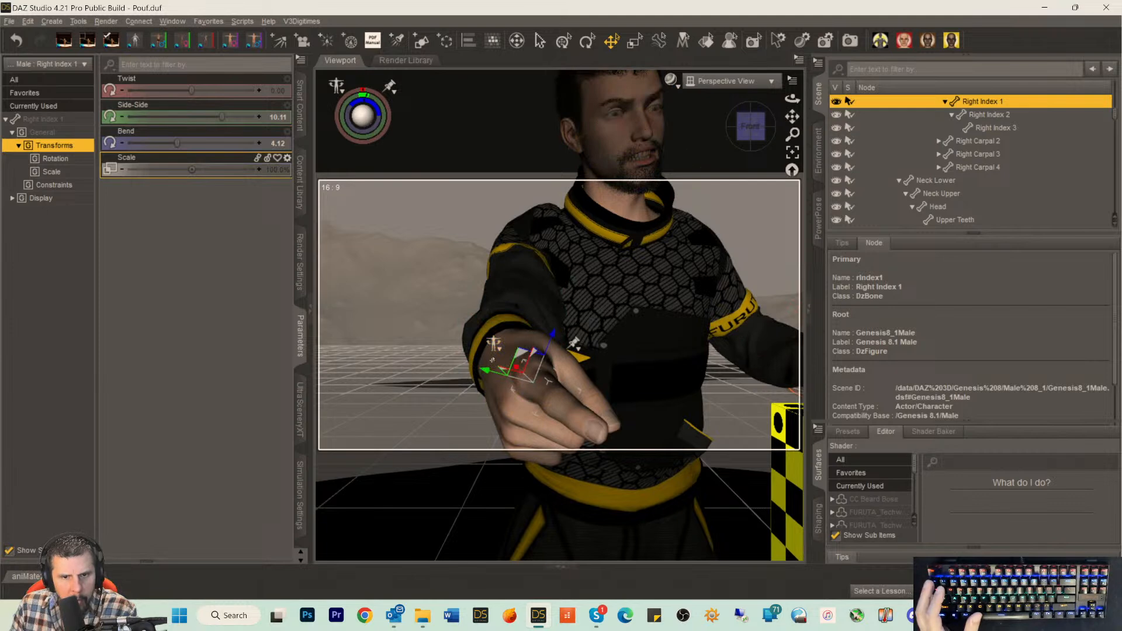
left_click(499, 387)
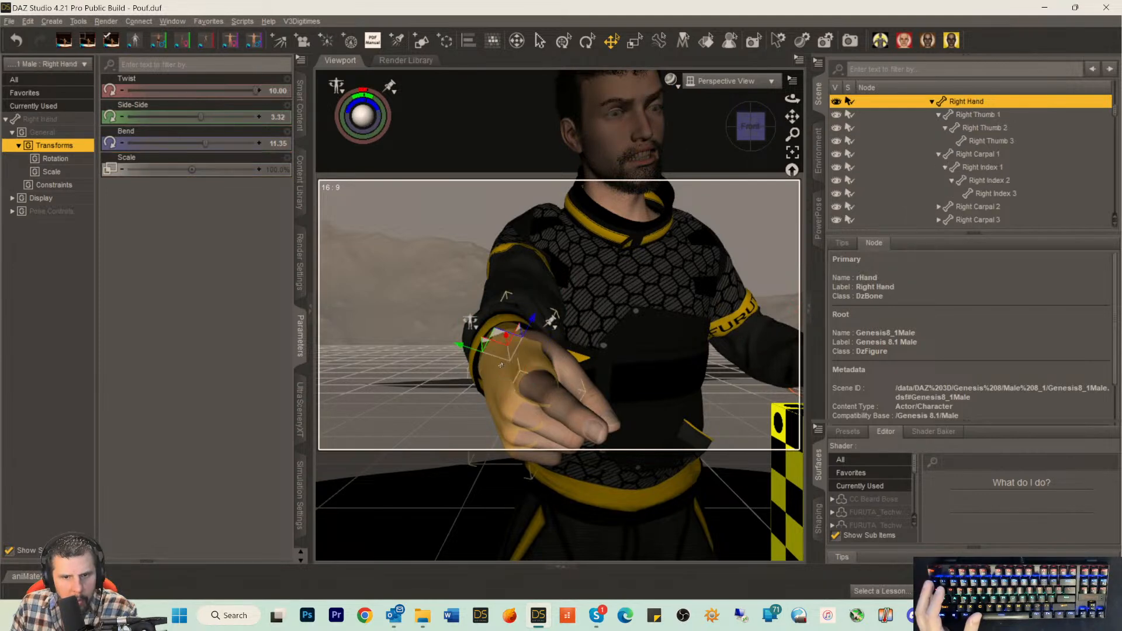
left_click_drag(205, 142, 208, 140)
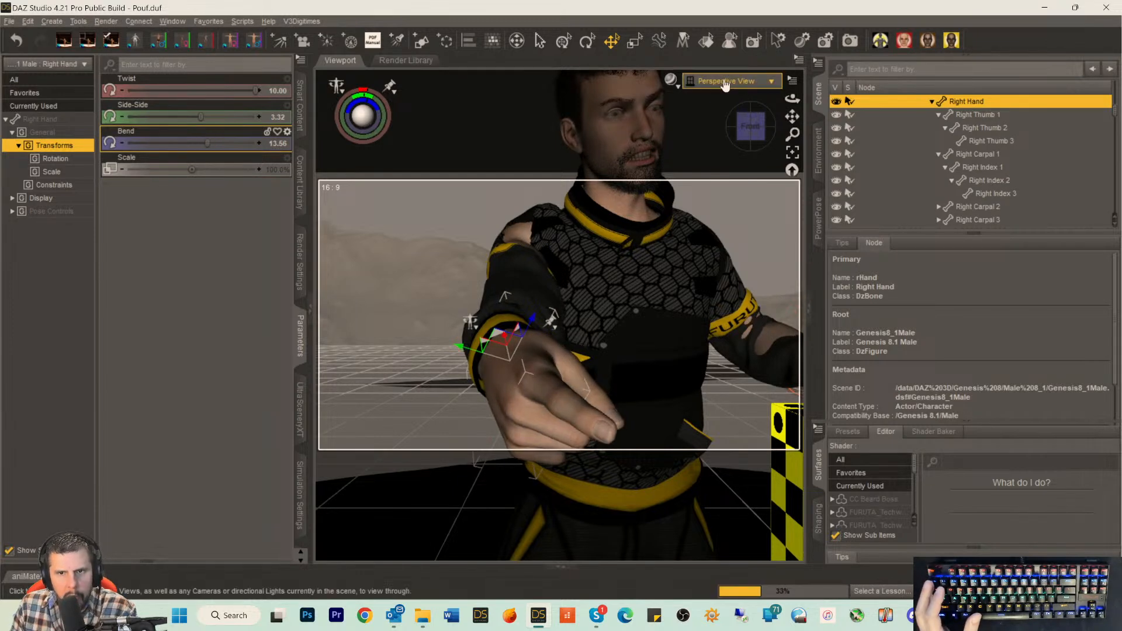
Save the scene from the Camera view and deselect everything for a rendered preview.
left_click(726, 82)
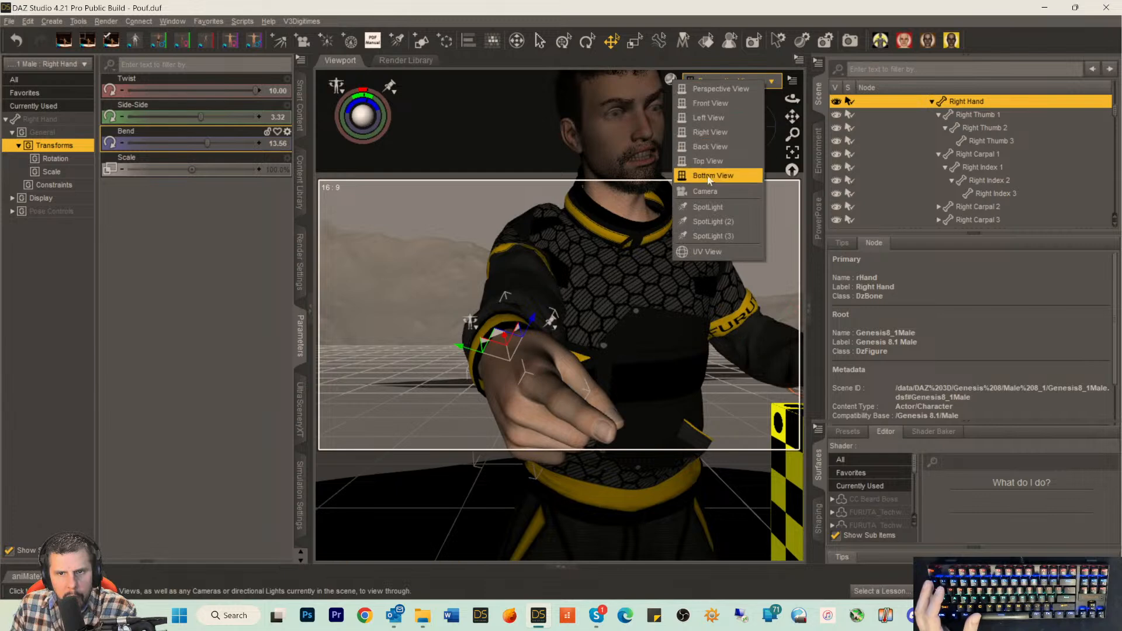
left_click(712, 191)
key("ctrl+s")
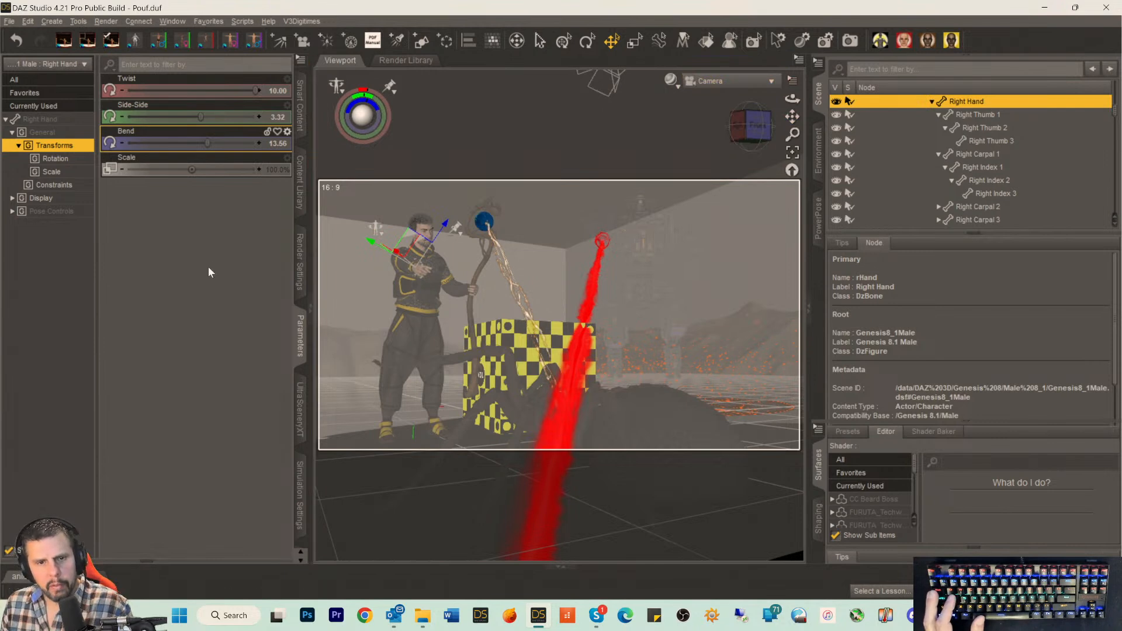
left_click(353, 283)
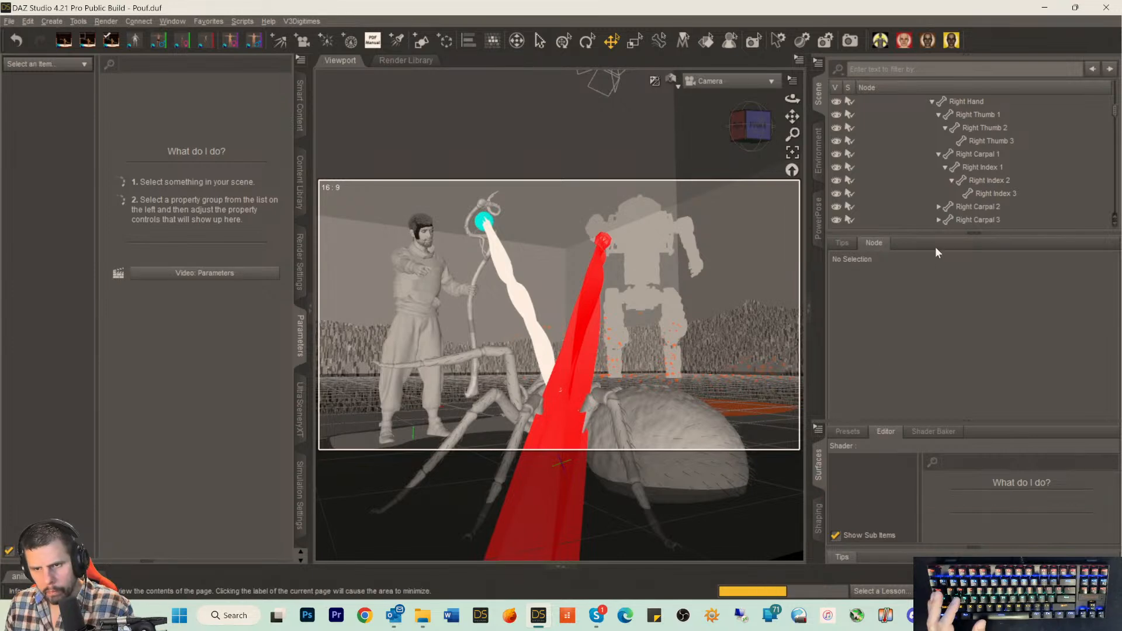
Enlarge the scene list by collapsing its node details, close the Shaping pane and adjust the tips area of the Surfaces pane.
left_click(975, 234)
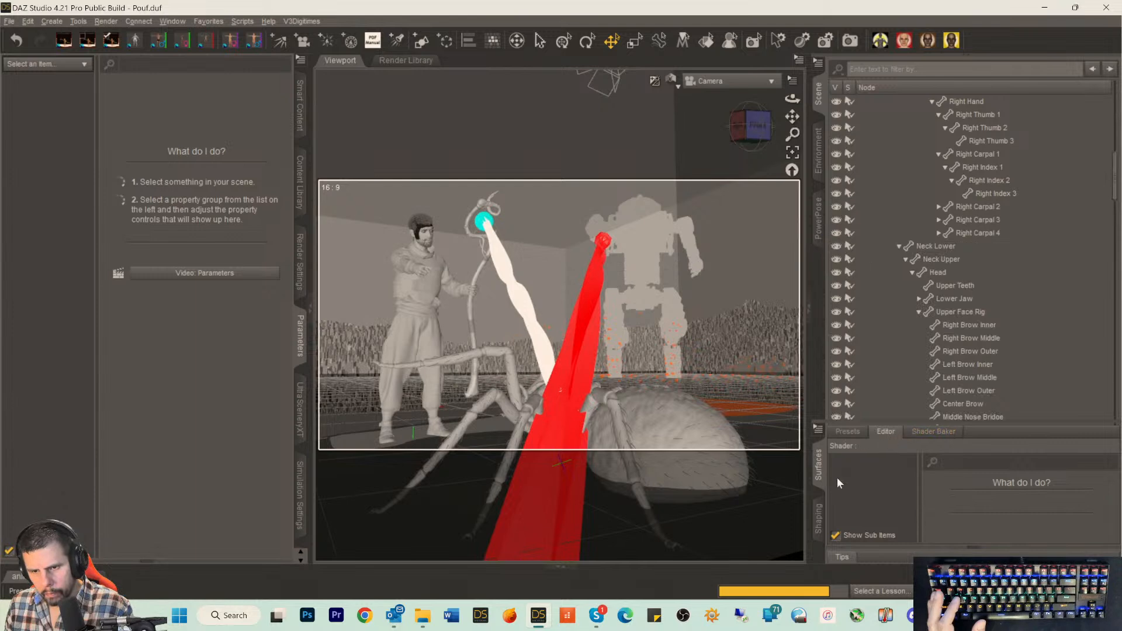
right_click(819, 520)
left_click(836, 503)
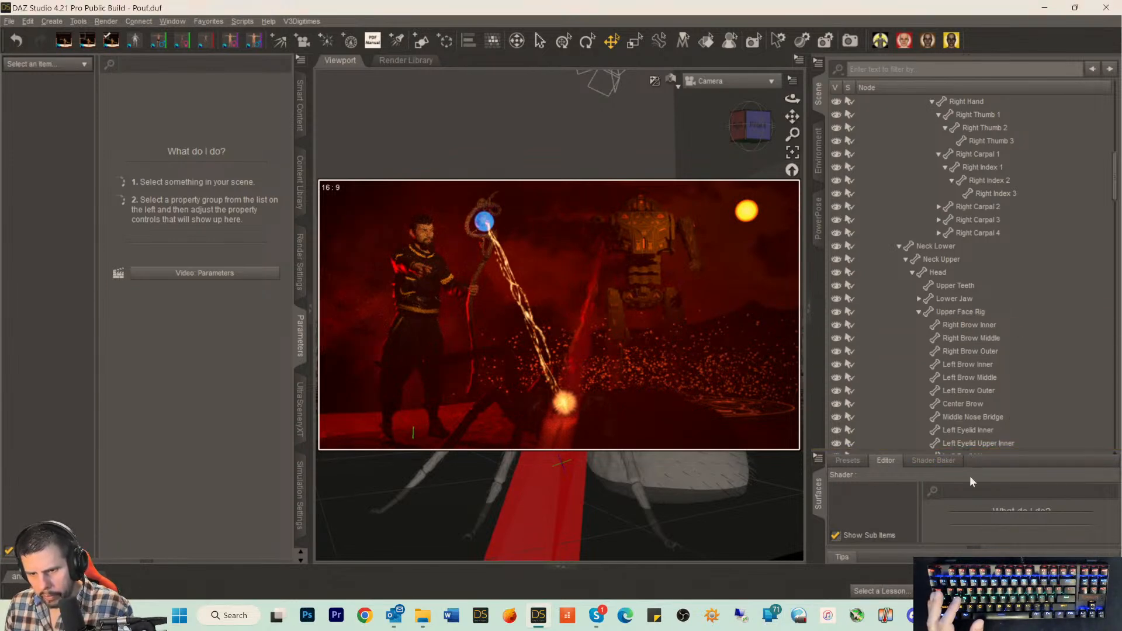
left_click_drag(971, 548, 971, 560)
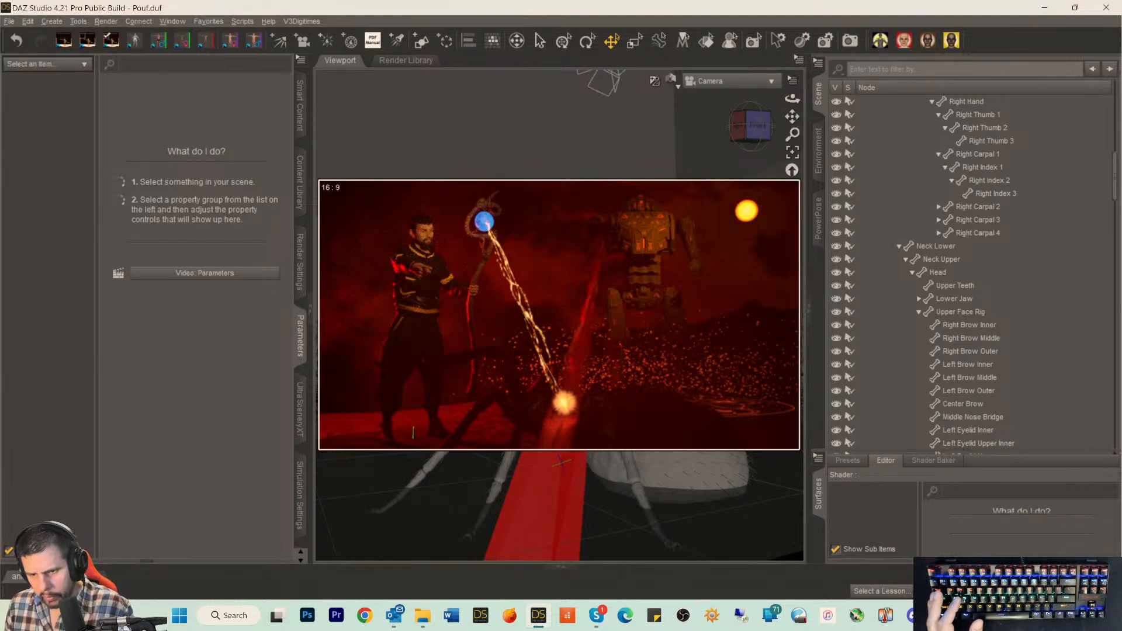
left_click(972, 559)
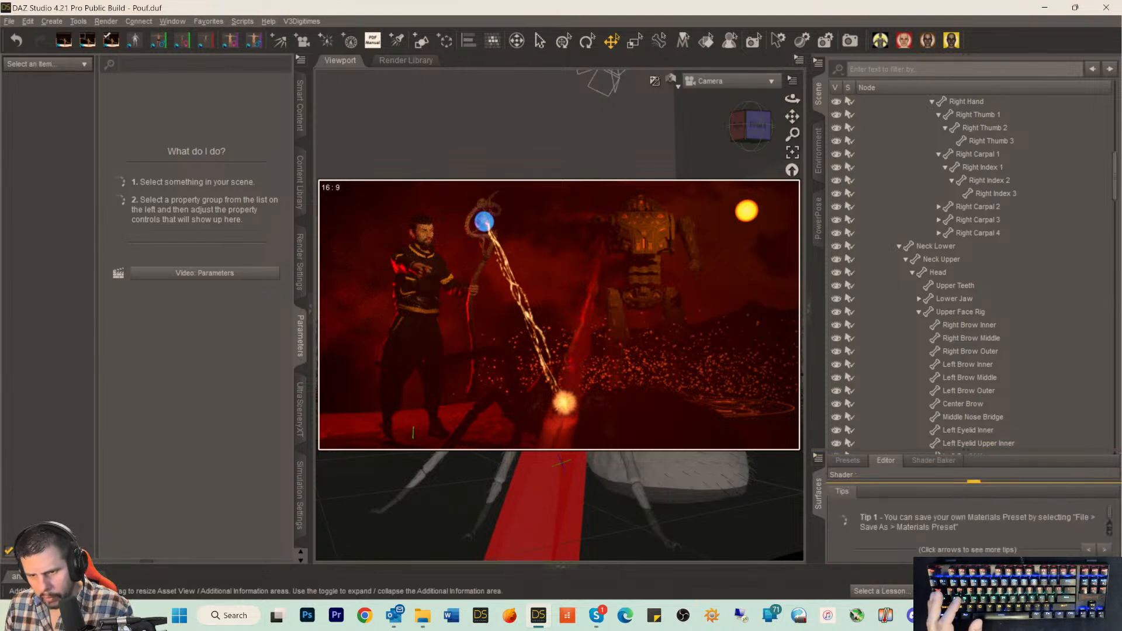
Try to enlarge the Scene list by toggling the tips area and resizing the Scene and Surfaces panes.
left_click(971, 483)
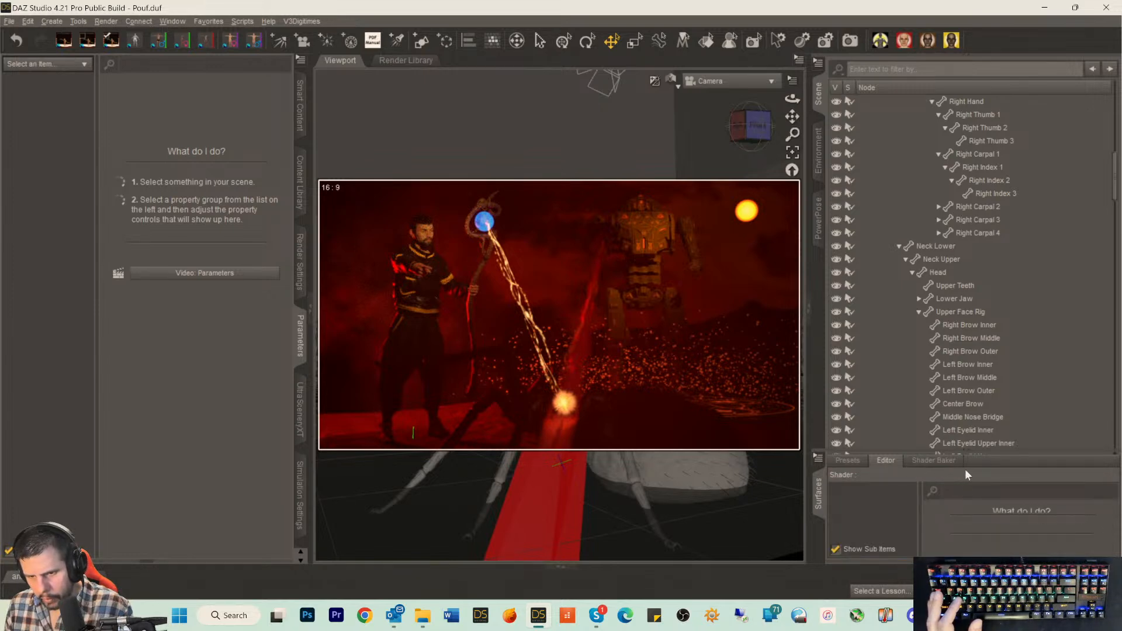
left_click(973, 483)
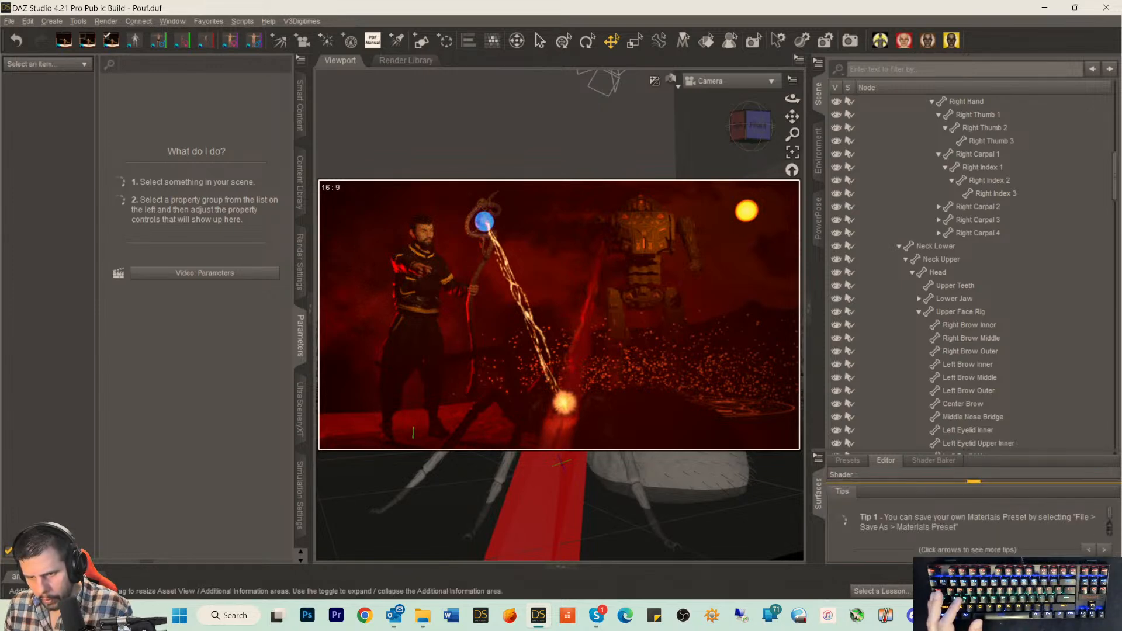
left_click(974, 482)
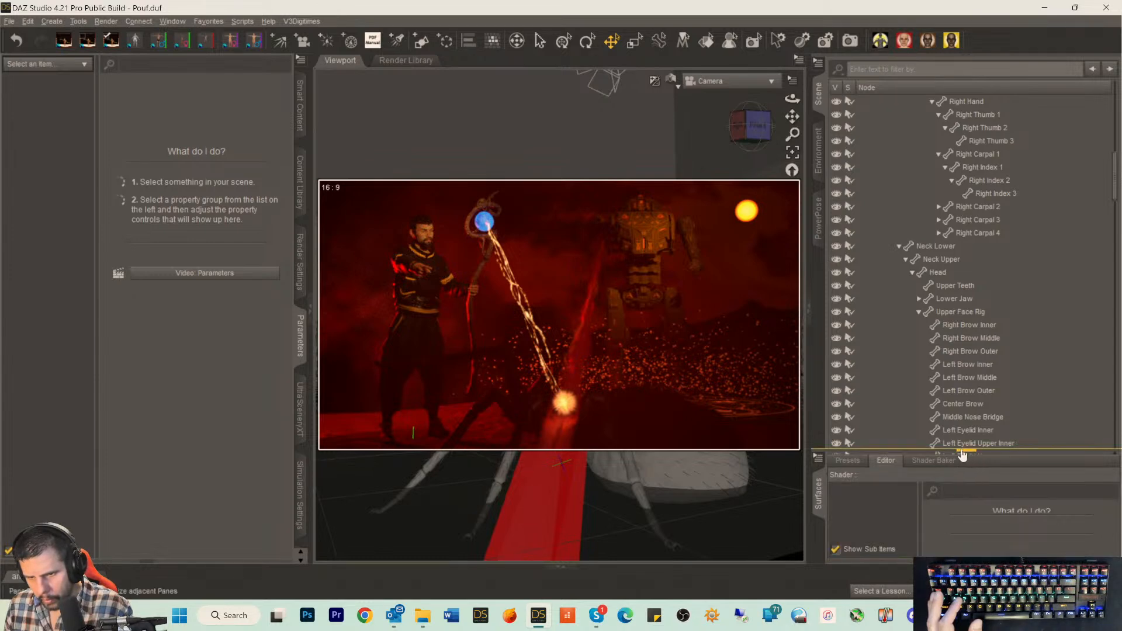
left_click_drag(961, 453, 972, 541)
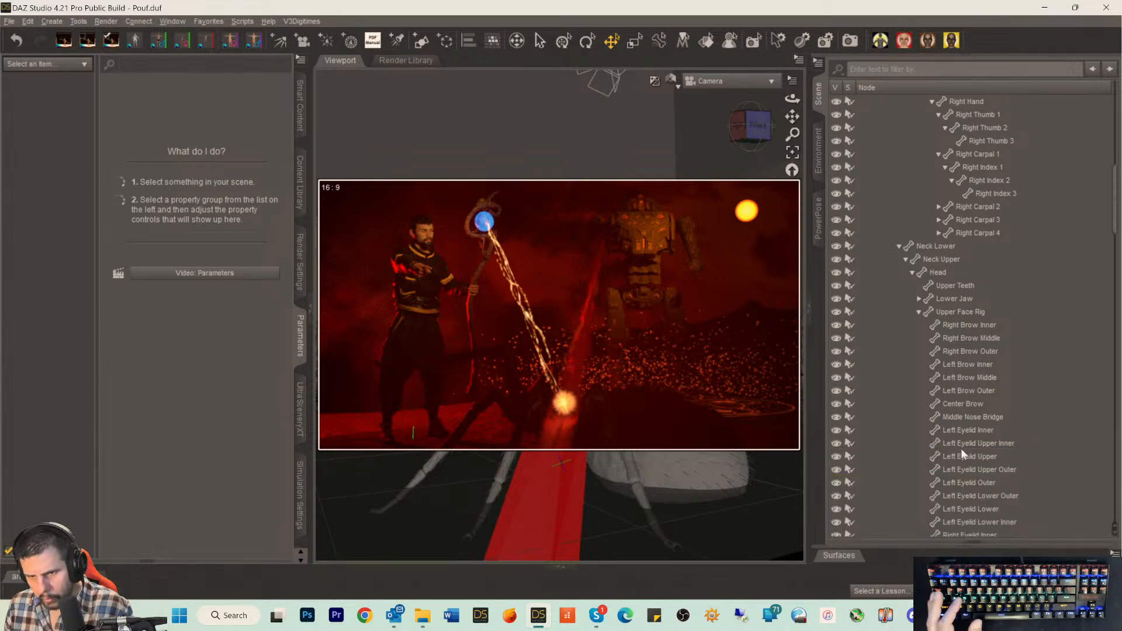
left_click(973, 541)
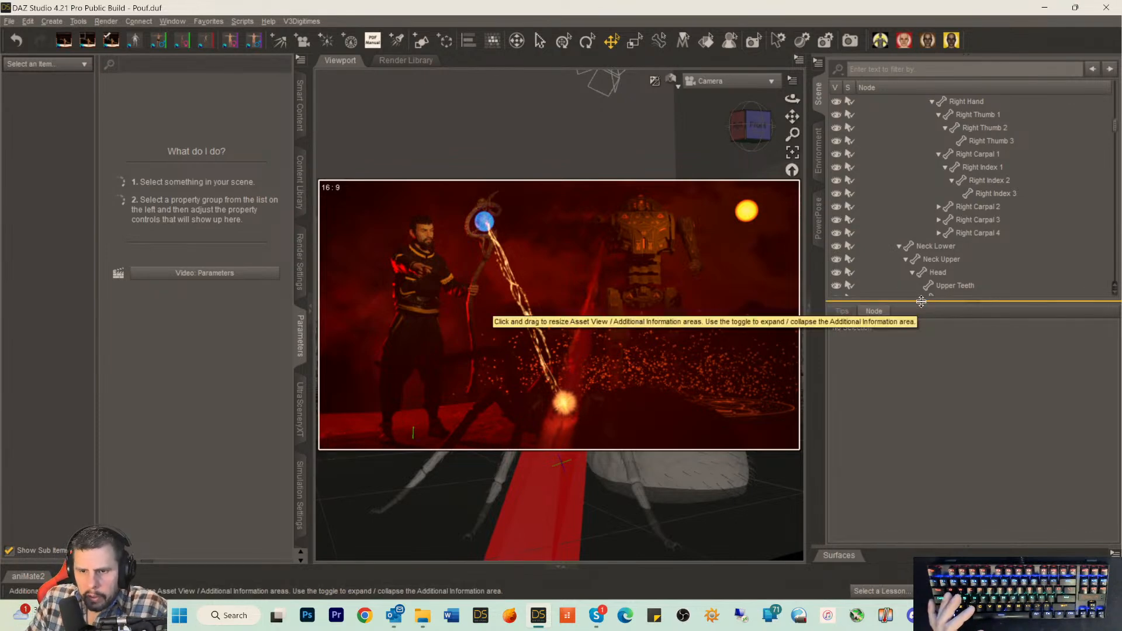
left_click(963, 552)
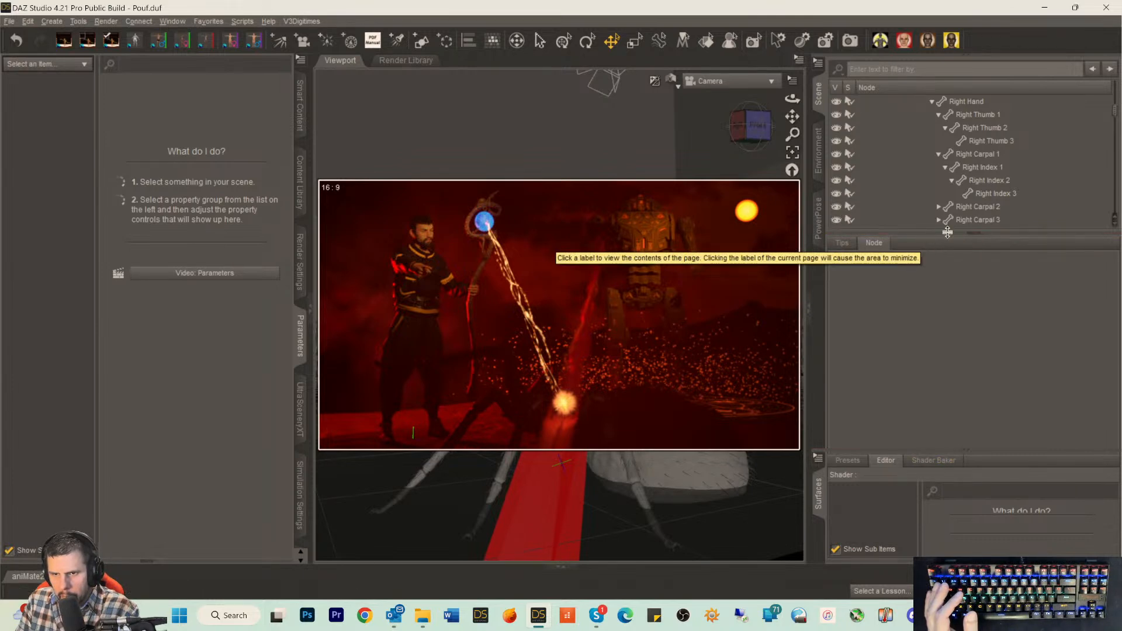
left_click_drag(965, 237, 947, 269)
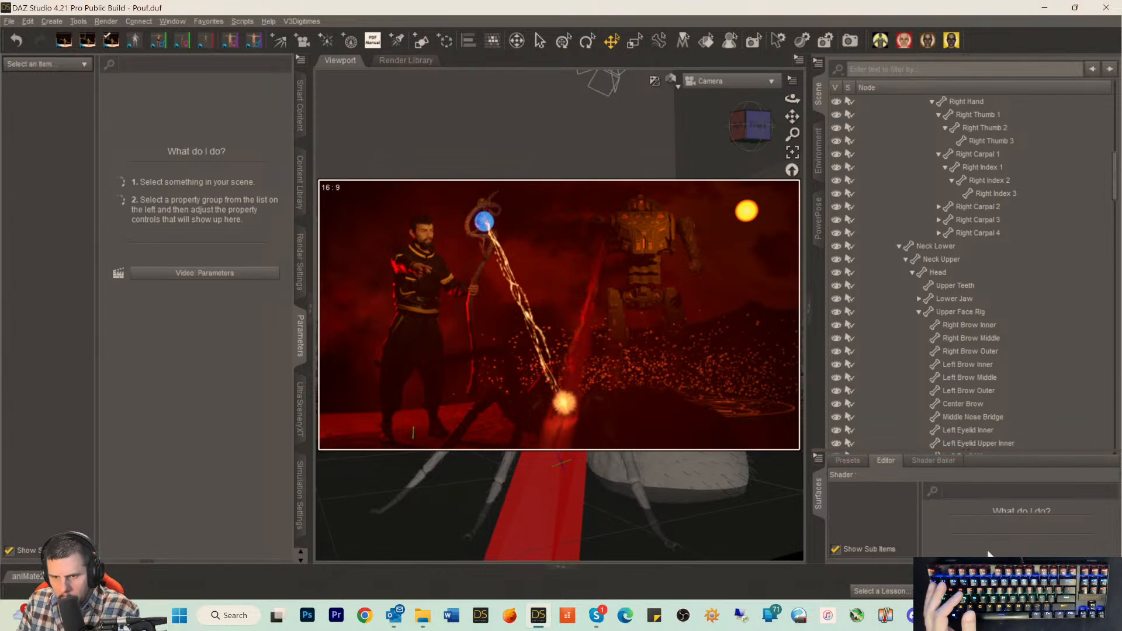
left_click_drag(988, 561, 1011, 459)
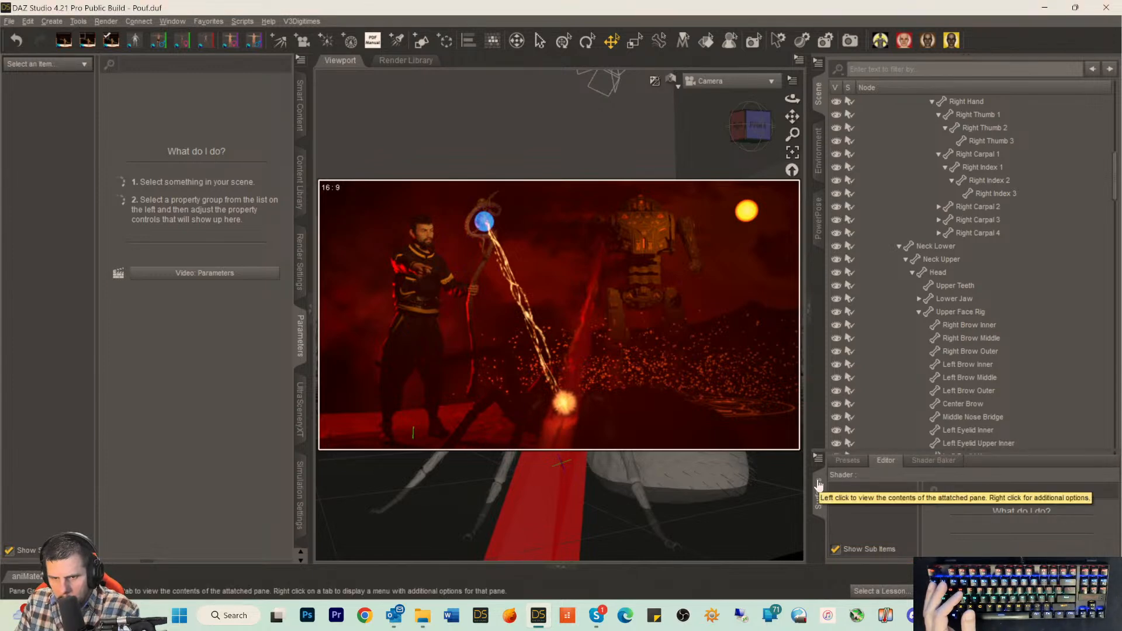
Dock the Surfaces pane in the same group as Scene, Environment and PowerPose, and expand its tips area.
left_click_drag(815, 410, 815, 410)
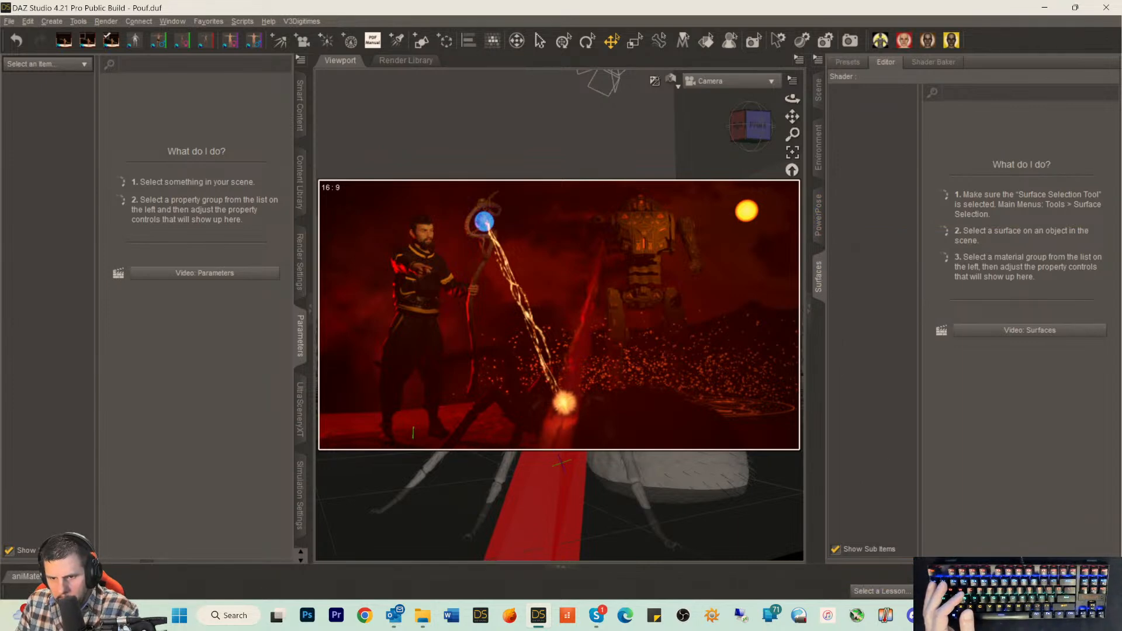
left_click(973, 561)
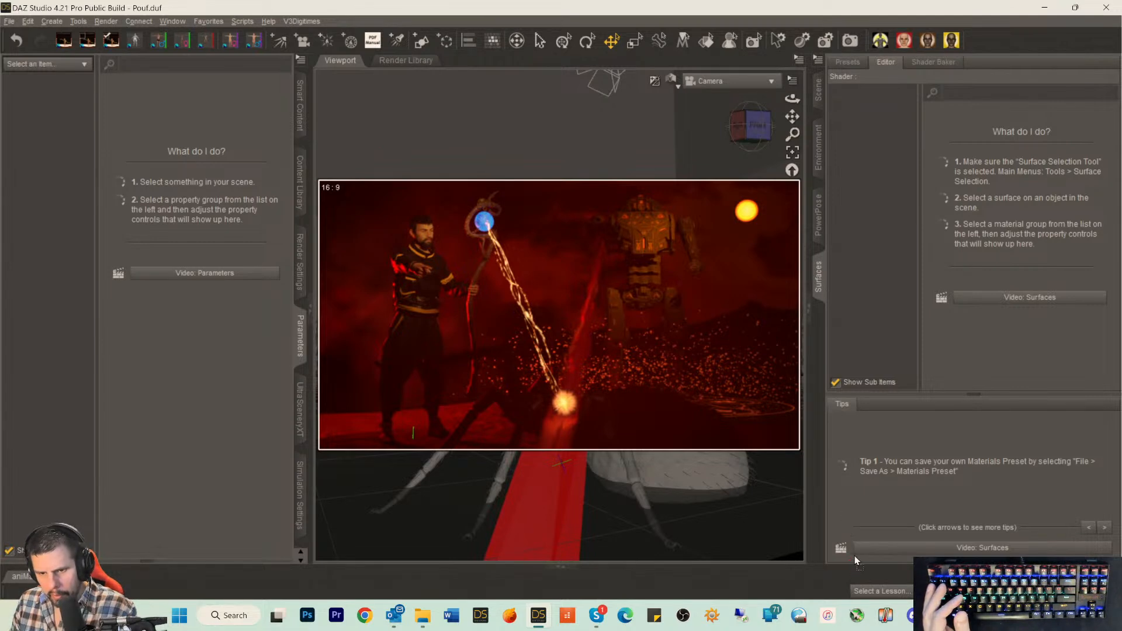
left_click(842, 404)
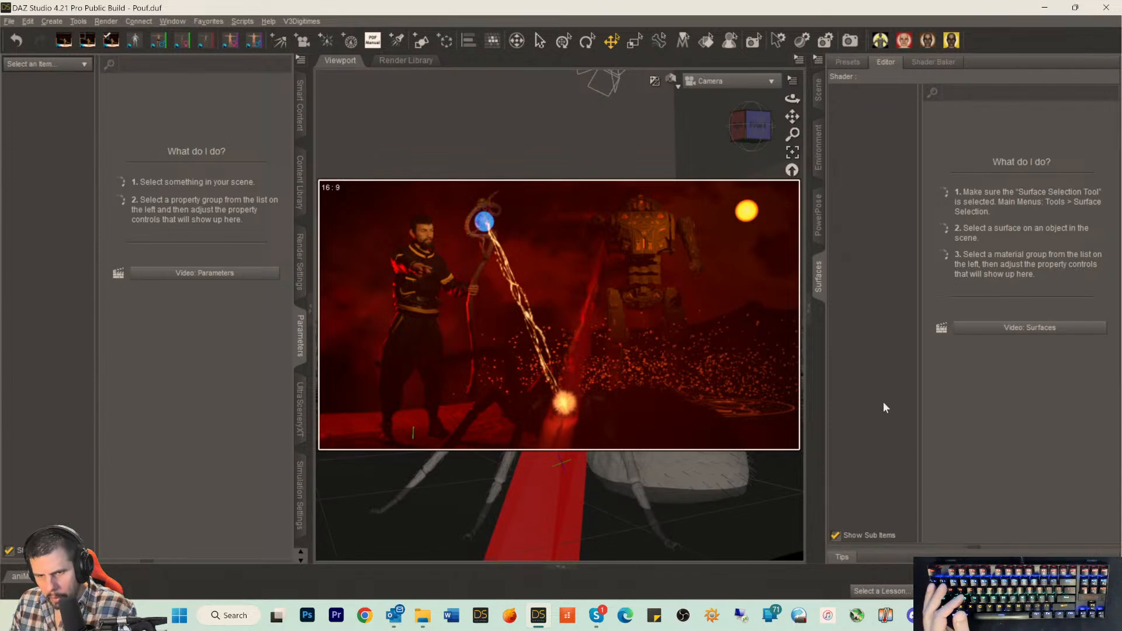
left_click(973, 548)
left_click(974, 551)
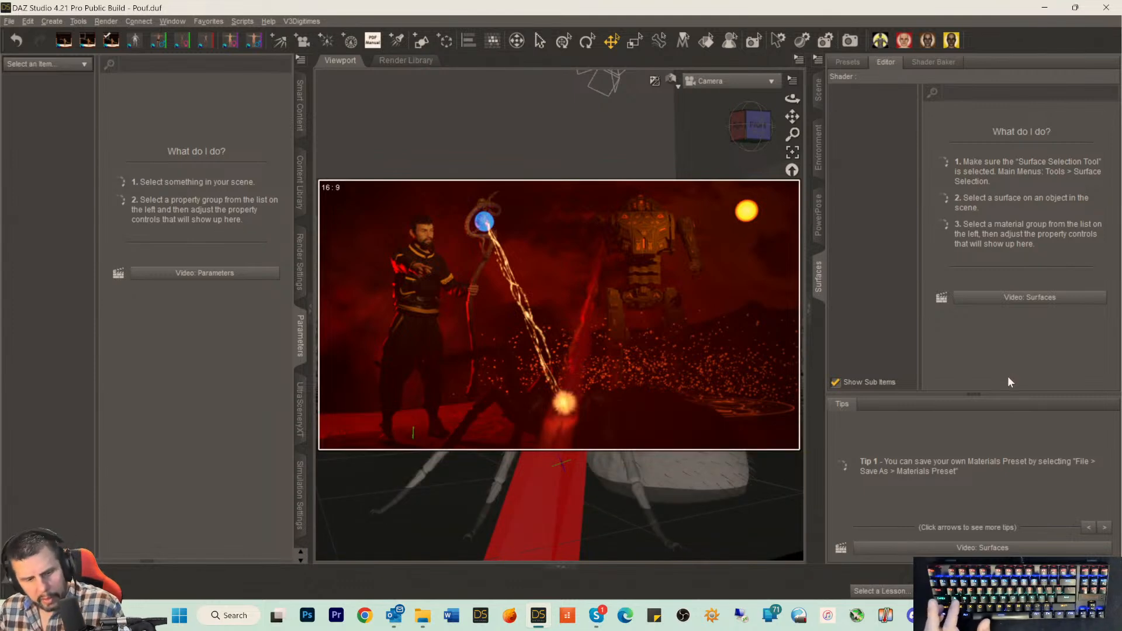
Start the final render of the Camera view and inspect the staff's blue orb, the energy beams and the embers at full size.
left_click(852, 42)
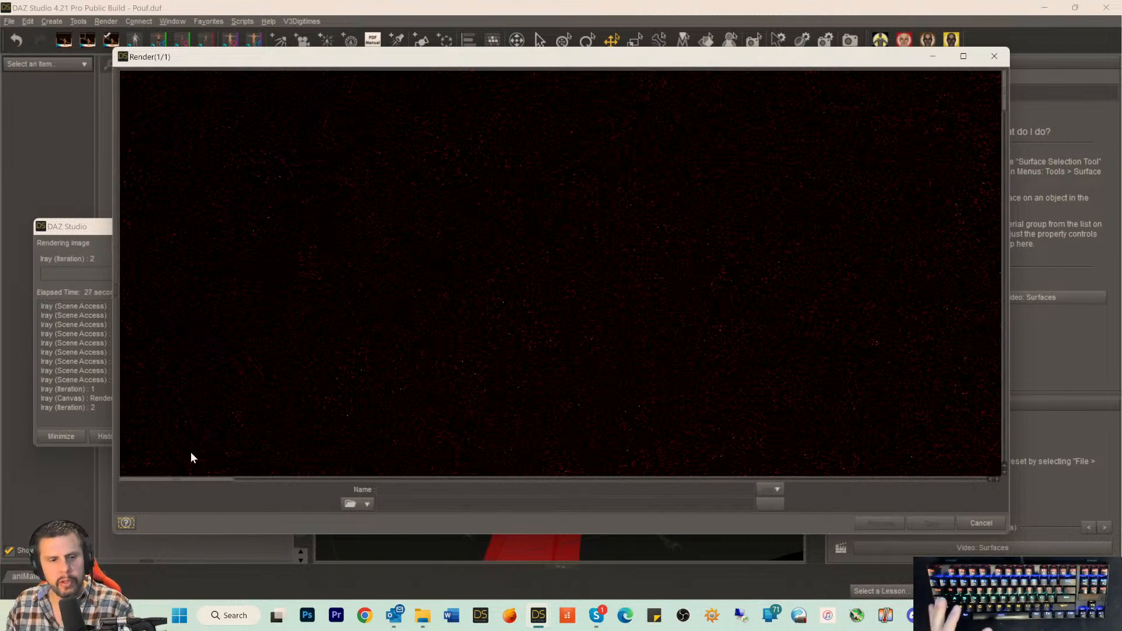
left_click_drag(183, 485, 514, 483)
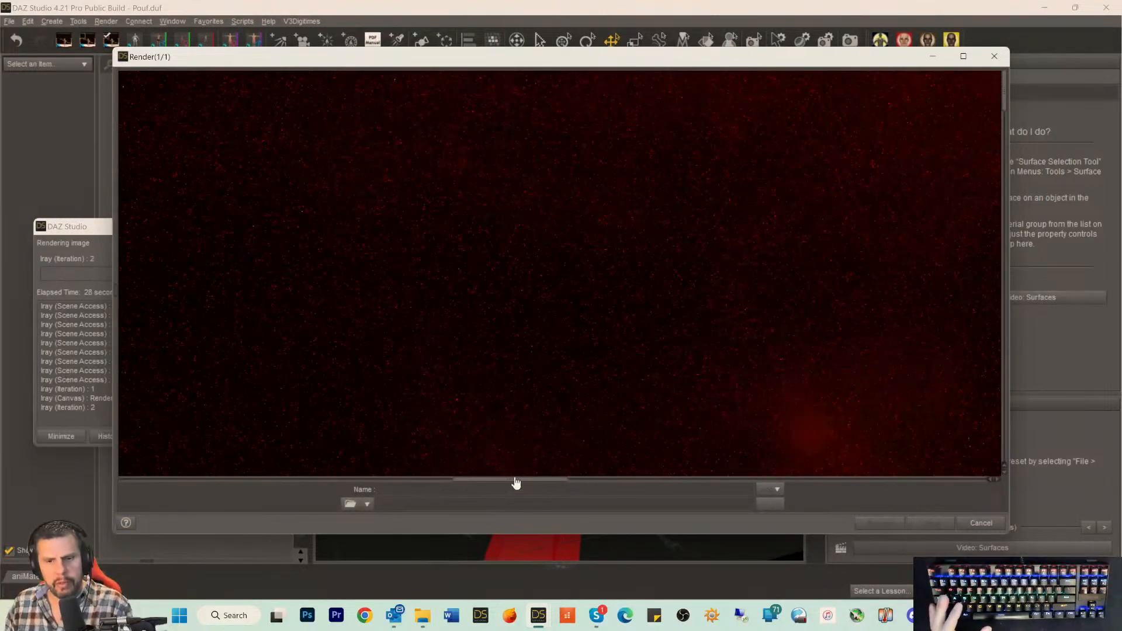
scroll(533, 409, "down", 3)
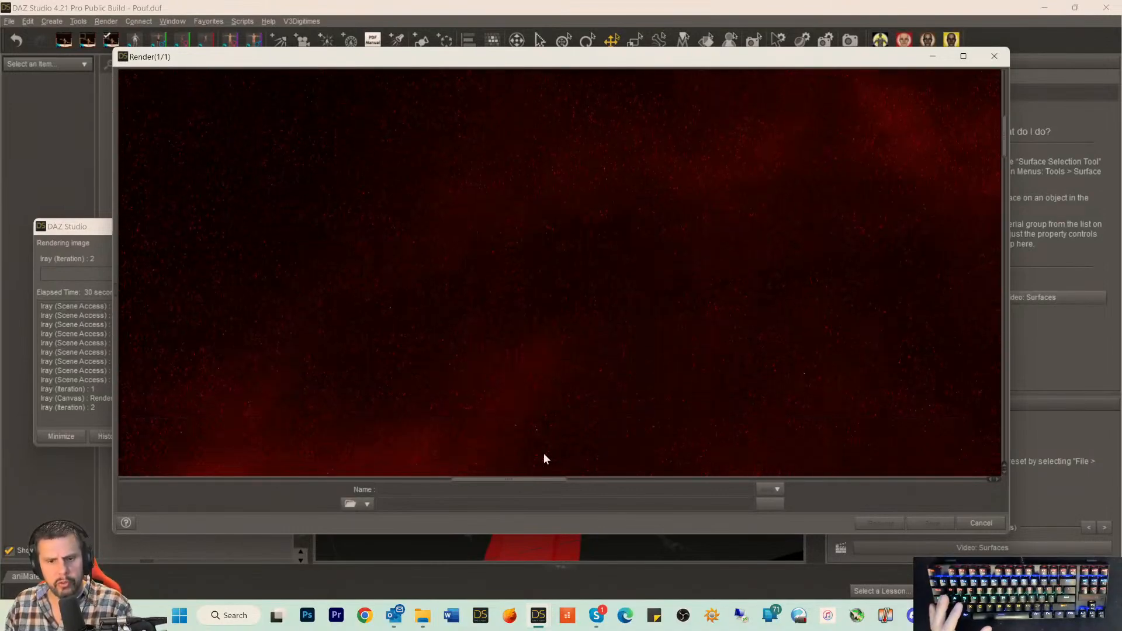
left_click_drag(533, 483, 426, 484)
scroll(651, 352, "down", 5)
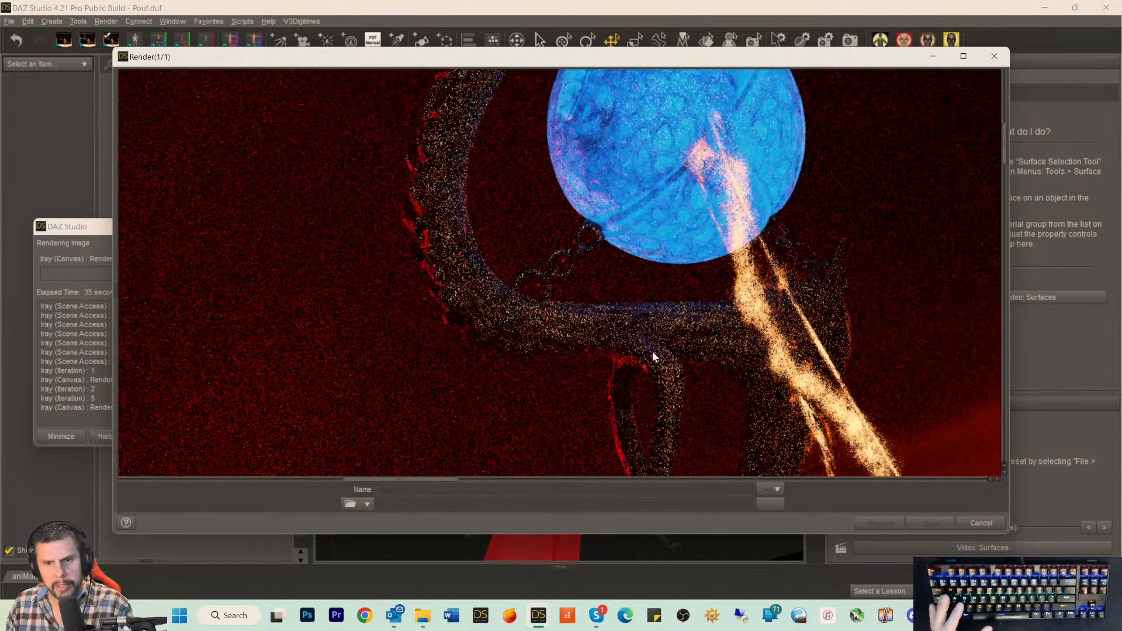
scroll(645, 392, "down", 2)
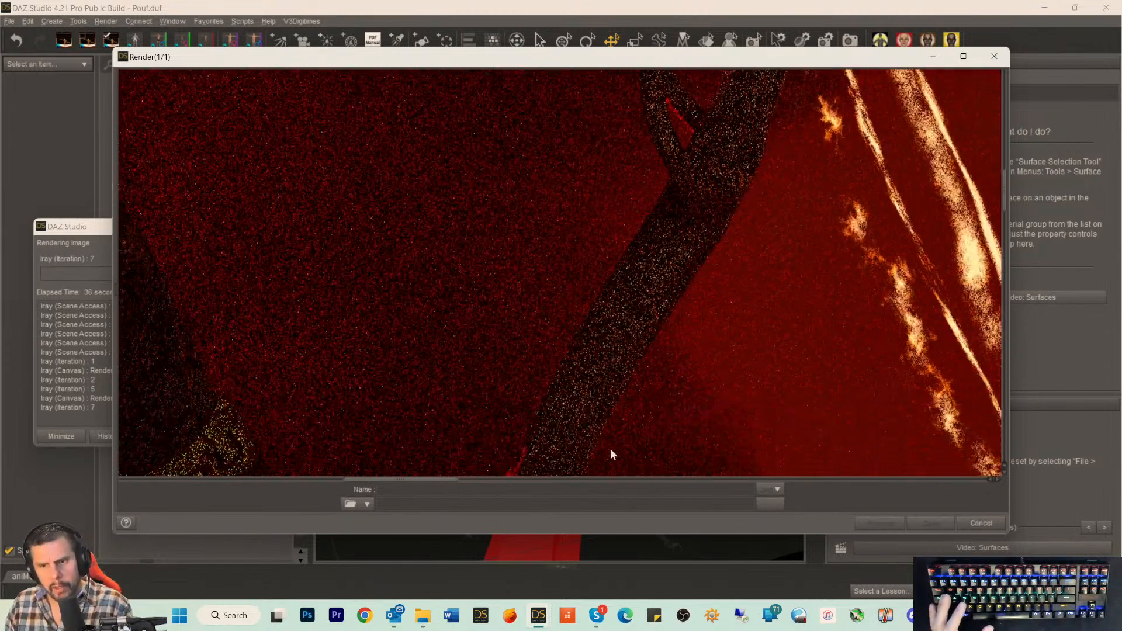
left_click_drag(431, 485, 503, 483)
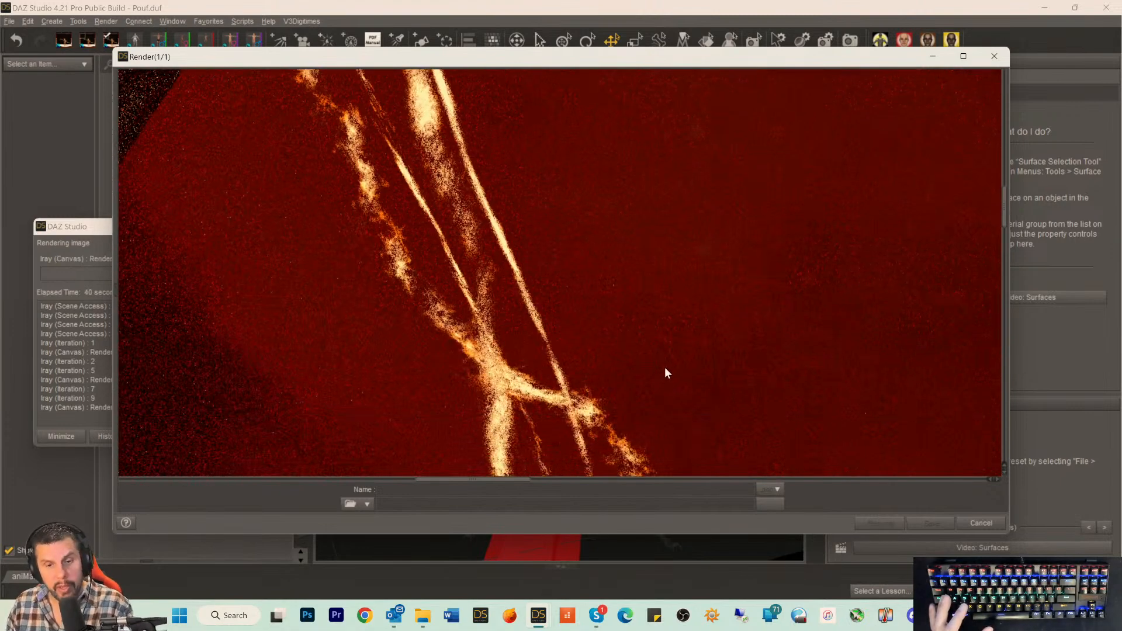
scroll(664, 363, "down", 5)
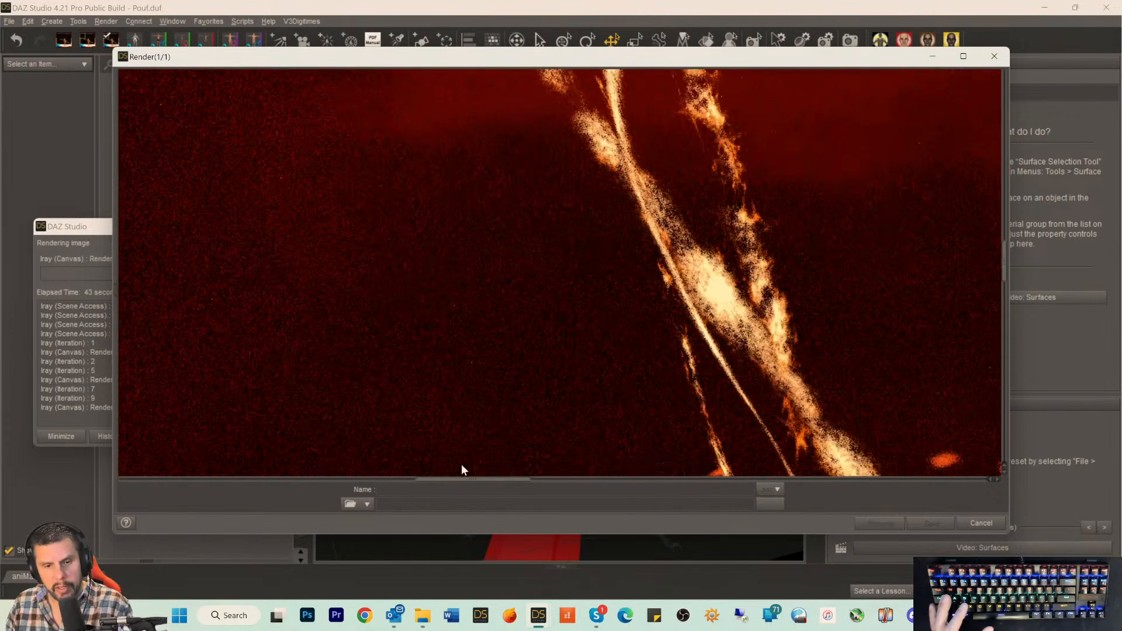
left_click_drag(455, 480, 508, 484)
scroll(560, 337, "down", 3)
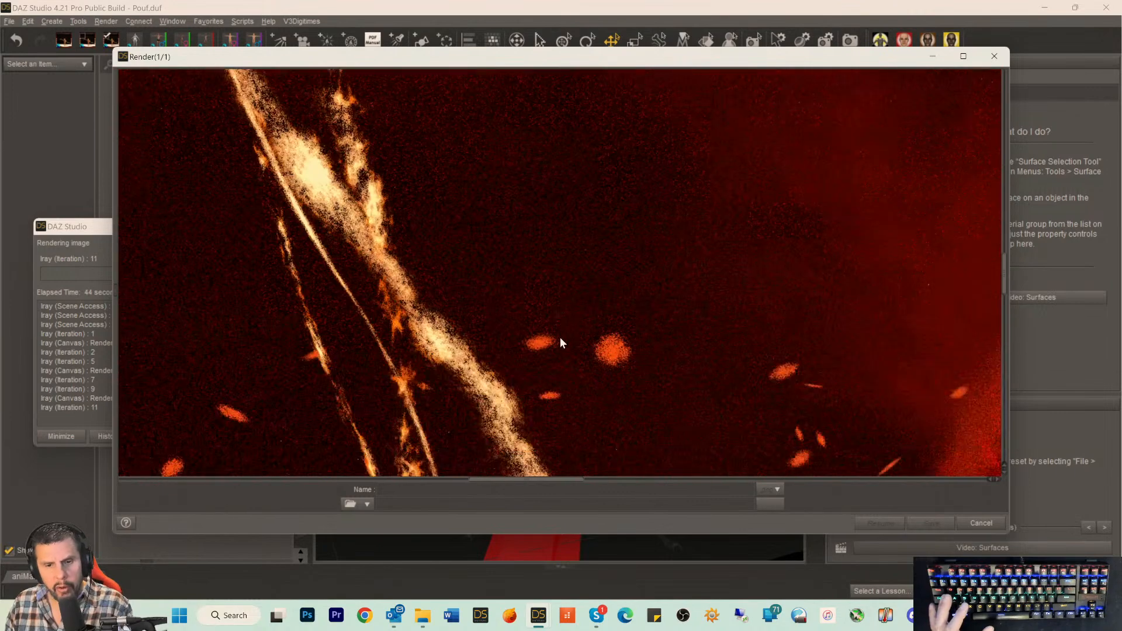
scroll(559, 339, "down", 6)
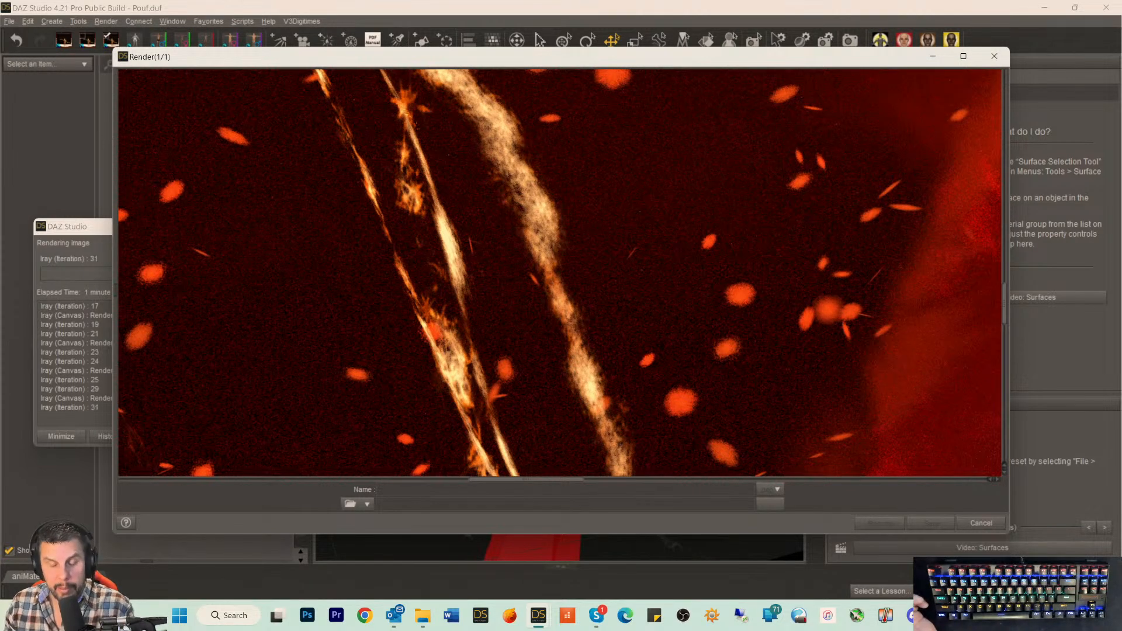
mouse_move(544, 58)
left_mouse_down()
mouse_move(534, 75)
mouse_move(532, 65)
left_mouse_up()
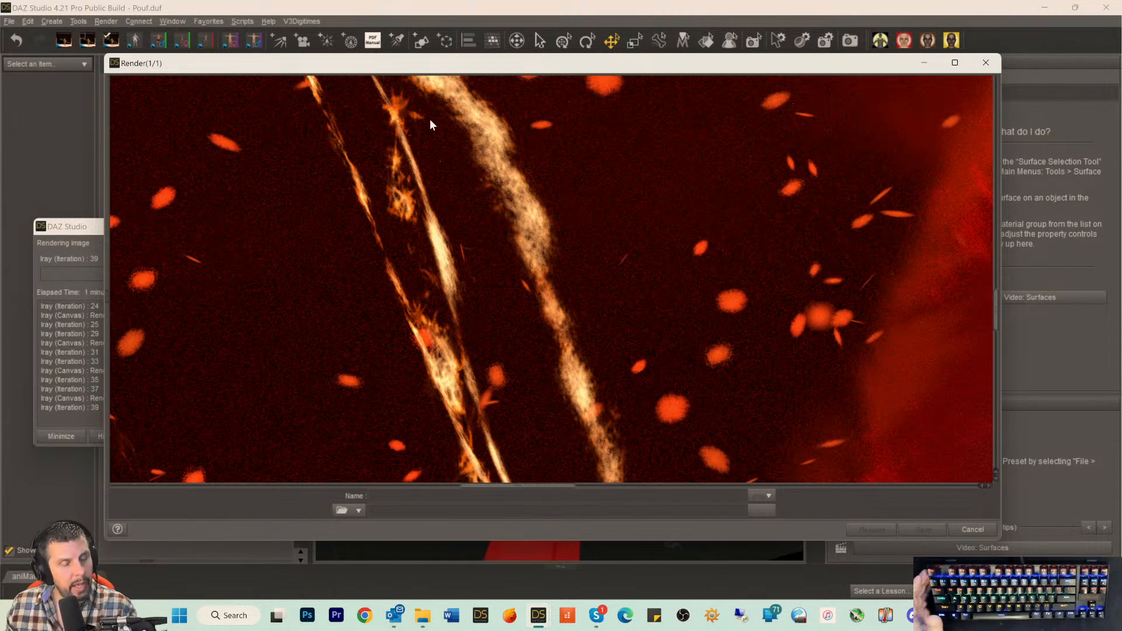
left_click_drag(477, 71, 465, 82)
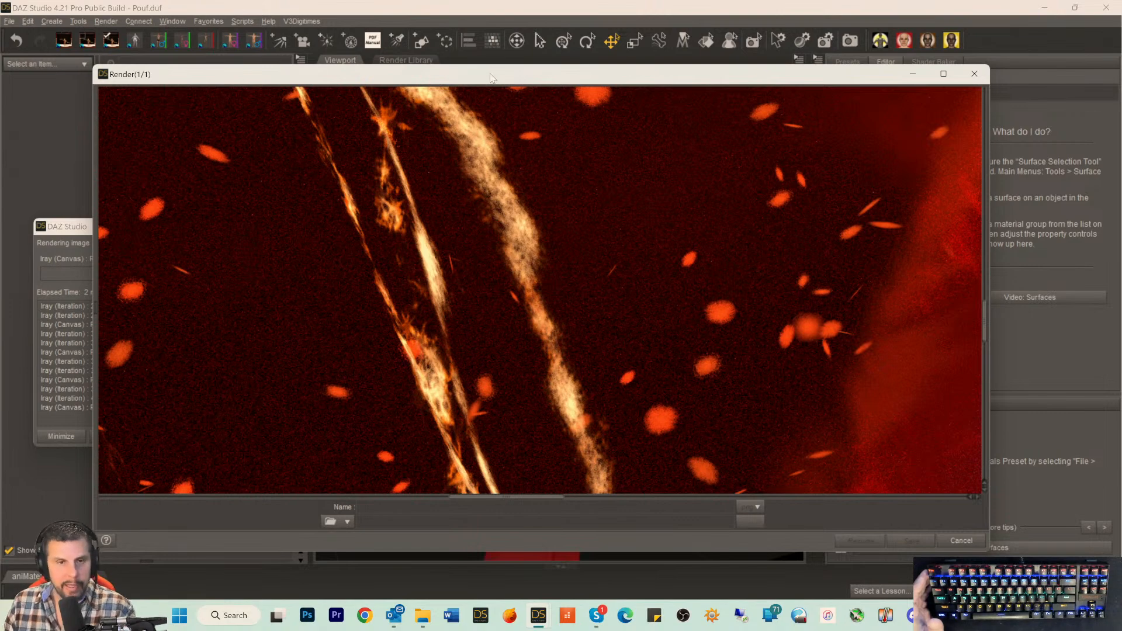
left_click_drag(492, 79, 517, 75)
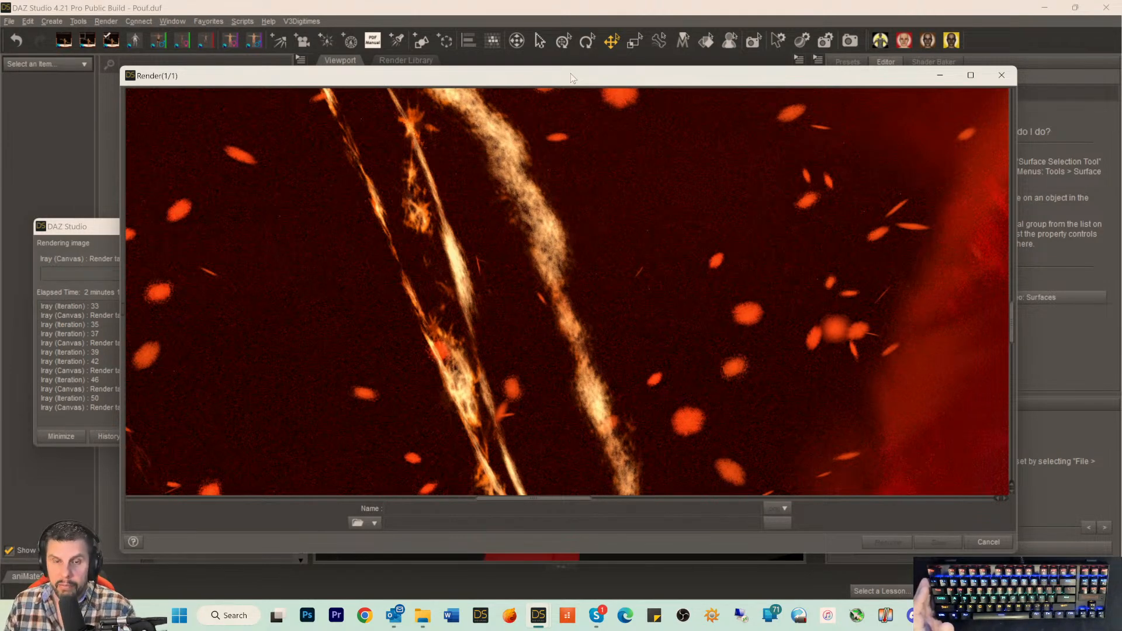
mouse_move(572, 78)
left_mouse_down()
mouse_move(594, 73)
mouse_move(552, 71)
left_mouse_up()
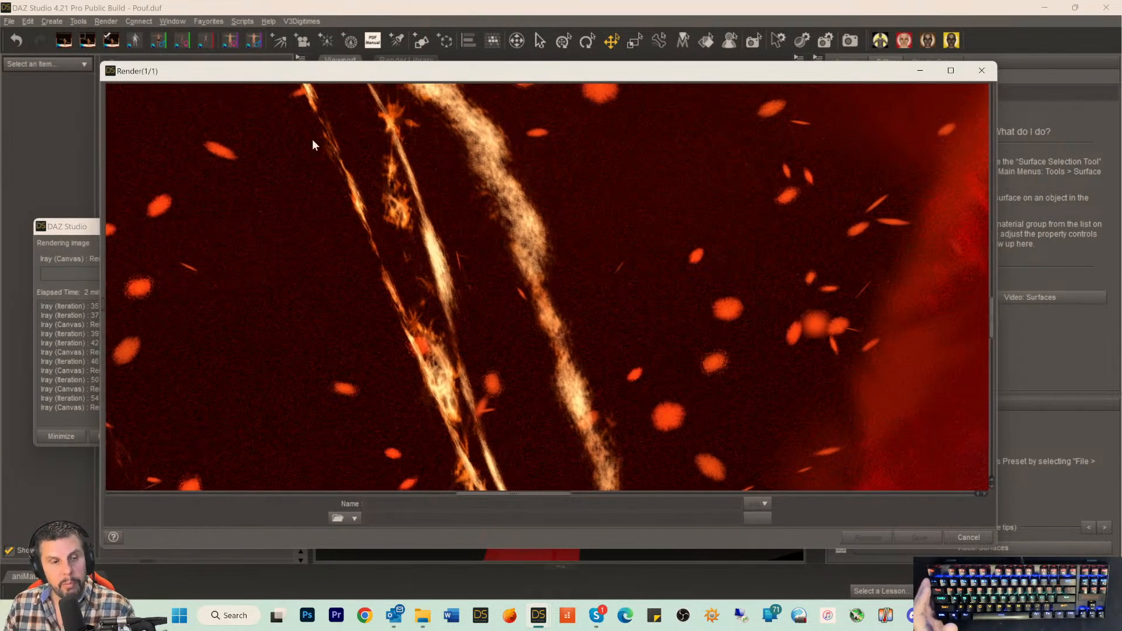
Bring the render progress window to the front to check the iterations and elapsed time.
left_click(75, 228)
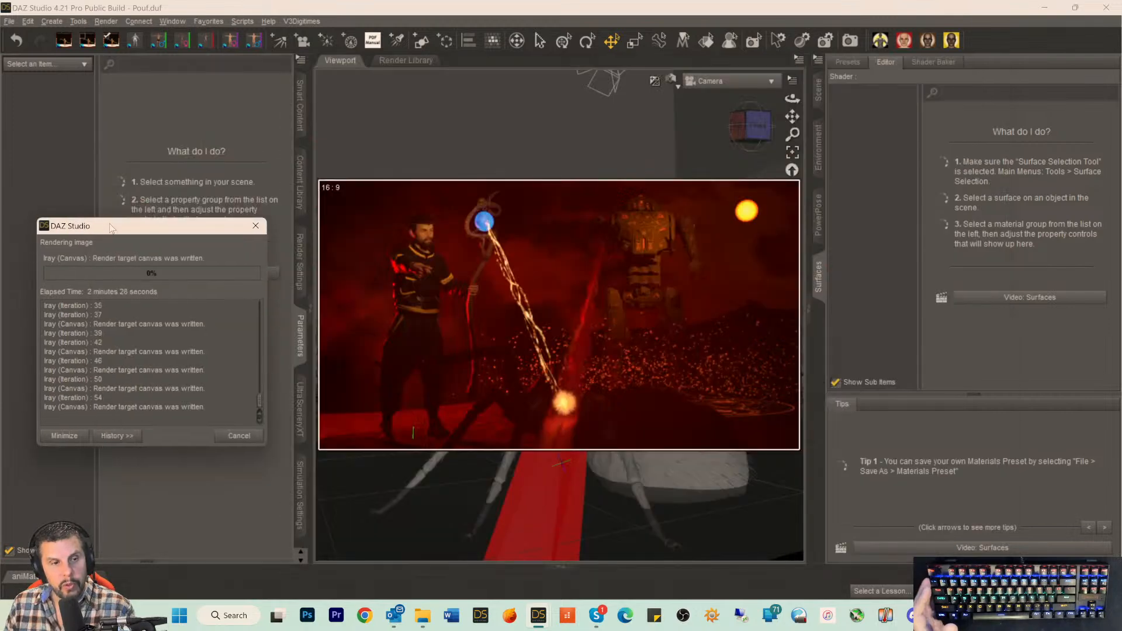